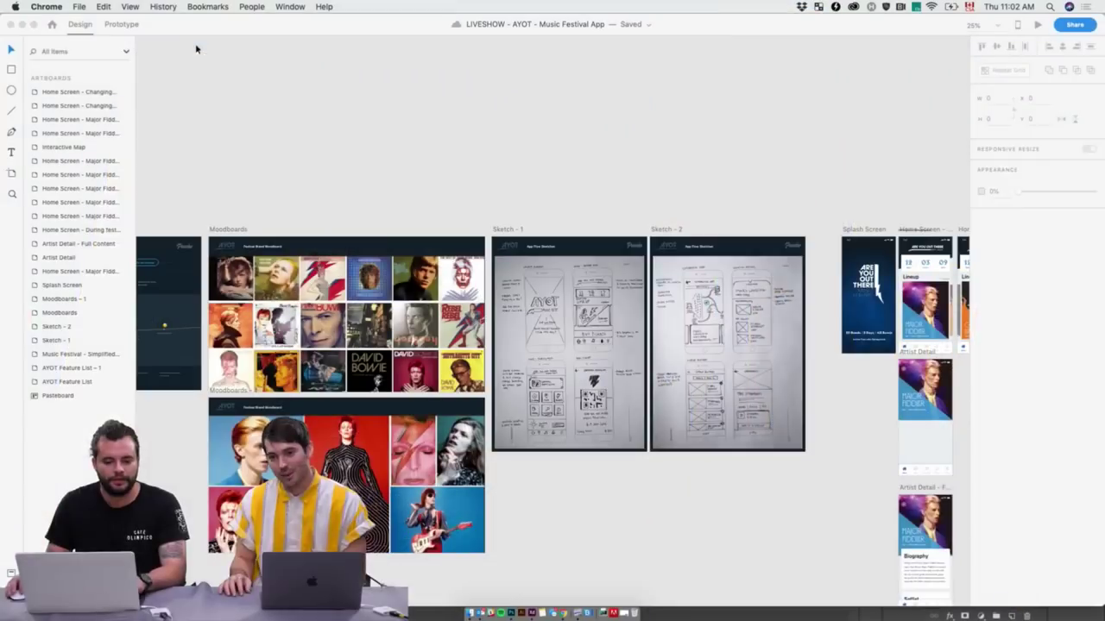
Bring the LIVESHOW - AYOT - Music Festival App document to the front in Adobe XD
click(308, 130)
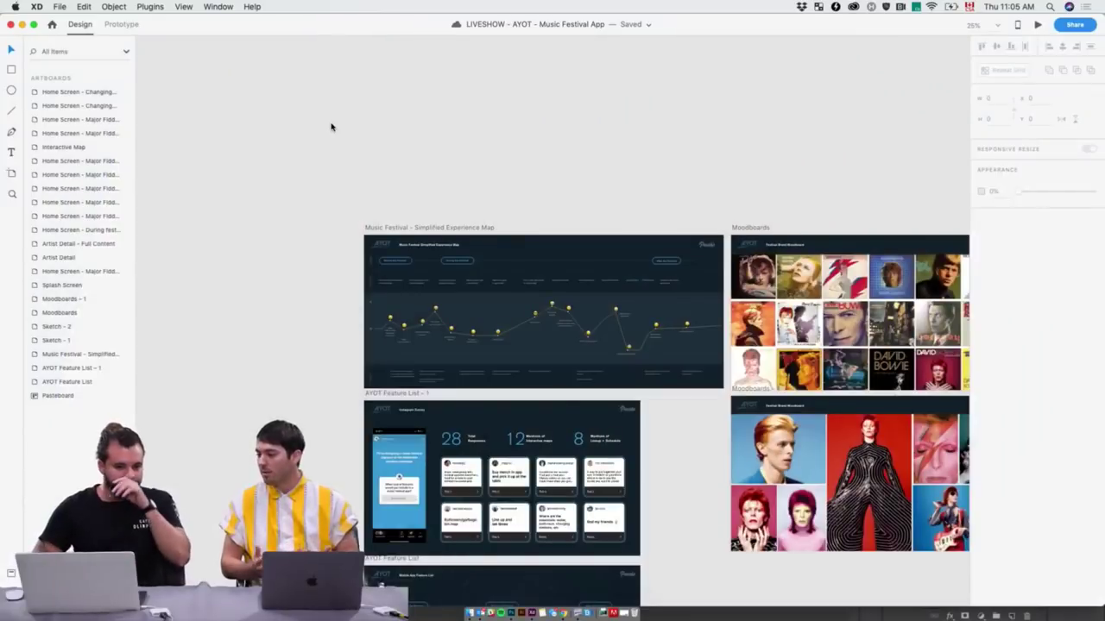
Zoom the canvas from 25% to 50% and scroll down to the AYOT Feature List – 1 survey artboard
key(super+equal)
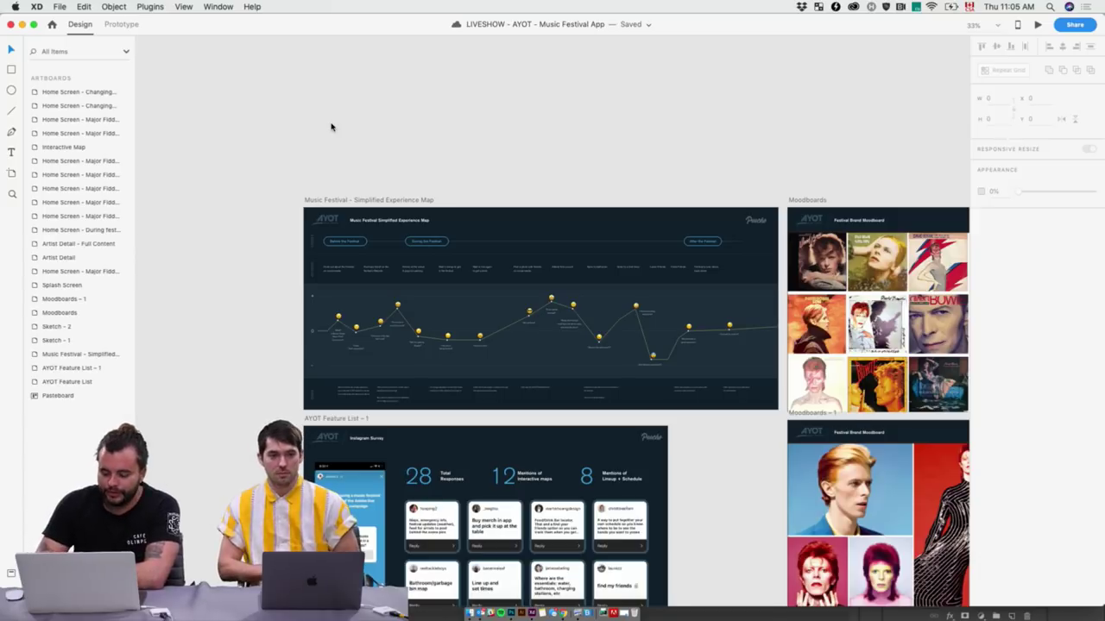
key(super+equal)
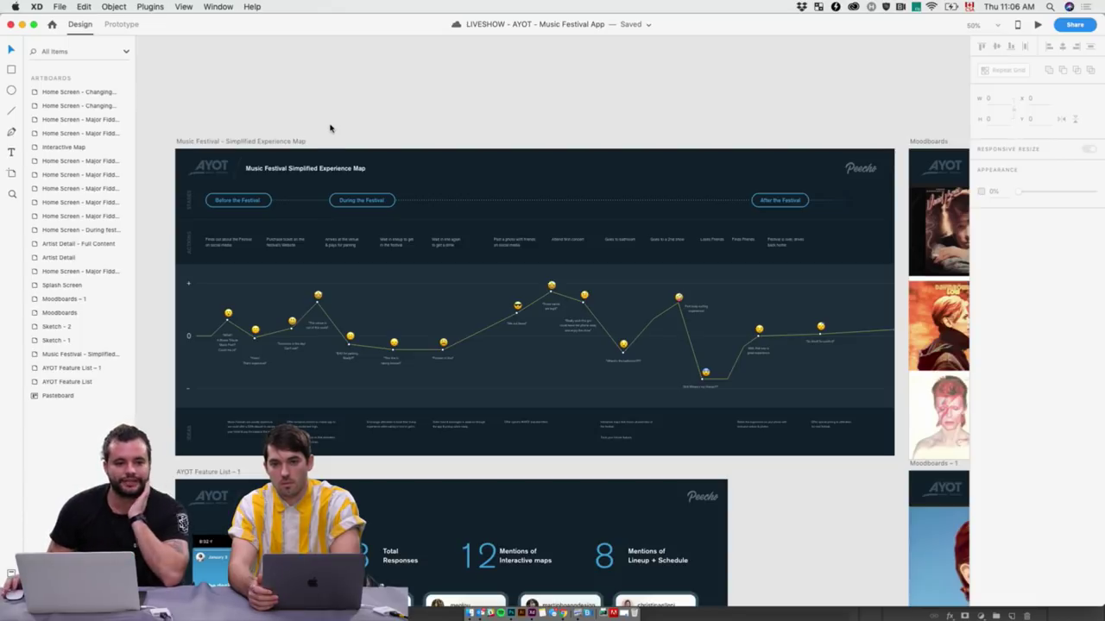
scroll(330, 128, down, 5)
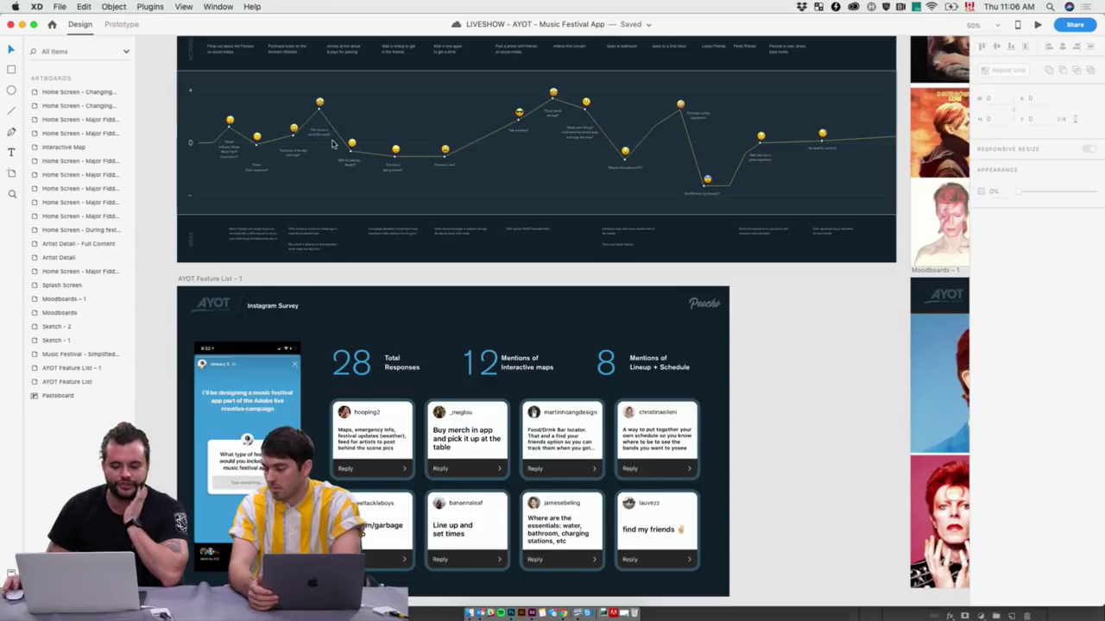
scroll(331, 138, down, 2)
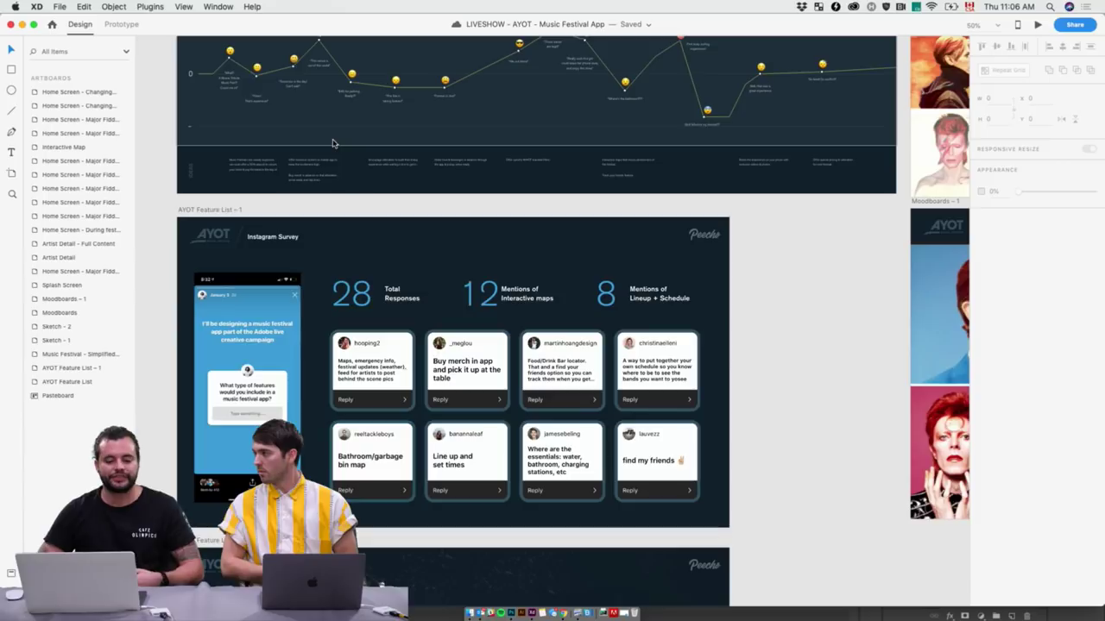
Read the Instagram survey and Mobile App Feature List at 75%, then zoom out to 33%
key(super+equal)
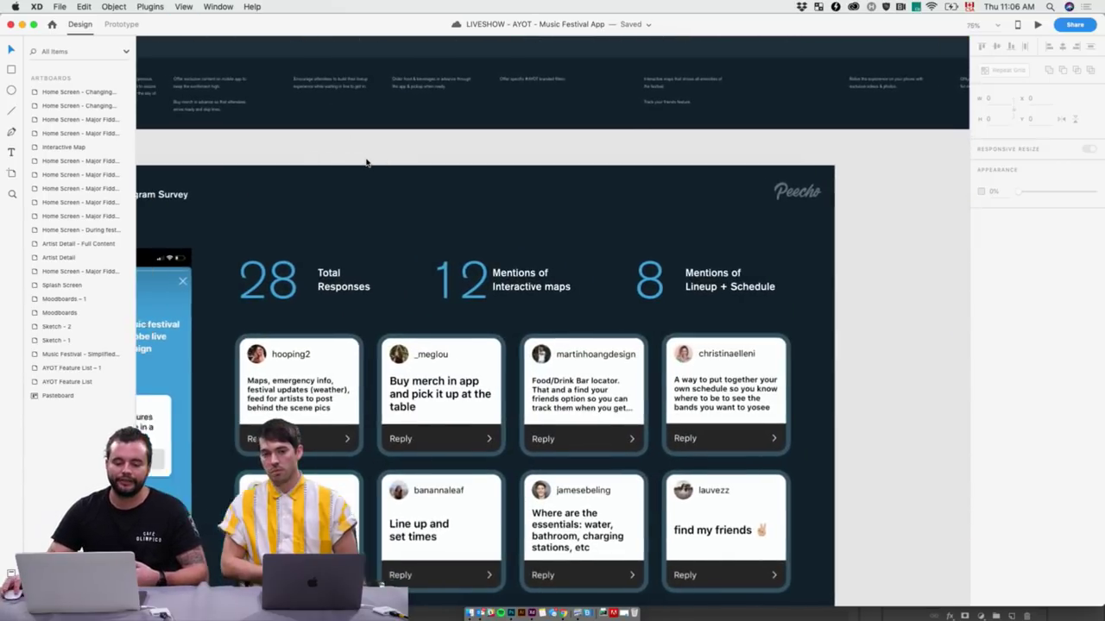
scroll(366, 162, left, 1)
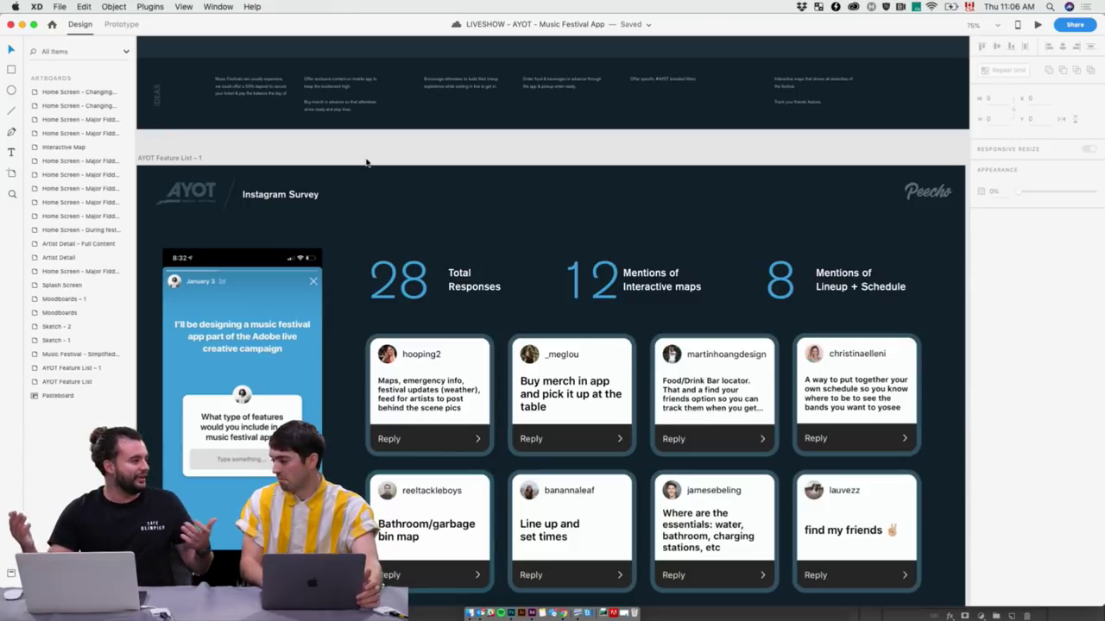
scroll(340, 230, down, 3)
scroll(340, 231, down, 1)
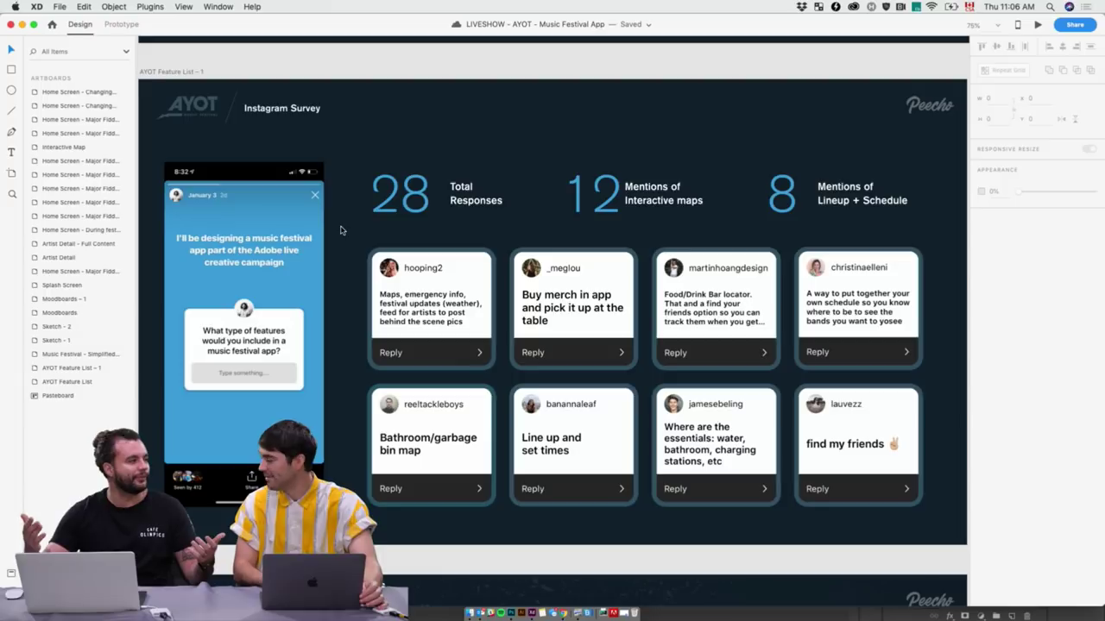
scroll(342, 263, down, 5)
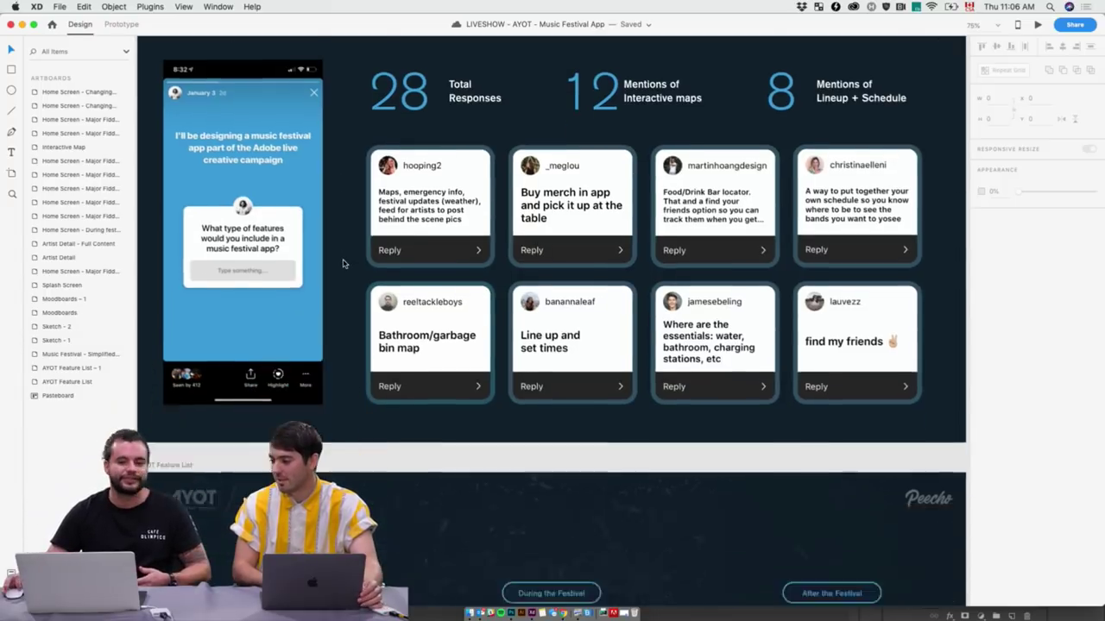
scroll(342, 264, down, 14)
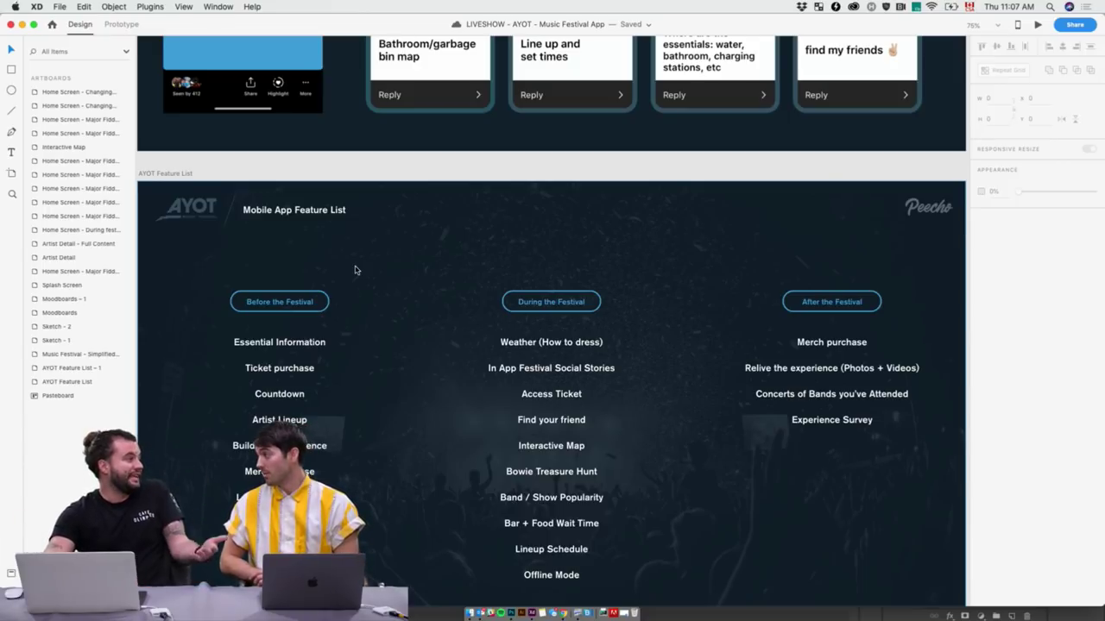
key(super+minus)
key(super+minus)
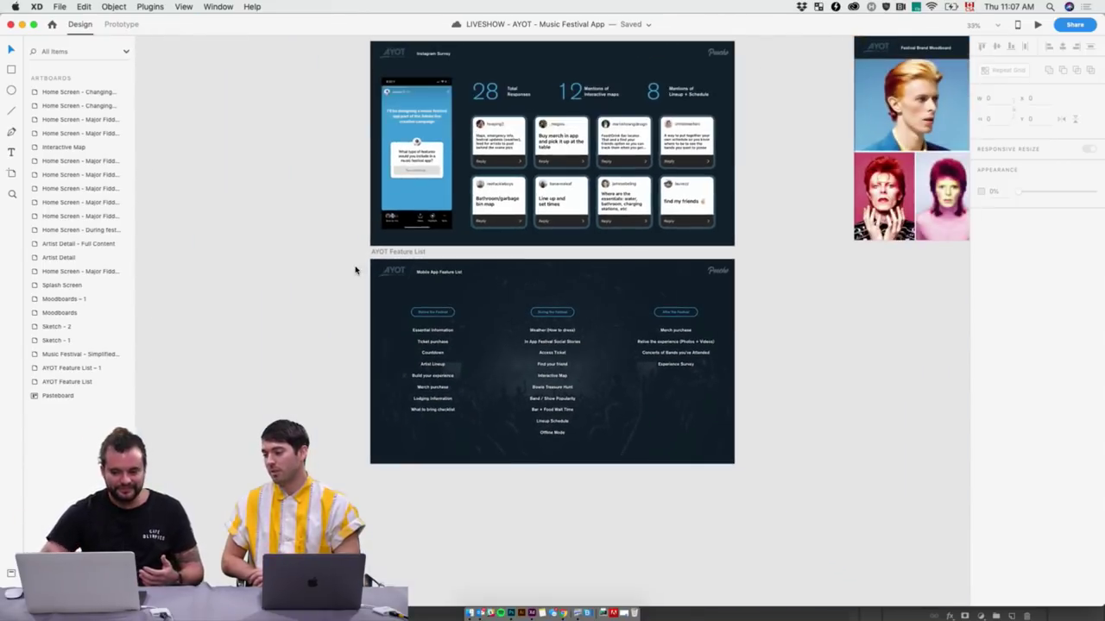
Zoom in and pan across the moodboards and hand-drawn app flow sketches
scroll(356, 267, up, 3)
scroll(356, 268, right, 10)
scroll(355, 268, up, 5)
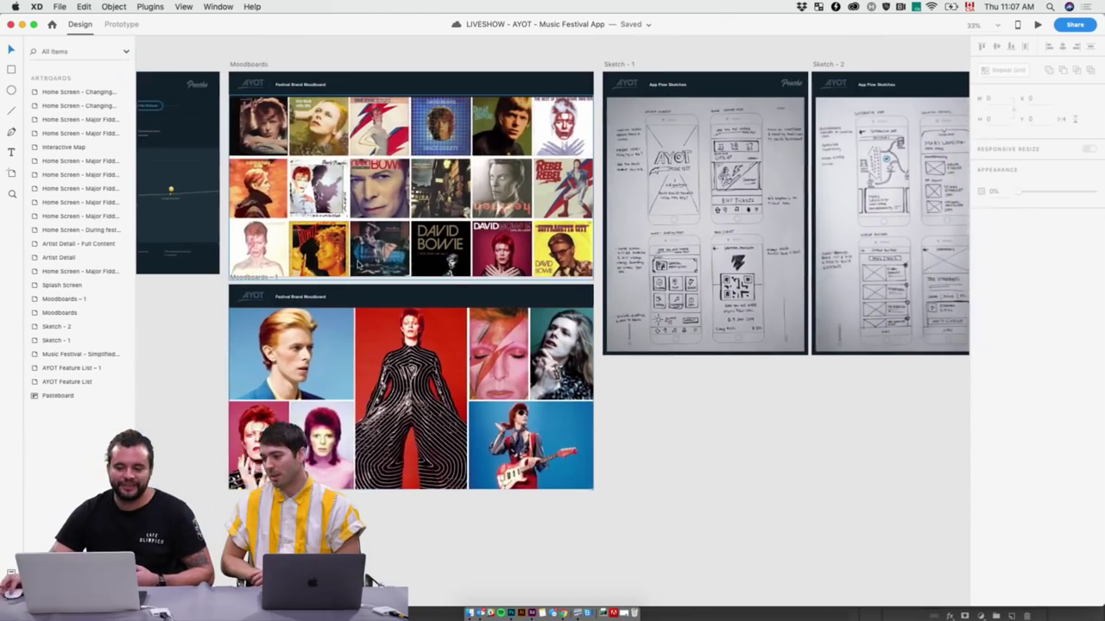
key(super+plus)
key(super+plus)
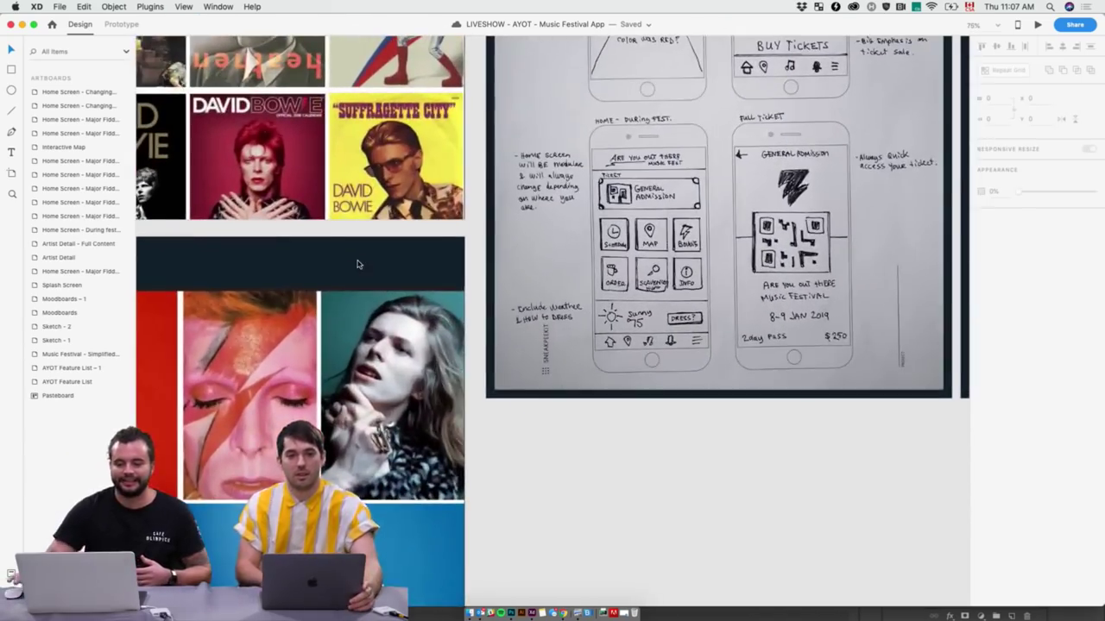
scroll(360, 268, up, 5)
scroll(361, 268, right, 6)
scroll(360, 267, down, 4)
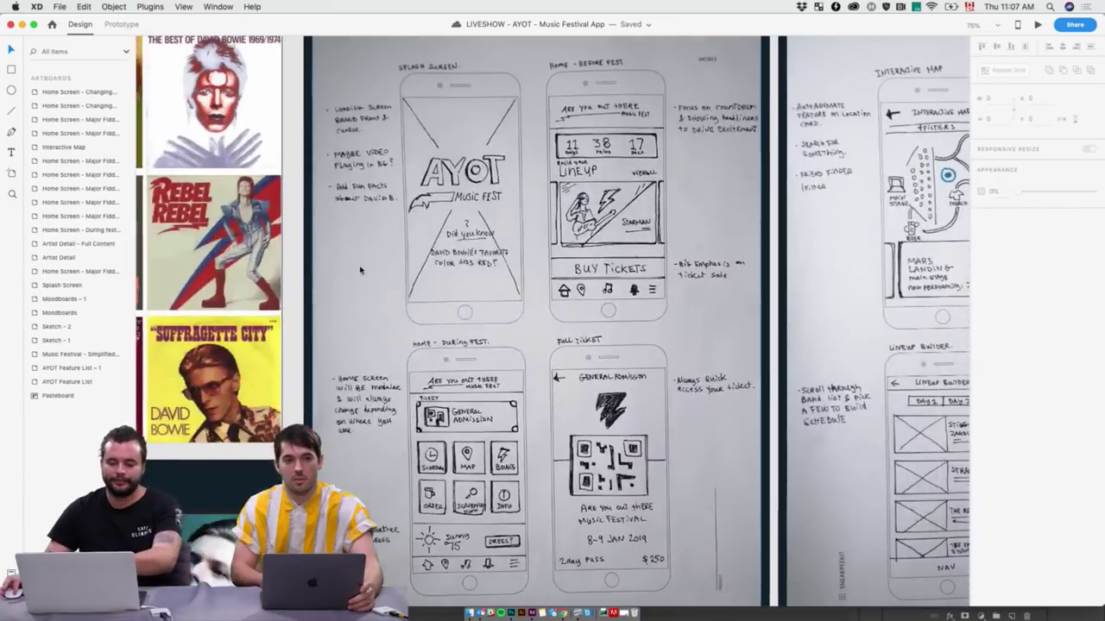
scroll(361, 271, right, 6)
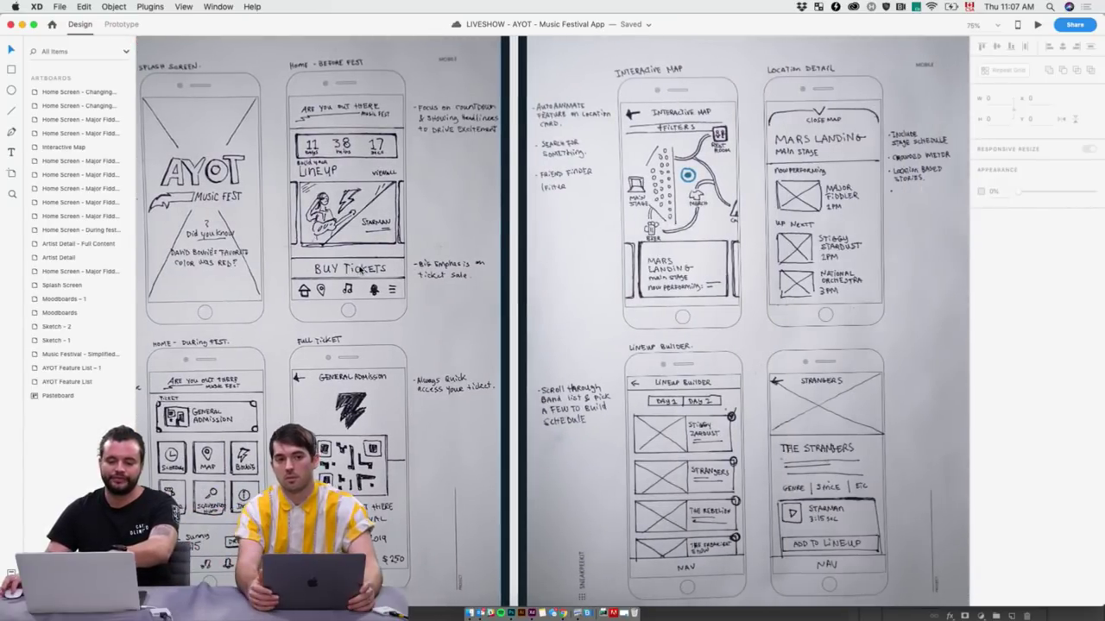
scroll(361, 270, left, 1)
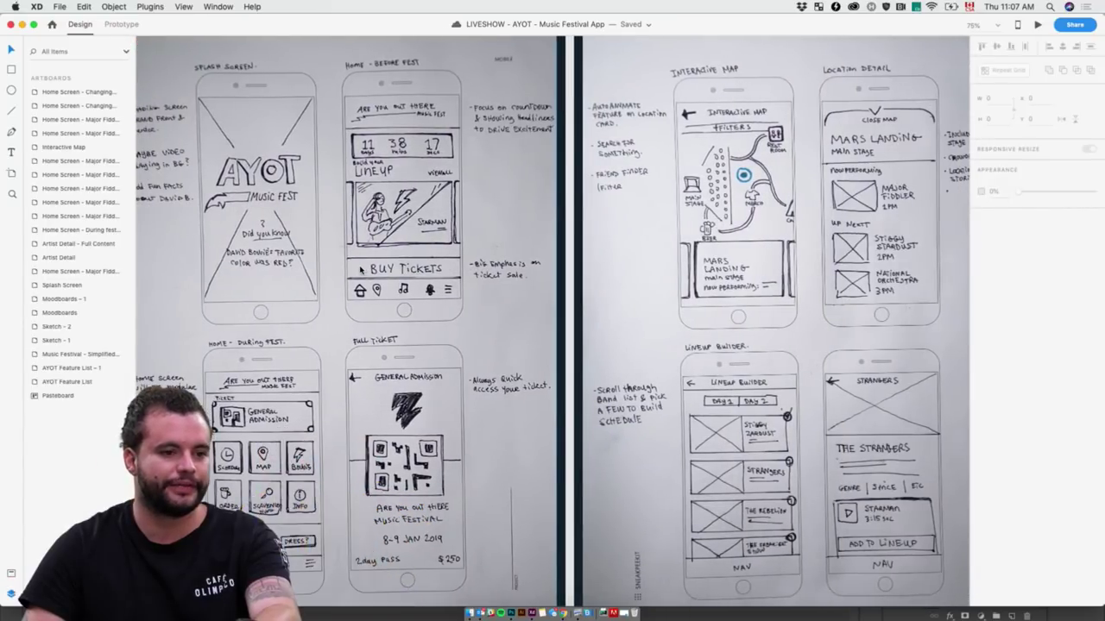
scroll(361, 270, right, 1)
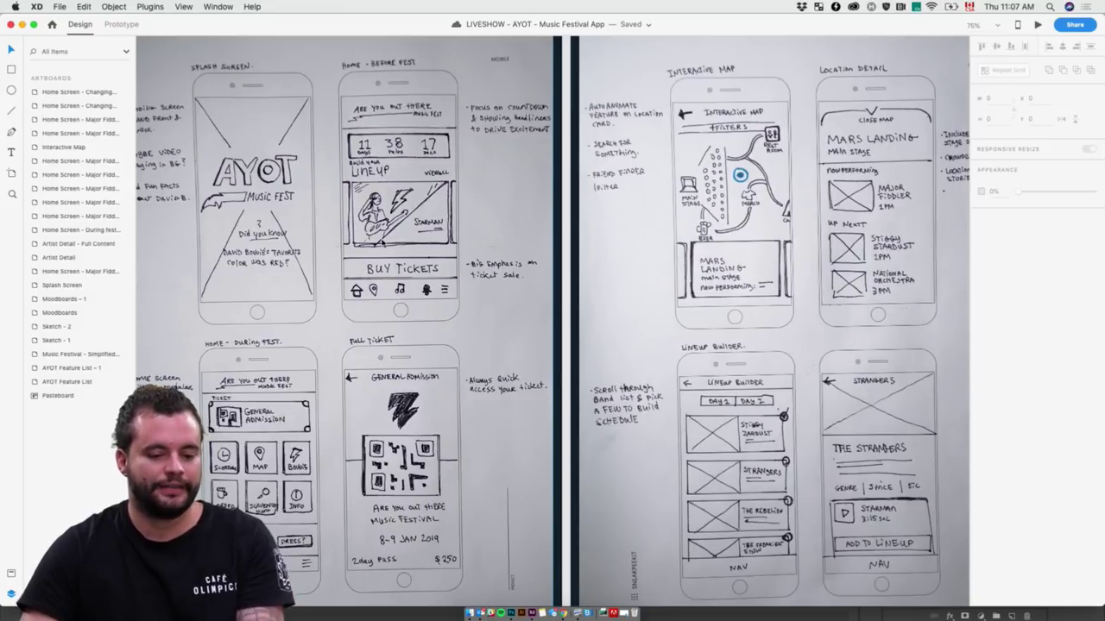
scroll(301, 395, down, 2)
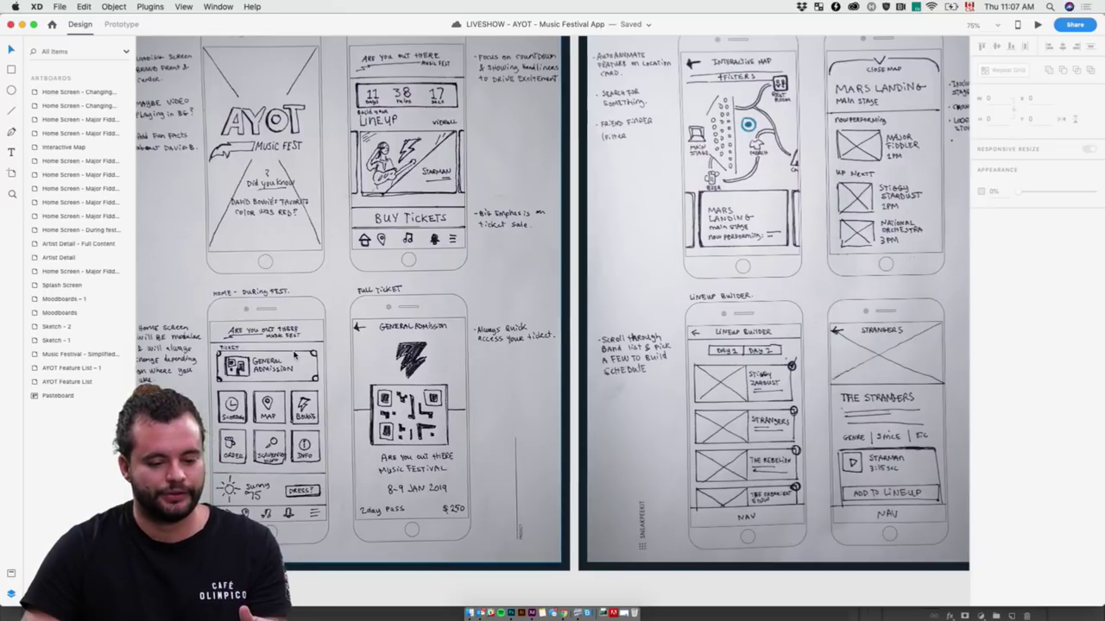
scroll(319, 361, right, 2)
scroll(328, 363, right, 4)
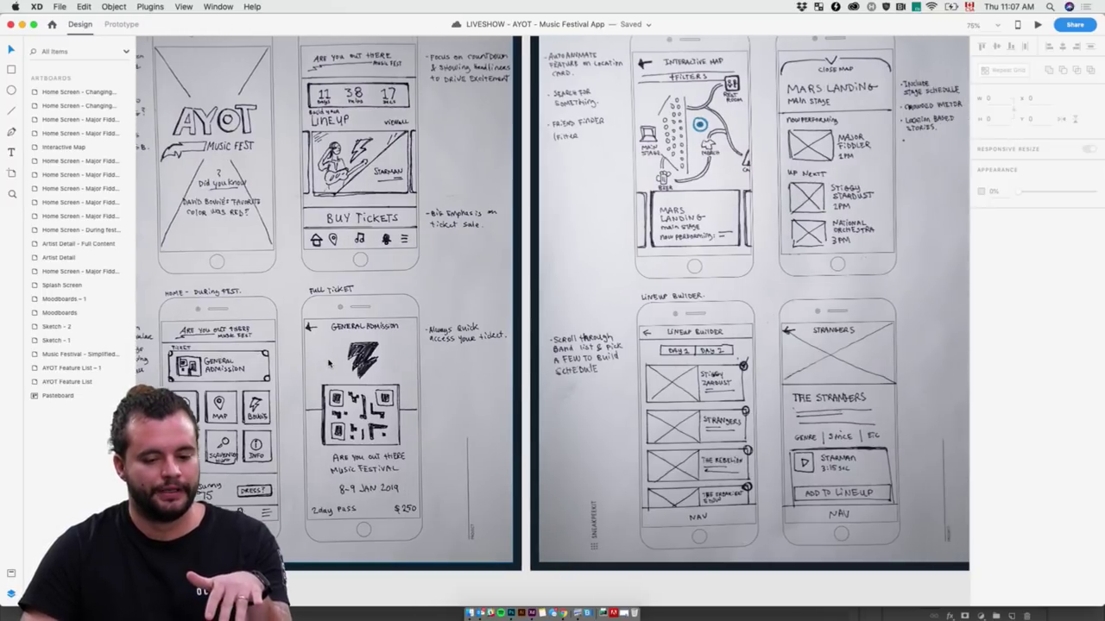
scroll(352, 383, right, 2)
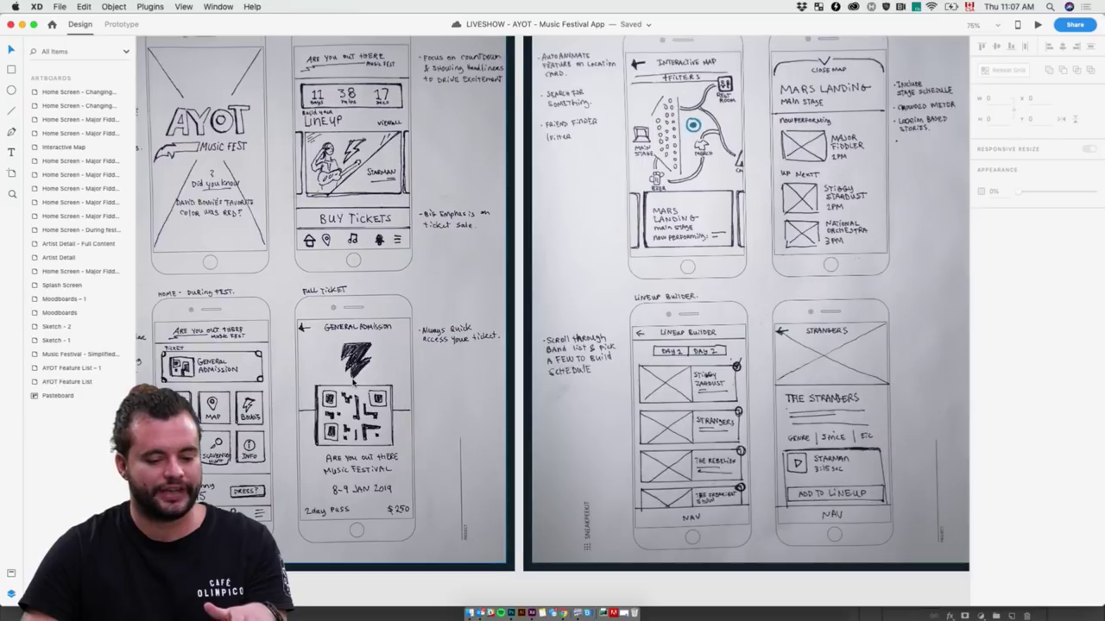
scroll(371, 419, right, 10)
scroll(371, 420, up, 2)
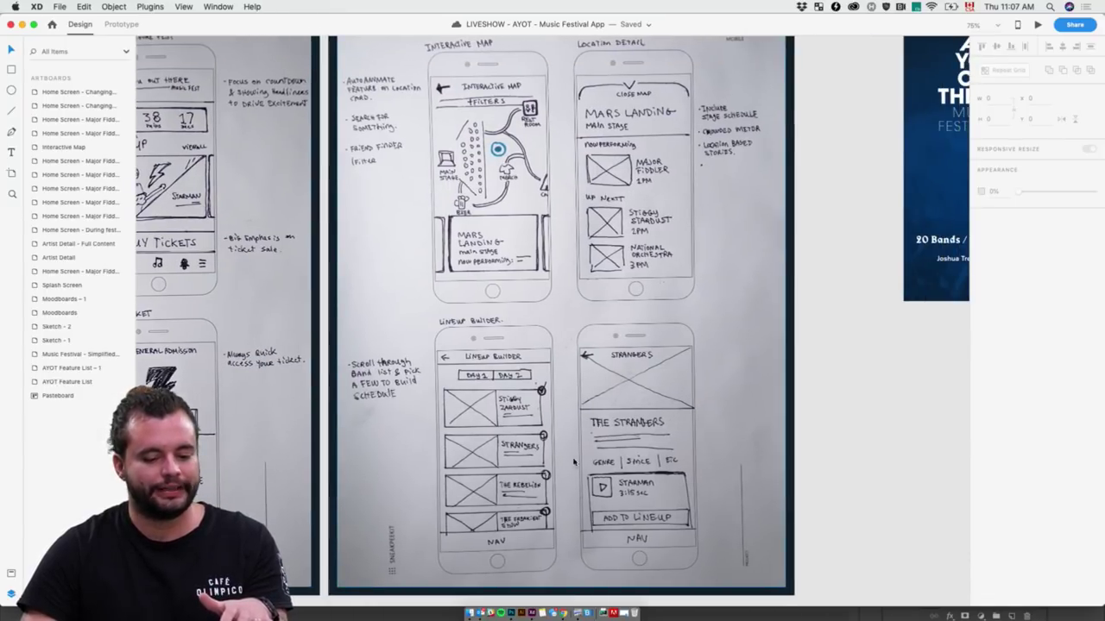
scroll(602, 448, right, 10)
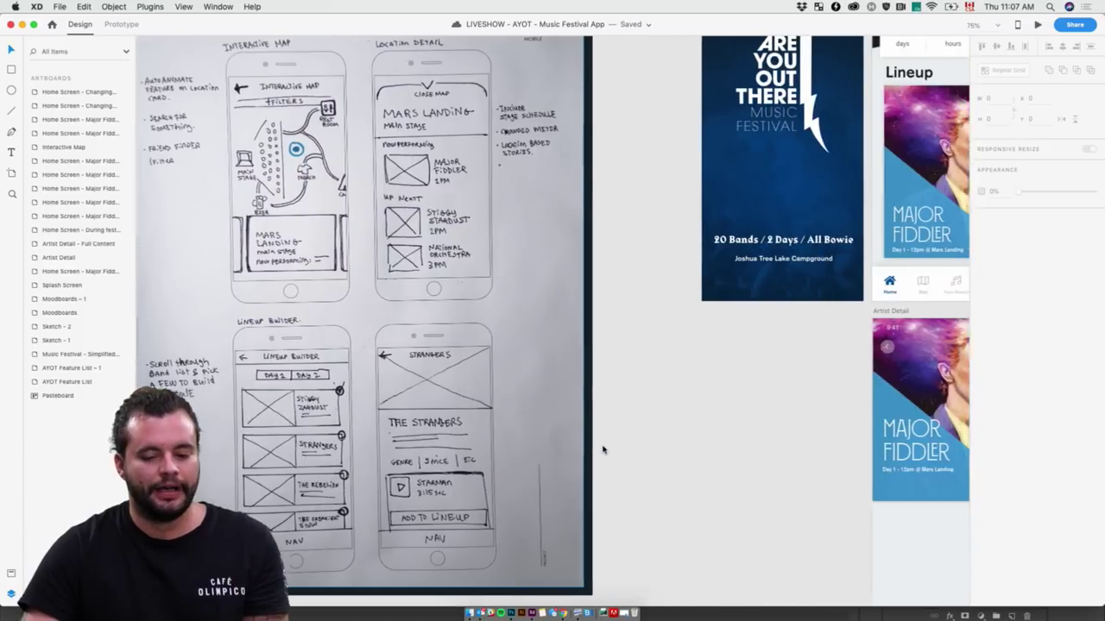
scroll(601, 448, up, 2)
scroll(602, 450, left, 2)
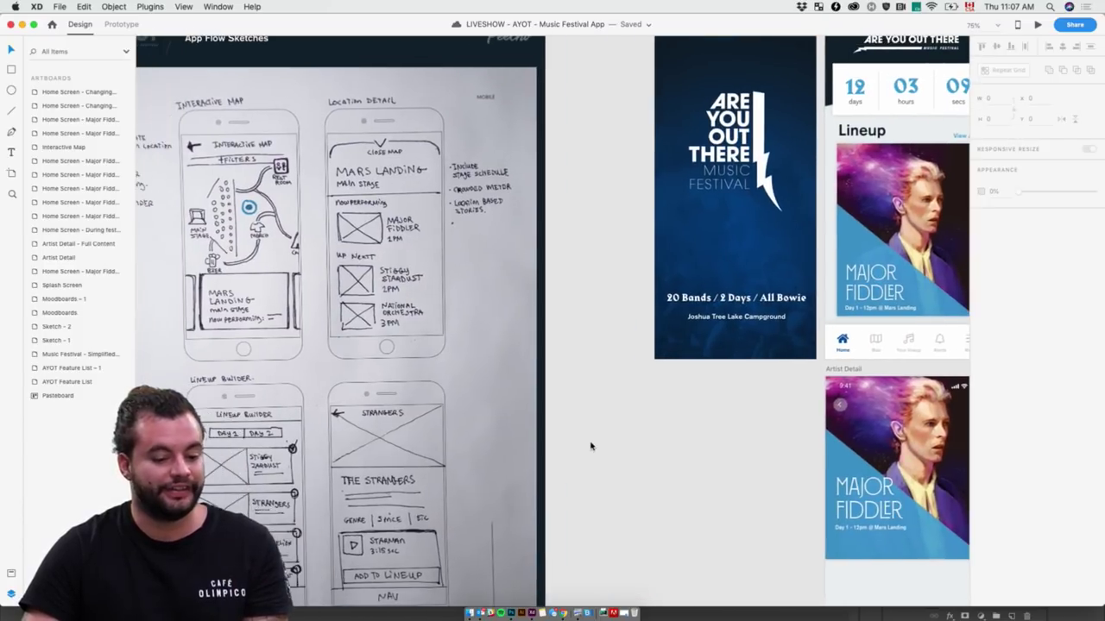
scroll(374, 212, up, 5)
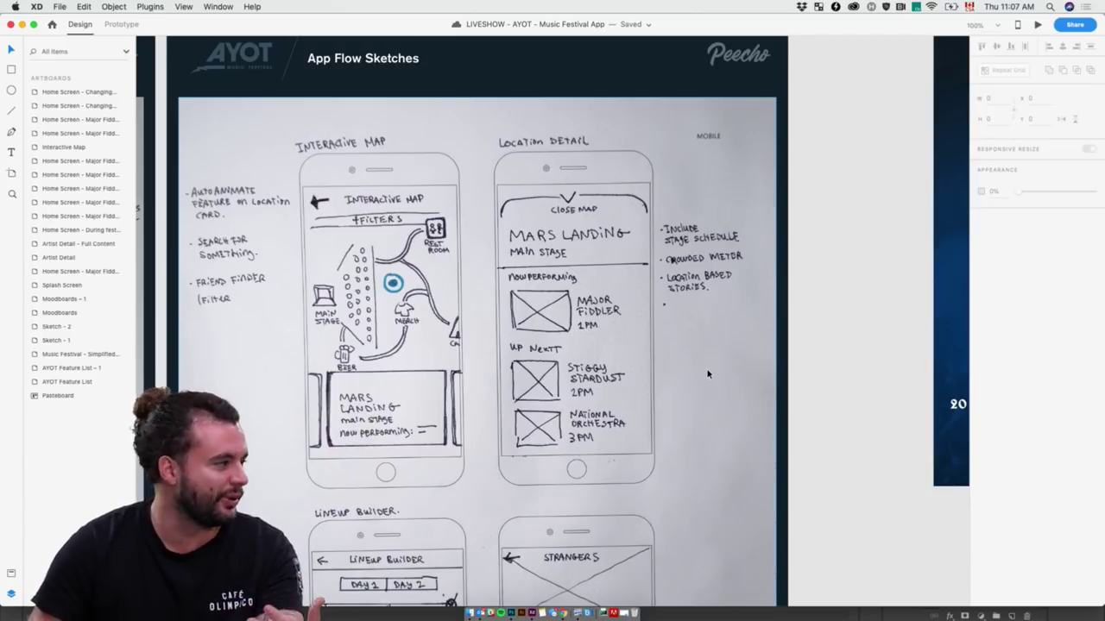
Scroll over to the Splash Screen and Home Screen mockups
scroll(725, 384, right, 5)
scroll(725, 383, left, 7)
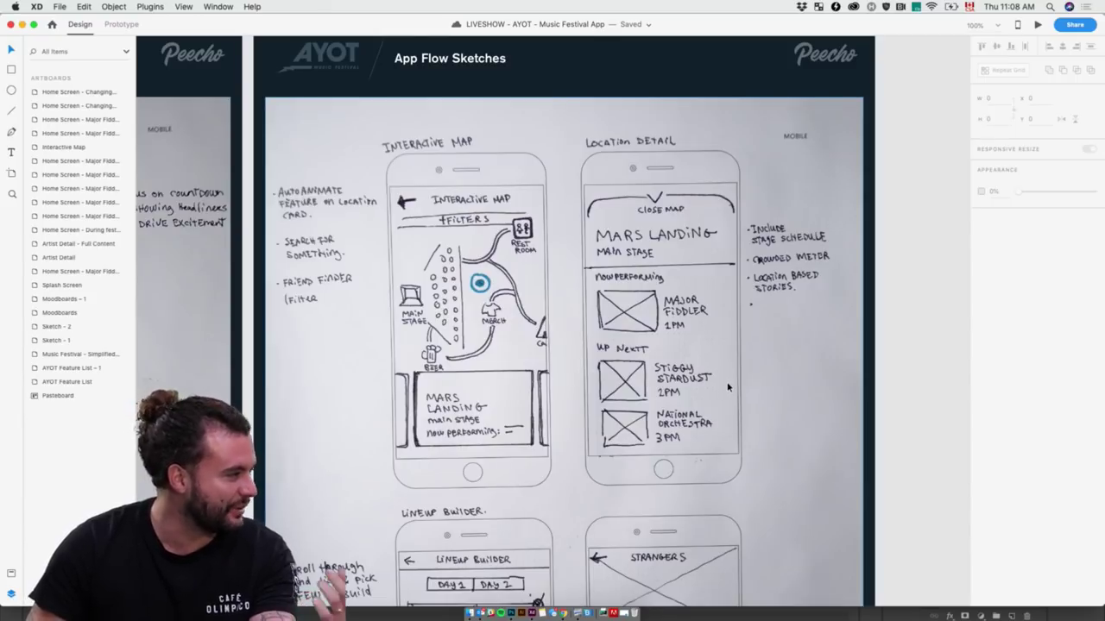
scroll(728, 388, right, 8)
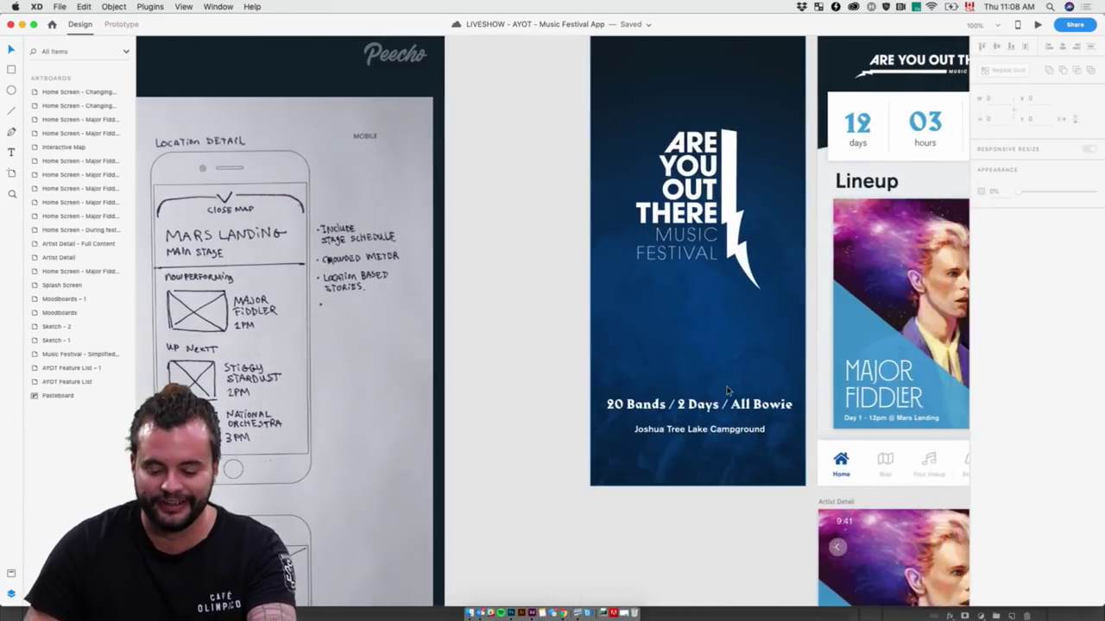
scroll(754, 377, down, 3)
scroll(788, 163, right, 5)
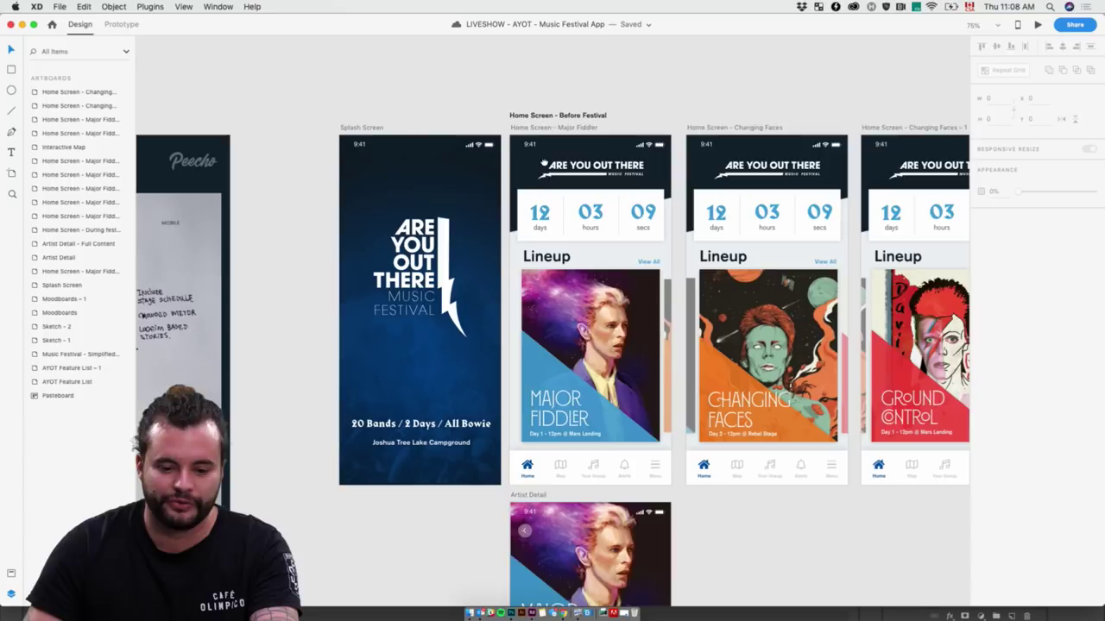
Preview the Home Screen - Major Fiddler artboard full-size and swipe through the lineup carousel
click(543, 128)
click(1038, 27)
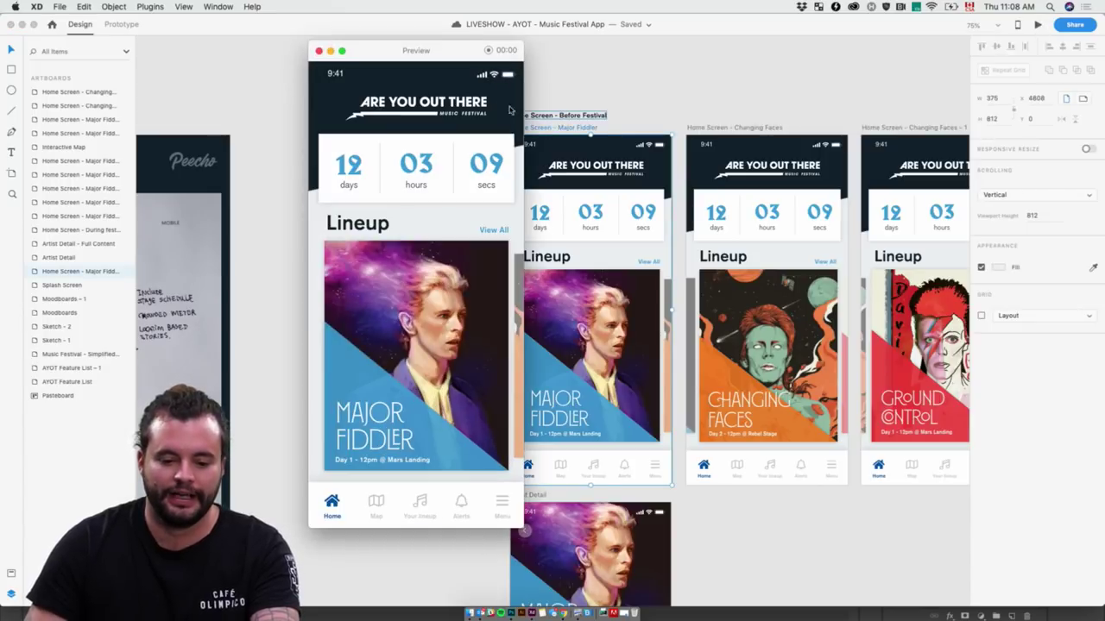
double_click(447, 45)
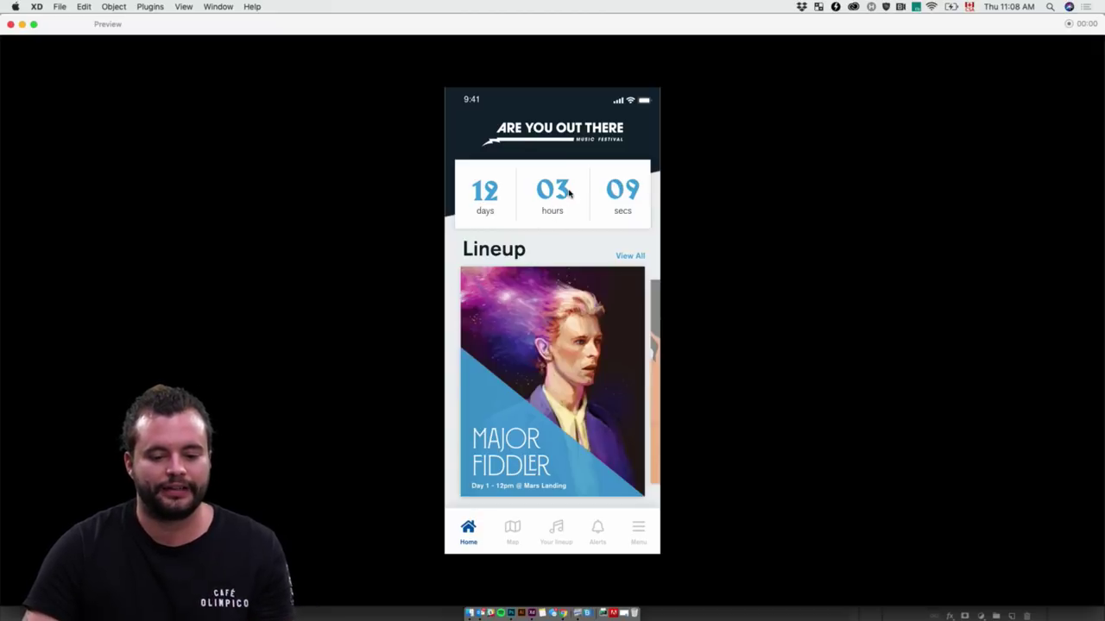
drag(601, 390, 457, 376)
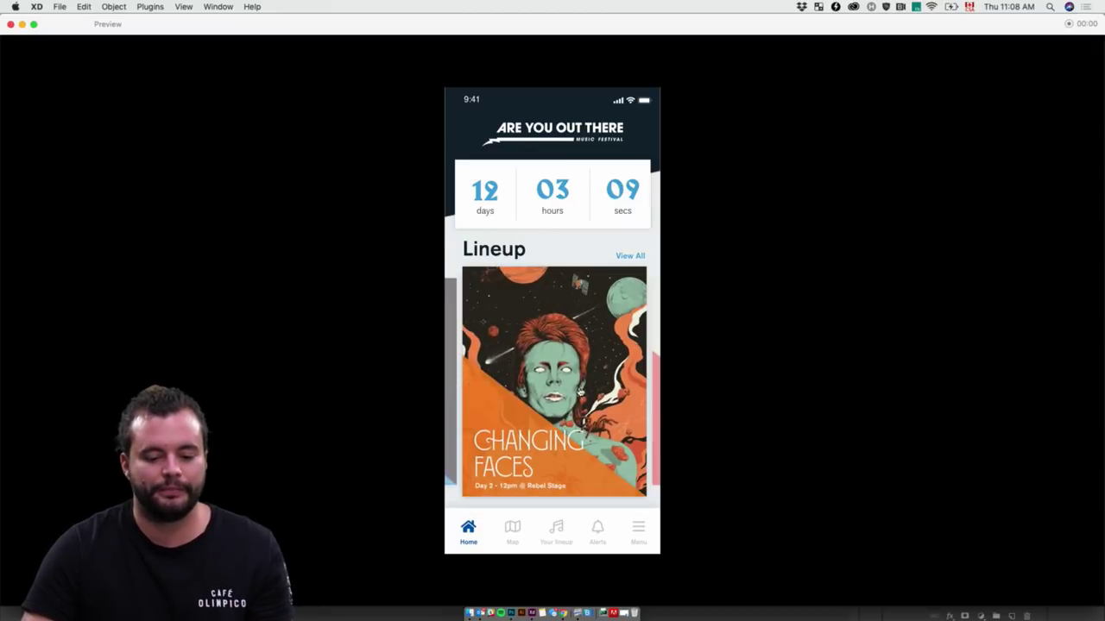
drag(580, 393, 644, 404)
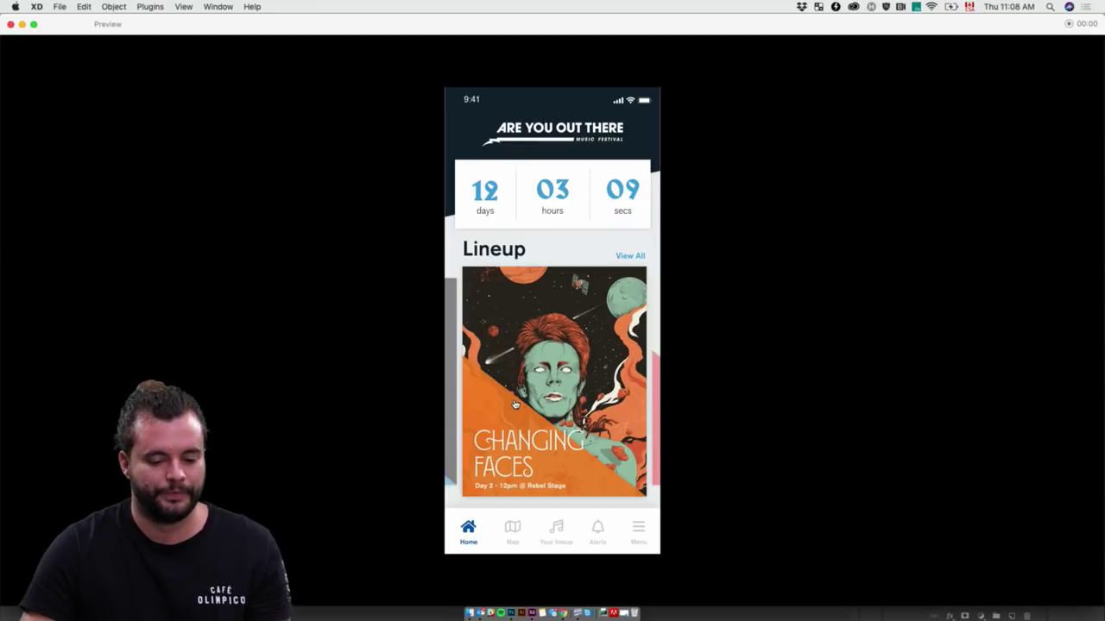
drag(515, 404, 606, 409)
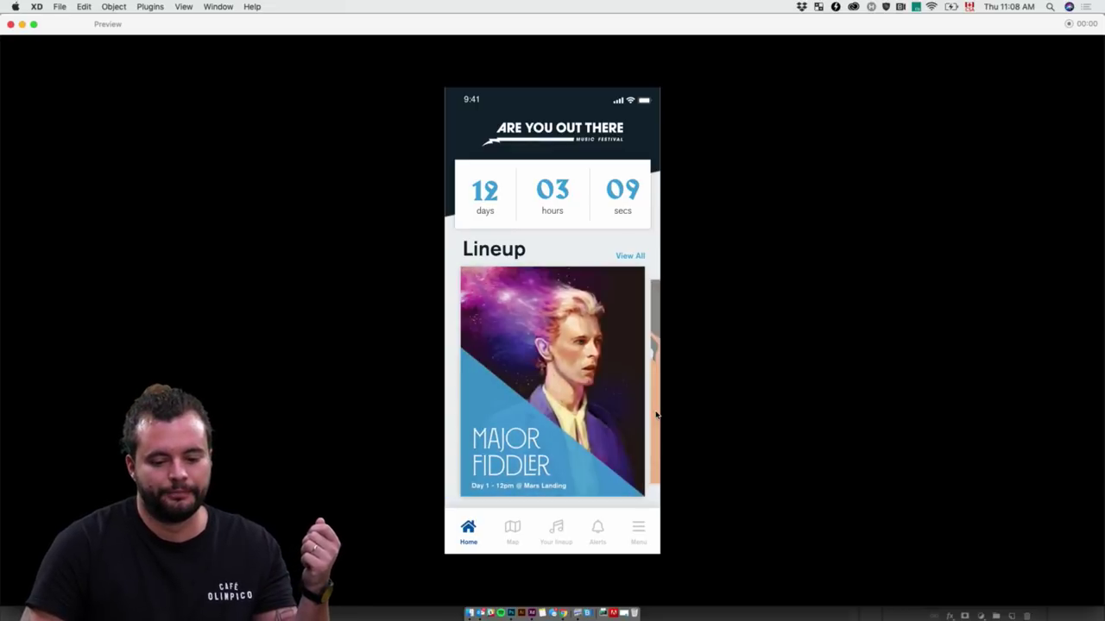
Open the Major Fiddler artist detail screen, scroll it, go back home, and close the preview
click(528, 453)
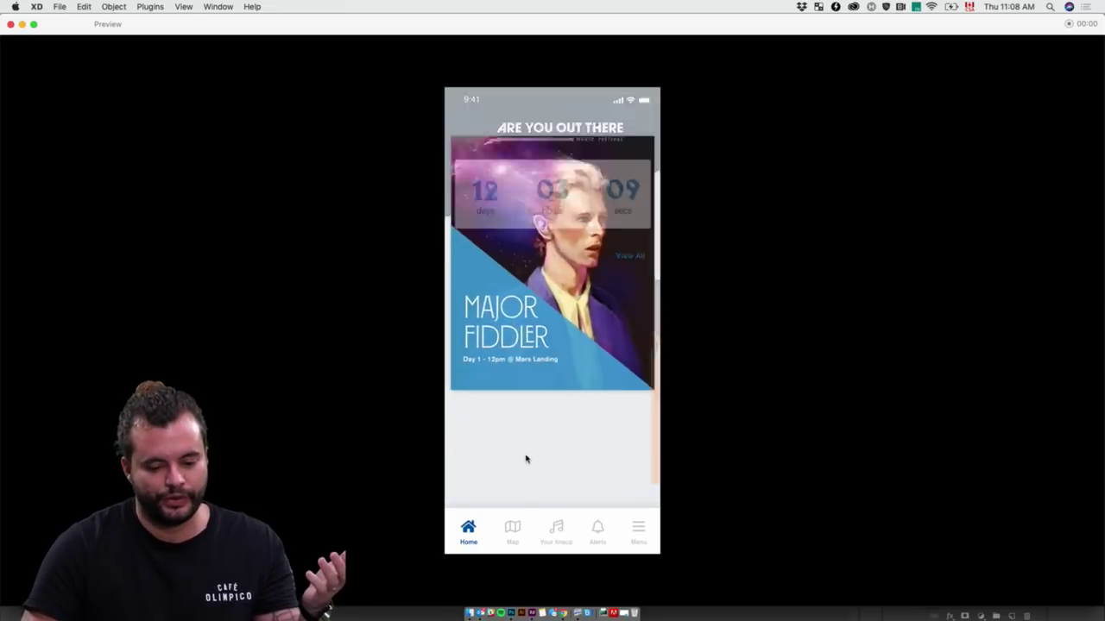
scroll(554, 470, down, 5)
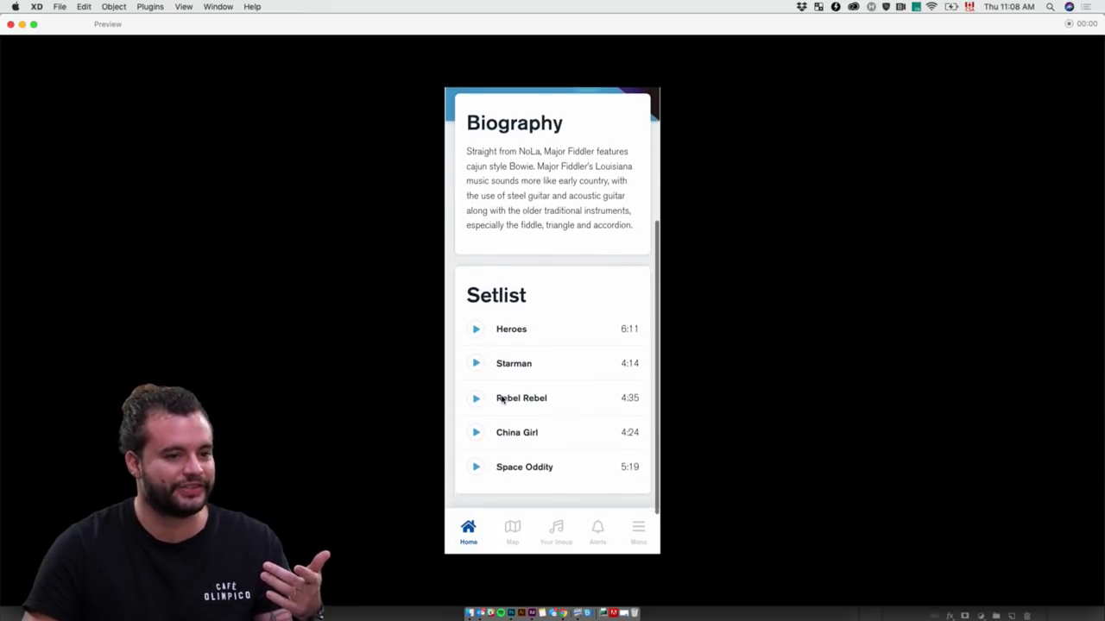
scroll(502, 404, up, 5)
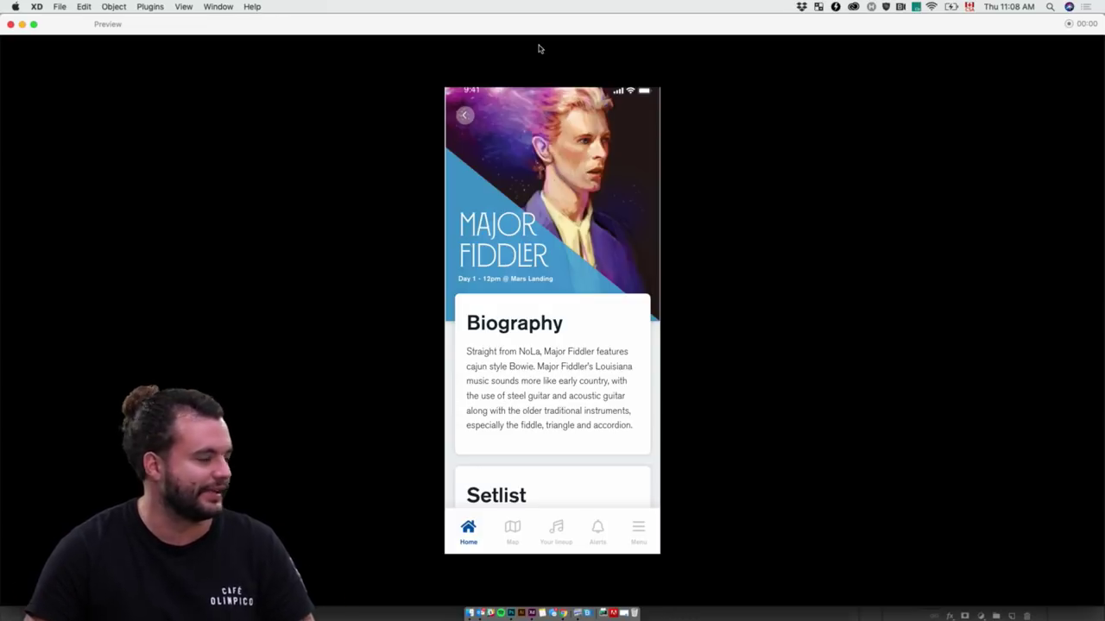
click(463, 118)
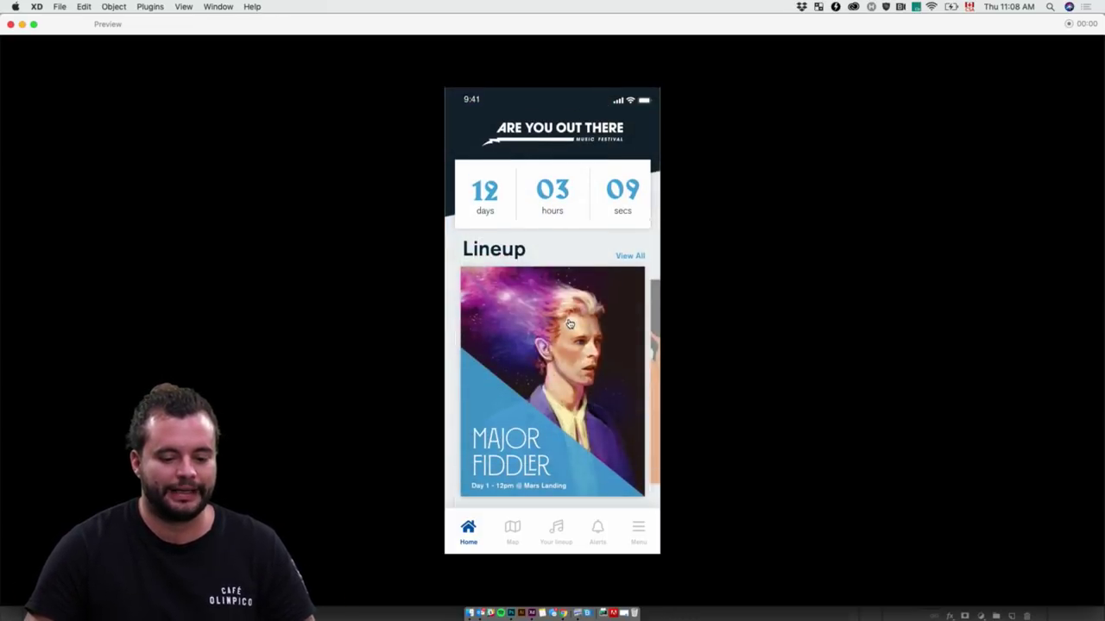
click(10, 25)
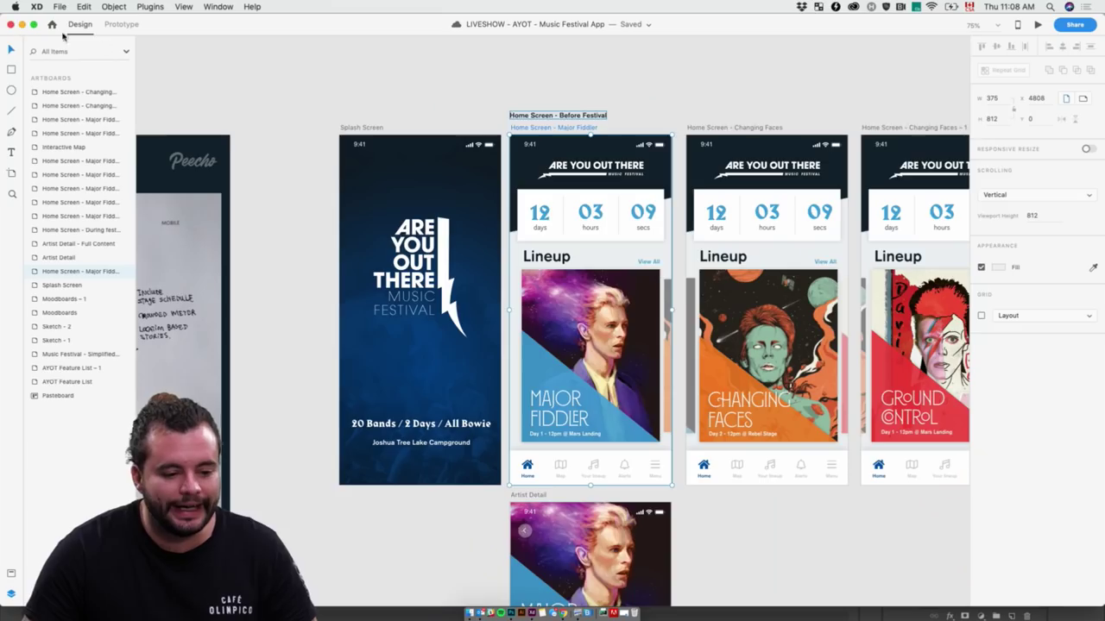
Preview the Home Screen - During Festival artboard, enlarged to fill the screen
scroll(387, 107, right, 10)
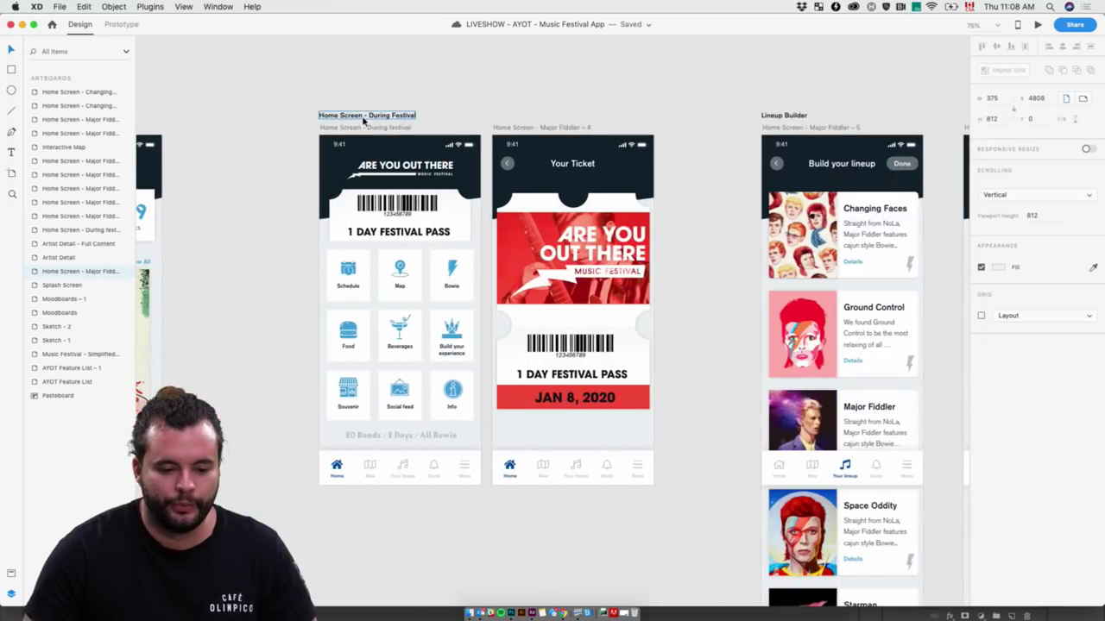
click(358, 129)
click(1036, 25)
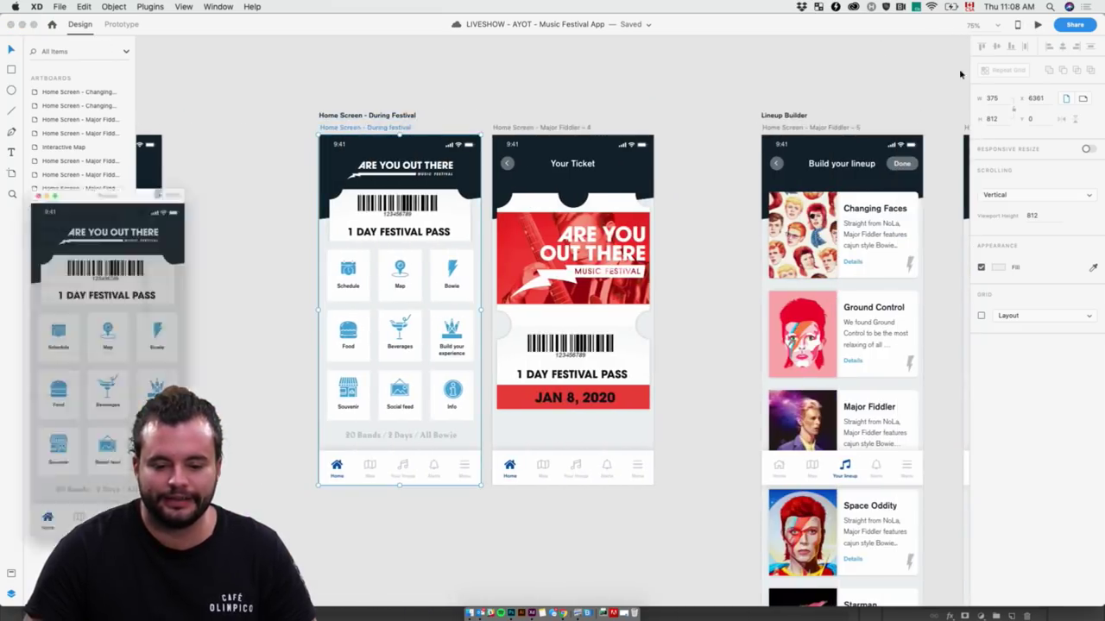
drag(142, 135, 590, 91)
double_click(591, 91)
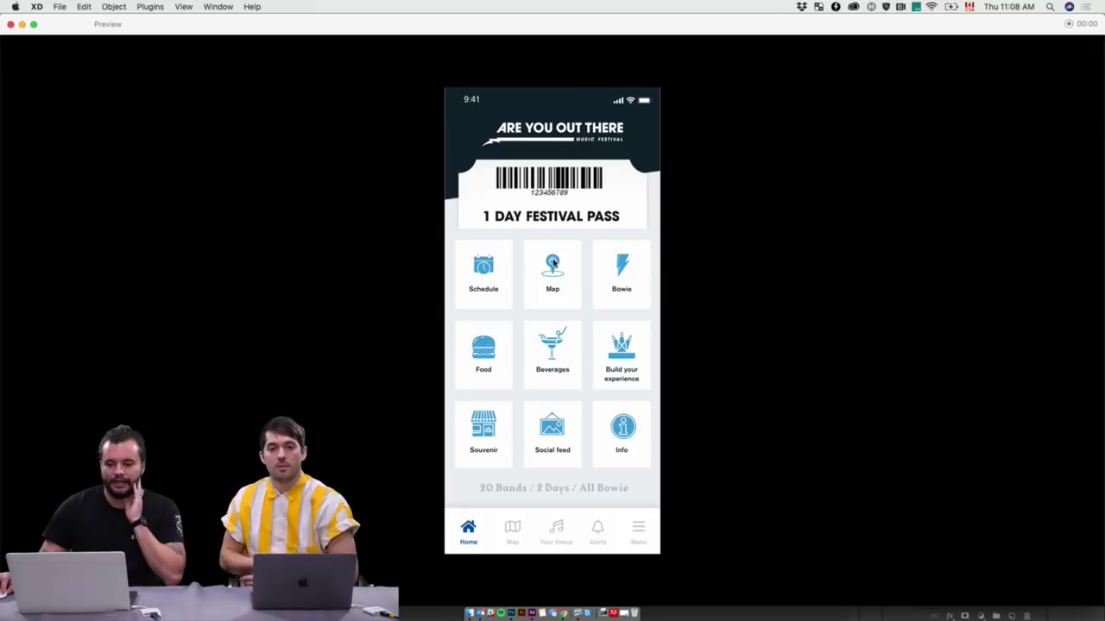
Open Your Ticket from the pass, return to the festival home, and close the preview
click(592, 212)
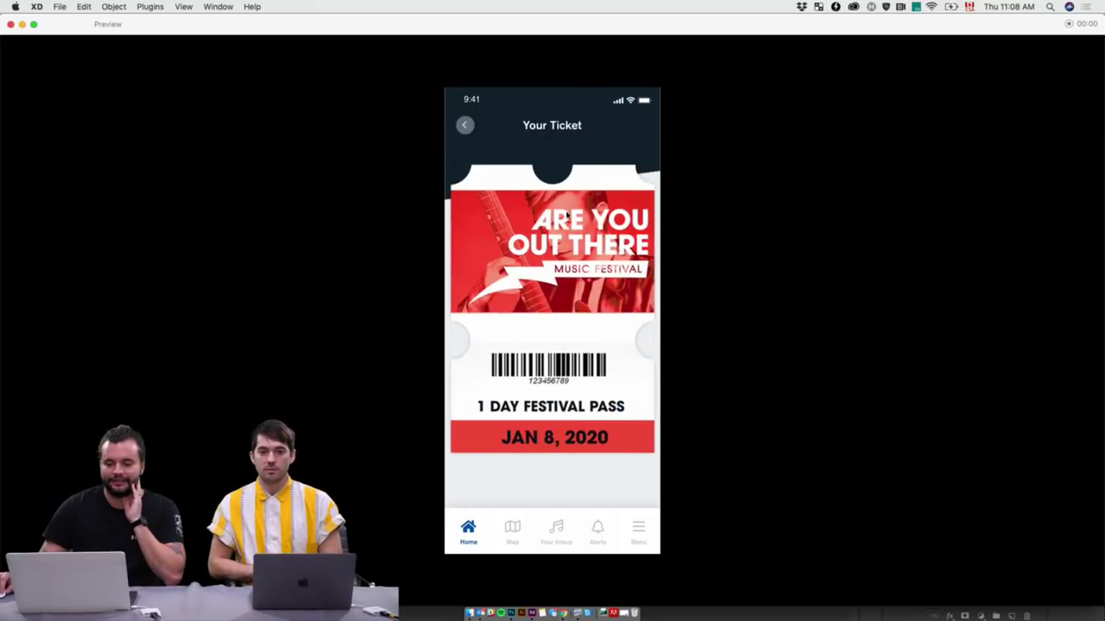
click(464, 126)
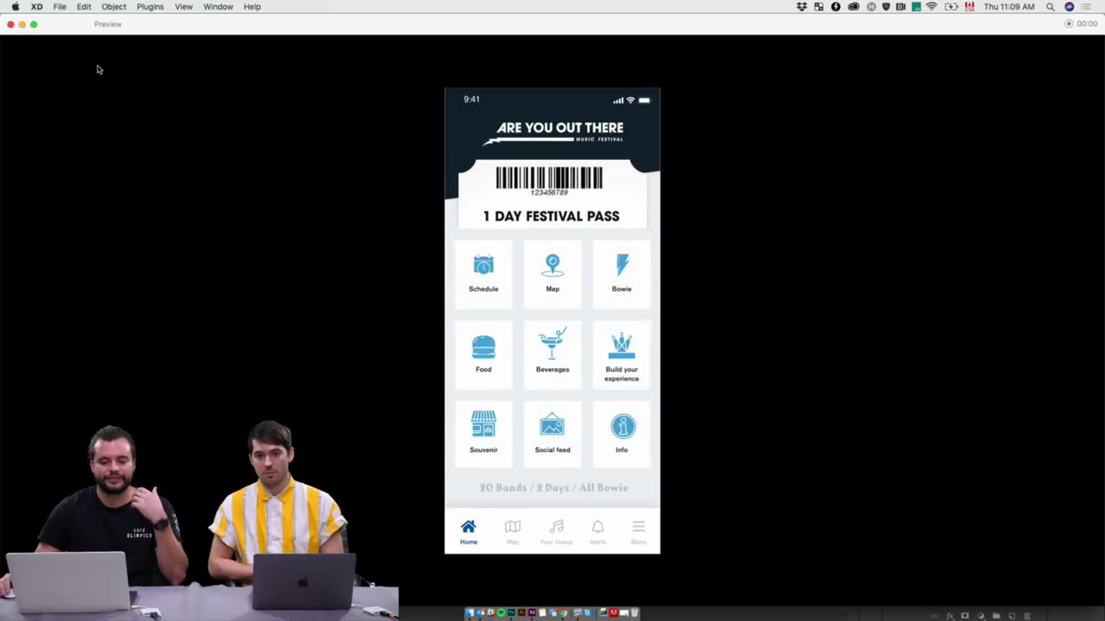
click(11, 24)
scroll(639, 106, right, 5)
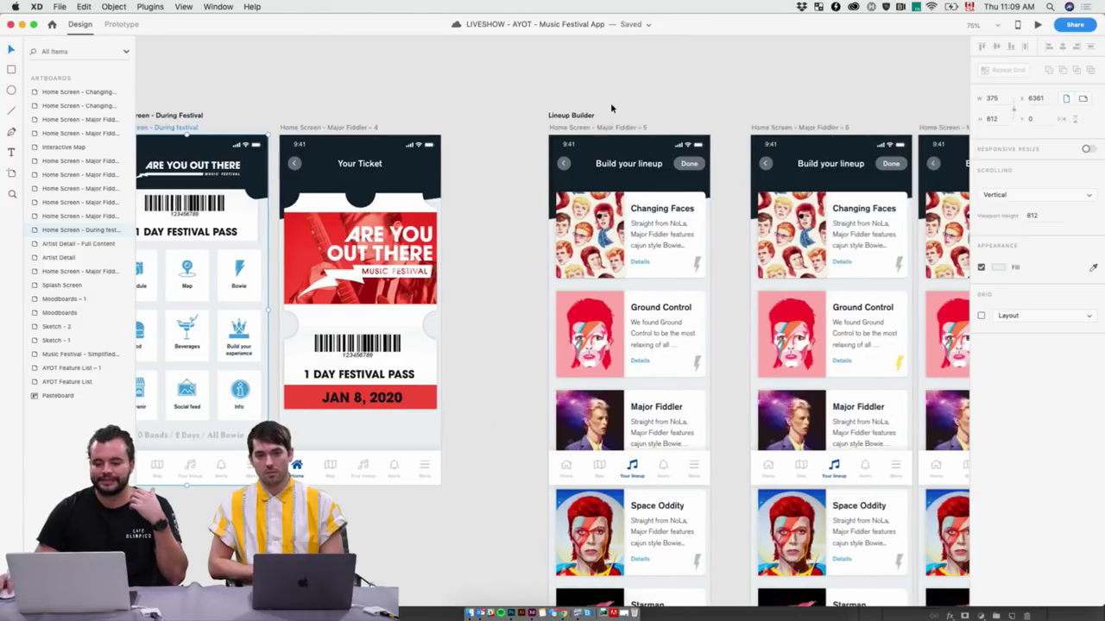
click(569, 128)
click(1037, 24)
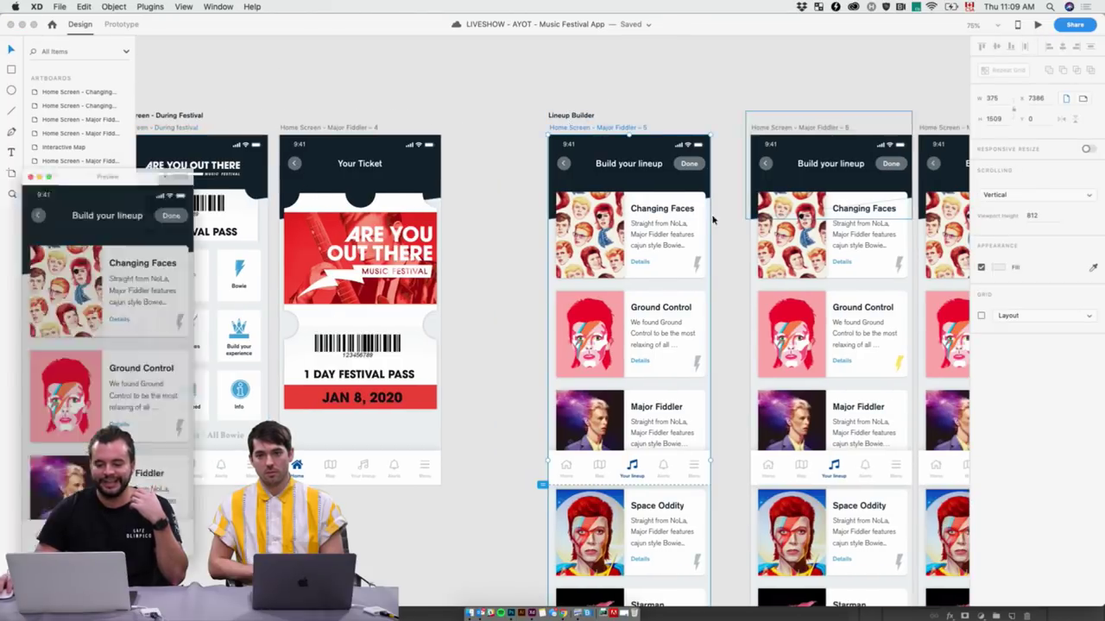
double_click(115, 134)
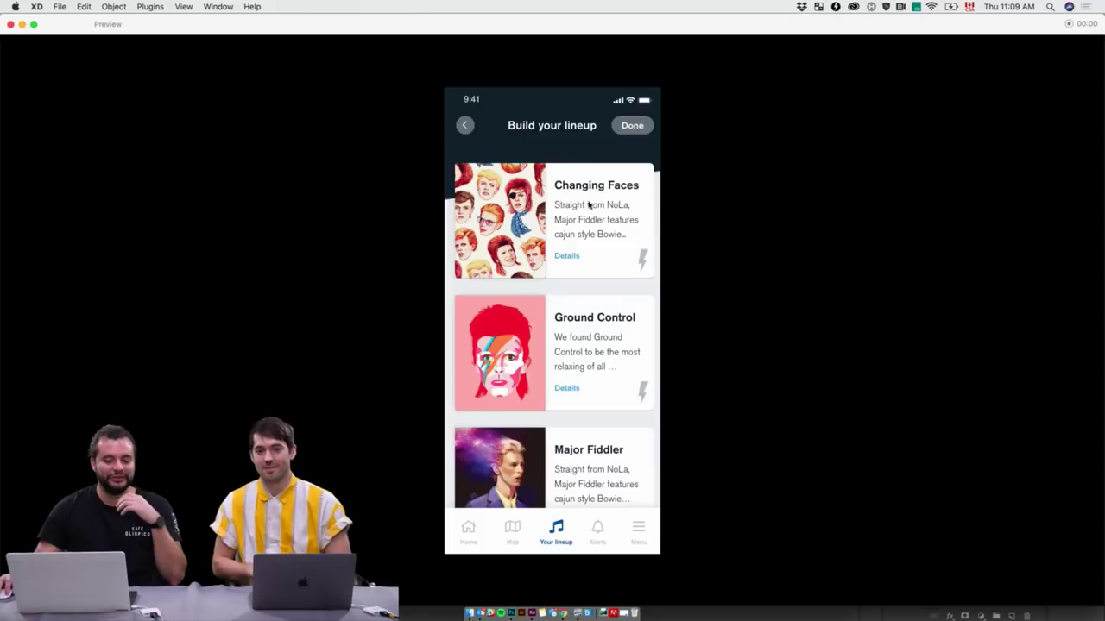
scroll(636, 338, down, 1)
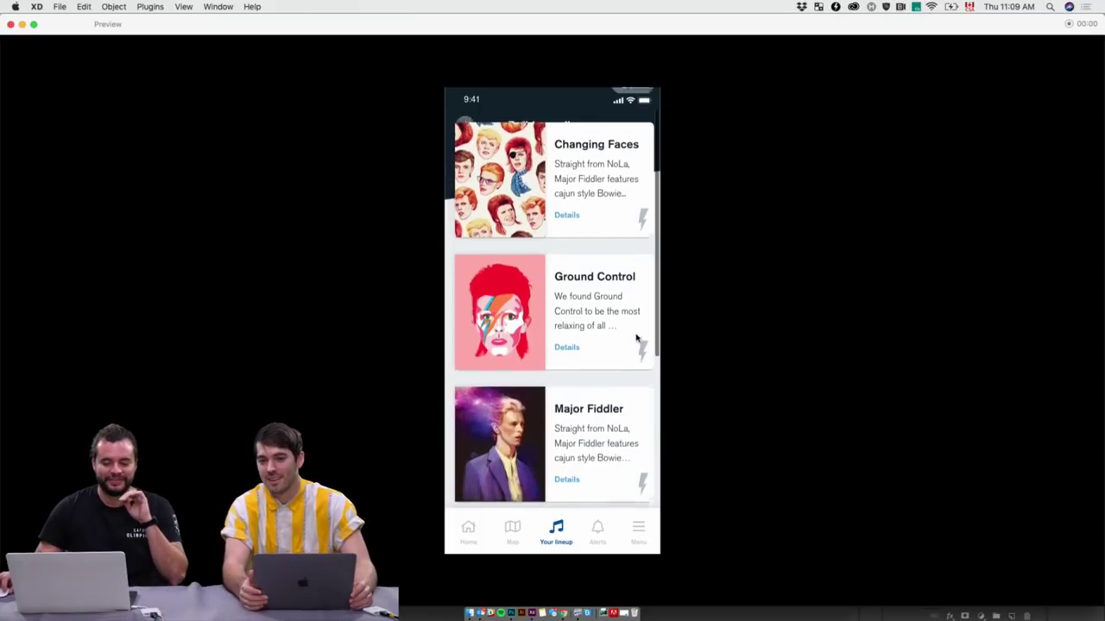
scroll(636, 338, up, 2)
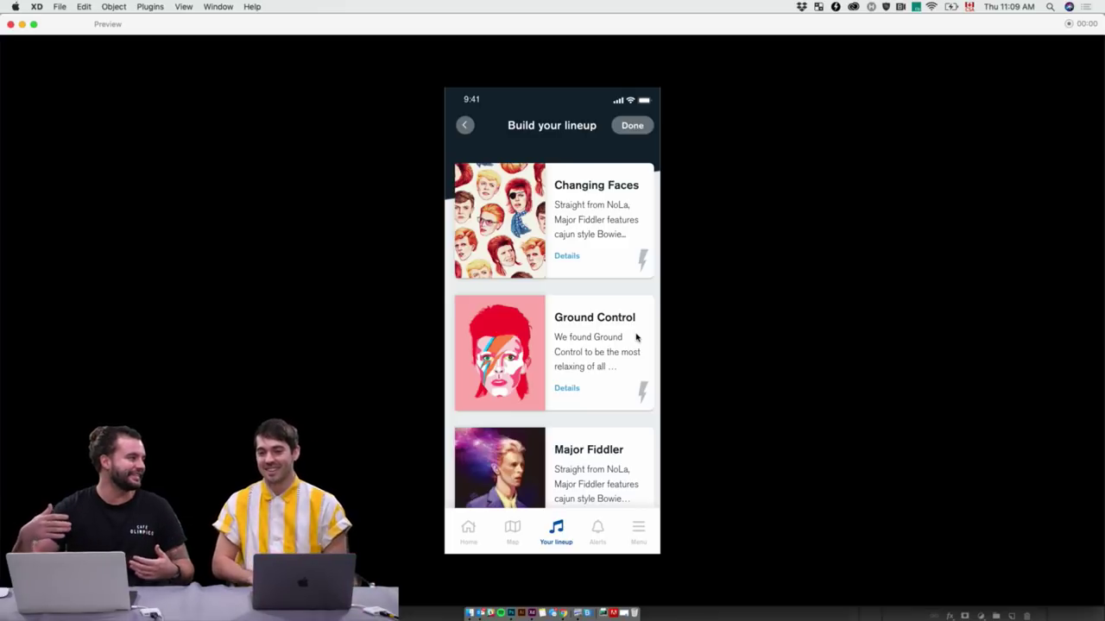
scroll(634, 338, down, 5)
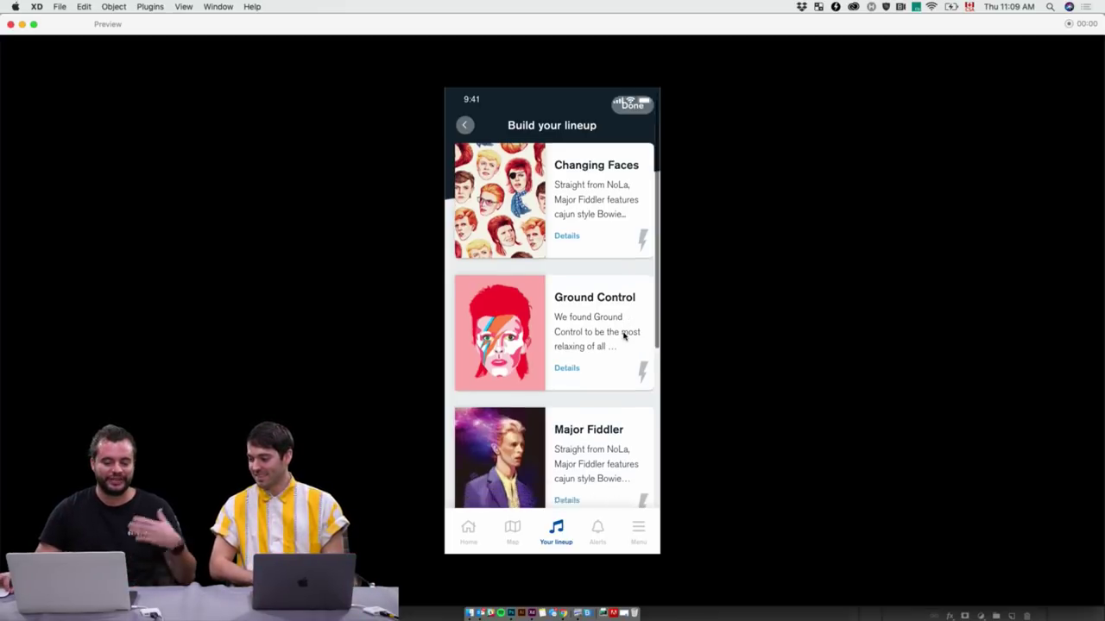
scroll(617, 338, down, 1)
scroll(618, 345, up, 5)
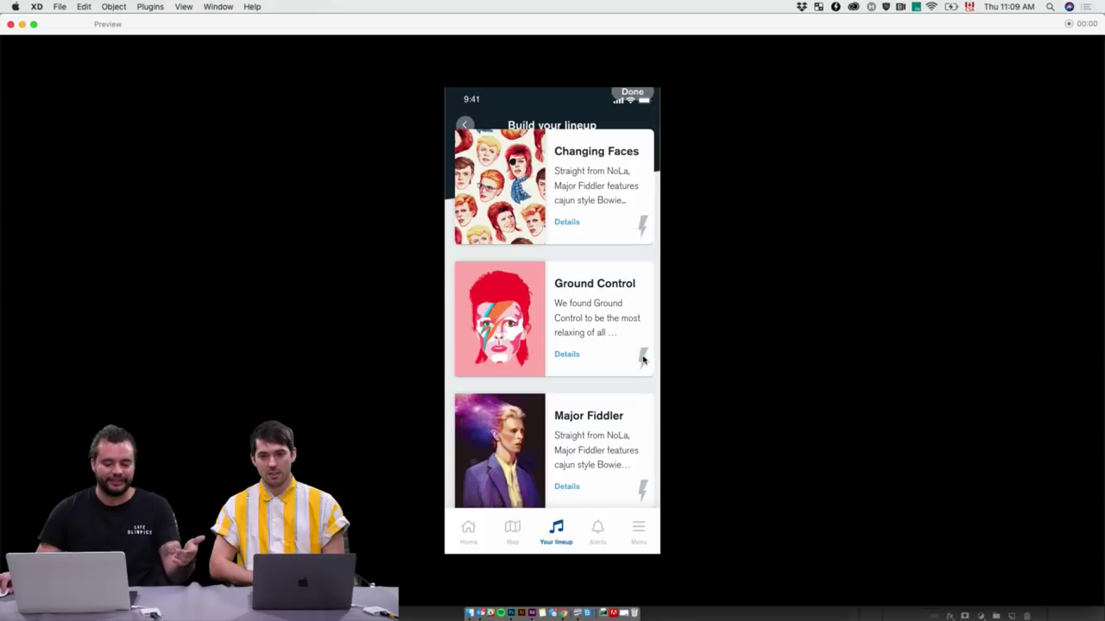
click(643, 360)
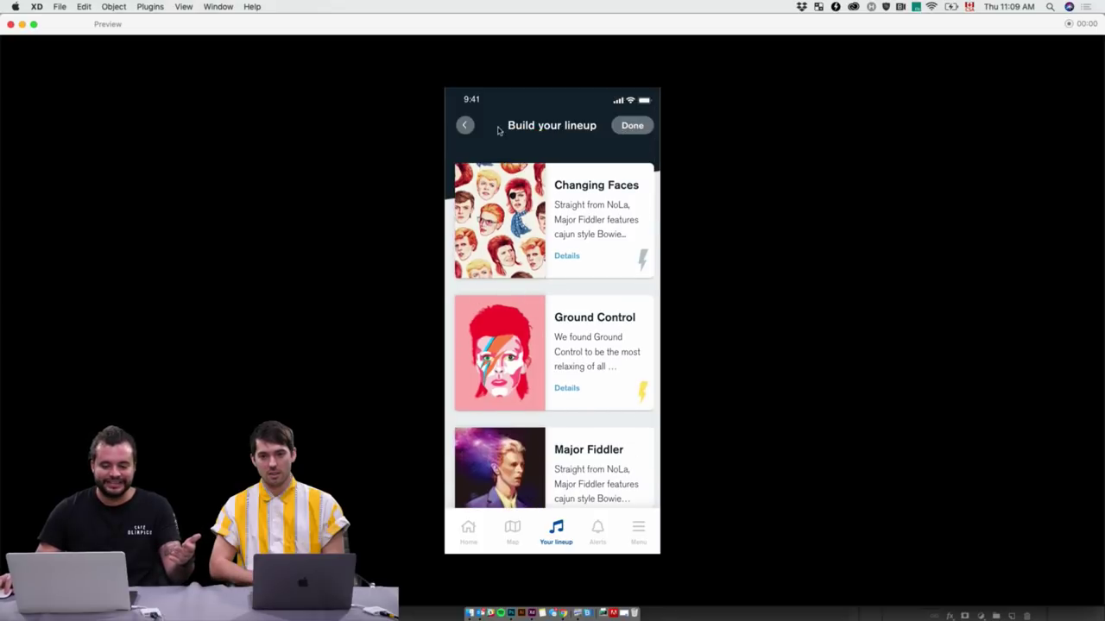
click(466, 126)
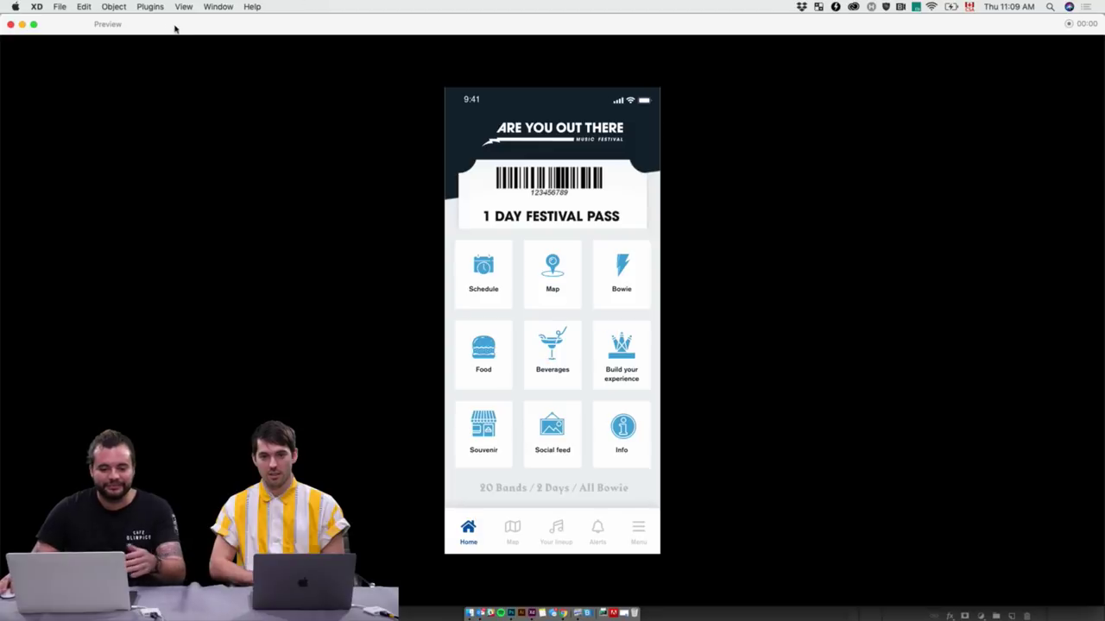
click(12, 24)
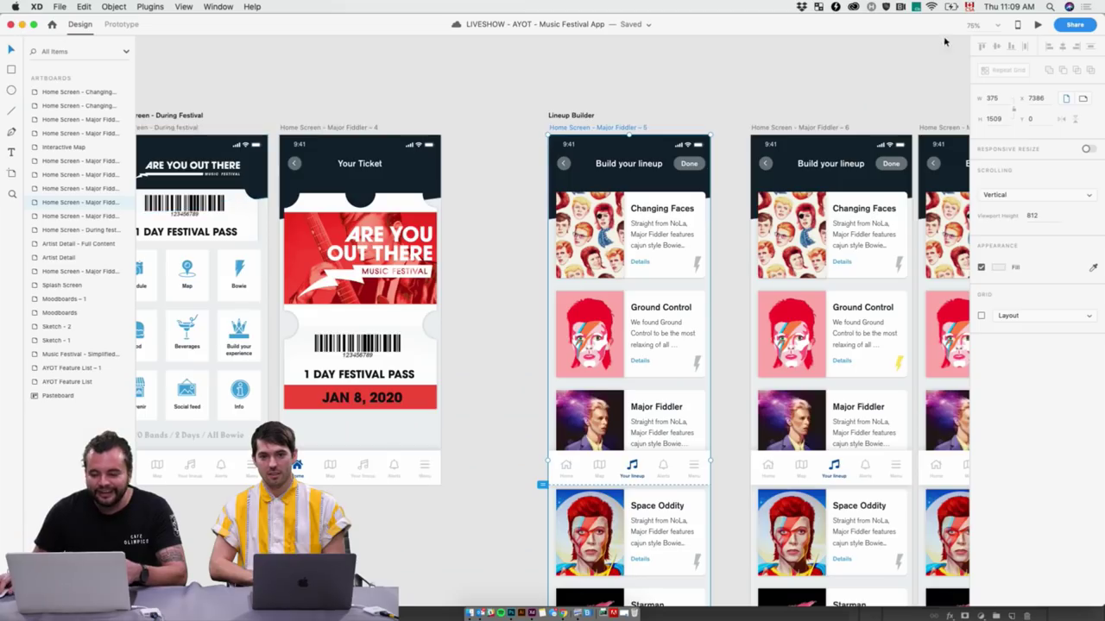
click(1037, 24)
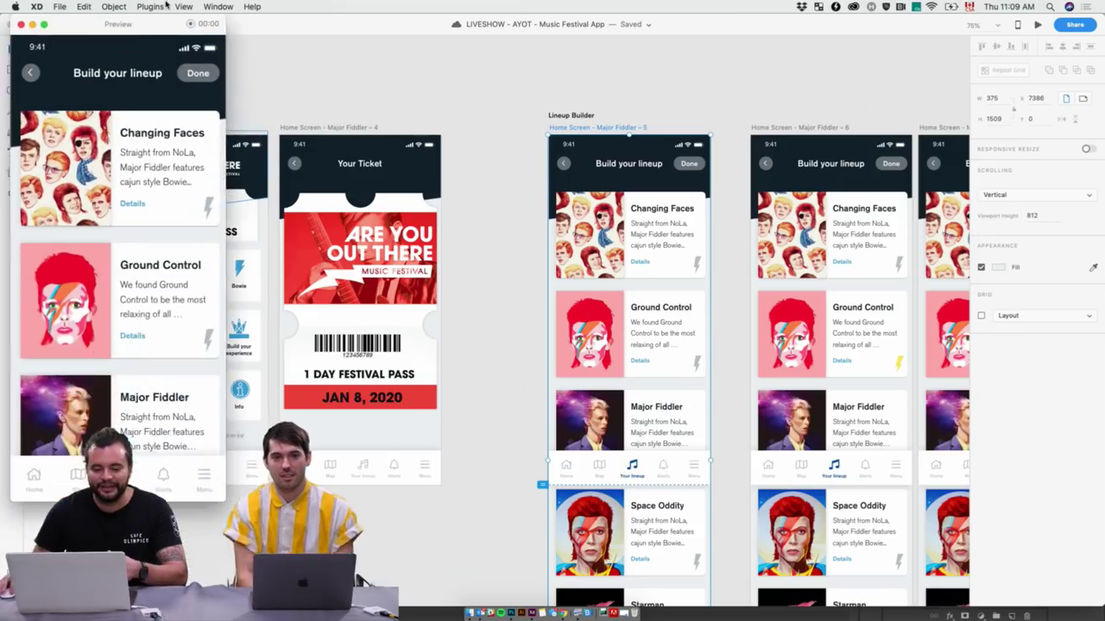
double_click(138, 129)
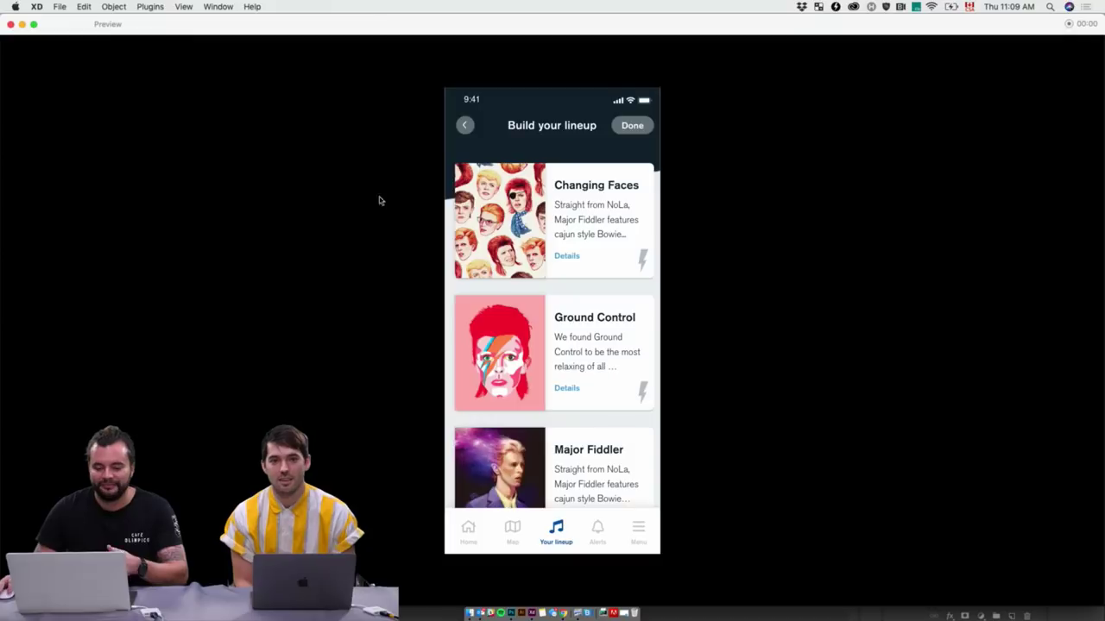
click(642, 393)
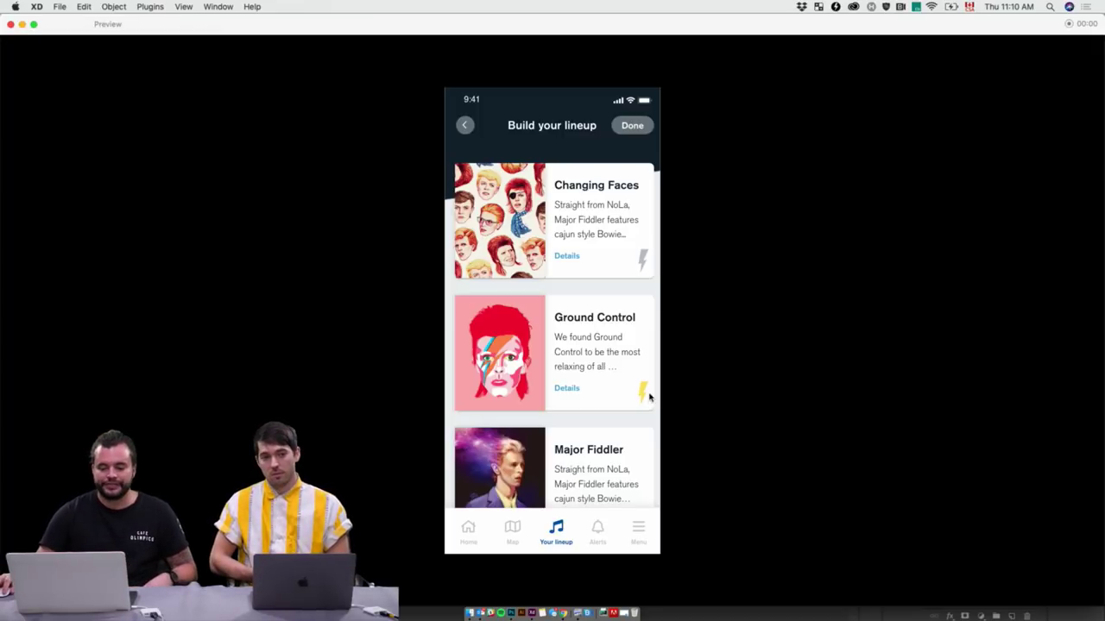
click(642, 395)
click(643, 396)
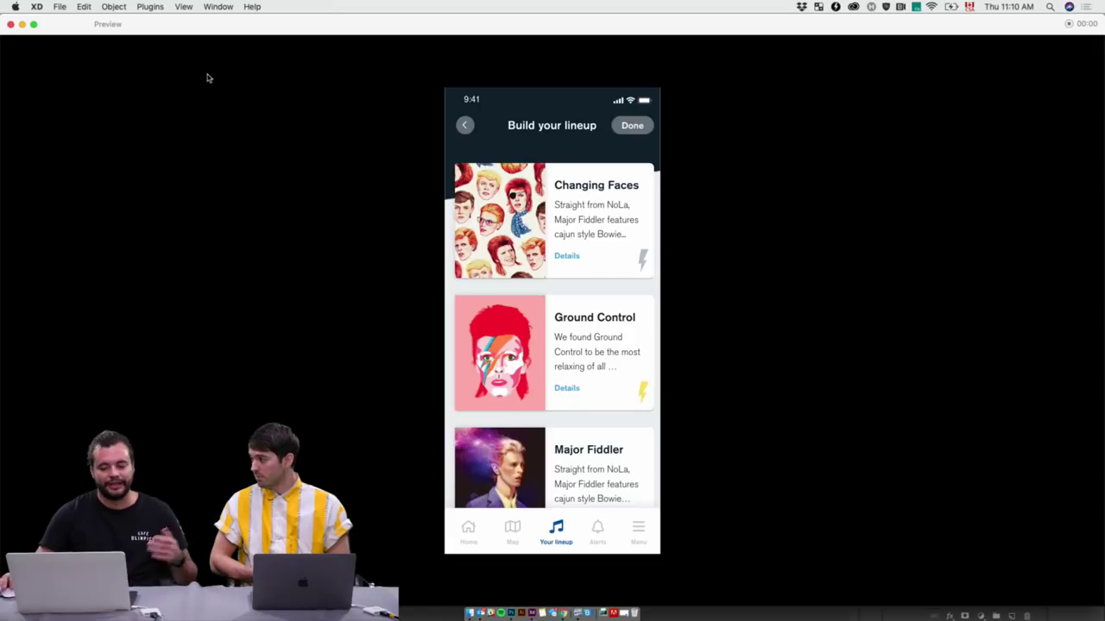
click(11, 23)
Select the Home Screen - Major Fiddler - 6 artboard and start its desktop preview
scroll(518, 125, right, 10)
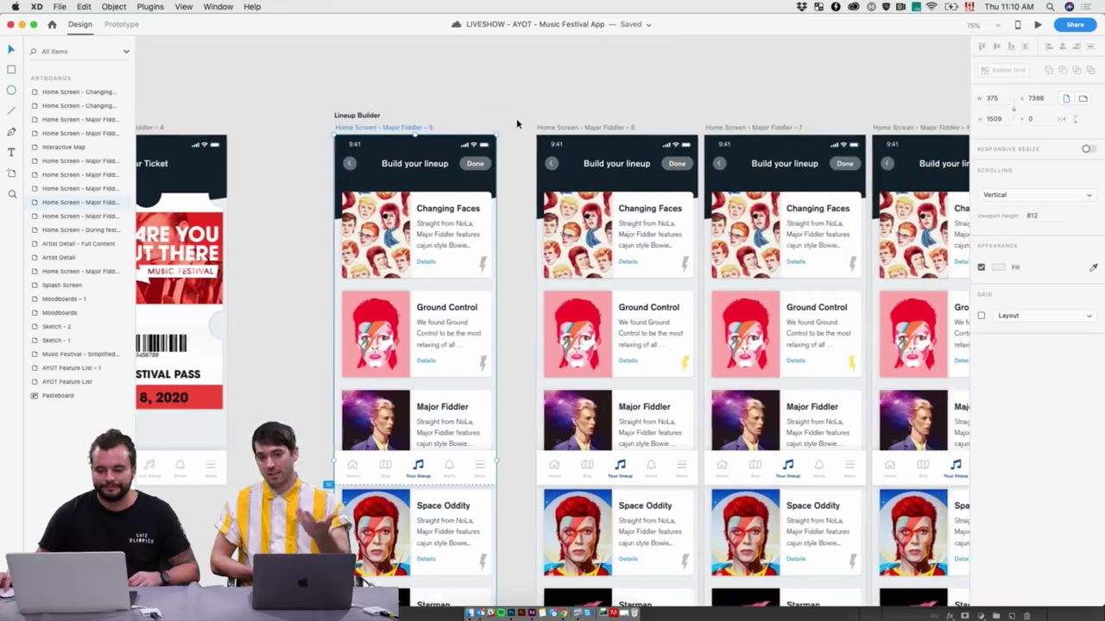
scroll(522, 120, right, 3)
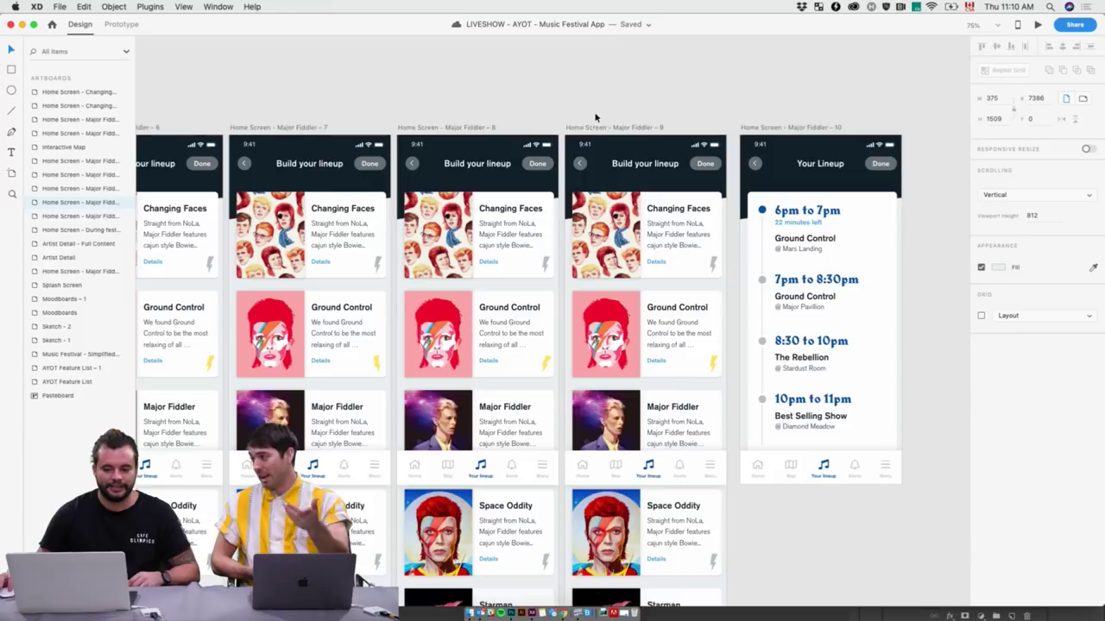
scroll(259, 121, left, 6)
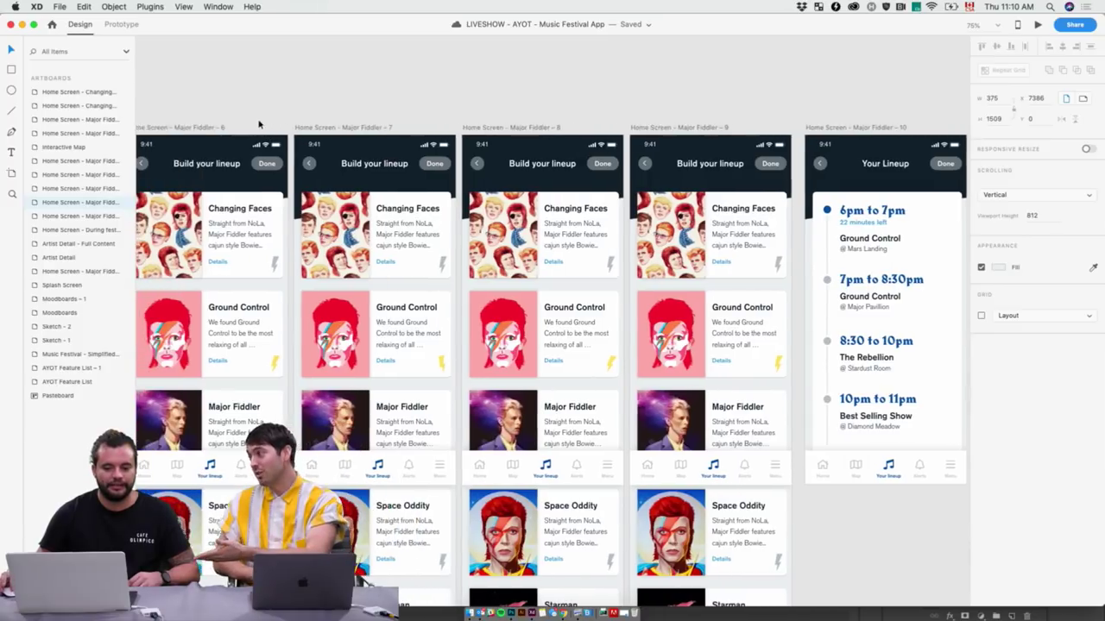
scroll(380, 108, left, 20)
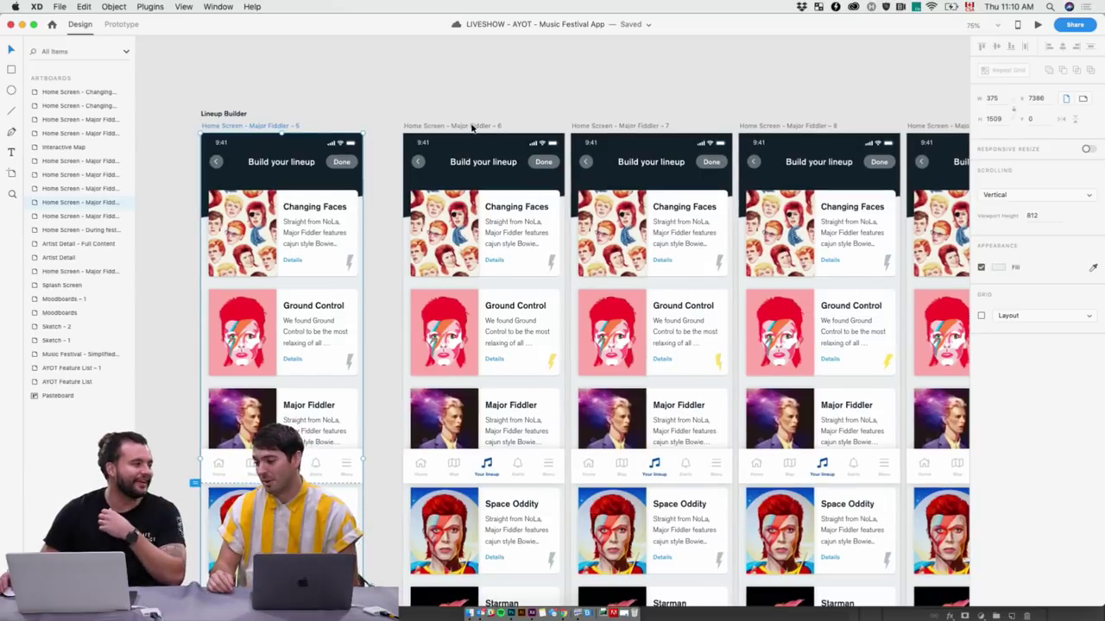
click(470, 100)
click(467, 126)
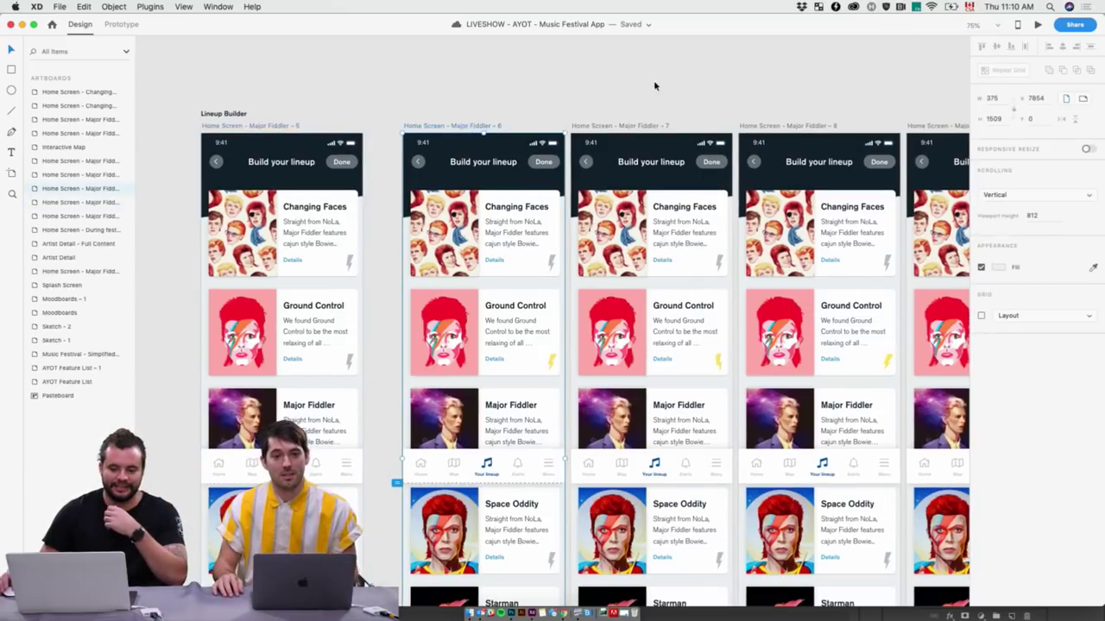
click(1039, 25)
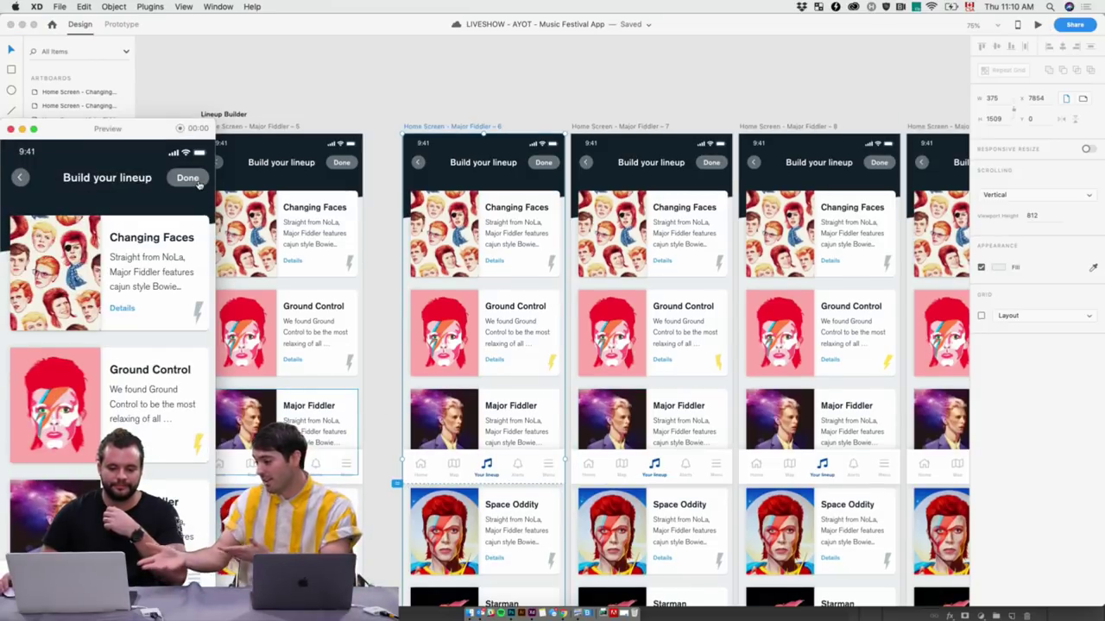
Enlarge the preview, go from Build your lineup to the Your Lineup schedule, then close it
double_click(136, 130)
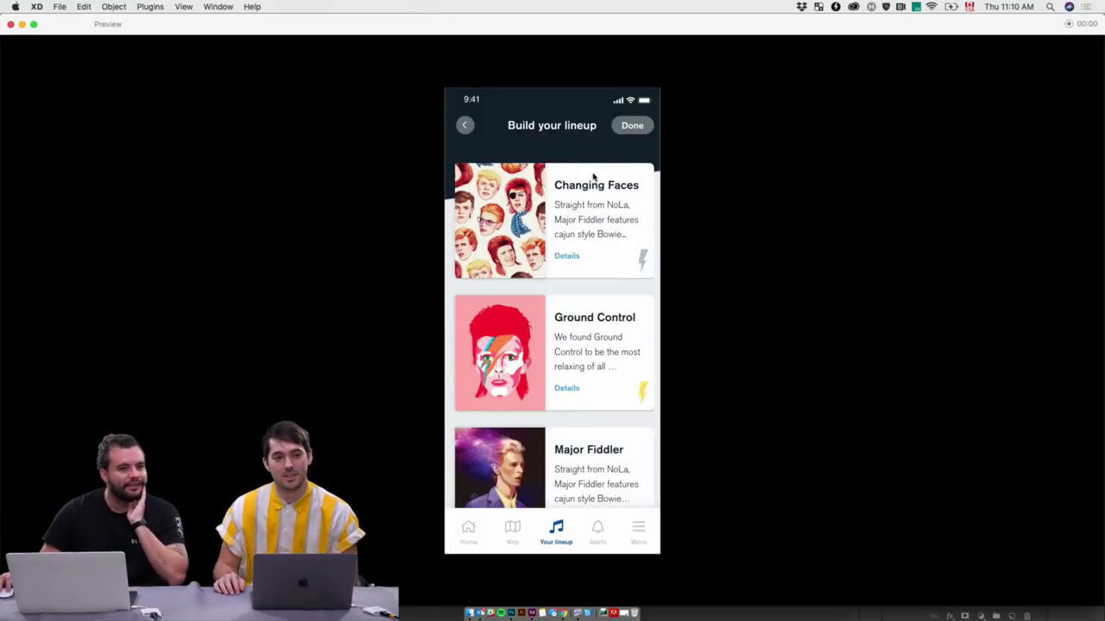
click(629, 127)
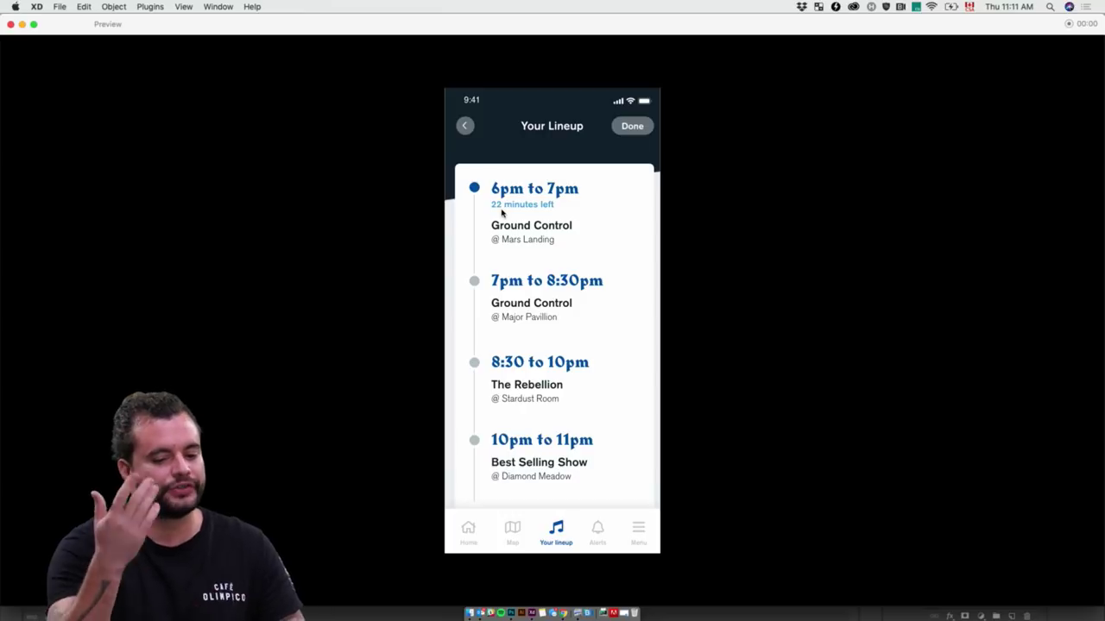
click(11, 25)
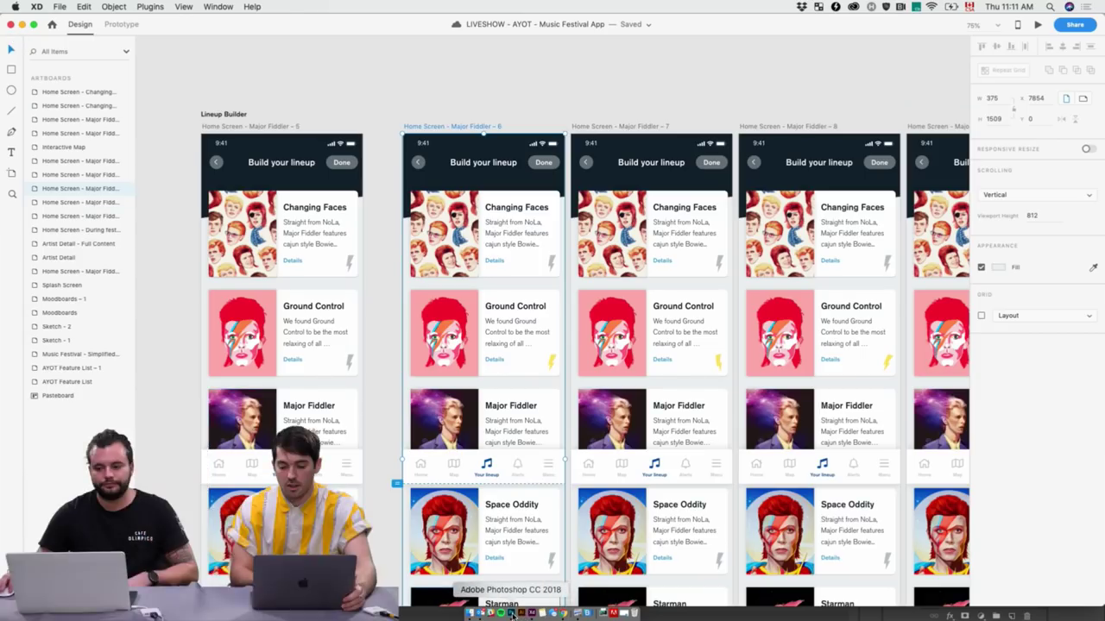
Switch to Photoshop CC 2018, where the map2.psd festival map is open
click(511, 614)
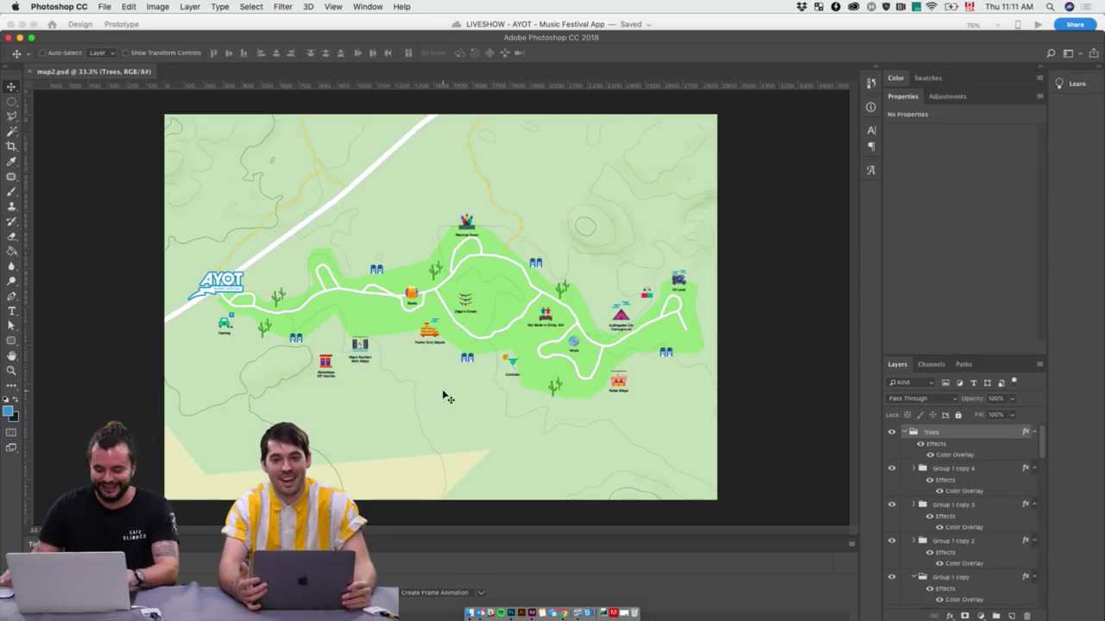
Zoom into the map2.psd festival map and pan around its trails and stages
key(super+equal)
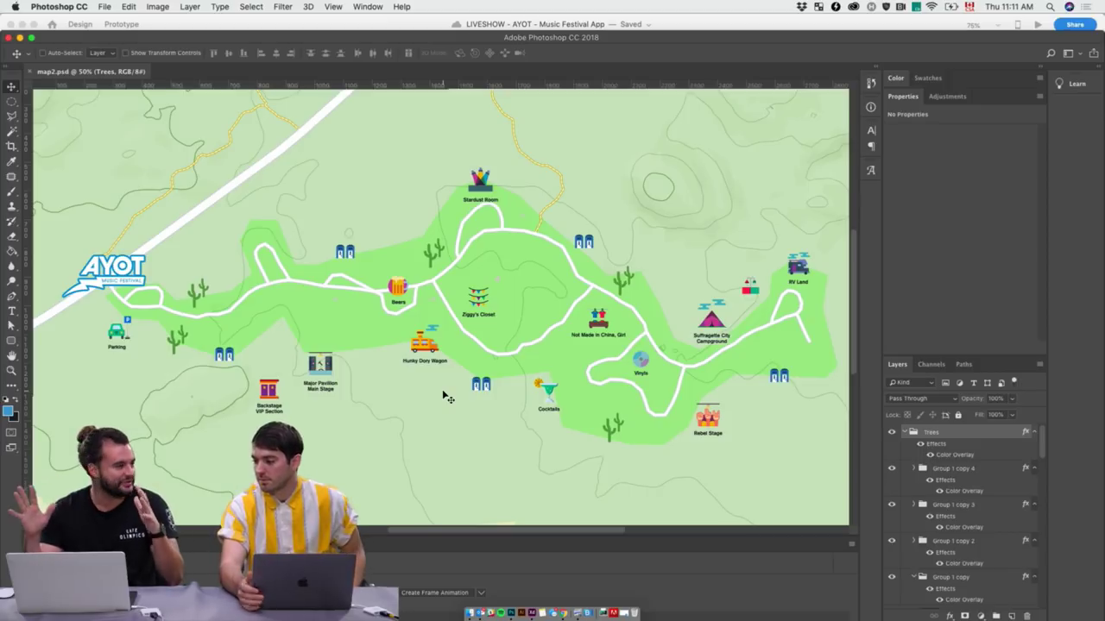
scroll(446, 400, up, 5)
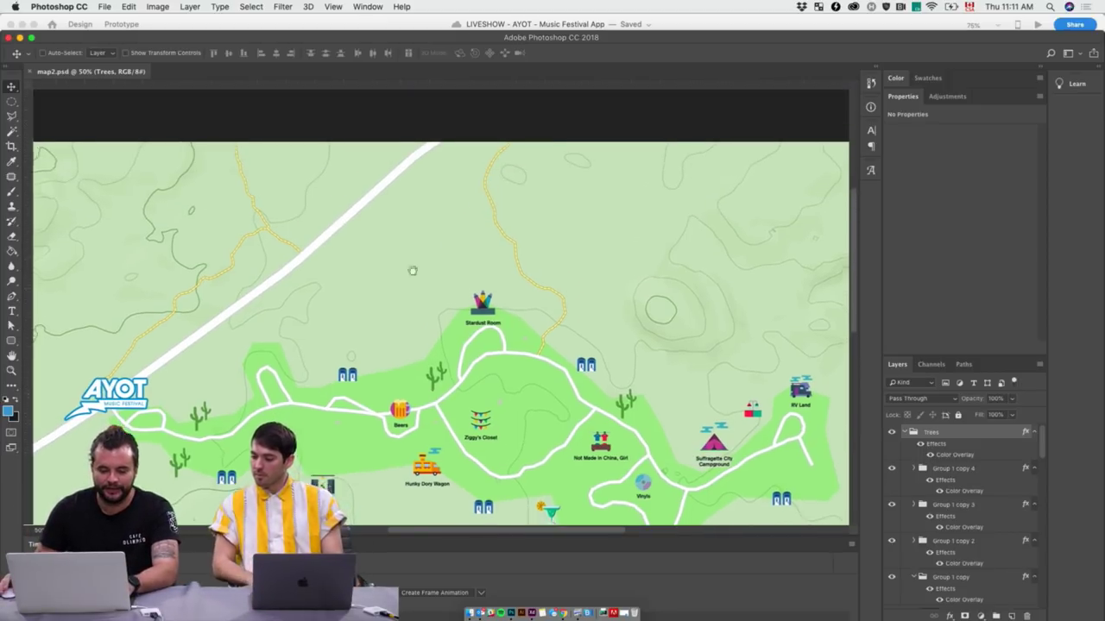
scroll(432, 251, down, 6)
scroll(432, 250, left, 4)
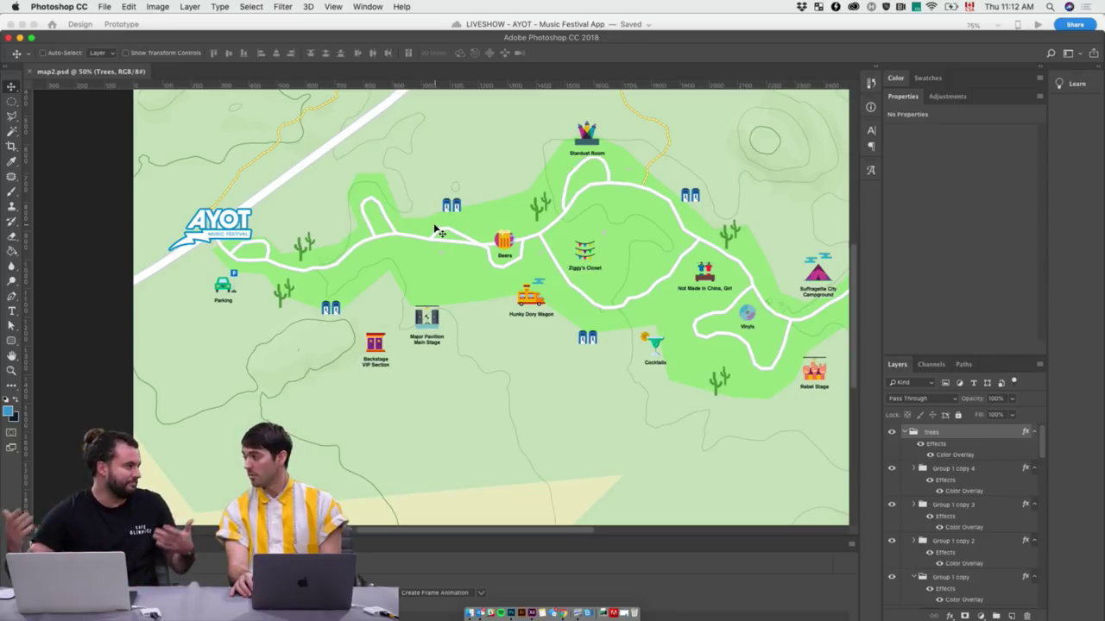
scroll(441, 227, left, 2)
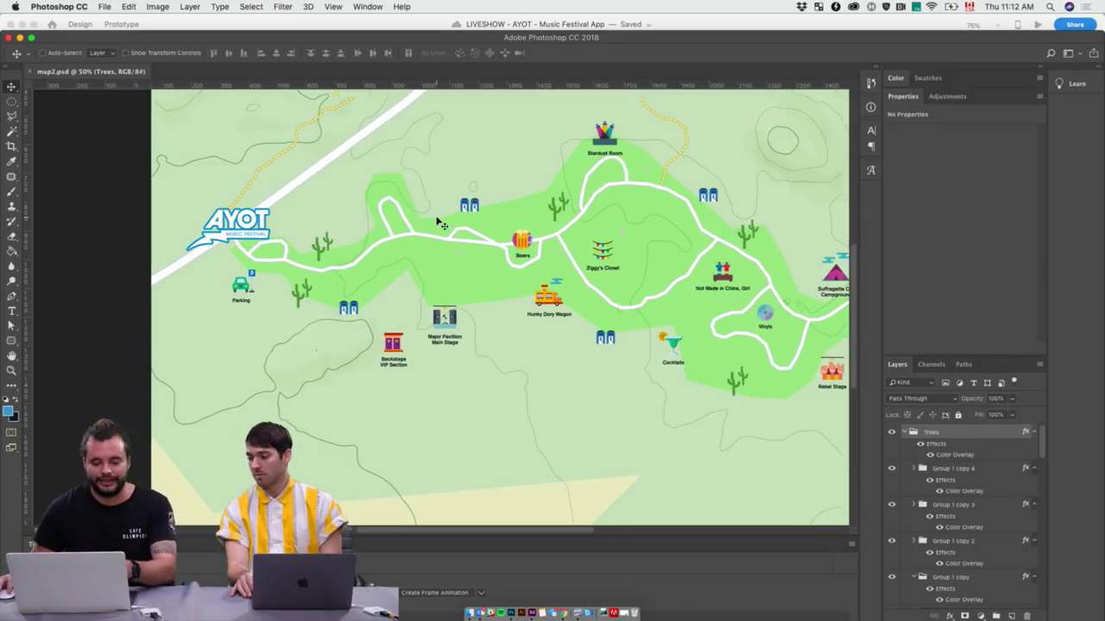
scroll(438, 222, left, 5)
scroll(439, 222, up, 1)
scroll(345, 284, up, 4)
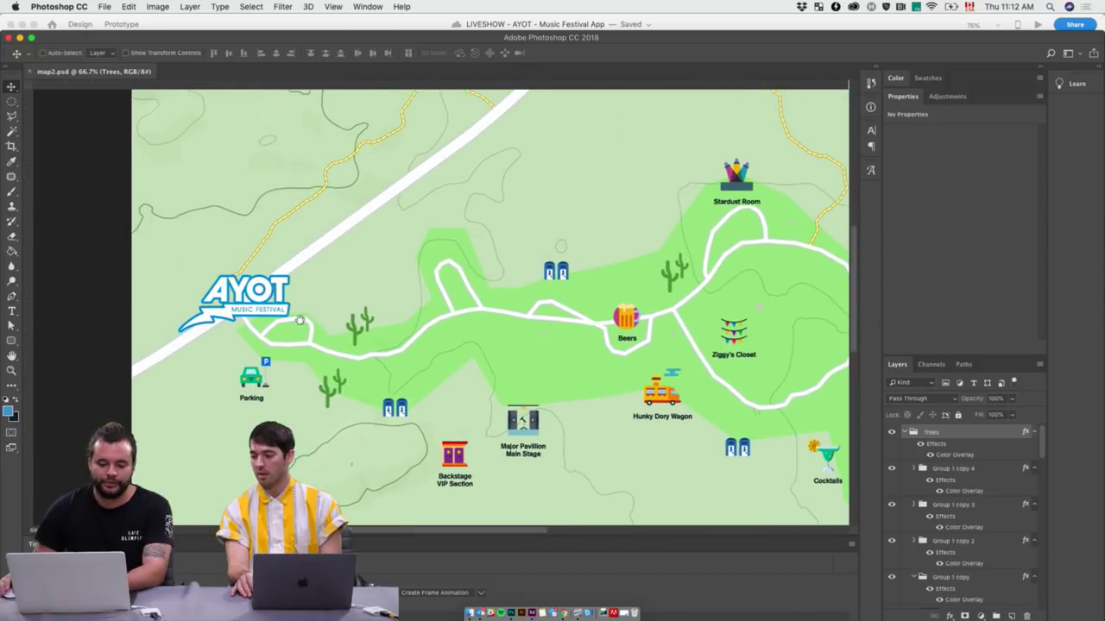
Turn on rulers and keep panning across the festival map
key(super+r)
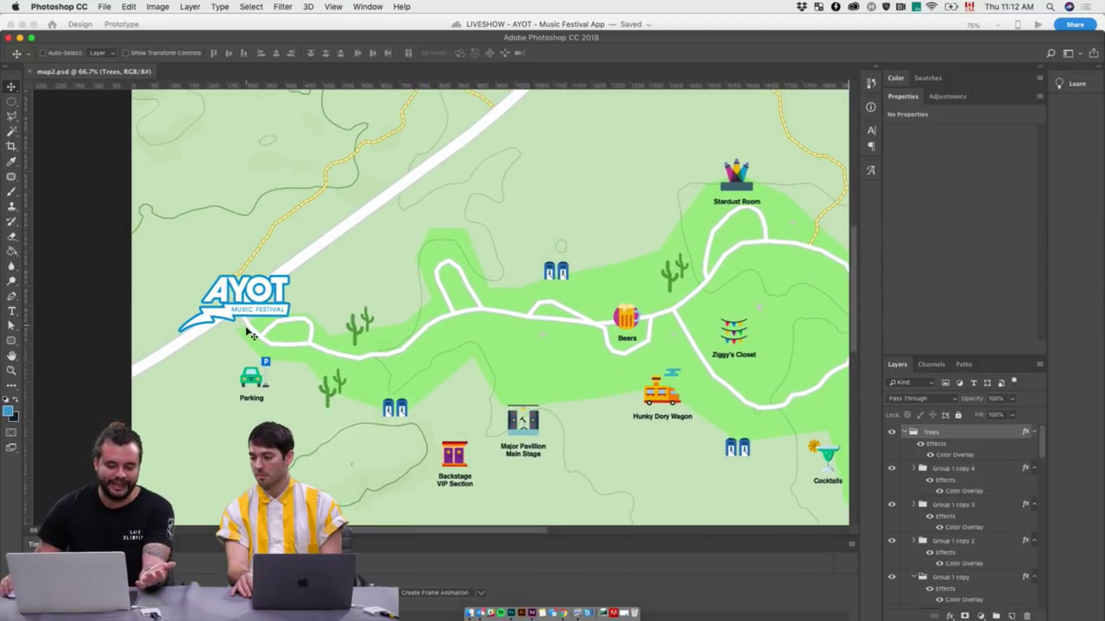
scroll(250, 335, right, 6)
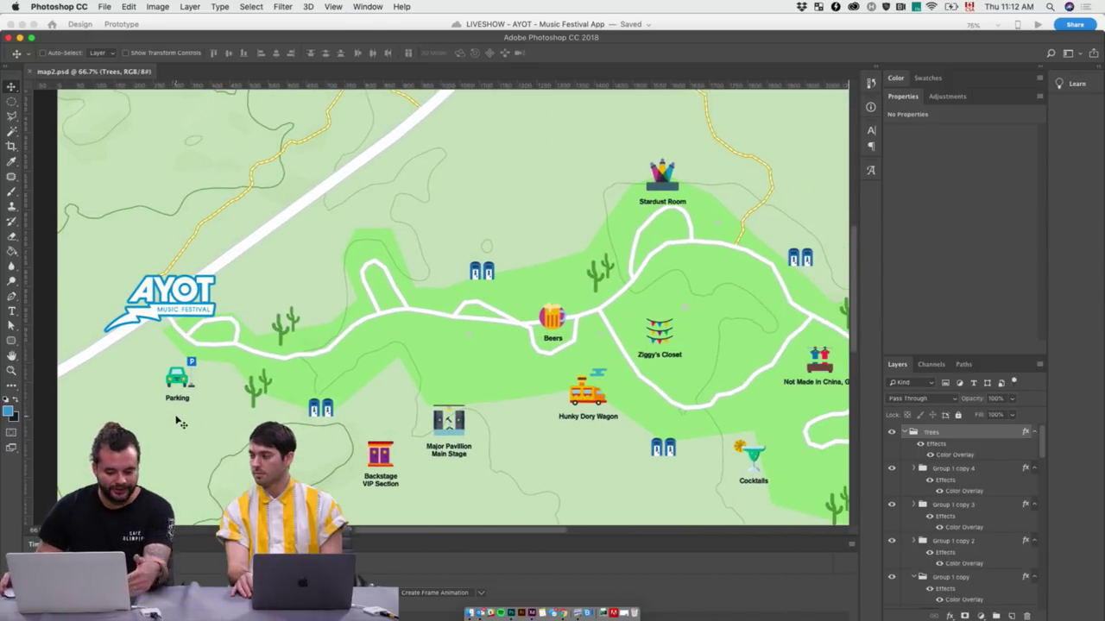
scroll(182, 423, down, 8)
scroll(459, 345, right, 3)
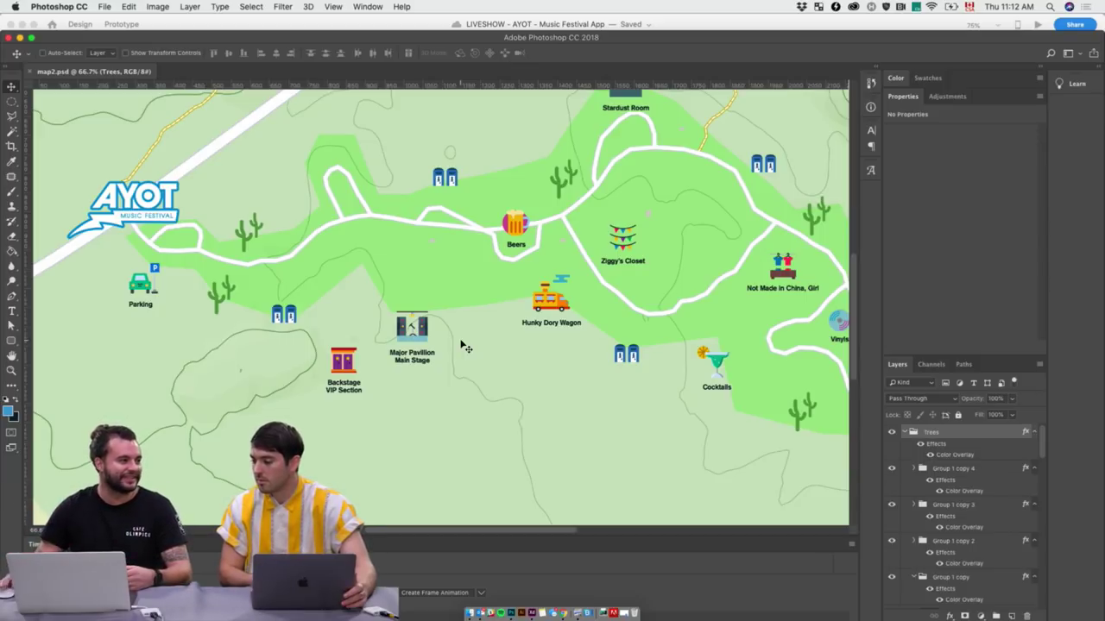
scroll(461, 345, up, 3)
scroll(462, 345, right, 5)
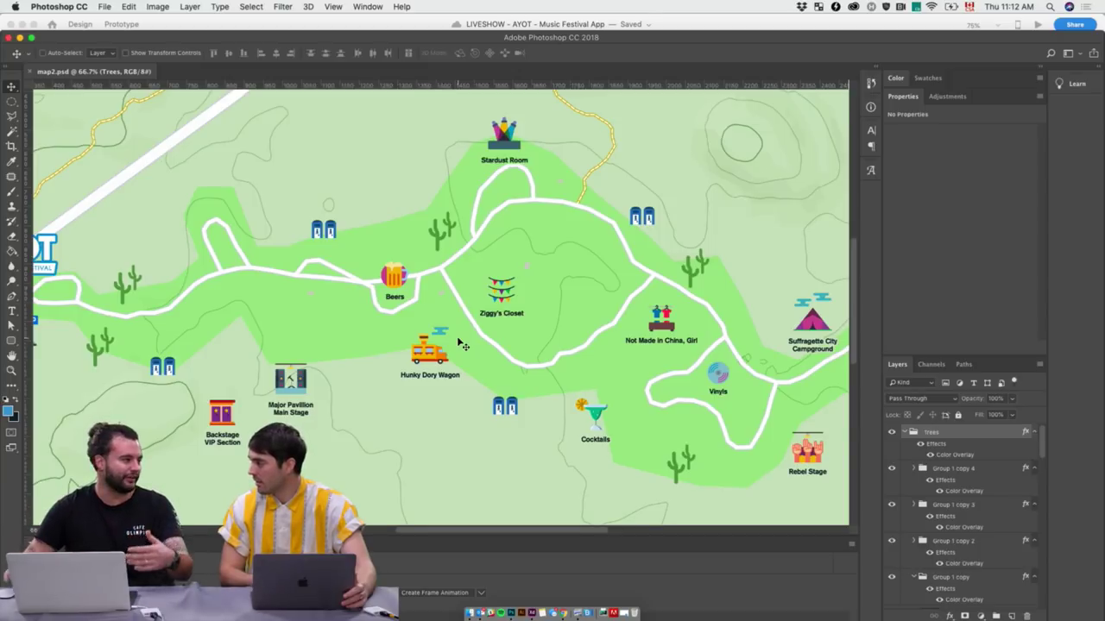
scroll(429, 349, right, 4)
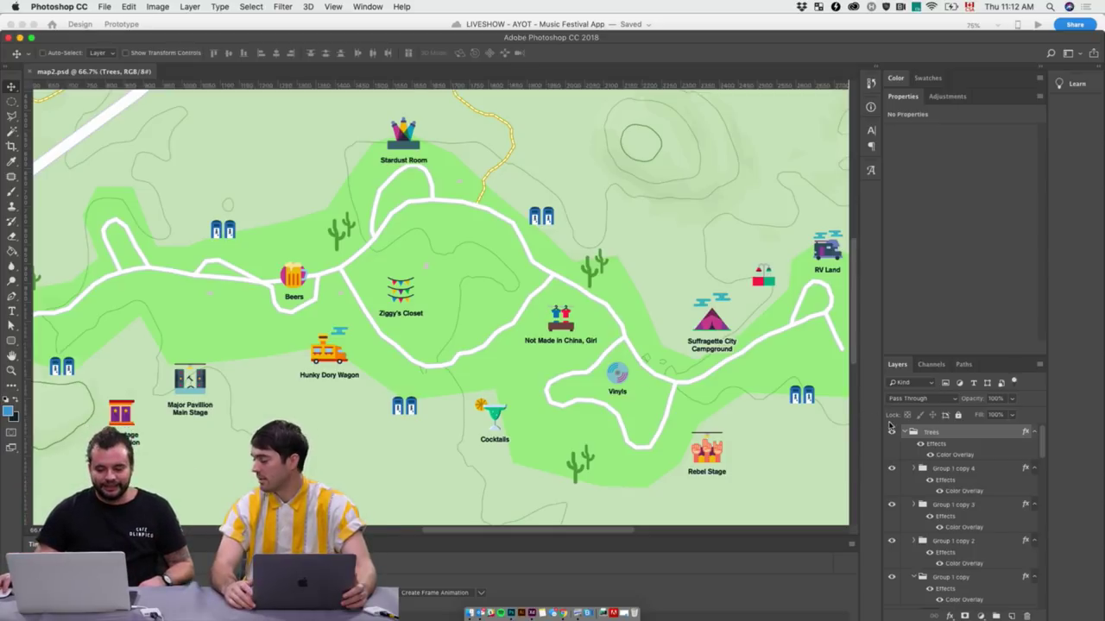
scroll(587, 352, left, 3)
scroll(587, 352, left, 1)
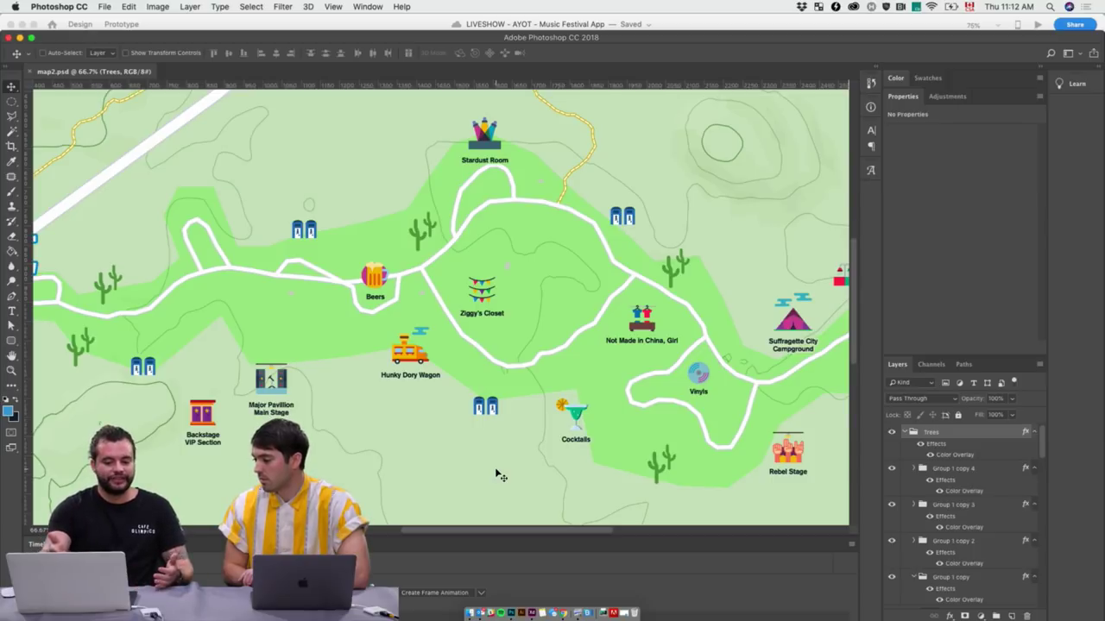
scroll(397, 372, right, 5)
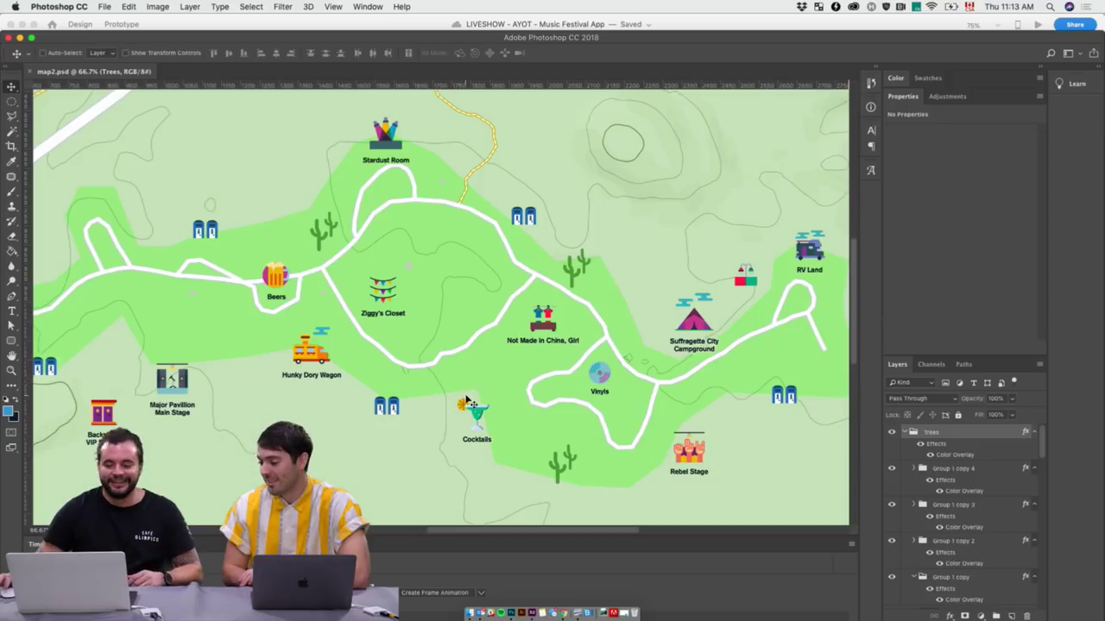
scroll(466, 395, right, 7)
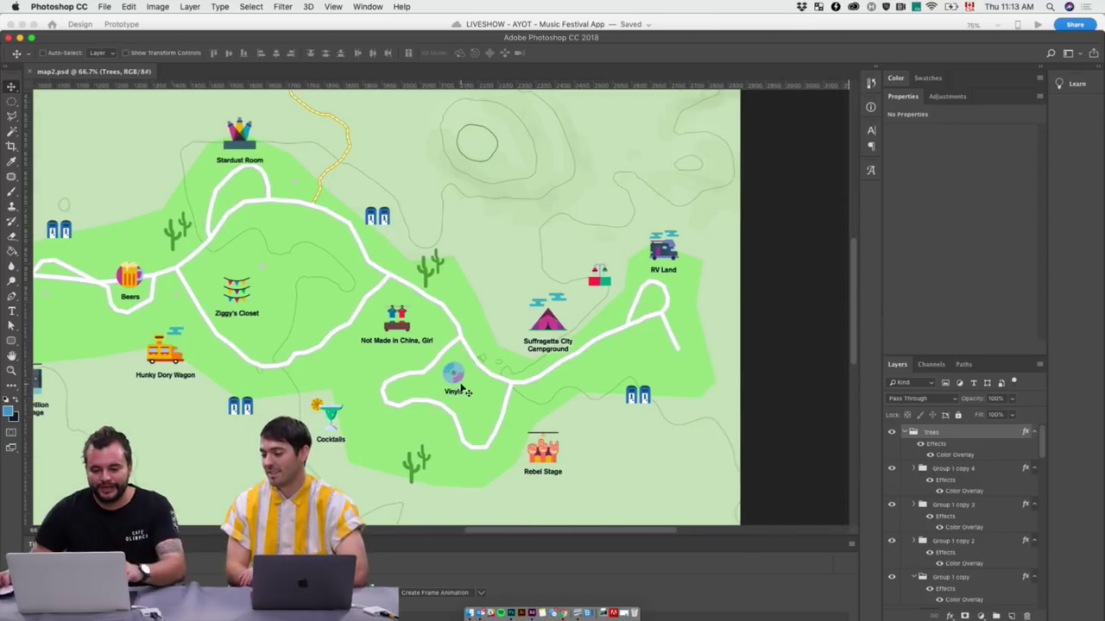
Return to XD, deselect Lineup Builder, and scroll to the empty Interactive Map artboard
key(super+Tab)
click(532, 82)
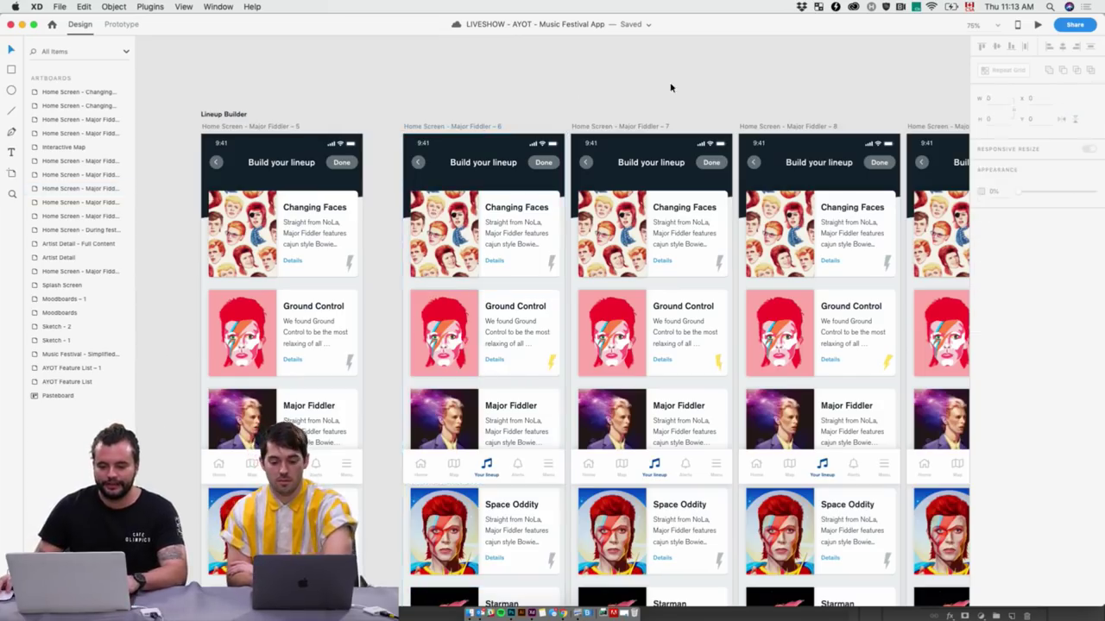
scroll(699, 89, right, 10)
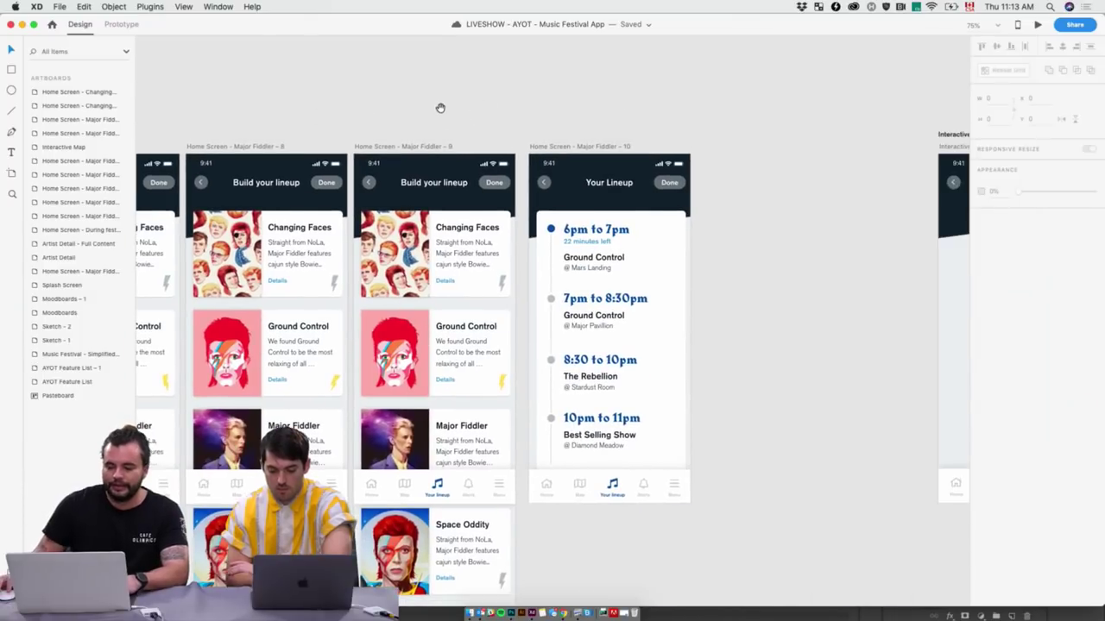
scroll(449, 105, right, 9)
Zoom in to 200% on the Interactive Map artboard's header
key(super+1)
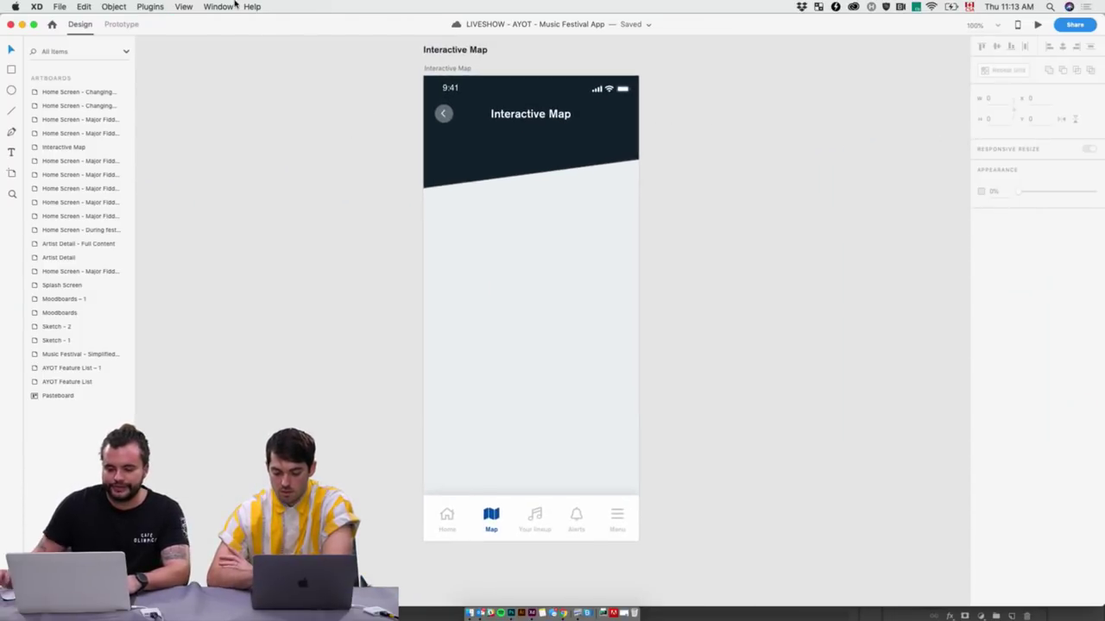
scroll(316, 130, up, 1)
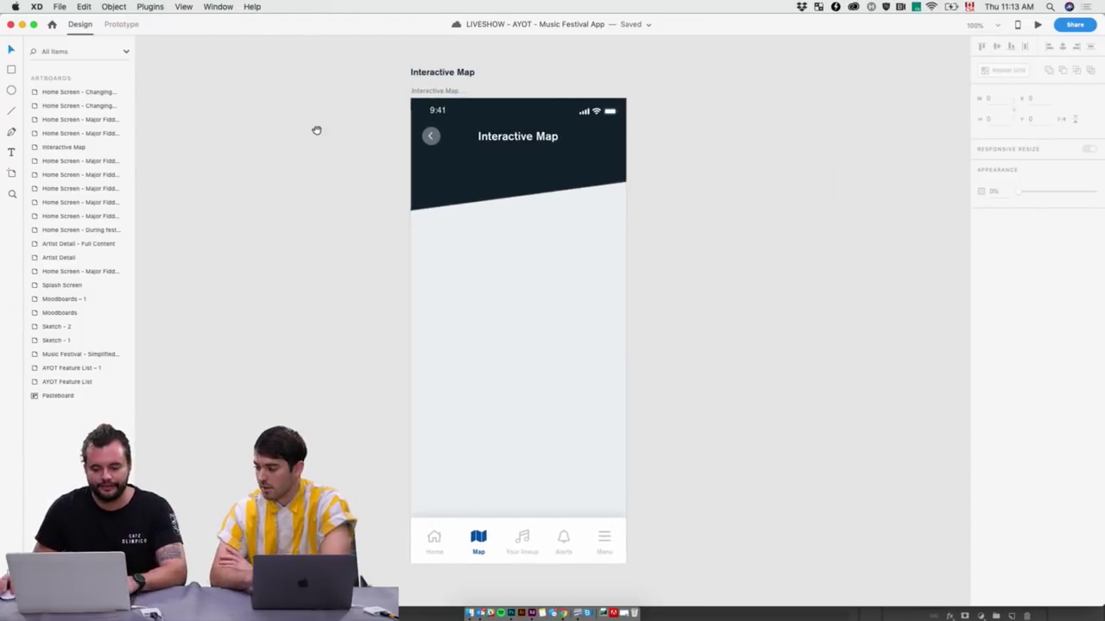
key(super+2)
scroll(389, 127, up, 5)
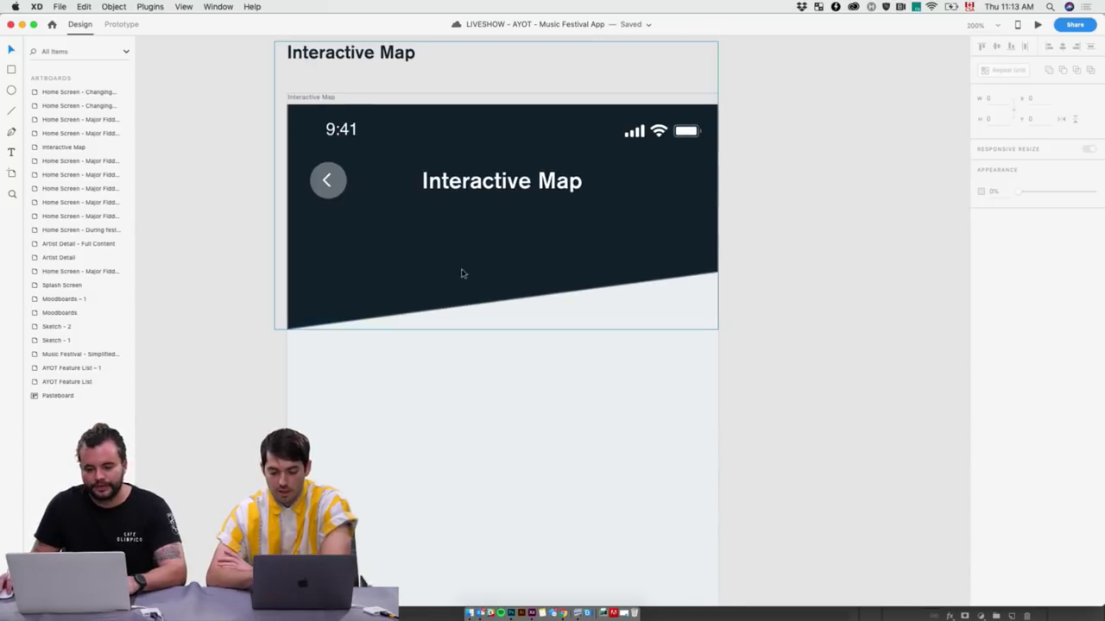
Delete only the dark background path inside the header group, then select the Status Bar layer
click(491, 180)
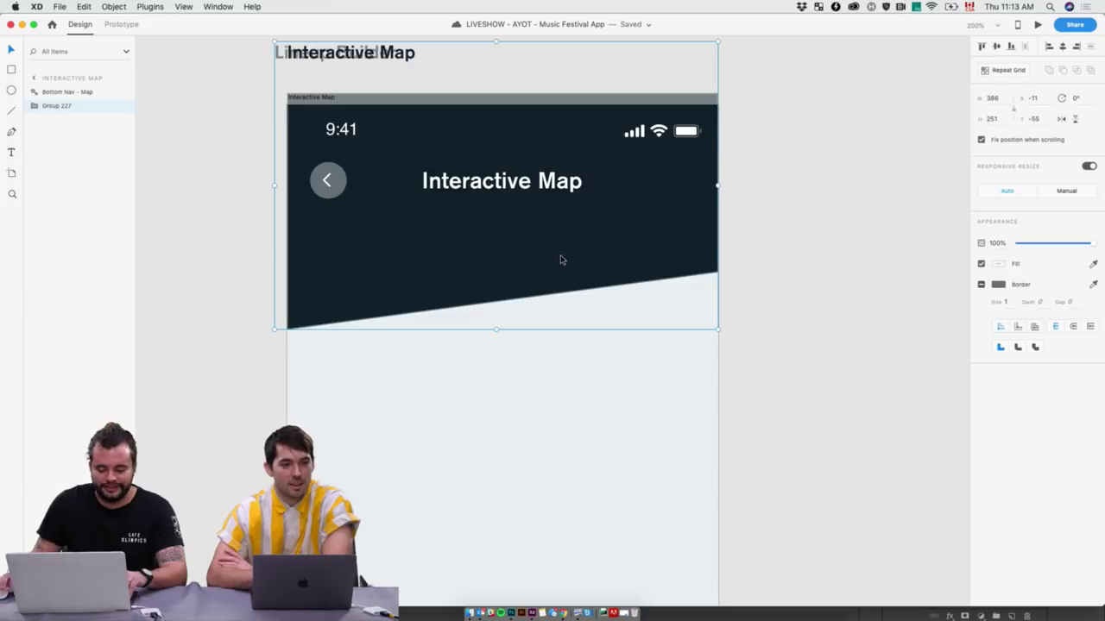
key(Delete)
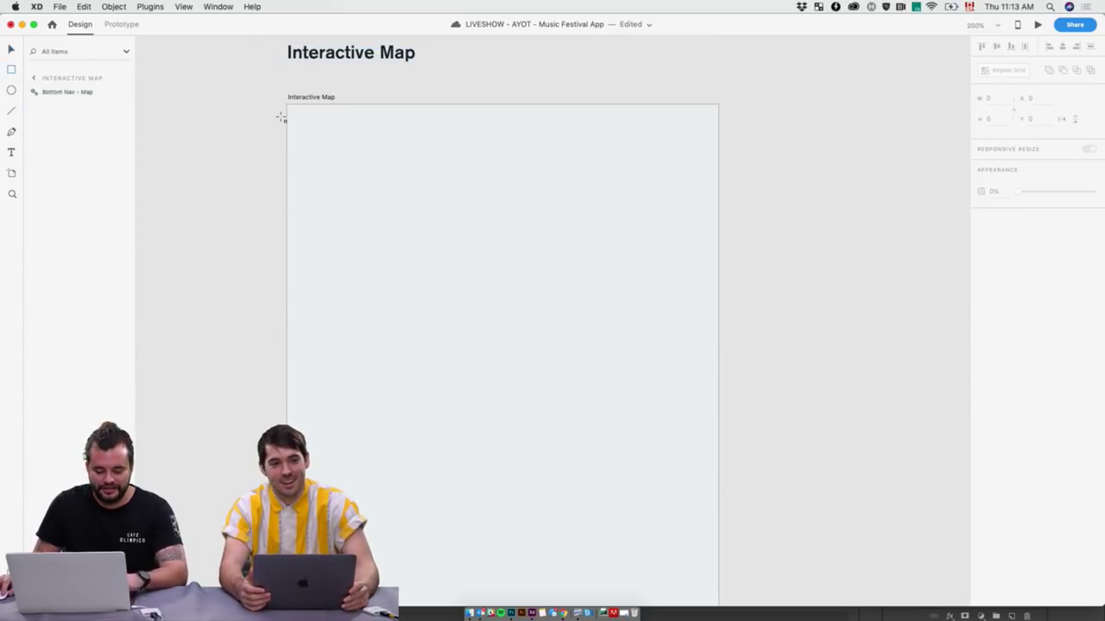
key(super+z)
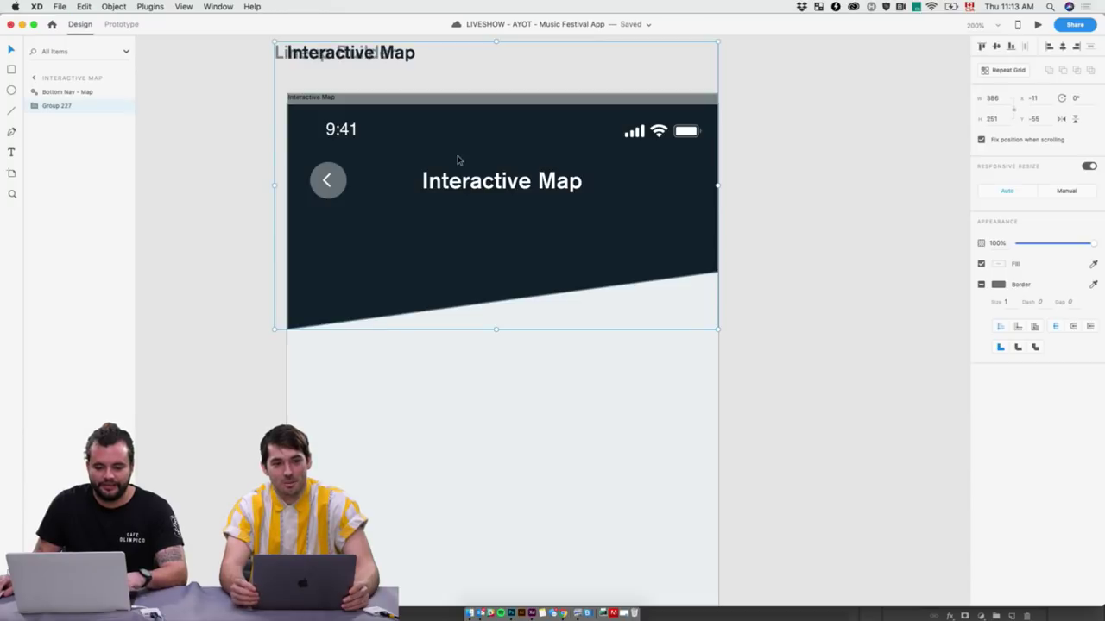
double_click(458, 213)
key(Delete)
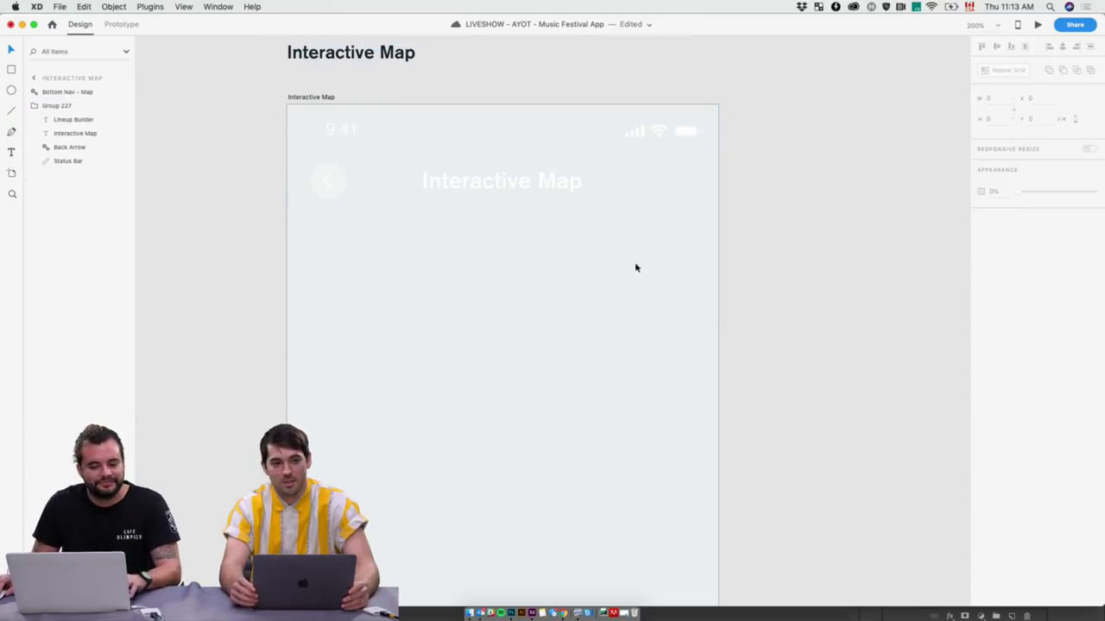
click(66, 162)
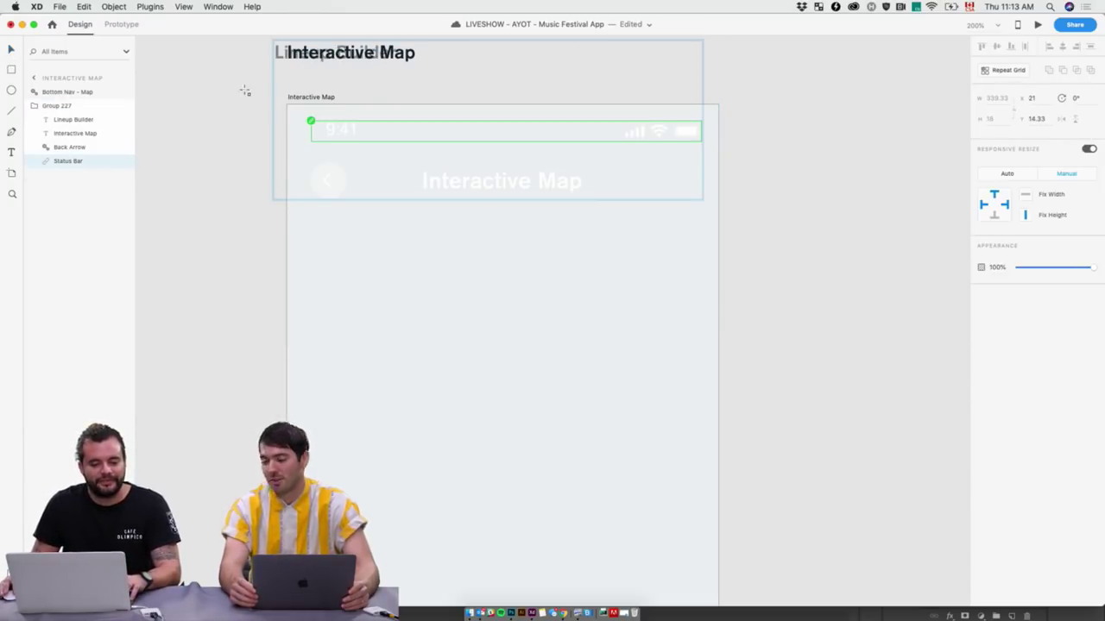
Draw a header rectangle and give it a linear gradient fading from black to white
mouse_move(288, 105)
mouse_down()
mouse_move(661, 239)
mouse_move(719, 245)
mouse_up()
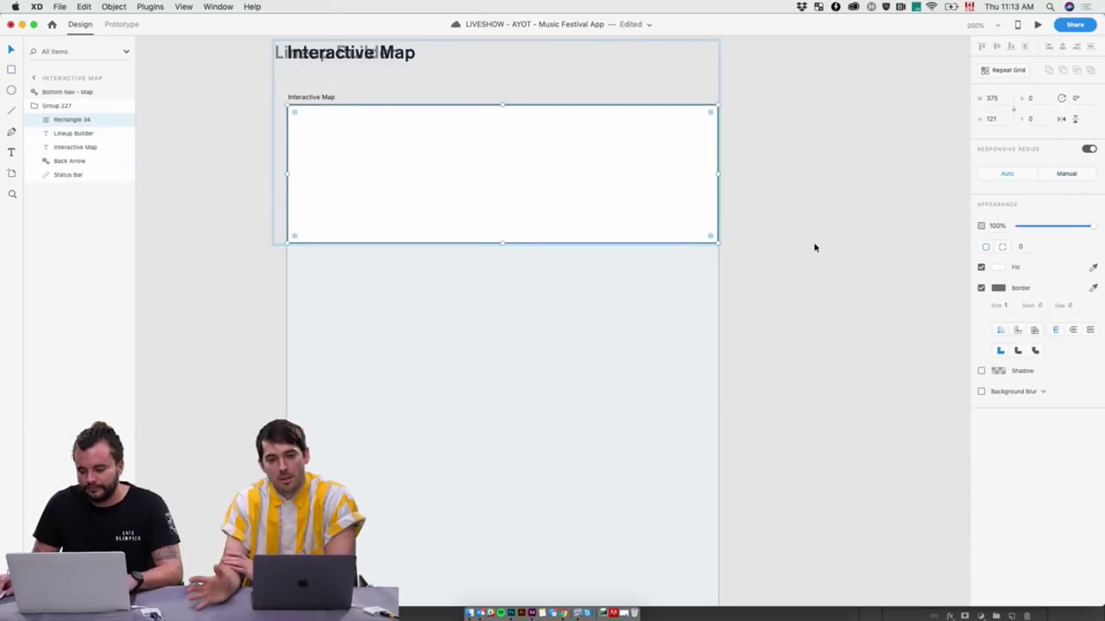
click(996, 268)
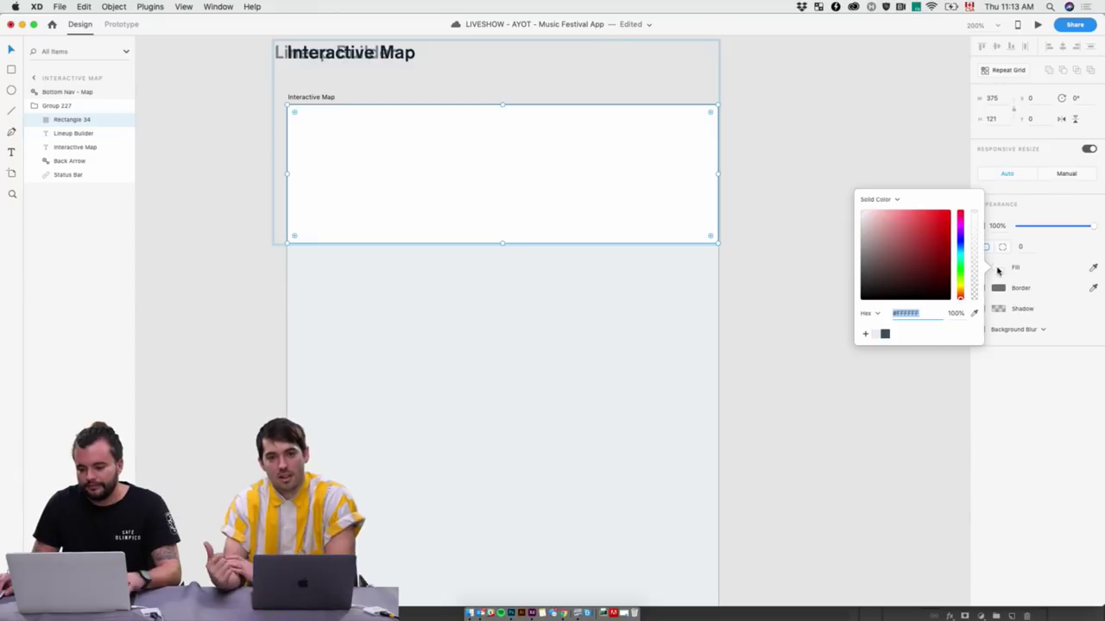
click(896, 199)
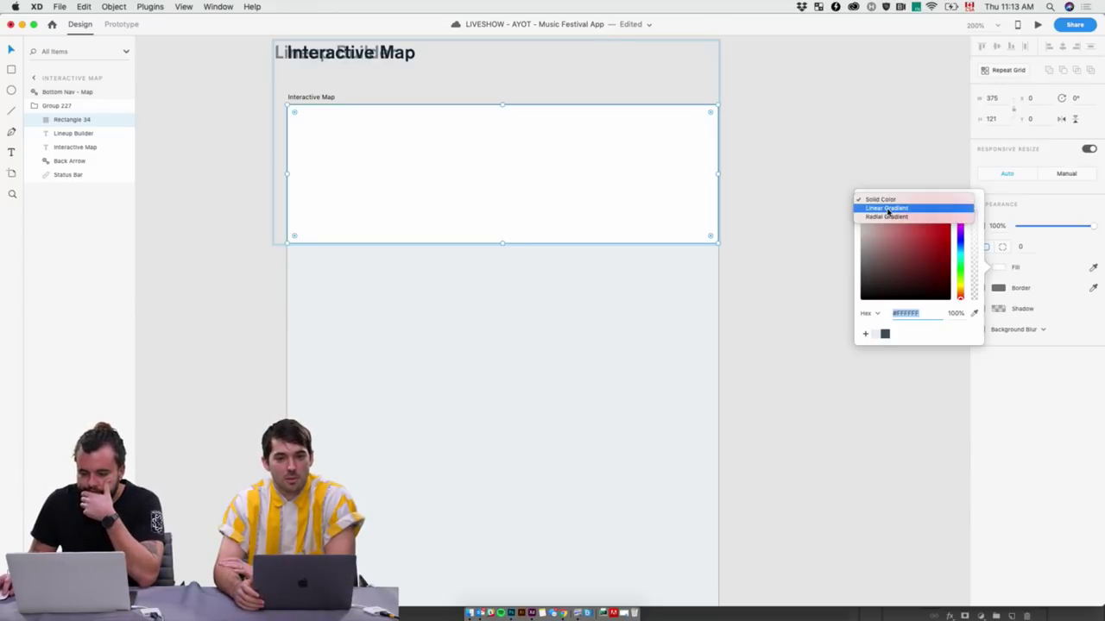
click(889, 210)
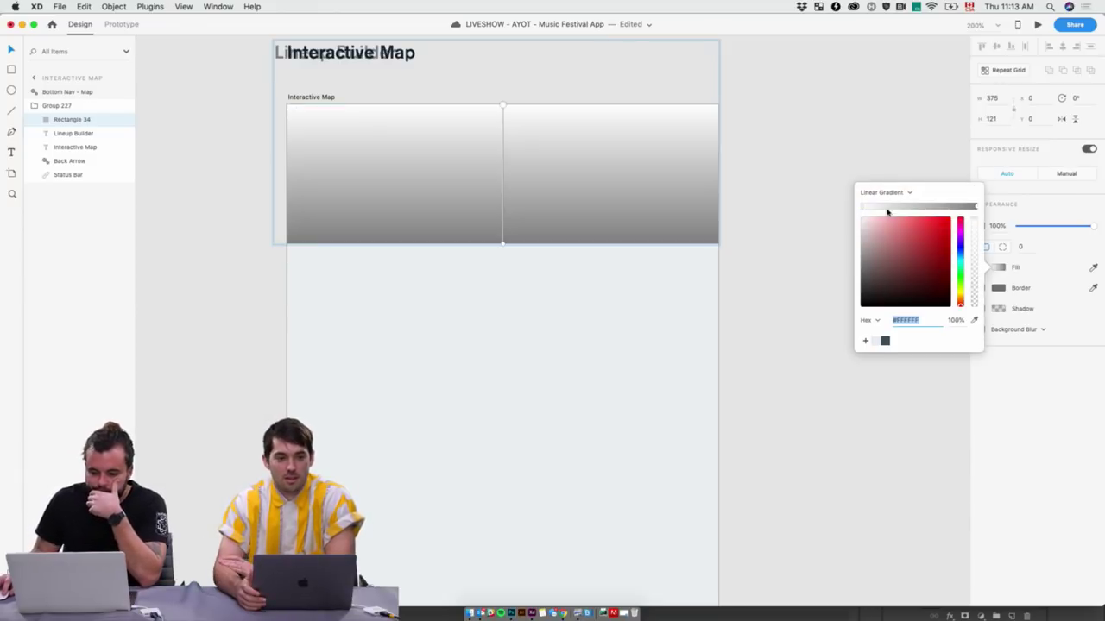
click(505, 108)
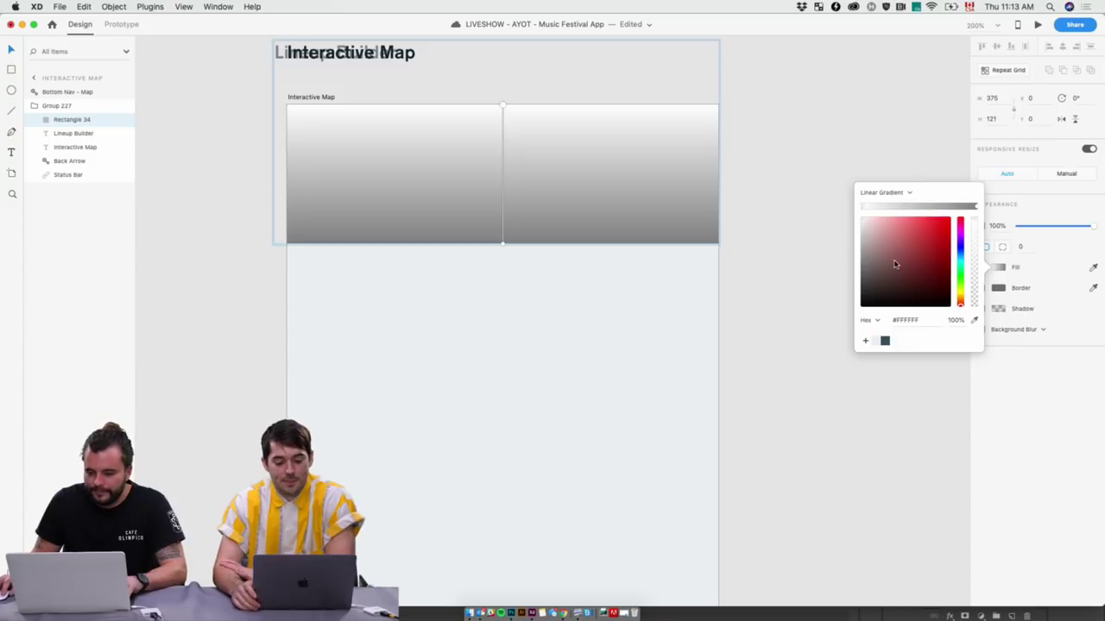
drag(895, 262, 846, 332)
click(503, 244)
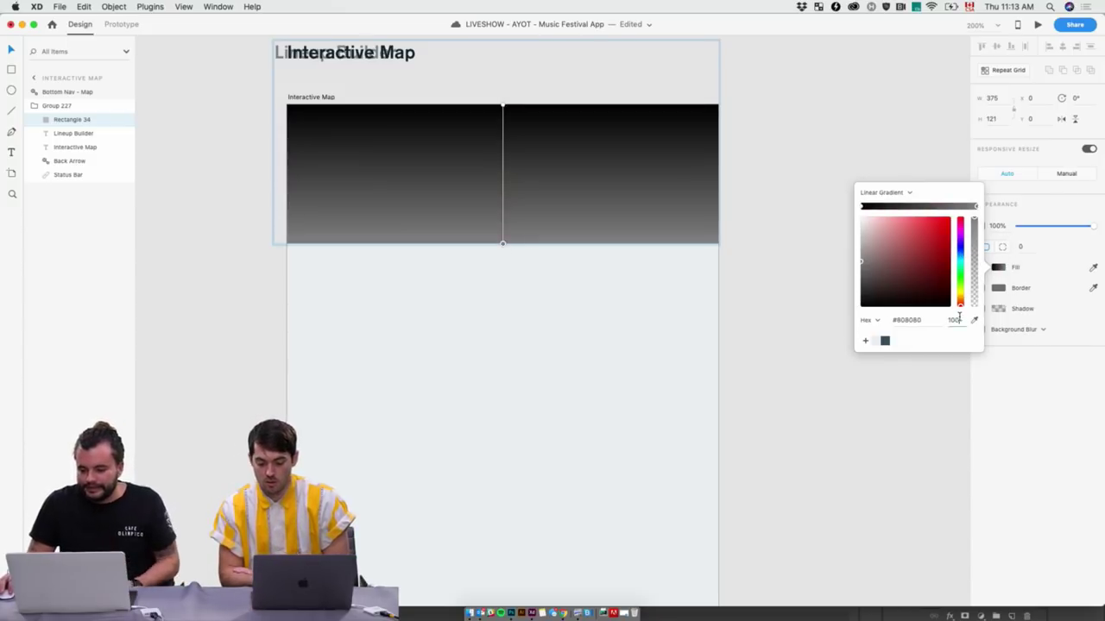
drag(958, 317, 861, 218)
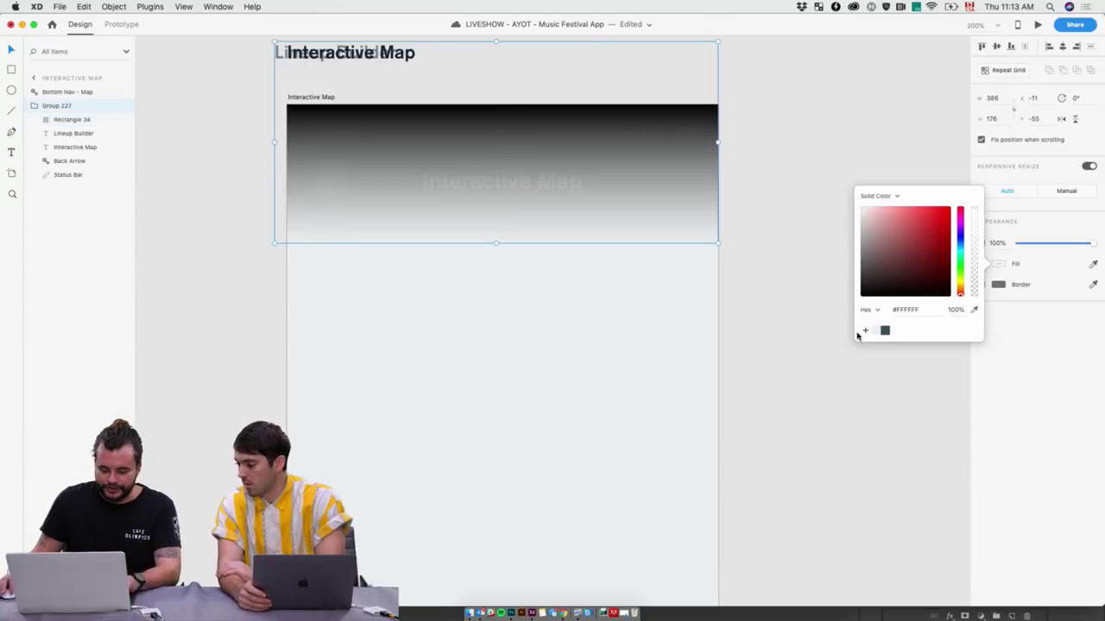
click(649, 285)
Move the gradient Rectangle 34 below the Status Bar layer
click(602, 160)
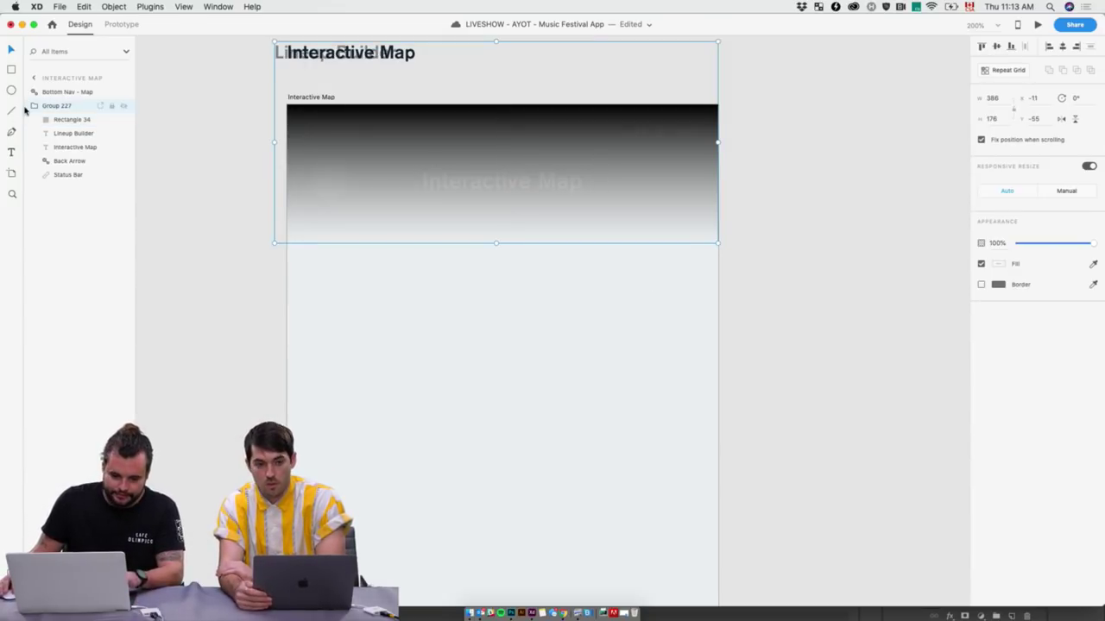
drag(60, 120, 76, 183)
click(387, 308)
key(super+minus)
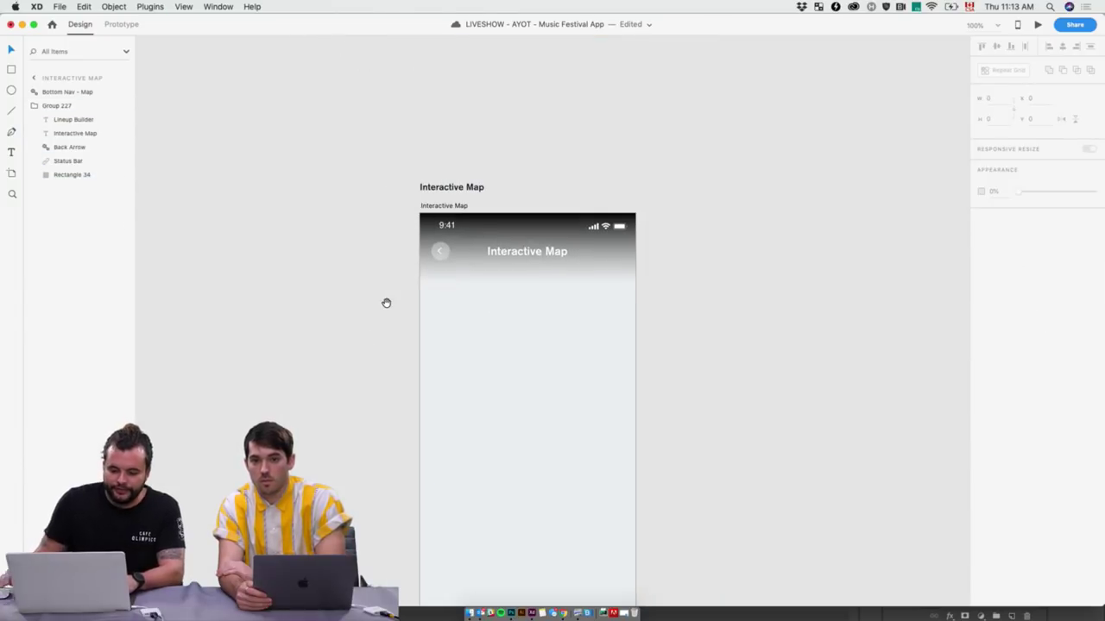
scroll(695, 328, left, 10)
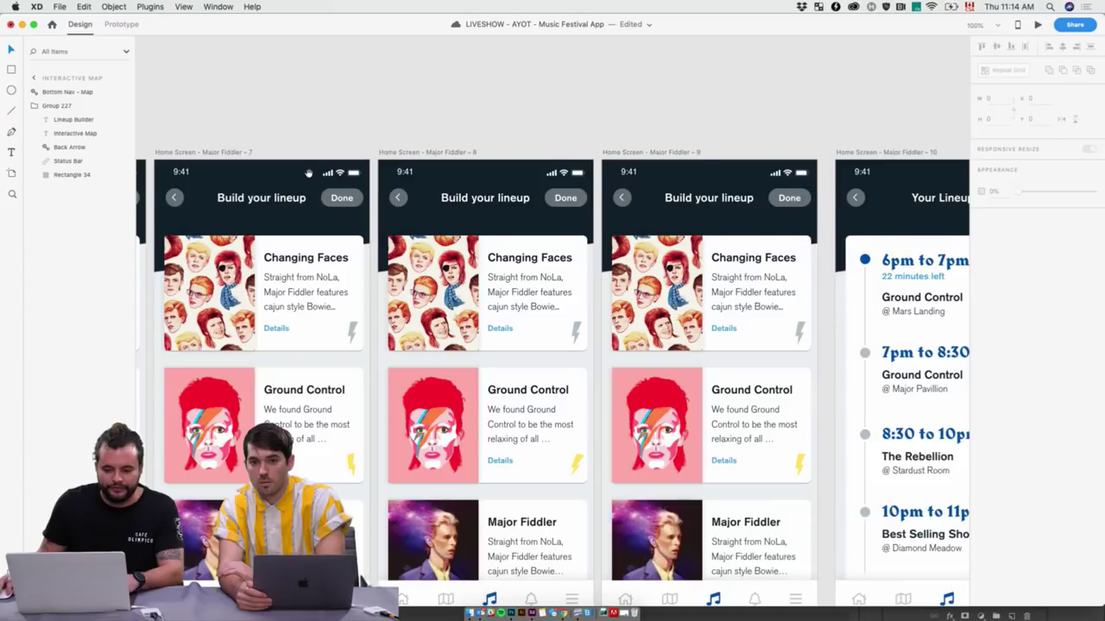
drag(461, 200, 366, 178)
scroll(366, 178, right, 10)
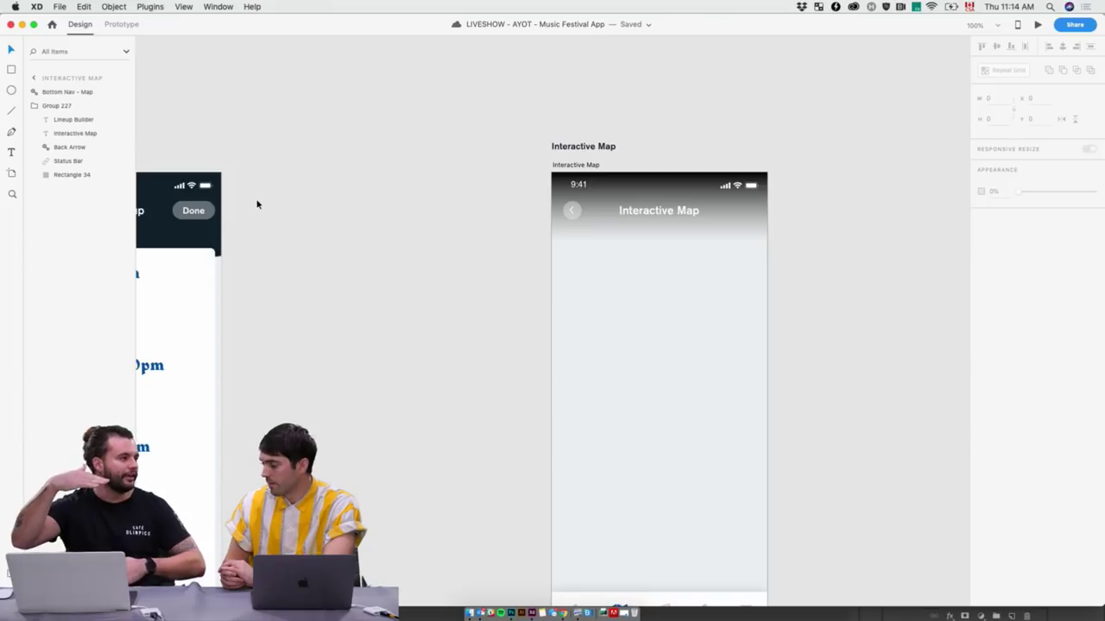
Set the map header group's opacity to 50%
click(573, 233)
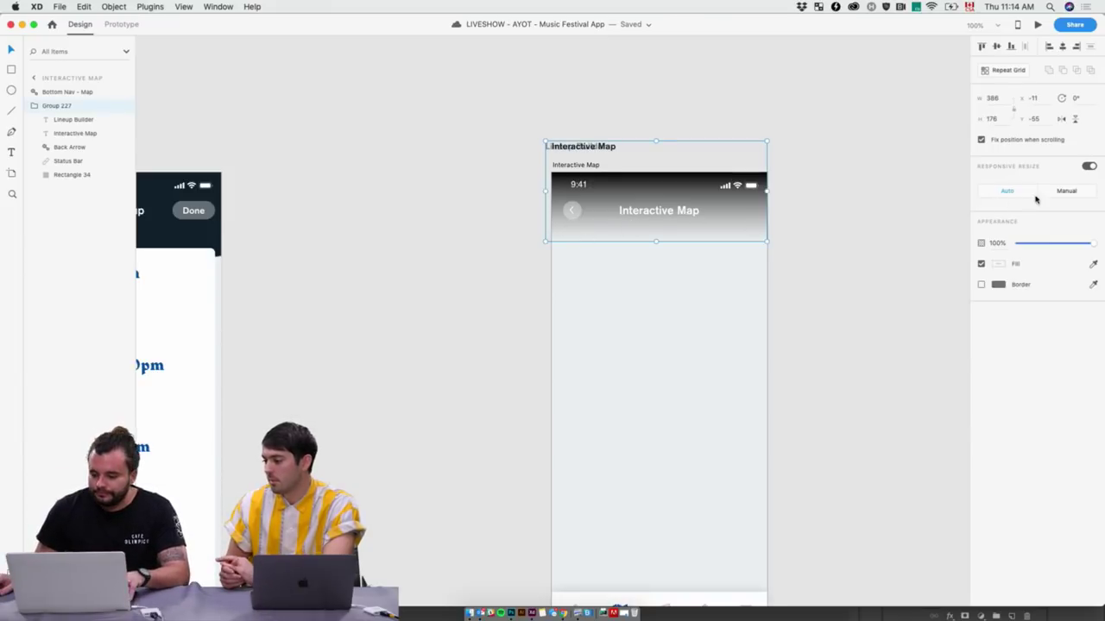
click(1003, 242)
text(50)
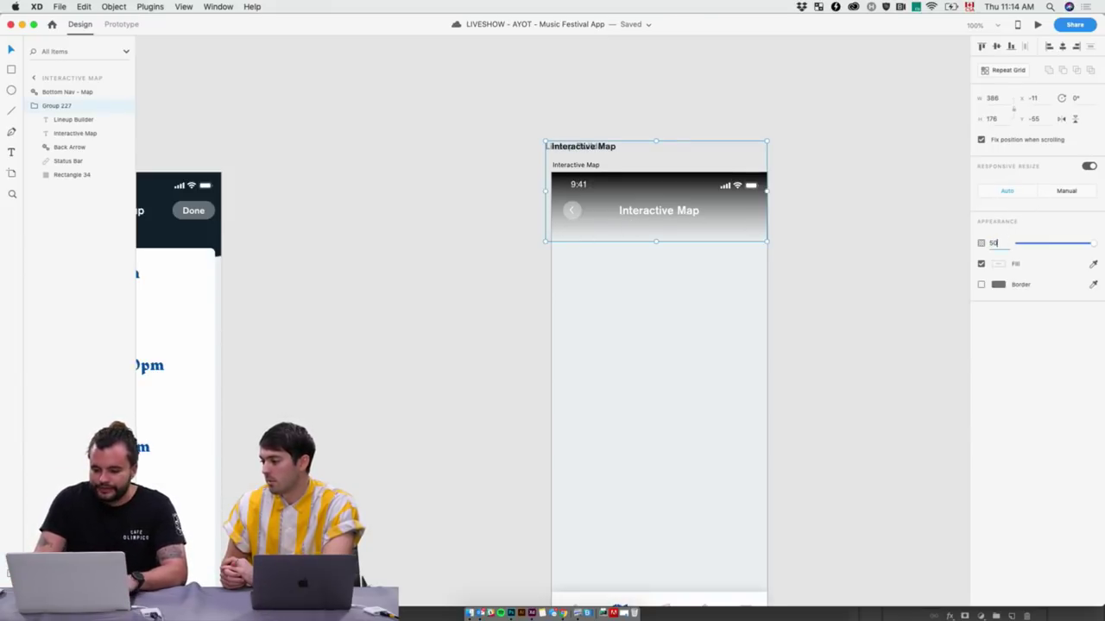
key(Return)
click(845, 316)
Delete the Interactive Map title text from the header, then switch to Photoshop
scroll(687, 255, right, 3)
scroll(687, 255, down, 2)
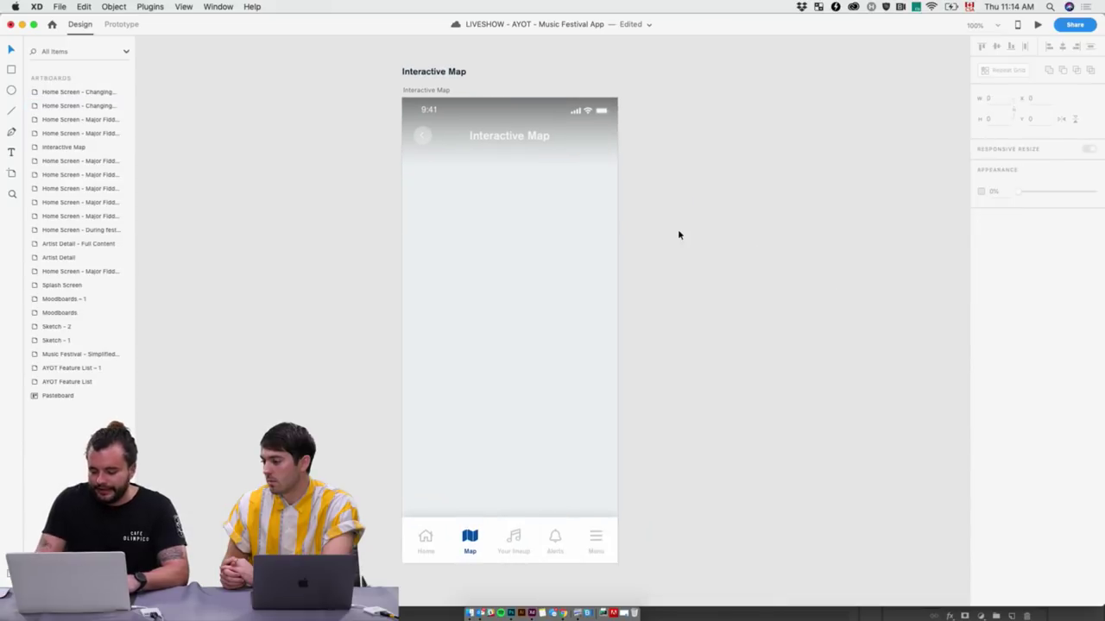
key(super+2)
scroll(707, 466, up, 5)
double_click(530, 181)
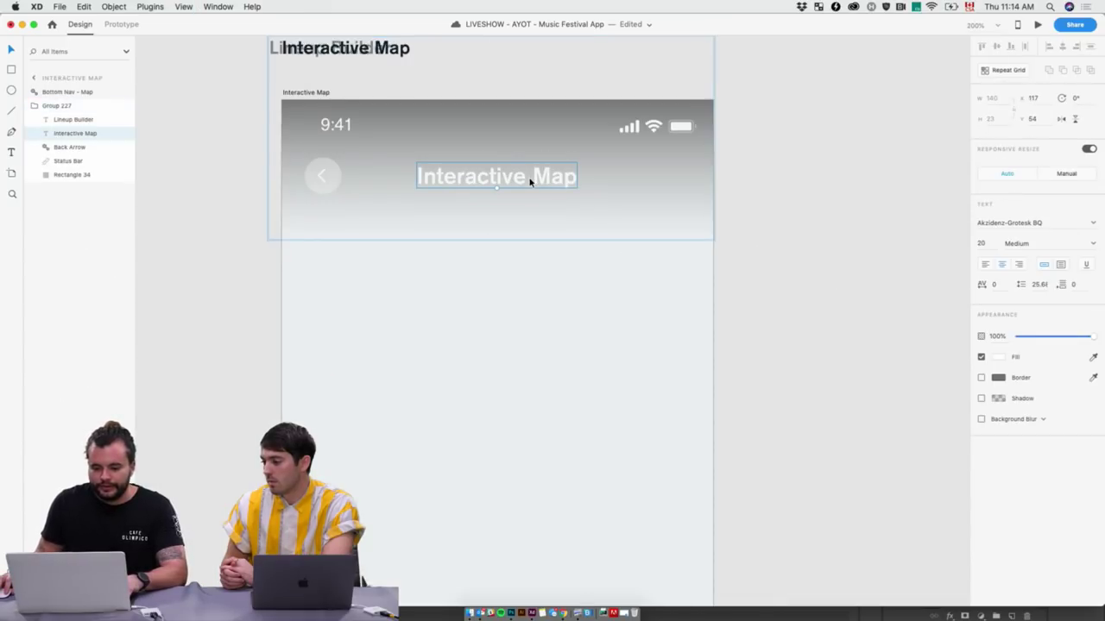
key(Delete)
click(330, 179)
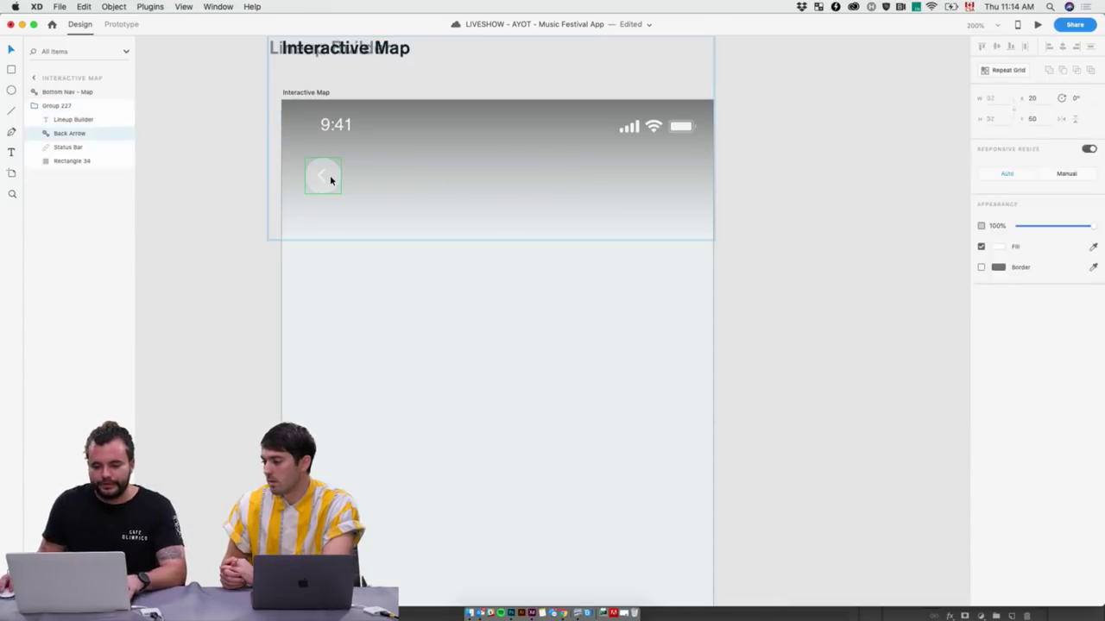
click(69, 120)
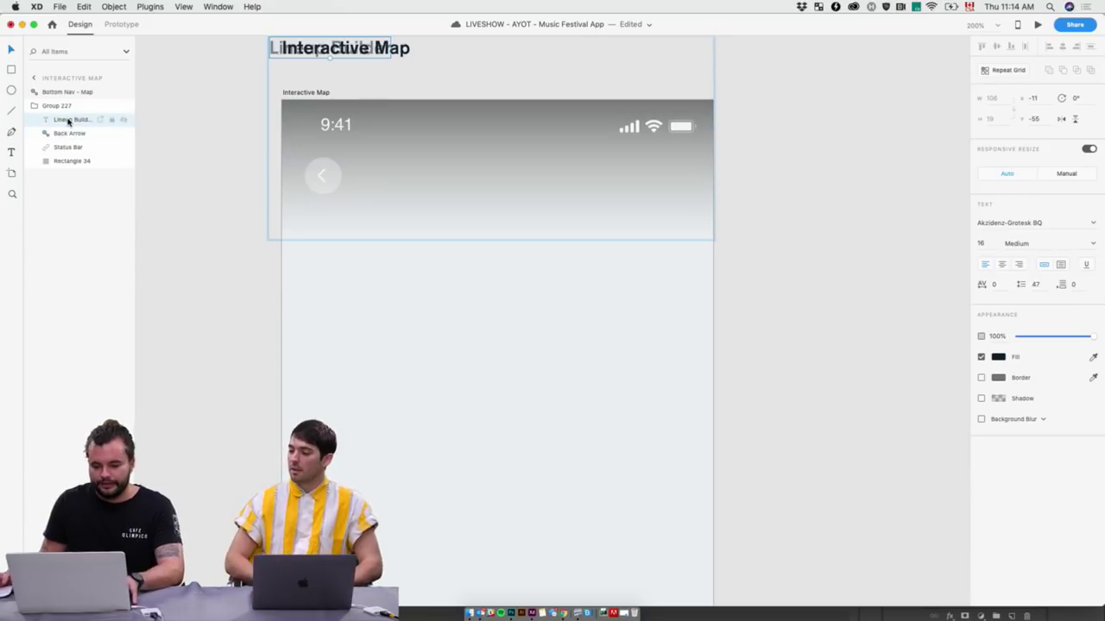
key(super+Tab)
key(super+Tab)
key(super+Tab)
key(super+Tab)
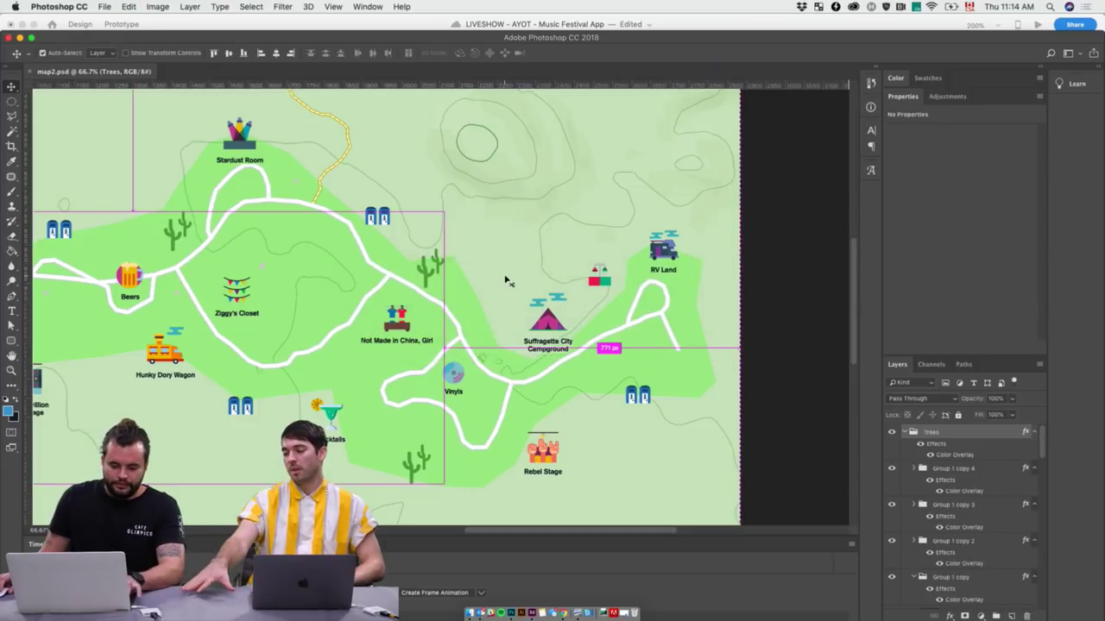
Switch back to Adobe XD and select the Interactive Map artboard
key(super+Tab)
click(505, 279)
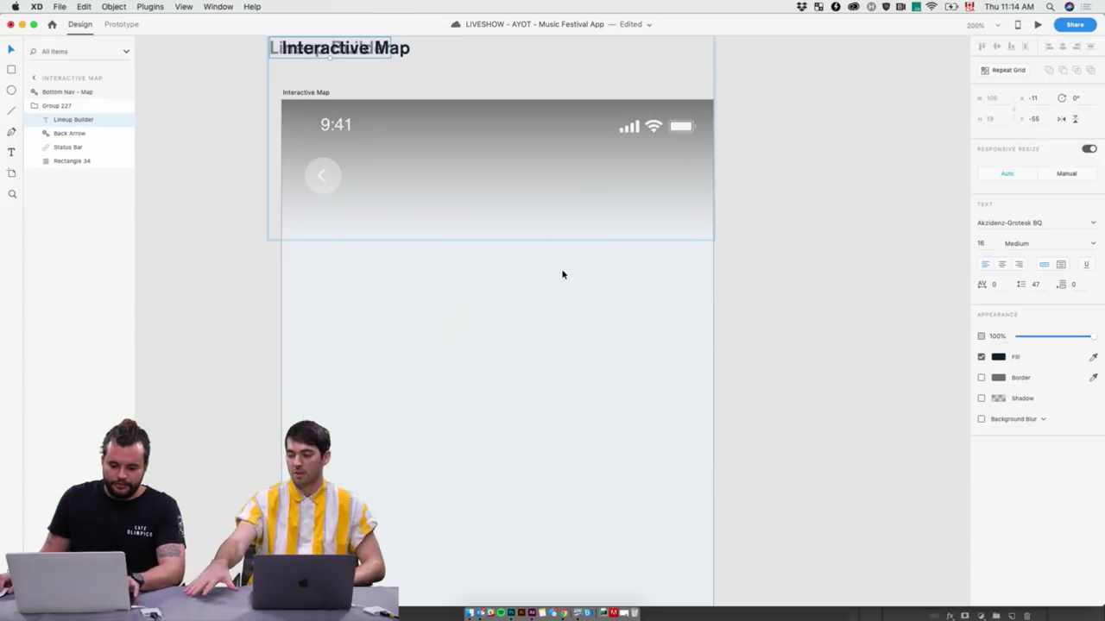
click(304, 94)
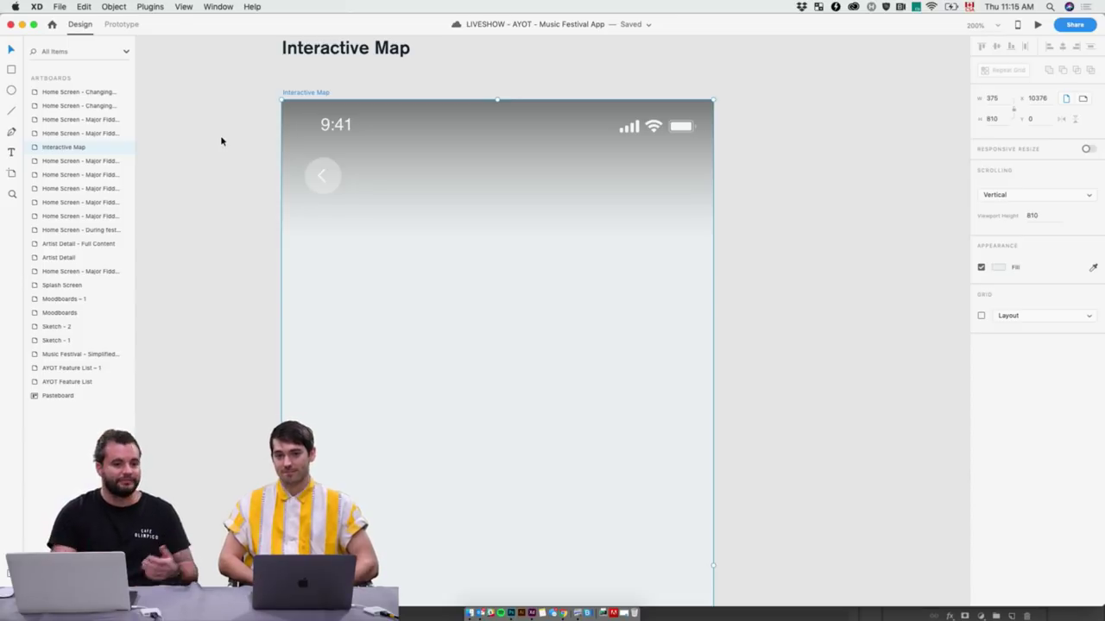
Paste the festival map as Image 12 and place it beneath the header and navigation layers
key(super+1)
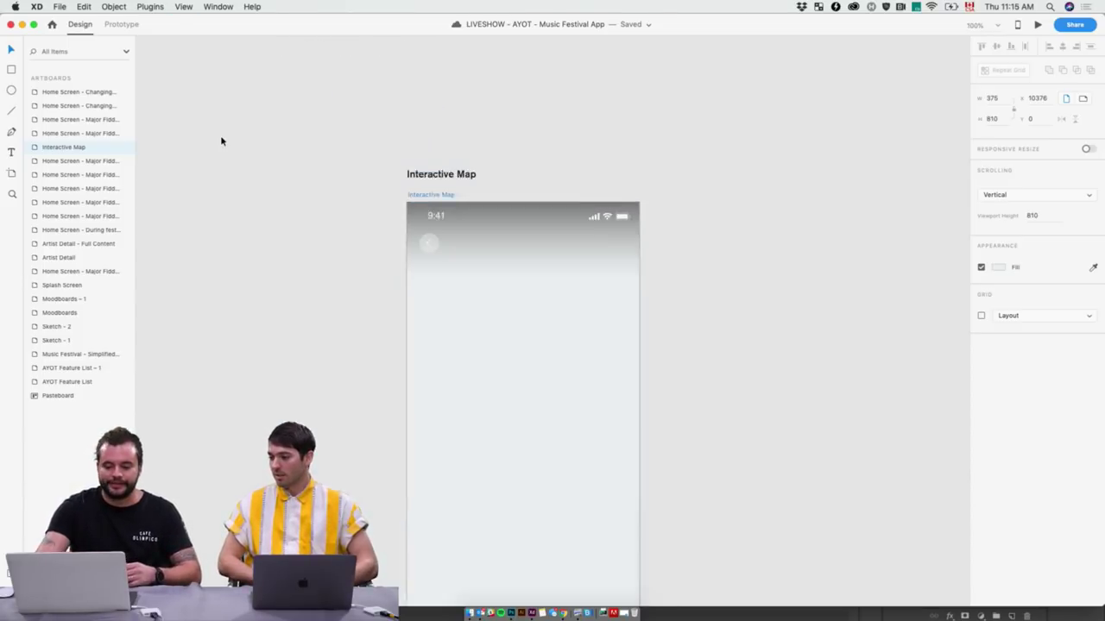
scroll(288, 232, down, 3)
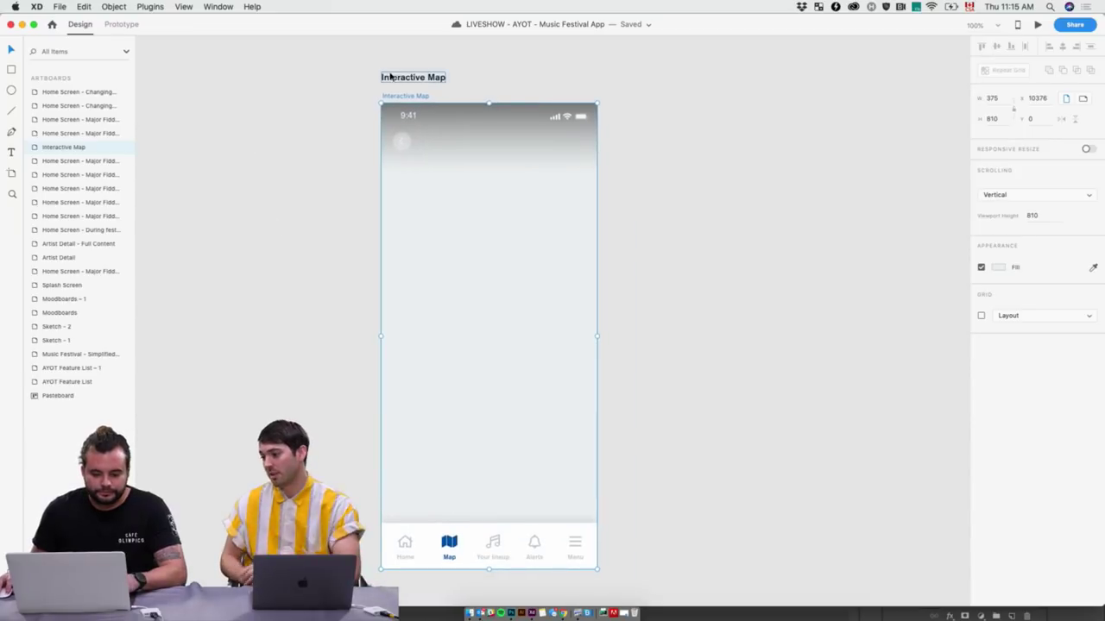
key(super+v)
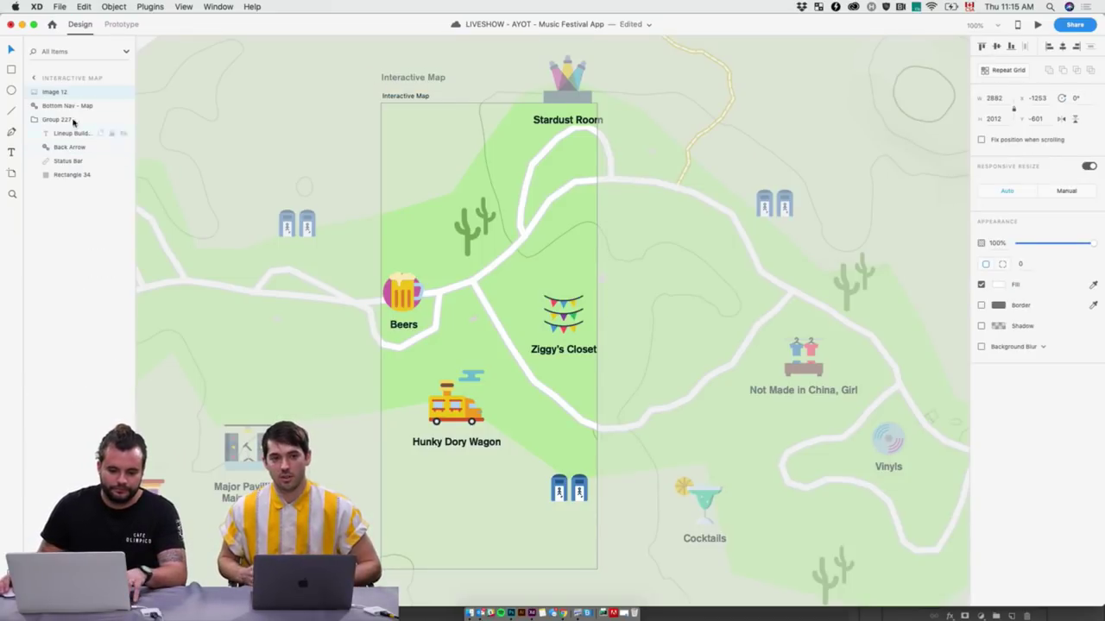
drag(57, 92, 54, 183)
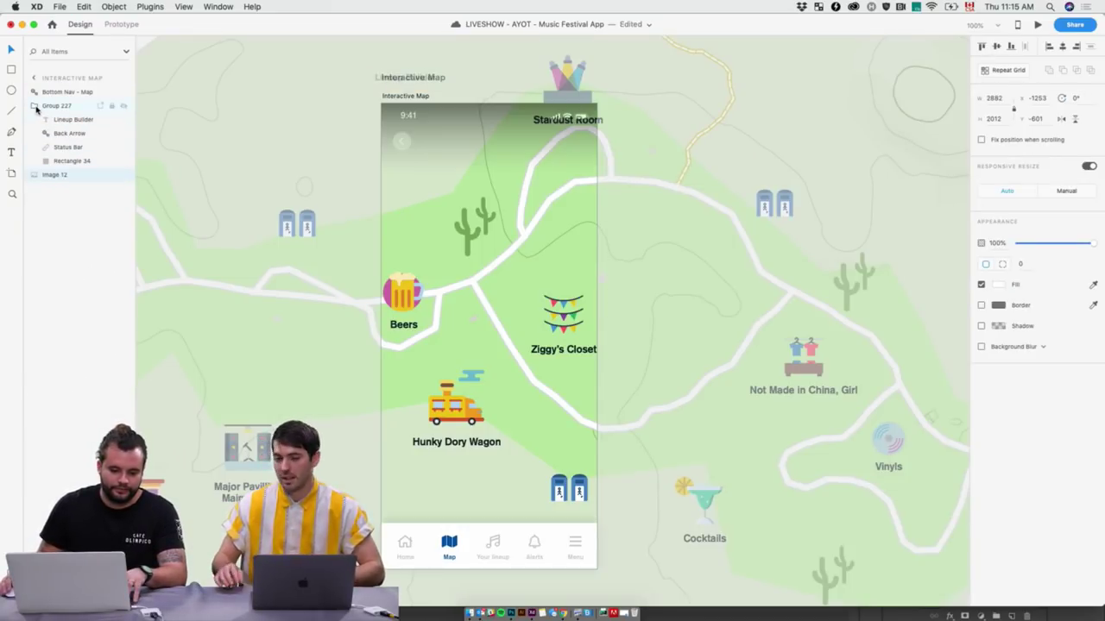
click(34, 106)
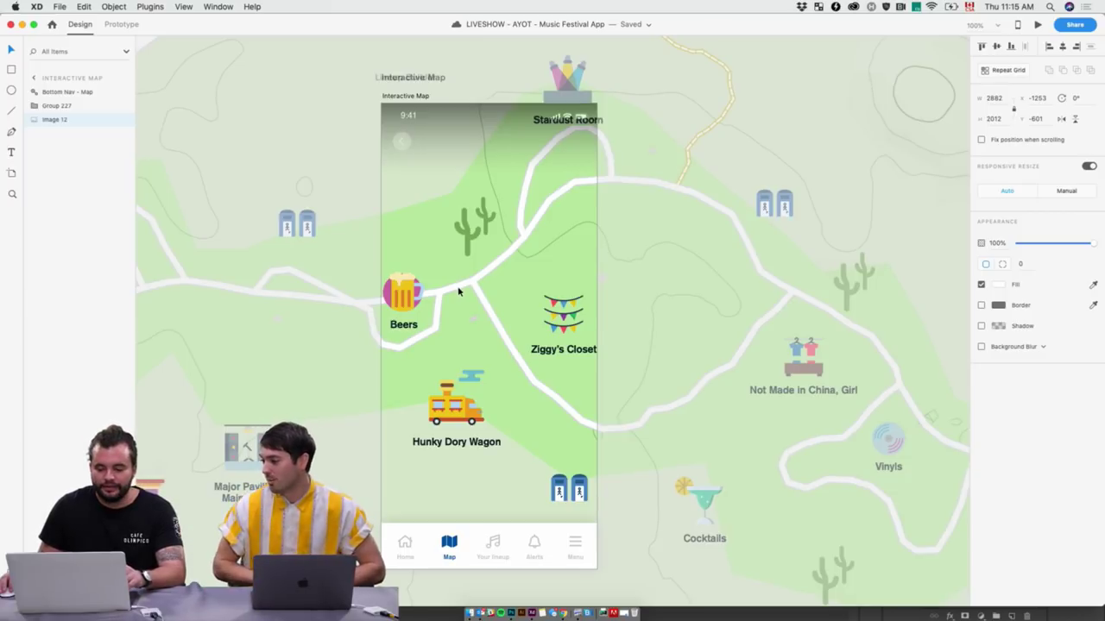
Nudge the map image to X -1219, Y -577, comparing it against Photoshop
drag(458, 292, 478, 306)
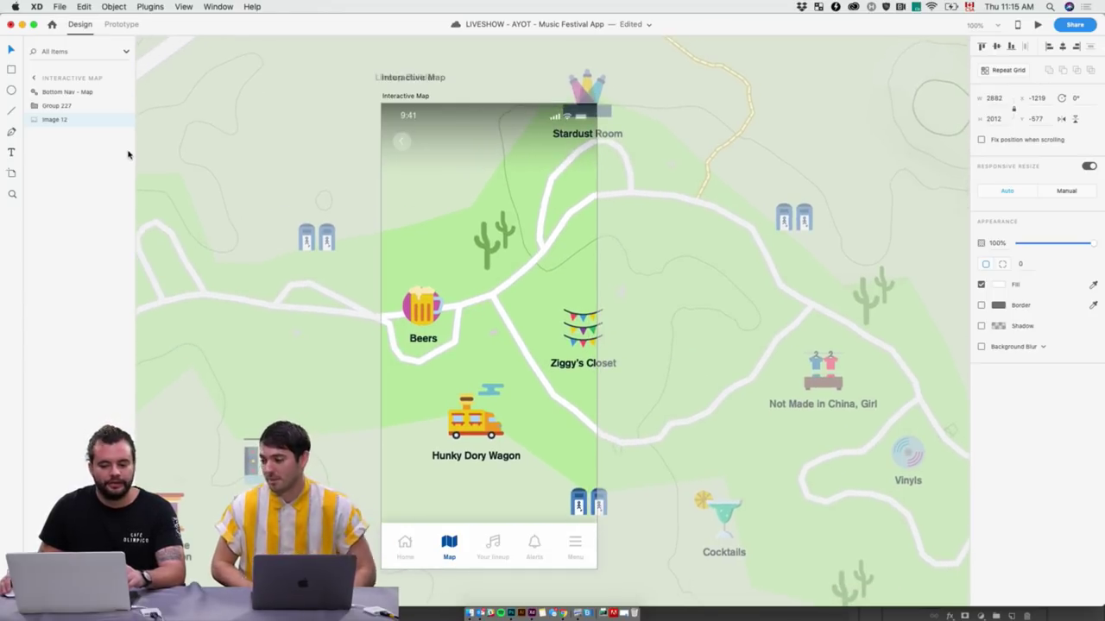
key(super+Tab)
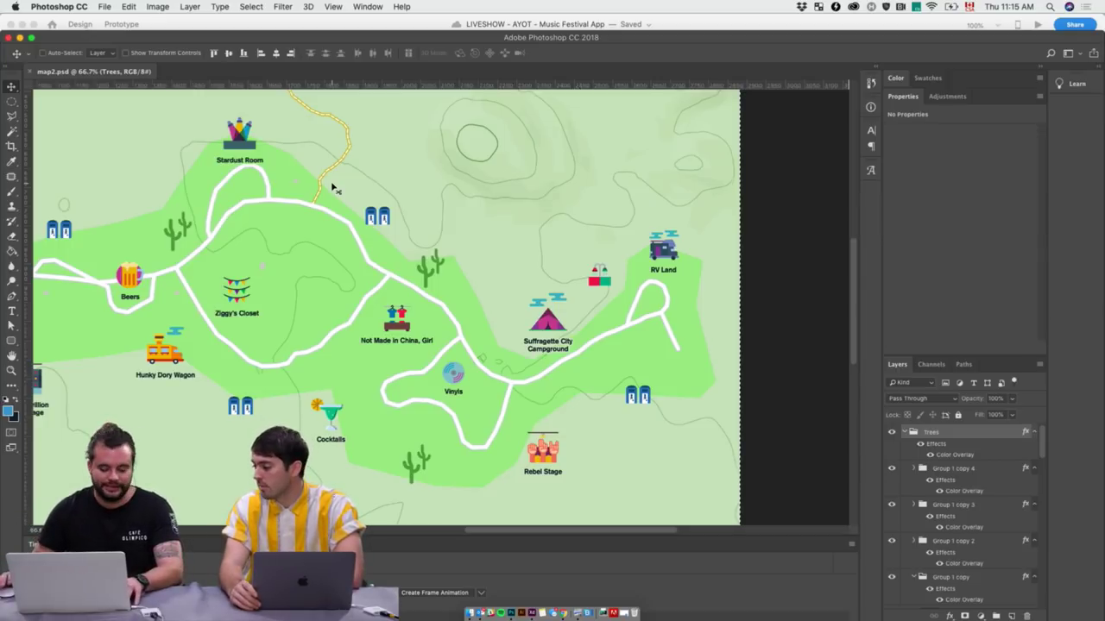
key(super+Tab)
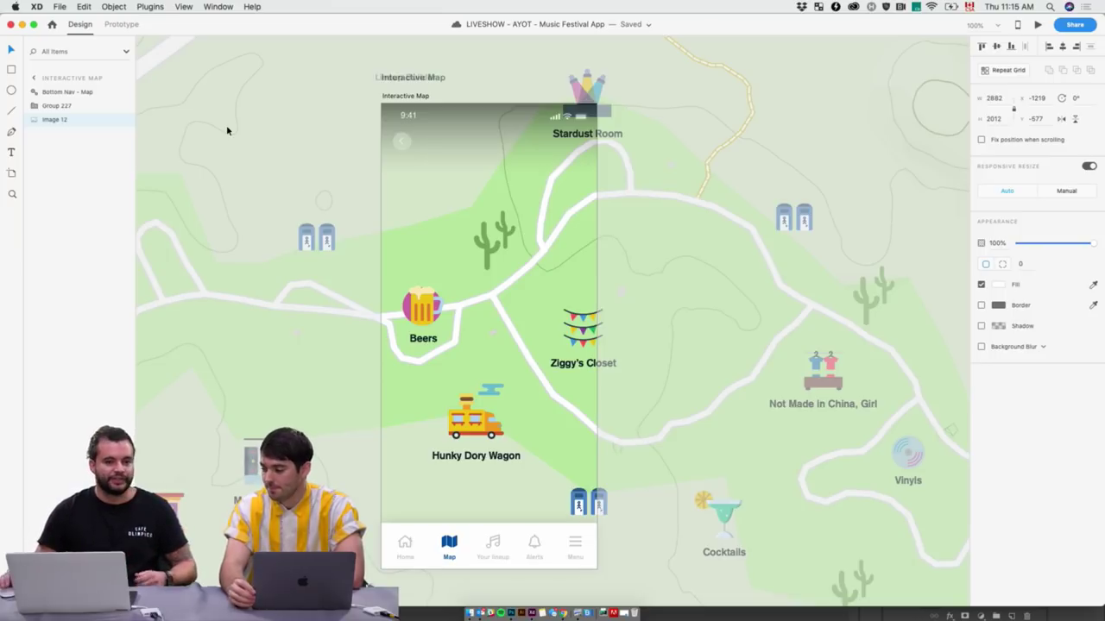
Resize the map image to 800 wide and move Image 12 into the Interactive Map artboard
click(994, 99)
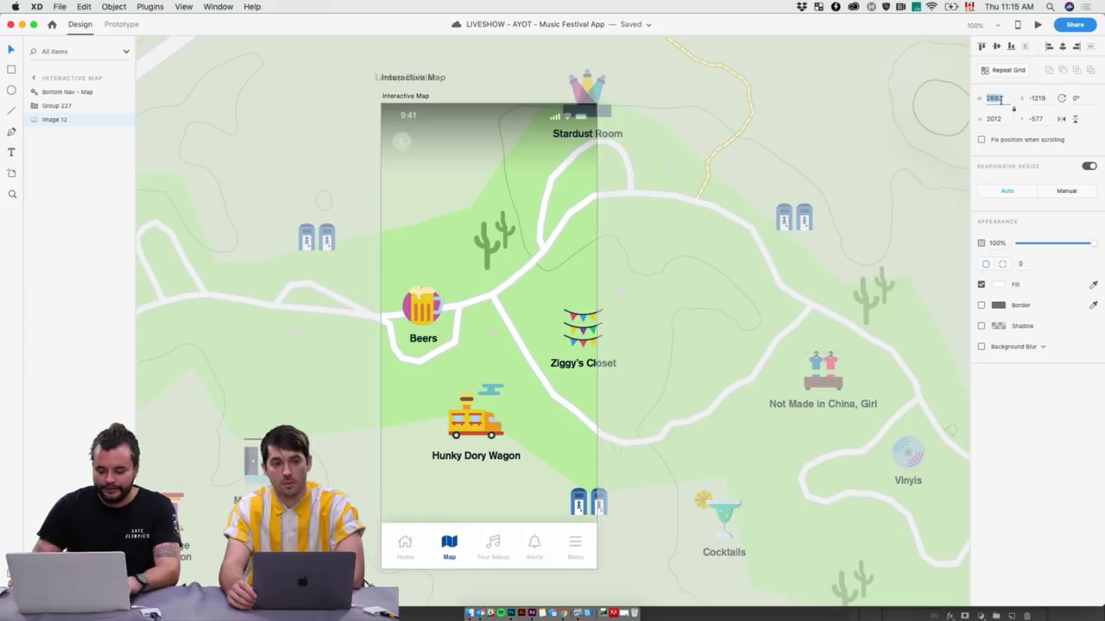
text(8)
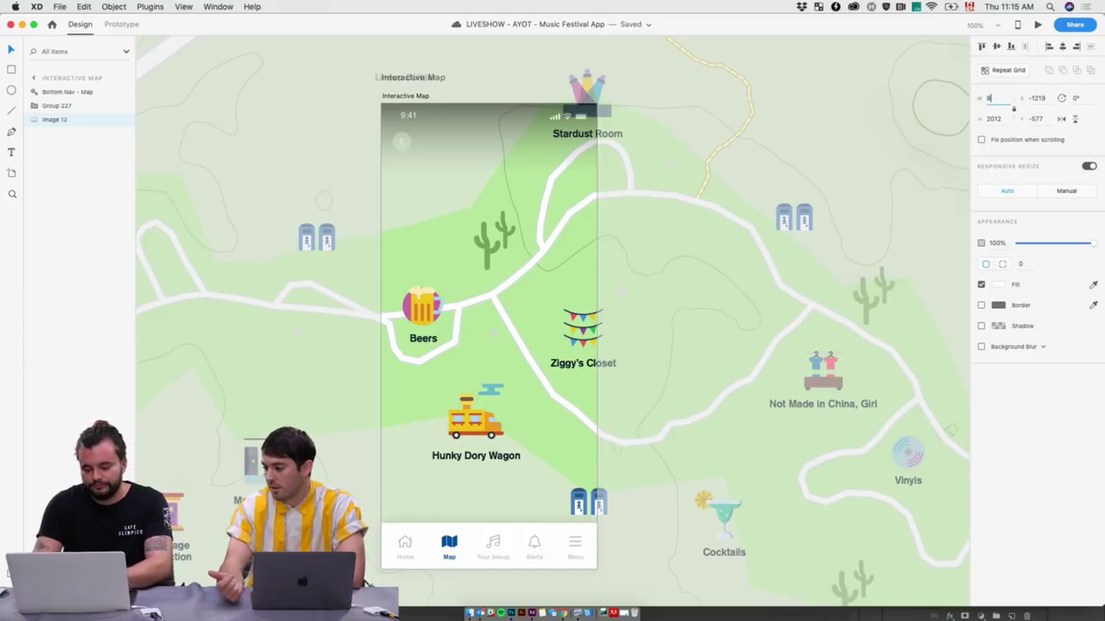
text(00)
key(Return)
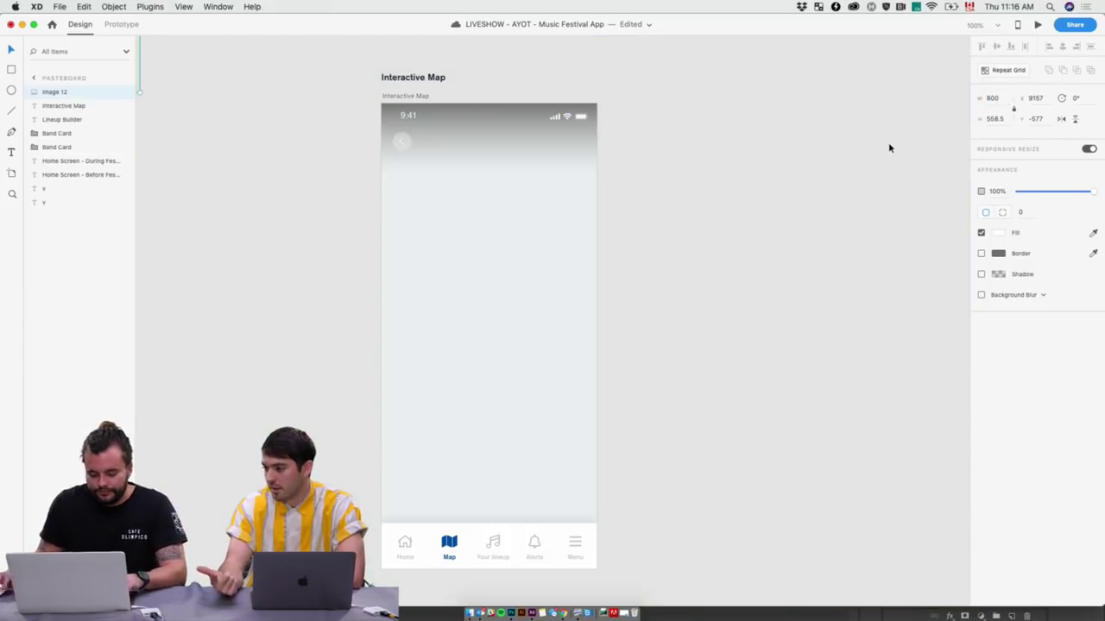
key(super+minus)
drag(344, 165, 649, 357)
drag(62, 92, 59, 130)
click(561, 171)
key(super+1)
Enlarge the map from its corner and shift it so the AYOT entrance shows
click(535, 400)
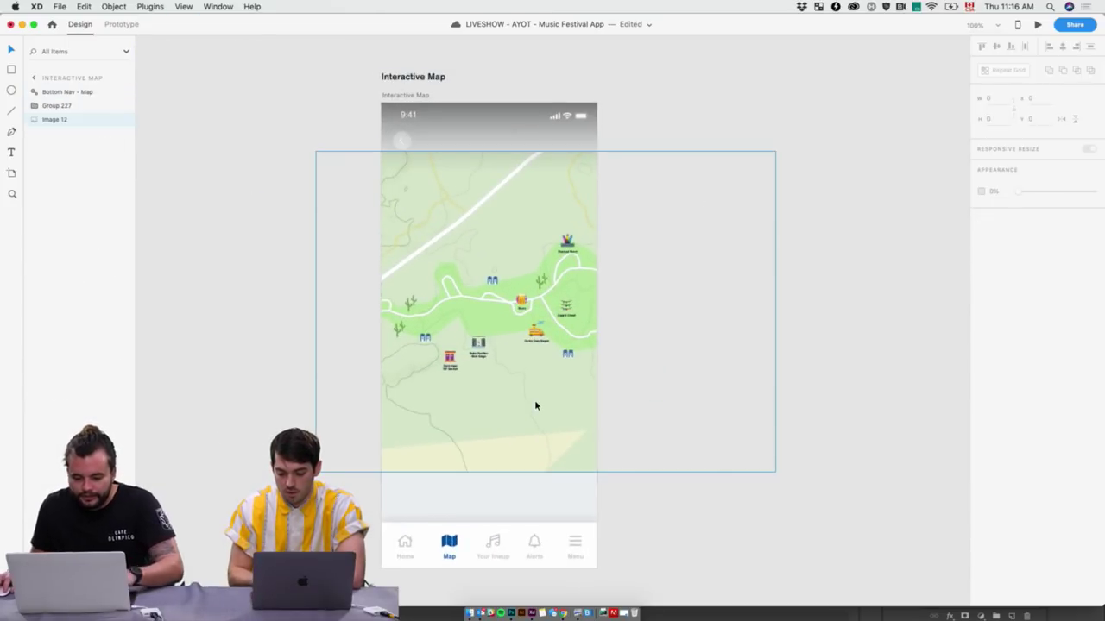
drag(775, 157, 878, 37)
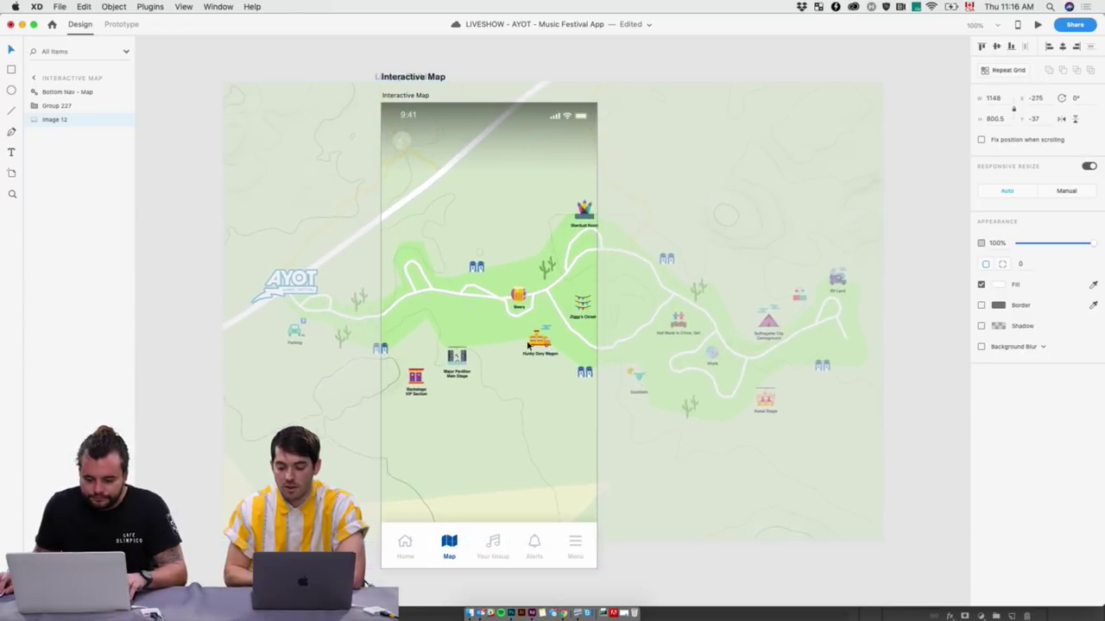
drag(520, 337, 555, 328)
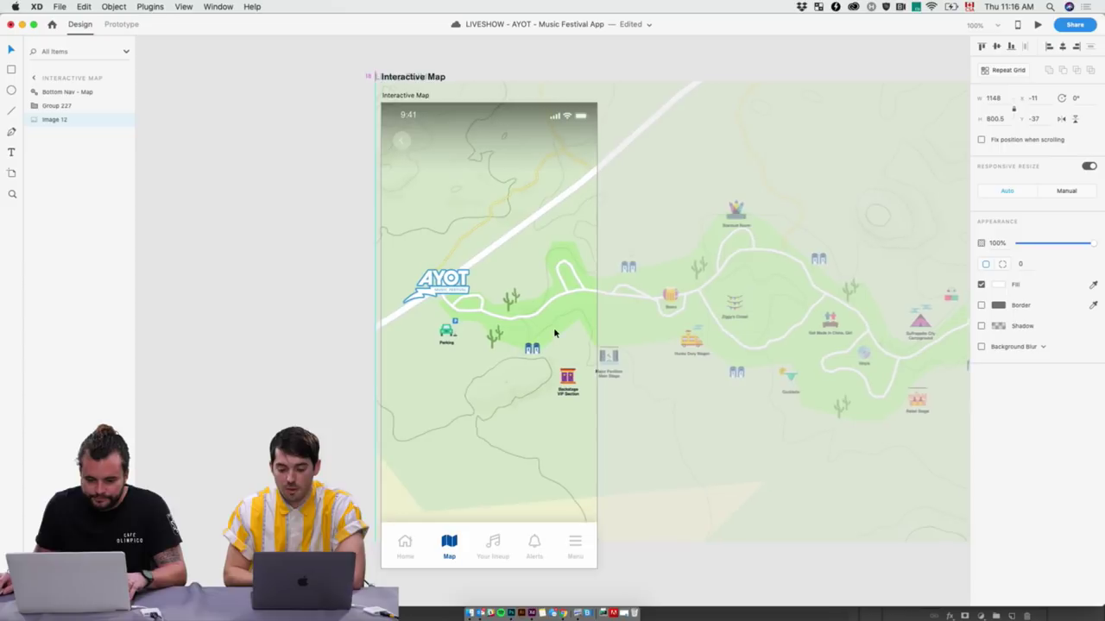
click(329, 222)
scroll(323, 210, up, 5)
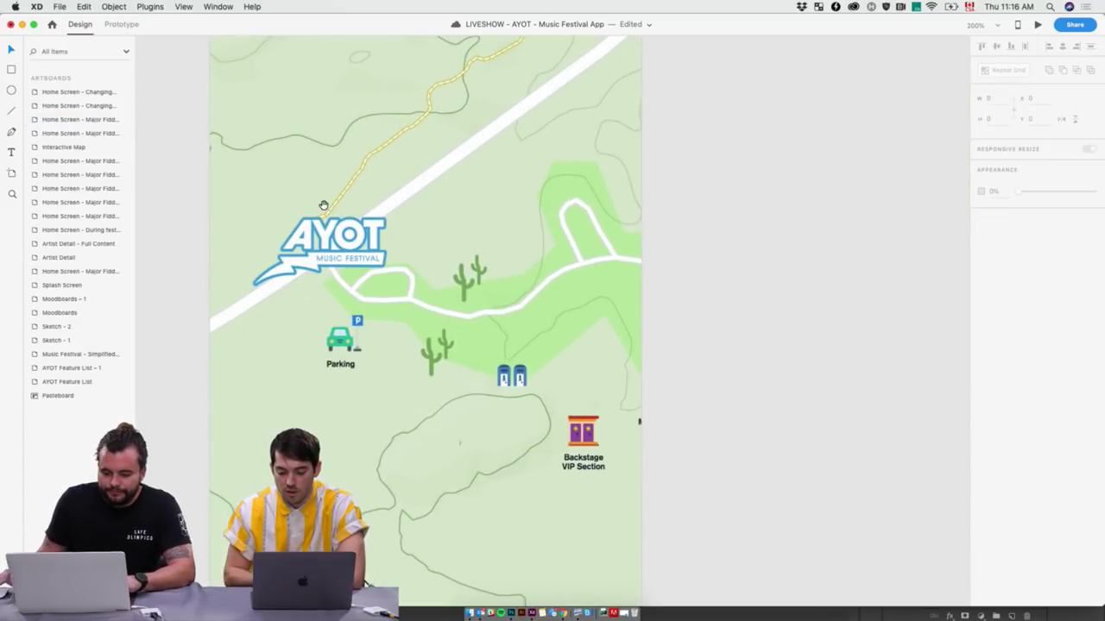
scroll(326, 202, up, 5)
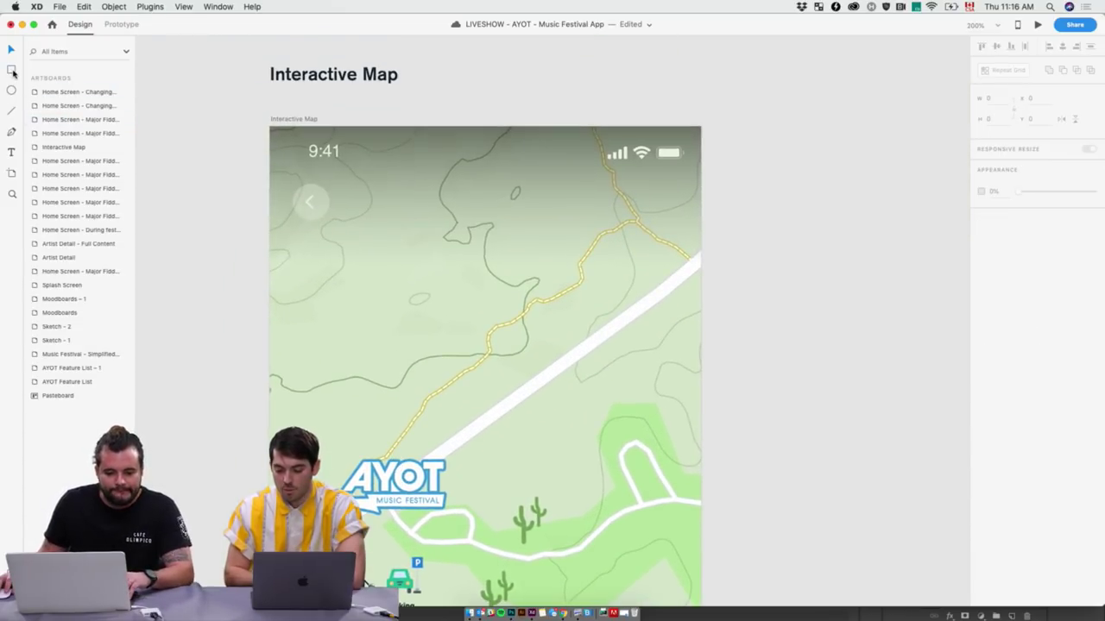
click(11, 71)
Draw a white bar near the artboard top with a height of 40
mouse_move(325, 186)
mouse_down()
mouse_move(469, 219)
mouse_move(628, 204)
mouse_up()
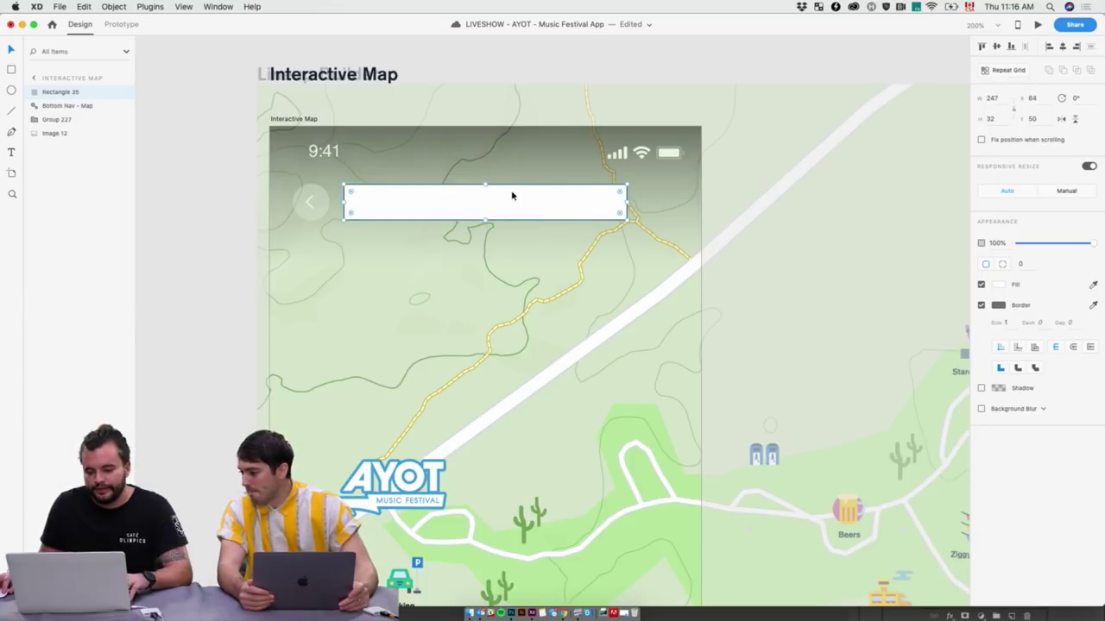
click(991, 120)
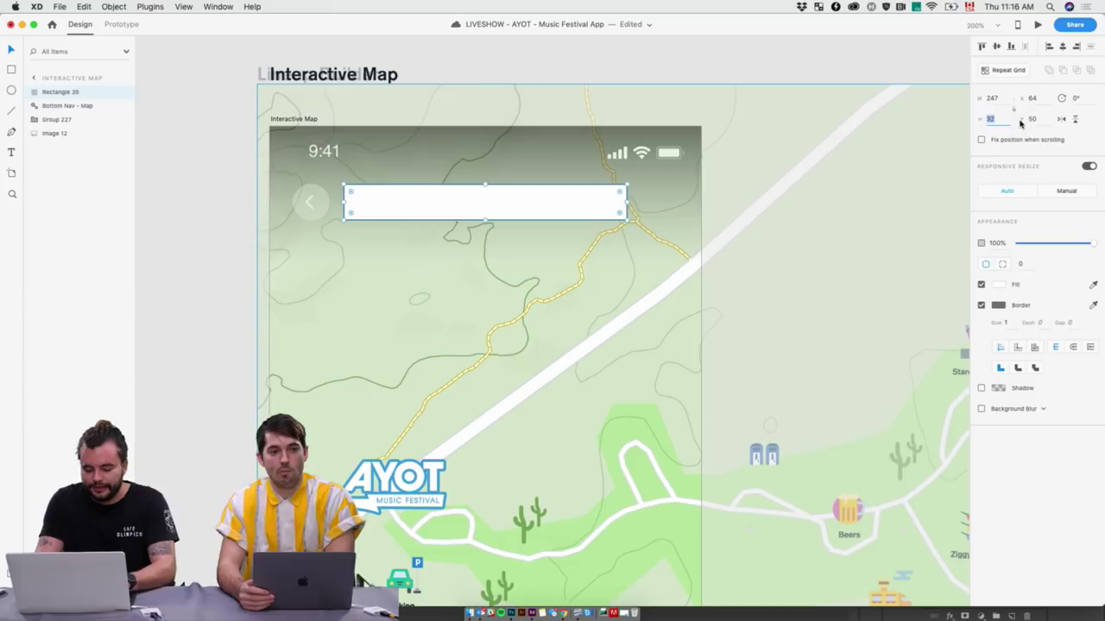
text(40)
key(Return)
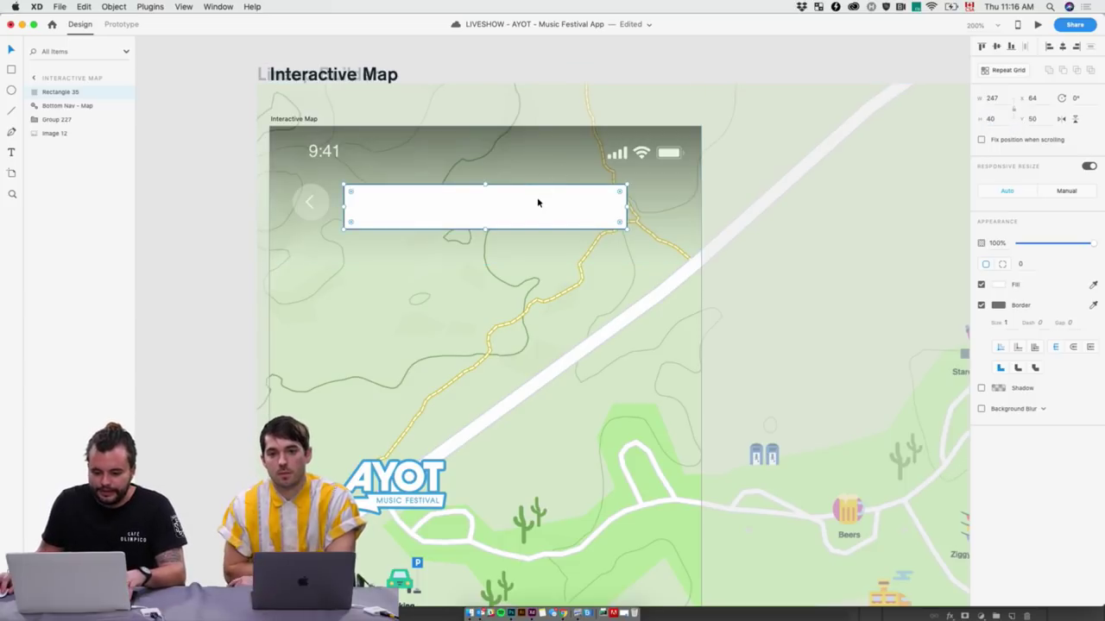
drag(538, 199, 538, 194)
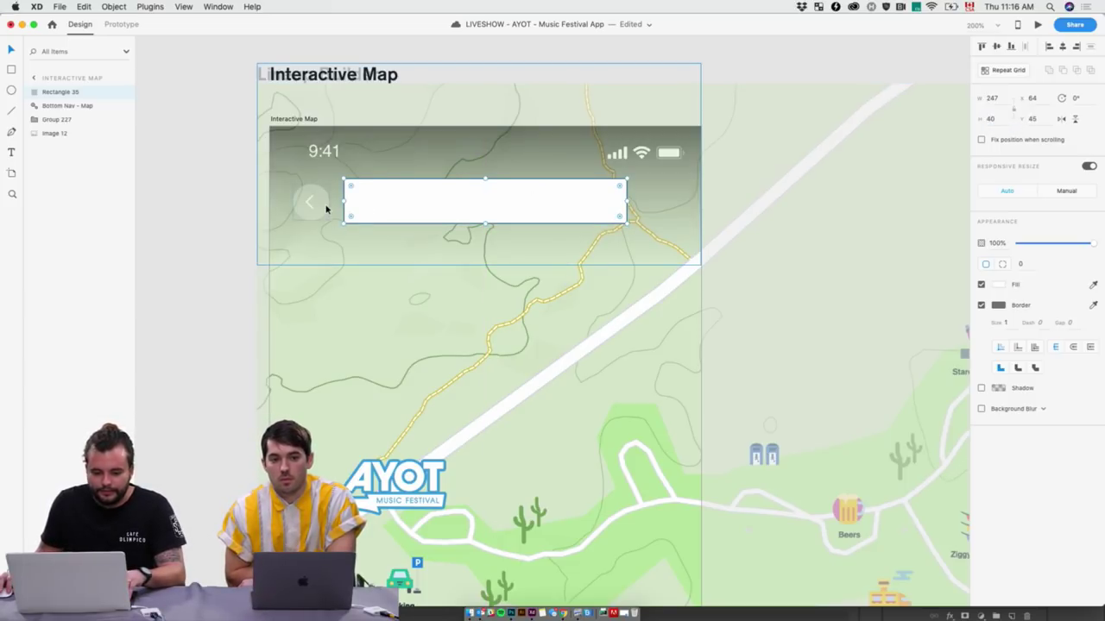
Move the Back Arrow layer out of the header group Group 227
shift+click(326, 209)
click(998, 48)
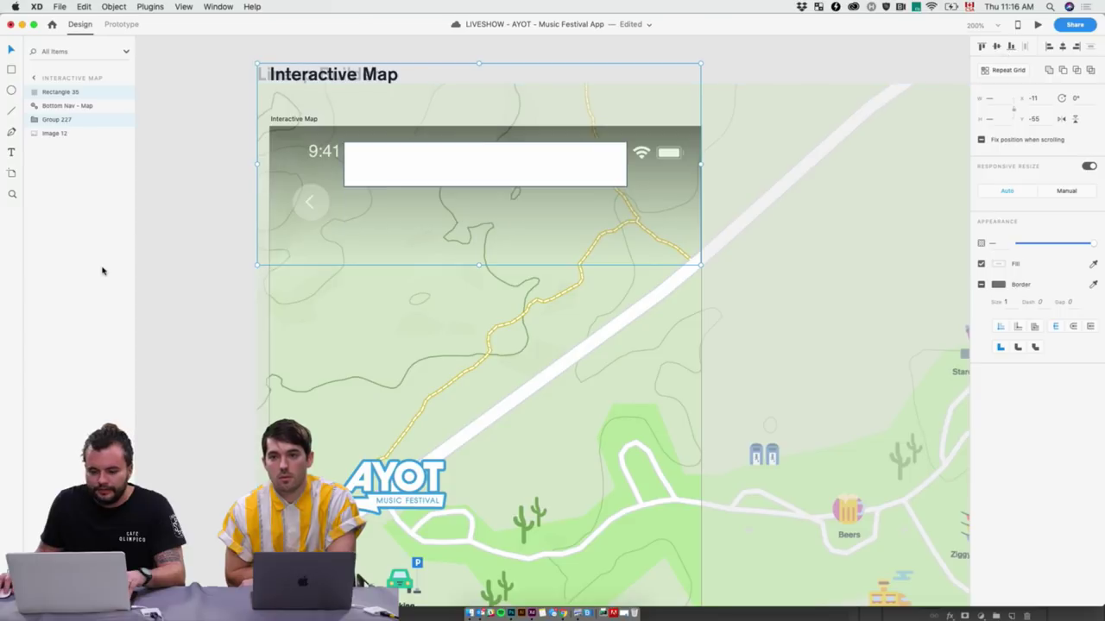
key(super+z)
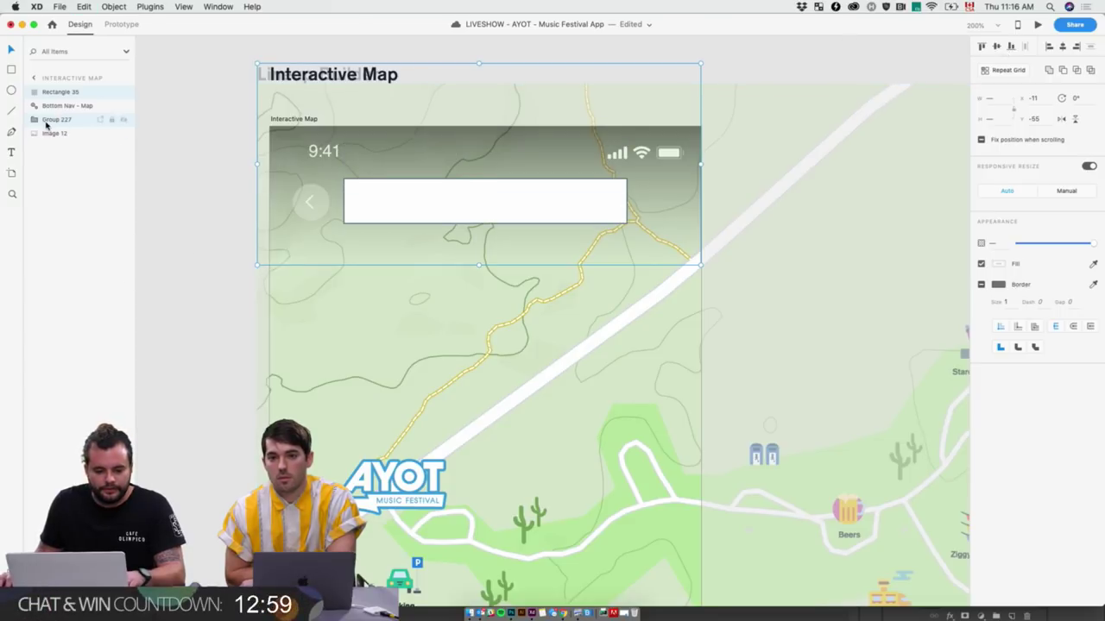
key(Escape)
click(55, 92)
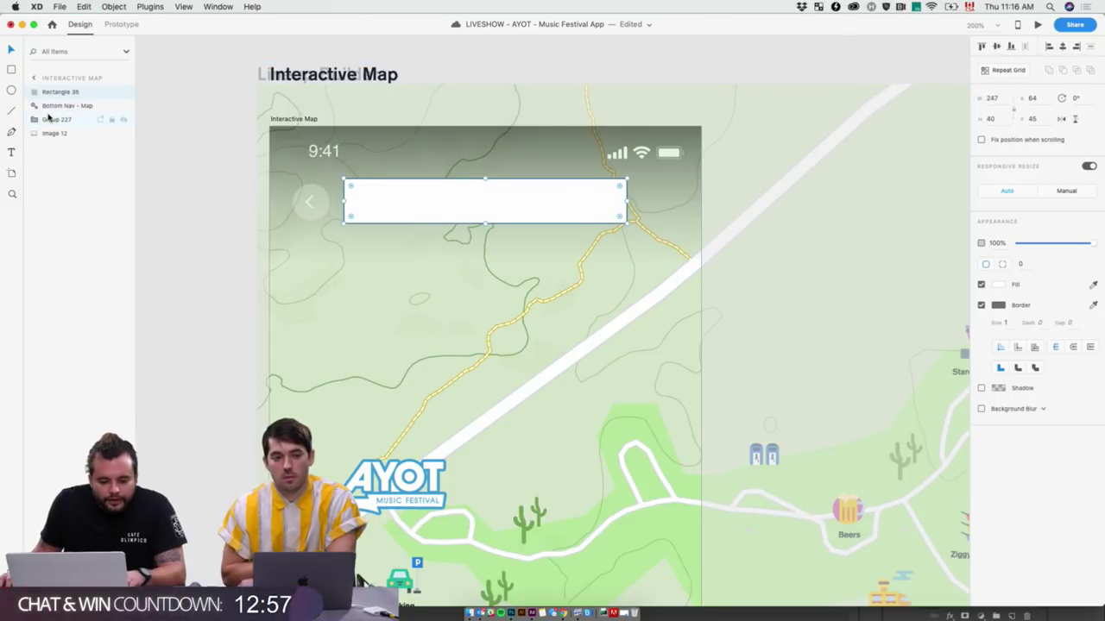
key(Escape)
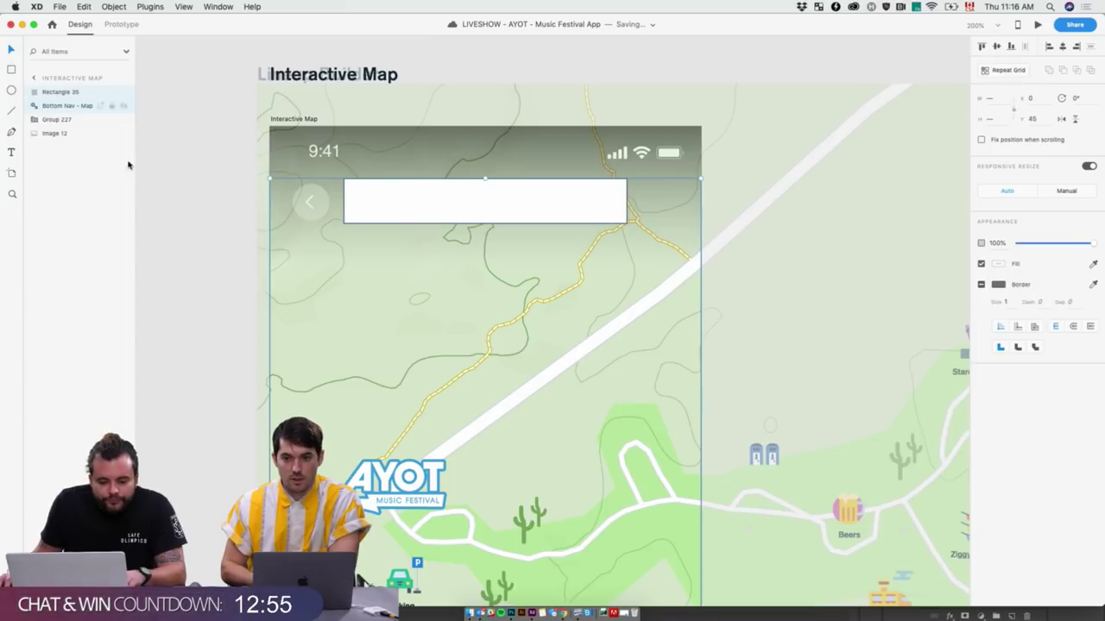
click(301, 202)
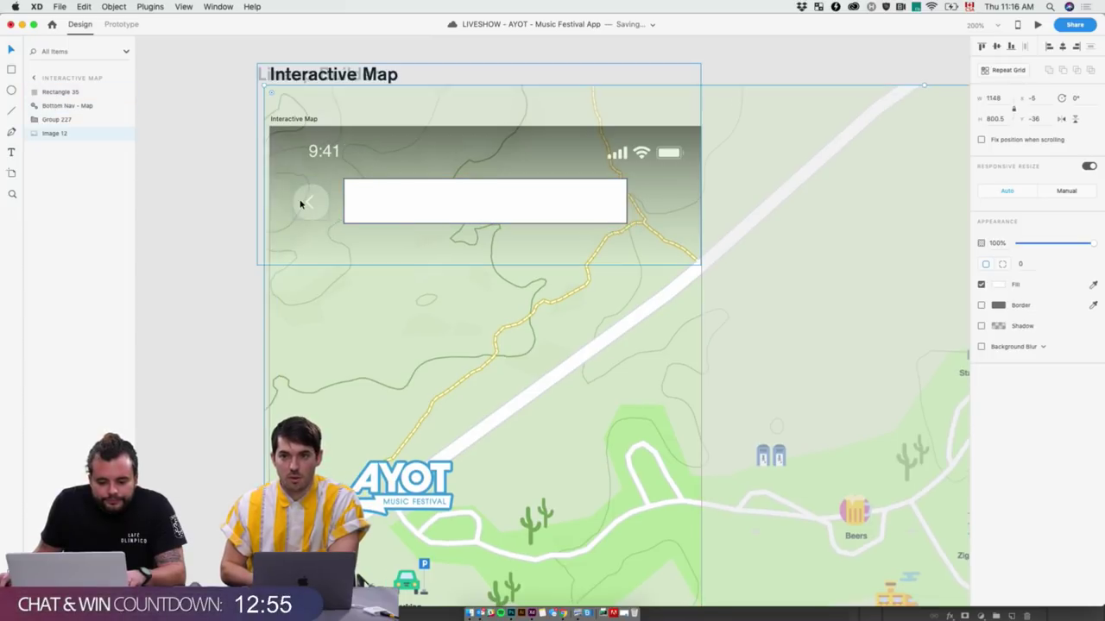
click(35, 119)
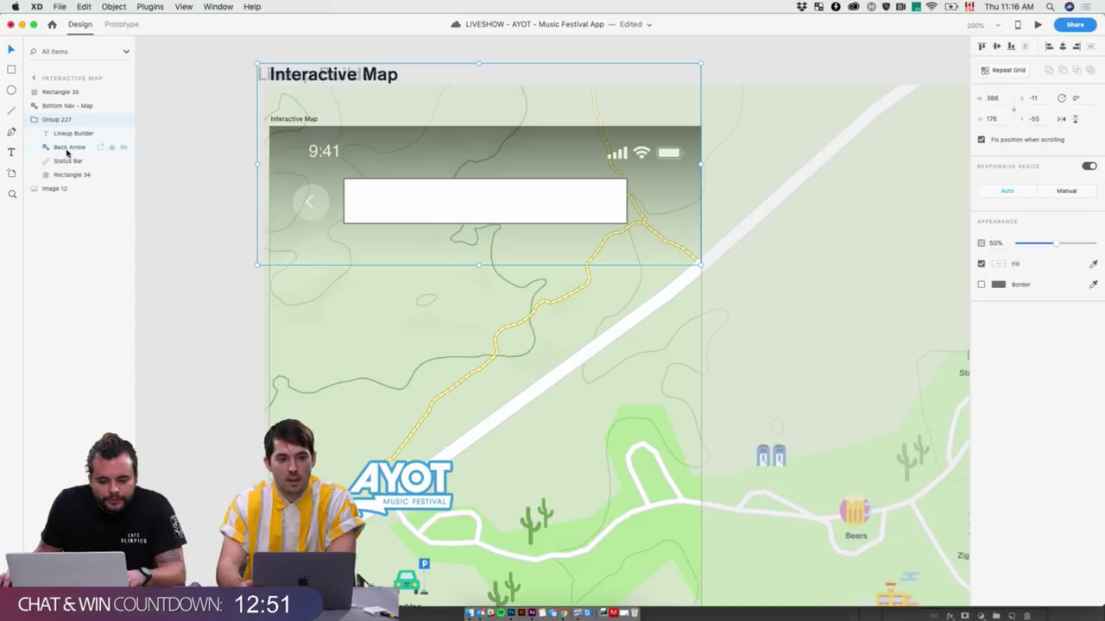
drag(60, 147, 62, 93)
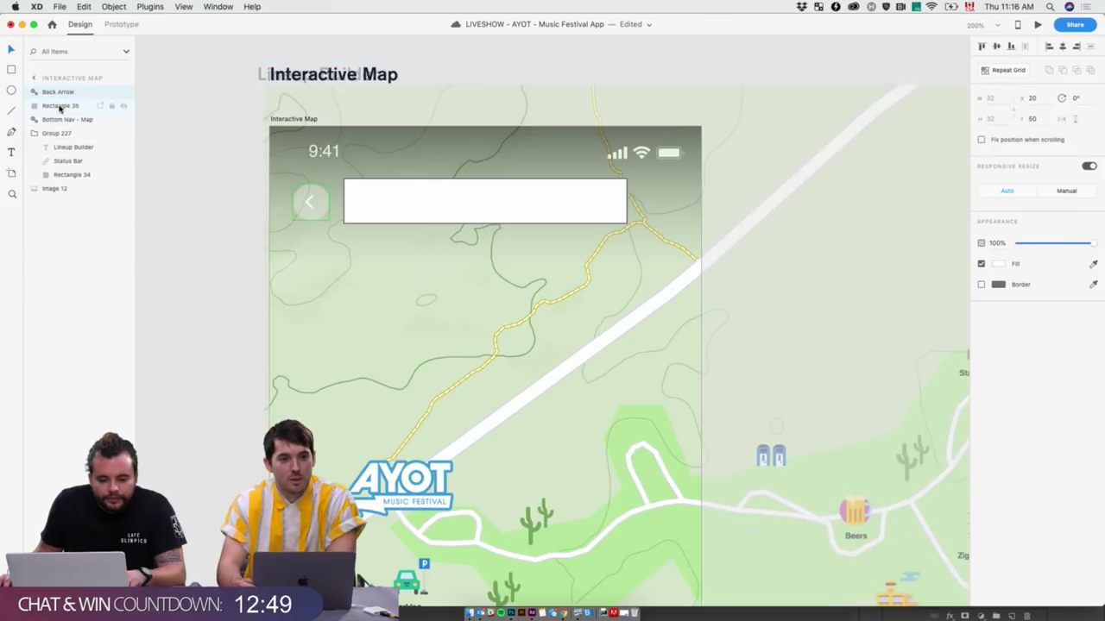
shift+click(60, 105)
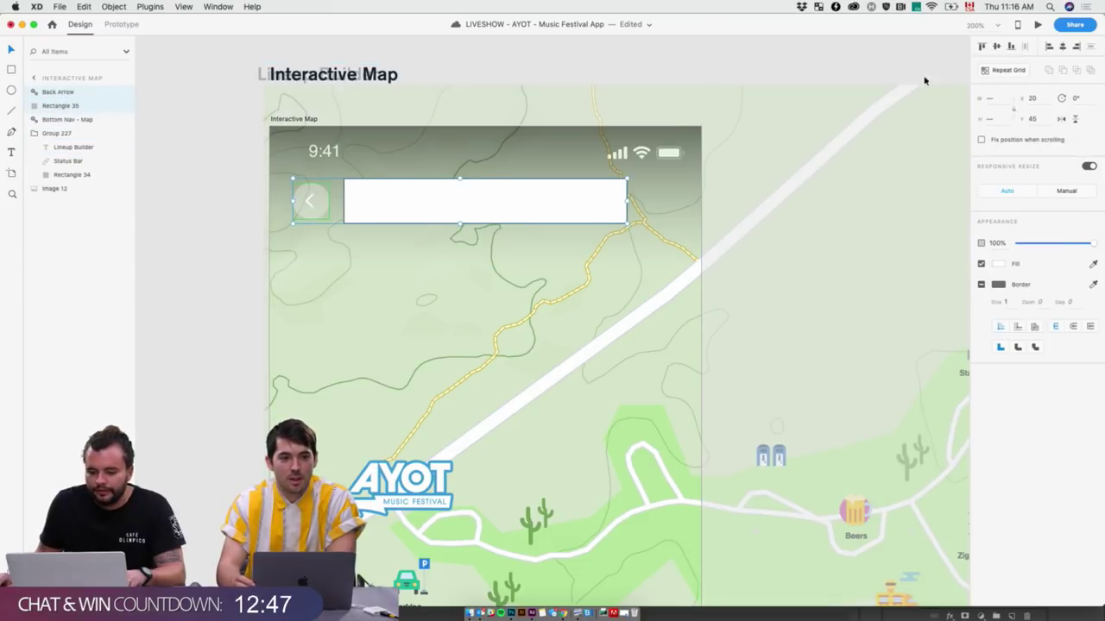
click(229, 205)
Widen the bar to 255, remove its border and set a 100 corner radius
click(488, 223)
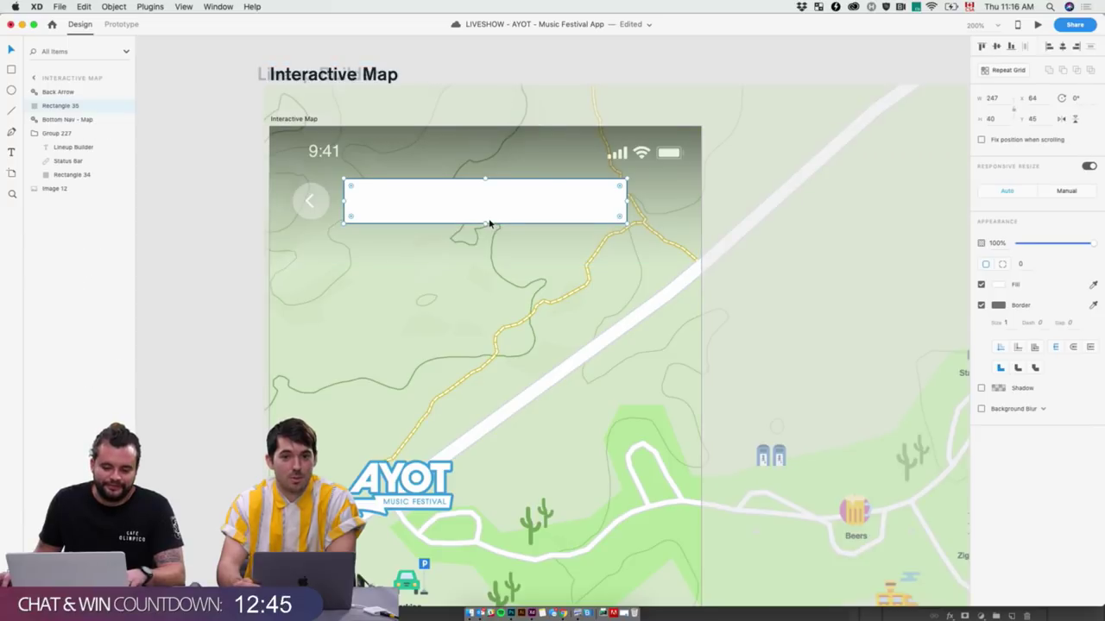
key(alt)
drag(628, 202, 632, 201)
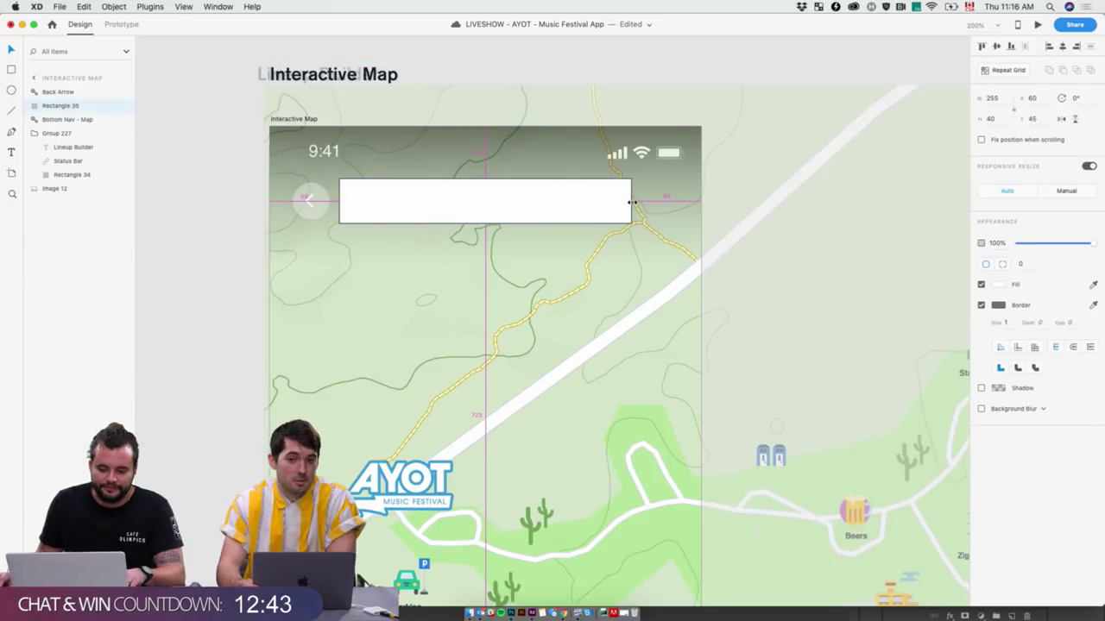
click(980, 305)
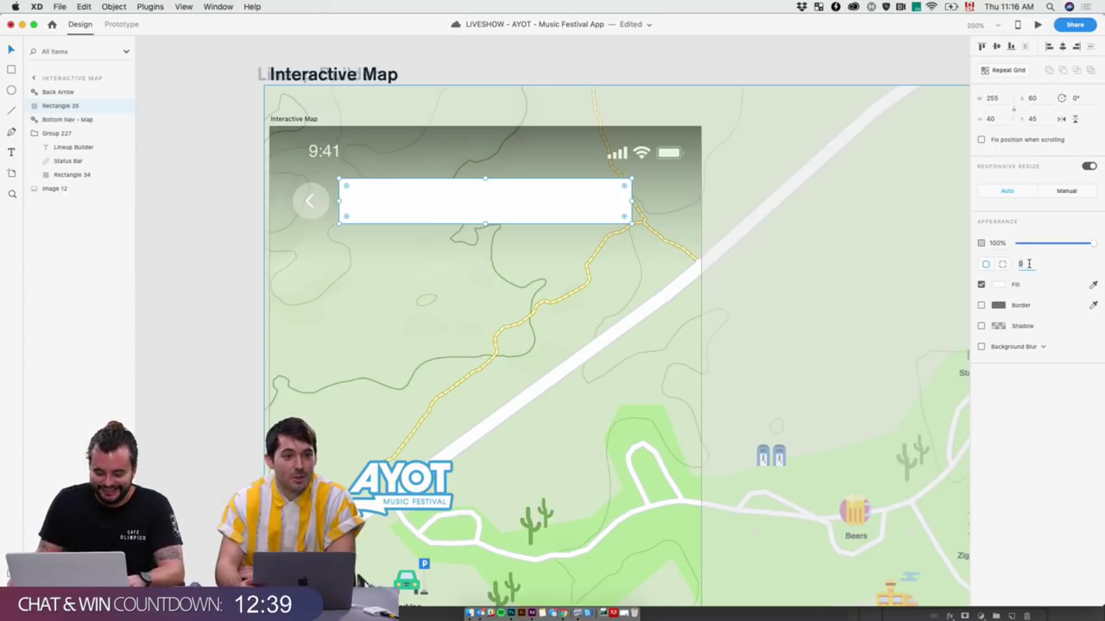
text(100)
key(Return)
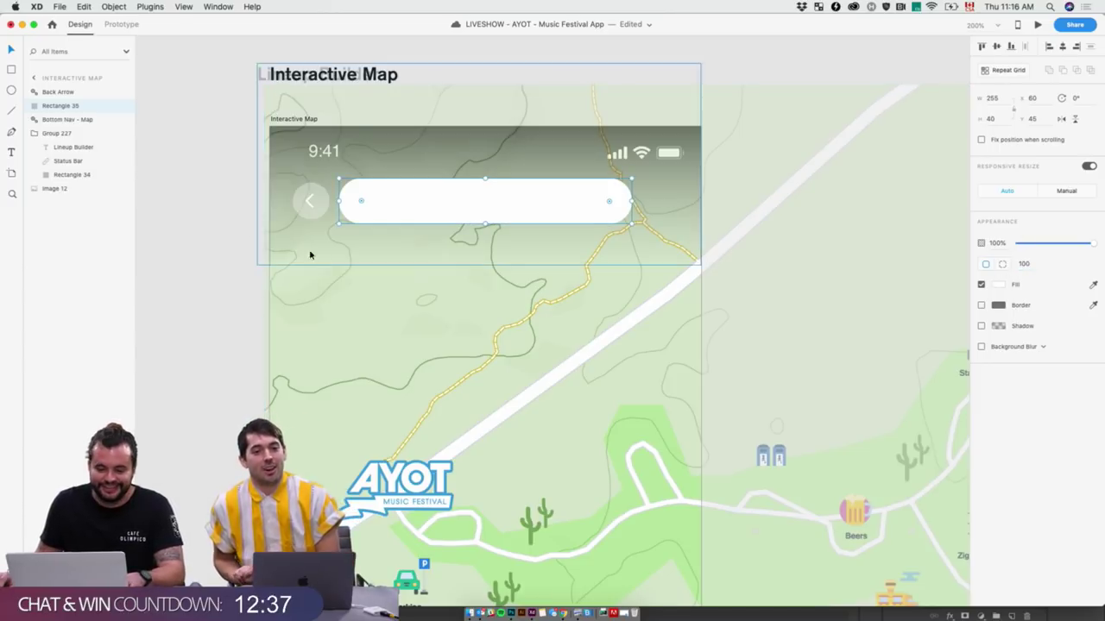
click(215, 212)
click(474, 198)
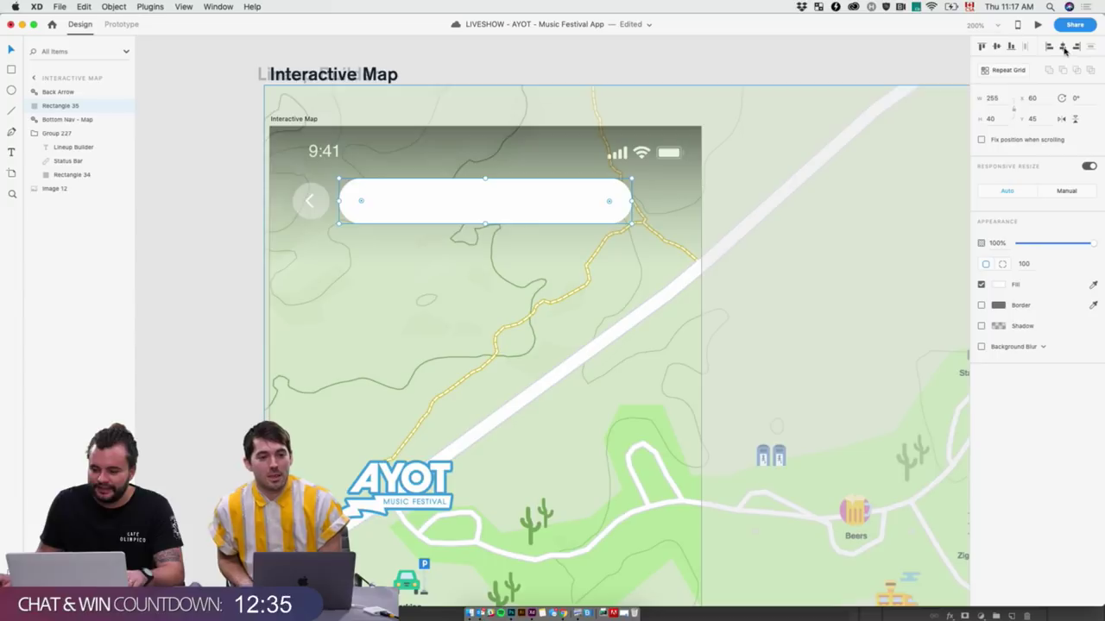
click(207, 319)
scroll(198, 306, down, 3)
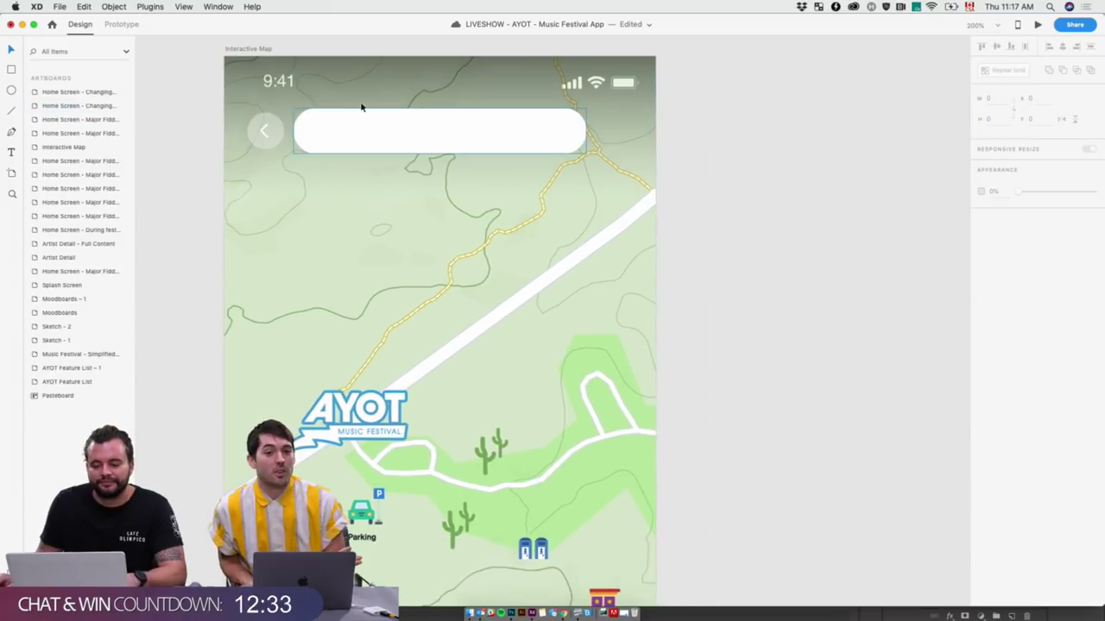
Duplicate the back-arrow button onto the right end of the pill bar
click(364, 128)
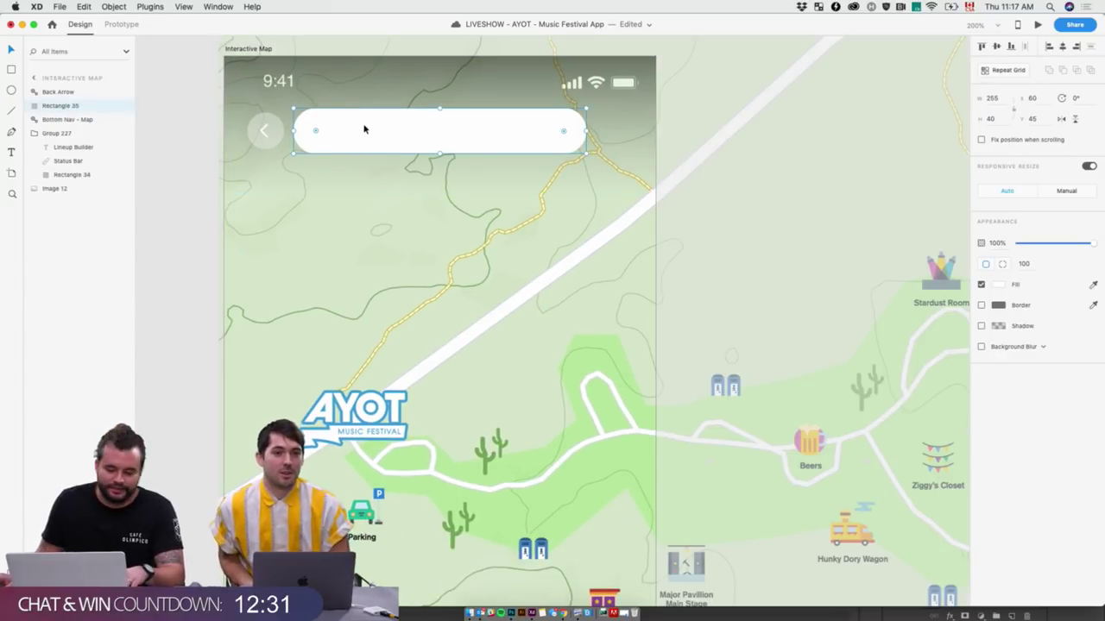
drag(265, 130, 606, 140)
key(shift+Right)
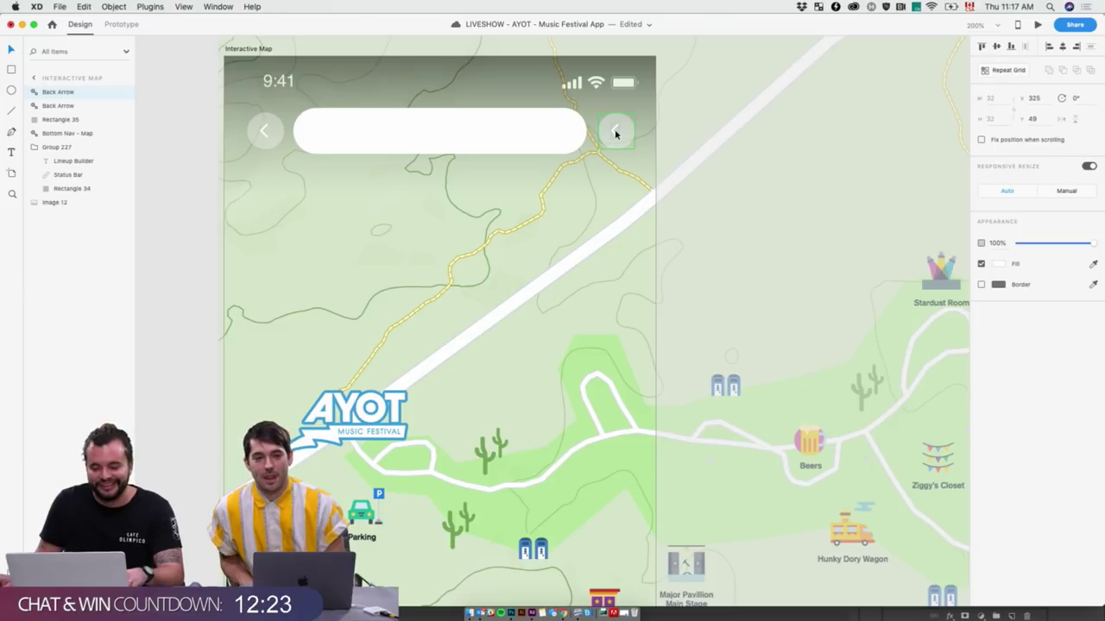
Try a 'microphone' glyph on the copied button, then undo back to the chevron
double_click(615, 134)
text(mic)
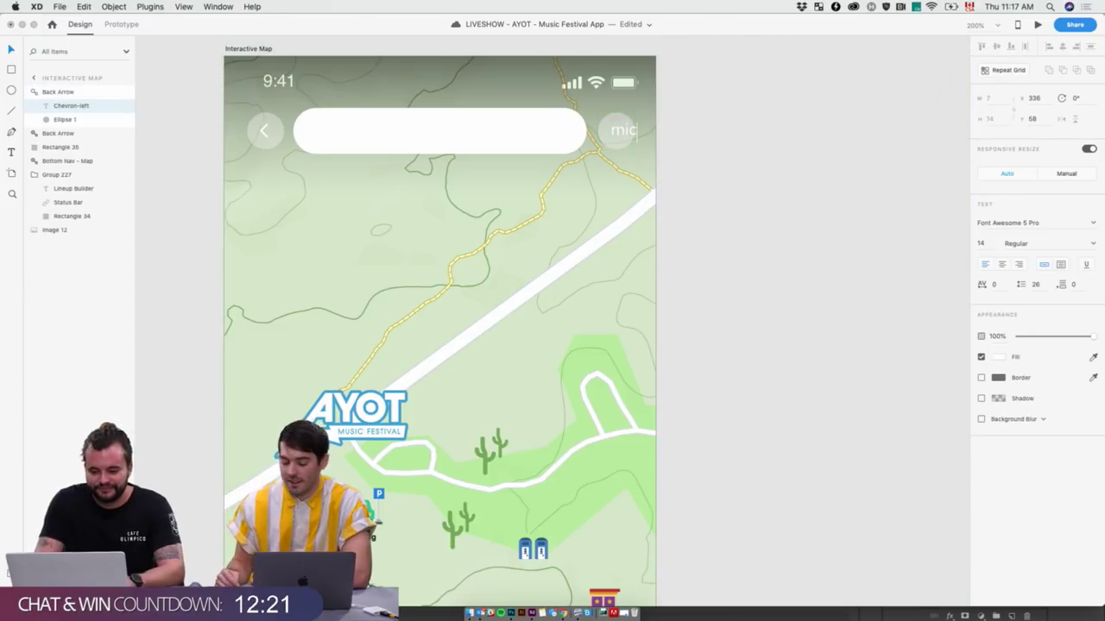
text(rophone)
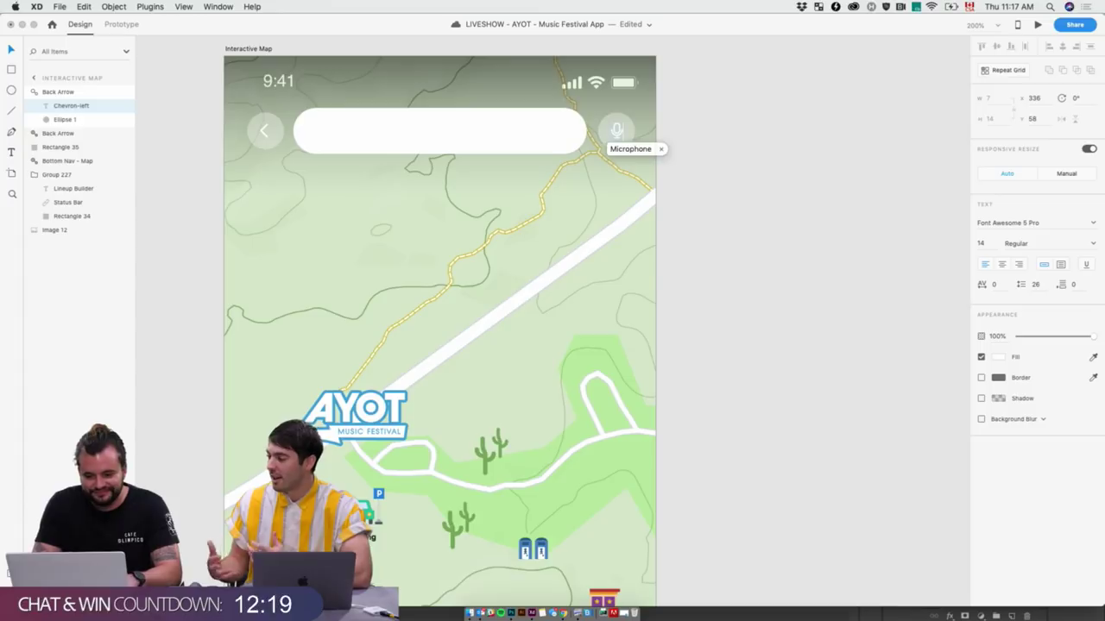
key(Escape)
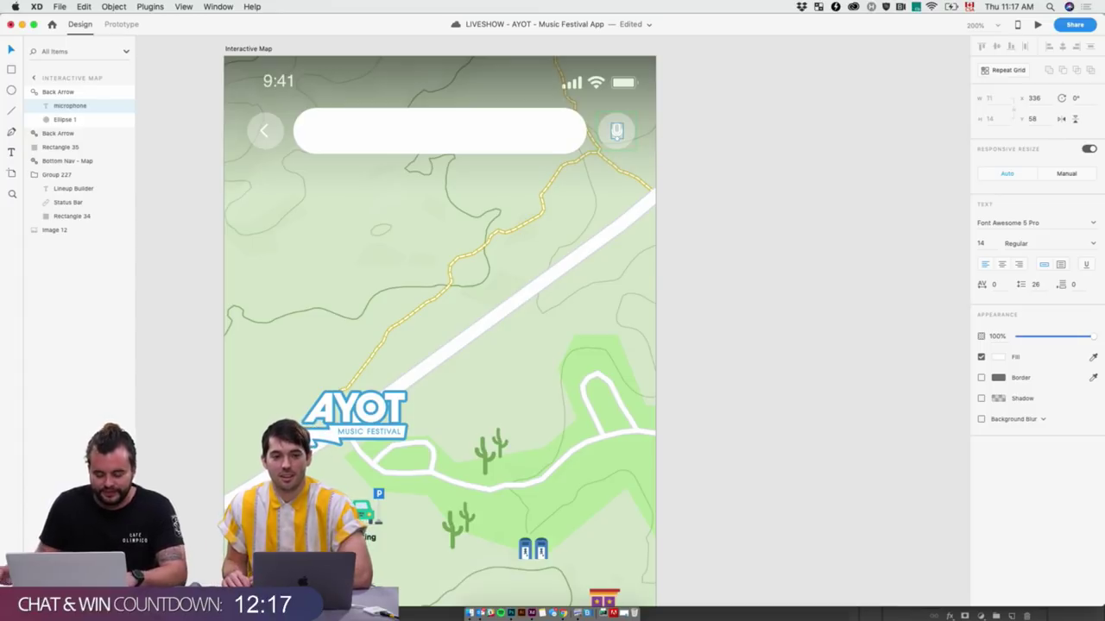
key(super+z)
click(764, 158)
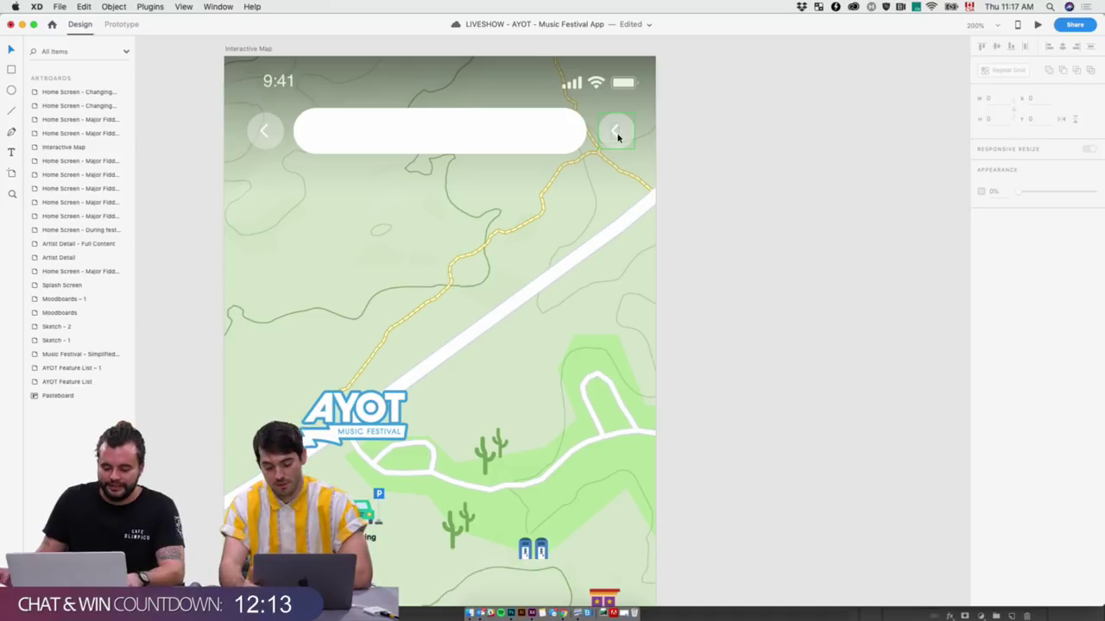
scroll(617, 137, up, 4)
drag(614, 130, 633, 313)
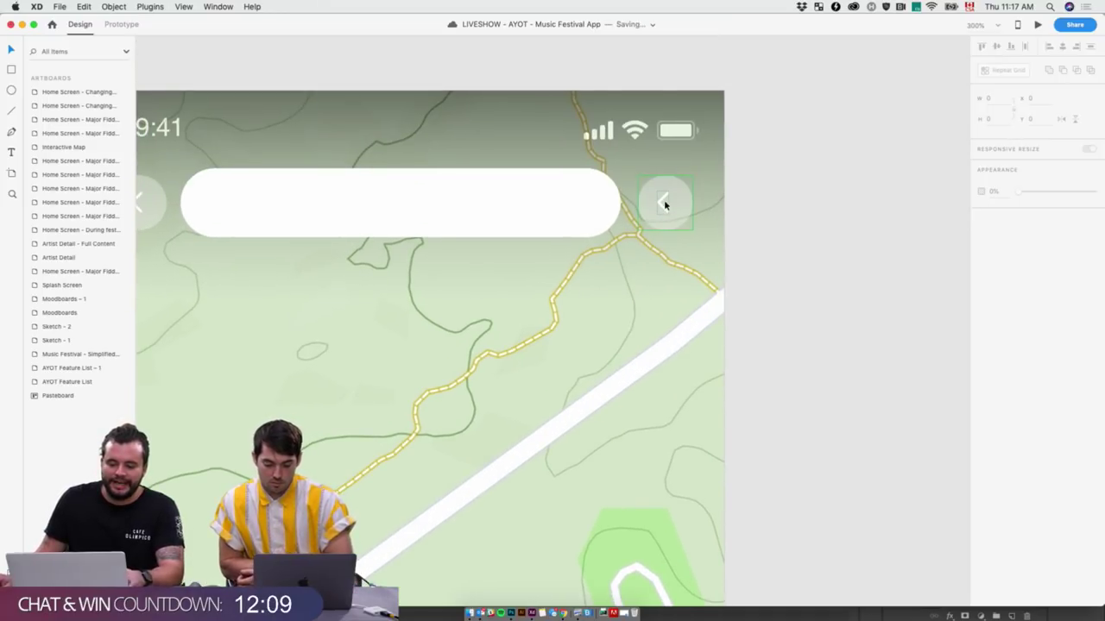
scroll(669, 204, left, 4)
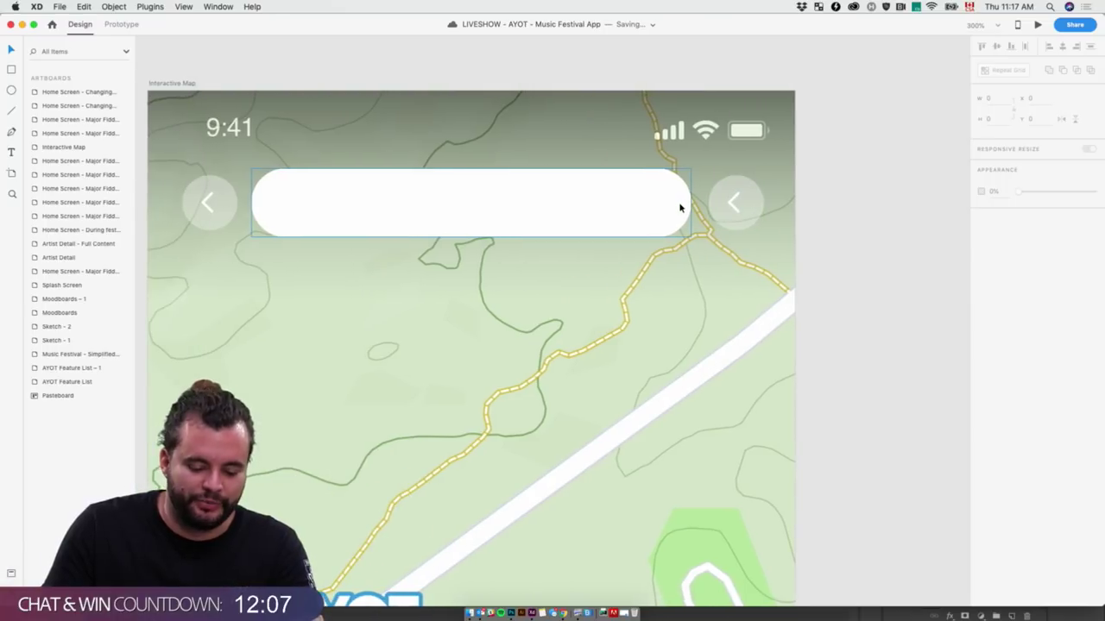
key(super+Tab)
key(super+Tab)
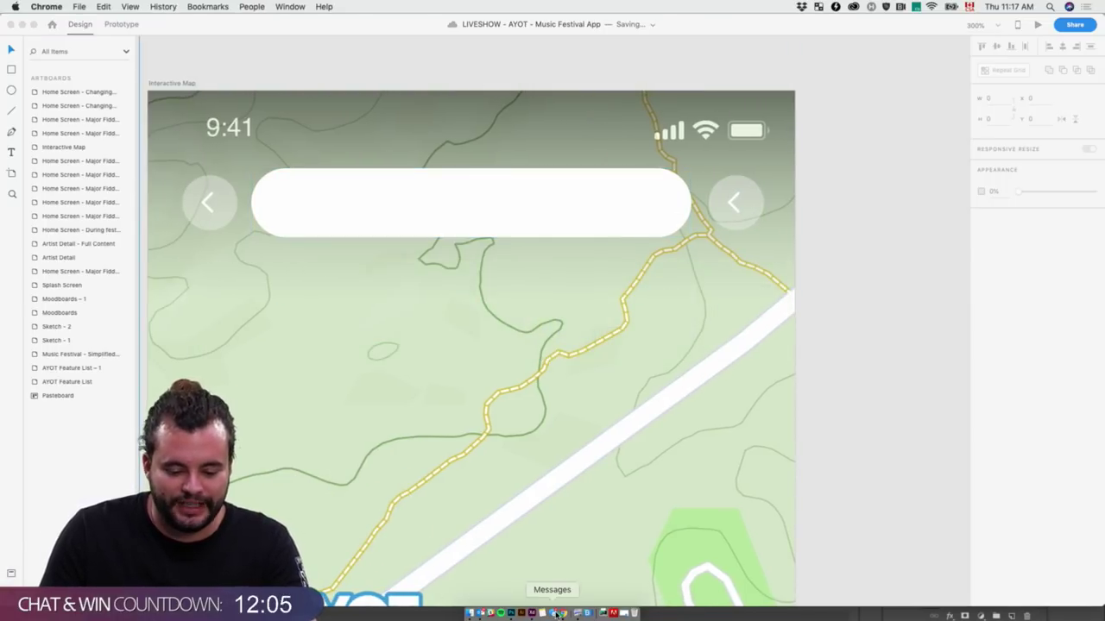
Browse the Font Awesome icon site in Chrome, then return to Adobe XD
click(561, 613)
text(fontawesome.com)
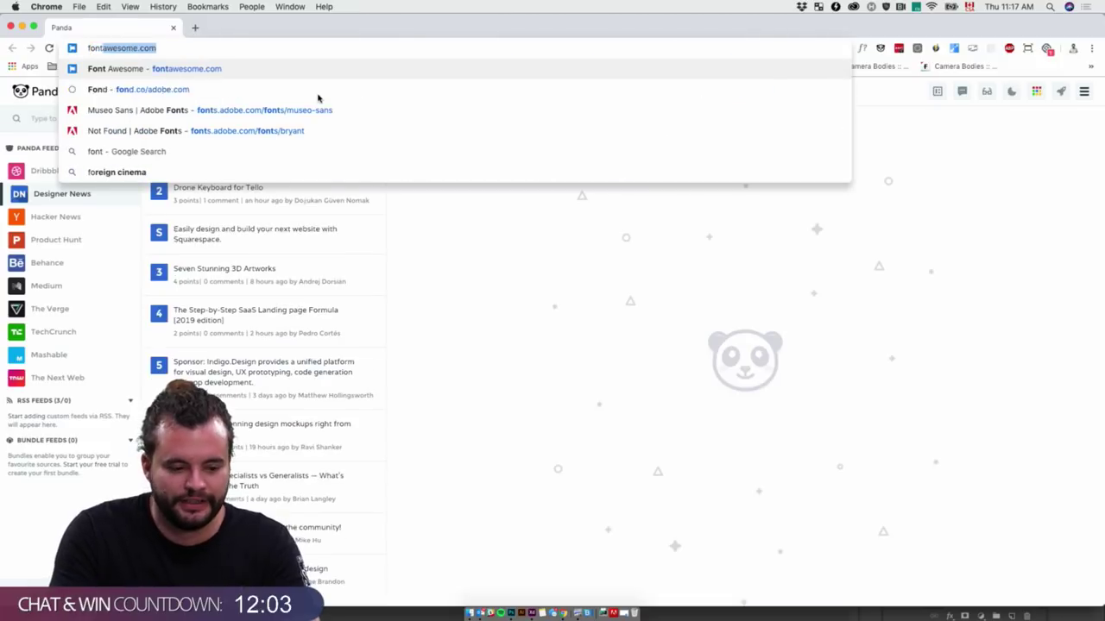
key(Return)
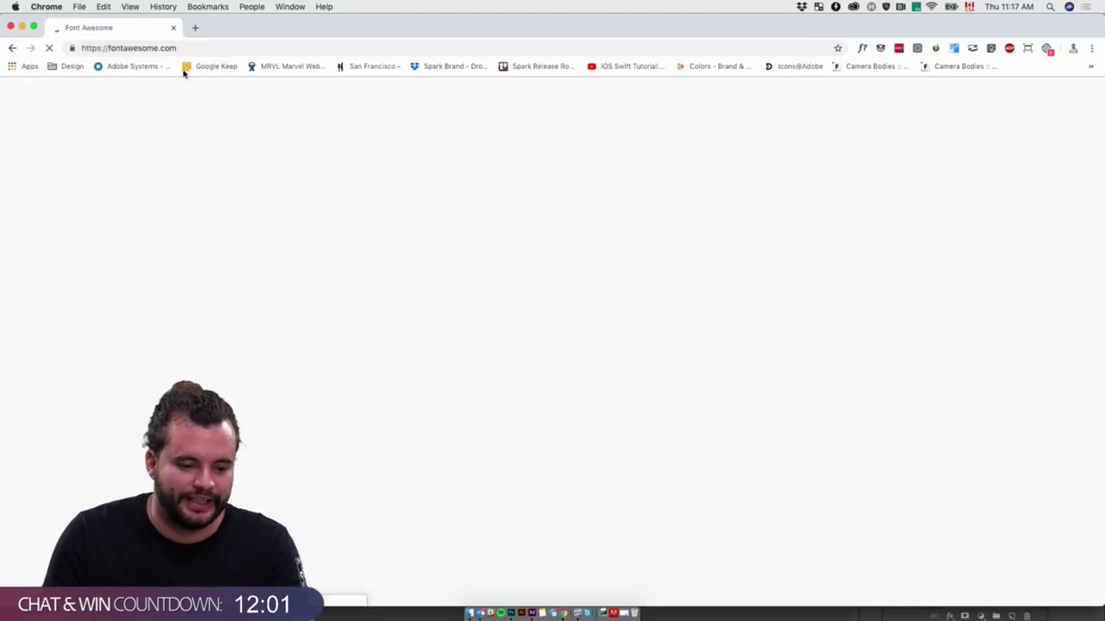
scroll(382, 255, down, 2)
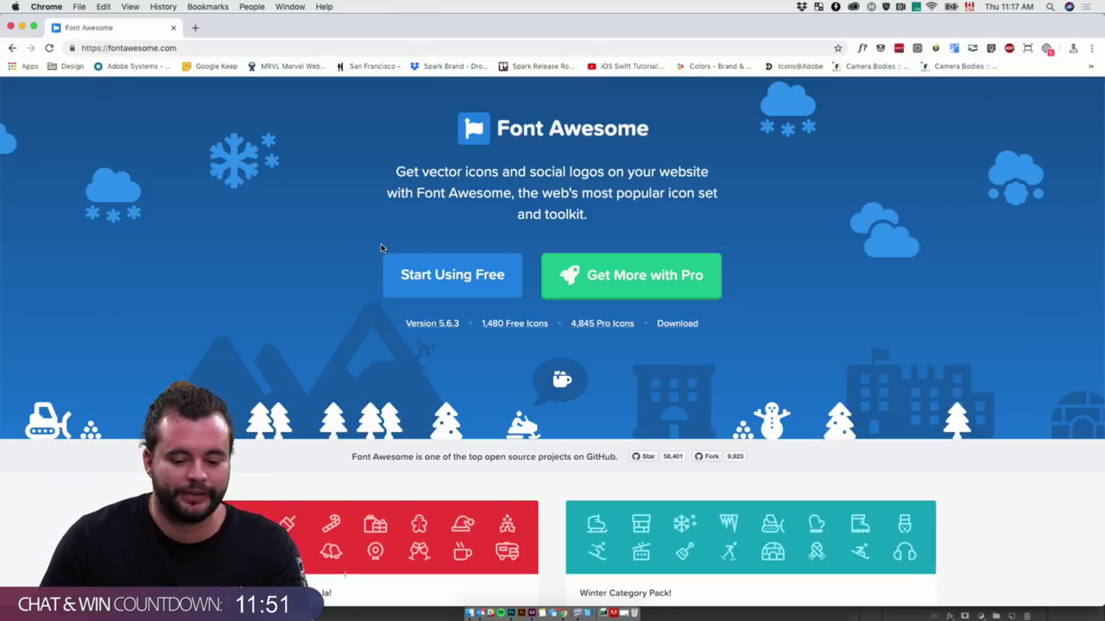
key(super+Tab)
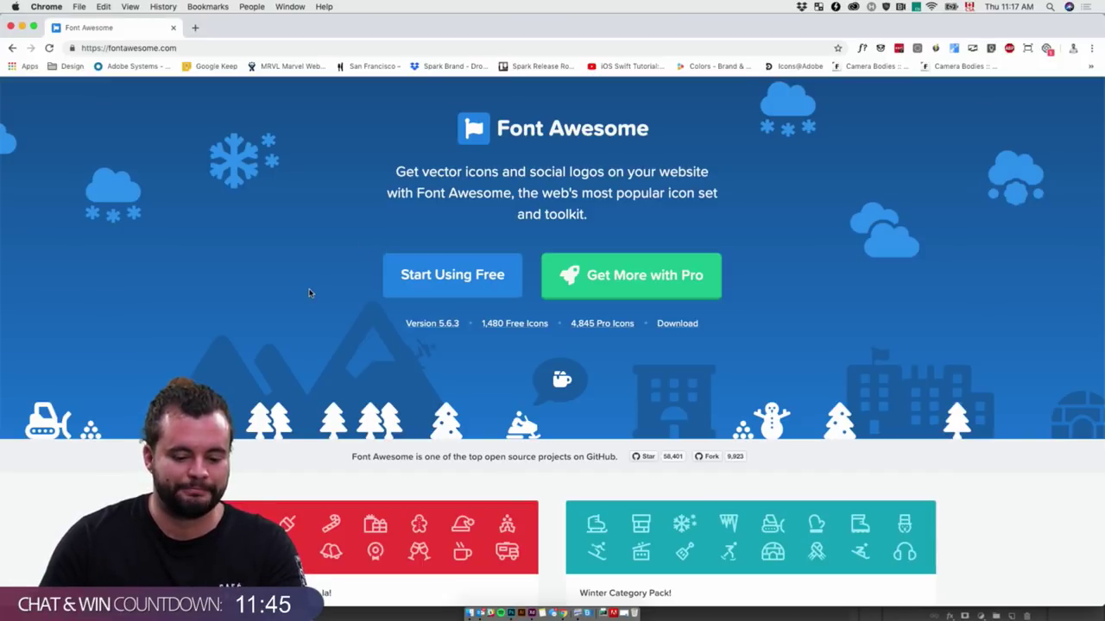
scroll(309, 290, down, 5)
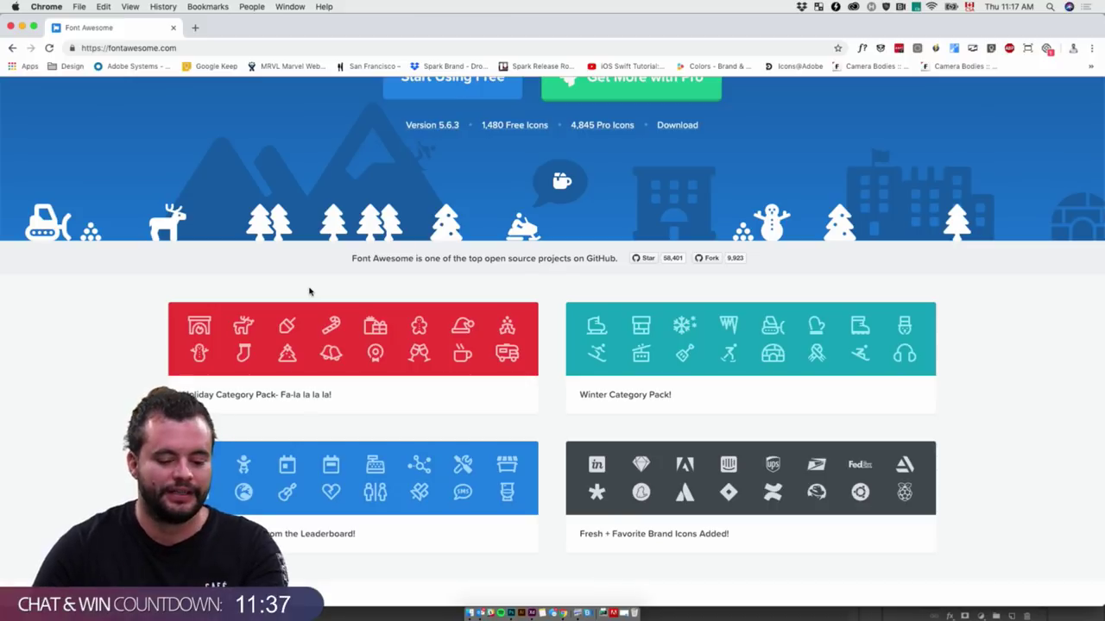
key(super+Tab)
Change the right button's glyph text to 'microphone' and centre it in the circle
double_click(733, 206)
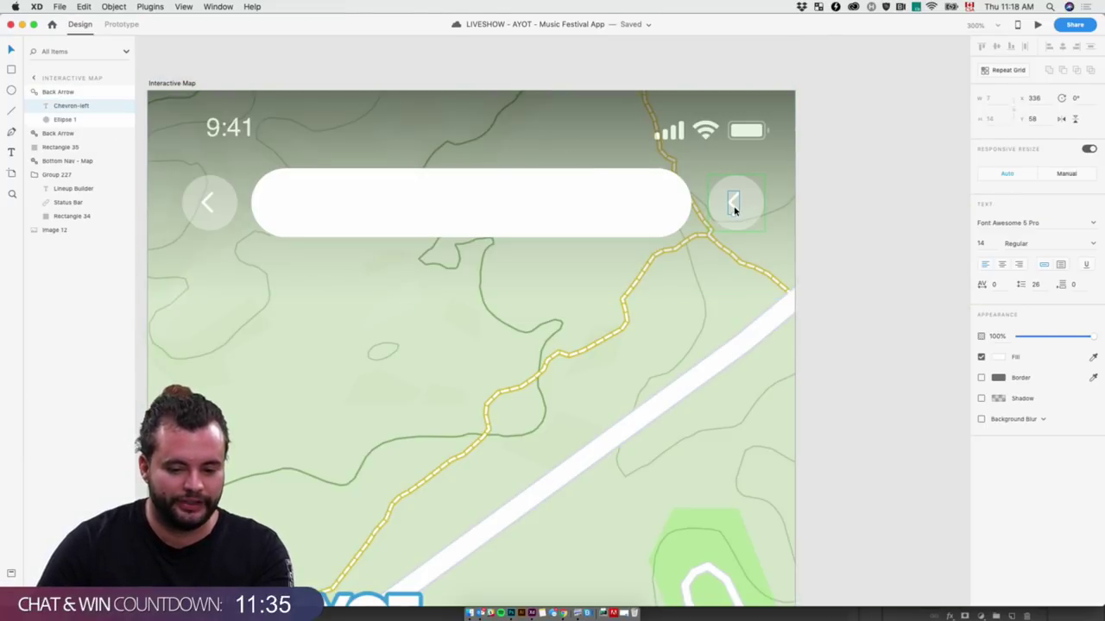
double_click(734, 206)
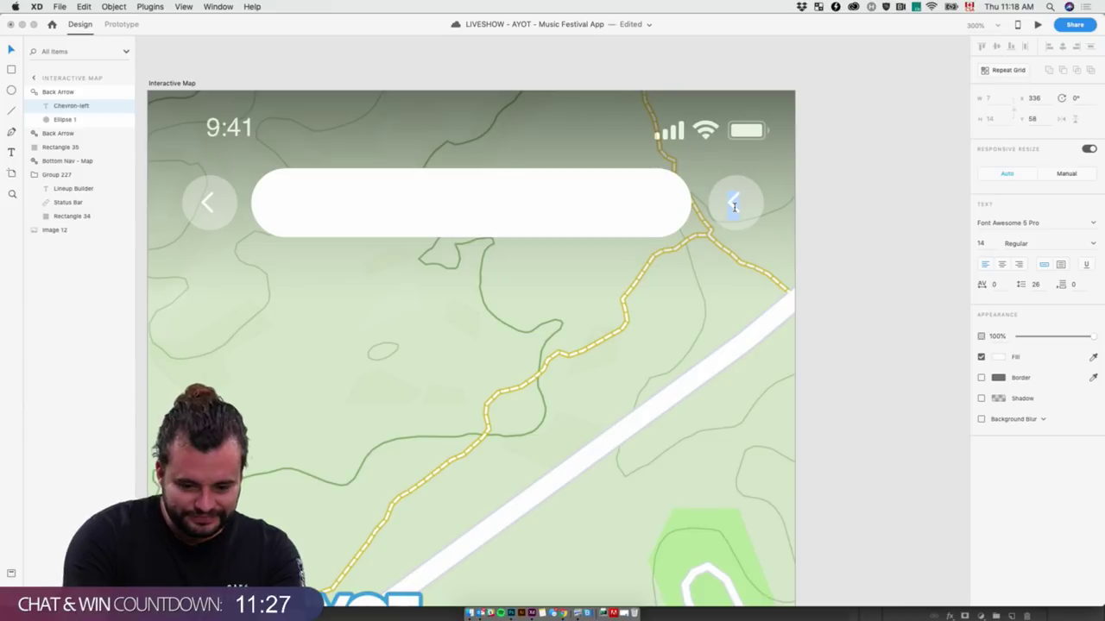
text(microp)
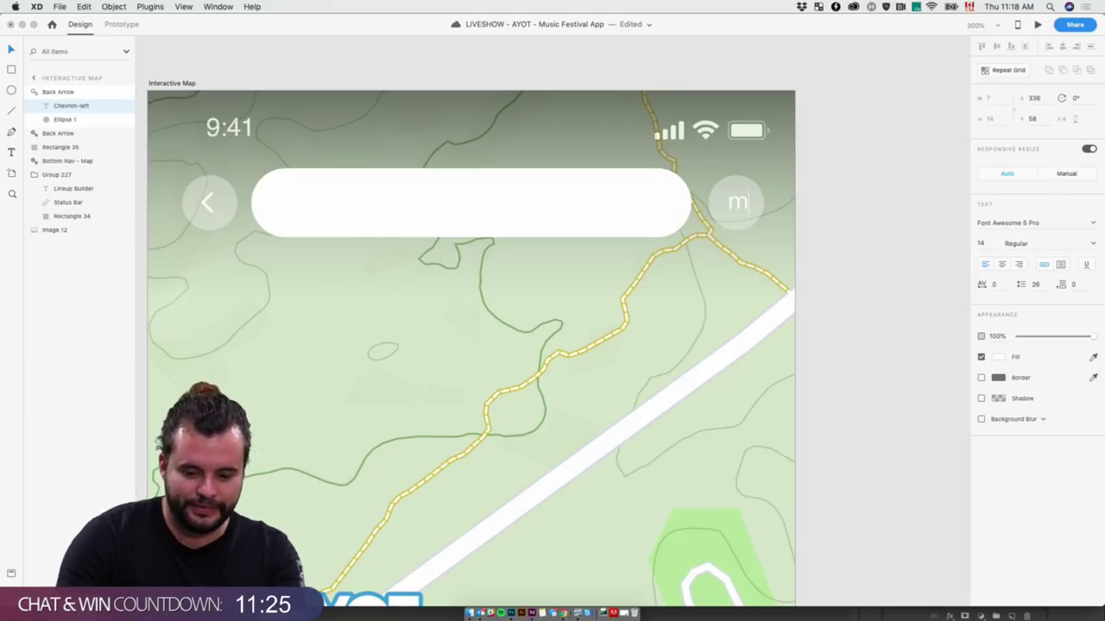
text(hone)
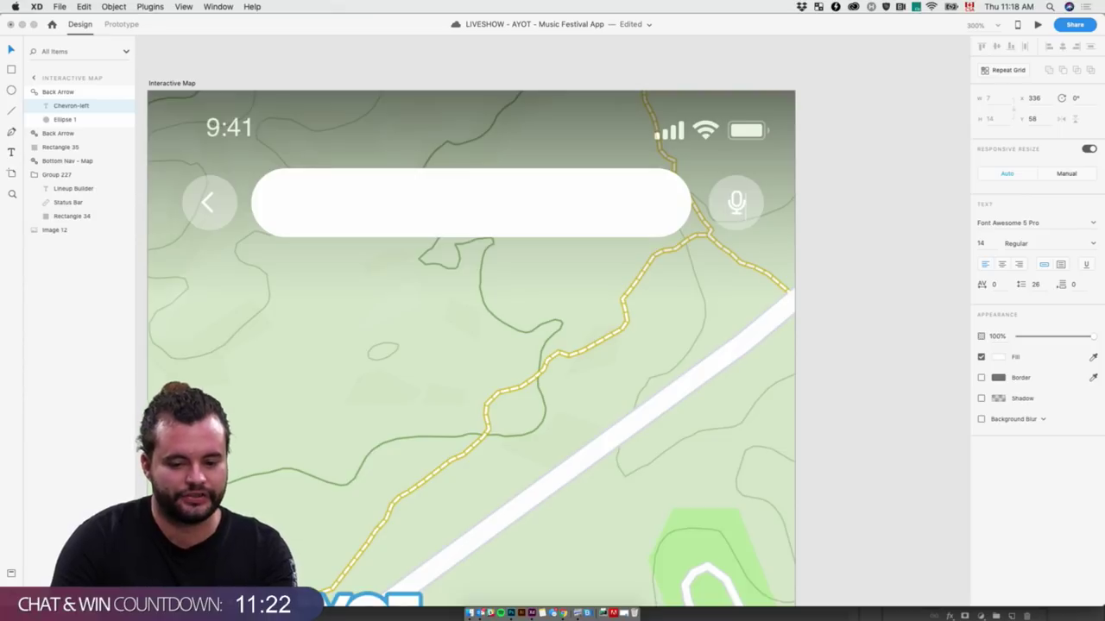
key(Escape)
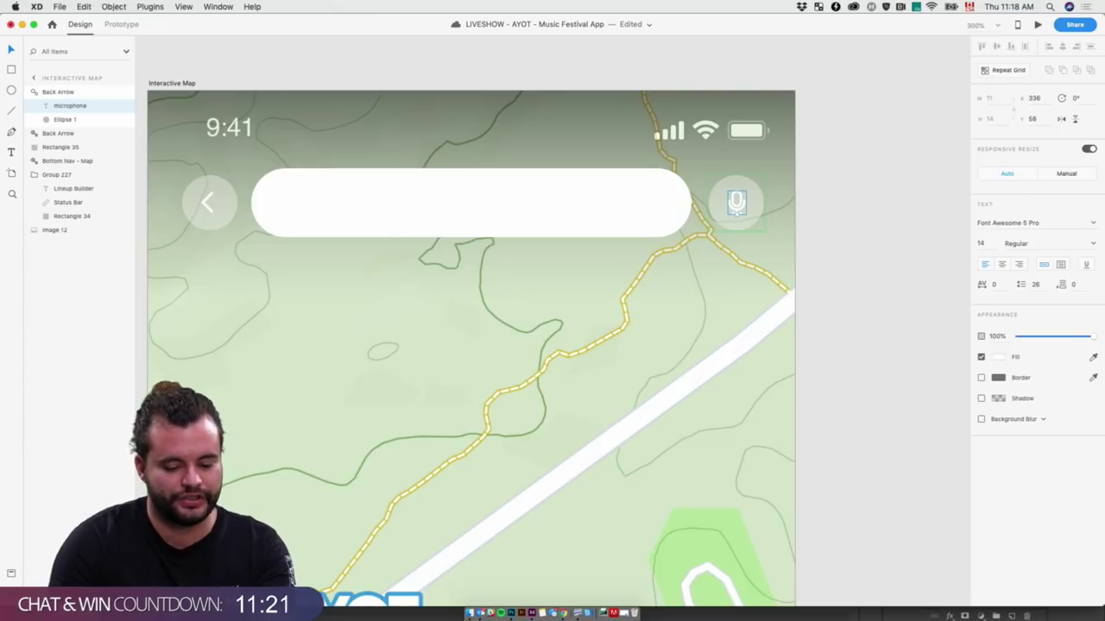
drag(735, 206, 735, 204)
click(840, 193)
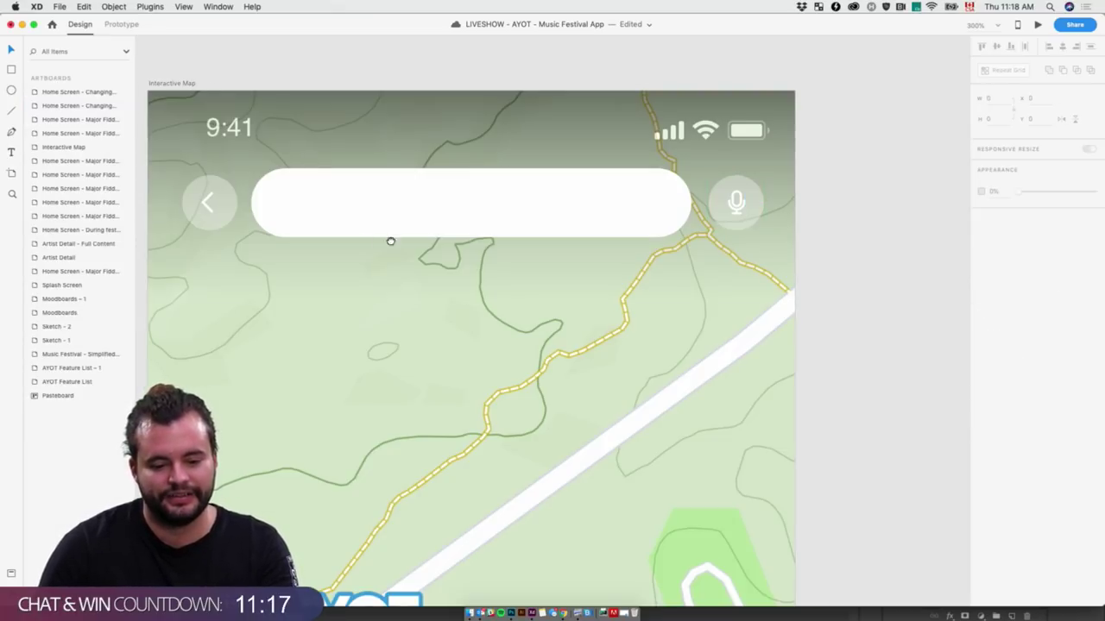
Try the 'car' icon in the circle, delete it, and check Font Awesome
drag(390, 241, 499, 218)
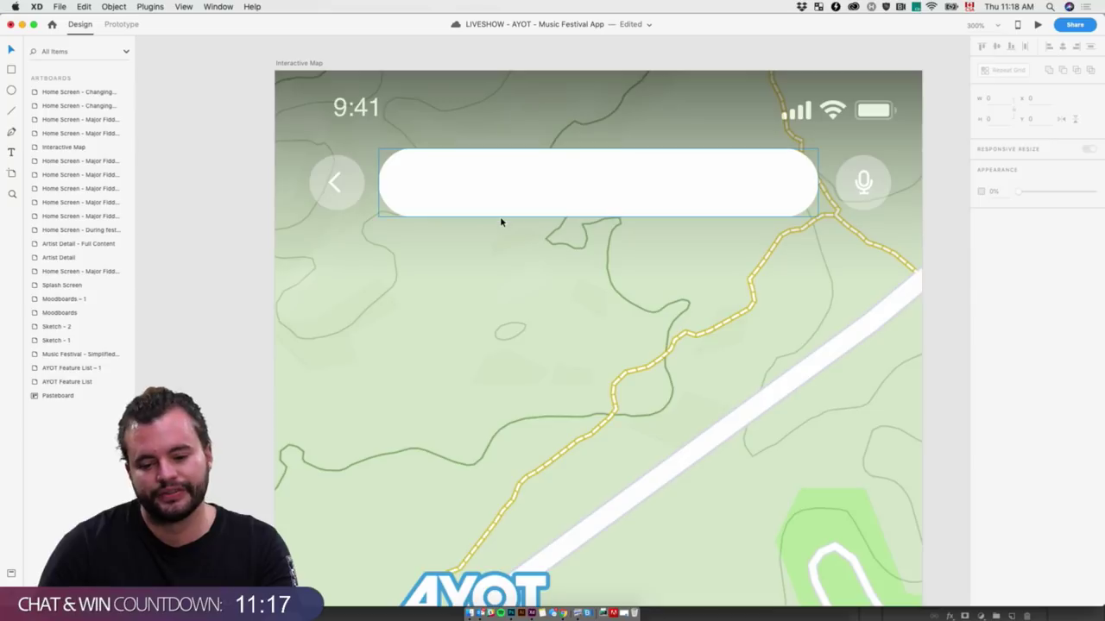
click(412, 207)
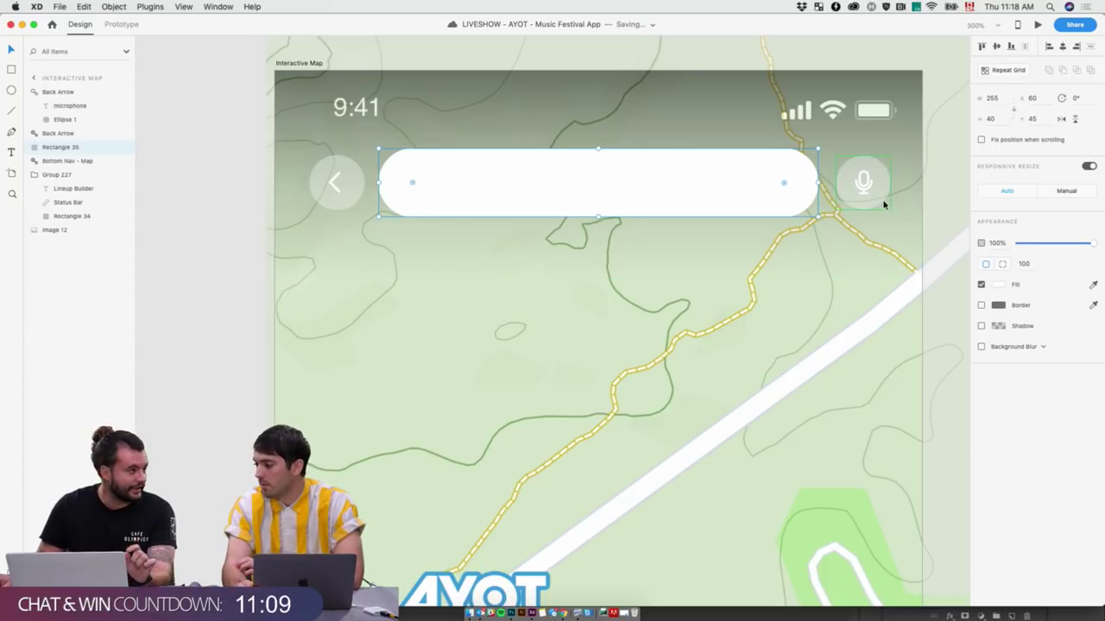
scroll(883, 204, right, 2)
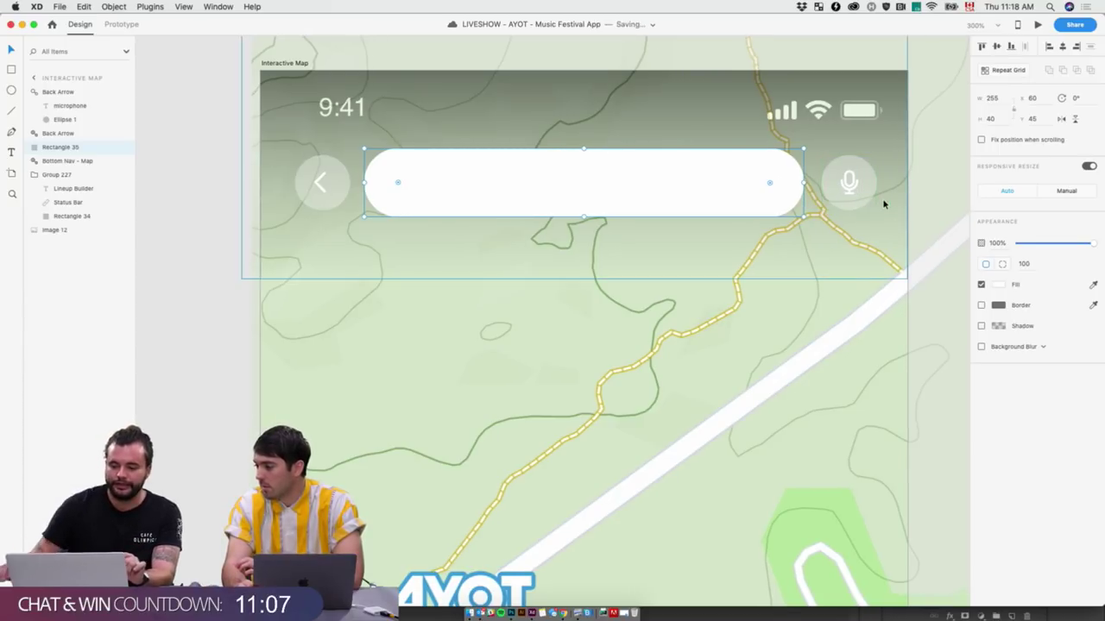
click(848, 188)
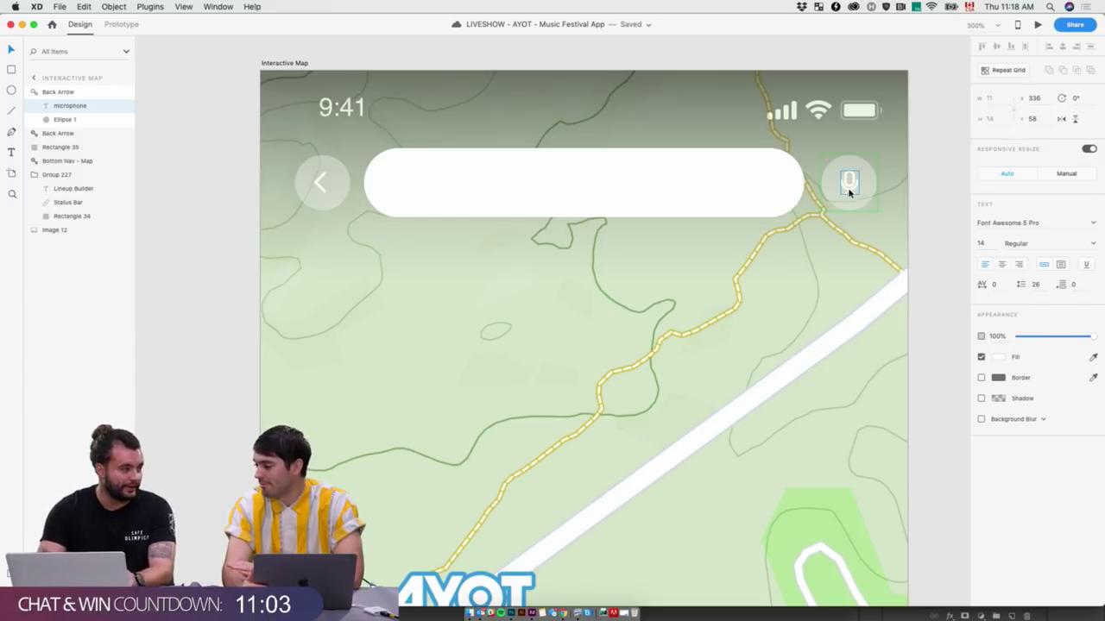
double_click(849, 191)
text(car)
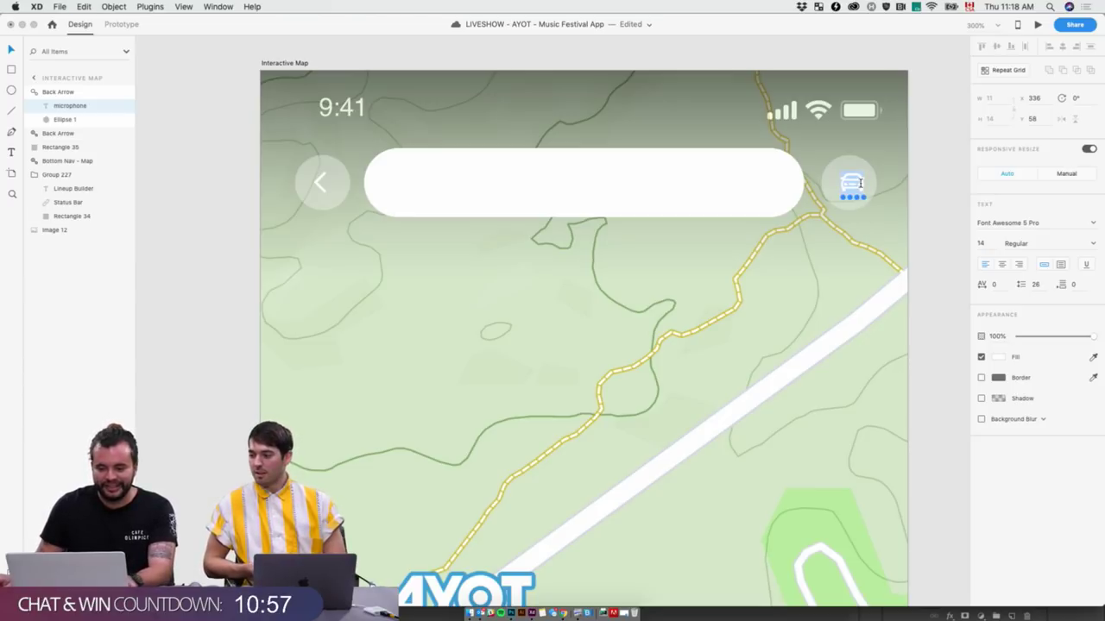
key(BackSpace)
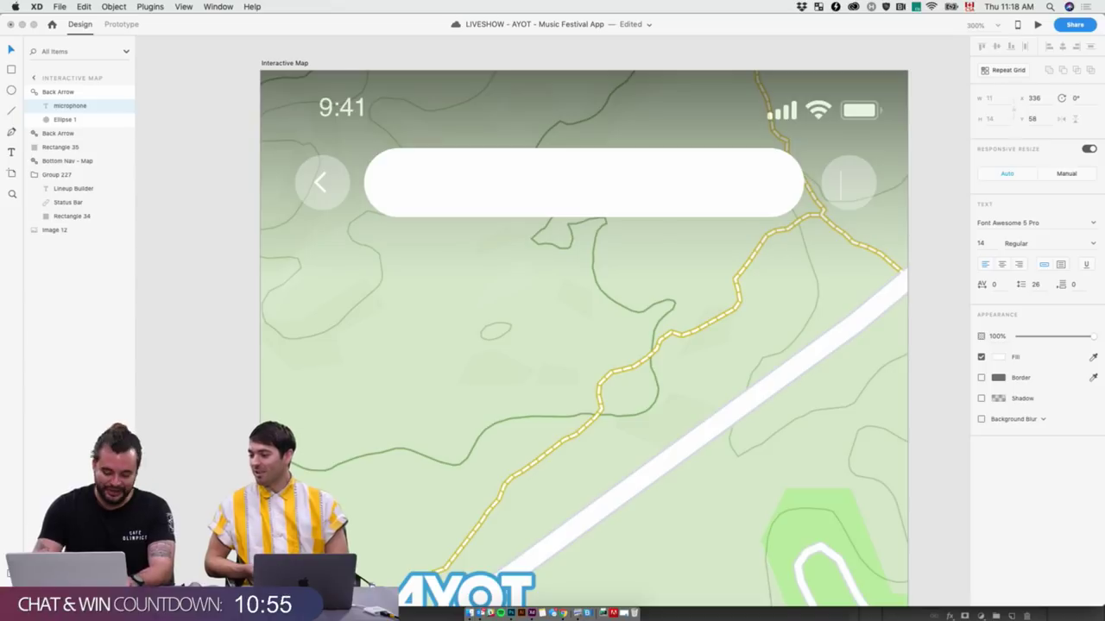
key(super+Tab)
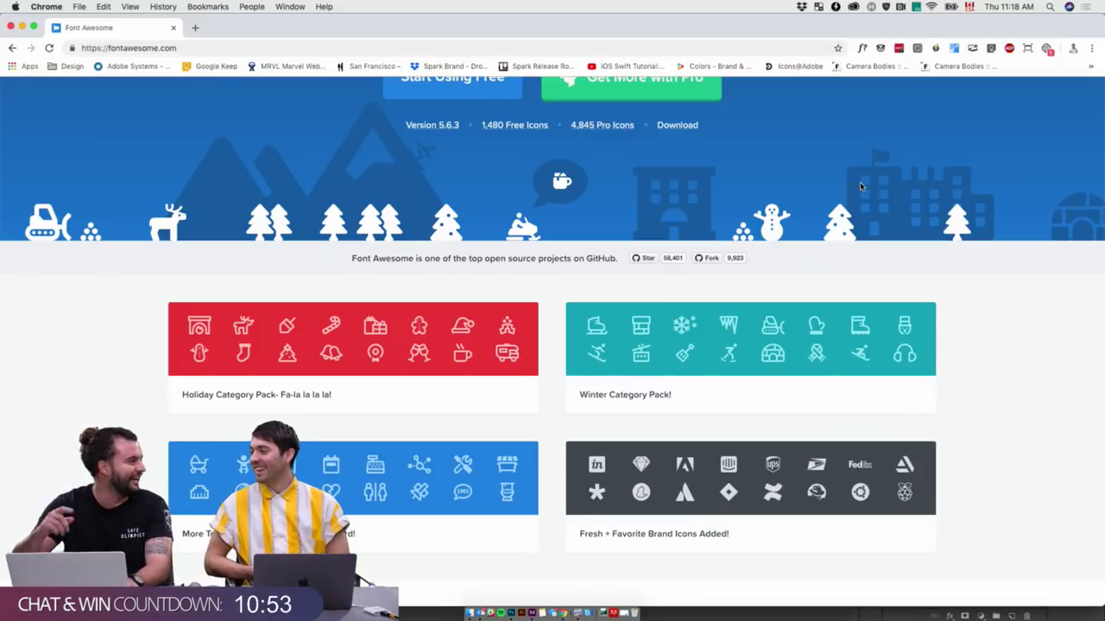
key(super+Tab)
Test the 'banana' and 'apple' icon names, then settle on 'microphone' and centre it
text(ban)
key(BackSpace)
key(BackSpace)
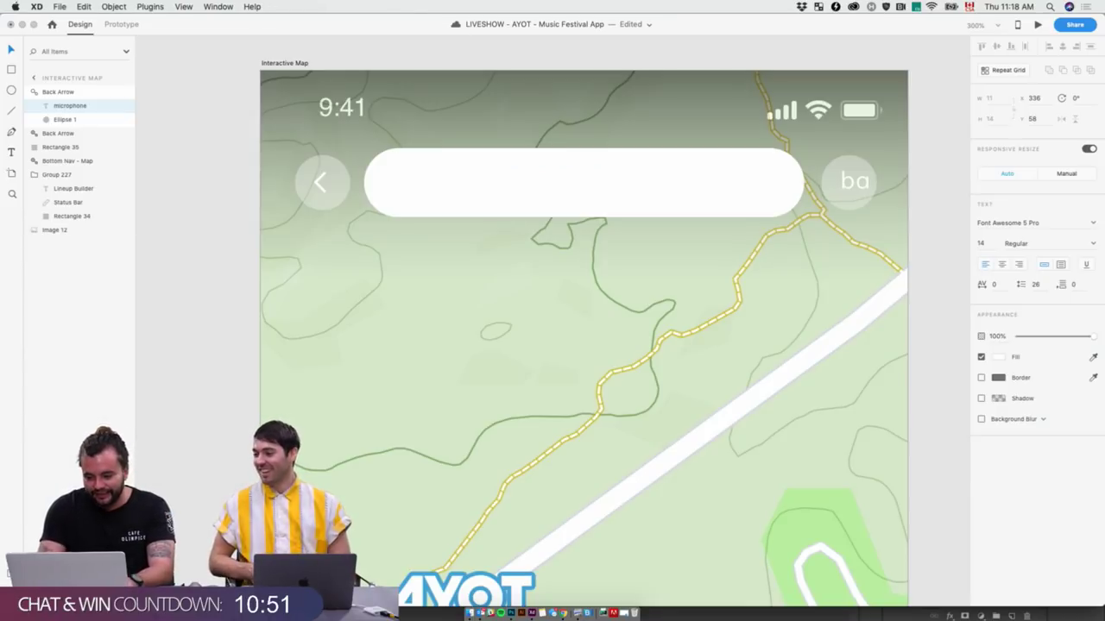
text(an)
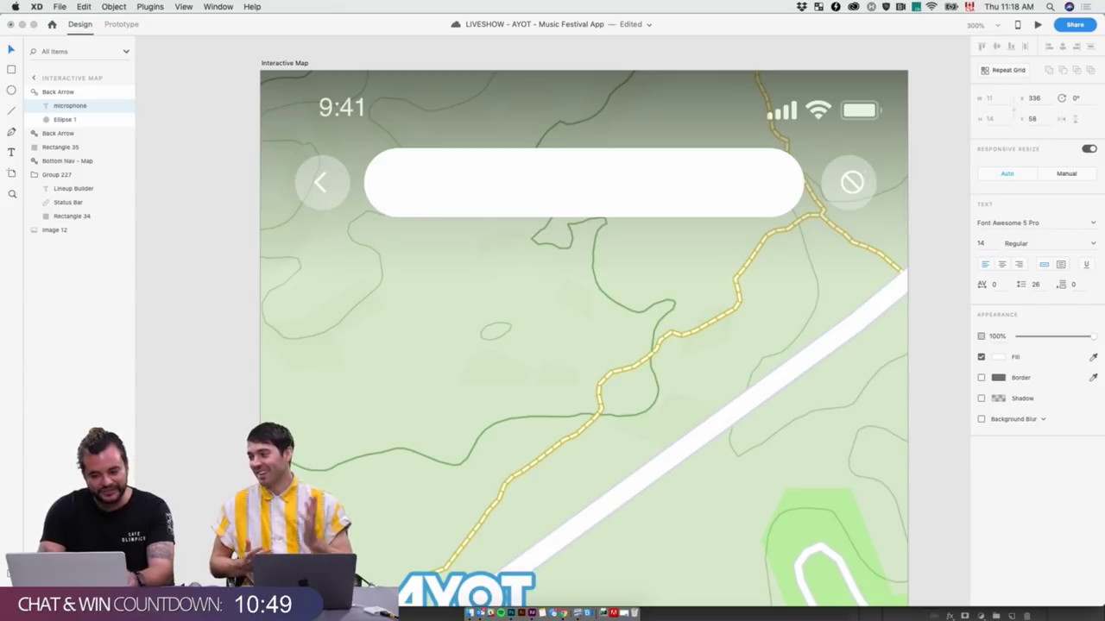
text(ana)
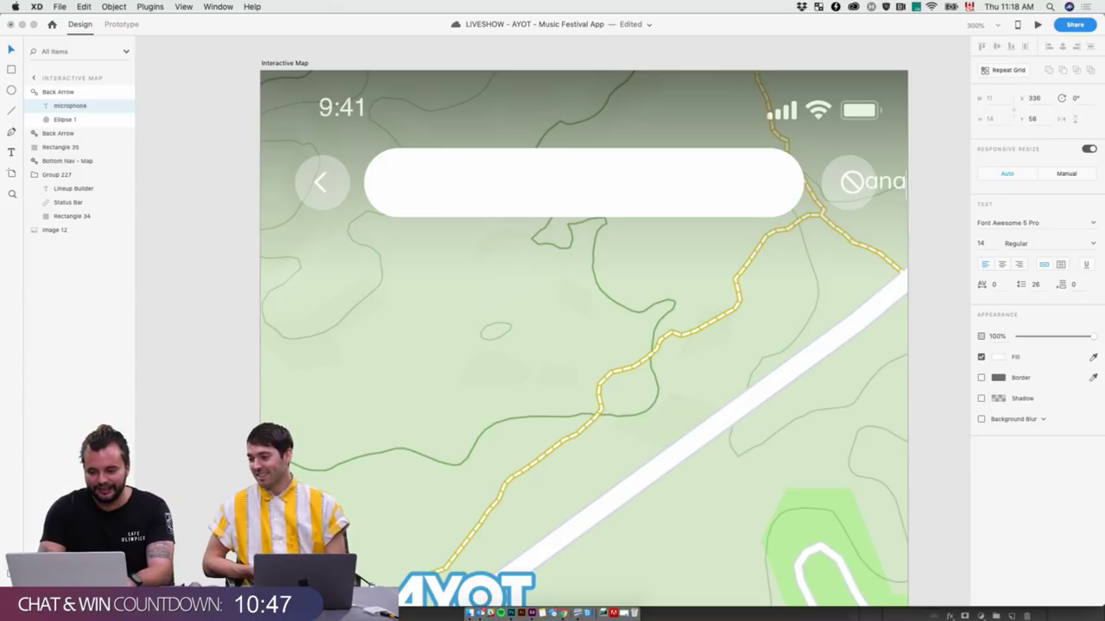
key(super+a)
key(BackSpace)
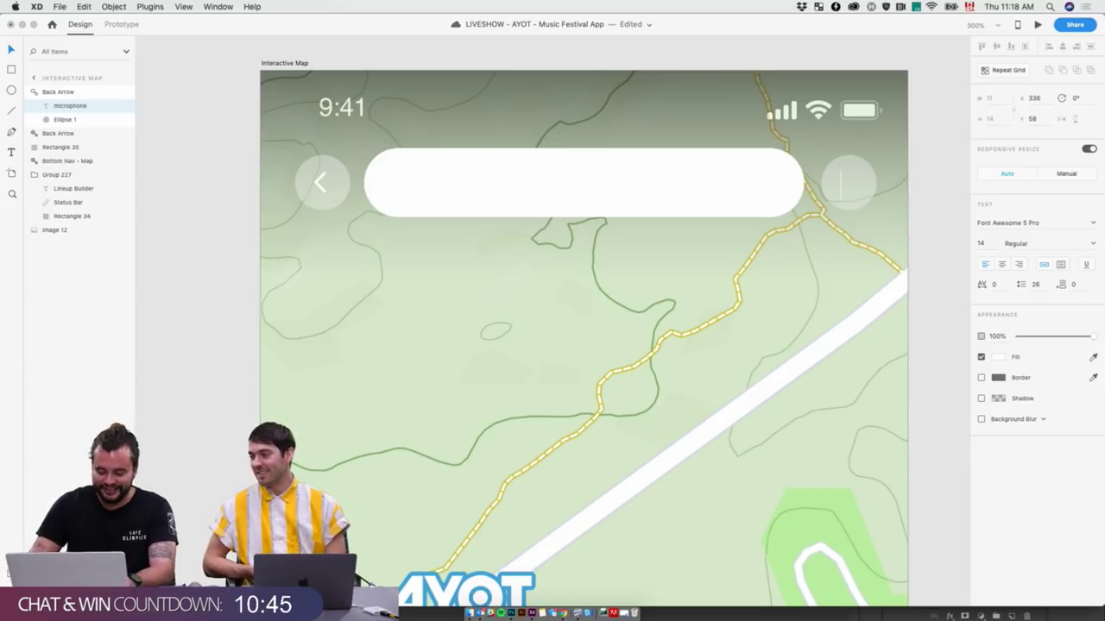
text(apple)
key(super+a)
text(Appl)
key(super+a)
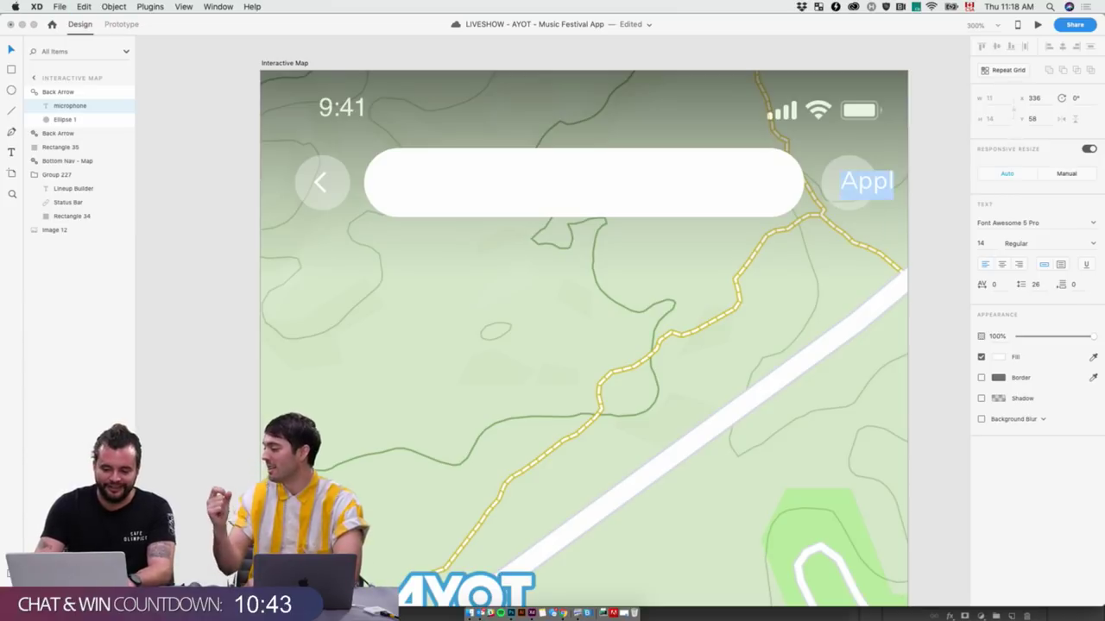
key(BackSpace)
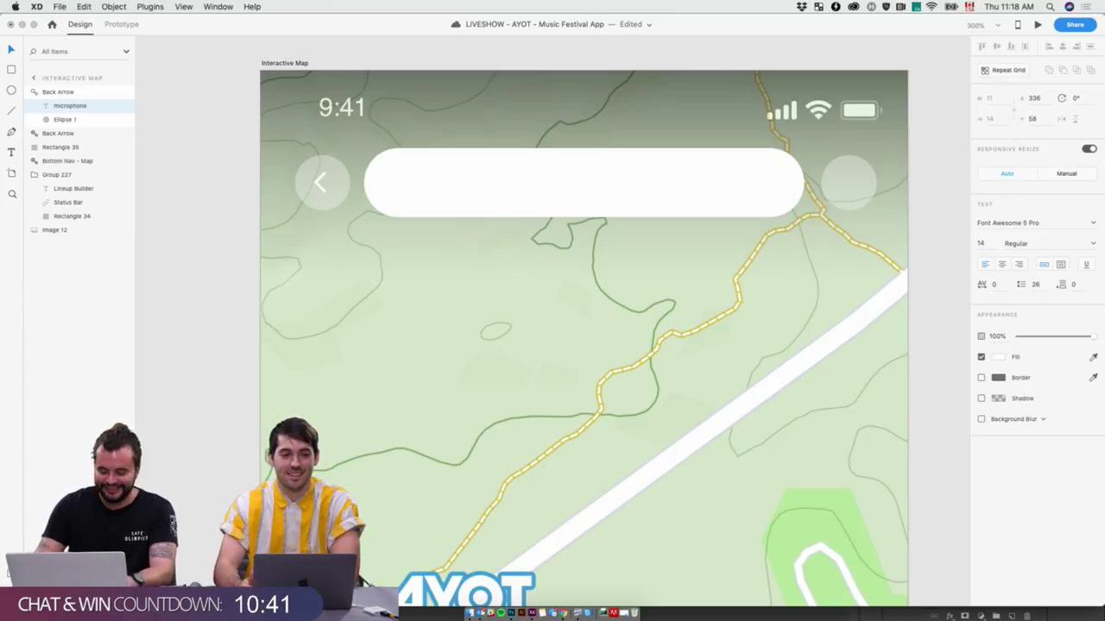
text(microphone)
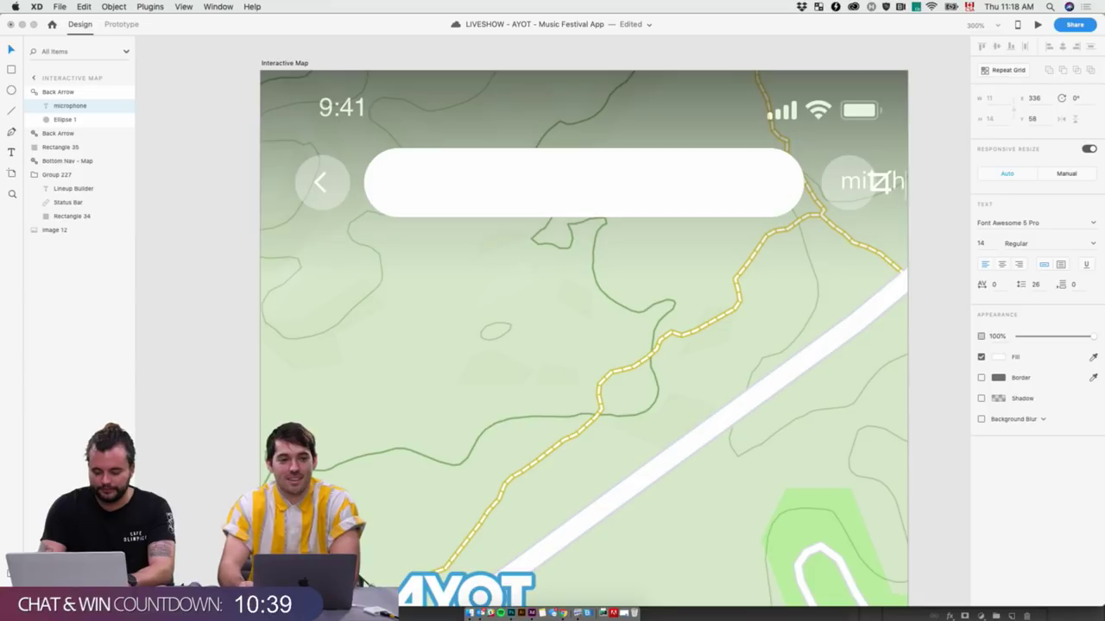
key(Escape)
drag(854, 185, 850, 184)
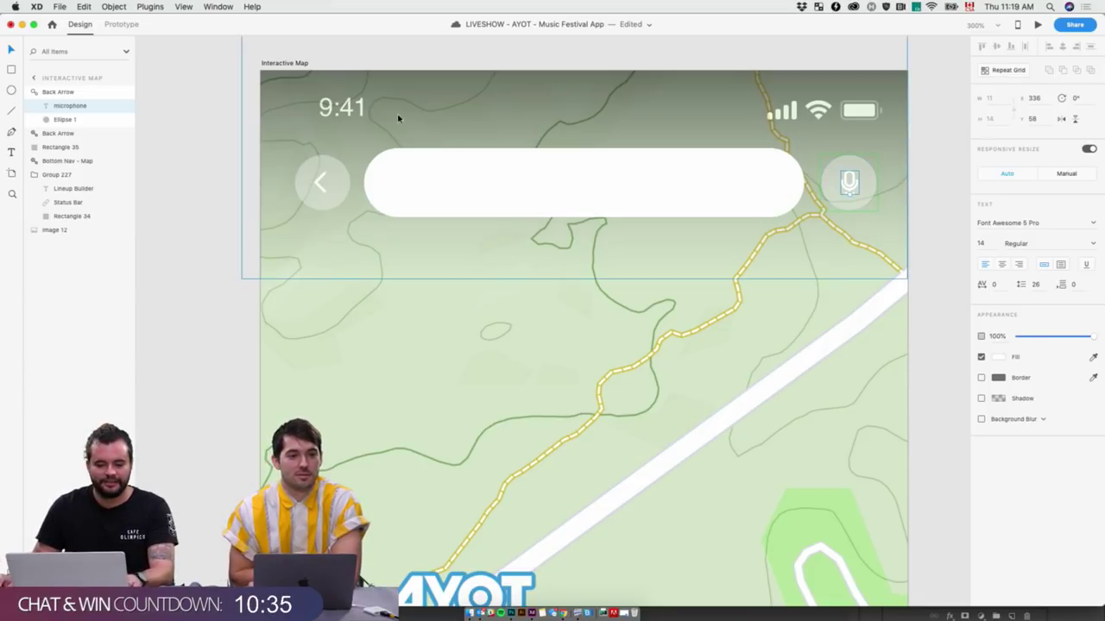
Add a 'Search' text label, move it into the white search bar, and raise its layer order
click(10, 153)
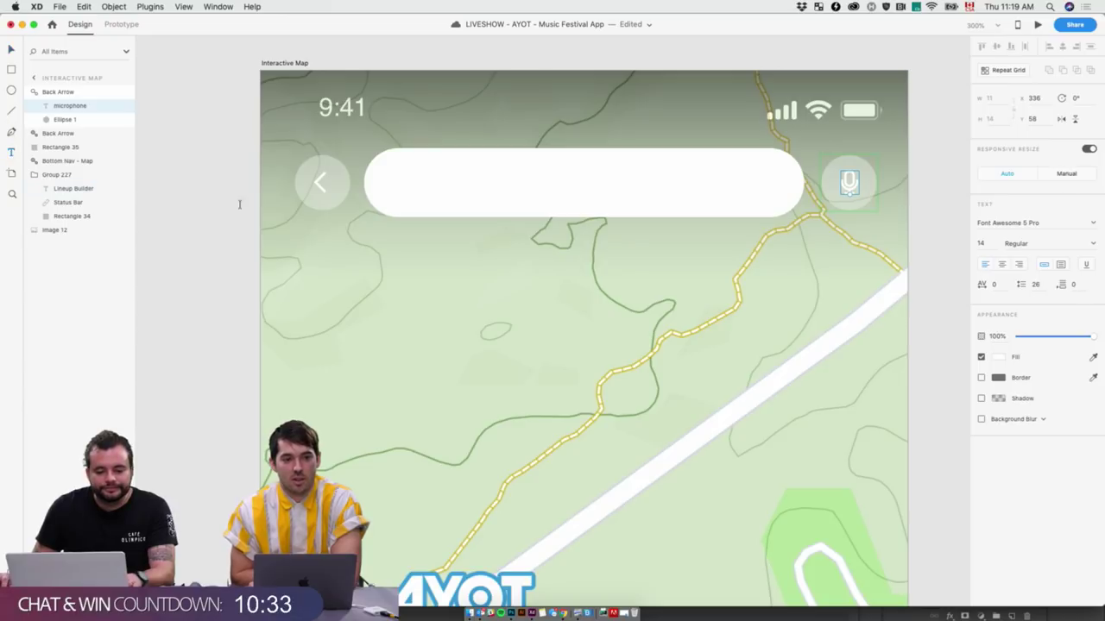
click(438, 247)
text(Search)
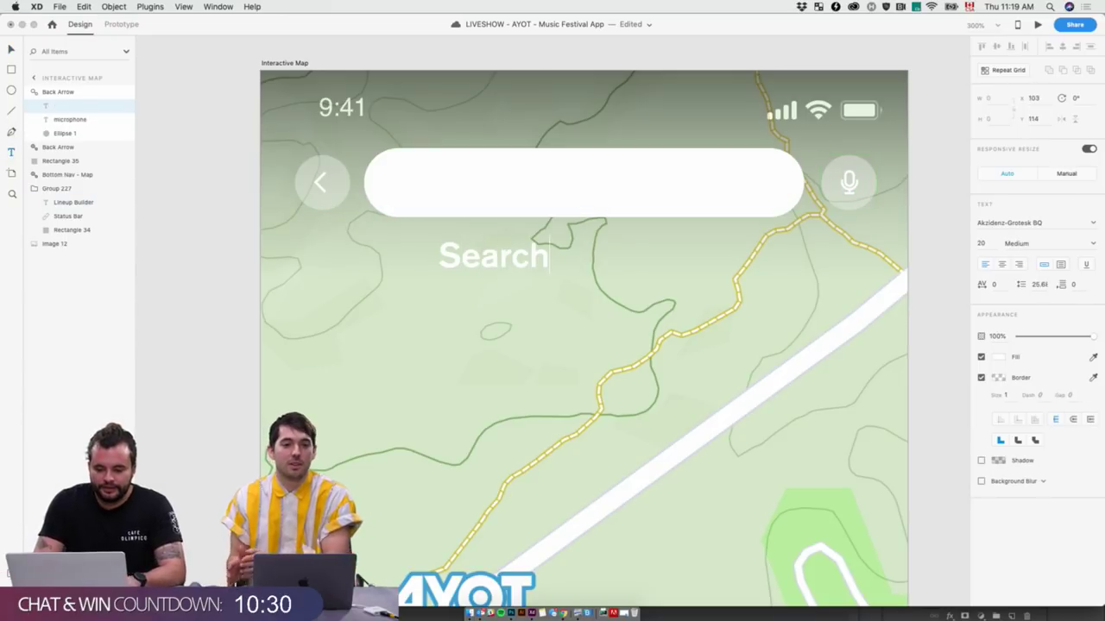
key(Escape)
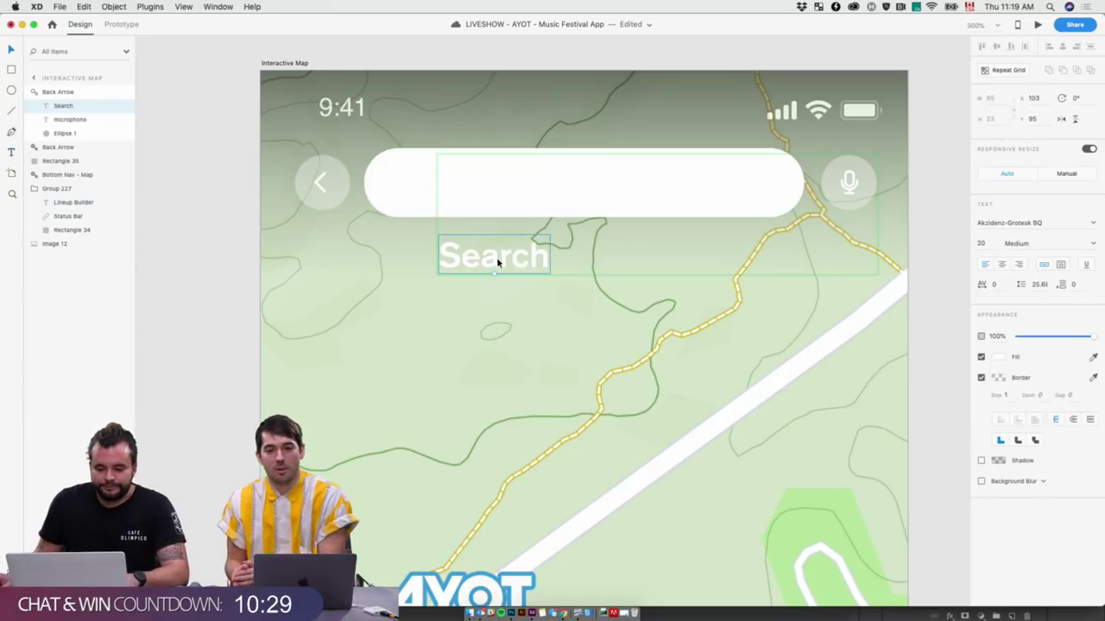
drag(496, 257, 463, 185)
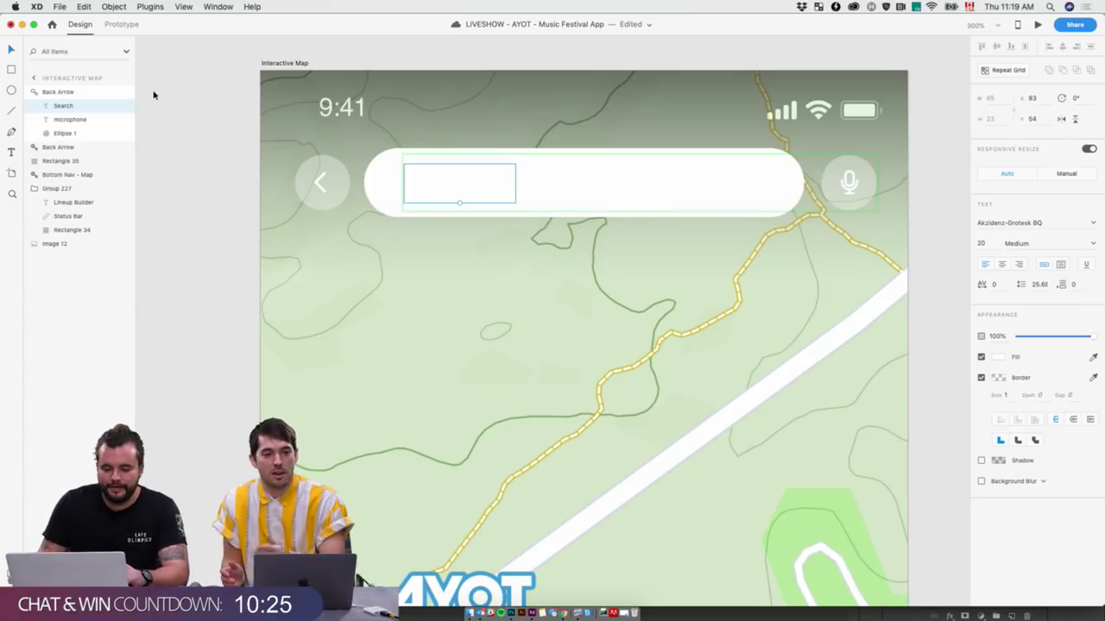
mouse_move(54, 104)
mouse_down()
mouse_move(64, 83)
mouse_move(54, 106)
mouse_up()
click(244, 69)
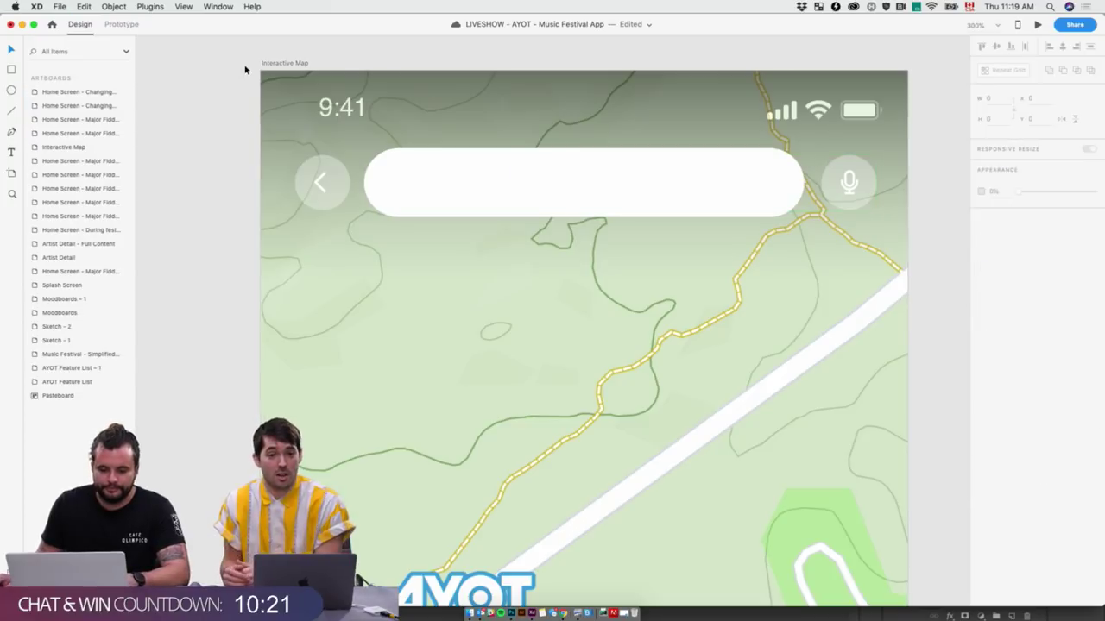
click(285, 63)
key(Return)
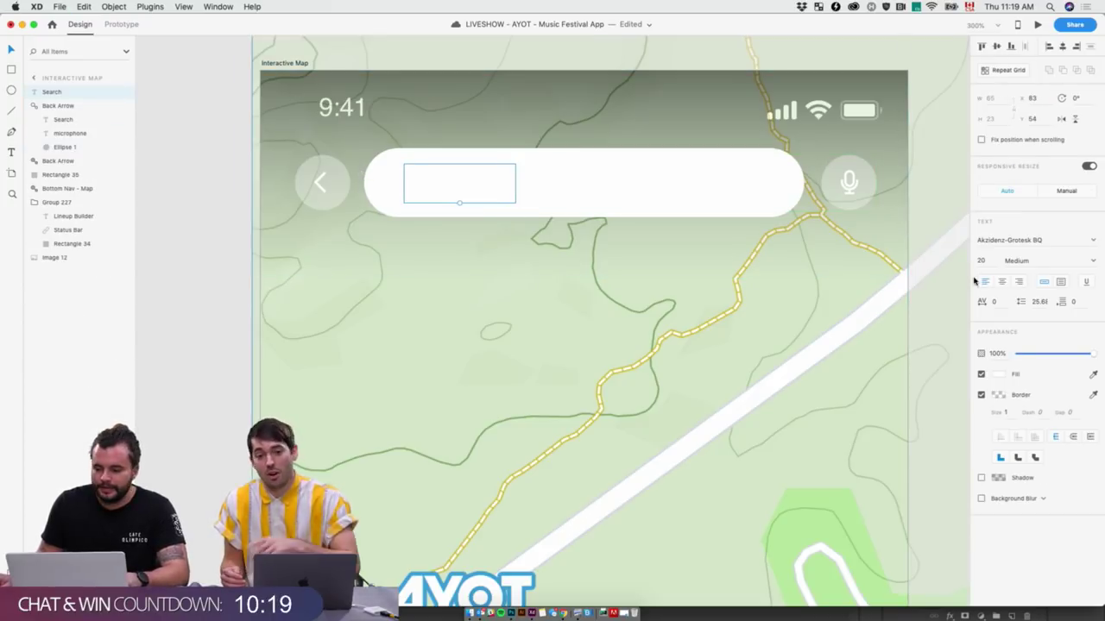
click(250, 6)
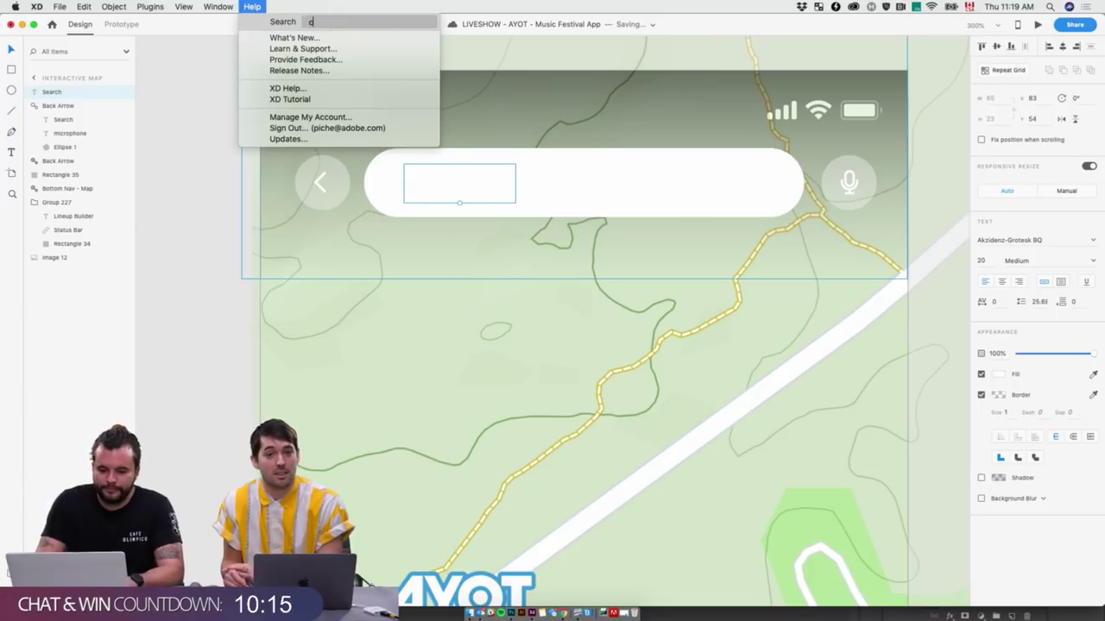
text(cc)
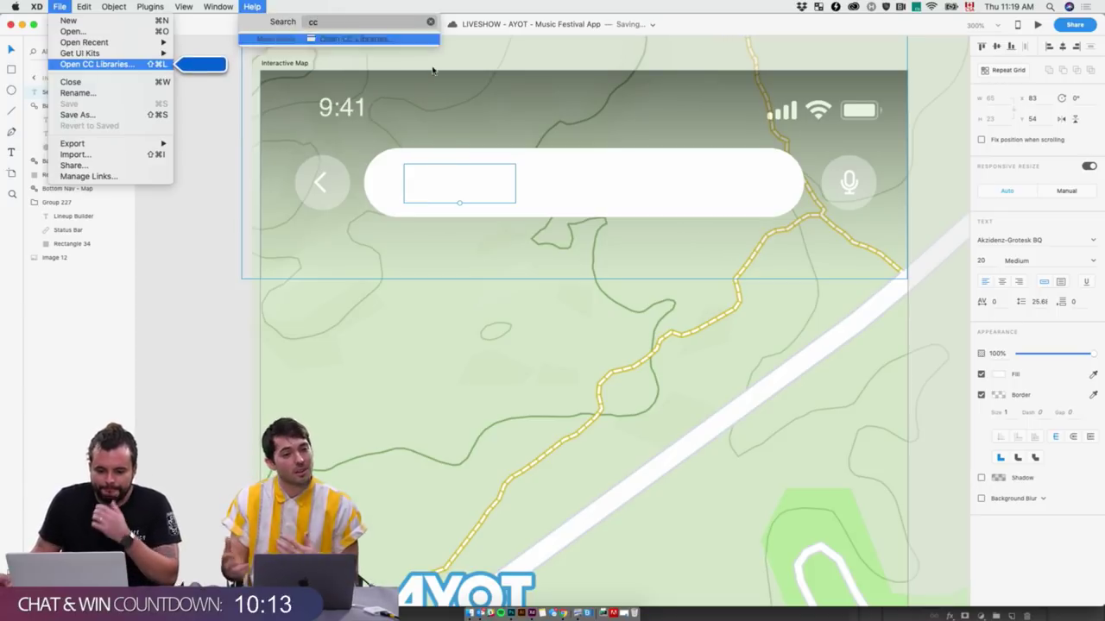
key(Down)
key(Return)
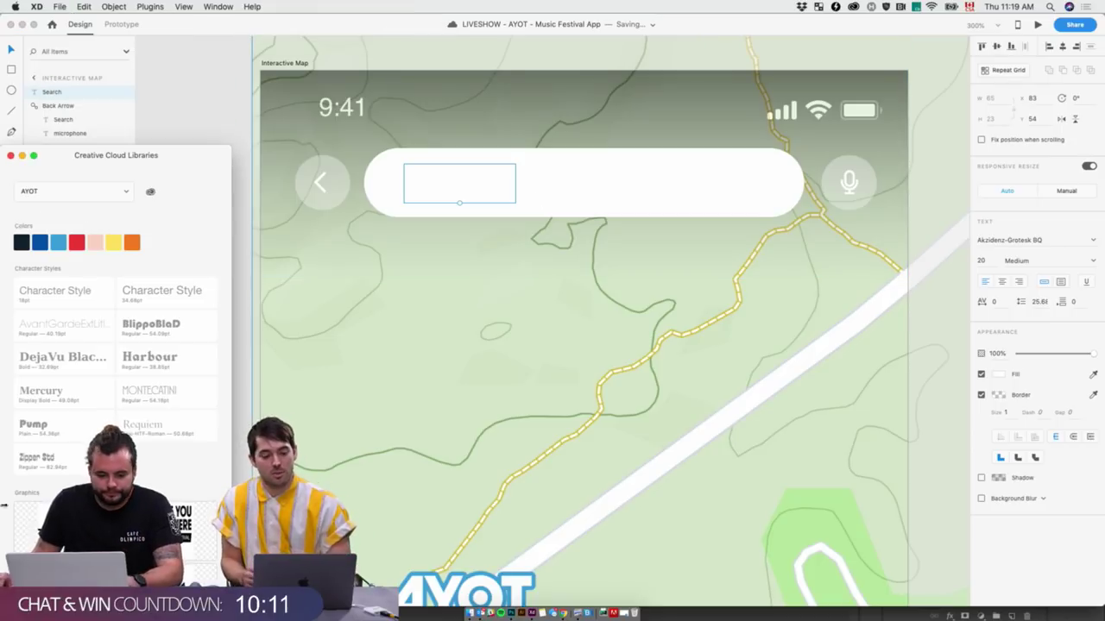
click(24, 242)
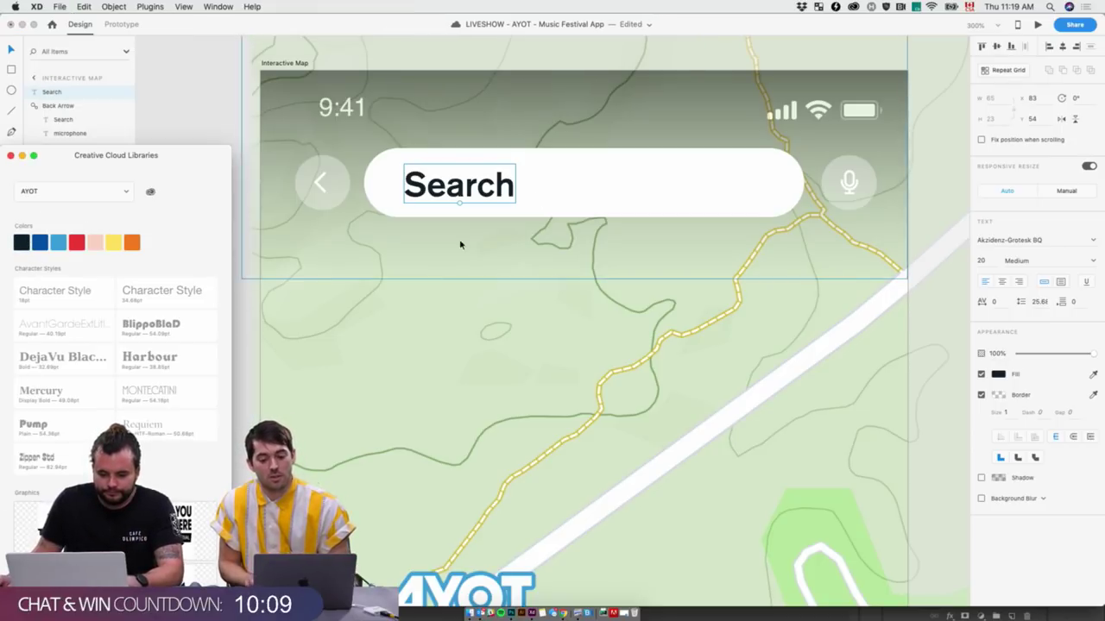
double_click(510, 189)
click(510, 188)
key(Escape)
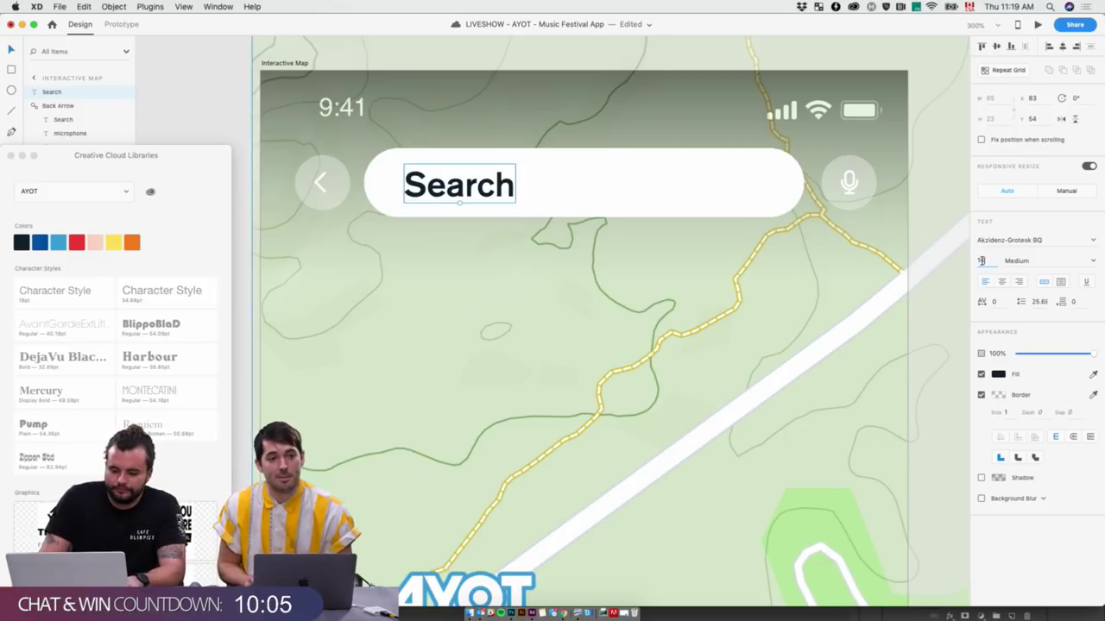
click(981, 259)
text(16)
key(Return)
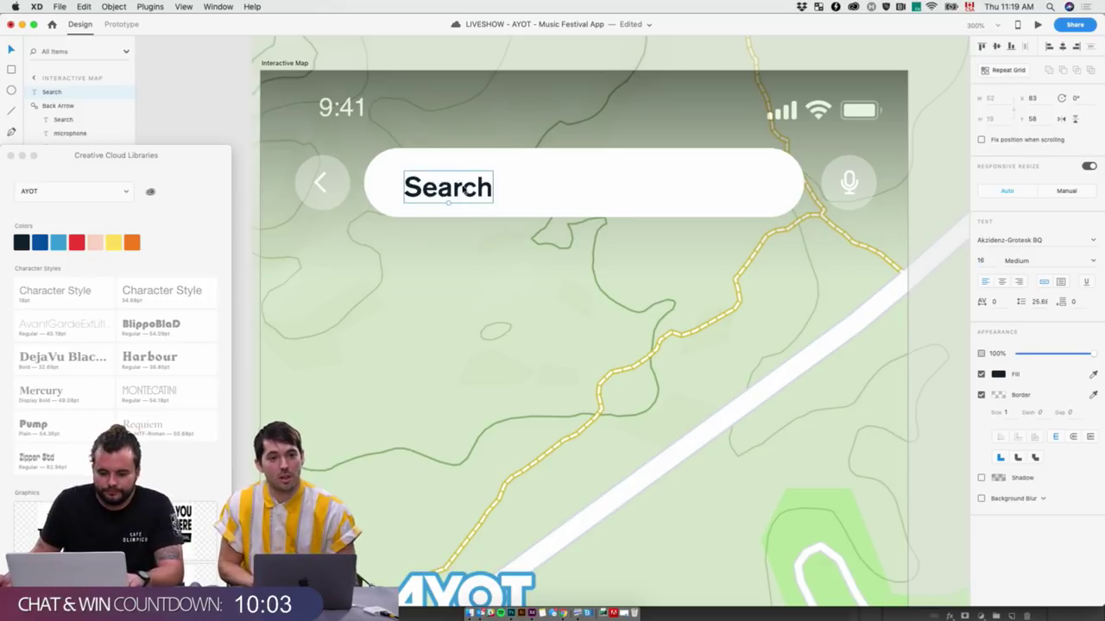
key(Escape)
key(super+minus)
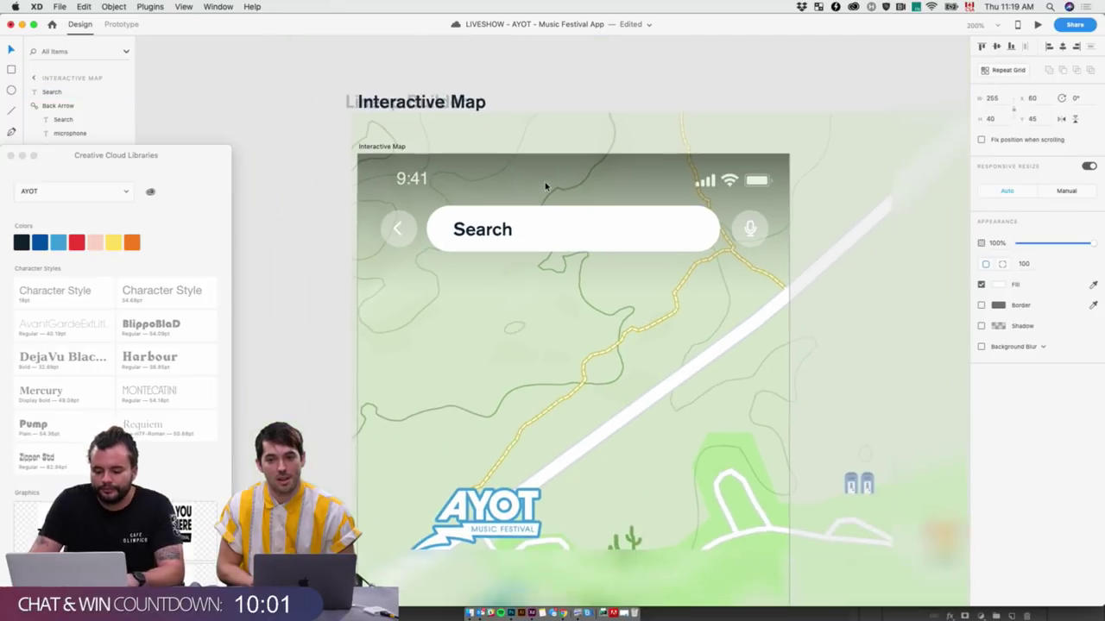
drag(605, 482, 605, 273)
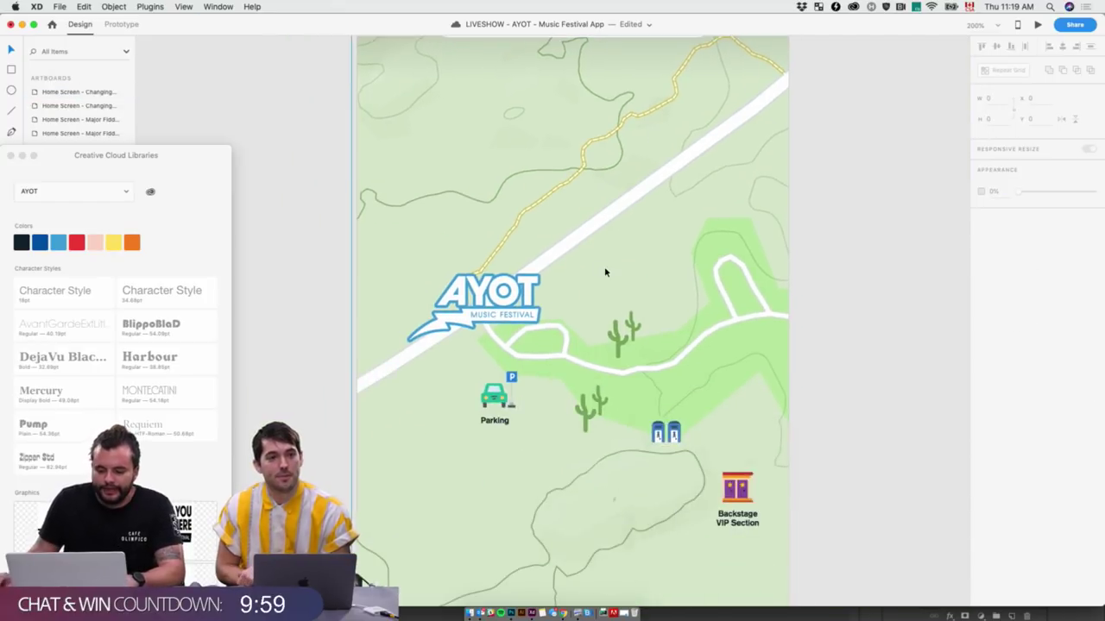
key(super+minus)
click(598, 334)
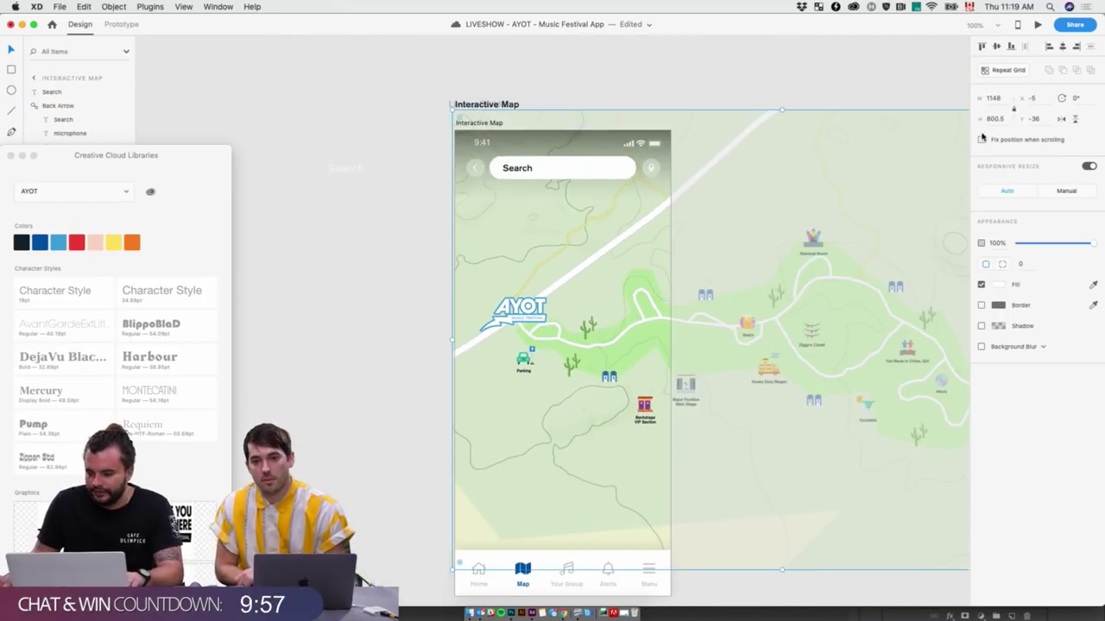
click(993, 99)
text(2)
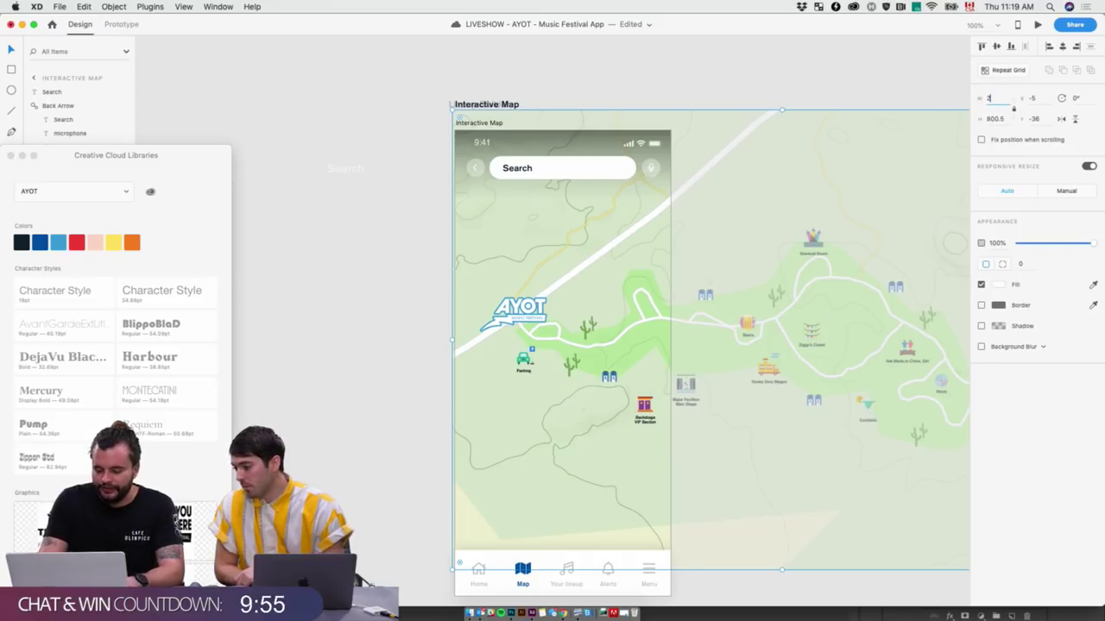
text(00)
key(Return)
key(super+z)
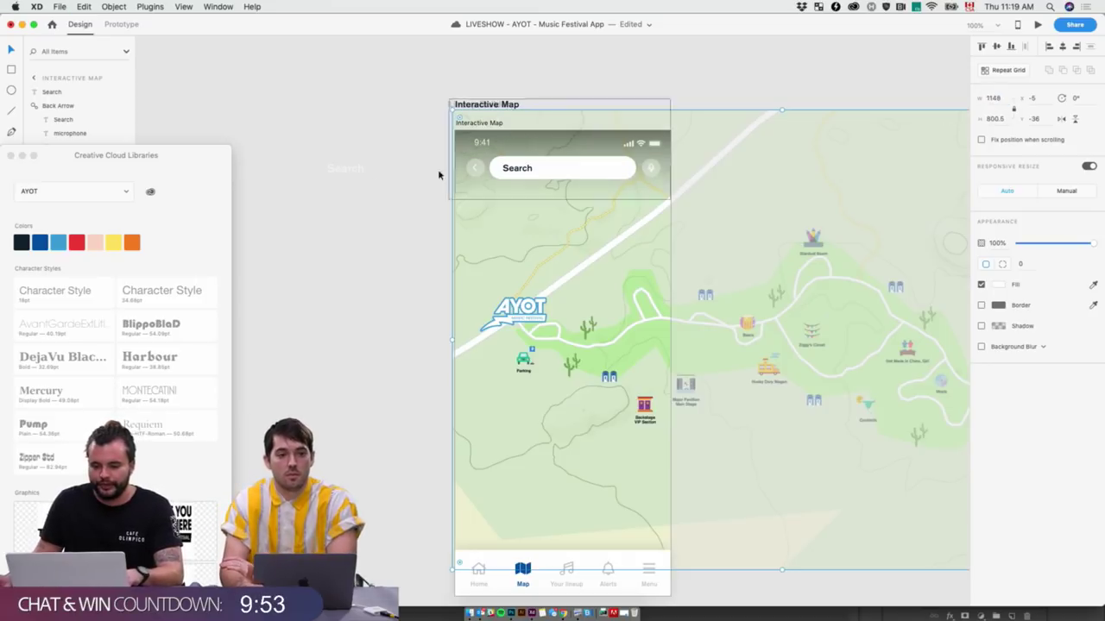
click(441, 176)
drag(380, 183, 272, 118)
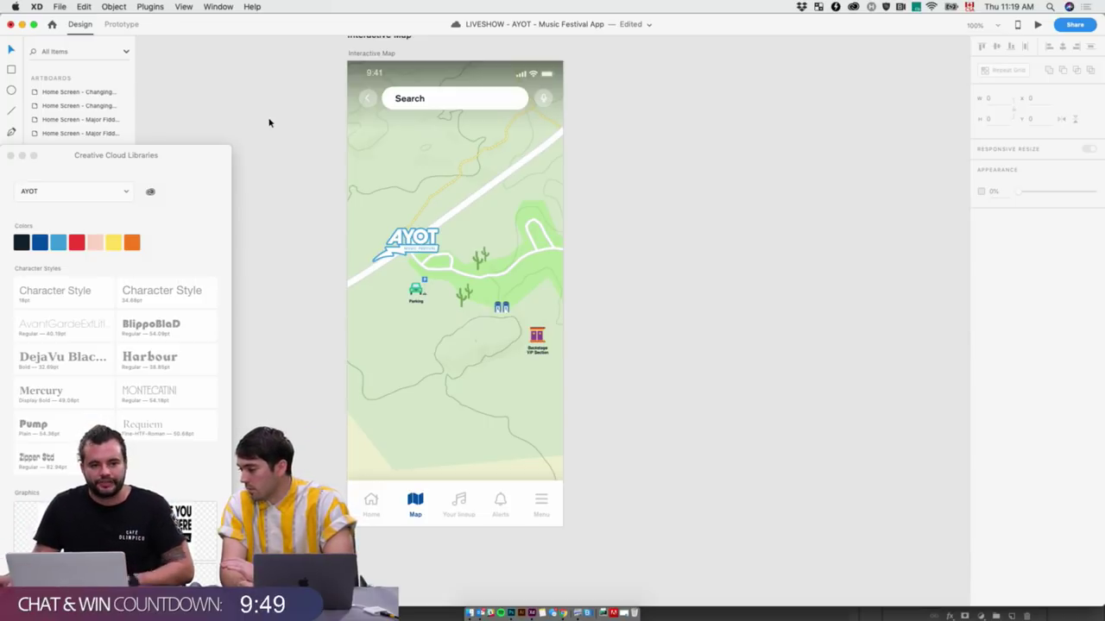
key(super+equal)
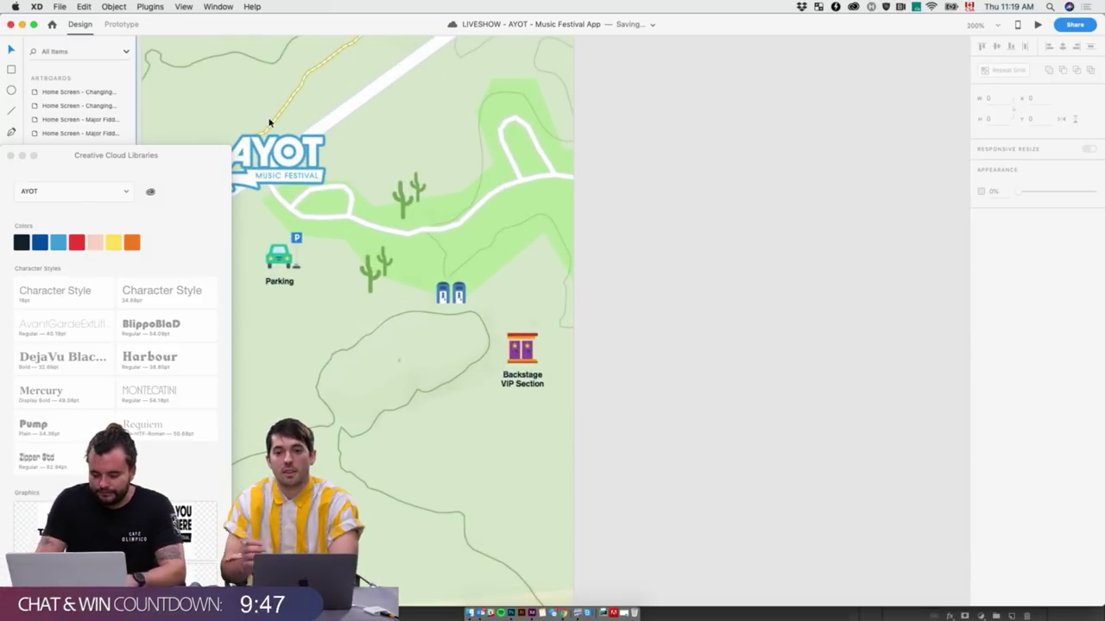
key(super+minus)
Change the Search placeholder's fill to light grey #AAB4BA
double_click(409, 98)
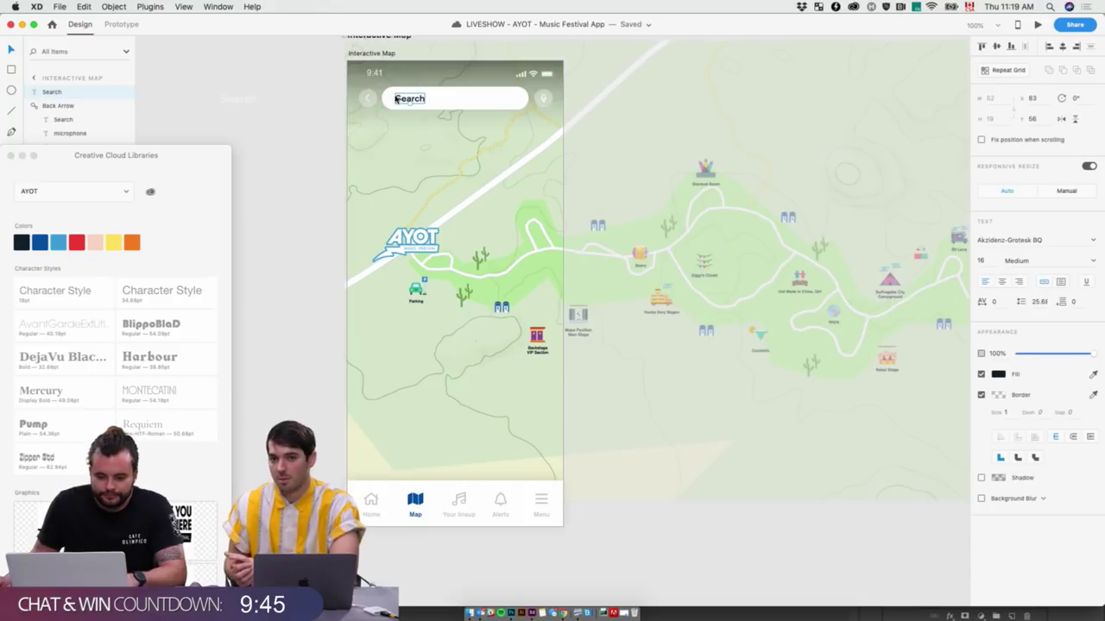
double_click(410, 99)
key(Escape)
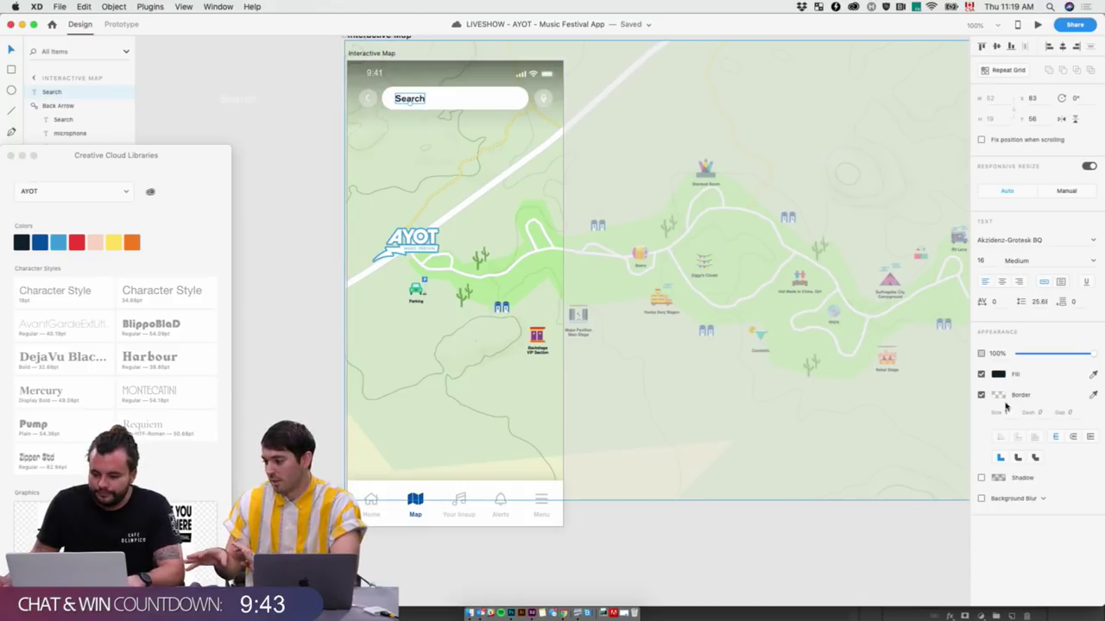
click(998, 374)
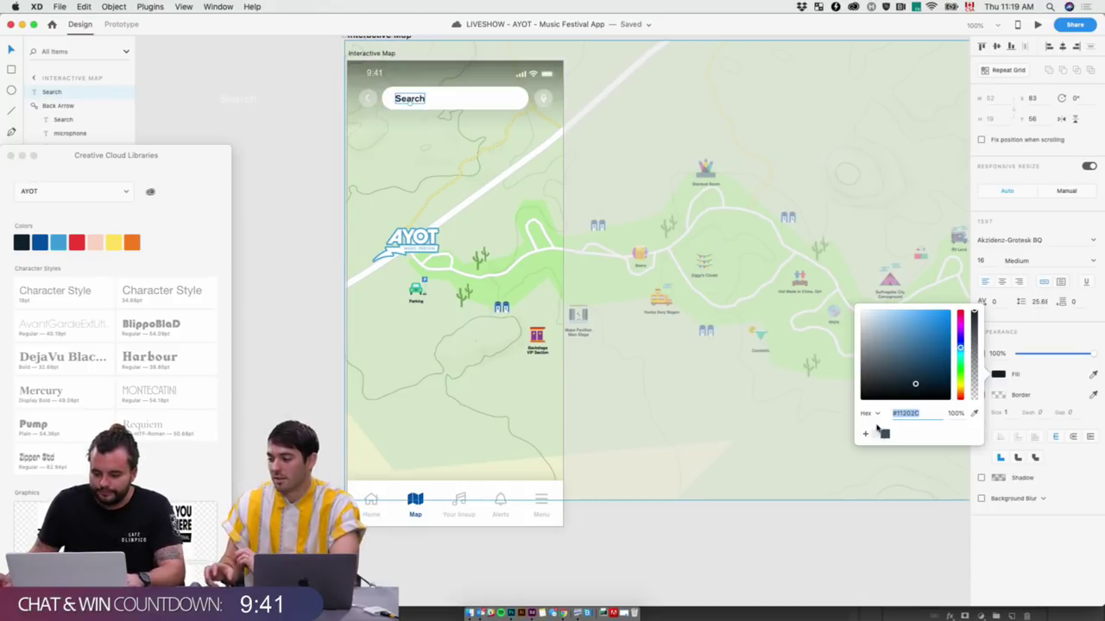
drag(870, 325, 868, 333)
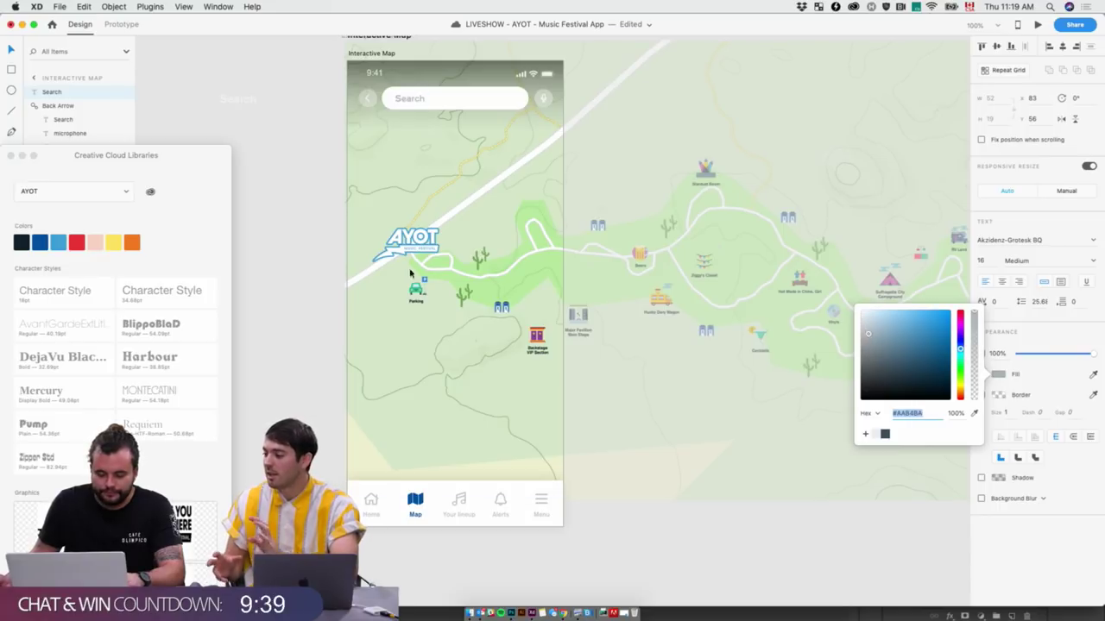
click(300, 225)
scroll(301, 220, up, 3)
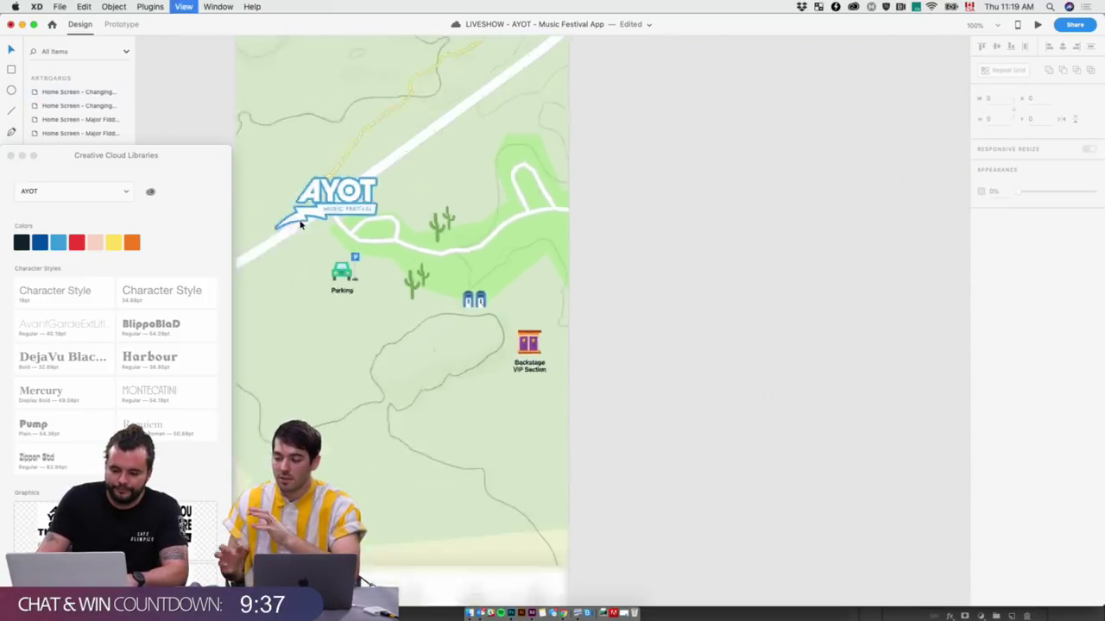
scroll(301, 222, down, 3)
Edit the placeholder to read 'Search for anything'
double_click(415, 100)
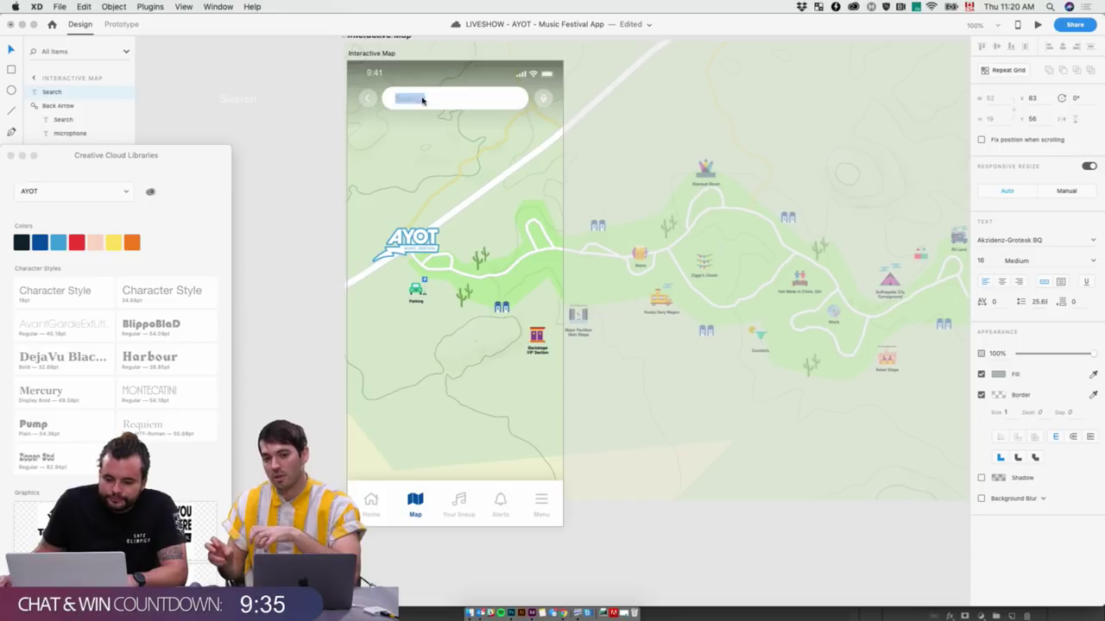
click(422, 100)
text(for anythi)
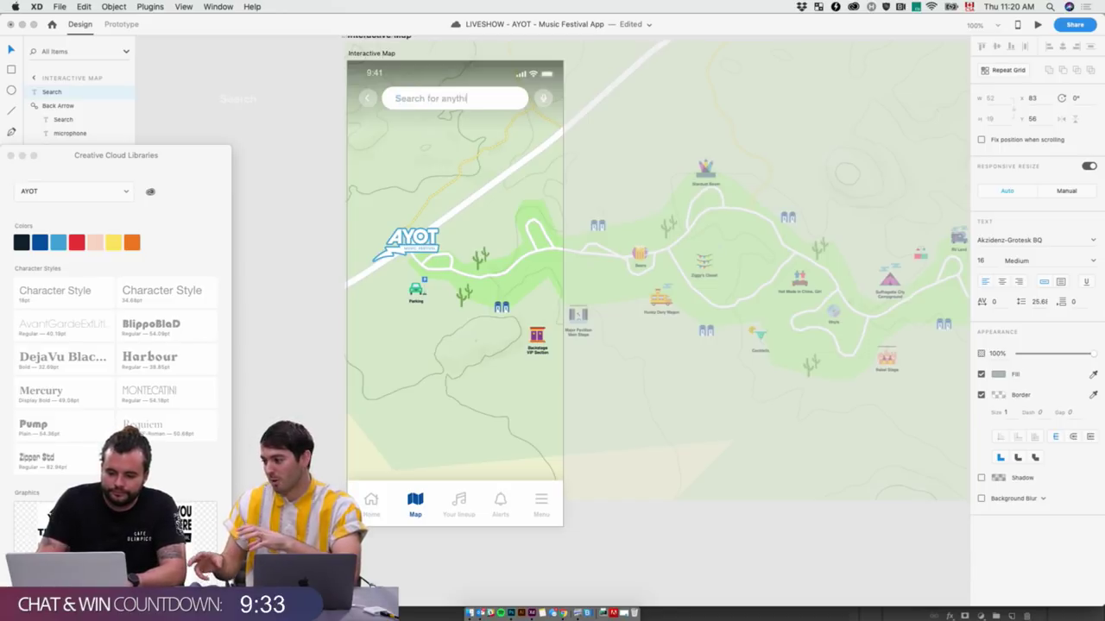
text(ng)
key(Escape)
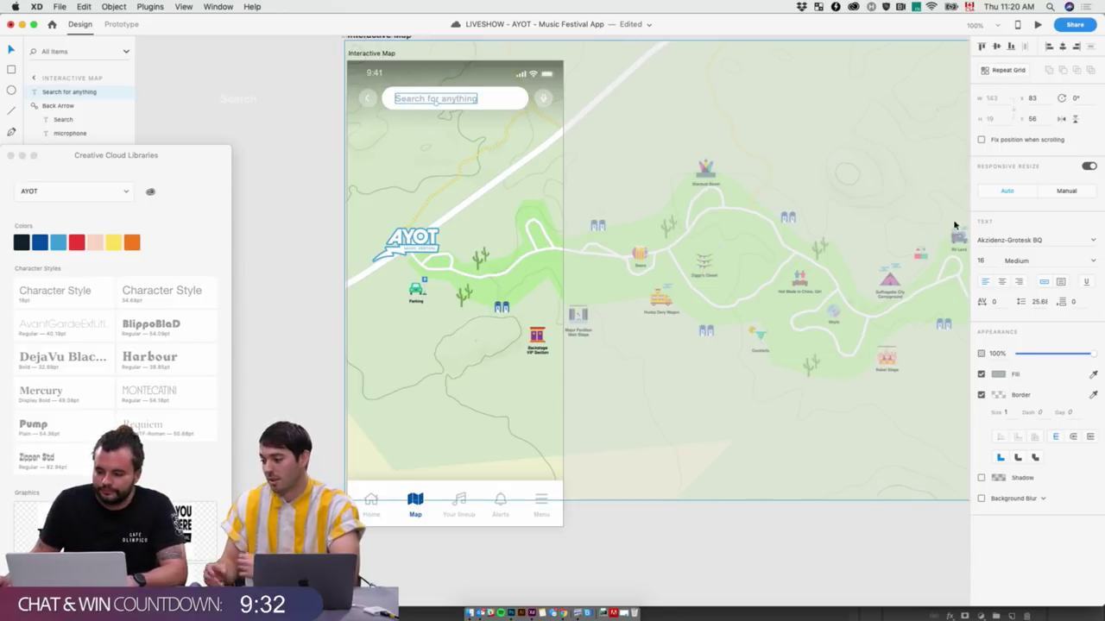
Set the placeholder's font weight to Light and move the asset library aside
click(1094, 263)
click(1047, 275)
click(296, 208)
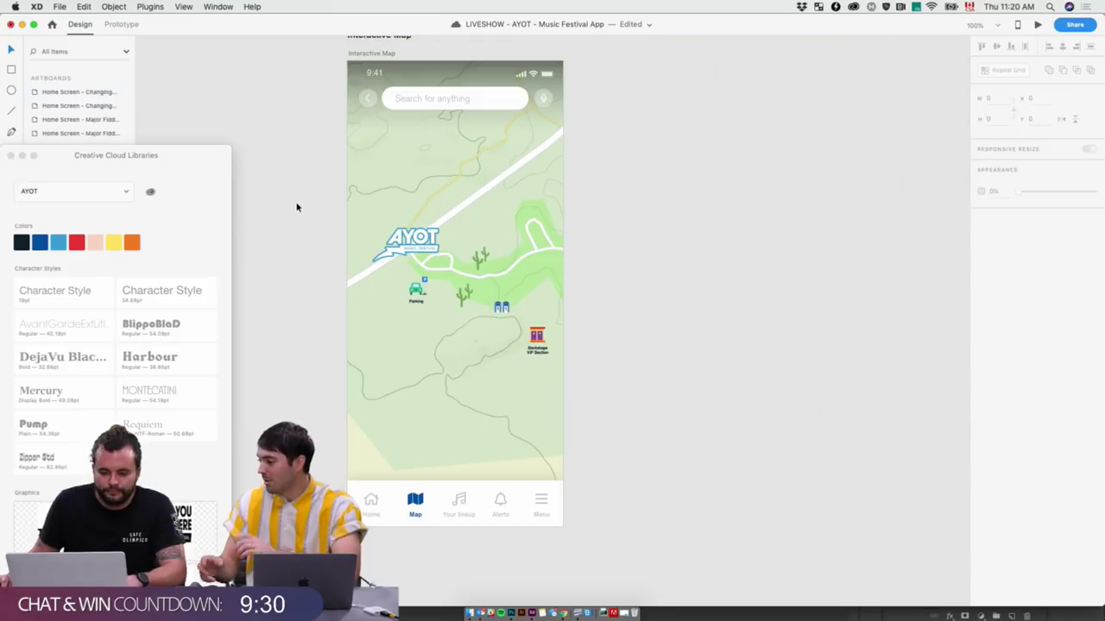
click(432, 98)
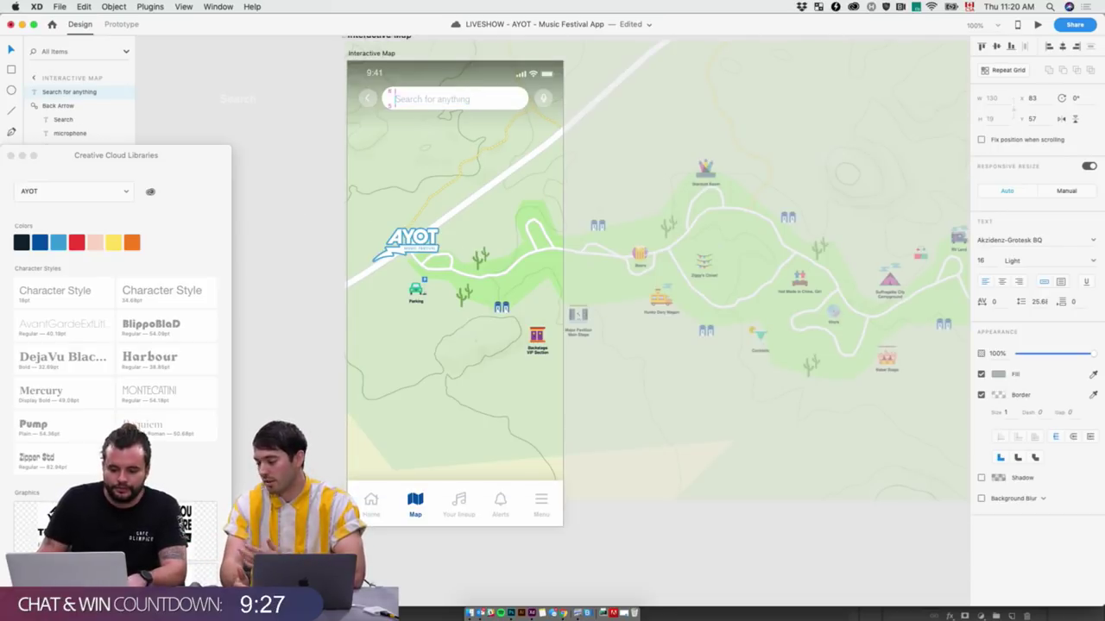
click(299, 171)
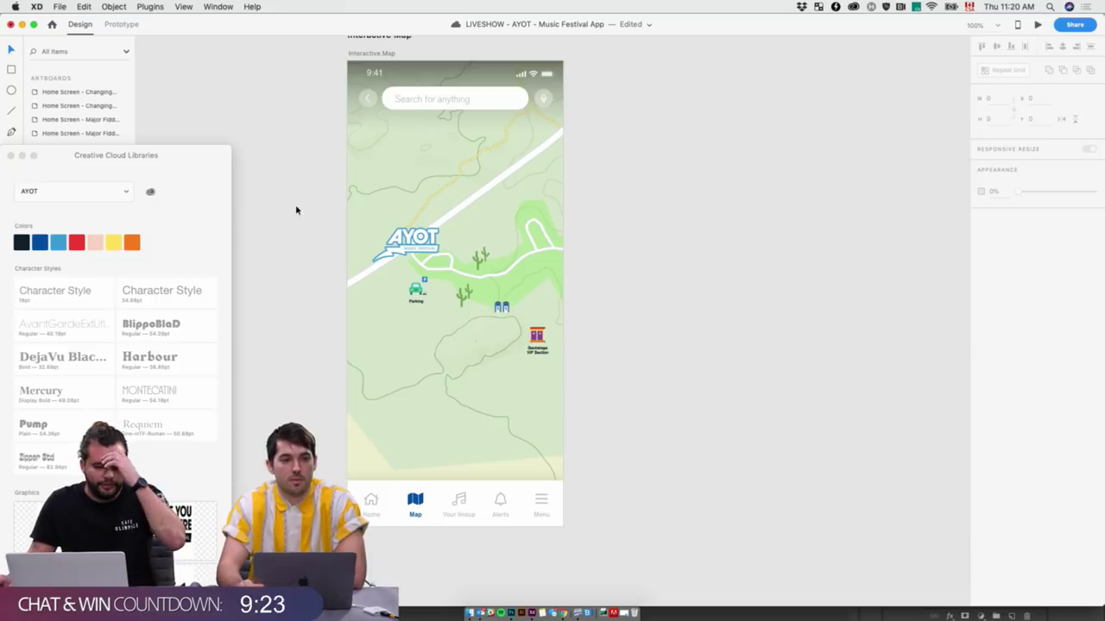
drag(69, 155, 964, 186)
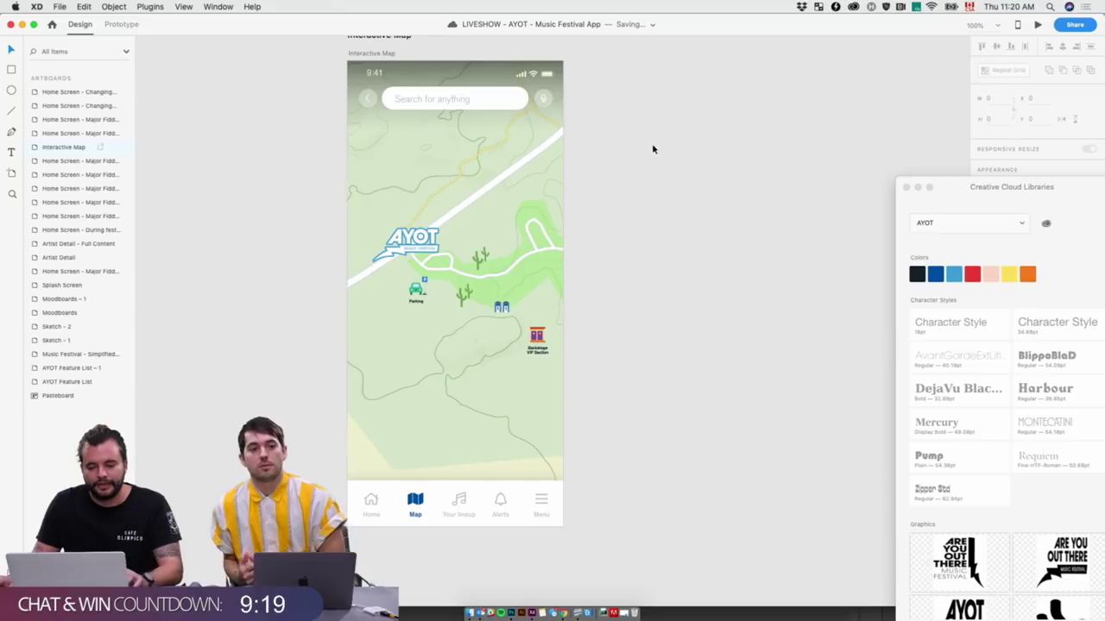
scroll(654, 147, right, 5)
Duplicate Interactive Map, draw a white rectangle under the copy's search bar, and save
click(258, 85)
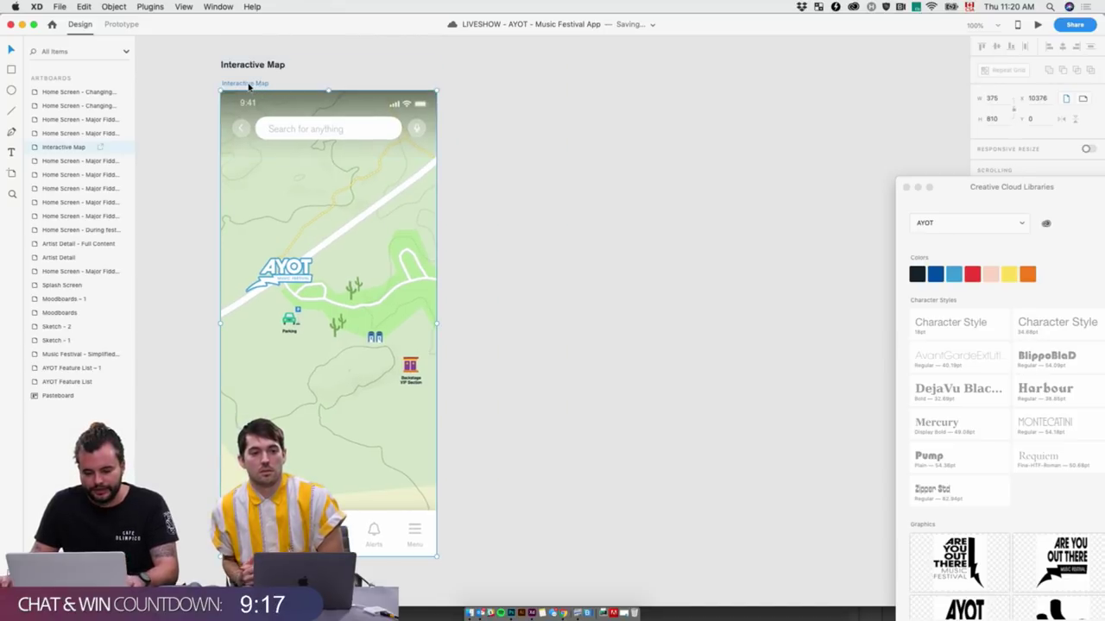
key(super+d)
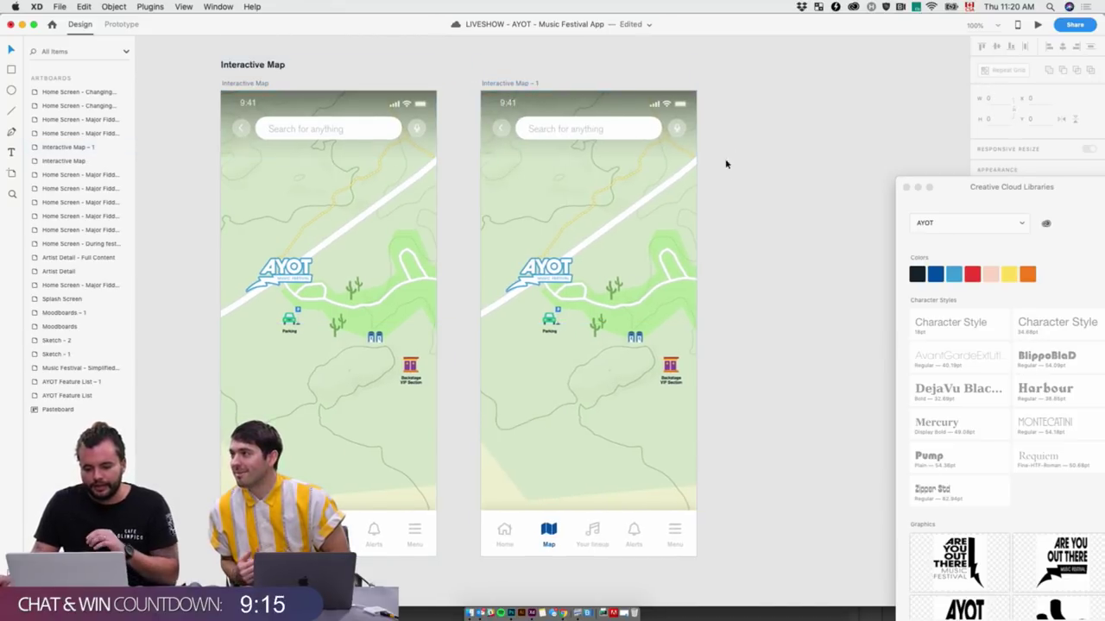
click(11, 69)
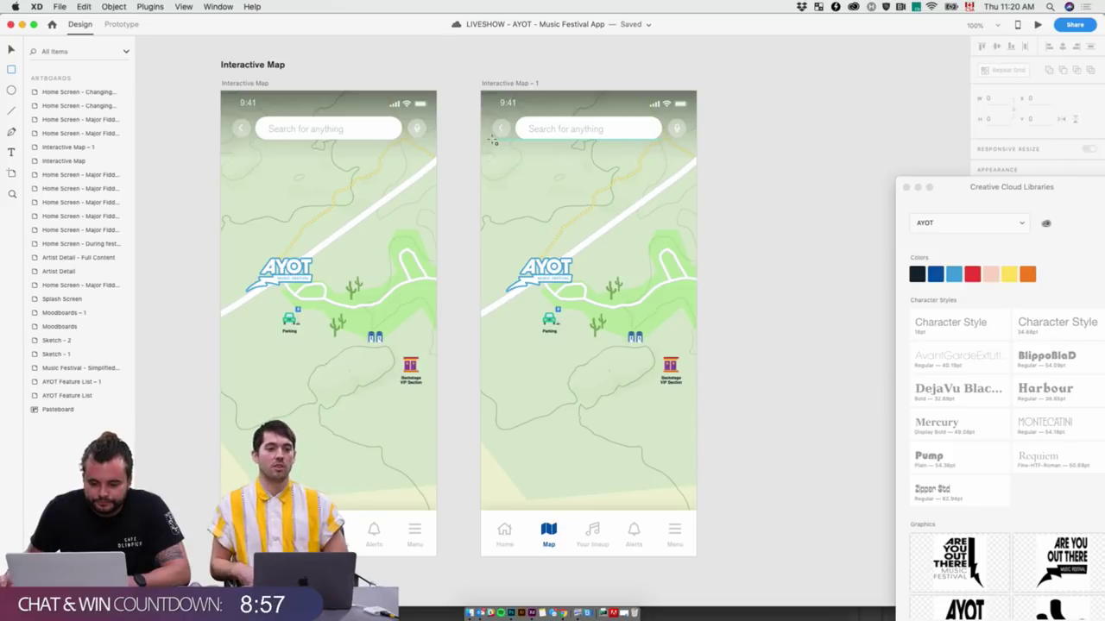
drag(492, 139, 689, 192)
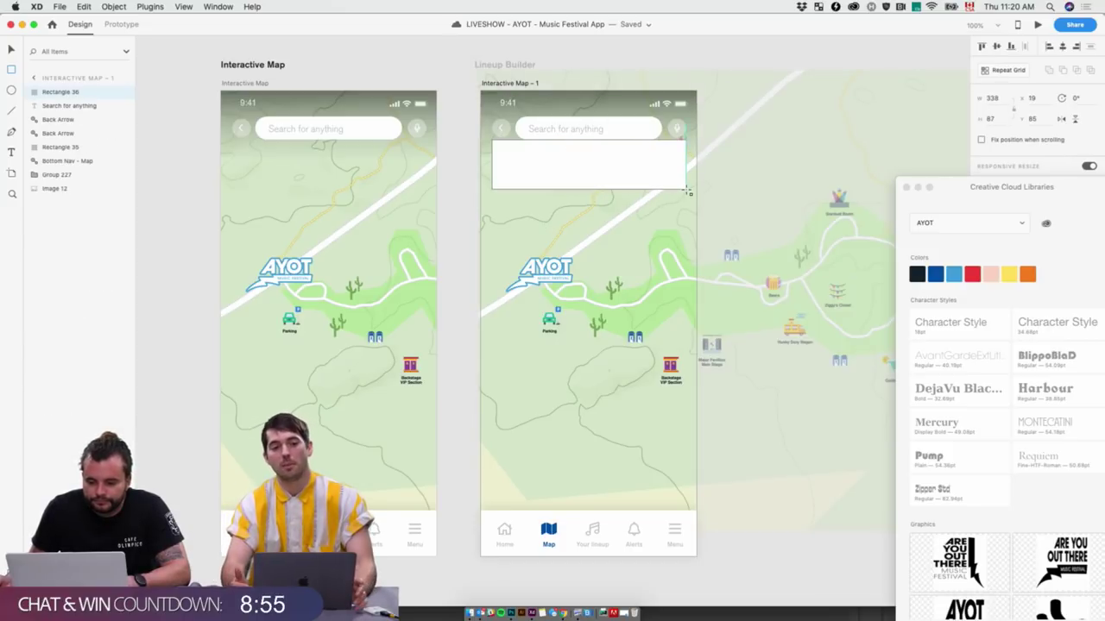
click(647, 49)
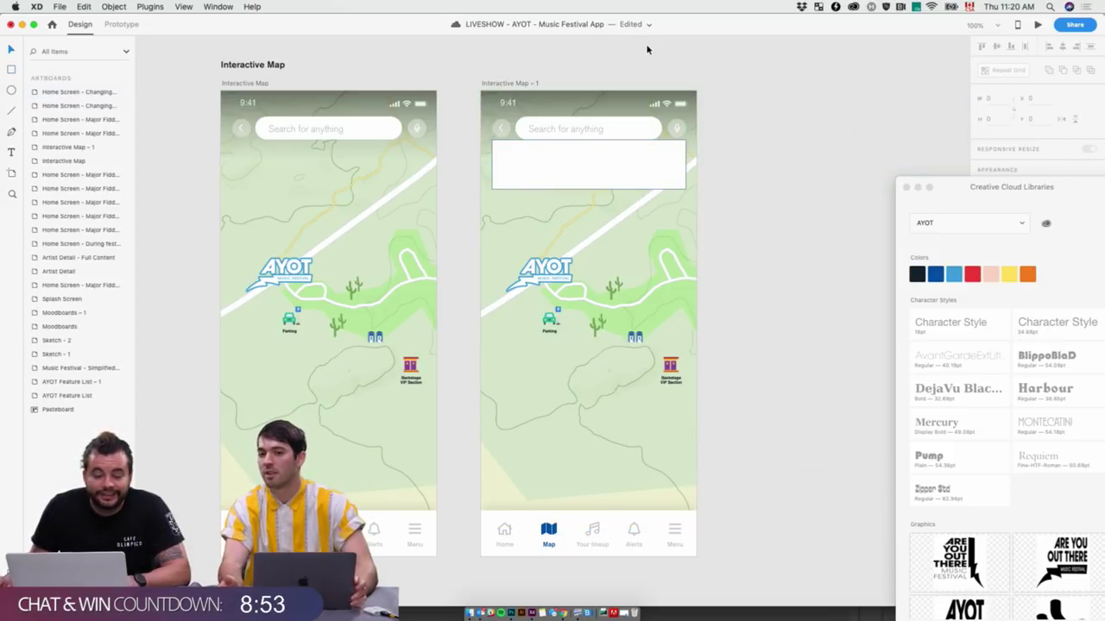
scroll(649, 60, up, 3)
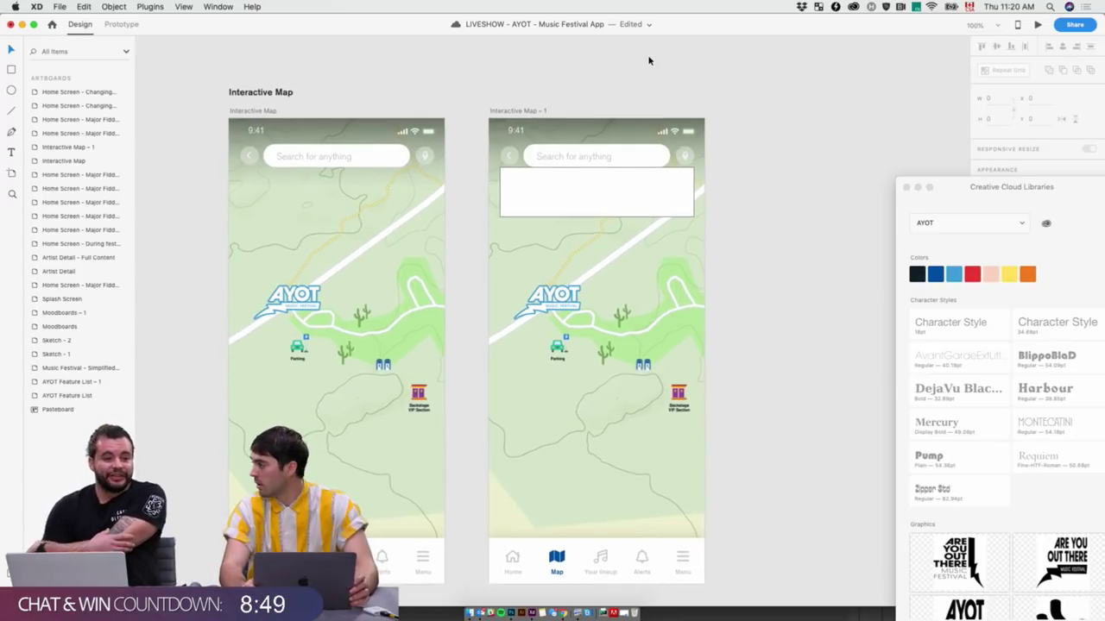
key(super+s)
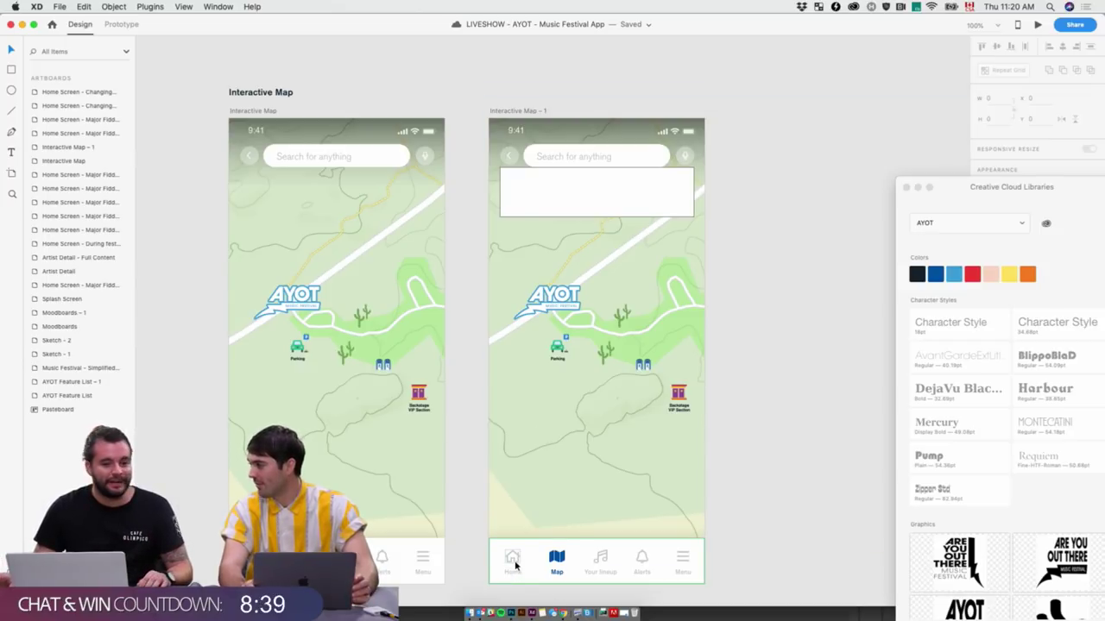
Open Mapbox Studio in a new Chrome tab and open the Whaam! style from Styles
click(562, 613)
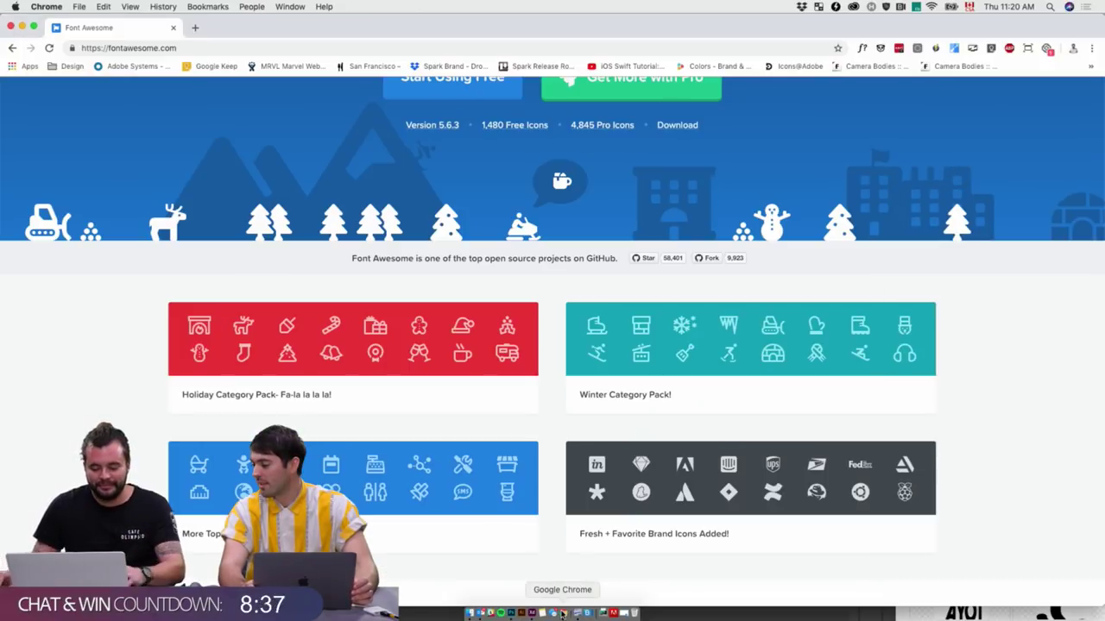
key(super+t)
text(map)
key(Return)
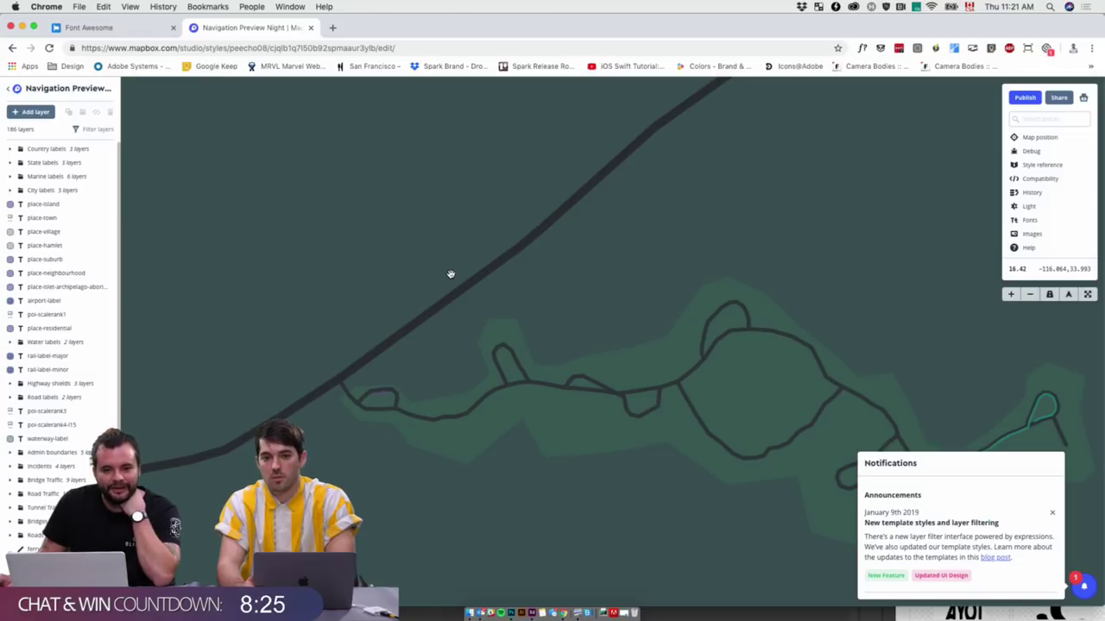
click(8, 89)
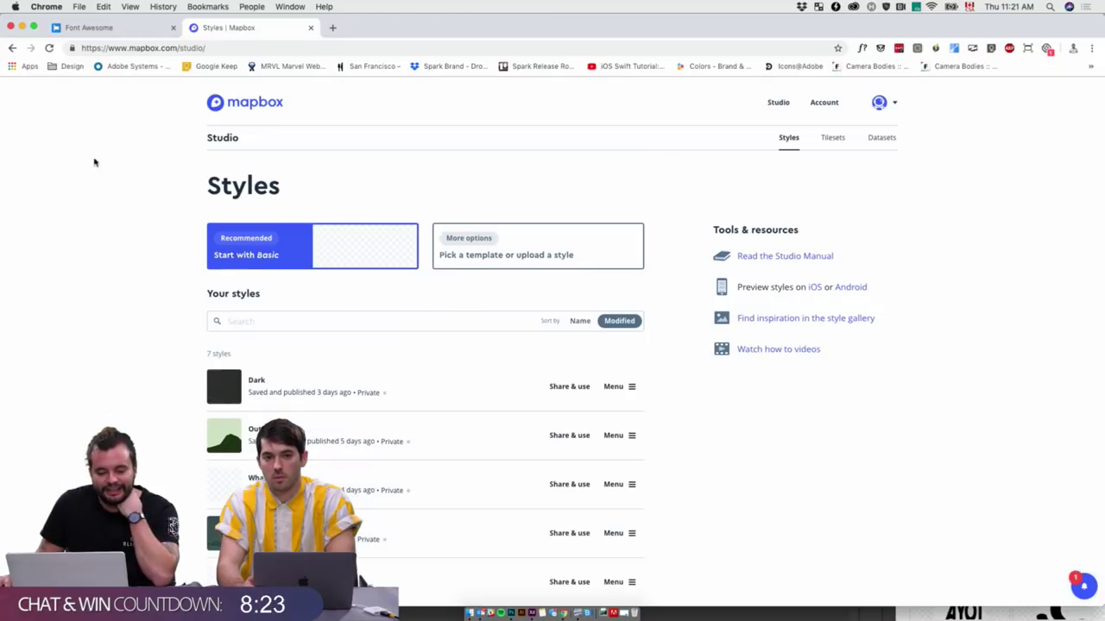
scroll(367, 376, down, 4)
click(213, 316)
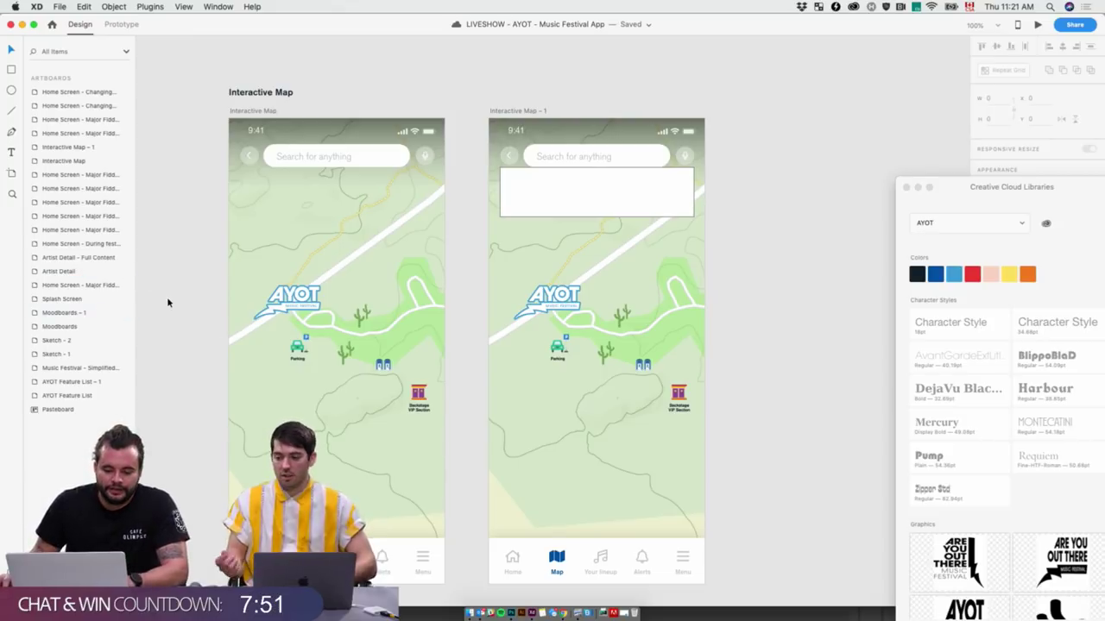
Set the copy's white card width to 240, then back to 340
key(super+2)
scroll(261, 328, up, 5)
scroll(261, 328, left, 6)
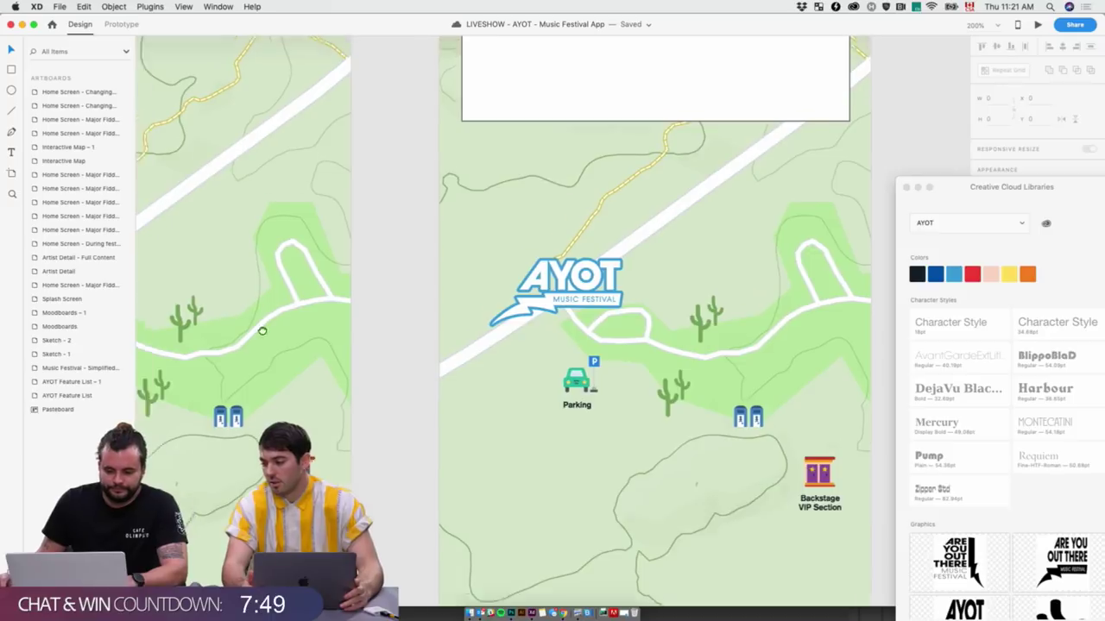
scroll(493, 483, down, 5)
scroll(493, 483, right, 2)
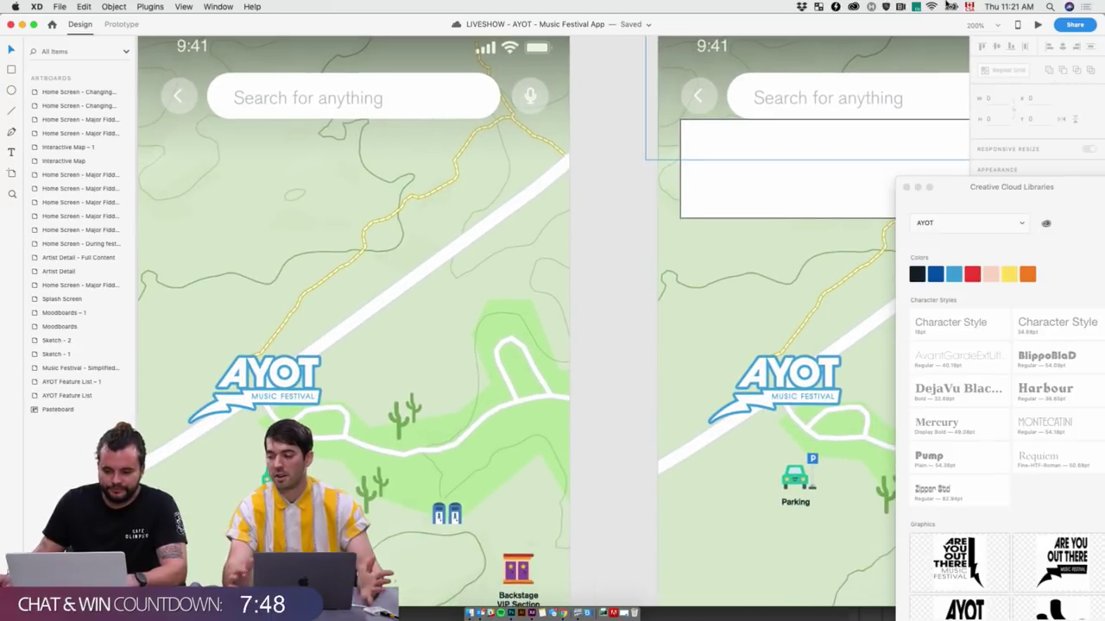
click(843, 148)
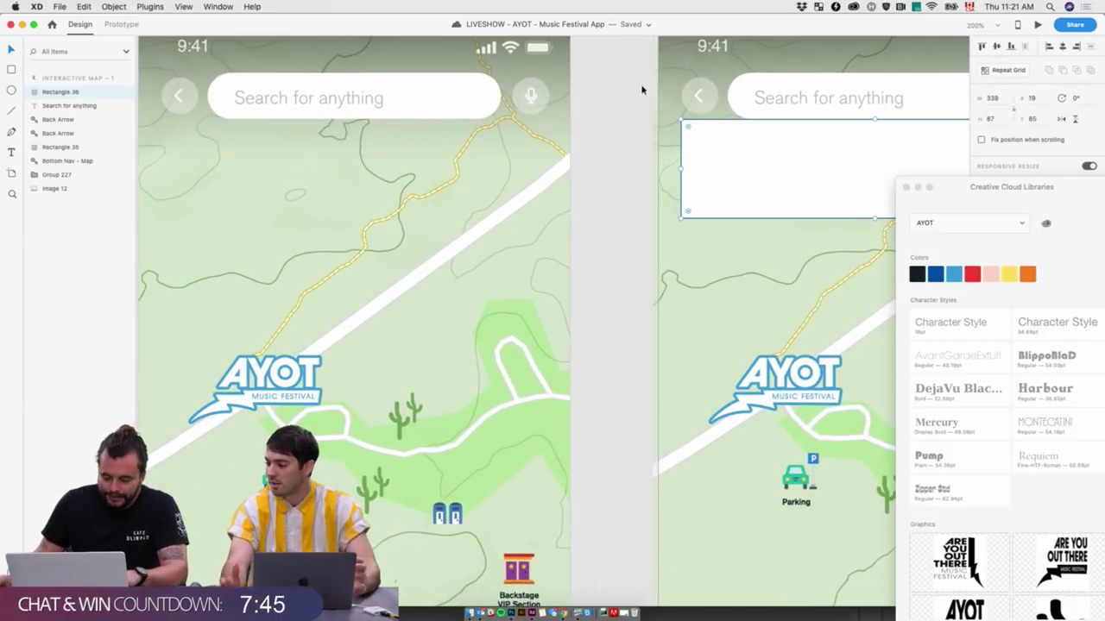
scroll(693, 215, right, 5)
scroll(693, 215, right, 2)
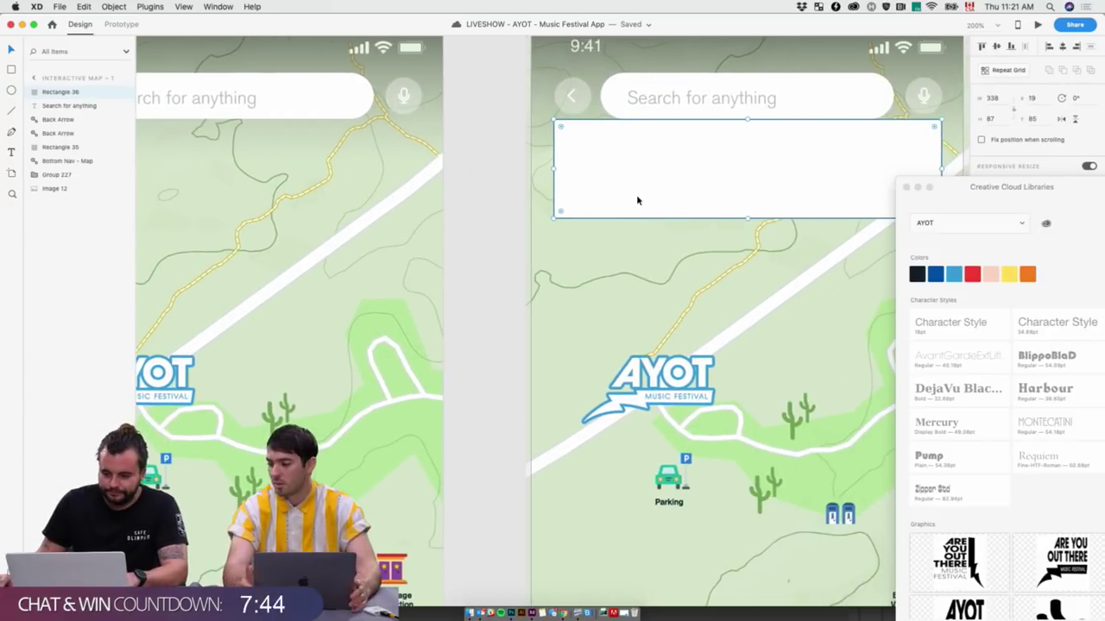
click(1001, 98)
text(240)
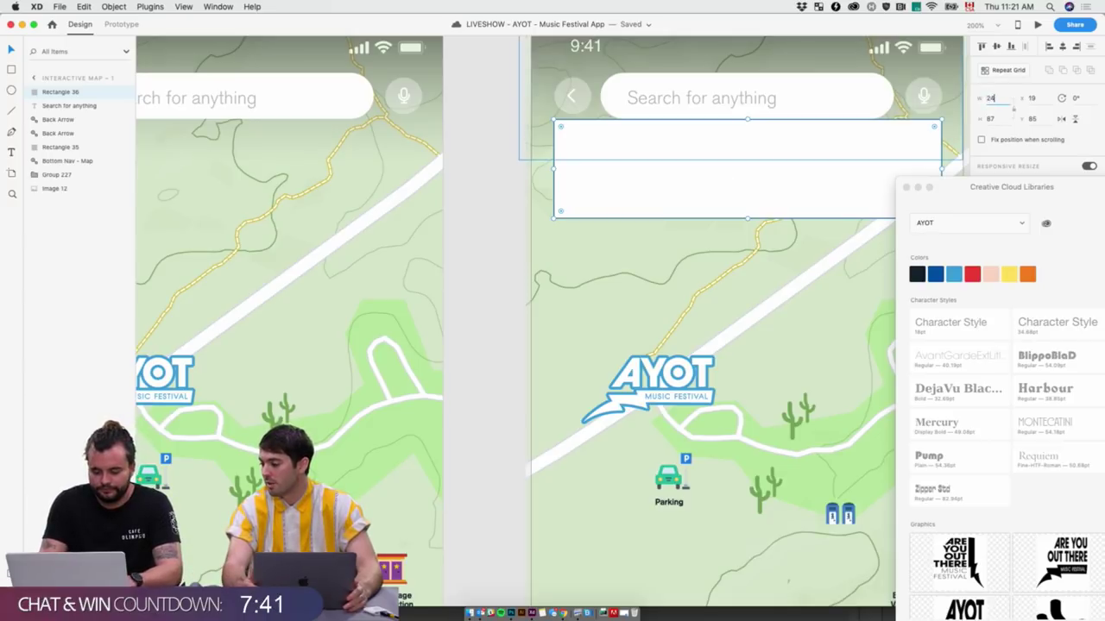
key(Return)
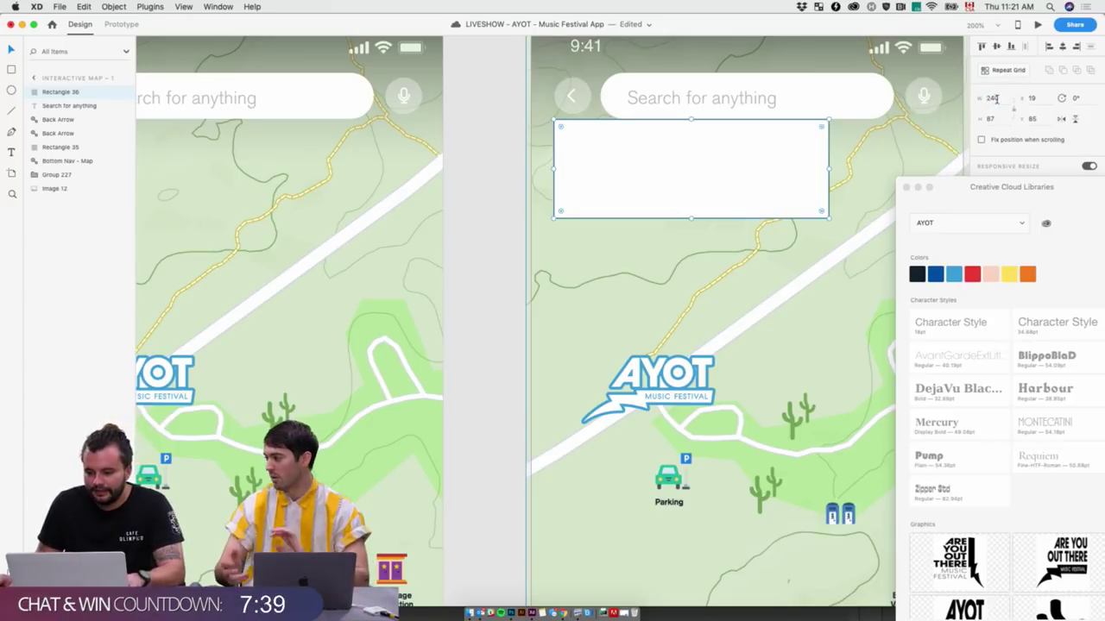
click(999, 98)
text(340)
key(Return)
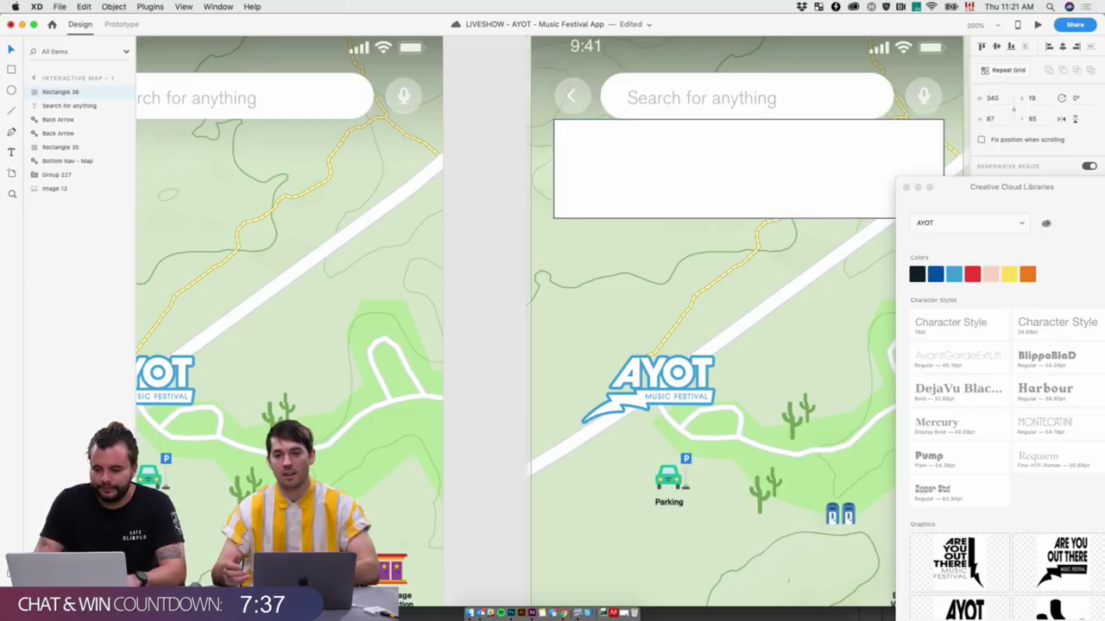
click(501, 163)
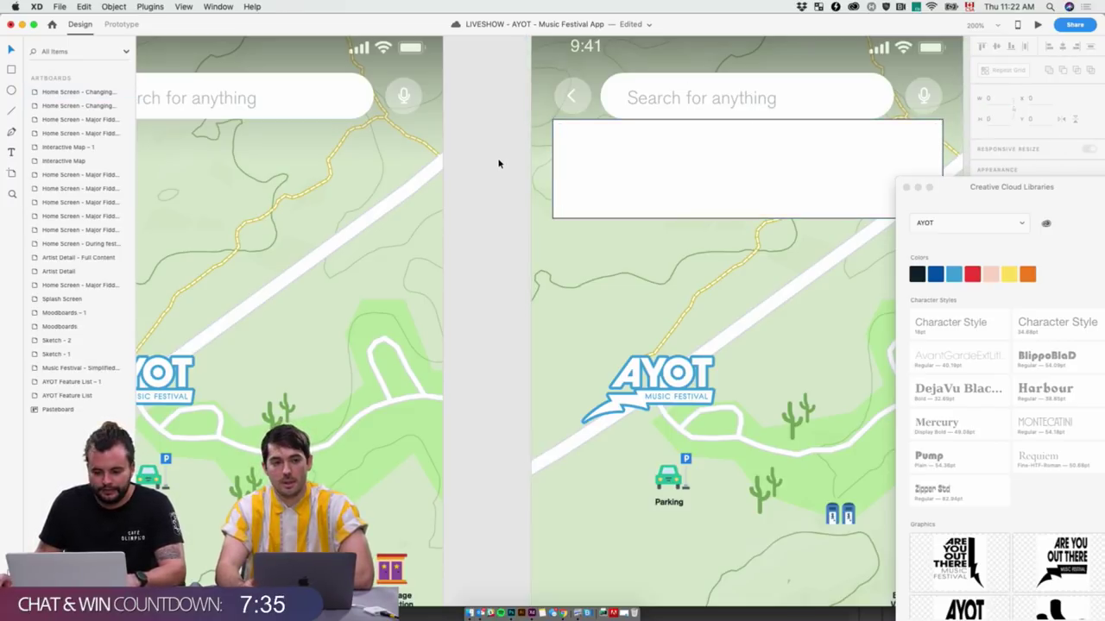
Drag the white card down to sit just above the bottom navigation bar
scroll(504, 164, right, 3)
drag(562, 165, 550, 431)
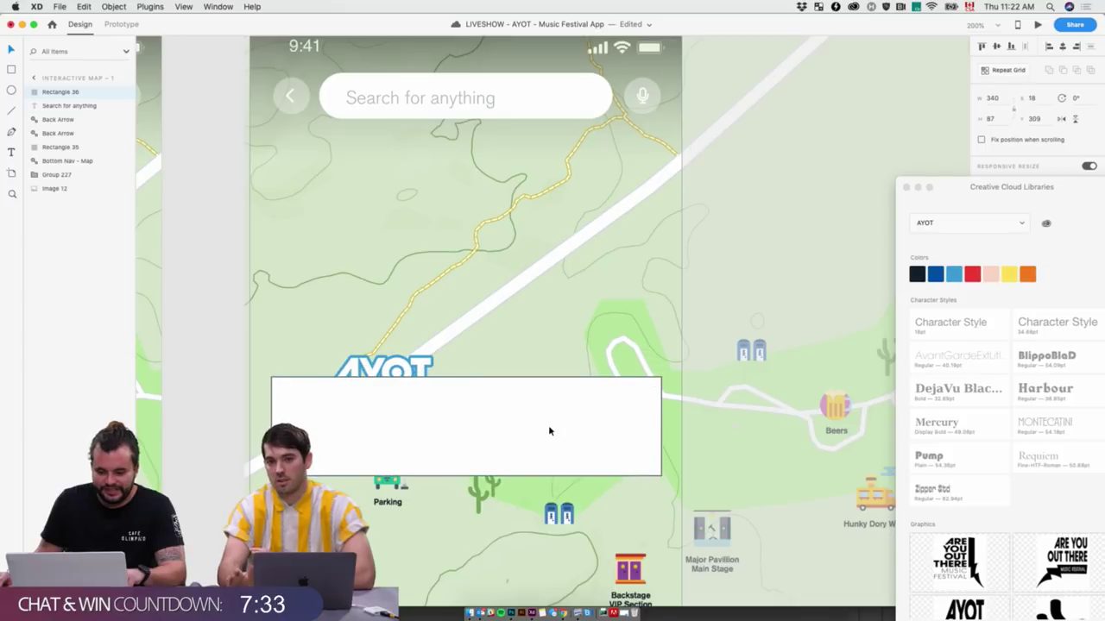
scroll(553, 415, down, 5)
scroll(552, 414, right, 3)
scroll(556, 402, down, 6)
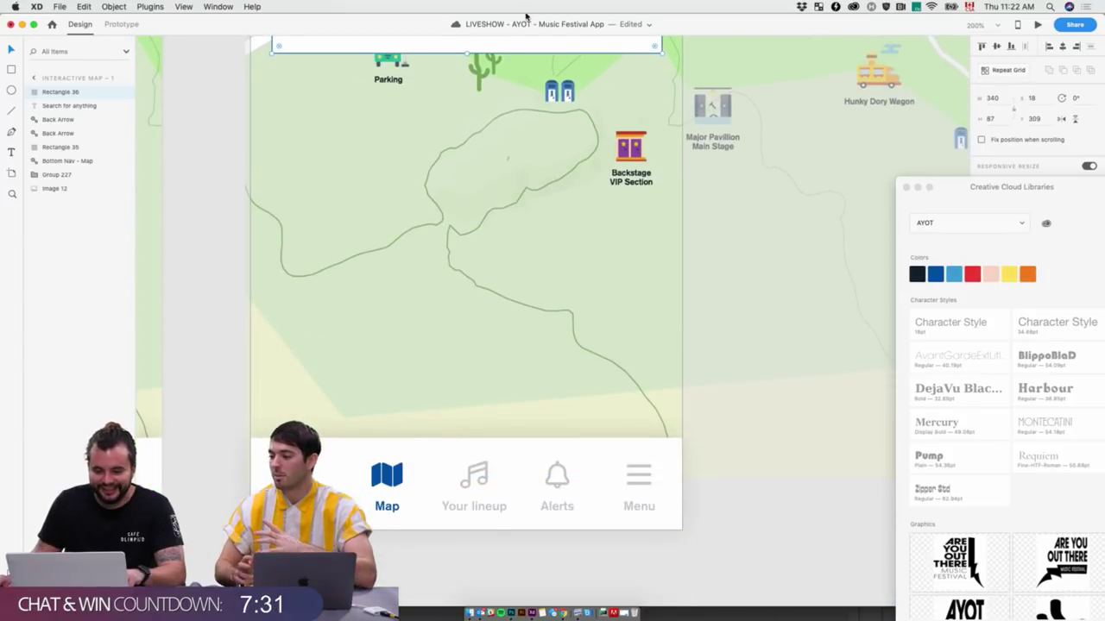
drag(529, 43, 530, 424)
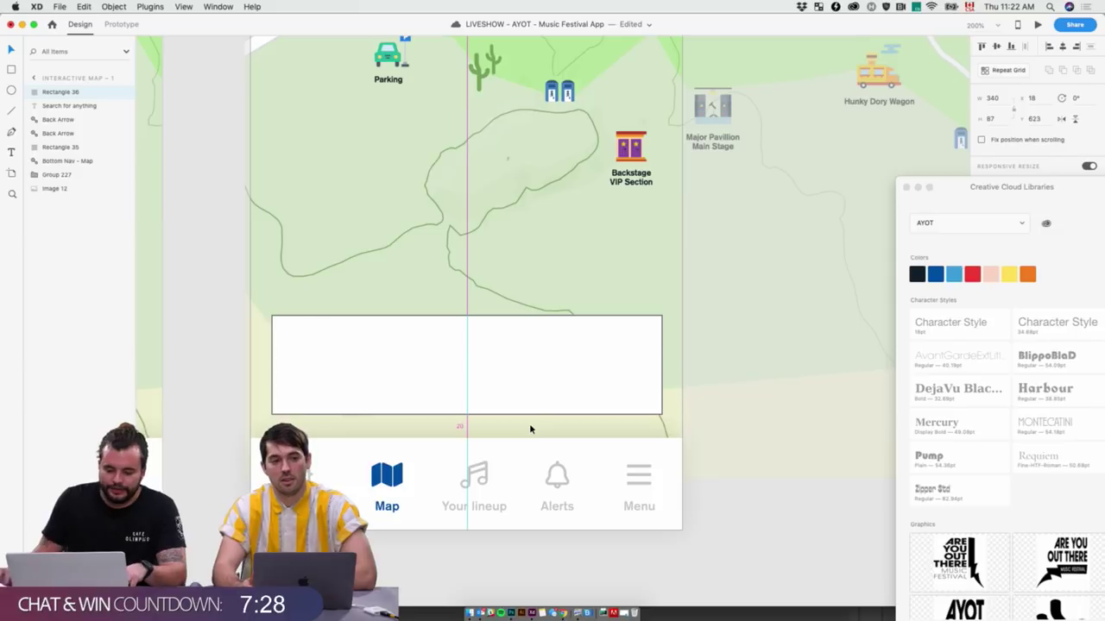
click(727, 360)
click(761, 521)
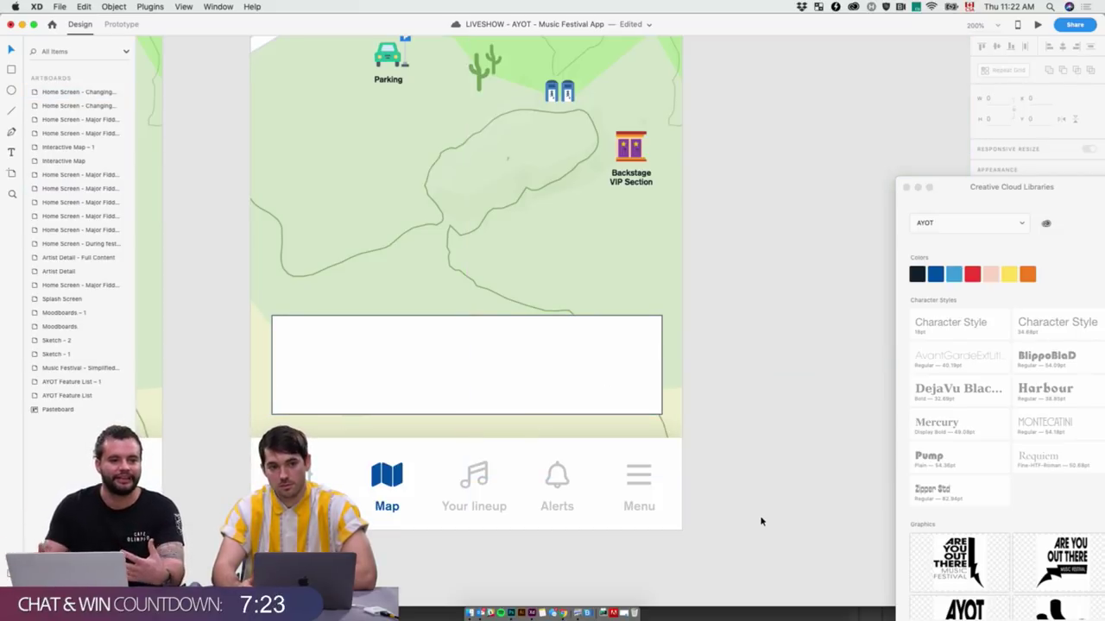
Remove the white card's border and give it an 8 px corner radius
click(446, 365)
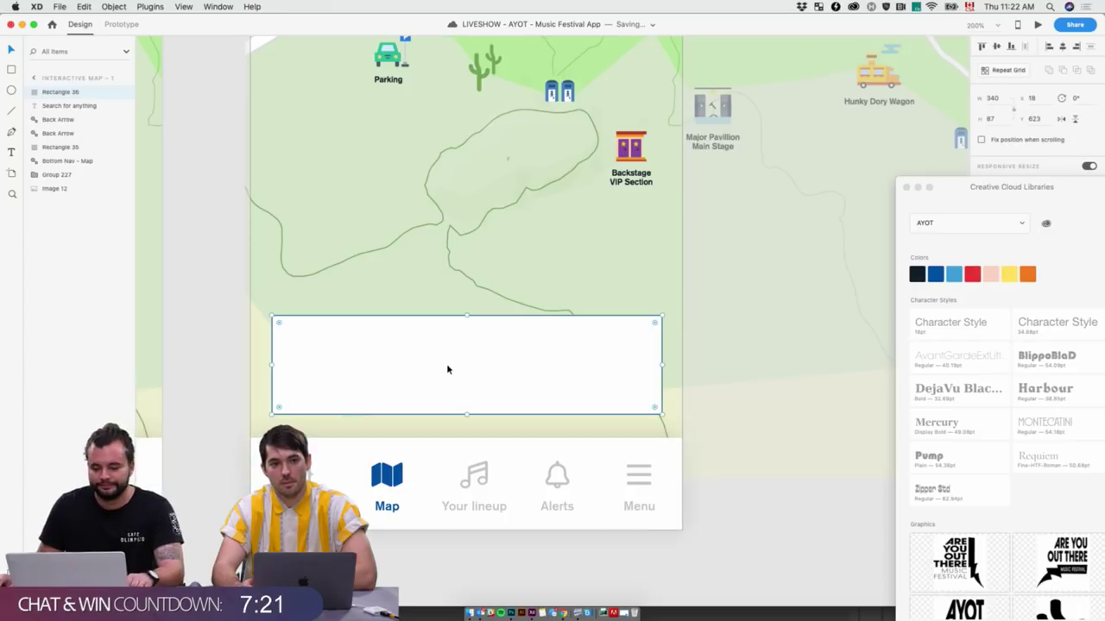
drag(1007, 195, 737, 250)
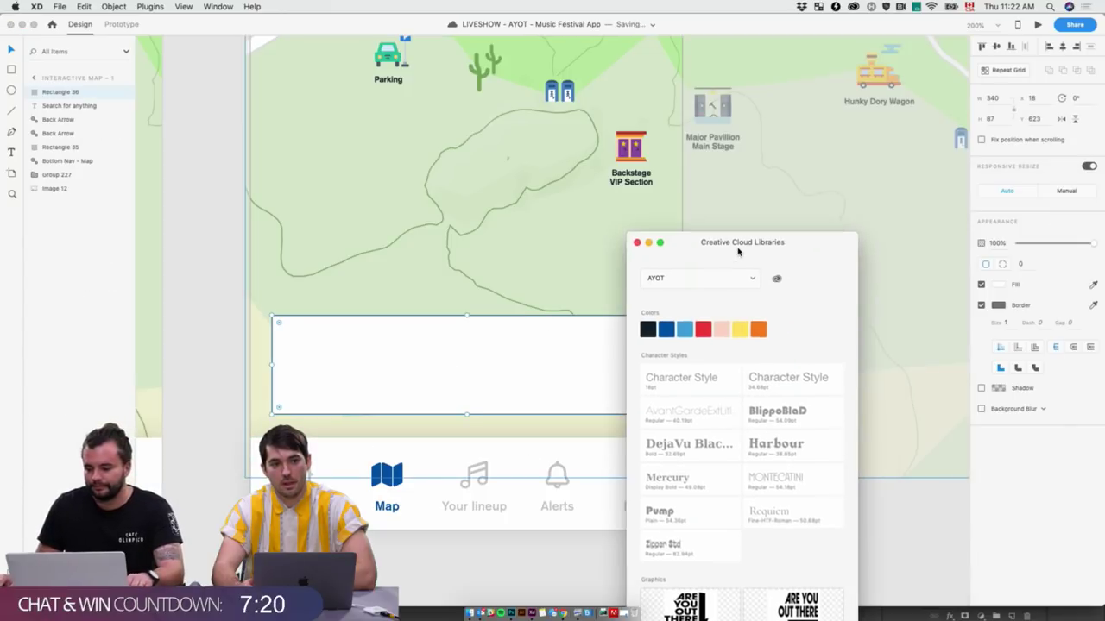
click(980, 305)
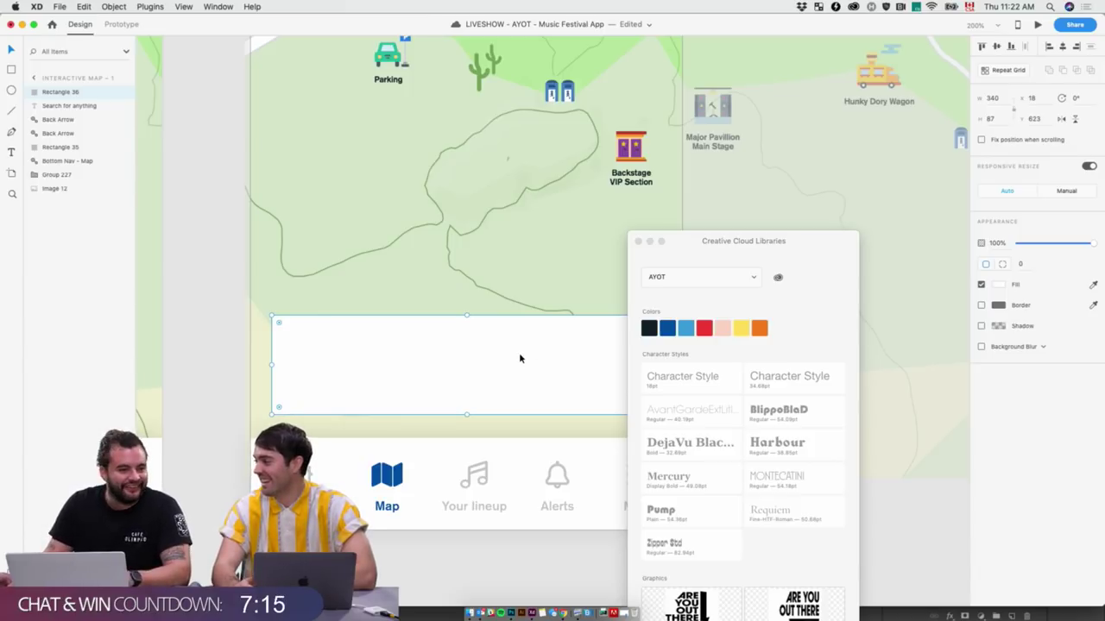
click(1020, 263)
text(8)
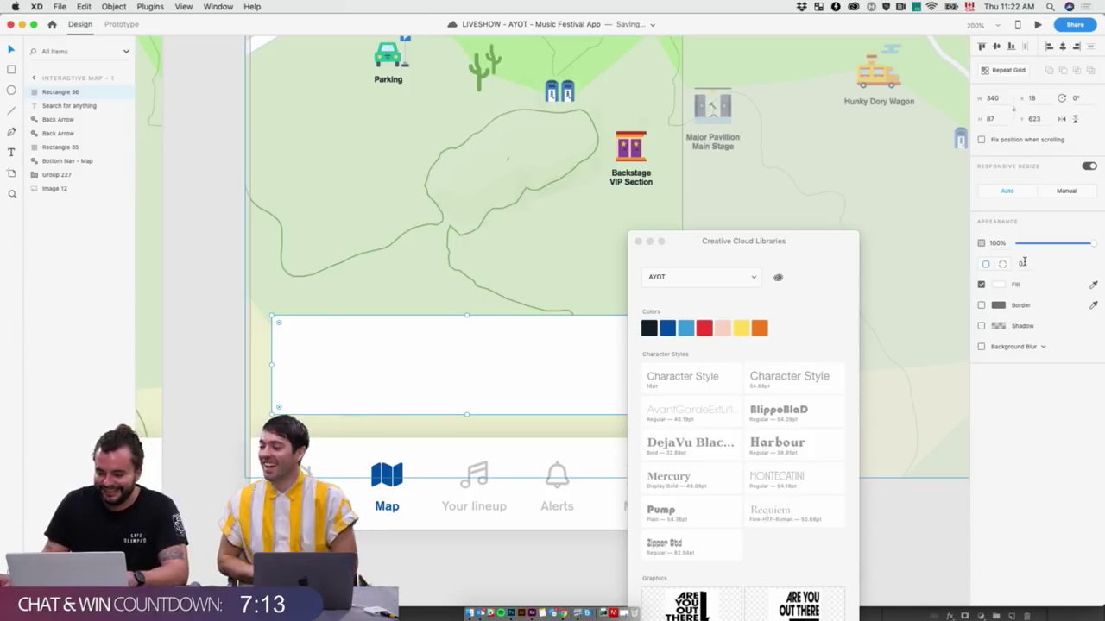
key(Return)
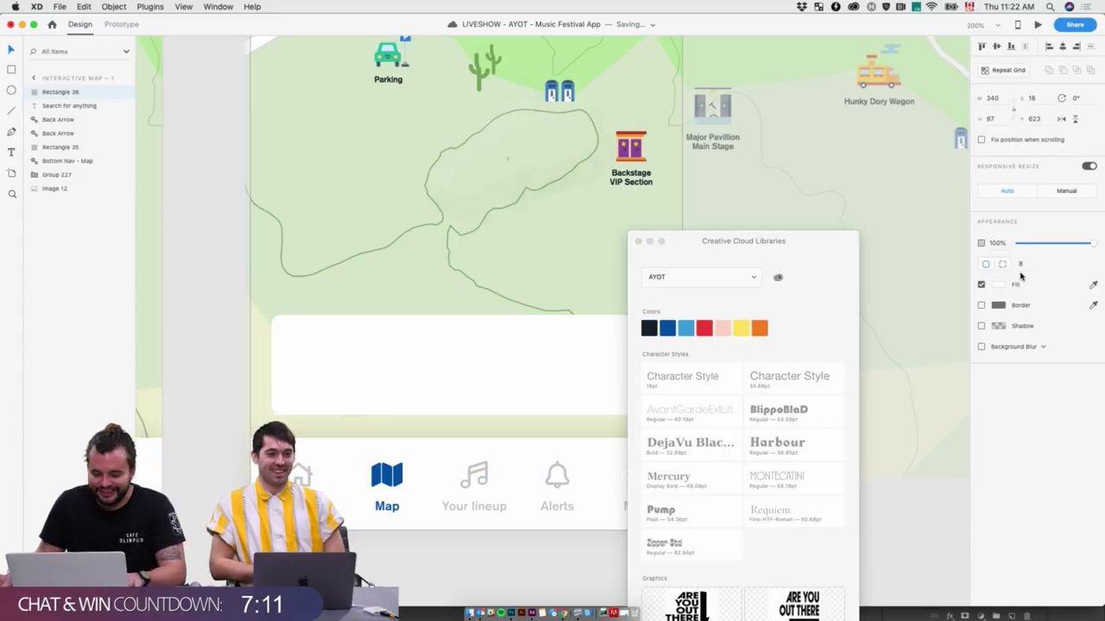
Raise the card's top edge so it becomes 340×112, then select the Interactive Map artboard
key(super+minus)
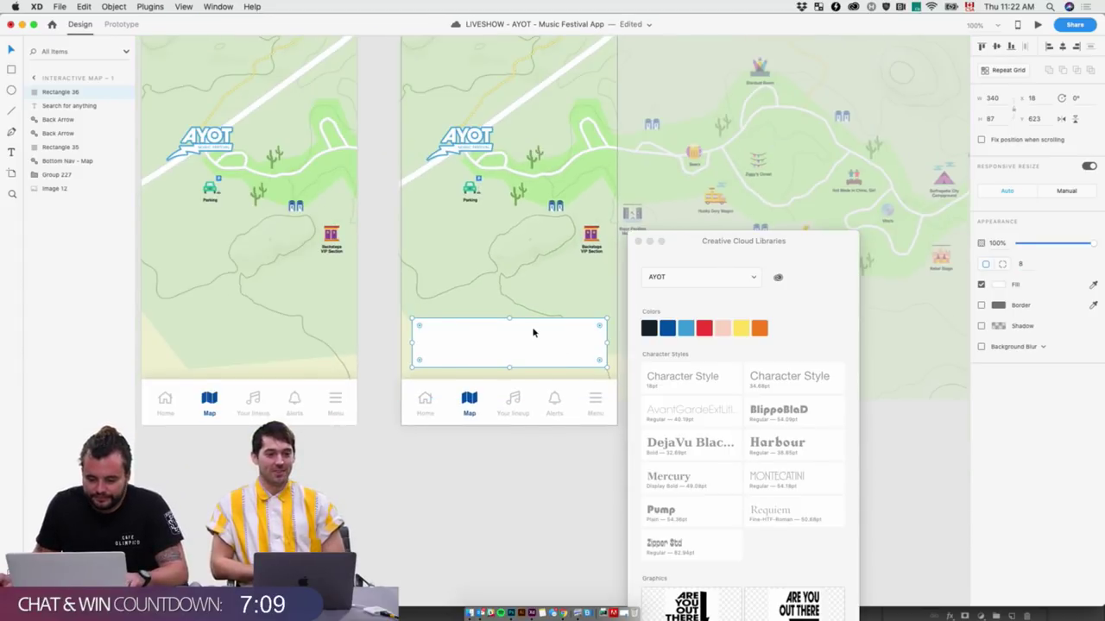
drag(509, 319, 508, 303)
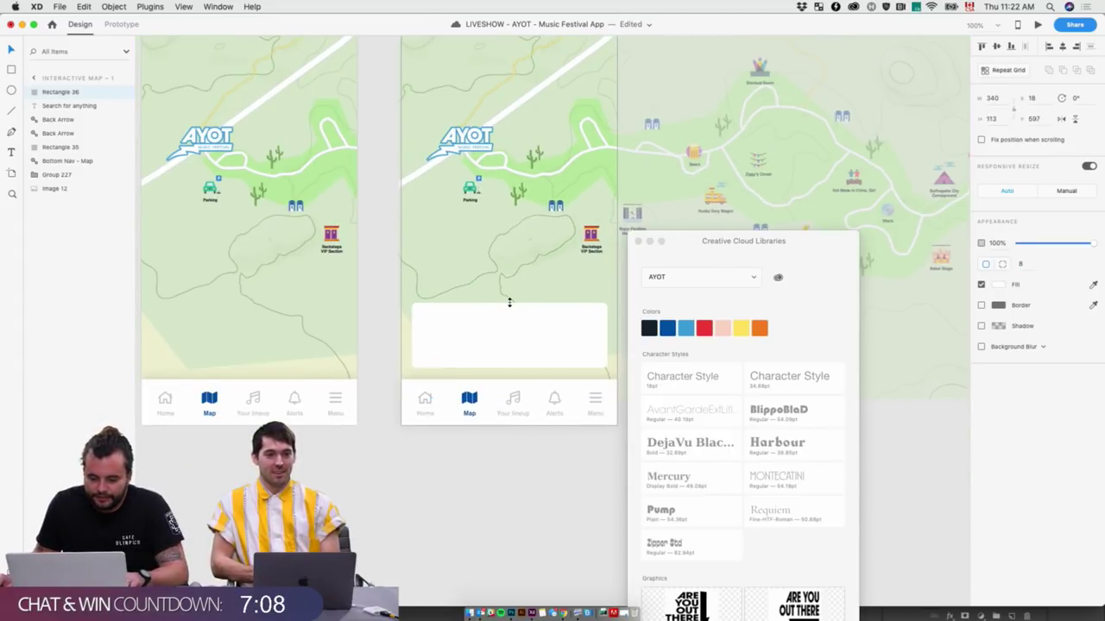
click(511, 467)
scroll(528, 468, up, 5)
scroll(546, 469, down, 2)
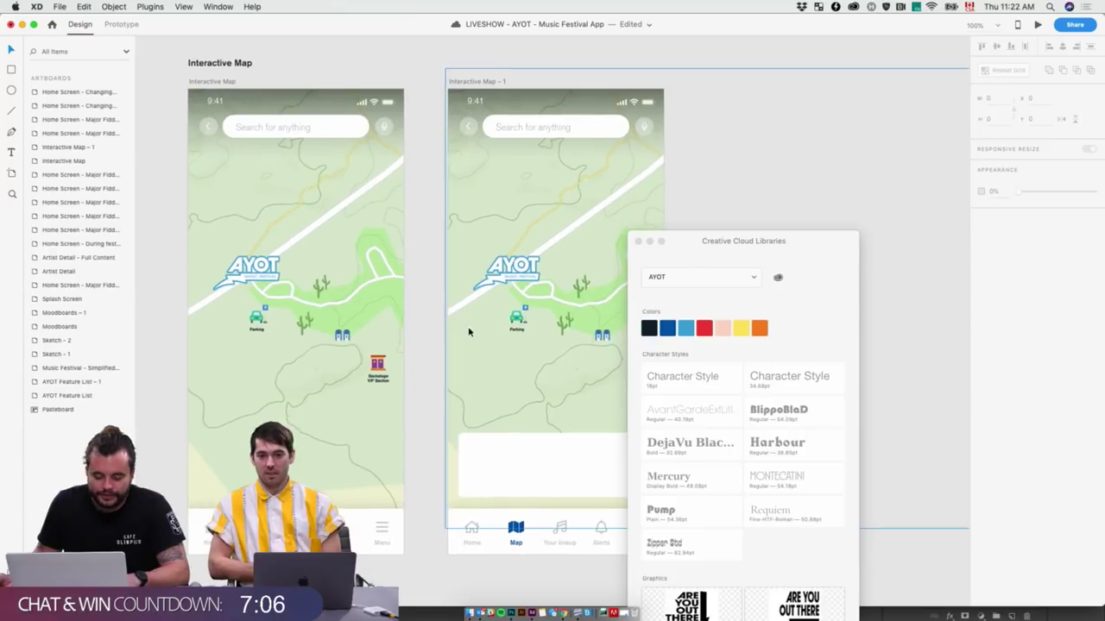
click(223, 84)
drag(717, 241, 855, 135)
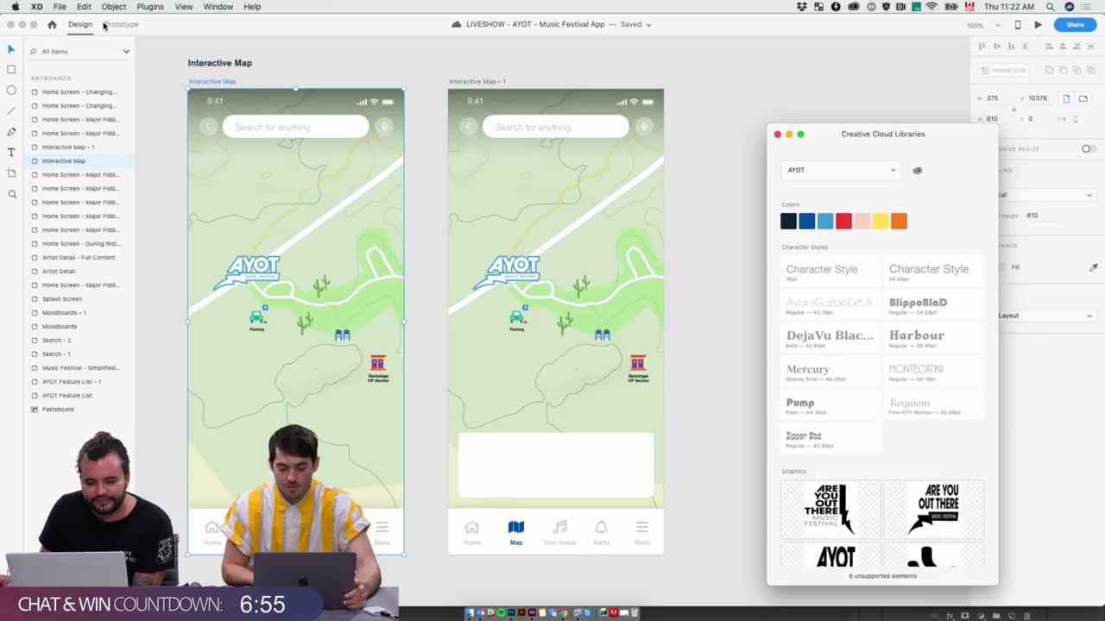
Wire Interactive Map to Interactive Map - 1 with a Time trigger, Auto-Animate, and 1 s delay
click(114, 24)
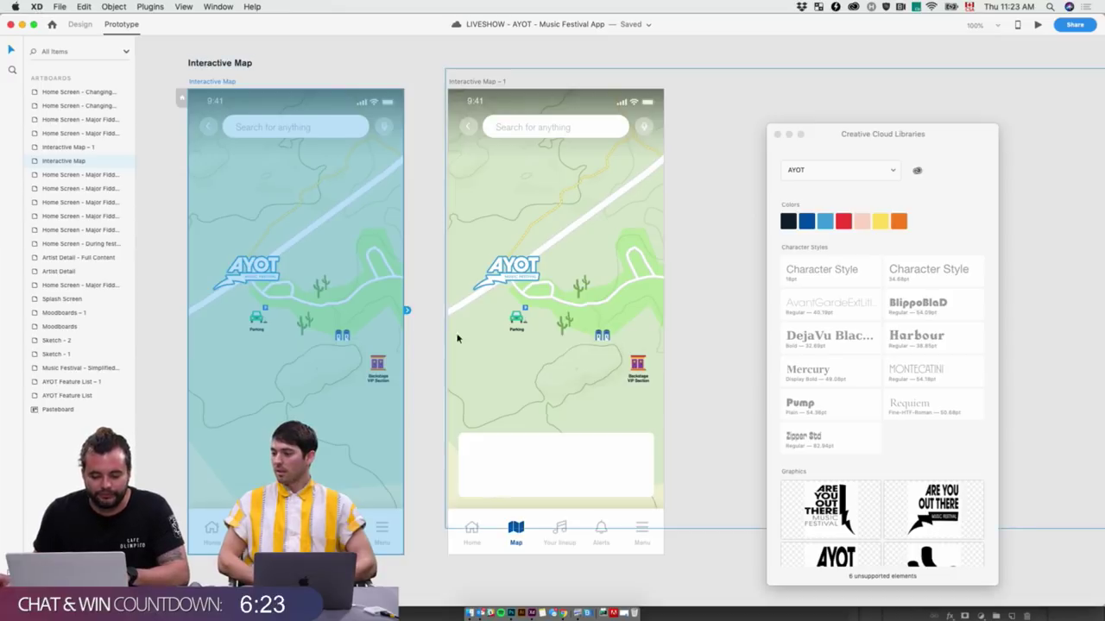
drag(407, 313, 501, 259)
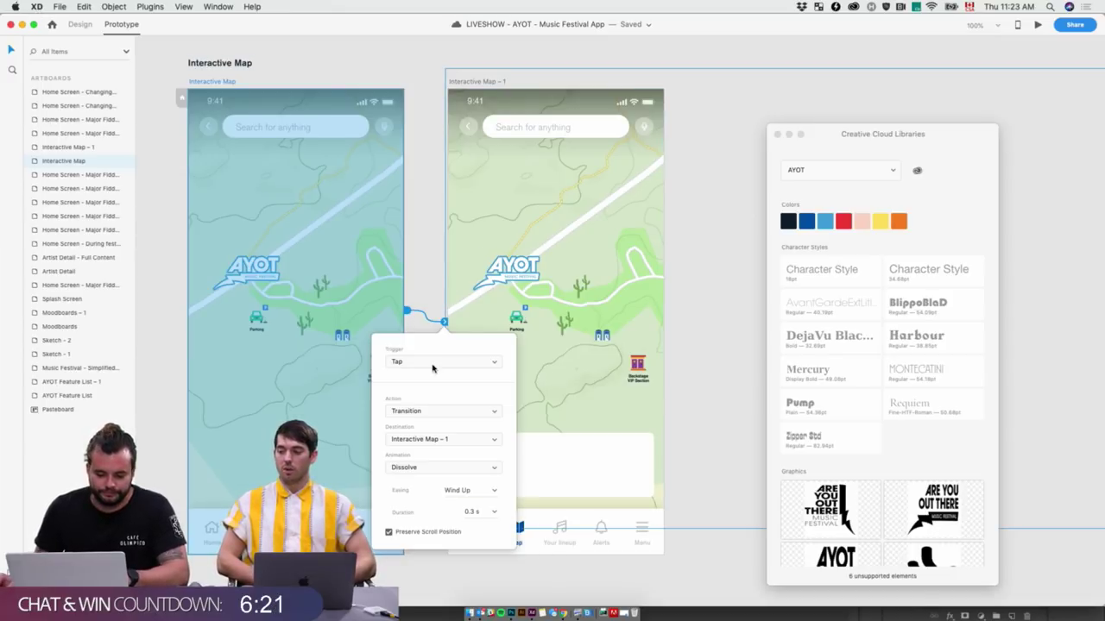
click(435, 368)
click(435, 379)
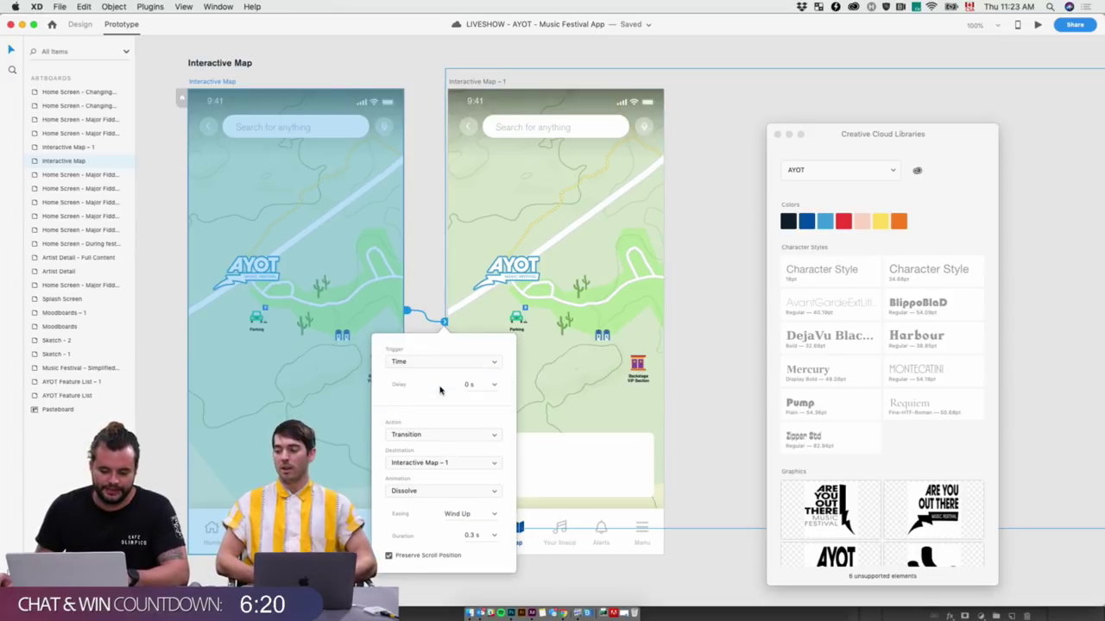
click(440, 436)
click(431, 443)
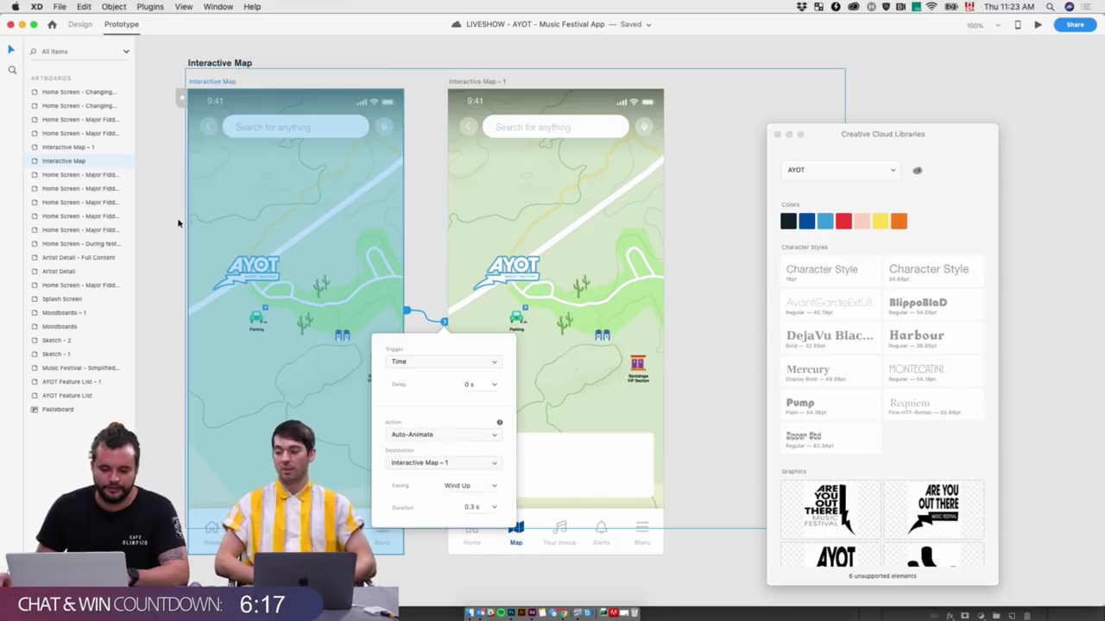
click(479, 384)
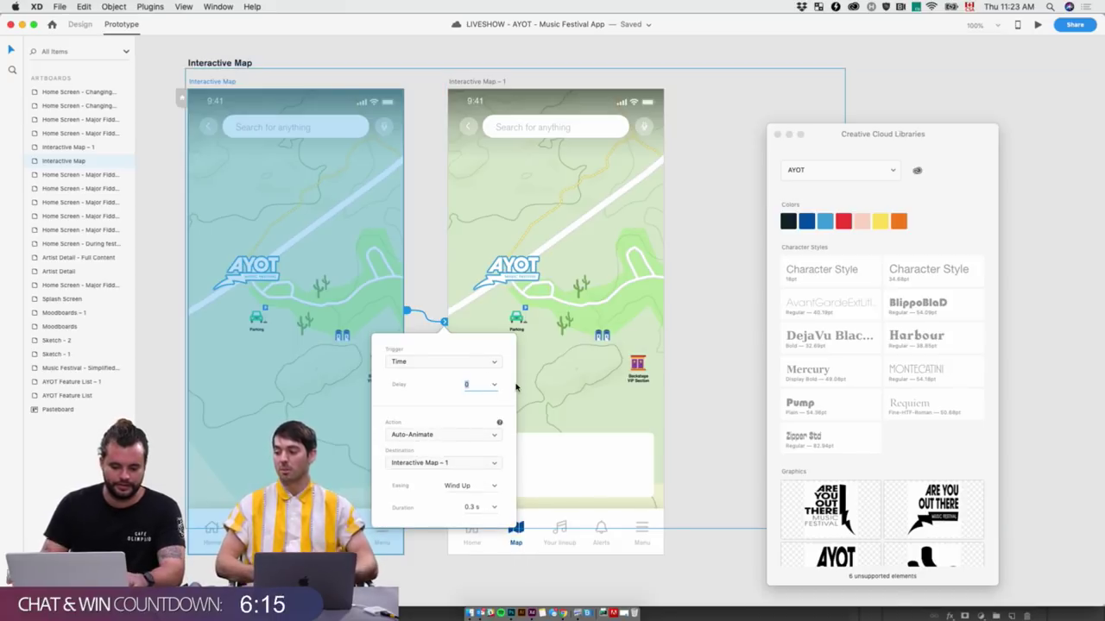
text(1 s)
key(Return)
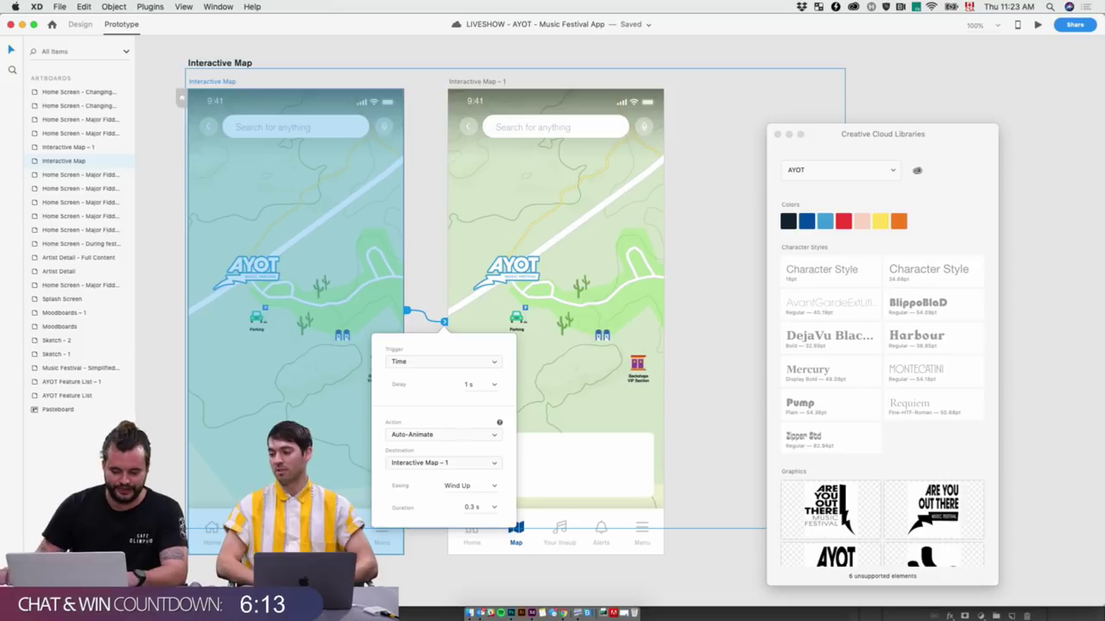
Shift and enlarge the map image in Interactive Map - 1, then save
click(82, 24)
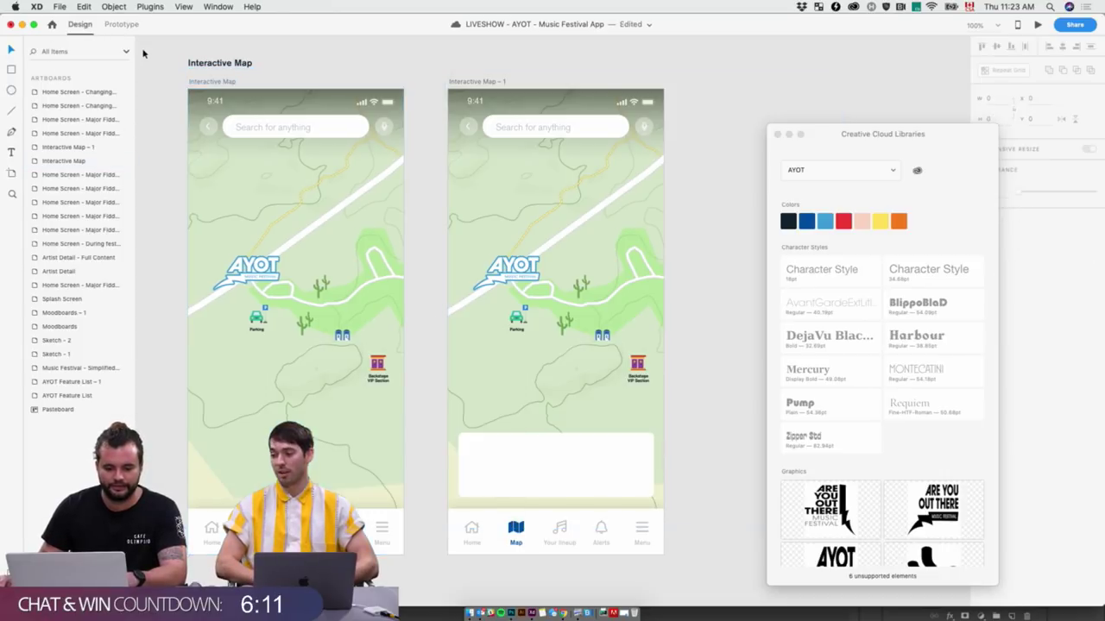
click(527, 290)
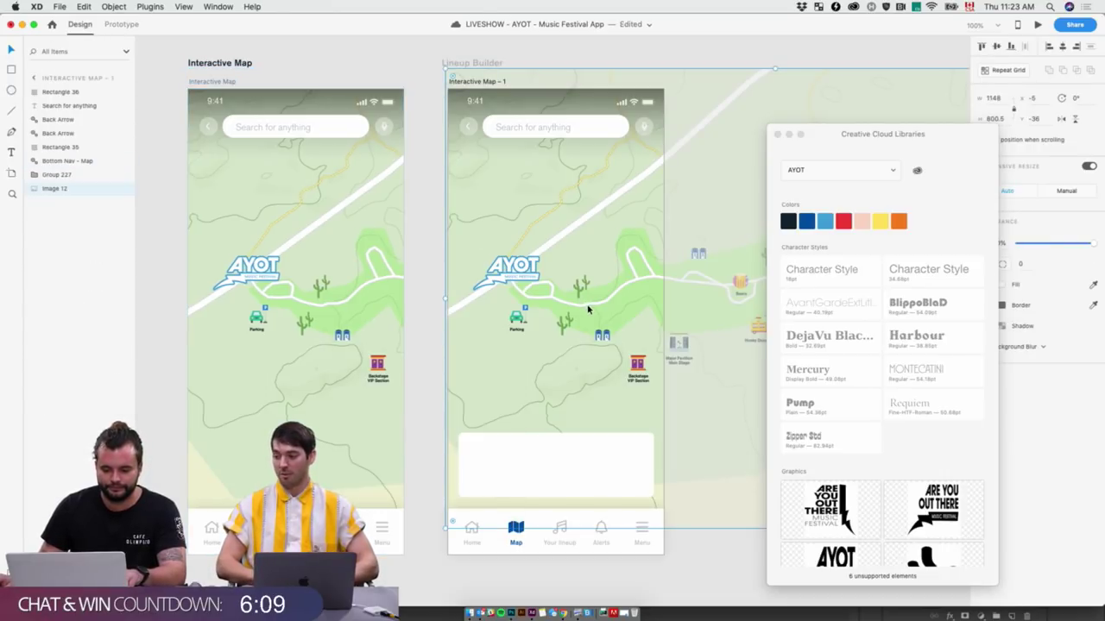
drag(588, 309, 465, 329)
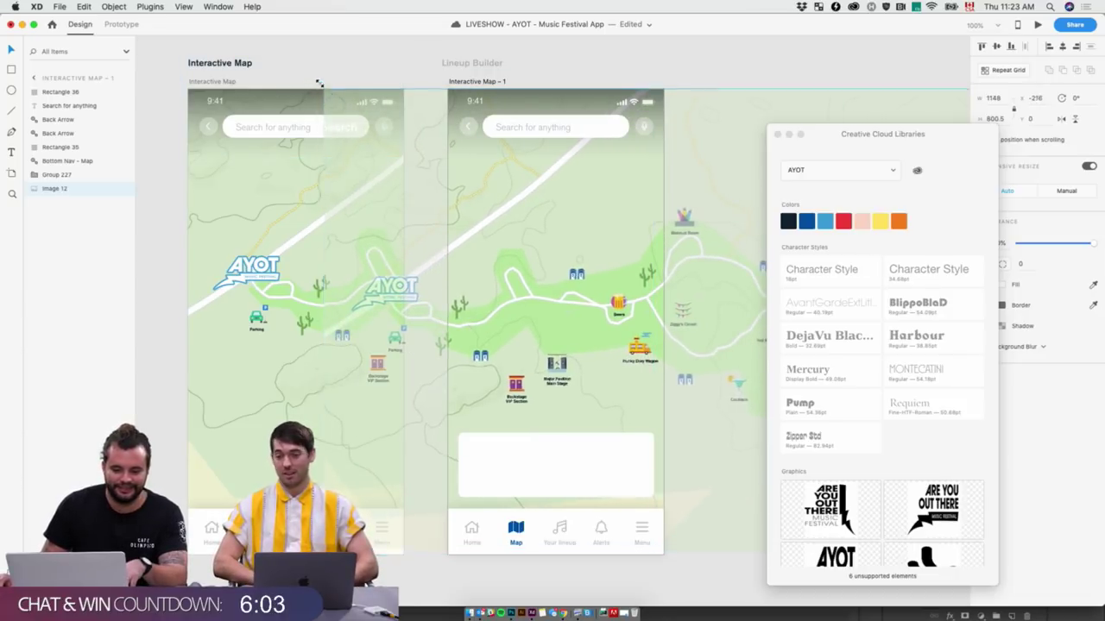
drag(316, 83, 221, 8)
drag(555, 321, 586, 321)
scroll(331, 137, up, 5)
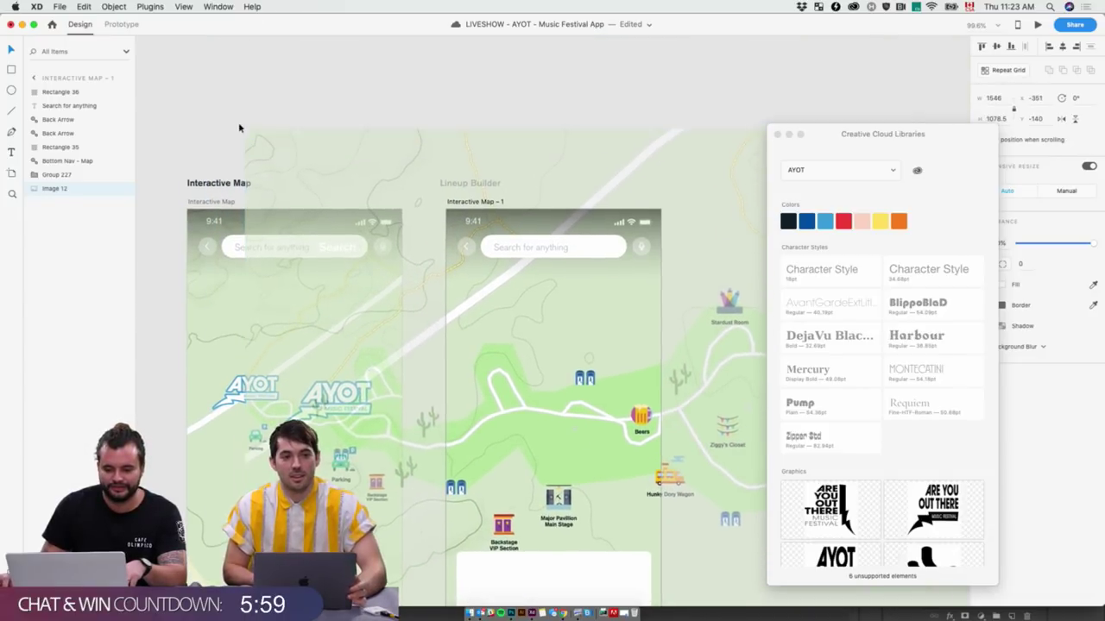
key(Escape)
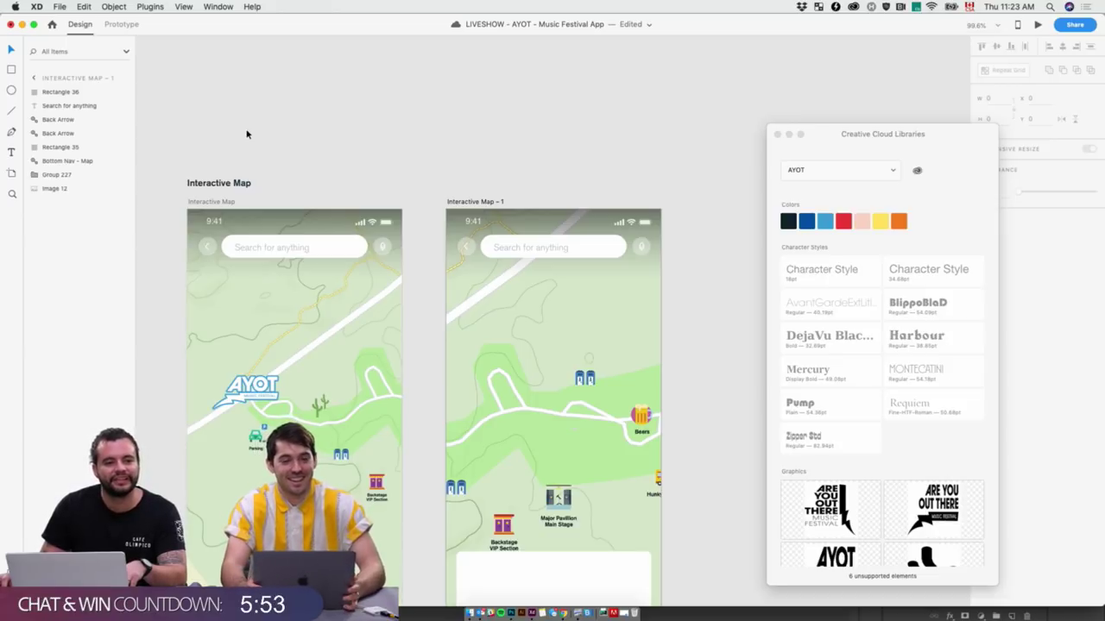
key(super+s)
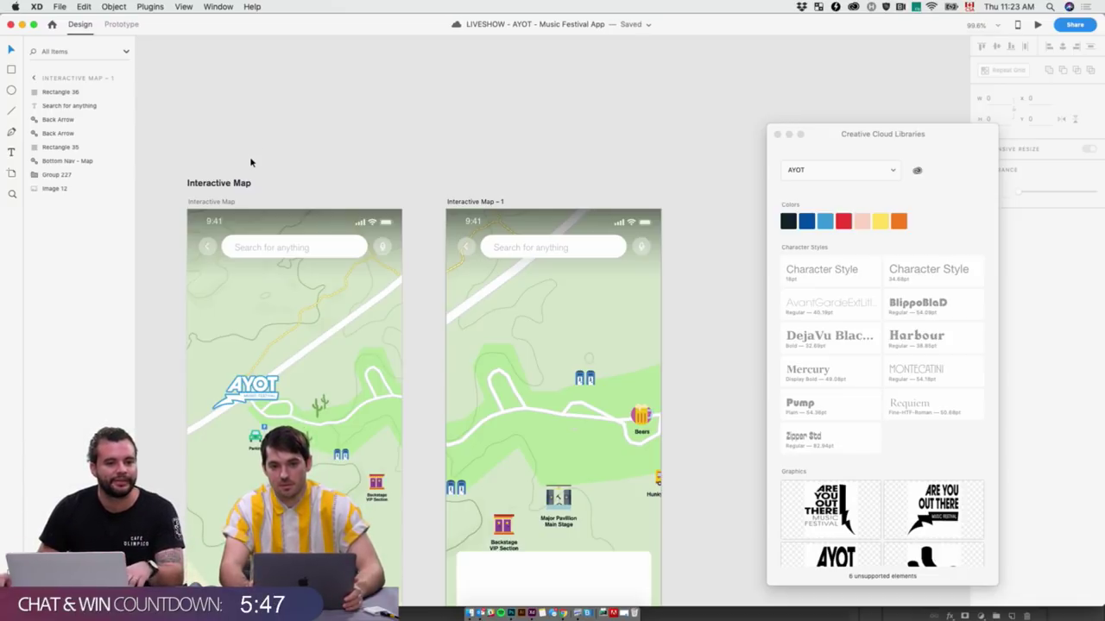
Enlarge the map image further and nudge it to frame Beers and Major Pavilion
click(504, 339)
drag(246, 130, 189, 98)
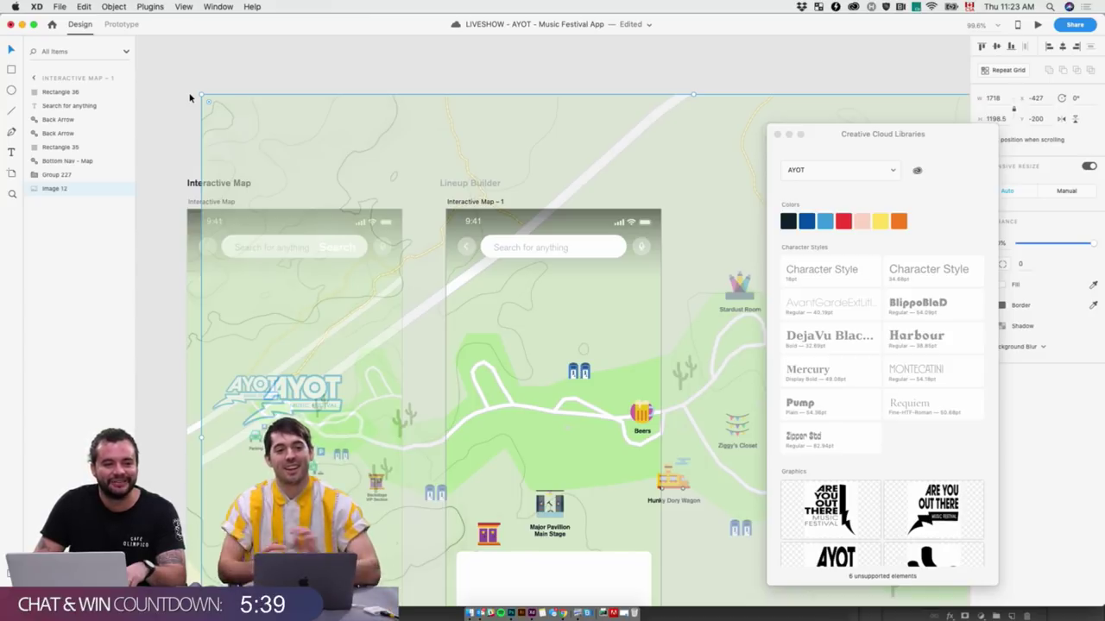
key(shift+Right)
key(shift+Right)
key(shift+Up)
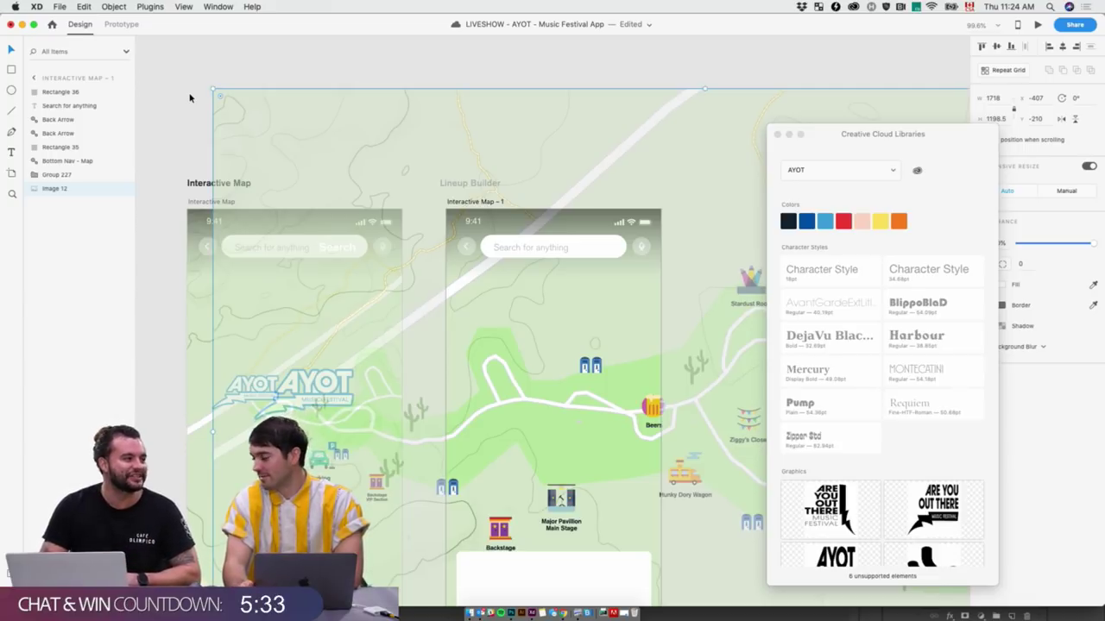
key(Left)
key(Down)
key(Down)
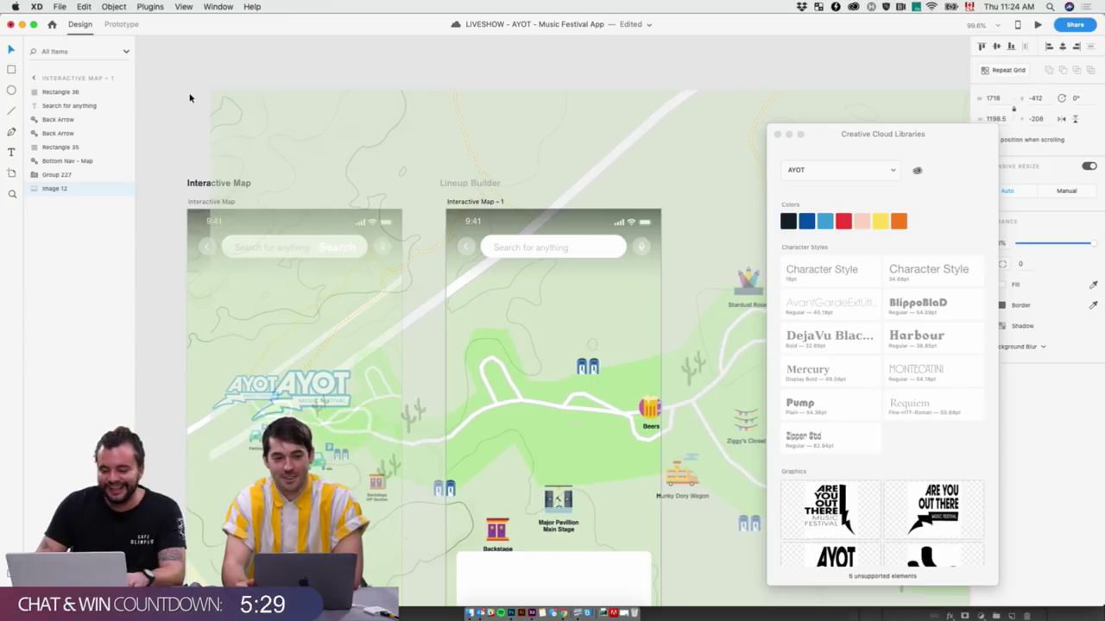
key(Left)
key(Left)
key(Left)
key(Left)
key(Up)
key(Up)
key(Up)
key(Up)
key(Up)
key(Up)
key(Up)
key(Up)
key(Up)
key(Escape)
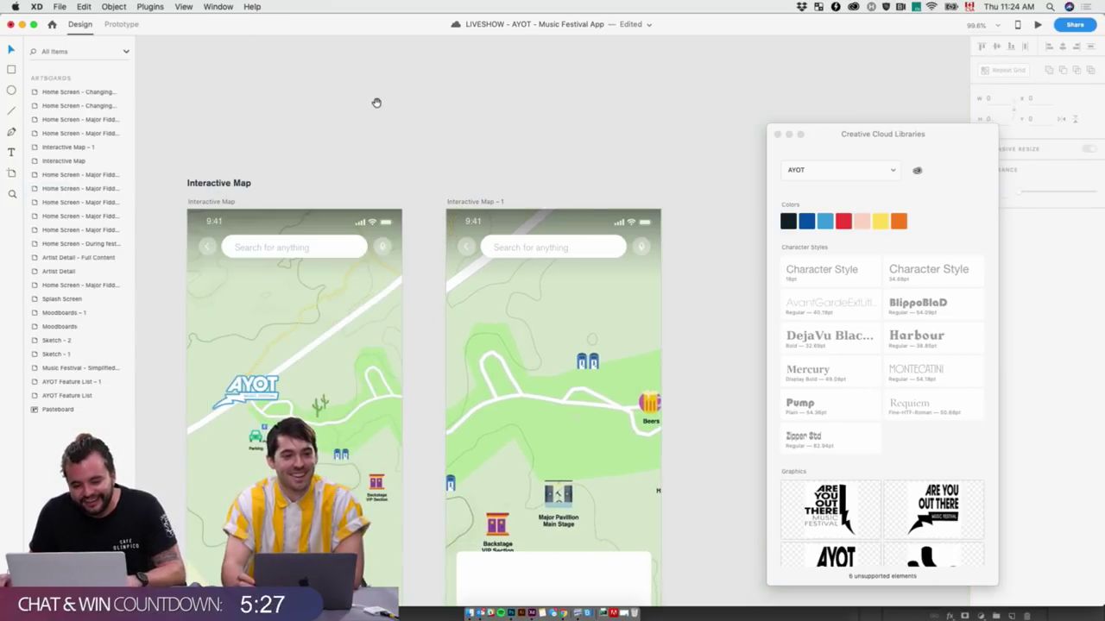
scroll(377, 101, down, 5)
Preview the Interactive Map animation, then close the preview window
click(216, 111)
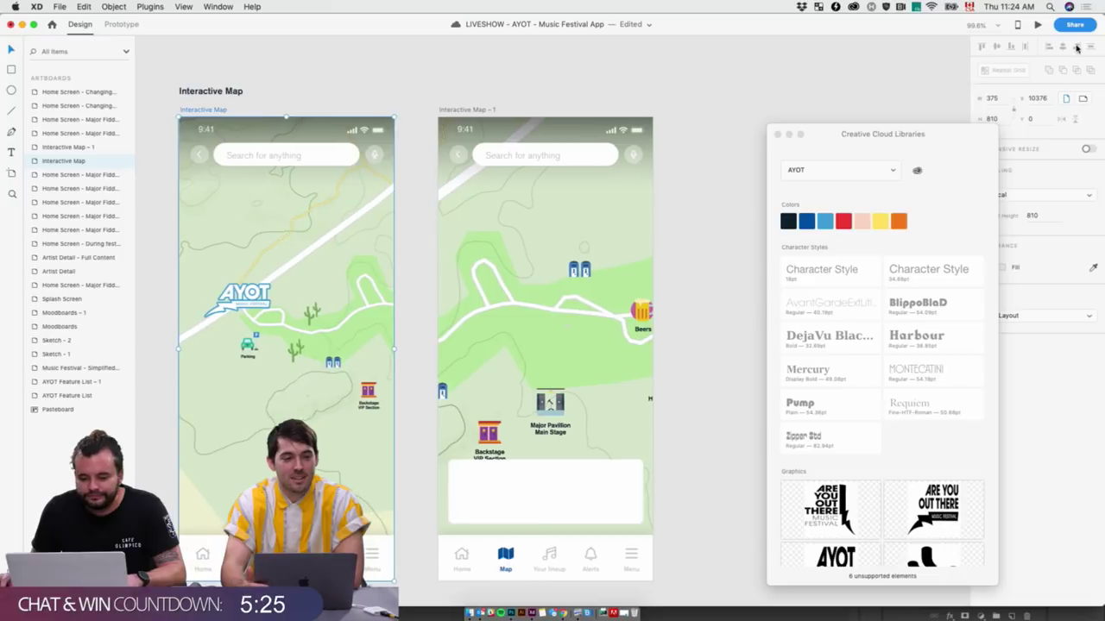
click(1036, 26)
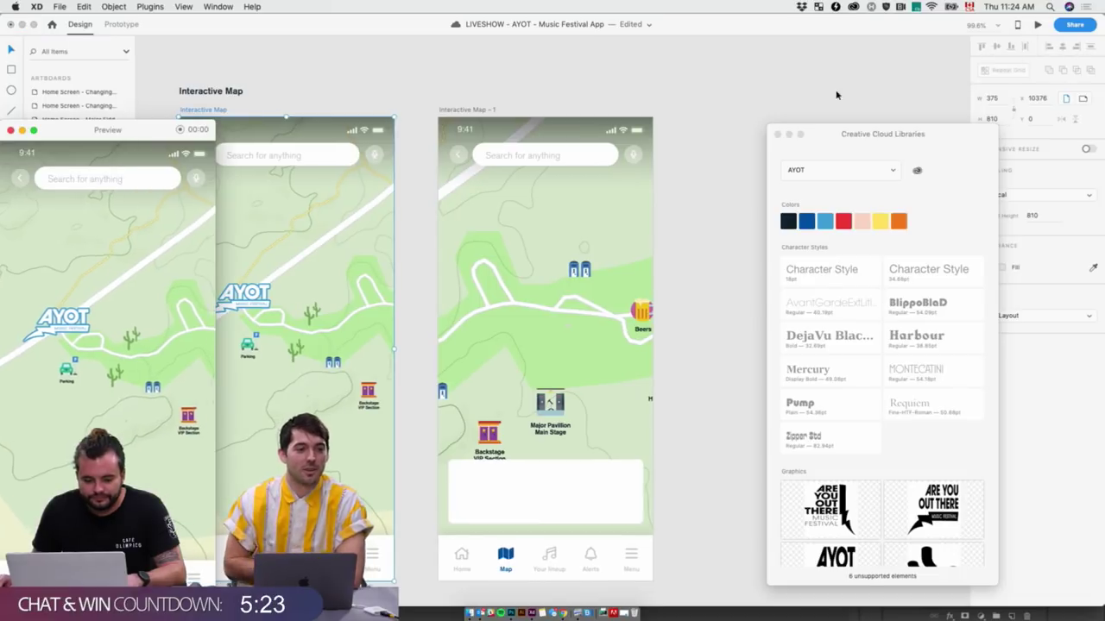
drag(153, 136, 515, 87)
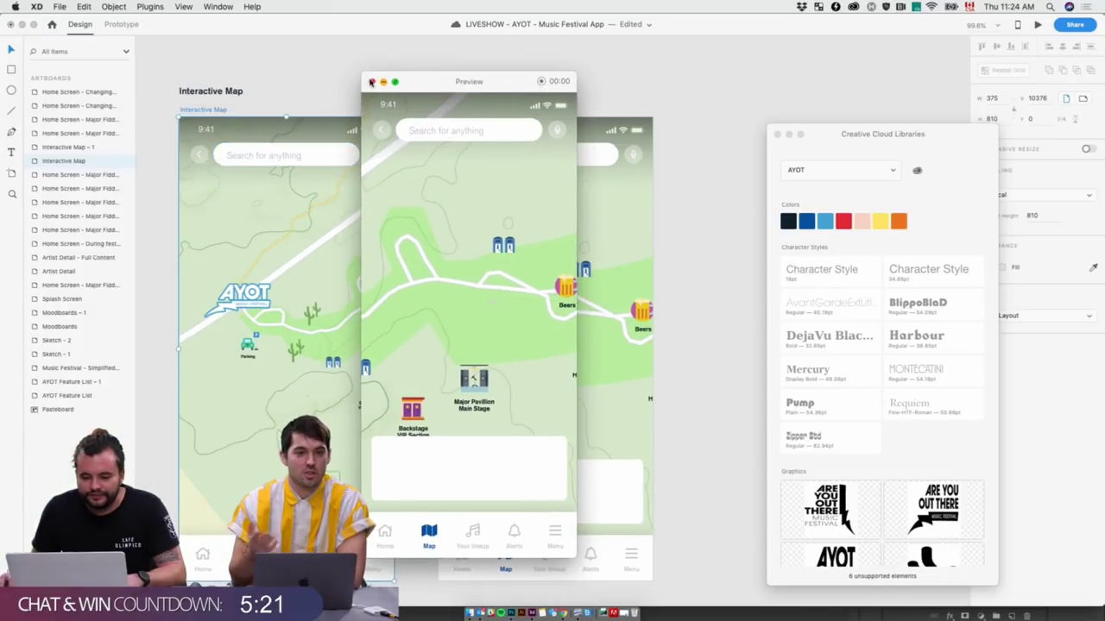
click(372, 82)
scroll(345, 86, left, 10)
Move the Home Screen - During festival artboard above the map artboards and zoom in
key(super+0)
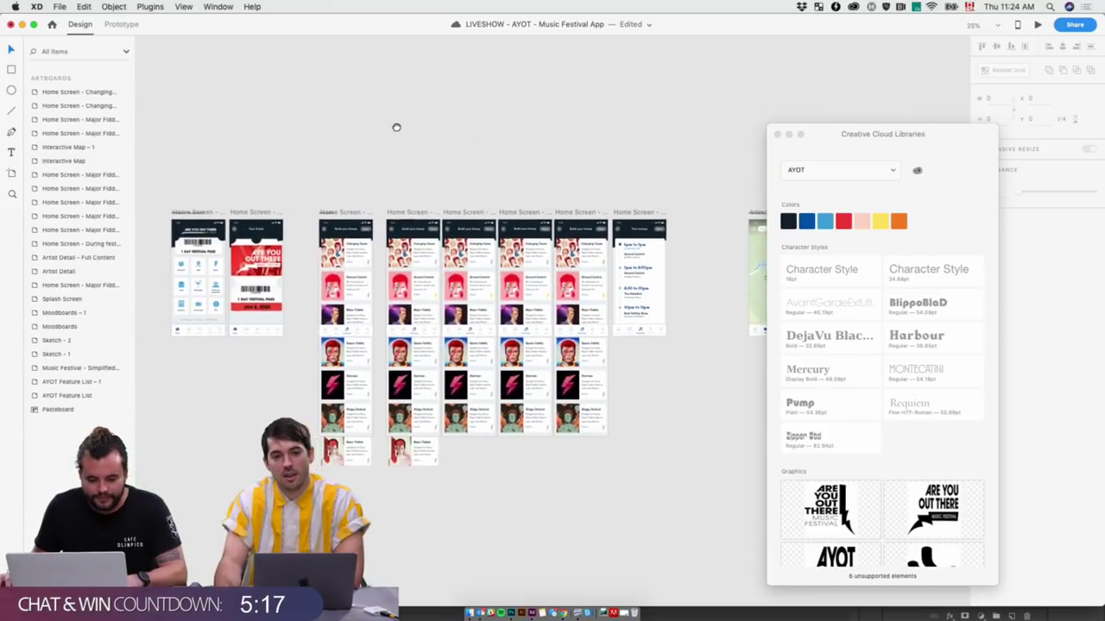
click(207, 211)
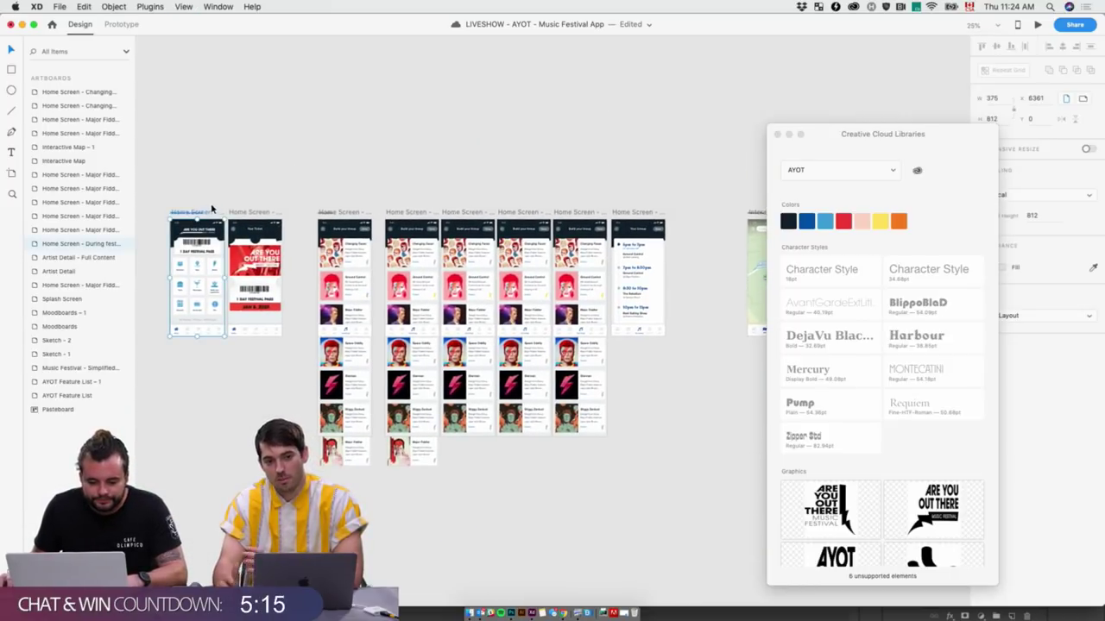
drag(204, 218, 654, 75)
drag(696, 113, 485, 234)
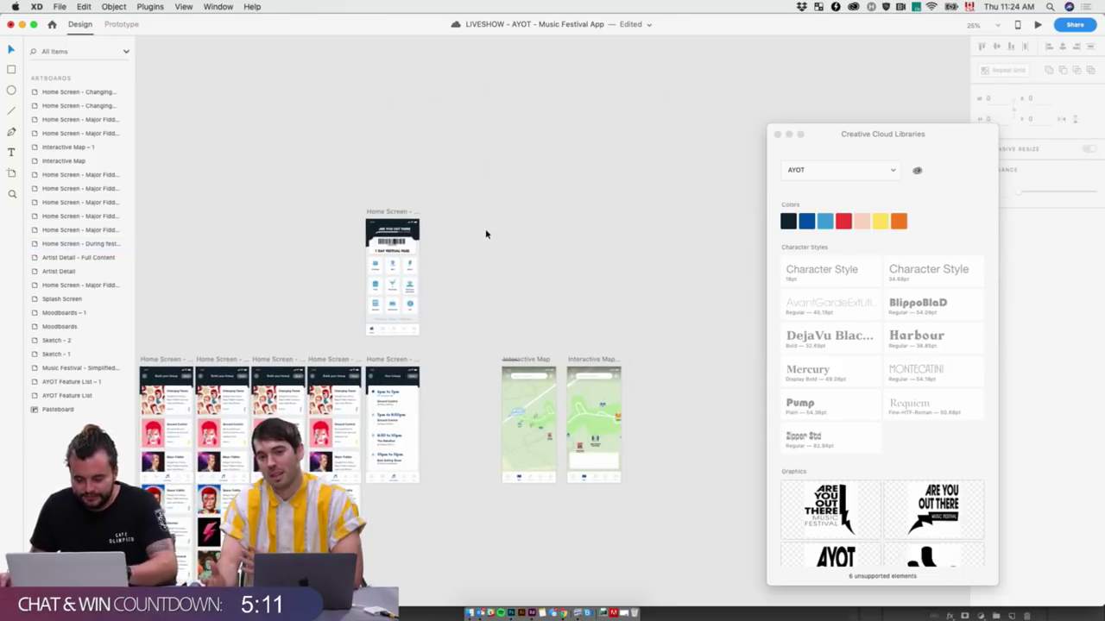
key(super+equal)
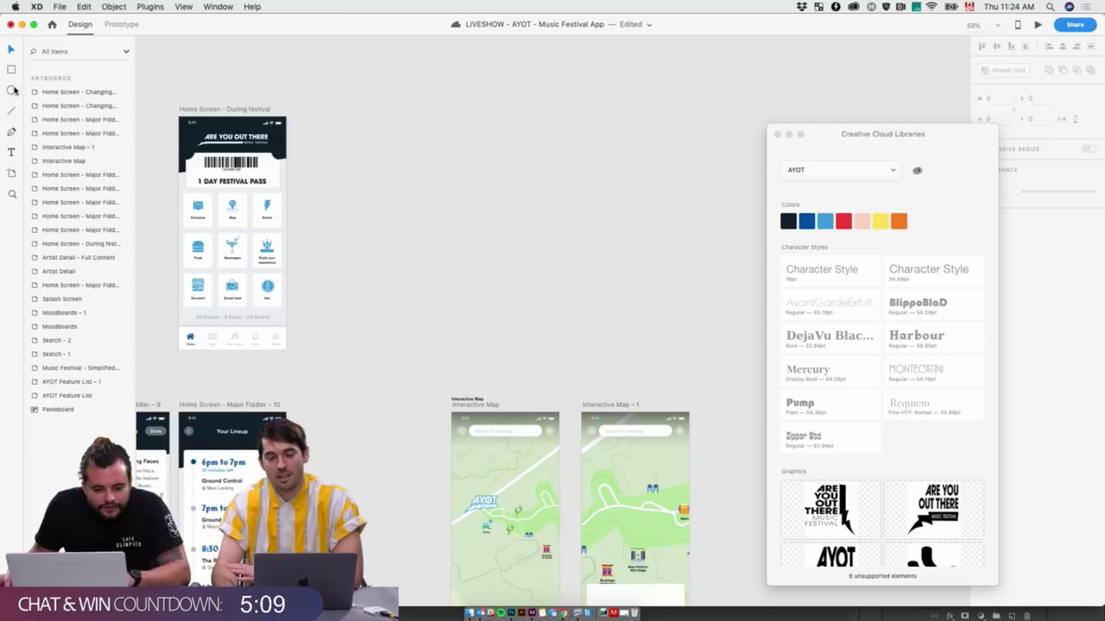
Link the home screen Map tile to Interactive Map with a Transition action
click(120, 24)
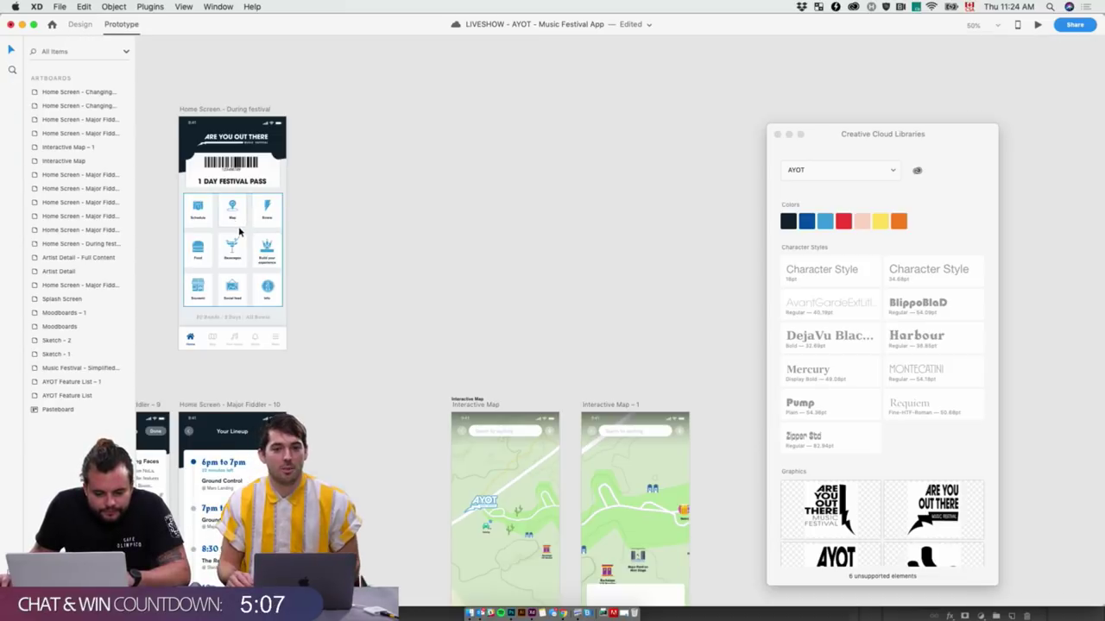
double_click(247, 216)
drag(248, 216, 470, 448)
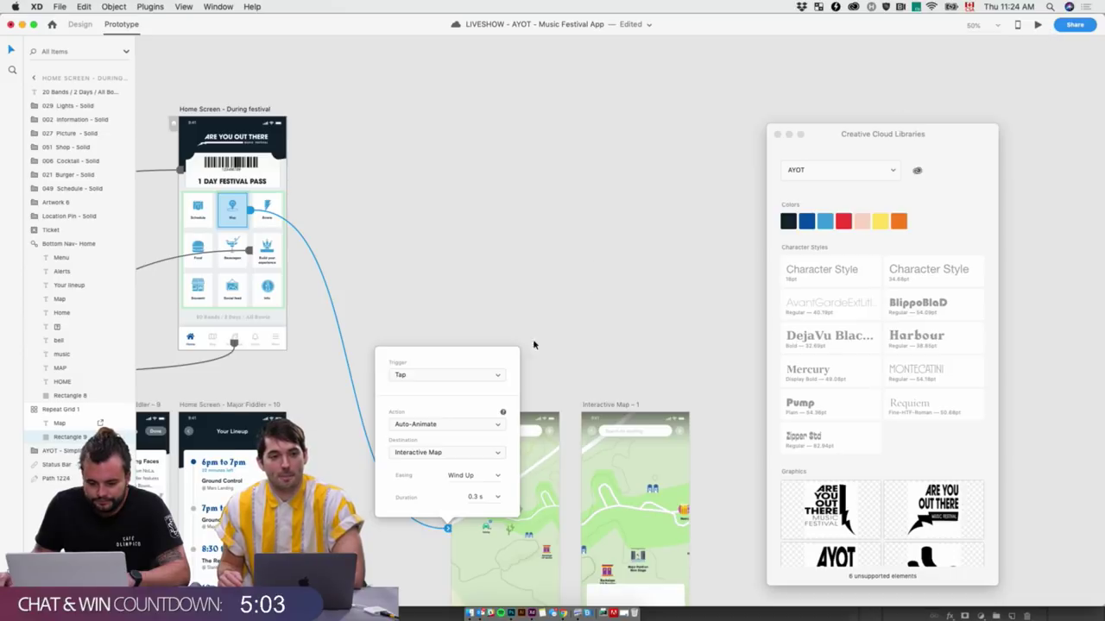
click(464, 423)
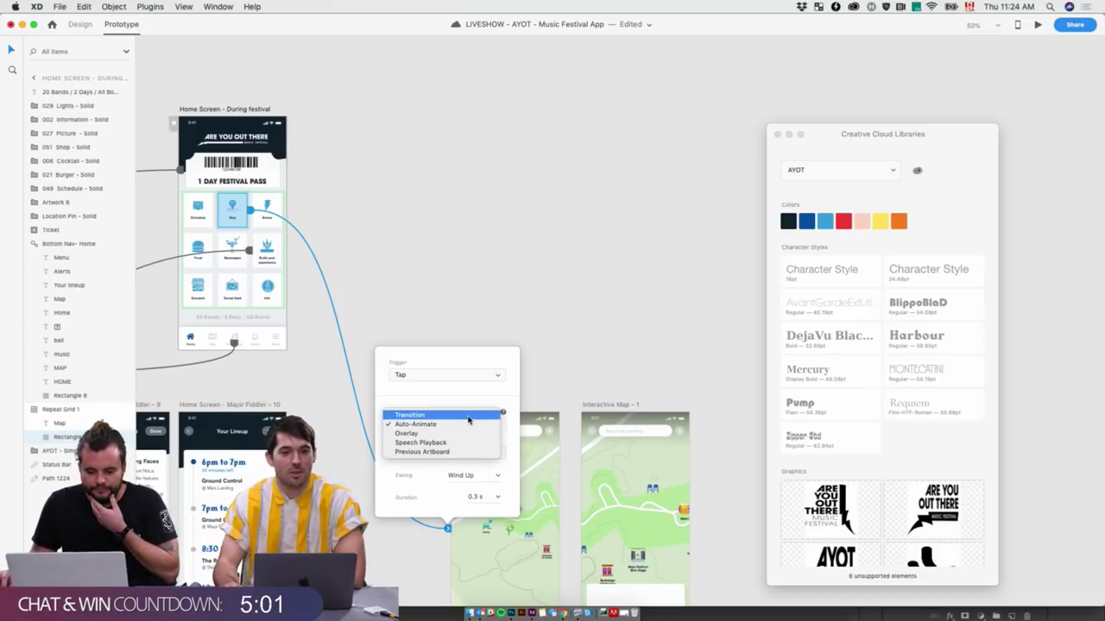
click(468, 416)
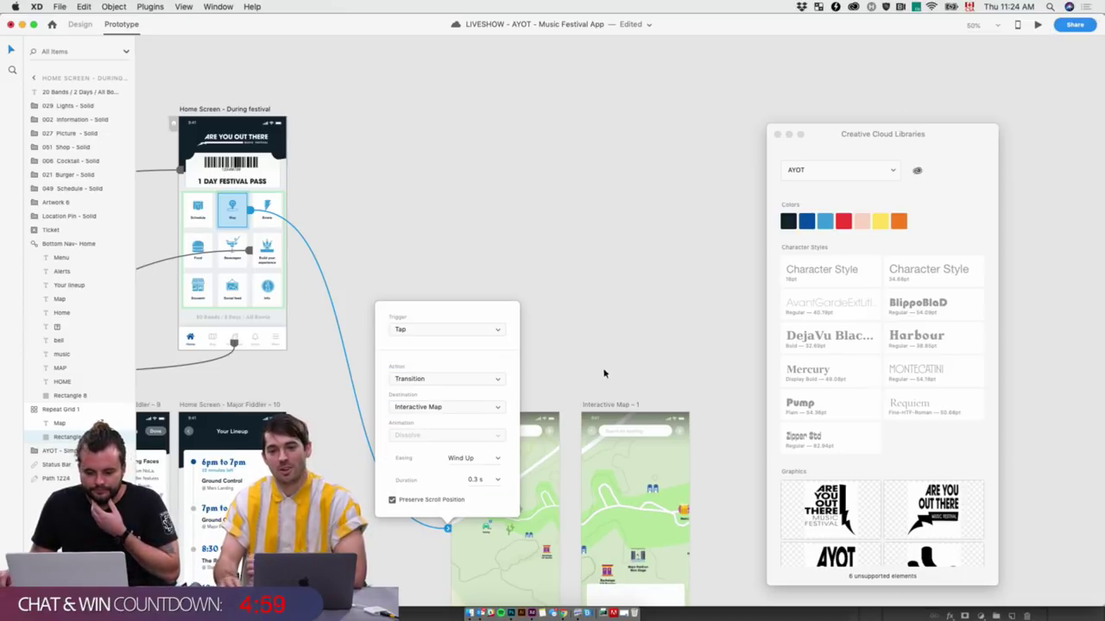
Test the Map tile link in Desktop Preview, then close the preview
click(1038, 24)
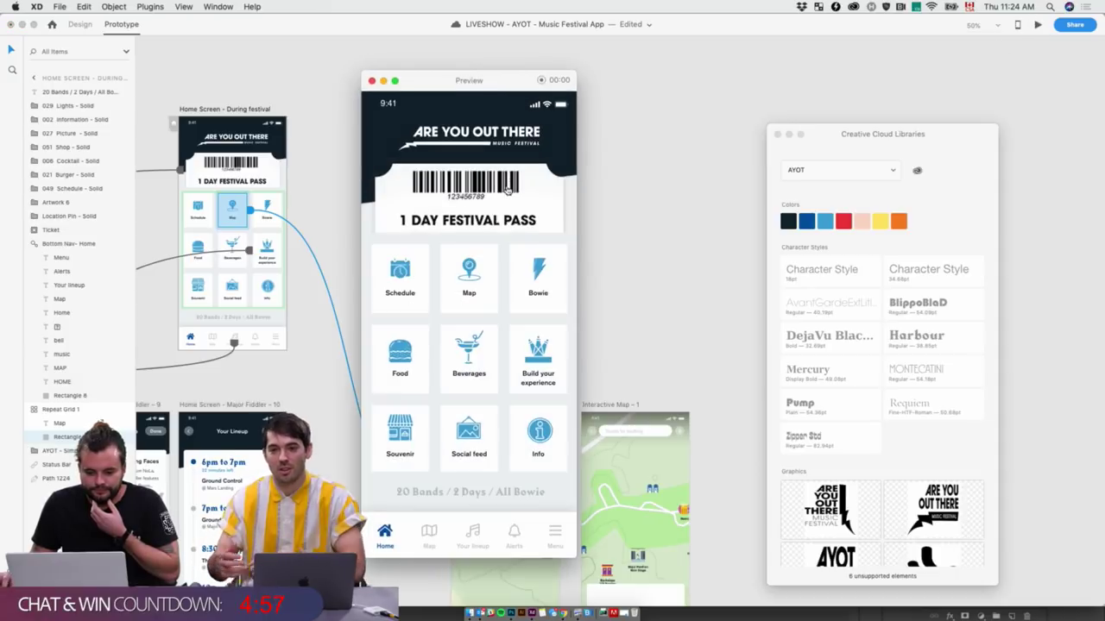
click(472, 271)
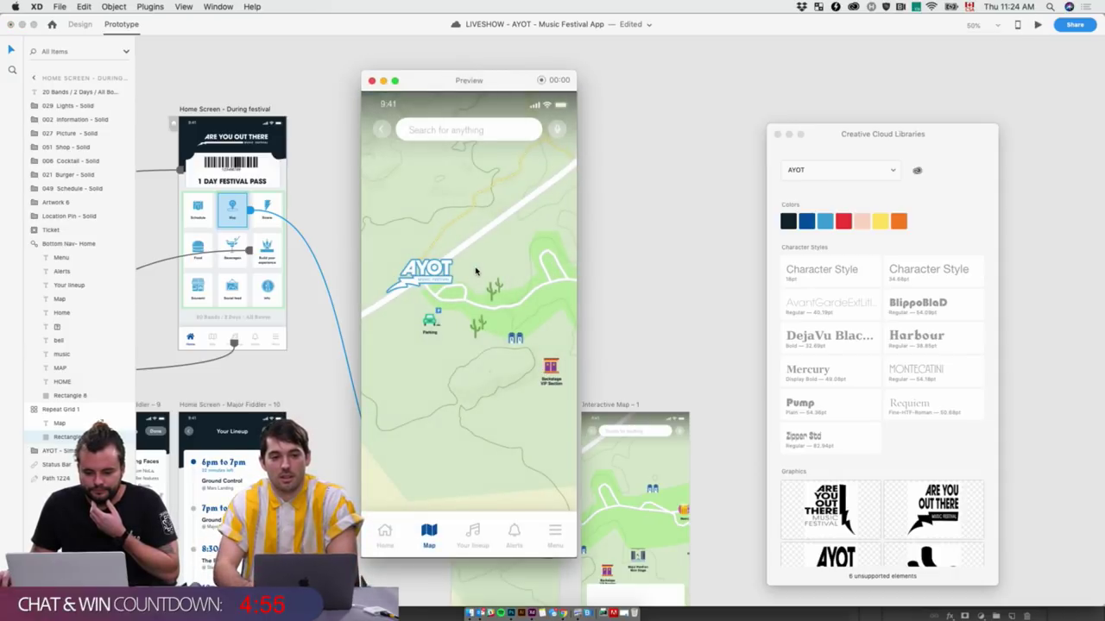
click(475, 272)
Select and deselect the map image in Interactive Map – 1, switching between Design and Prototype modes
click(372, 80)
click(410, 84)
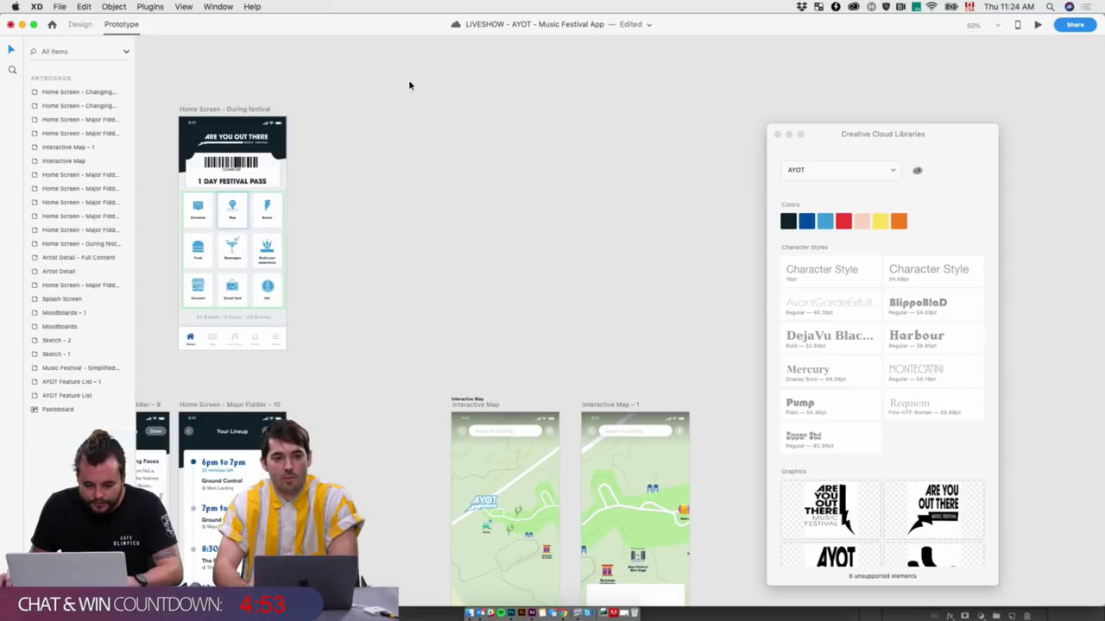
scroll(539, 172, down, 5)
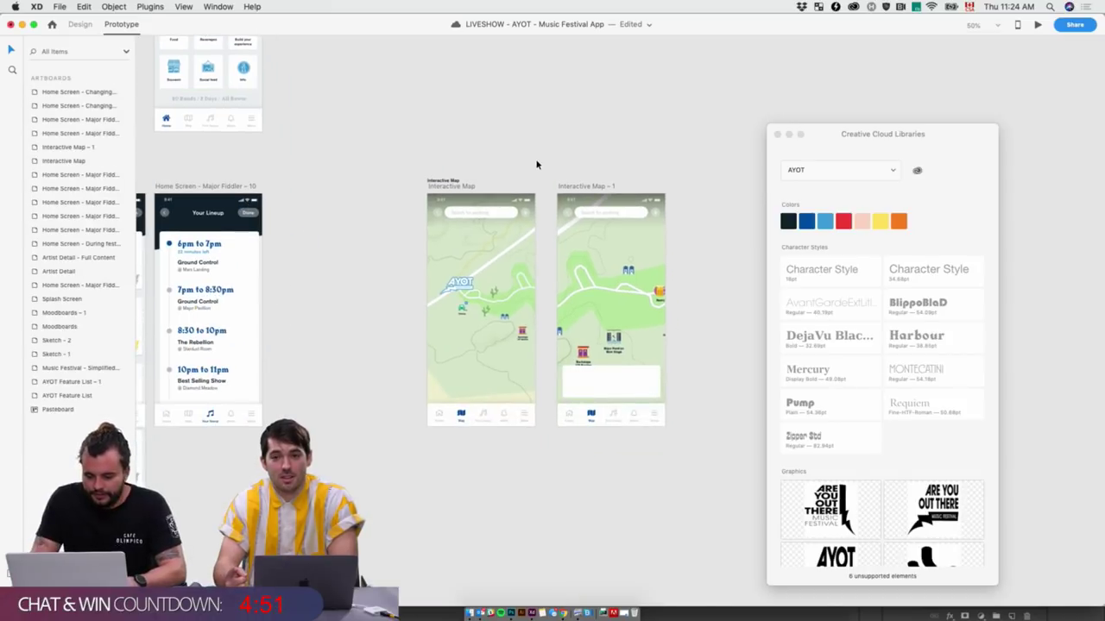
scroll(535, 164, up, 5)
click(593, 231)
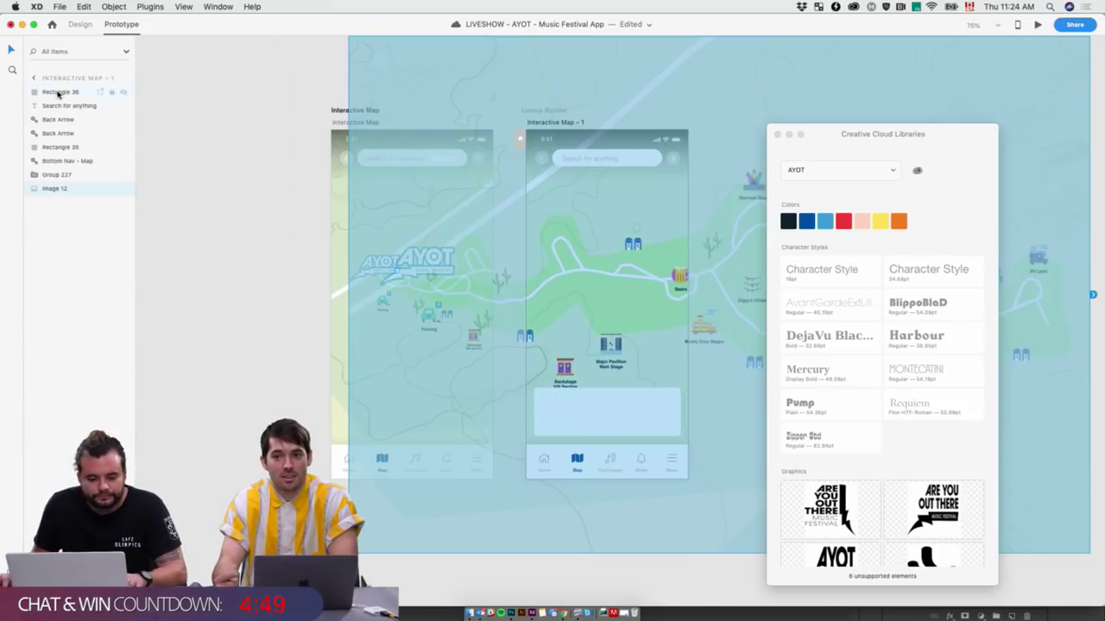
click(80, 24)
click(188, 71)
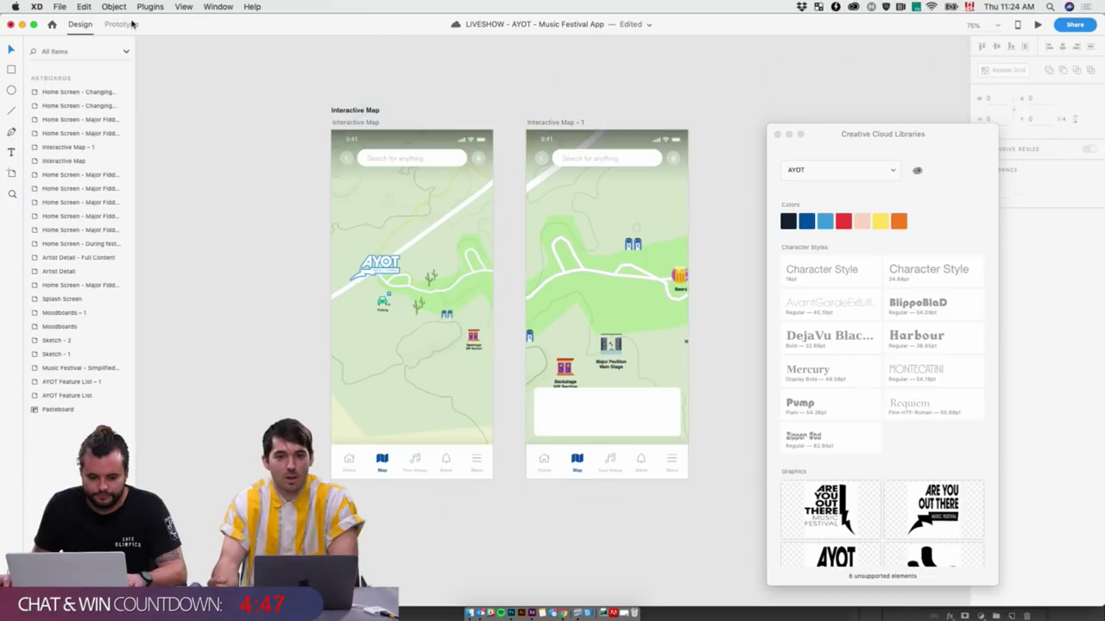
click(121, 24)
click(582, 224)
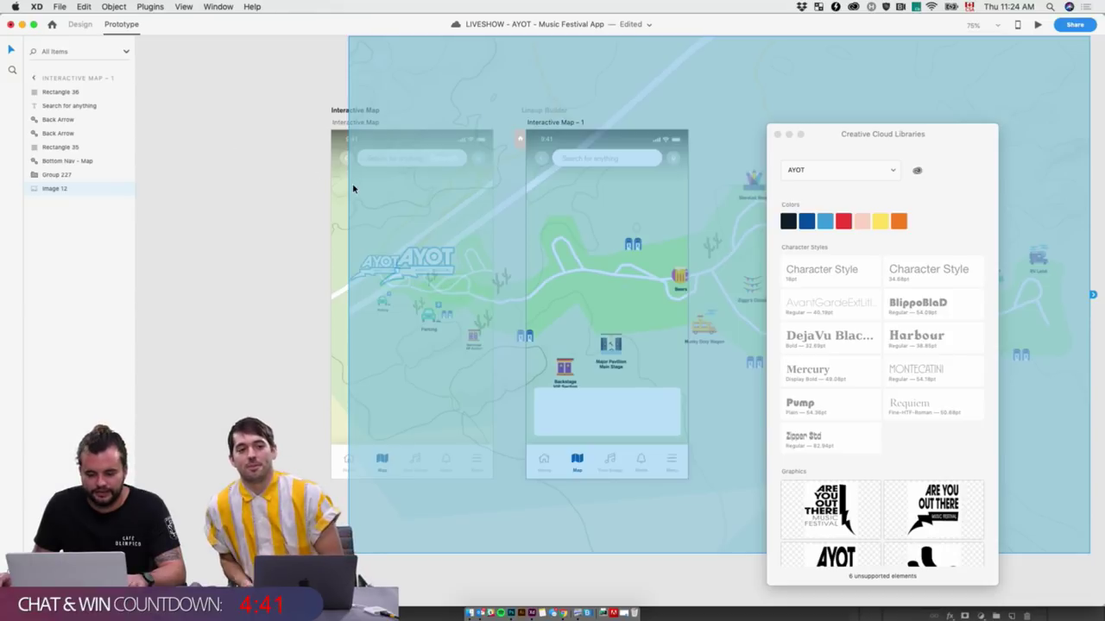
click(329, 167)
Set the Interactive Map artboard's timed link easing to Ease In-Out and preview the animation
click(356, 111)
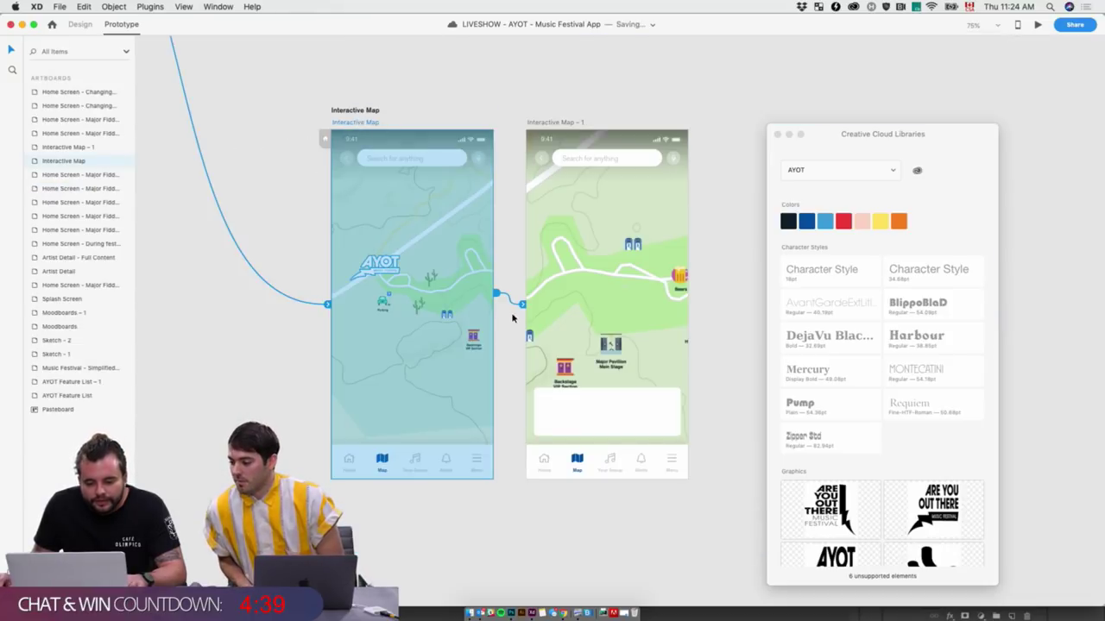
click(523, 306)
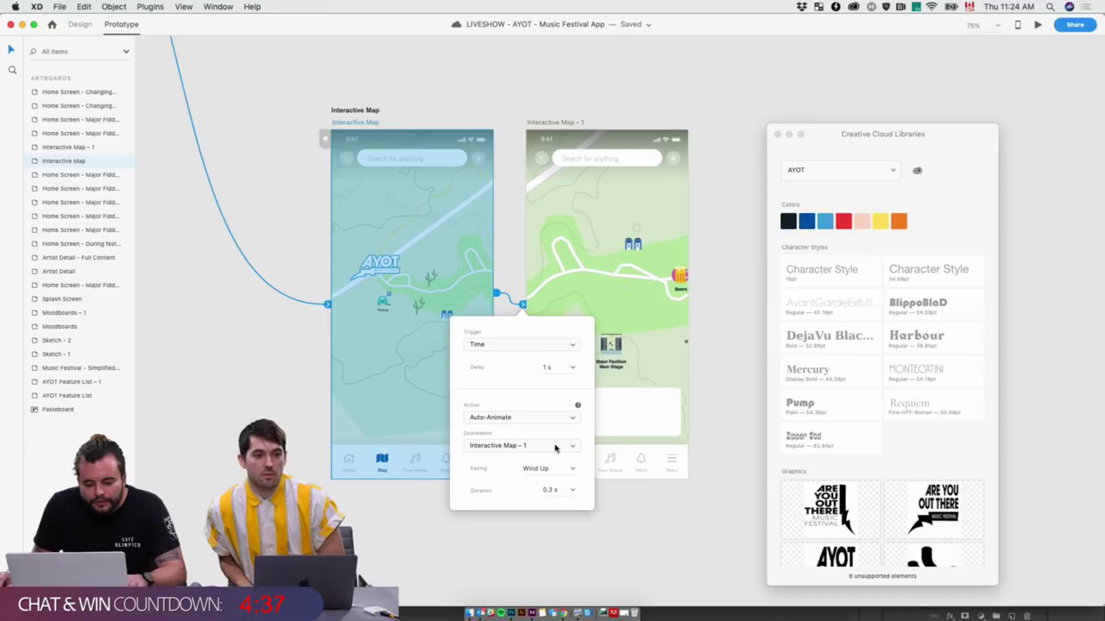
click(573, 470)
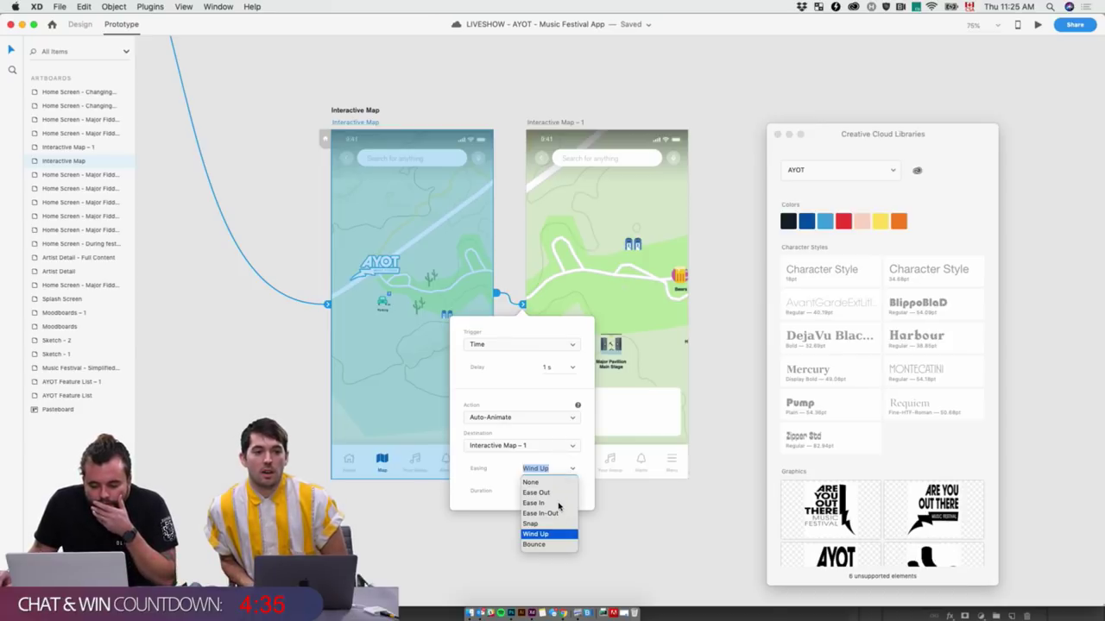
click(557, 513)
click(1039, 25)
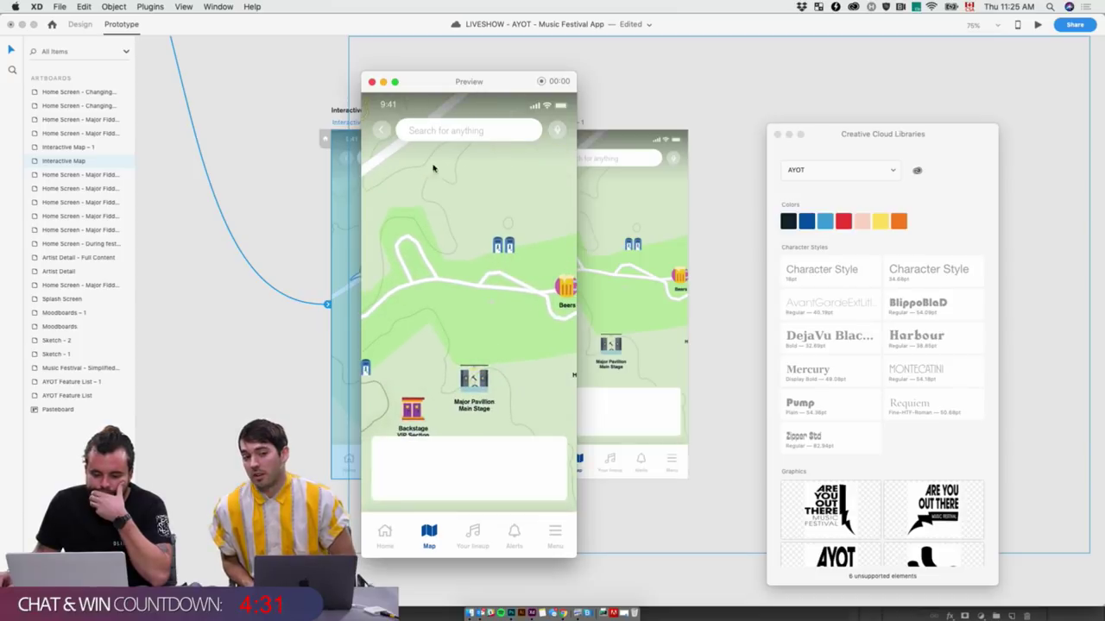
click(372, 82)
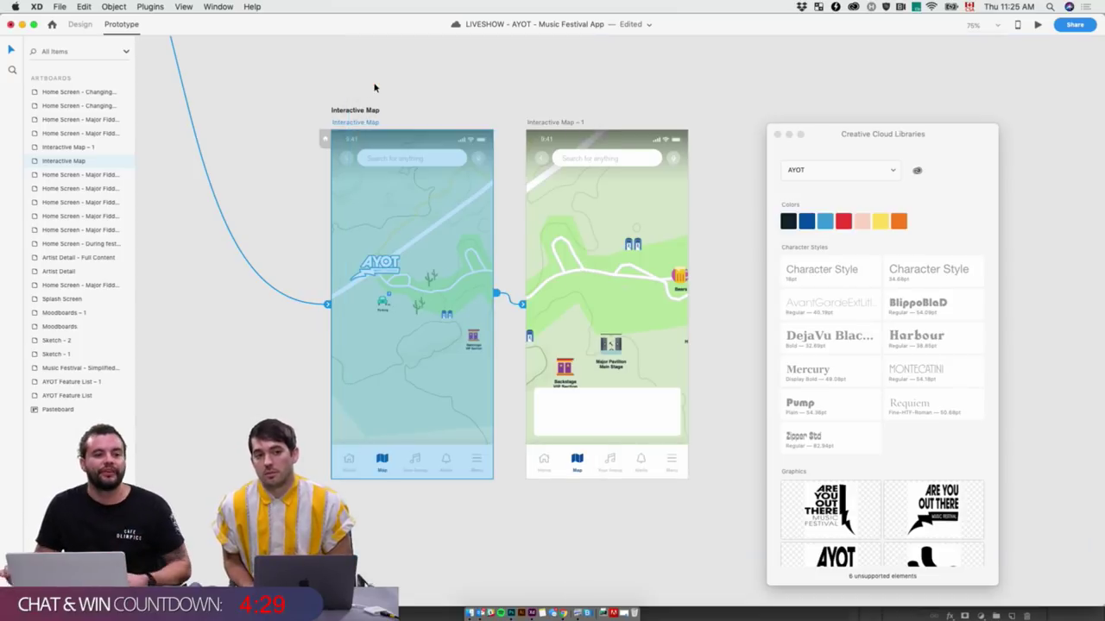
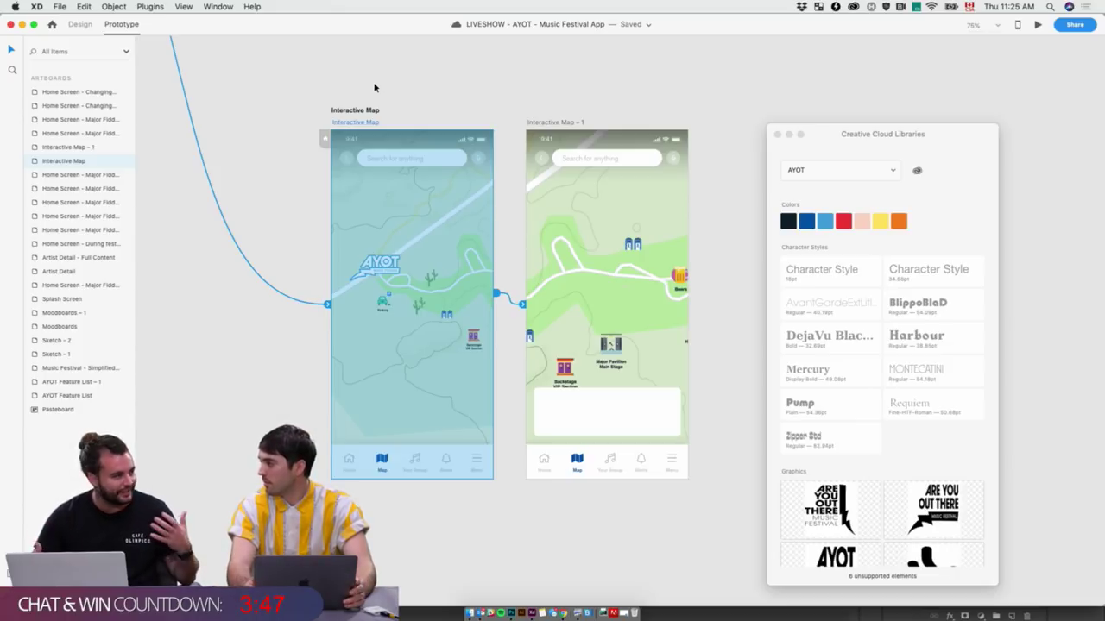
Preview the Interactive Map prototype from Design mode, then close the preview
click(80, 24)
click(403, 129)
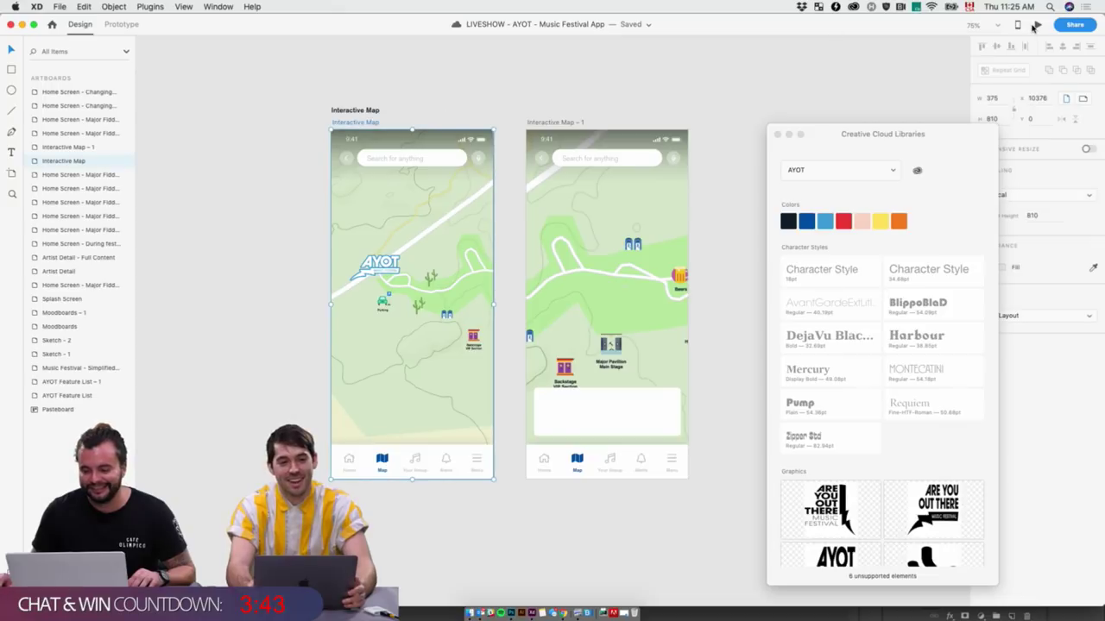
click(1036, 25)
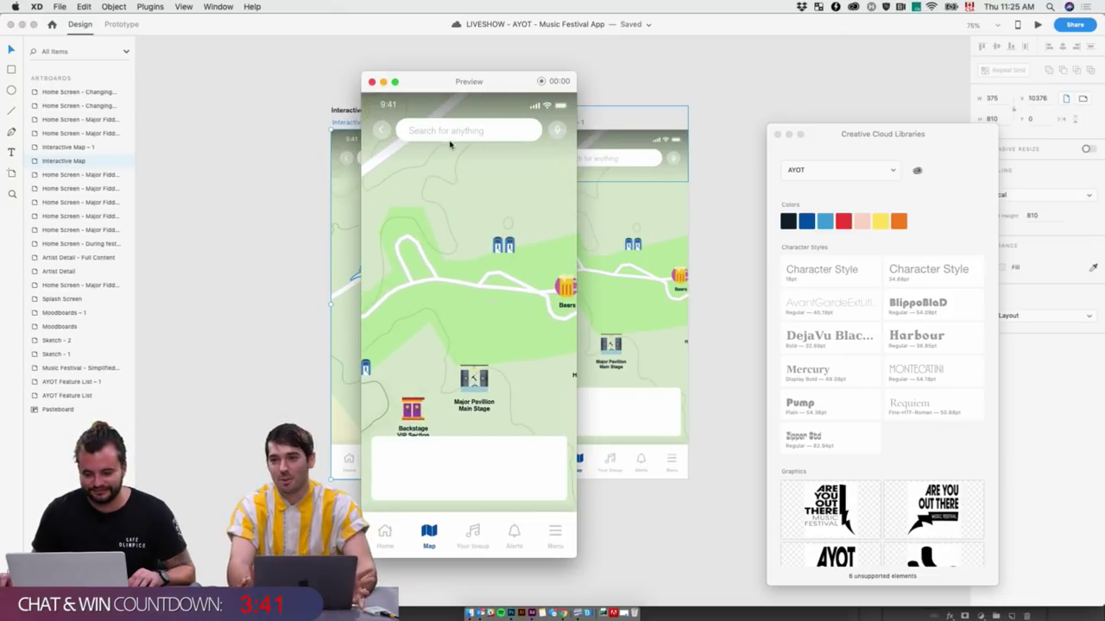
click(372, 82)
click(566, 505)
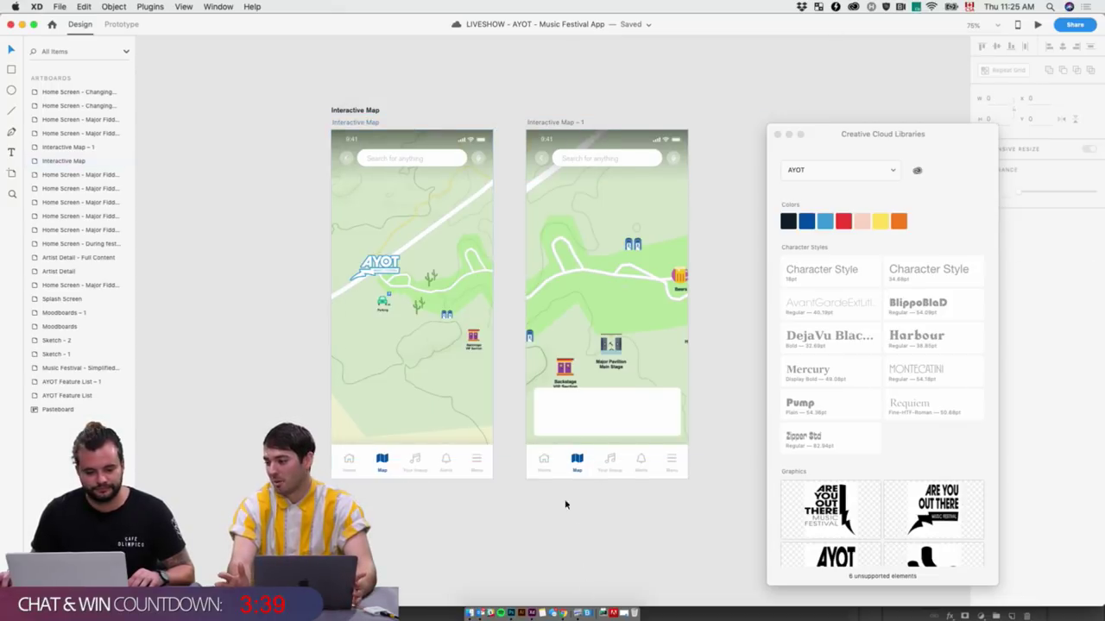
Change the timed transition on Interactive Map from 0.3 s to 0.8 s
click(121, 24)
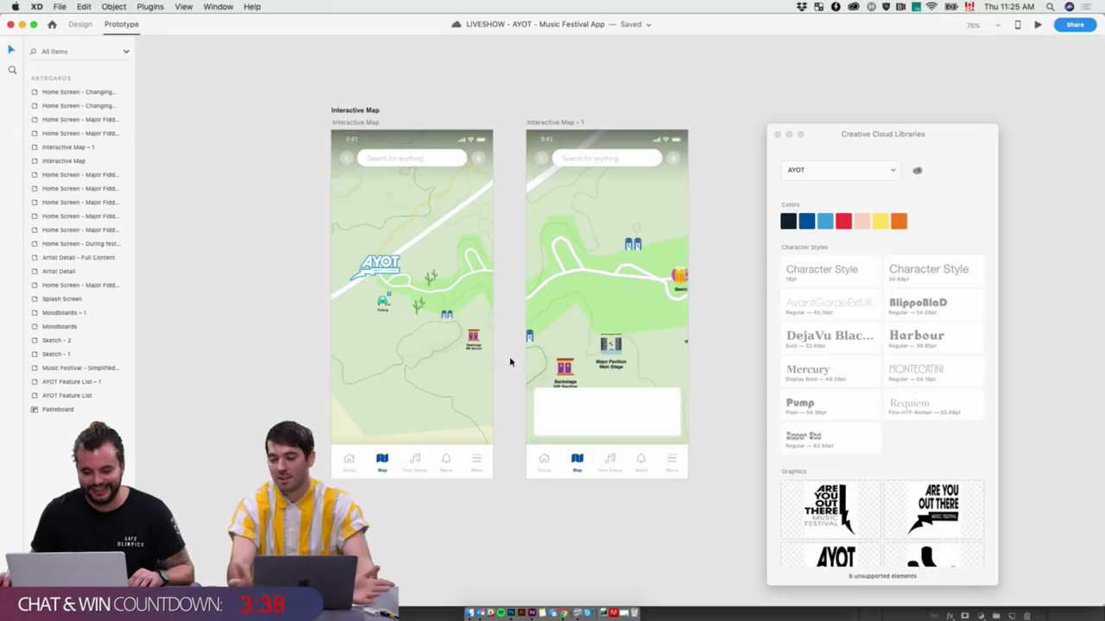
click(362, 129)
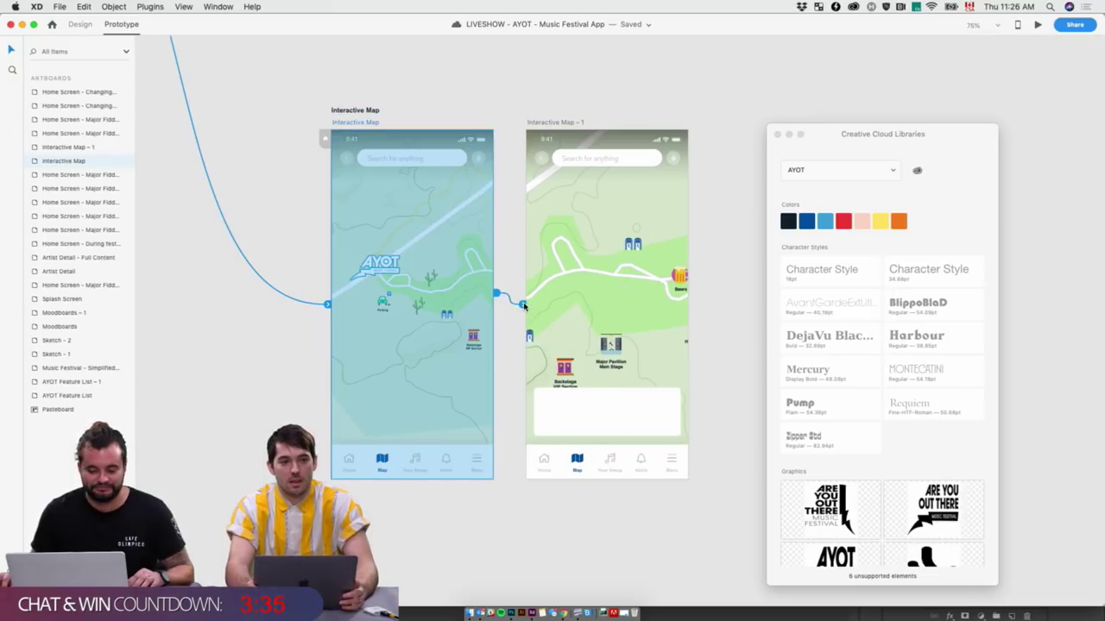
click(522, 304)
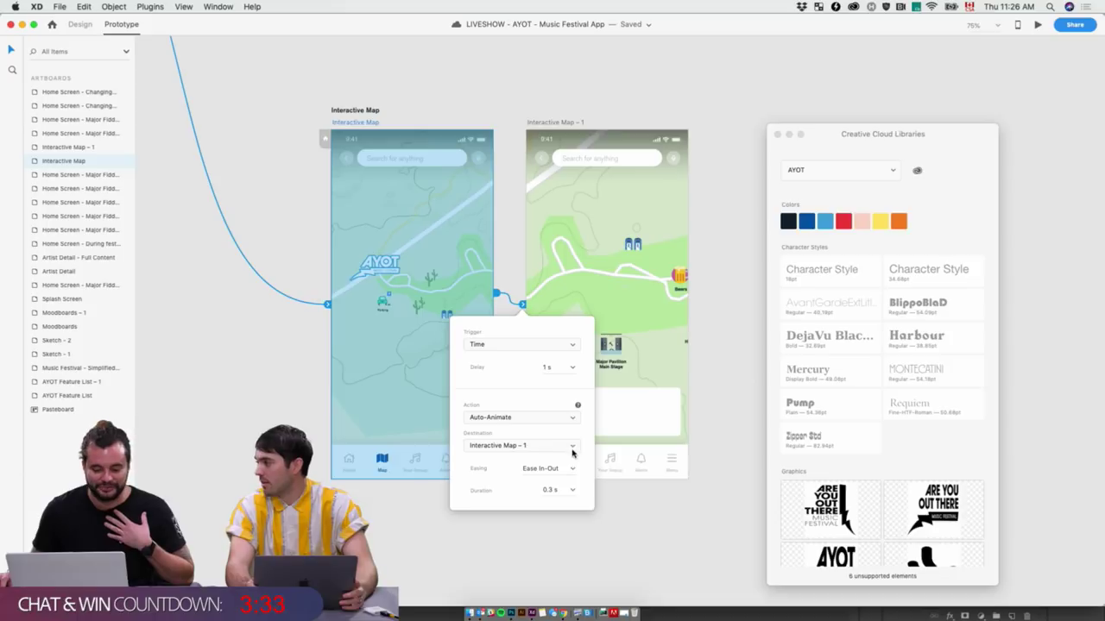
click(572, 490)
click(562, 525)
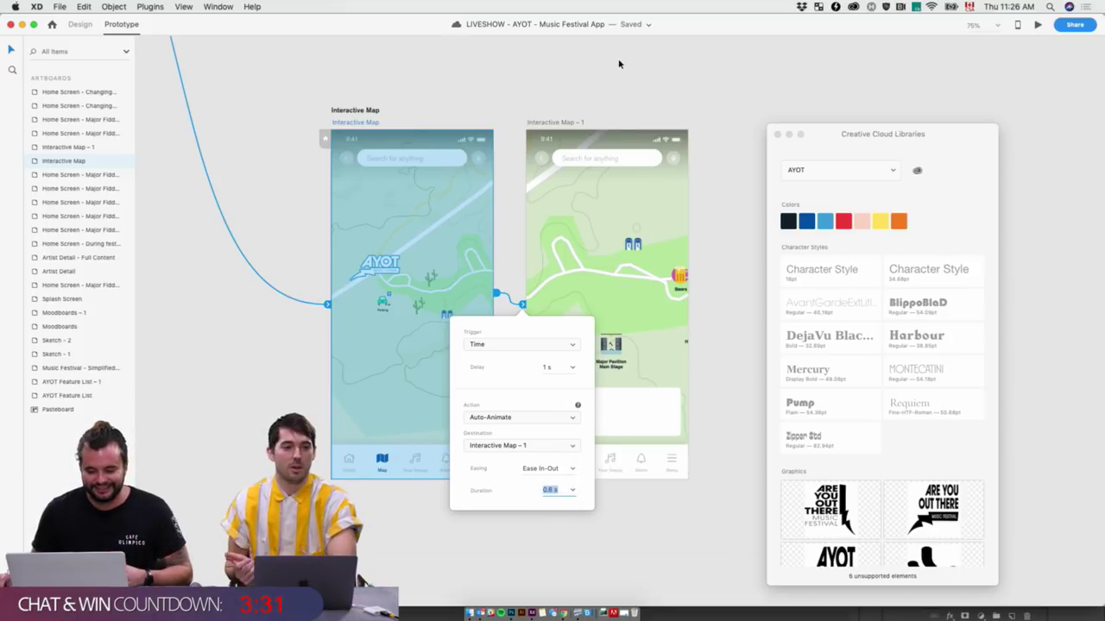
Replay the prototype to check the slower 0.8 s transition, then close the preview
click(1037, 25)
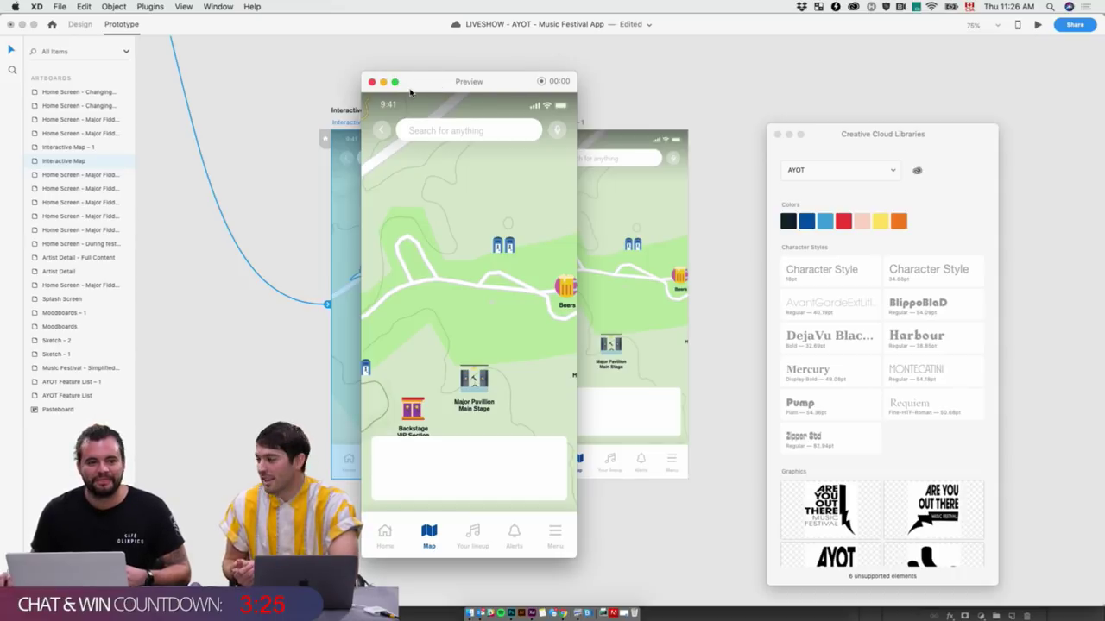
click(348, 127)
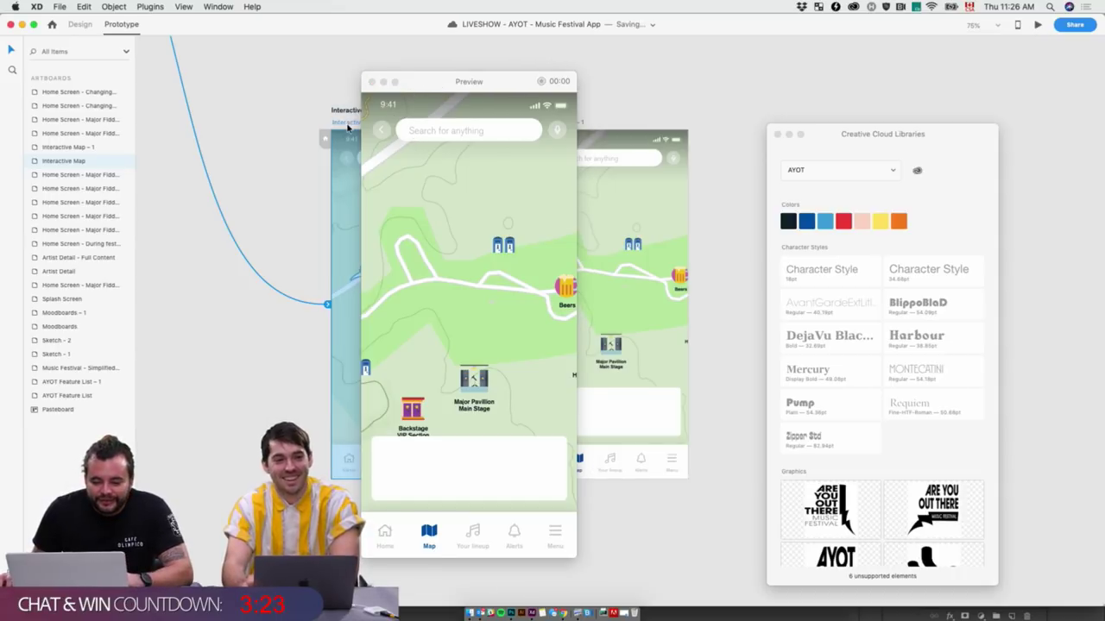
click(348, 127)
click(409, 113)
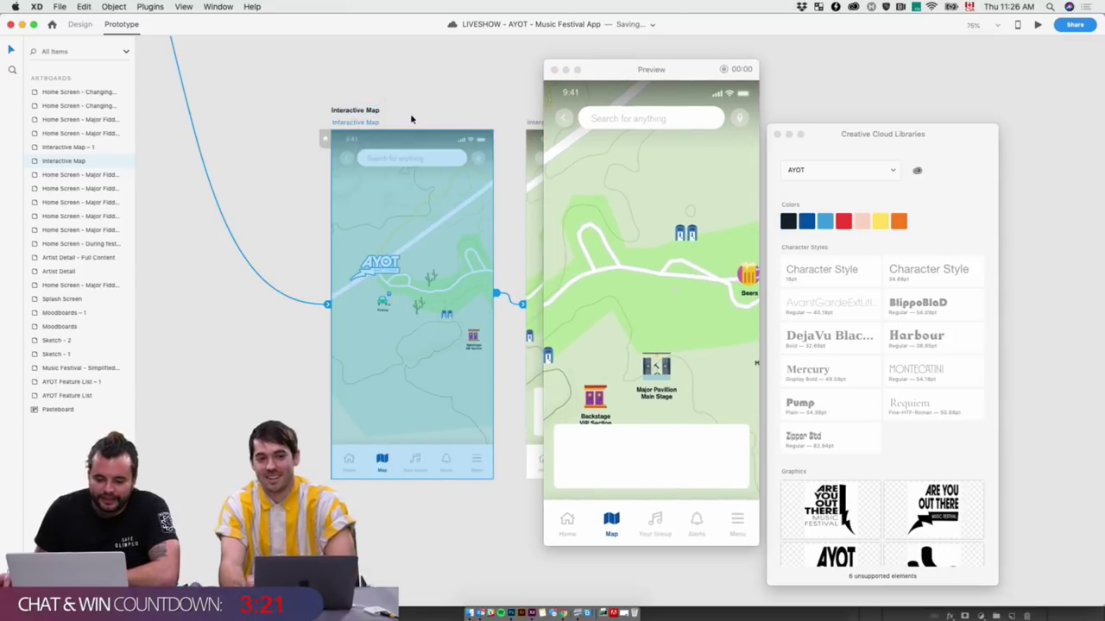
click(79, 23)
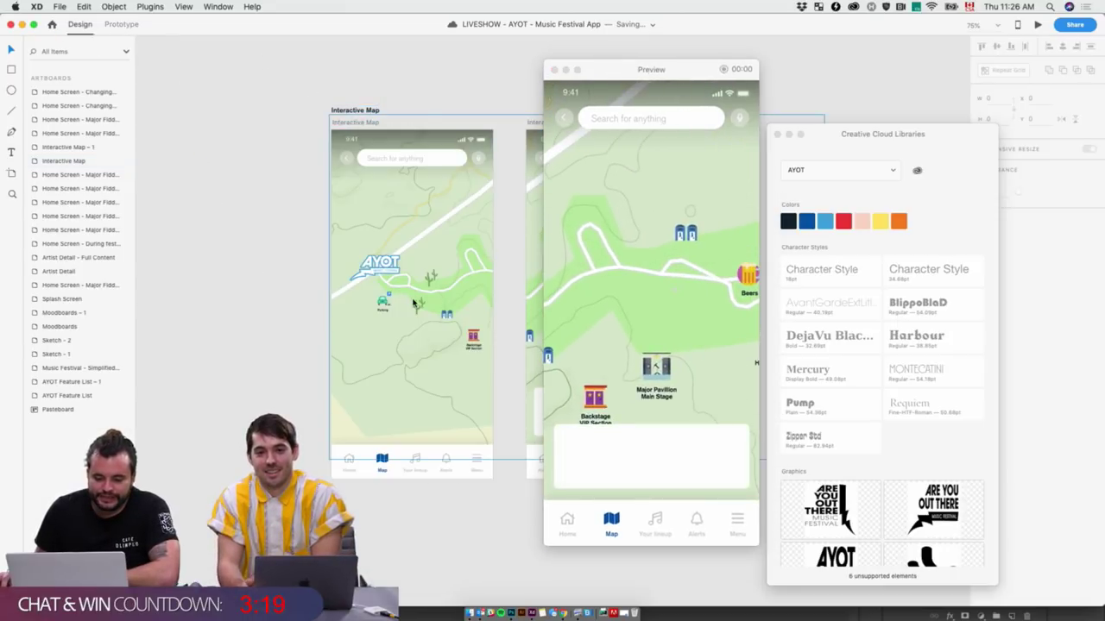
click(410, 300)
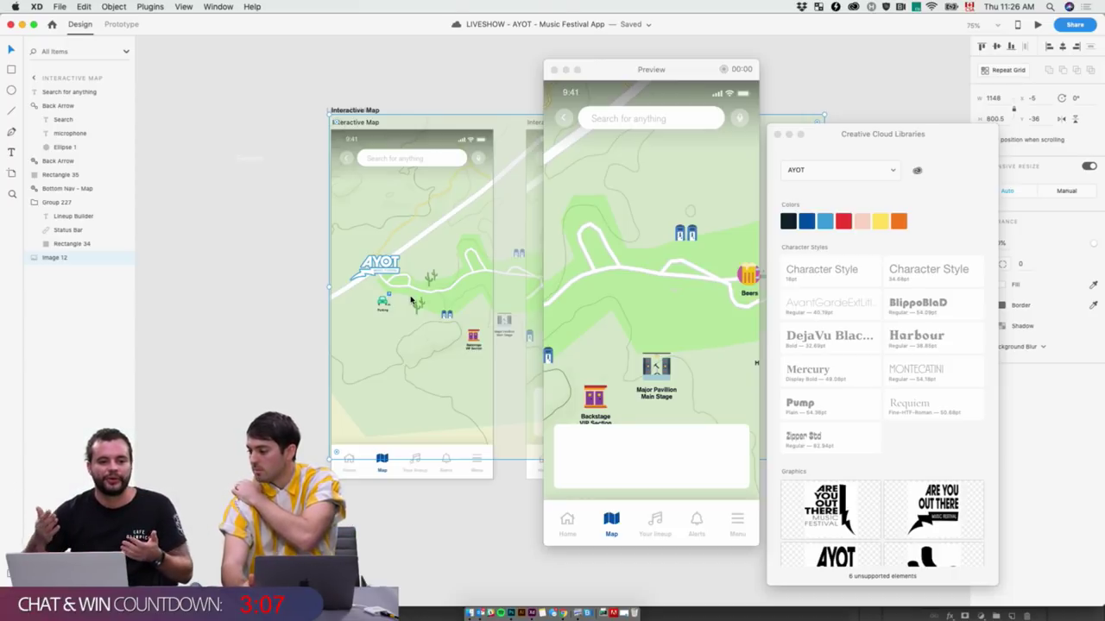
click(344, 123)
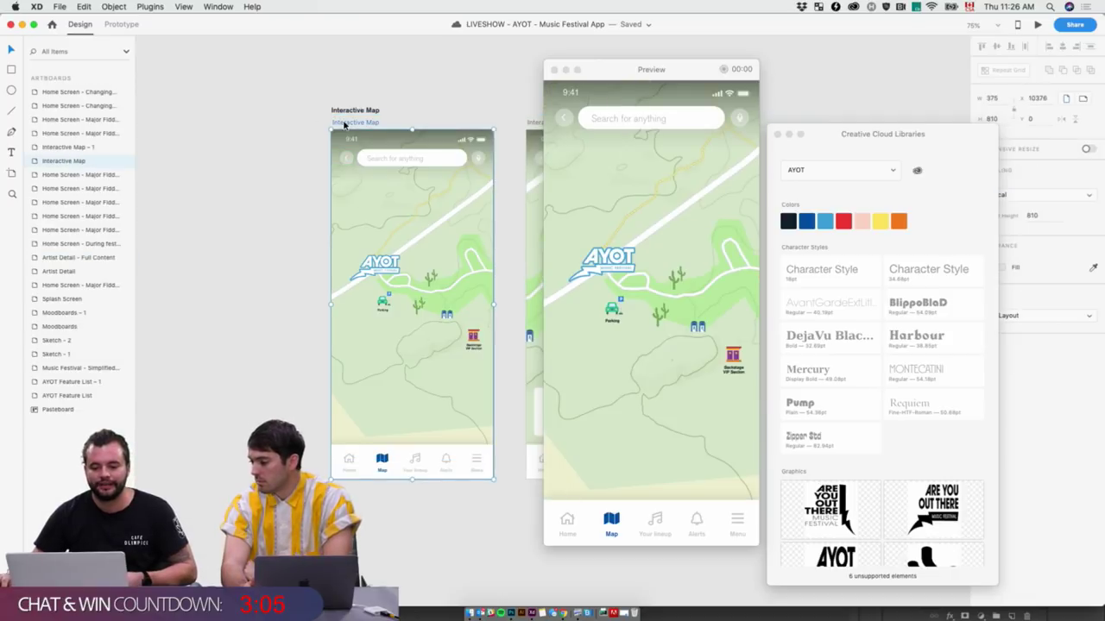
click(321, 136)
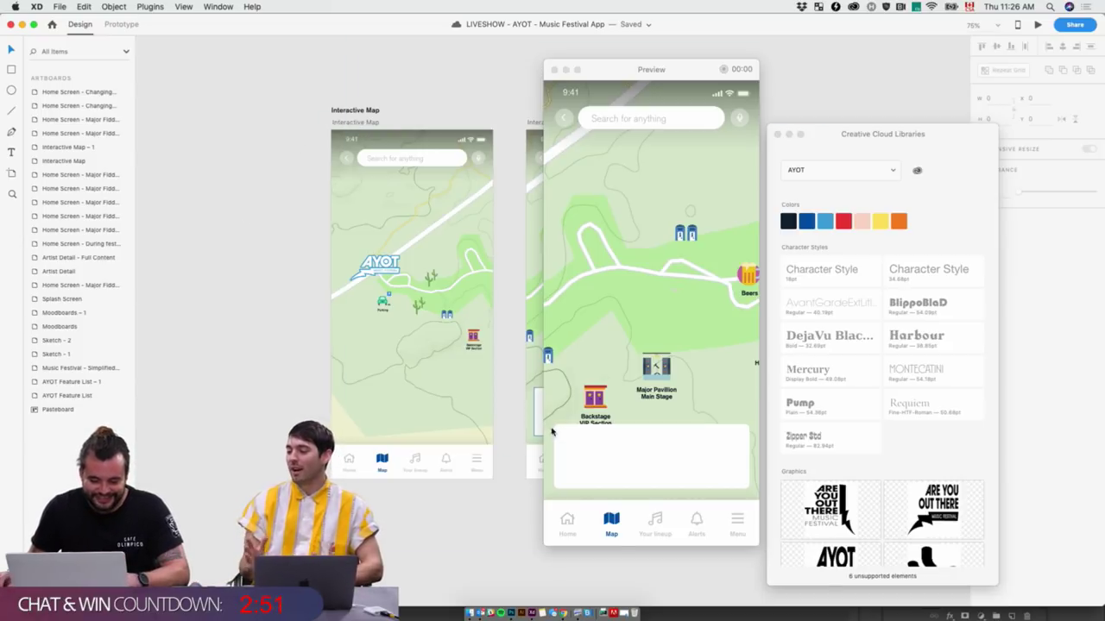
click(554, 69)
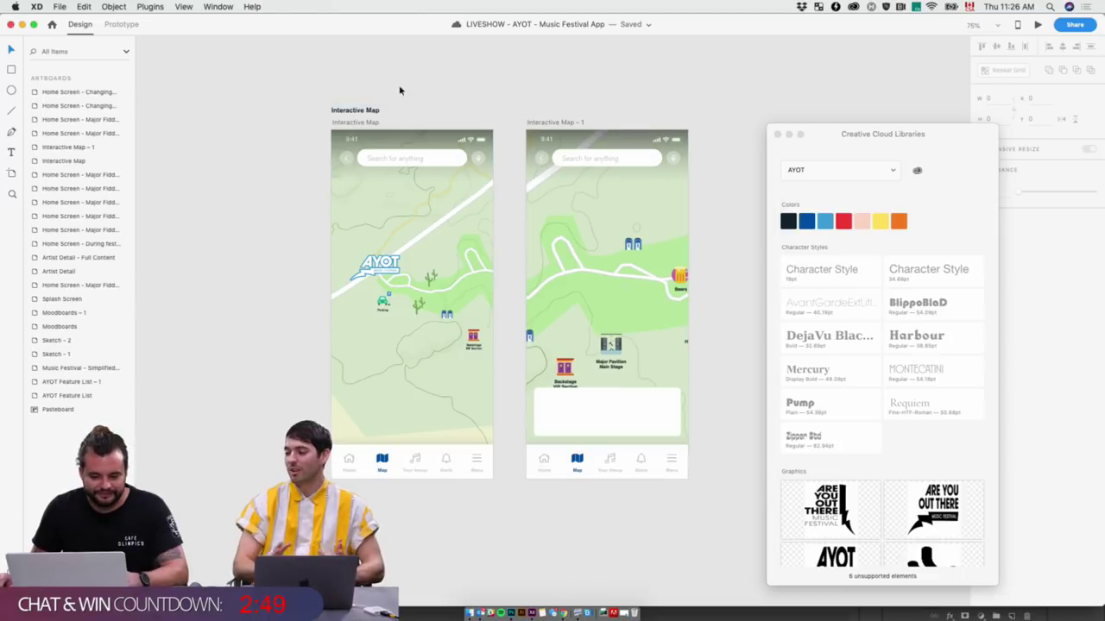
Add a 'Major Pavillion' text layer inside the white card and move it left
scroll(251, 240, right, 3)
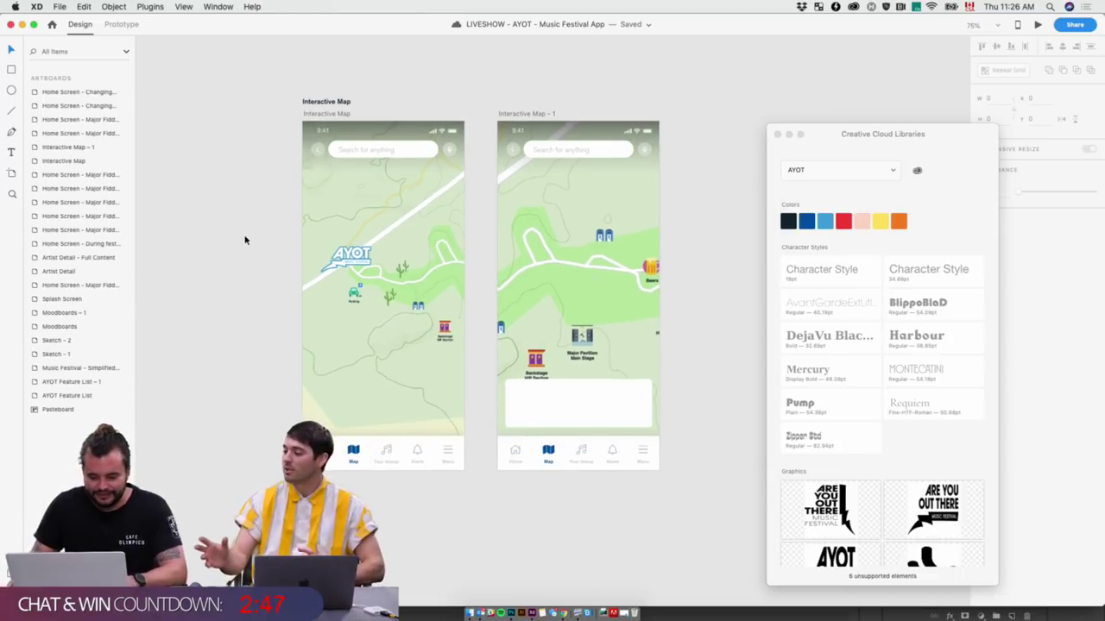
scroll(230, 227, up, 5)
scroll(397, 276, down, 5)
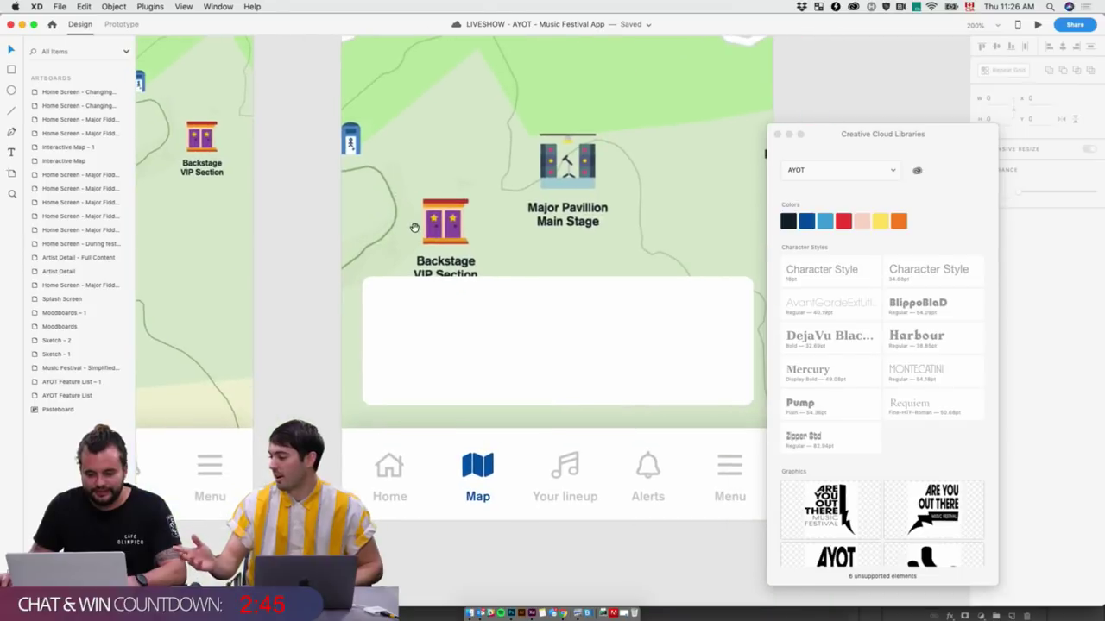
key(t)
click(478, 315)
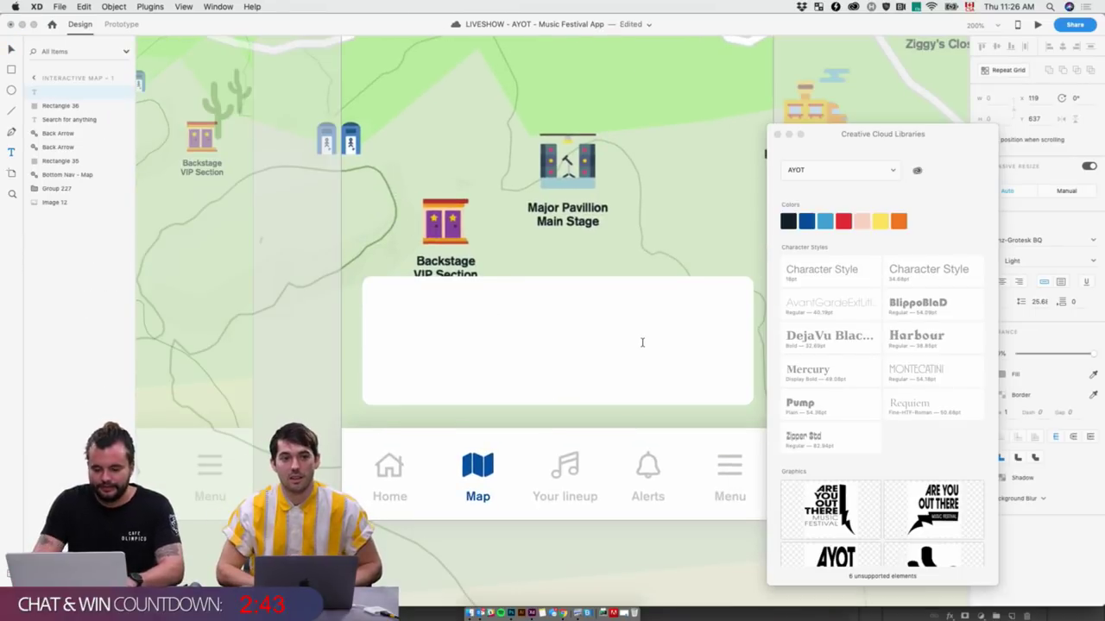
text(Major Pav)
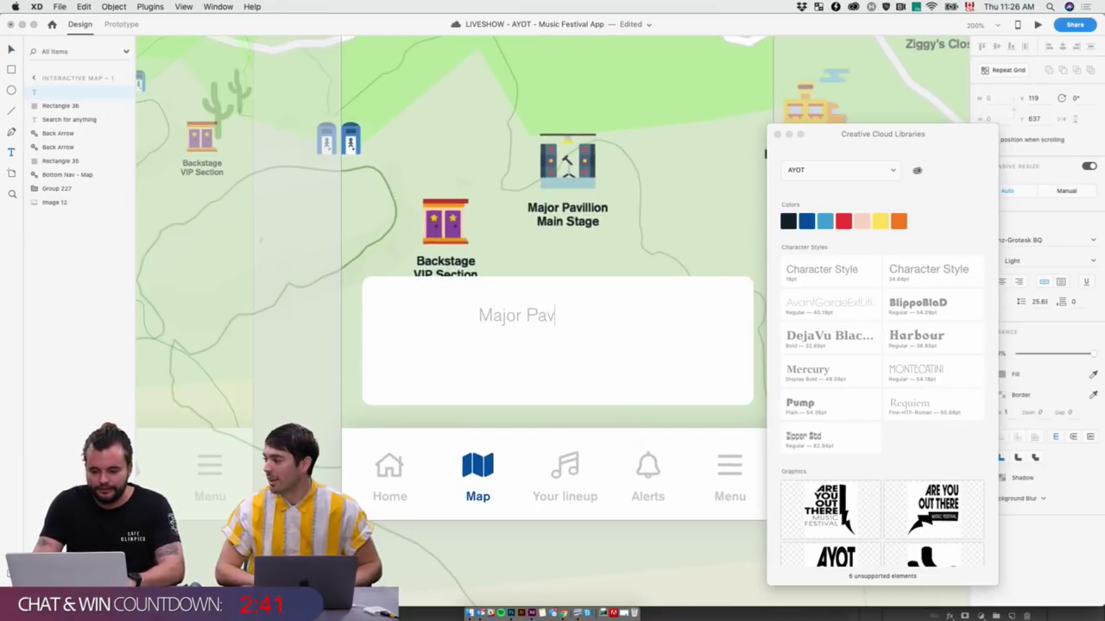
text(illion)
key(Escape)
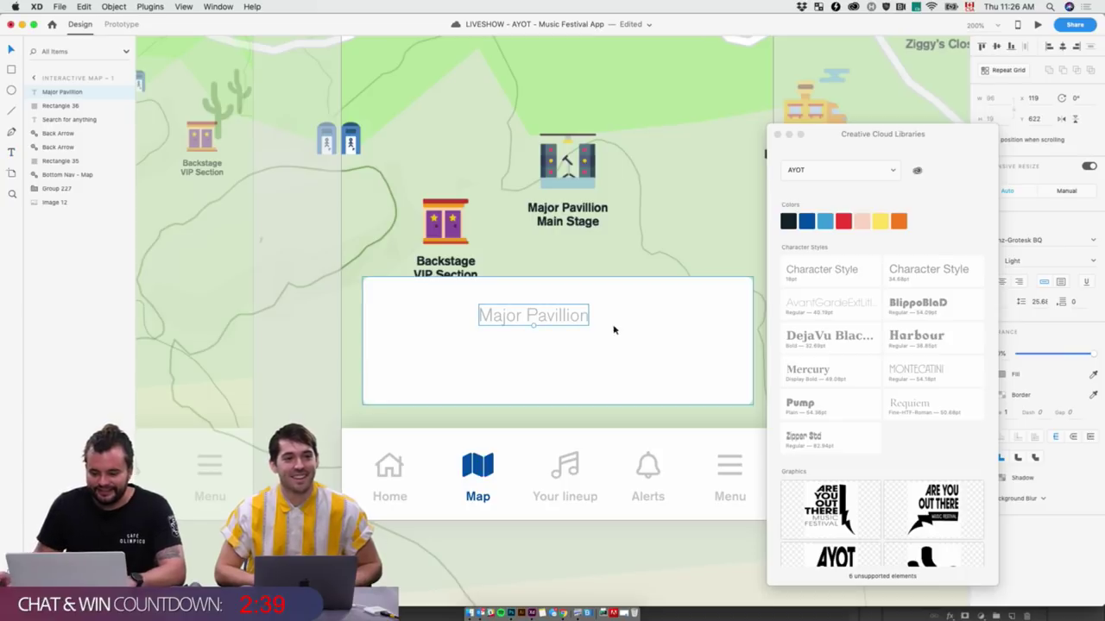
drag(519, 314, 458, 322)
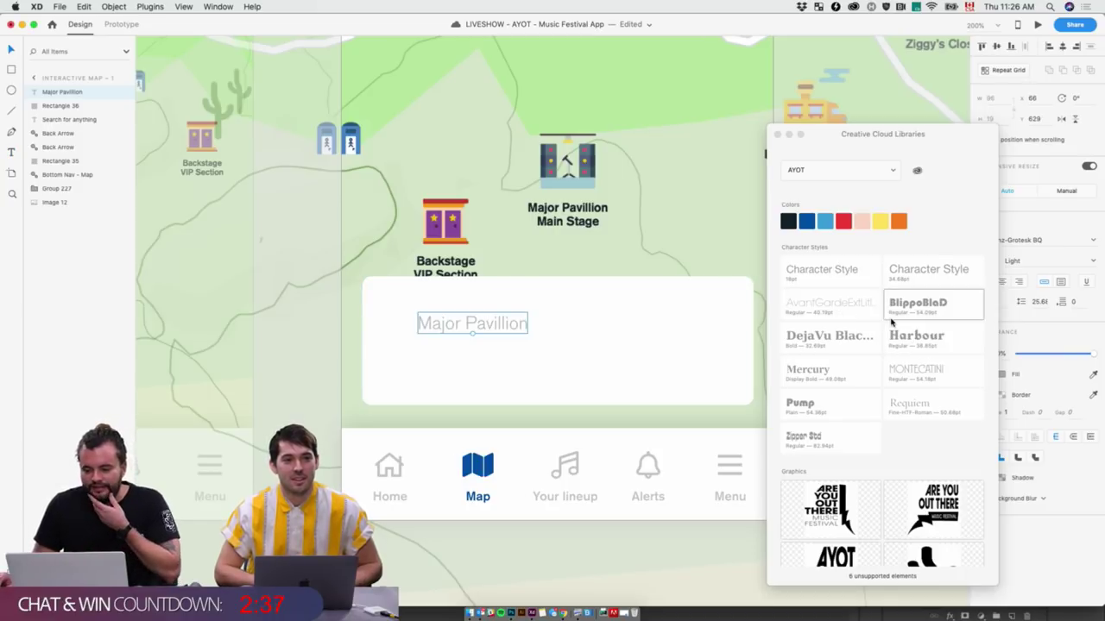
Style the title with the 34.68 pt character style, Medium weight and black library colour
drag(836, 145, 157, 149)
click(247, 278)
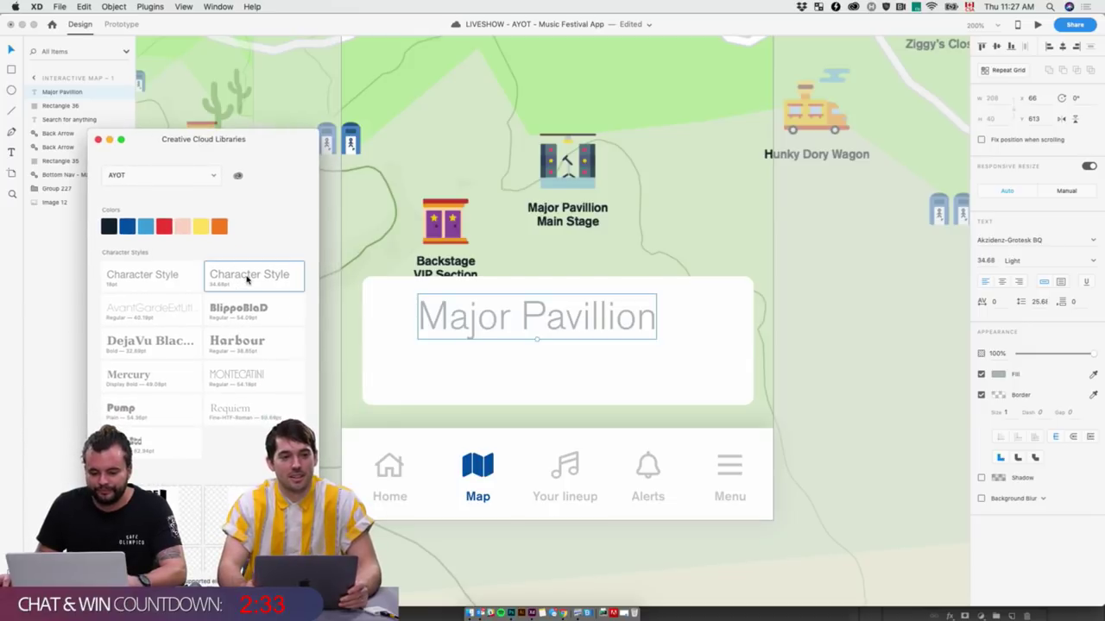
click(1092, 261)
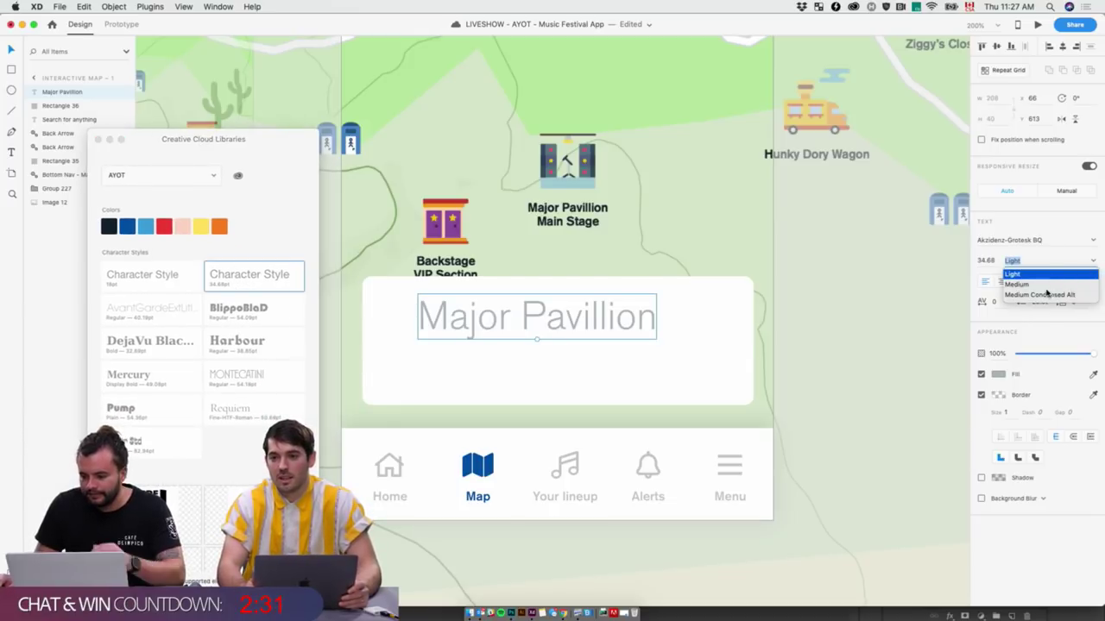
click(1027, 284)
click(122, 229)
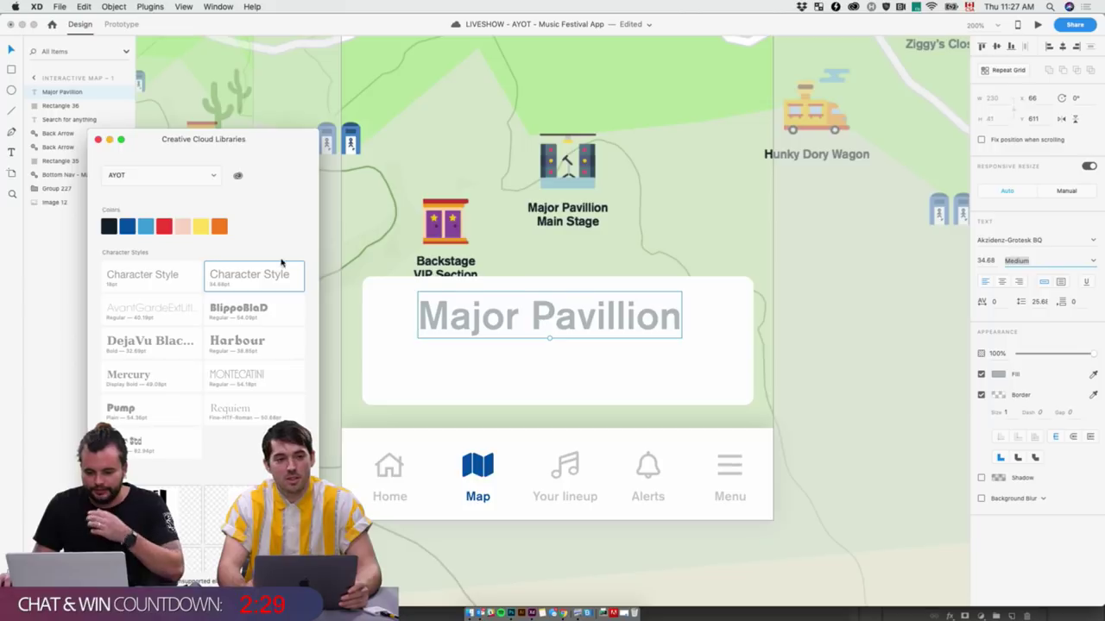
click(108, 227)
click(532, 304)
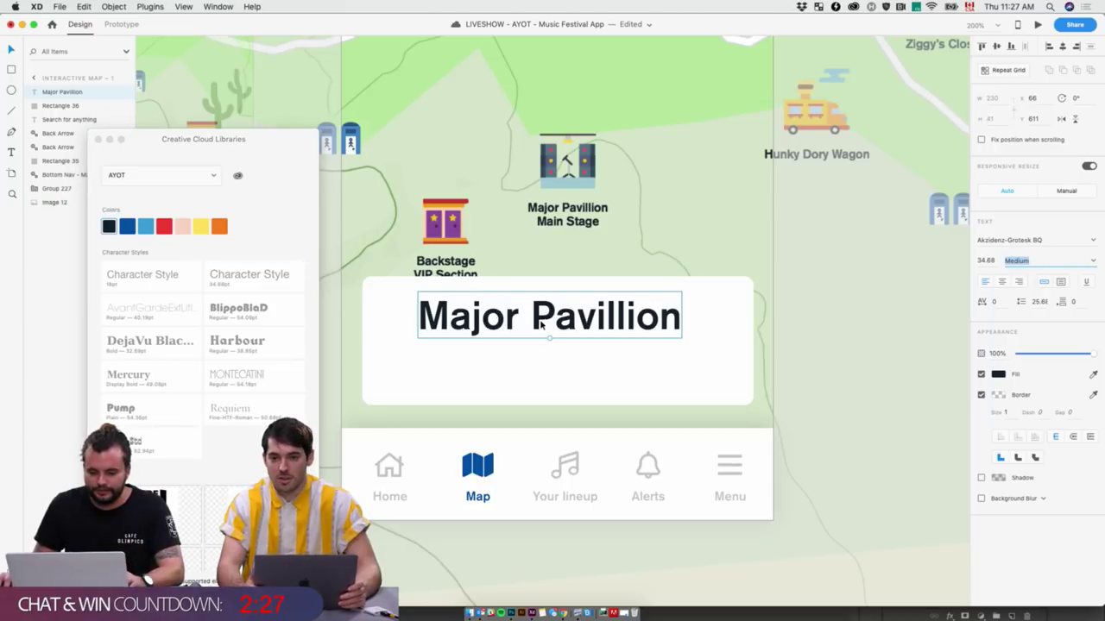
drag(541, 324, 488, 332)
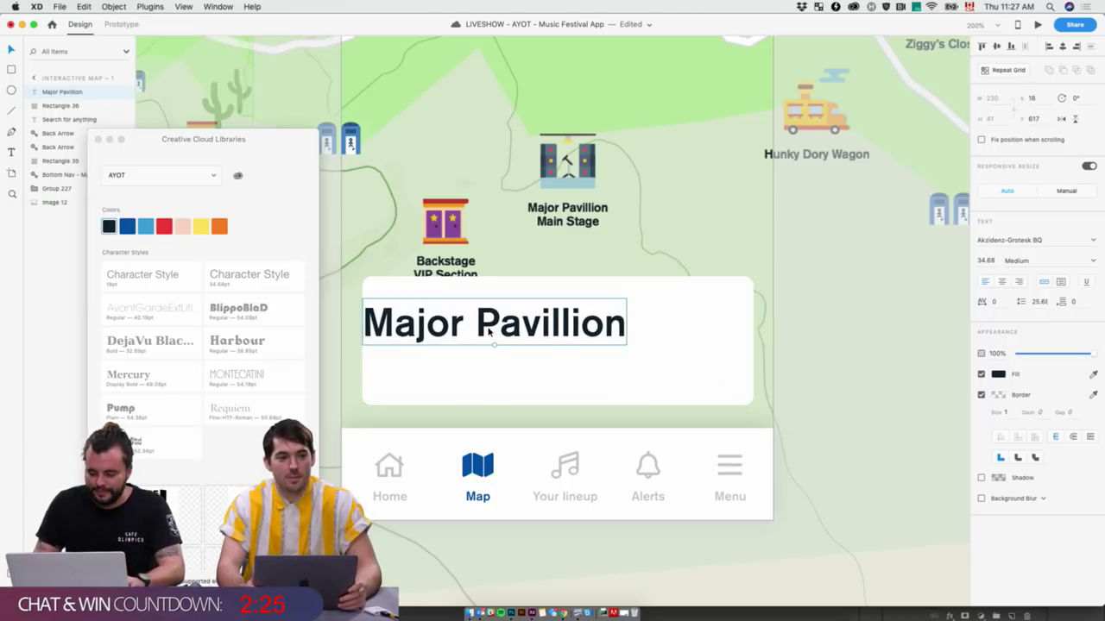
key(shift+Right)
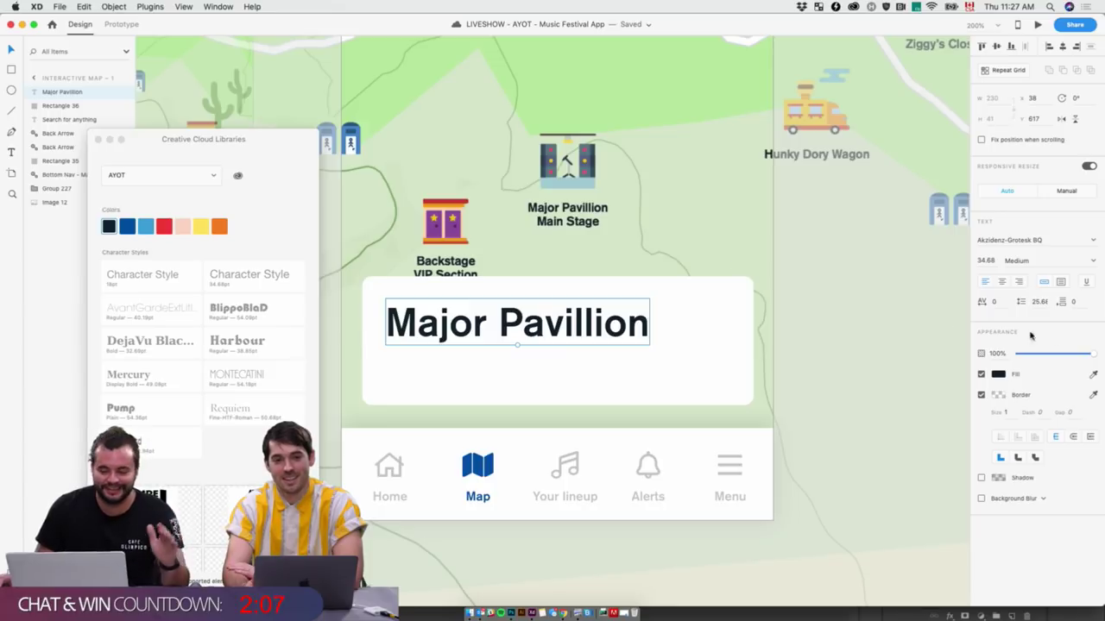
Resize the Major Pavillion title to 24 pt and zoom to 100%
click(988, 261)
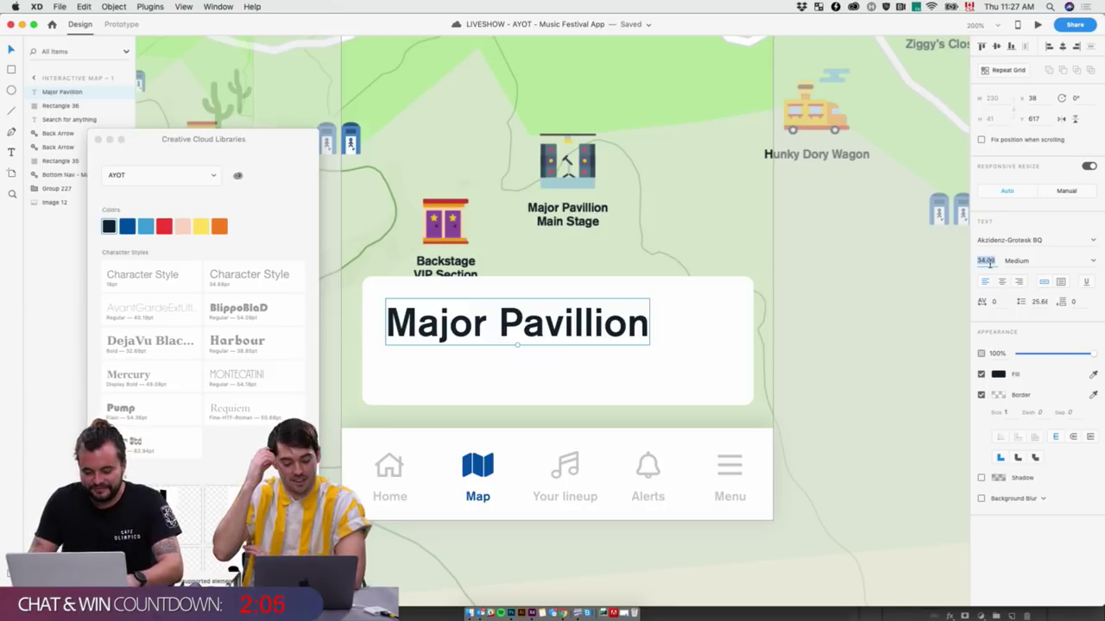
text(3)
text(4)
key(Return)
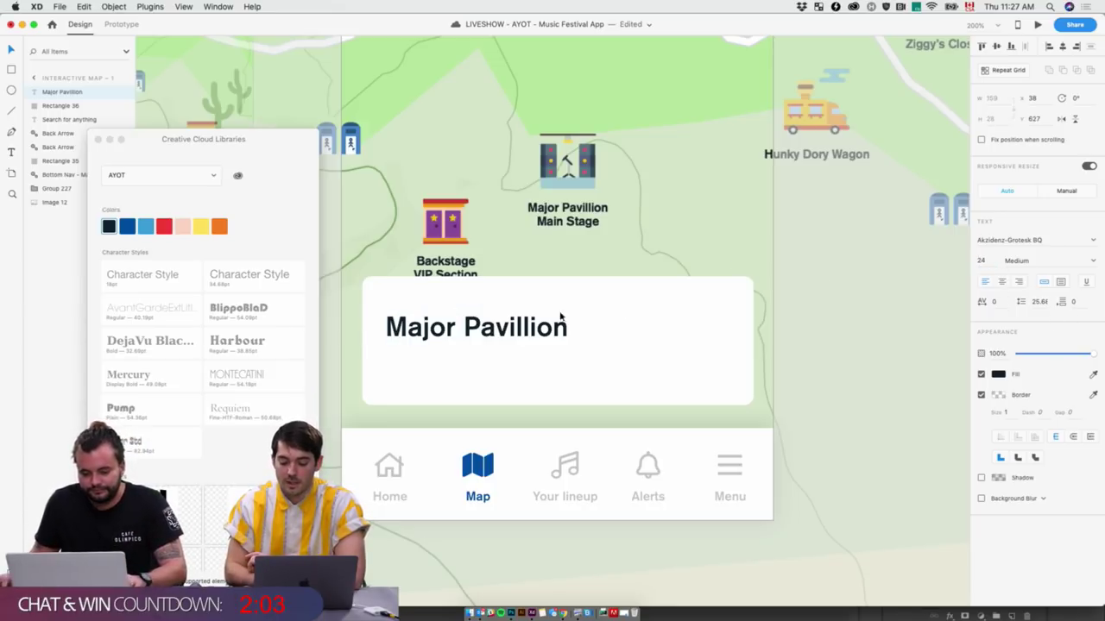
key(super+1)
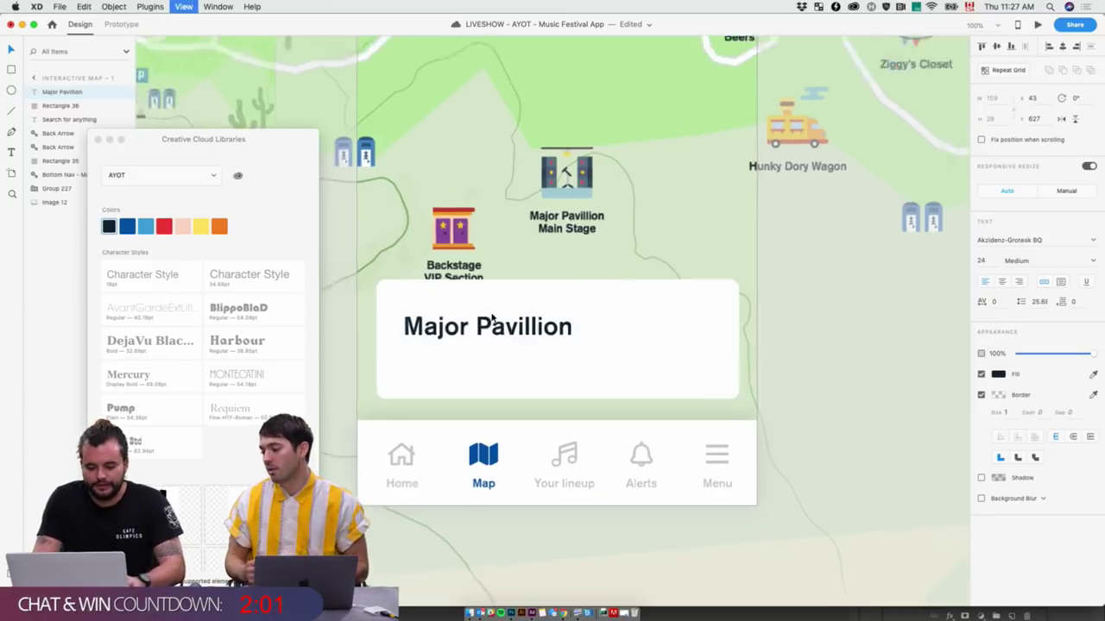
drag(204, 139, 1006, 239)
Preview the Interactive Map screen as a prototype and close the preview
scroll(611, 168, up, 4)
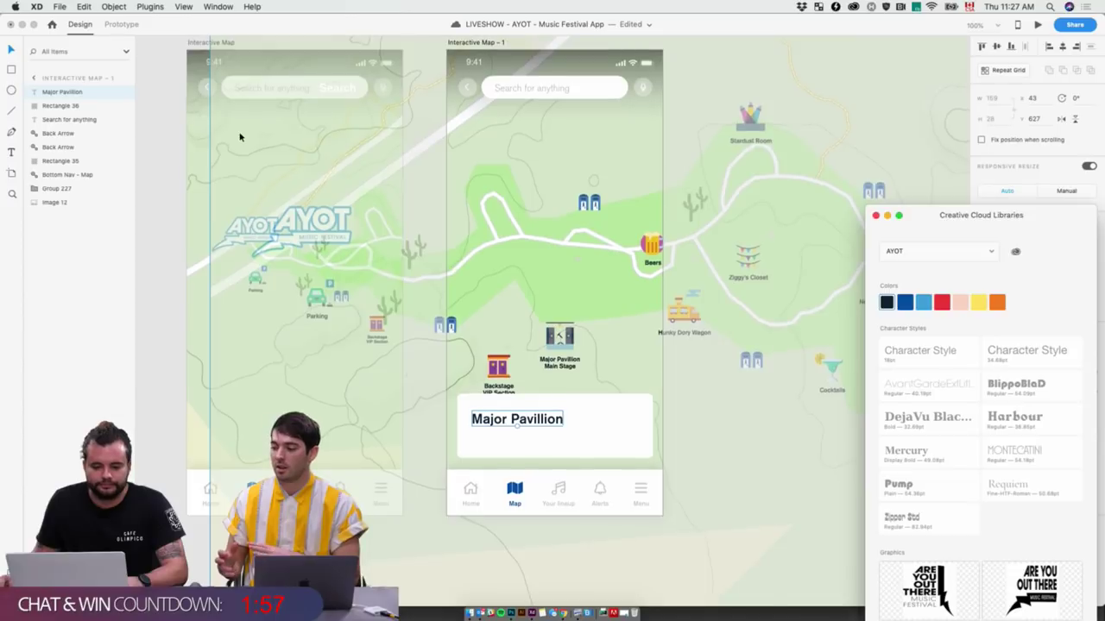
scroll(240, 136, up, 3)
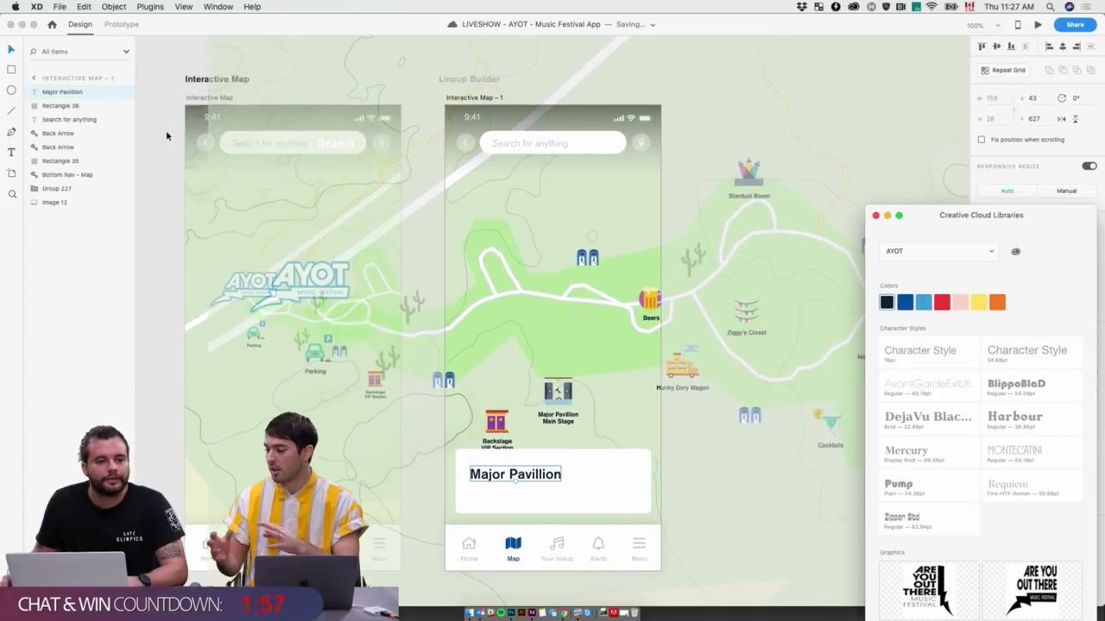
click(198, 98)
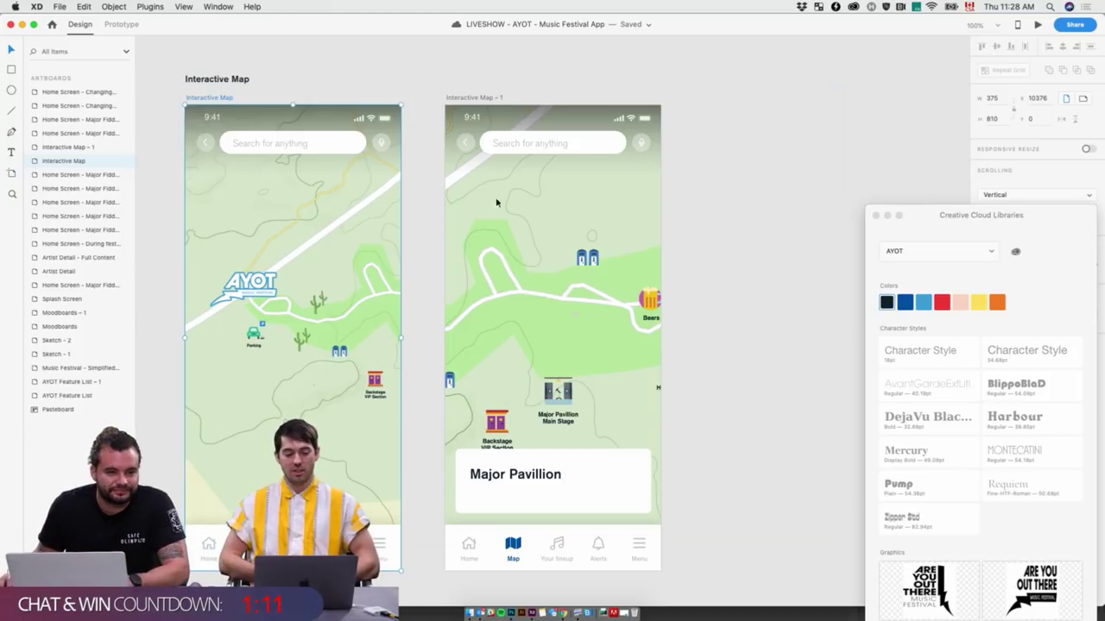
click(1039, 25)
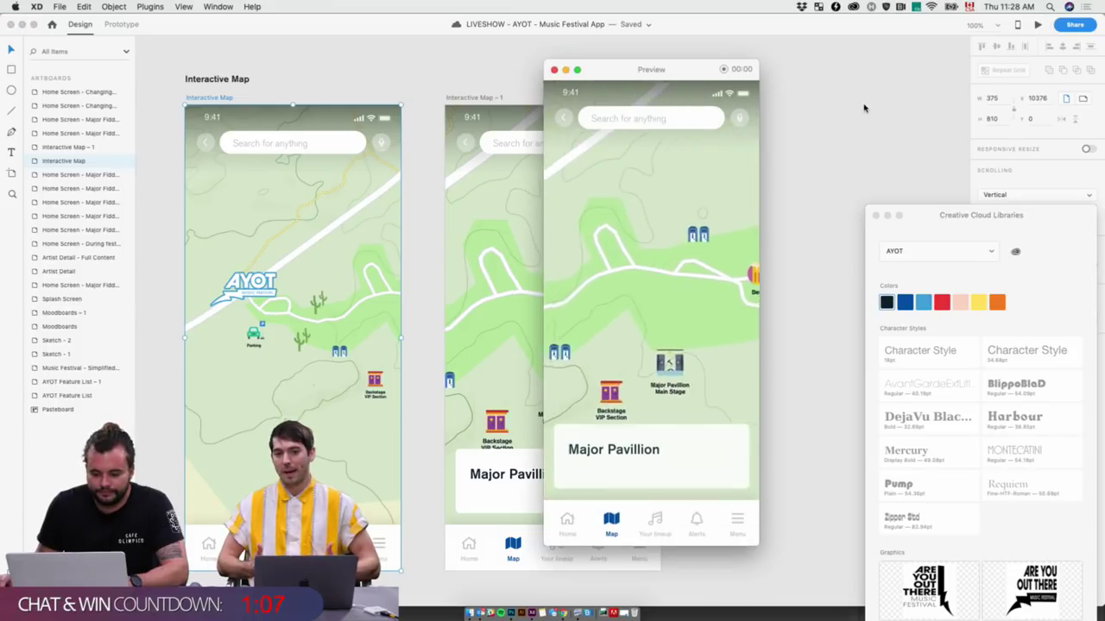
click(554, 70)
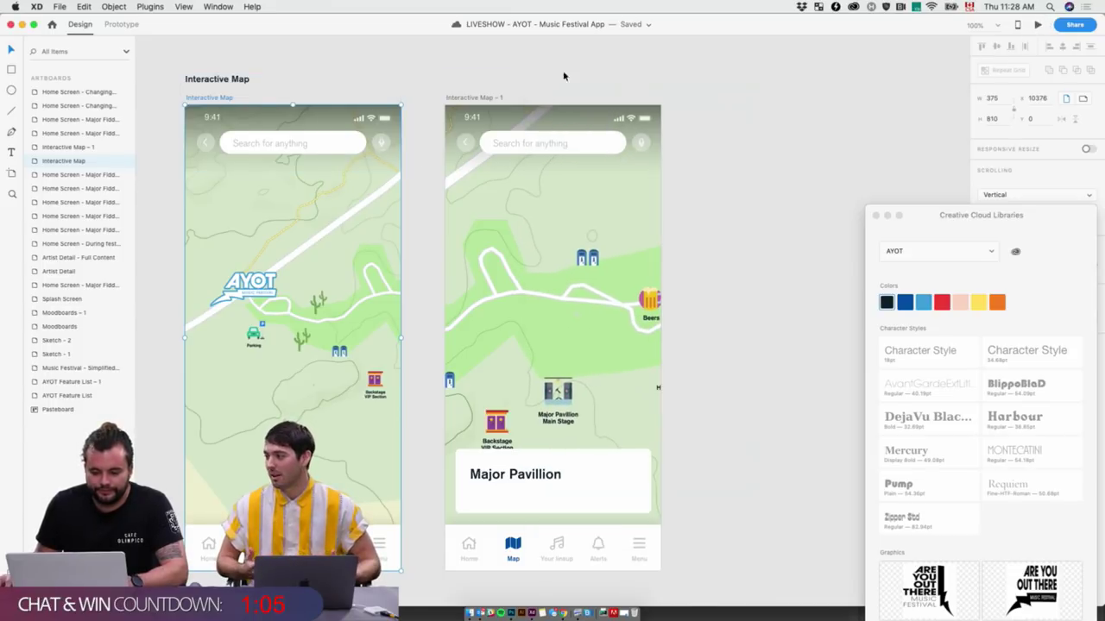
click(681, 106)
Nudge the Major Pavillion title up from Y 627 to 619
key(super+equal)
scroll(681, 483, down, 5)
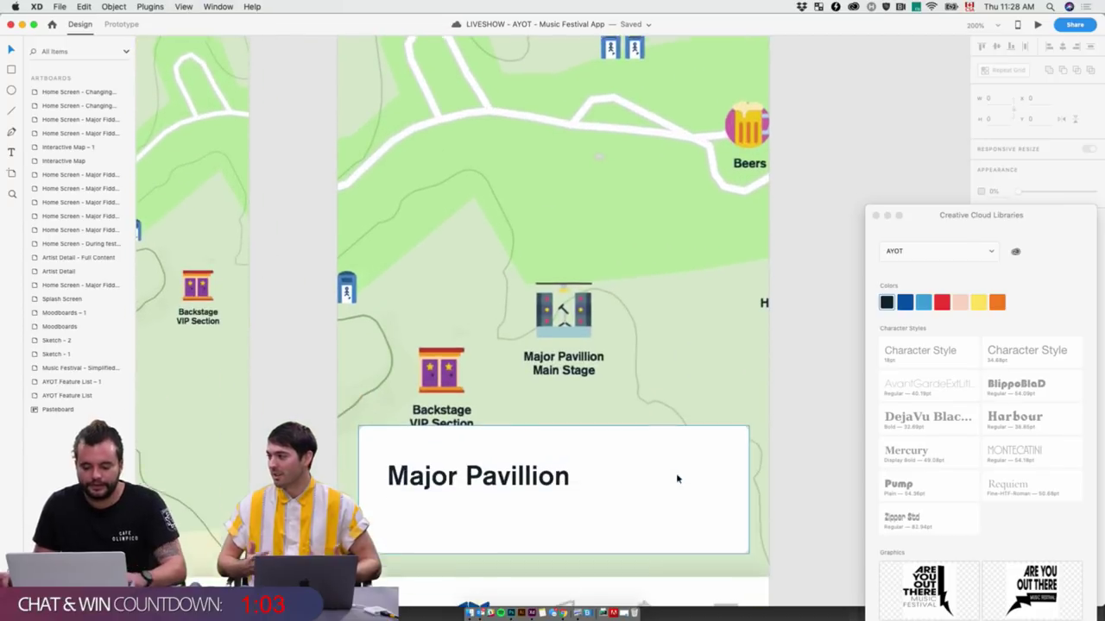
click(479, 466)
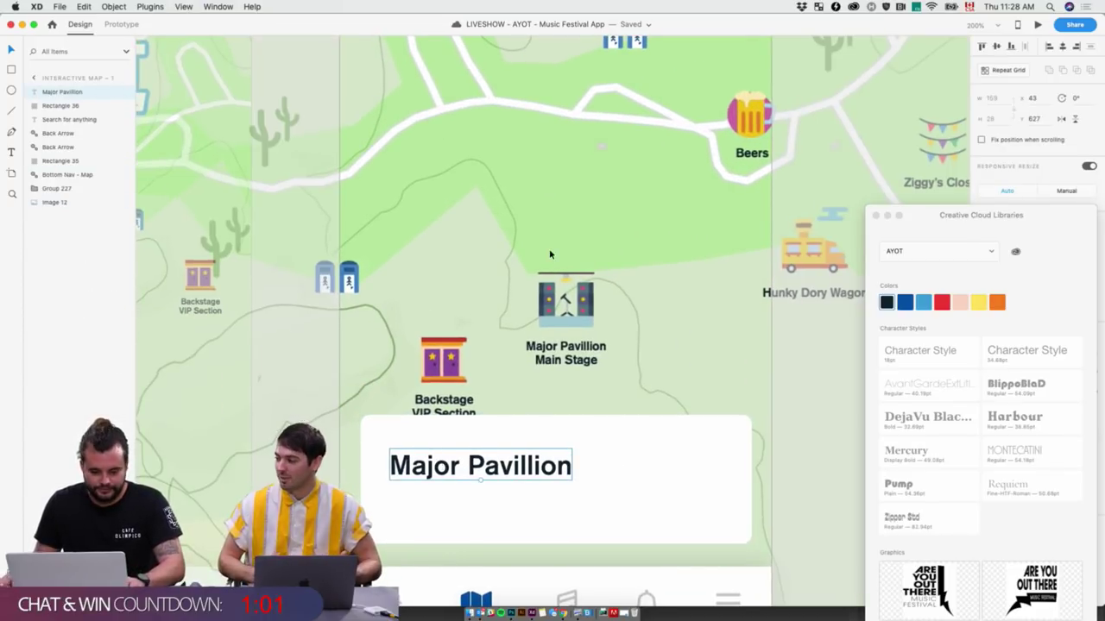
key(Up)
key(Up)
key(Up)
key(Up)
key(Up)
key(Up)
key(Up)
key(Up)
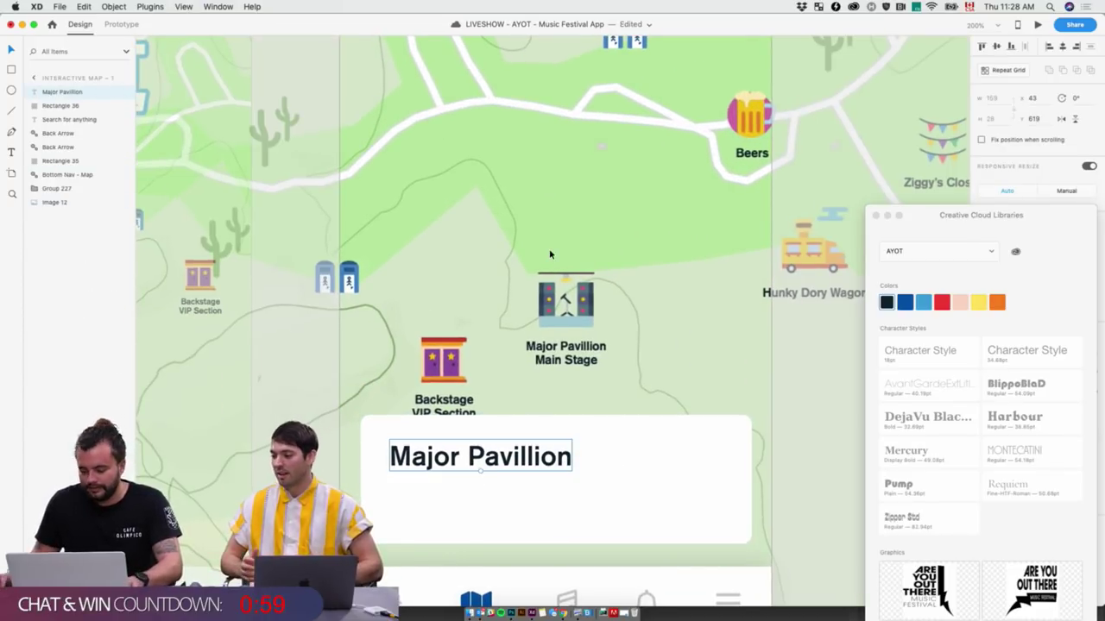
key(super+0)
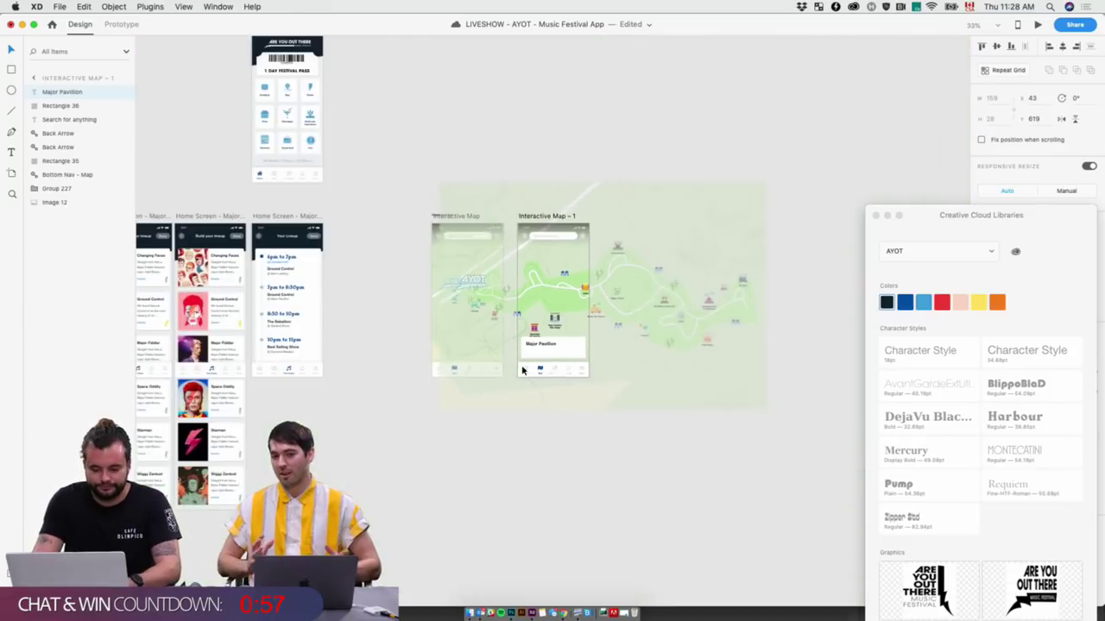
Move Sketch - 2 aside and line up Interactive Map beside Interactive Map – 1
click(506, 440)
scroll(814, 380, left, 10)
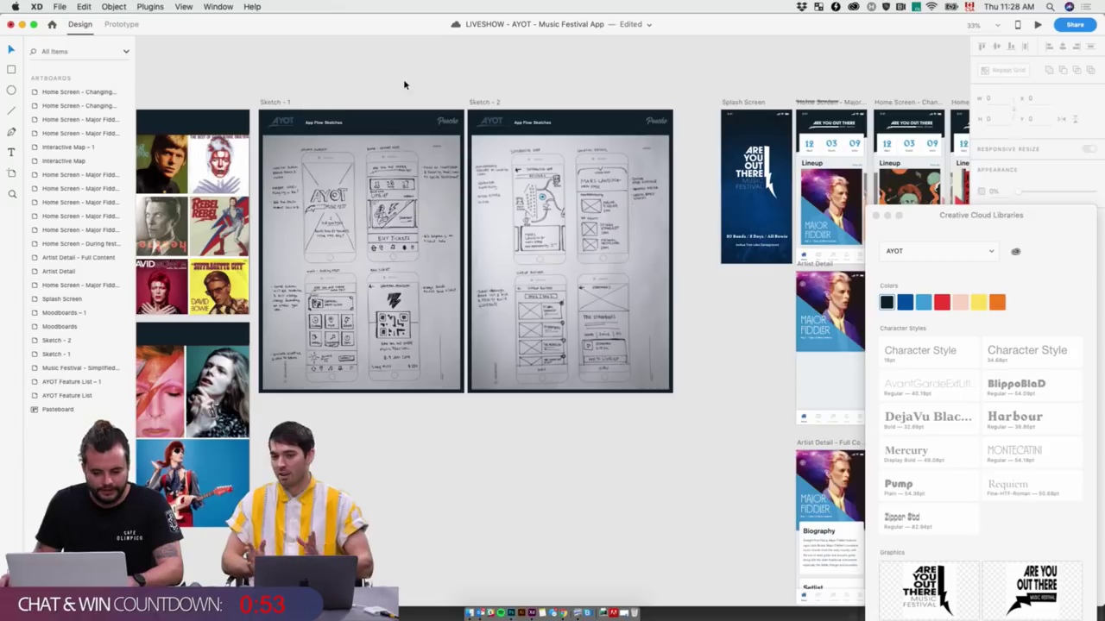
scroll(529, 106, right, 5)
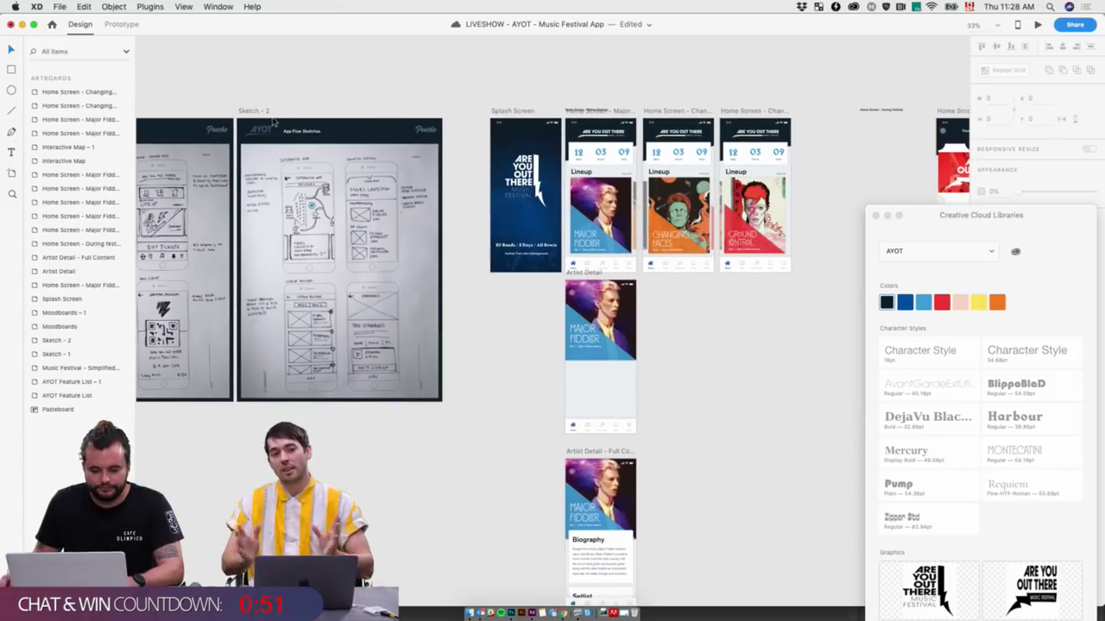
mouse_move(264, 111)
mouse_down()
mouse_move(765, 365)
mouse_move(248, 373)
mouse_move(712, 490)
mouse_move(863, 487)
mouse_move(166, 469)
mouse_move(392, 441)
mouse_move(379, 429)
mouse_move(692, 380)
mouse_move(660, 339)
mouse_up()
scroll(661, 339, up, 4)
scroll(660, 339, left, 5)
click(485, 263)
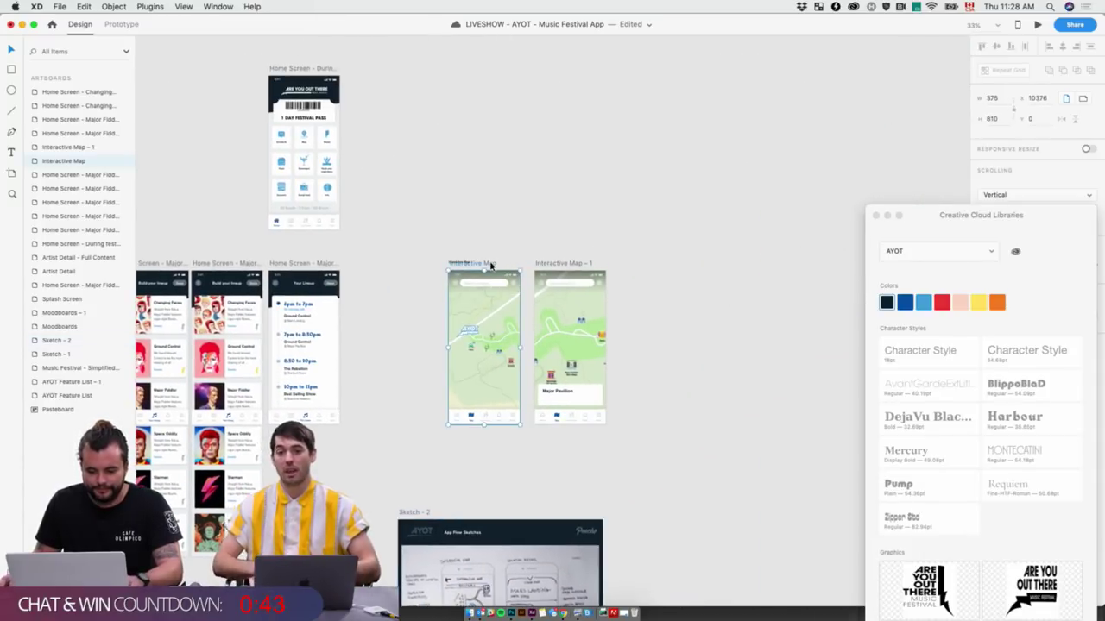
drag(562, 265, 709, 265)
drag(490, 267, 641, 263)
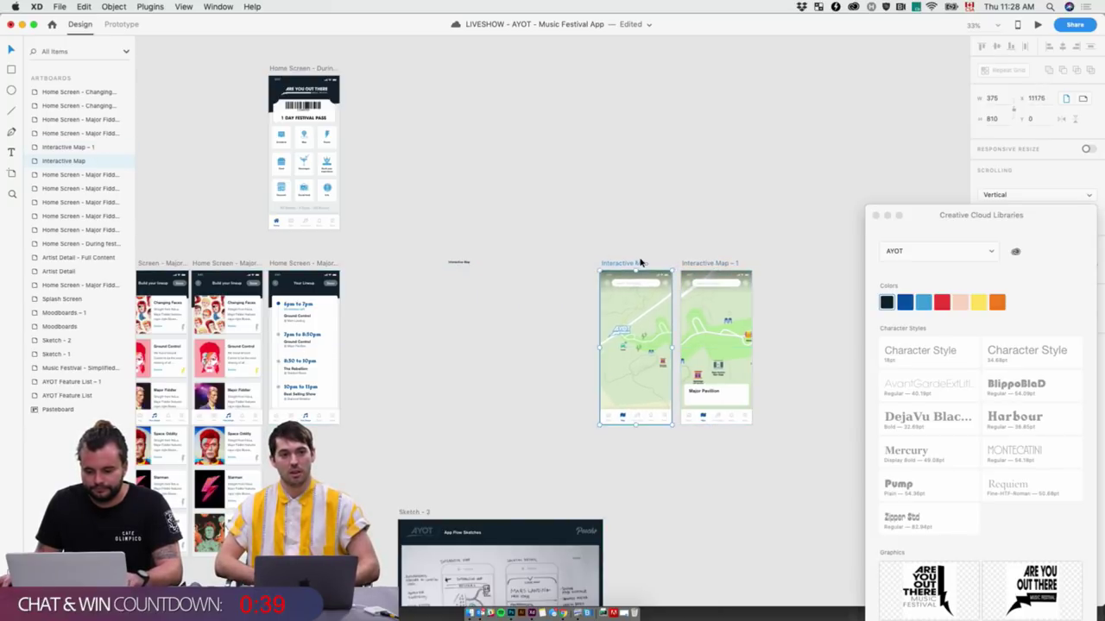
click(522, 349)
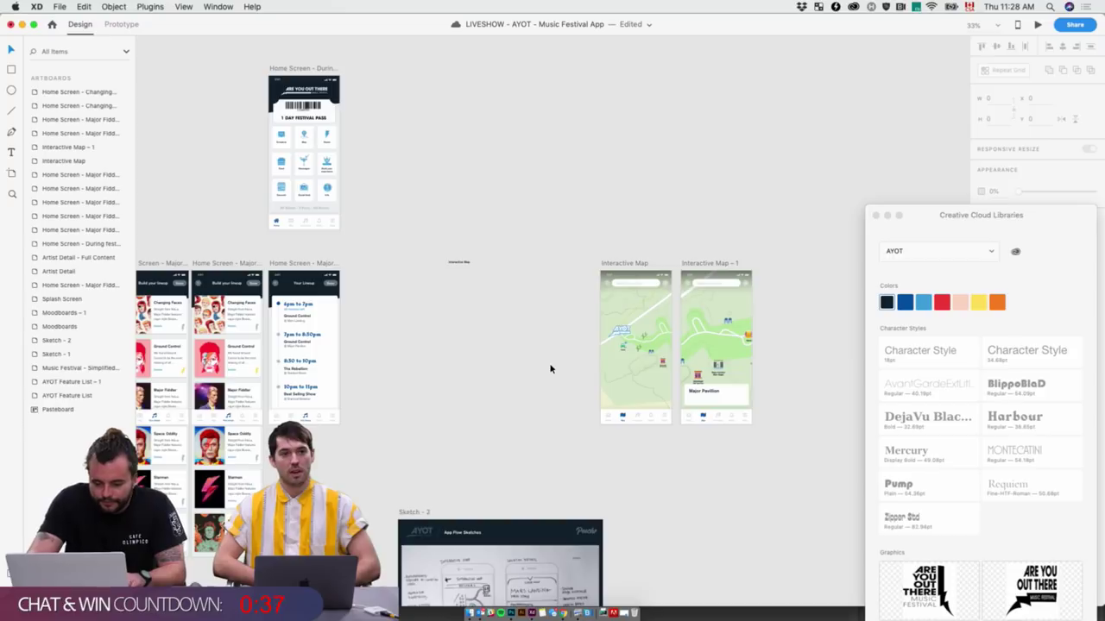
Delete the stray Interactive Map label and place Sketch - 2 beside the map screens
drag(419, 150, 502, 302)
key(Delete)
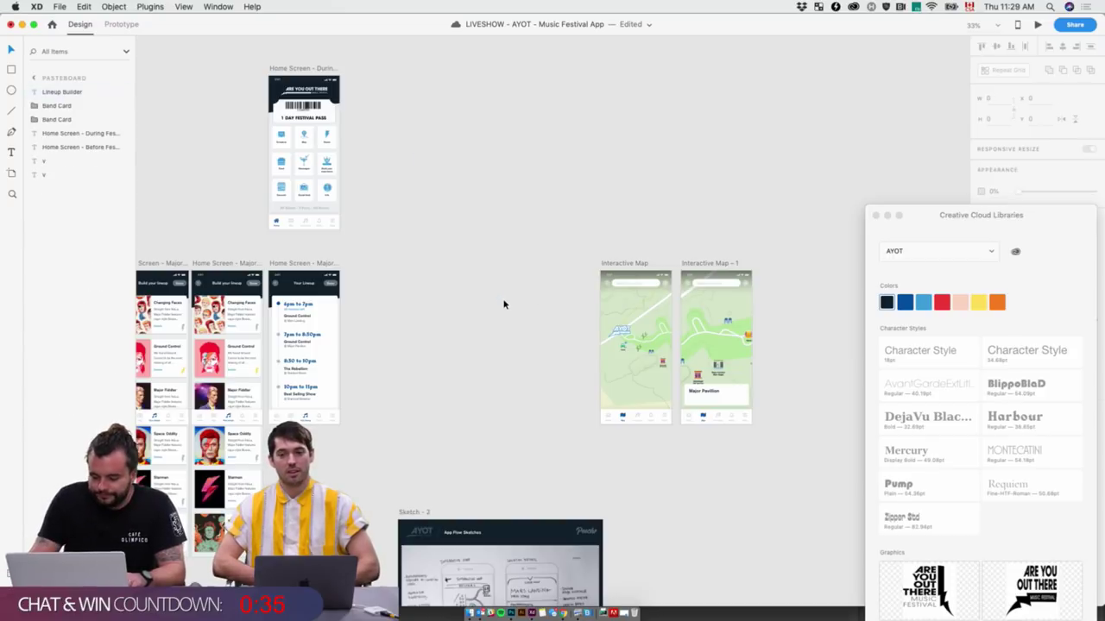
mouse_move(415, 522)
mouse_down()
mouse_move(406, 246)
mouse_move(405, 283)
mouse_up()
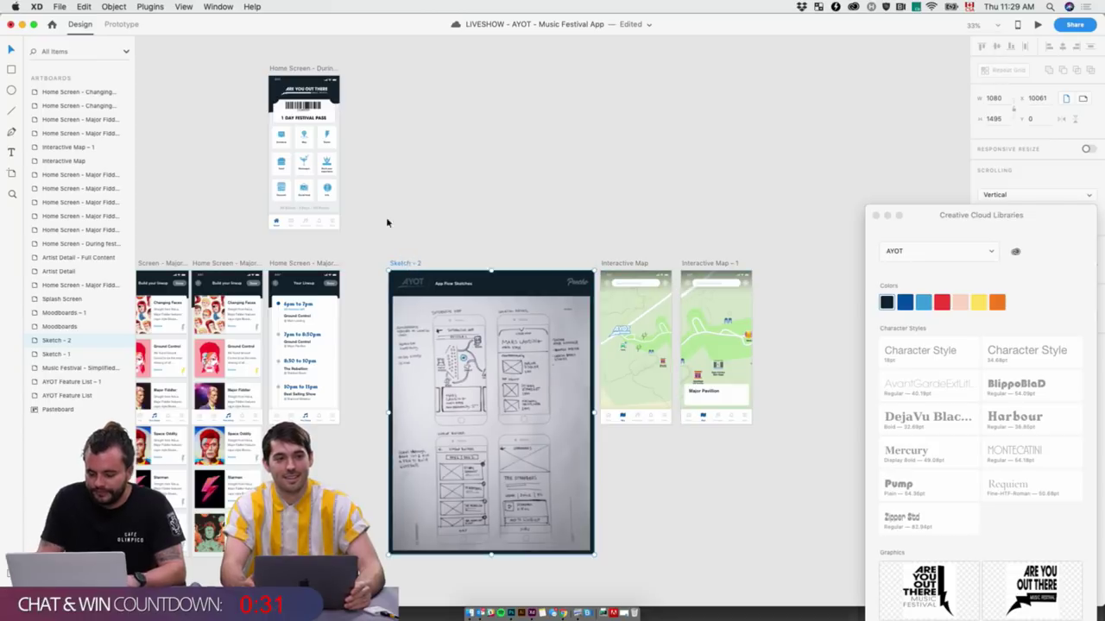
key(super+1)
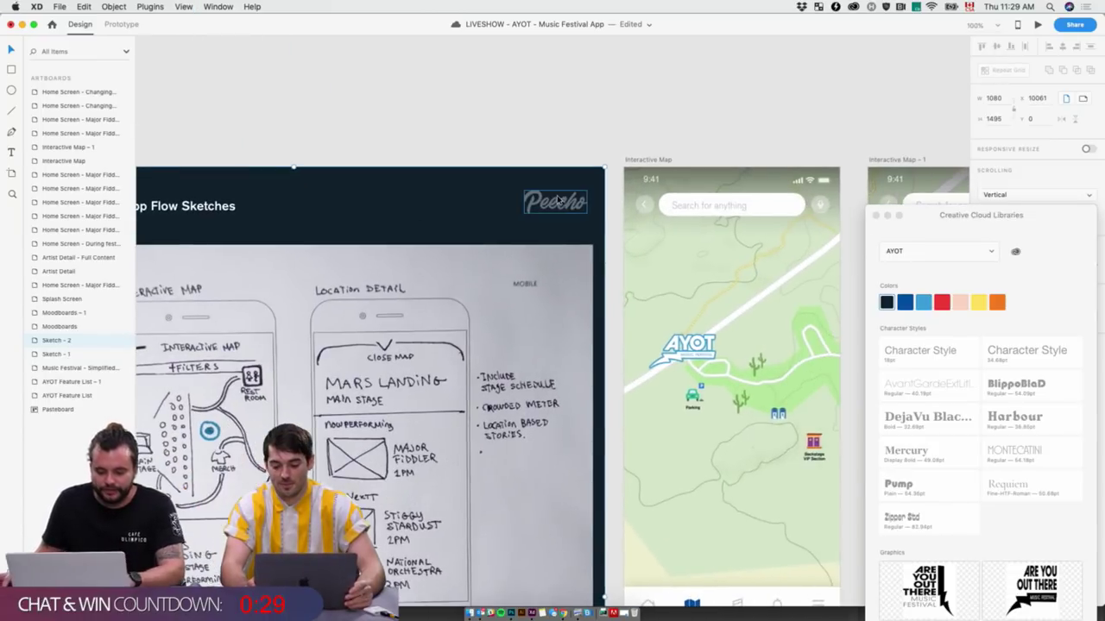
Select the background map image on Interactive Map – 1 and nudge it slightly
scroll(558, 200, down, 2)
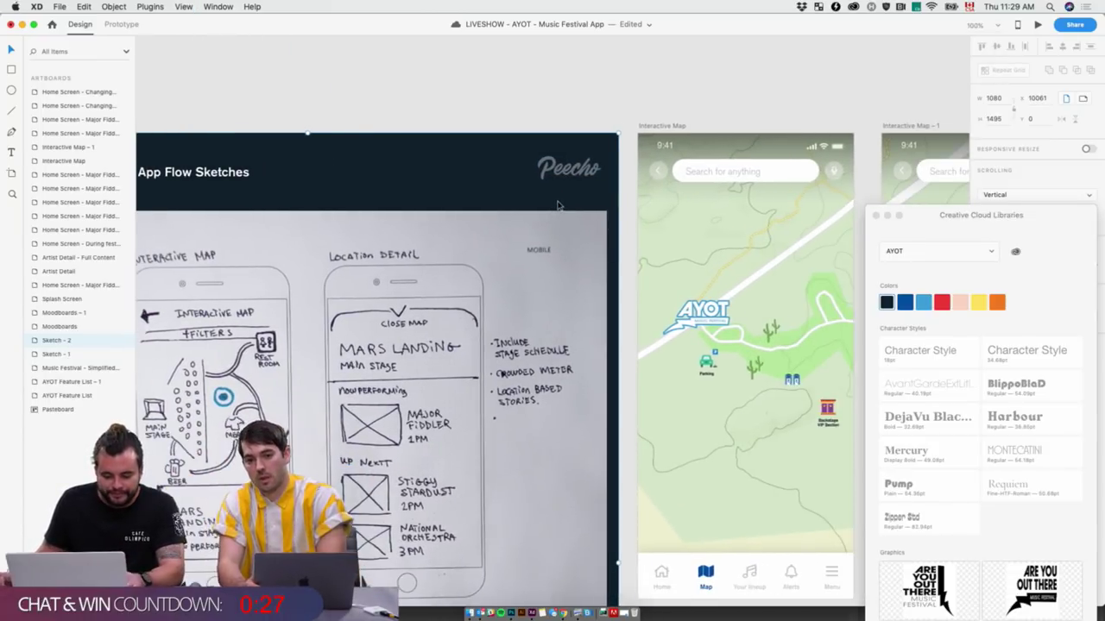
scroll(557, 205, down, 4)
scroll(598, 210, right, 10)
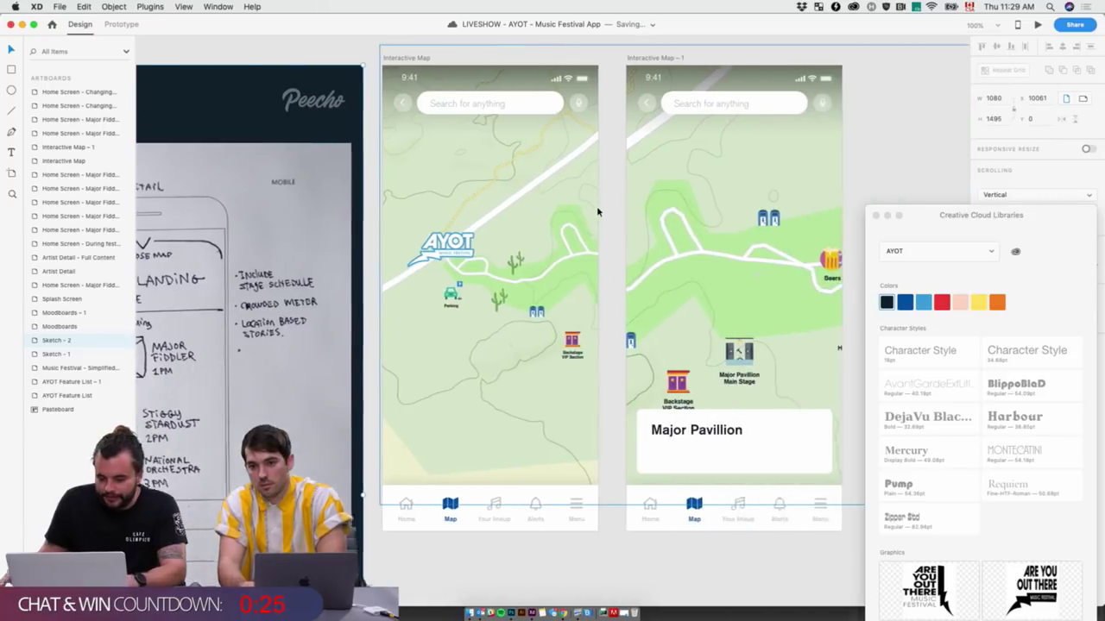
scroll(598, 211, up, 5)
scroll(589, 345, down, 4)
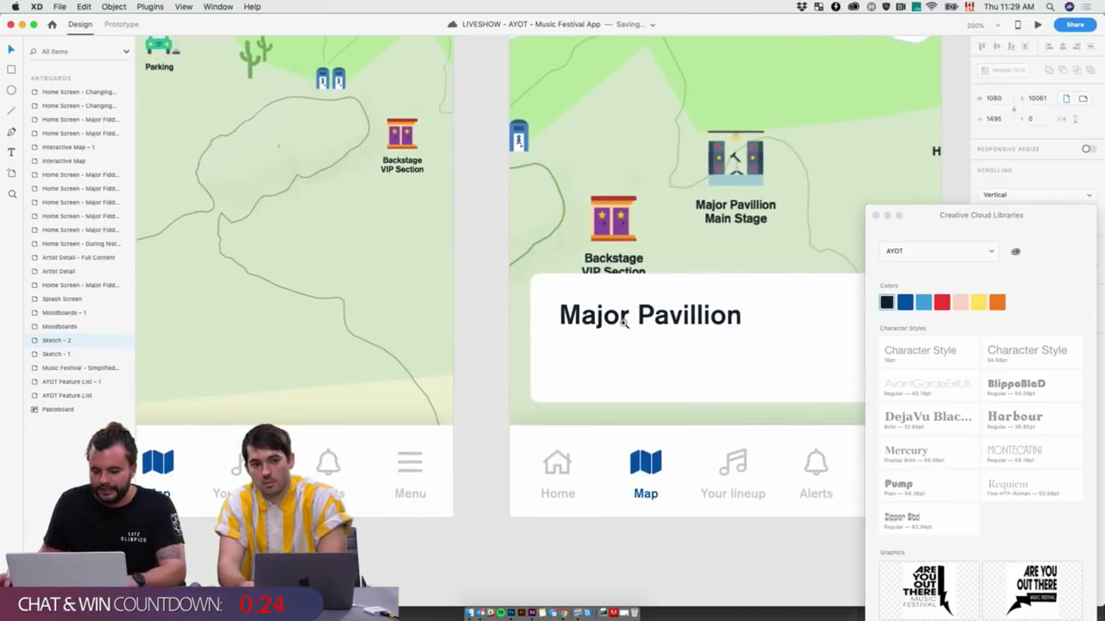
click(695, 208)
scroll(757, 153, right, 2)
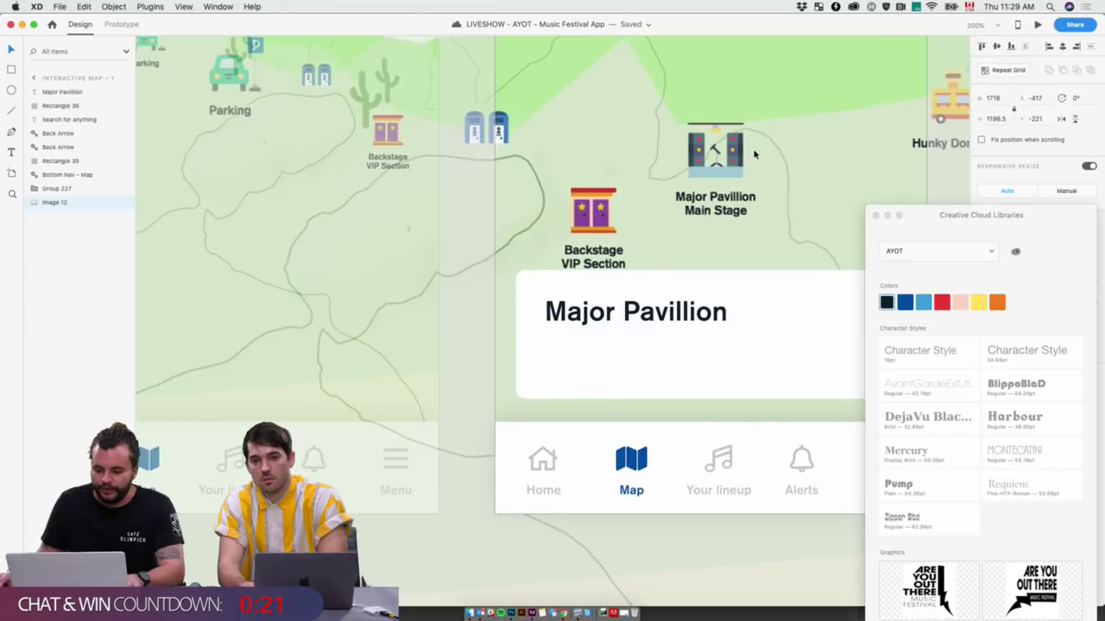
drag(754, 153, 752, 158)
drag(954, 219, 922, 423)
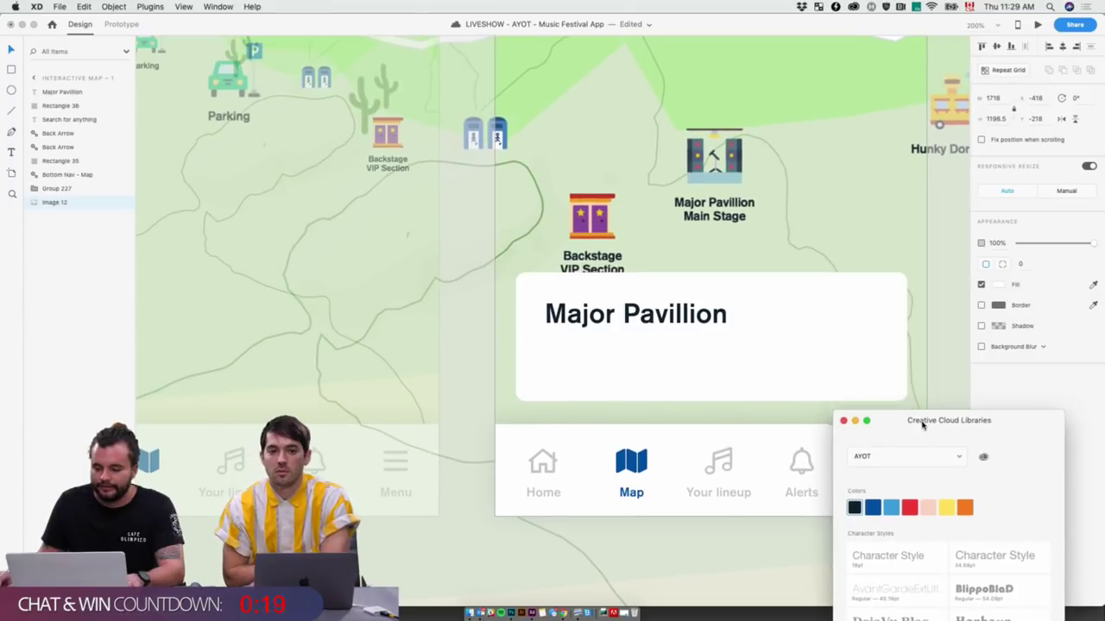
scroll(823, 202, up, 6)
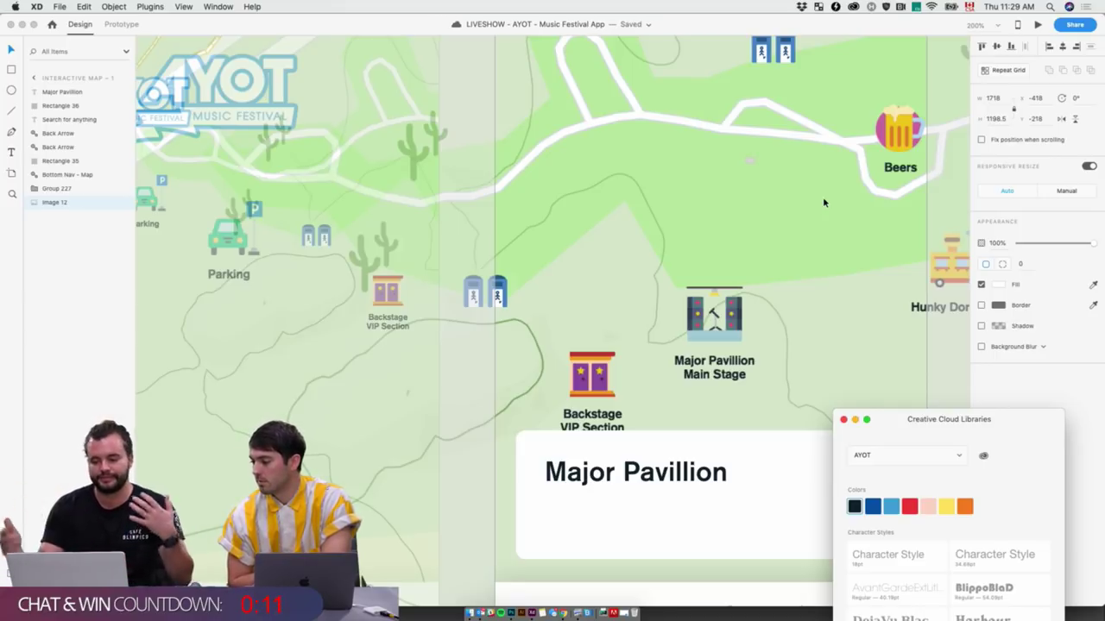
Set the map image width to 1800 and shift it up
click(1001, 97)
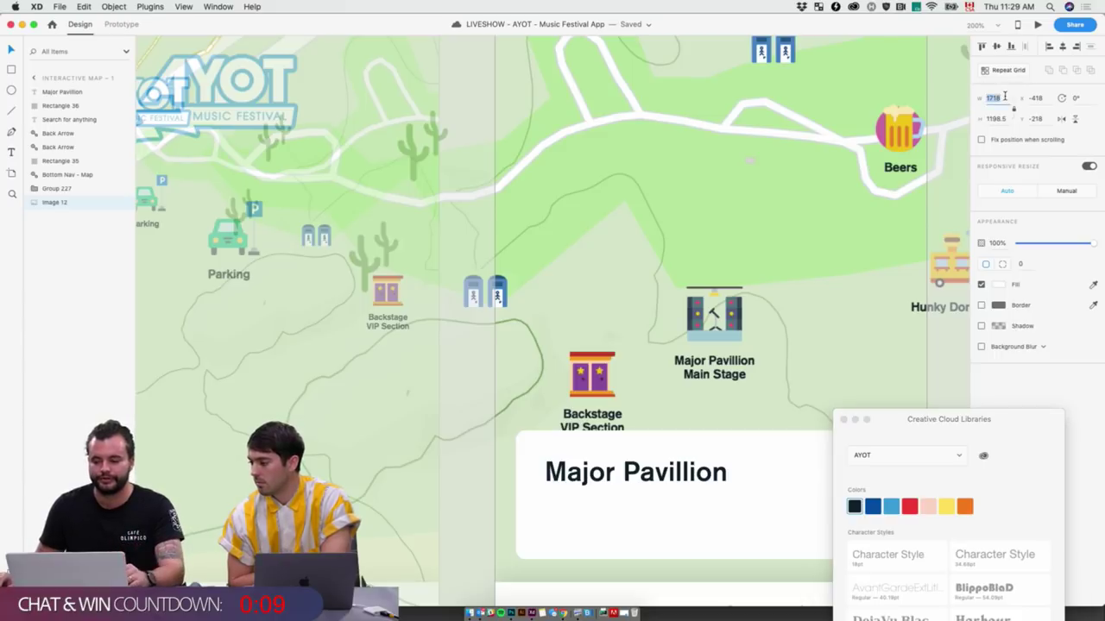
text(1800)
key(super+space)
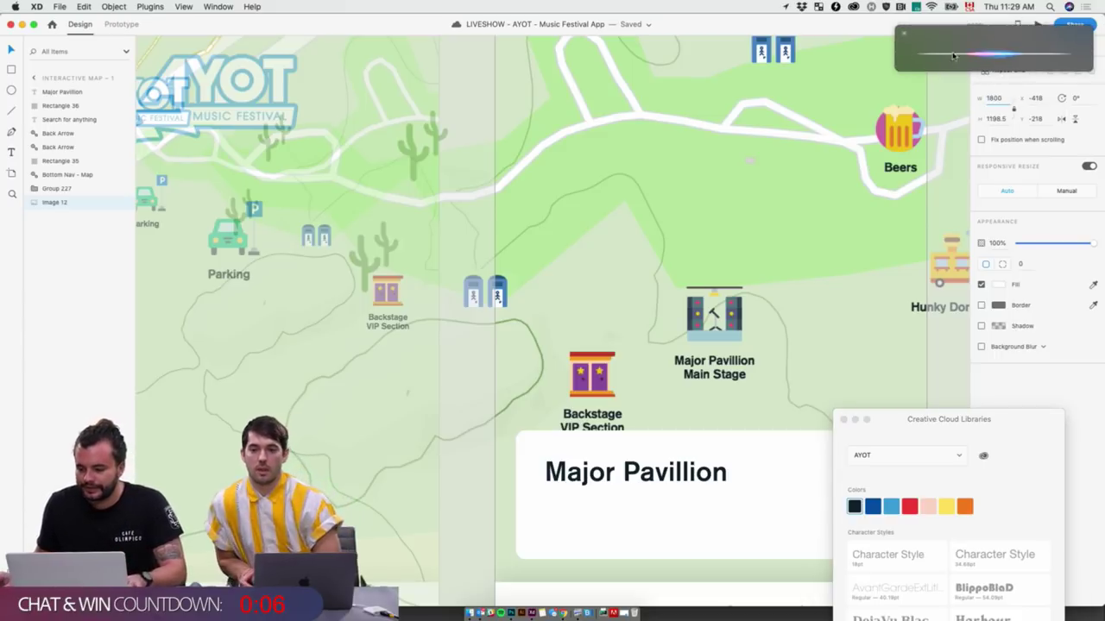
click(903, 33)
key(Return)
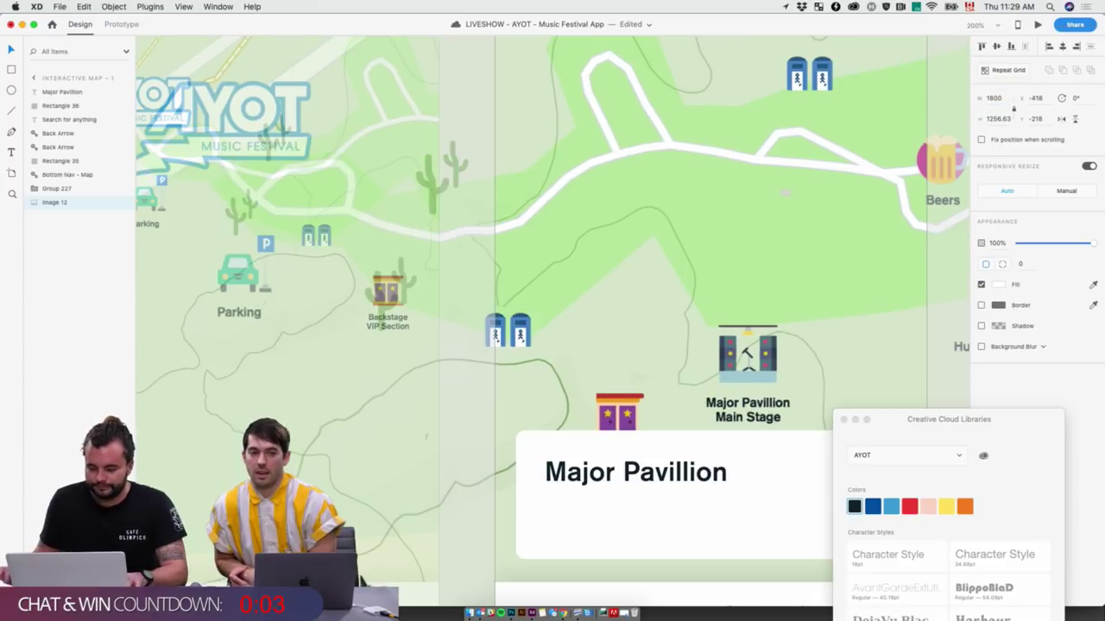
drag(690, 337, 690, 309)
Drag the enlarged map image a few pixels down to refine its placement
drag(671, 307, 669, 311)
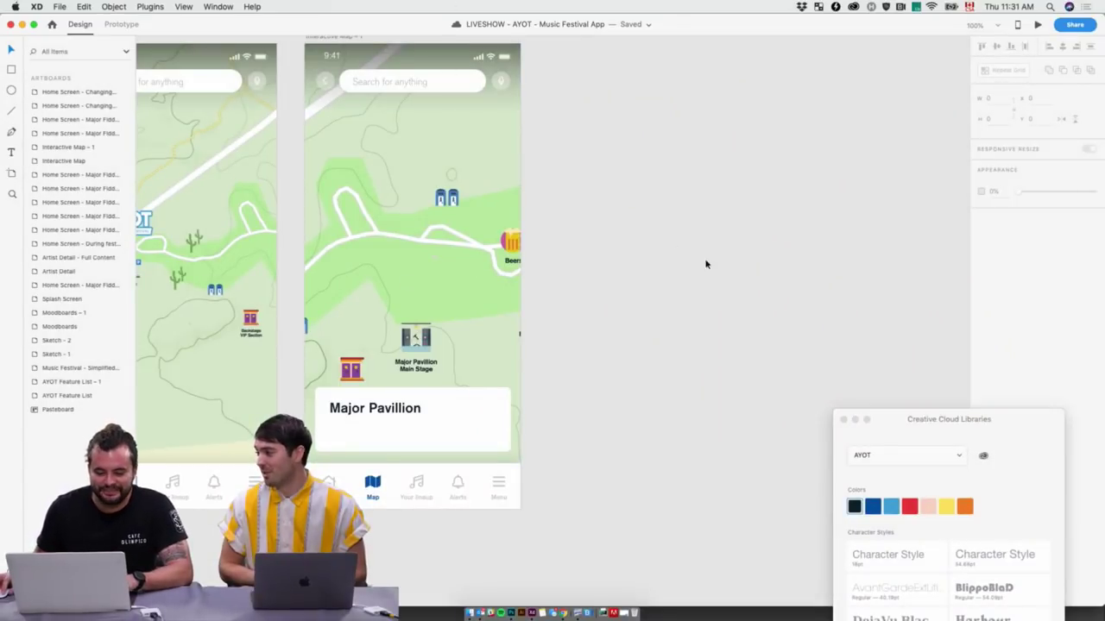
Duplicate the Major Pavillion title into a light-blue MAIN STAGE label
scroll(705, 264, left, 5)
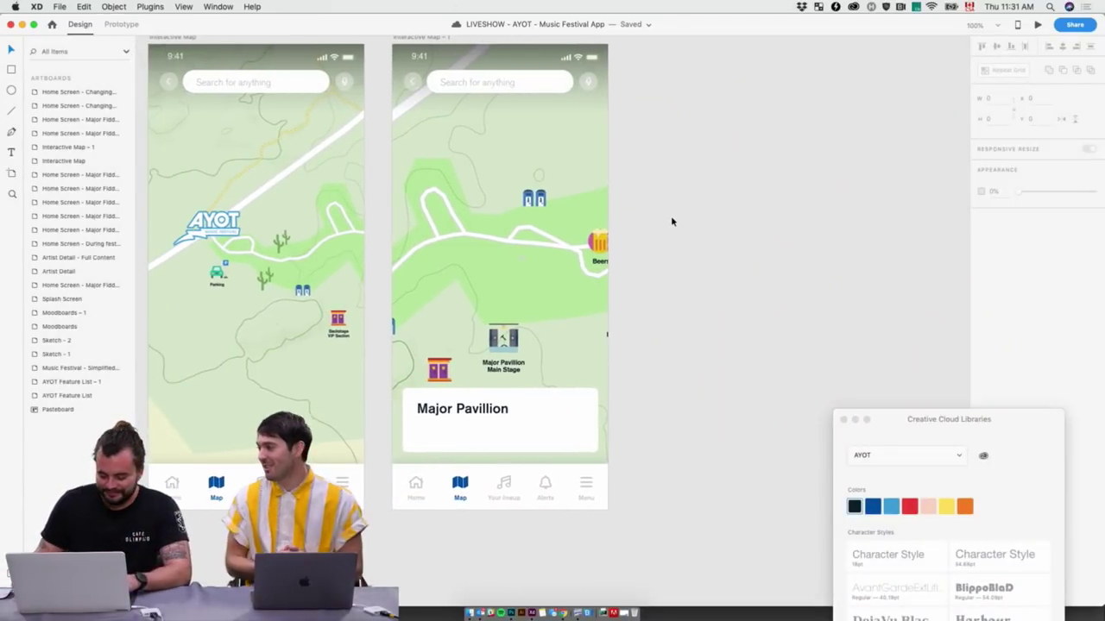
scroll(671, 222, left, 10)
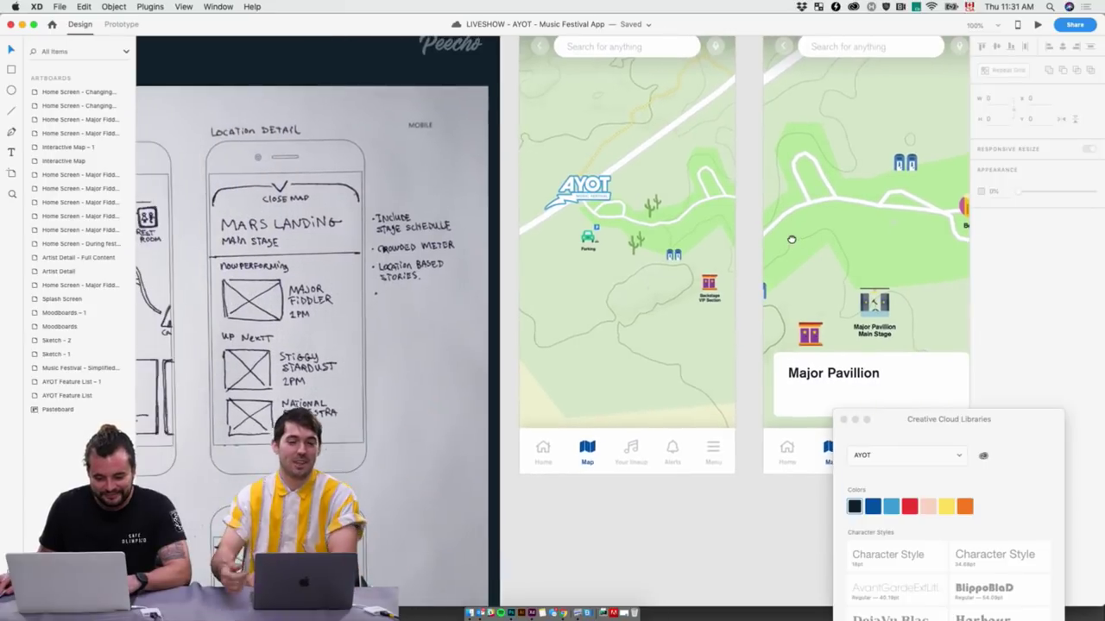
scroll(791, 239, left, 5)
scroll(545, 321, right, 12)
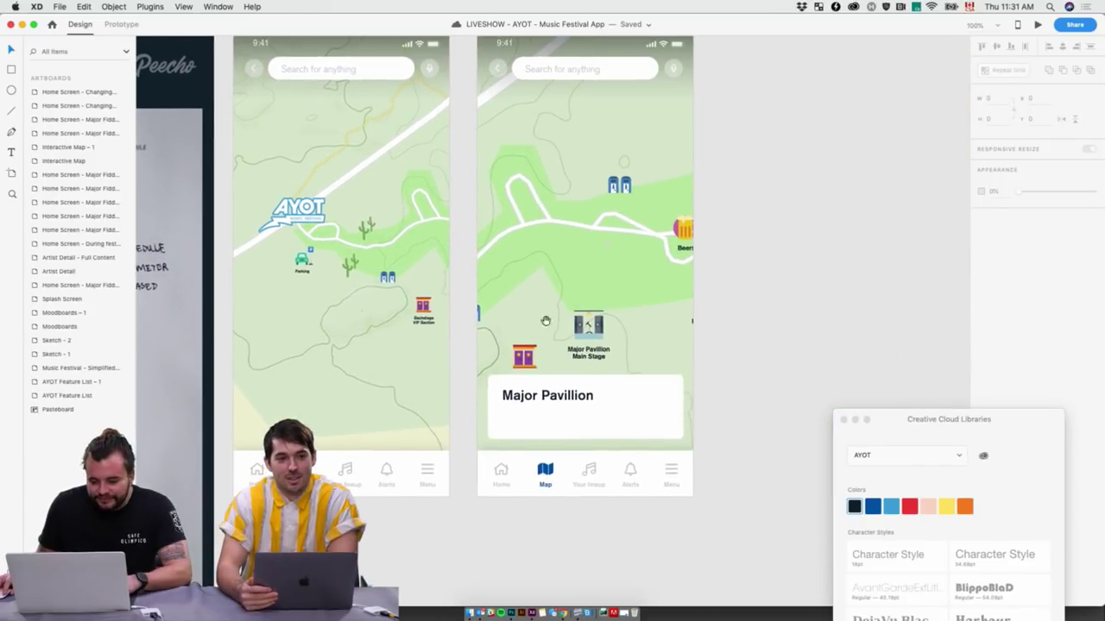
click(570, 393)
drag(555, 398, 557, 415)
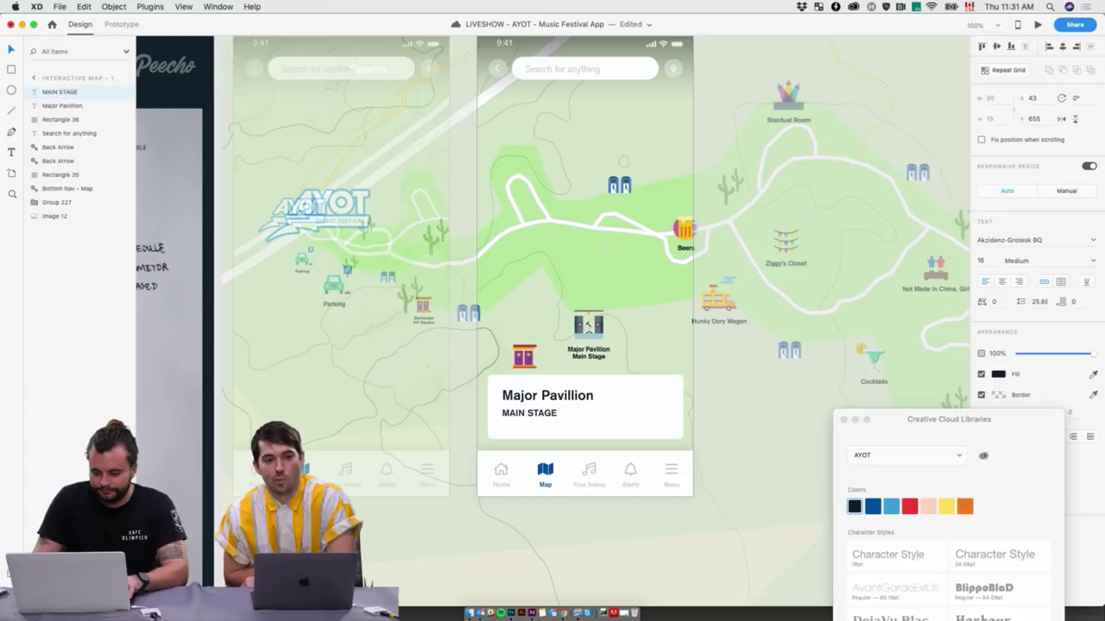
click(889, 510)
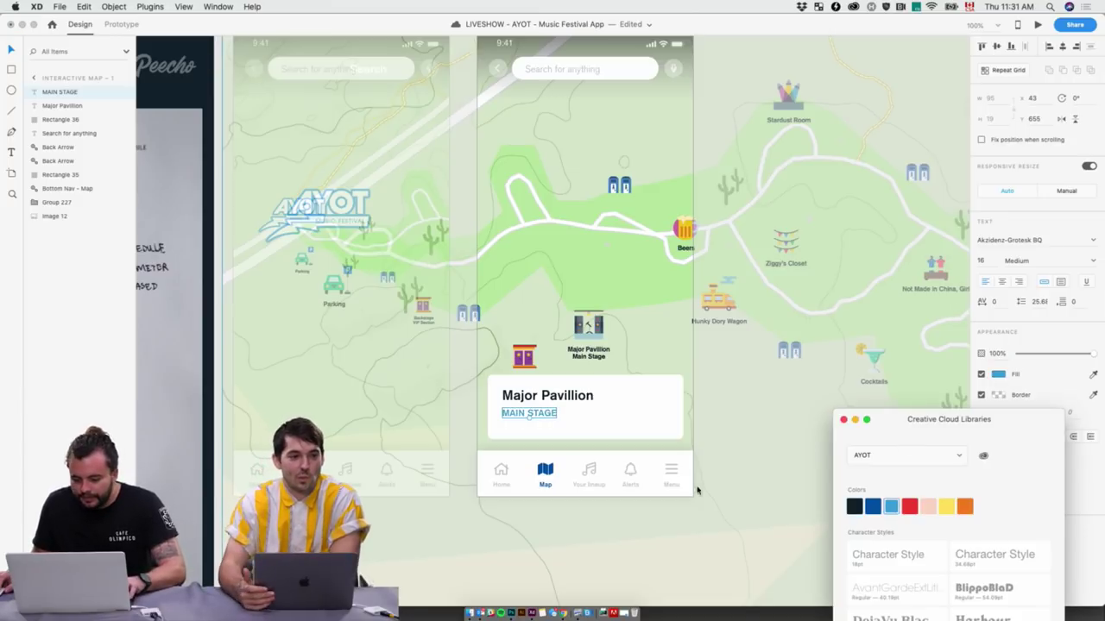
click(549, 420)
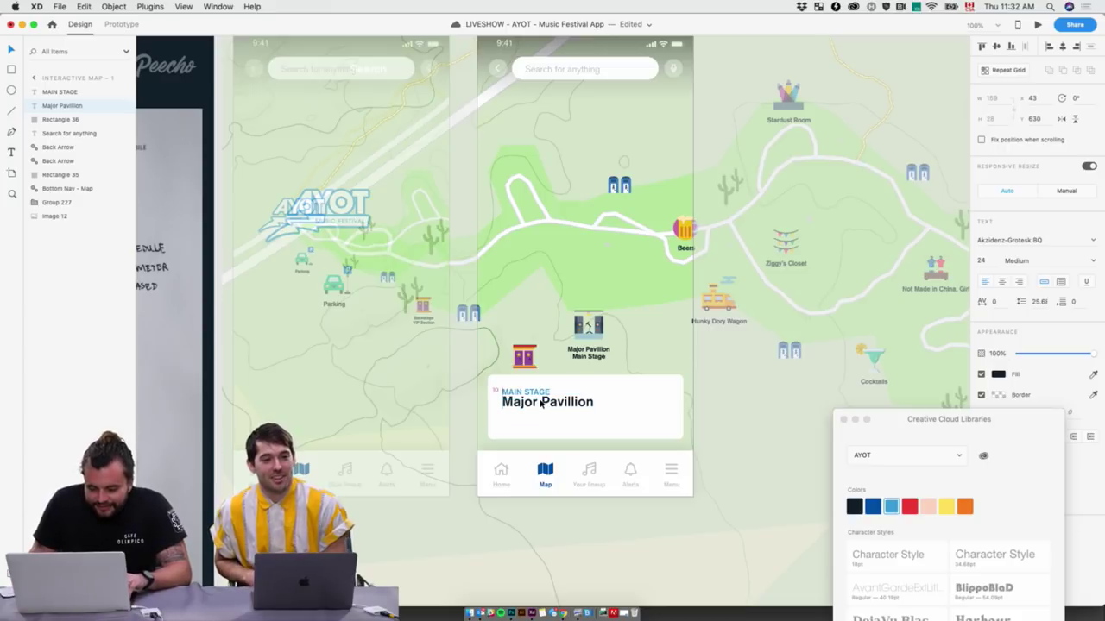
Make the stage card 140 tall and move it with its labels higher
drag(468, 417, 899, 306)
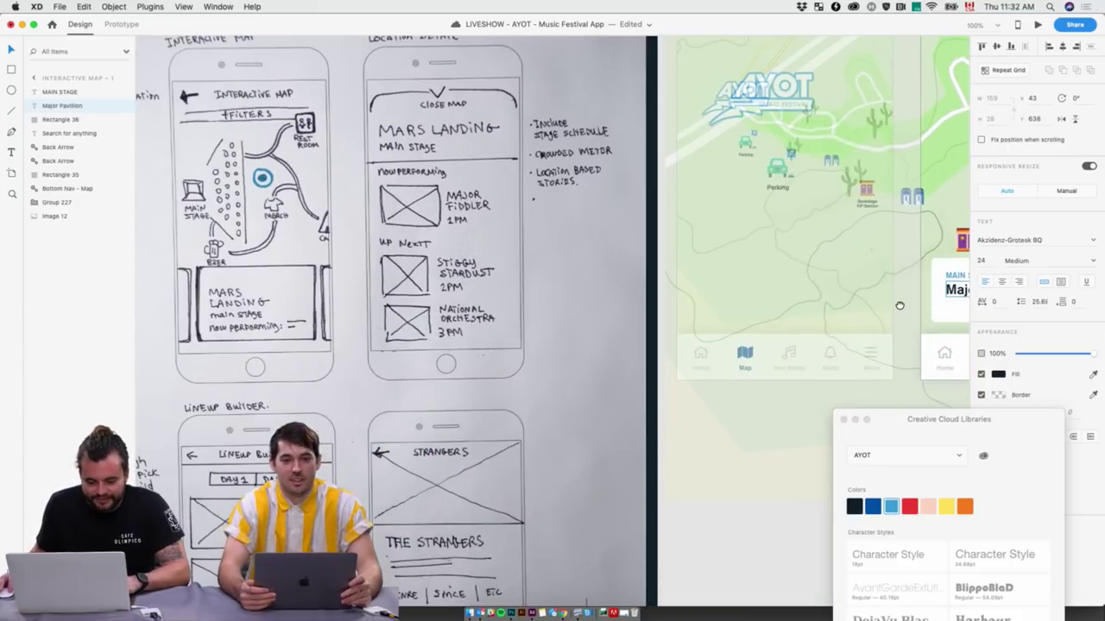
mouse_move(508, 355)
mouse_down()
mouse_move(563, 178)
mouse_move(619, 184)
mouse_move(658, 208)
mouse_move(612, 320)
mouse_move(567, 310)
mouse_move(414, 367)
mouse_up()
key(super+equal)
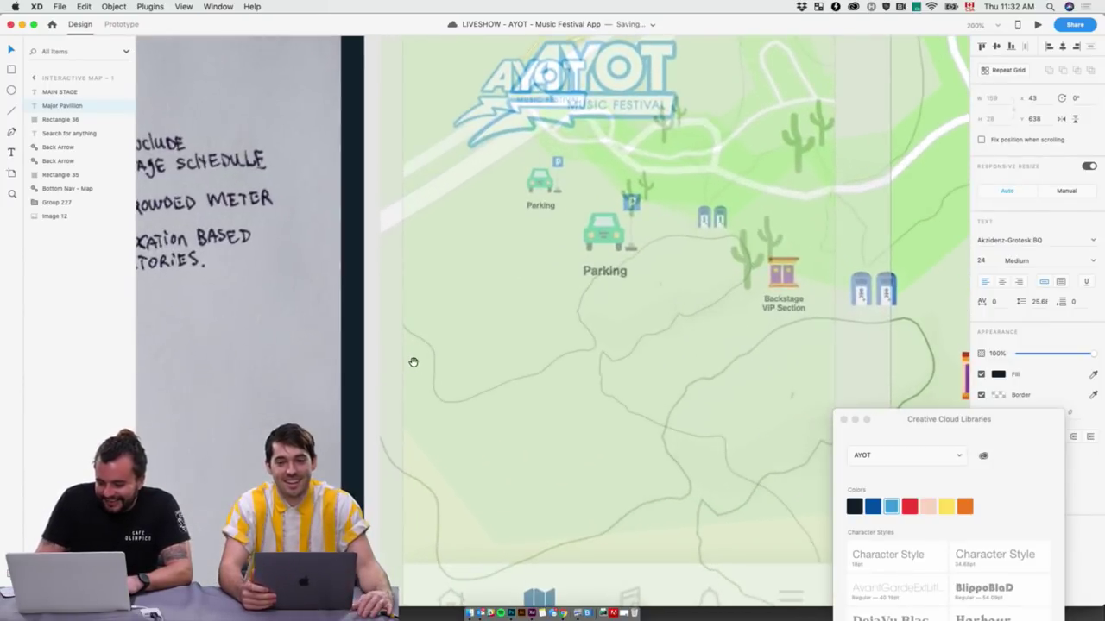
scroll(694, 304, right, 10)
click(619, 434)
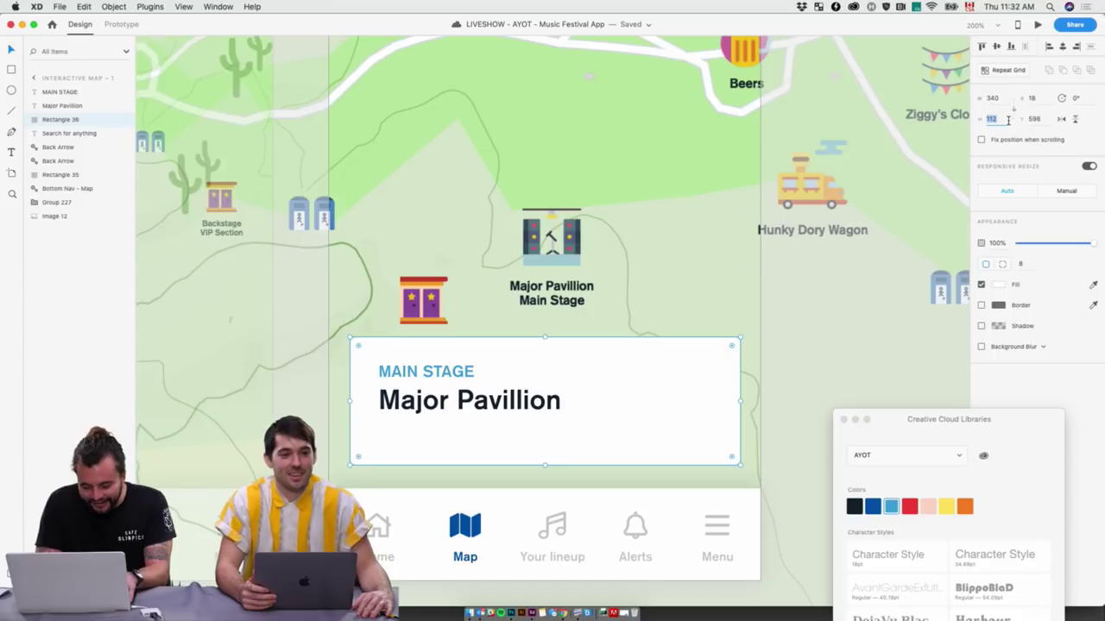
text(140)
key(Return)
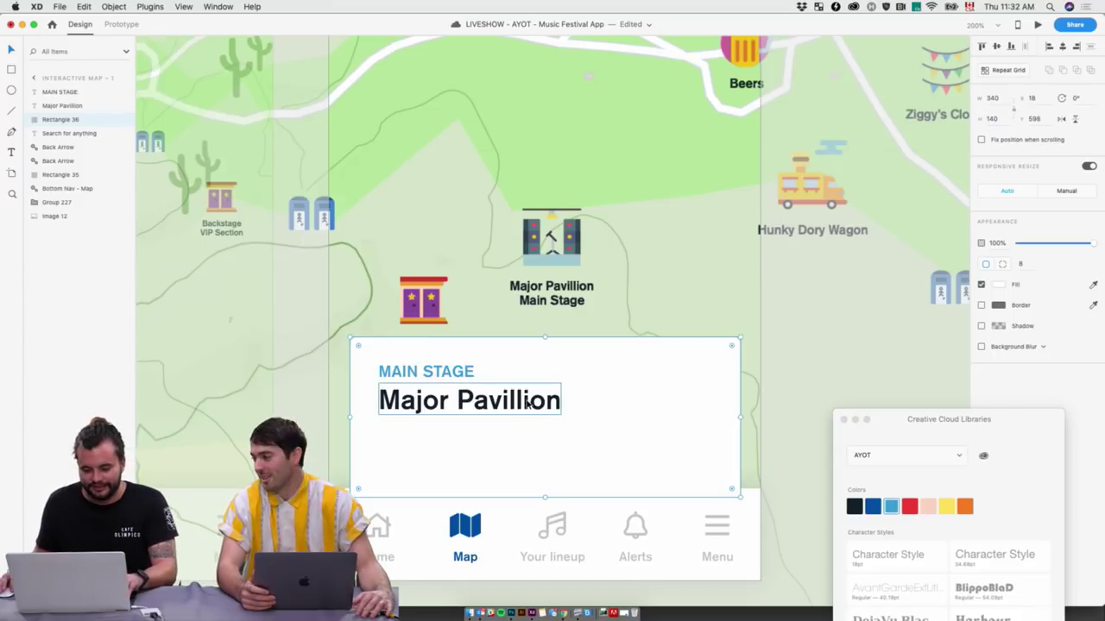
shift+click(526, 403)
mouse_move(465, 380)
mouse_down()
mouse_move(464, 343)
mouse_move(461, 371)
mouse_up()
key(shift+Up)
key(shift+Up)
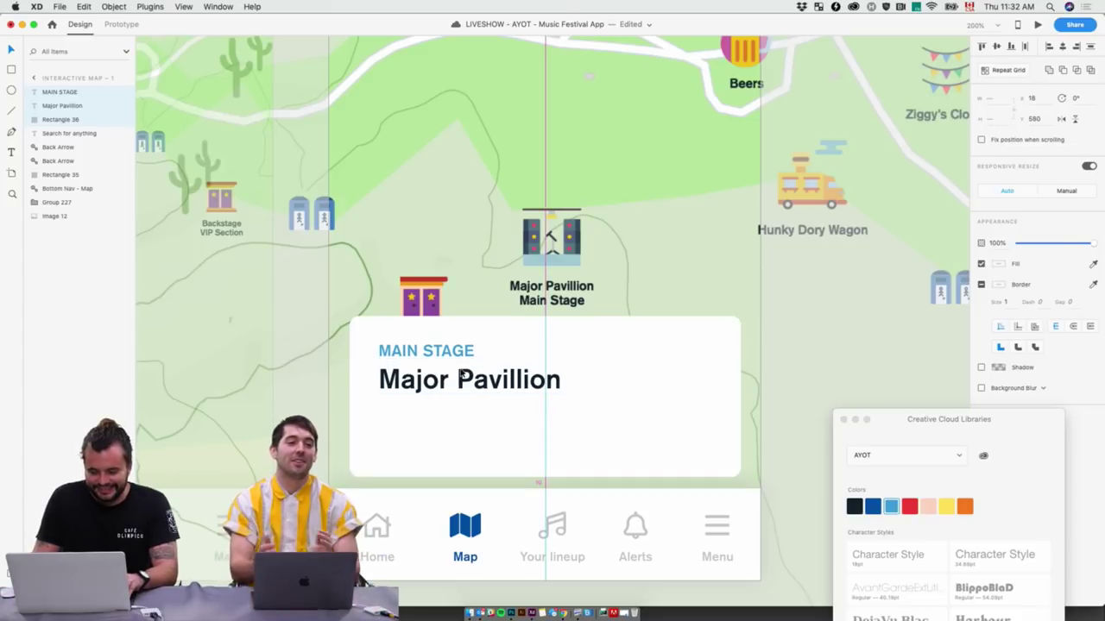
click(602, 499)
scroll(603, 492, down, 5)
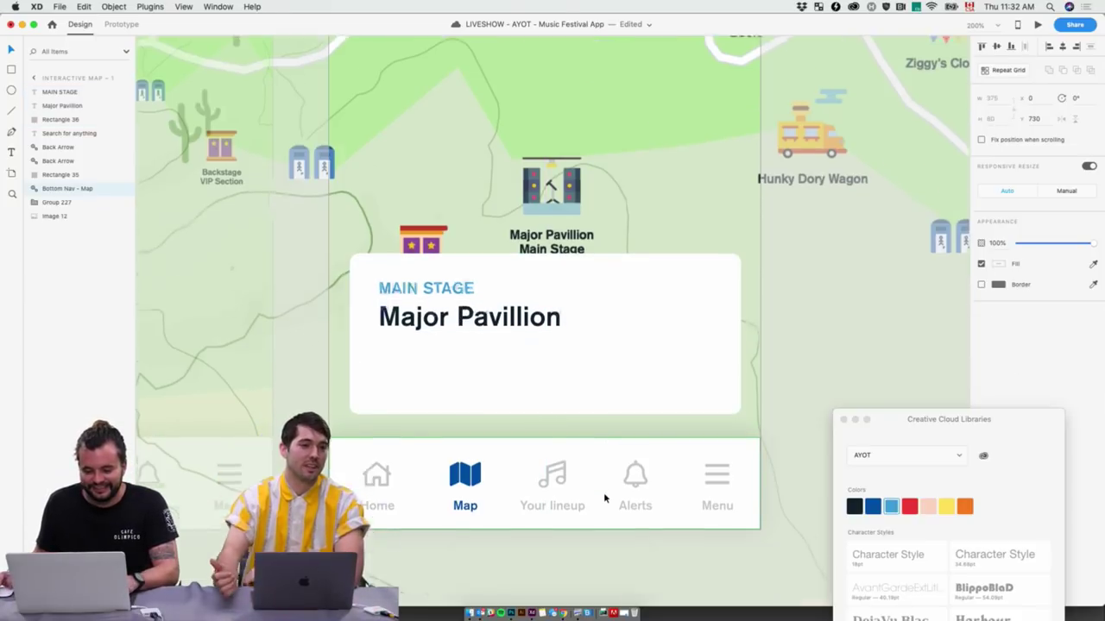
scroll(575, 518, up, 5)
Duplicate the dark header gradient, move the copy down and flip it vertically
scroll(576, 517, down, 3)
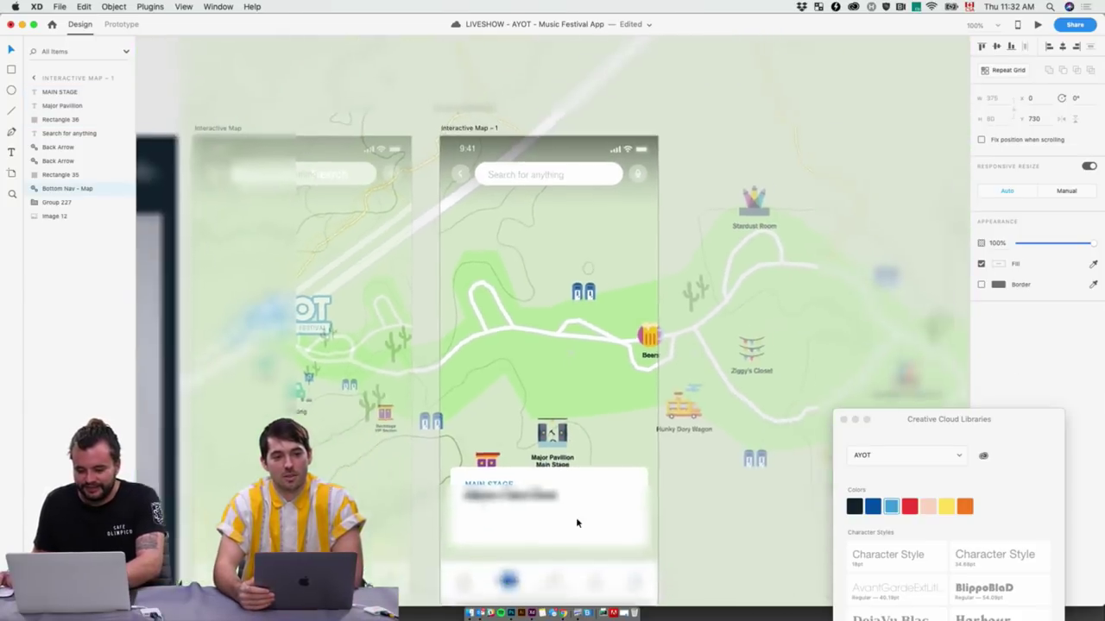
double_click(557, 147)
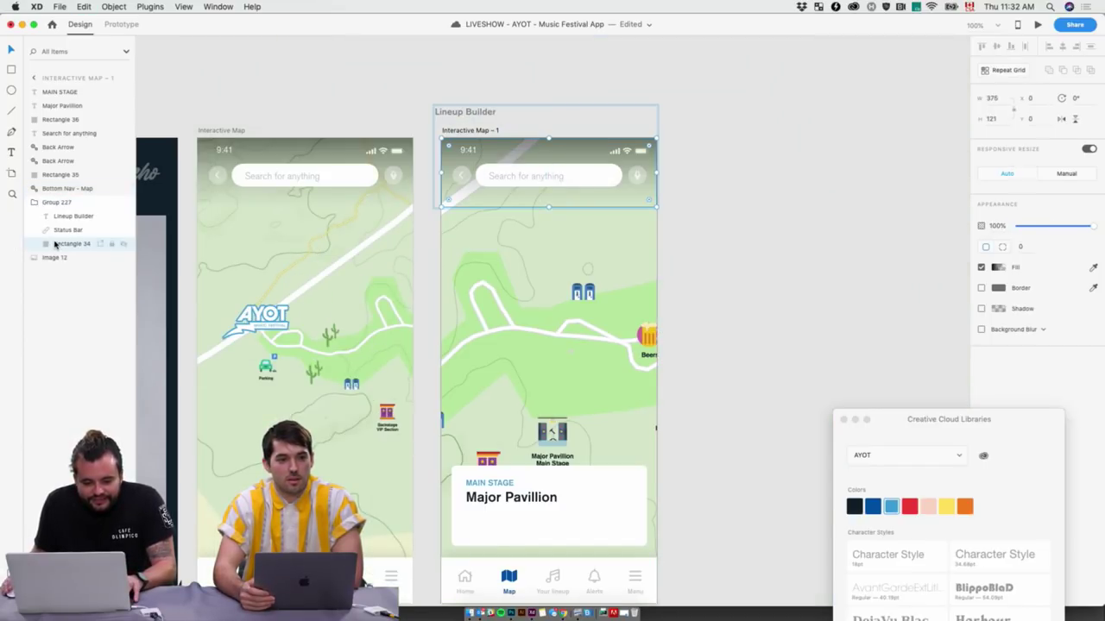
key(super+d)
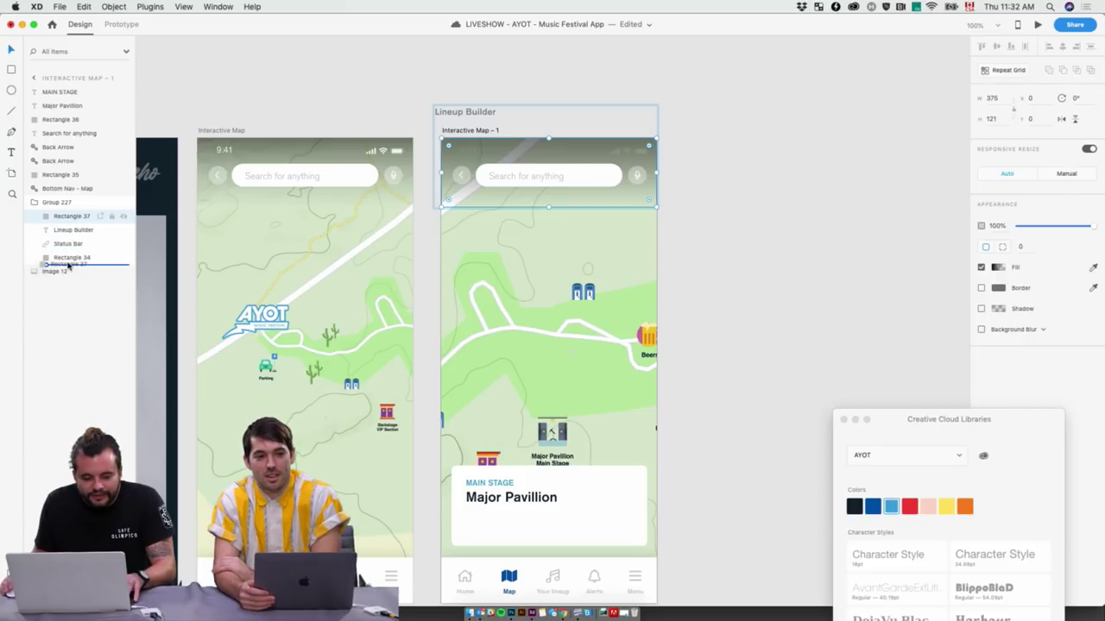
drag(68, 266, 69, 264)
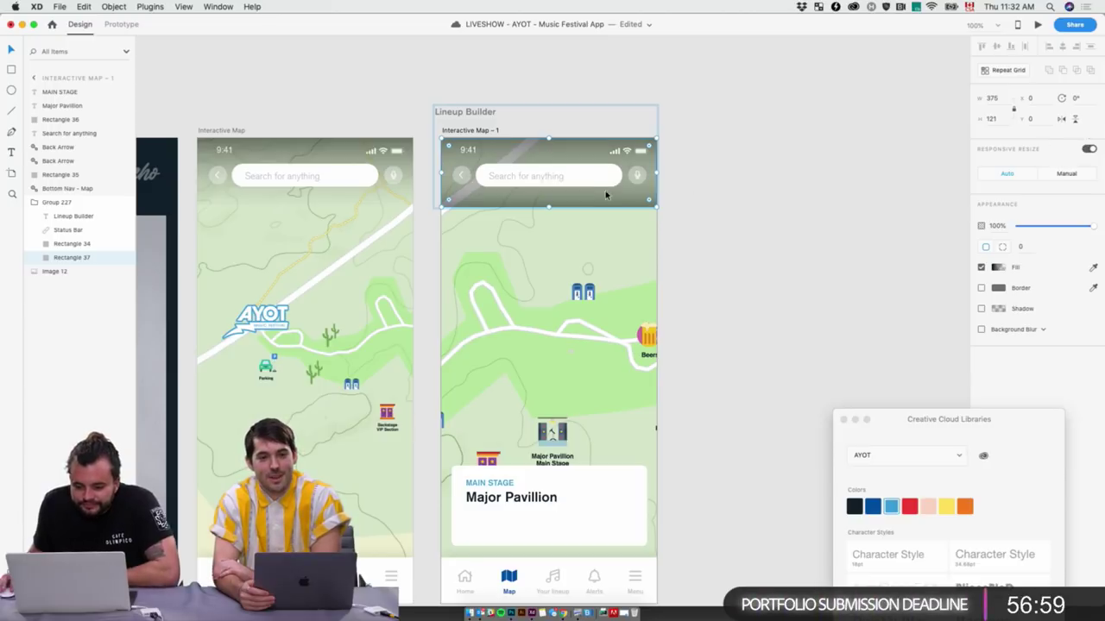
drag(622, 201, 610, 353)
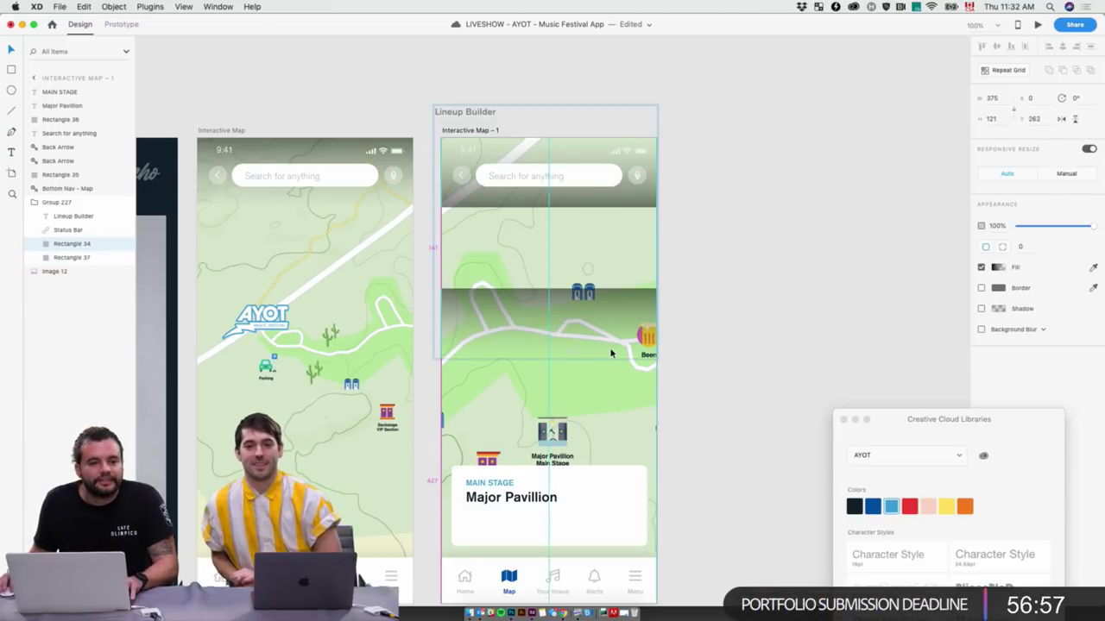
click(1076, 119)
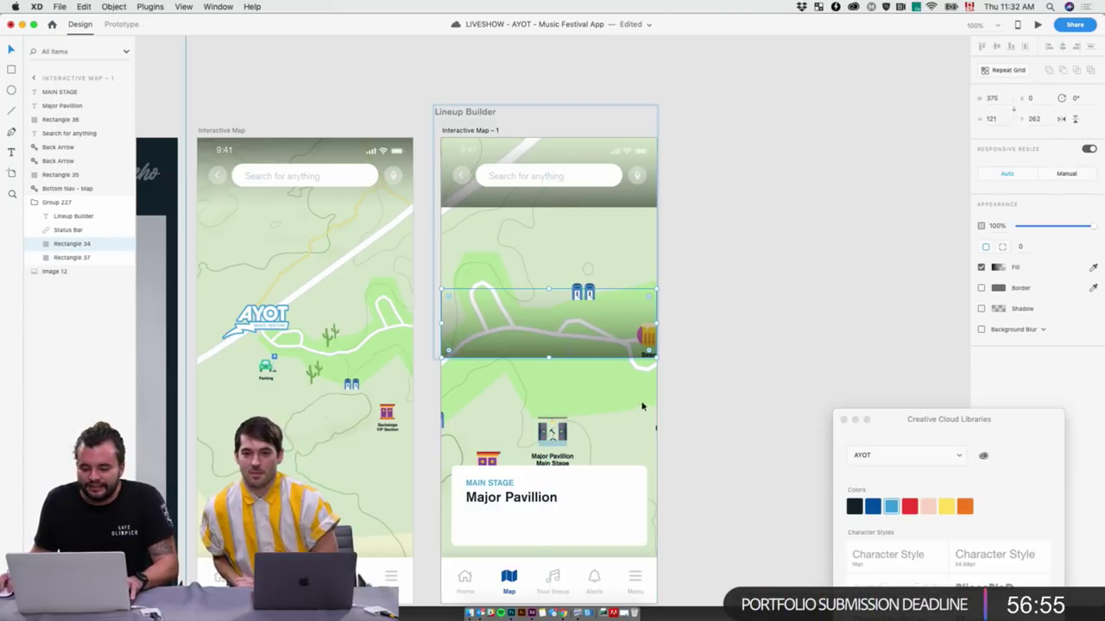
Flip the top gradient and place the copy at the artboard bottom behind the stage card
click(576, 197)
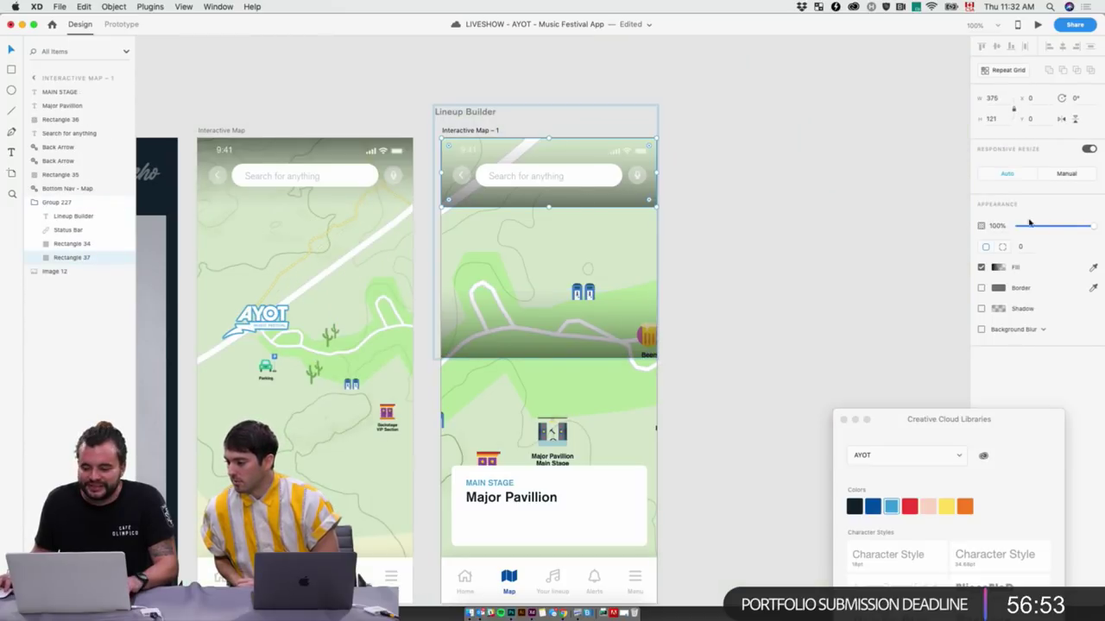
click(1076, 120)
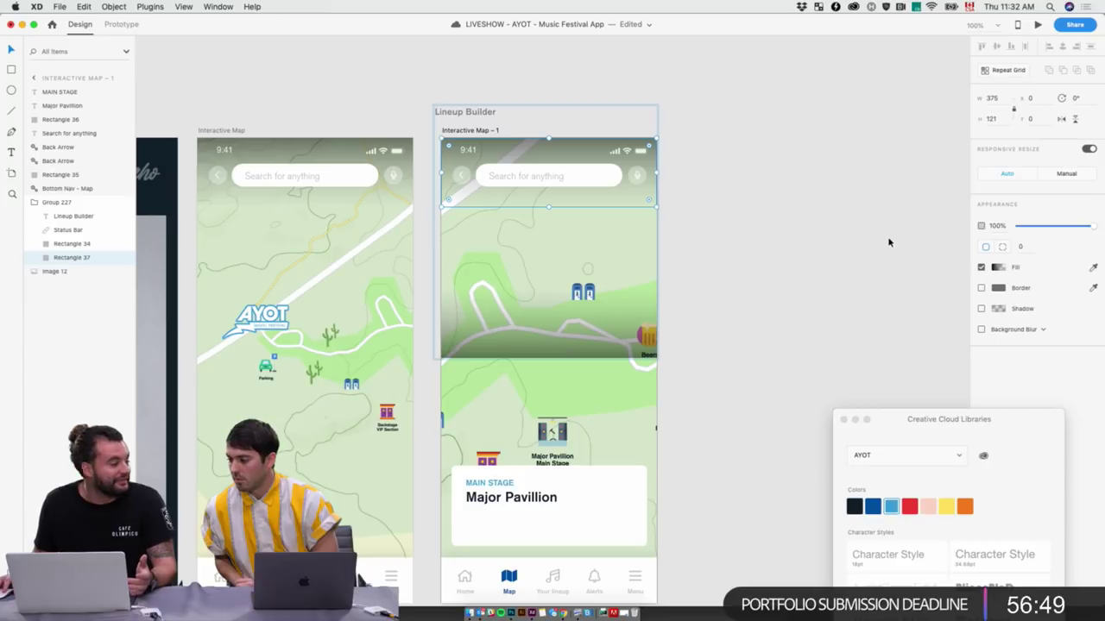
click(736, 287)
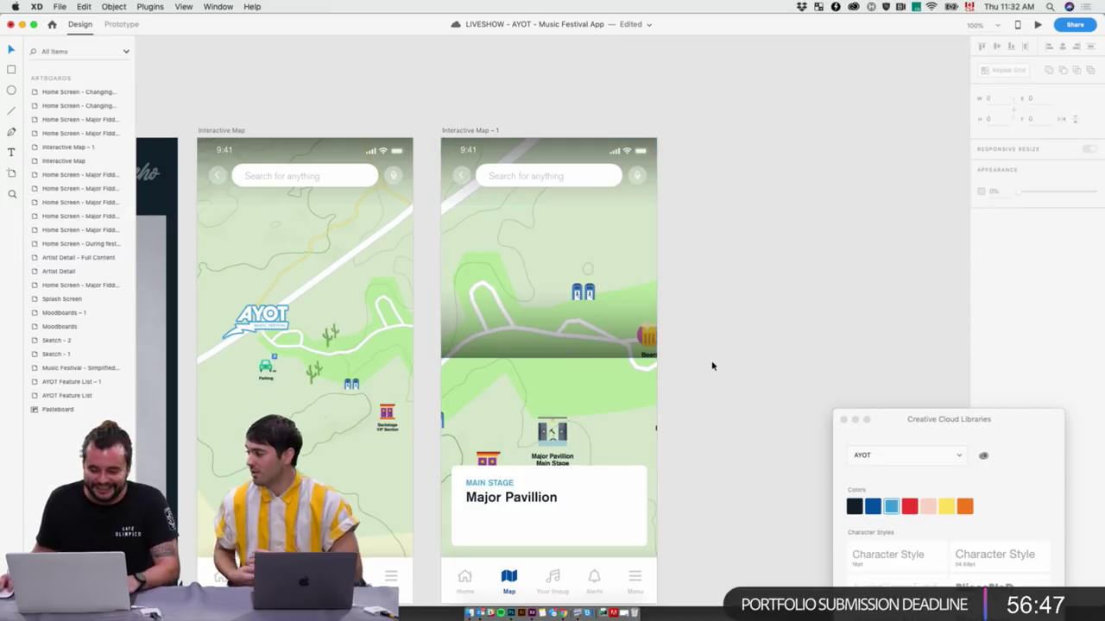
scroll(713, 365, down, 3)
click(550, 239)
drag(551, 239, 532, 343)
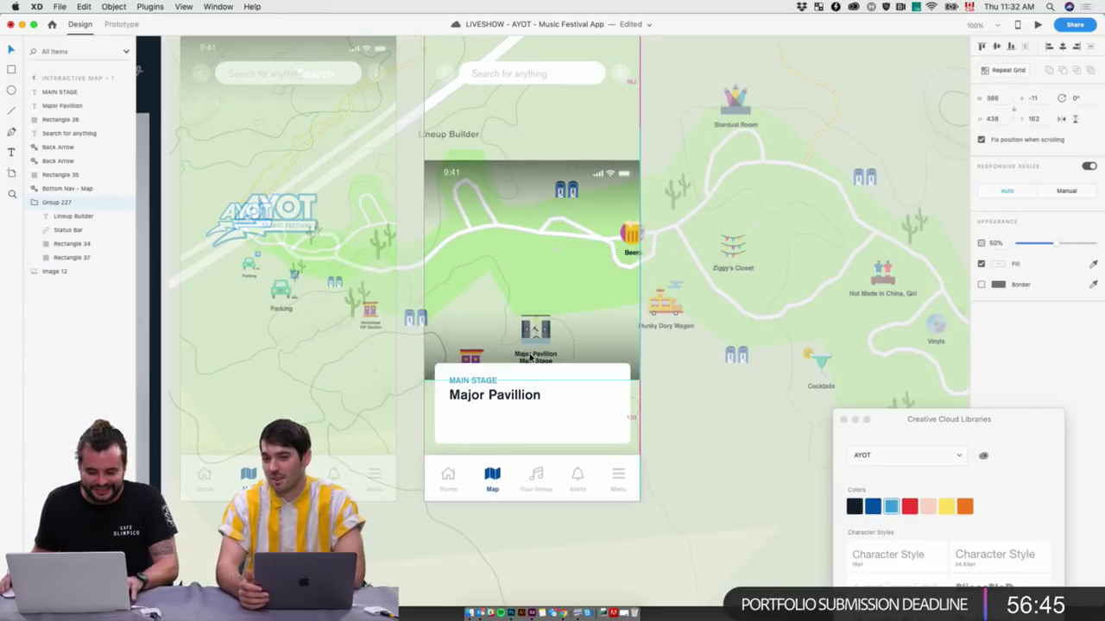
key(super+z)
drag(551, 229, 557, 432)
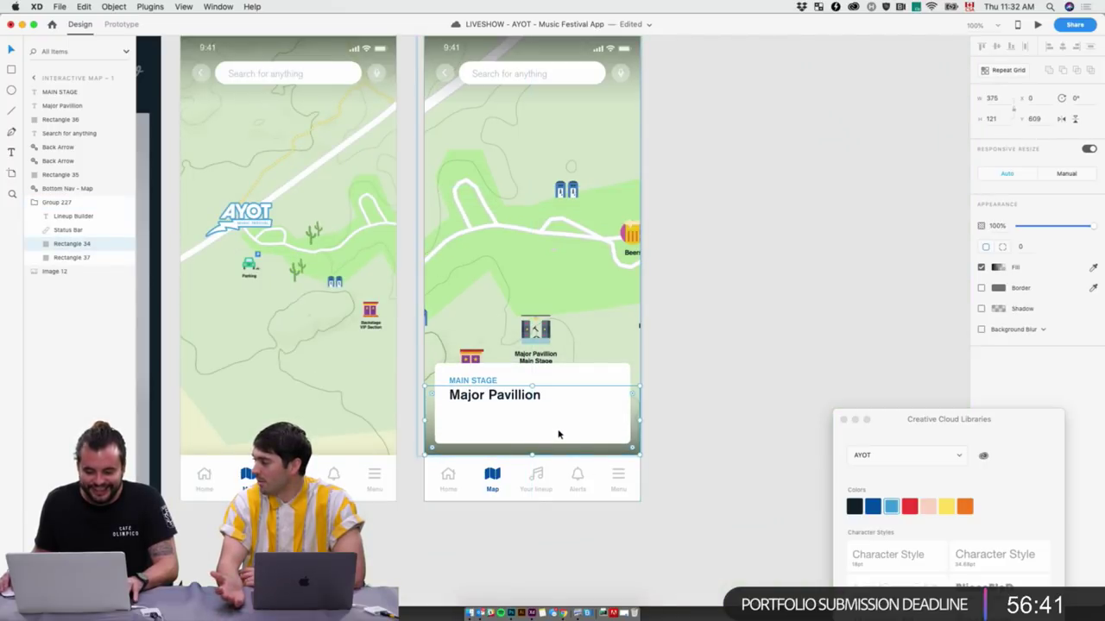
click(703, 509)
scroll(714, 453, up, 2)
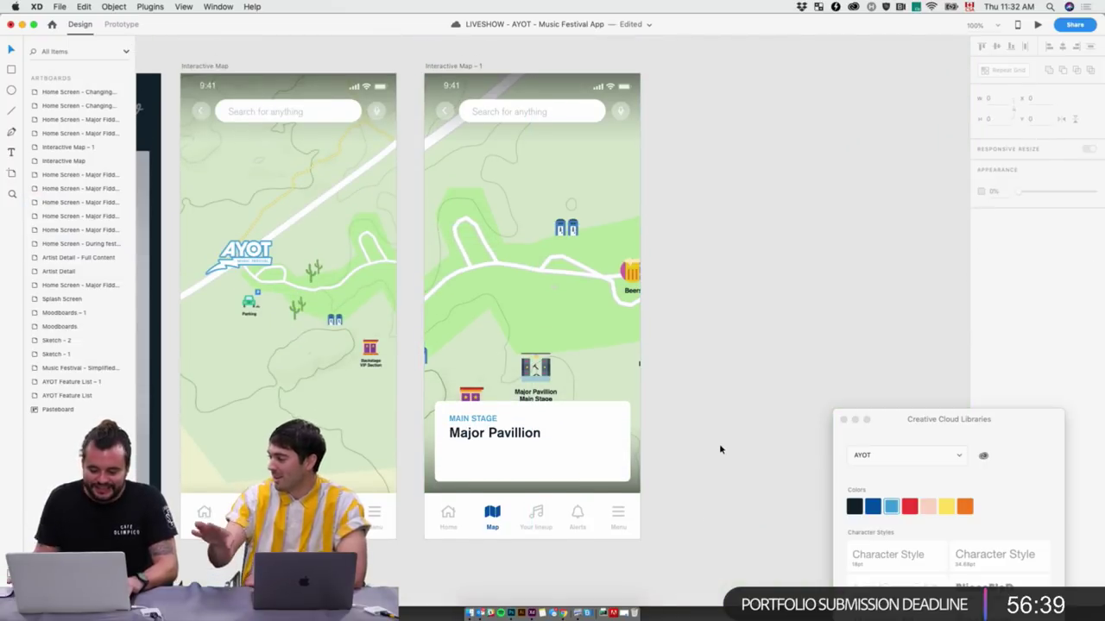
key(super+equal)
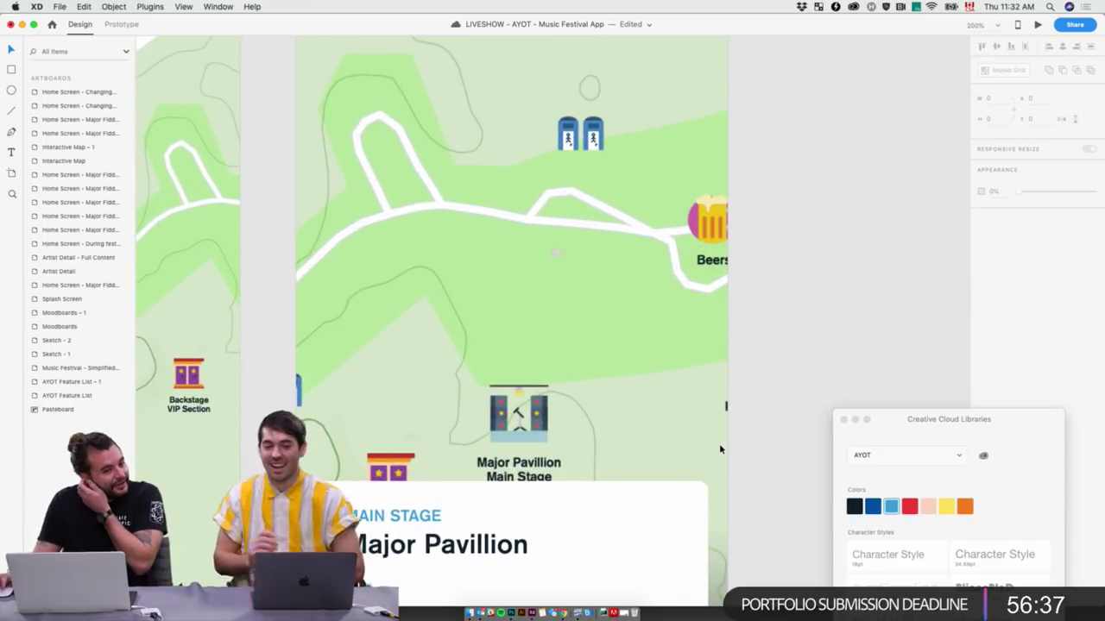
Save the music festival app document with Cmd+S
key(super+s)
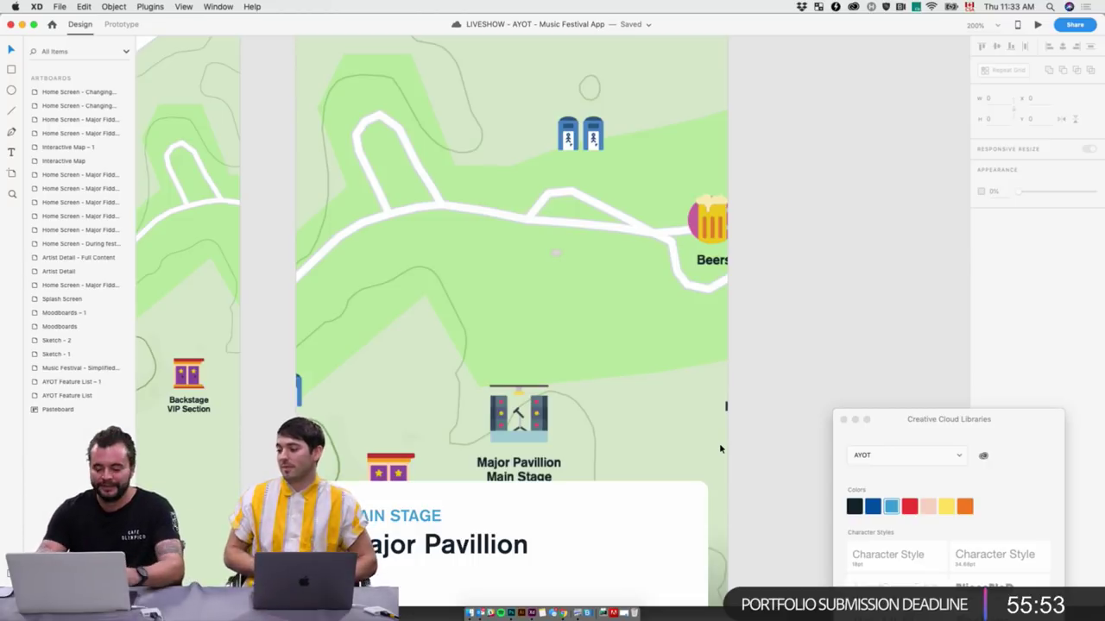
Move the Rectangle 34 gradient to the bottom of the artboard at Y 629
key(super+1)
scroll(699, 422, down, 2)
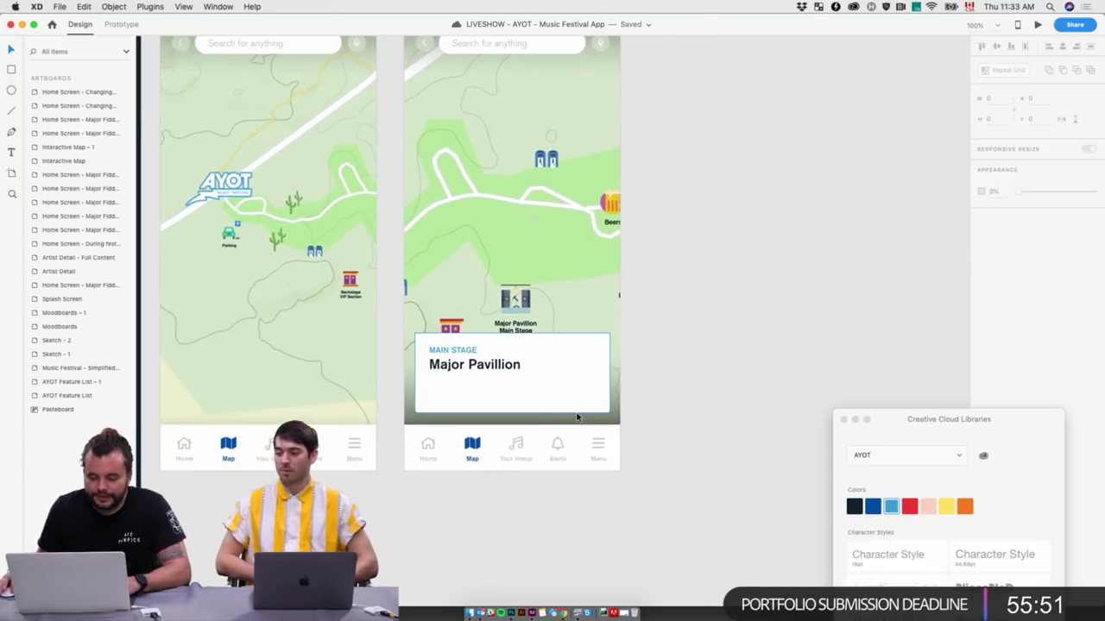
click(512, 372)
click(66, 257)
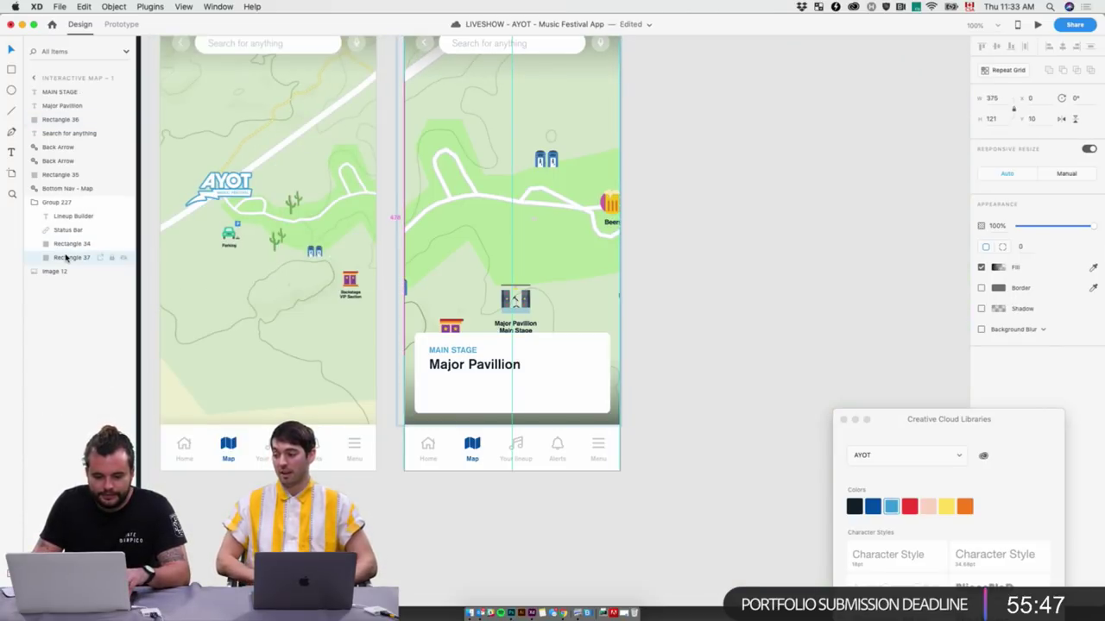
click(69, 245)
text(629)
key(Return)
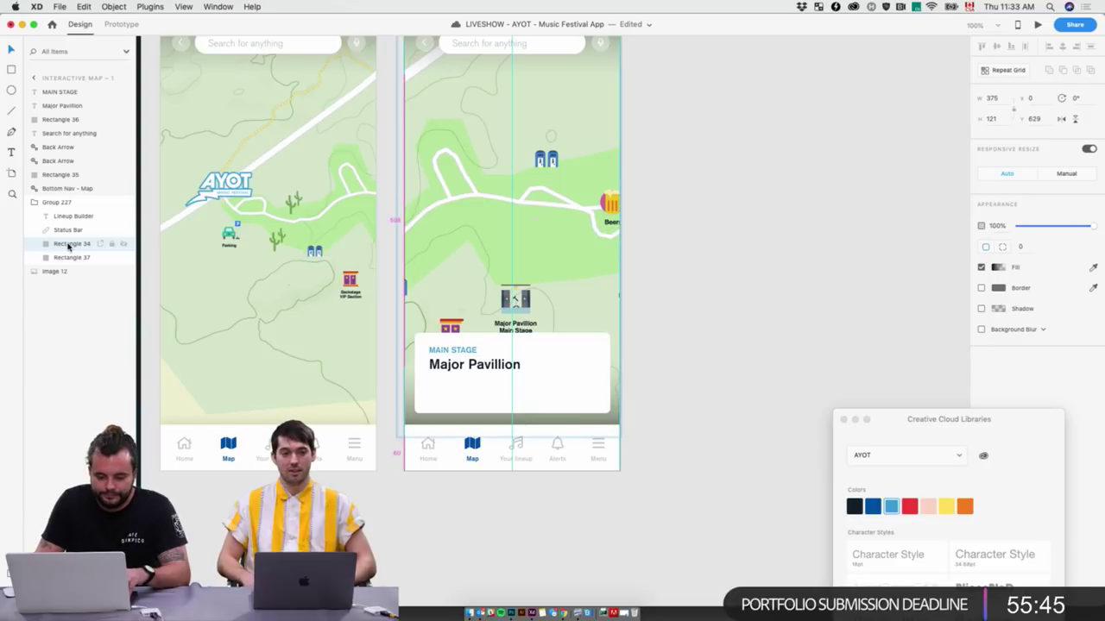
click(742, 217)
Place a copy of the MAIN STAGE label below the Major Pavillion heading
key(super+equal)
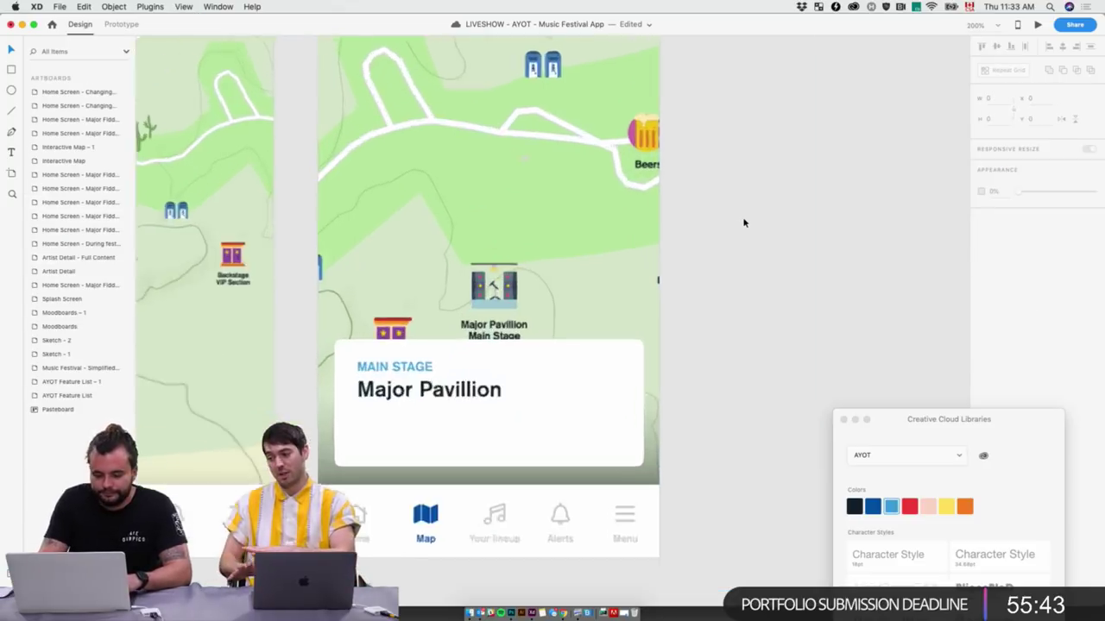
scroll(479, 382, down, 2)
click(419, 385)
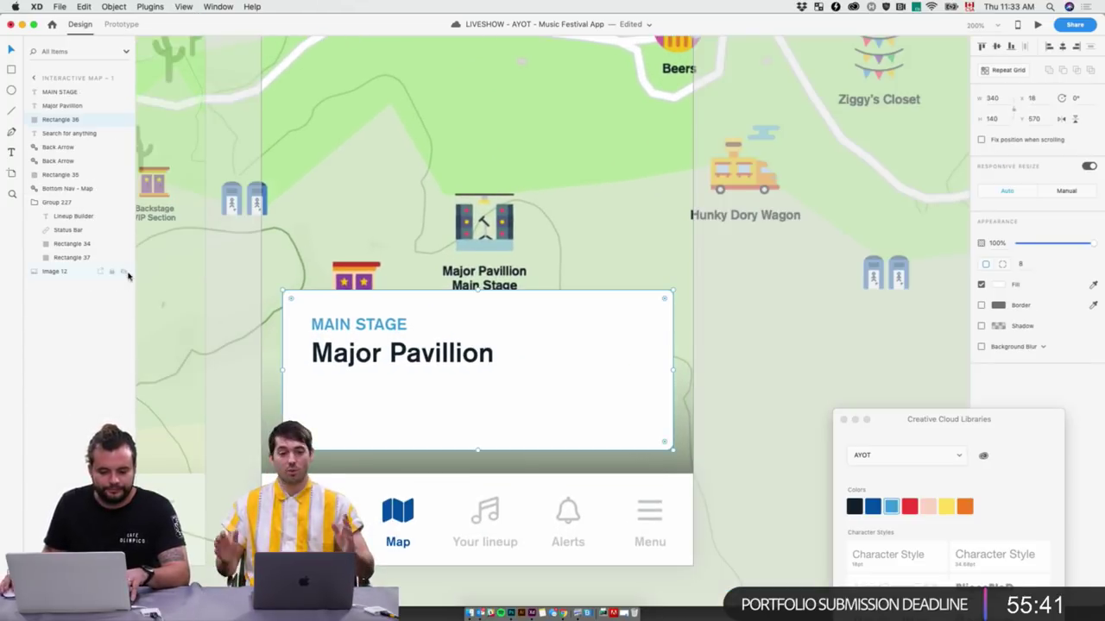
click(428, 358)
click(366, 326)
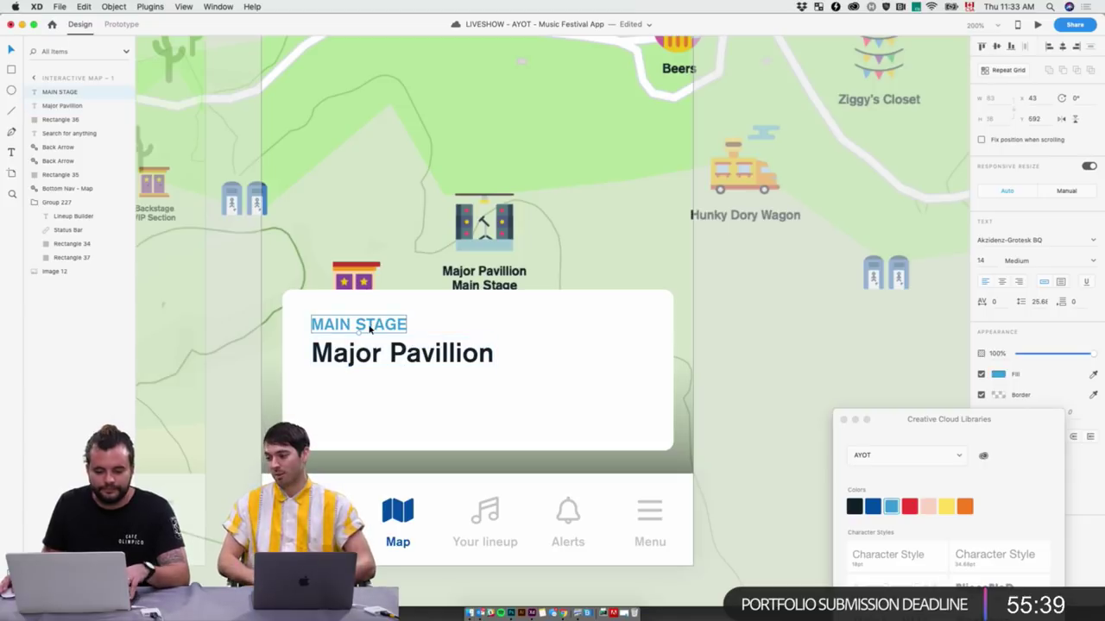
drag(367, 325, 365, 402)
Change the copied label's text to 'NOW PLAYING:'
double_click(365, 403)
key(super+a)
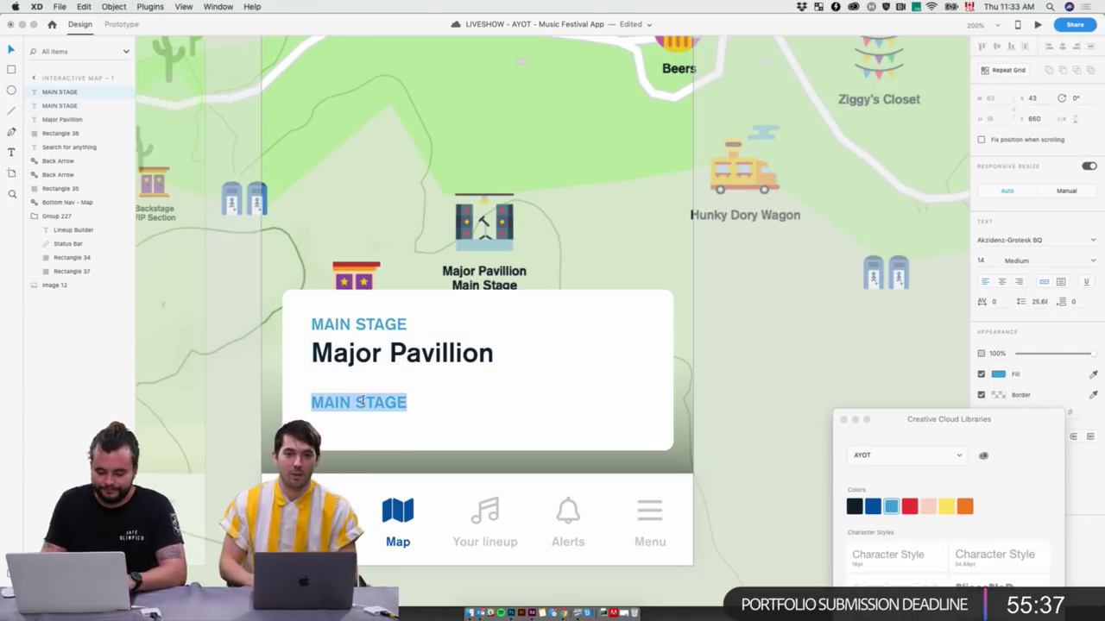
text(NOW PLAYING)
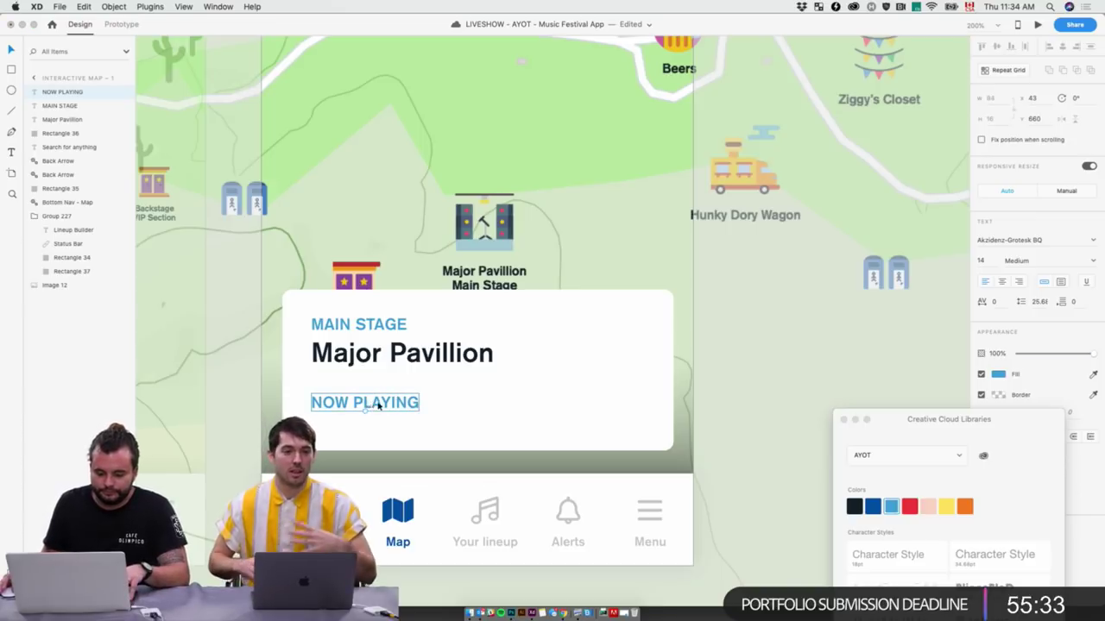
key(super+a)
key(Right)
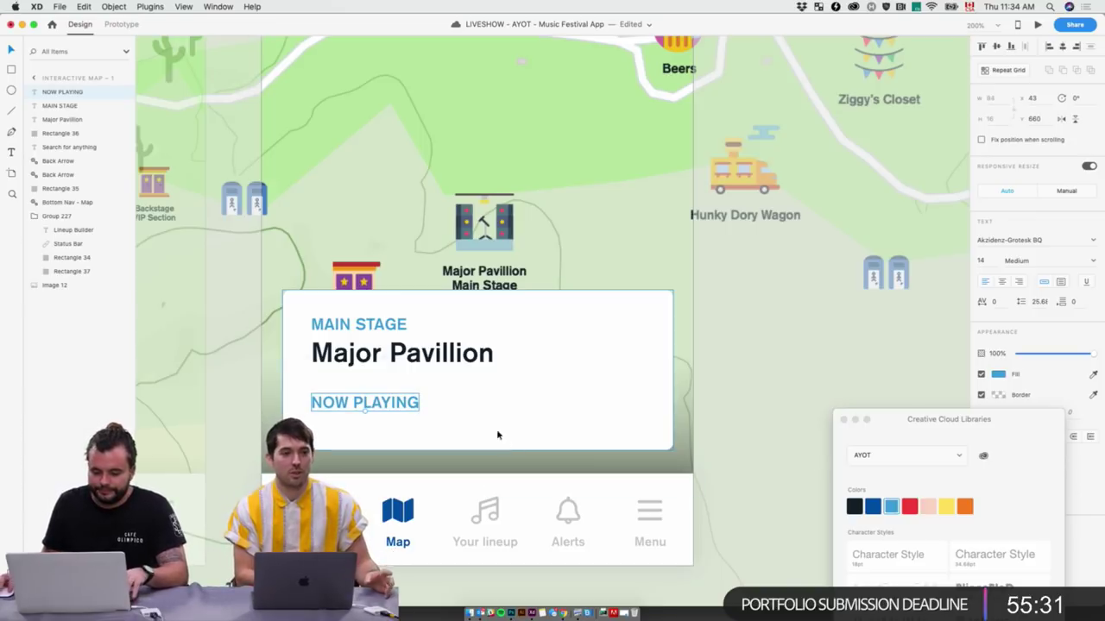
text(:)
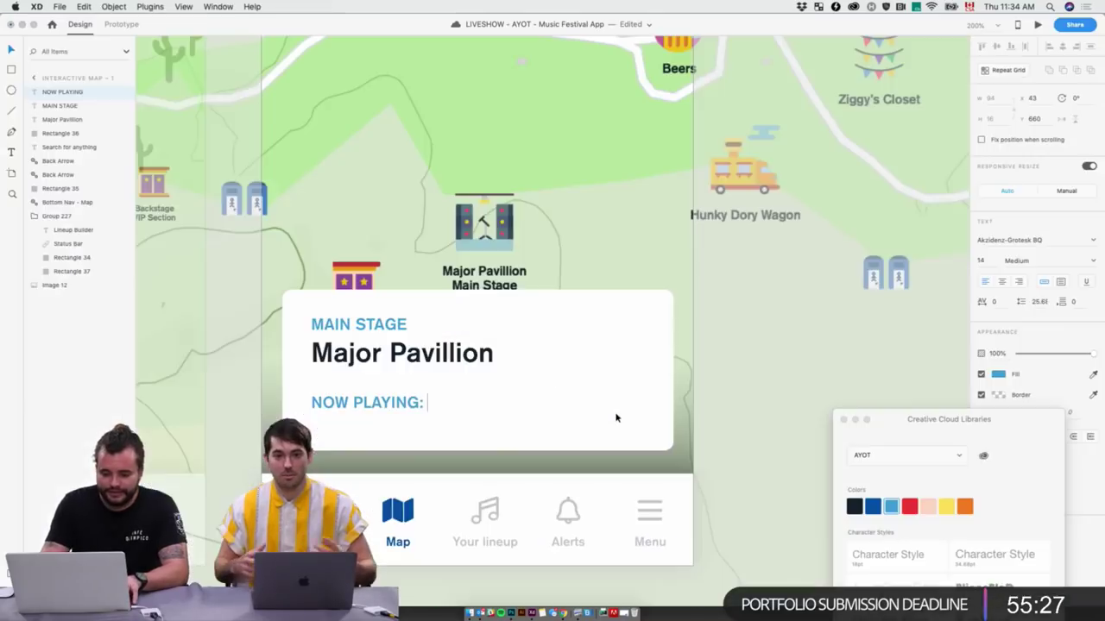
key(super+minus)
key(super+minus)
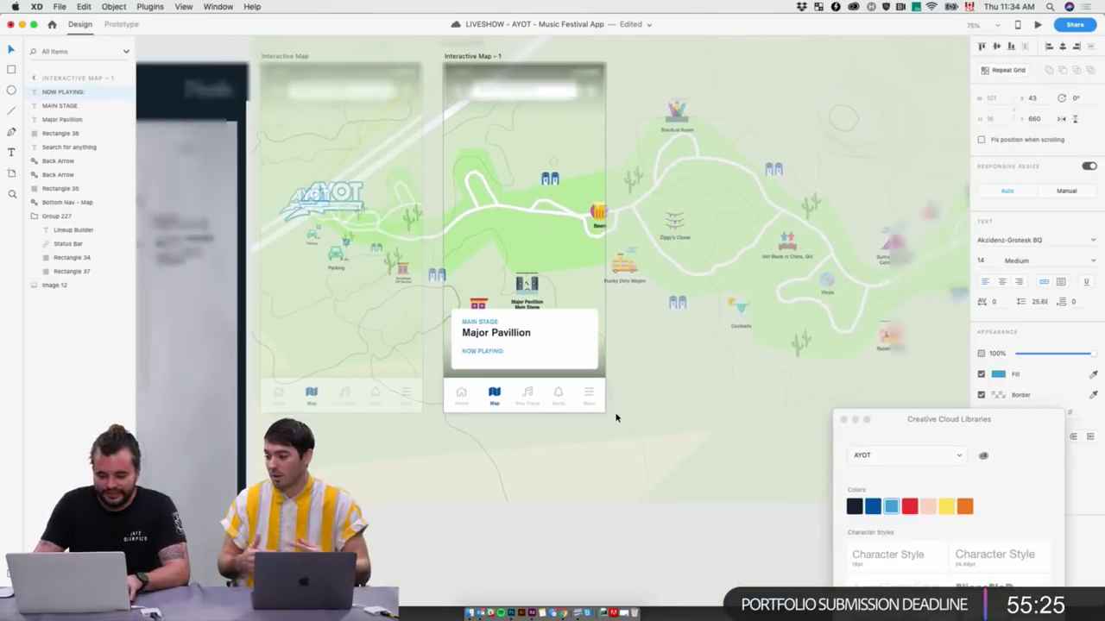
click(613, 483)
click(490, 541)
scroll(490, 540, left, 10)
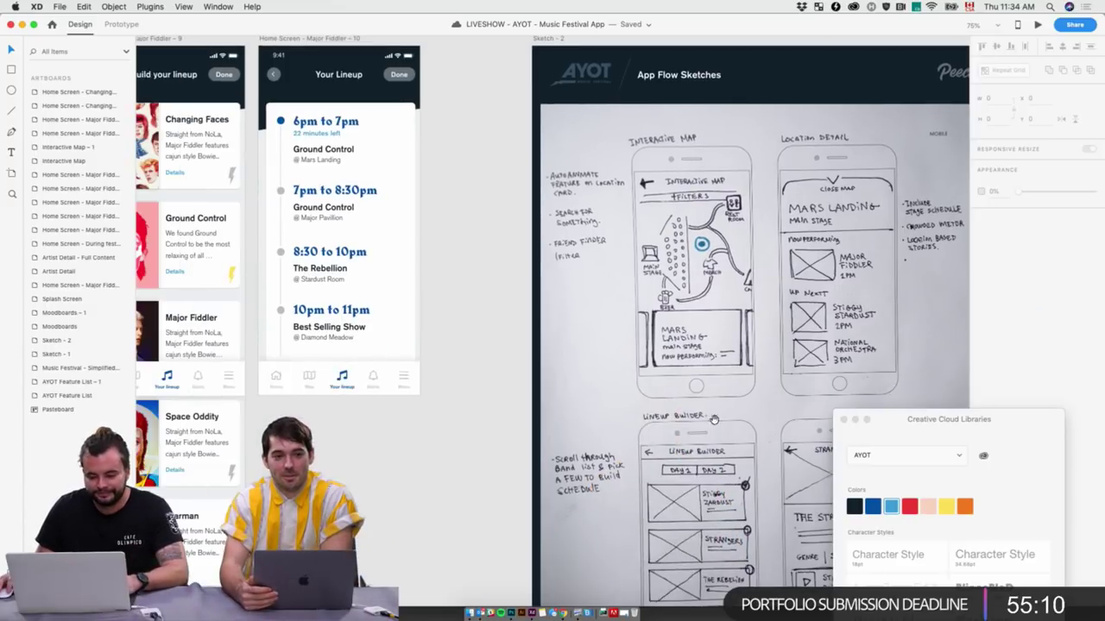
drag(377, 431, 741, 413)
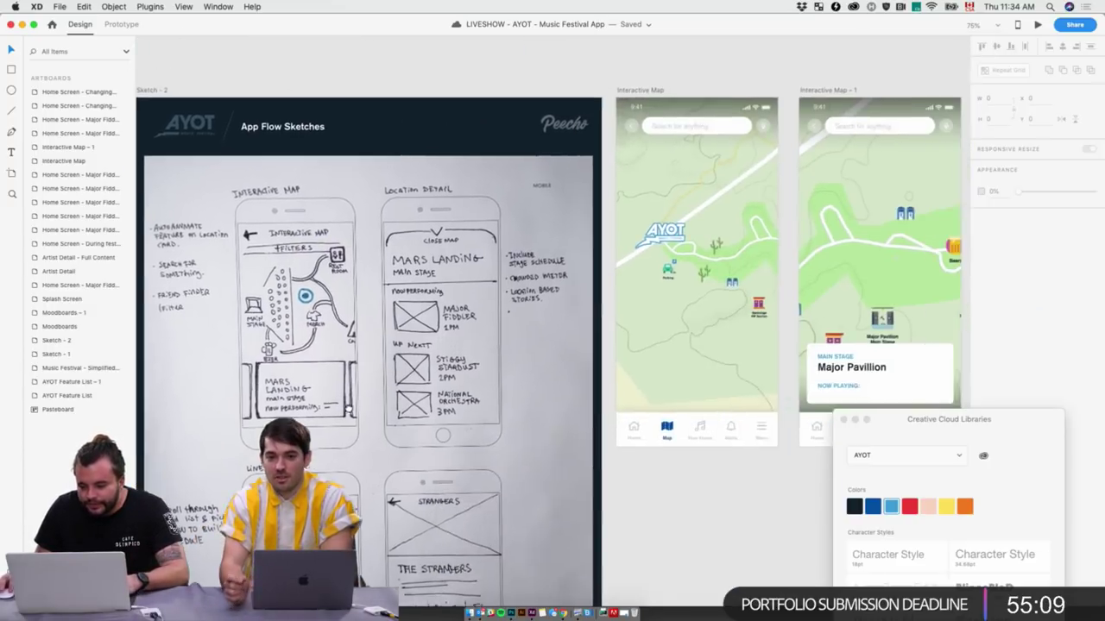
drag(873, 336, 216, 430)
key(super+2)
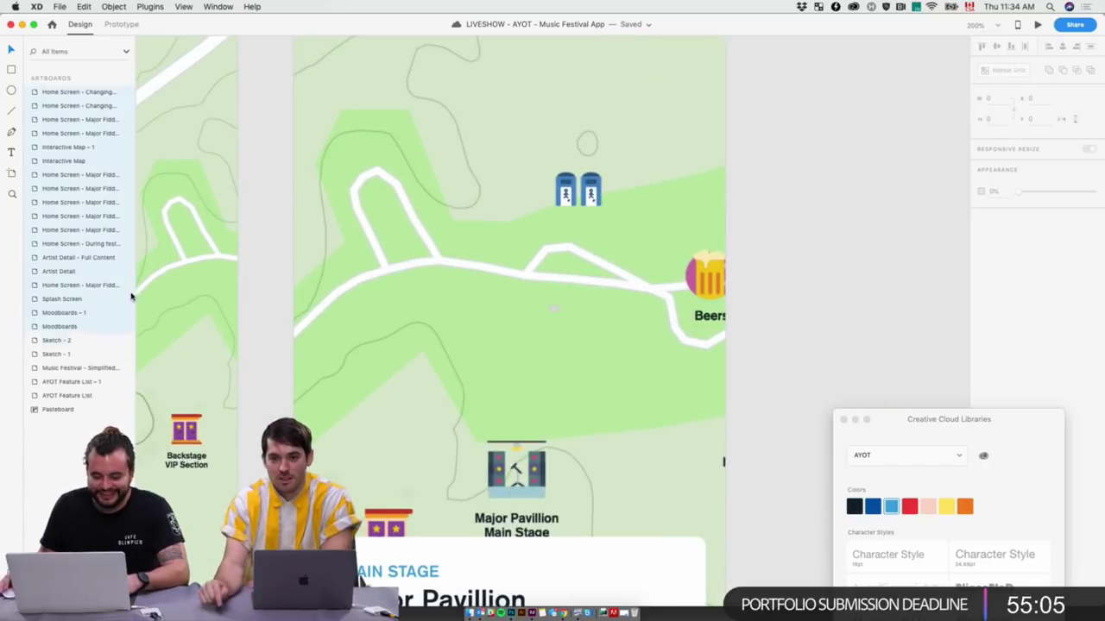
Undo the NOW PLAYING label change on the stage card
click(244, 321)
scroll(371, 454, down, 6)
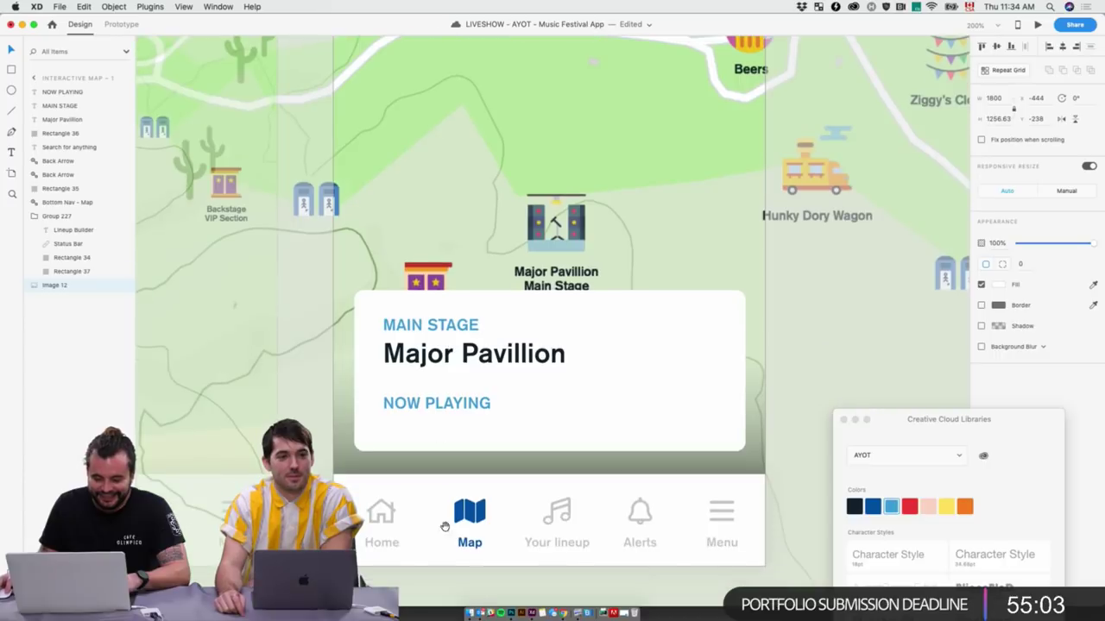
scroll(457, 563, down, 5)
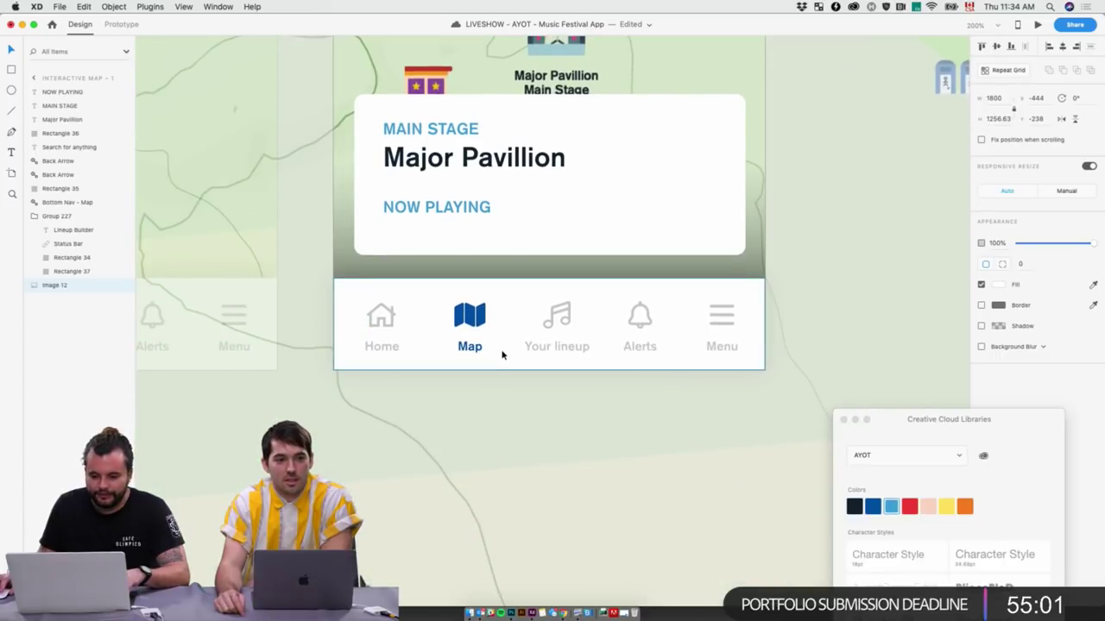
key(super+z)
scroll(501, 355, up, 6)
Append ': Major Fiddler' to the MAIN STAGE label and colour it black
double_click(474, 459)
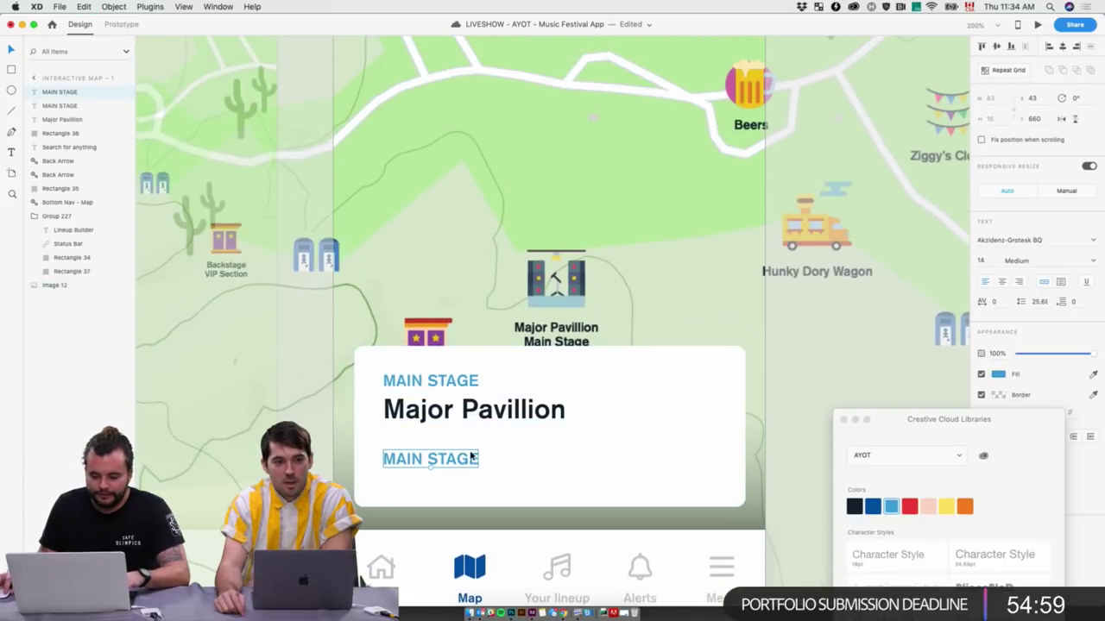
click(493, 461)
text(: )
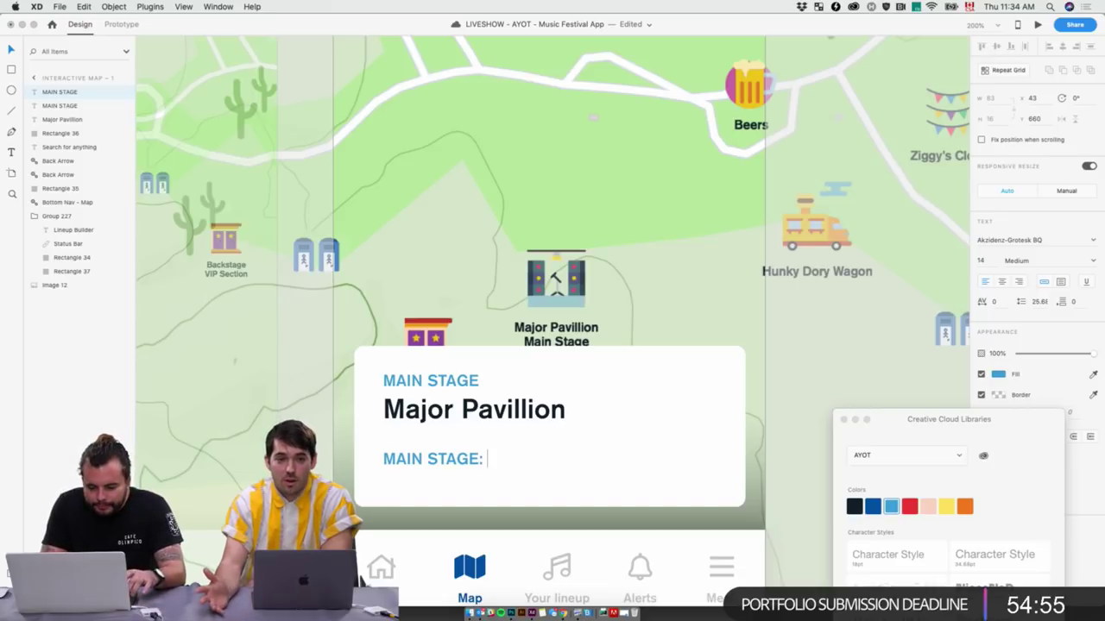
text(Major Fiddler)
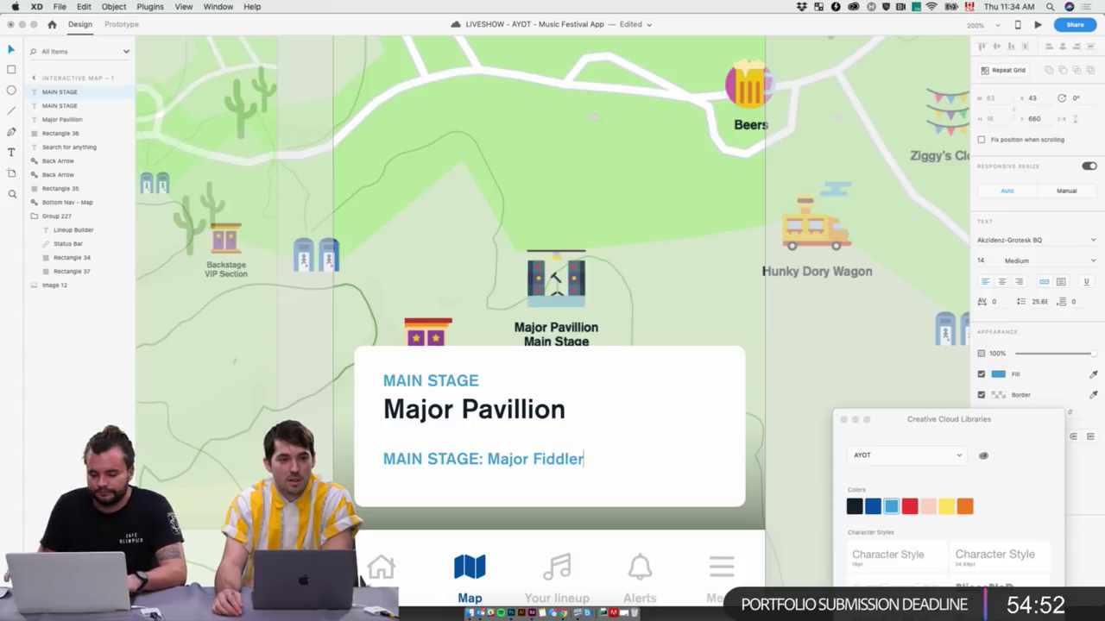
key(Escape)
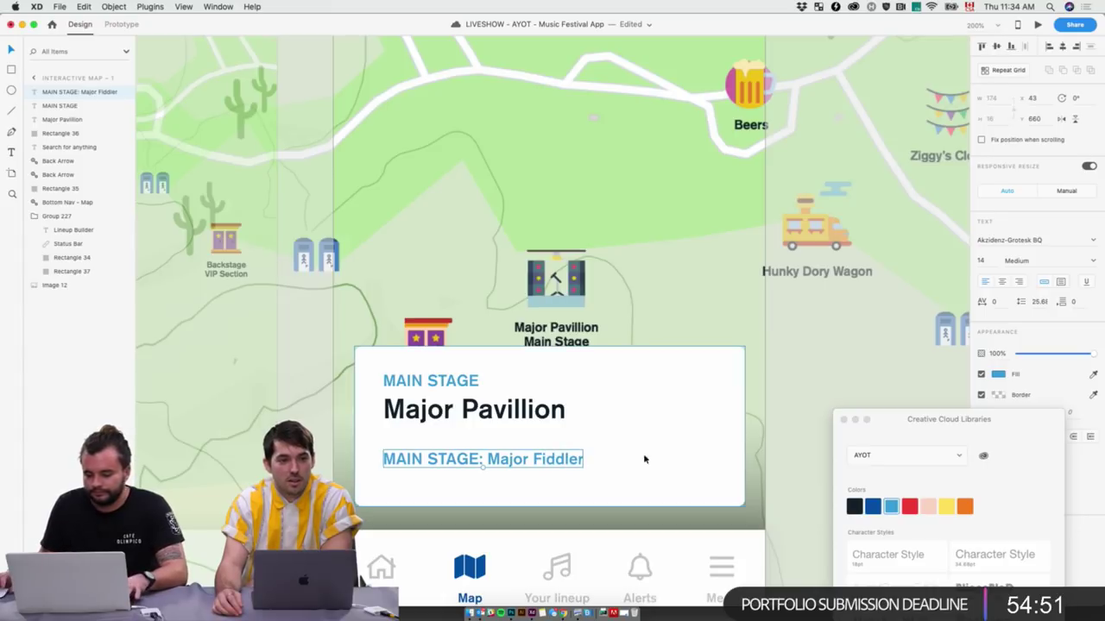
click(853, 506)
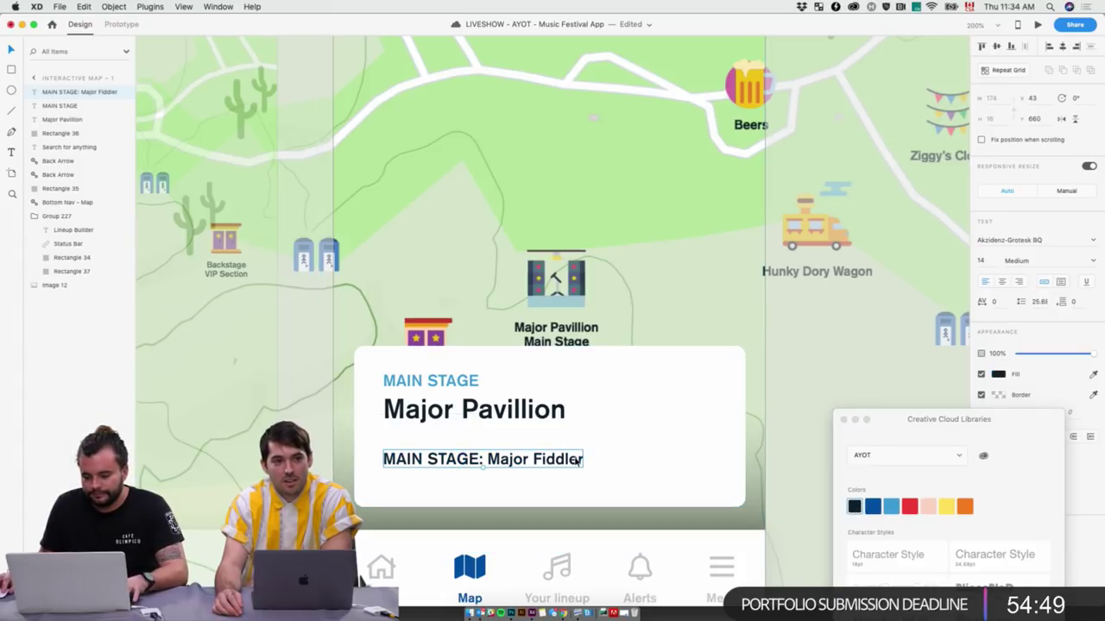
click(629, 495)
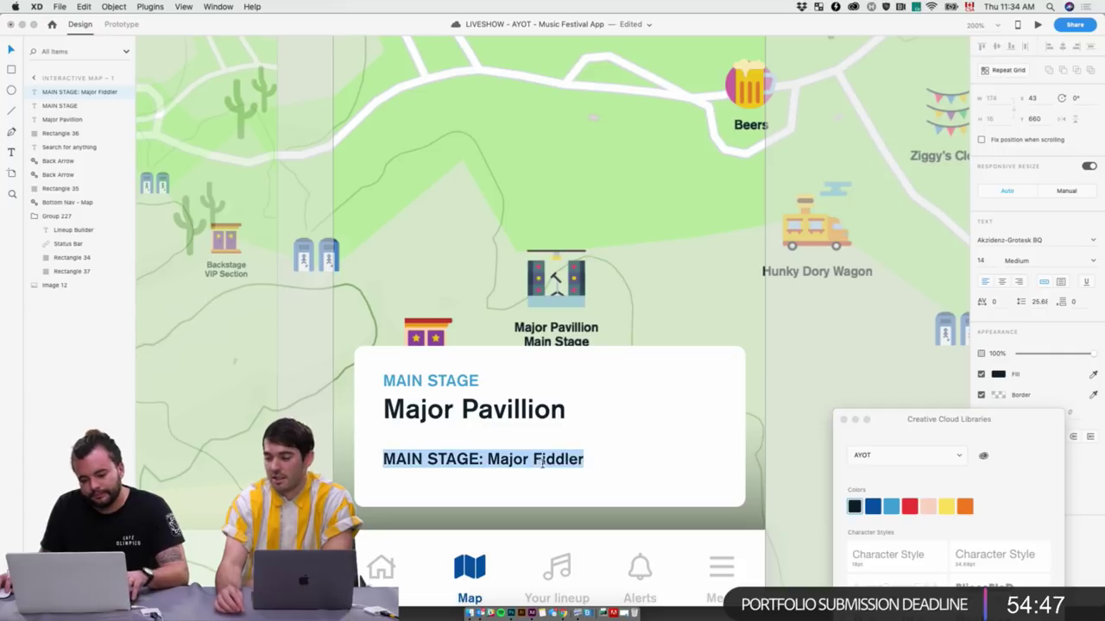
click(632, 445)
Add a 'users' text on the card set in Font Awesome to make a crowd icon
key(t)
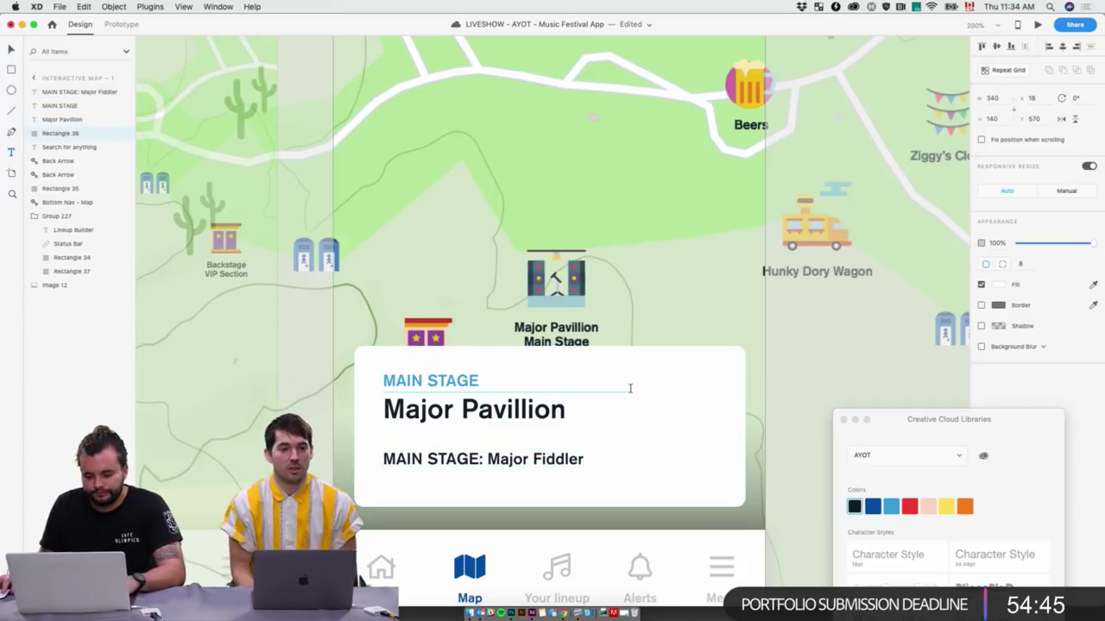
click(669, 410)
click(1063, 244)
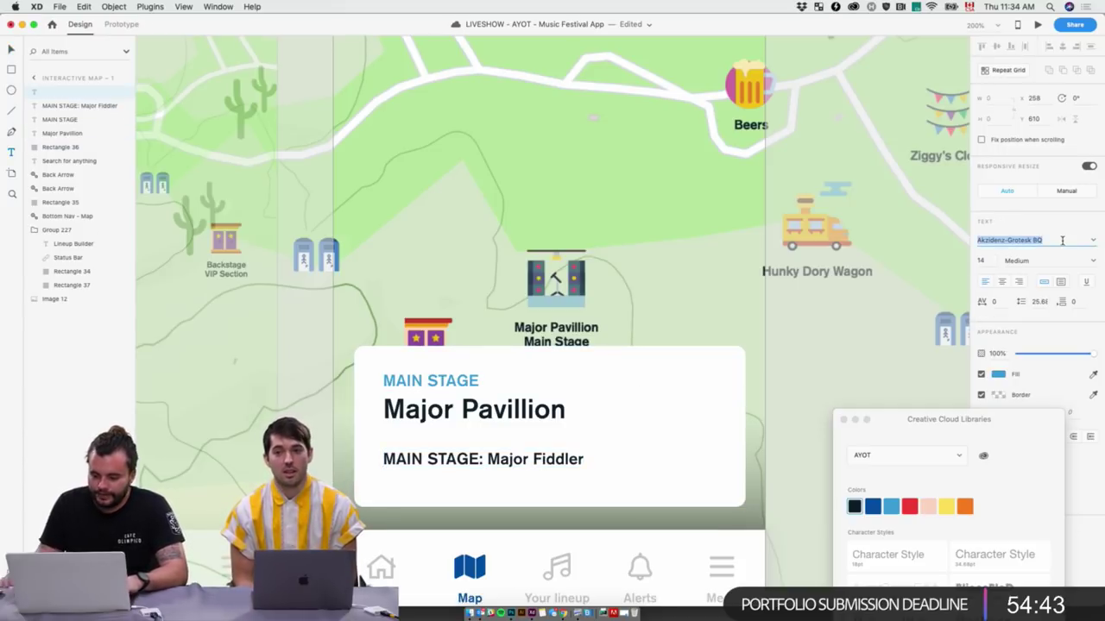
text(Font)
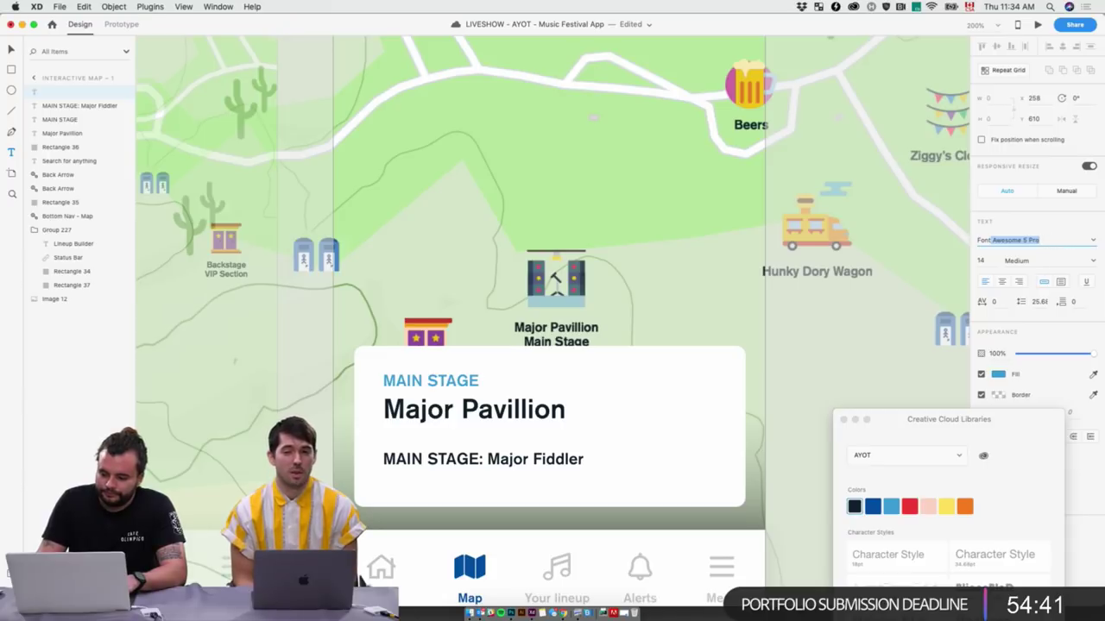
key(Escape)
text(users)
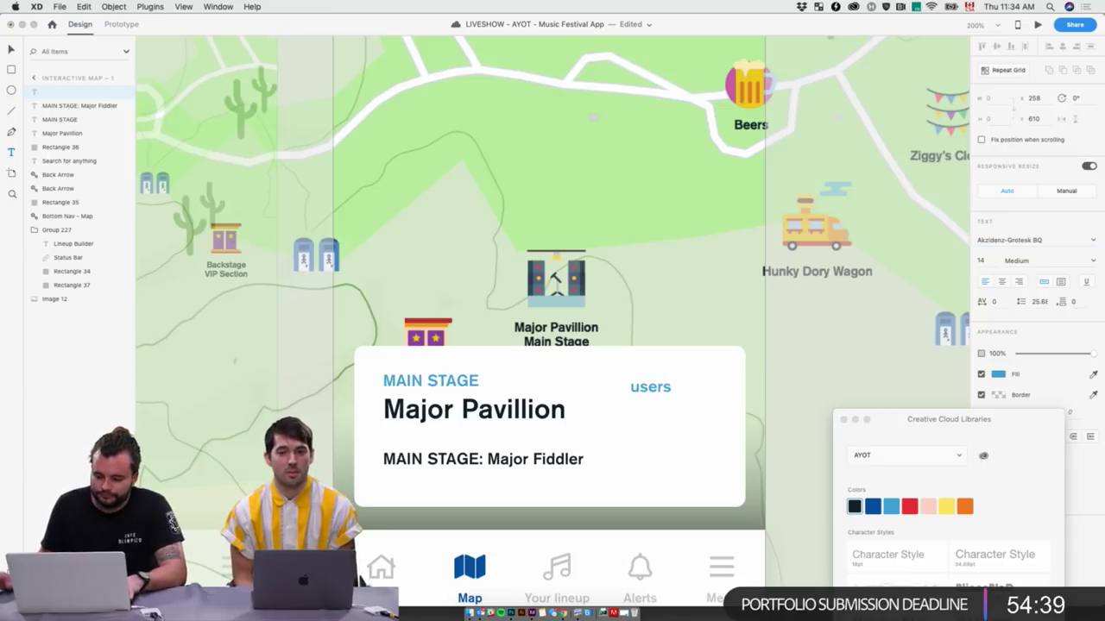
key(Escape)
click(1046, 240)
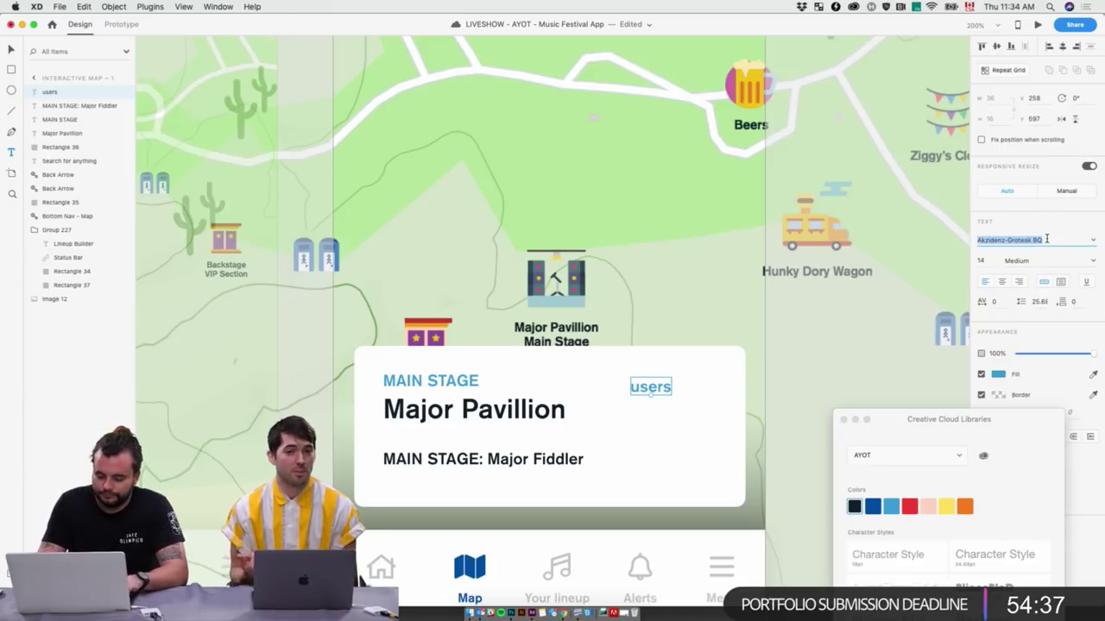
text(Font Awesome 5 Free)
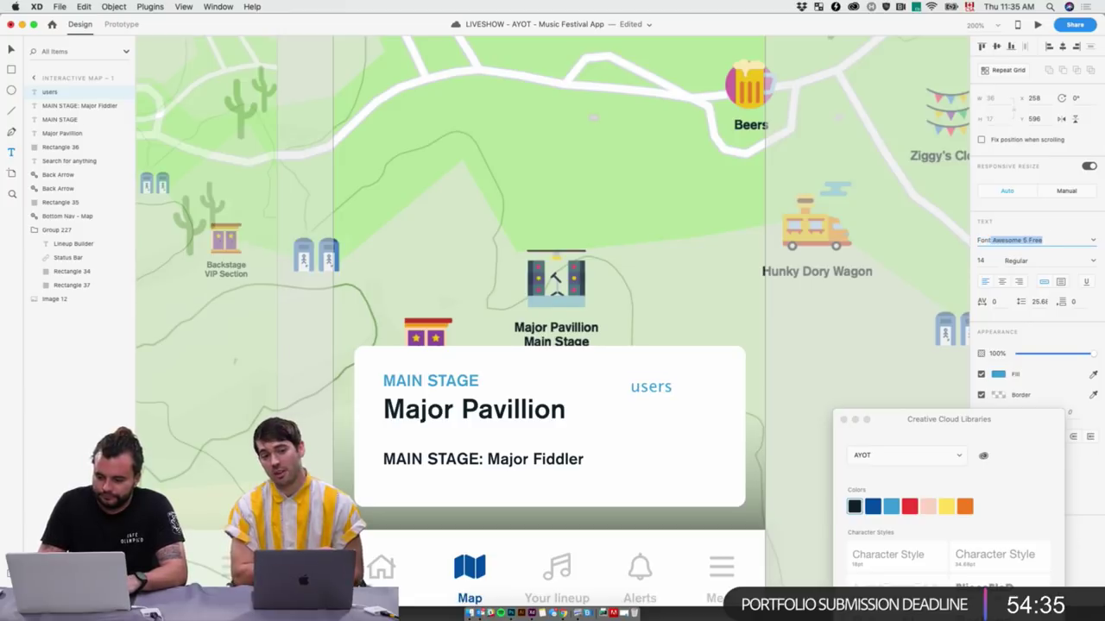
key(Return)
Colour the crowd icon red and nudge it into place
key(Escape)
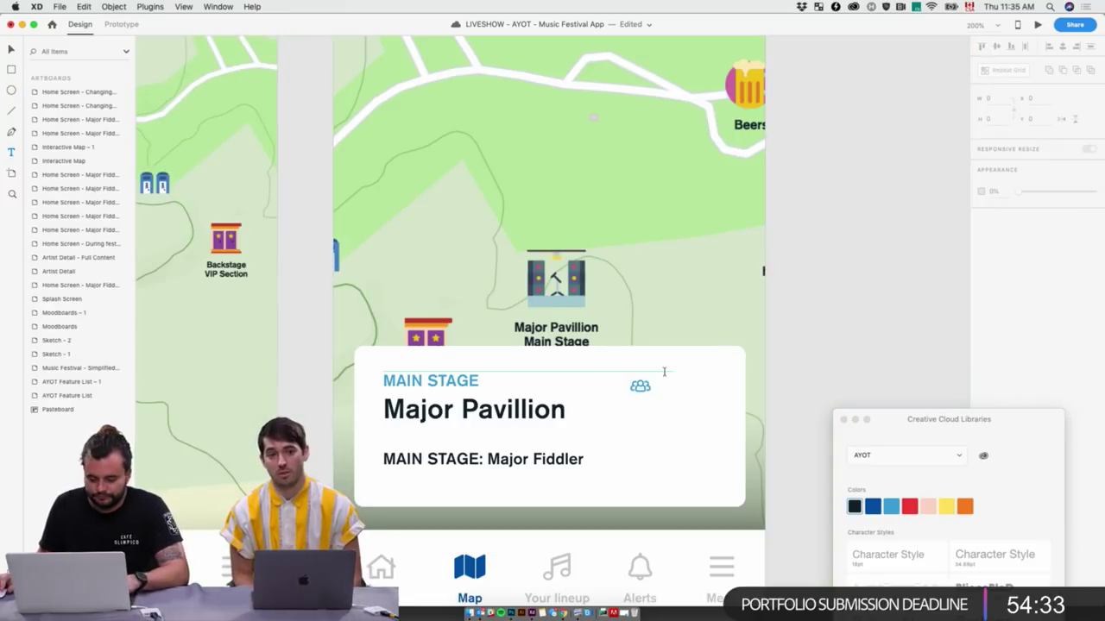
click(640, 386)
click(911, 509)
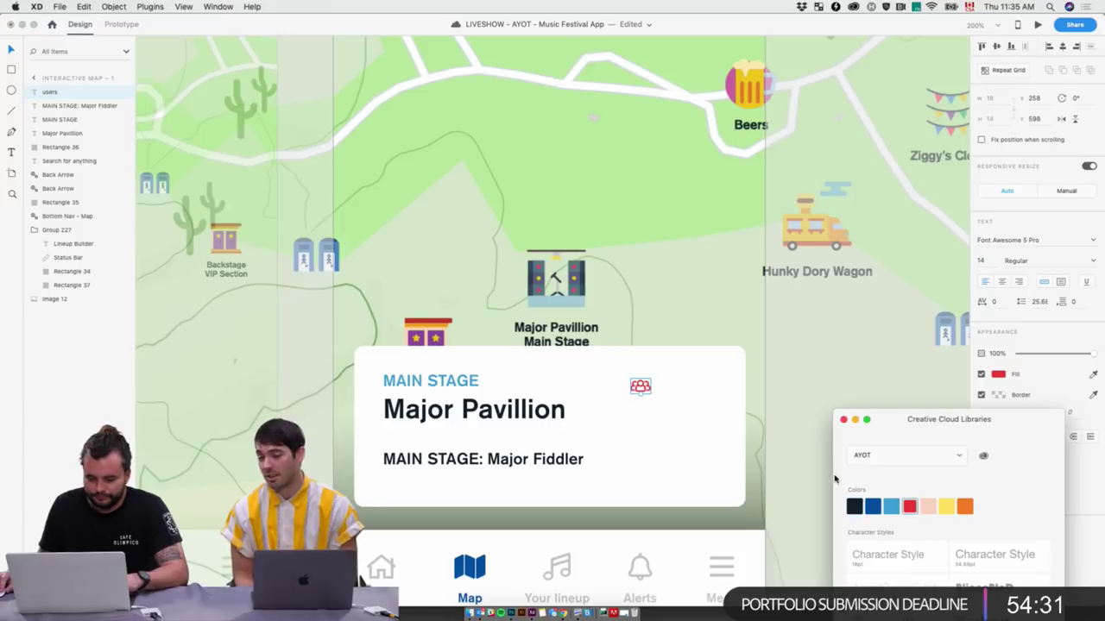
drag(646, 389, 644, 387)
Copy the Major Fiddler label as a red 'Crowded' label right of the crowd icon
click(522, 460)
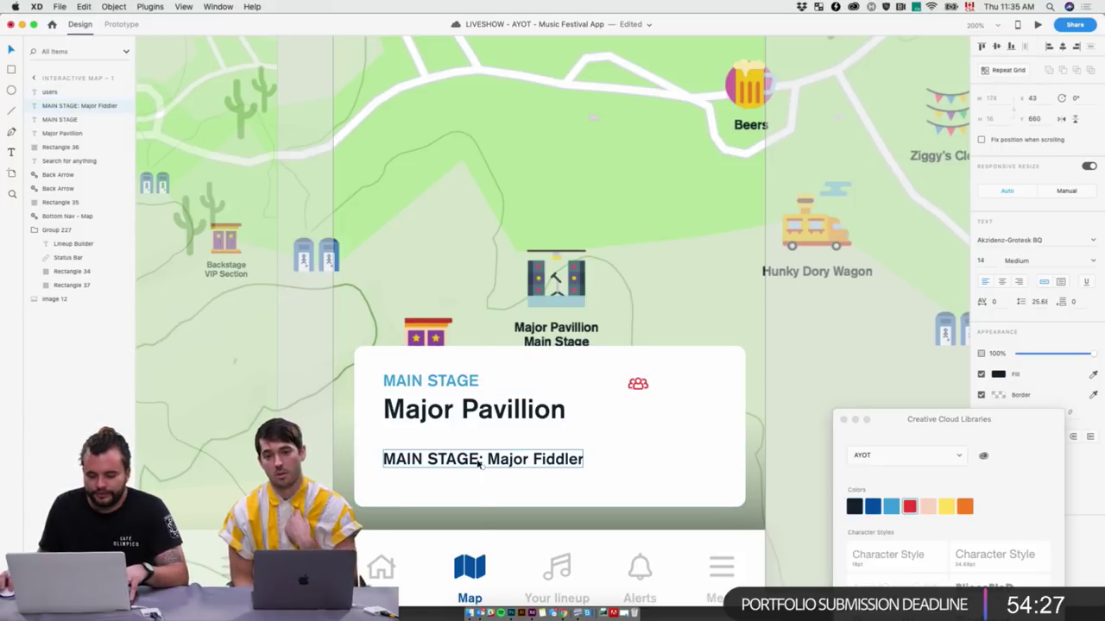
drag(478, 460, 688, 383)
text(C)
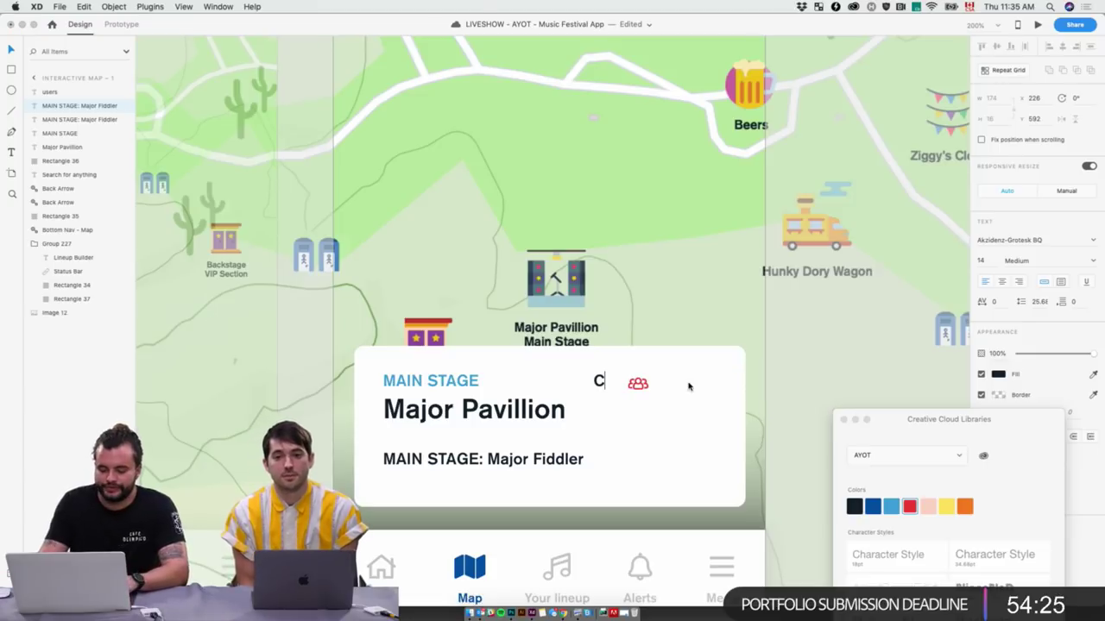
text(rowded)
key(Escape)
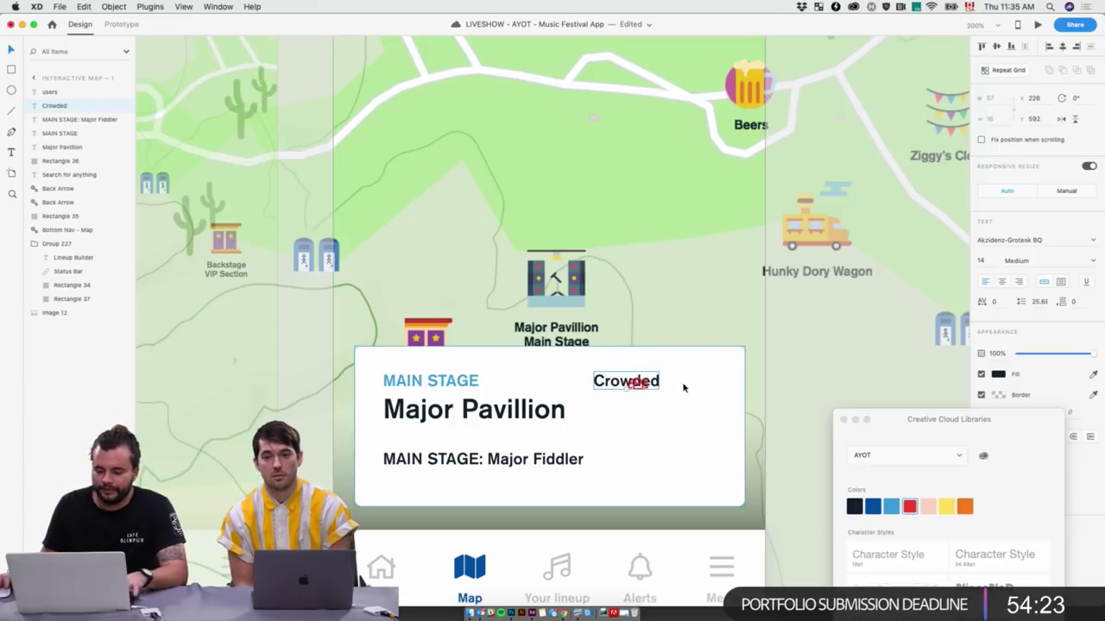
drag(618, 386, 685, 388)
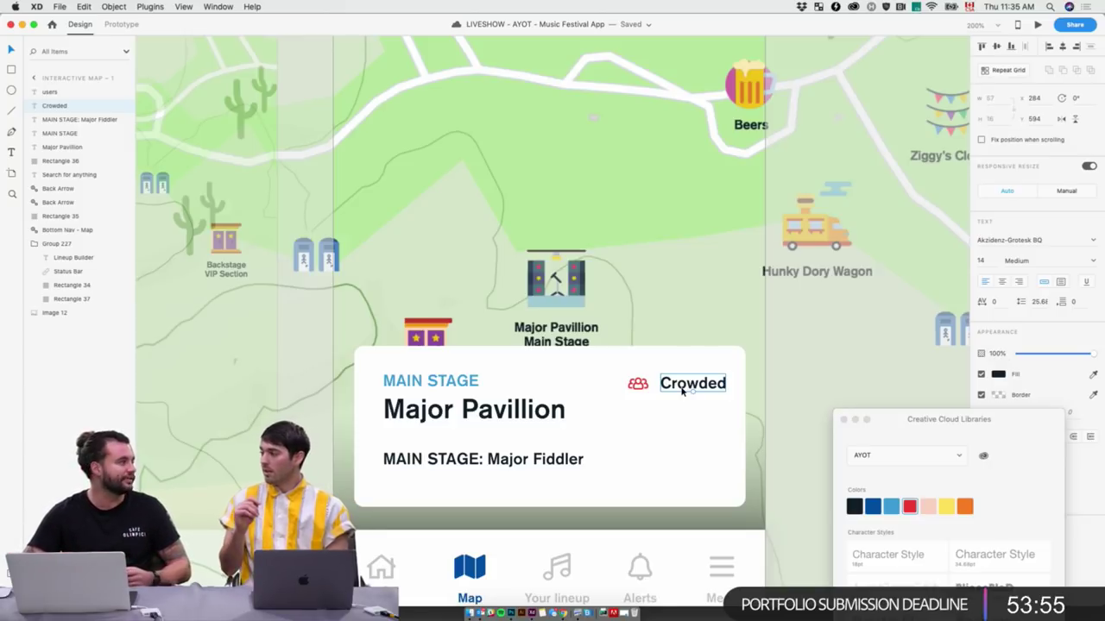
click(909, 506)
click(690, 383)
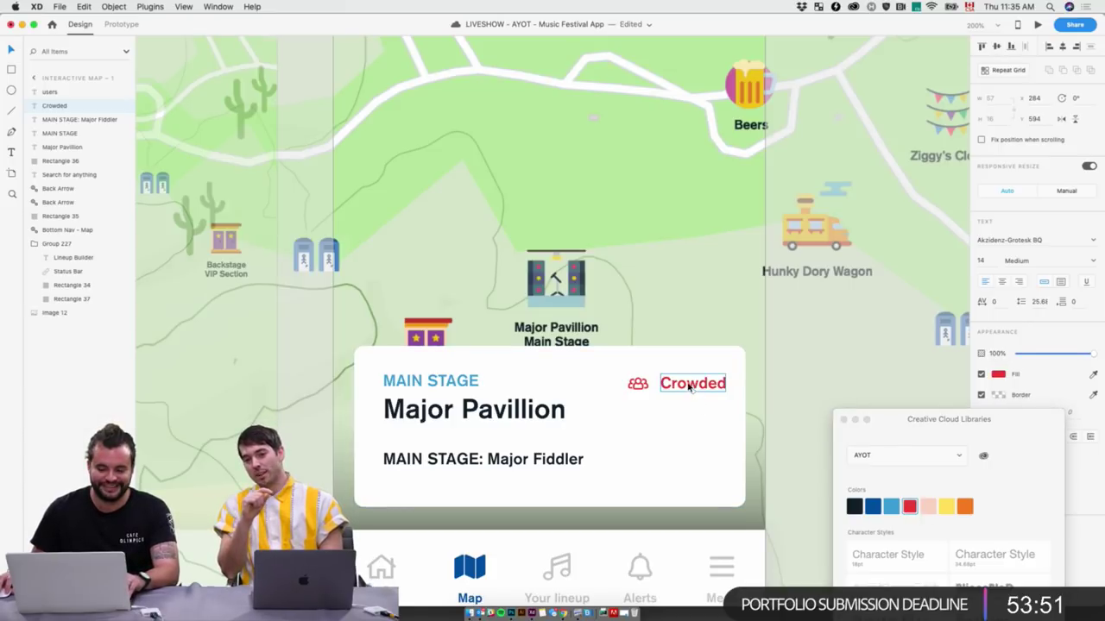
Align the crowd icon with the Crowded label and nudge both onto the MAIN STAGE line
shift+click(638, 384)
click(997, 46)
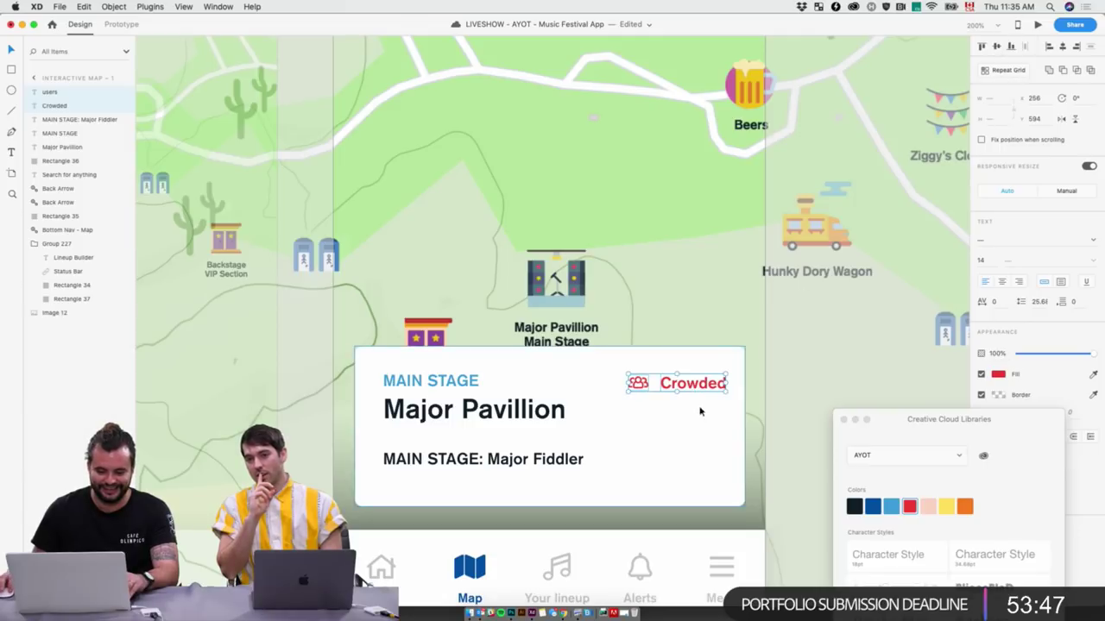
drag(713, 387, 714, 384)
key(Right)
key(Right)
key(Right)
key(Right)
key(Right)
key(Right)
key(Right)
key(Right)
key(Right)
key(Right)
key(Right)
key(Right)
key(Right)
key(Right)
key(Right)
key(Right)
key(Right)
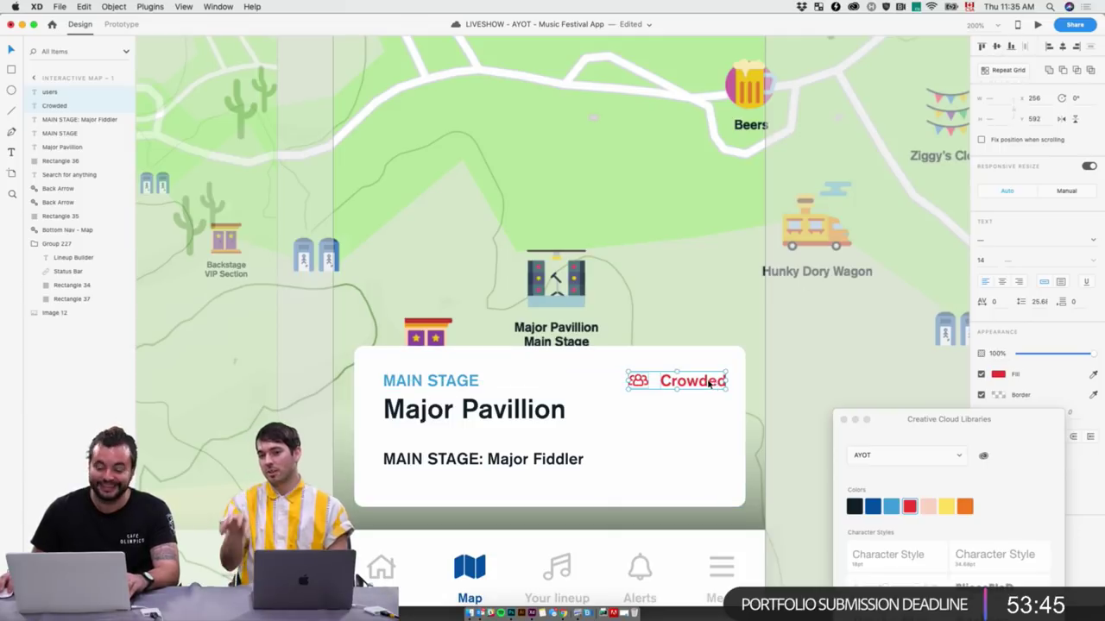
key(shift+Left)
key(shift+Left)
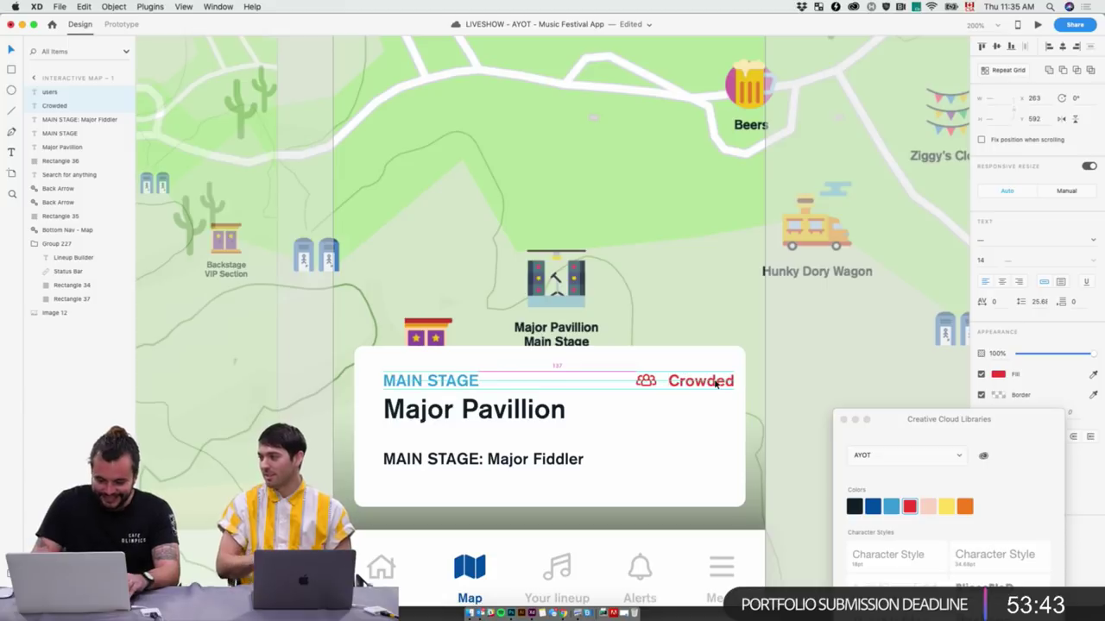
Zoom out to inspect the full map image on Interactive Map – 1
click(794, 430)
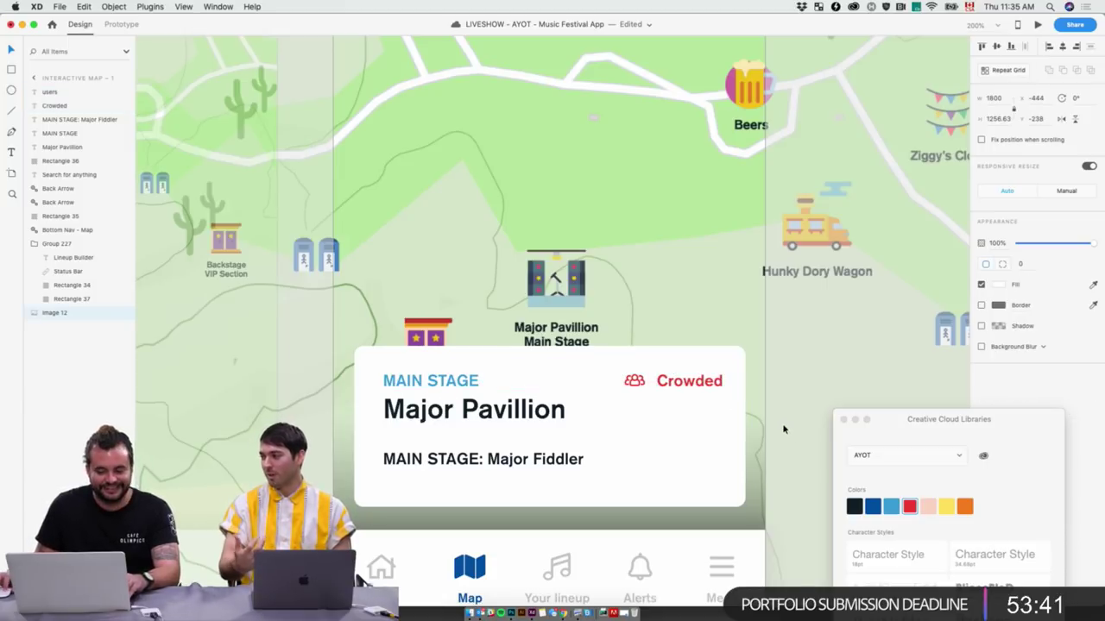
scroll(781, 435, down, 5)
scroll(730, 509, down, 3)
scroll(644, 444, up, 10)
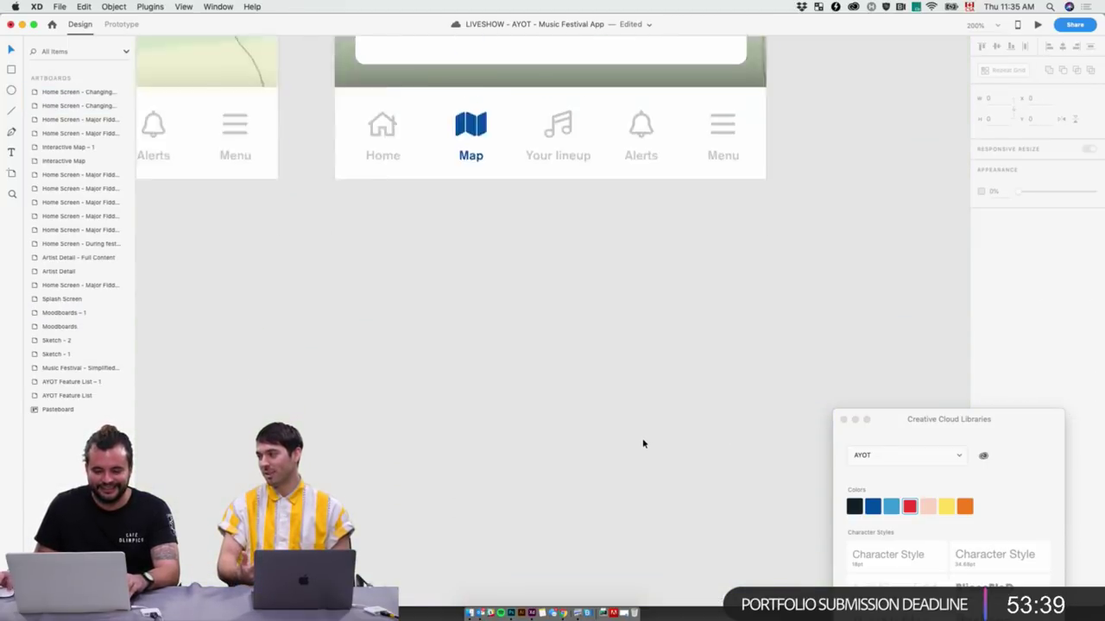
scroll(593, 356, down, 2)
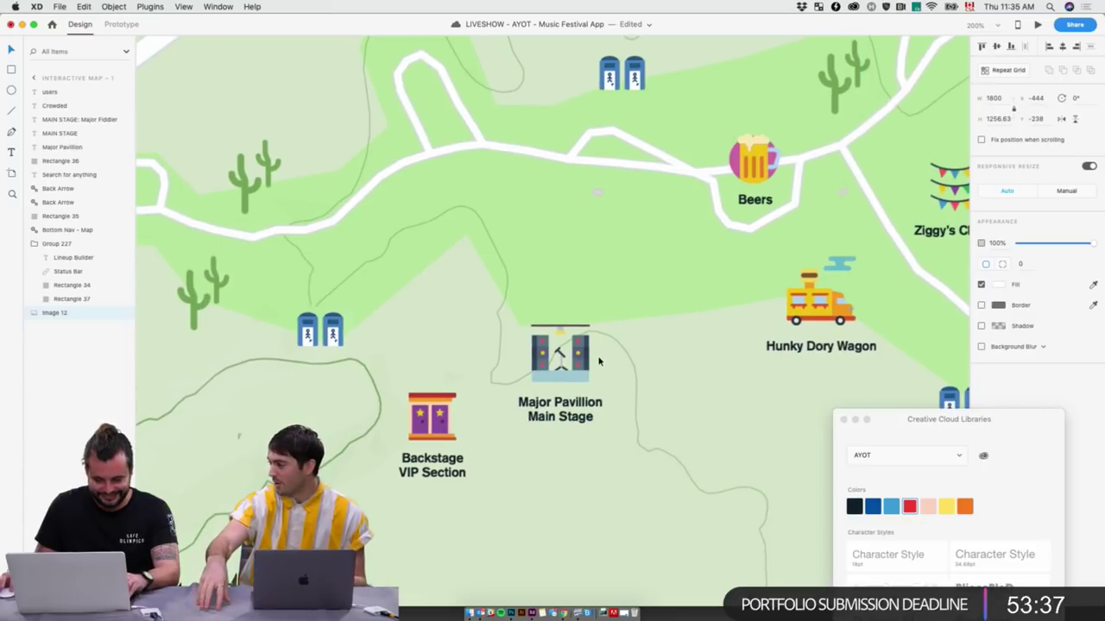
scroll(587, 369, down, 6)
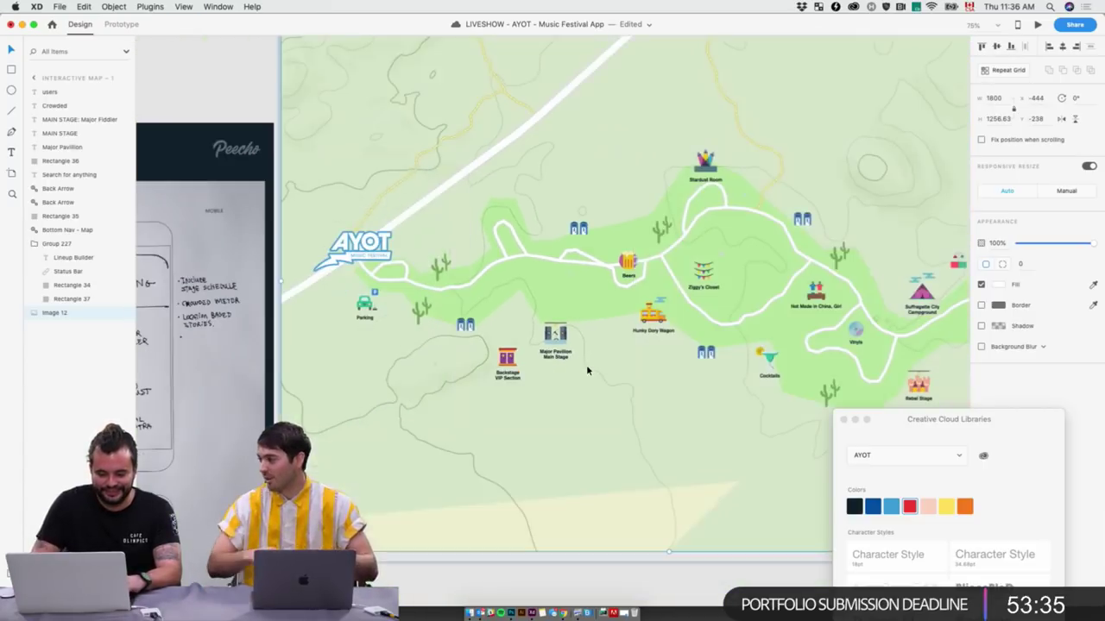
double_click(569, 295)
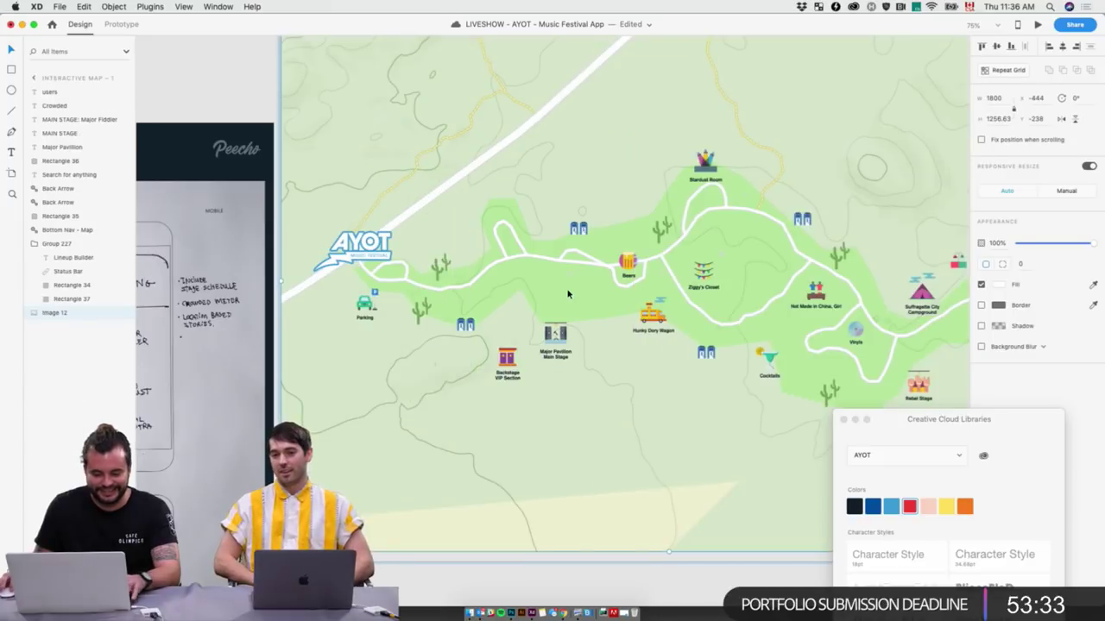
drag(578, 314, 572, 312)
Zoom back in and select the Interactive Map artboard
scroll(572, 312, up, 2)
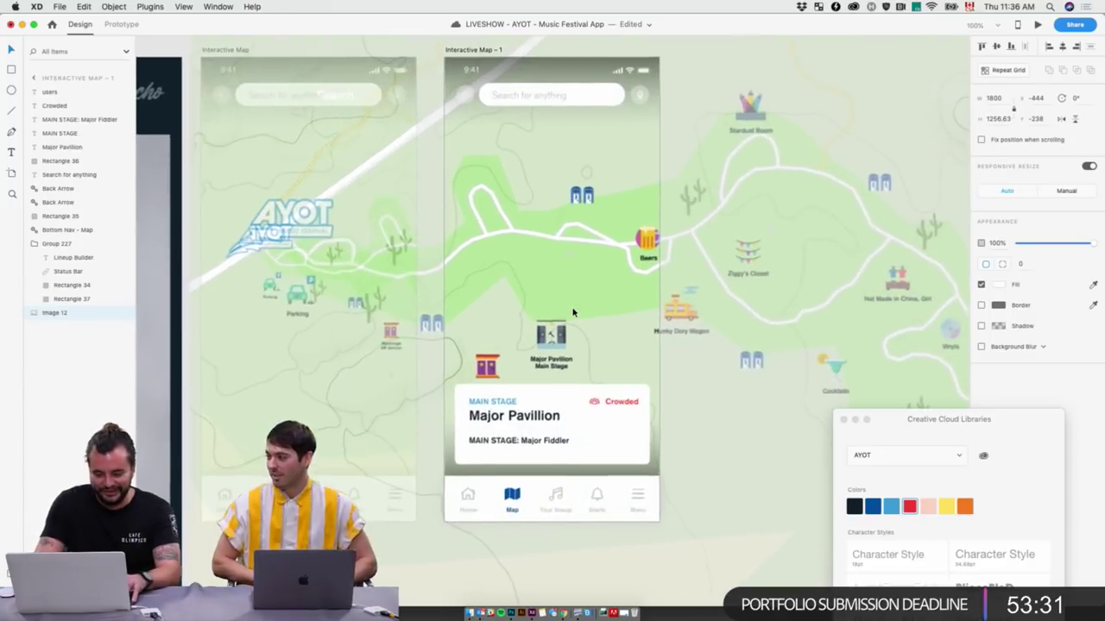
scroll(680, 397, up, 2)
scroll(197, 212, up, 3)
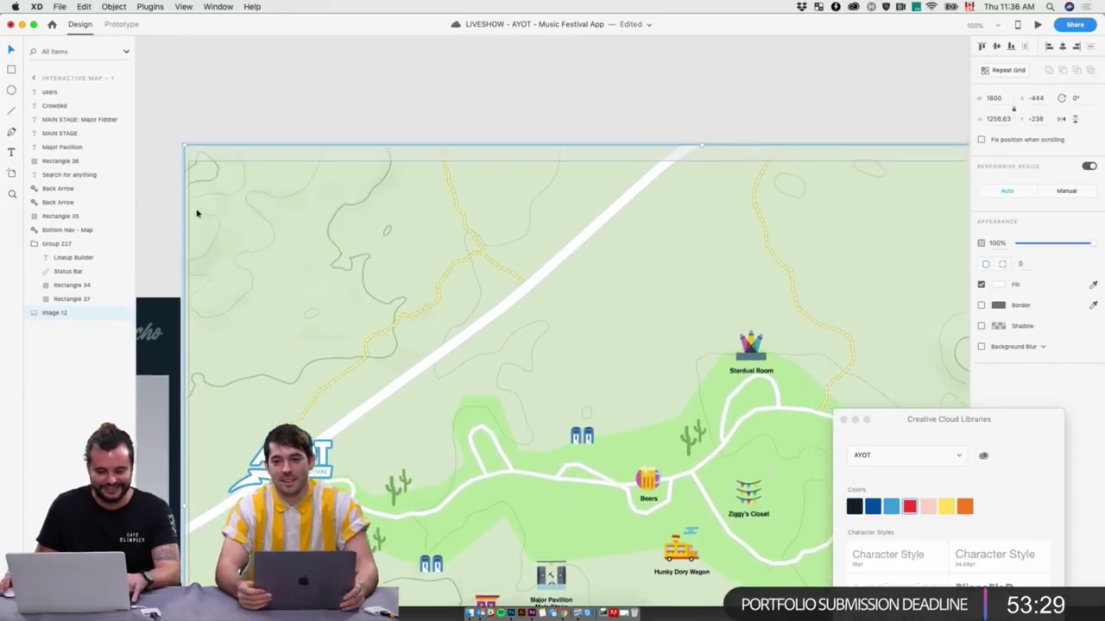
click(162, 200)
scroll(254, 234, down, 5)
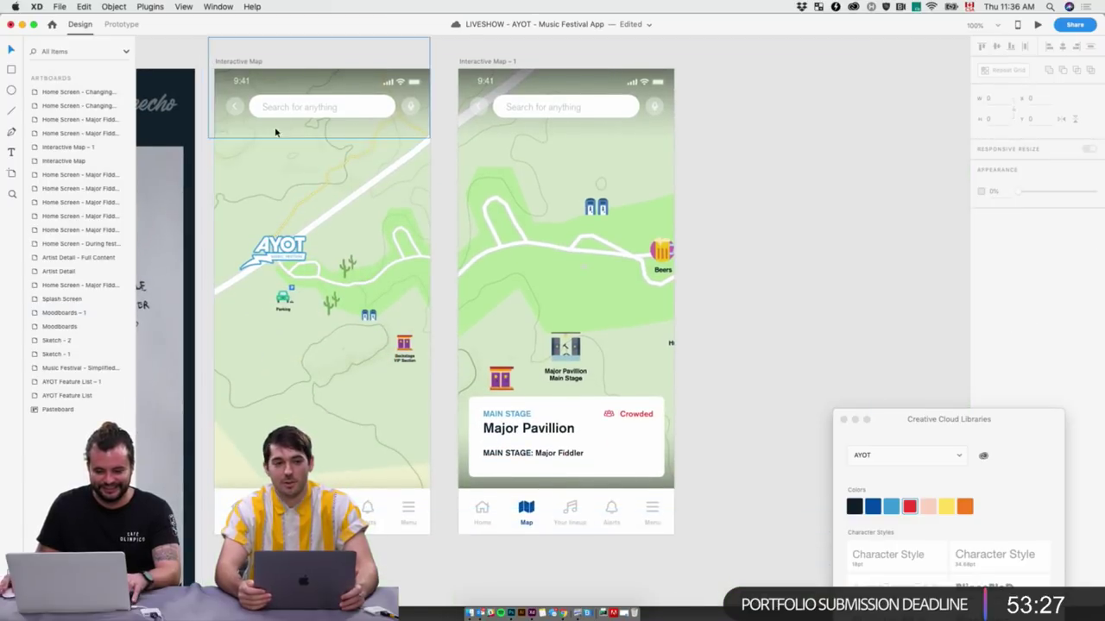
click(252, 62)
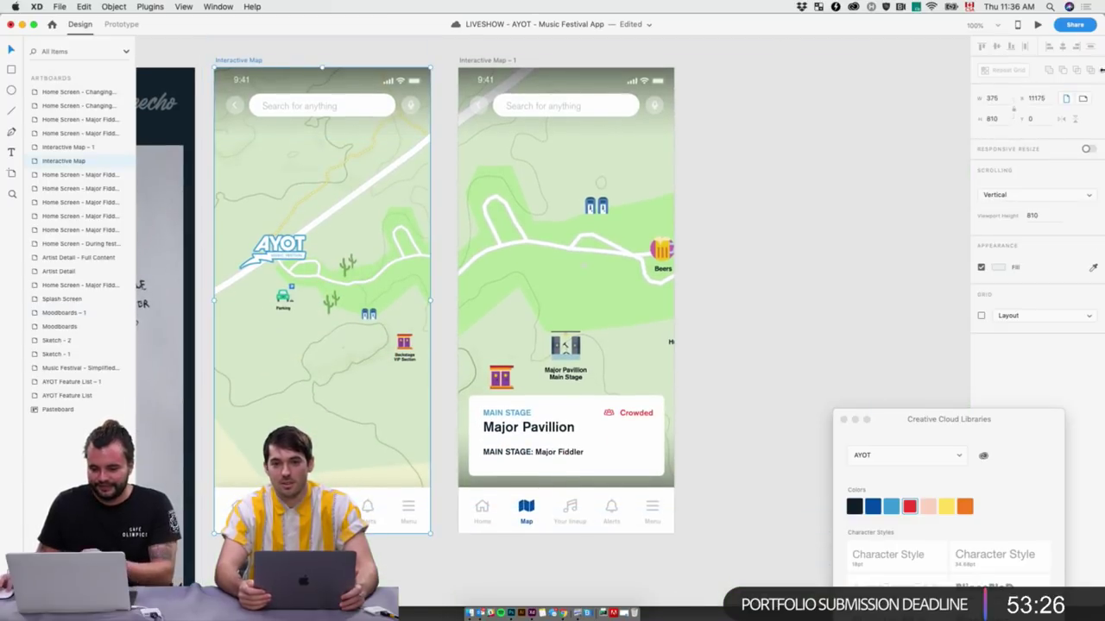
Bring Rectangle 34 forward and reorder it just above the map image in Layers
click(1036, 25)
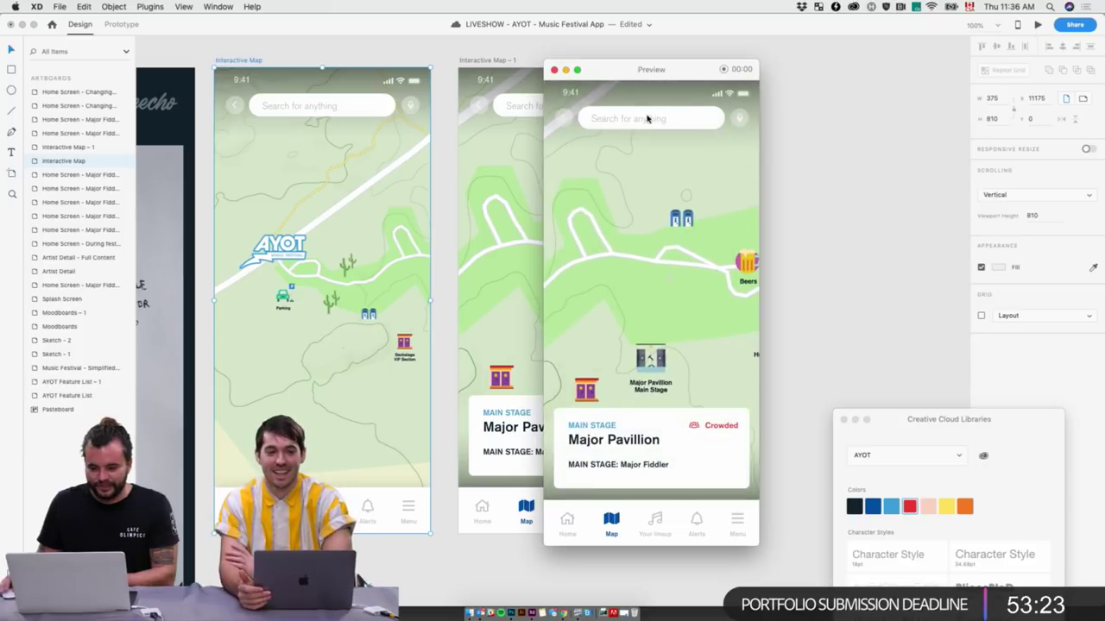
click(554, 70)
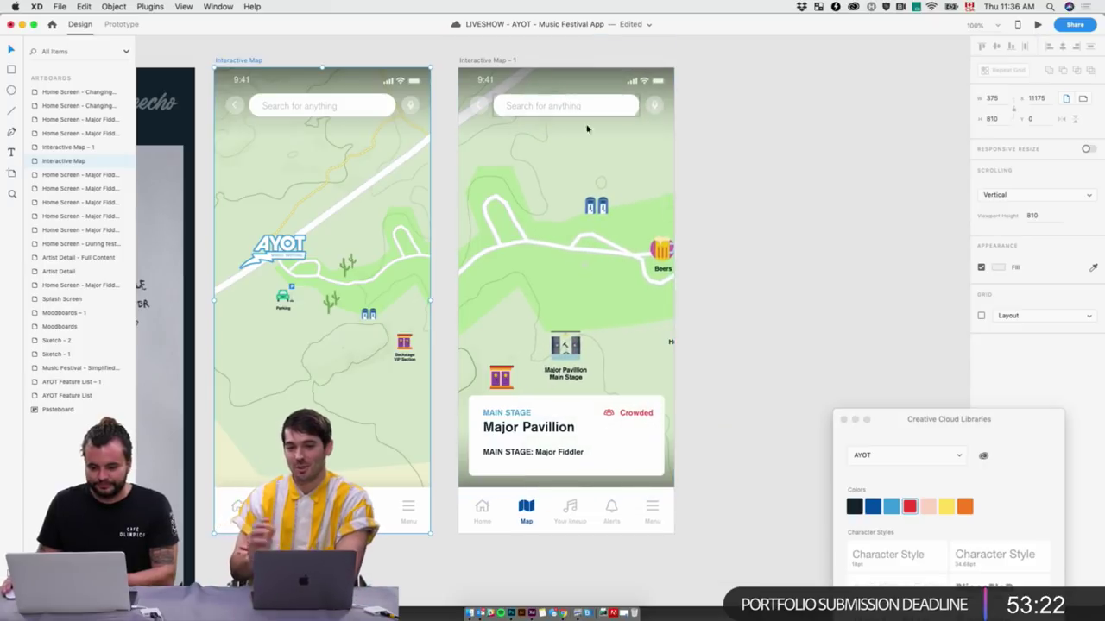
double_click(672, 480)
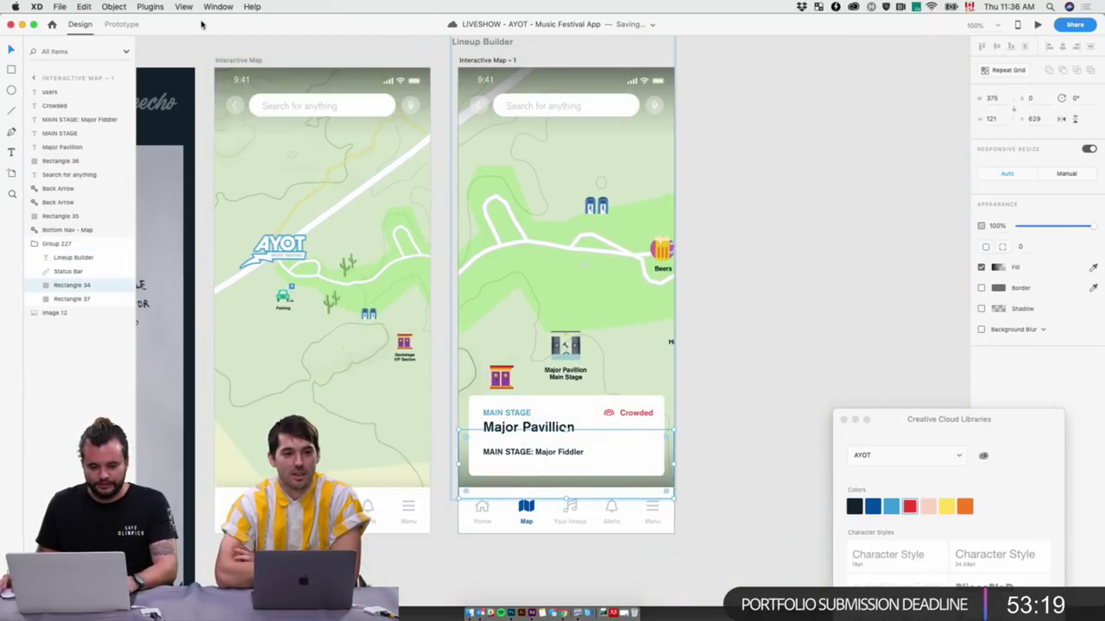
click(345, 366)
click(72, 245)
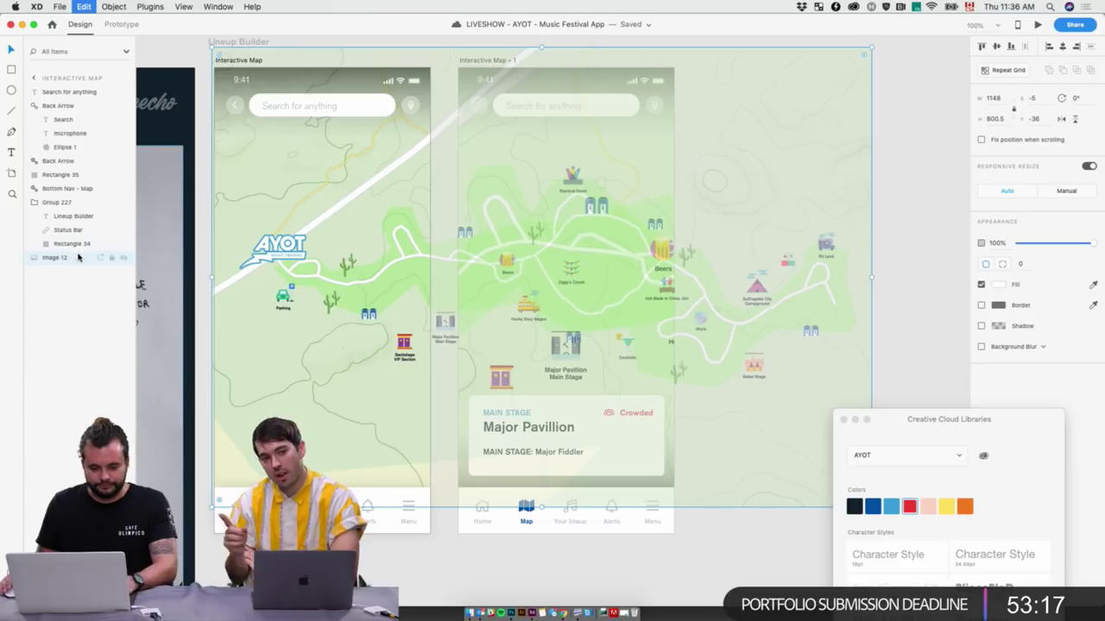
key(super+shift+bracketright)
drag(71, 91, 69, 258)
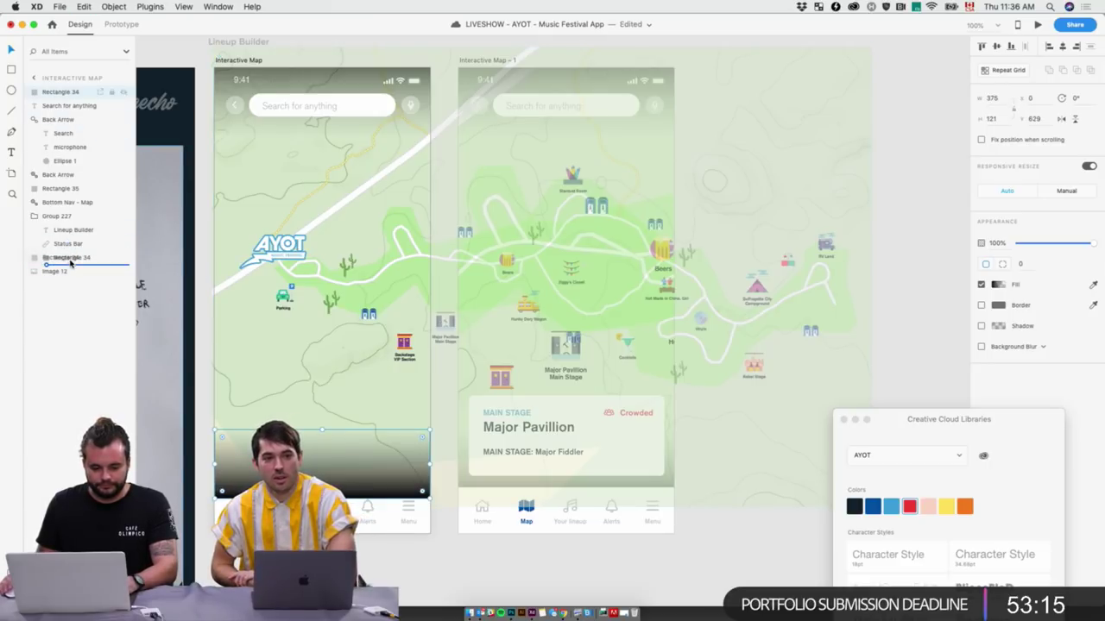
Preview Interactive Map, then fill the back-arrow circle with black at 35%
click(257, 62)
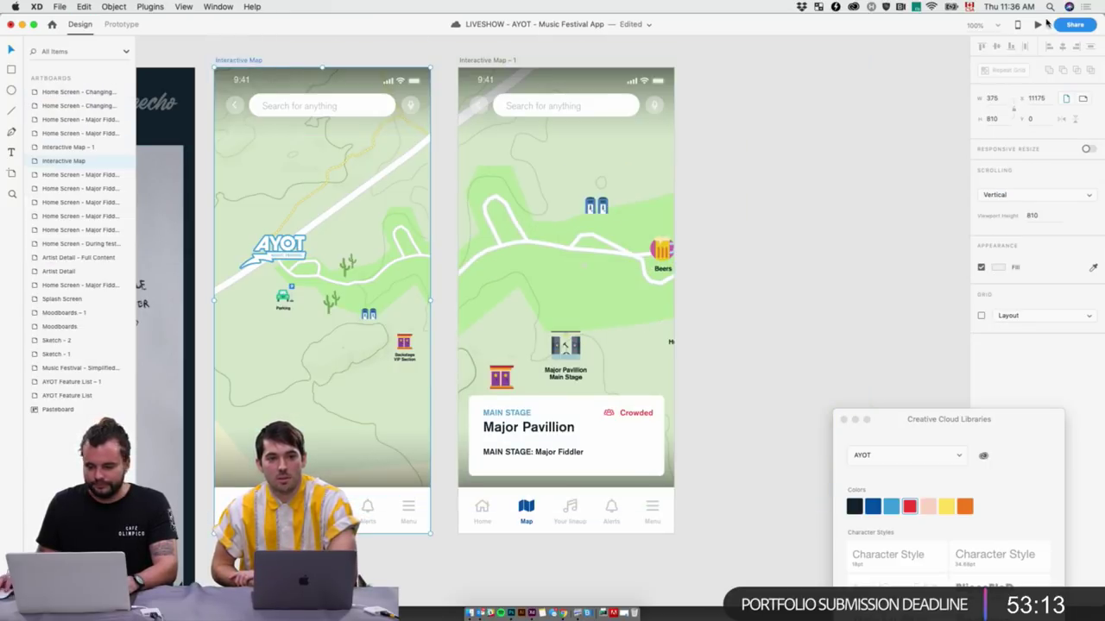
click(1038, 25)
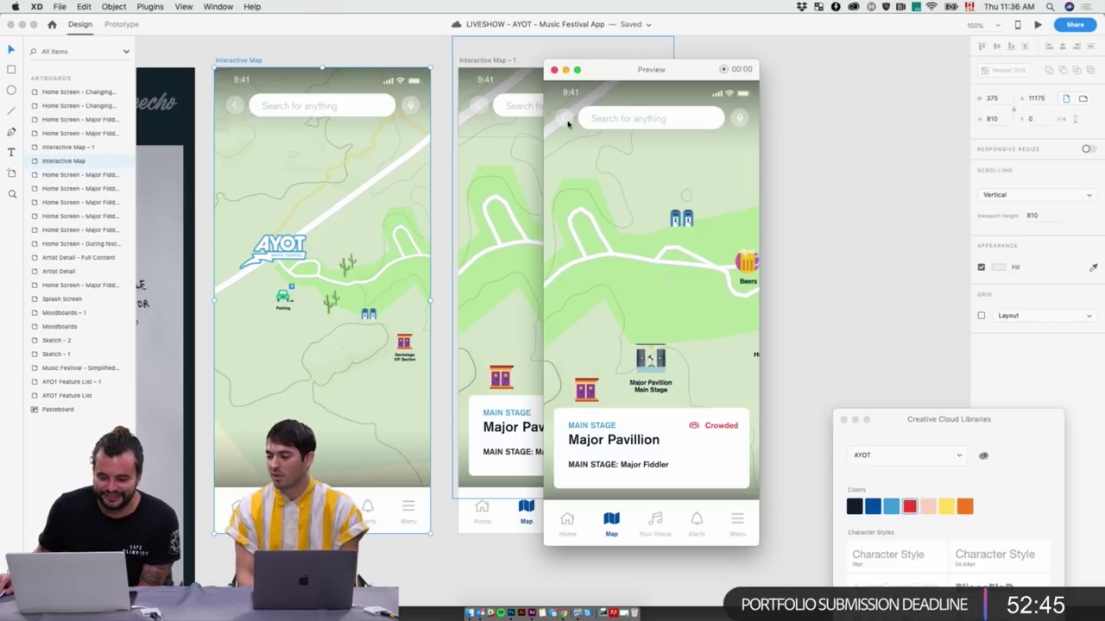
click(480, 106)
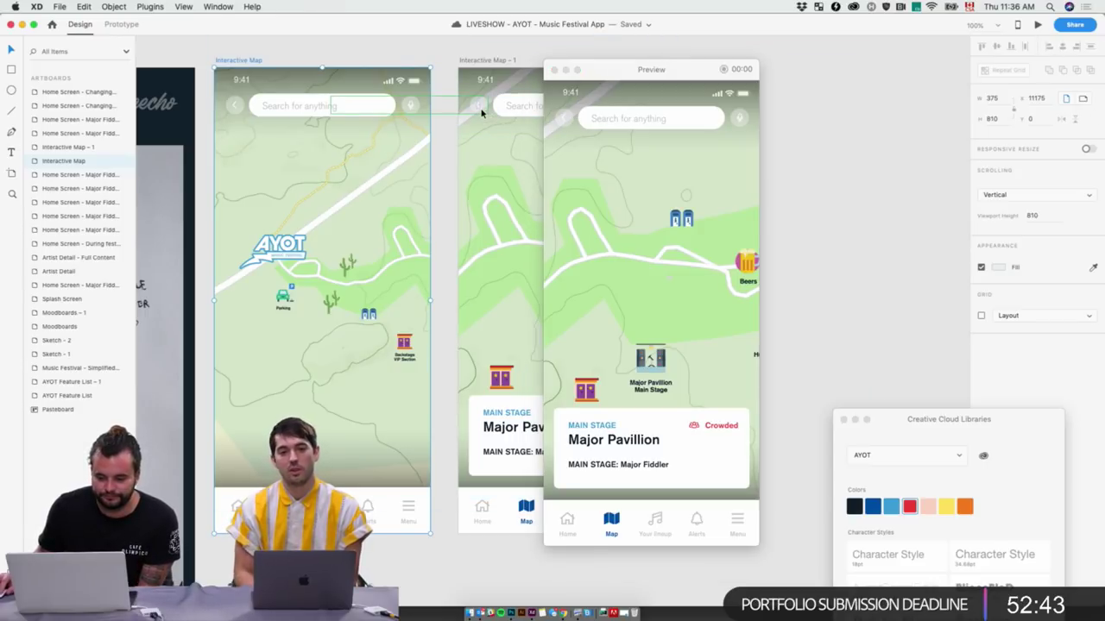
click(486, 112)
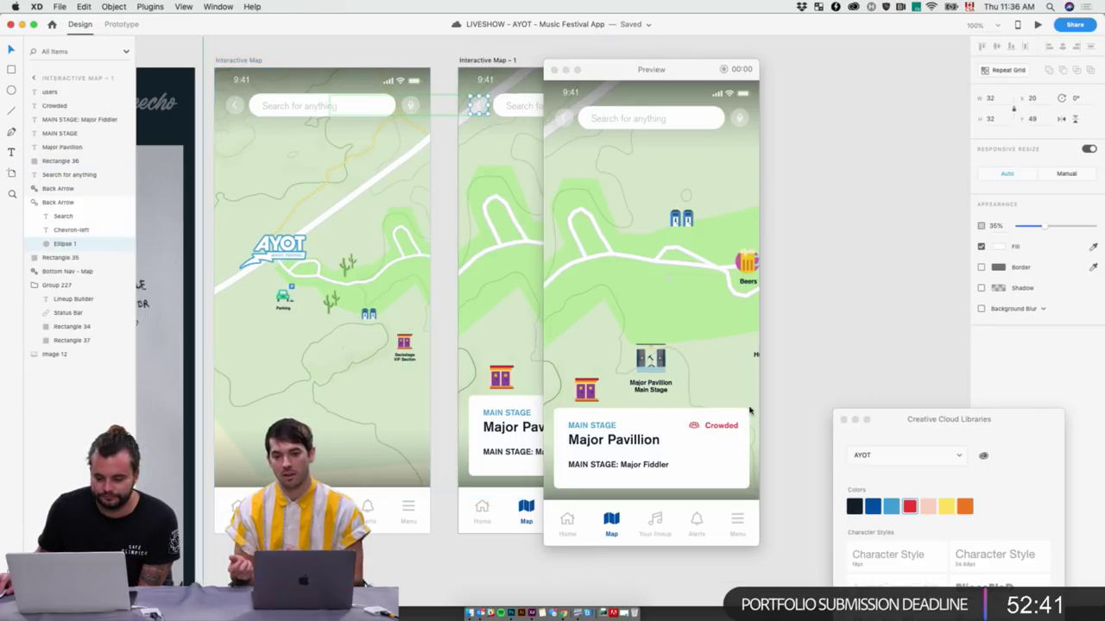
click(854, 505)
click(798, 201)
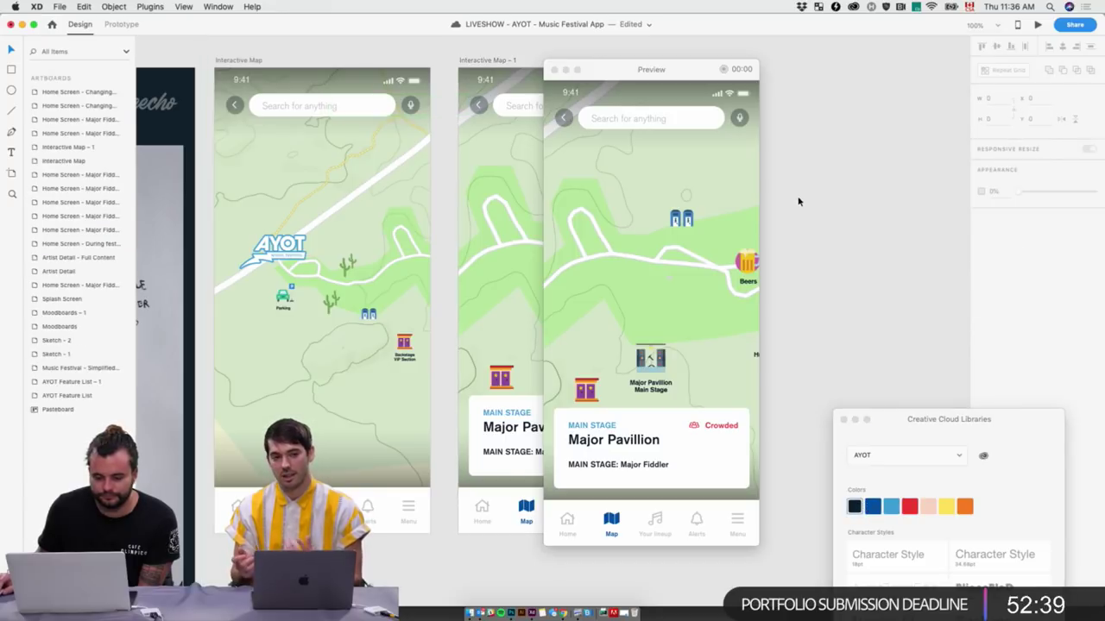
Reposition the preview window and replay it from the Interactive Map screen
drag(630, 66, 844, 69)
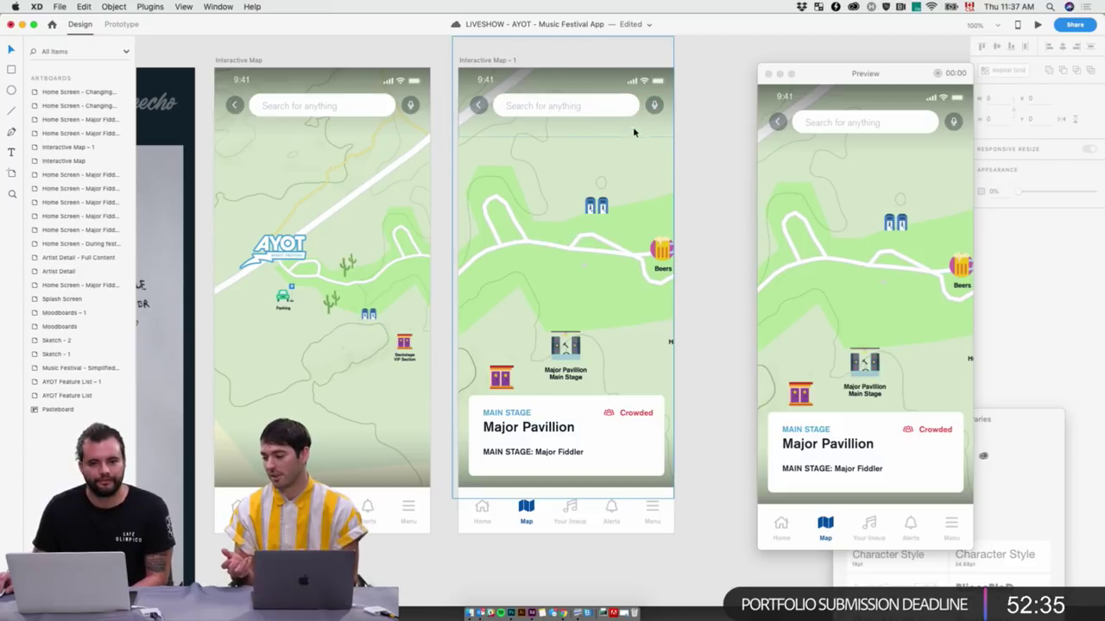
click(241, 61)
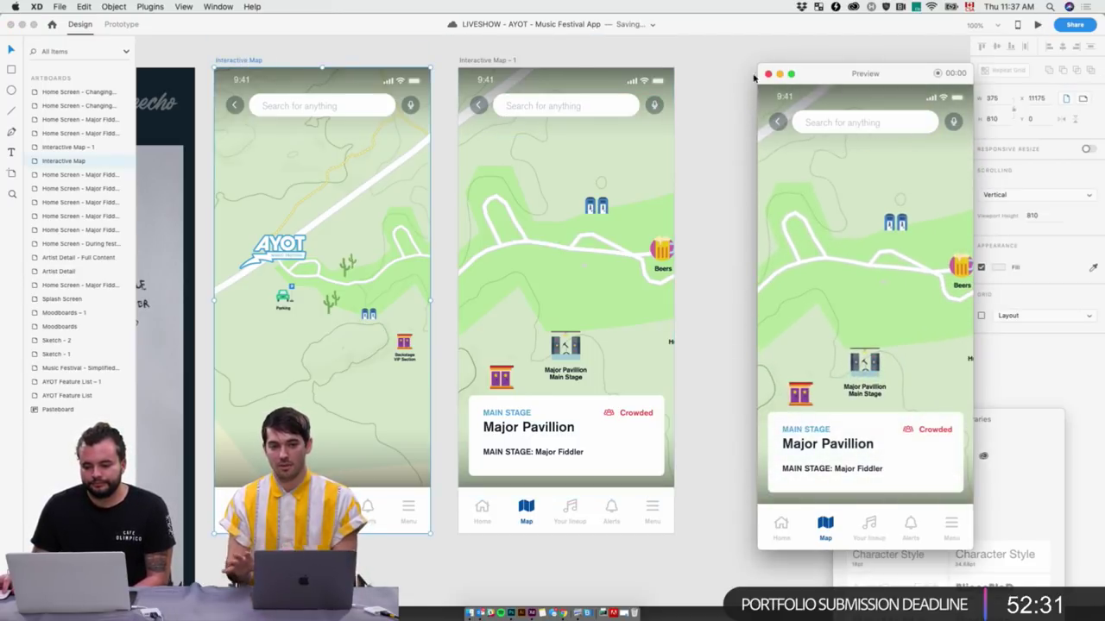
drag(847, 79, 833, 68)
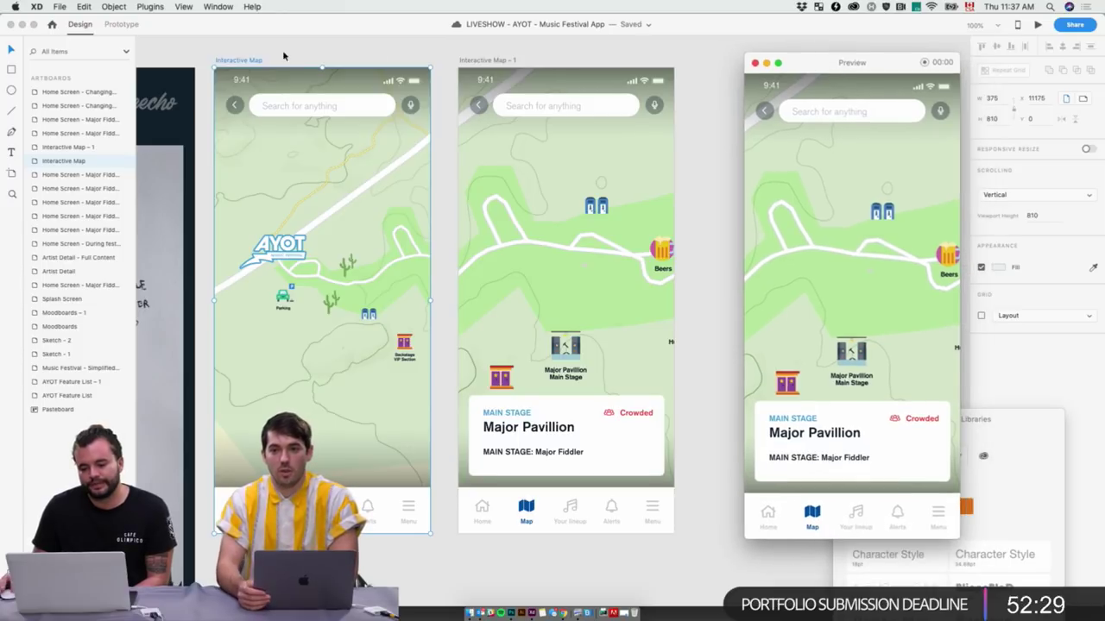
click(250, 62)
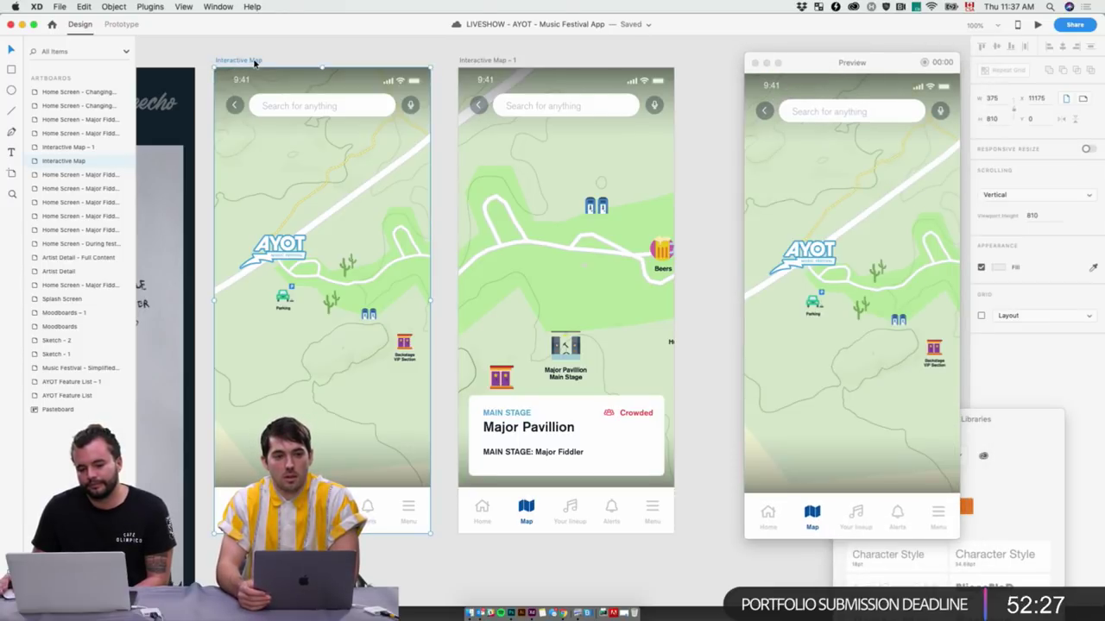
click(256, 62)
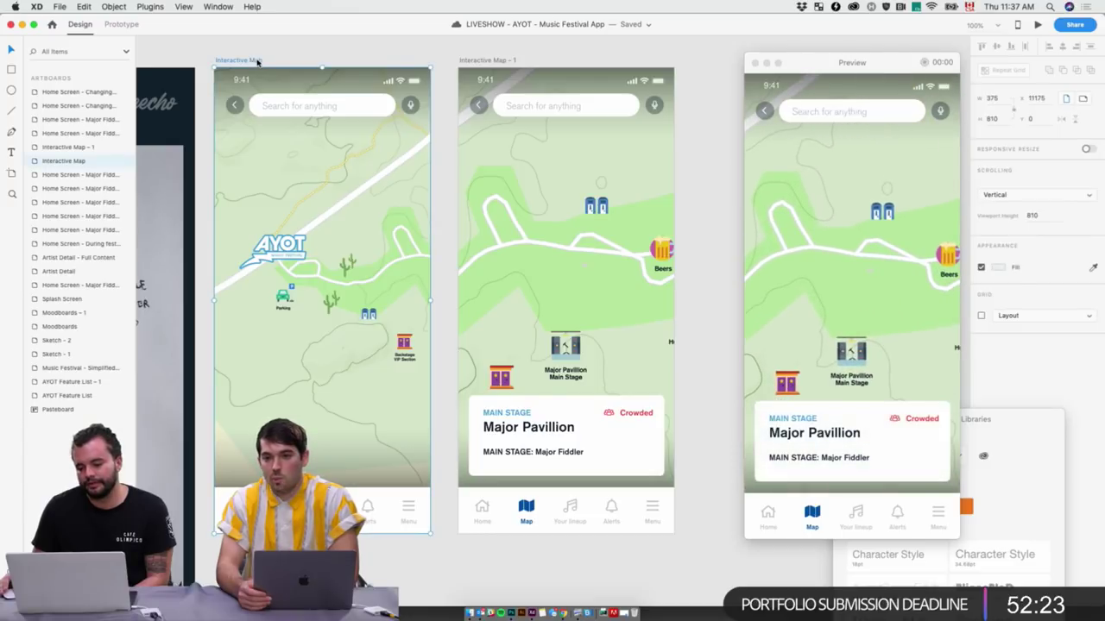
click(262, 62)
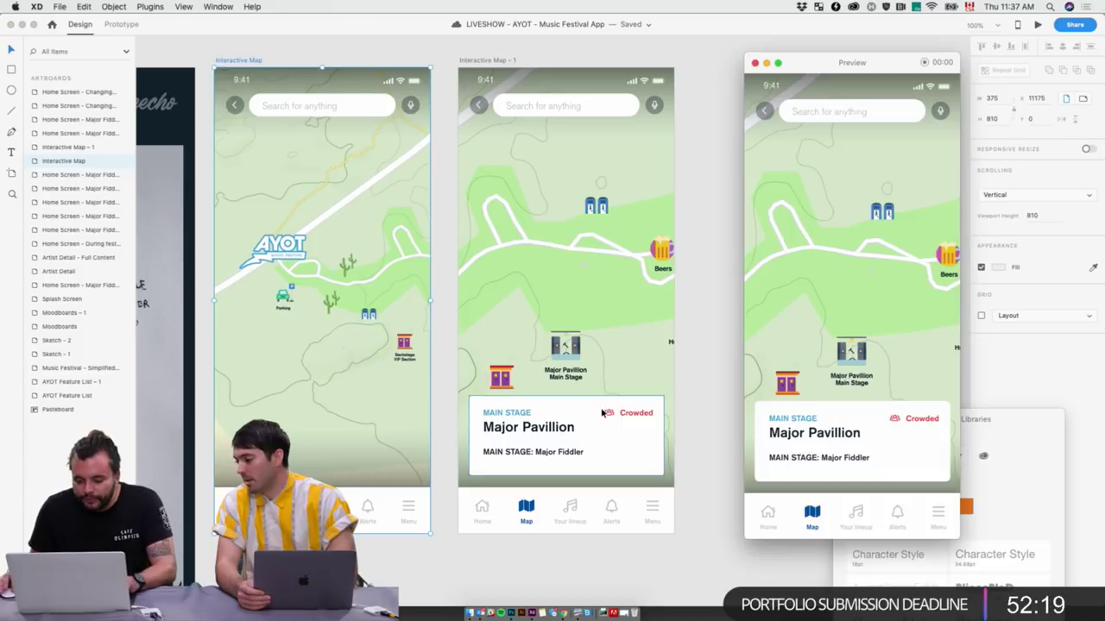
Undo a stray card move, then group the card's text layers and white background
drag(597, 437, 643, 420)
key(super+z)
click(639, 418)
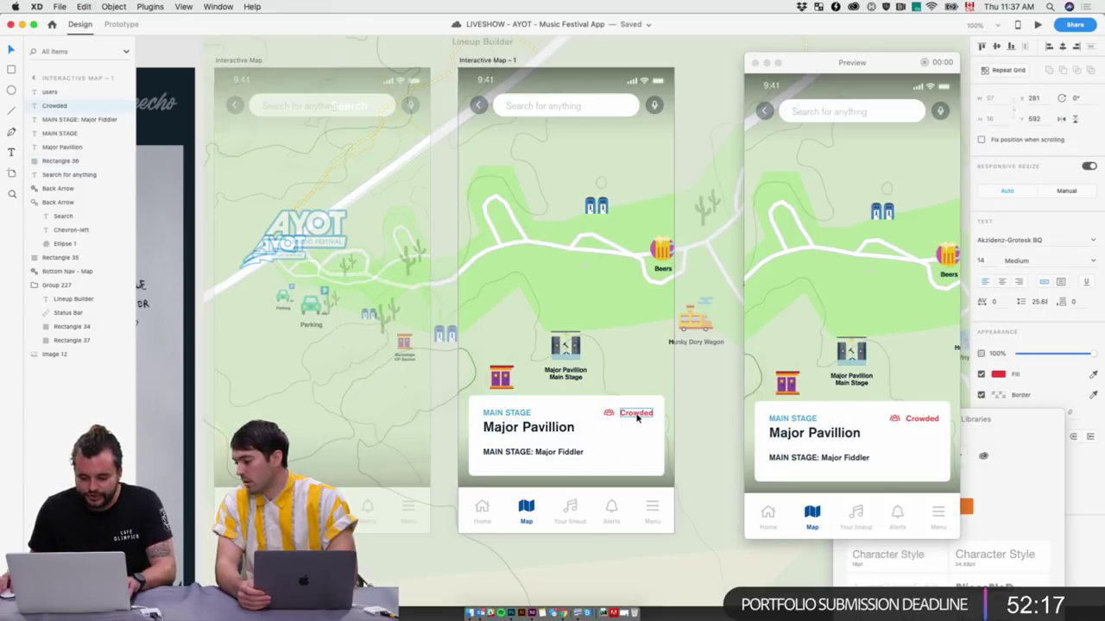
shift+click(609, 413)
shift+click(507, 412)
shift+click(528, 427)
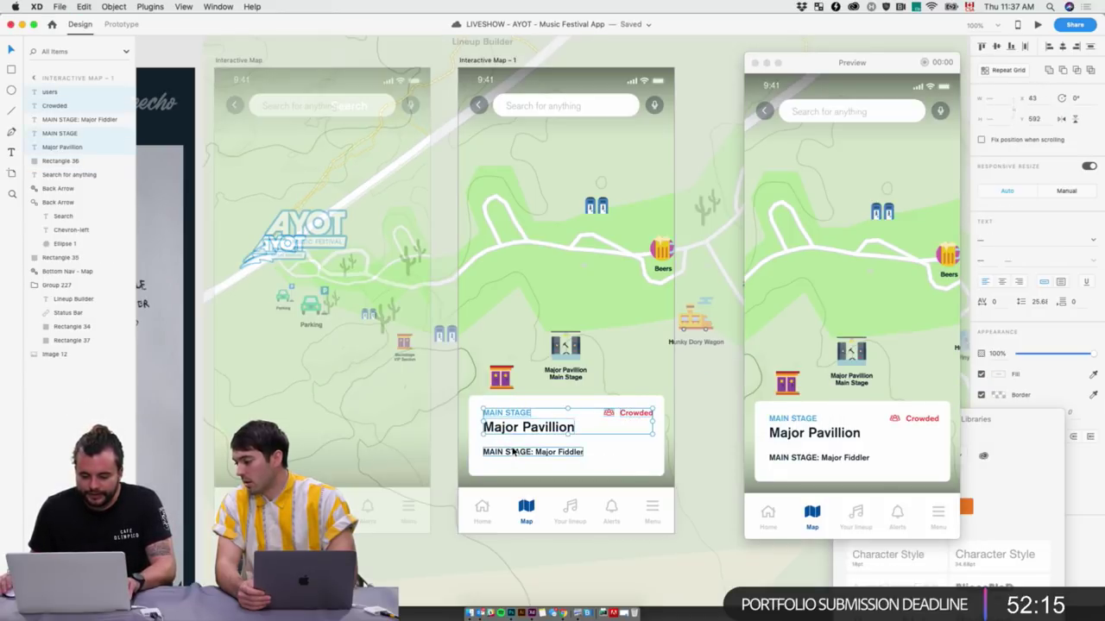
shift+click(544, 451)
shift+click(584, 468)
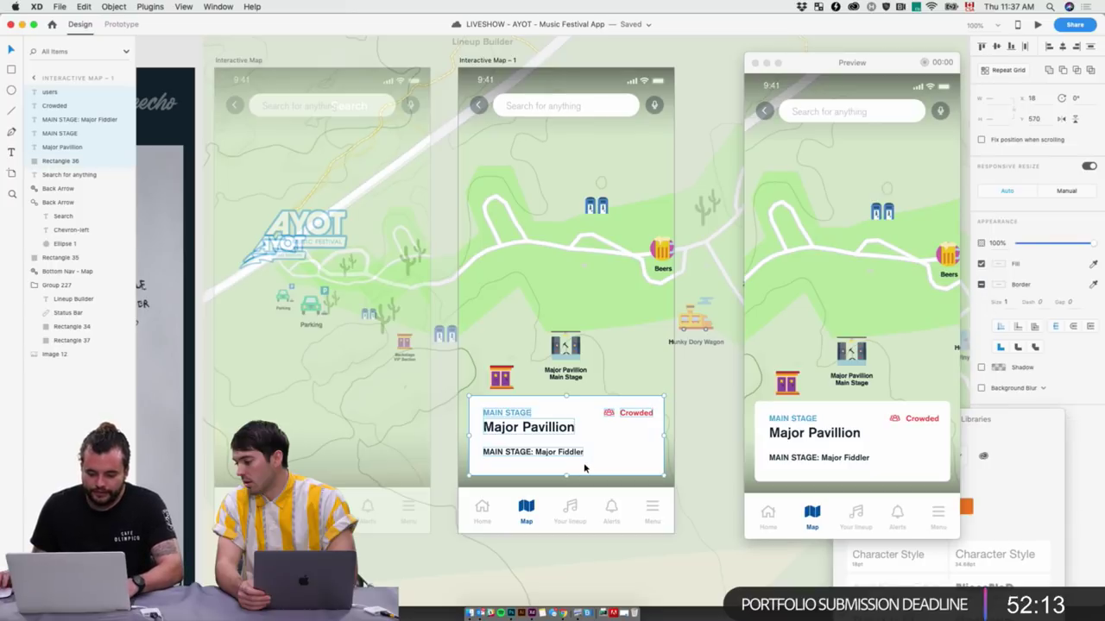
key(super+g)
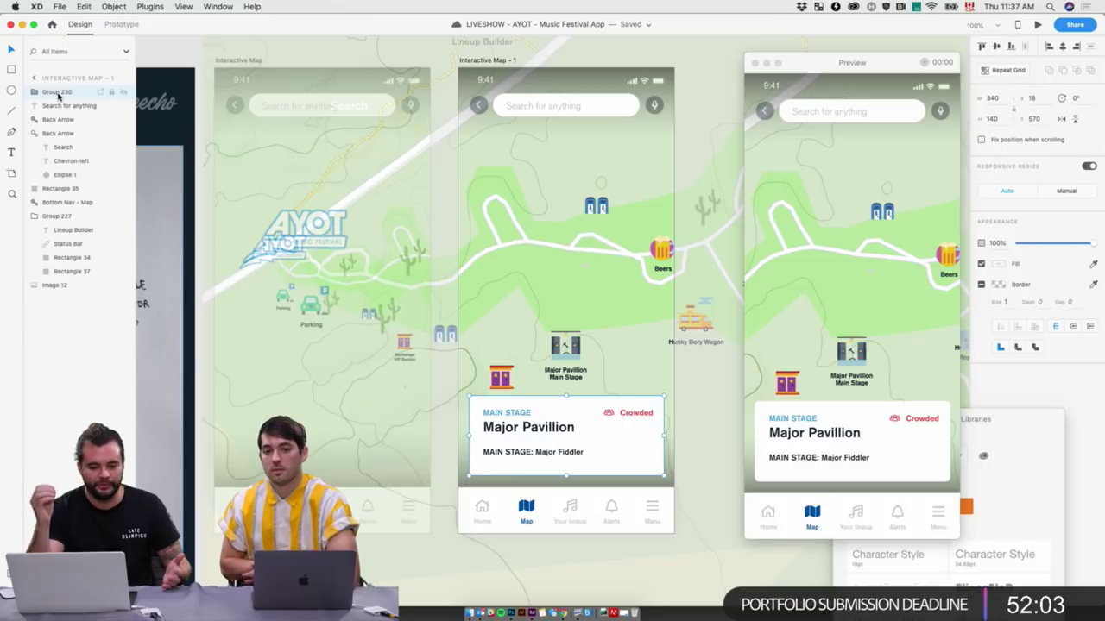
Rename the new group to 'Major Pavillion'
double_click(57, 91)
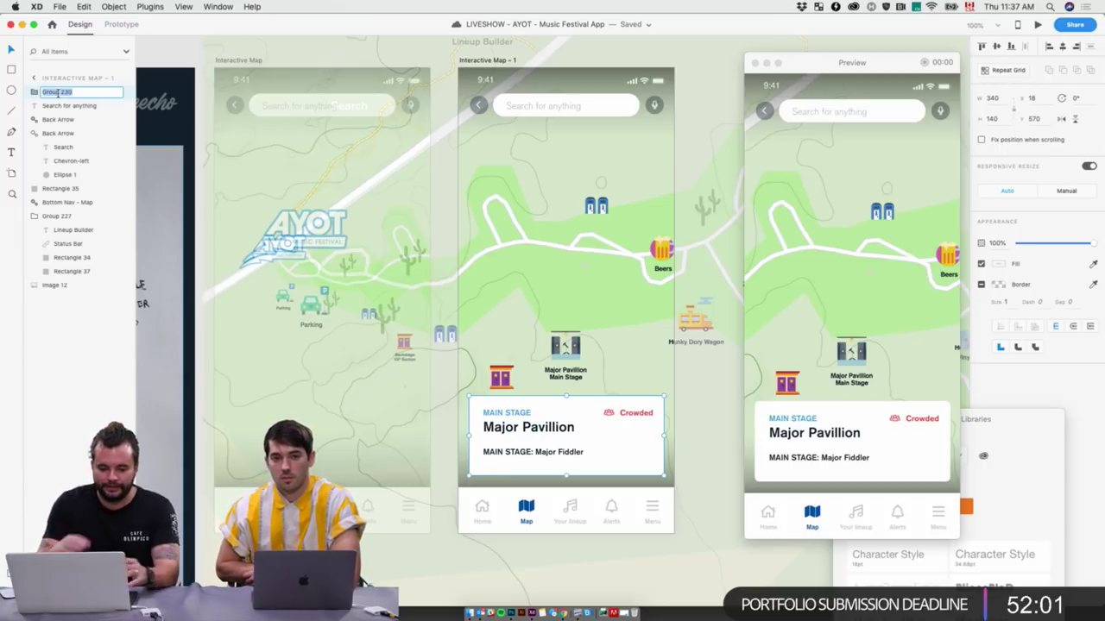
key(Right)
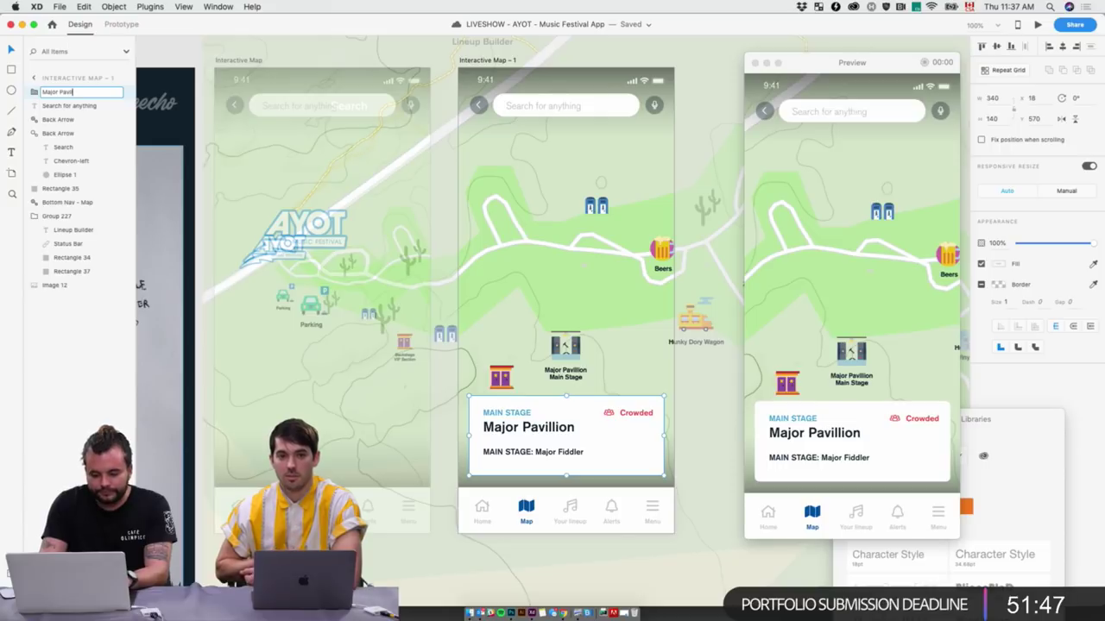
text(n)
key(Return)
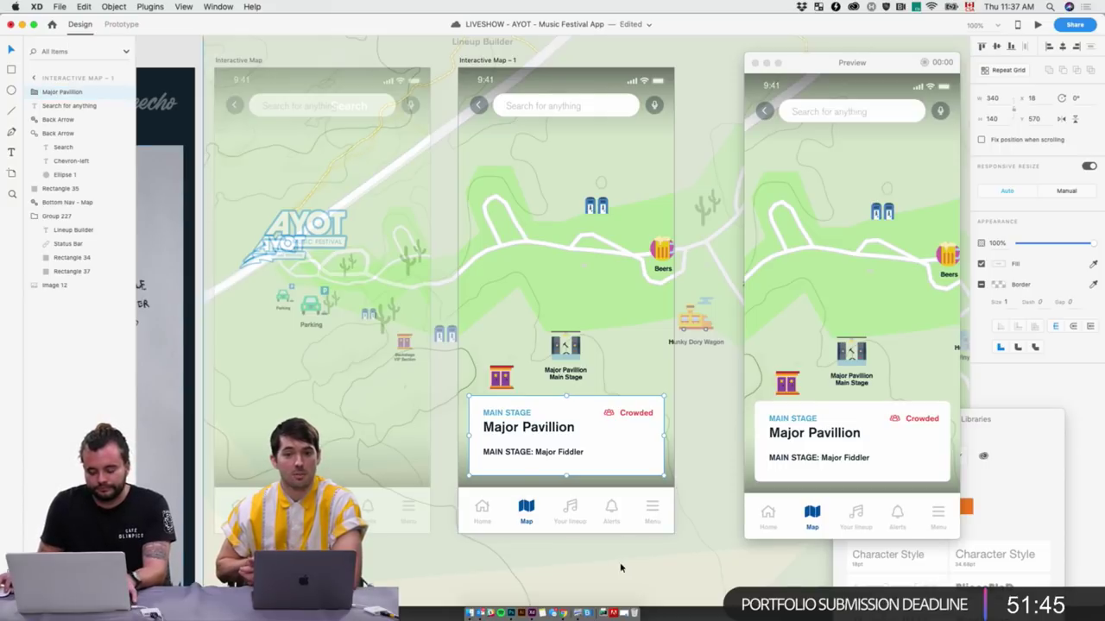
Try retitling the heading to Major Fiddler, then revert it to Major Pavillion
double_click(521, 423)
key(super+a)
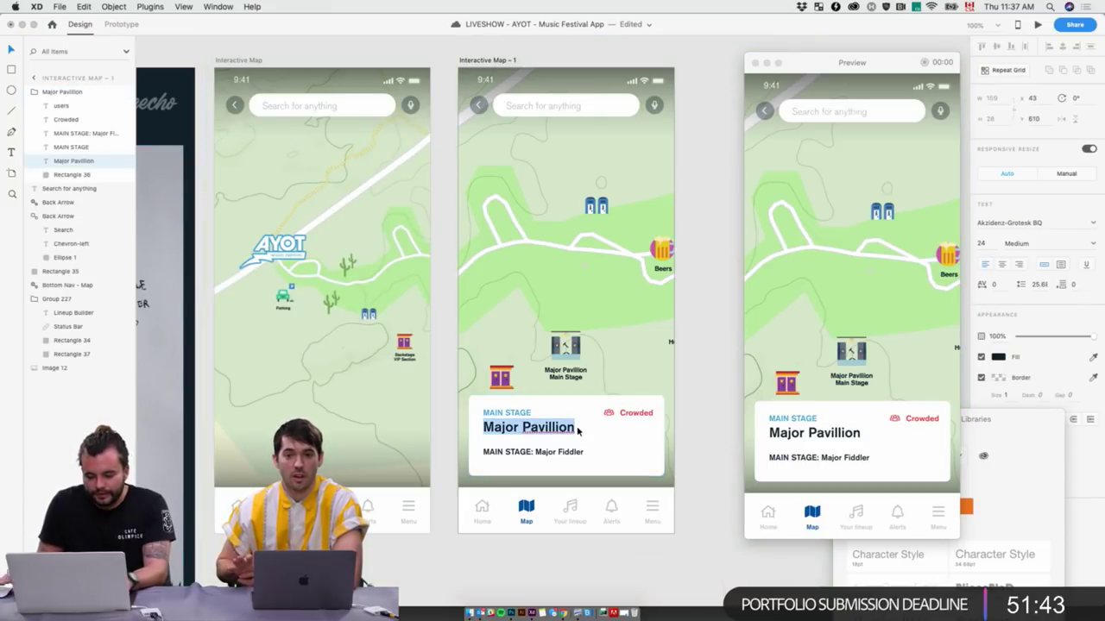
text(Major Fiddler)
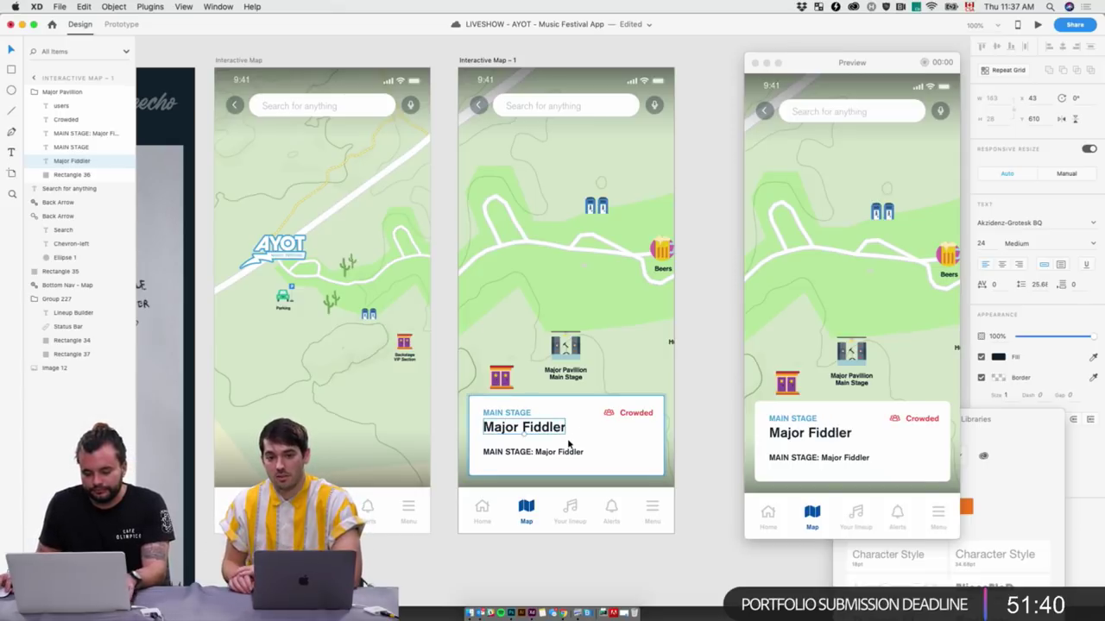
key(super+z)
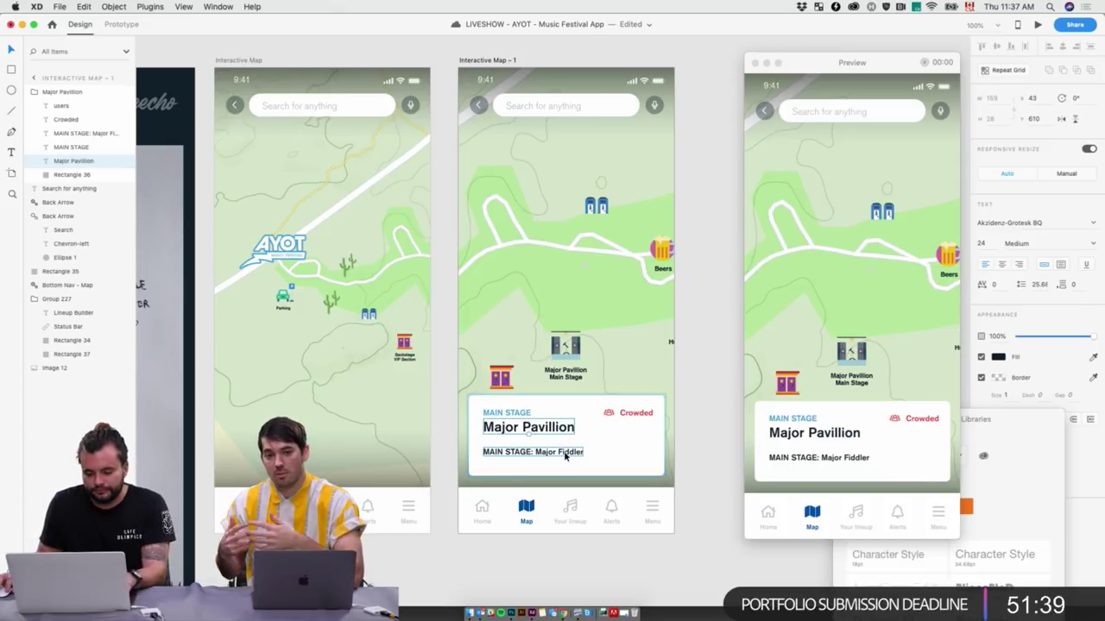
Replace MAIN STAGE with NOW PLAYING so the subtitle reads 'NOW PLAYING: Major Fiddler'
click(565, 458)
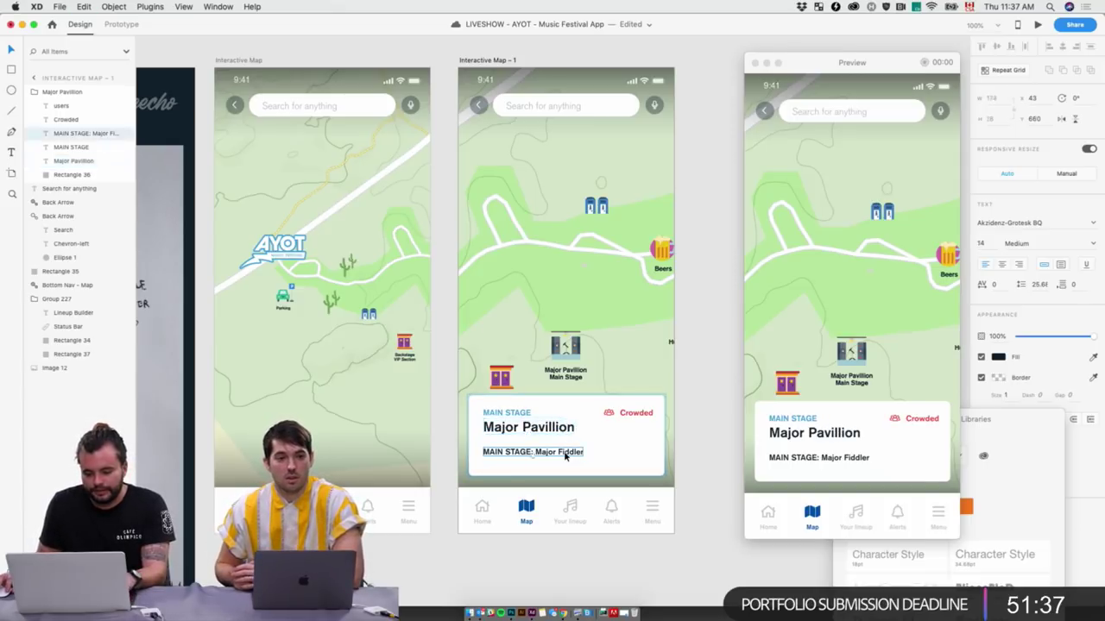
drag(483, 452, 525, 451)
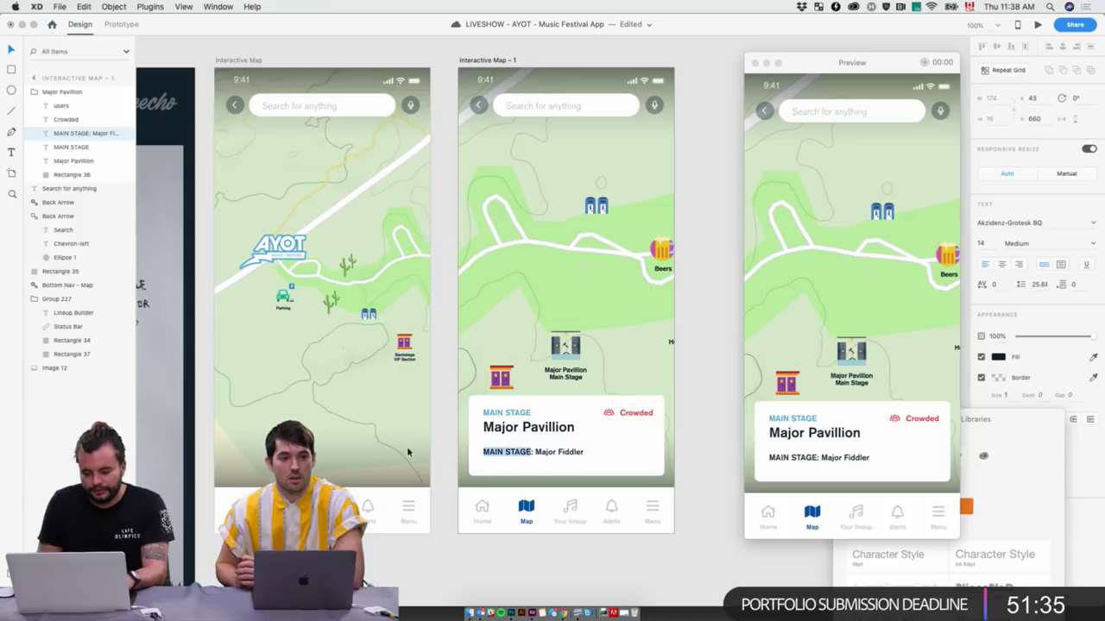
text(NOW PLA)
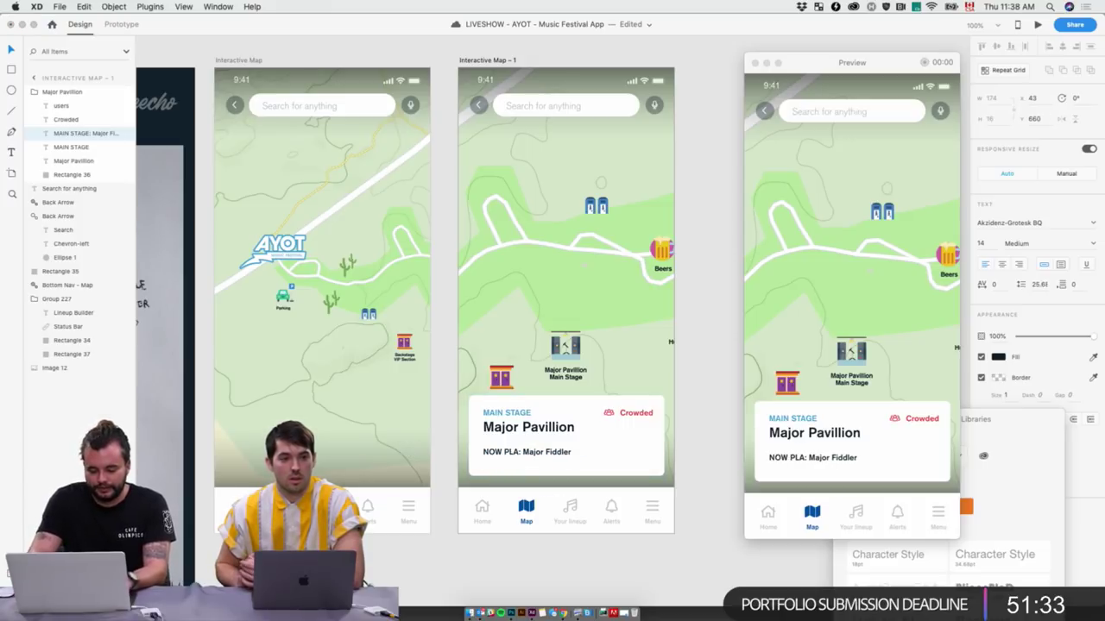
text(YING)
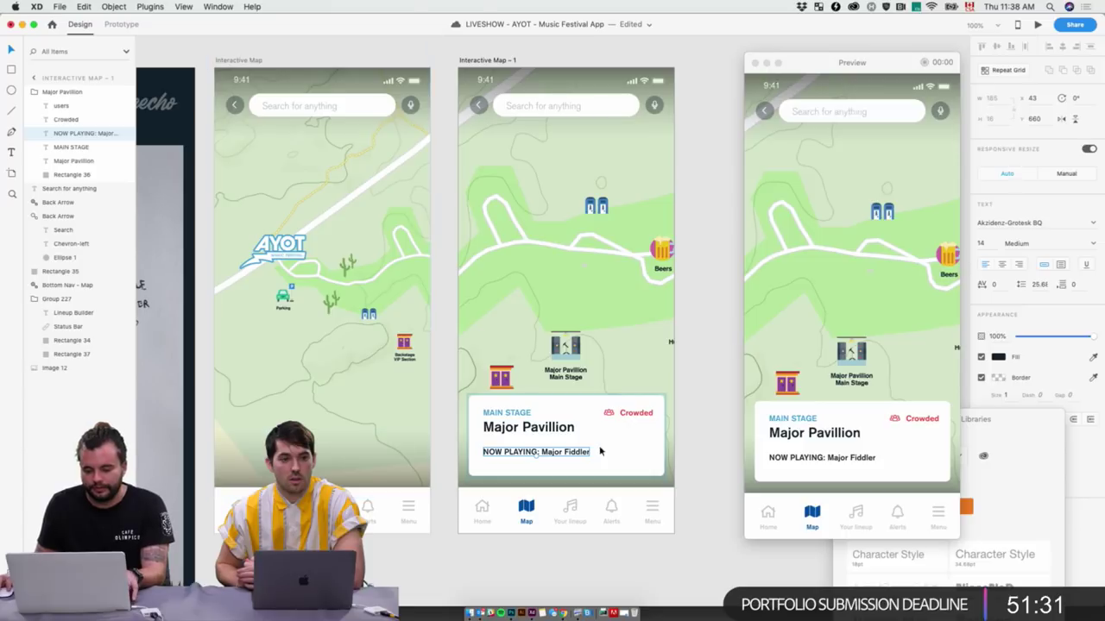
click(518, 427)
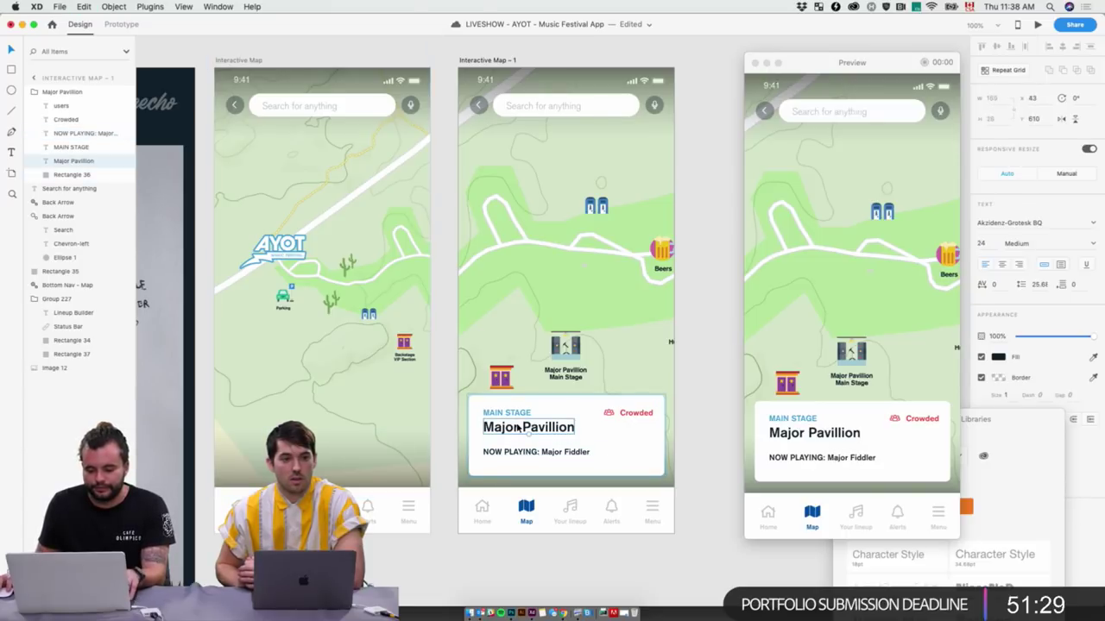
shift+click(508, 414)
shift+click(521, 452)
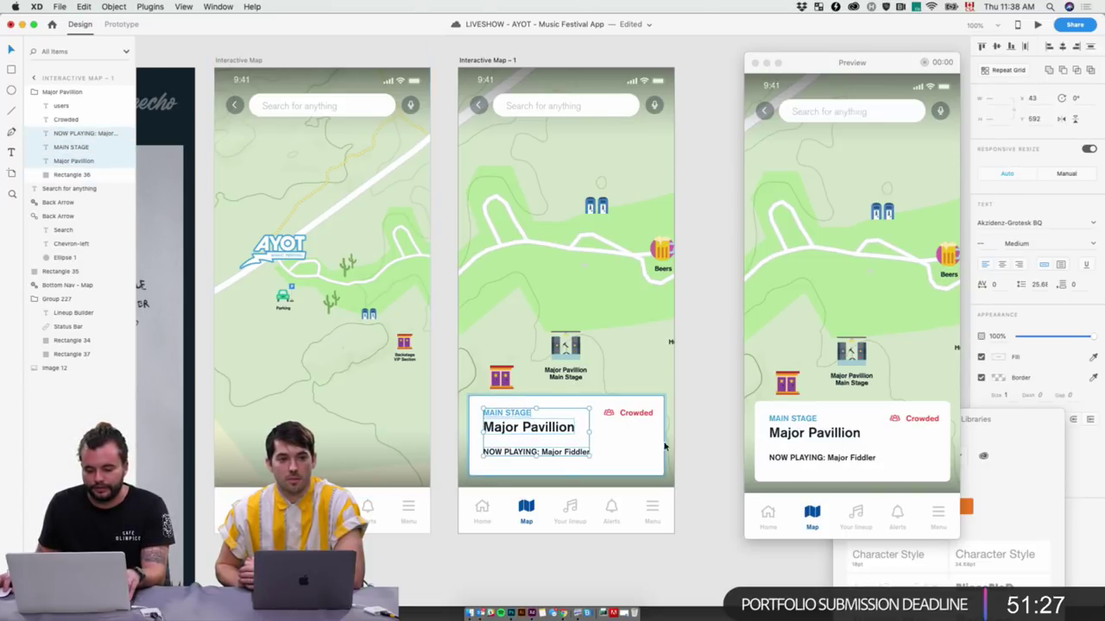
click(664, 447)
click(540, 429)
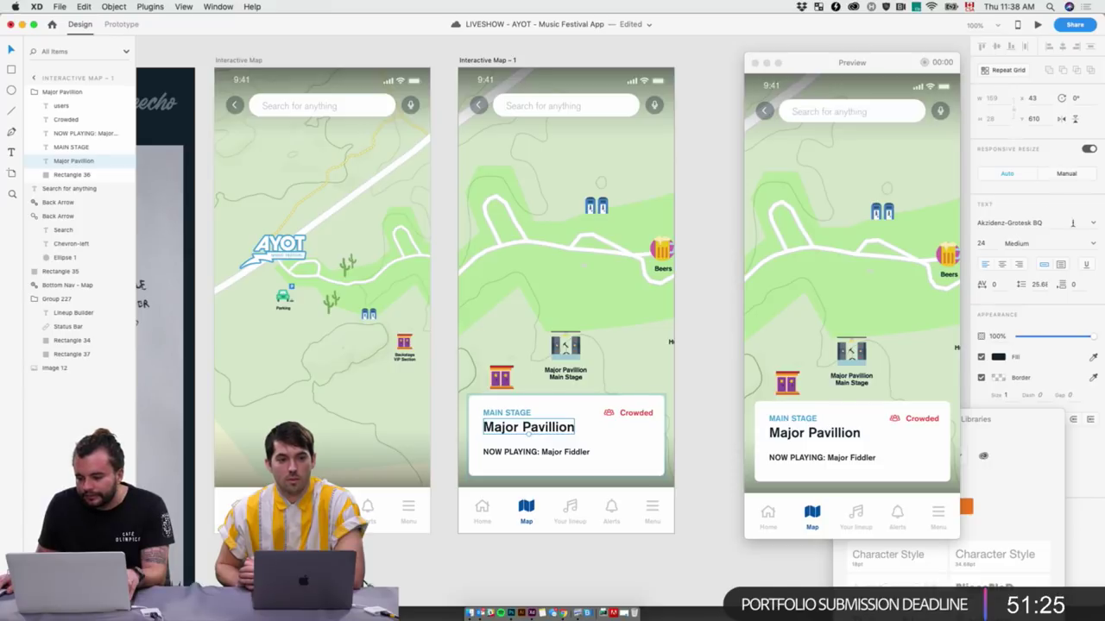
Apply the Harbour character style to the card title and shrink it to size 28
drag(1001, 416, 855, 195)
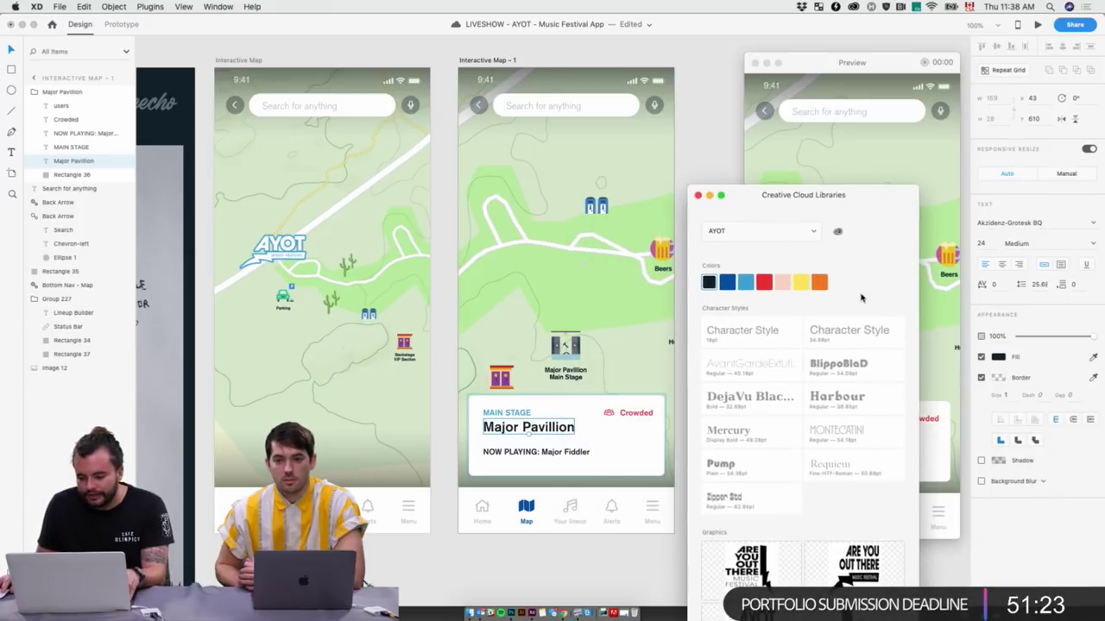
click(875, 411)
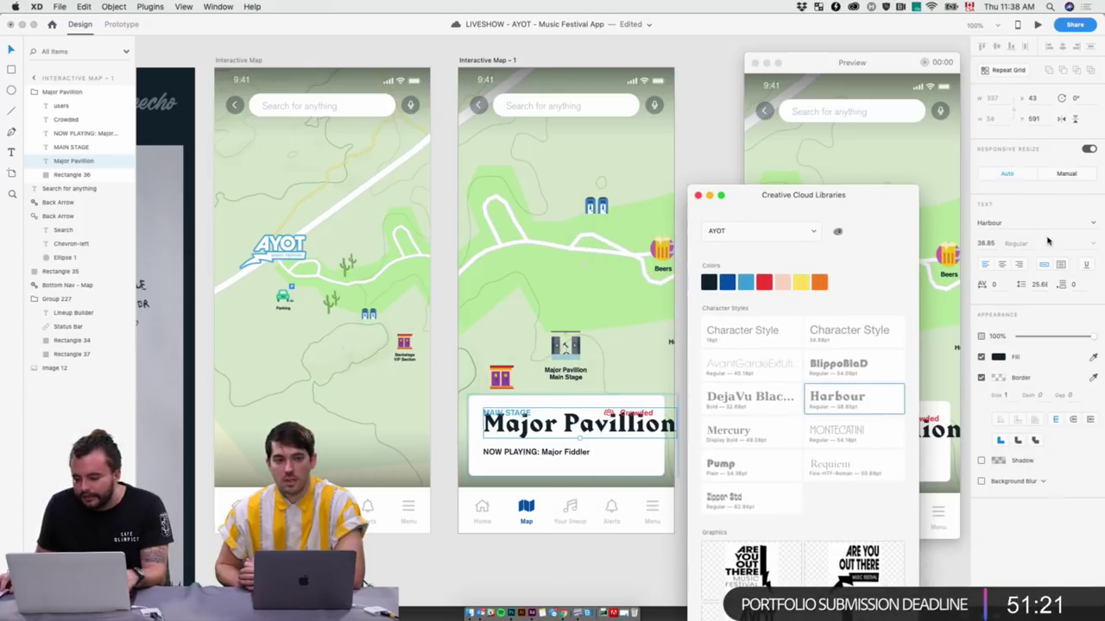
click(994, 244)
text(32)
key(Return)
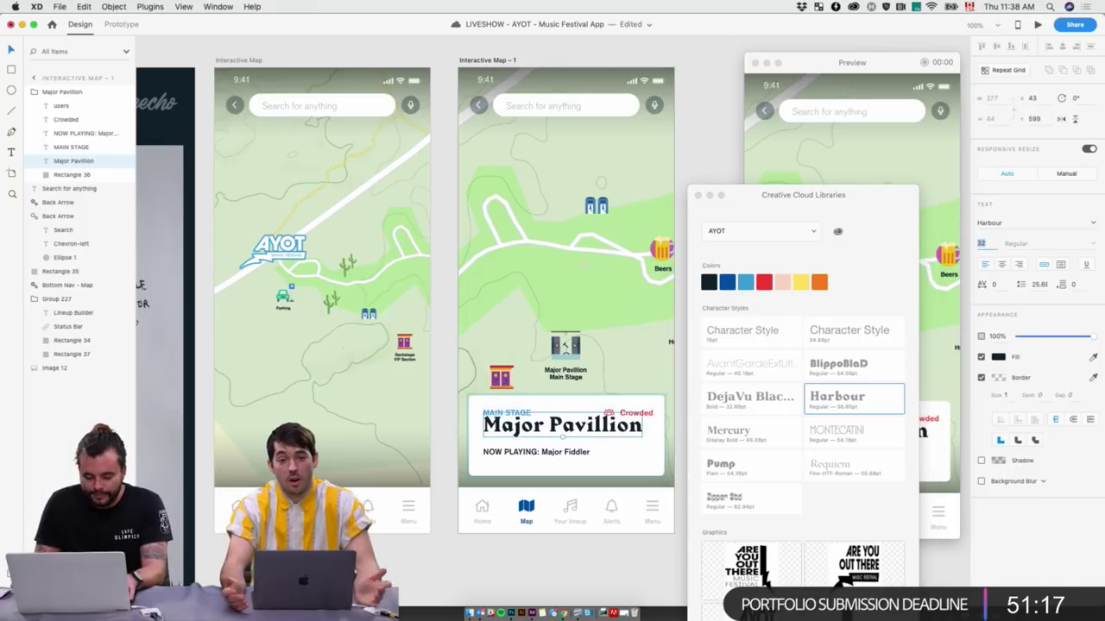
text(28)
key(Return)
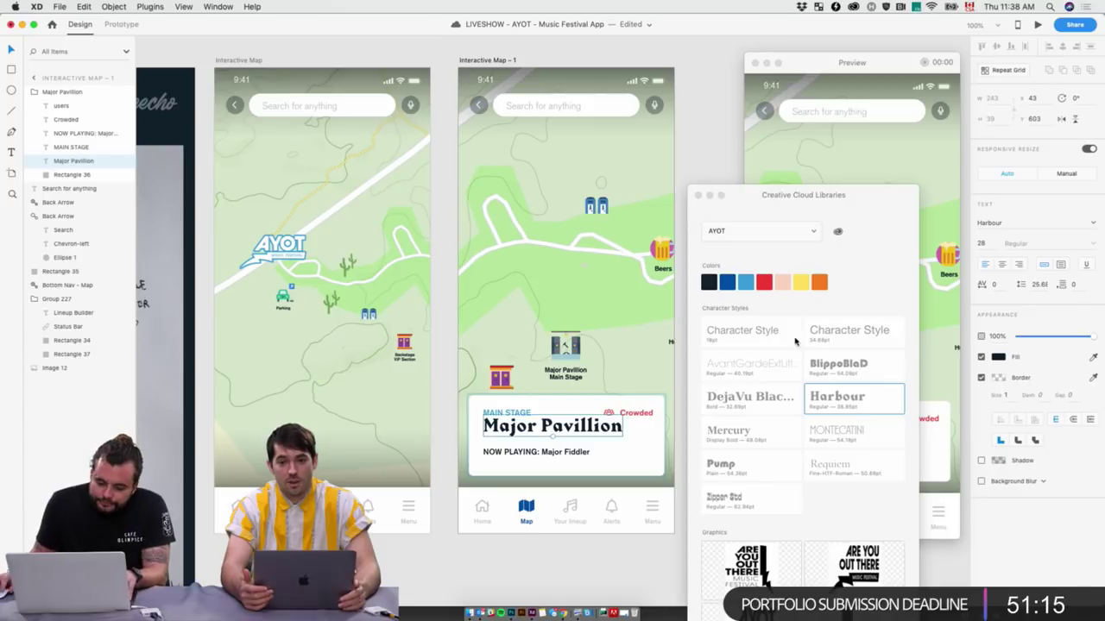
Nudge the NOW PLAYING: Major Fiddler subtitle down below the title, then zoom in on the card
click(556, 453)
key(shift+Down)
key(Down)
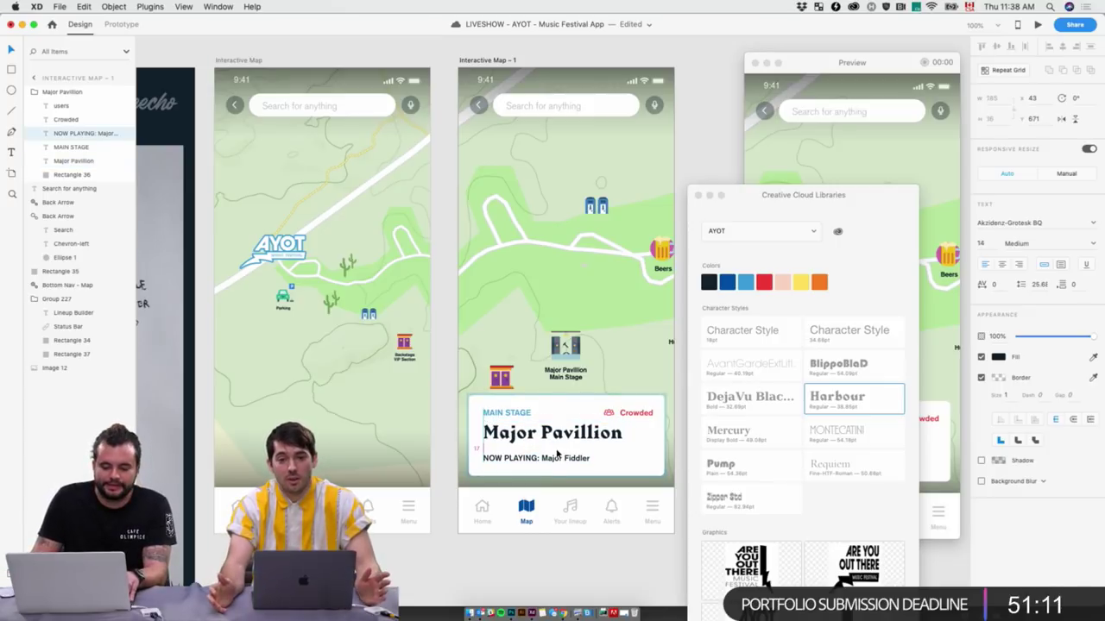
scroll(586, 449, right, 3)
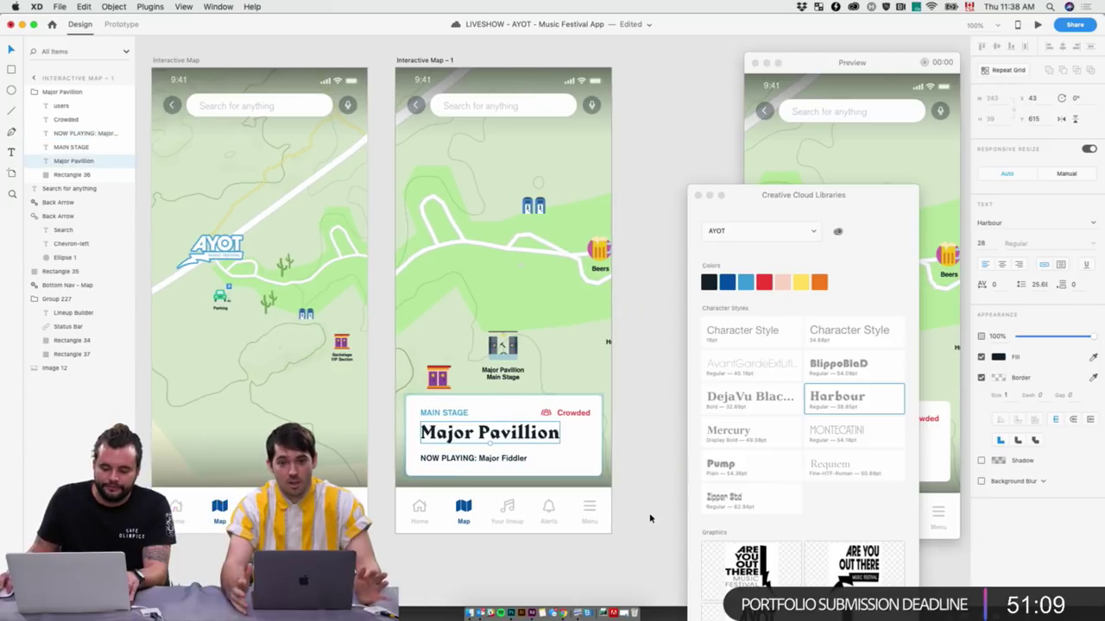
key(Escape)
key(super+equal)
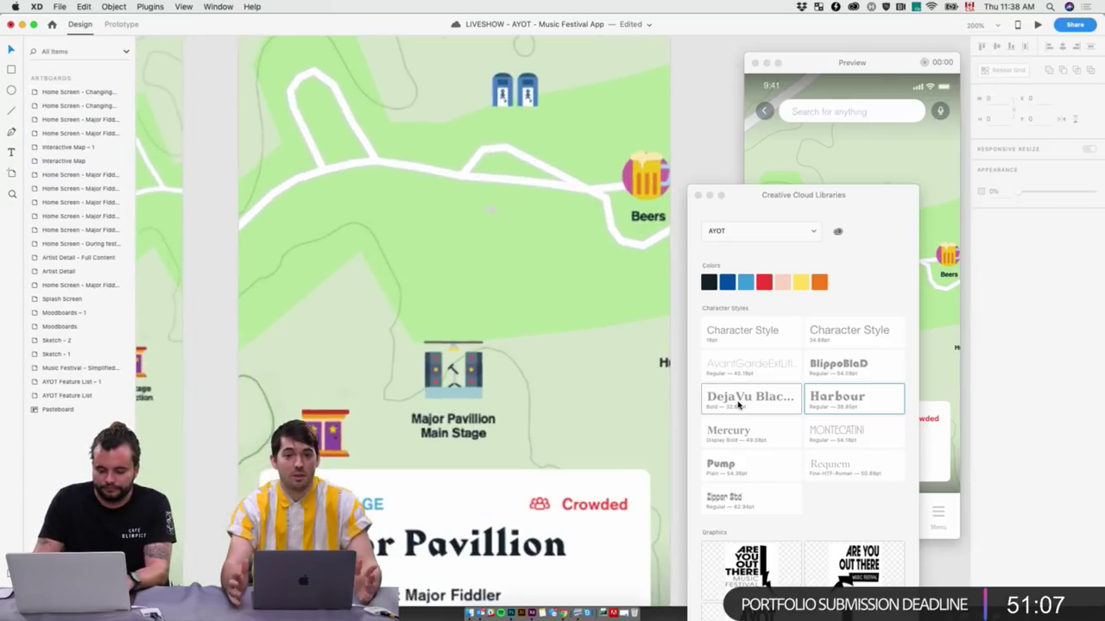
scroll(592, 342, down, 3)
Select the users icon and Crowded label, then settle the NOW PLAYING line slightly higher
click(535, 330)
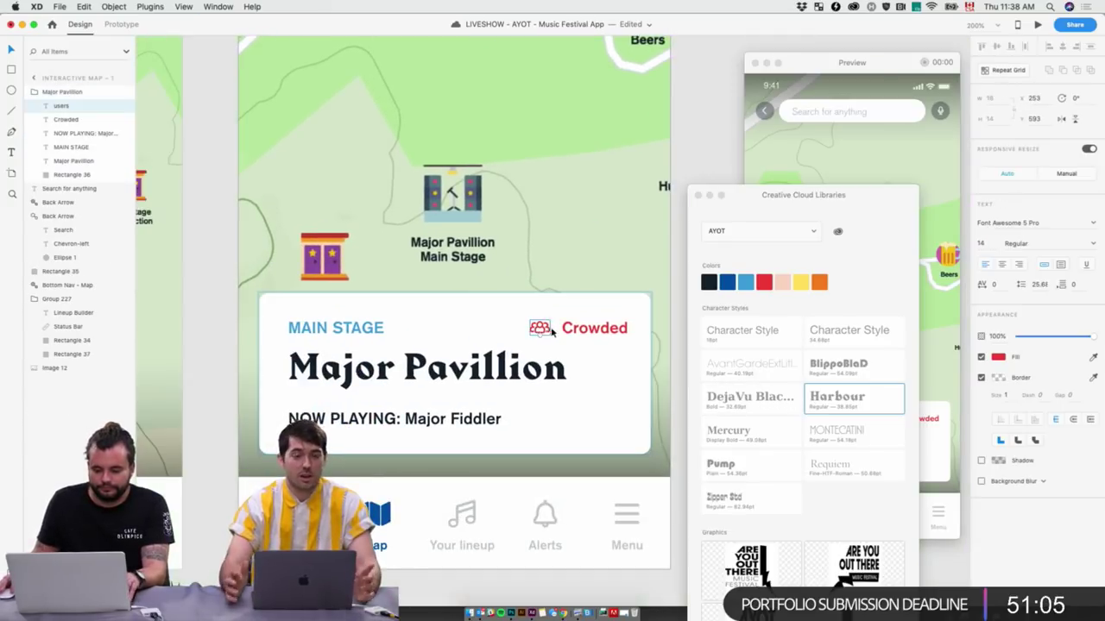
double_click(538, 329)
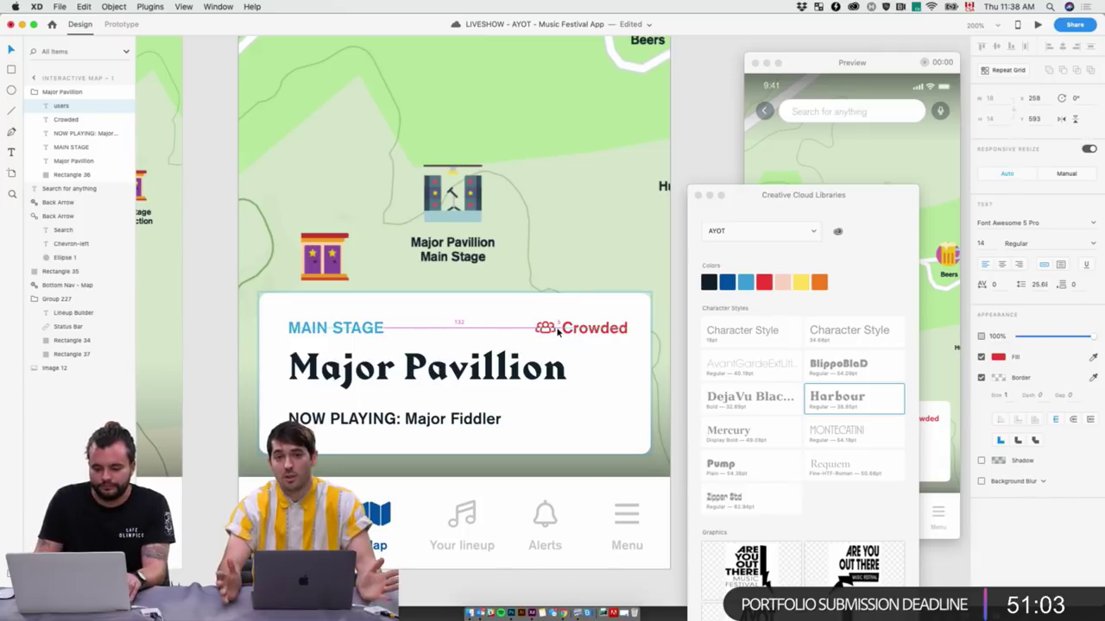
shift+click(577, 333)
mouse_move(577, 333)
mouse_down()
mouse_move(604, 328)
mouse_move(578, 333)
mouse_up()
click(388, 421)
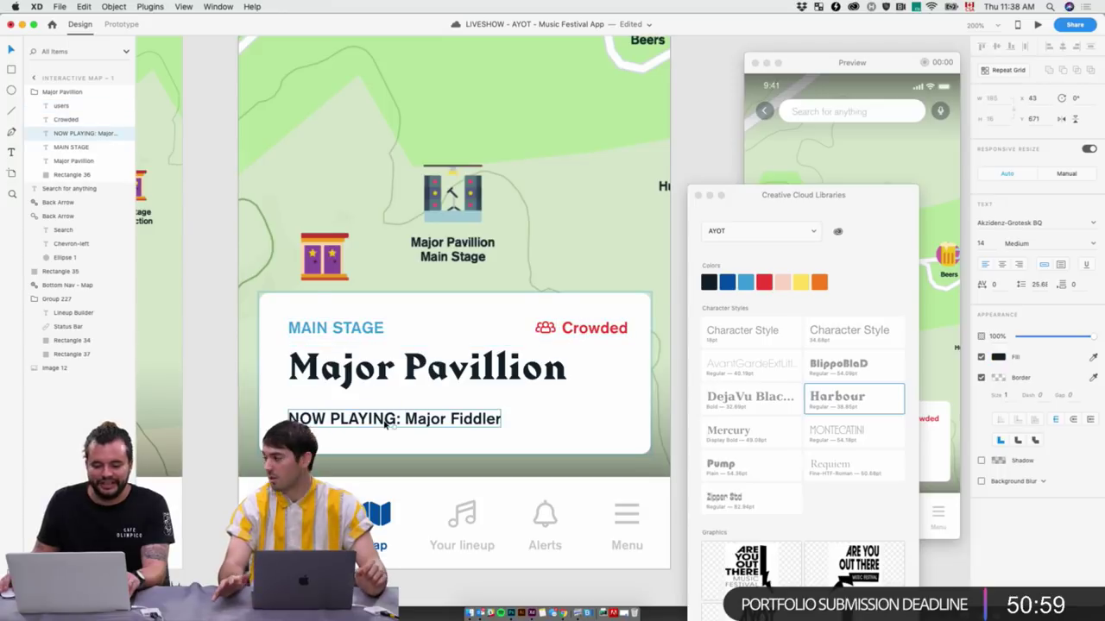
drag(390, 421, 385, 452)
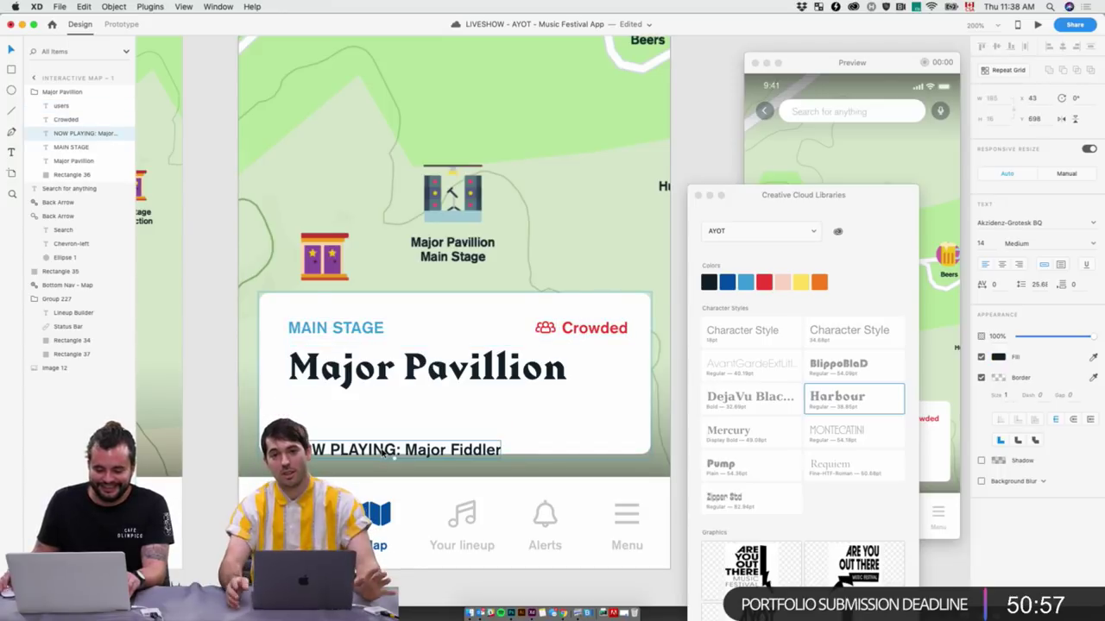
key(shift+Up)
key(shift+Up)
key(Up)
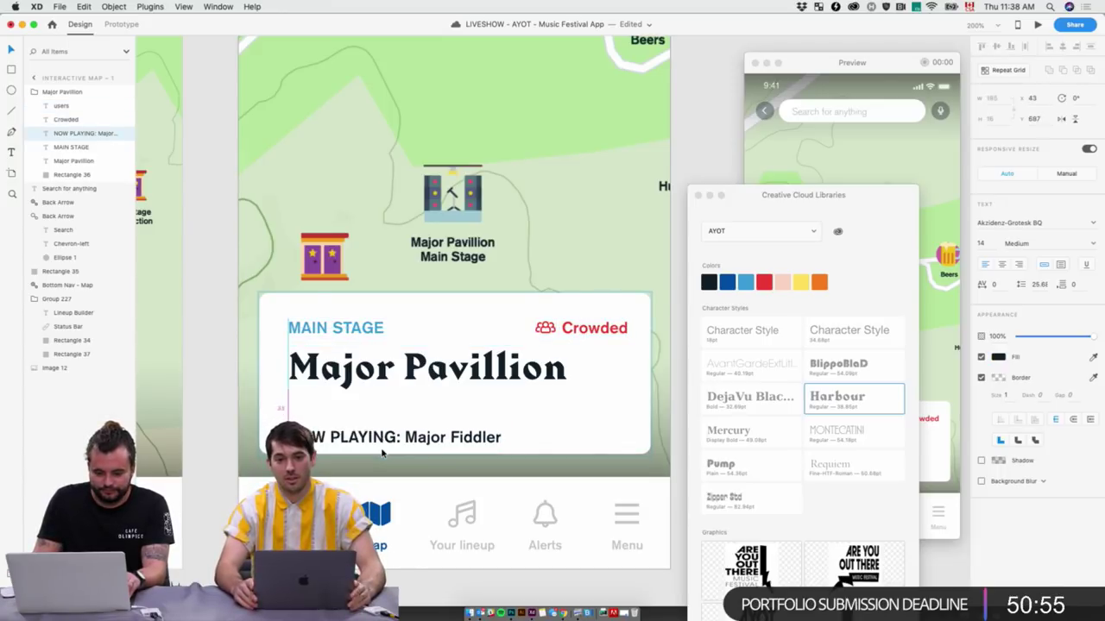
Keep the MAIN STAGE label dark and colour the NOW PLAYING line light blue
click(336, 327)
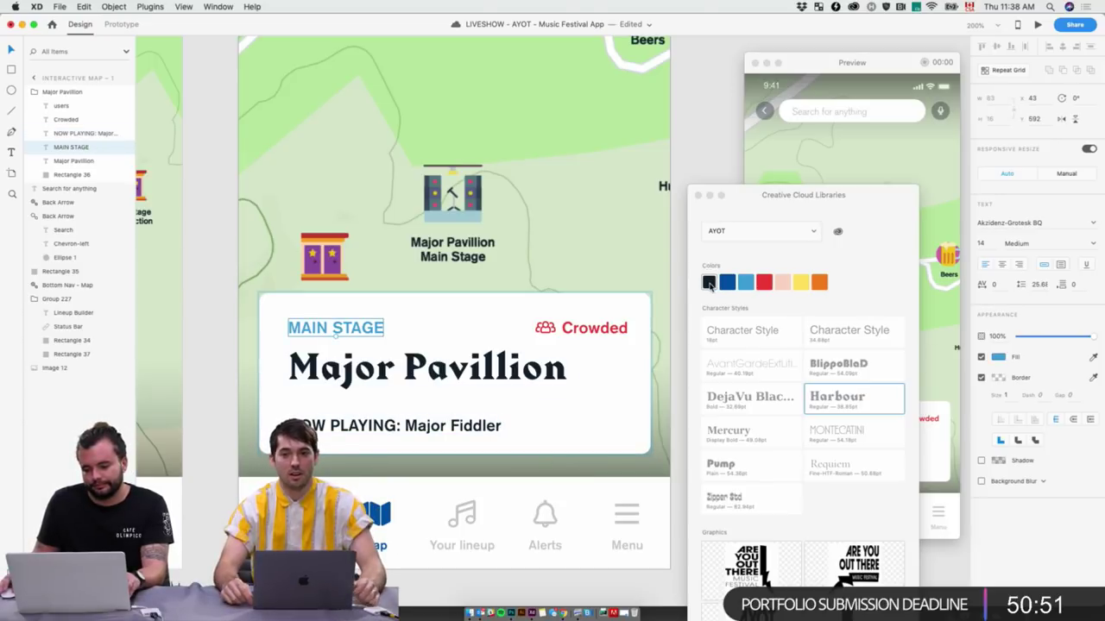
click(708, 283)
click(746, 283)
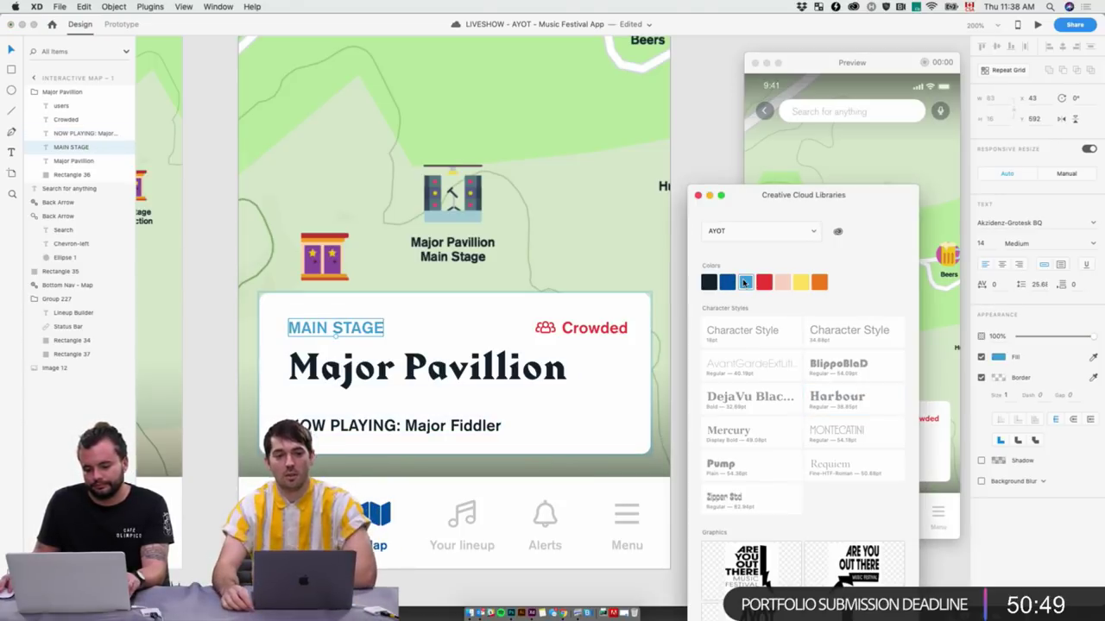
key(super+z)
double_click(393, 417)
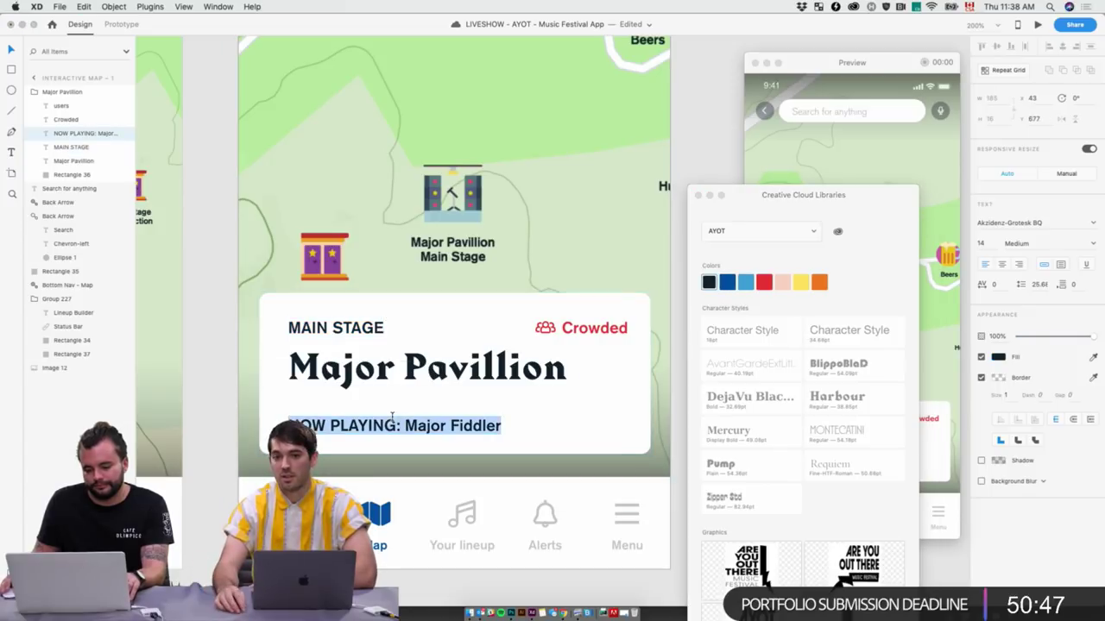
click(746, 283)
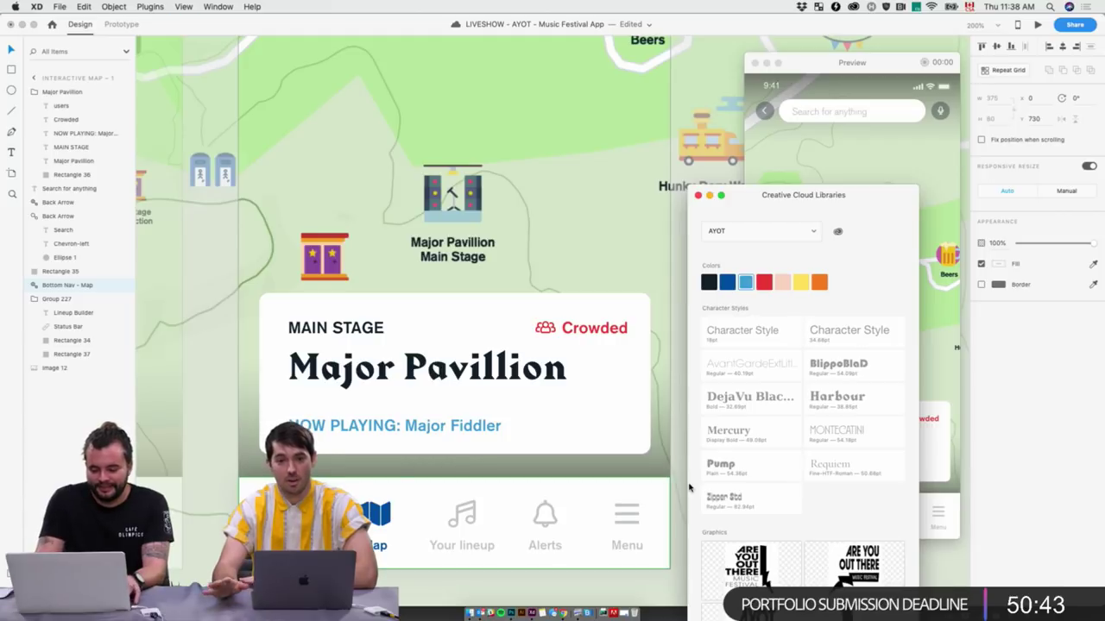
Zoom out to the whole artboards and select the Major Pavillion card, briefly hiding and reshowing it
click(621, 485)
key(super+1)
scroll(662, 528, down, 5)
click(535, 531)
scroll(535, 531, up, 5)
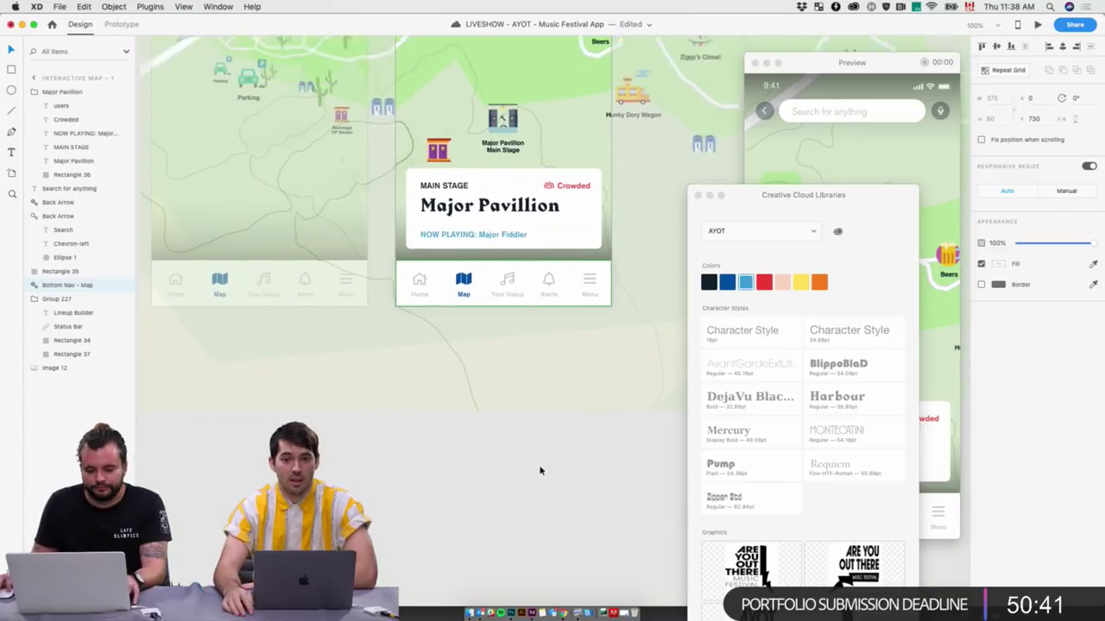
scroll(536, 531, up, 4)
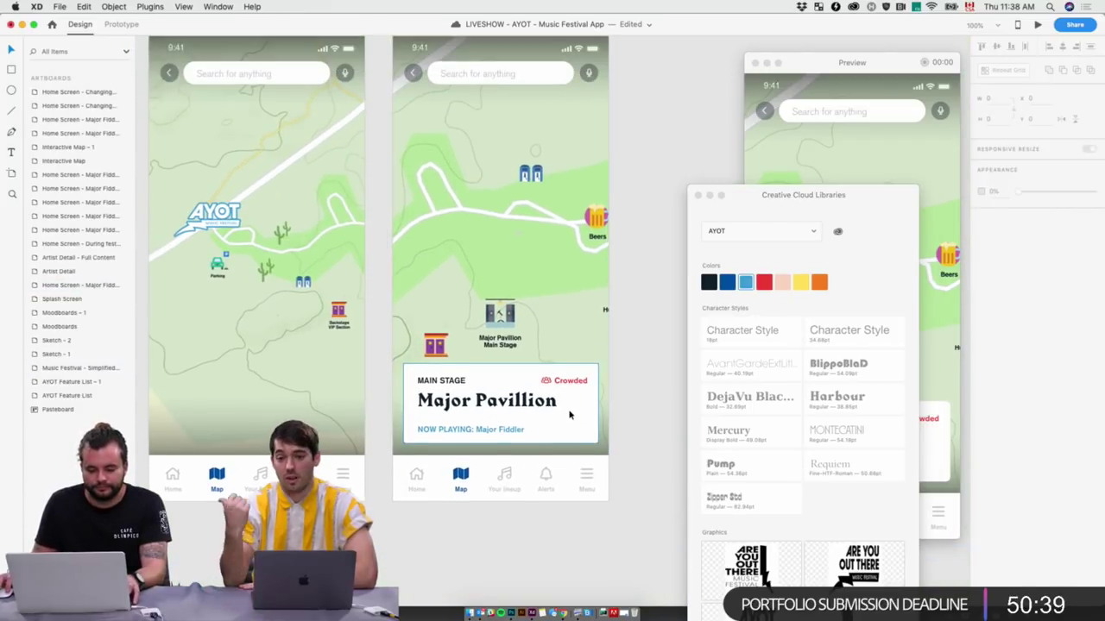
click(569, 415)
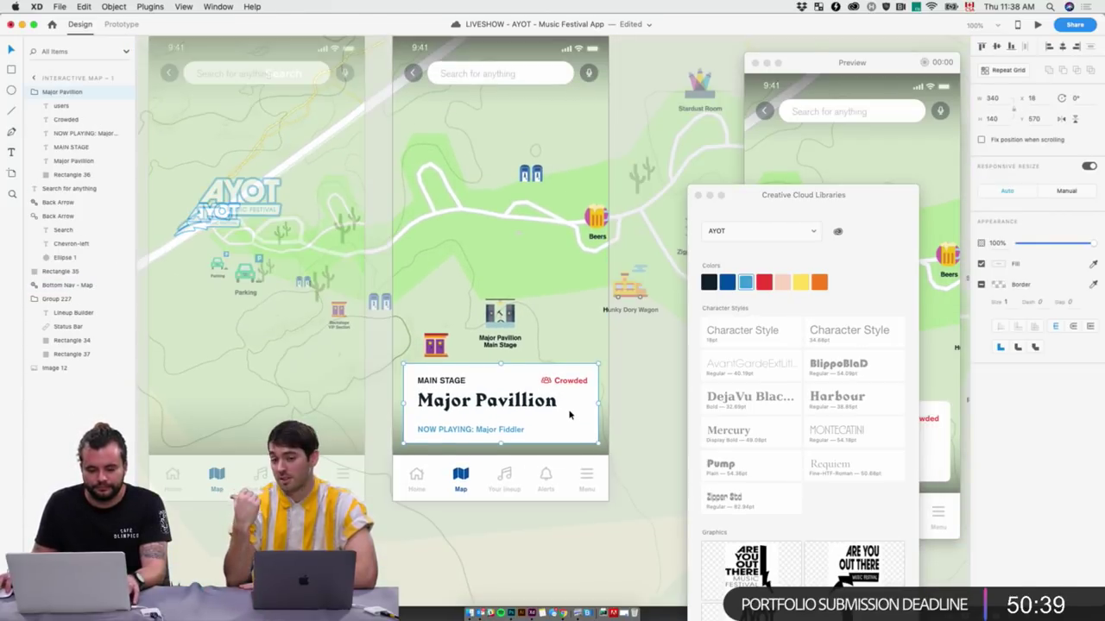
click(122, 93)
click(122, 93)
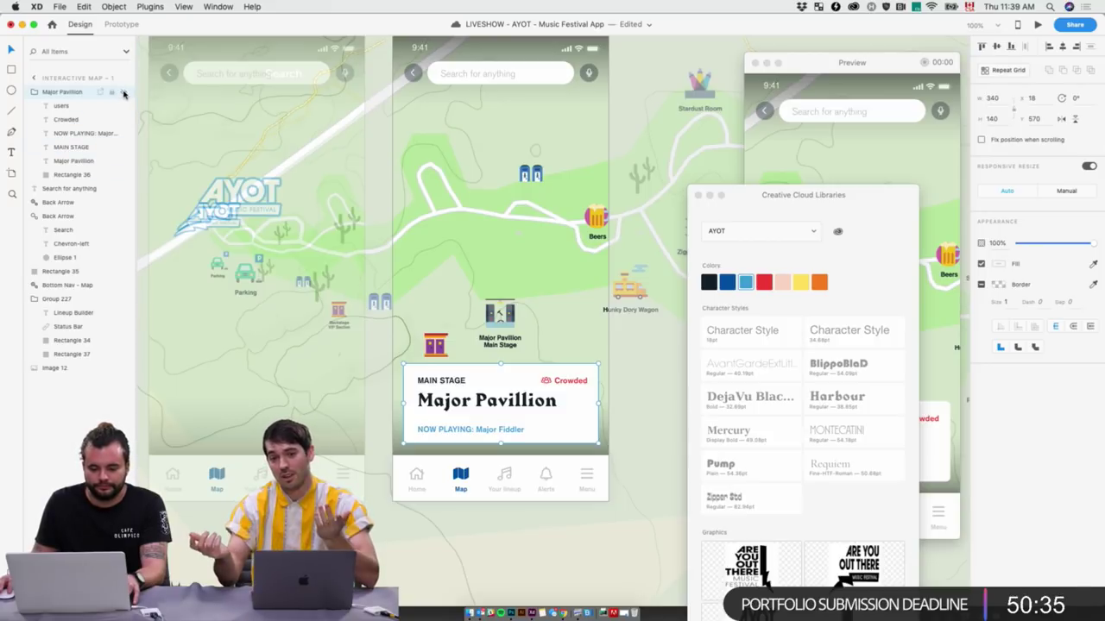
Paste the Major Pavillion card onto the Interactive Map artboard and lower it in the layer stack
scroll(301, 197, right, 2)
scroll(300, 196, right, 2)
click(512, 414)
scroll(434, 297, up, 10)
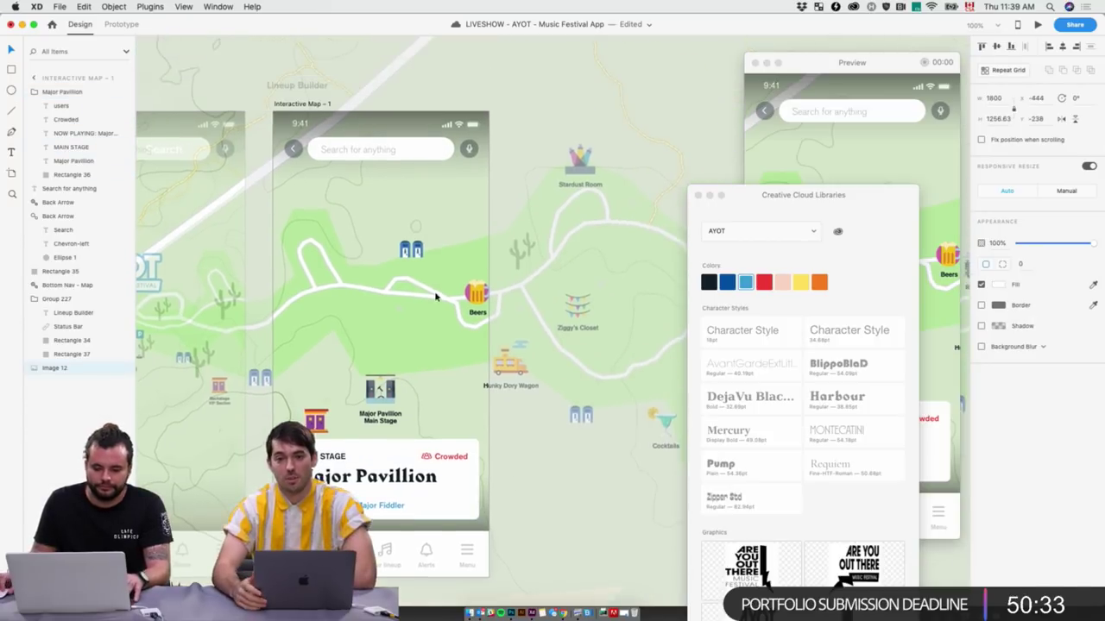
scroll(441, 207, down, 10)
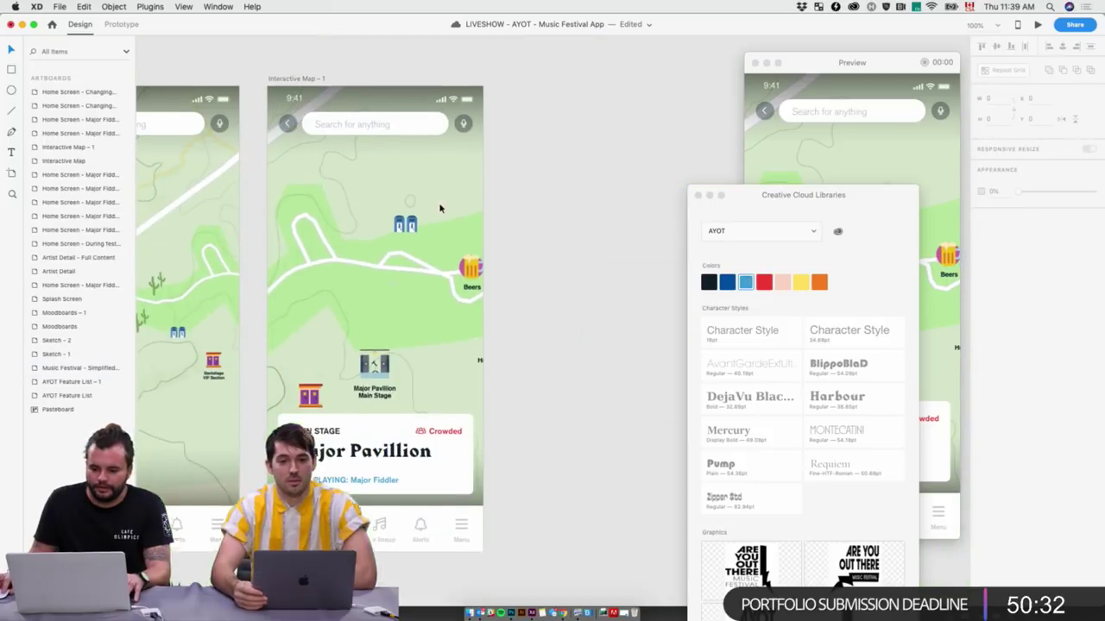
click(382, 431)
scroll(382, 431, left, 6)
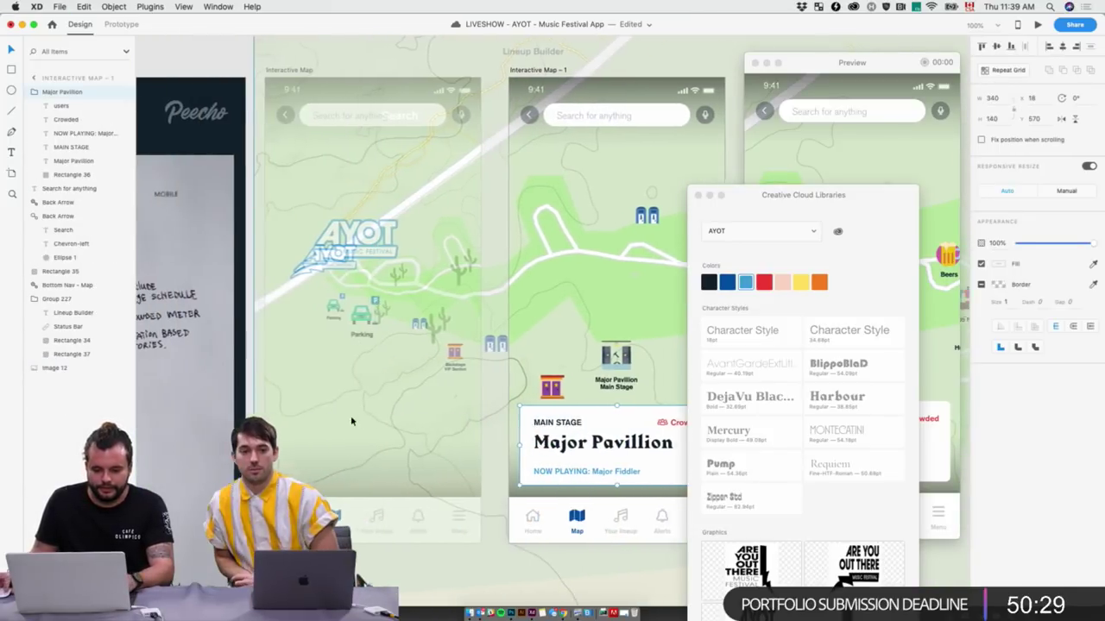
click(293, 70)
key(super+v)
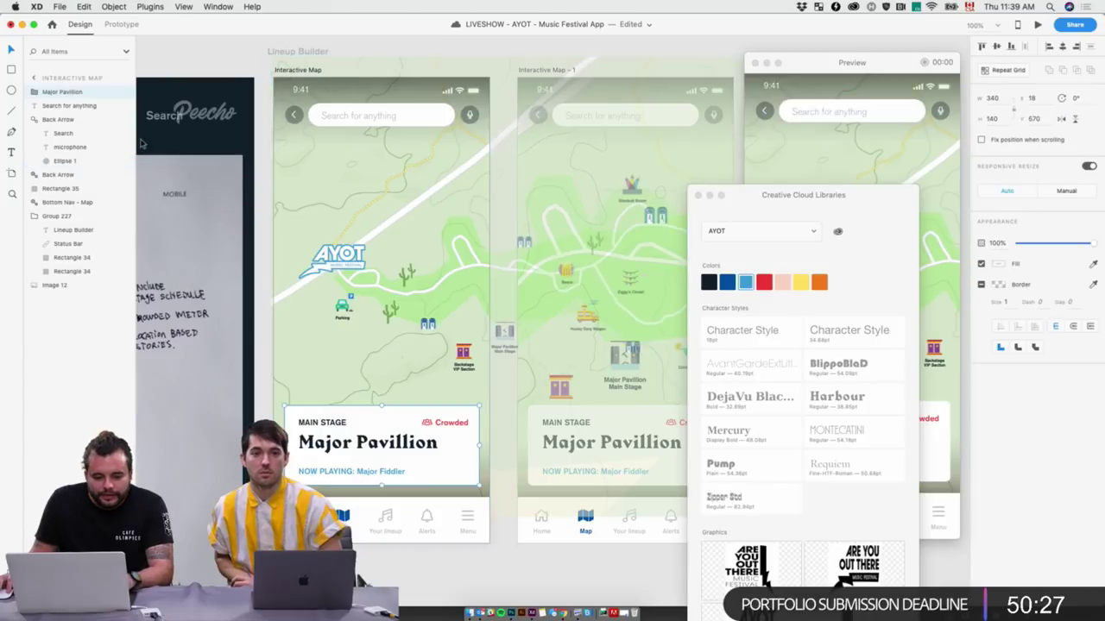
drag(61, 95, 97, 211)
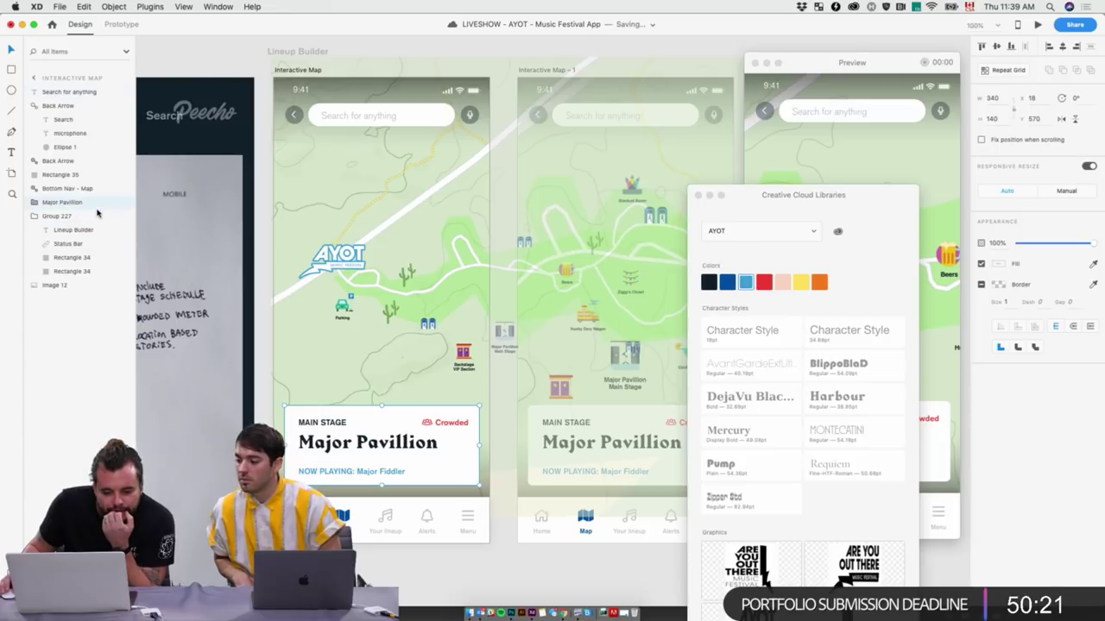
Stack the card beneath Bottom Nav - Map in Layers and select the Interactive Map artboard
drag(380, 443, 380, 541)
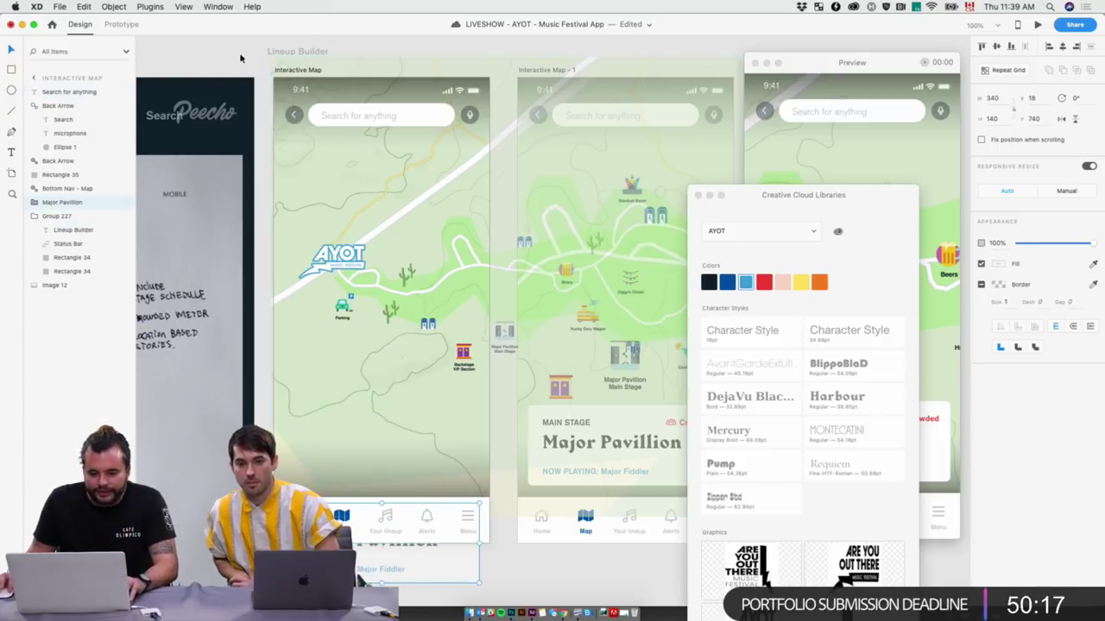
click(333, 35)
click(288, 70)
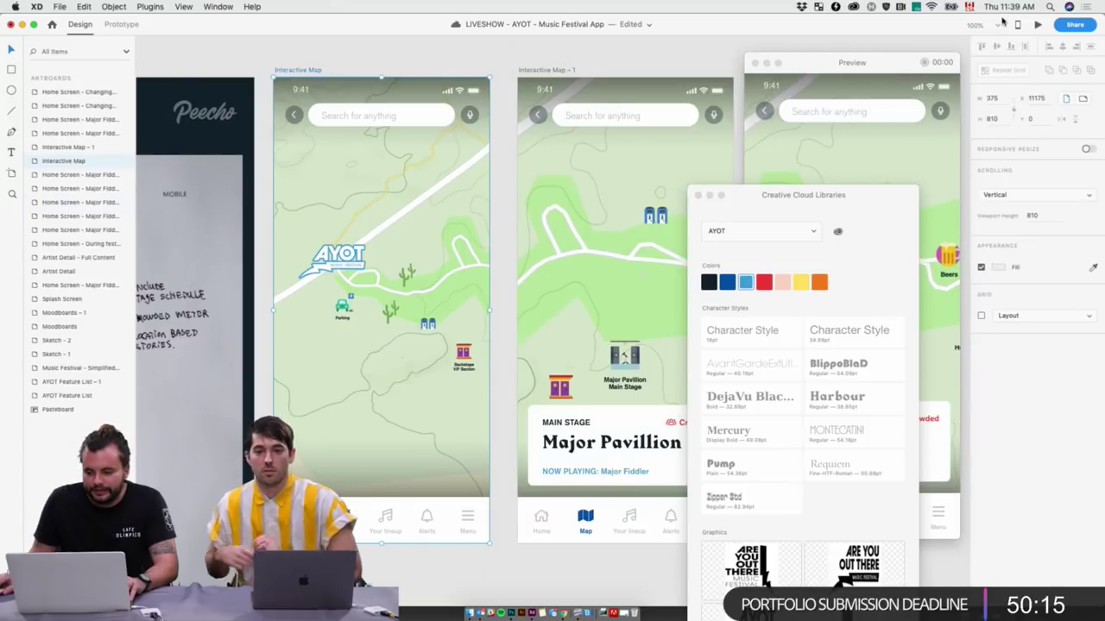
drag(803, 194, 549, 133)
Check the Interactive Map screen in Desktop Preview, then close the preview
click(821, 66)
double_click(821, 67)
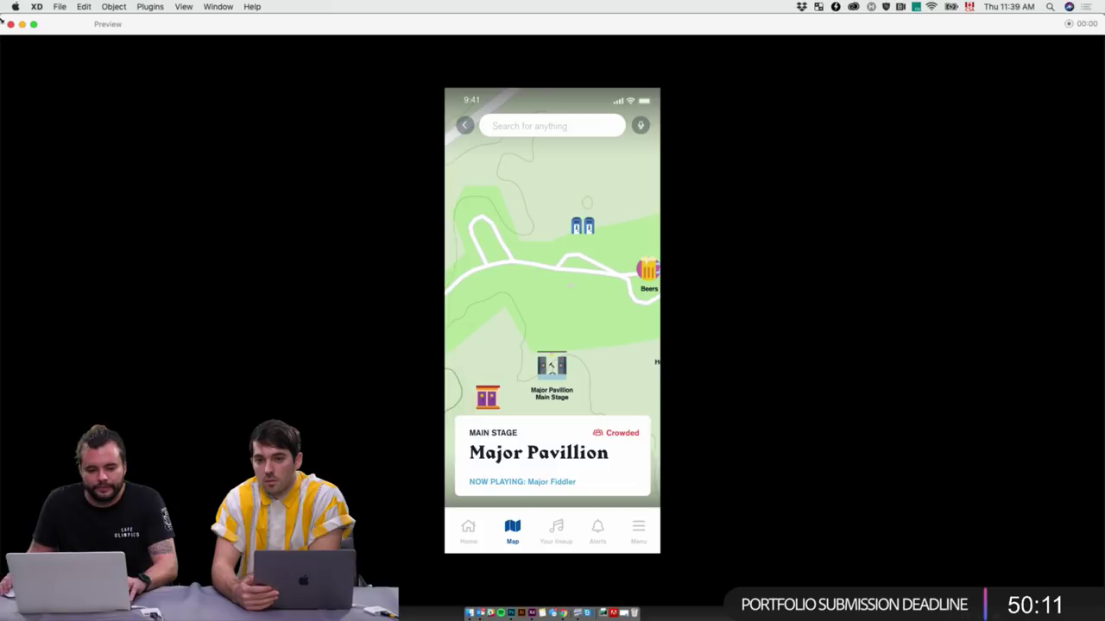
click(10, 24)
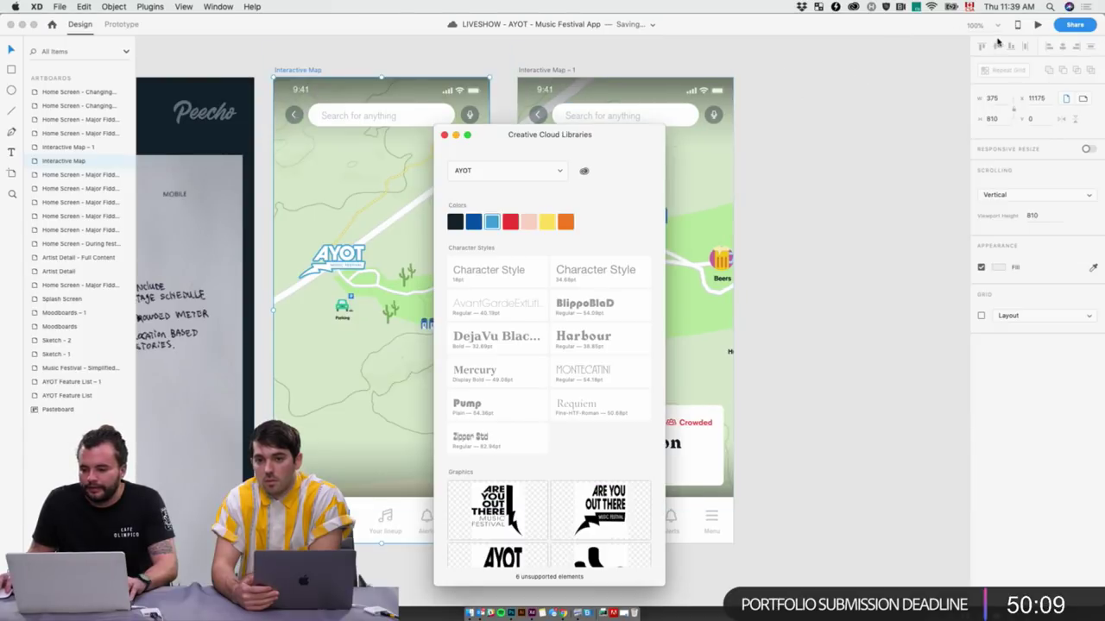
click(1037, 25)
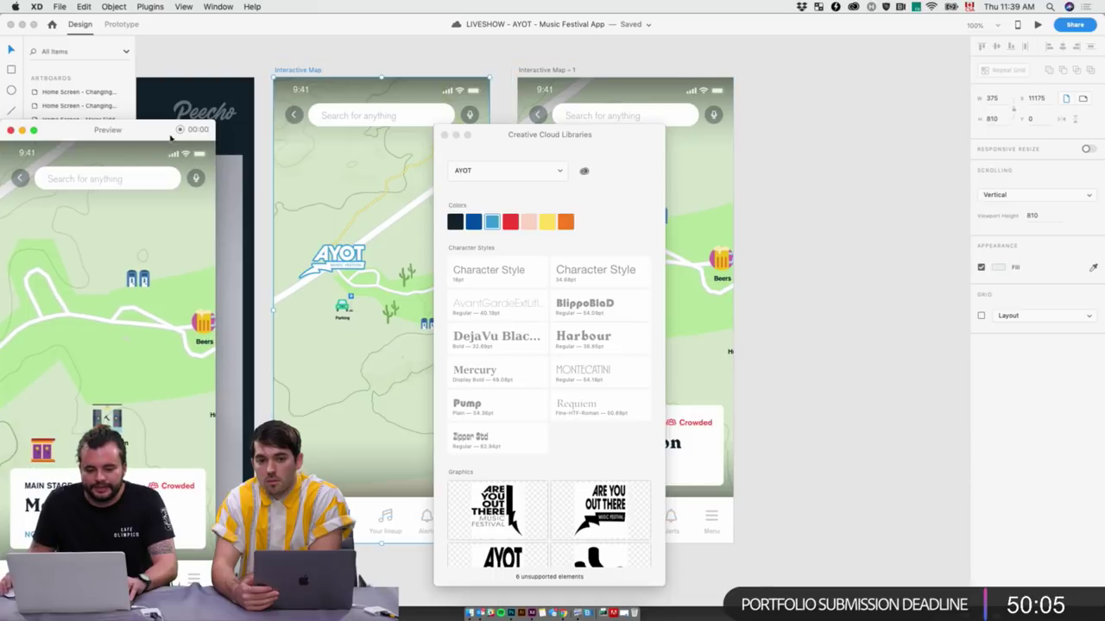
drag(171, 131, 736, 88)
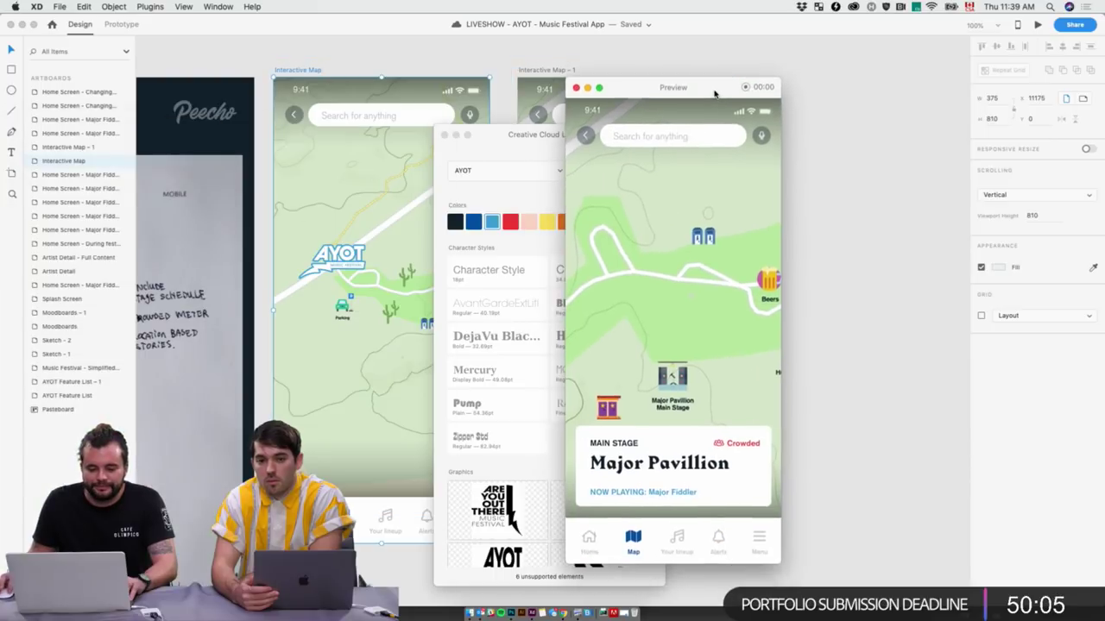
click(574, 89)
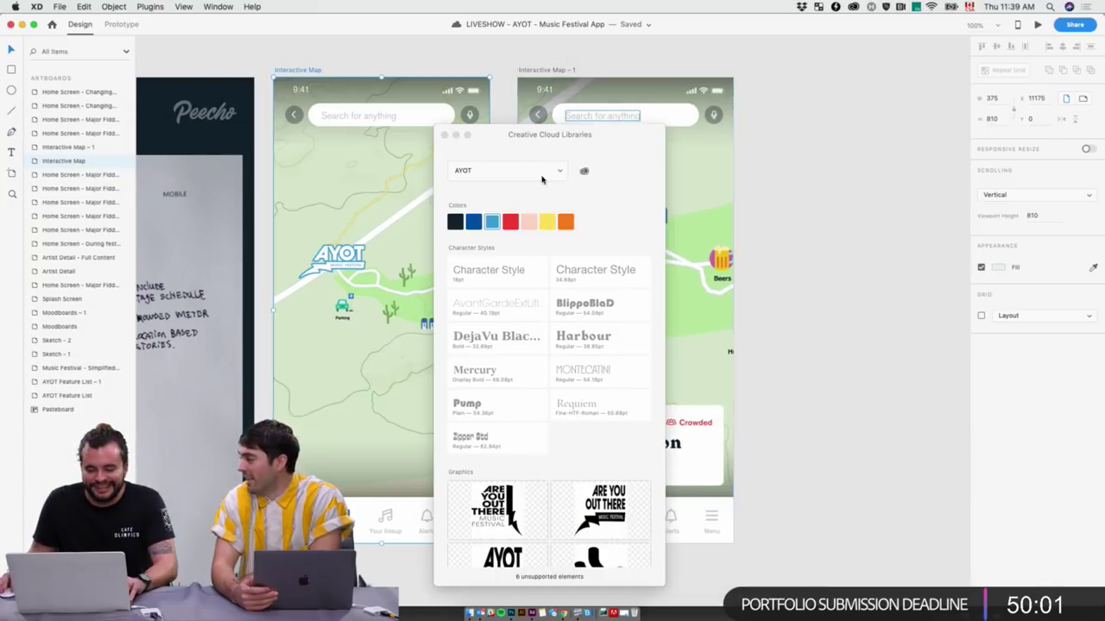
drag(517, 138, 944, 138)
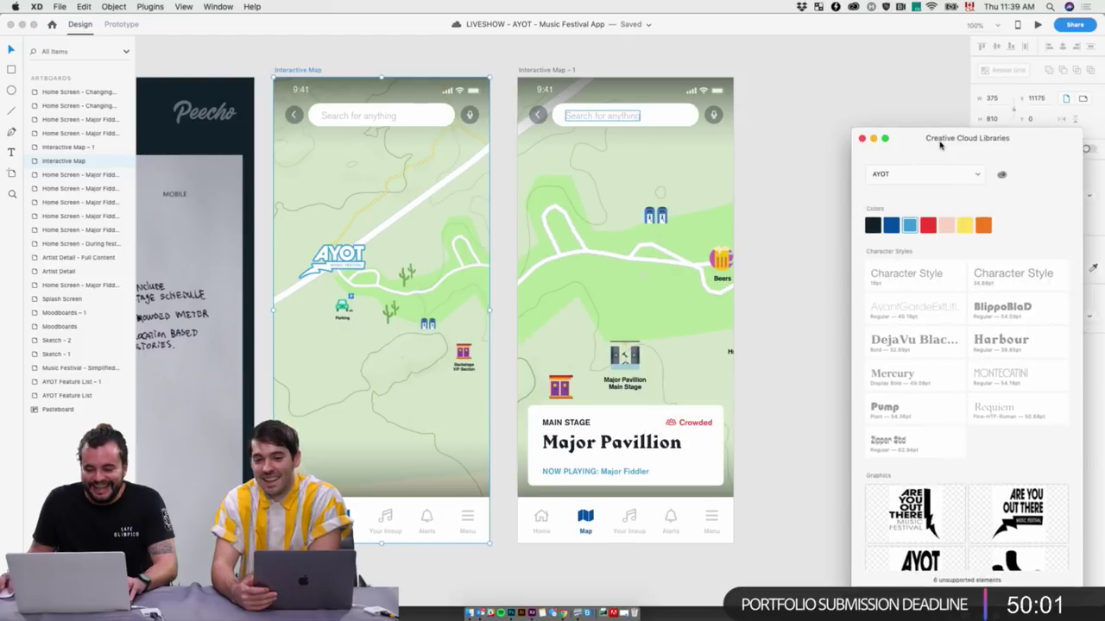
Rename the 'Interactive Map – 1' artboard to 'Interactive Map – Major Pavillion', fixing the capital A
click(769, 173)
scroll(587, 163, right, 5)
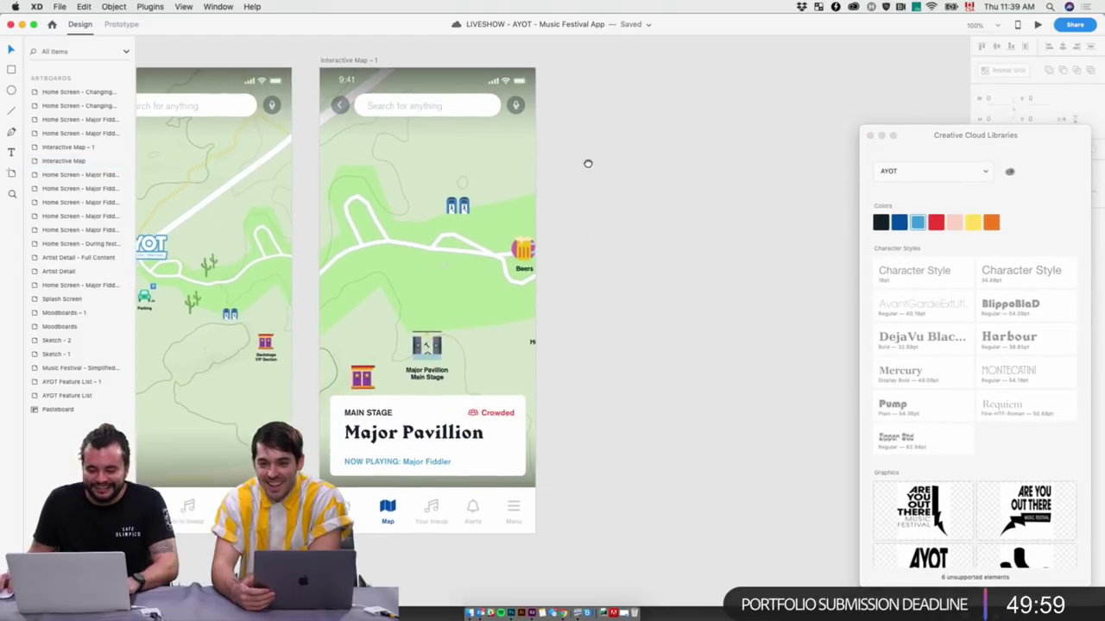
click(335, 61)
text(Ma)
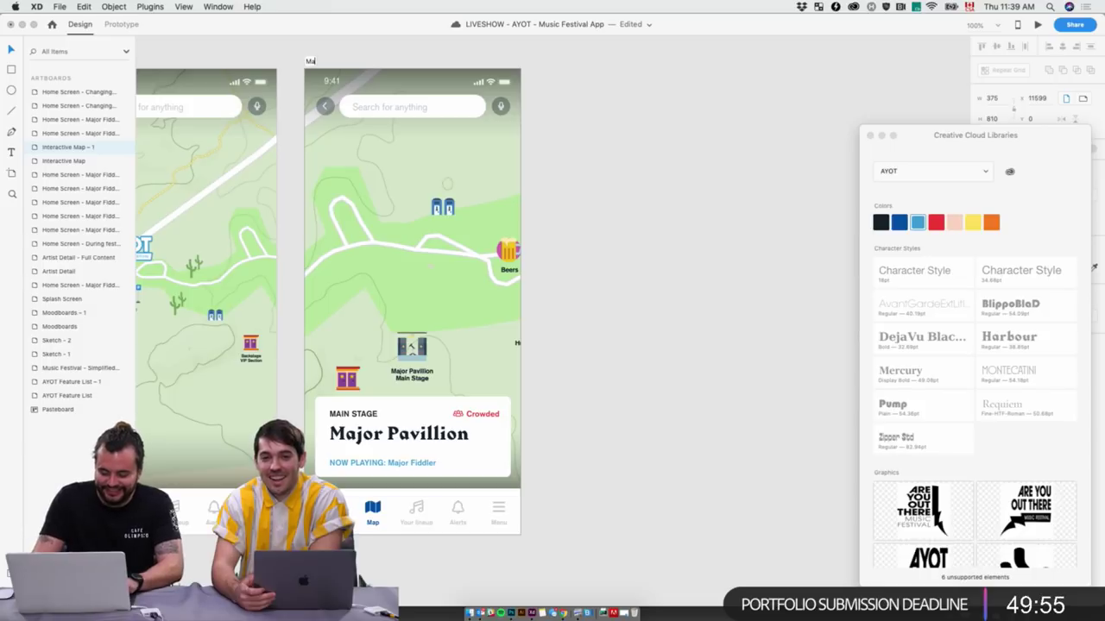
key(super+z)
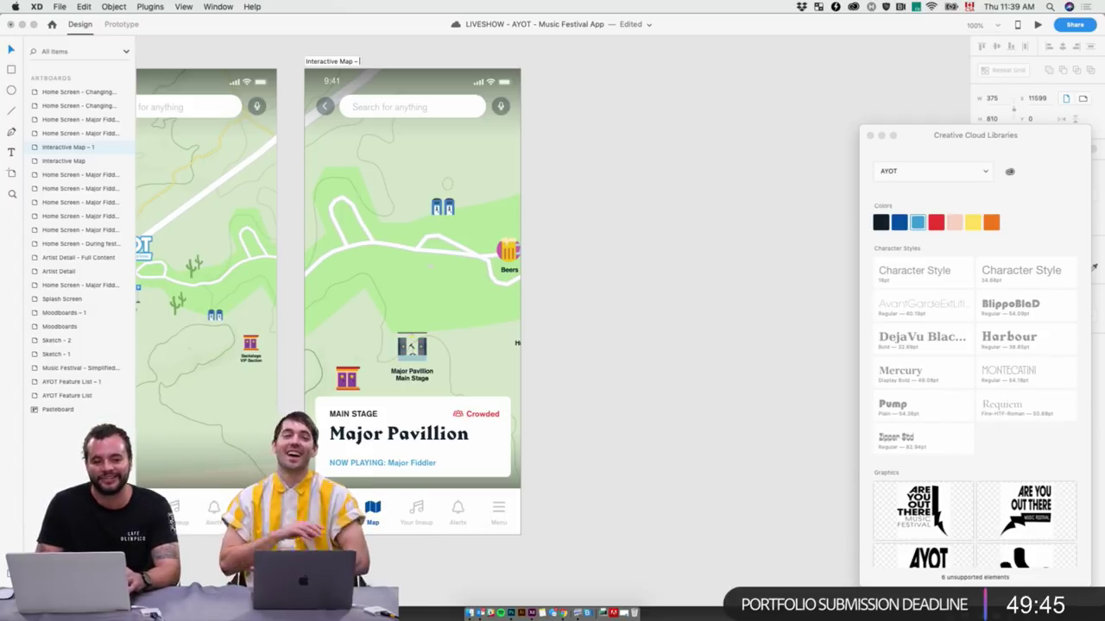
text(Ma)
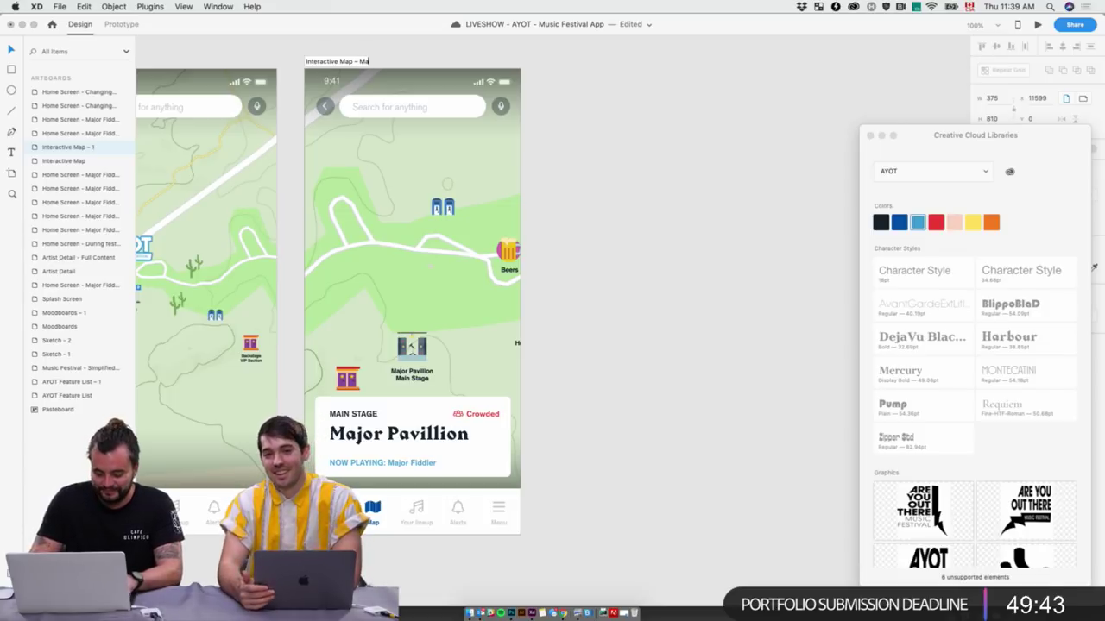
text(jor PAvilion)
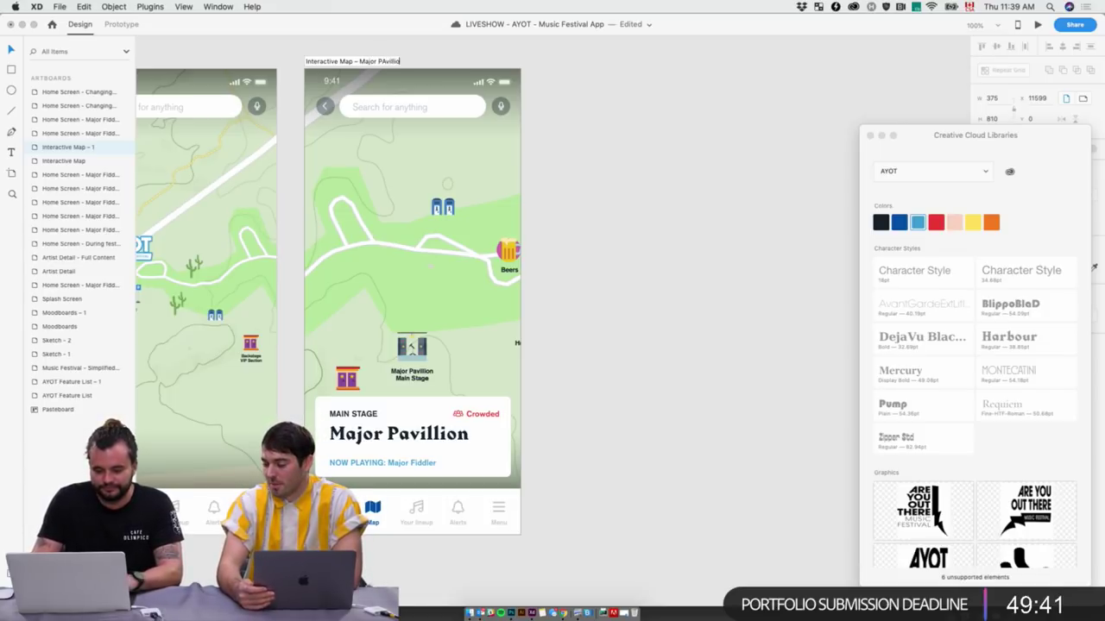
key(Return)
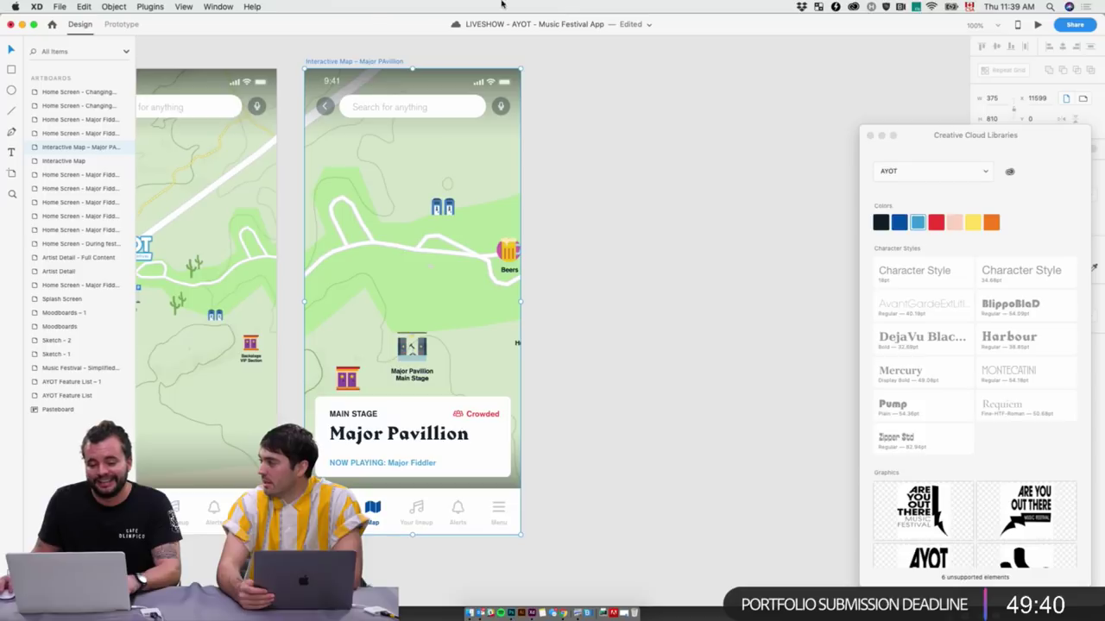
click(378, 62)
key(BackSpace)
text(a)
key(Return)
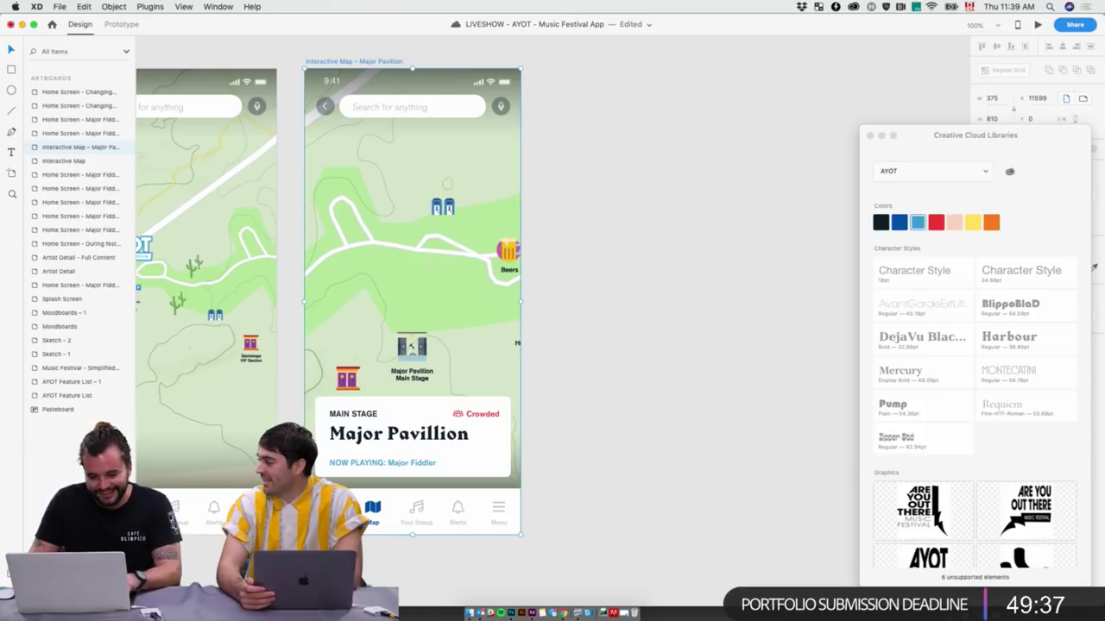
Option-drag a copy of the Major Pavillion card to just right of the artboard
scroll(518, 389, left, 3)
click(511, 429)
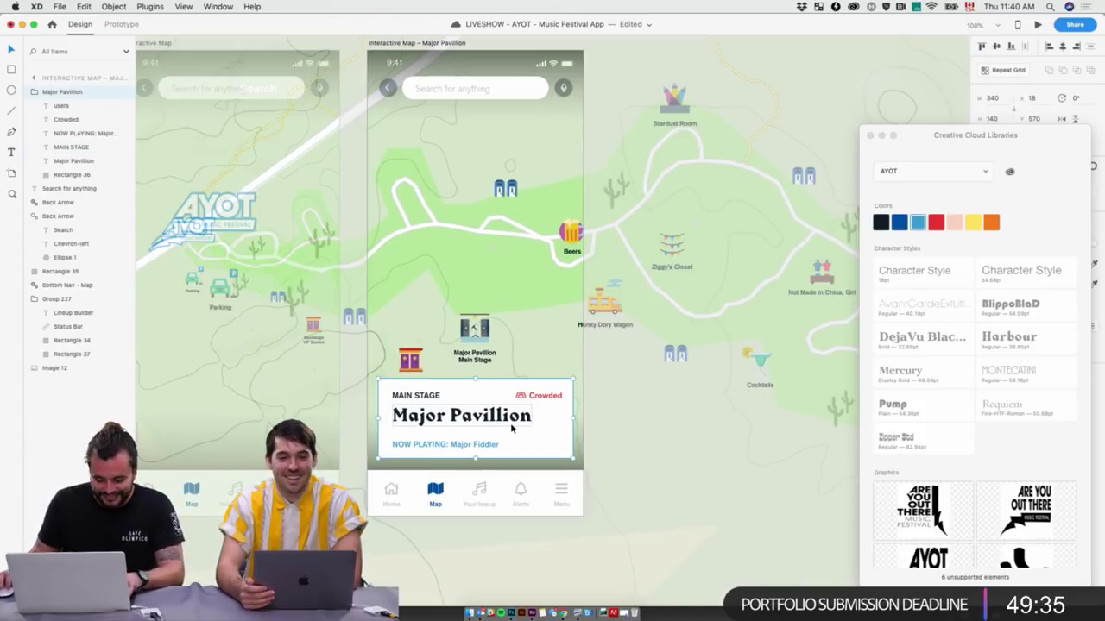
scroll(341, 51, up, 5)
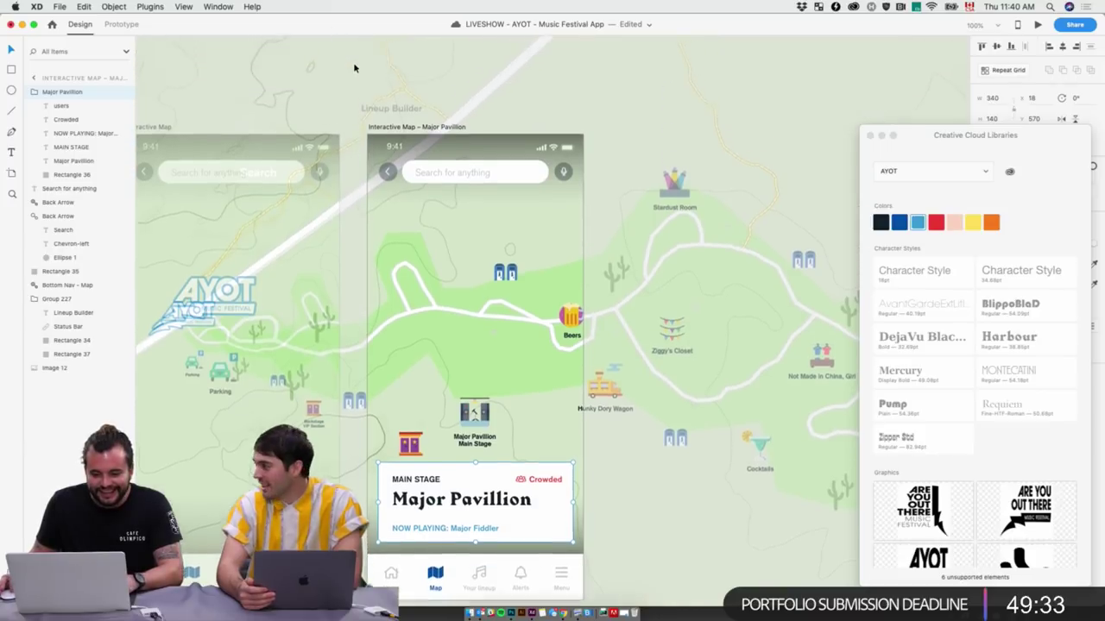
click(354, 67)
scroll(446, 175, down, 4)
click(458, 466)
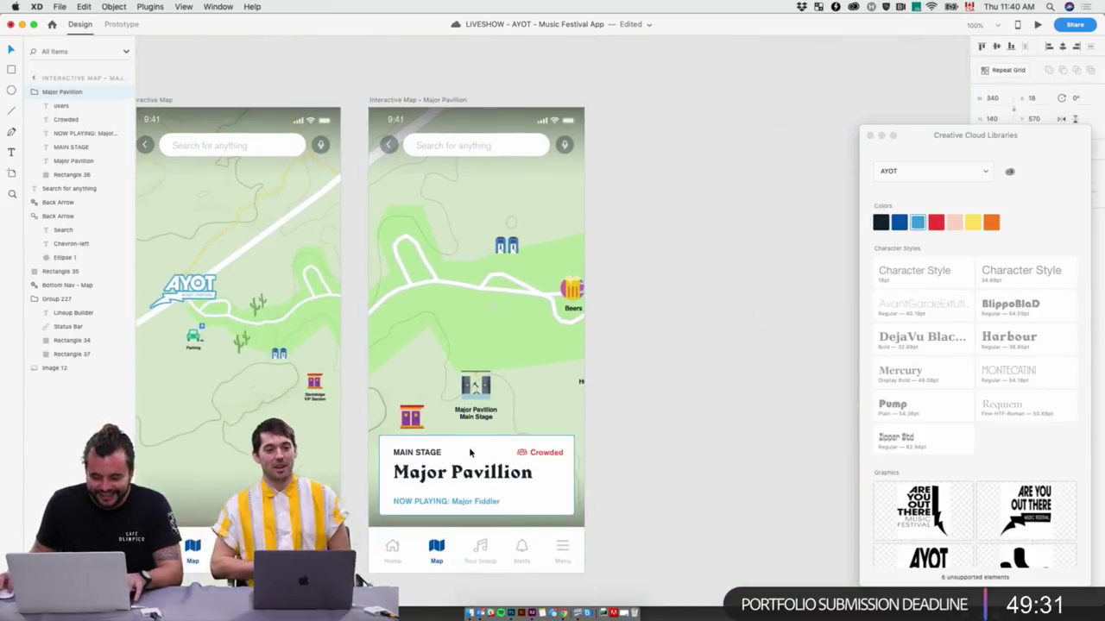
drag(441, 473, 633, 481)
Select the whole second card group sitting outside the artboard
scroll(632, 481, down, 5)
scroll(633, 481, right, 2)
click(587, 535)
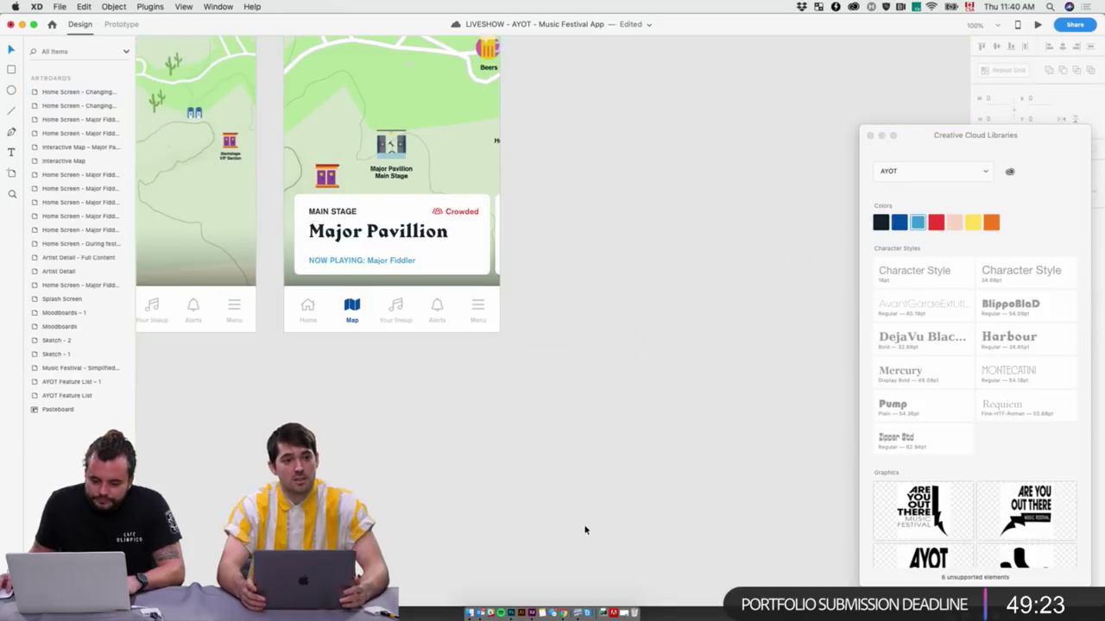
scroll(517, 337, up, 3)
double_click(500, 348)
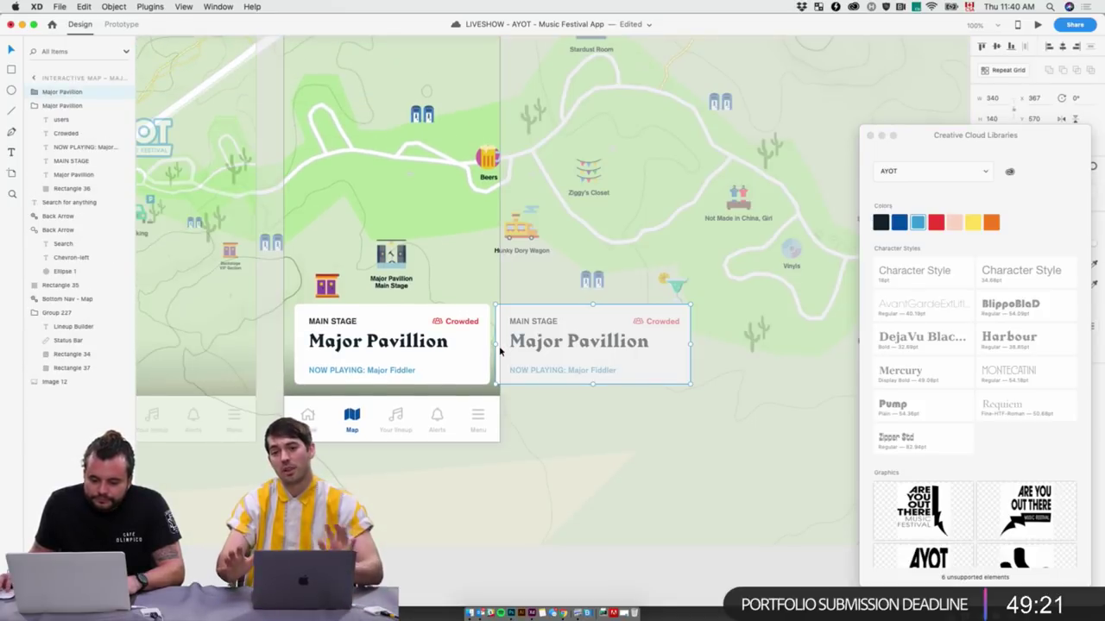
scroll(501, 351, right, 5)
scroll(501, 351, up, 2)
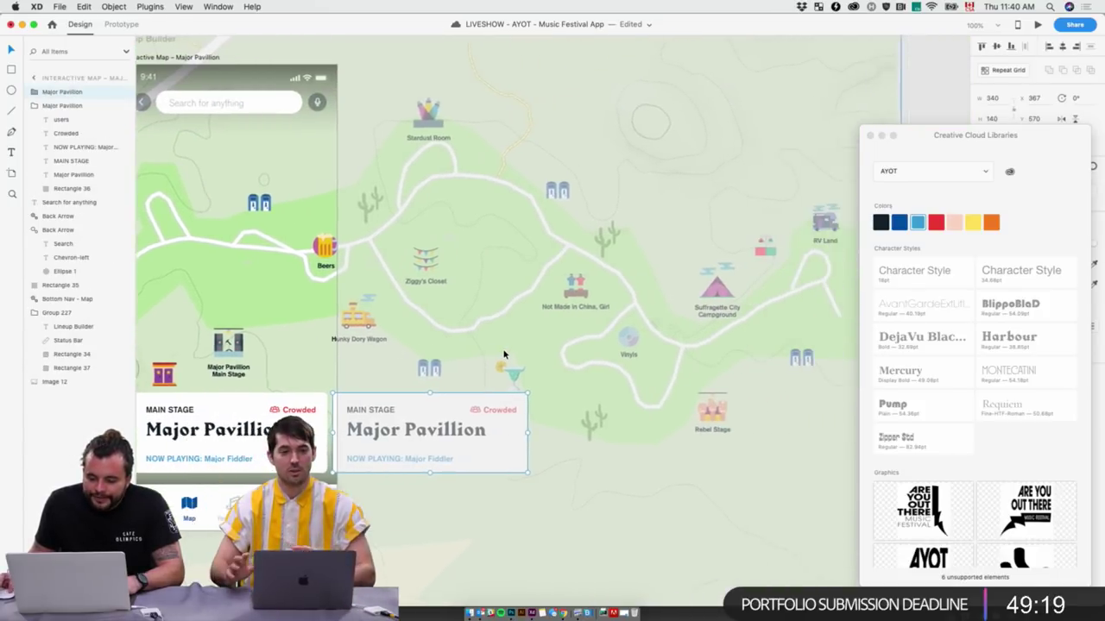
scroll(504, 353, left, 2)
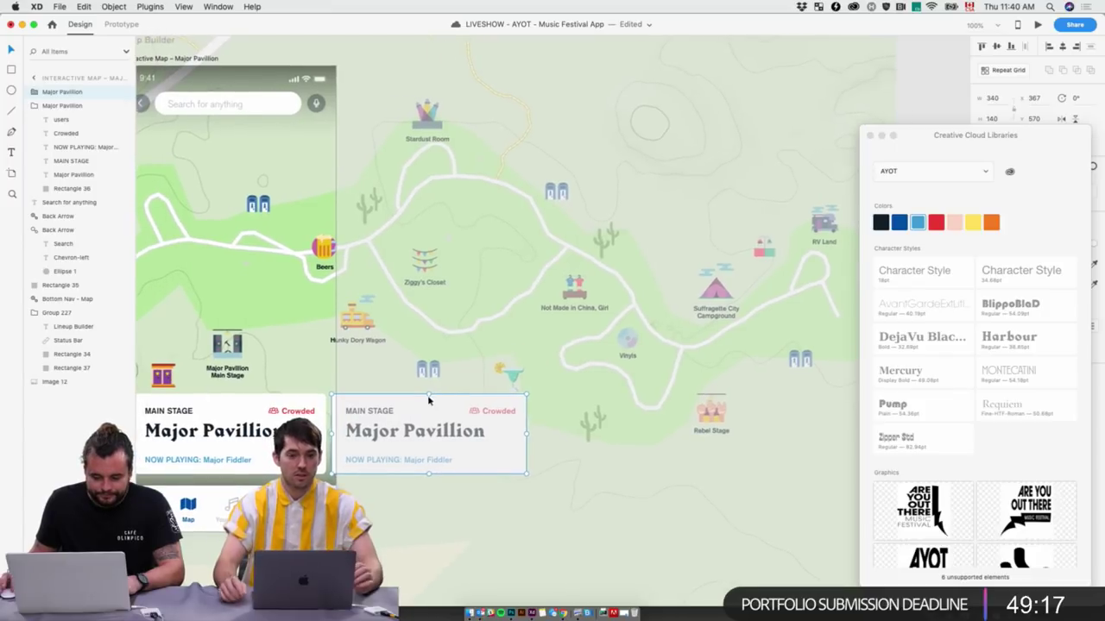
click(382, 431)
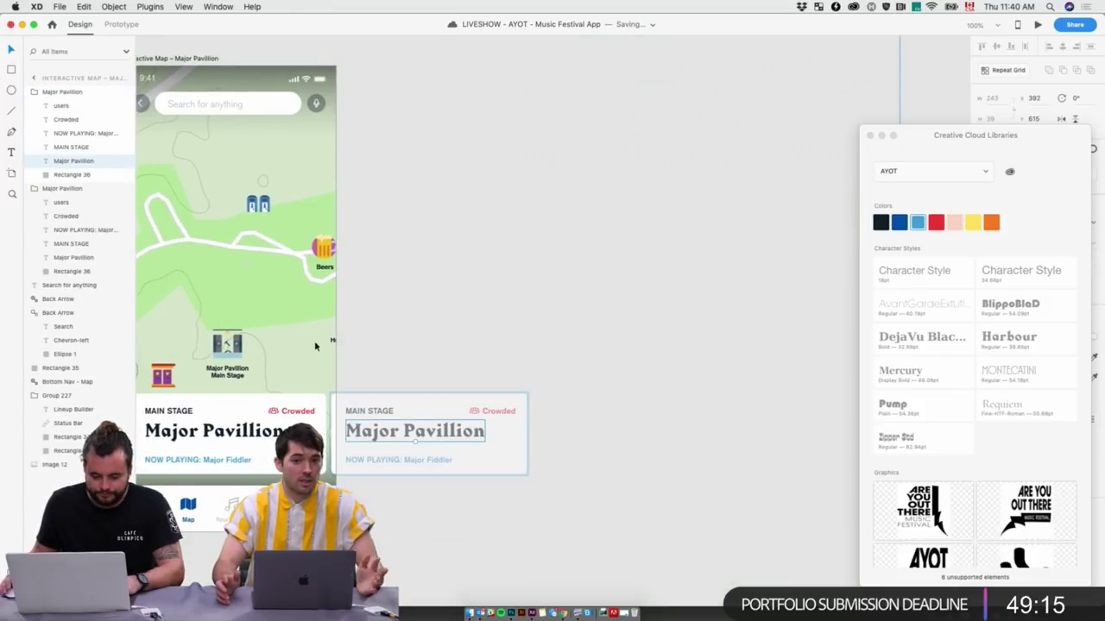
scroll(388, 481, down, 5)
scroll(389, 477, up, 3)
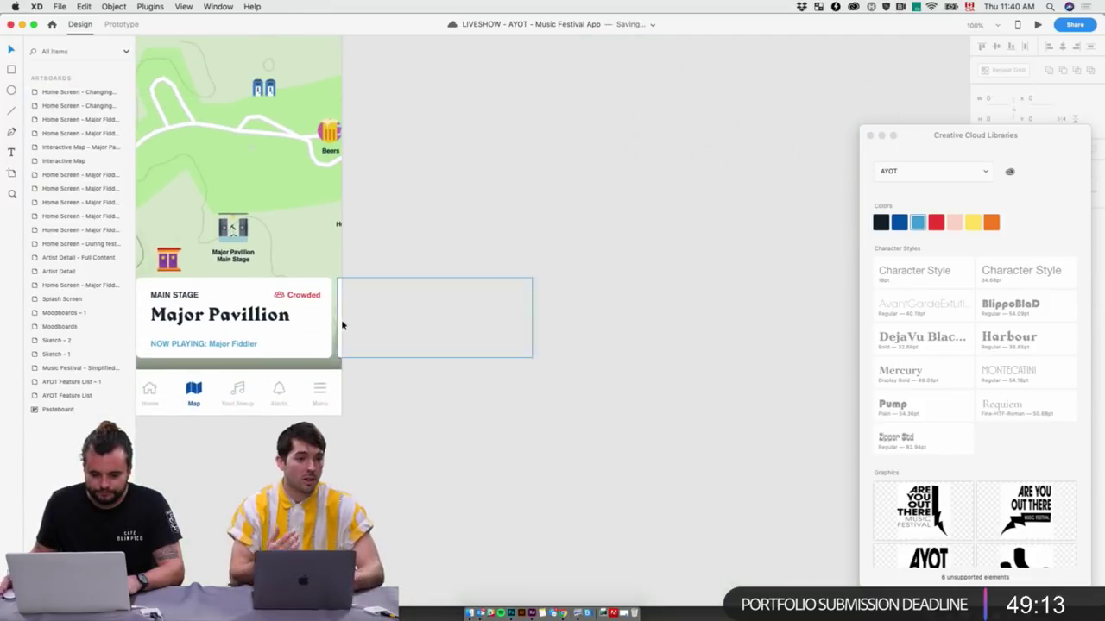
click(341, 324)
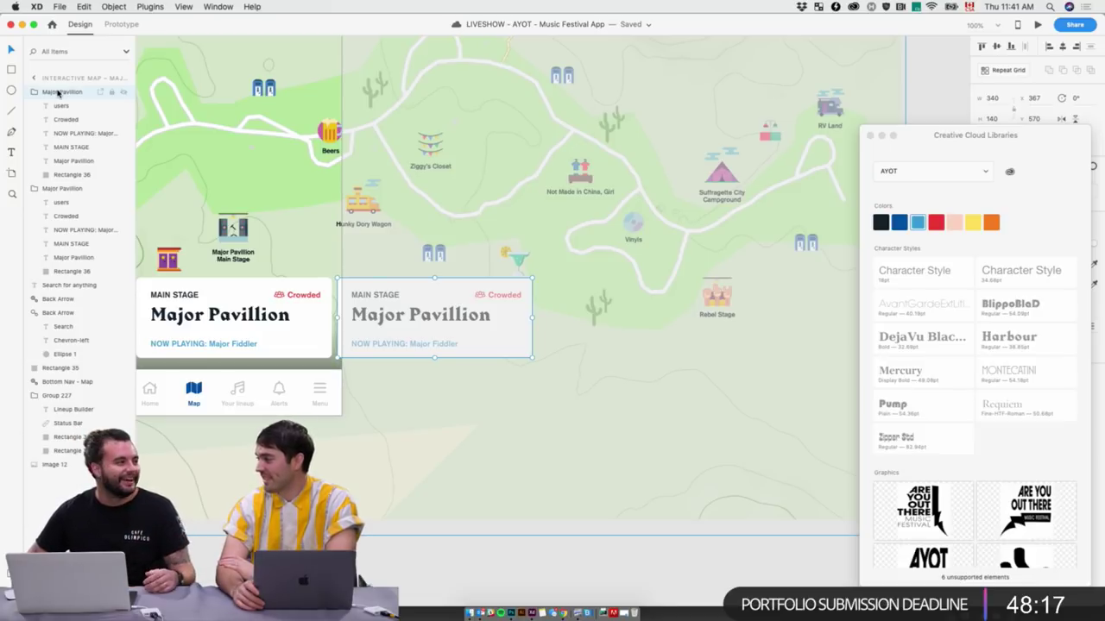
Duplicate the Interactive Map – Major Pavillion artboard to its right
click(479, 565)
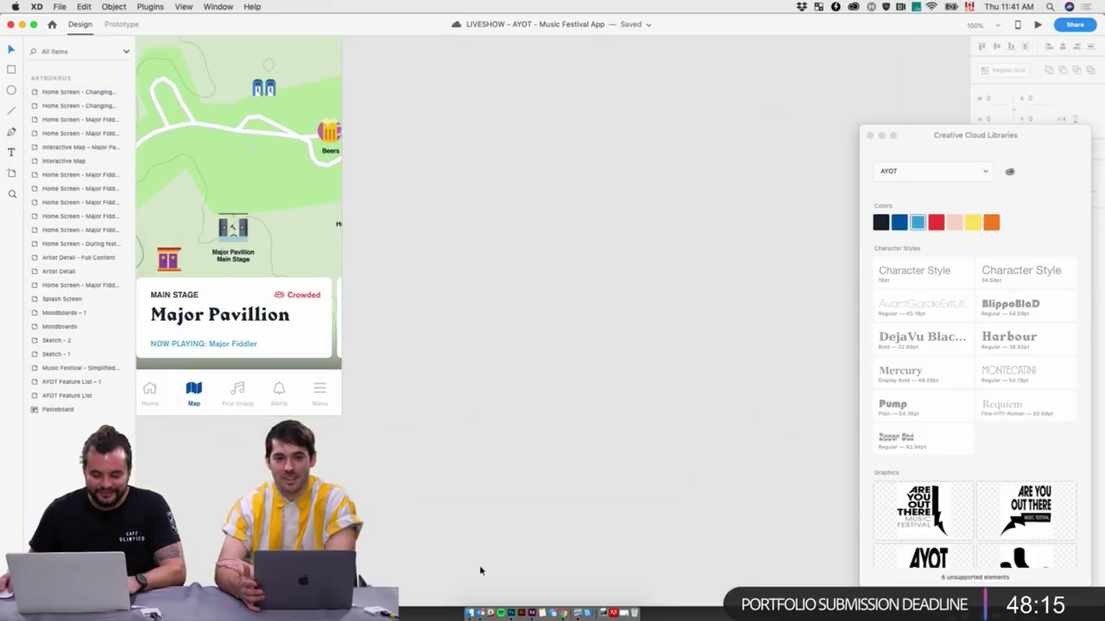
click(338, 306)
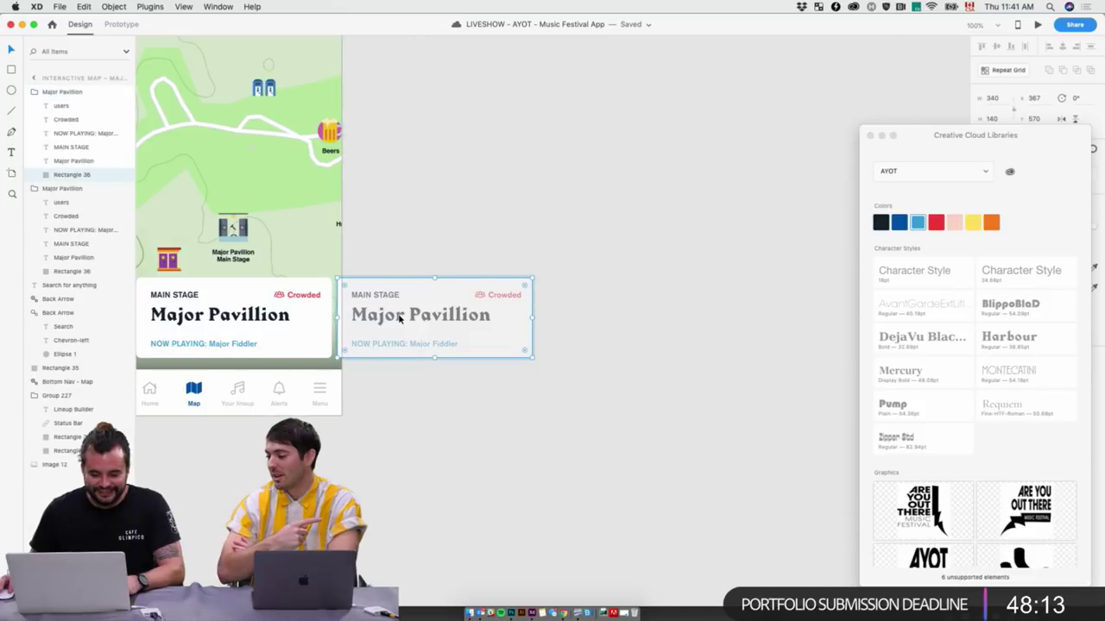
scroll(281, 230, left, 4)
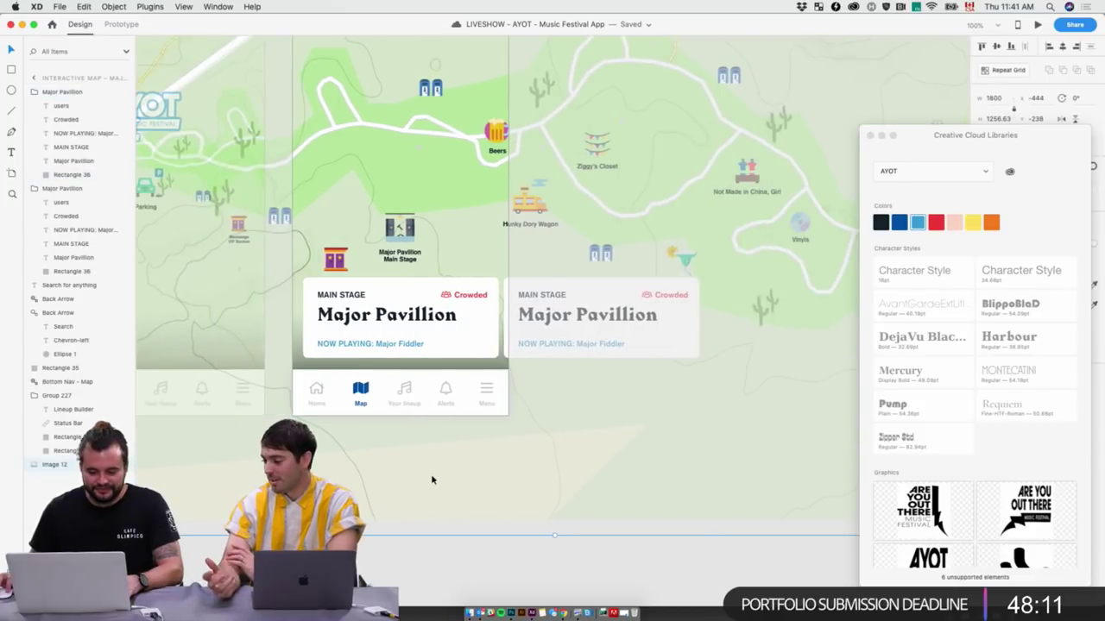
click(473, 573)
scroll(448, 552, down, 3)
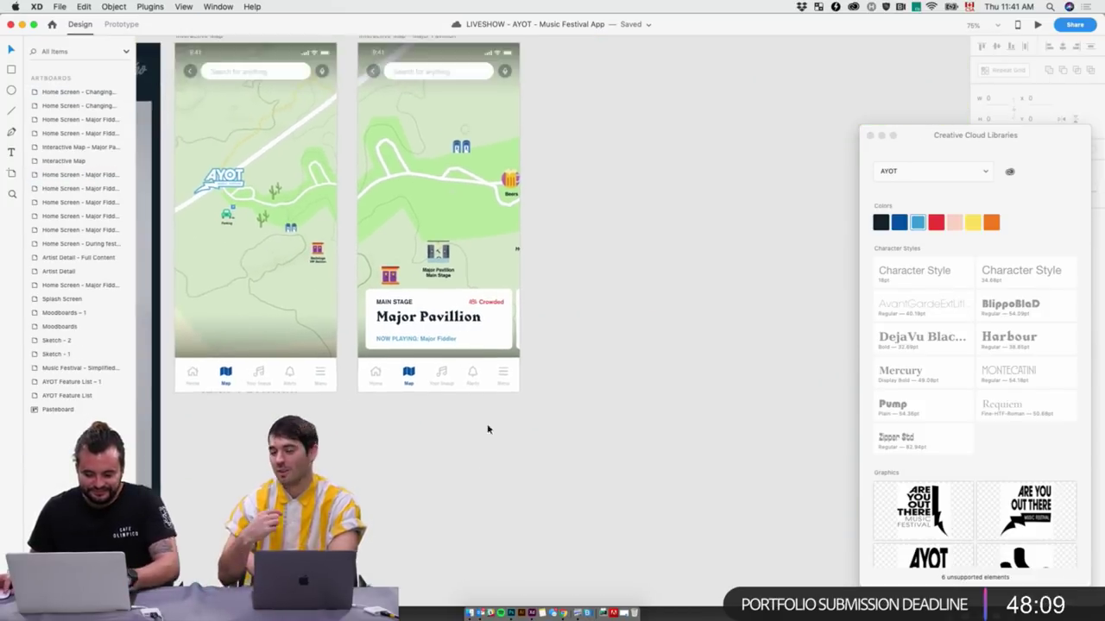
click(346, 187)
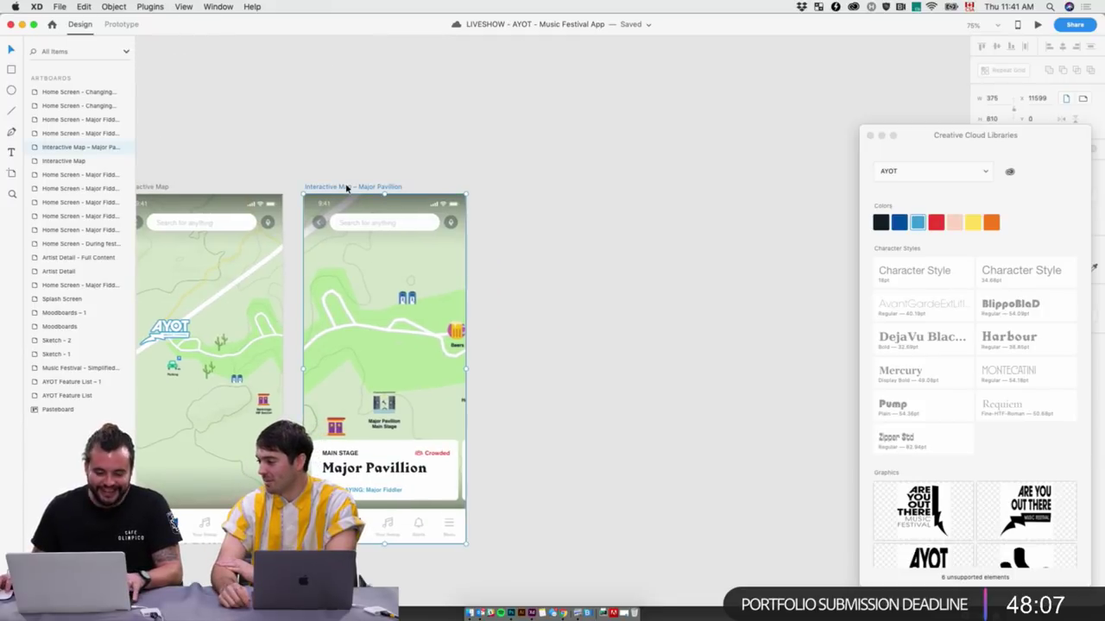
drag(351, 189, 542, 206)
Shift the copy's map image left and up to show Suffragette City Campground and Rebel Stage
click(516, 140)
scroll(515, 140, down, 3)
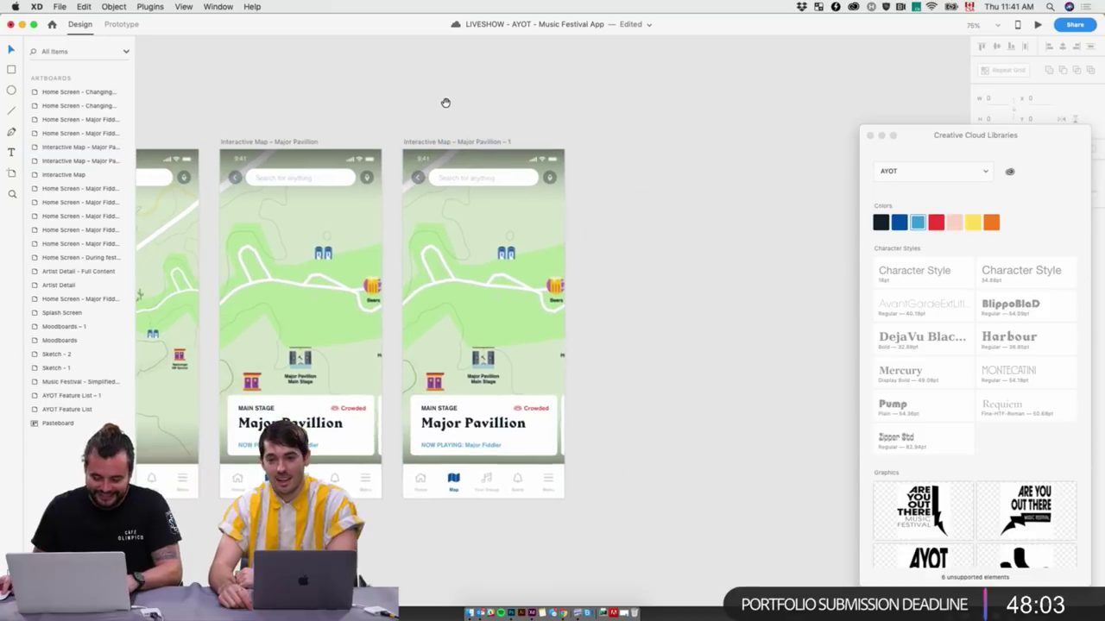
double_click(486, 308)
drag(513, 308, 173, 254)
drag(479, 294, 454, 307)
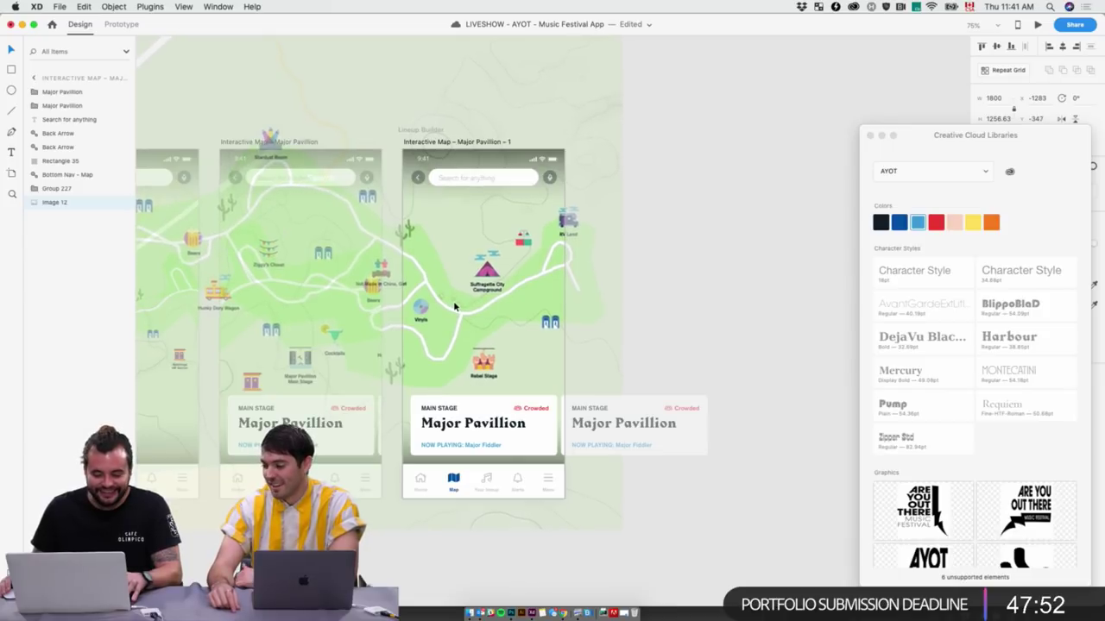
click(658, 475)
click(495, 436)
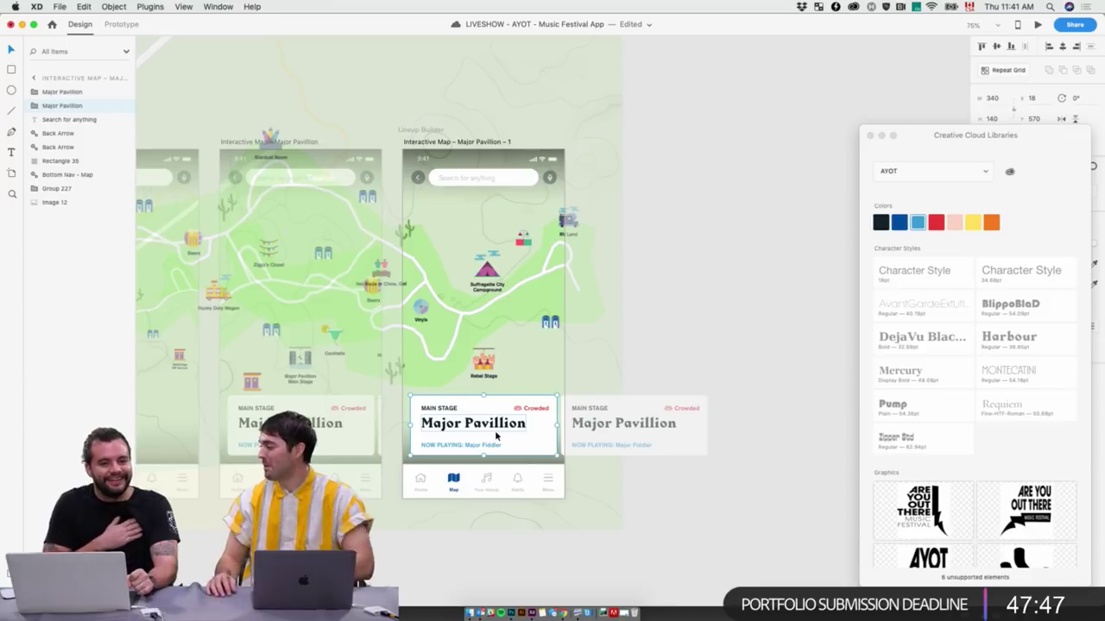
key(super+z)
key(super+z)
key(super+z)
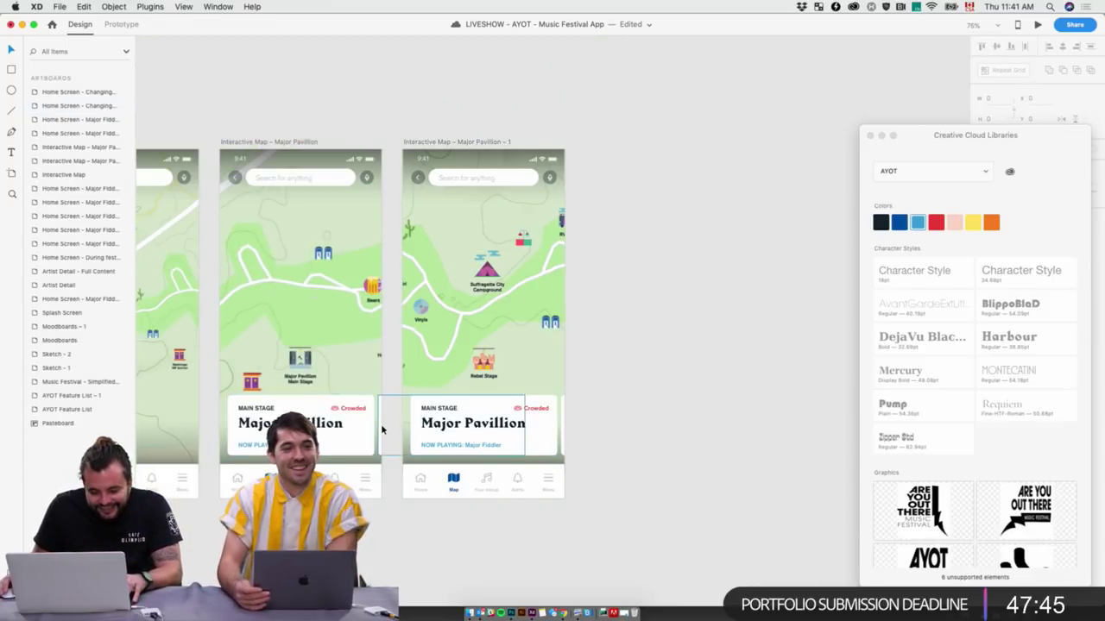
Scale the card copy to about 290 by 119, nudge it down, and set 50% opacity
drag(960, 138, 775, 157)
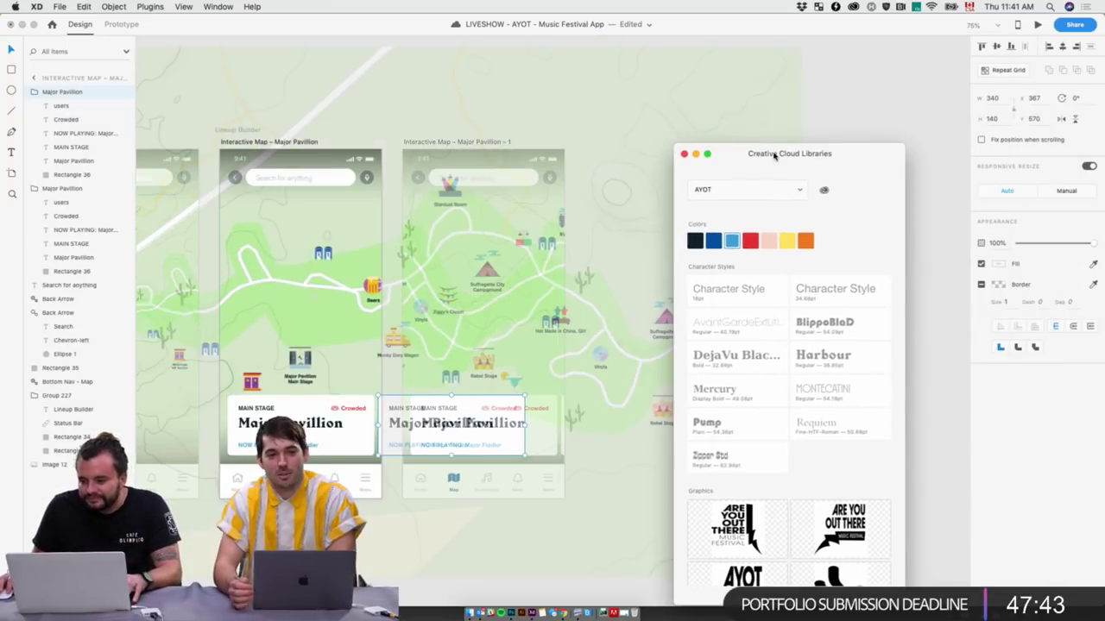
click(1002, 98)
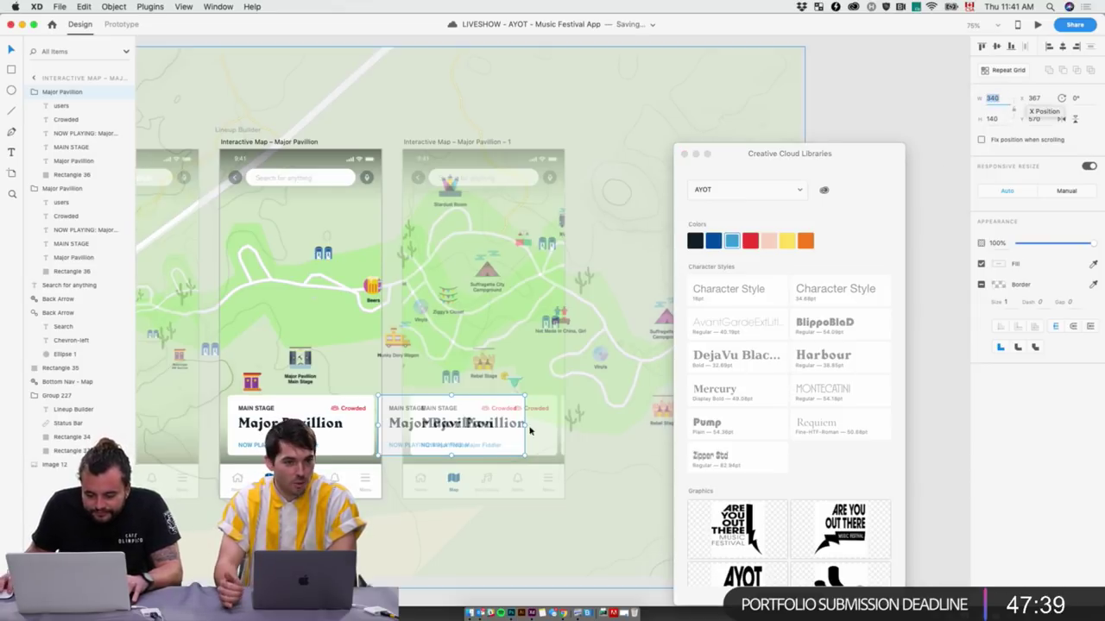
drag(524, 455, 514, 445)
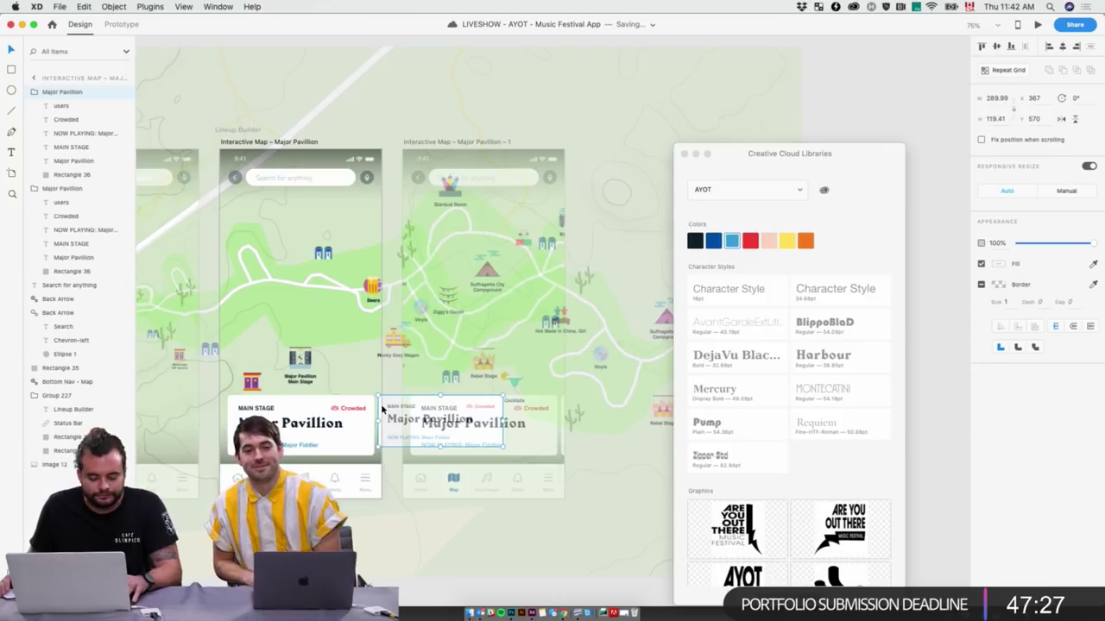
drag(382, 409, 383, 414)
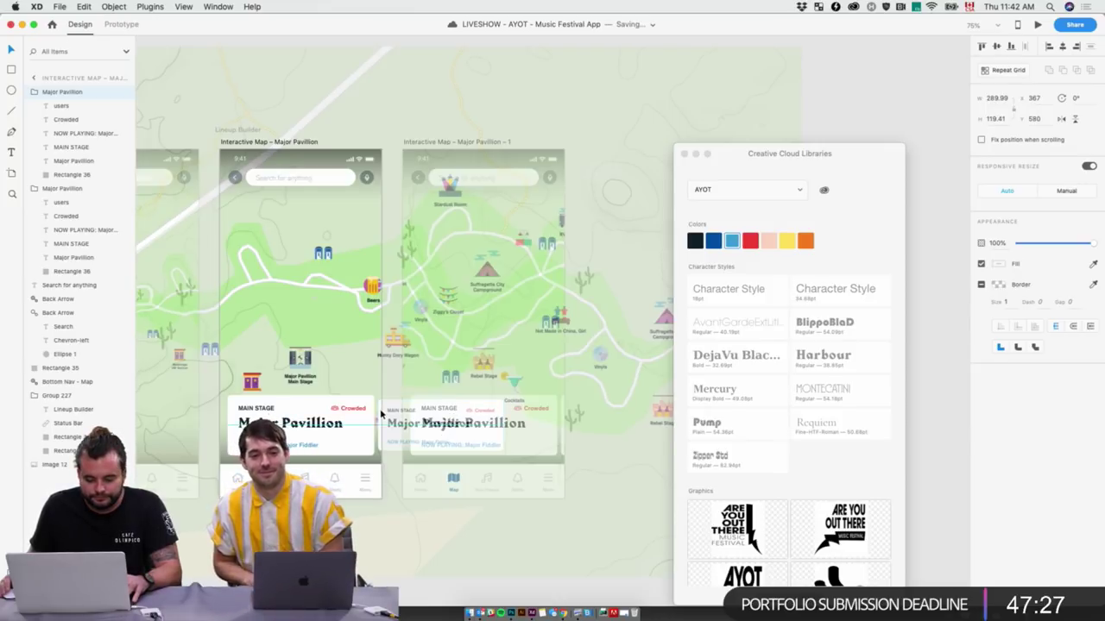
click(1003, 242)
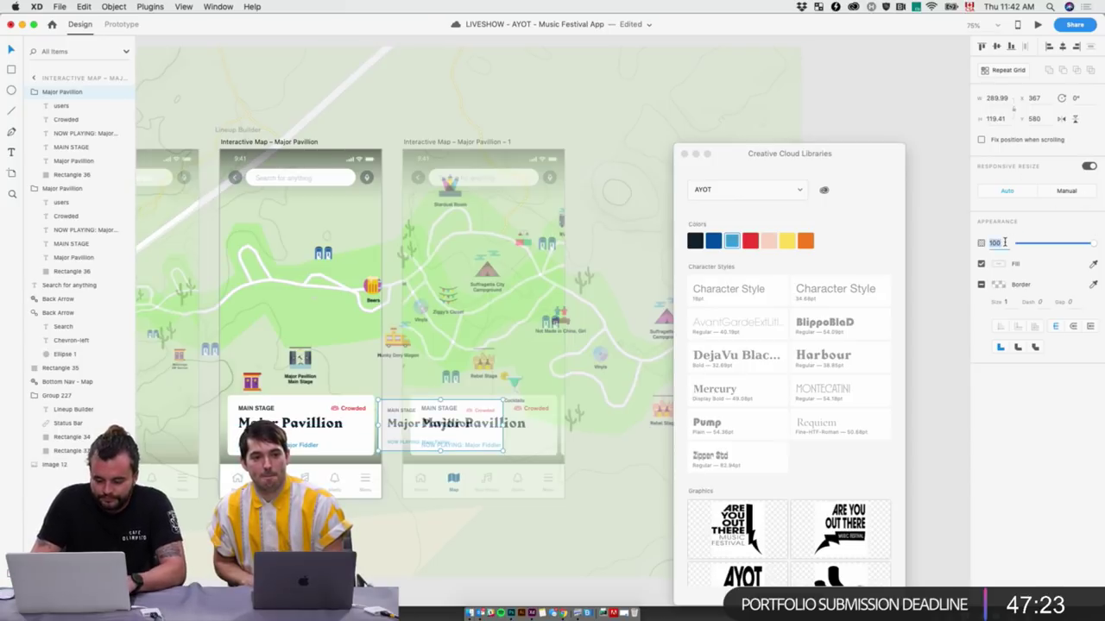
text(50)
key(Return)
Zoom the view to 100% and save the file
click(950, 188)
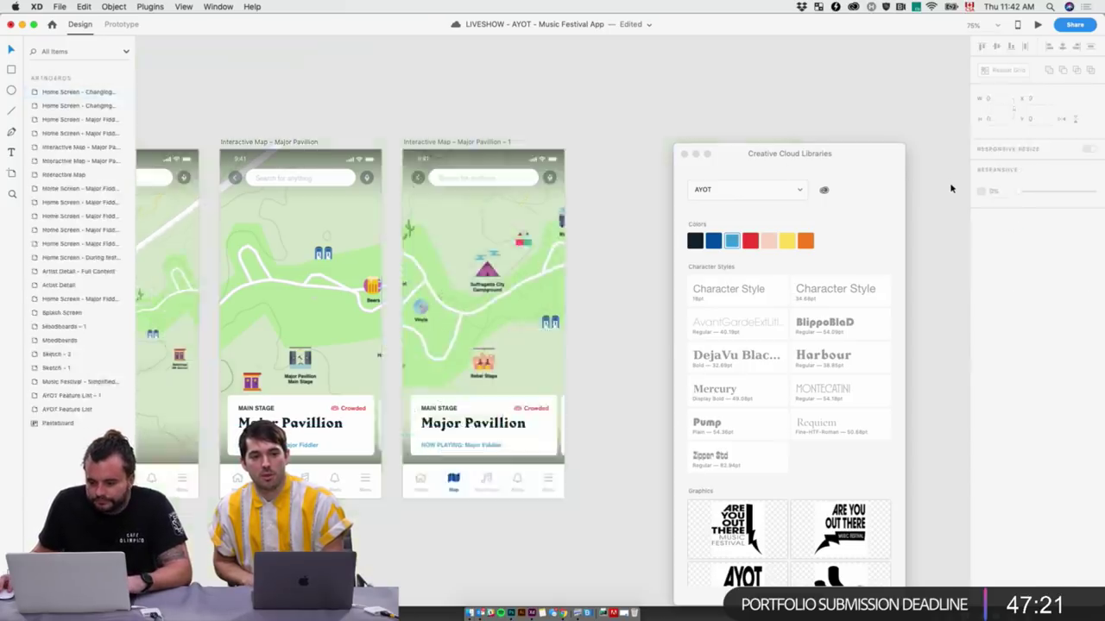
key(super+1)
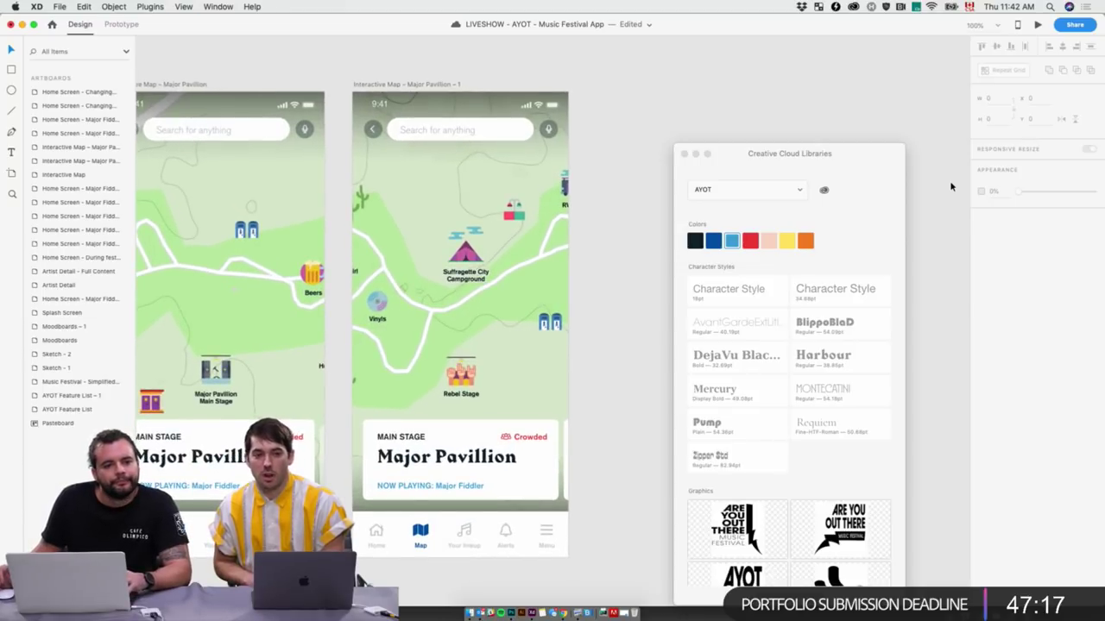
key(super+s)
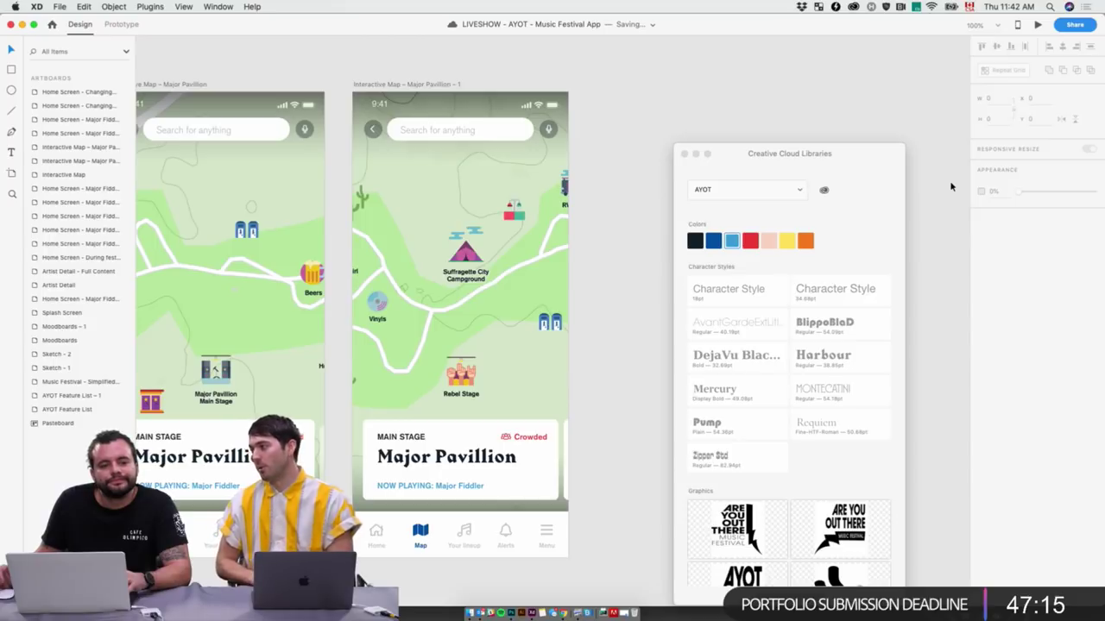
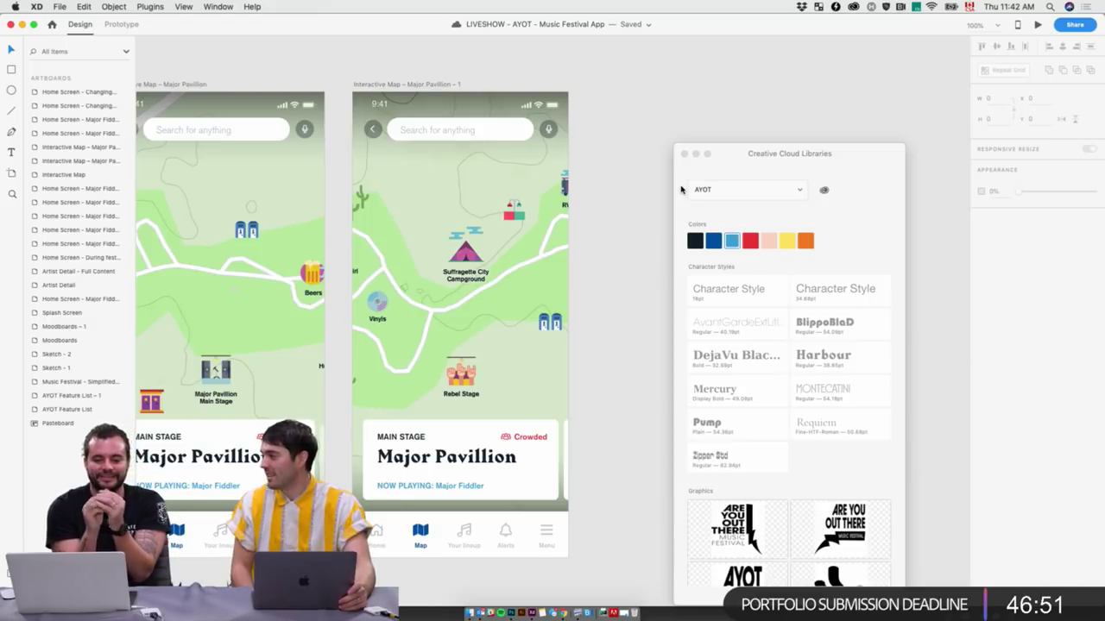
Select and then deselect the map image, panning across the map artboards
click(397, 302)
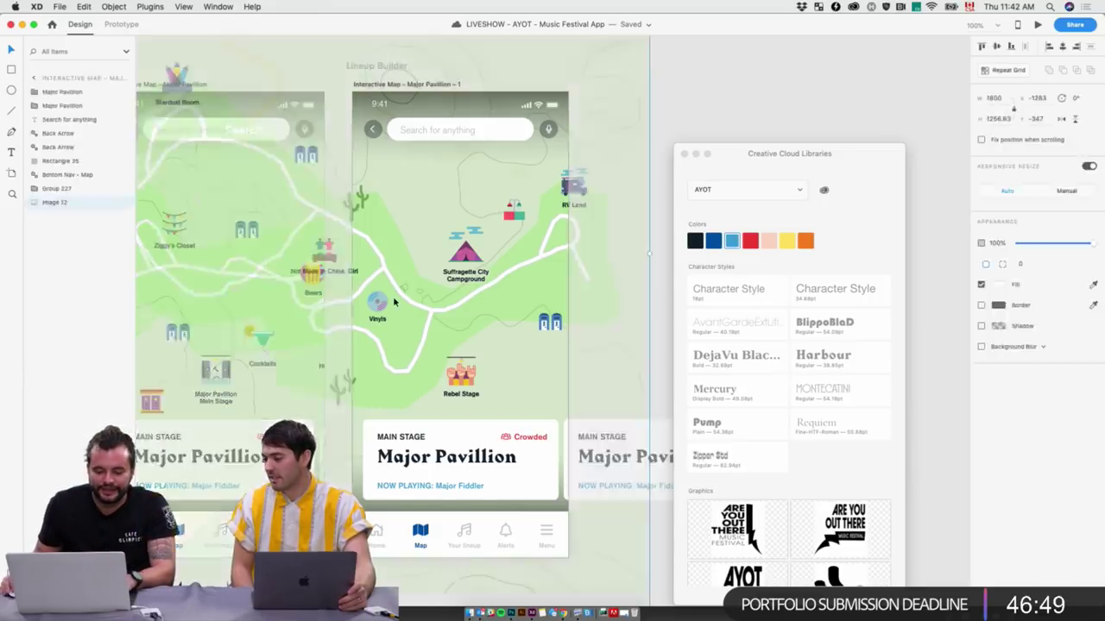
click(703, 56)
scroll(453, 199, left, 10)
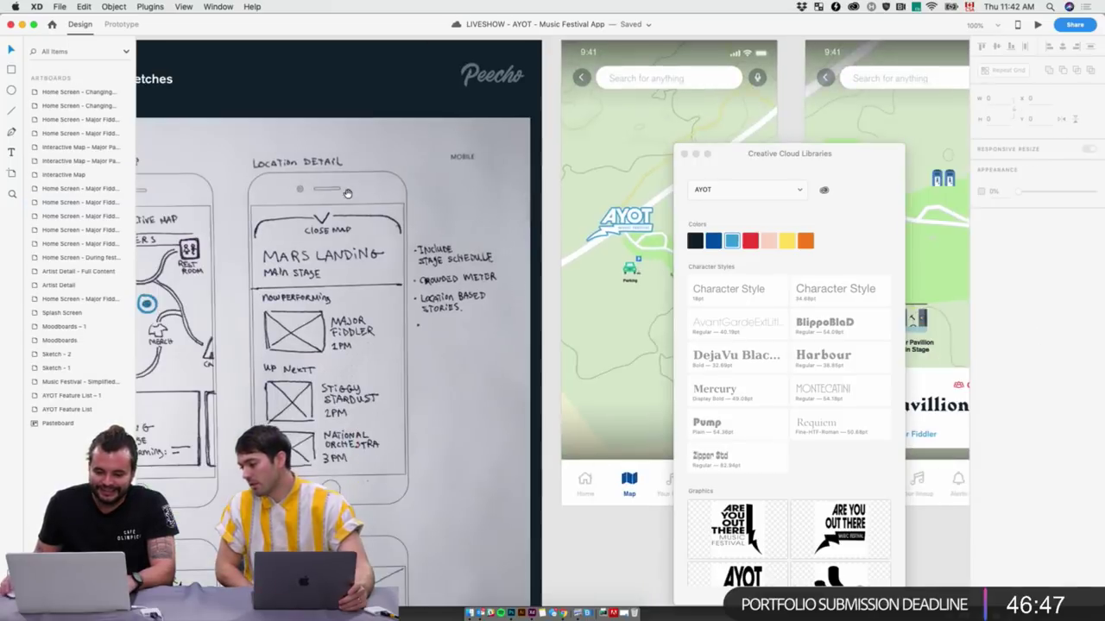
scroll(493, 250, left, 5)
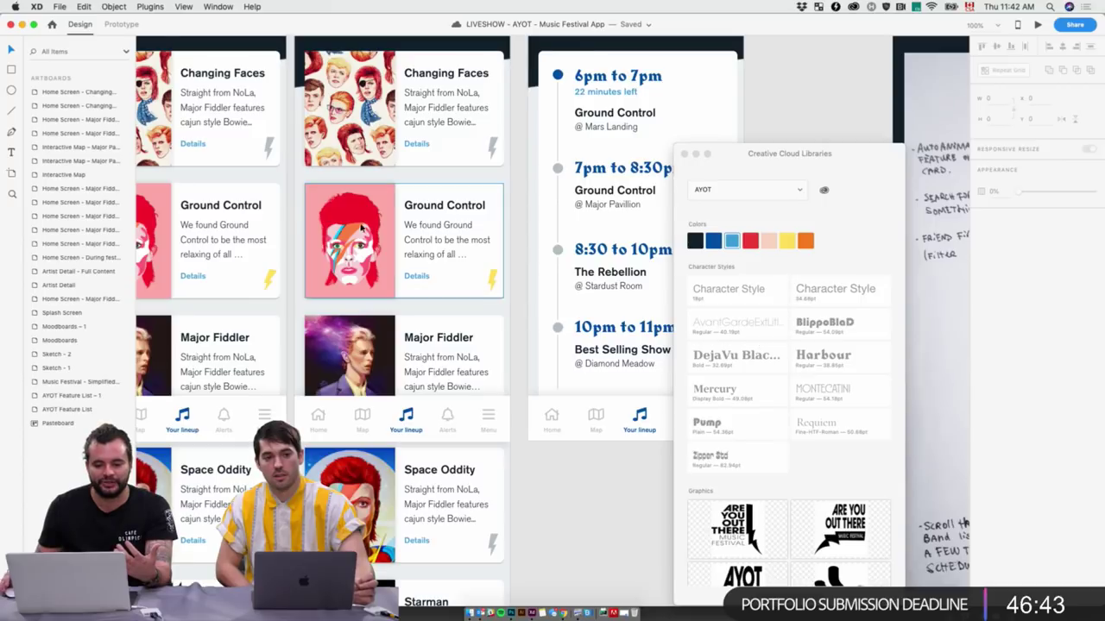
scroll(361, 227, up, 4)
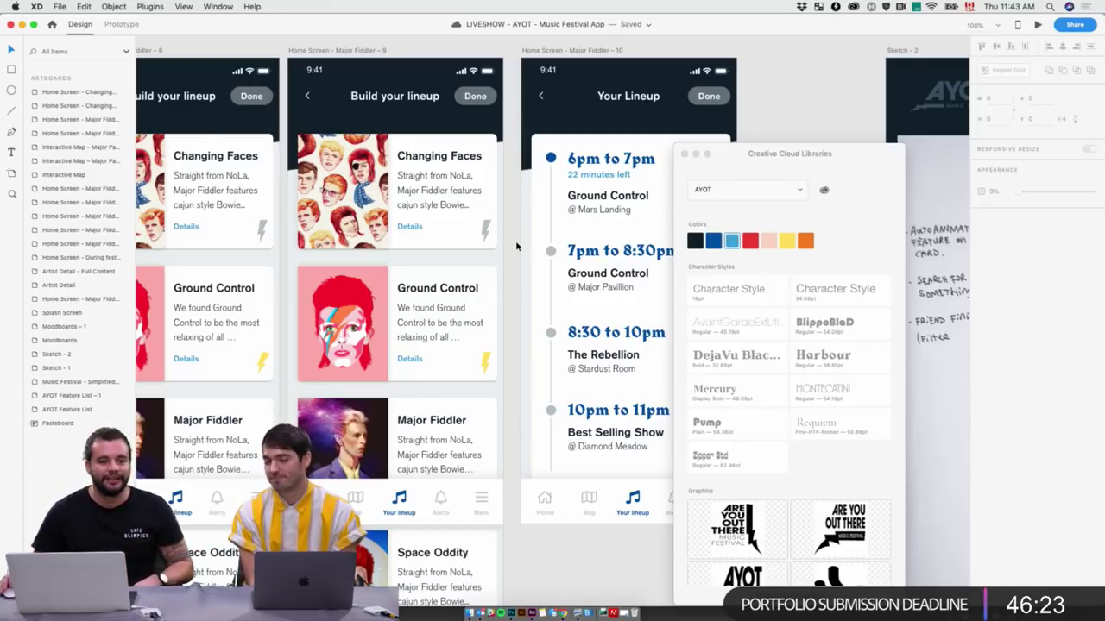
scroll(522, 262, right, 3)
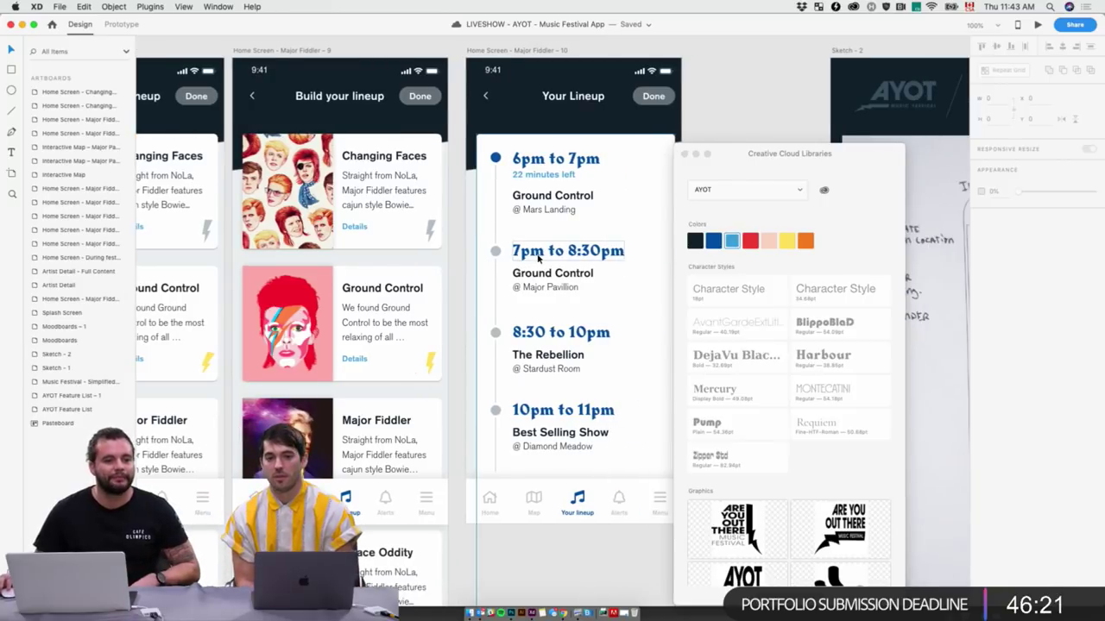
scroll(539, 257, right, 15)
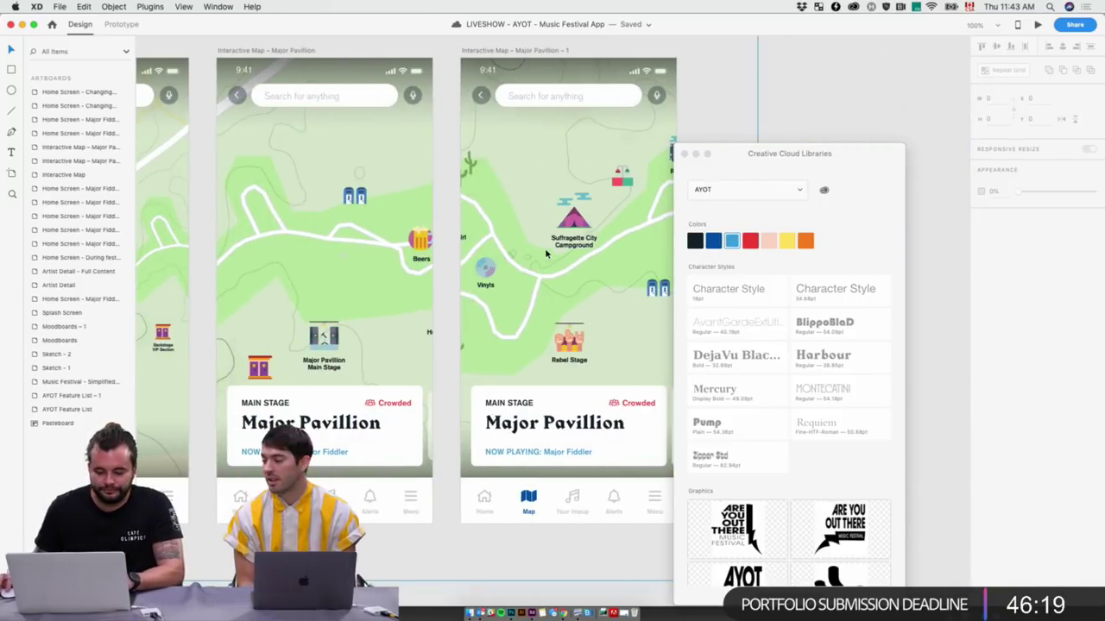
scroll(239, 46, left, 10)
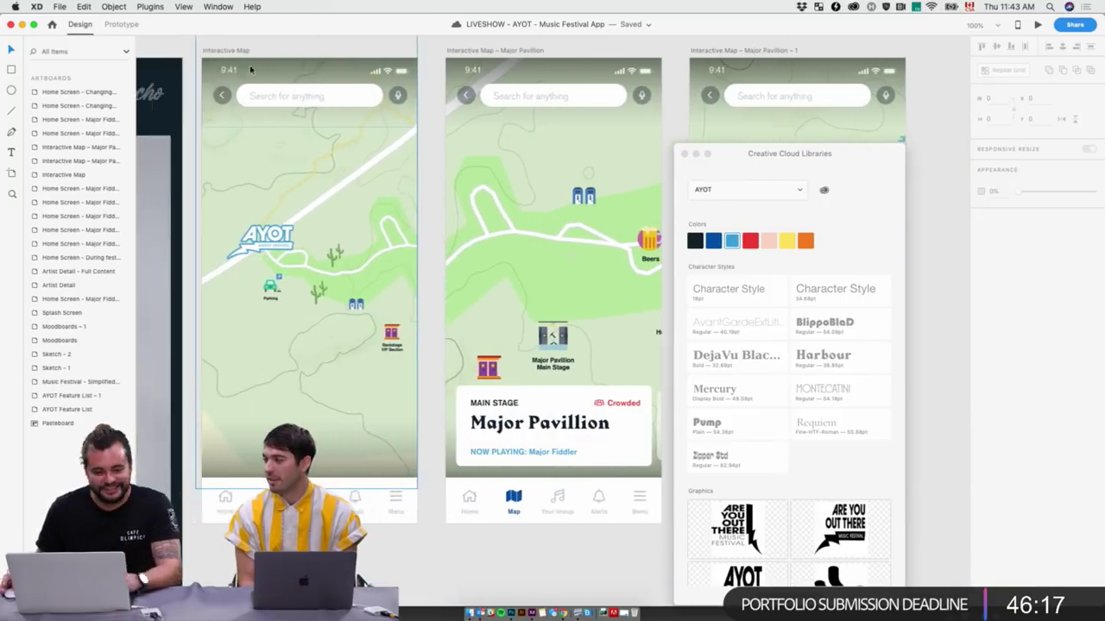
Preview the Interactive Map artboard in Desktop Preview, then close the preview
click(231, 50)
click(1040, 24)
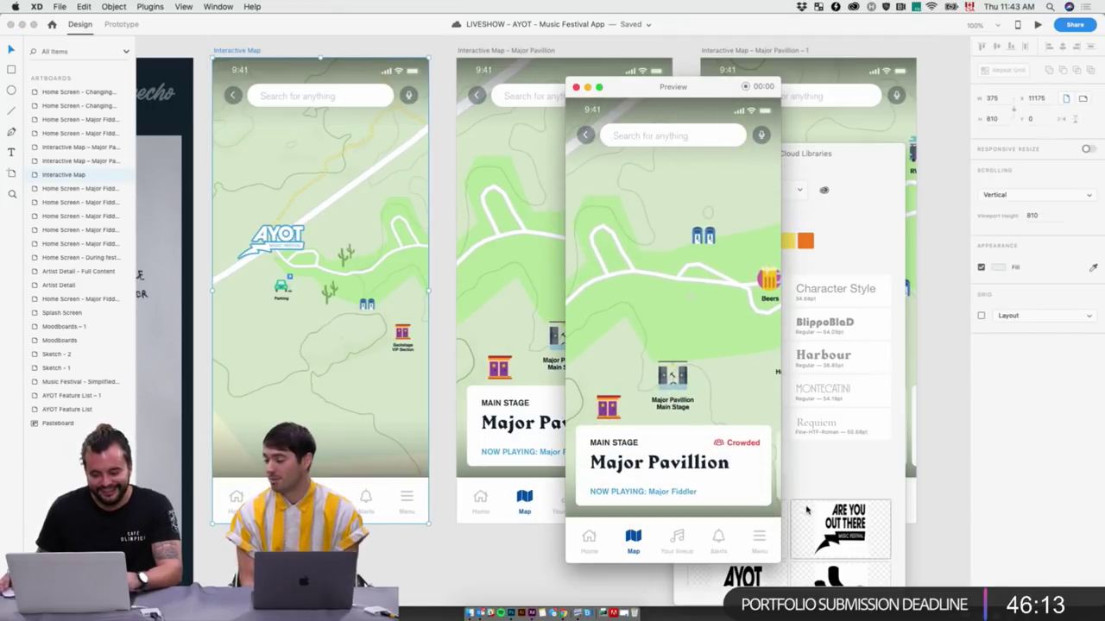
click(577, 87)
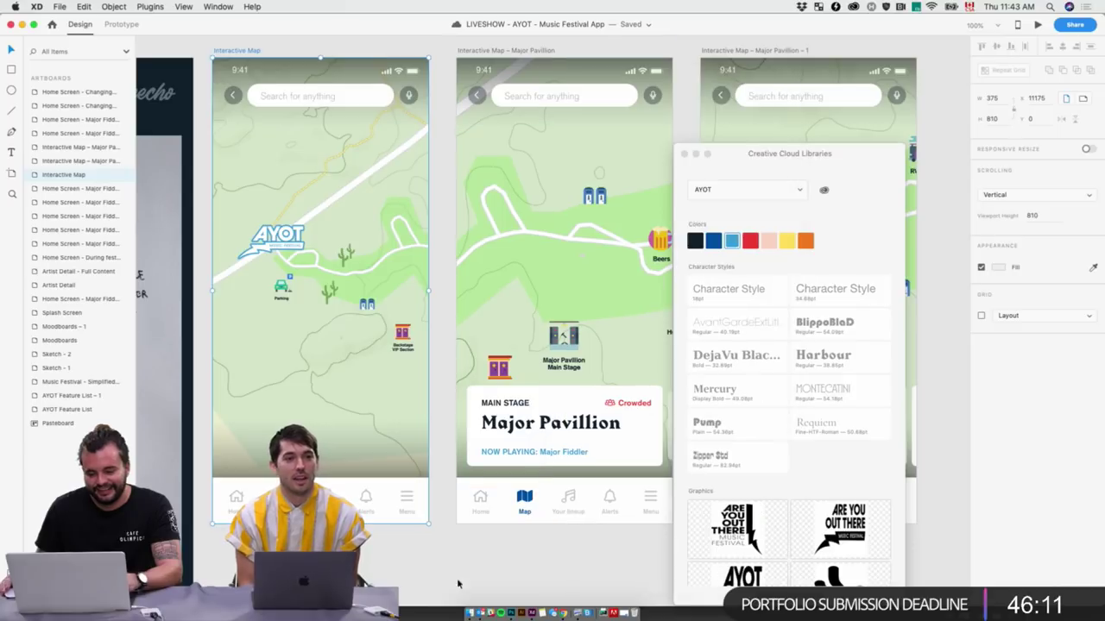
key(Escape)
Select the Major Pavillion card on the second artboard for removal
scroll(518, 302, right, 5)
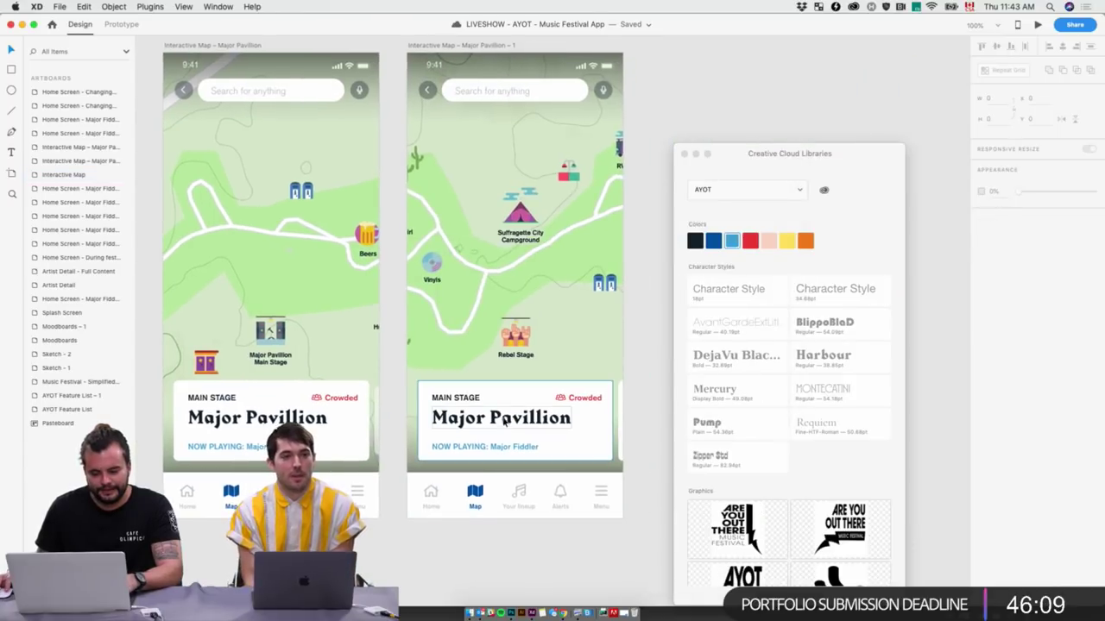
click(436, 421)
scroll(435, 420, left, 5)
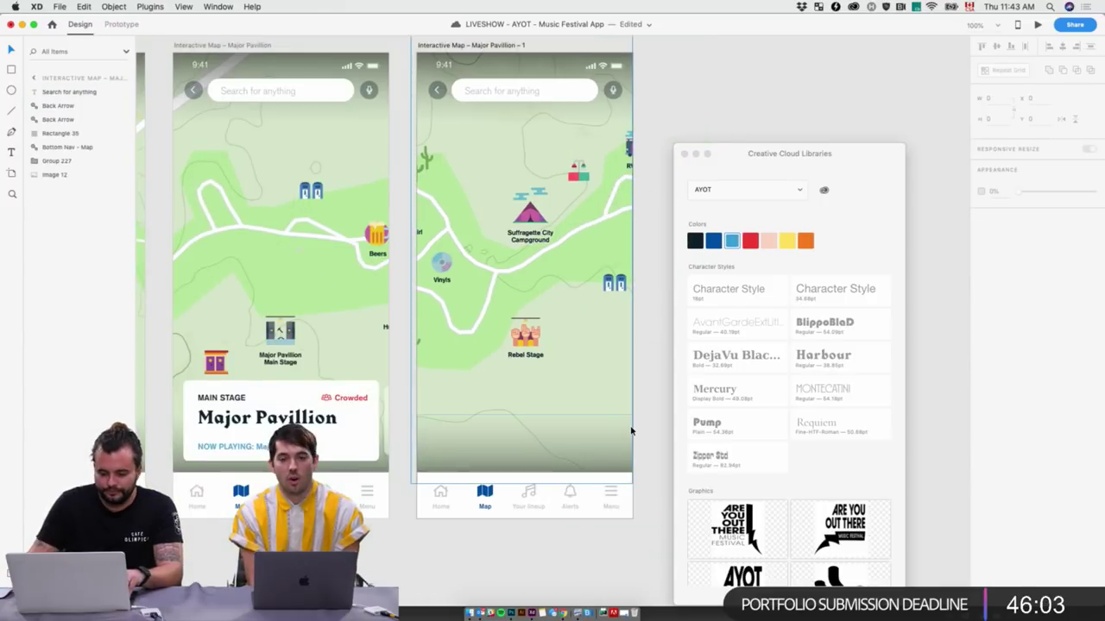
Move the Major Pavillion card from the second artboard onto the first artboard
click(388, 423)
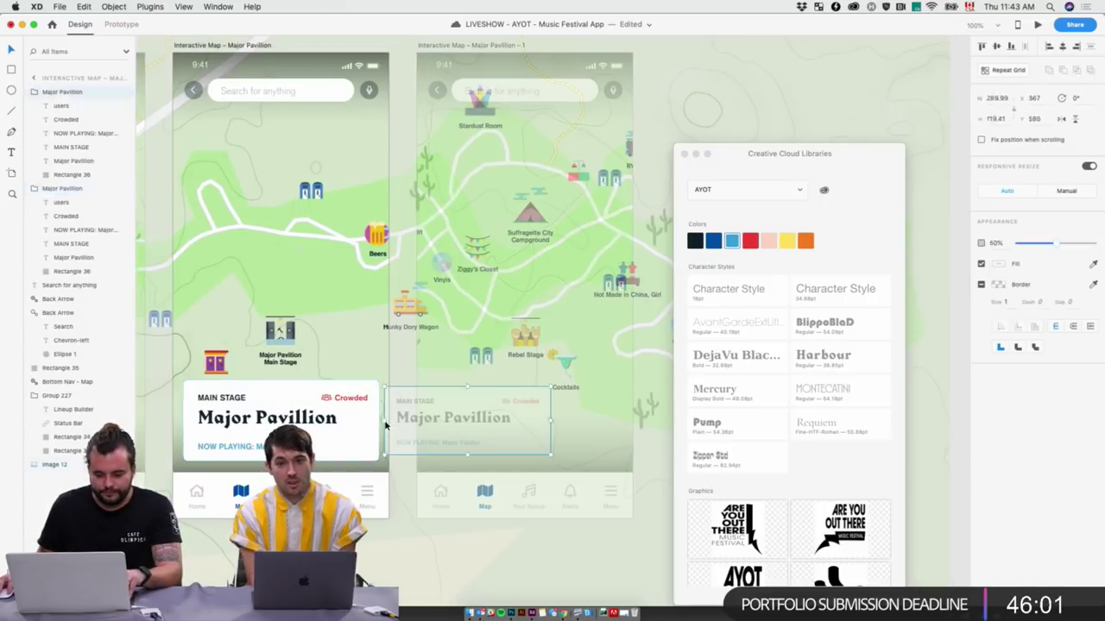
click(390, 422)
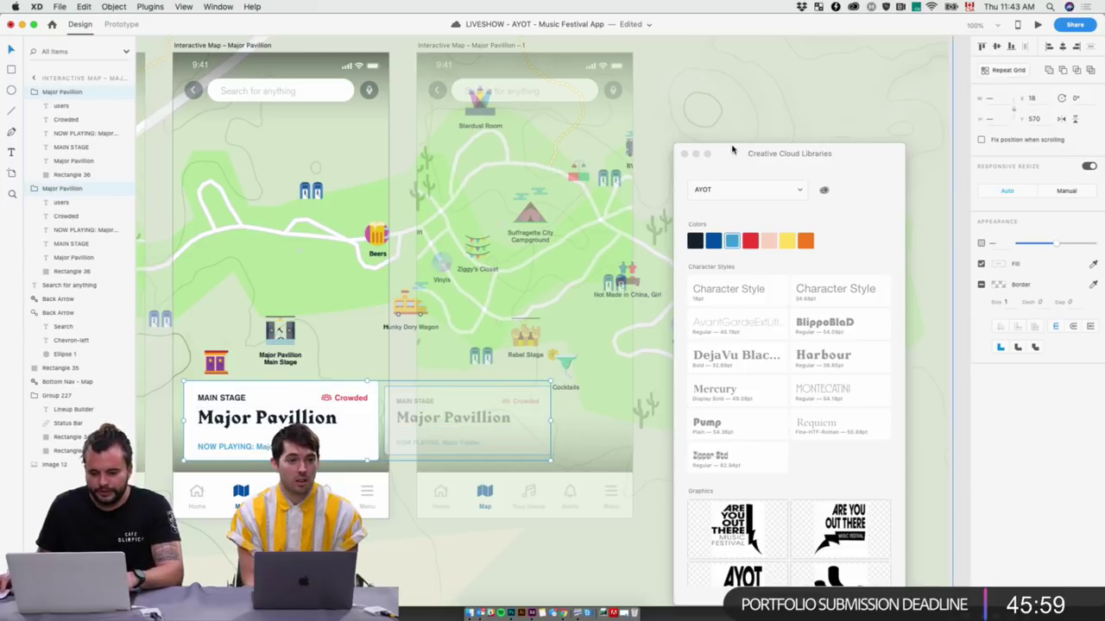
scroll(457, 311, right, 3)
key(Escape)
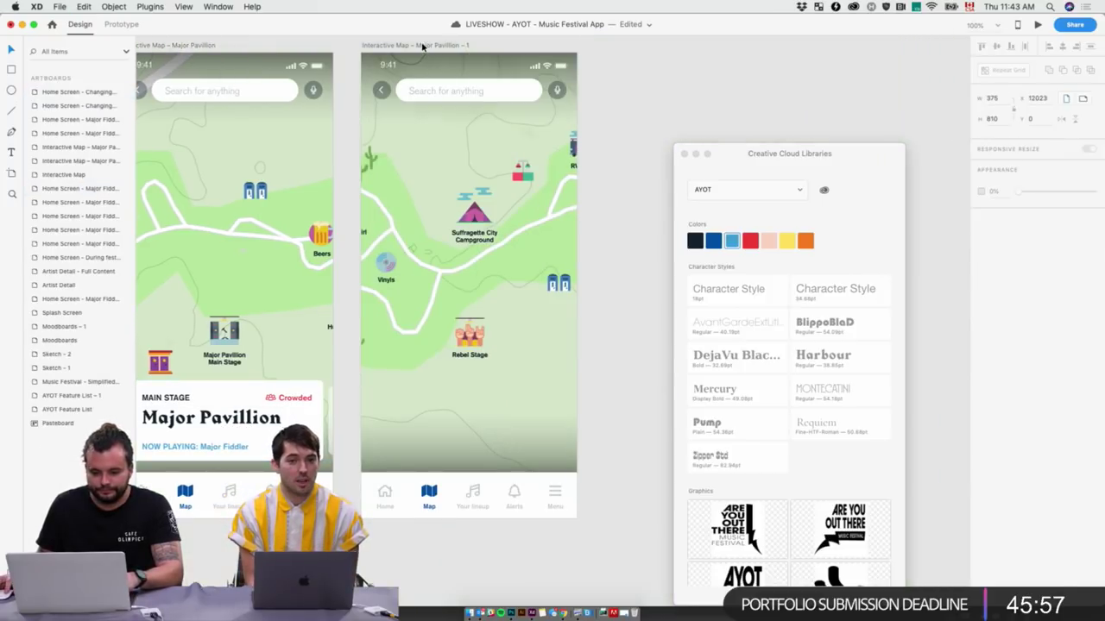
click(466, 406)
key(Escape)
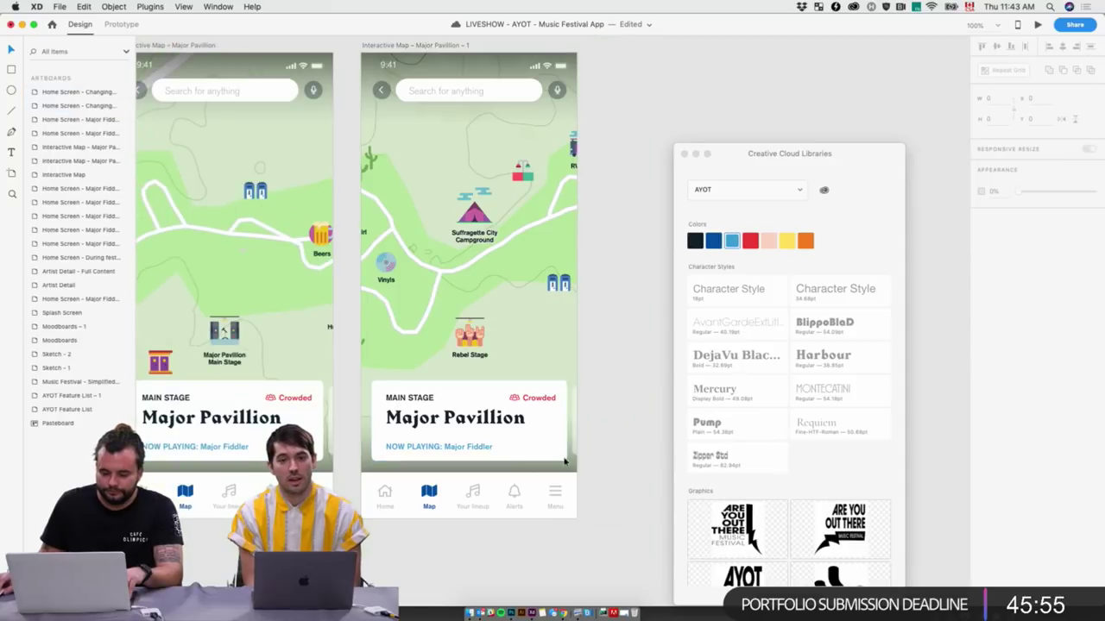
drag(530, 437, 335, 436)
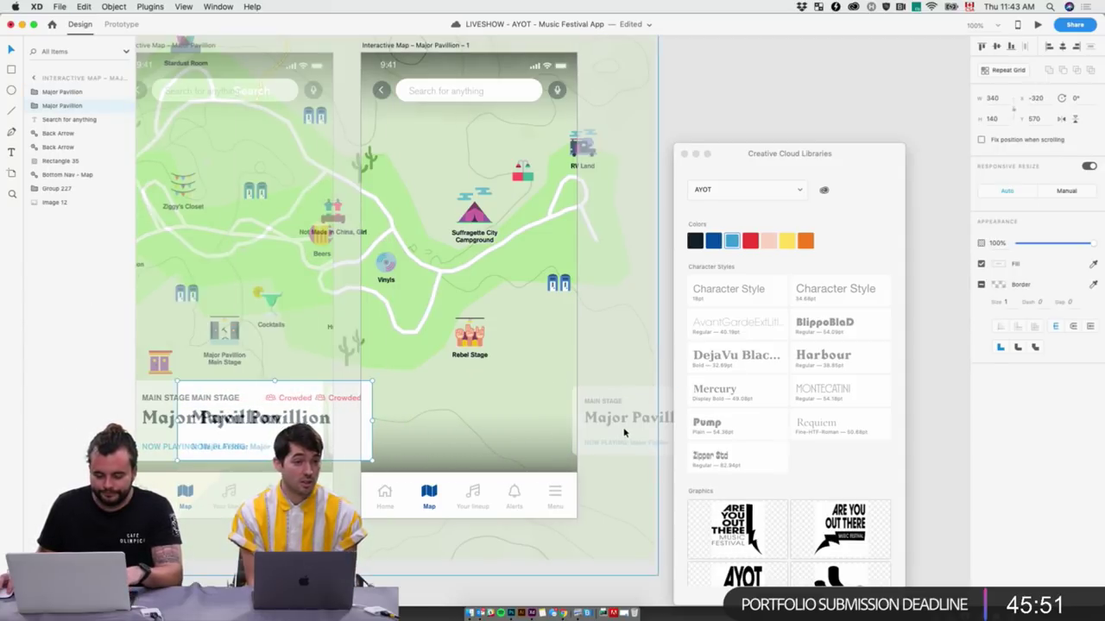
scroll(518, 418, left, 5)
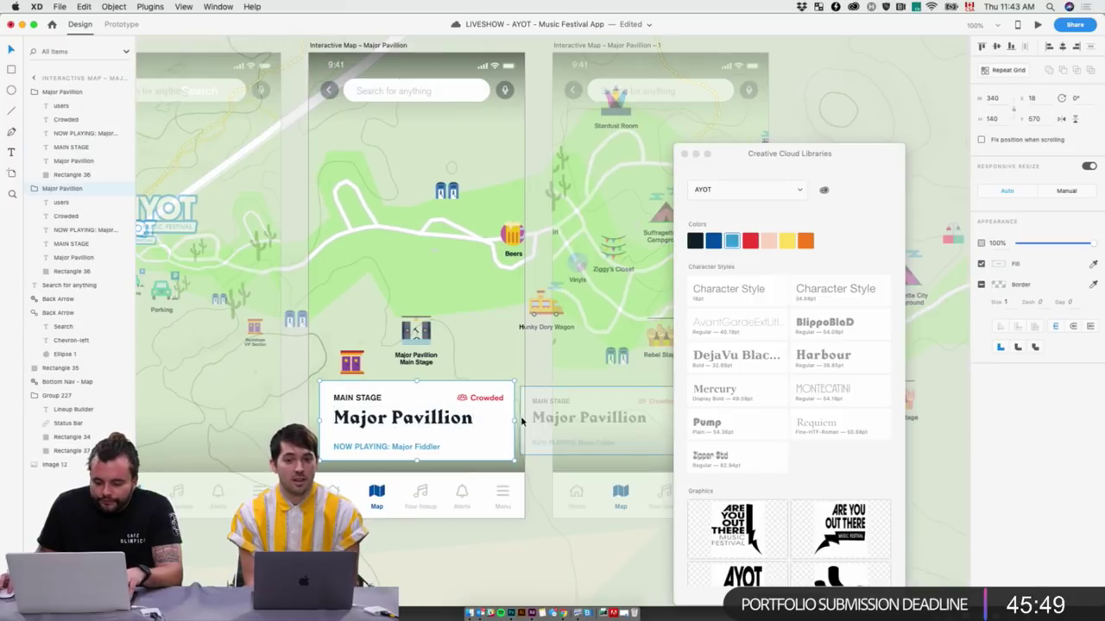
Retitle the faded card on the right artboard to 'Rebel Stage'
click(524, 424)
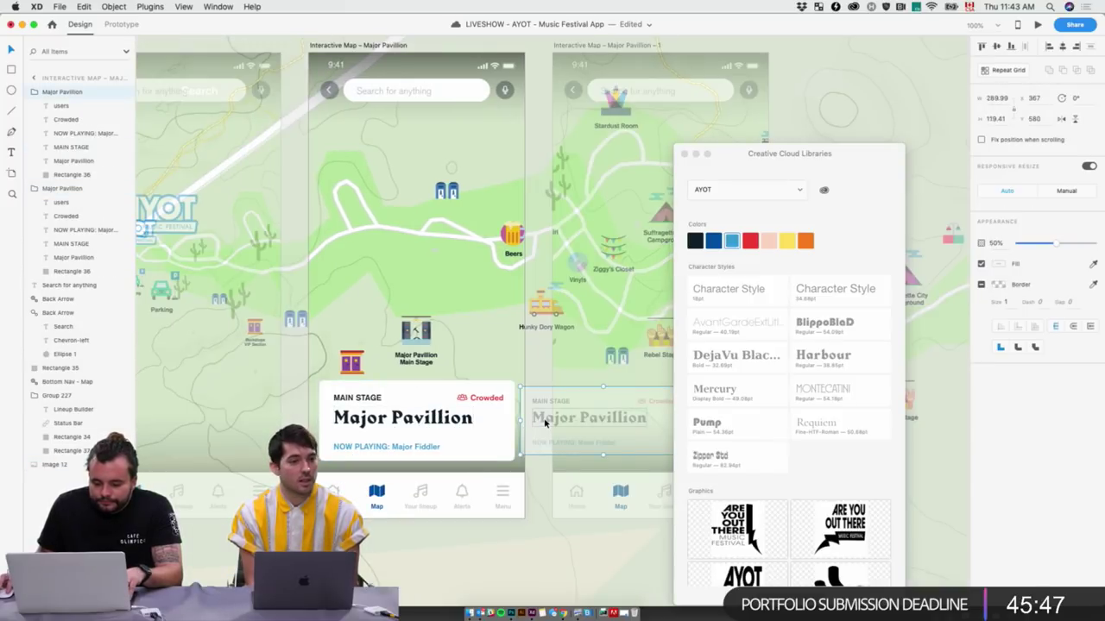
double_click(544, 419)
text(Rebl)
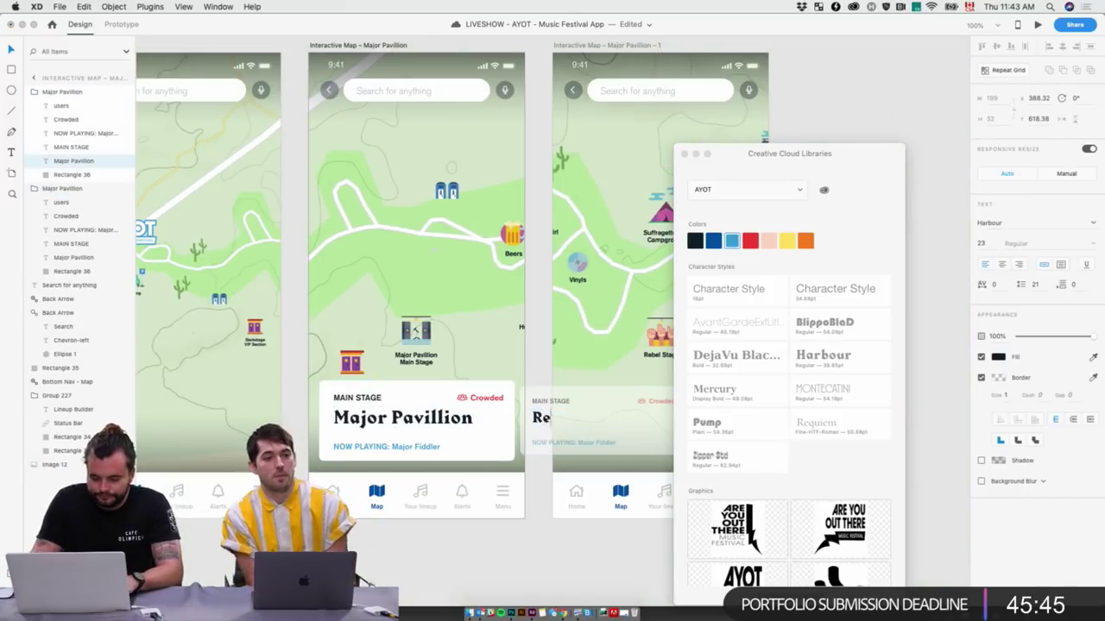
key(BackSpace)
key(BackSpace)
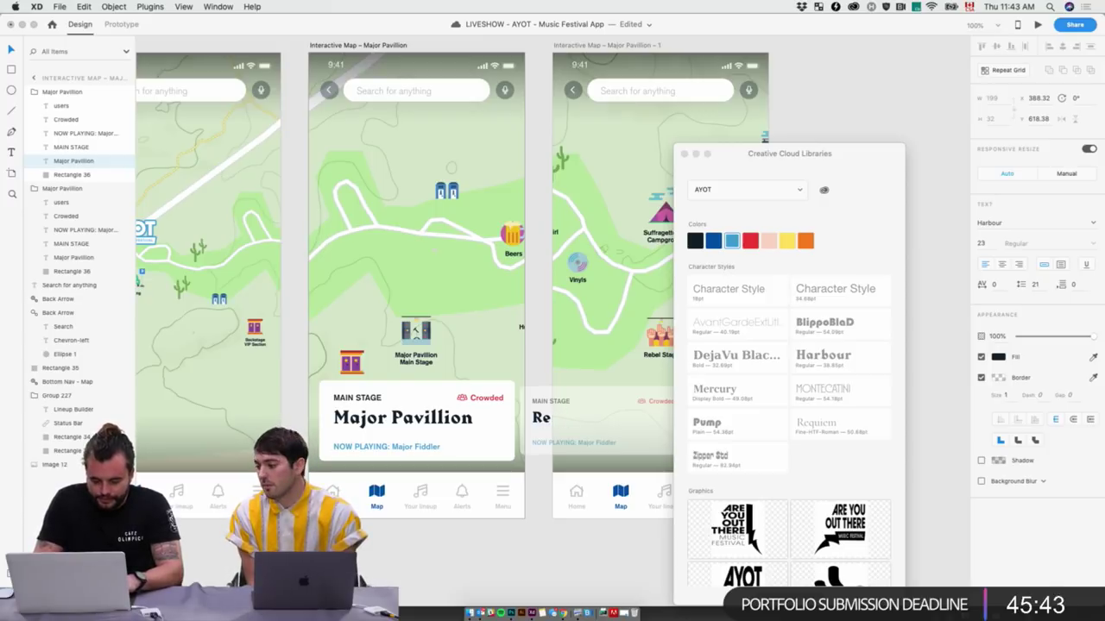
text(belk)
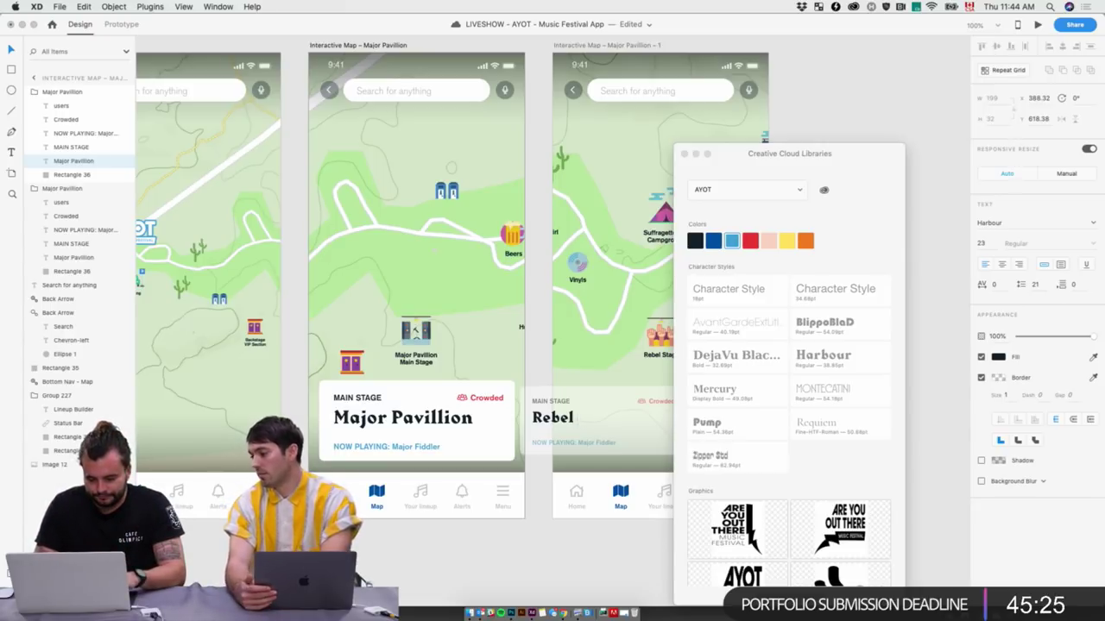
text(ge)
key(Escape)
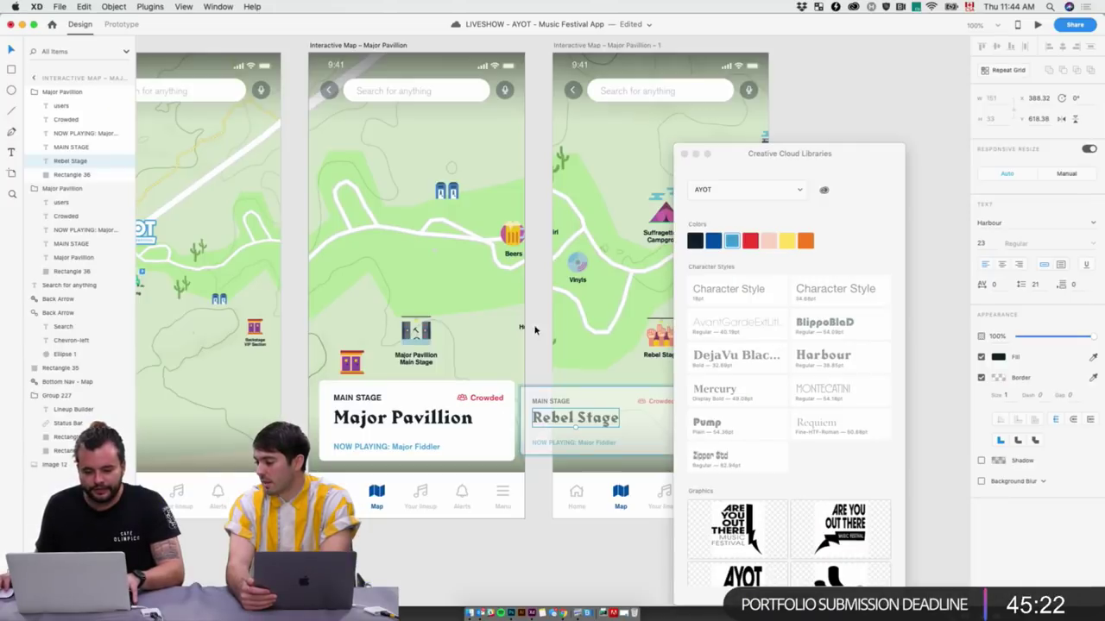
Delete the Rebel Stage card, then undo the deletion
key(Delete)
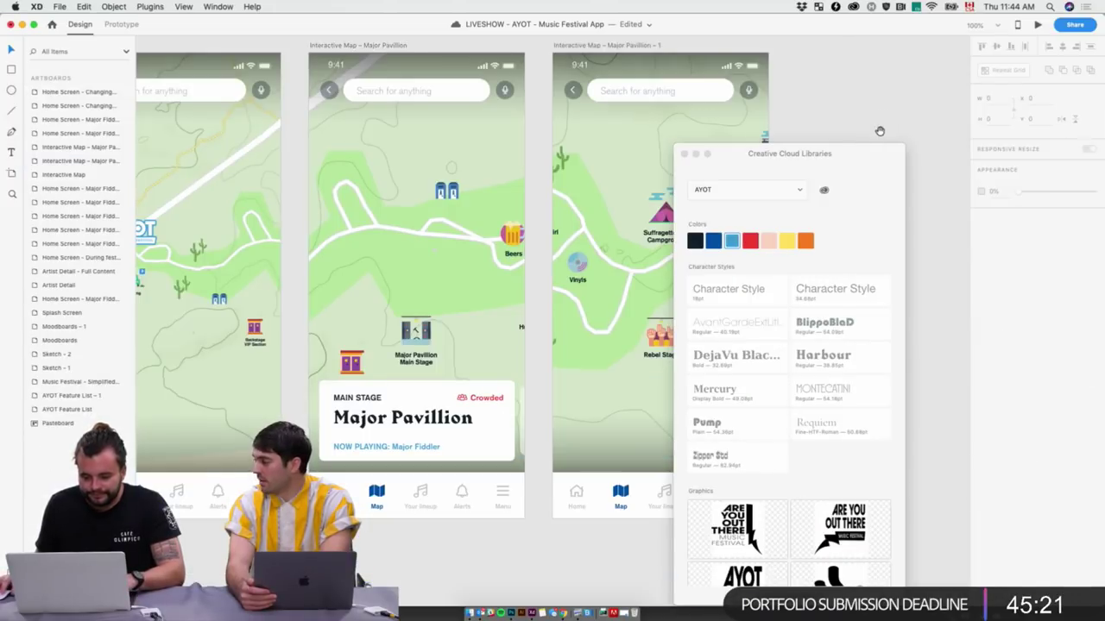
scroll(811, 133, right, 3)
key(super+z)
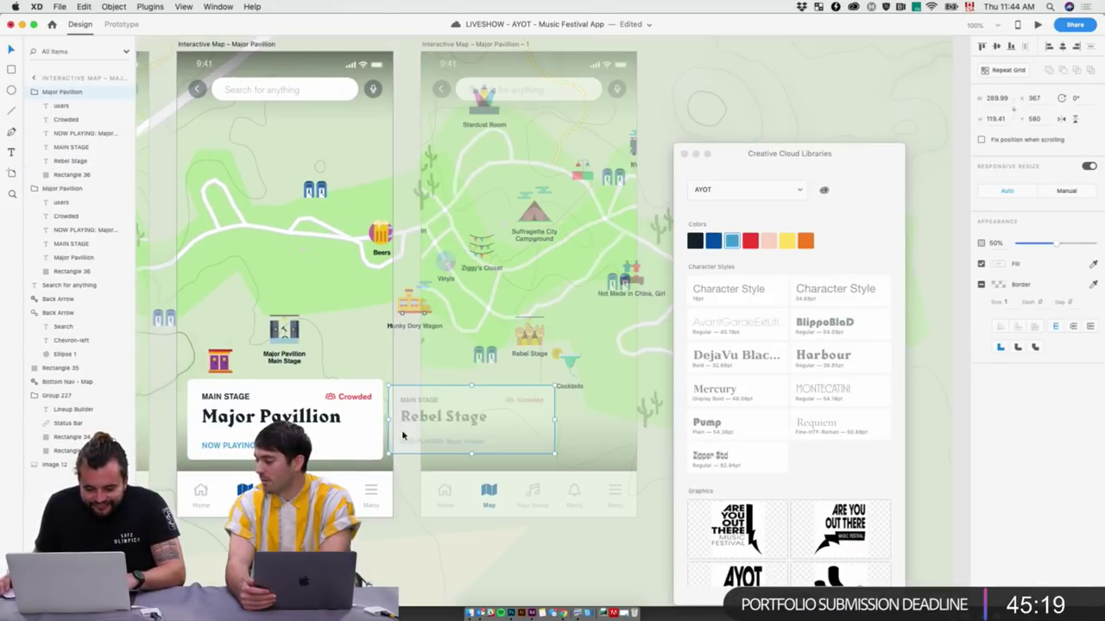
scroll(399, 345, left, 10)
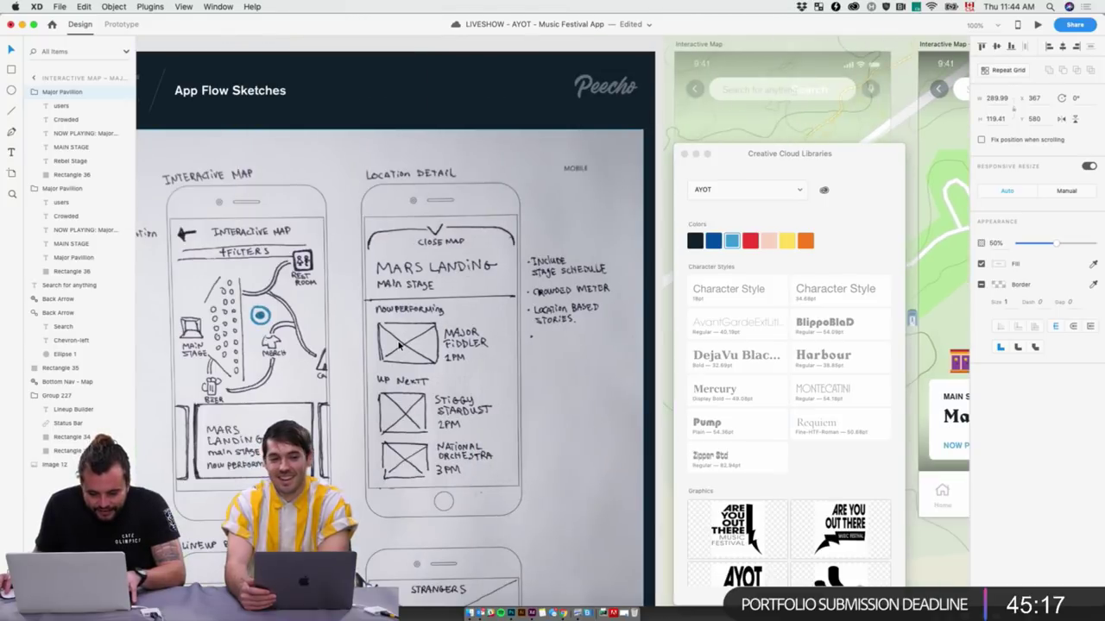
scroll(401, 344, right, 10)
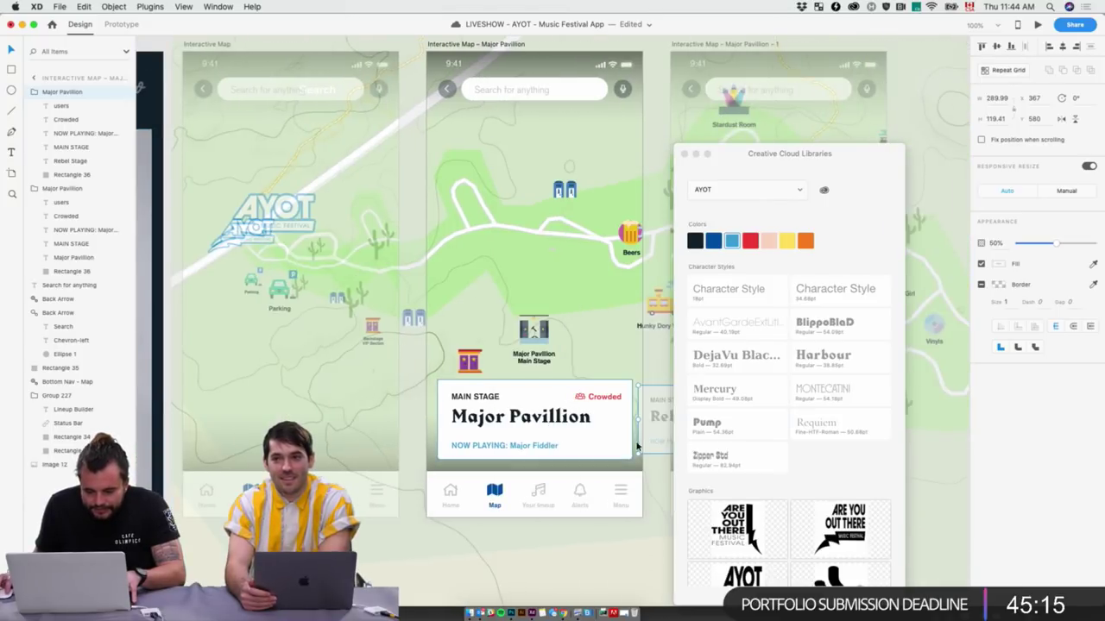
scroll(656, 441, right, 2)
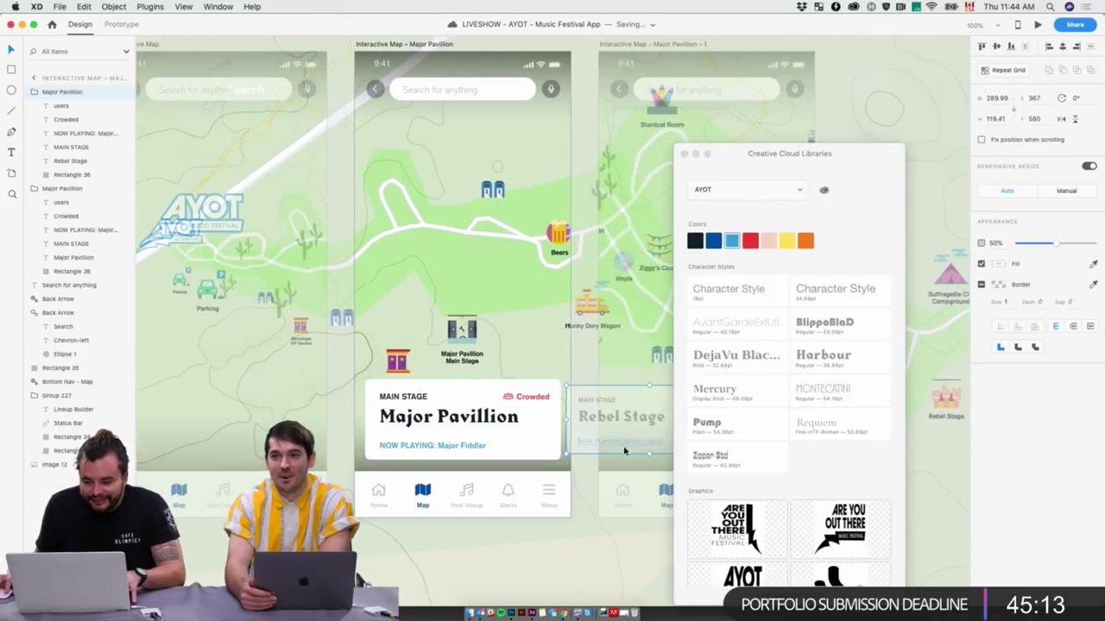
Retype the NOW PLAYING line of the Rebel Stage card, starting with 'Stiggy'
double_click(609, 441)
double_click(616, 441)
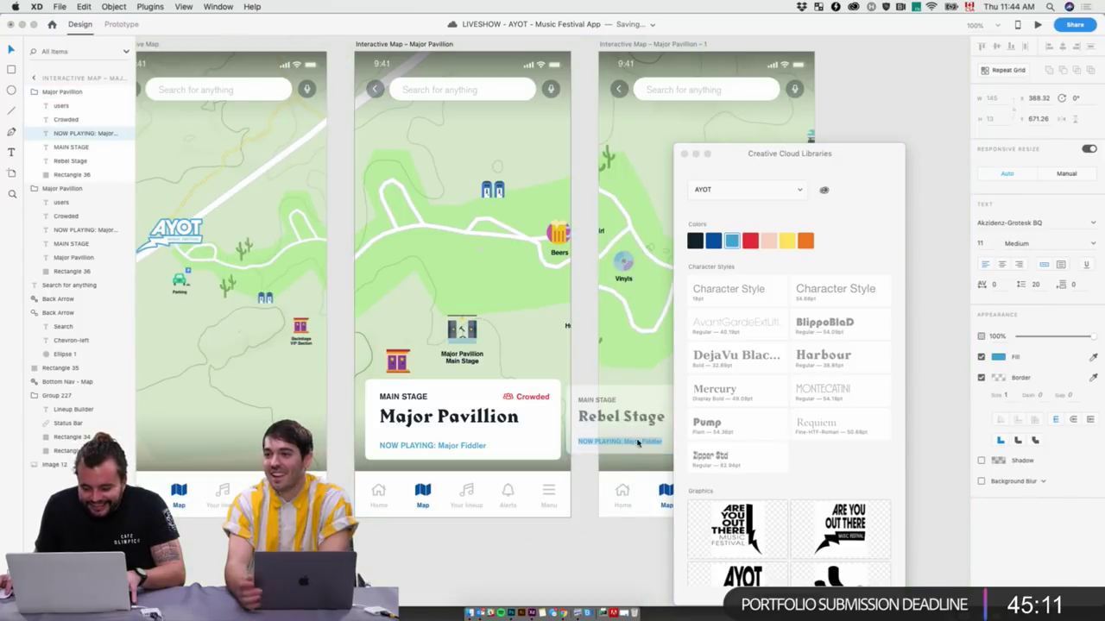
text(Stig)
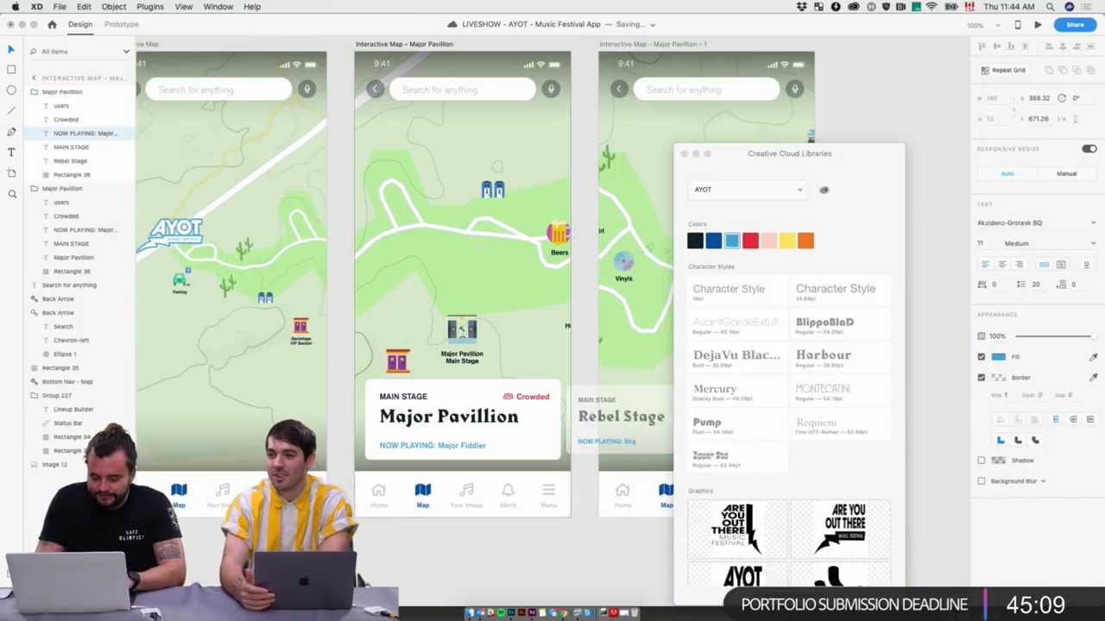
text(gy Zardust)
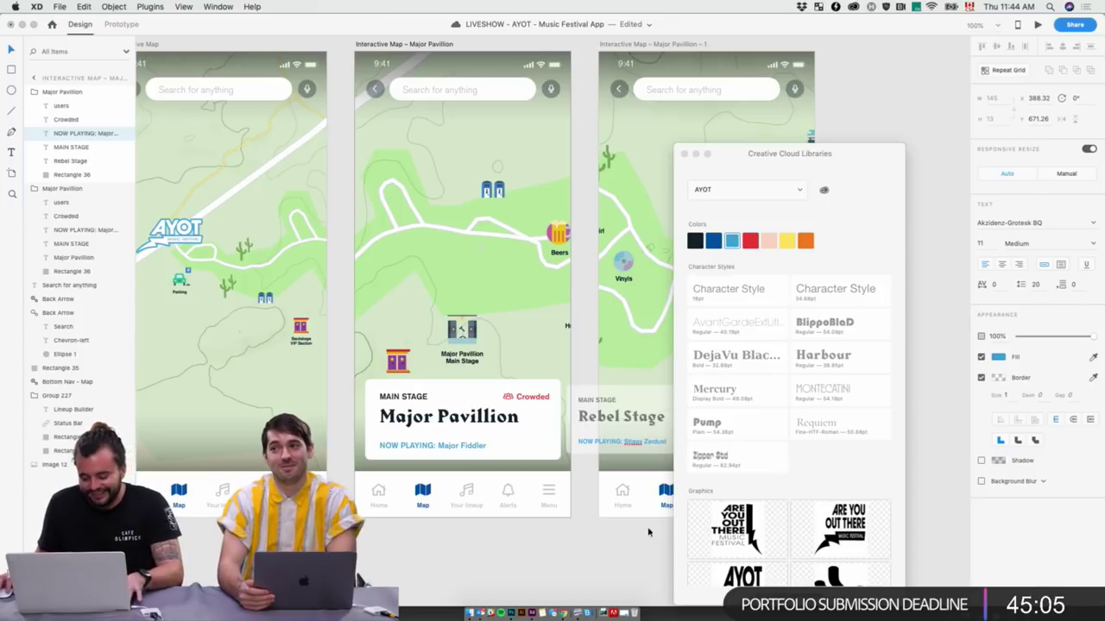
Finish the text edit, then select and deselect the Rebel Stage card
click(618, 553)
scroll(639, 516, right, 5)
scroll(639, 516, up, 2)
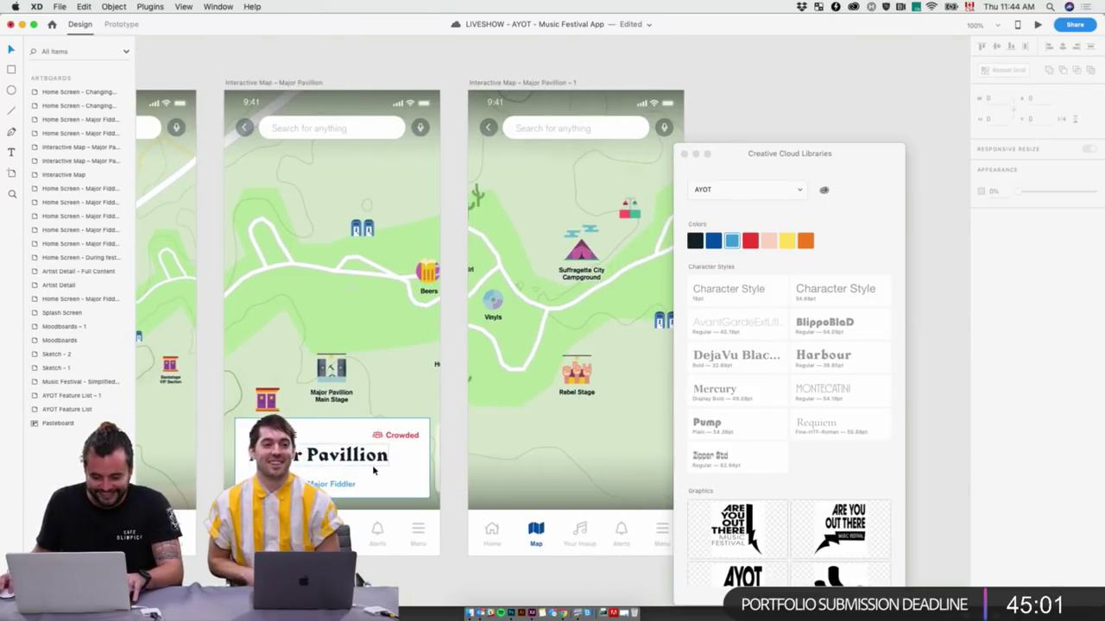
click(439, 468)
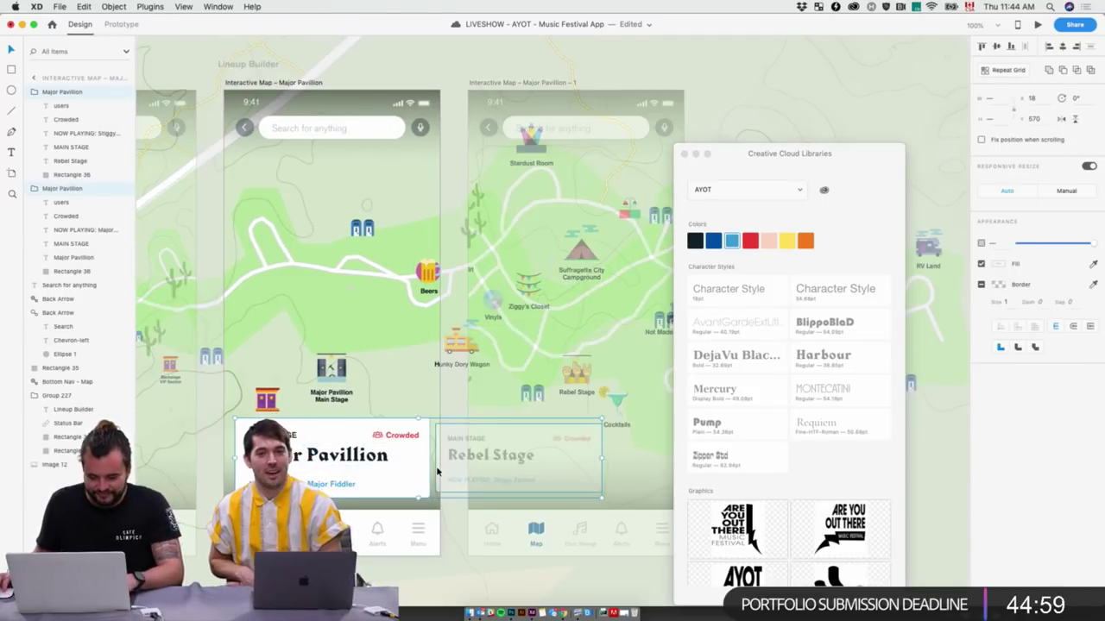
scroll(438, 470, right, 8)
click(687, 98)
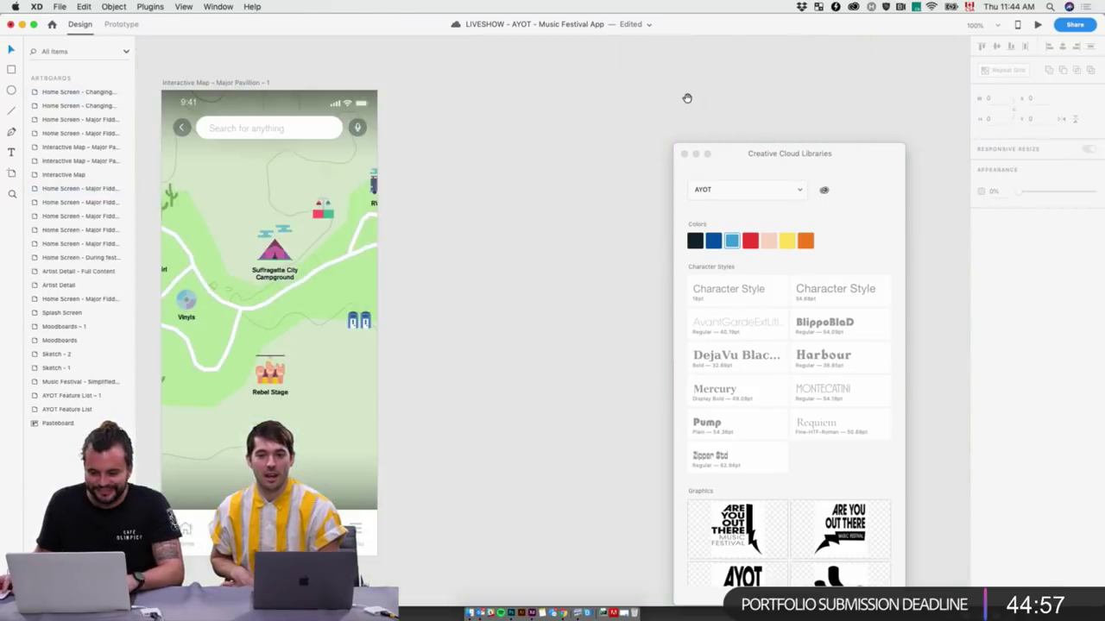
scroll(687, 102, up, 10)
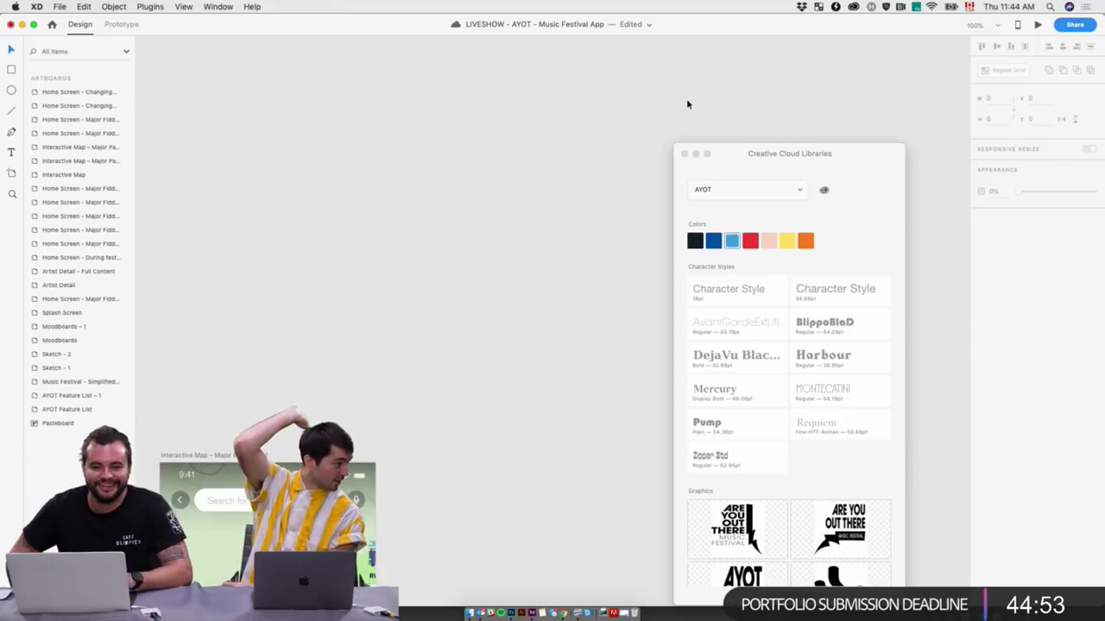
scroll(521, 259, down, 10)
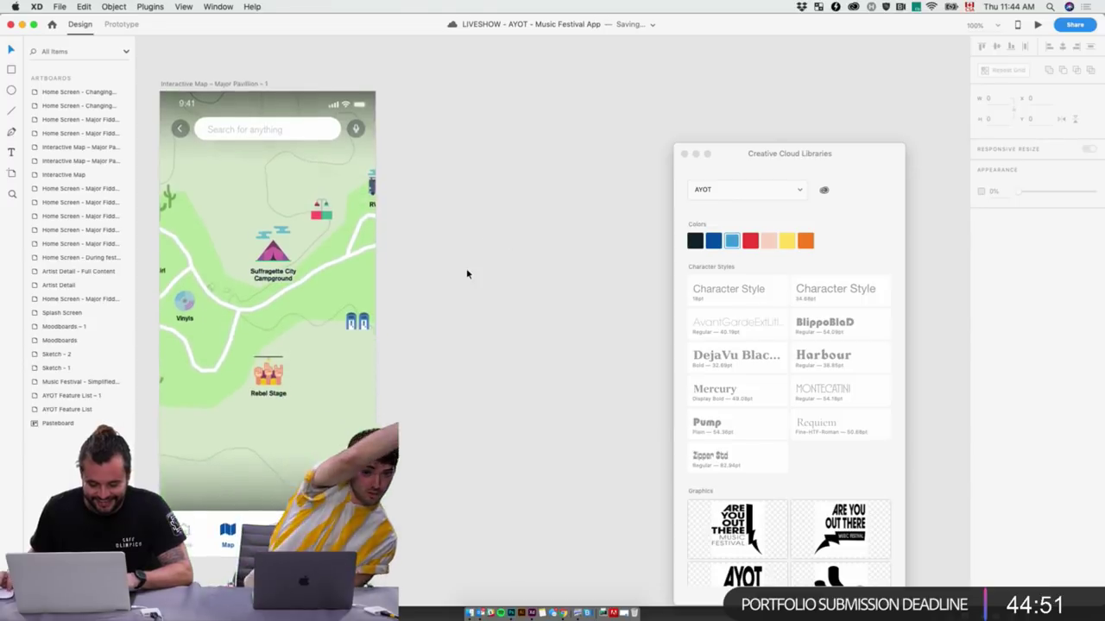
scroll(449, 267, left, 8)
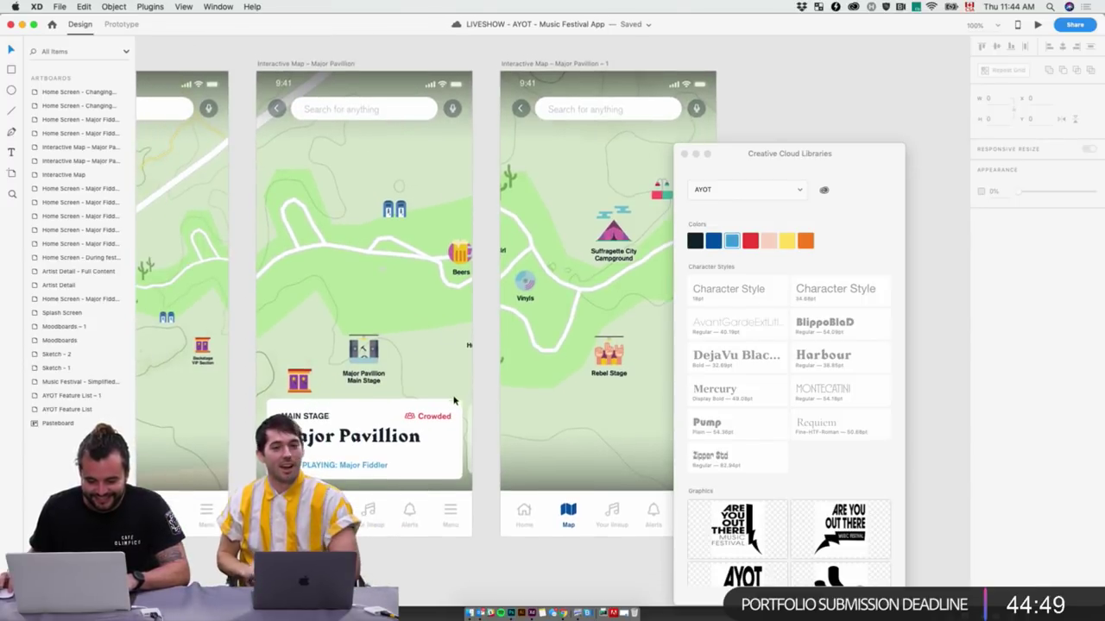
Inspect the card scroll group on the map to see its overflow
click(466, 416)
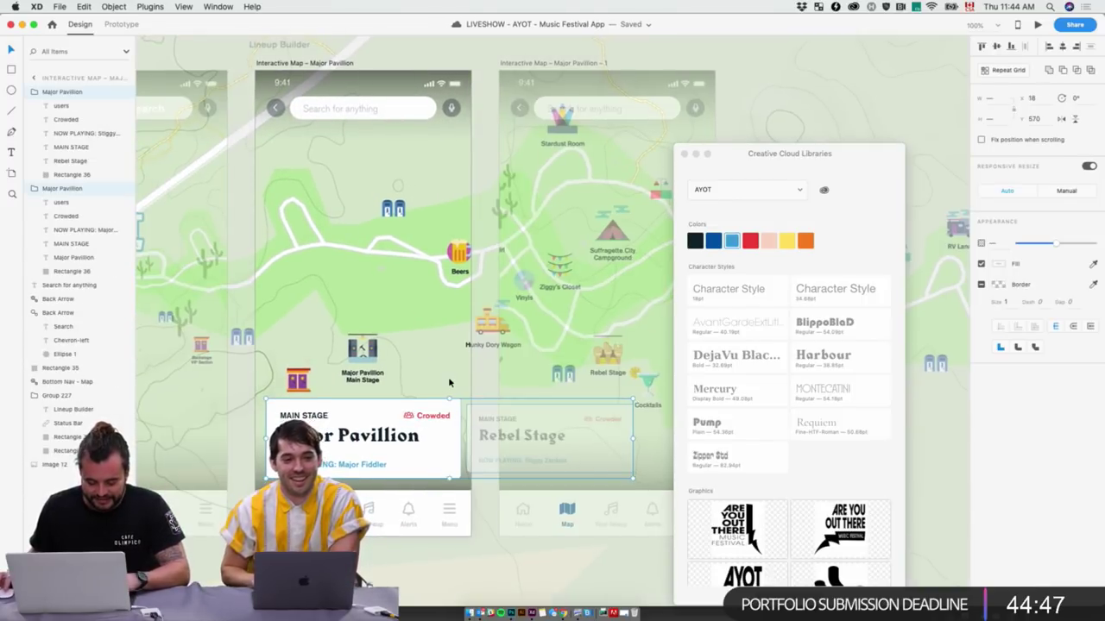
scroll(448, 376, right, 5)
key(Escape)
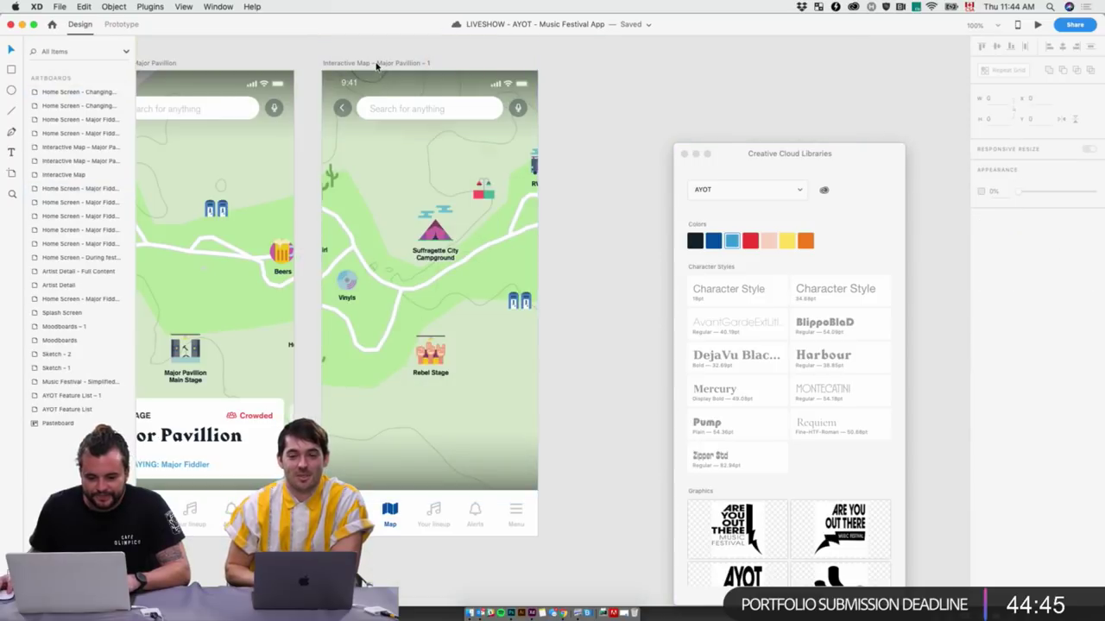
click(377, 66)
click(532, 440)
scroll(508, 430, right, 5)
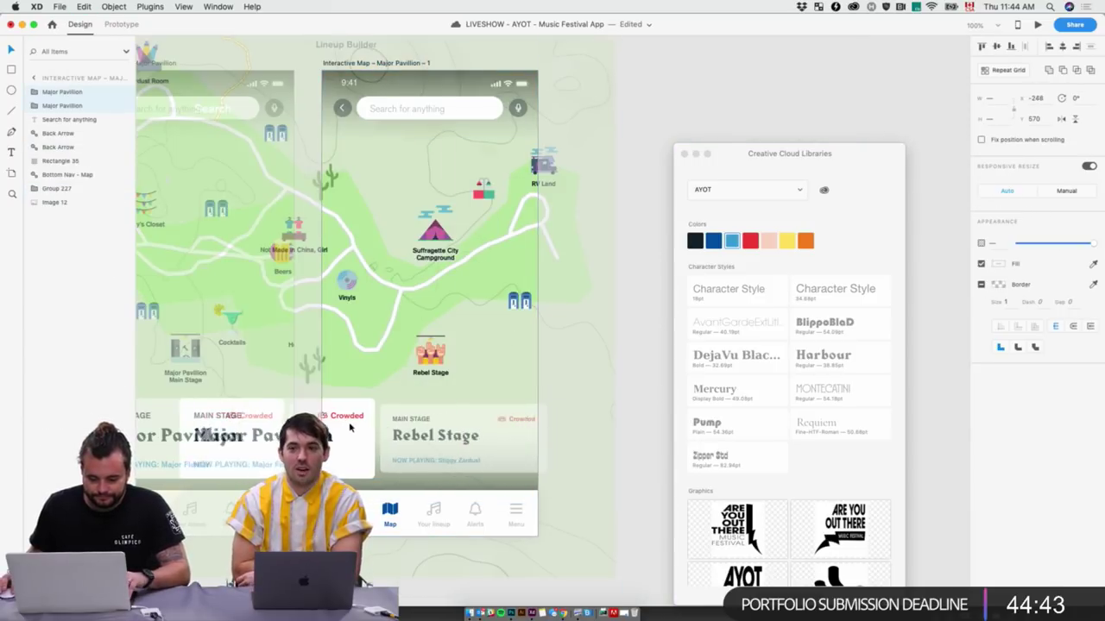
key(Escape)
scroll(521, 450, left, 3)
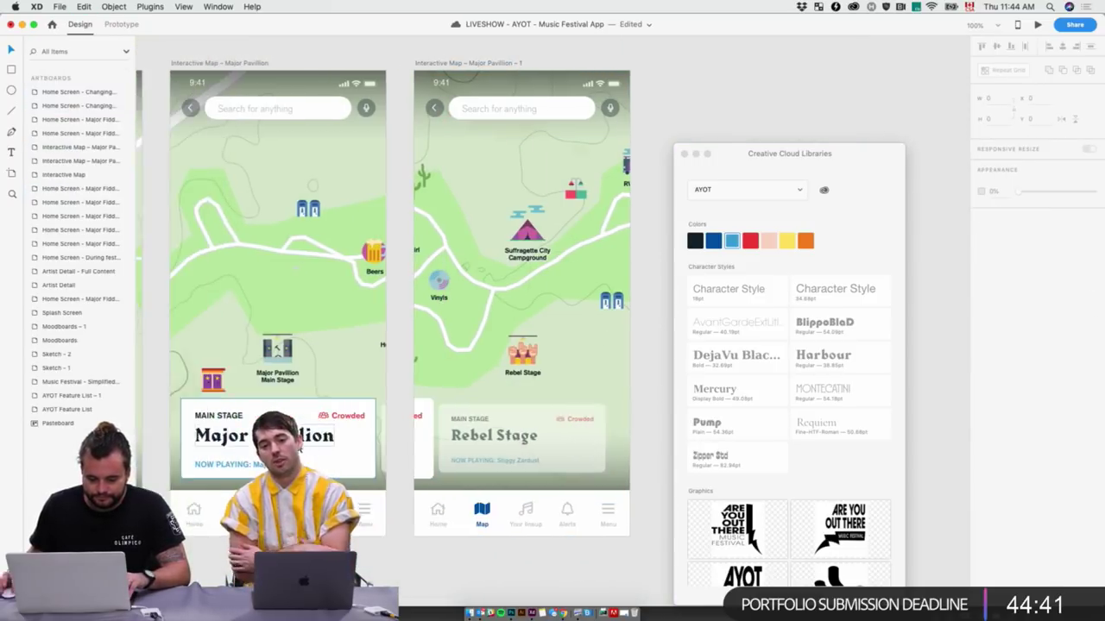
click(591, 446)
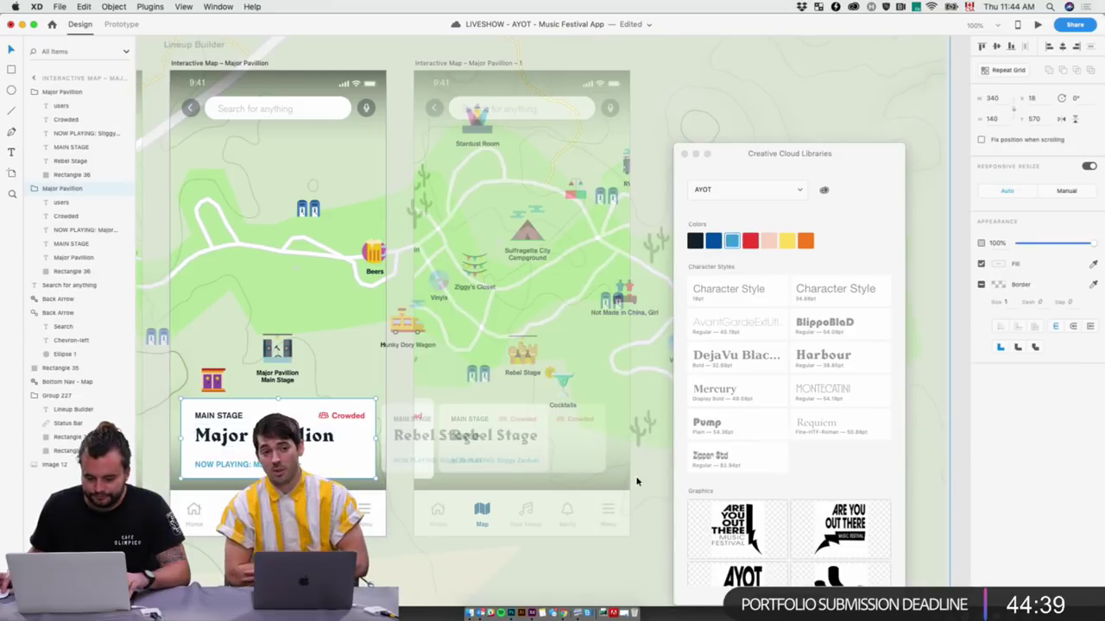
click(954, 393)
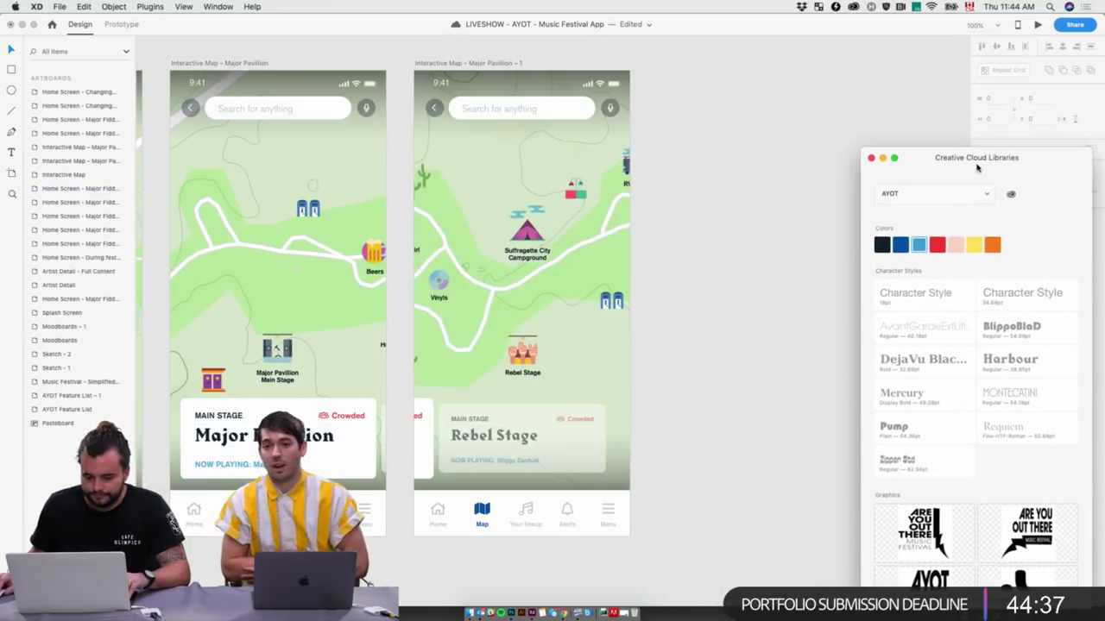
Move the Creative Cloud Libraries panel aside and close it
drag(774, 151, 961, 155)
click(541, 450)
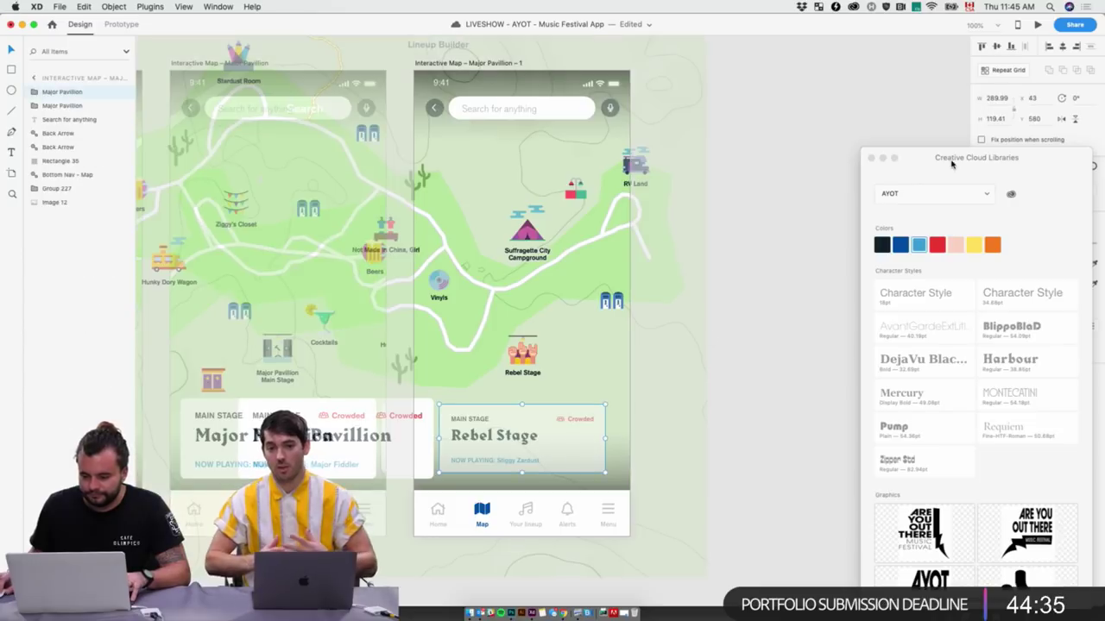
click(872, 158)
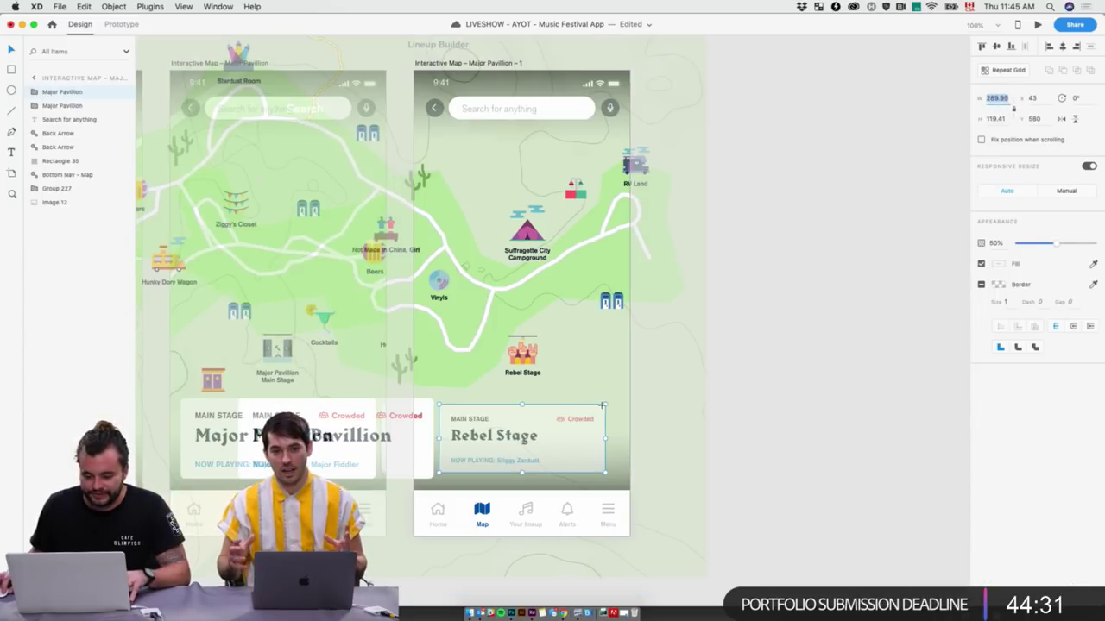
Resize the Rebel Stage card to W 340 and H 140
drag(604, 403, 614, 395)
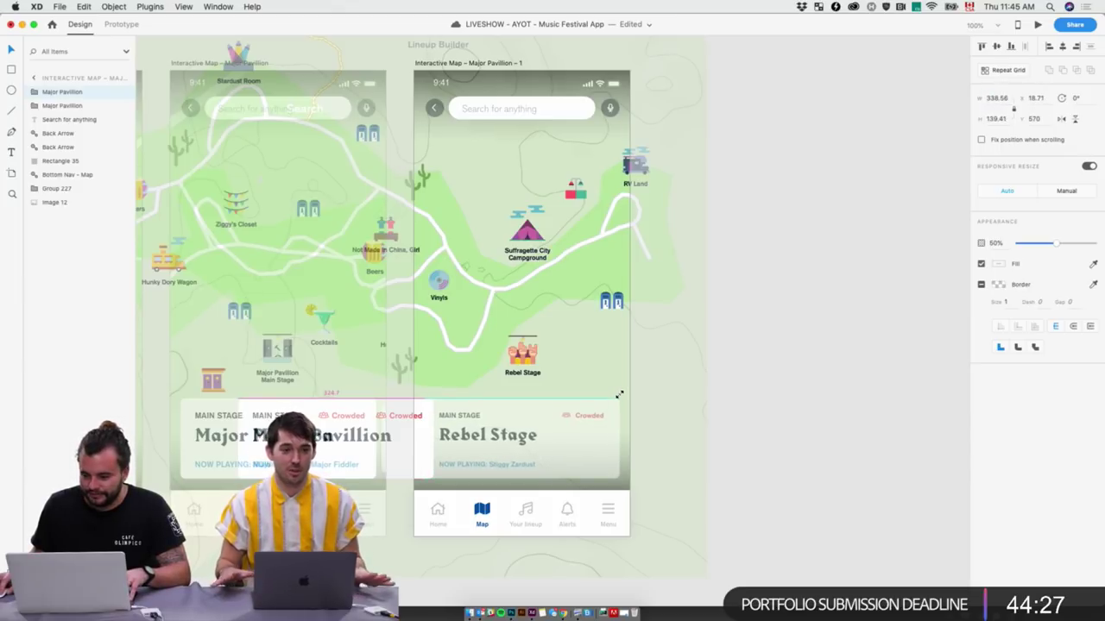
click(1001, 99)
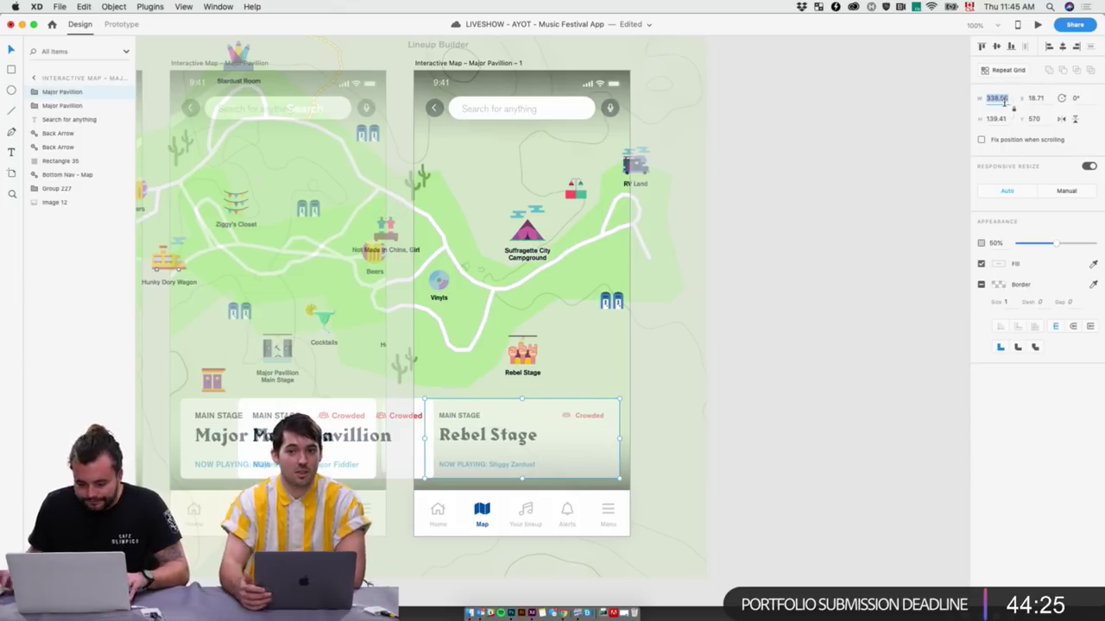
text(340)
key(Tab)
text(140)
key(Return)
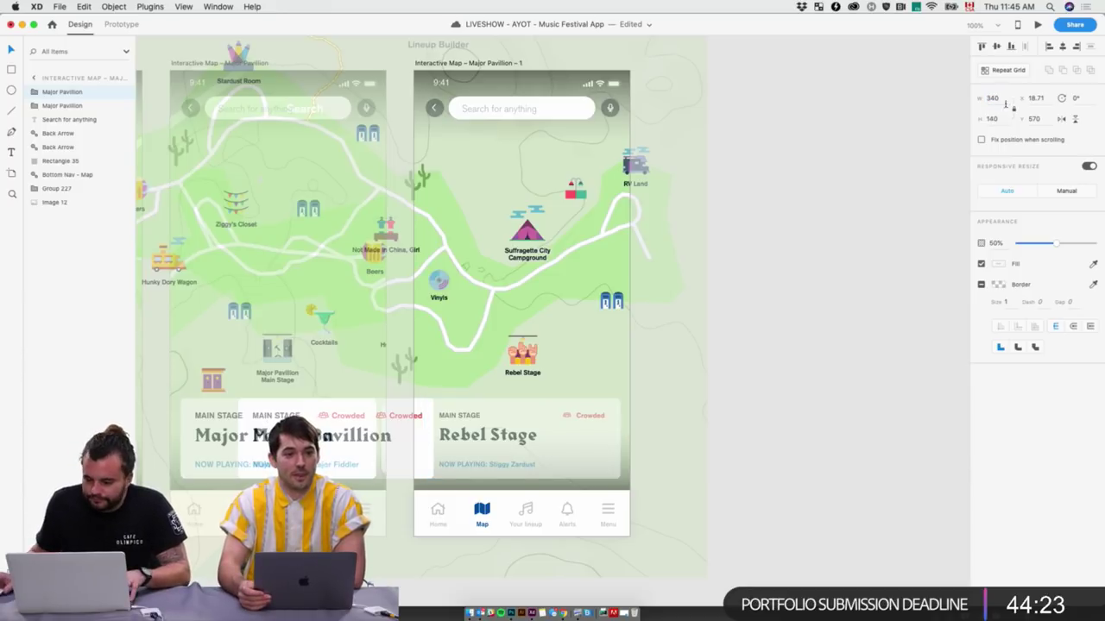
Compare the Rebel Stage card with the Major Pavillion card and shift the card row left
click(577, 429)
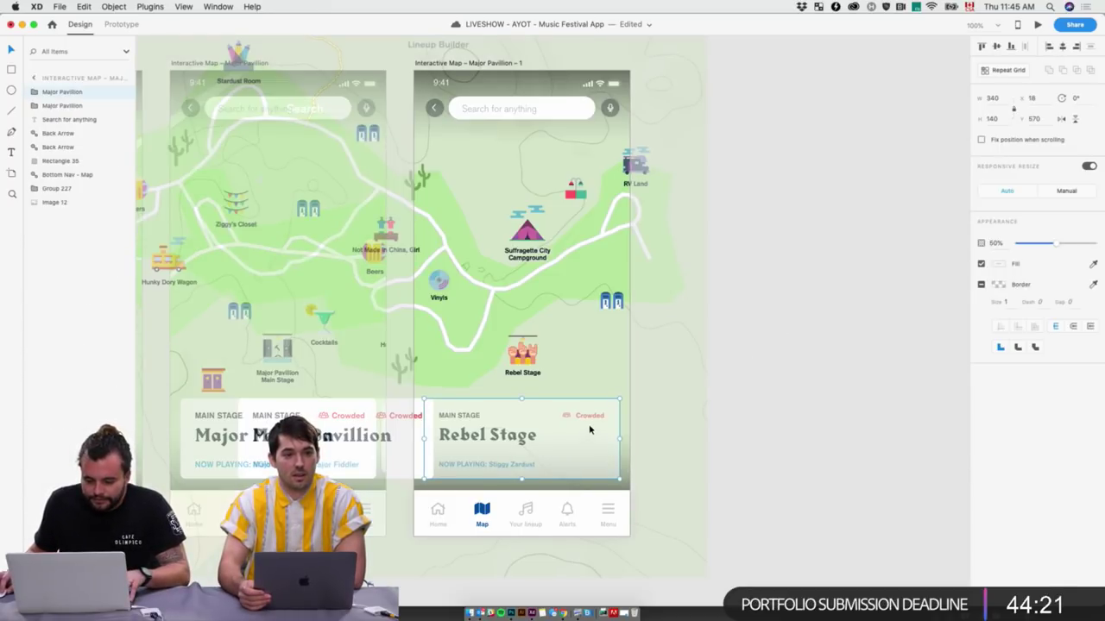
click(410, 435)
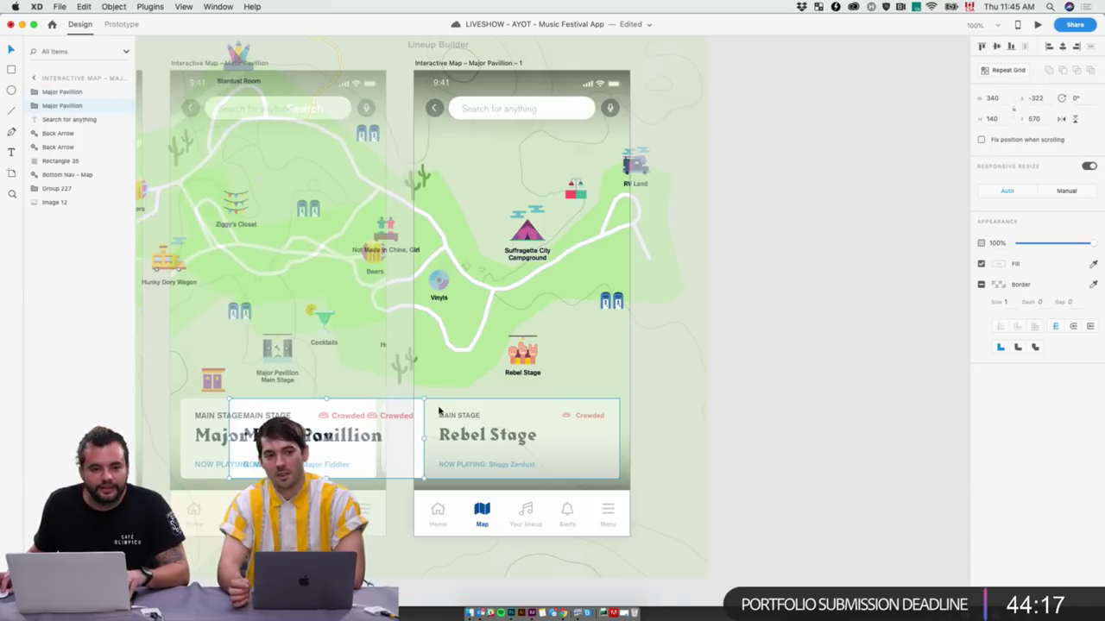
click(764, 376)
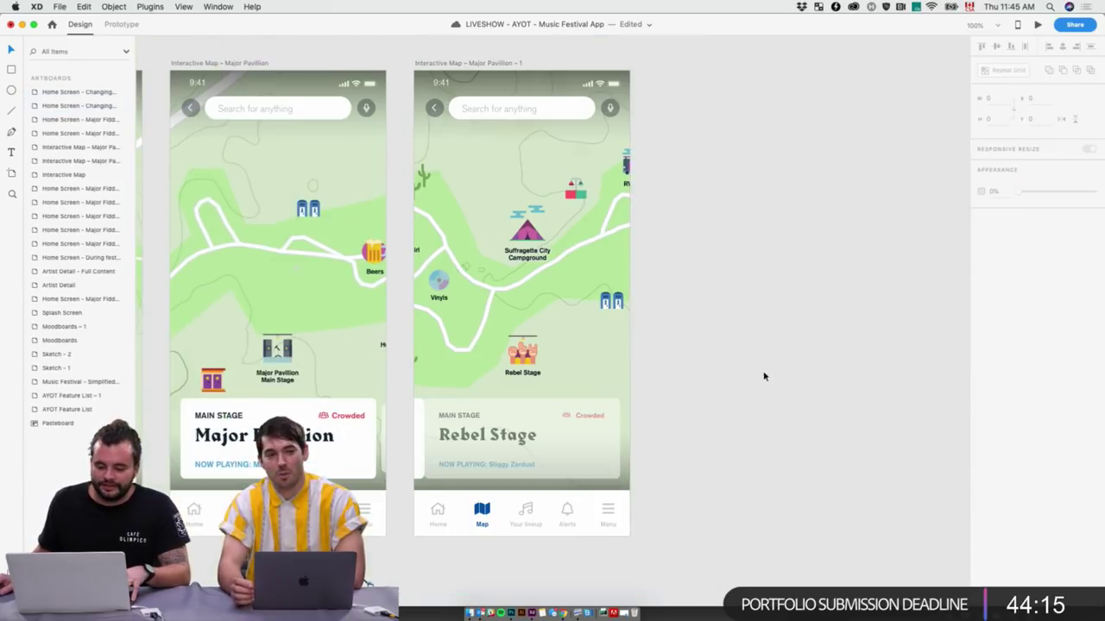
drag(391, 446, 386, 450)
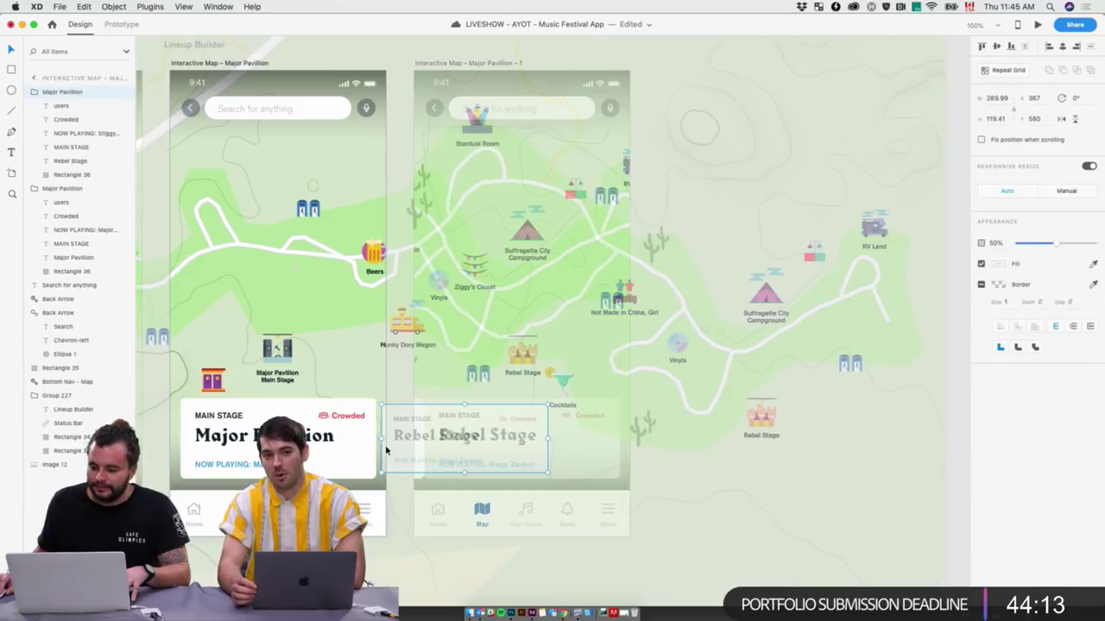
scroll(467, 178, up, 3)
scroll(880, 265, down, 4)
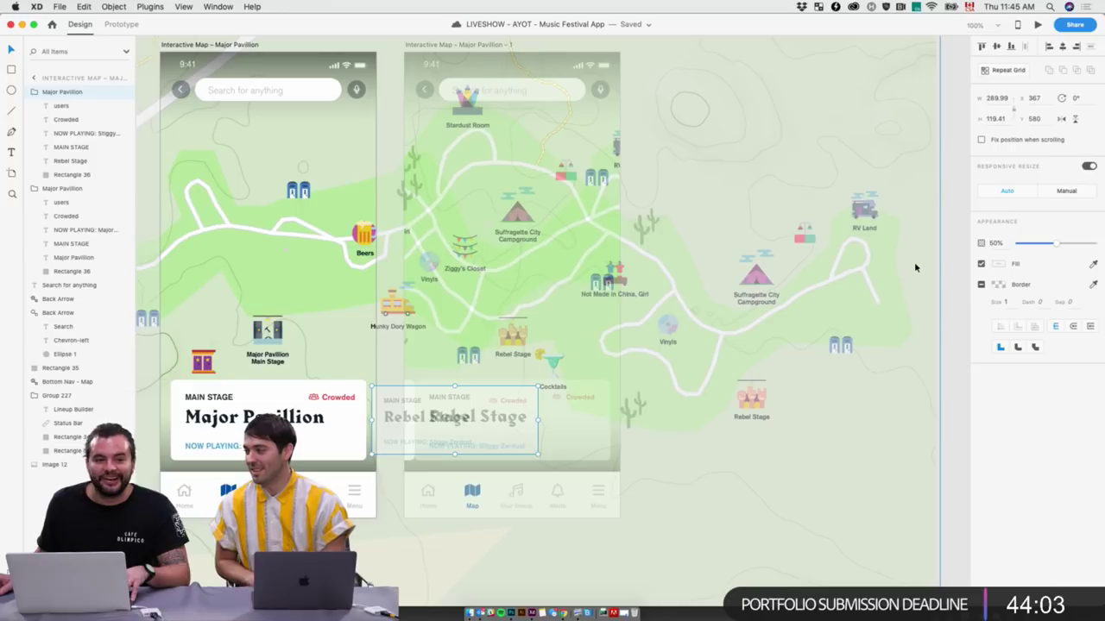
scroll(892, 298, right, 2)
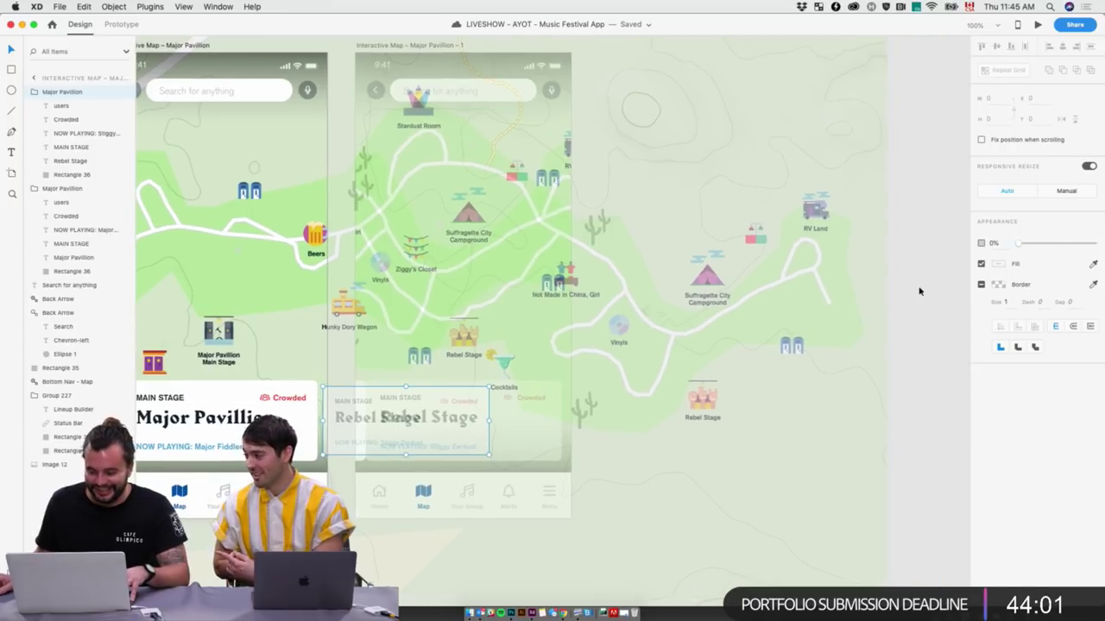
click(350, 417)
click(358, 407)
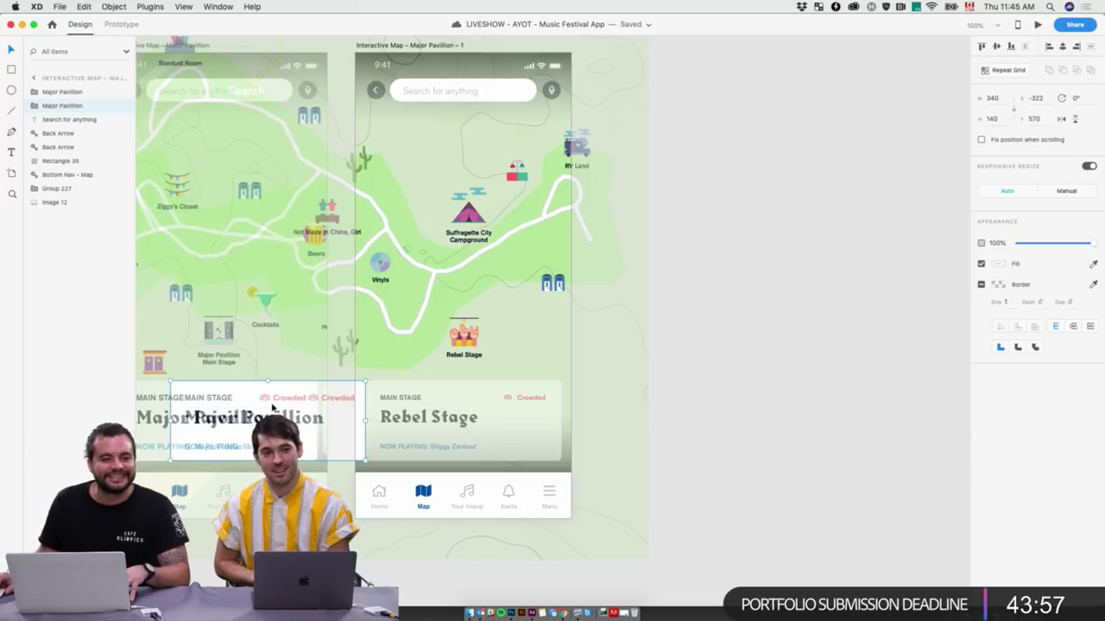
click(665, 384)
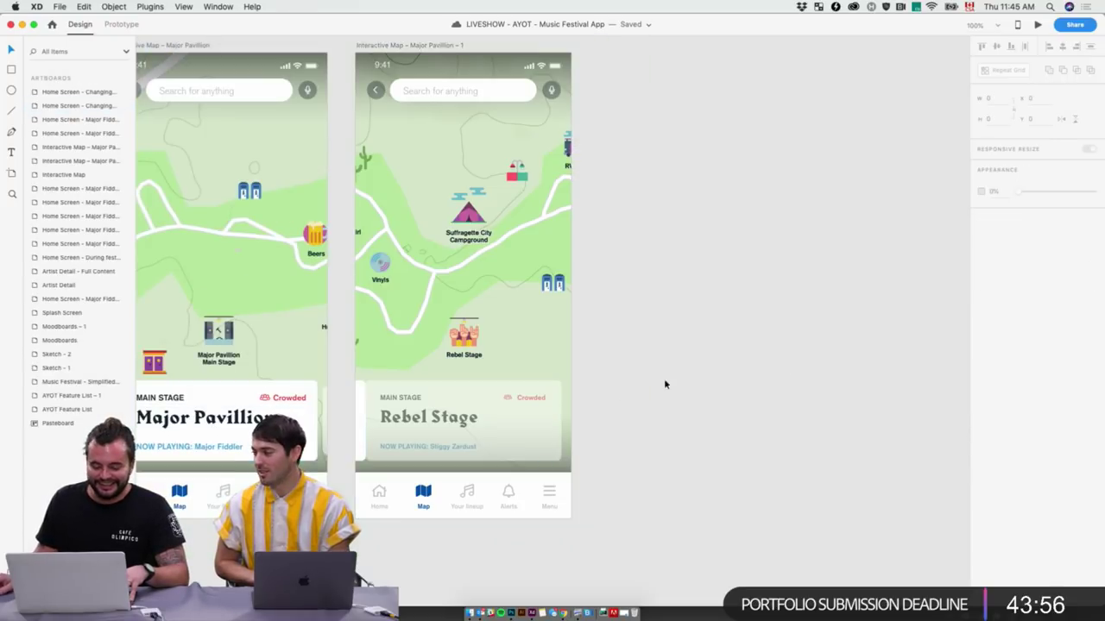
click(325, 414)
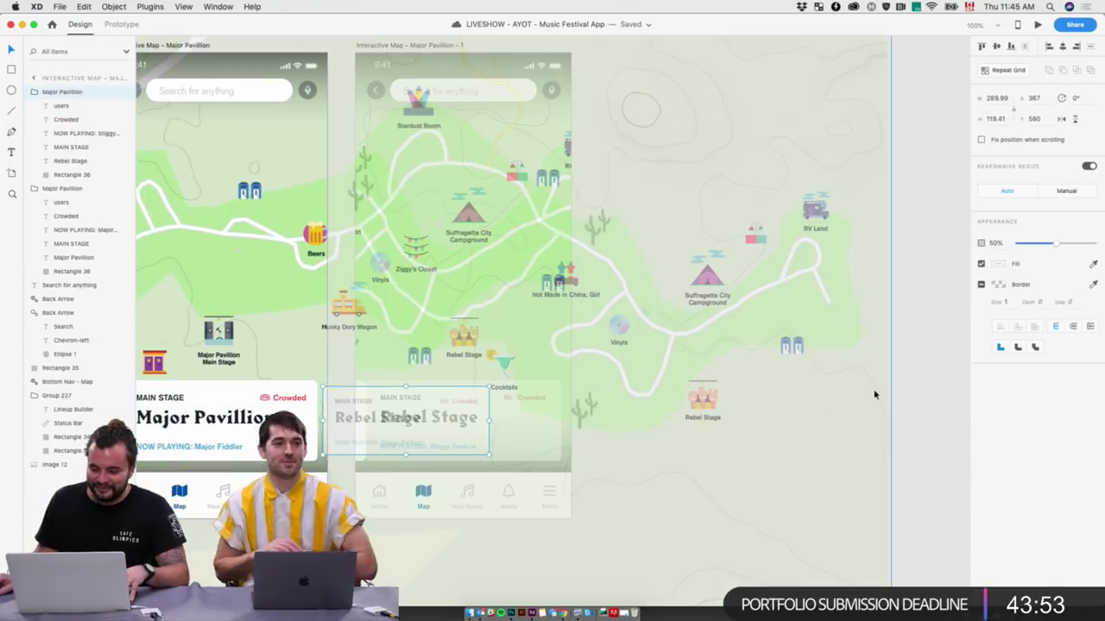
click(902, 377)
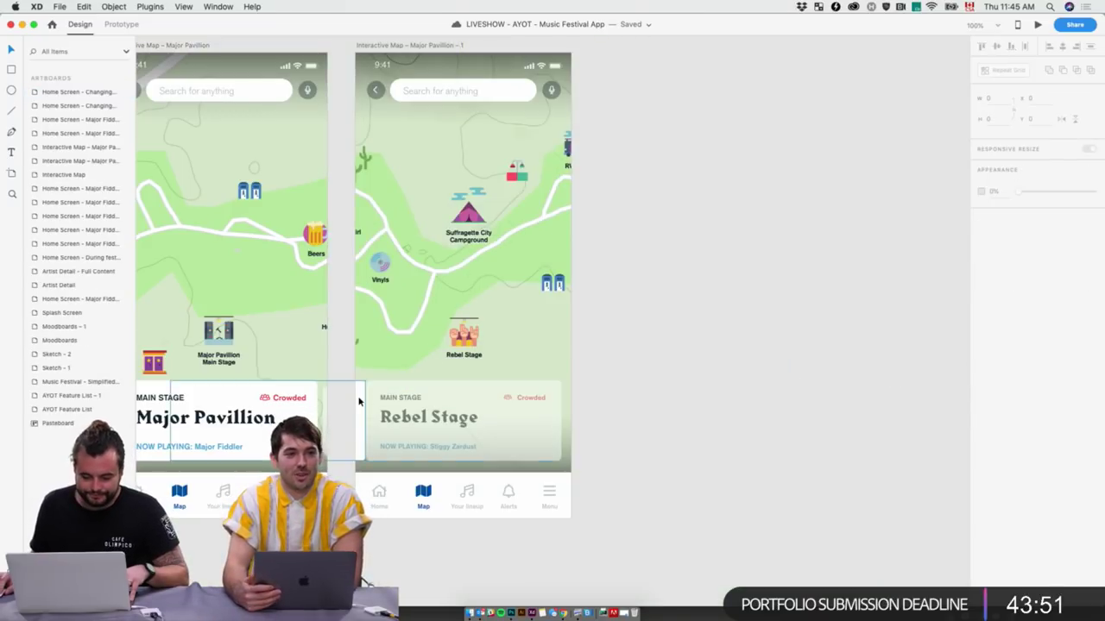
Bring the Major Pavillion card to the front and set its X position to 289
click(363, 386)
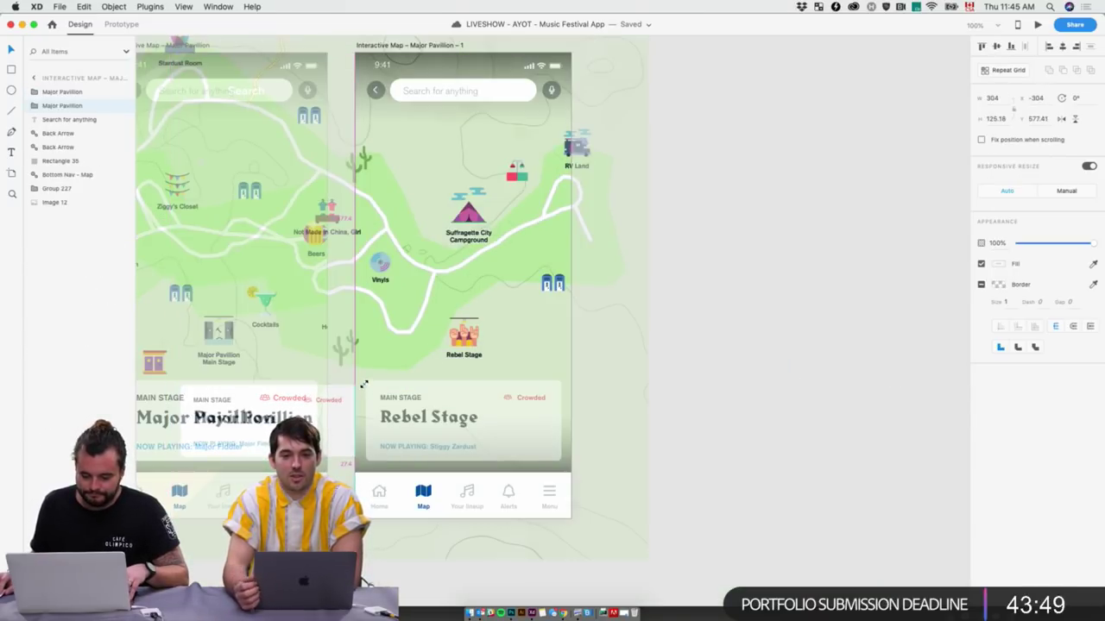
key(super+bracketright)
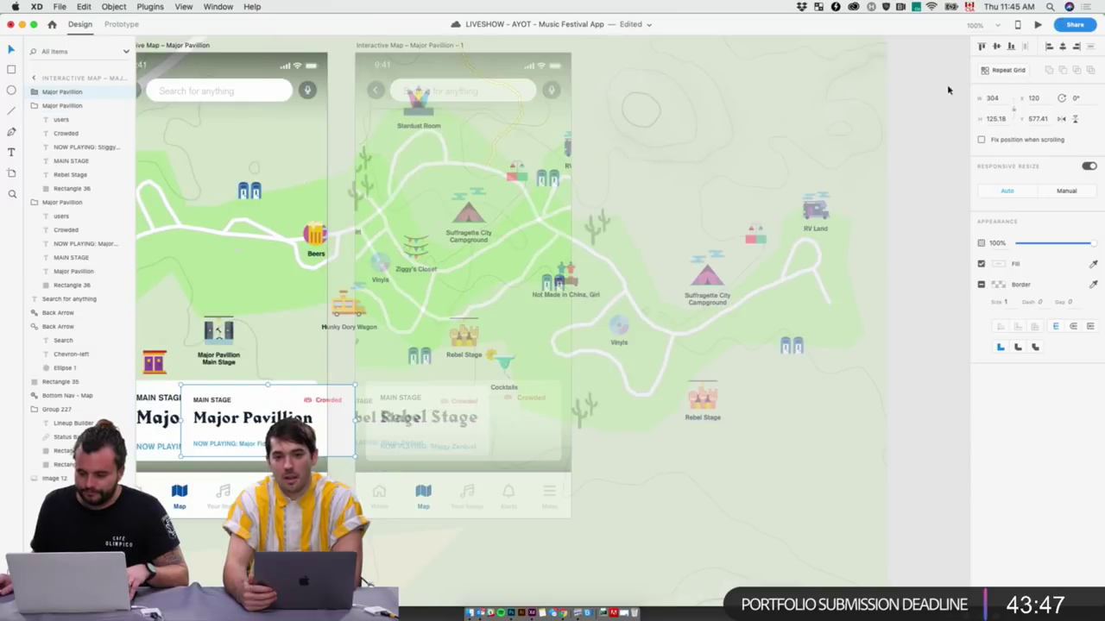
double_click(994, 99)
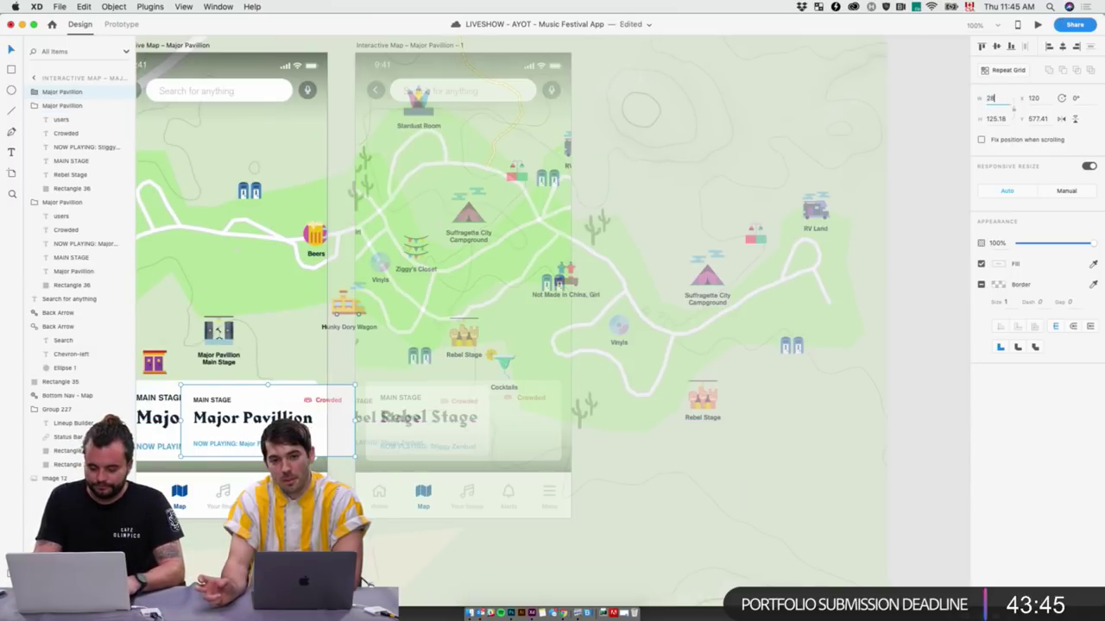
text(289)
key(Return)
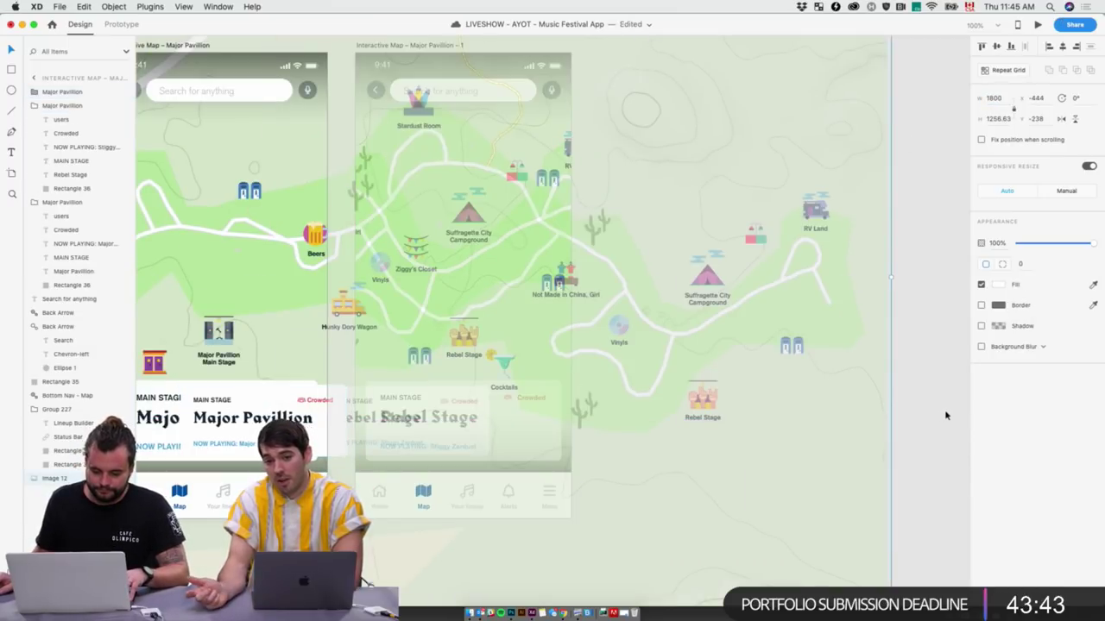
click(944, 414)
drag(318, 415, 337, 423)
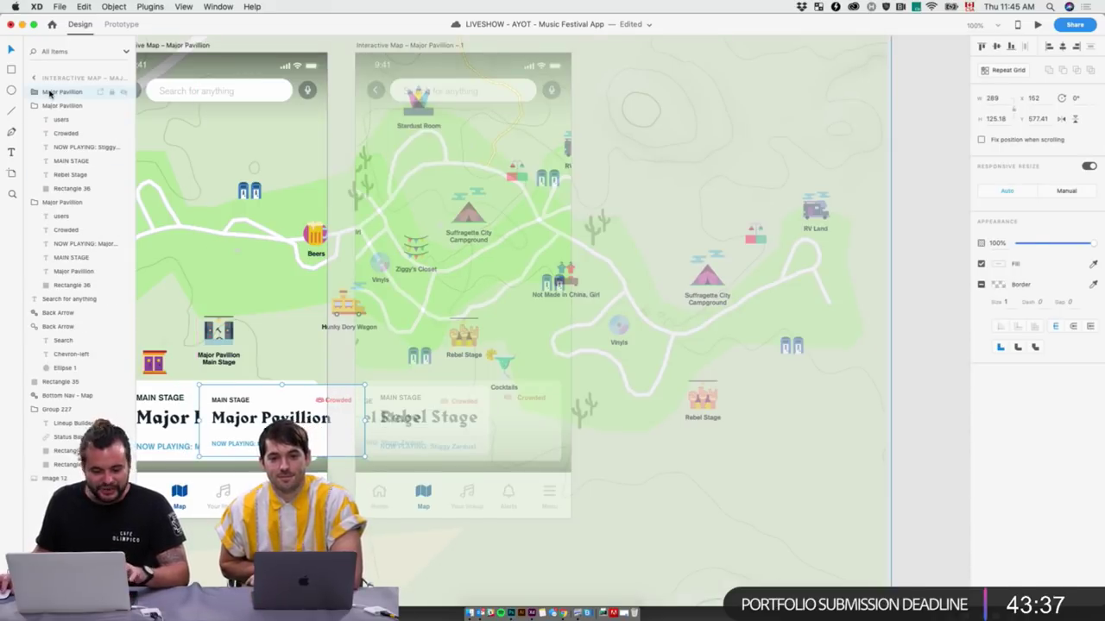
Reorder the Major Pavillion layers and nudge the stage card 4 px left
drag(50, 93, 33, 74)
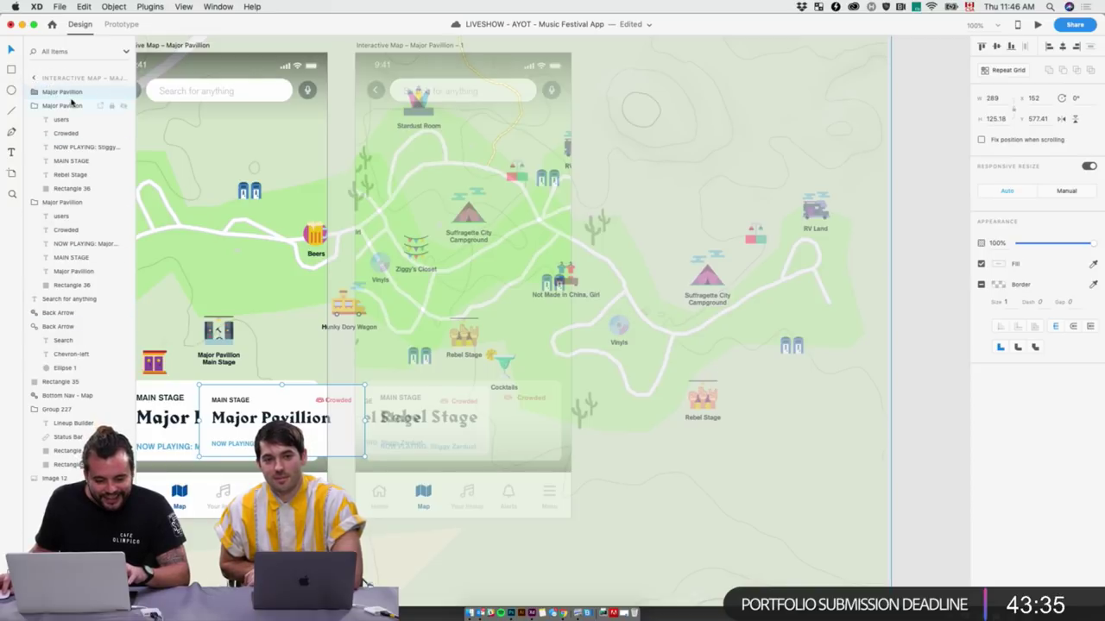
drag(68, 108, 72, 89)
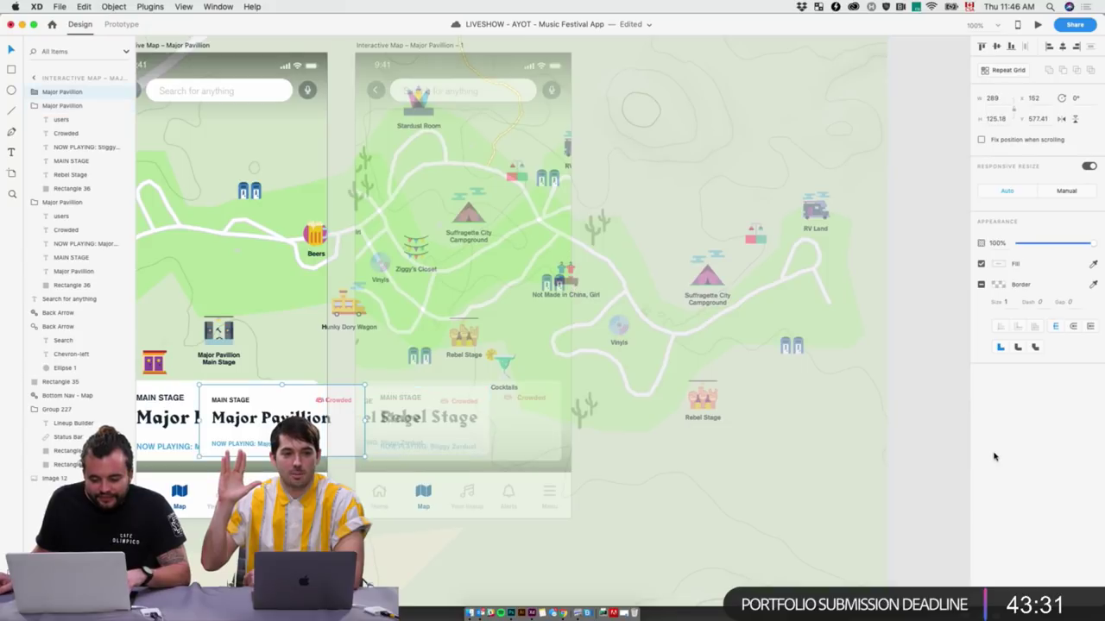
click(946, 460)
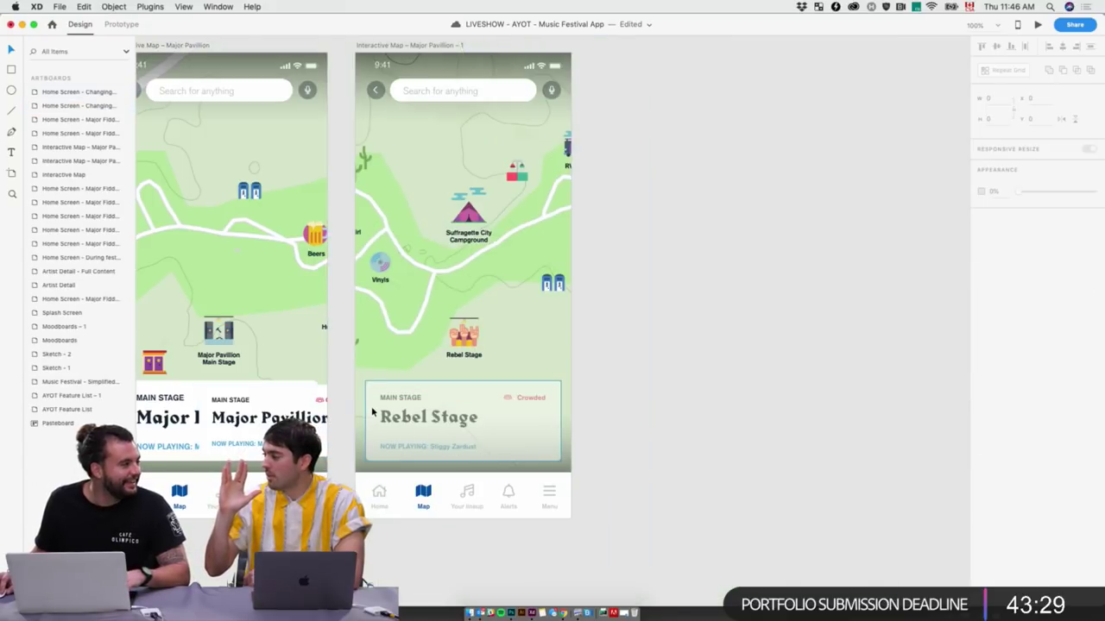
drag(372, 413, 359, 437)
key(Left)
key(Left)
key(Left)
key(Left)
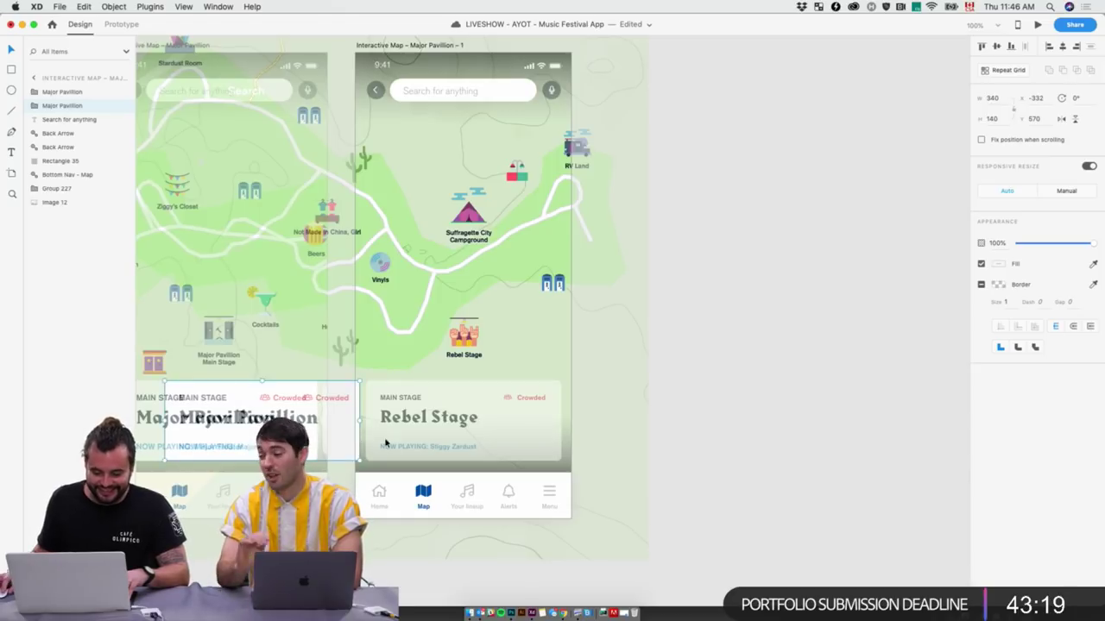
key(Escape)
Set the Rebel Stage card's opacity to 100%
click(373, 431)
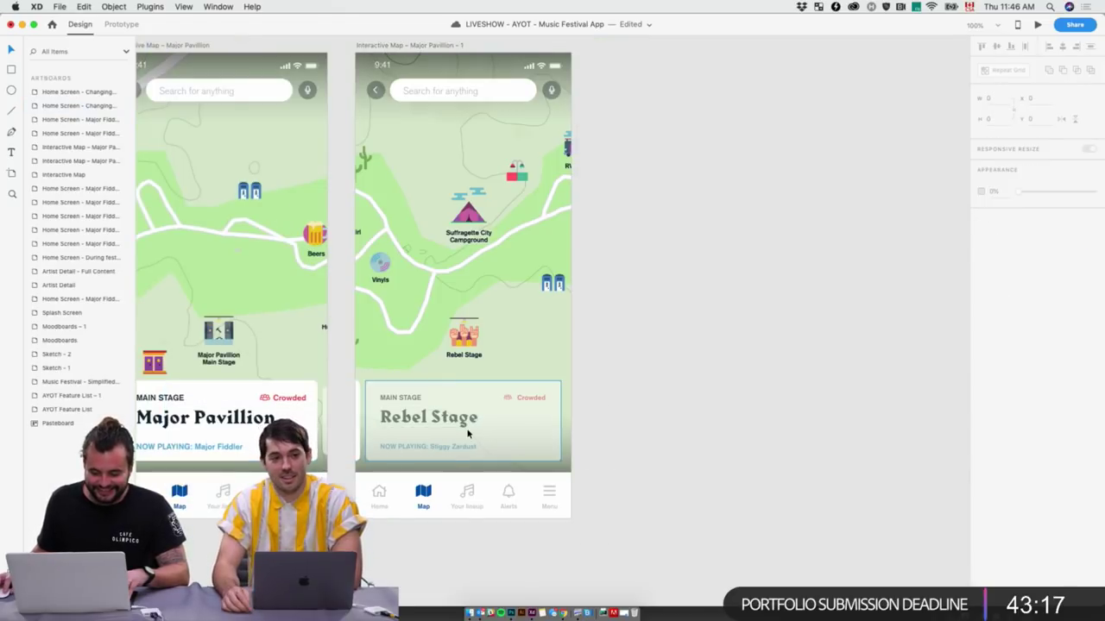
drag(1061, 242, 1101, 246)
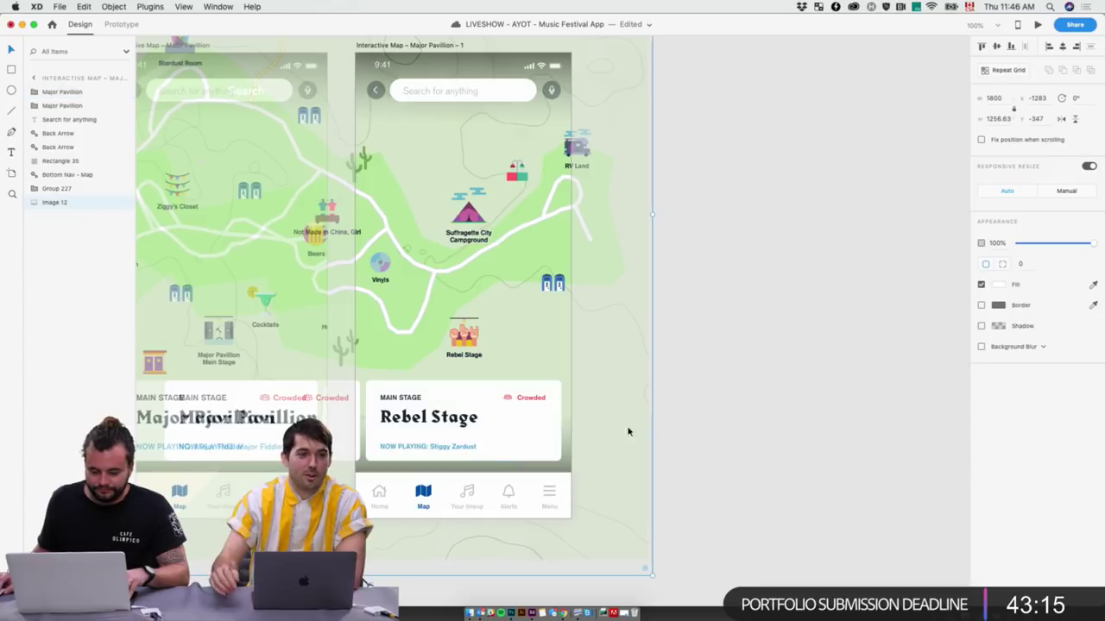
click(259, 406)
click(699, 402)
scroll(699, 401, left, 3)
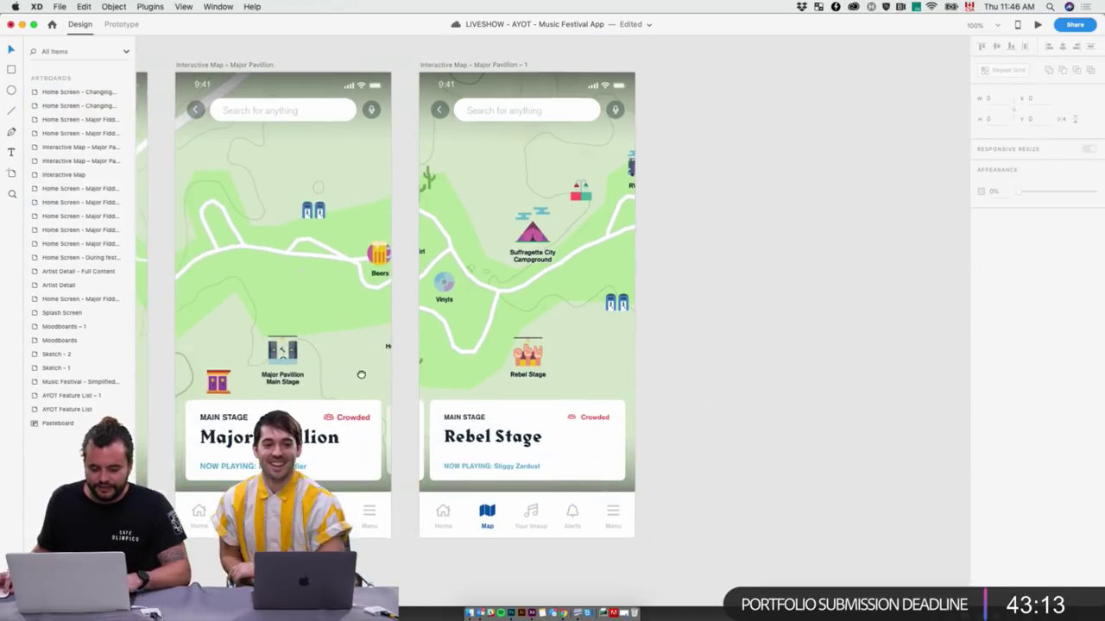
Wire the Major Pavillion card to the second map artboard with a Drag trigger
click(121, 24)
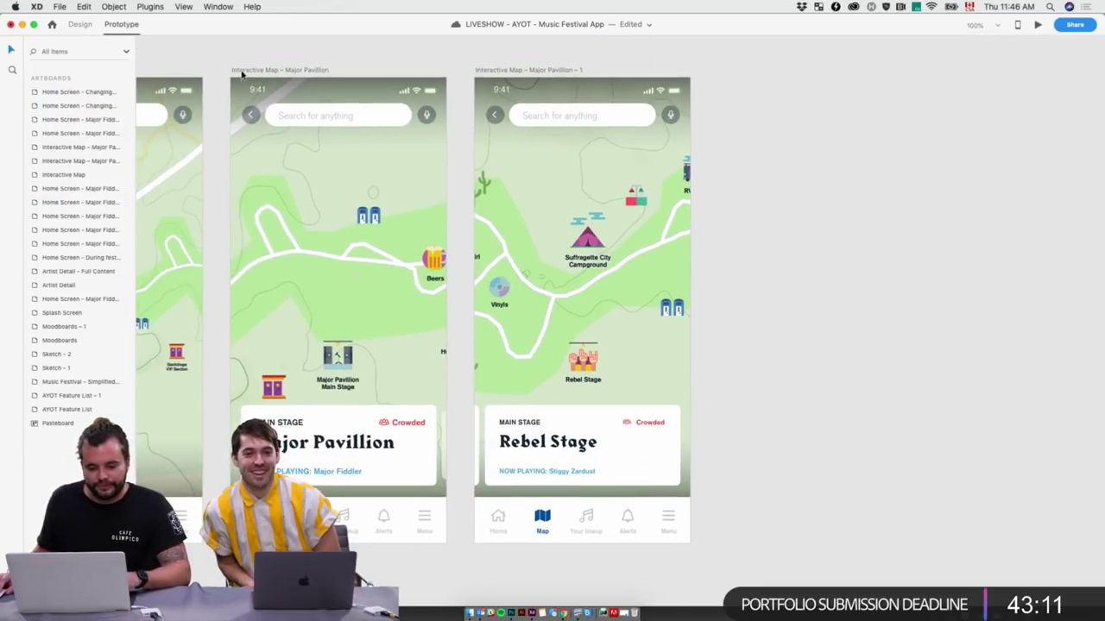
click(407, 436)
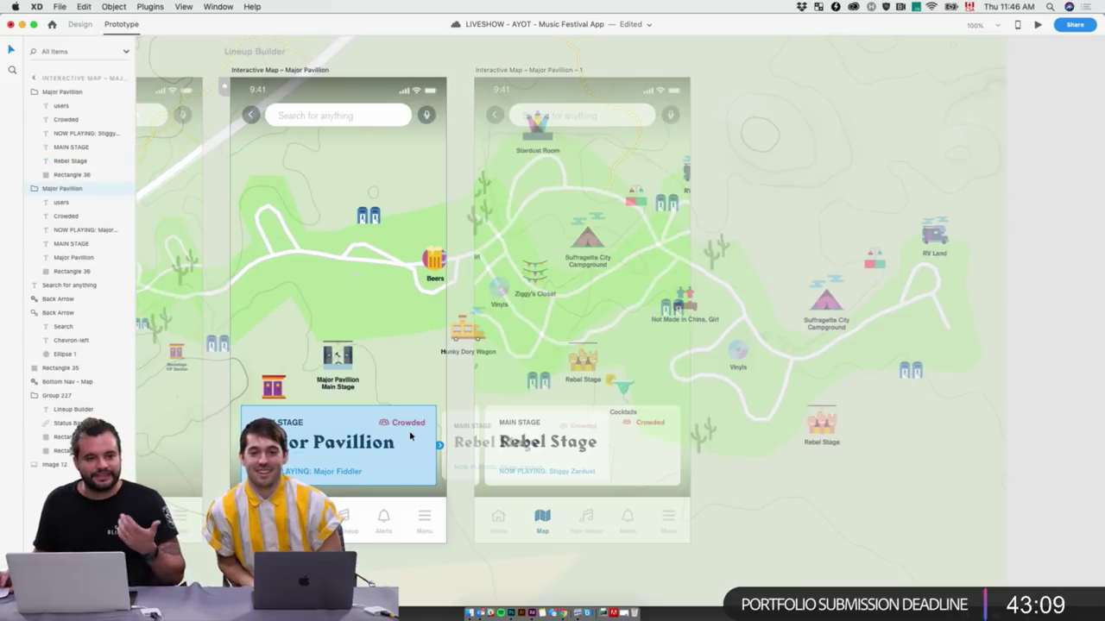
drag(441, 447, 556, 392)
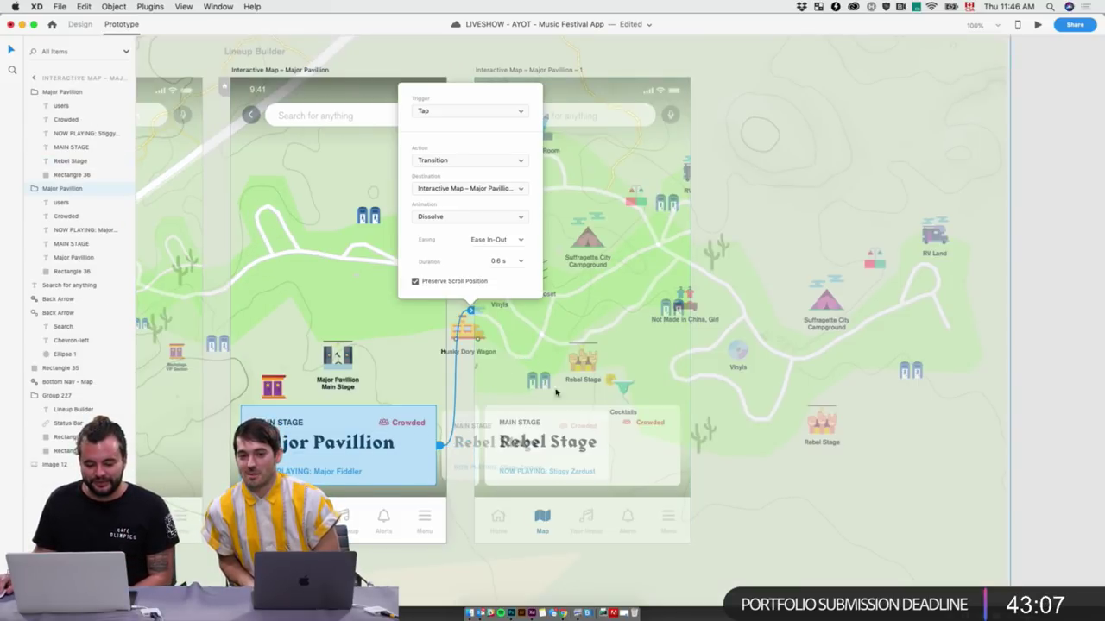
click(462, 110)
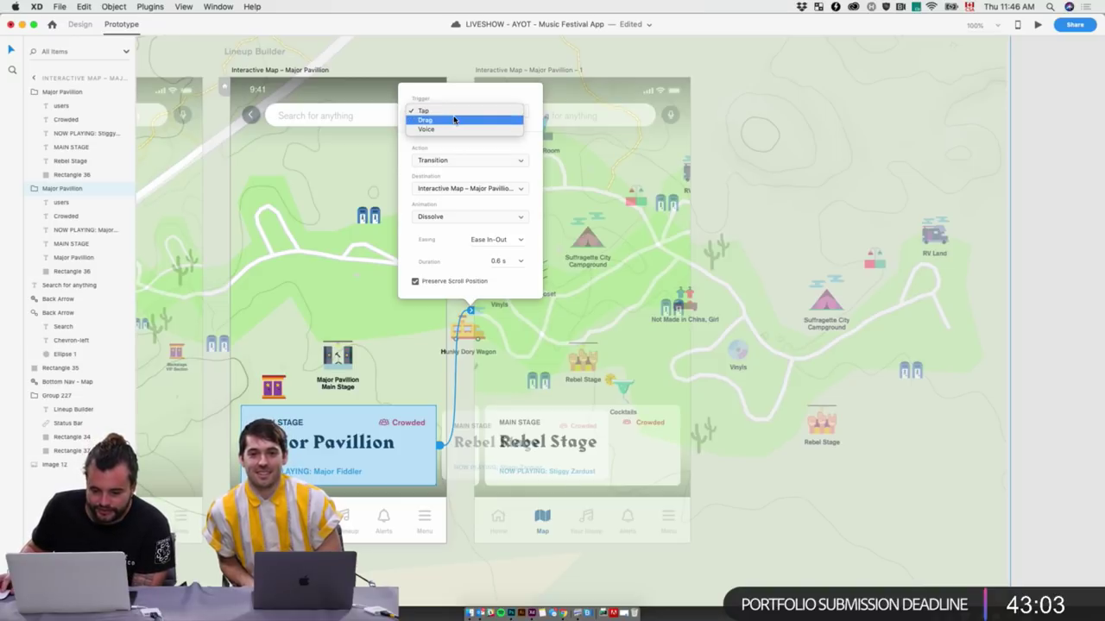
click(454, 119)
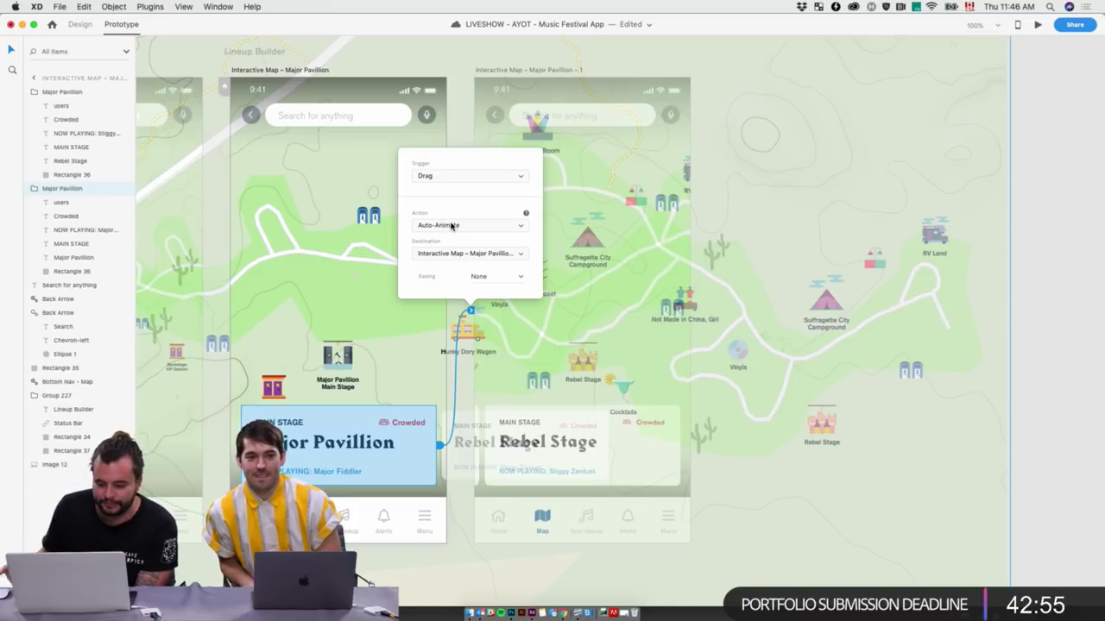
Preview the prototype and test the card swipe transition
click(1038, 24)
drag(721, 458, 598, 451)
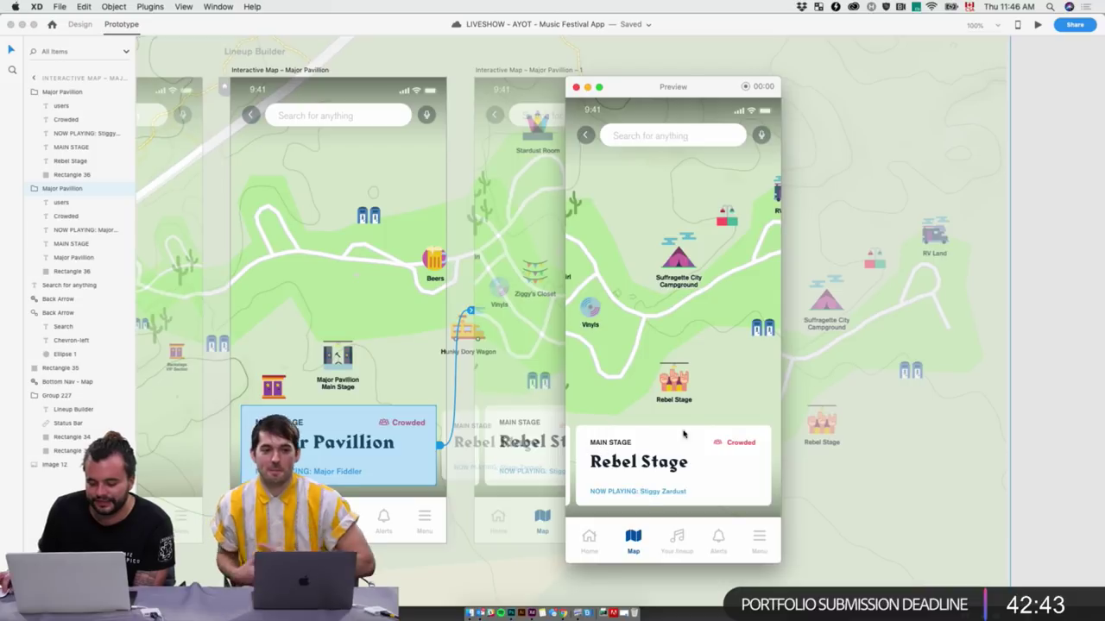
click(576, 86)
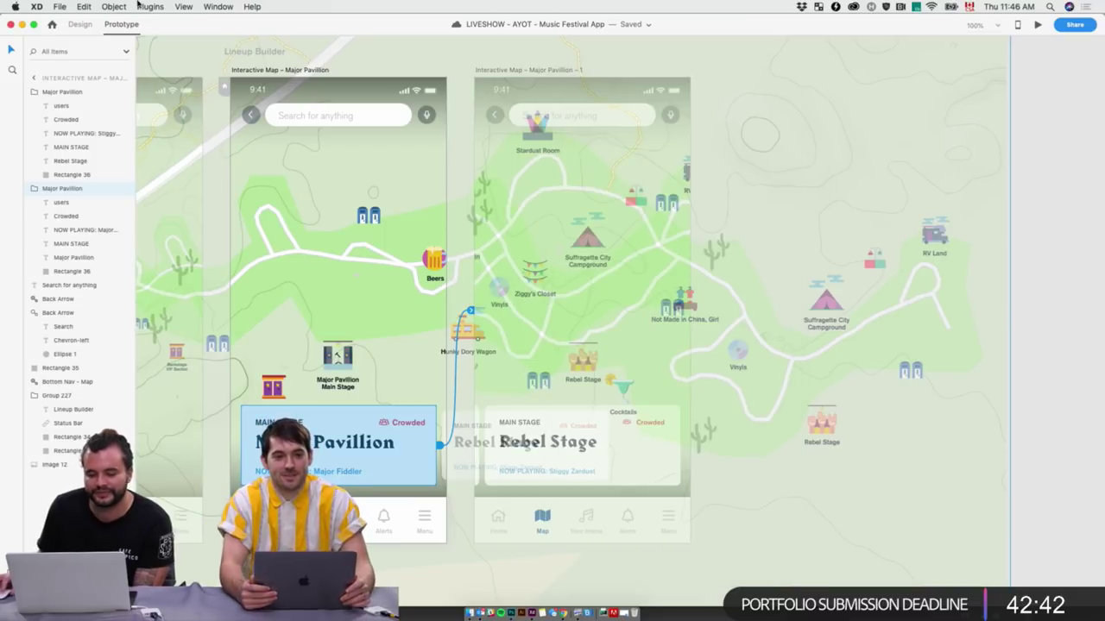
Wire the Rebel Stage card back to the first Interactive Map artboard
click(81, 24)
scroll(828, 455, right, 5)
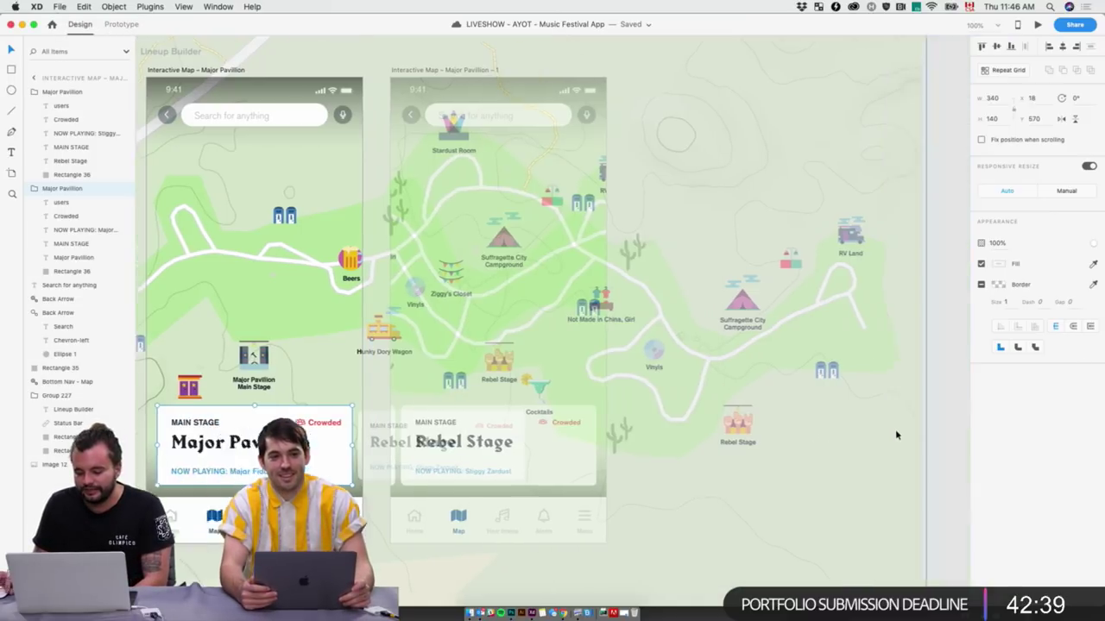
click(479, 457)
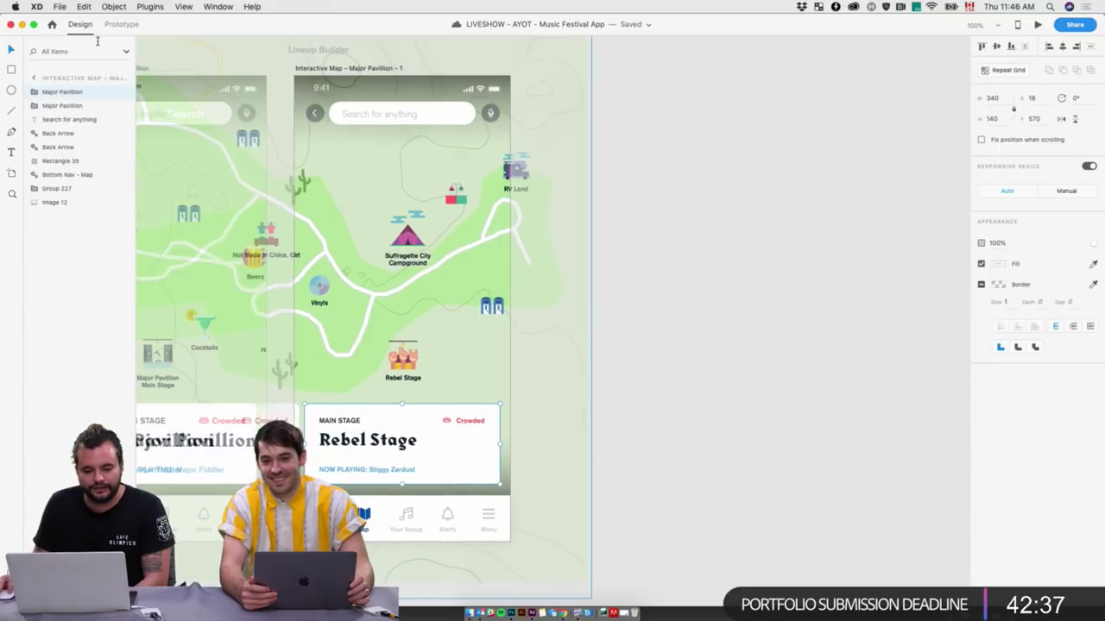
click(120, 24)
scroll(582, 249, left, 3)
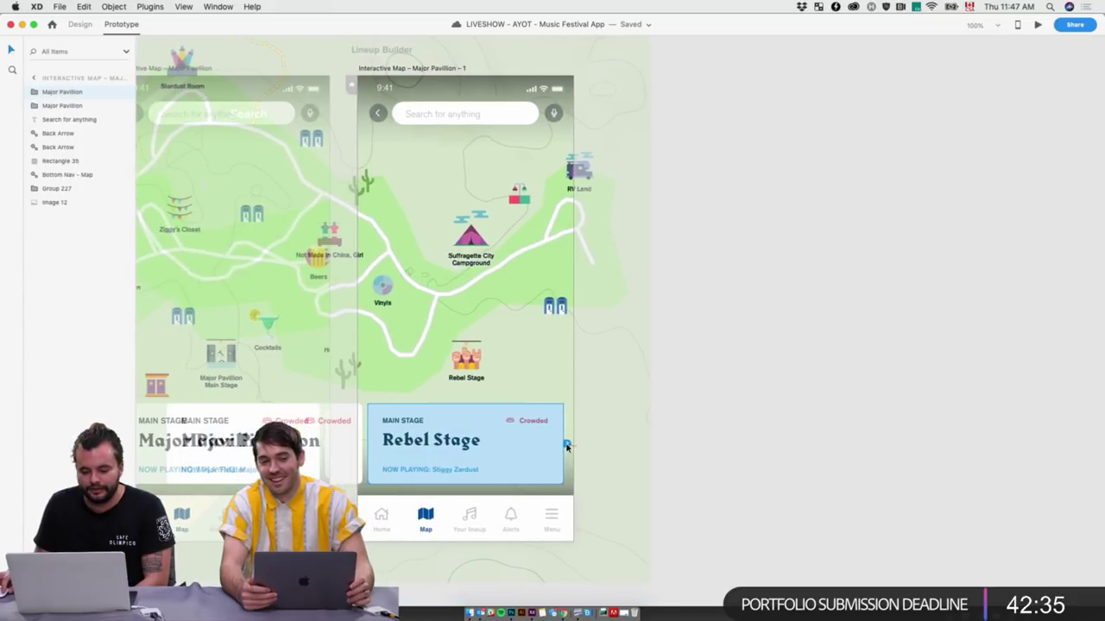
drag(566, 443, 289, 220)
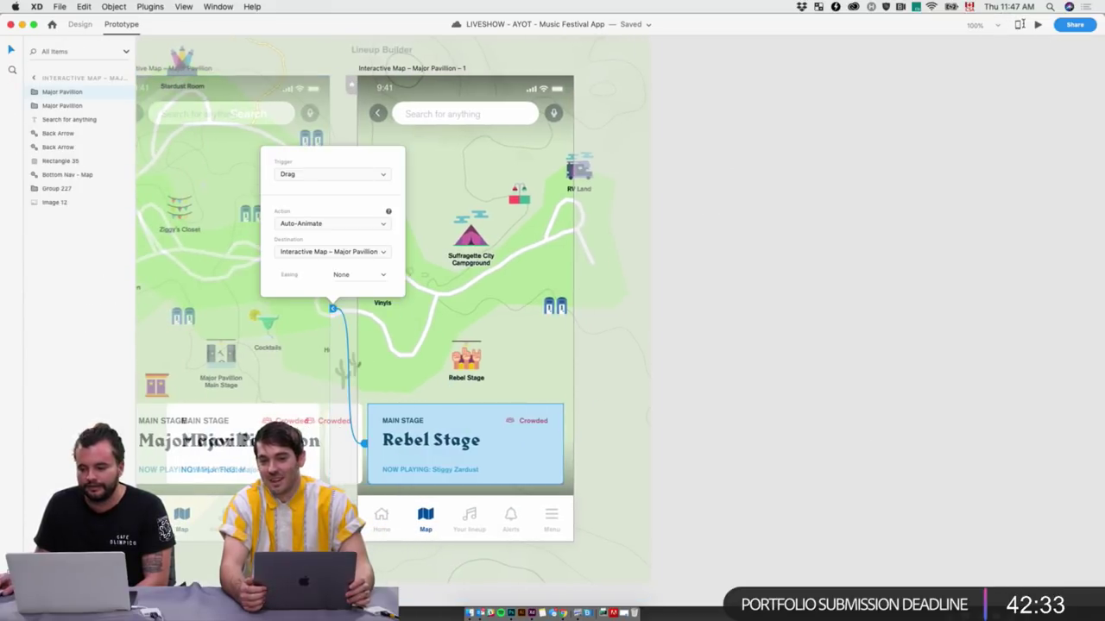
Preview the prototype with Cmd+Enter and test swiping the stage cards twice
key(super+Return)
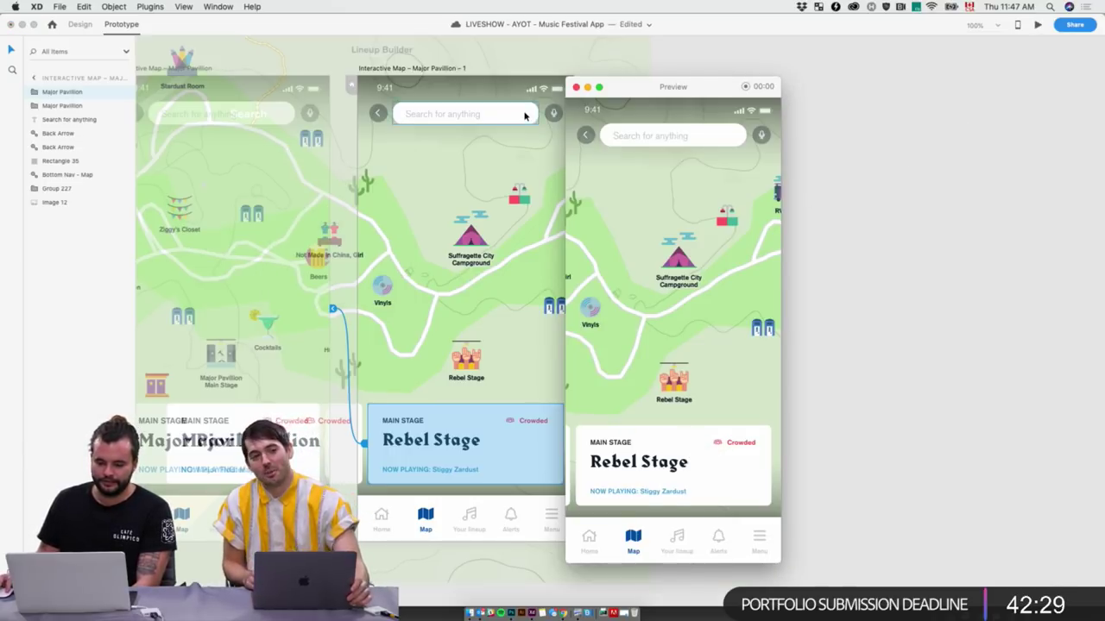
drag(643, 469, 588, 473)
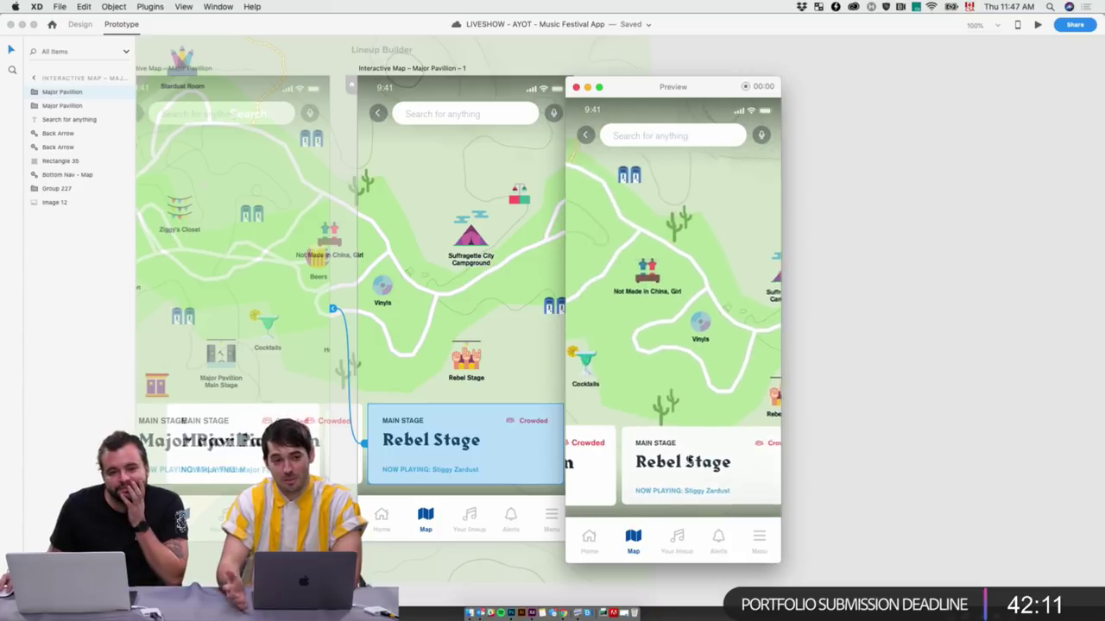
drag(638, 442, 656, 464)
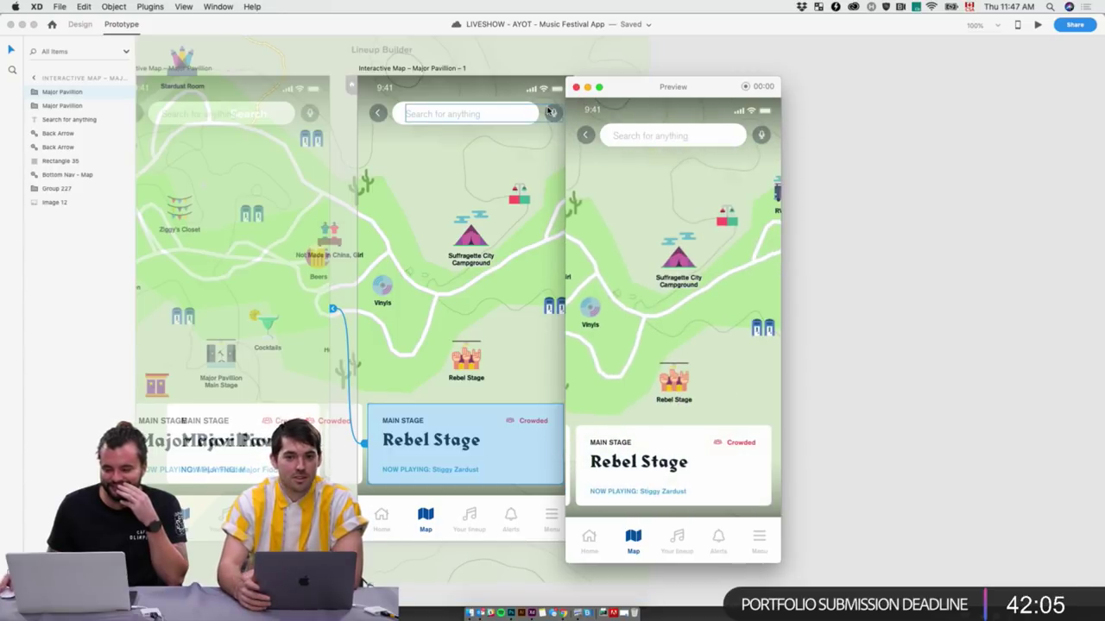
click(576, 87)
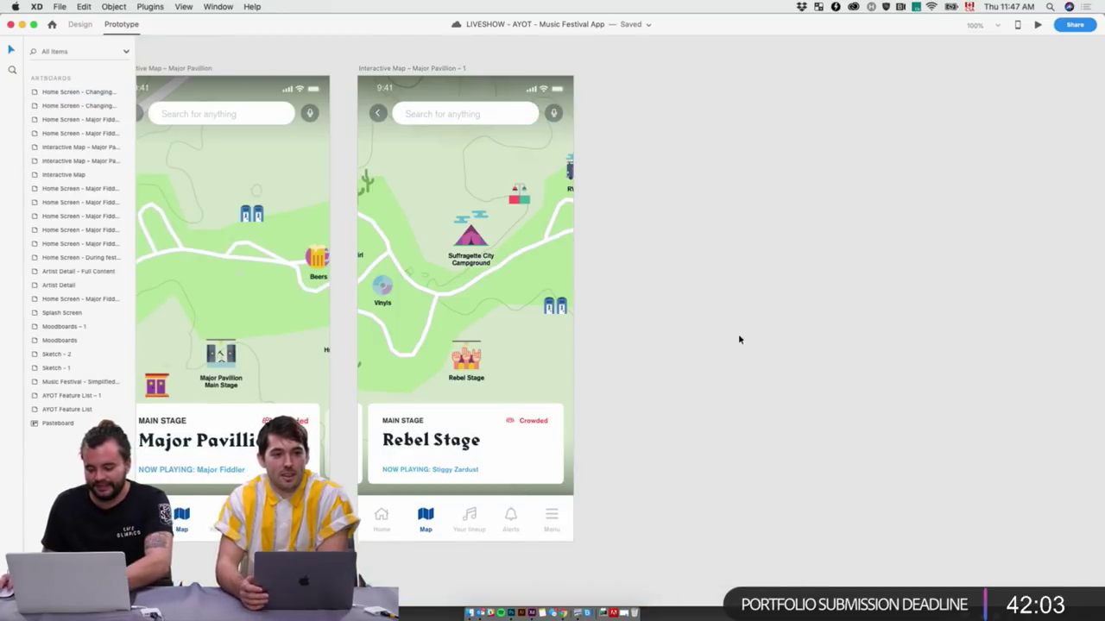
Move the Major Pavillion card right and shrink it to 284 wide
key(super+2)
scroll(402, 360, down, 5)
scroll(402, 360, left, 8)
click(535, 260)
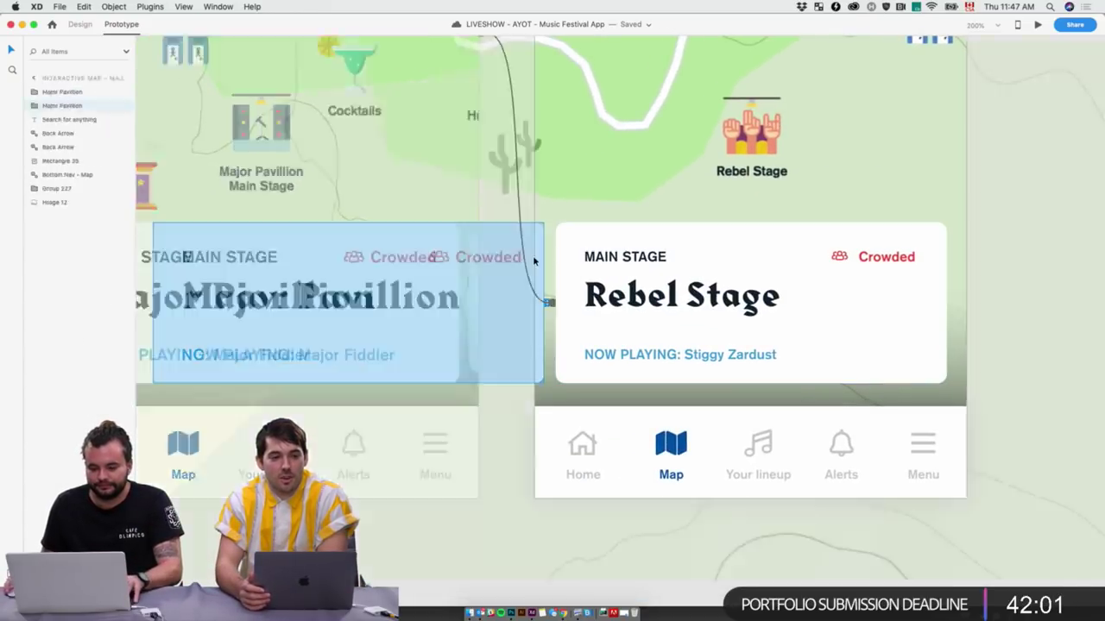
click(80, 24)
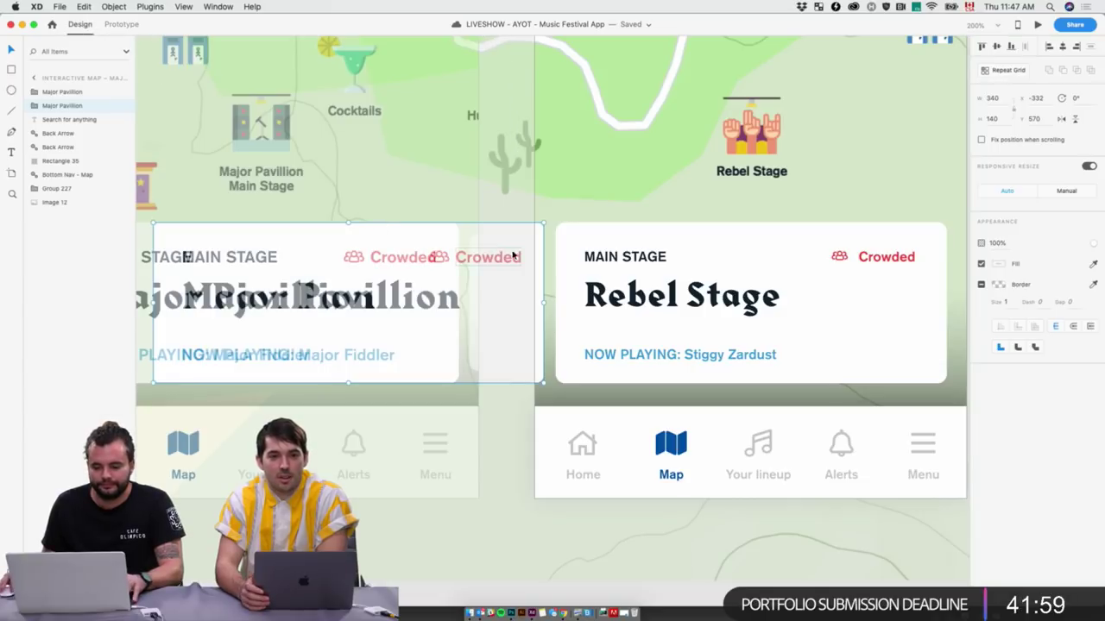
drag(529, 243, 573, 244)
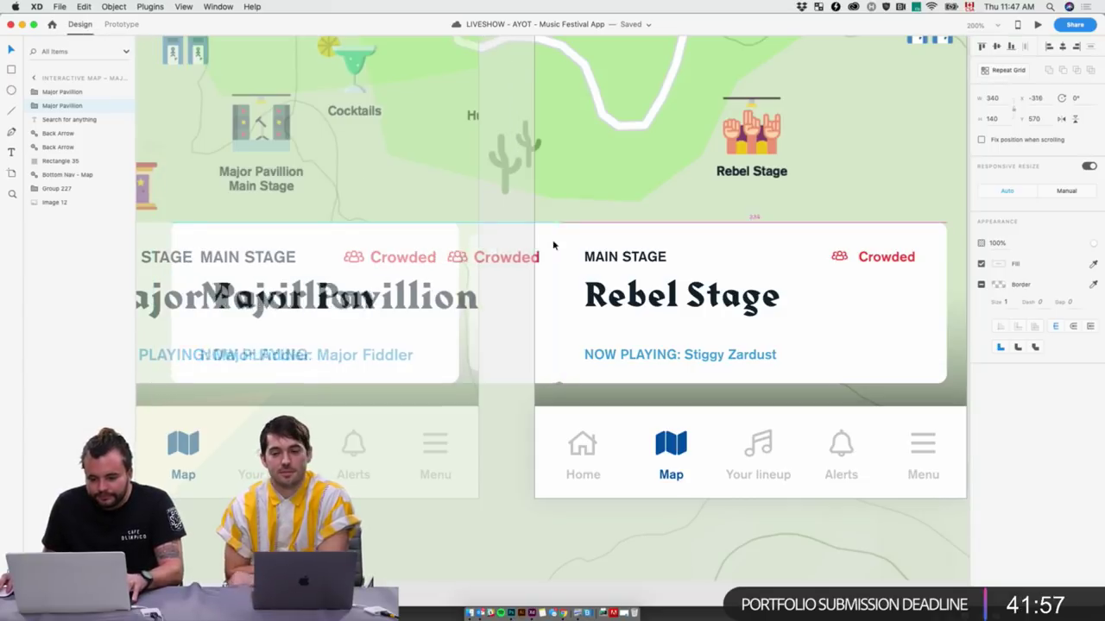
drag(197, 221, 214, 235)
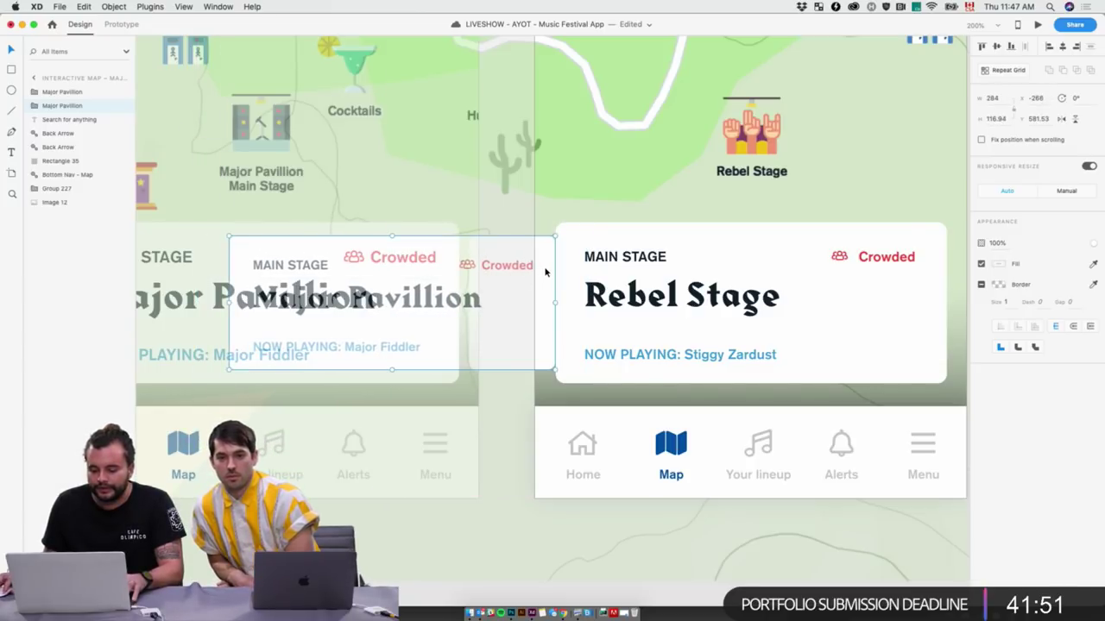
key(shift+Left)
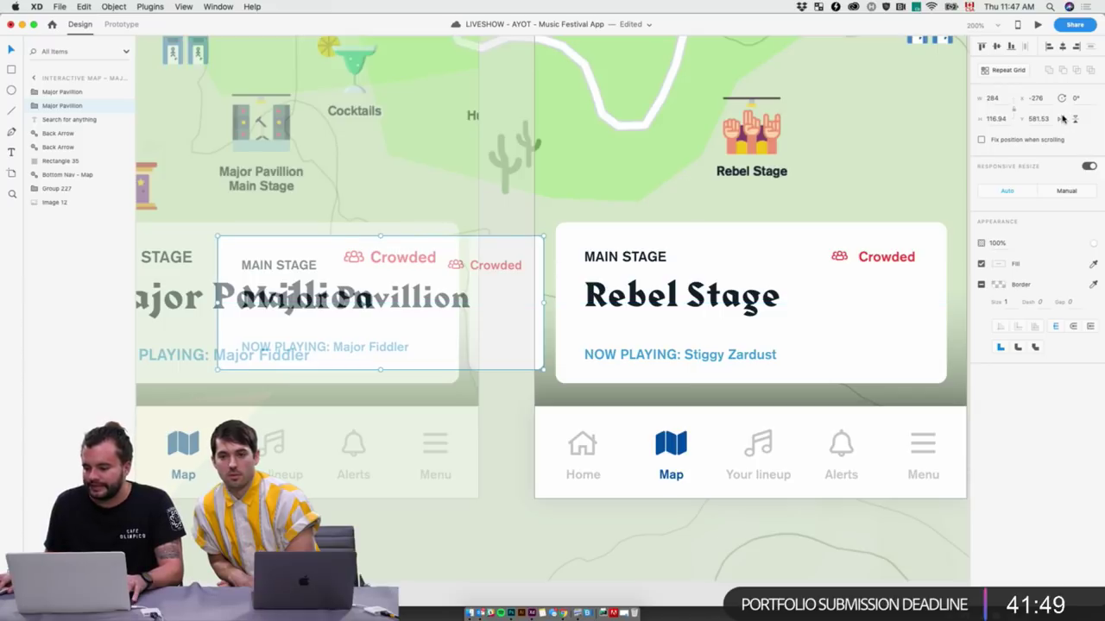
Set the Major Pavillion card's opacity to 50%
click(1002, 243)
text(5)
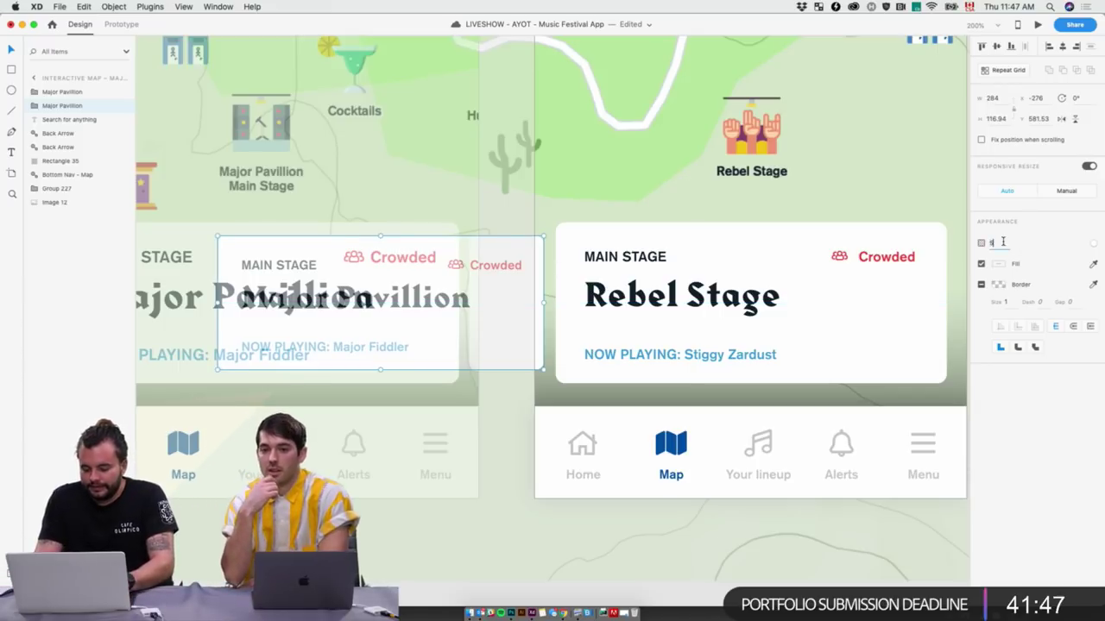
text(0)
key(Return)
key(super+1)
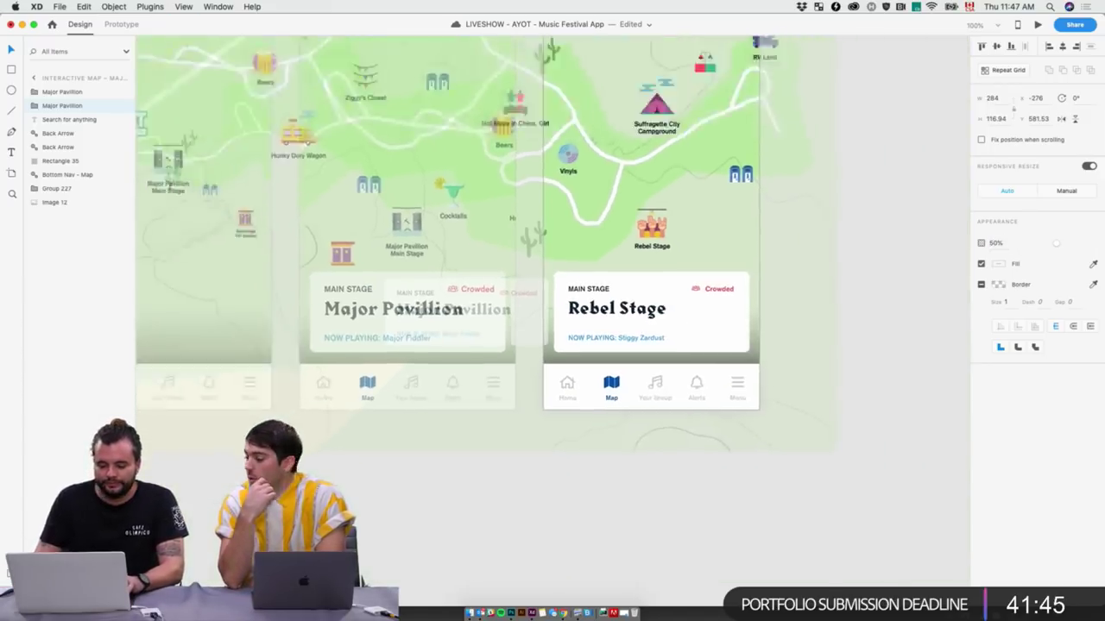
click(830, 475)
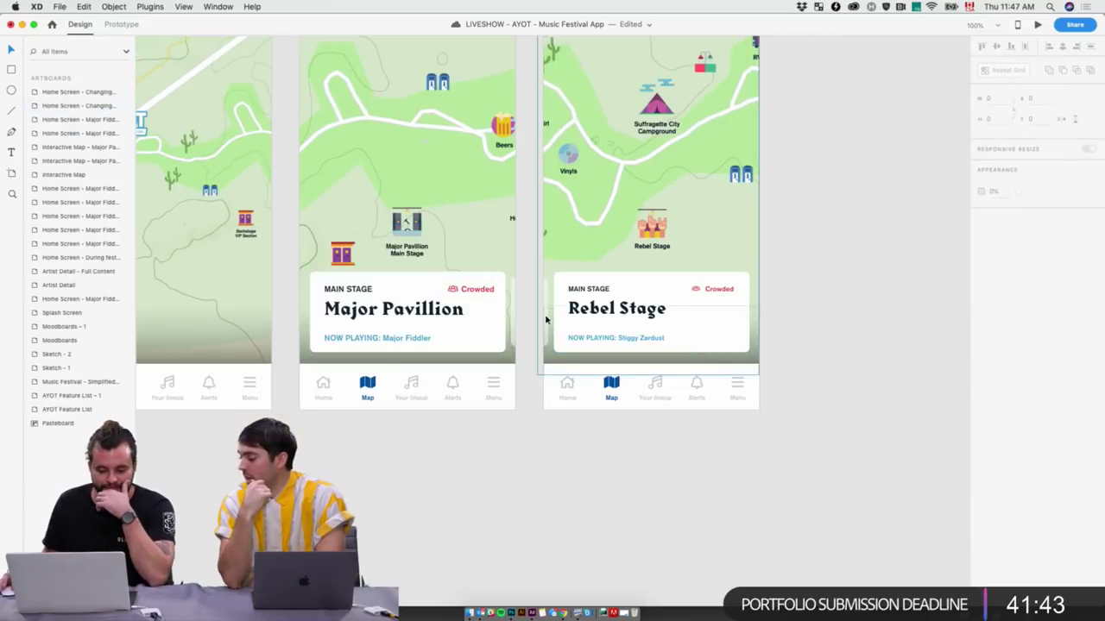
Reposition the Major Pavillion card beside Rebel Stage and save the file
drag(471, 320, 543, 320)
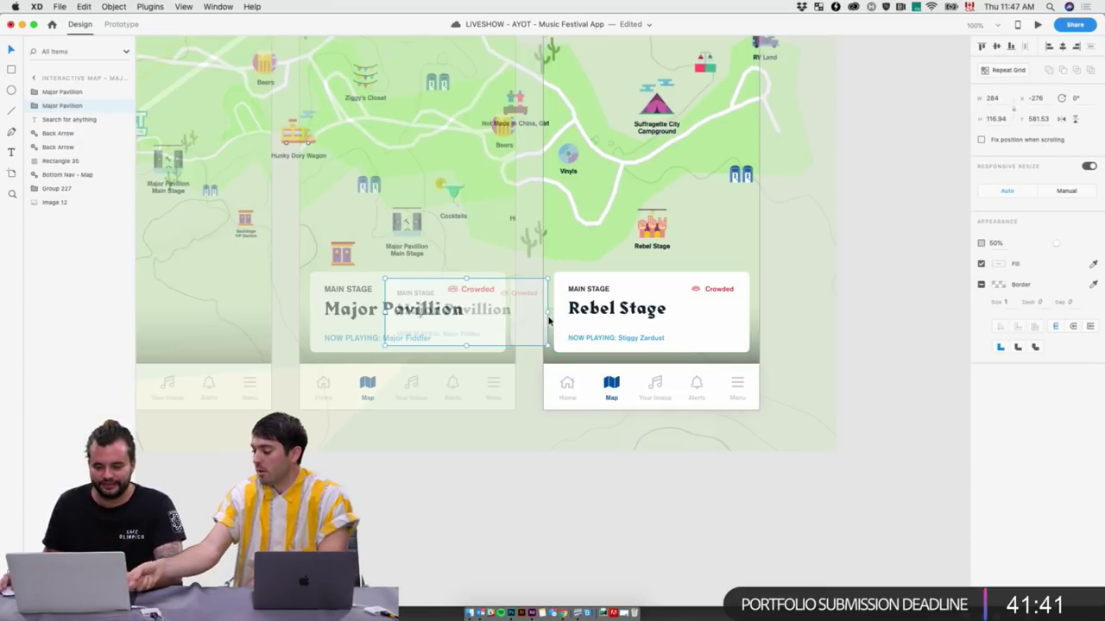
scroll(627, 555, up, 2)
scroll(699, 551, up, 3)
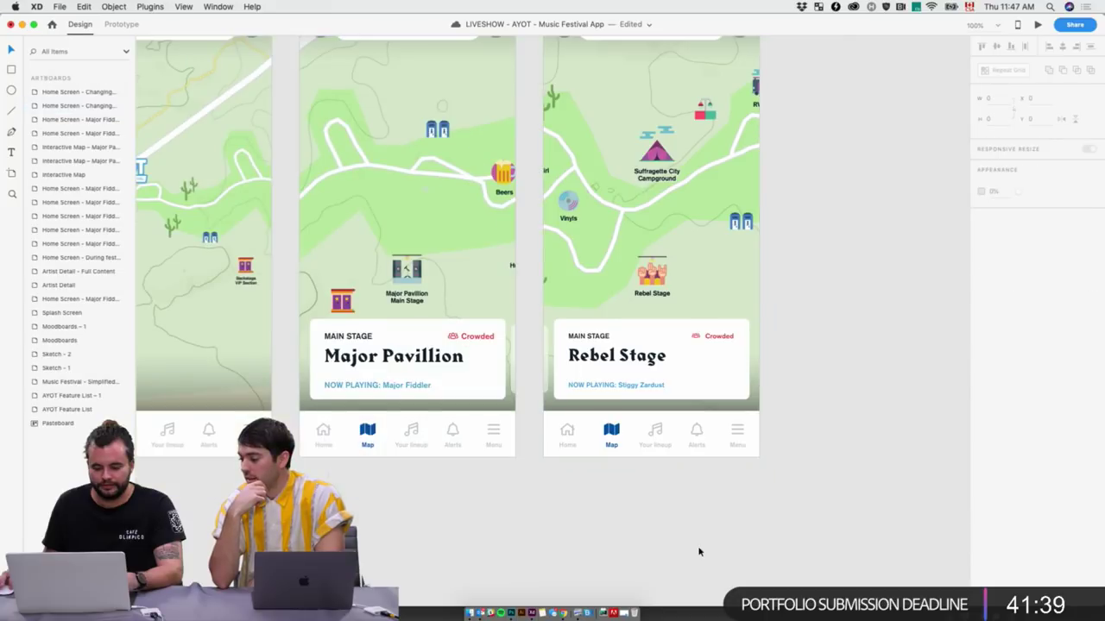
click(578, 62)
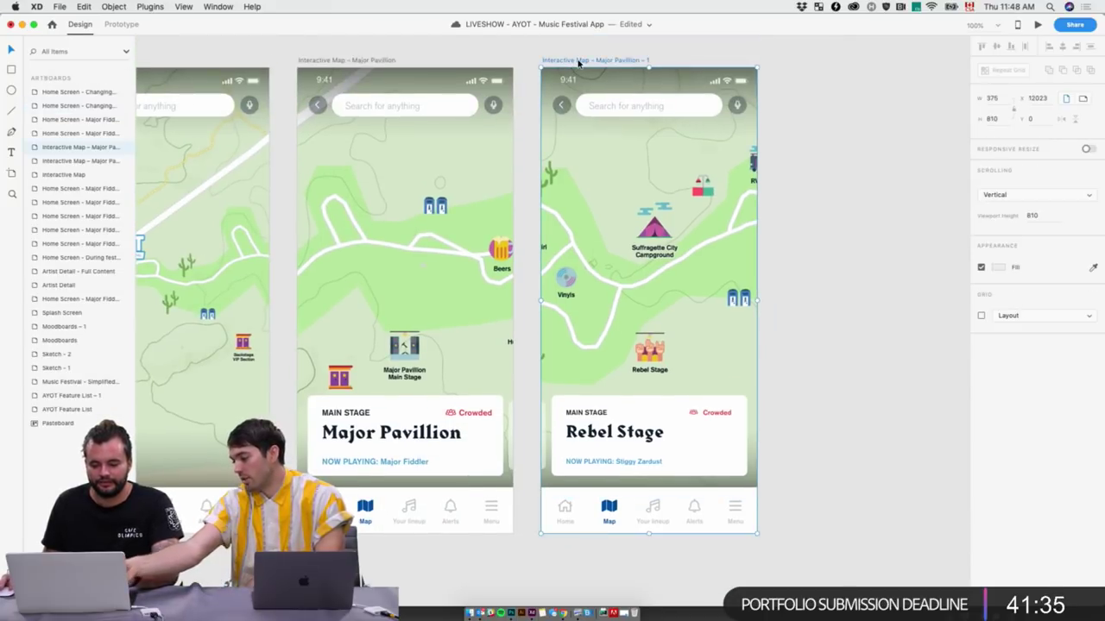
drag(475, 423, 549, 423)
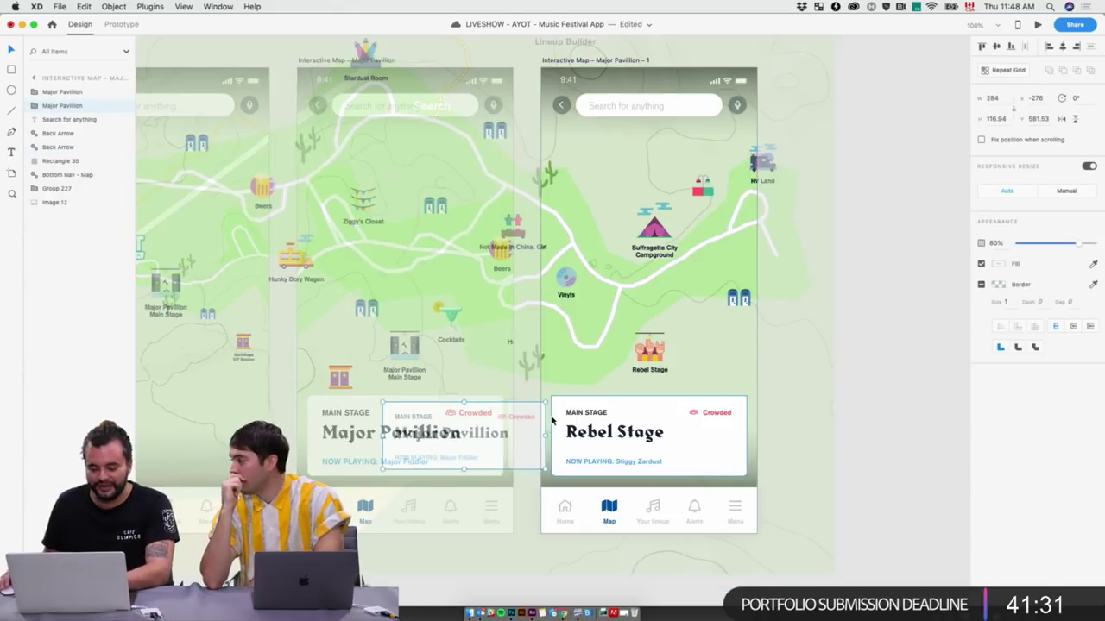
click(861, 418)
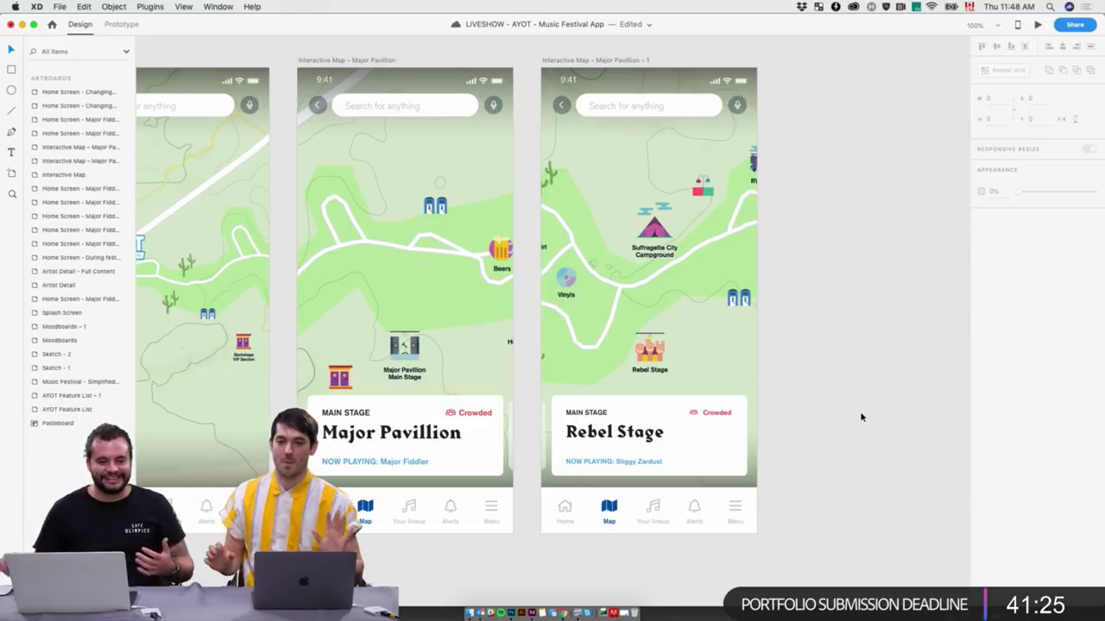
key(super+s)
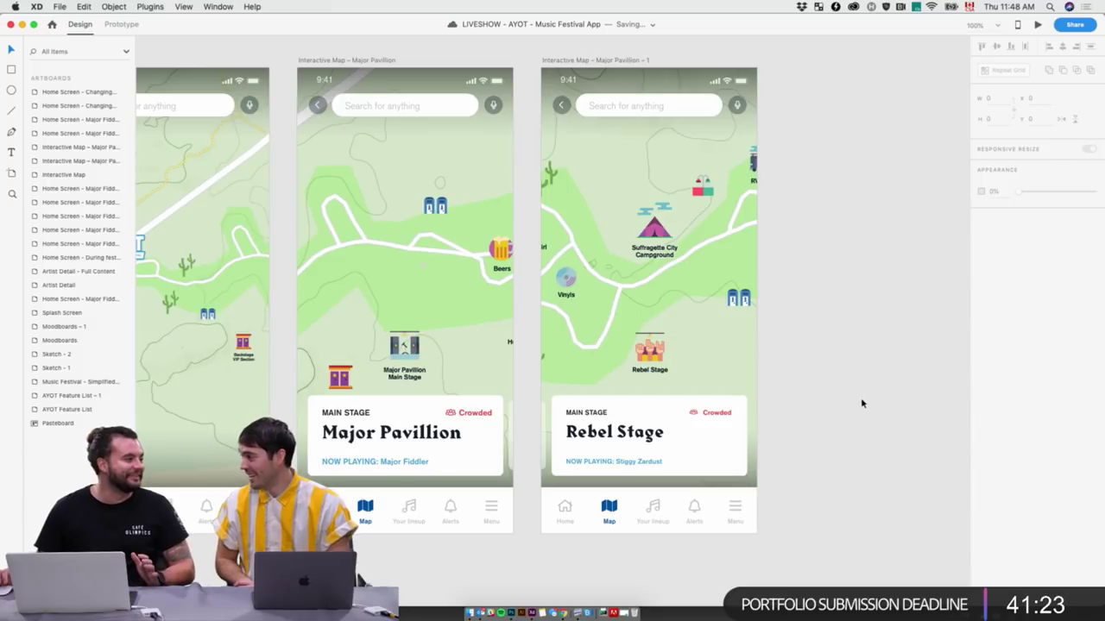
Start a prototype preview from the Home Screen – During festival artboard
scroll(837, 229, left, 5)
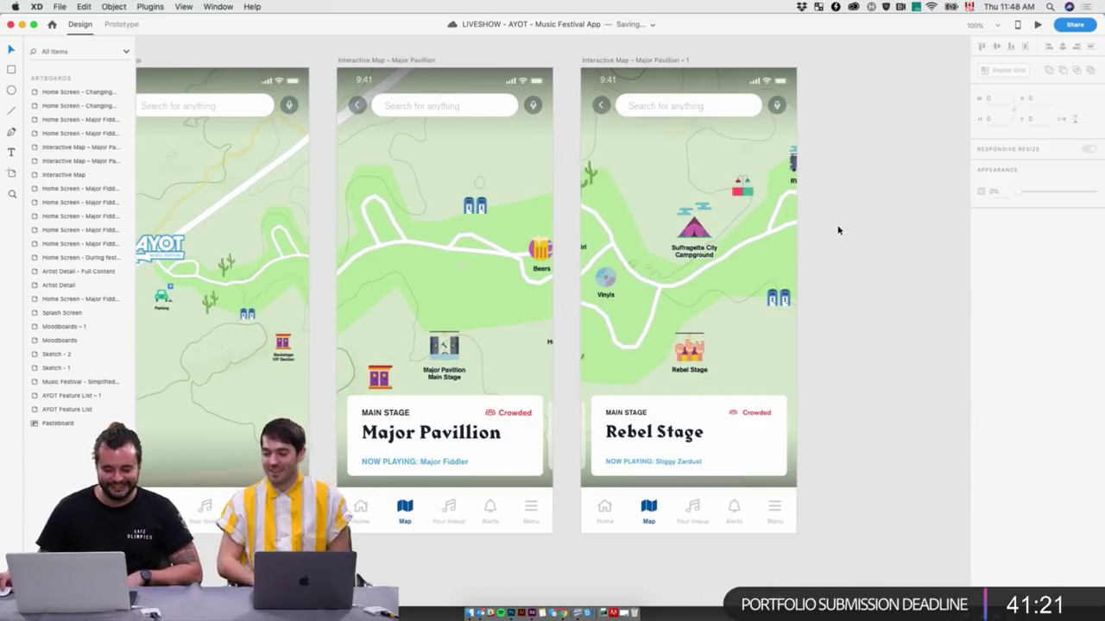
click(248, 60)
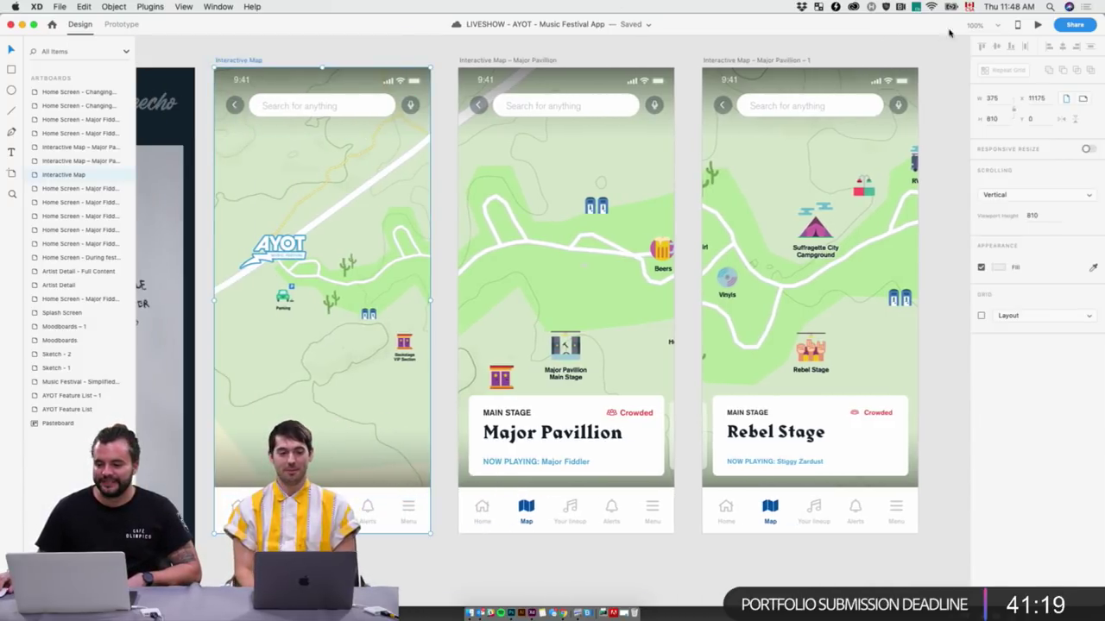
key(super+minus)
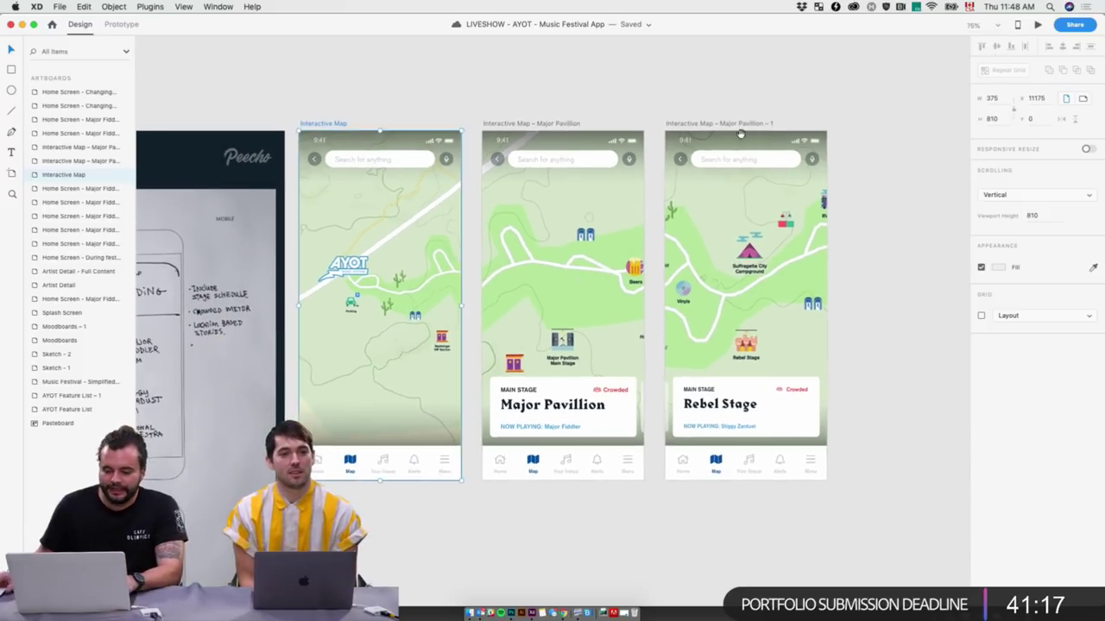
scroll(465, 298, left, 10)
scroll(465, 298, left, 15)
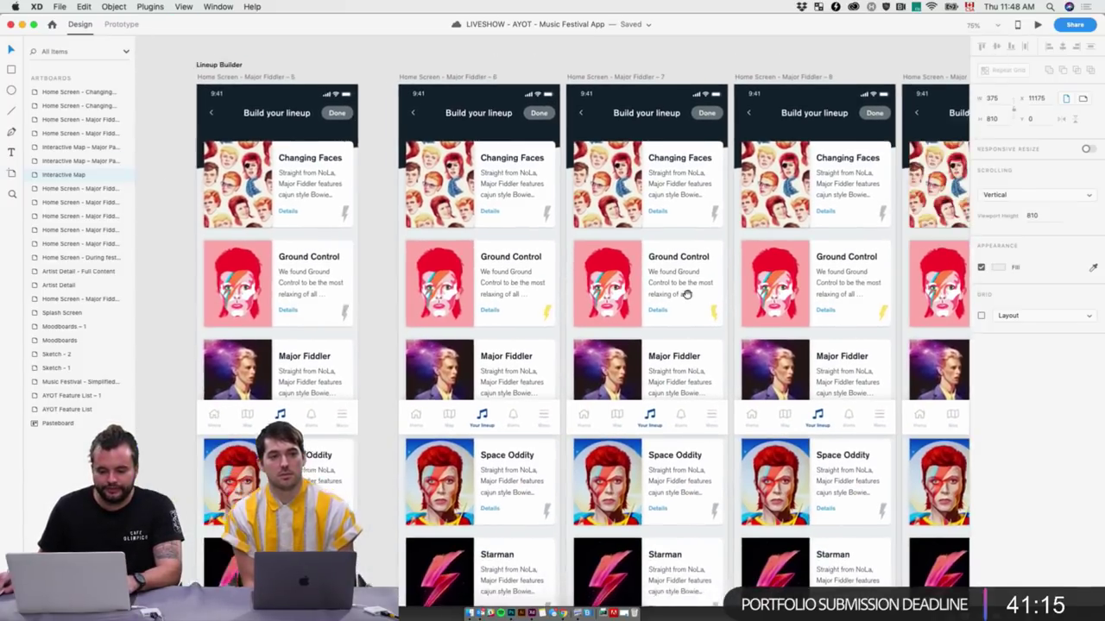
scroll(561, 343, up, 5)
scroll(473, 445, up, 10)
scroll(473, 446, right, 3)
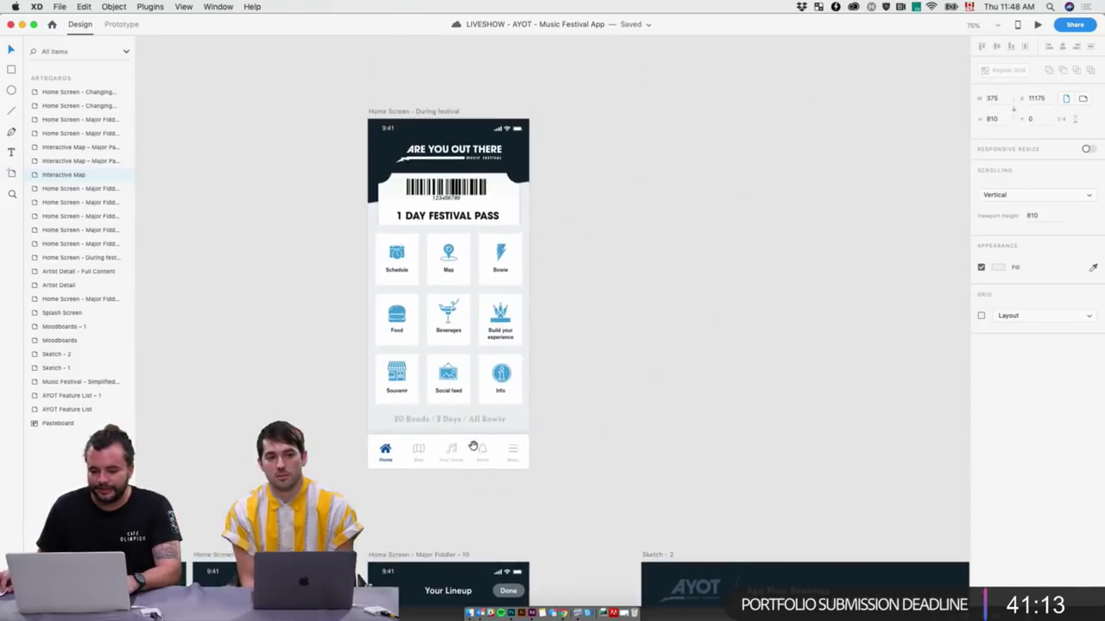
click(411, 111)
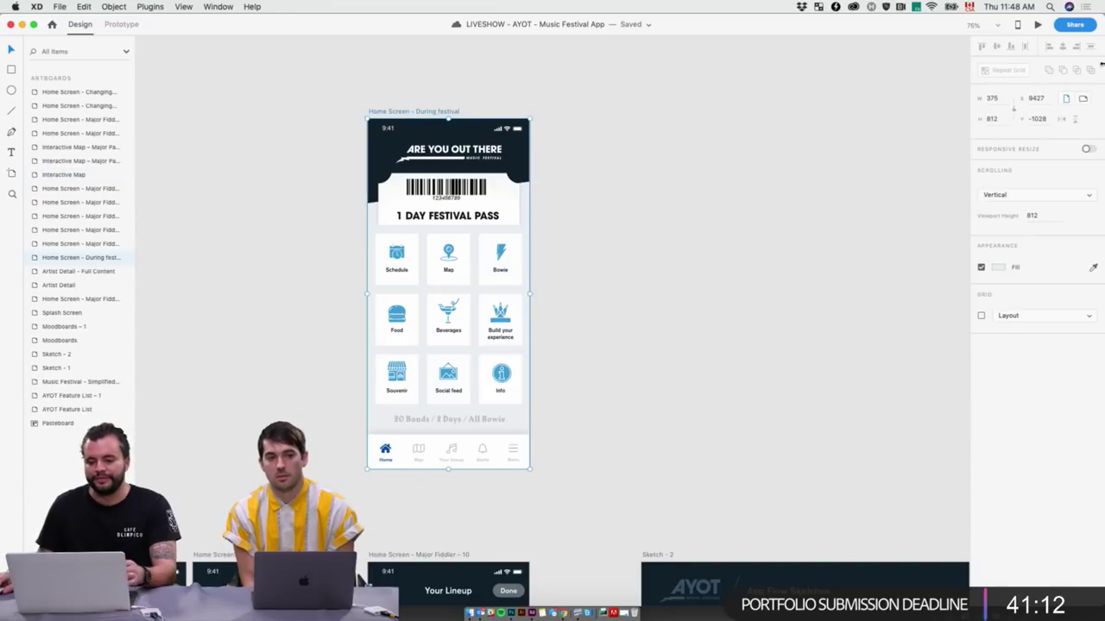
click(1038, 24)
drag(639, 86, 417, 65)
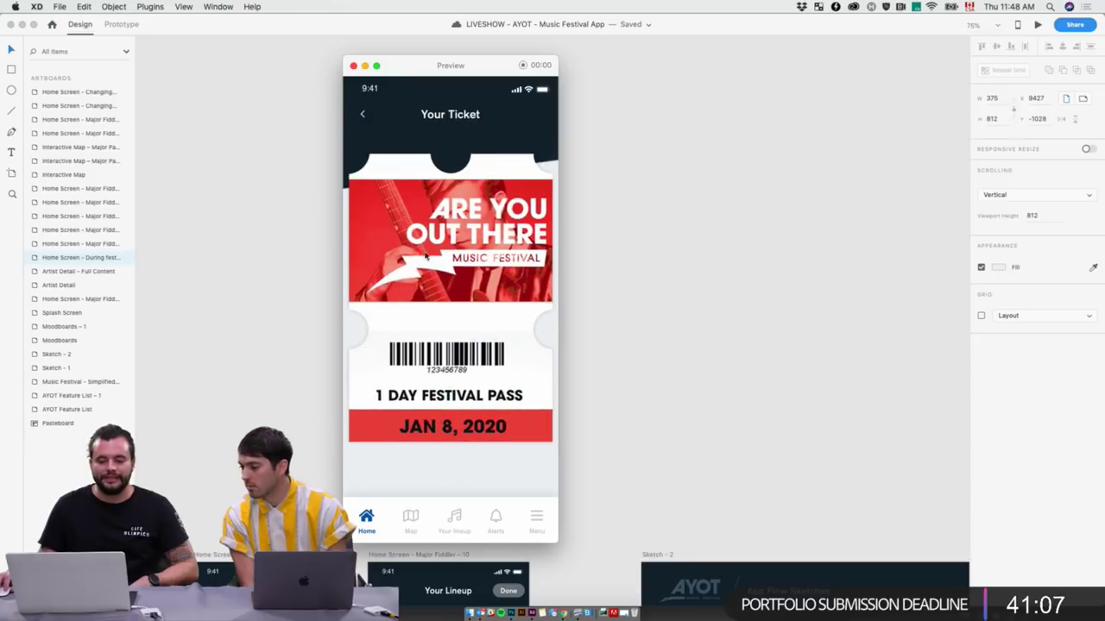
In the preview, return home, open the Map and swipe the stage card to Rebel Stage
click(357, 120)
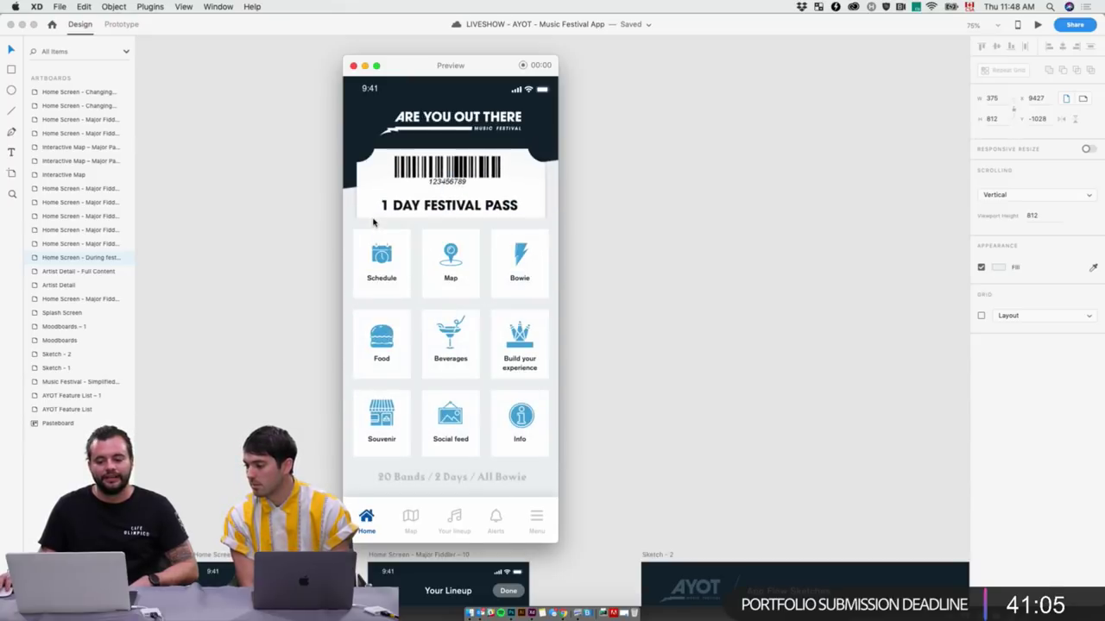
click(443, 268)
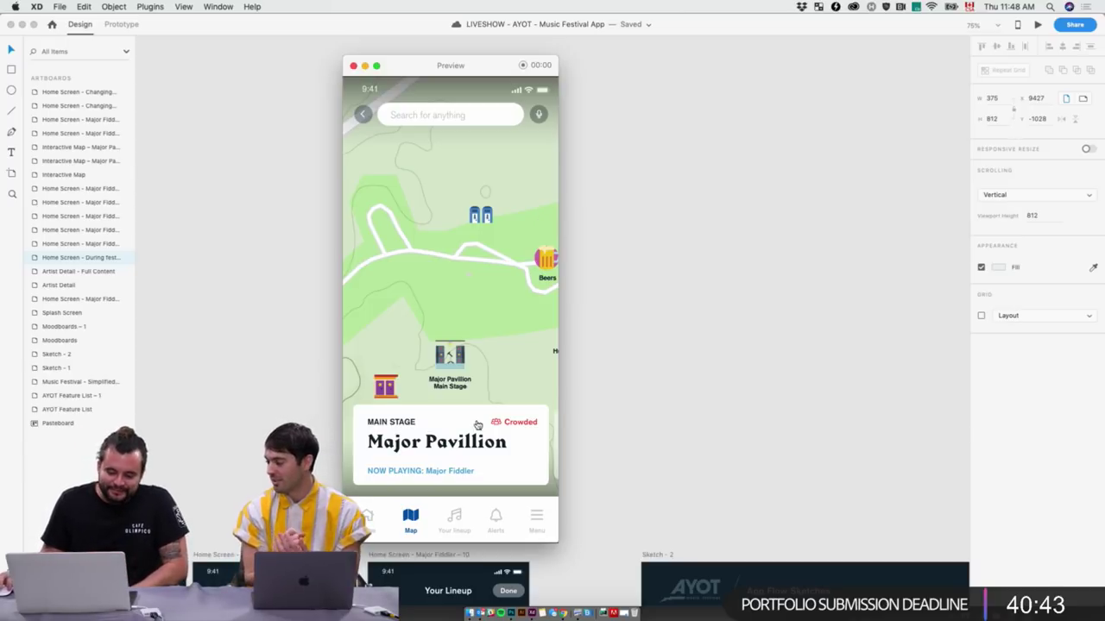
drag(506, 437, 382, 324)
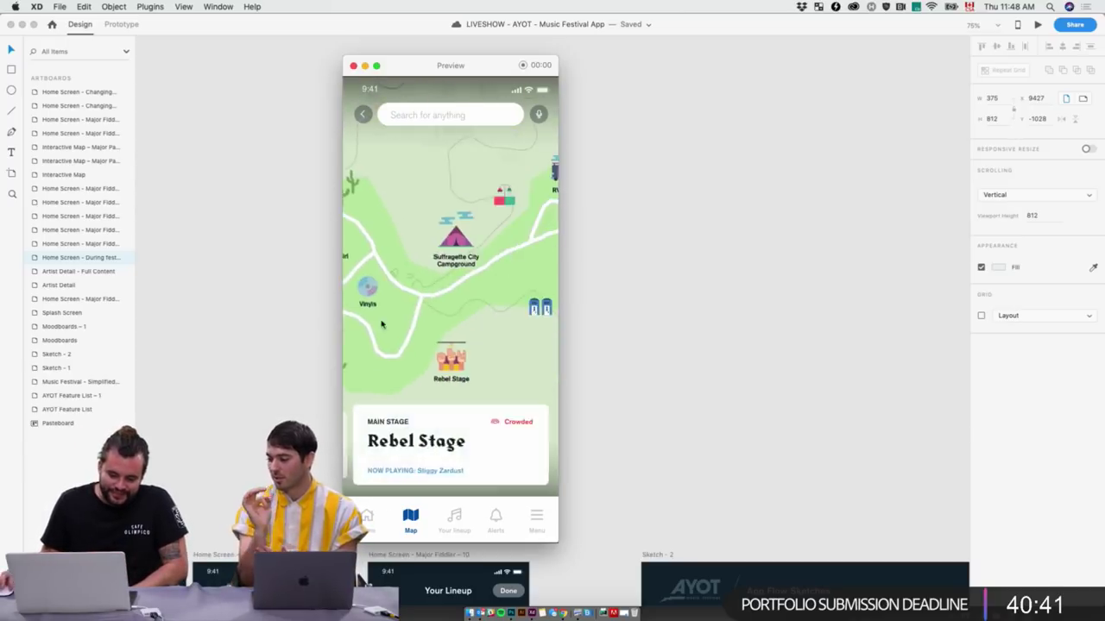
Close the previous preview and start a preview of the Interactive Map artboard
click(353, 67)
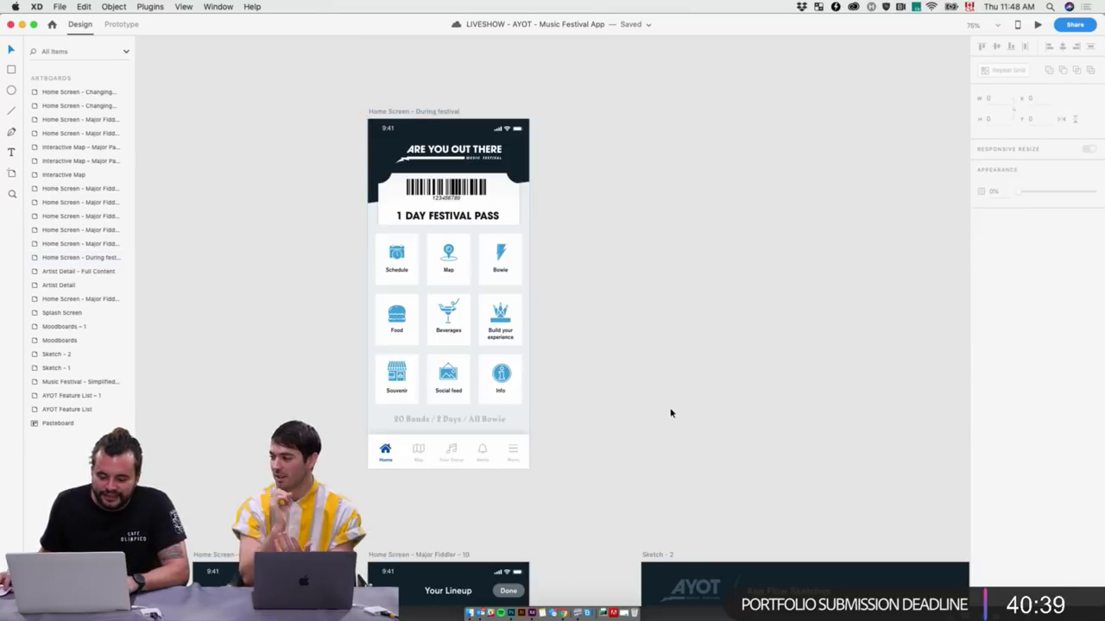
scroll(671, 412, down, 10)
scroll(609, 314, right, 10)
scroll(237, 151, right, 3)
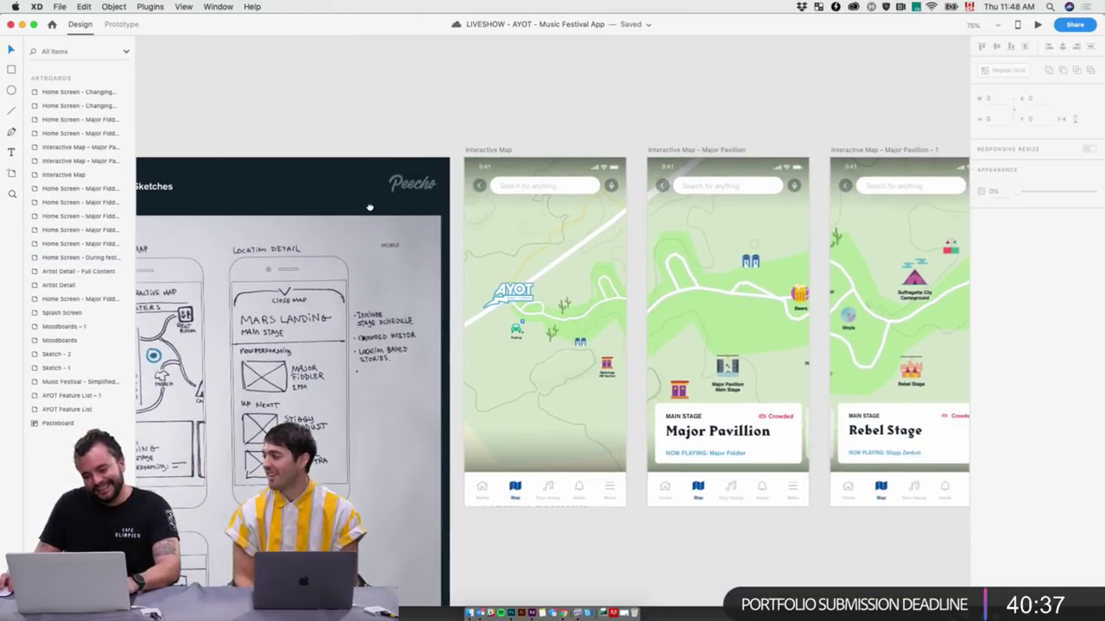
click(495, 152)
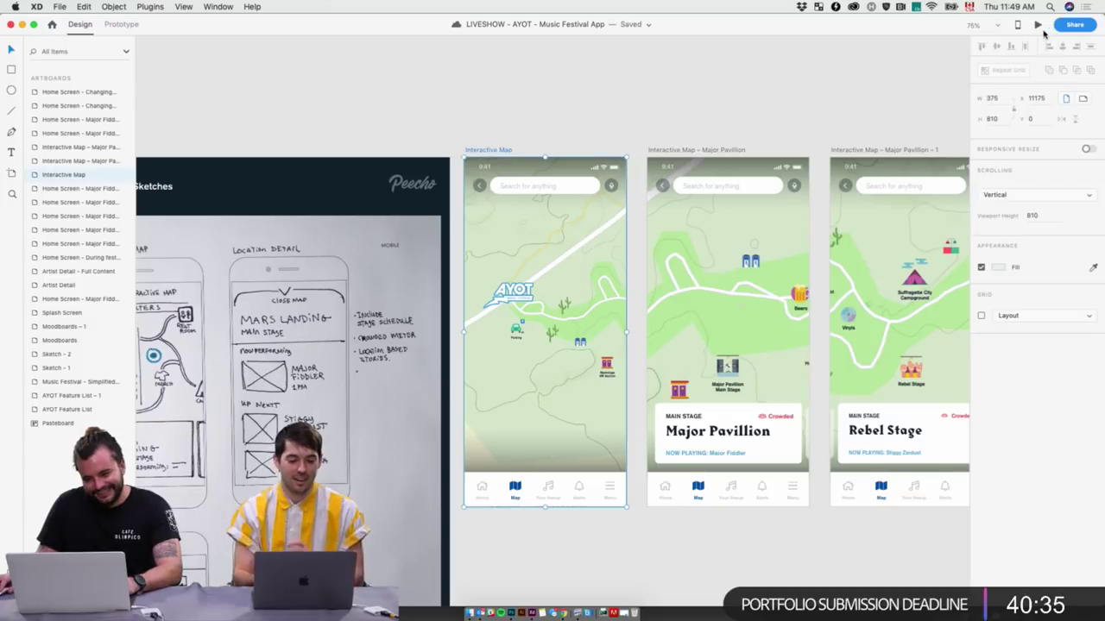
click(1038, 24)
Tap the map to reveal the Major Pavillion card and swipe toward Rebel Stage
click(447, 271)
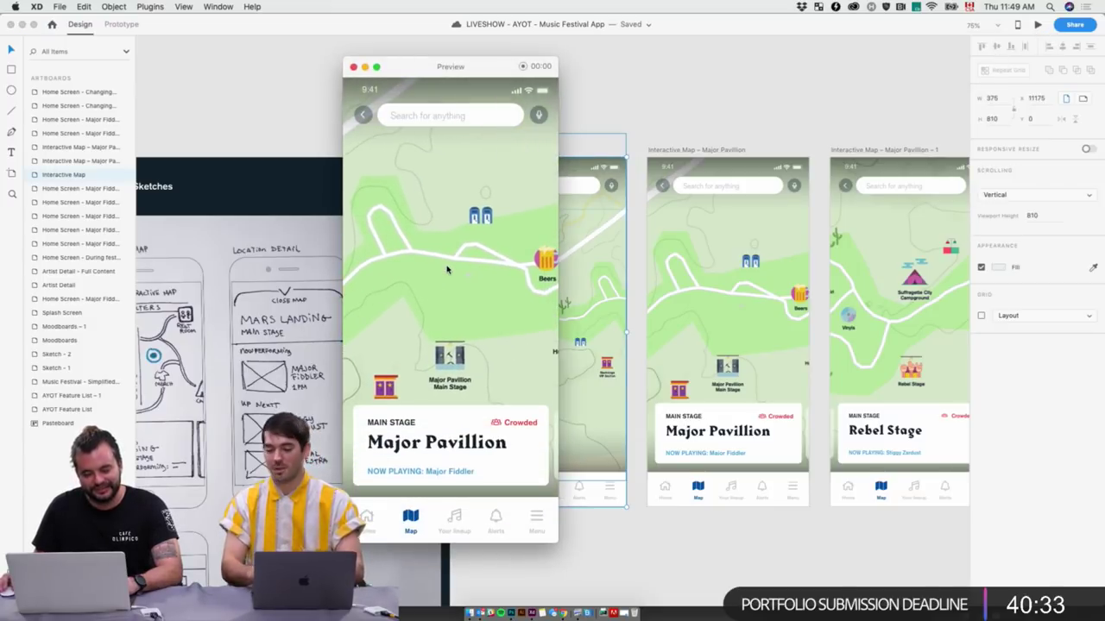
click(525, 443)
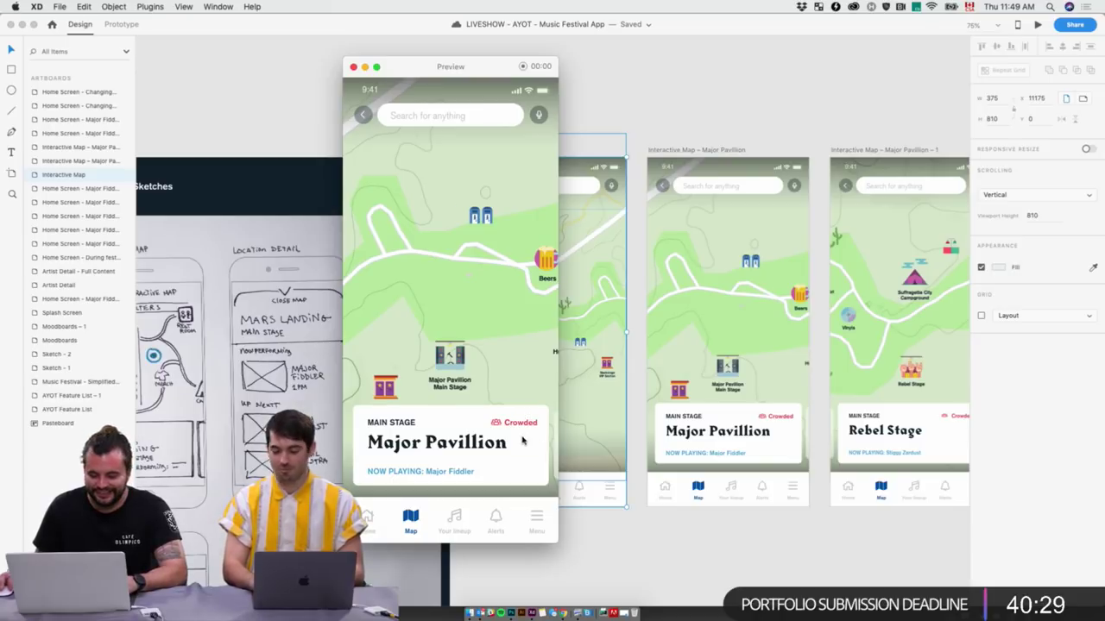
mouse_move(541, 442)
mouse_down()
mouse_move(424, 440)
mouse_move(521, 444)
mouse_up()
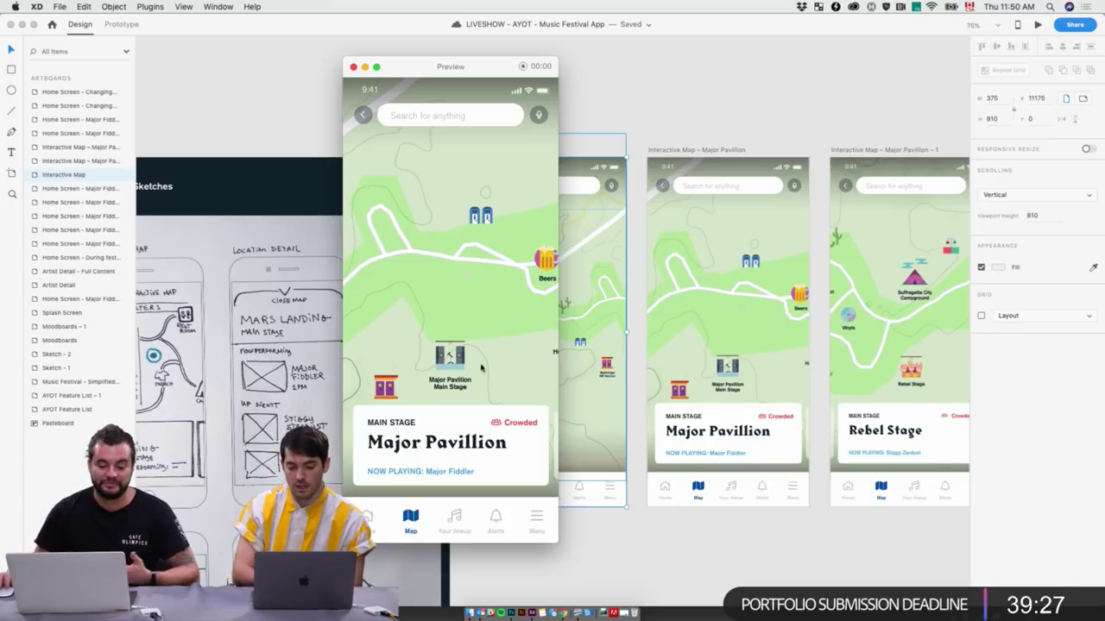
Close the preview and switch the festival file to Prototype mode
click(353, 67)
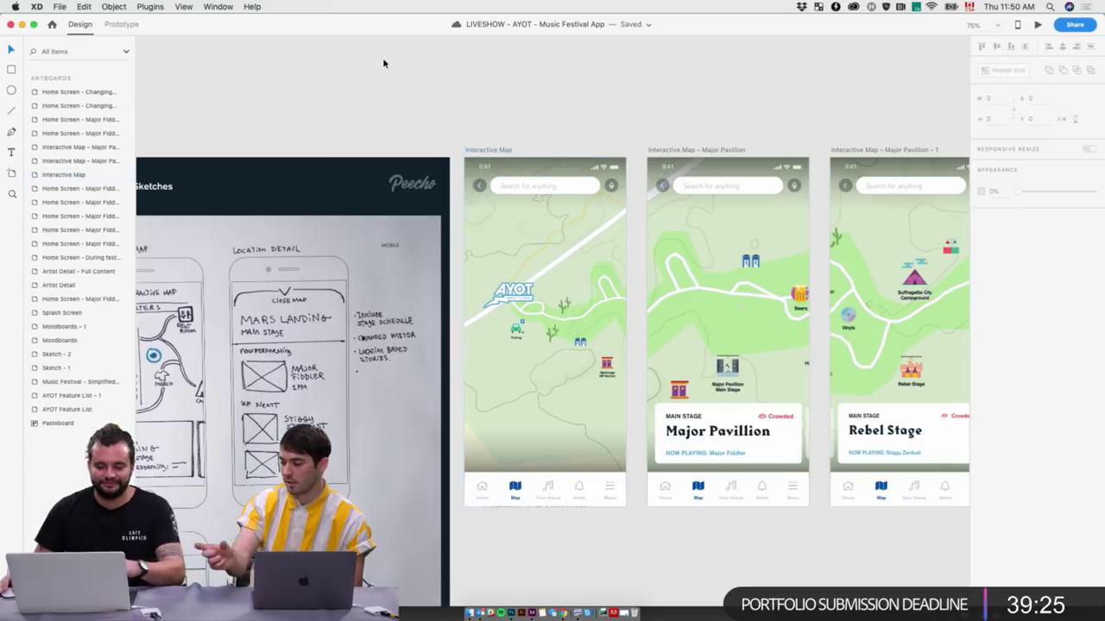
scroll(393, 75, down, 5)
scroll(512, 131, left, 5)
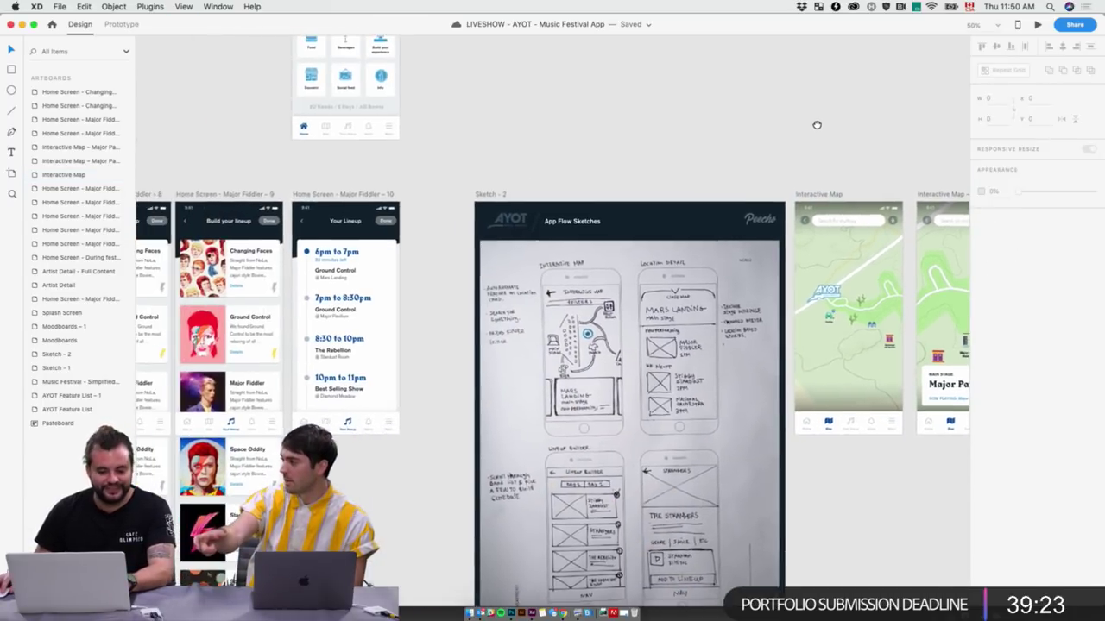
scroll(816, 123, right, 3)
scroll(696, 154, up, 5)
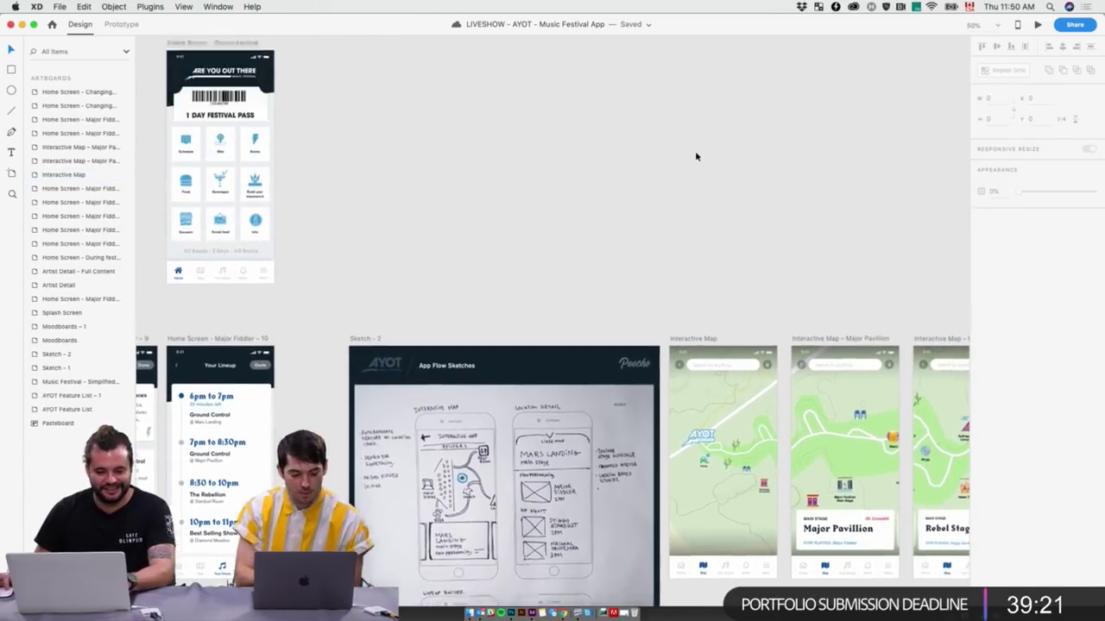
click(121, 24)
Select the Interactive Map's back arrow group and try pulling a link from it
click(680, 393)
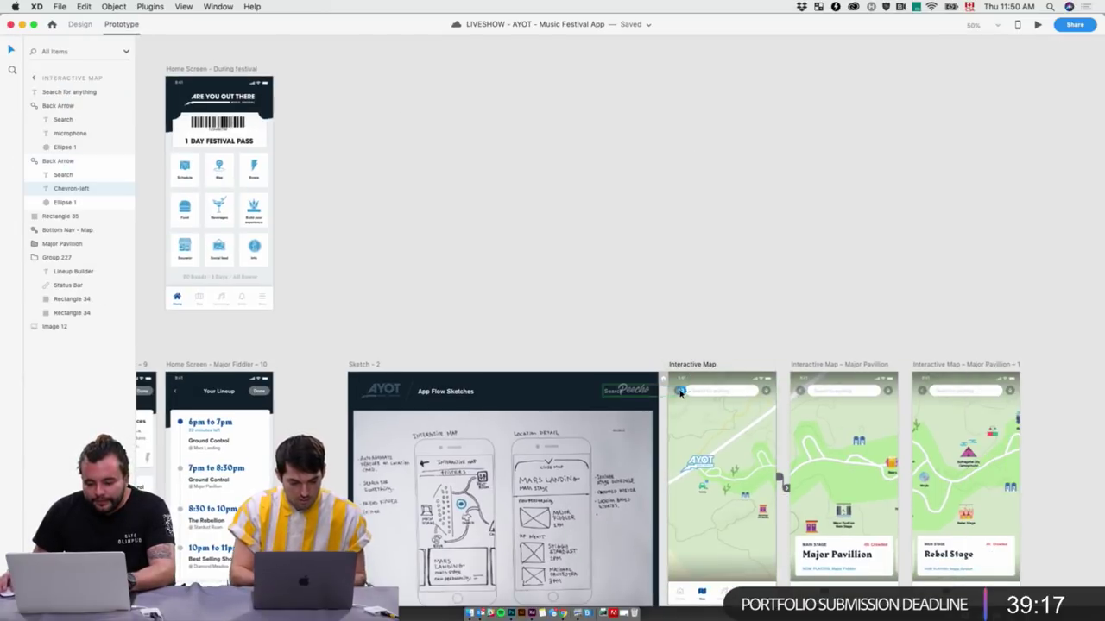
drag(682, 392, 733, 316)
click(735, 315)
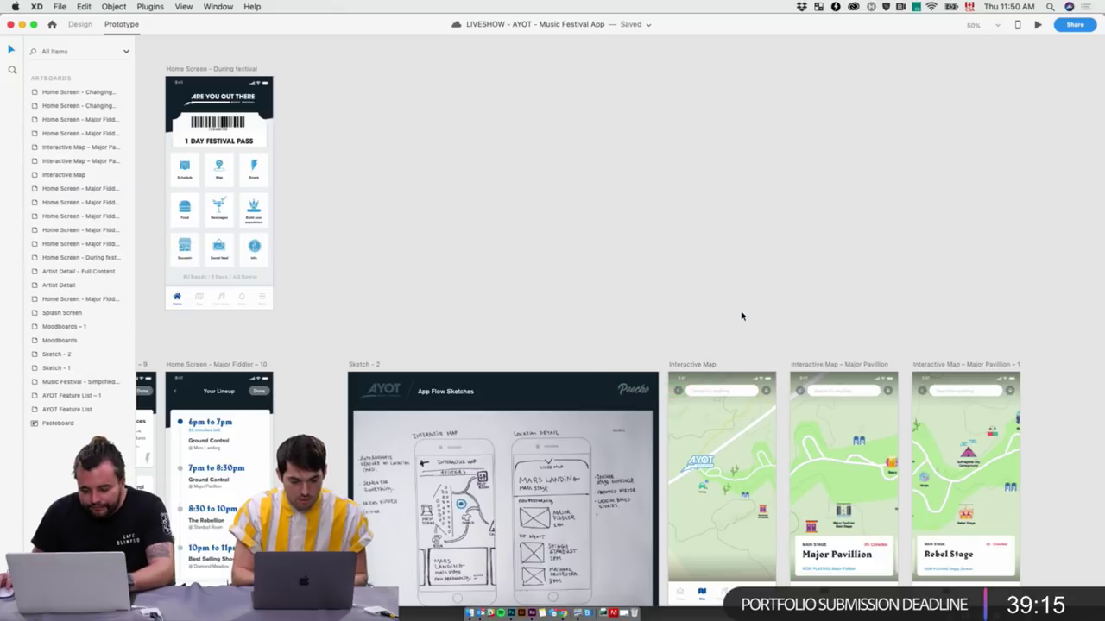
key(super+0)
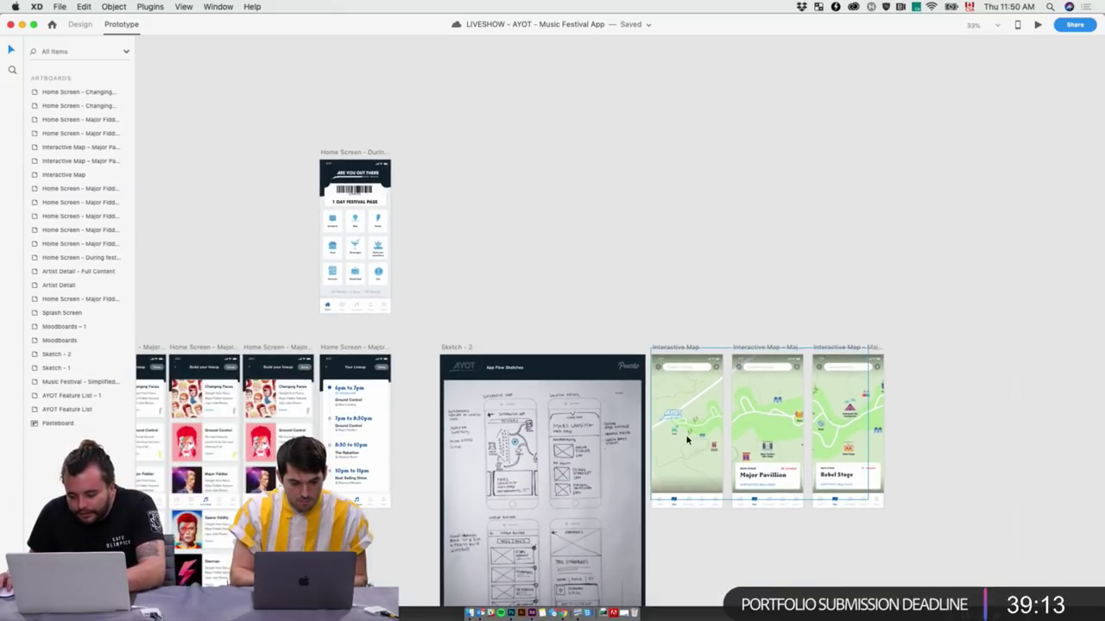
key(super+equal)
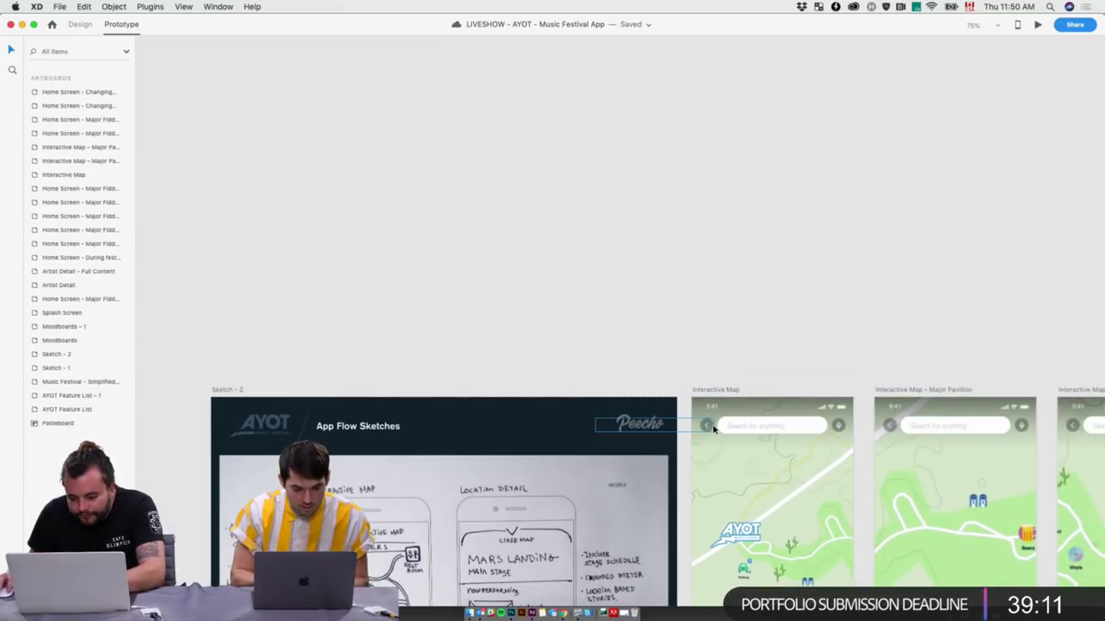
Select the Search layer inside the back arrow and wire it to another screen
click(710, 427)
scroll(730, 424, up, 5)
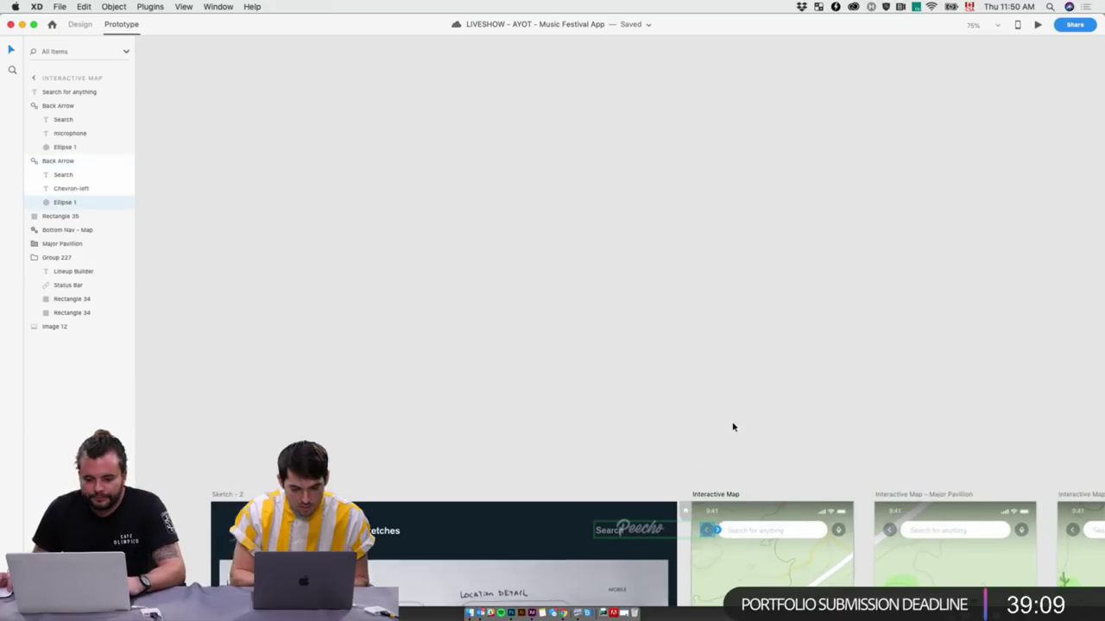
scroll(734, 424, left, 5)
scroll(821, 536, left, 1)
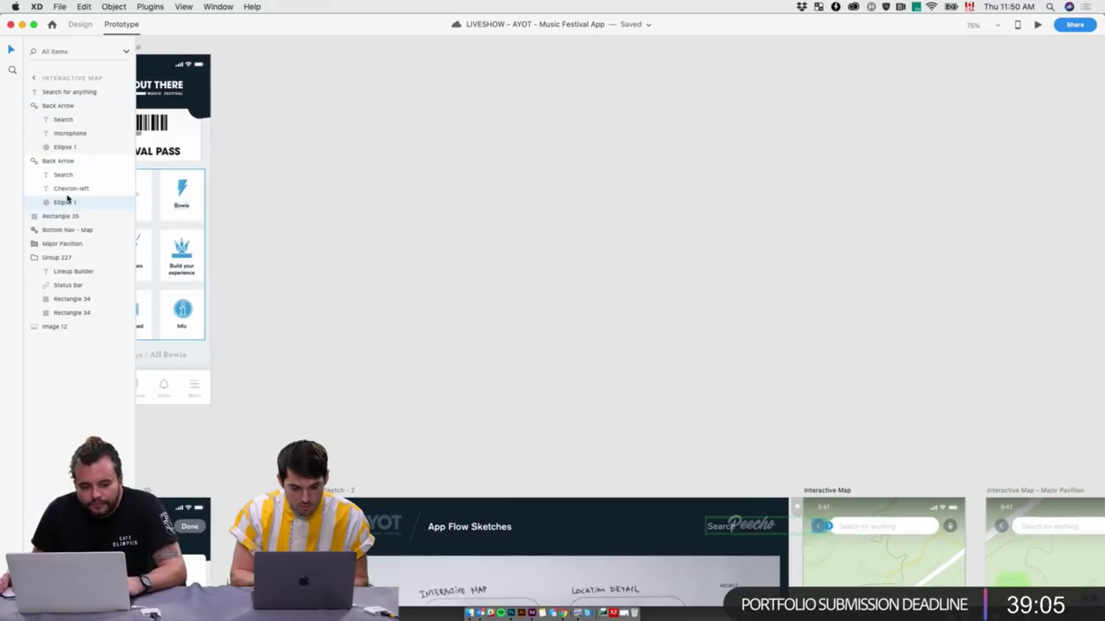
click(67, 175)
drag(738, 526, 186, 202)
click(825, 530)
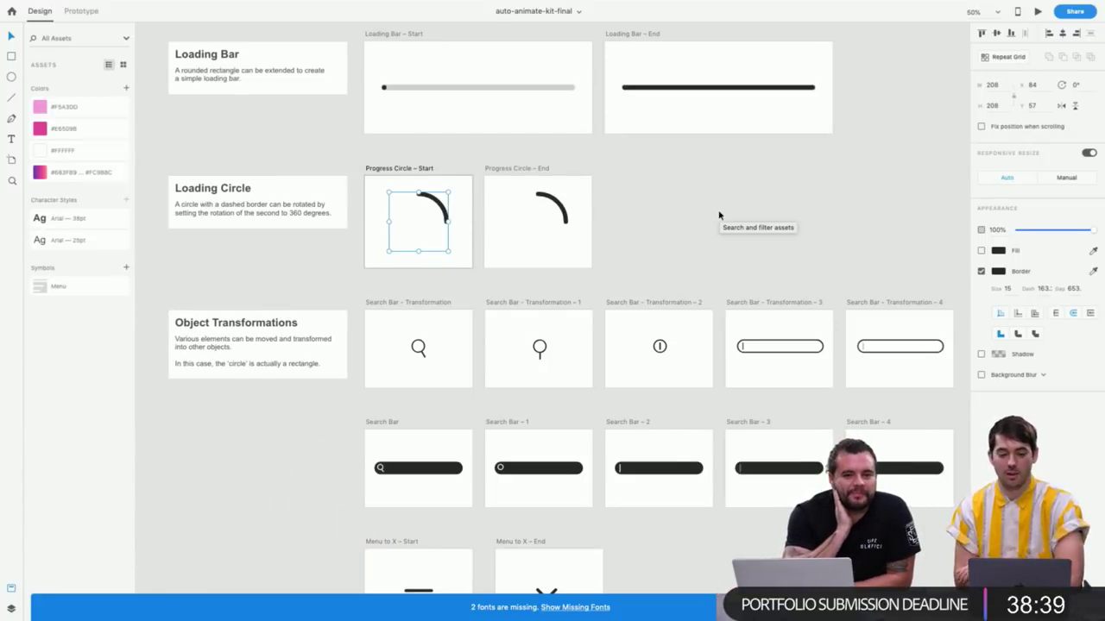
Pan to the UI ELEMENTS examples and select the Progress Circle – Start artboard
scroll(701, 249, up, 2)
scroll(701, 250, right, 1)
scroll(682, 249, up, 3)
scroll(682, 249, left, 2)
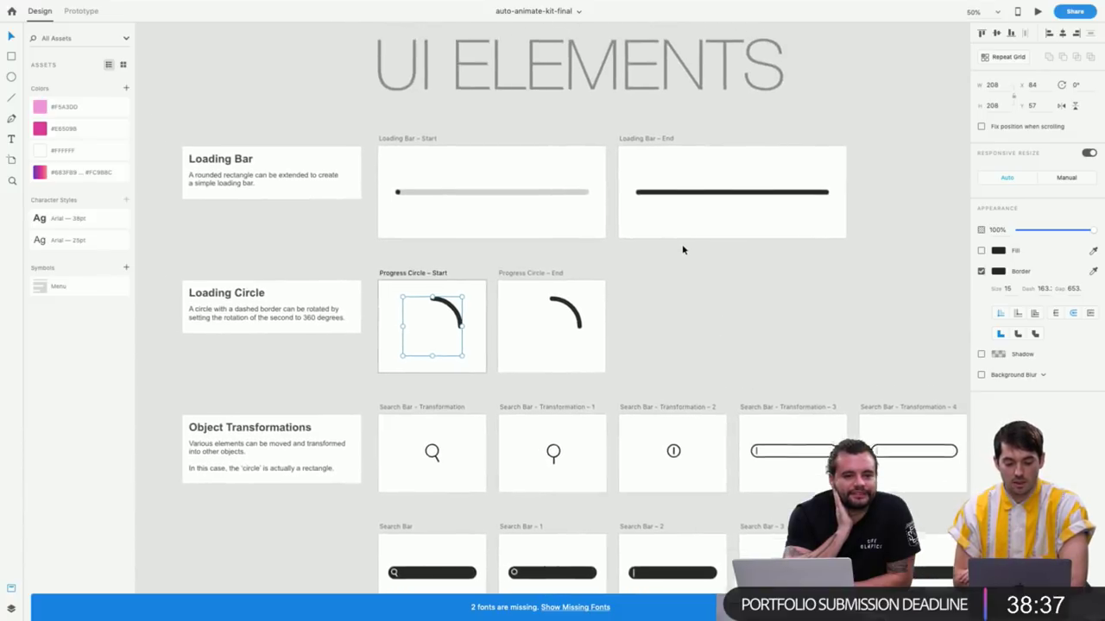
scroll(681, 249, down, 2)
scroll(682, 249, down, 5)
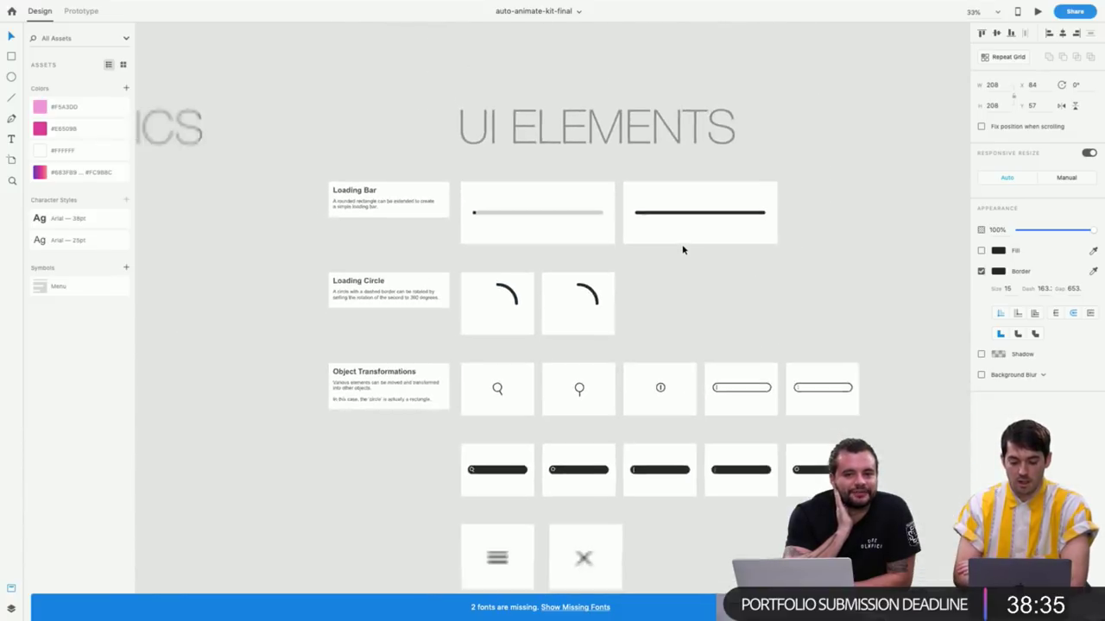
scroll(682, 249, down, 2)
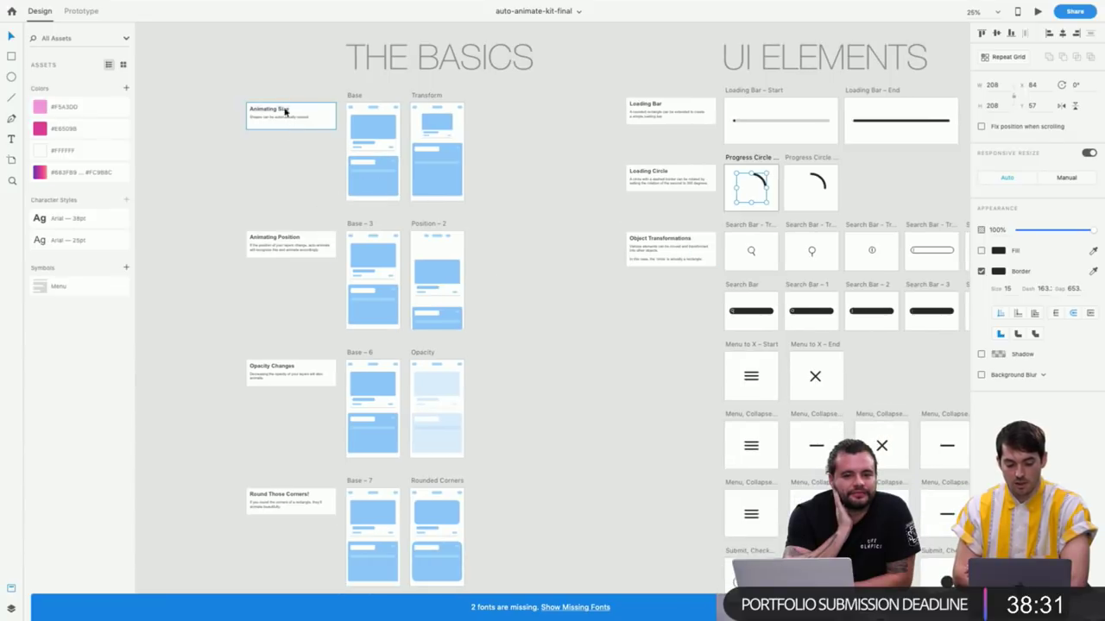
scroll(509, 393, right, 6)
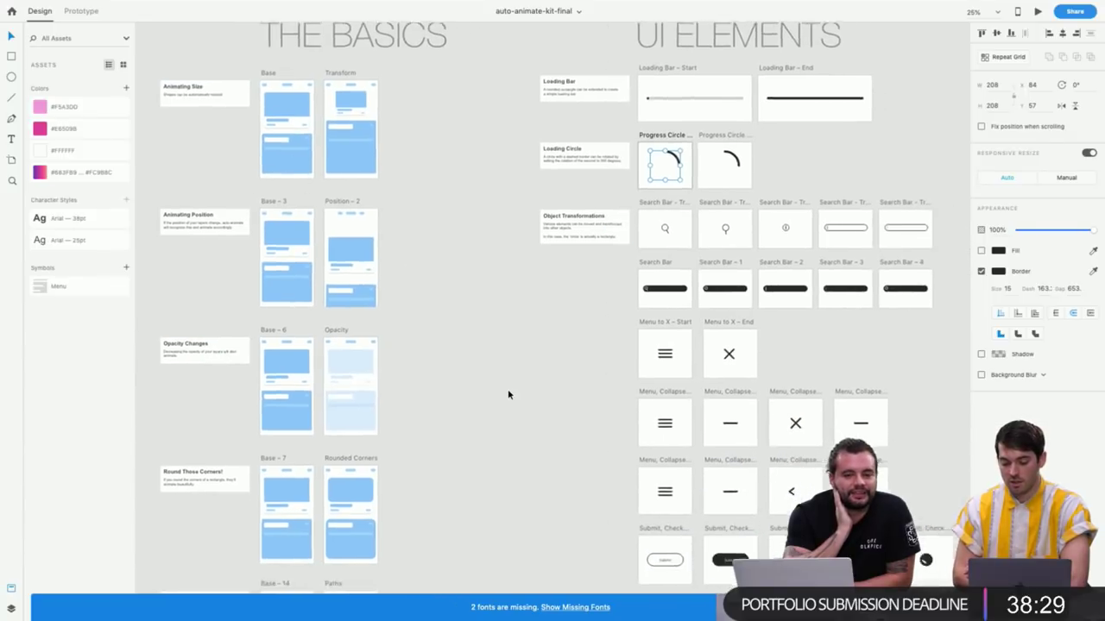
scroll(762, 402, down, 2)
scroll(614, 293, up, 4)
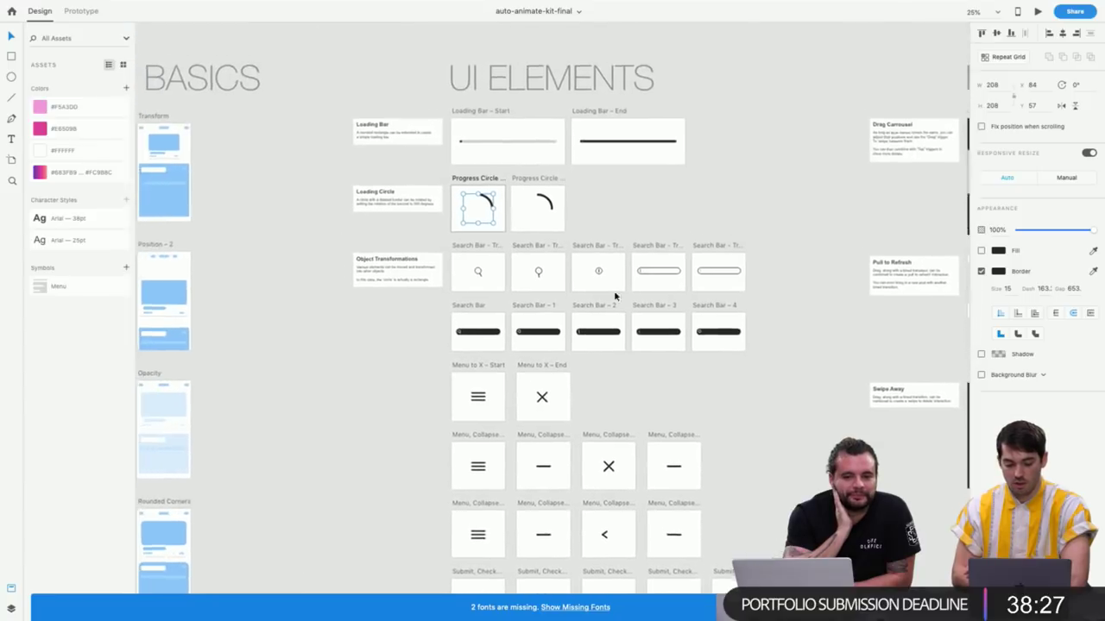
click(485, 187)
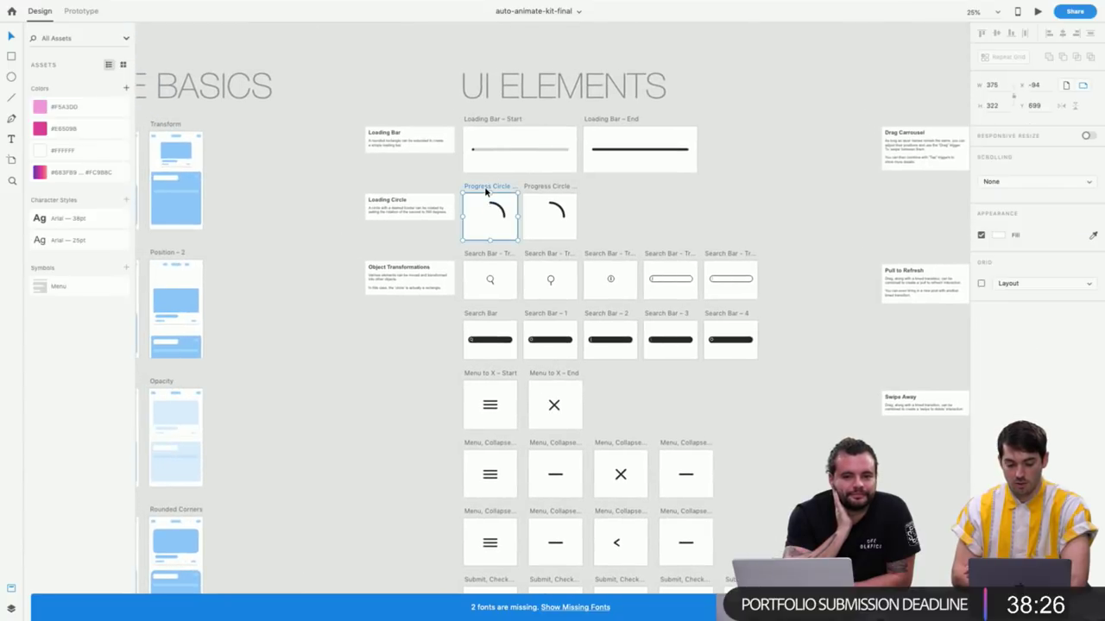
click(1036, 11)
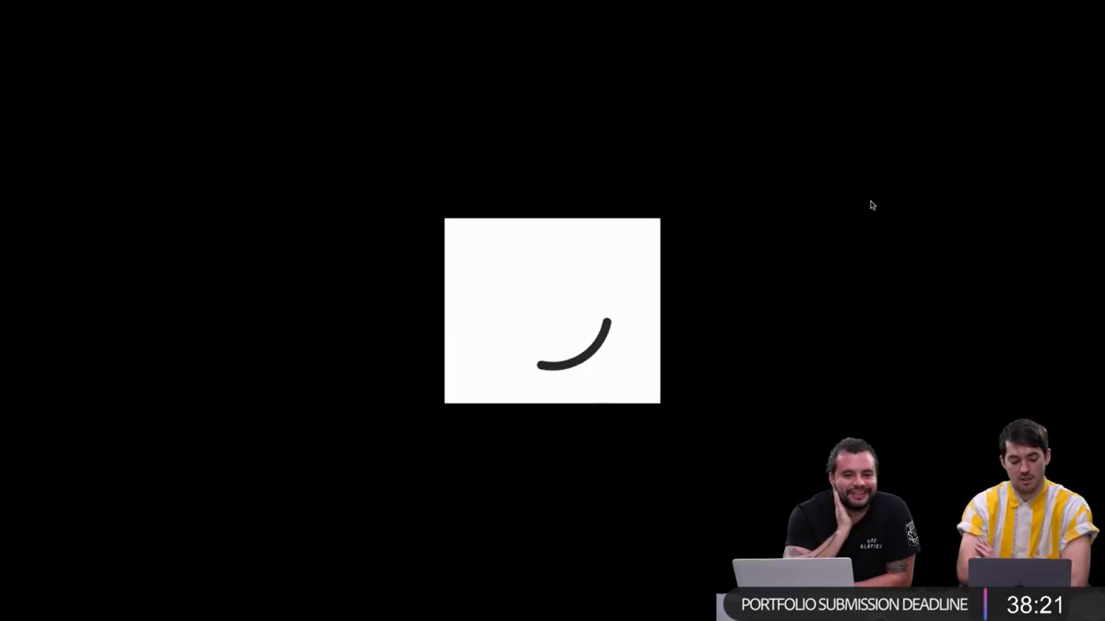
key(Escape)
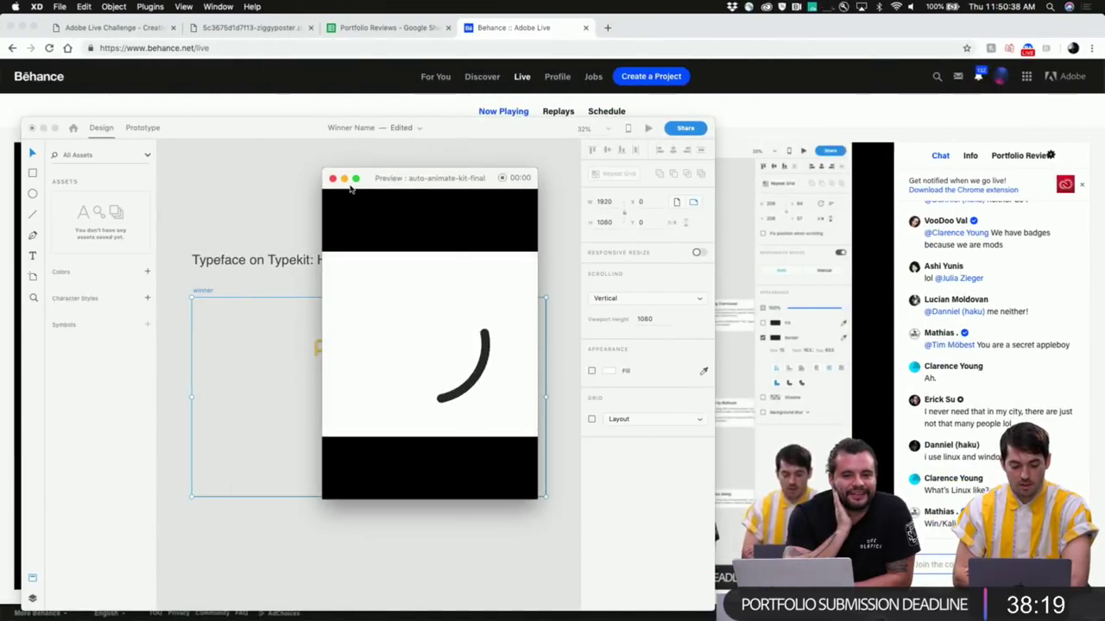
click(333, 181)
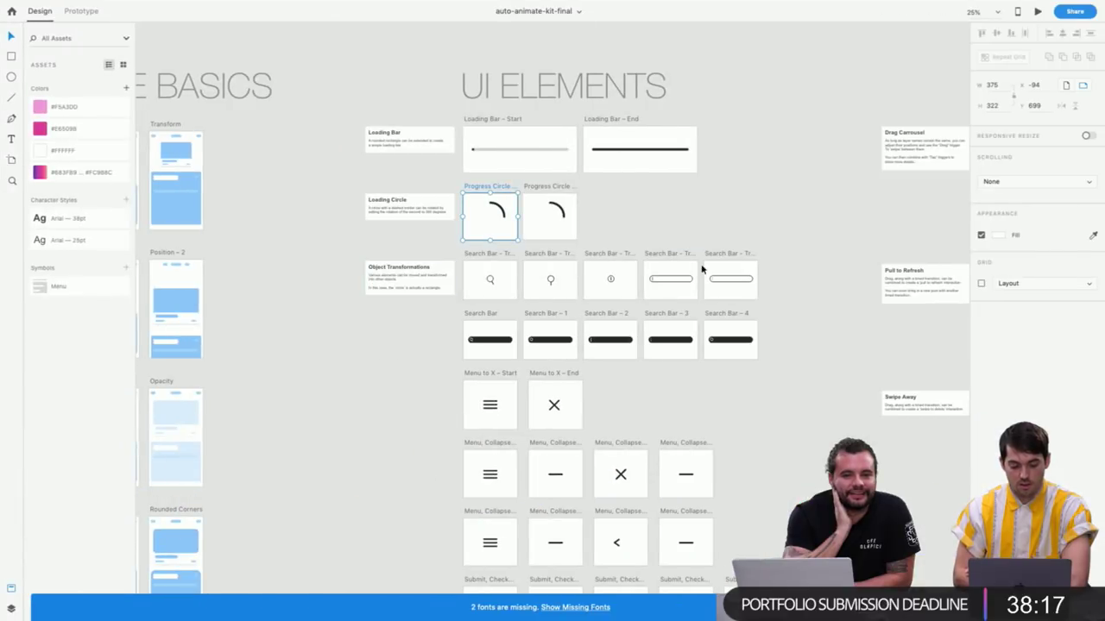
click(609, 205)
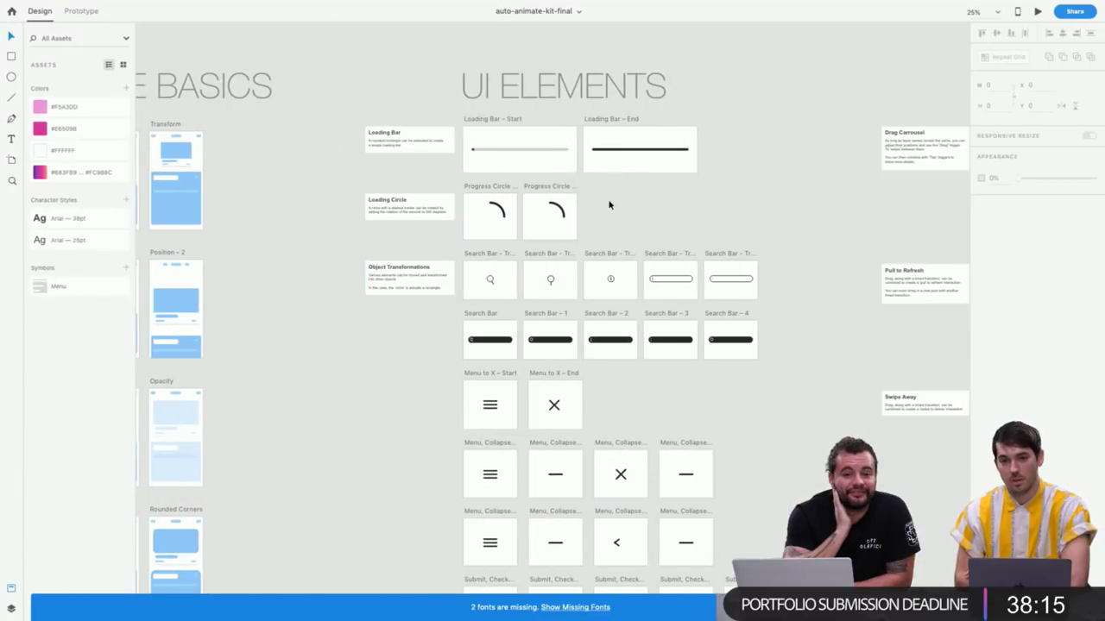
click(491, 186)
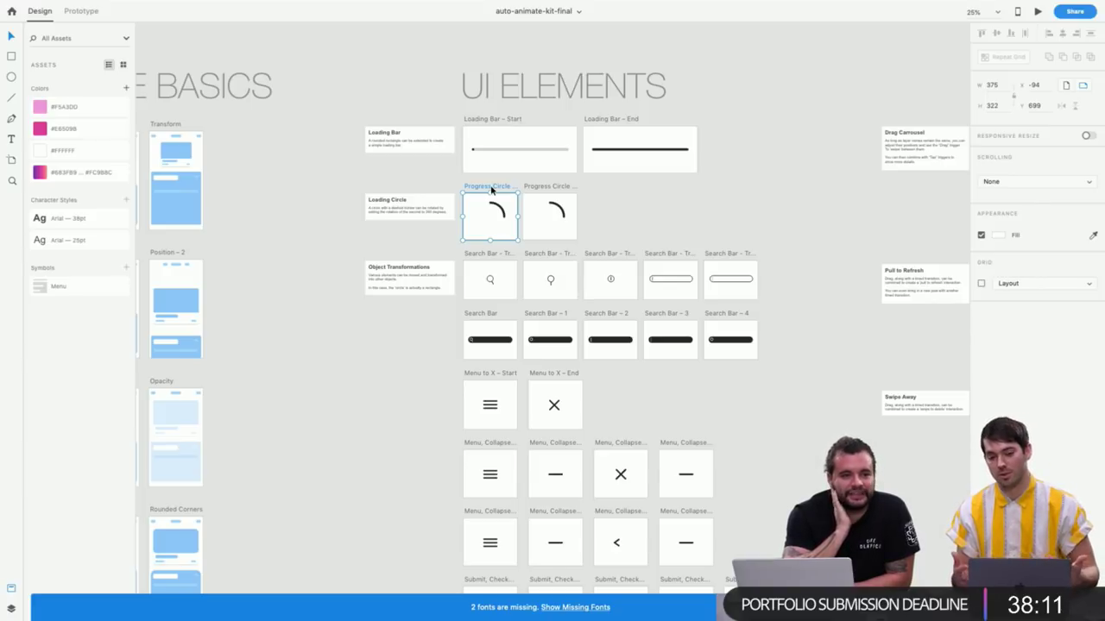
click(501, 211)
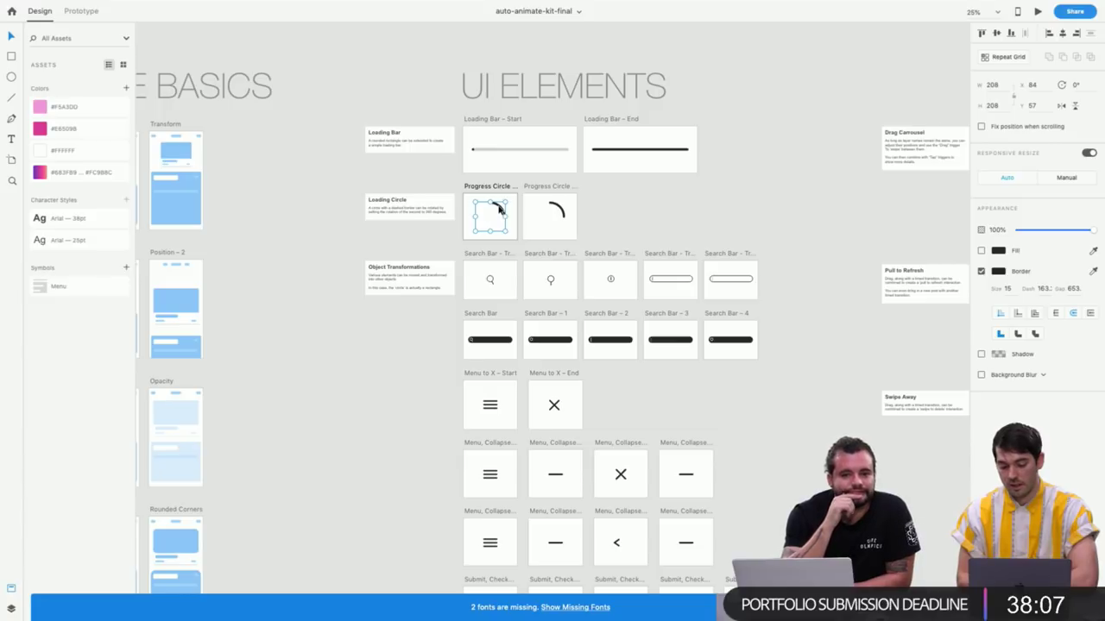
click(559, 210)
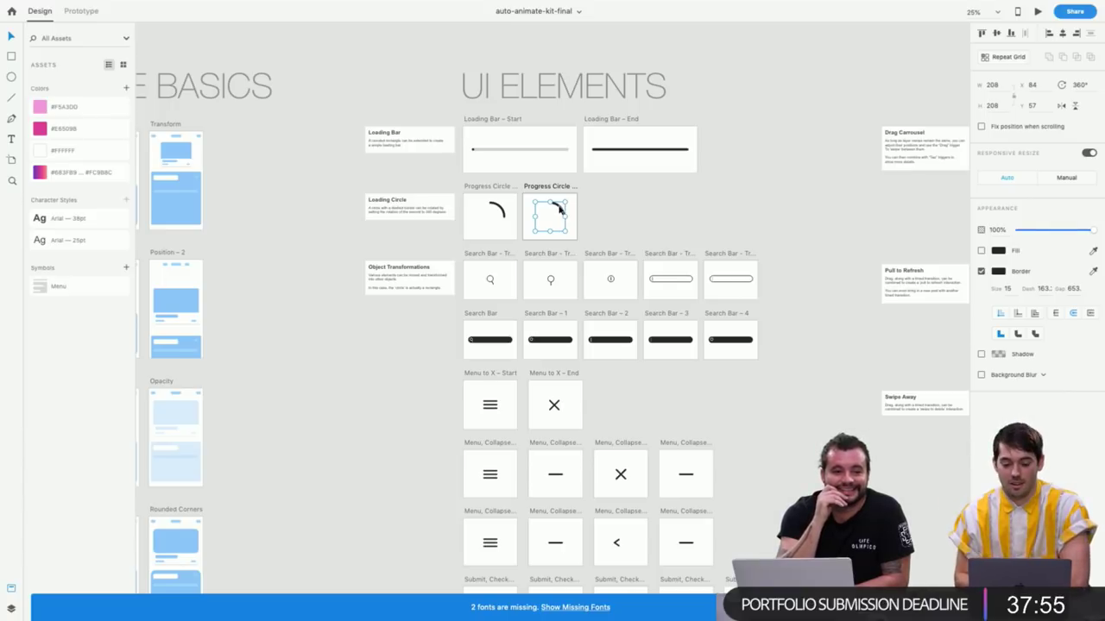
key(Escape)
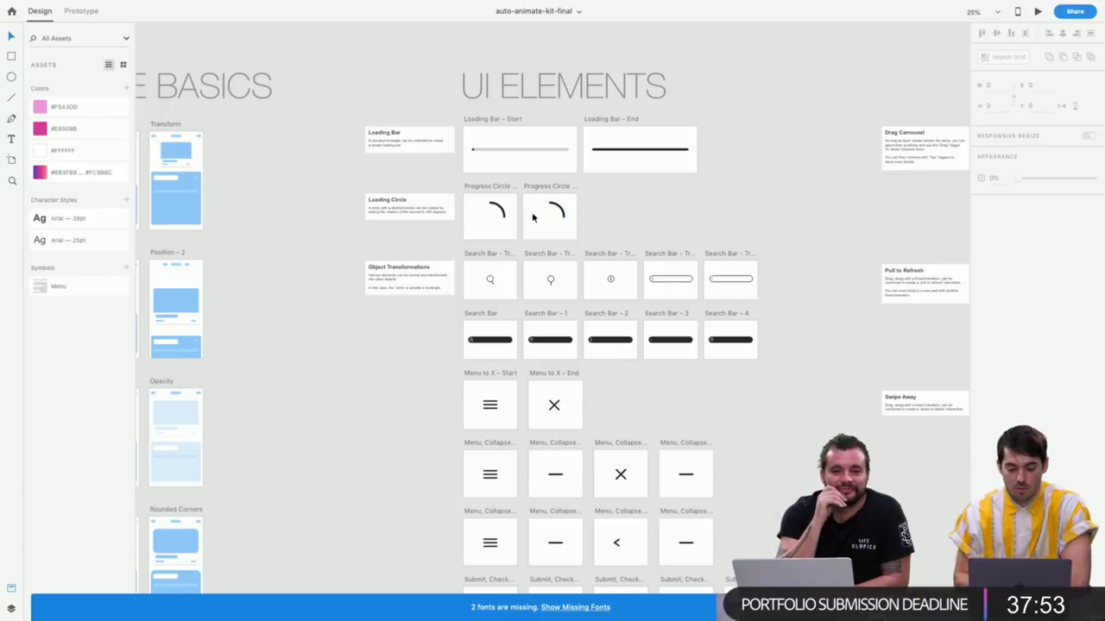
scroll(635, 250, down, 5)
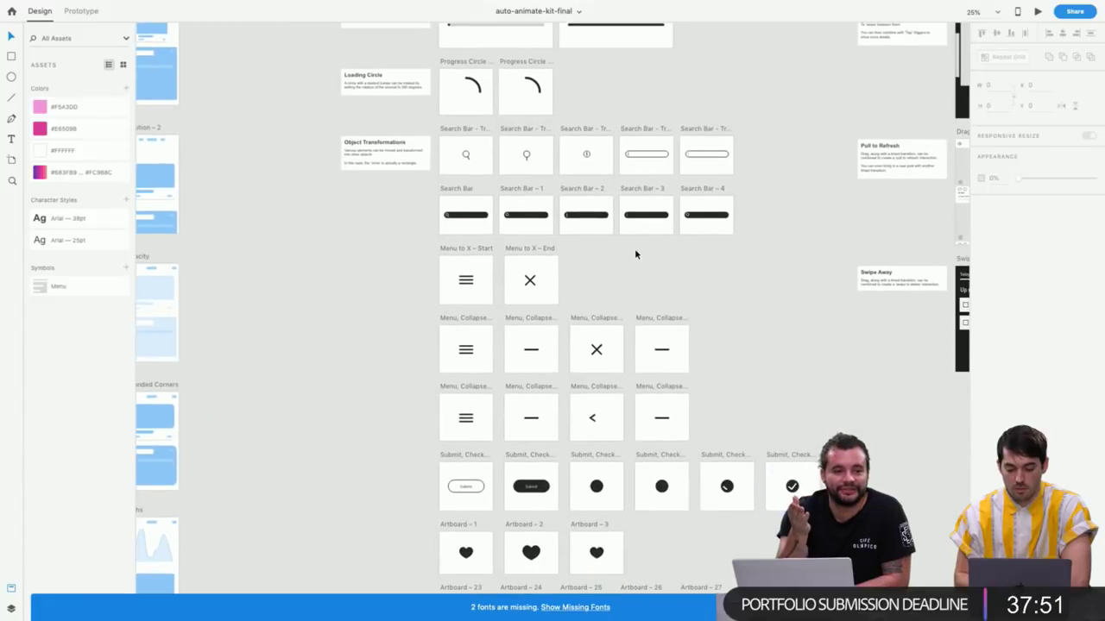
scroll(635, 253, down, 10)
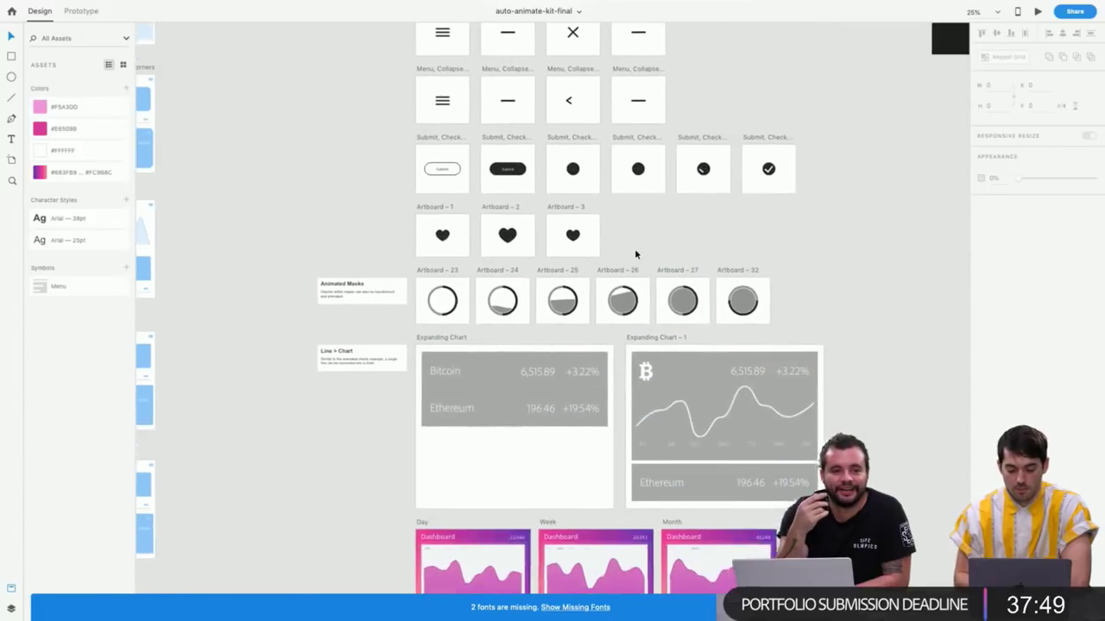
scroll(634, 254, down, 4)
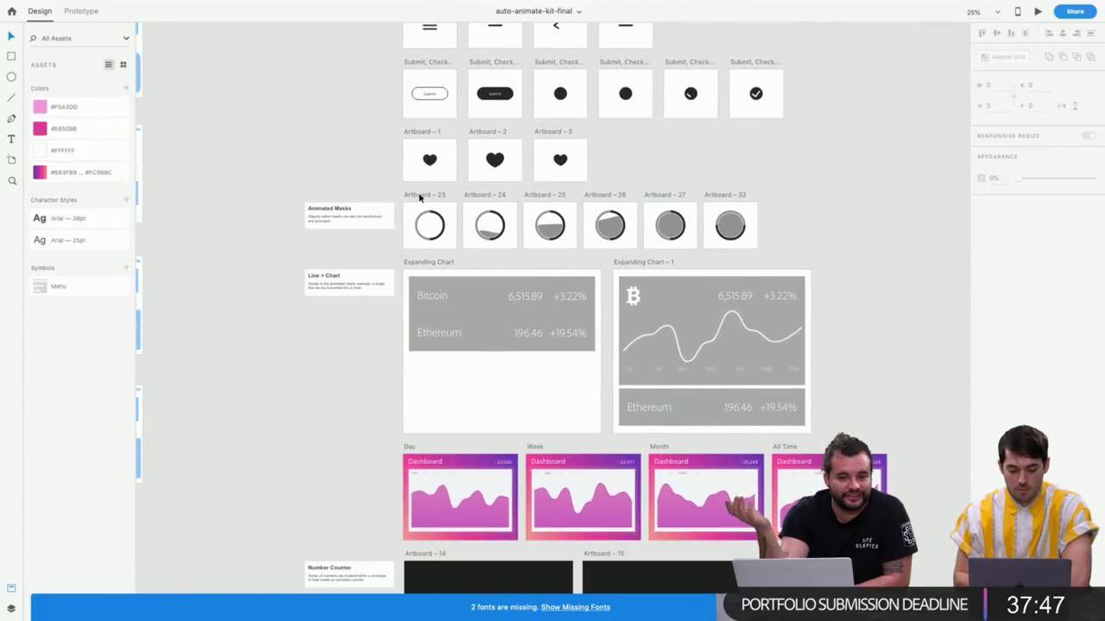
click(419, 196)
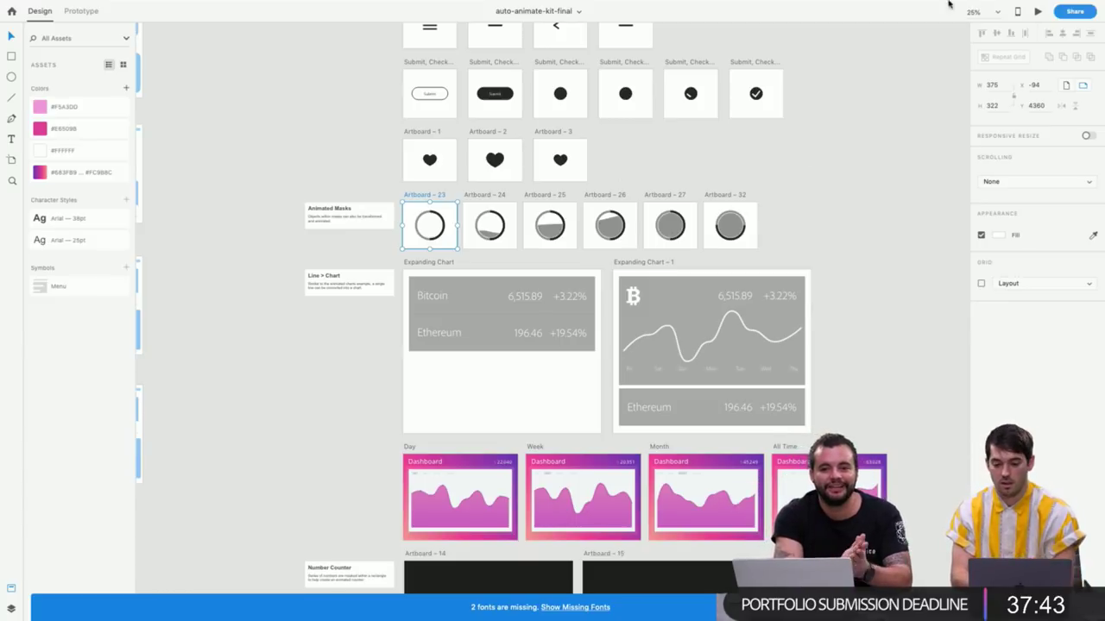
click(1036, 12)
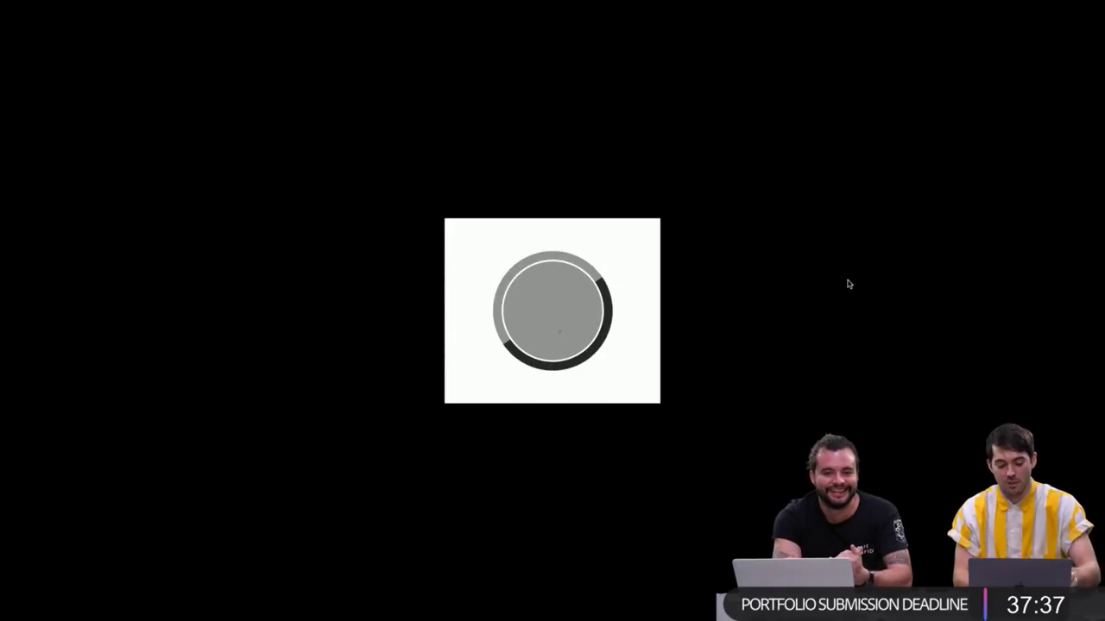
key(Escape)
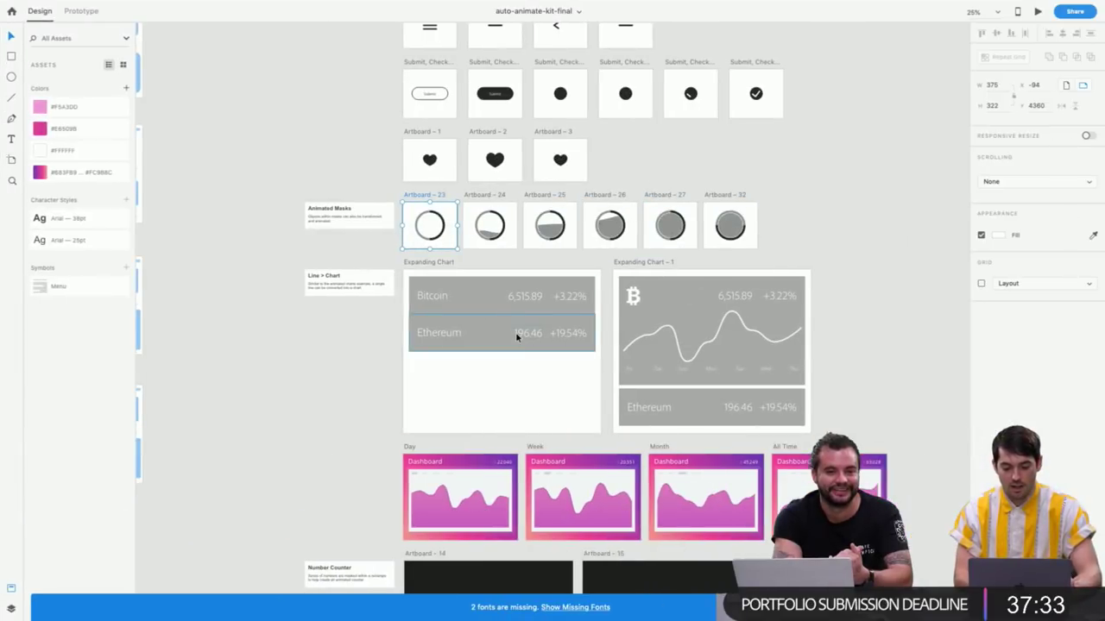
click(795, 231)
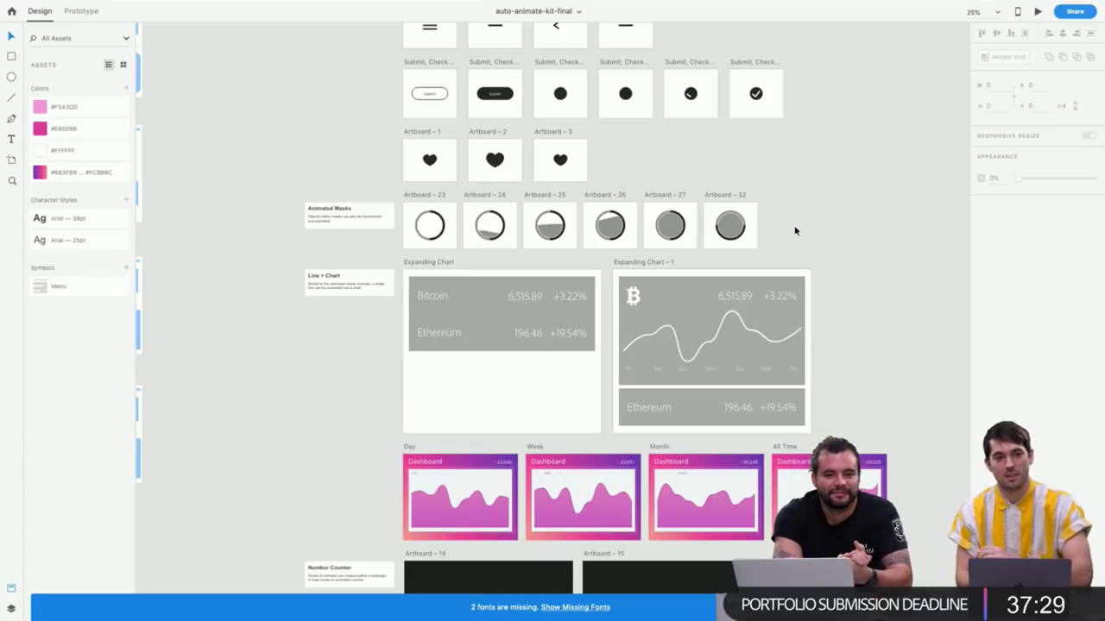
scroll(795, 230, down, 1)
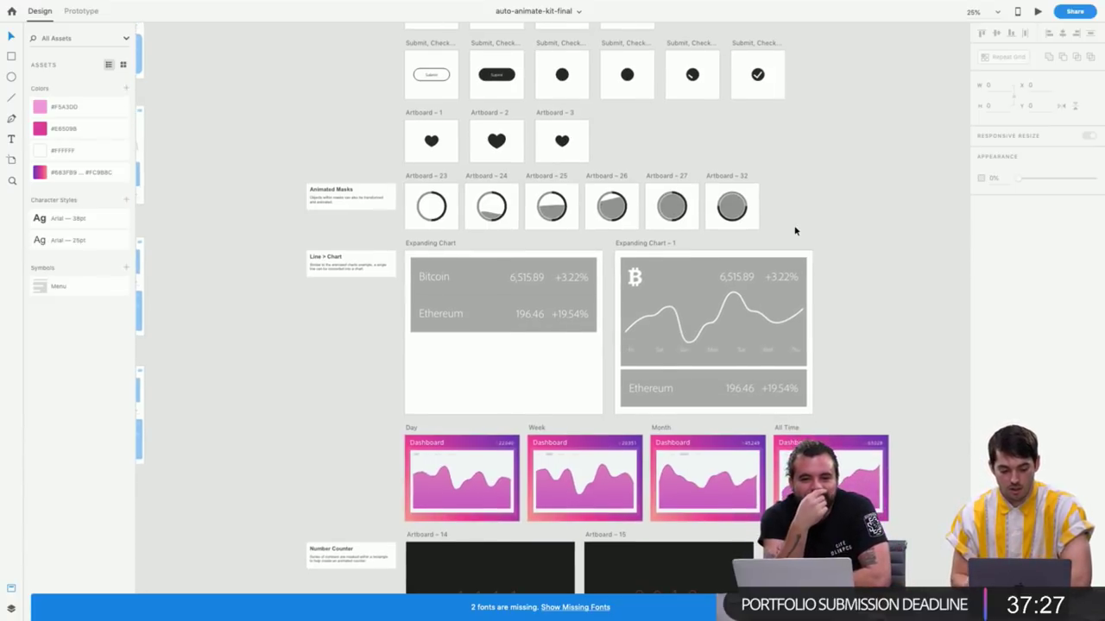
Preview the Expanding Chart artboard, toggling the Bitcoin card between row and price chart
click(432, 244)
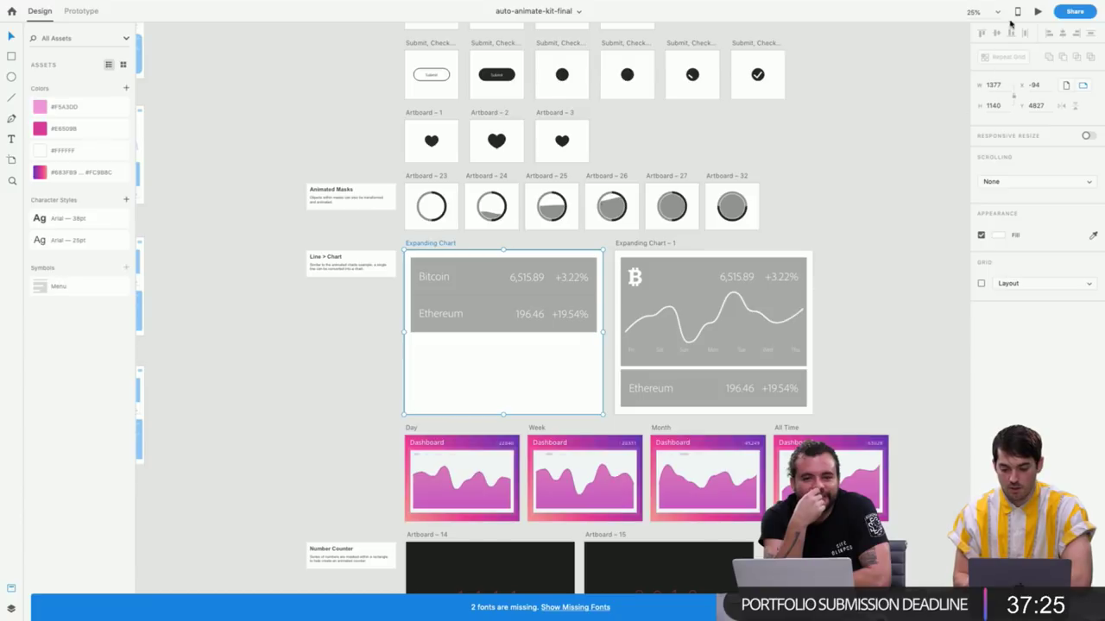
click(1037, 12)
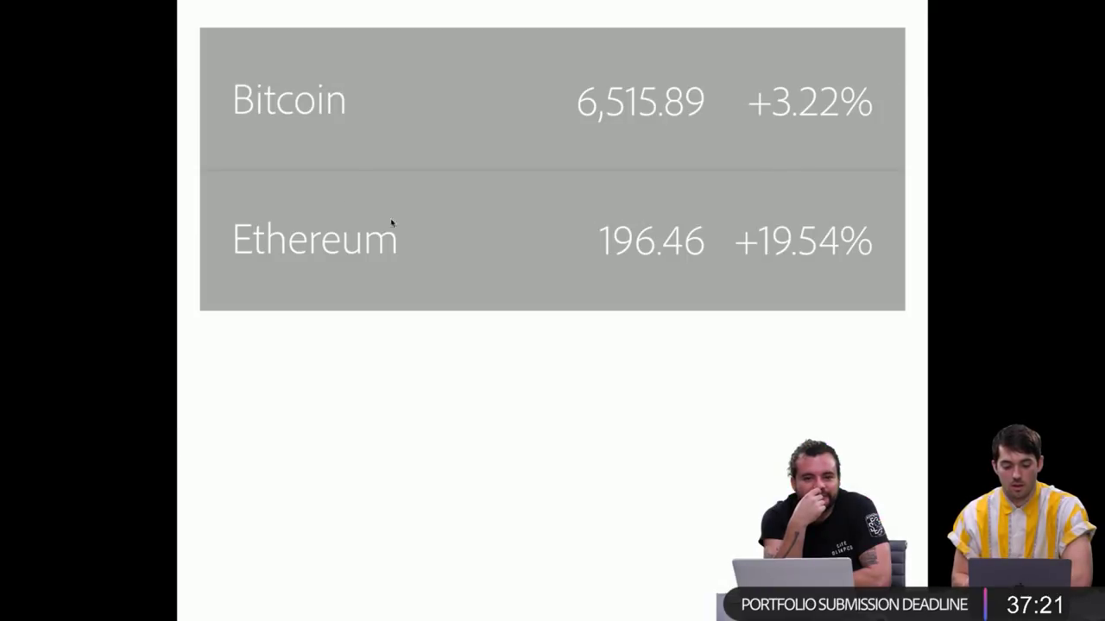
click(334, 101)
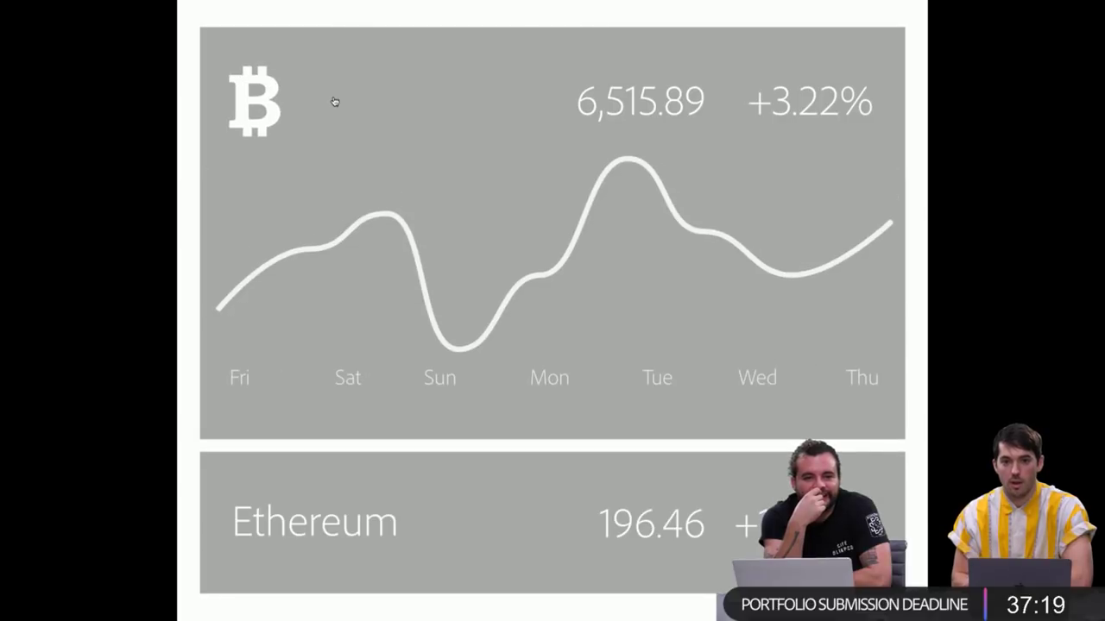
click(473, 164)
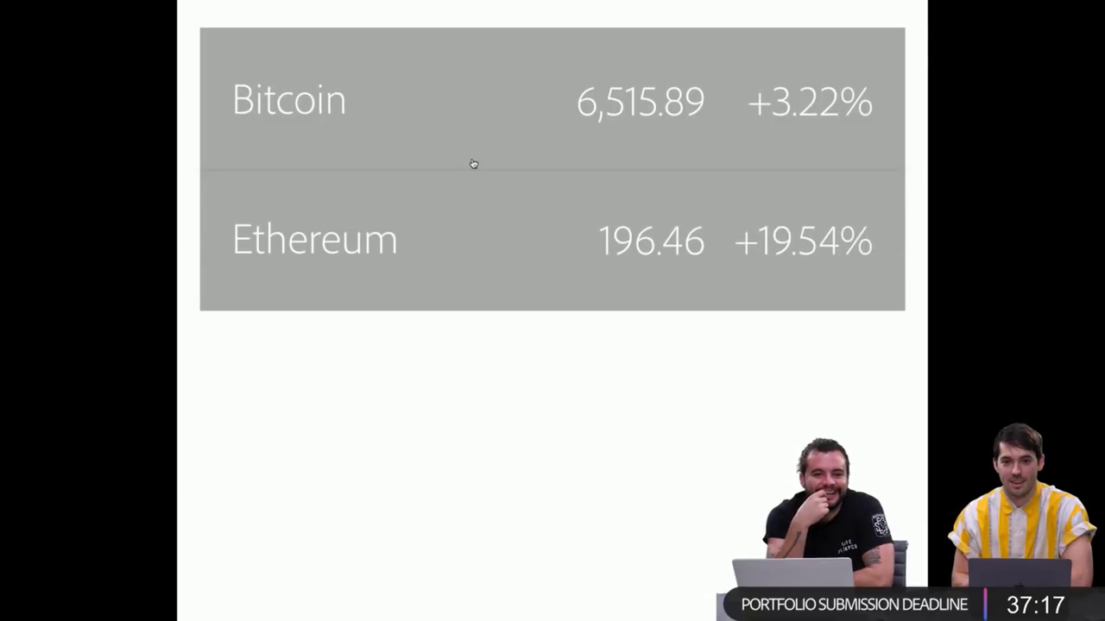
click(417, 114)
click(416, 112)
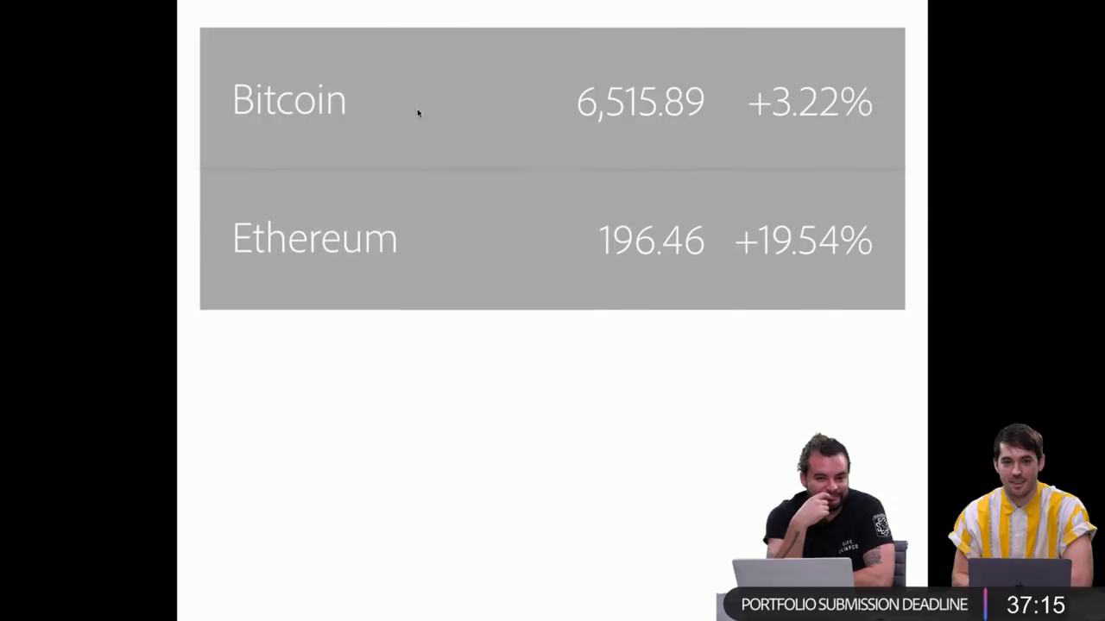
click(418, 113)
click(418, 113)
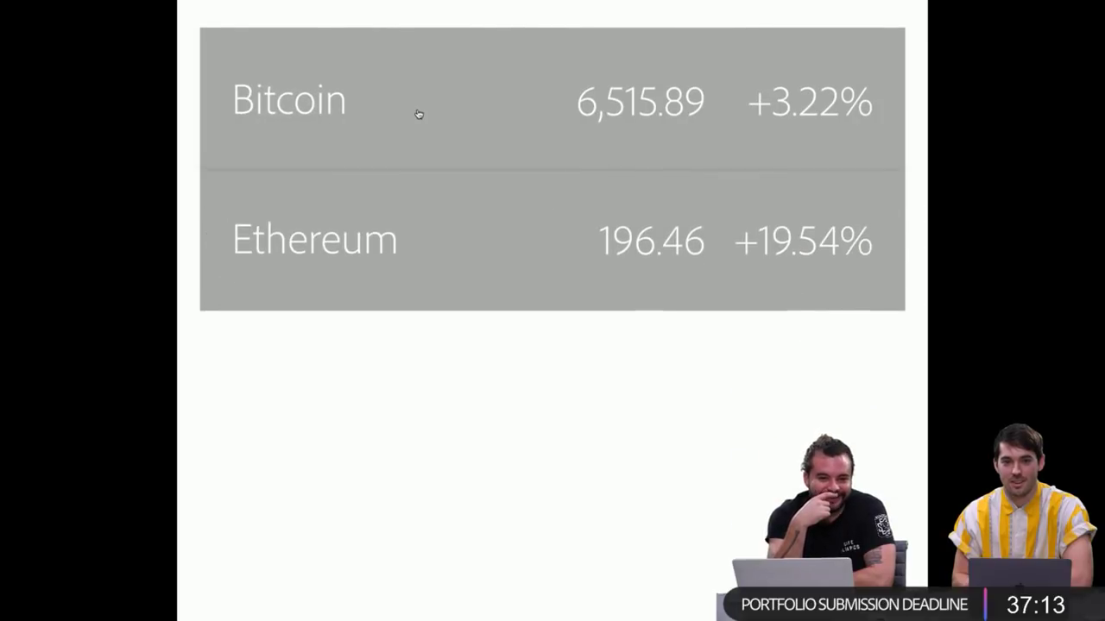
click(420, 114)
click(420, 114)
click(418, 113)
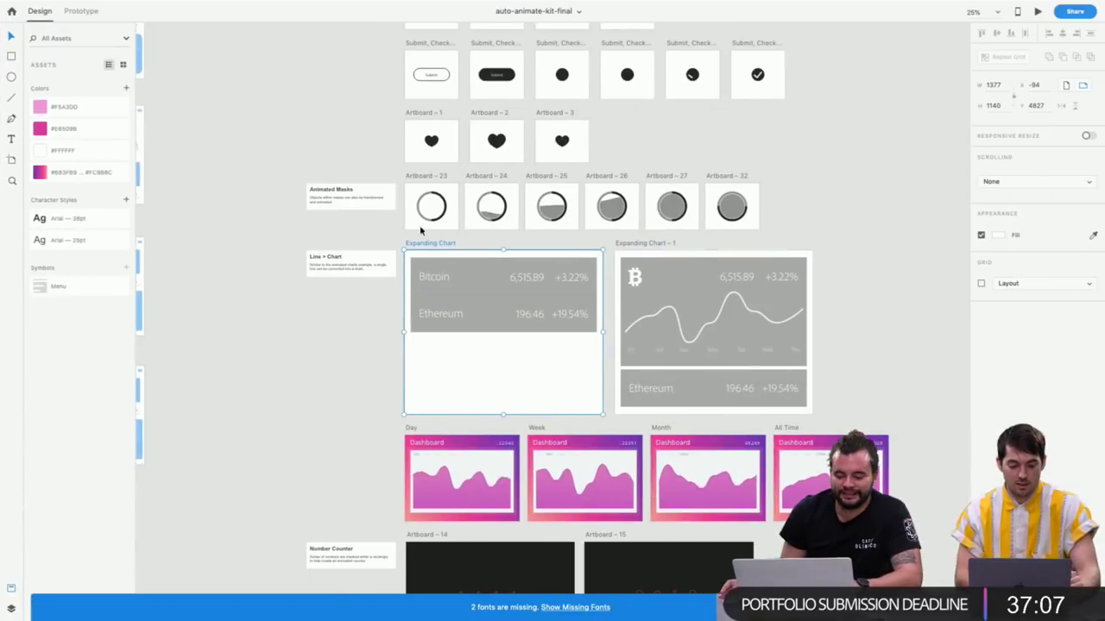
Close the preview and pan back to the Major Pavillion and Rebel Stage map artboards
click(882, 247)
scroll(883, 248, up, 3)
scroll(883, 248, right, 2)
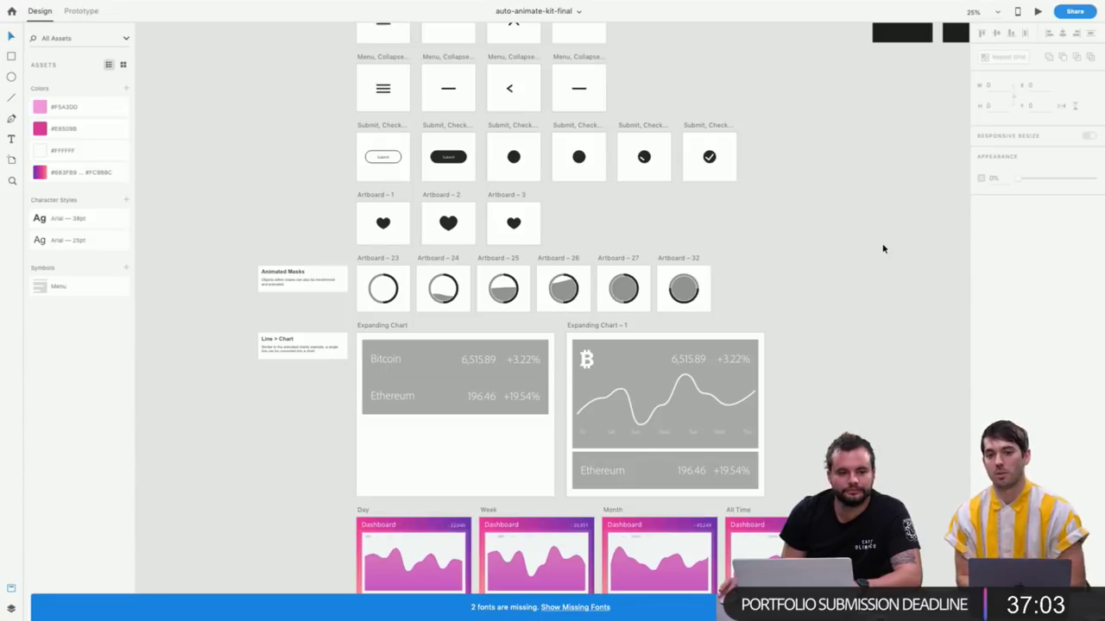
scroll(883, 247, up, 5)
scroll(883, 248, right, 4)
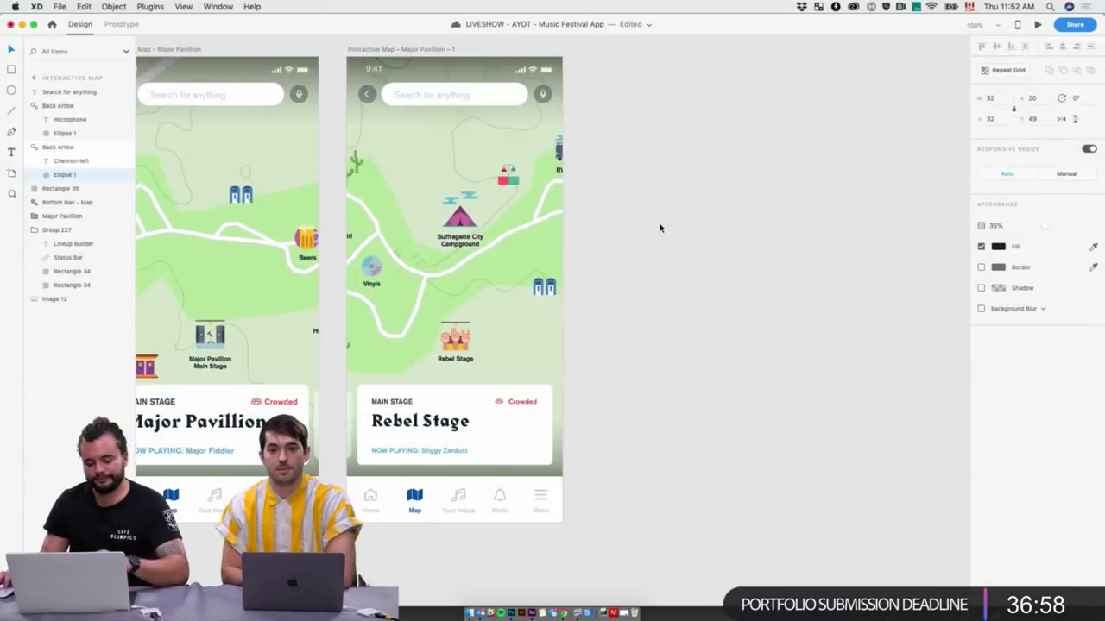
scroll(656, 222, up, 2)
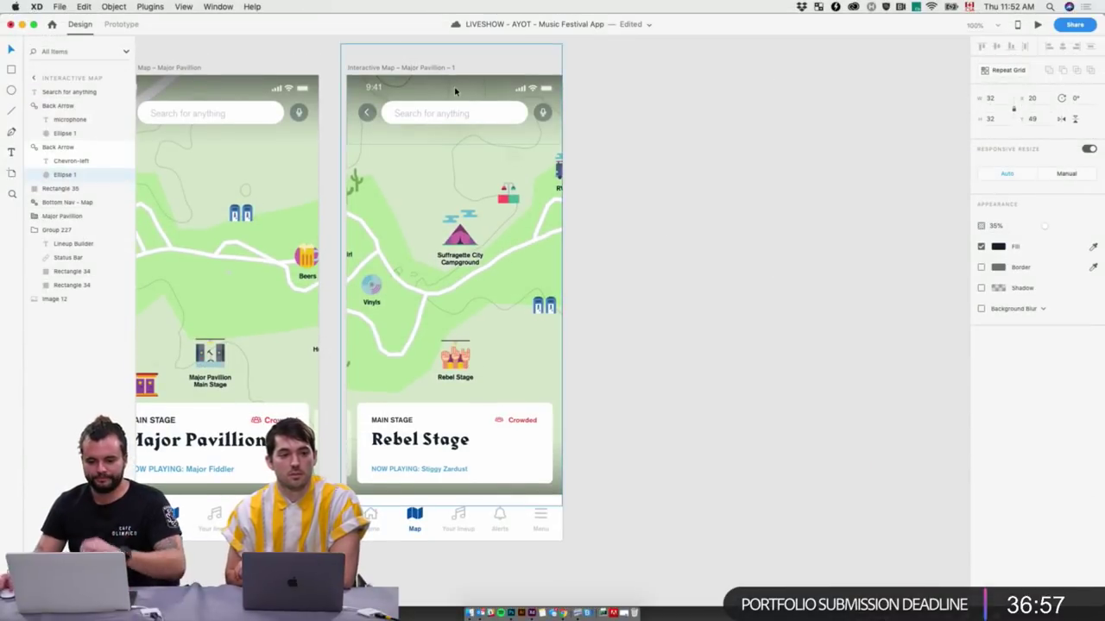
Duplicate the map artboard and rename the copy 'Interactive Map – Search Expanded'
click(431, 70)
drag(431, 70, 726, 67)
double_click(667, 67)
text(Map –)
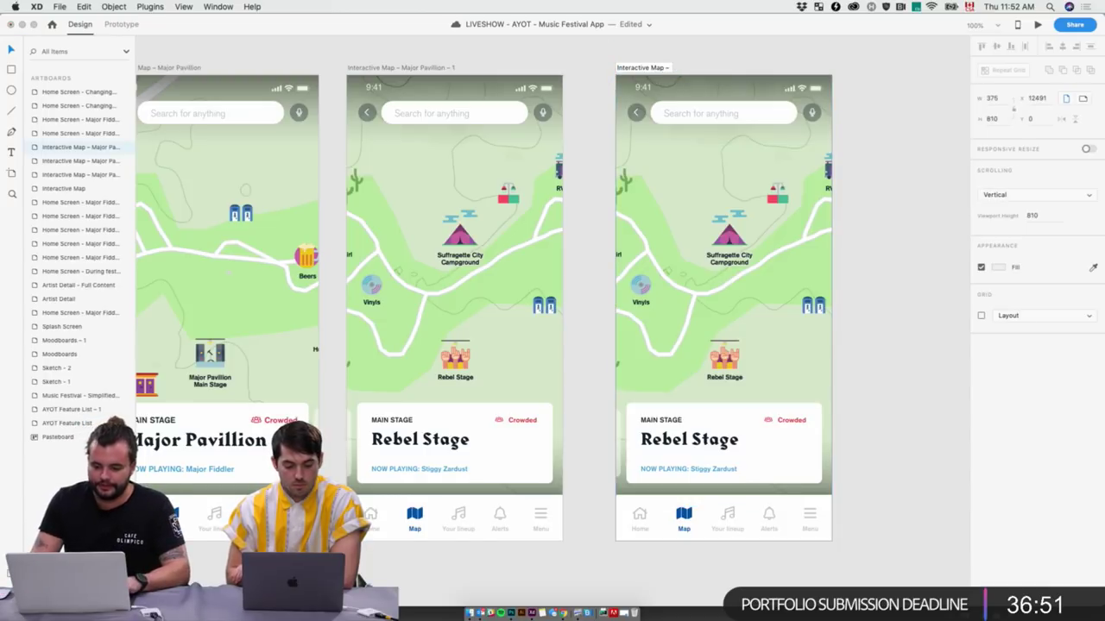
text( Search Expand)
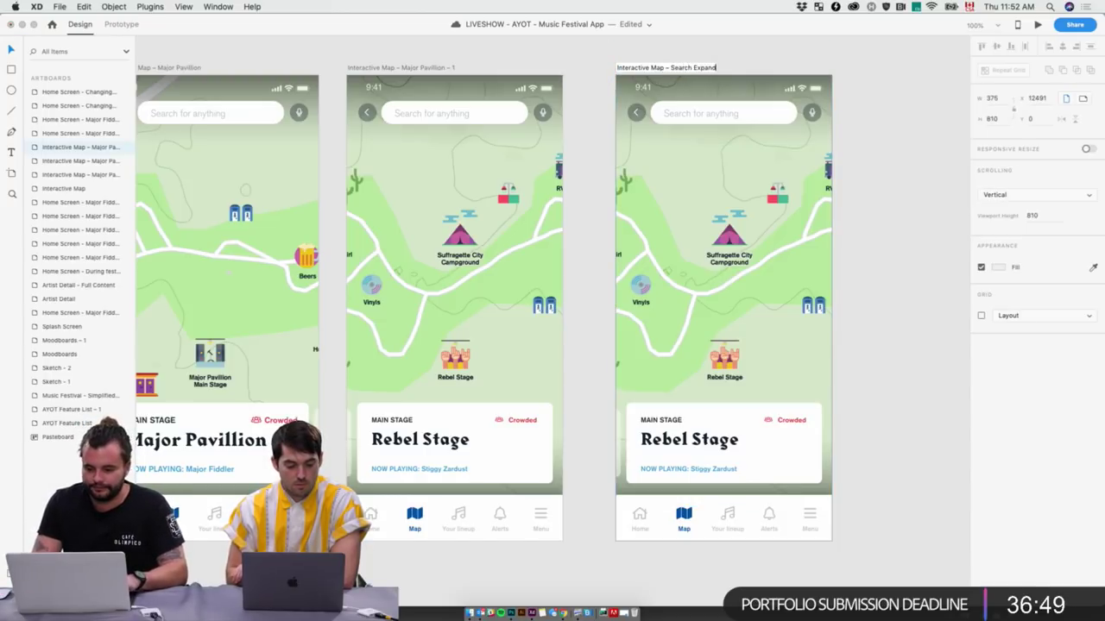
text(ed)
key(Return)
Select the copy's search bar rectangle, try stretching it taller, then undo the resize
scroll(880, 118, right, 5)
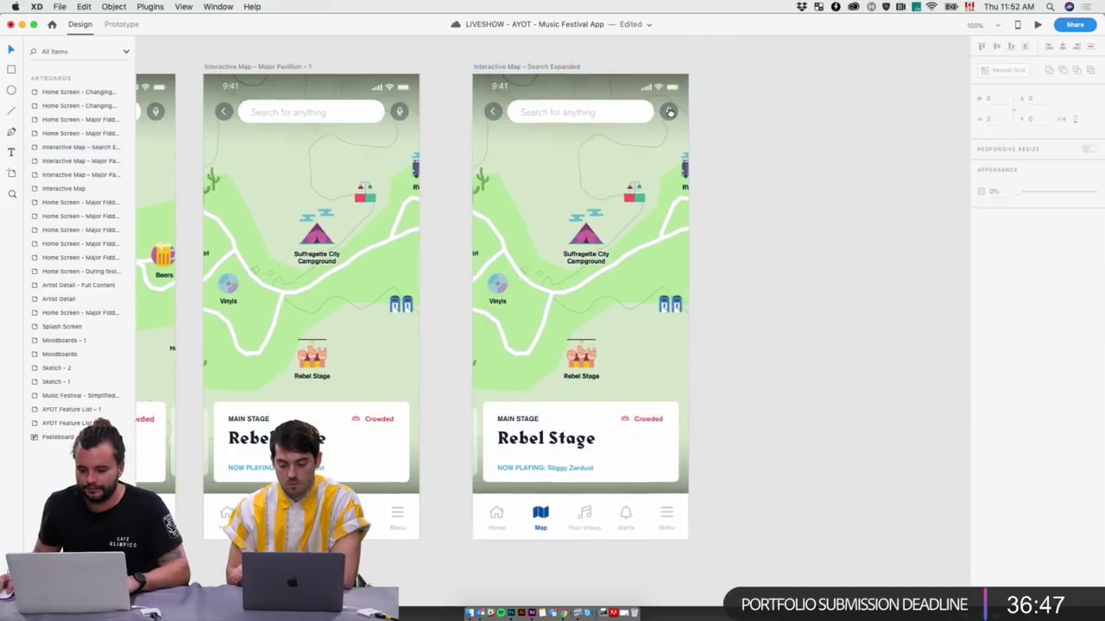
double_click(536, 111)
click(527, 109)
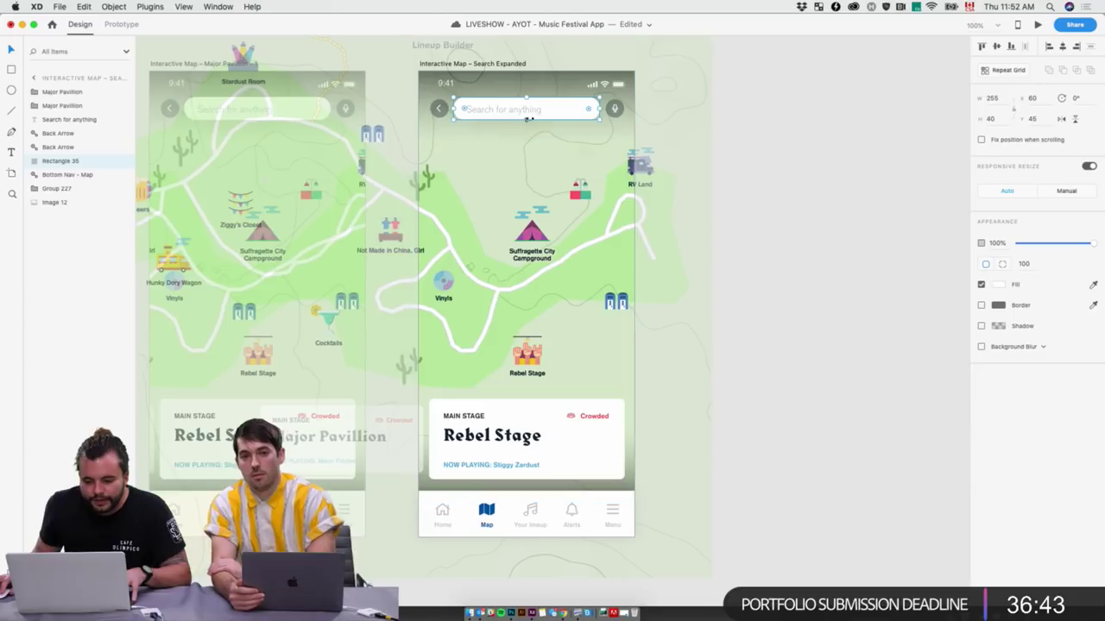
drag(525, 120, 524, 196)
key(super+z)
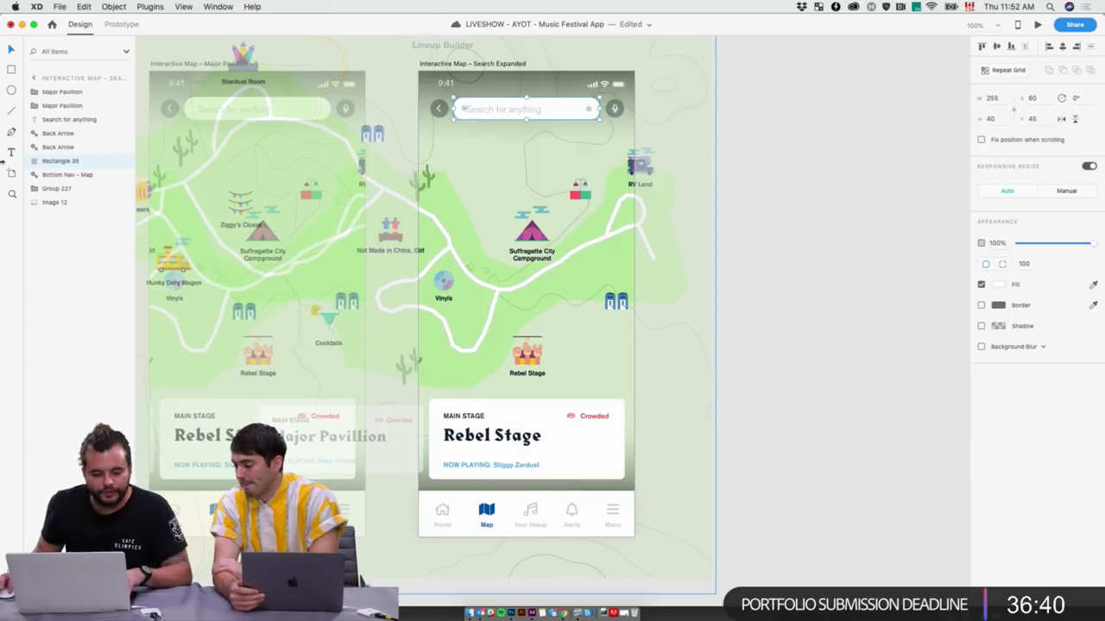
click(11, 72)
Draw a borderless white panel down from the search bar, with the search text above it
key(super+equal)
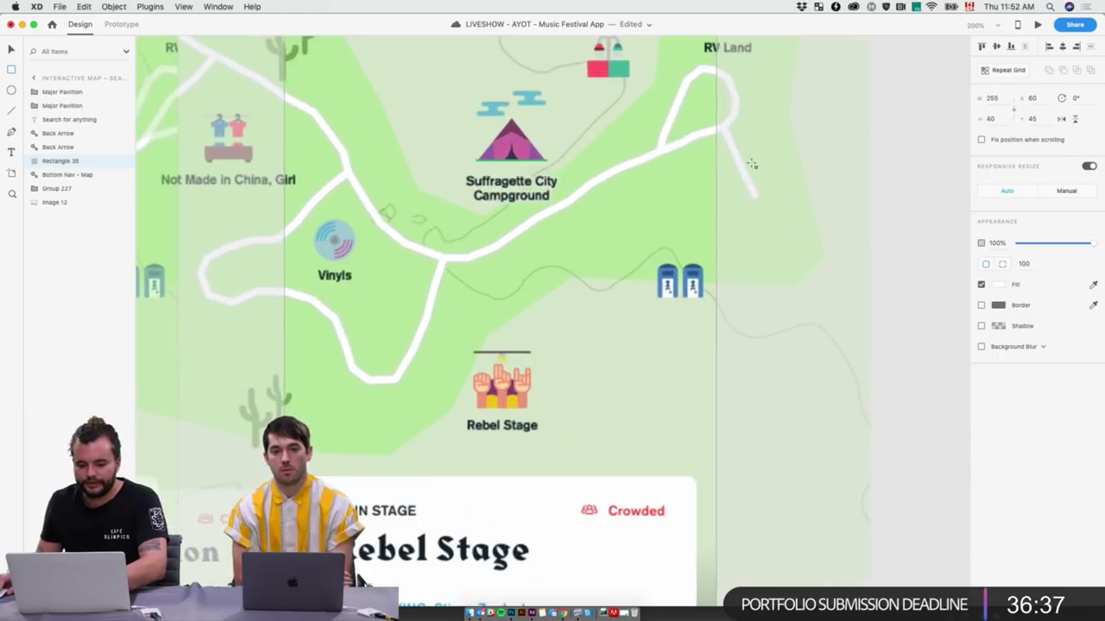
scroll(357, 105, up, 5)
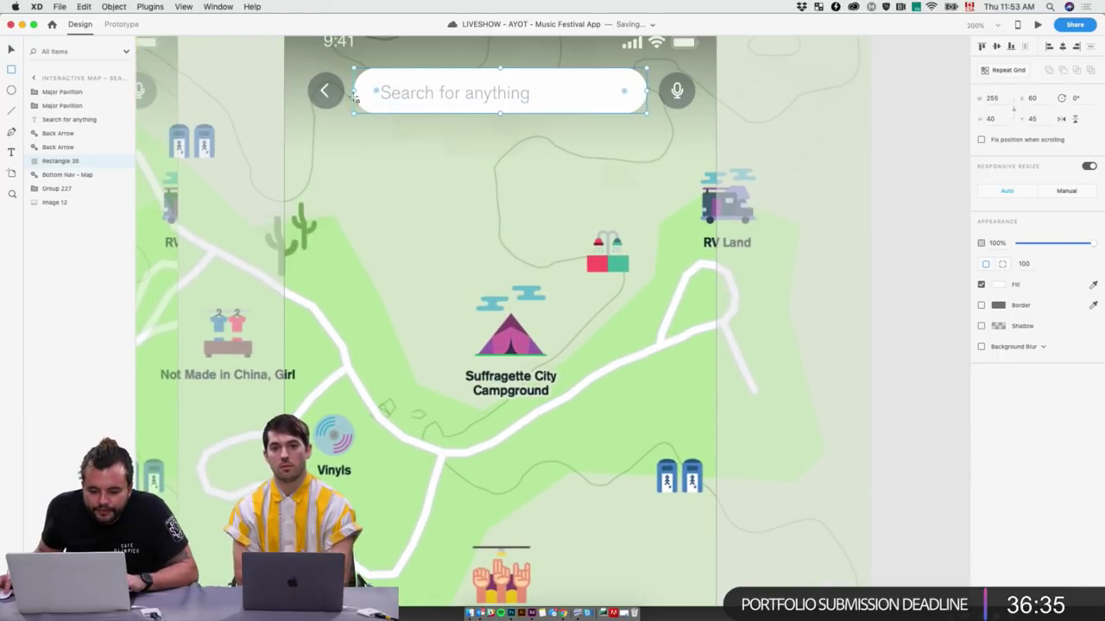
drag(353, 98, 650, 490)
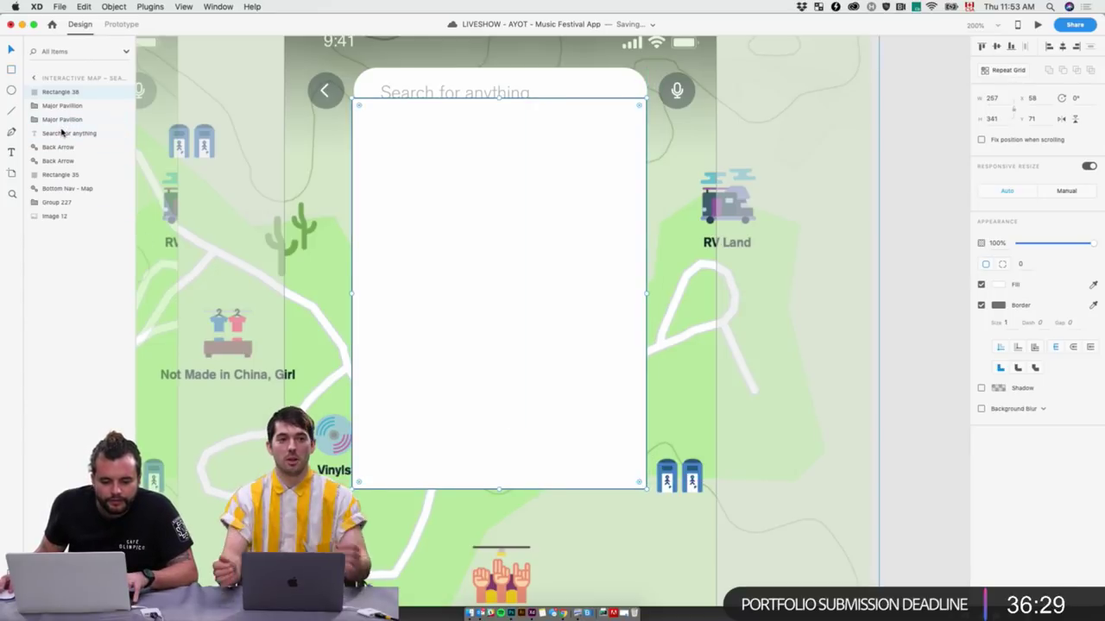
drag(64, 131, 61, 96)
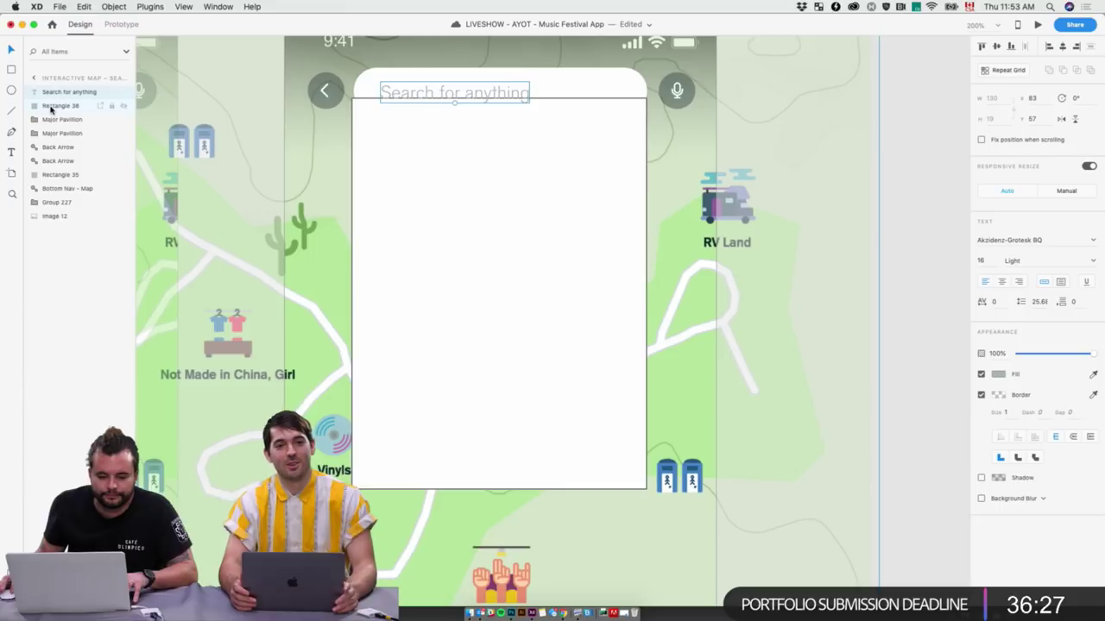
click(52, 106)
click(981, 305)
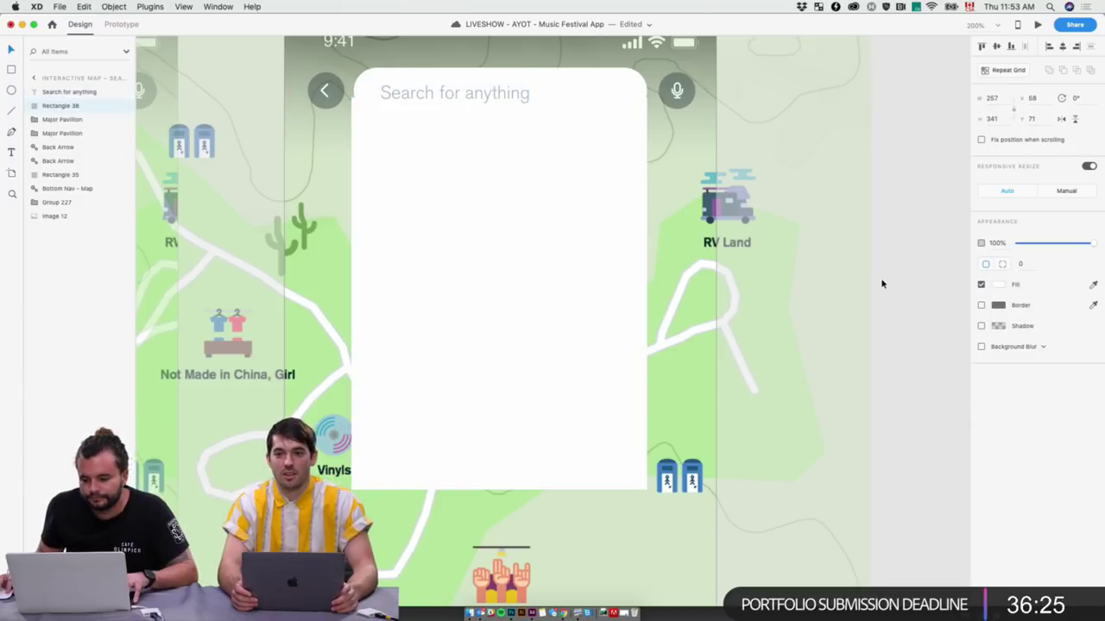
click(893, 278)
click(634, 317)
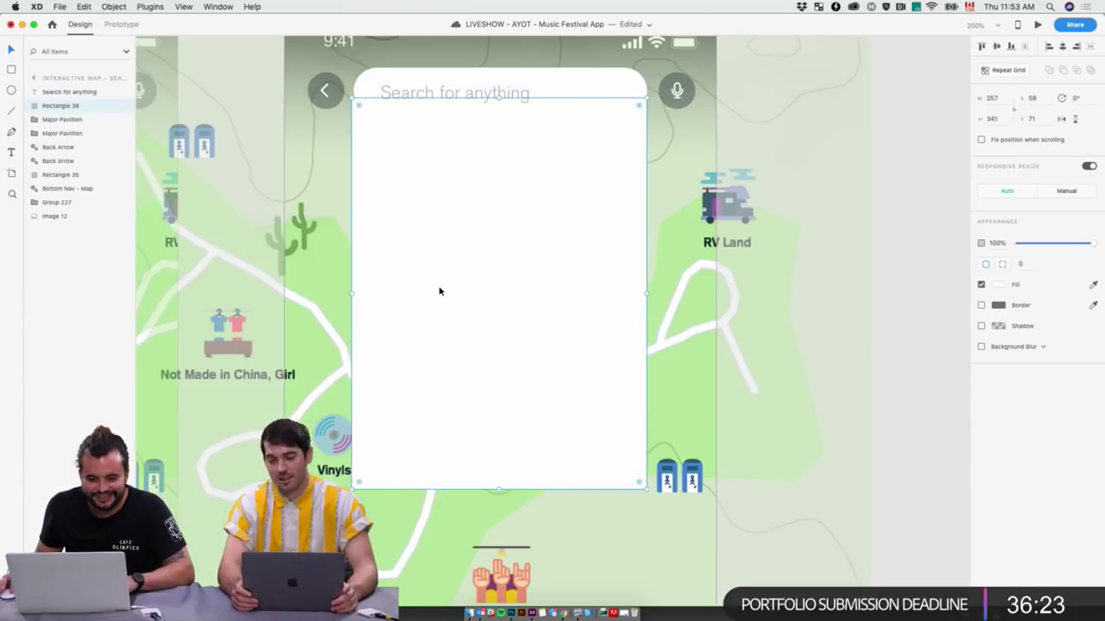
Extend the panel's top up to the search bar and set its height to 340
drag(496, 102, 498, 93)
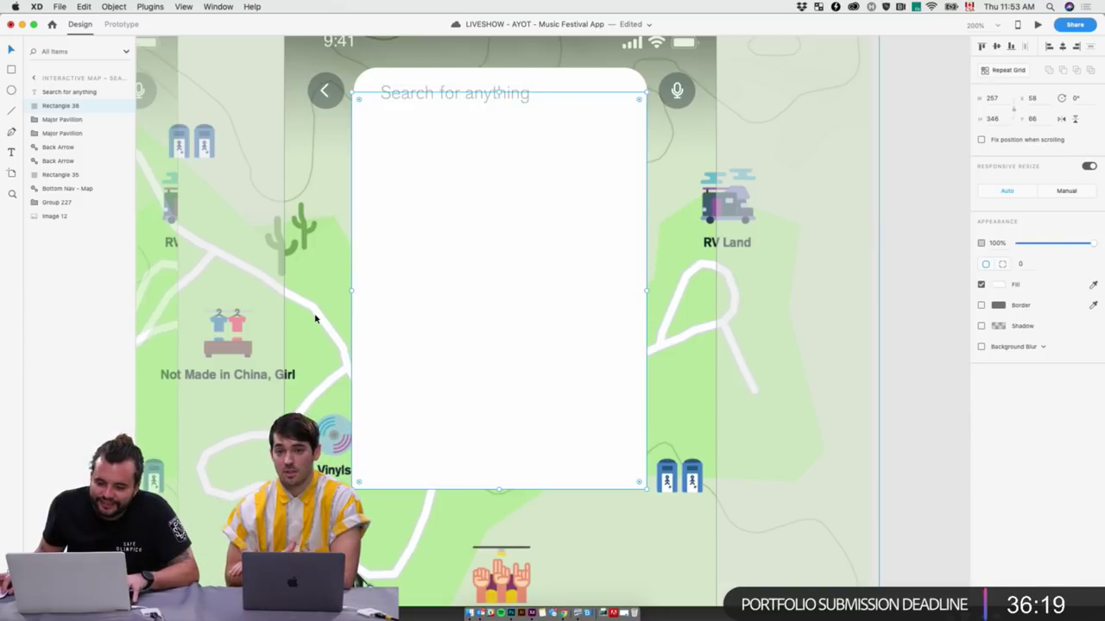
click(1003, 120)
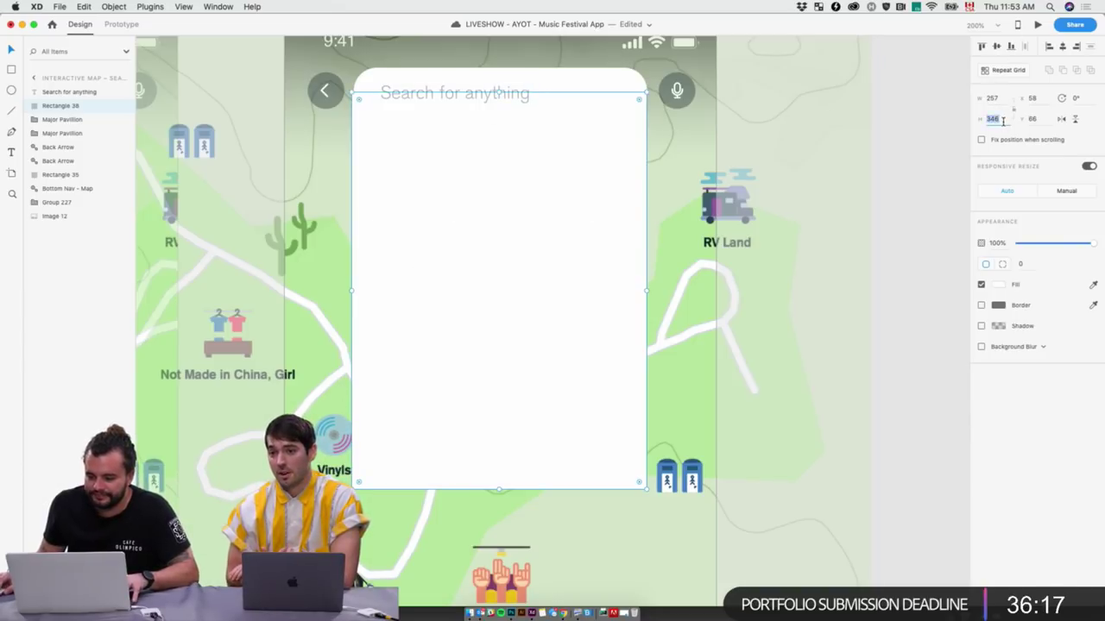
text(340)
key(Return)
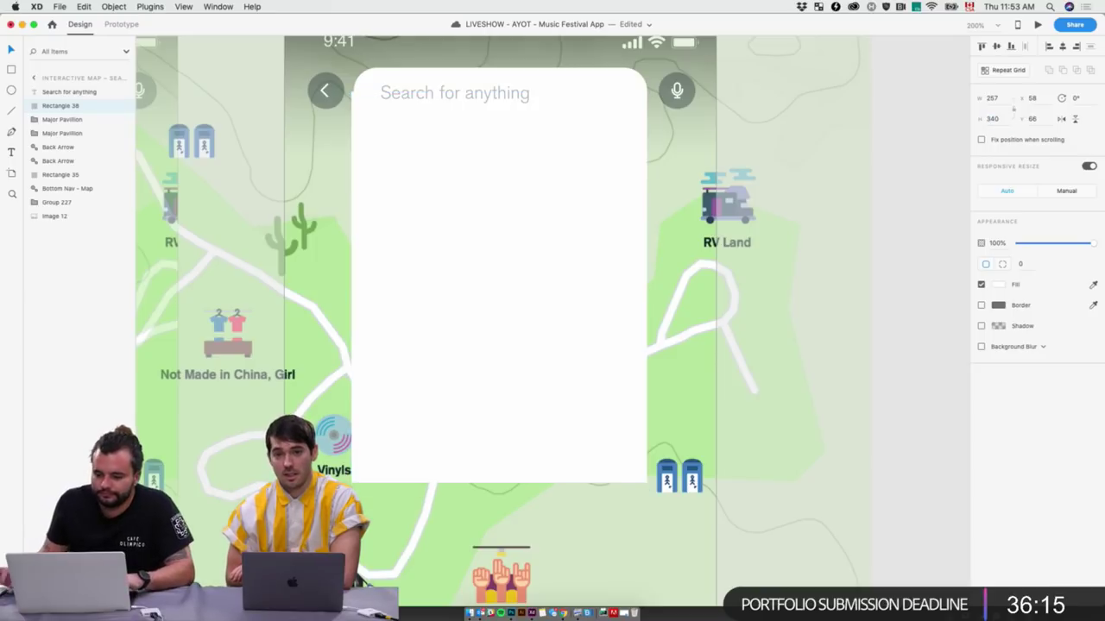
click(885, 124)
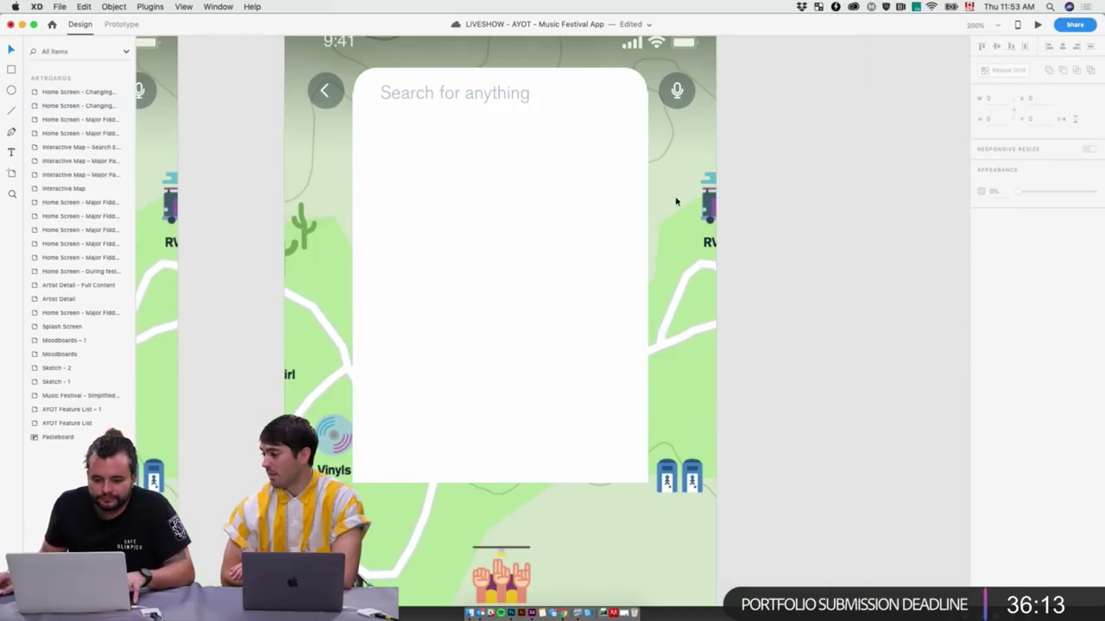
Widen the search field rectangle to match the white panel's width
click(629, 124)
click(619, 86)
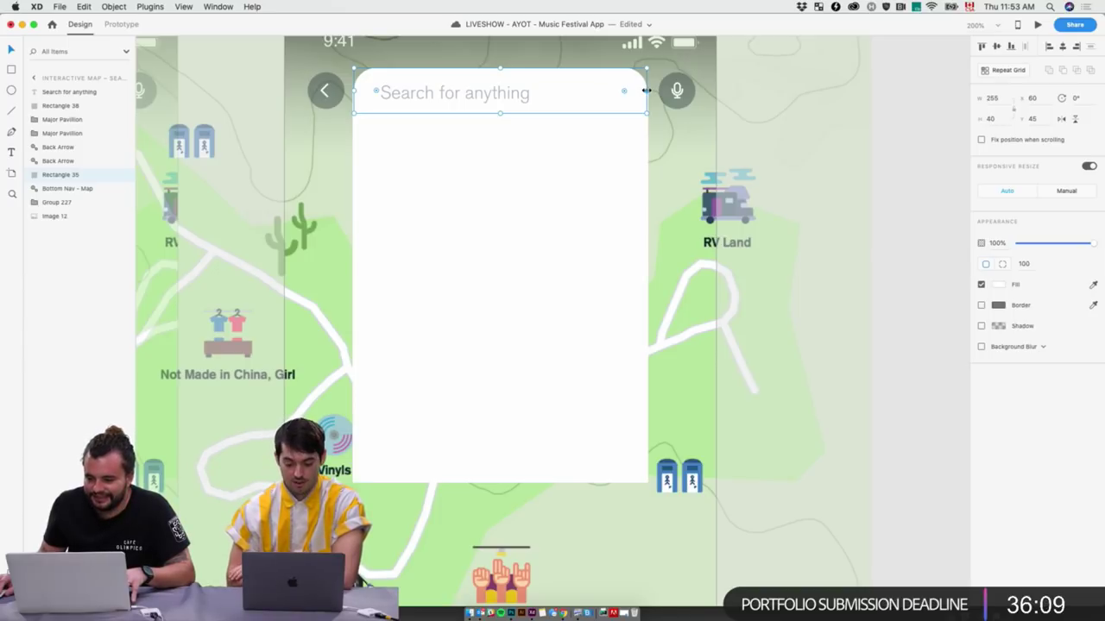
drag(646, 90, 649, 89)
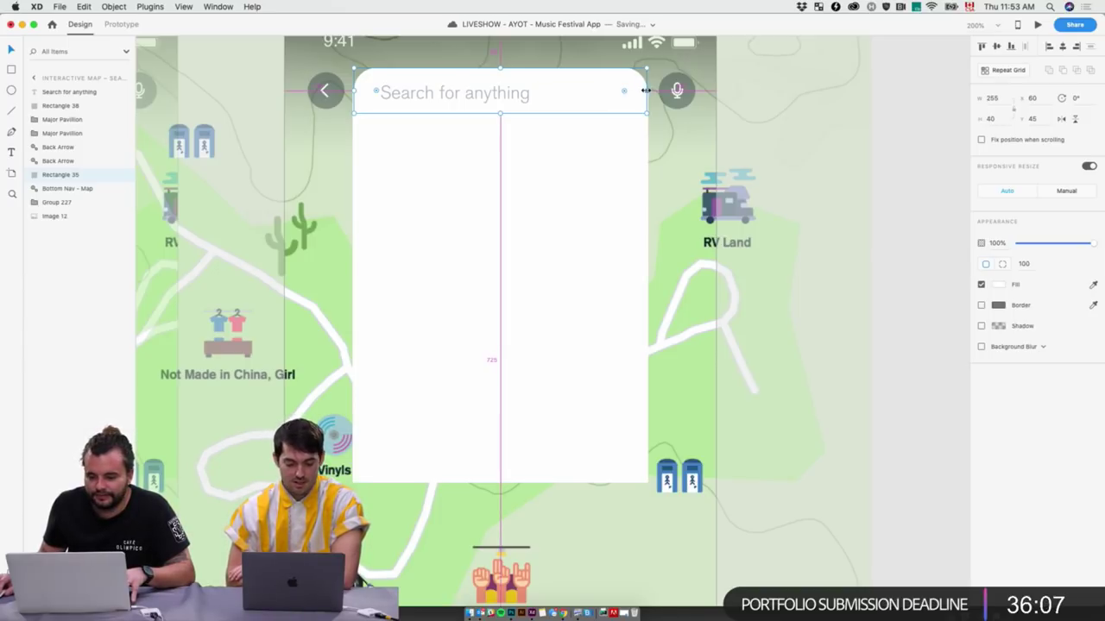
click(900, 115)
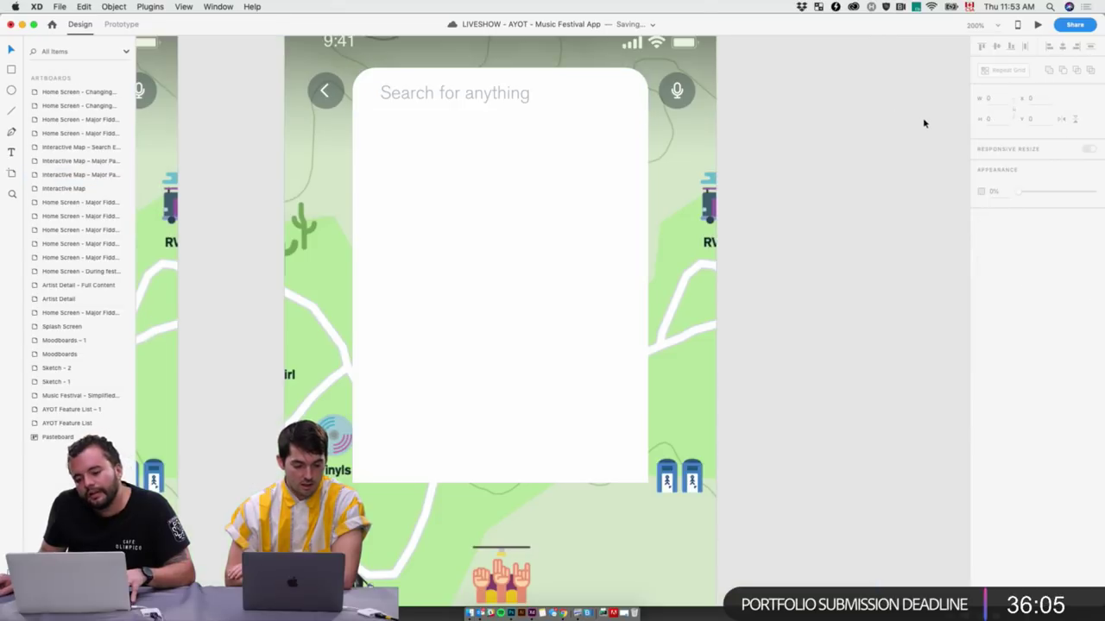
scroll(922, 121, up, 2)
click(500, 446)
Give the white search panel's bottom-right and bottom-left corners a radius of 8
scroll(633, 446, down, 3)
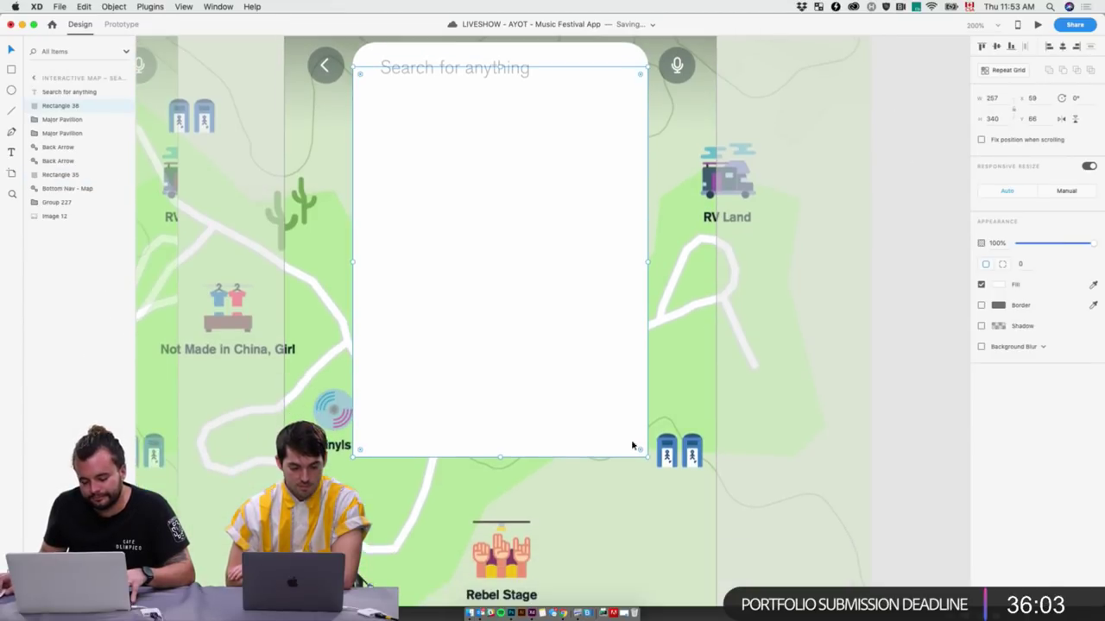
scroll(637, 446, up, 1)
key(super+c)
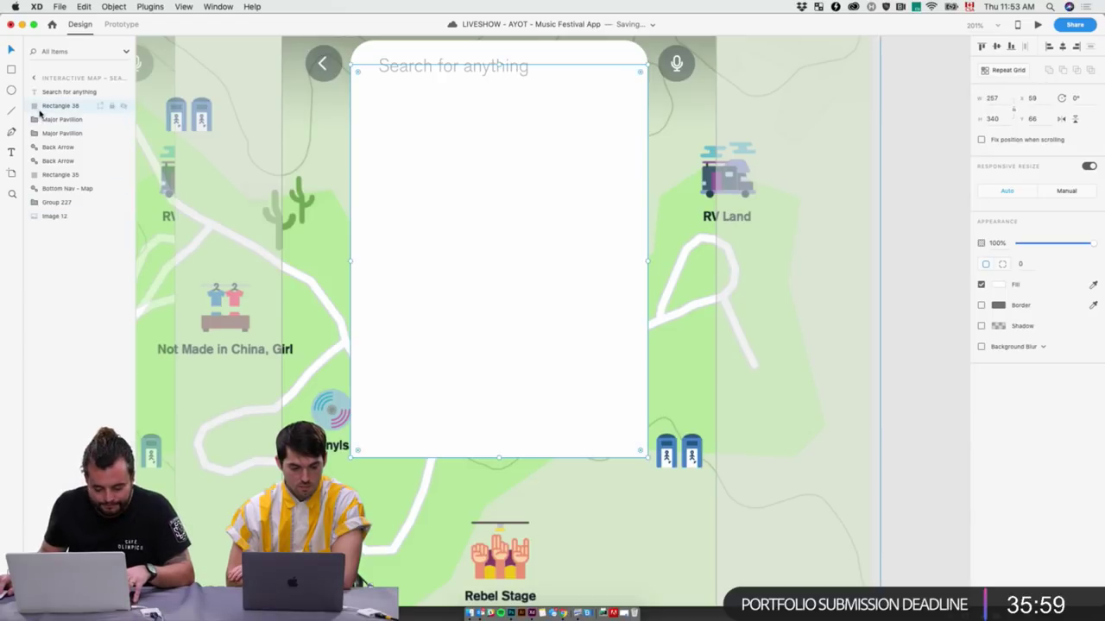
key(alt)
drag(641, 450, 633, 443)
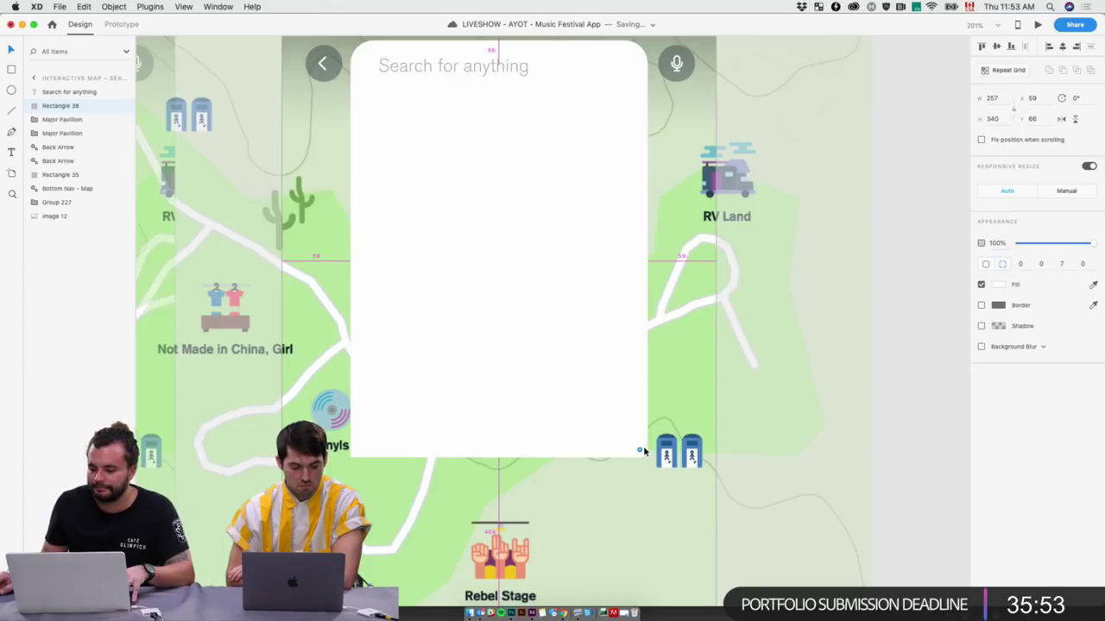
drag(643, 450, 642, 449)
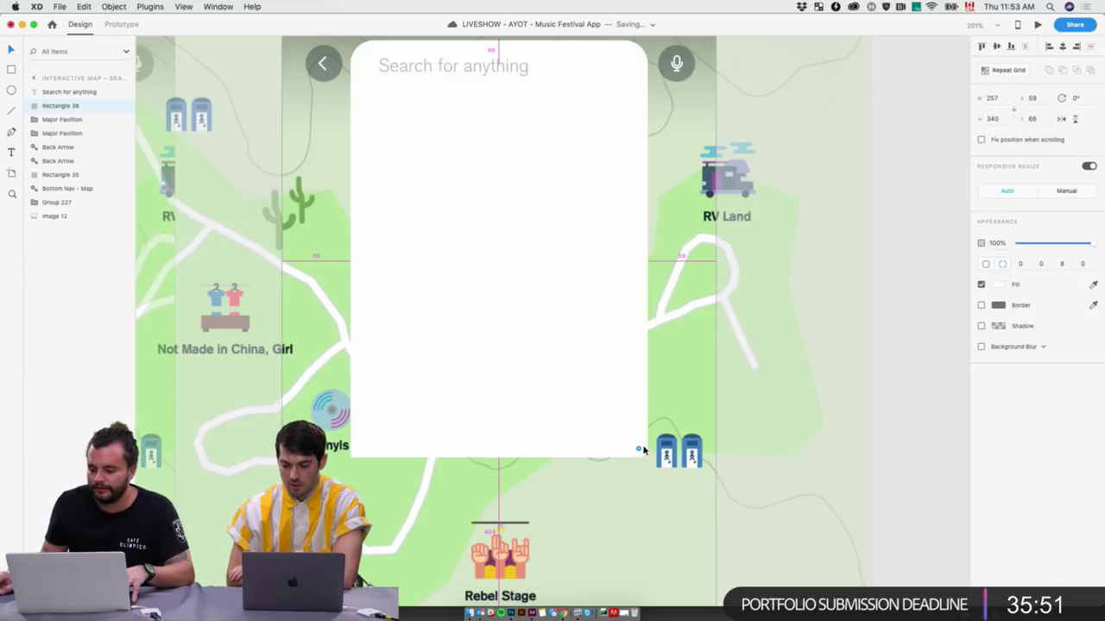
click(1043, 264)
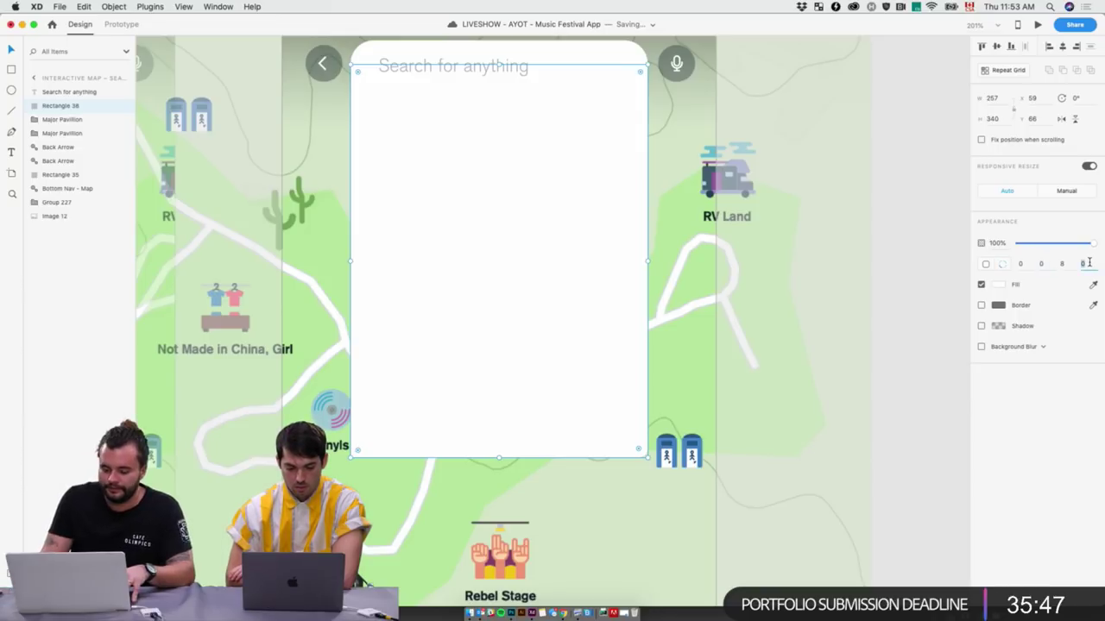
click(905, 375)
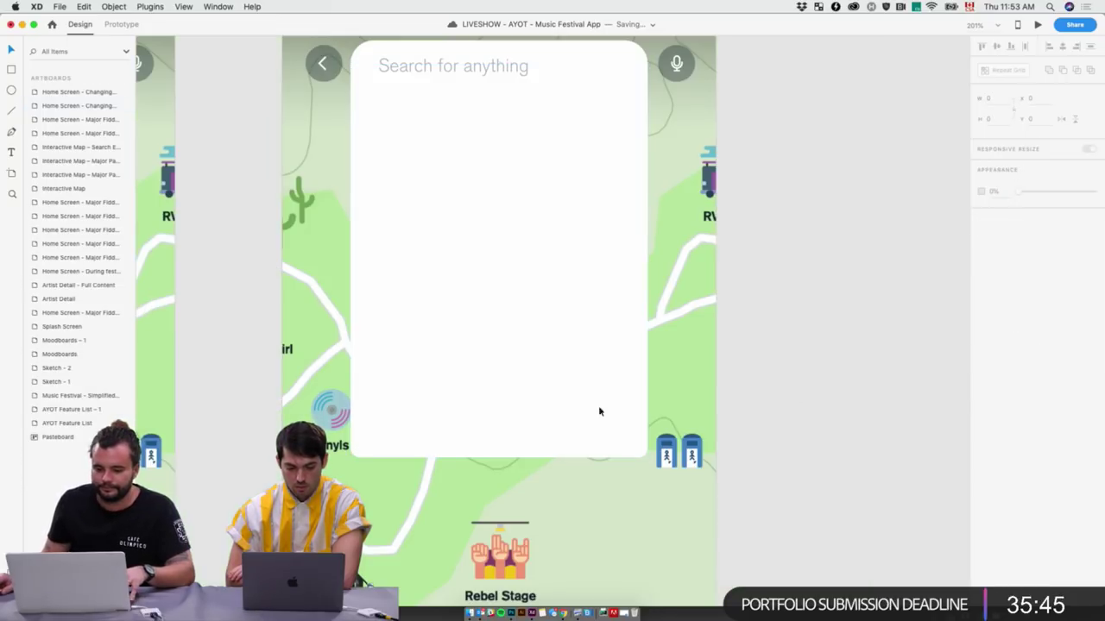
Zoom out and move the view onto the Build your lineup artboards
scroll(638, 438, left, 3)
scroll(638, 439, left, 5)
key(super+0)
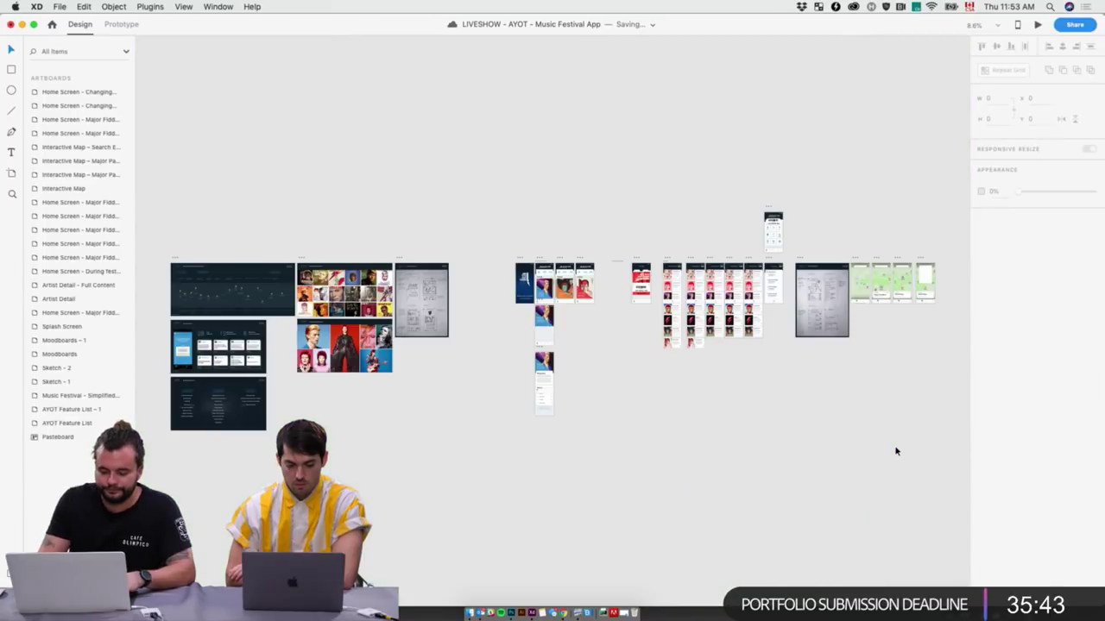
key(super+equal)
key(super+equal)
key(super+equal)
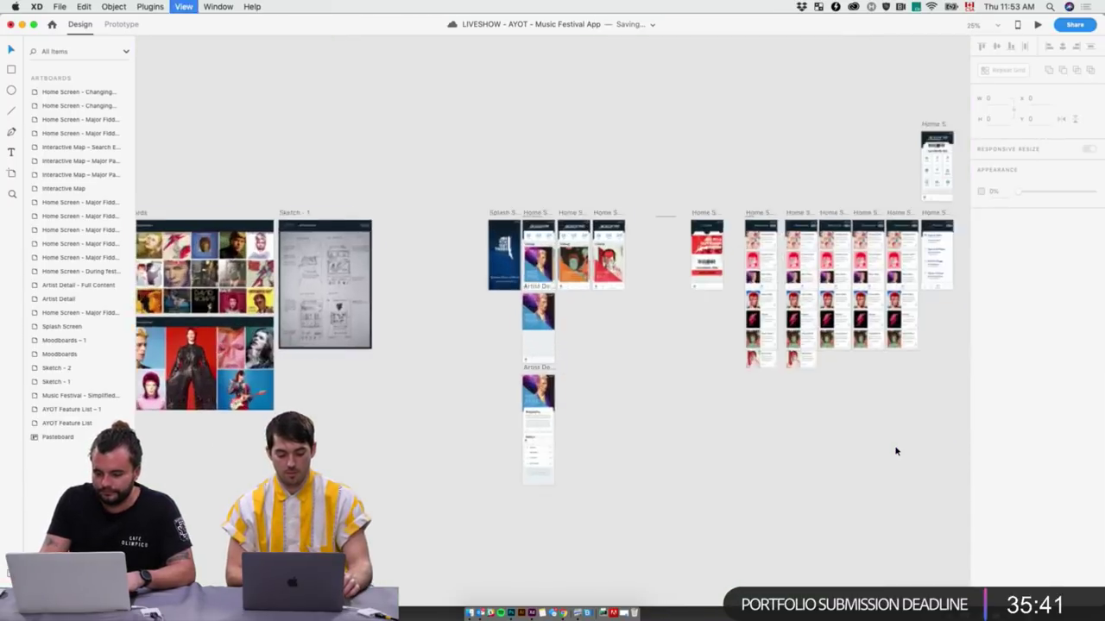
scroll(772, 360, right, 10)
scroll(524, 397, up, 3)
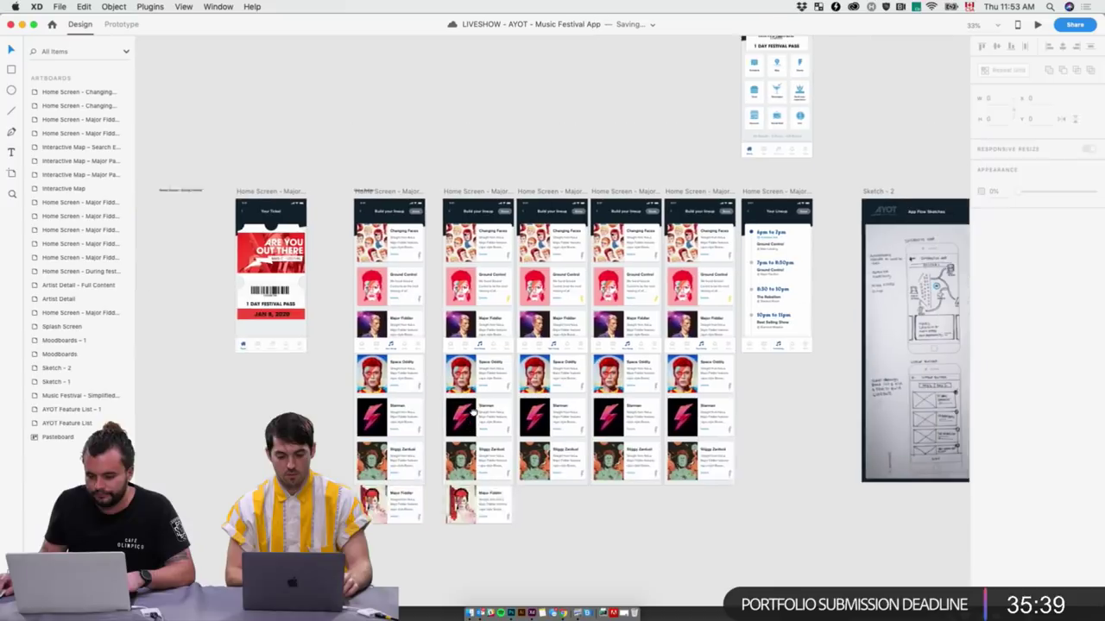
scroll(524, 396, up, 5)
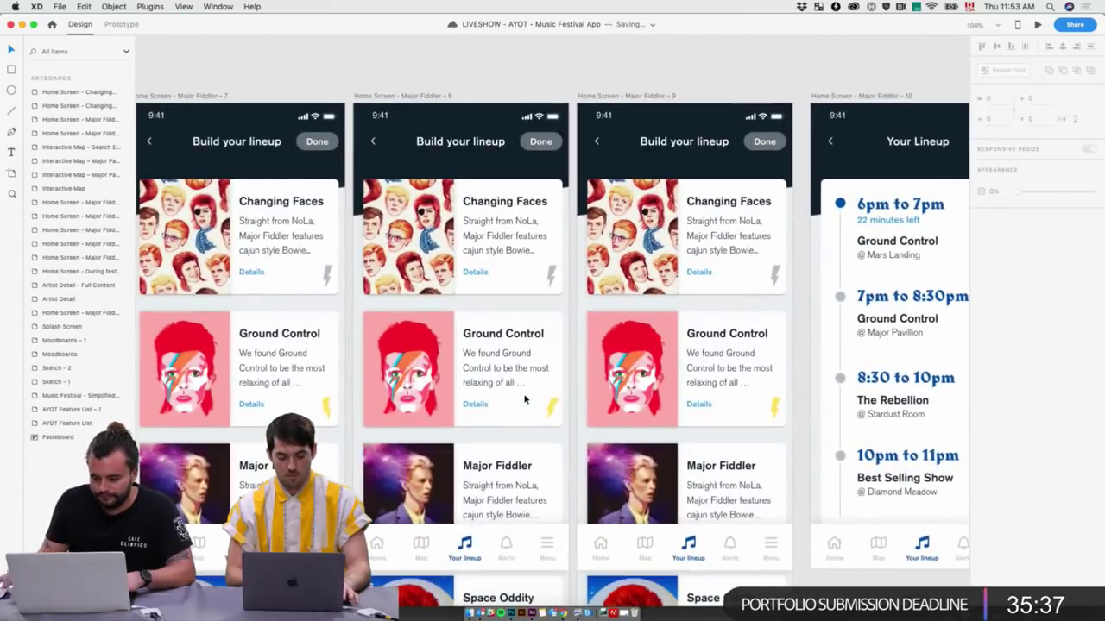
Copy the Ground Control lineup card and bring up paste options on the white search panel
click(716, 417)
right_click(716, 417)
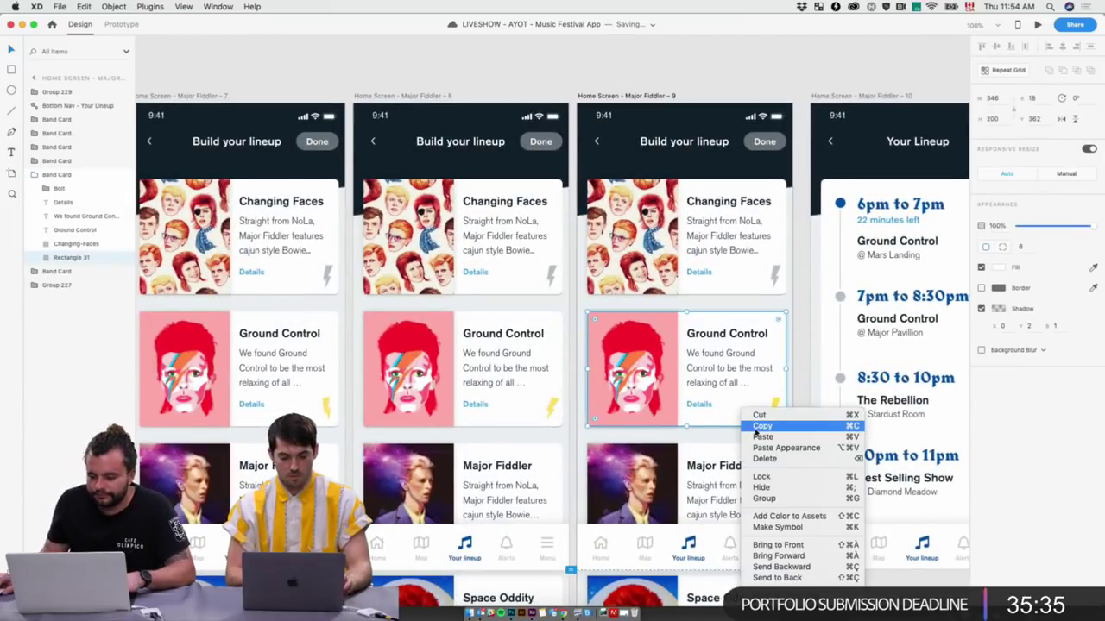
scroll(458, 464, down, 3)
scroll(404, 373, up, 5)
scroll(403, 373, right, 15)
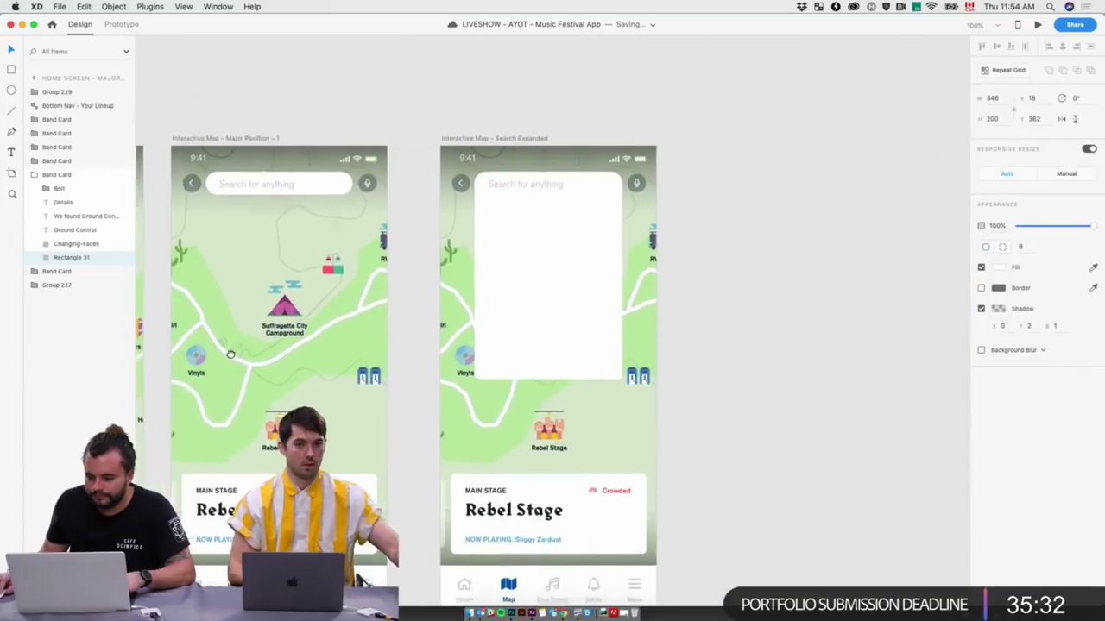
click(581, 337)
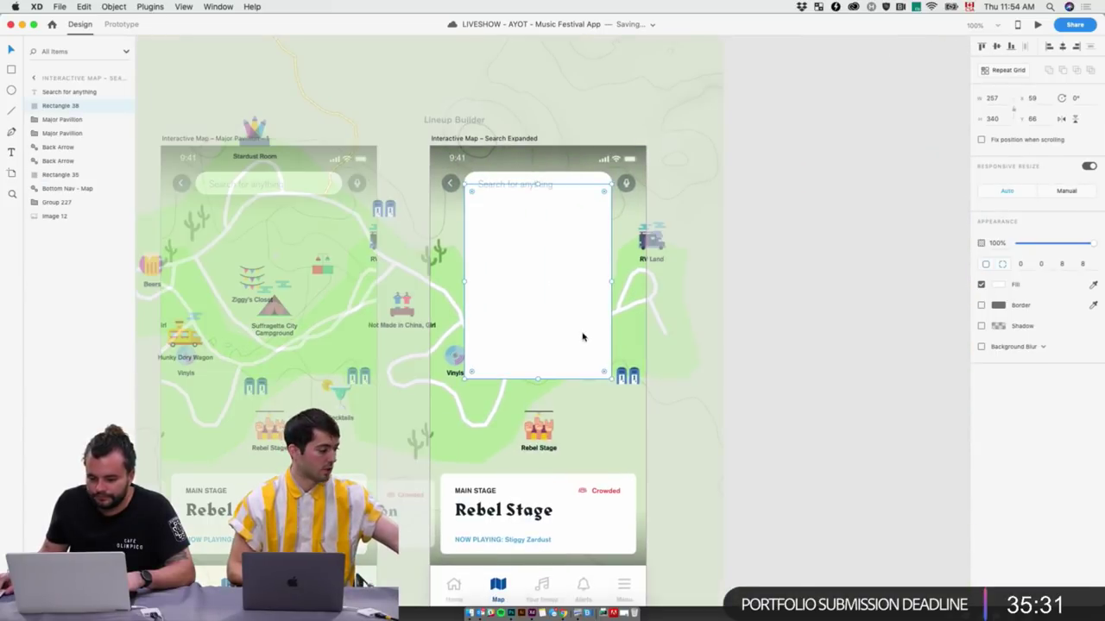
right_click(581, 333)
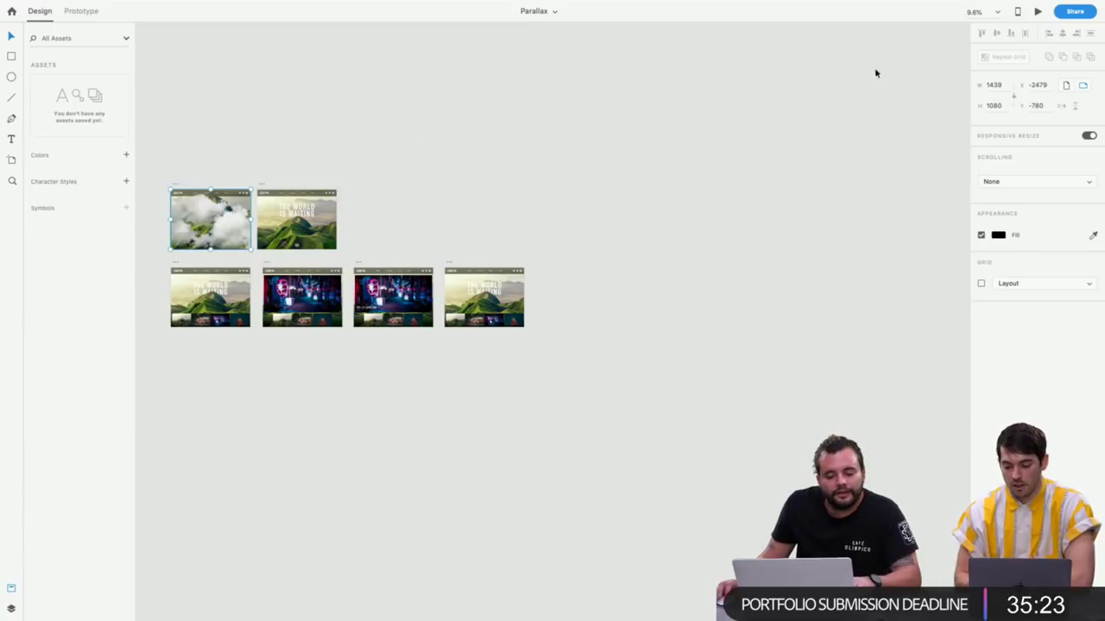
Start a preview of the Parallax website design
click(1038, 13)
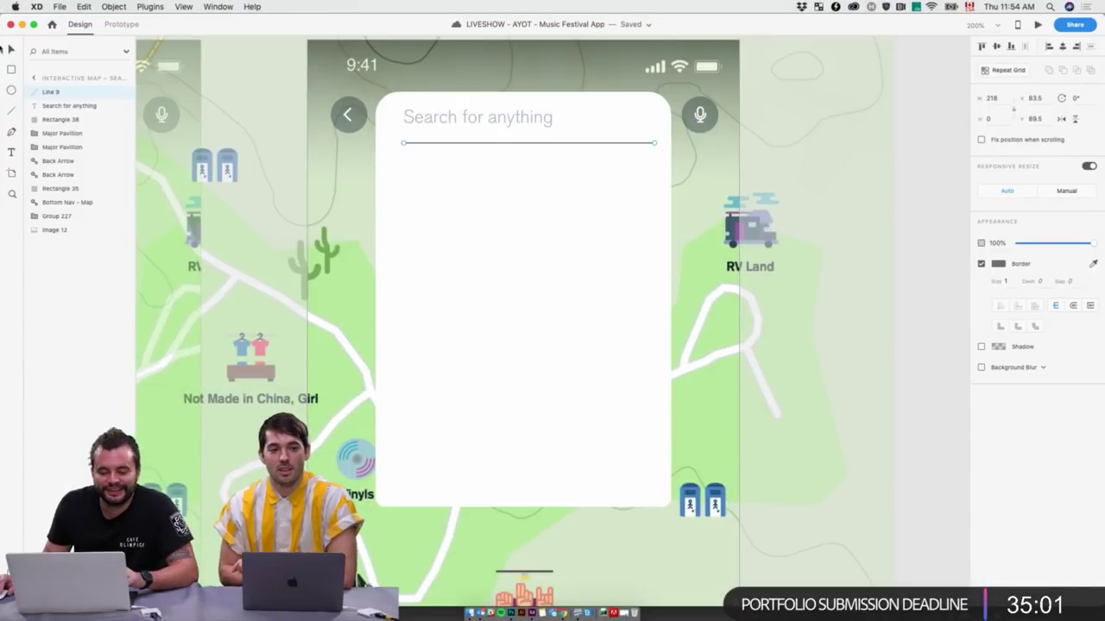
Colour the divider line very light grey #ECEFF1
click(999, 266)
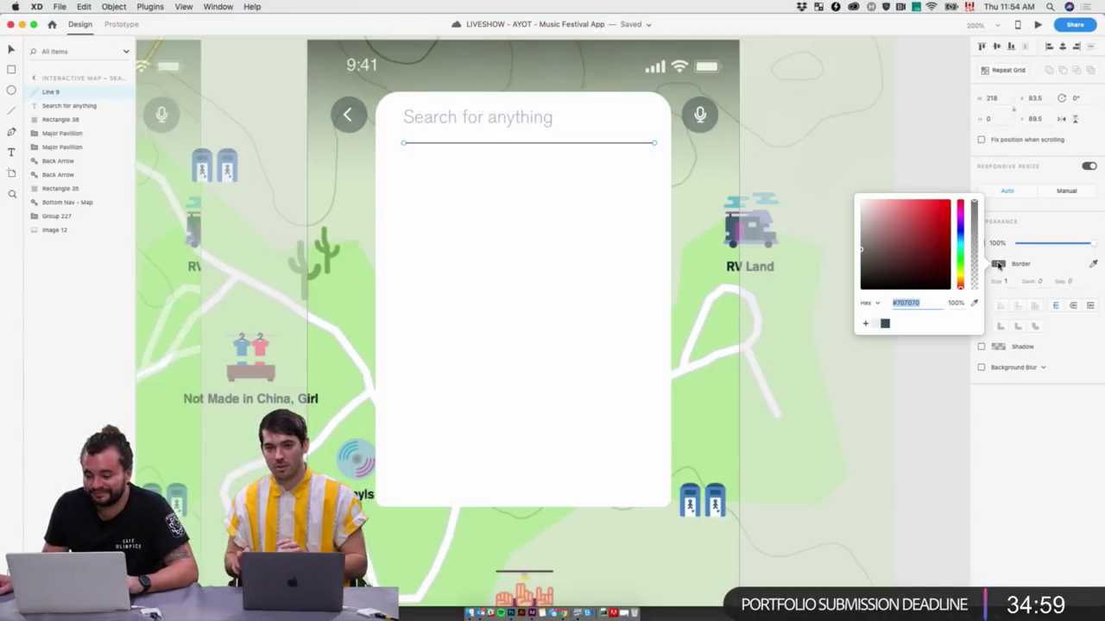
key(super+v)
key(Return)
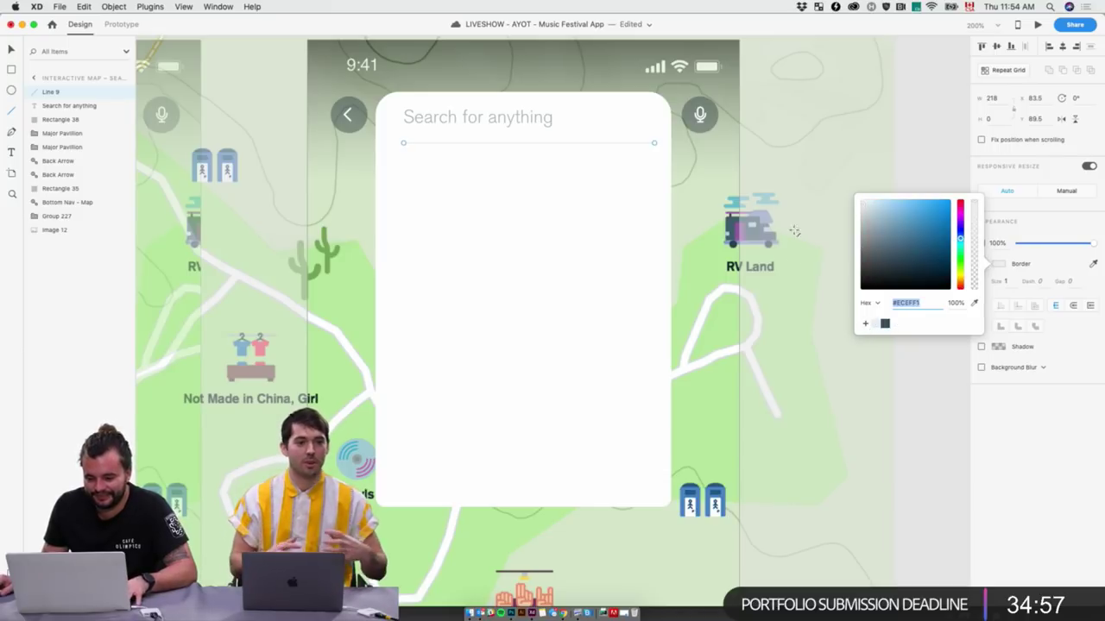
scroll(806, 376, right, 3)
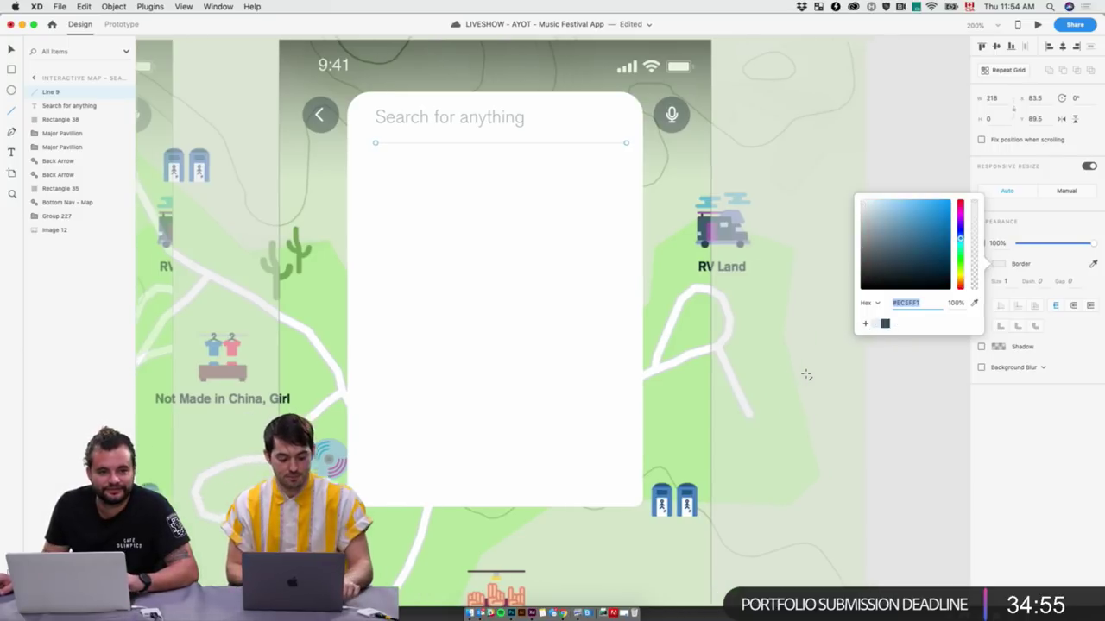
key(Escape)
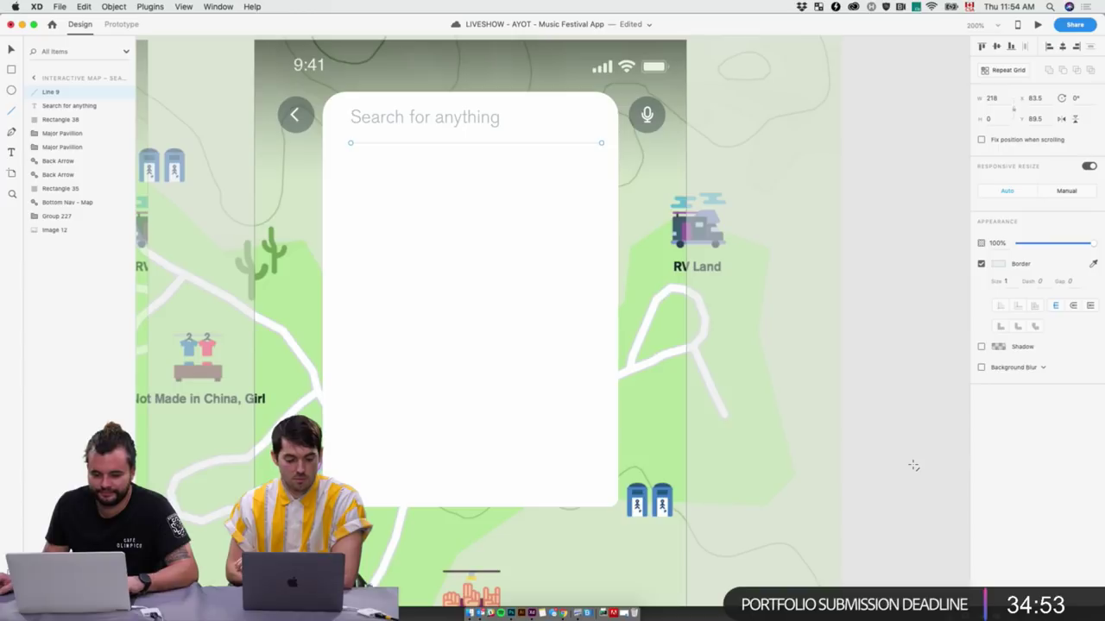
key(Escape)
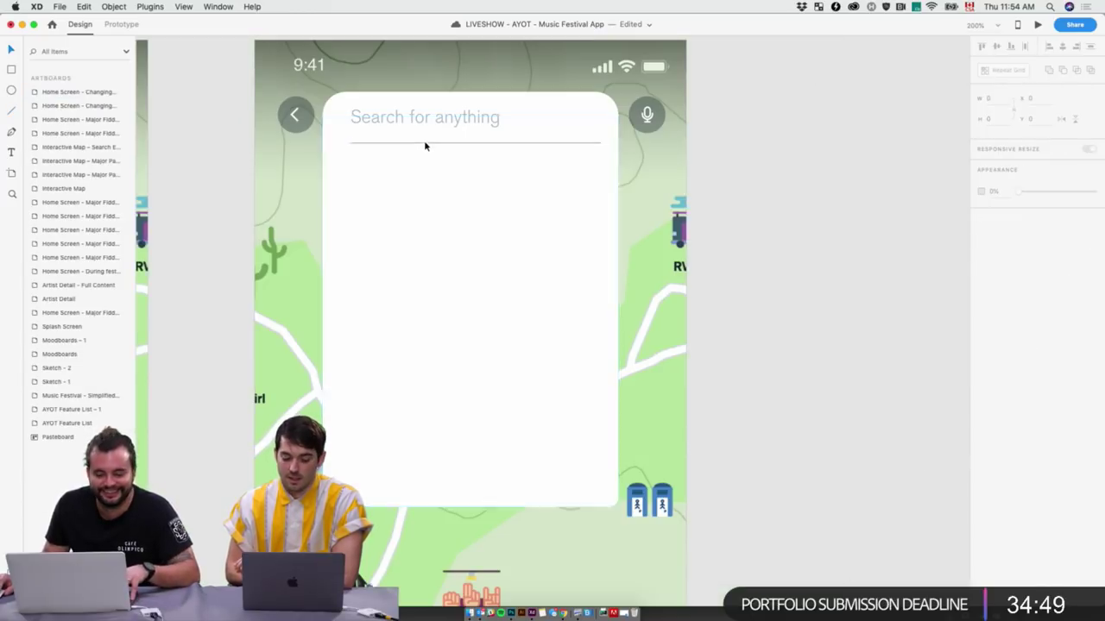
Widen the divider line to 240 and centre it horizontally on the artboard
click(422, 143)
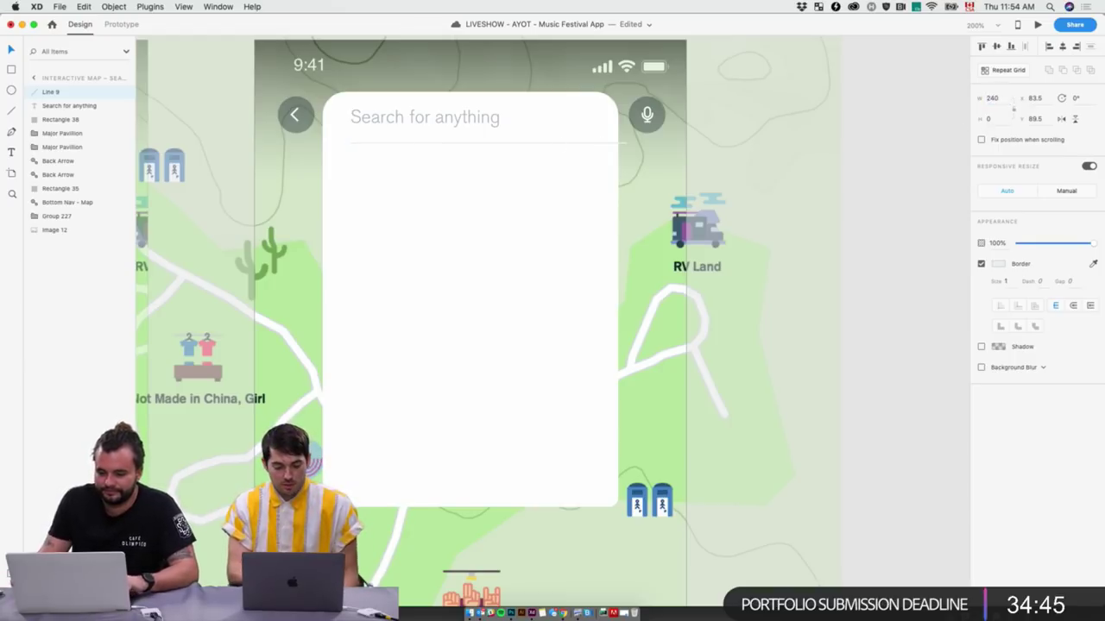
click(1061, 49)
click(846, 185)
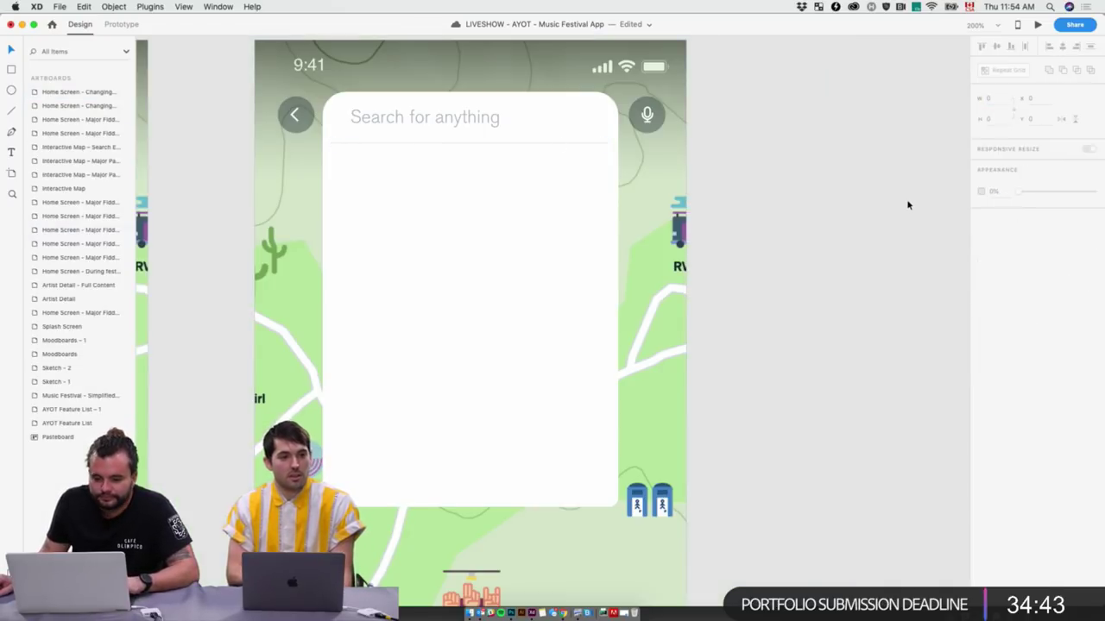
scroll(820, 208, up, 2)
click(475, 153)
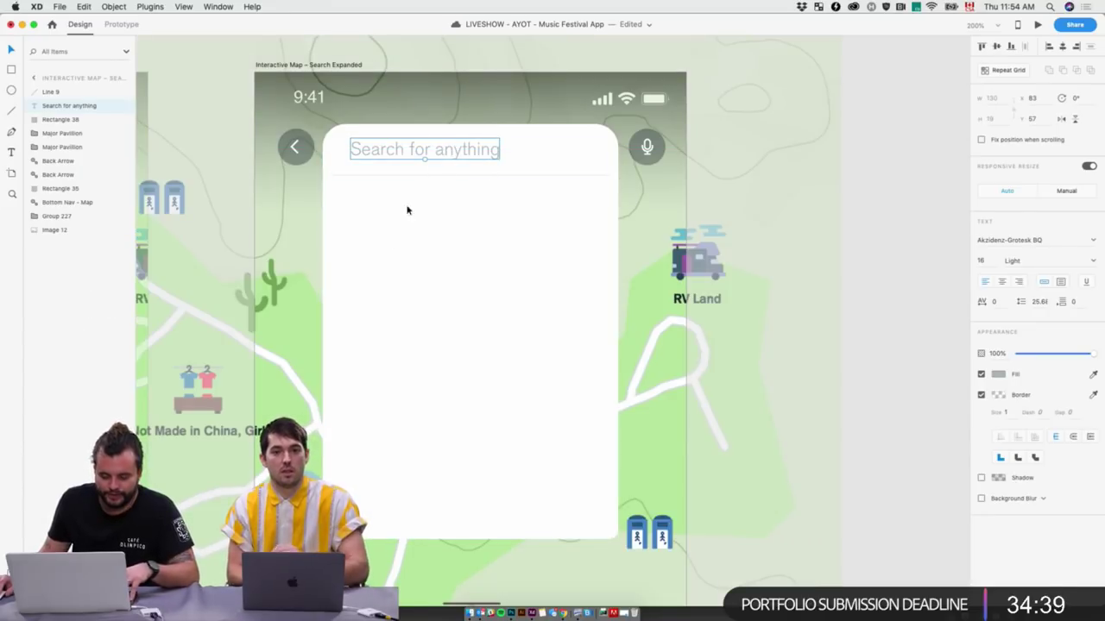
Copy the MAIN STAGE label from the Rebel Stage card into the white search panel
scroll(540, 235, left, 10)
scroll(542, 232, down, 5)
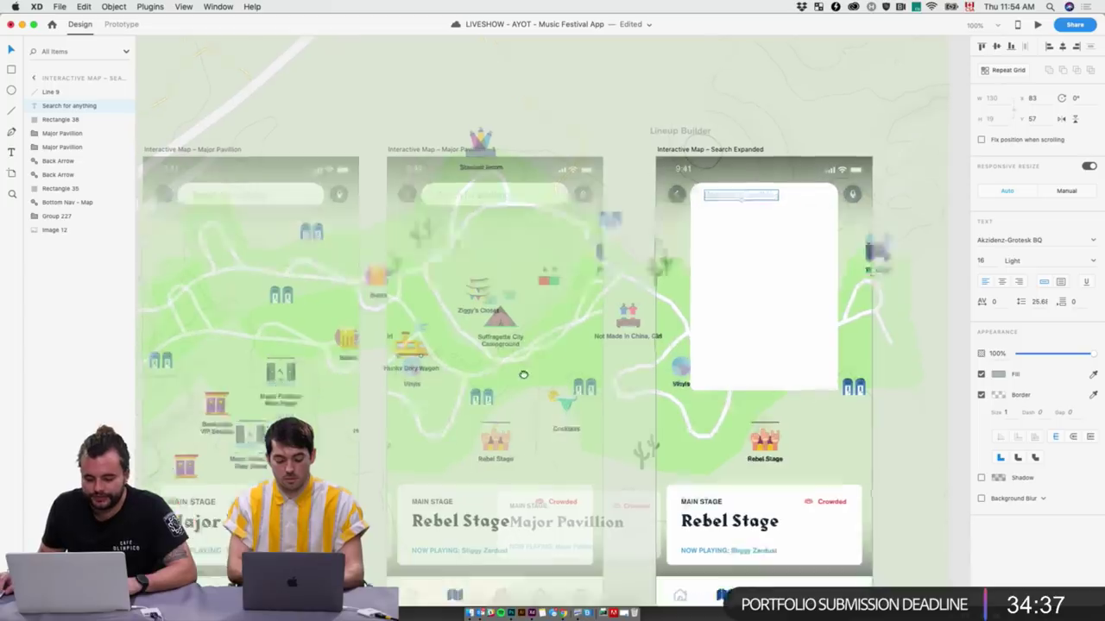
scroll(523, 375, down, 5)
click(688, 304)
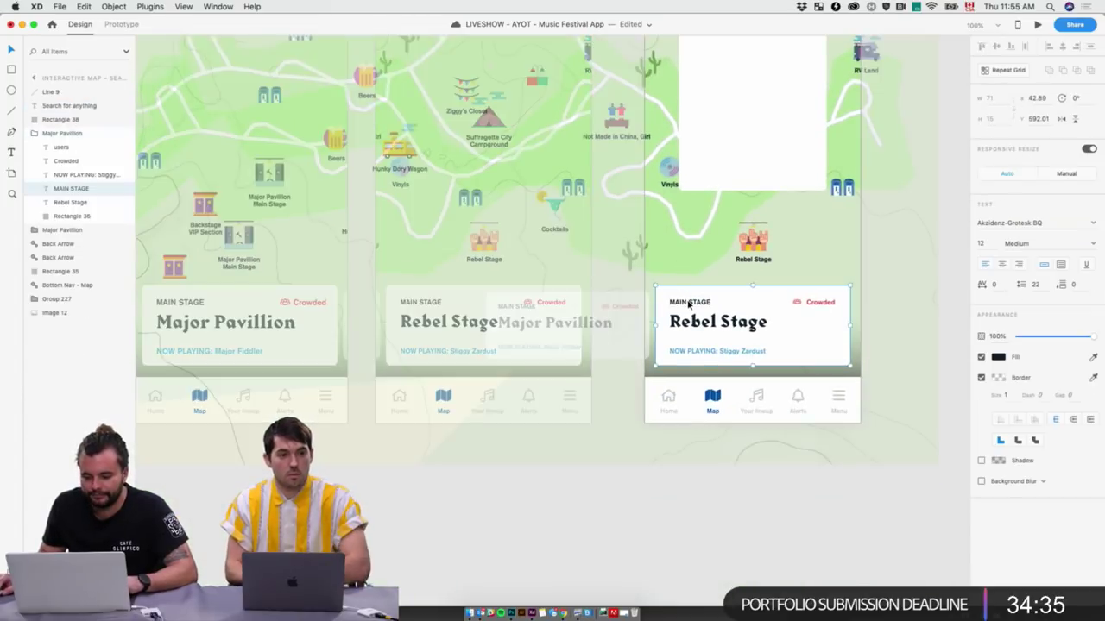
key(super+shift+a)
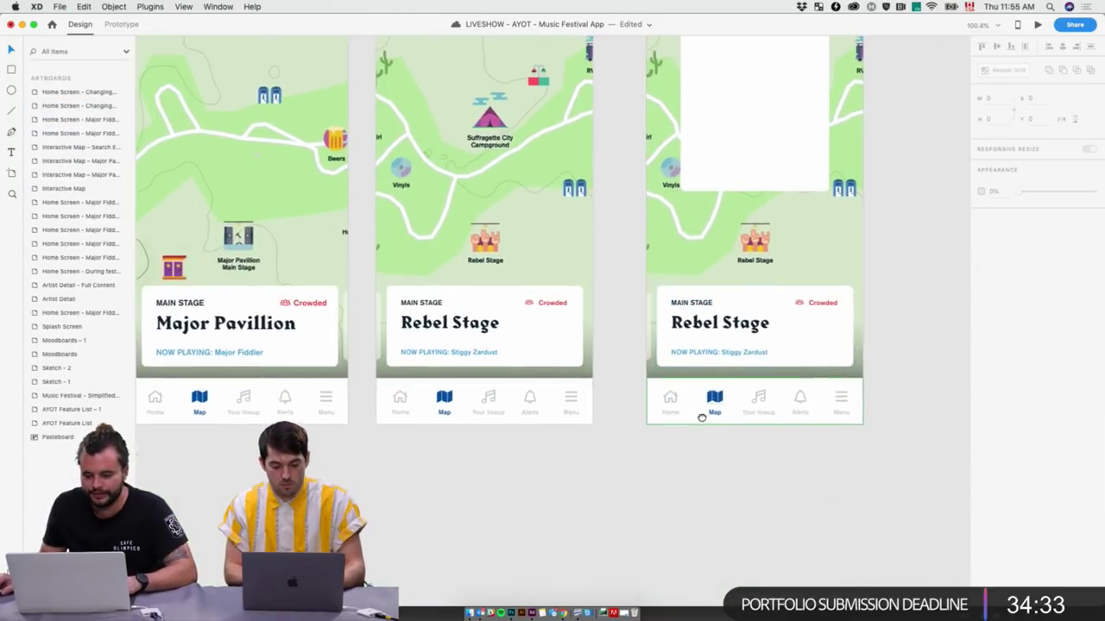
scroll(701, 418, up, 5)
scroll(702, 418, right, 4)
key(super+z)
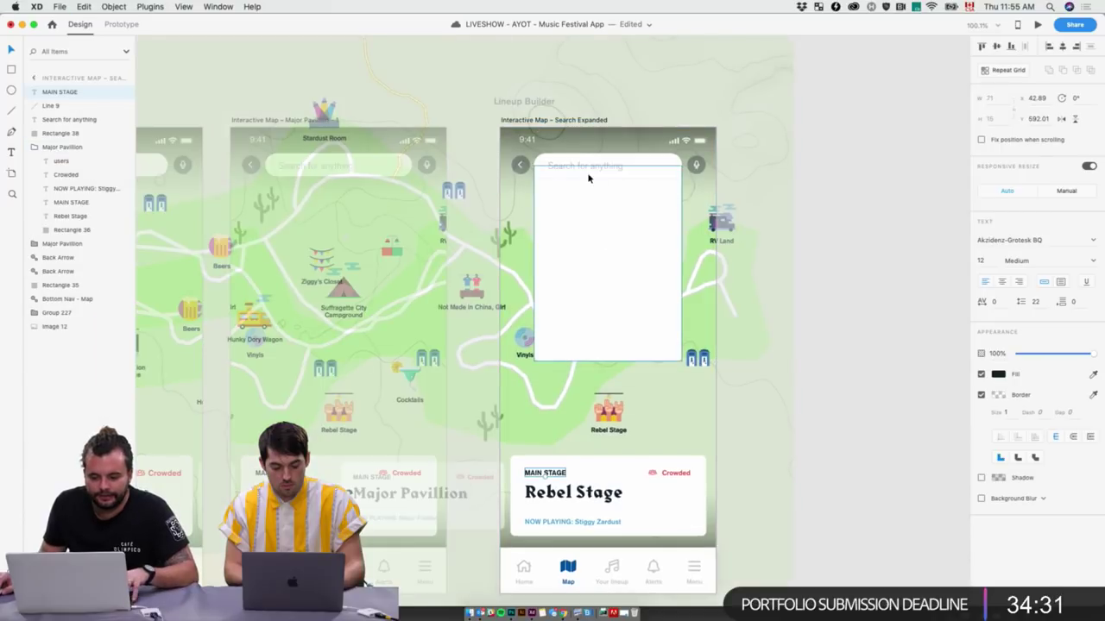
drag(545, 473, 569, 195)
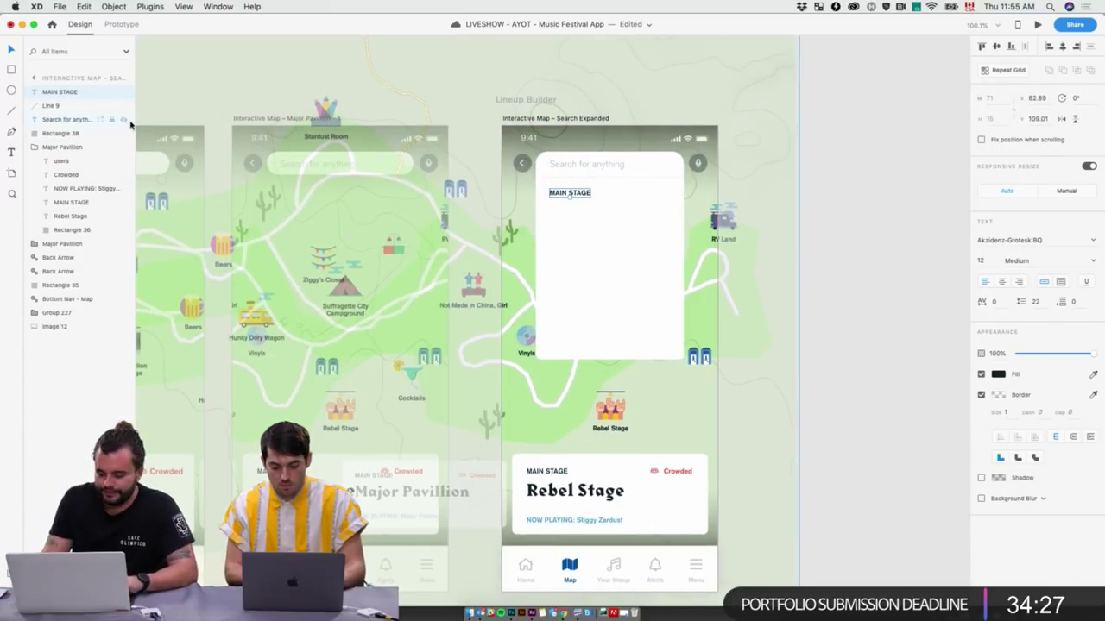
key(super+equal)
scroll(604, 239, up, 5)
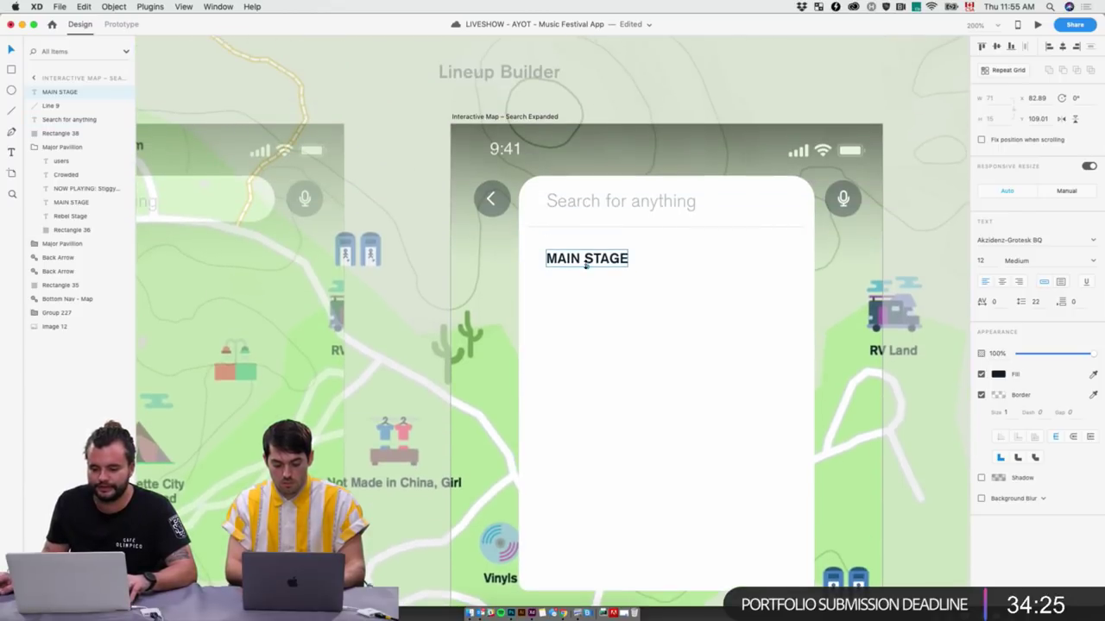
Replace the copied heading's text with RECENT SEARCHES
double_click(602, 258)
key(super+a)
text(RE)
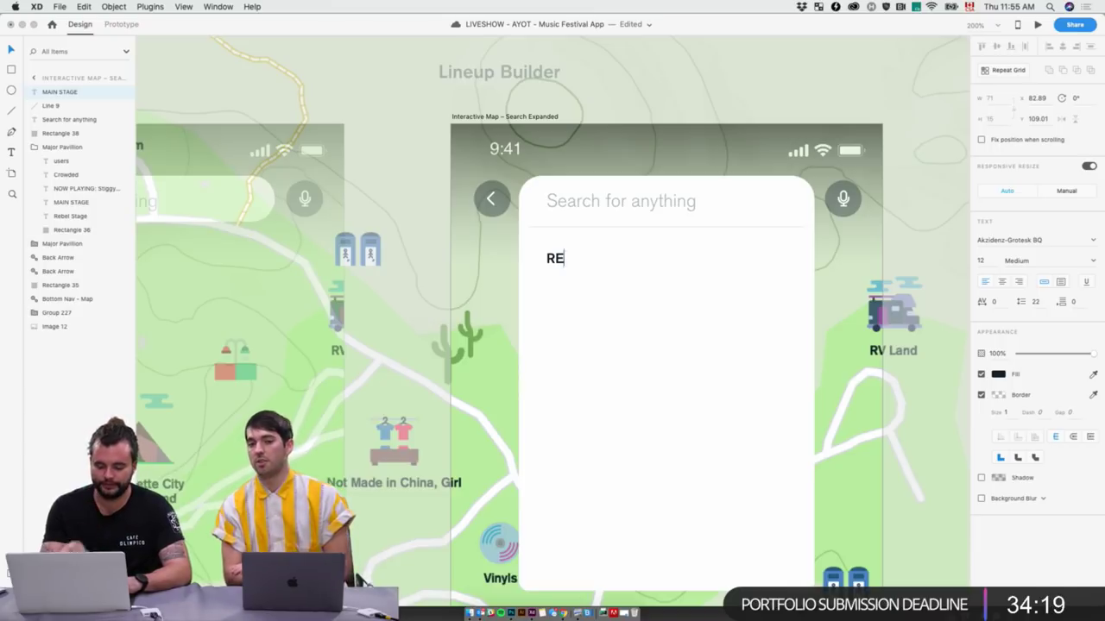
text(CENT SE)
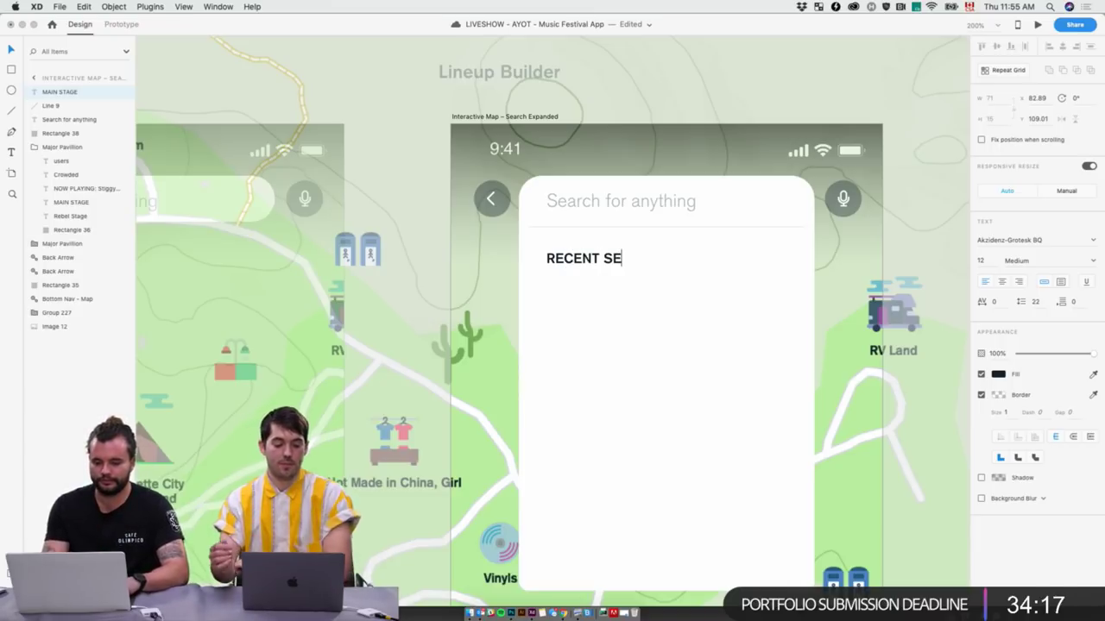
text(ARCHES)
key(Escape)
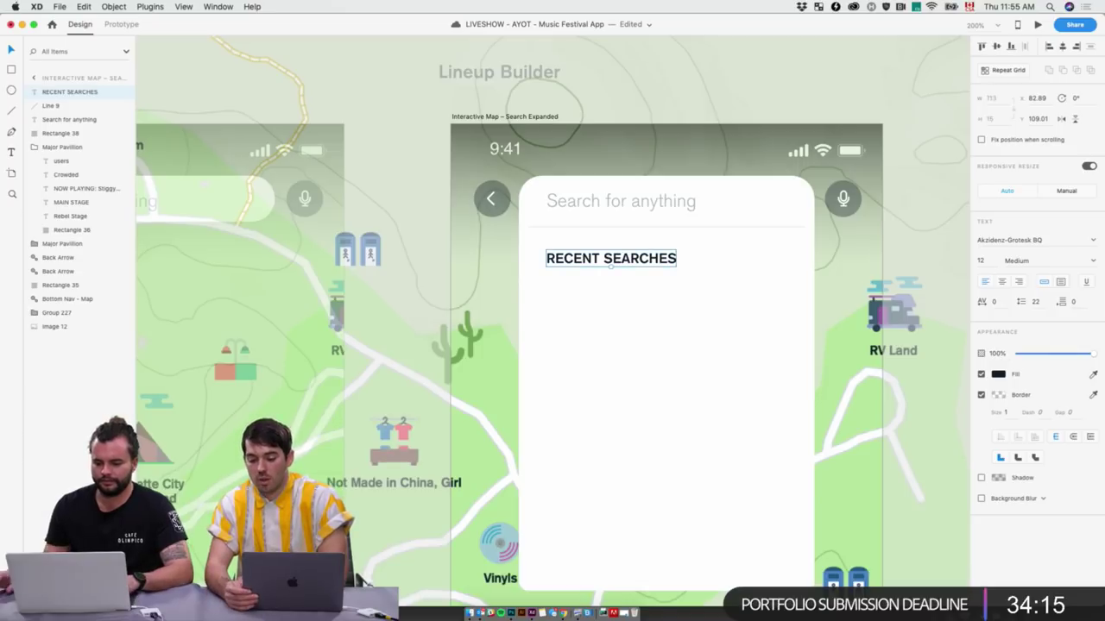
scroll(582, 256, right, 8)
click(843, 291)
Drag the Home Screen – During festival artboard above the Interactive Map artboards, to X 11175, Y -864
scroll(720, 307, left, 2)
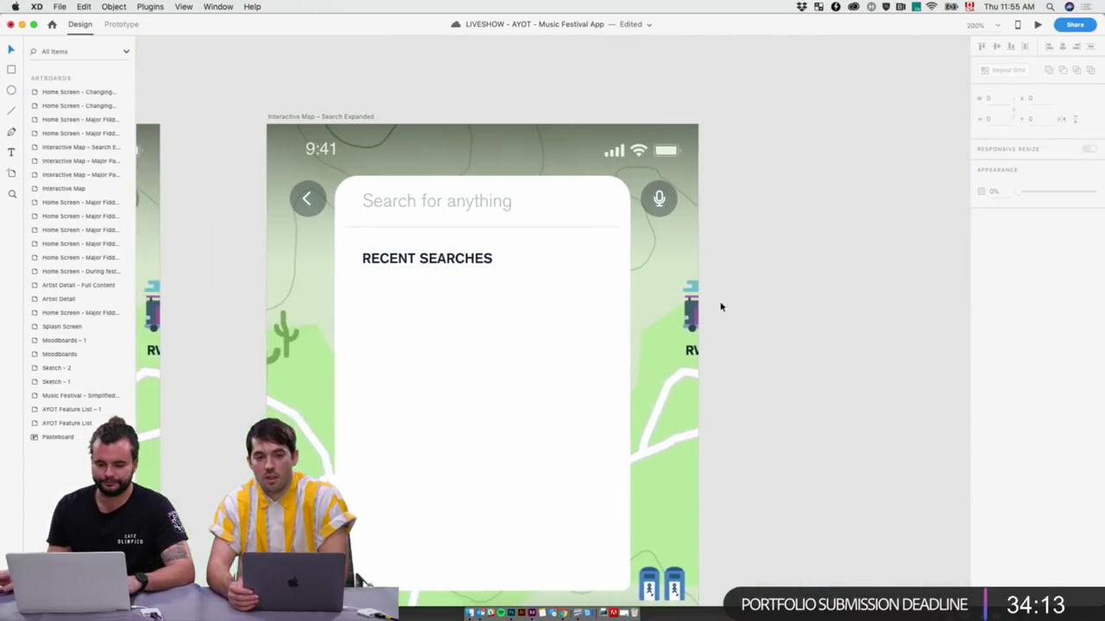
scroll(720, 307, left, 1)
key(super+1)
scroll(710, 366, down, 3)
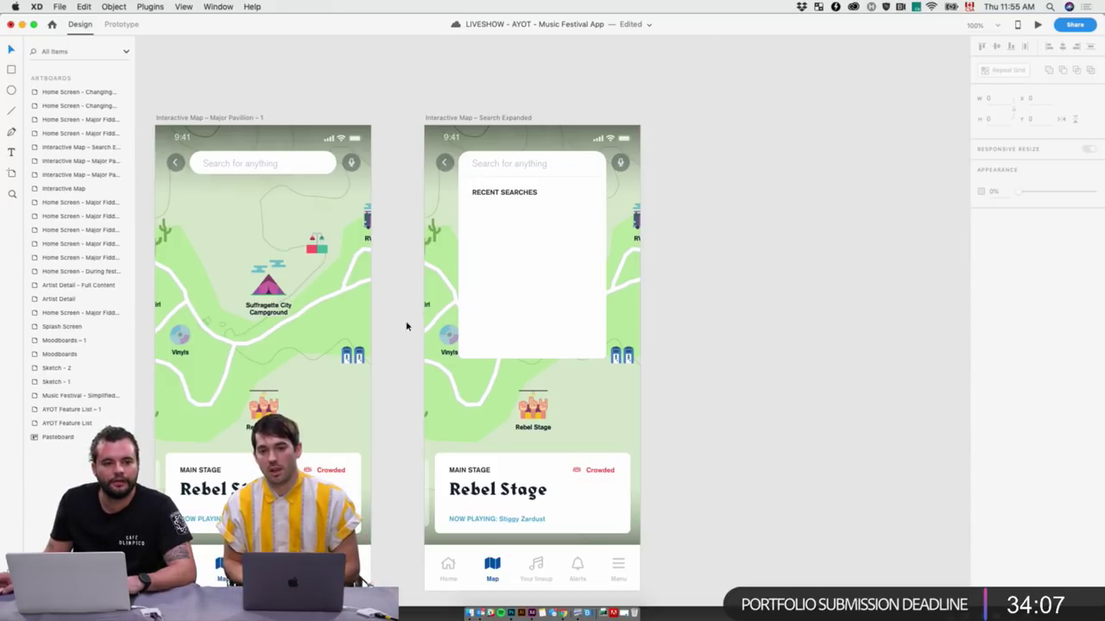
scroll(406, 326, left, 15)
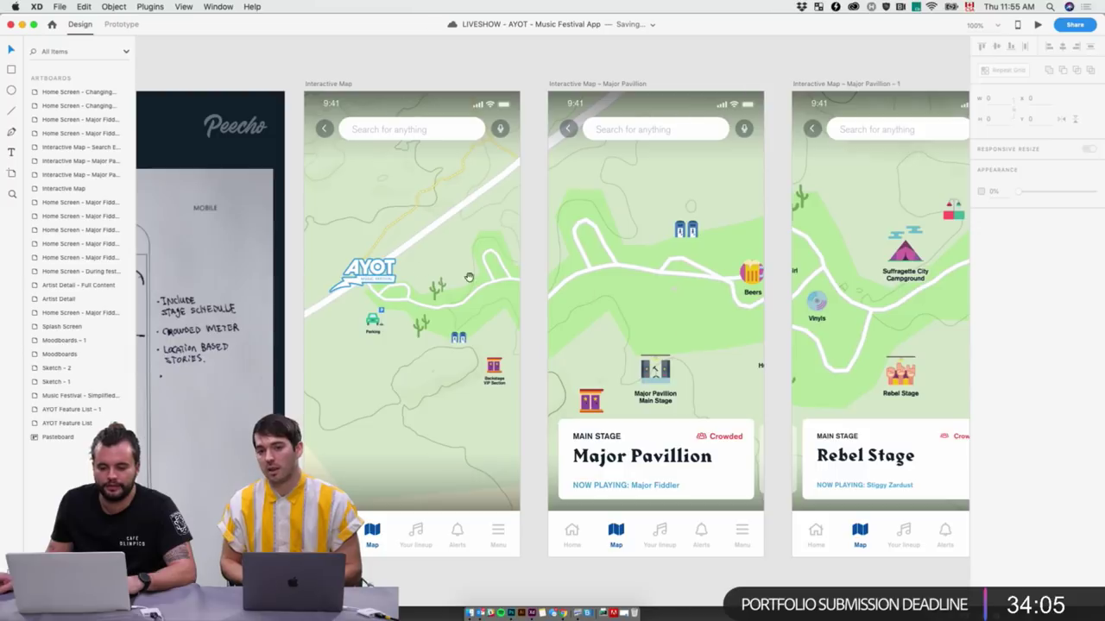
scroll(469, 277, left, 4)
scroll(469, 277, up, 10)
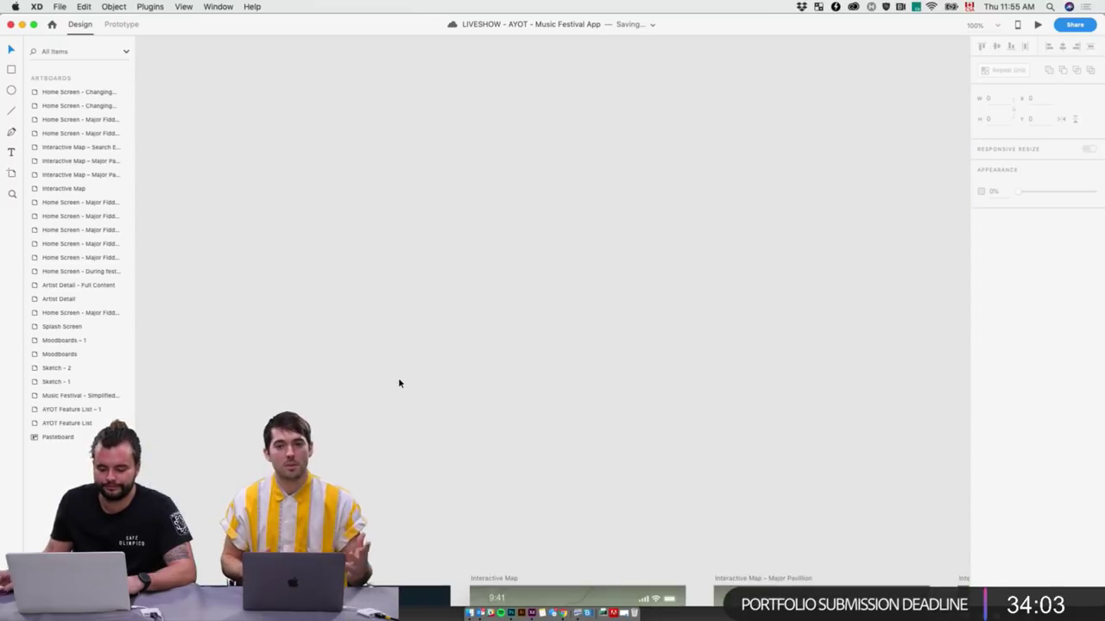
key(super+minus)
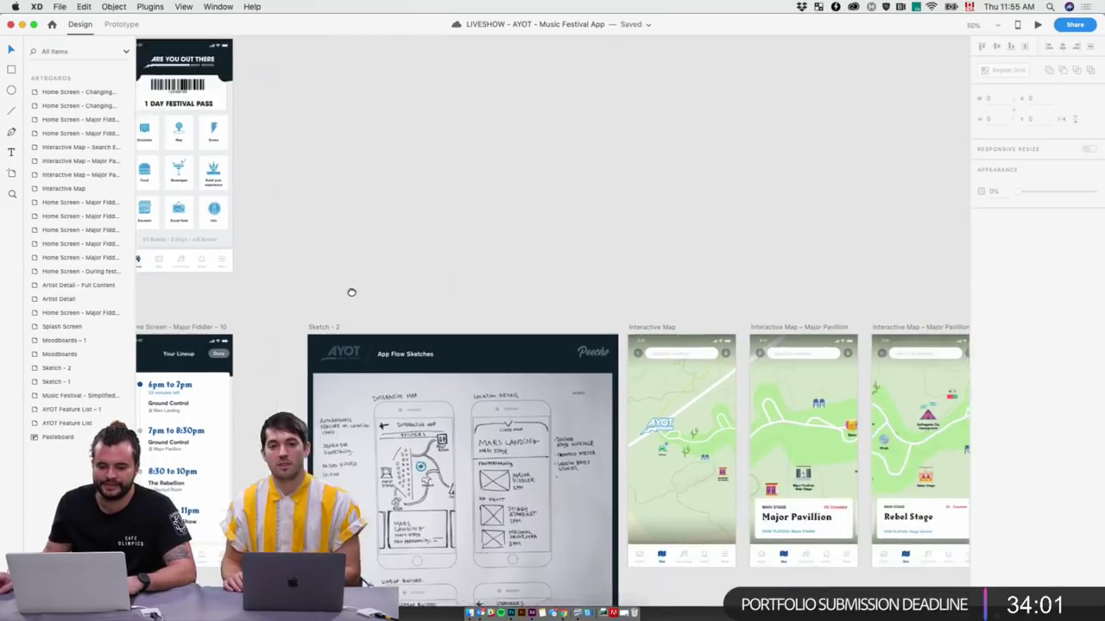
scroll(351, 292, left, 3)
scroll(351, 292, up, 1)
drag(226, 40, 724, 92)
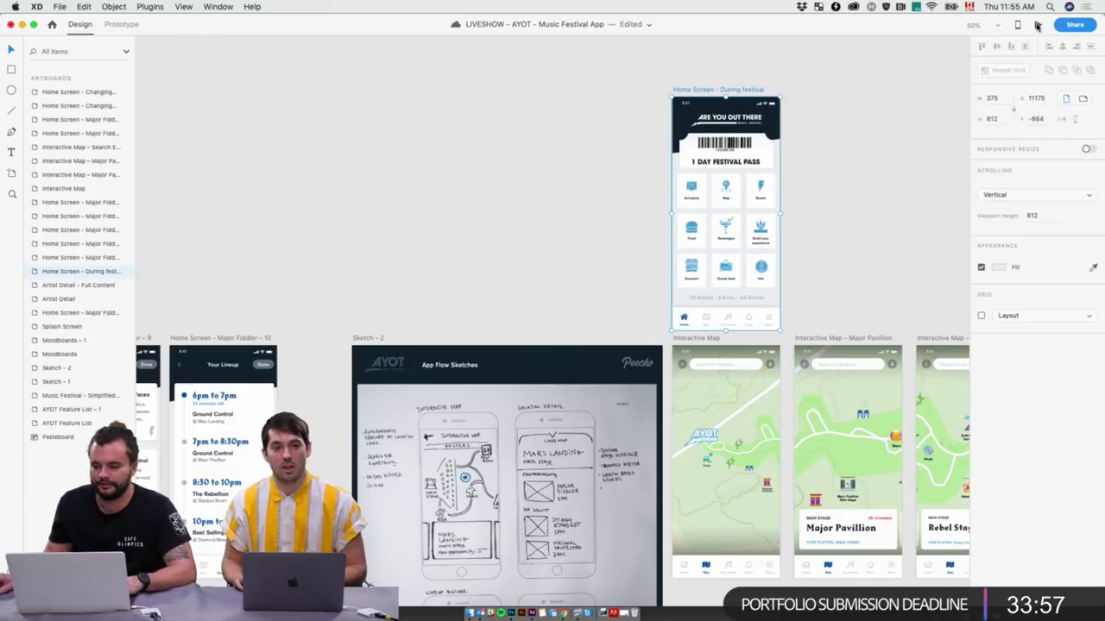
click(1036, 25)
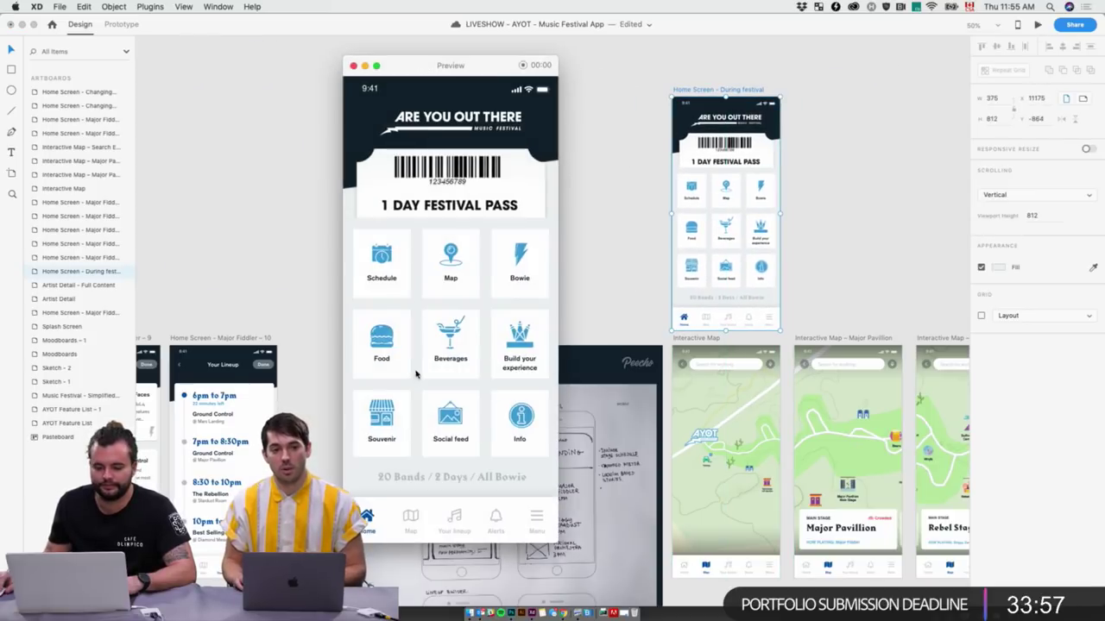
click(454, 279)
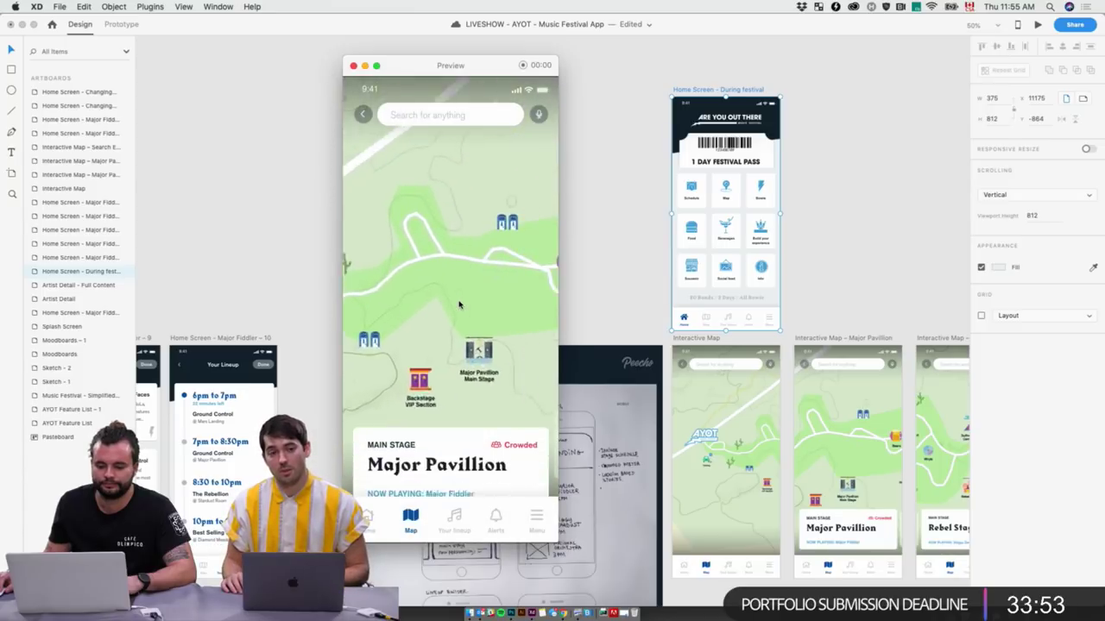
drag(498, 442, 380, 436)
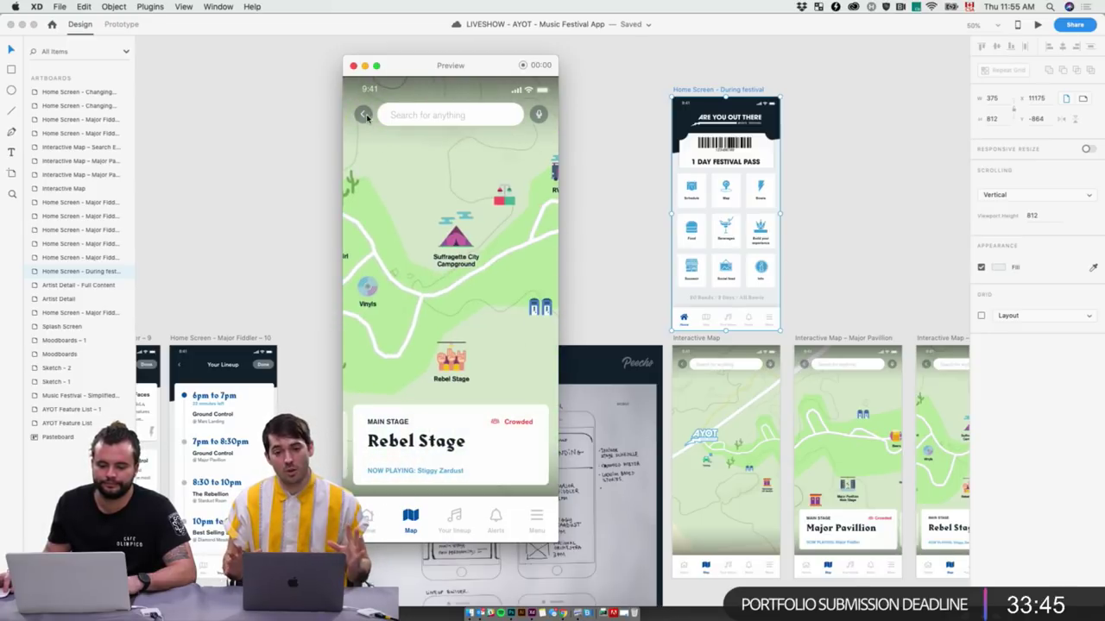
click(353, 66)
In Prototype mode, link both Major Pavillion screens' back arrows to Home Screen – During festival
scroll(372, 247, right, 5)
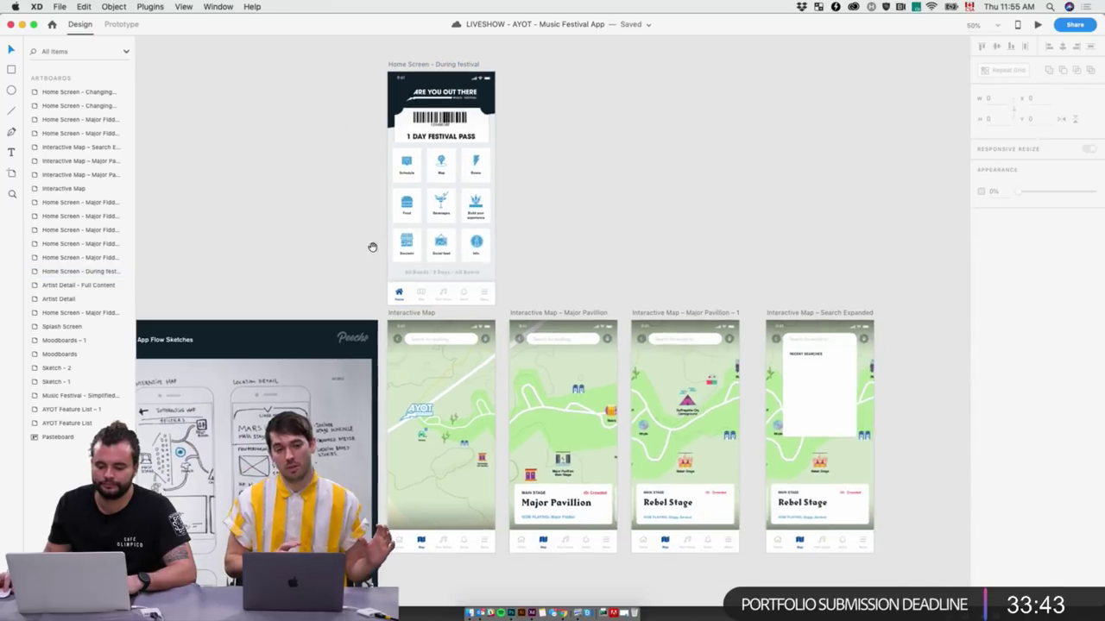
click(113, 24)
click(398, 339)
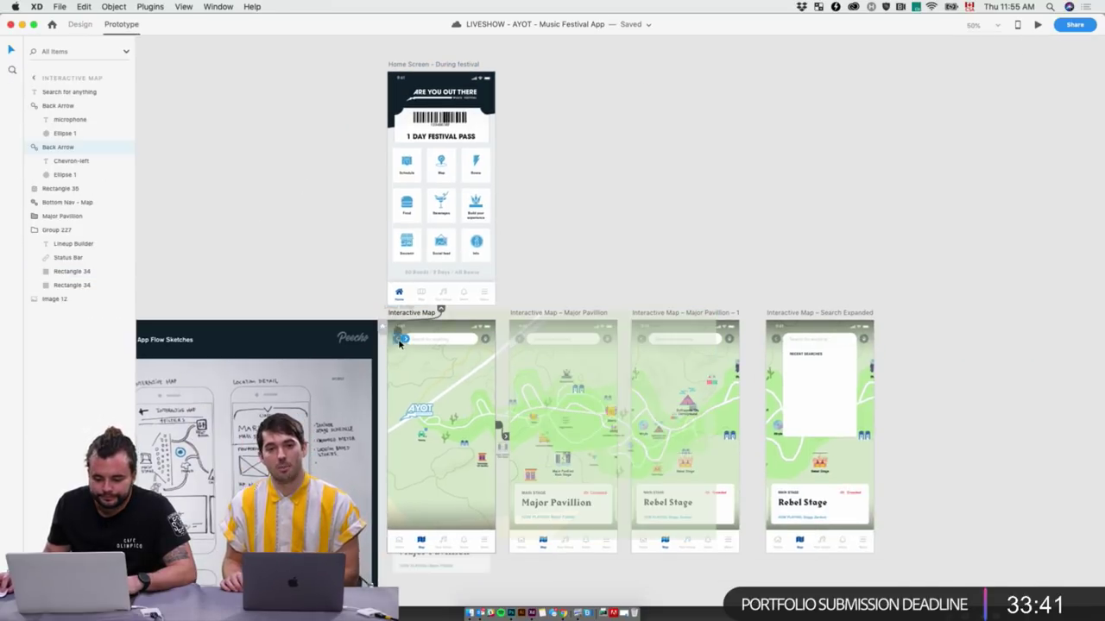
click(545, 291)
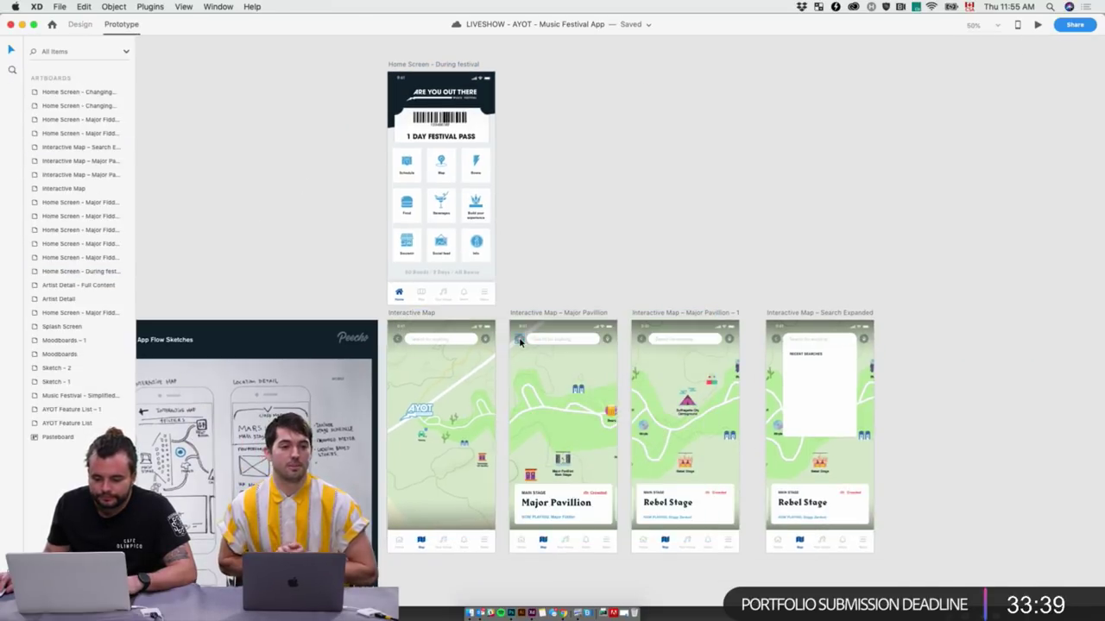
click(528, 340)
drag(540, 291, 483, 258)
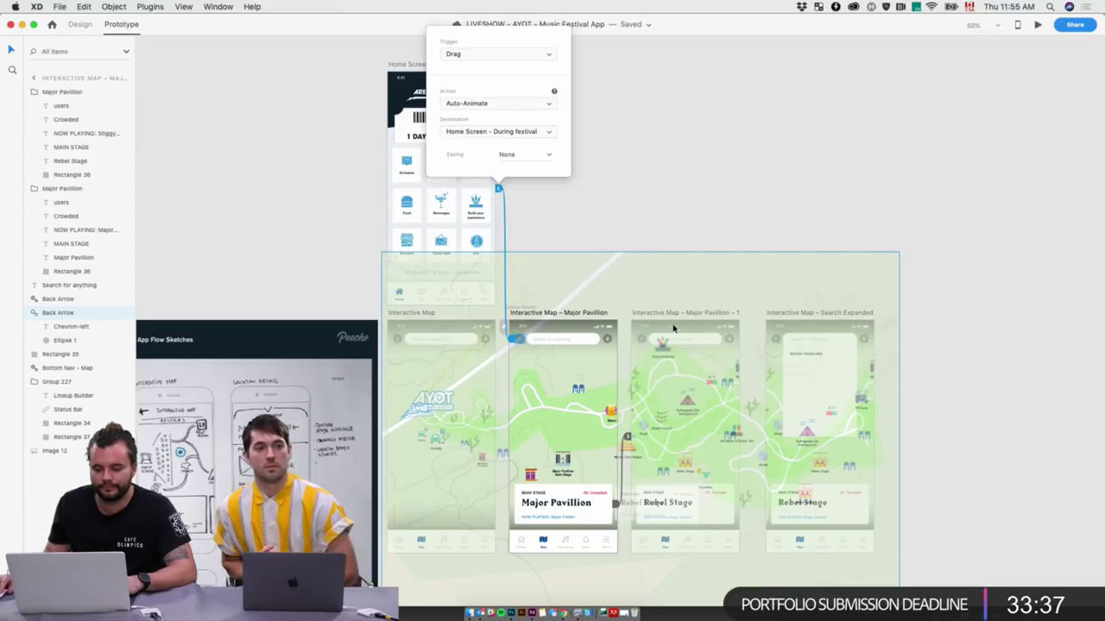
click(890, 163)
click(643, 340)
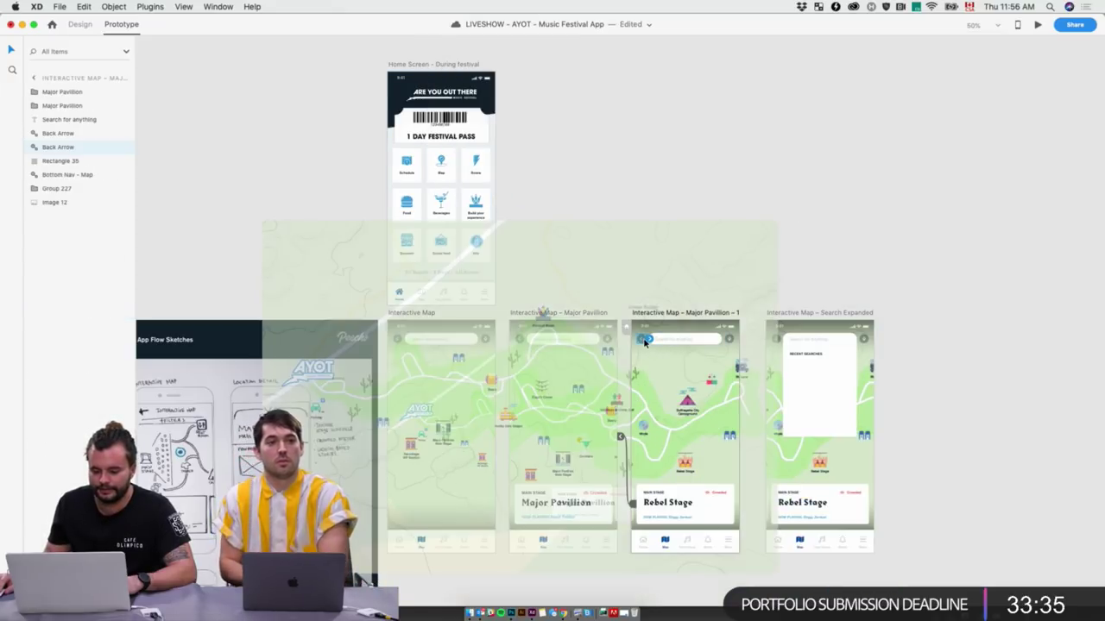
drag(594, 229, 466, 194)
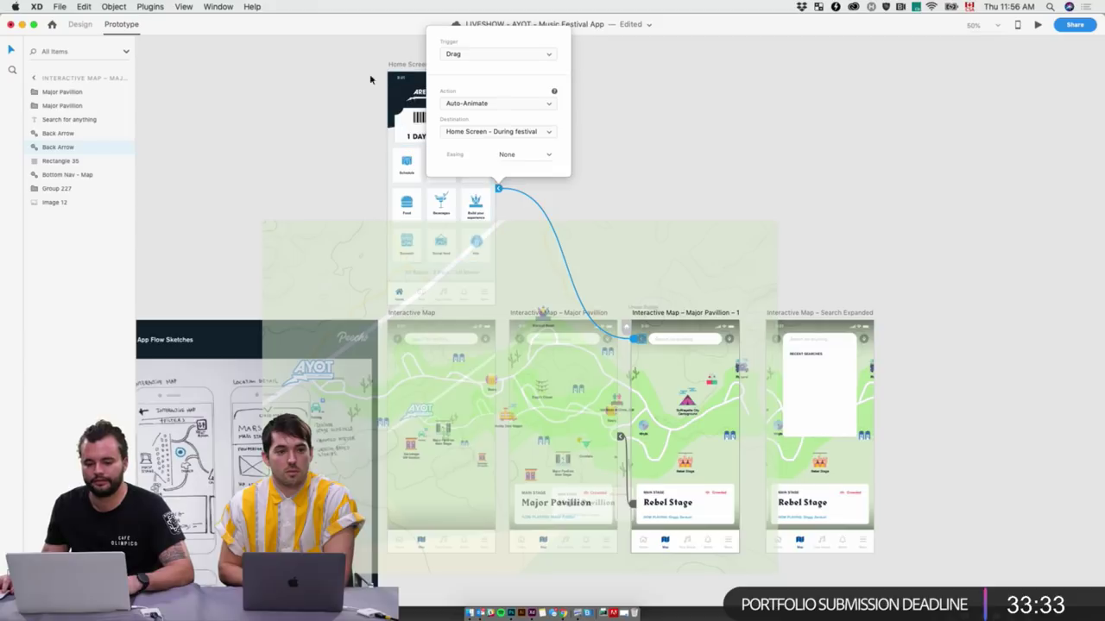
click(404, 63)
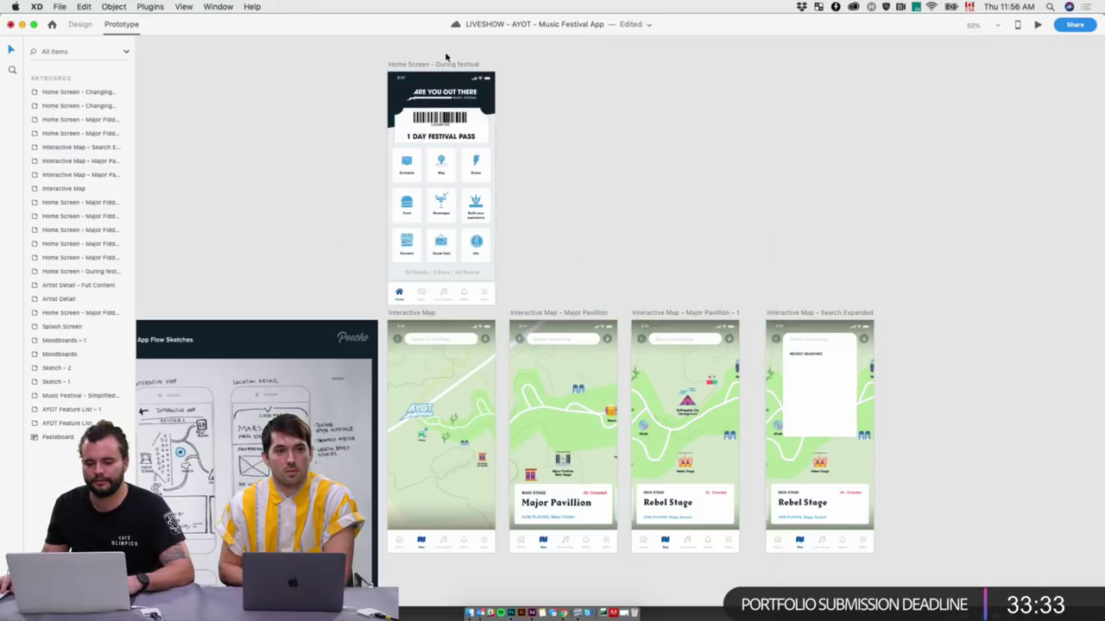
Preview the prototype, testing the Map transition through to the Major Pavillion screen
click(1034, 25)
click(467, 271)
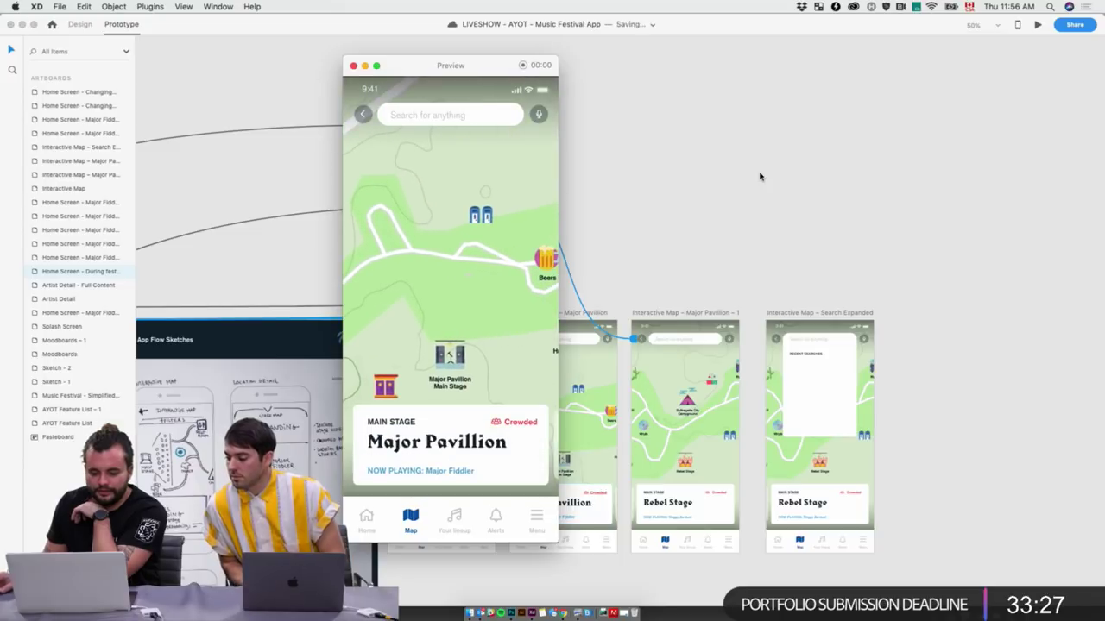
click(639, 150)
click(351, 65)
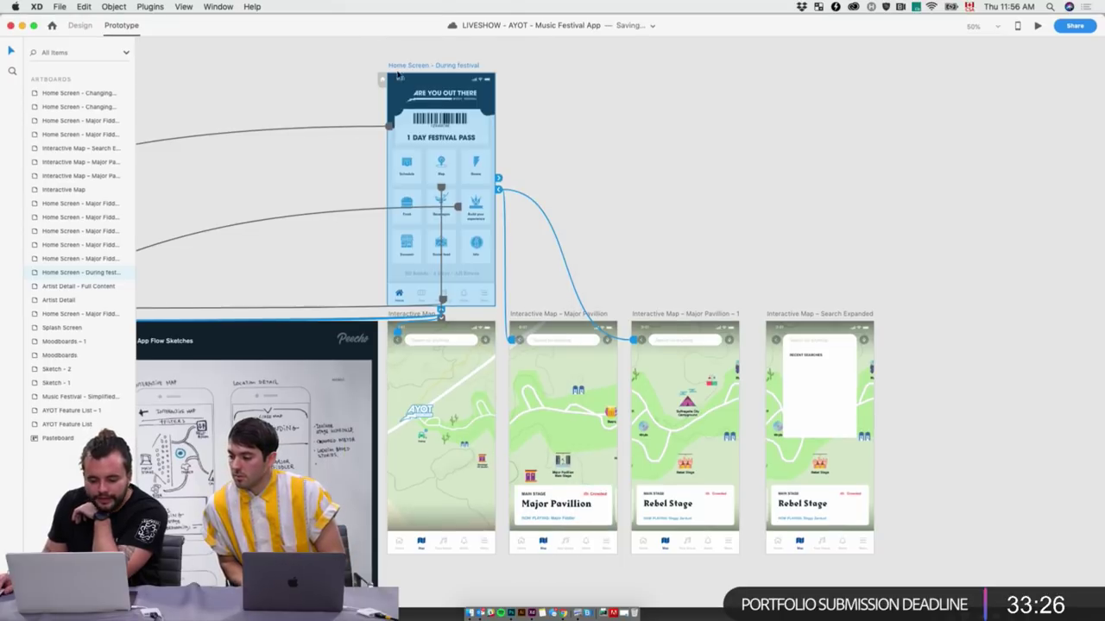
Change the Interactive Map's Time trigger delay to 0.2 s
click(409, 318)
click(504, 437)
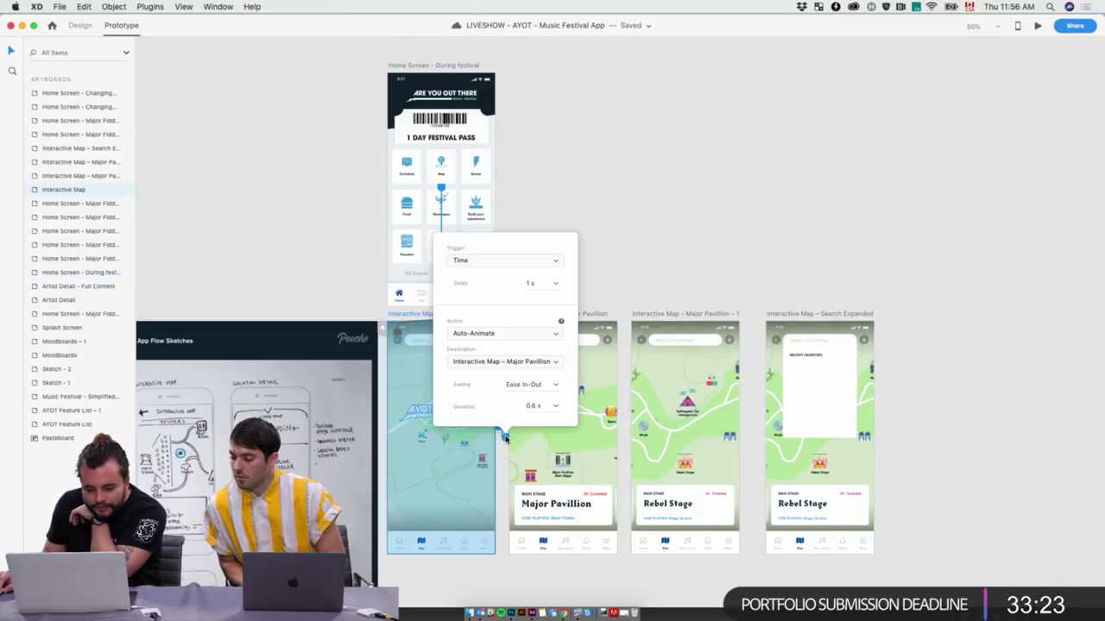
click(551, 282)
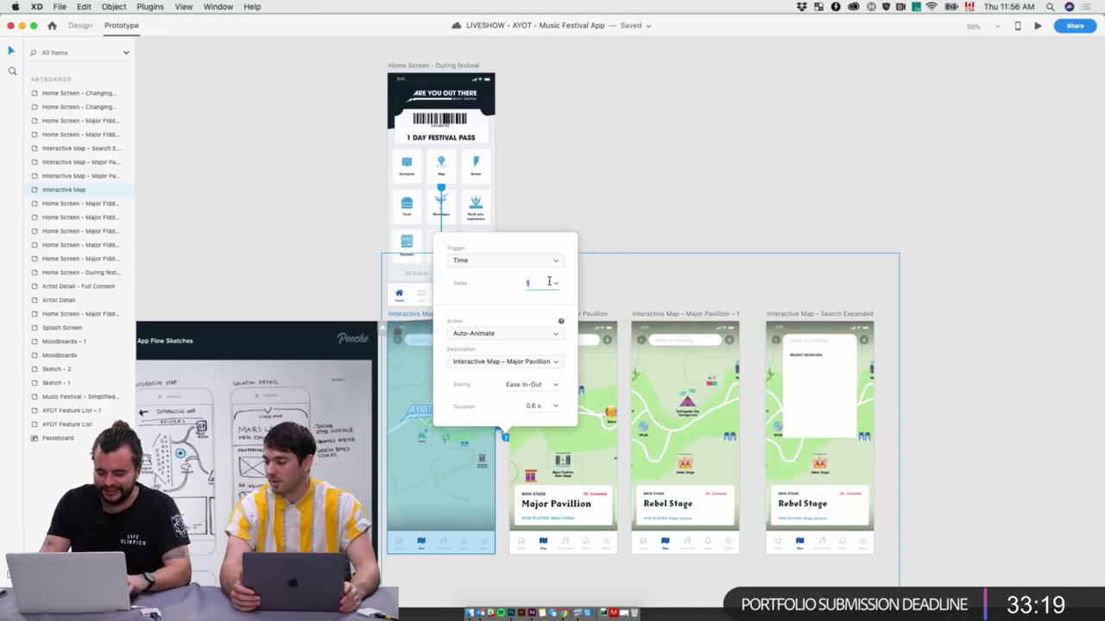
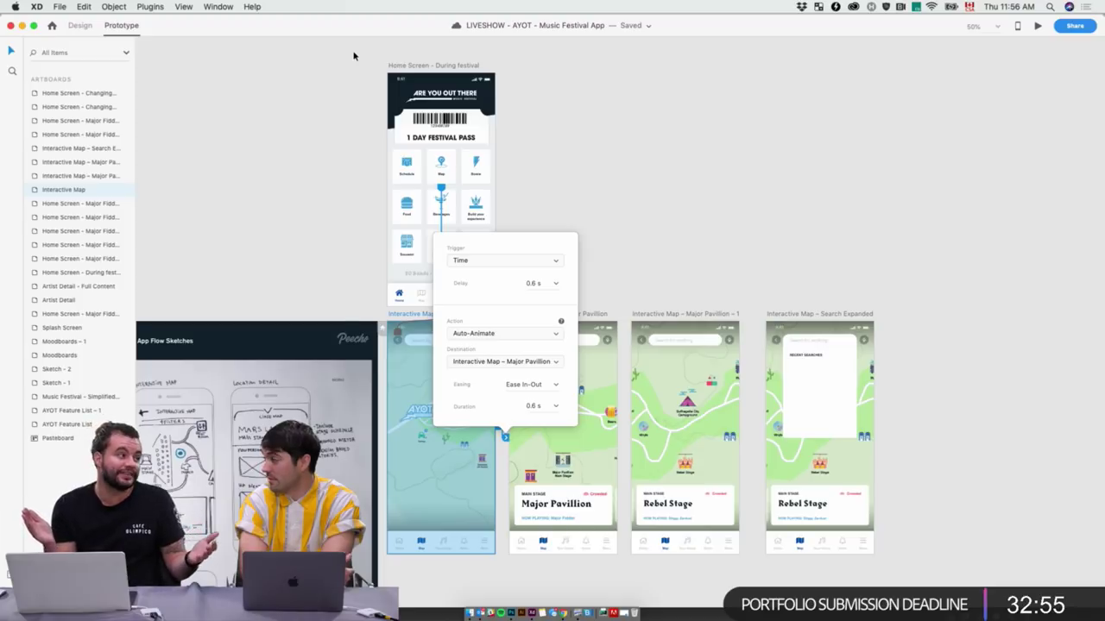
Dismiss the home screen's interaction settings and bring up the Share options
click(431, 65)
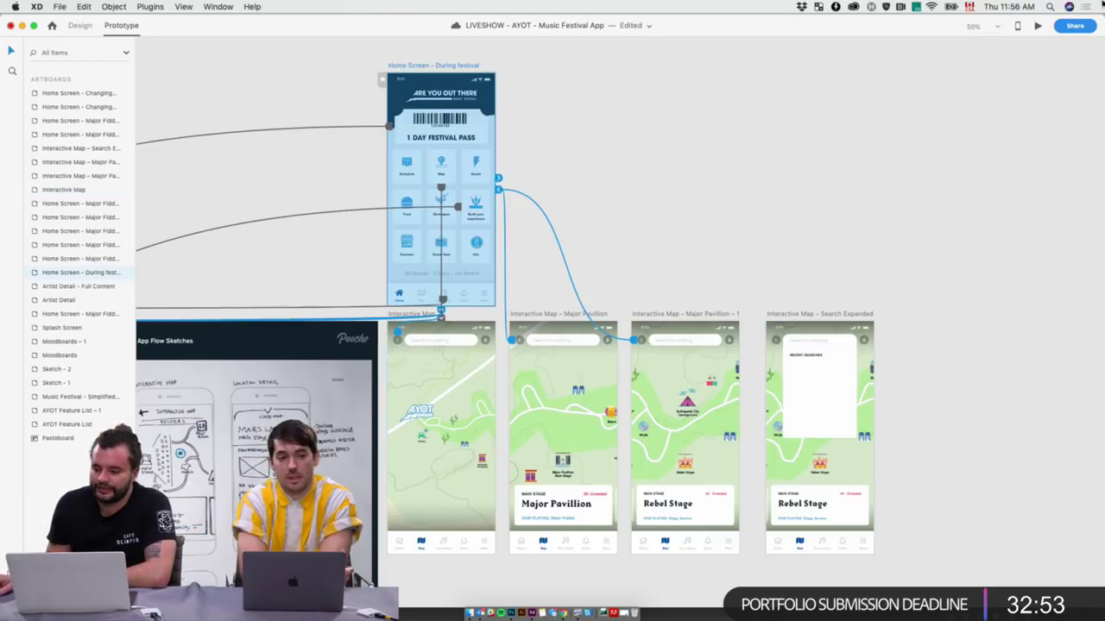
click(1069, 31)
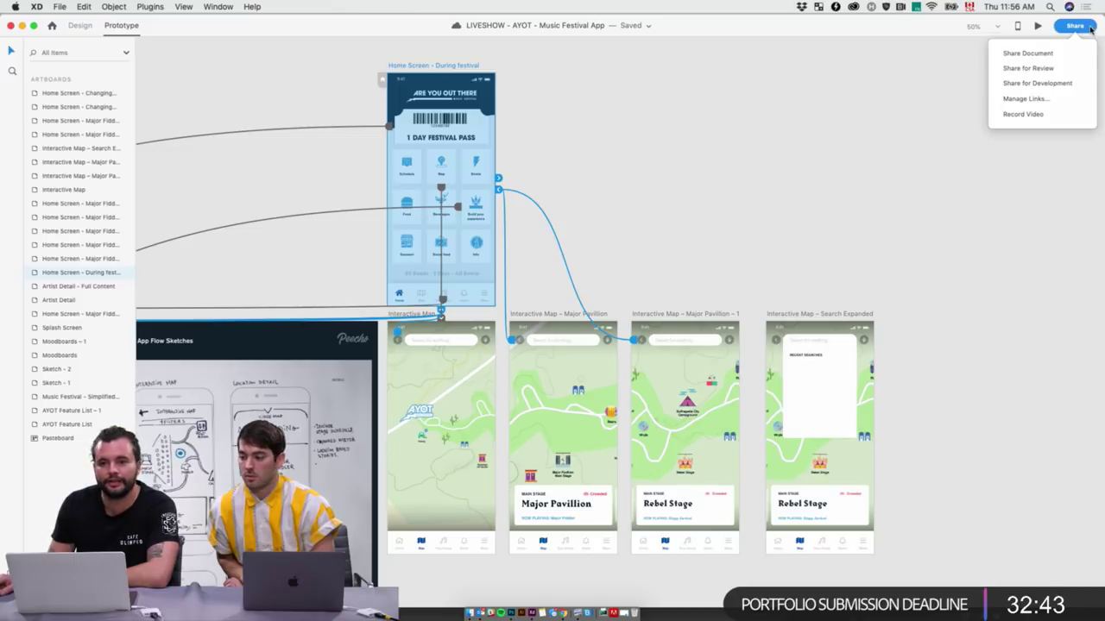
Try creating a public developer-spec link, then dismiss the no-interactions warning
click(1041, 84)
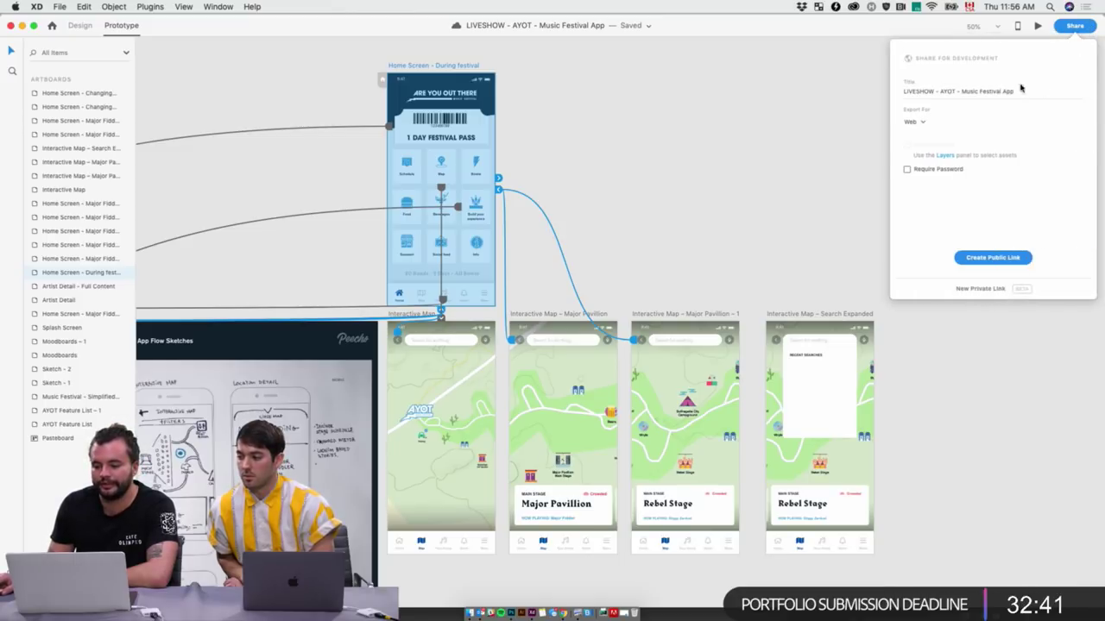
click(988, 258)
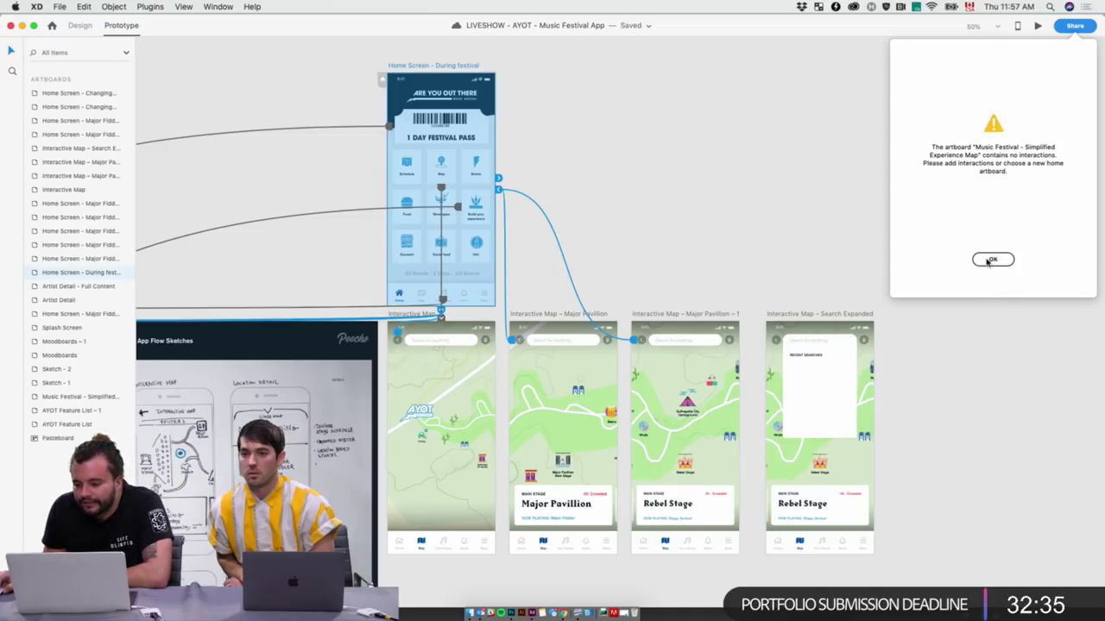
click(988, 261)
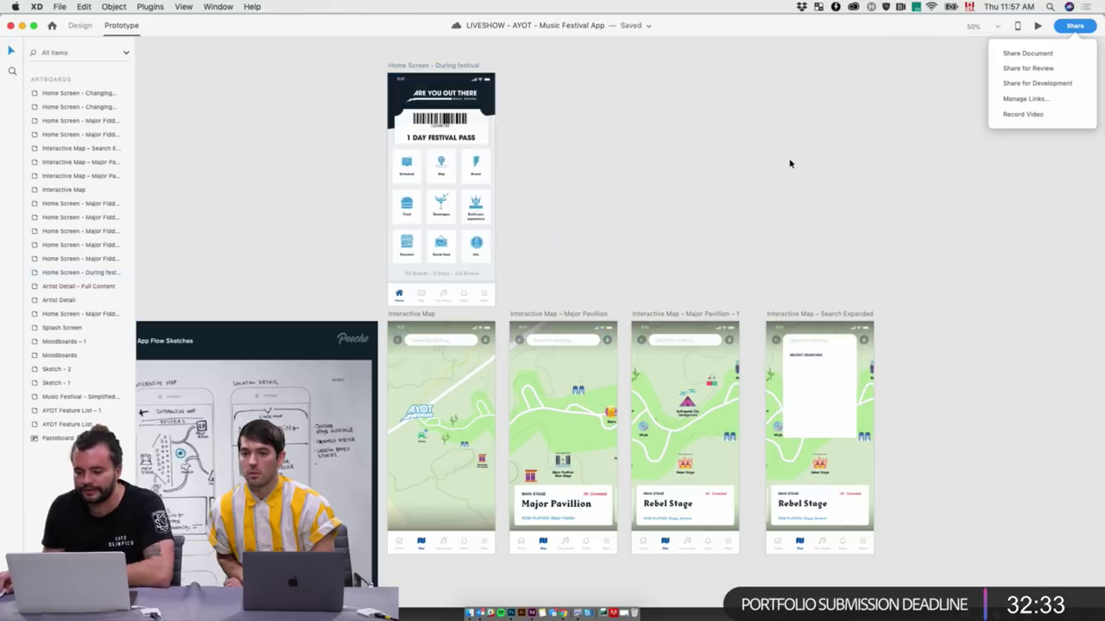
click(783, 197)
Select the Splash Screen artboard and return to Prototype mode with it as home
key(super+minus)
scroll(666, 172, right, 15)
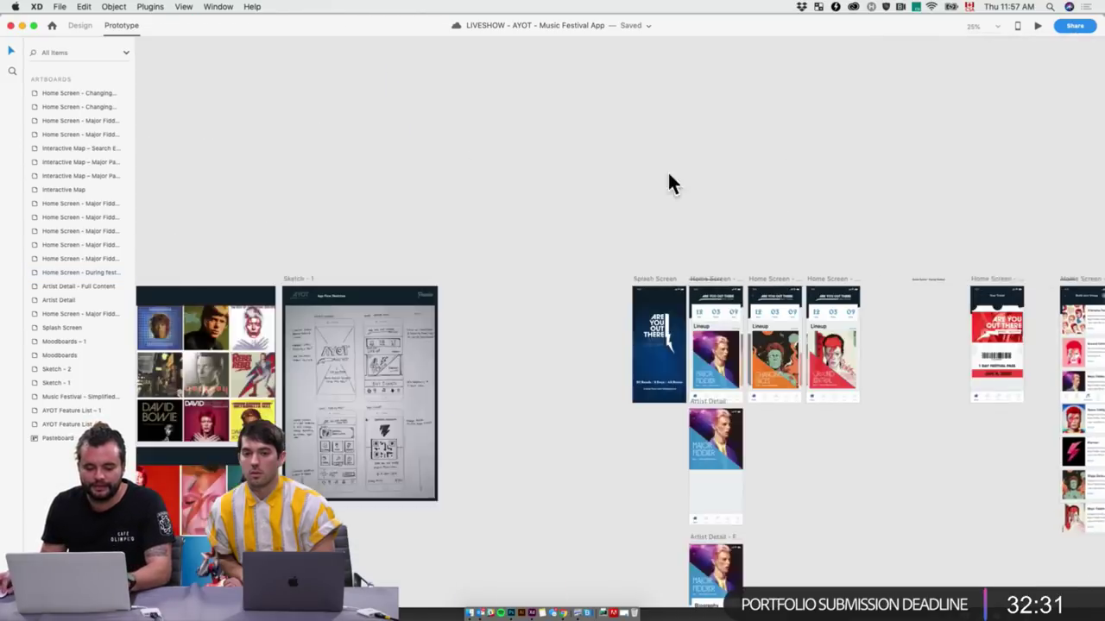
click(80, 25)
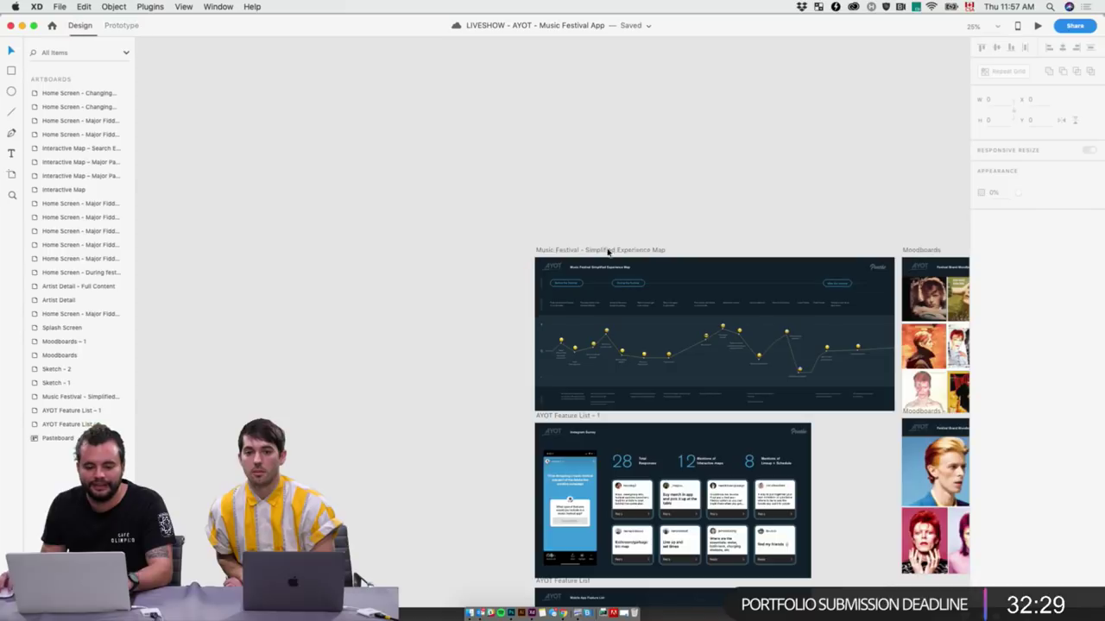
click(594, 254)
click(714, 187)
scroll(707, 164, right, 15)
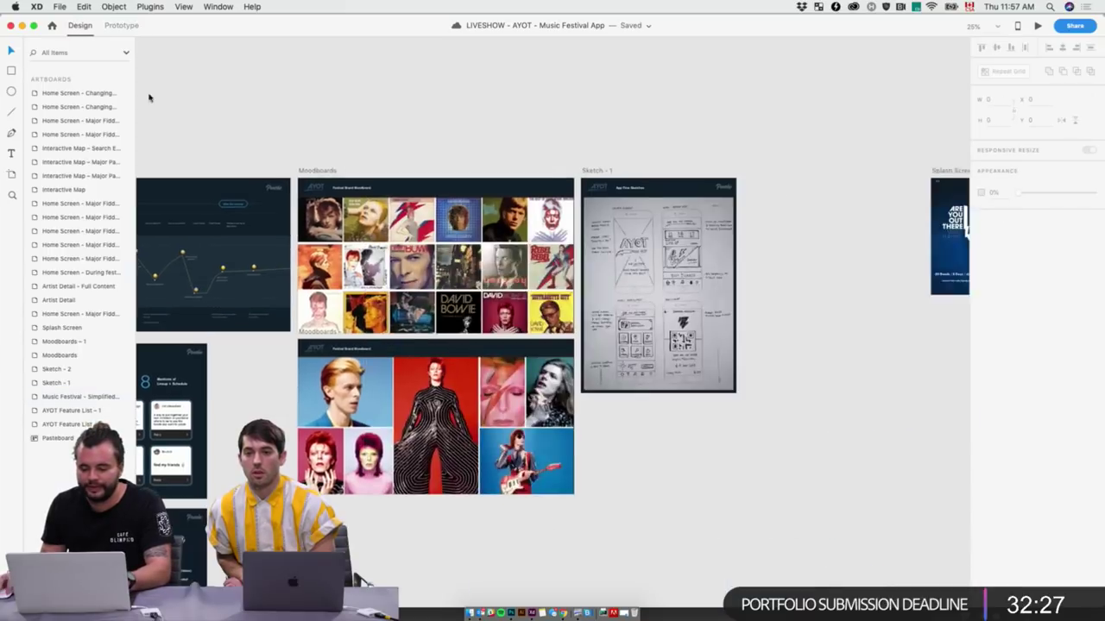
scroll(708, 159, right, 5)
click(439, 200)
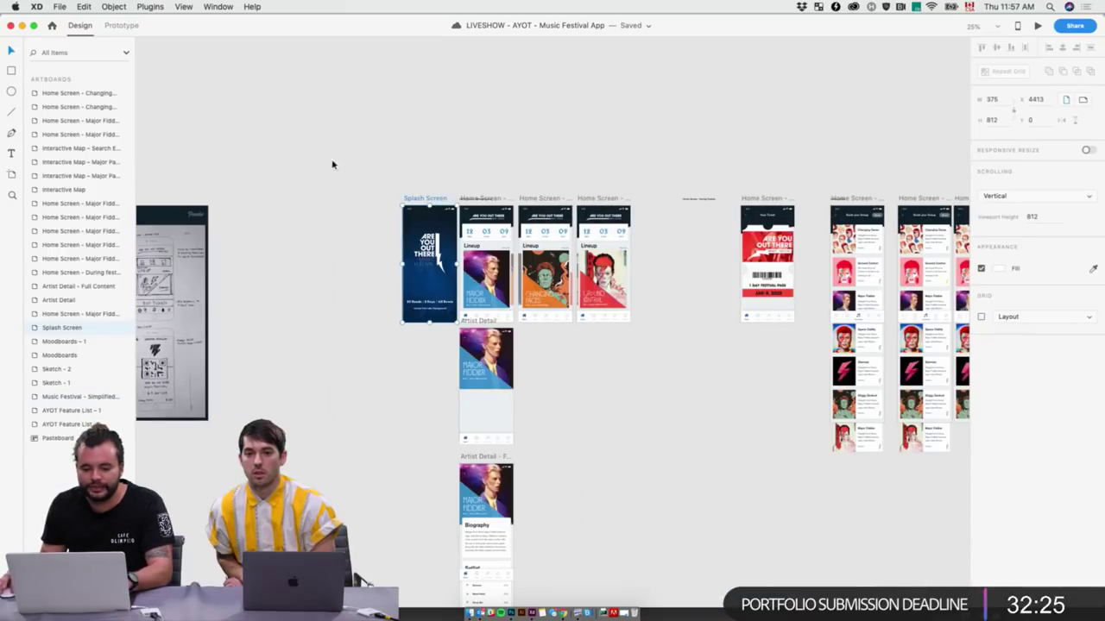
click(122, 25)
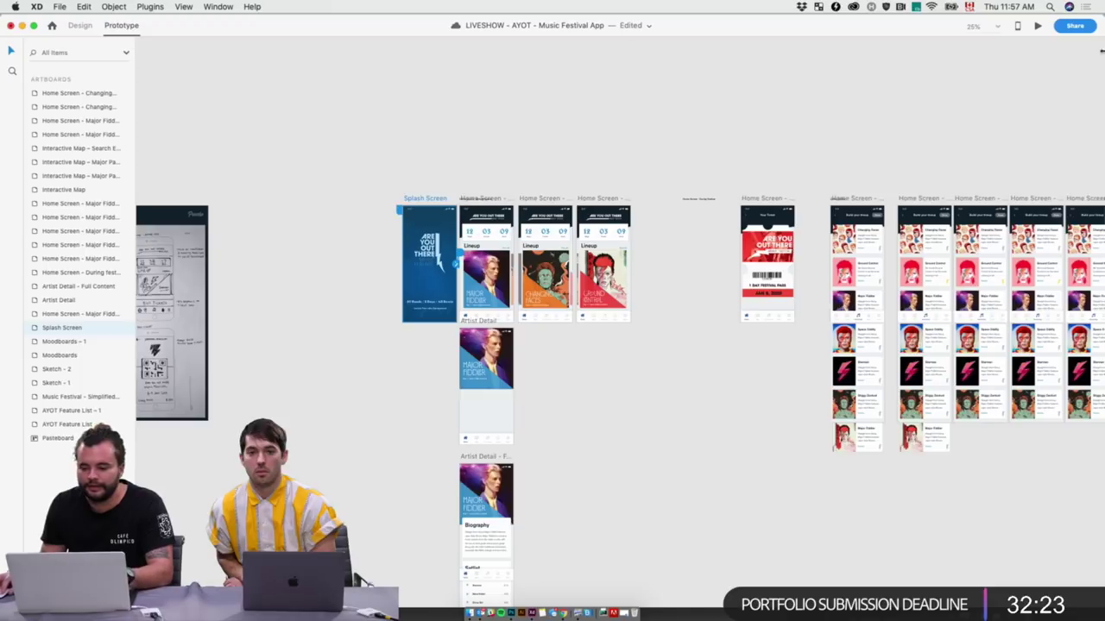
Create a public link through Share for Development
click(1075, 26)
click(1055, 90)
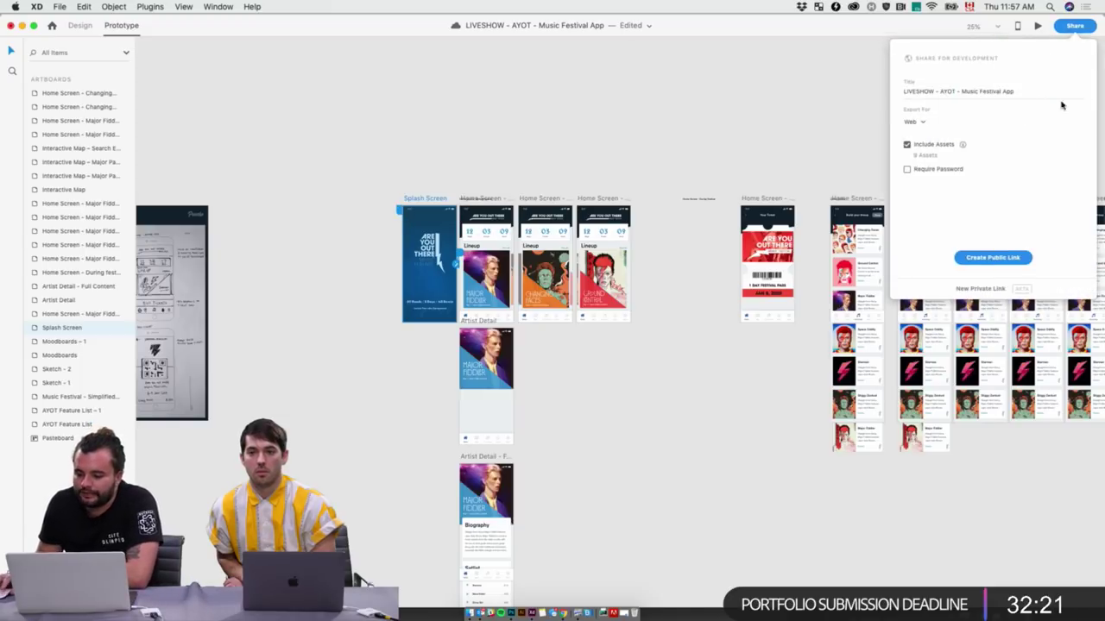
click(1003, 258)
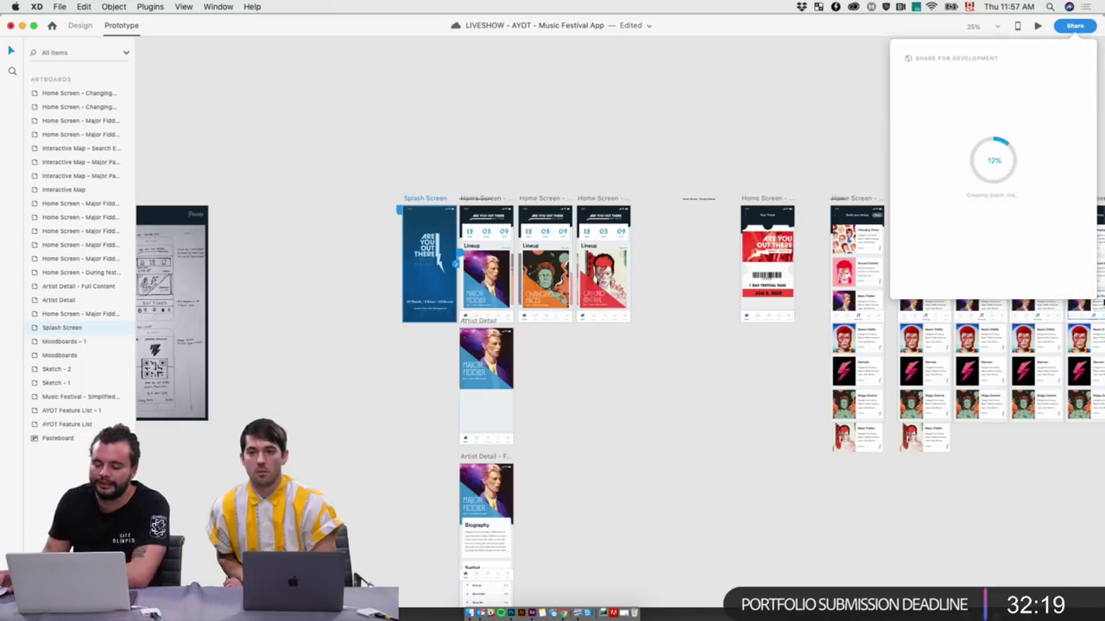
scroll(652, 112, right, 15)
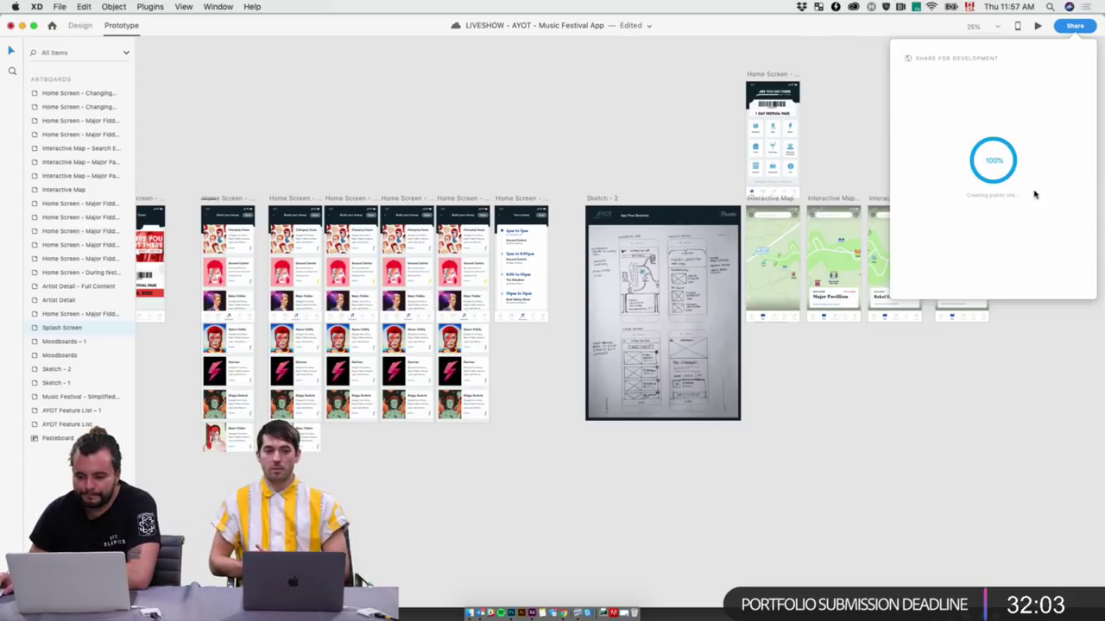
scroll(772, 117, right, 8)
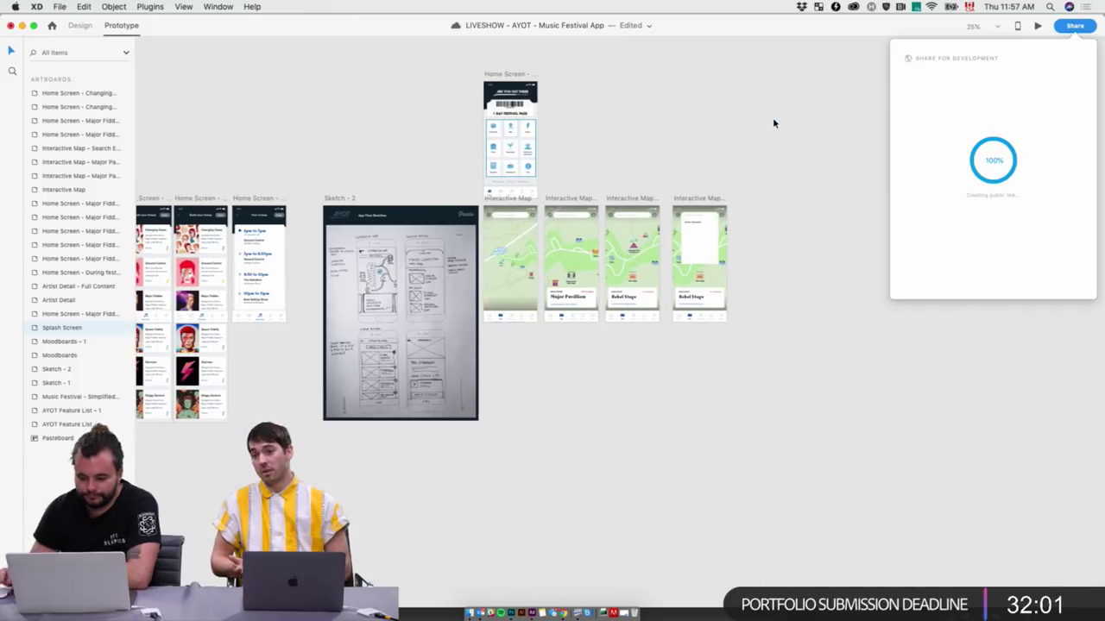
Copy the published spec link and switch to the web browser
key(super+space)
key(Escape)
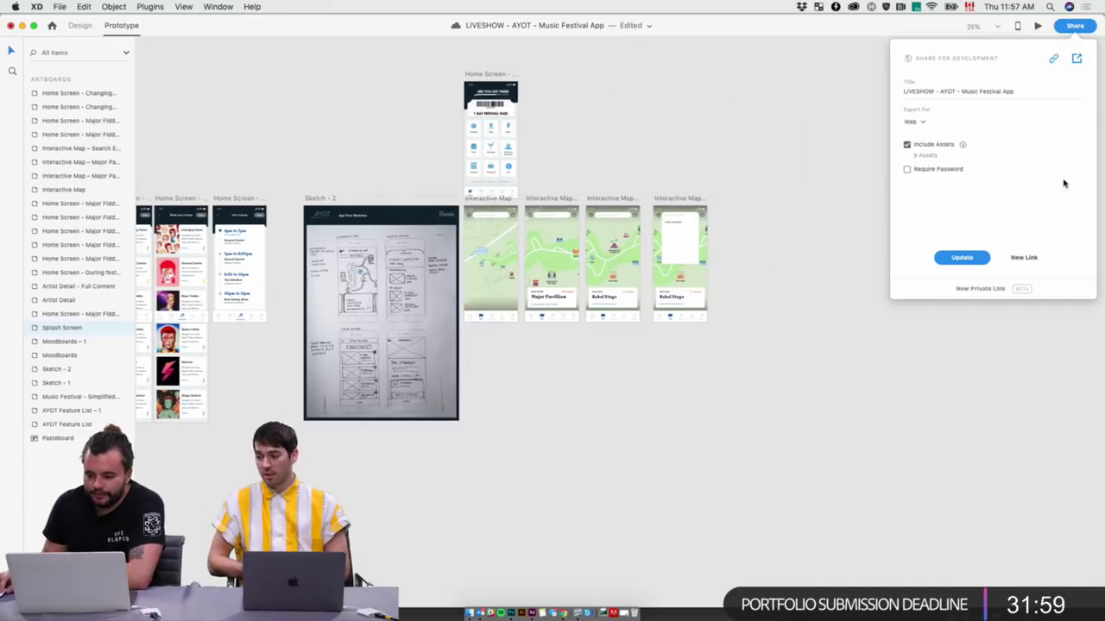
click(1053, 58)
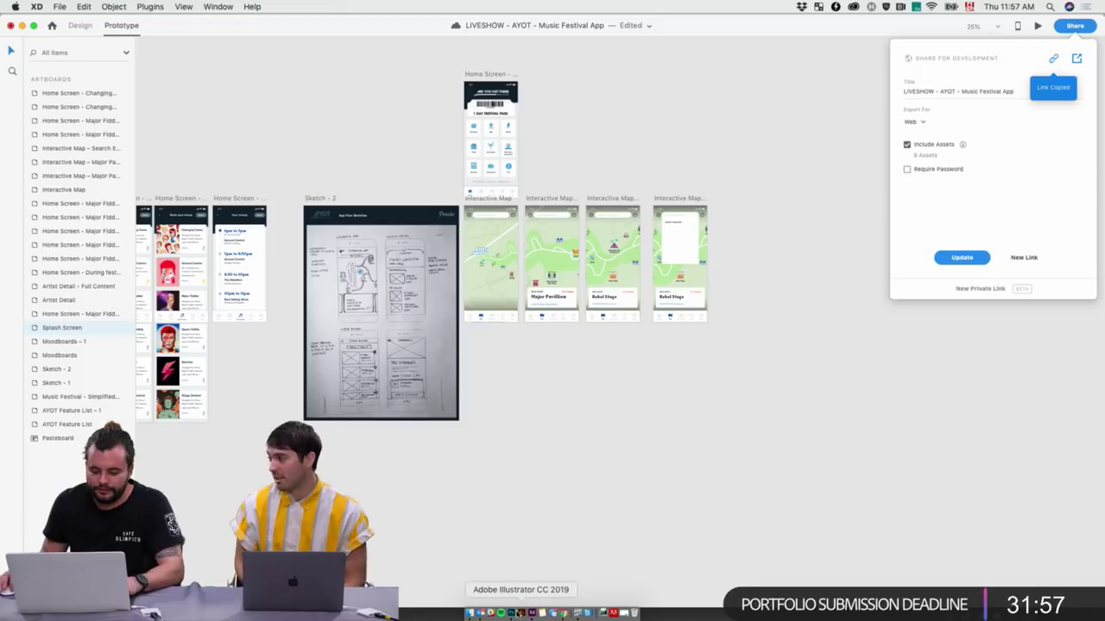
click(561, 613)
Load the copied spec link in a new Chrome tab and open Home Screen - Major Fiddler
key(super+t)
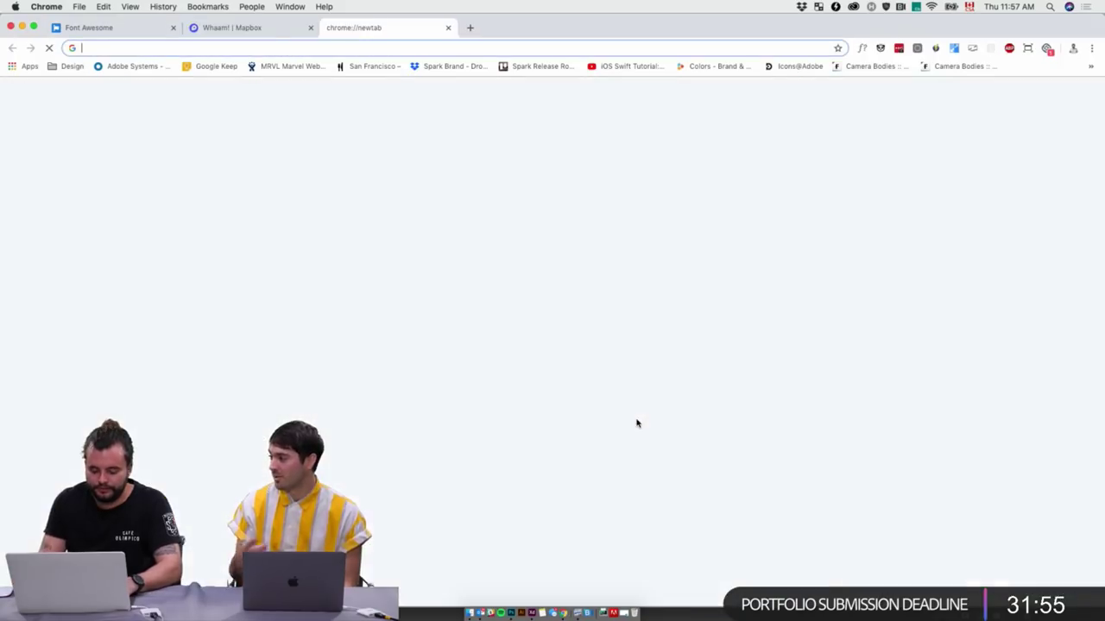
key(super+v)
key(Return)
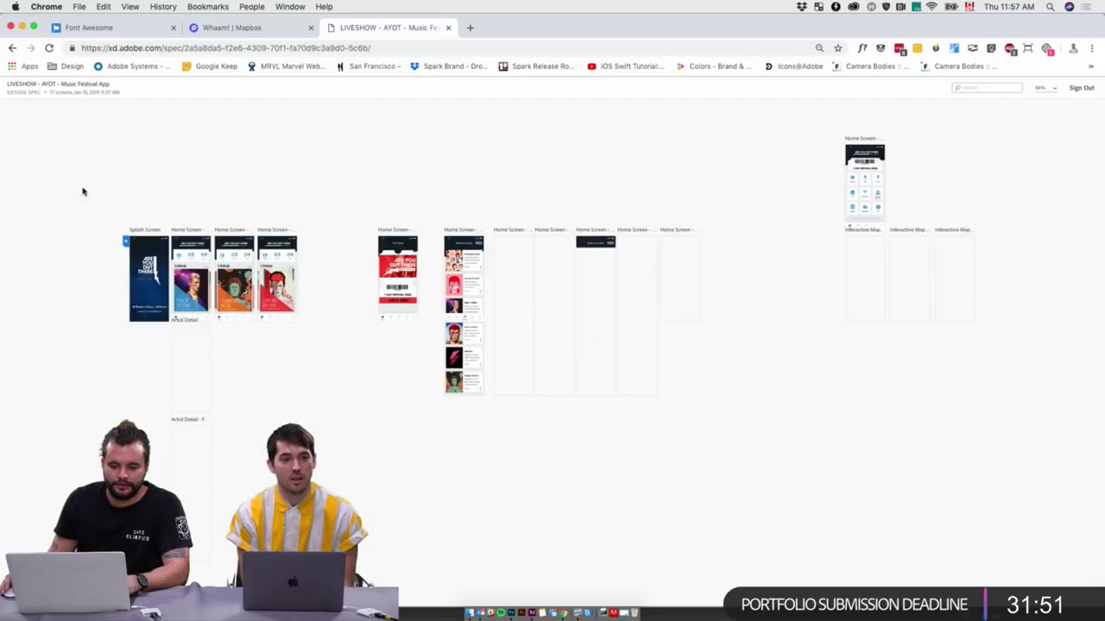
click(189, 268)
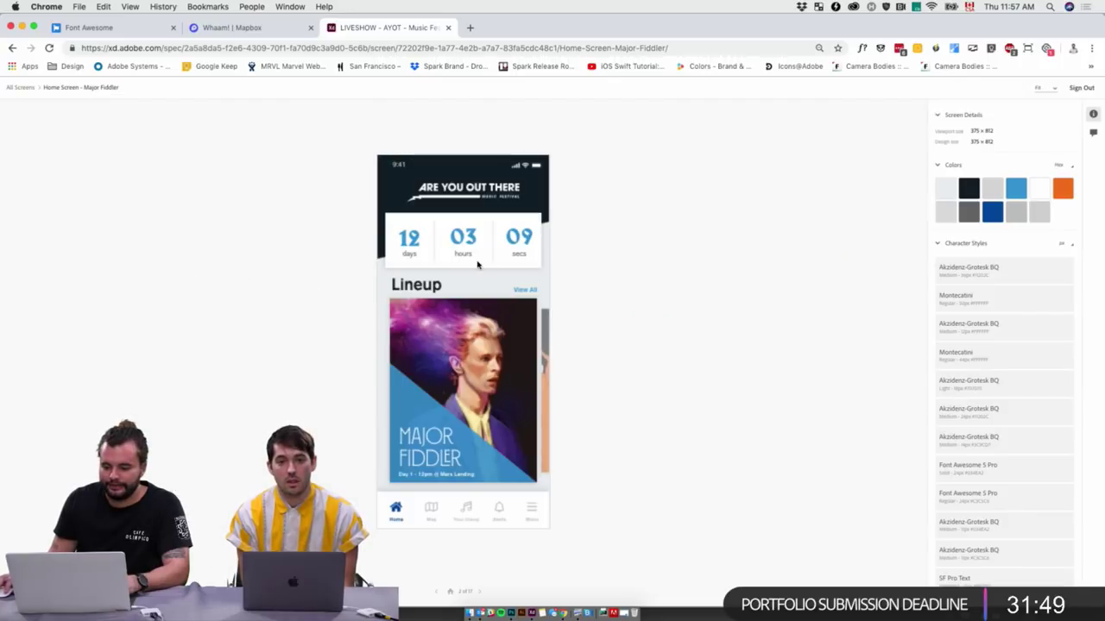
Inspect the Lineup image, the 12 countdown text and a header logo path, then return to XD
click(457, 371)
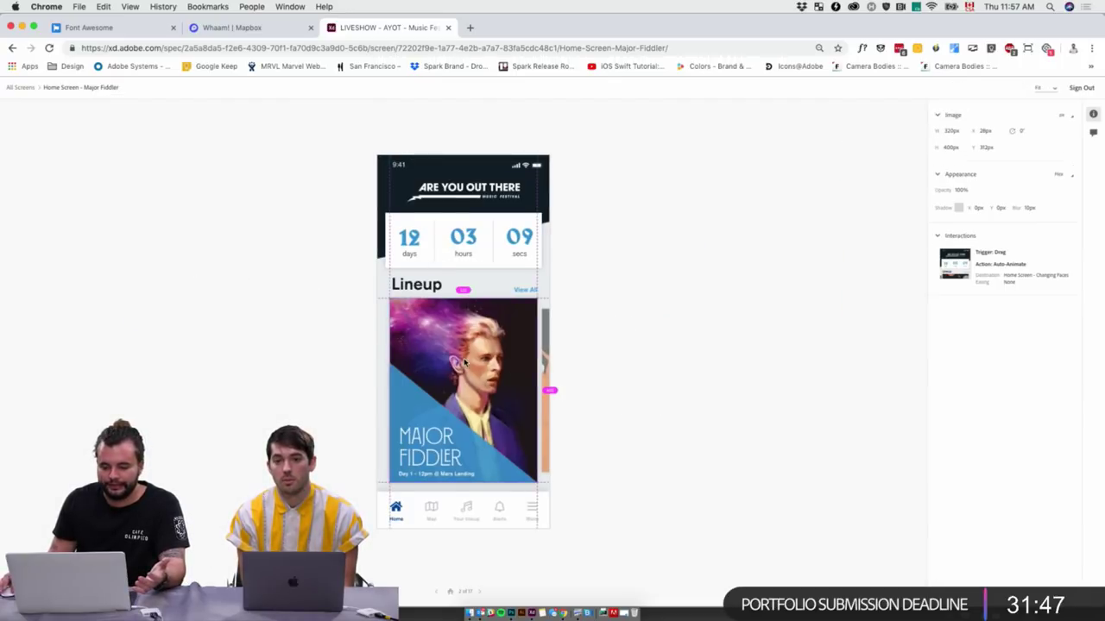
click(419, 239)
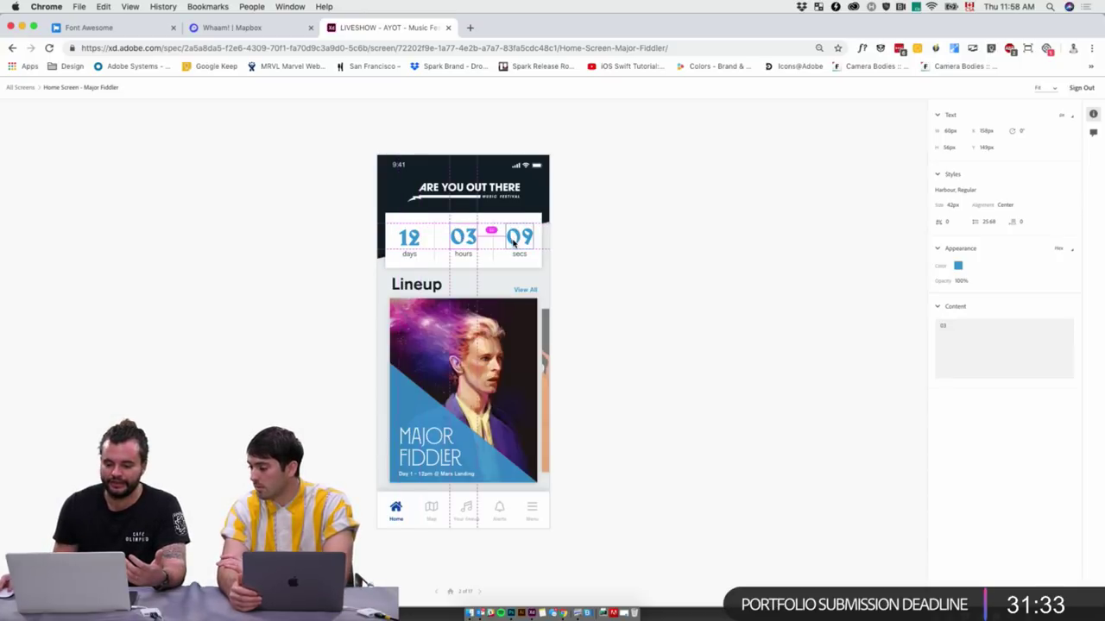
click(480, 189)
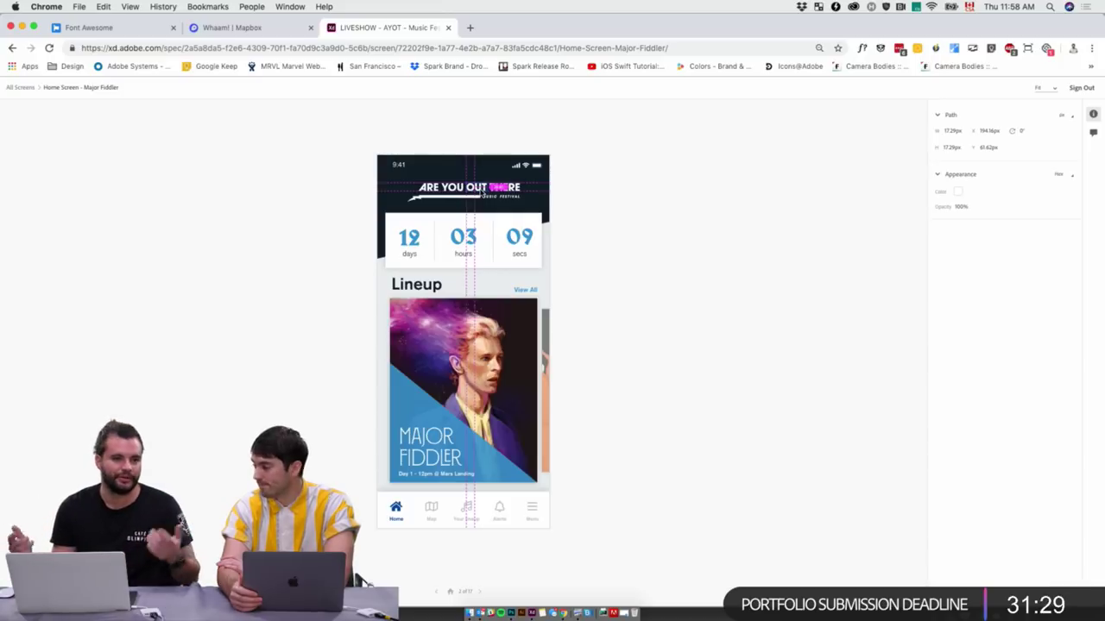
key(super+Tab)
Close the share panel and zoom through the map artboards up to 200% on the search panel
click(754, 174)
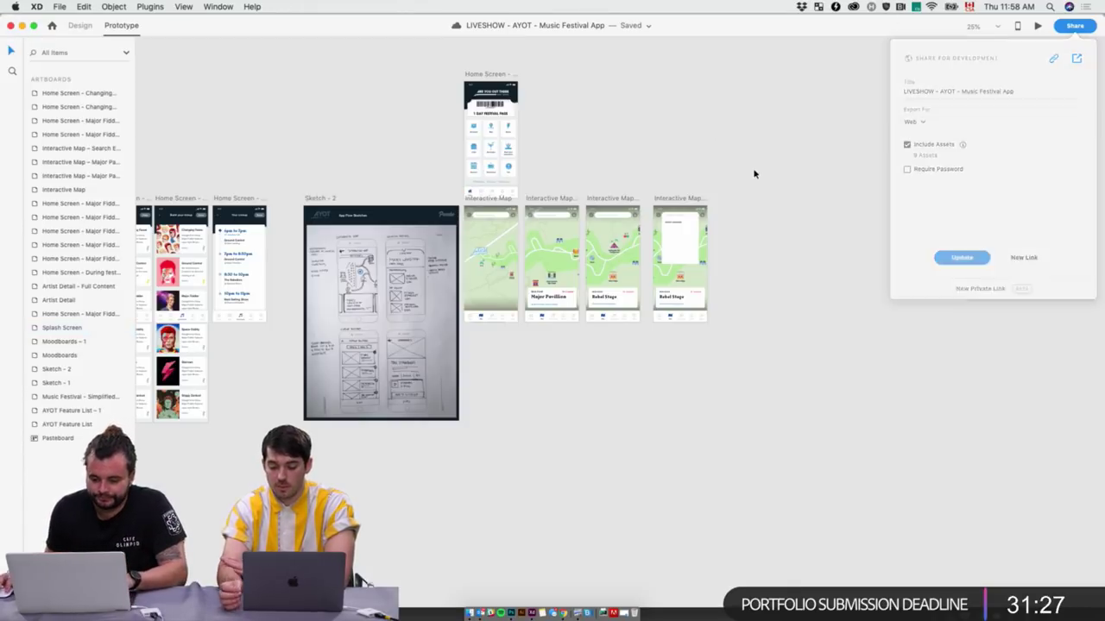
key(super+equal)
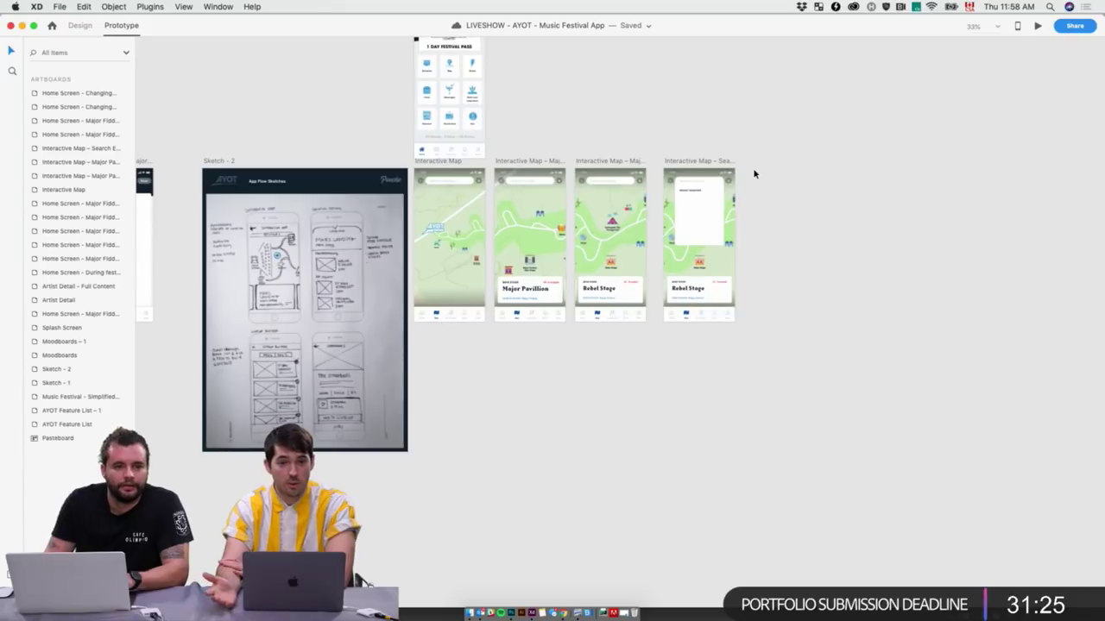
key(super+equal)
scroll(797, 168, up, 1)
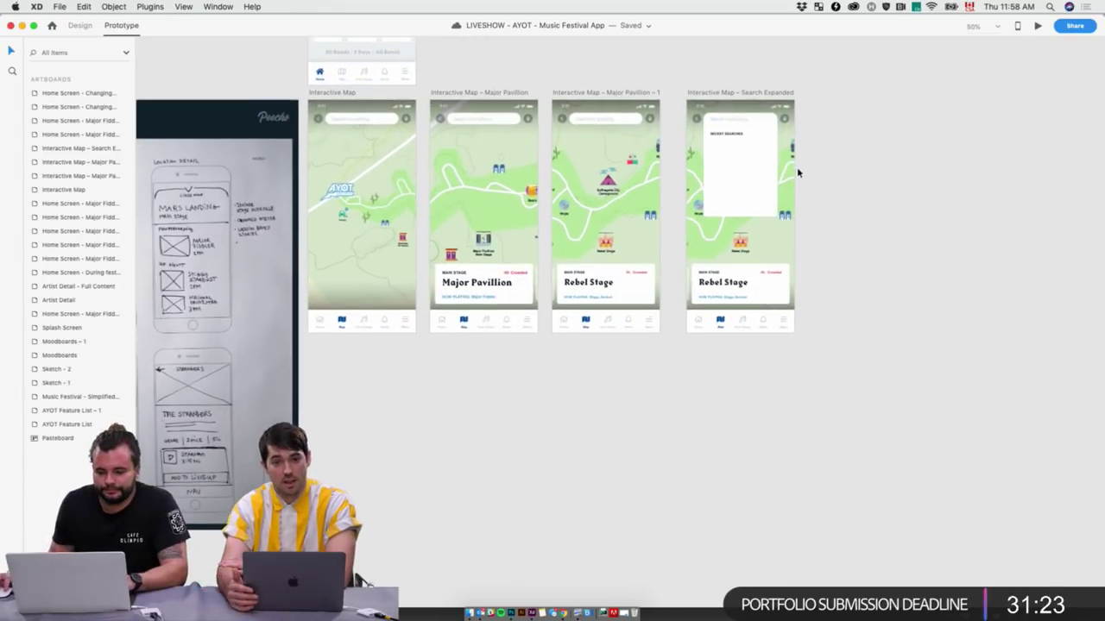
key(super+equal)
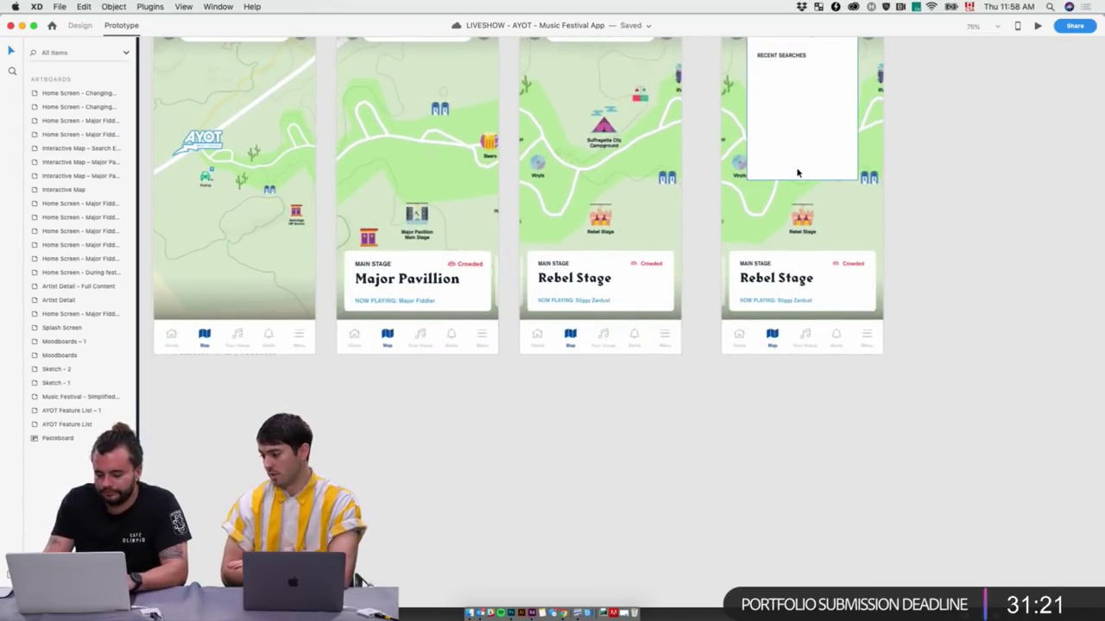
key(super+equal)
scroll(797, 172, up, 5)
scroll(884, 386, down, 1)
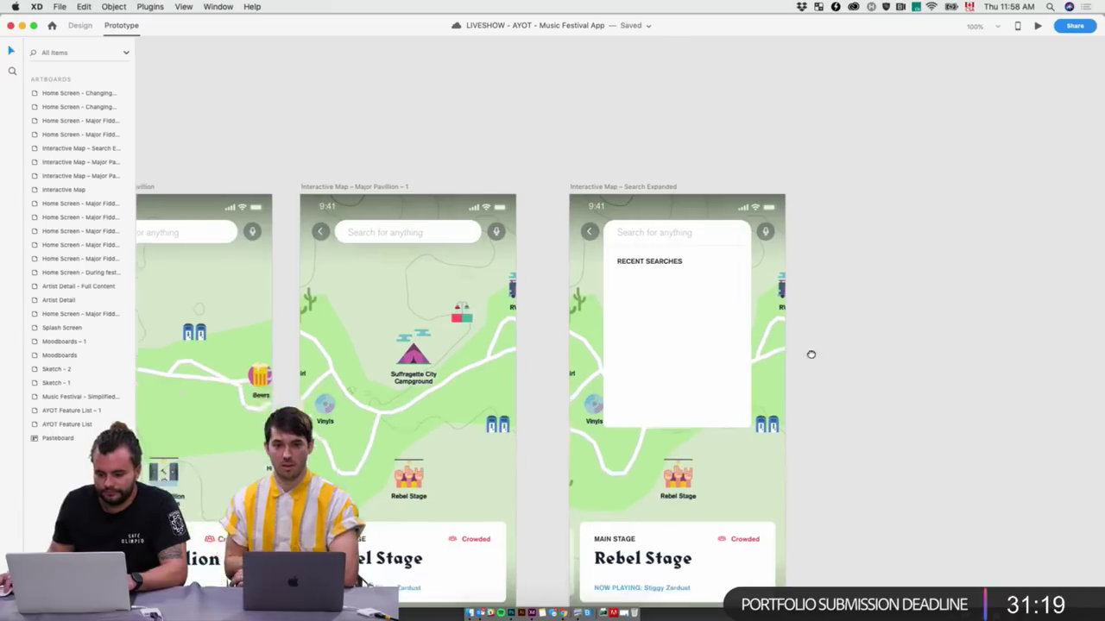
scroll(802, 337, down, 2)
key(super+equal)
key(super+equal)
scroll(690, 259, left, 3)
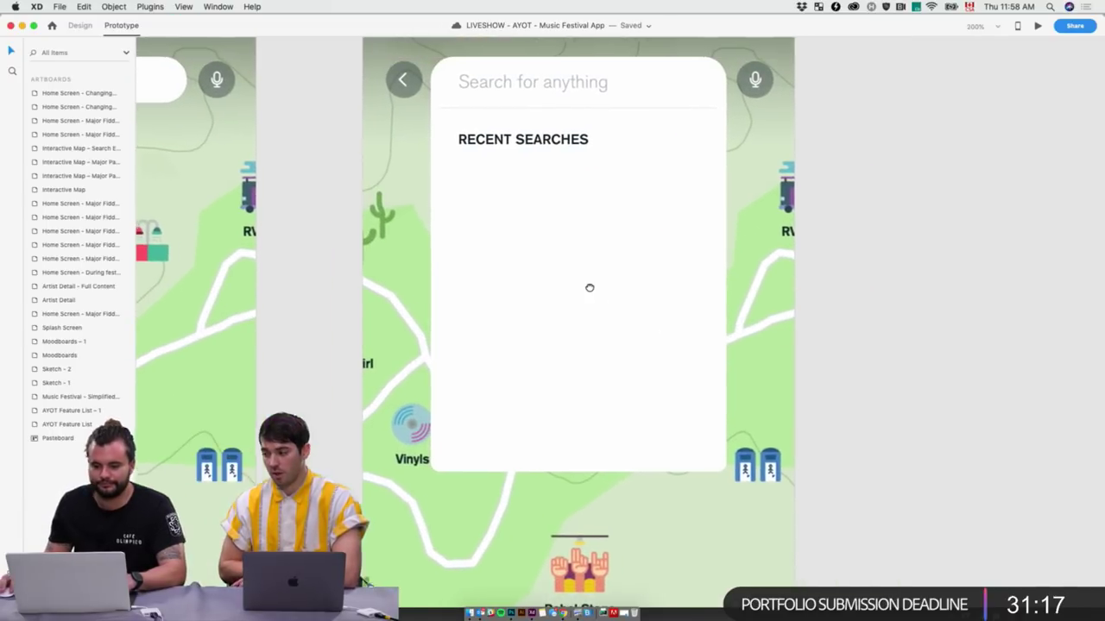
scroll(589, 288, left, 5)
scroll(727, 185, down, 10)
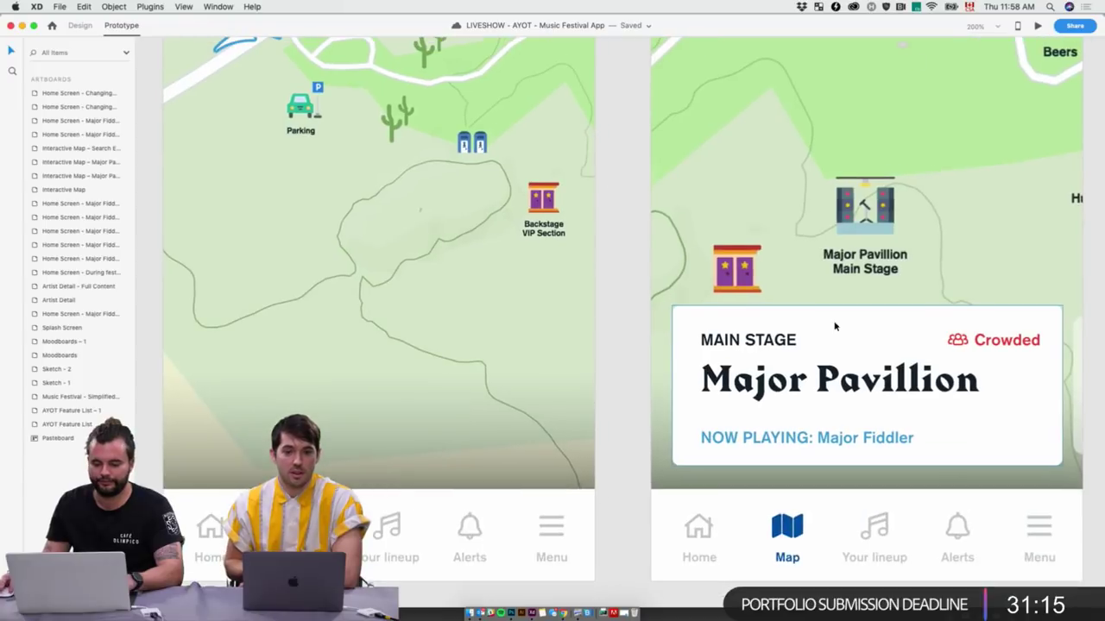
scroll(461, 311, left, 10)
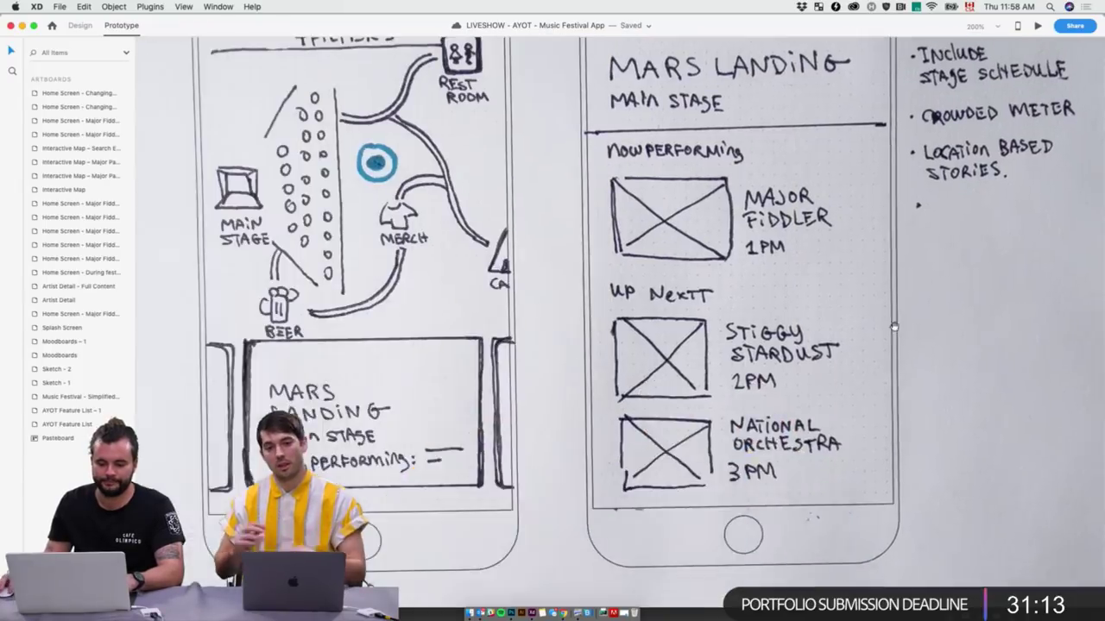
scroll(644, 313, left, 2)
key(super+minus)
key(super+minus)
key(super+minus)
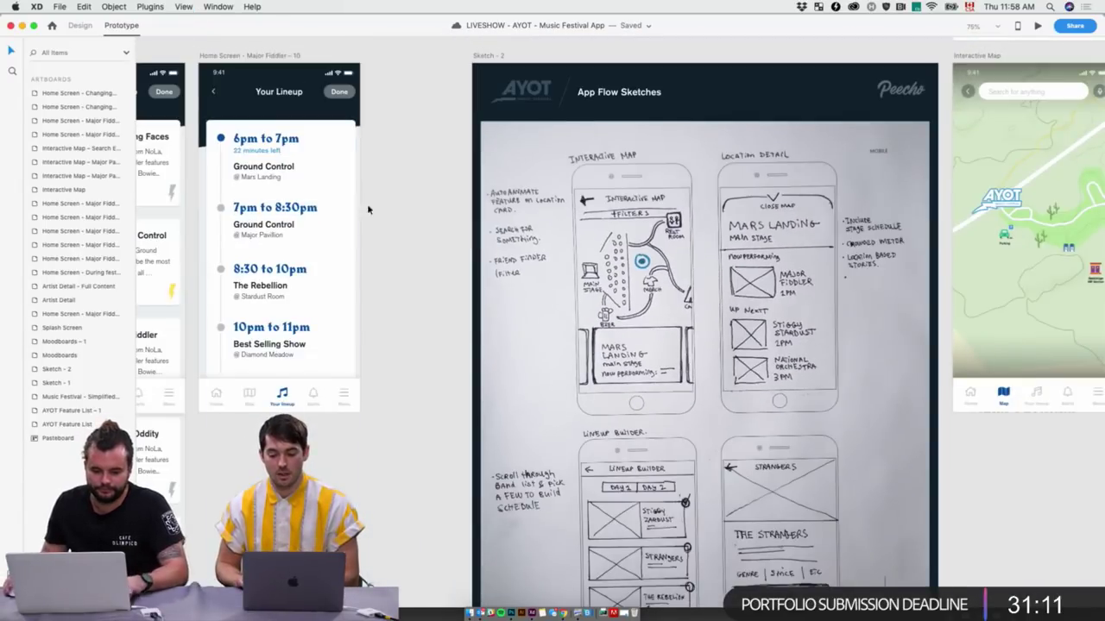
scroll(367, 209, left, 5)
Take the Ground Control title, switch to Design mode and zoom onto the Search Expanded artboard
double_click(417, 222)
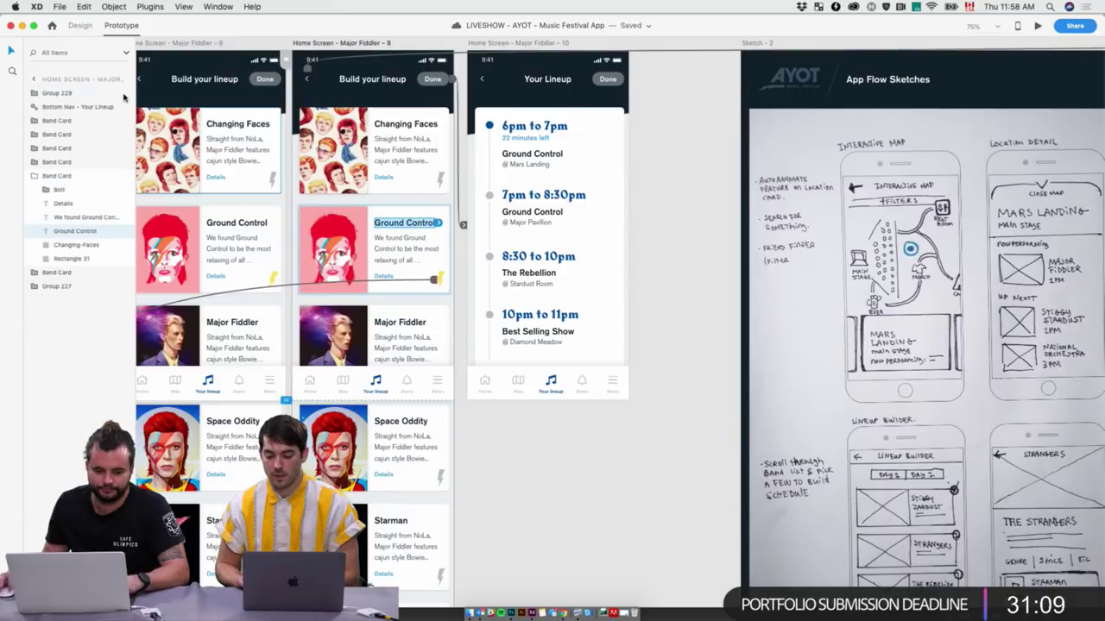
click(80, 25)
click(682, 153)
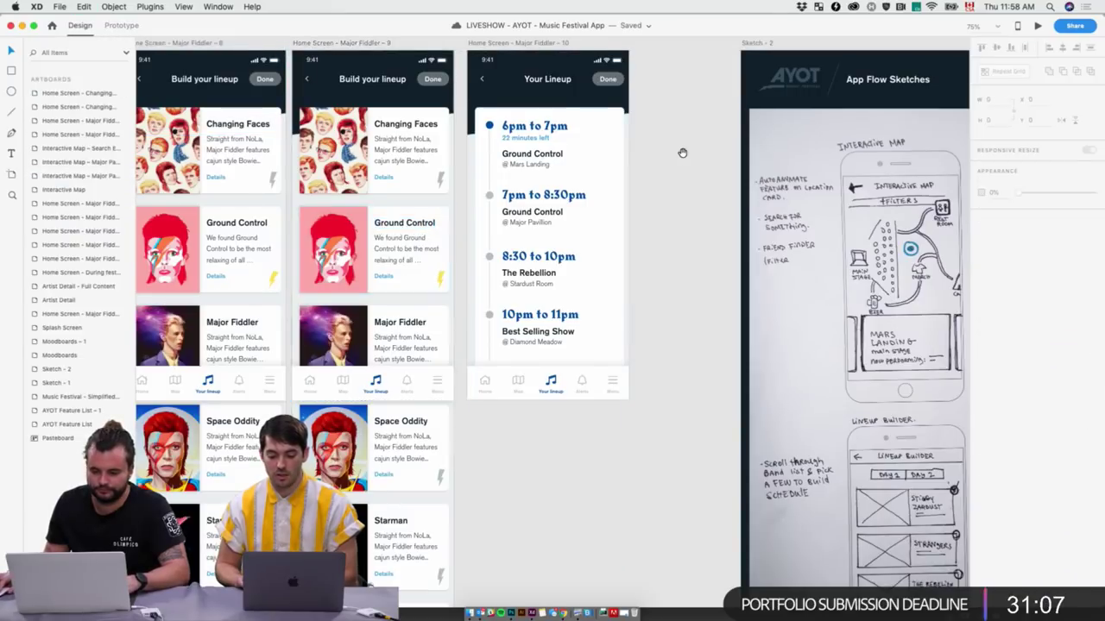
scroll(682, 153, right, 15)
key(super+plus)
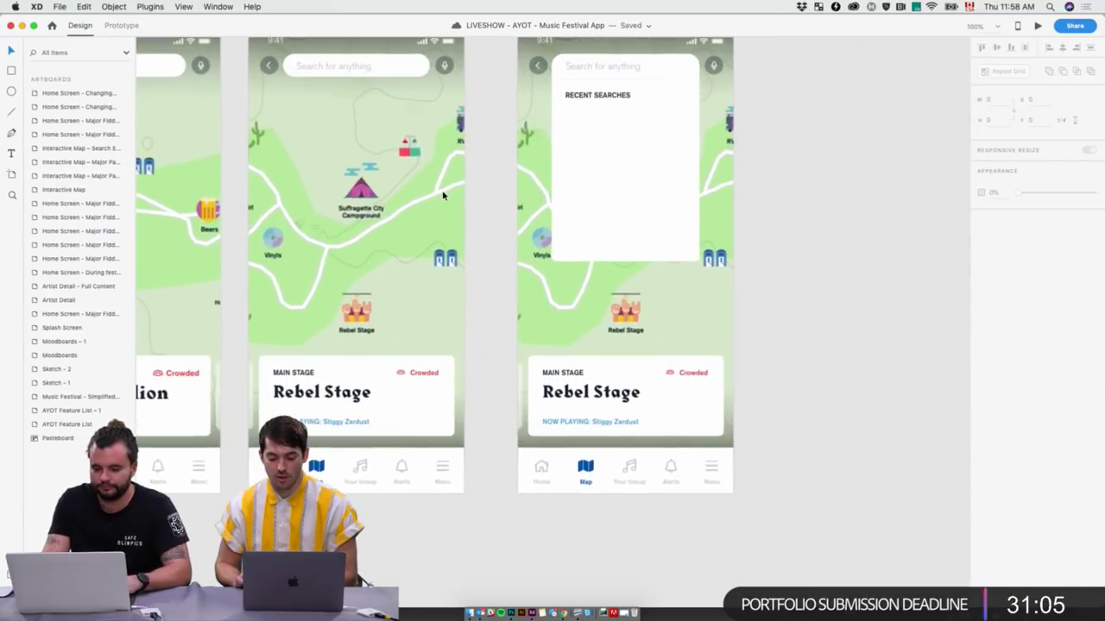
key(super+plus)
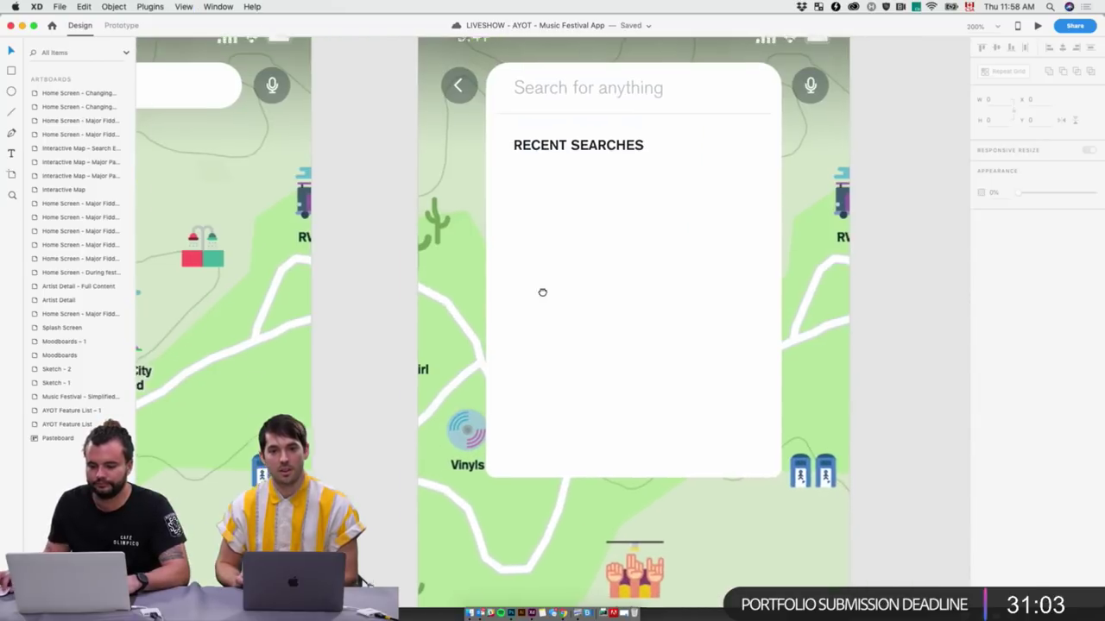
drag(542, 25, 281, 93)
double_click(414, 75)
Paste the Ground Control text into Search Expanded, placed just under RECENT SEARCHES
click(366, 76)
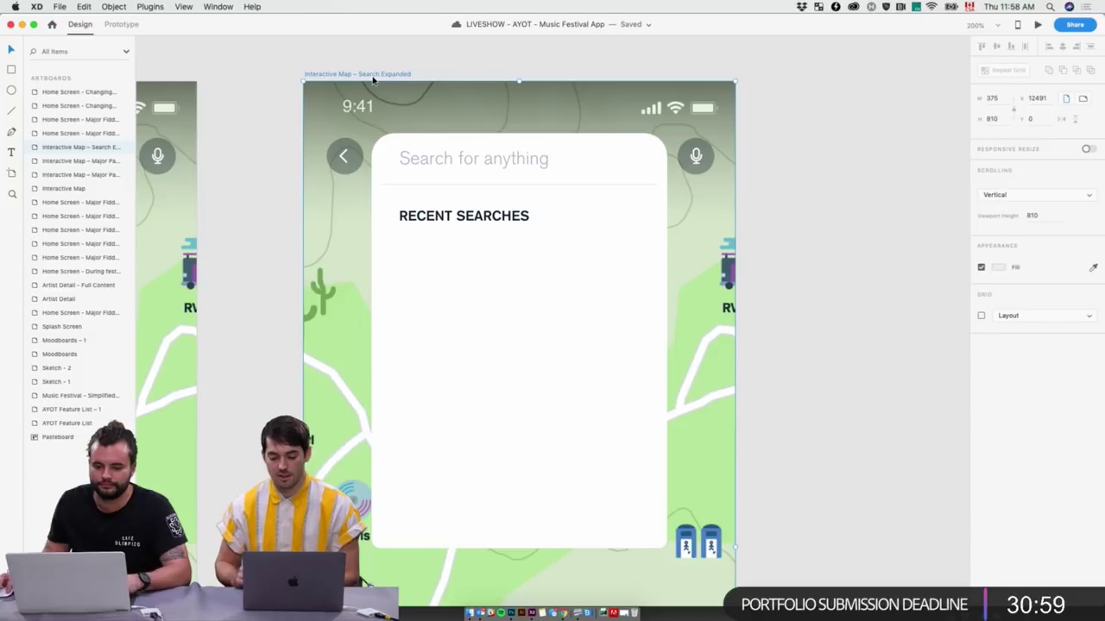
key(Tab)
drag(604, 530, 493, 261)
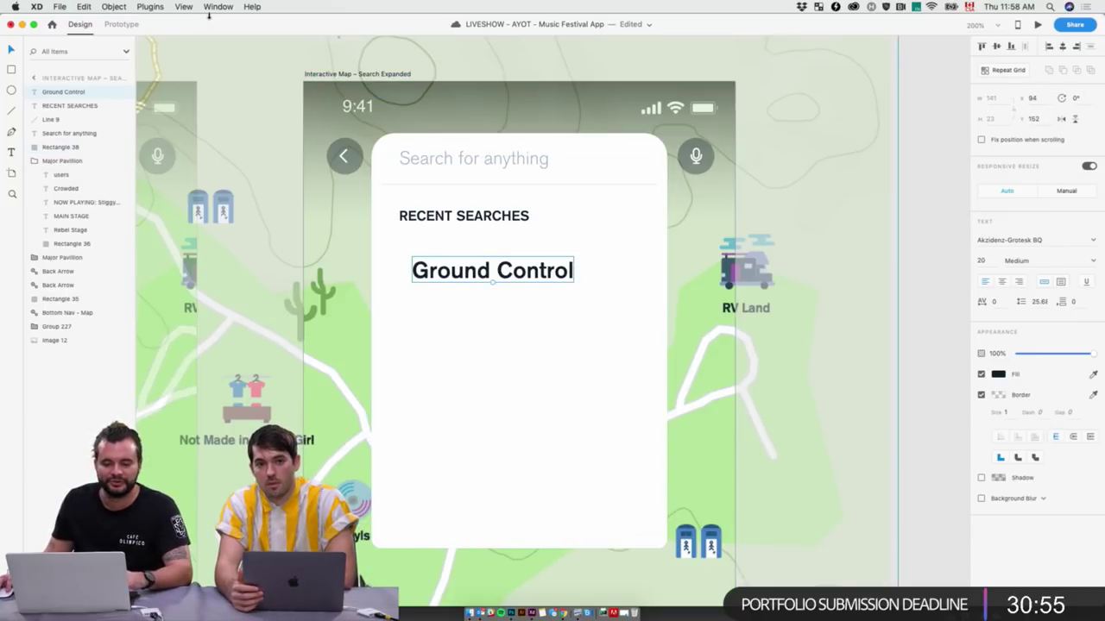
drag(208, 14, 278, 130)
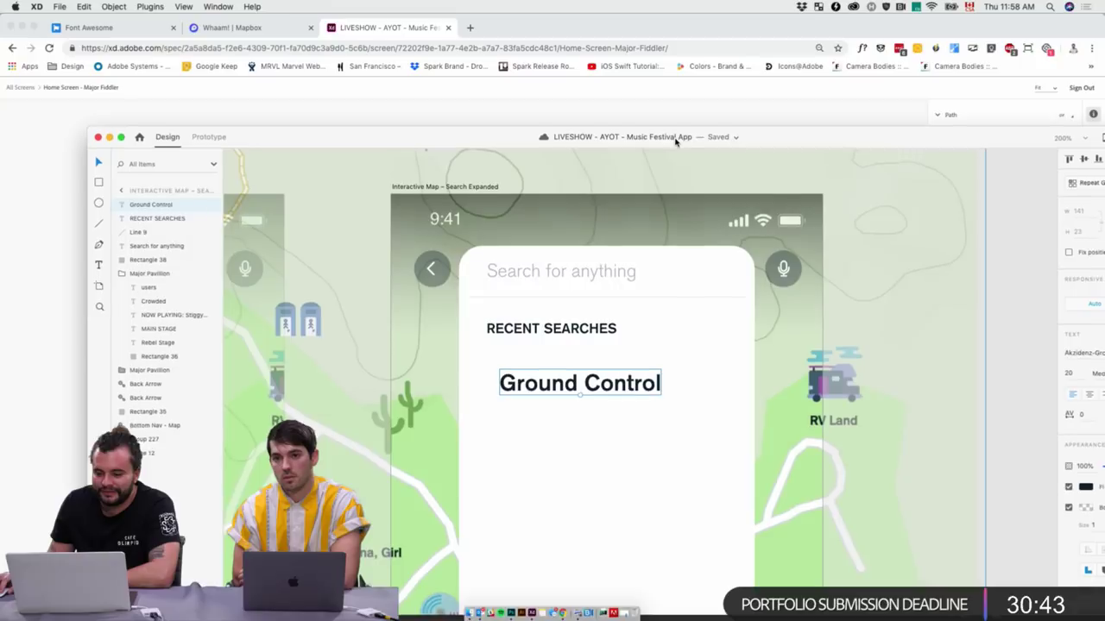
drag(692, 131, 628, 5)
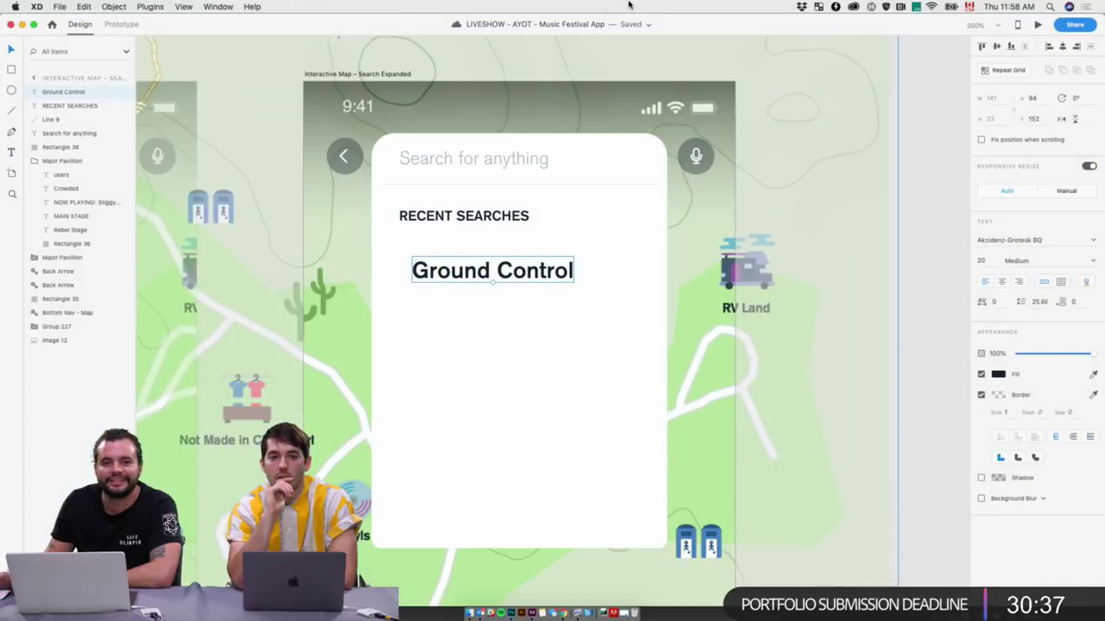
double_click(690, 26)
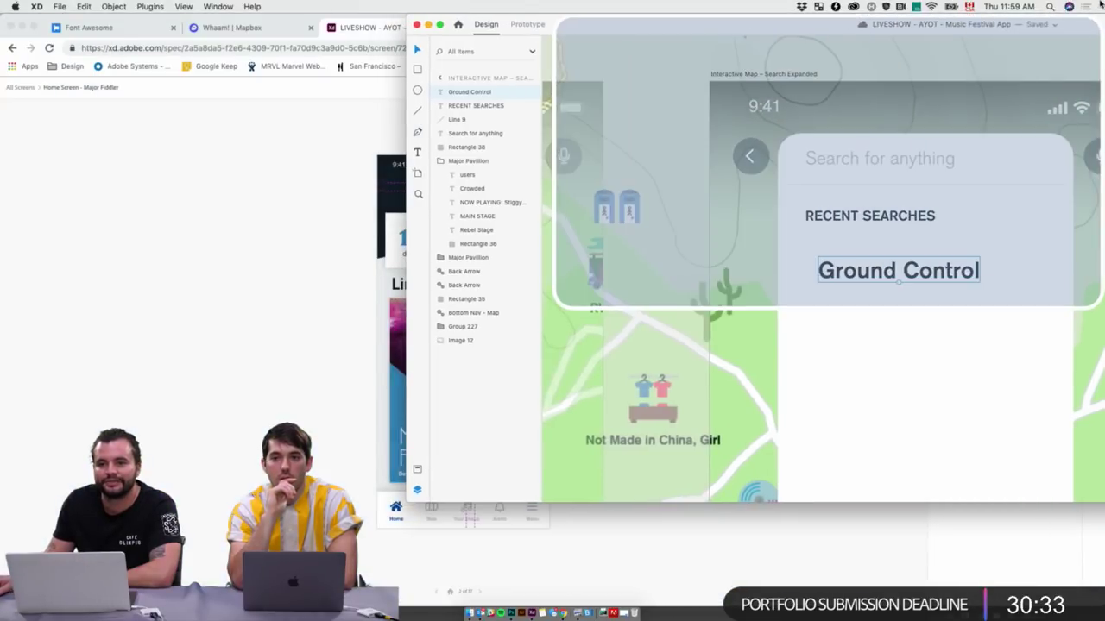
drag(1101, 5, 1100, 12)
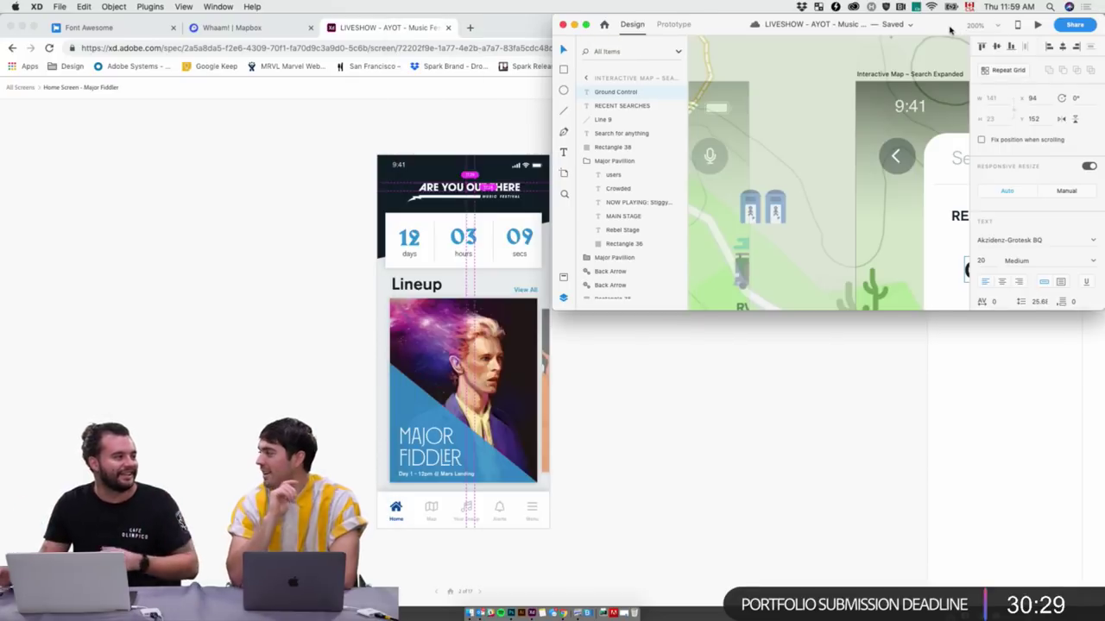
double_click(907, 26)
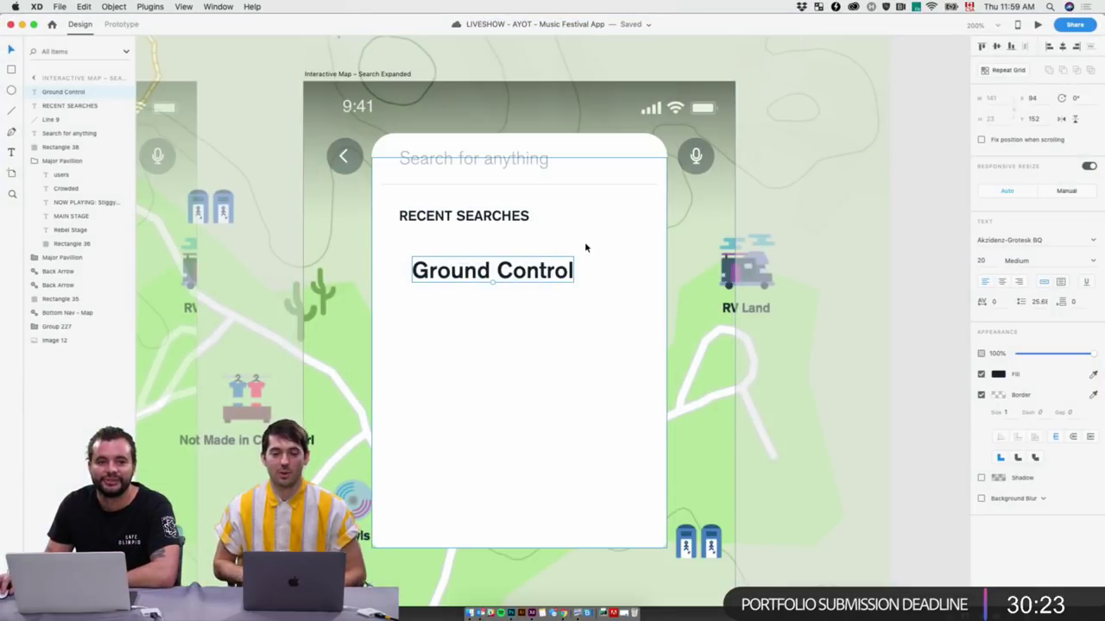
Align the pasted line under the heading and retype it as Bathrooms
drag(526, 273, 513, 257)
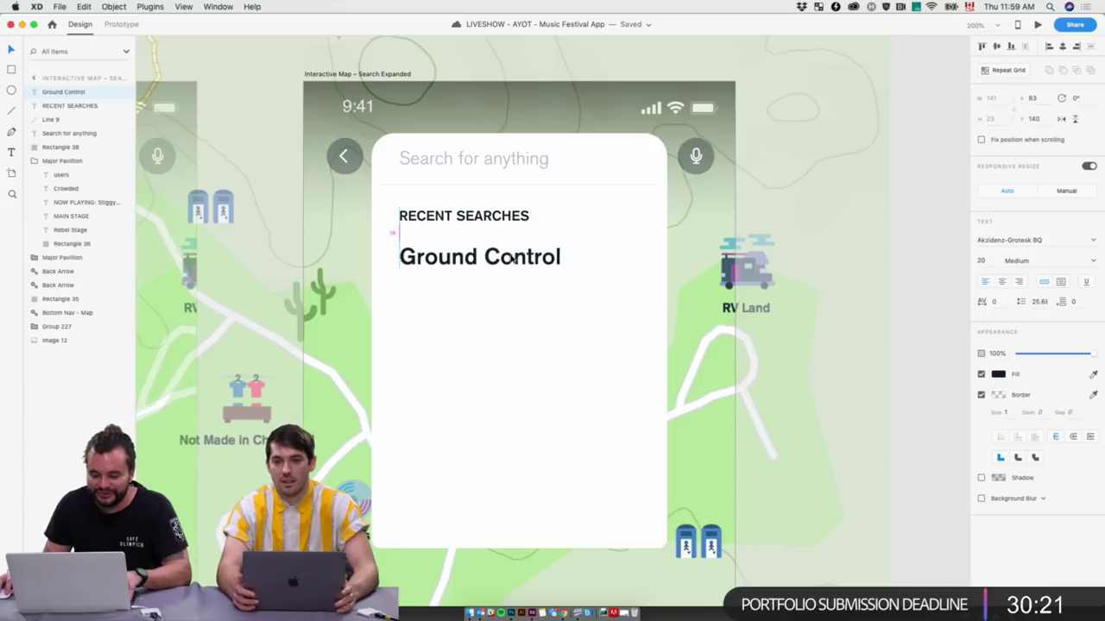
scroll(596, 264, down, 5)
scroll(596, 259, down, 5)
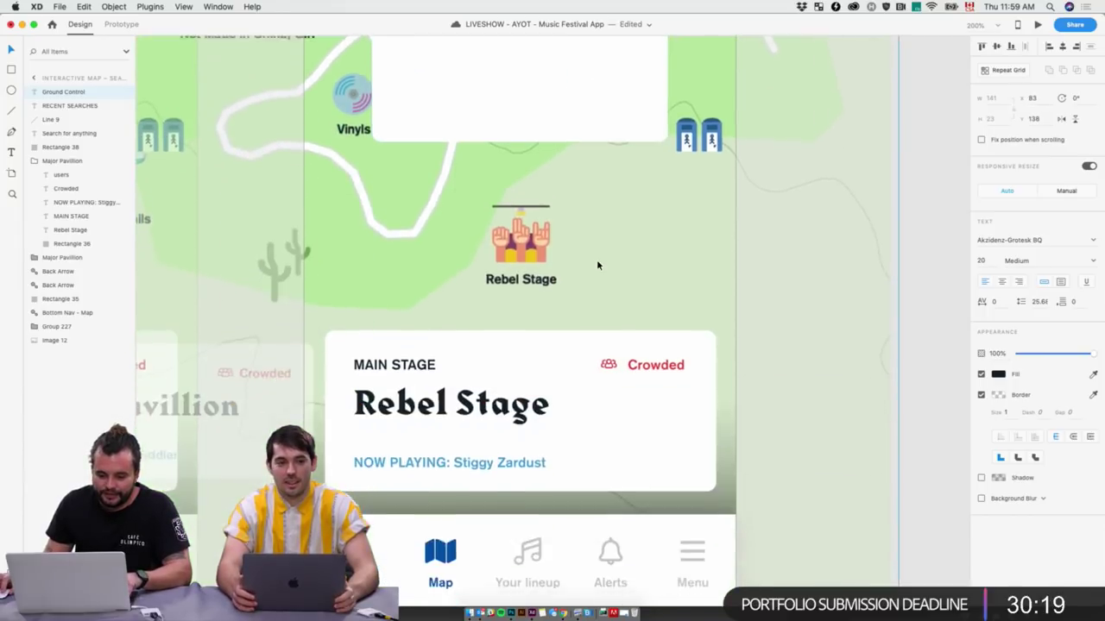
scroll(596, 259, up, 8)
scroll(597, 260, down, 3)
scroll(596, 260, up, 7)
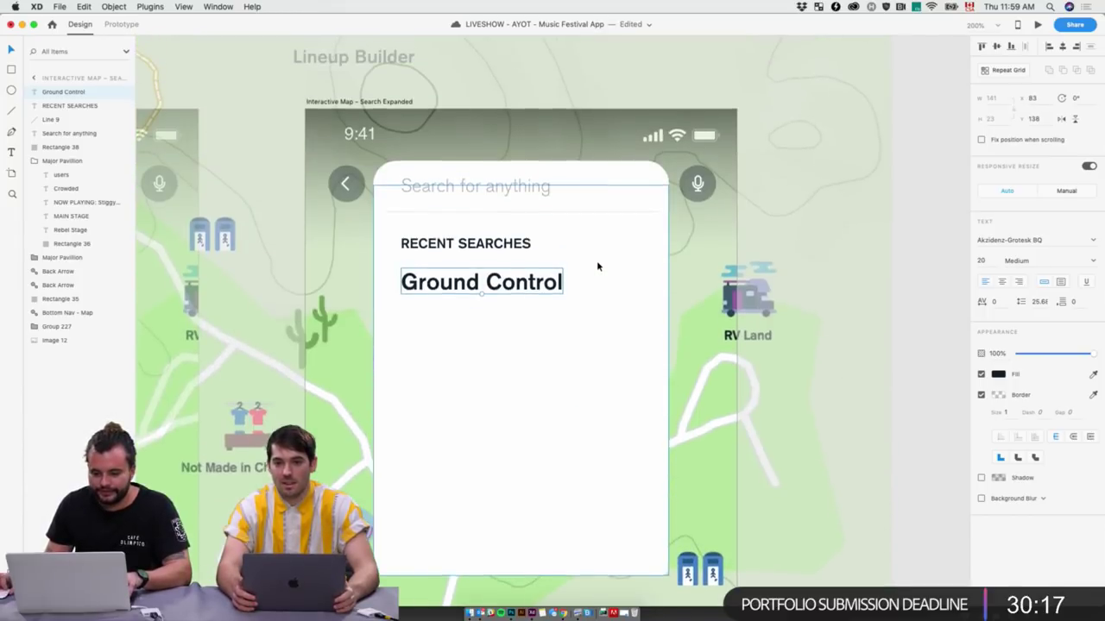
key(Return)
text(BATH)
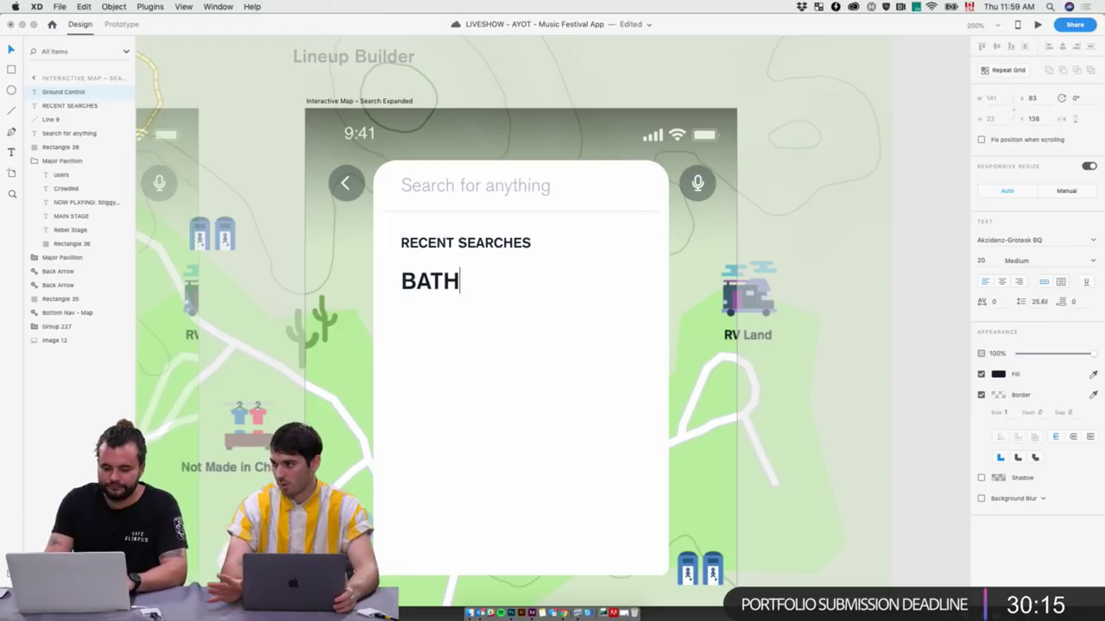
key(BackSpace)
key(BackSpace)
key(BackSpace)
text(athroom)
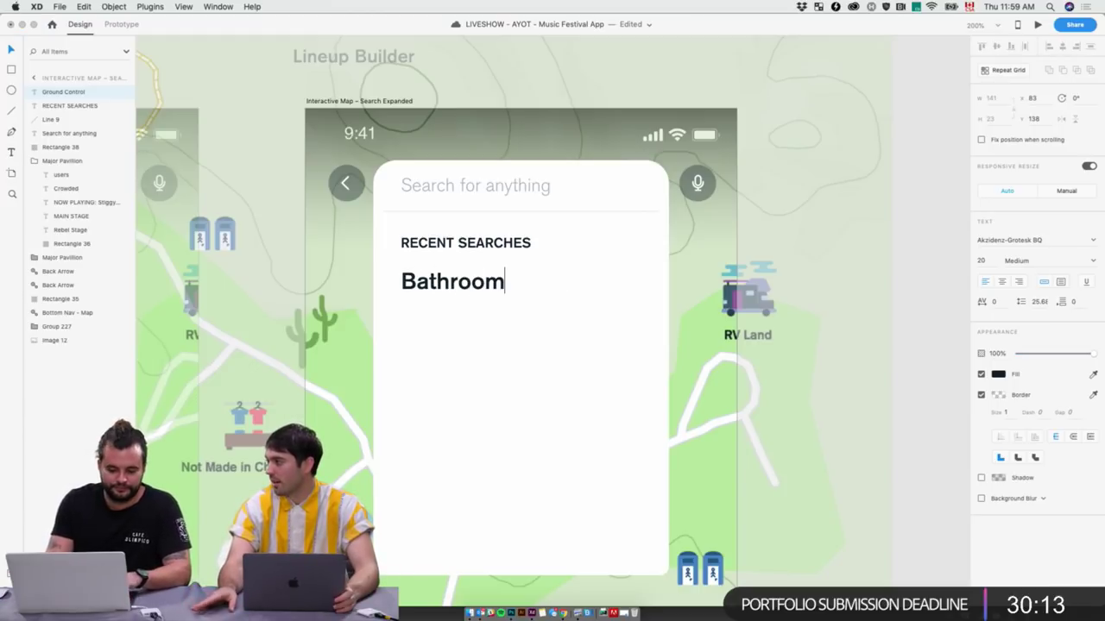
text(s)
key(Escape)
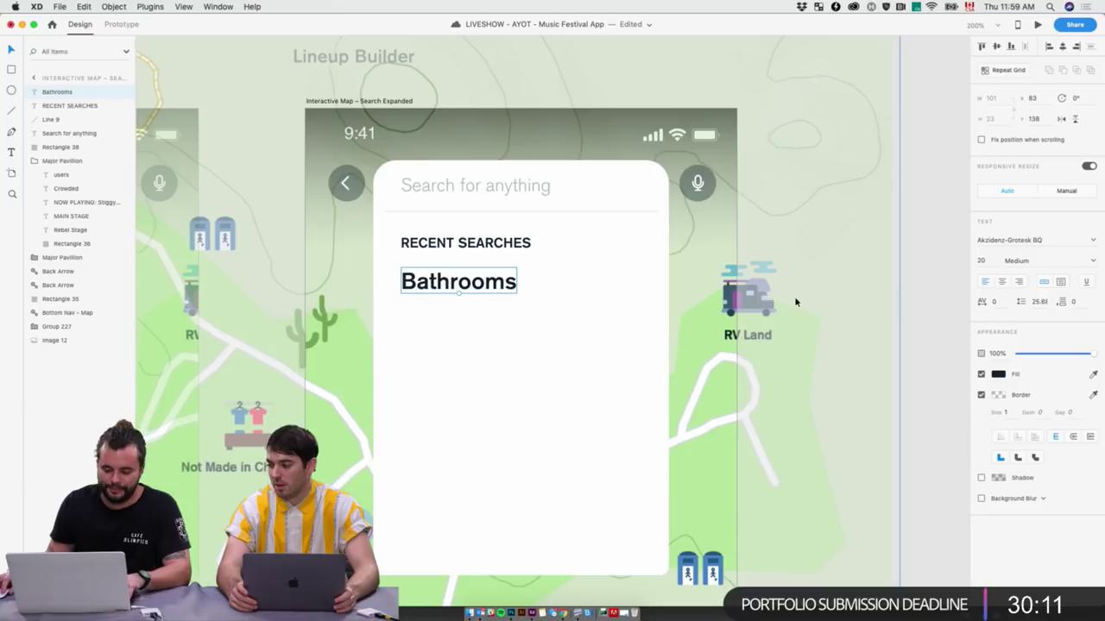
Extend the line so it reads Closest Bathrooms
double_click(410, 281)
click(401, 280)
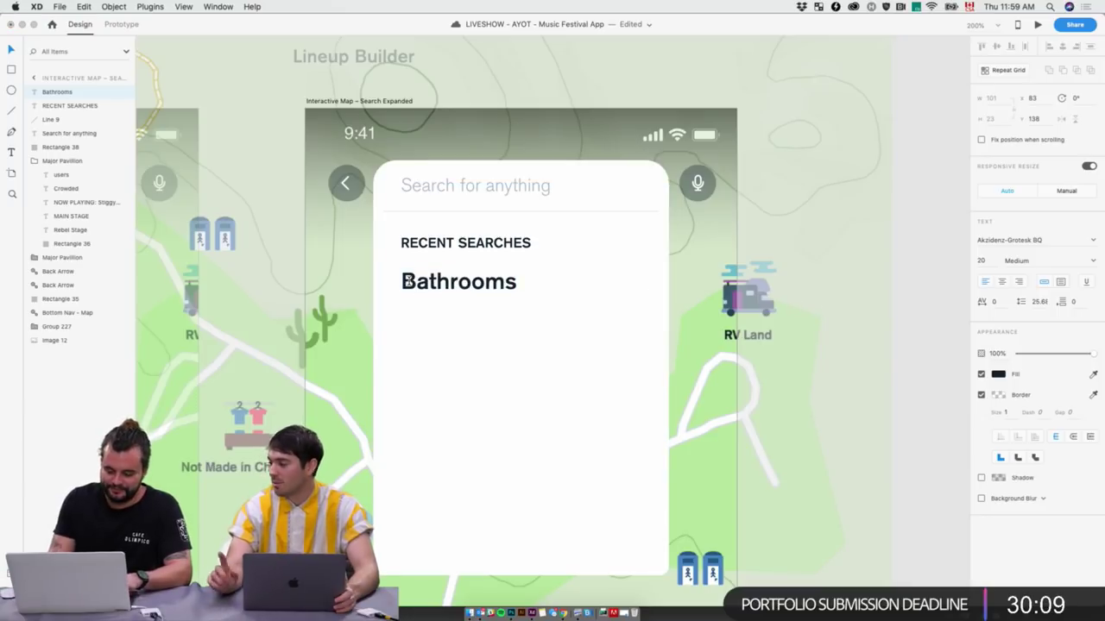
text(Clost)
key(BackSpace)
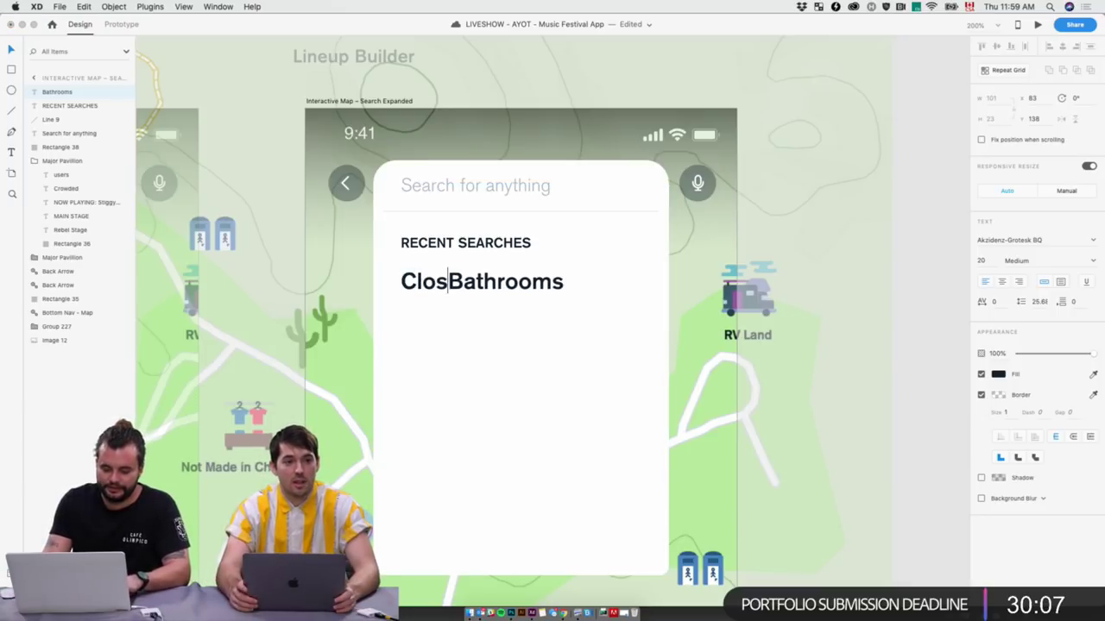
text(est)
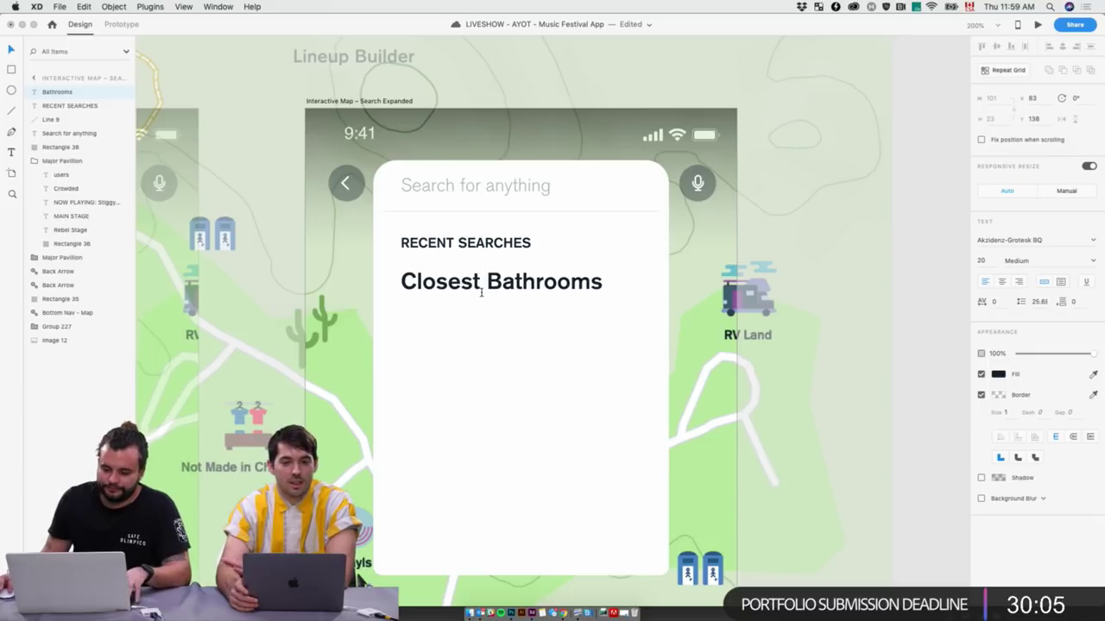
key(Escape)
Change the heading from RECENT SEARCHES to POPULAR SEARCHES
click(449, 243)
click(449, 242)
drag(450, 243, 375, 240)
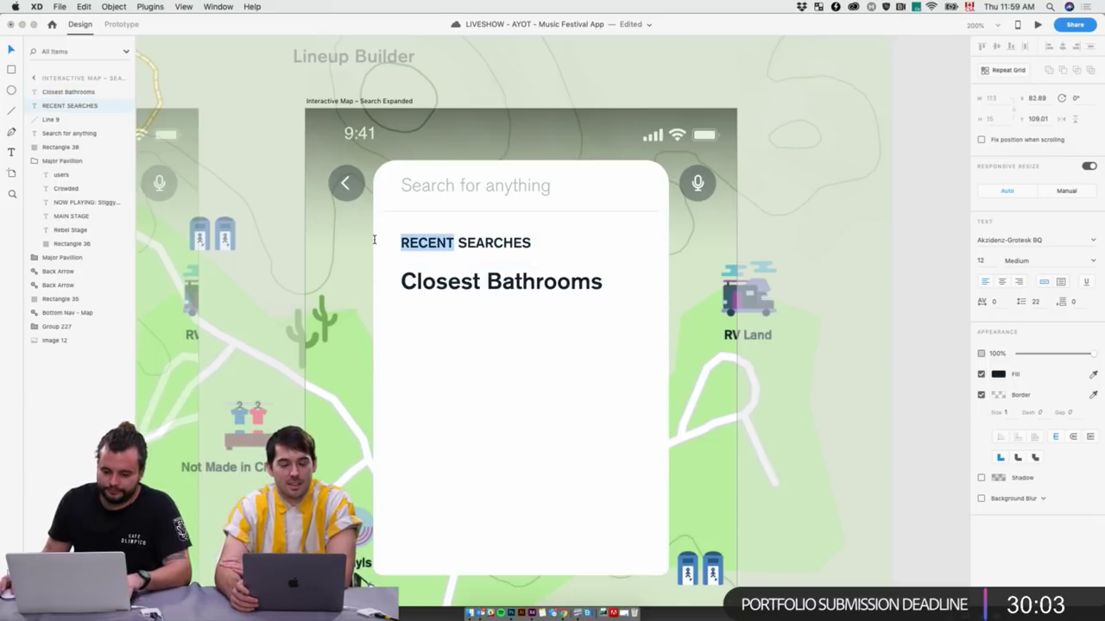
text(P)
text(OPULAR)
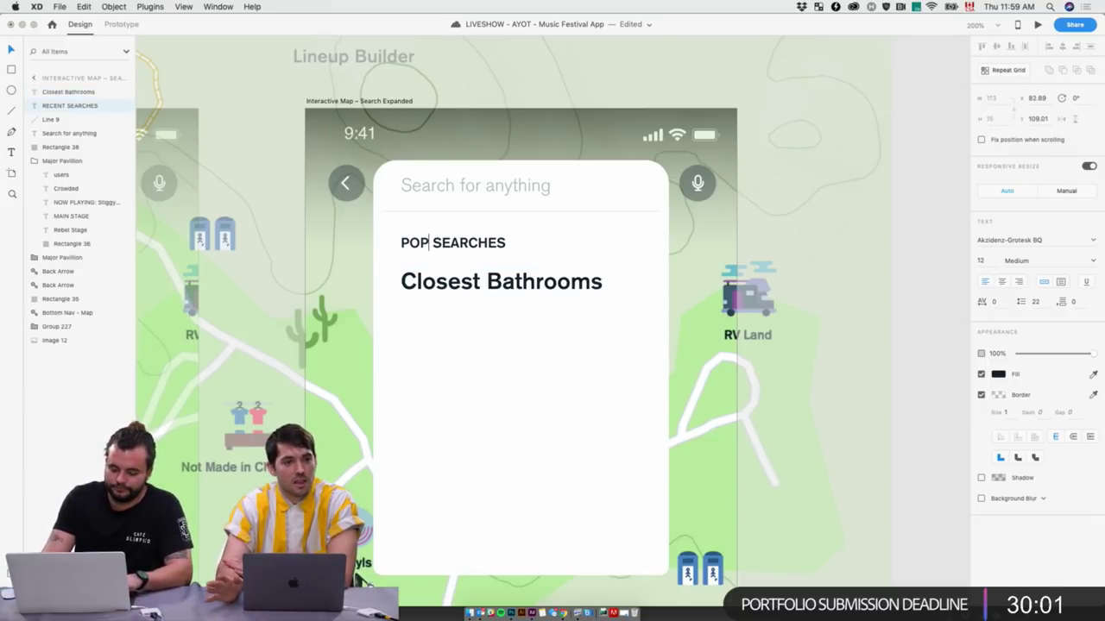
key(Escape)
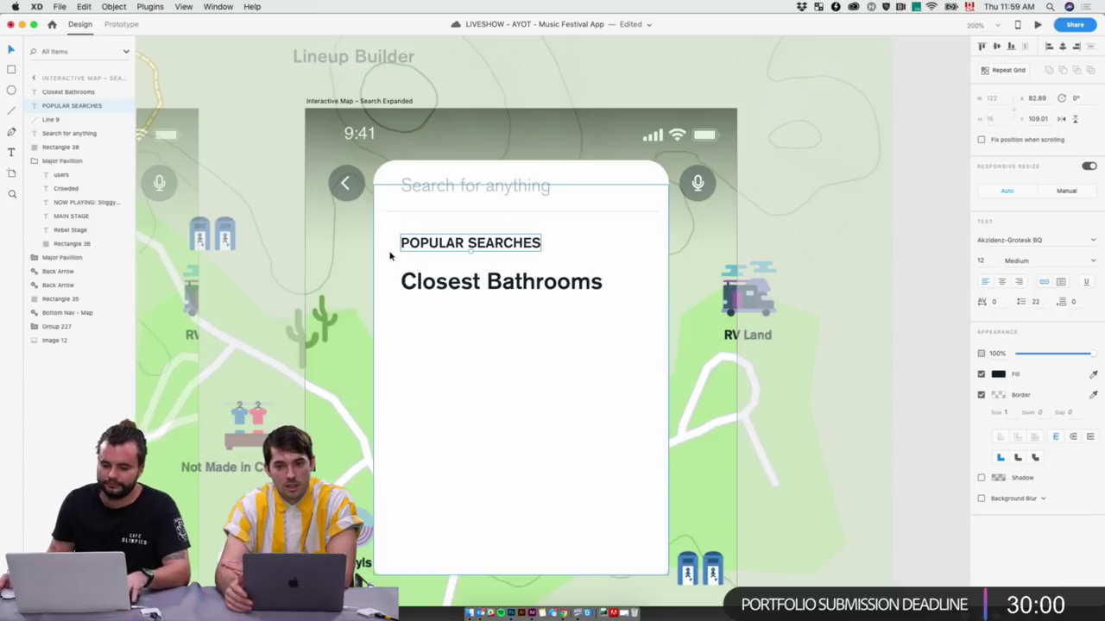
Duplicate Closest Bathrooms below itself and retype the copy as RV Land
click(559, 289)
drag(538, 290, 535, 332)
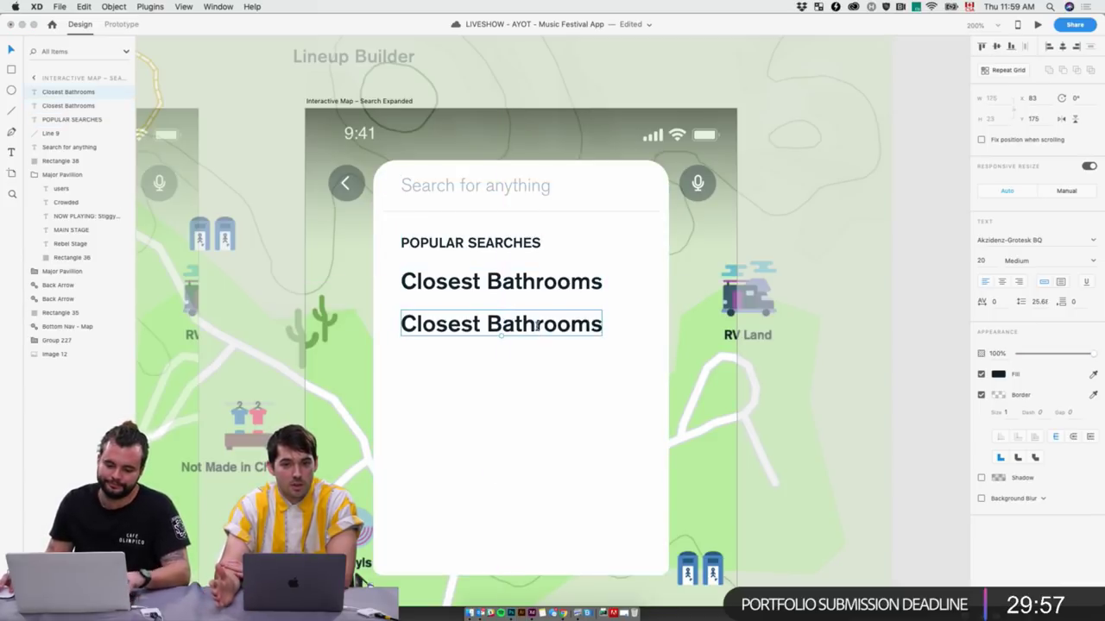
double_click(598, 329)
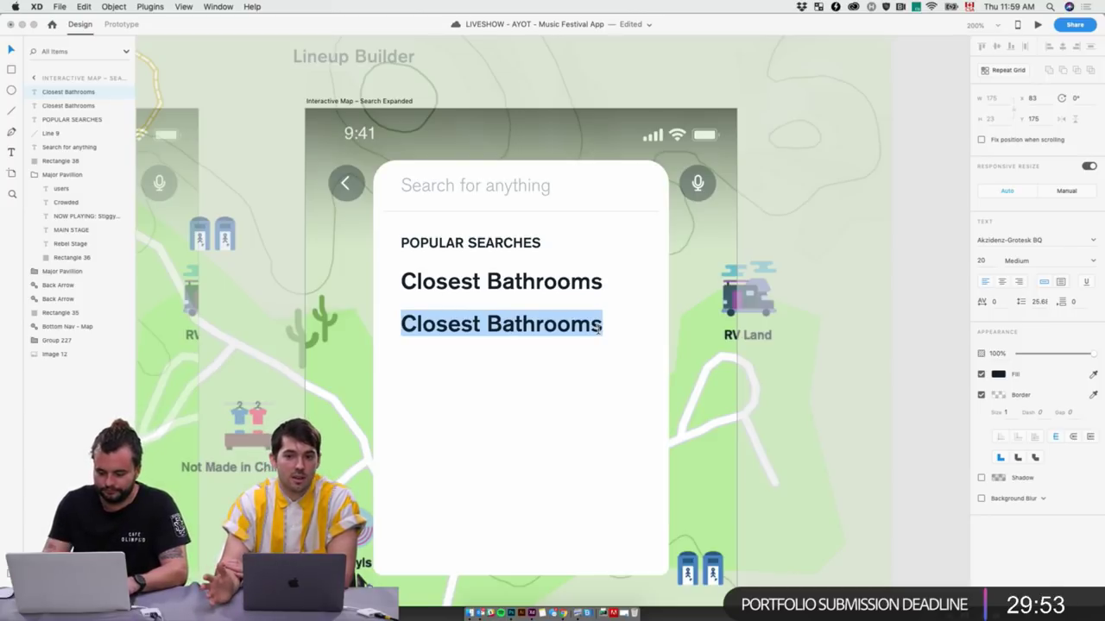
text(RV Land)
key(super+BackSpace)
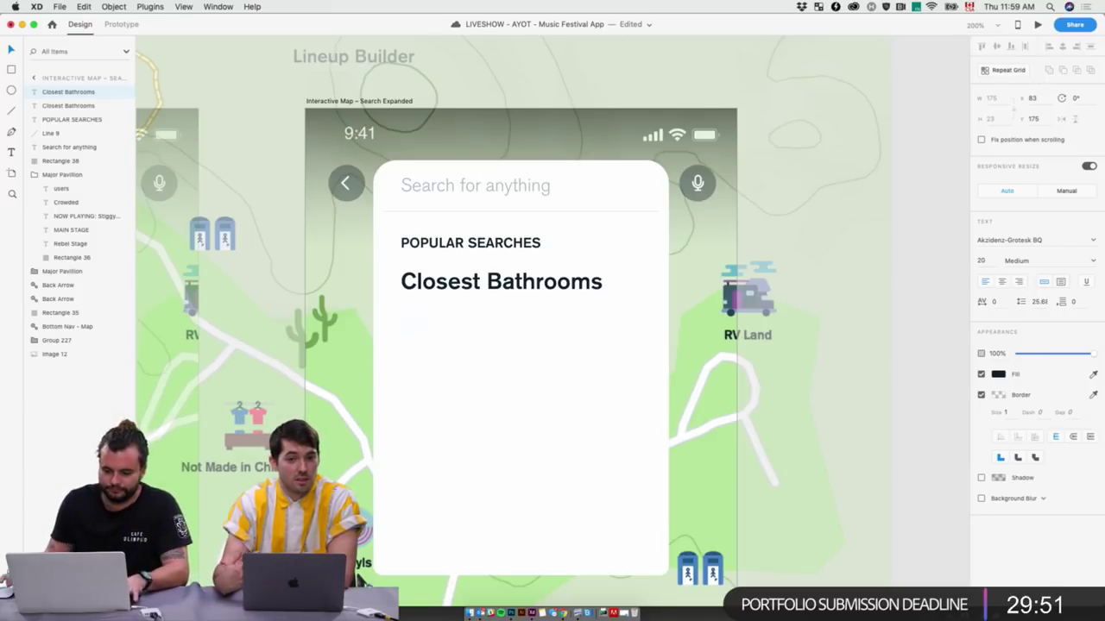
key(super+z)
scroll(583, 343, left, 10)
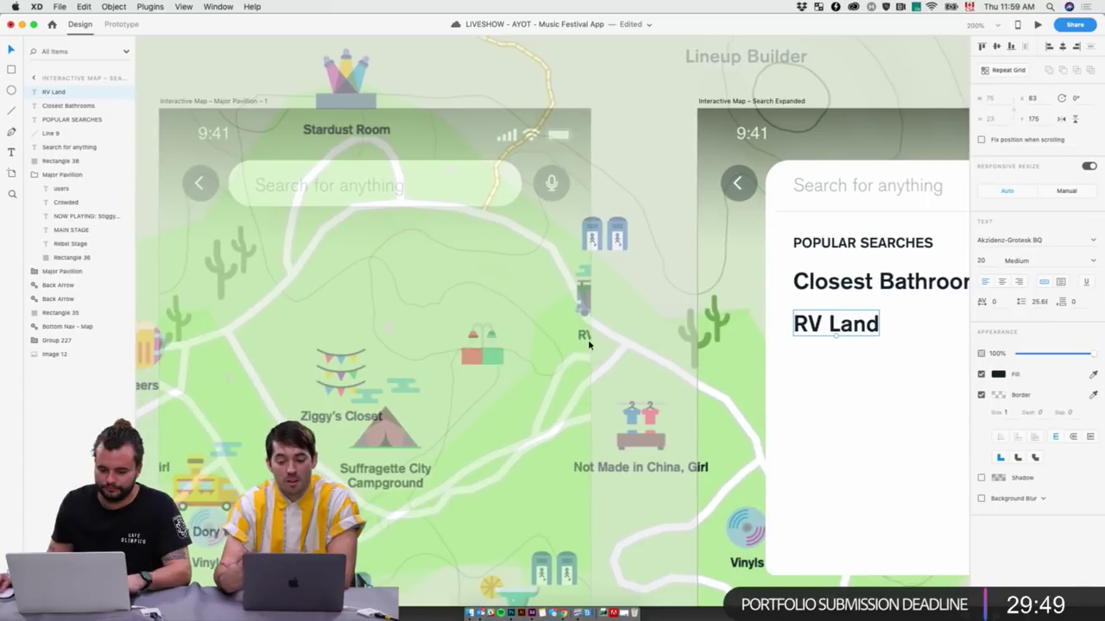
Duplicate RV Land as a third line reading Campground
drag(825, 324, 823, 367)
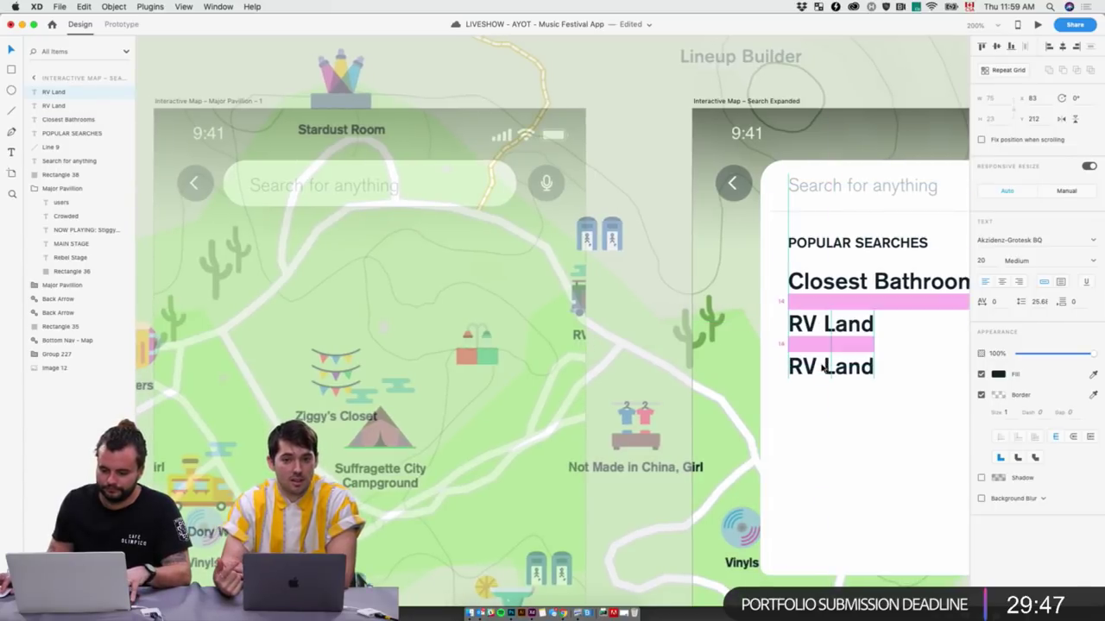
double_click(823, 367)
text(Campg)
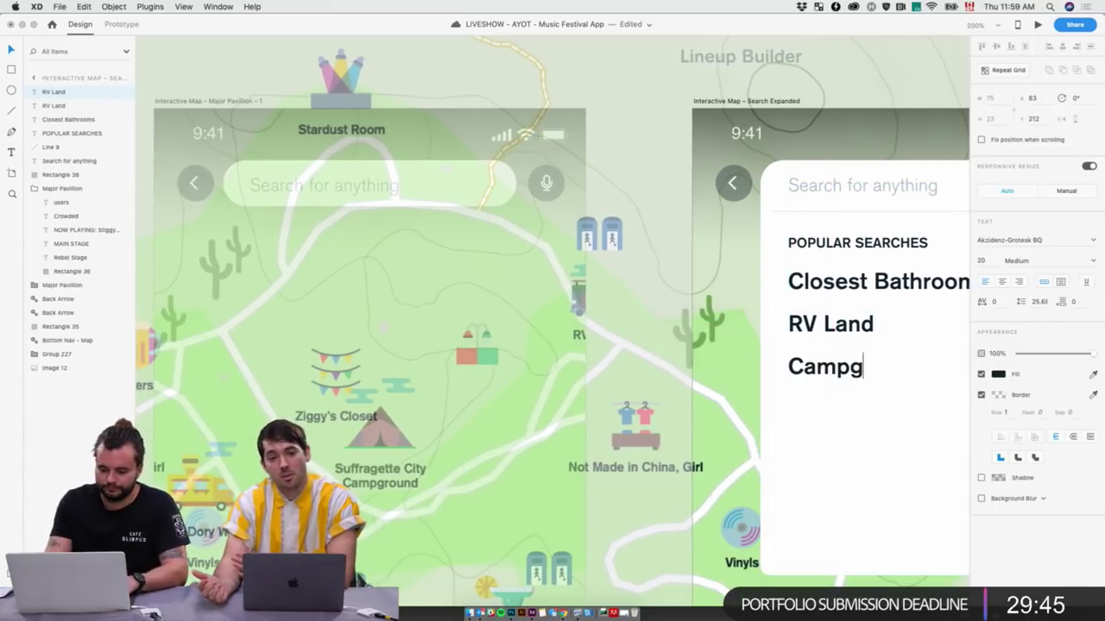
text(roy)
text(und)
key(Escape)
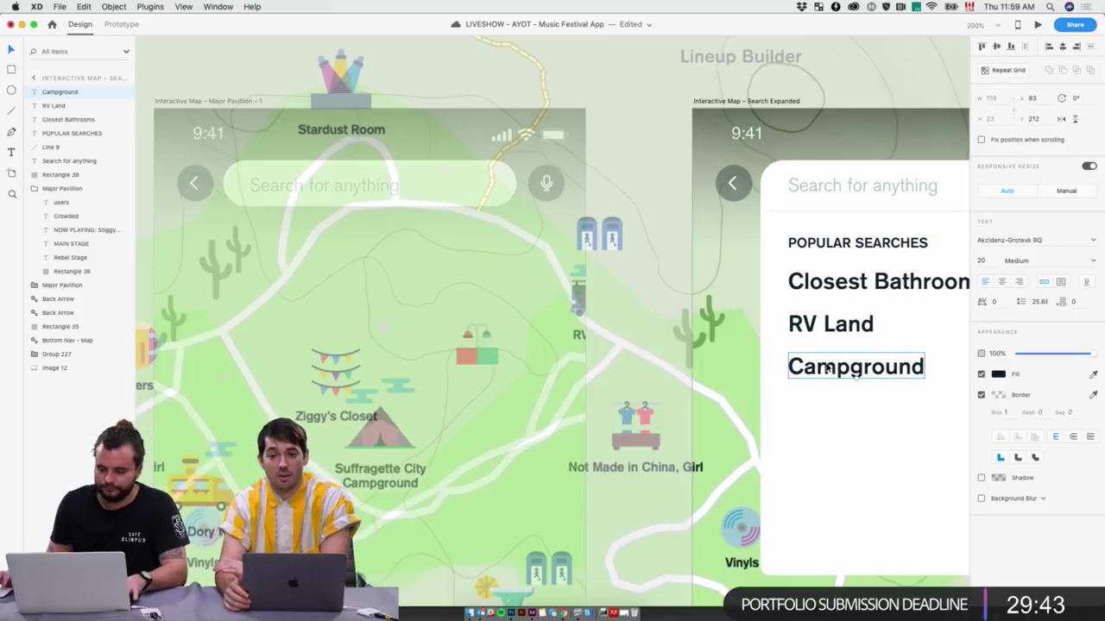
scroll(784, 348, right, 5)
click(607, 326)
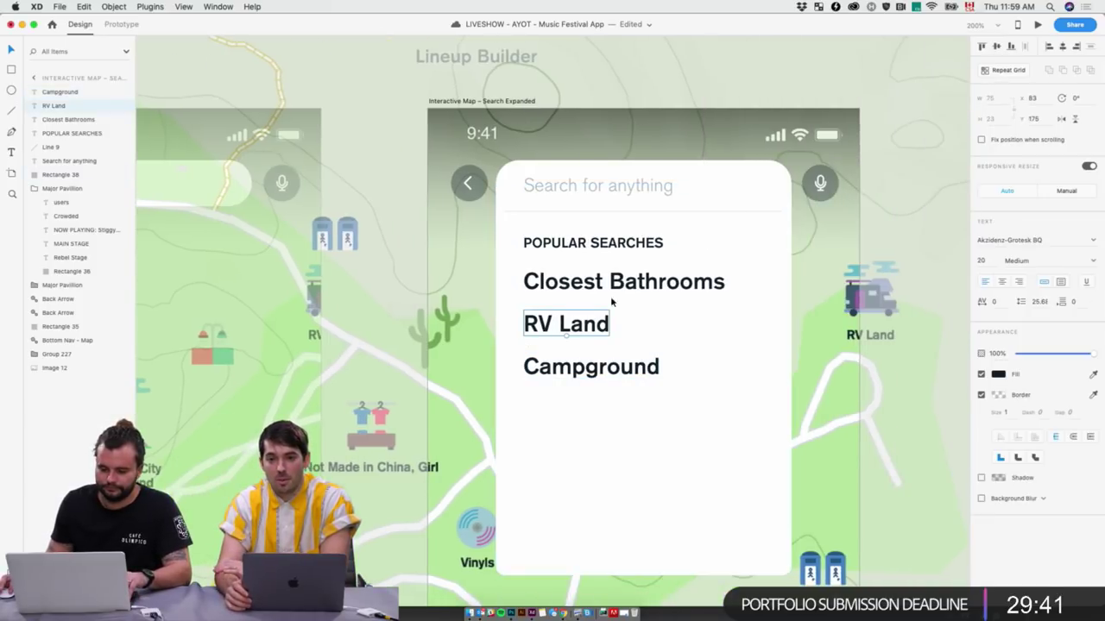
shift+click(610, 289)
Shorten the white card from 340 to end just below Campground
key(Escape)
click(624, 533)
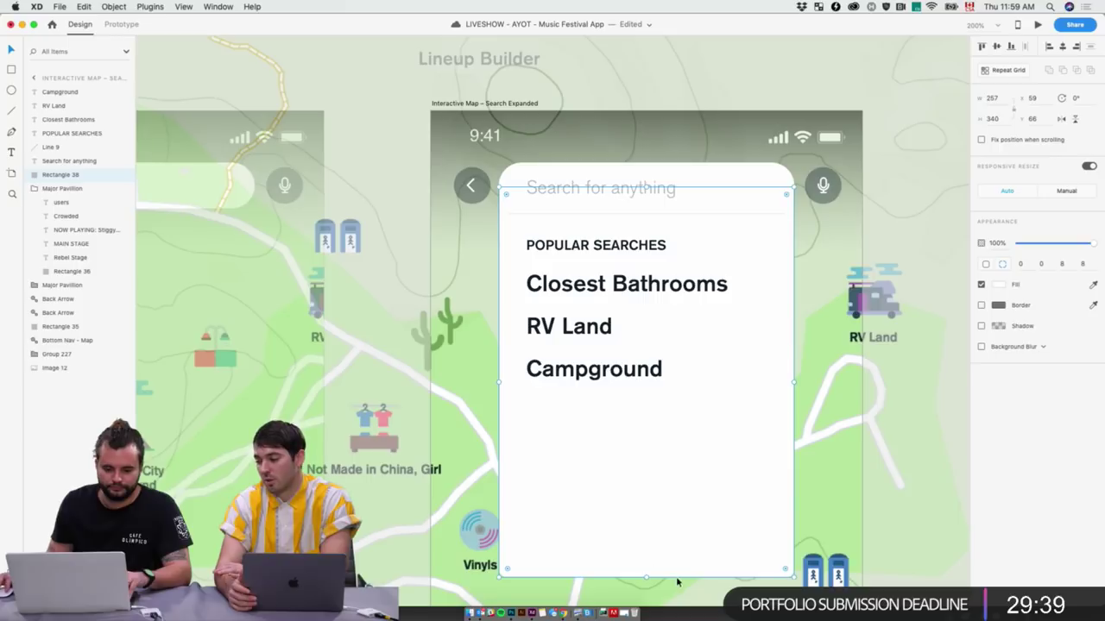
drag(648, 577, 648, 462)
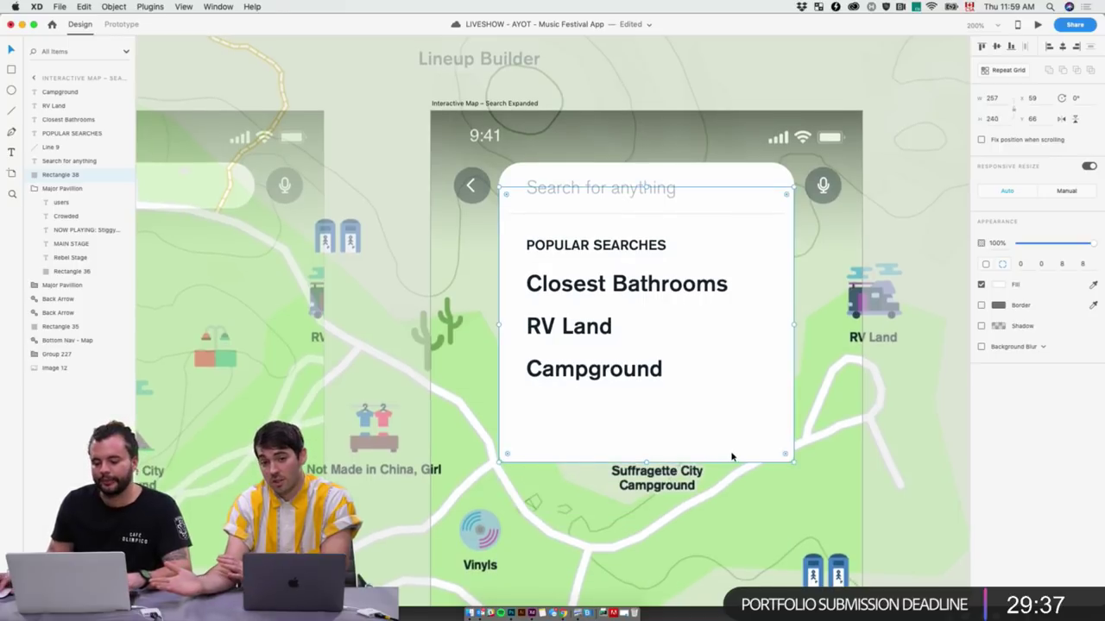
scroll(777, 466, right, 3)
scroll(848, 477, right, 1)
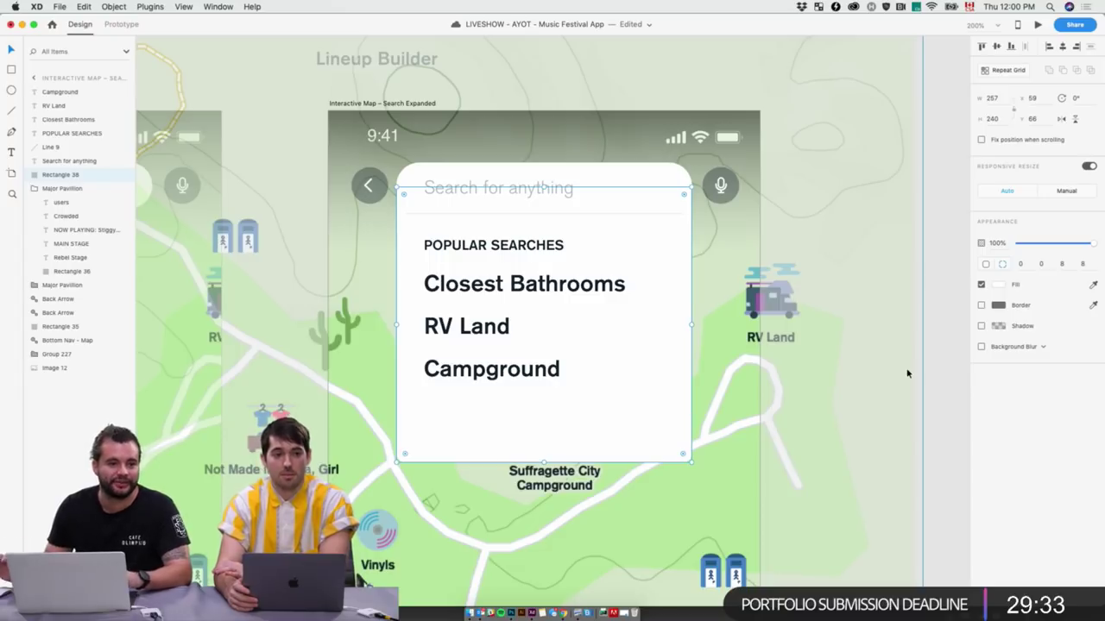
click(937, 363)
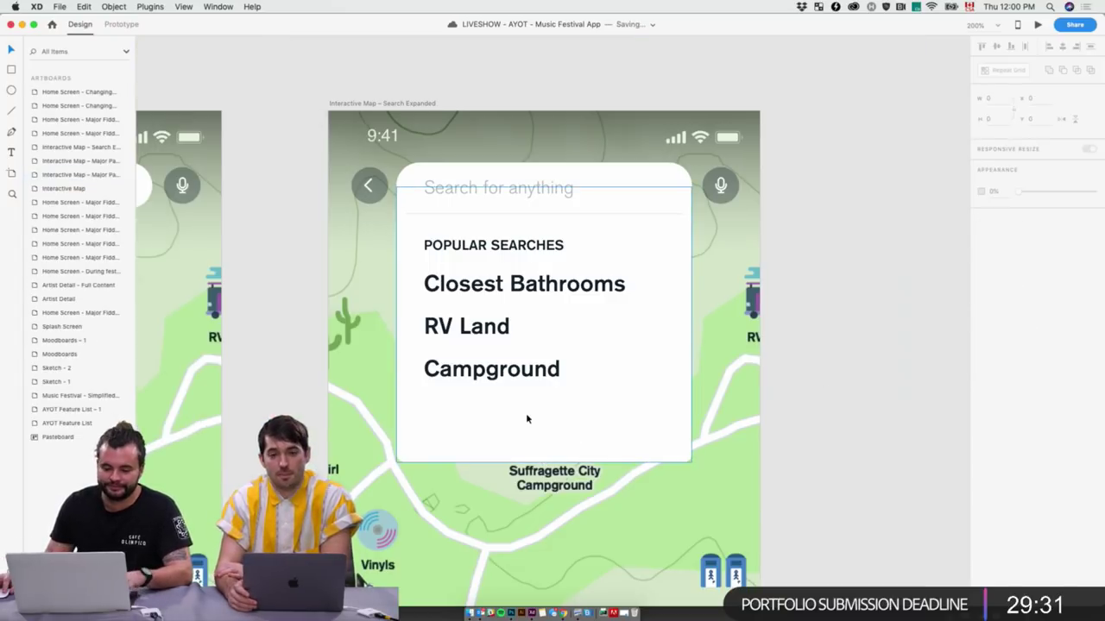
click(527, 419)
drag(543, 462, 543, 423)
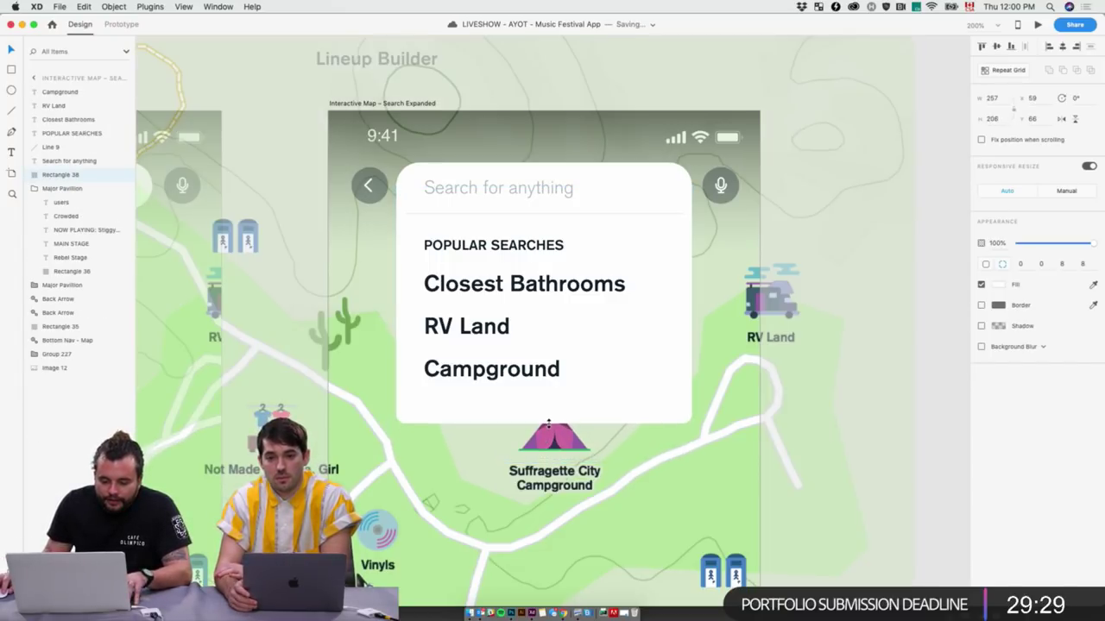
click(866, 420)
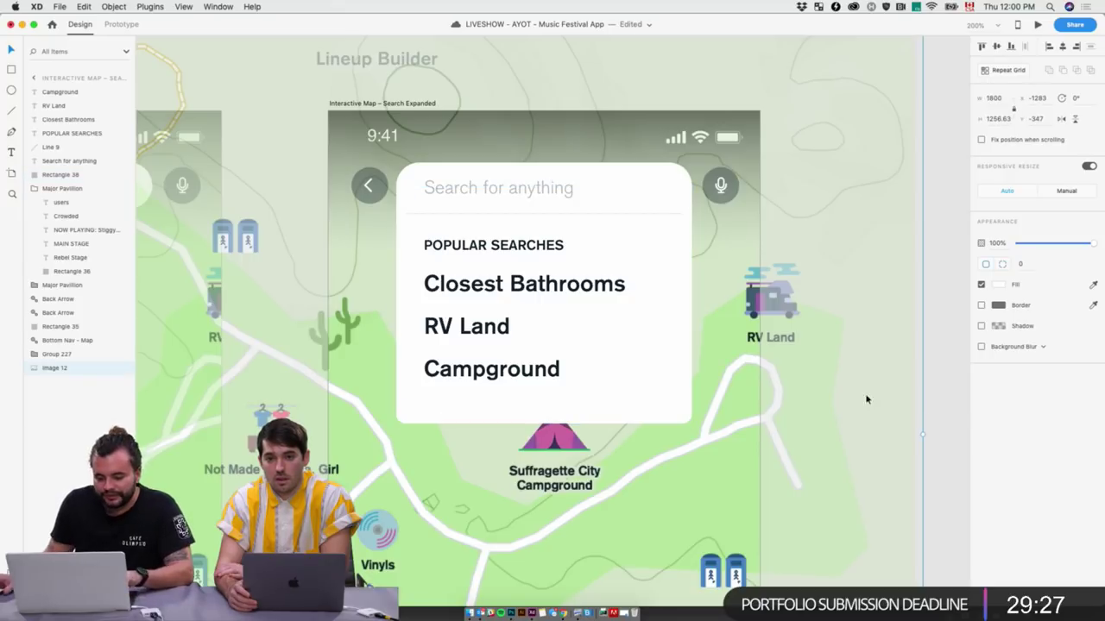
Nudge Closest Bathrooms, RV Land and Campground slightly lower, then zoom to 100%
click(518, 285)
shift+click(431, 331)
shift+click(466, 371)
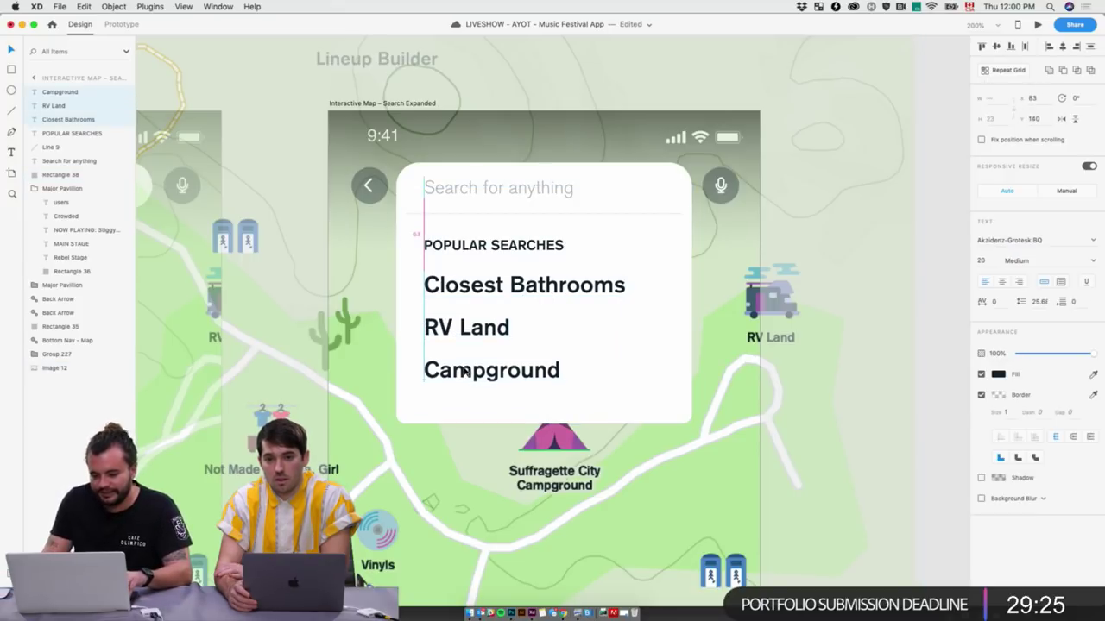
drag(463, 371, 463, 376)
click(920, 391)
click(943, 392)
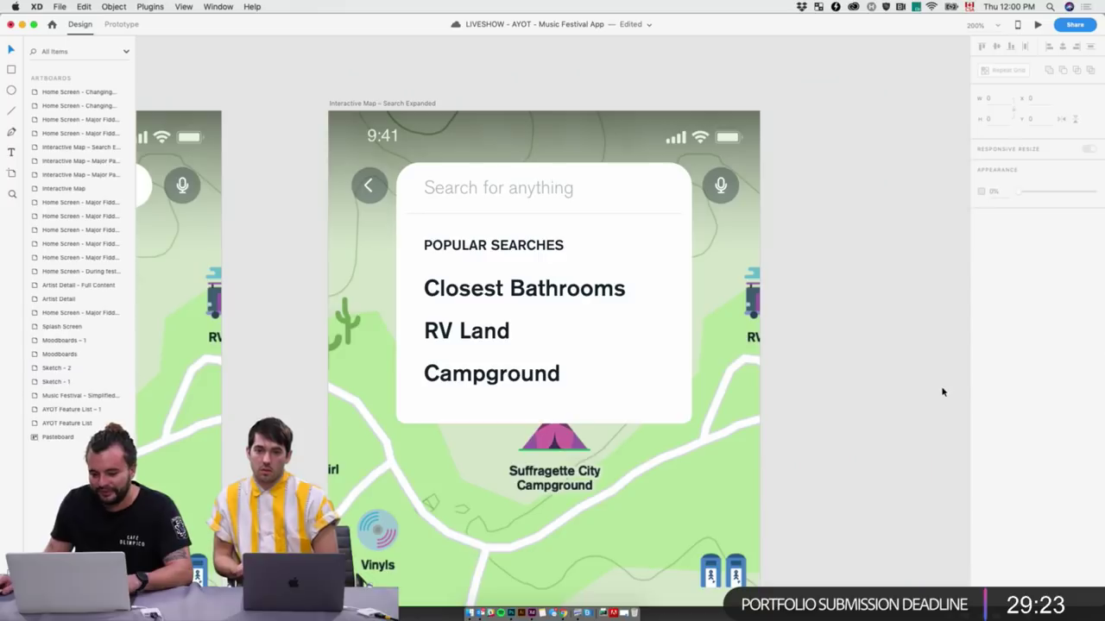
key(super+1)
scroll(835, 384, down, 3)
scroll(835, 384, left, 3)
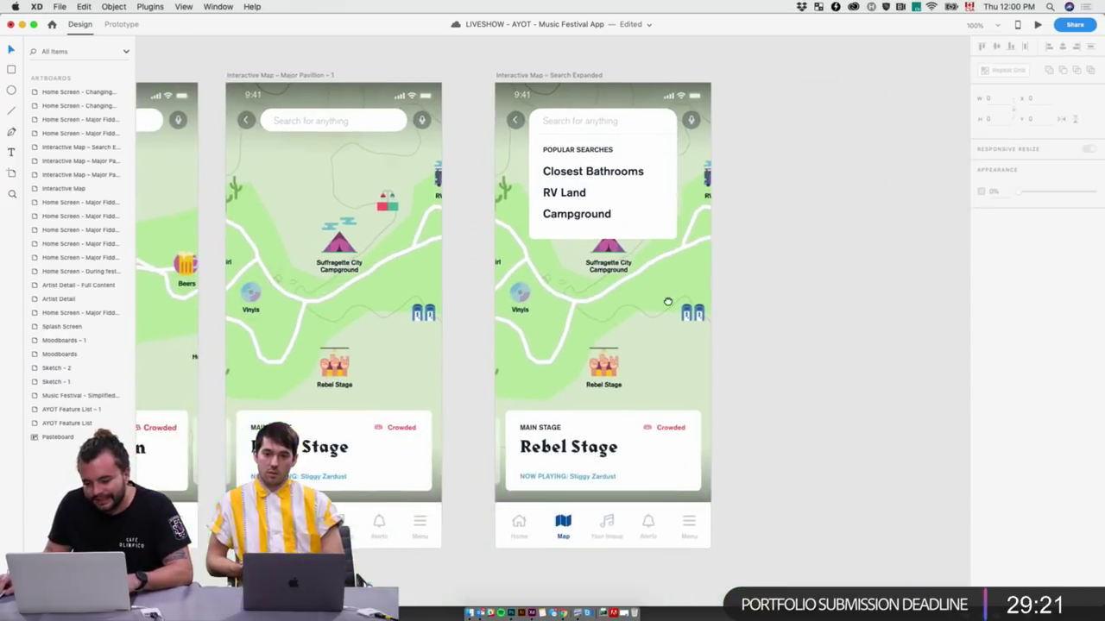
Link Major Pavilion's search bar to Search Expanded with a Tap-triggered Auto-Animate
click(320, 126)
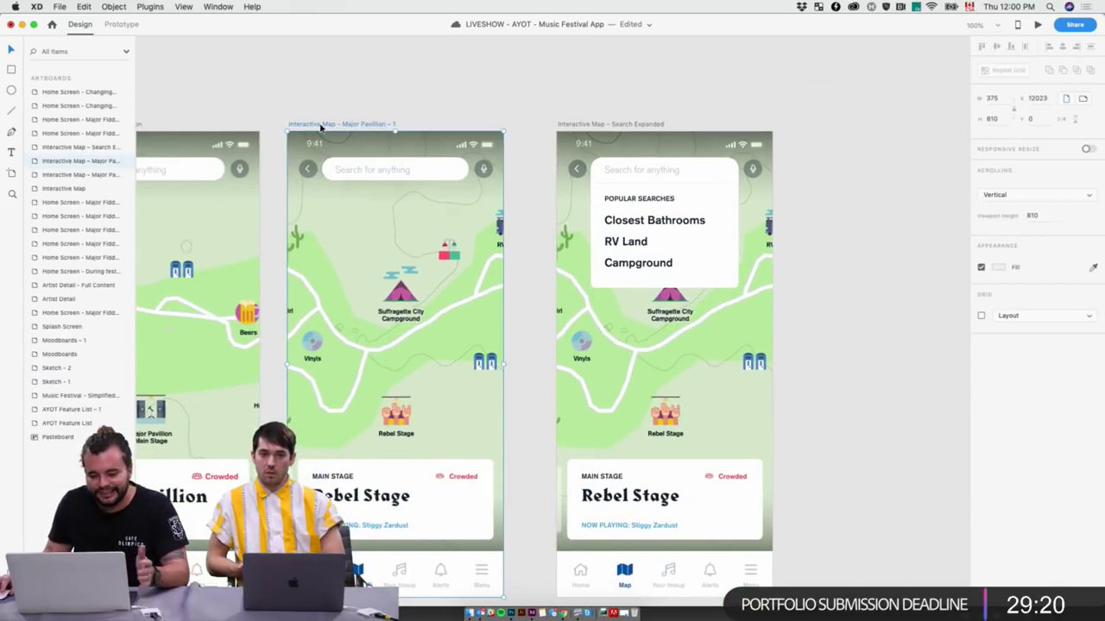
click(122, 24)
click(438, 171)
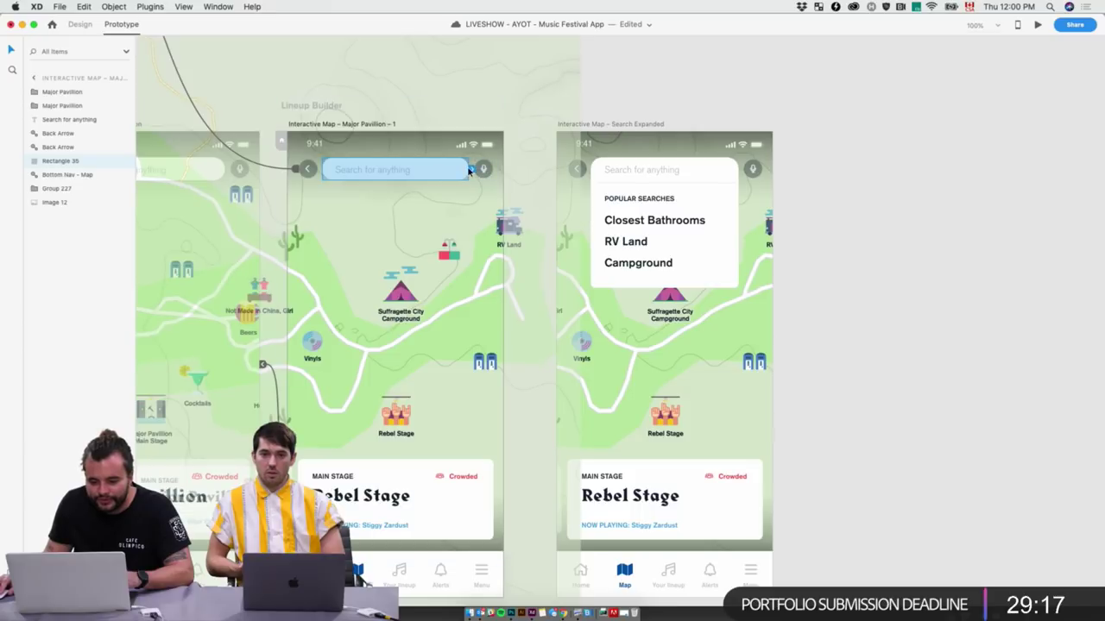
drag(473, 170, 622, 173)
click(544, 404)
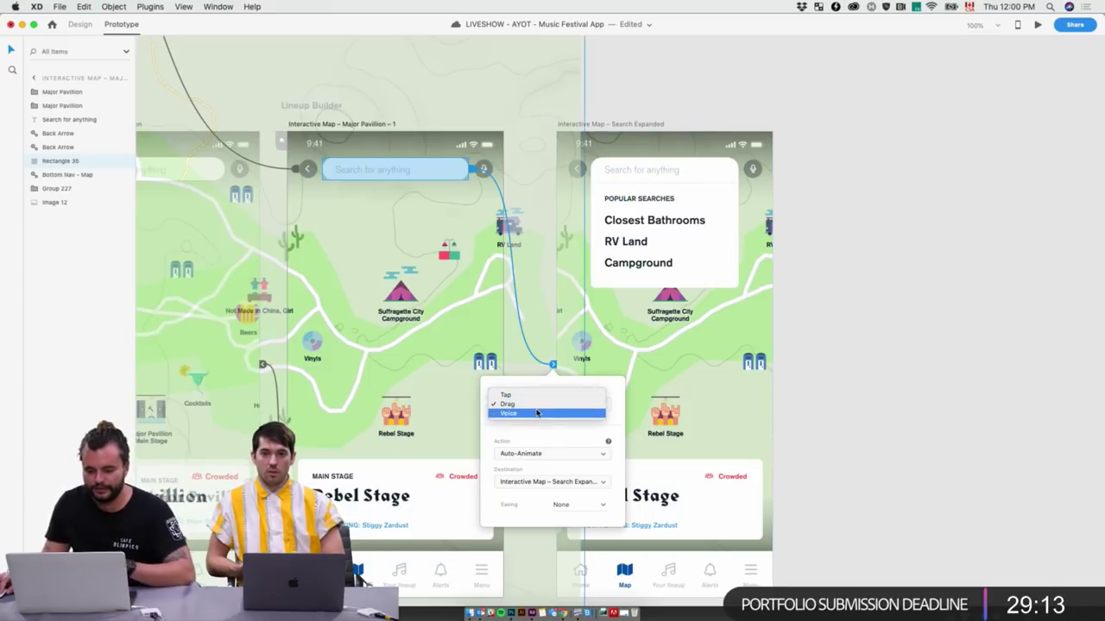
click(518, 390)
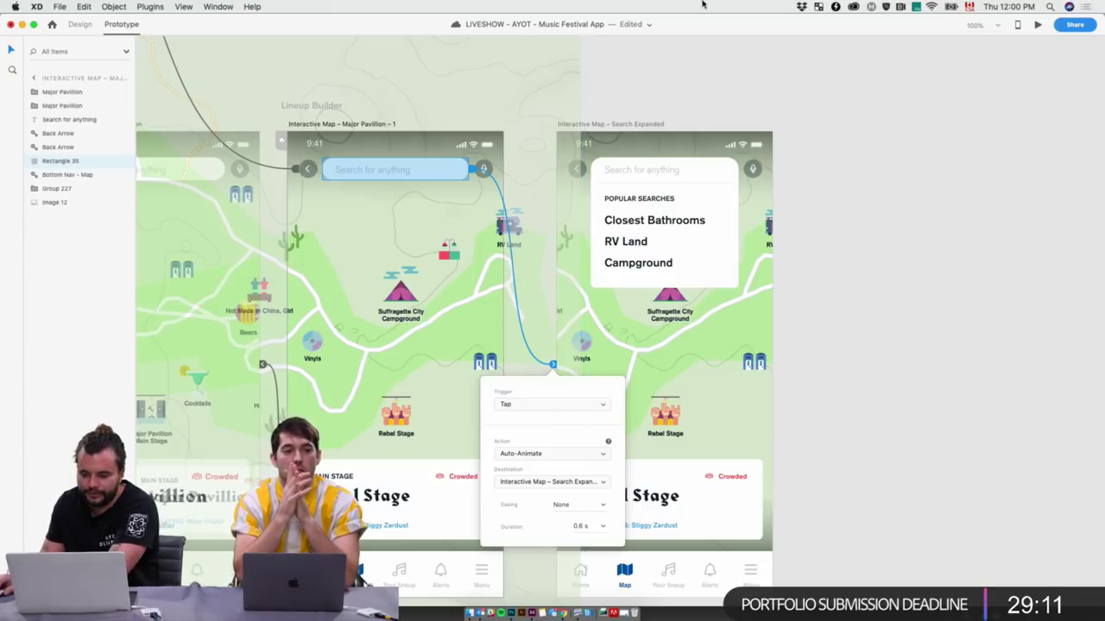
click(380, 125)
Preview the prototype and tap the search bar to confirm the transition
click(1035, 25)
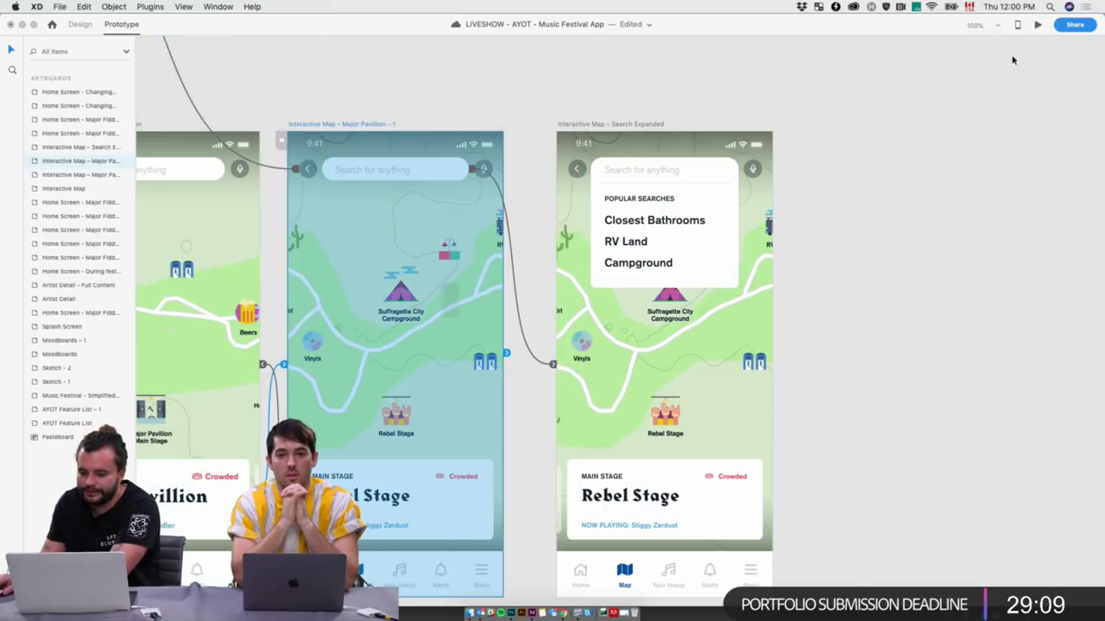
click(451, 118)
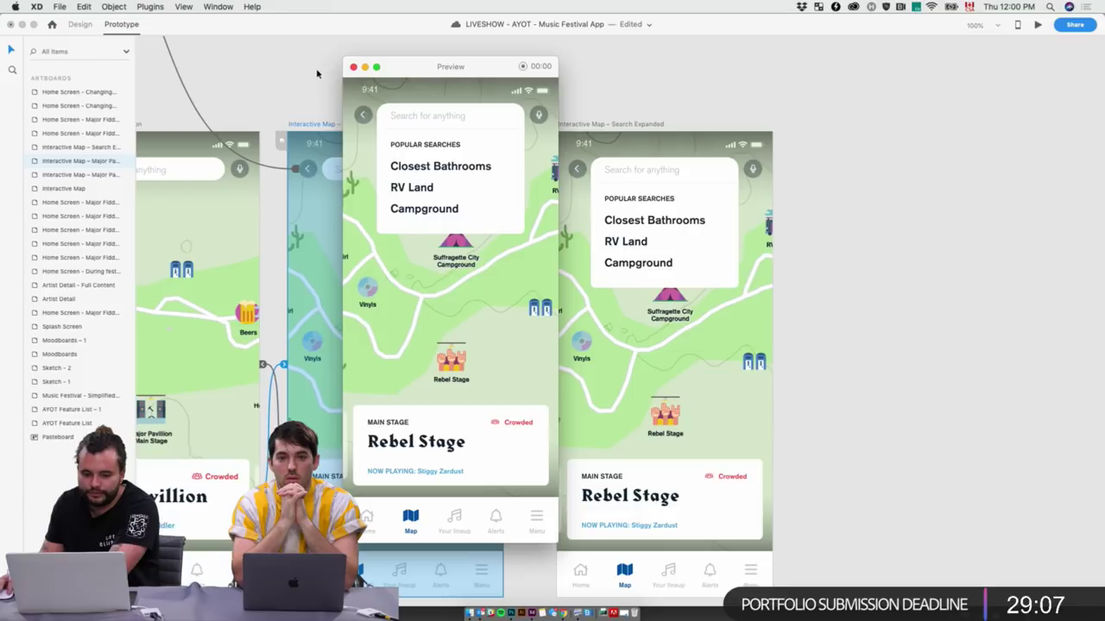
click(353, 70)
Copy the white popular-searches card into the Major Pavilion map, flattened behind the search bar
click(80, 24)
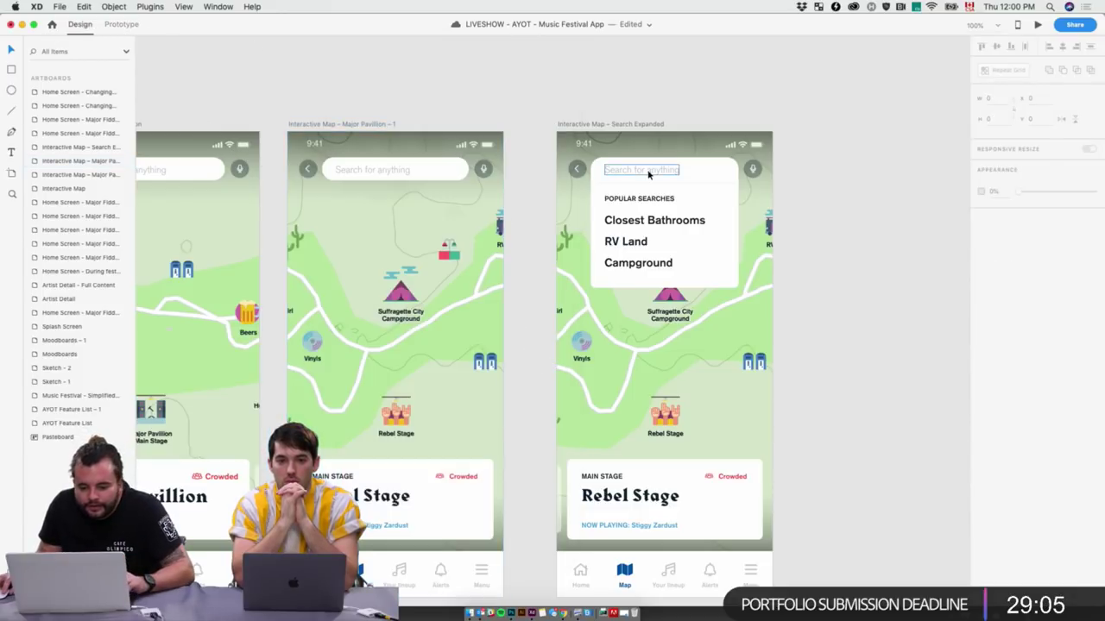
click(706, 206)
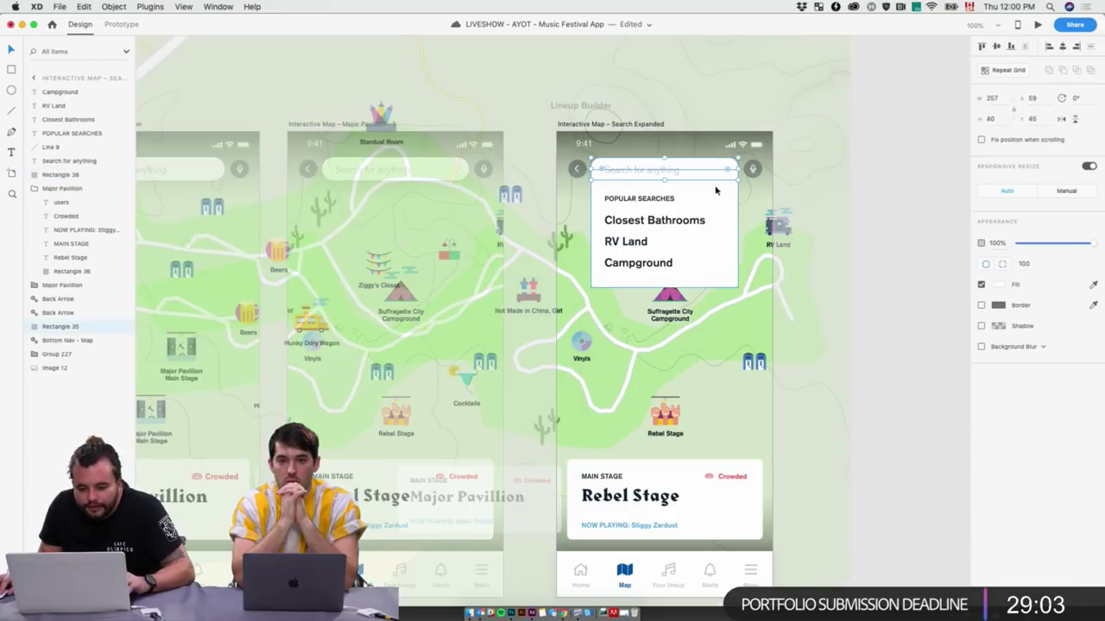
key(super+c)
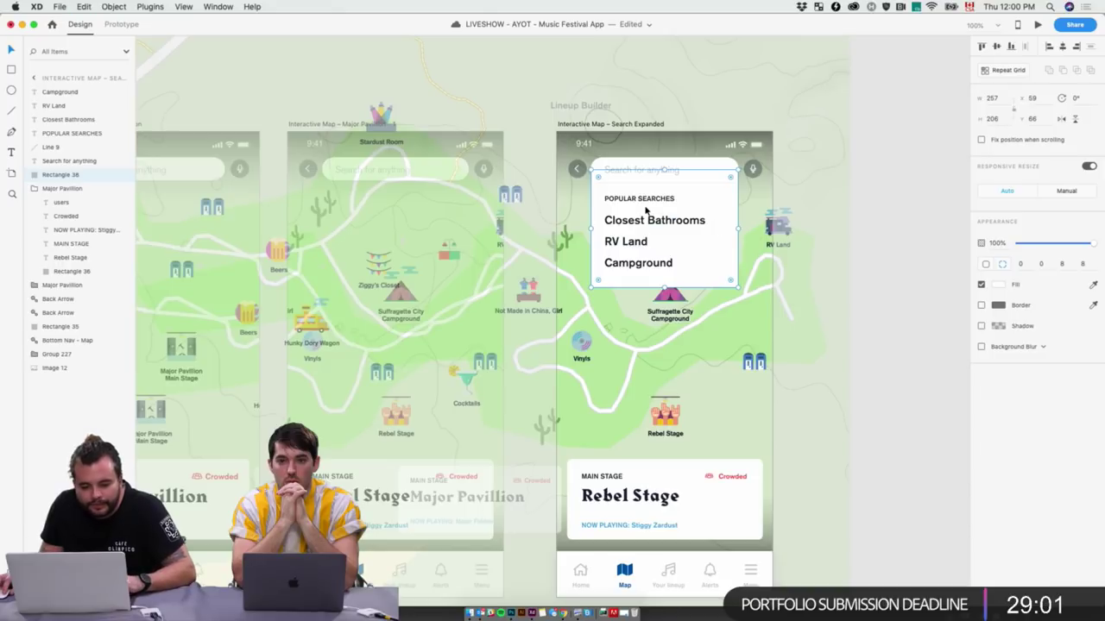
key(Escape)
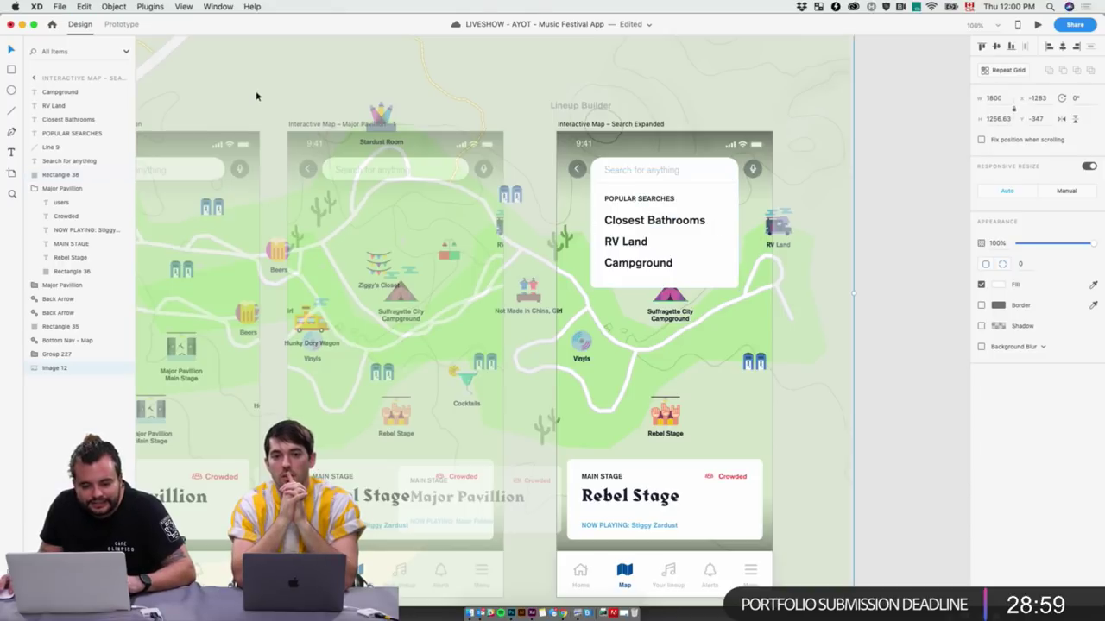
click(924, 193)
click(377, 123)
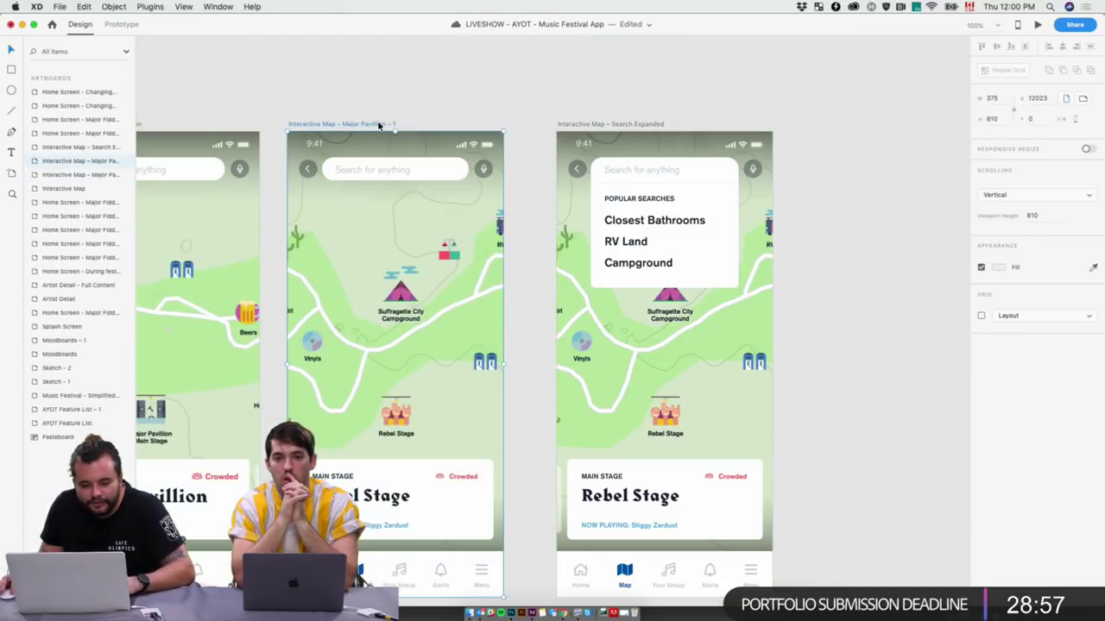
key(super+v)
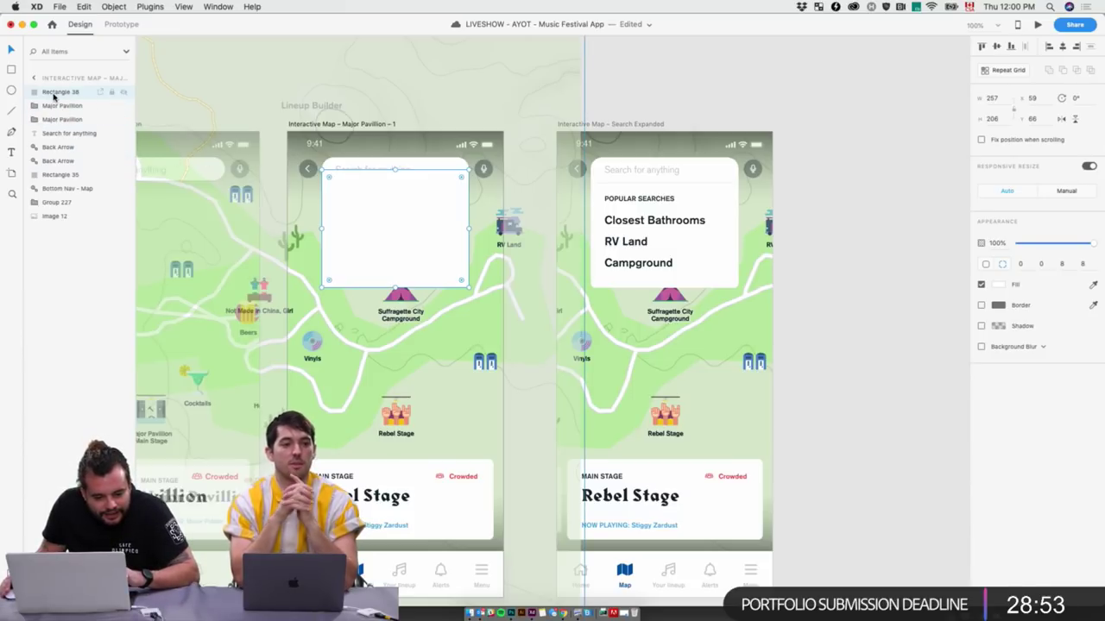
drag(57, 96, 63, 164)
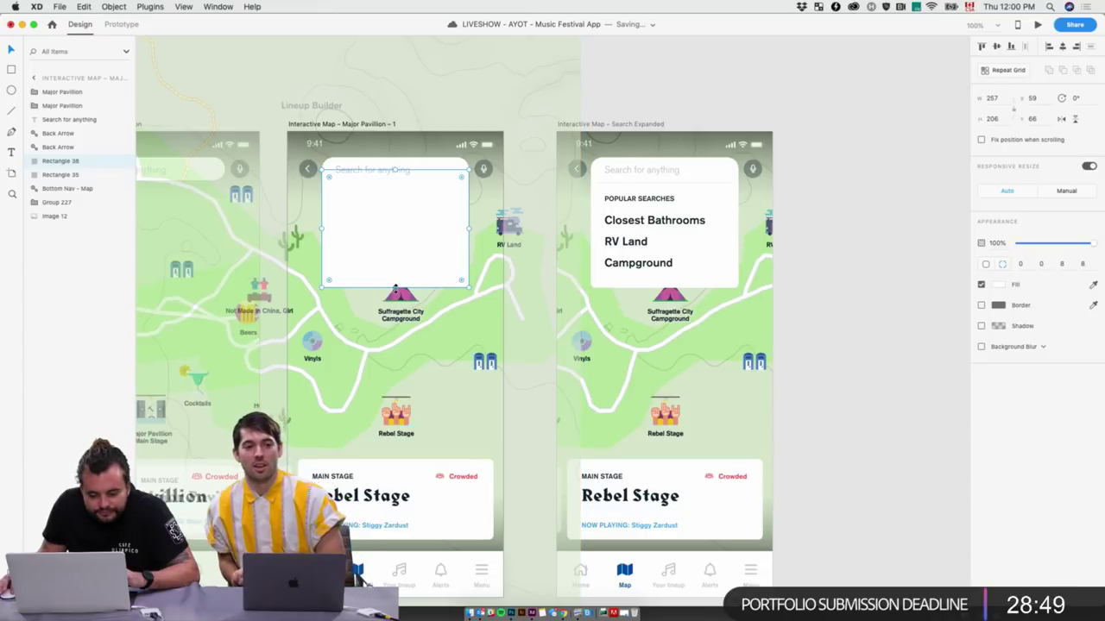
drag(395, 290, 395, 177)
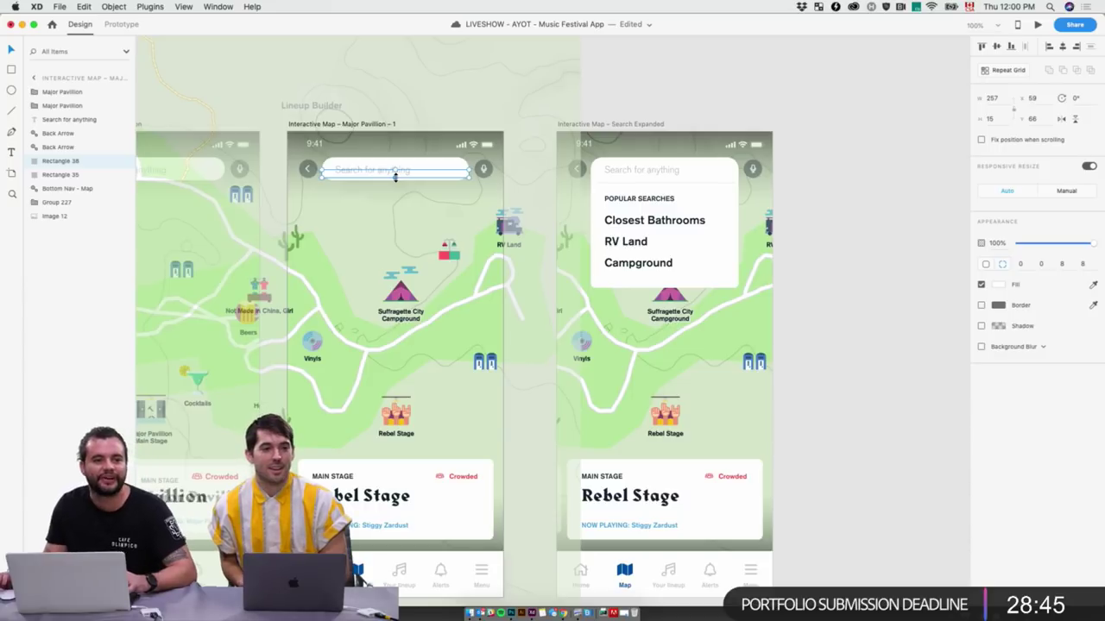
Make the thin bar behind the search field fully transparent with 0 opacity
scroll(395, 176, up, 5)
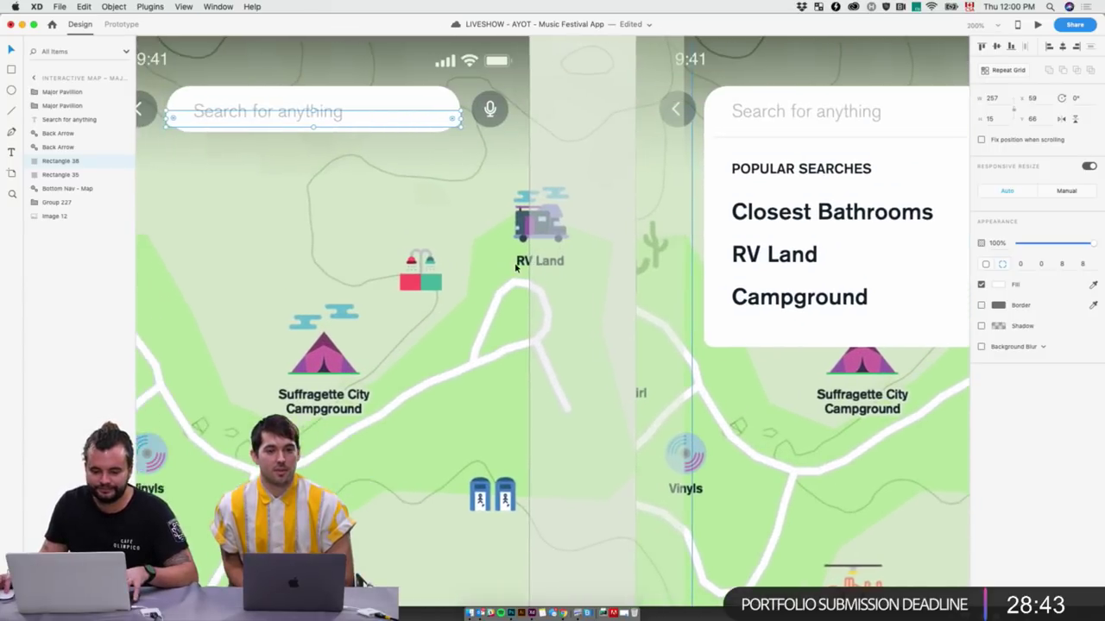
click(461, 201)
scroll(462, 201, left, 5)
click(516, 116)
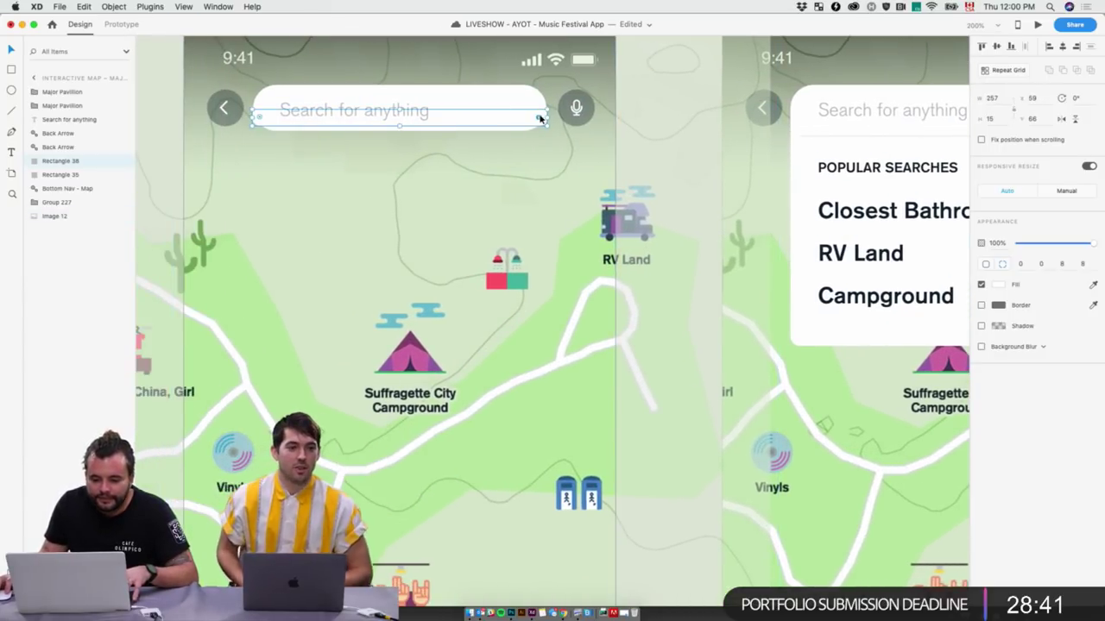
drag(549, 116, 533, 113)
key(super+z)
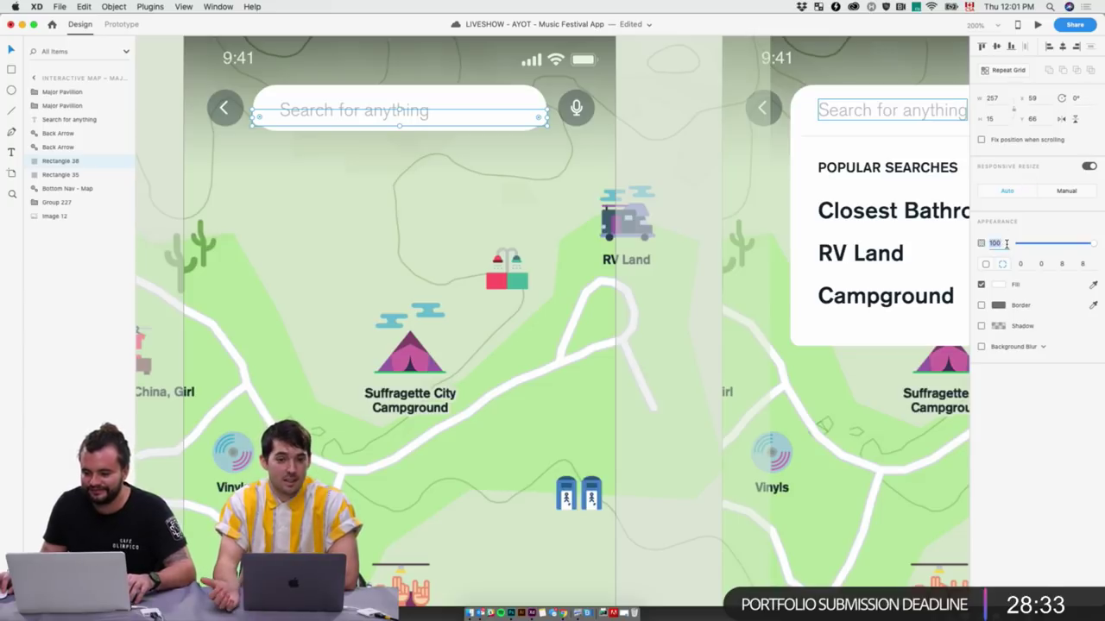
text(0)
key(Return)
scroll(800, 292, down, 6)
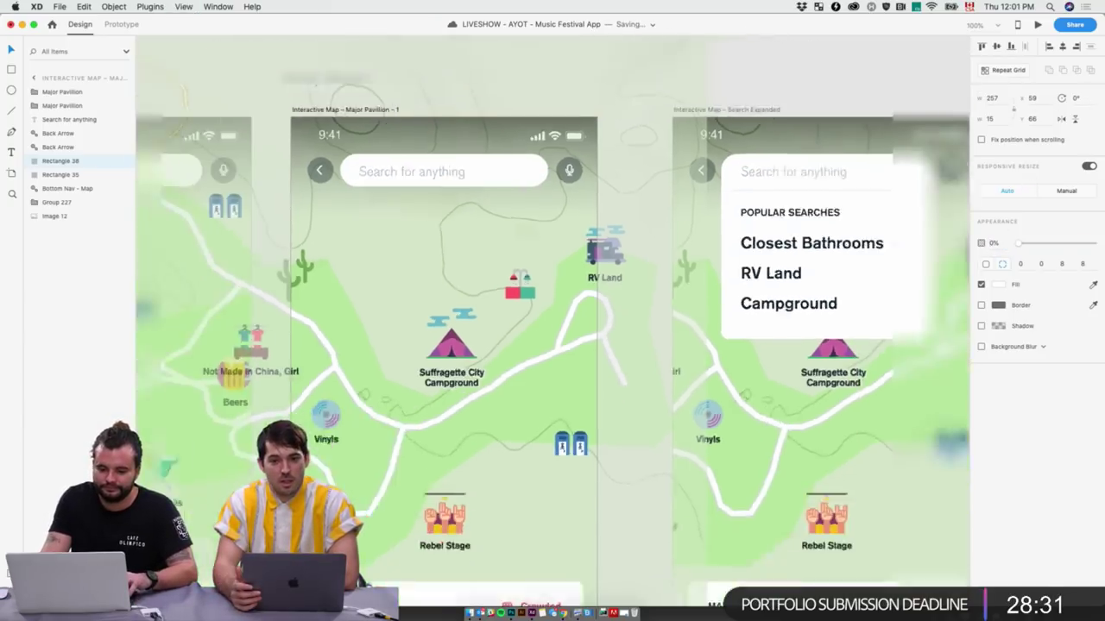
Preview the Major Pavillion – 1 screen and test tapping its search bar
key(Escape)
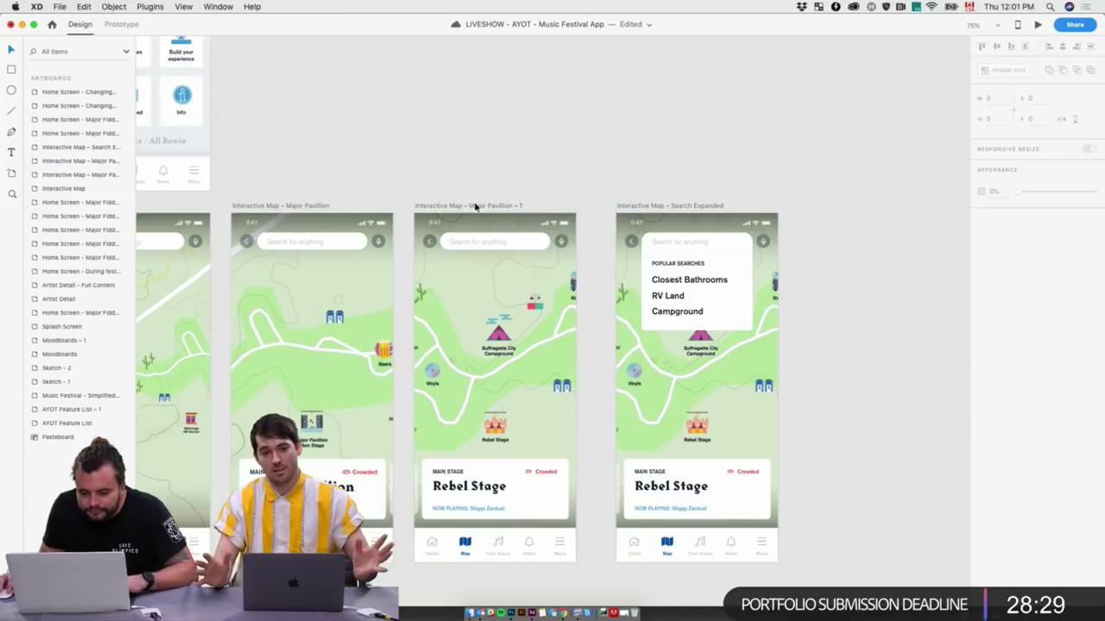
click(445, 207)
click(1037, 24)
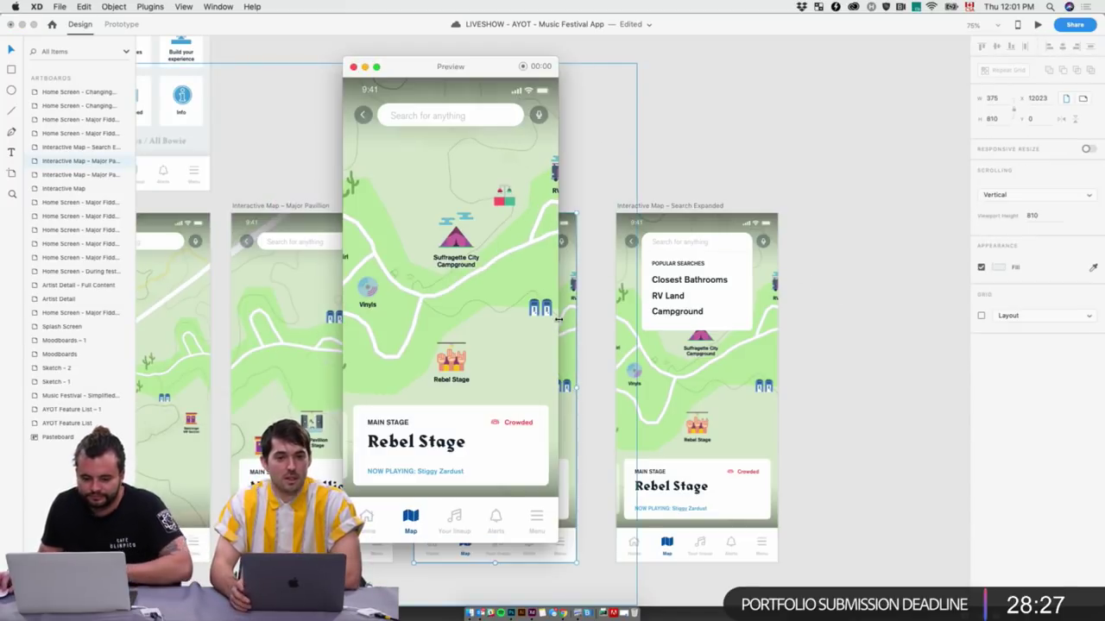
click(469, 118)
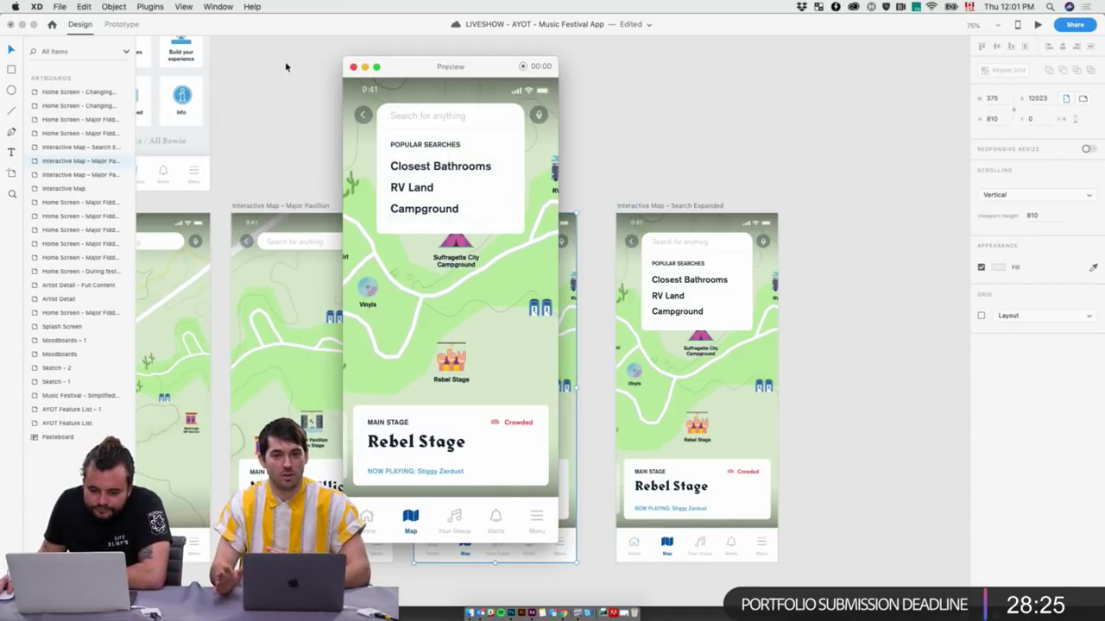
click(352, 68)
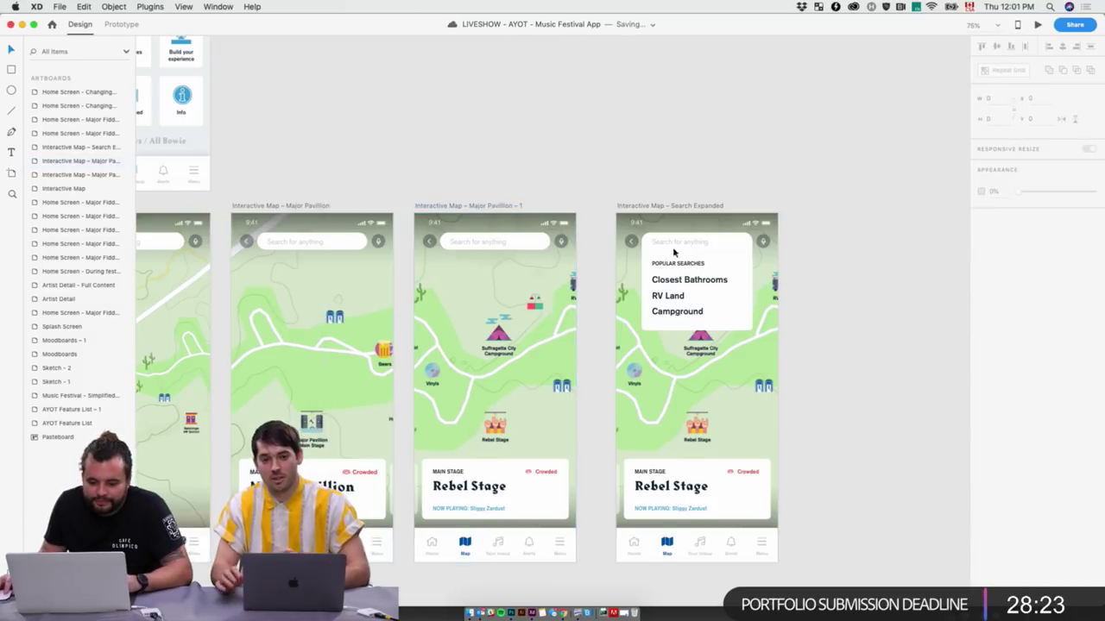
Alt-drag the Search Expanded artboard to create a copy to its right
double_click(690, 298)
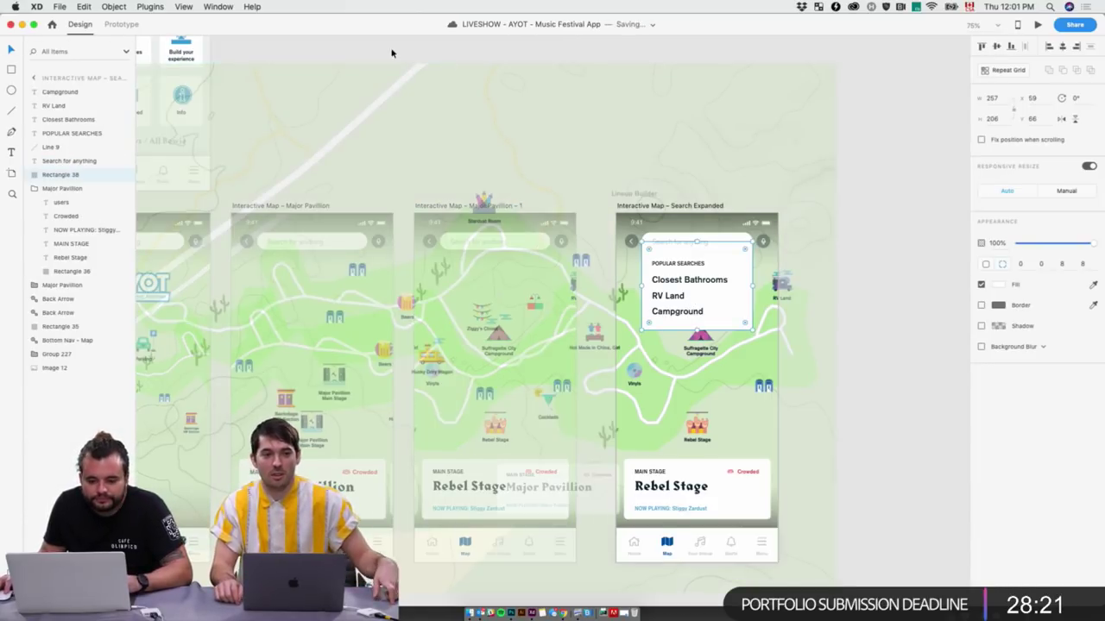
click(431, 60)
scroll(476, 167, right, 3)
drag(538, 206, 699, 205)
click(192, 68)
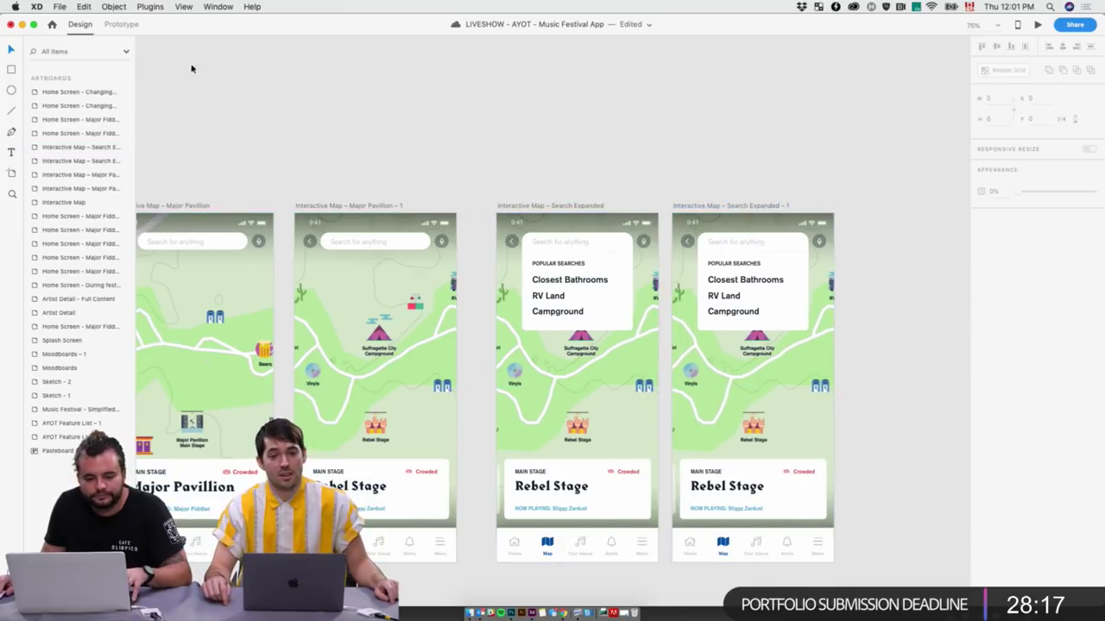
Remove the four popular-search texts from the original Search Expanded card
double_click(742, 280)
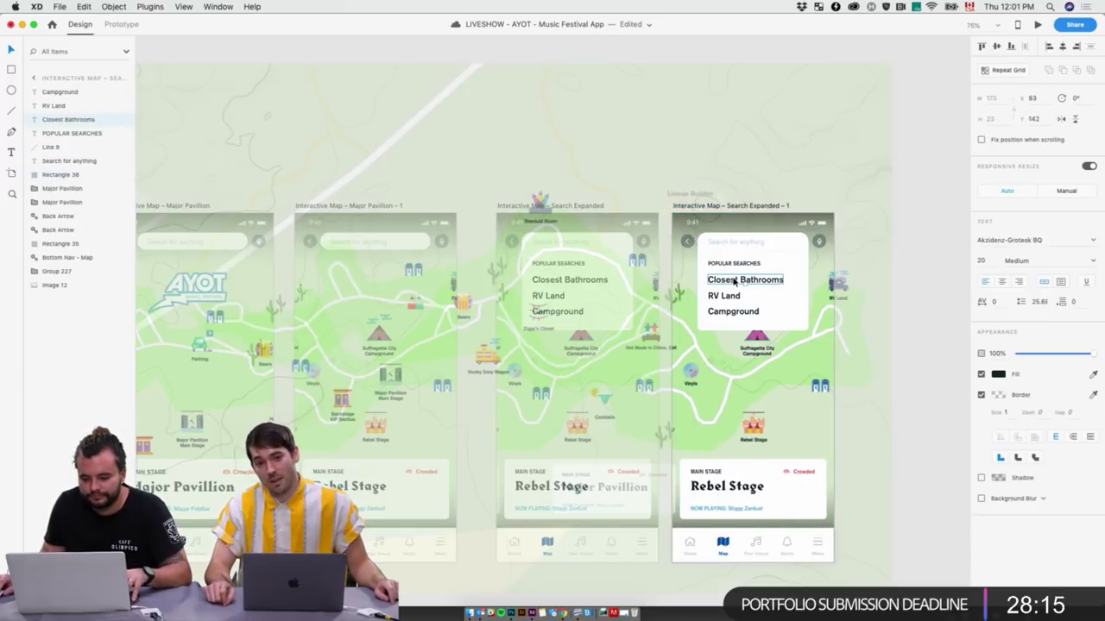
shift+click(728, 299)
shift+click(728, 311)
shift+click(726, 264)
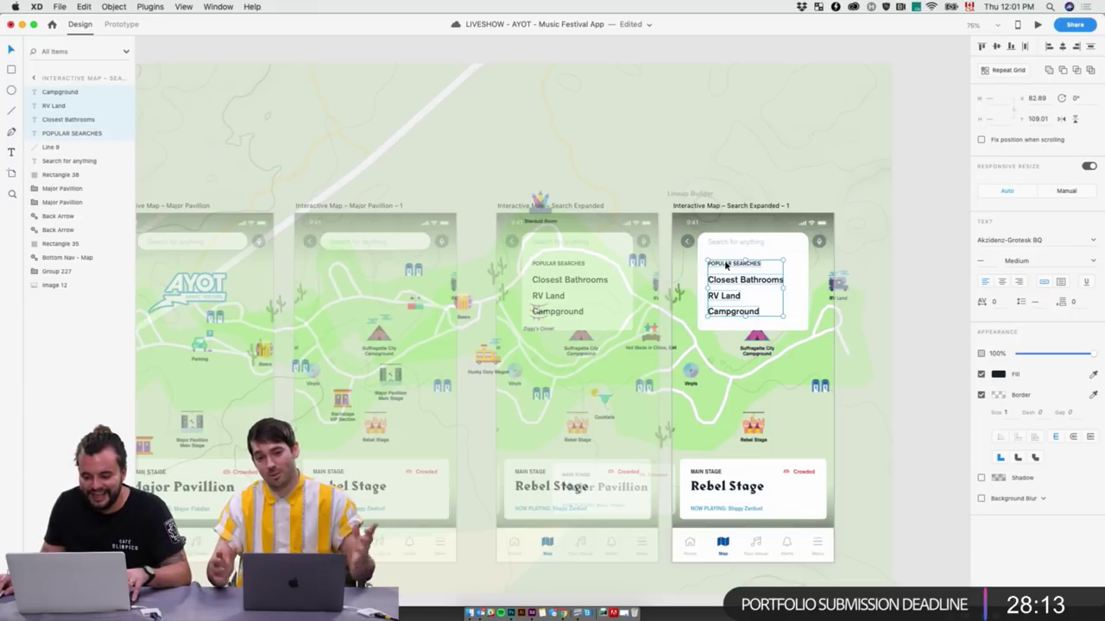
key(Escape)
key(Escape)
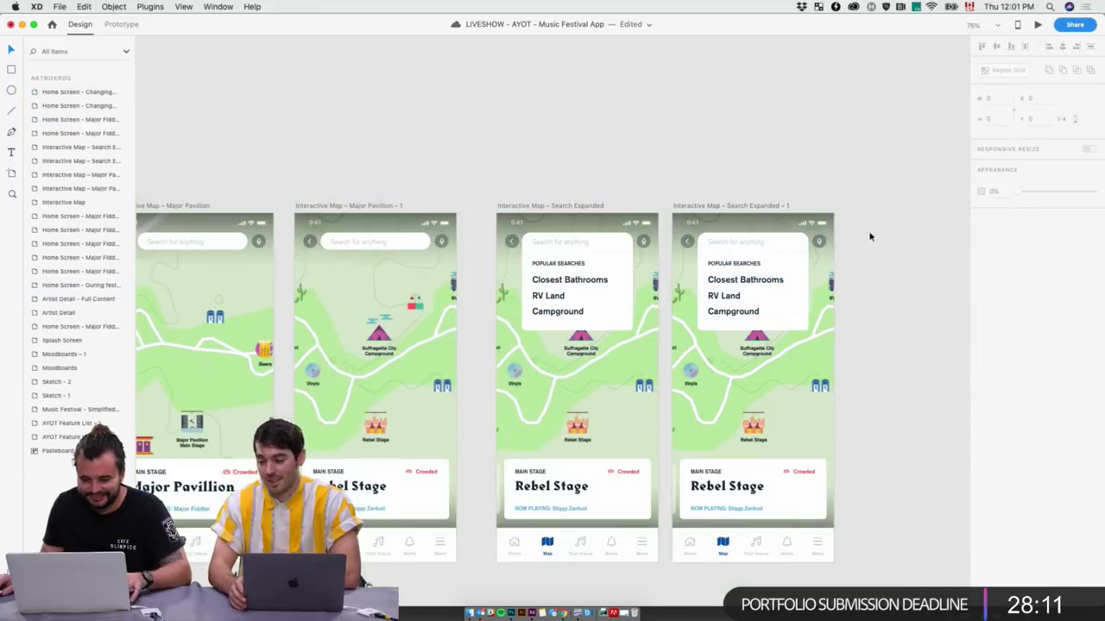
double_click(572, 264)
shift+click(566, 280)
shift+click(552, 297)
shift+click(554, 314)
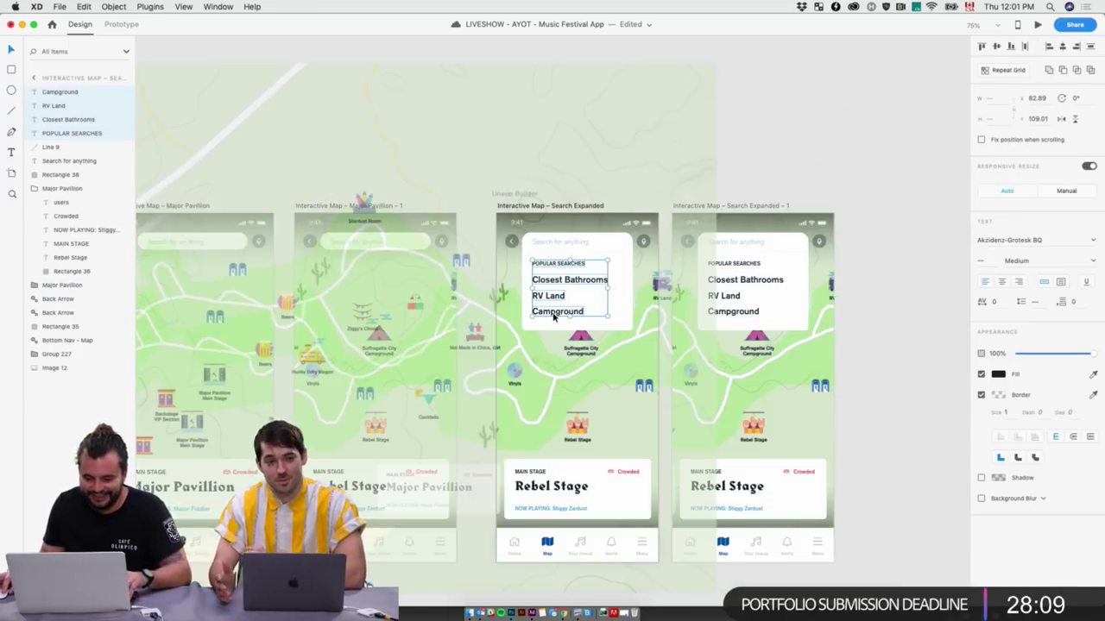
key(ctrl+x)
Preview the Major Pavillion – 1 artboard
click(287, 131)
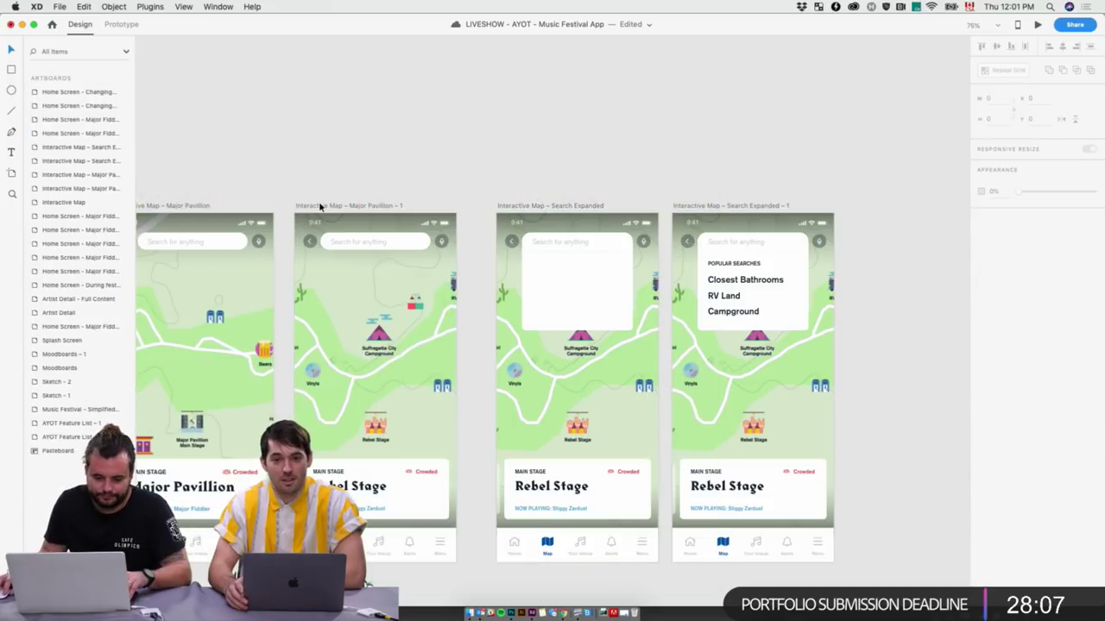
click(323, 206)
click(1037, 24)
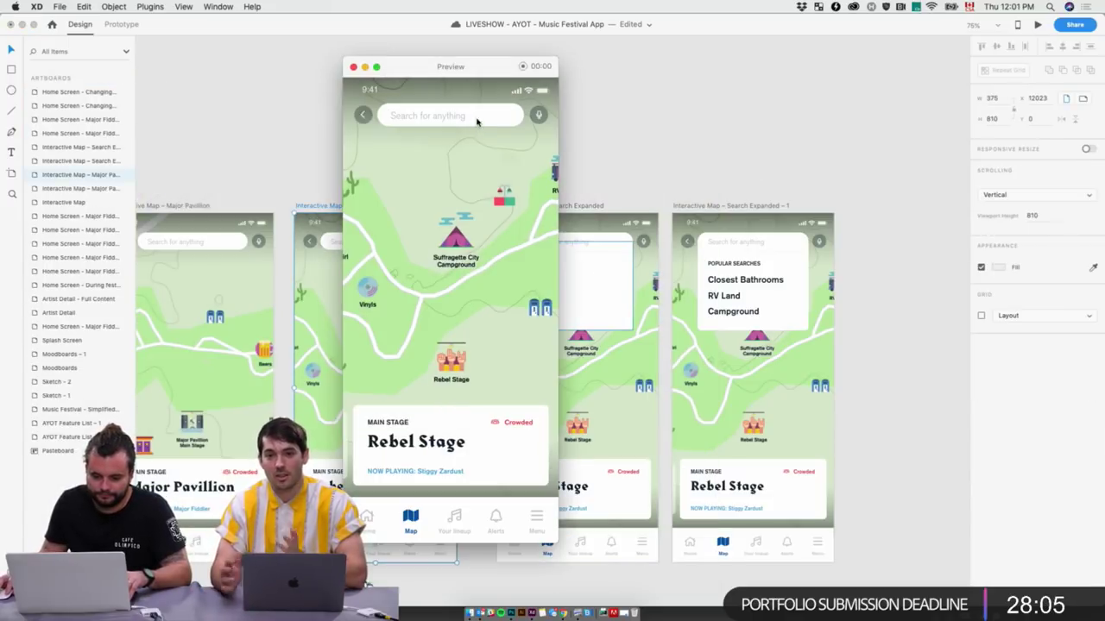
Set the search bar's Auto-Animate tap to 0.2 s with Search Expanded as destination
click(477, 121)
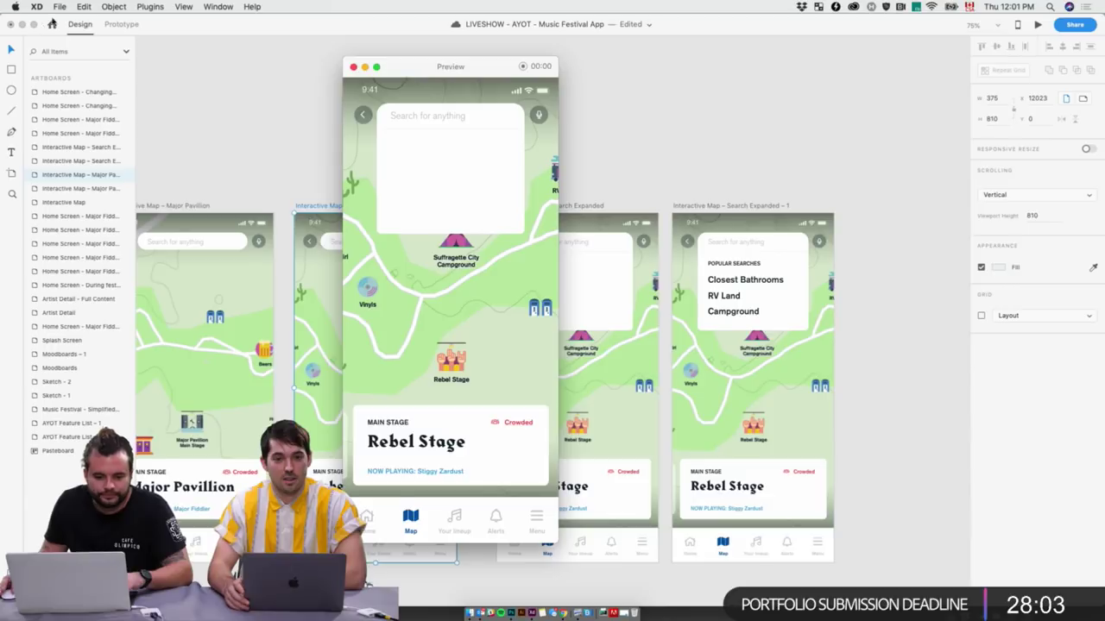
click(122, 24)
click(353, 67)
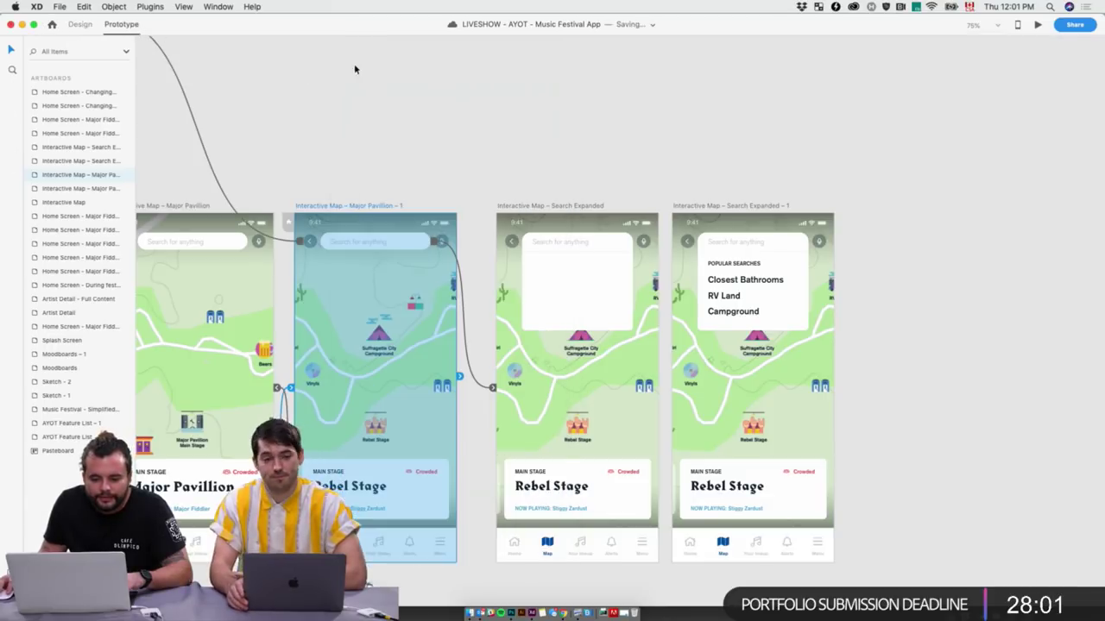
click(406, 252)
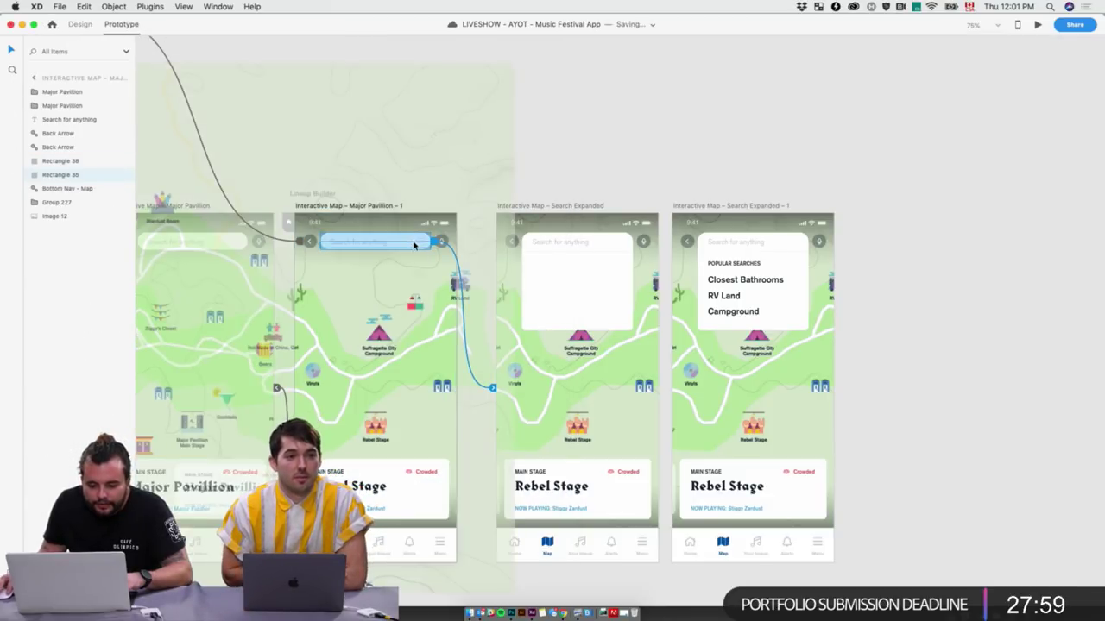
click(492, 388)
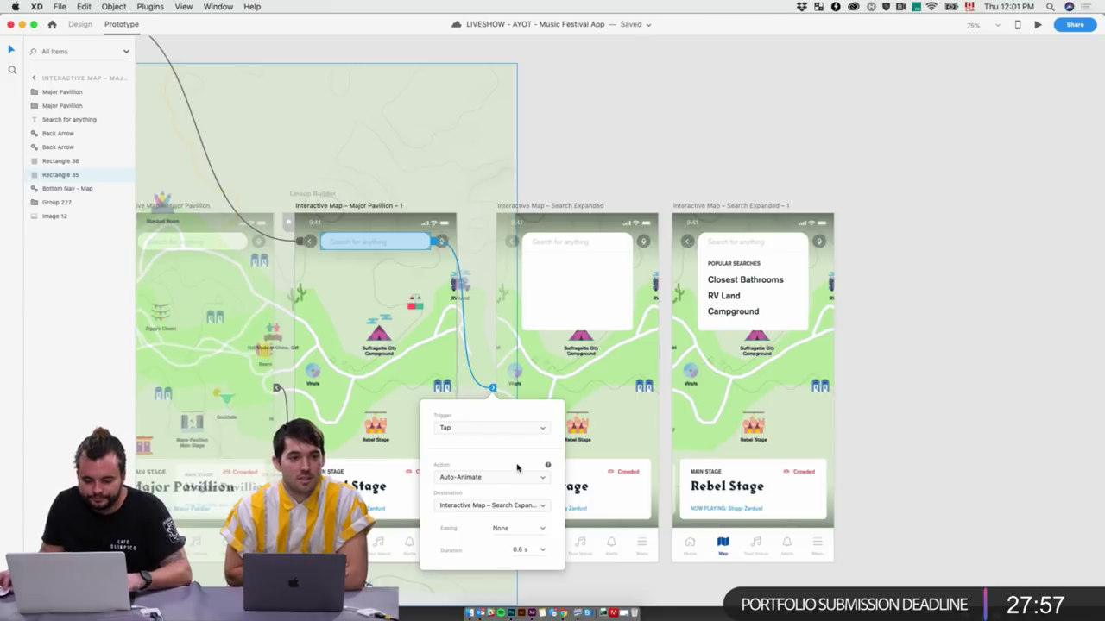
click(535, 548)
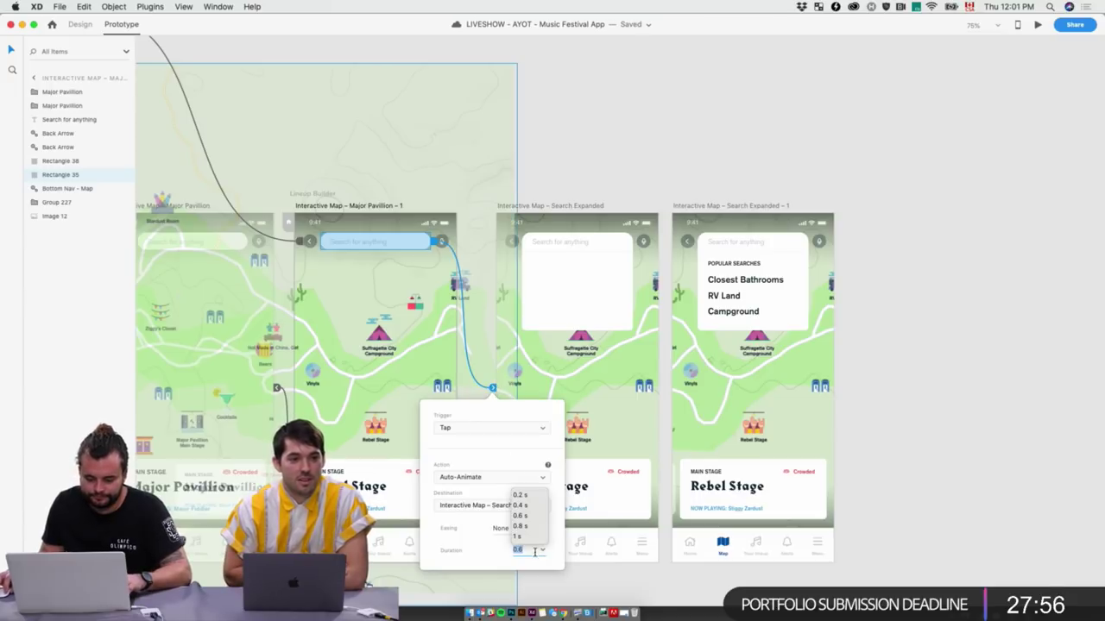
click(535, 496)
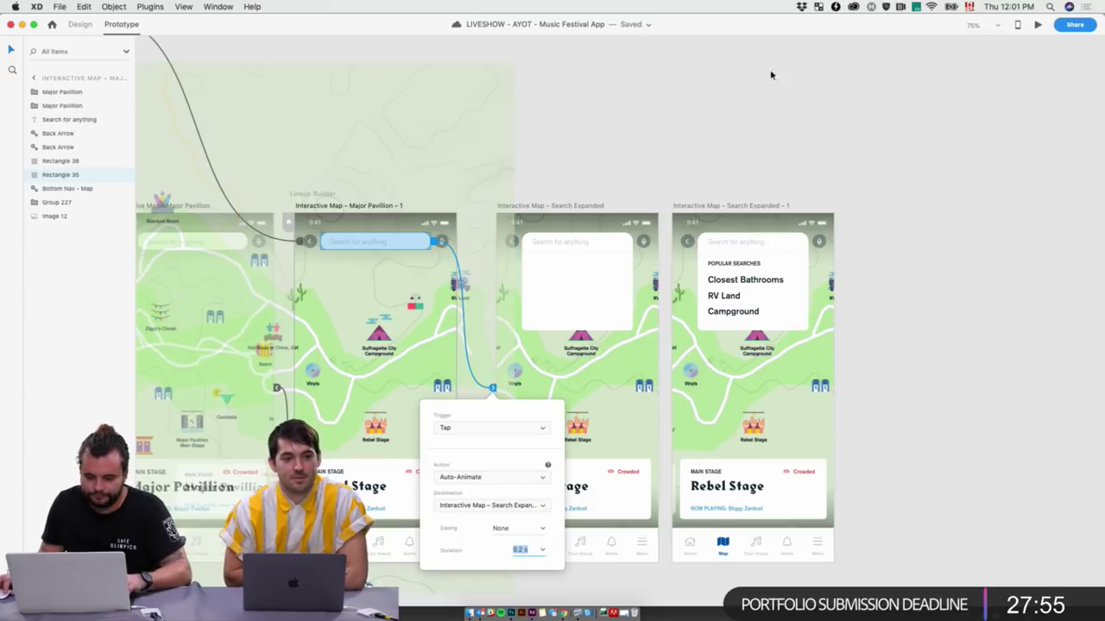
click(475, 478)
key(Escape)
click(487, 505)
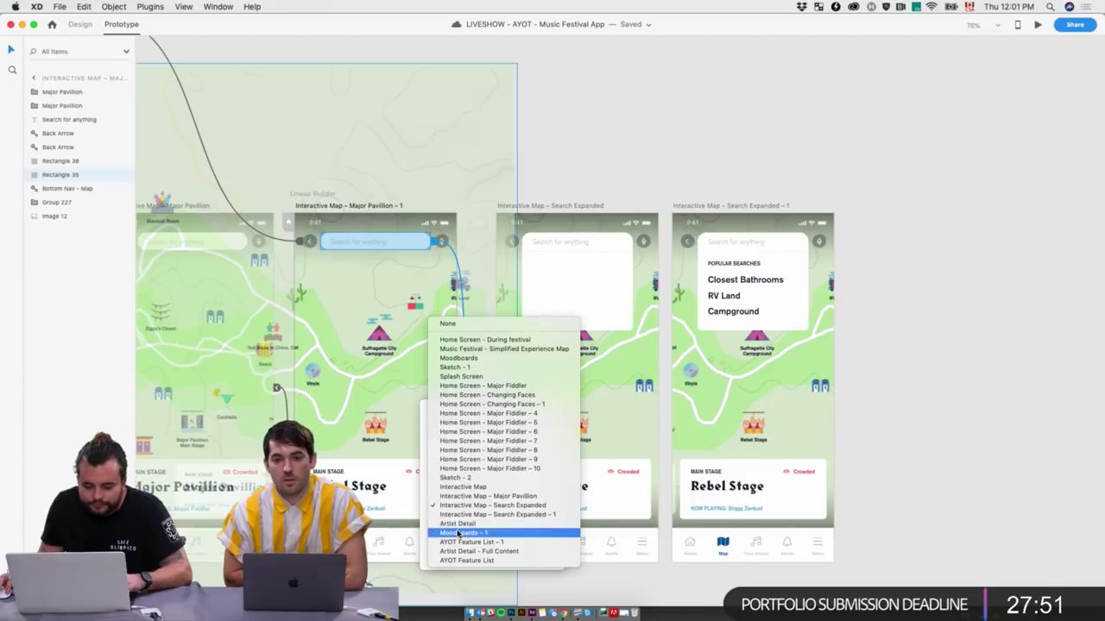
click(437, 440)
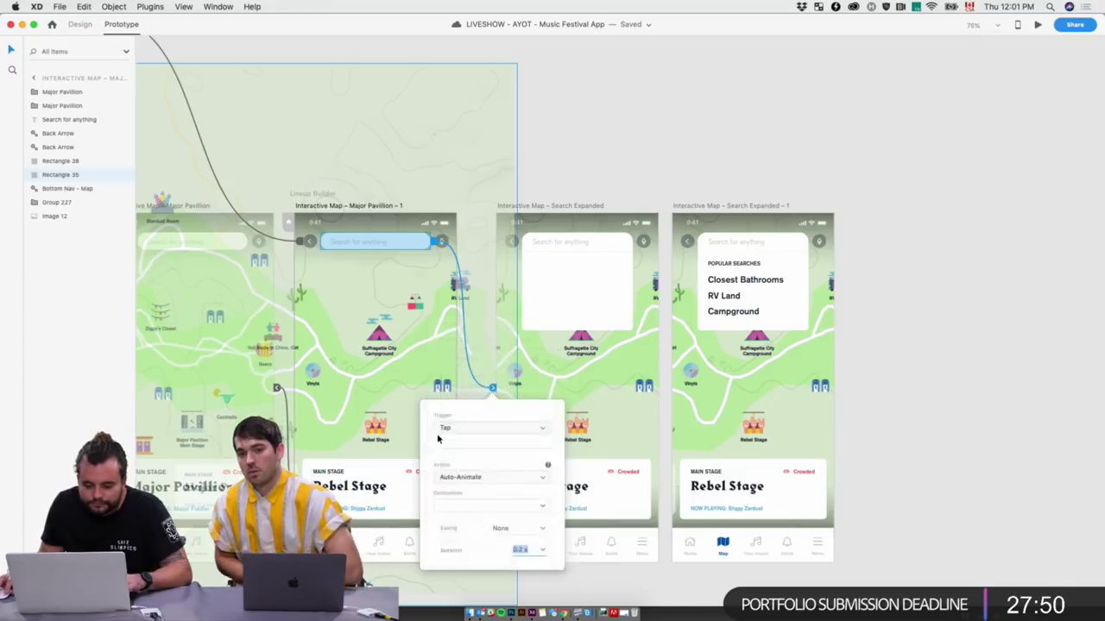
Apply Wind Up easing to the search-bar transition and test it in preview
click(492, 389)
click(543, 529)
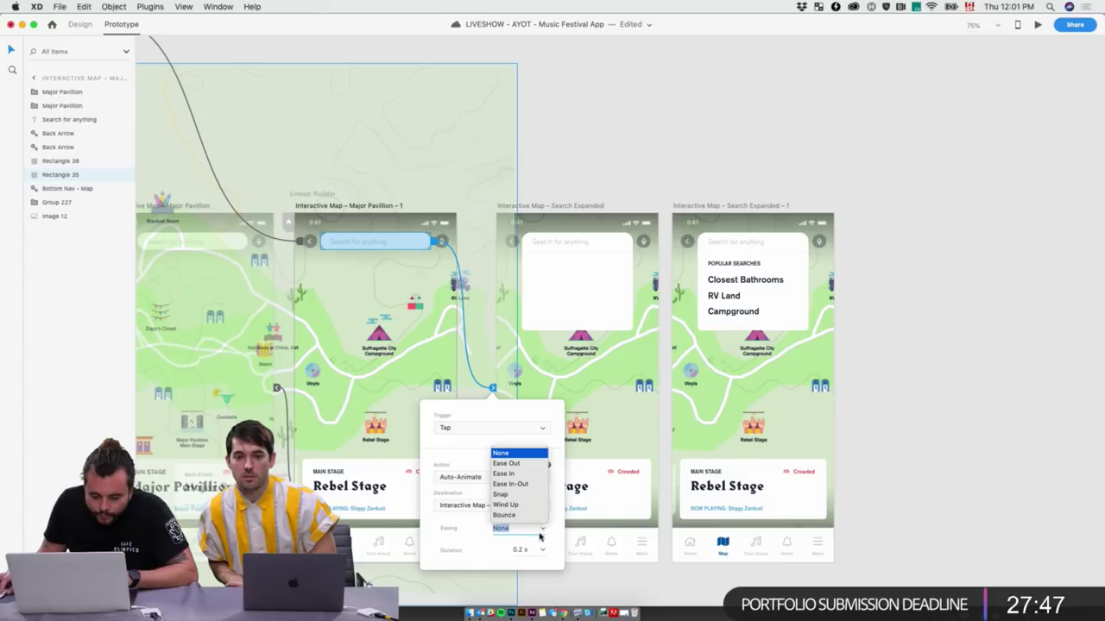
click(509, 505)
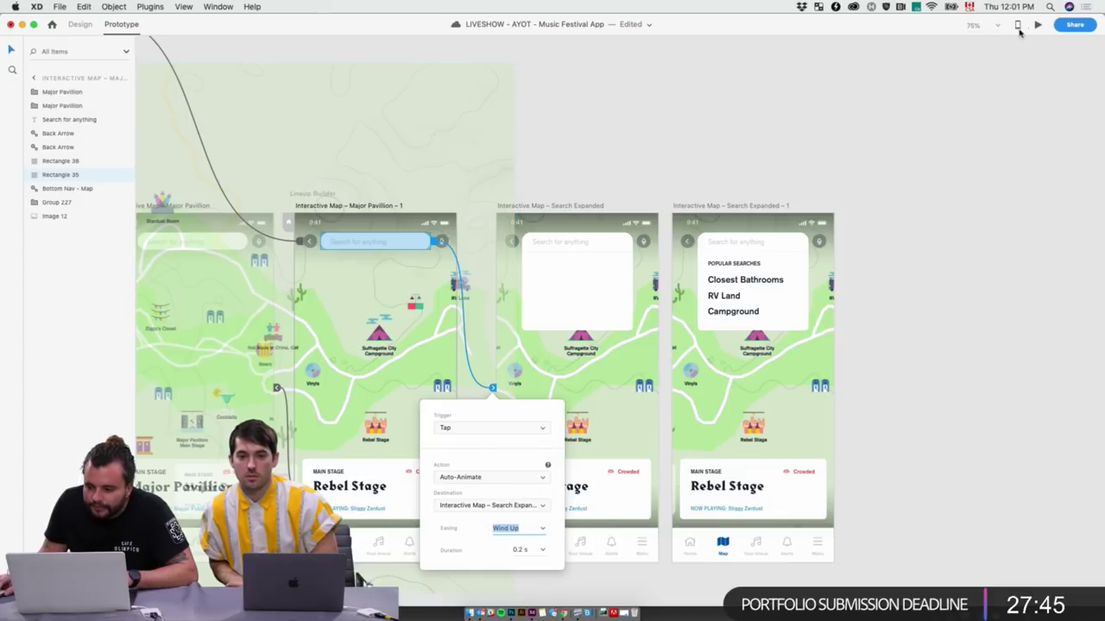
click(1037, 28)
click(472, 125)
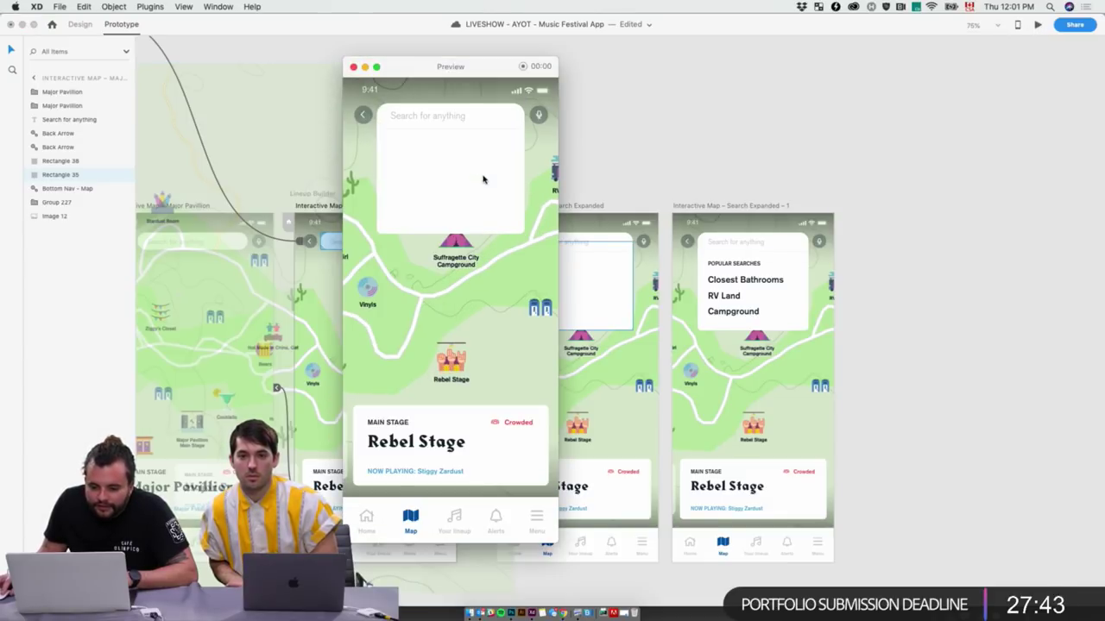
click(352, 66)
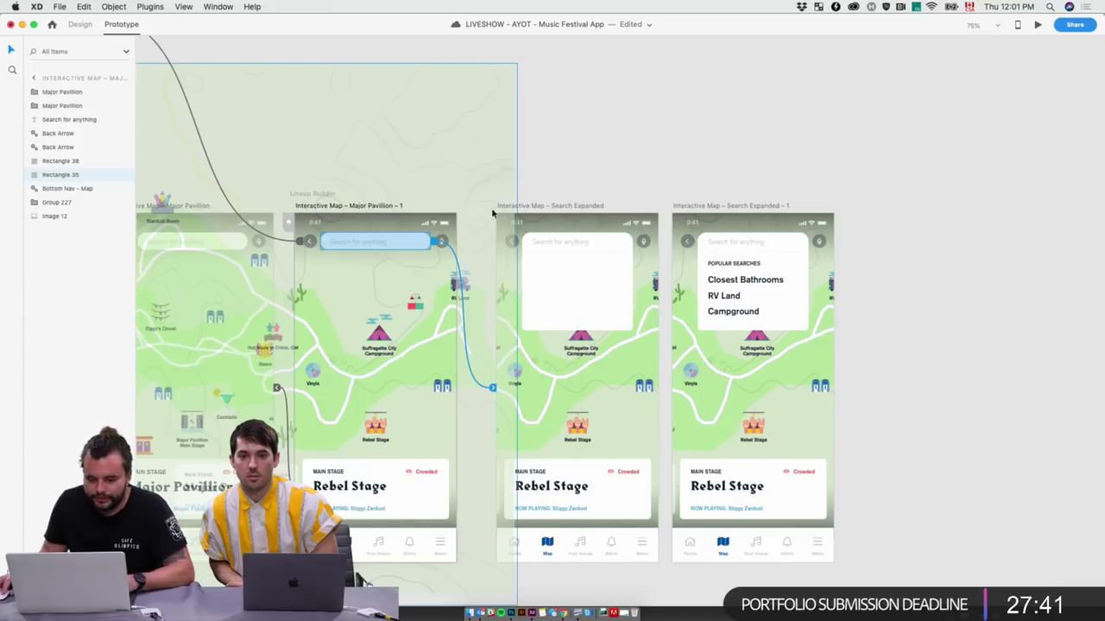
click(548, 198)
click(540, 204)
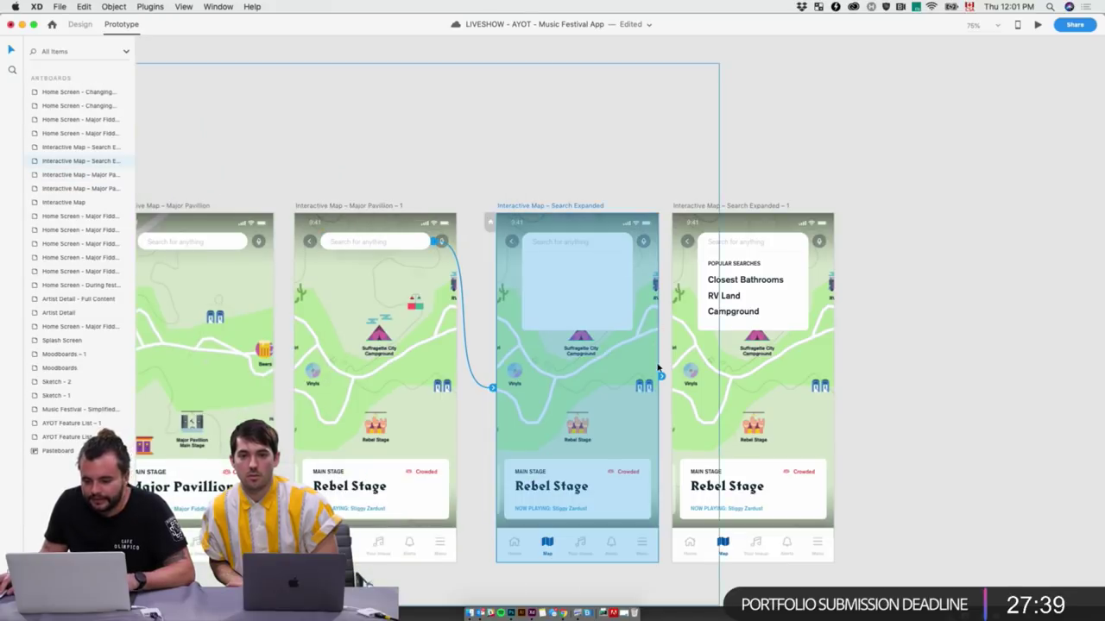
Link Search Expanded to Search Expanded – 1 with a Time trigger and 0.2 s delay
drag(661, 380, 731, 271)
click(652, 429)
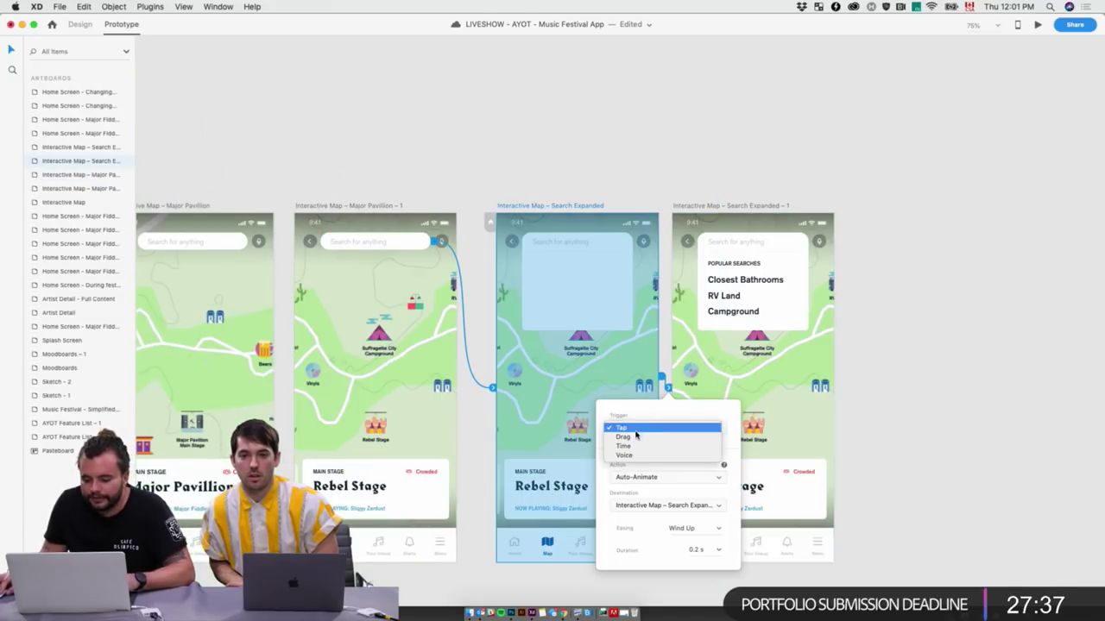
click(638, 447)
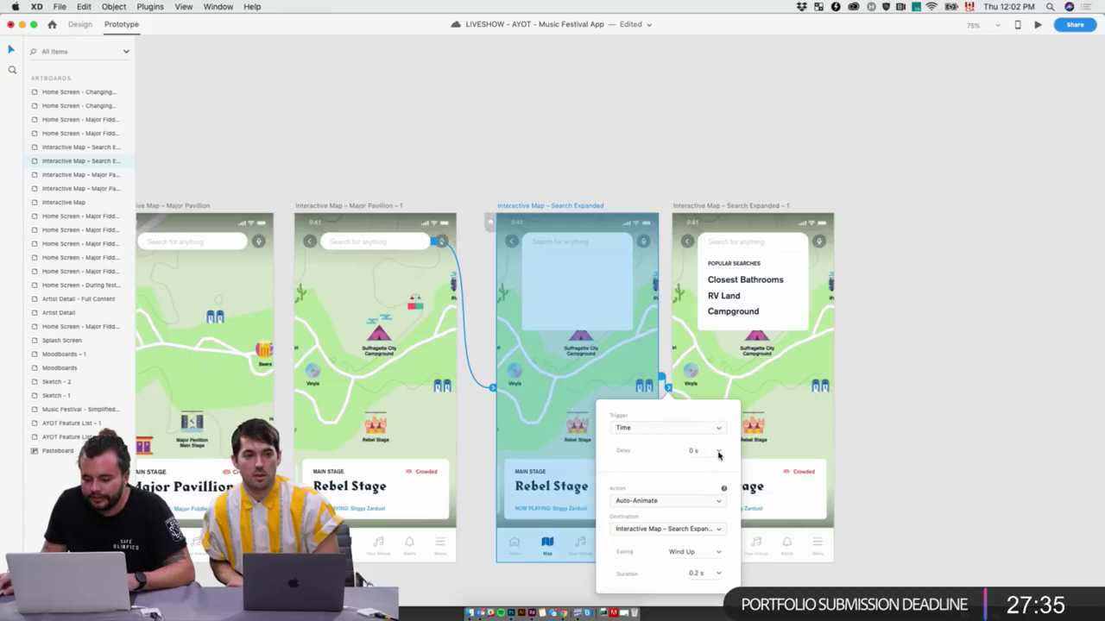
click(719, 455)
click(700, 462)
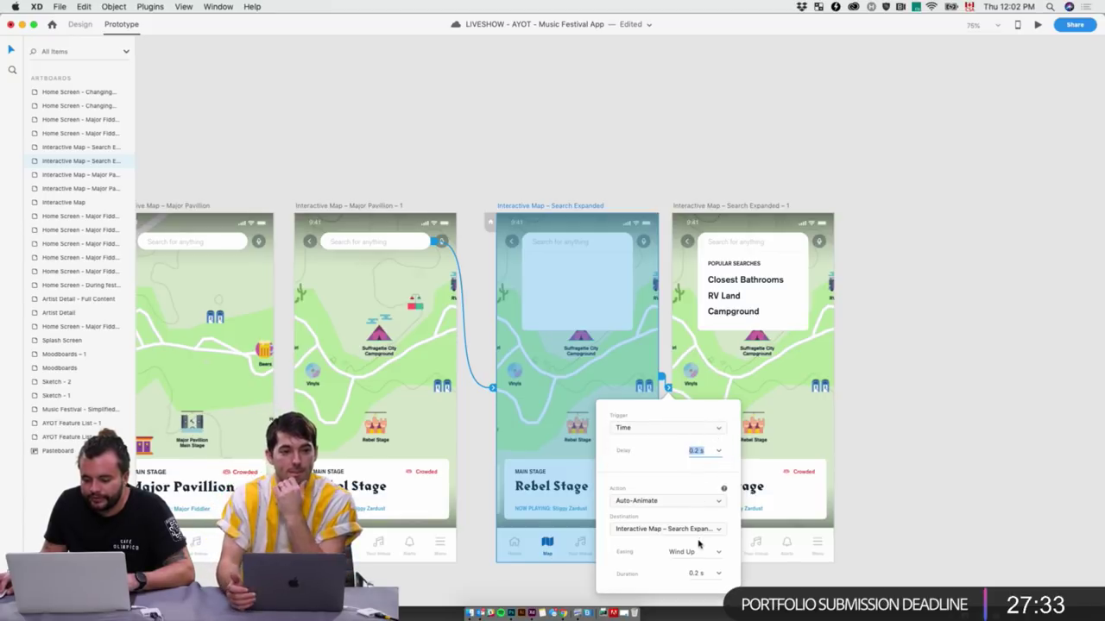
click(361, 169)
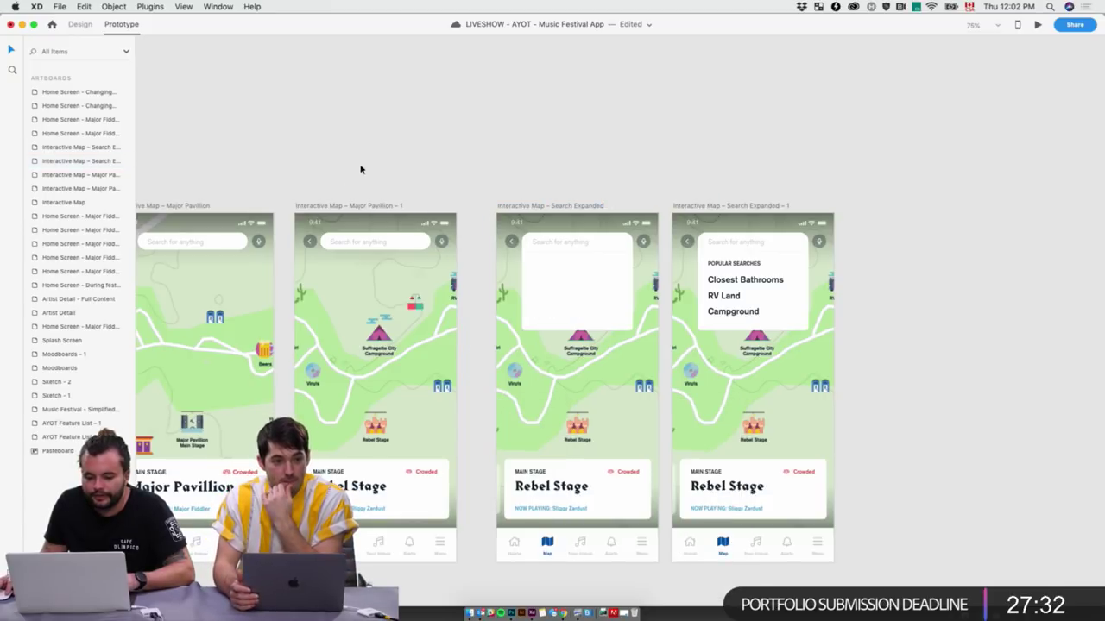
Preview the full search sequence from Major Pavillion – 1, then return to Design mode
click(333, 208)
click(1038, 26)
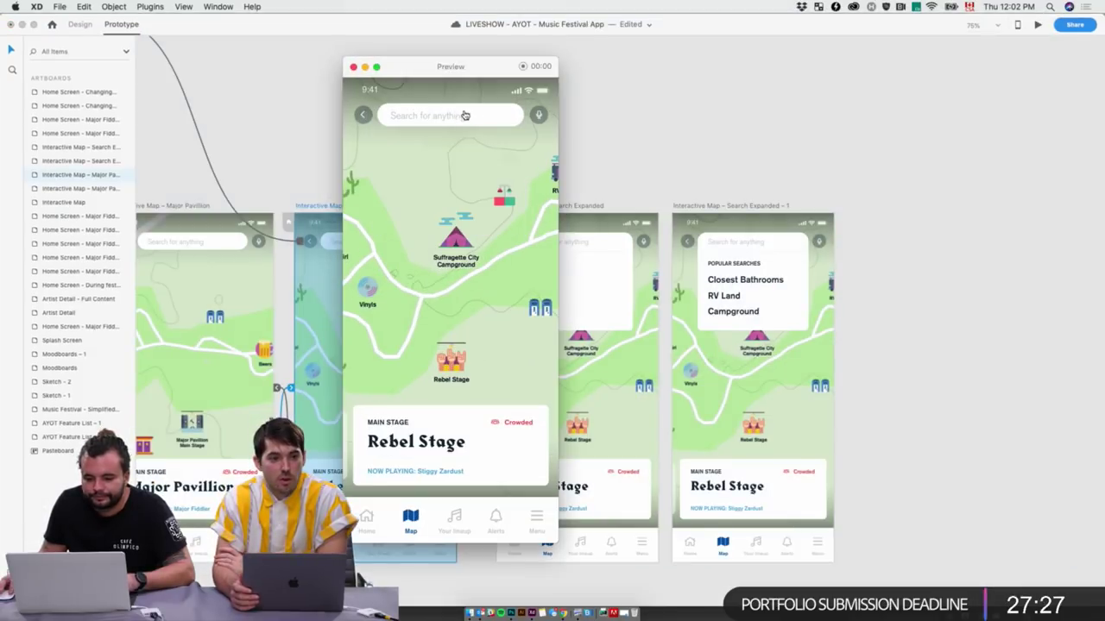
click(465, 115)
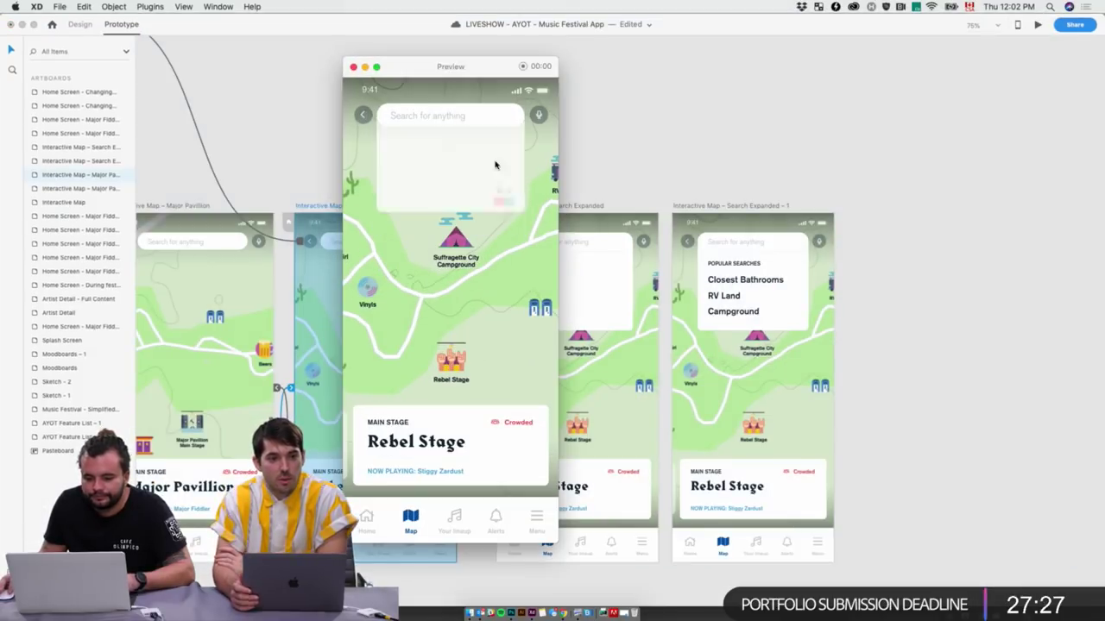
click(353, 66)
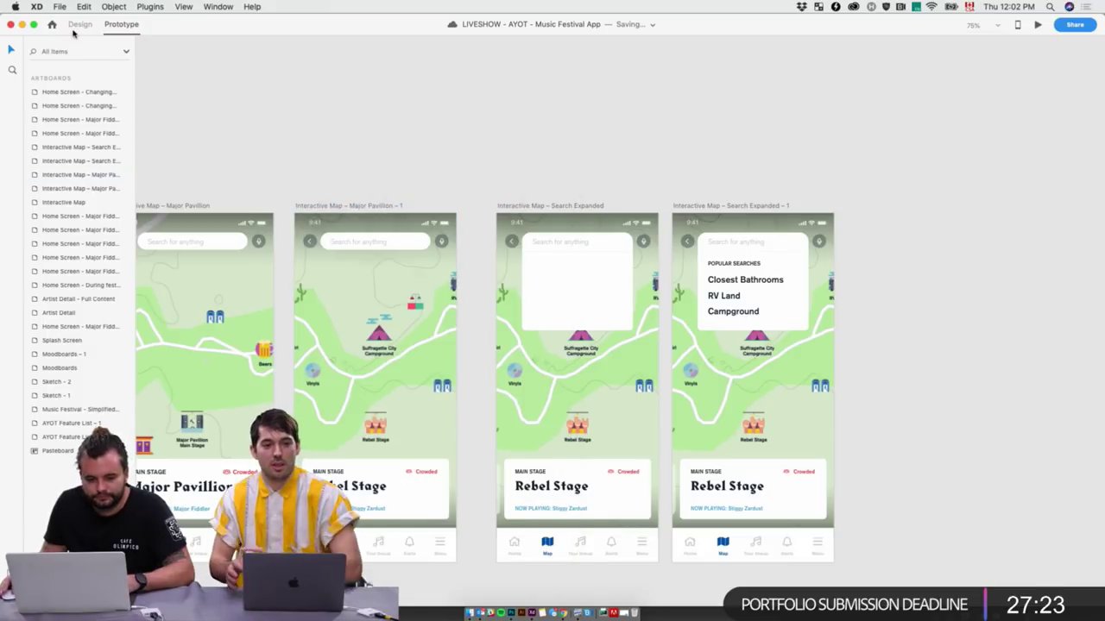
key(super+1)
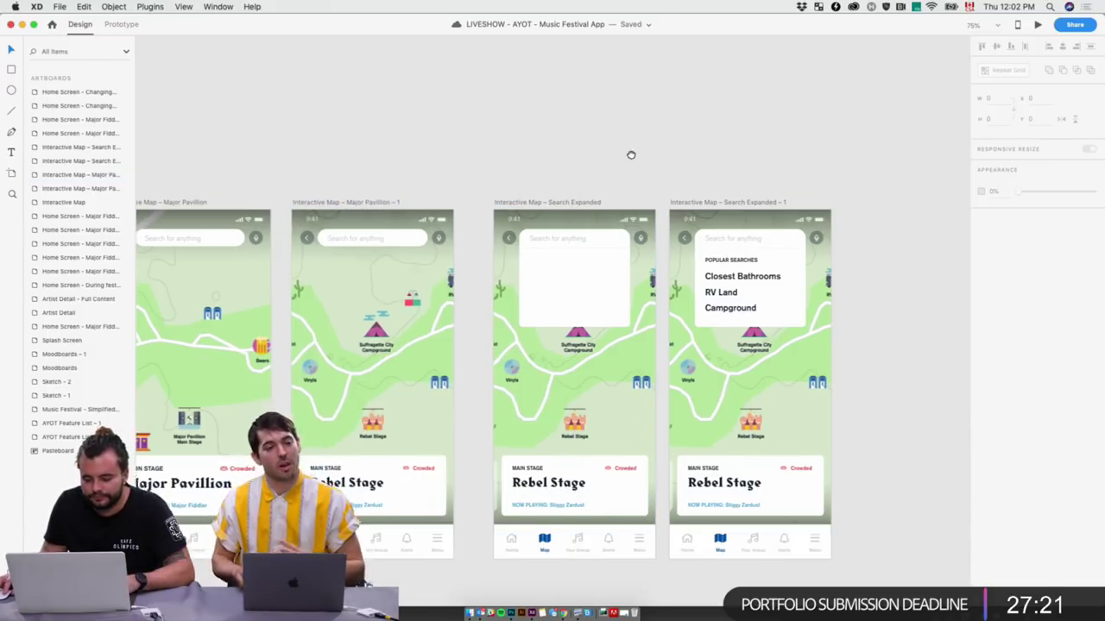
scroll(631, 155, down, 2)
scroll(631, 155, right, 2)
click(560, 259)
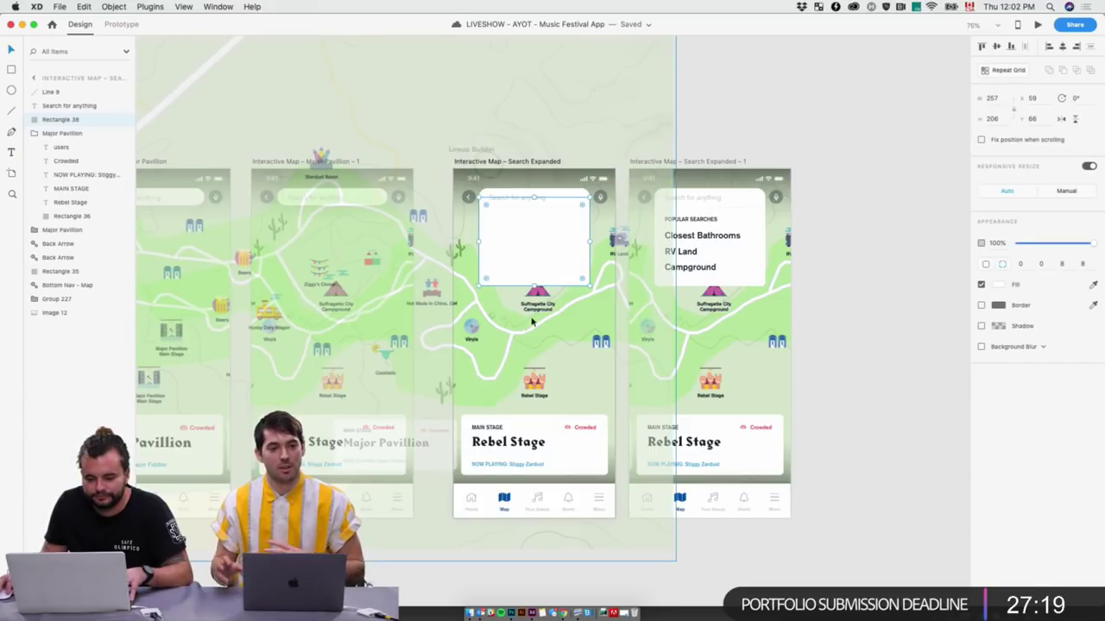
click(877, 312)
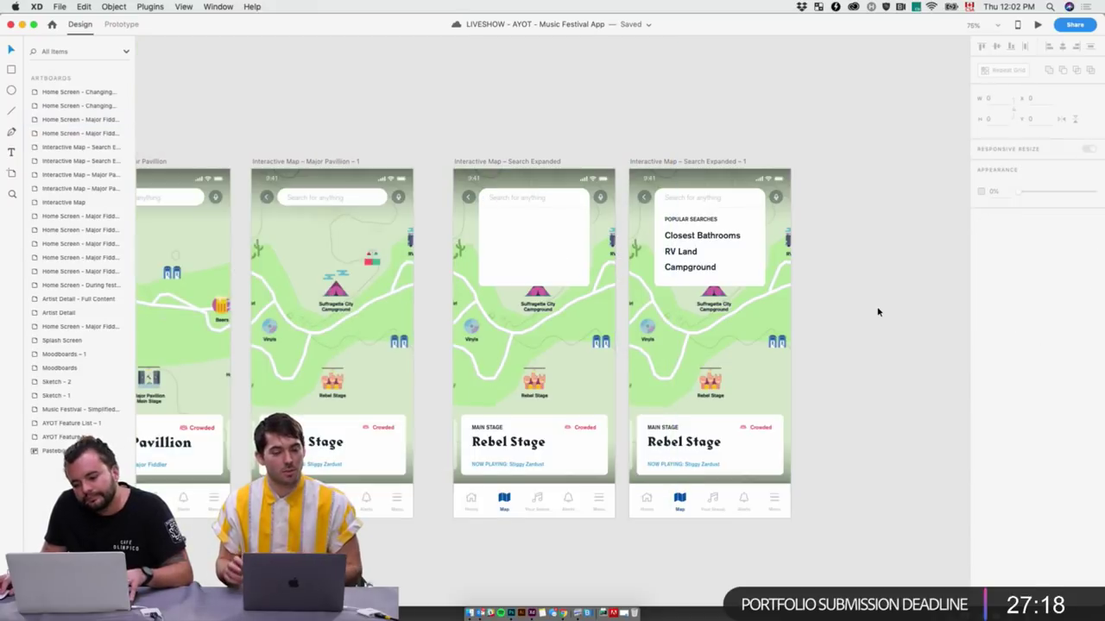
click(834, 326)
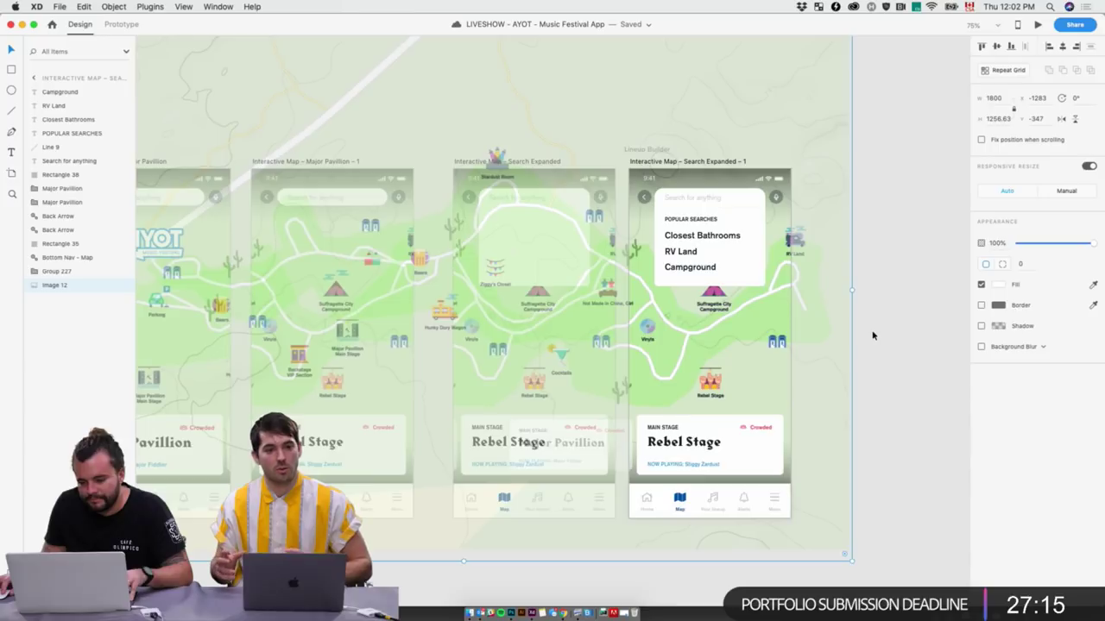
click(567, 386)
key(super+v)
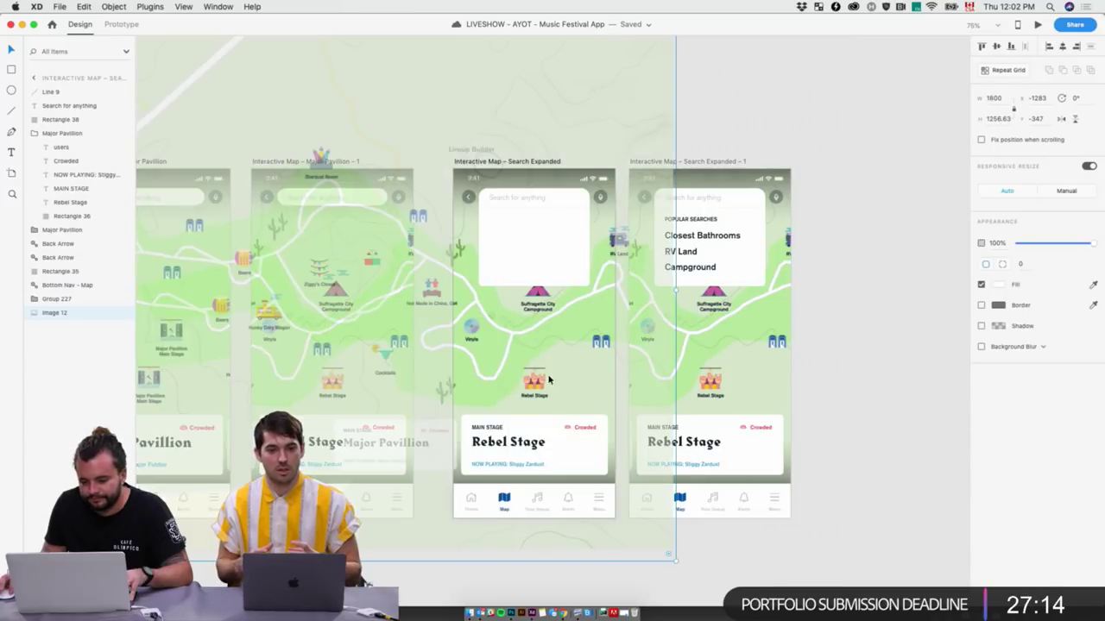
click(981, 347)
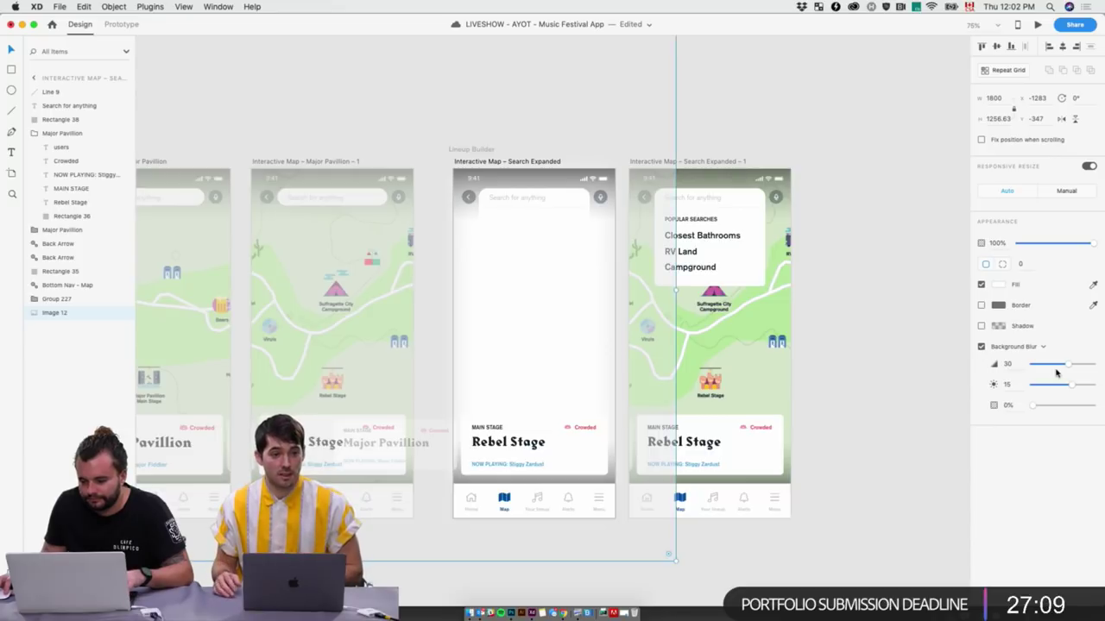
drag(1062, 391, 1026, 394)
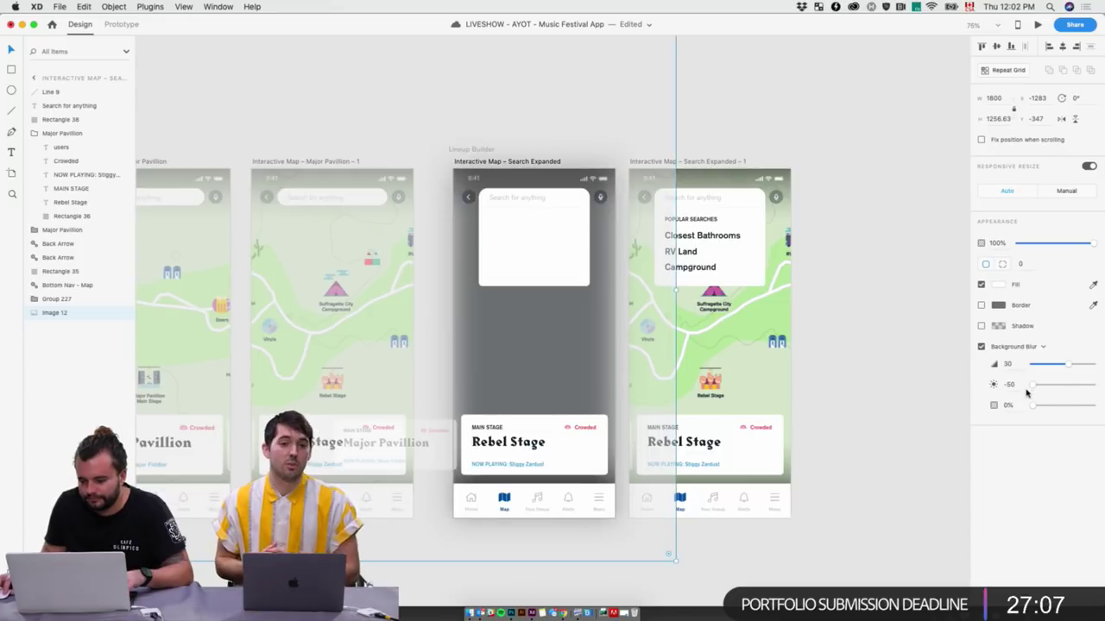
key(super+z)
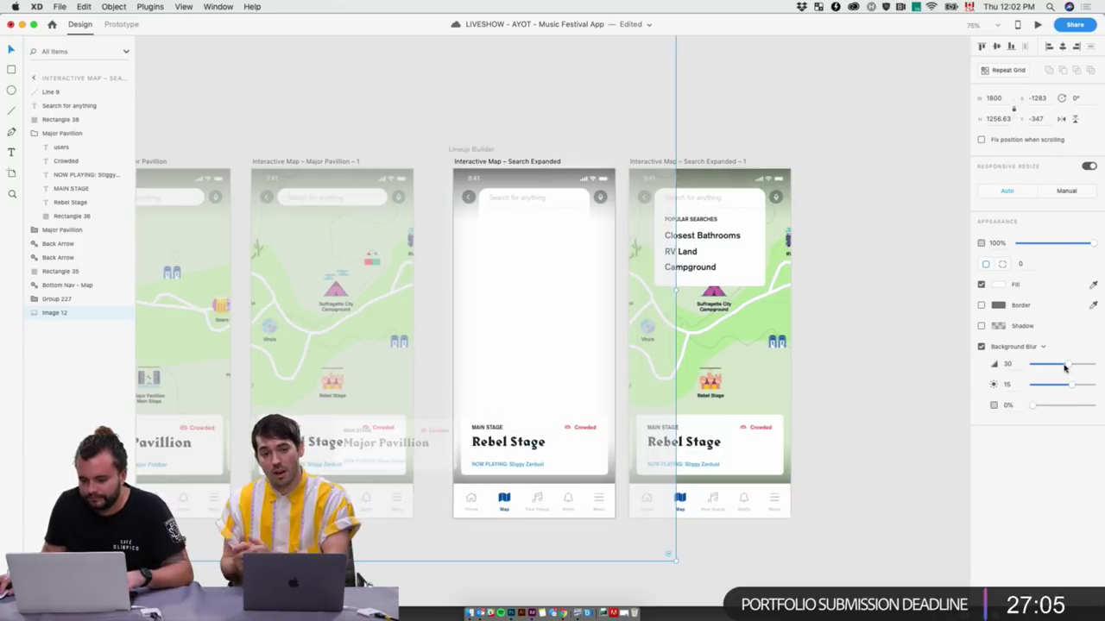
click(873, 355)
key(super+z)
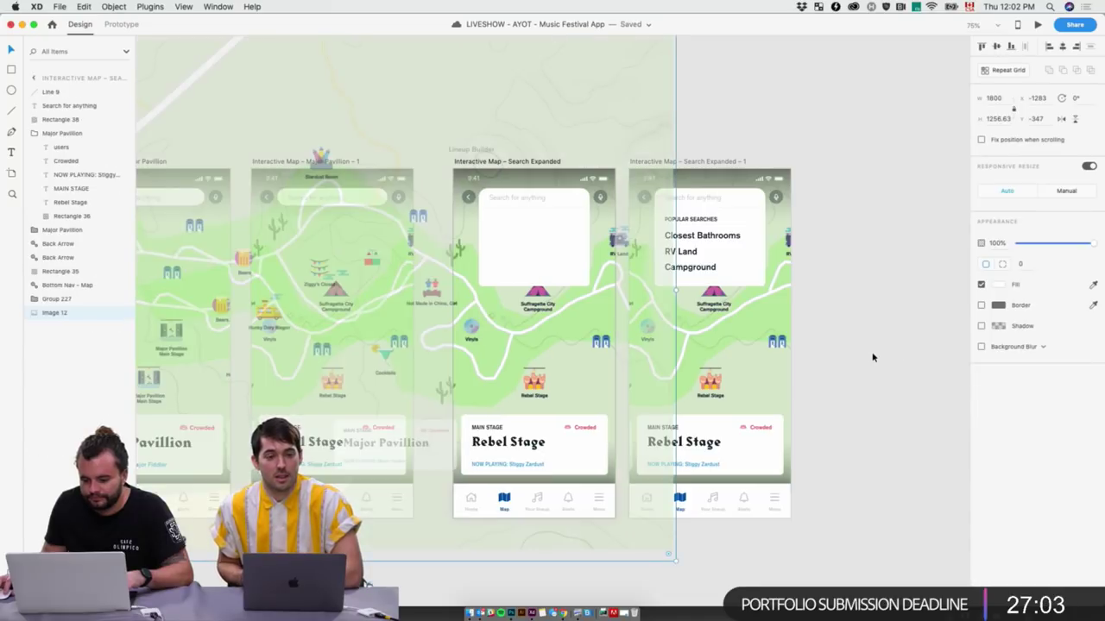
click(873, 356)
drag(676, 561, 466, 348)
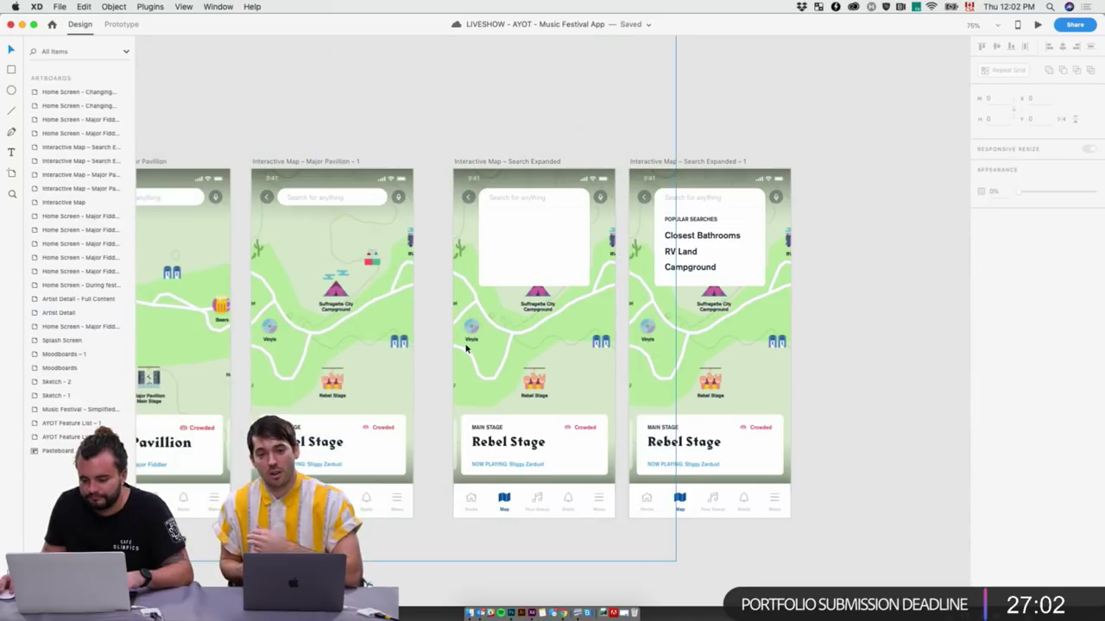
click(546, 344)
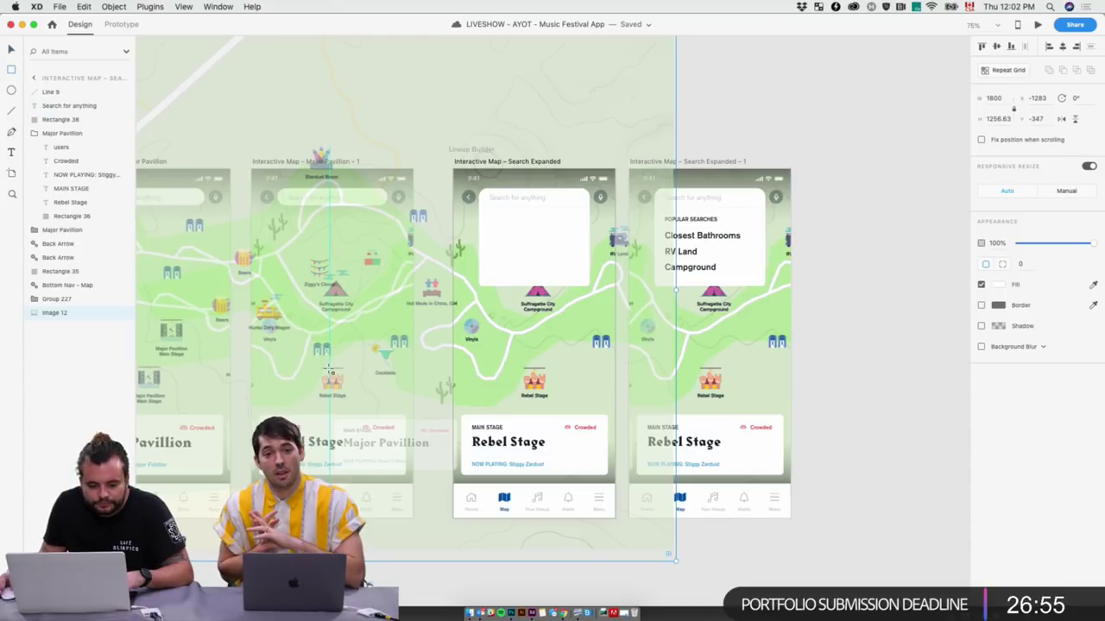
Draw a large rectangle over the map artboards and give it a near-black fill
mouse_move(687, 120)
mouse_down()
mouse_move(492, 246)
mouse_move(402, 456)
mouse_move(400, 490)
mouse_up()
drag(67, 92, 61, 236)
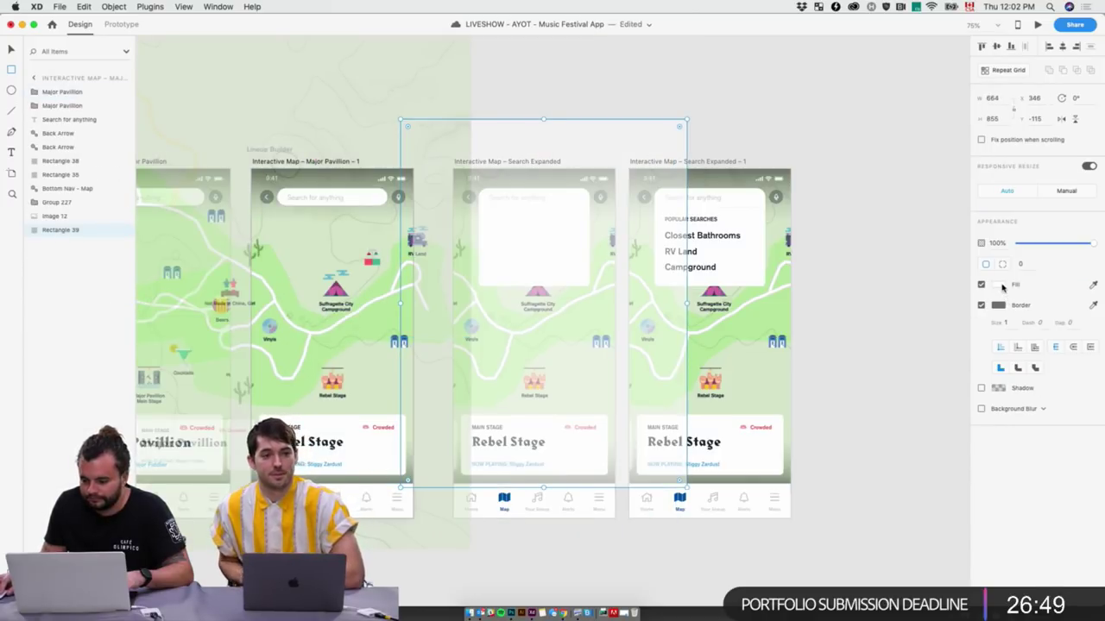
click(999, 285)
click(940, 307)
click(902, 497)
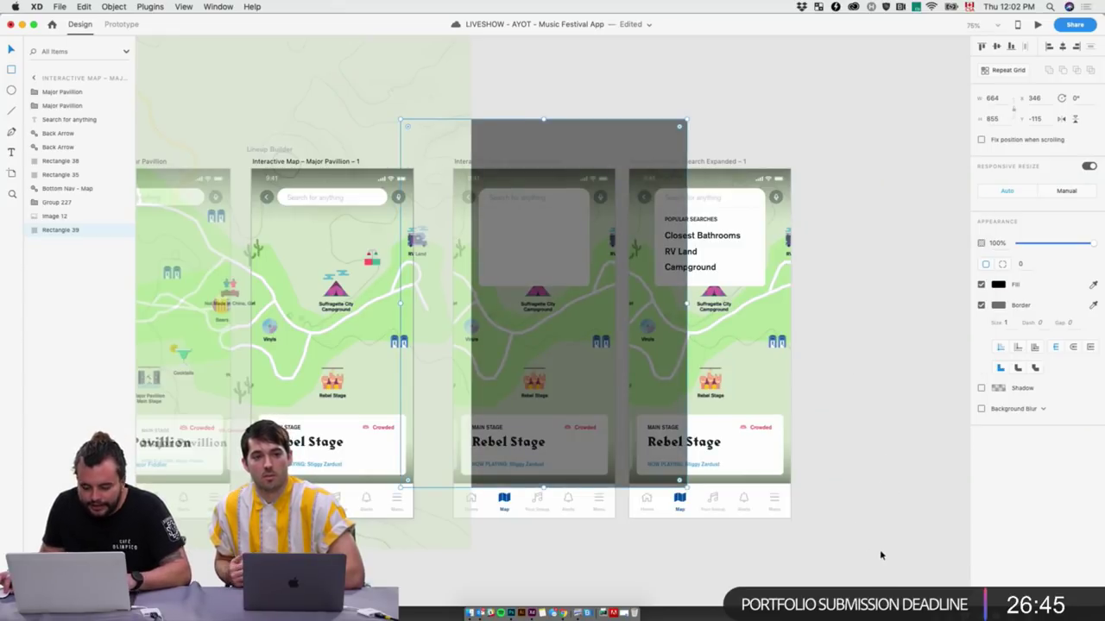
Restore the deleted rectangle and map image, placing the rectangle above the map image
key(Delete)
key(super+v)
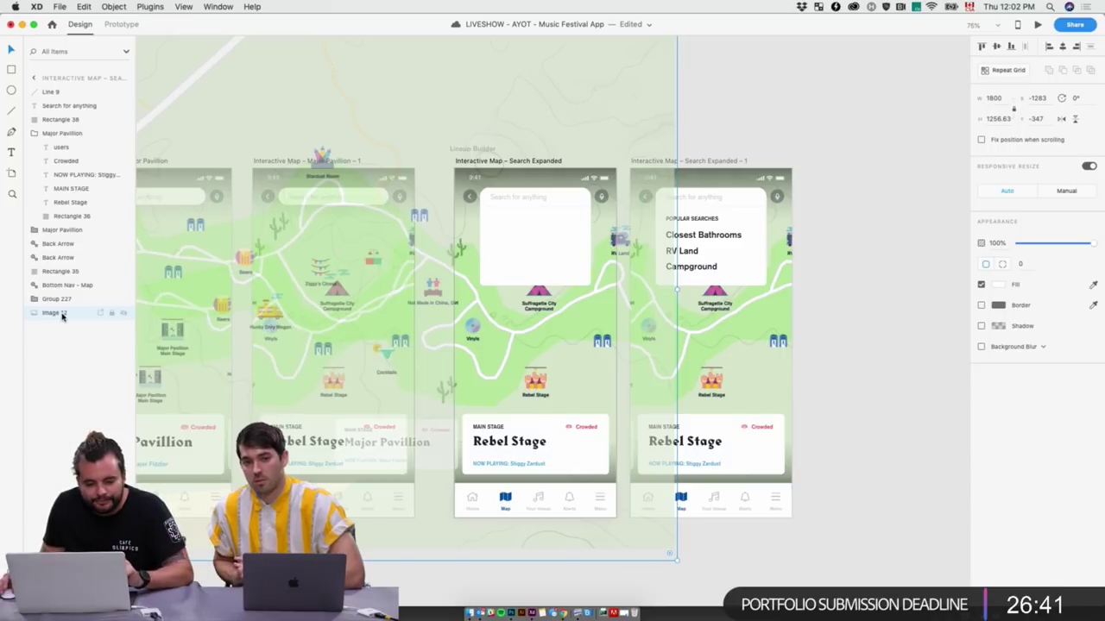
key(Return)
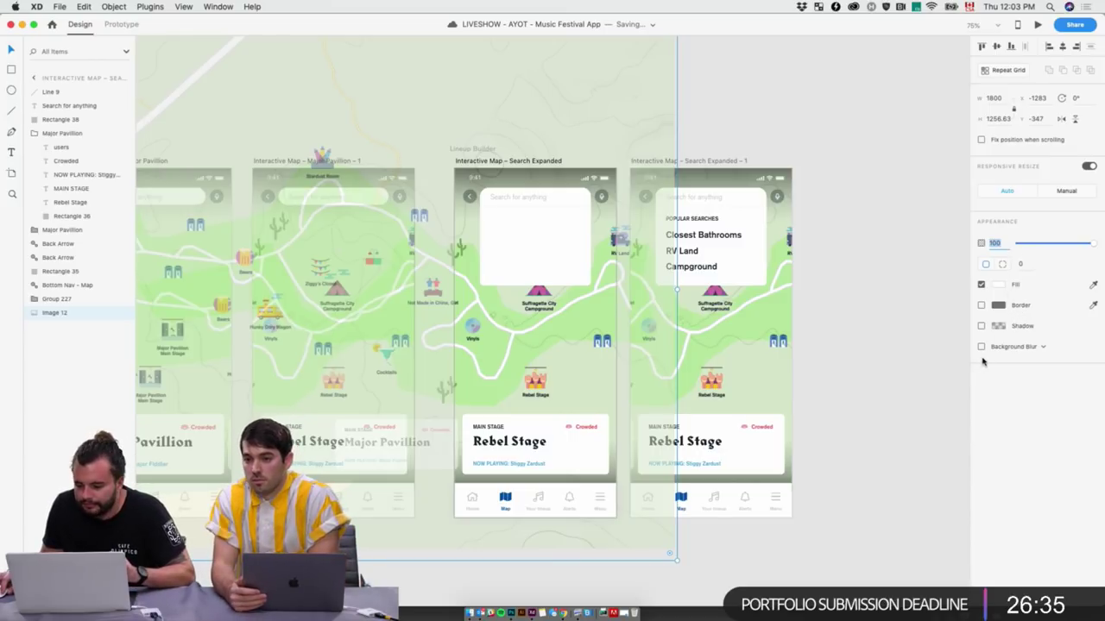
key(Delete)
key(super+z)
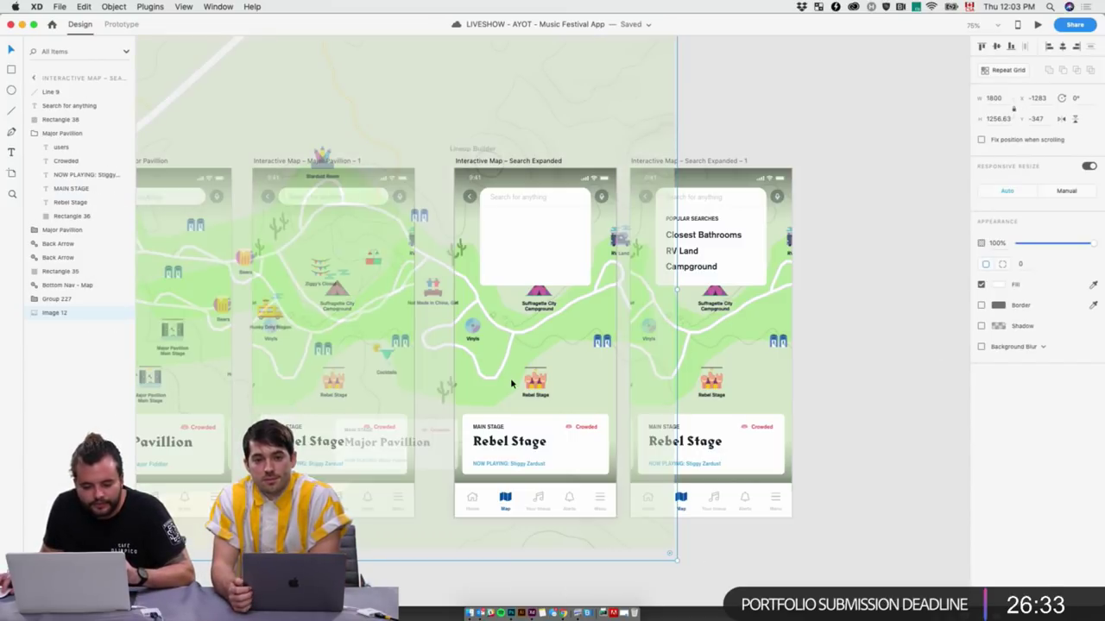
click(49, 120)
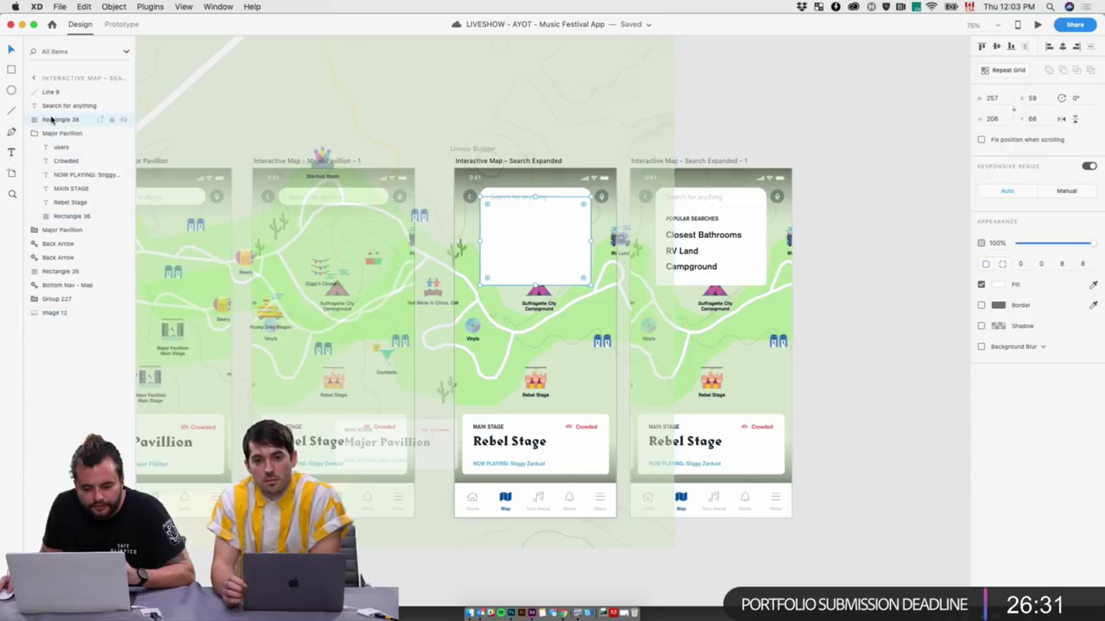
click(56, 274)
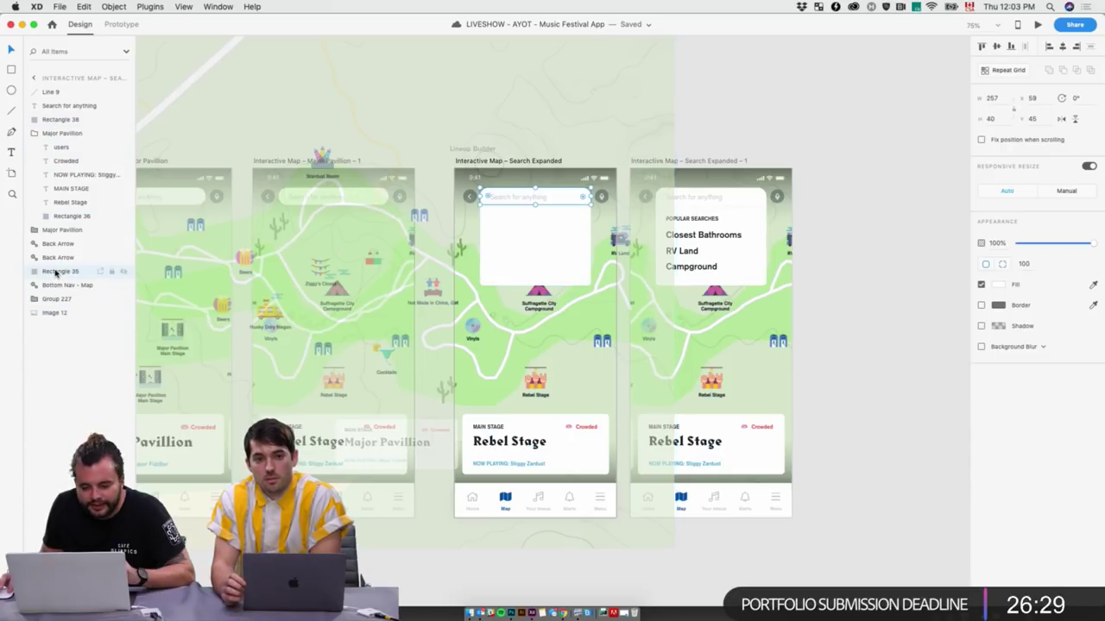
click(57, 120)
click(847, 366)
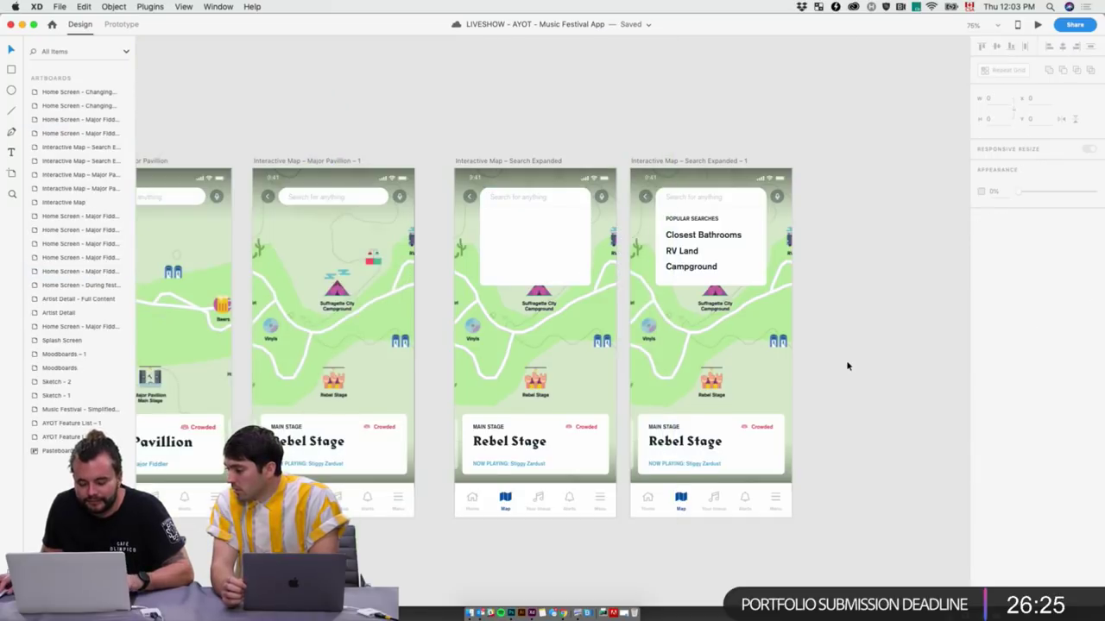
key(super+v)
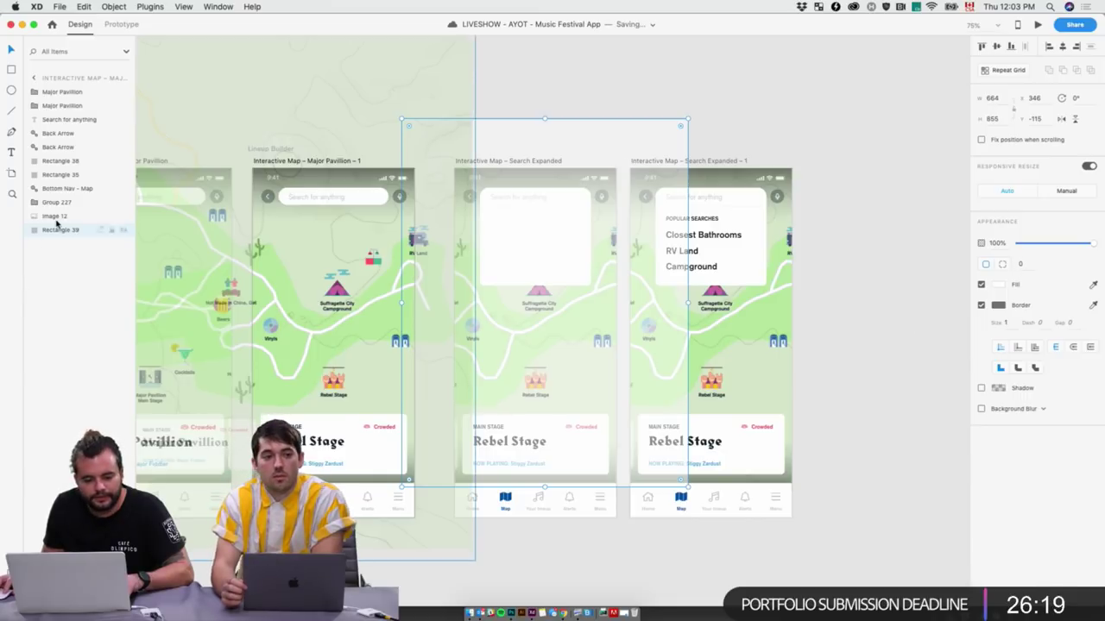
drag(58, 231, 59, 211)
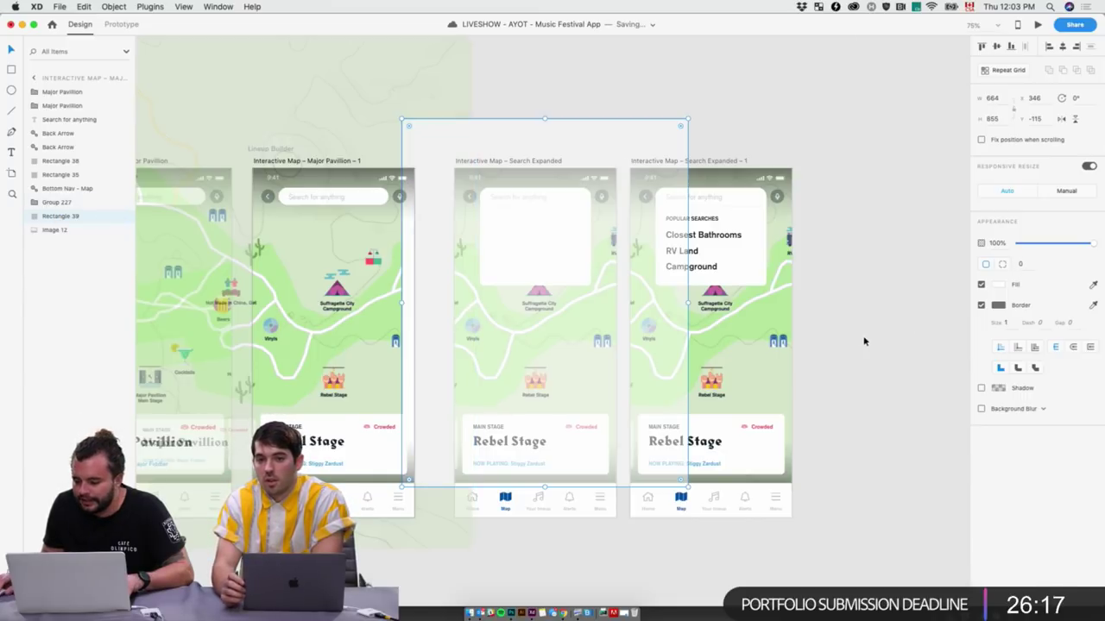
Try background blur on the rectangle, then move it below the map with dark grey fill
click(981, 409)
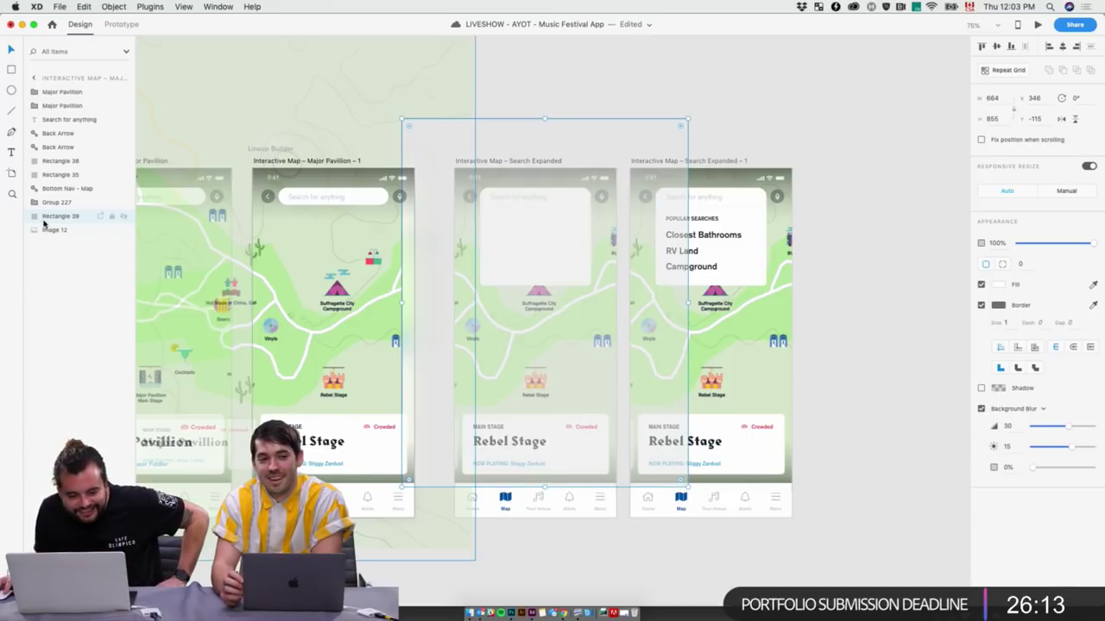
key(super+z)
drag(49, 216, 95, 226)
click(1000, 285)
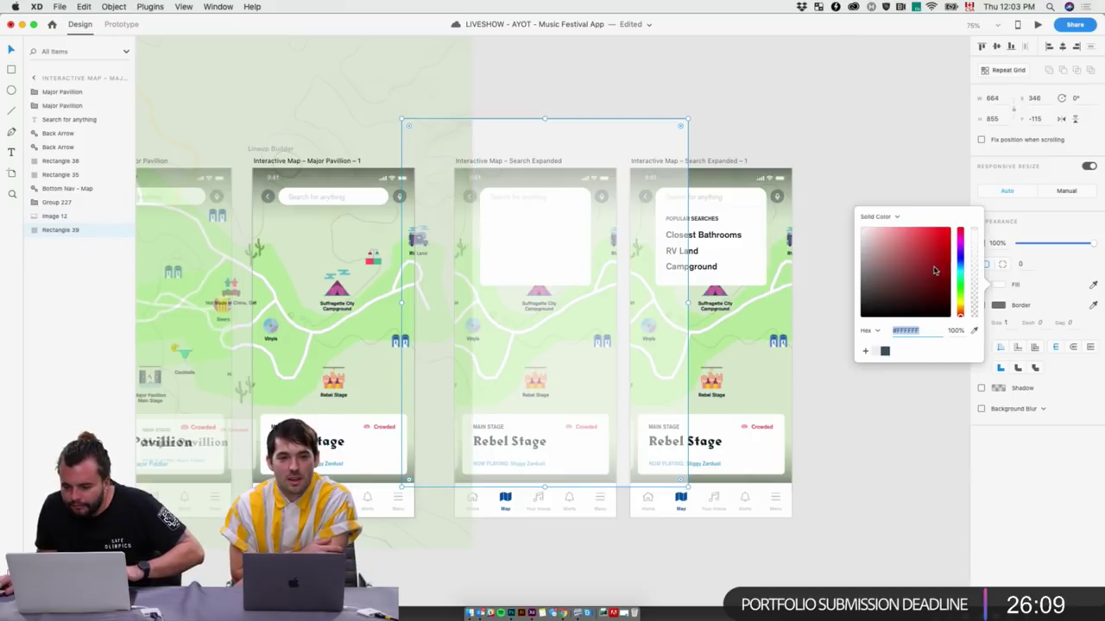
click(863, 338)
Turn on background blur for Image 12, keeping the map image in place
click(55, 216)
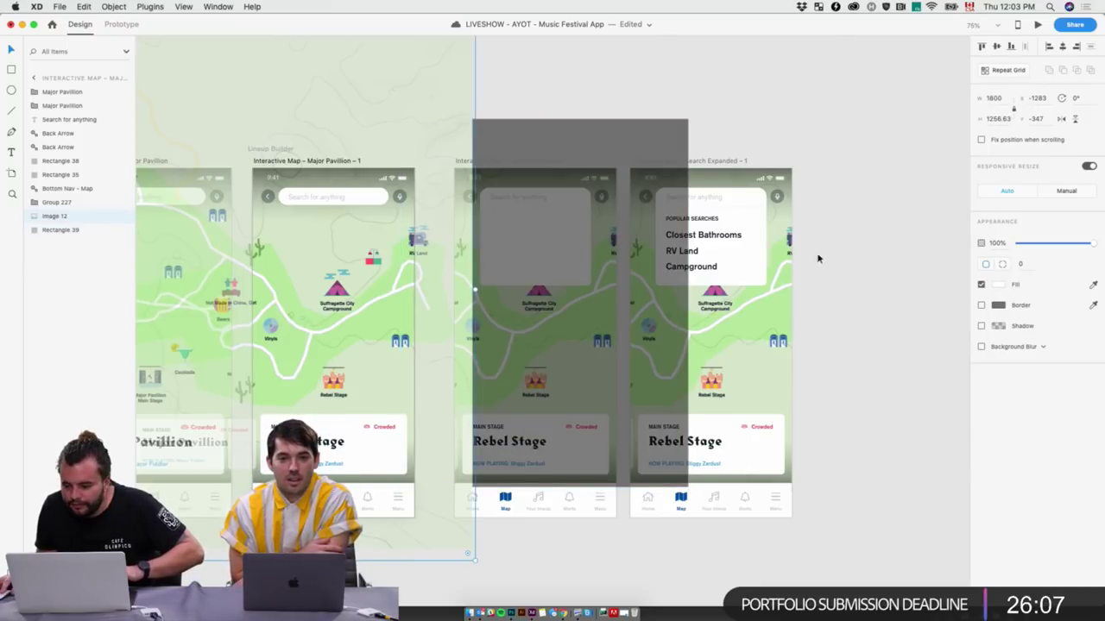
click(980, 346)
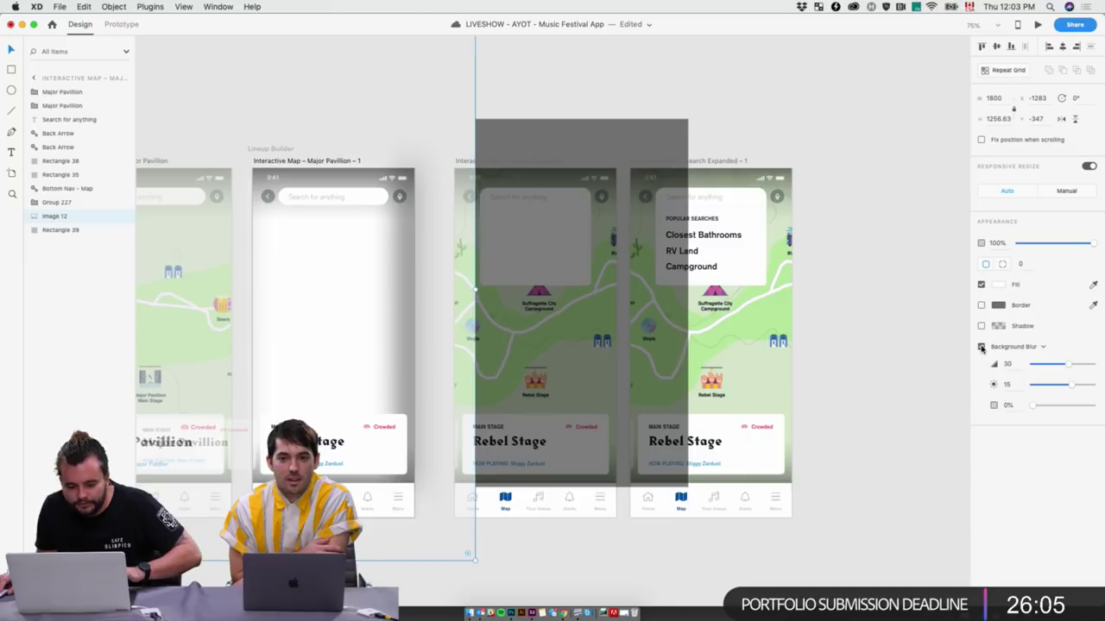
click(868, 345)
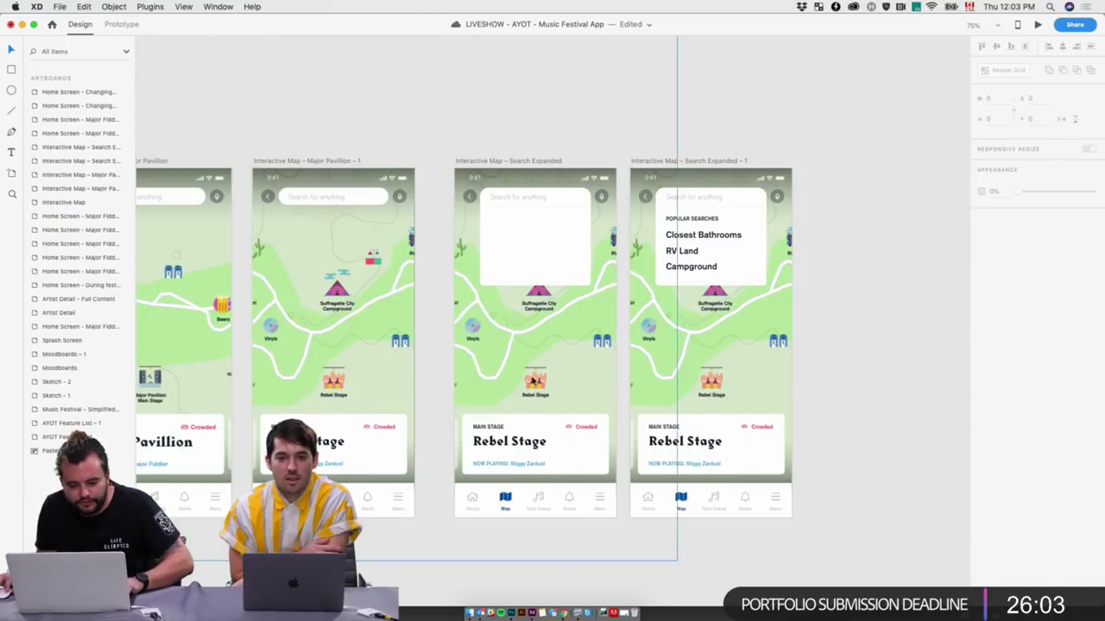
drag(376, 360, 695, 381)
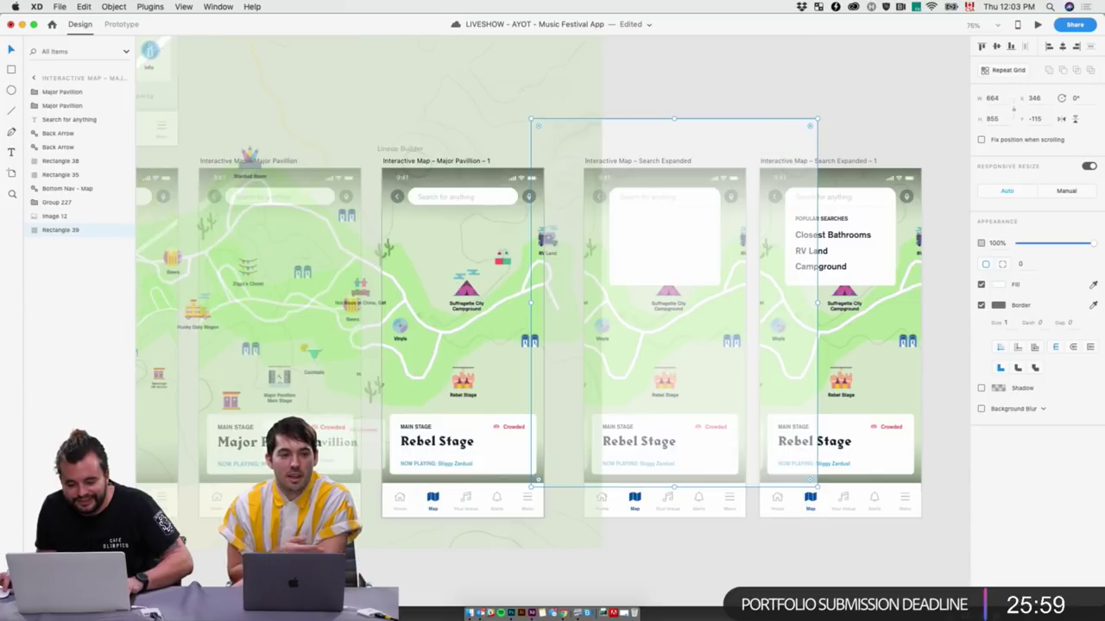
key(Delete)
key(super+z)
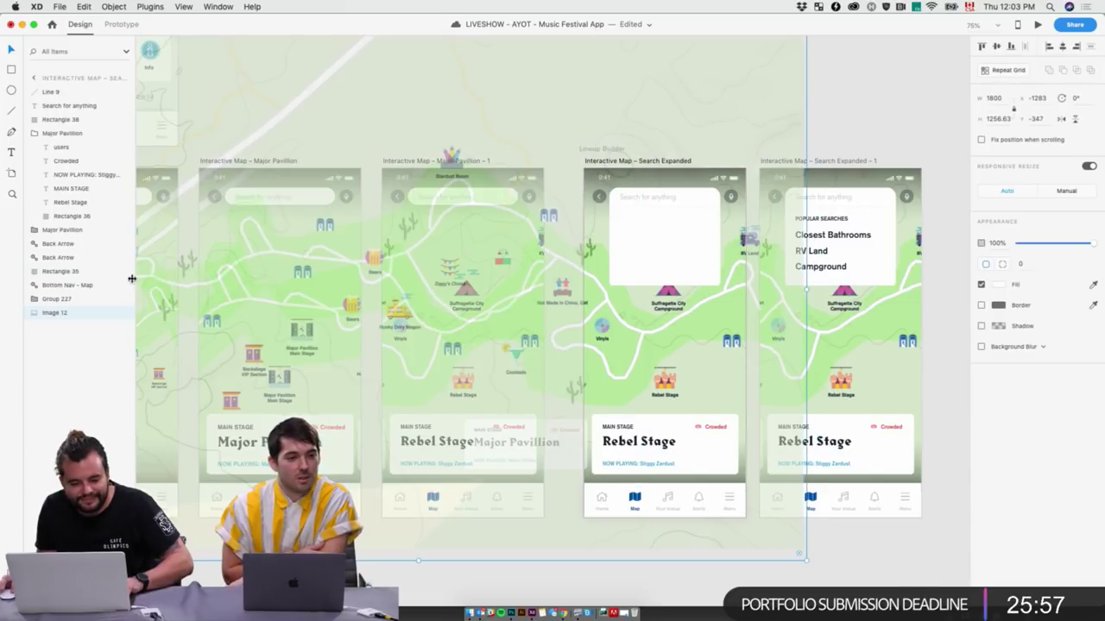
Draw a rectangle covering the whole Search Expanded screen and send it to the back
click(10, 69)
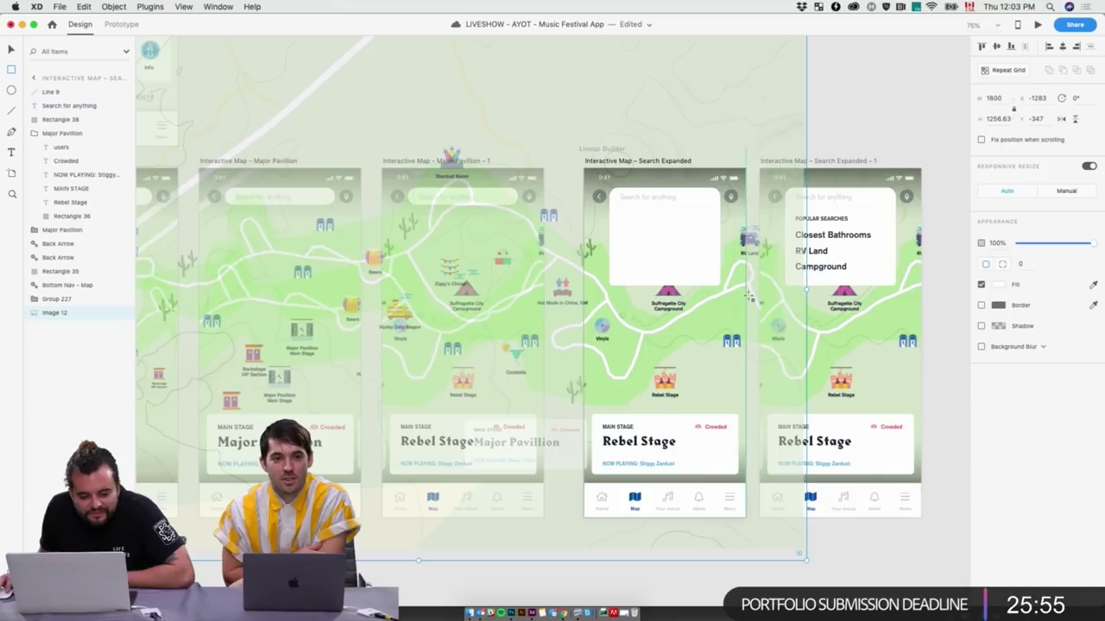
drag(648, 279, 733, 380)
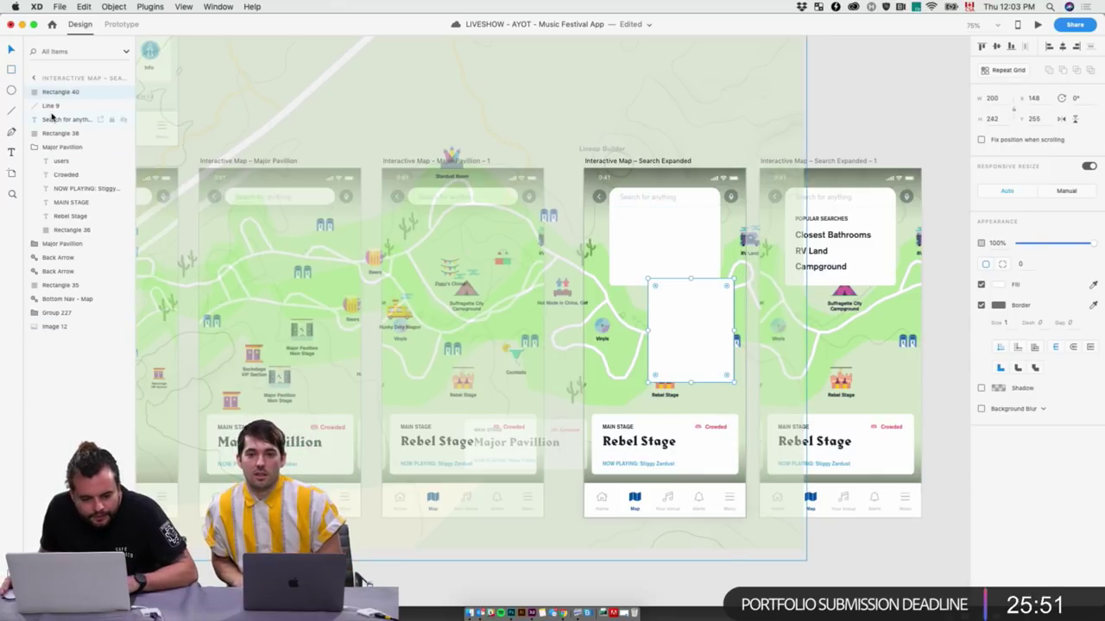
drag(61, 91, 54, 346)
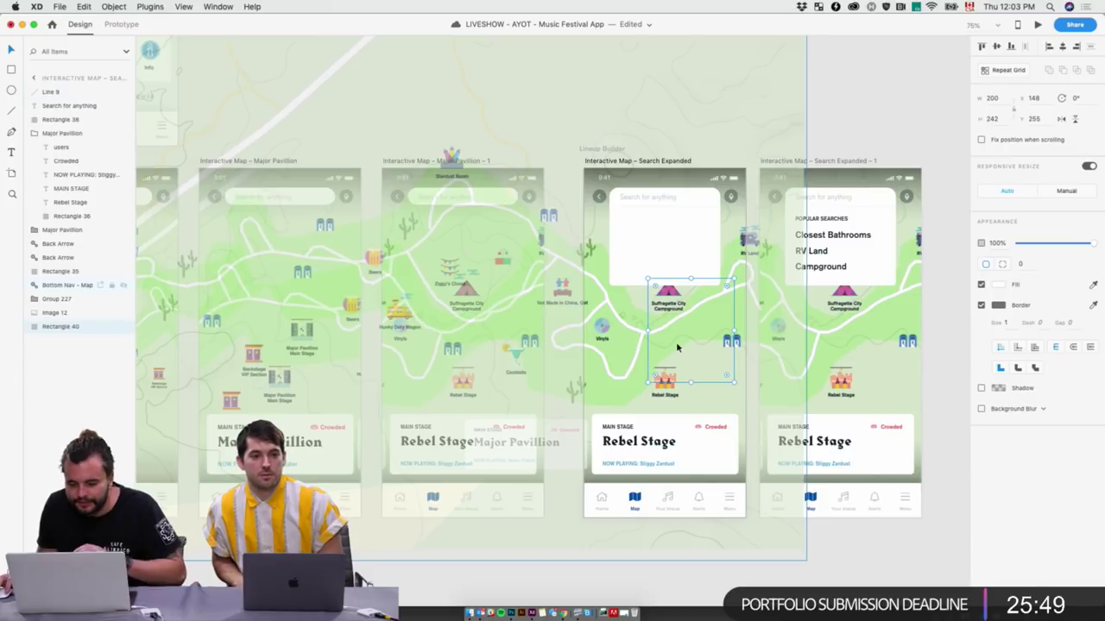
drag(648, 280, 576, 162)
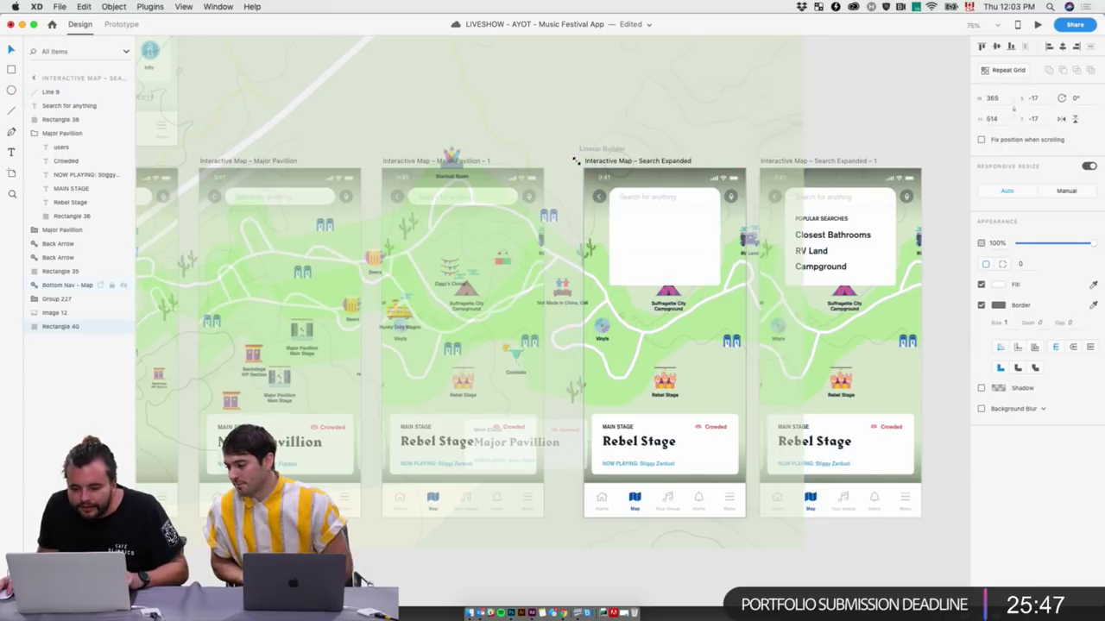
drag(656, 377, 652, 489)
drag(734, 325, 751, 325)
Remove the rectangle's border and fill it pure black #000000
click(982, 305)
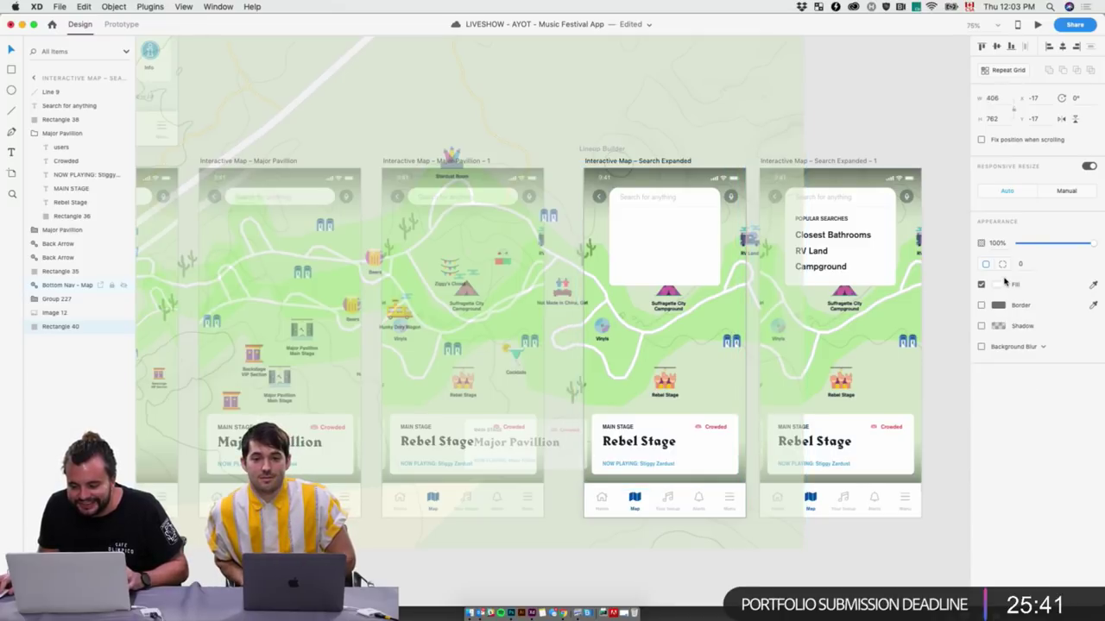
click(1000, 286)
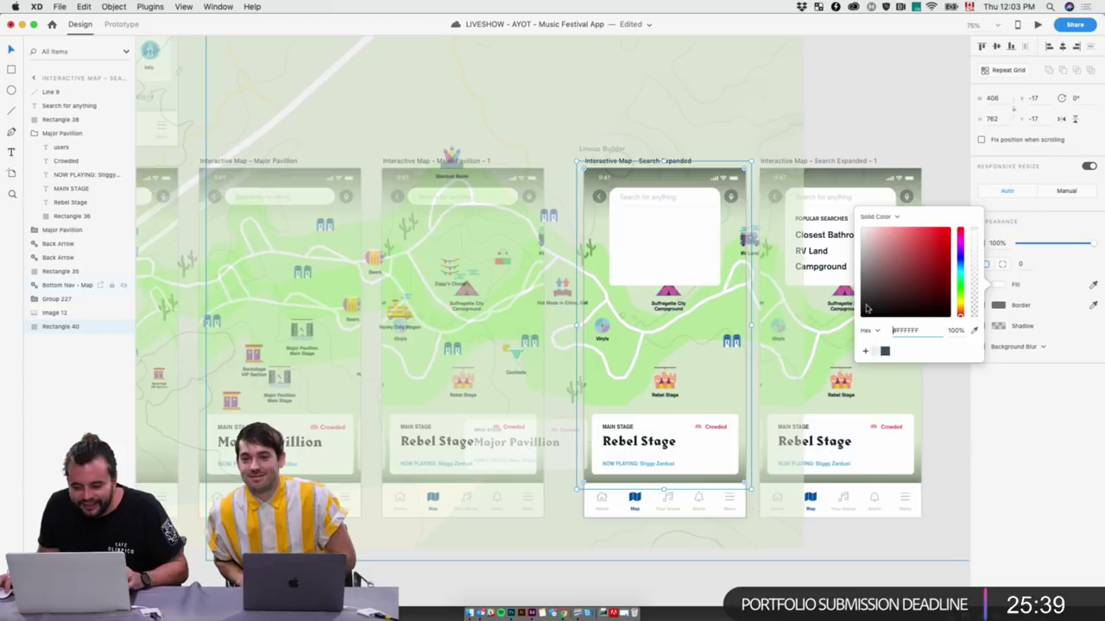
click(874, 303)
drag(874, 309, 694, 356)
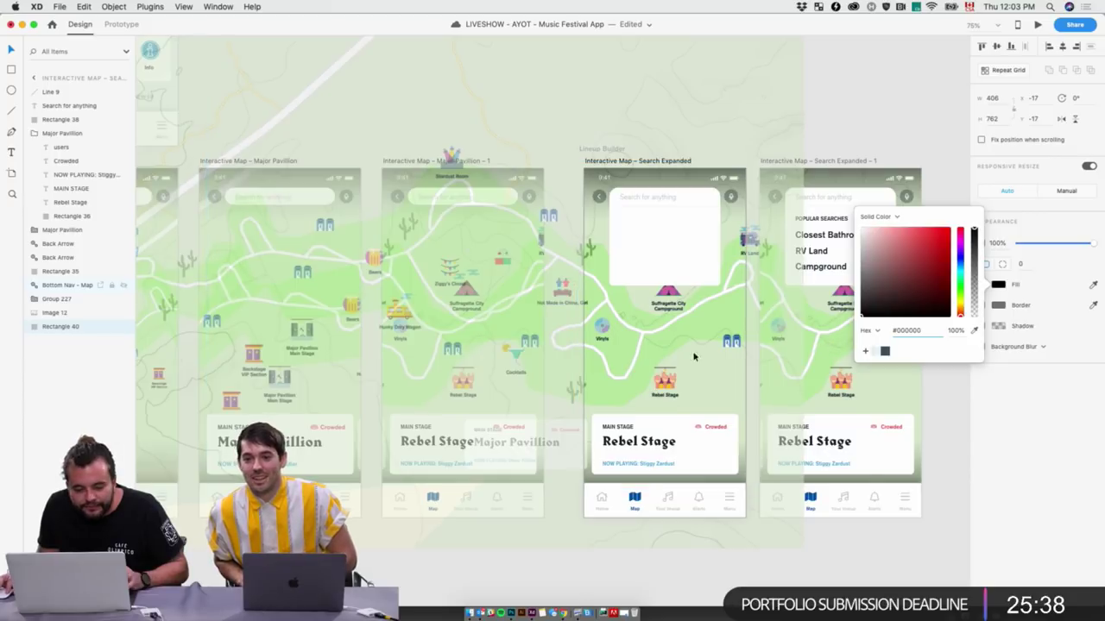
Enable Background Blur on Image 12 with brightness set to 0
click(74, 312)
click(982, 347)
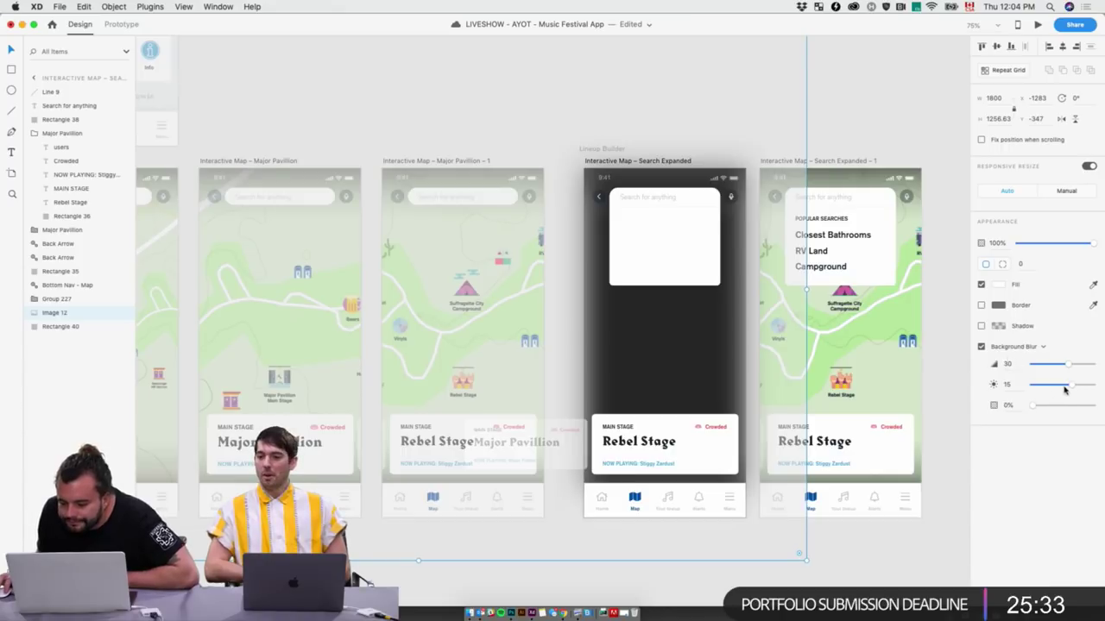
drag(1061, 388, 1046, 391)
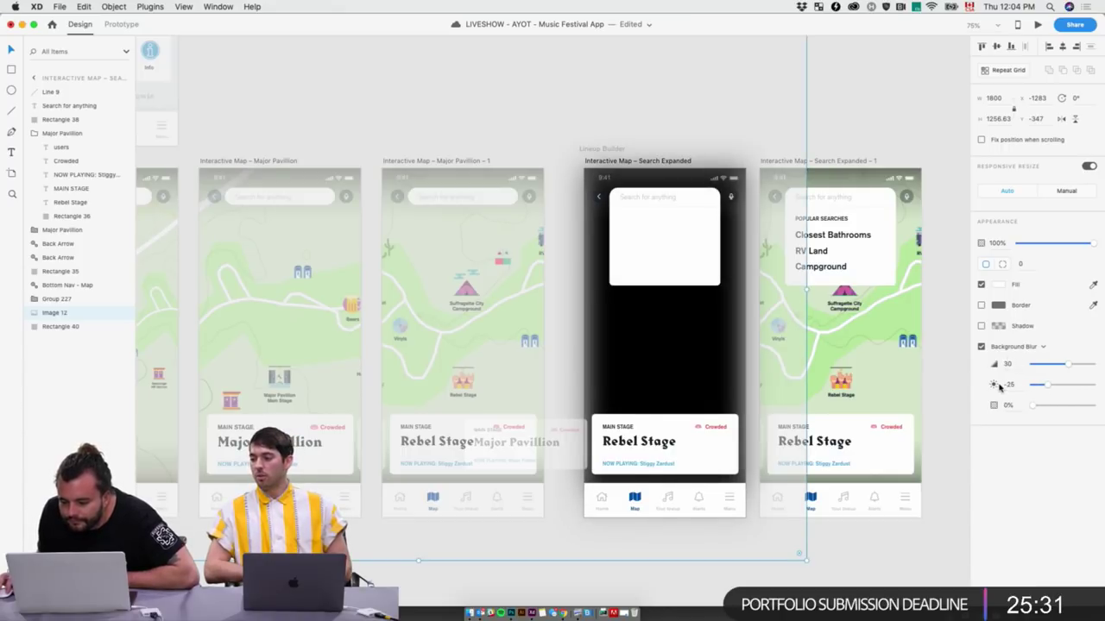
click(1007, 385)
text(0)
key(Return)
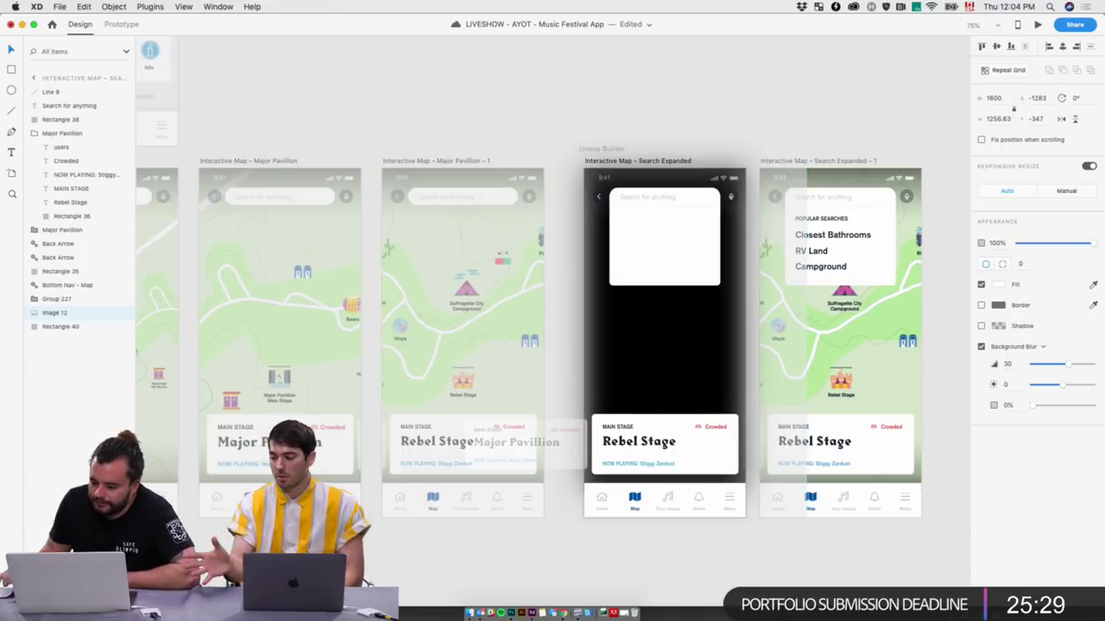
Set the black overlay rectangle's opacity to 20%
click(1001, 243)
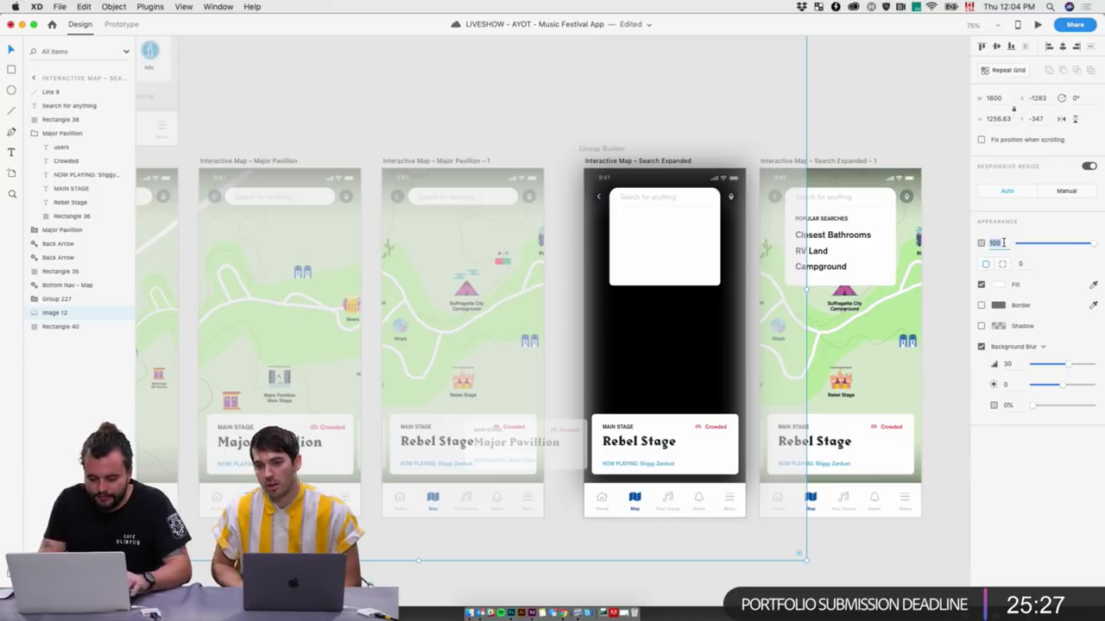
text(20)
key(Return)
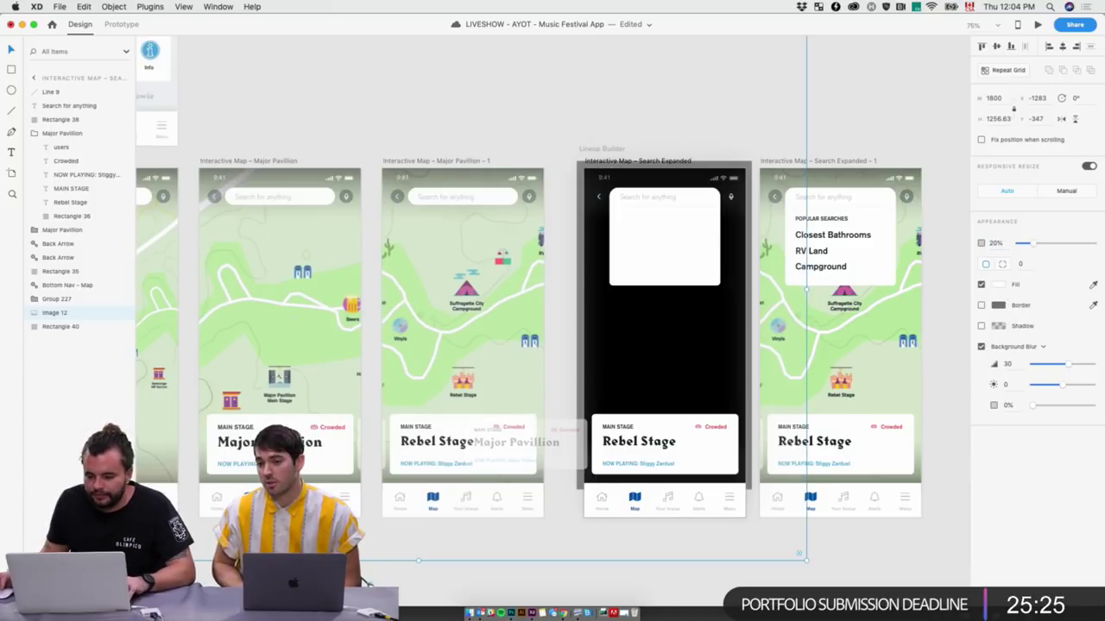
key(super+z)
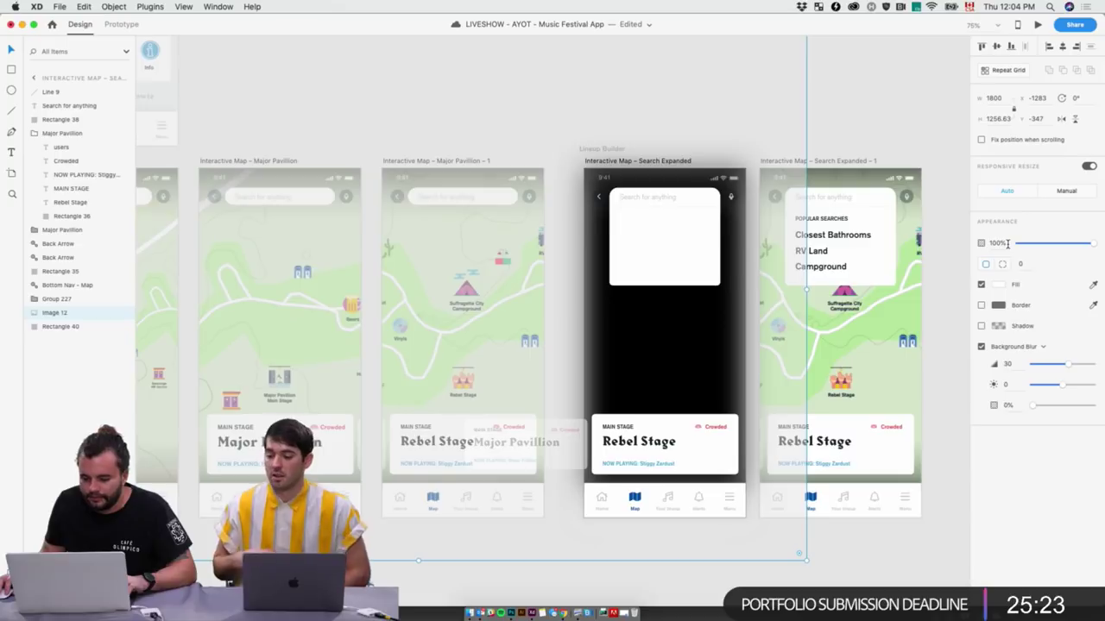
click(54, 327)
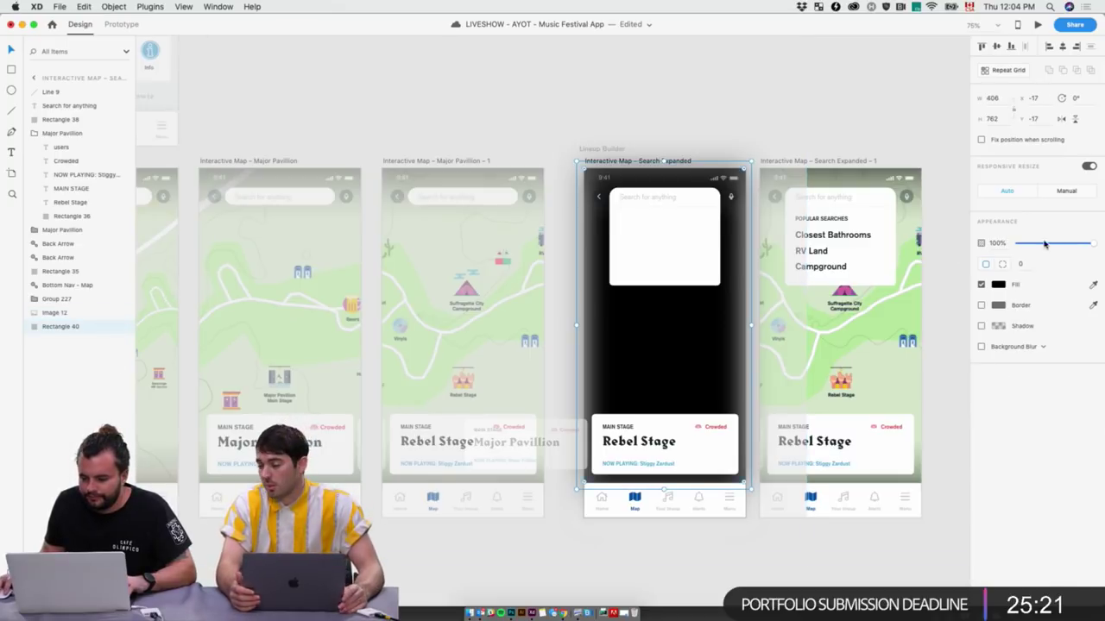
click(993, 243)
text(20)
key(Return)
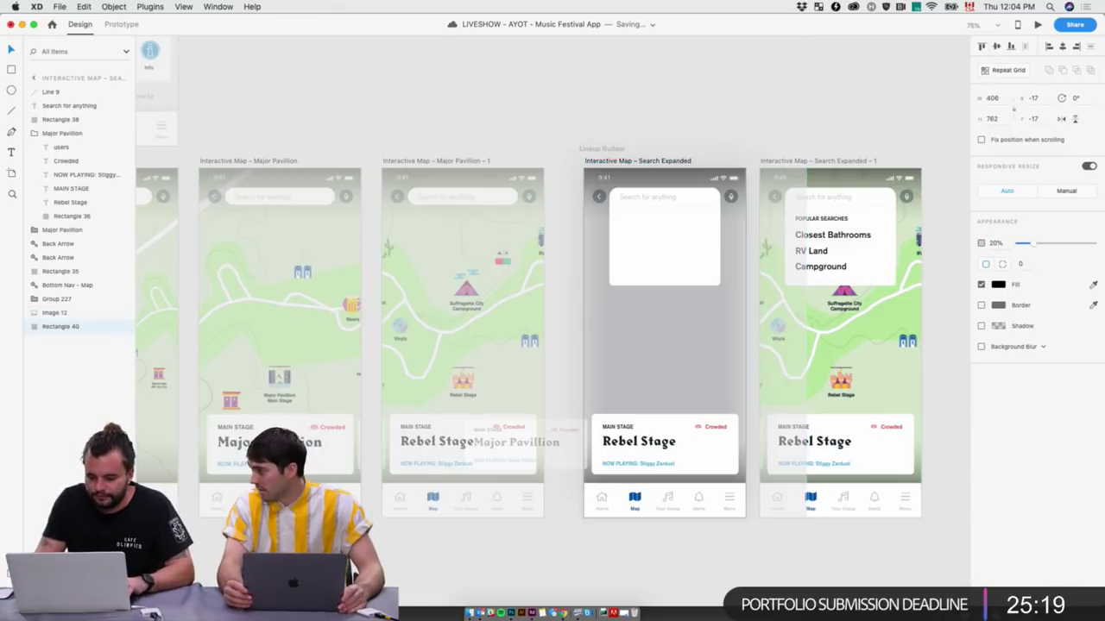
Compare the Image 12 blur layer and the black overlay rectangle in Layers
click(900, 106)
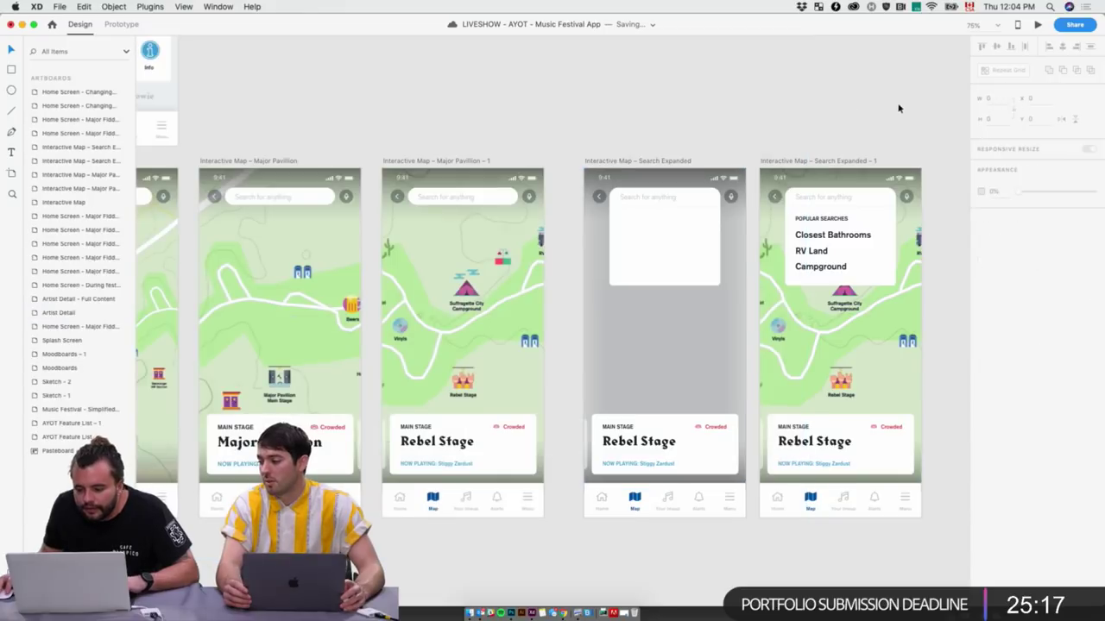
scroll(634, 331, right, 3)
click(611, 328)
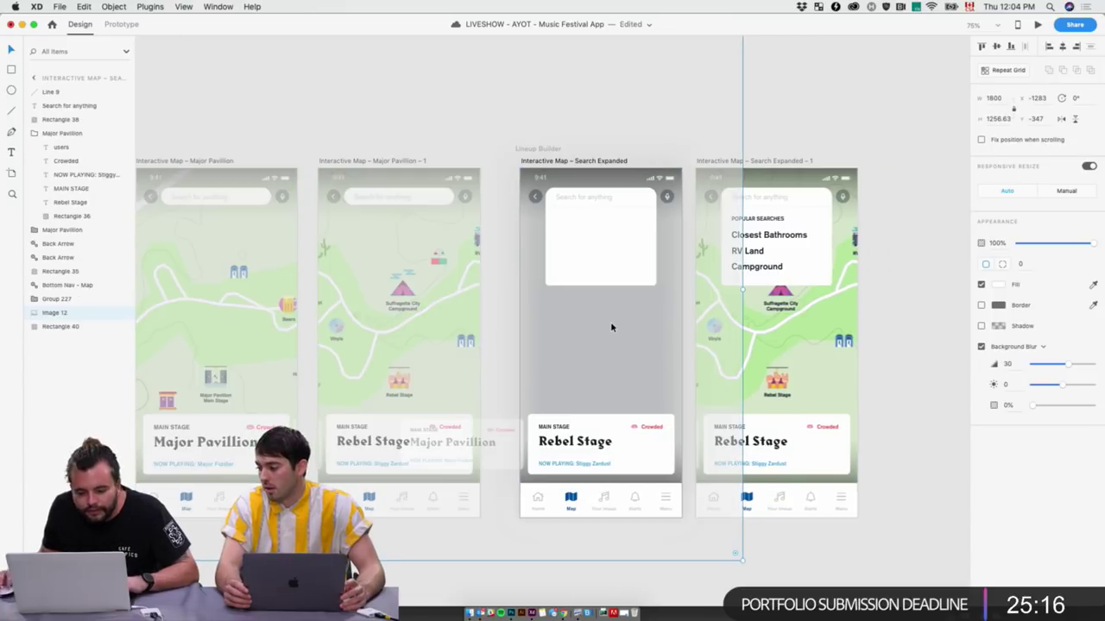
click(49, 326)
click(53, 312)
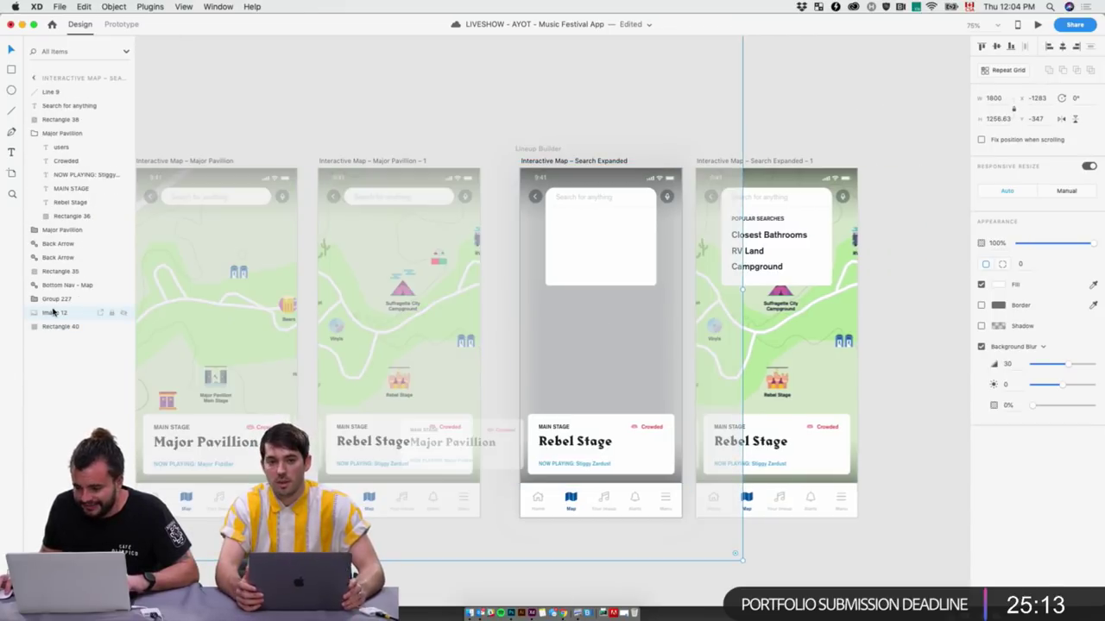
click(53, 327)
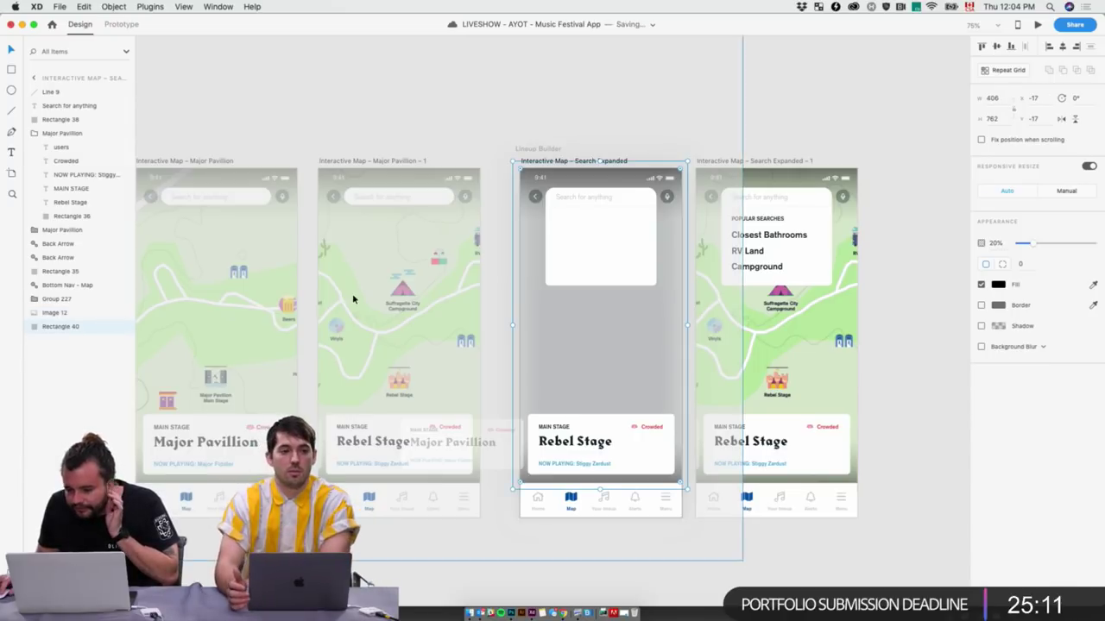
click(923, 308)
Preview the prototype from the Home Screen - During festival artboard
scroll(572, 323, left, 5)
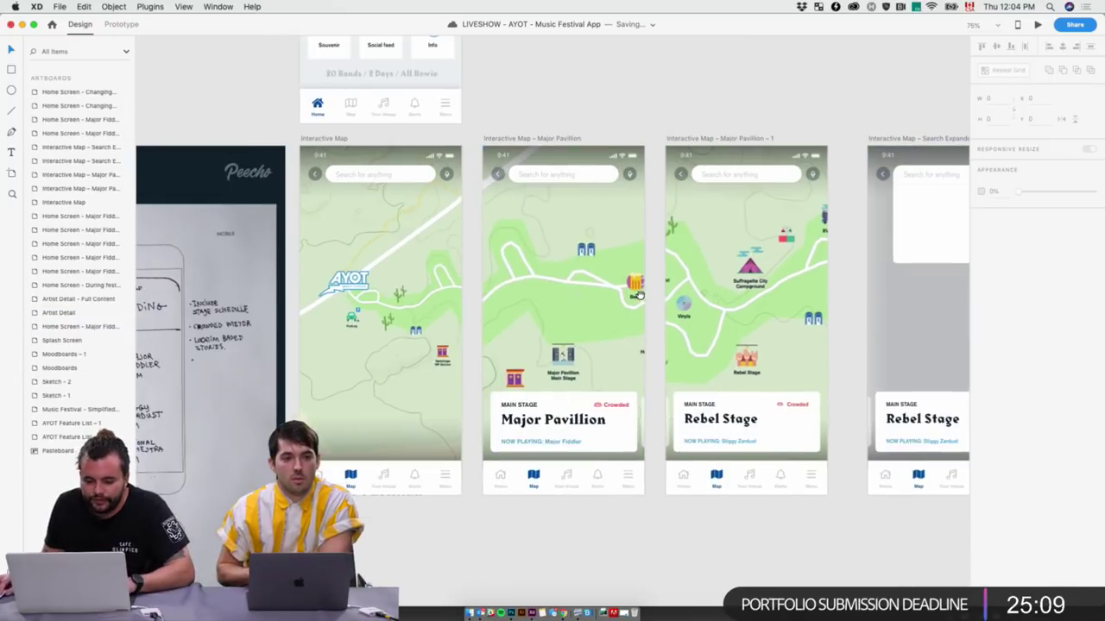
click(360, 136)
scroll(327, 135, up, 10)
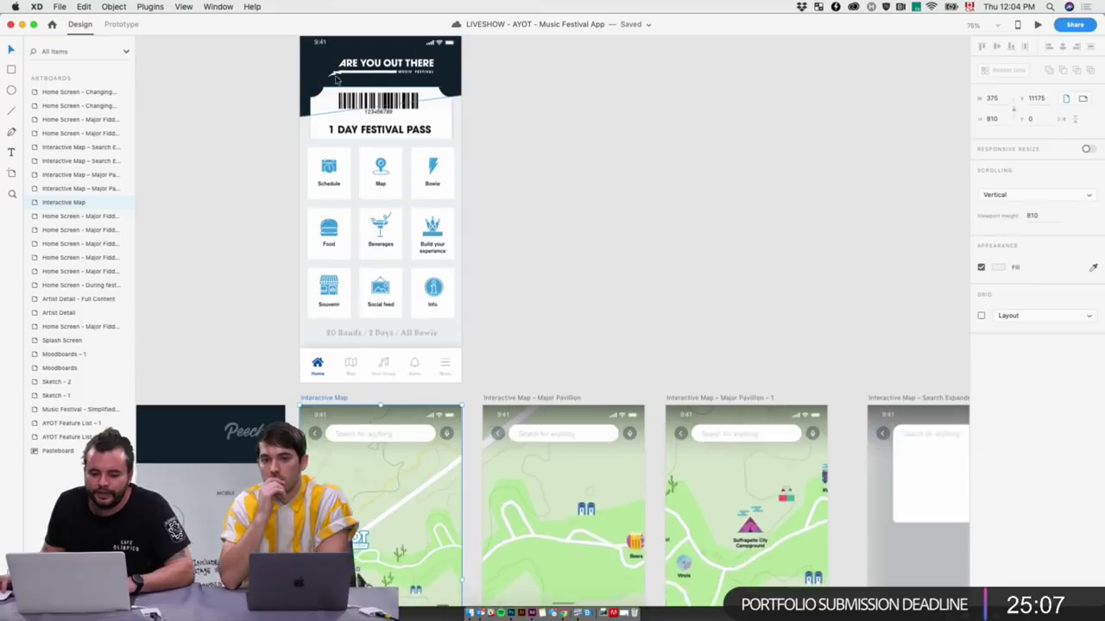
click(323, 102)
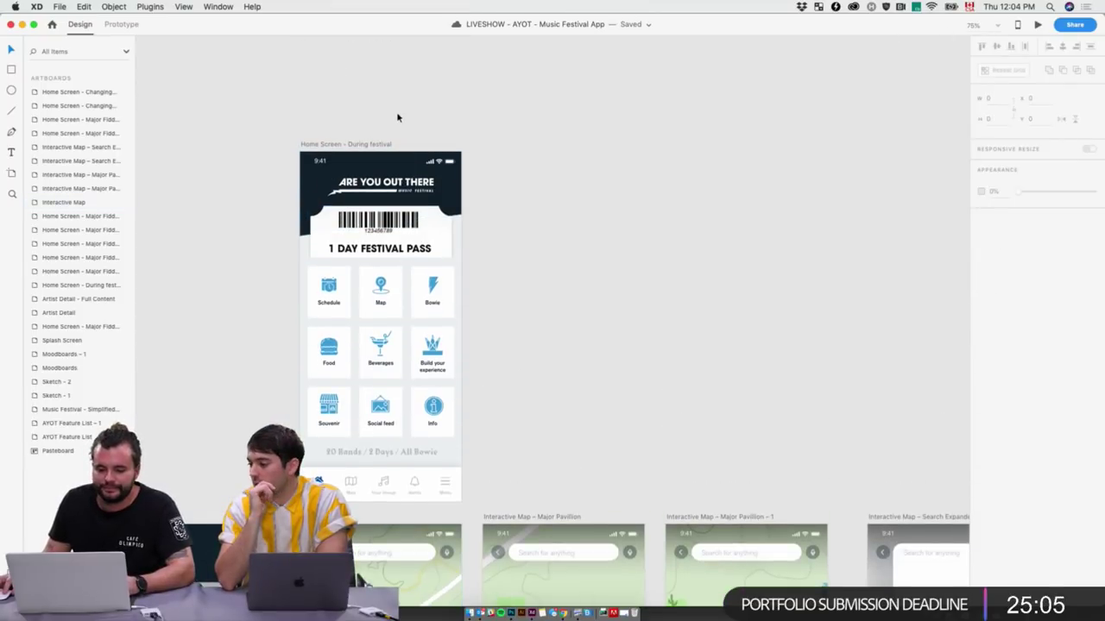
click(372, 144)
click(1038, 26)
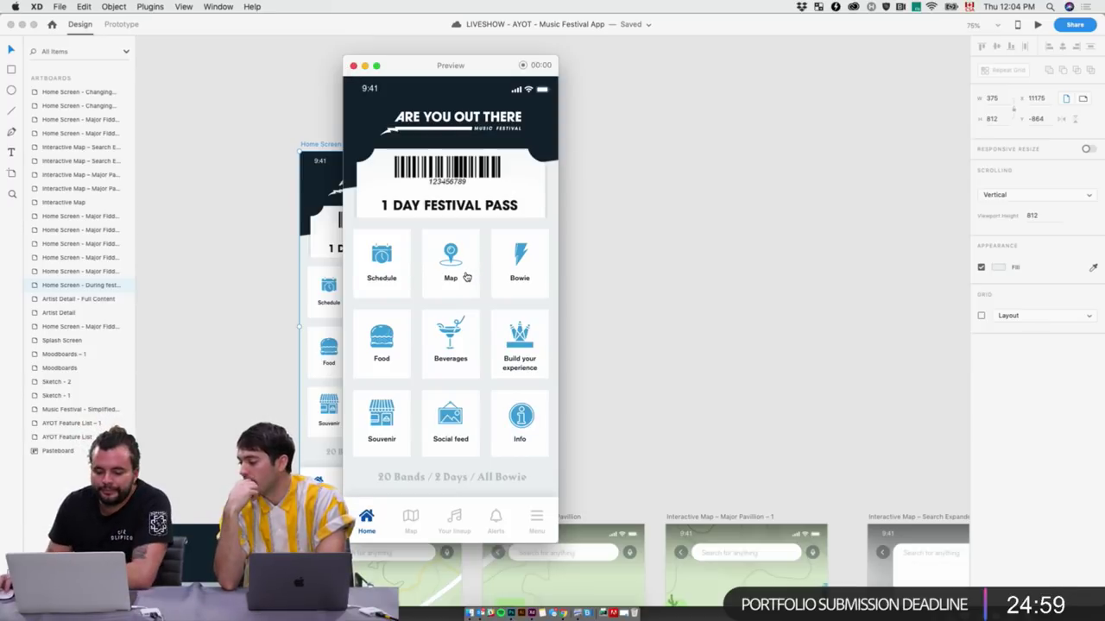
Preview the home-to-map flow full screen, flipping between the Rebel Stage and Major Pavillion cards
double_click(484, 71)
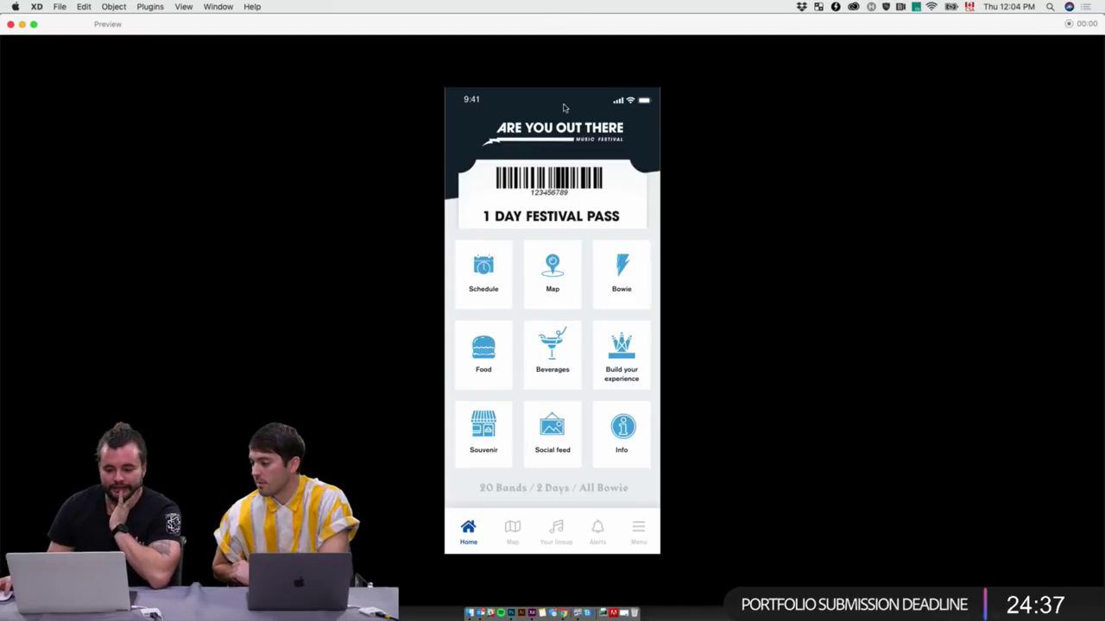
click(558, 282)
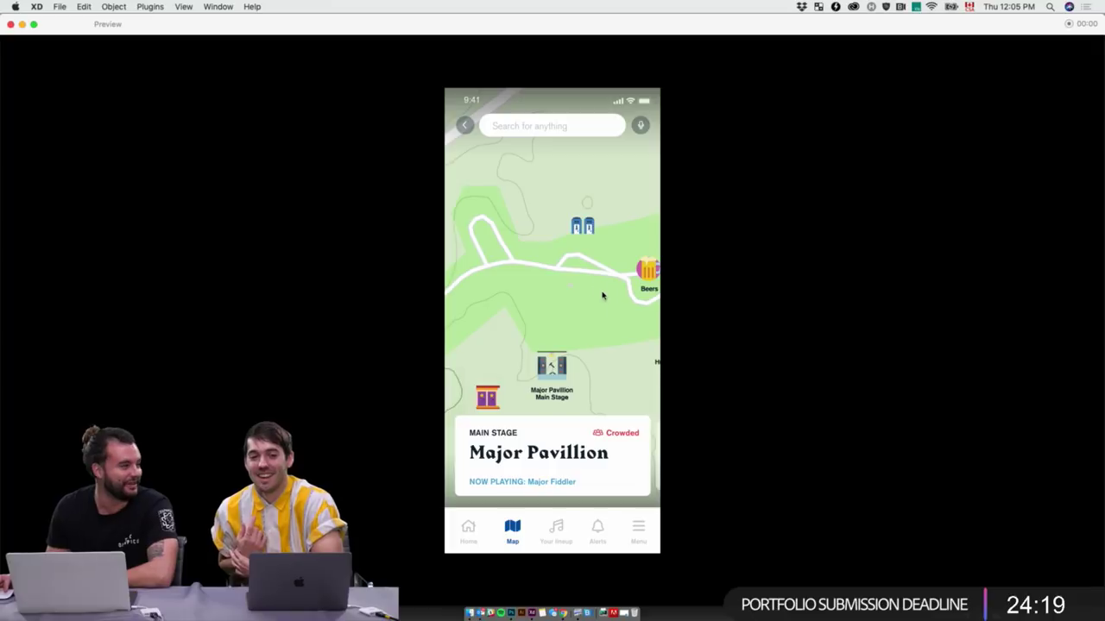
click(616, 456)
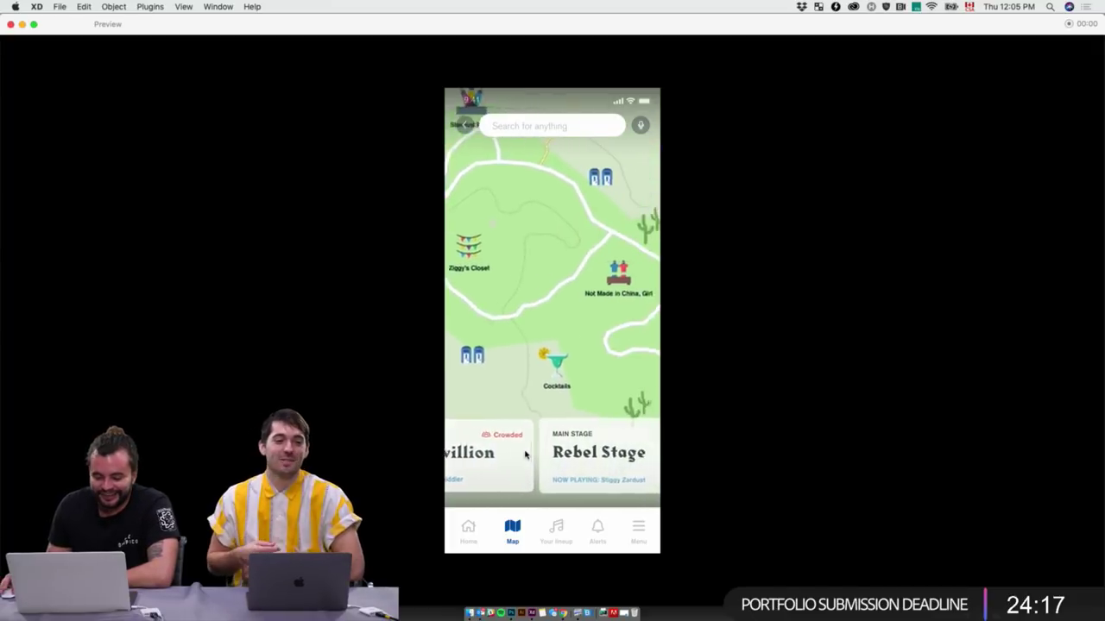
click(494, 452)
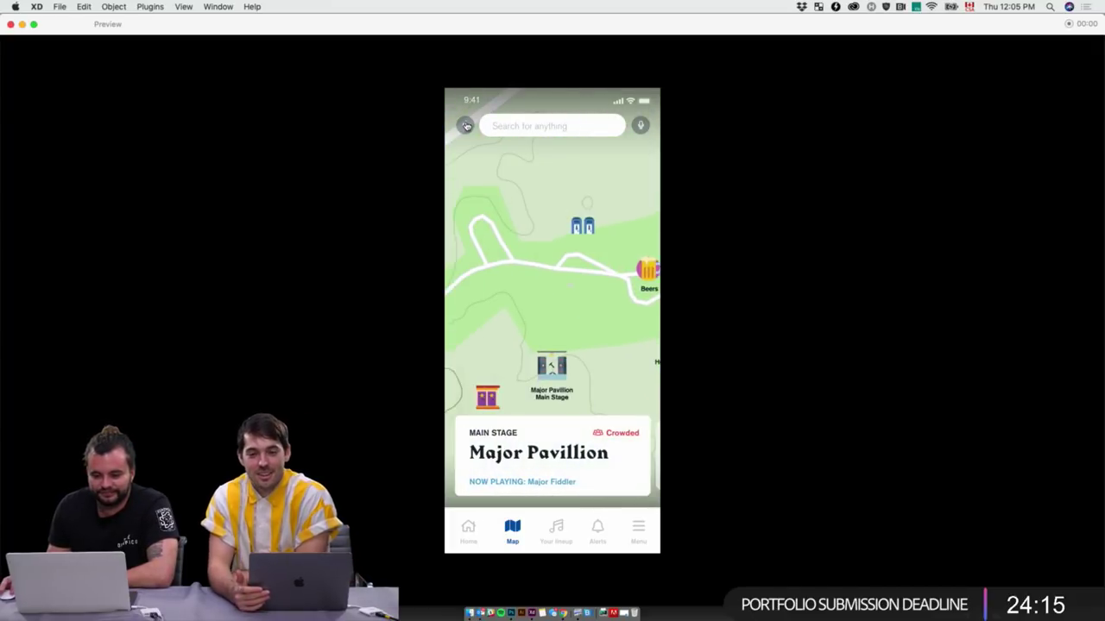
click(10, 24)
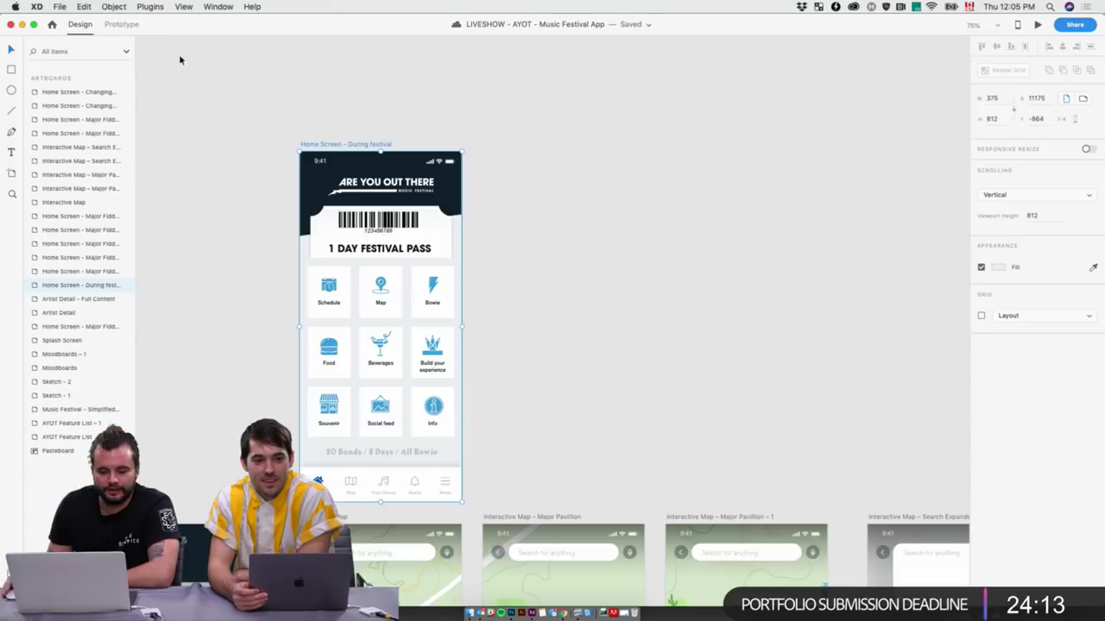
Rerun the preview, open the Map screen, swipe the stage cards to Rebel Stage, then close
scroll(370, 145, down, 4)
scroll(371, 149, down, 1)
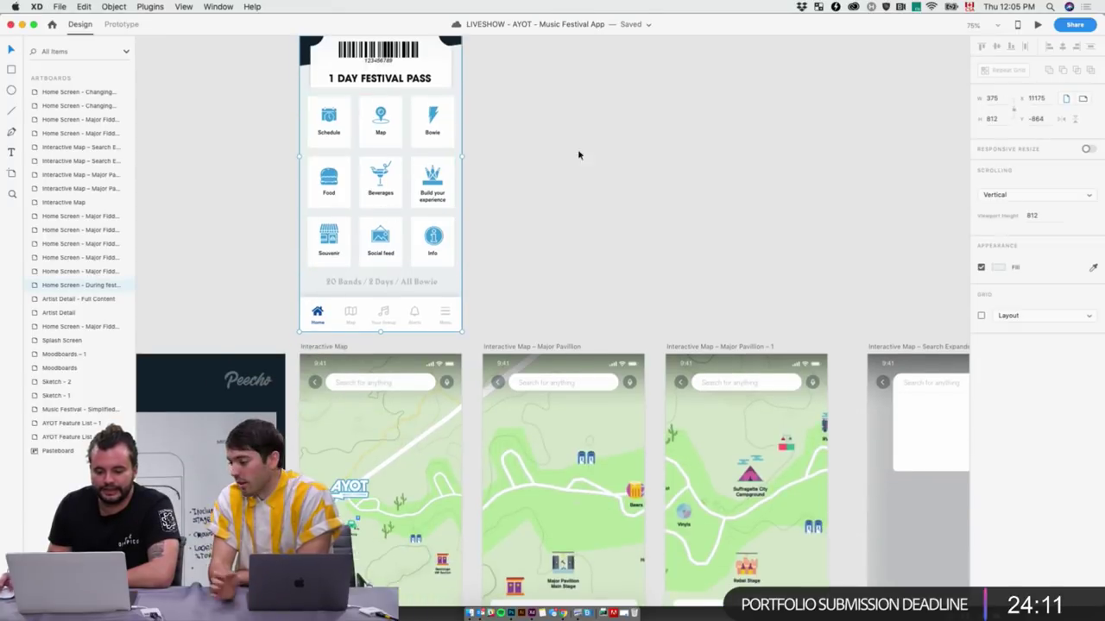
key(super+Return)
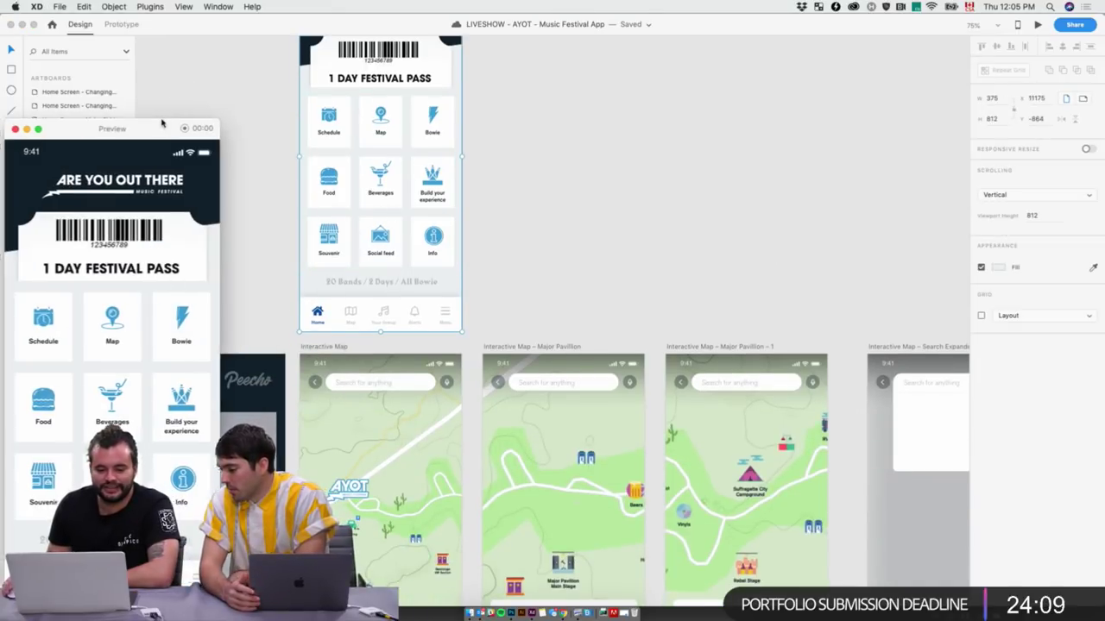
double_click(167, 129)
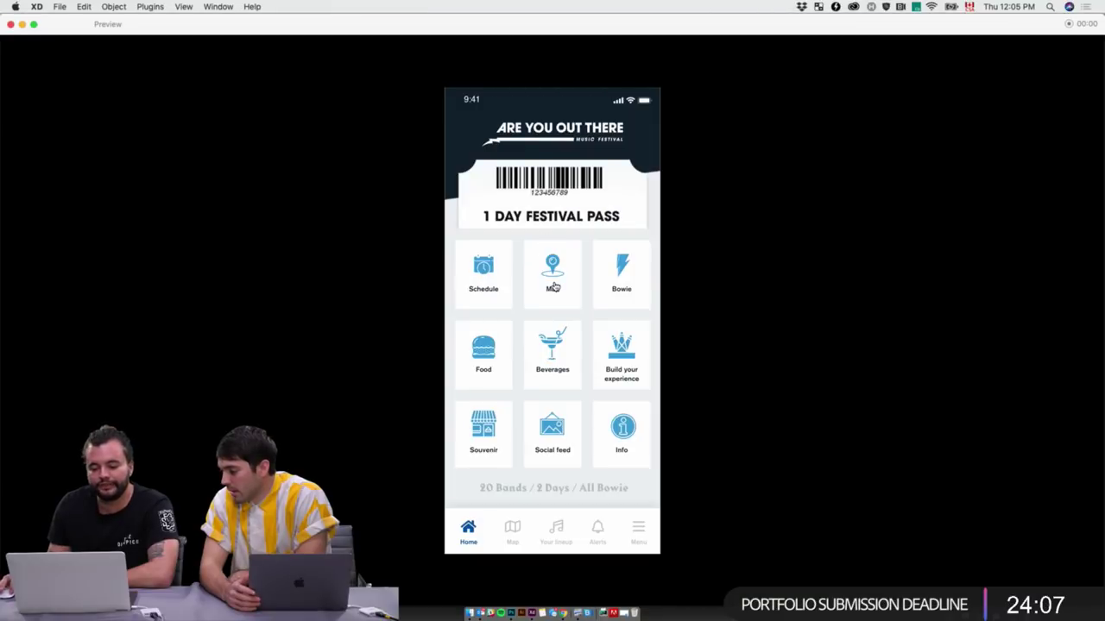
click(554, 286)
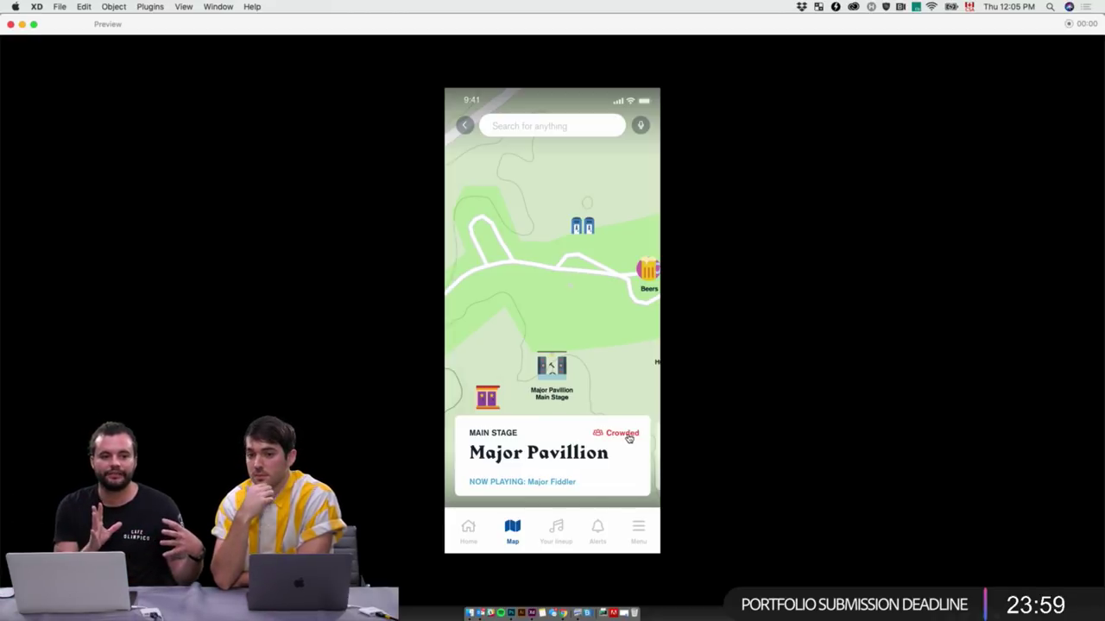
mouse_move(627, 468)
mouse_down()
mouse_move(552, 464)
mouse_move(619, 451)
mouse_move(505, 456)
mouse_up()
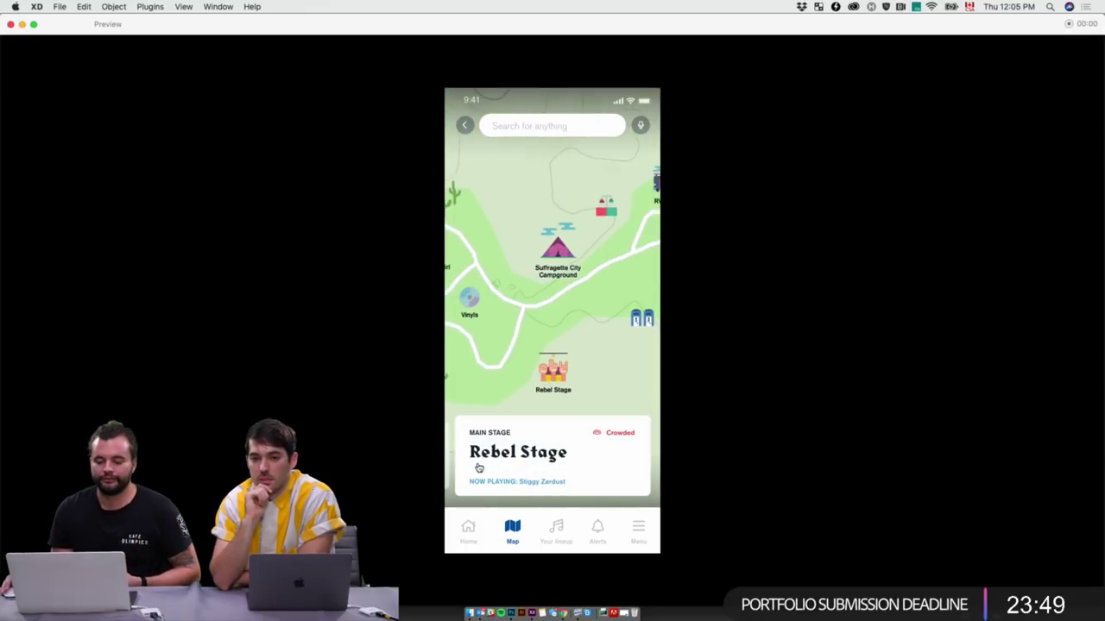
click(11, 24)
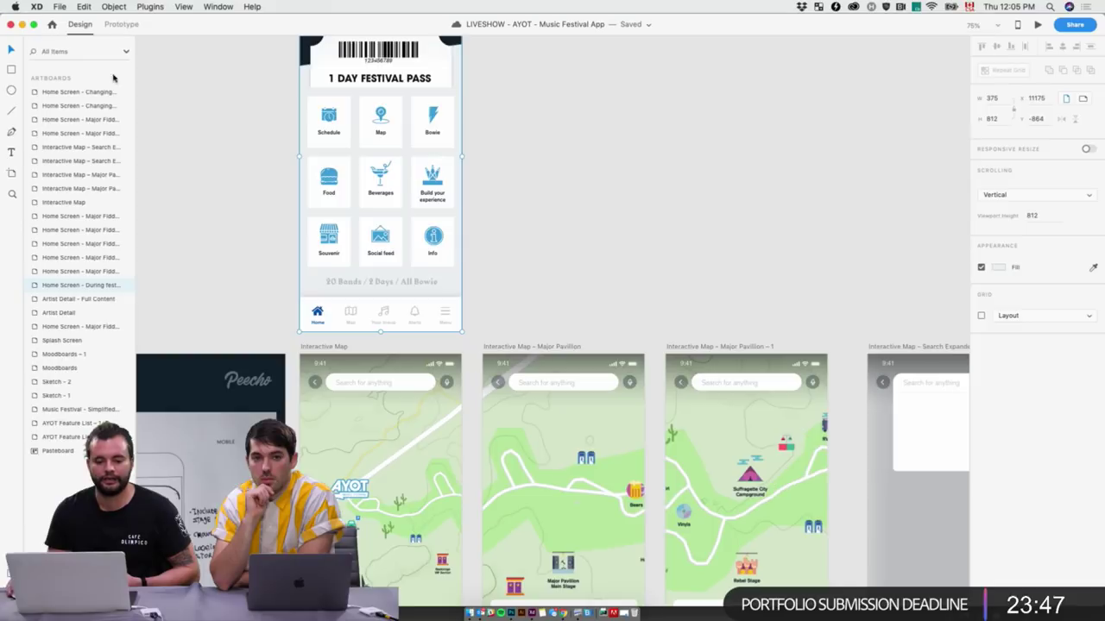
Deselect the home screen artboard and pan the canvas back to the map artboards
click(713, 245)
scroll(699, 242, down, 5)
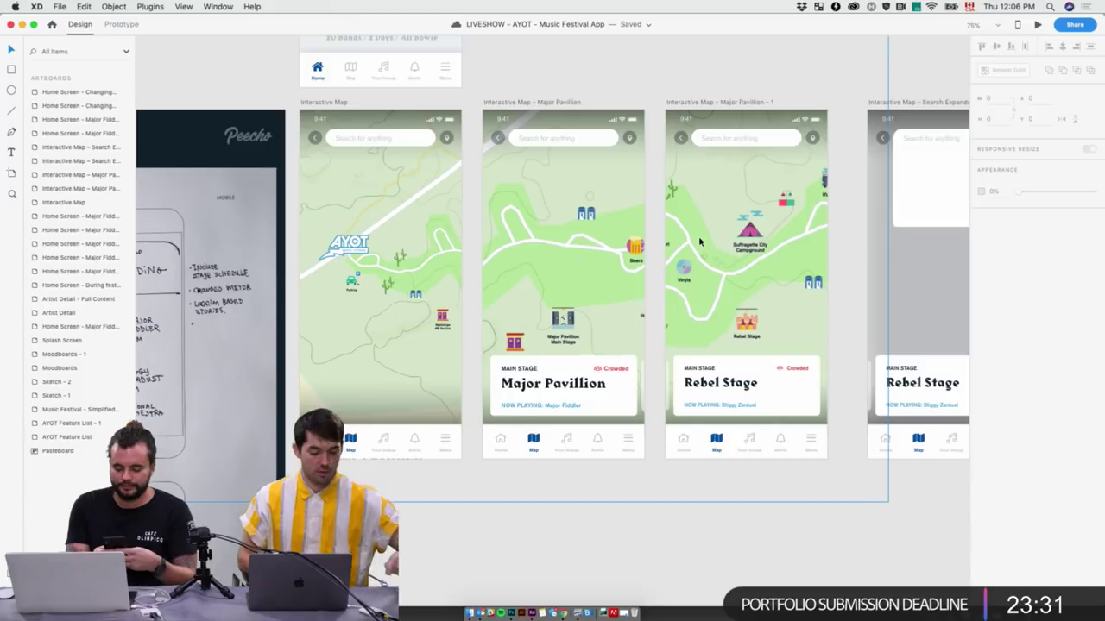
key(XF86AudioPlay)
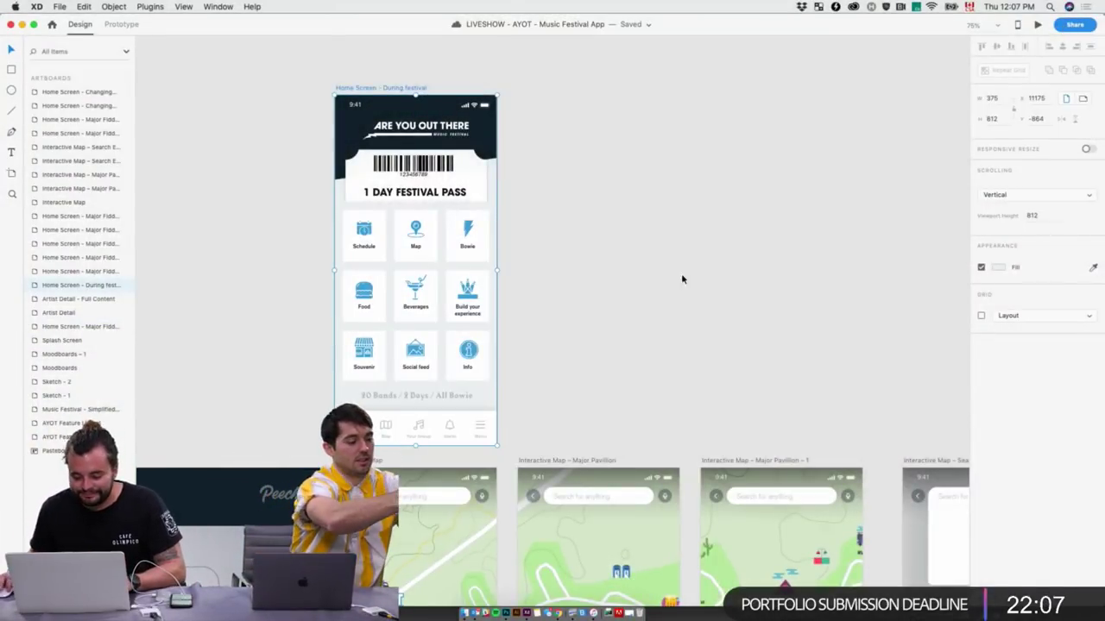
scroll(715, 278, down, 5)
scroll(715, 278, right, 6)
click(252, 6)
key(Escape)
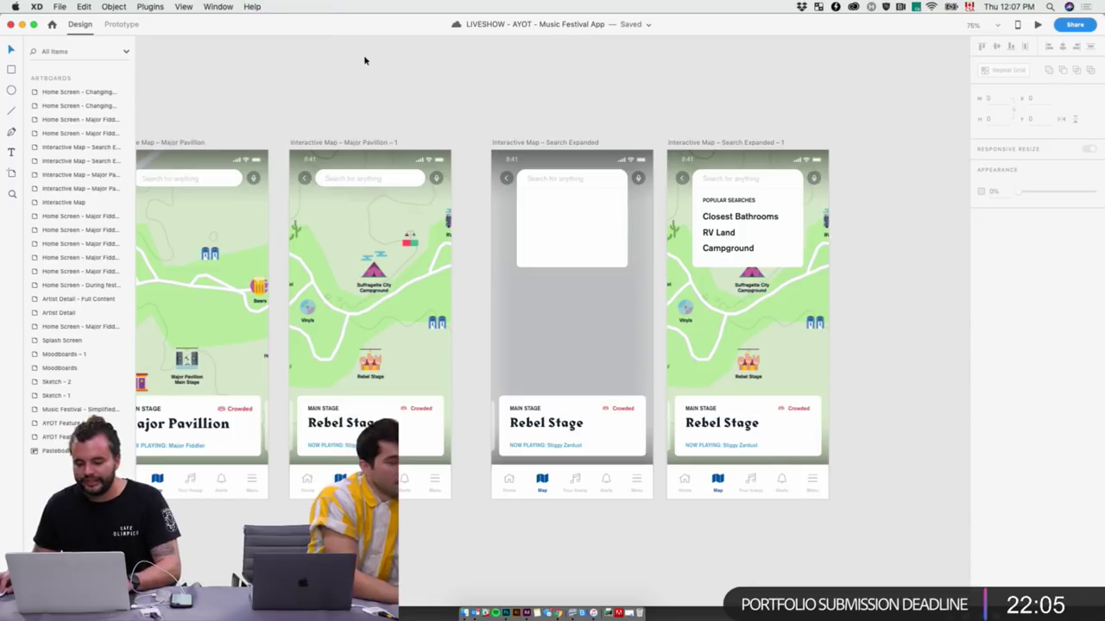
scroll(356, 107, right, 10)
scroll(355, 107, up, 3)
scroll(509, 216, up, 3)
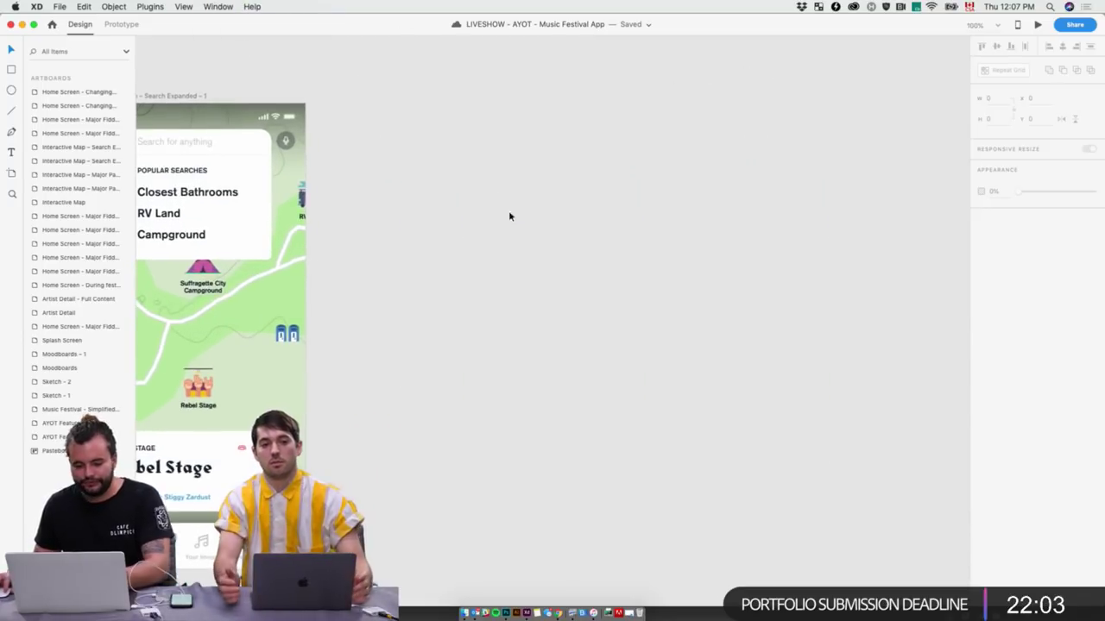
scroll(509, 216, left, 5)
Duplicate the Search Expanded – 1 artboard, then undo the copy
click(473, 100)
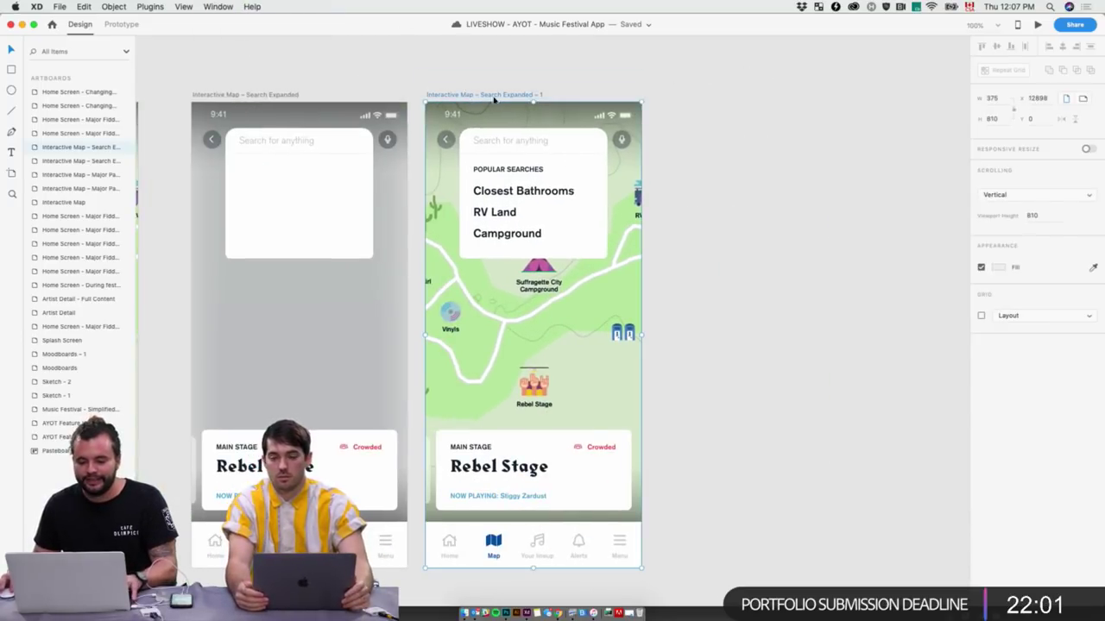
key(super+d)
scroll(894, 71, right, 5)
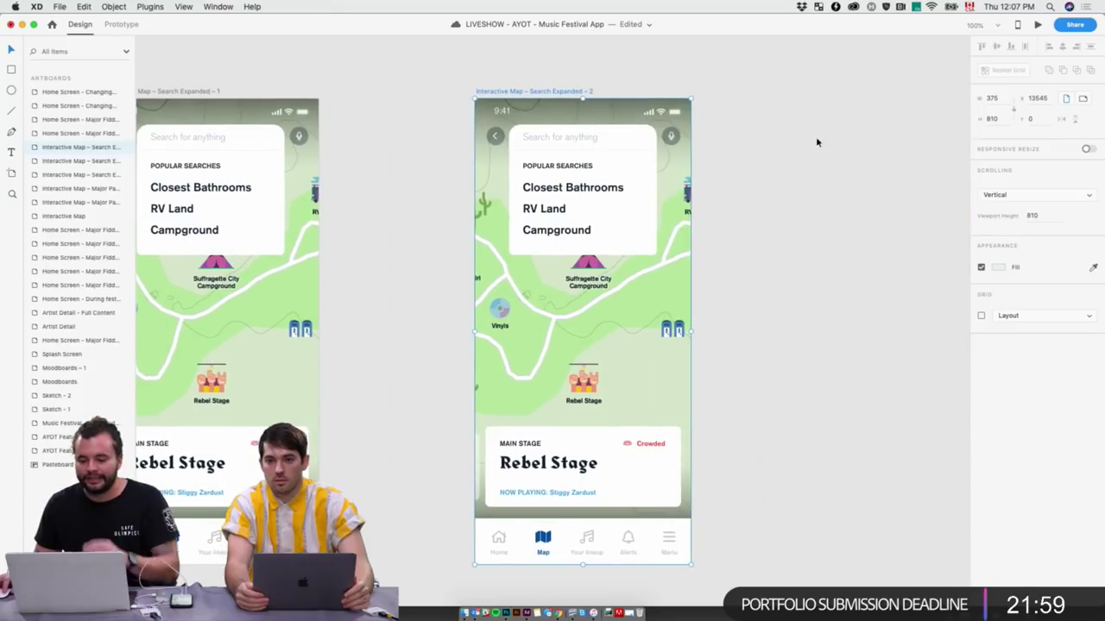
key(super+z)
scroll(666, 123, down, 3)
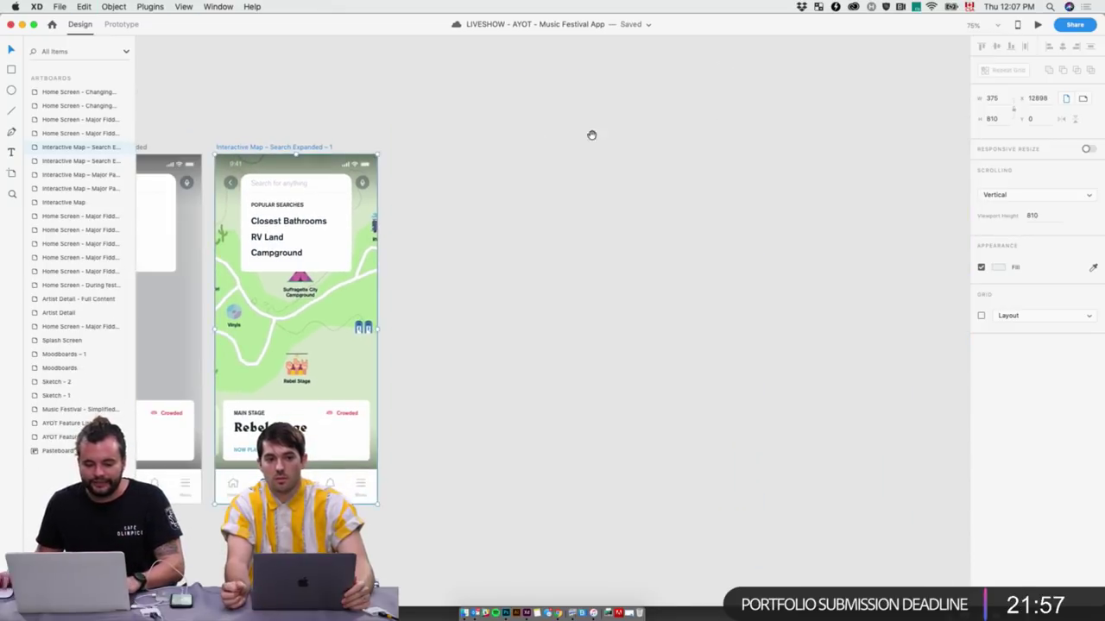
scroll(591, 136, left, 10)
scroll(382, 109, right, 2)
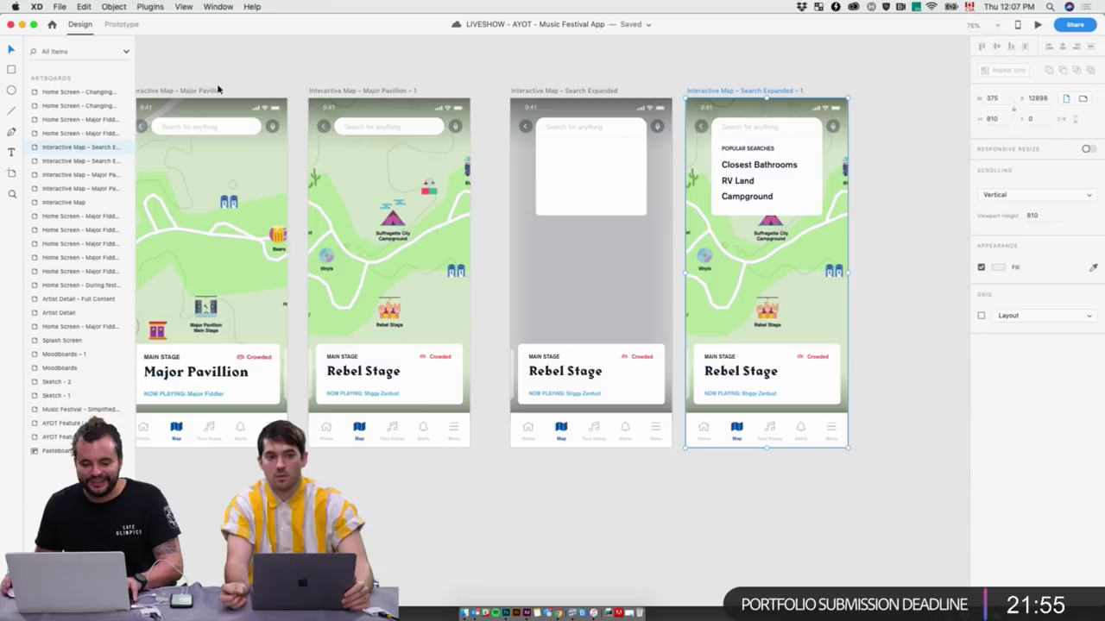
Copy the Rebel Stage map artboard to the end of the row as Major Pavilion – 2
click(196, 91)
scroll(279, 115, left, 5)
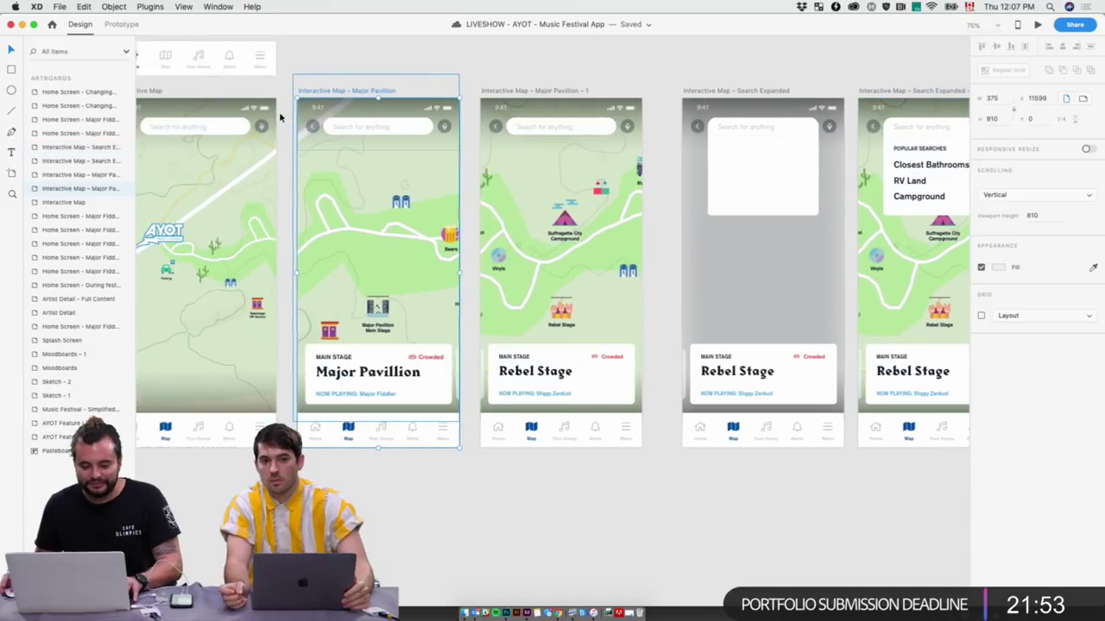
scroll(284, 116, right, 3)
scroll(429, 137, right, 5)
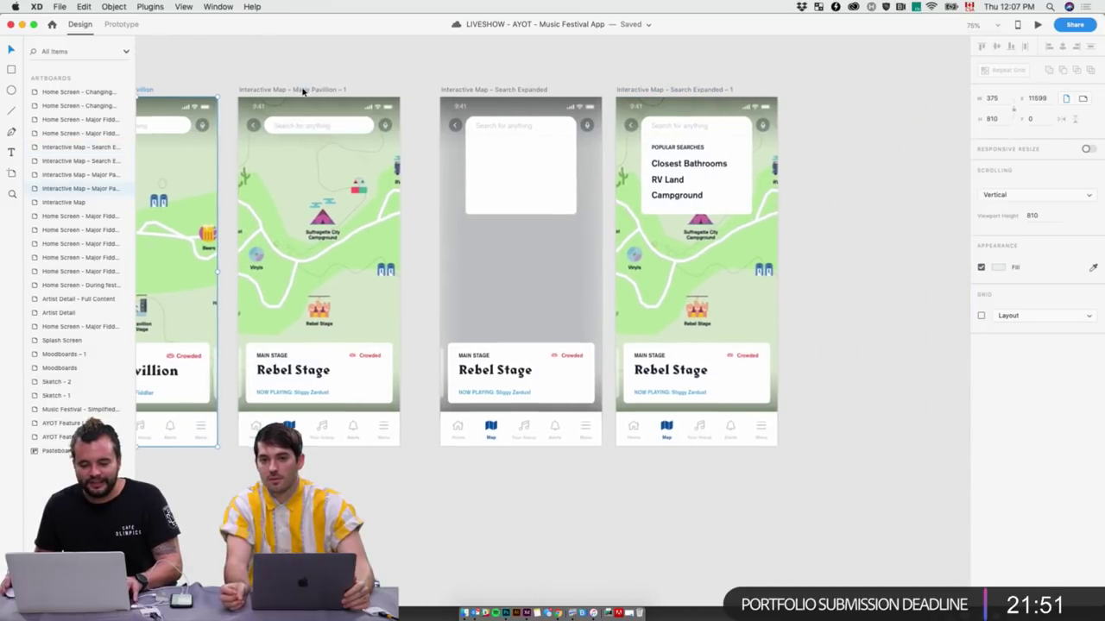
drag(293, 93, 1021, 117)
click(898, 138)
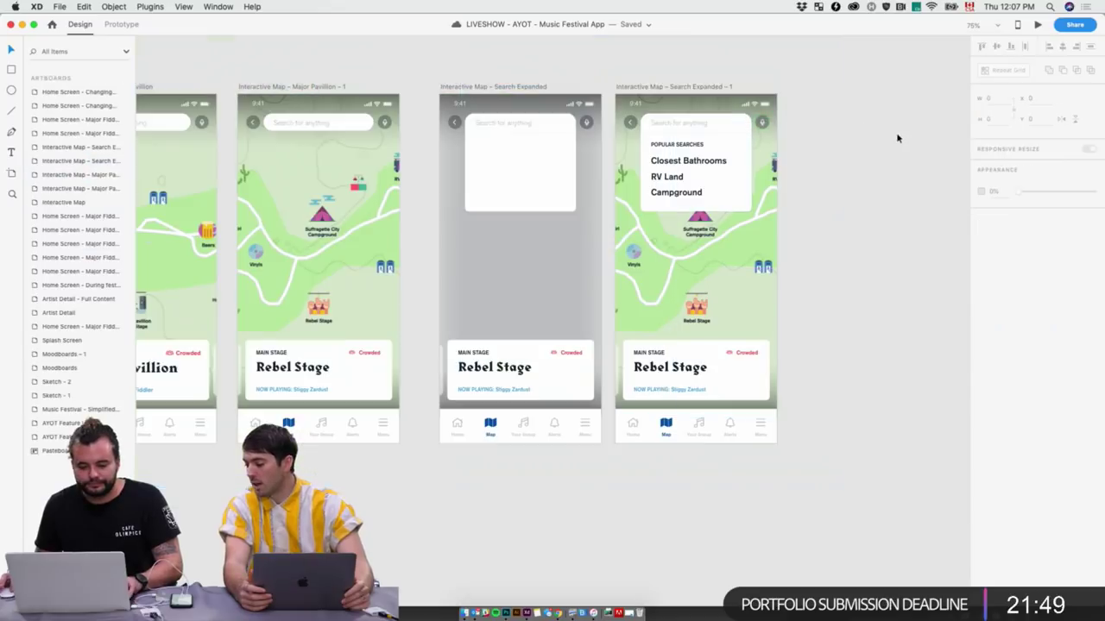
drag(294, 87, 942, 88)
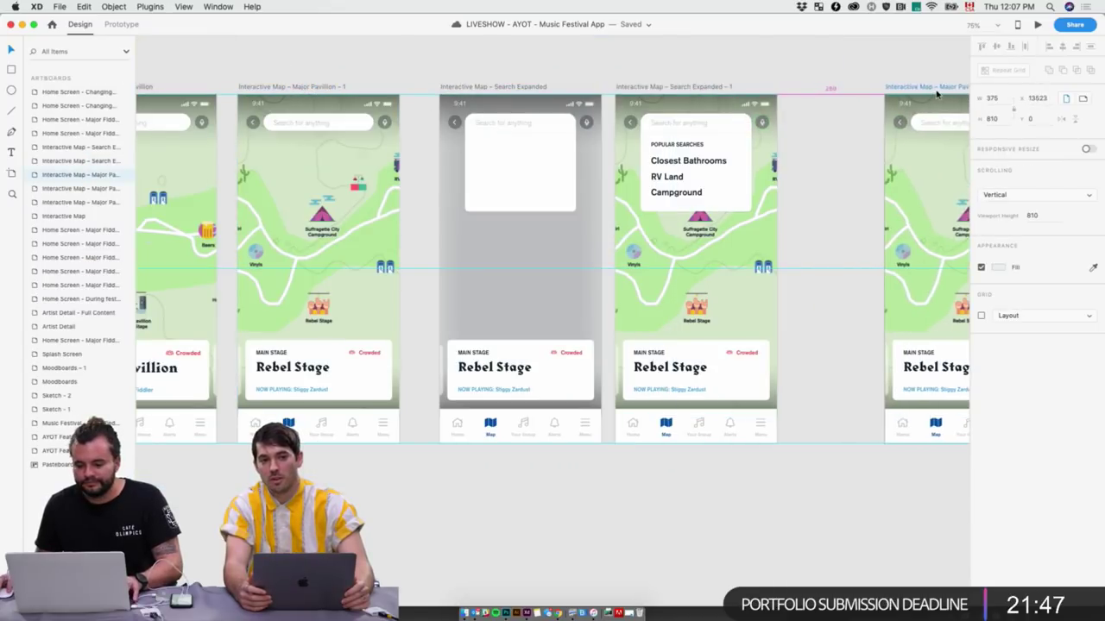
click(861, 51)
At 100% zoom, duplicate Major Pavilion – 2 into a third copy to its right
scroll(491, 83, right, 10)
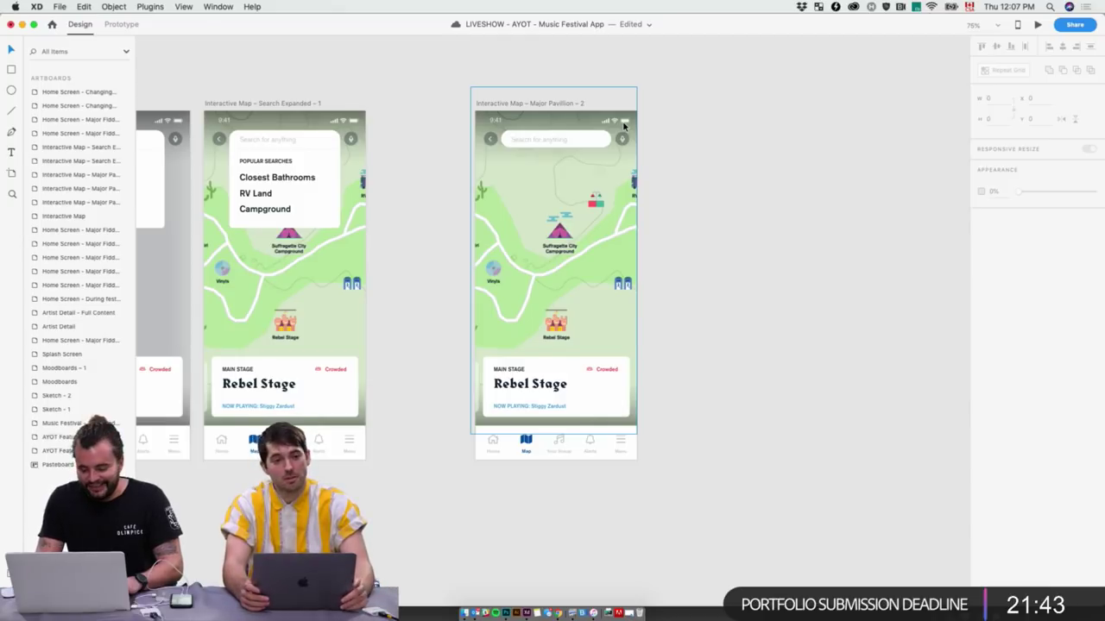
key(super+1)
drag(694, 139, 556, 185)
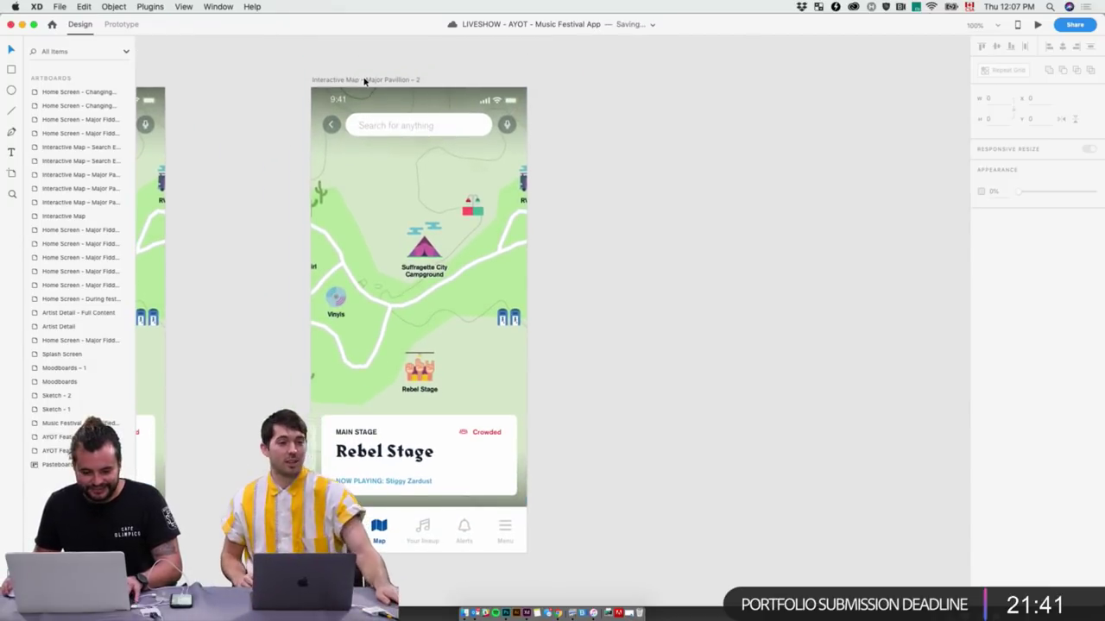
drag(396, 80, 633, 79)
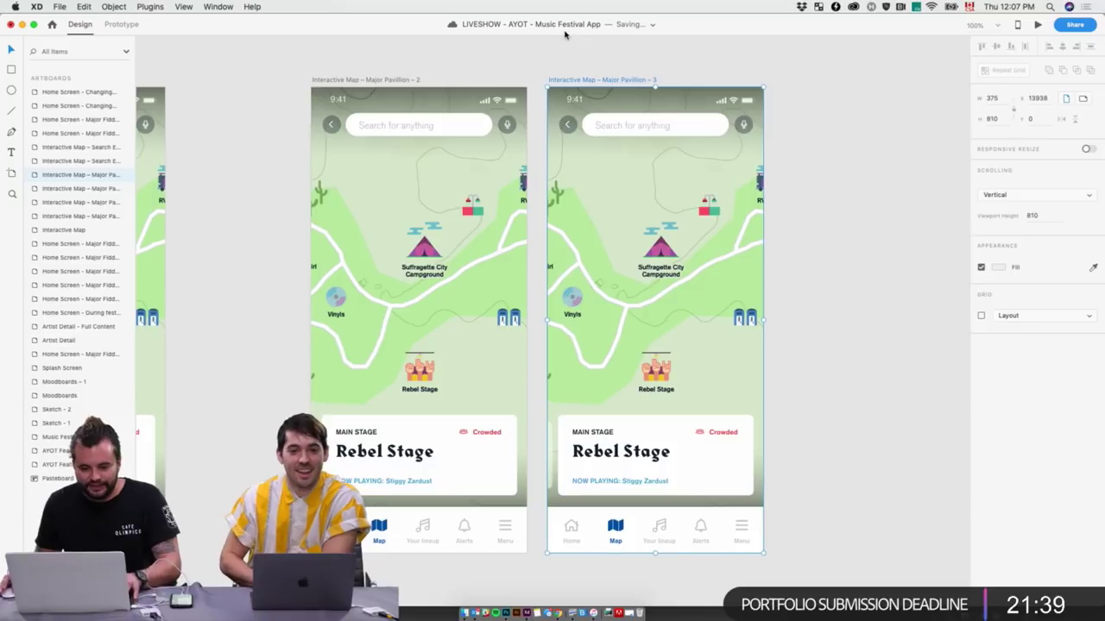
Place Major Pavilion – 3 clear of its neighbour and open the CC Libraries panel
click(84, 6)
mouse_move(60, 6)
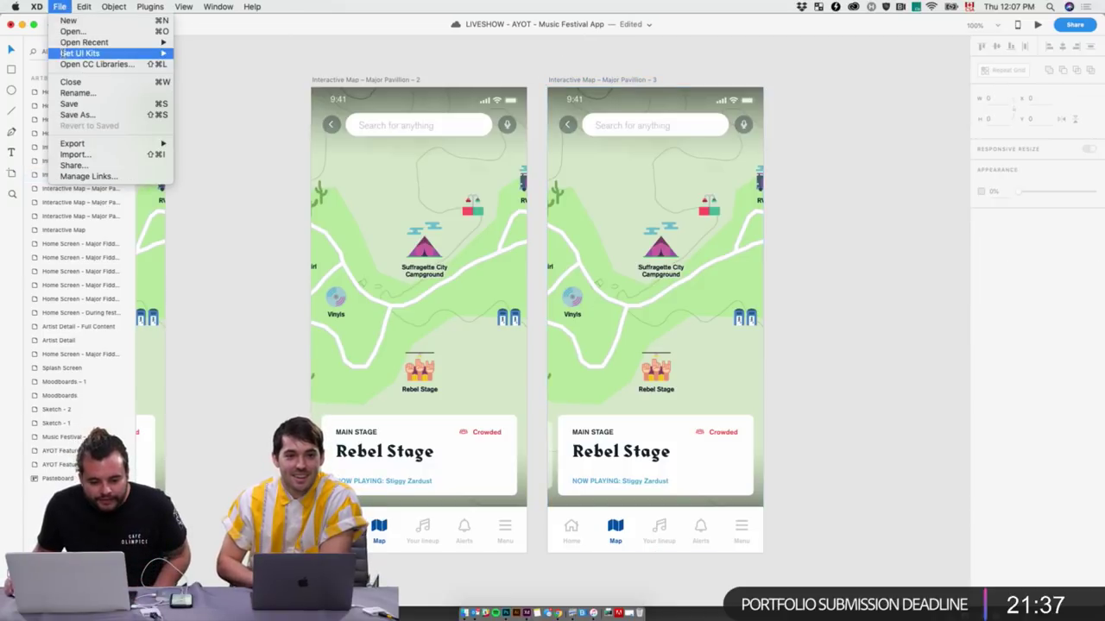
mouse_move(136, 42)
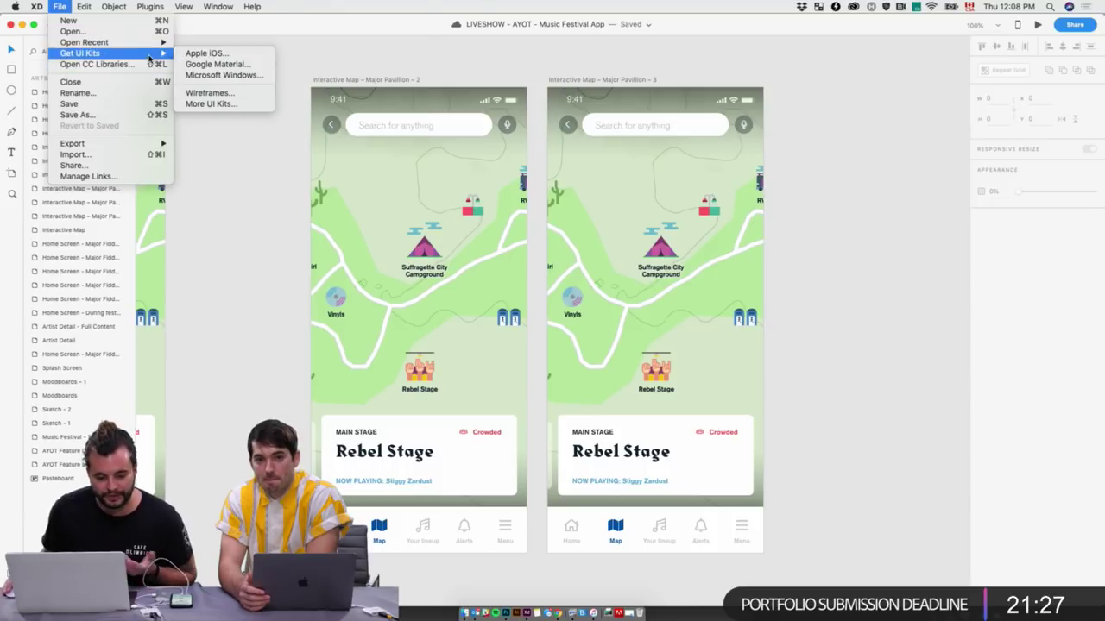
click(144, 65)
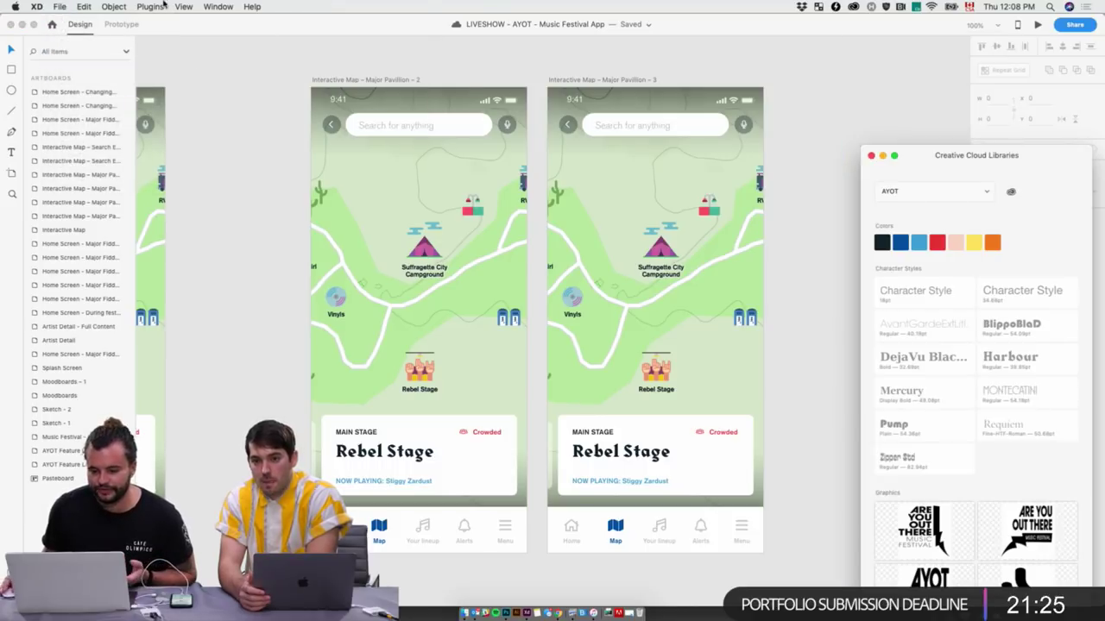
Get Apple's iOS UI kit through File > Get UI Kits > Apple iOS
click(59, 6)
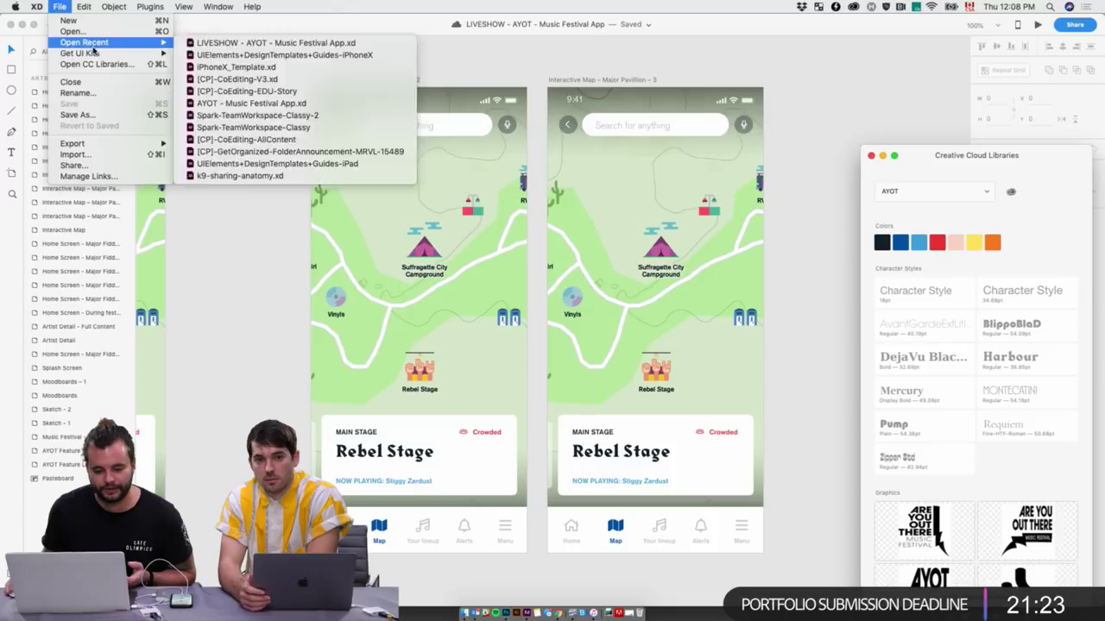
mouse_move(93, 53)
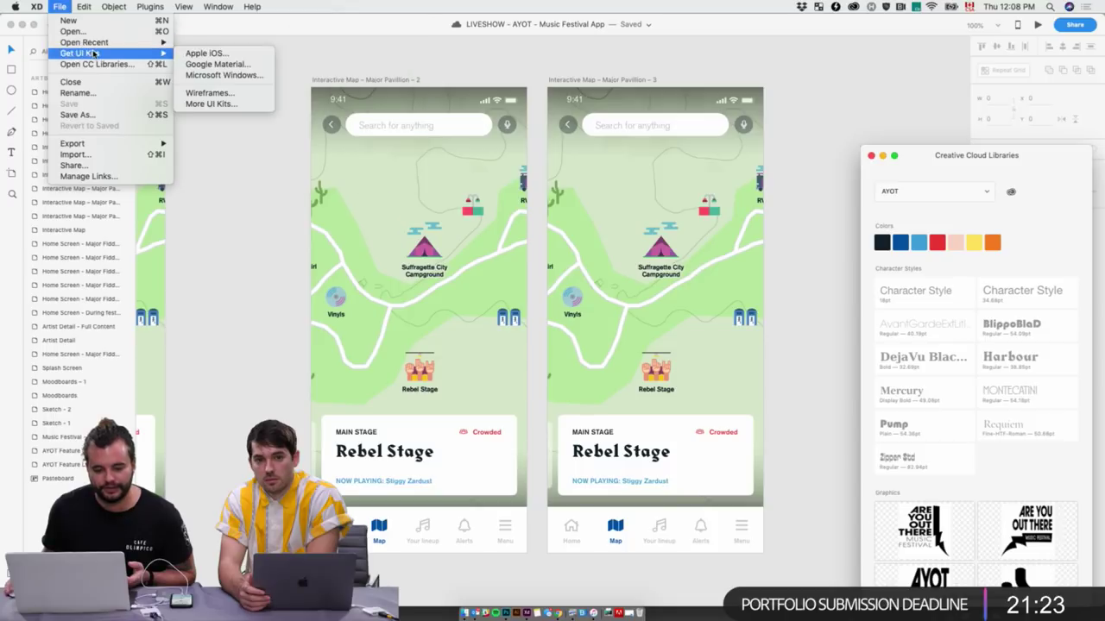
click(206, 52)
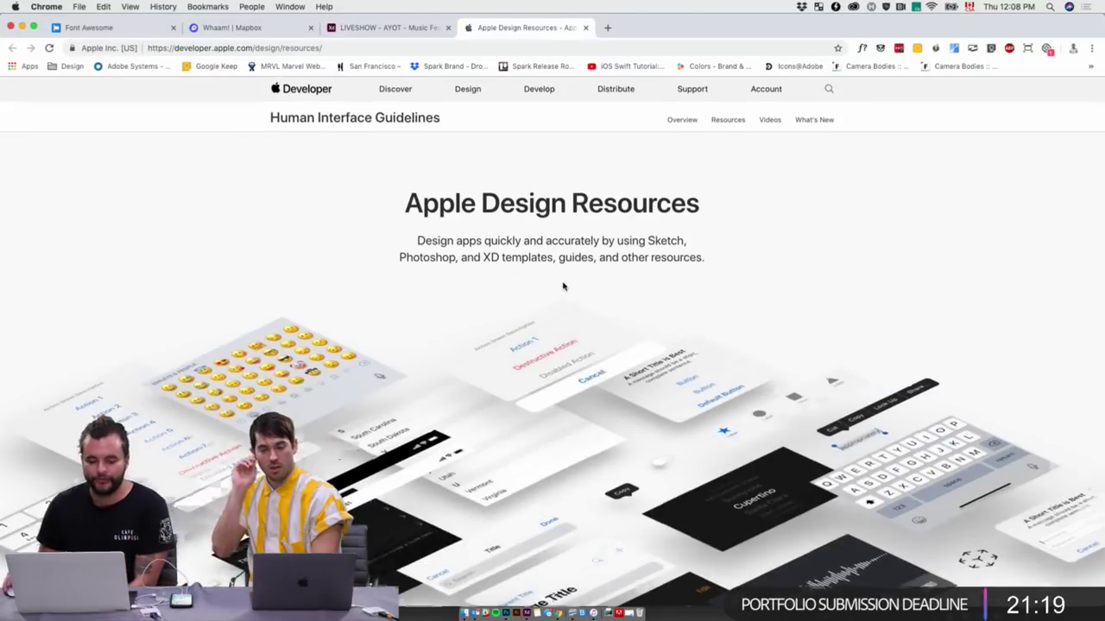
Download the iOS kit for Adobe XD, accept the license, and open the iPhoneX template
scroll(570, 292, down, 10)
click(660, 370)
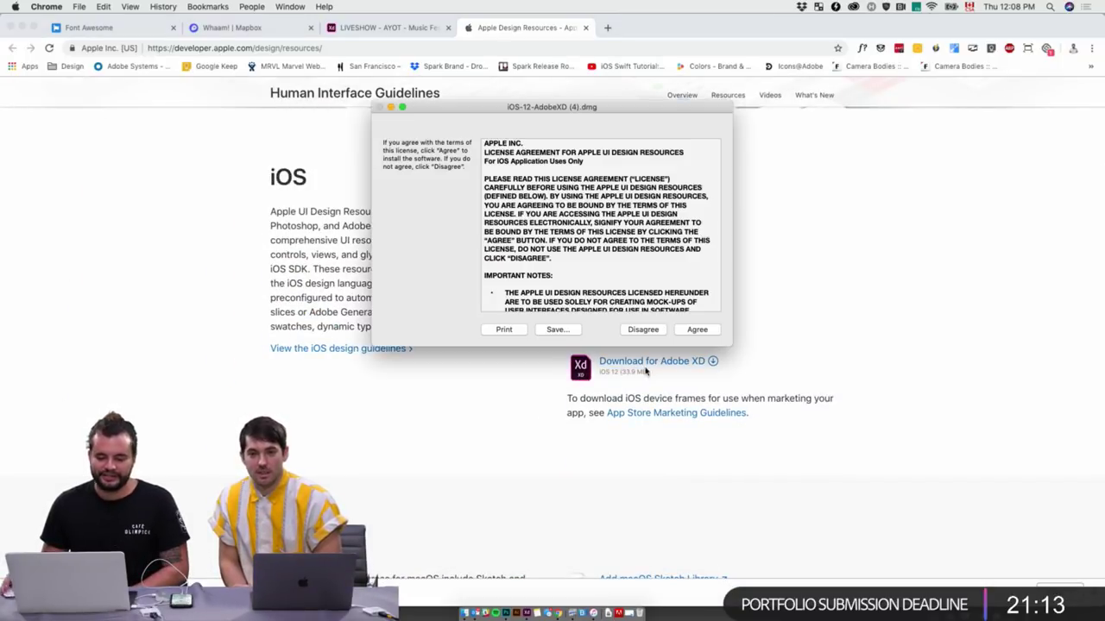
click(701, 329)
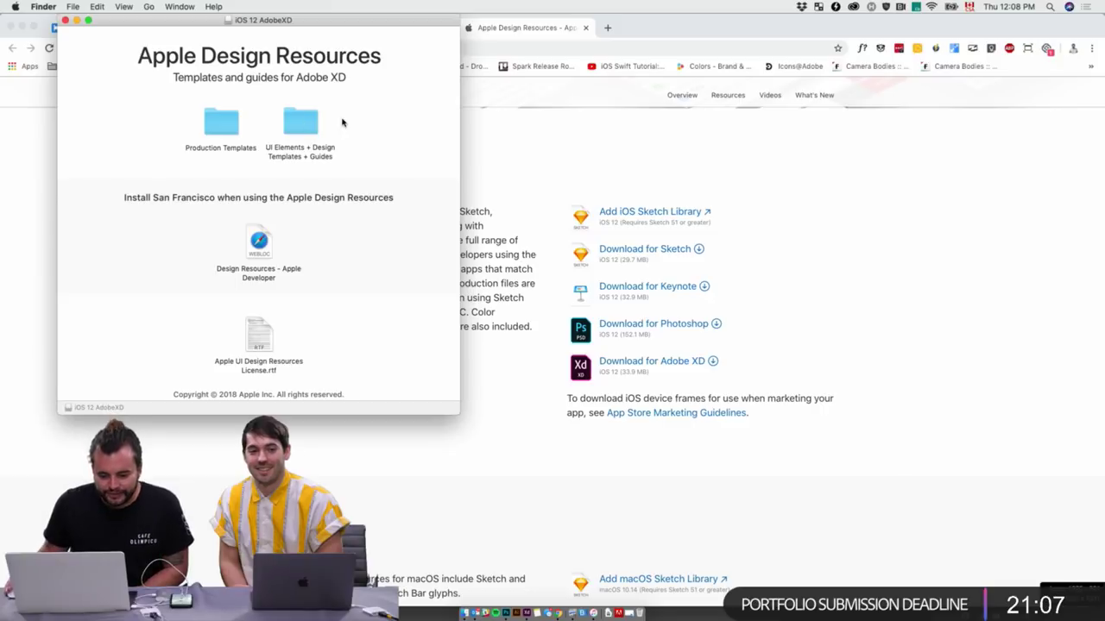
double_click(300, 119)
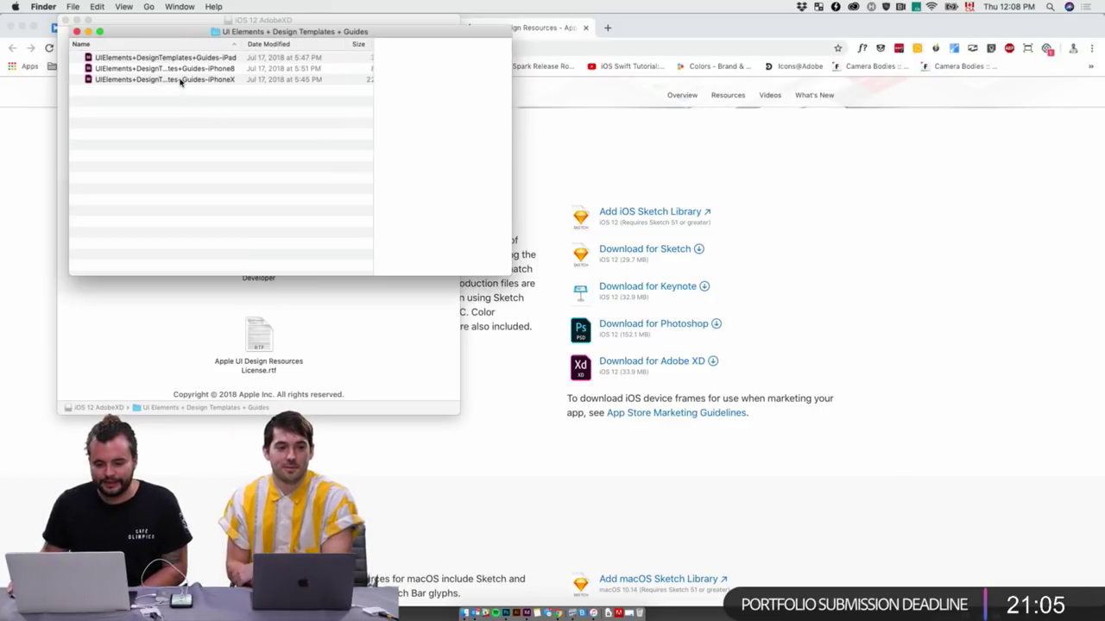
double_click(180, 80)
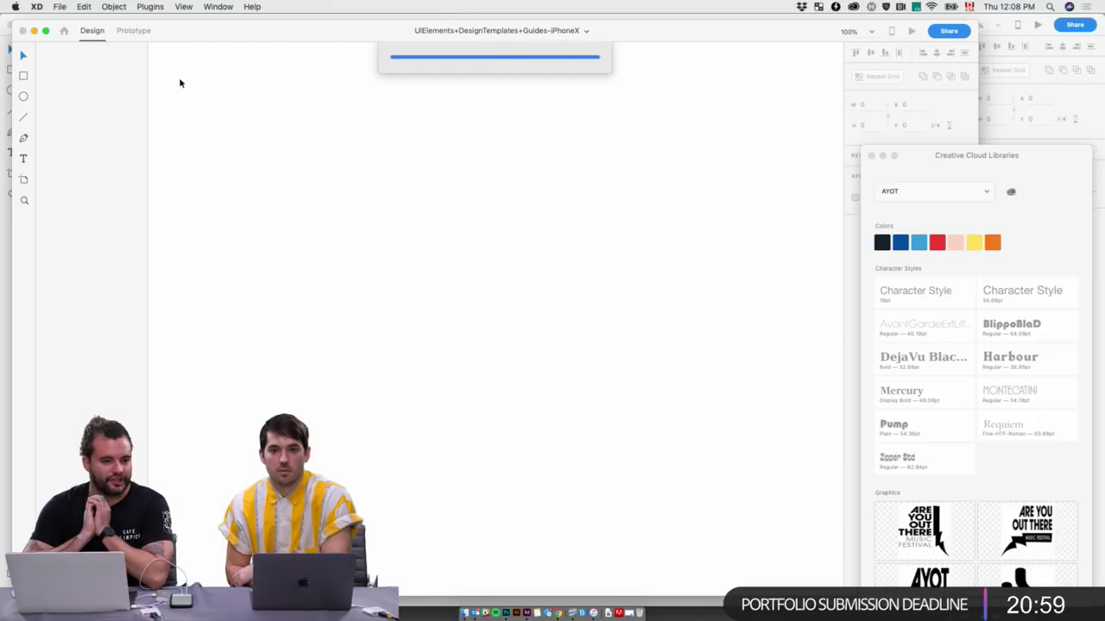
Select the Dictation waveform inside the Dictation Light artboard, then close the iPhone X template
scroll(496, 319, up, 5)
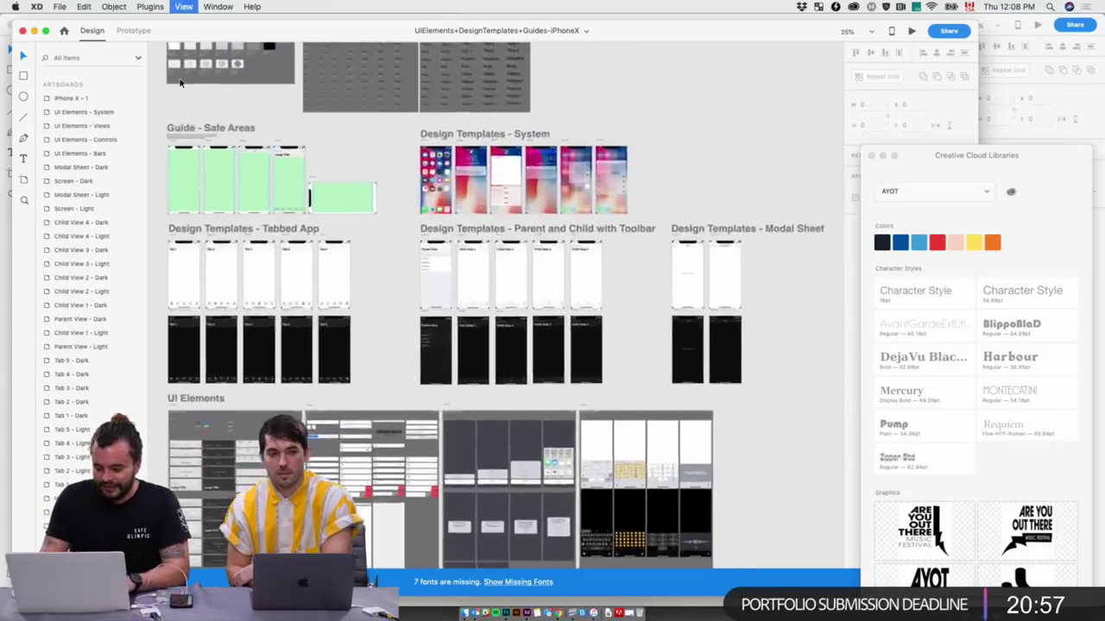
scroll(691, 438, down, 5)
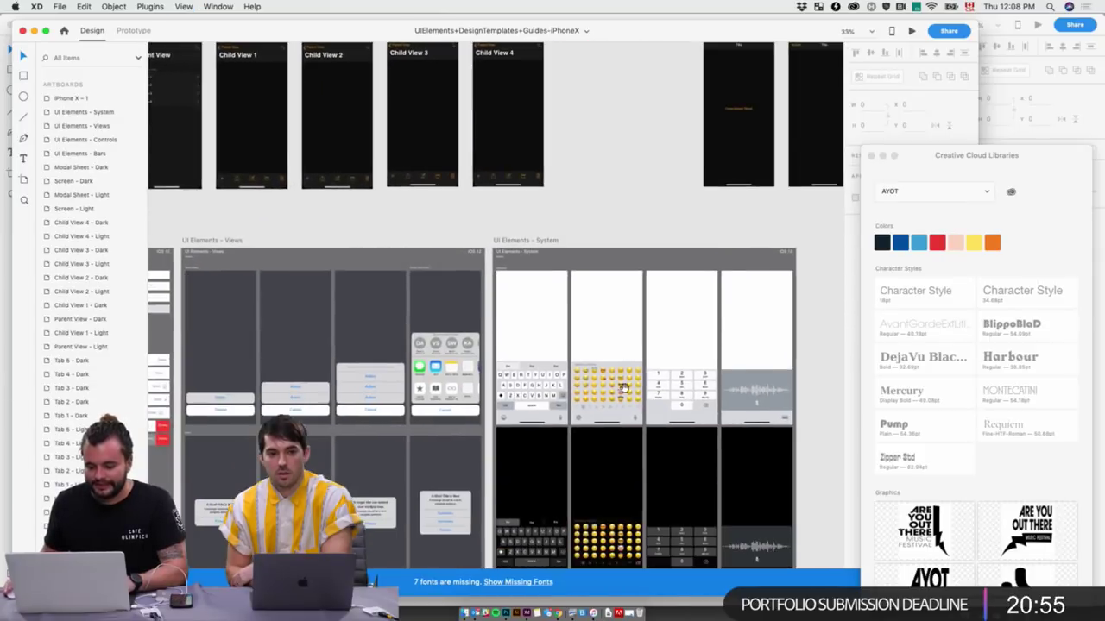
scroll(501, 215, right, 3)
scroll(504, 216, up, 5)
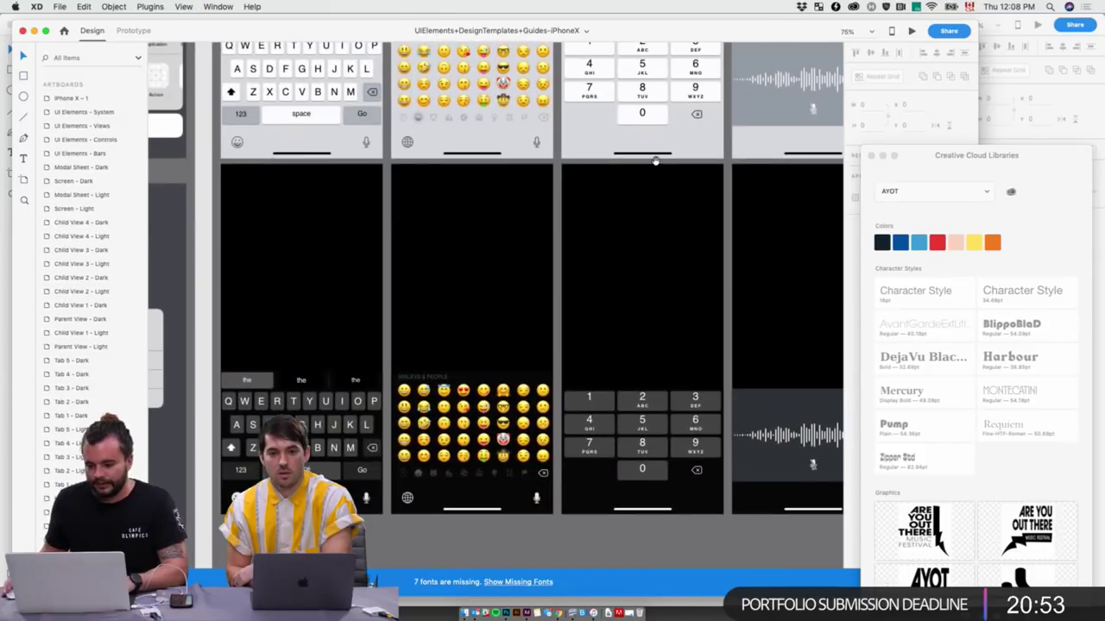
scroll(655, 161, right, 10)
scroll(655, 161, up, 3)
click(457, 204)
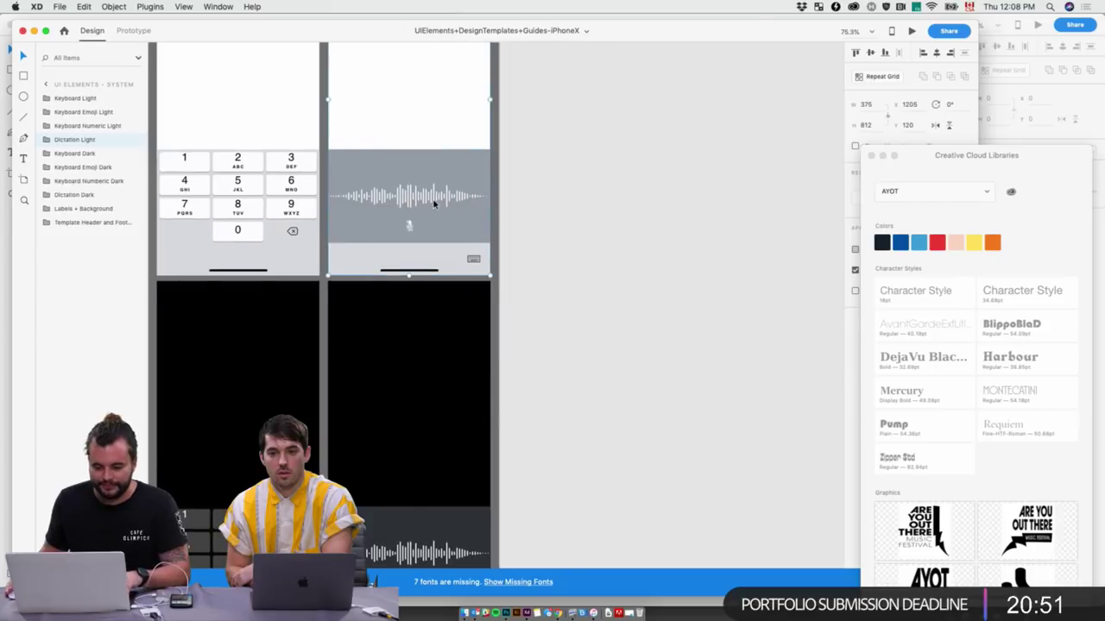
double_click(435, 204)
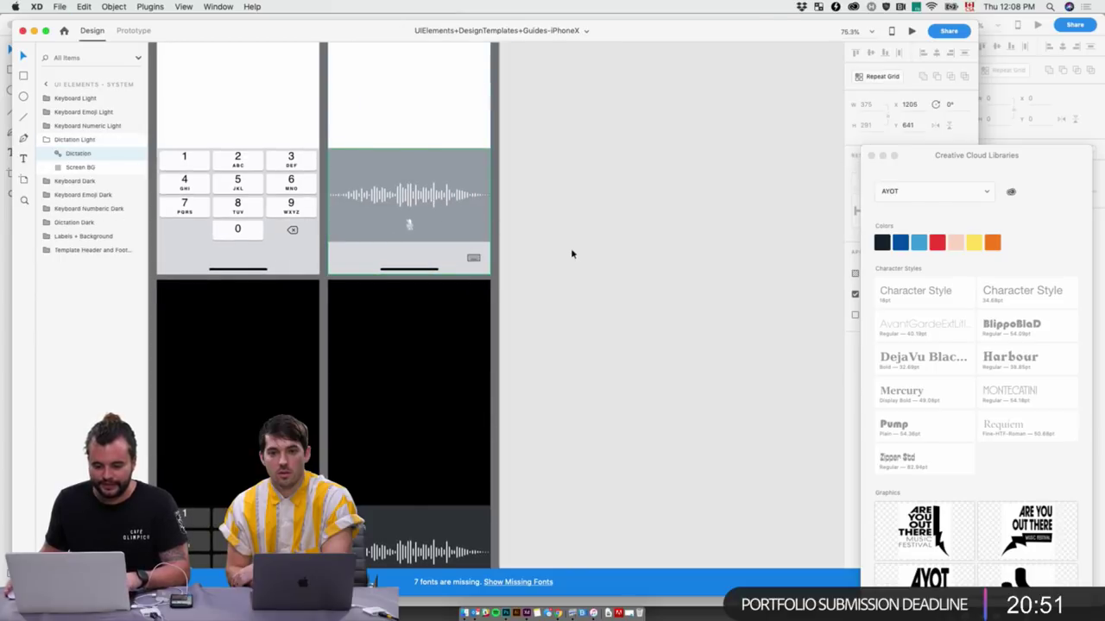
click(22, 31)
Delete the Rebel Stage card from the third interactive map artboard
scroll(796, 256, right, 5)
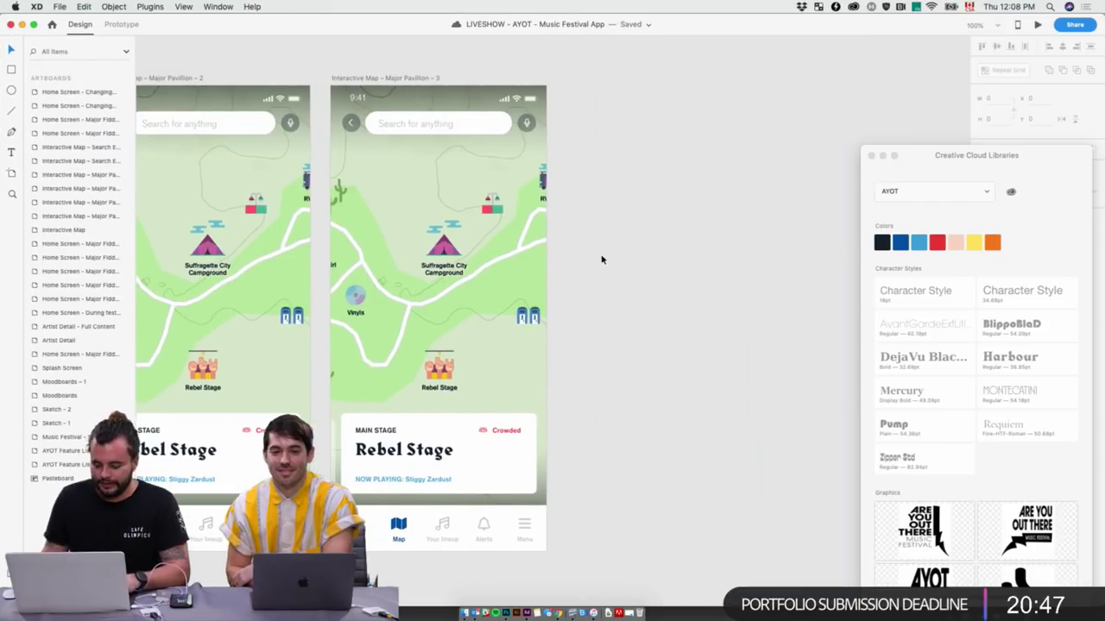
scroll(601, 259, down, 3)
scroll(510, 217, right, 3)
scroll(643, 215, up, 2)
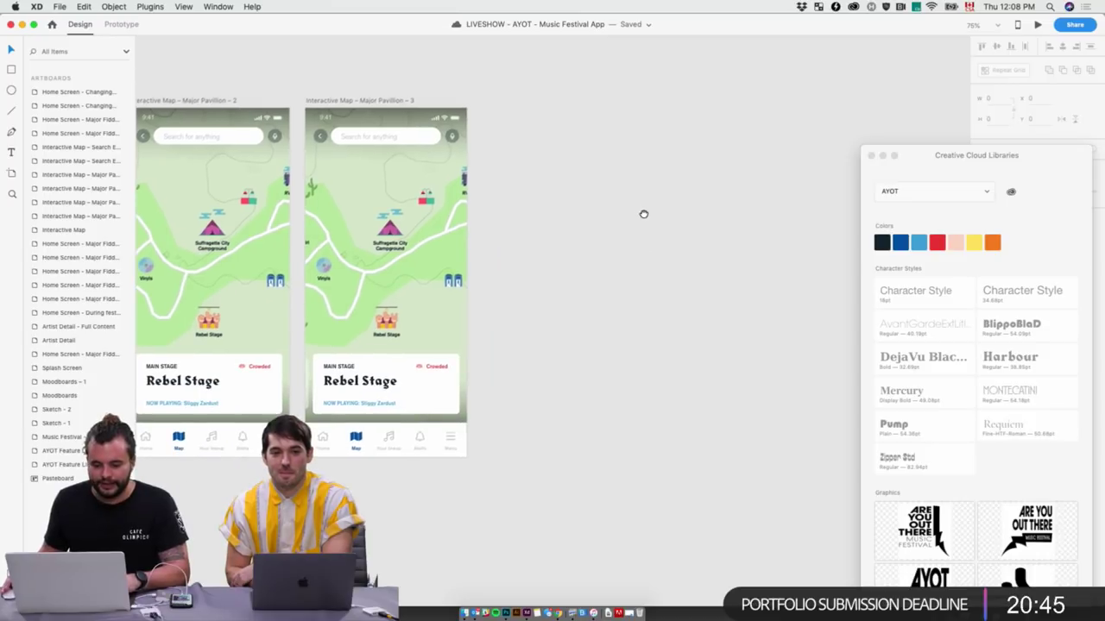
click(403, 387)
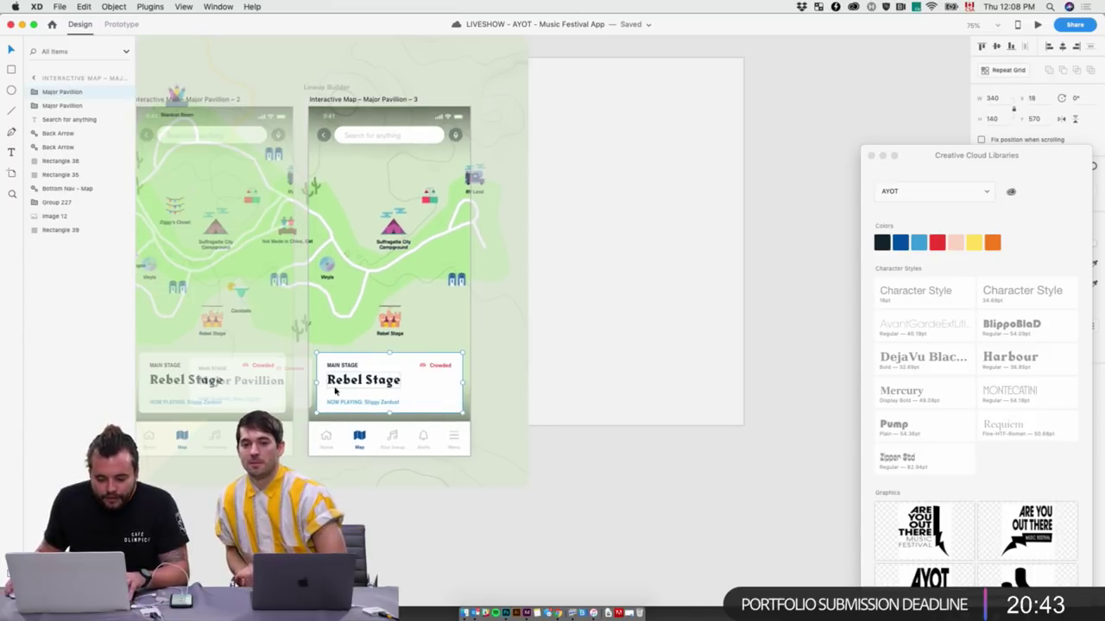
key(Delete)
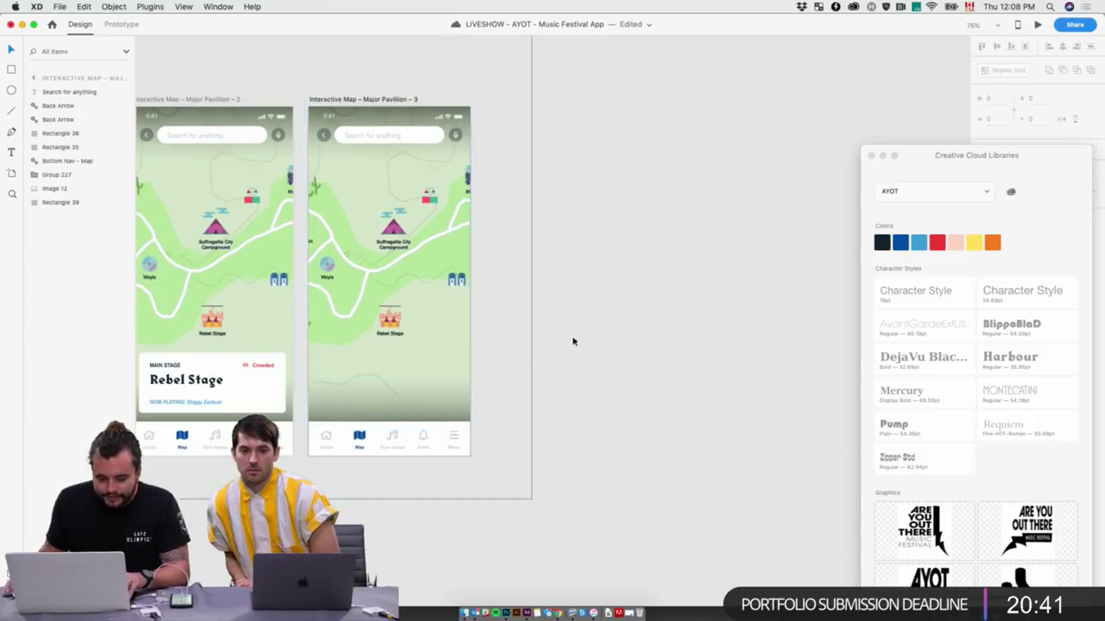
click(572, 342)
click(362, 99)
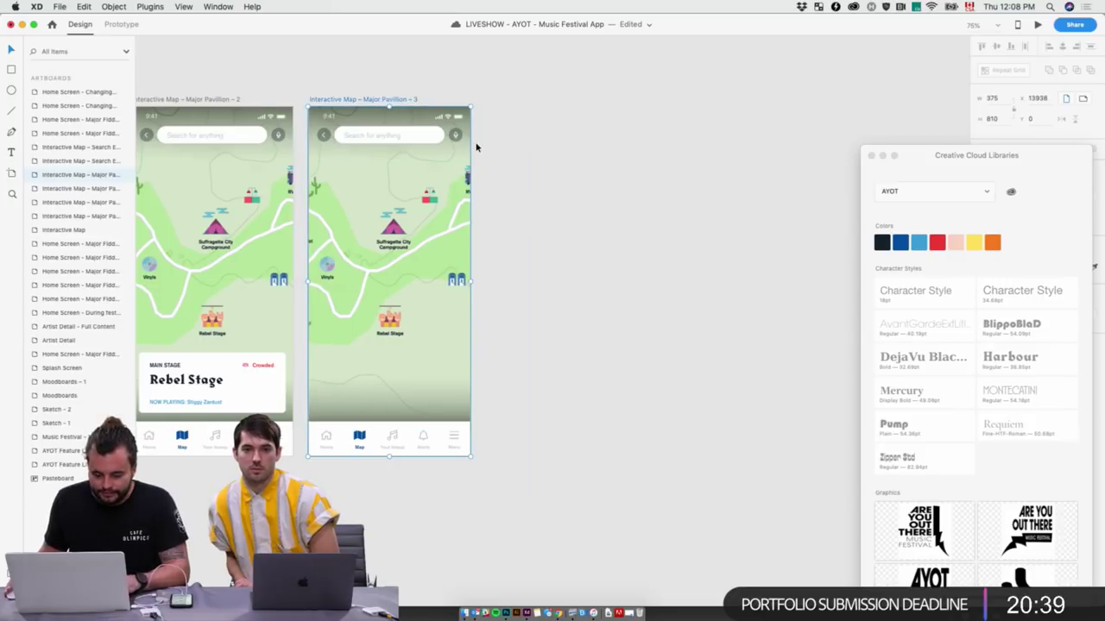
Paste the dictation overlay onto the third map artboard, undoing the stray duplicate copies
scroll(602, 193, right, 2)
scroll(602, 193, down, 1)
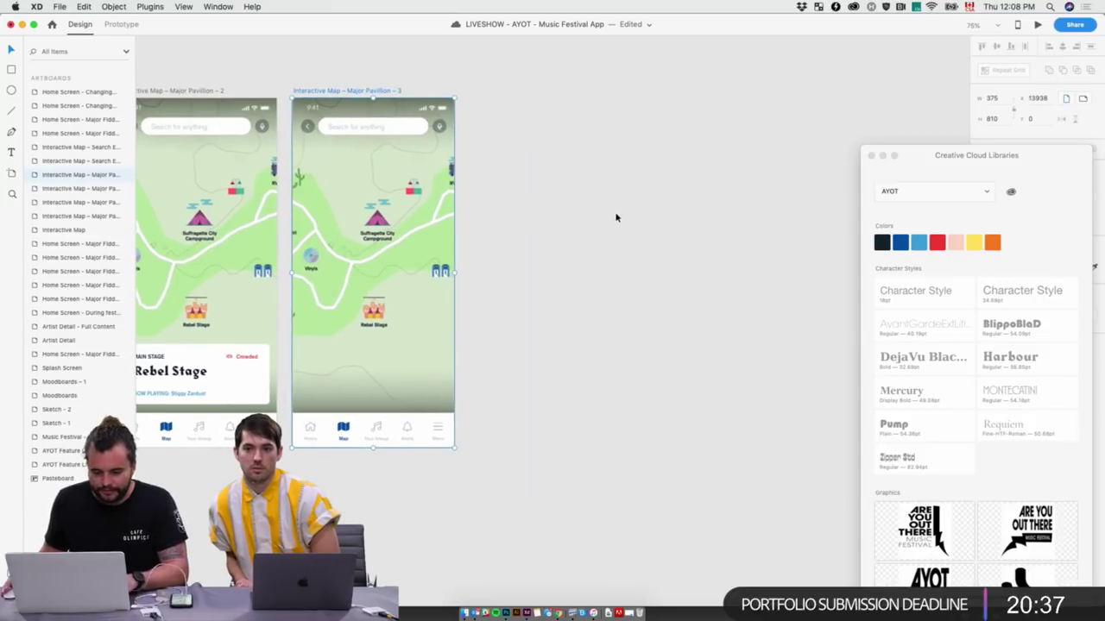
key(super+z)
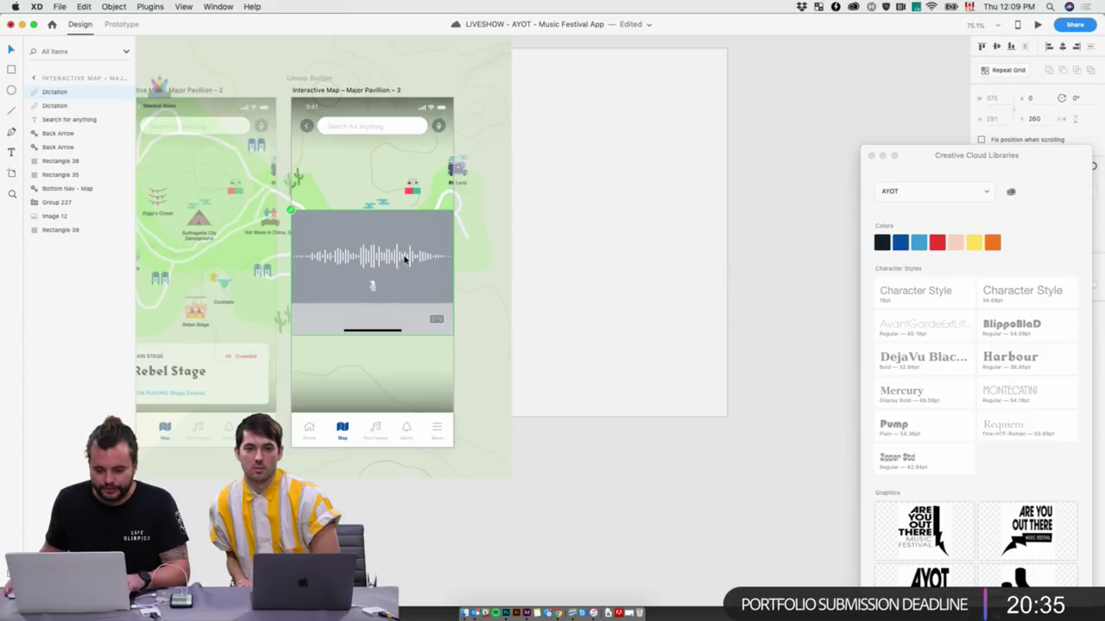
click(798, 272)
key(super+z)
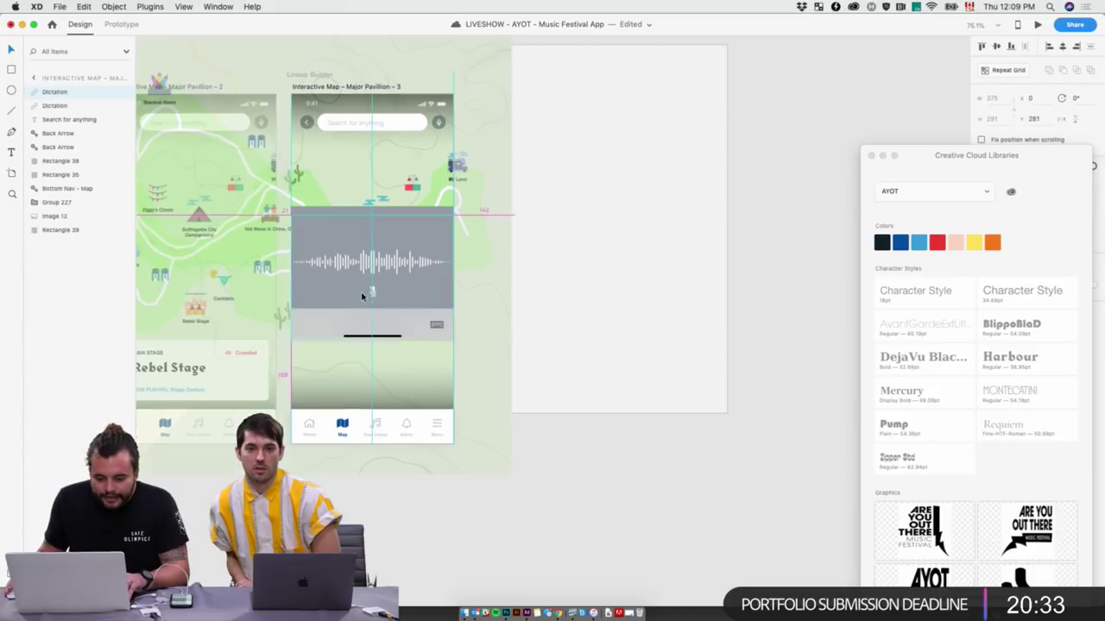
key(super+z)
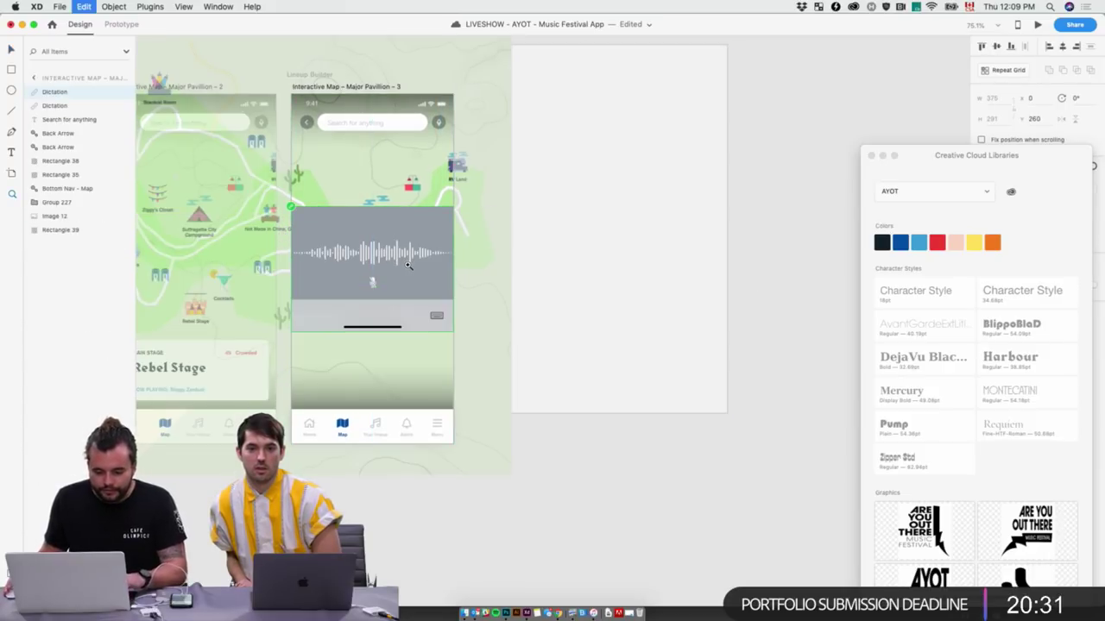
scroll(410, 264, up, 3)
drag(410, 263, 403, 367)
drag(370, 329, 447, 234)
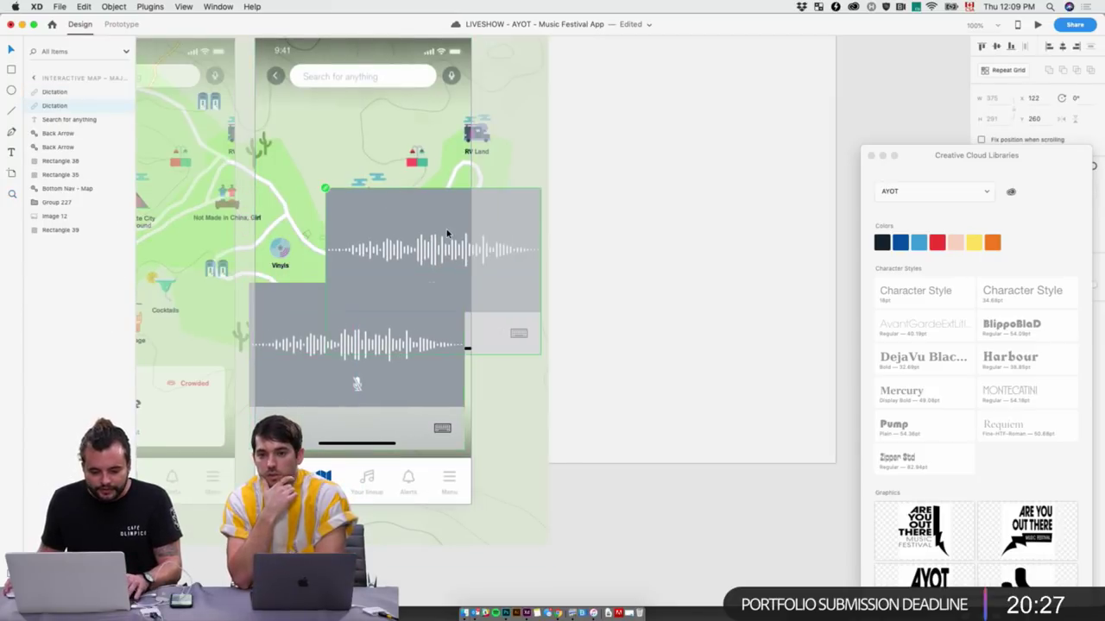
key(super+z)
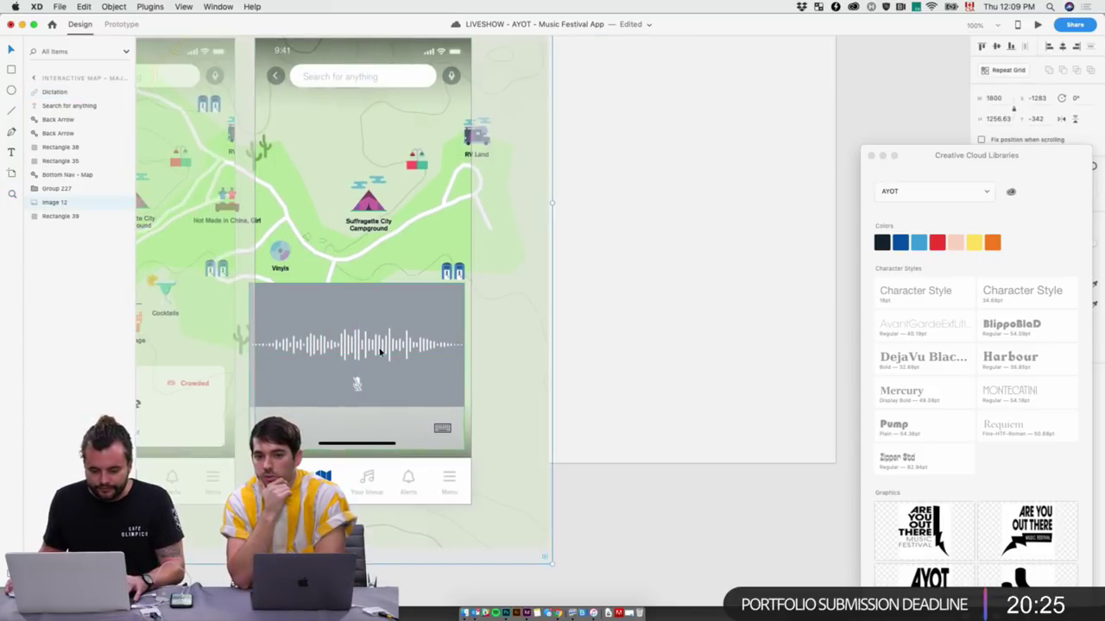
Shift the waveform panel right toward the artboard bottom and copy it
click(635, 438)
click(406, 422)
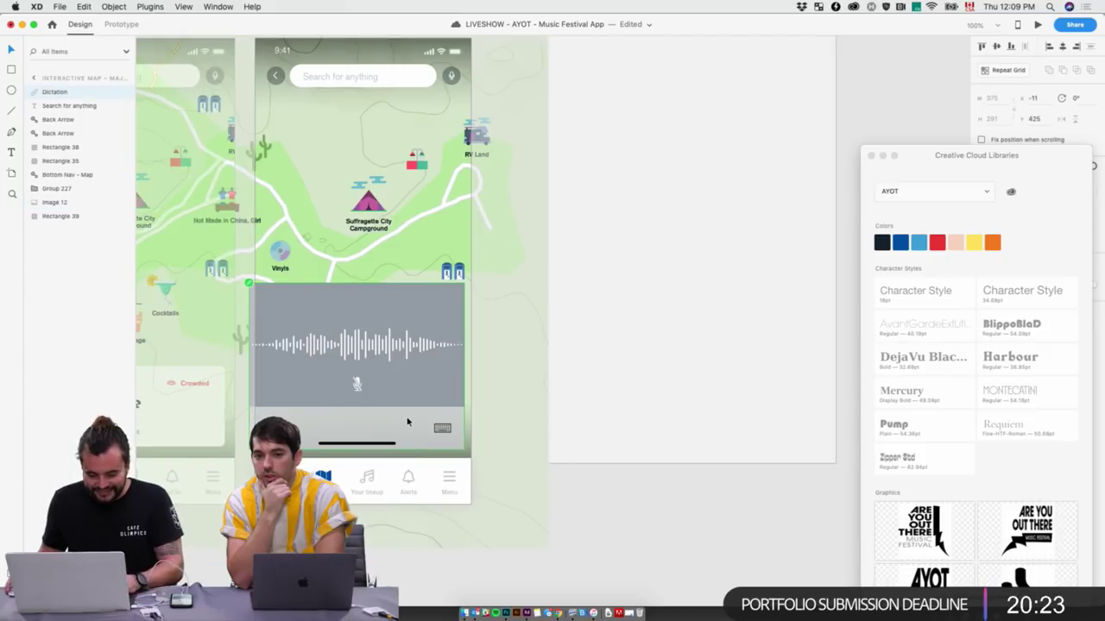
drag(406, 422, 482, 430)
key(super+c)
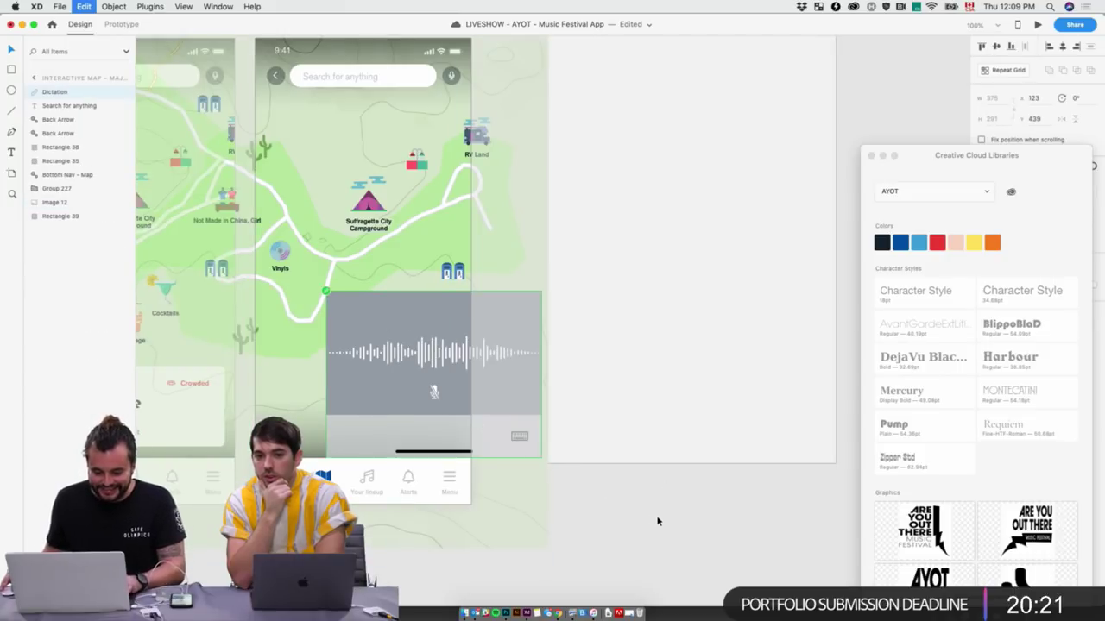
click(518, 457)
Move the third map artboard further right, leave full screen, and reopen the iPhoneX template
key(super+minus)
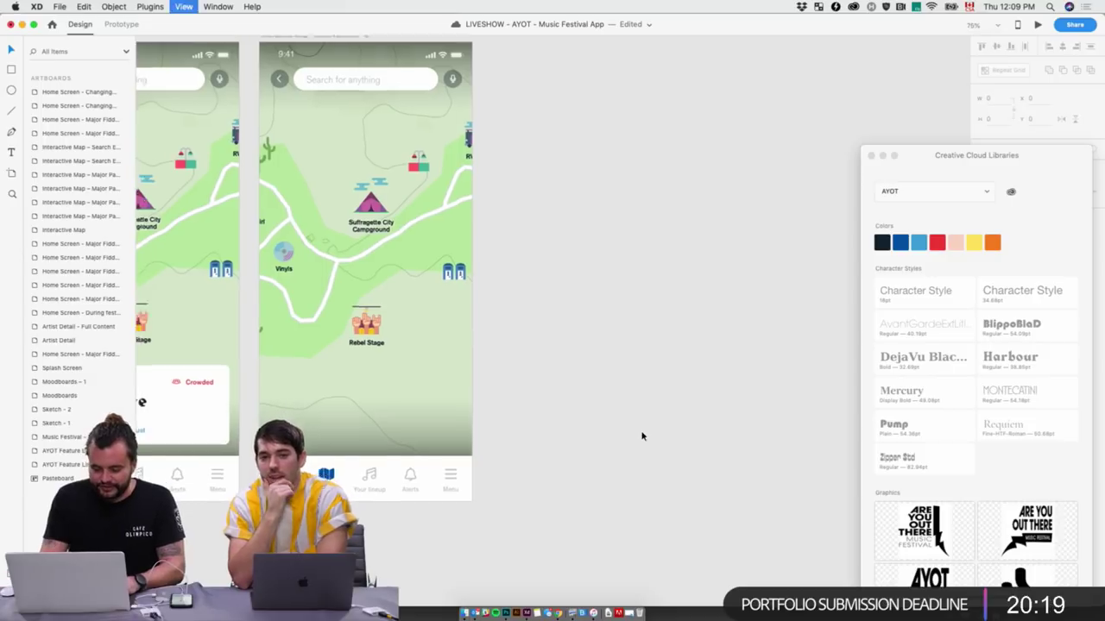
drag(461, 176, 632, 175)
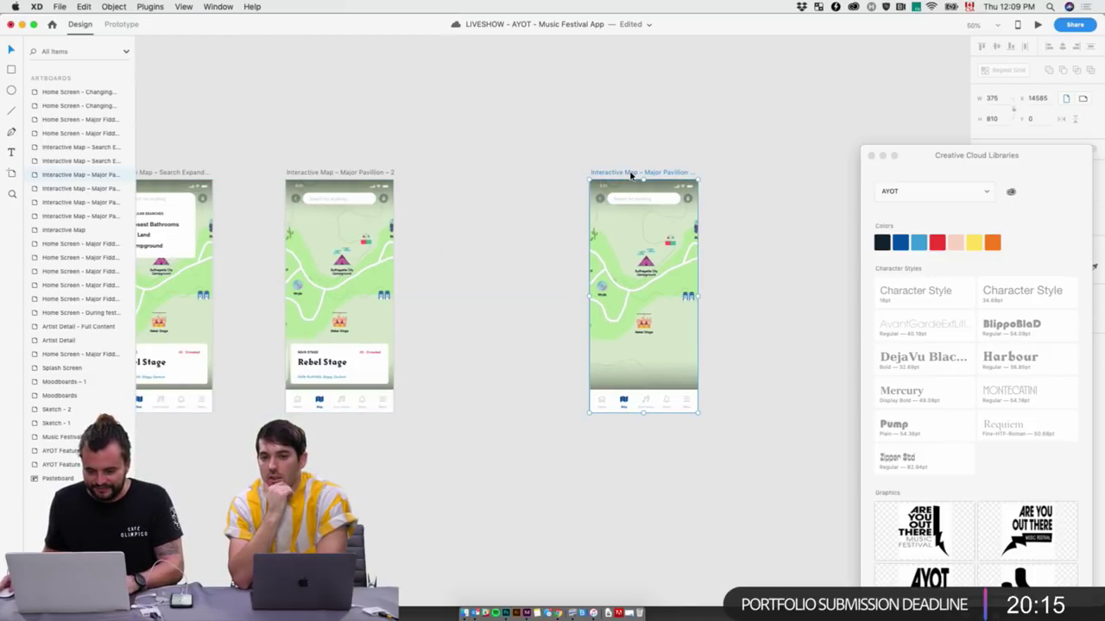
click(680, 316)
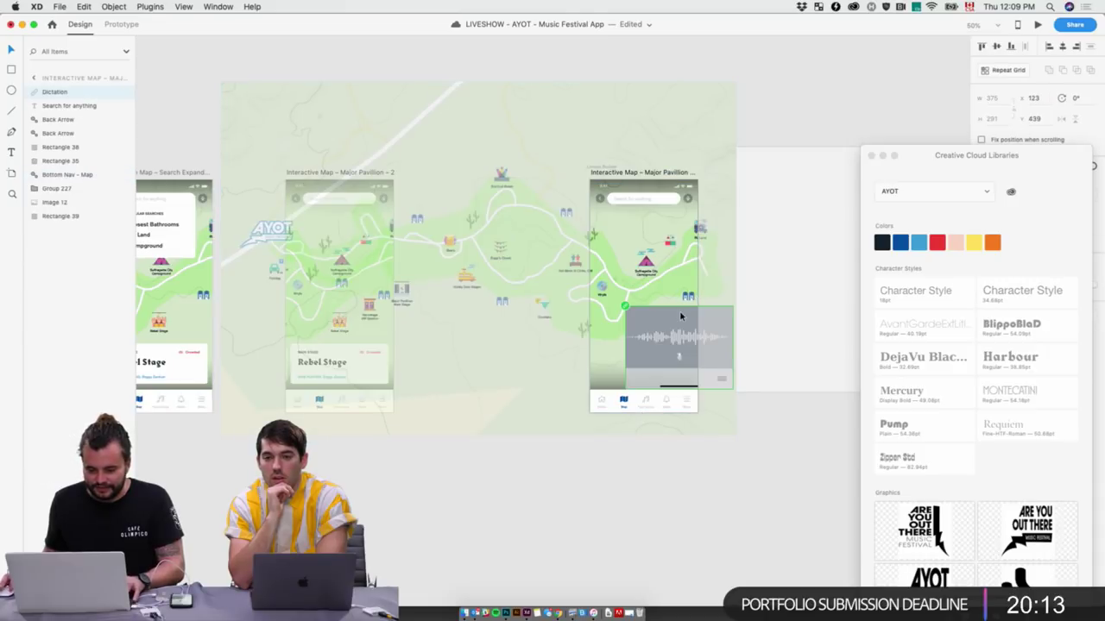
click(654, 481)
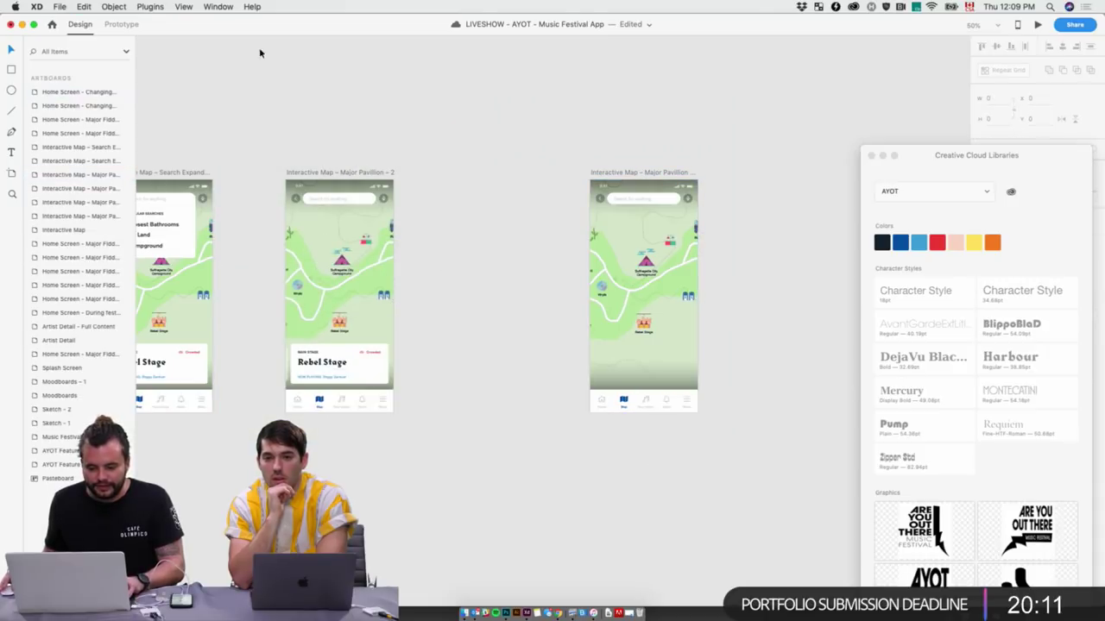
key(ctrl+super+f)
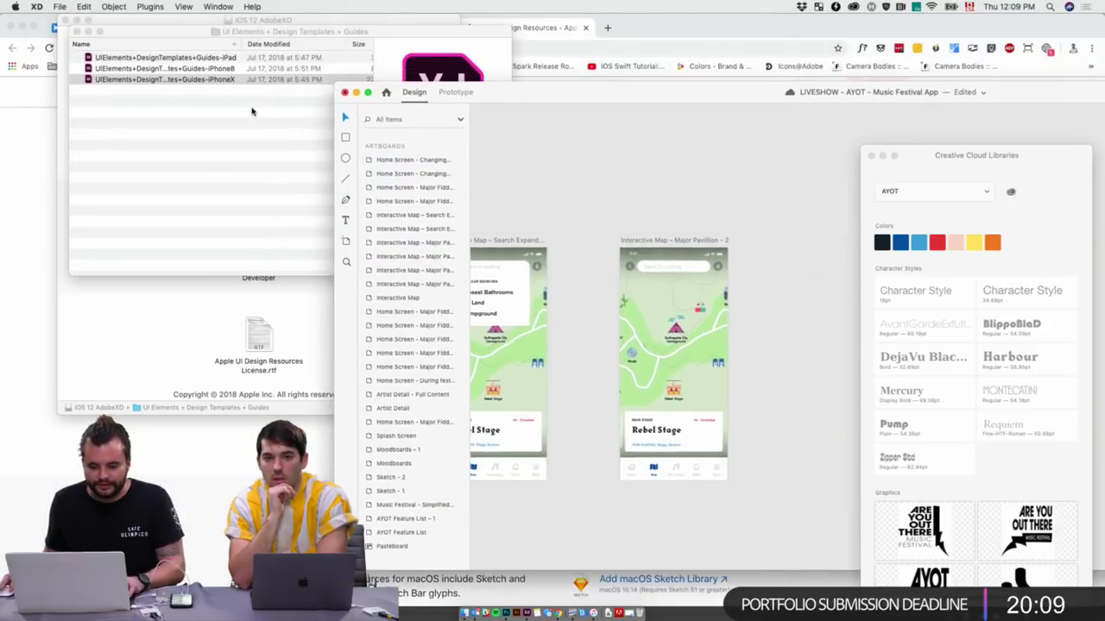
double_click(192, 79)
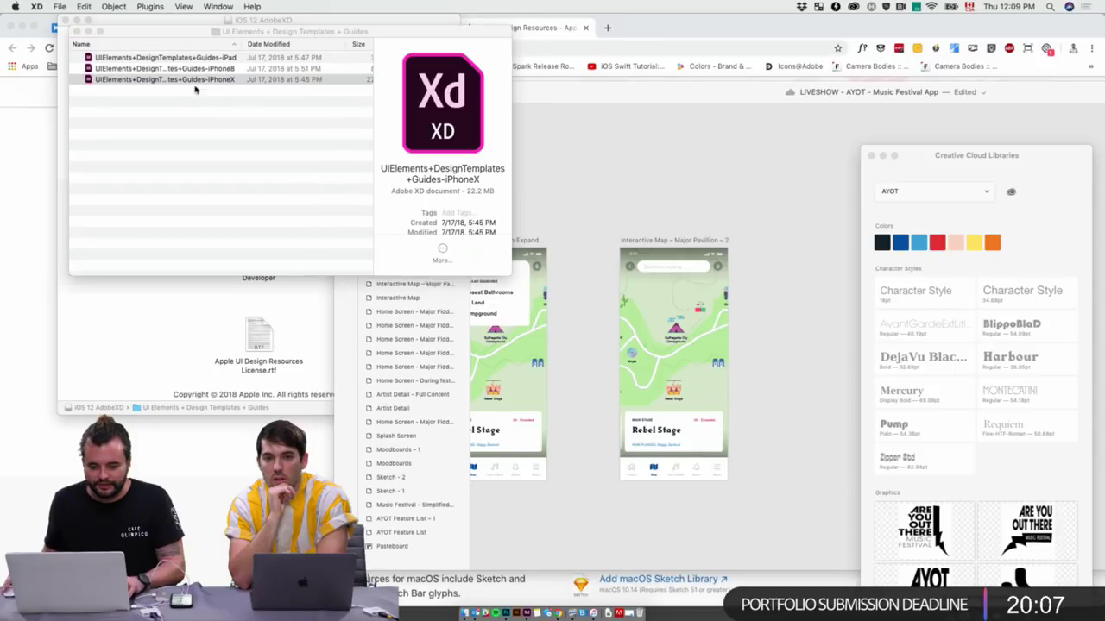
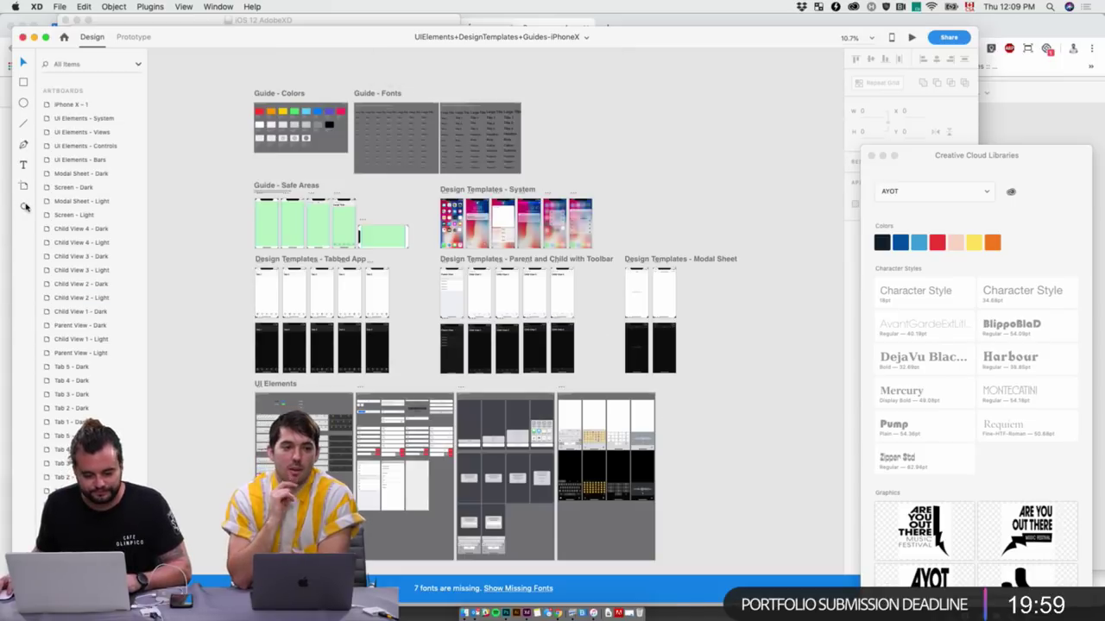
Copy the Dictation group from the Dictation Dark artboard, then minimize the iOS UI template
drag(637, 413, 686, 523)
click(481, 450)
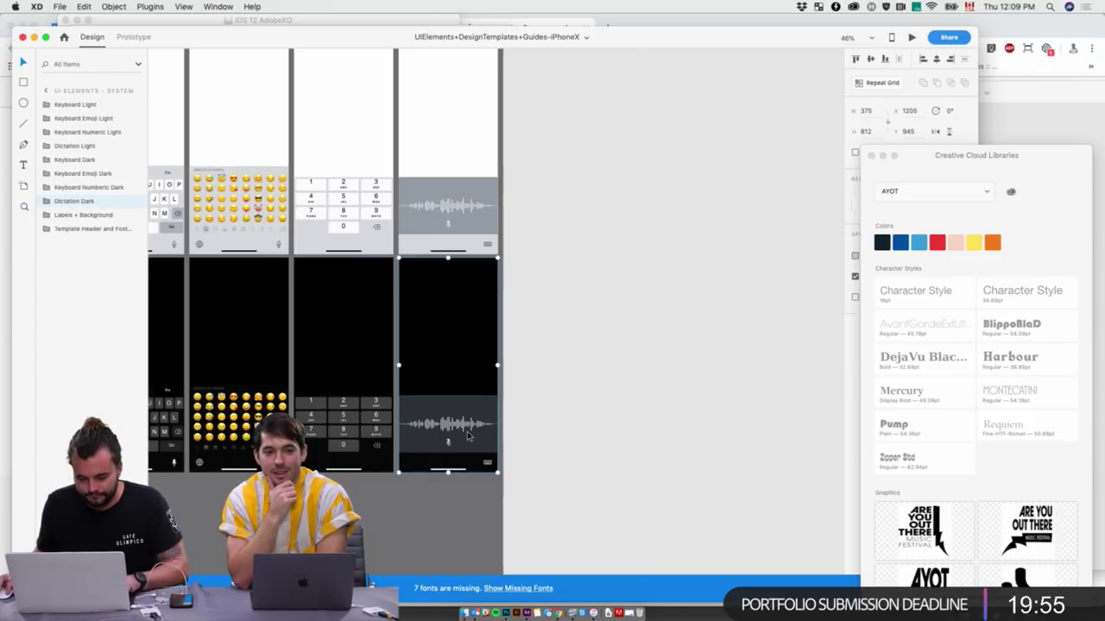
click(480, 443)
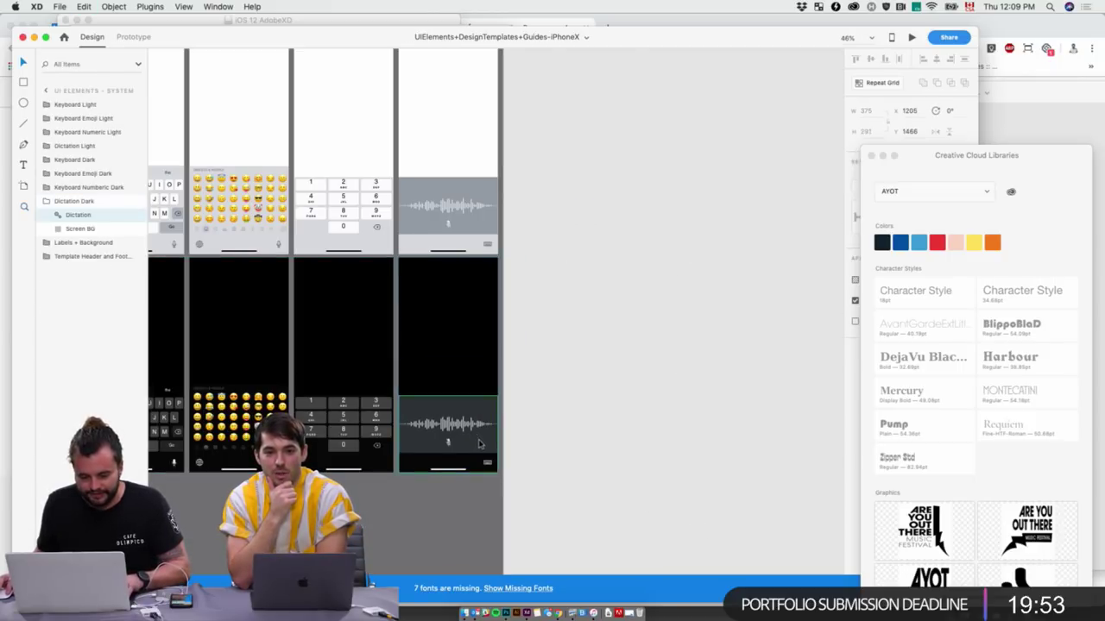
mouse_move(480, 443)
mouse_down()
mouse_move(505, 447)
mouse_move(483, 446)
mouse_up()
key(super+c)
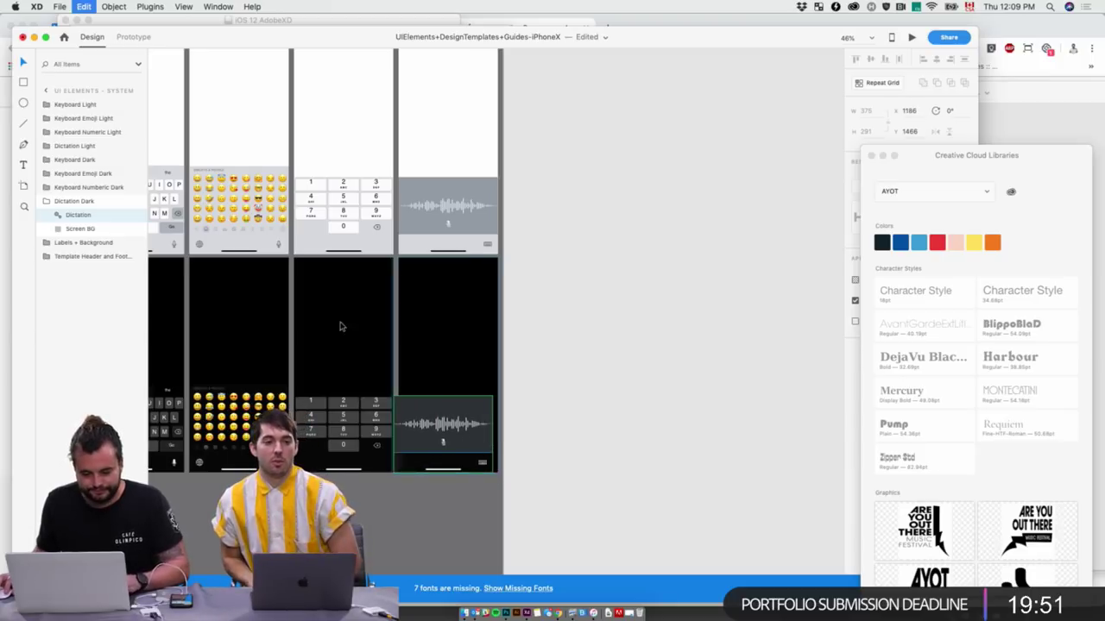
click(34, 37)
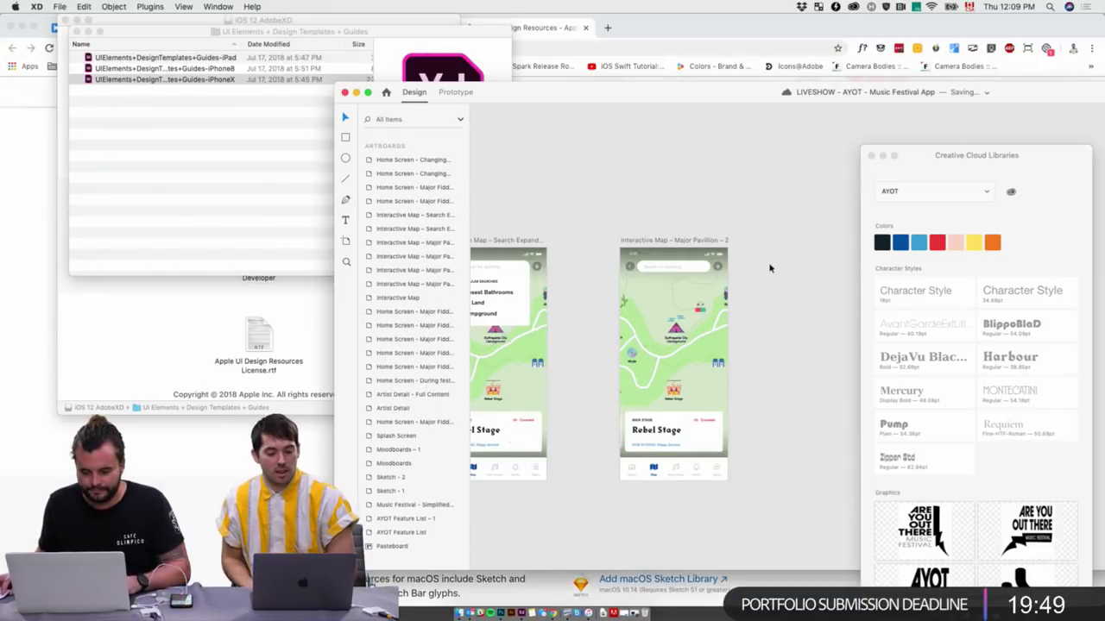
Paste the dictation panel into Major Pavillion – 3 and move it down above the bottom navigation
double_click(556, 95)
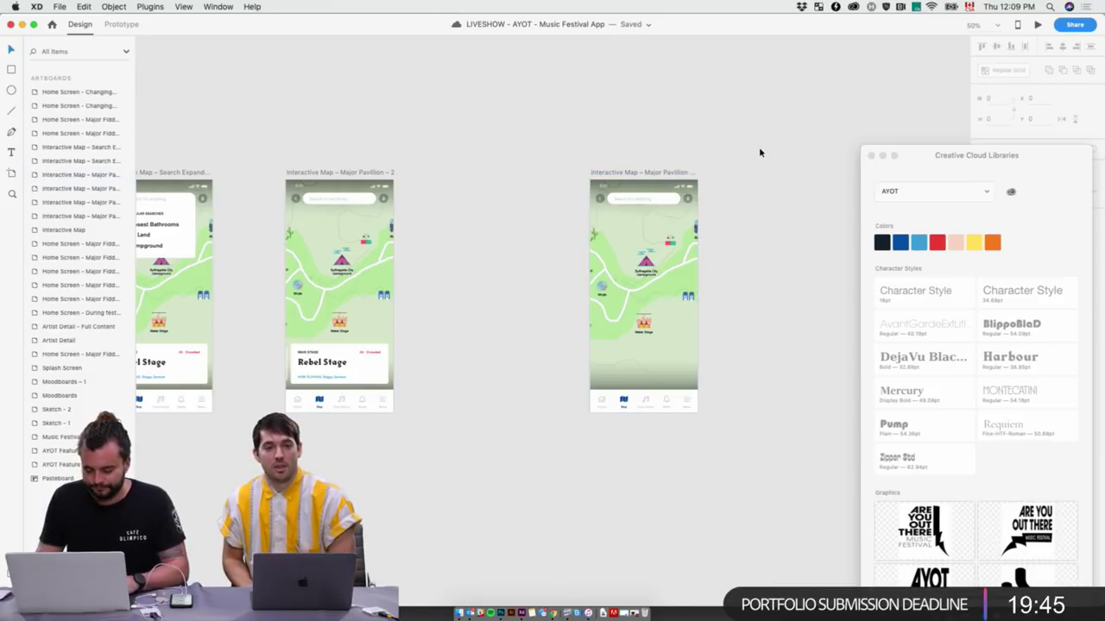
key(super+1)
scroll(395, 175, right, 2)
scroll(804, 124, right, 3)
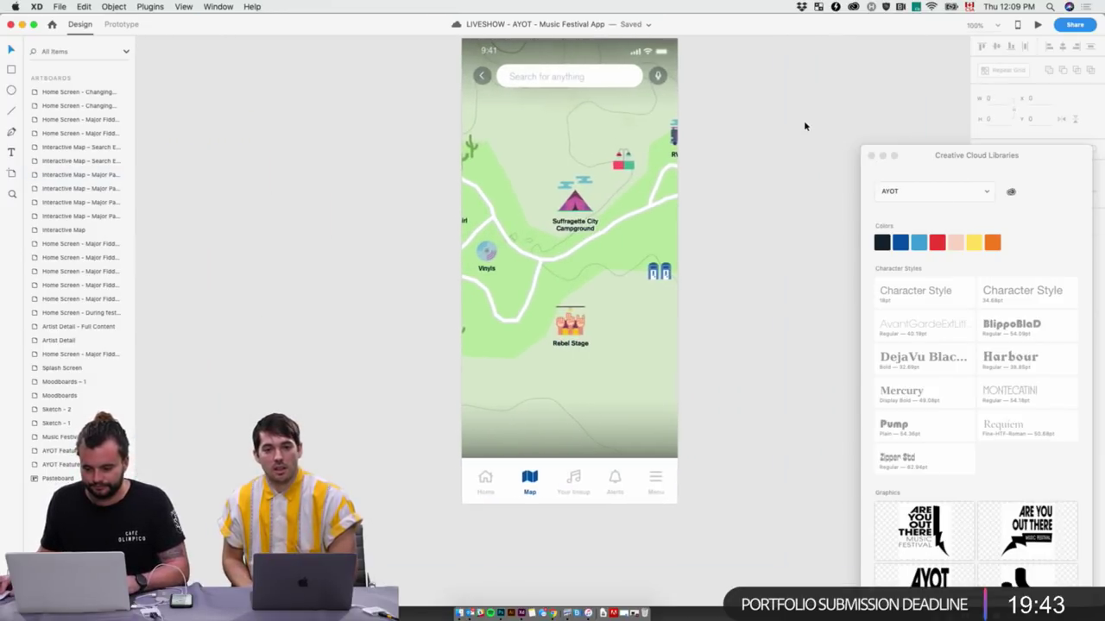
scroll(804, 123, up, 2)
click(527, 127)
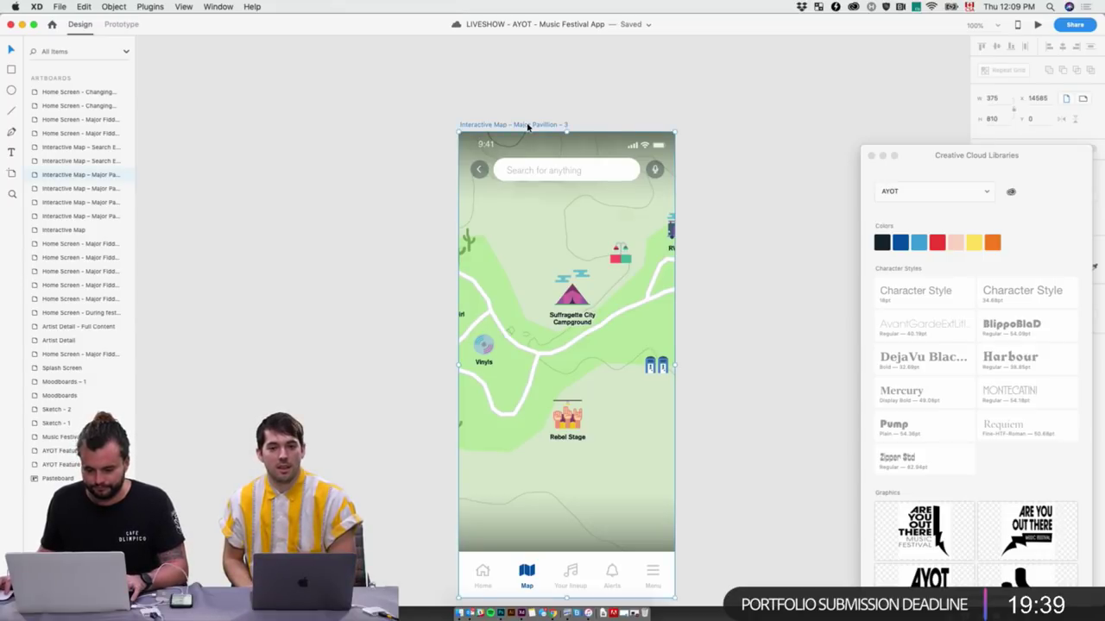
key(Return)
drag(555, 372, 555, 472)
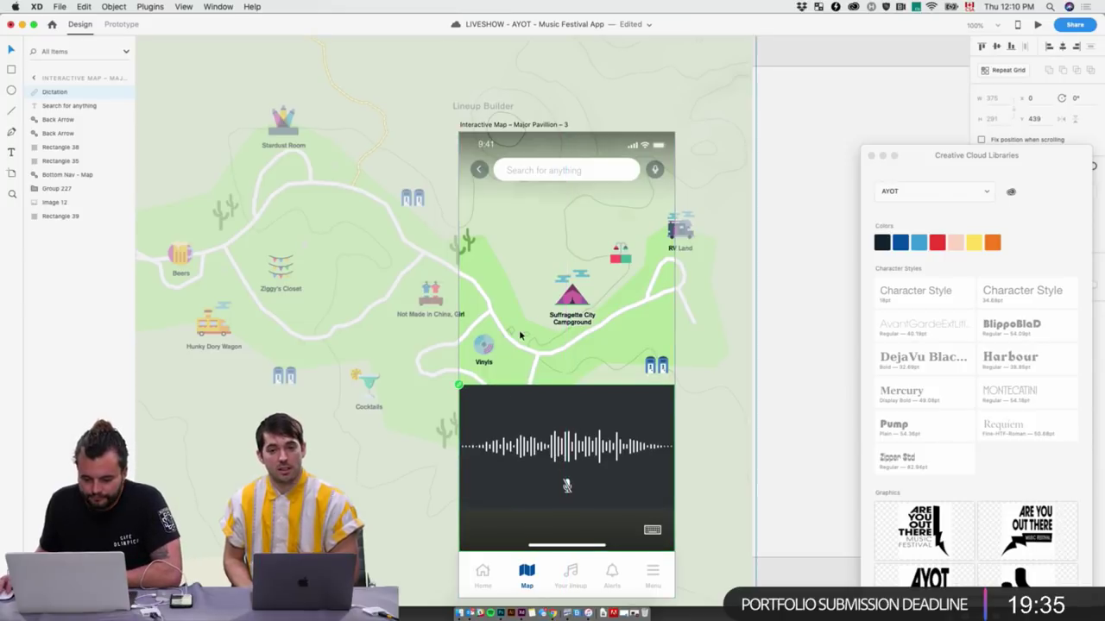
Unlink the pasted dictation panel from its symbol
scroll(471, 385, right, 2)
scroll(471, 385, down, 2)
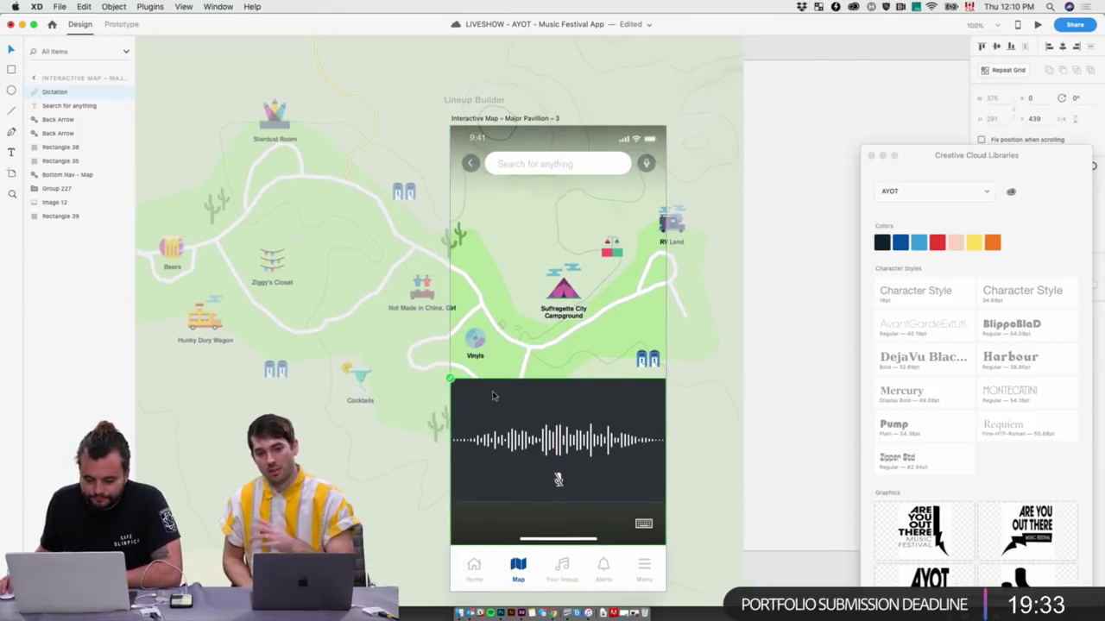
scroll(445, 376, down, 1)
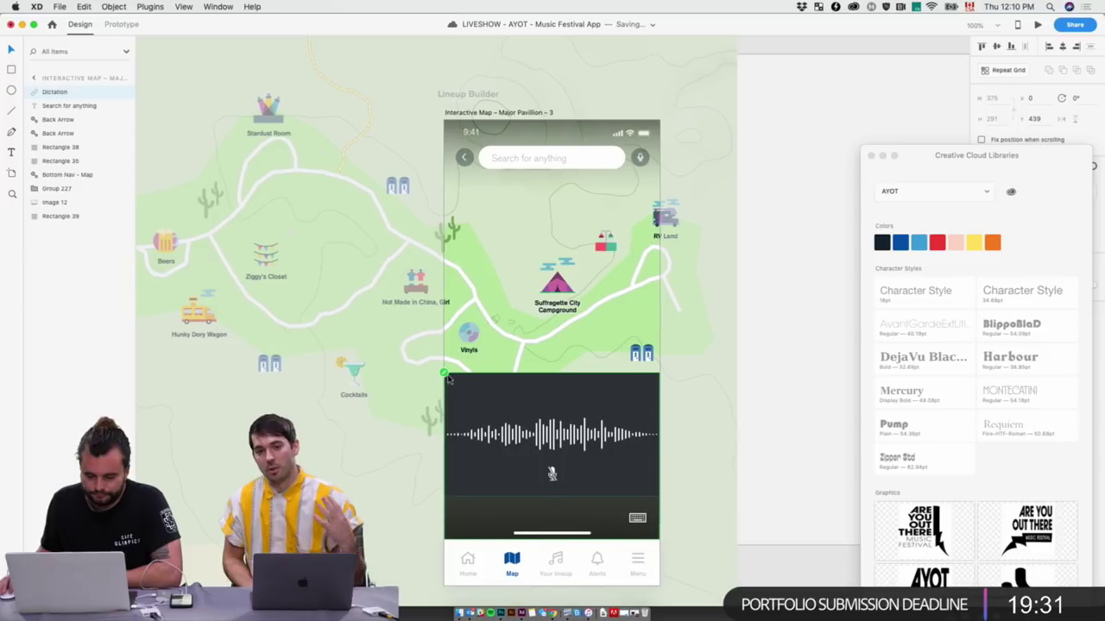
right_click(523, 388)
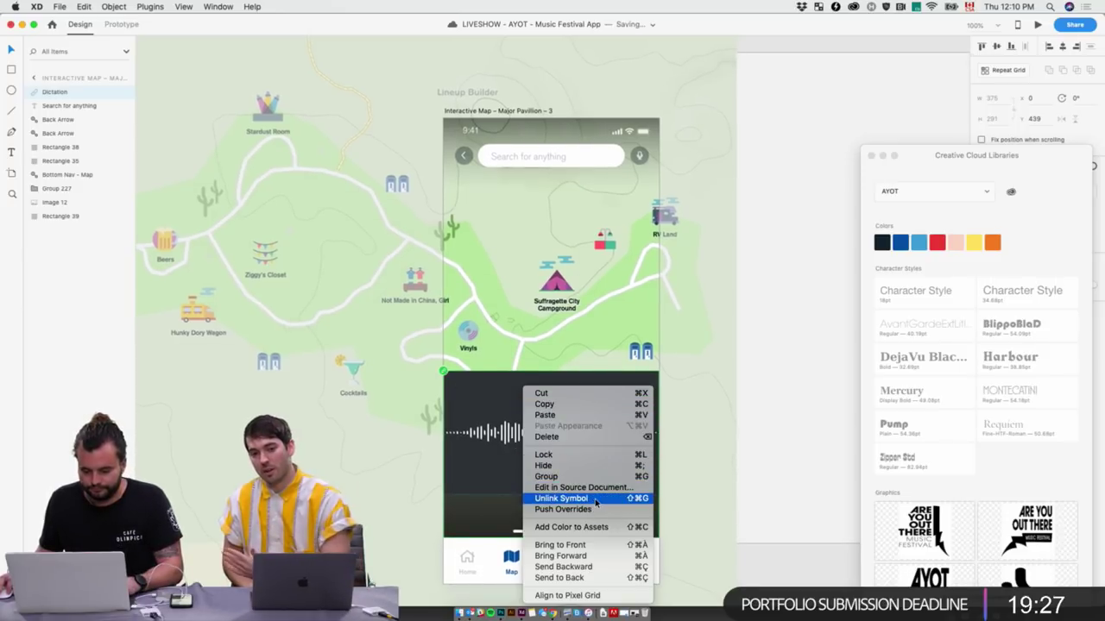
click(561, 498)
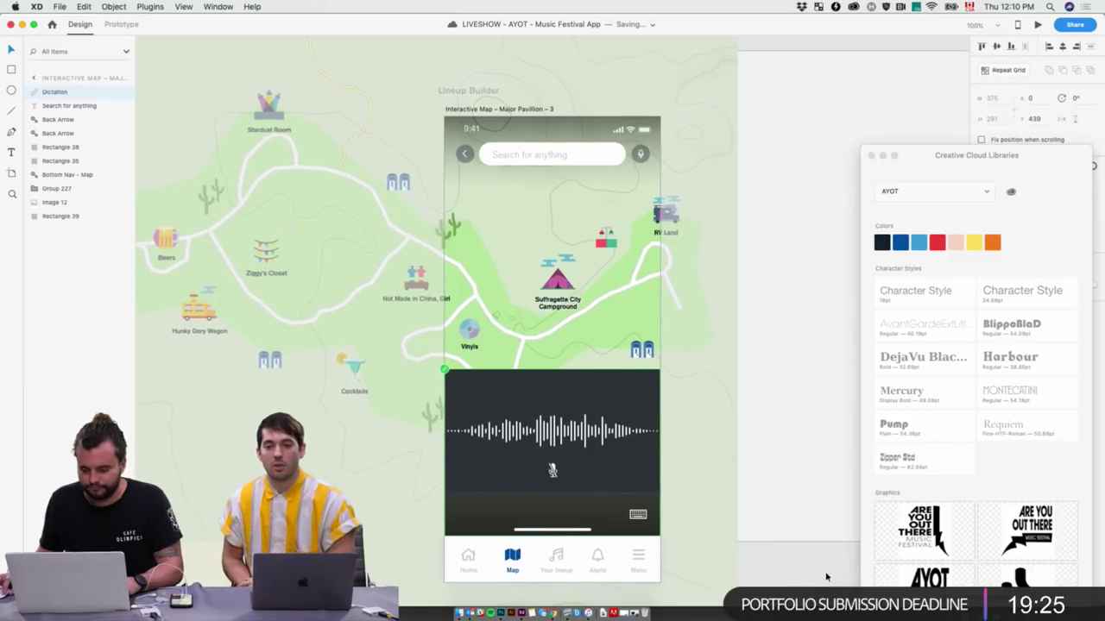
Turn on Background Blur (30, 15, 0%) for the map image behind the screen
click(743, 525)
drag(743, 525, 676, 464)
click(720, 176)
drag(928, 168, 699, 98)
click(981, 347)
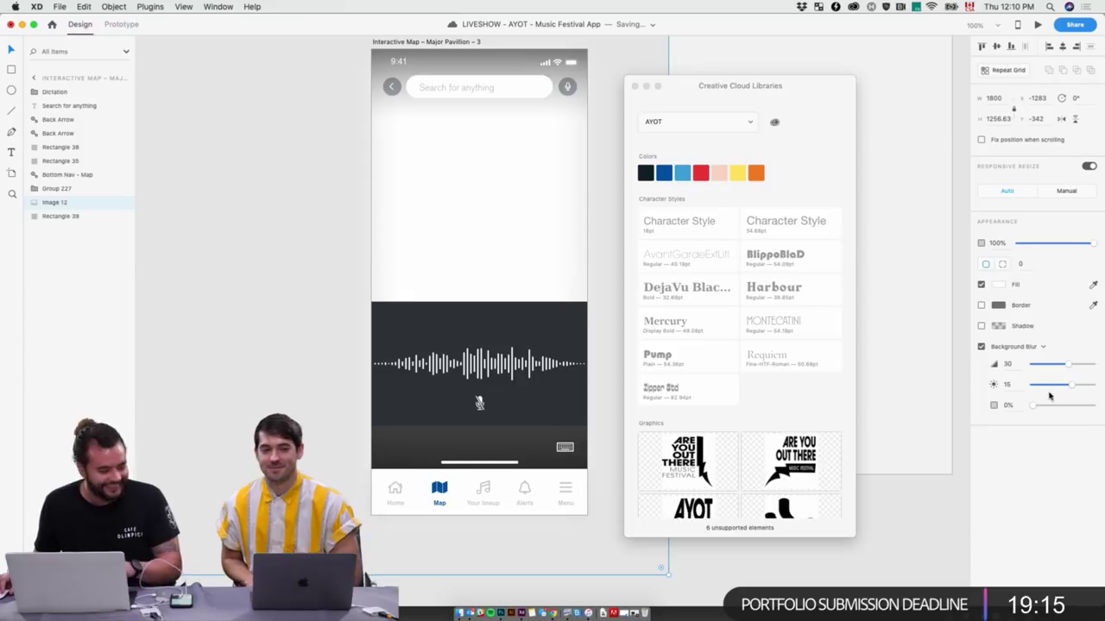
Try -50 blur brightness on the map, undo it, and switch to map2.psd in Photoshop
drag(1070, 385, 1032, 384)
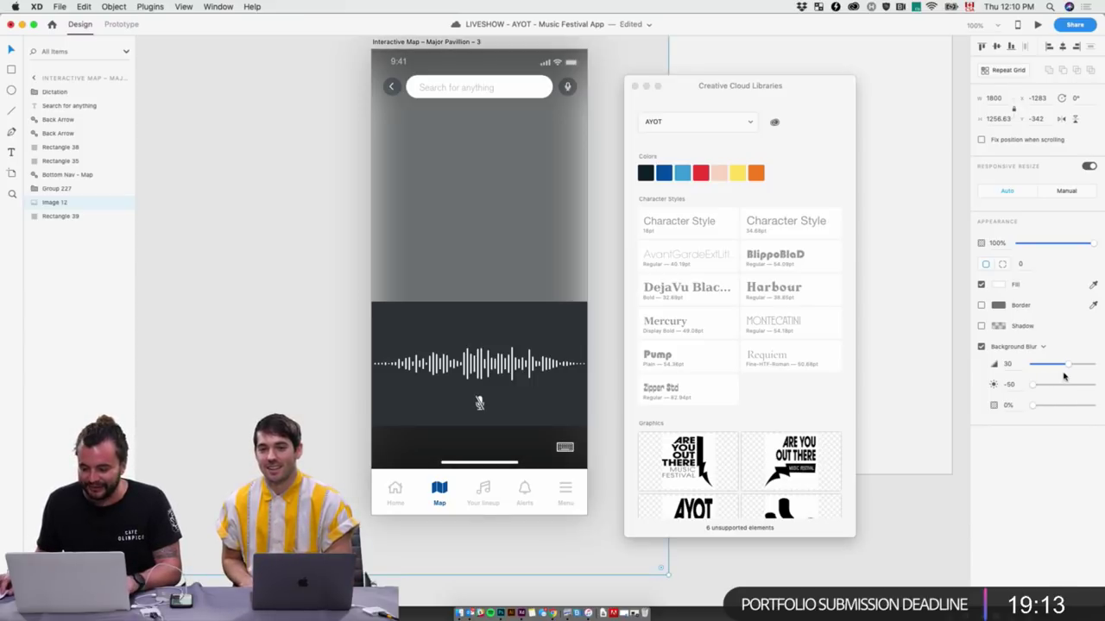
key(super+s)
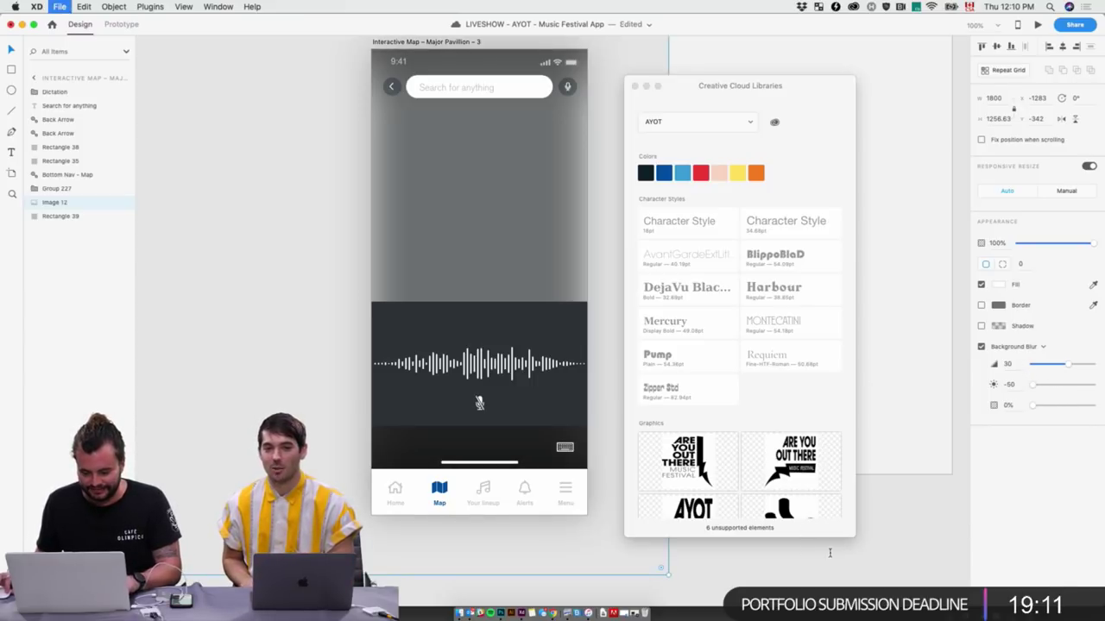
click(868, 563)
drag(759, 86, 868, 85)
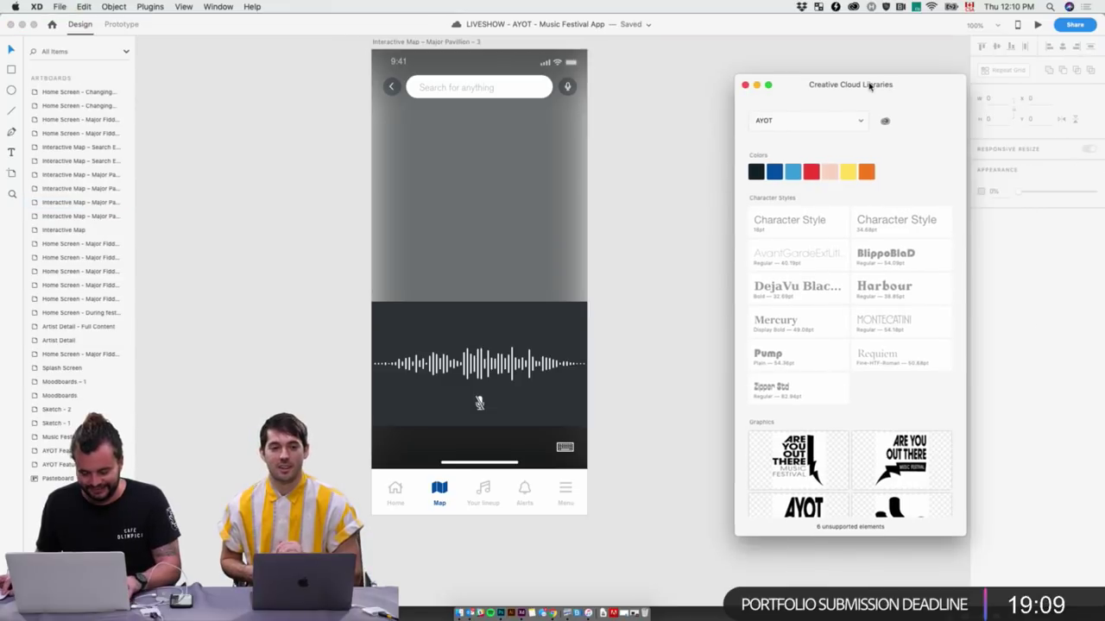
key(super+z)
key(super+z)
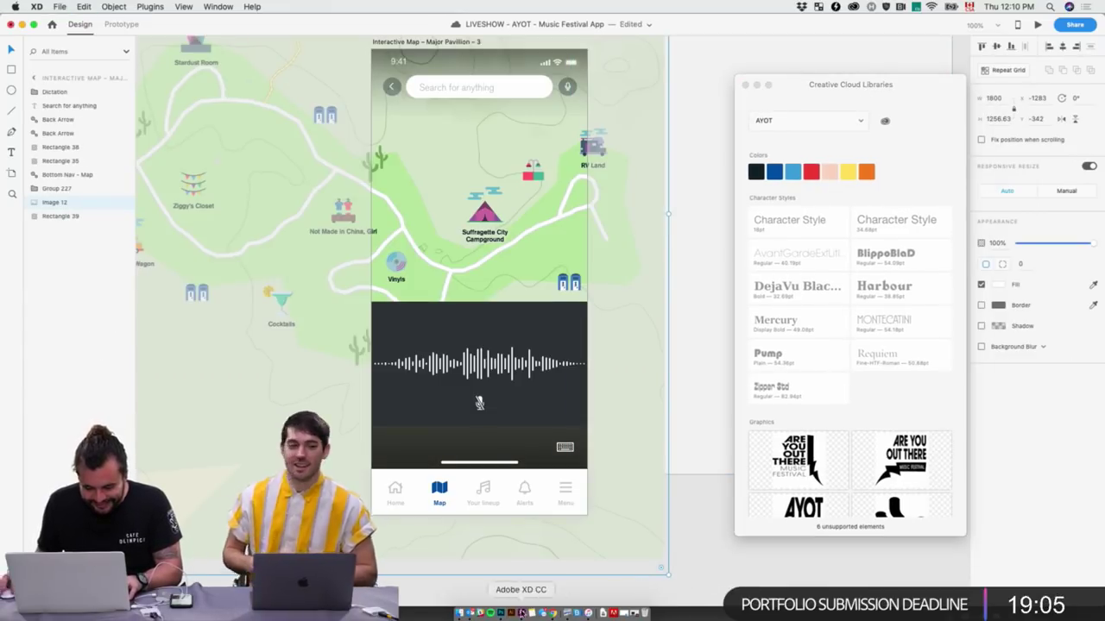
click(509, 613)
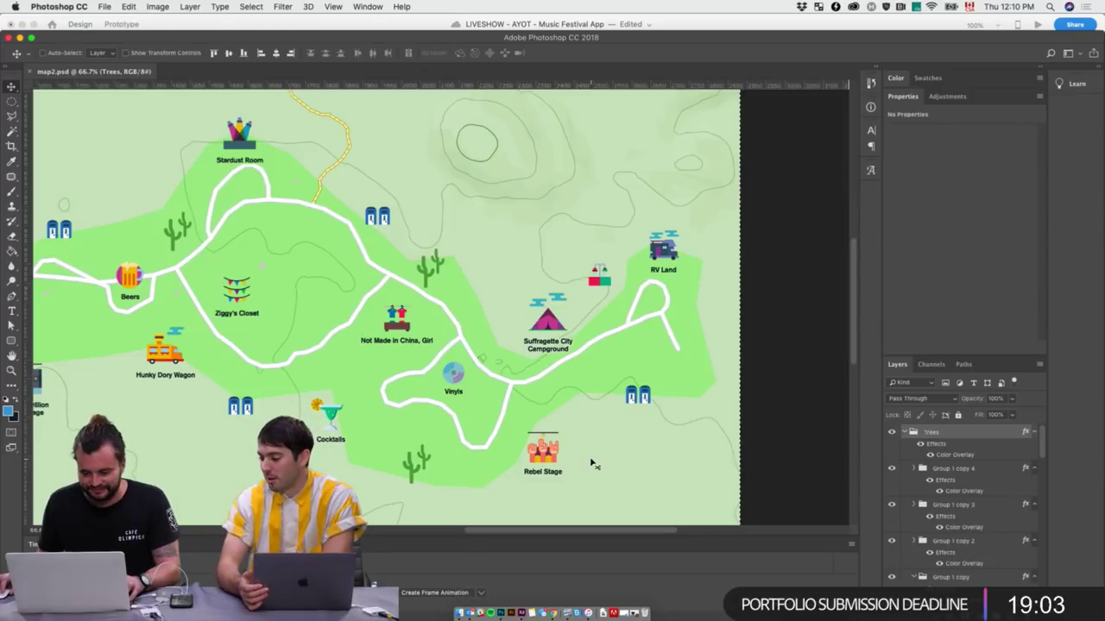
Paste the merged festival map into a new document and apply an 8 px Gaussian Blur
key(super+s)
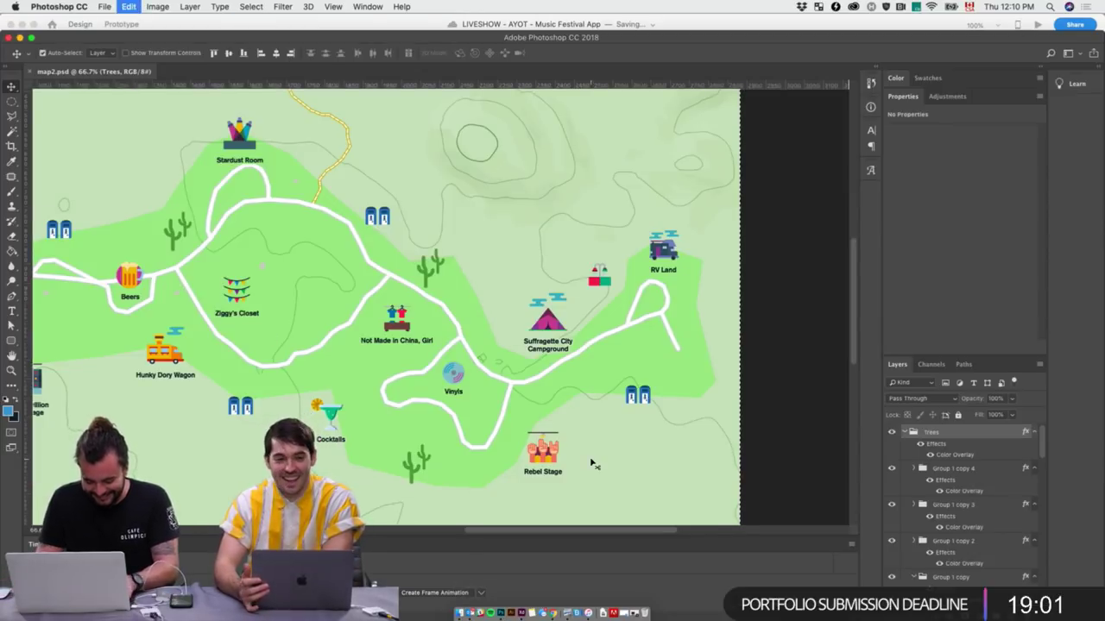
key(super+n)
key(Return)
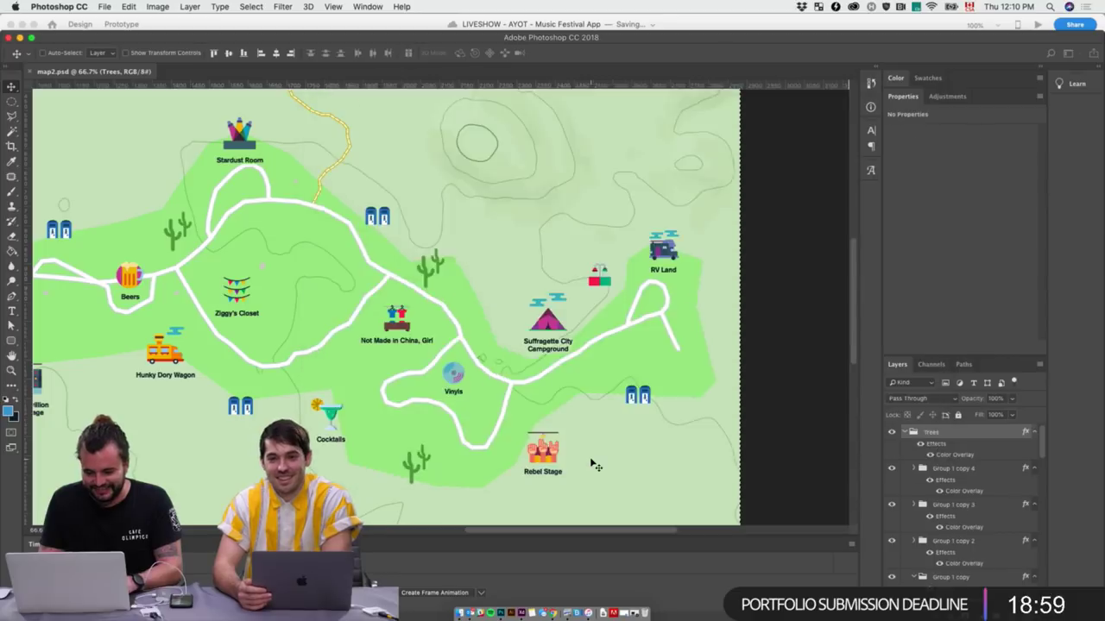
key(super+v)
click(129, 6)
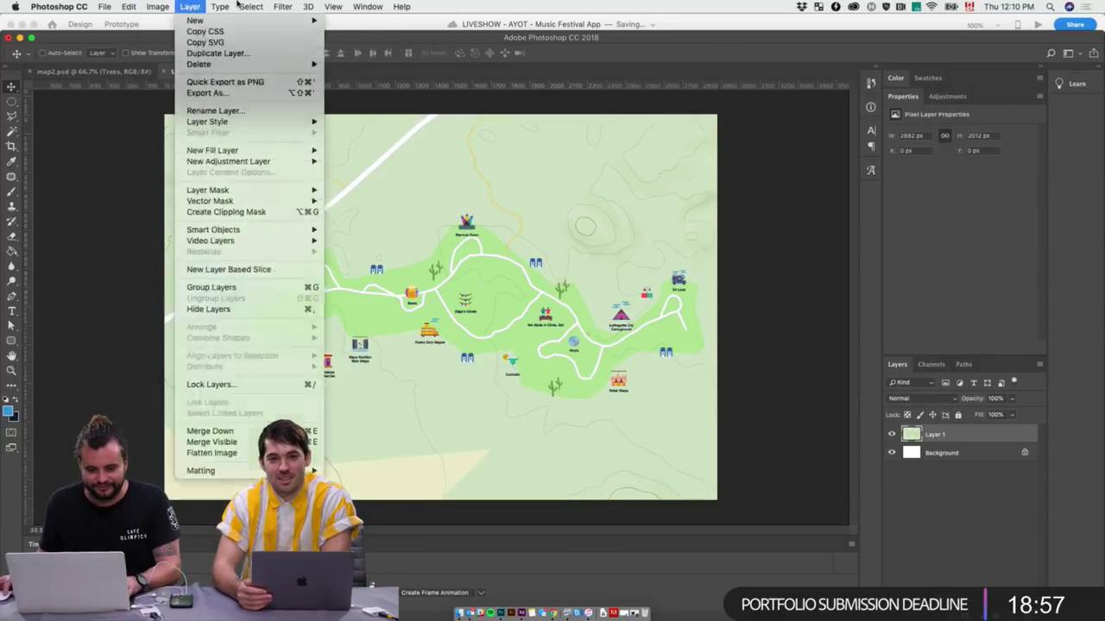
mouse_move(323, 153)
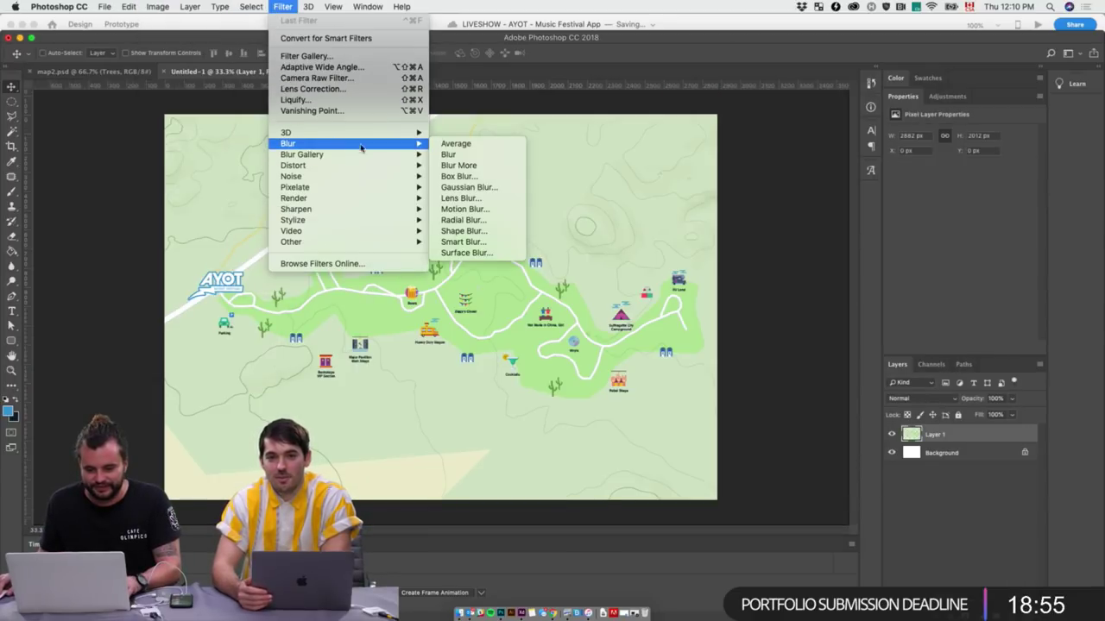
click(466, 187)
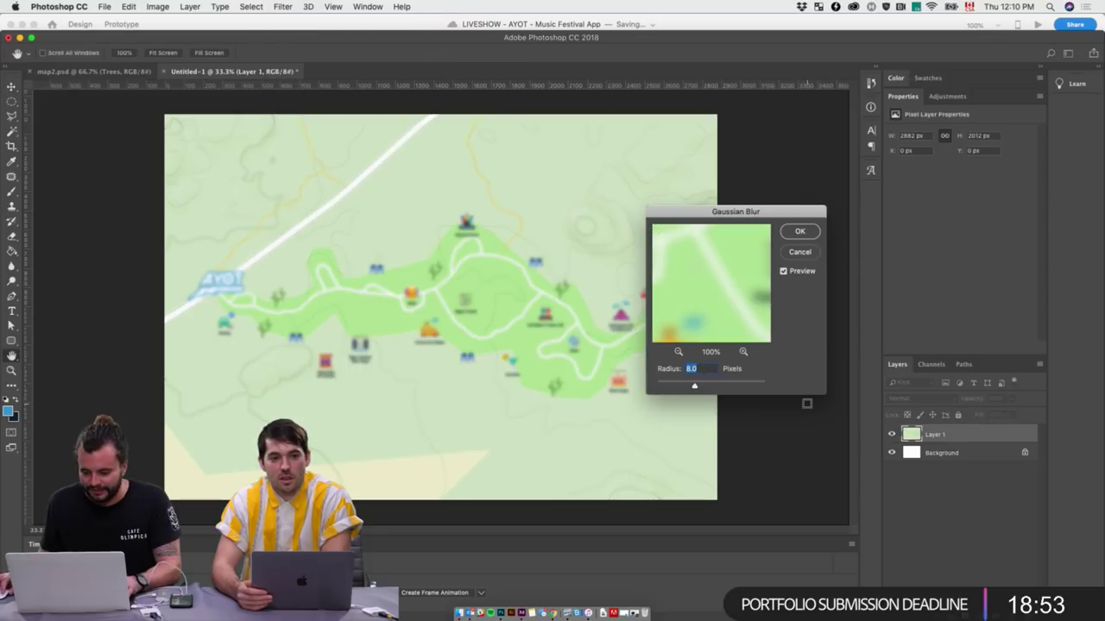
click(797, 232)
Save for Web as JPEG named 'map-blurred', then delete the old map image in XD
key(super+alt+shift+s)
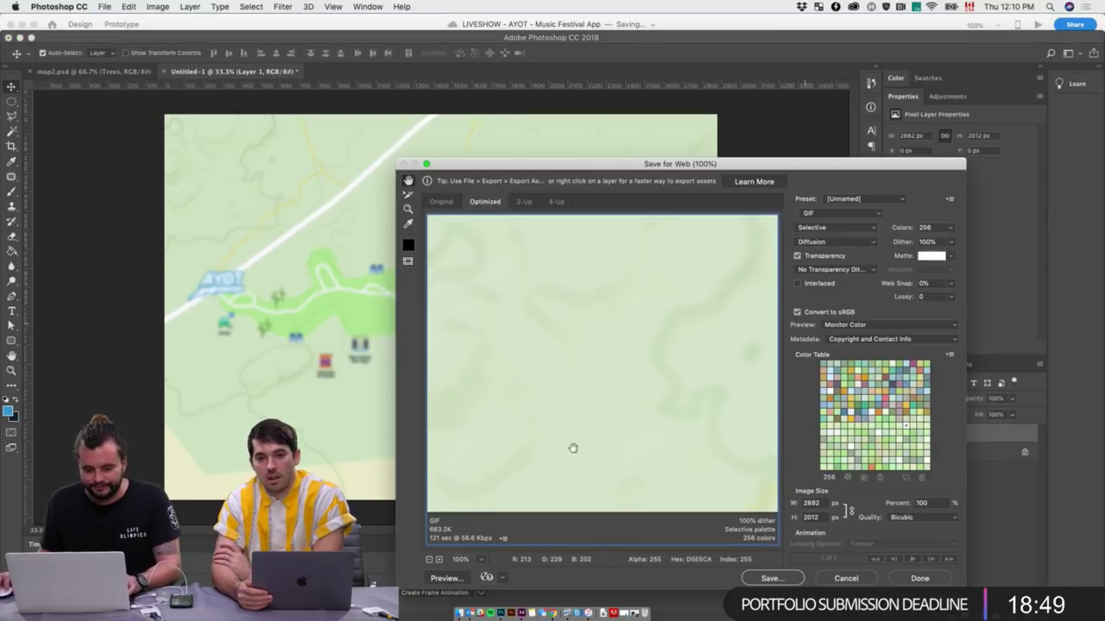
click(770, 578)
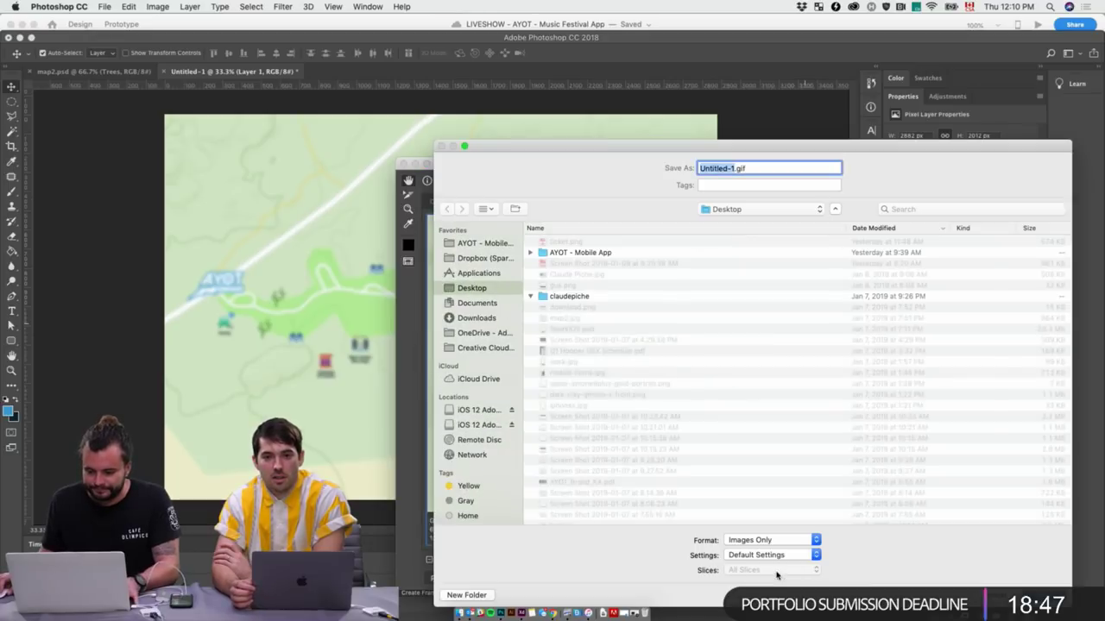
key(Escape)
click(837, 213)
key(Return)
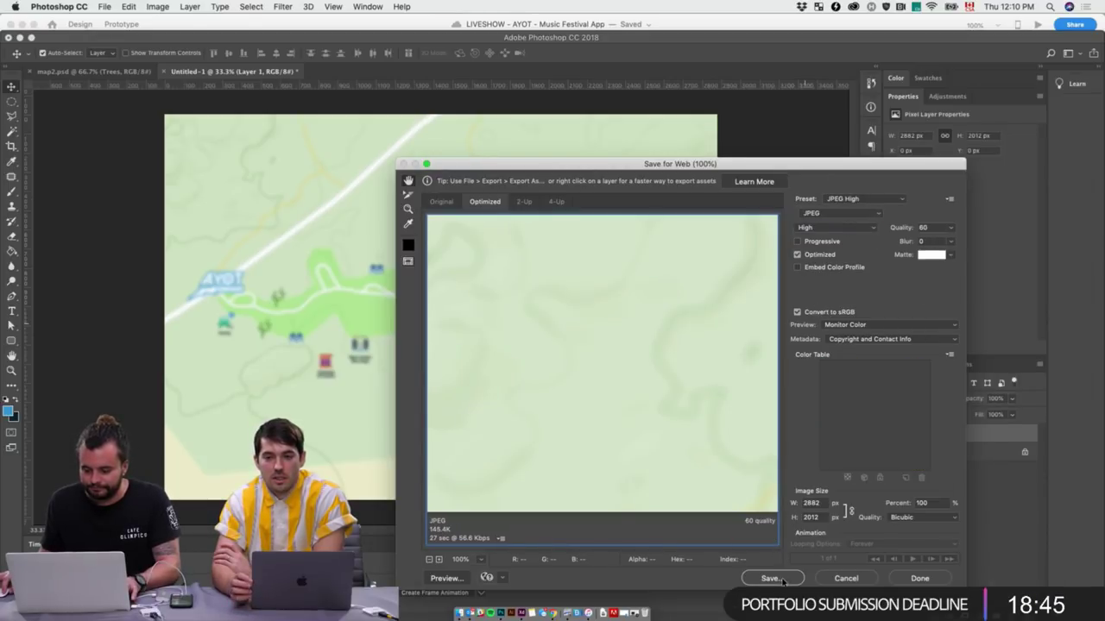
click(782, 580)
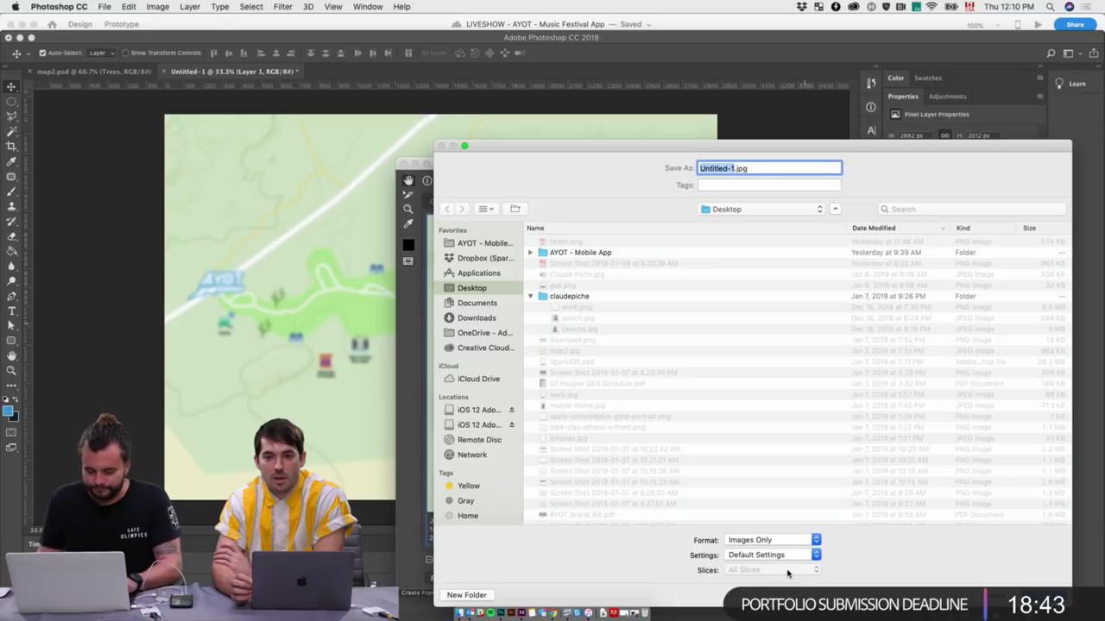
text(map-blur)
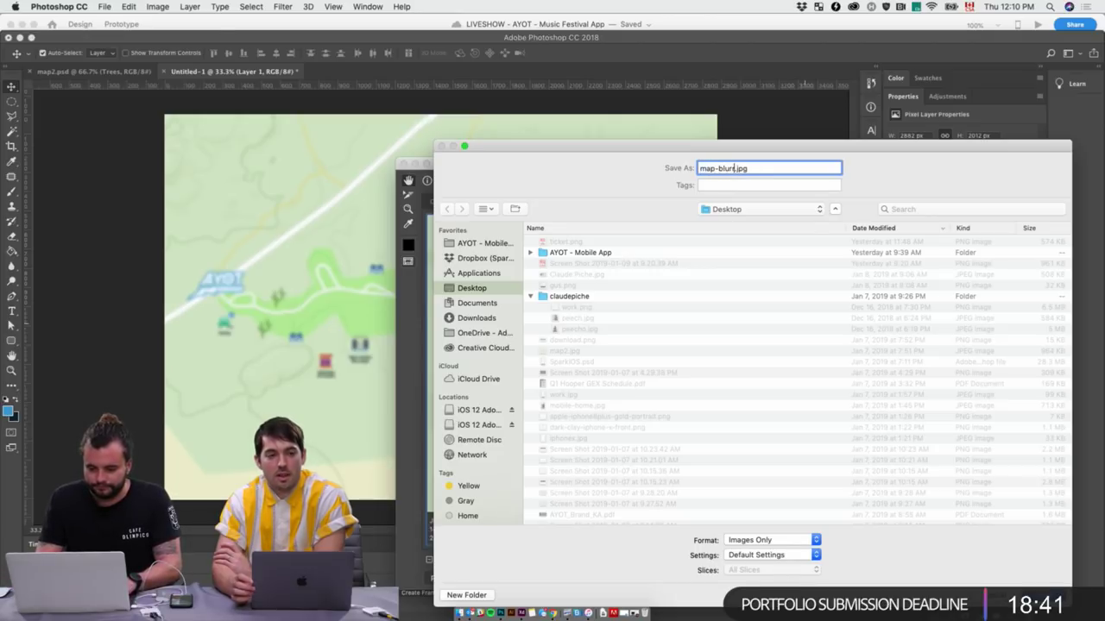
text(red)
key(Return)
key(super+Tab)
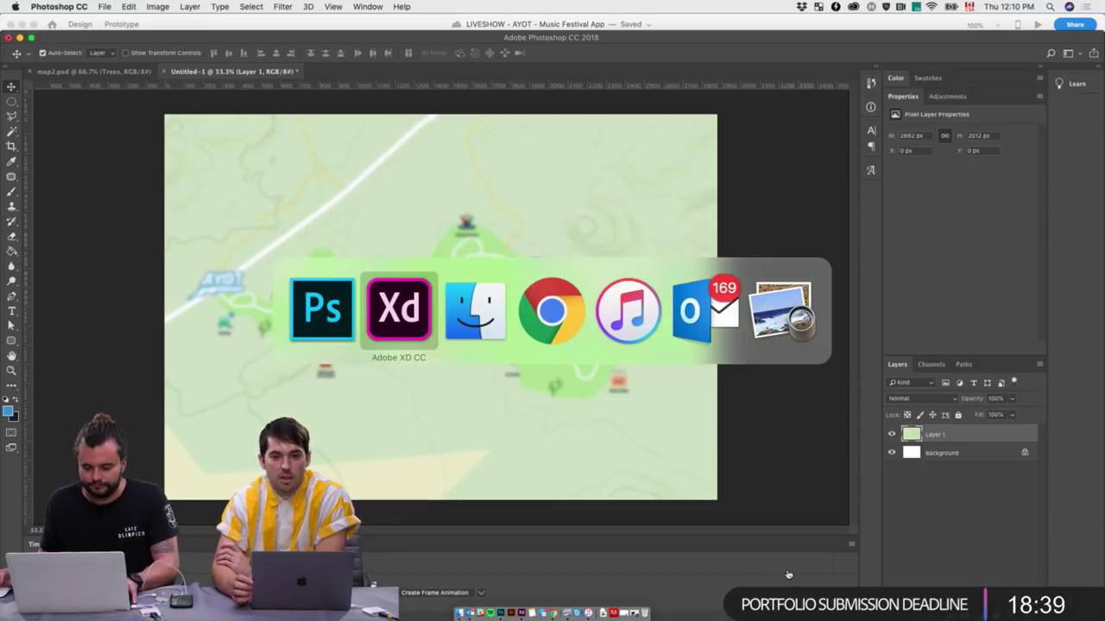
key(Delete)
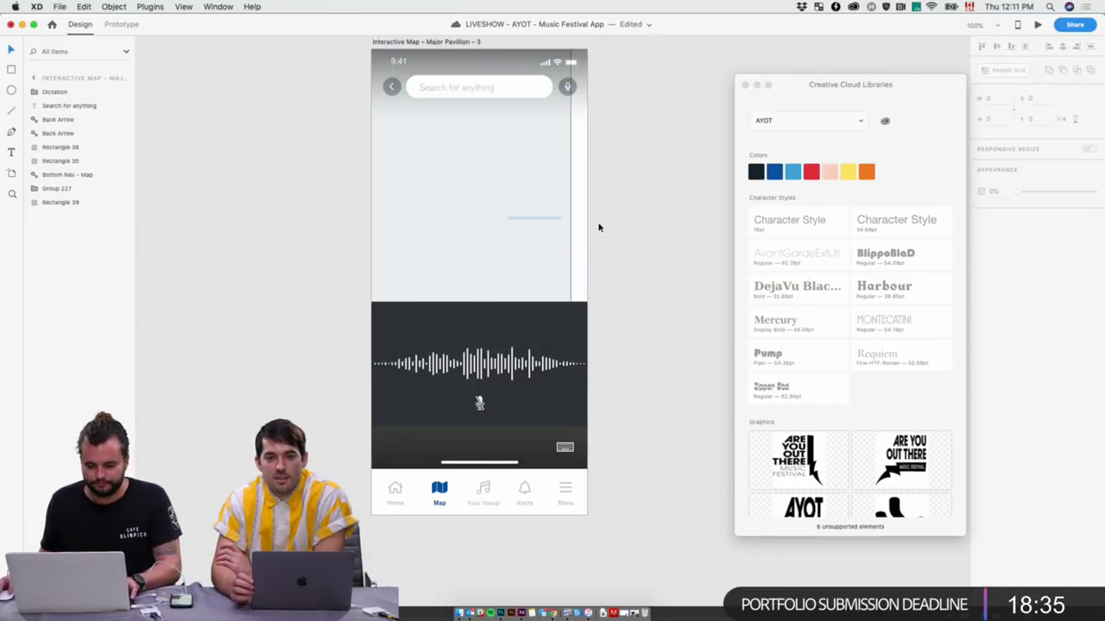
Delete the thin edge rectangle from the Major Pavilion – 3 artboard
click(575, 225)
click(529, 205)
click(571, 207)
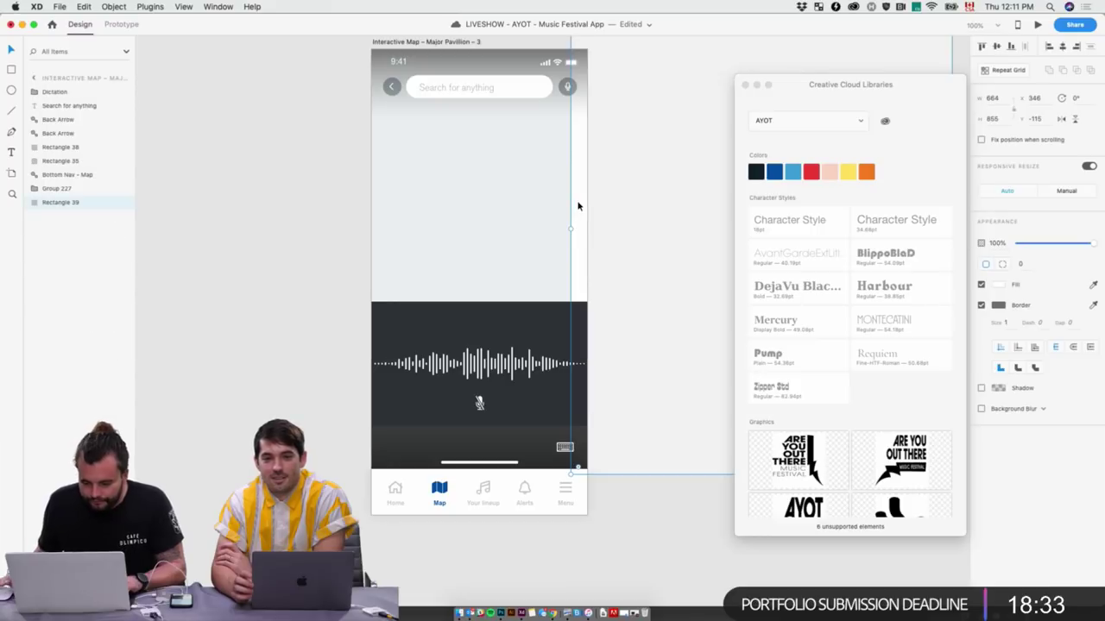
key(Delete)
drag(601, 199, 568, 226)
click(406, 67)
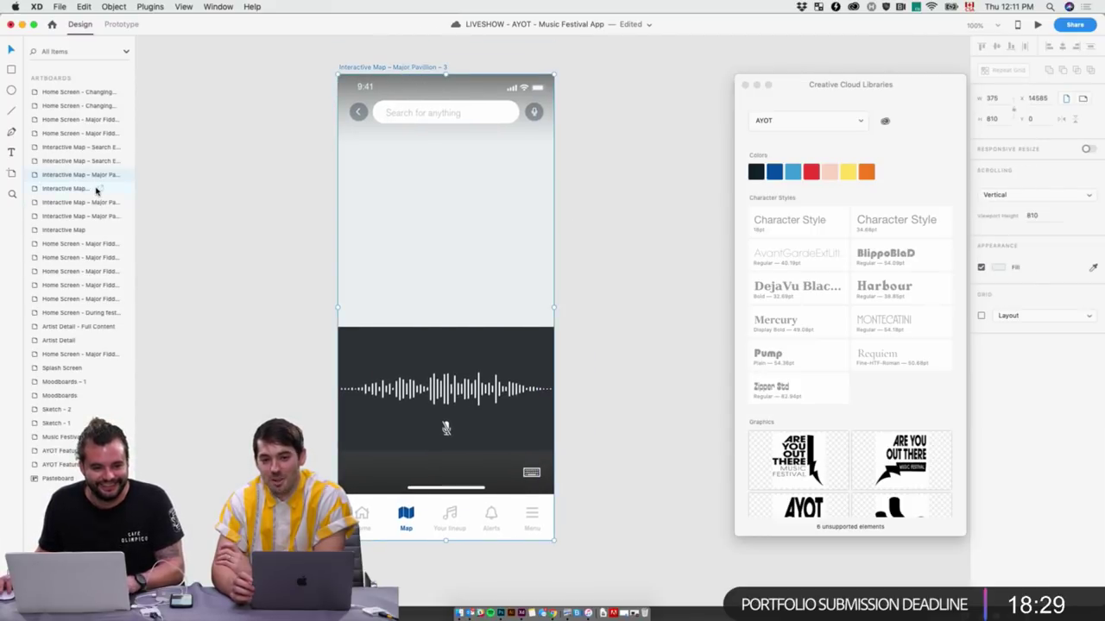
Drag map-blurred.jpg from the Desktop in Finder onto the Major Pavilion – 3 artboard
key(super+Tab)
key(super+Tab)
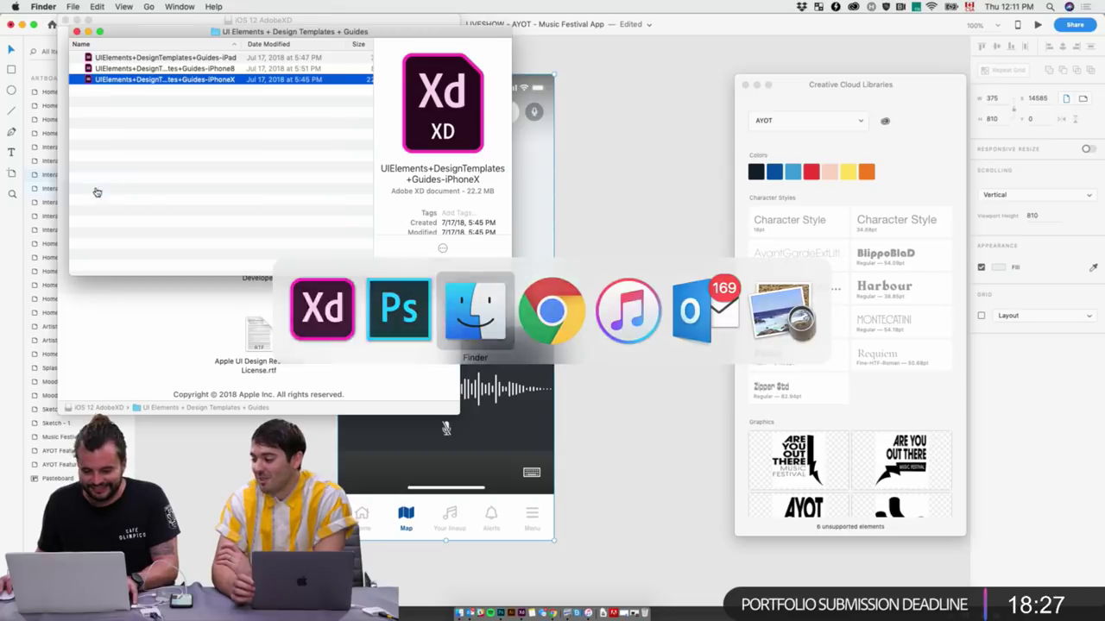
click(87, 31)
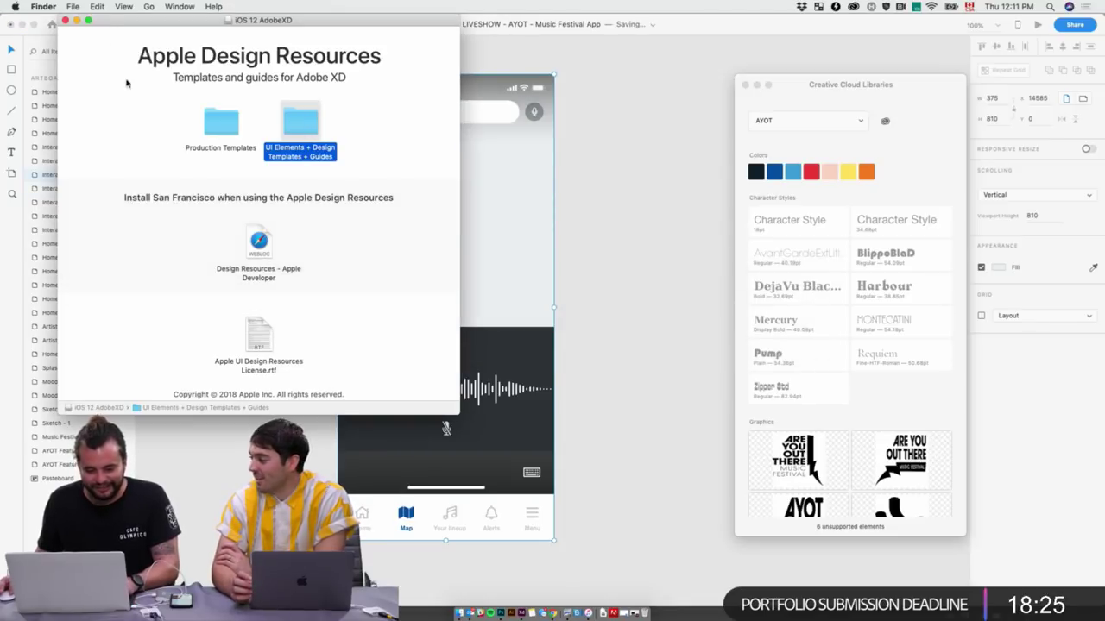
key(super+w)
click(458, 612)
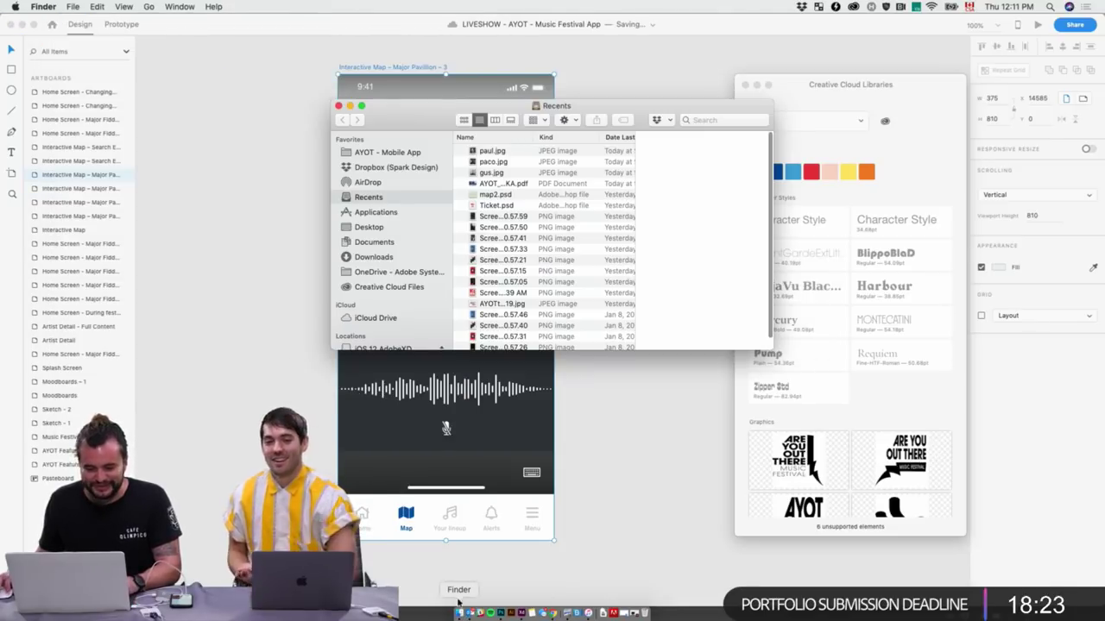
click(369, 257)
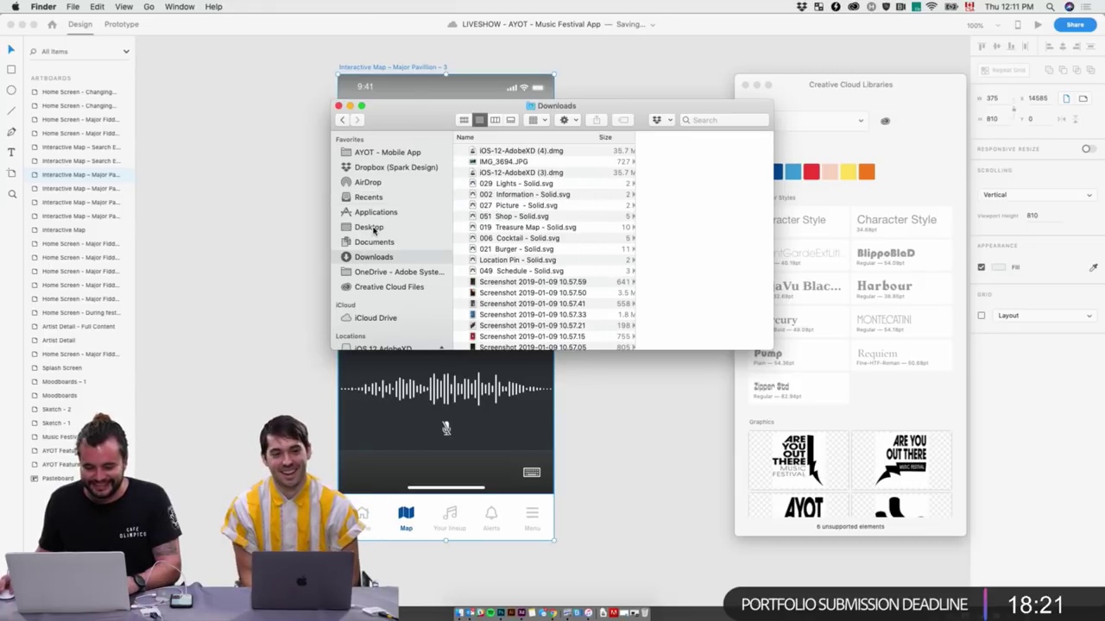
click(371, 227)
drag(409, 115, 765, 173)
scroll(863, 259, up, 10)
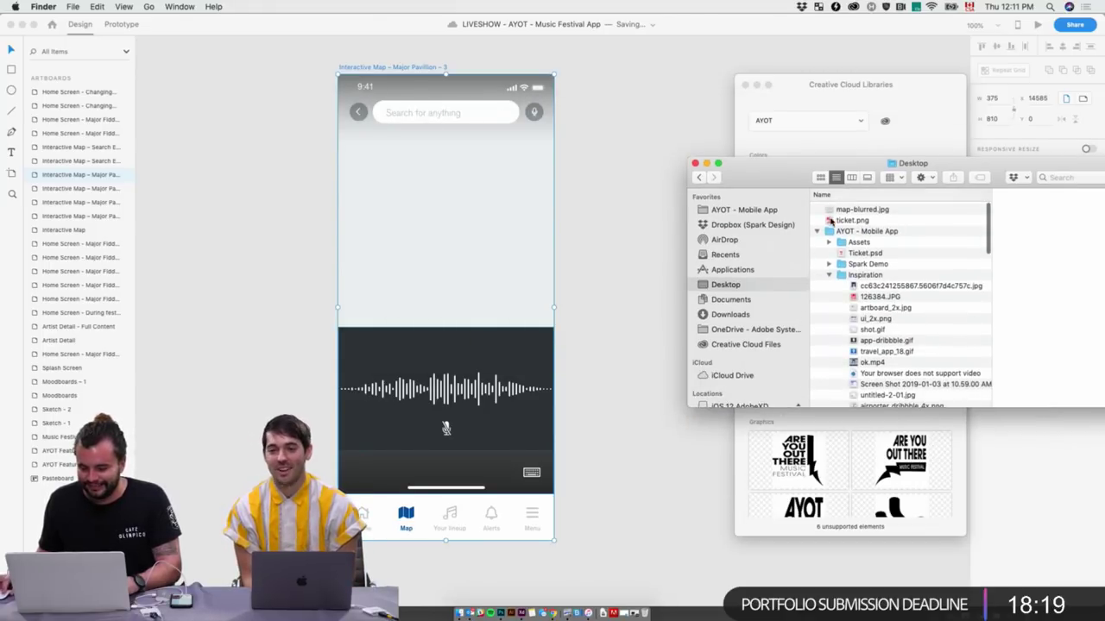
click(869, 212)
drag(869, 209, 483, 221)
click(560, 259)
Give the blurred map image width 1800 and position values -712 and -223
scroll(561, 251, left, 10)
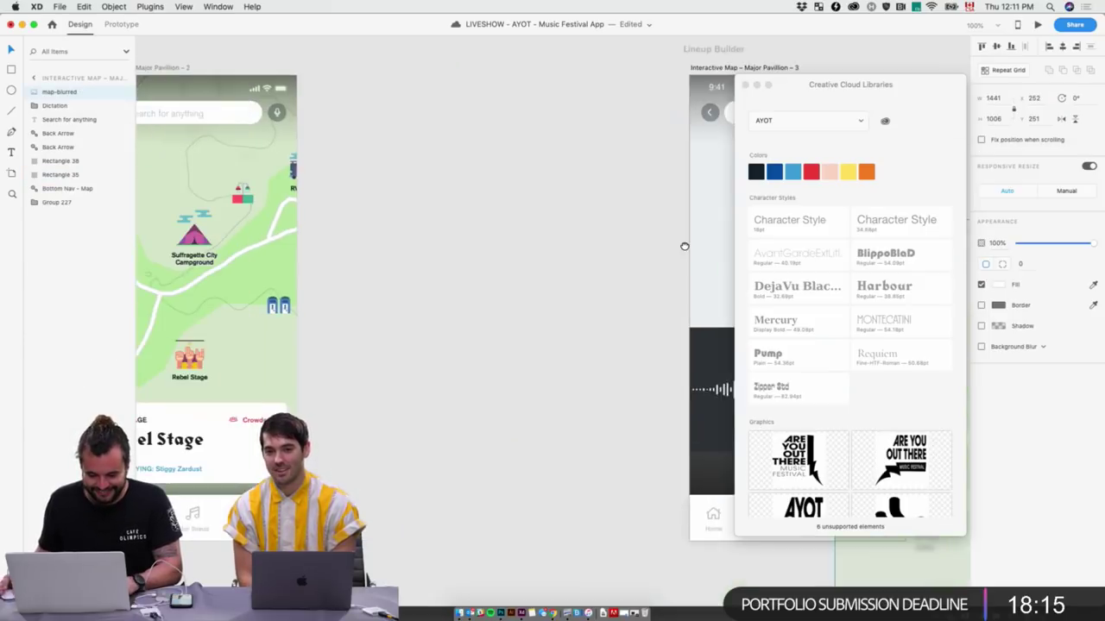
click(294, 276)
scroll(294, 276, right, 10)
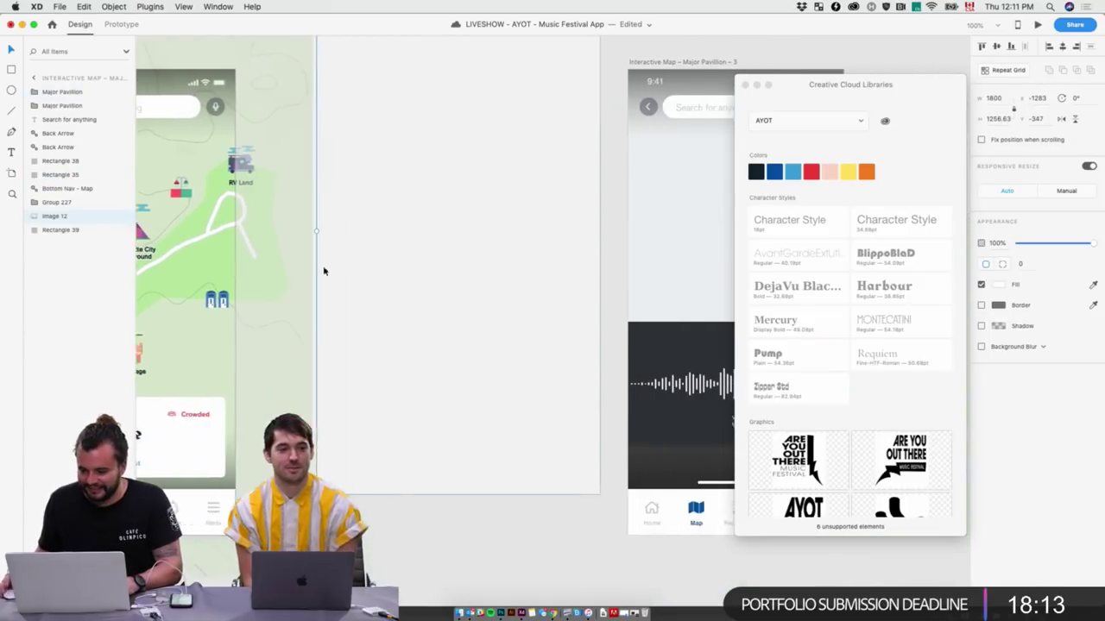
click(677, 291)
click(1003, 100)
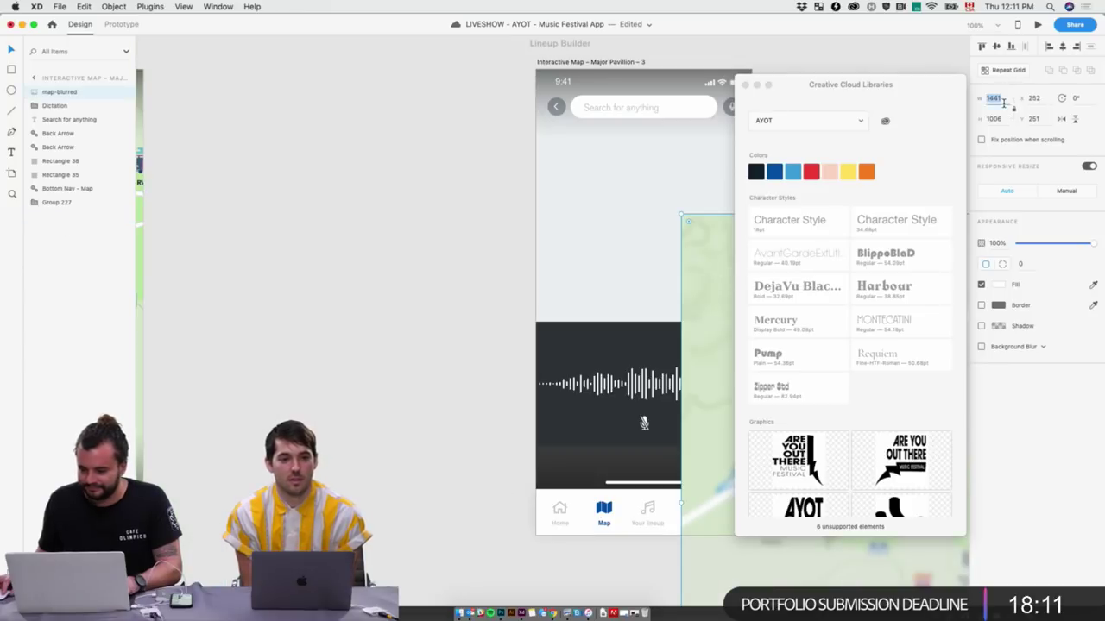
text(1800)
key(Return)
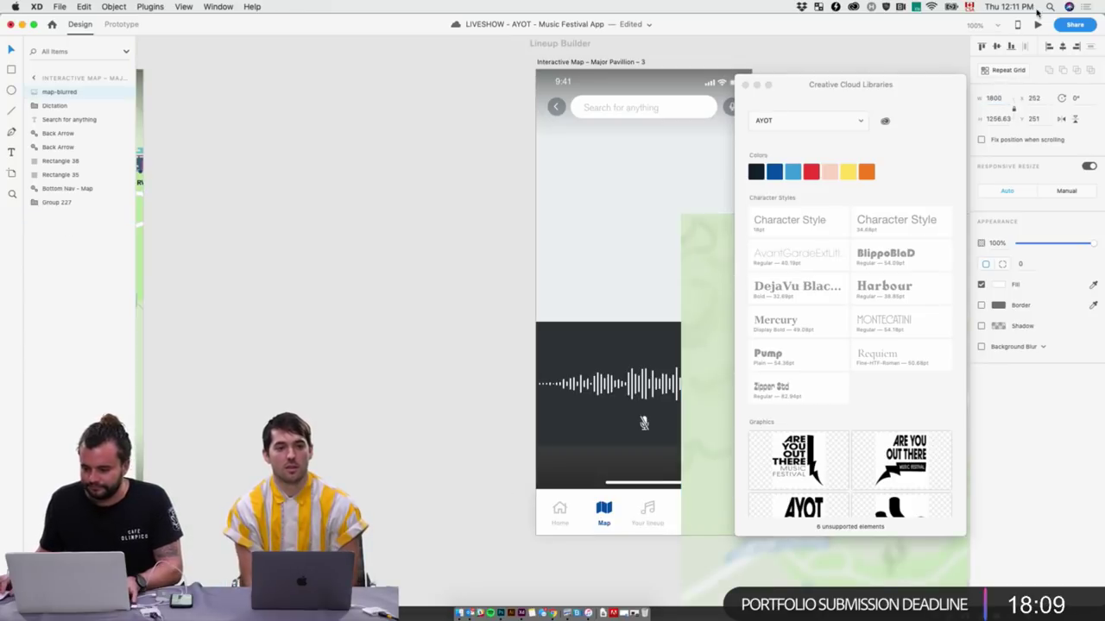
key(Tab)
text(-712)
key(Tab)
text(-223)
key(Return)
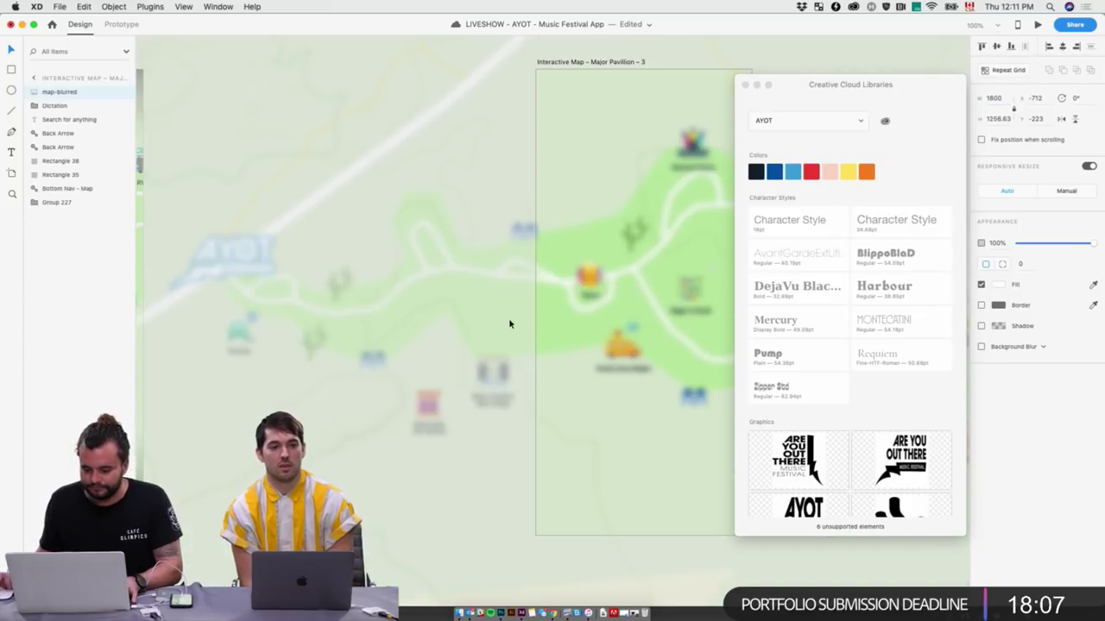
Set the blurred map image's vertical position to -1283
scroll(509, 323, down, 5)
click(520, 481)
scroll(402, 348, up, 10)
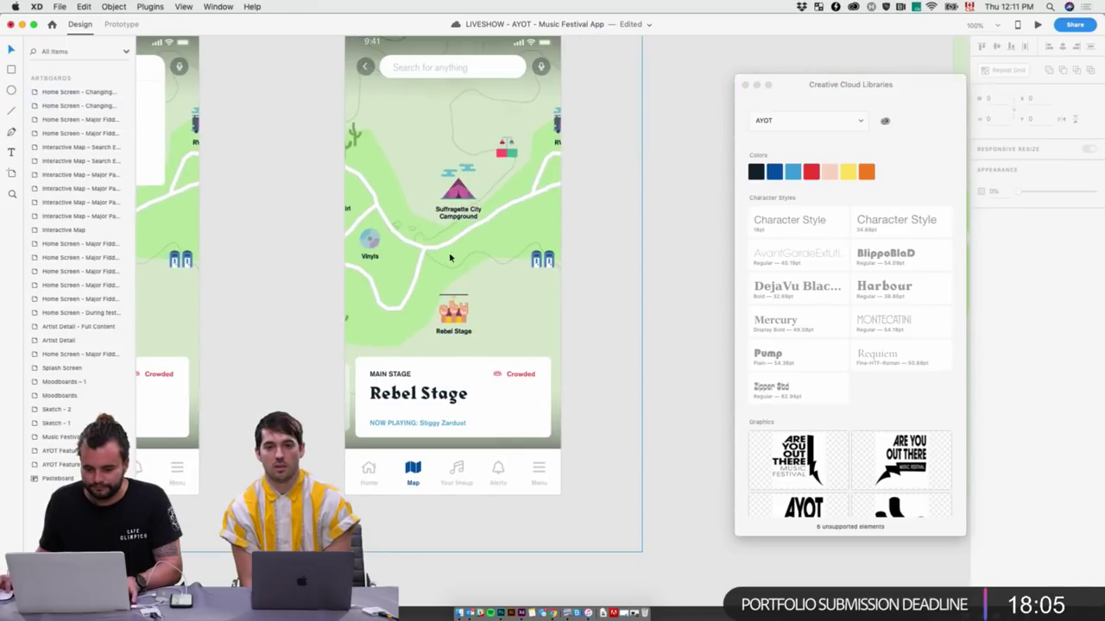
click(449, 256)
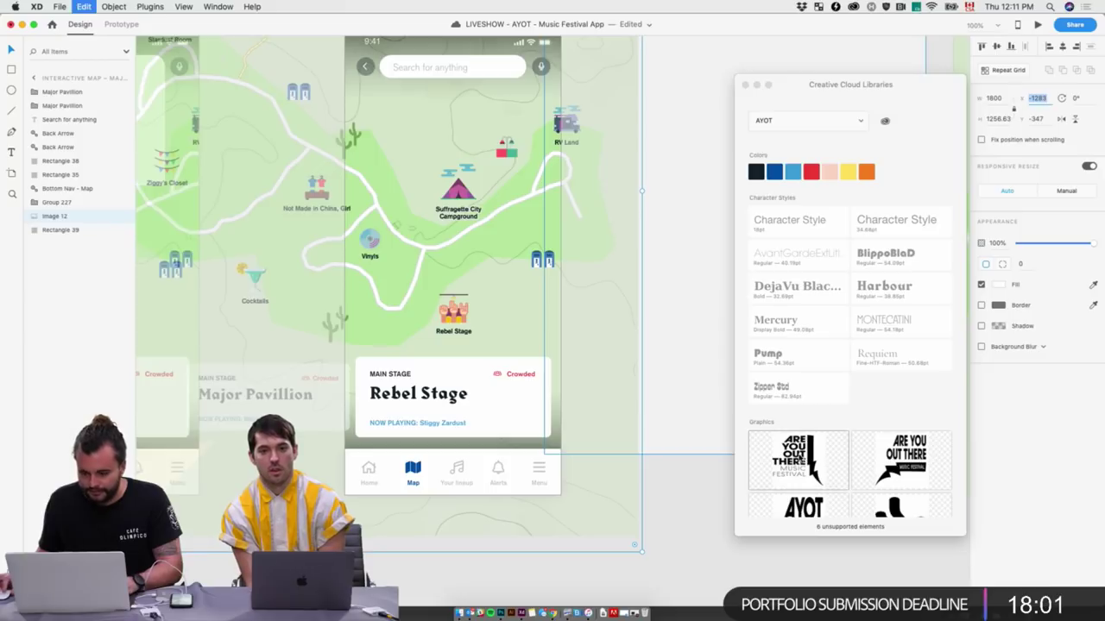
key(BackSpace)
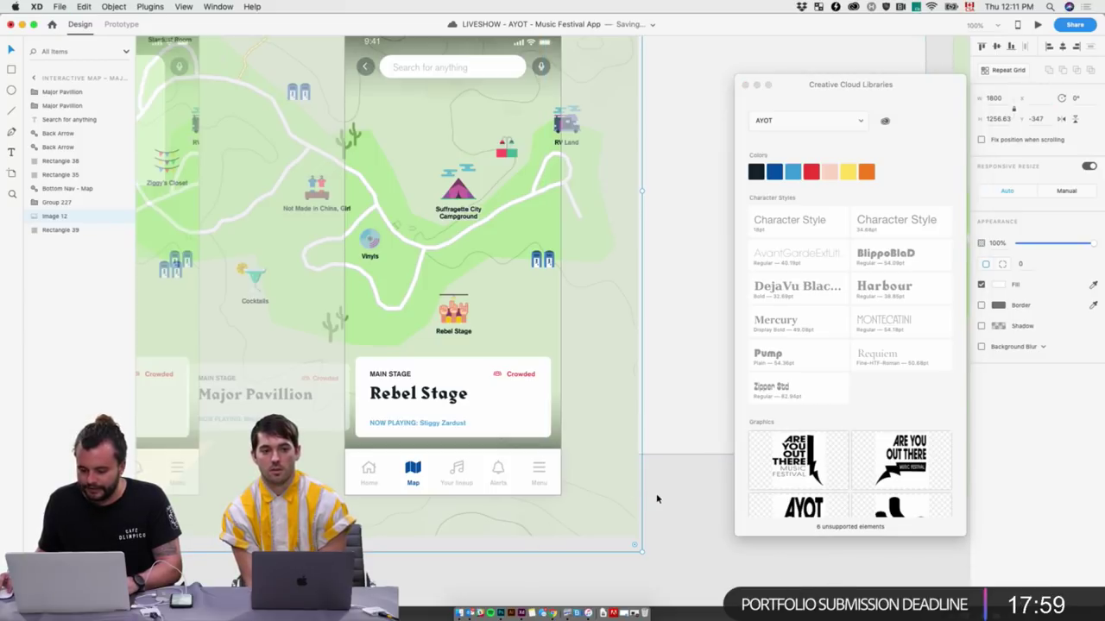
scroll(685, 513, left, 5)
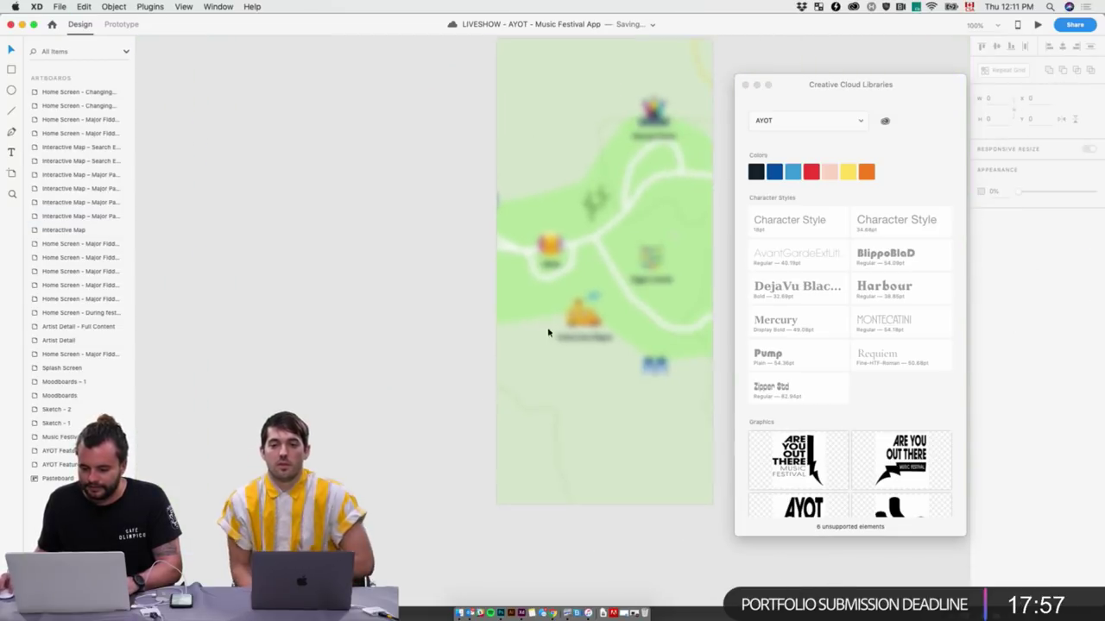
click(1035, 97)
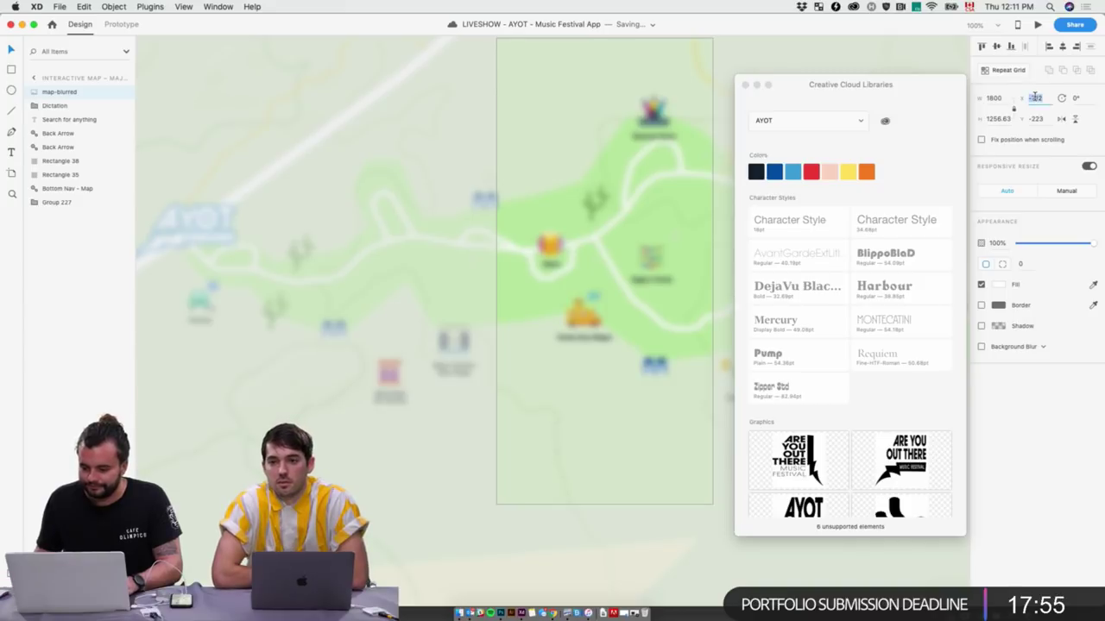
text(-283)
key(Return)
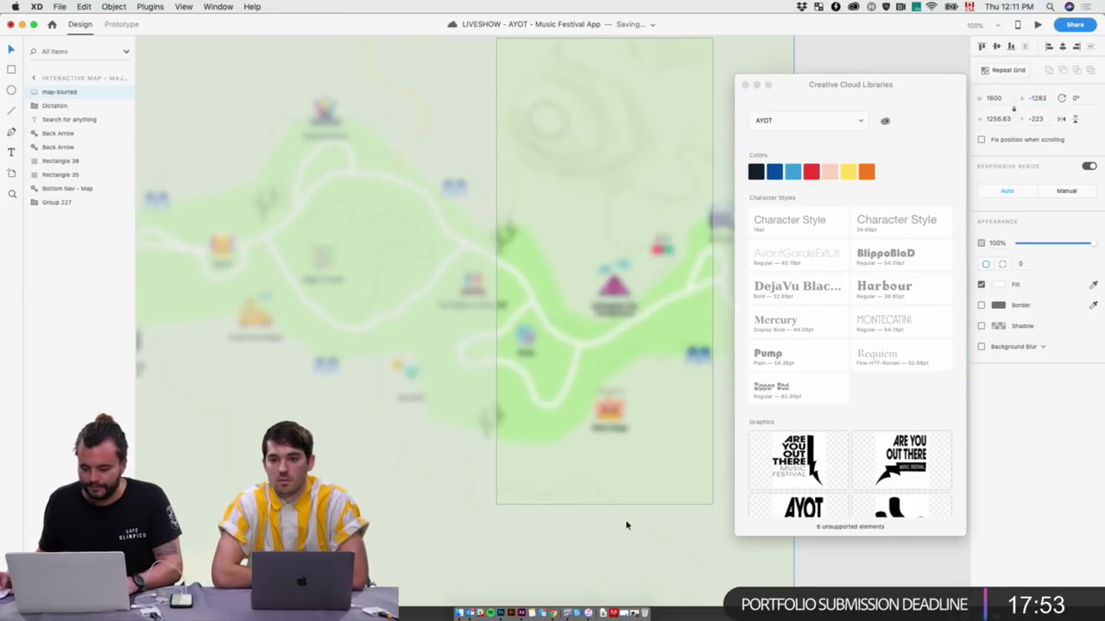
Send the blurred map behind all other layers and dismiss the Creative Cloud Libraries
scroll(626, 523, down, 3)
click(515, 503)
scroll(514, 504, up, 5)
scroll(514, 504, down, 3)
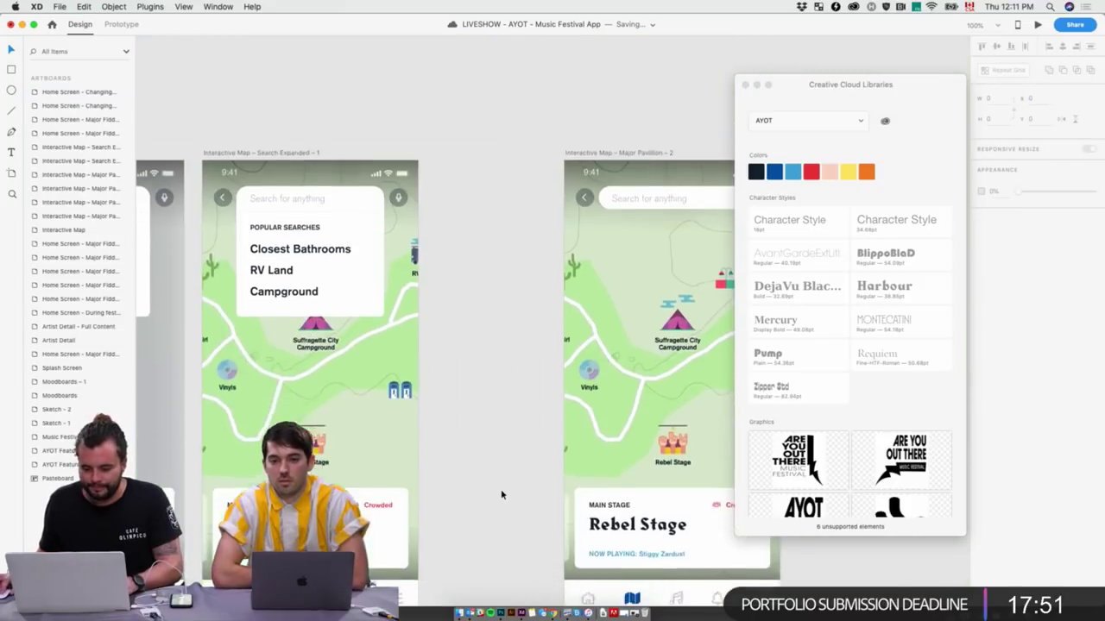
scroll(527, 424, right, 5)
click(601, 418)
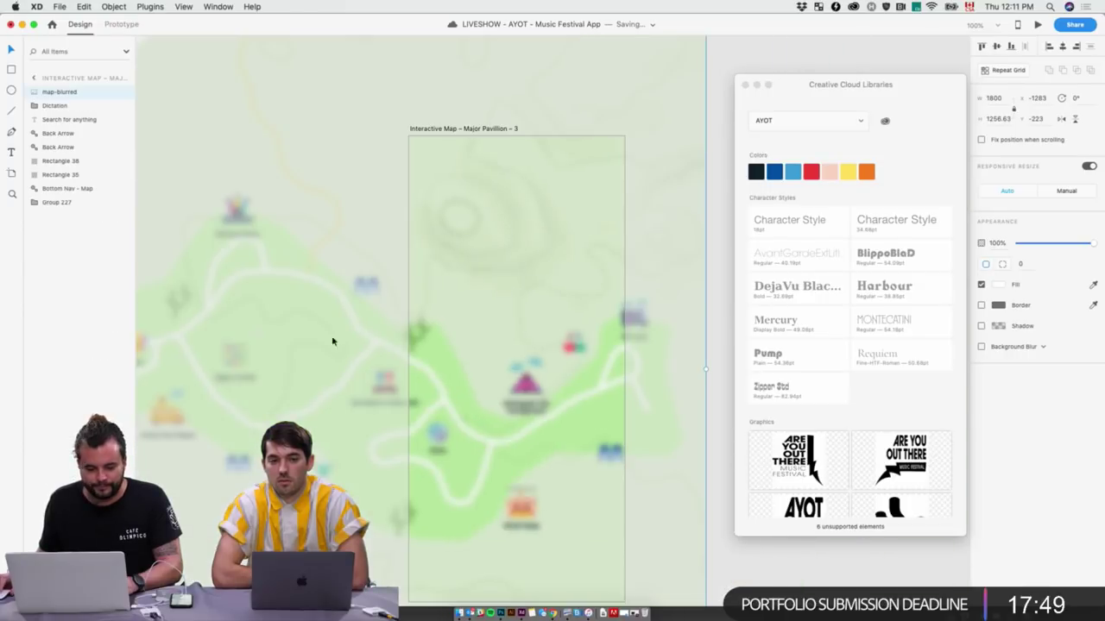
drag(64, 92, 69, 206)
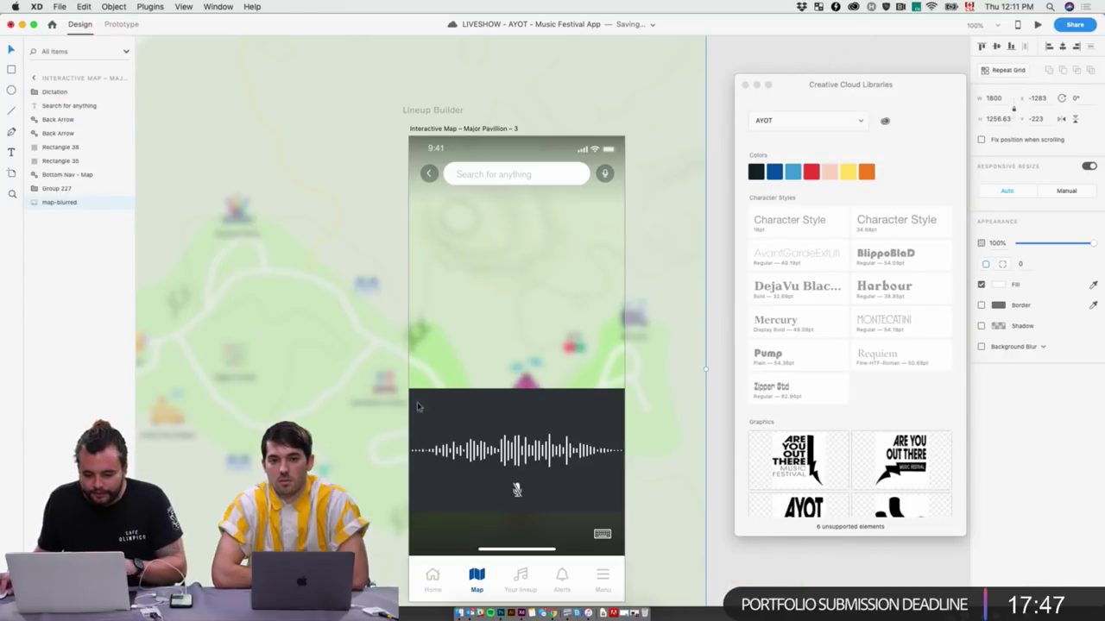
click(748, 537)
scroll(242, 369, left, 10)
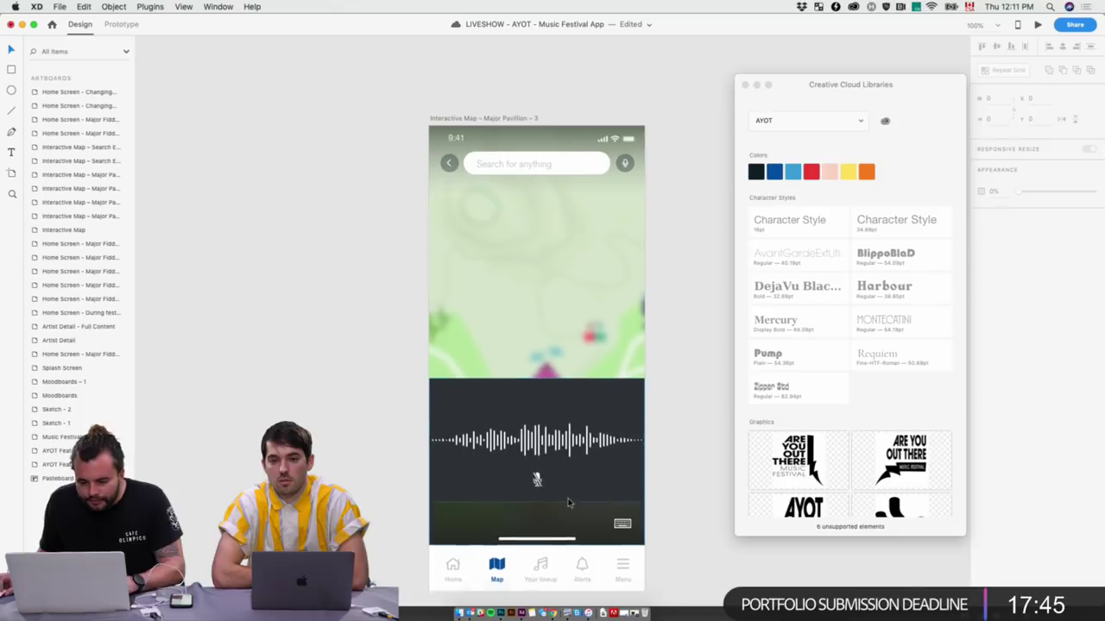
scroll(242, 369, right, 5)
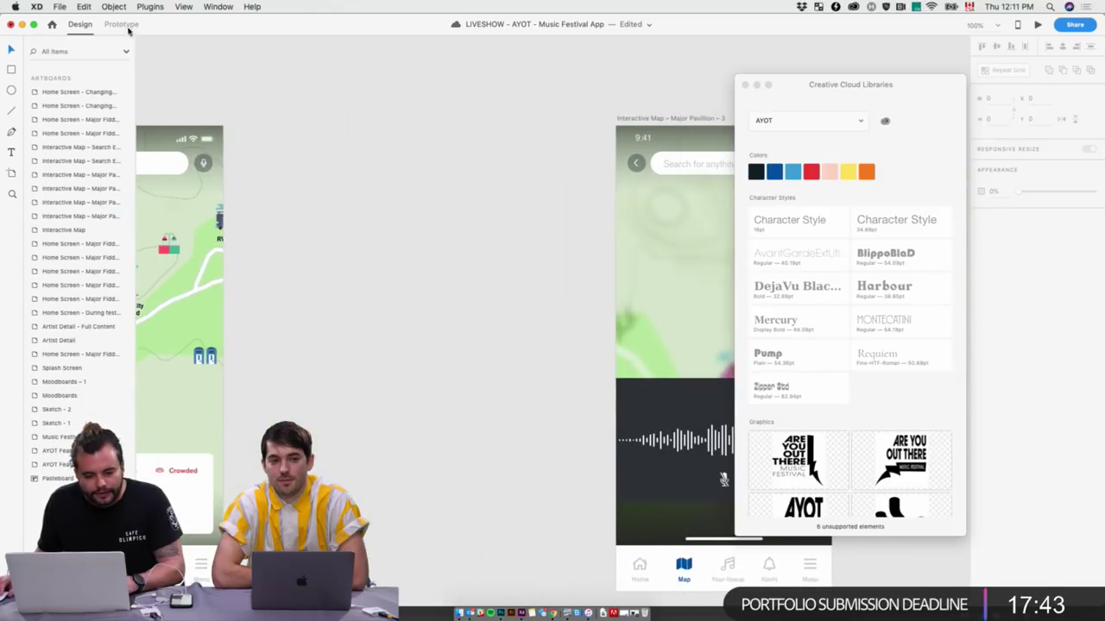
click(745, 84)
Wire the Major Pavilion – 2 microphone icon to Major Pavilion – 3 and test it in preview
click(121, 24)
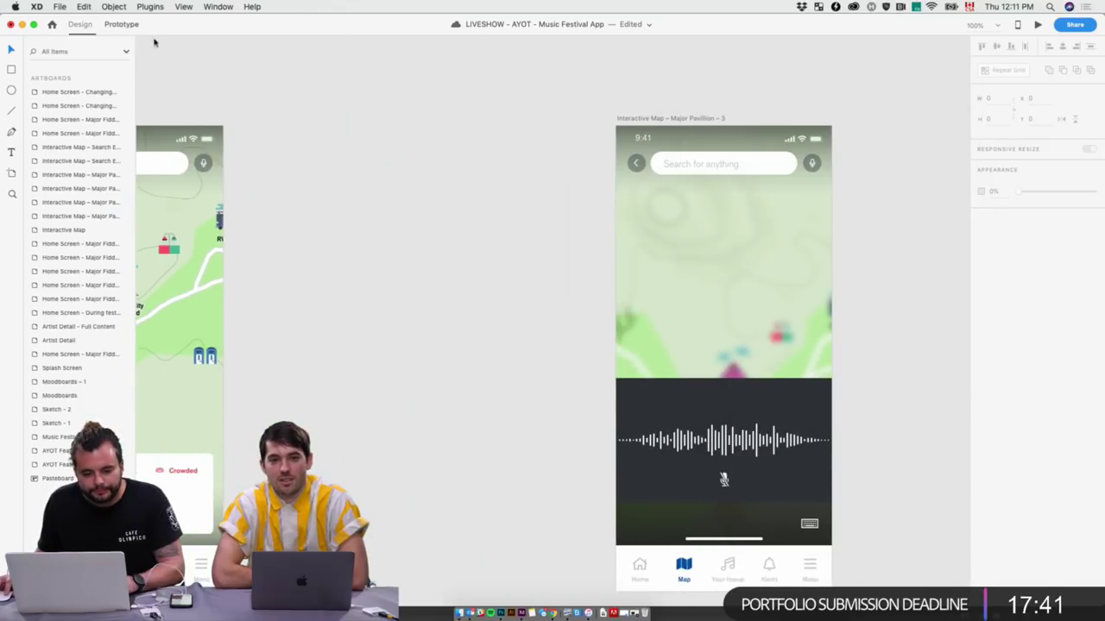
double_click(208, 163)
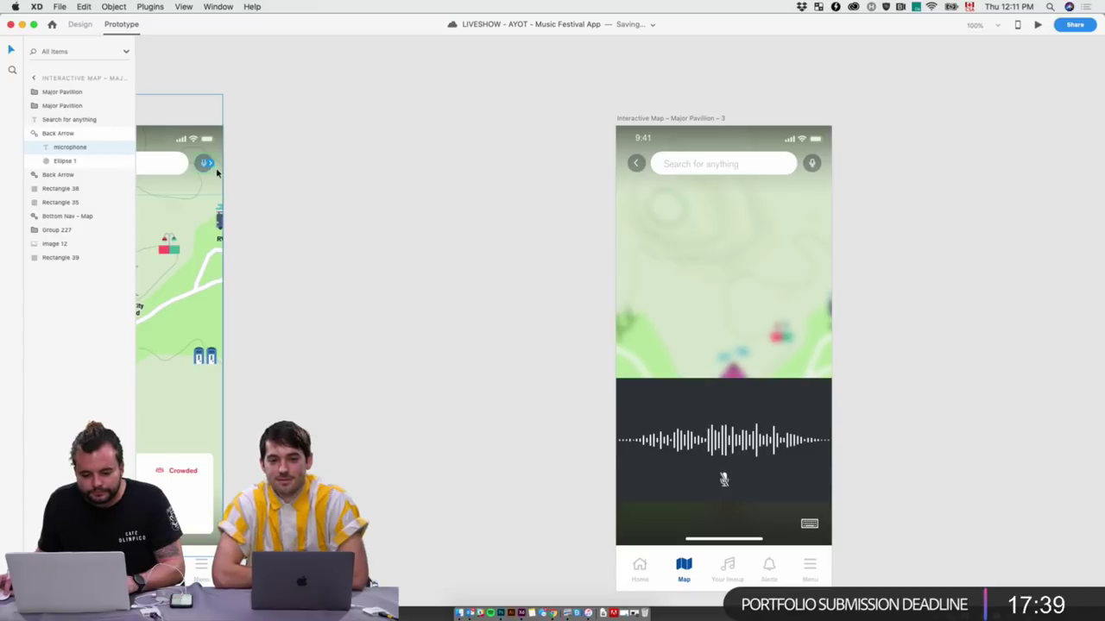
drag(211, 163, 656, 241)
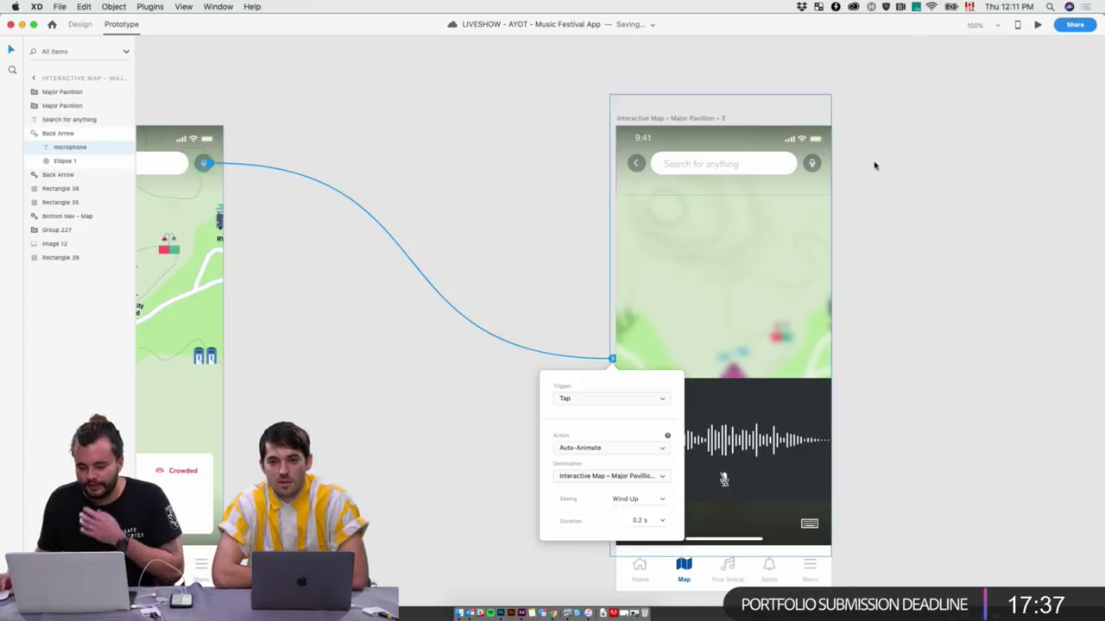
click(1038, 24)
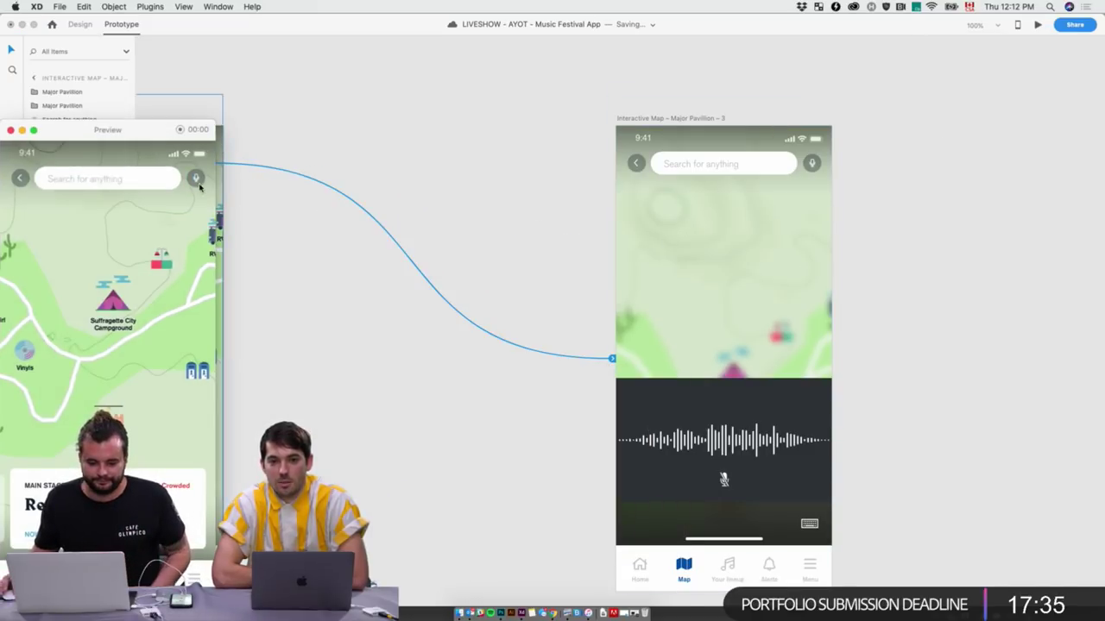
click(197, 180)
drag(110, 132, 484, 106)
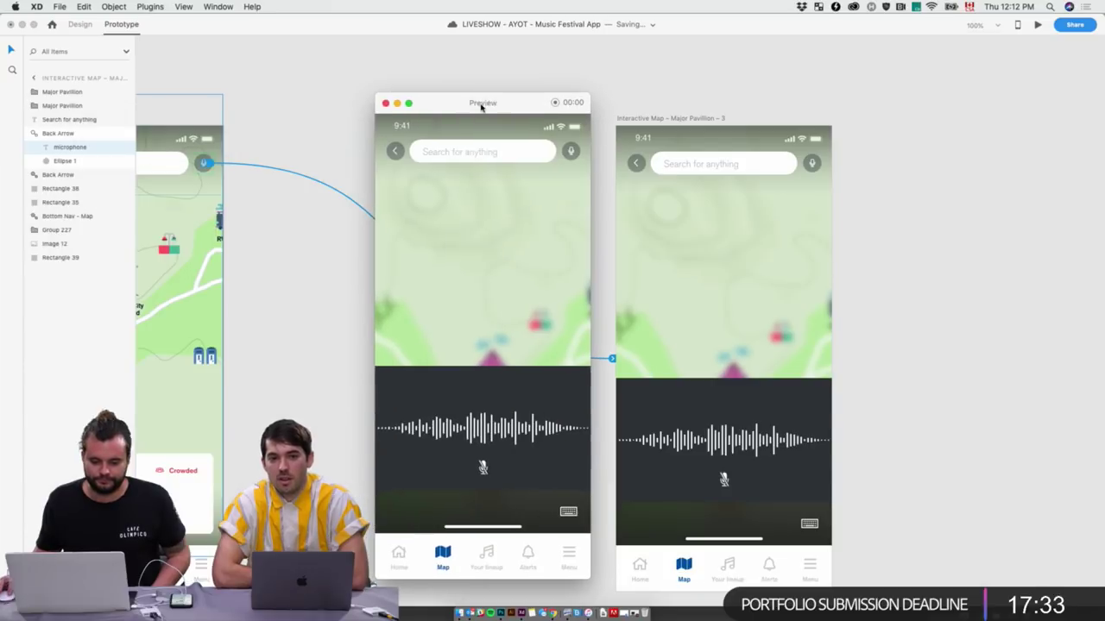
click(992, 236)
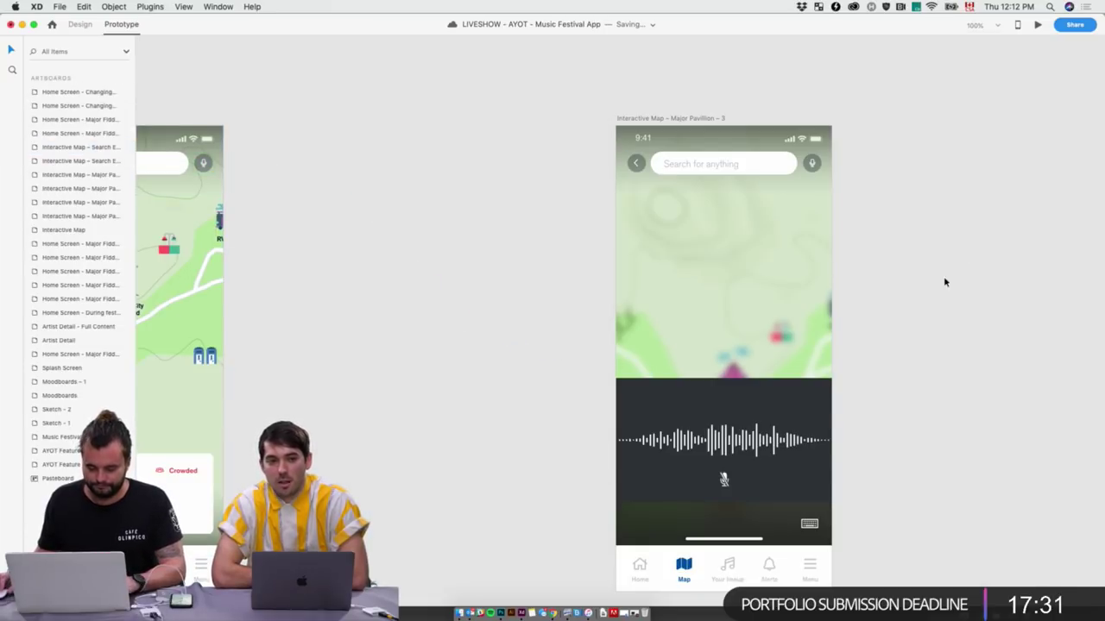
Check the Major Pavilion – 3 artboard's wires, then return to Design mode
scroll(930, 342, left, 2)
click(725, 107)
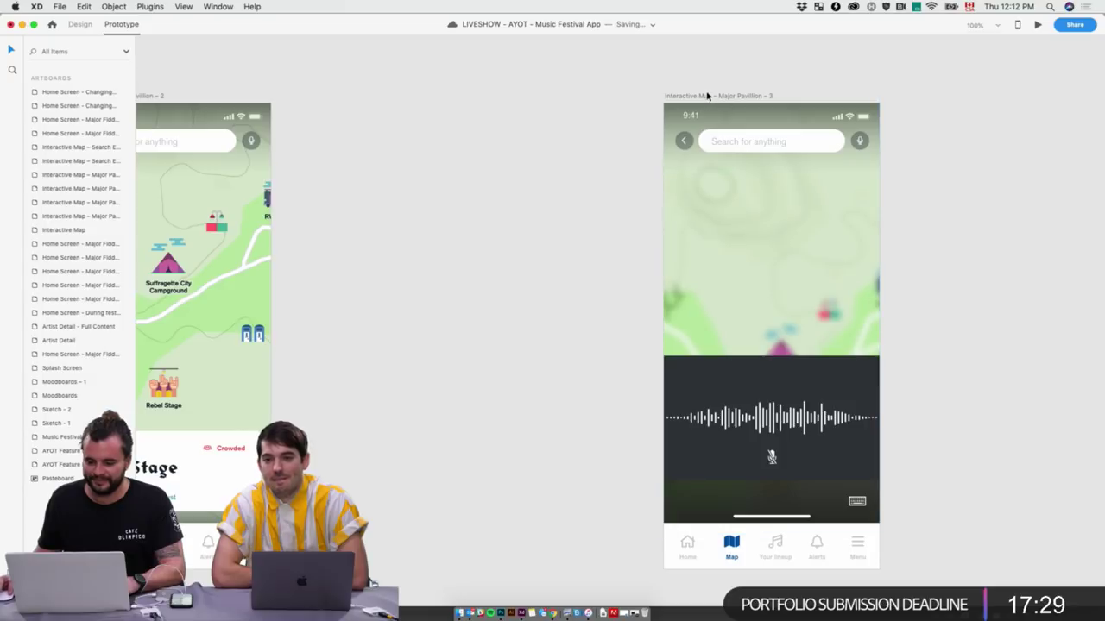
click(709, 96)
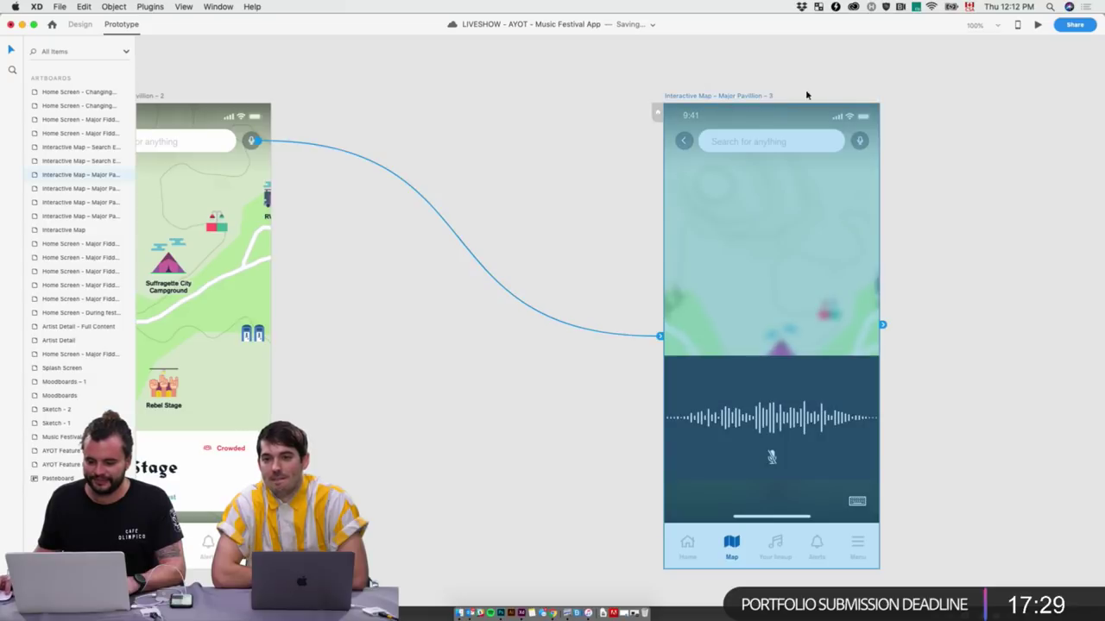
click(95, 25)
scroll(367, 67, right, 5)
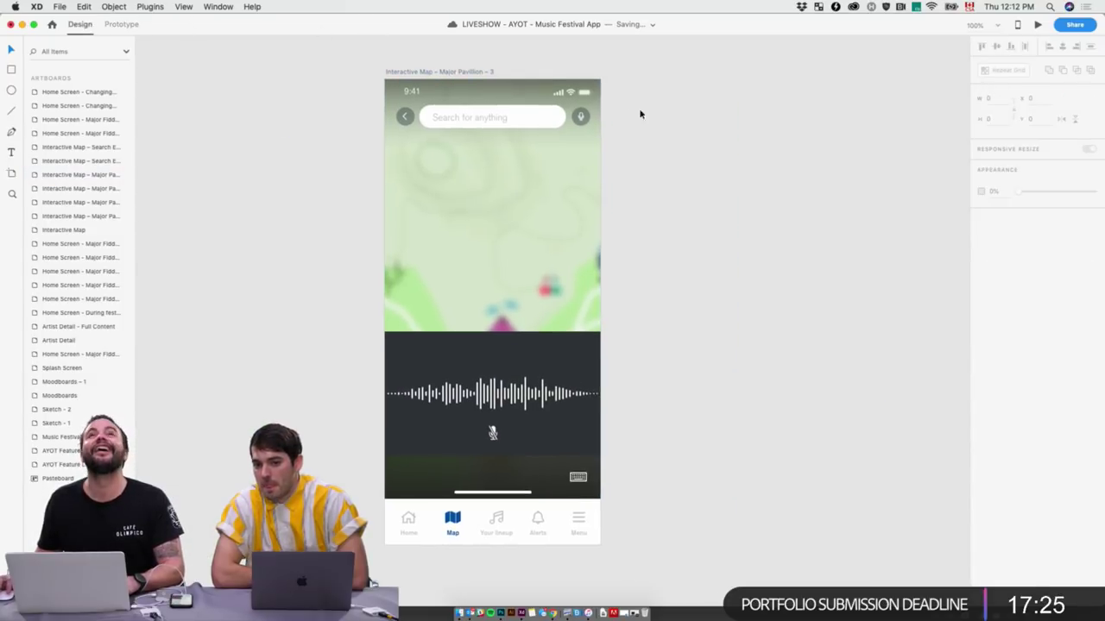
scroll(766, 122, left, 2)
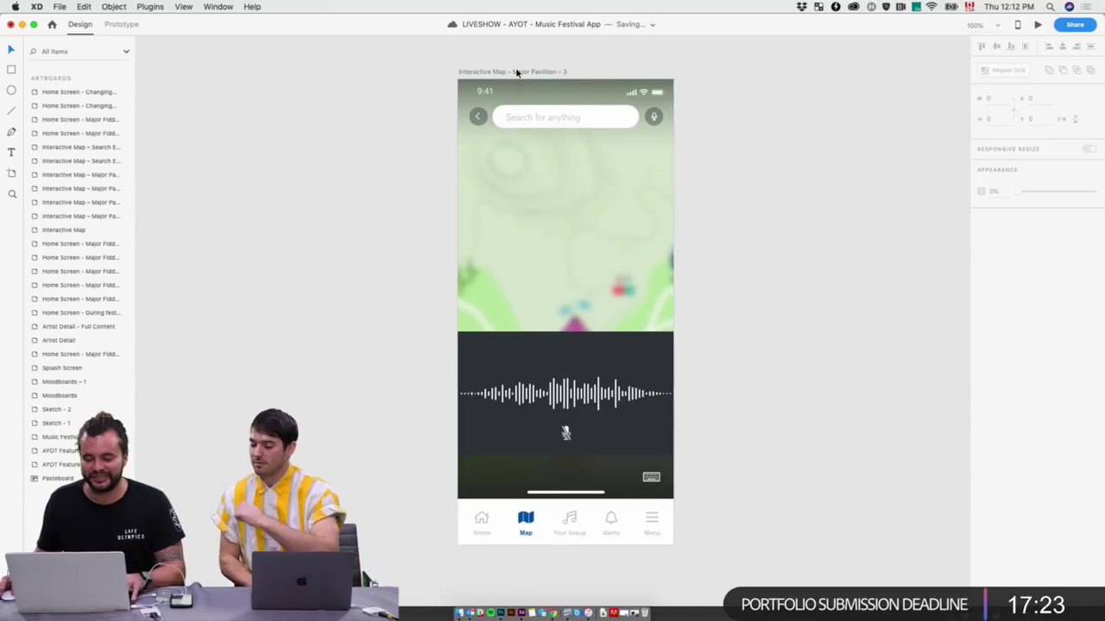
Preview Major Pavilion – 2 and confirm its mic opens the voice-search screen
click(516, 72)
scroll(512, 78, left, 4)
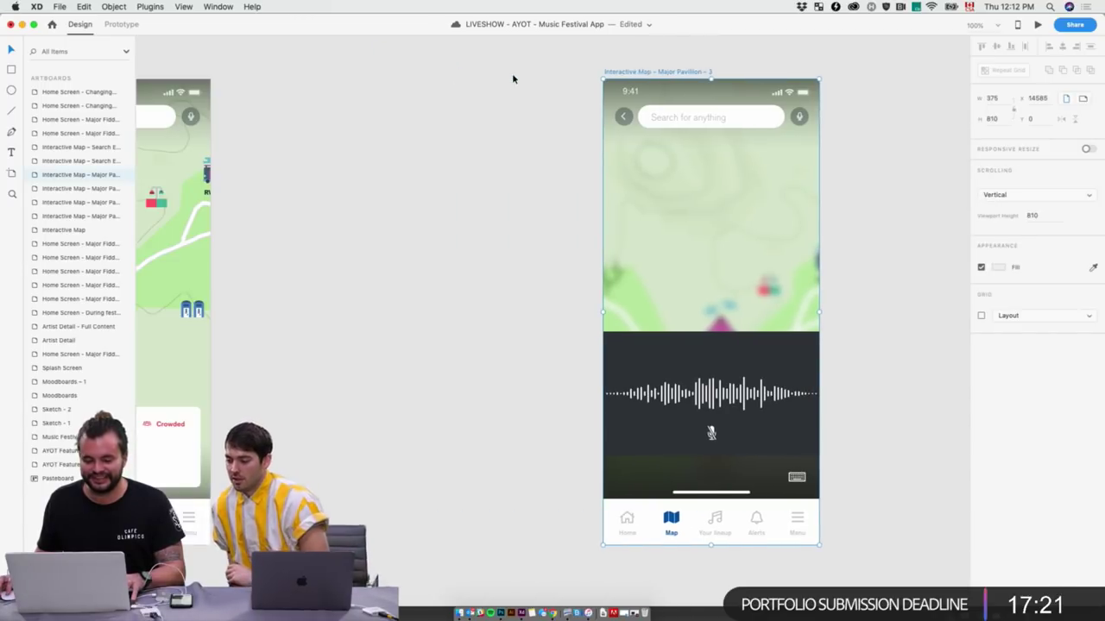
scroll(513, 79, left, 6)
click(284, 73)
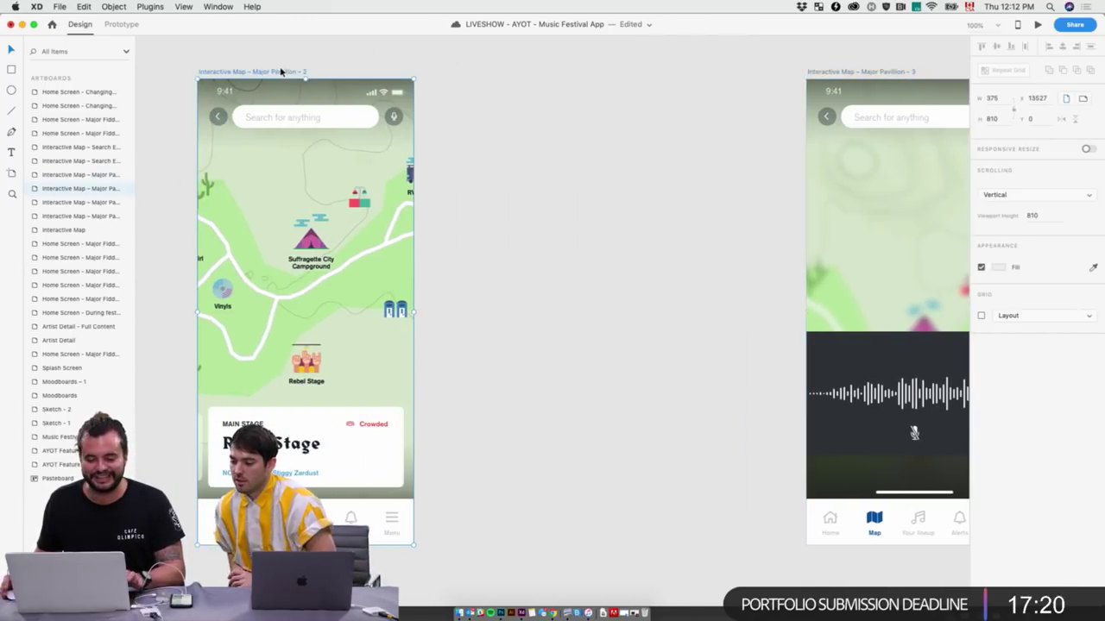
click(1037, 24)
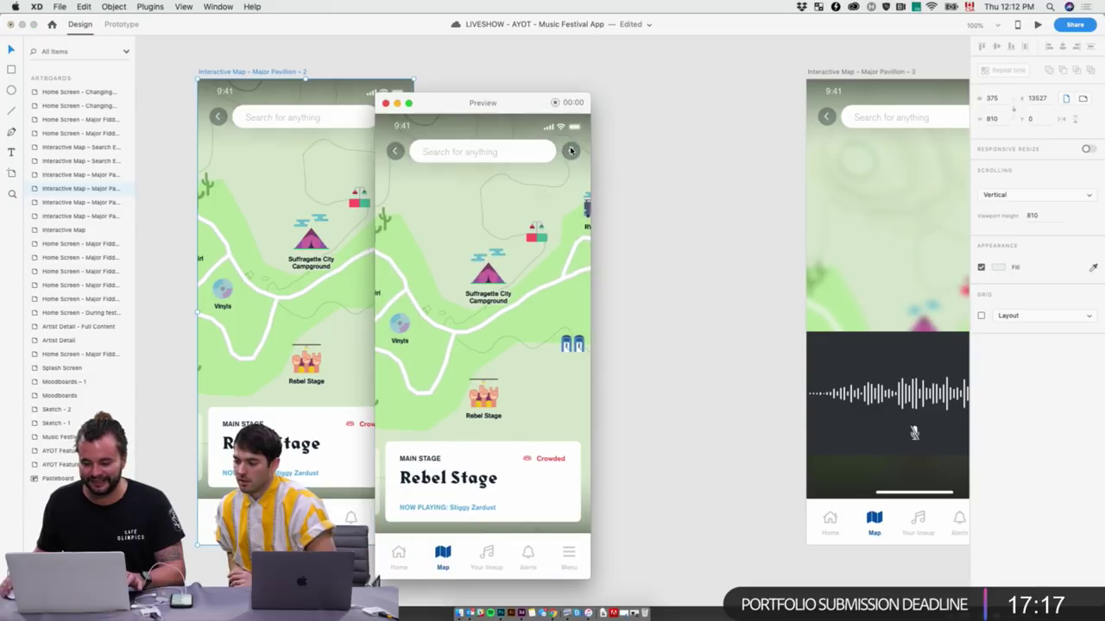
click(570, 151)
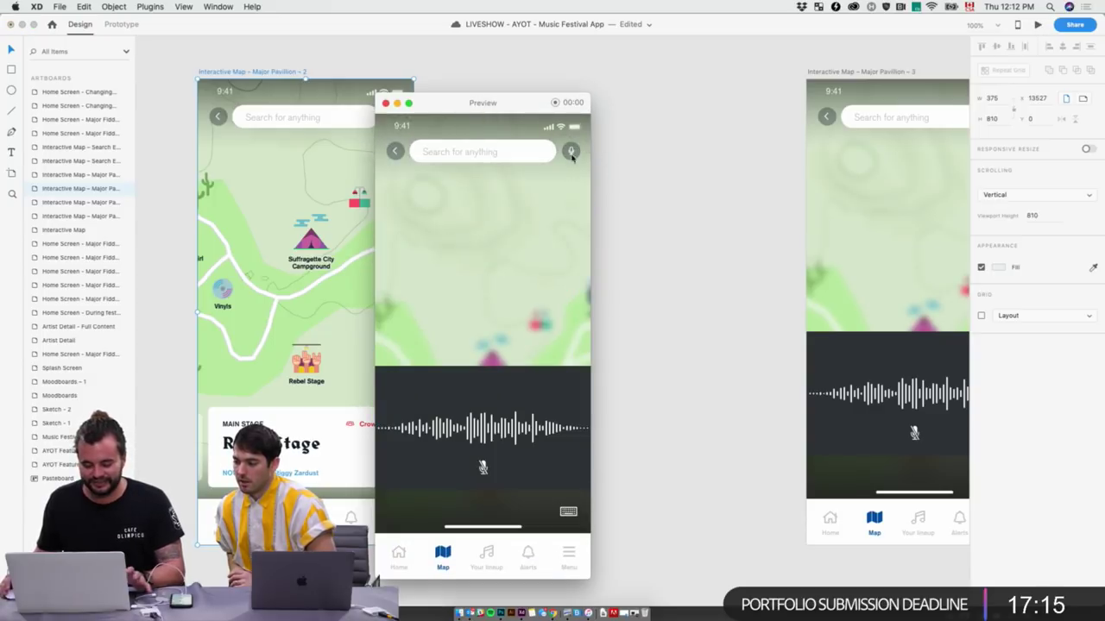
click(642, 122)
Try moving the blurred map on artboard 3 to Y 347, then undo it
click(364, 256)
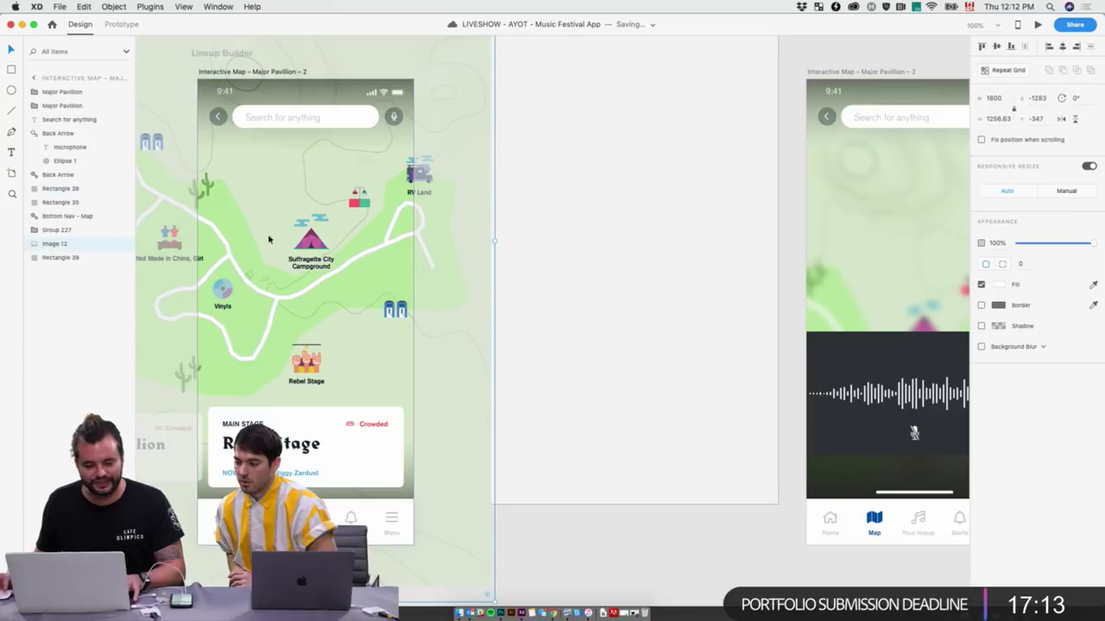
scroll(245, 244, right, 10)
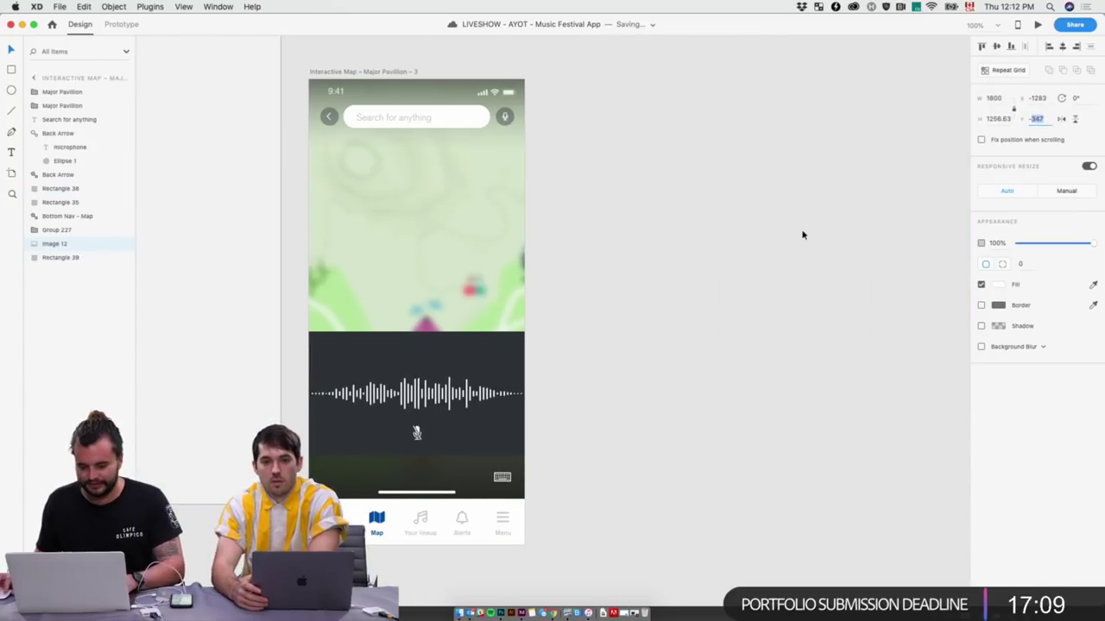
click(371, 218)
click(1035, 119)
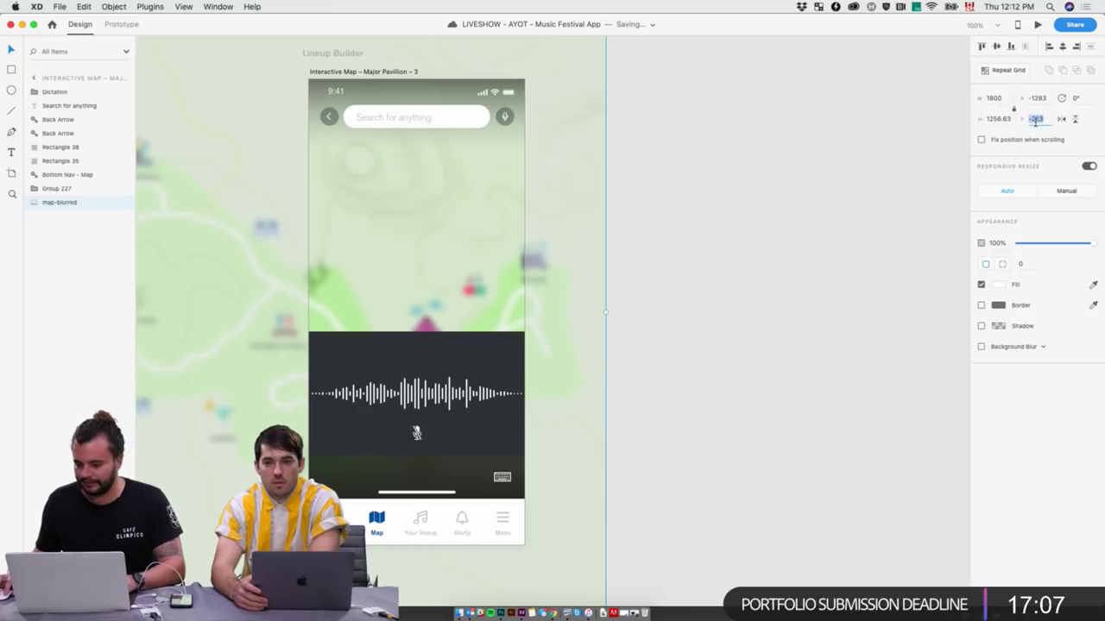
text(347)
key(Return)
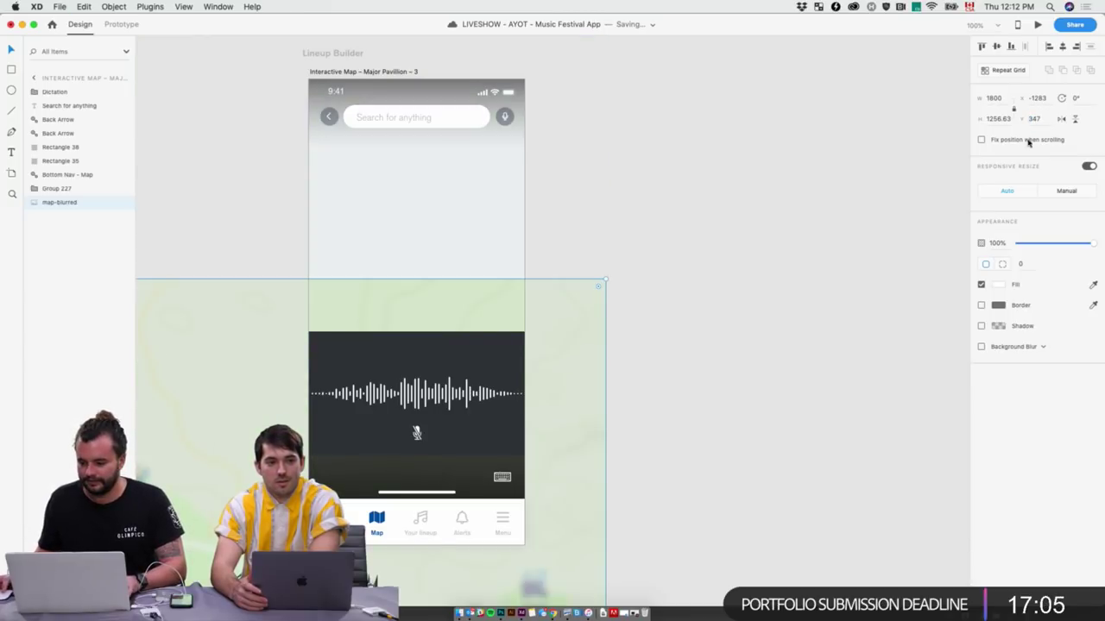
click(1033, 118)
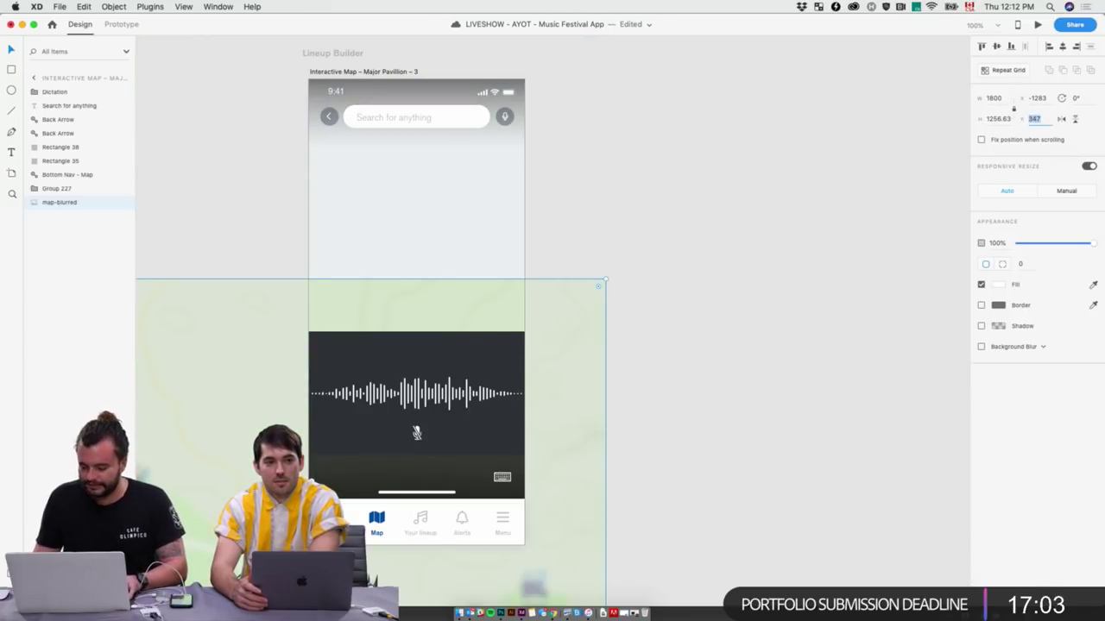
key(super+z)
Duplicate the Major Pavilion – 3 artboard to create Major Pavillion – 4
click(764, 232)
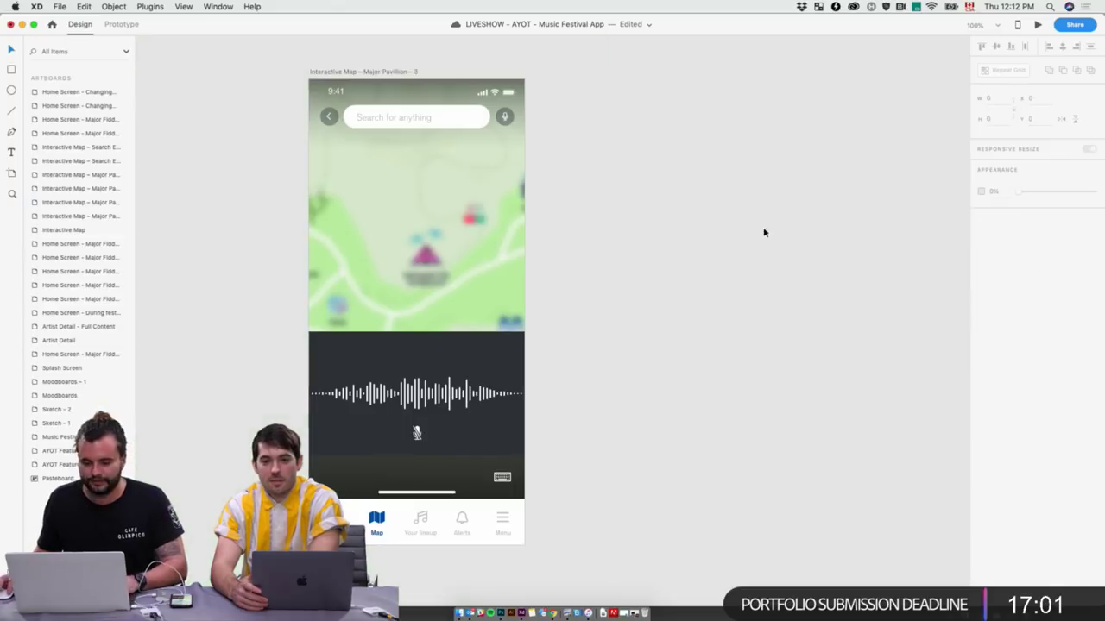
drag(505, 250, 581, 247)
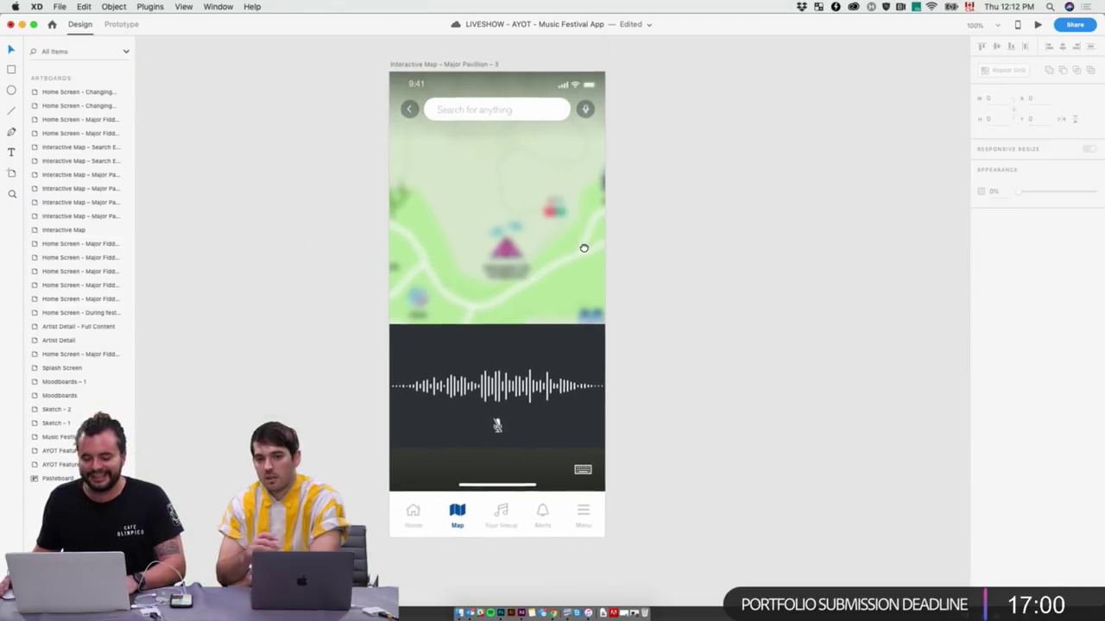
click(425, 76)
key(super+d)
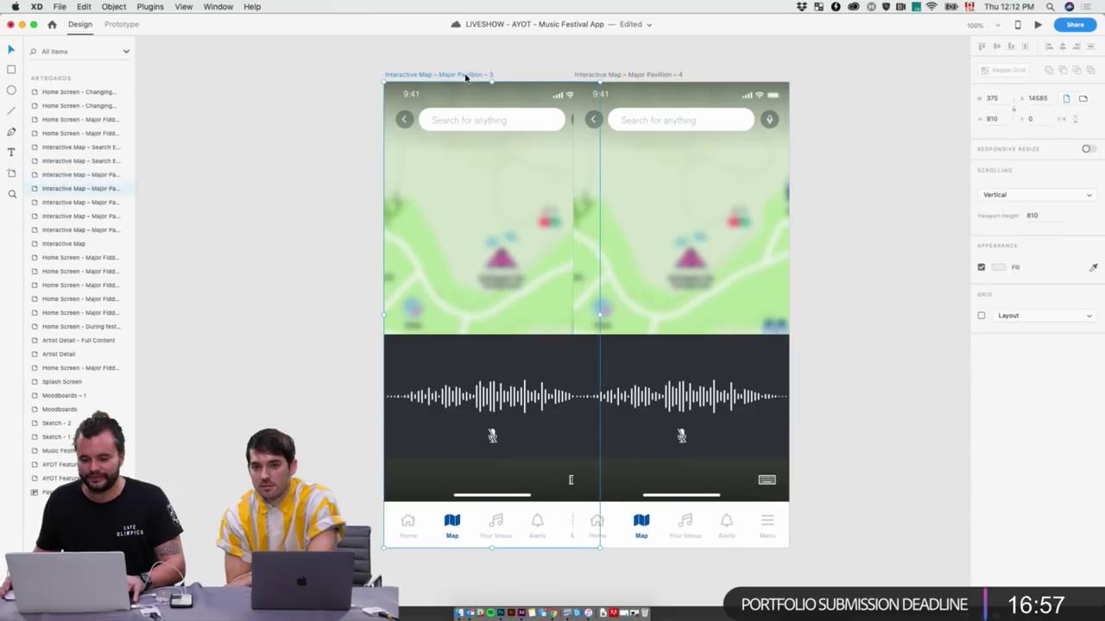
key(super+z)
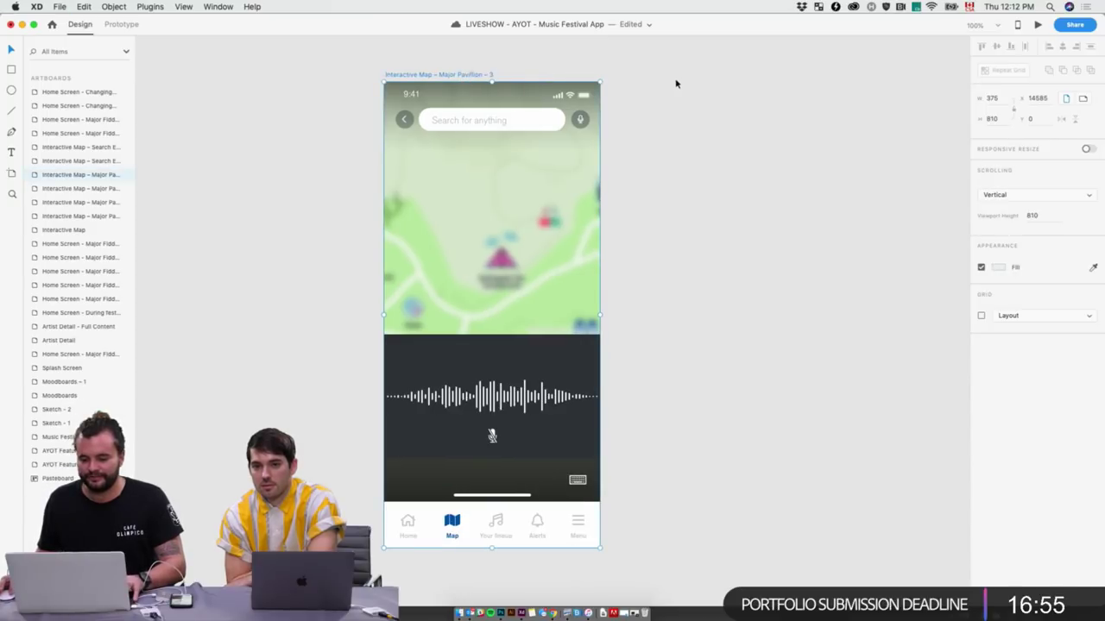
key(super+d)
click(449, 66)
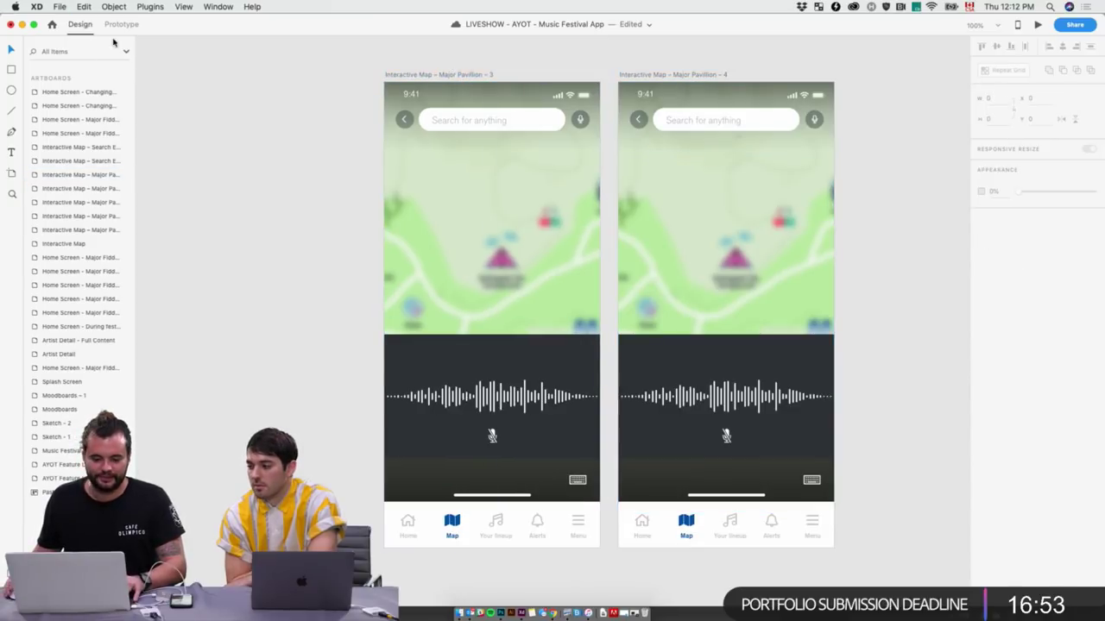
click(481, 75)
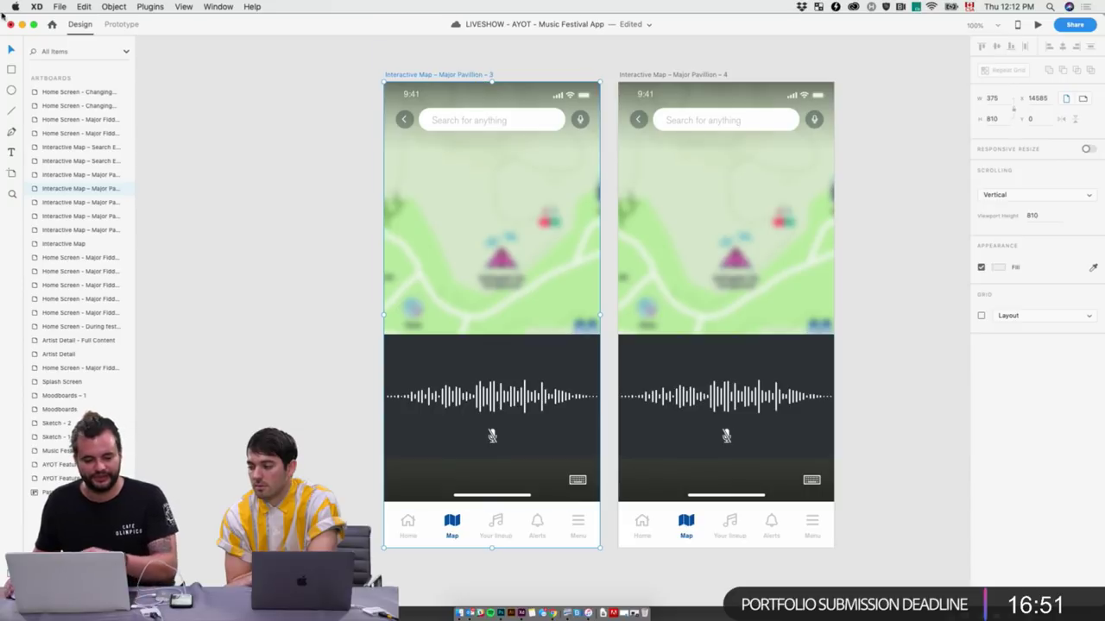
Wire Major Pavilion – 3 to the – 4 artboard with a Voice trigger
click(130, 25)
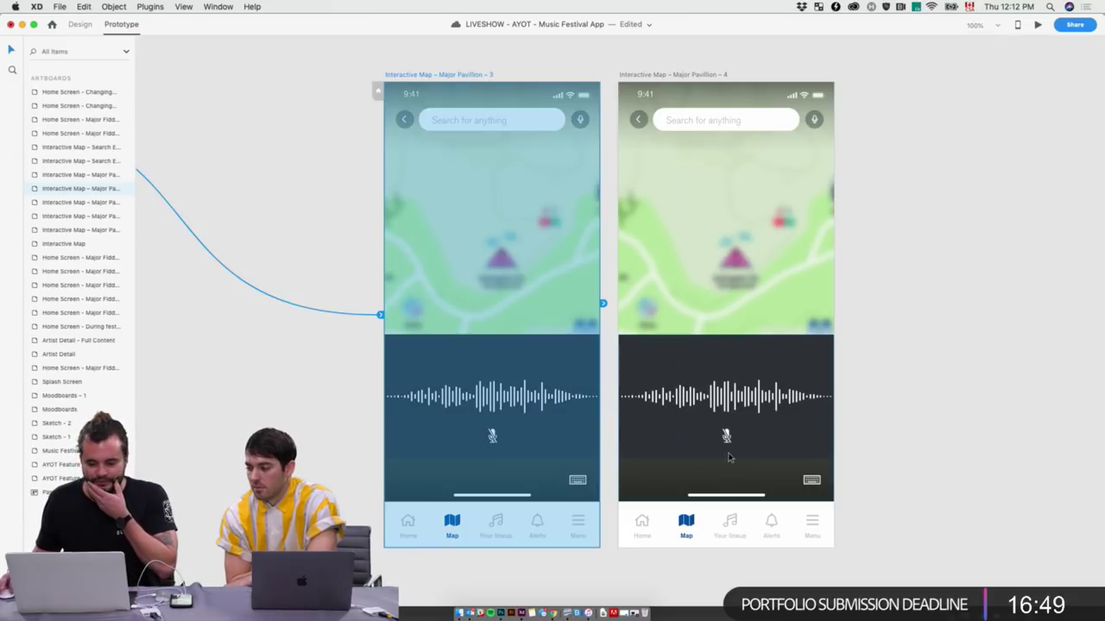
drag(604, 306, 702, 272)
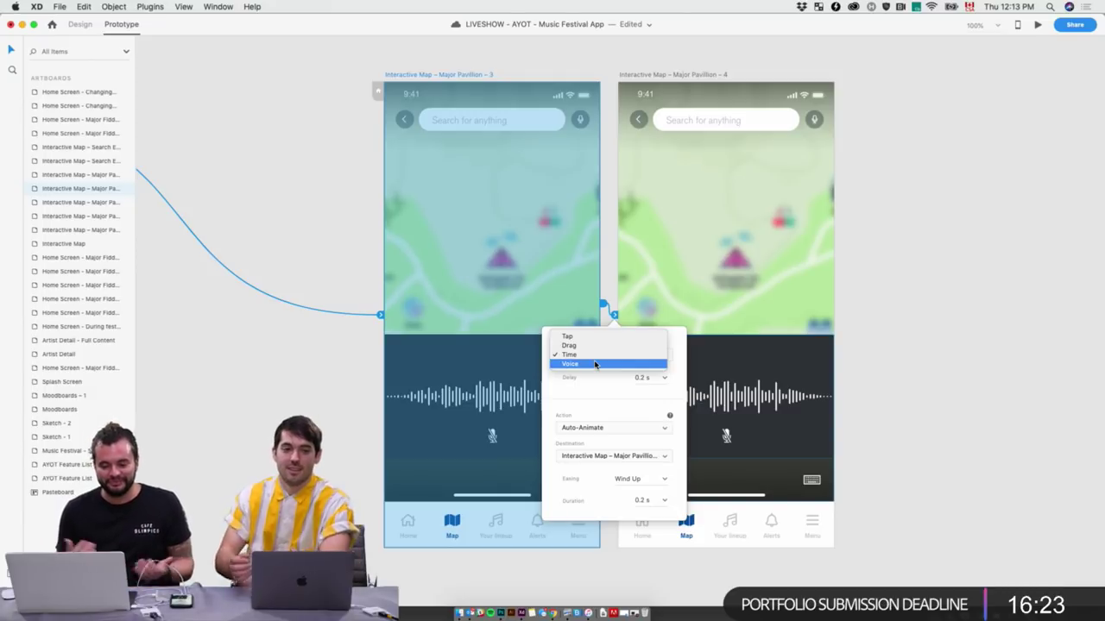
click(594, 364)
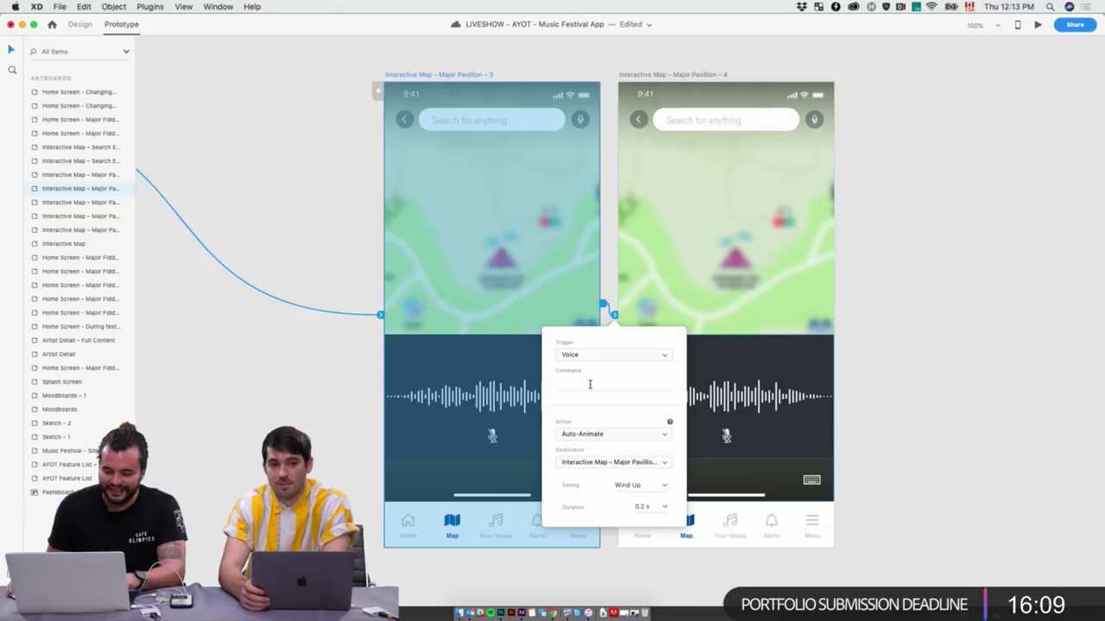
click(590, 381)
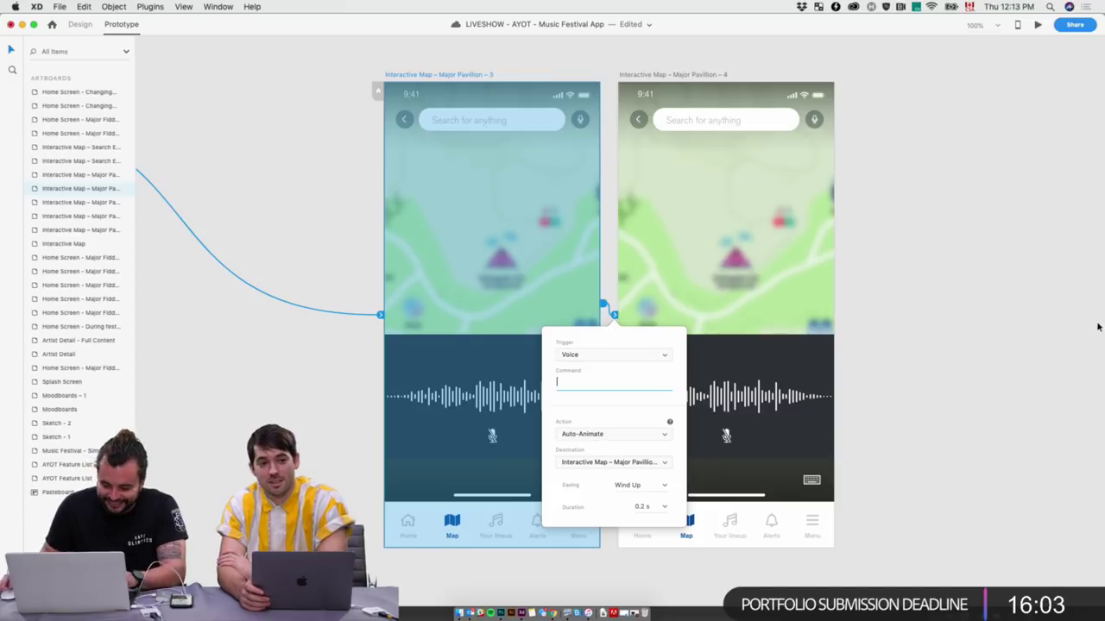
click(907, 356)
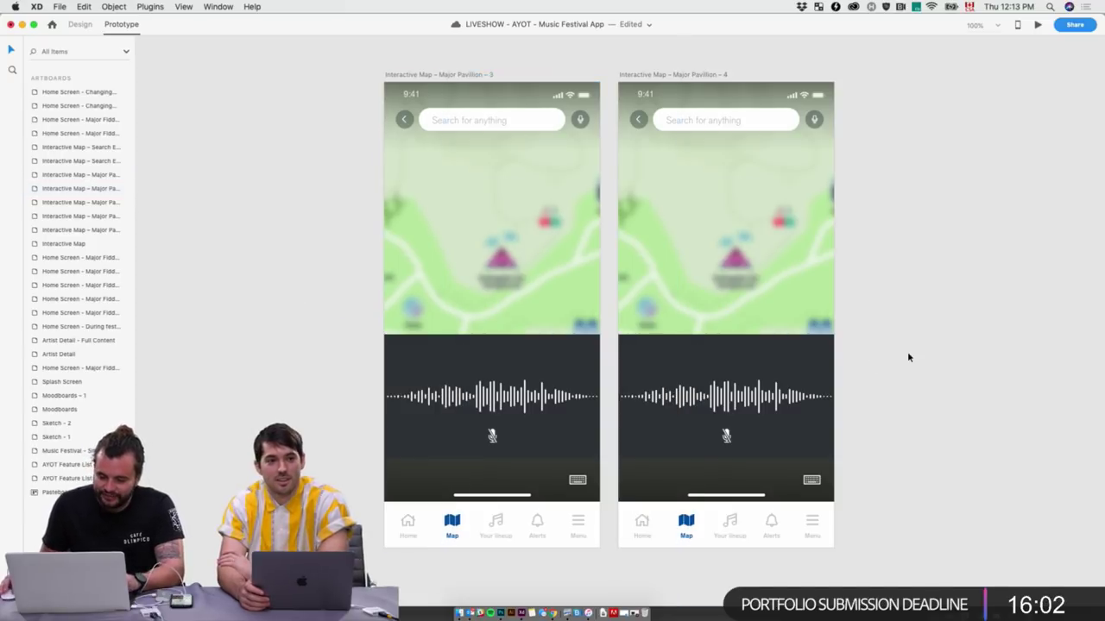
Set the wire's action to Speech Playback with speech text starting 'Hey there, how'
click(708, 103)
click(614, 318)
click(614, 317)
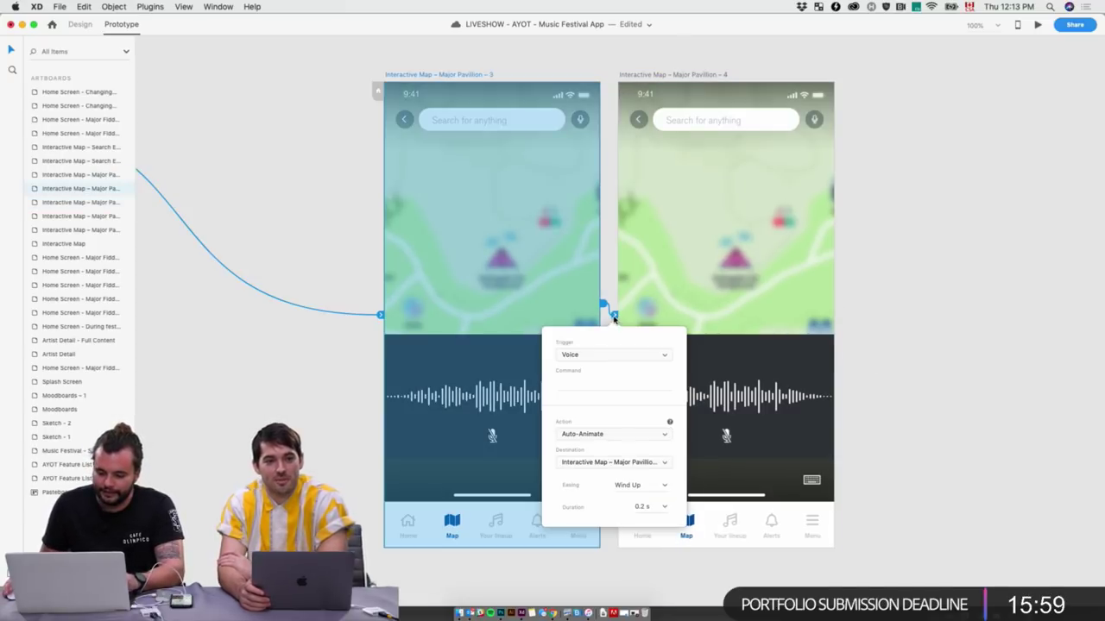
click(596, 434)
click(607, 453)
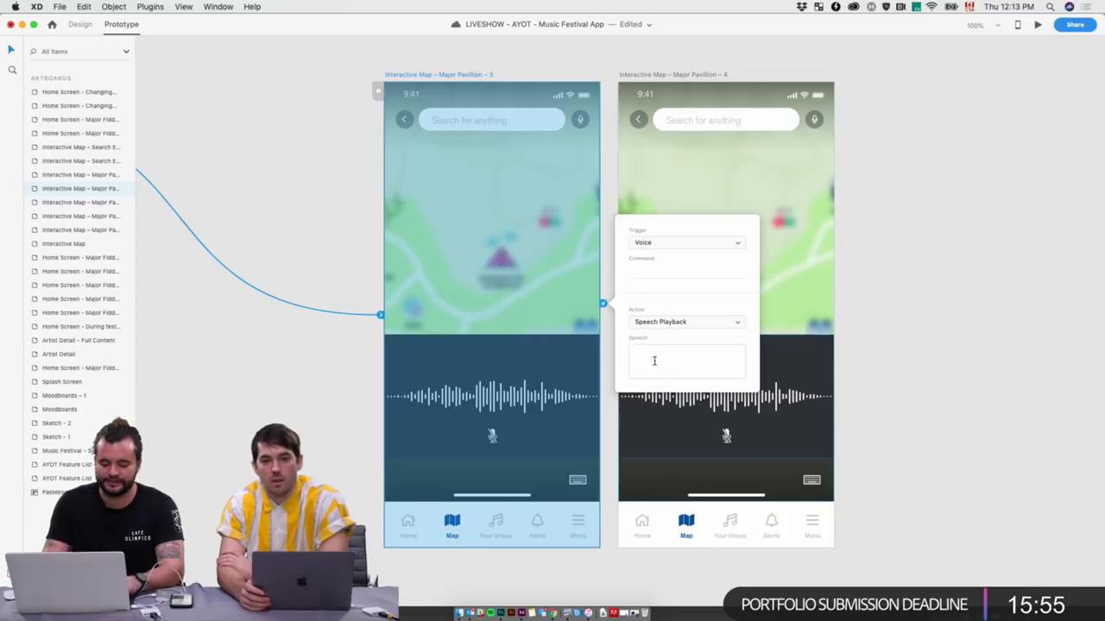
text(What)
key(BackSpace)
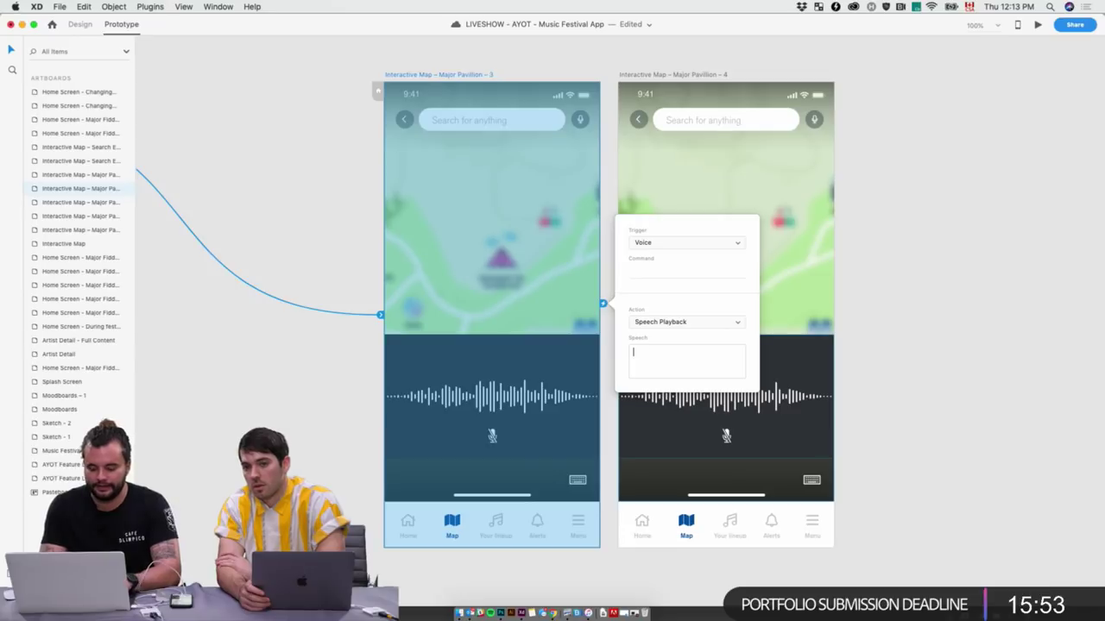
text(Hey there,)
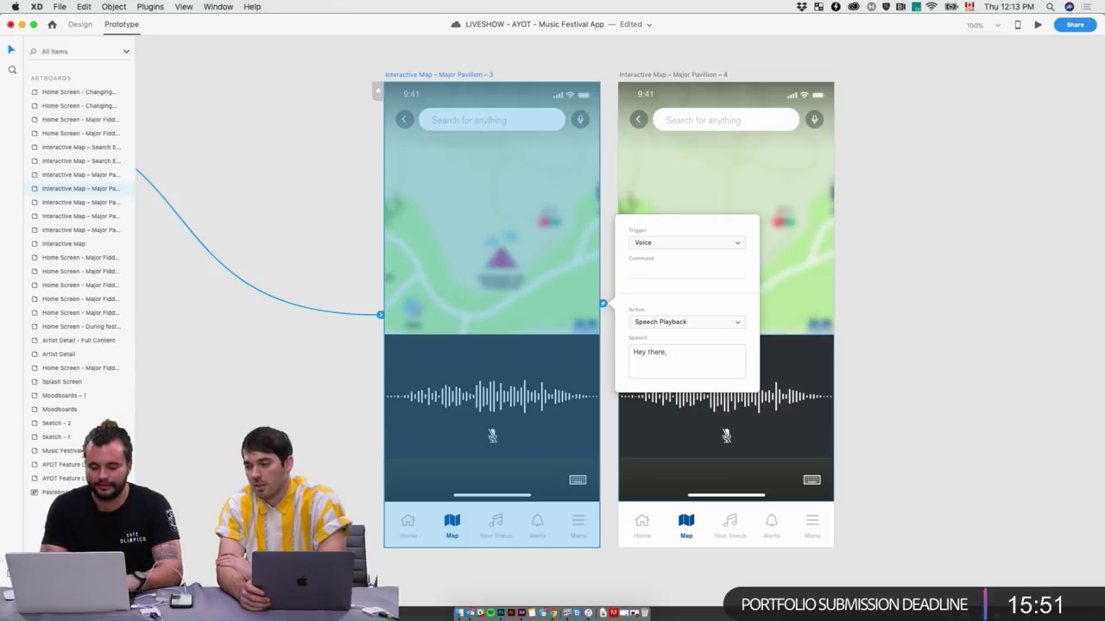
key(BackSpace)
key(BackSpace)
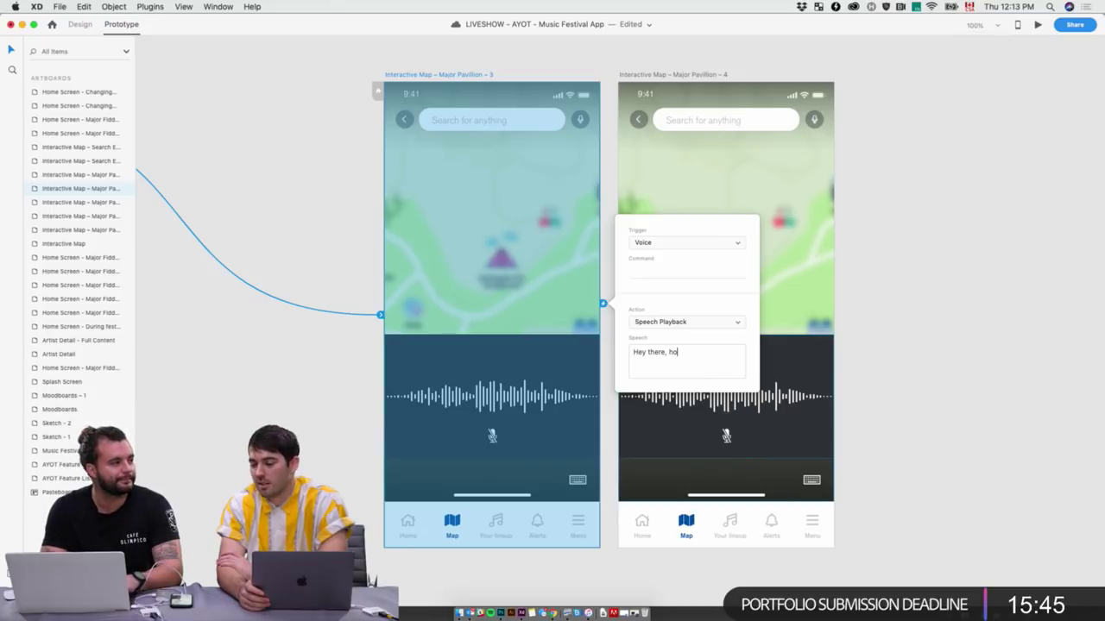
text(w)
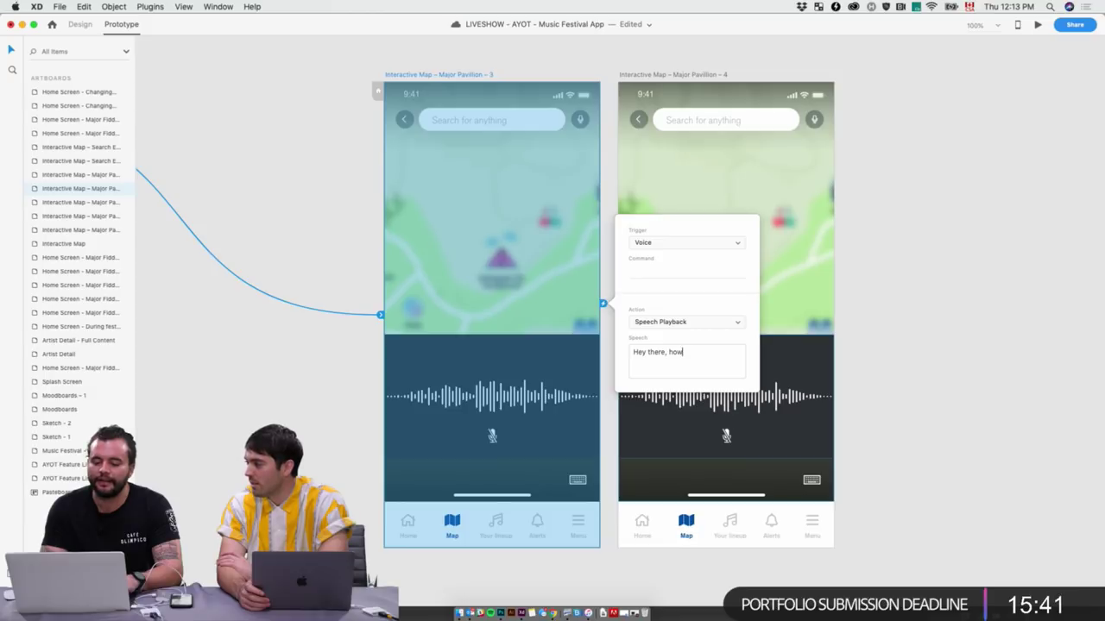
text( c a)
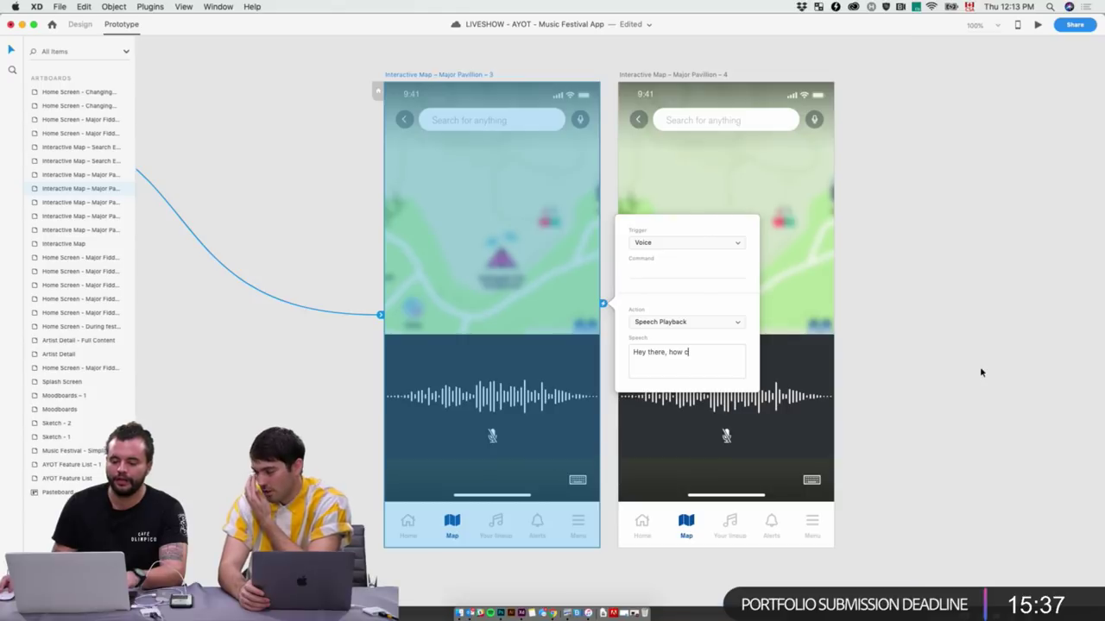
Dismiss the speech playback popup and reselect the Major Pavilion – 3 artboard
click(944, 383)
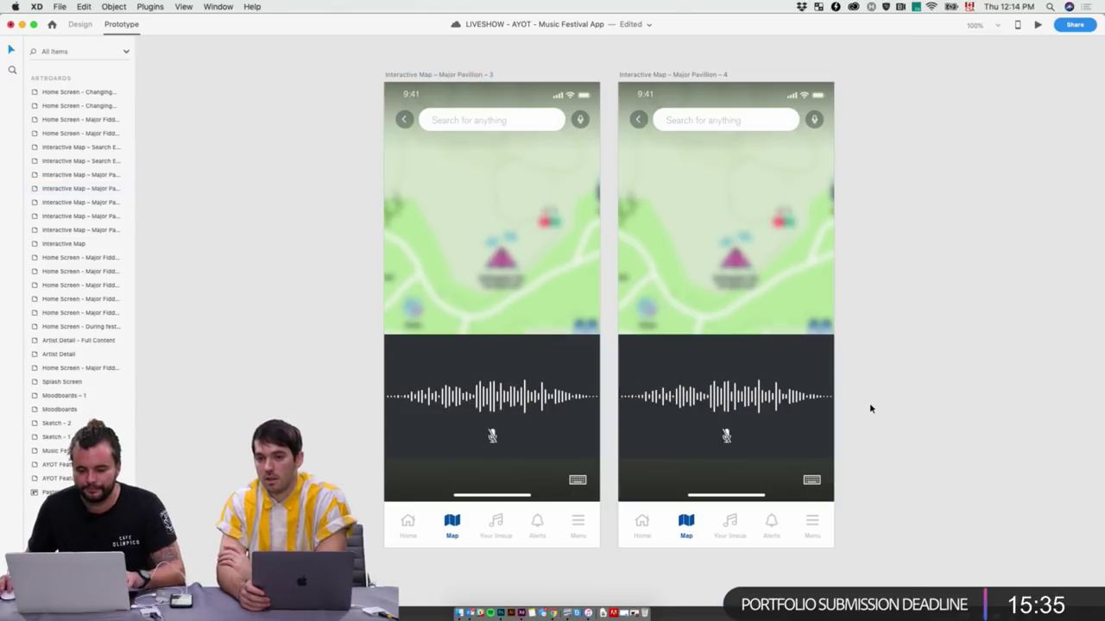
scroll(869, 411, left, 3)
scroll(863, 380, right, 6)
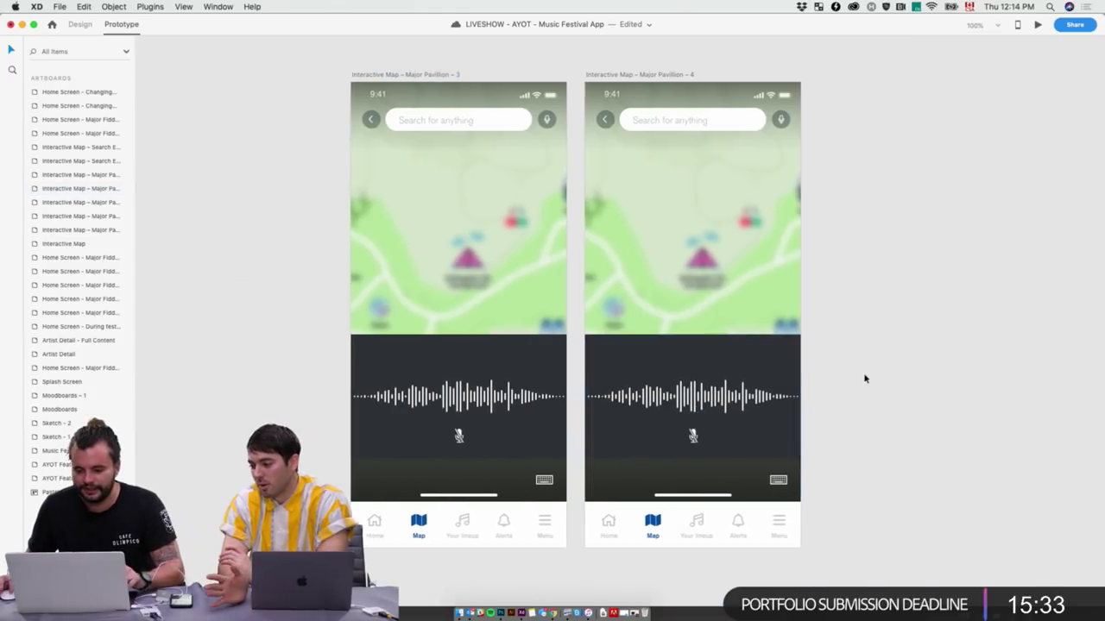
scroll(865, 379, right, 1)
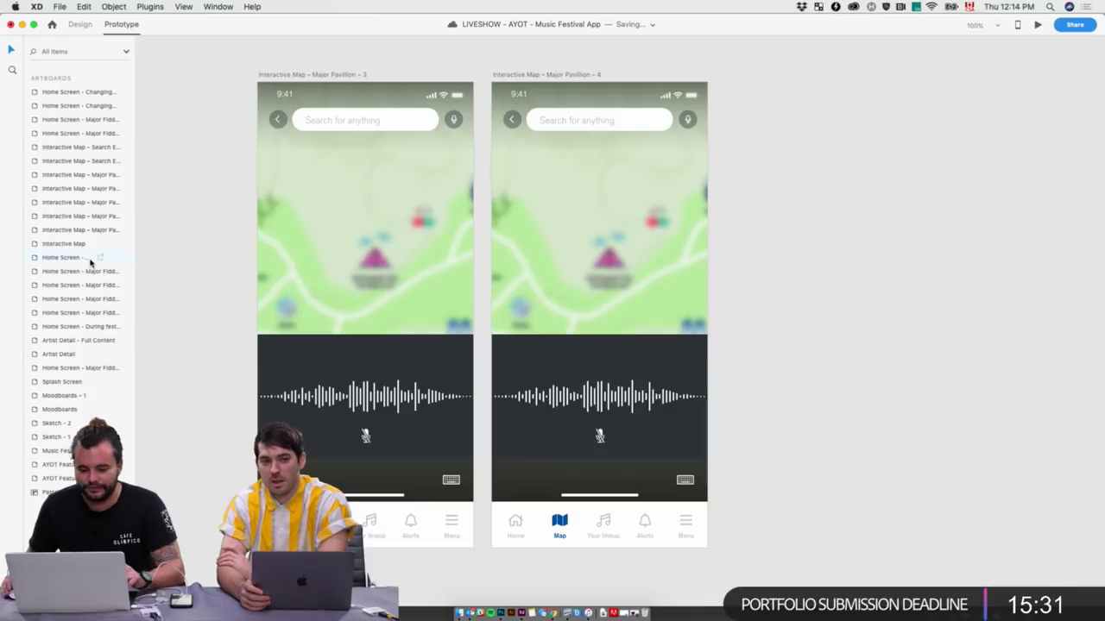
click(296, 76)
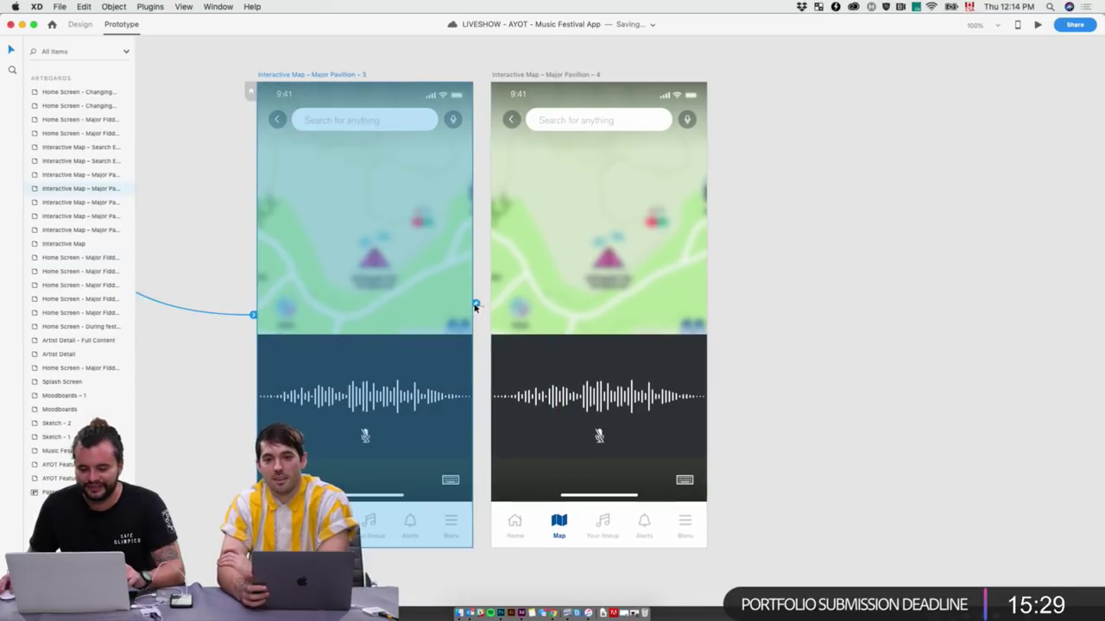
Wire Pavilion 3 to Pavilion 4 with the voice command 'Ground control to major tom'
drag(475, 303, 579, 302)
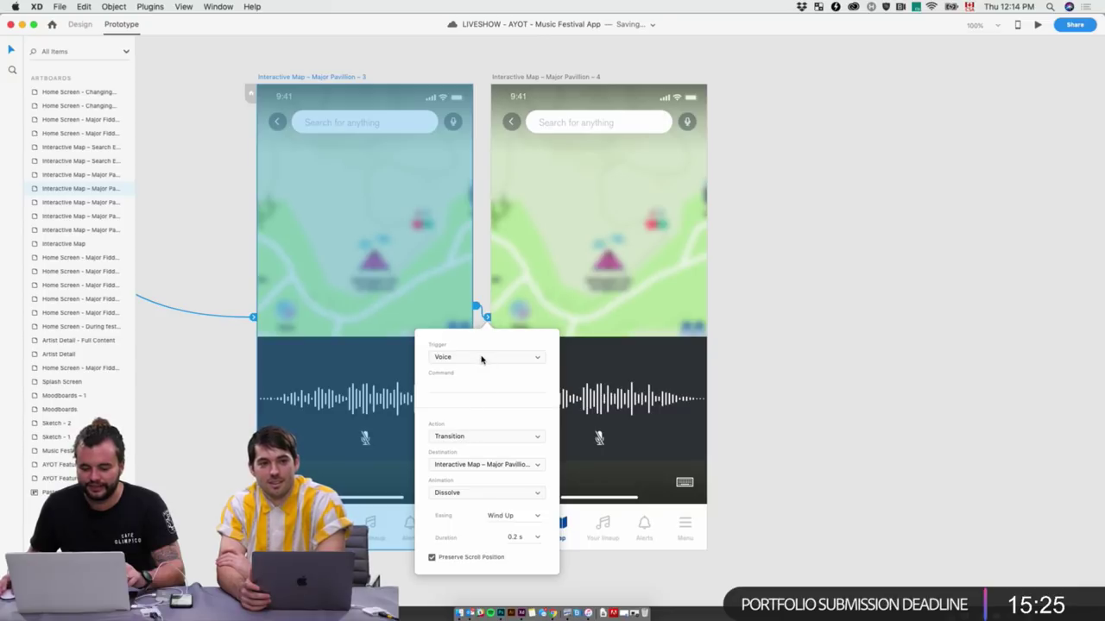
click(470, 388)
text(G)
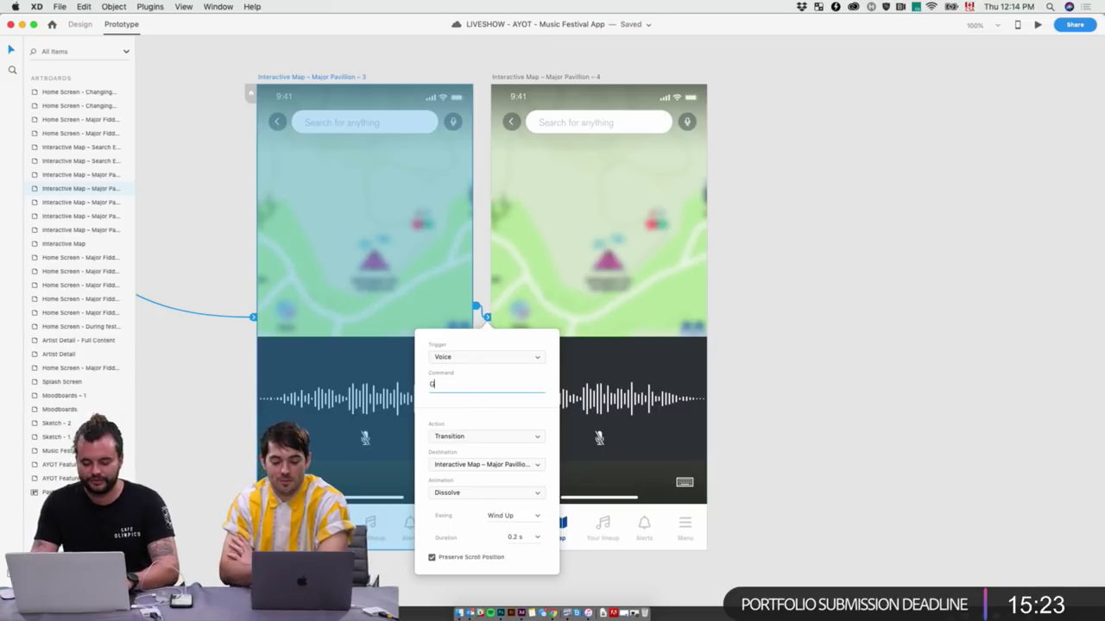
text(round control )
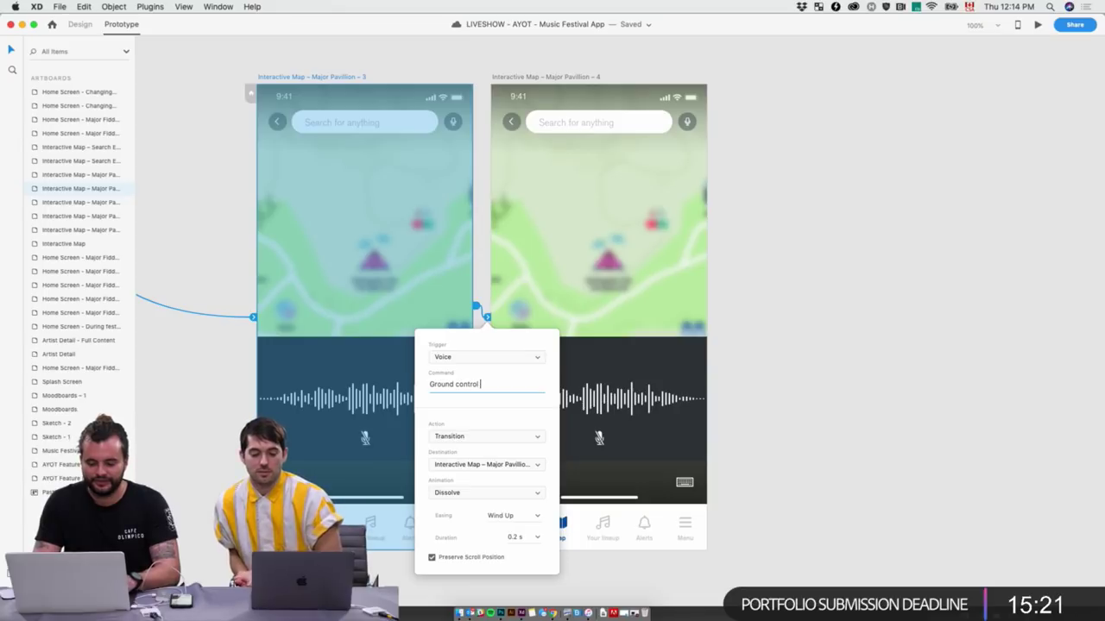
text(t)
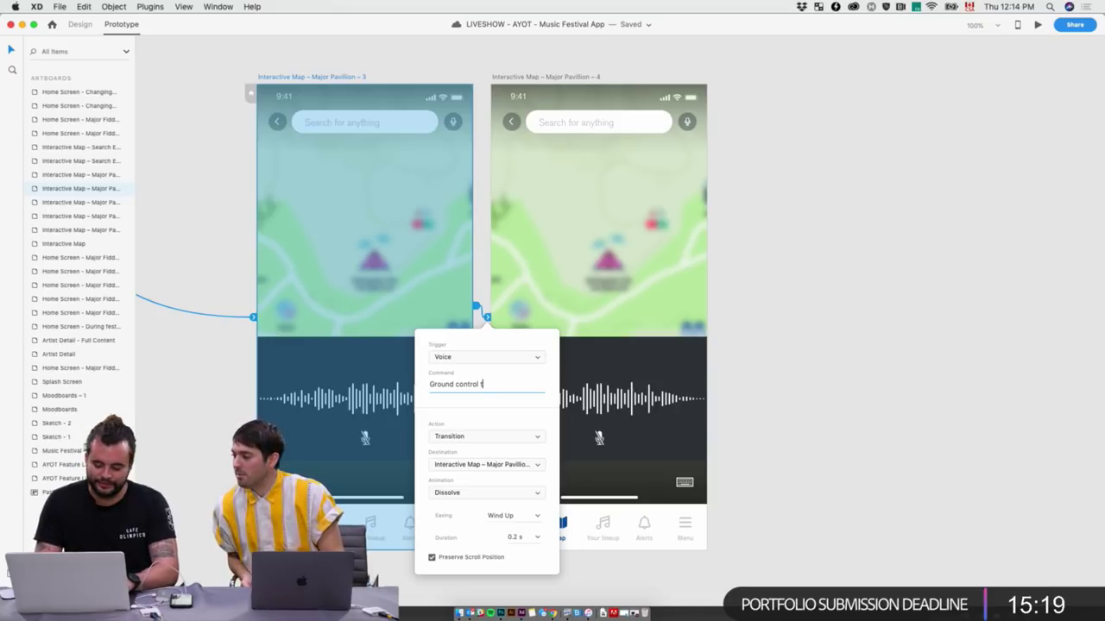
text(o major thumb)
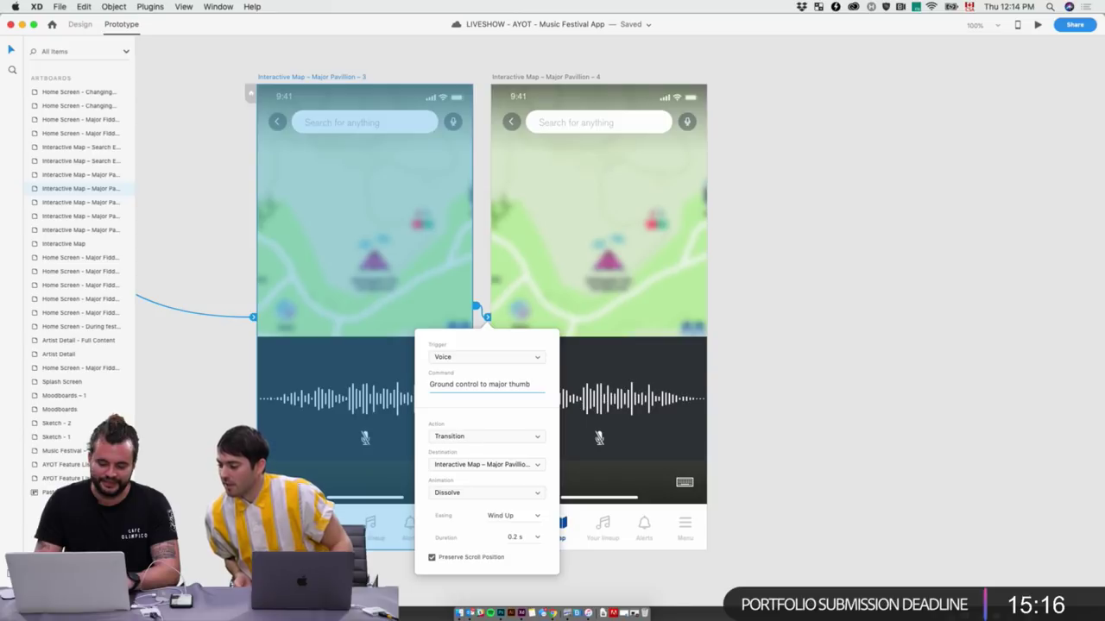
key(BackSpace)
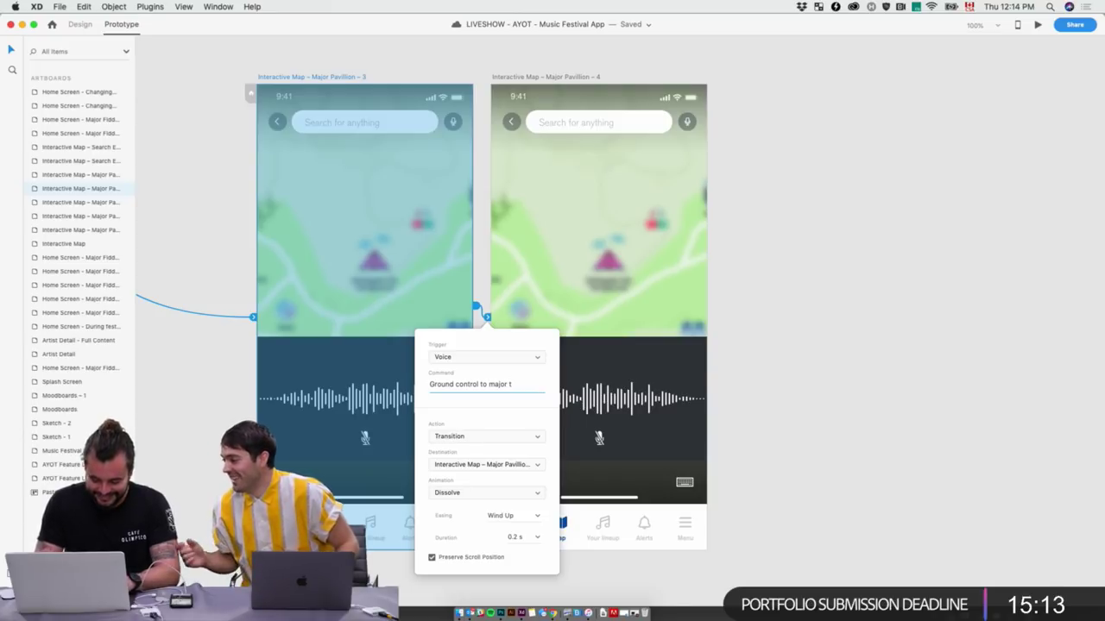
key(BackSpace)
text(on)
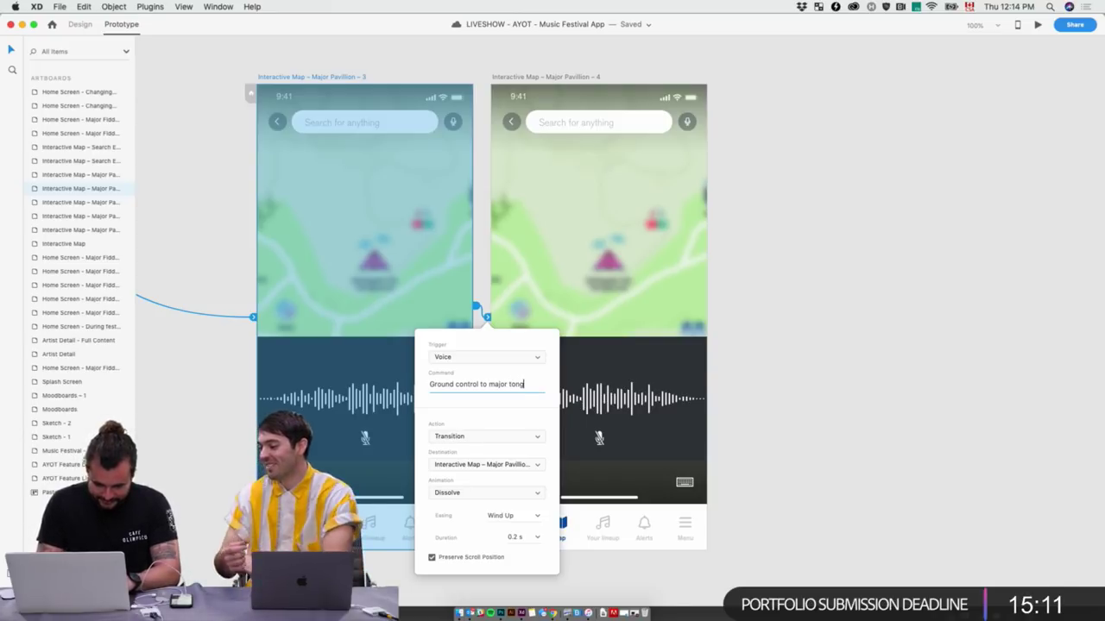
text(g)
key(BackSpace)
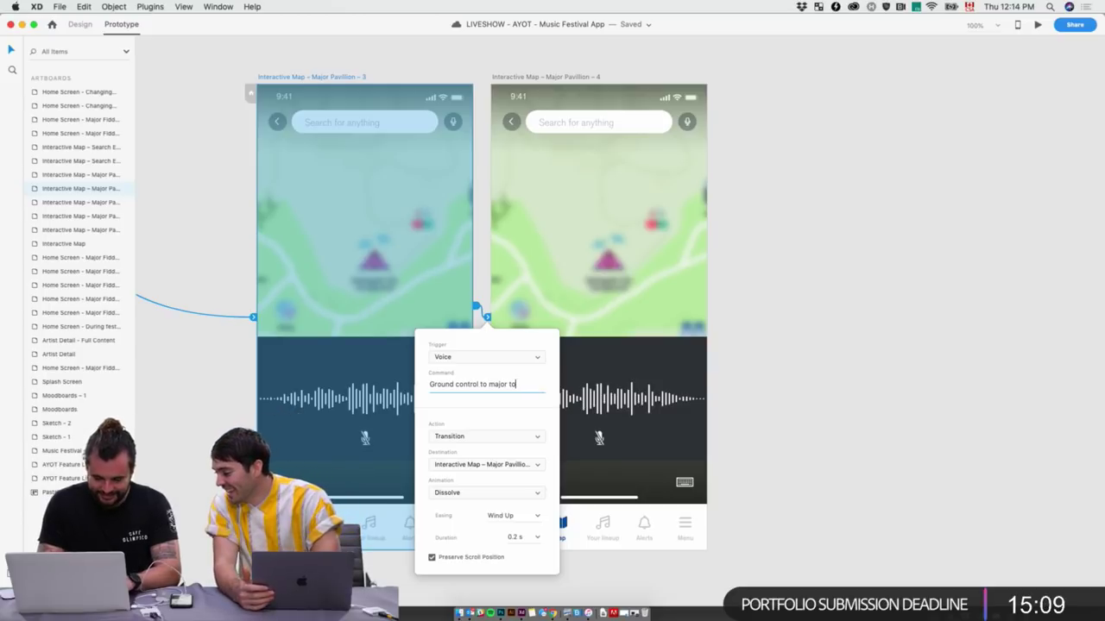
key(BackSpace)
text(m)
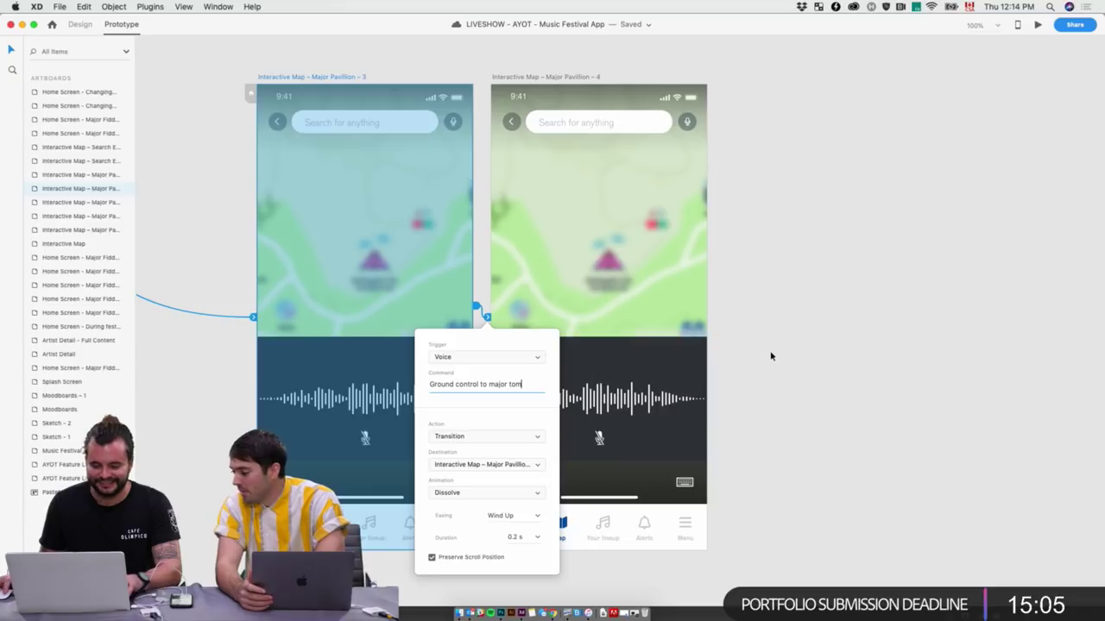
Set the action to Speech Playback replying 'Sup dude, how can I help'
click(509, 439)
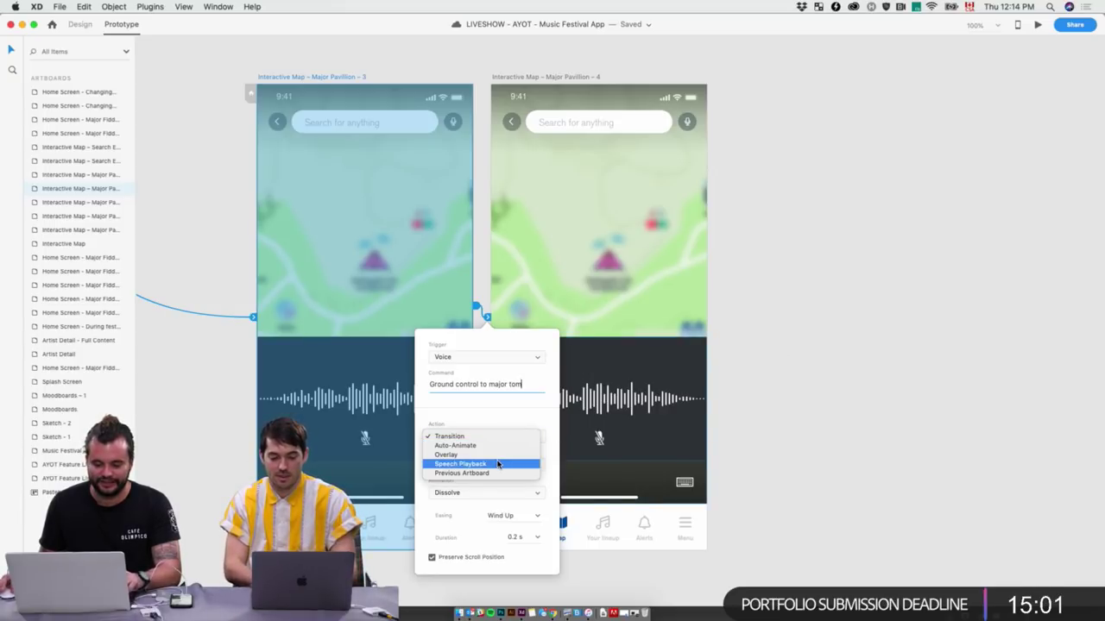
click(498, 465)
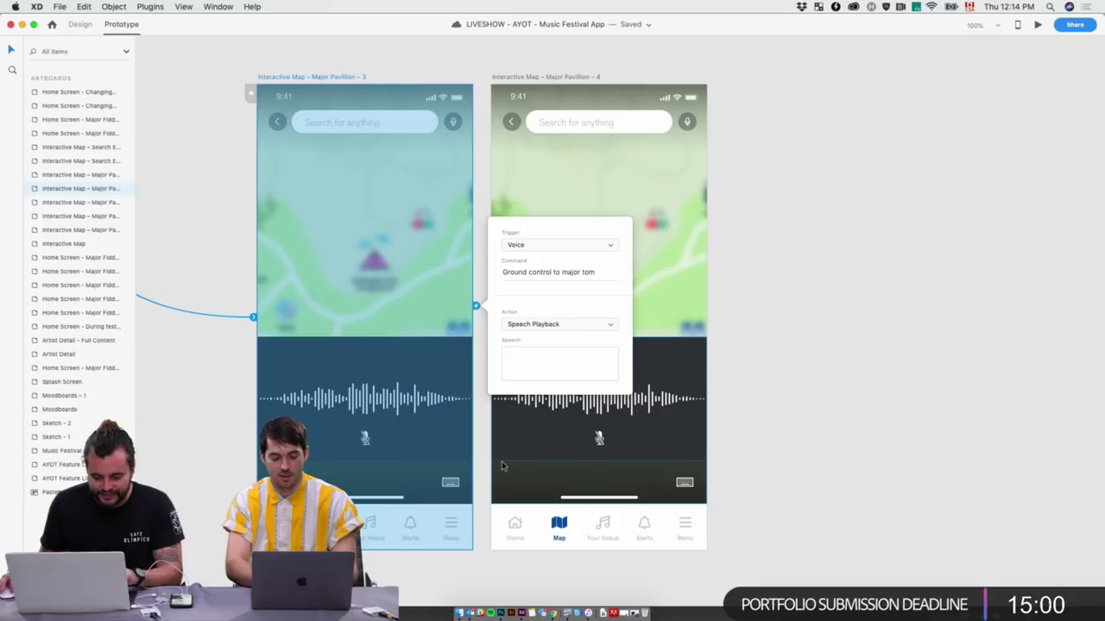
click(539, 361)
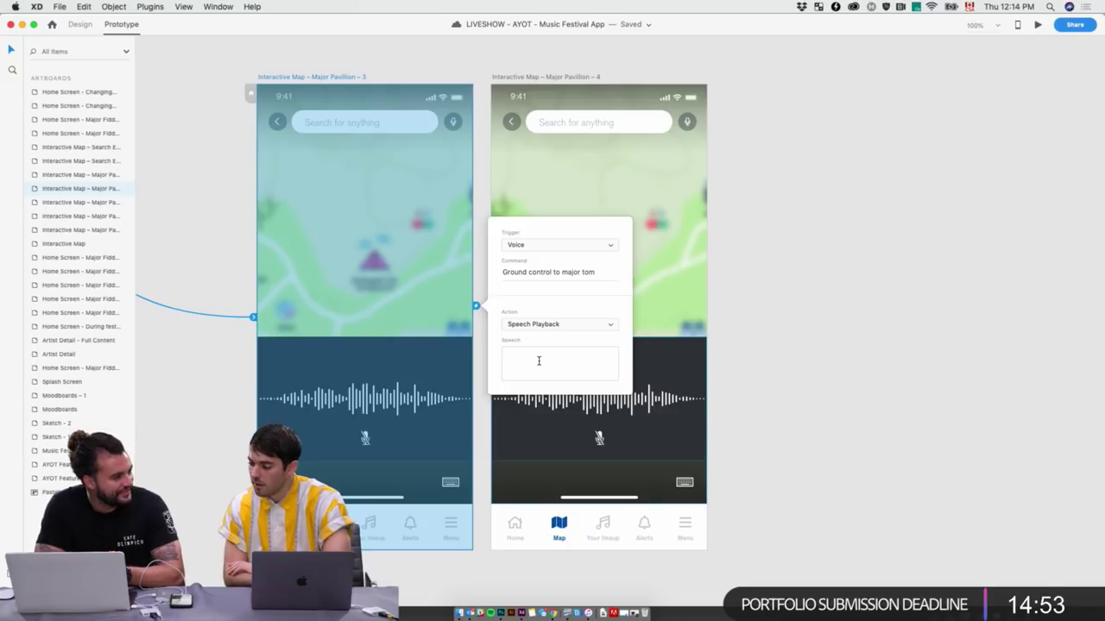
text(H)
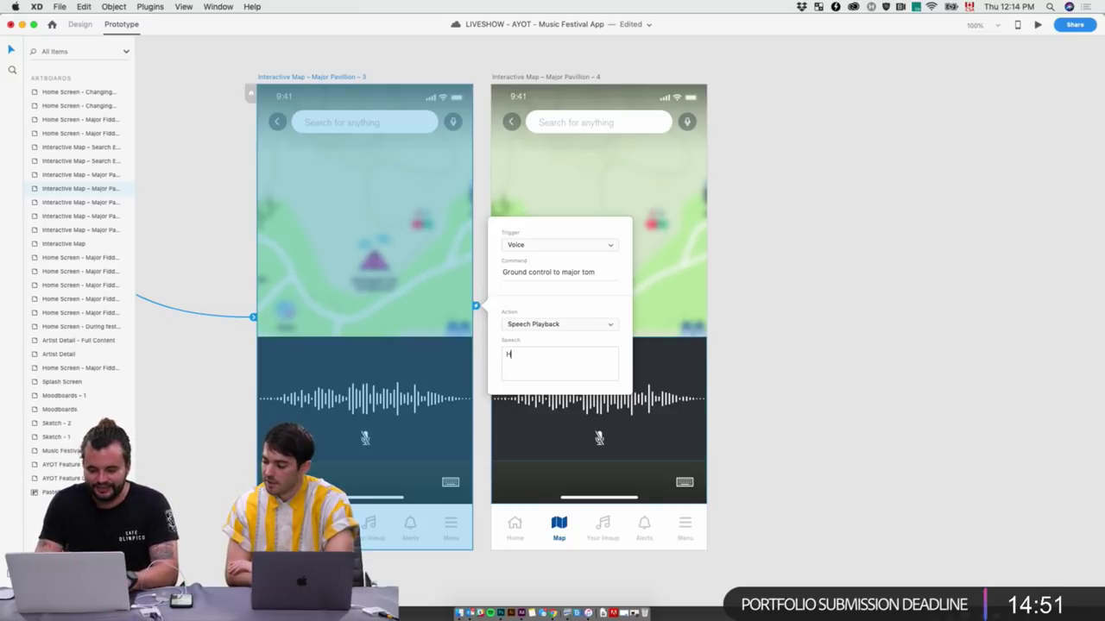
key(BackSpace)
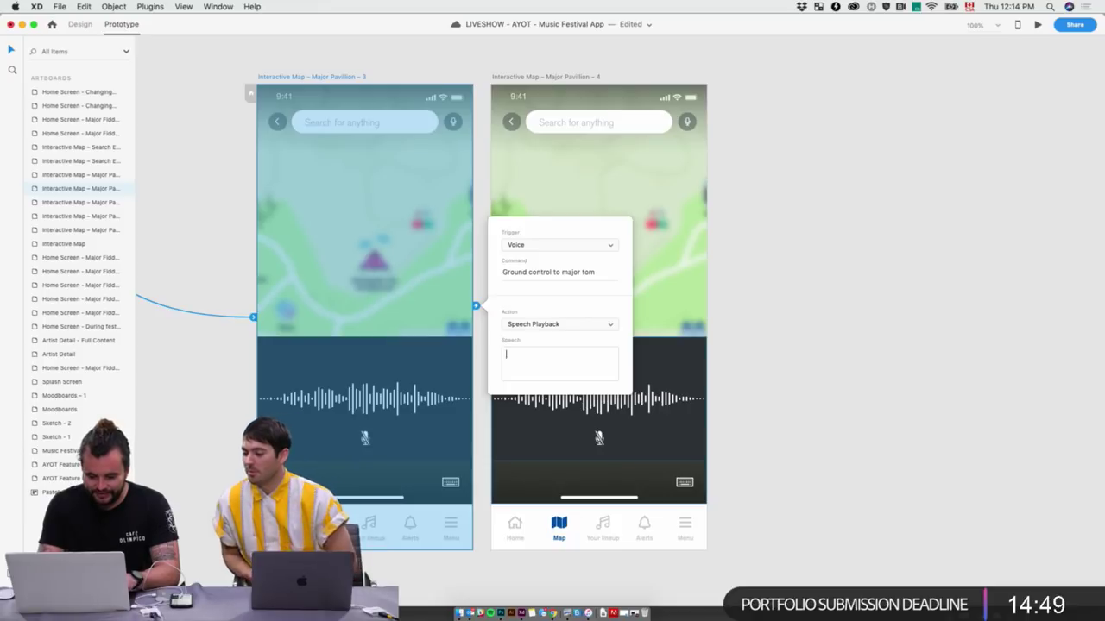
text(Sup, how)
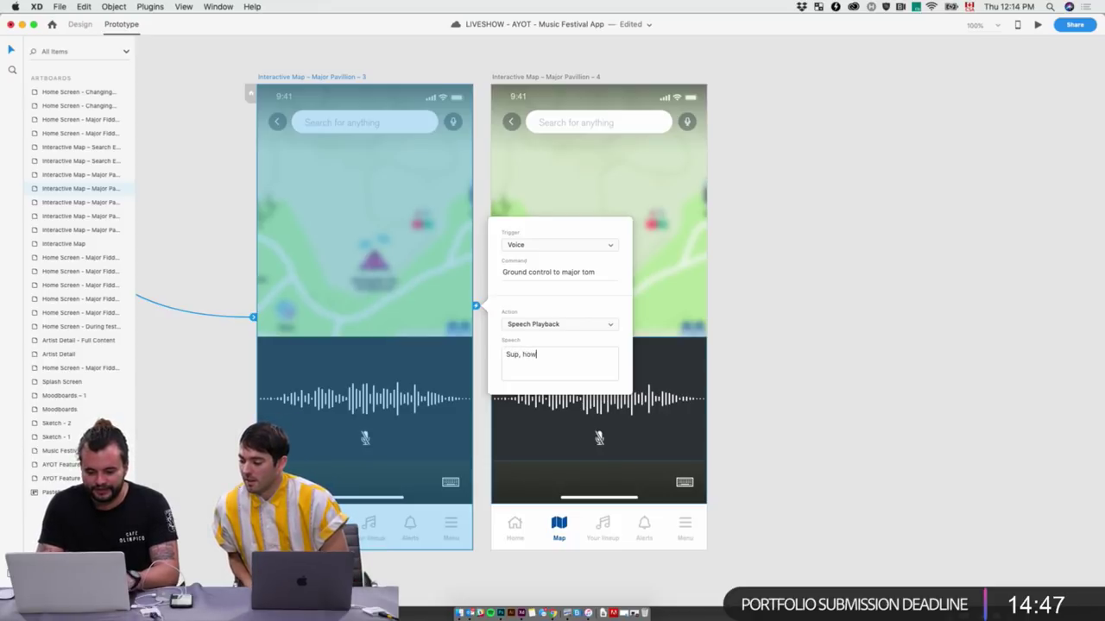
text( can I h)
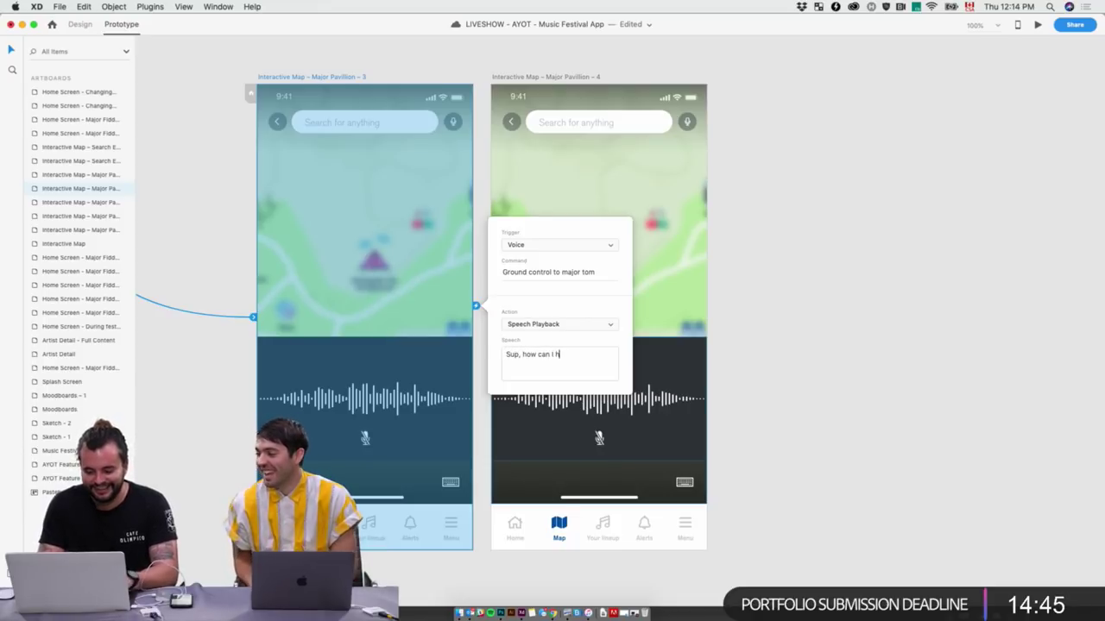
key(super+a)
key(BackSpace)
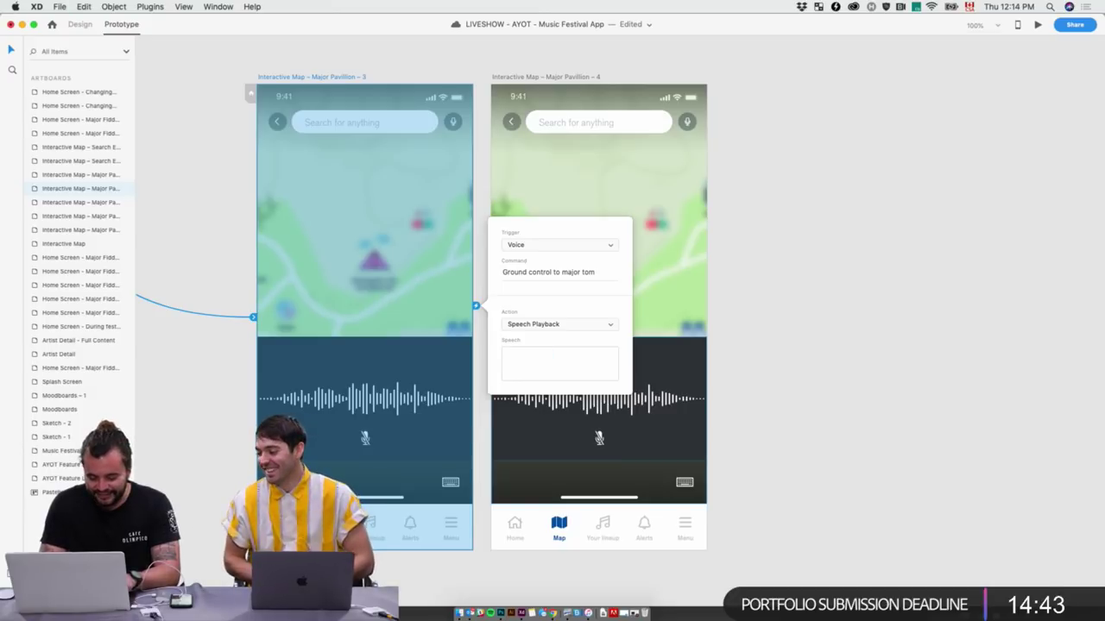
text(Sup dude)
key(BackSpace)
key(BackSpace)
key(BackSpace)
key(BackSpace)
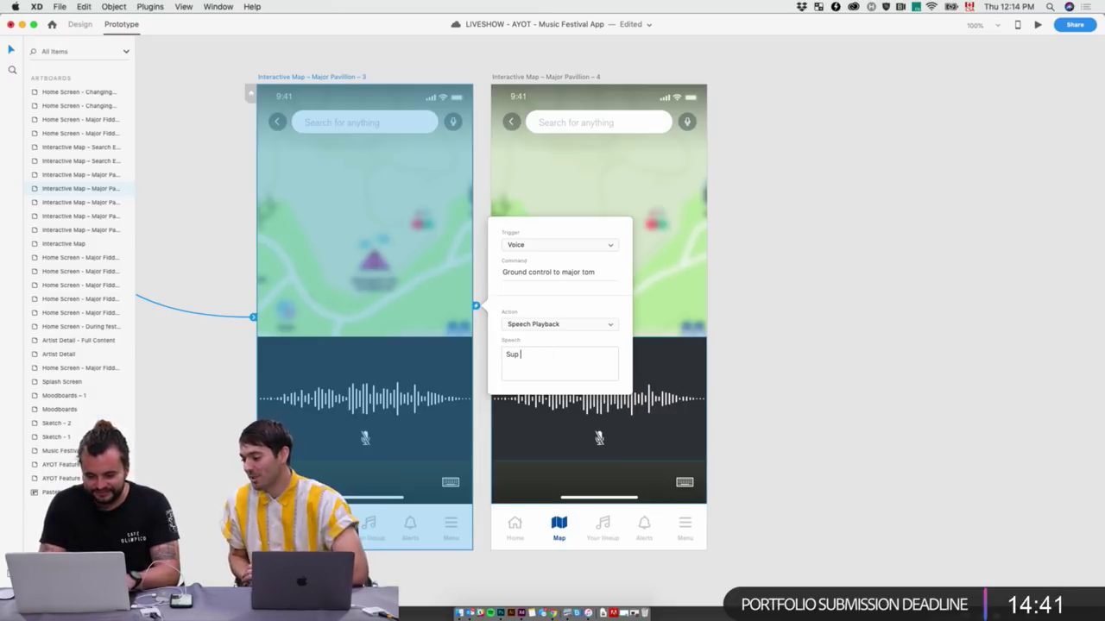
text(dude, how )
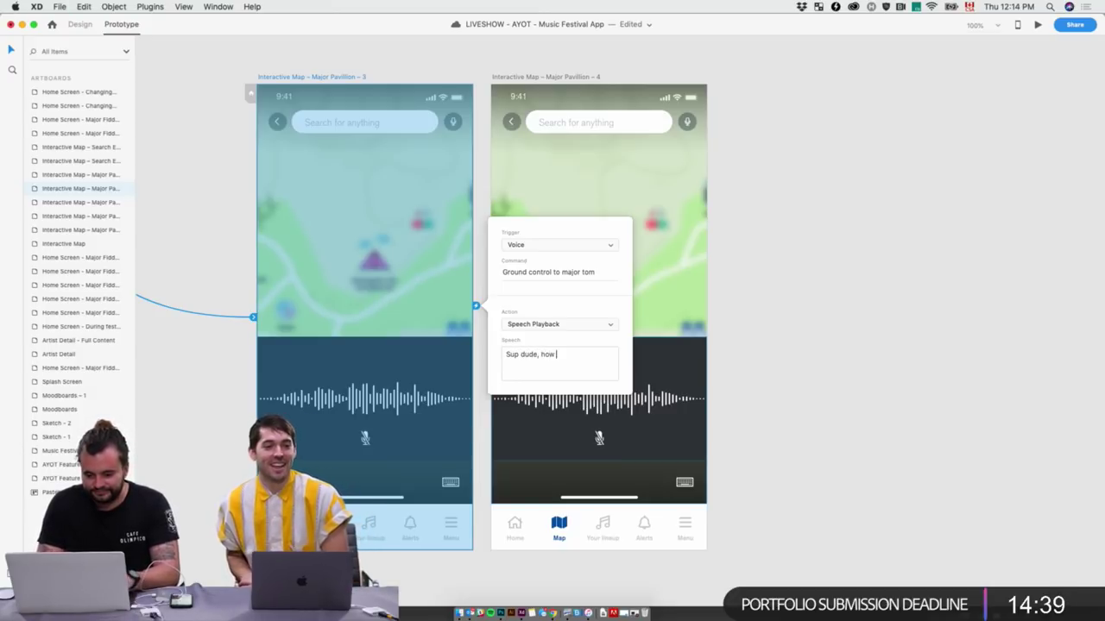
text(can I help you)
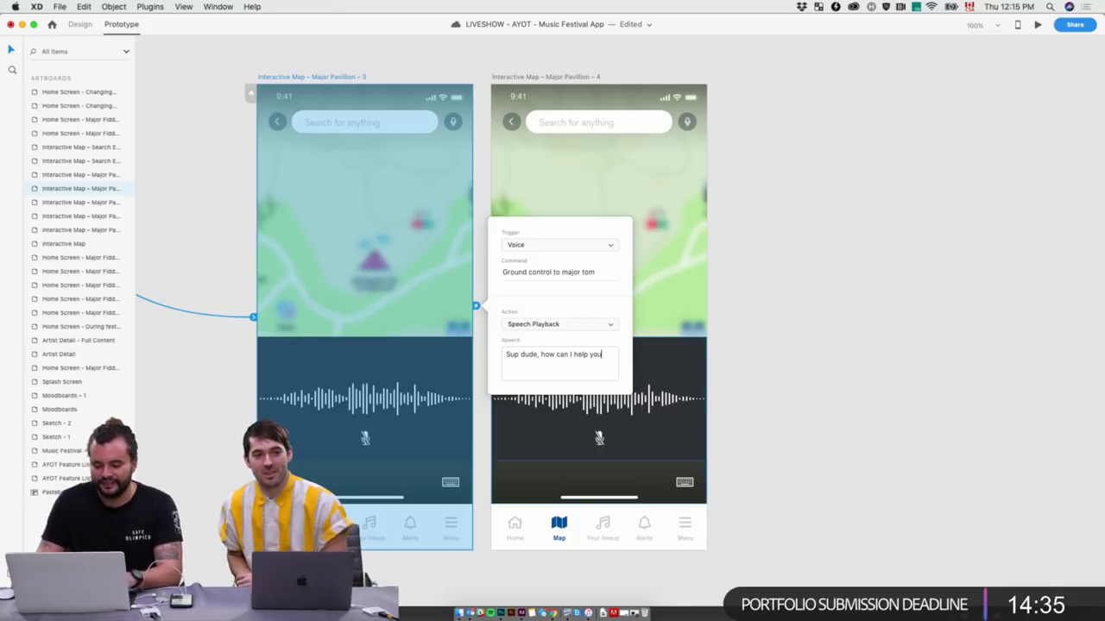
Close the interaction settings and reselect the Pavilion 3 screen in Prototype mode
click(756, 261)
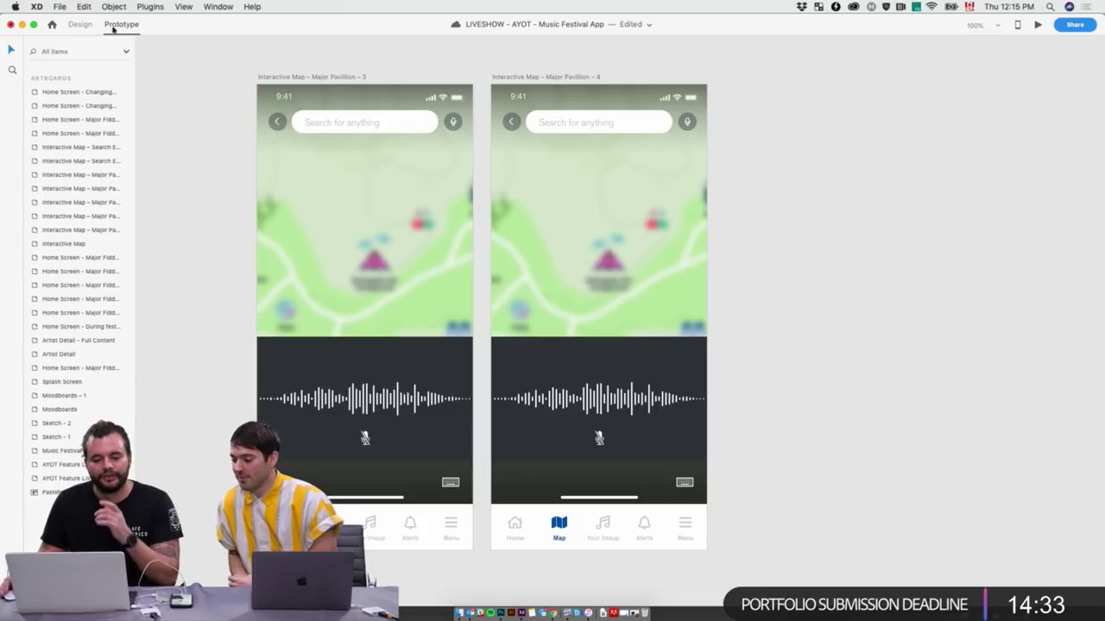
click(74, 25)
click(120, 24)
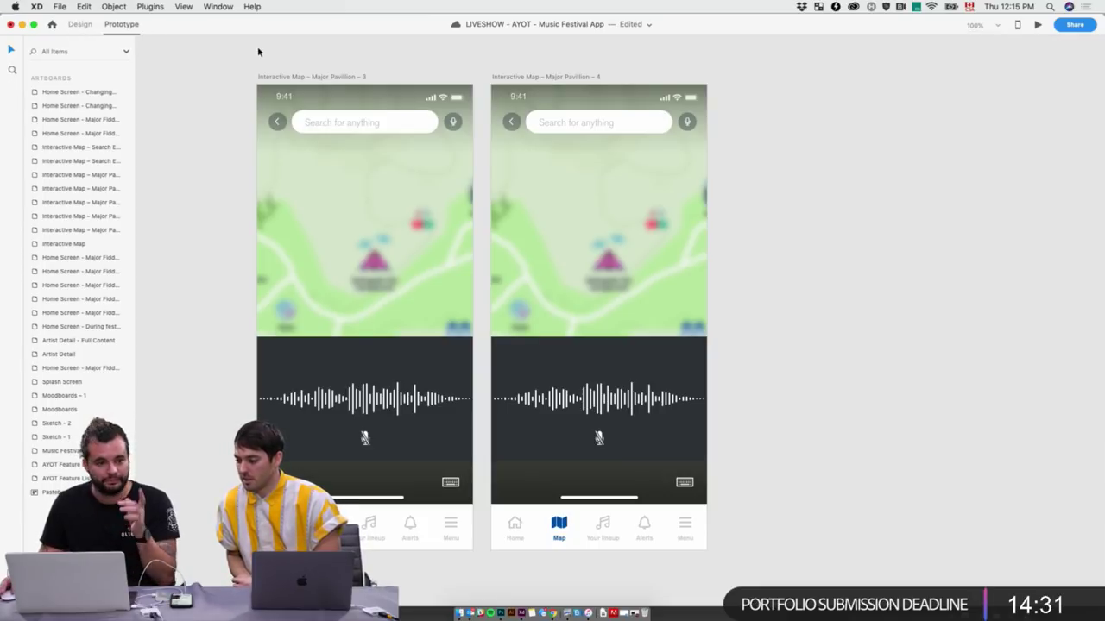
click(306, 78)
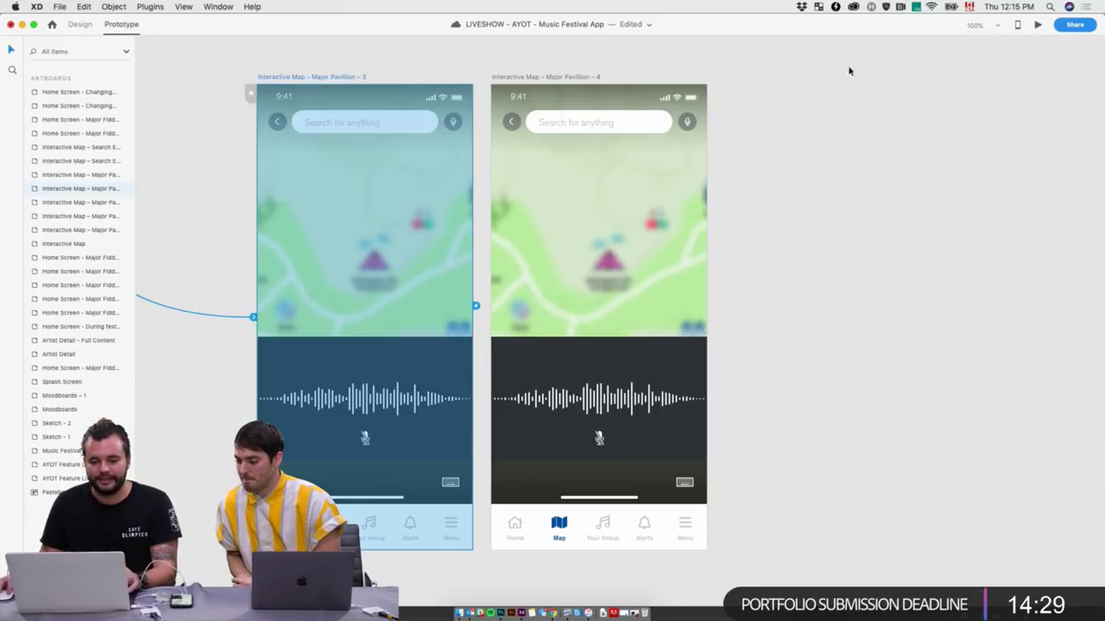
Test the voice interaction in the desktop preview with microphone access, then close it
click(1039, 25)
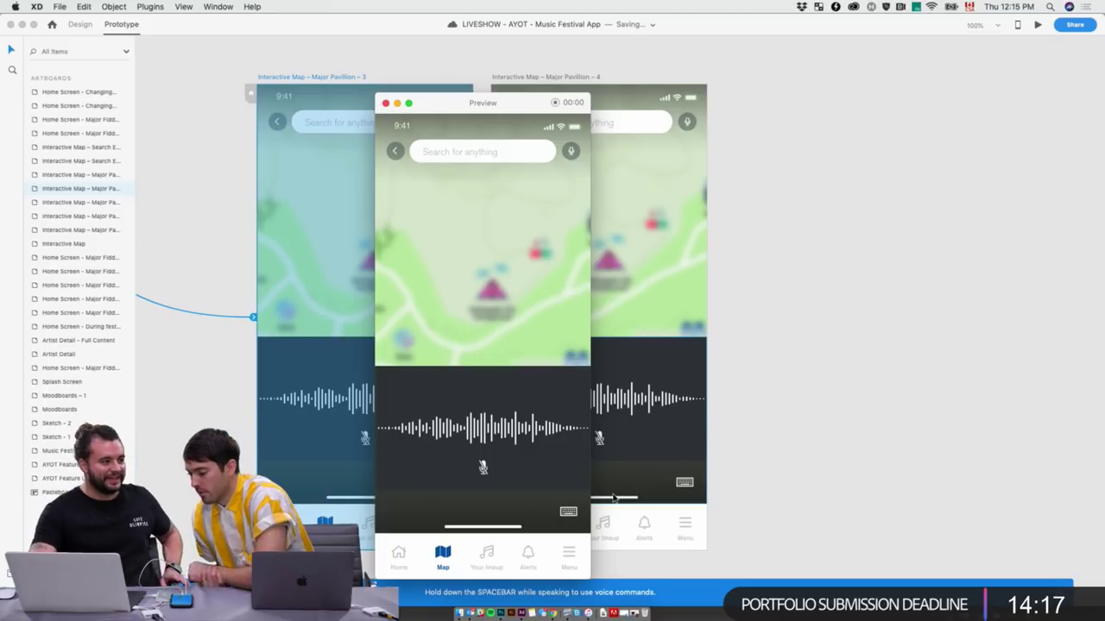
key(space)
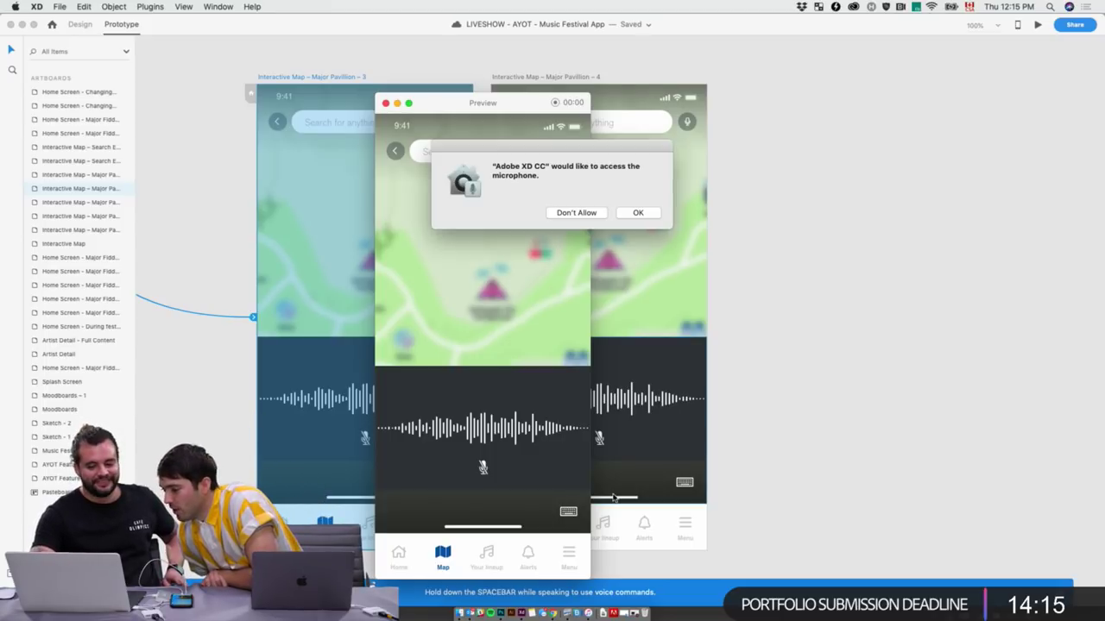
click(637, 213)
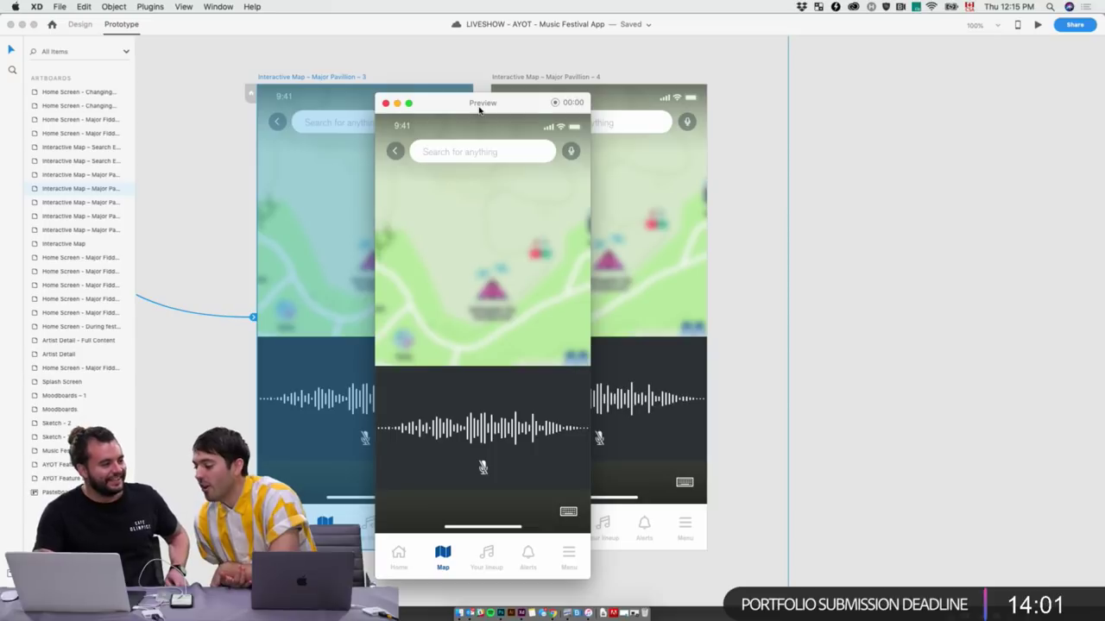
drag(479, 110, 402, 88)
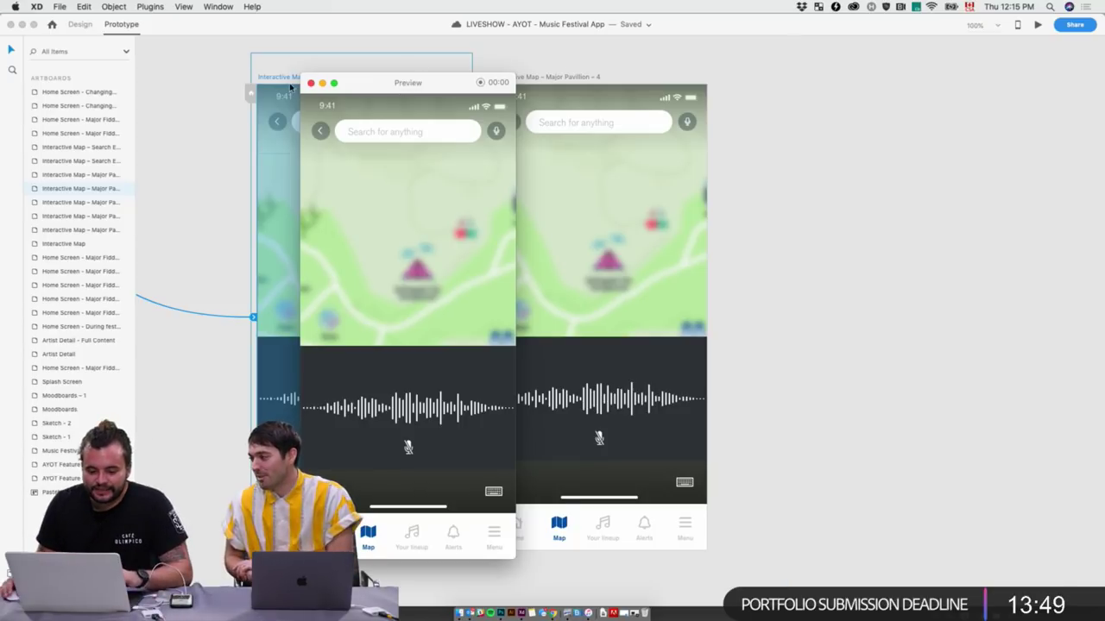
click(331, 84)
scroll(828, 153, right, 5)
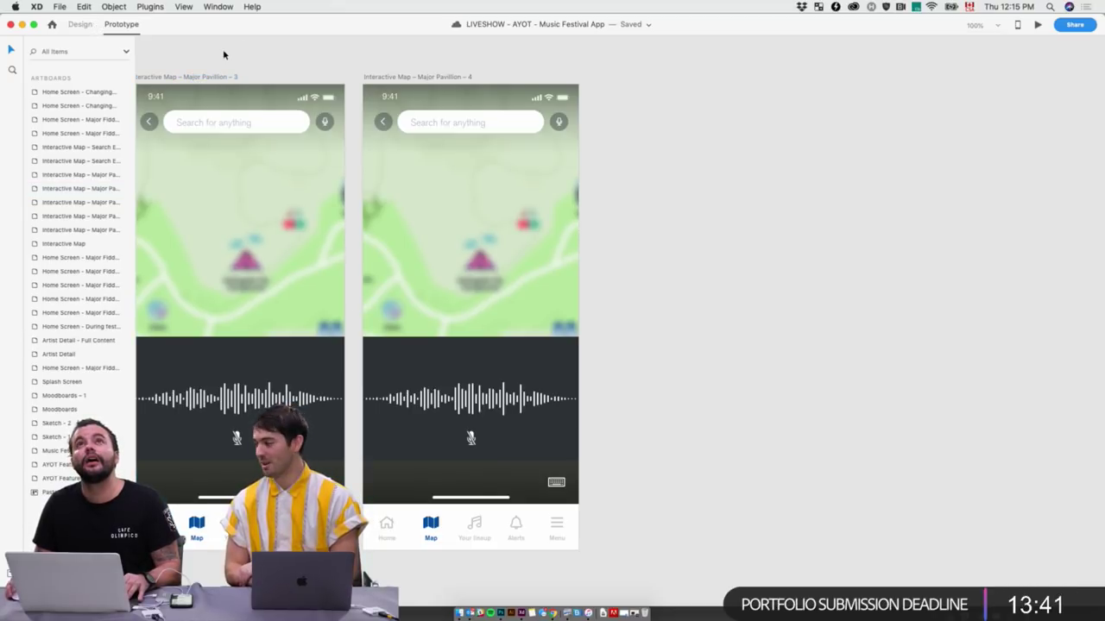
Duplicate the Major Pavillion – 4 artboard and place the copy beside it
click(415, 78)
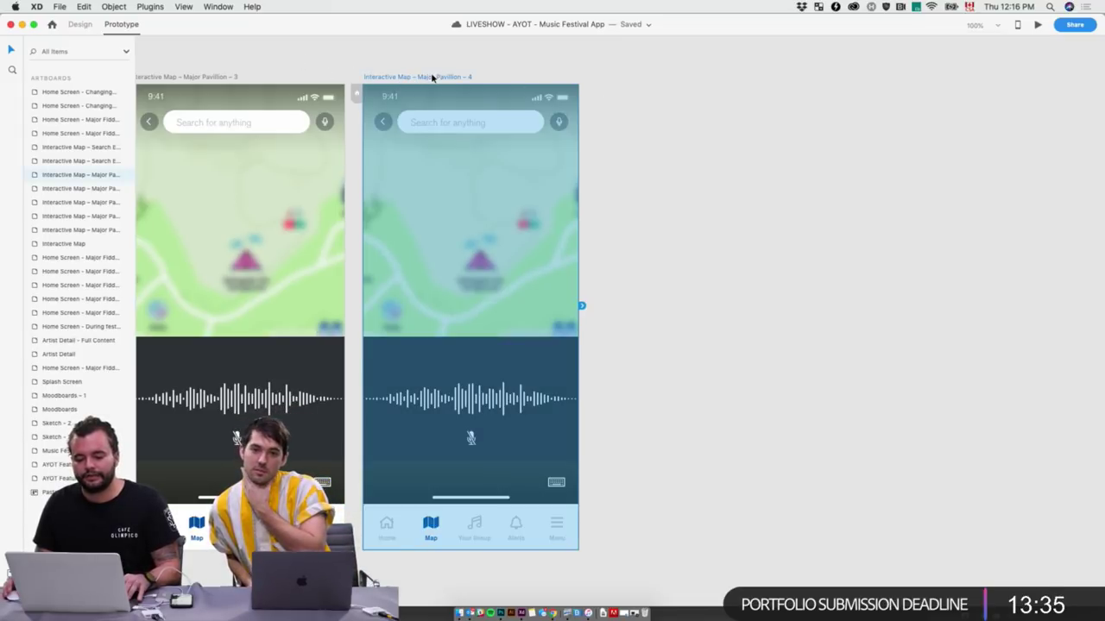
key(super+d)
click(489, 66)
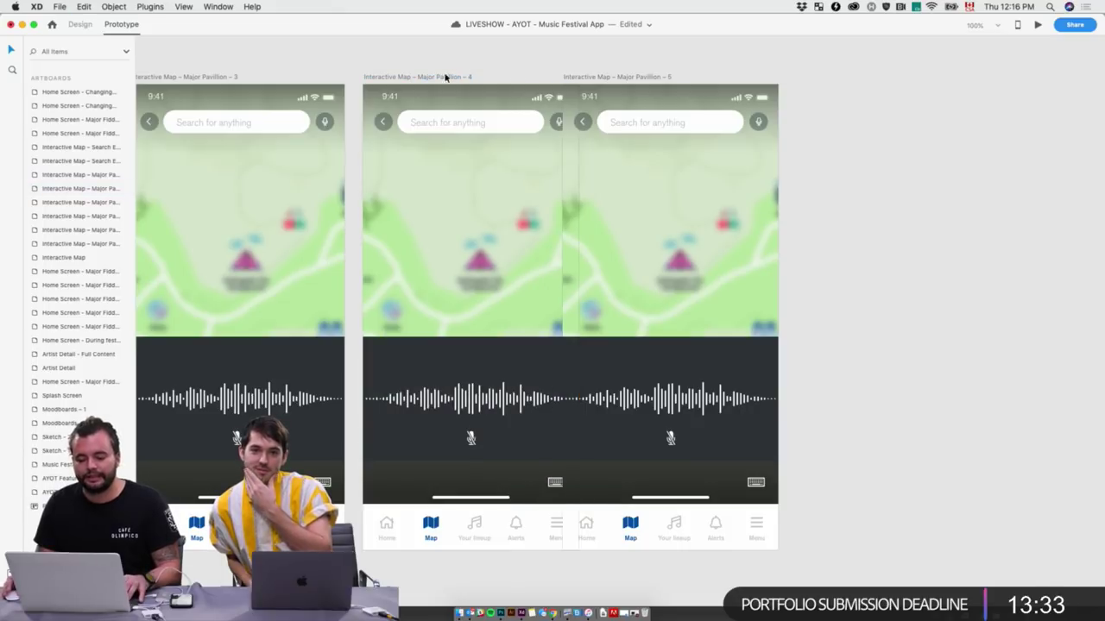
key(super+z)
click(609, 79)
click(457, 76)
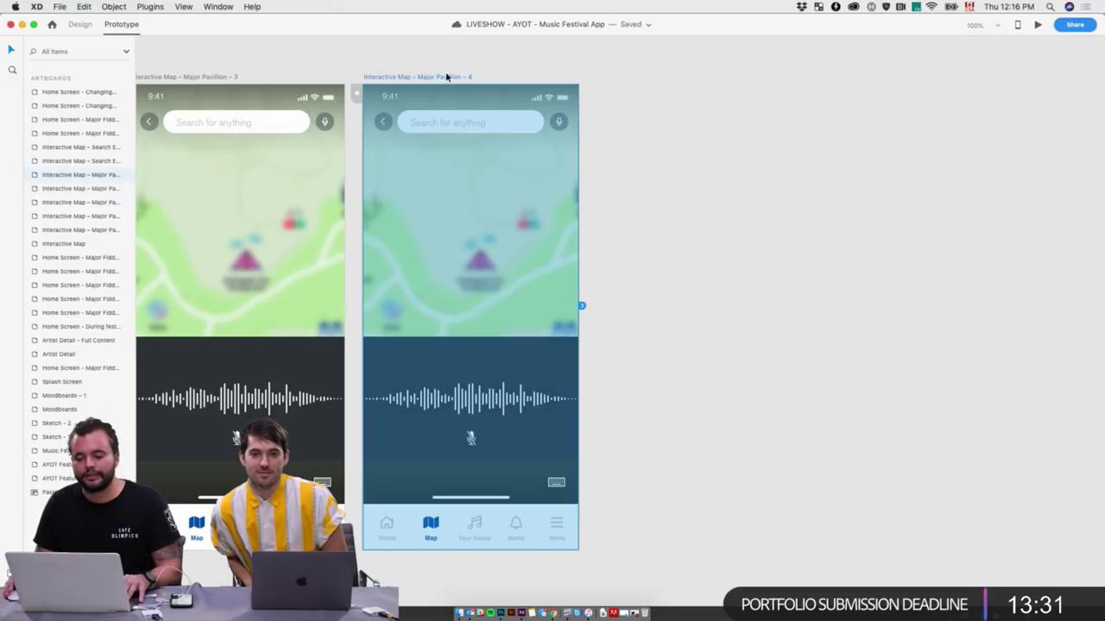
key(super+d)
click(681, 45)
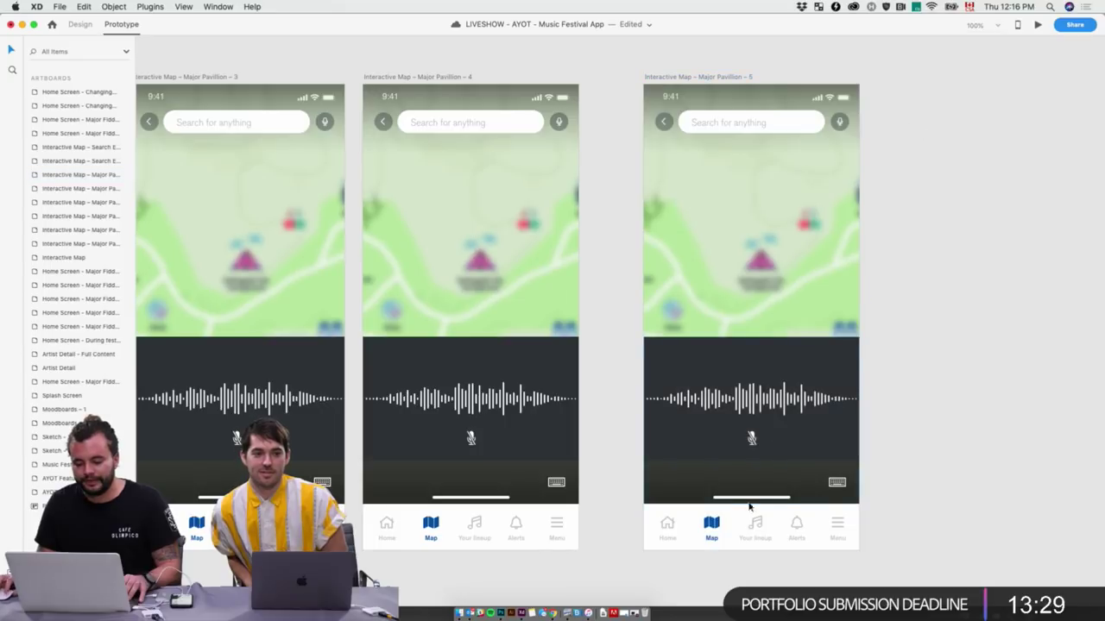
click(681, 76)
drag(706, 79, 669, 78)
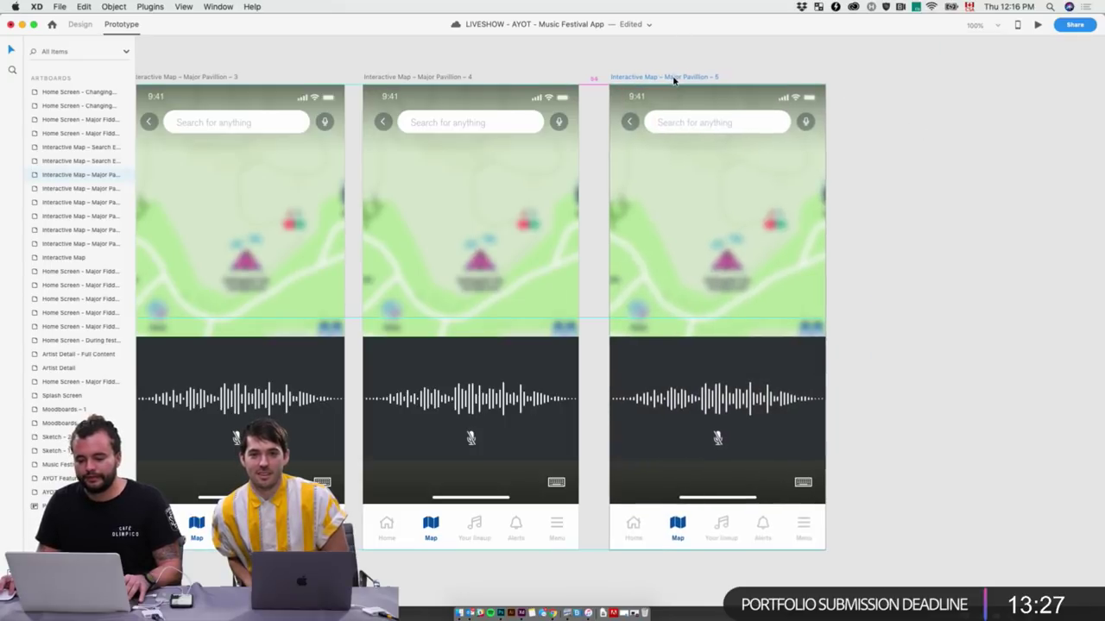
Rename the duplicate artboard to 'Find my friend'
double_click(673, 77)
double_click(680, 77)
shift+click(718, 77)
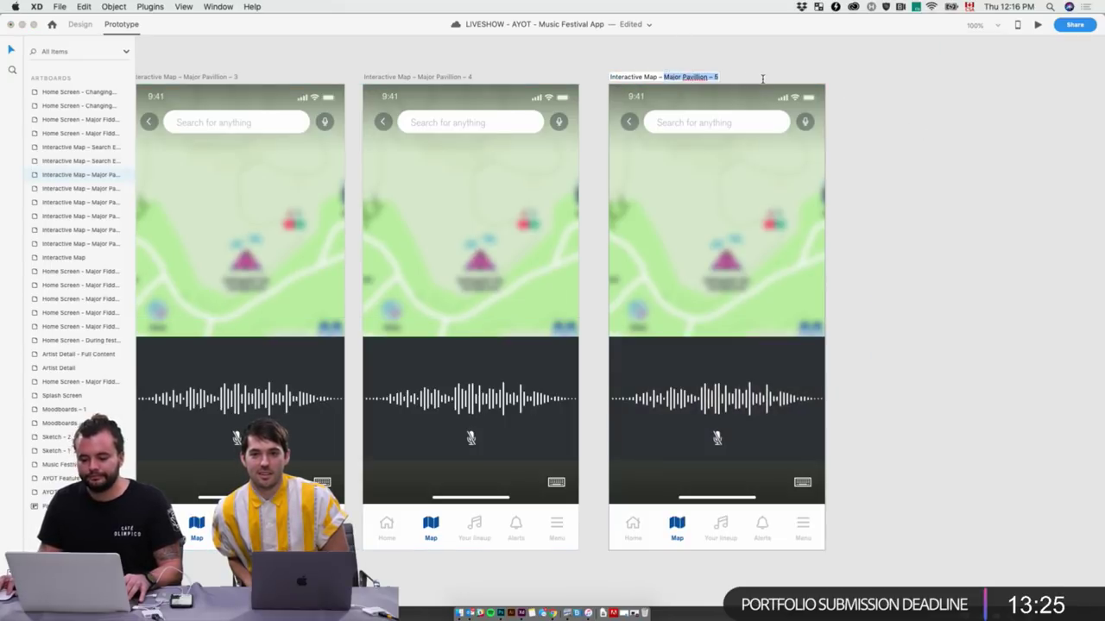
key(BackSpace)
text(Find ym)
key(BackSpace)
key(BackSpace)
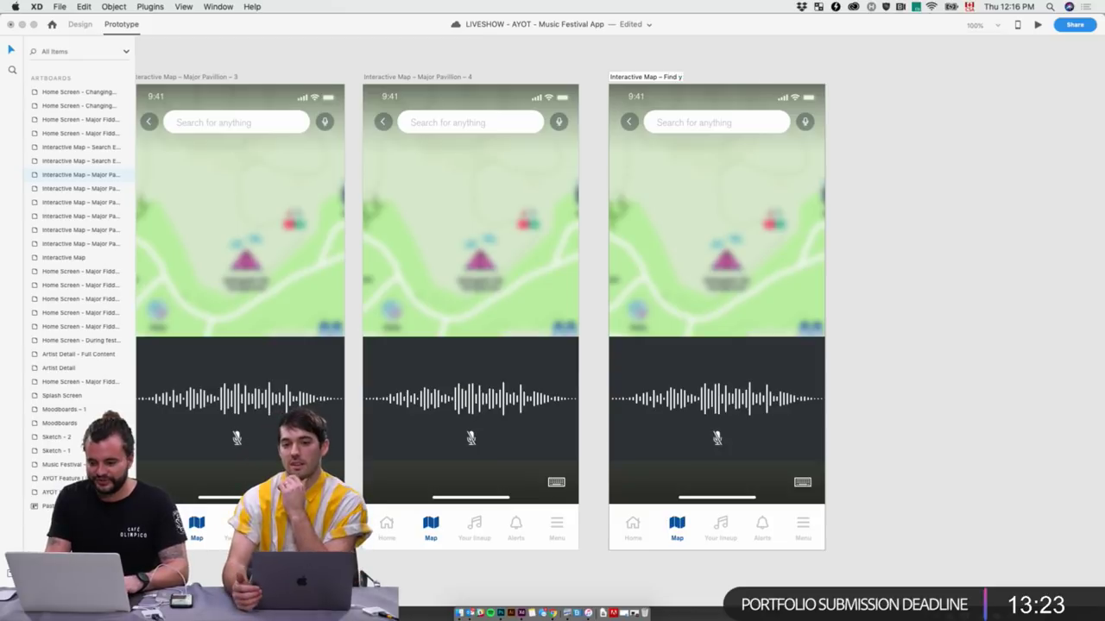
text(my friend)
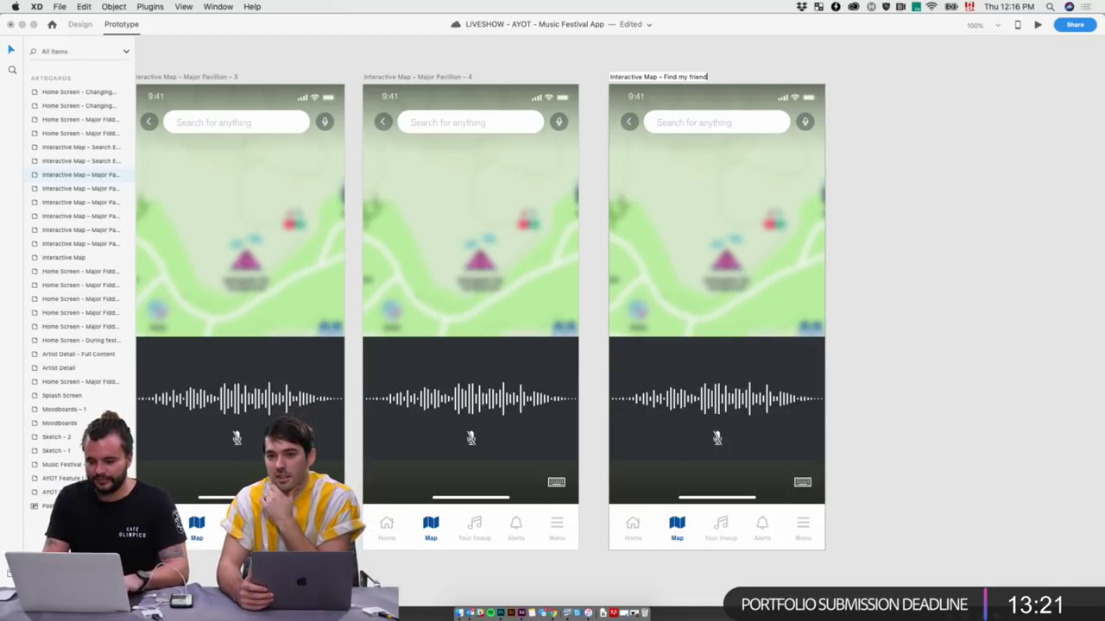
key(Return)
click(833, 152)
Rename the Major Pavillion – 4 artboard to 'Answer'
click(435, 78)
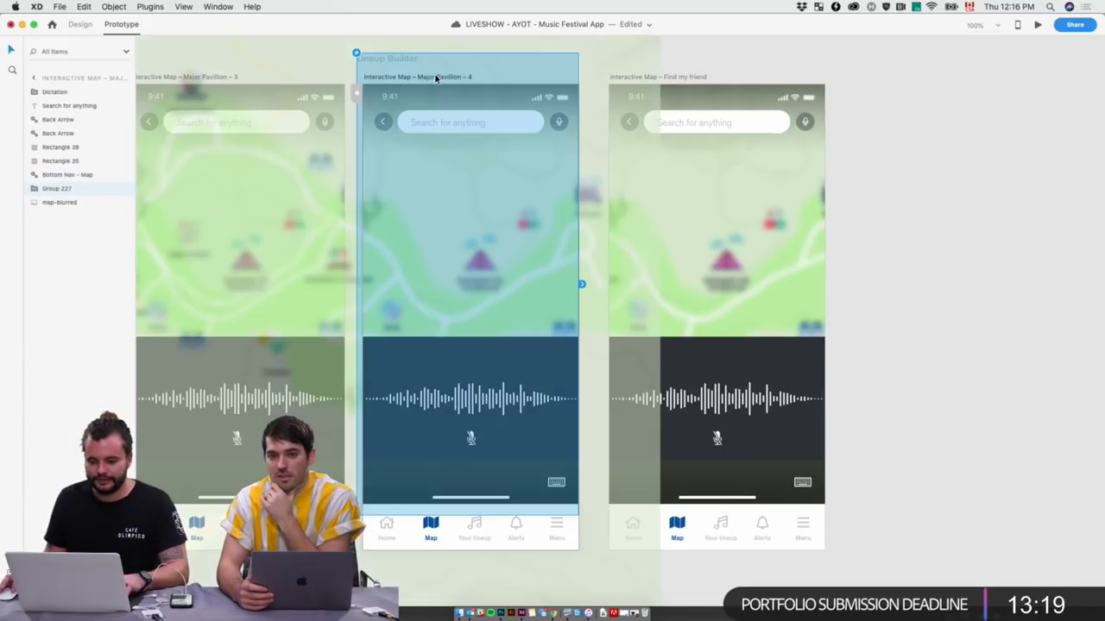
double_click(436, 77)
drag(417, 77, 642, 81)
text(A)
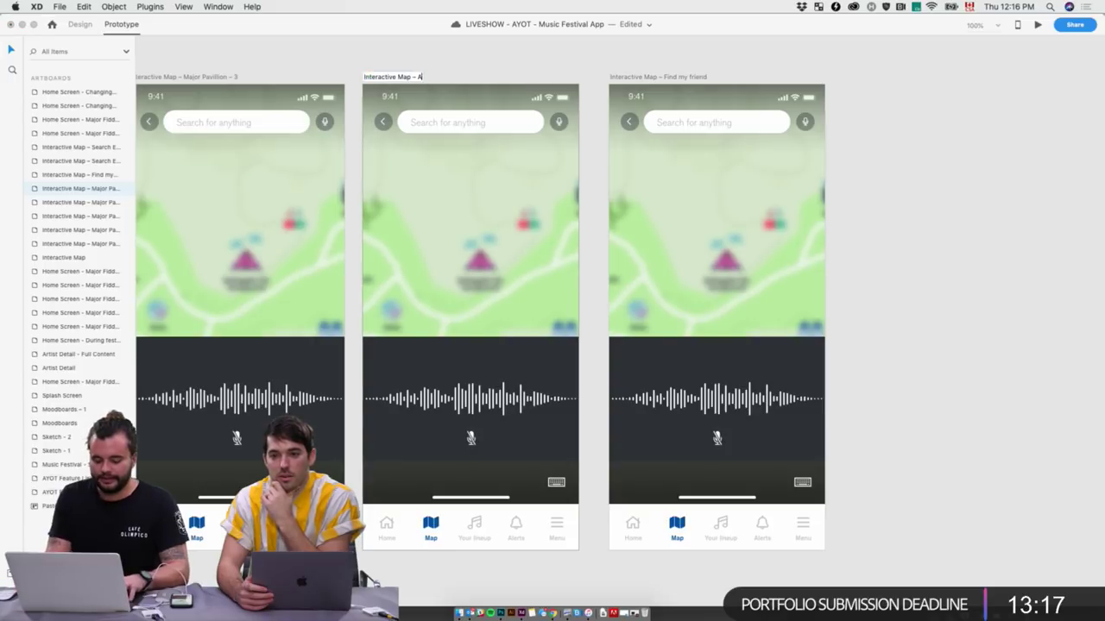
text(nswer)
key(Return)
click(227, 57)
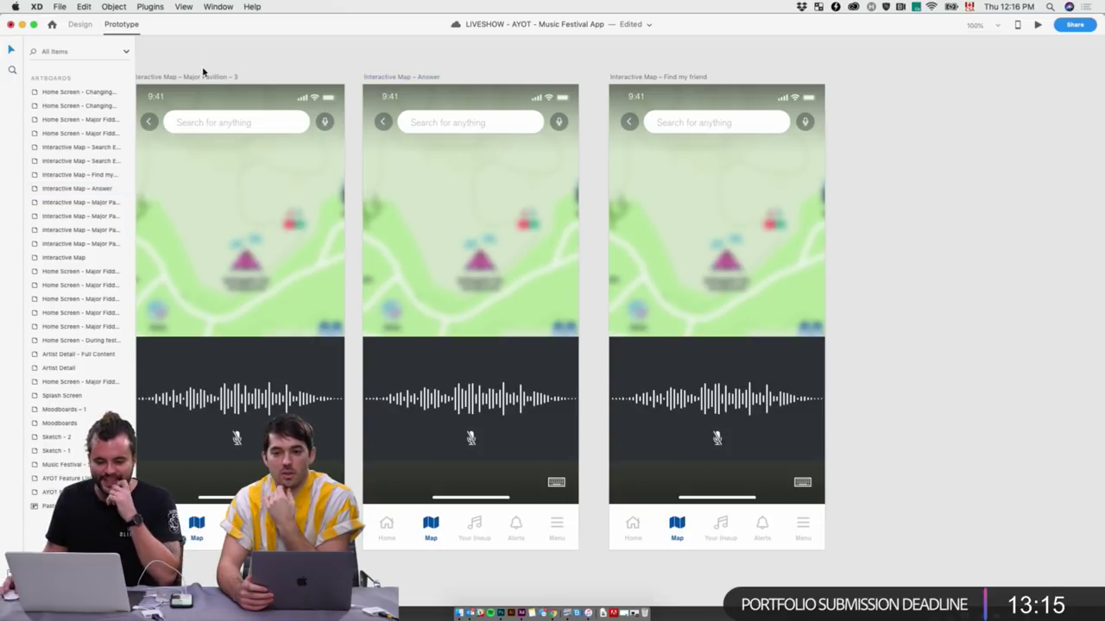
Undo an extra Find my friend duplicate, zoom out, and select Major Pavillion – 2 in Design mode
click(704, 77)
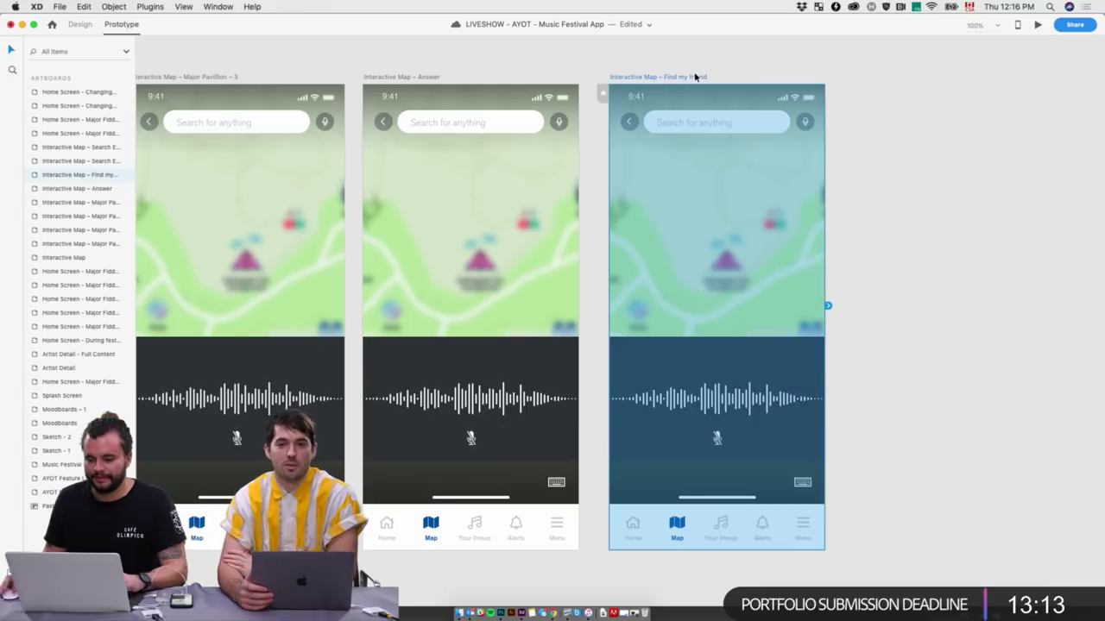
scroll(693, 76, right, 3)
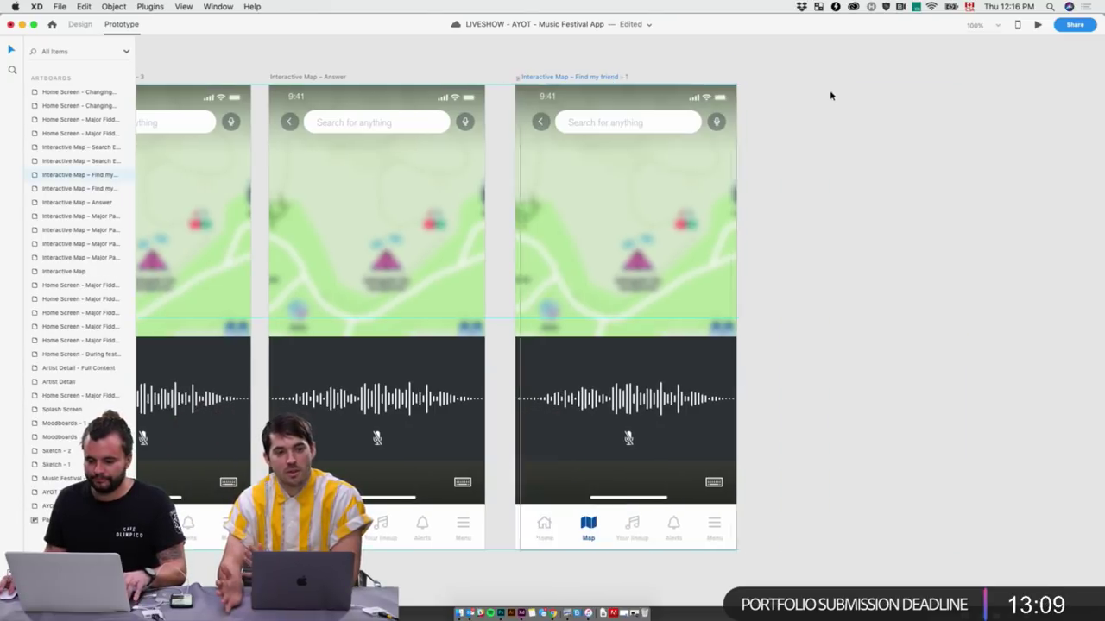
key(super+d)
key(super+z)
key(super+minus)
scroll(599, 59, left, 10)
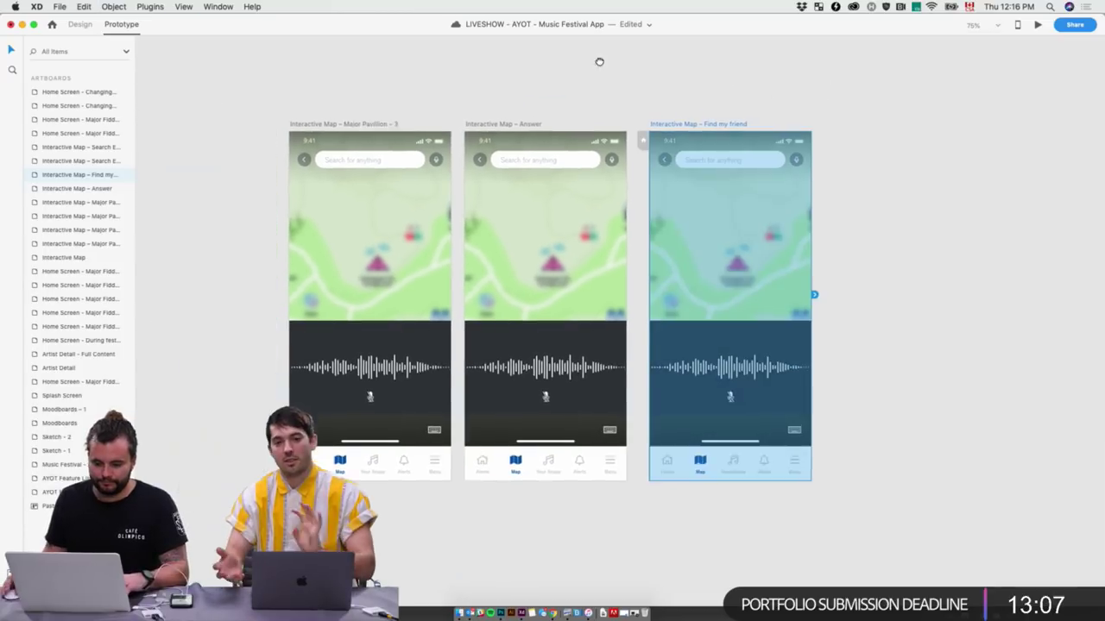
scroll(363, 72, left, 2)
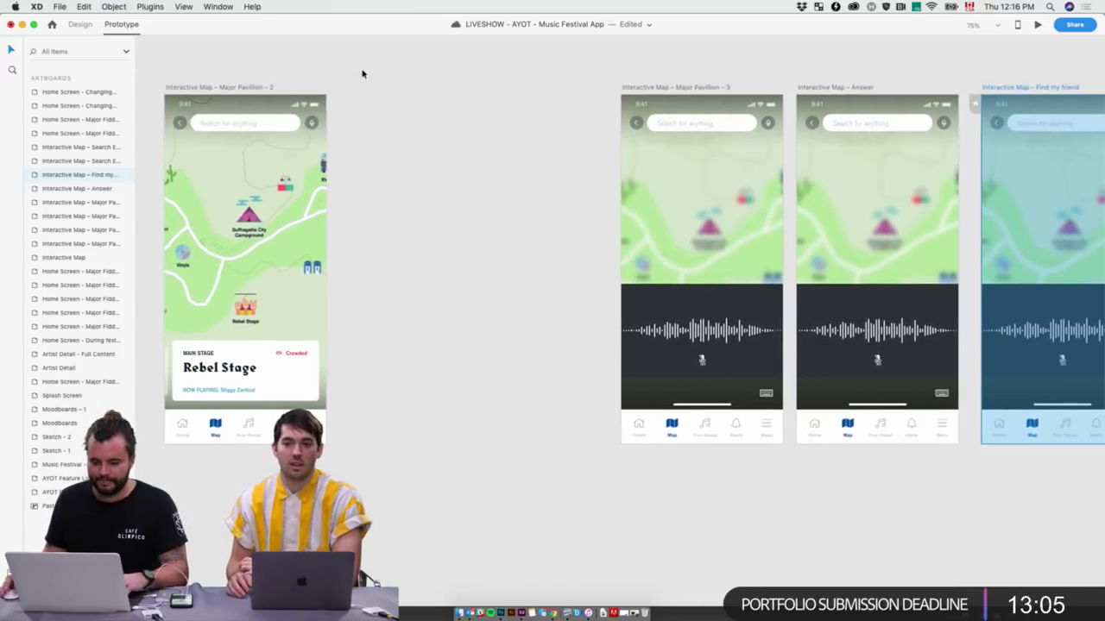
scroll(377, 74, right, 2)
click(243, 87)
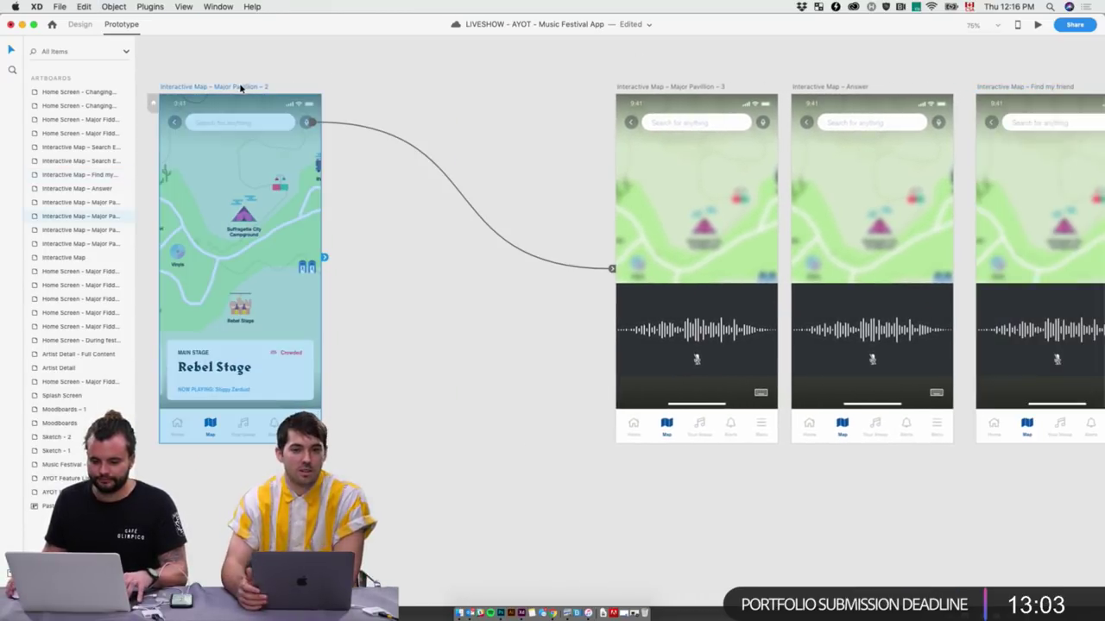
click(81, 24)
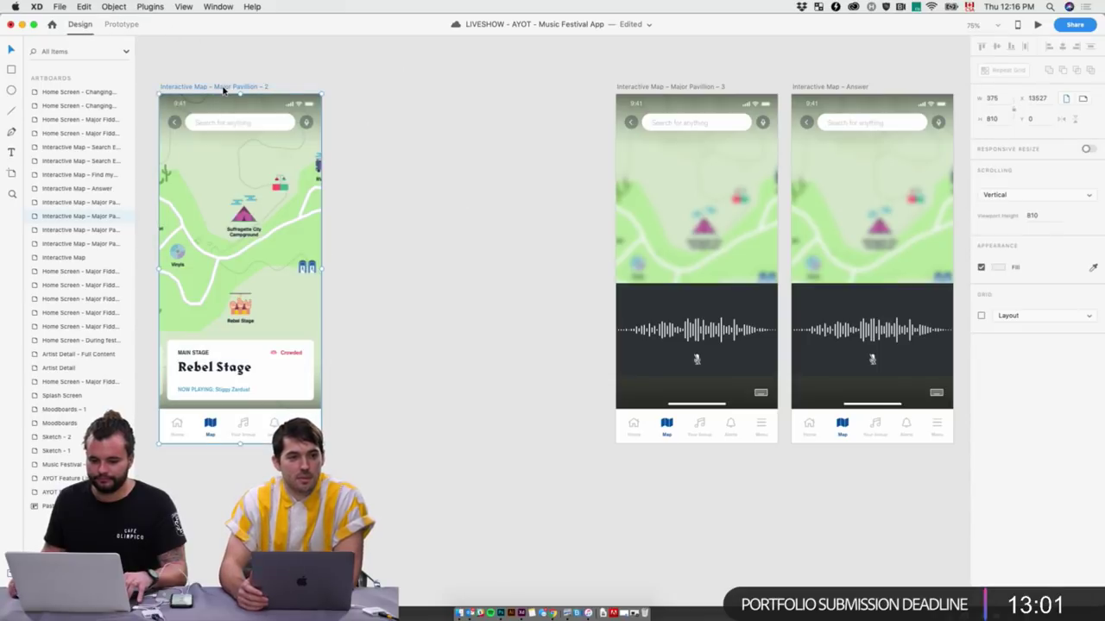
Copy the Major Pavillion – 2 artboard to the row's end and delete its Rebel Stage card
scroll(340, 87, right, 2)
drag(179, 87, 321, 87)
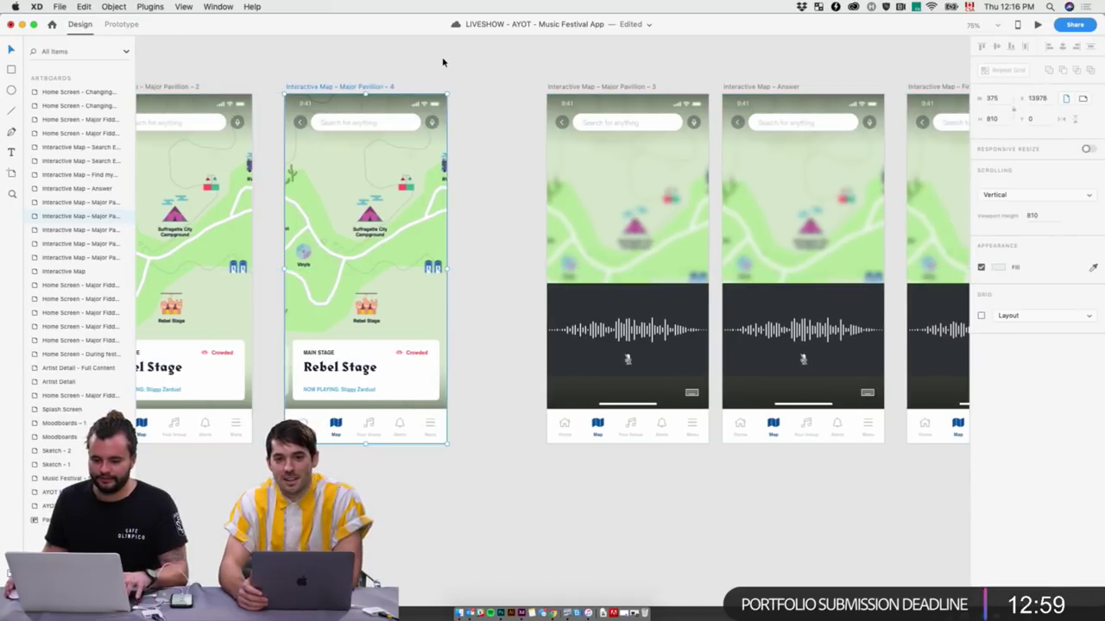
scroll(369, 79, right, 3)
drag(173, 90, 973, 129)
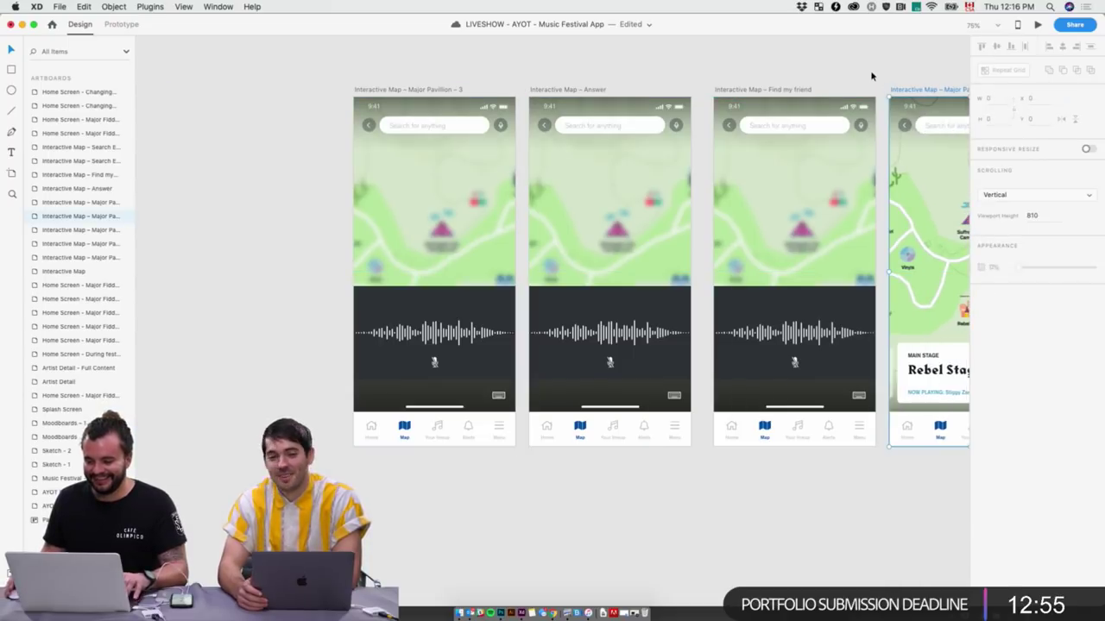
drag(868, 74, 593, 90)
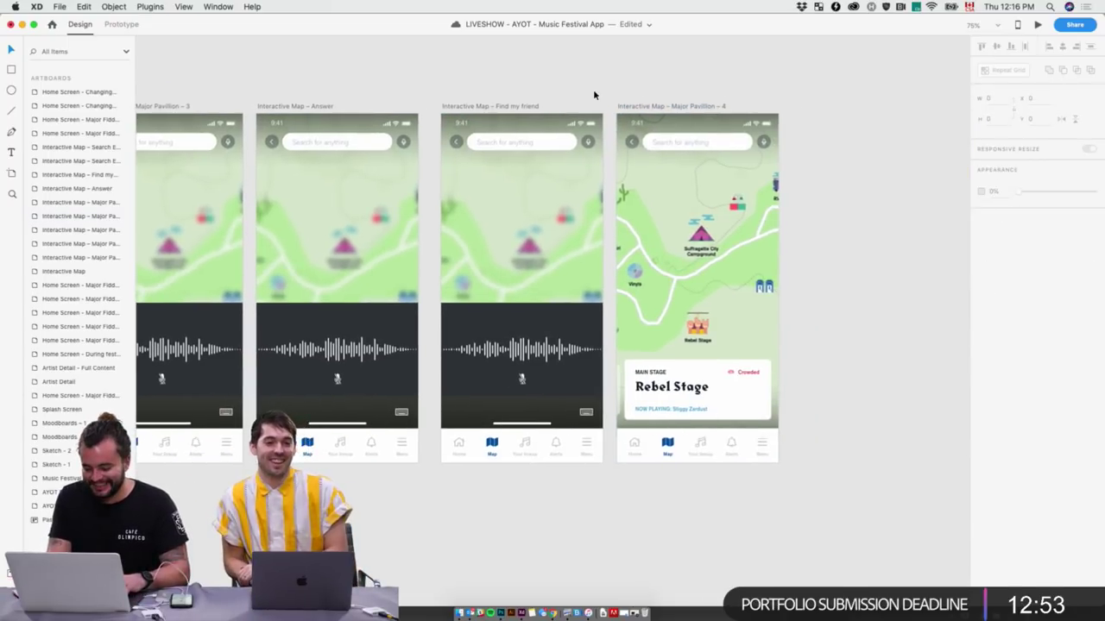
key(super+1)
click(658, 408)
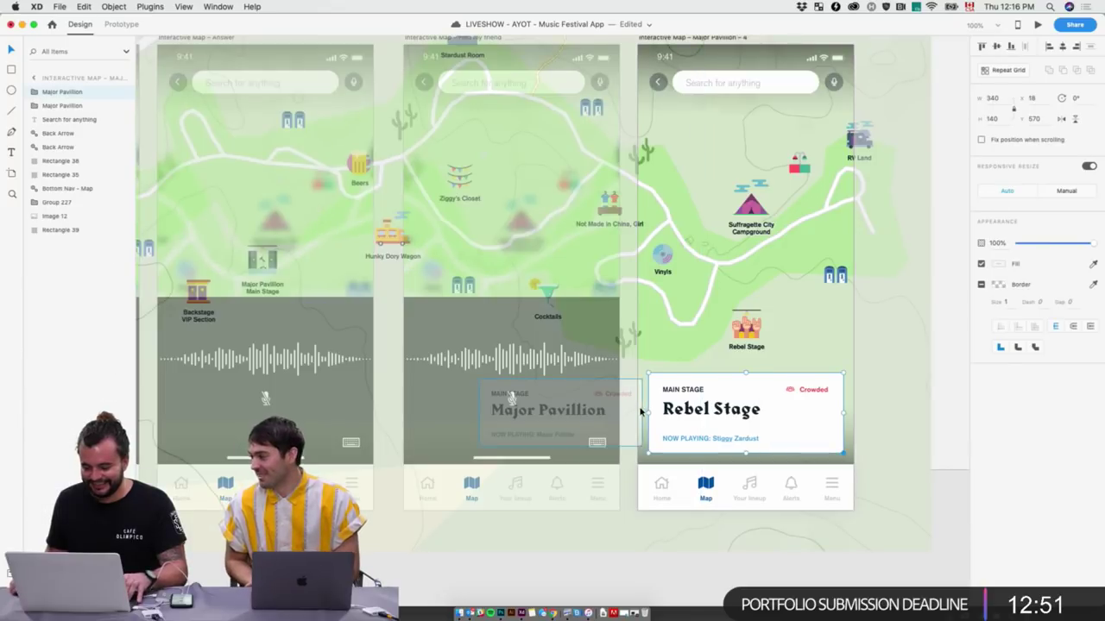
key(Delete)
Scale the new artboard's map image down with its corner handles to fit the artboard
click(820, 338)
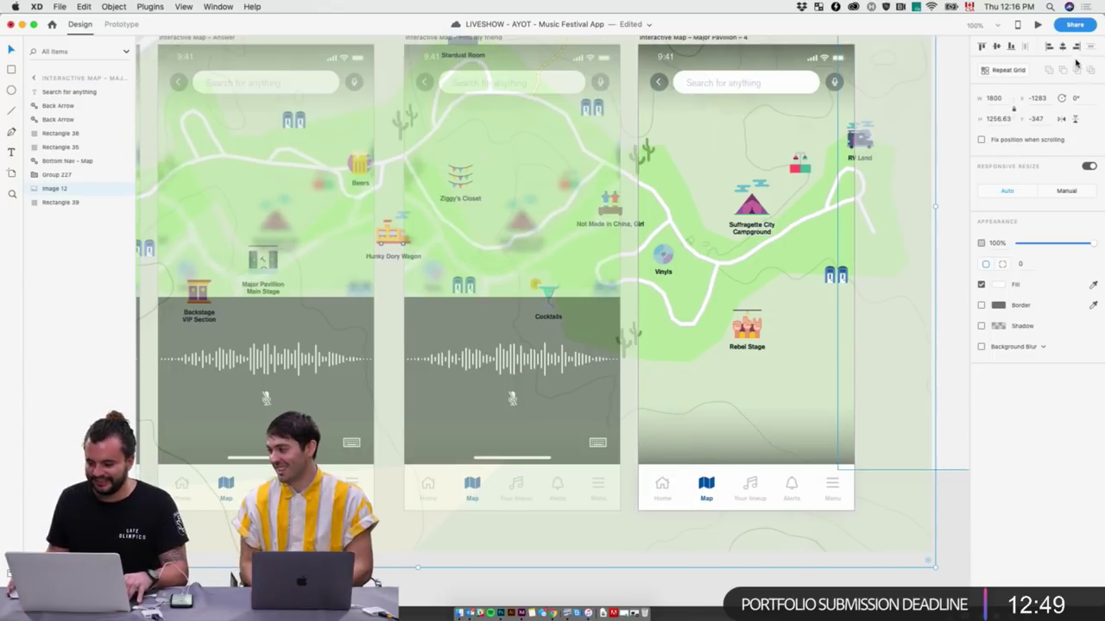
scroll(794, 138, up, 10)
scroll(794, 138, right, 6)
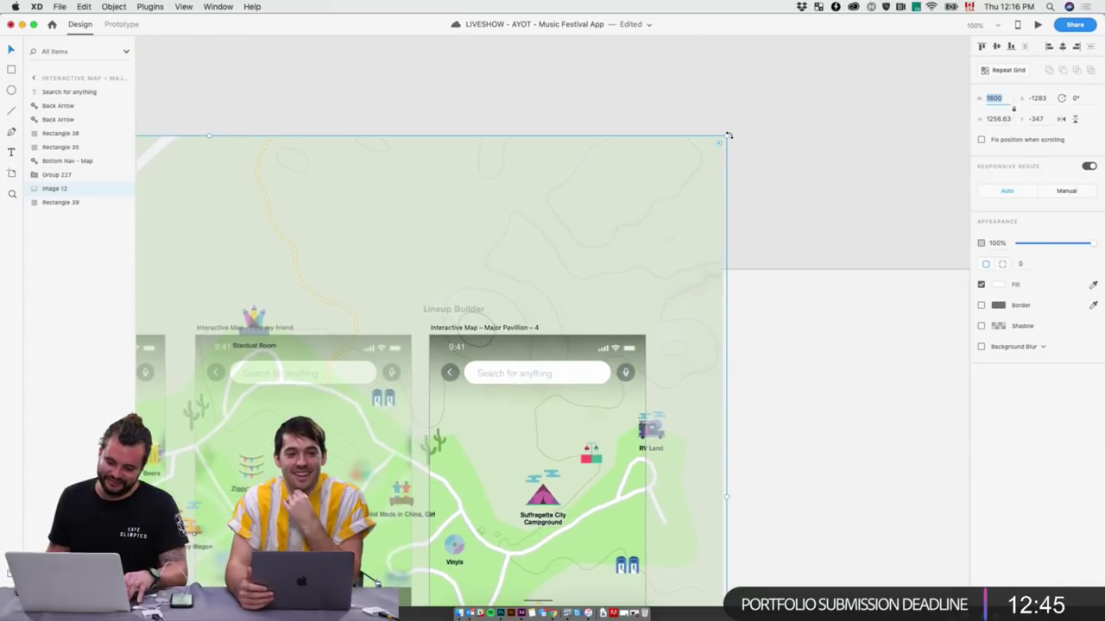
drag(728, 136, 532, 315)
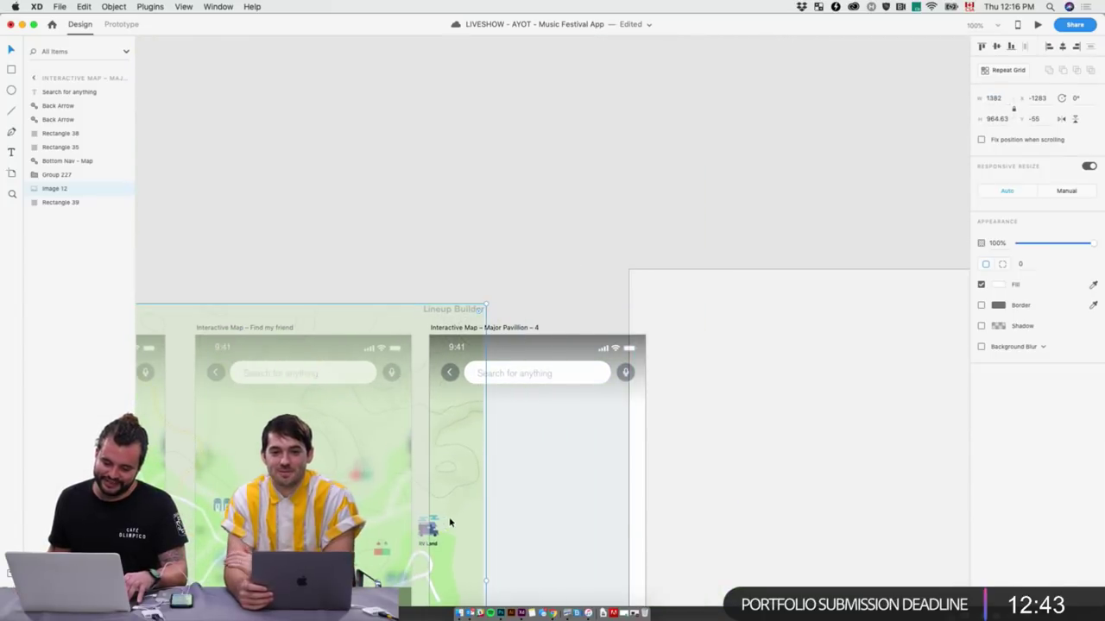
drag(449, 522, 732, 522)
scroll(782, 499, down, 5)
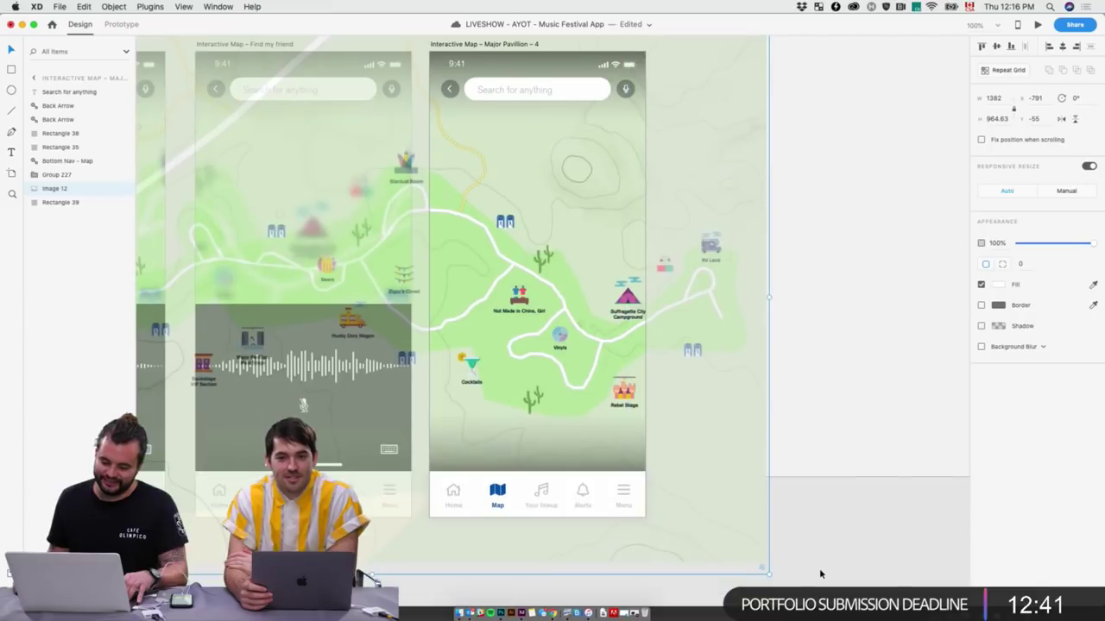
scroll(819, 573, left, 8)
scroll(819, 574, up, 2)
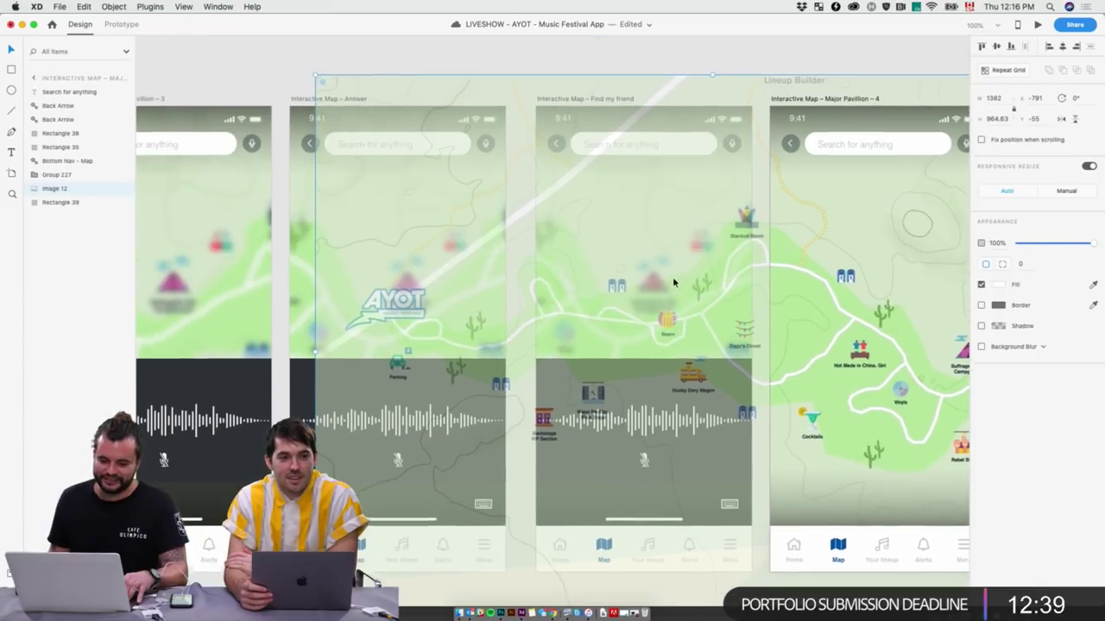
drag(313, 78, 341, 110)
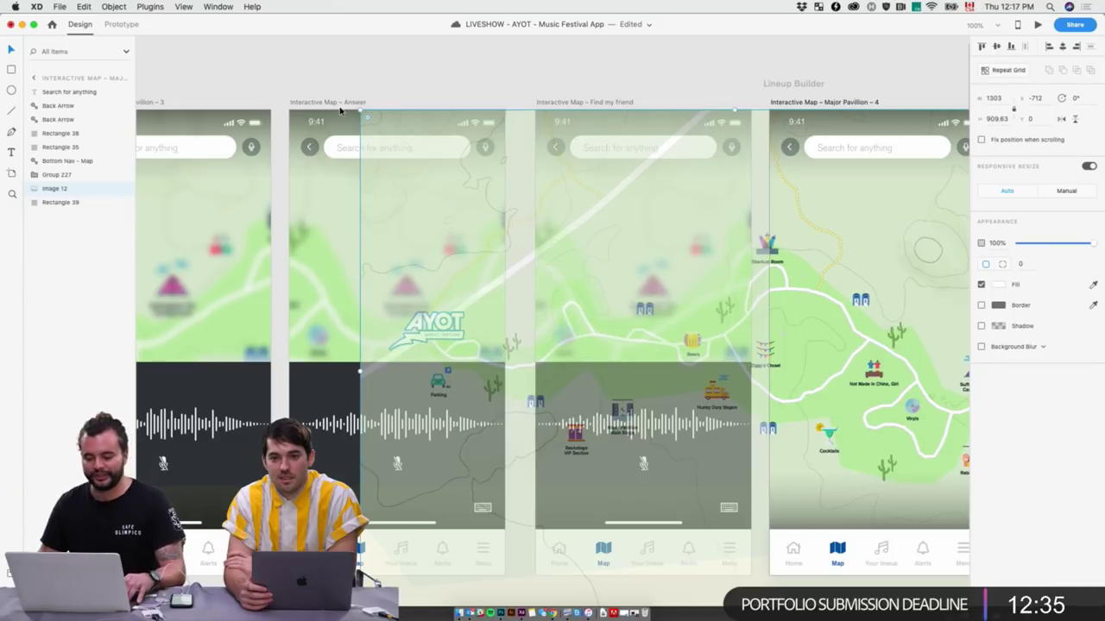
scroll(336, 112, down, 5)
drag(361, 416, 487, 323)
Draw a 40 × 40 white circle on the map just below the portable toilets near Cocktails
click(739, 518)
scroll(566, 559, up, 8)
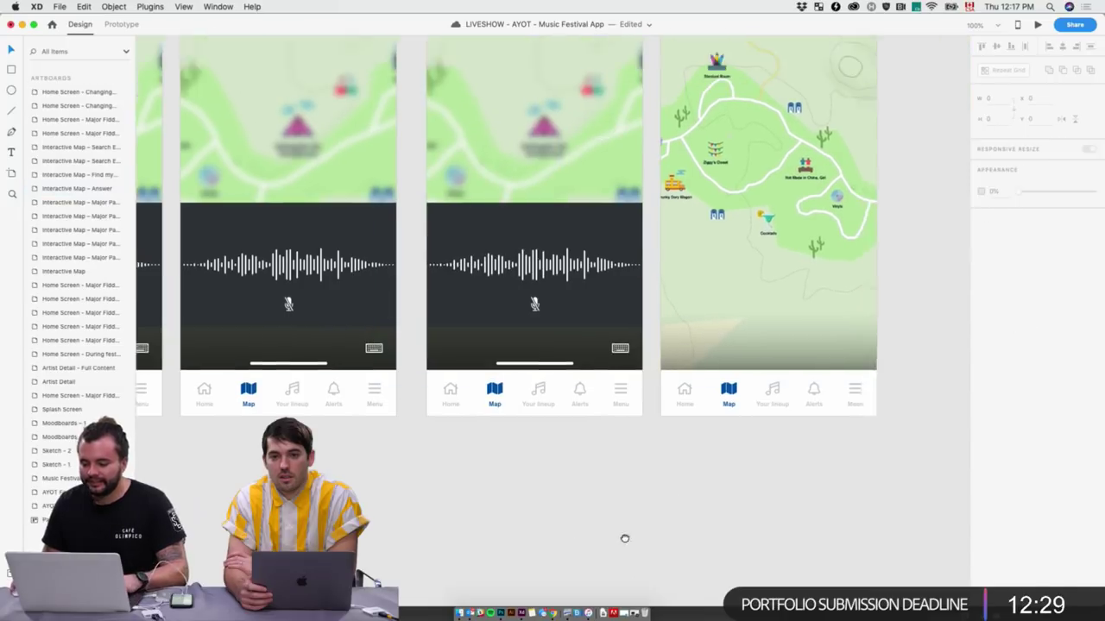
scroll(562, 552, up, 3)
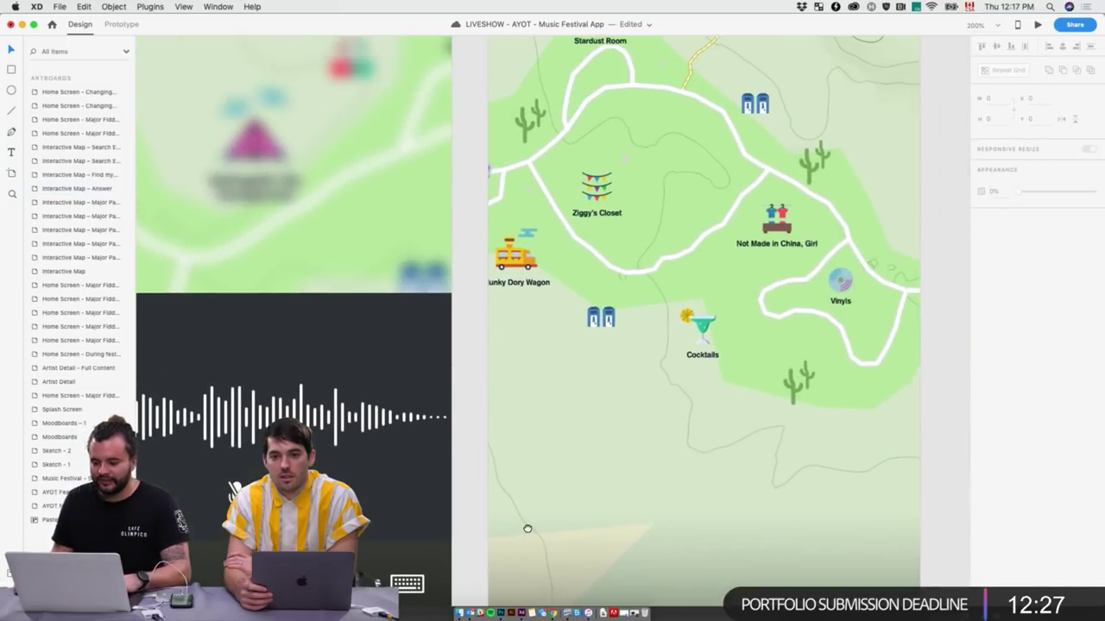
key(e)
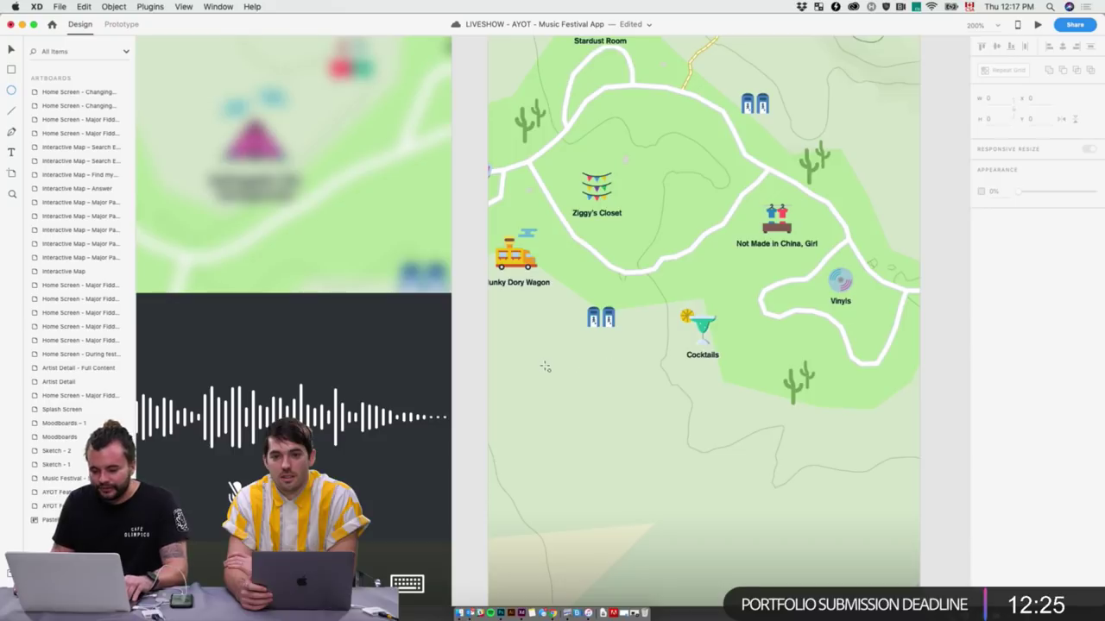
drag(544, 367, 585, 411)
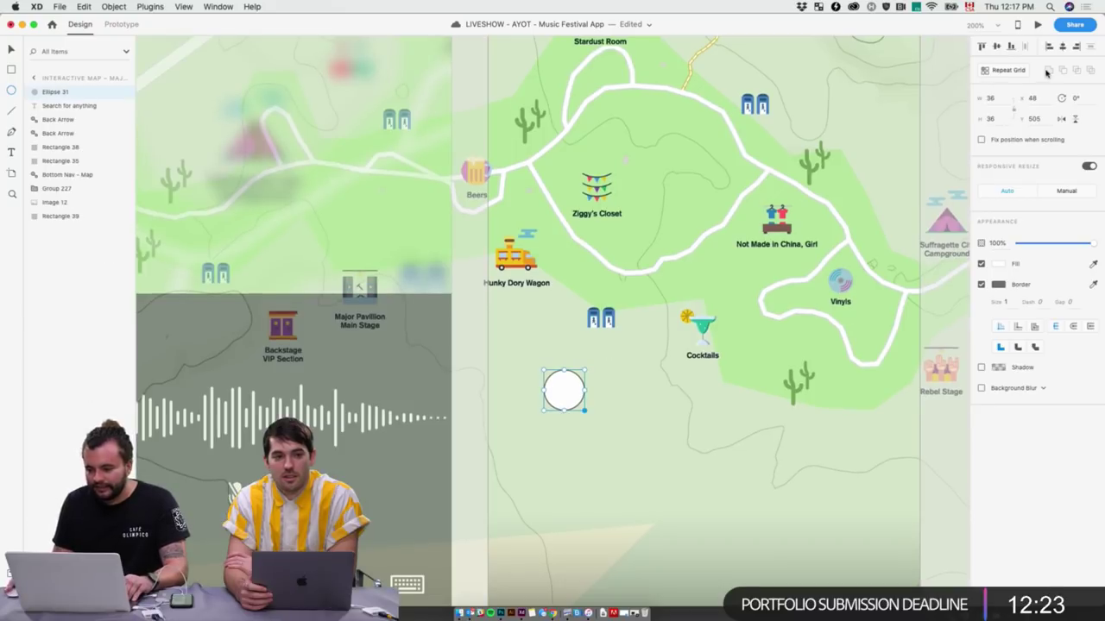
click(990, 97)
text(40)
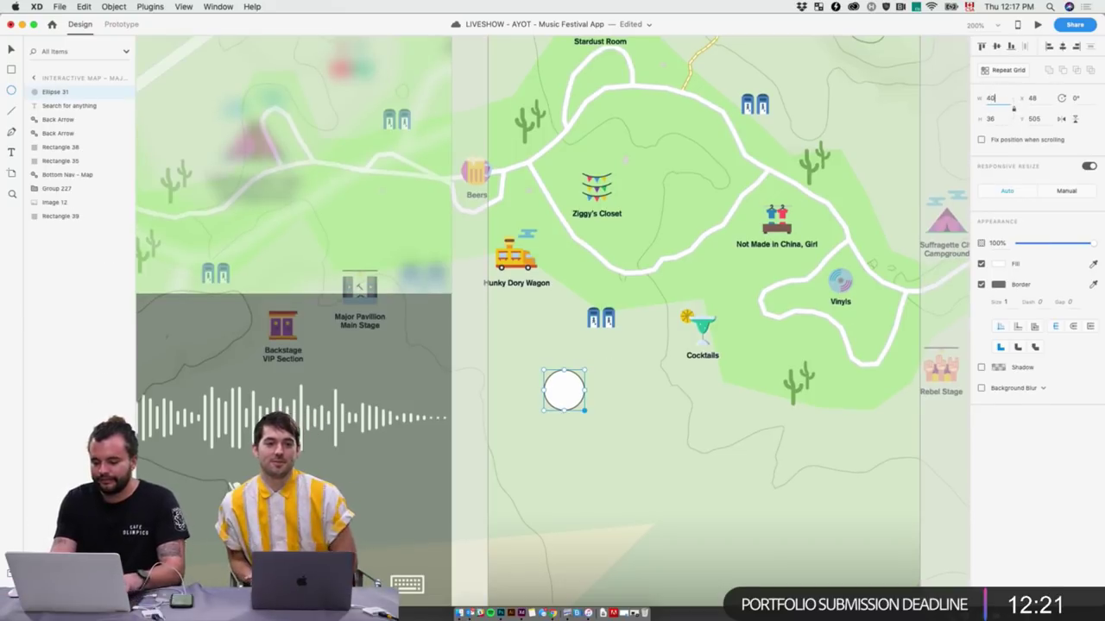
key(Return)
key(super+1)
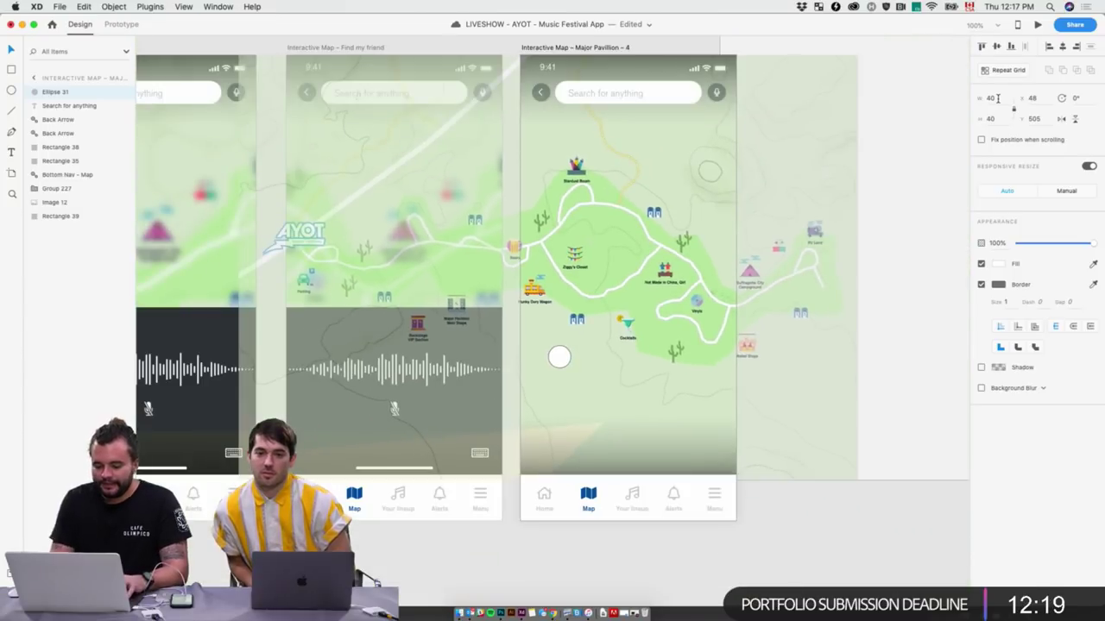
click(693, 523)
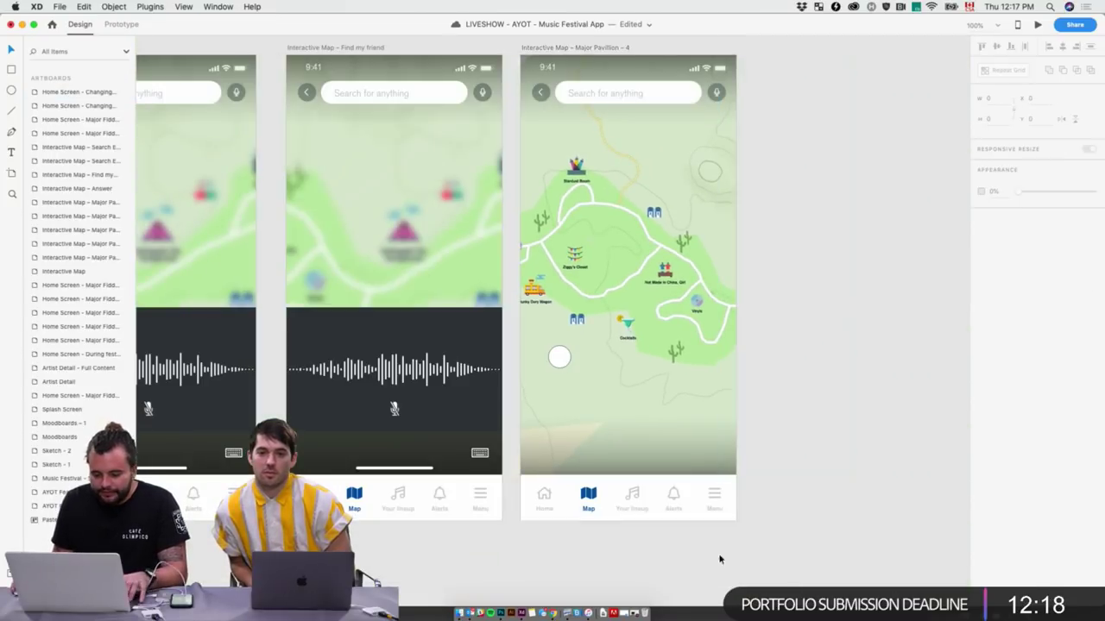
Browse Finder to AYOT - Mobile App > Assets > Find my Friends
click(459, 613)
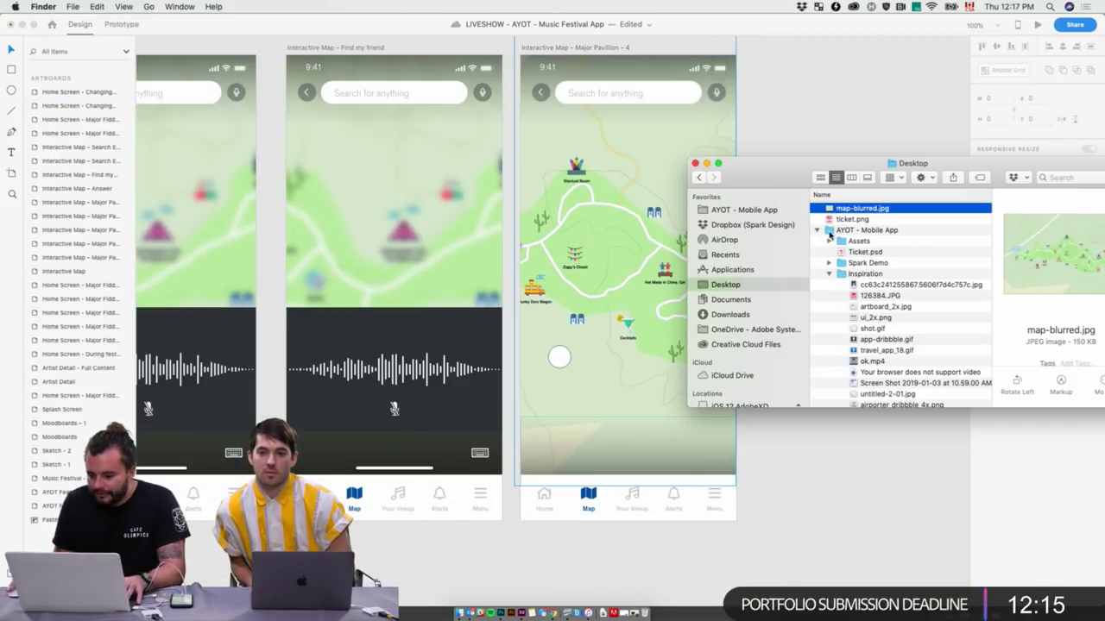
click(830, 274)
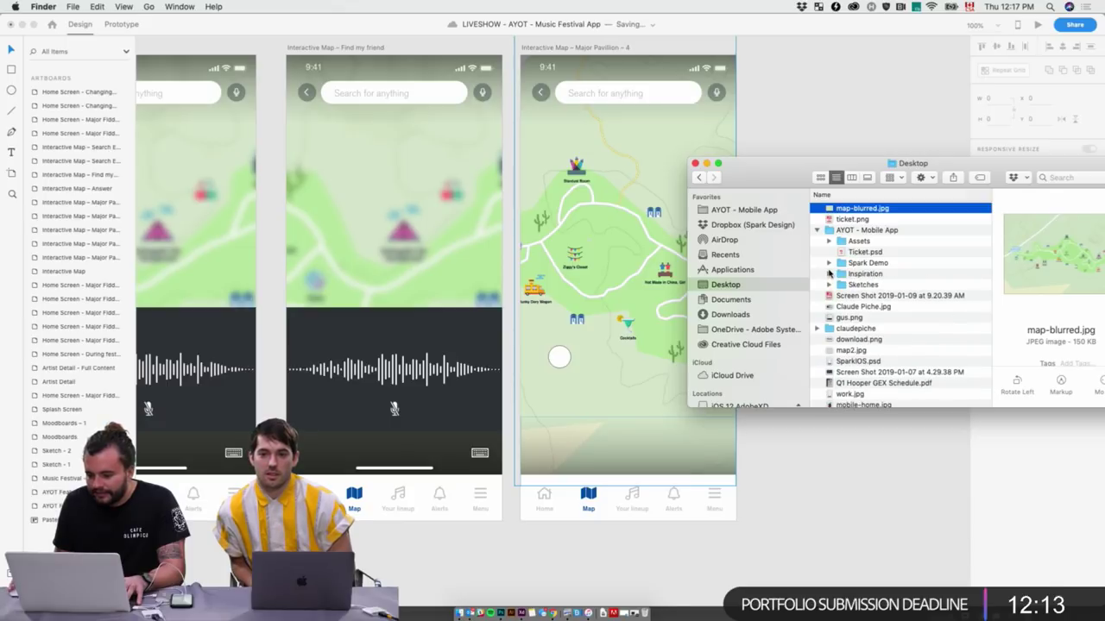
click(828, 273)
double_click(857, 264)
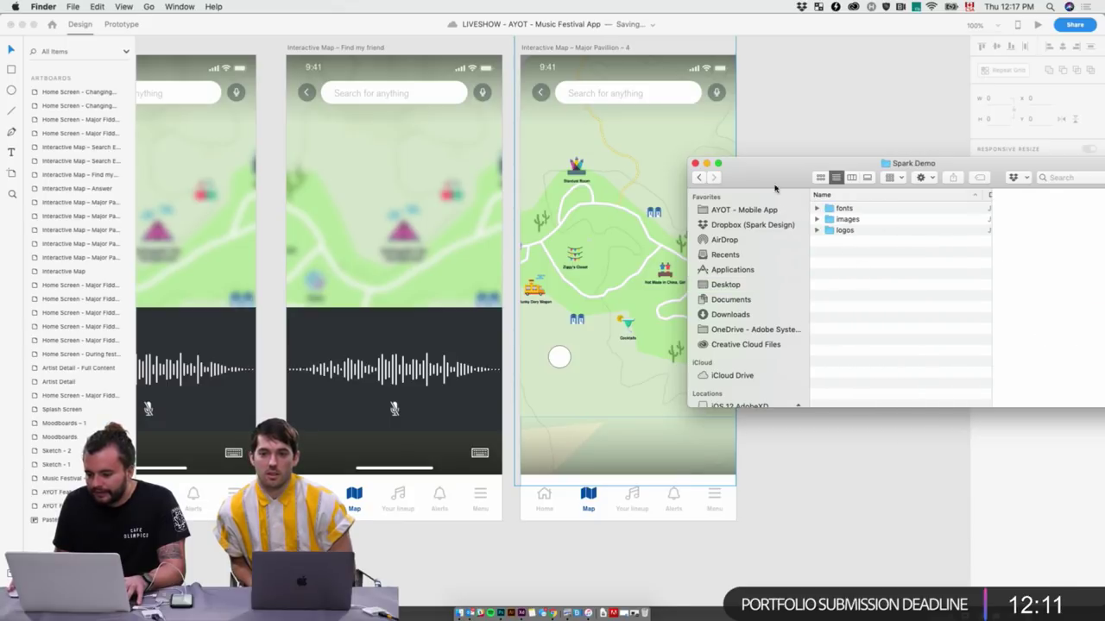
click(700, 178)
double_click(867, 230)
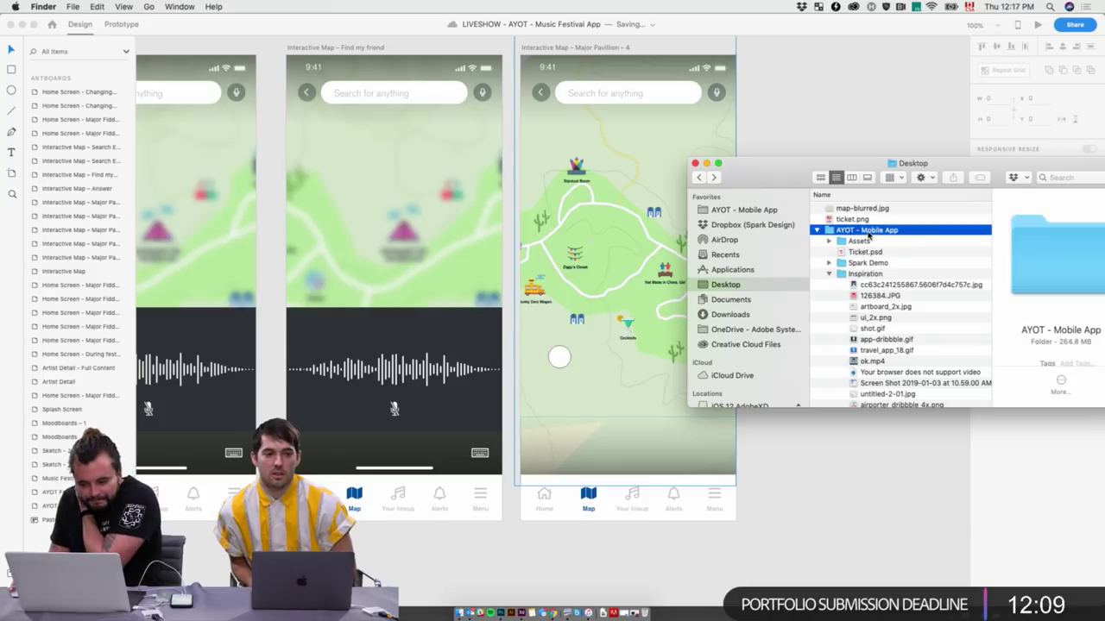
double_click(842, 209)
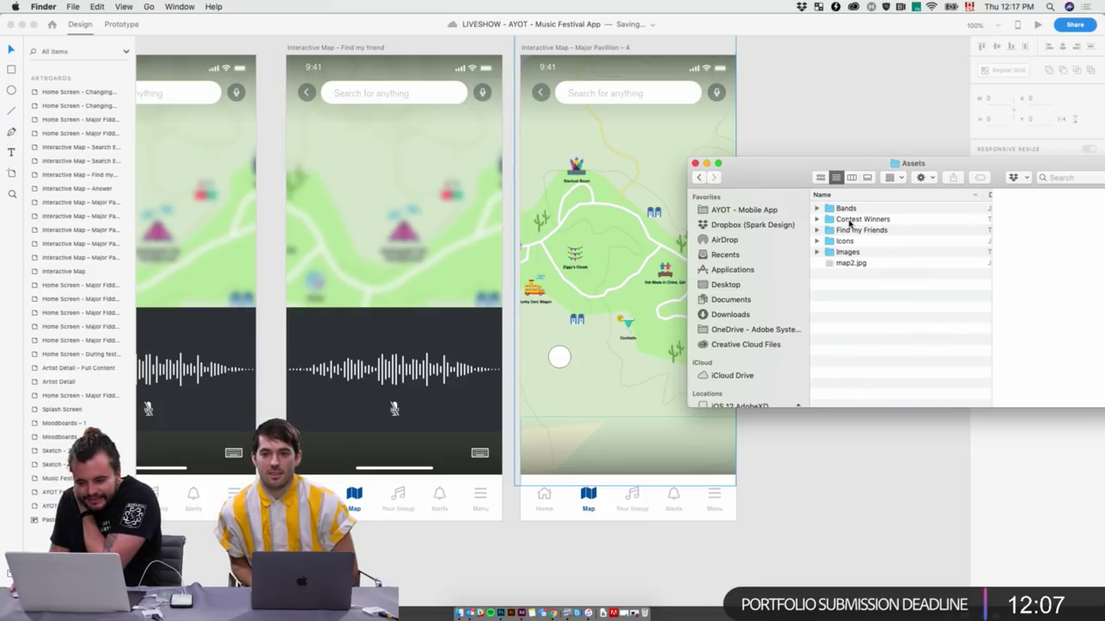
double_click(863, 231)
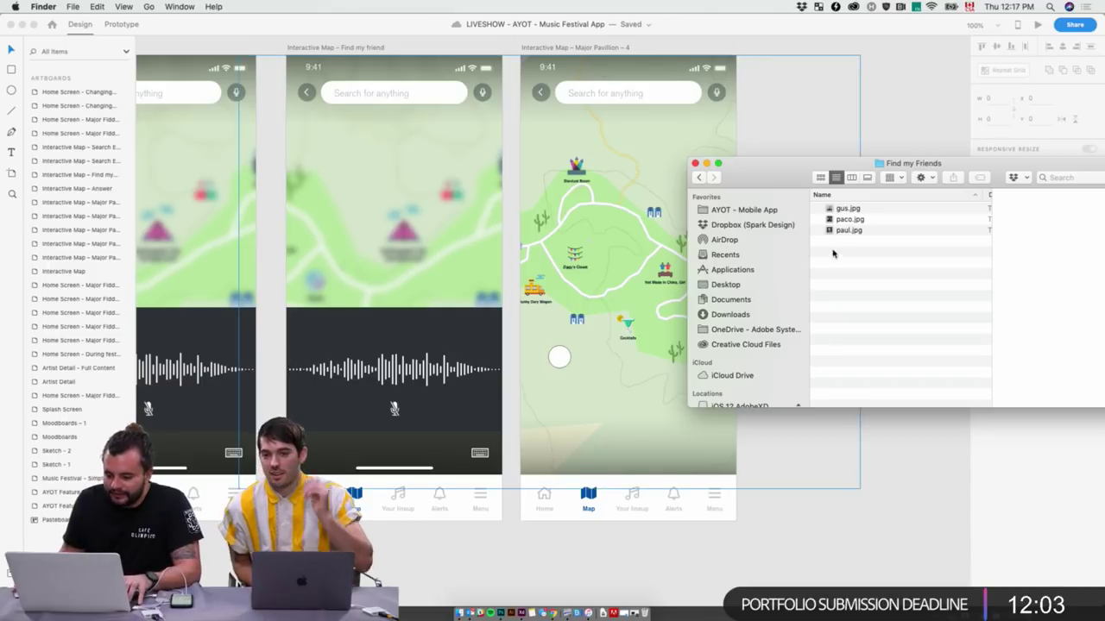
Fill the first two map circles with friend photos from the Find my Friends folder
drag(842, 209, 608, 229)
click(852, 494)
key(super+Tab)
drag(849, 230, 639, 231)
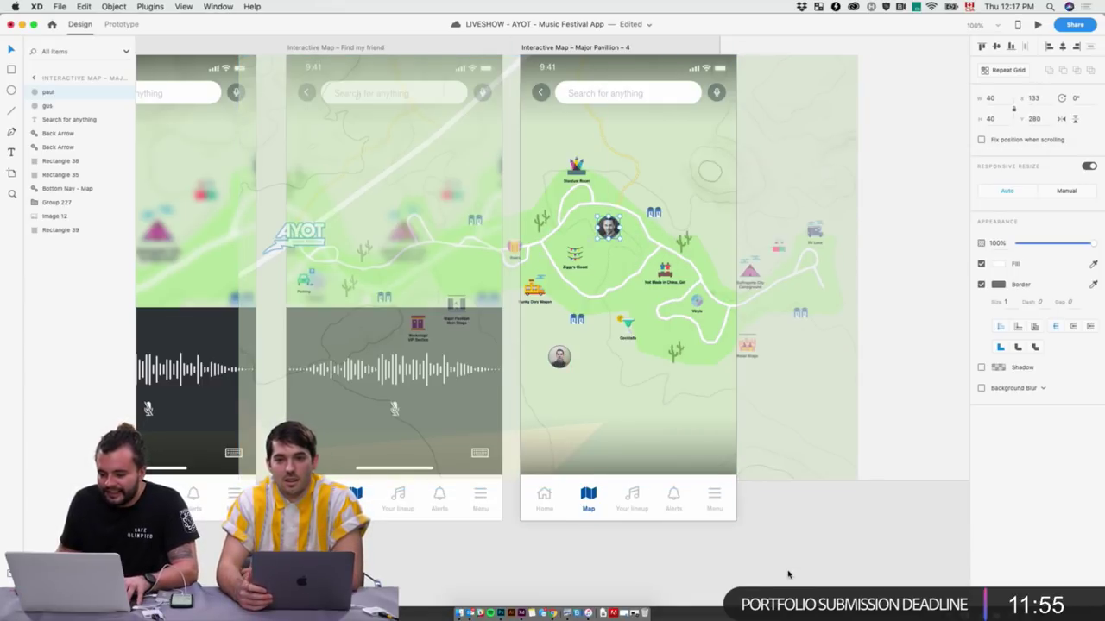
key(super+Tab)
Duplicate a photo circle to the right and fill it with the third friend photo
key(super+Tab)
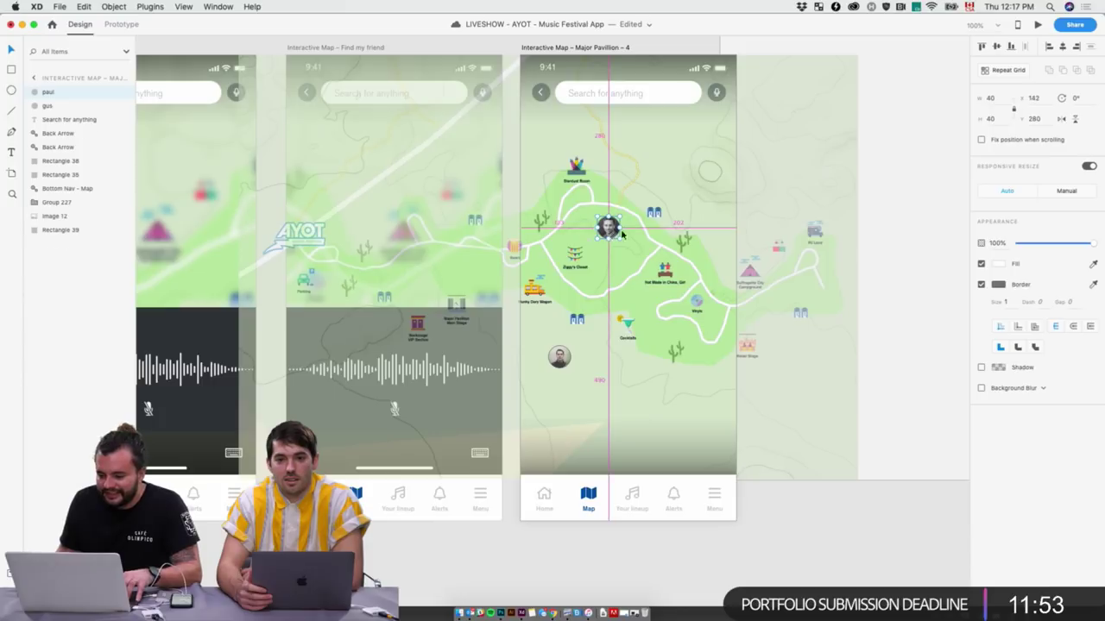
drag(608, 227, 691, 220)
key(super+Tab)
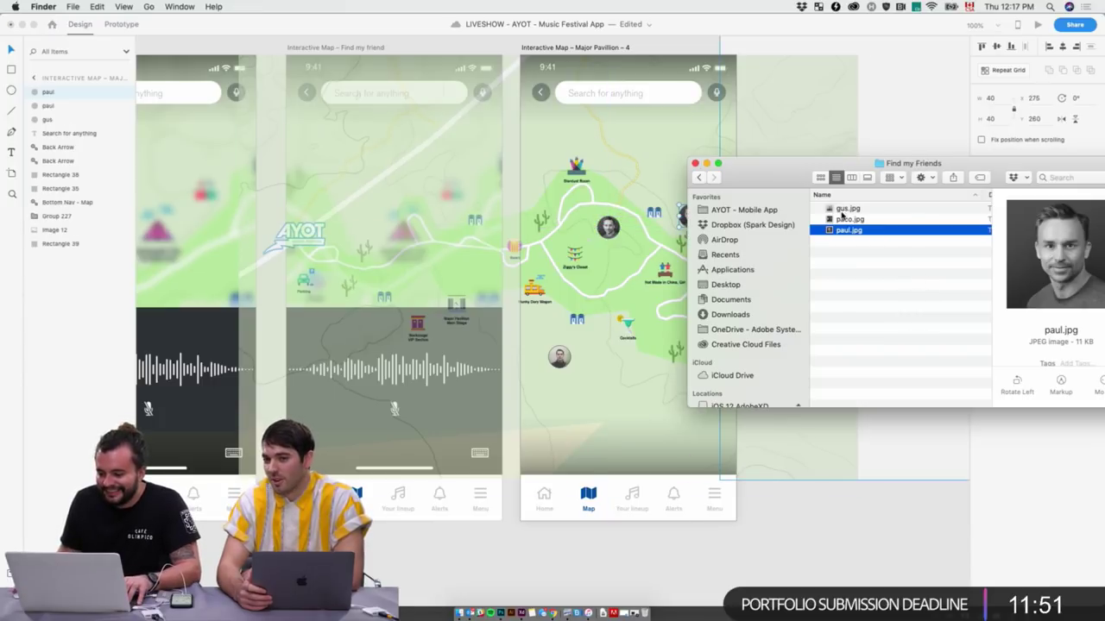
click(842, 218)
drag(842, 219, 688, 216)
drag(863, 164, 959, 169)
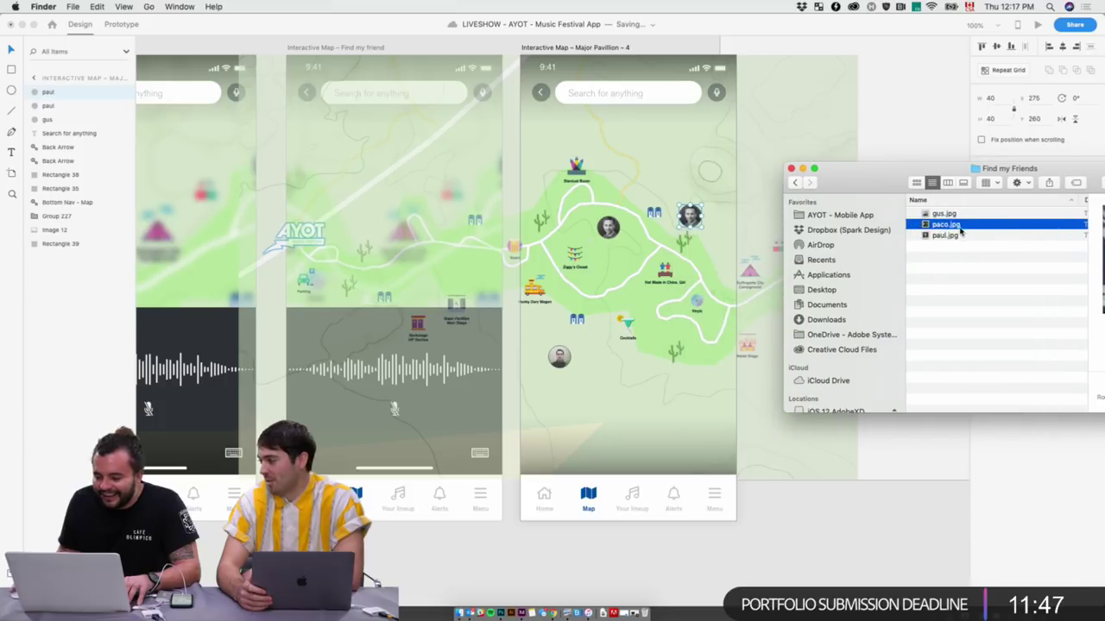
drag(935, 231, 688, 216)
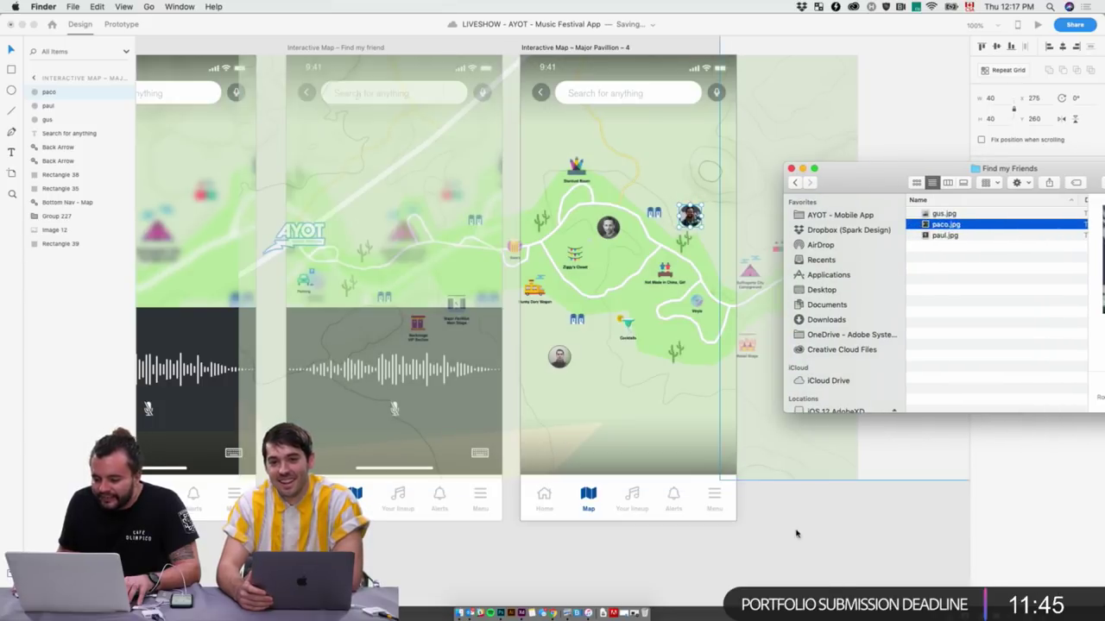
ctrl+scroll(554, 319, up, 5)
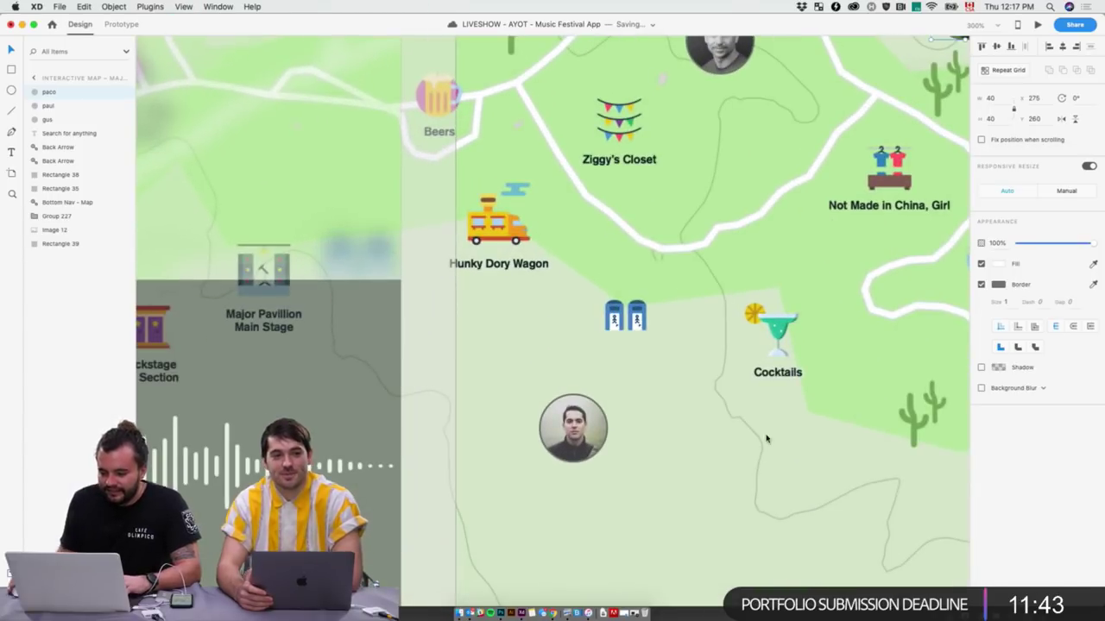
Move the photo circle beside Suffragette City Campground and remove its border
scroll(765, 440, up, 3)
scroll(765, 439, right, 3)
scroll(552, 319, right, 3)
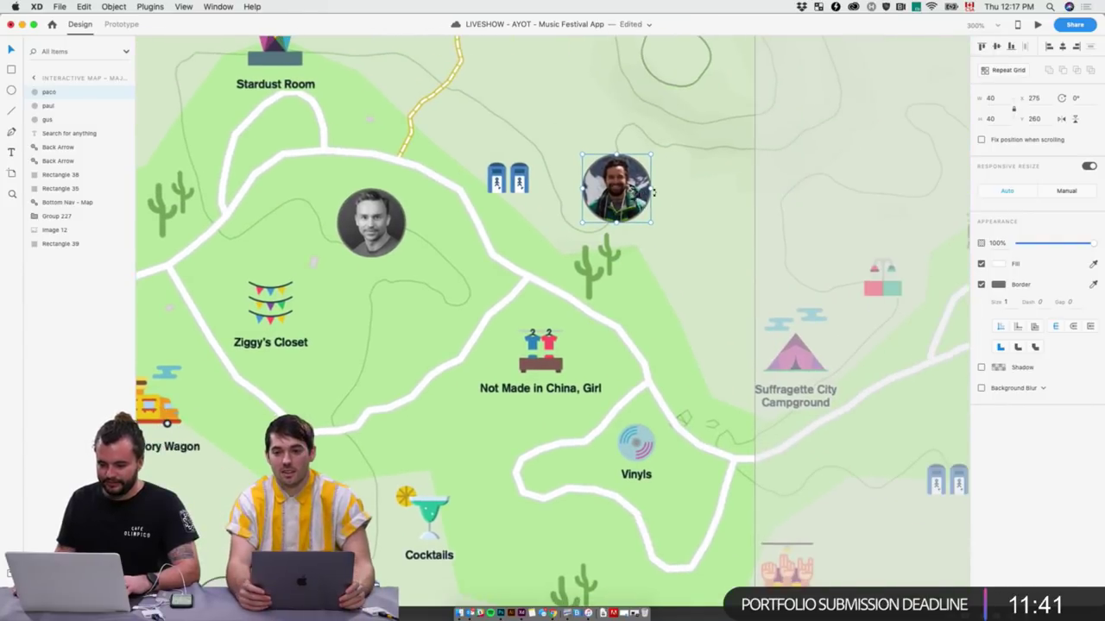
drag(616, 188, 721, 339)
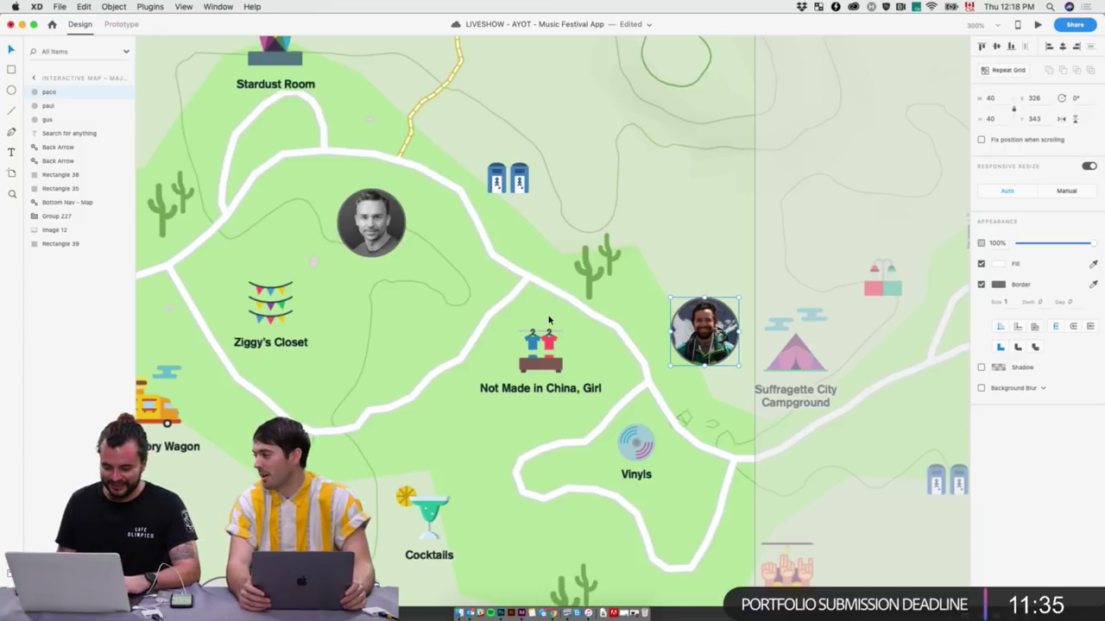
click(980, 284)
scroll(466, 396, down, 3)
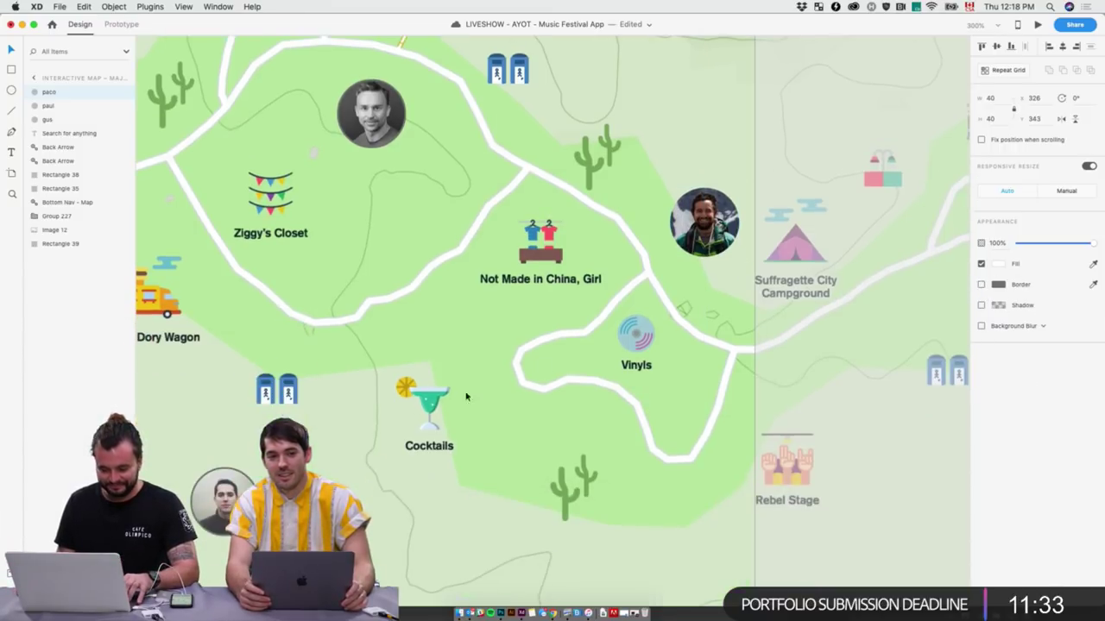
scroll(345, 371, up, 1)
Remove the borders from the photo circles near Cocktails
click(221, 499)
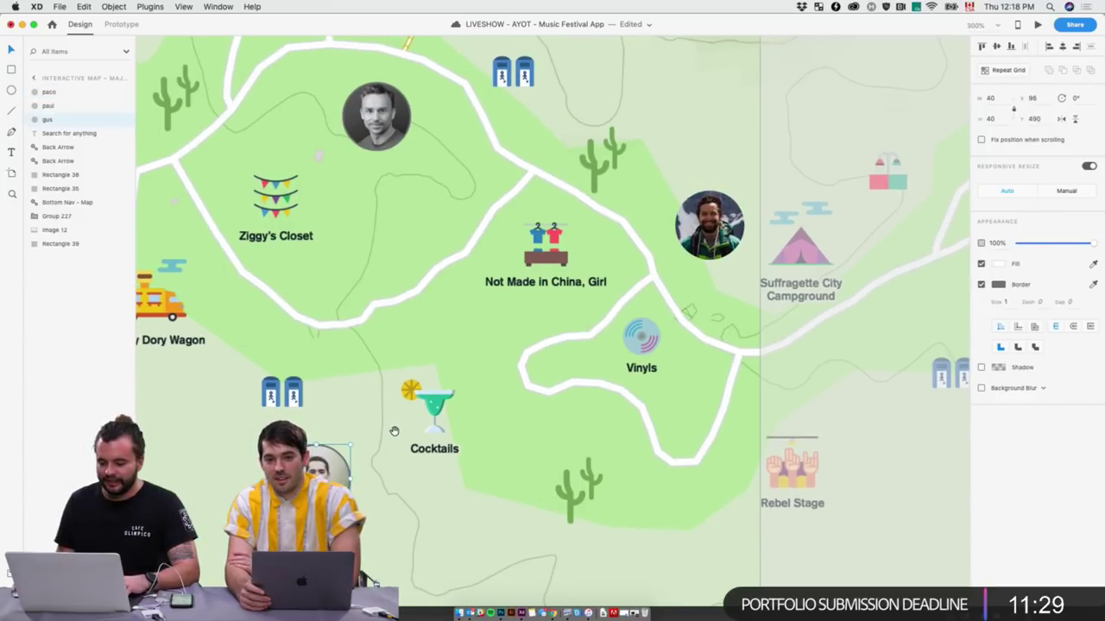
scroll(393, 431, up, 3)
scroll(393, 431, left, 3)
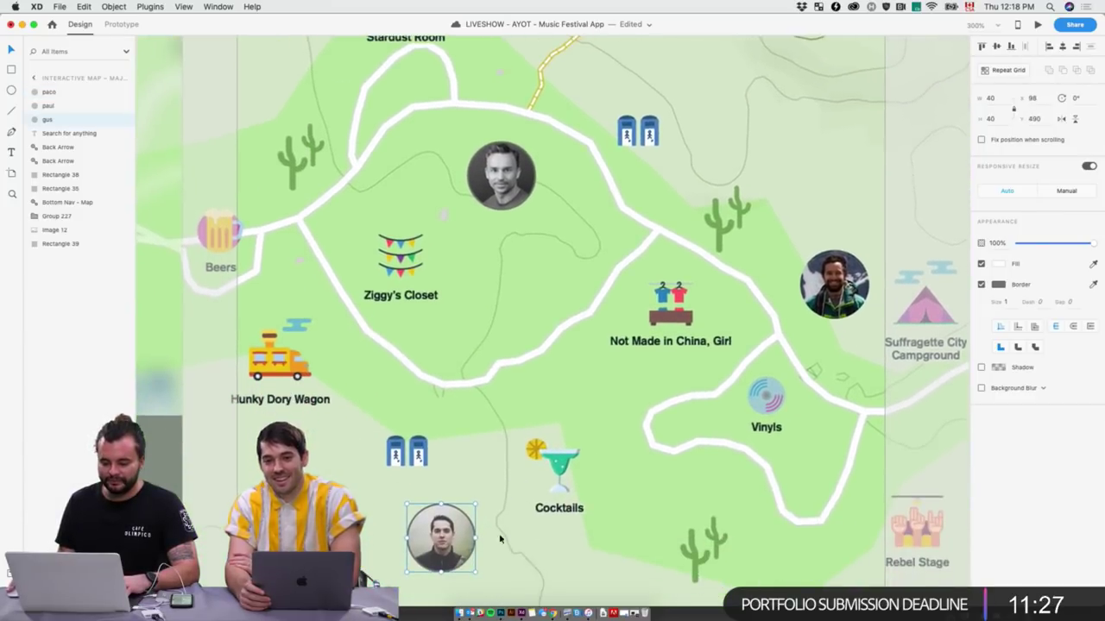
drag(436, 547, 375, 121)
scroll(375, 120, up, 6)
drag(384, 388, 331, 297)
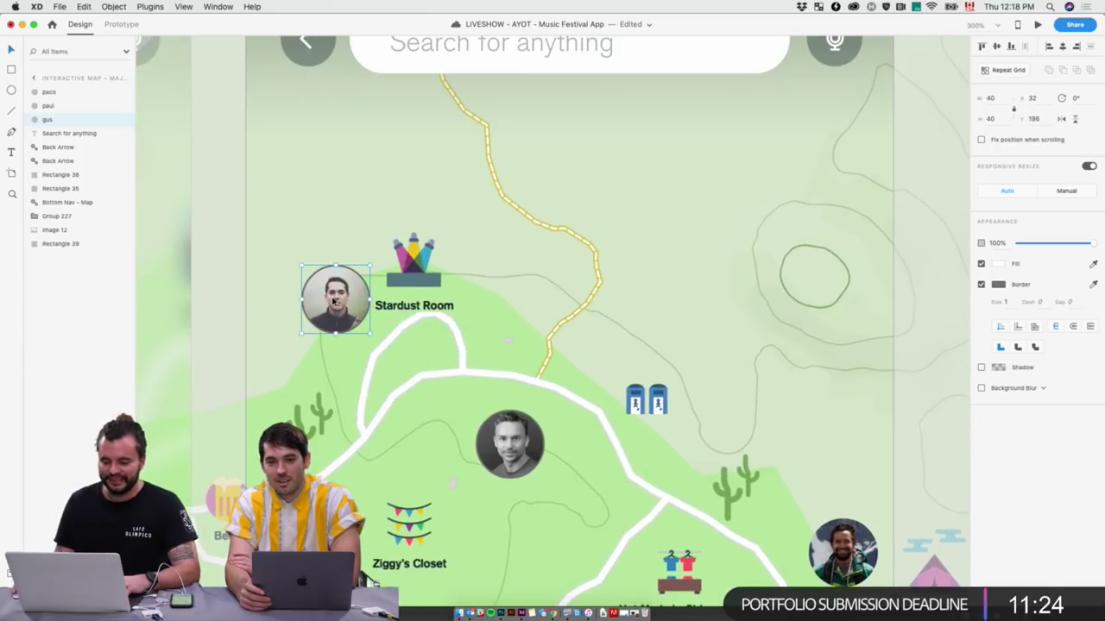
click(980, 284)
scroll(543, 213, down, 5)
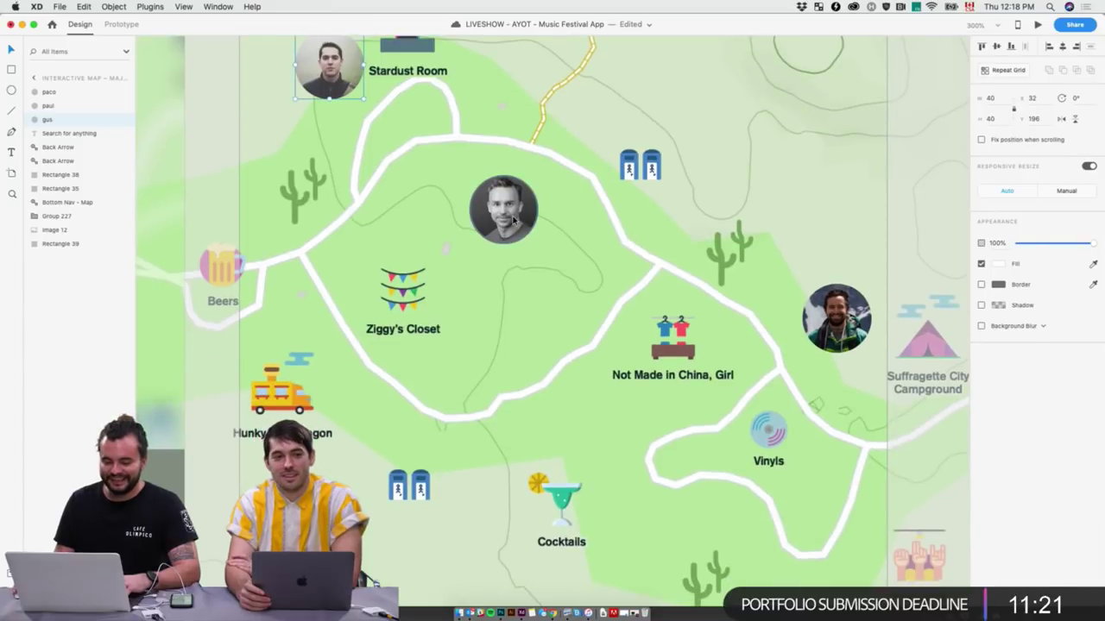
drag(514, 220, 530, 285)
scroll(557, 557, down, 5)
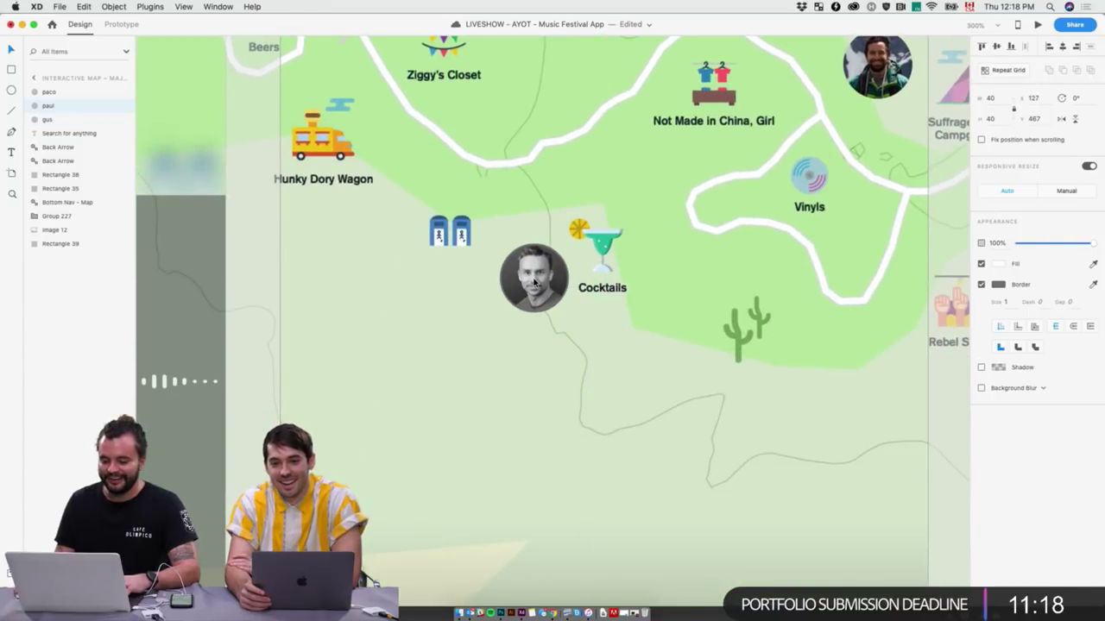
click(981, 284)
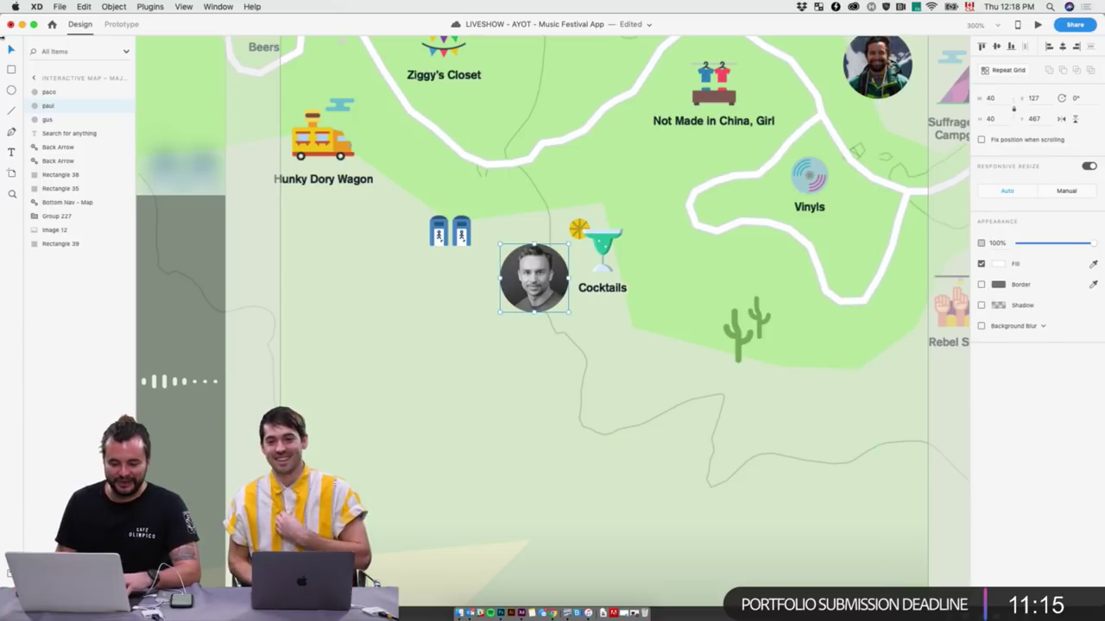
Draw a borderless 11 × 11 blue dot below the Cocktails photo
drag(575, 302, 595, 319)
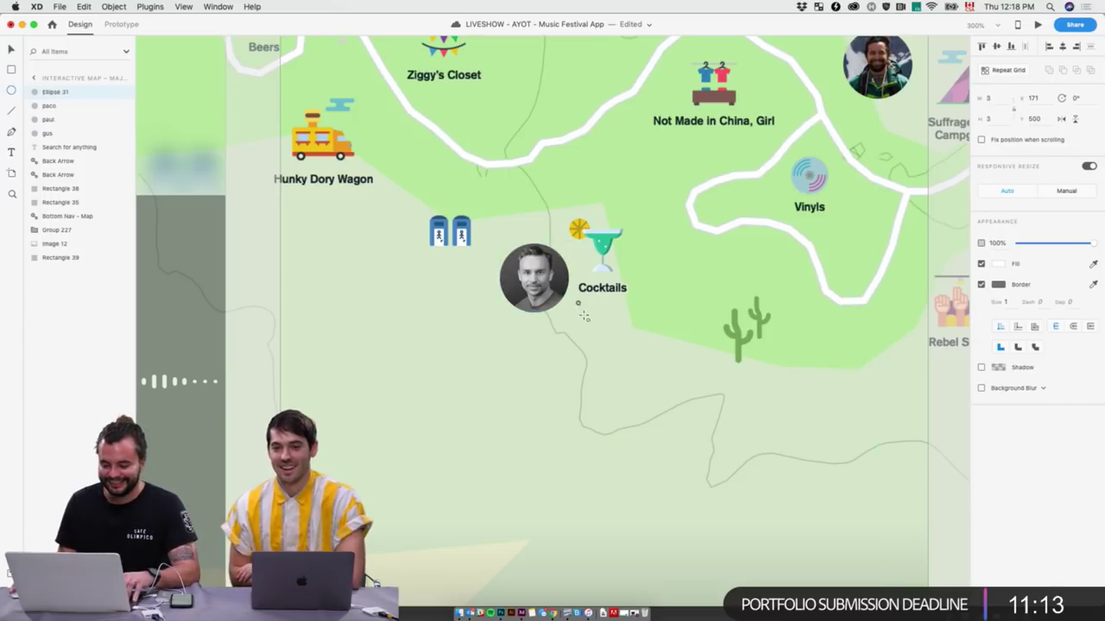
click(1001, 264)
click(960, 244)
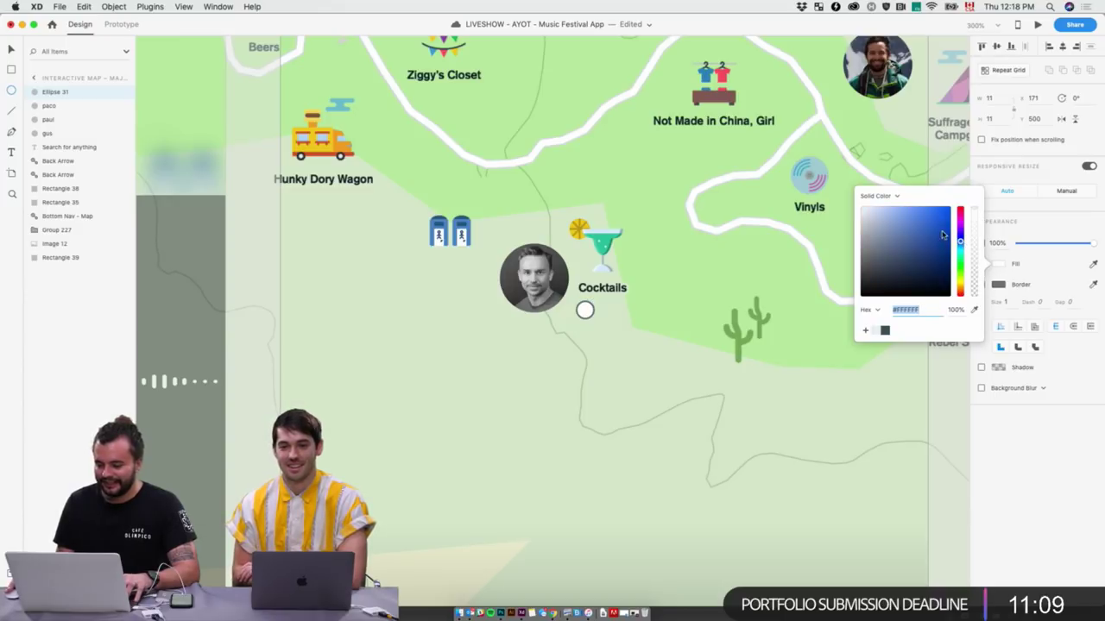
drag(930, 226, 923, 224)
click(977, 288)
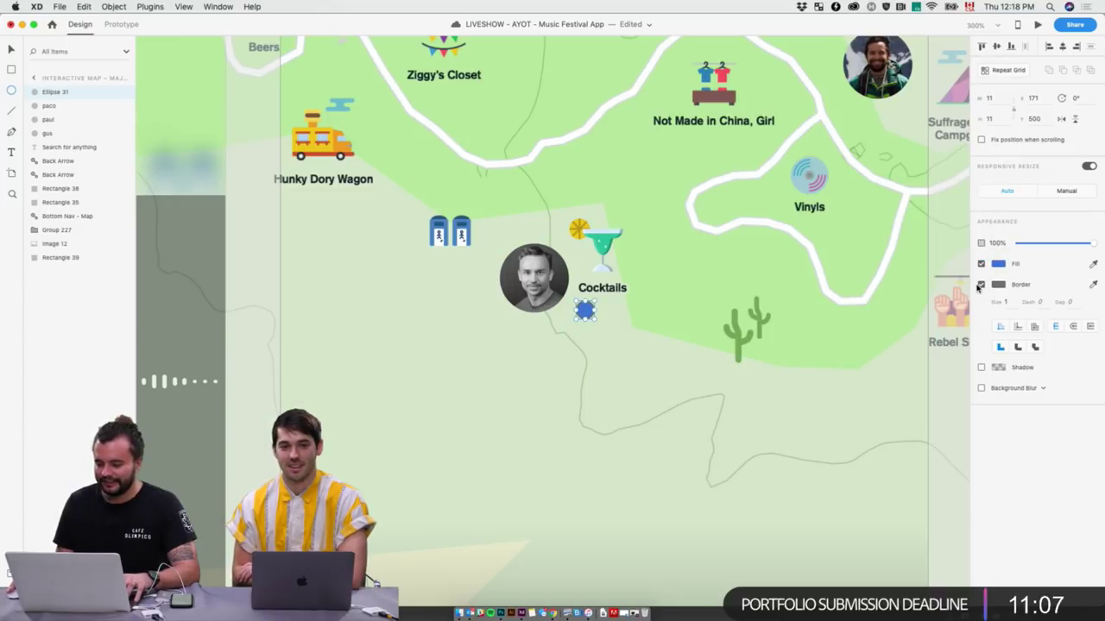
click(981, 285)
Zoom out to 100% and select the Find my friend artboard in Prototype mode
key(super+1)
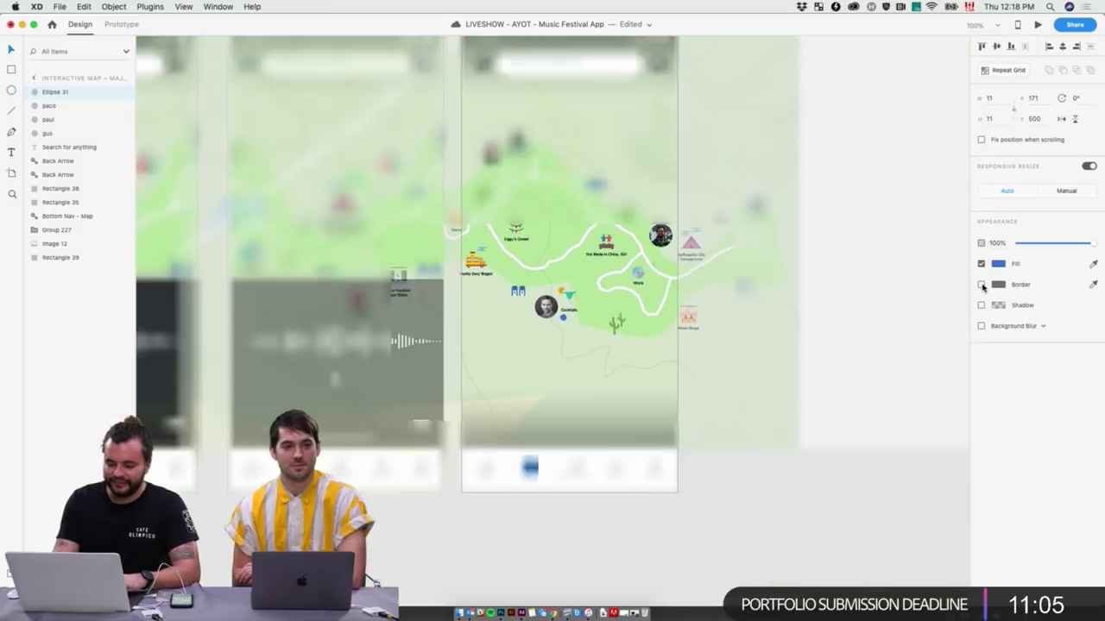
click(744, 542)
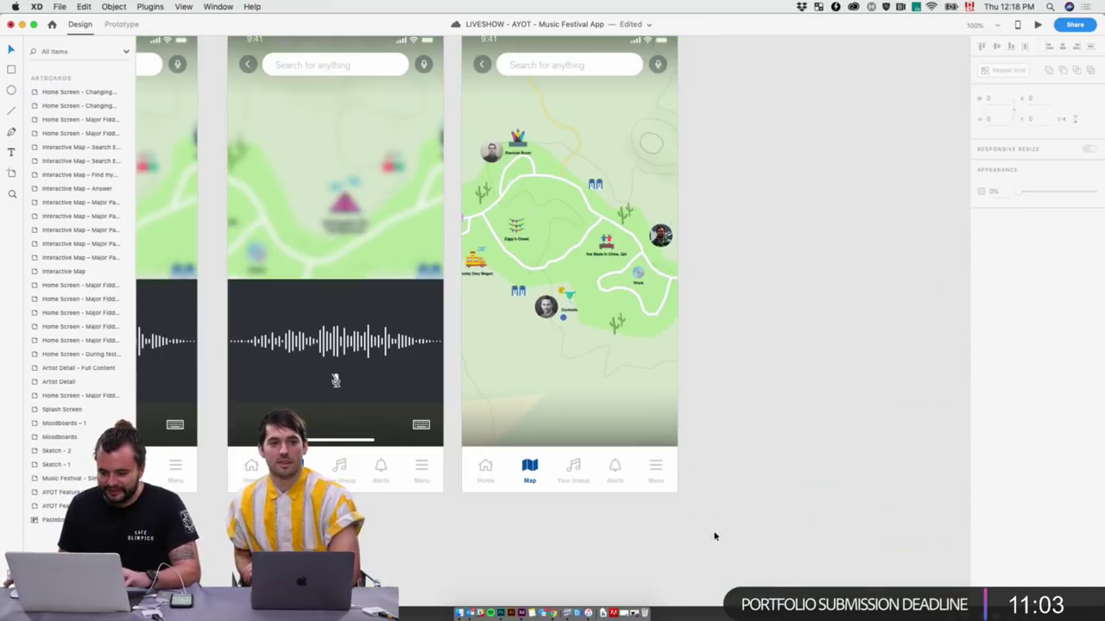
scroll(409, 520, right, 10)
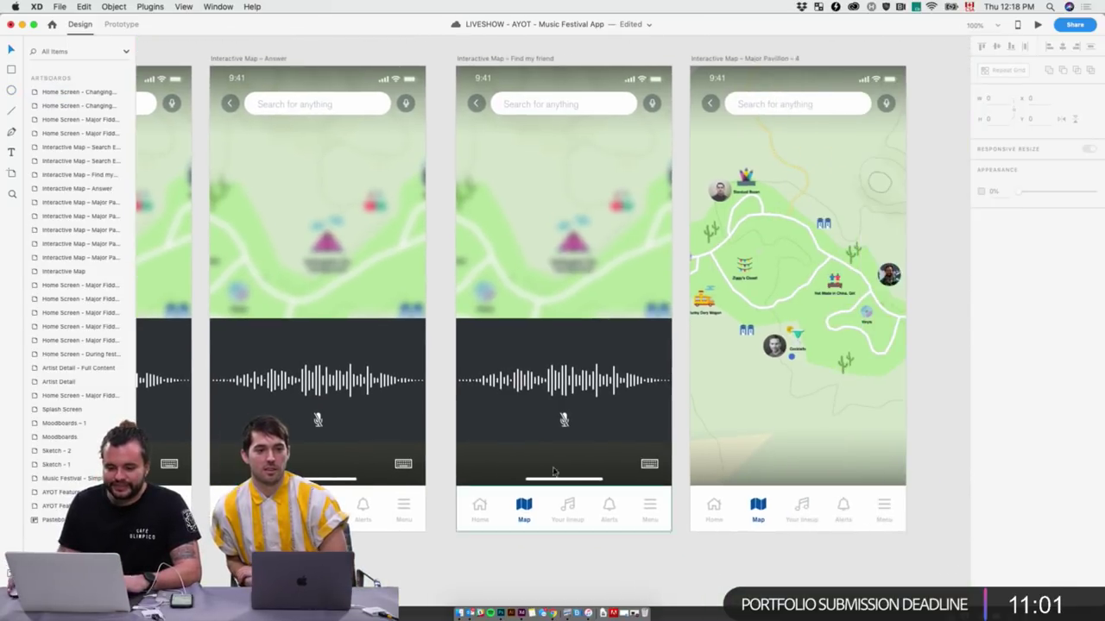
key(ctrl+Tab)
click(504, 59)
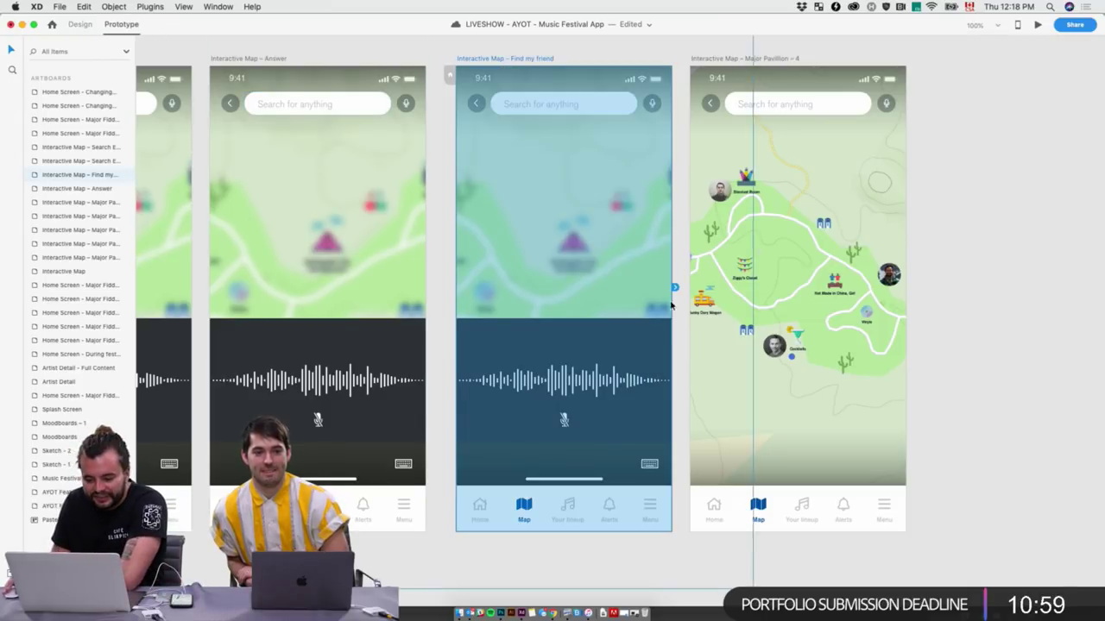
Wire Find my friend to Major Pavillion – 4 with the voice command 'Help me Bowie!'
drag(675, 288, 742, 287)
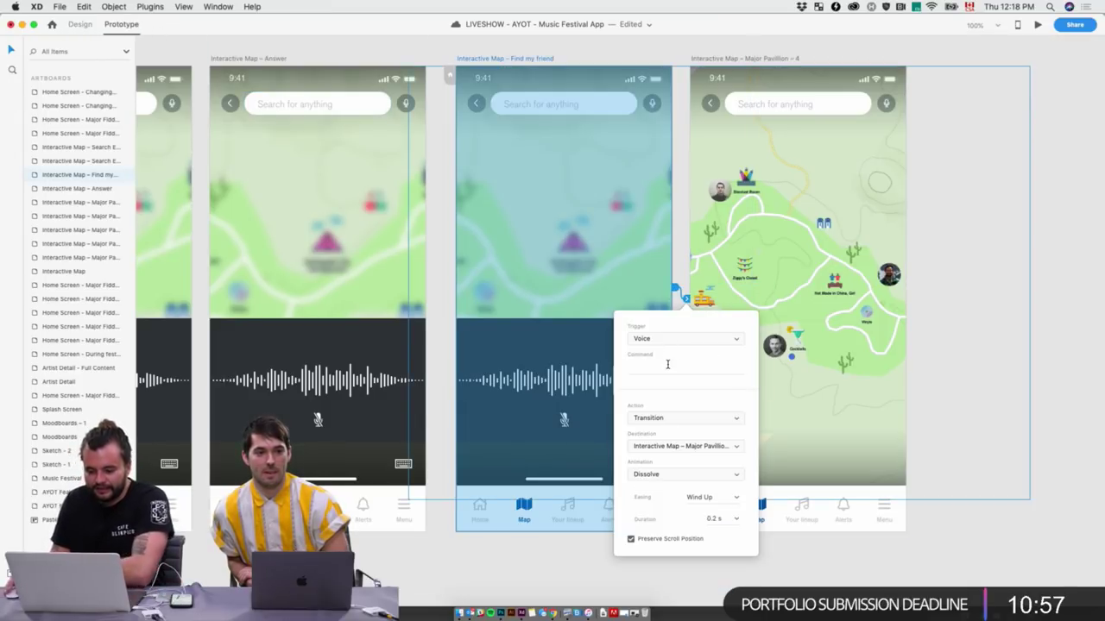
click(667, 364)
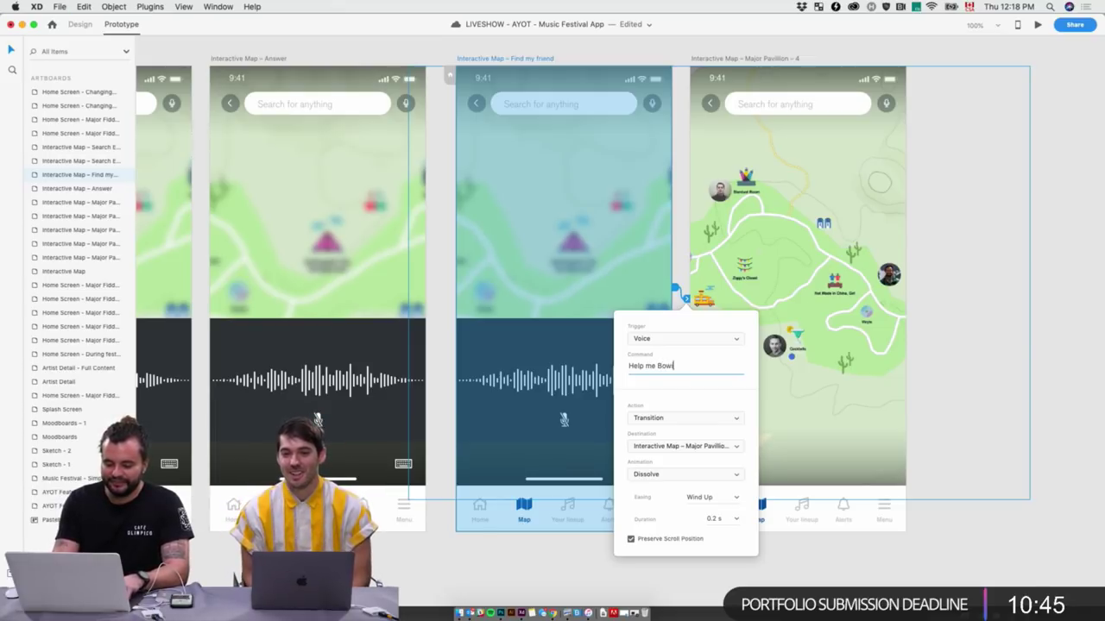
click(921, 562)
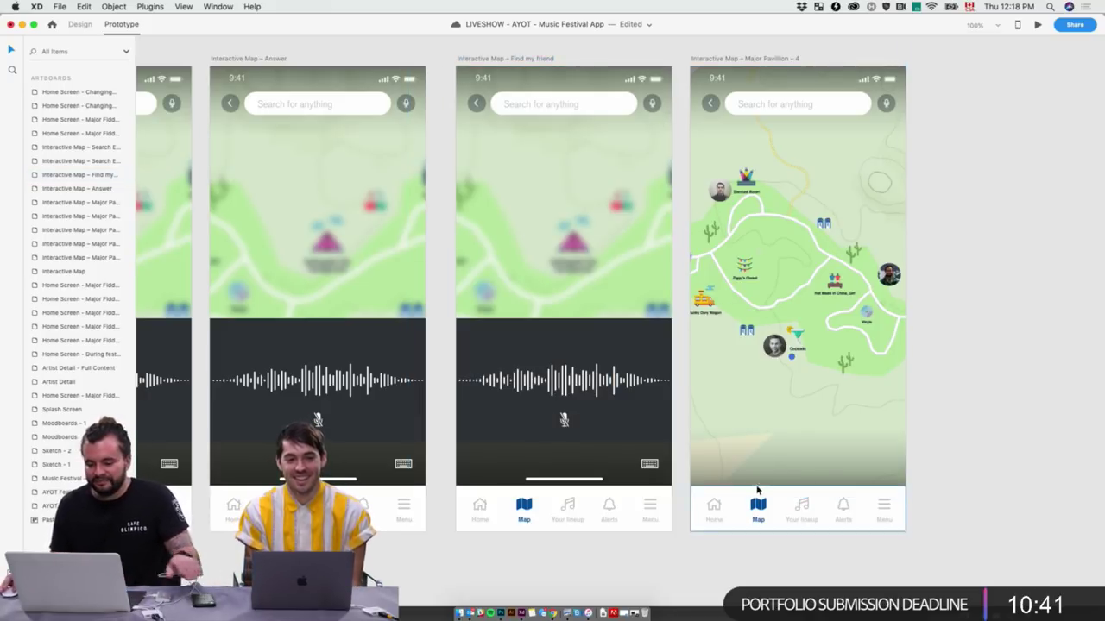
Restore the window to full size and reselect Find my friend in Prototype mode
click(79, 24)
double_click(200, 32)
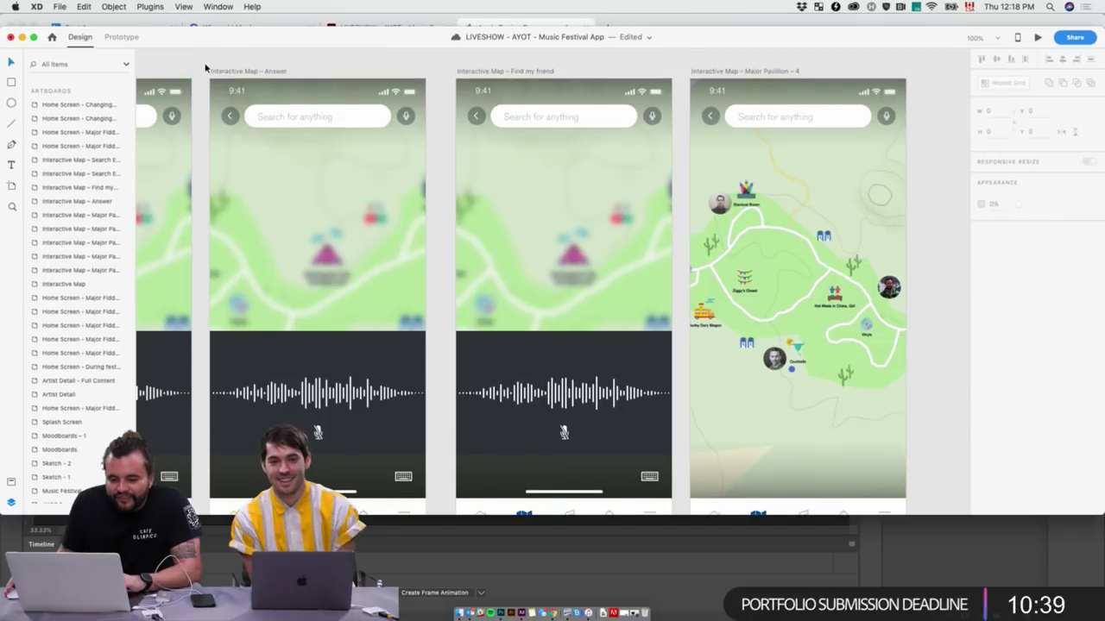
double_click(233, 39)
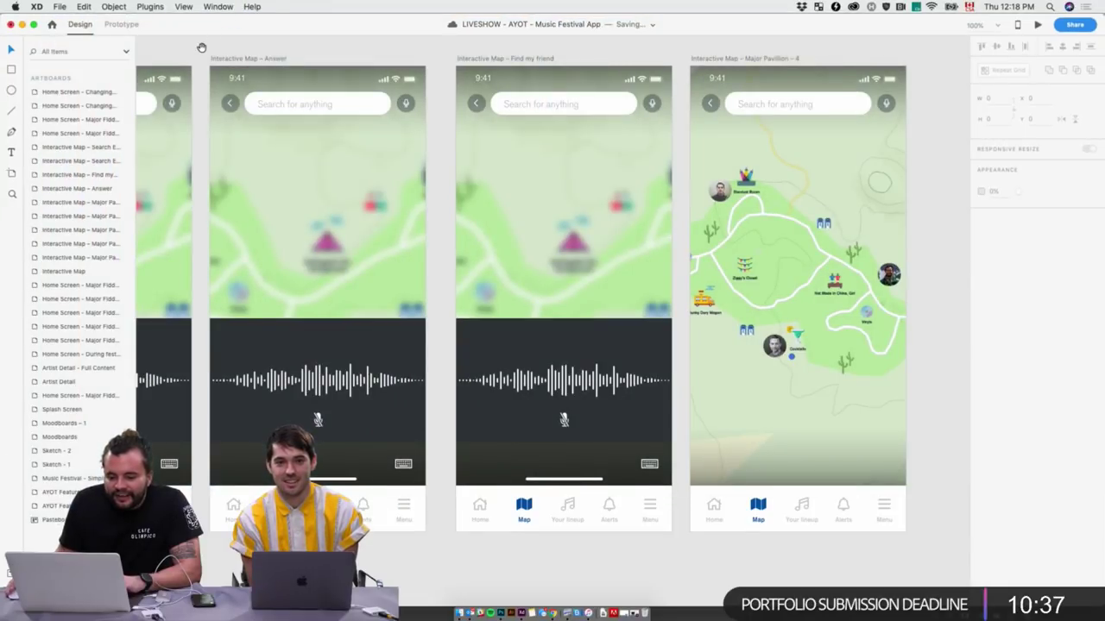
click(466, 76)
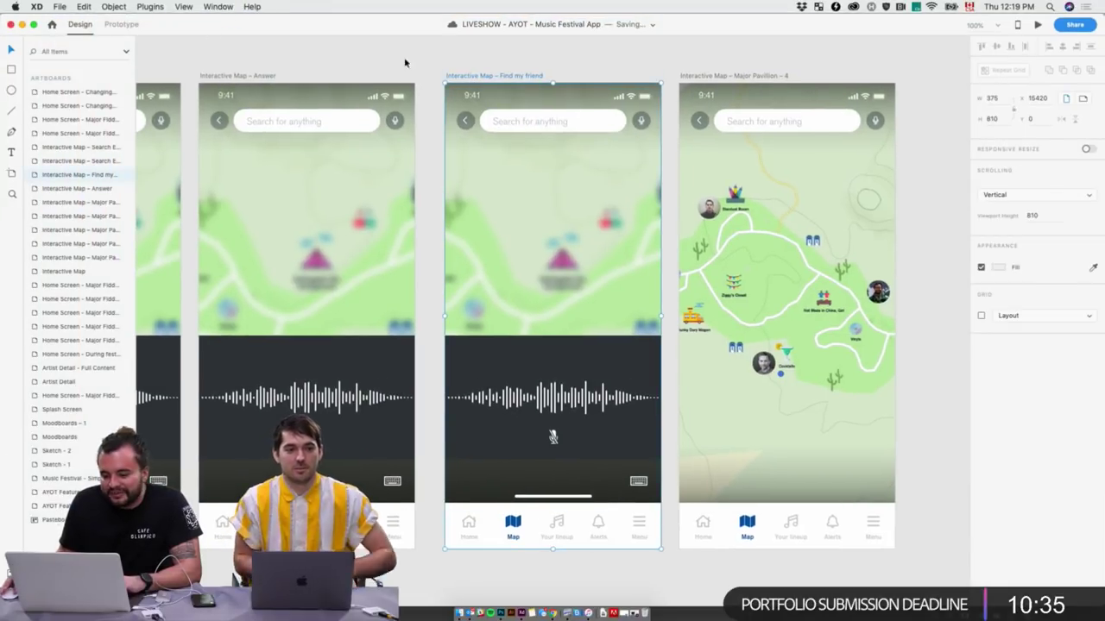
key(ctrl+Tab)
Review the Find my friend interaction's trigger options, keeping the Voice trigger
click(678, 319)
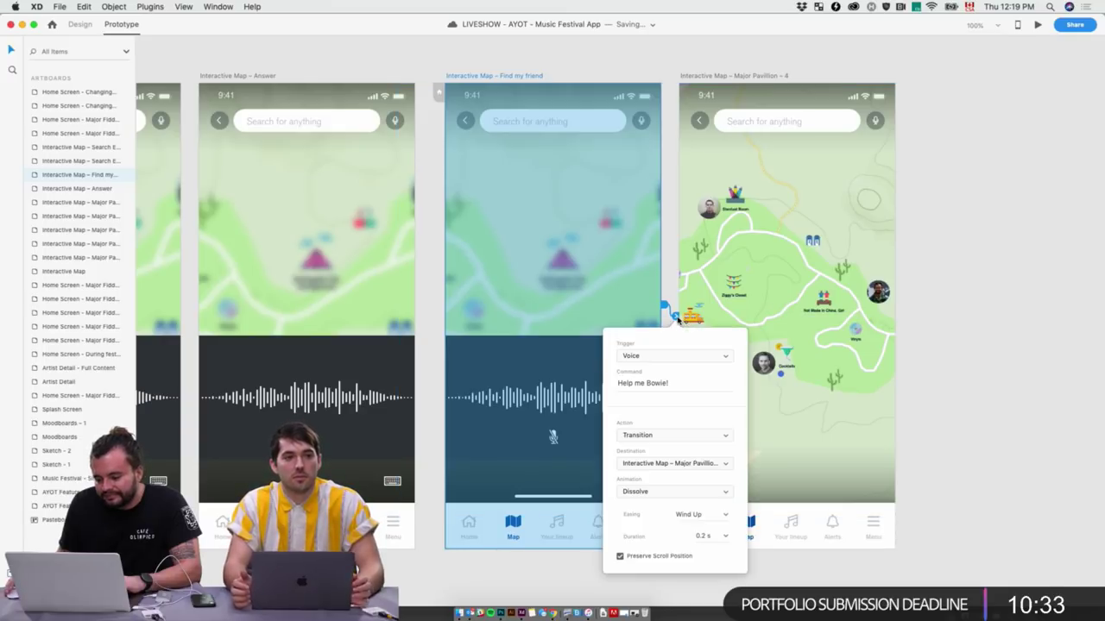
click(678, 357)
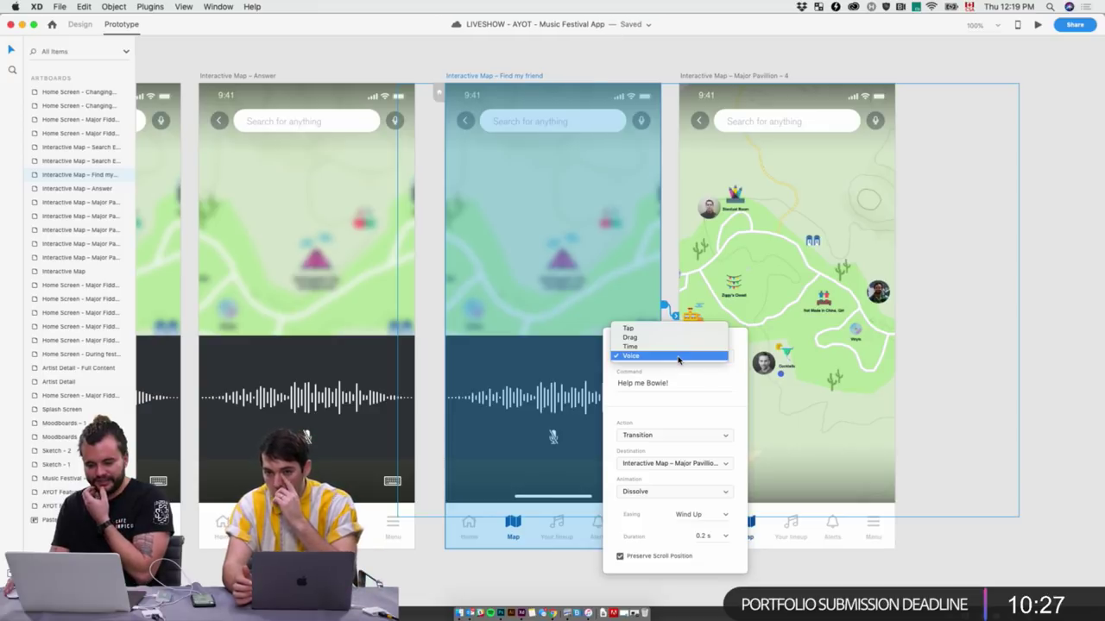
key(Escape)
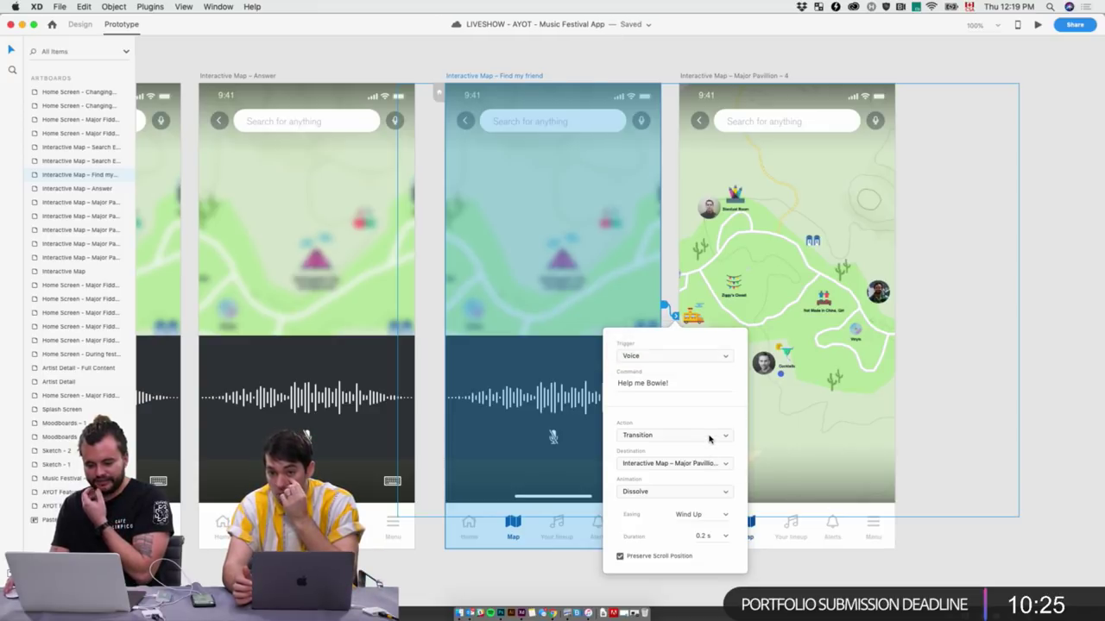
click(749, 556)
scroll(748, 555, left, 3)
scroll(748, 556, left, 3)
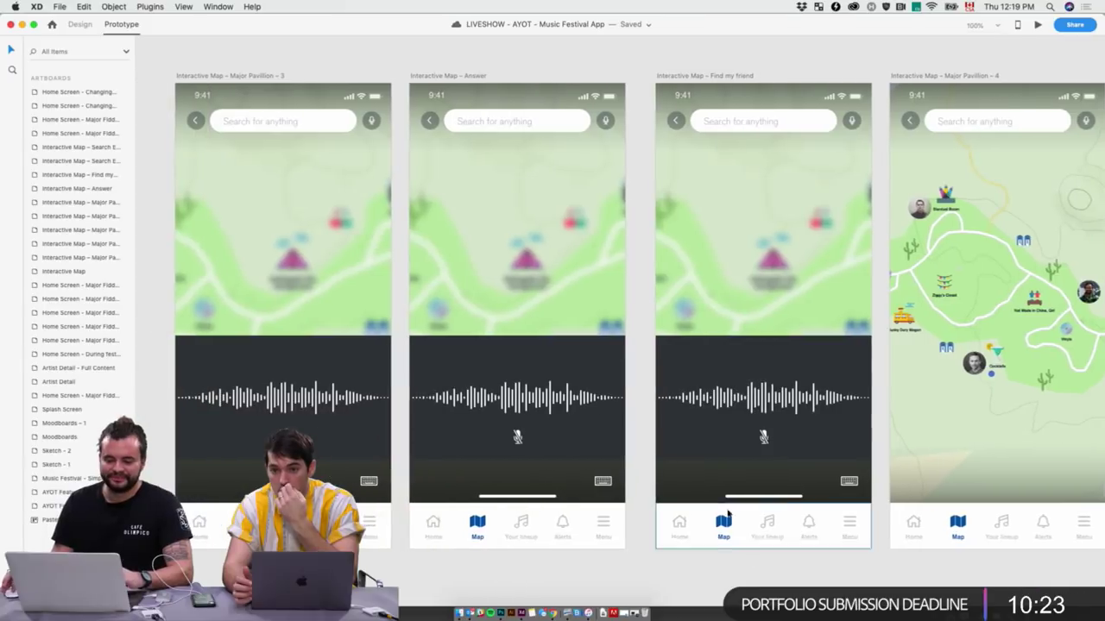
click(246, 77)
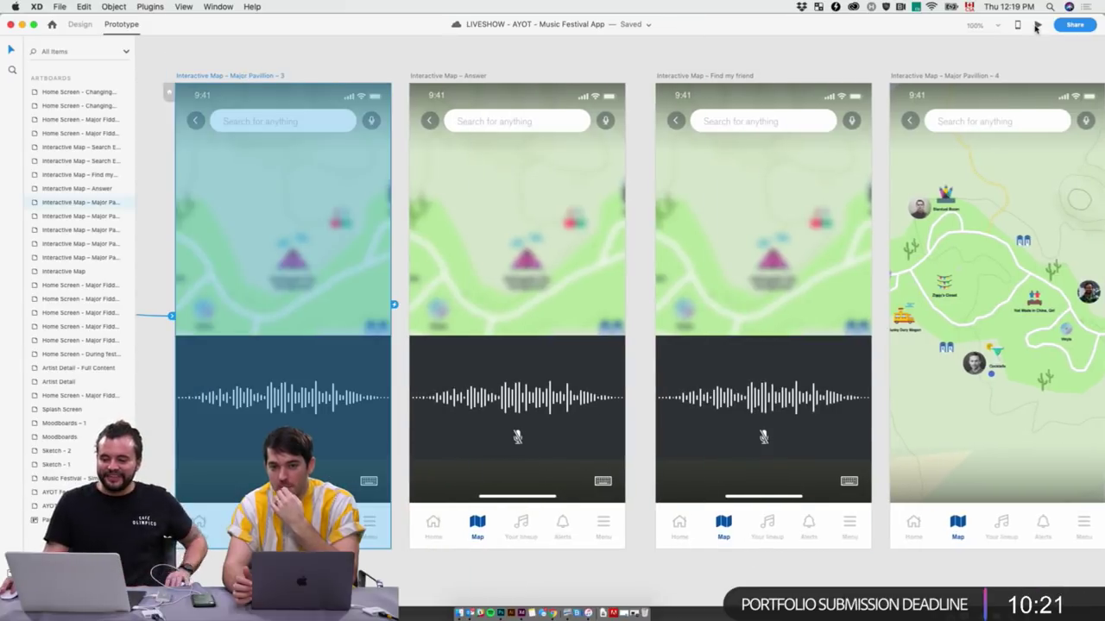
Preview the Major Pavillion – 3 screen, then select the Answer artboard for prototyping
key(super+Return)
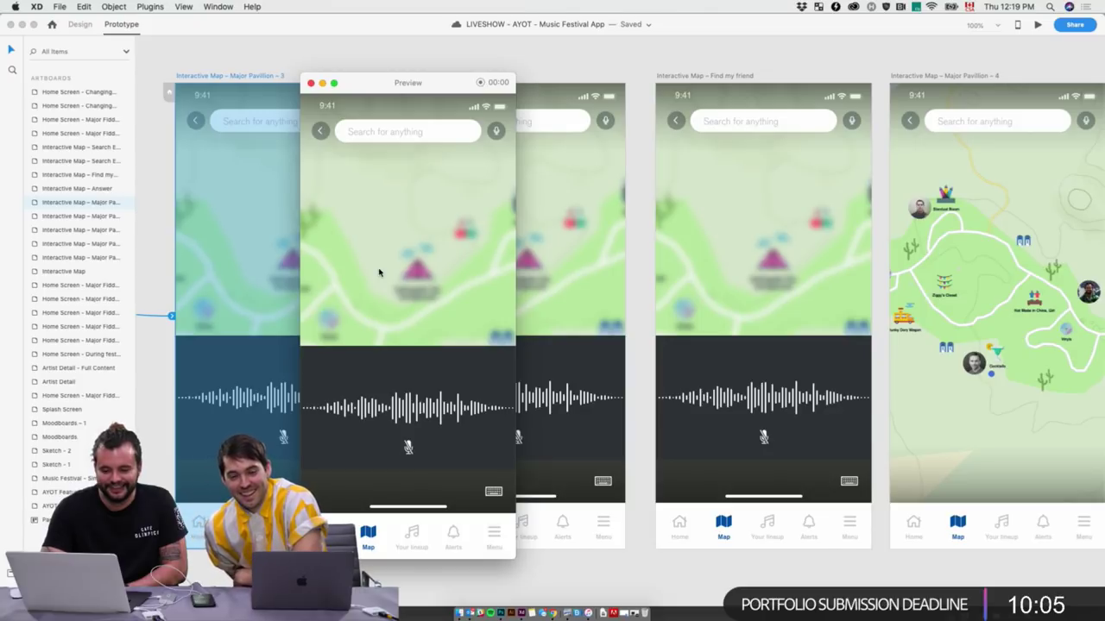
click(310, 83)
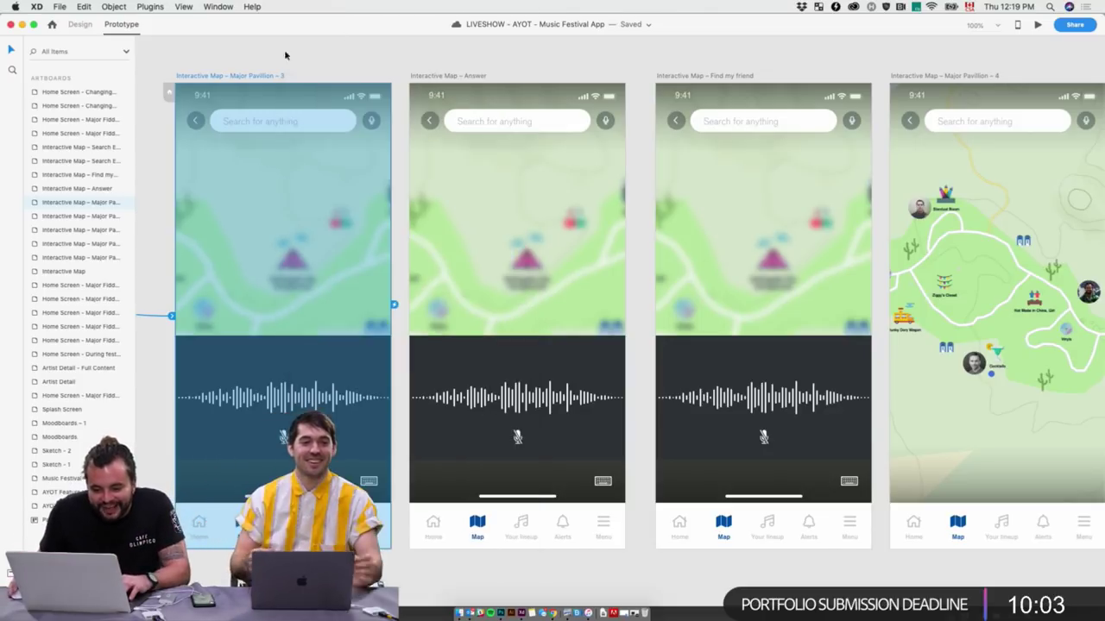
click(431, 76)
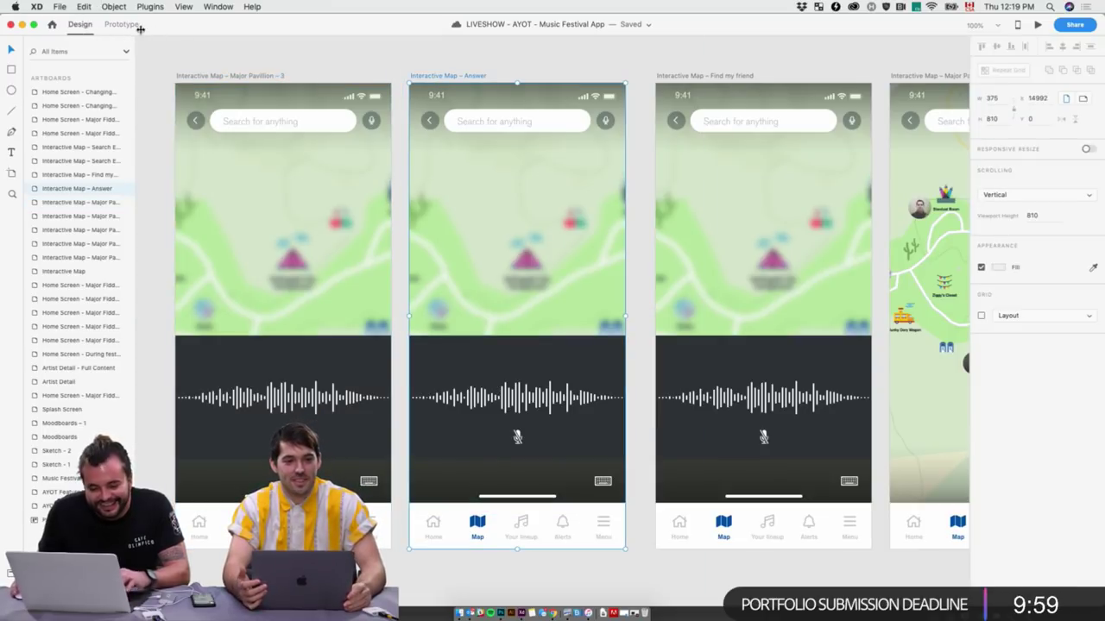
key(ctrl+Tab)
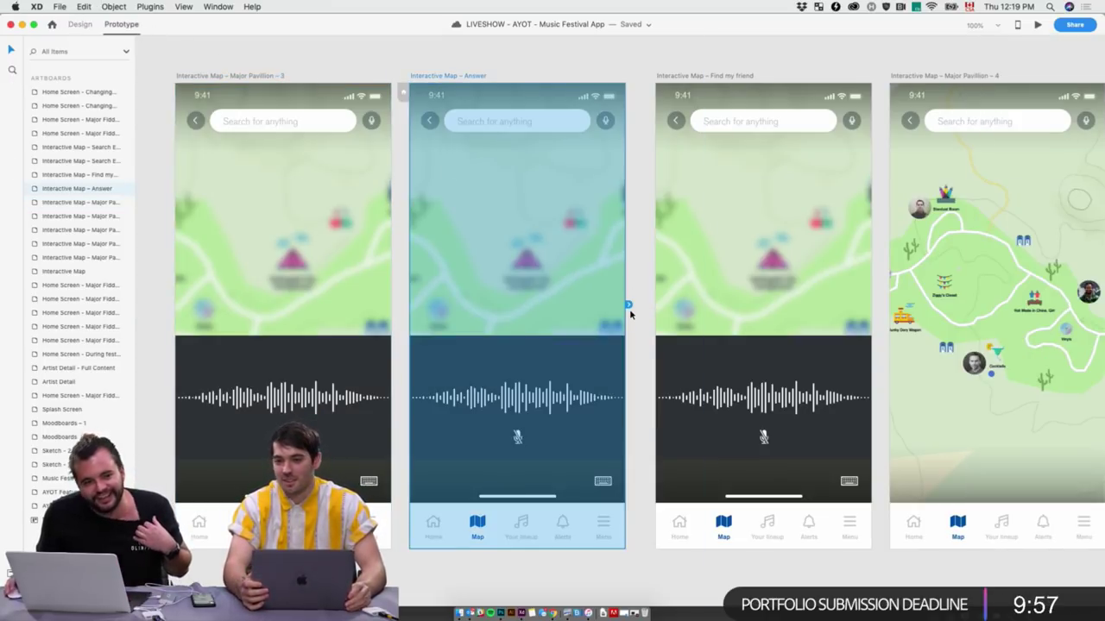
Preview the Answer screen and wire it to Find my friend with a voice-triggered Dissolve
click(1039, 25)
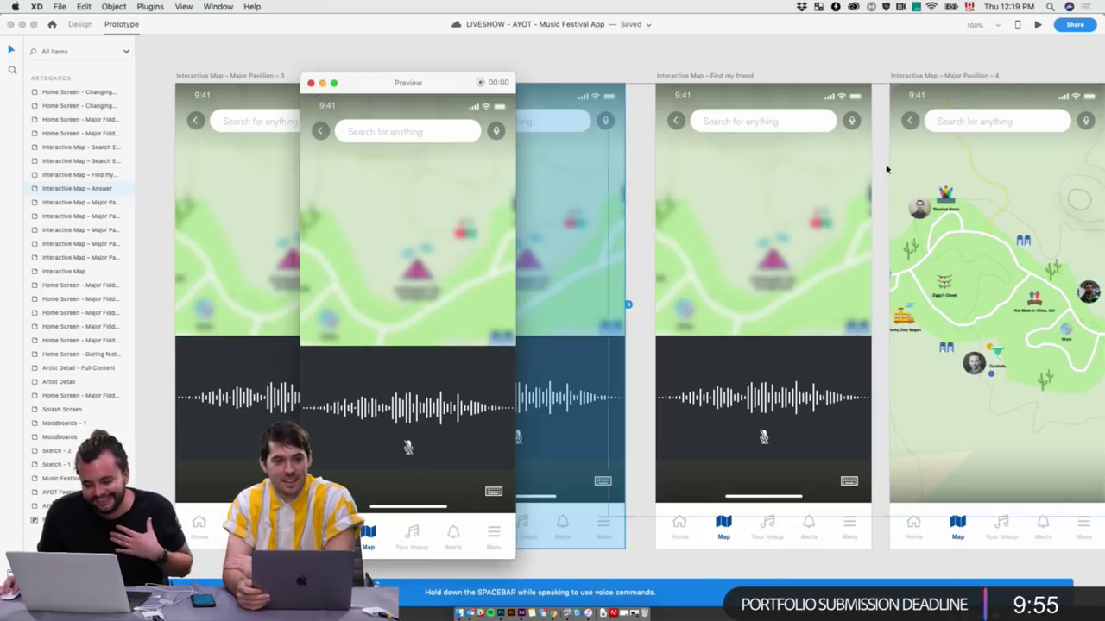
click(309, 82)
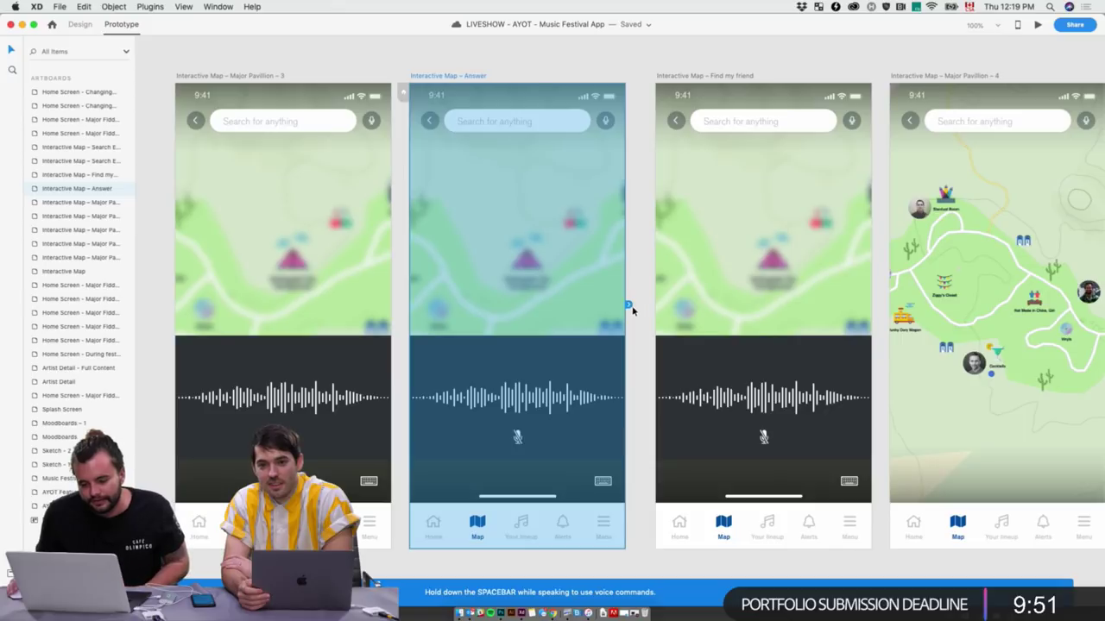
drag(636, 310, 682, 301)
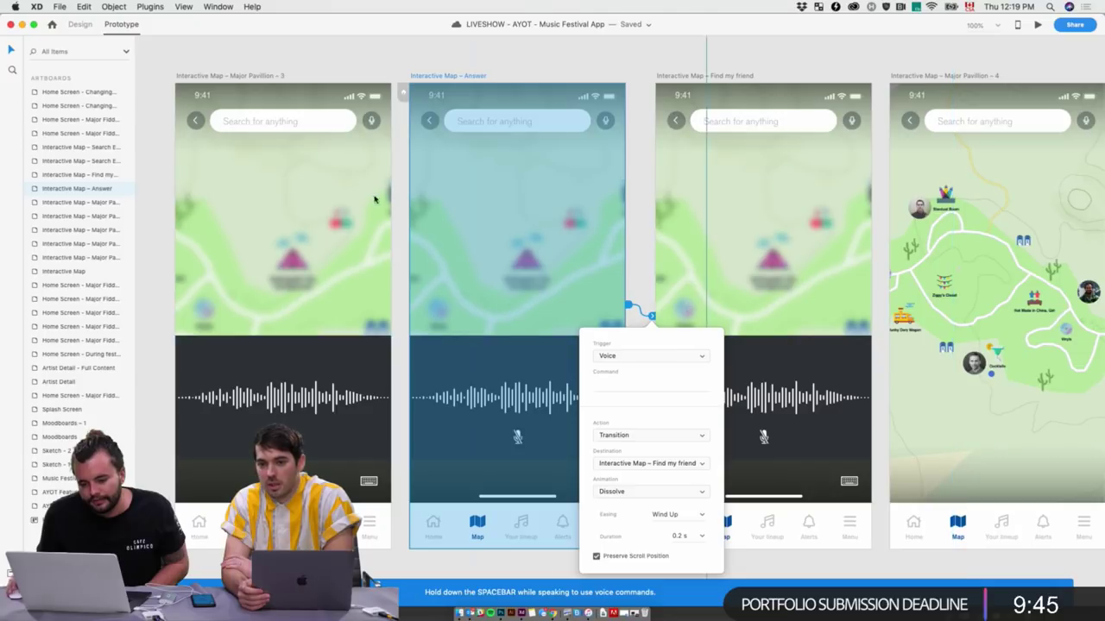
click(382, 301)
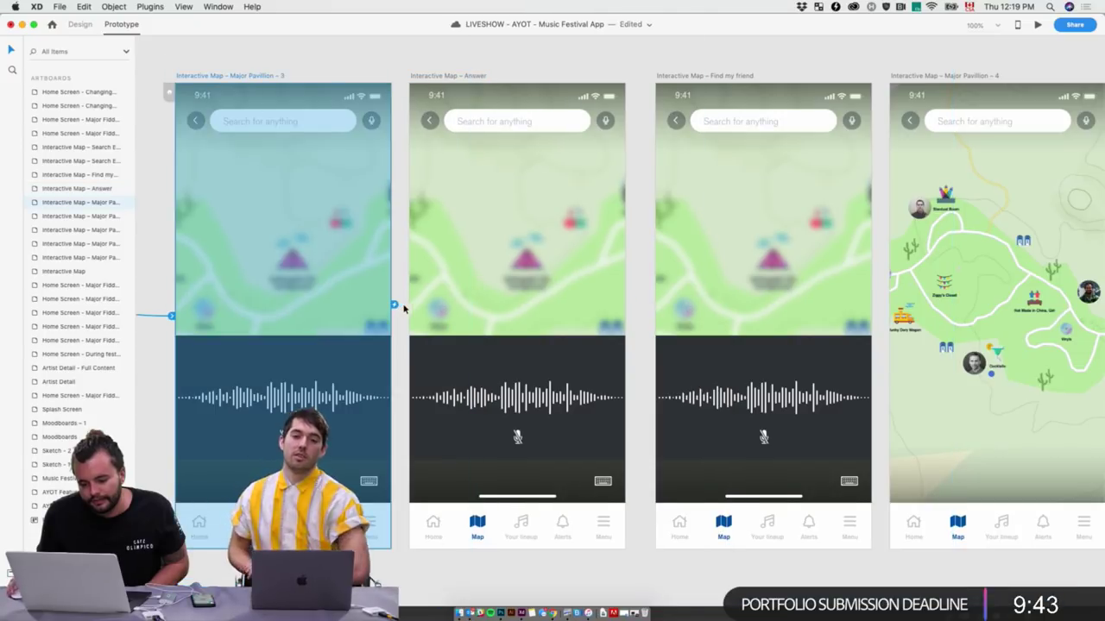
Link Major Pavillion – 3 to Answer with Speech Playback 'Sup dude, how can I help you'
scroll(483, 431, left, 5)
click(590, 574)
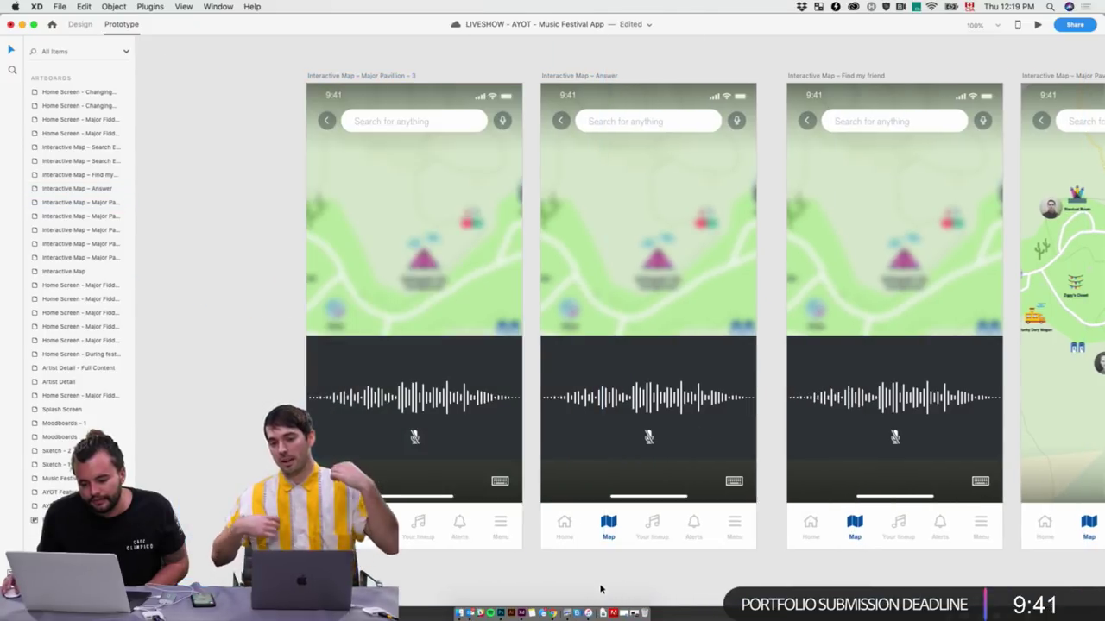
click(399, 75)
drag(525, 305, 640, 328)
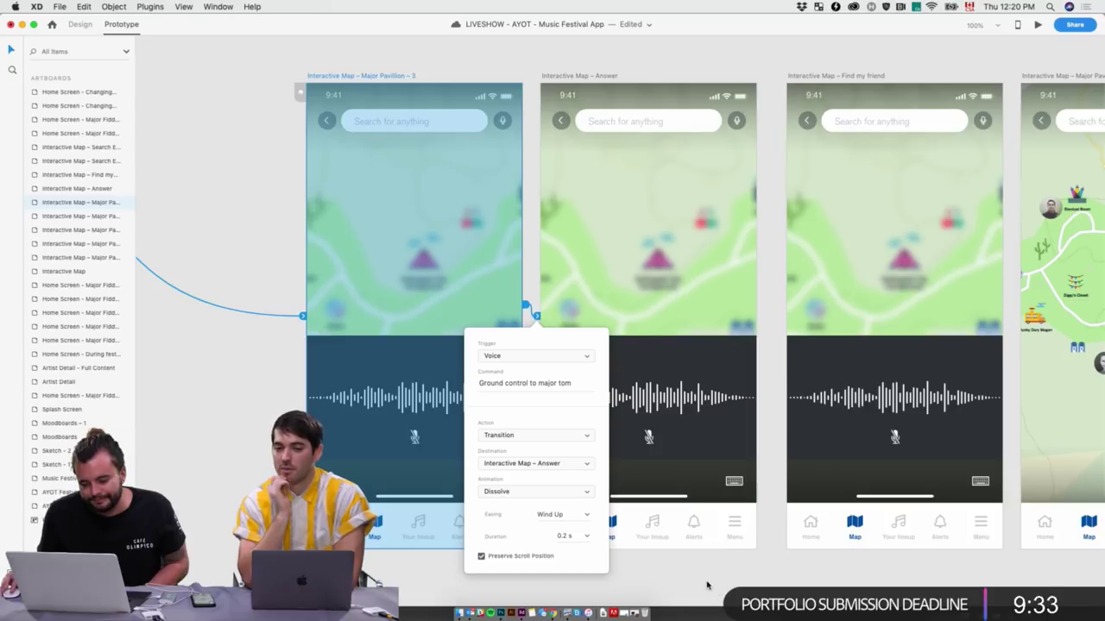
click(523, 437)
click(517, 463)
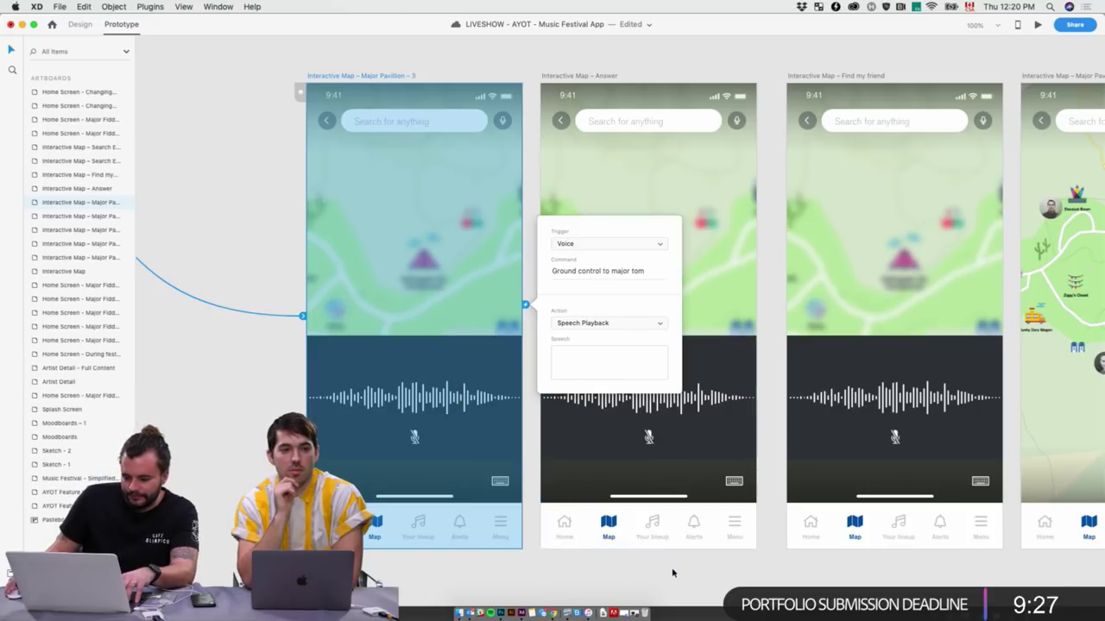
click(615, 377)
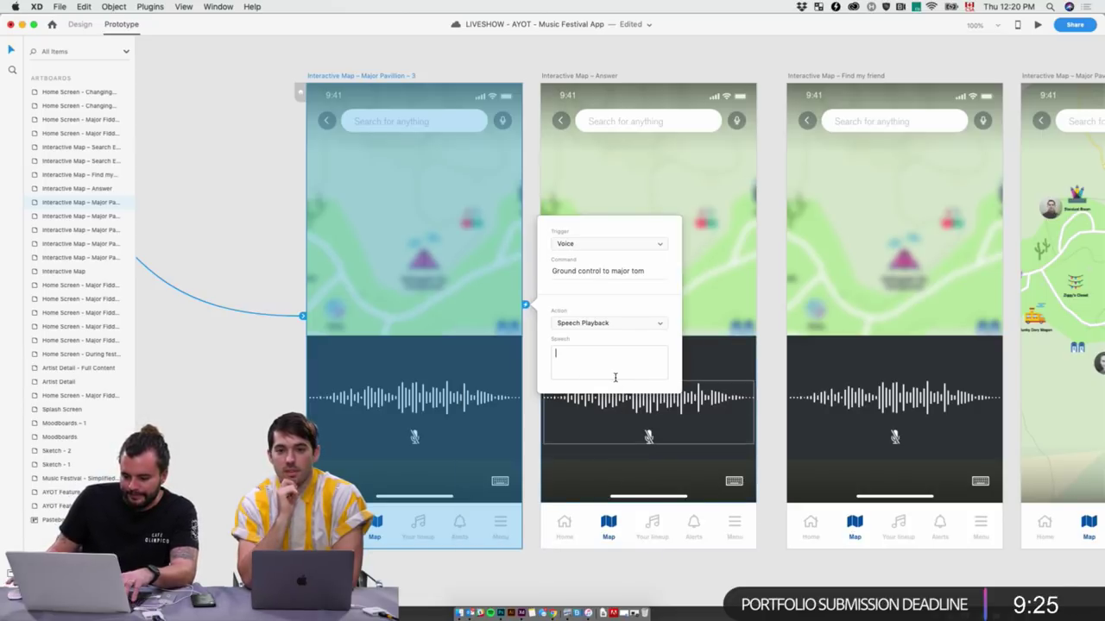
text(Sup dude, )
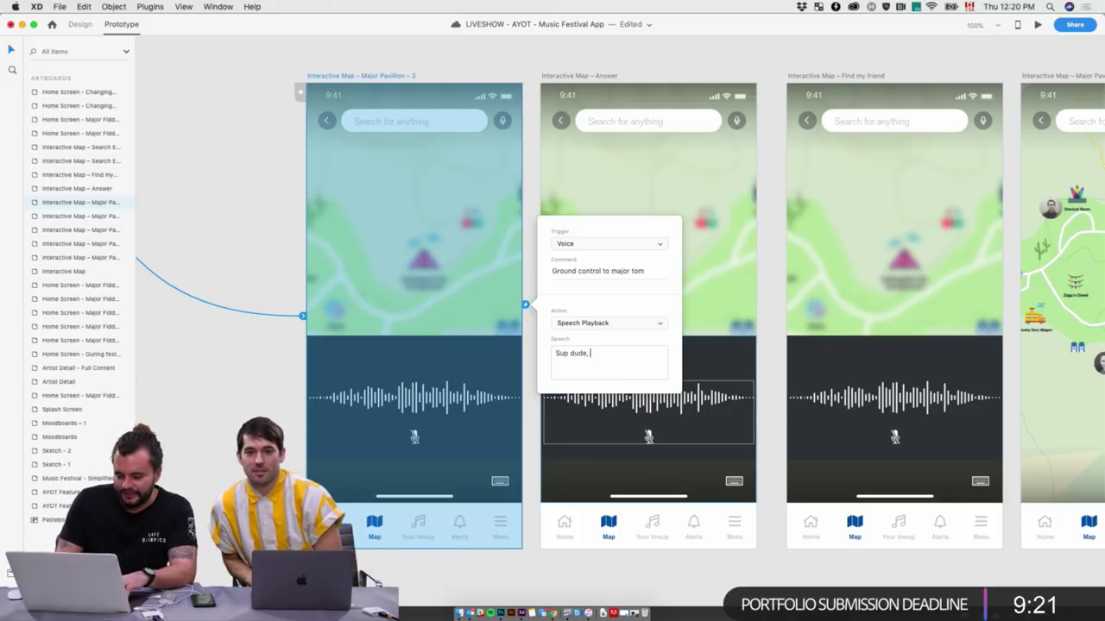
text(how can I h)
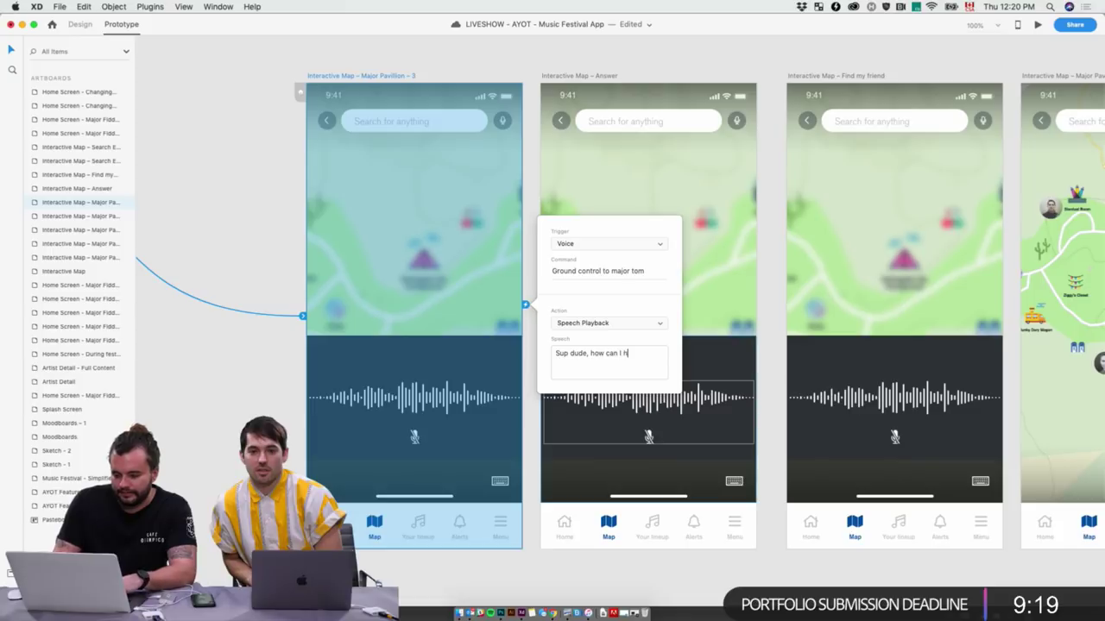
text(elp you)
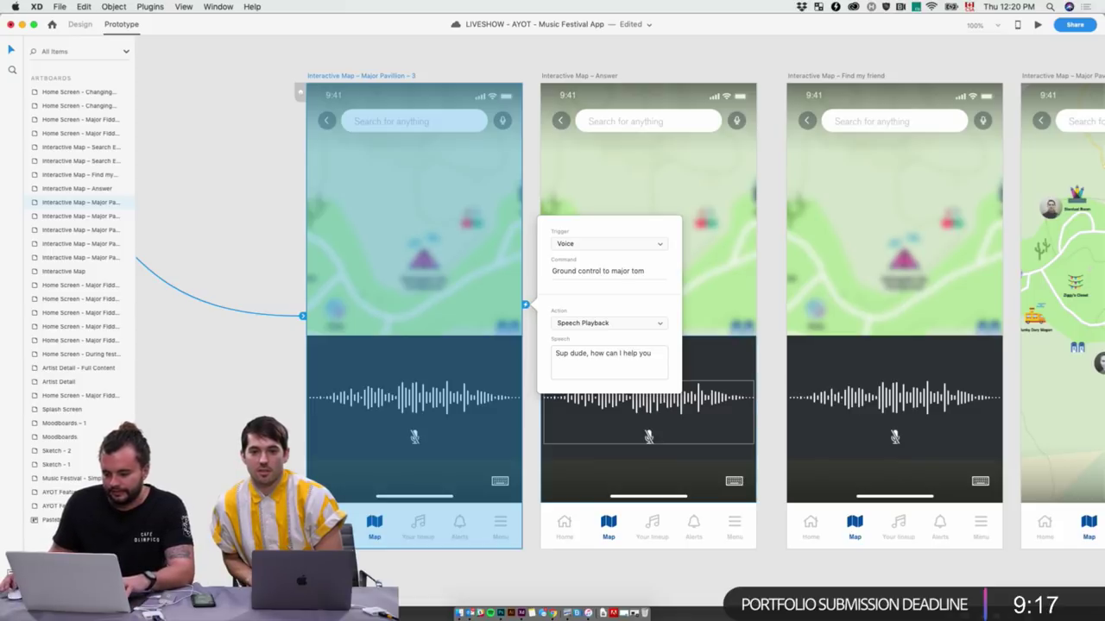
click(625, 596)
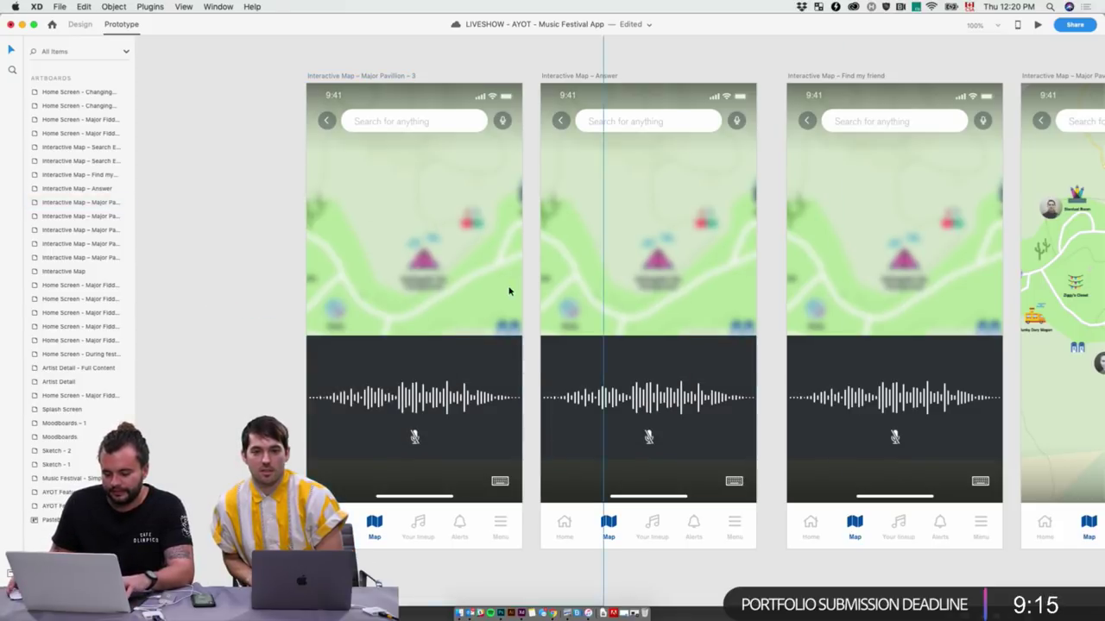
Redo the Major Pavilion – 3 link with Speech Playback 'Sup dude, how I can help you'
click(509, 292)
click(375, 76)
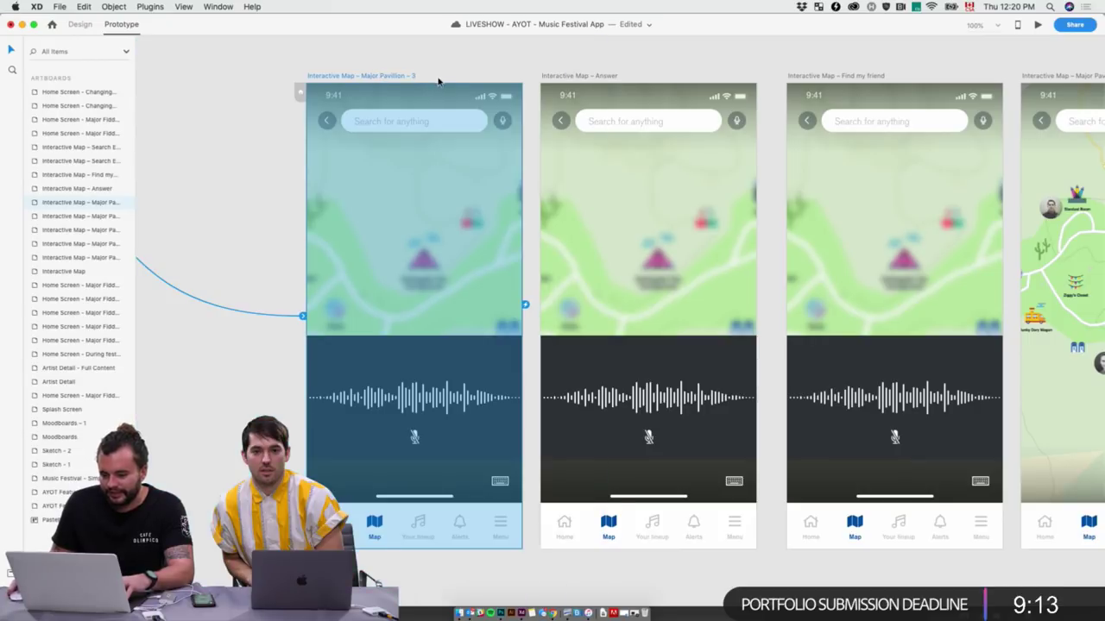
scroll(427, 95, right, 3)
scroll(423, 102, right, 2)
drag(321, 306, 433, 309)
click(319, 440)
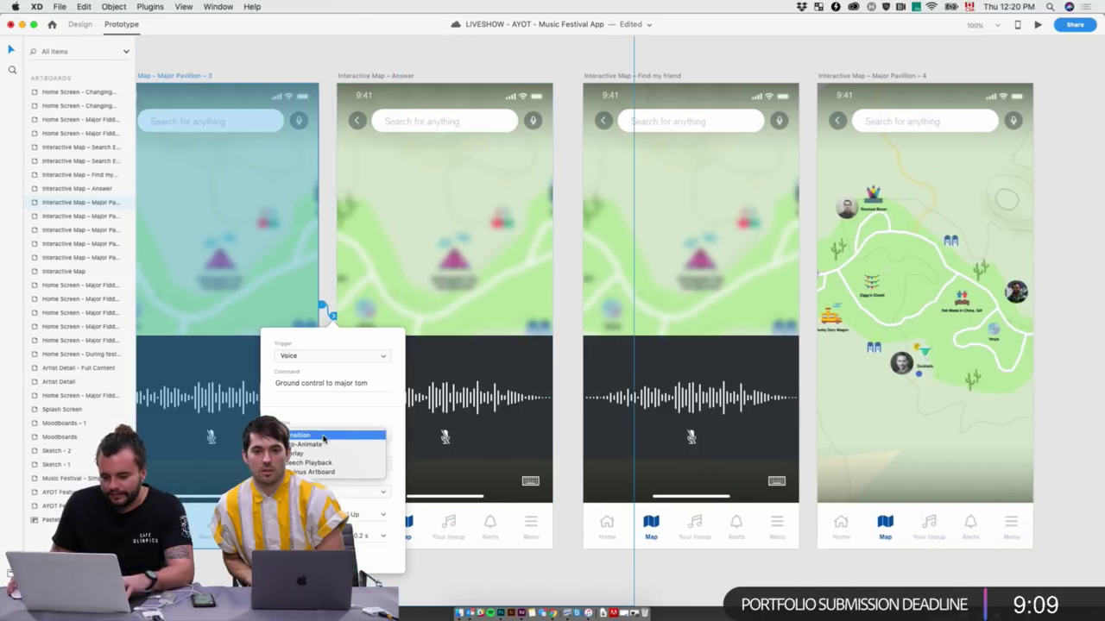
click(328, 501)
click(405, 360)
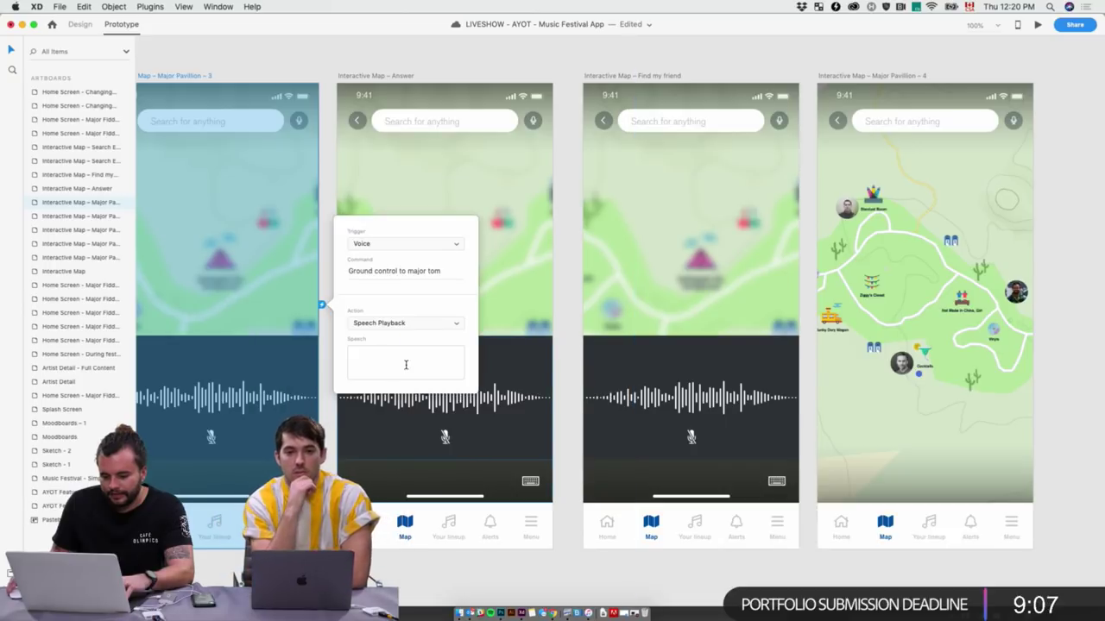
text(Sup )
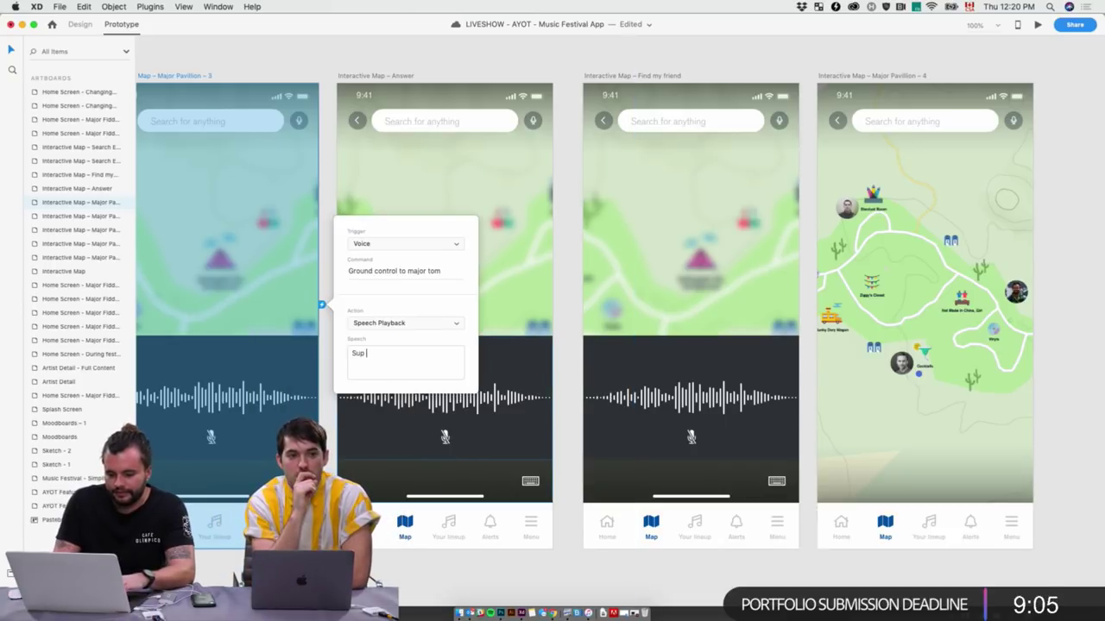
text(dude, how)
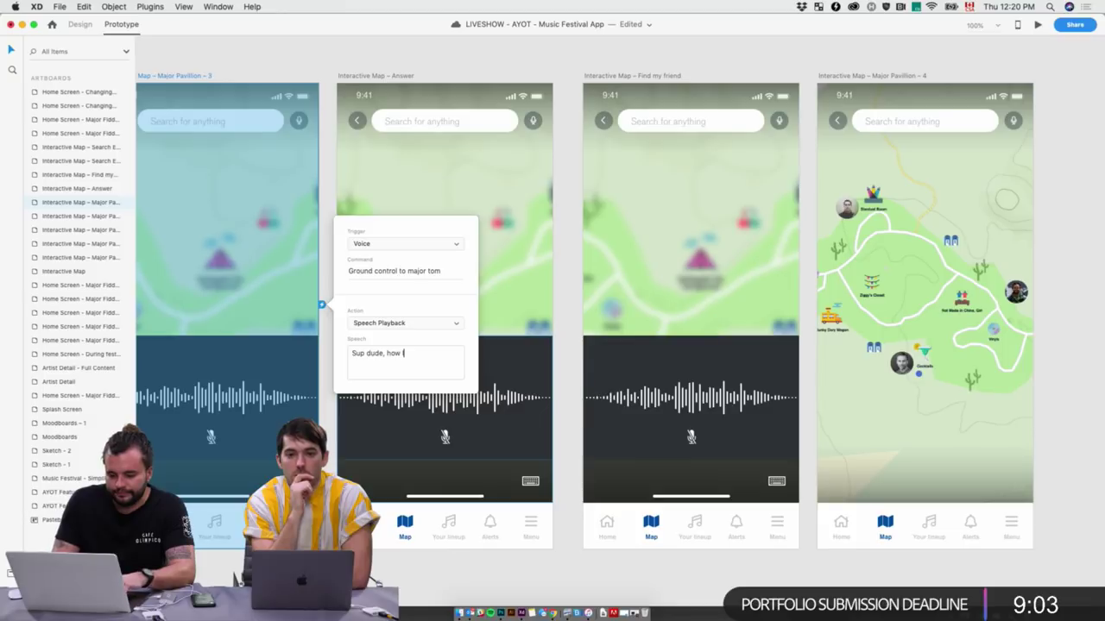
text( I can help)
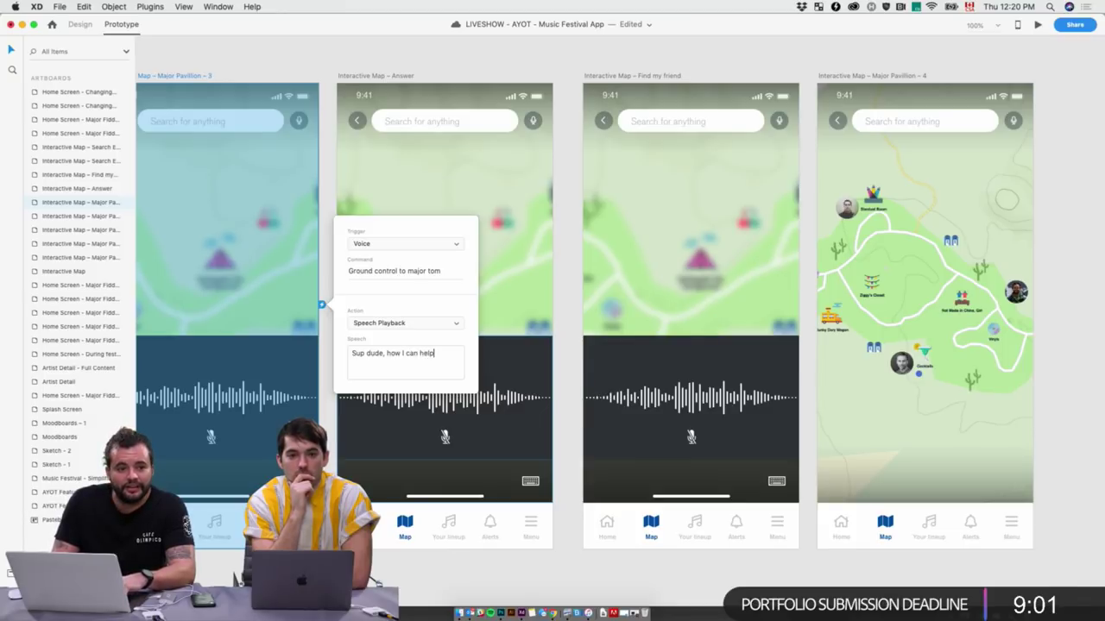
text( you)
key(Return)
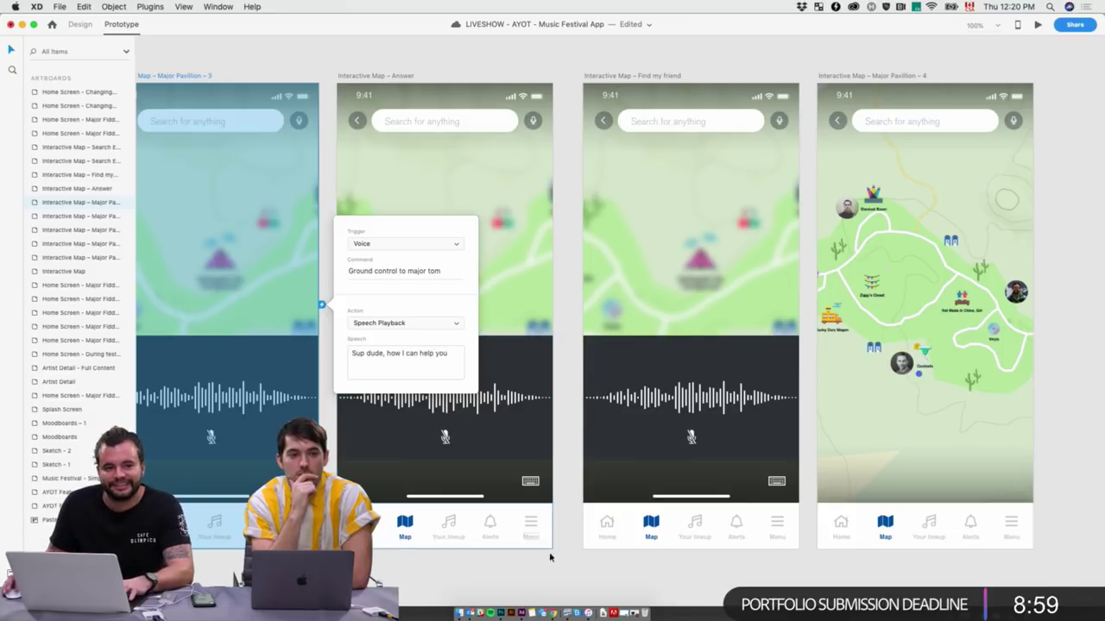
click(602, 591)
scroll(629, 518, right, 3)
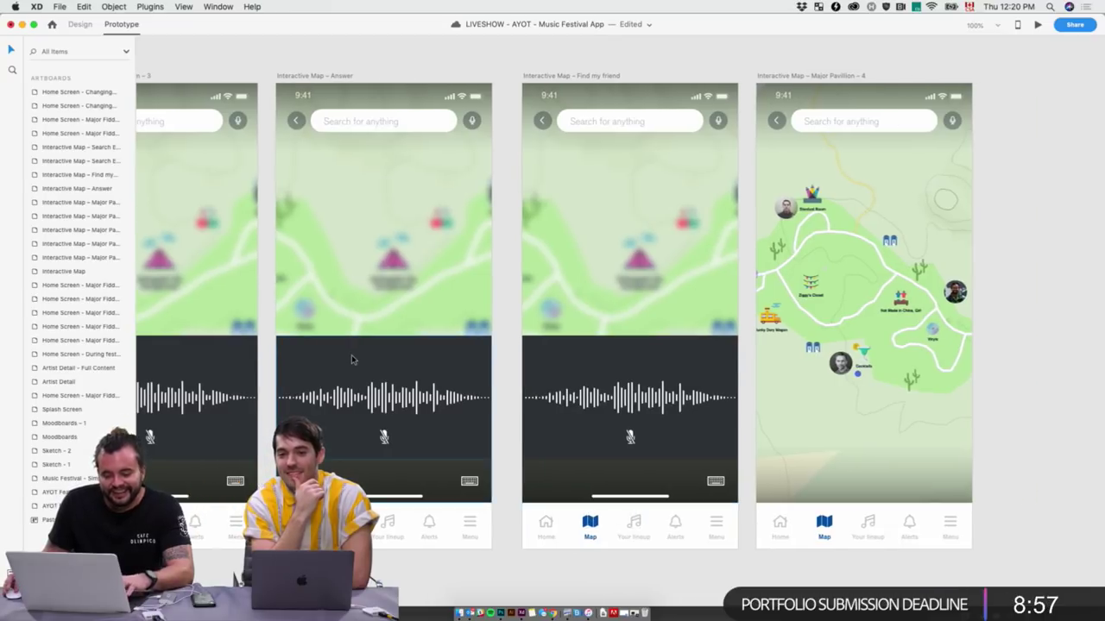
Wire the Answer screen with a voice command starting 'Help'
click(337, 75)
drag(494, 304, 520, 319)
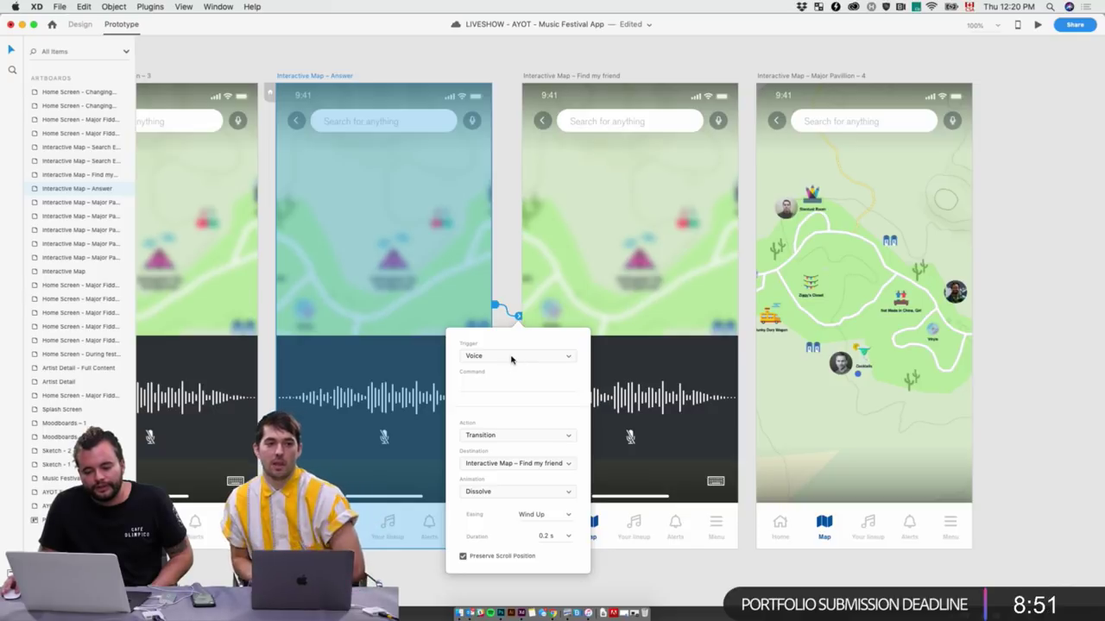
click(500, 386)
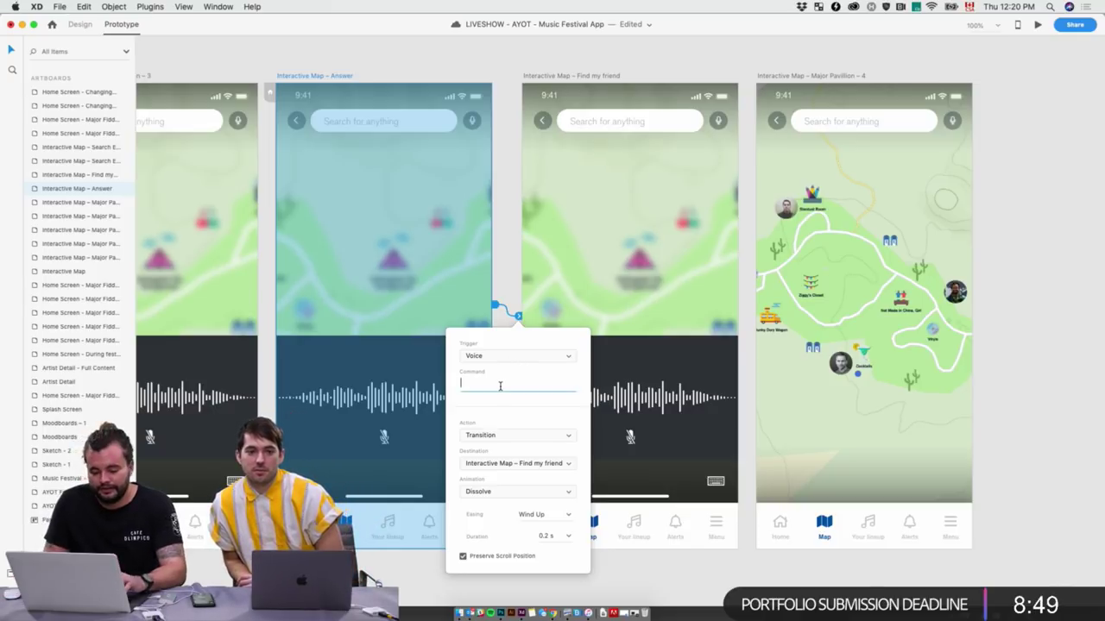
text(Help me Bowie)
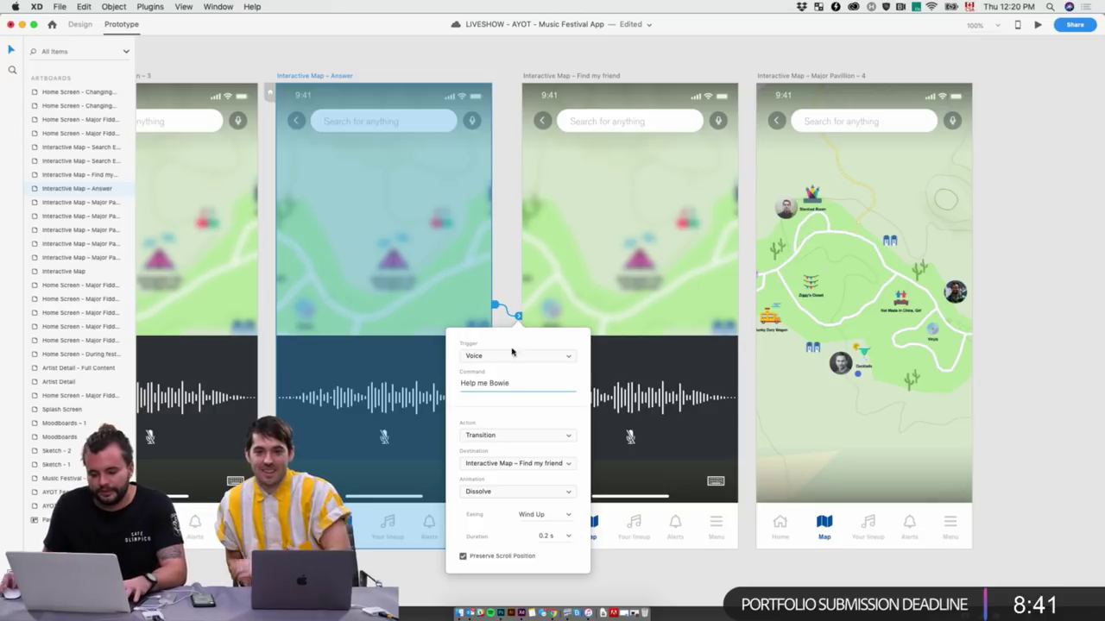
click(515, 311)
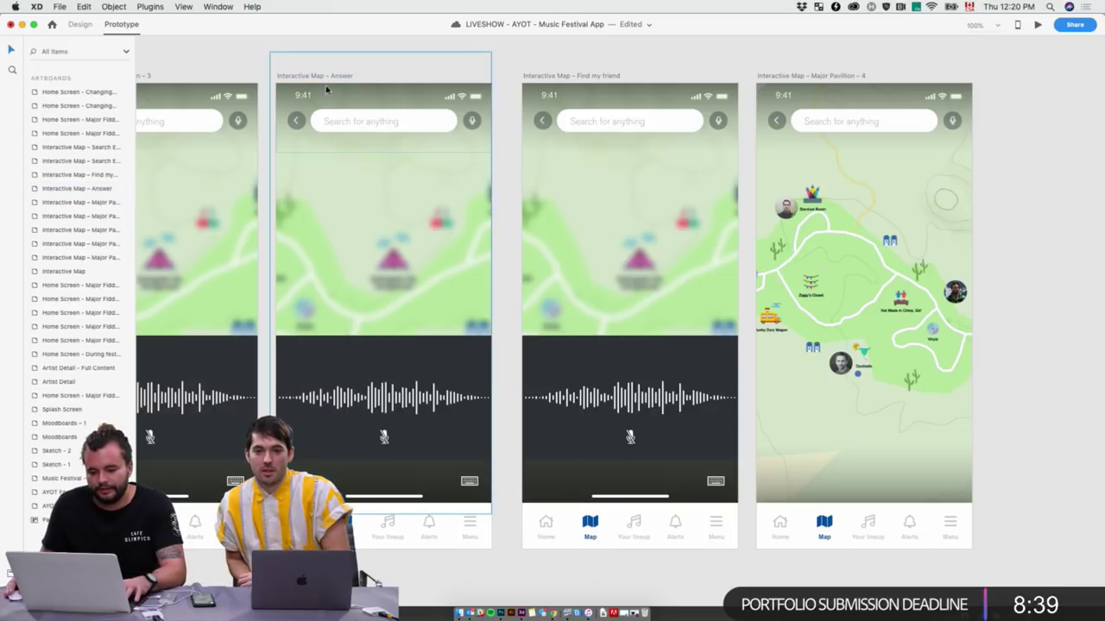
Retarget the Answer voice link to Major Pavillion – 4 and preview the prototype
click(467, 185)
drag(516, 315, 755, 317)
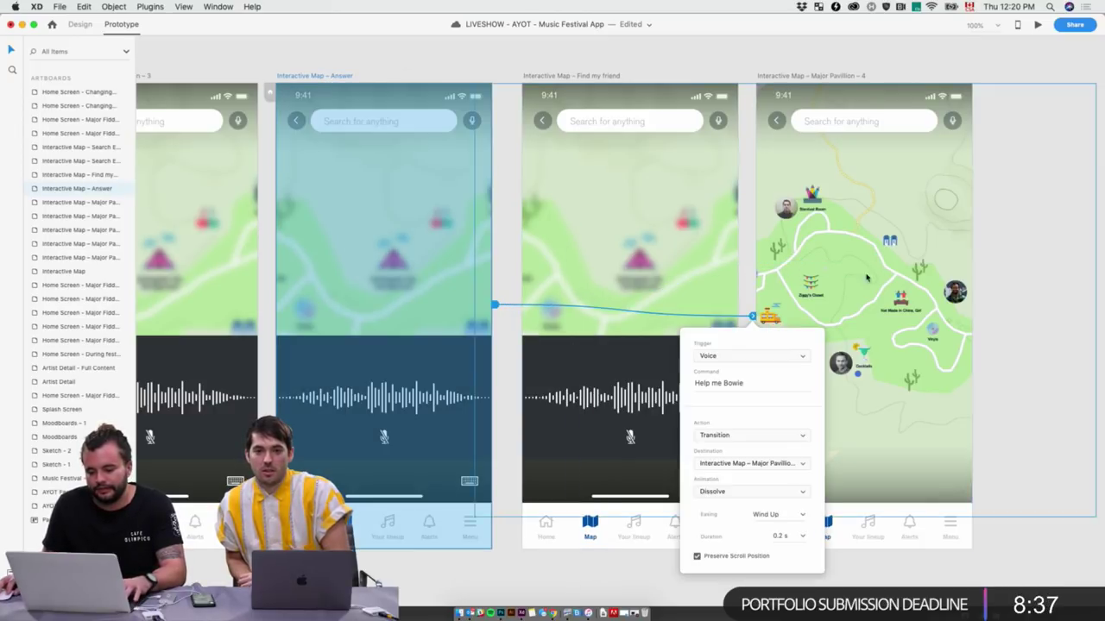
click(1037, 24)
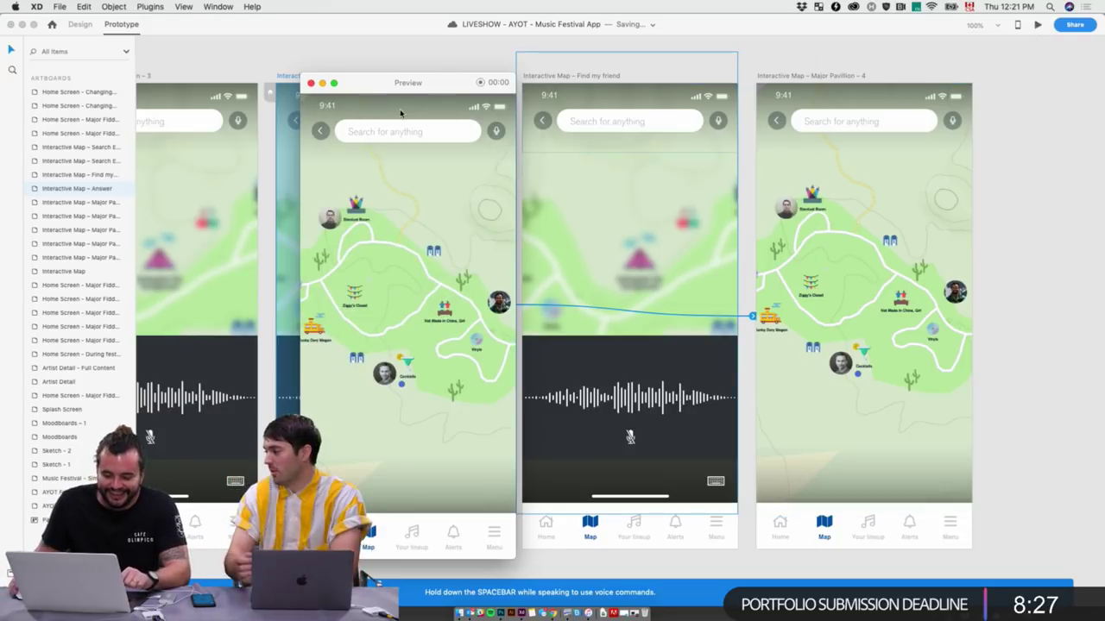
Close the preview and delete the Find my friend artboard
click(311, 83)
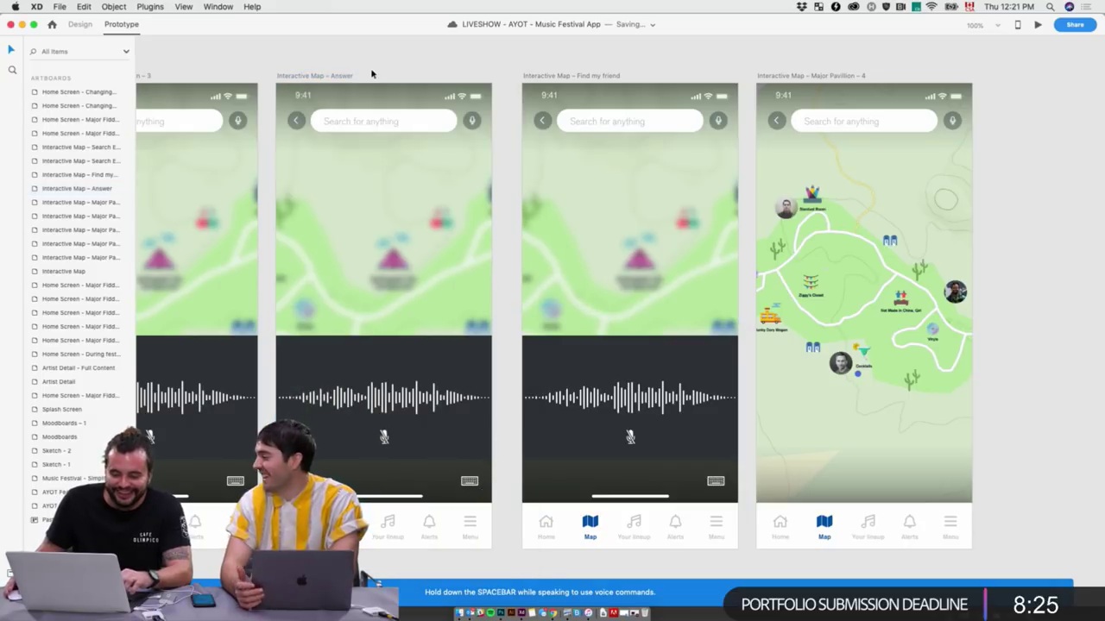
key(super+1)
click(571, 76)
click(572, 78)
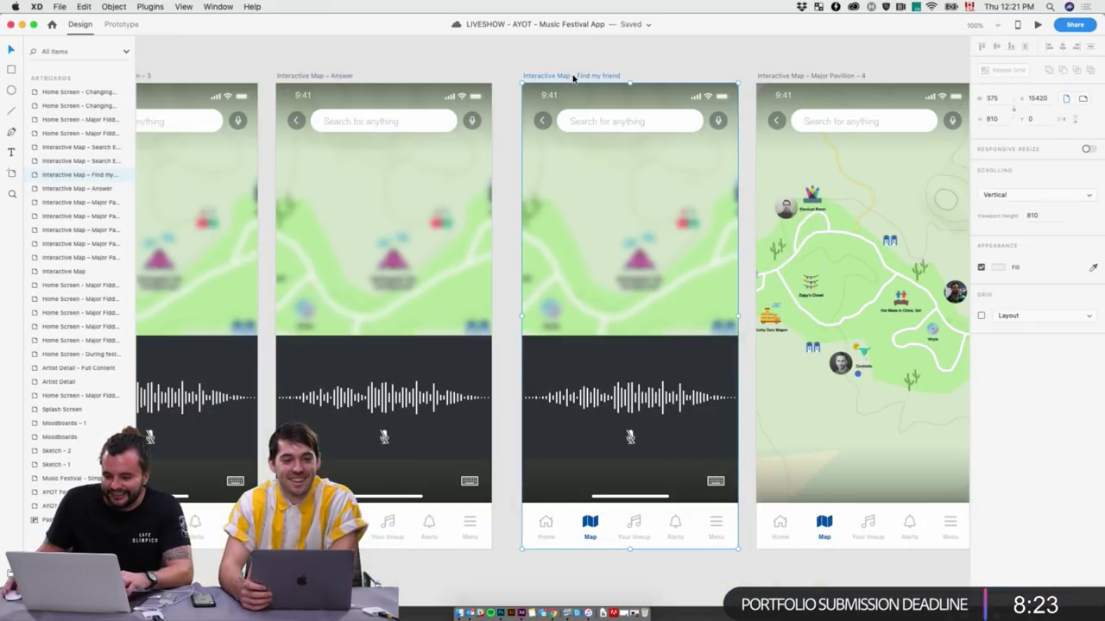
key(Delete)
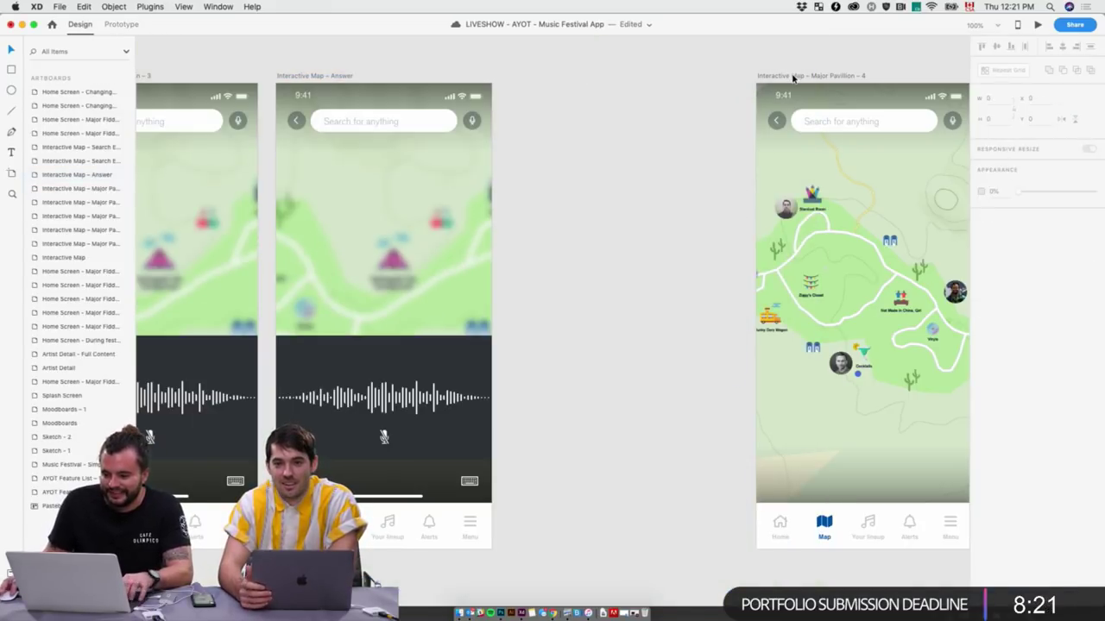
Move Major Pavillion – 4 left to sit beside the Answer screen
drag(790, 77, 545, 78)
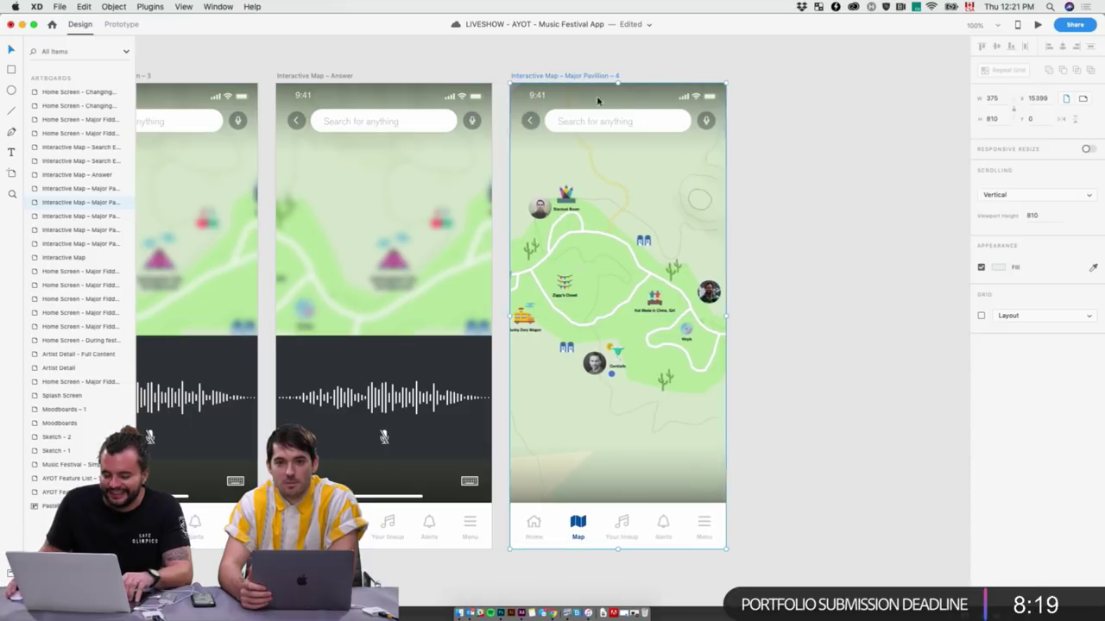
click(830, 210)
scroll(579, 221, left, 5)
scroll(651, 232, left, 5)
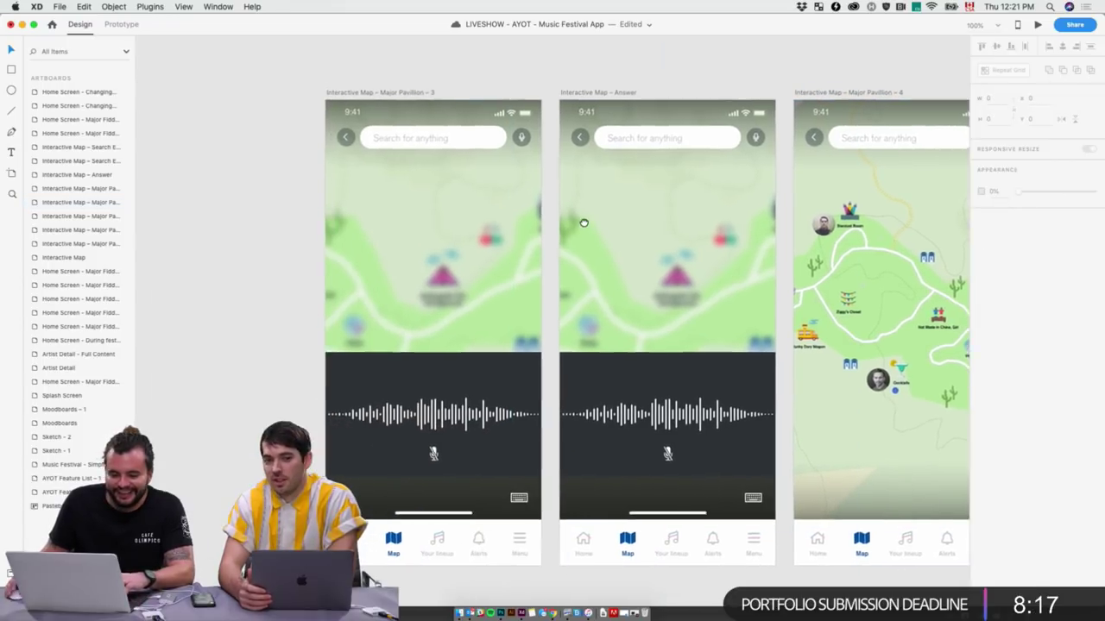
click(384, 94)
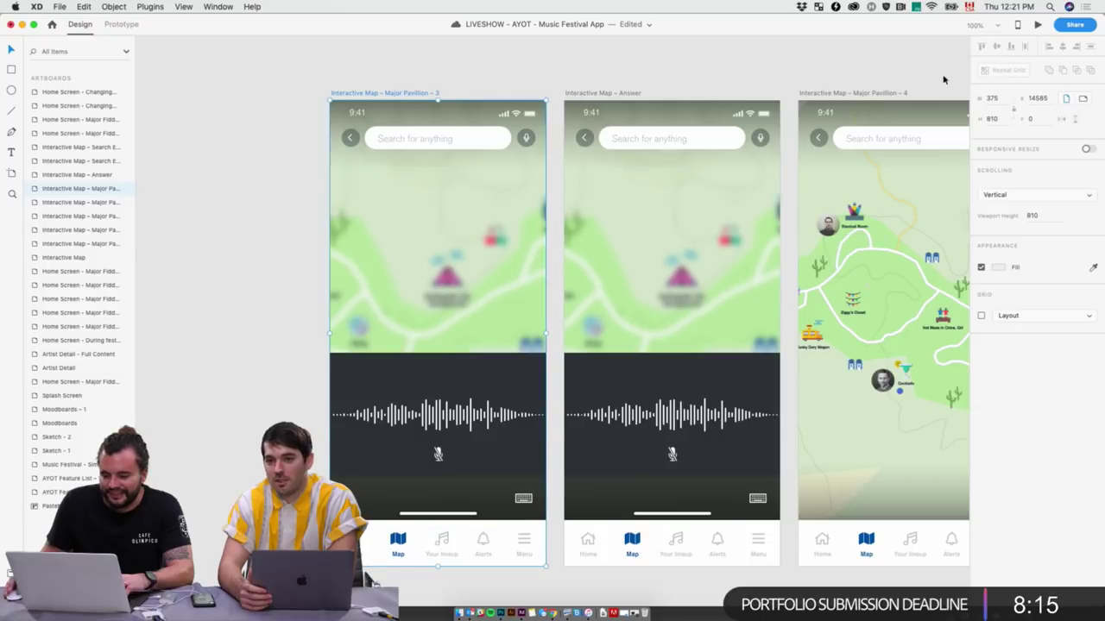
click(1036, 25)
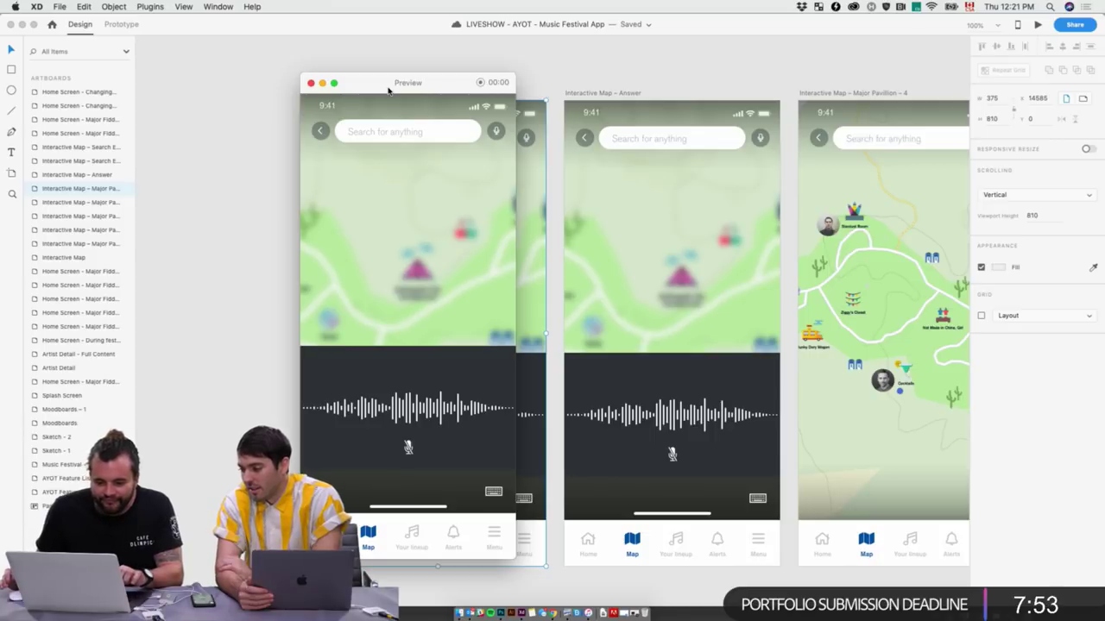
click(318, 83)
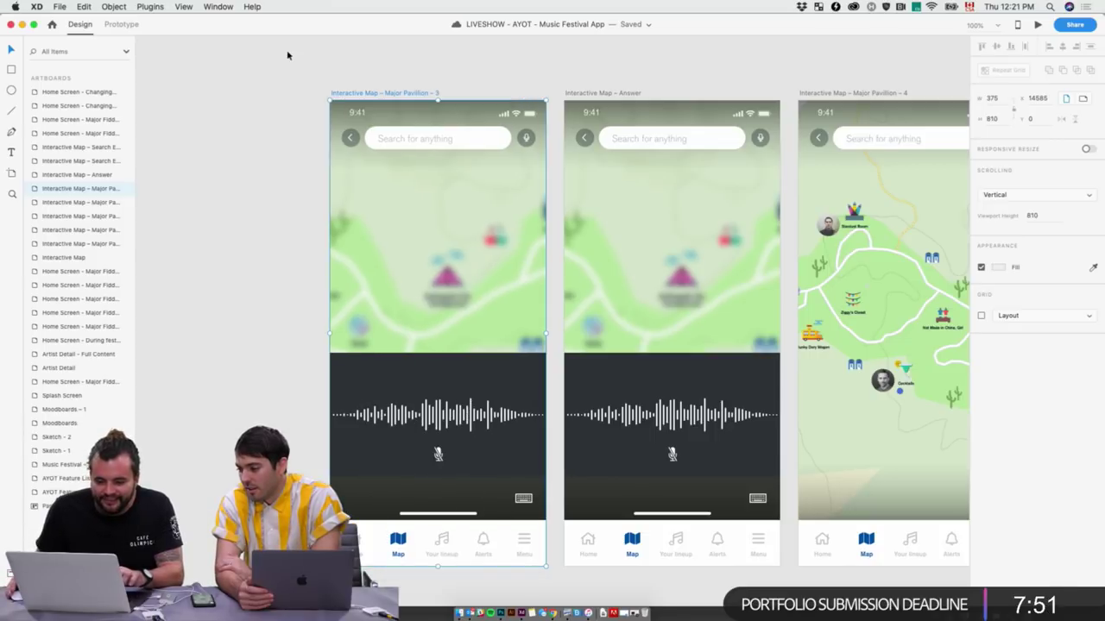
click(286, 51)
scroll(345, 78, right, 5)
Inspect the Answer screen's voice interaction settings in Prototype mode
click(130, 24)
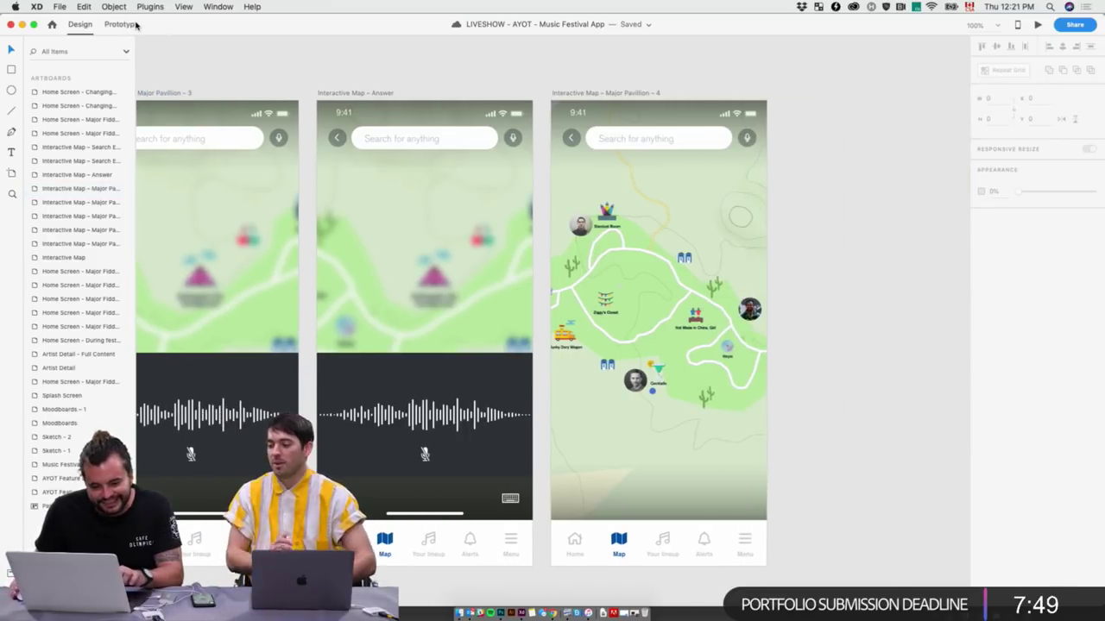
click(382, 92)
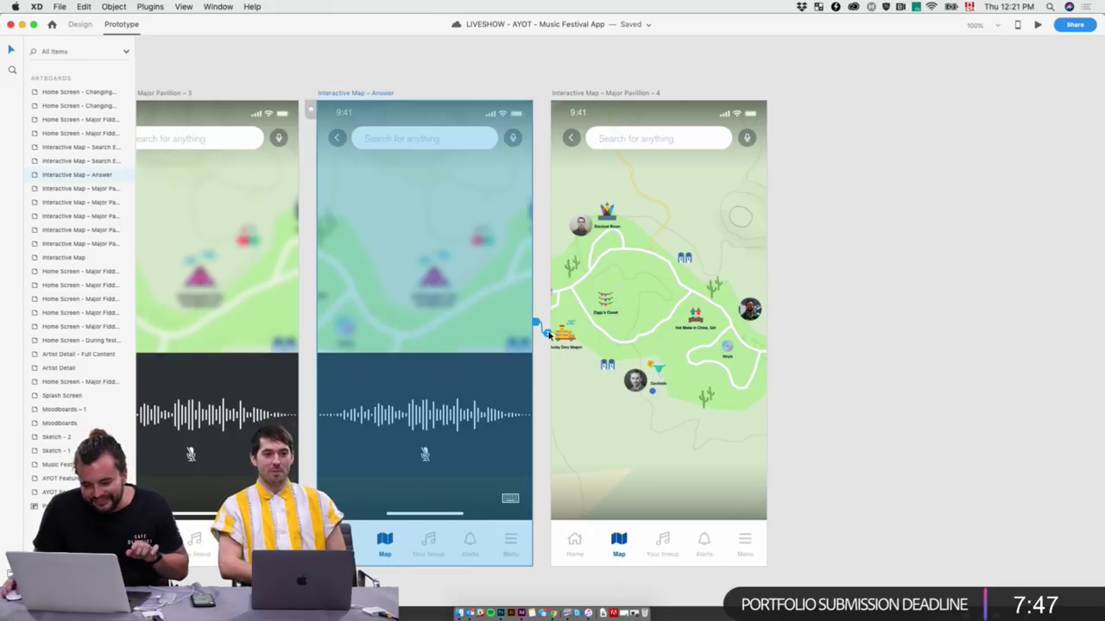
click(547, 334)
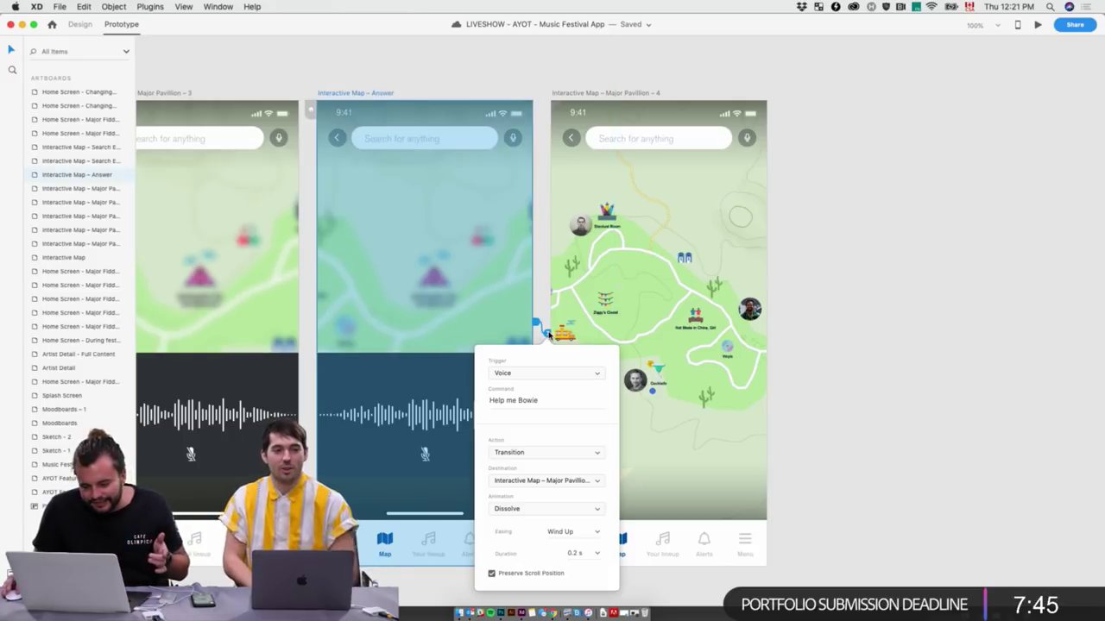
click(969, 382)
scroll(203, 67, left, 2)
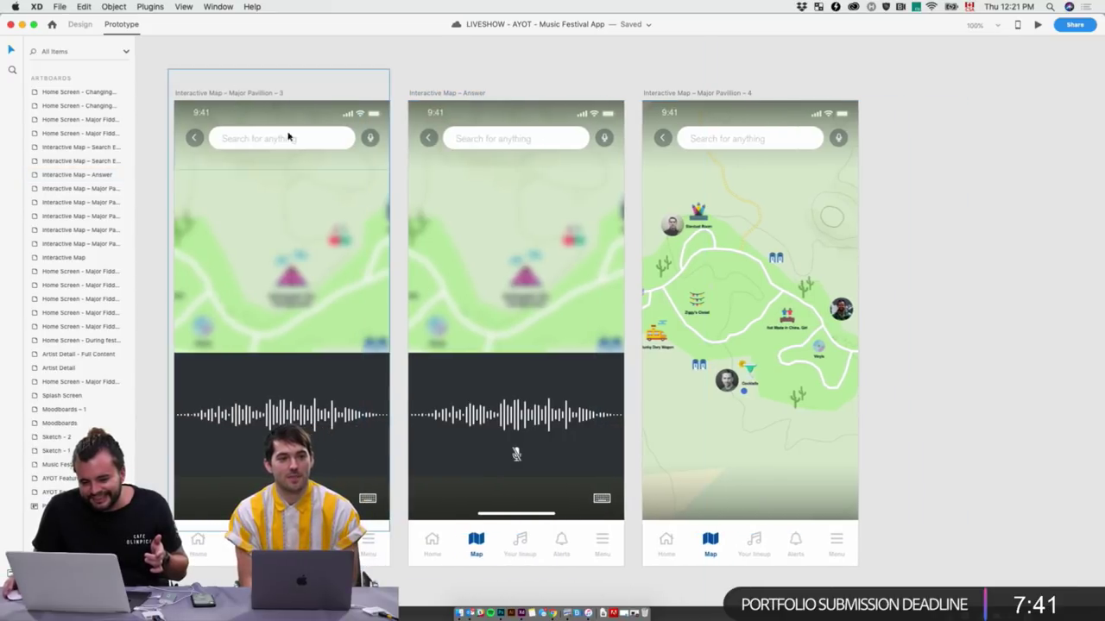
Open the Major Pavillion – 3 voice interaction showing 'Ground control to major tom'
click(259, 93)
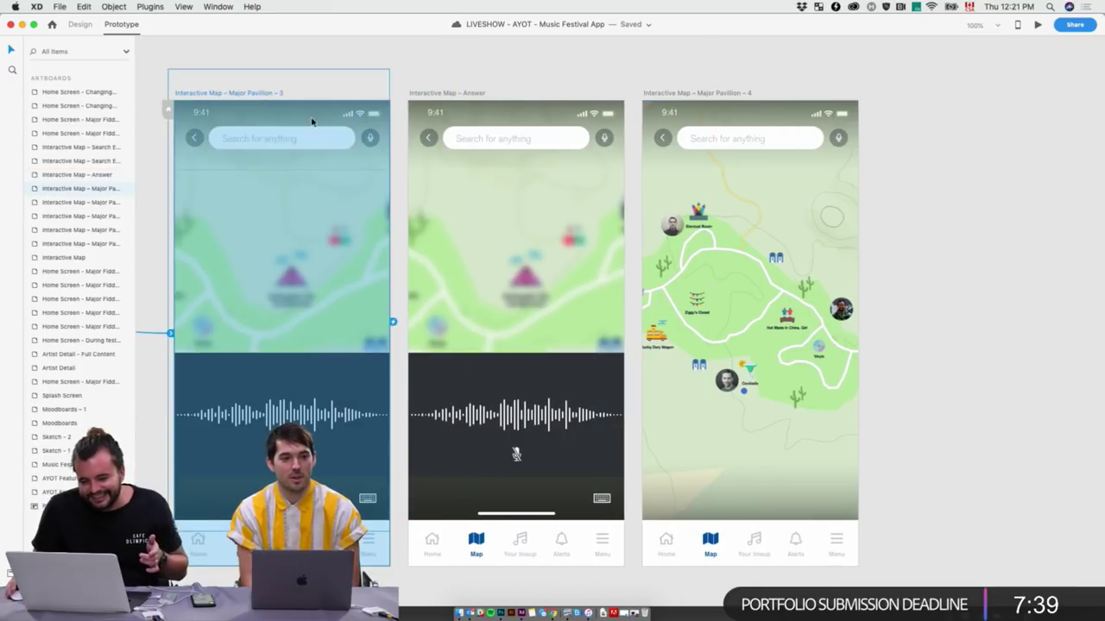
click(591, 324)
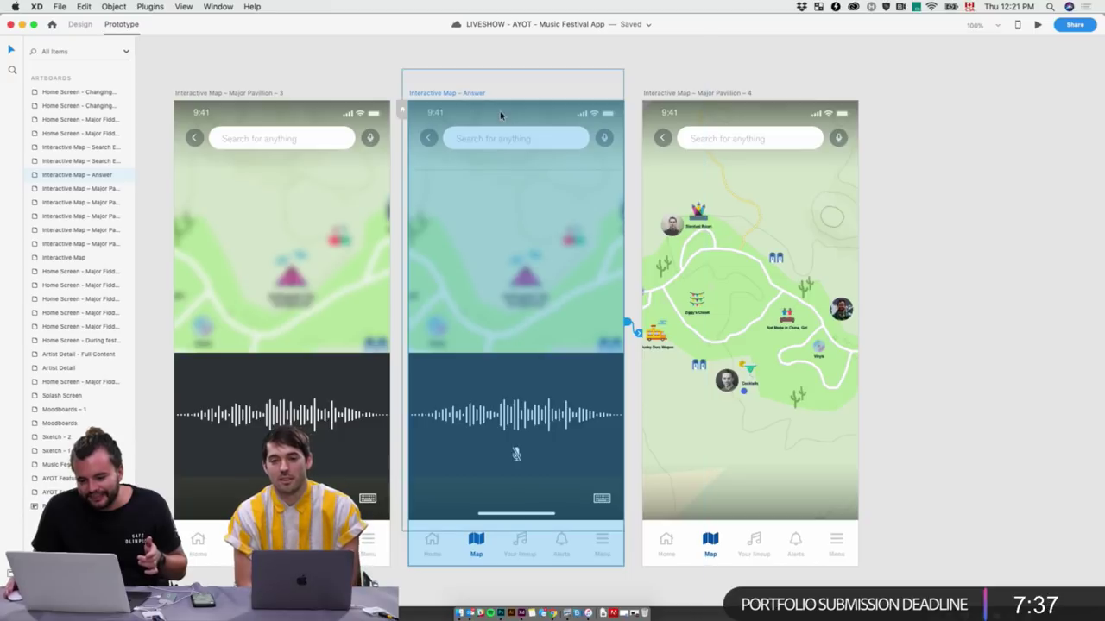
click(289, 83)
click(241, 93)
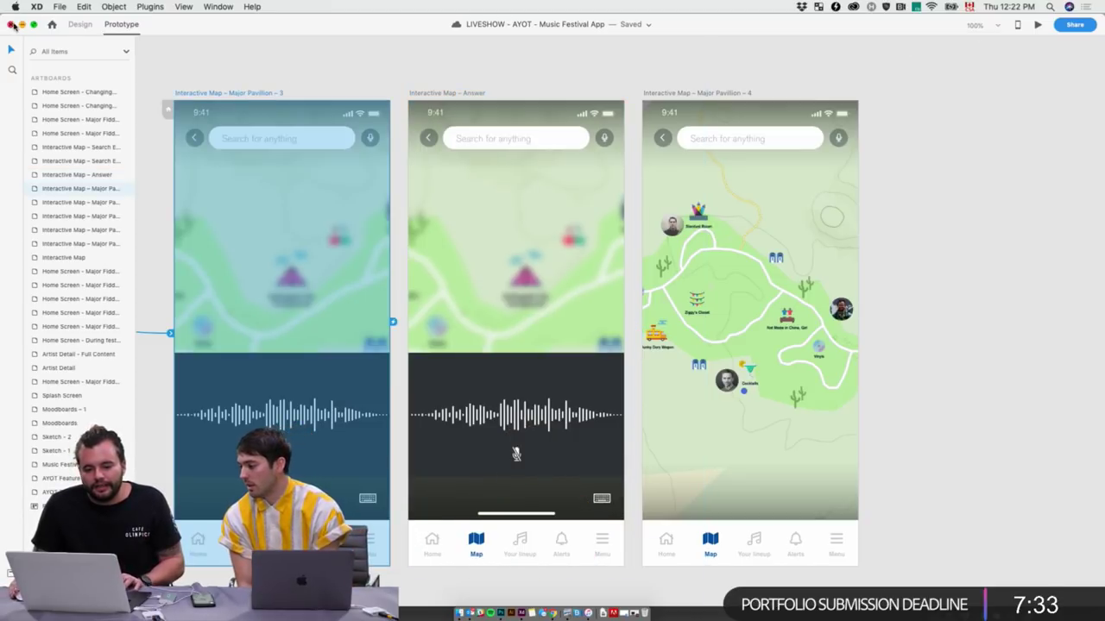
click(79, 24)
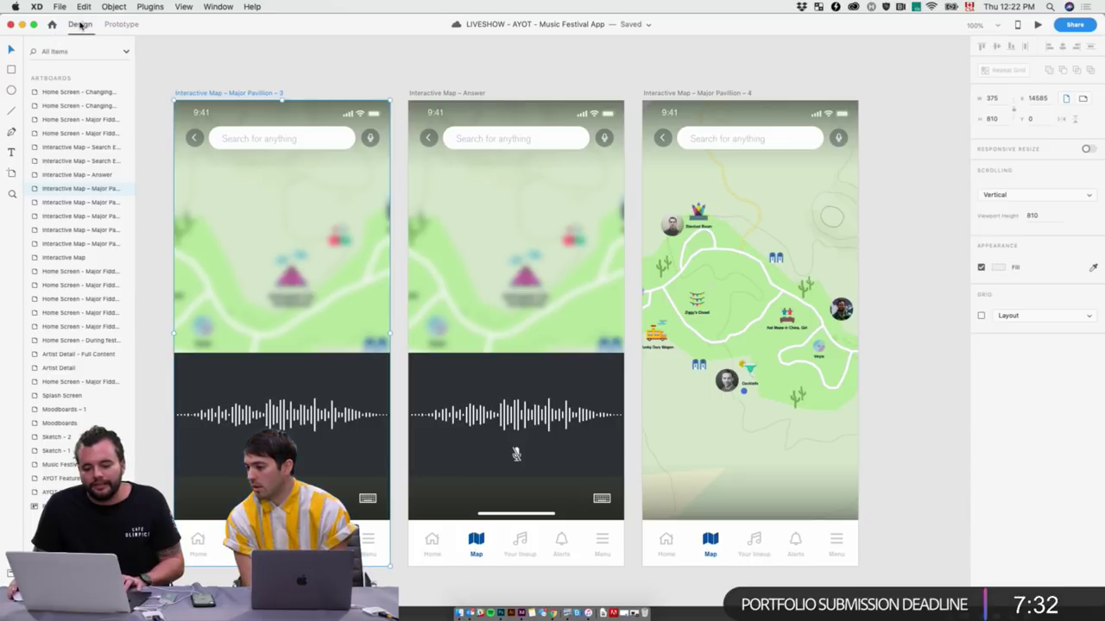
click(312, 82)
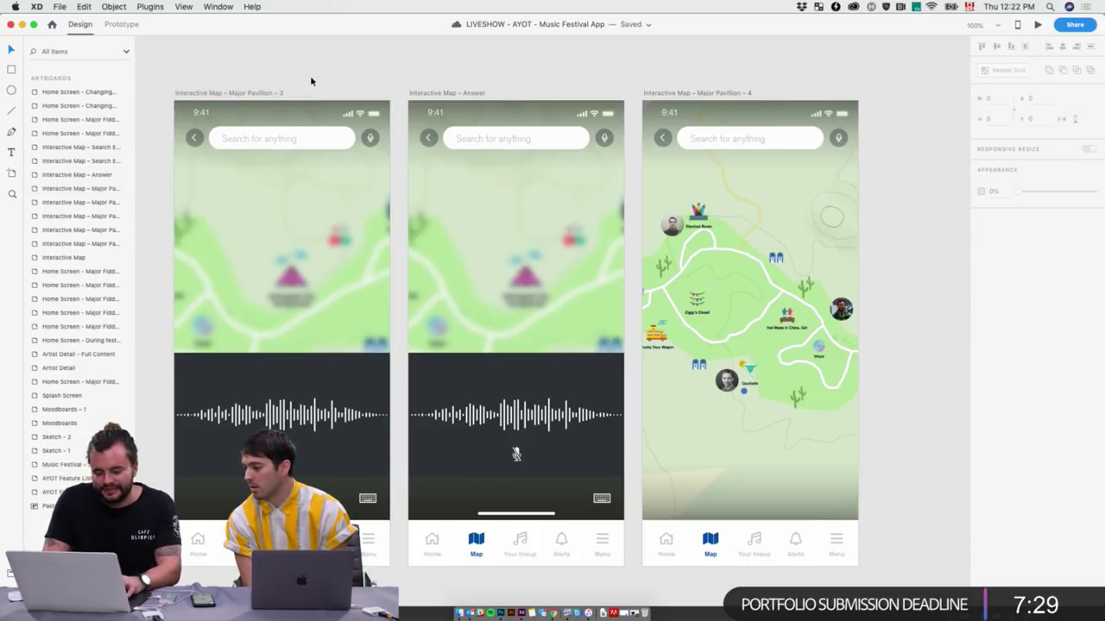
click(104, 24)
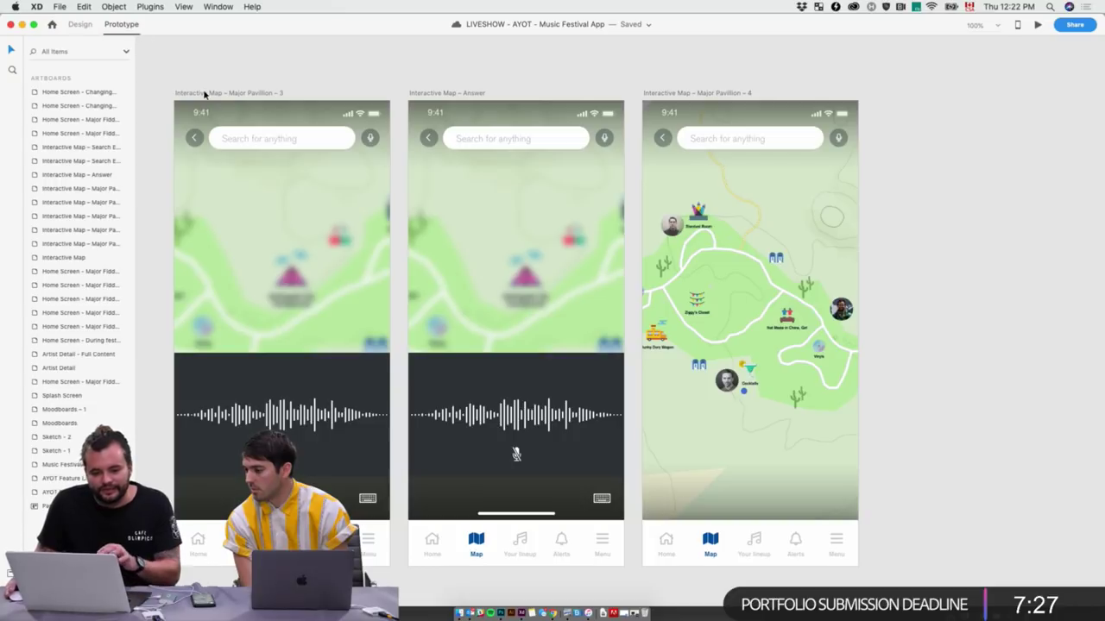
click(207, 93)
click(393, 322)
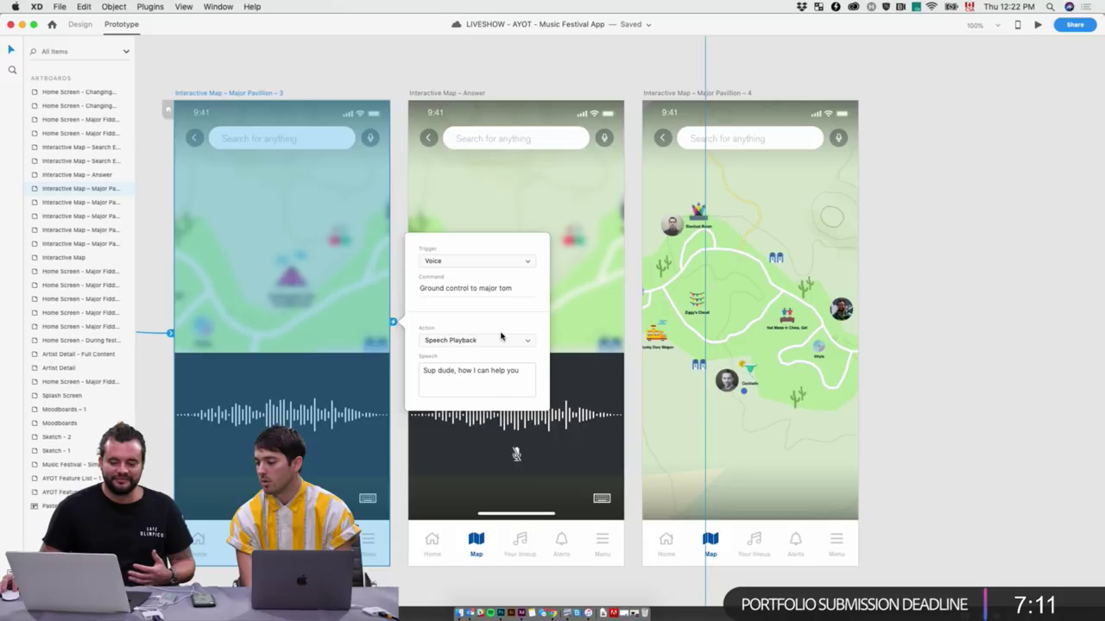
Confirm Major Pavillion – 3's action stays Speech Playback and close the settings
click(74, 26)
click(123, 25)
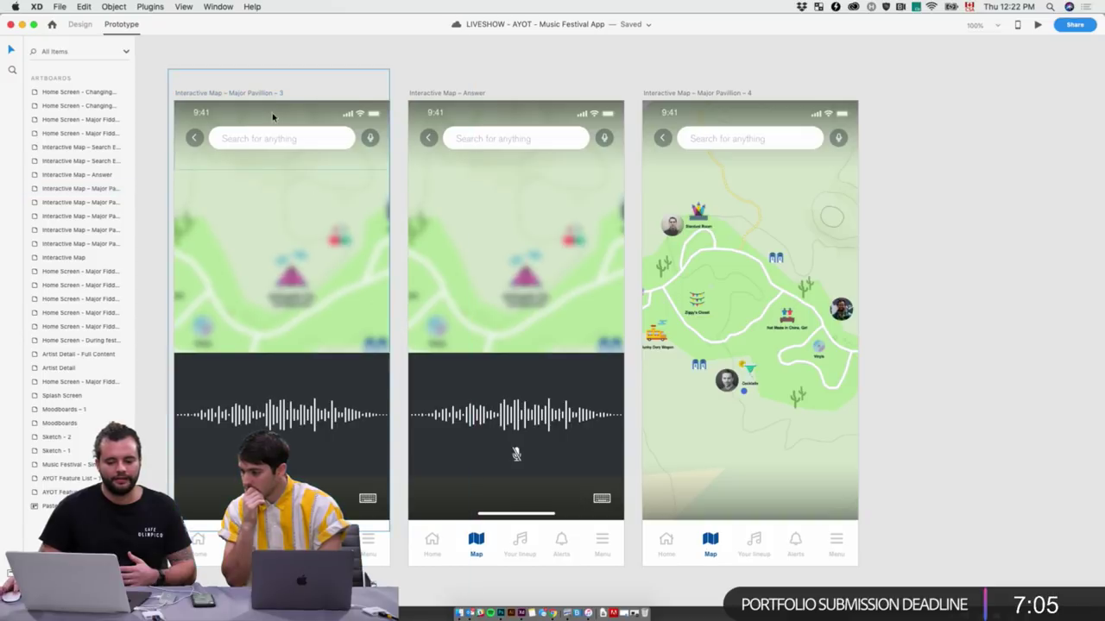
click(393, 322)
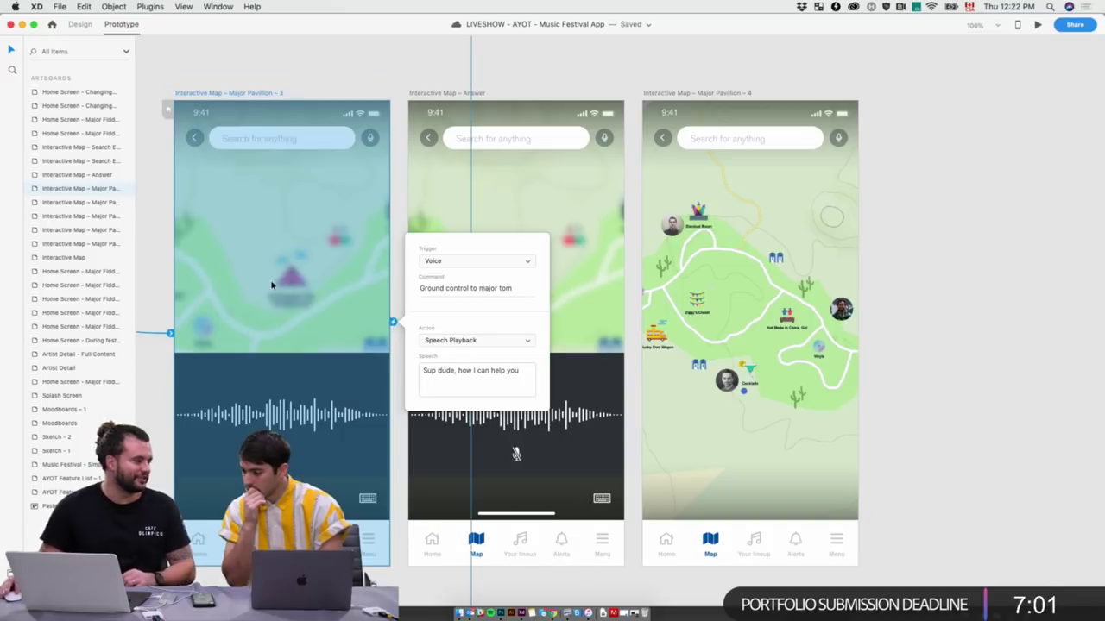
click(463, 340)
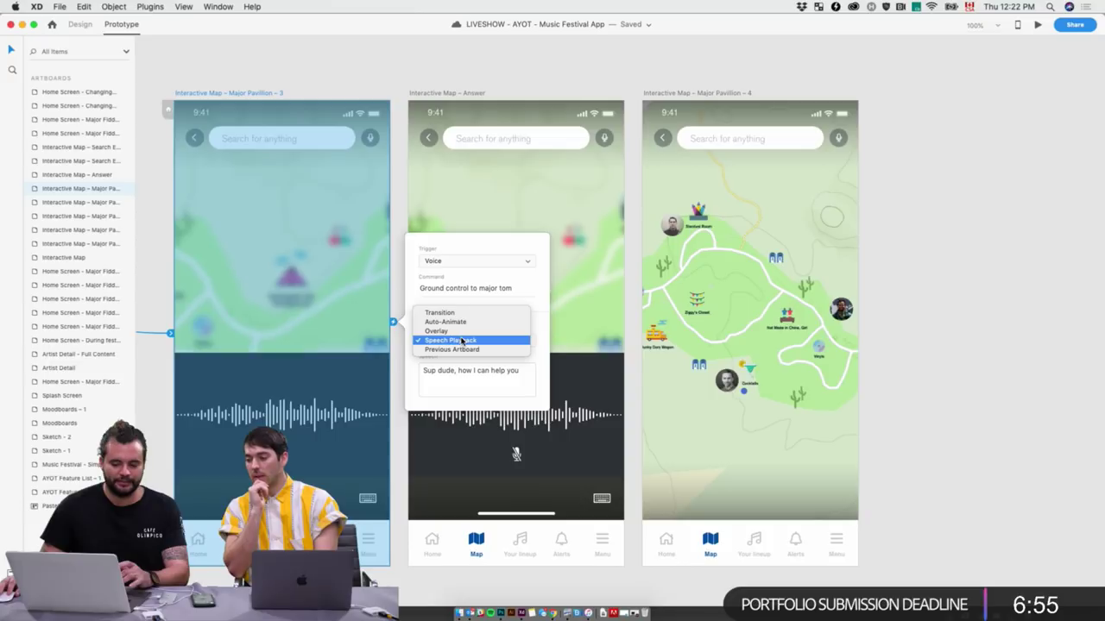
click(462, 341)
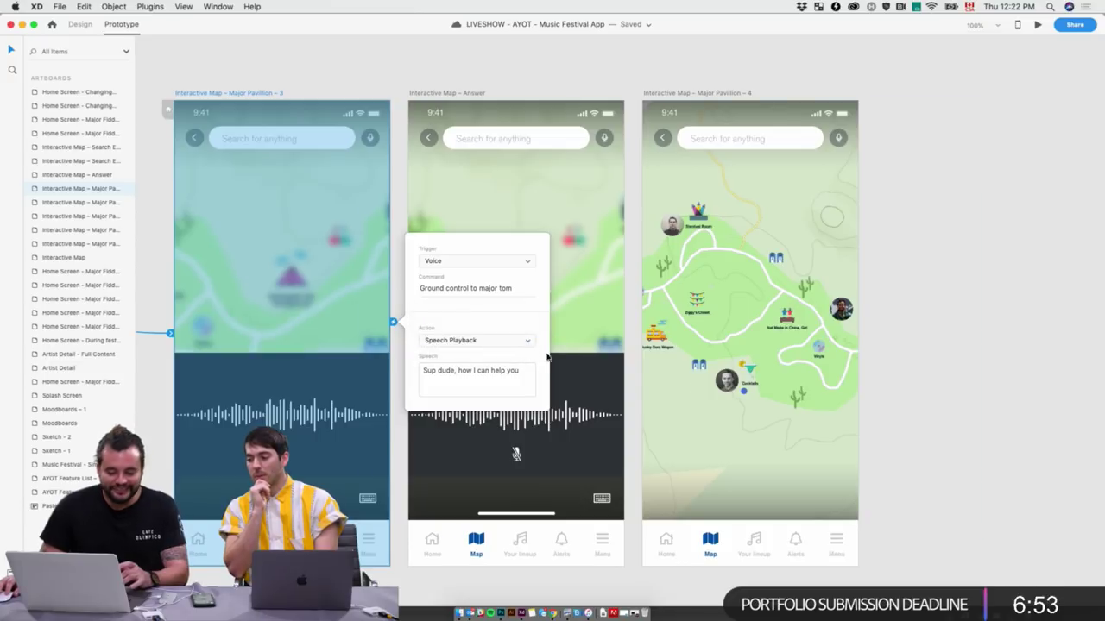
click(998, 450)
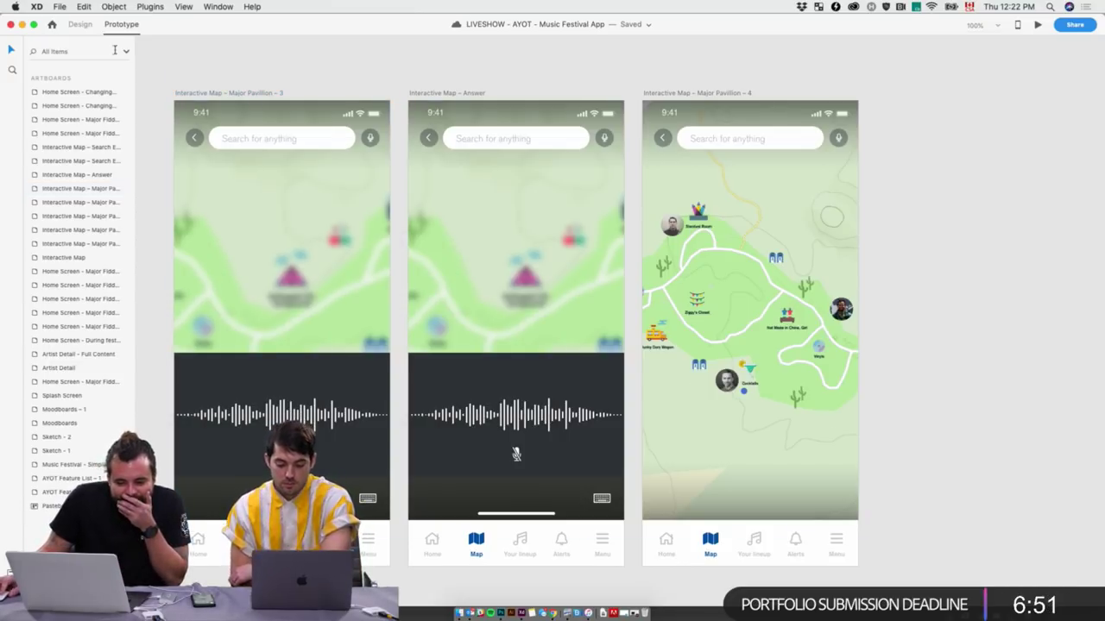
Recheck the Major Pavillion – 3 interaction, keeping Voice trigger and Speech Playback
click(248, 90)
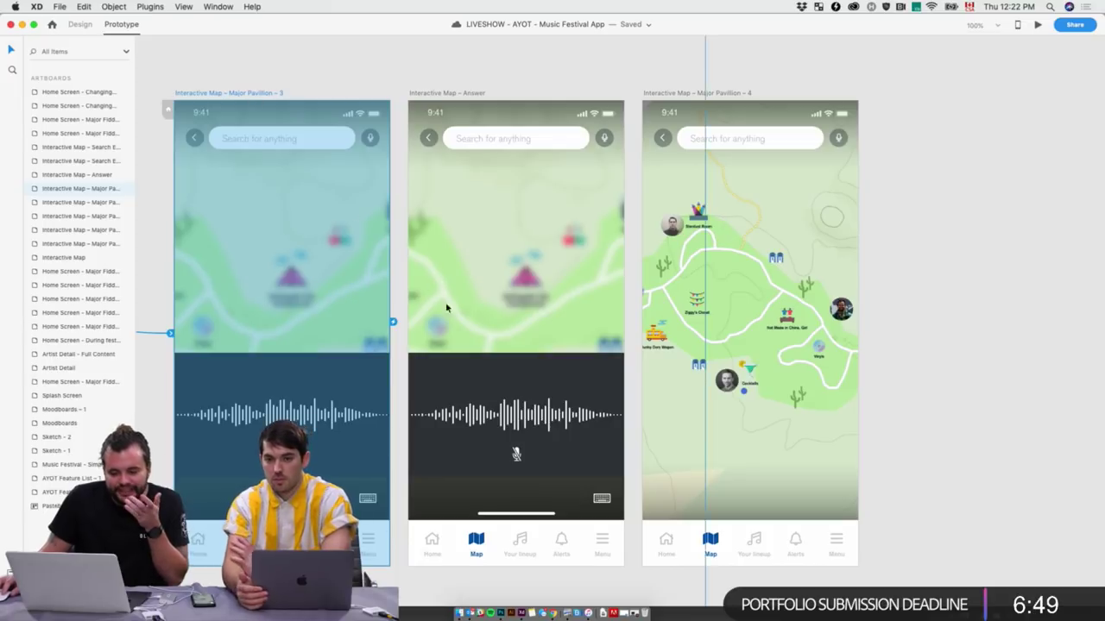
click(394, 321)
click(276, 92)
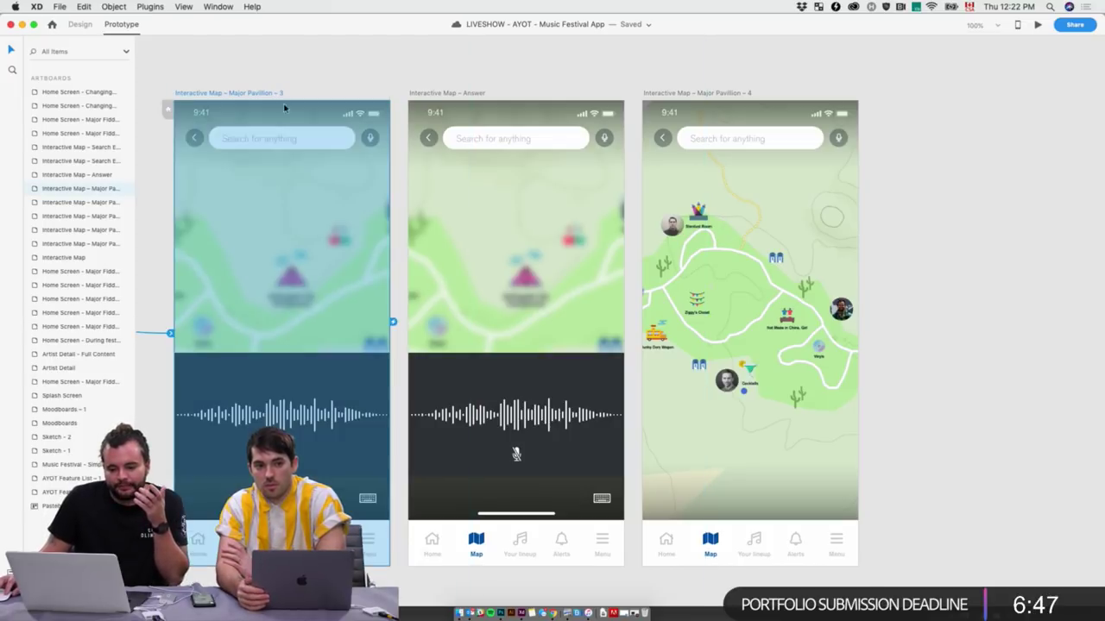
click(394, 324)
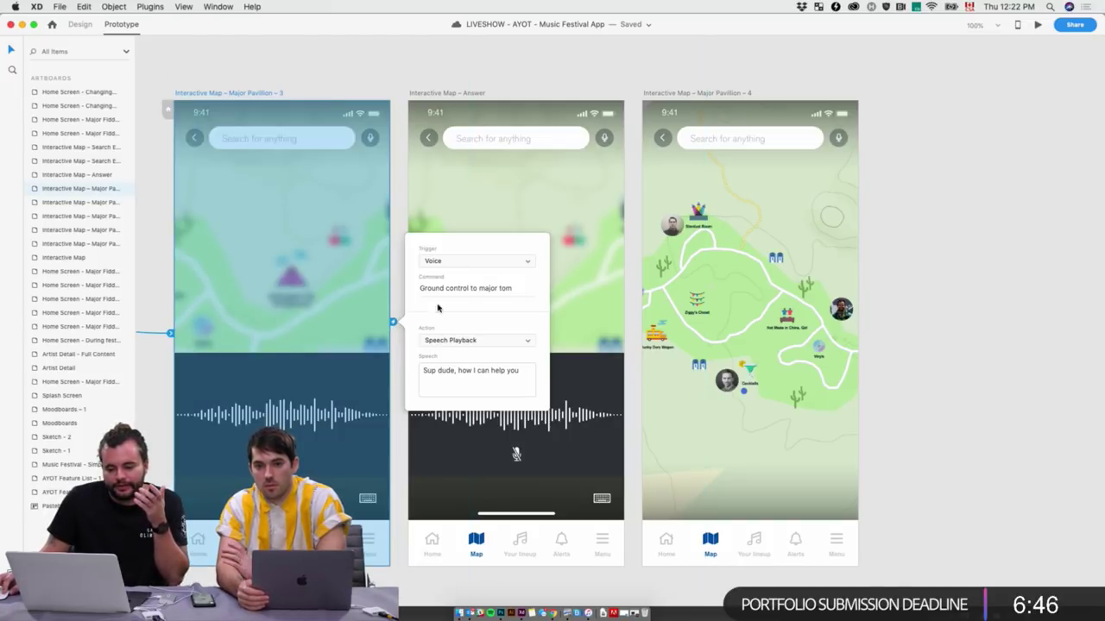
click(482, 264)
click(534, 286)
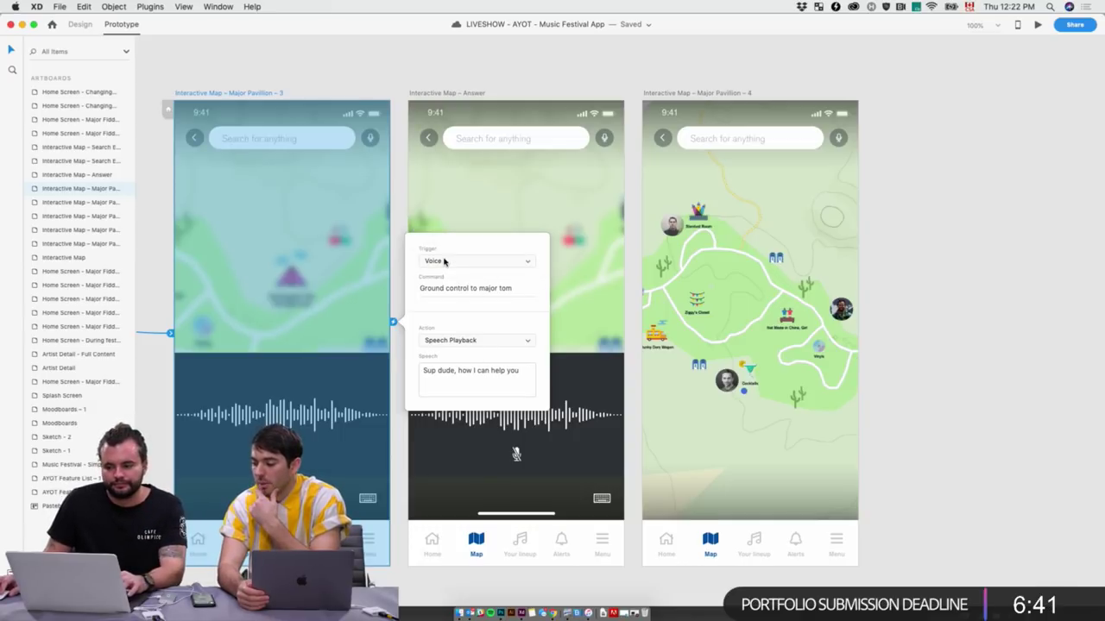
click(478, 342)
click(477, 342)
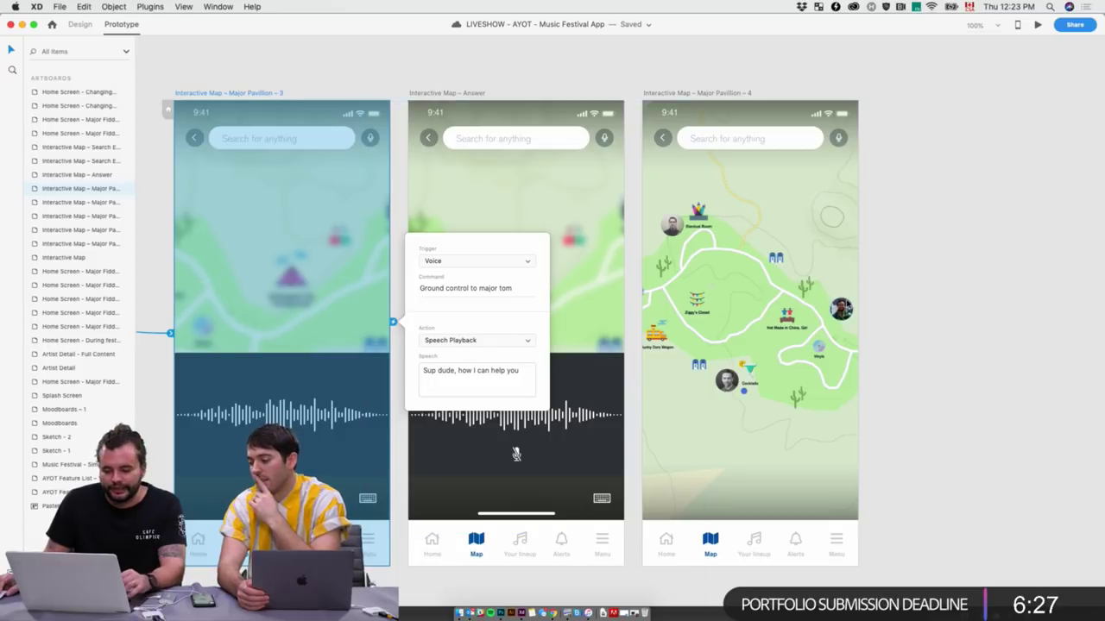
click(466, 261)
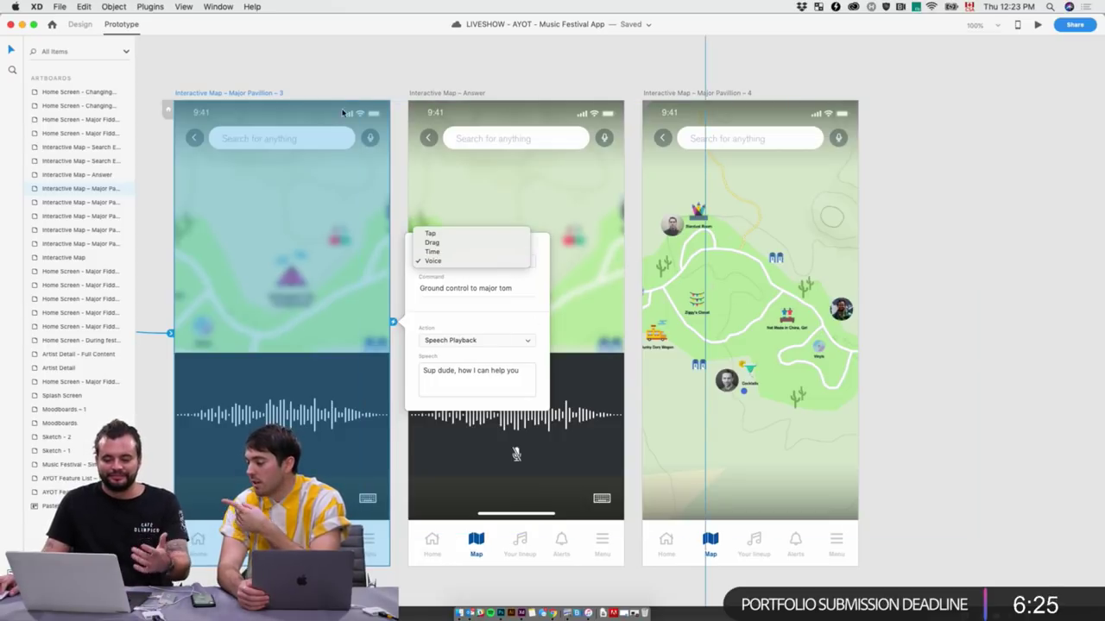
click(364, 85)
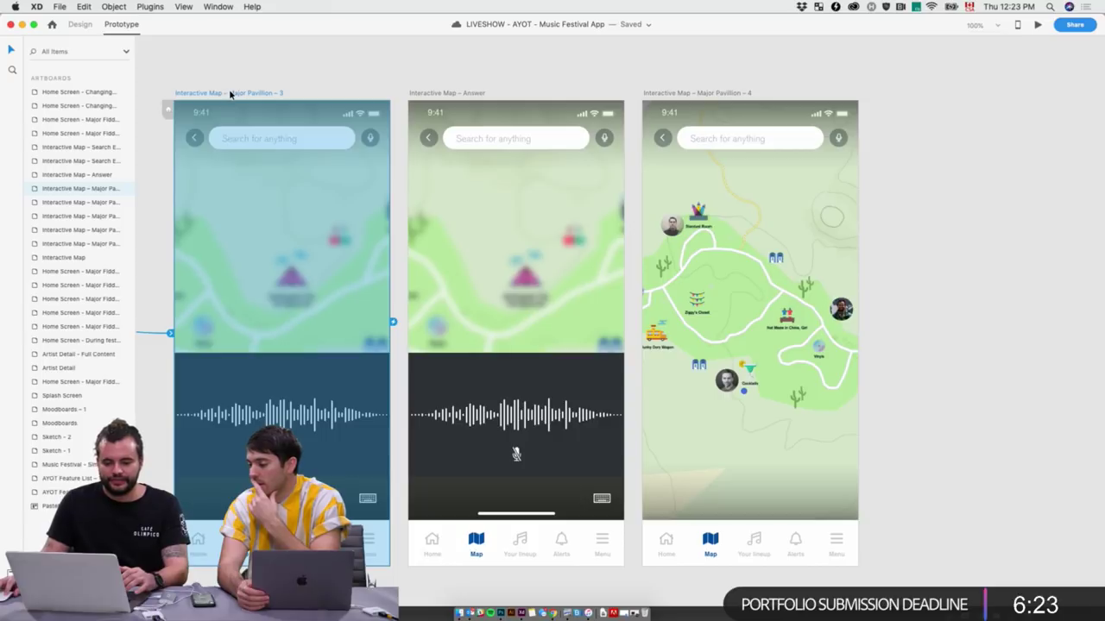
Delete the Major Pavillion – 3 artboard and open the Answer screen's Voice interaction
key(Delete)
click(450, 99)
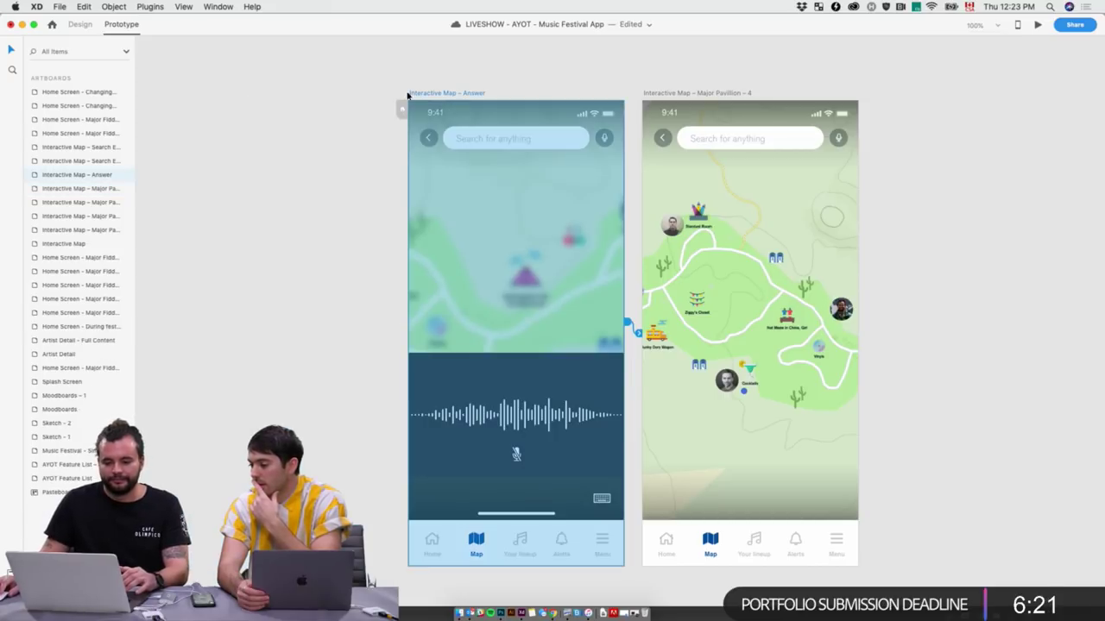
click(638, 336)
click(636, 372)
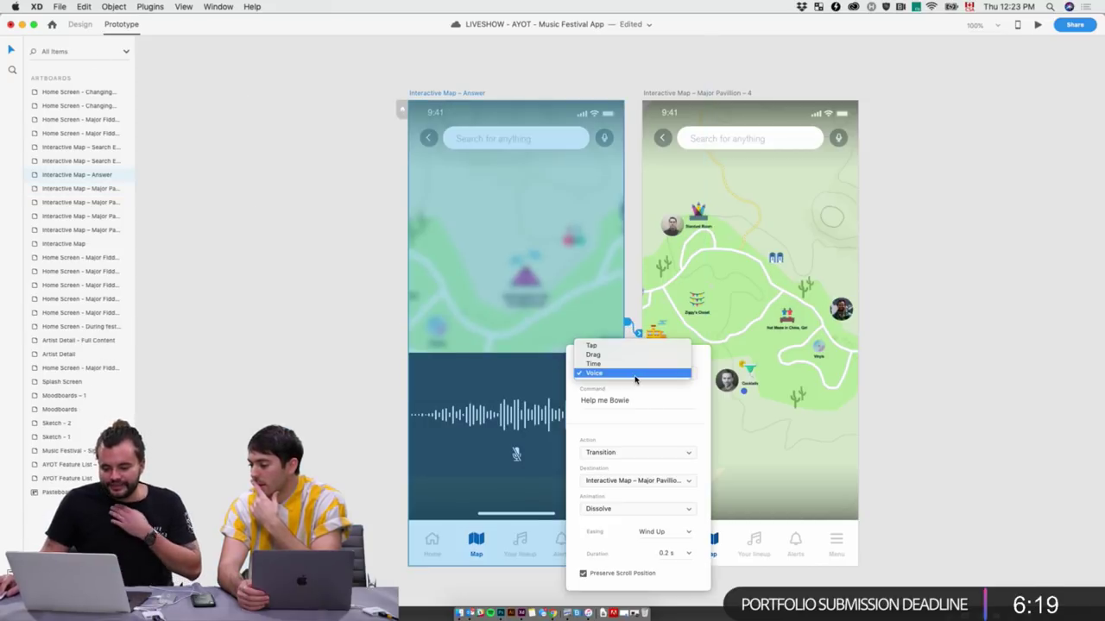
click(635, 374)
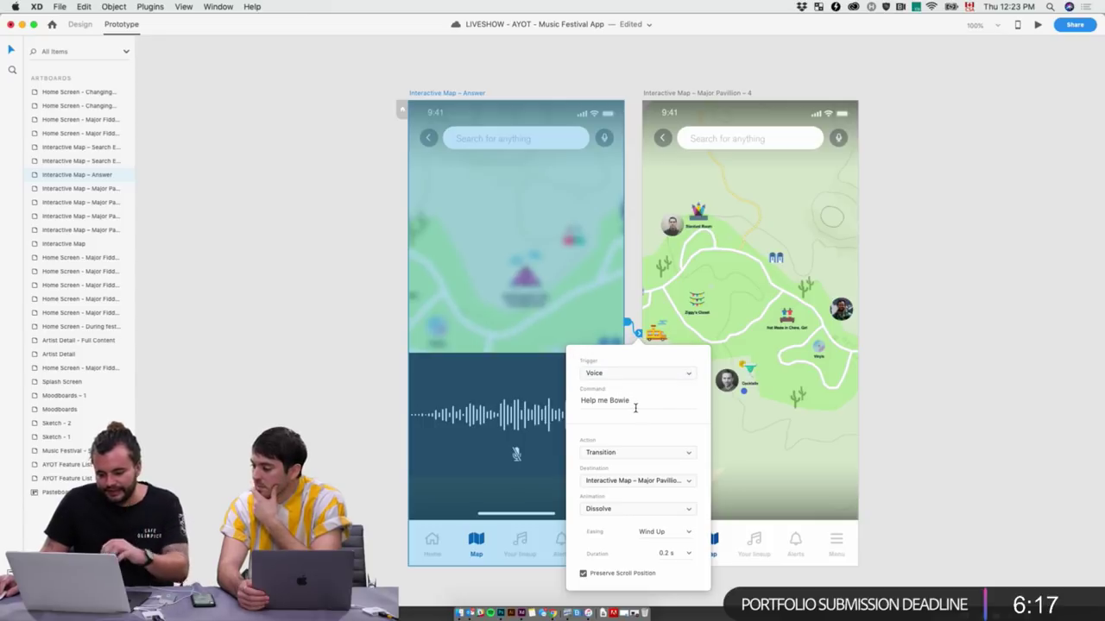
Change the Answer voice command to 'Please Help Me Bowie!' and preview the prototype
click(638, 401)
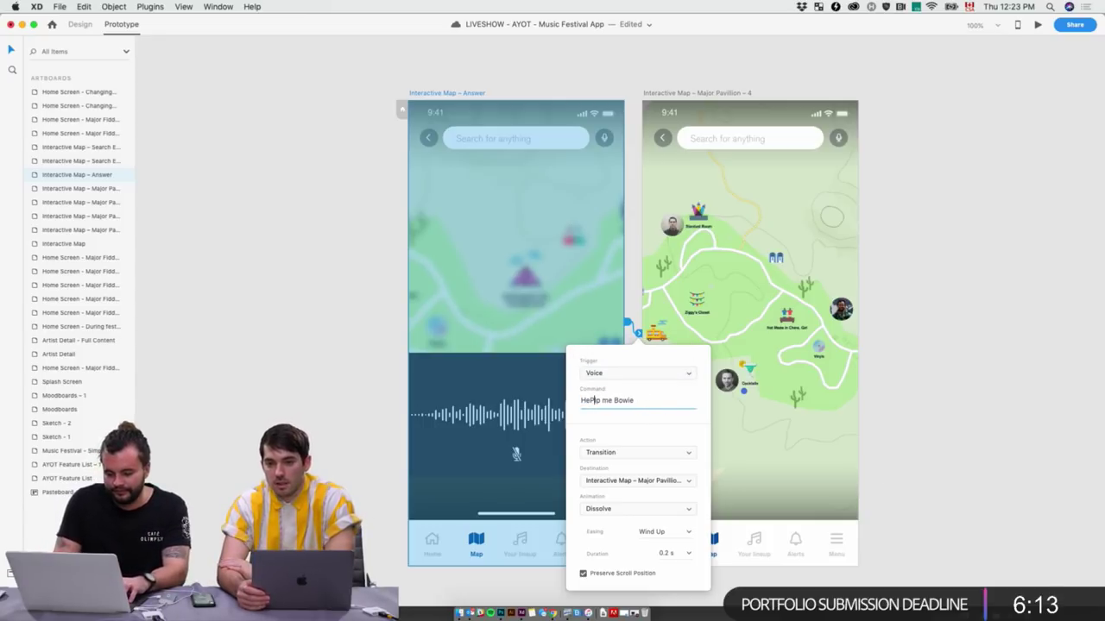
key(super+a)
key(BackSpace)
text(Please J)
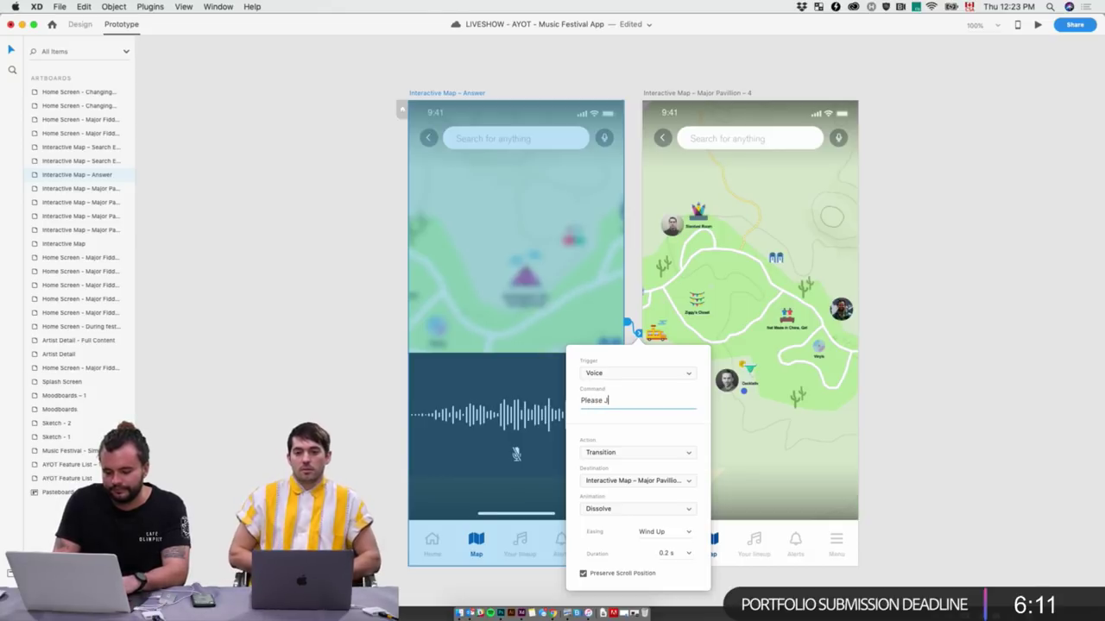
key(BackSpace)
text(Help )
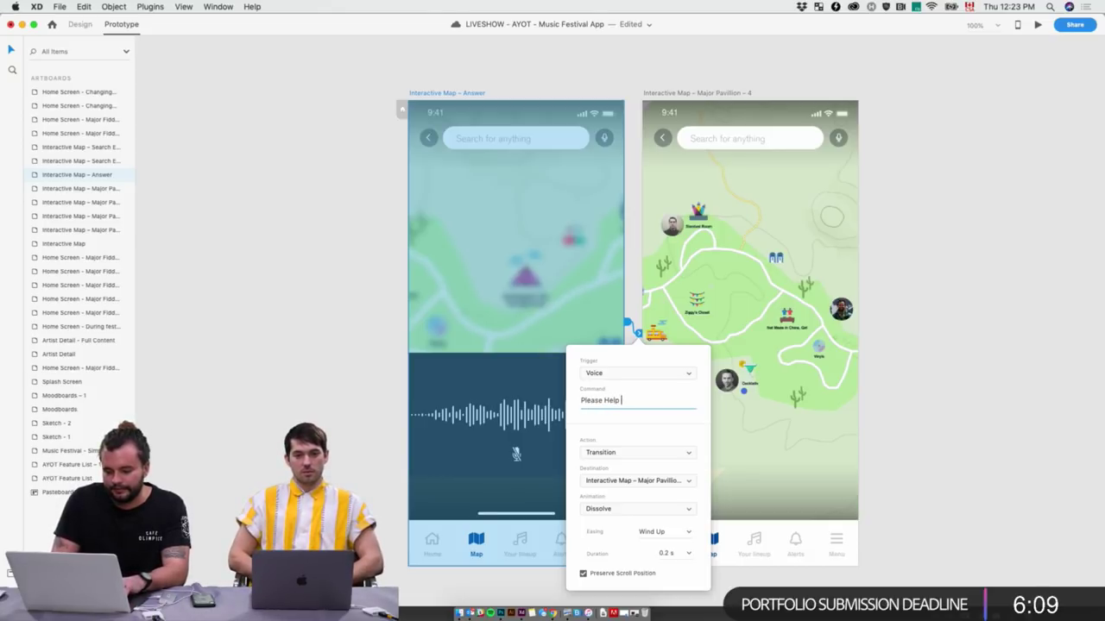
text(Me Bo)
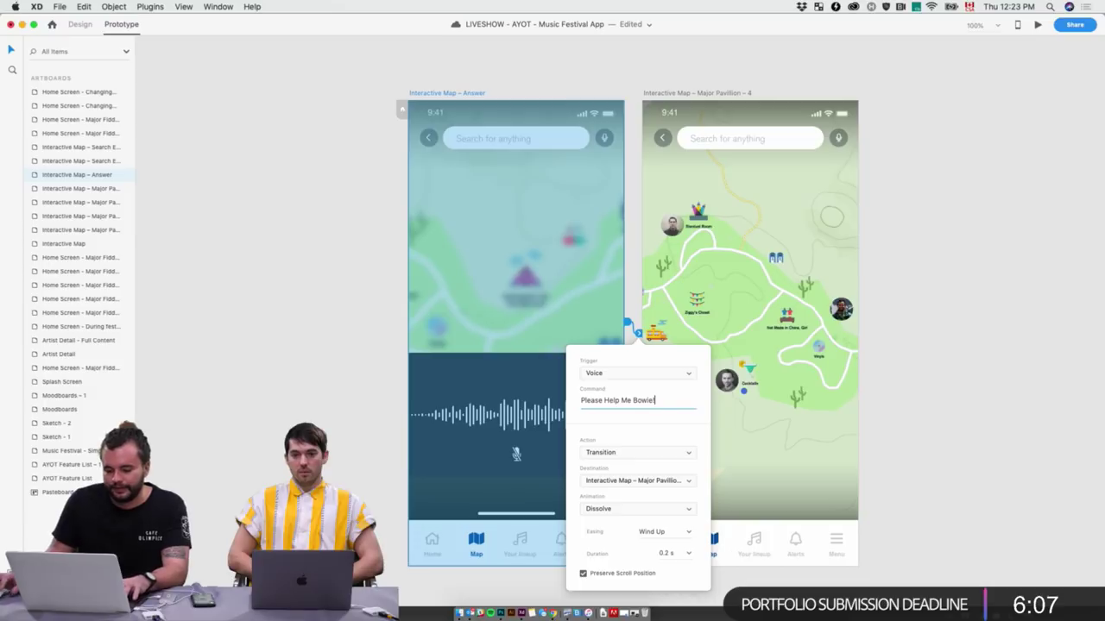
text(wie!)
click(452, 77)
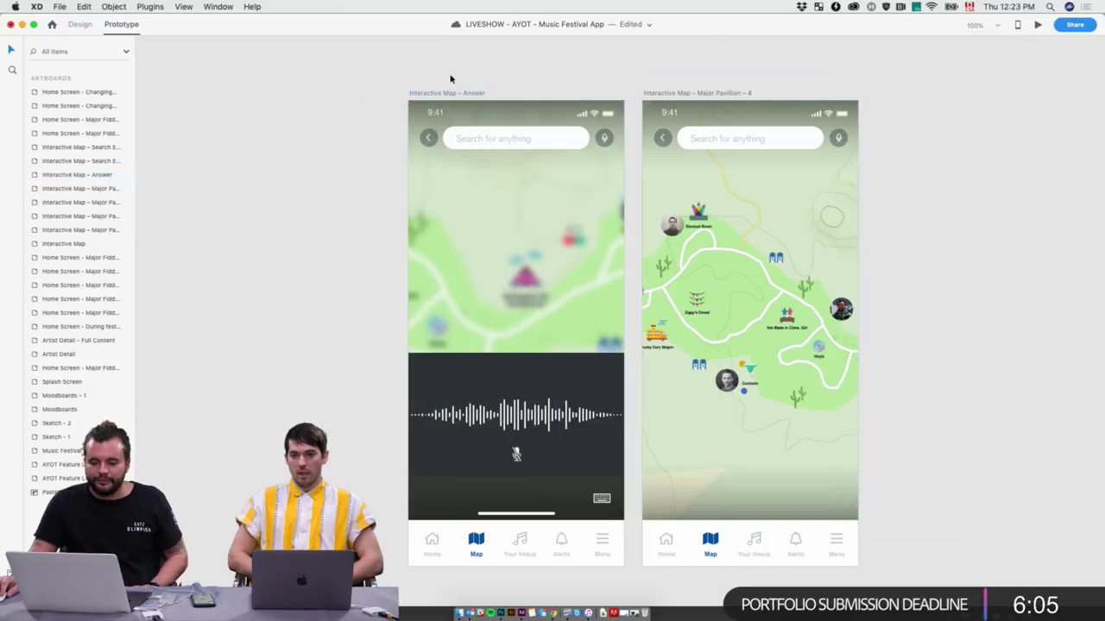
click(1036, 26)
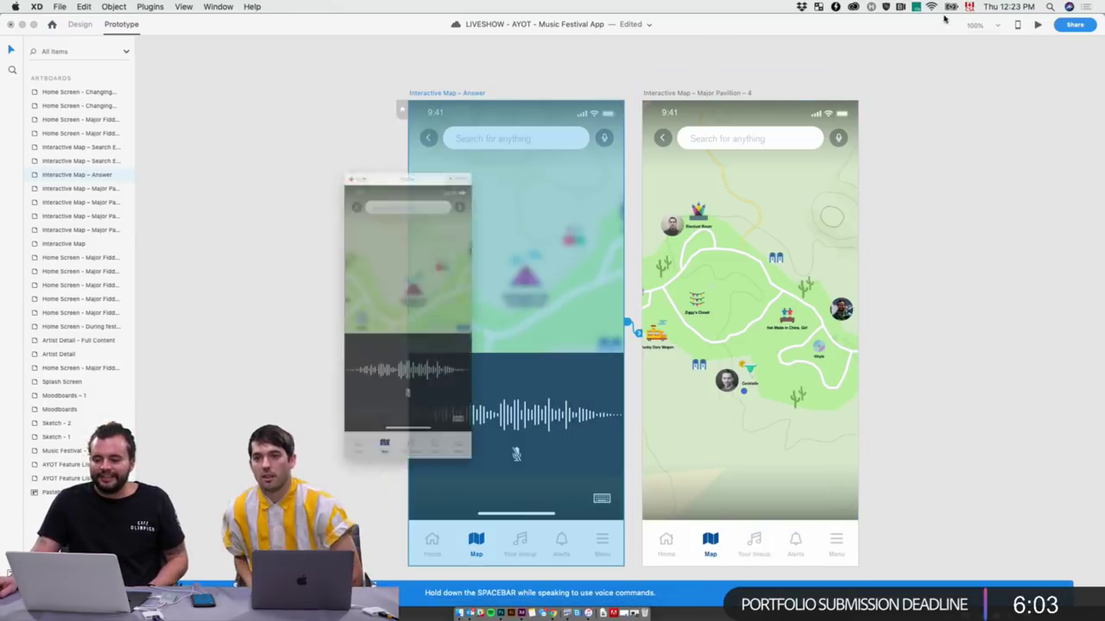
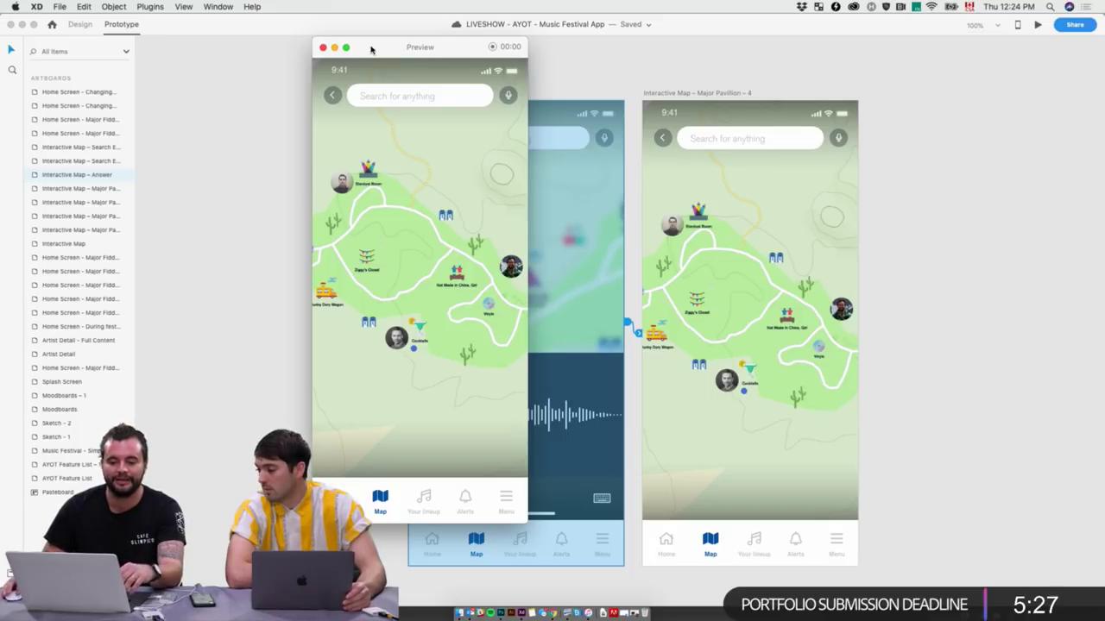
Close the prototype preview and pan and zoom in across the experience map
click(321, 48)
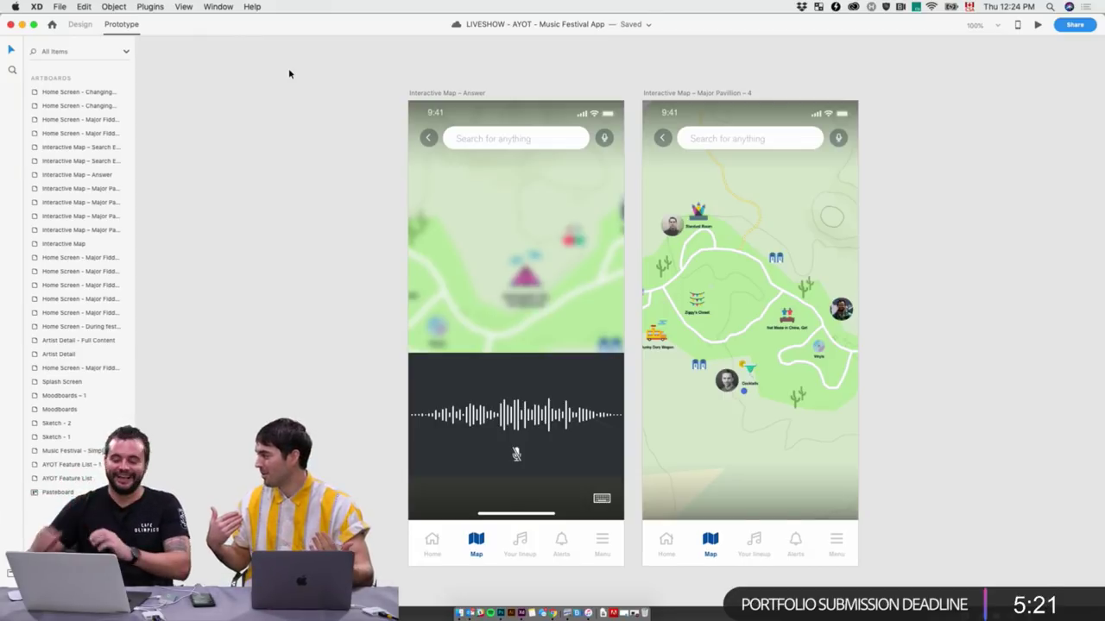
scroll(335, 153, left, 15)
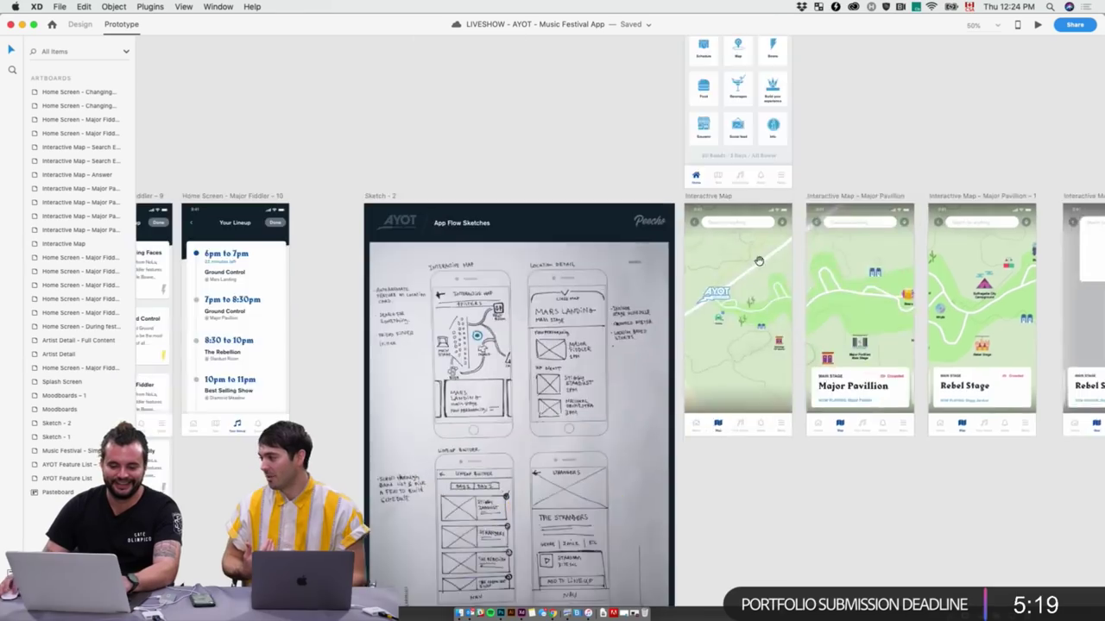
scroll(983, 356, left, 20)
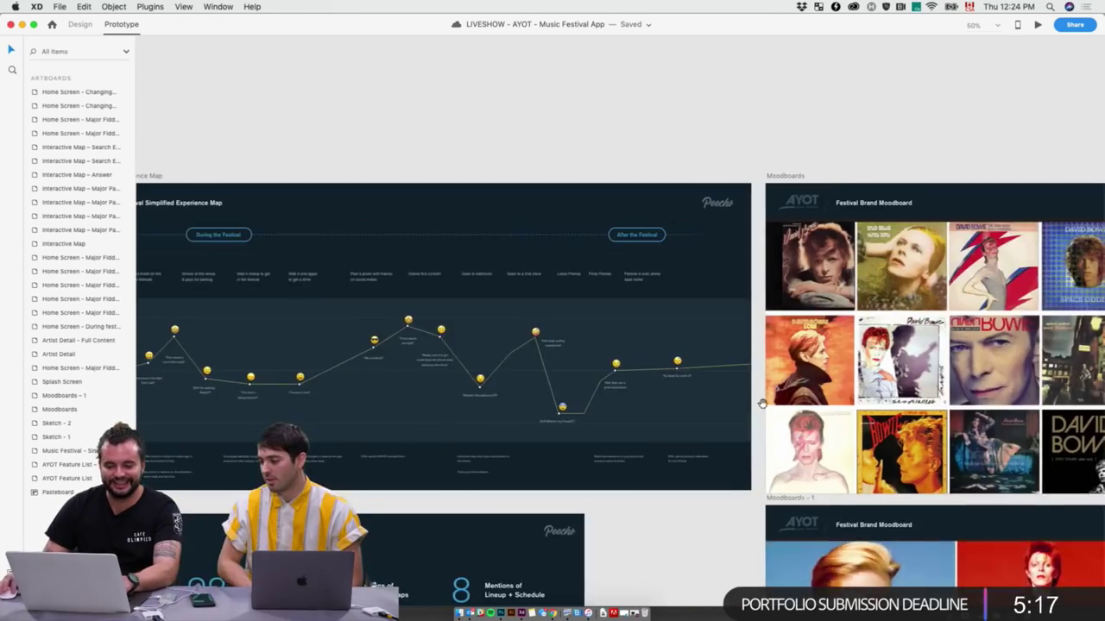
key(super+minus)
key(super+equal)
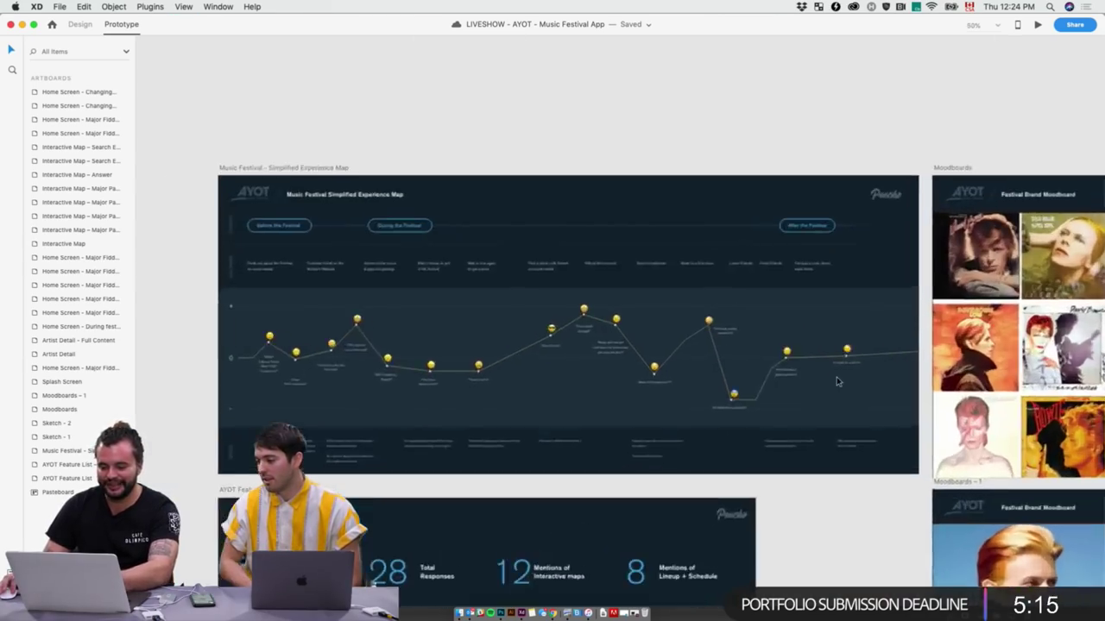
key(super+equal)
key(super+equal)
scroll(869, 394, right, 10)
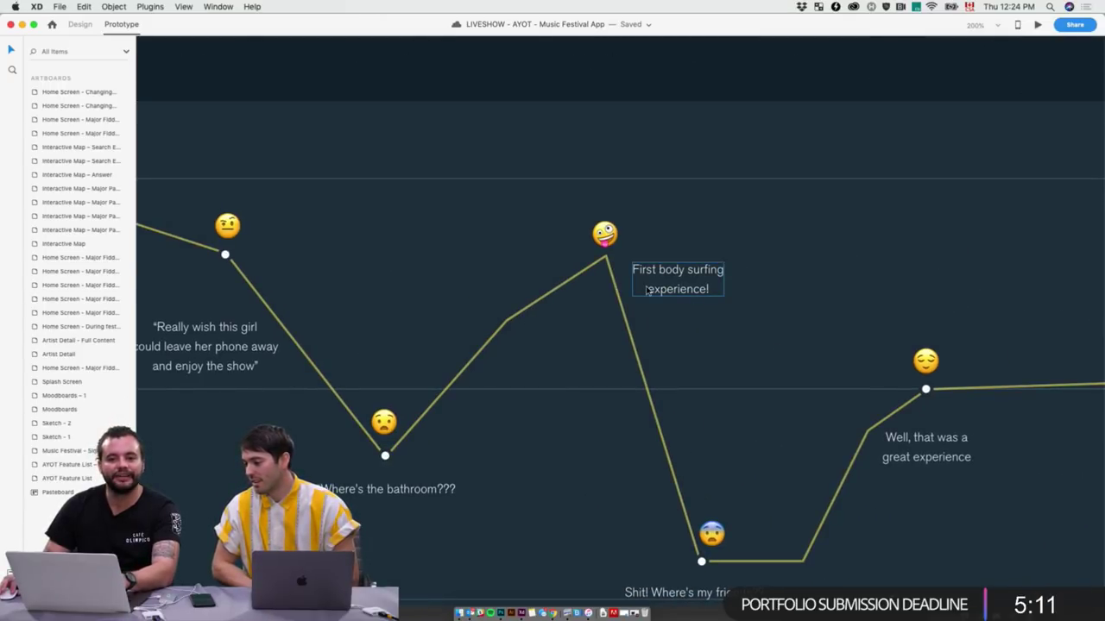
scroll(690, 311, right, 5)
scroll(688, 311, down, 4)
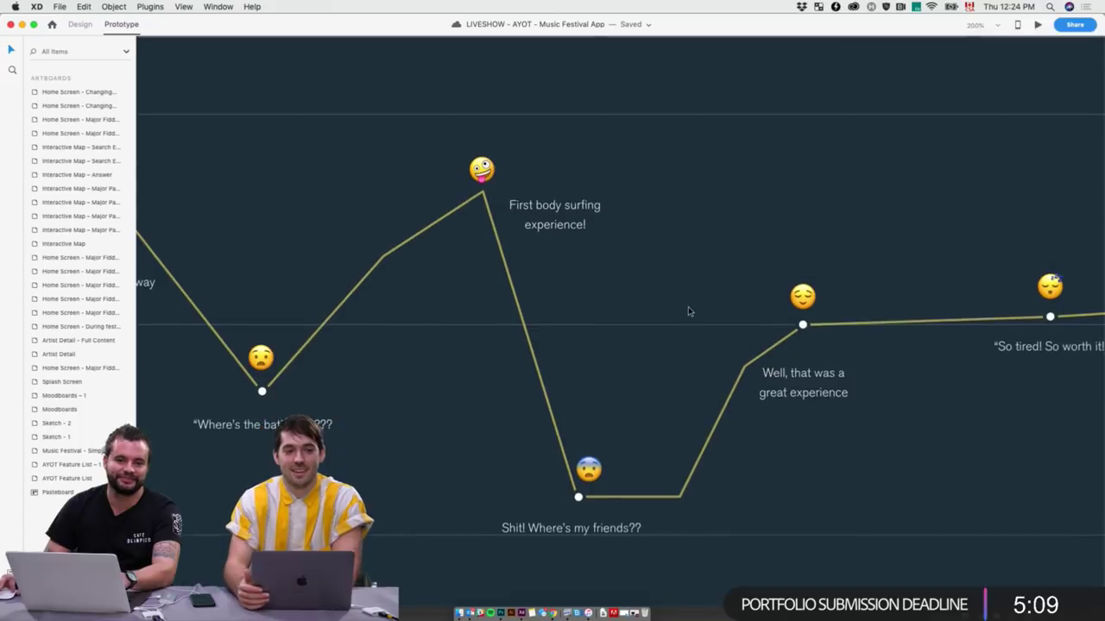
scroll(546, 291, down, 4)
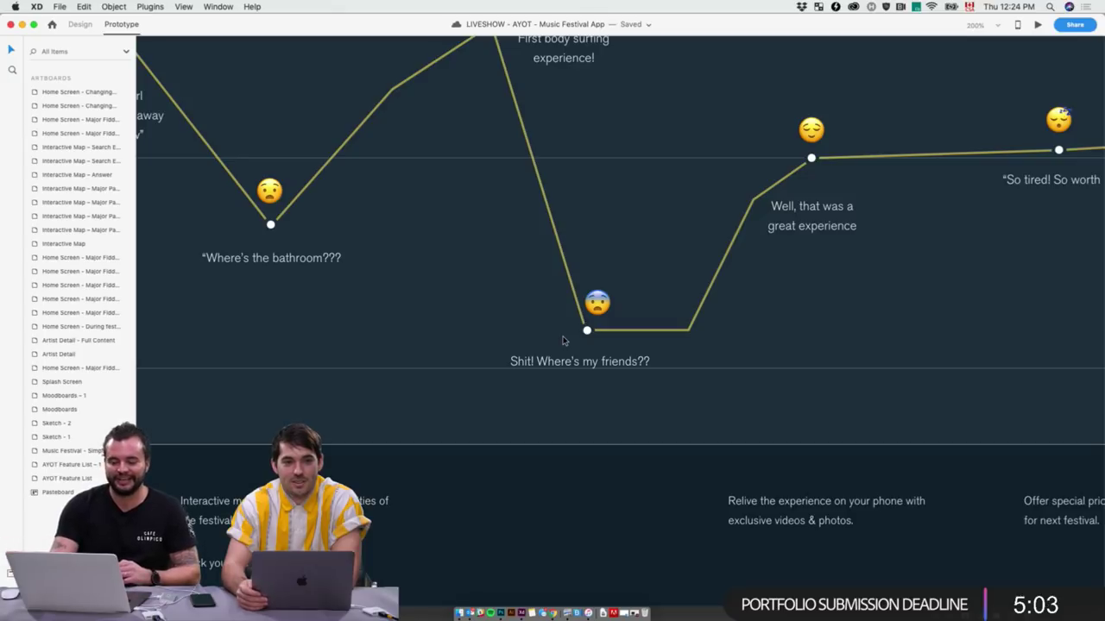
Zoom out and pan back to the Interactive Map – Answer and Major Pavillion – 4 artboards
key(super+minus)
scroll(562, 340, left, 5)
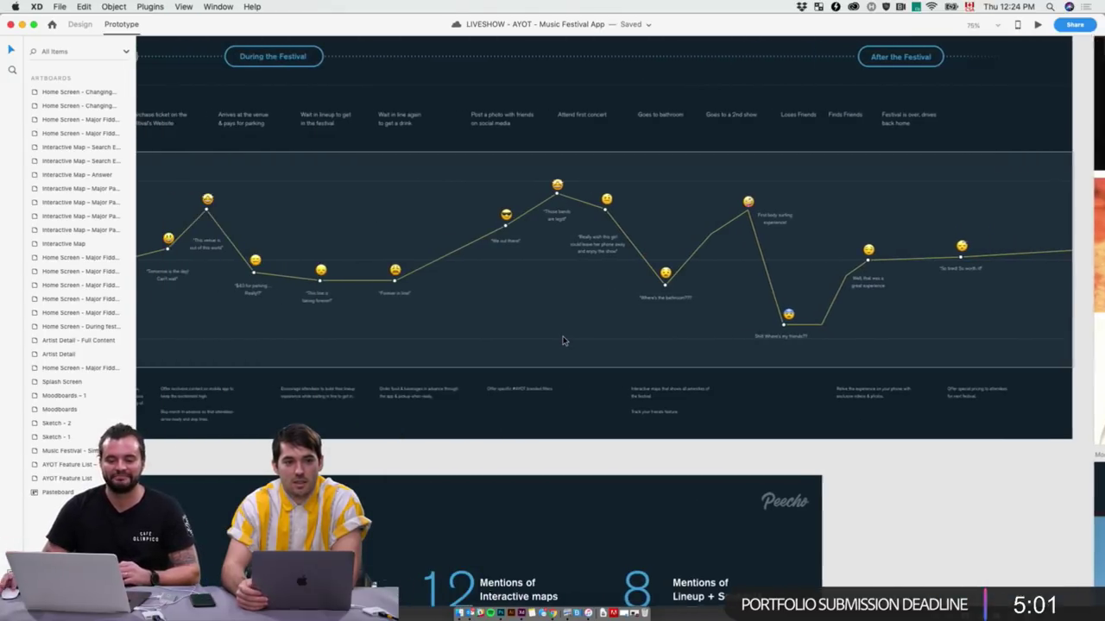
scroll(562, 340, down, 3)
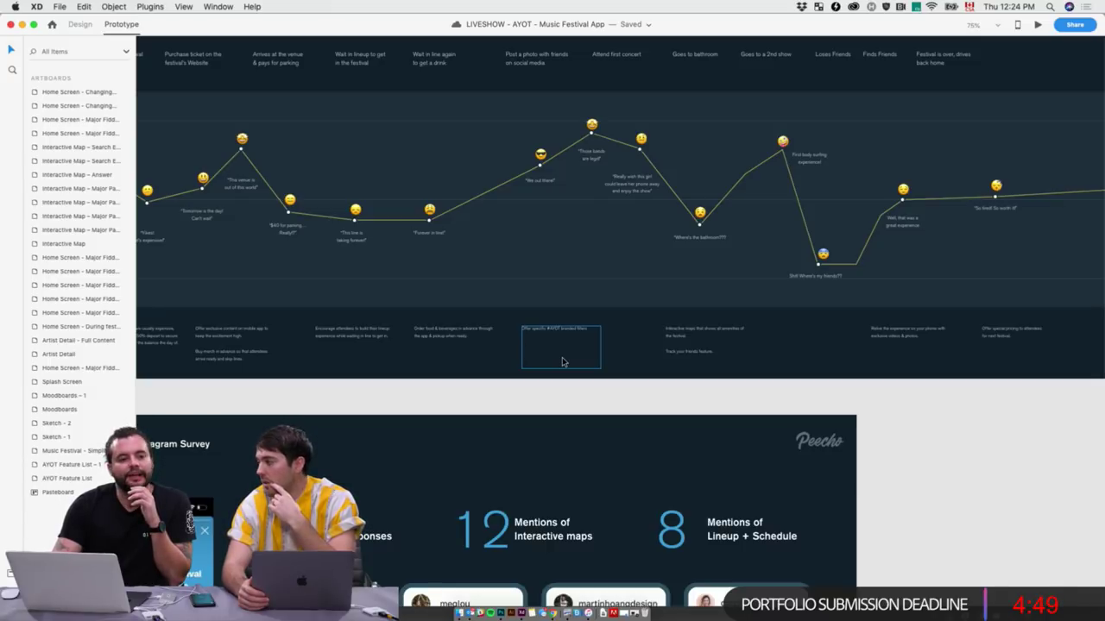
scroll(562, 357, down, 3)
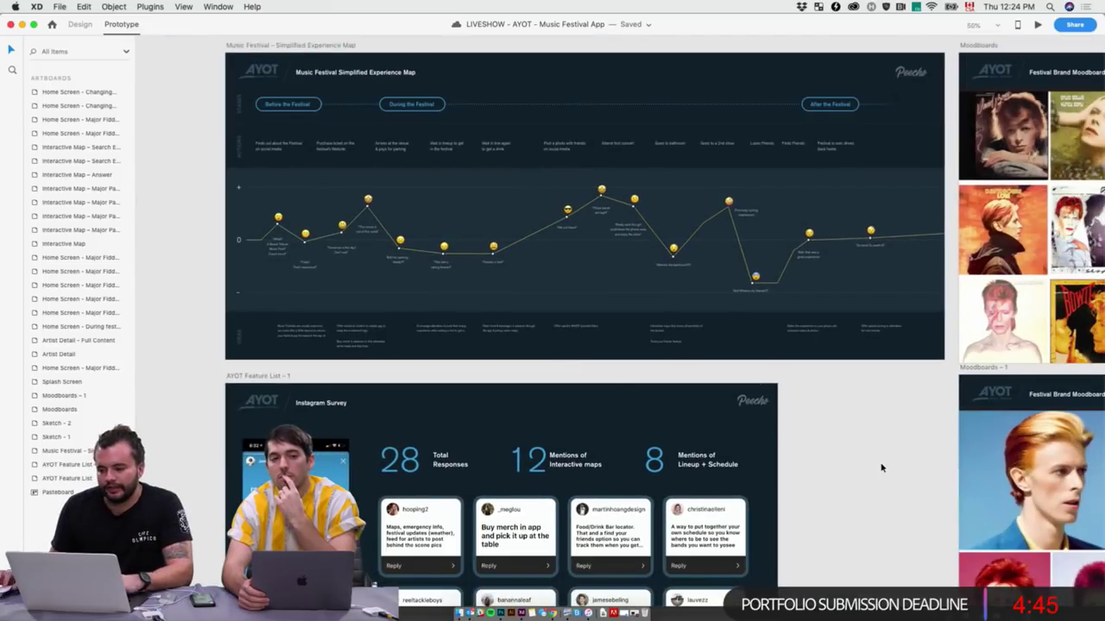
scroll(868, 412, right, 10)
scroll(929, 384, right, 15)
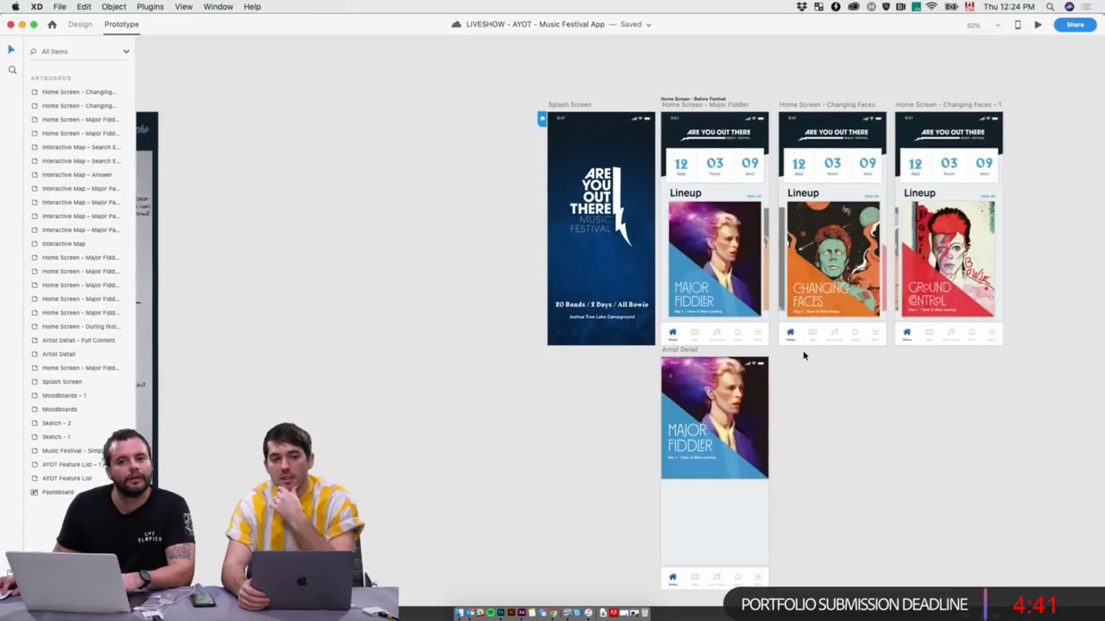
scroll(803, 350, right, 15)
scroll(443, 323, right, 20)
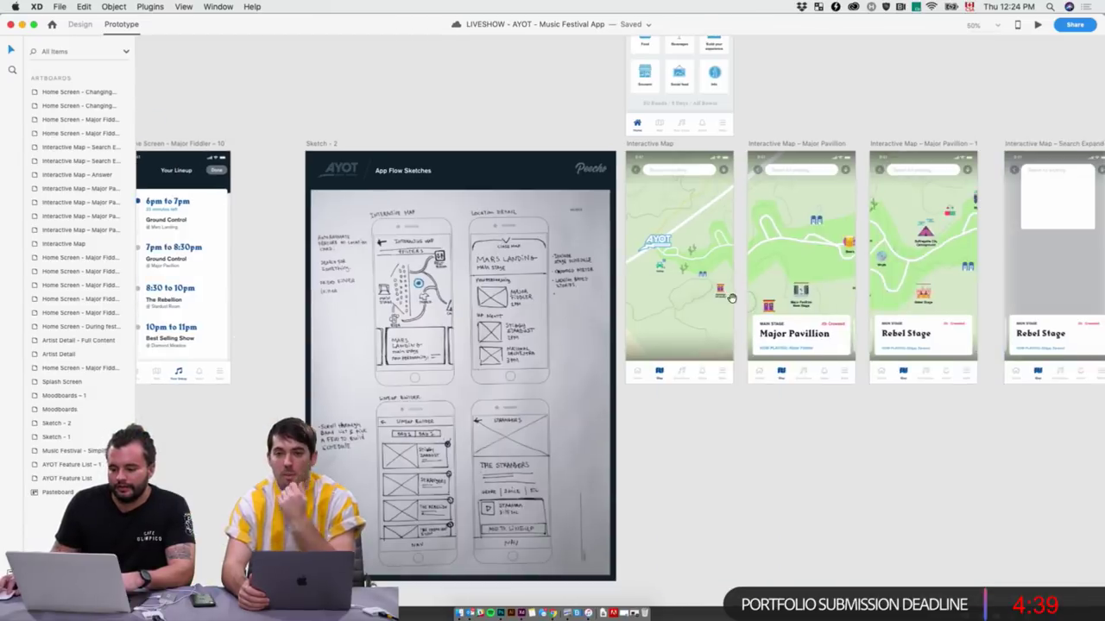
scroll(564, 329, up, 5)
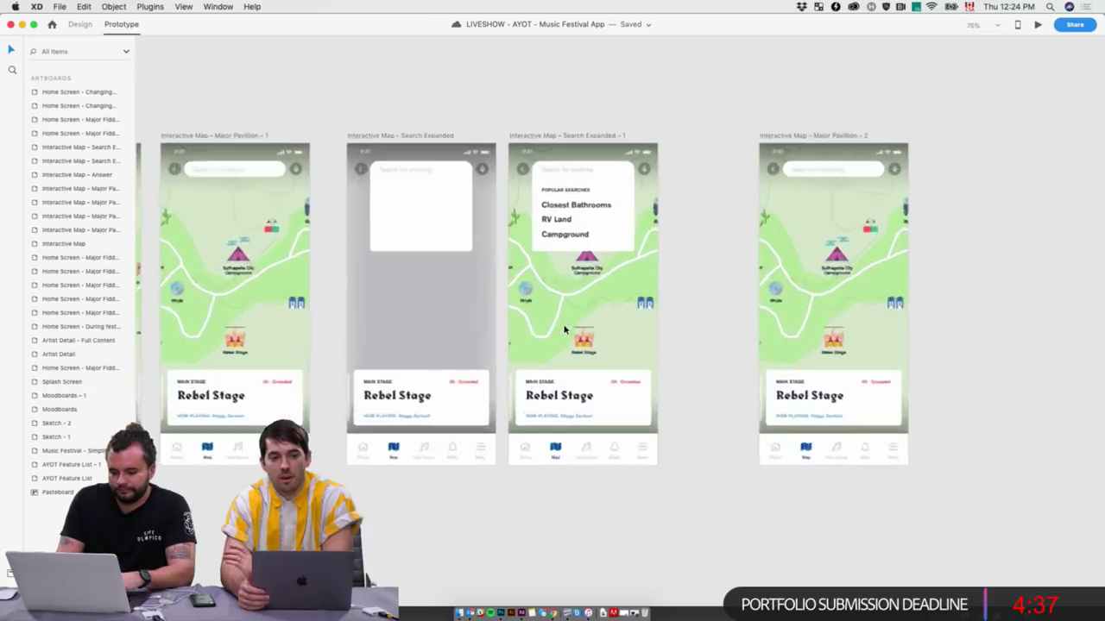
Wire the Answer screen's Dictation panel to Major Pavillion – 4 with a Voice trigger and 0.2 s Dissolve
scroll(211, 300, right, 2)
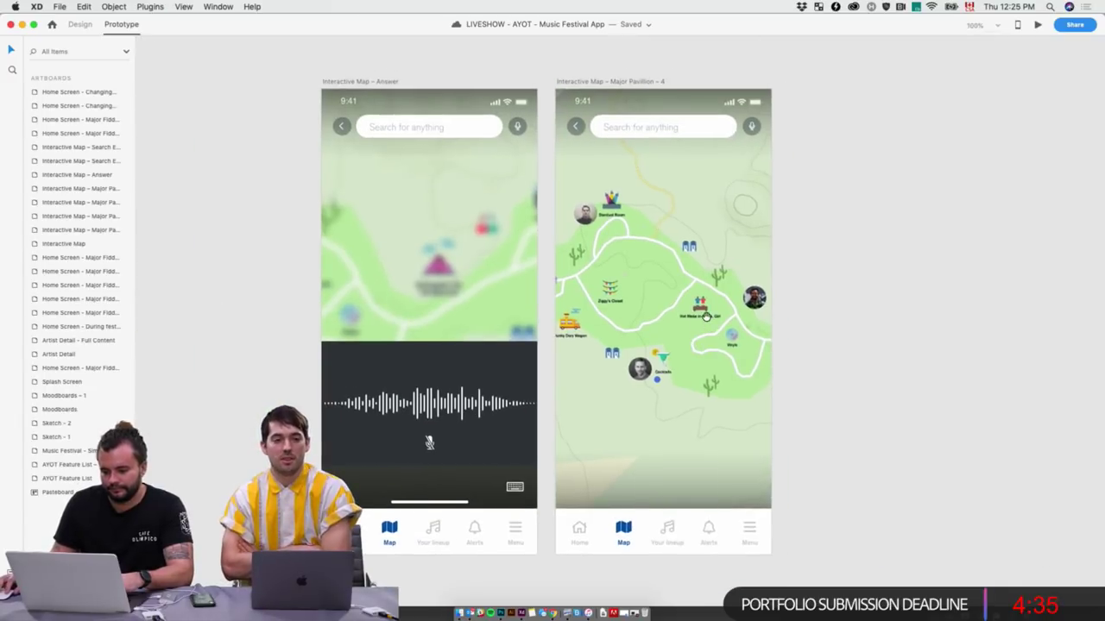
click(479, 402)
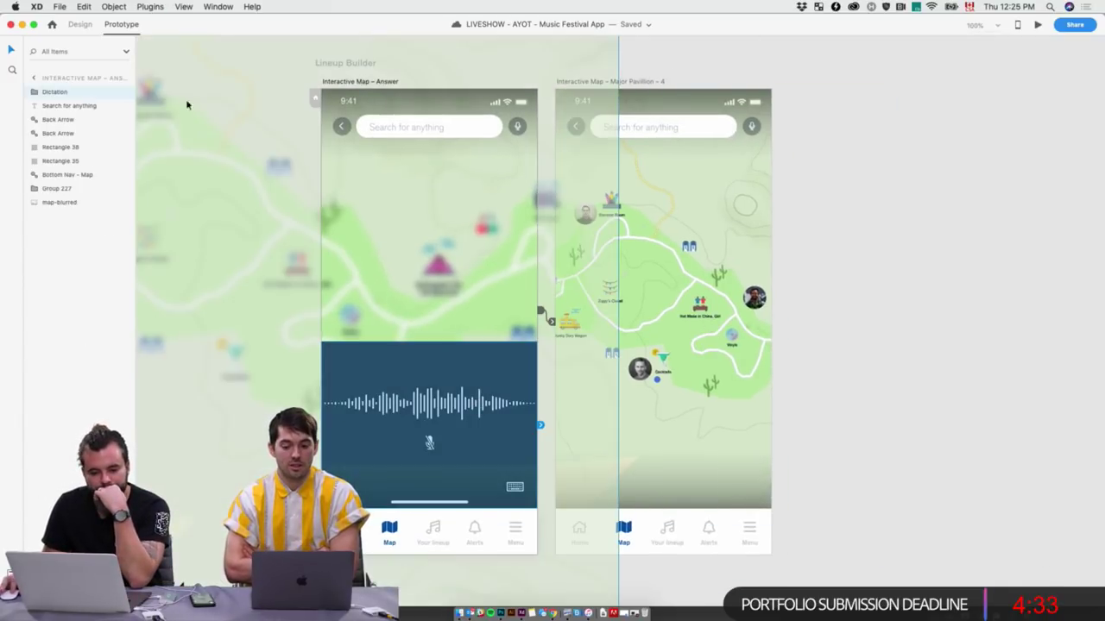
click(80, 24)
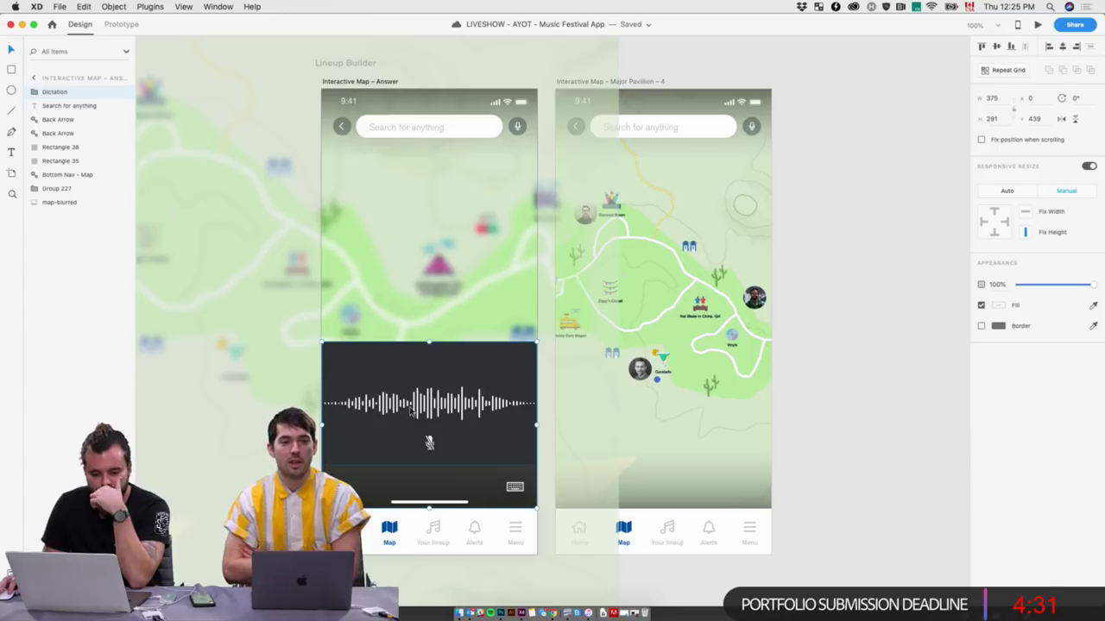
click(121, 24)
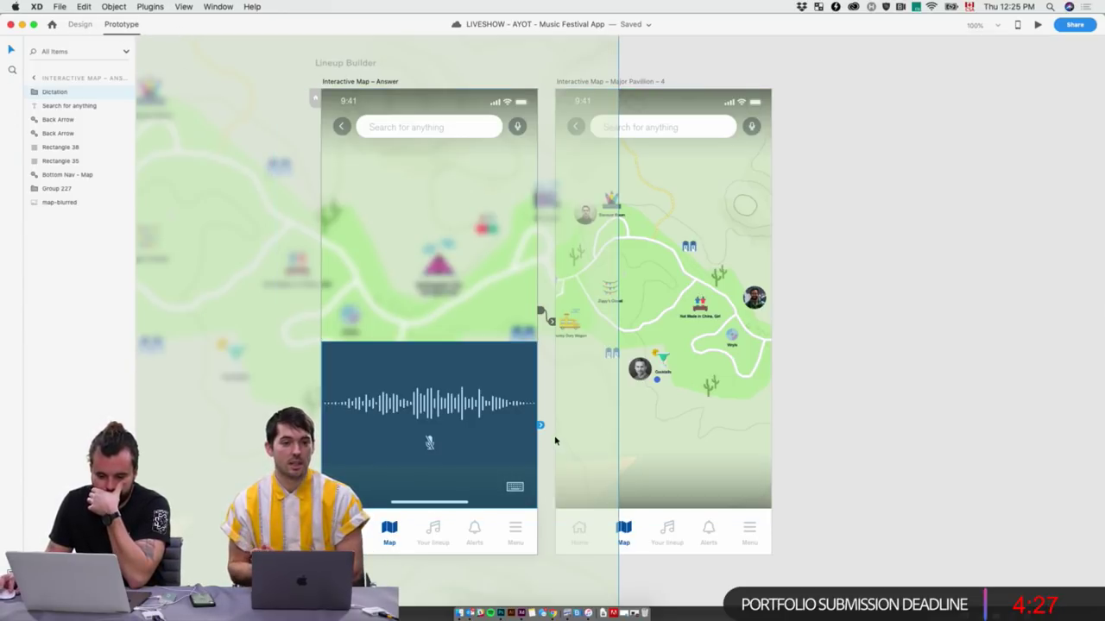
drag(540, 427, 606, 421)
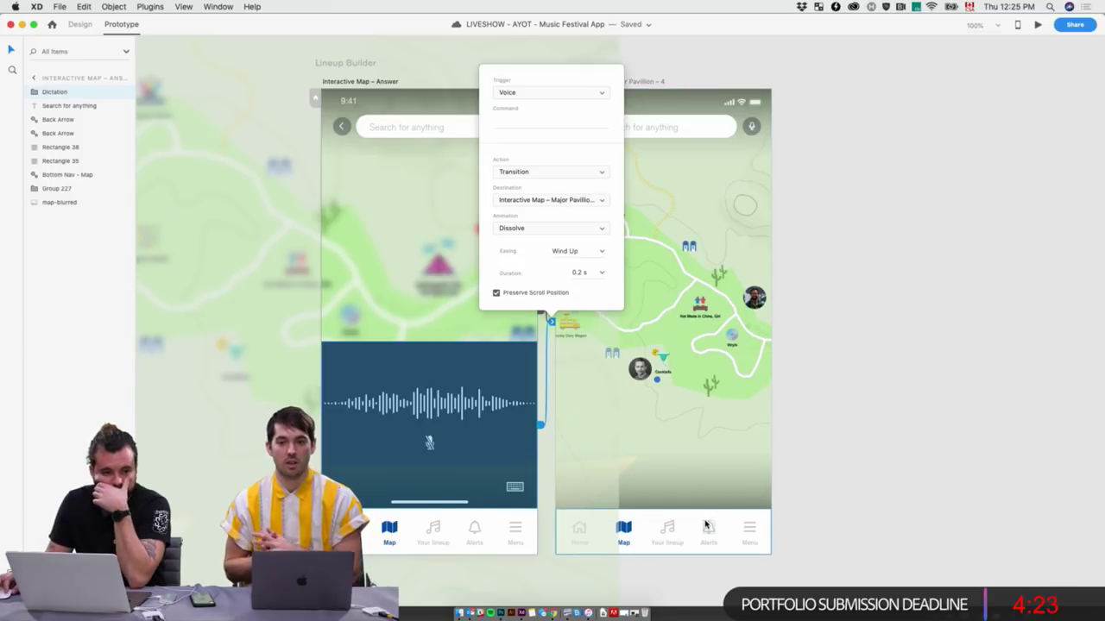
click(1018, 429)
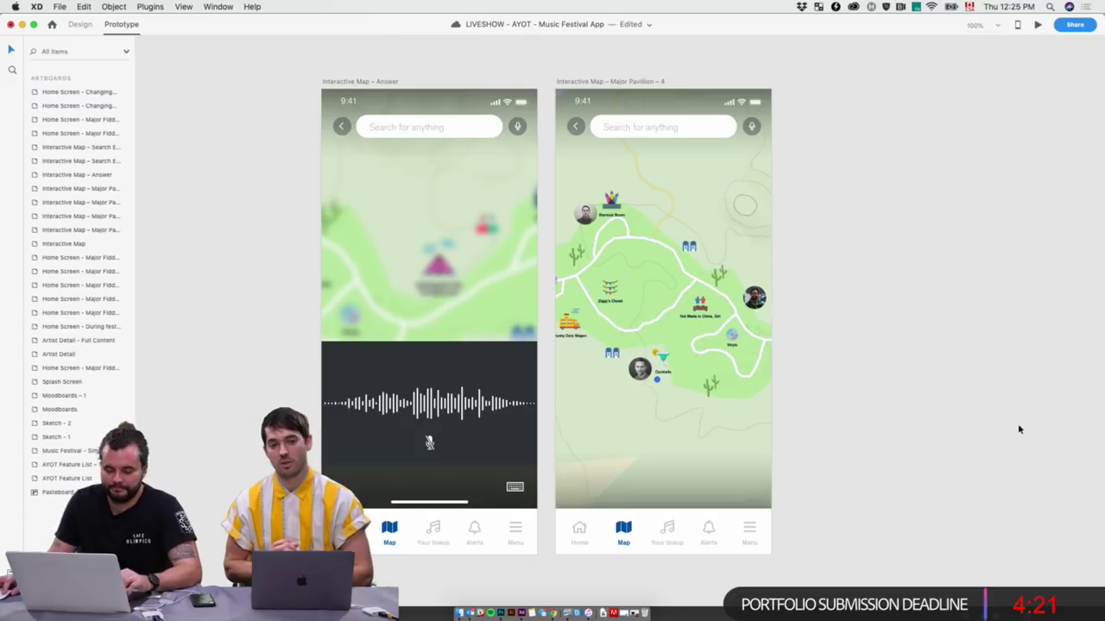
key(super+minus)
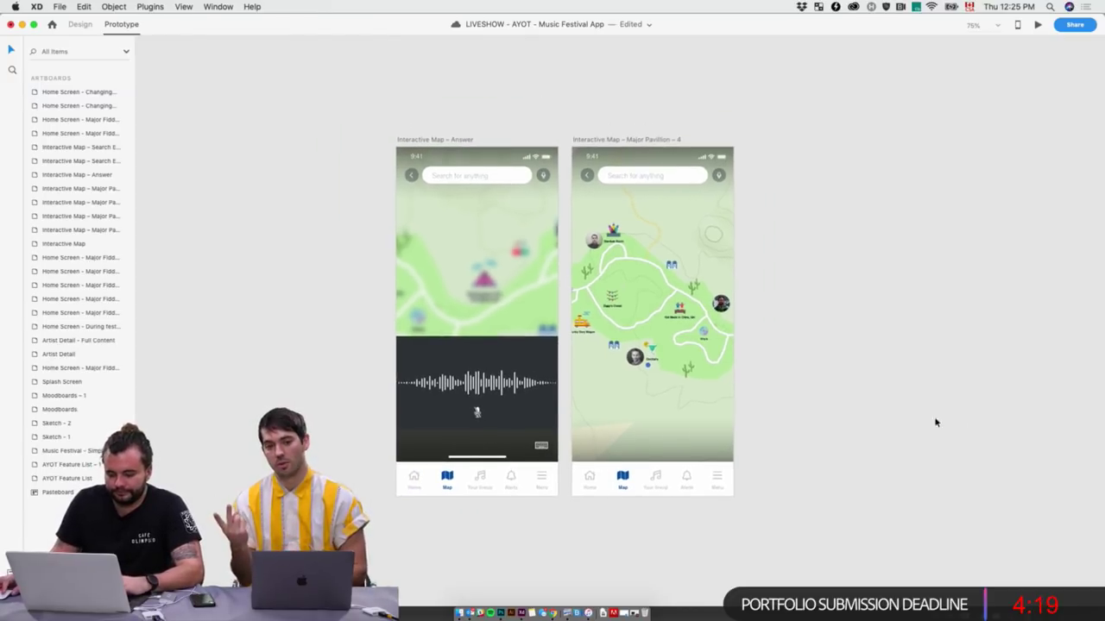
scroll(670, 412, left, 5)
click(714, 145)
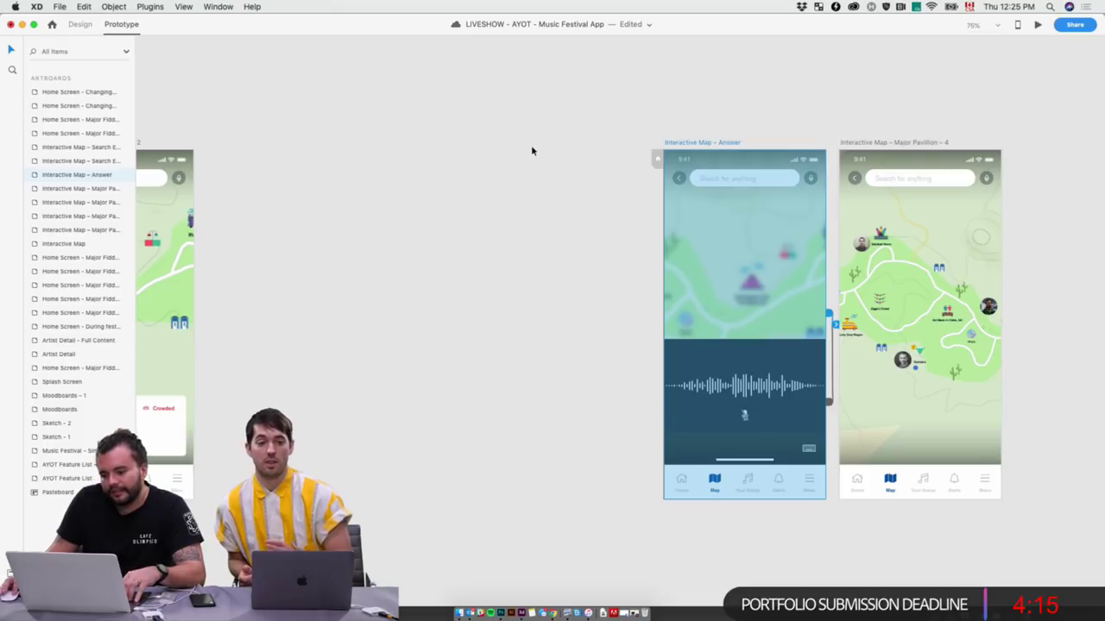
Duplicate the Interactive Map – Answer artboard and open the copy's voice interaction settings
click(77, 24)
key(super+d)
click(349, 62)
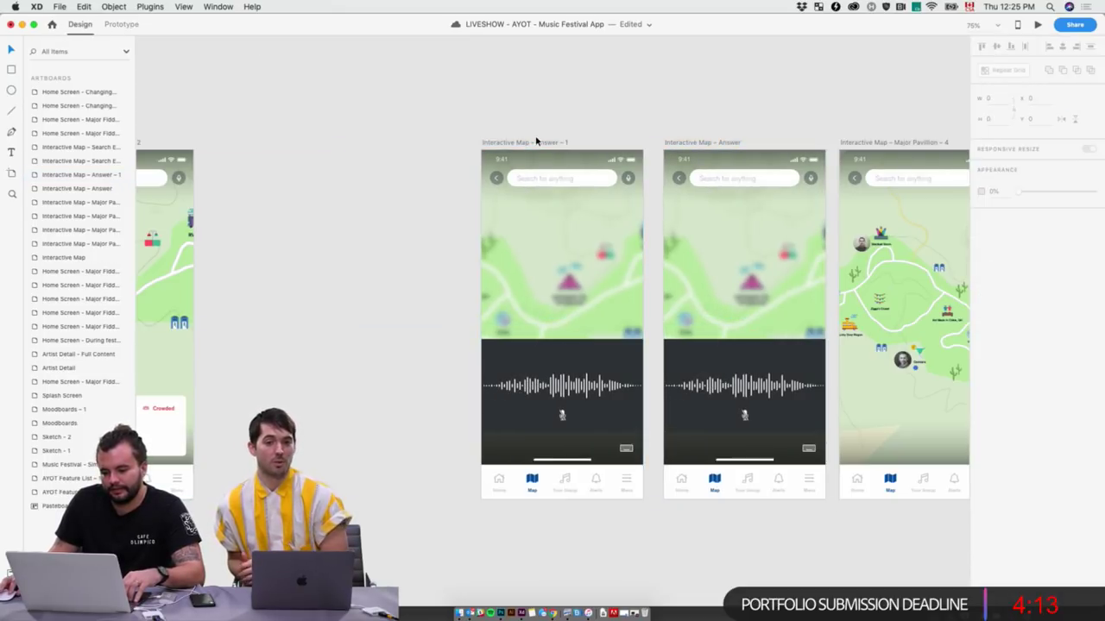
click(535, 145)
click(121, 24)
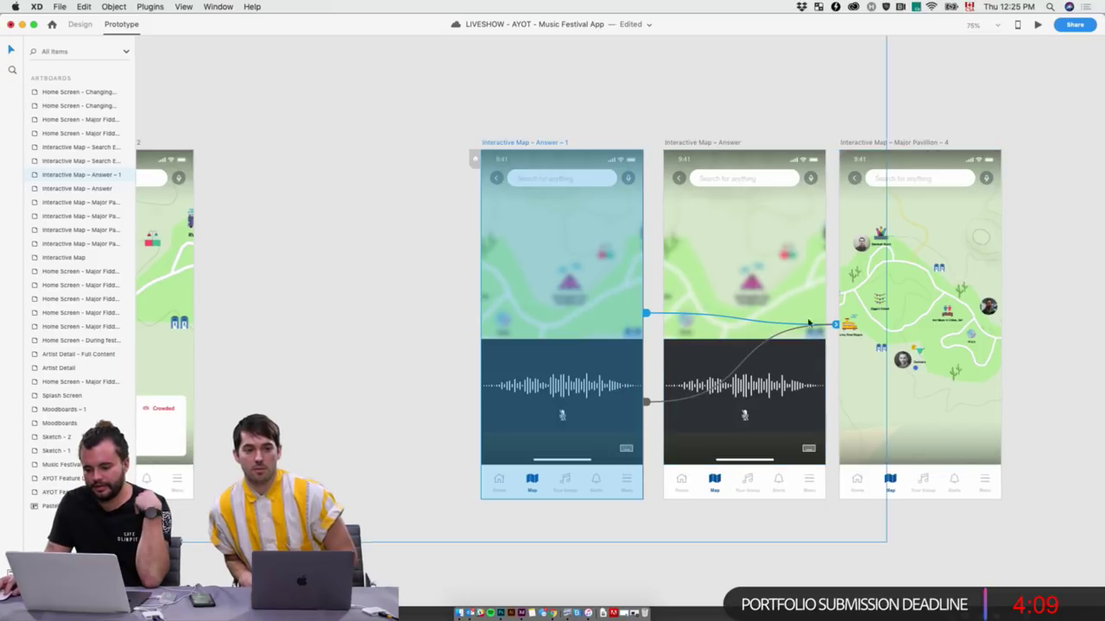
click(656, 317)
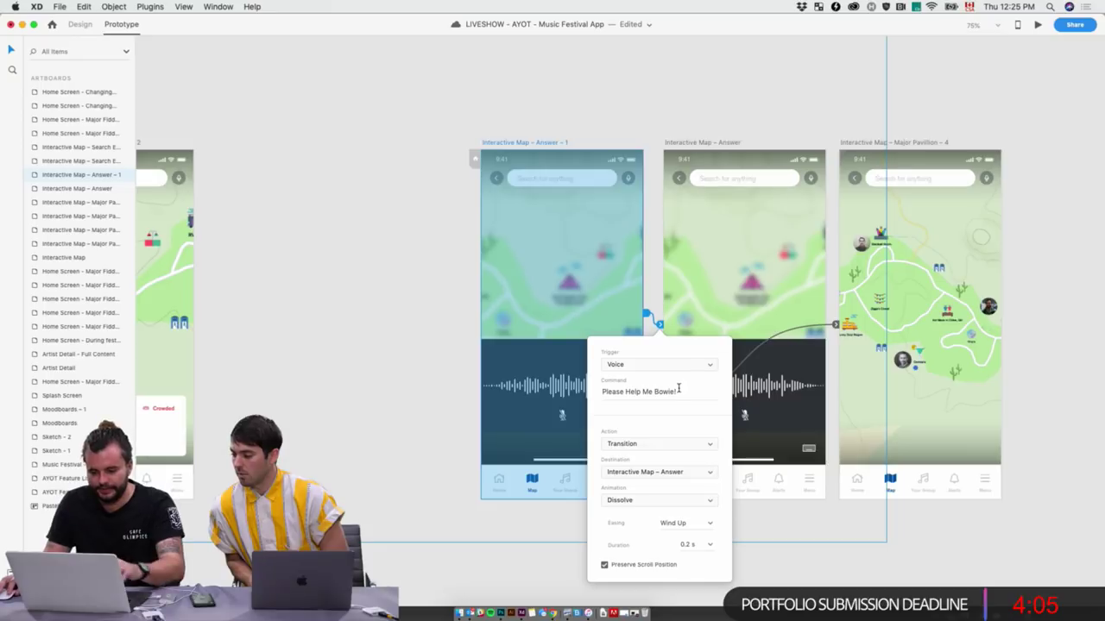
Set Speech Playback for the 'Ground control to major tom' command, replying 'Sup dude can I help you'
click(645, 447)
click(662, 422)
click(649, 445)
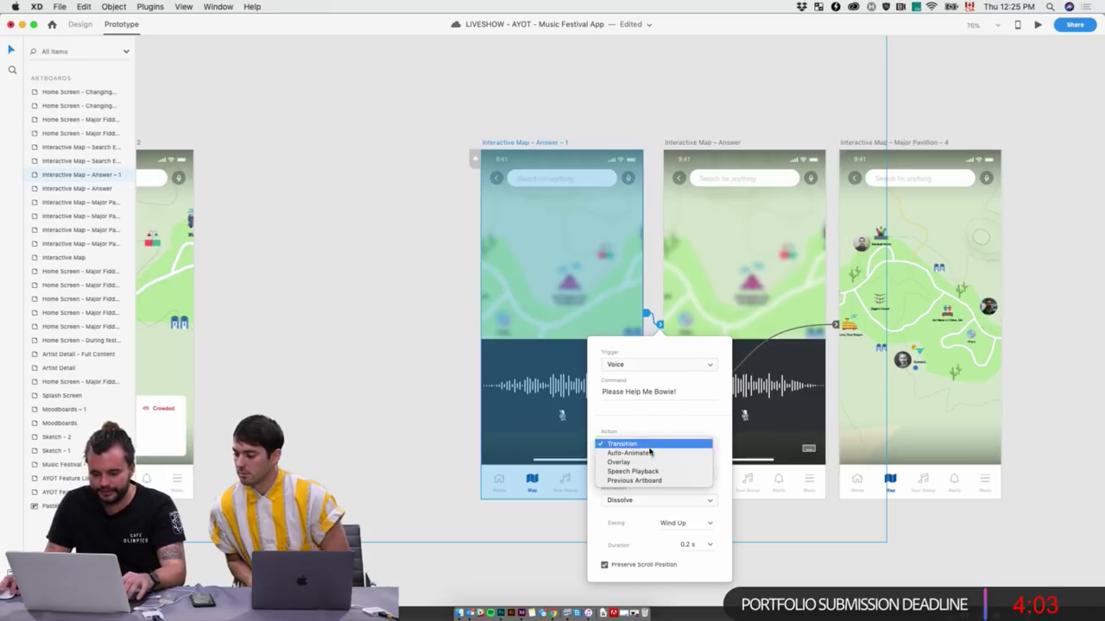
click(662, 472)
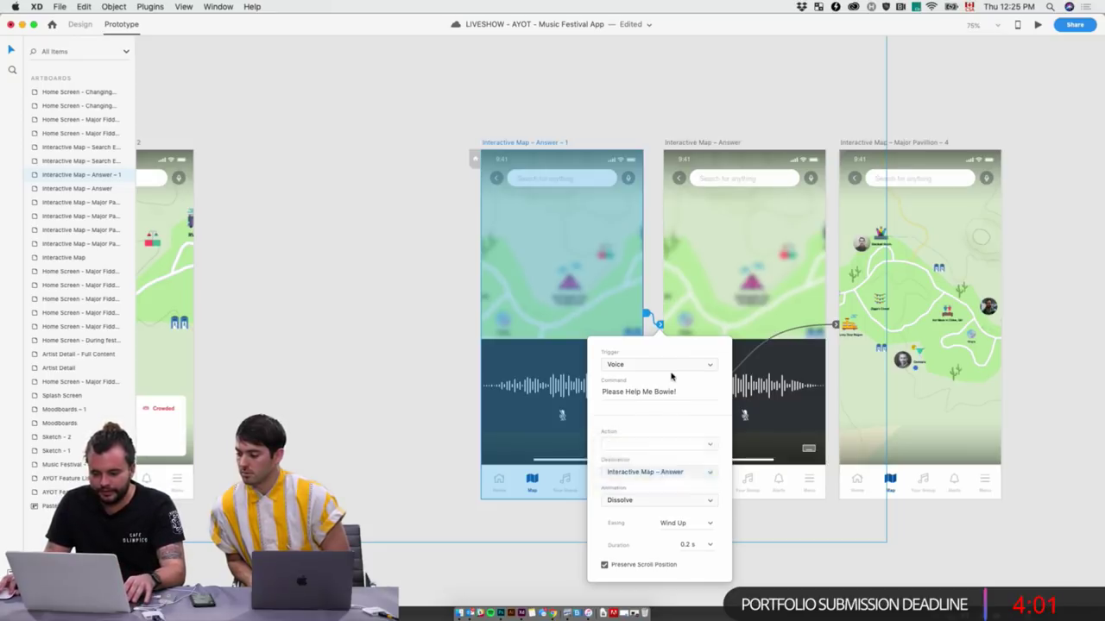
click(740, 279)
key(super+a)
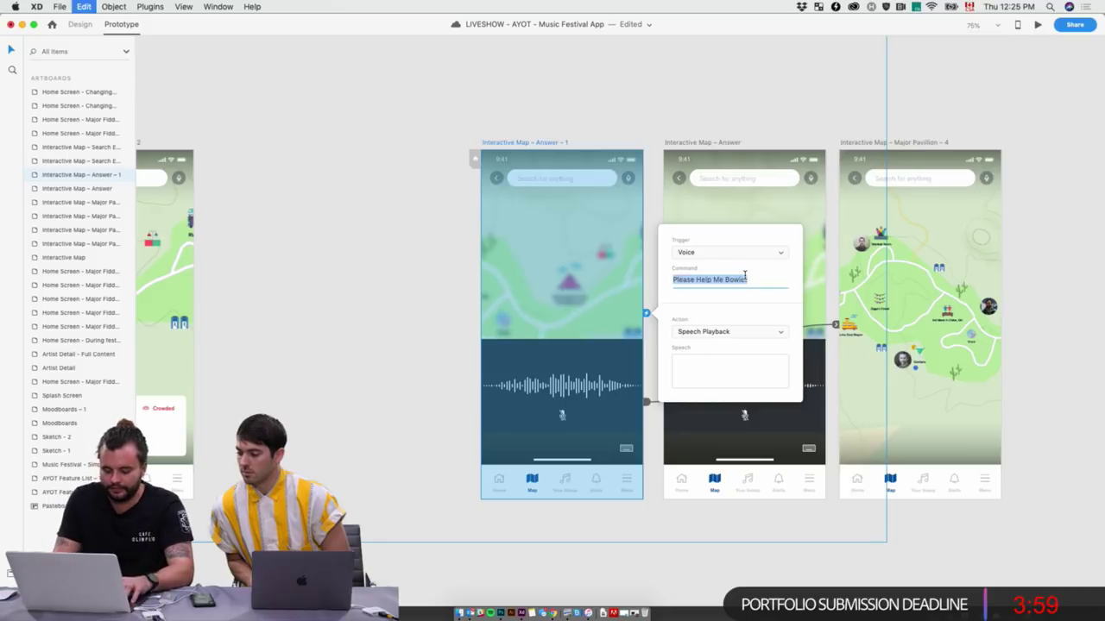
text(Ground control)
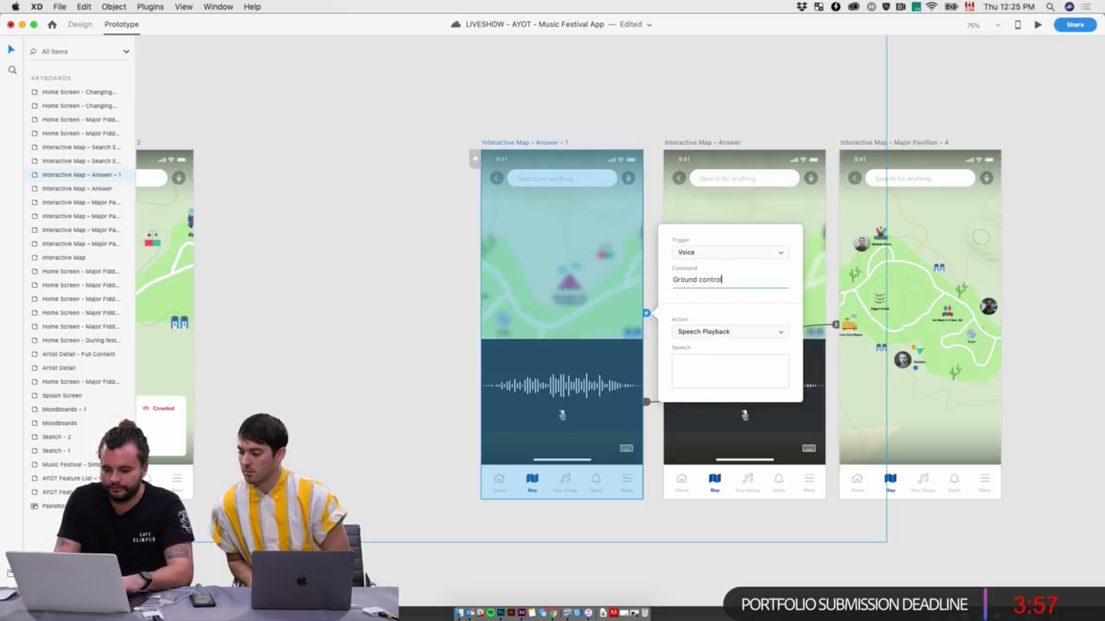
text( to major tom)
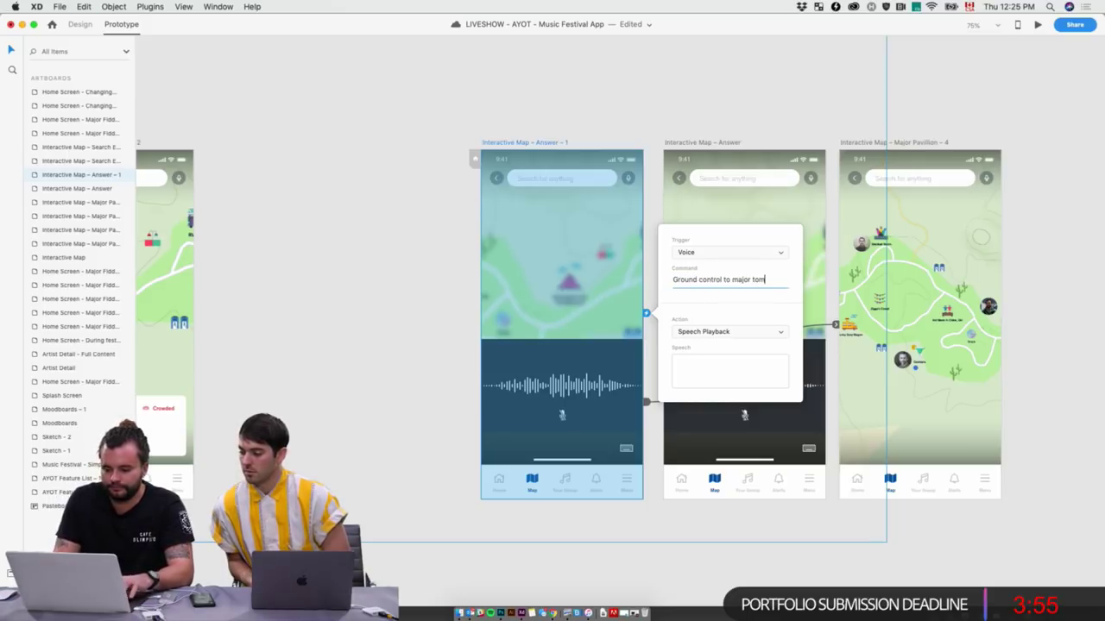
key(Tab)
text(Sup)
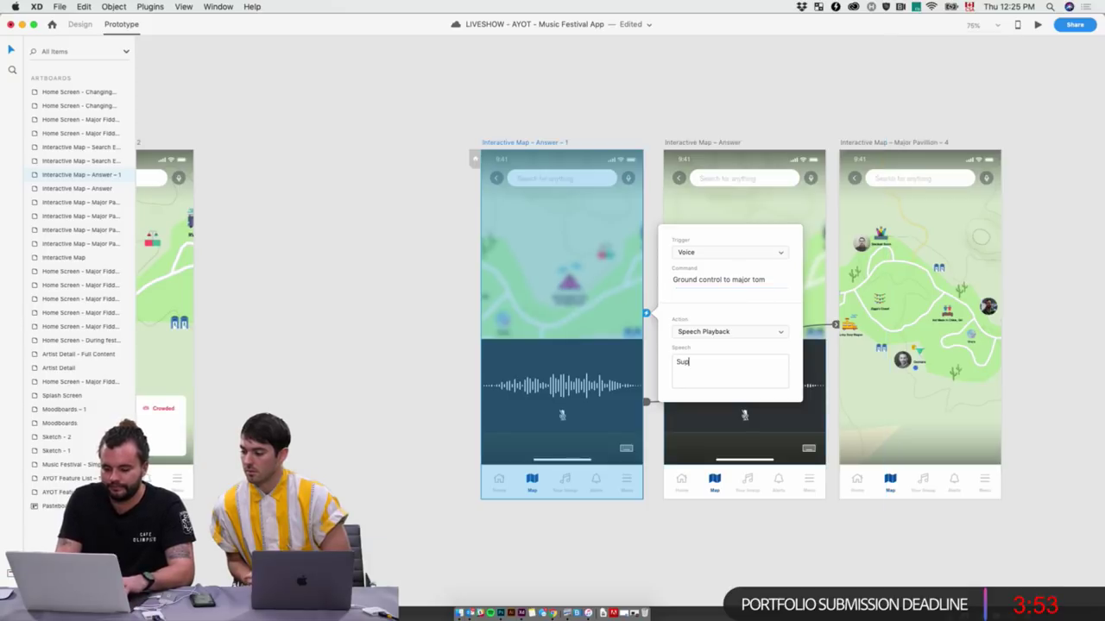
text( dude how i)
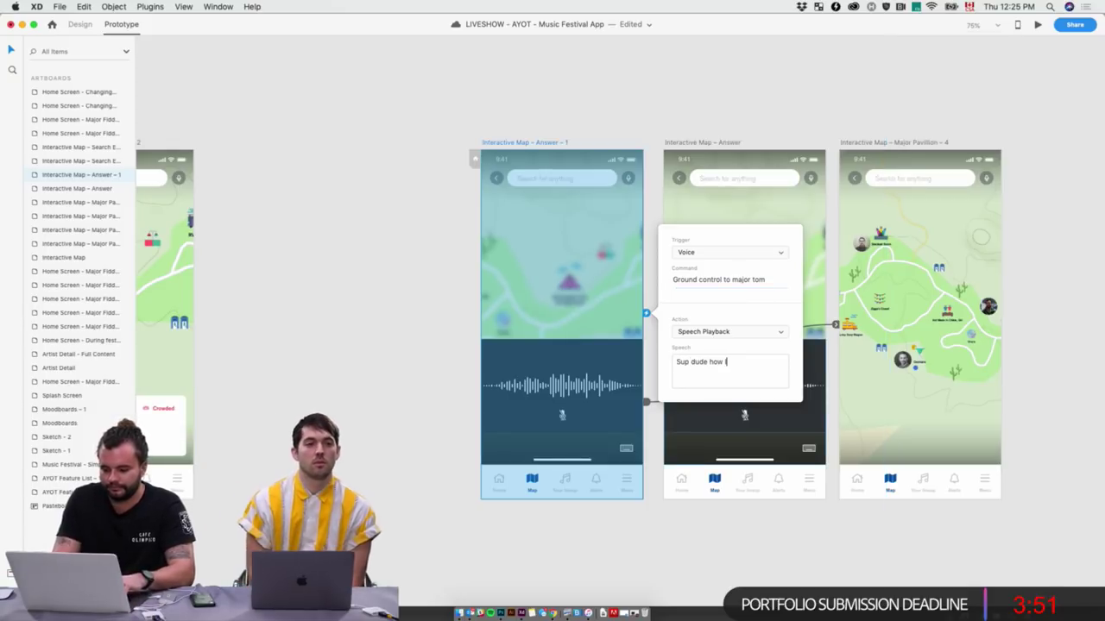
key(BackSpace)
key(BackSpace)
key(BackSpace)
text(can )
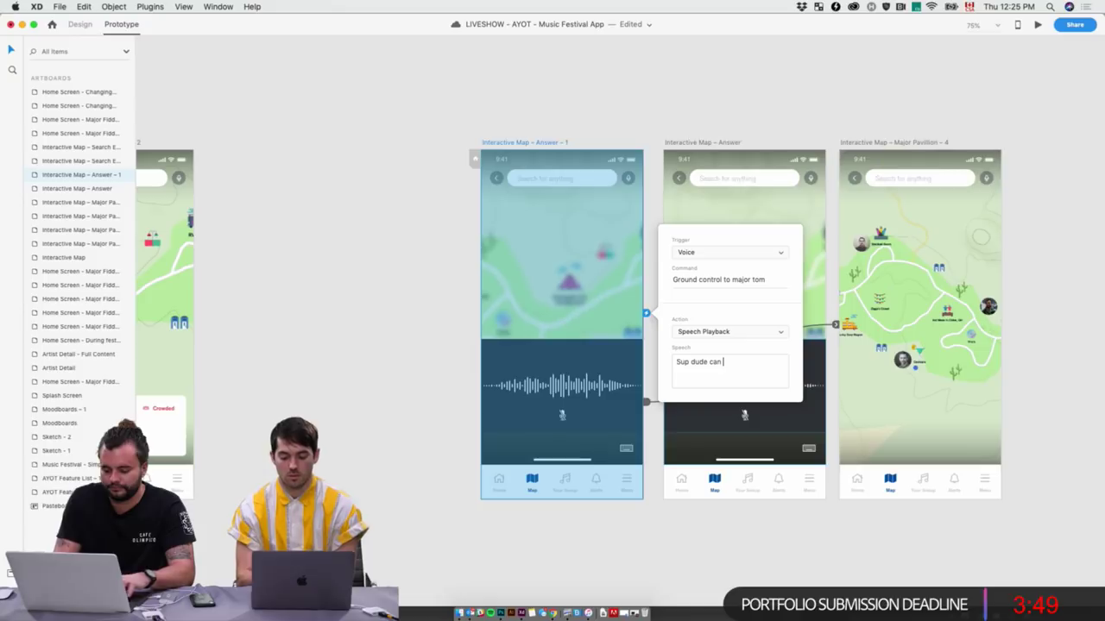
text(I help?)
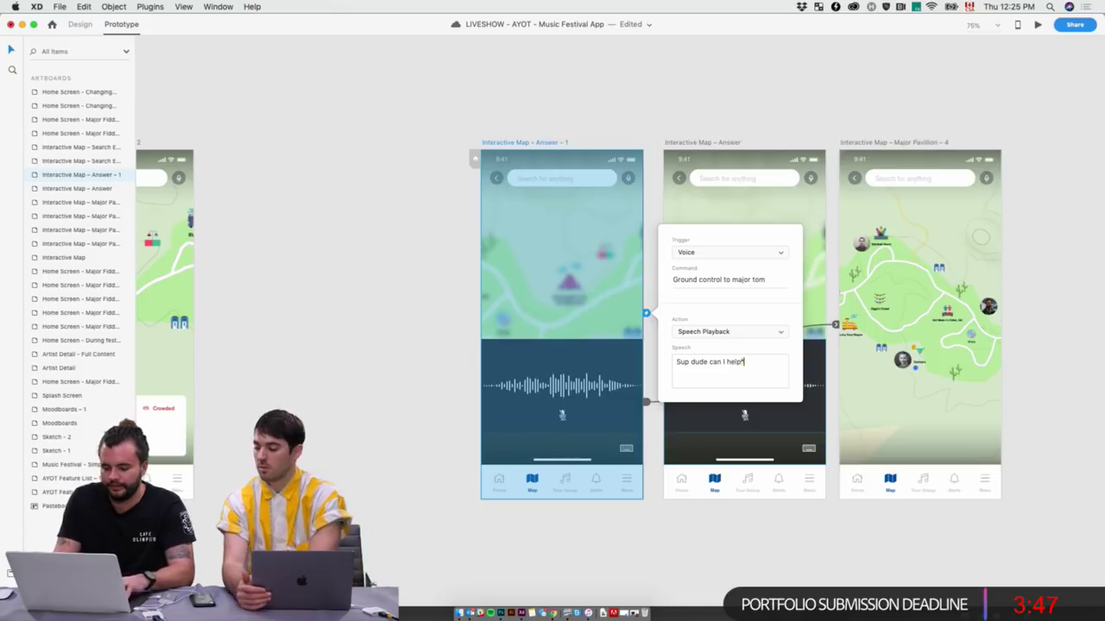
key(BackSpace)
text( you)
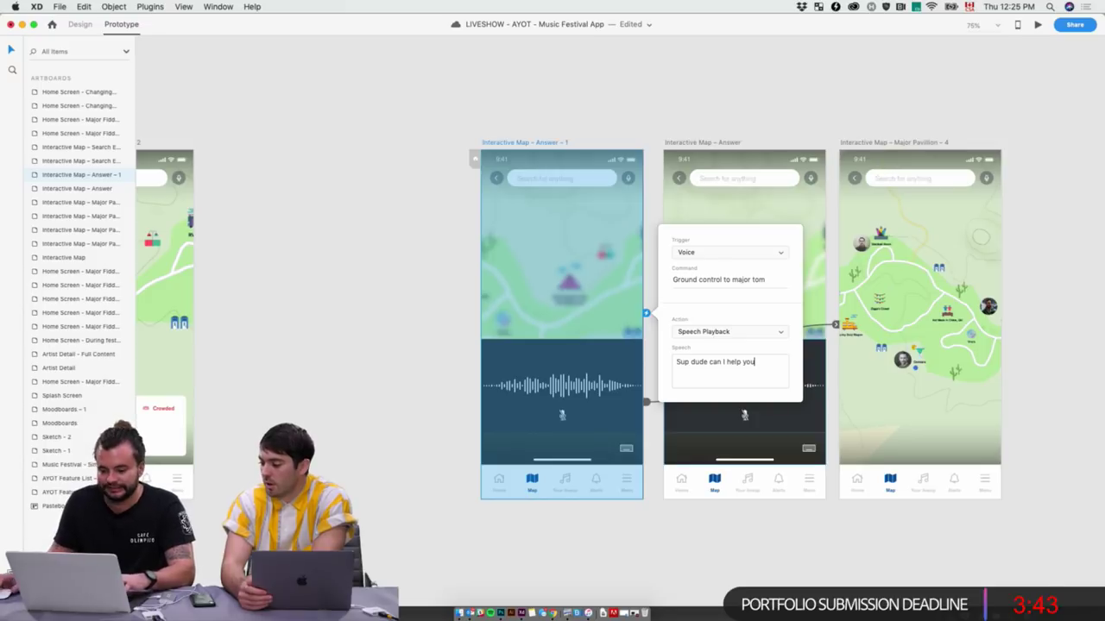
Link the Audio Lines Background panel on Answer – 1 to Interactive Map – Answer with Dissolve
click(79, 25)
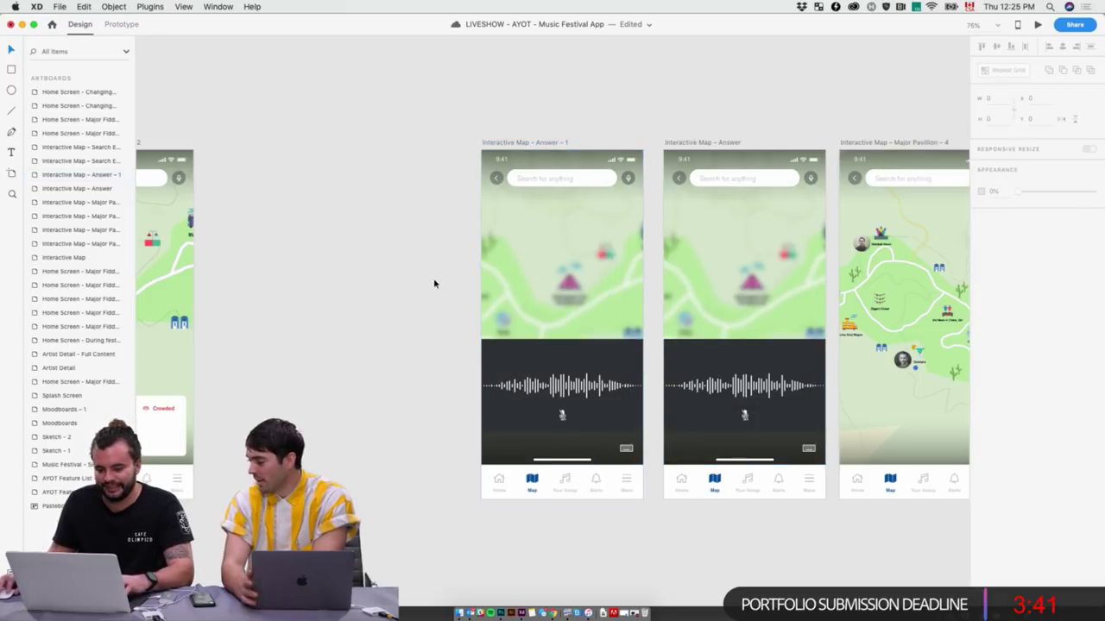
scroll(481, 318, right, 2)
click(119, 25)
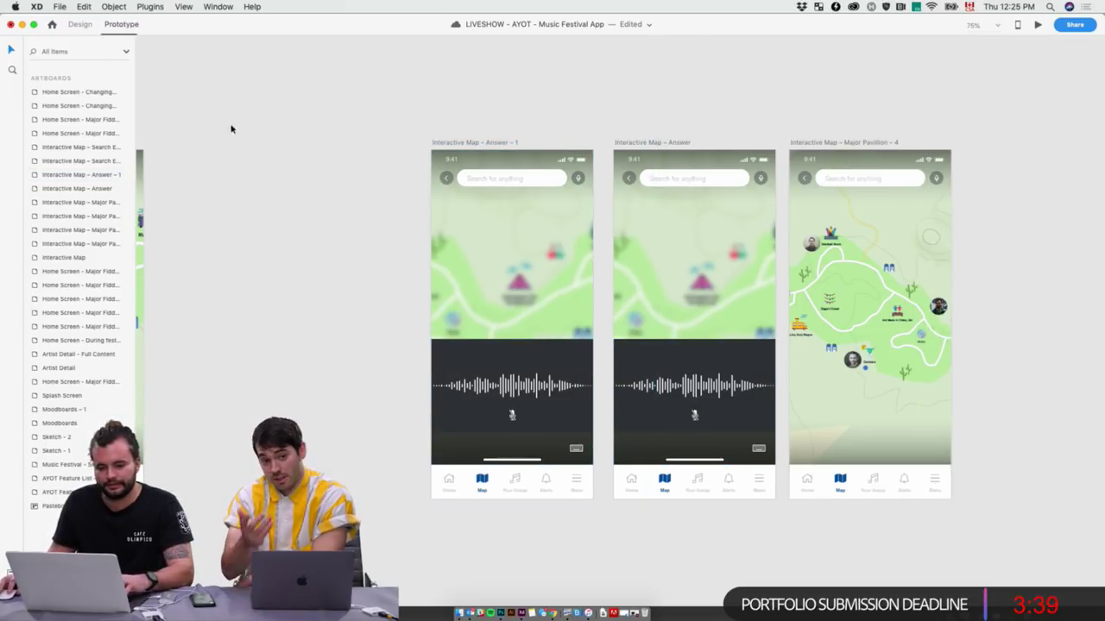
click(556, 356)
double_click(575, 365)
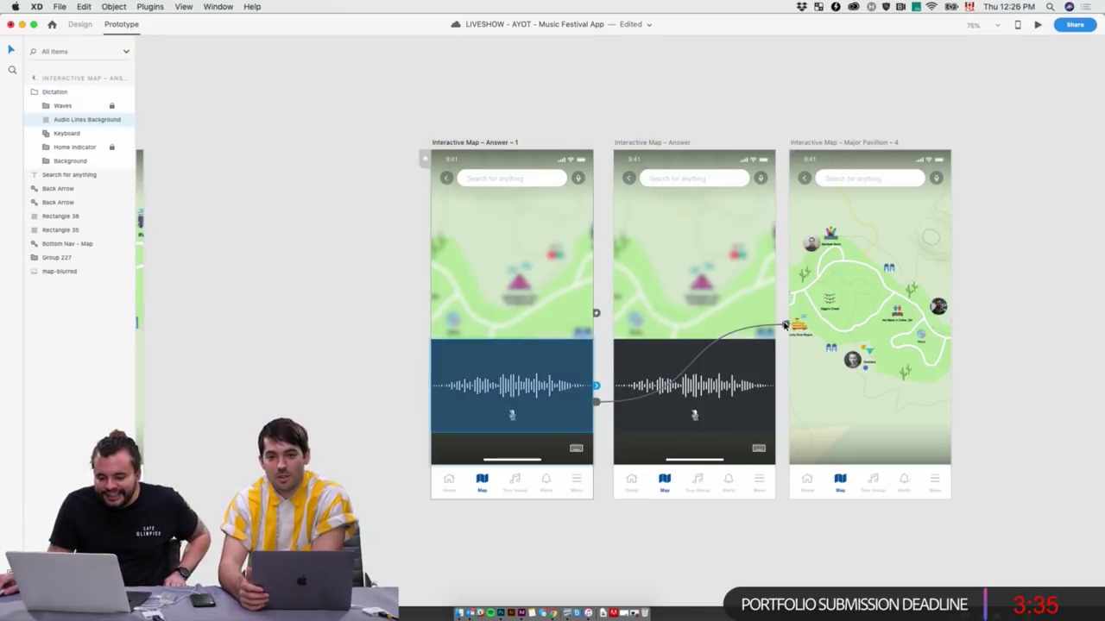
drag(784, 325, 752, 332)
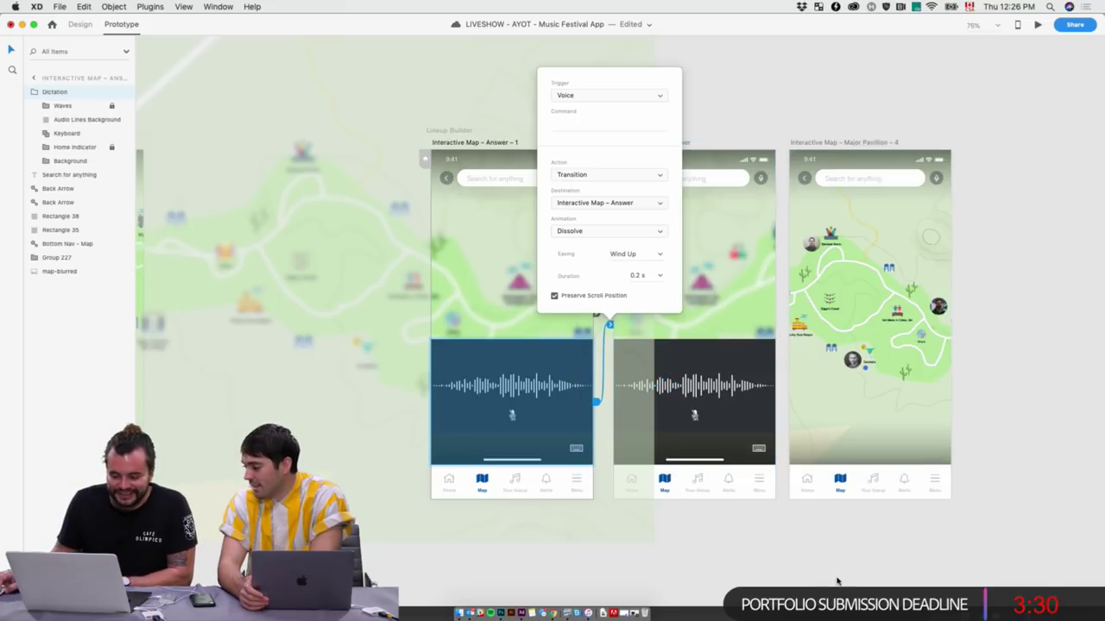
click(834, 580)
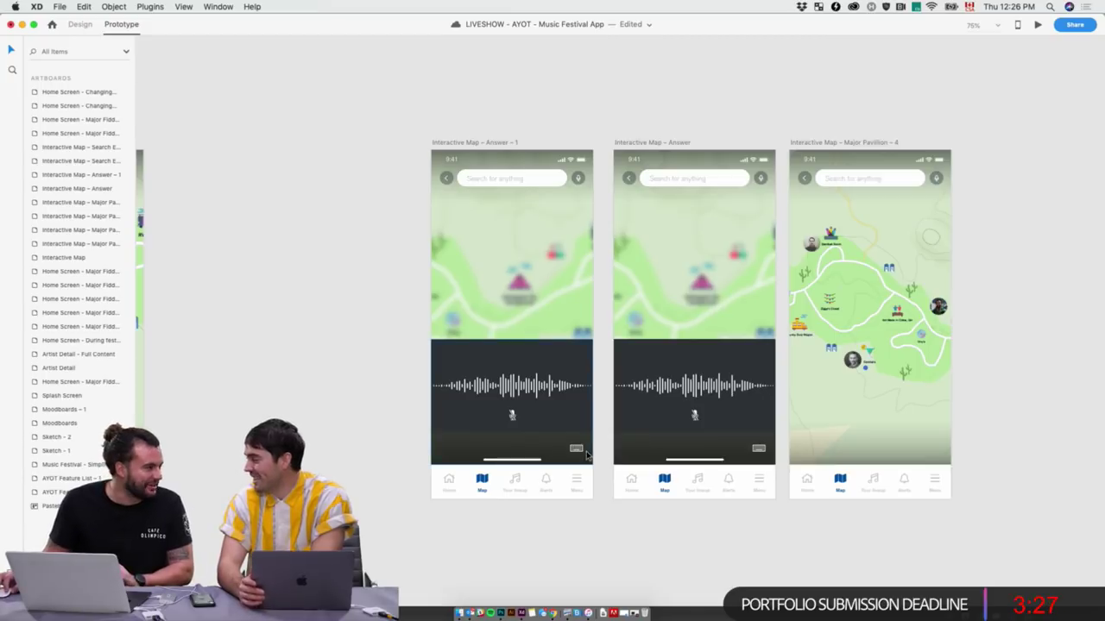
Test the voice flow by previewing the prototype from the Interactive Map – Answer – 1 screen
click(1038, 26)
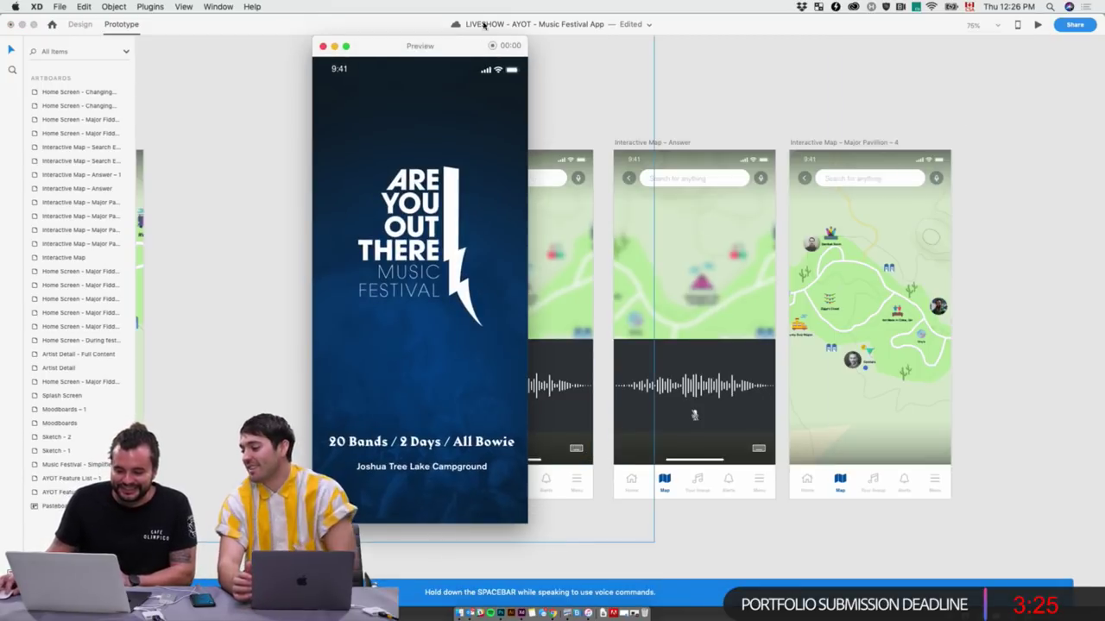
click(334, 47)
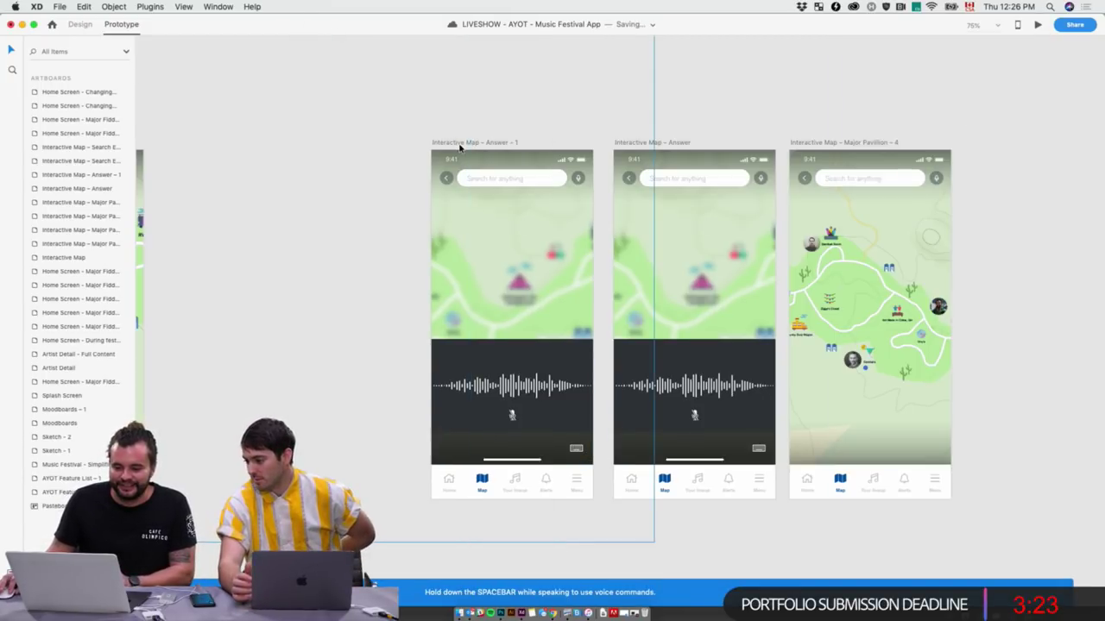
click(526, 145)
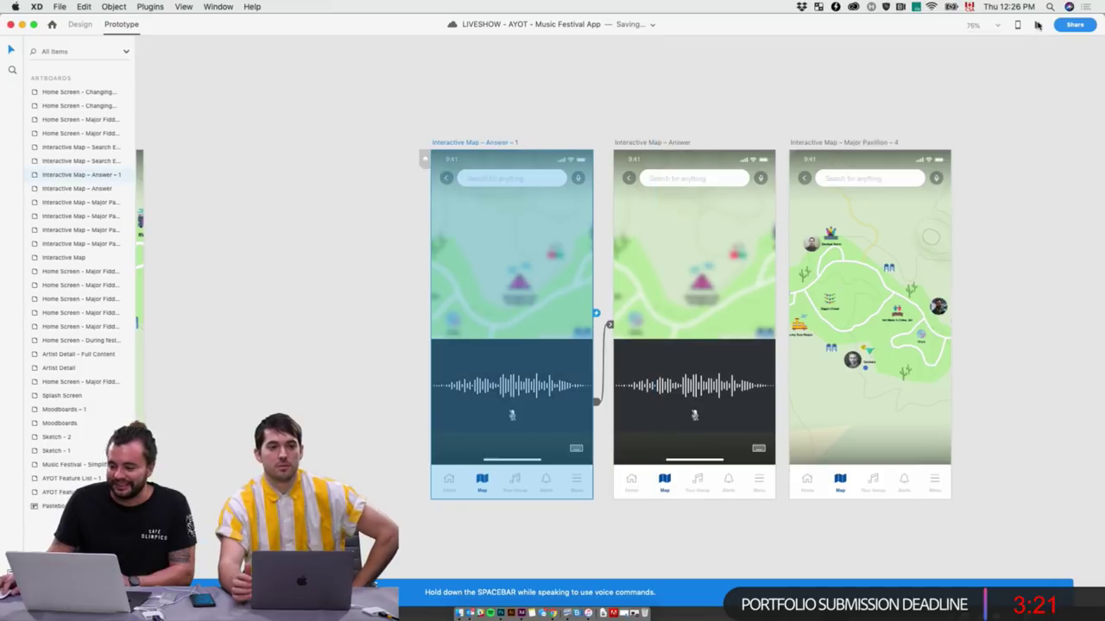
click(1037, 24)
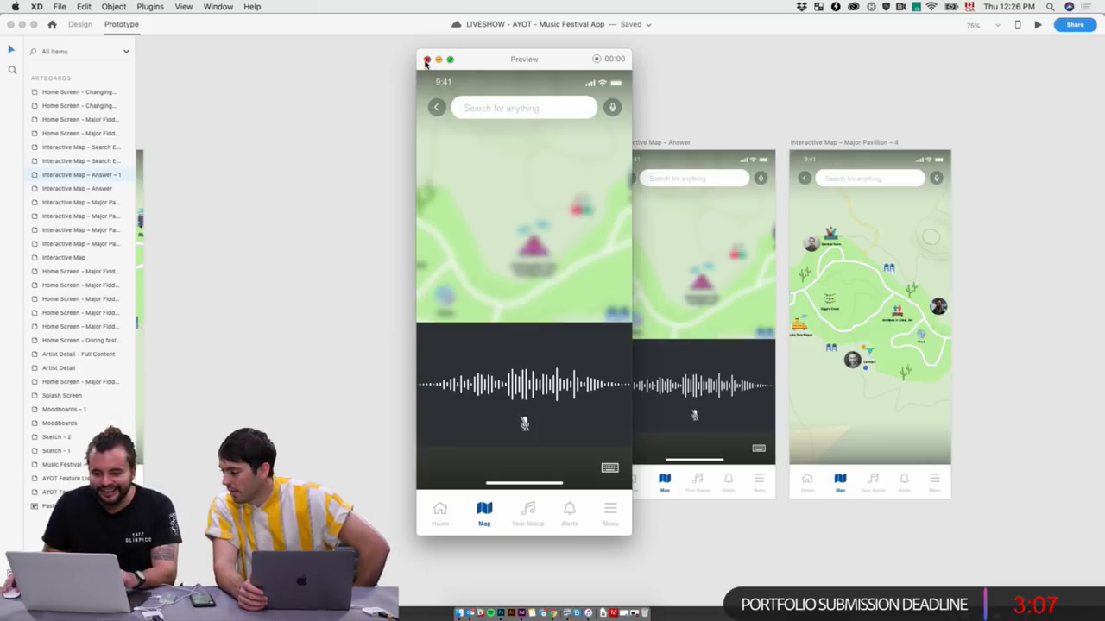
click(427, 60)
double_click(558, 417)
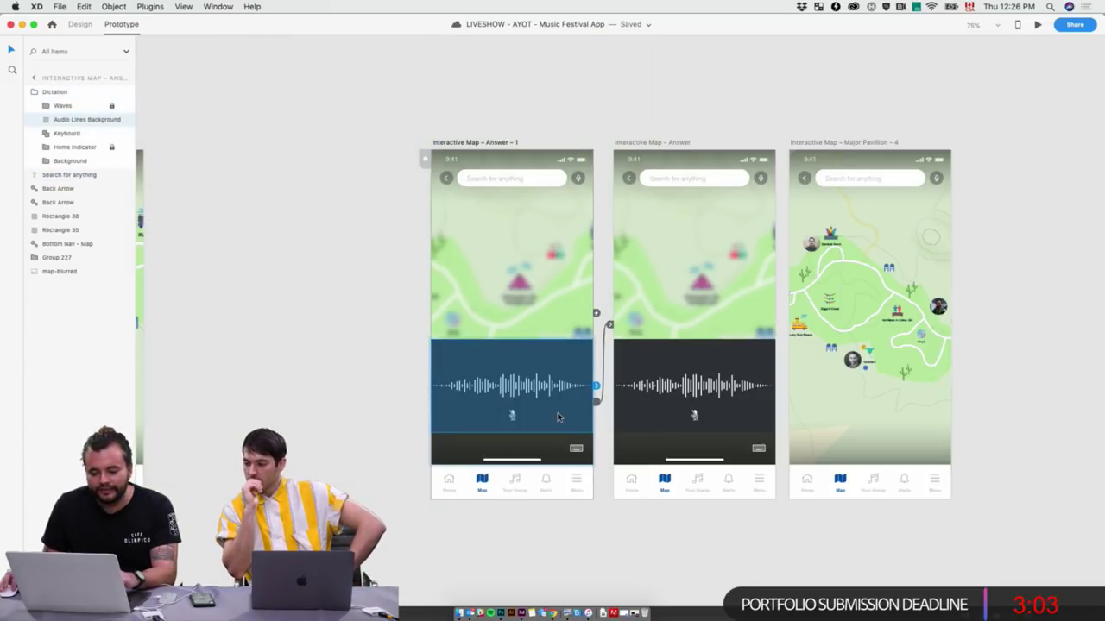
click(302, 237)
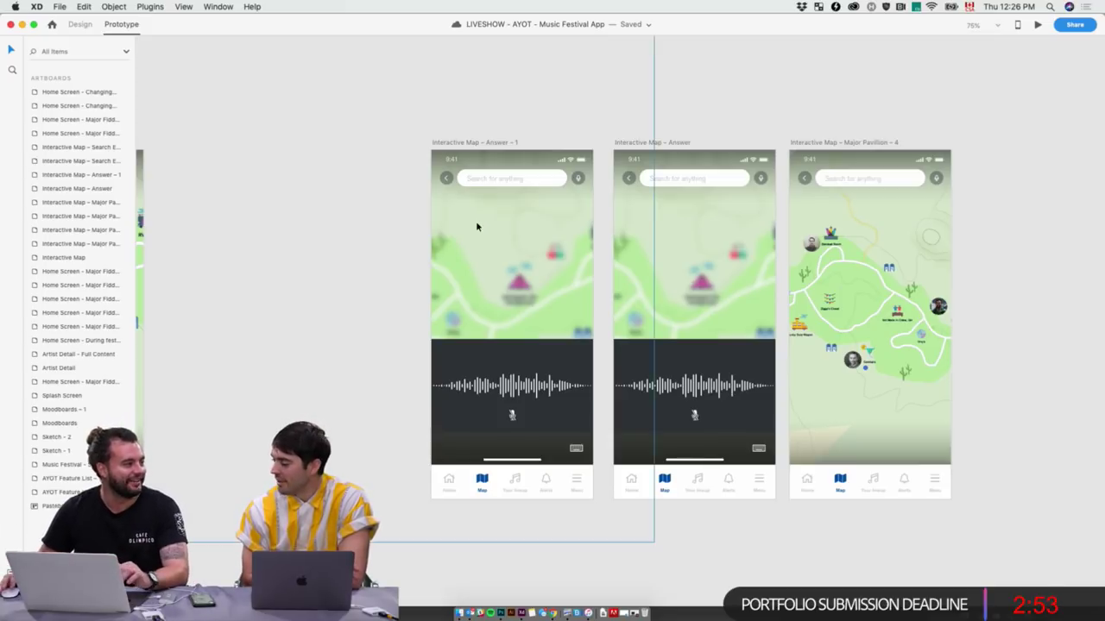
Pan left across the canvas to reveal the Sketch – 2 app flow board beside the map artboards
scroll(483, 229, left, 2)
scroll(483, 229, left, 6)
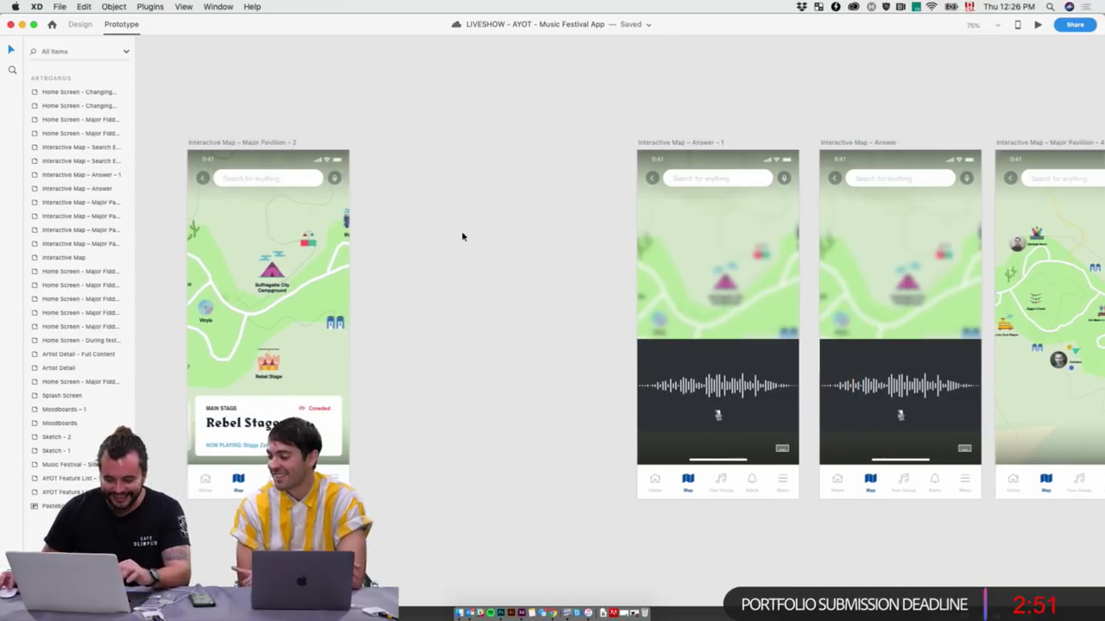
scroll(653, 552, left, 3)
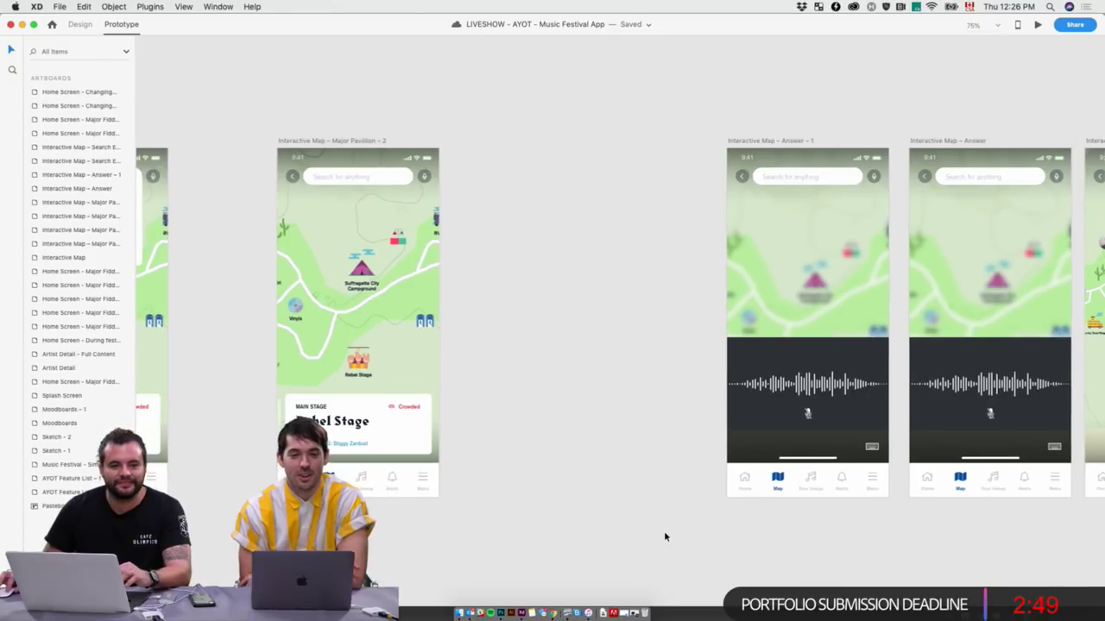
scroll(664, 535, left, 3)
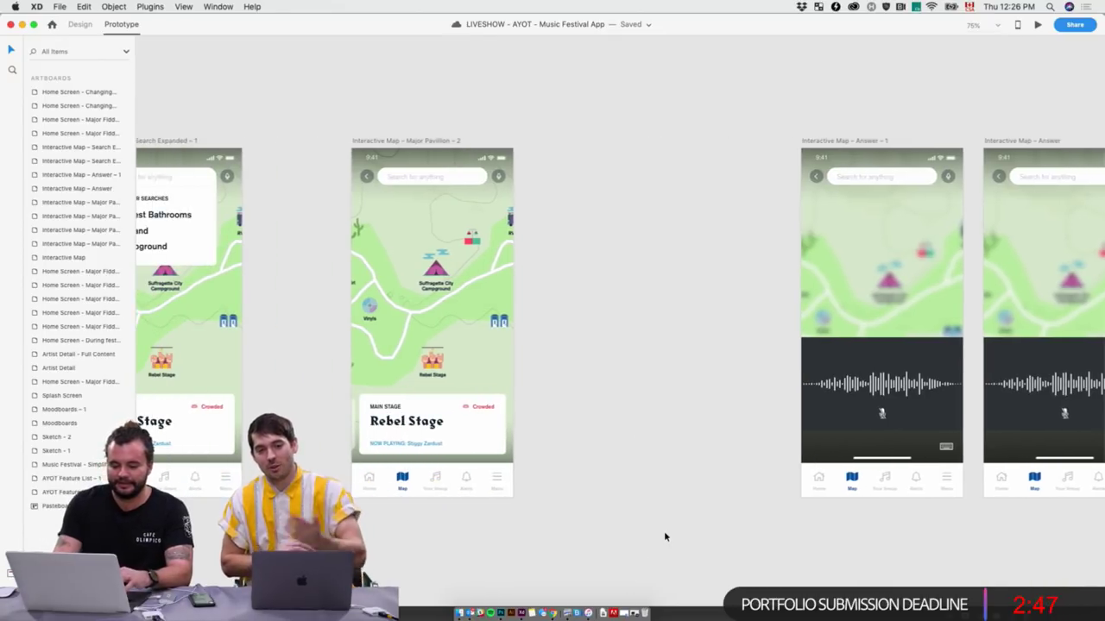
scroll(664, 530, down, 3)
scroll(663, 532, left, 5)
scroll(668, 540, left, 5)
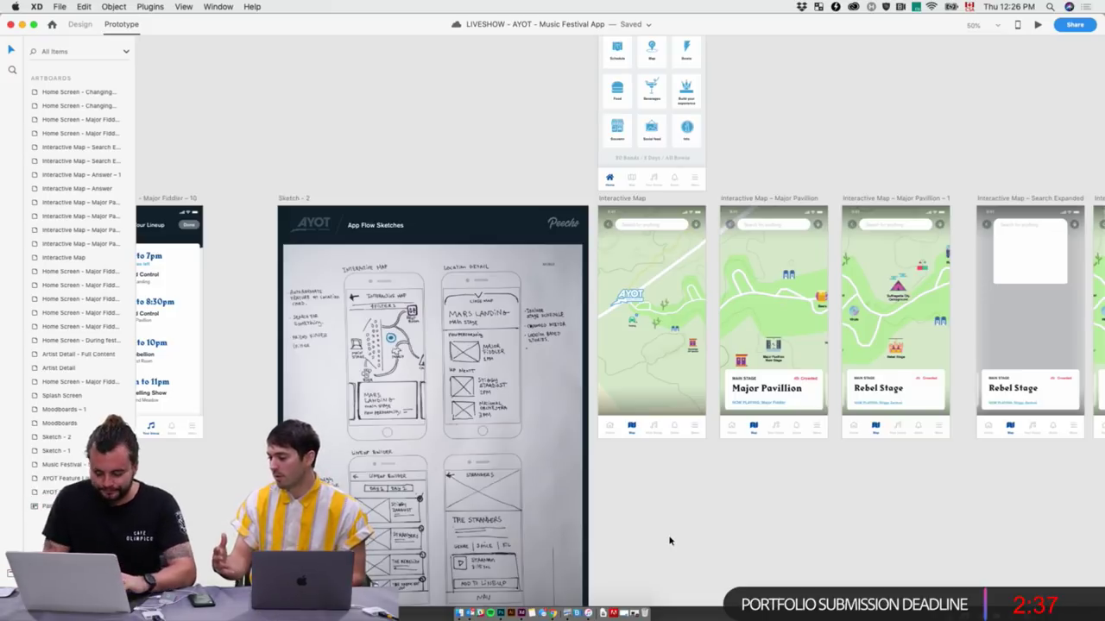
View the App Flow Sketches at 100%, then scroll up to the Home Screen – During festival artboard
scroll(668, 541, down, 3)
scroll(669, 539, up, 5)
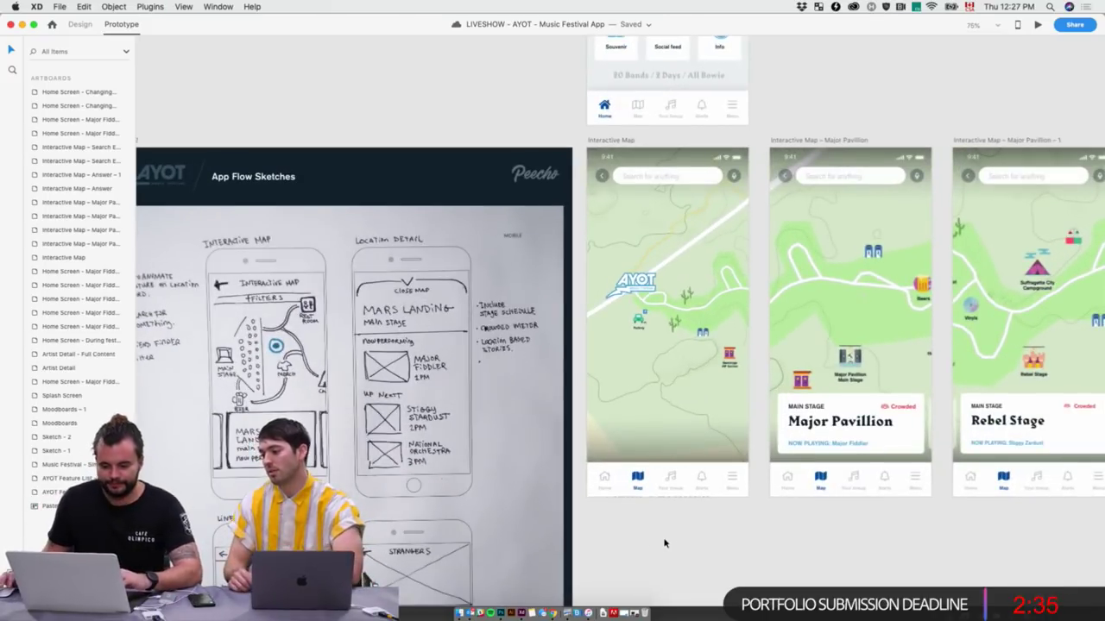
drag(714, 545, 817, 527)
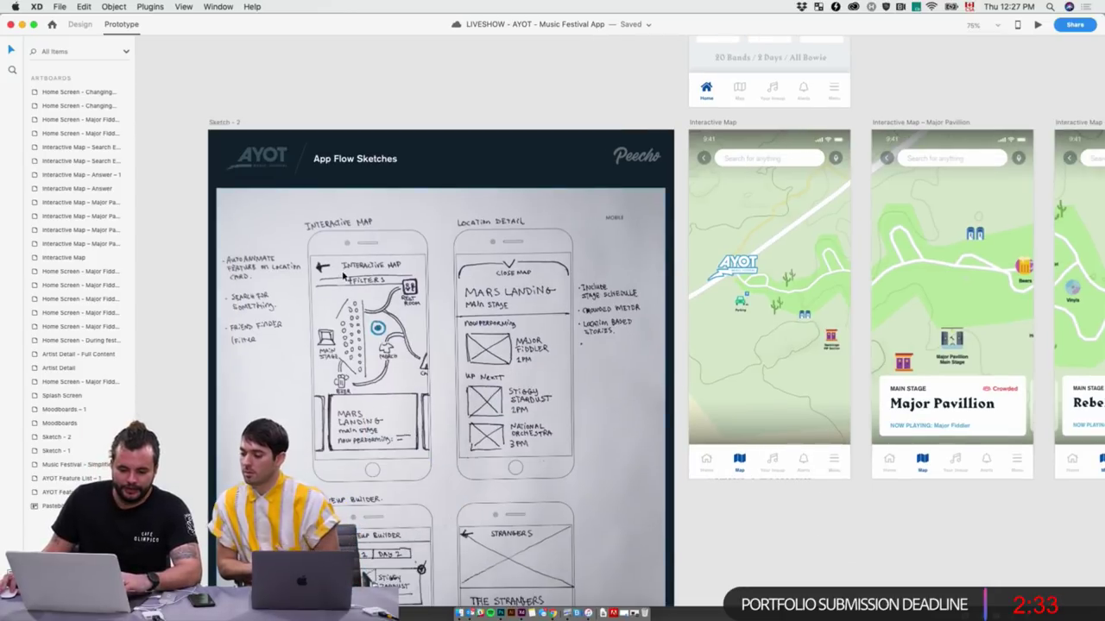
key(super+equal)
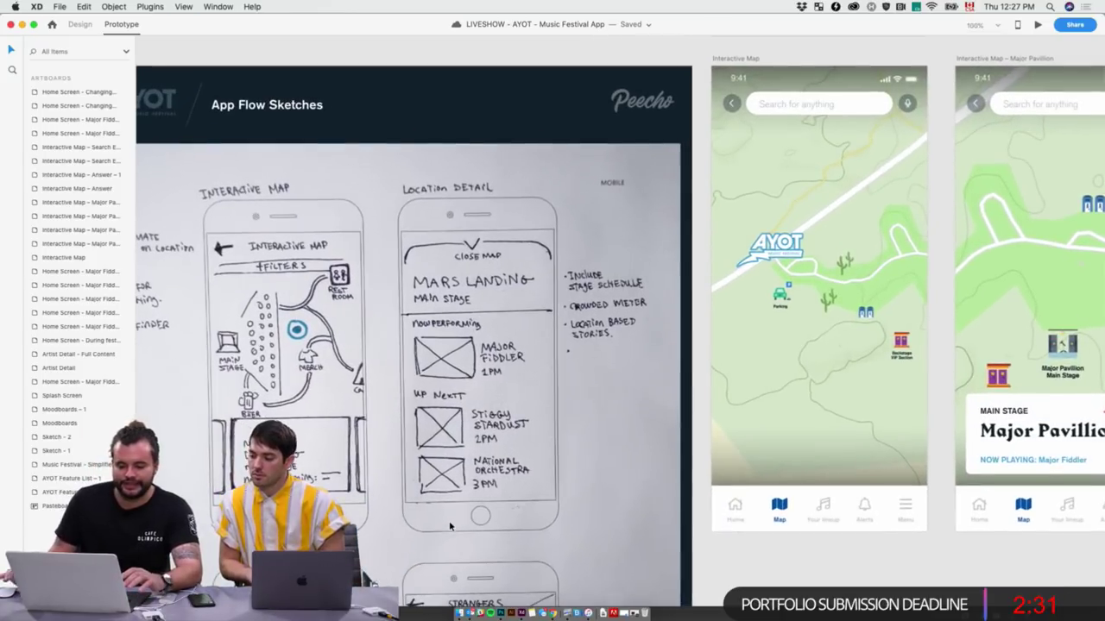
scroll(364, 282, left, 4)
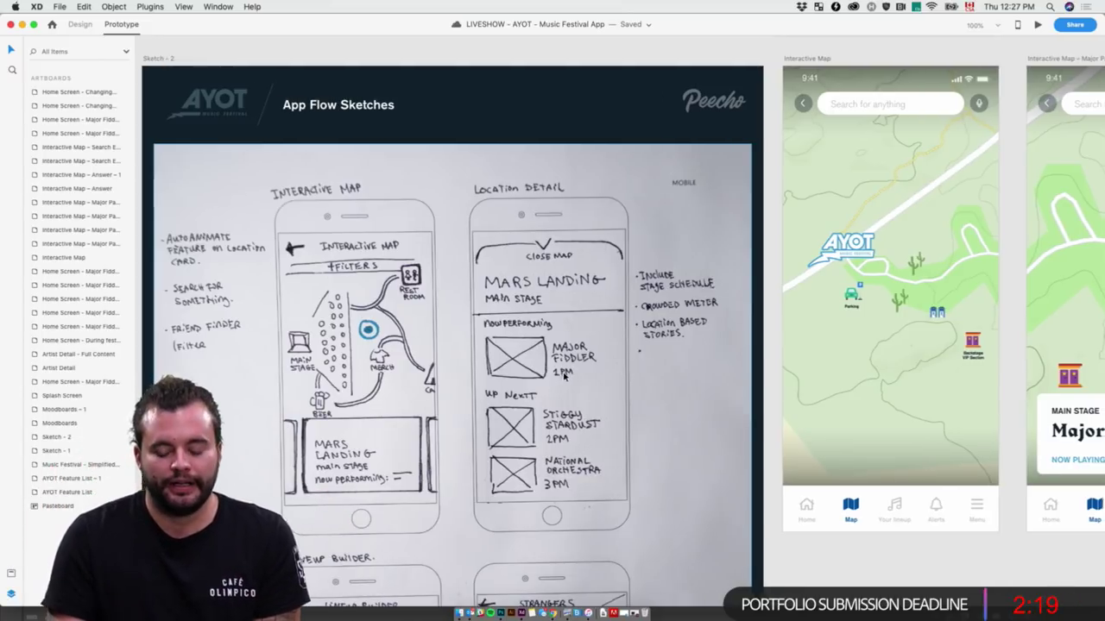
scroll(380, 394, right, 5)
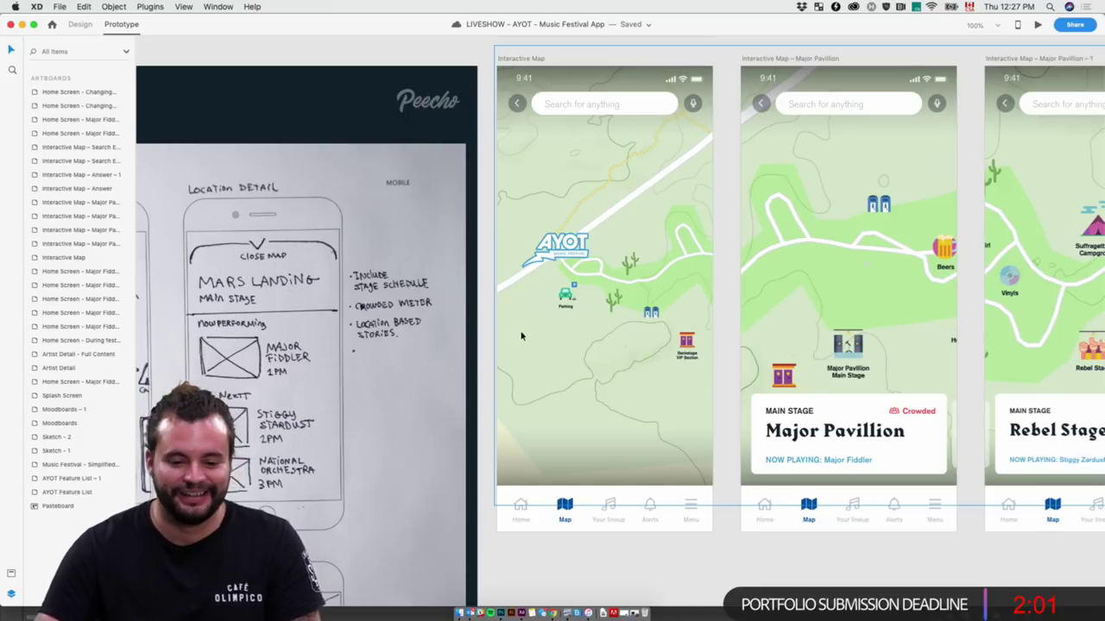
scroll(522, 337, up, 10)
scroll(860, 195, up, 3)
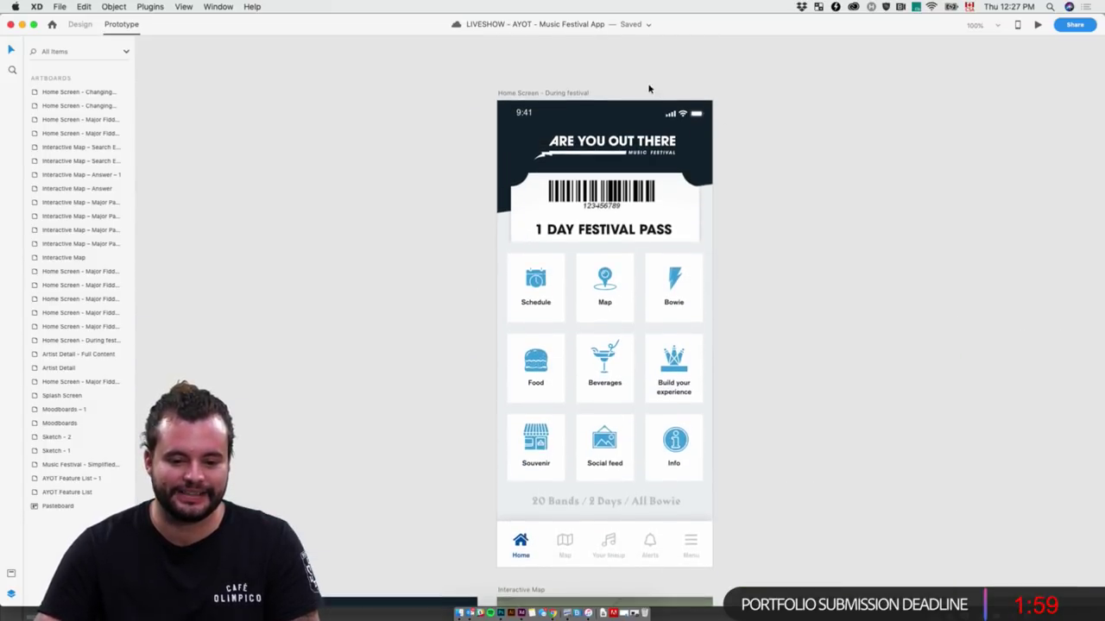
Preview from Home Screen – During festival and confirm the Map tile opens the Major Pavillion map
click(546, 93)
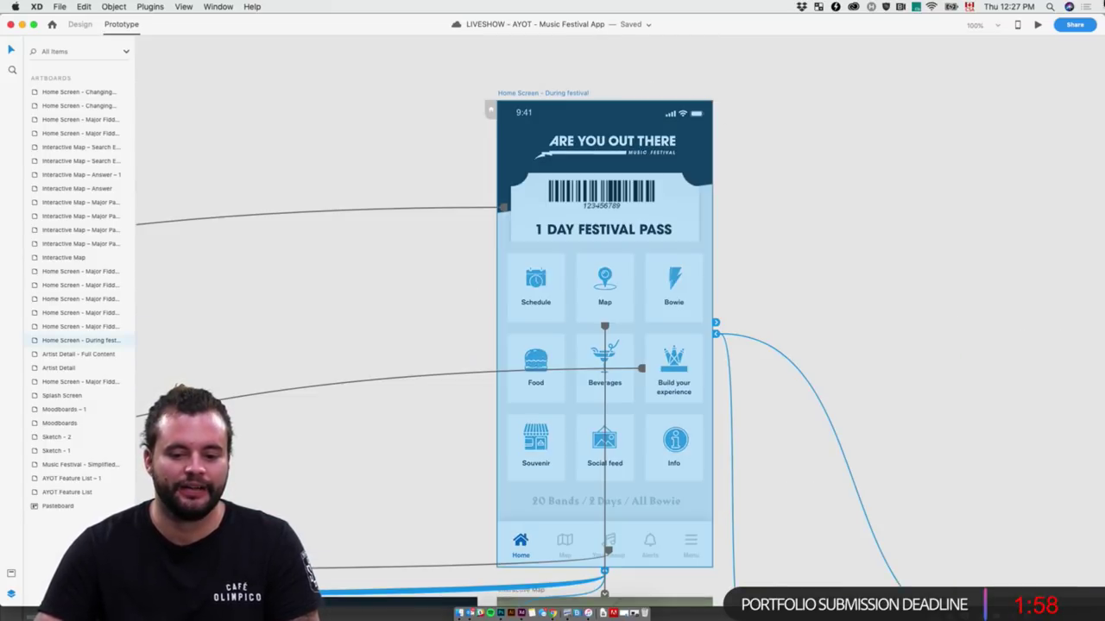
click(1038, 25)
drag(521, 67, 478, 59)
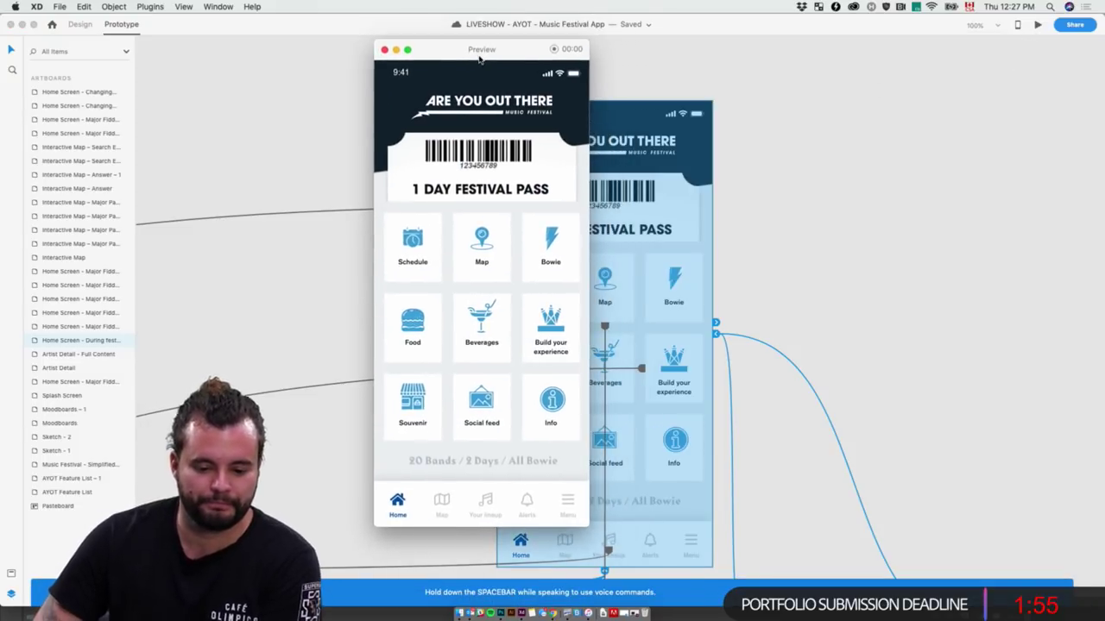
click(485, 256)
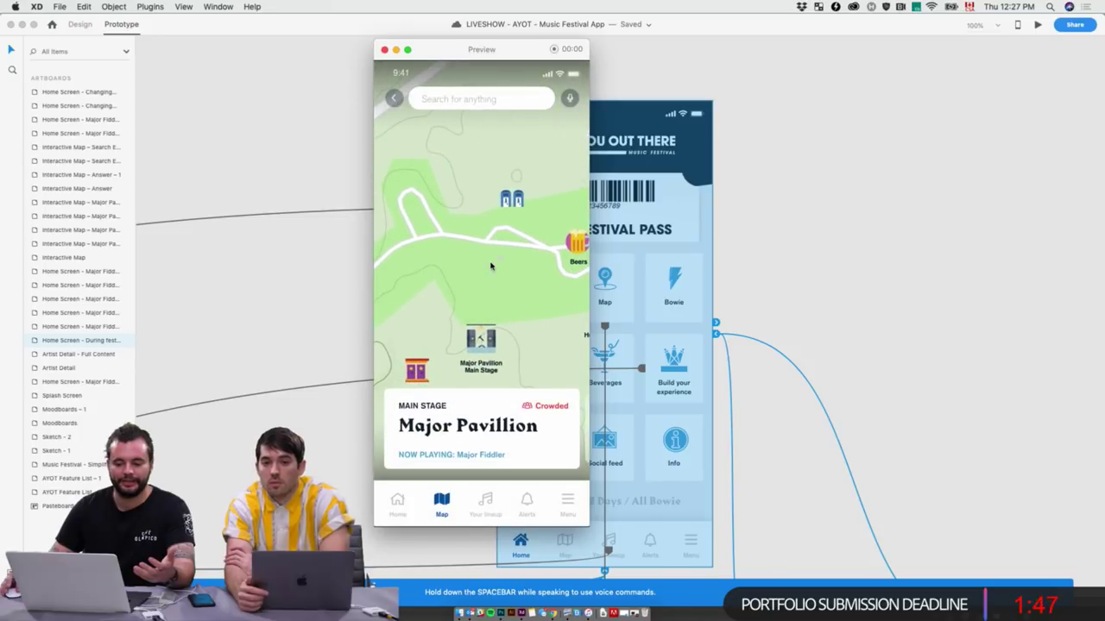
click(384, 49)
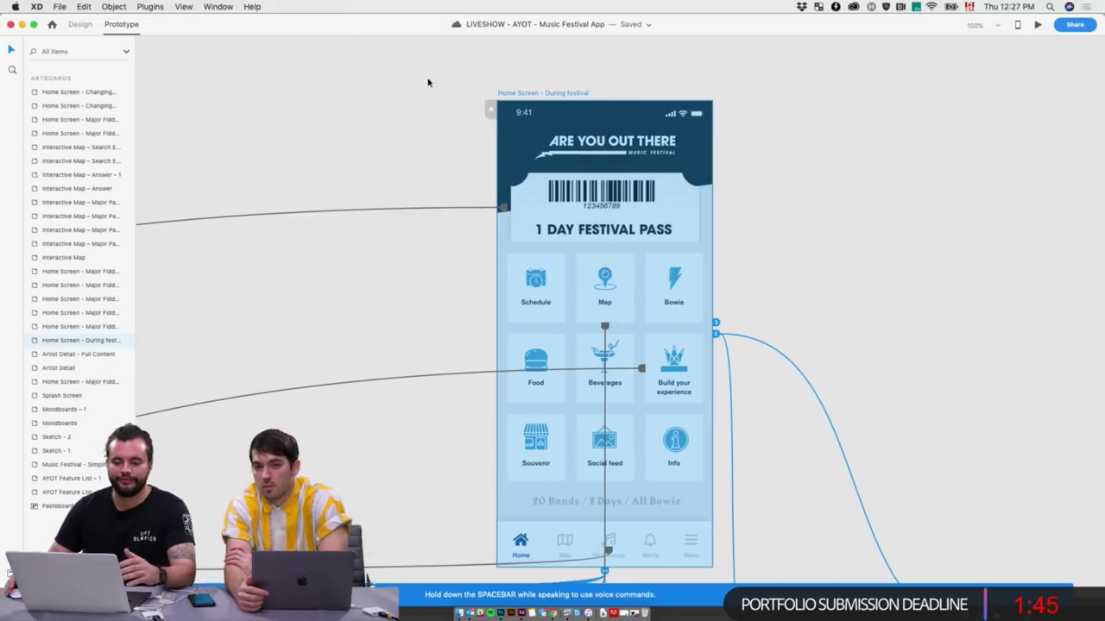
scroll(519, 181, down, 5)
scroll(519, 181, down, 4)
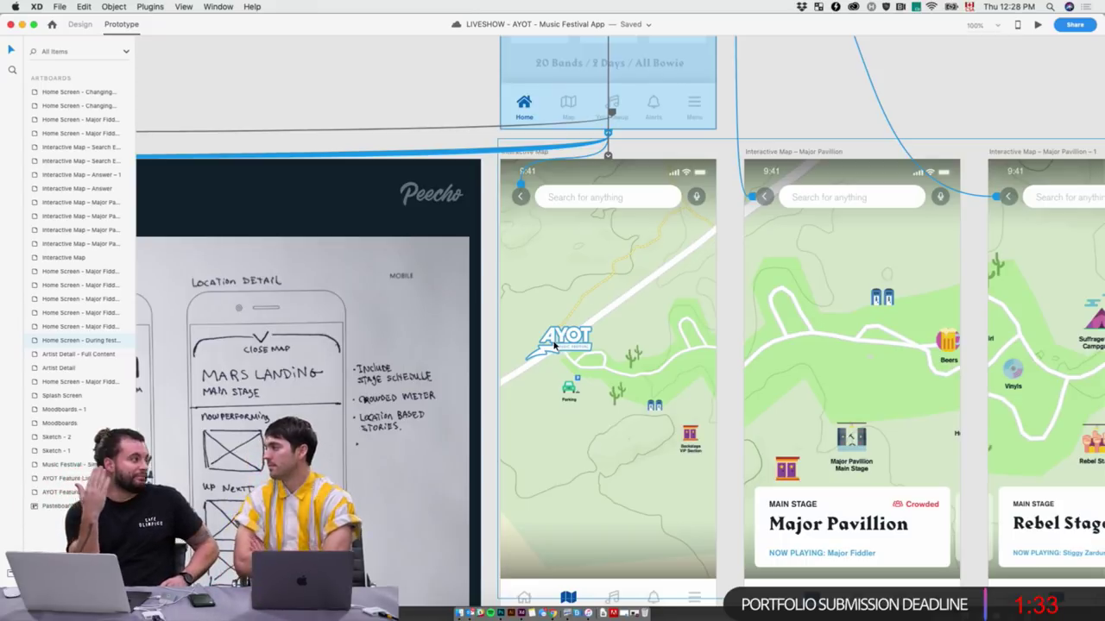
Inspect the Interactive Map's timed Auto-Animate link to Major Pavillion
scroll(554, 345, up, 3)
scroll(554, 345, up, 5)
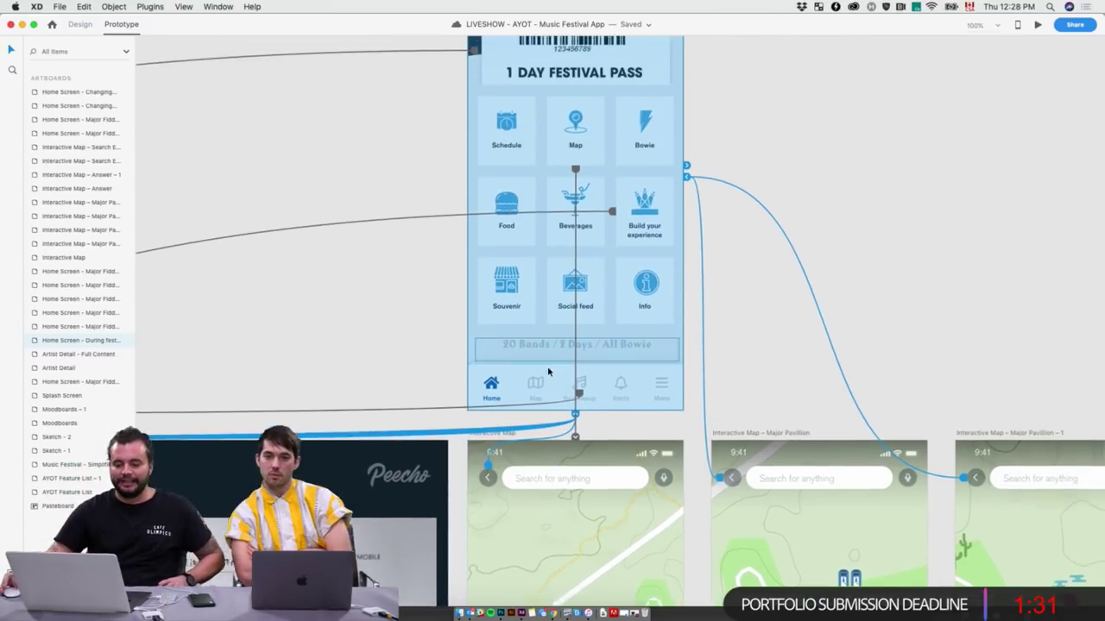
scroll(547, 366, down, 4)
click(506, 293)
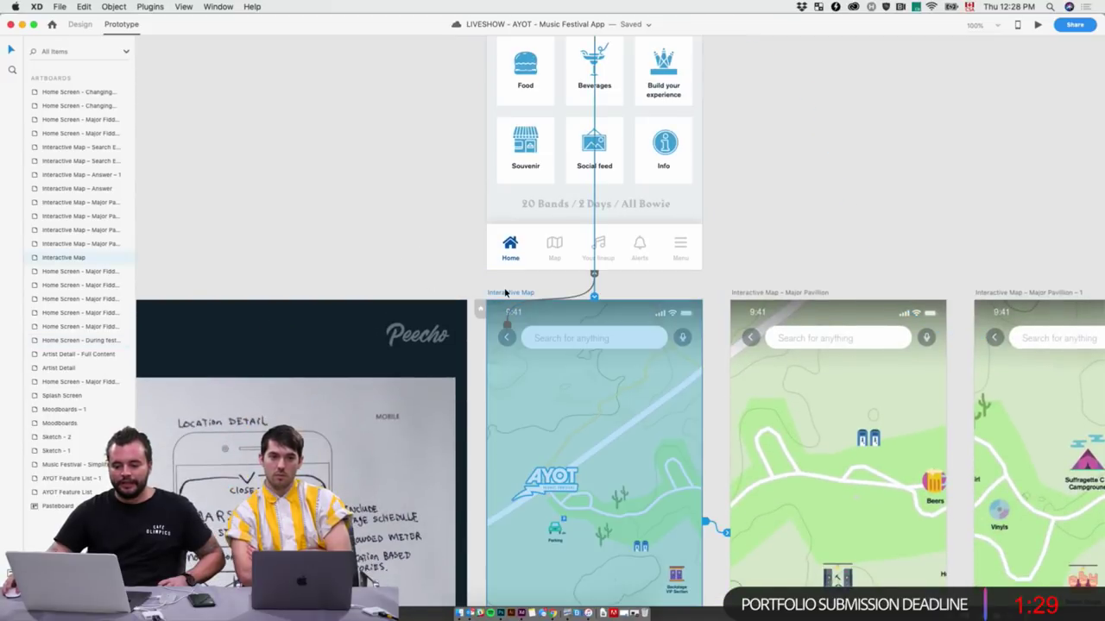
click(725, 532)
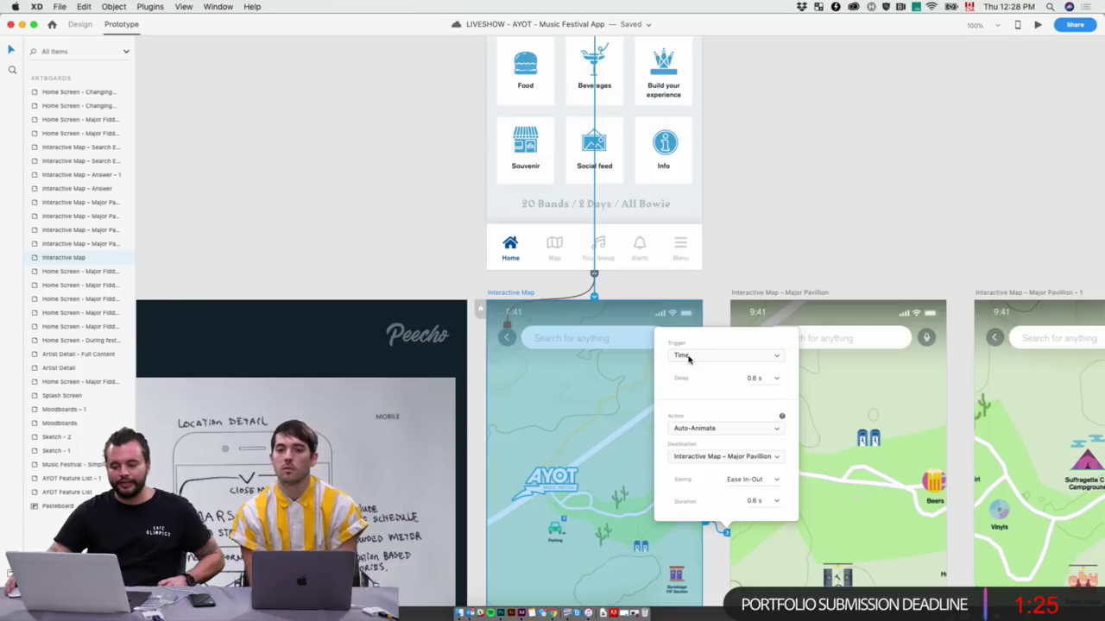
click(744, 230)
scroll(744, 242, down, 5)
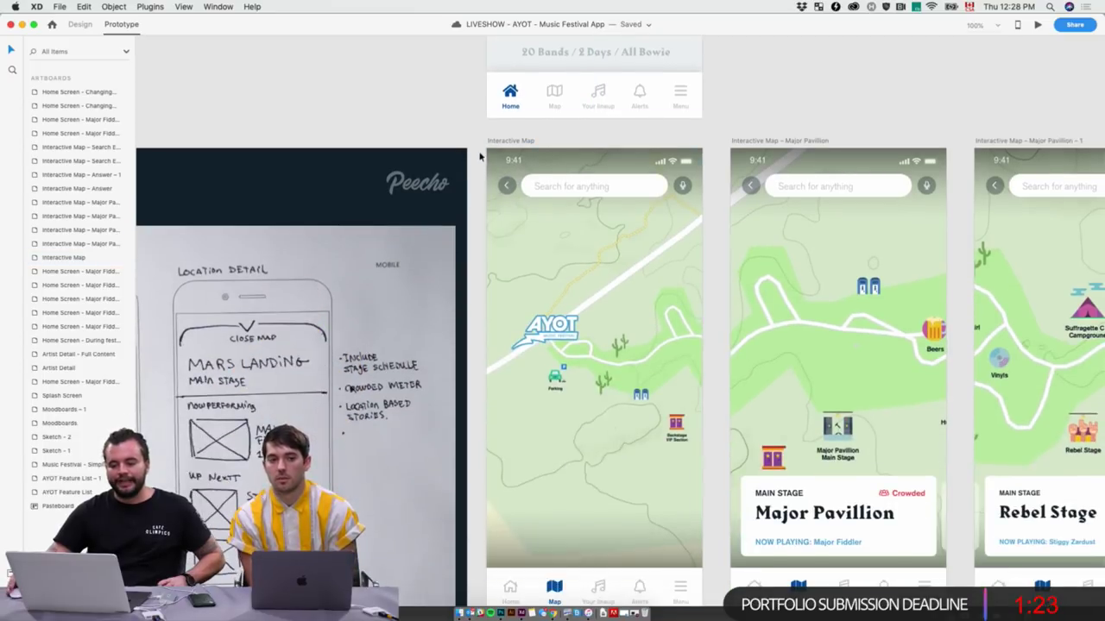
click(510, 147)
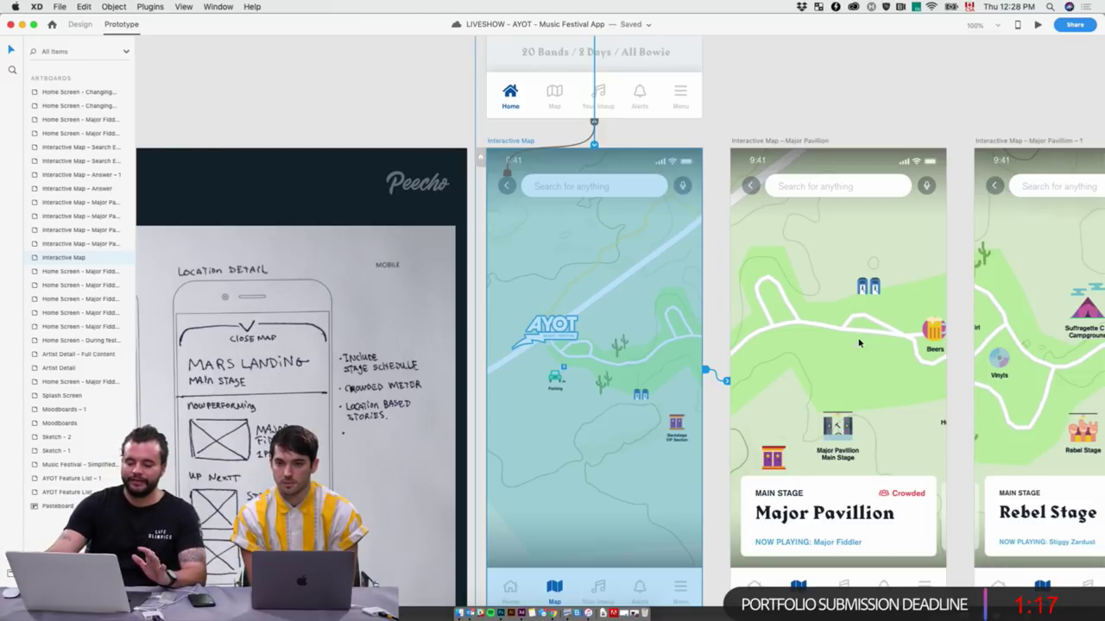
Return to Design mode and bring the Home Screen – During festival artboard into view
click(78, 24)
scroll(593, 328, down, 3)
click(570, 476)
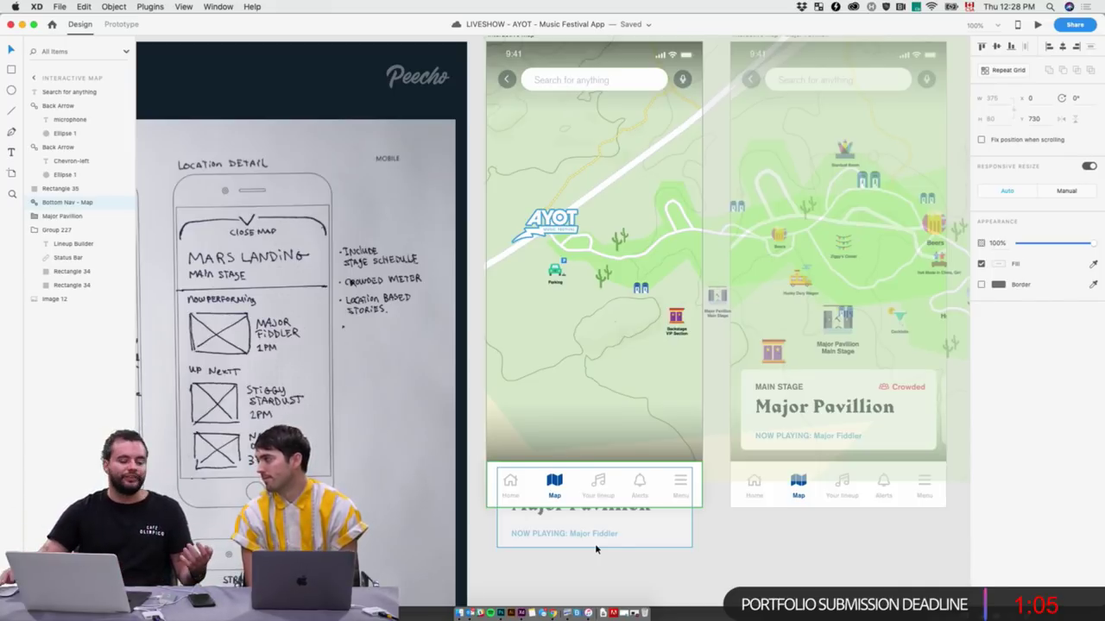
scroll(721, 345, up, 8)
scroll(718, 338, up, 1)
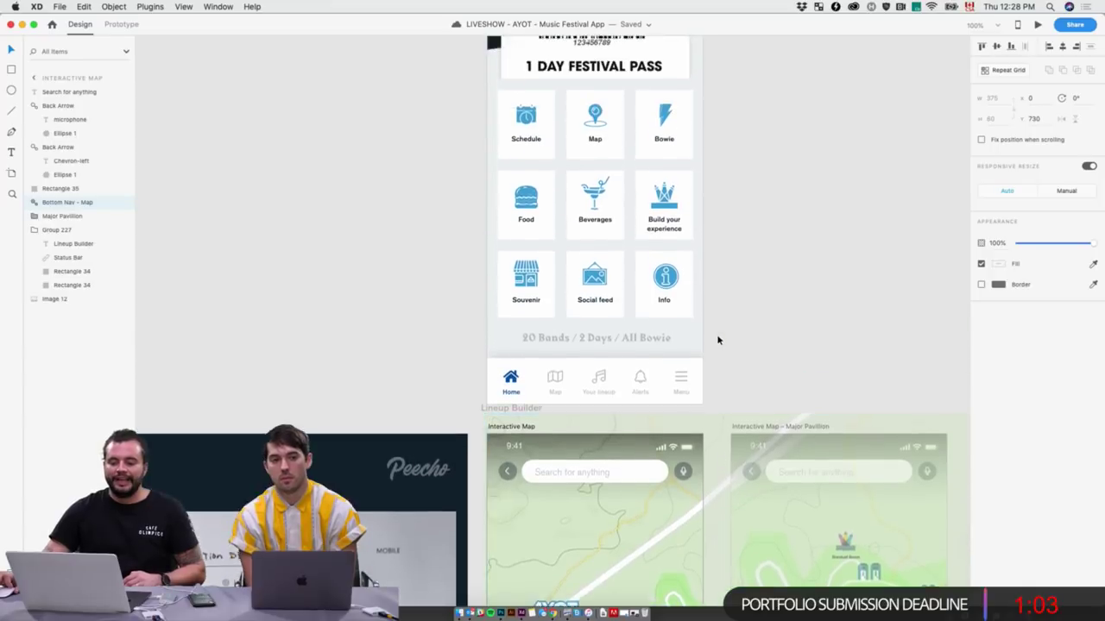
scroll(718, 328, down, 5)
scroll(718, 315, right, 1)
scroll(720, 314, up, 6)
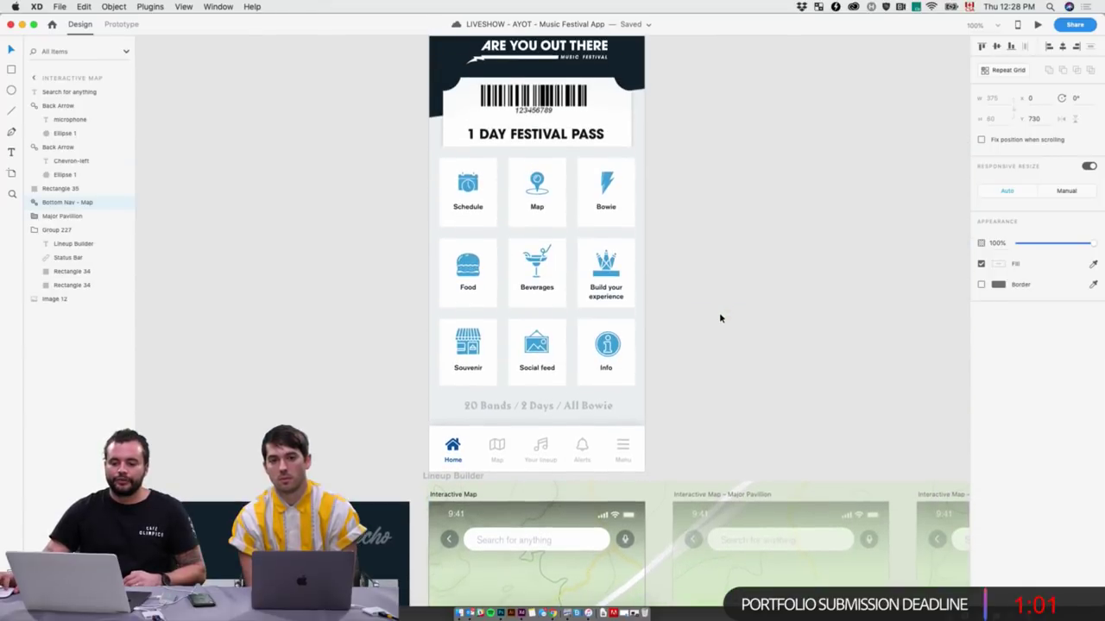
scroll(719, 312, up, 2)
click(521, 85)
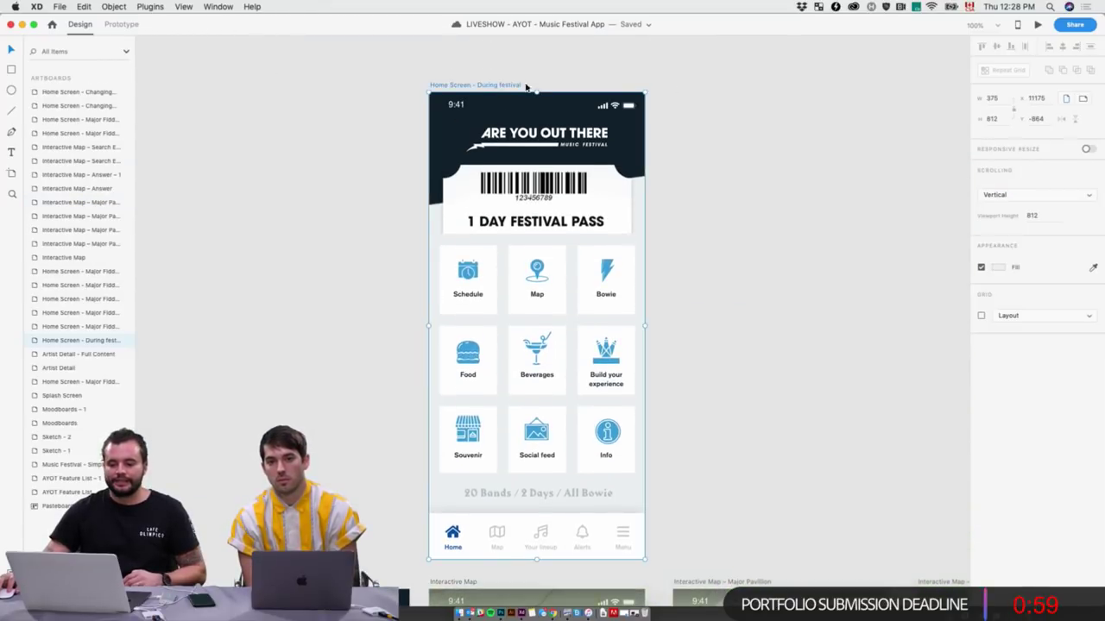
click(1039, 25)
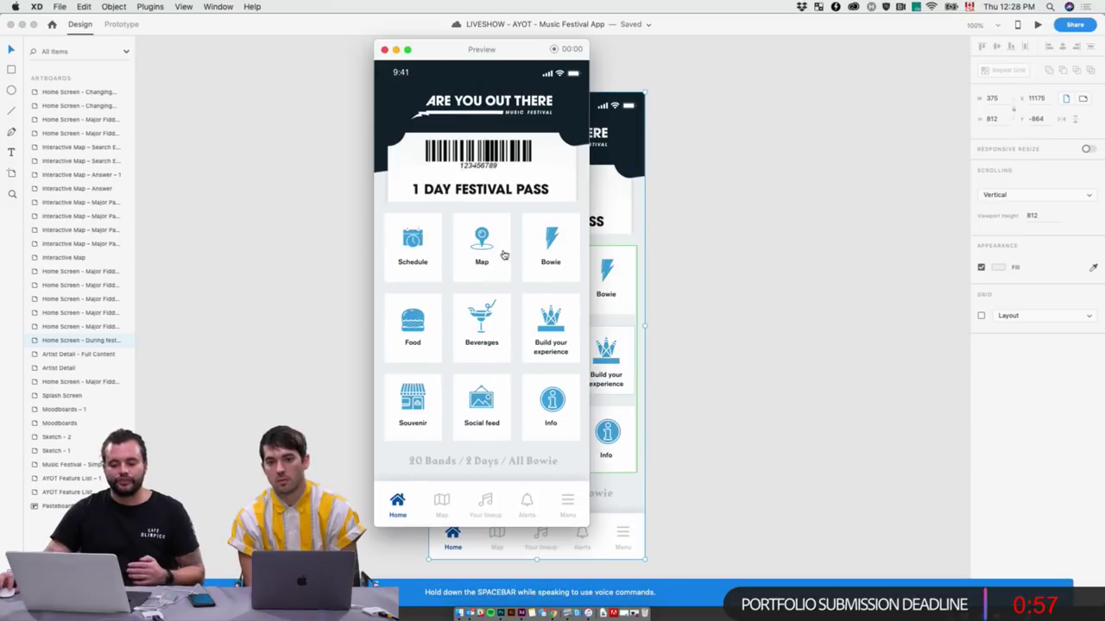
click(482, 246)
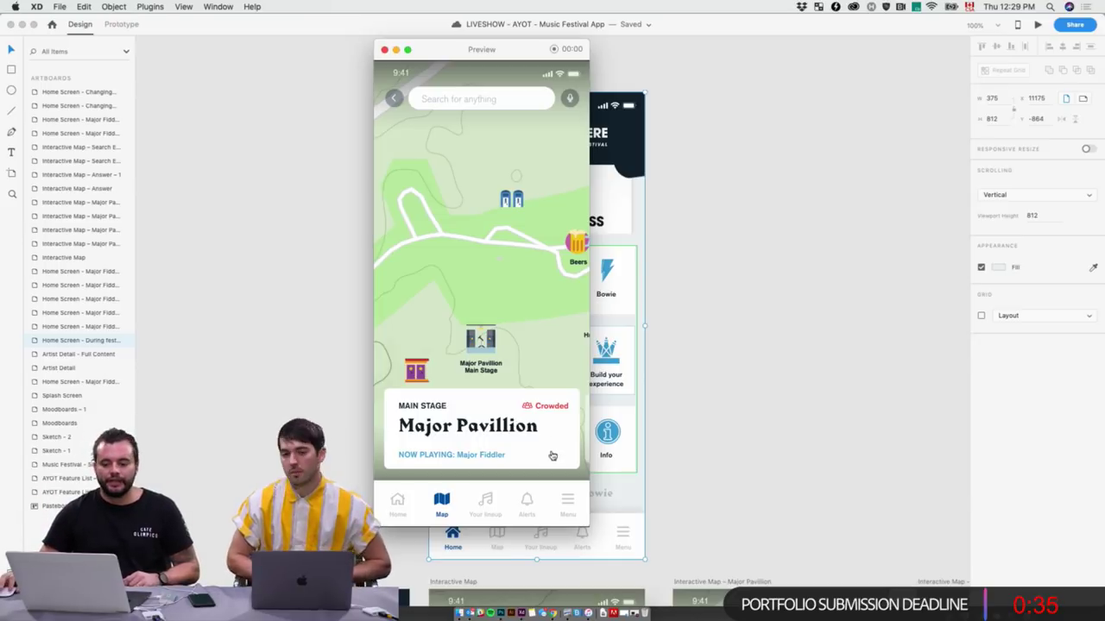
scroll(553, 438, right, 1)
drag(554, 437, 421, 423)
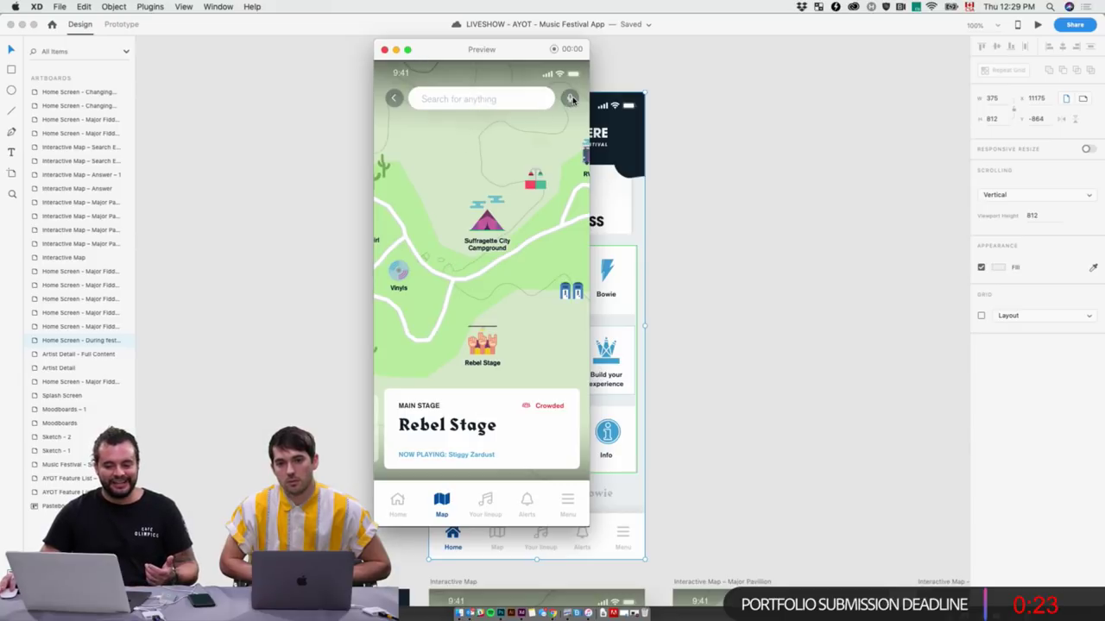
Close the preview, select the Interactive Map – Answer artboard and zoom out to 50%
click(384, 49)
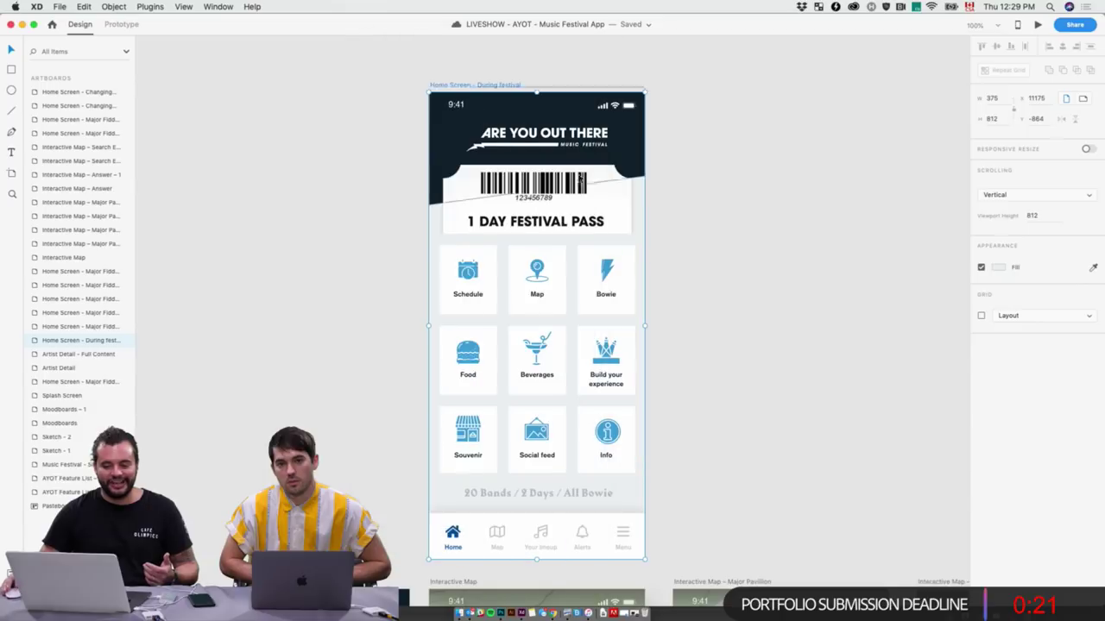
scroll(663, 245, right, 5)
scroll(663, 245, down, 5)
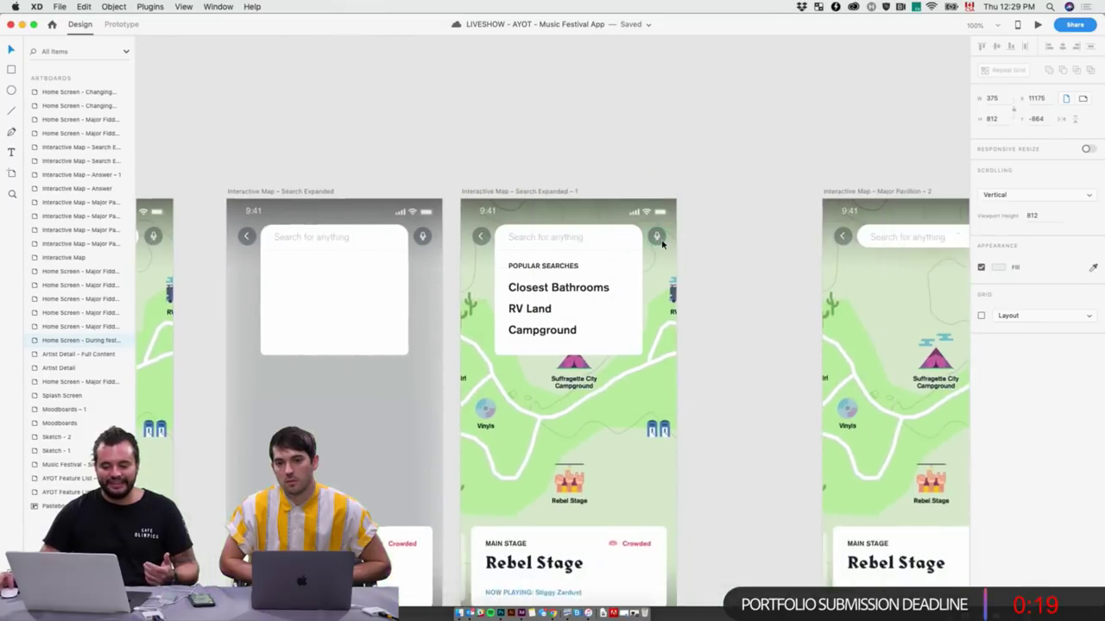
scroll(663, 245, down, 3)
scroll(663, 246, right, 10)
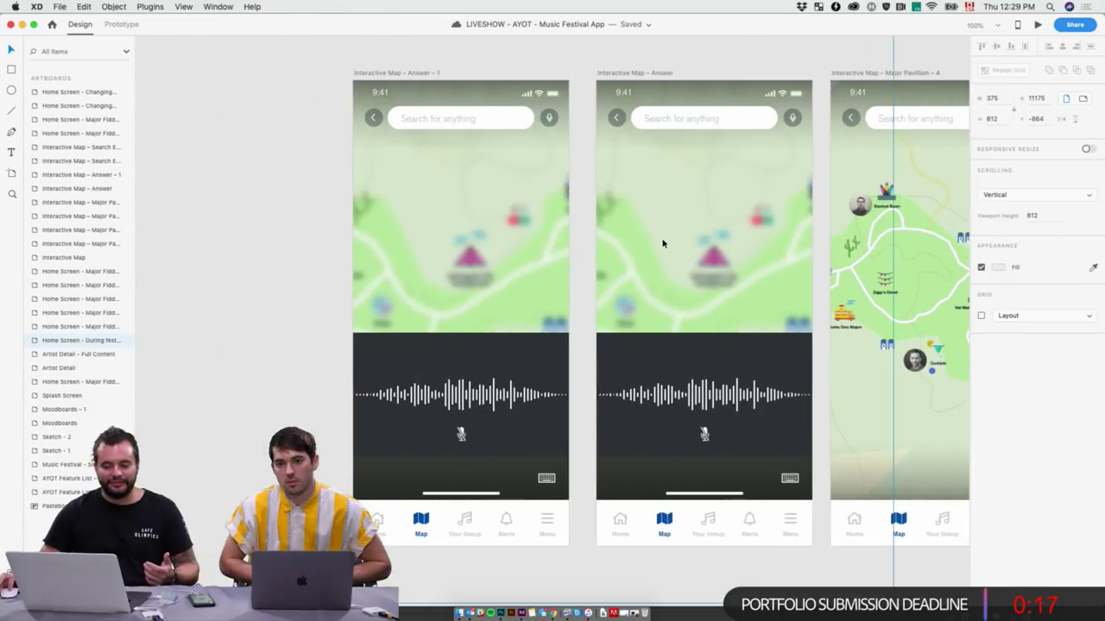
scroll(663, 243, right, 4)
click(557, 73)
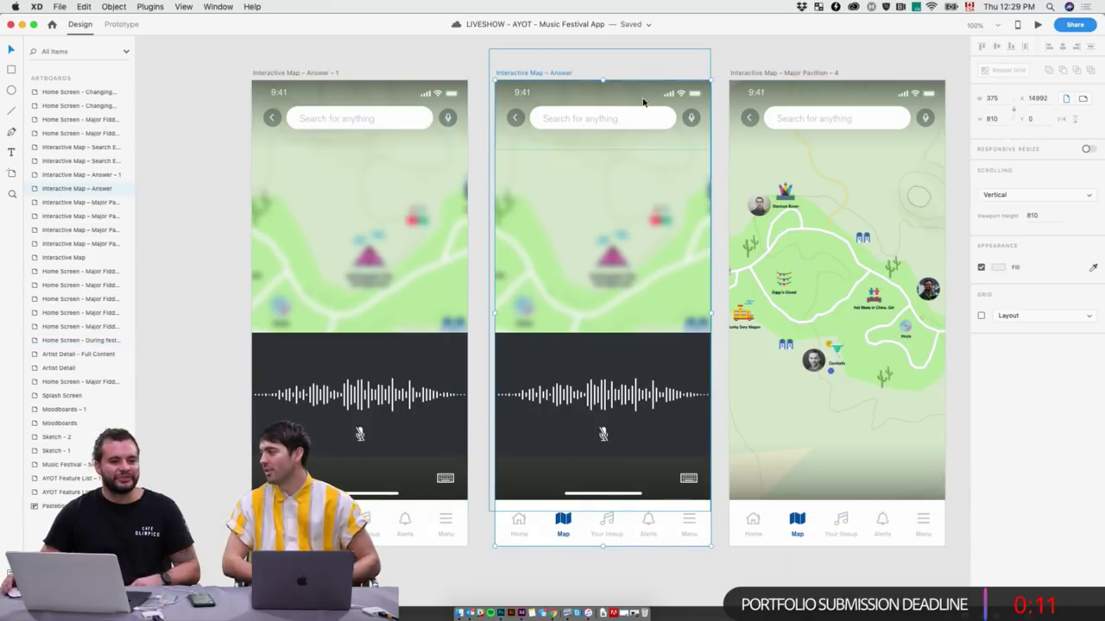
key(super+minus)
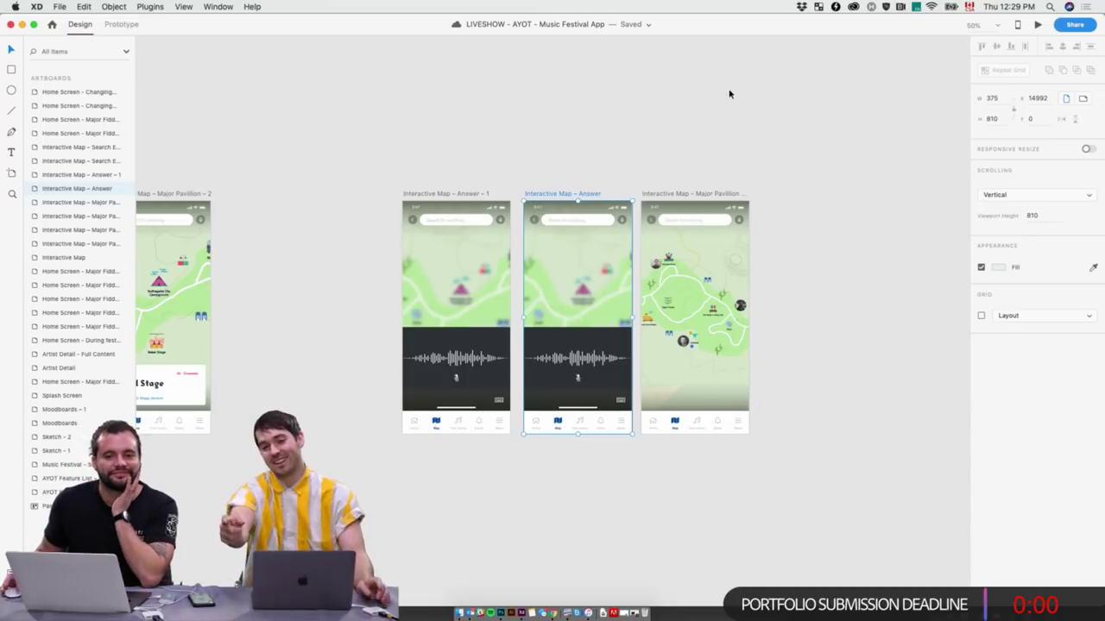
Scroll horizontally across the remaining artboards toward the Splash and Home screens
scroll(553, 422, left, 15)
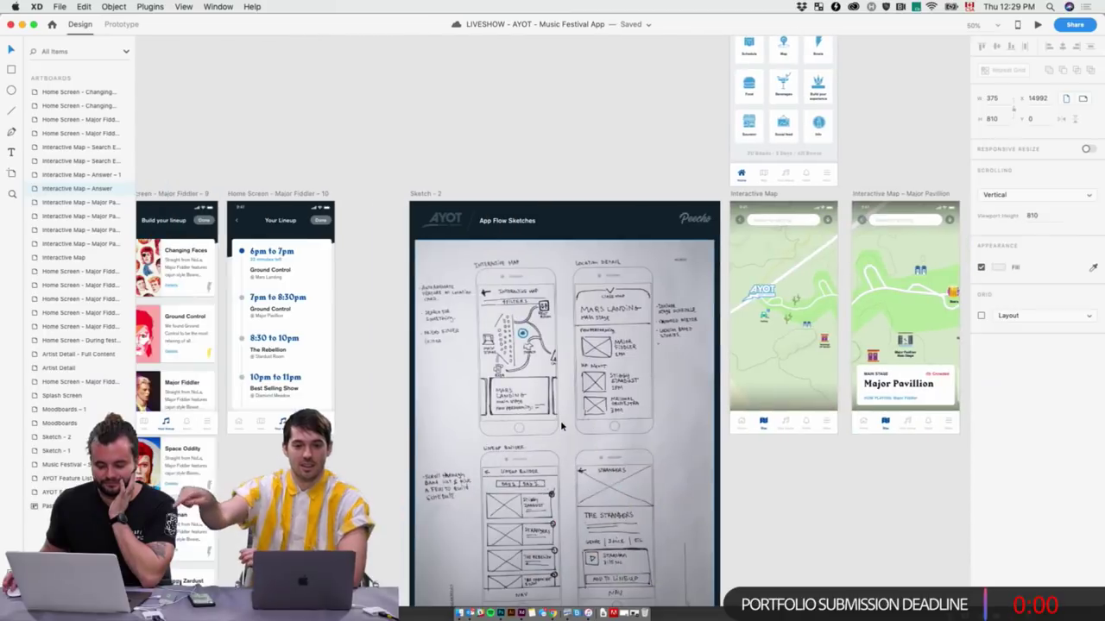
scroll(605, 428, right, 5)
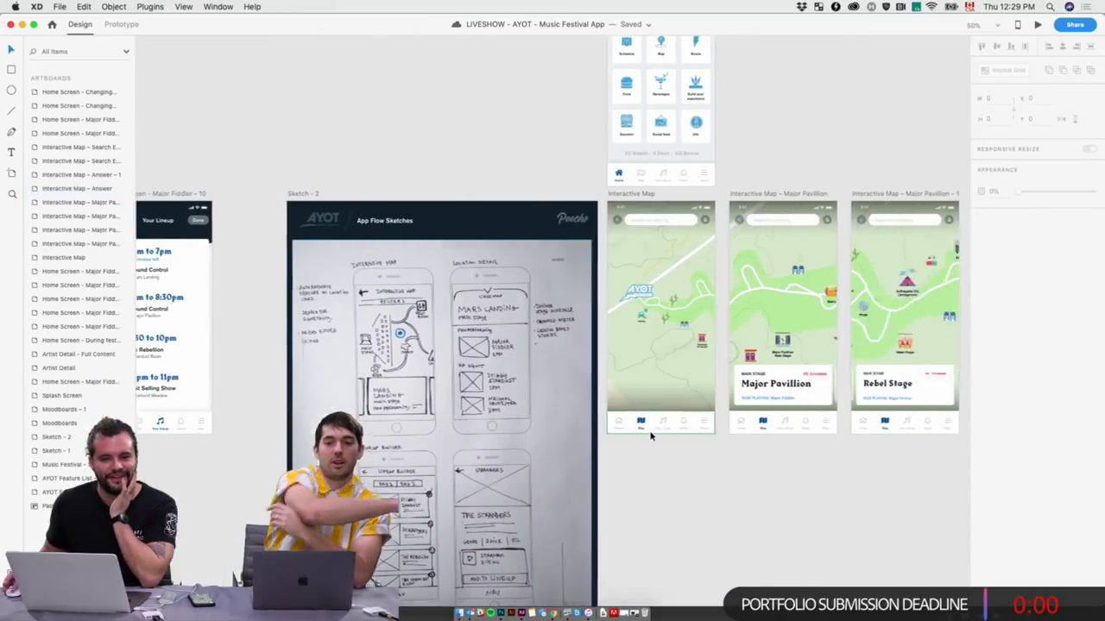
scroll(651, 436, right, 10)
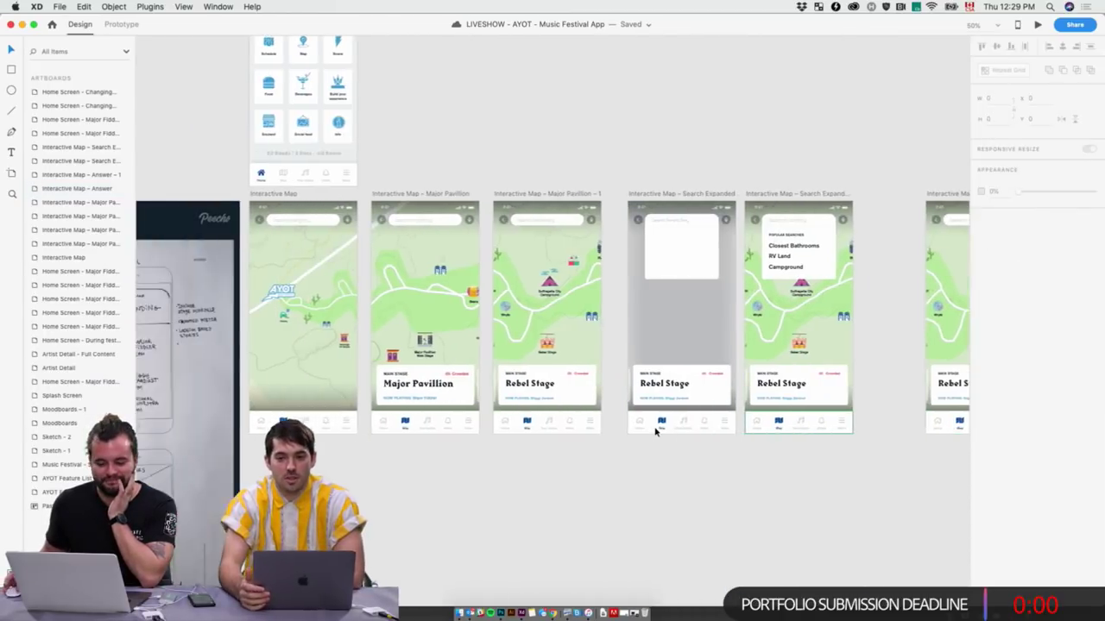
scroll(655, 432, left, 10)
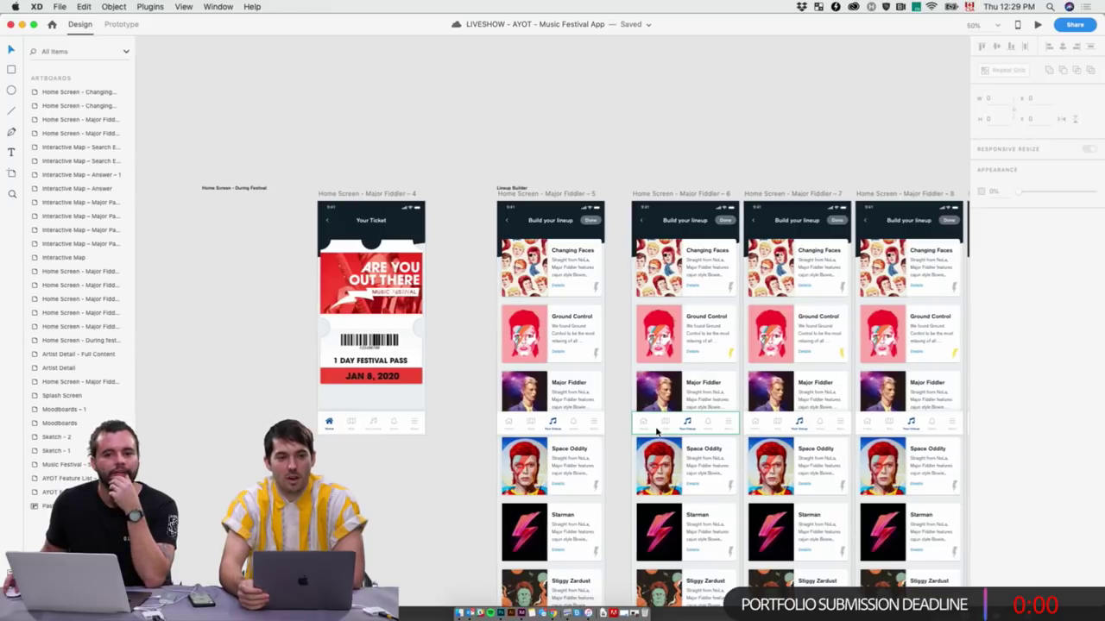
scroll(656, 432, left, 15)
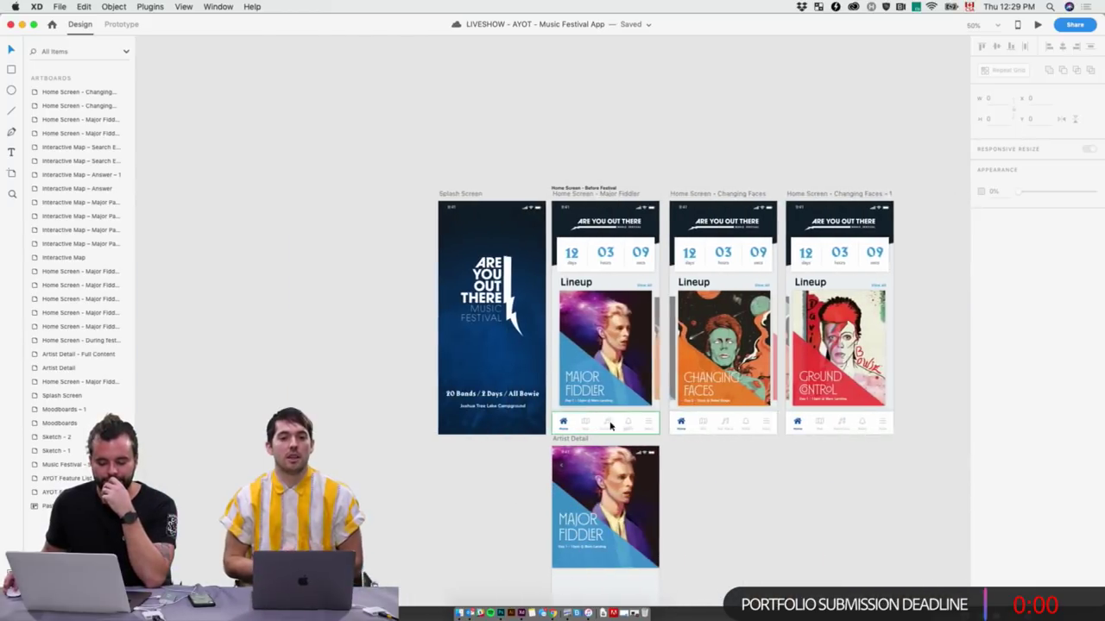
scroll(635, 426, left, 10)
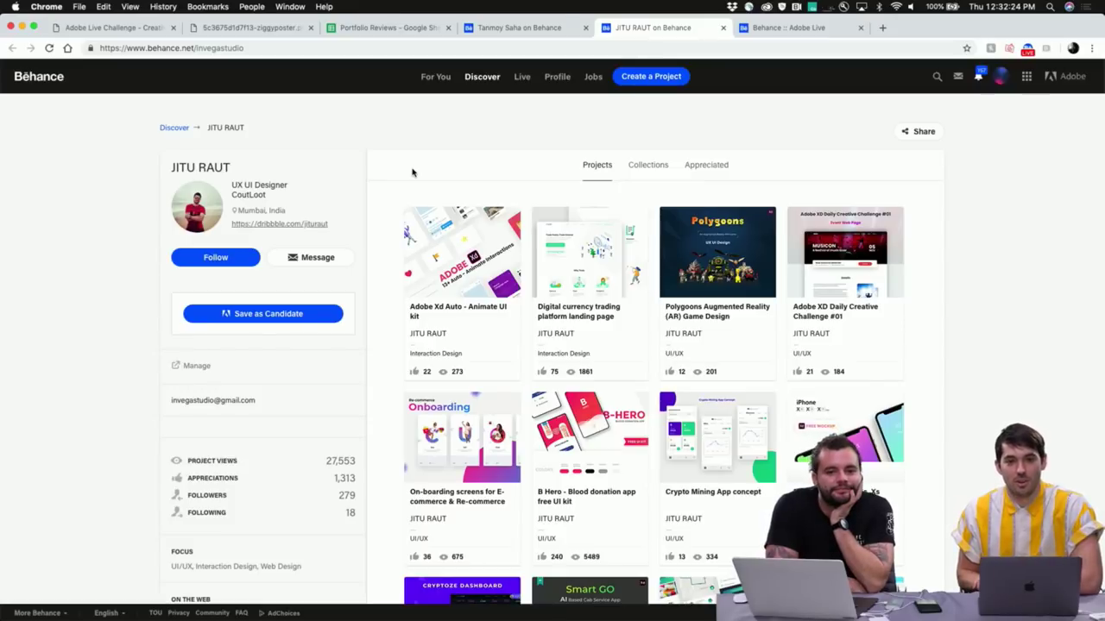
Expand the UI/UX designer's full About Me text on their Behance profile
scroll(268, 430, down, 1)
scroll(269, 429, down, 5)
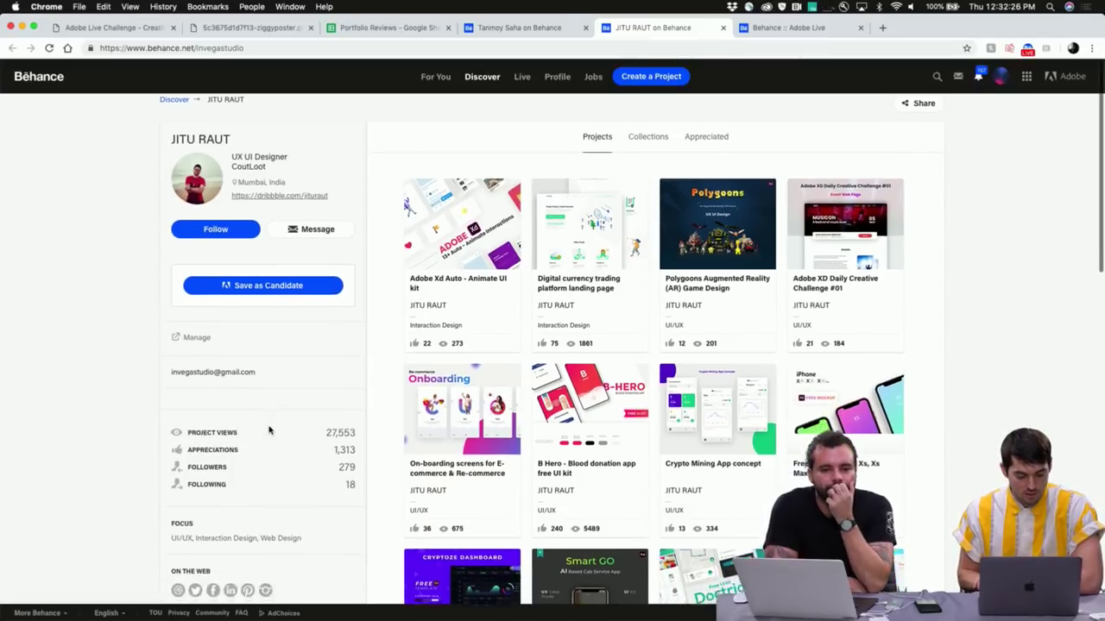
scroll(268, 430, down, 3)
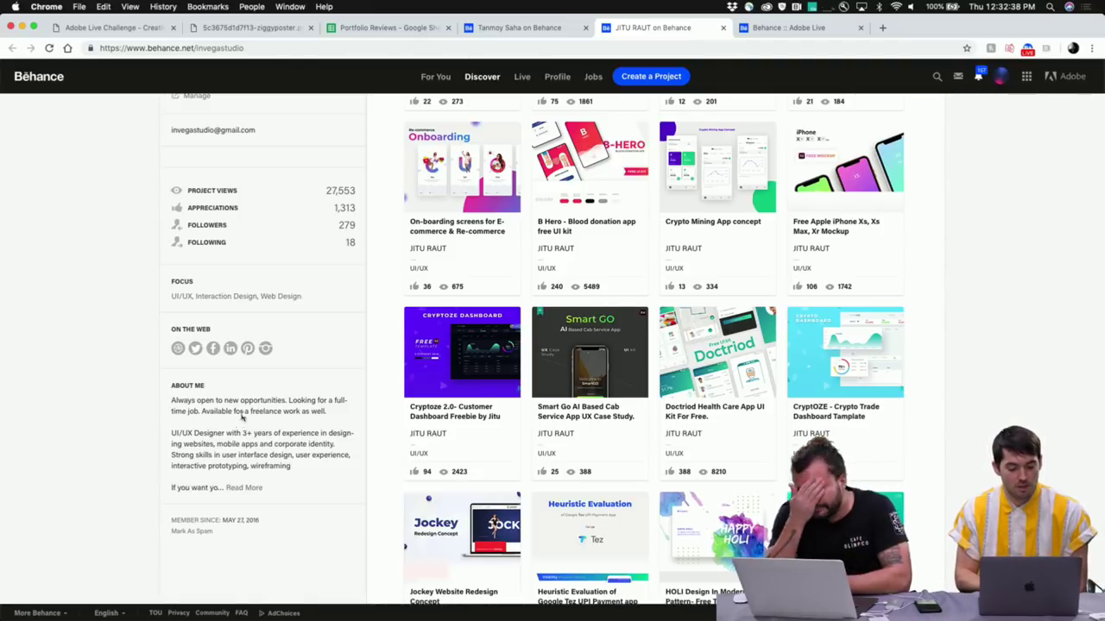
scroll(271, 440, down, 1)
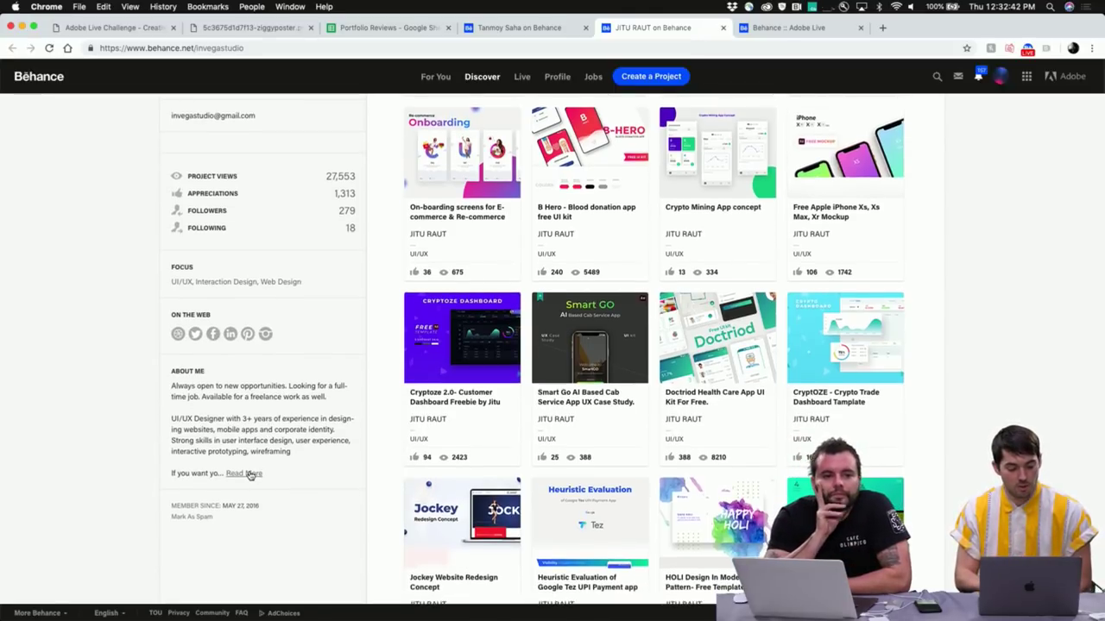
click(248, 474)
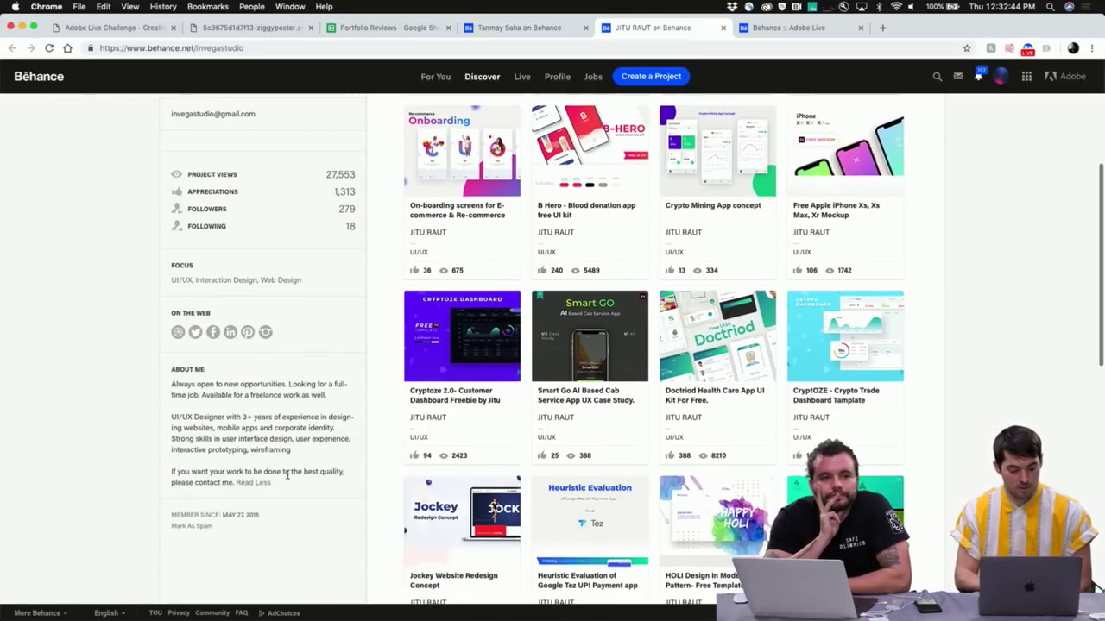
Browse the Projects grid, including B Hero – Blood donation app and Crypto Mining App concept
scroll(291, 470, down, 1)
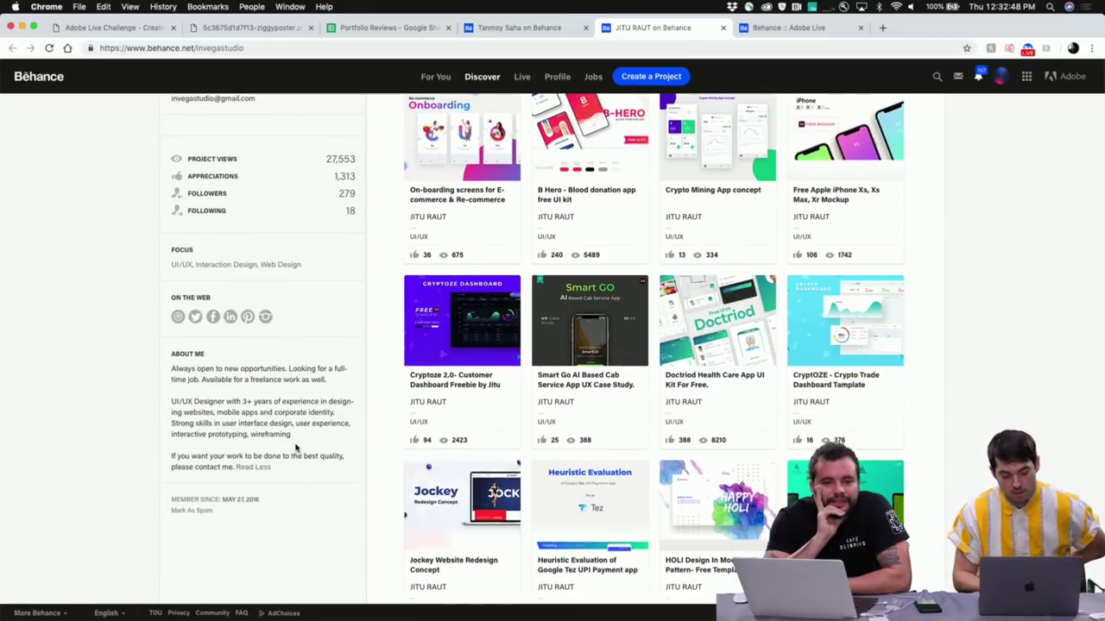
scroll(295, 437, up, 1)
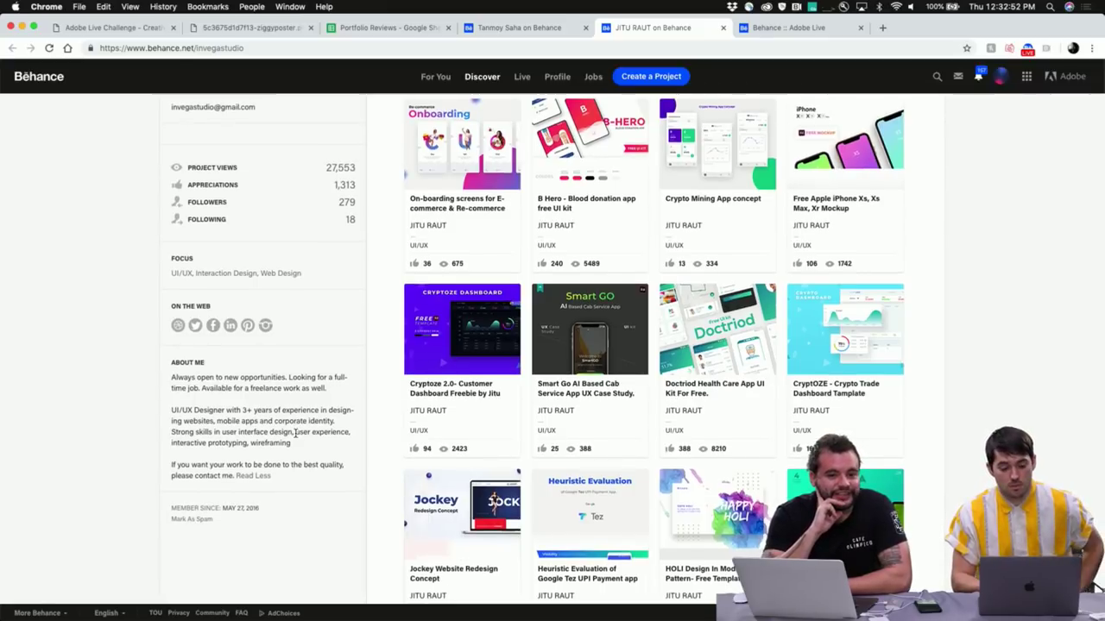
scroll(544, 440, down, 5)
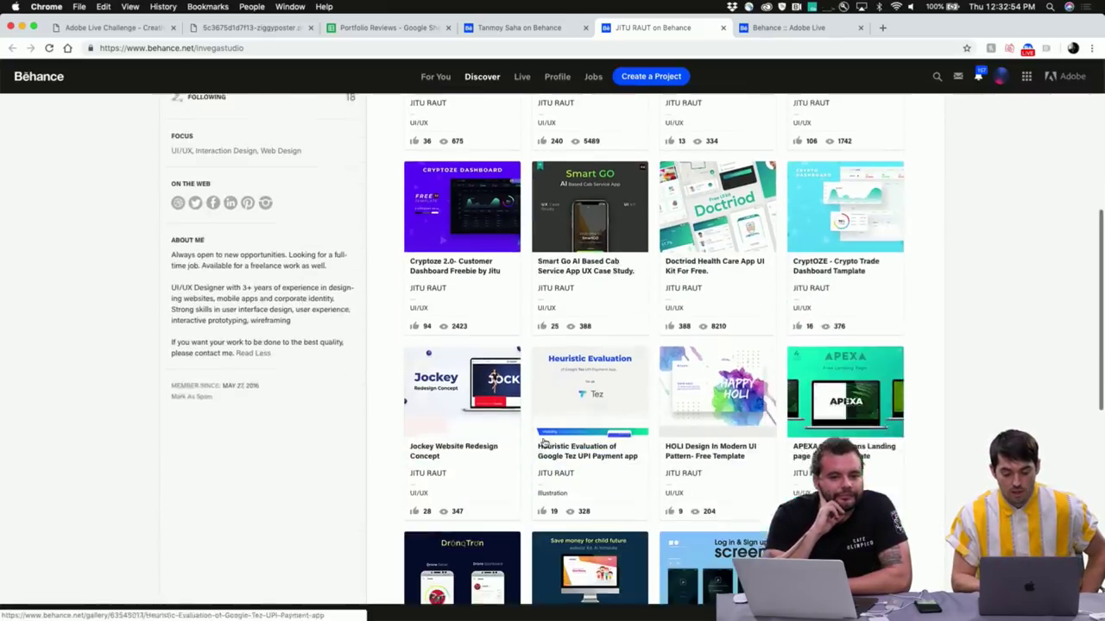
scroll(543, 443, up, 12)
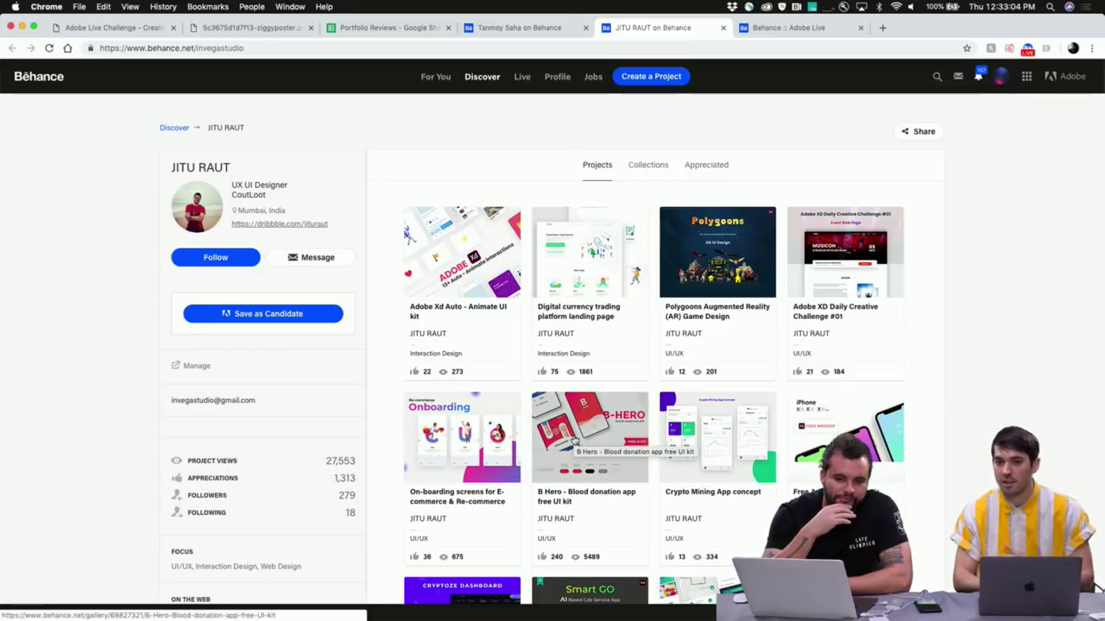
scroll(594, 470, down, 7)
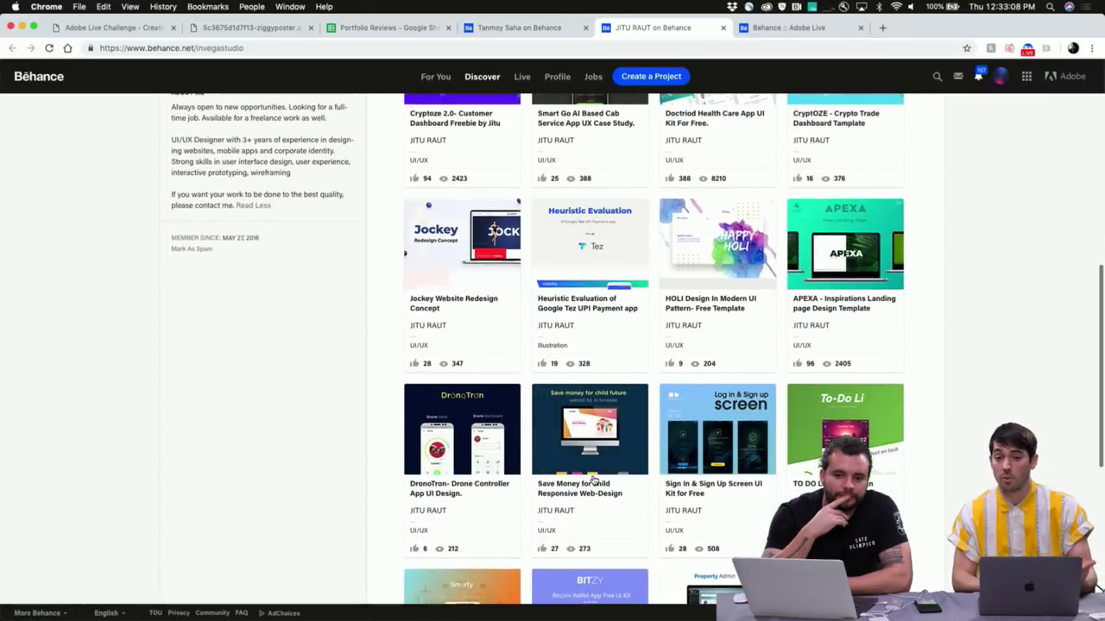
scroll(594, 481, down, 2)
scroll(594, 481, down, 2)
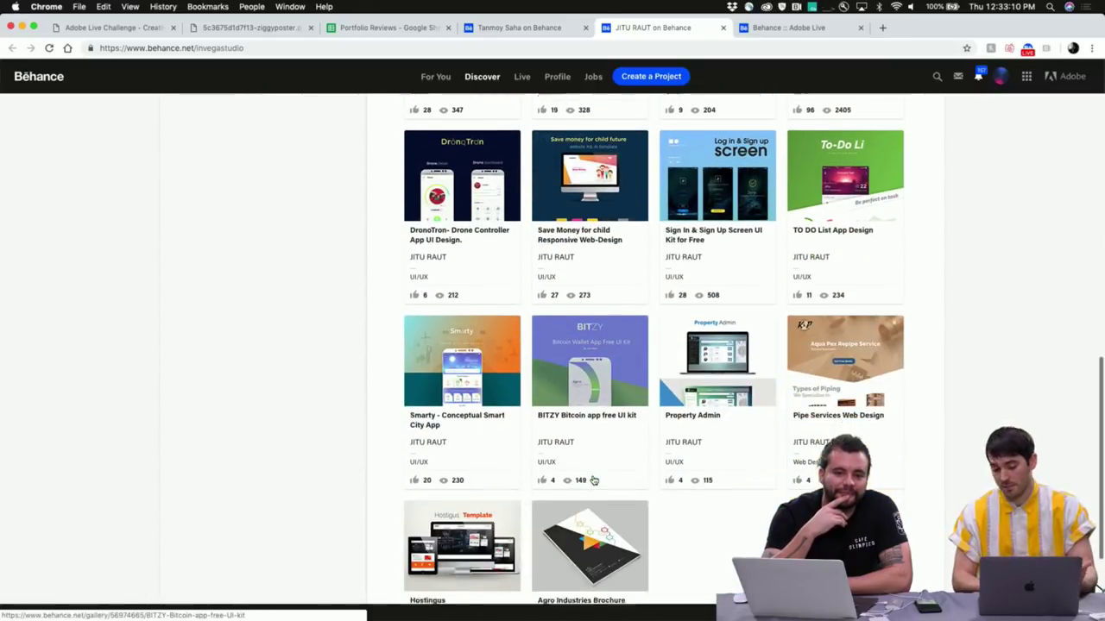
scroll(594, 480, up, 4)
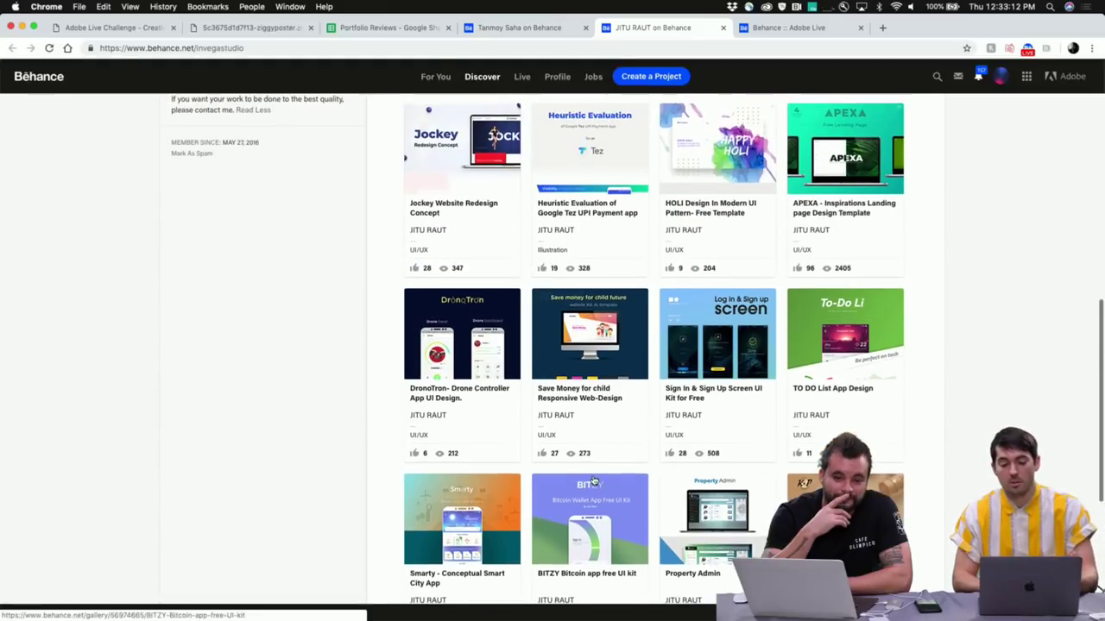
scroll(594, 481, up, 5)
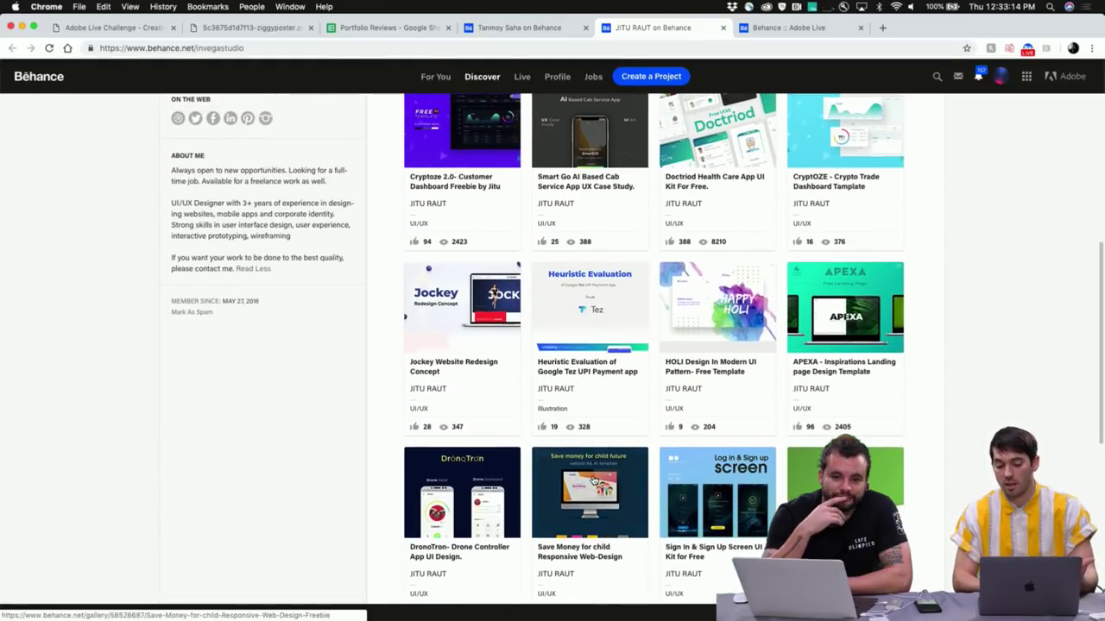
scroll(594, 481, up, 3)
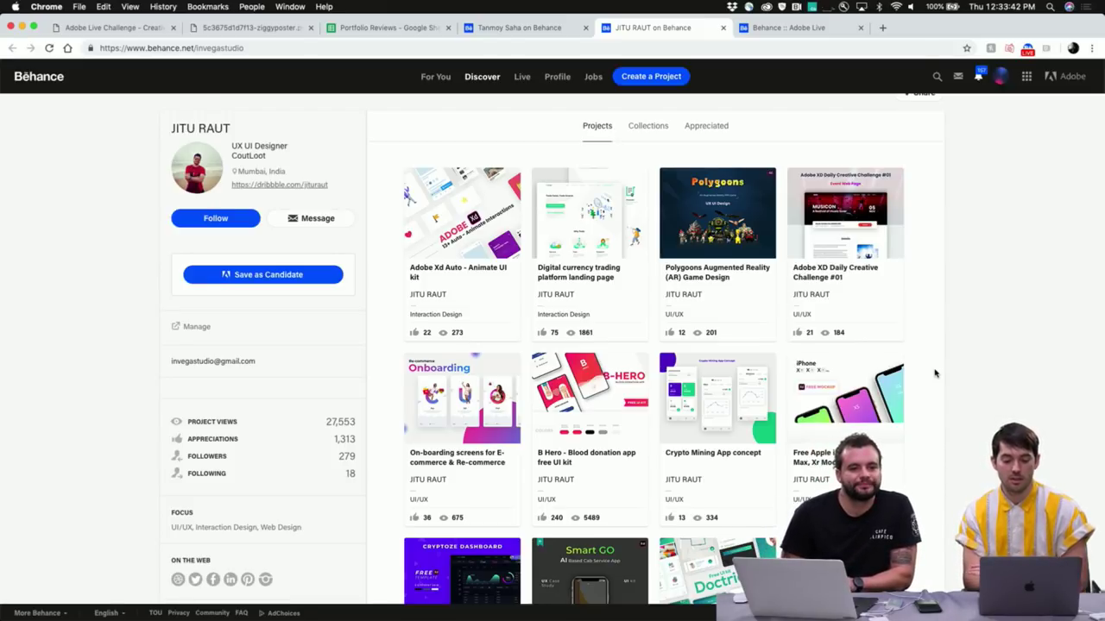
scroll(935, 373, down, 3)
scroll(935, 373, up, 2)
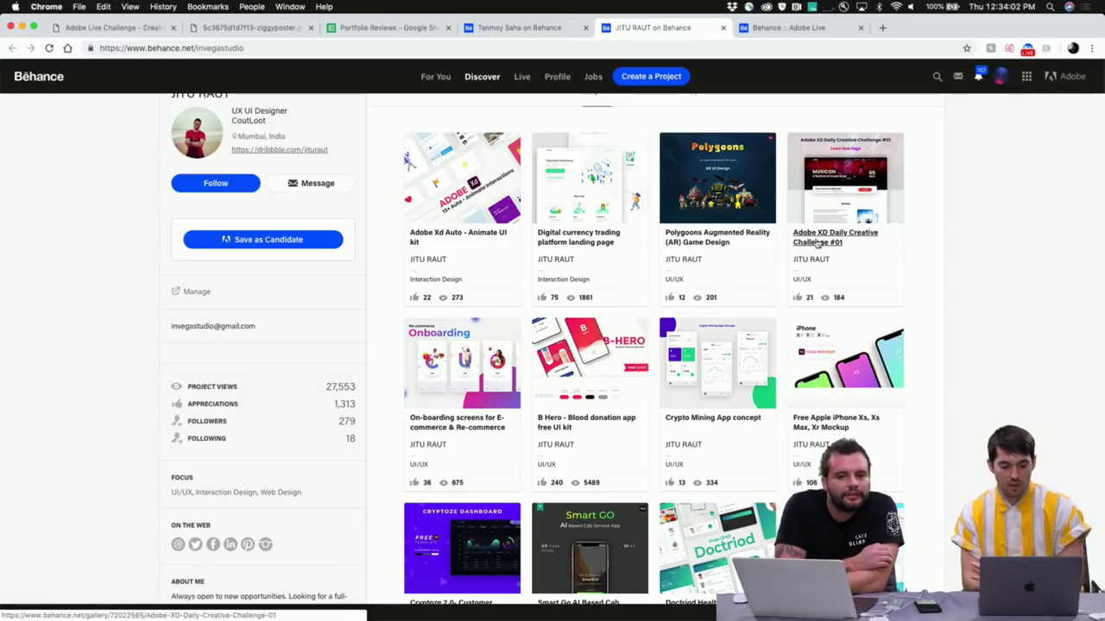
Open the On-boarding screens for E-commerce & Re-commerce project and view its Buy screen
click(480, 434)
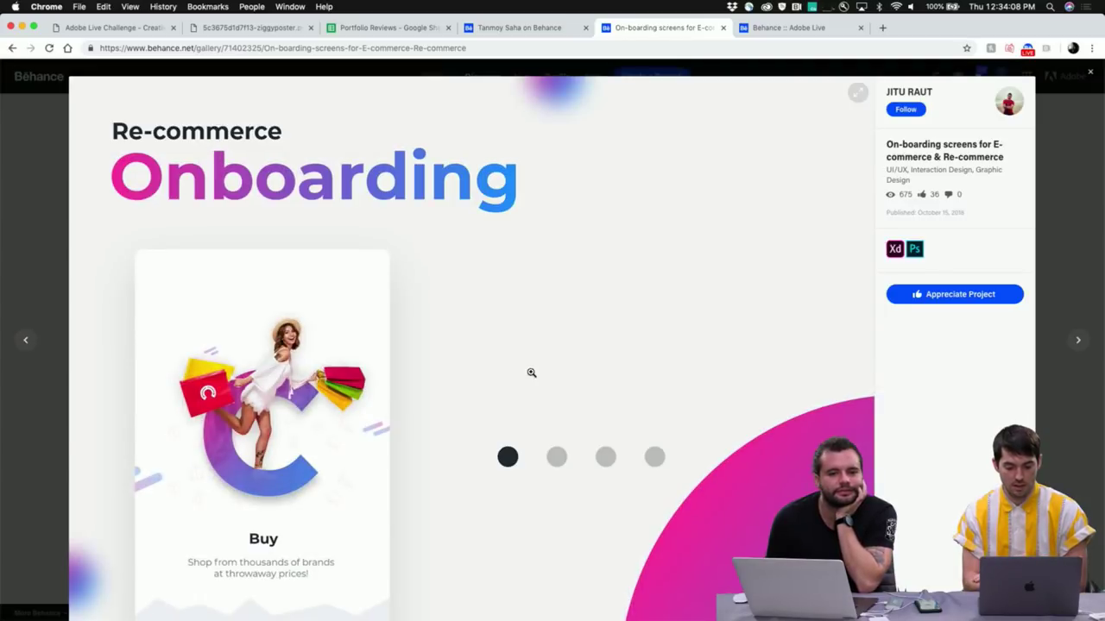
scroll(657, 420, down, 1)
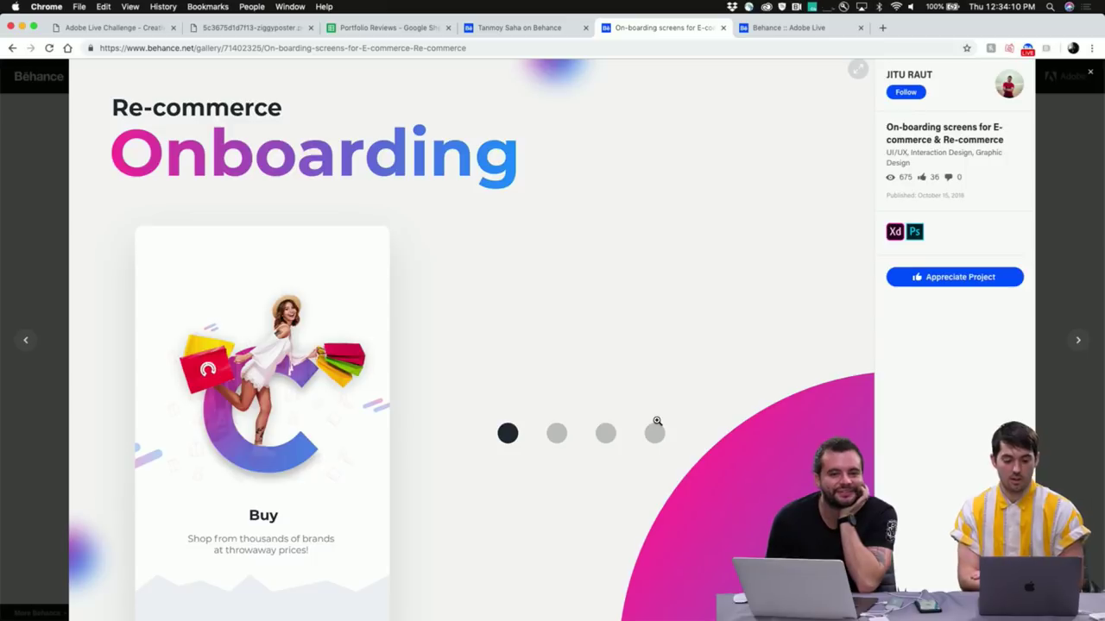
scroll(656, 420, down, 1)
scroll(656, 420, down, 4)
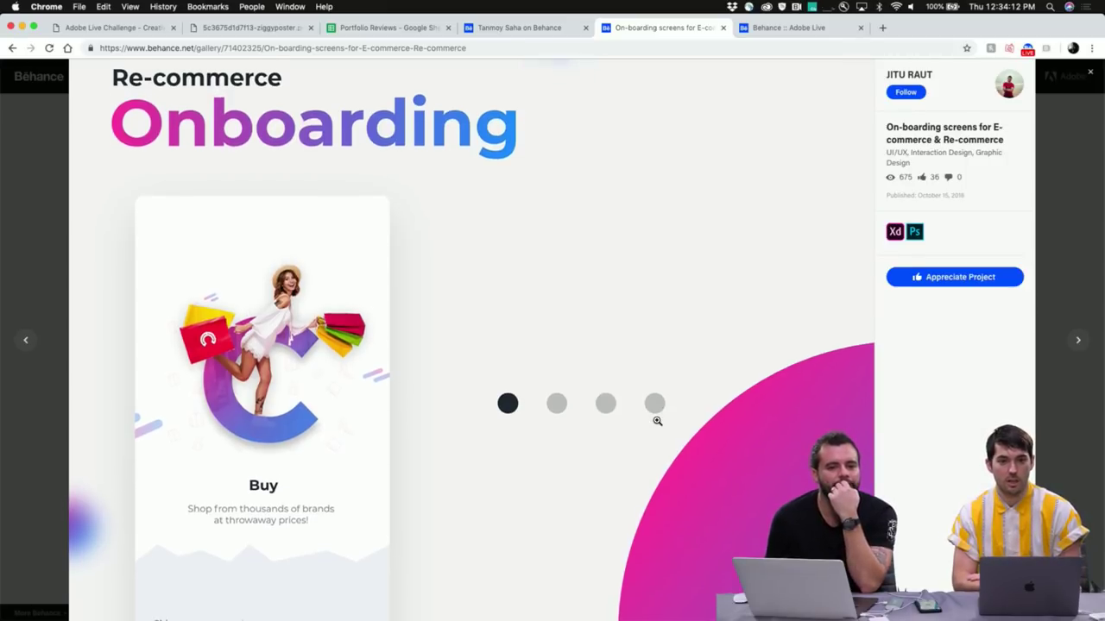
scroll(657, 420, down, 1)
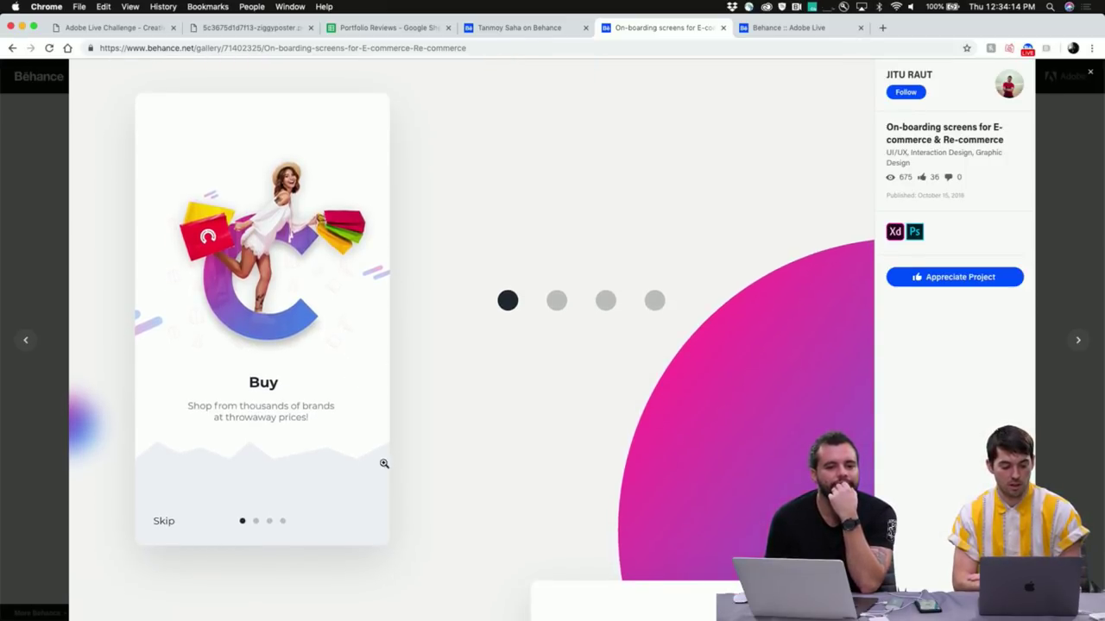
scroll(400, 472, down, 15)
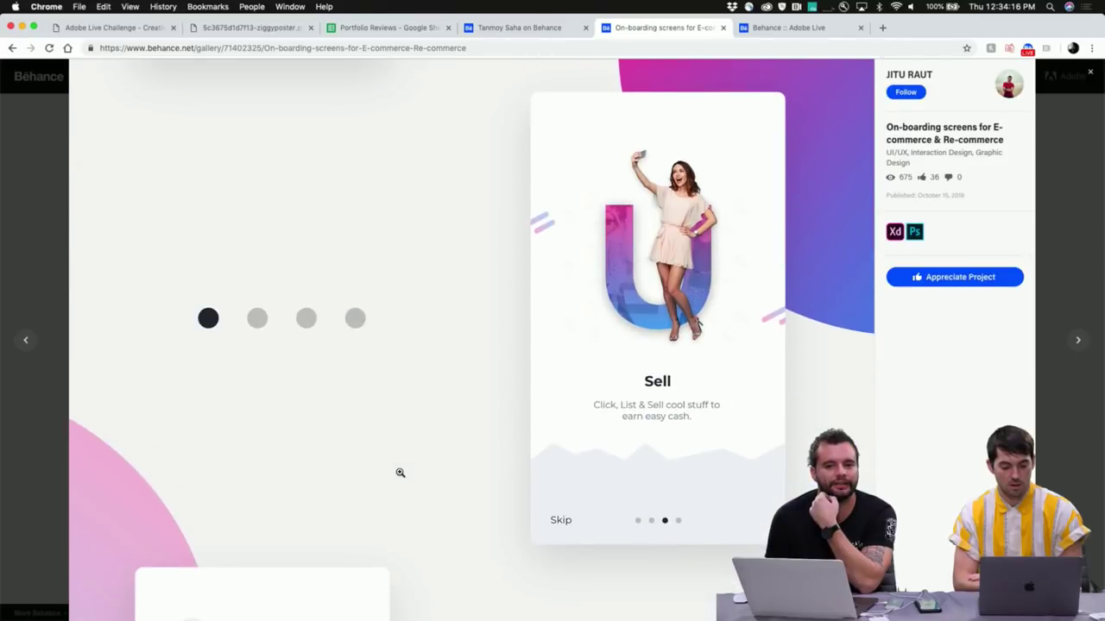
scroll(399, 472, down, 18)
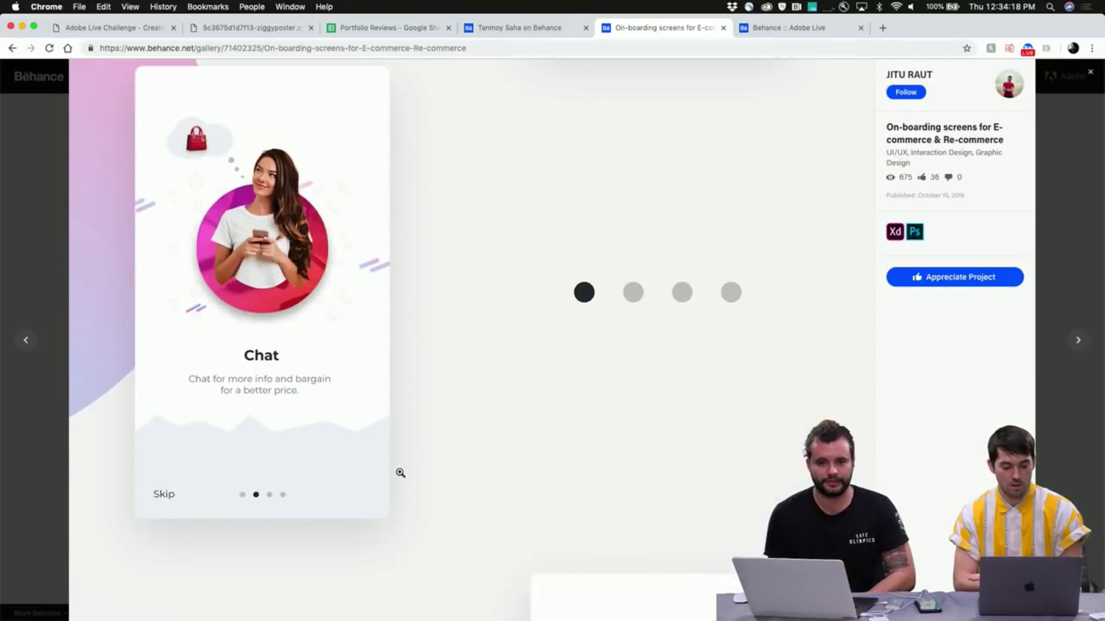
Look through the project's Sell and Chat onboarding screens
scroll(399, 472, down, 16)
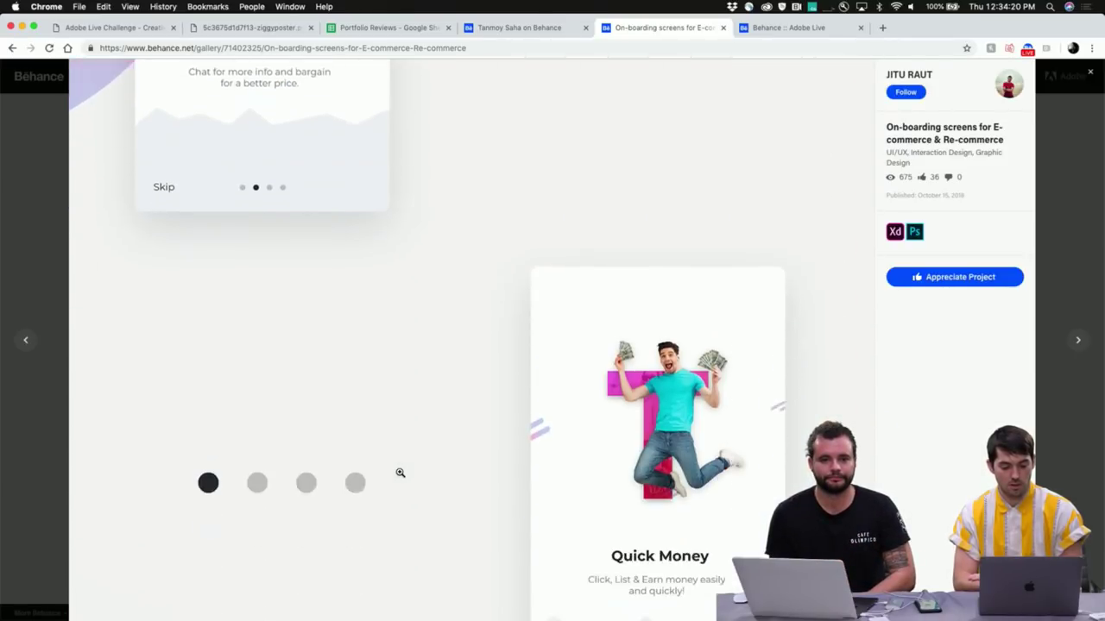
scroll(400, 472, up, 5)
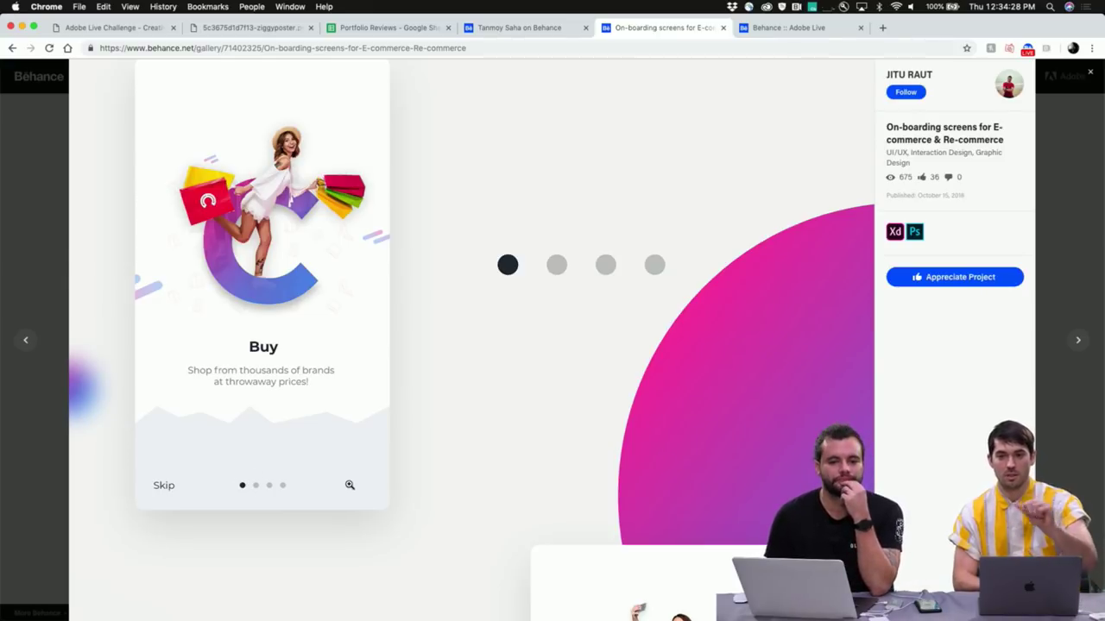
scroll(406, 551, down, 5)
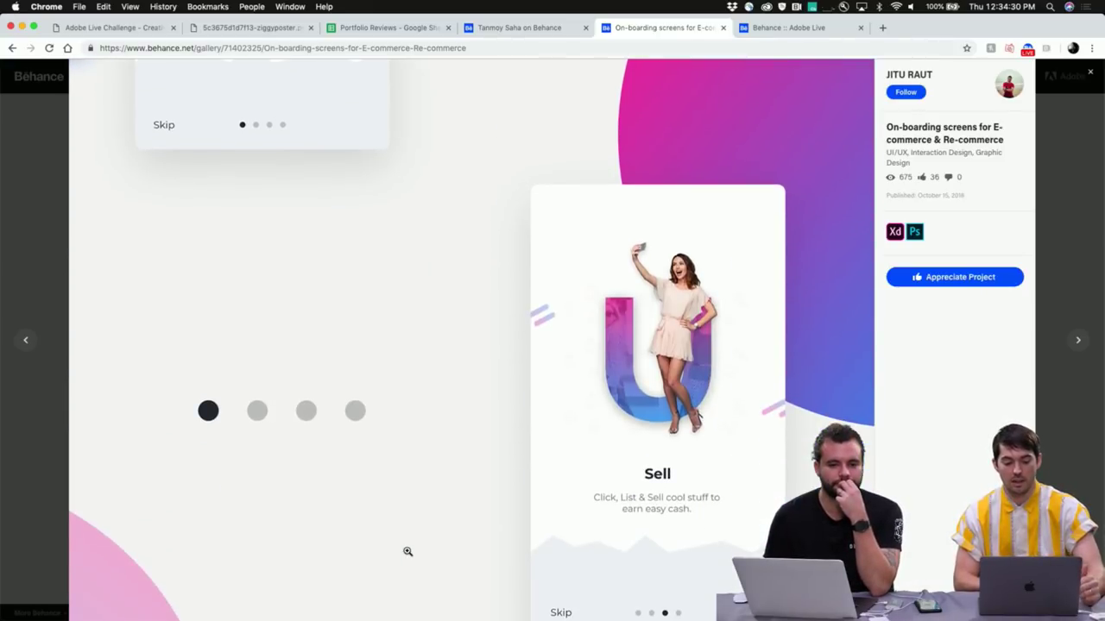
scroll(408, 546, down, 1)
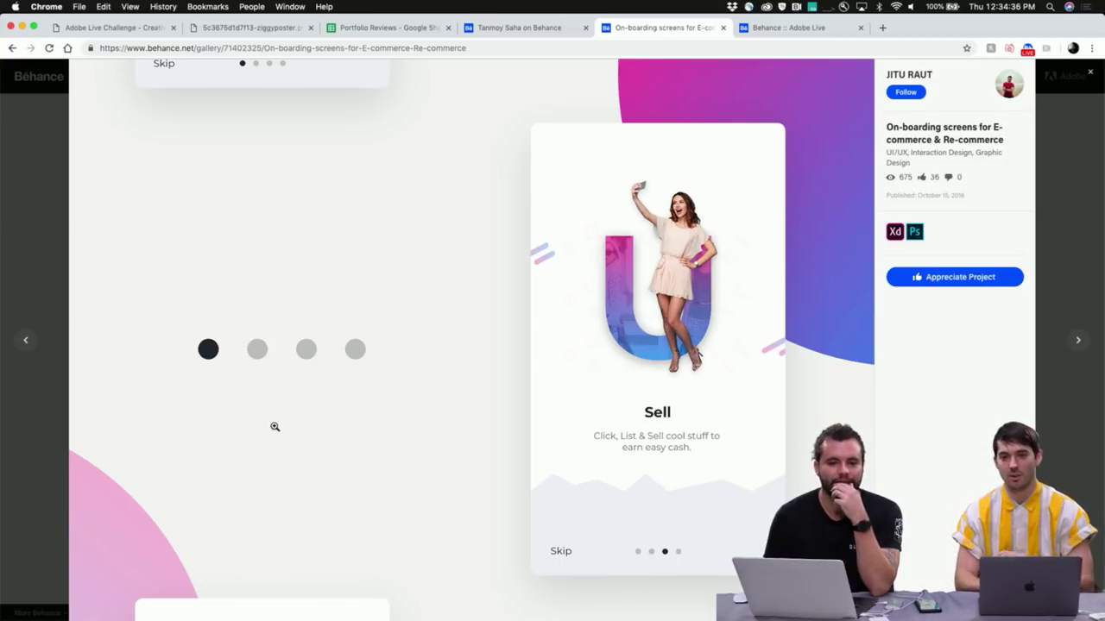
scroll(275, 426, down, 3)
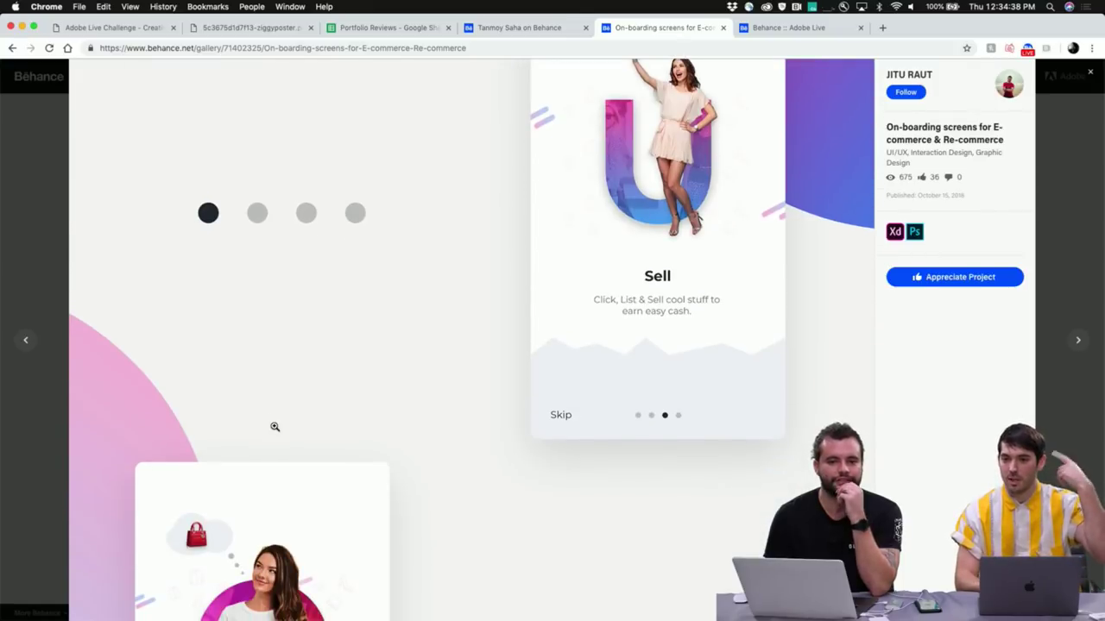
scroll(275, 427, down, 6)
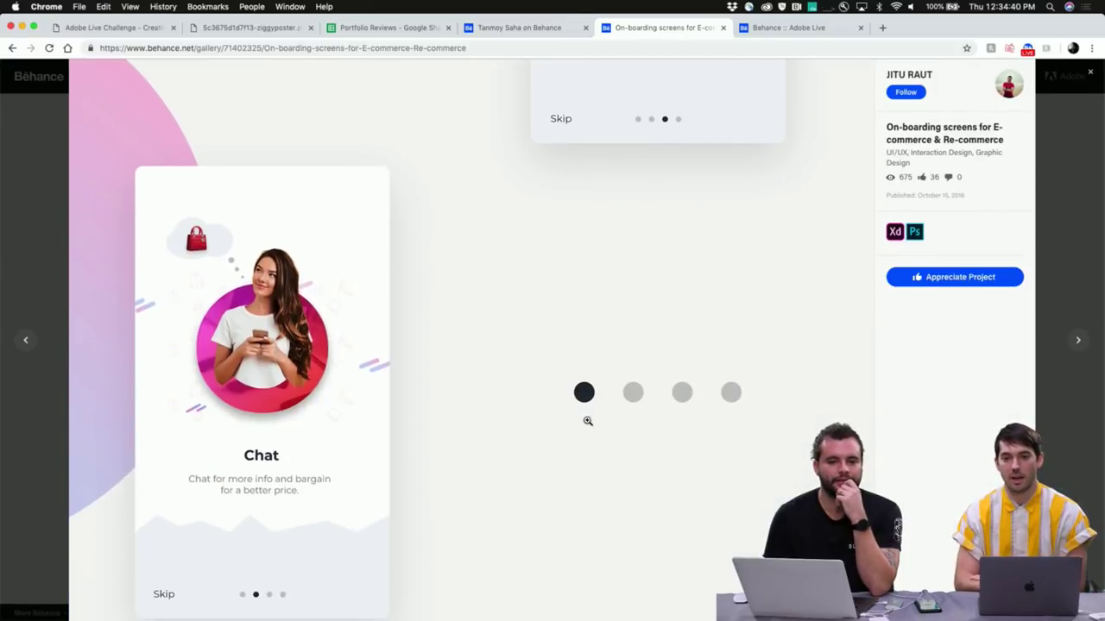
scroll(397, 521, down, 1)
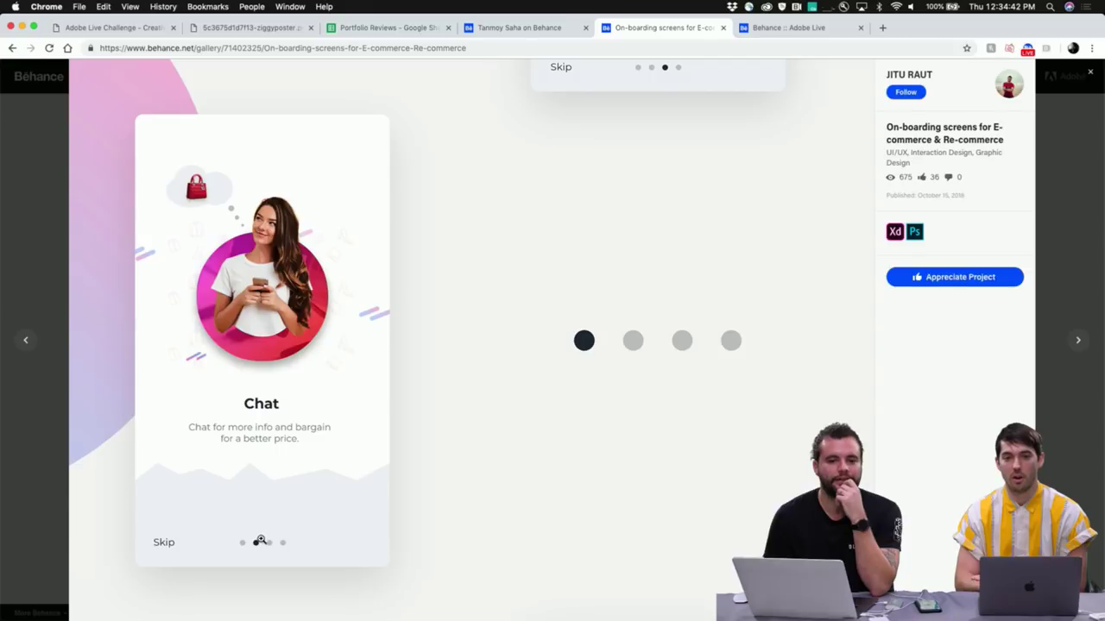
scroll(513, 510, down, 3)
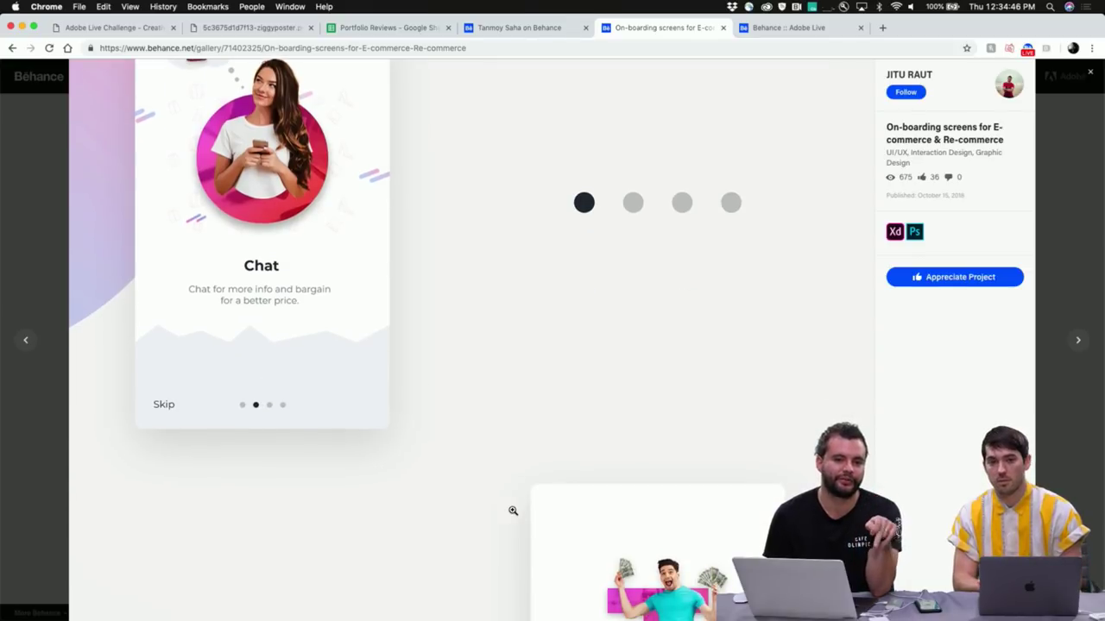
Scroll through the remaining onboarding cards to Quick Money and the closing Thanks section
scroll(513, 510, down, 4)
scroll(512, 510, down, 3)
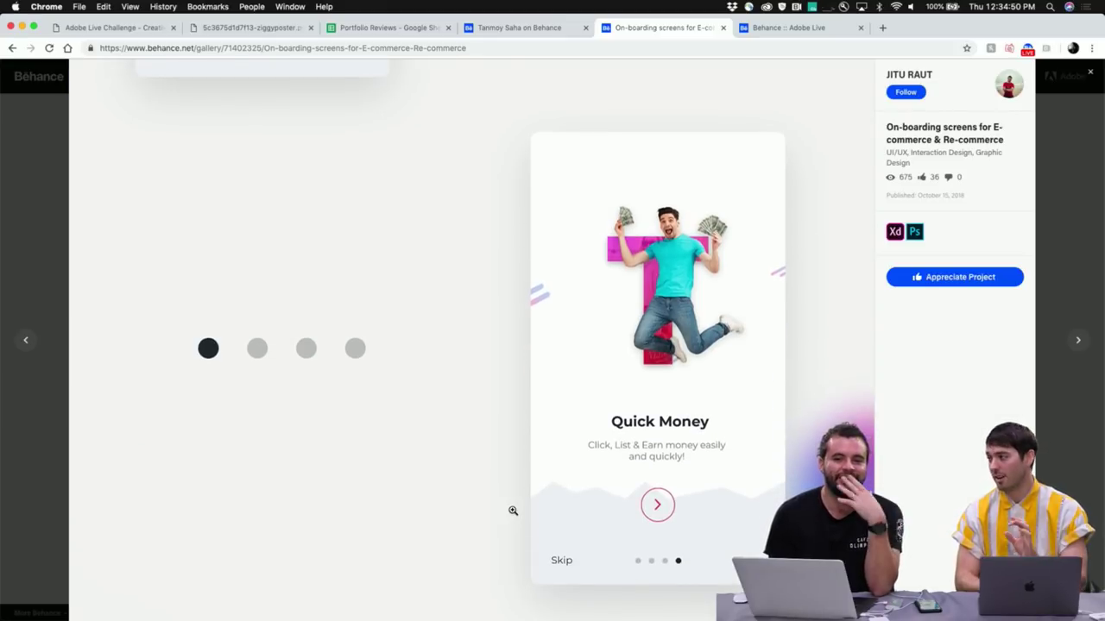
scroll(512, 510, up, 2)
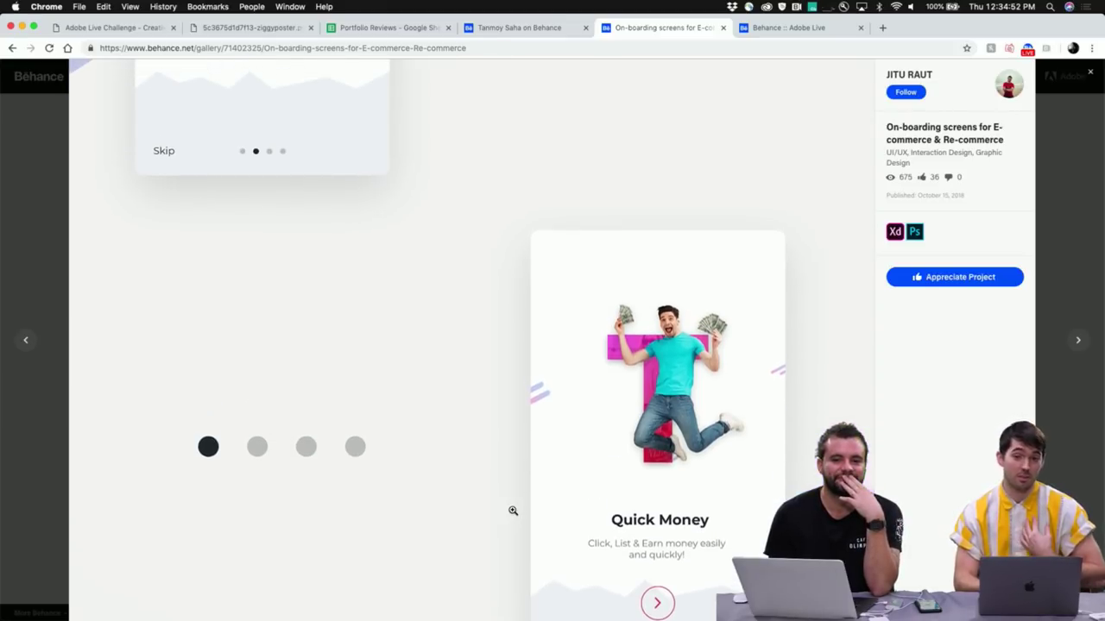
scroll(512, 510, up, 15)
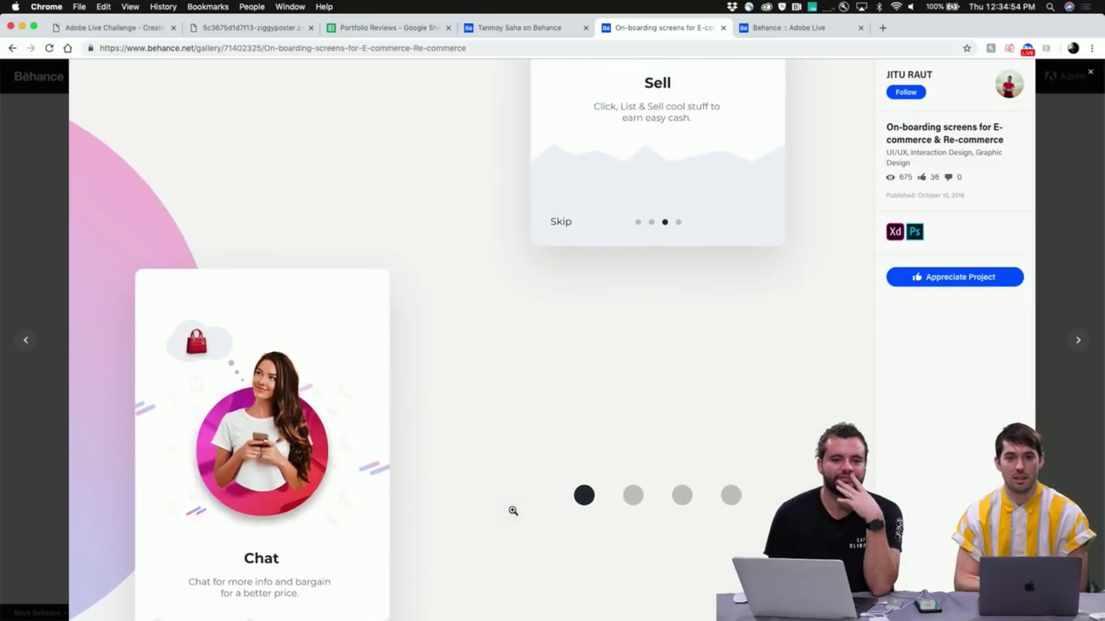
scroll(512, 510, up, 3)
scroll(512, 510, down, 9)
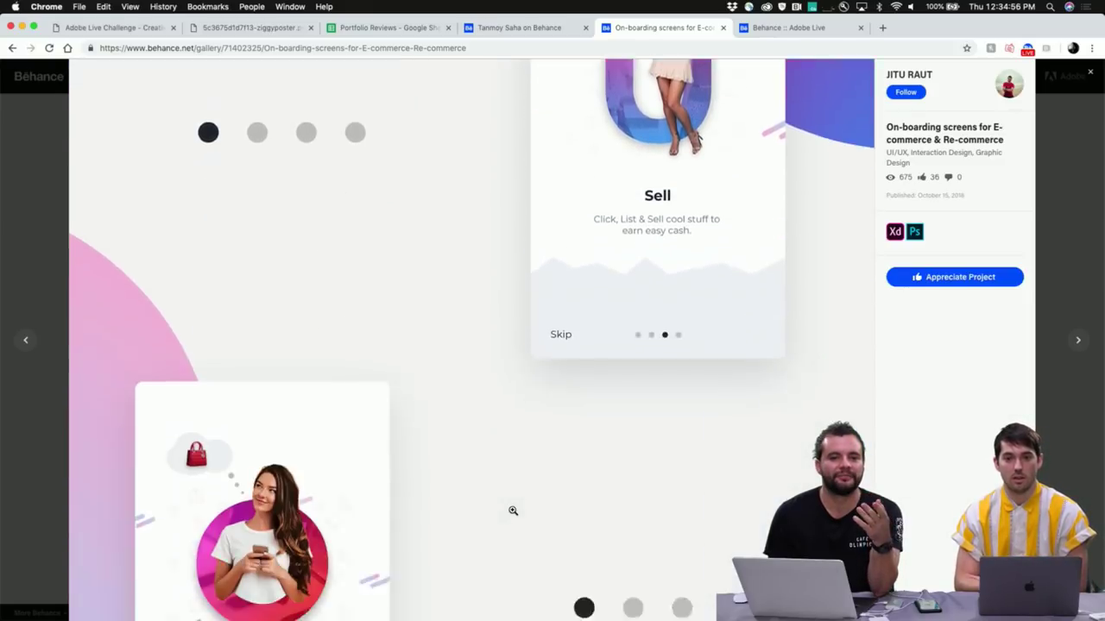
scroll(512, 510, down, 4)
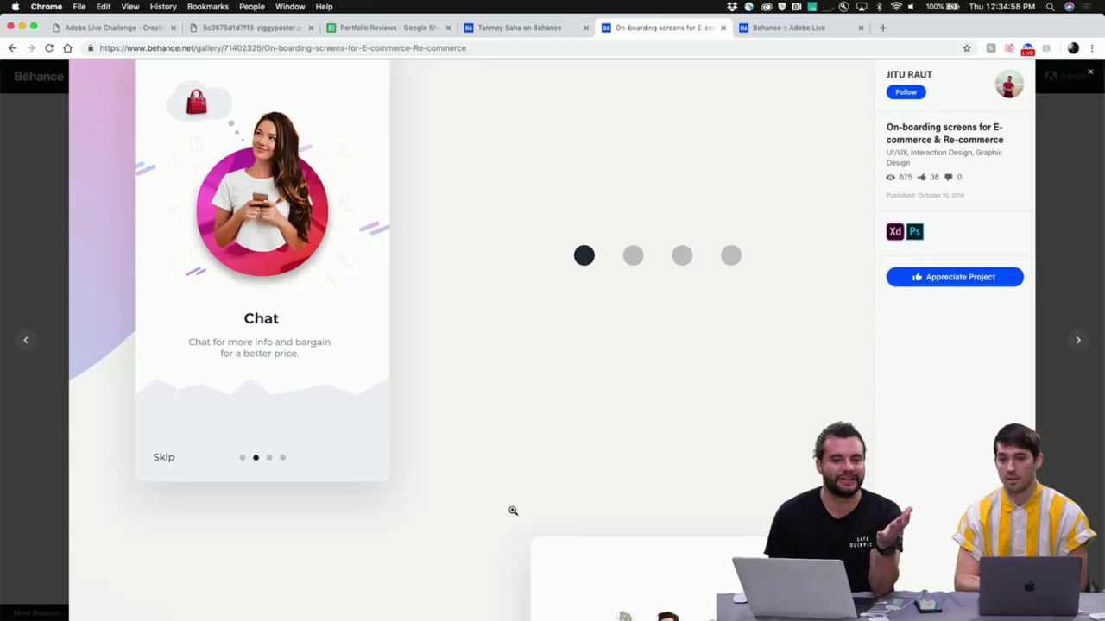
scroll(512, 510, down, 3)
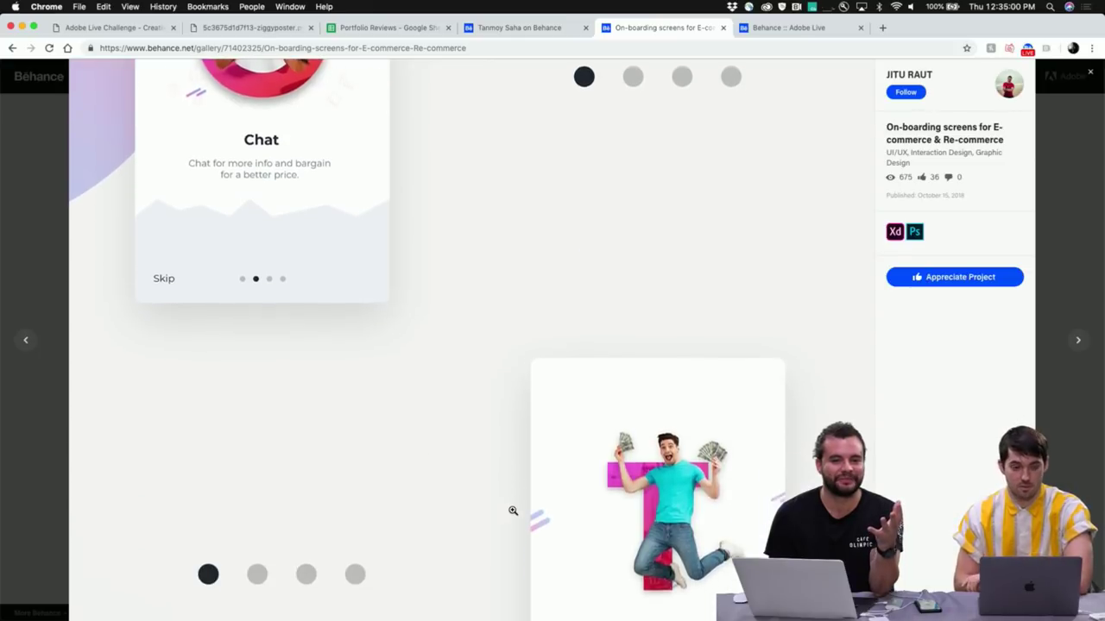
scroll(512, 510, down, 2)
scroll(513, 510, down, 2)
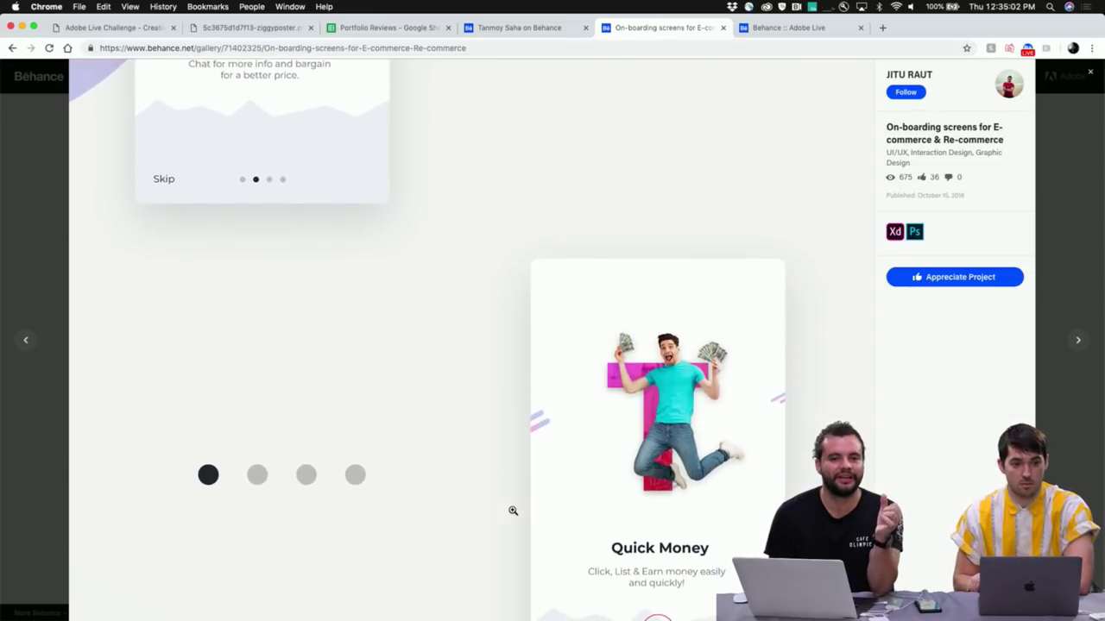
scroll(513, 510, down, 3)
scroll(513, 510, down, 3)
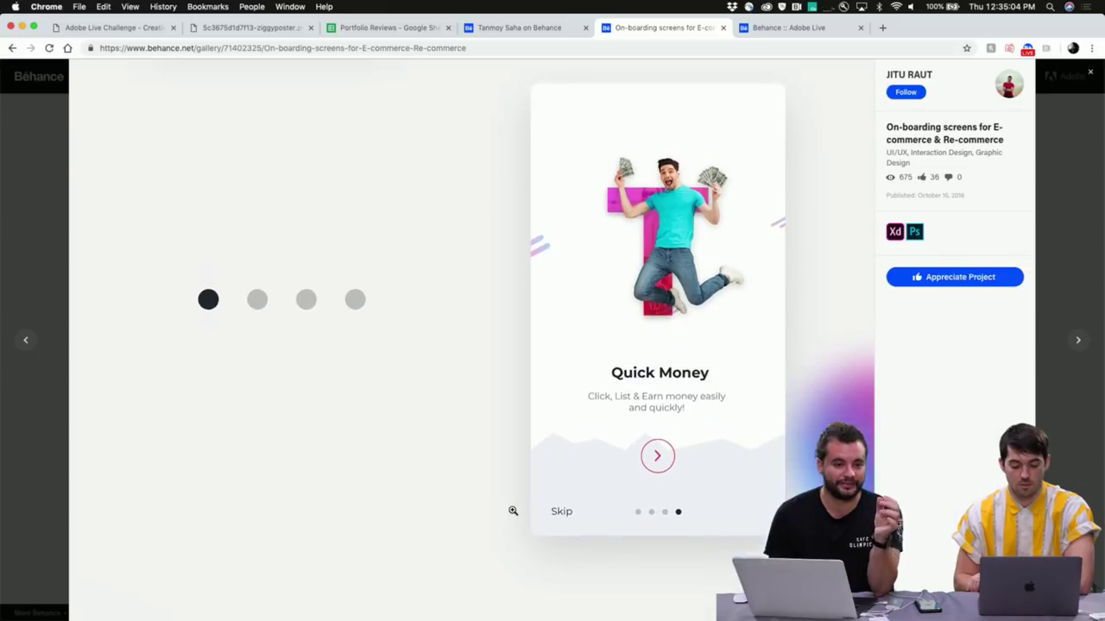
scroll(512, 510, up, 10)
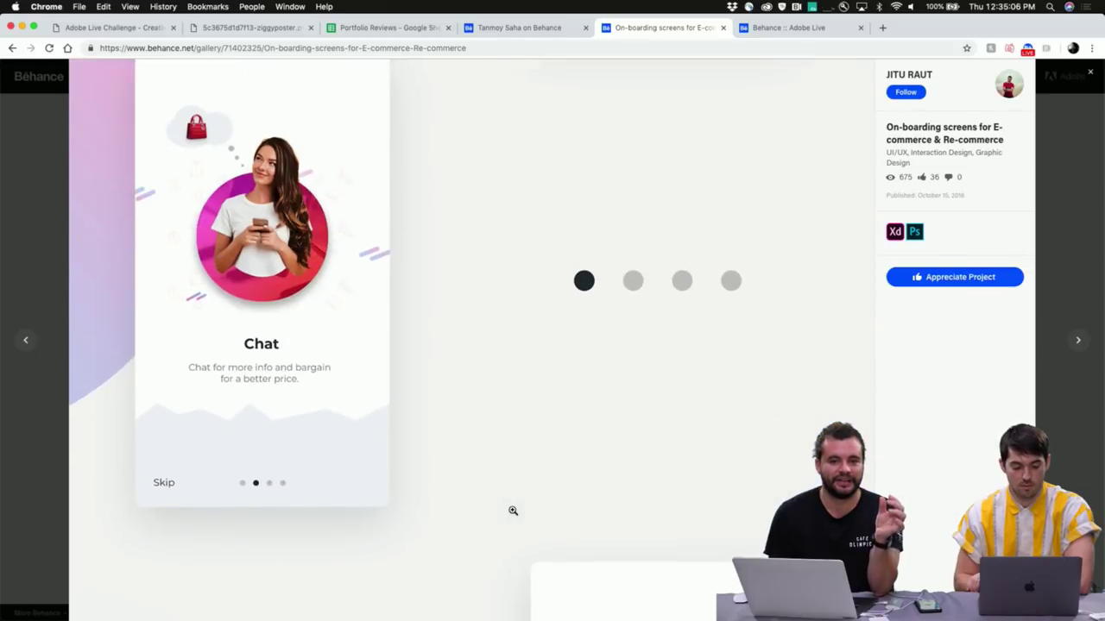
scroll(513, 510, up, 3)
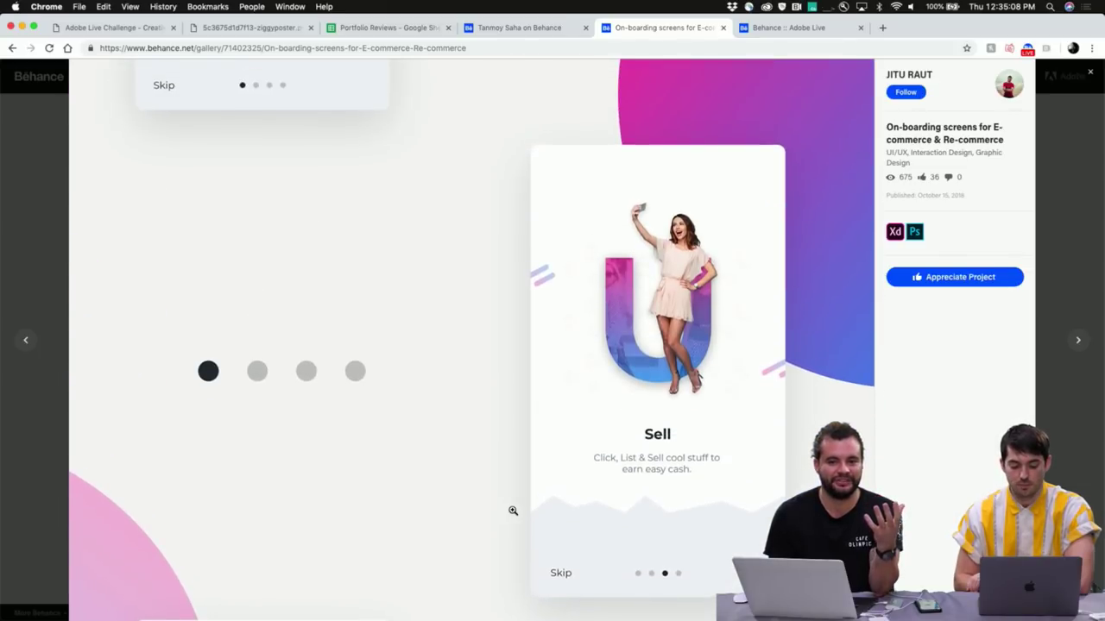
scroll(513, 510, up, 6)
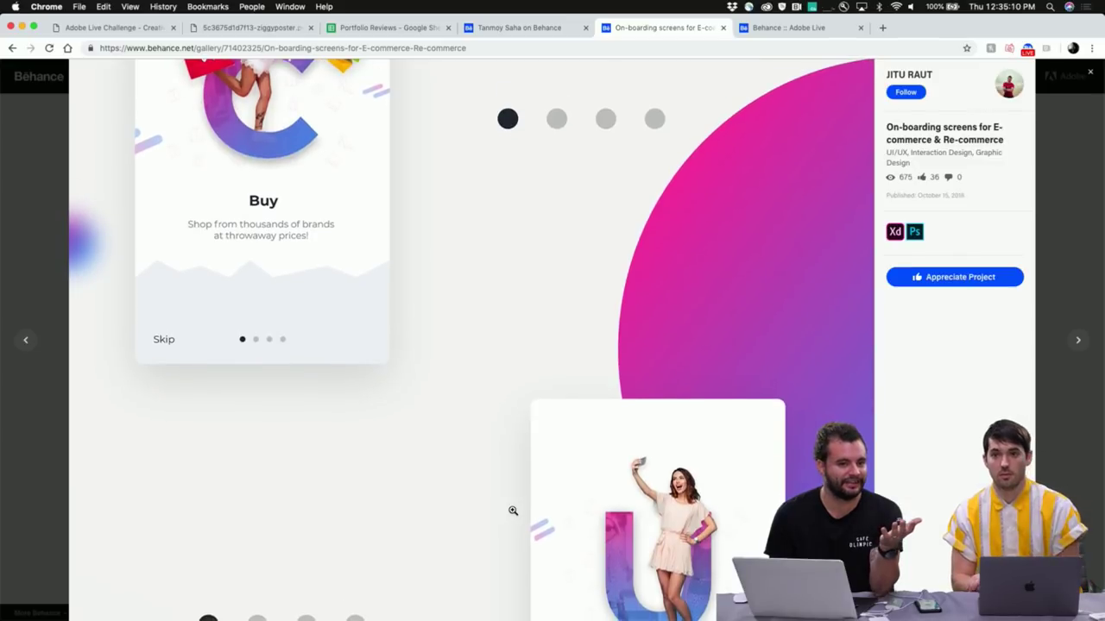
scroll(513, 510, down, 2)
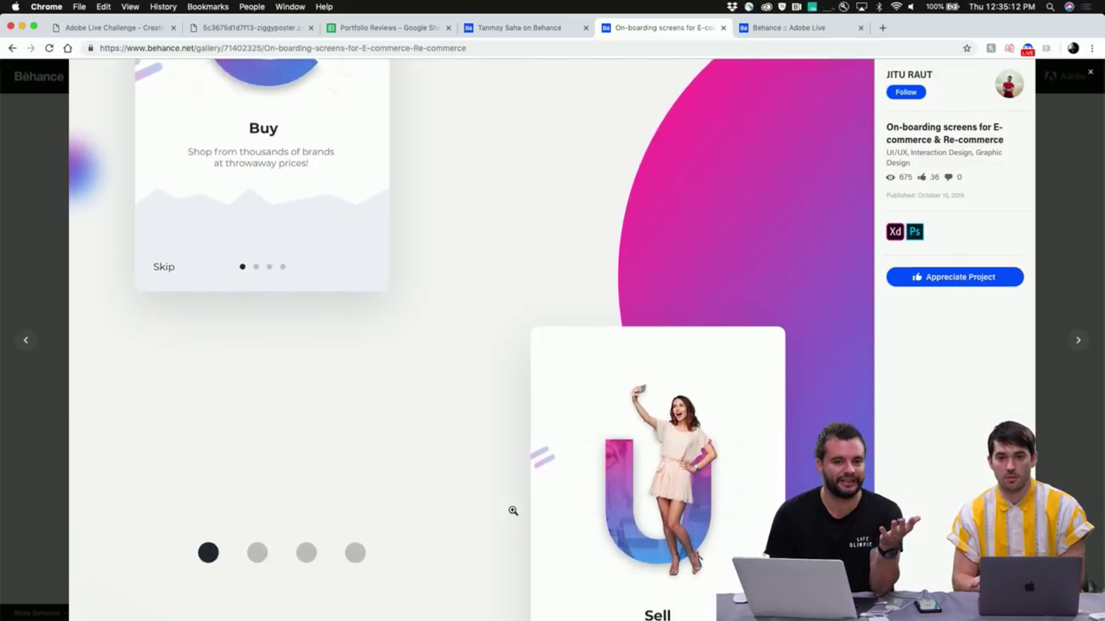
scroll(513, 510, down, 8)
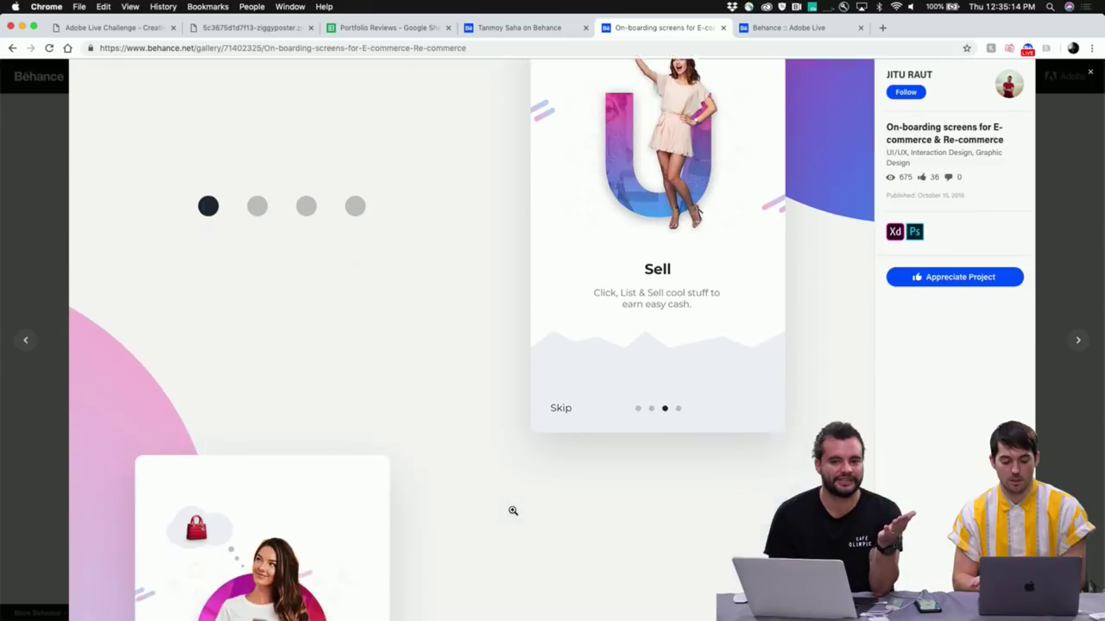
scroll(513, 510, down, 1)
scroll(513, 510, down, 3)
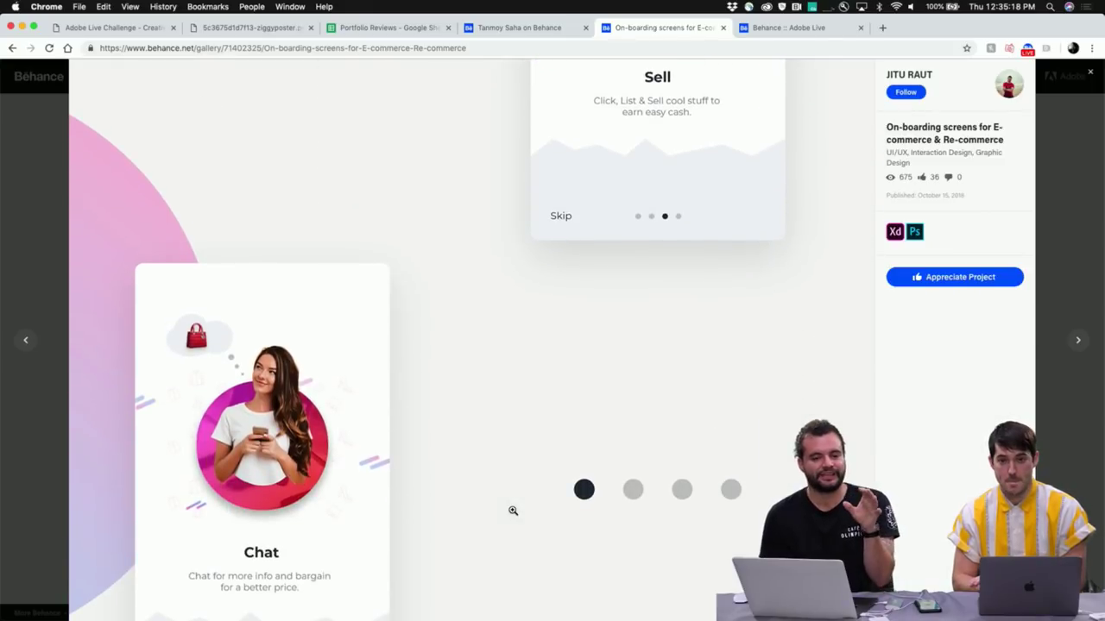
scroll(513, 510, down, 3)
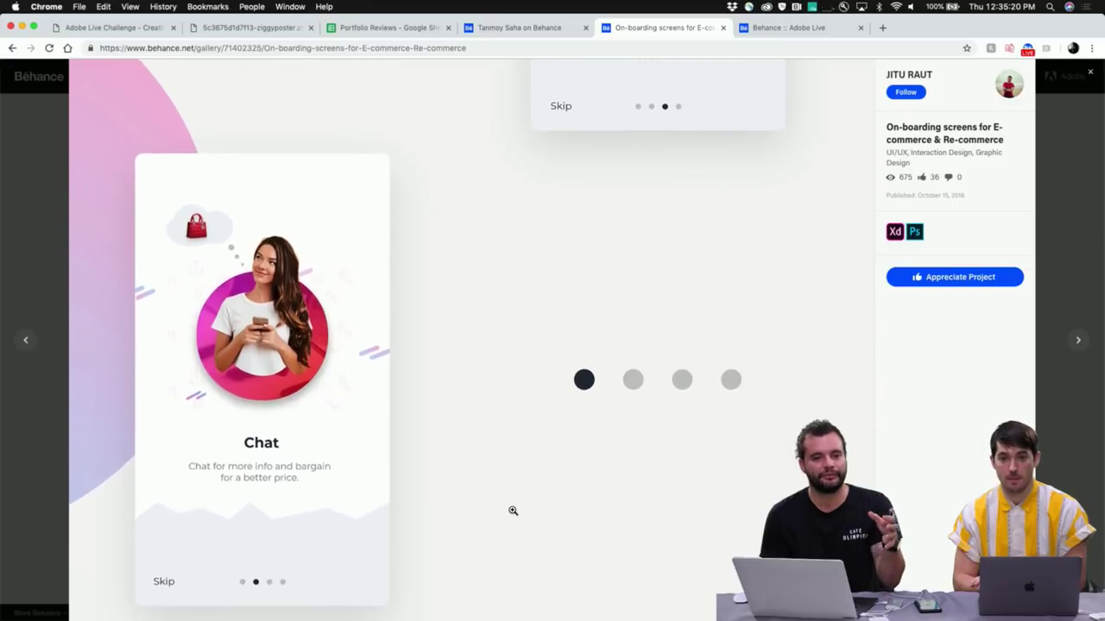
scroll(513, 510, down, 1)
scroll(513, 510, down, 3)
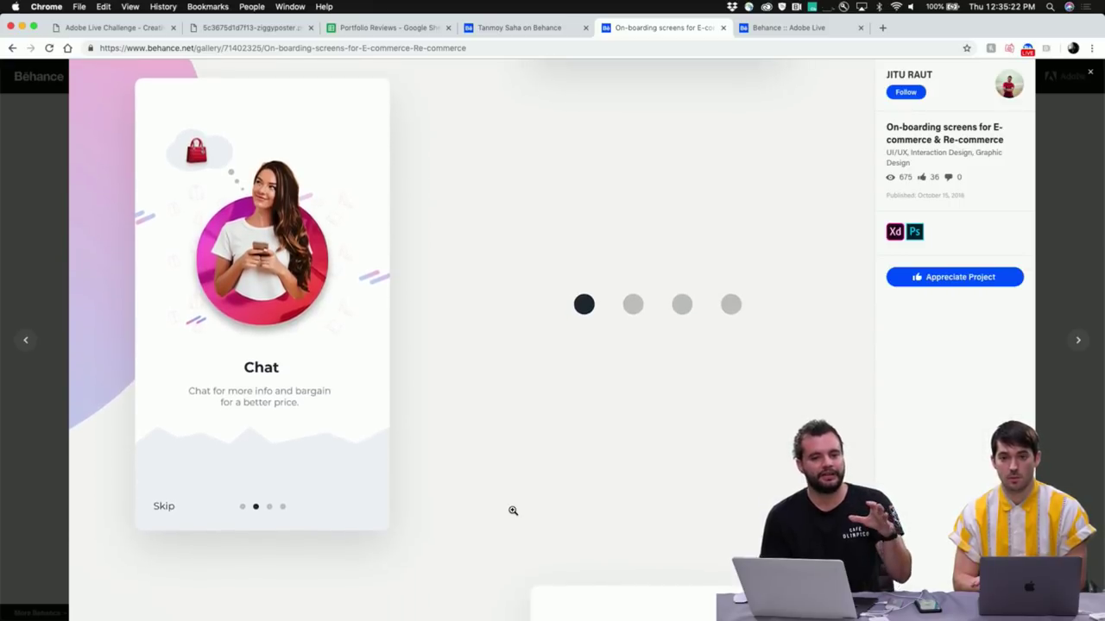
scroll(513, 510, down, 1)
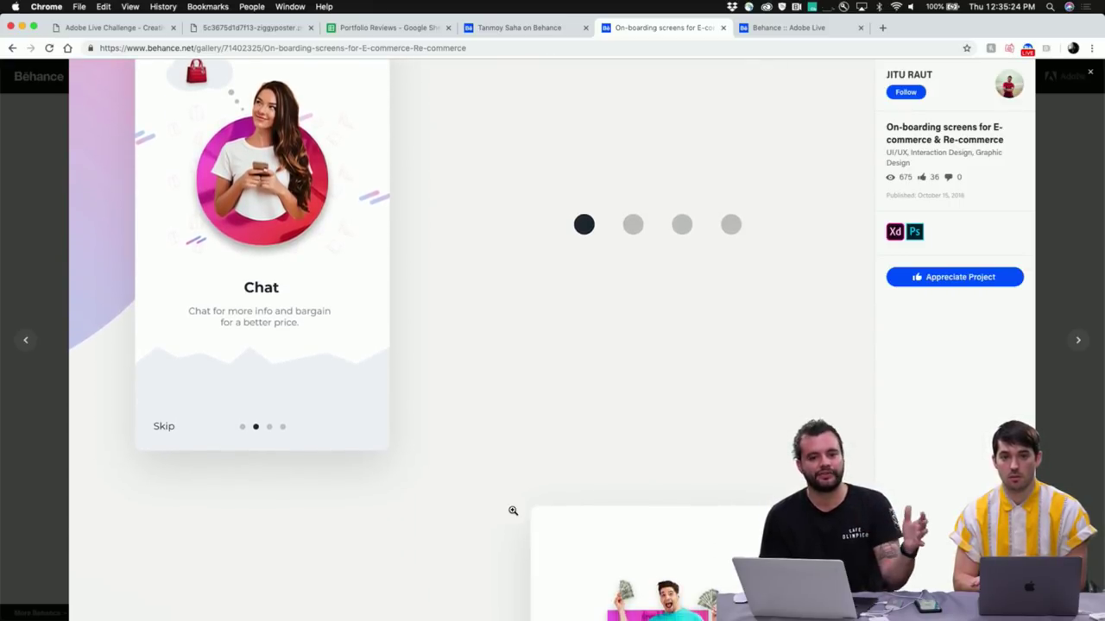
scroll(512, 510, down, 4)
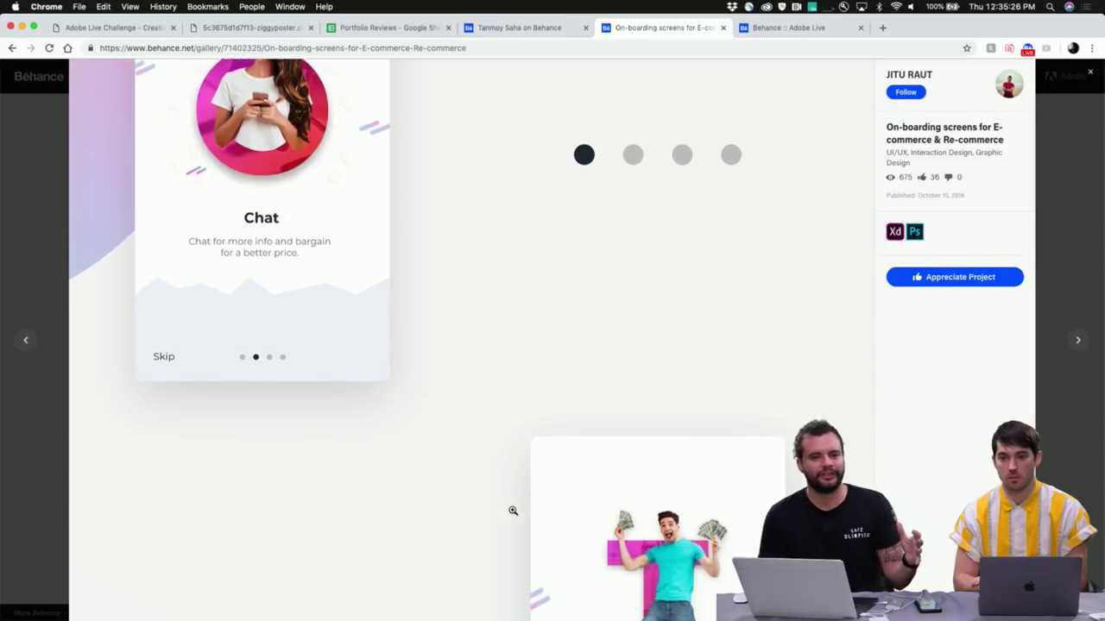
scroll(513, 510, down, 7)
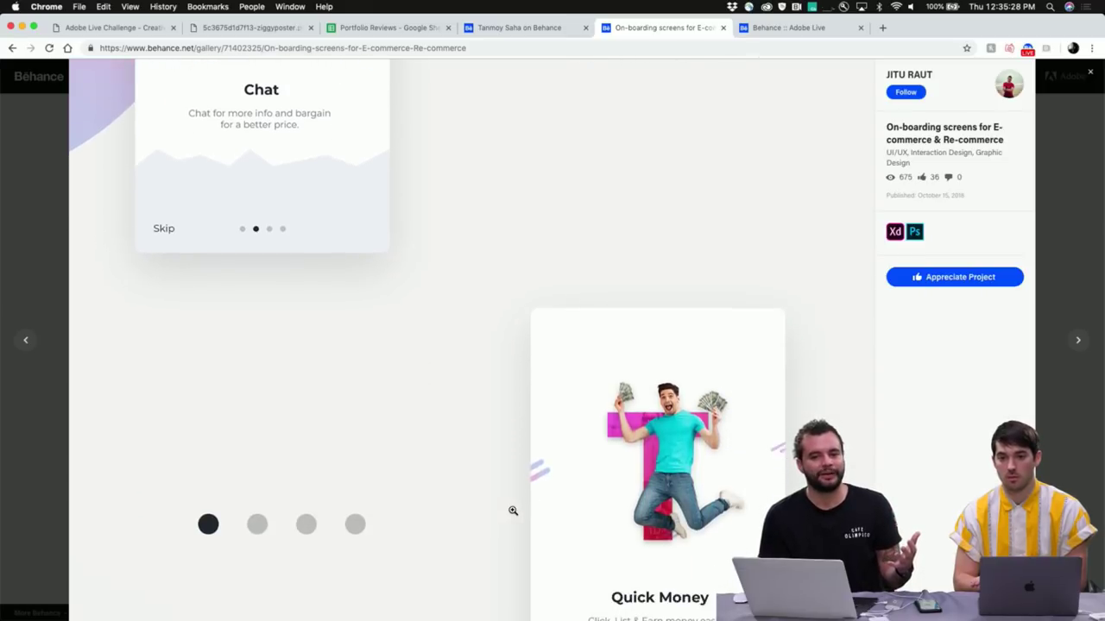
scroll(513, 510, down, 3)
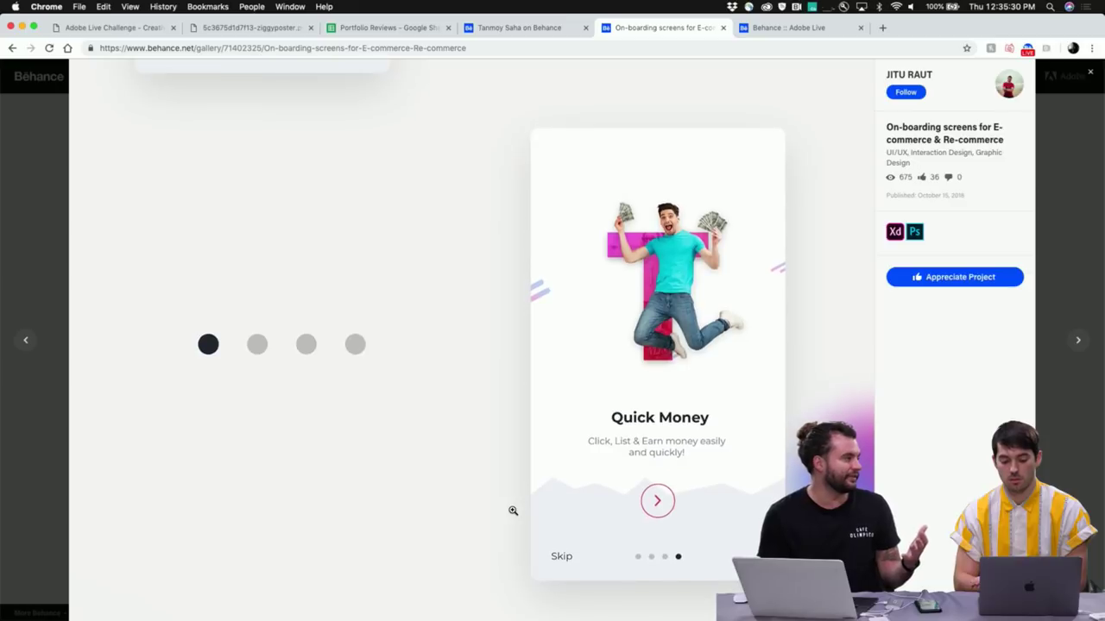
scroll(513, 510, up, 10)
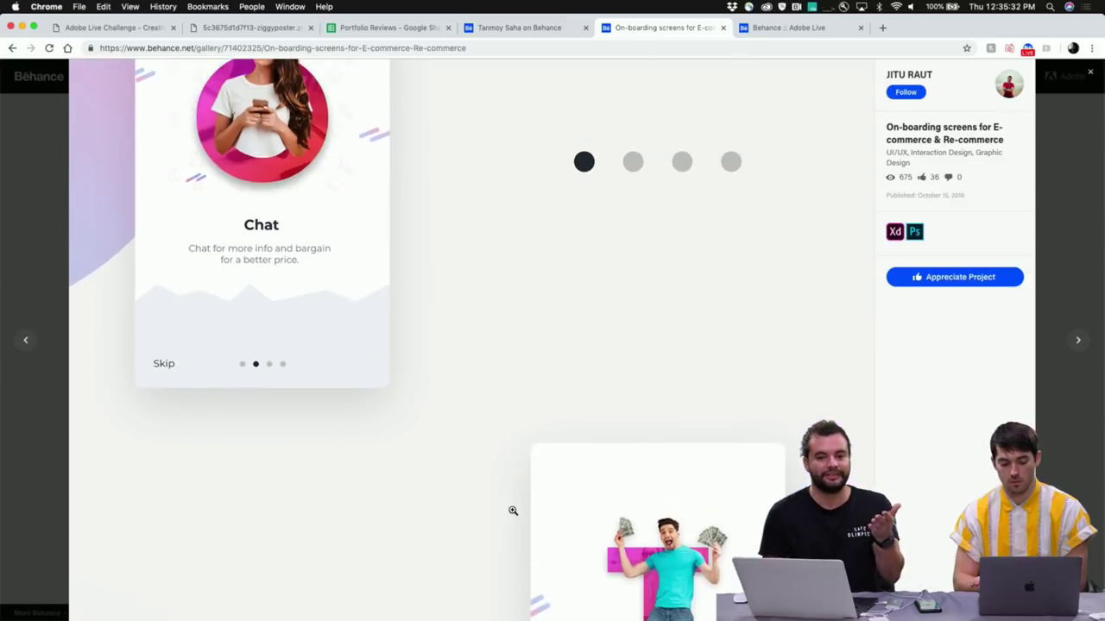
scroll(512, 510, up, 2)
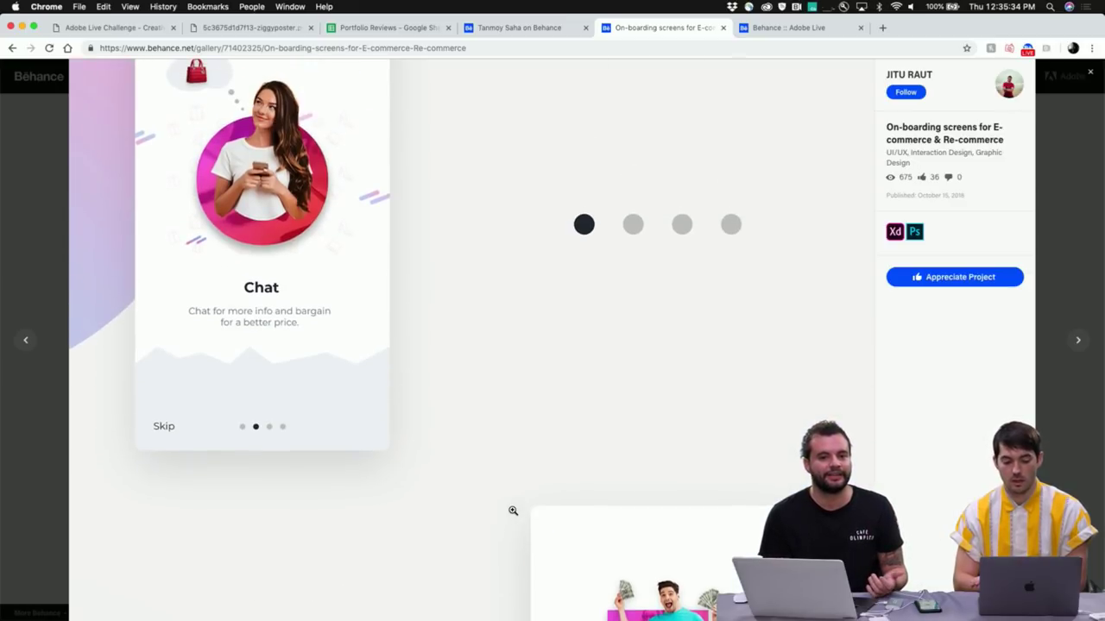
scroll(512, 510, up, 7)
scroll(513, 511, up, 3)
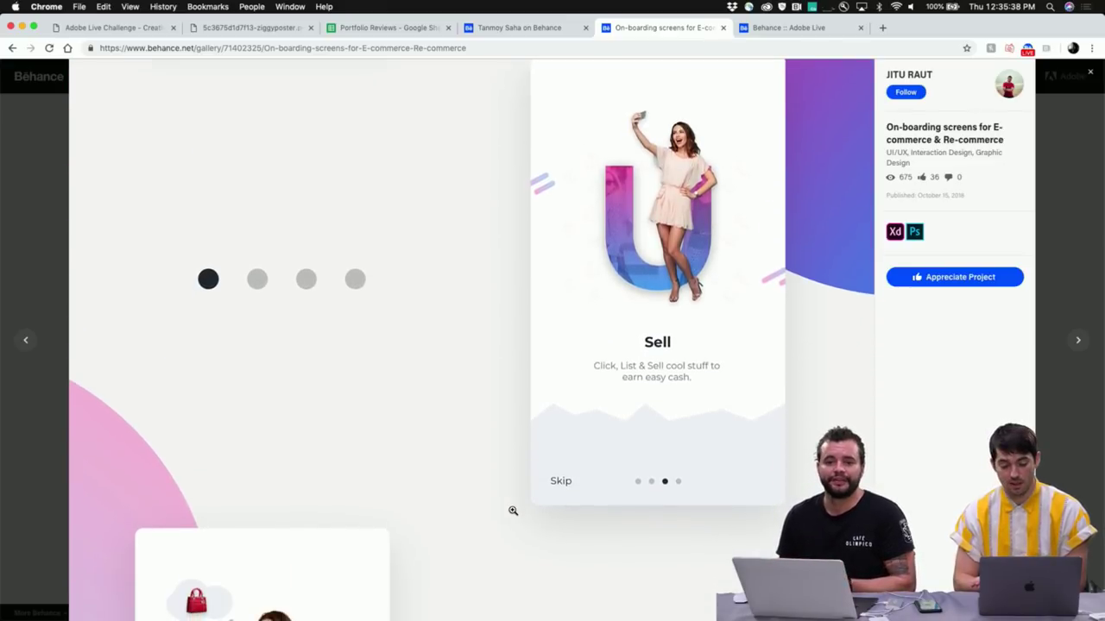
scroll(513, 511, down, 10)
scroll(513, 511, down, 3)
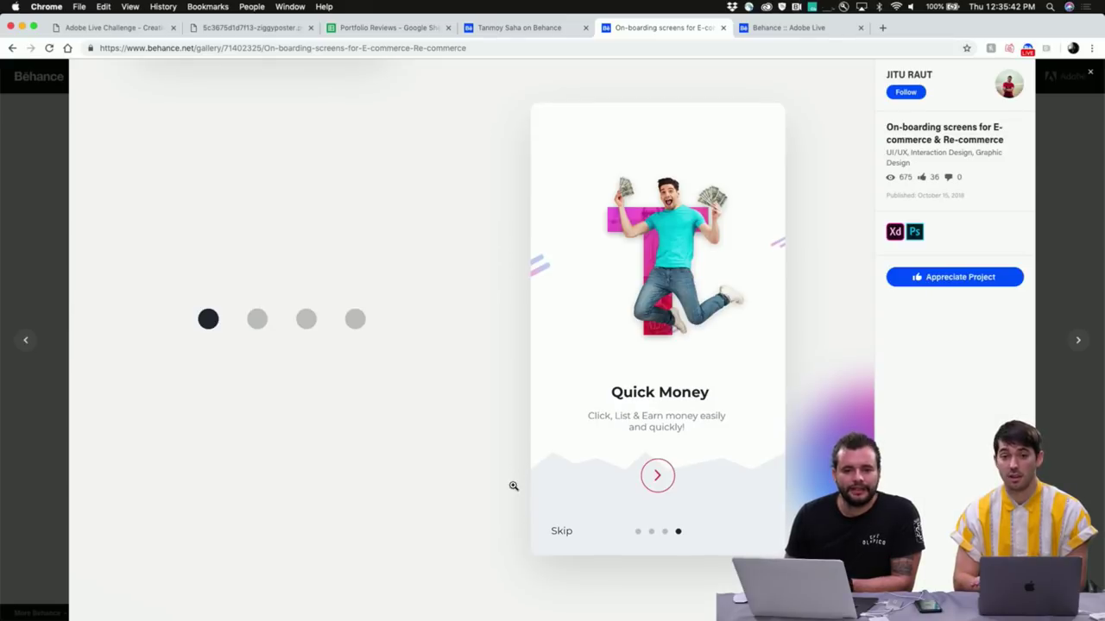
scroll(512, 501, down, 2)
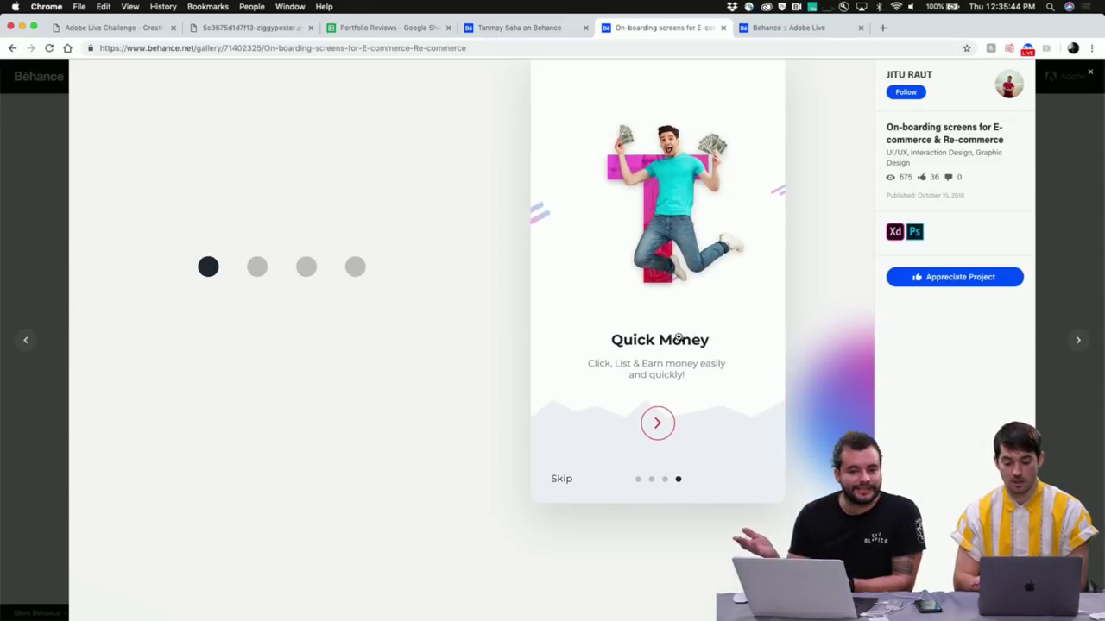
scroll(457, 443, down, 2)
scroll(458, 442, down, 3)
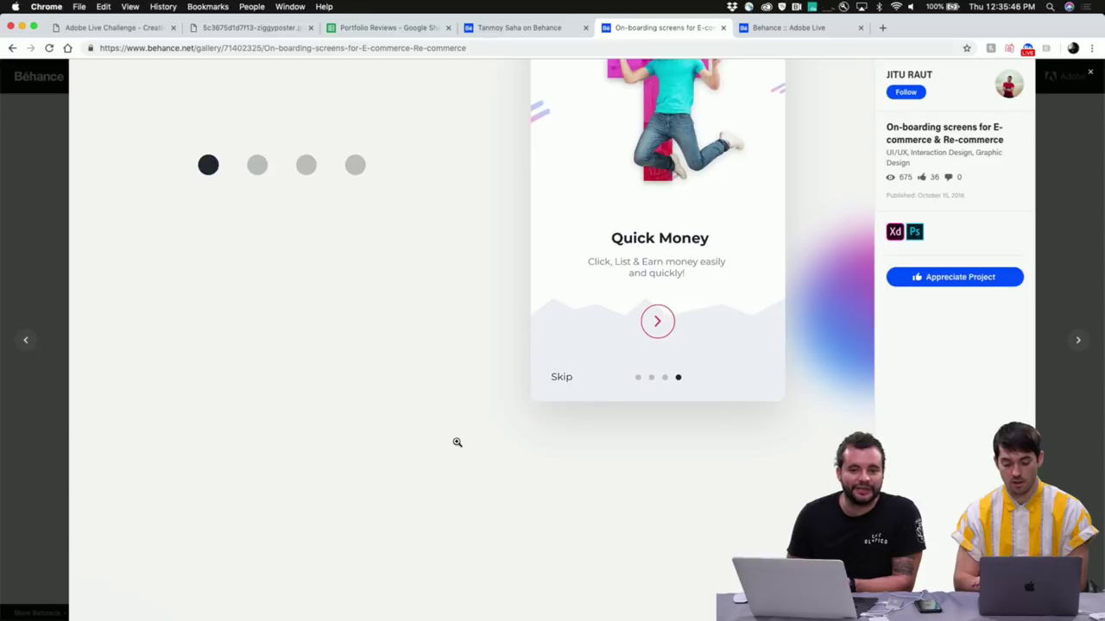
scroll(457, 443, up, 5)
scroll(457, 442, up, 12)
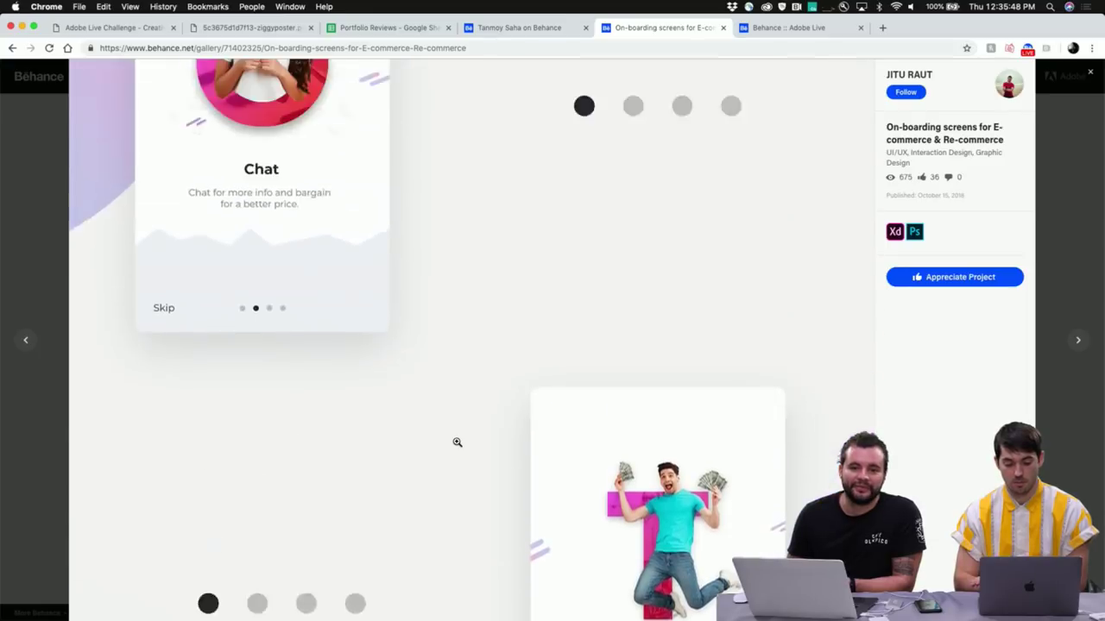
scroll(458, 442, up, 3)
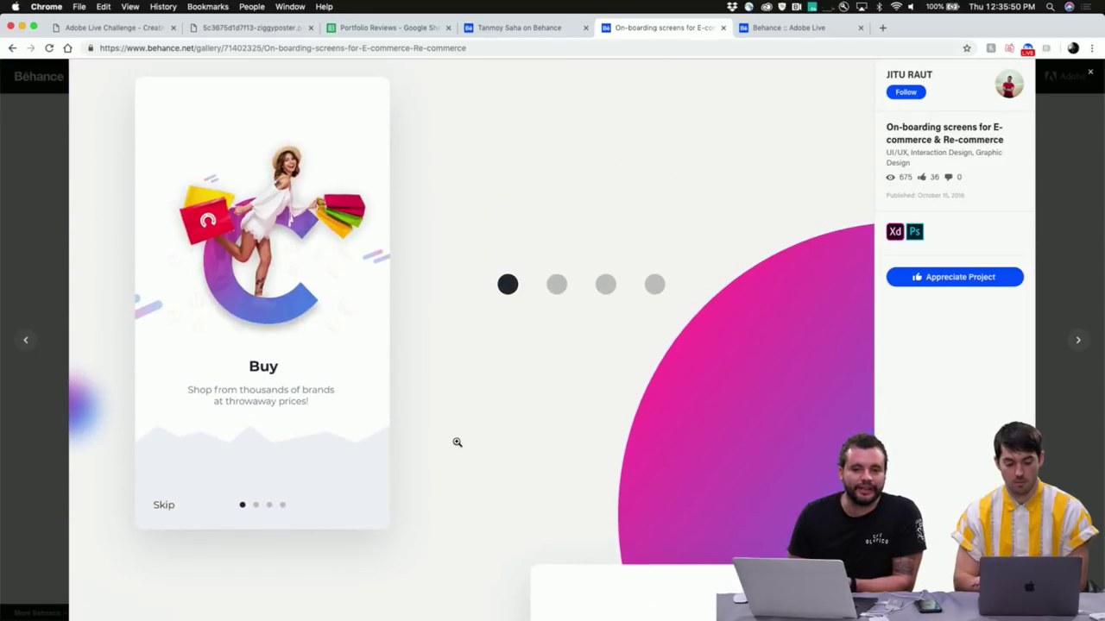
scroll(457, 443, up, 2)
scroll(457, 443, down, 5)
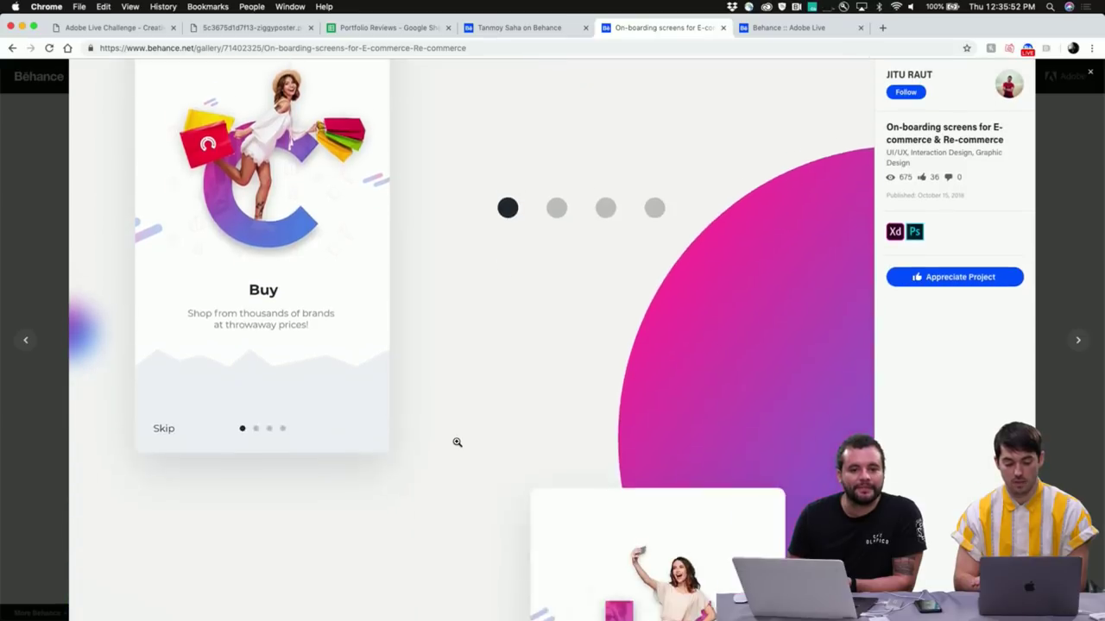
scroll(457, 443, down, 6)
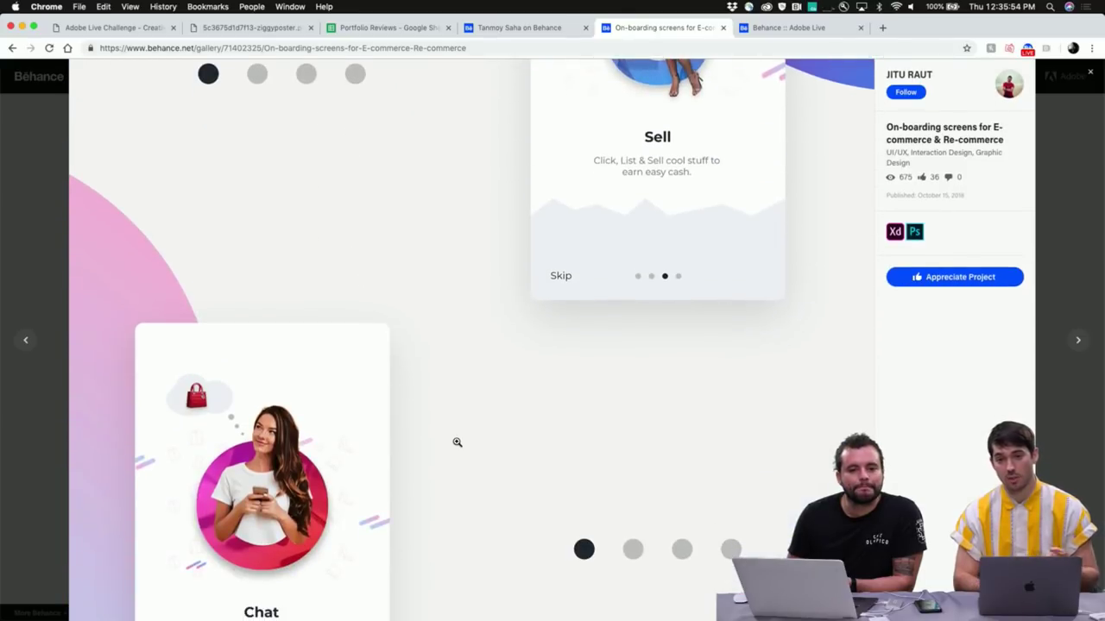
scroll(458, 443, down, 2)
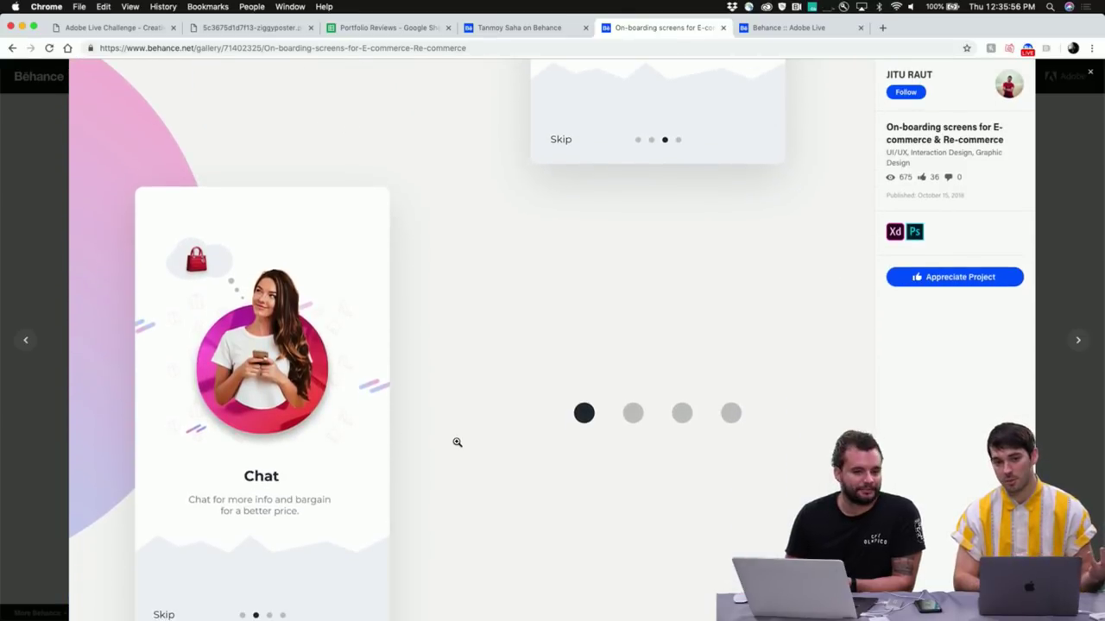
scroll(457, 443, down, 2)
scroll(458, 443, down, 3)
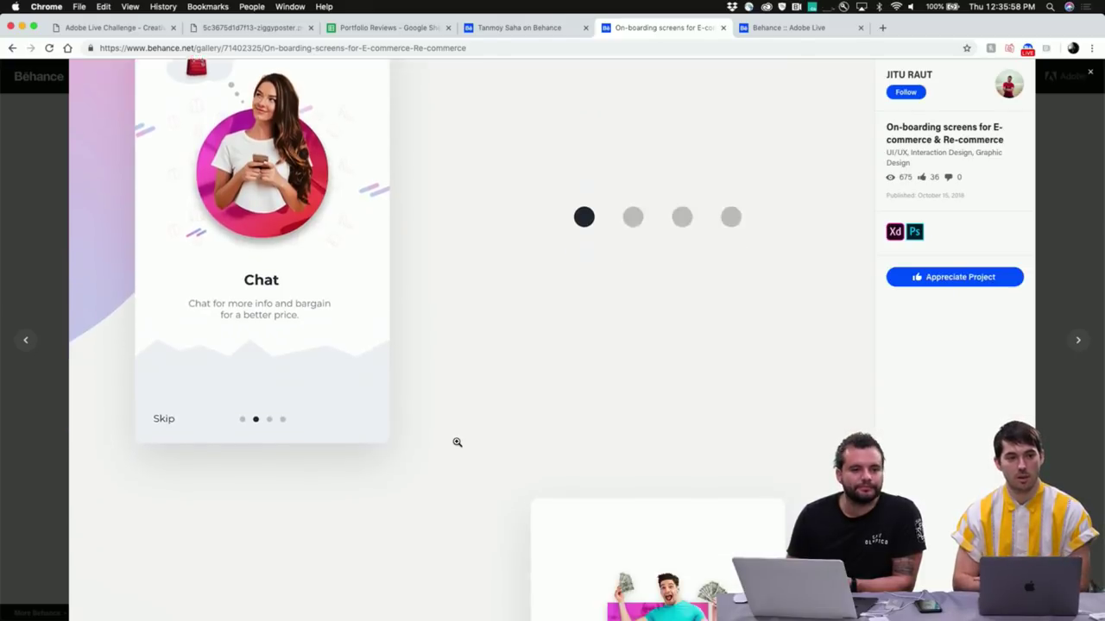
scroll(457, 443, down, 10)
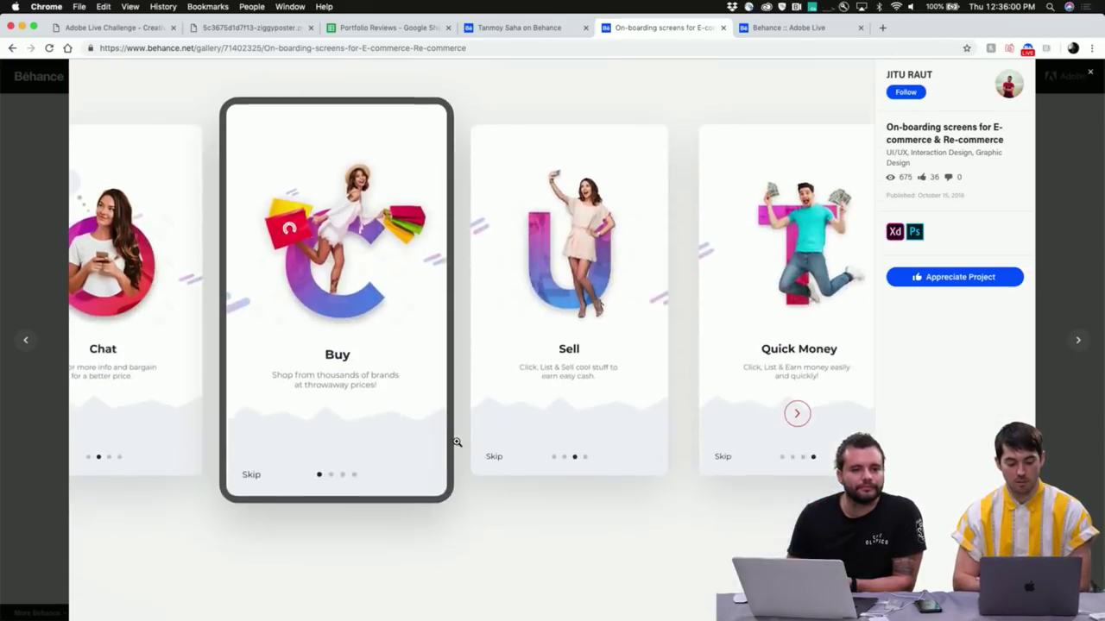
scroll(457, 443, down, 3)
scroll(457, 444, up, 6)
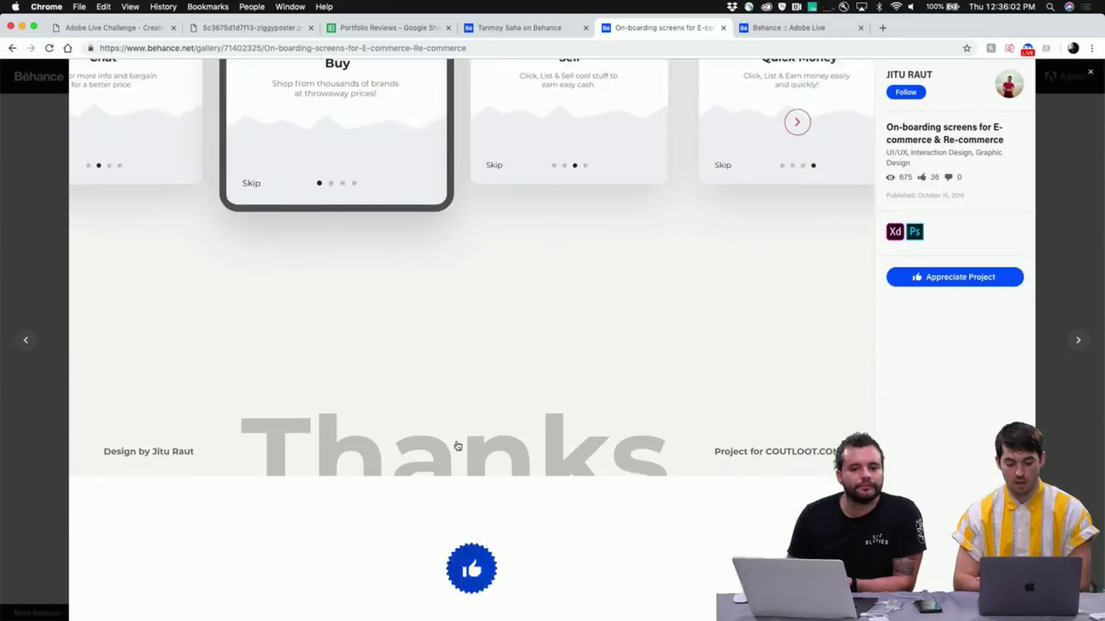
scroll(457, 444, up, 10)
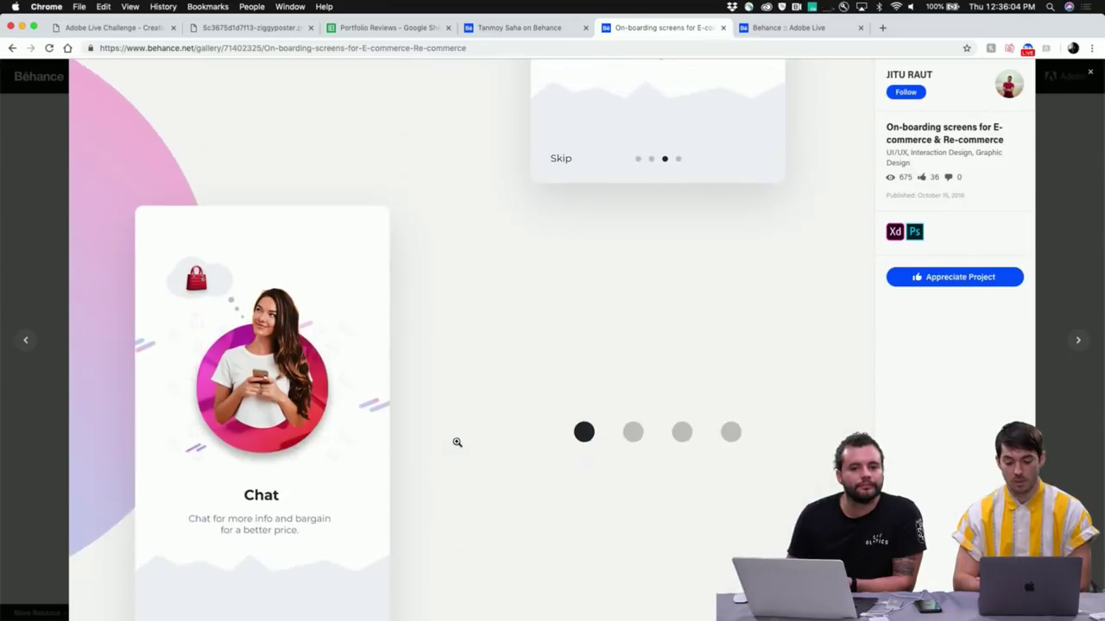
scroll(457, 443, up, 10)
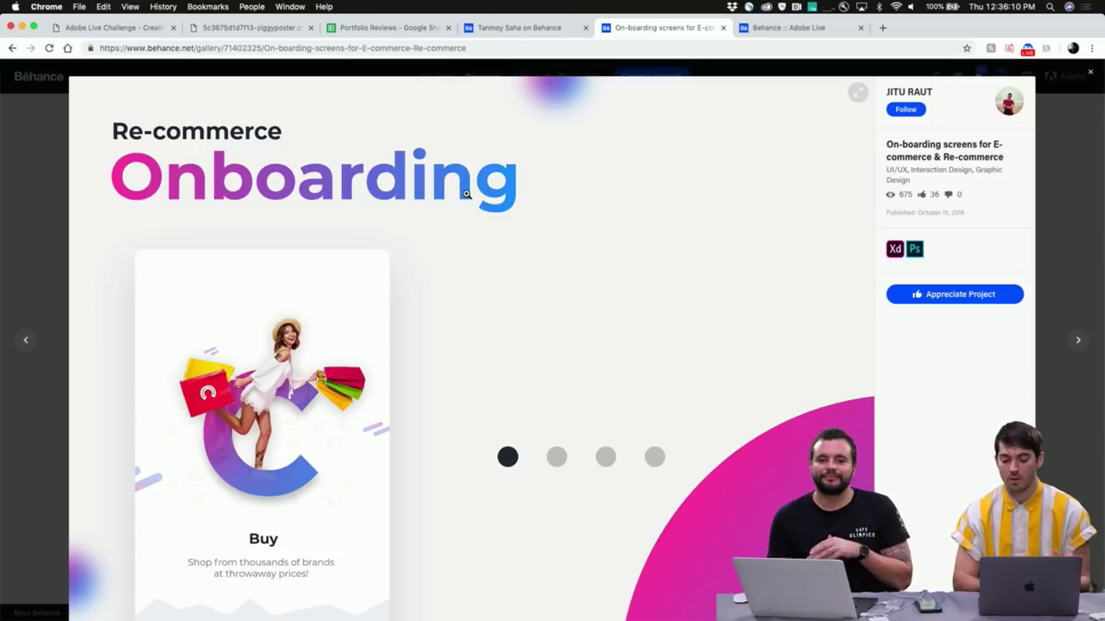
scroll(461, 230, down, 10)
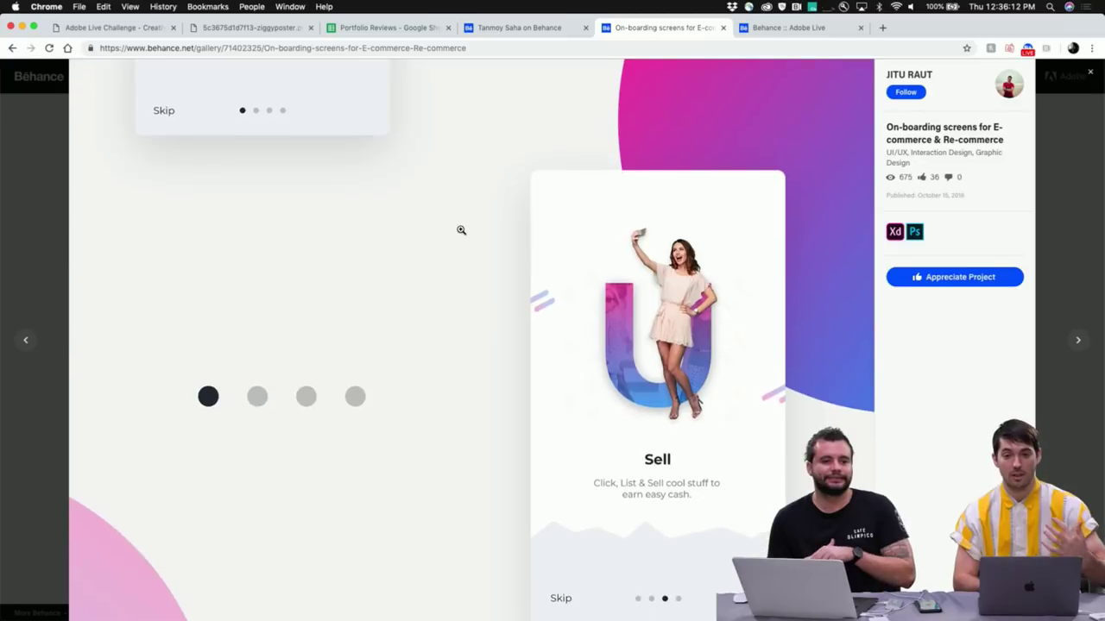
scroll(461, 230, down, 10)
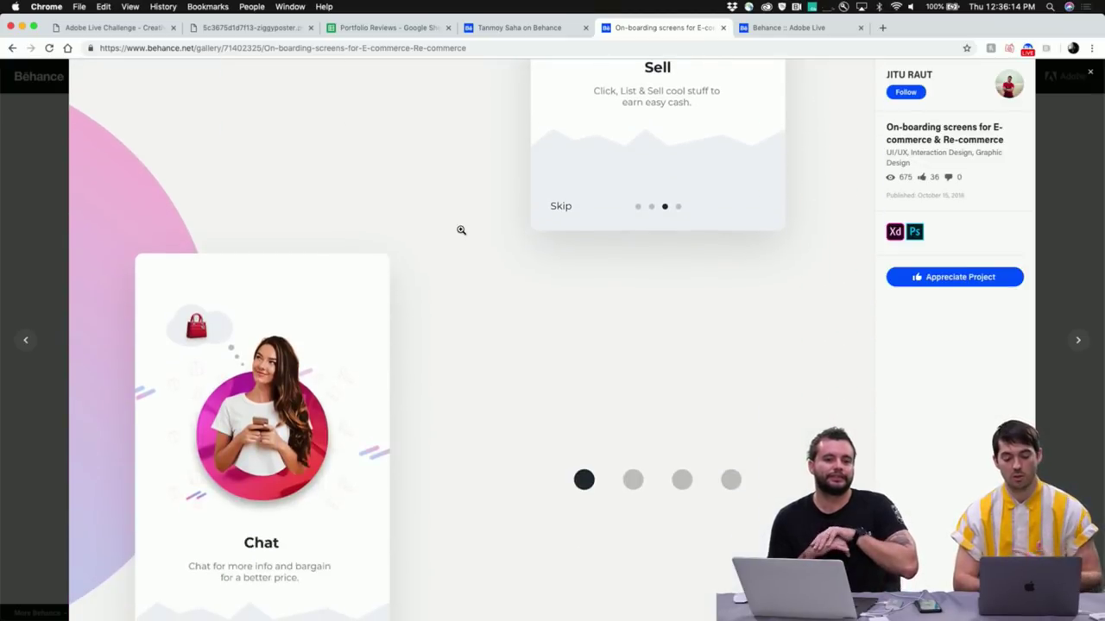
scroll(460, 229, down, 5)
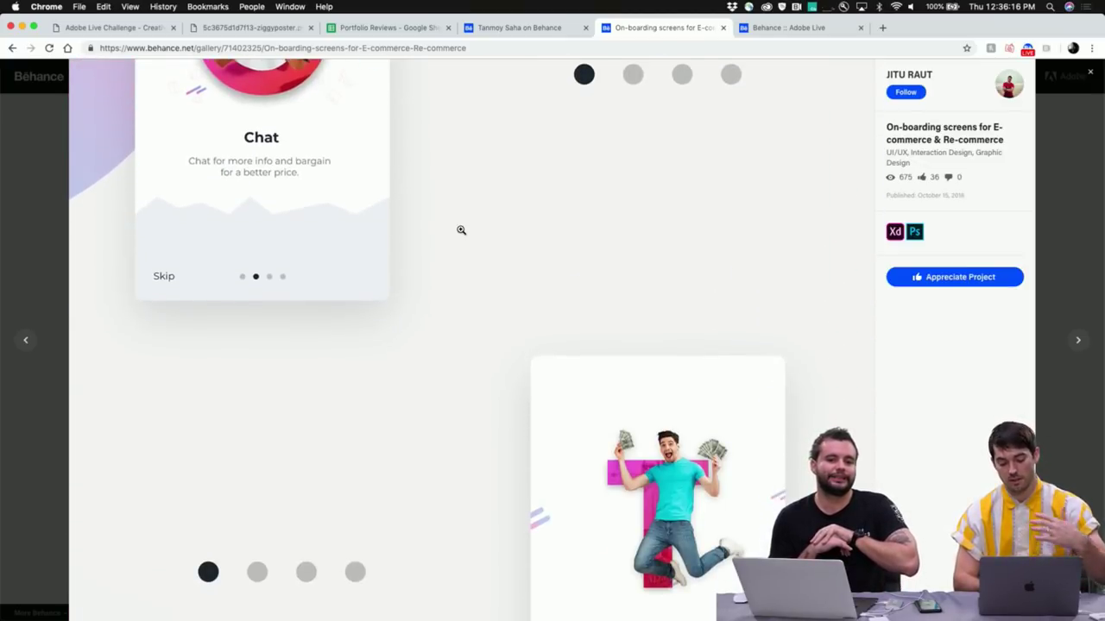
scroll(461, 229, down, 15)
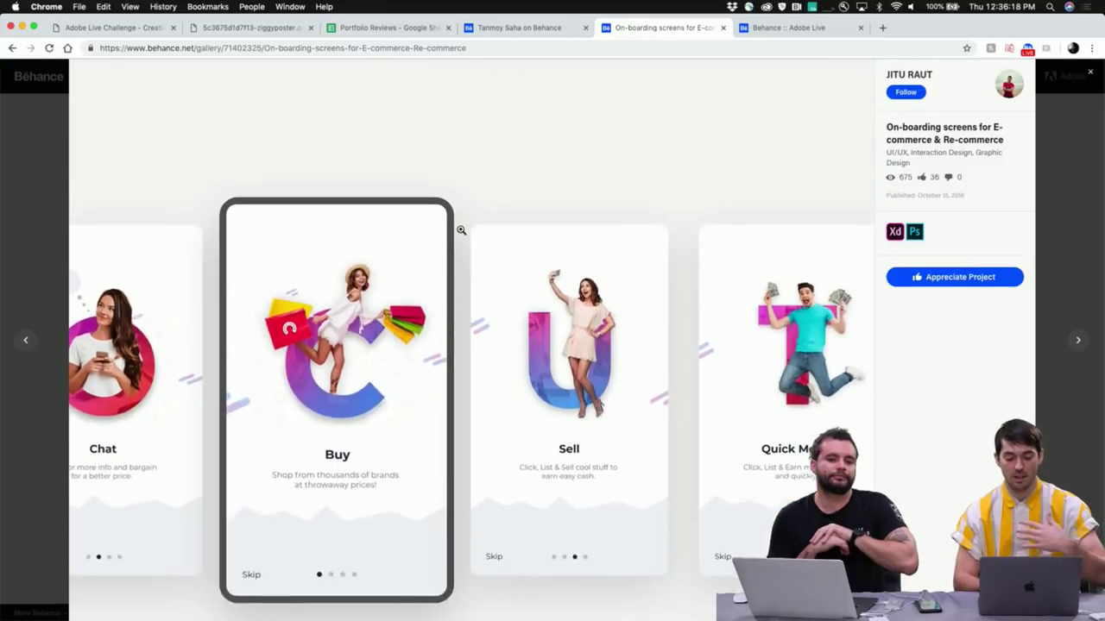
scroll(461, 229, down, 2)
scroll(471, 395, down, 5)
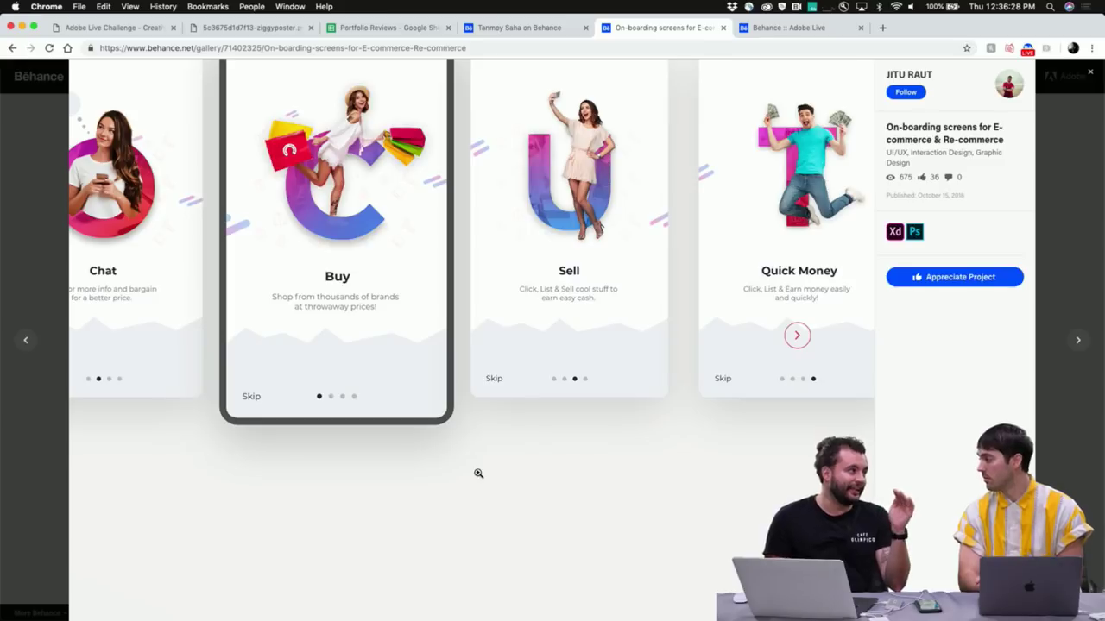
scroll(478, 473, down, 3)
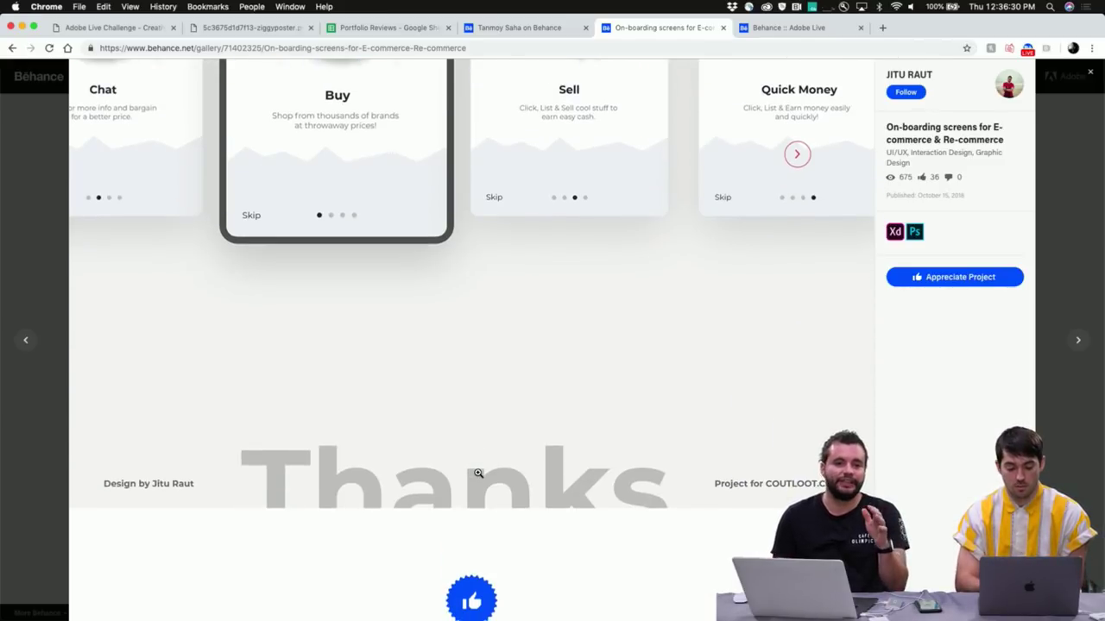
scroll(478, 473, up, 2)
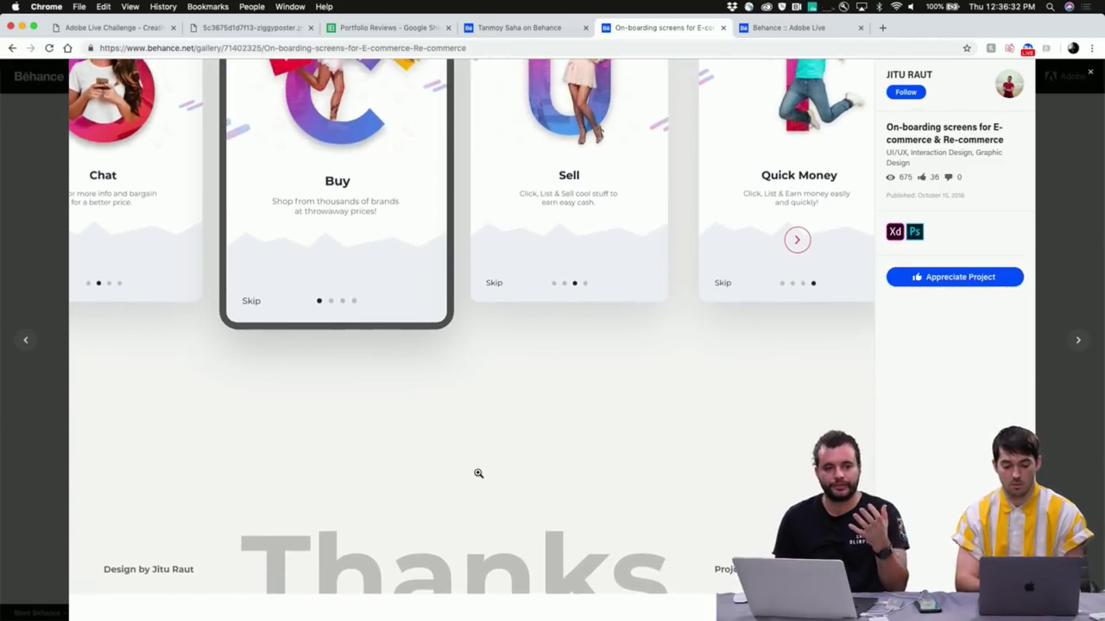
scroll(479, 473, up, 1)
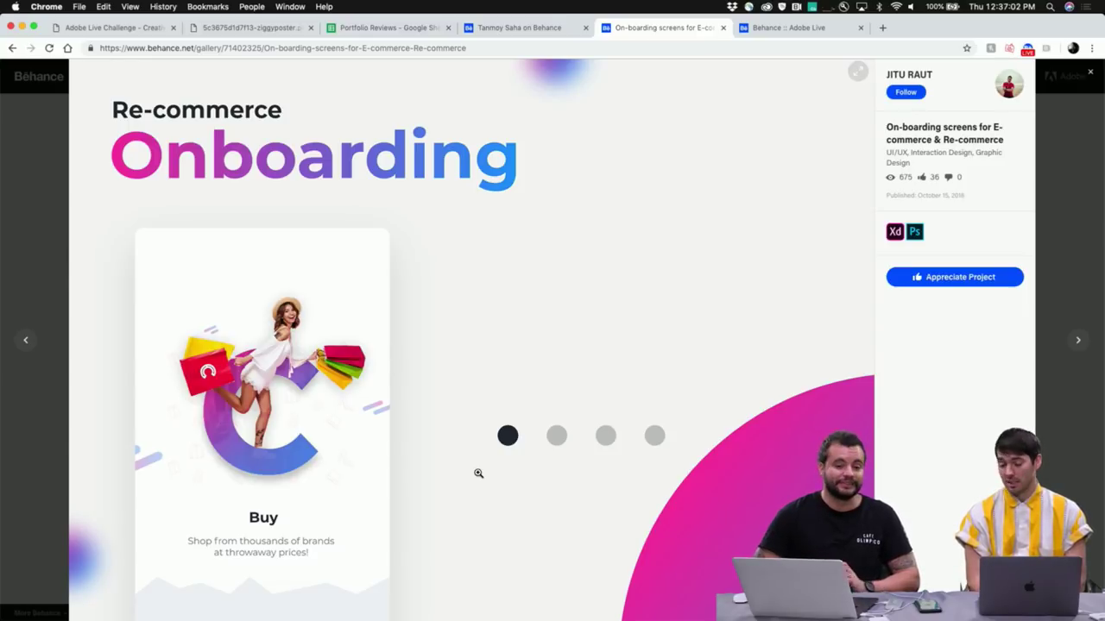
scroll(478, 473, up, 2)
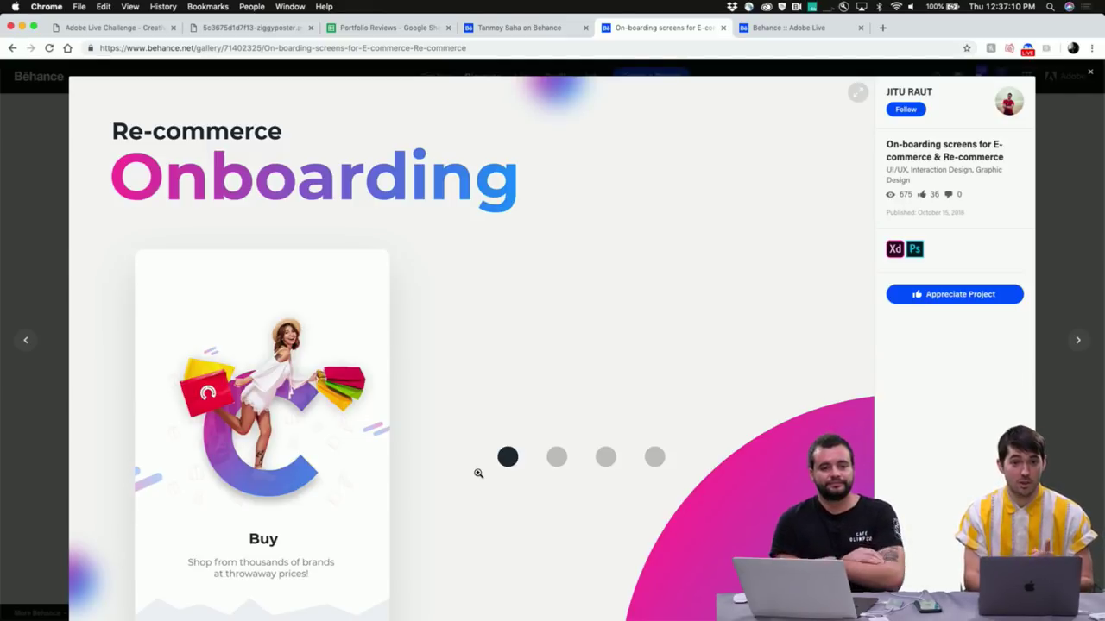
scroll(479, 473, down, 5)
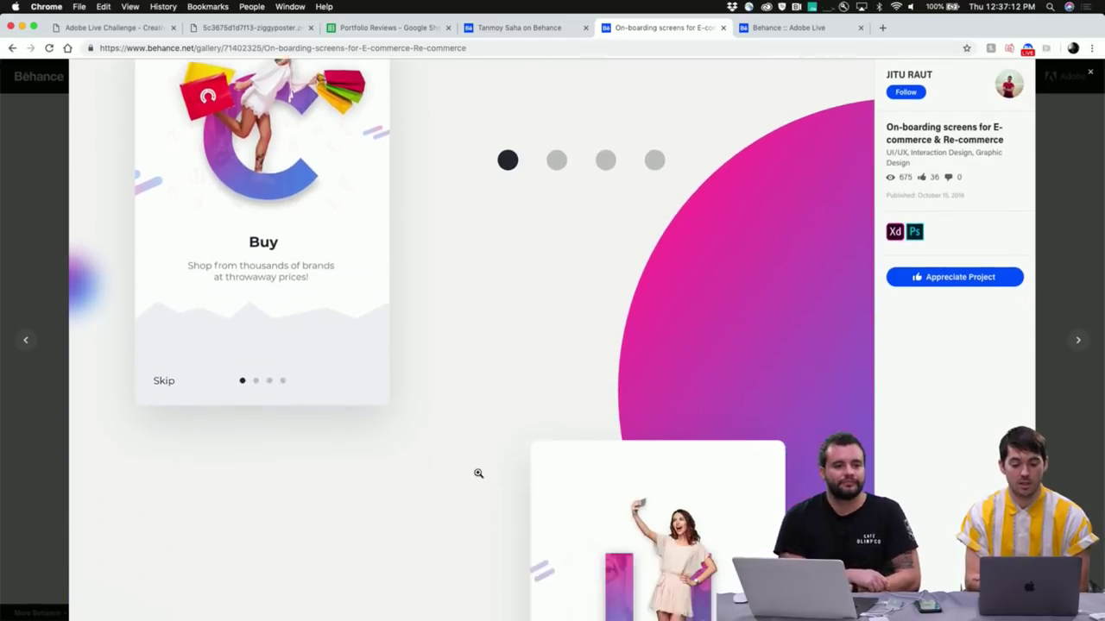
scroll(479, 473, down, 10)
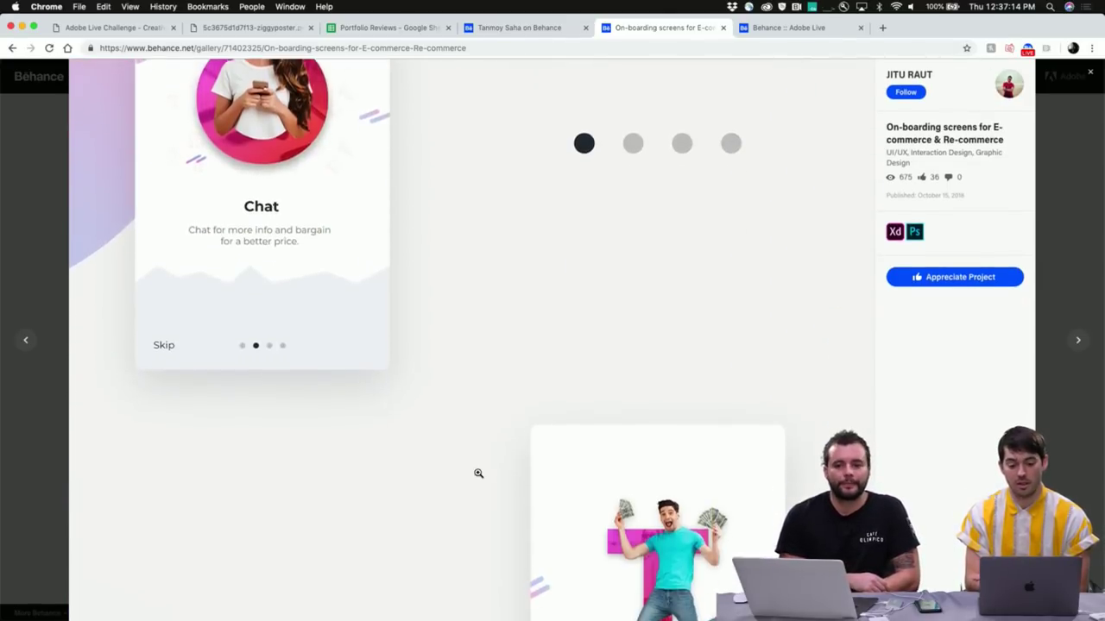
scroll(478, 472, down, 1)
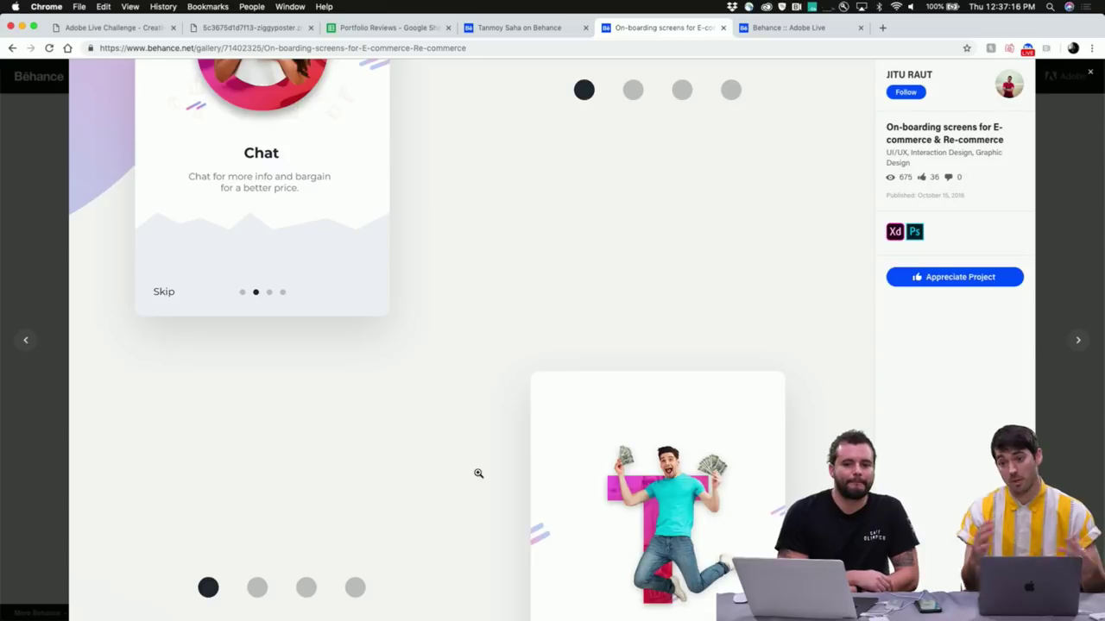
scroll(478, 473, down, 7)
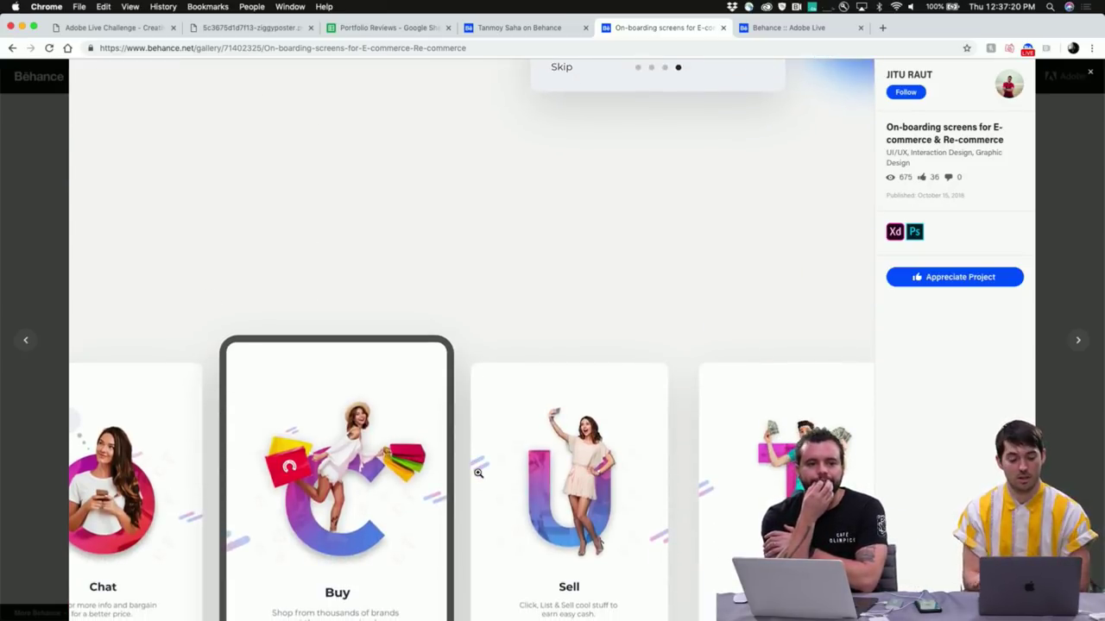
scroll(478, 473, down, 2)
scroll(478, 472, down, 2)
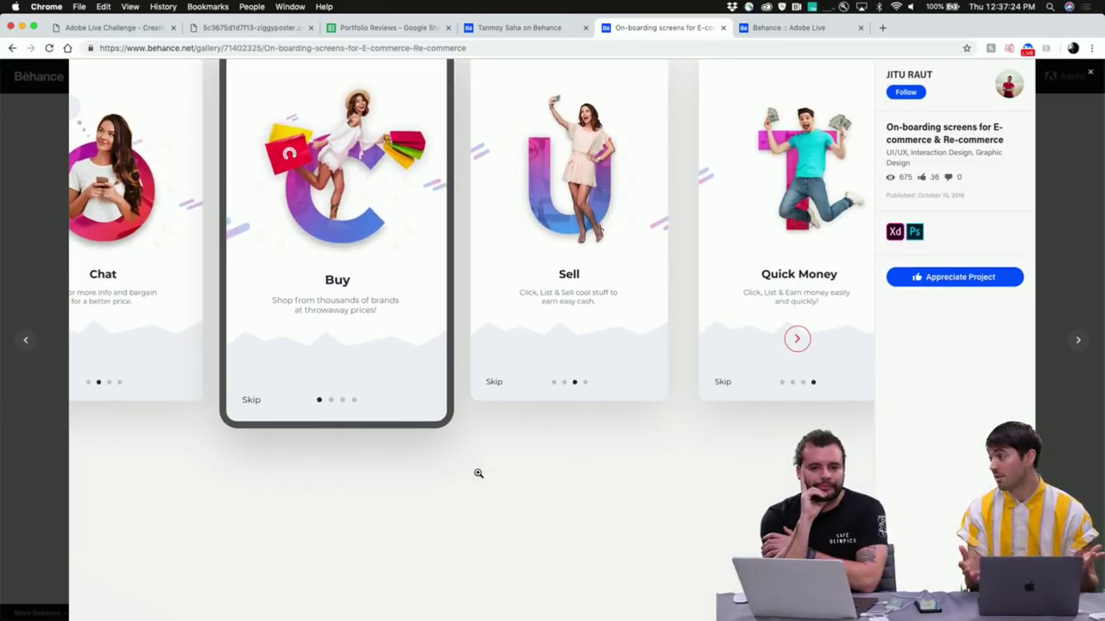
scroll(478, 473, down, 3)
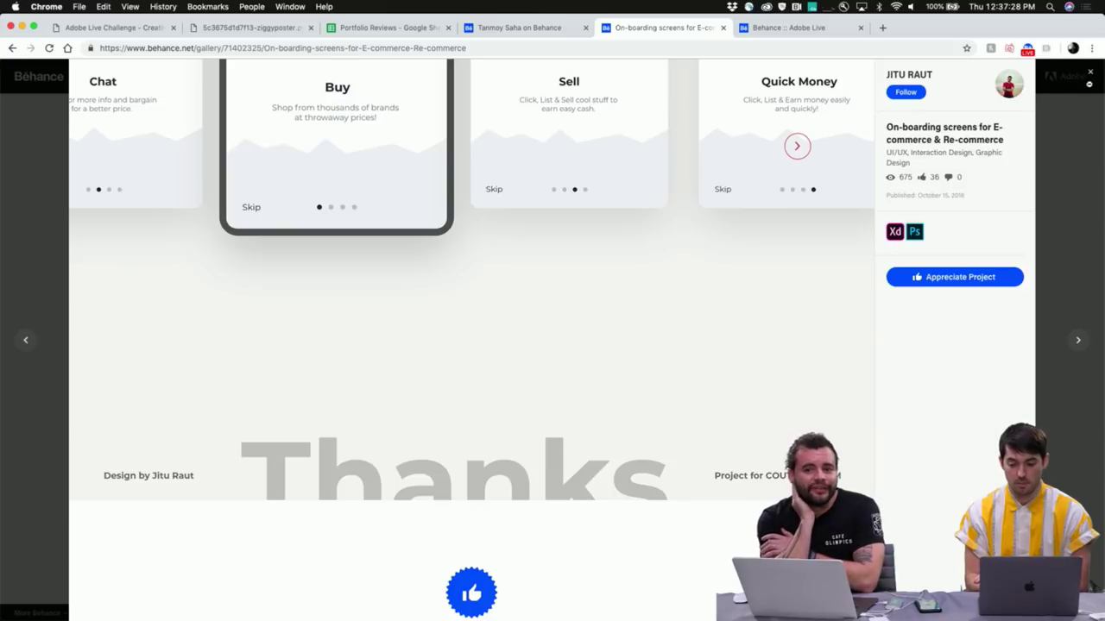
Appreciate the Digital currency trading platform landing page project from the profile
click(1090, 74)
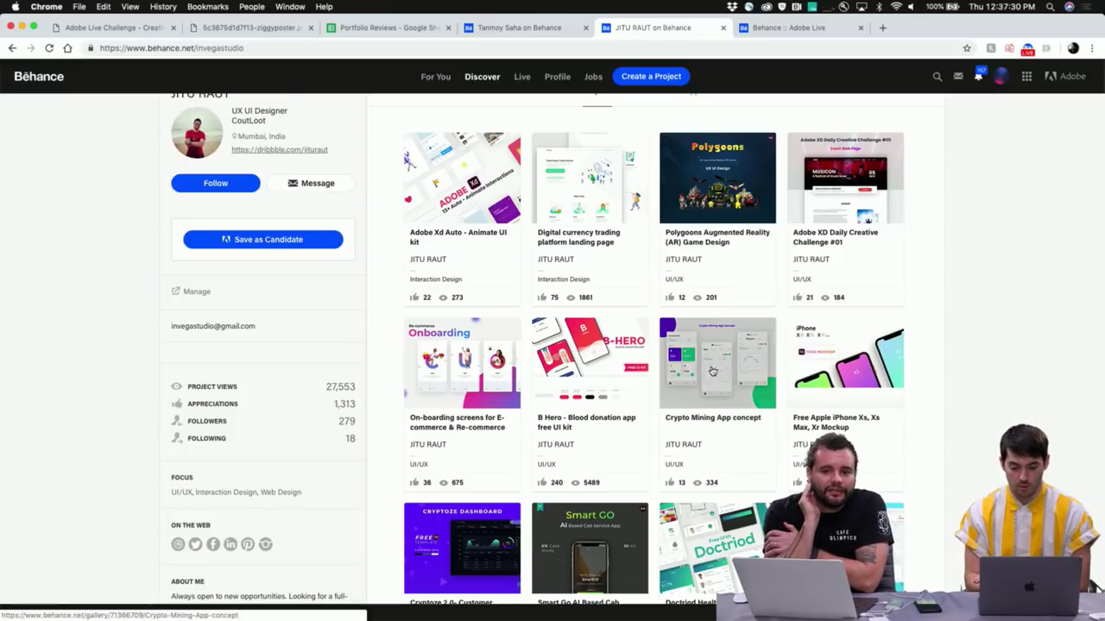
scroll(725, 387, up, 1)
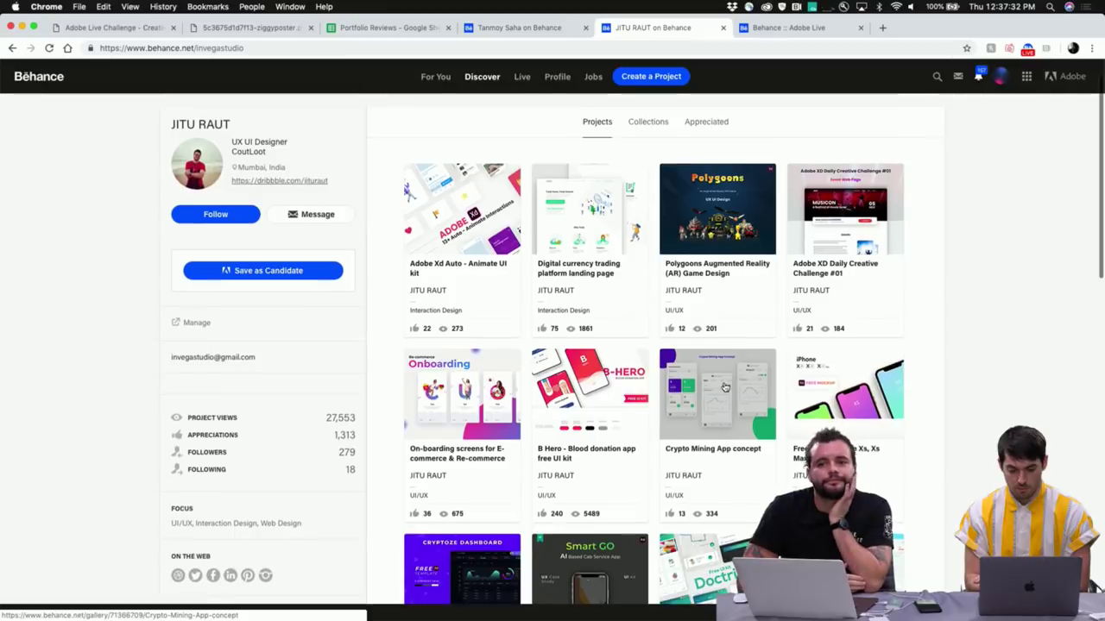
scroll(725, 387, down, 1)
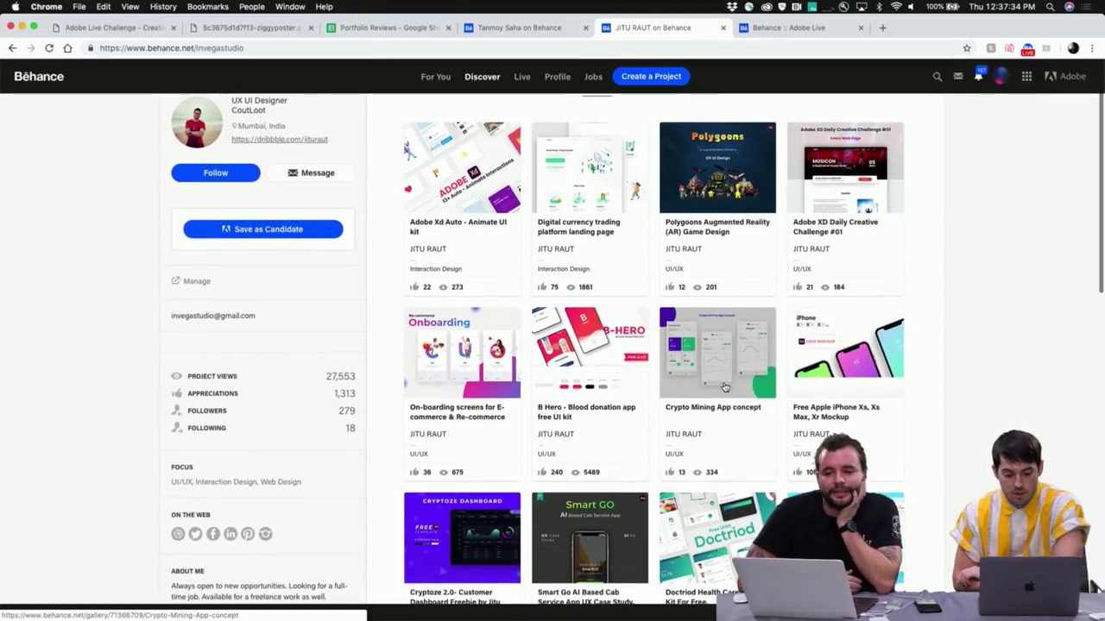
scroll(725, 388, down, 1)
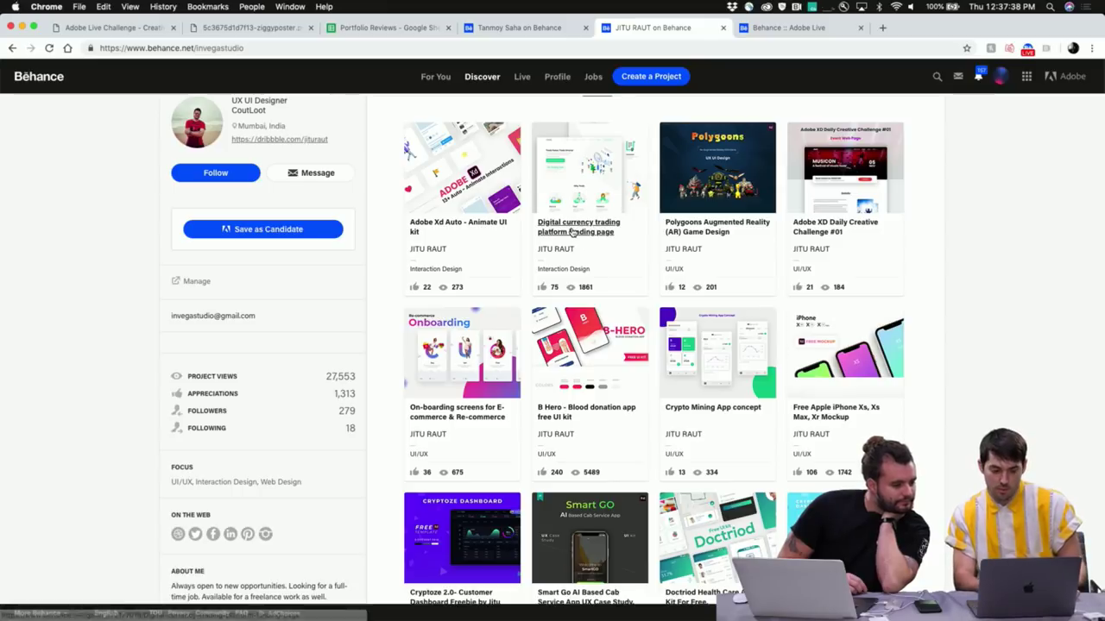
click(561, 231)
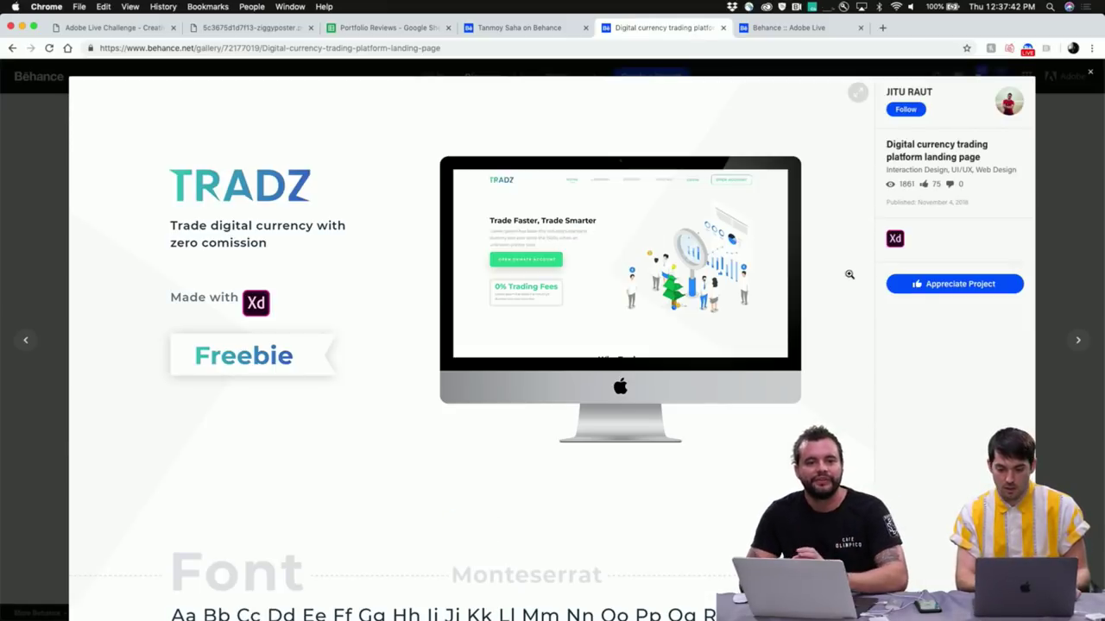
click(921, 288)
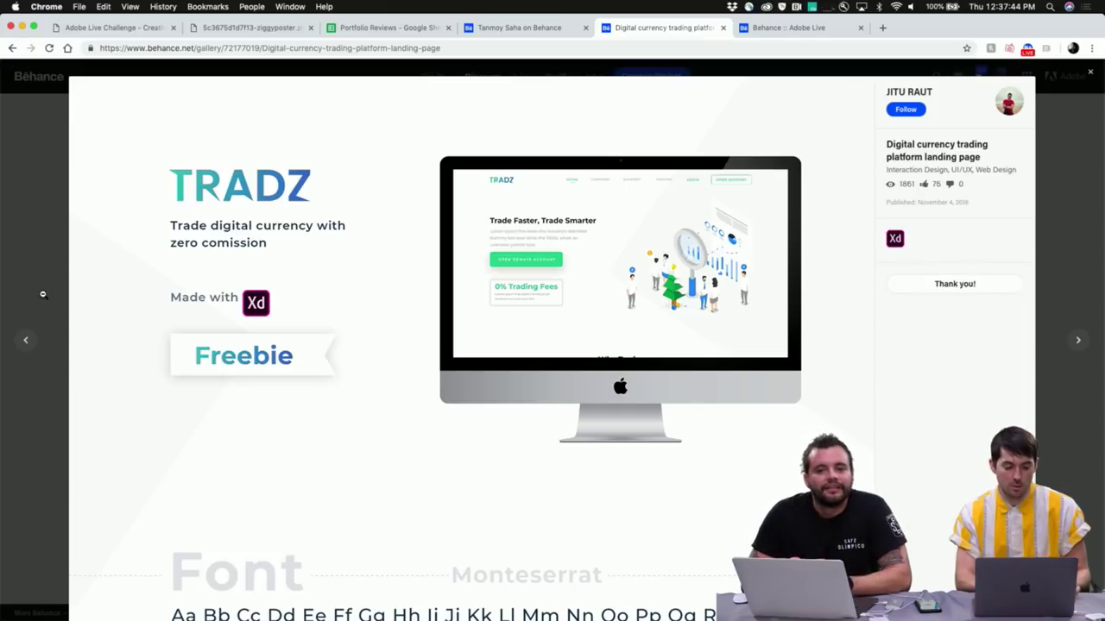
Appreciate the On-boarding screens project, then reopen the Digital currency trading project
click(1090, 74)
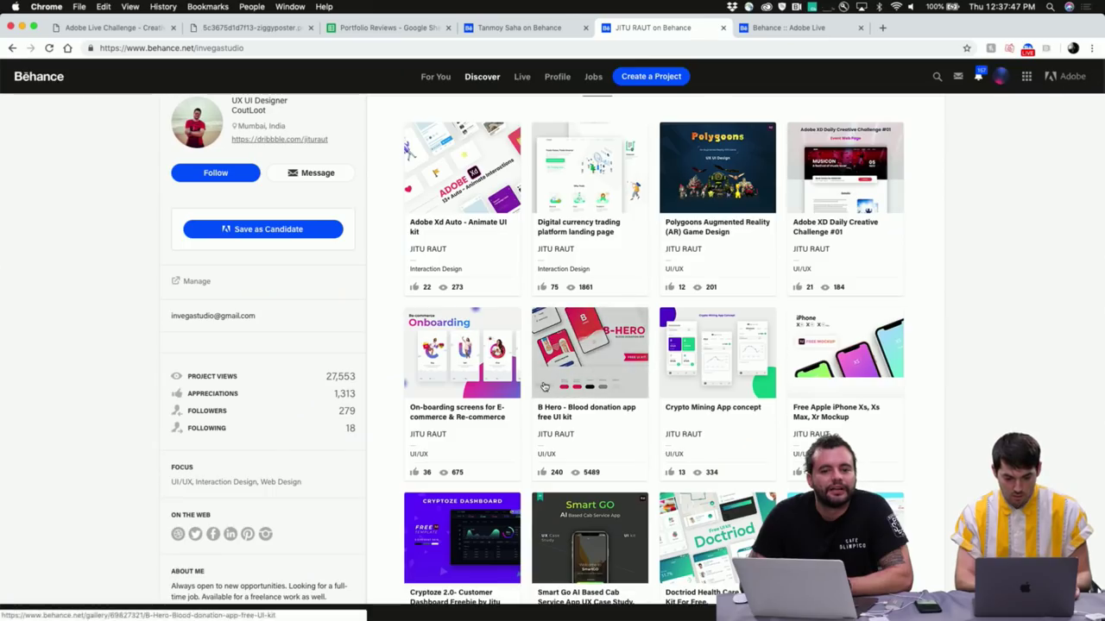
click(483, 362)
click(930, 294)
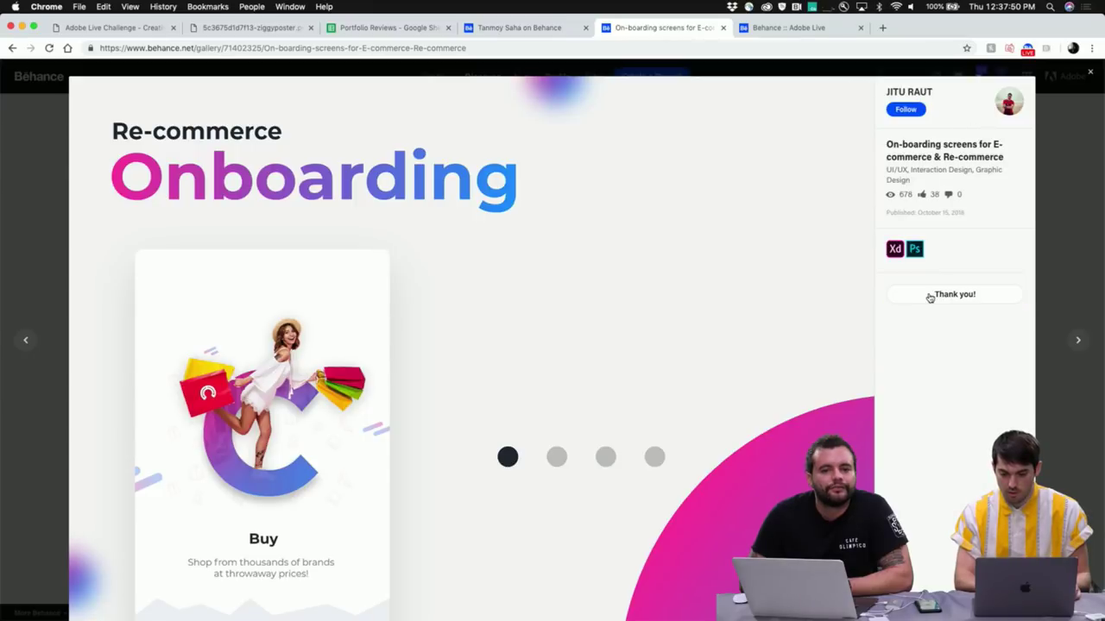
click(1090, 74)
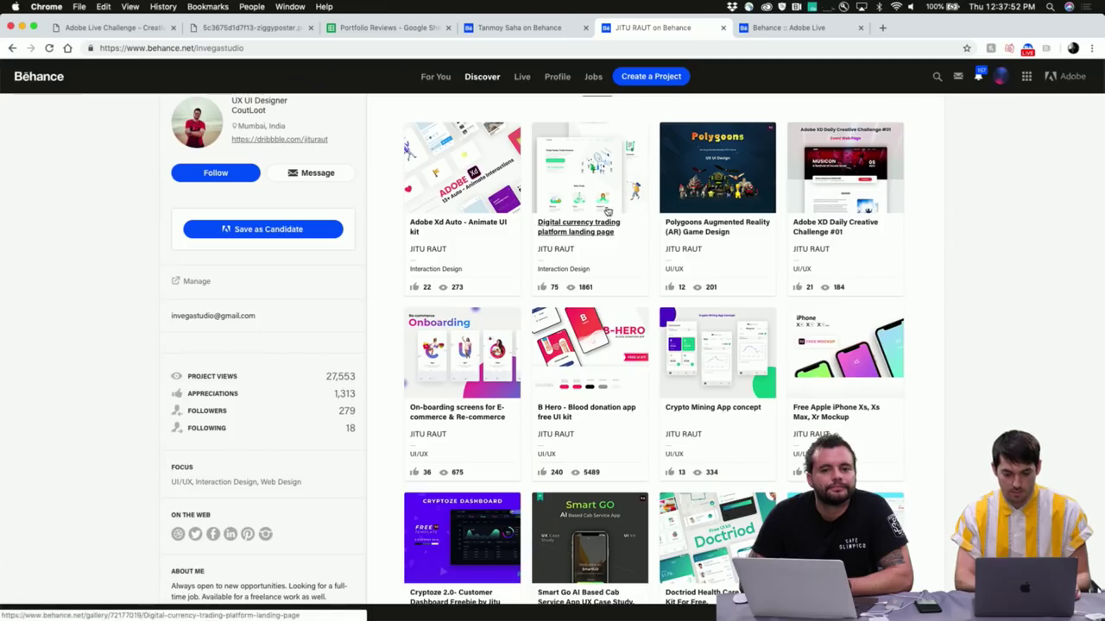
click(590, 168)
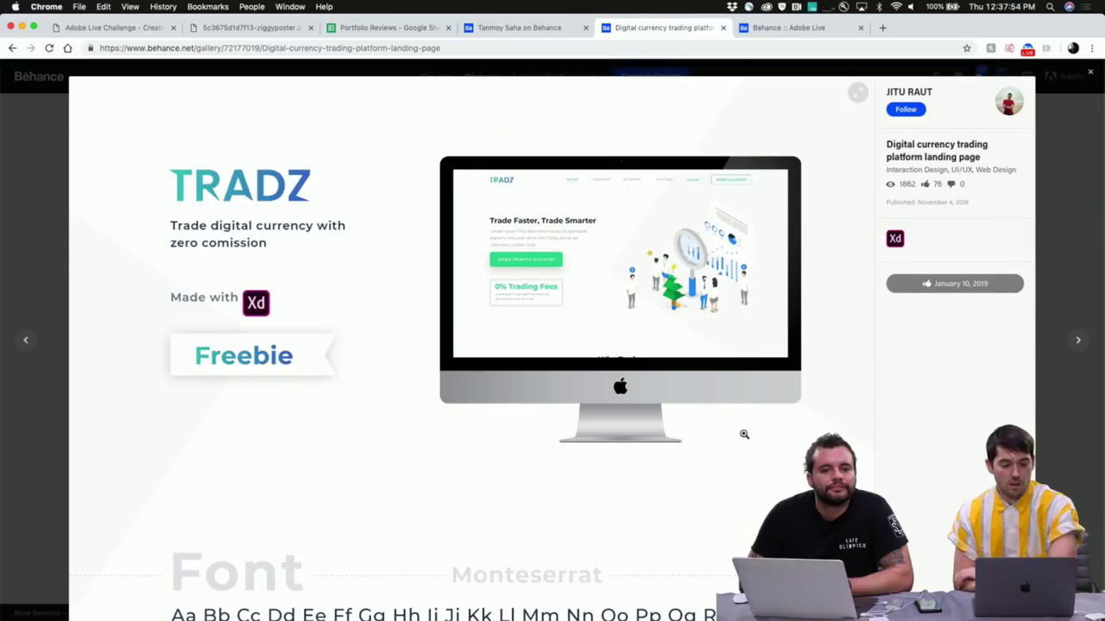
Scroll past the Montserrat font and four-colour palette to the TRADZ 'Trade Faster, Trade Smarter' mockup
scroll(742, 434, down, 1)
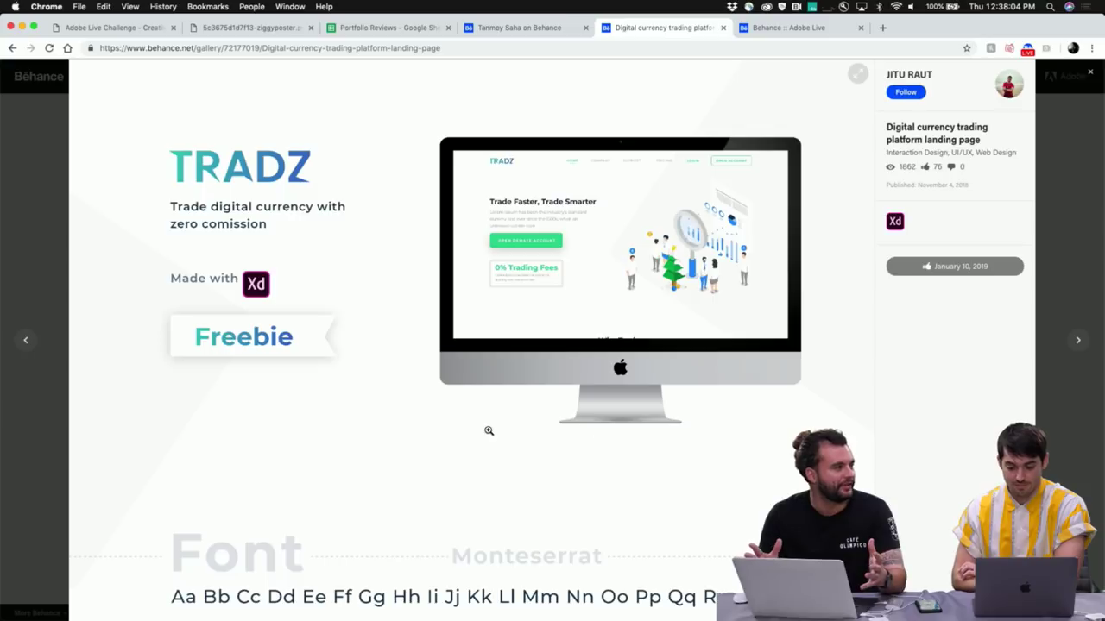
scroll(421, 404, up, 2)
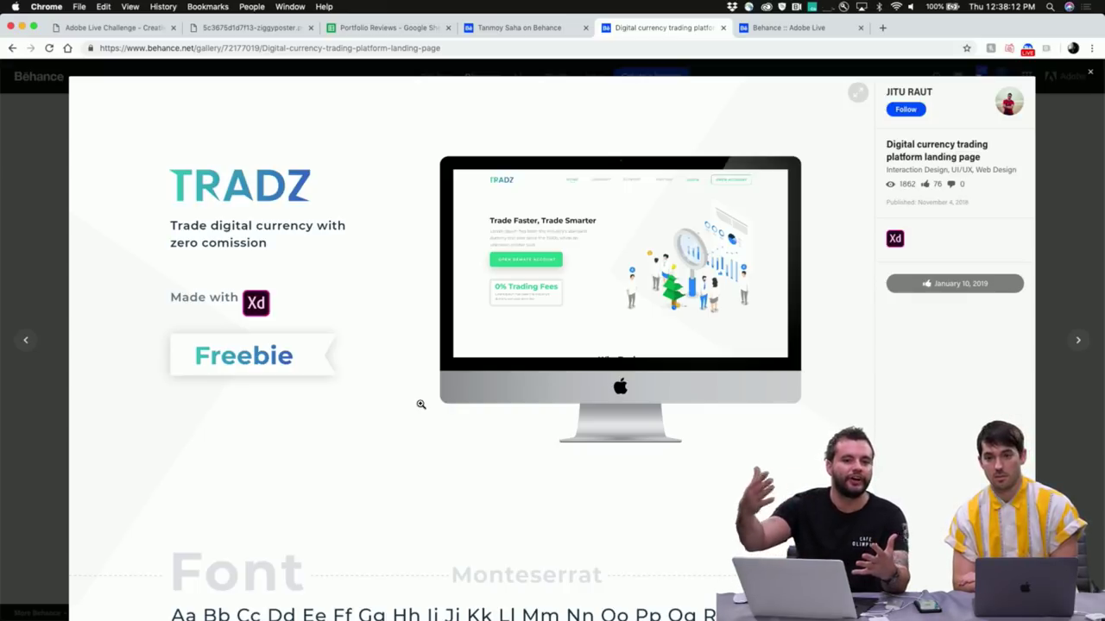
scroll(421, 404, down, 1)
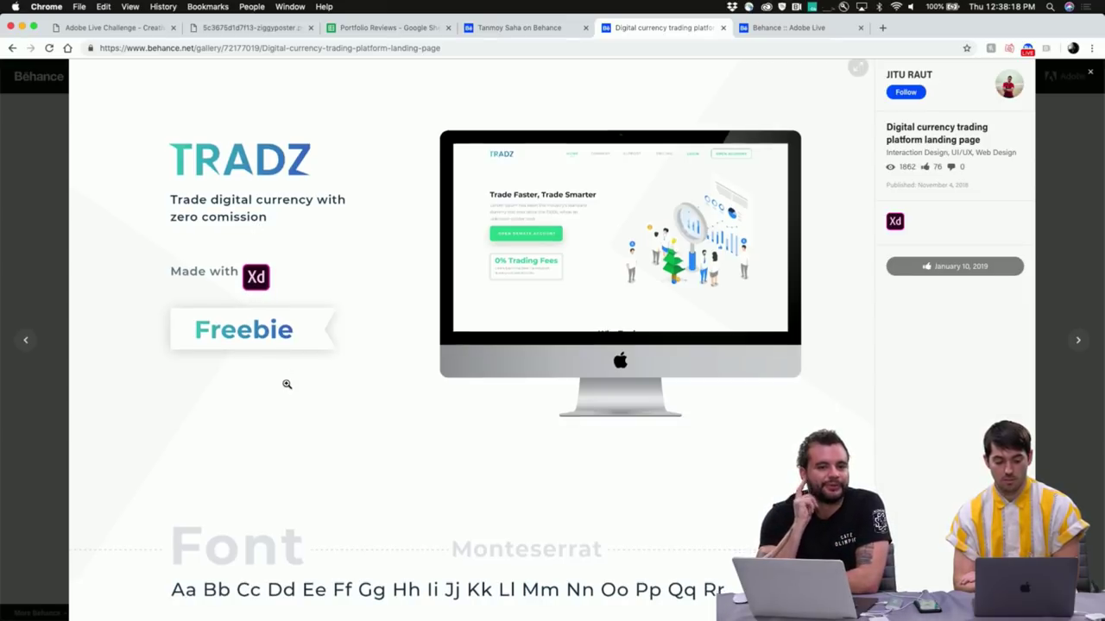
scroll(286, 384, down, 3)
scroll(286, 384, down, 3)
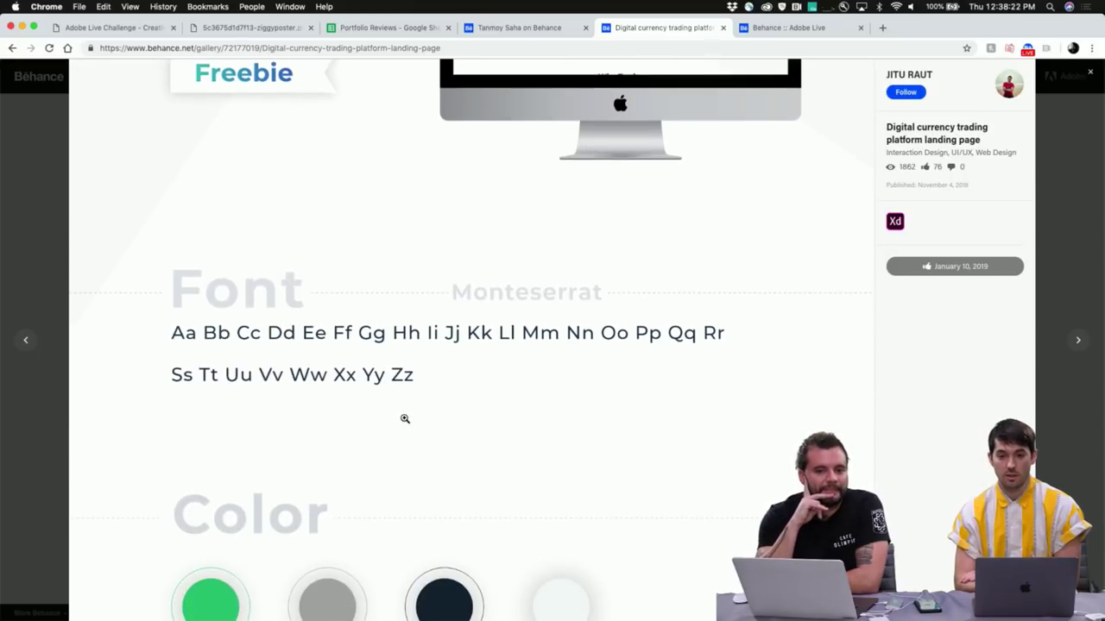
scroll(405, 418, down, 3)
scroll(332, 336, up, 1)
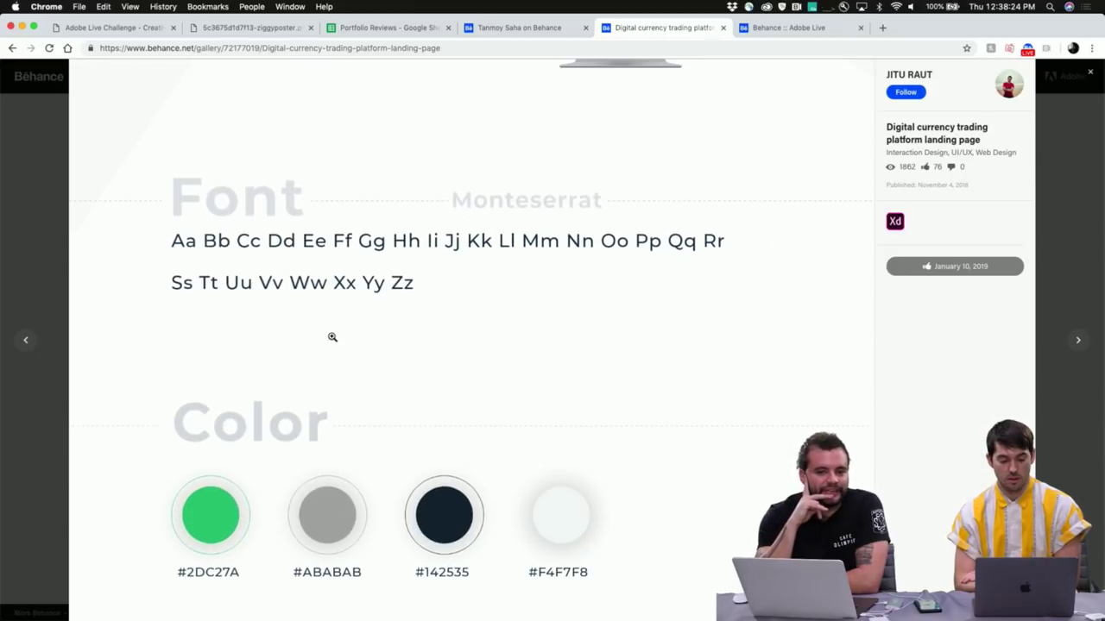
scroll(333, 336, down, 1)
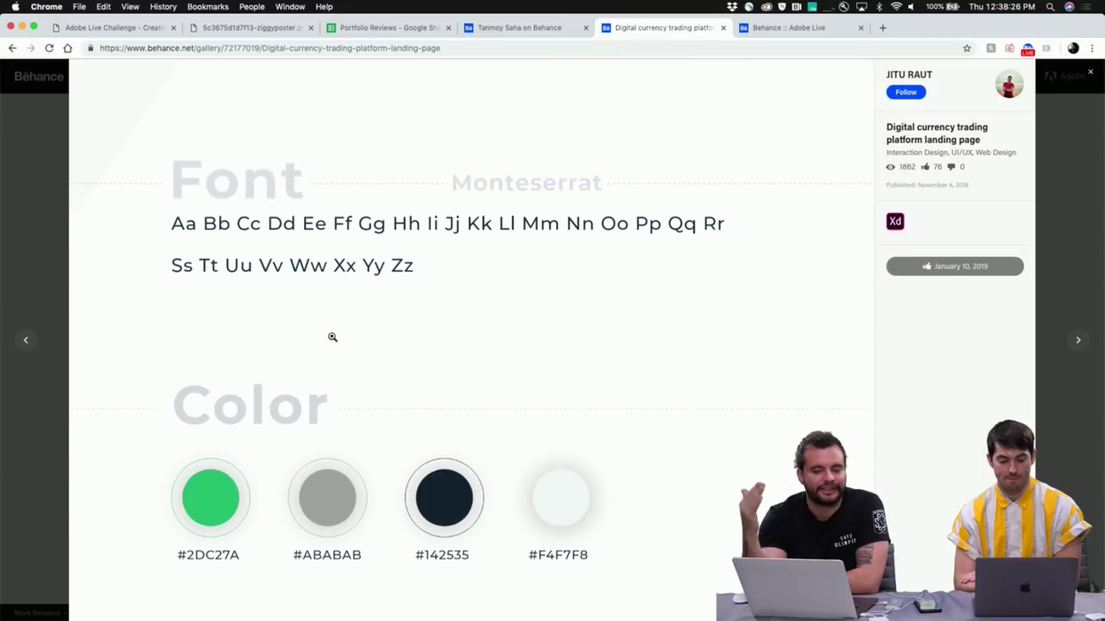
scroll(332, 337, down, 1)
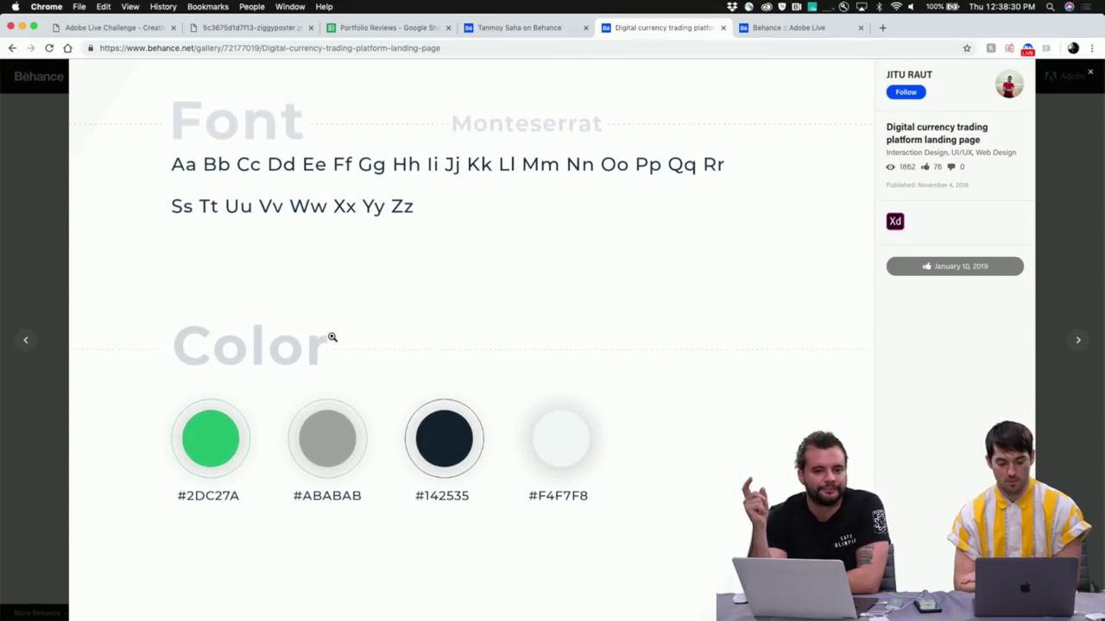
scroll(332, 337, down, 2)
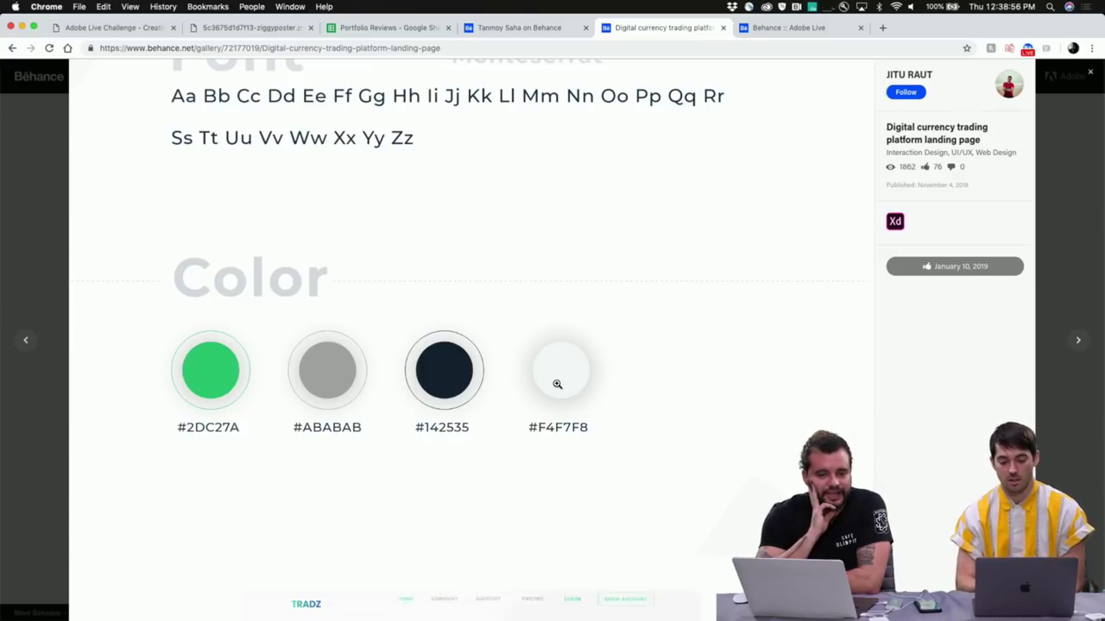
scroll(552, 384, down, 1)
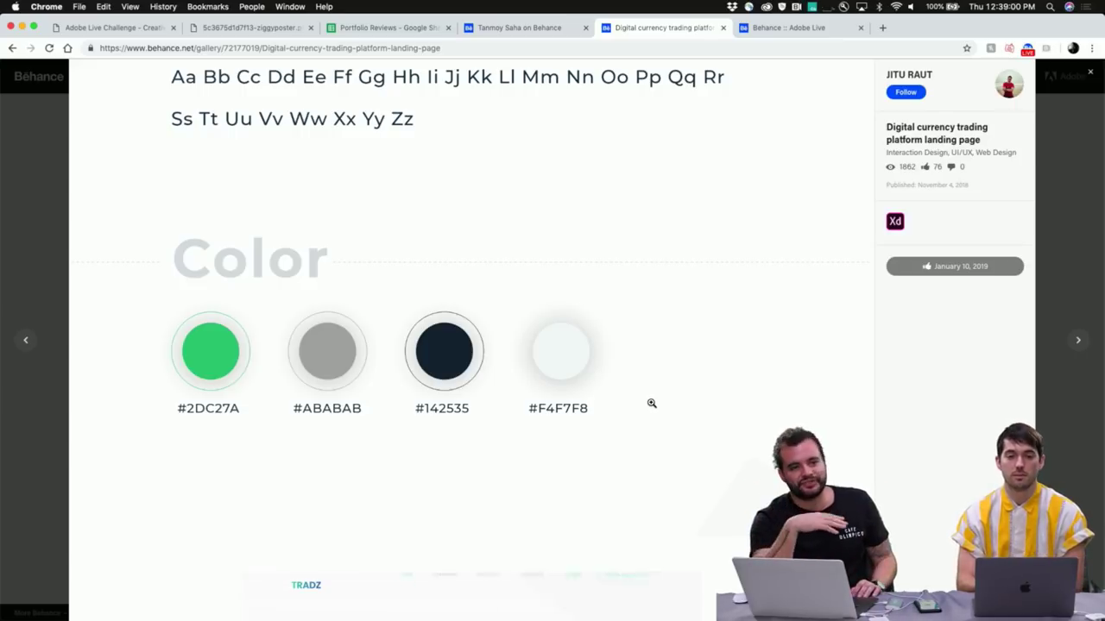
scroll(652, 403, up, 3)
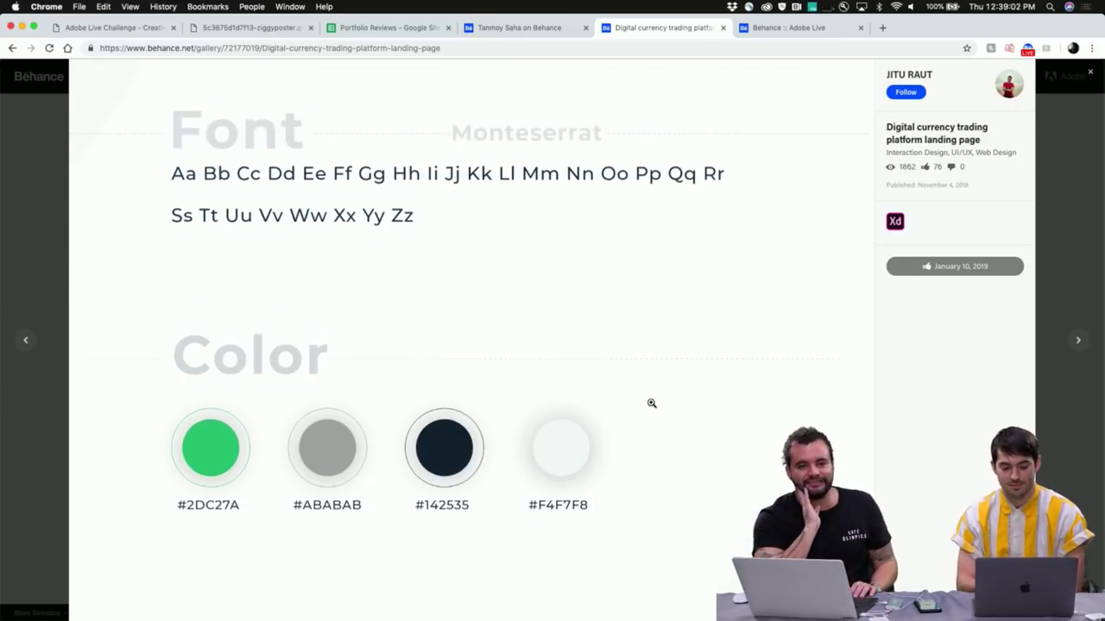
scroll(652, 403, down, 2)
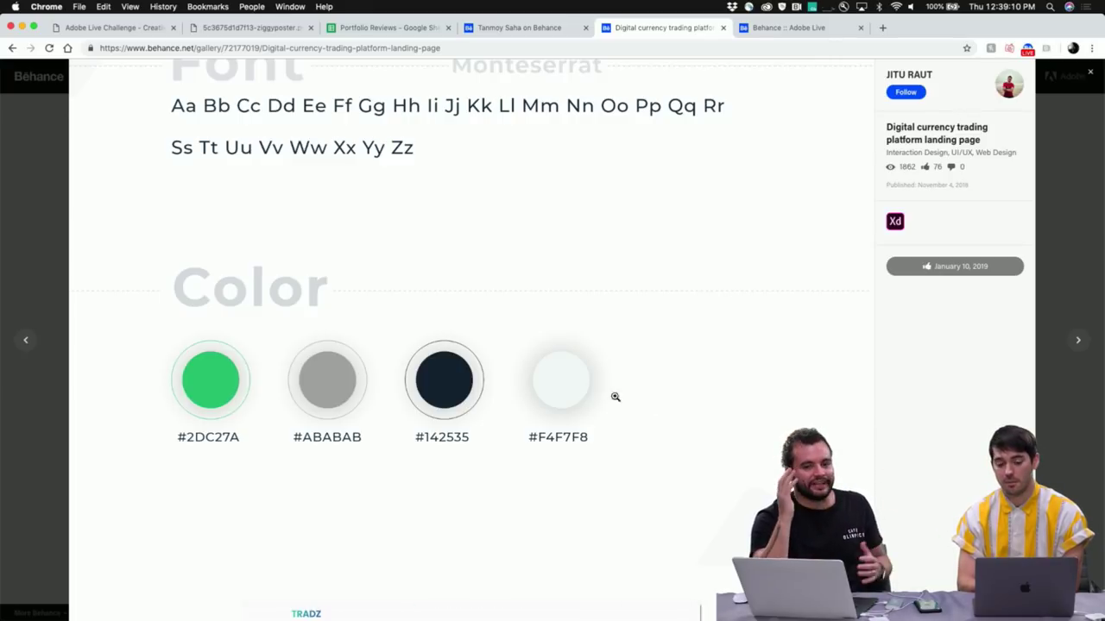
scroll(636, 444, down, 1)
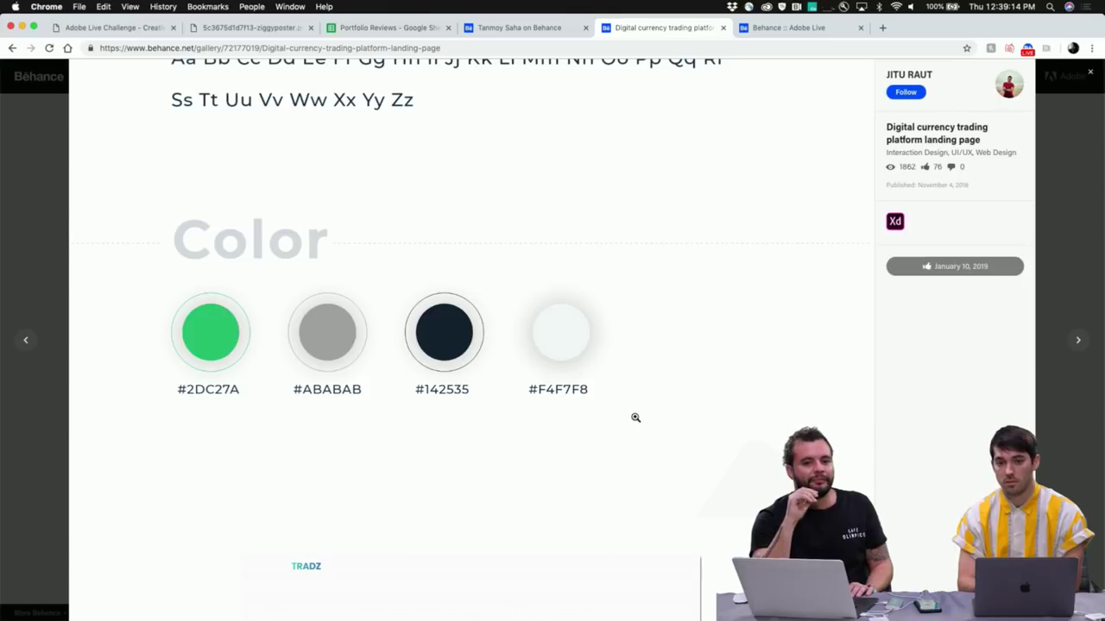
scroll(584, 353, up, 3)
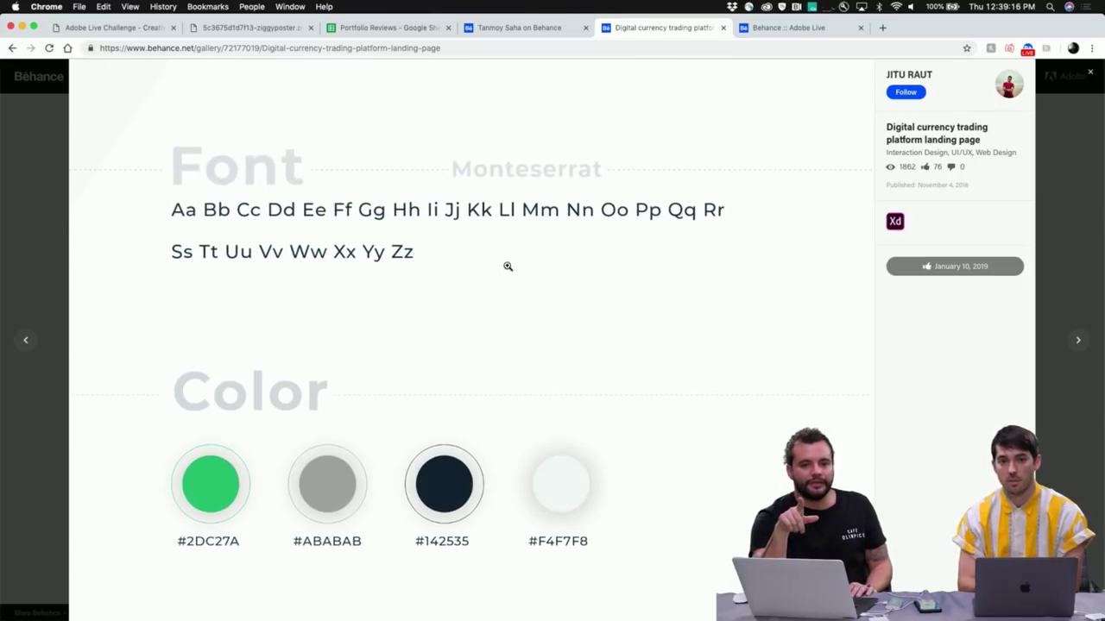
scroll(493, 254, up, 1)
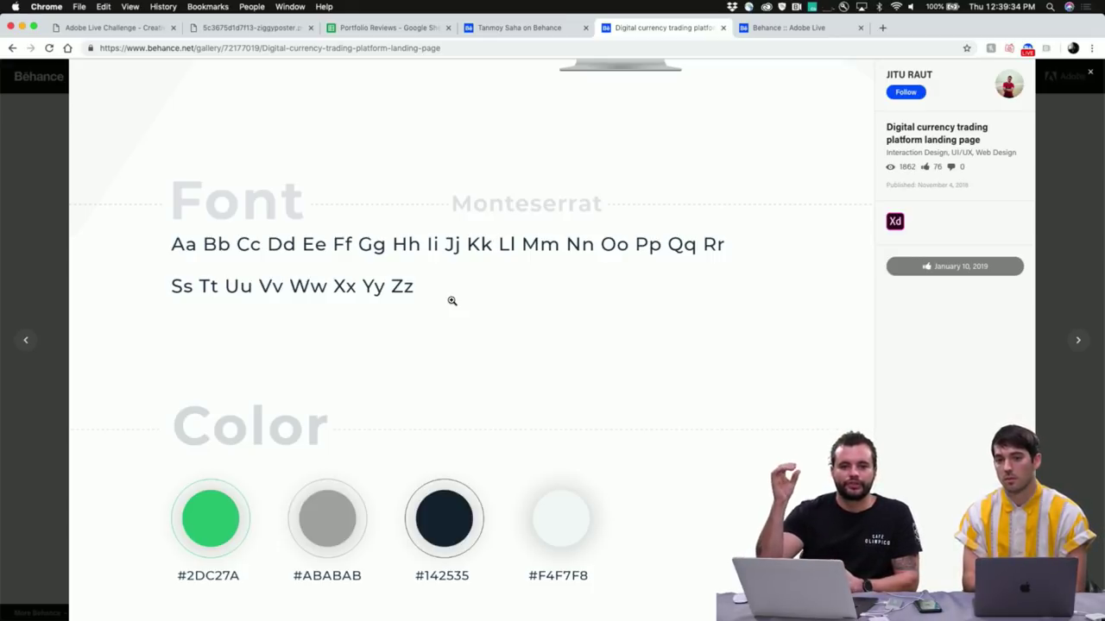
scroll(451, 301, down, 1)
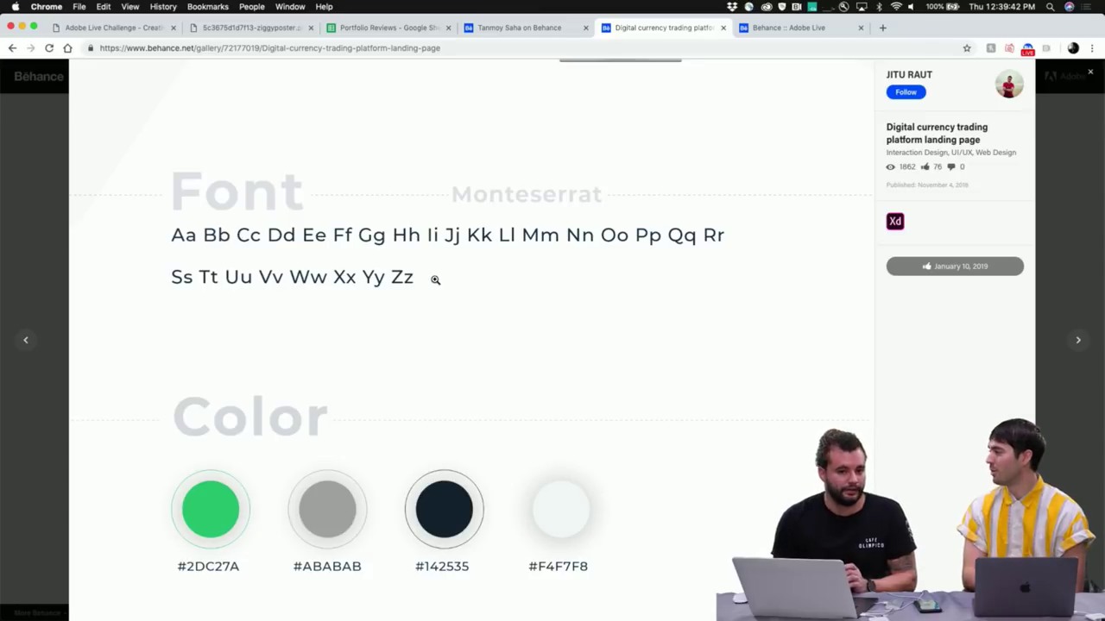
scroll(444, 316, down, 3)
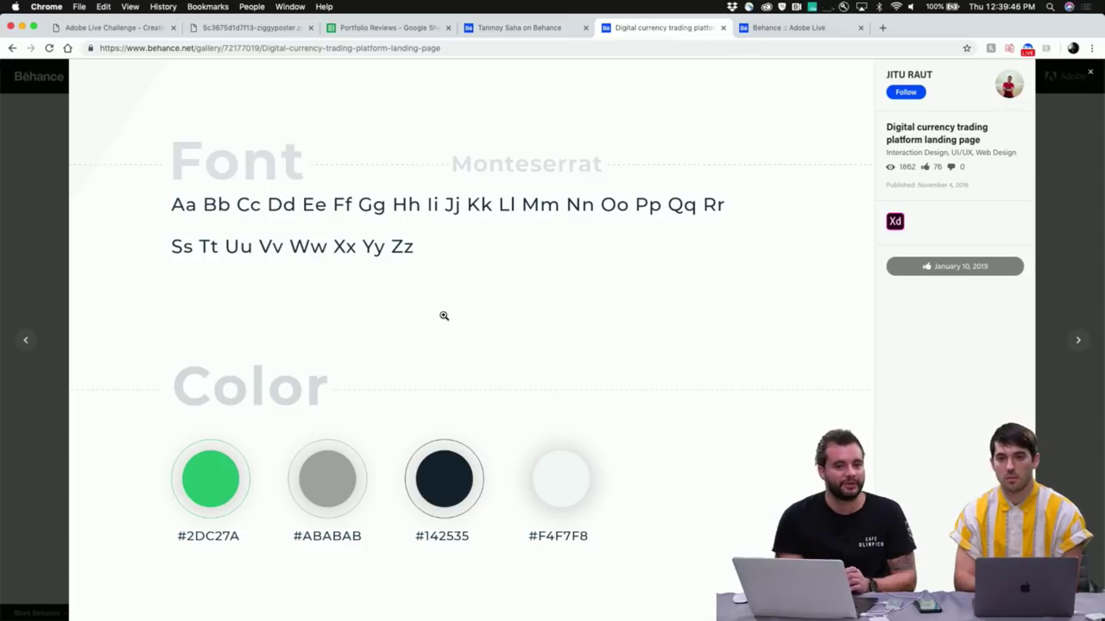
scroll(444, 316, down, 5)
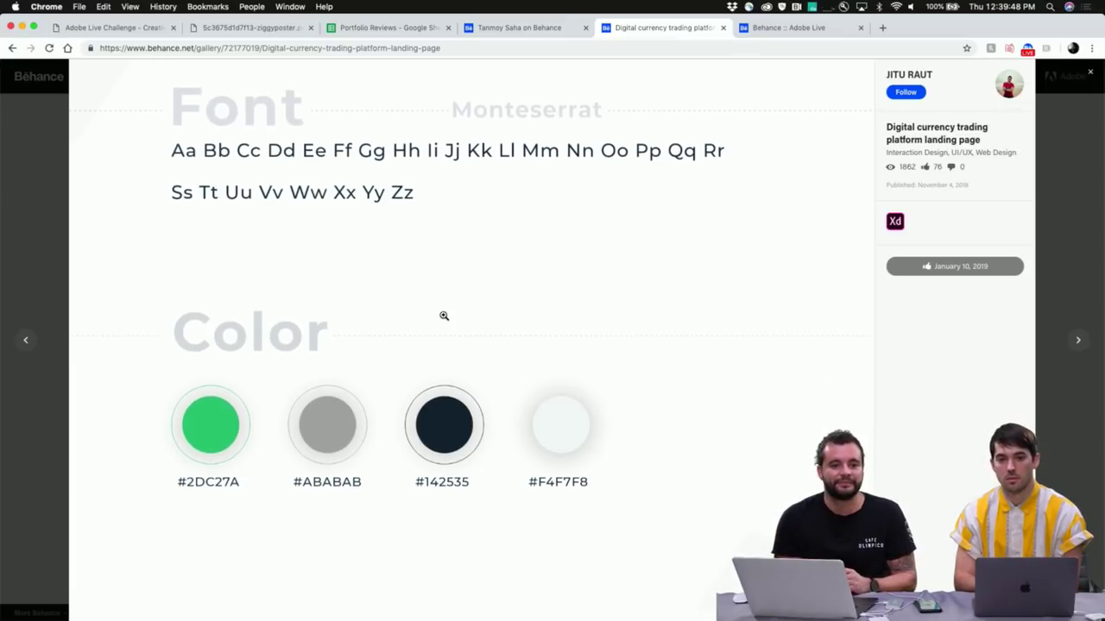
scroll(443, 316, down, 3)
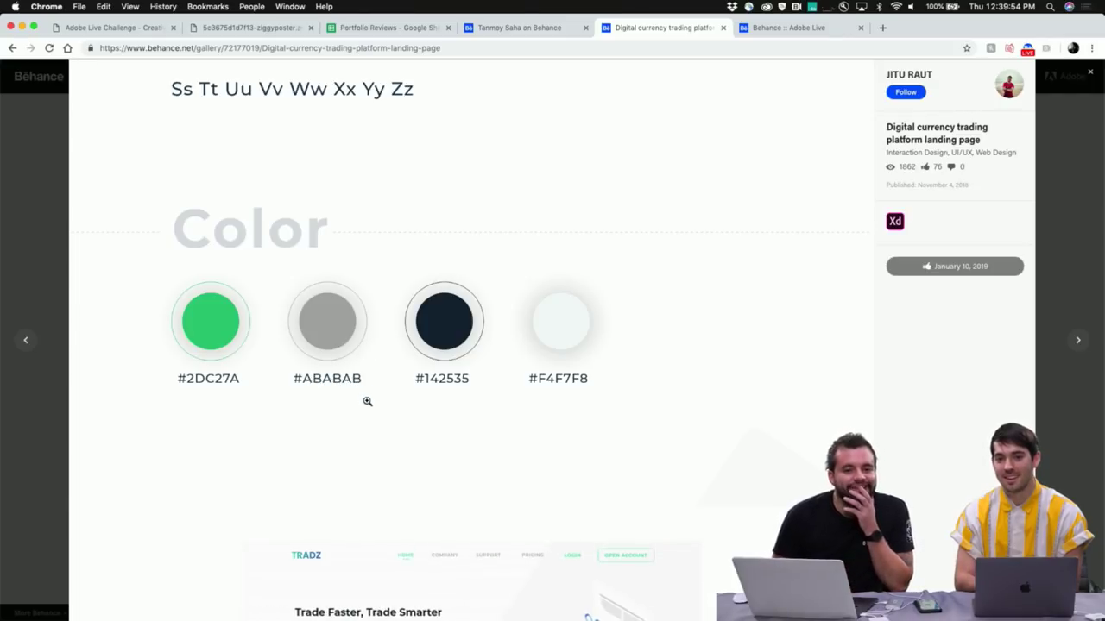
scroll(367, 402, down, 8)
scroll(366, 401, down, 7)
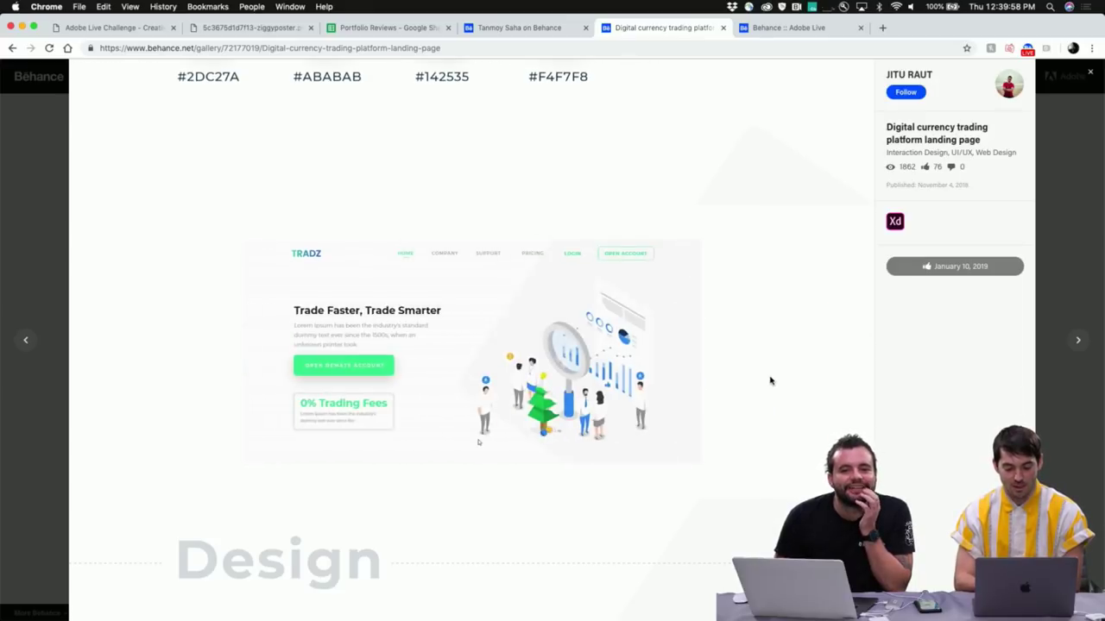
scroll(690, 363, down, 2)
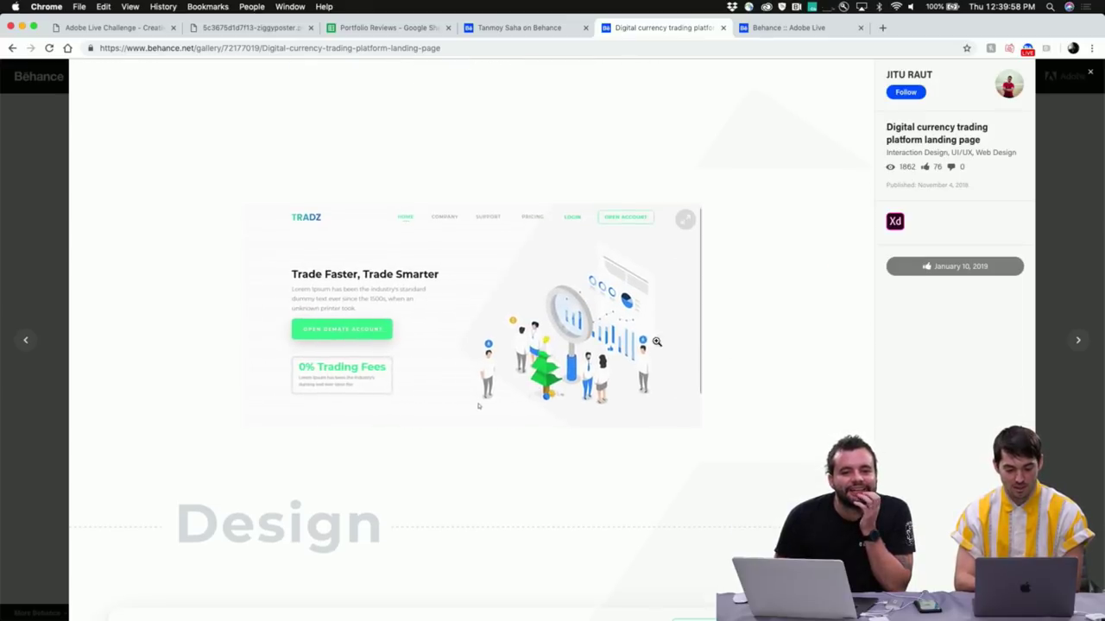
click(686, 222)
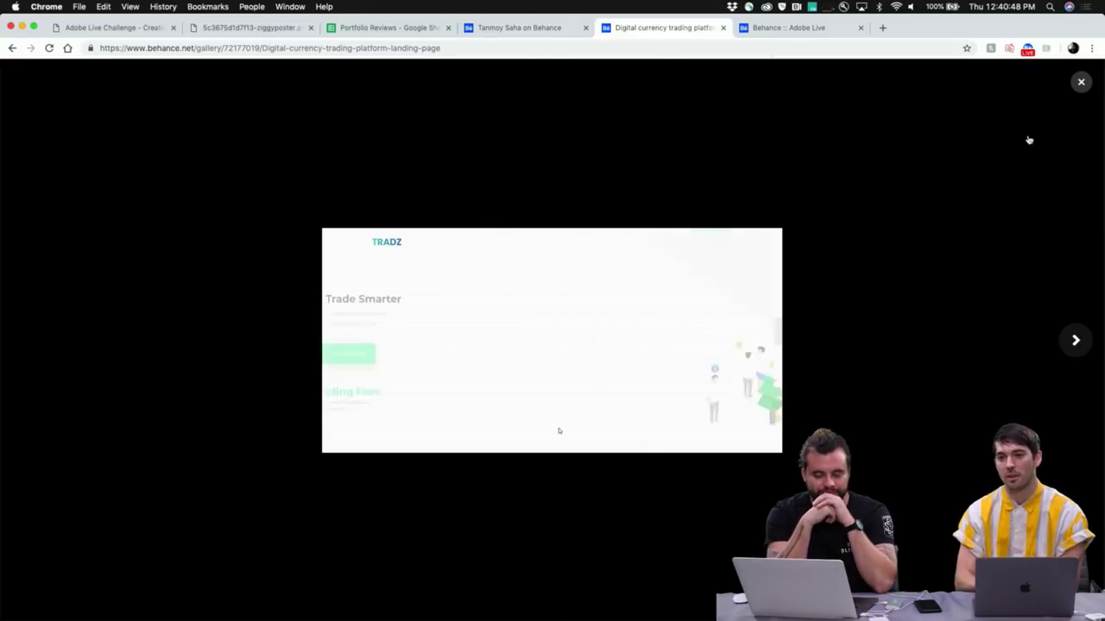
click(1080, 81)
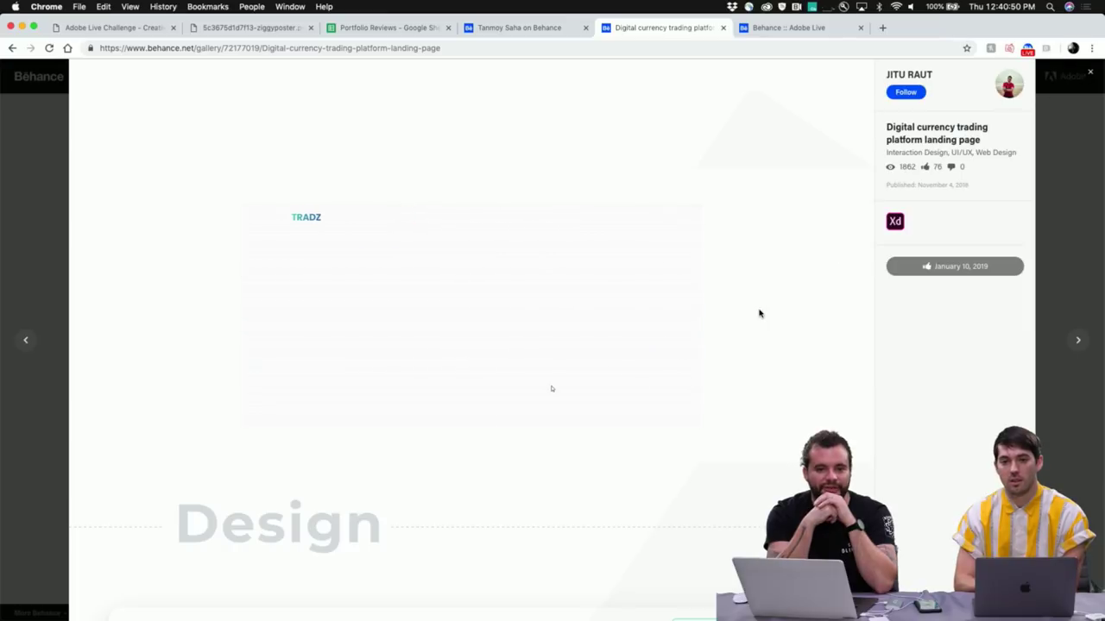
Scroll the TRADZ design past Why Tradz and Free to Try to Portfolio Management
scroll(621, 358, down, 4)
scroll(622, 357, down, 2)
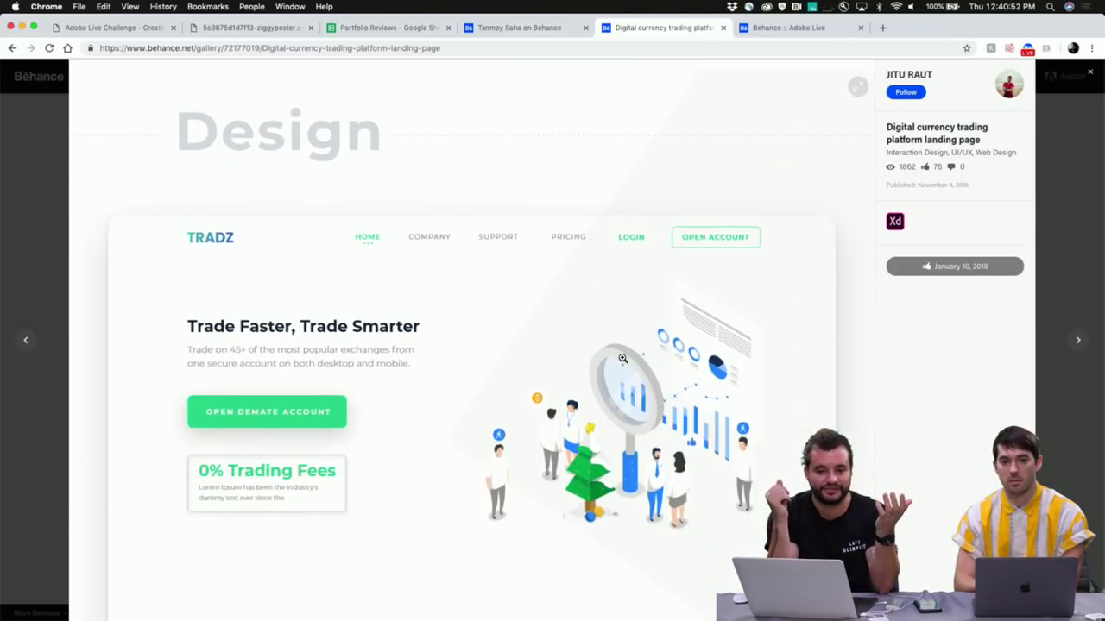
scroll(623, 358, down, 1)
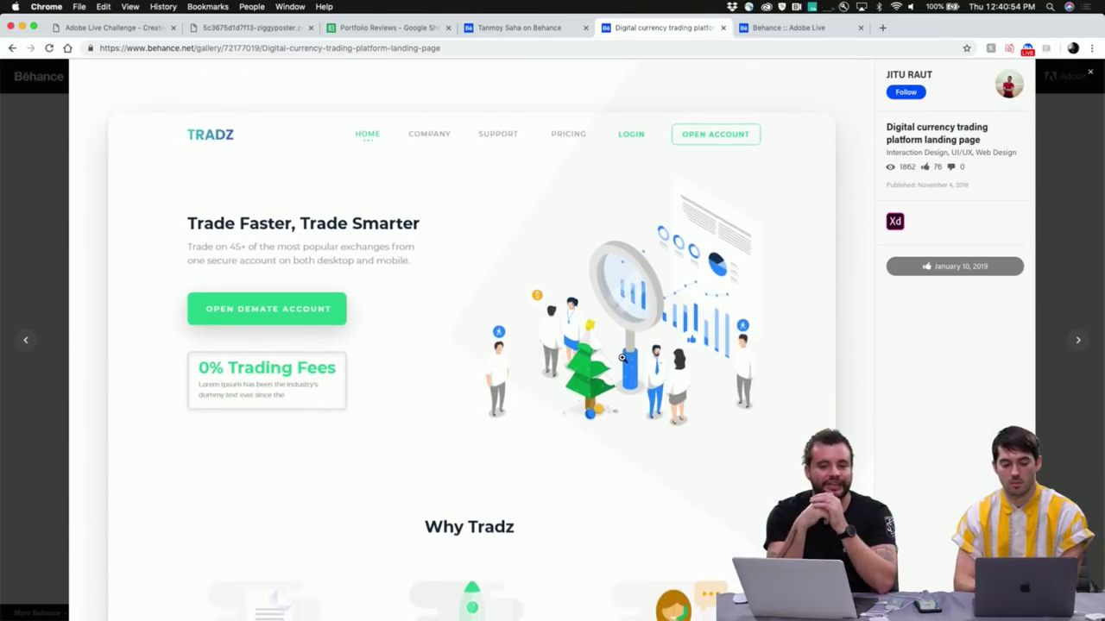
scroll(622, 357, down, 1)
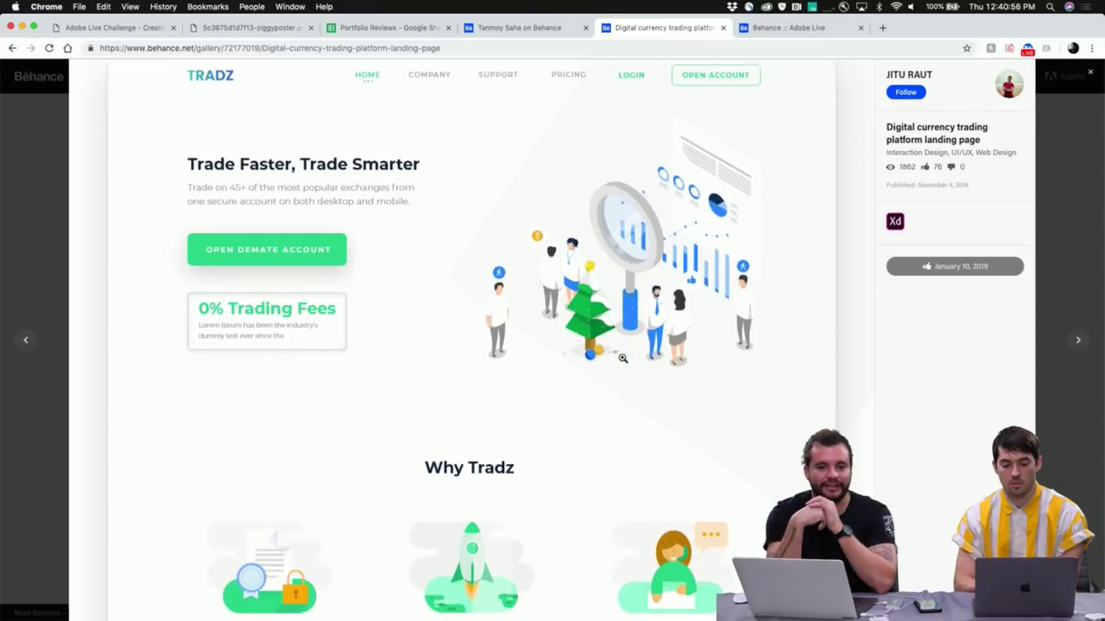
scroll(622, 358, down, 1)
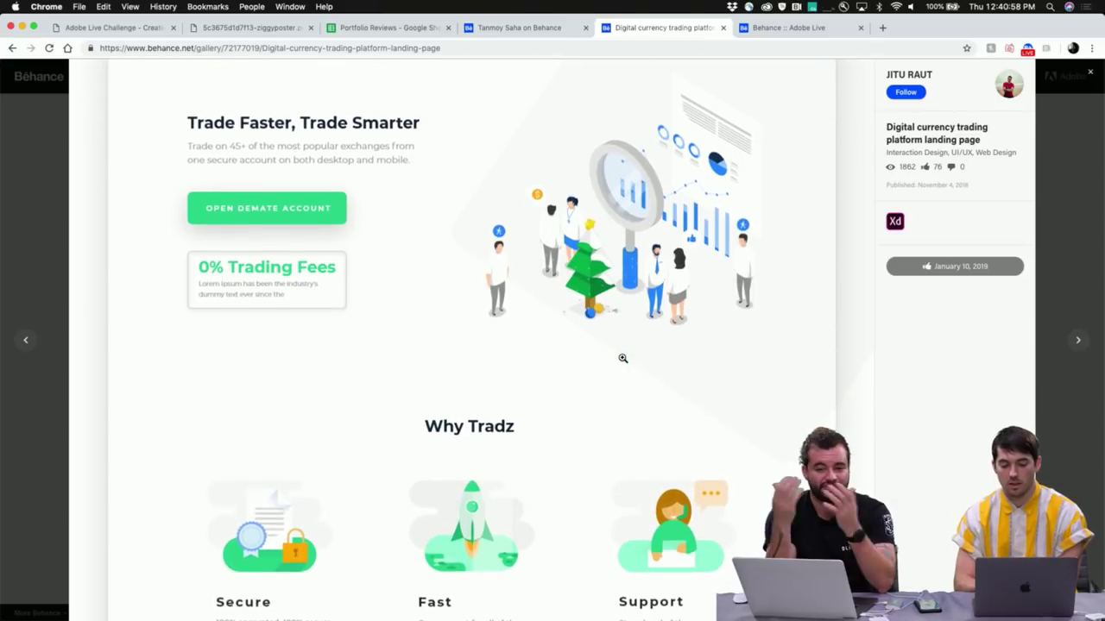
scroll(622, 357, up, 1)
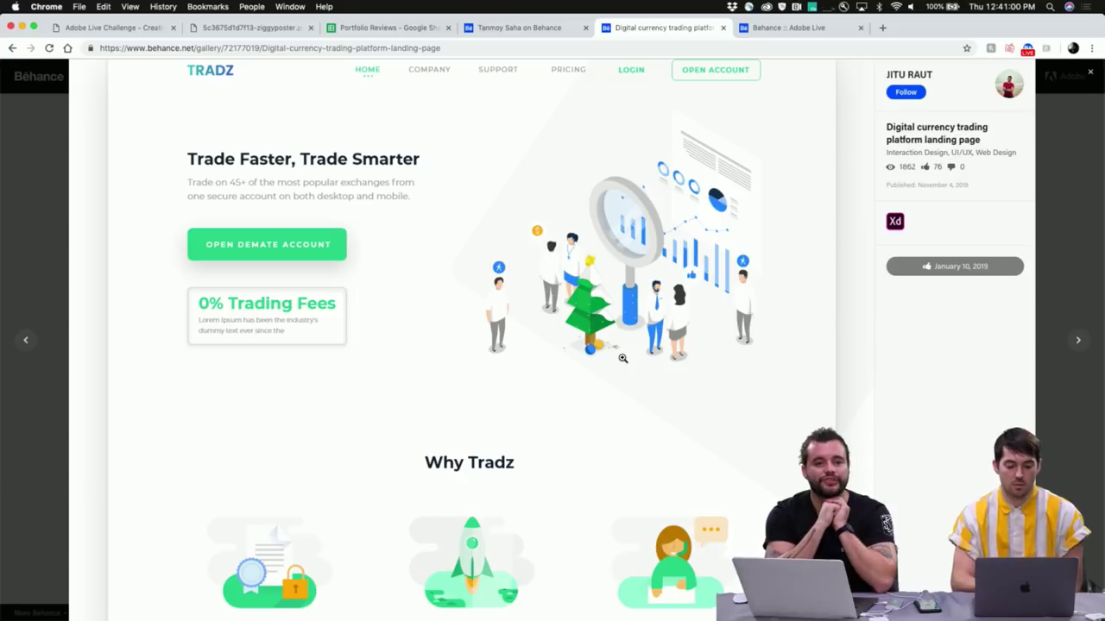
scroll(622, 357, down, 3)
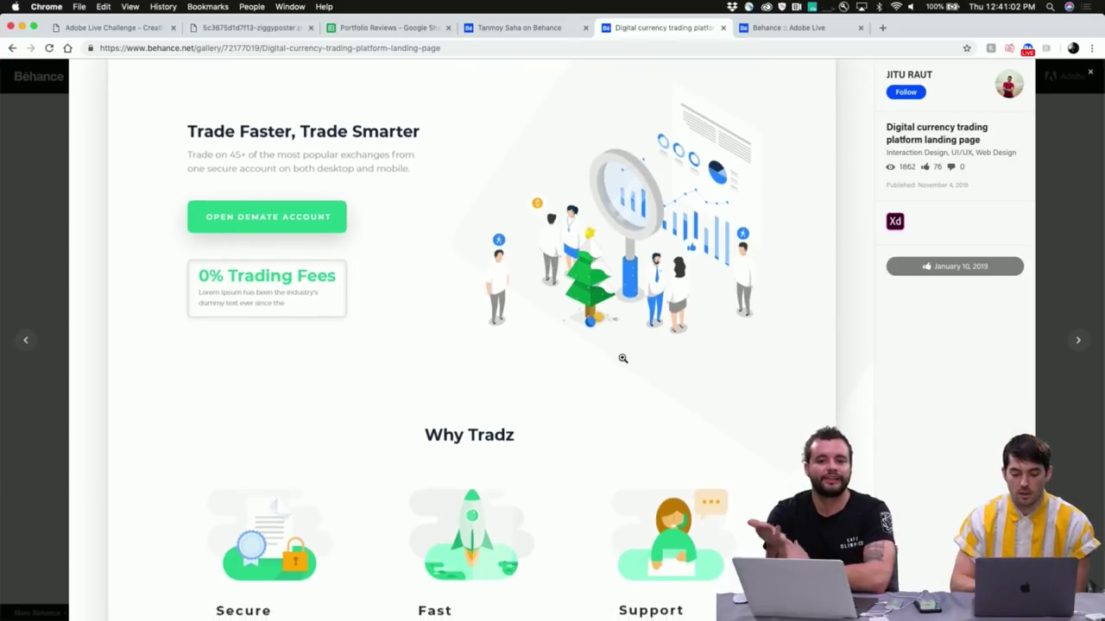
scroll(622, 357, down, 9)
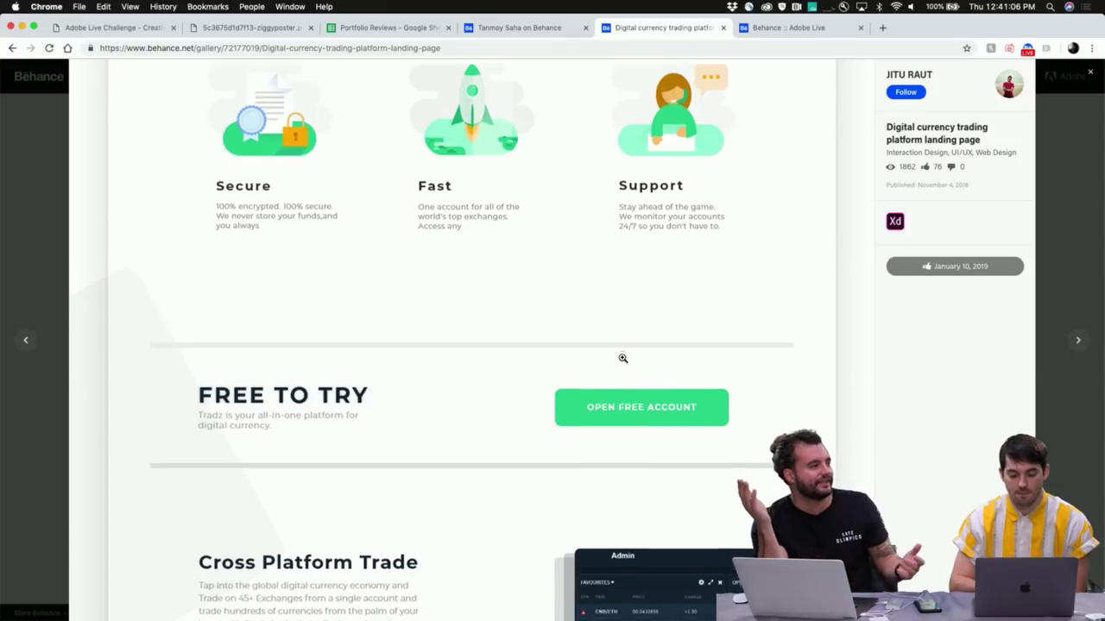
scroll(623, 358, up, 7)
scroll(622, 357, up, 5)
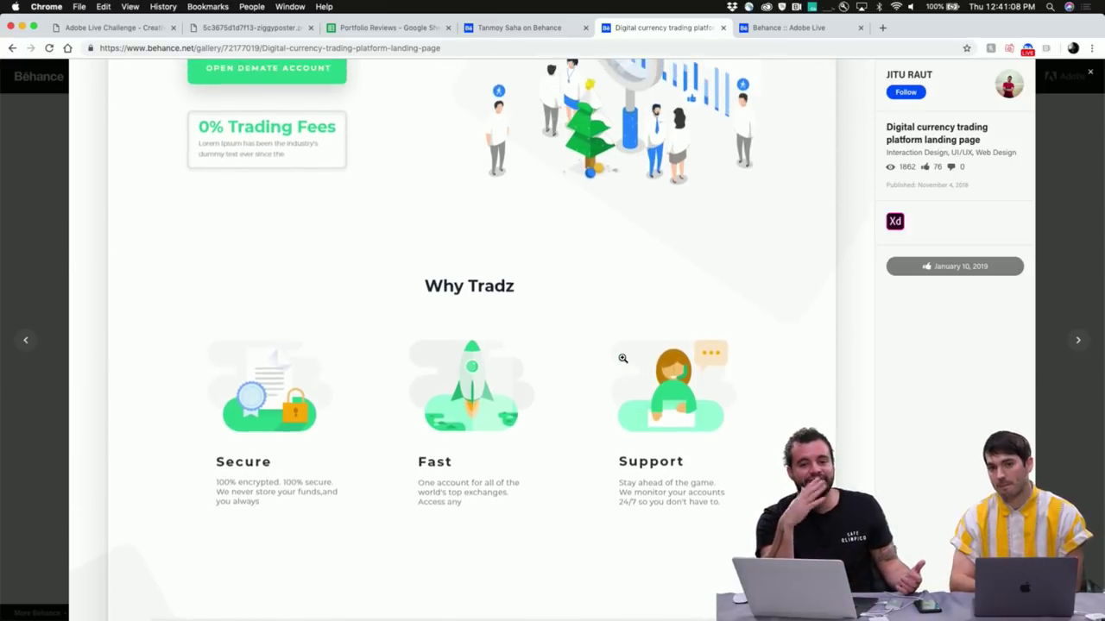
scroll(623, 358, up, 1)
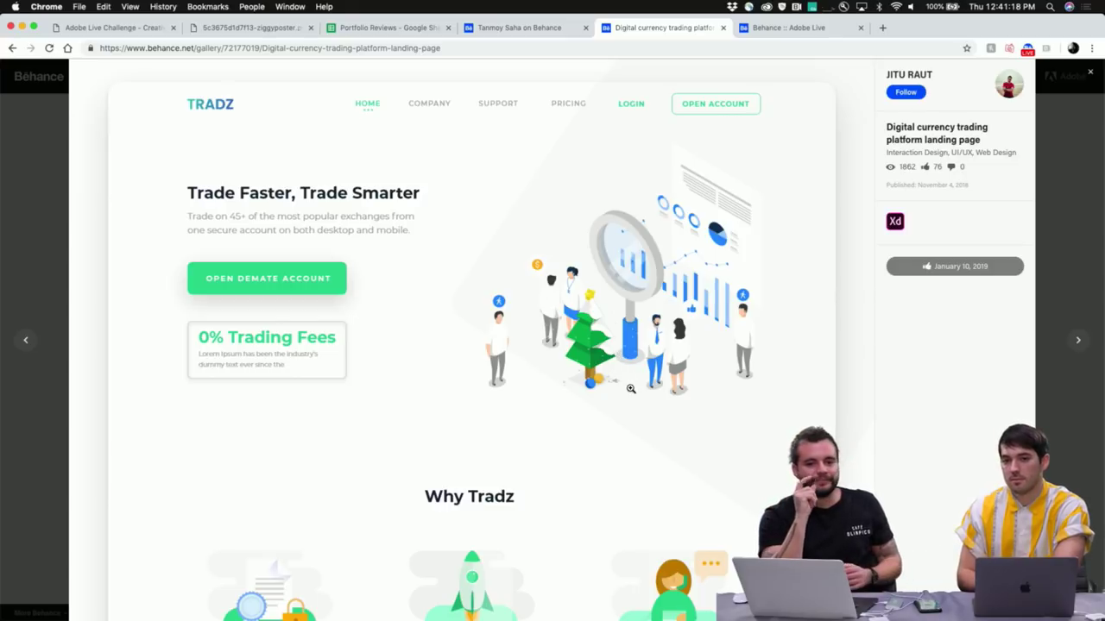
scroll(631, 389, down, 4)
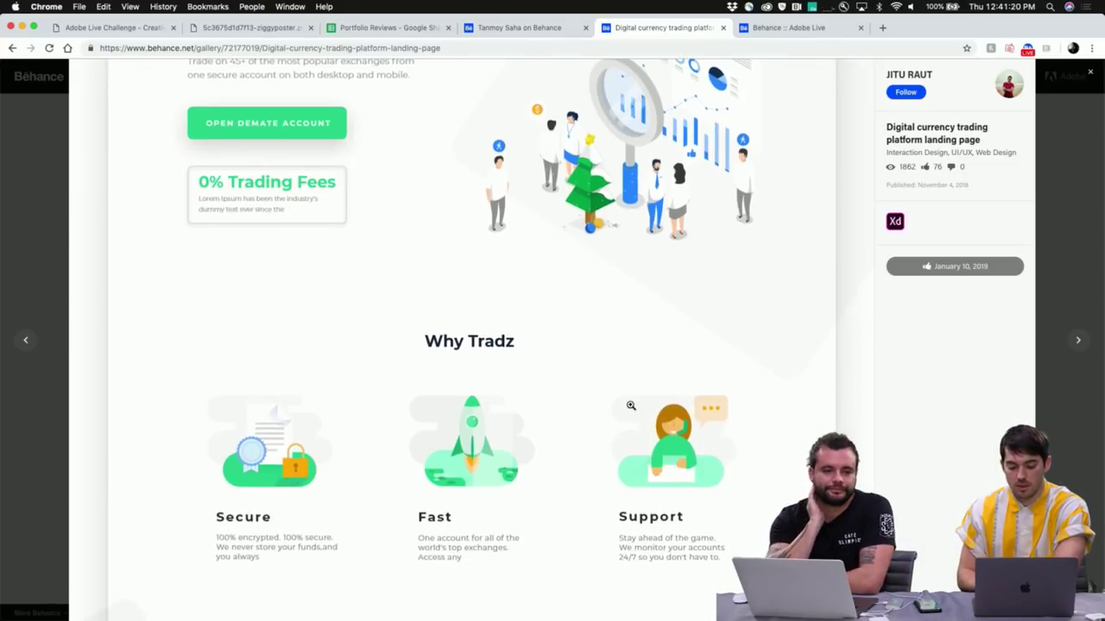
scroll(630, 404, down, 3)
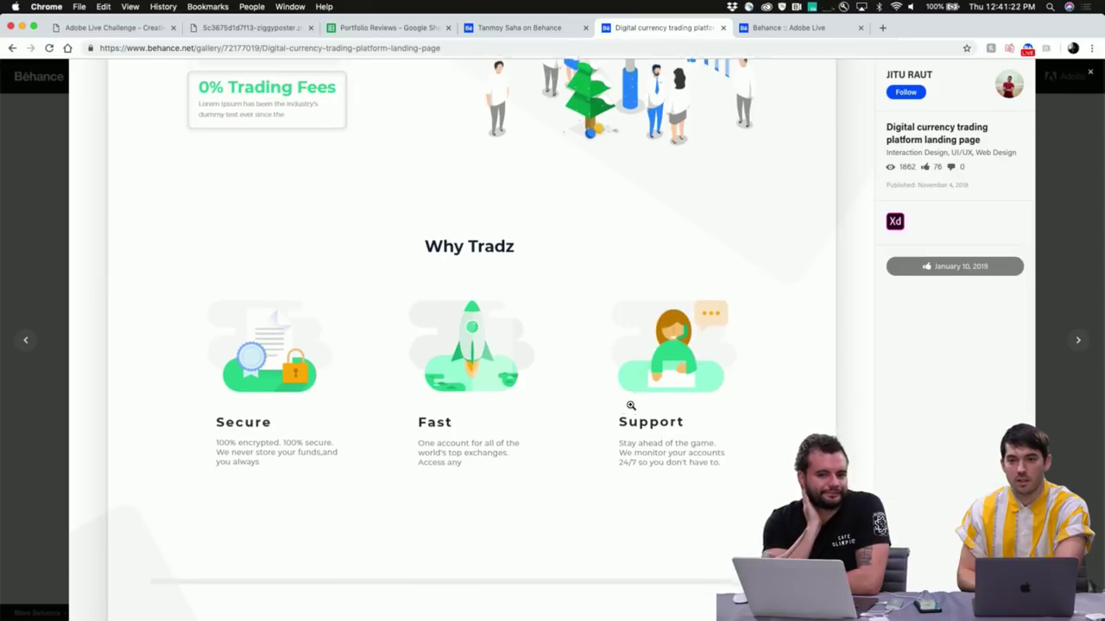
scroll(631, 405, down, 1)
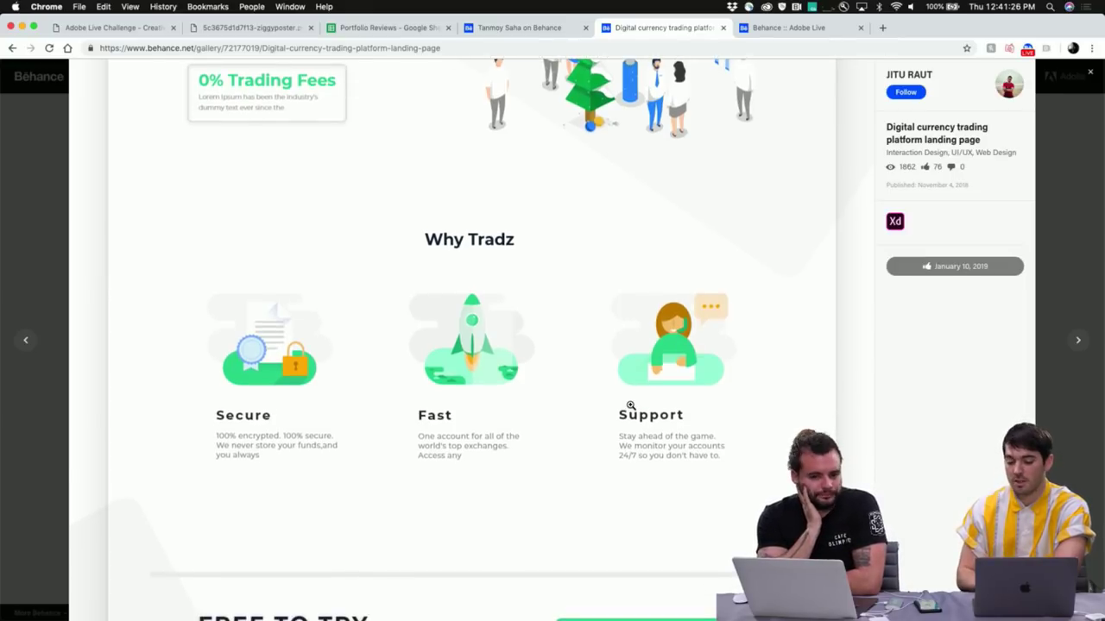
scroll(630, 405, down, 10)
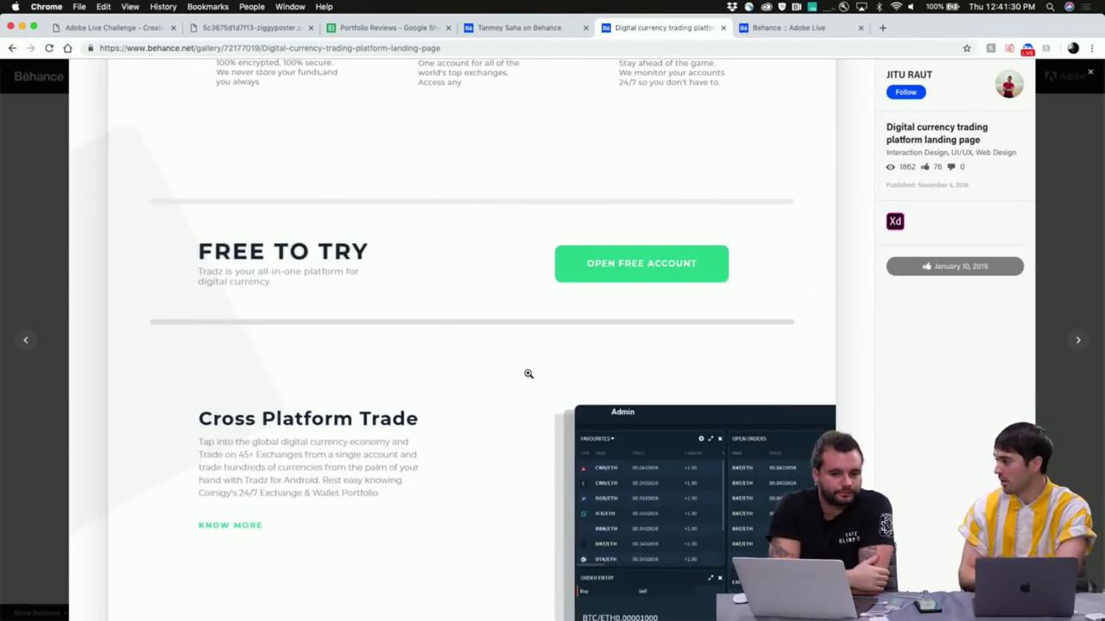
scroll(528, 374, down, 5)
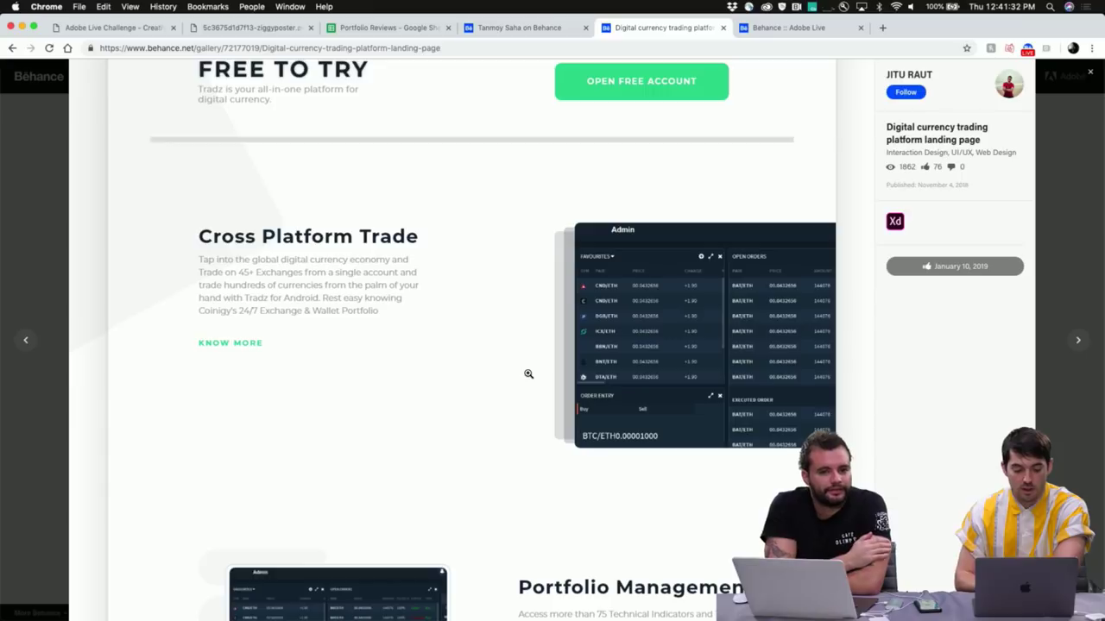
scroll(528, 373, down, 4)
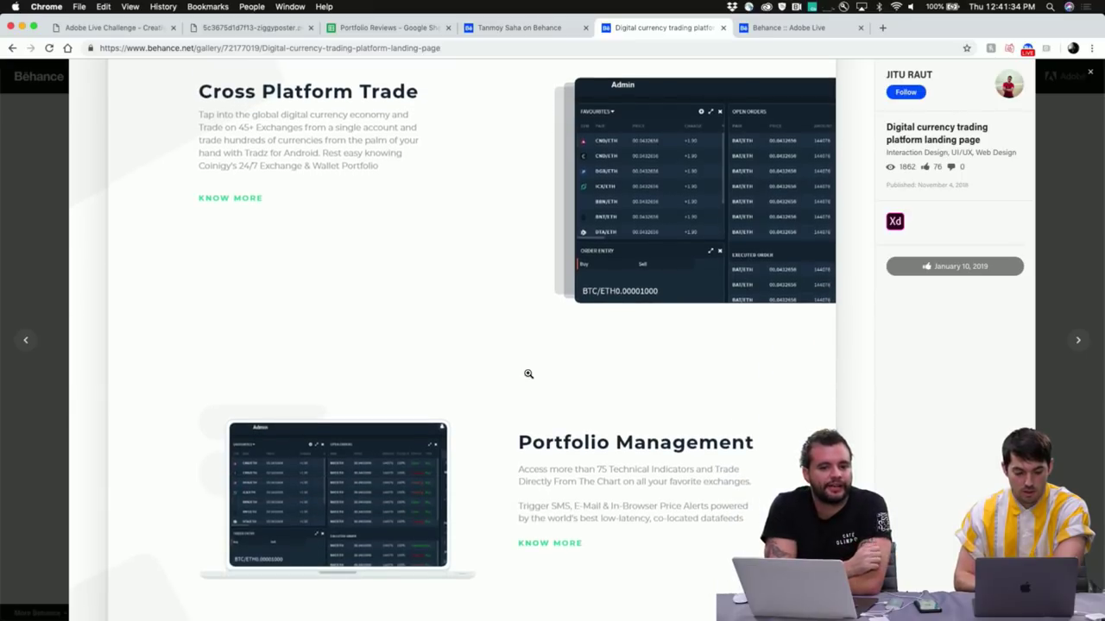
scroll(543, 377, down, 4)
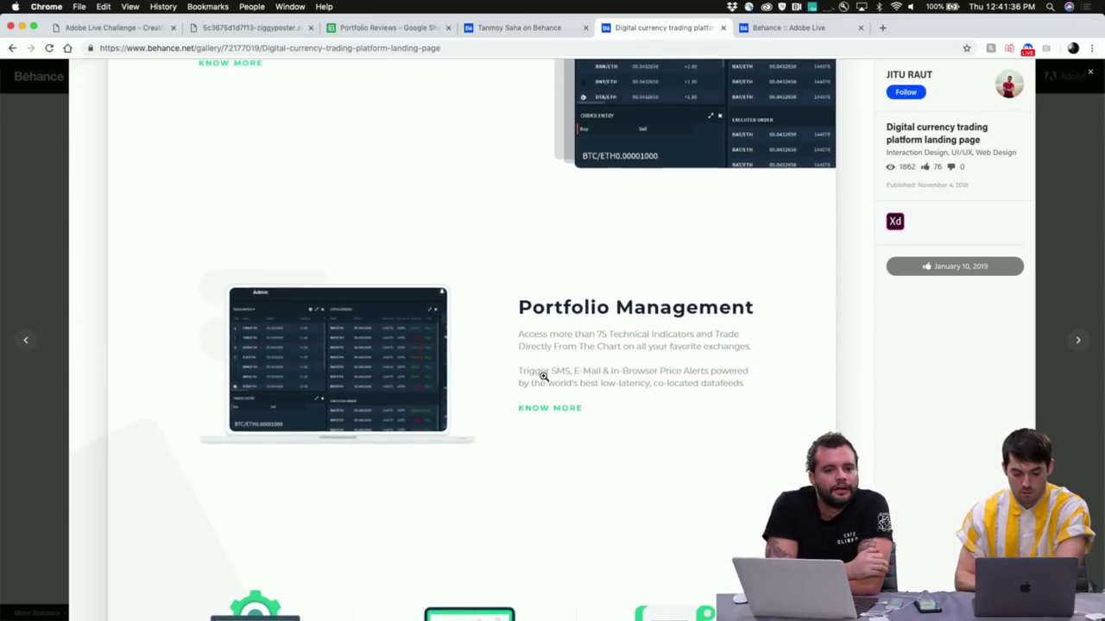
scroll(543, 377, down, 8)
scroll(543, 377, down, 3)
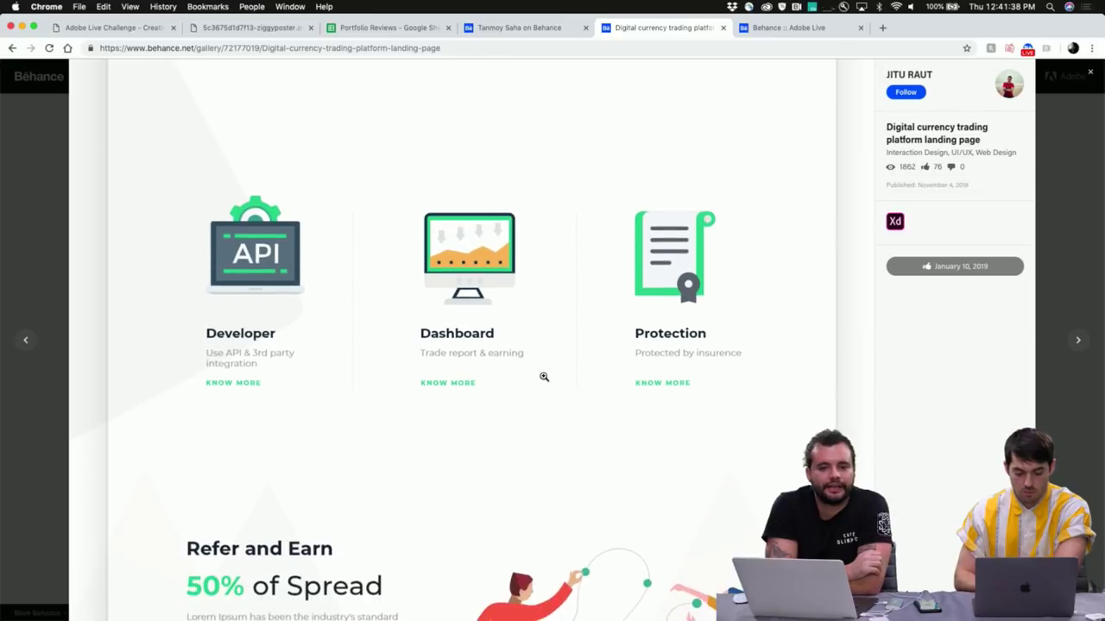
scroll(544, 377, up, 1)
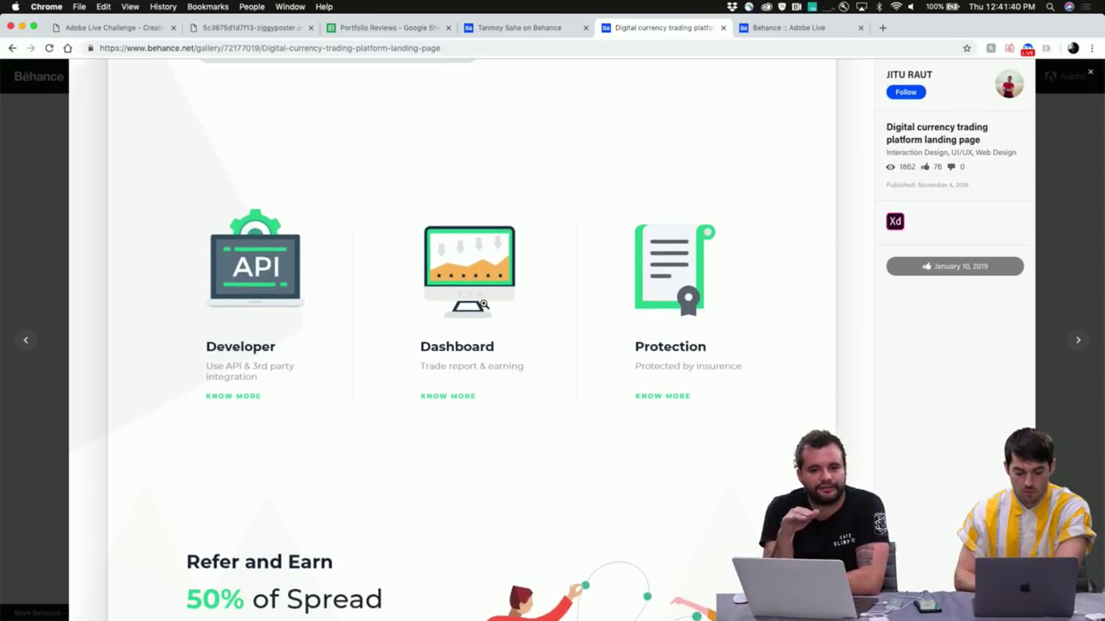
scroll(572, 272, up, 2)
scroll(572, 271, up, 1)
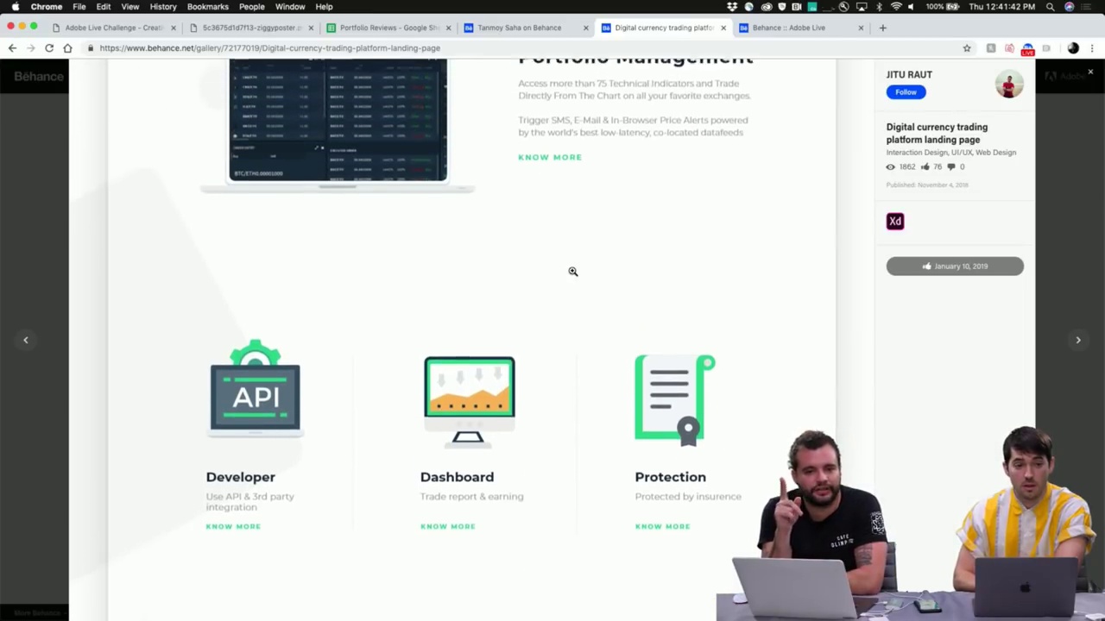
scroll(572, 271, up, 3)
scroll(572, 272, down, 1)
scroll(572, 272, down, 10)
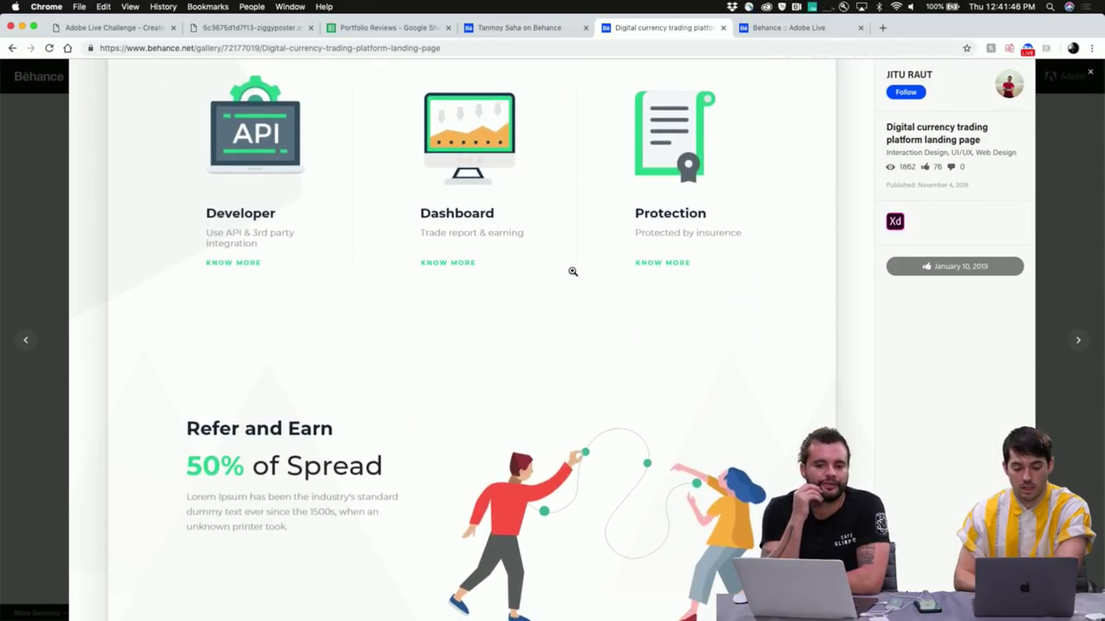
scroll(573, 271, up, 4)
scroll(572, 272, up, 4)
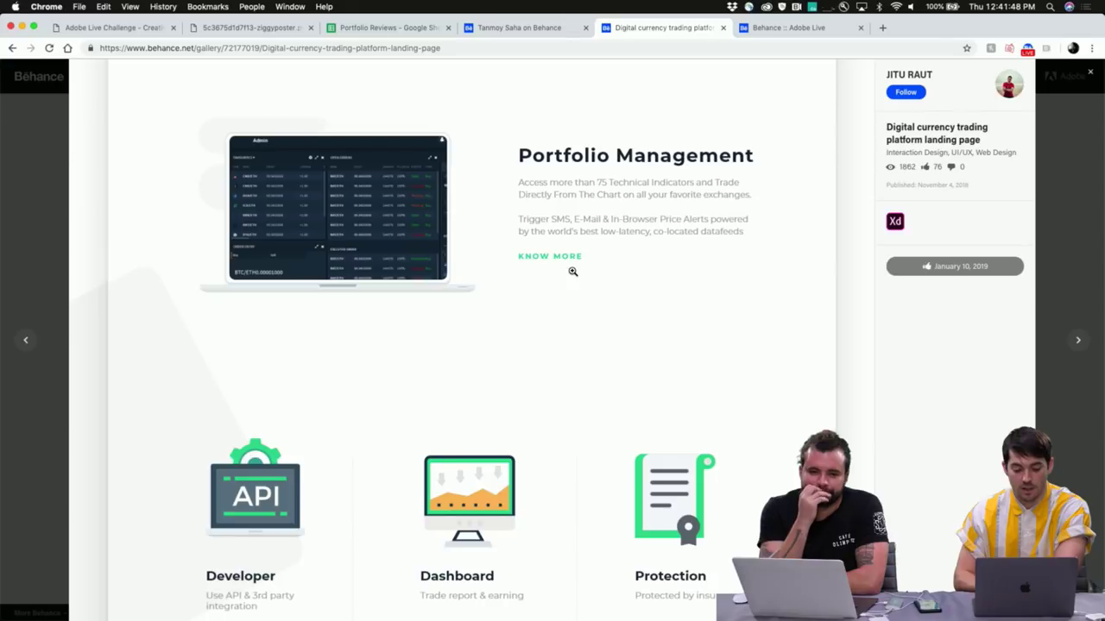
scroll(572, 272, down, 1)
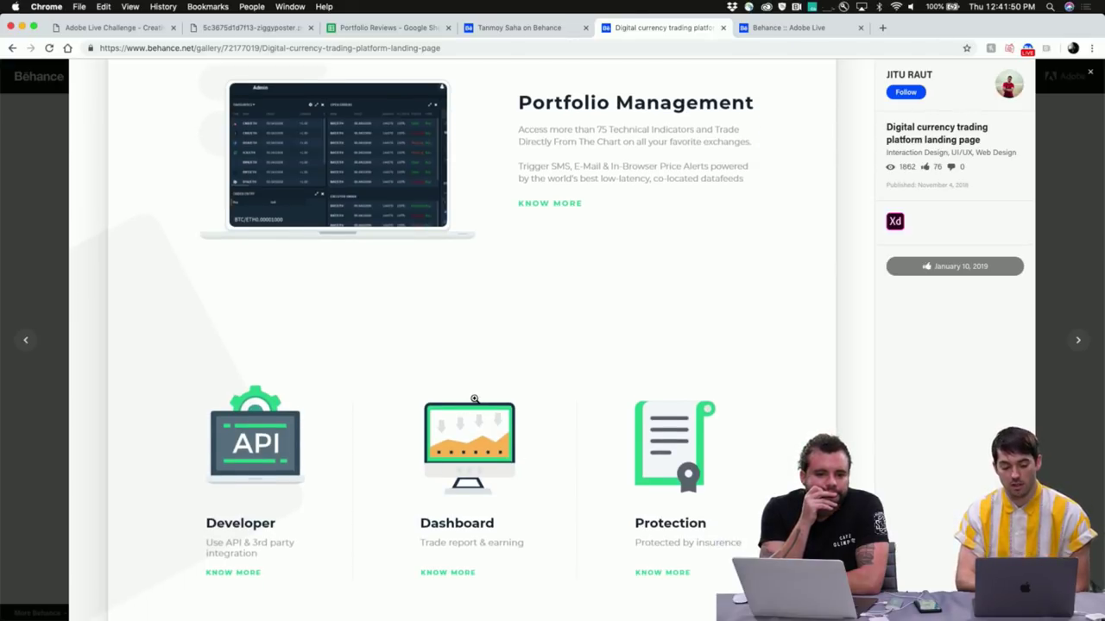
scroll(558, 440, down, 12)
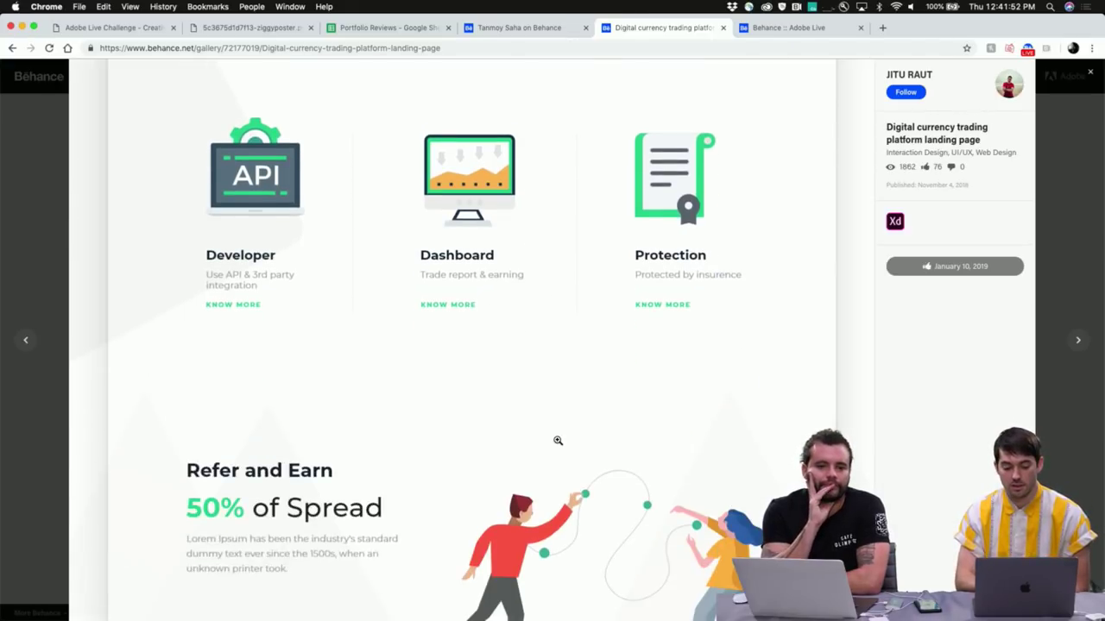
scroll(557, 441, down, 2)
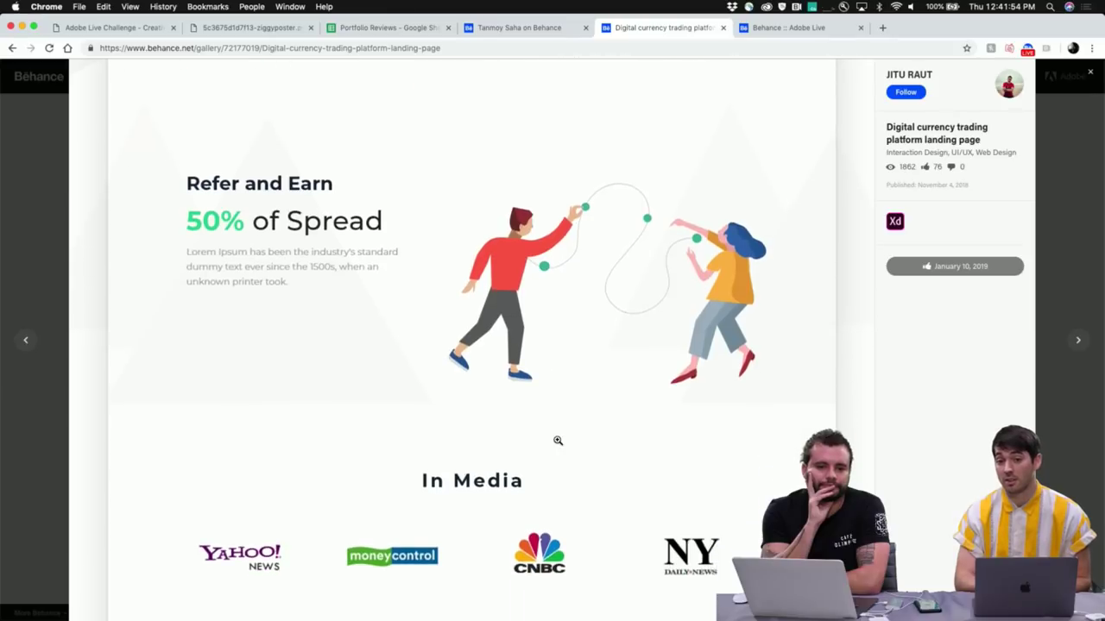
scroll(558, 441, down, 1)
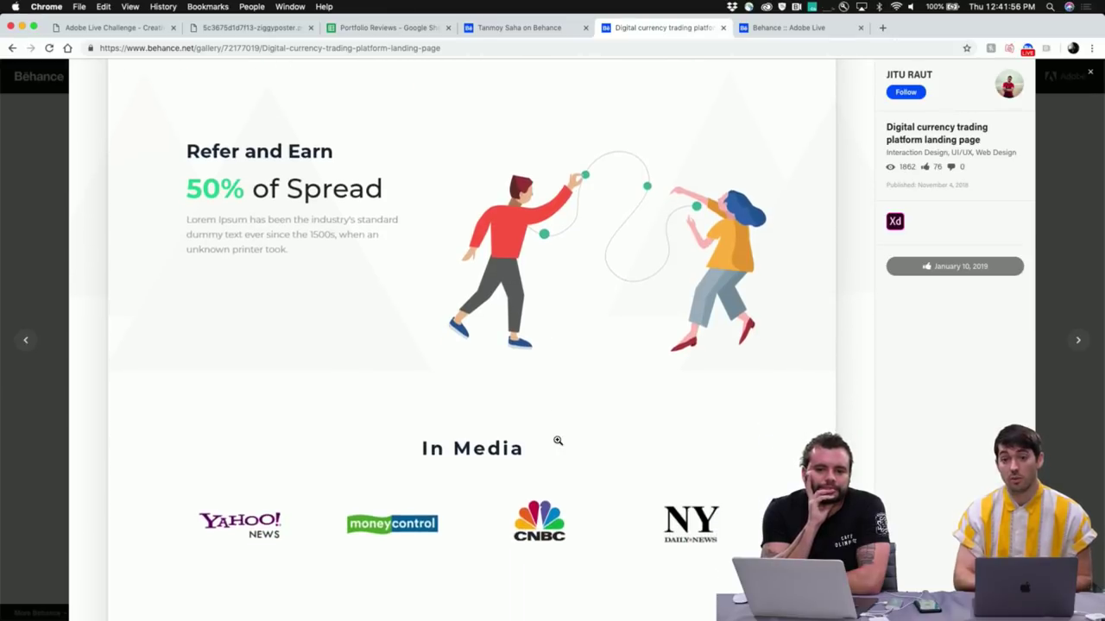
scroll(558, 441, down, 2)
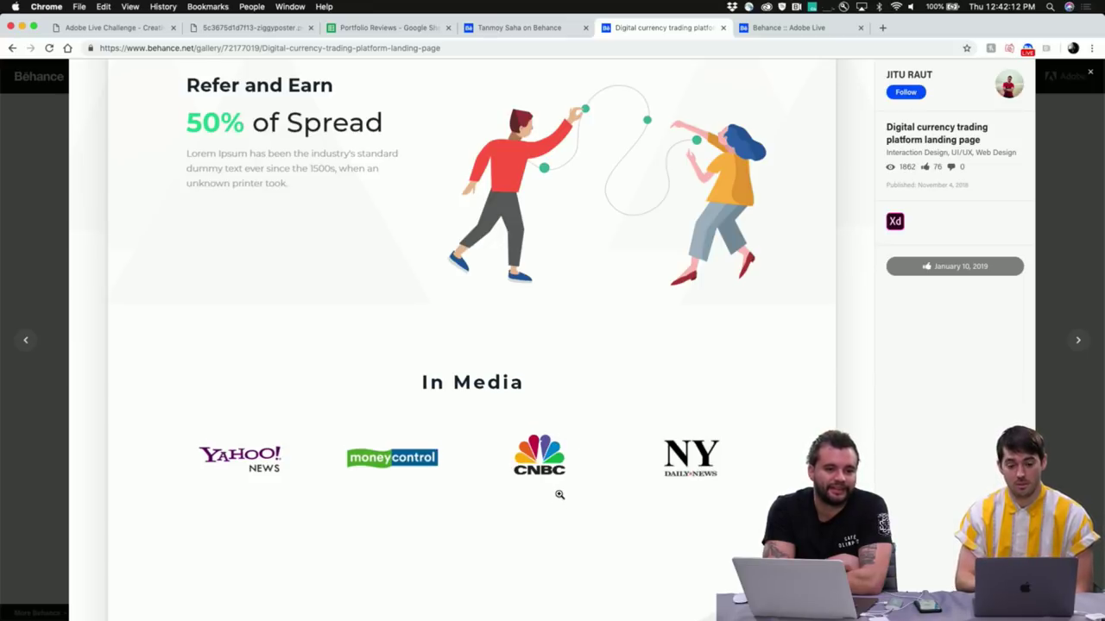
scroll(559, 494, down, 5)
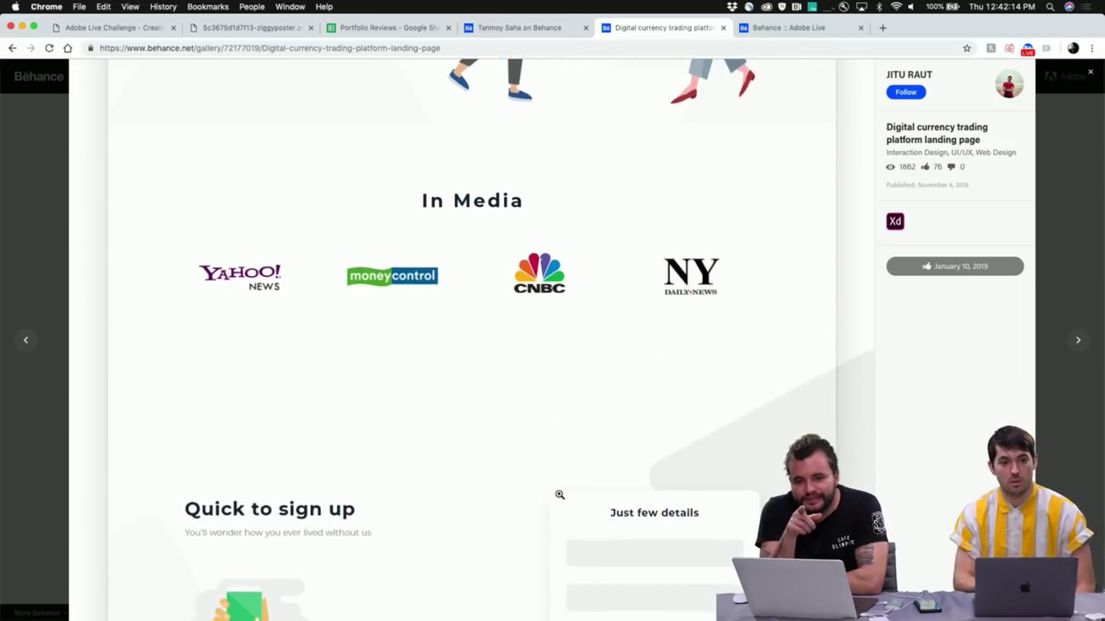
scroll(560, 495, down, 2)
scroll(559, 495, down, 10)
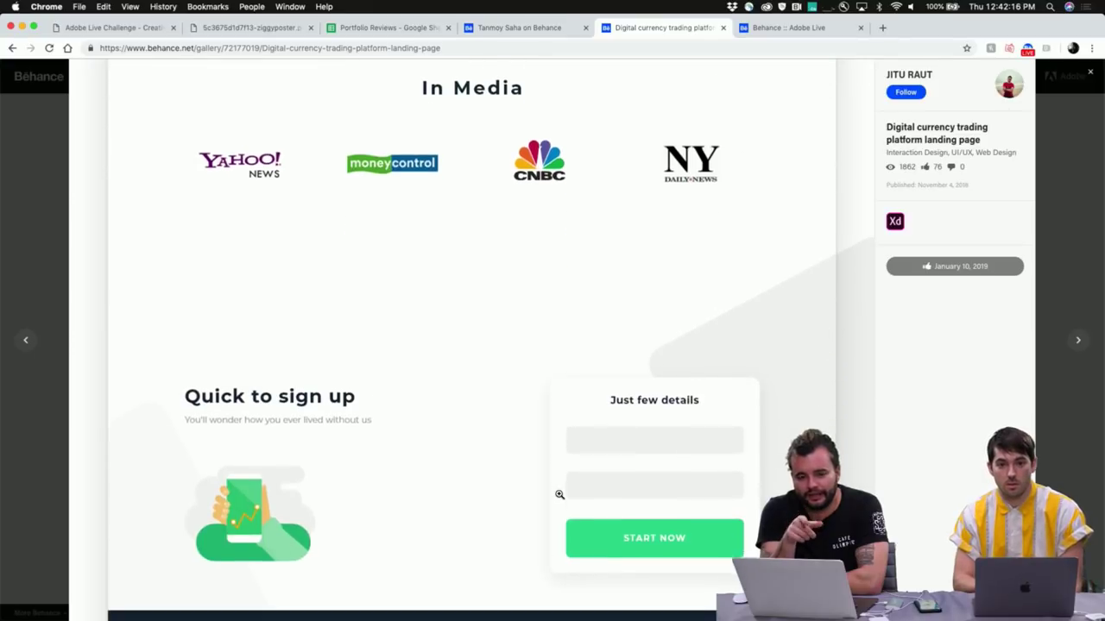
scroll(560, 495, up, 3)
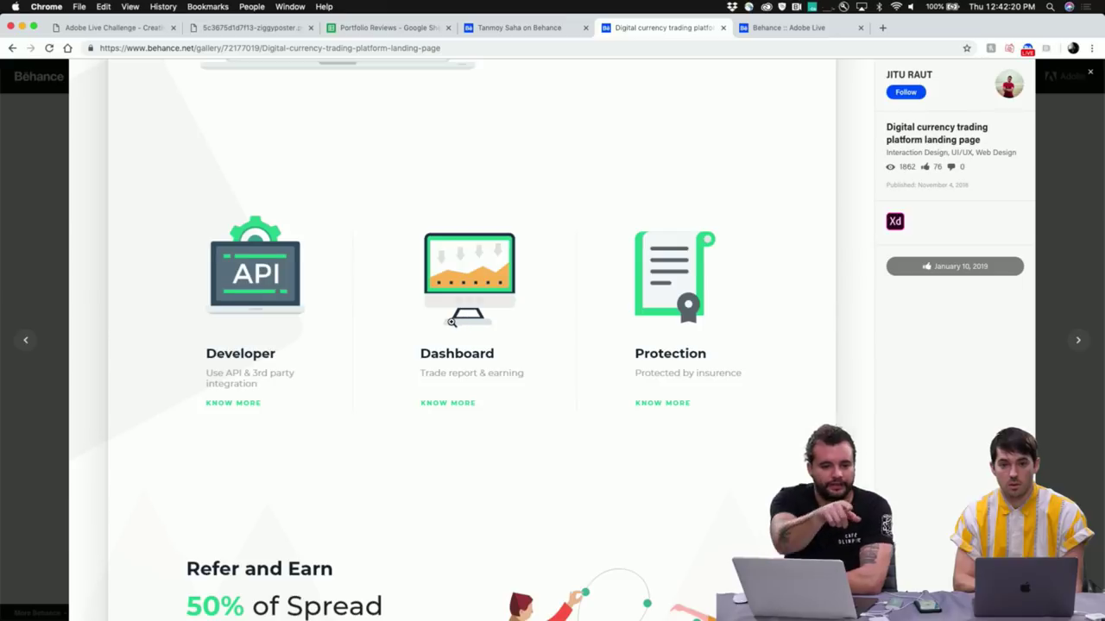
scroll(466, 365, down, 5)
scroll(546, 457, down, 1)
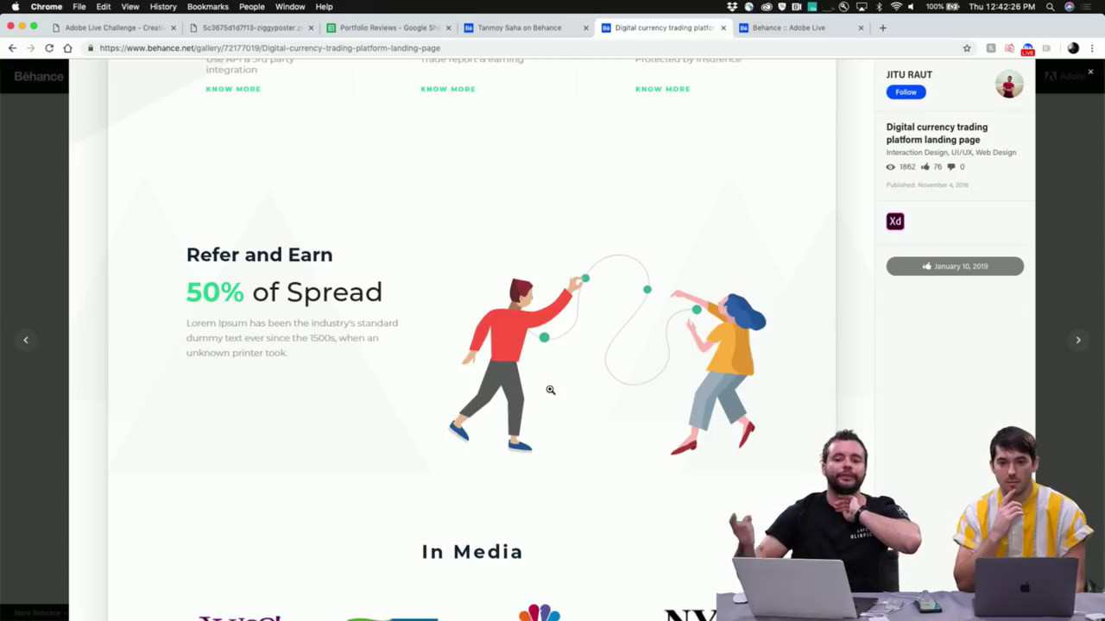
scroll(550, 390, up, 10)
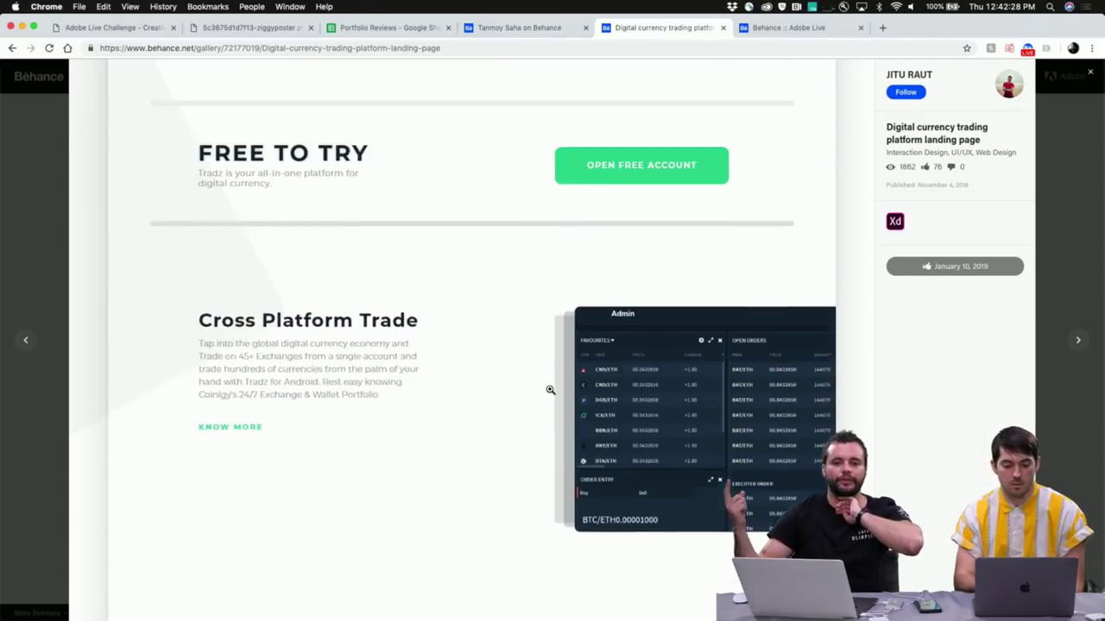
scroll(549, 390, up, 8)
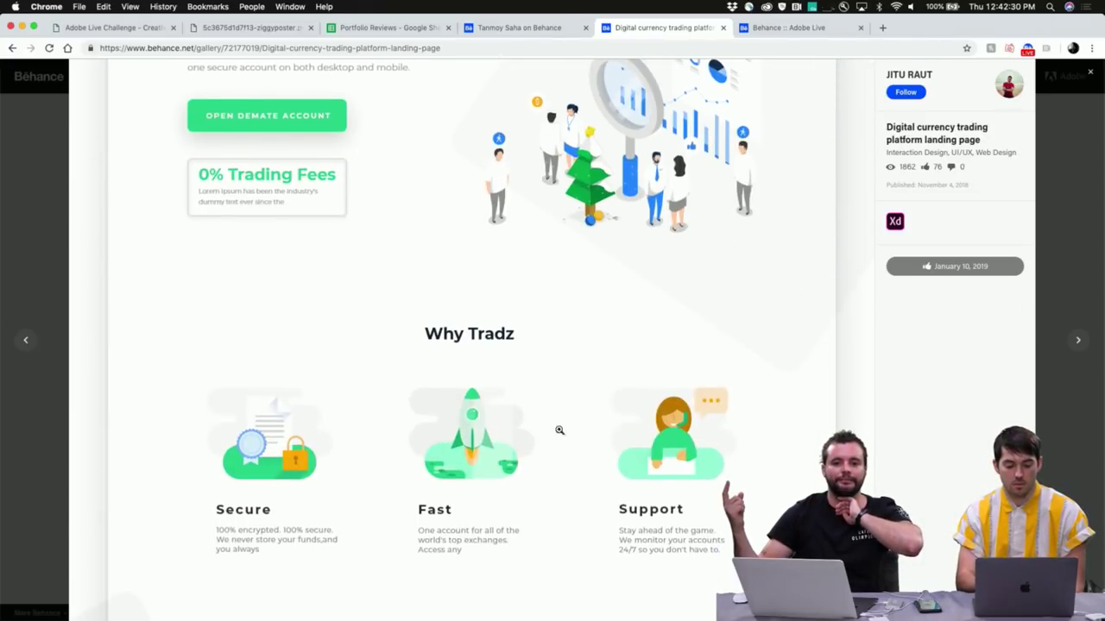
scroll(469, 432, up, 5)
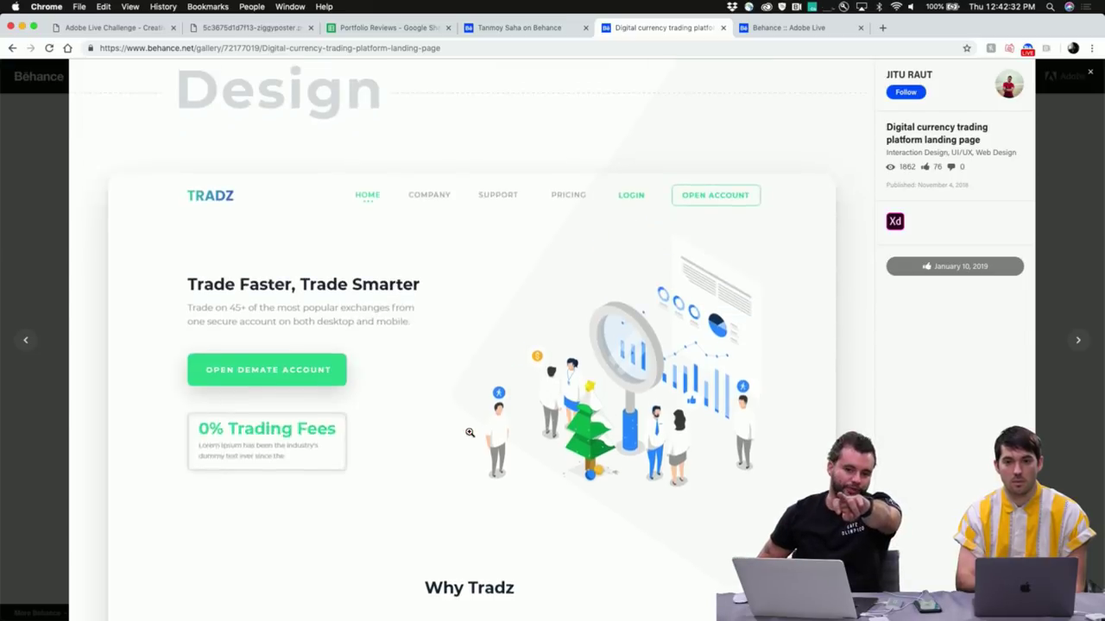
scroll(582, 478, down, 2)
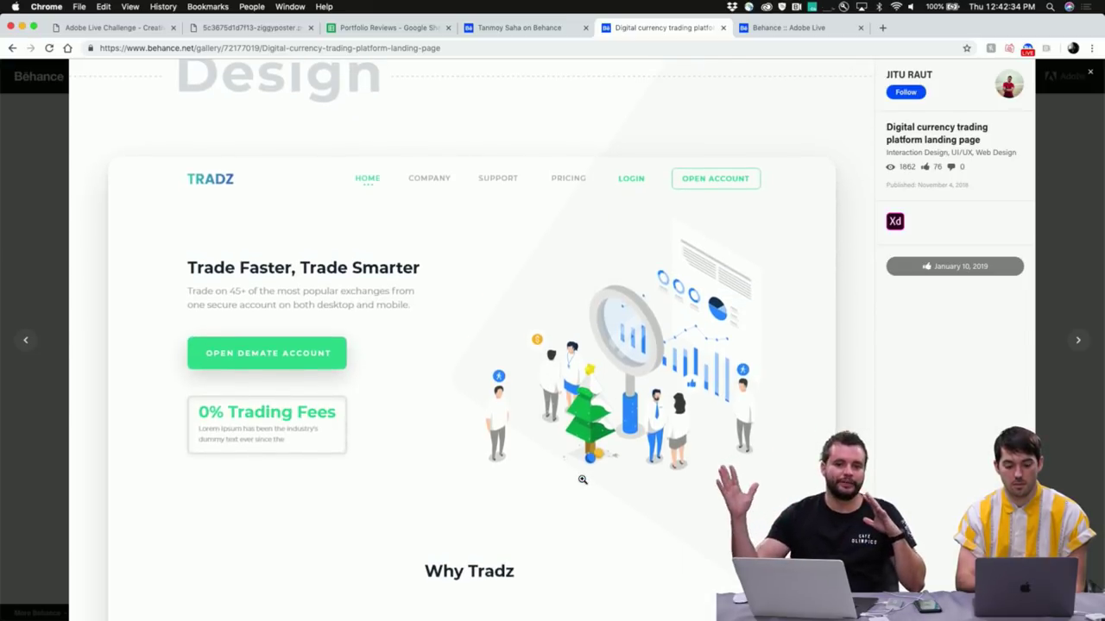
scroll(582, 480, down, 7)
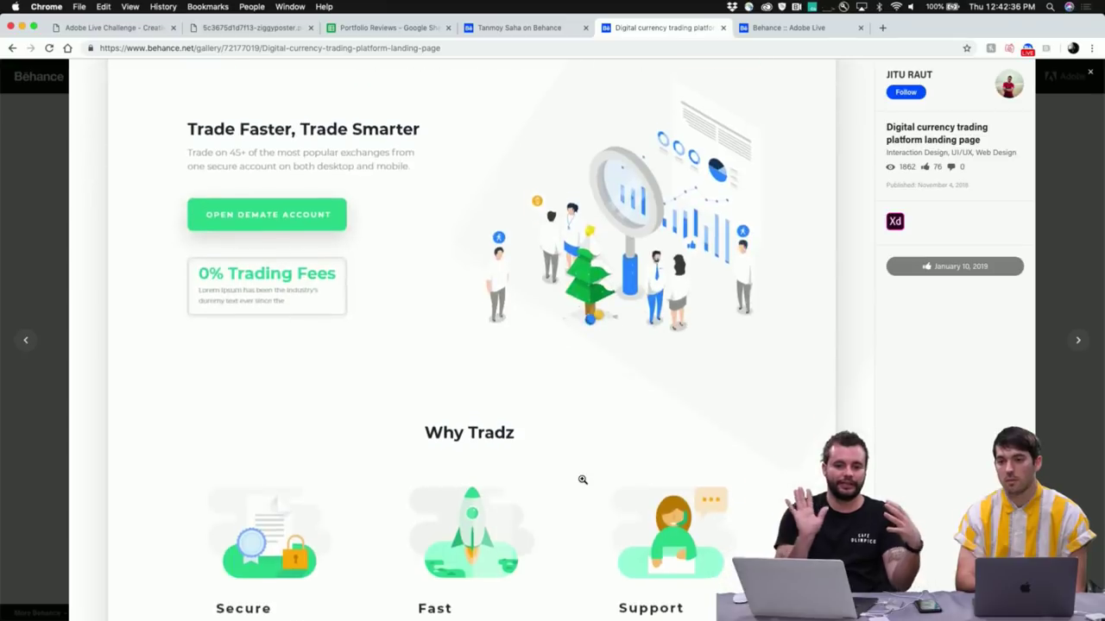
scroll(582, 480, up, 2)
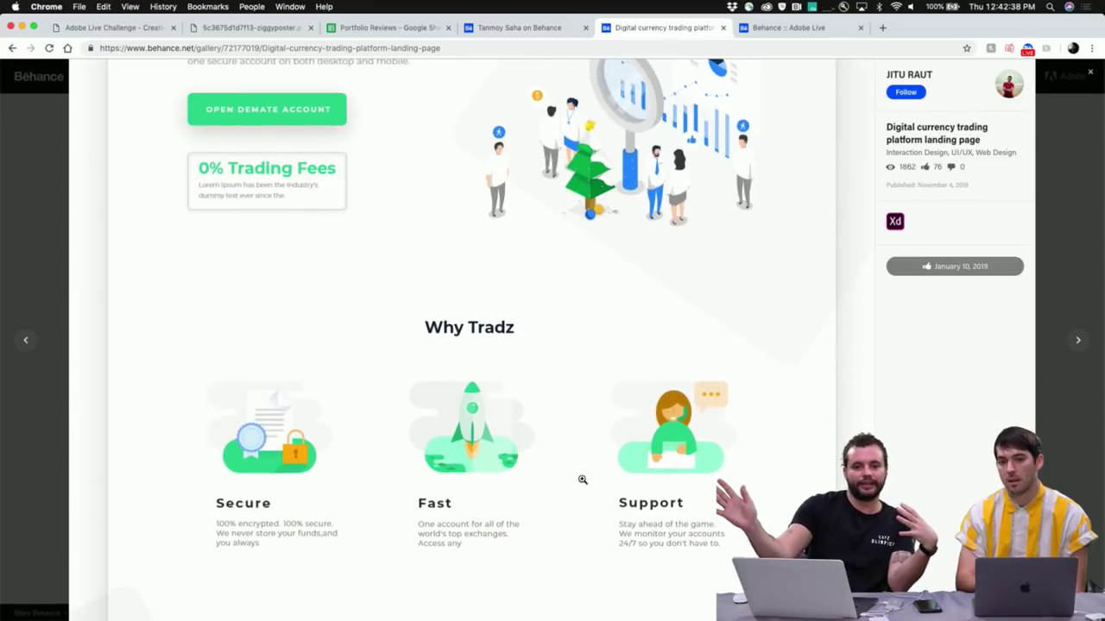
scroll(582, 480, down, 15)
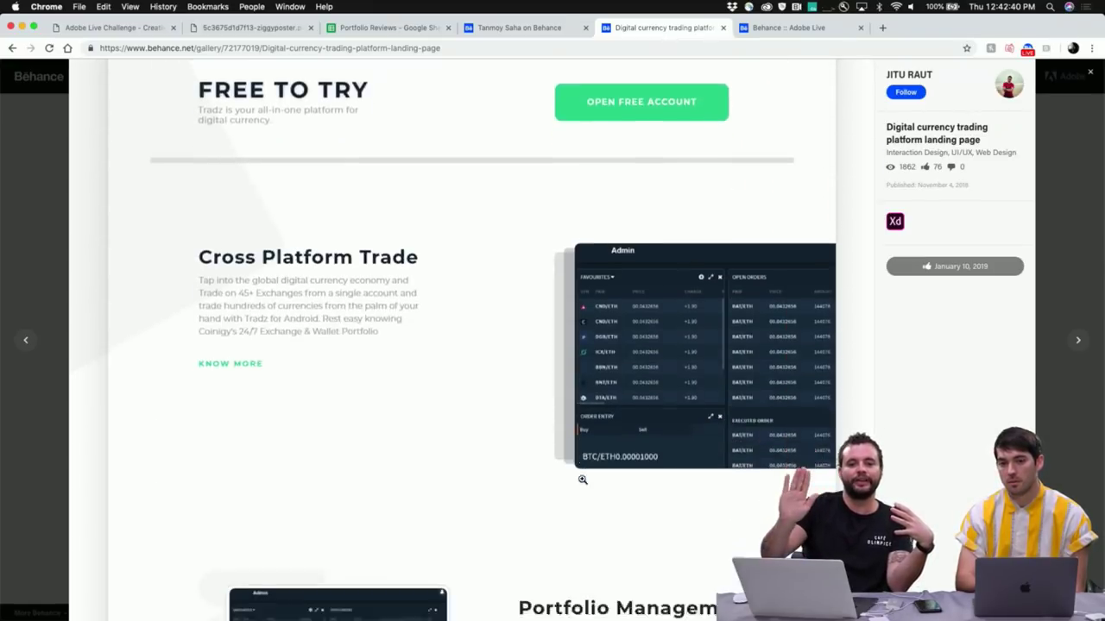
scroll(583, 480, down, 6)
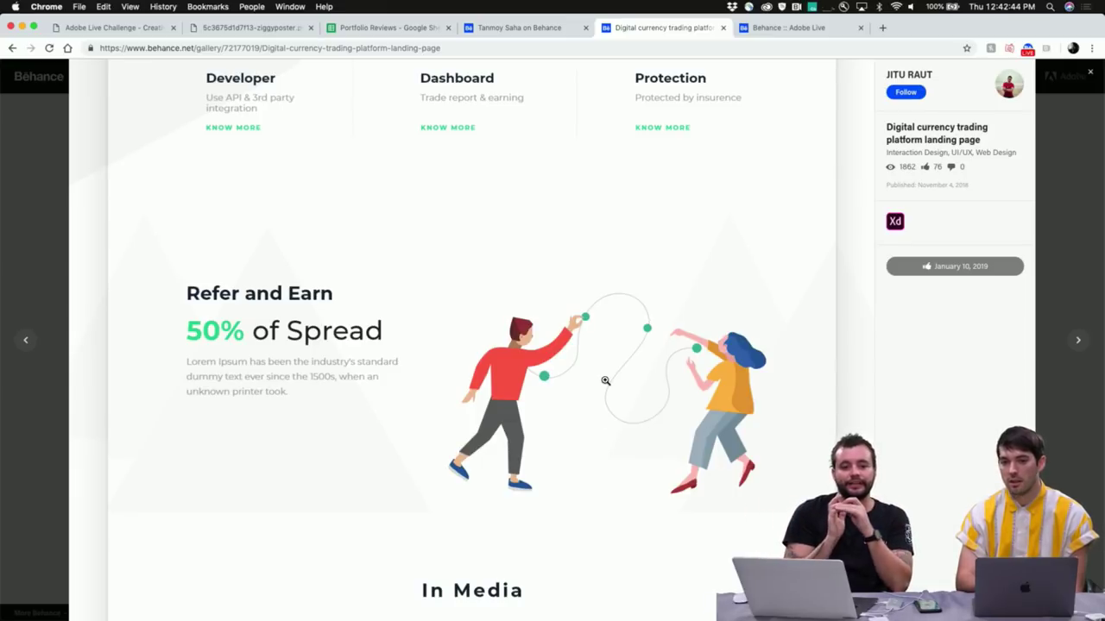
scroll(604, 381, up, 10)
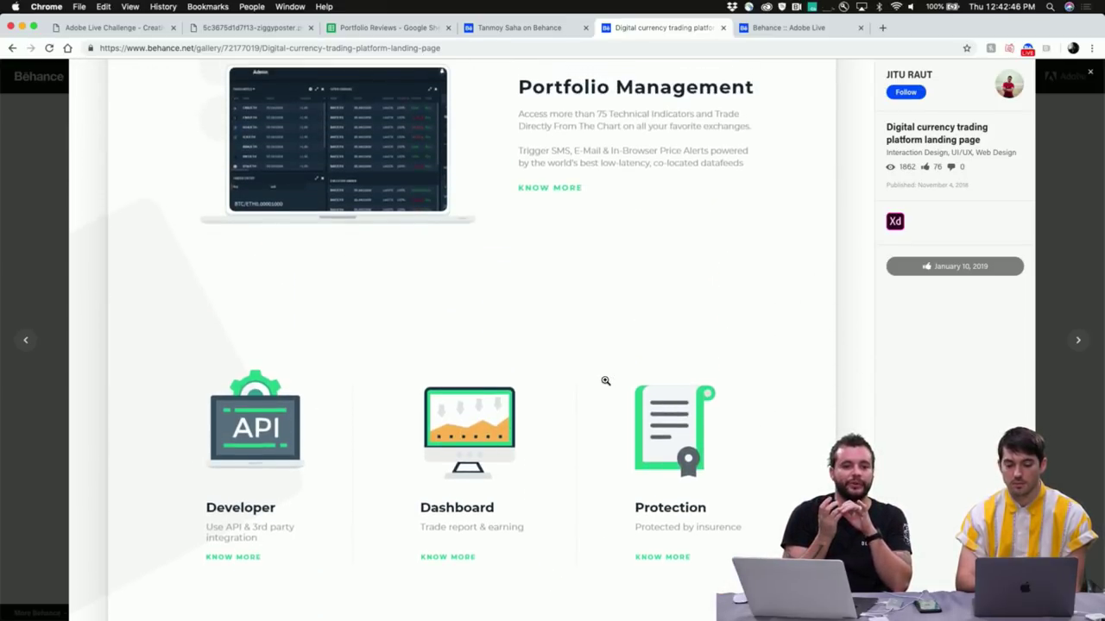
scroll(605, 380, up, 20)
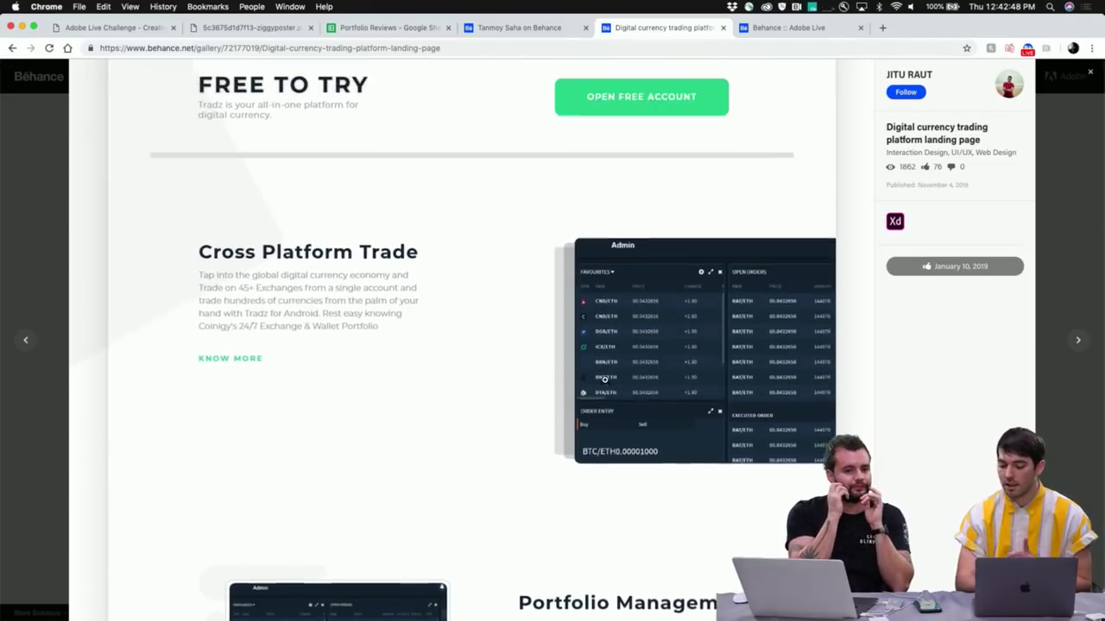
scroll(605, 381, up, 5)
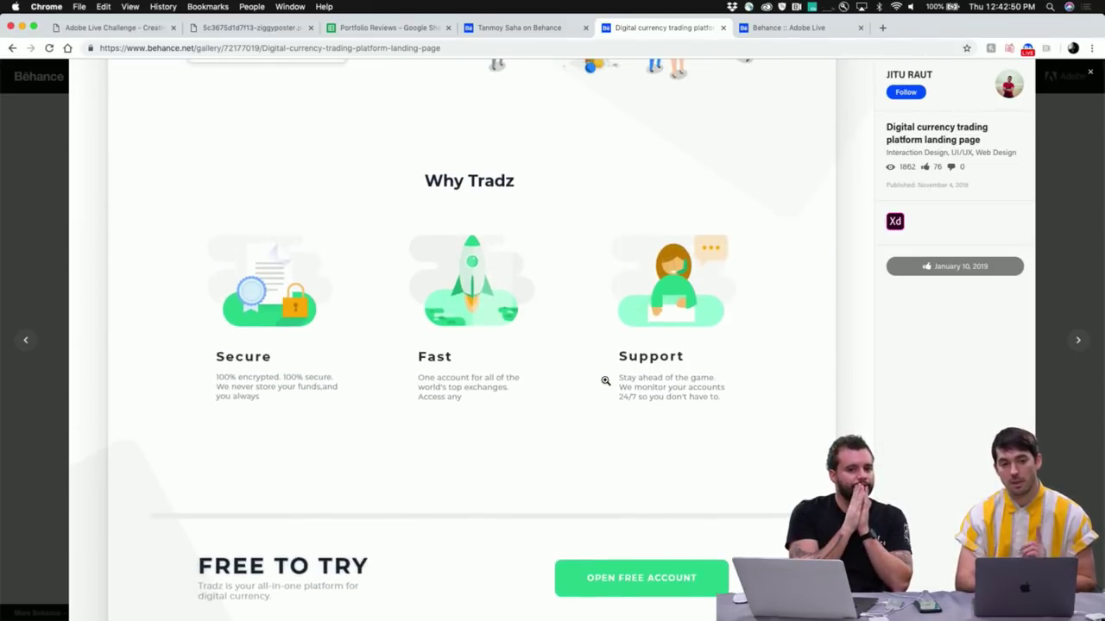
scroll(605, 380, up, 5)
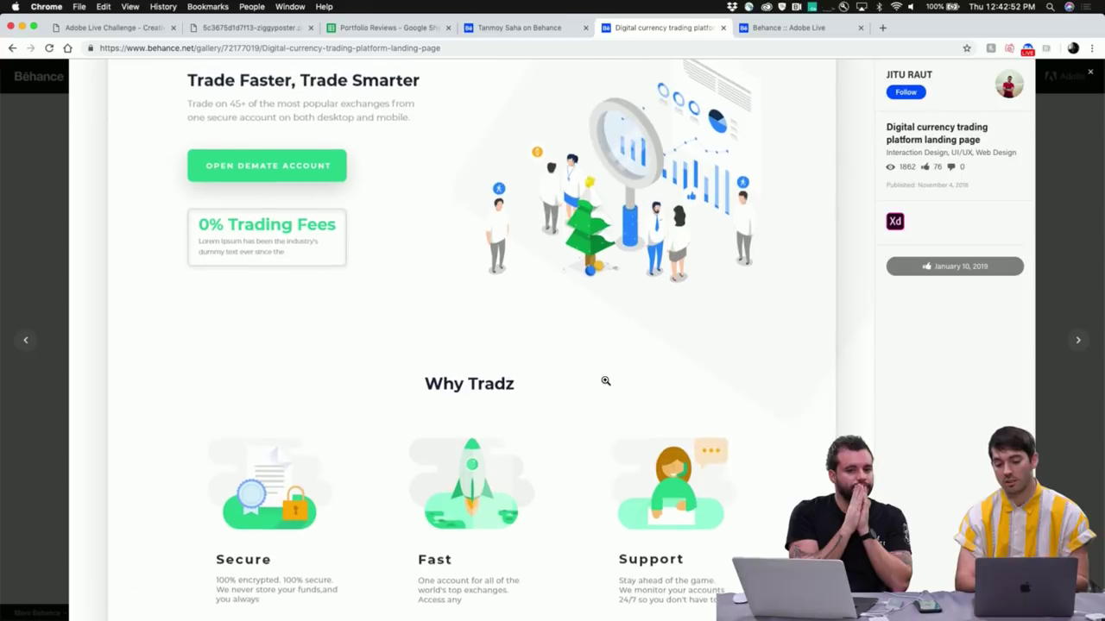
scroll(605, 381, up, 1)
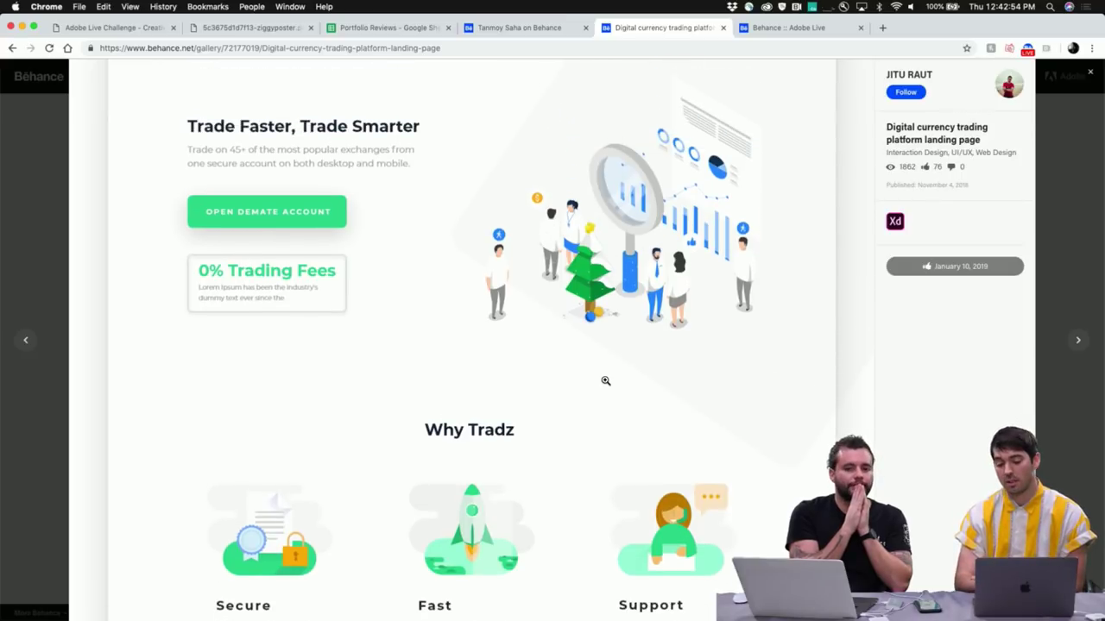
scroll(612, 298, down, 20)
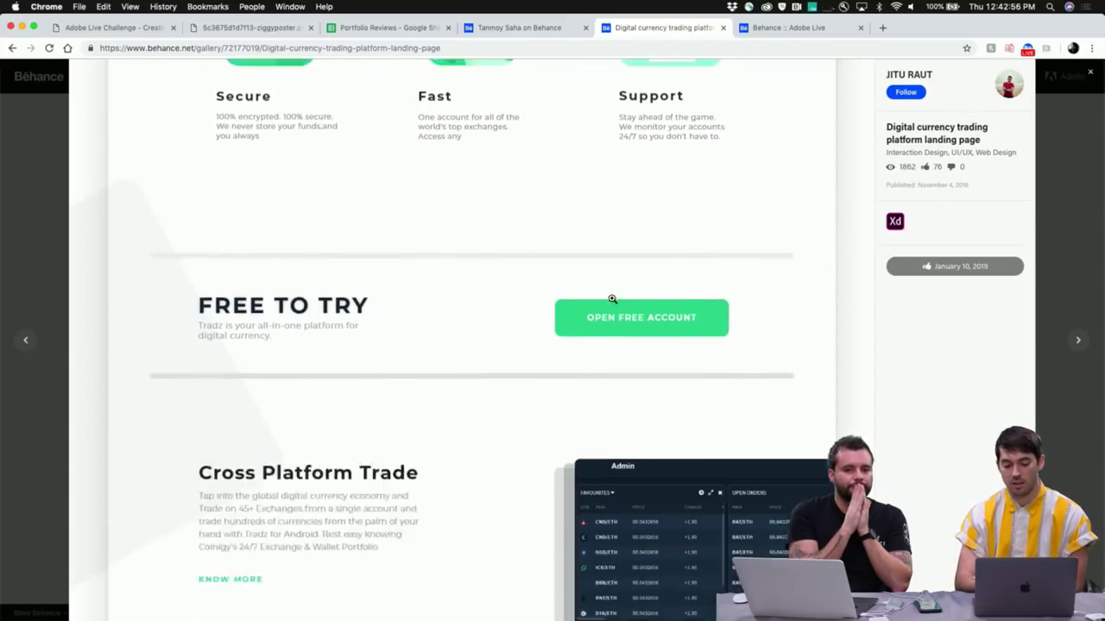
scroll(612, 298, down, 1)
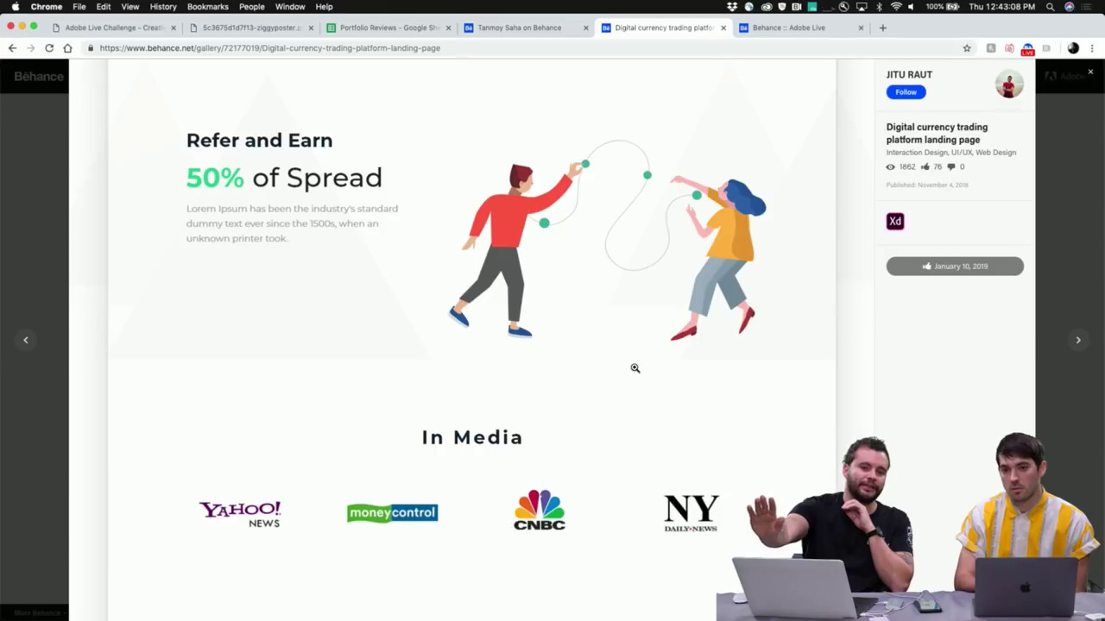
scroll(635, 368, down, 5)
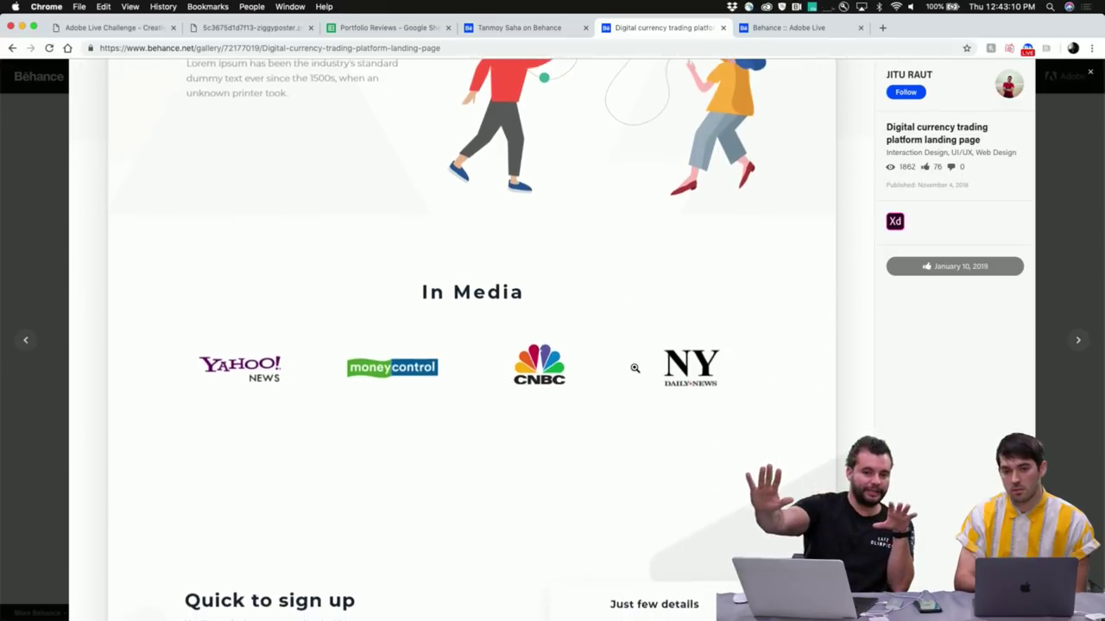
scroll(635, 368, down, 3)
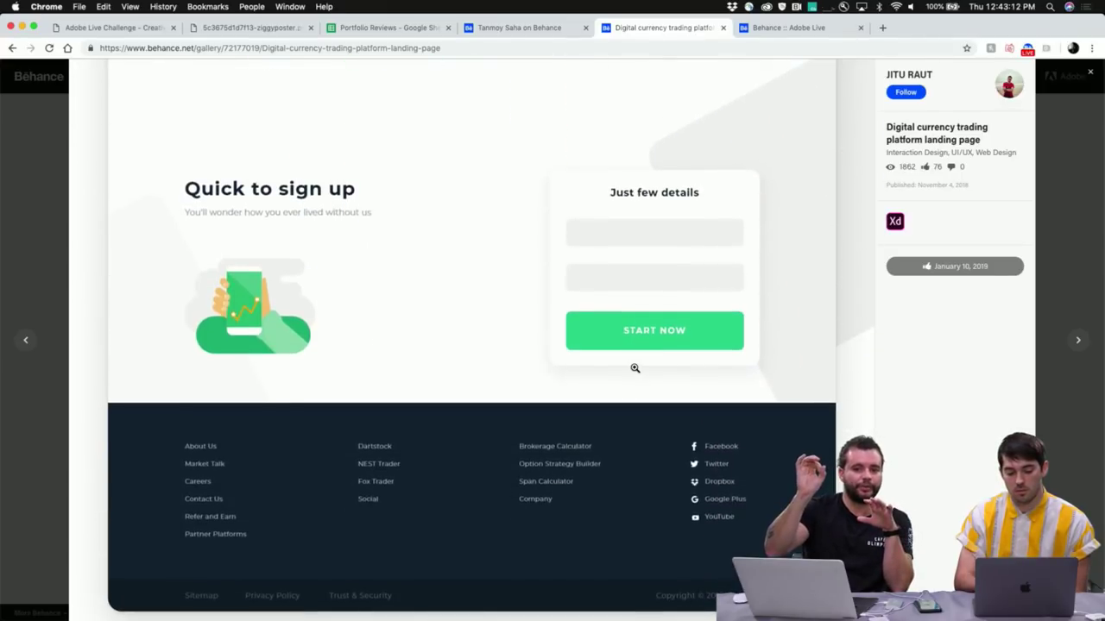
scroll(634, 368, down, 3)
scroll(634, 368, down, 2)
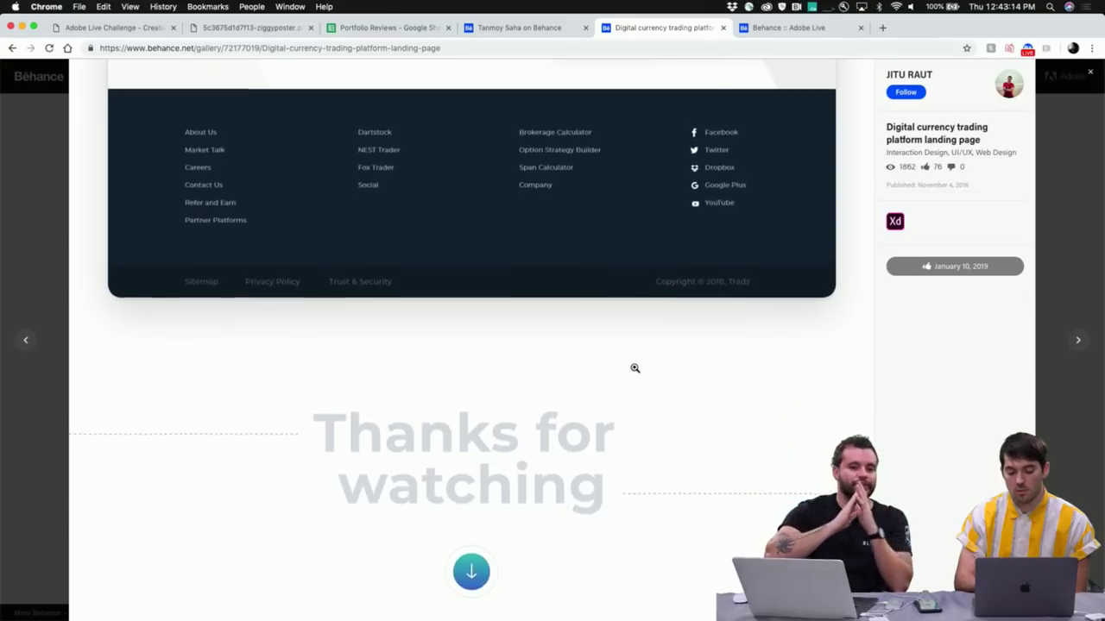
scroll(634, 368, up, 5)
scroll(634, 369, up, 6)
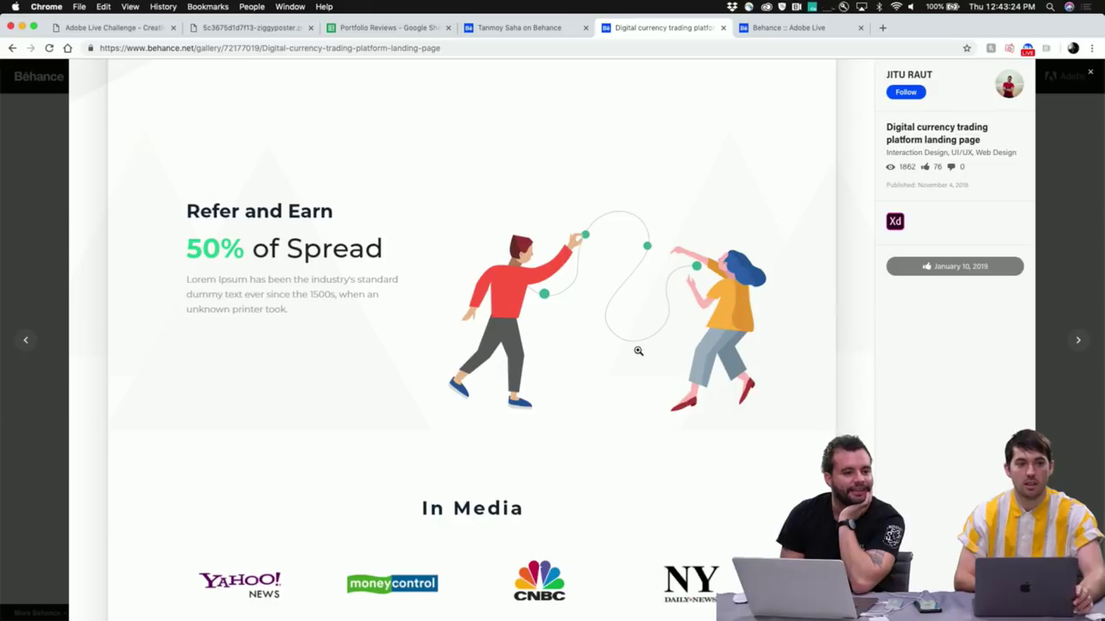
scroll(647, 377, up, 5)
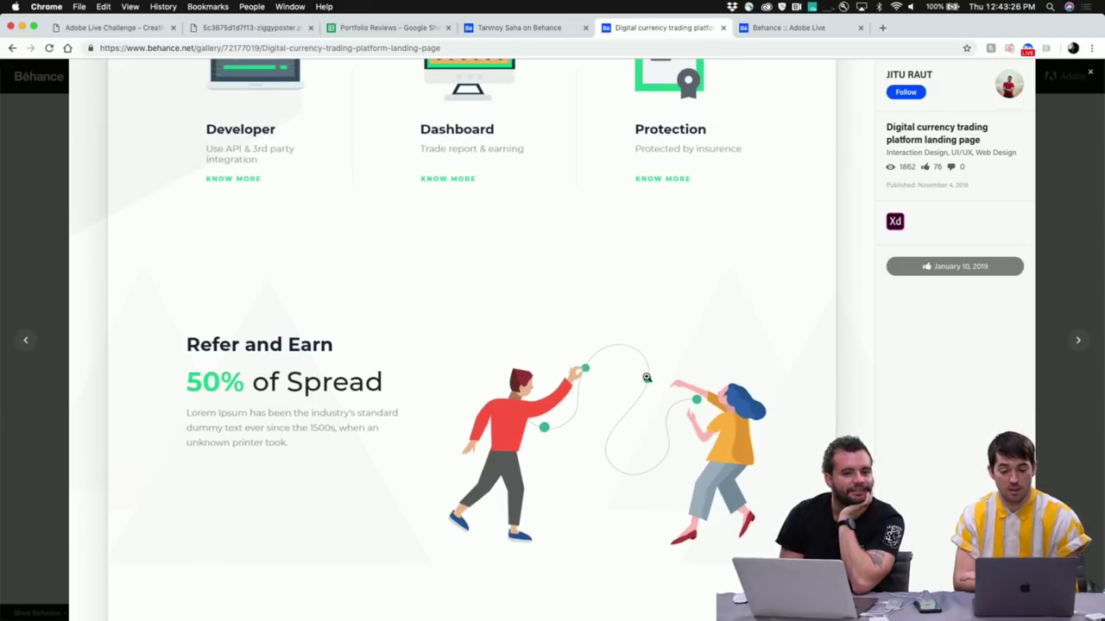
scroll(646, 377, down, 2)
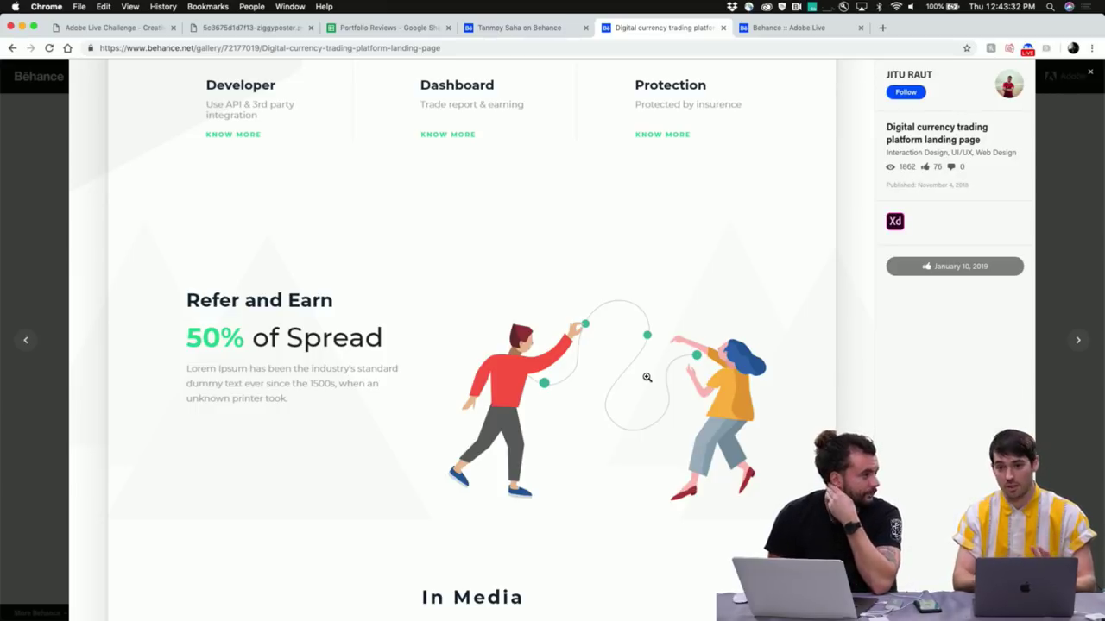
scroll(647, 377, down, 2)
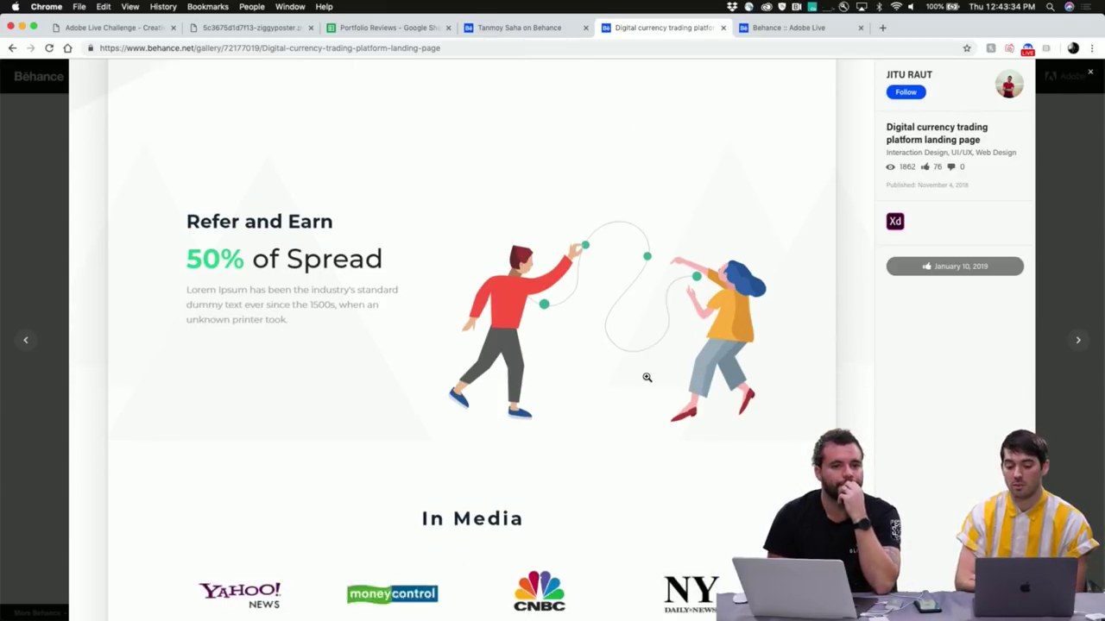
scroll(647, 377, down, 10)
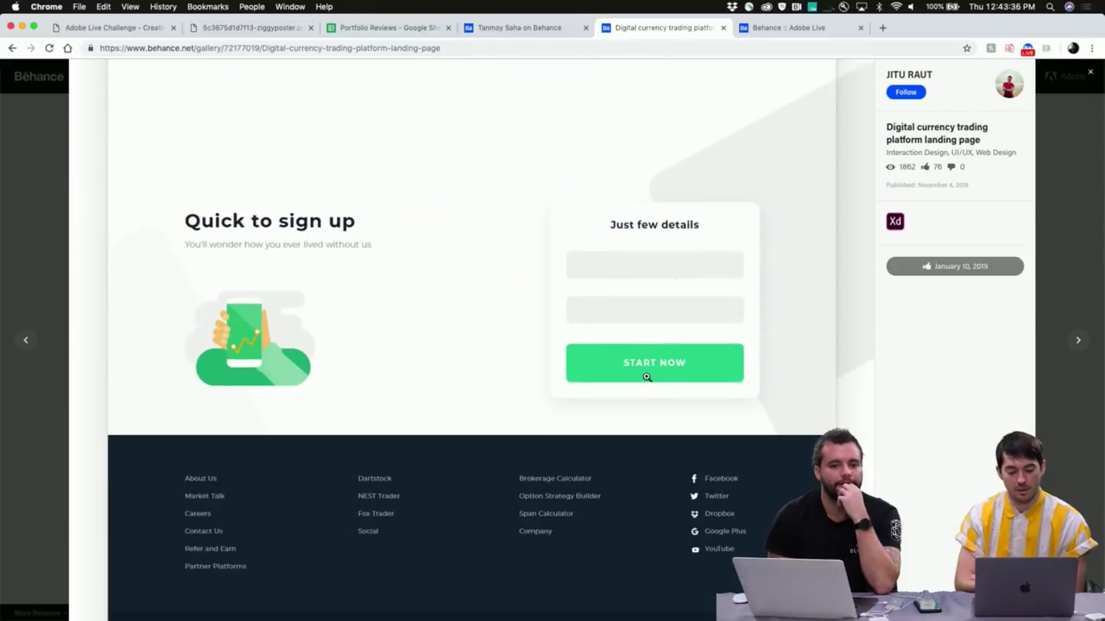
scroll(647, 377, down, 2)
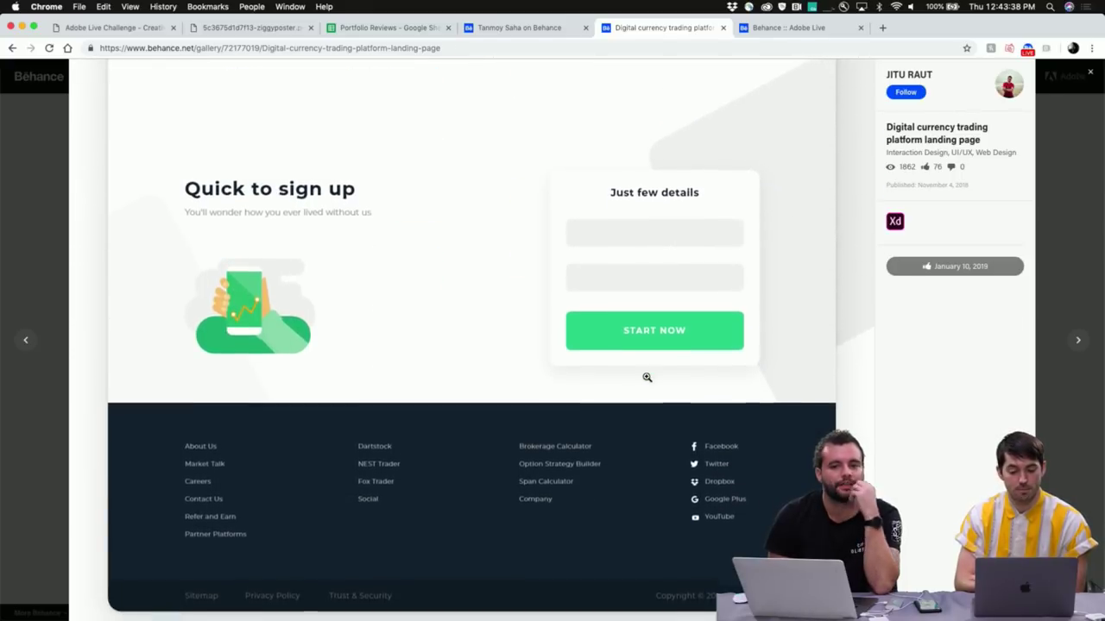
scroll(646, 377, down, 14)
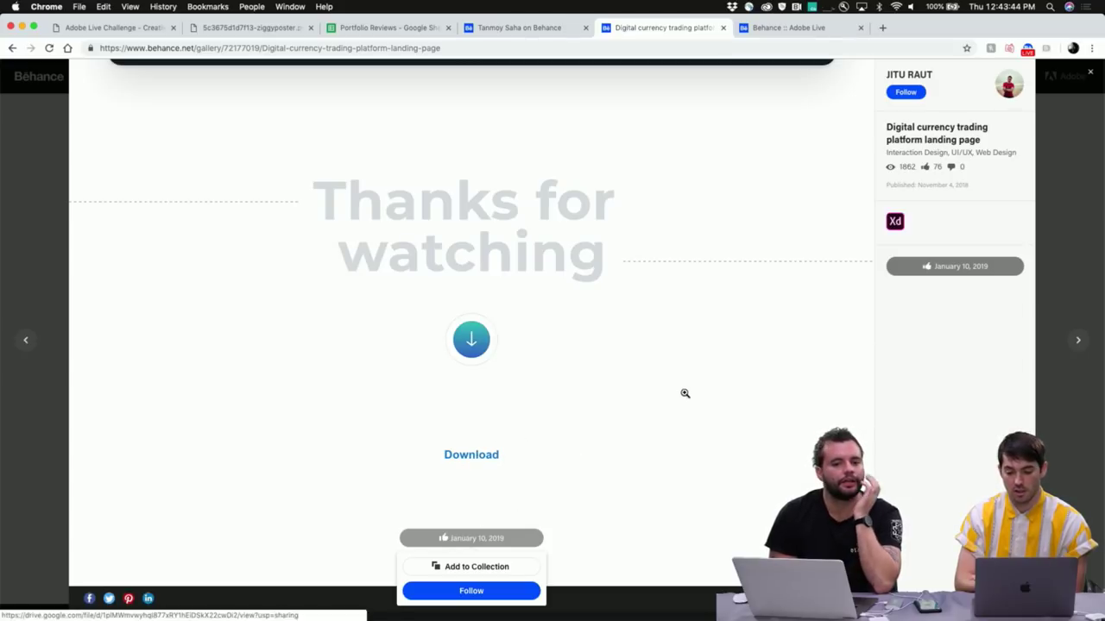
scroll(684, 393, up, 1)
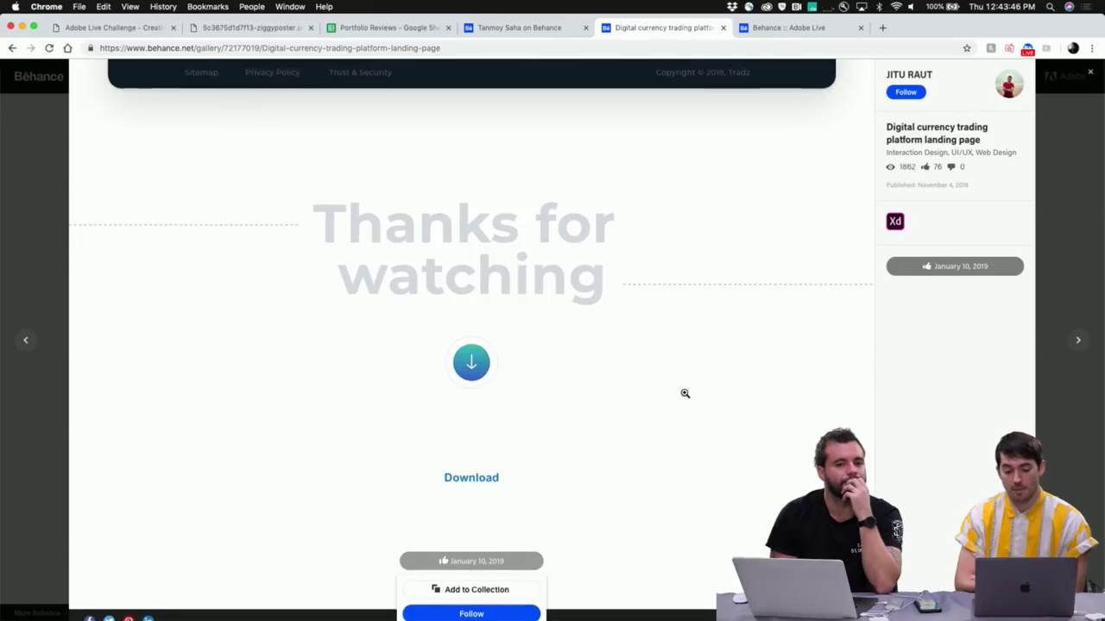
scroll(684, 393, up, 15)
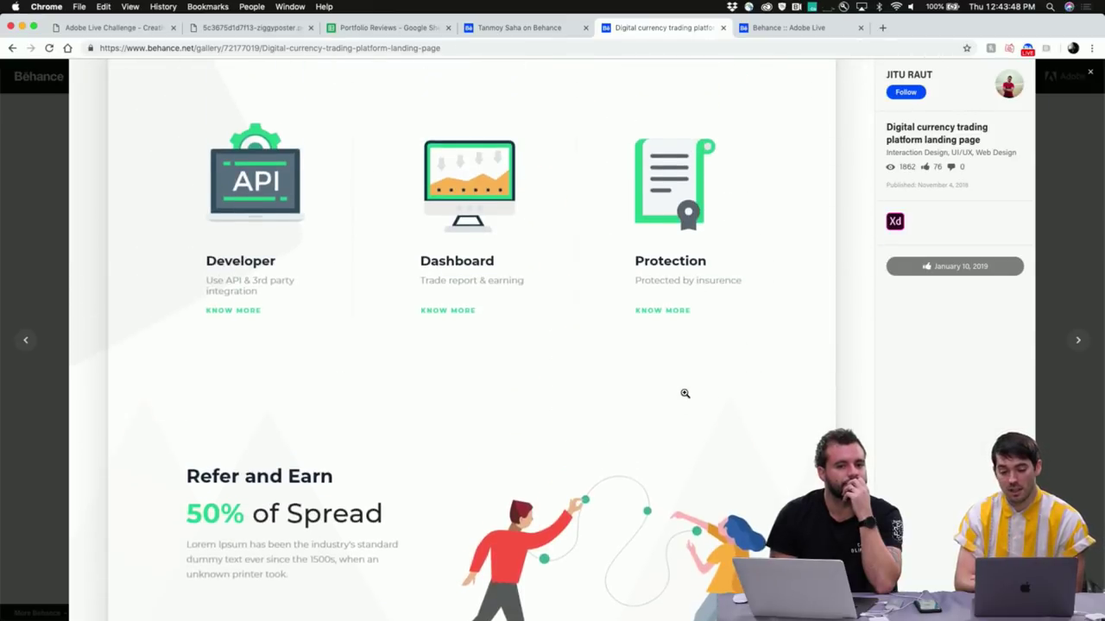
scroll(684, 394, up, 4)
scroll(684, 394, up, 15)
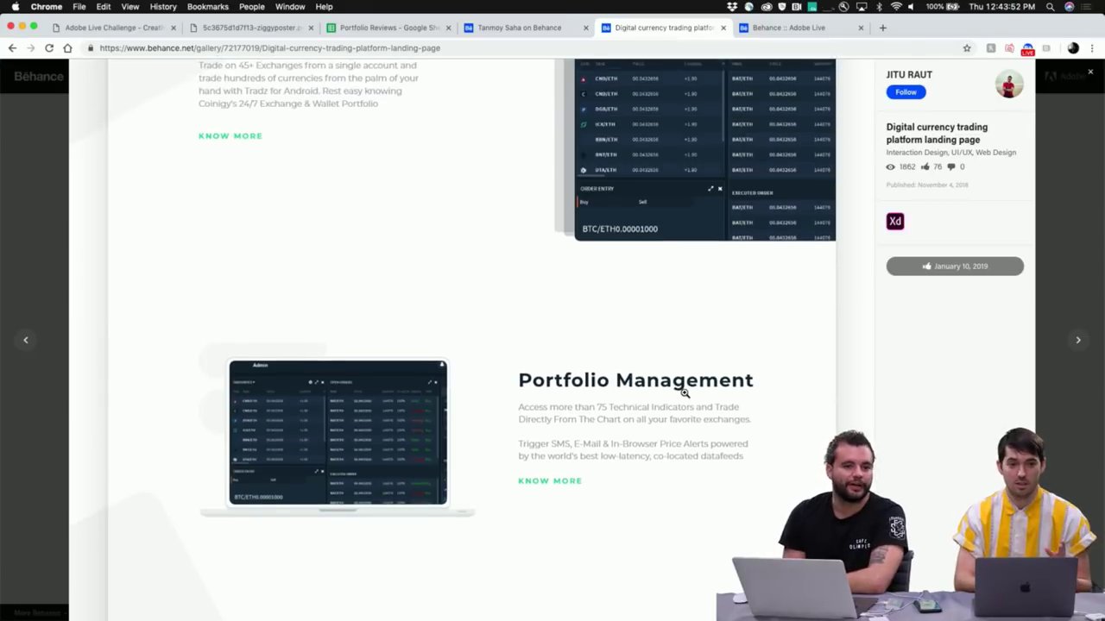
scroll(684, 393, up, 20)
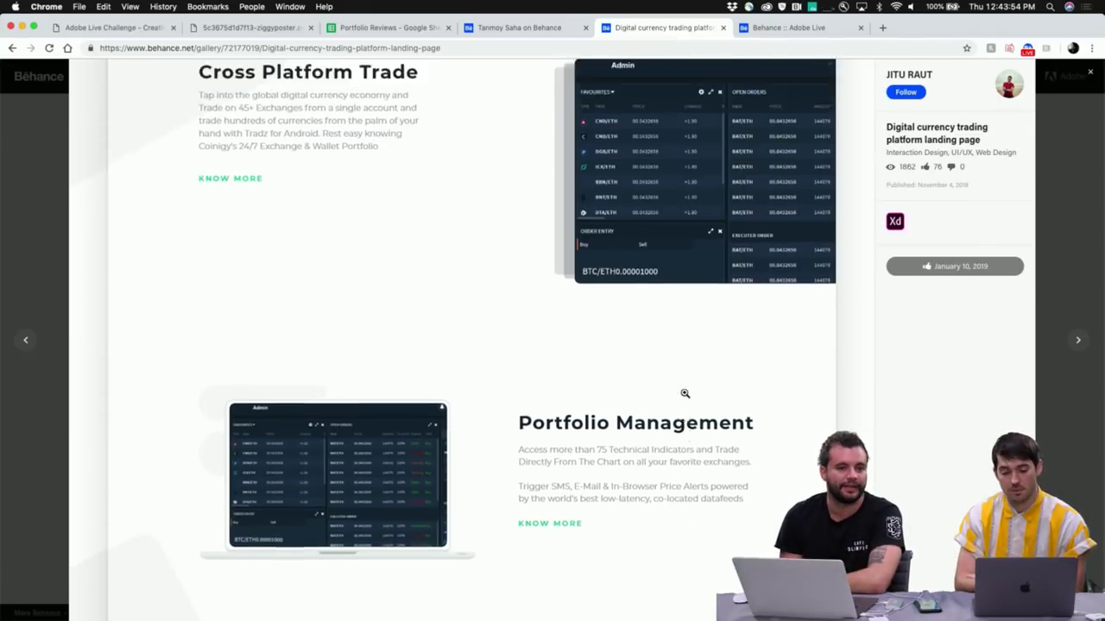
scroll(684, 393, up, 10)
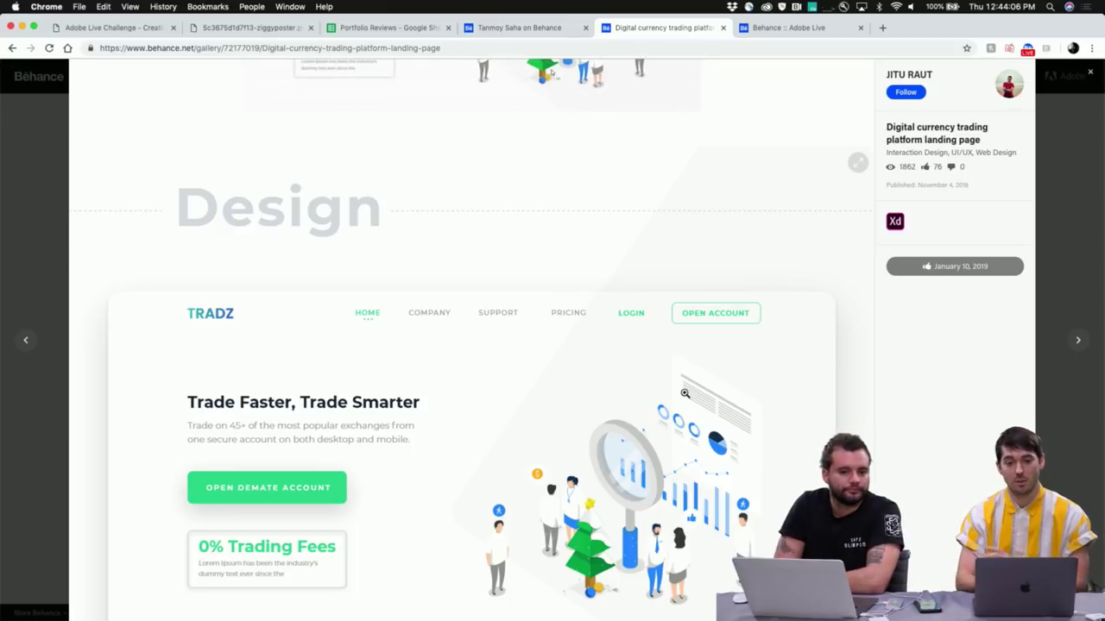
Close the trading landing page project and switch to the other viewer's illustration profile, led by INTO THE SPIDER-VERSE
scroll(685, 392, up, 15)
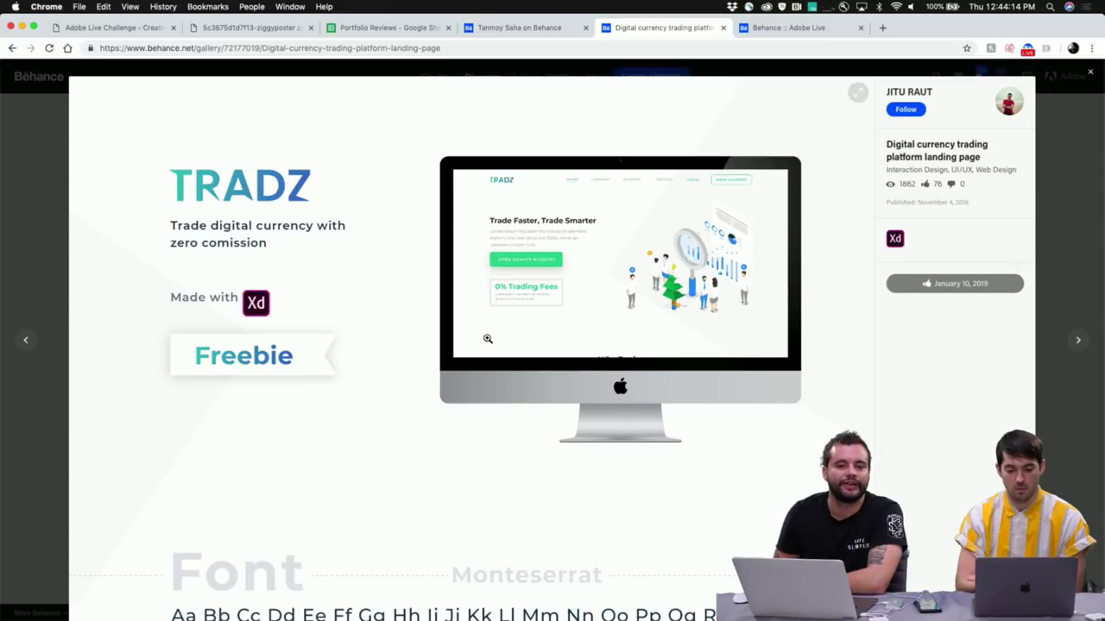
scroll(487, 339, down, 1)
scroll(555, 239, down, 15)
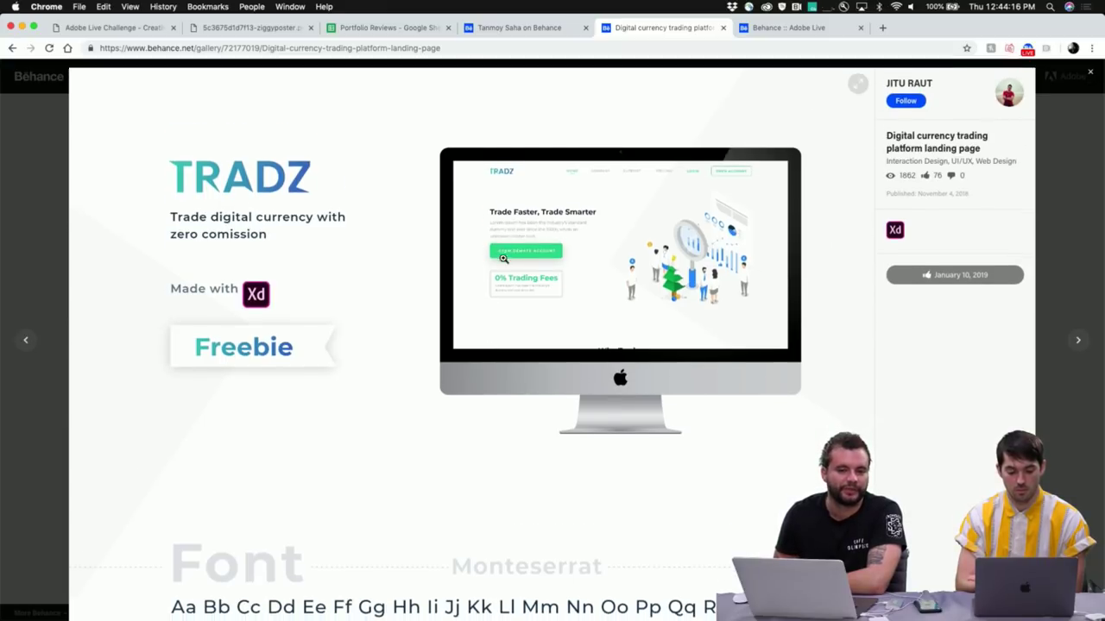
scroll(504, 258, down, 2)
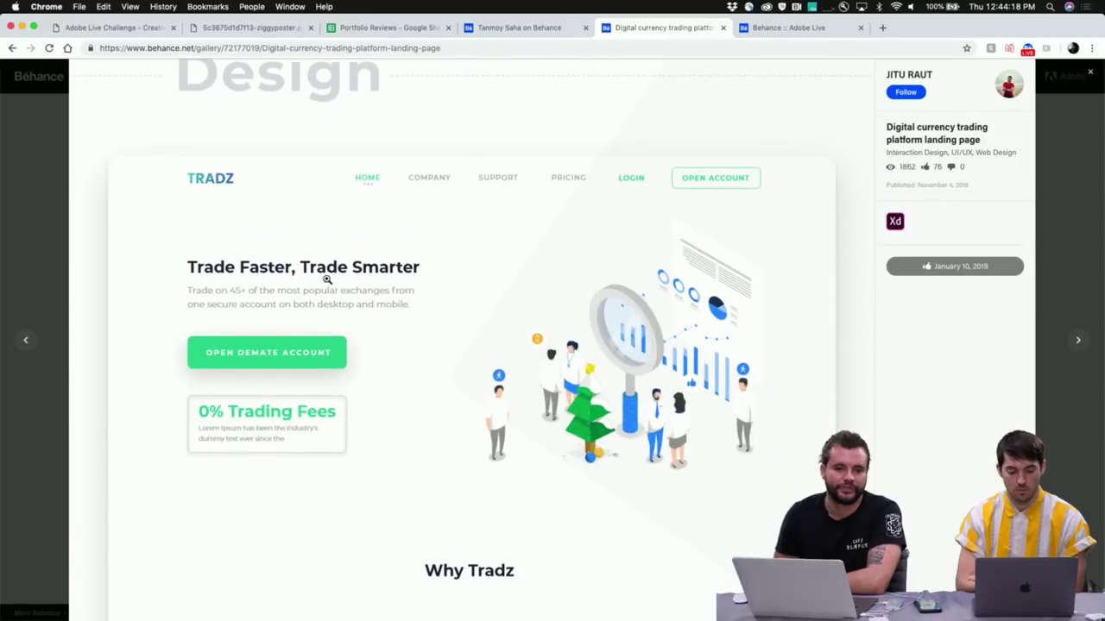
click(1091, 75)
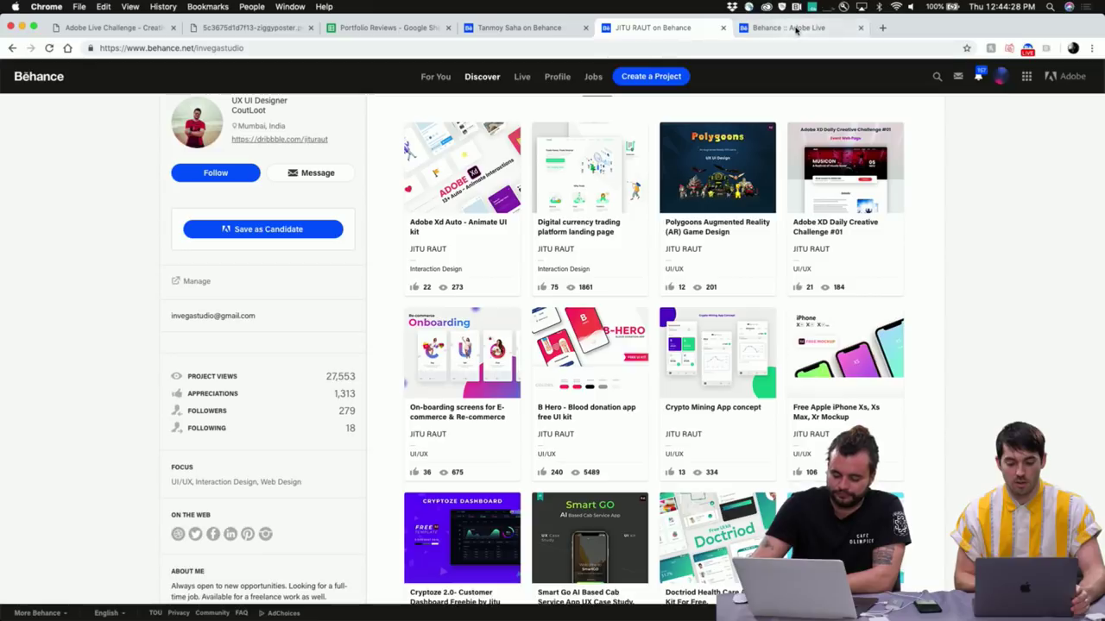
click(540, 29)
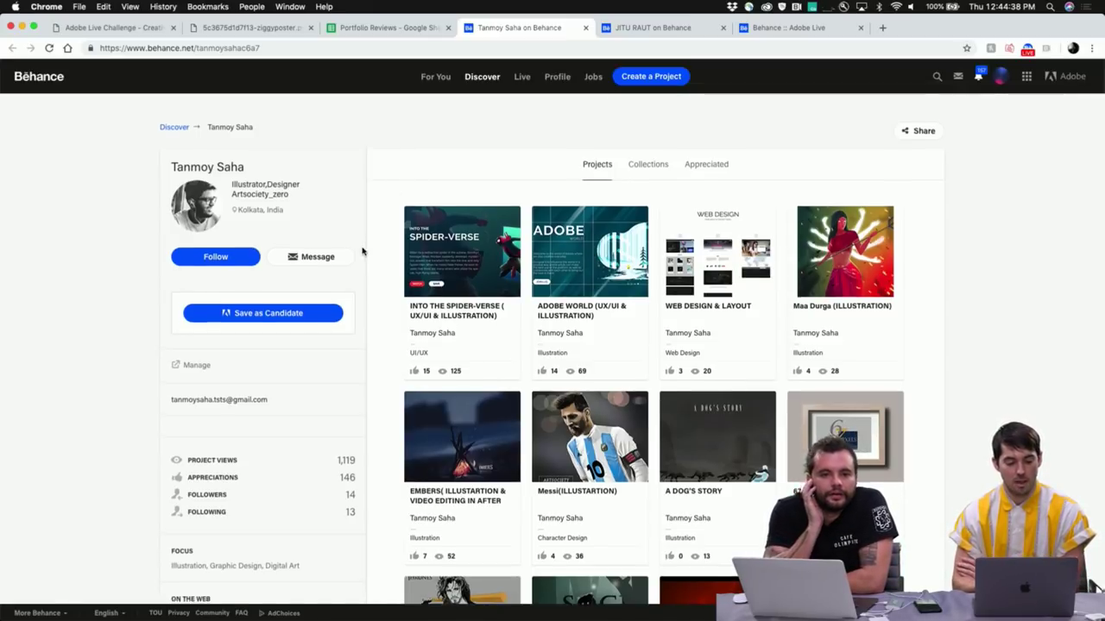
Expand the illustrator's Resume with Read More to show its full description
scroll(362, 250, down, 2)
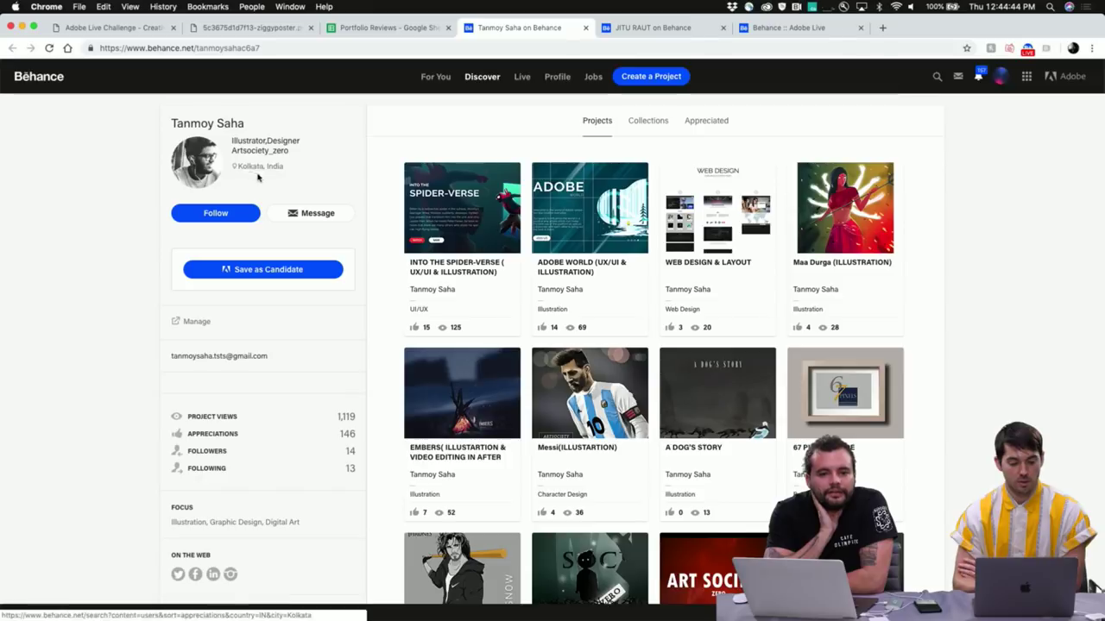
scroll(341, 353, down, 5)
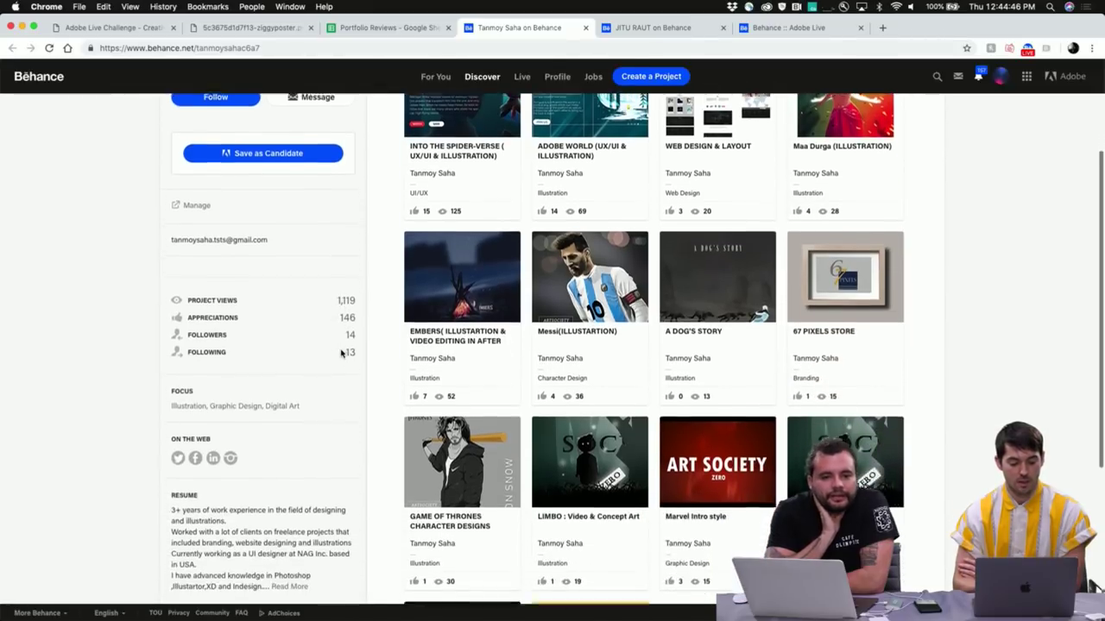
scroll(336, 355, down, 2)
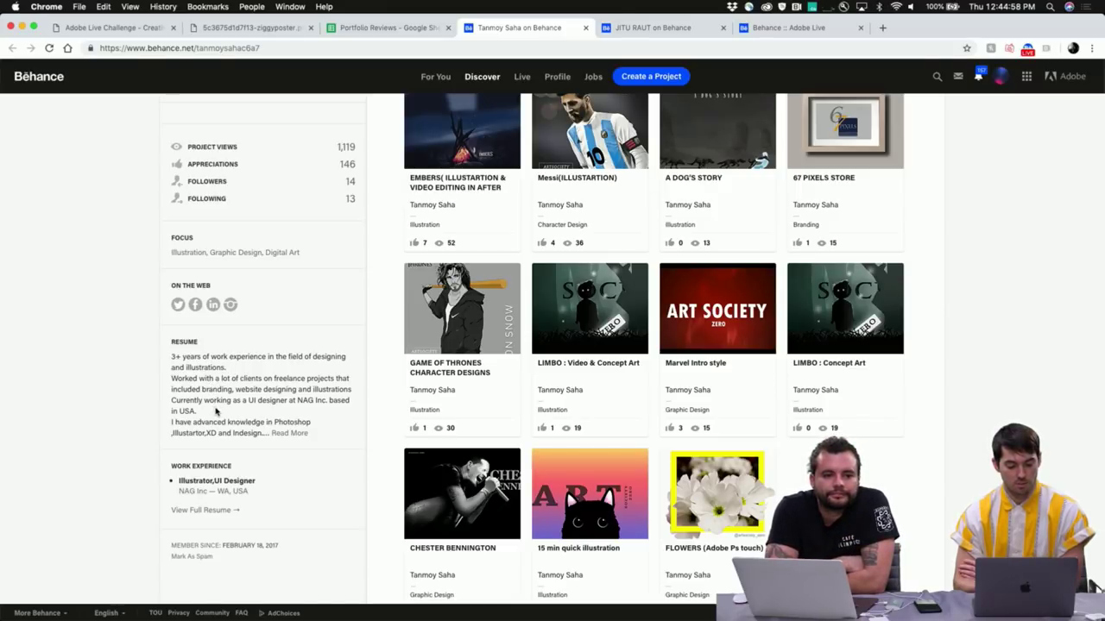
scroll(230, 416, down, 1)
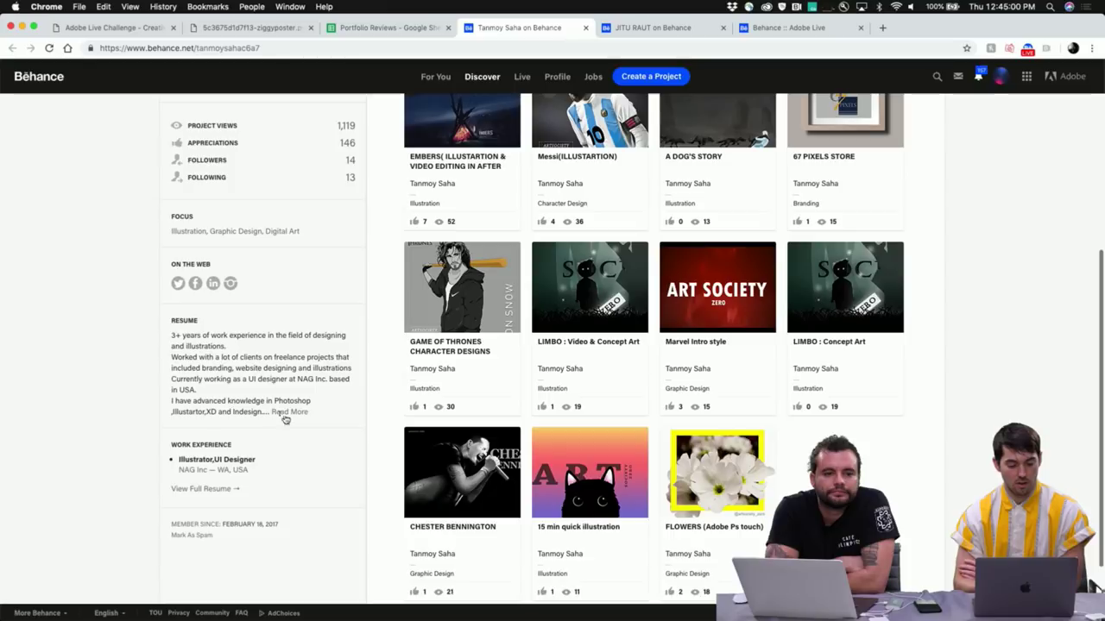
click(294, 416)
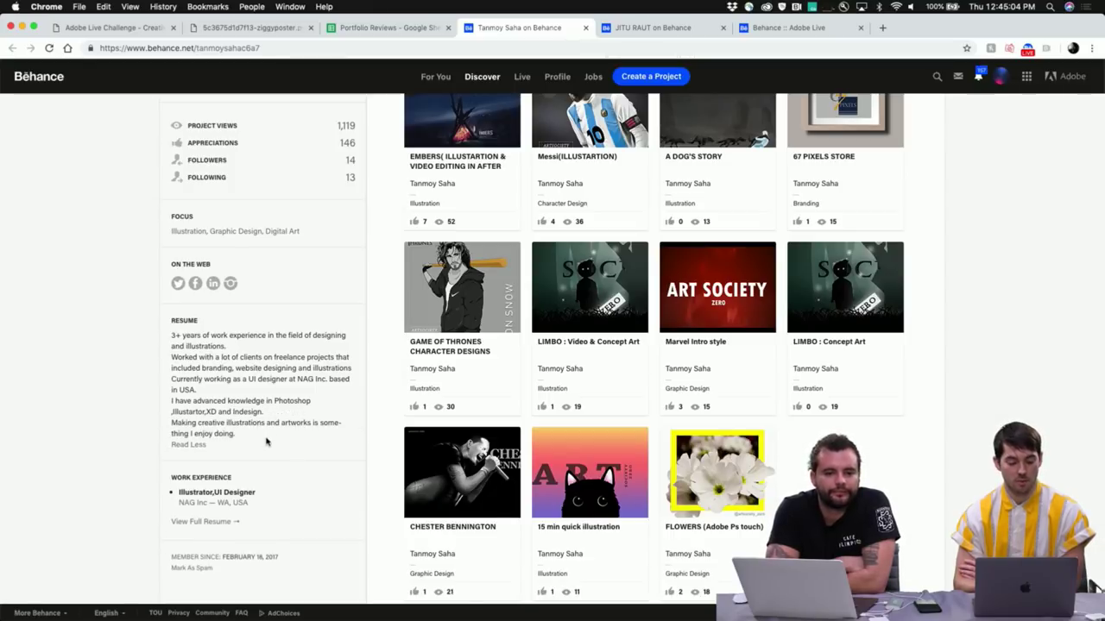
scroll(266, 438, down, 1)
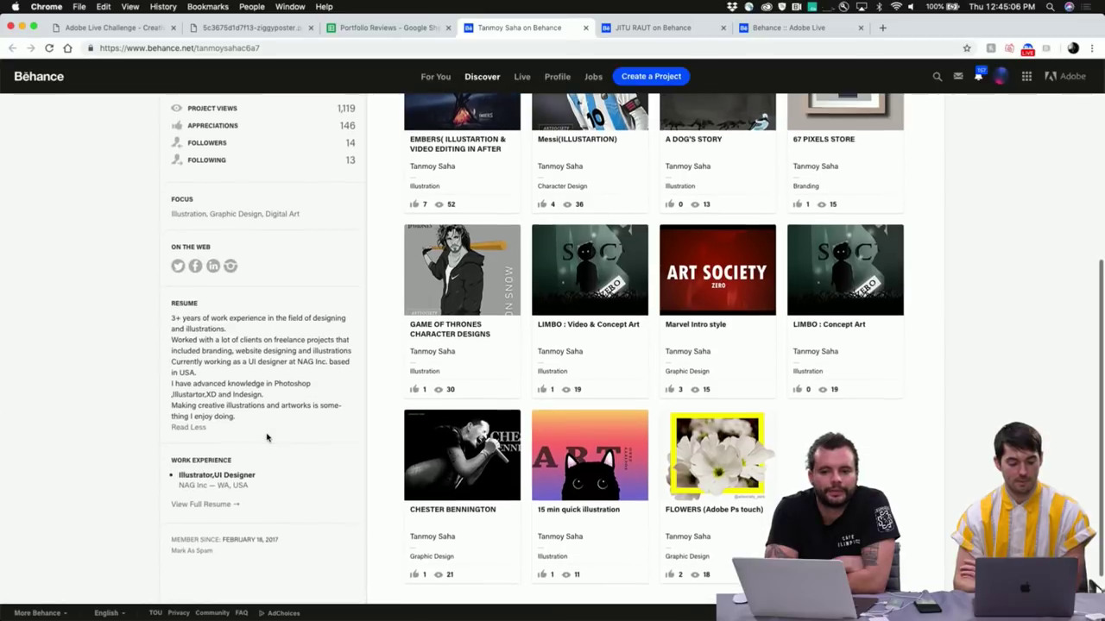
scroll(266, 437, up, 1)
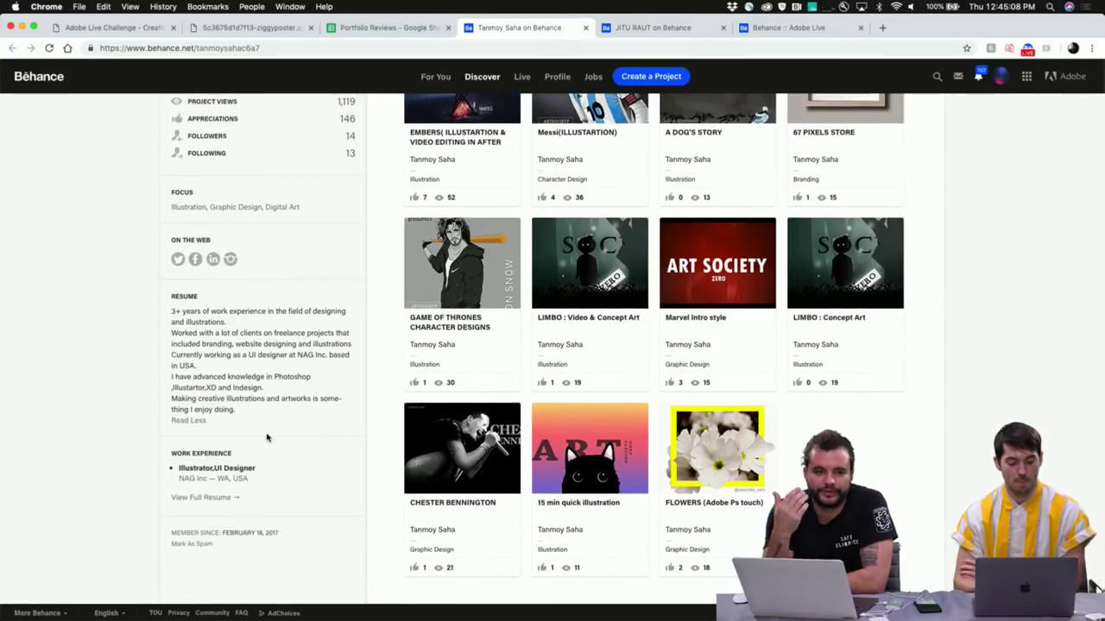
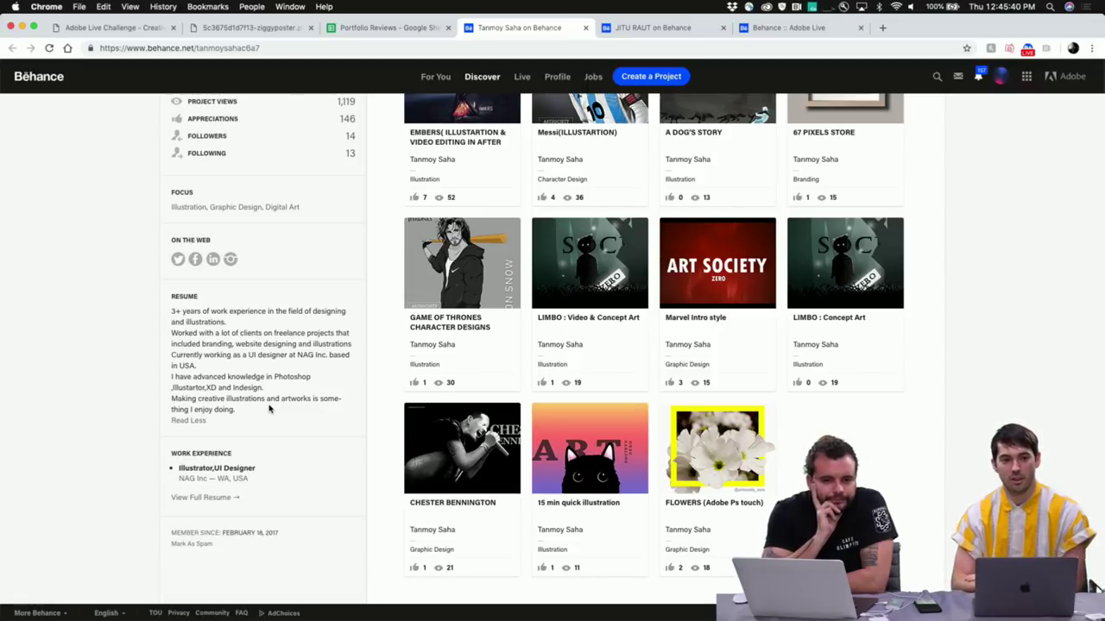
Scroll the designer's Behance profile grid to locate the LIMBO : Video & Concept Art project
scroll(275, 424, down, 1)
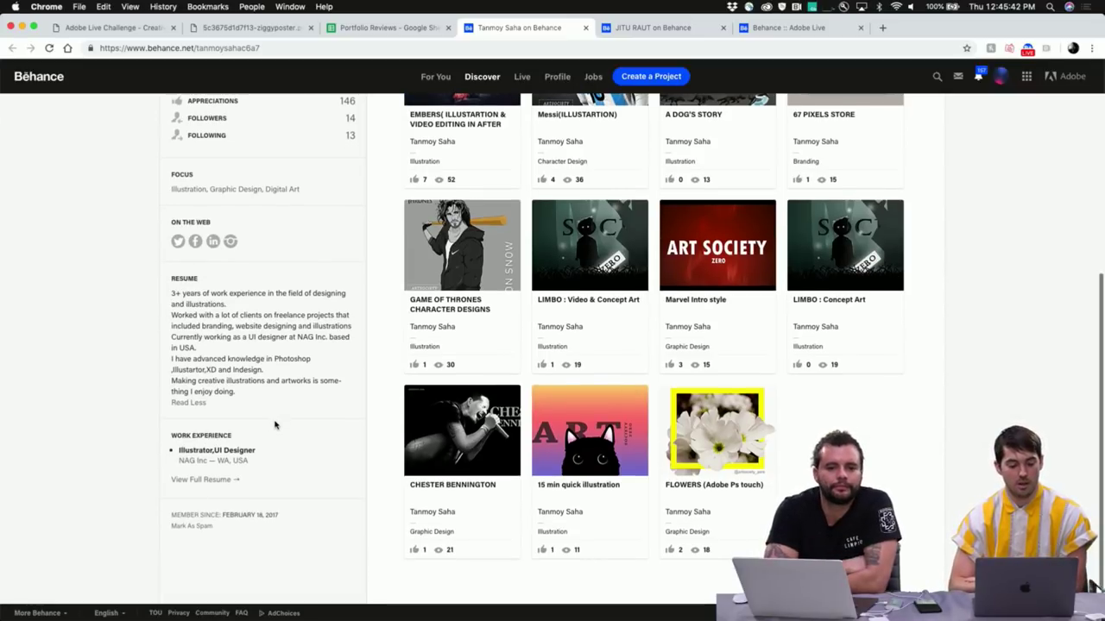
scroll(275, 425, up, 4)
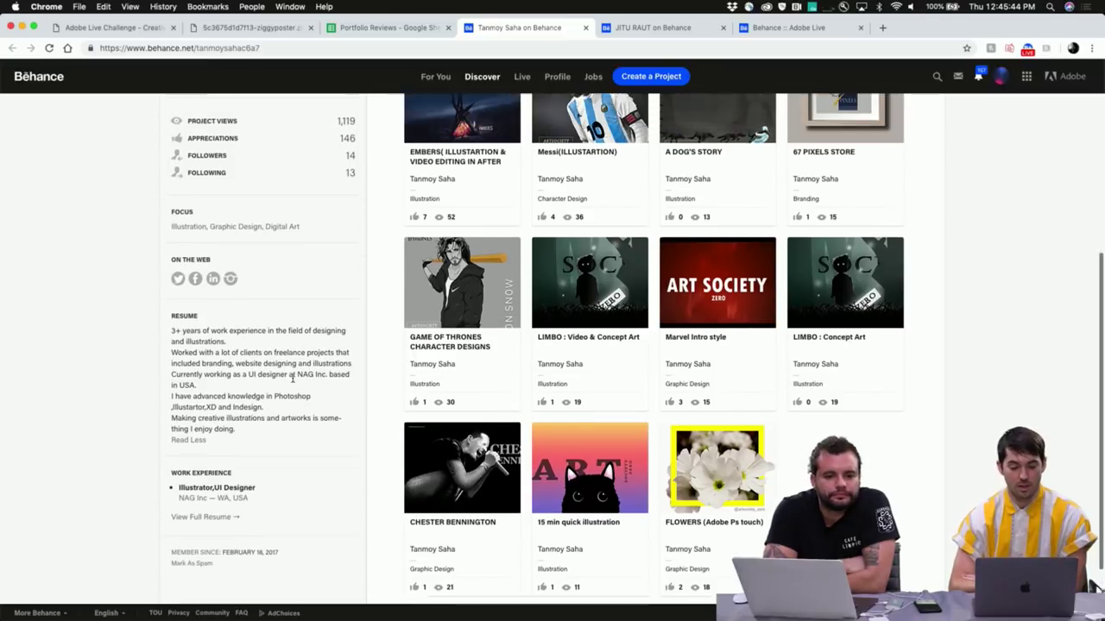
scroll(293, 381, up, 2)
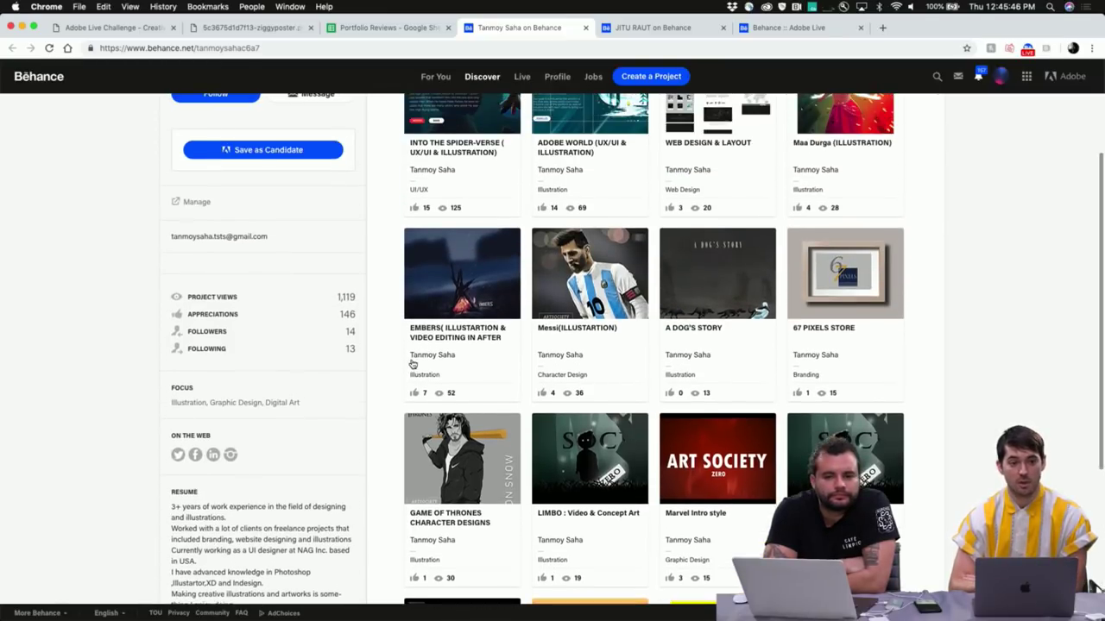
scroll(412, 364, up, 5)
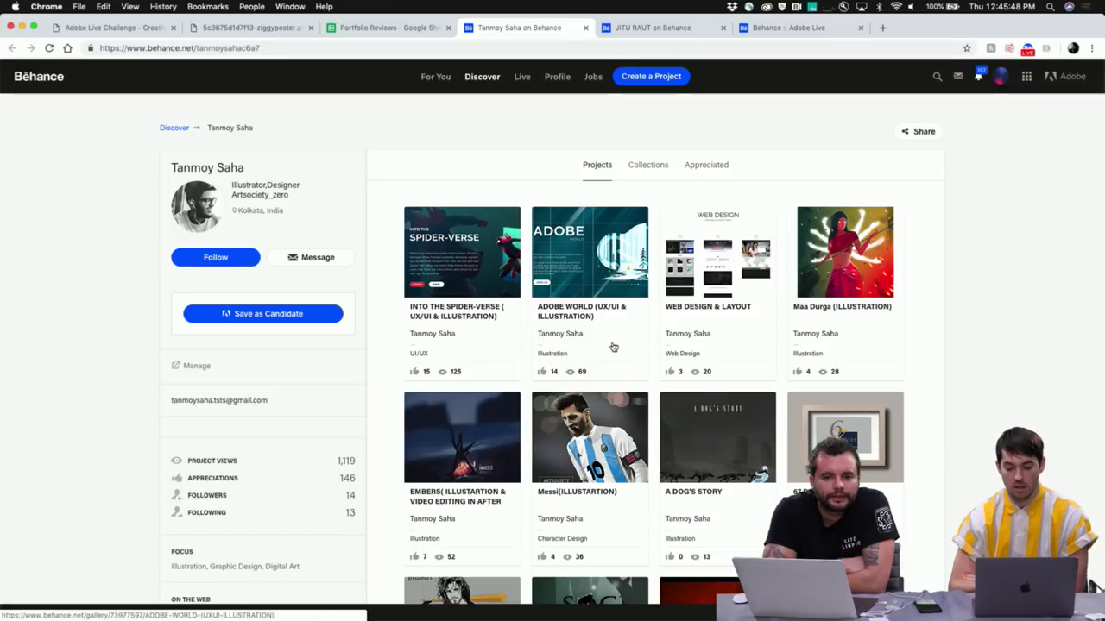
scroll(611, 349, down, 4)
scroll(611, 349, down, 3)
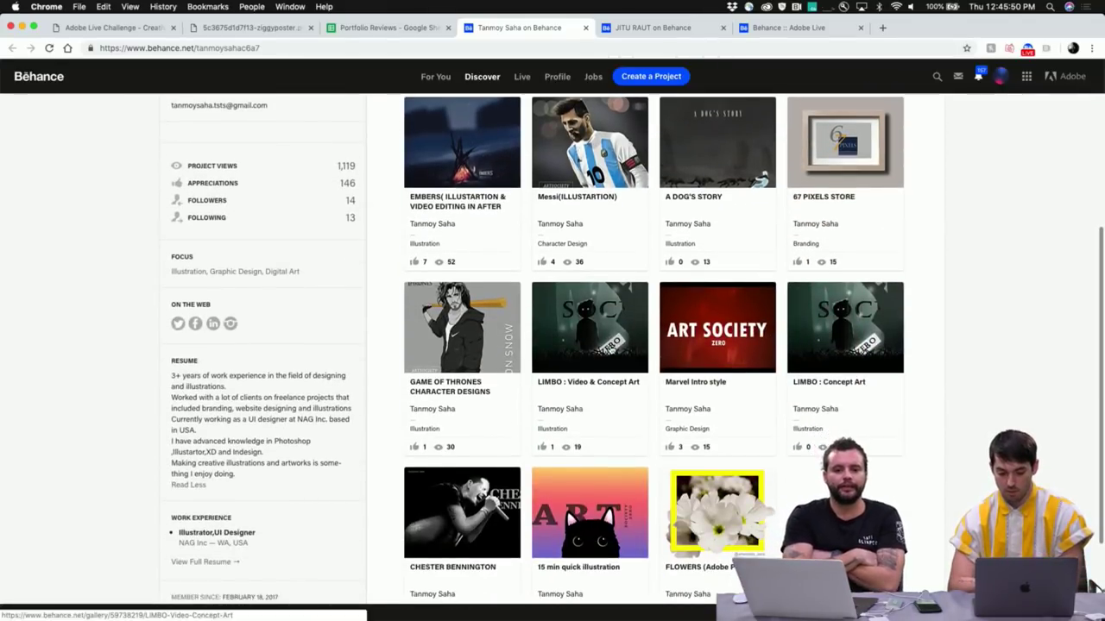
scroll(727, 423, down, 1)
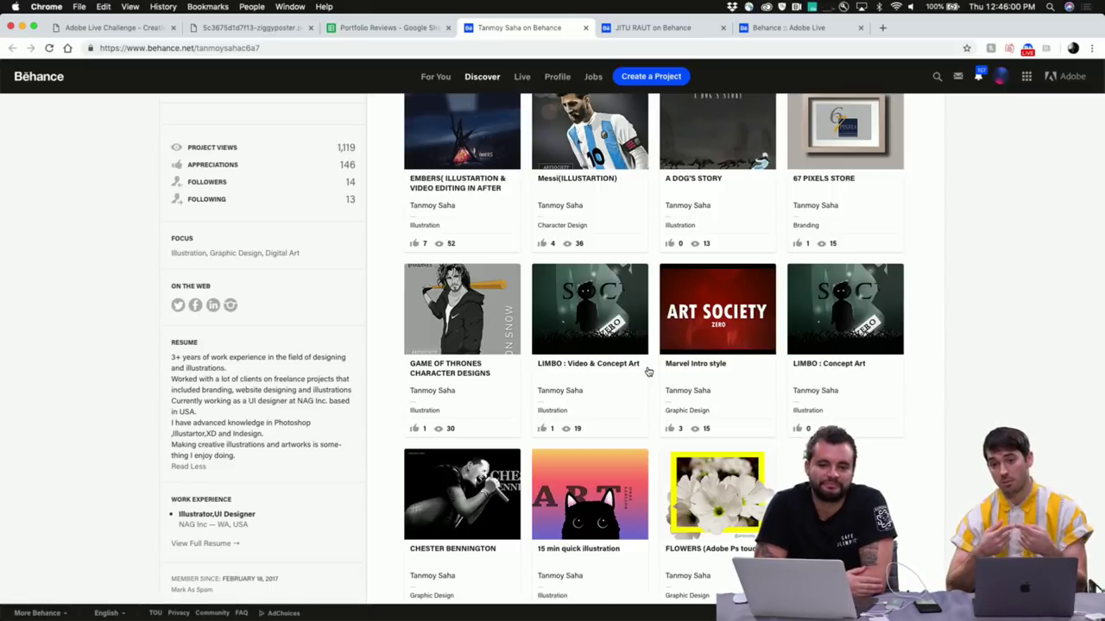
scroll(648, 371, up, 3)
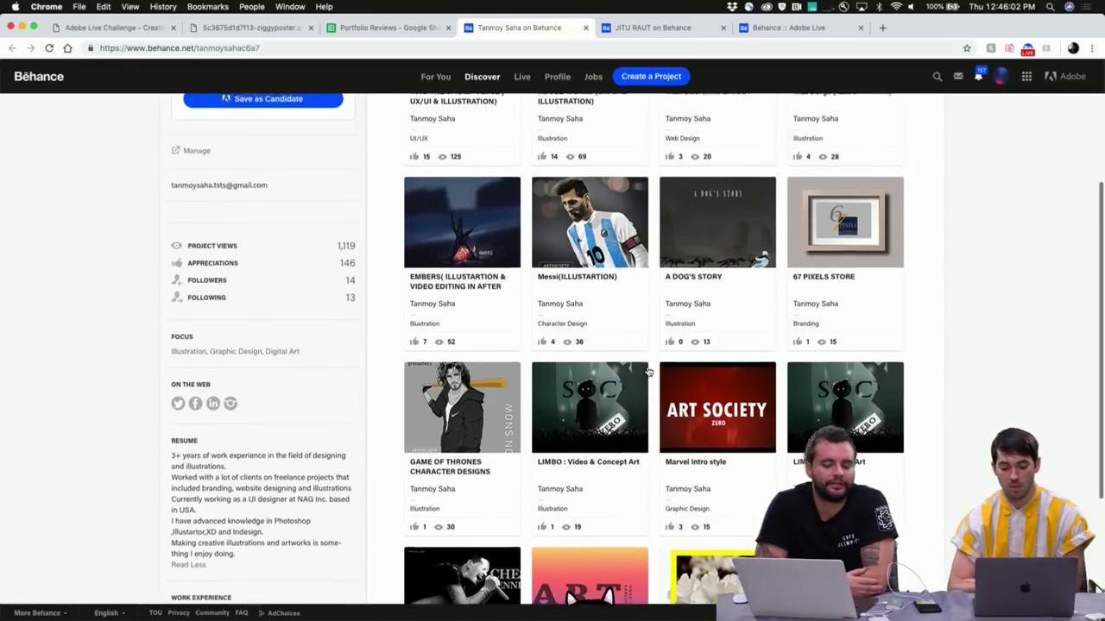
scroll(648, 372, up, 5)
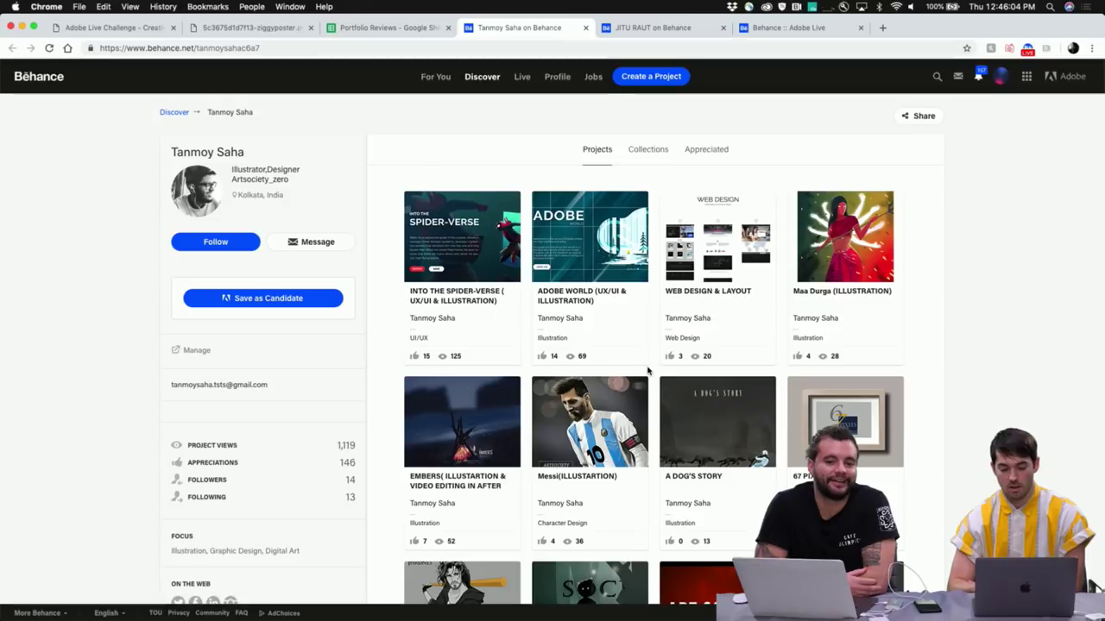
scroll(601, 301, down, 5)
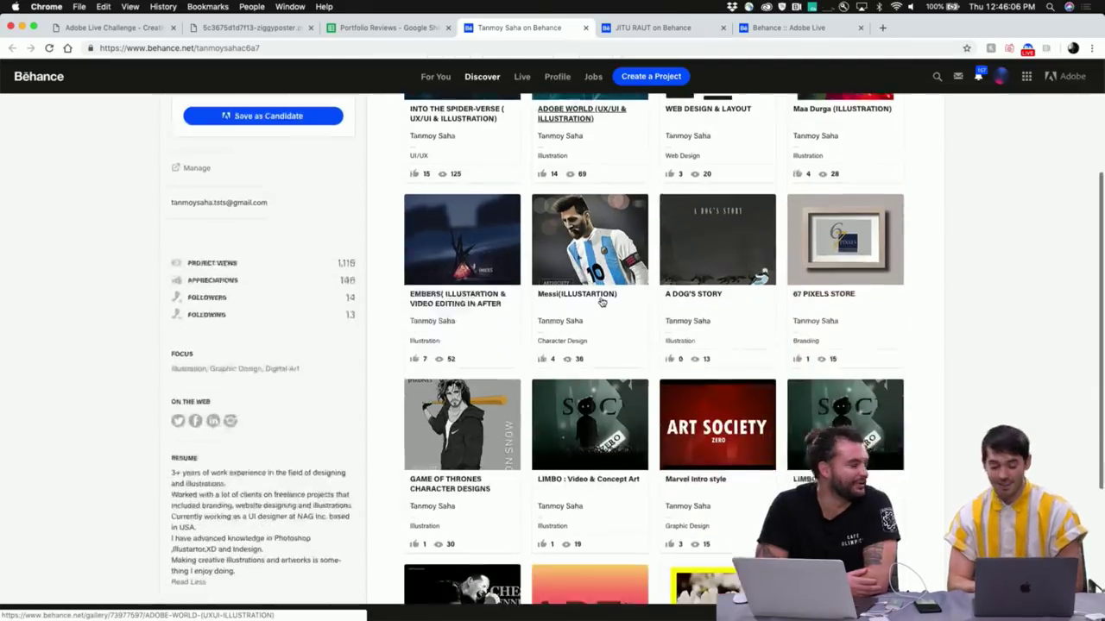
scroll(602, 301, down, 4)
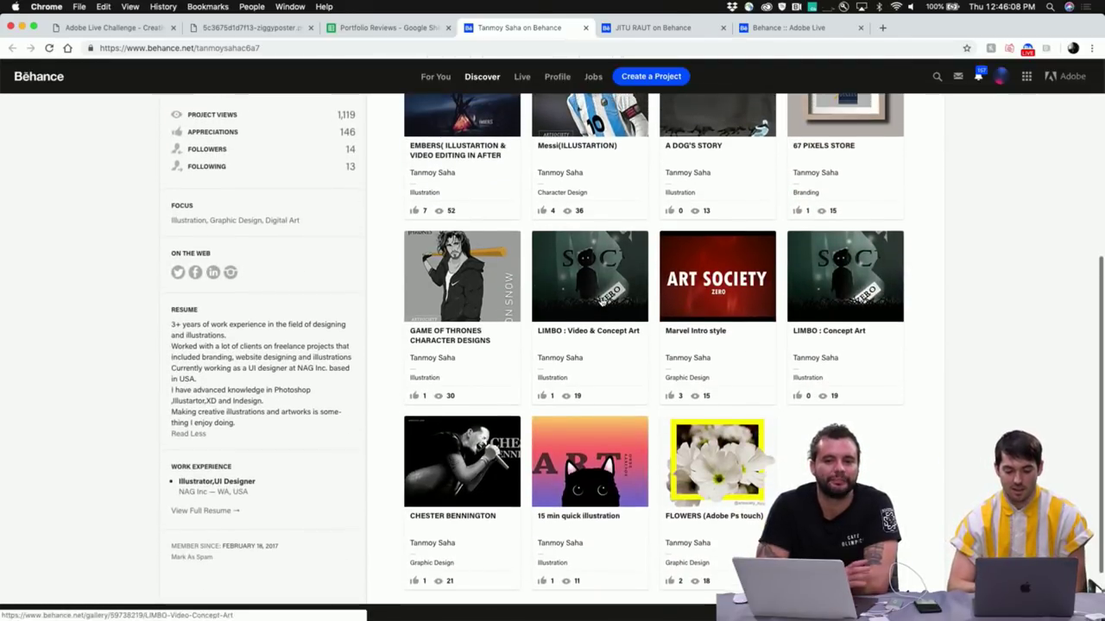
scroll(601, 301, up, 2)
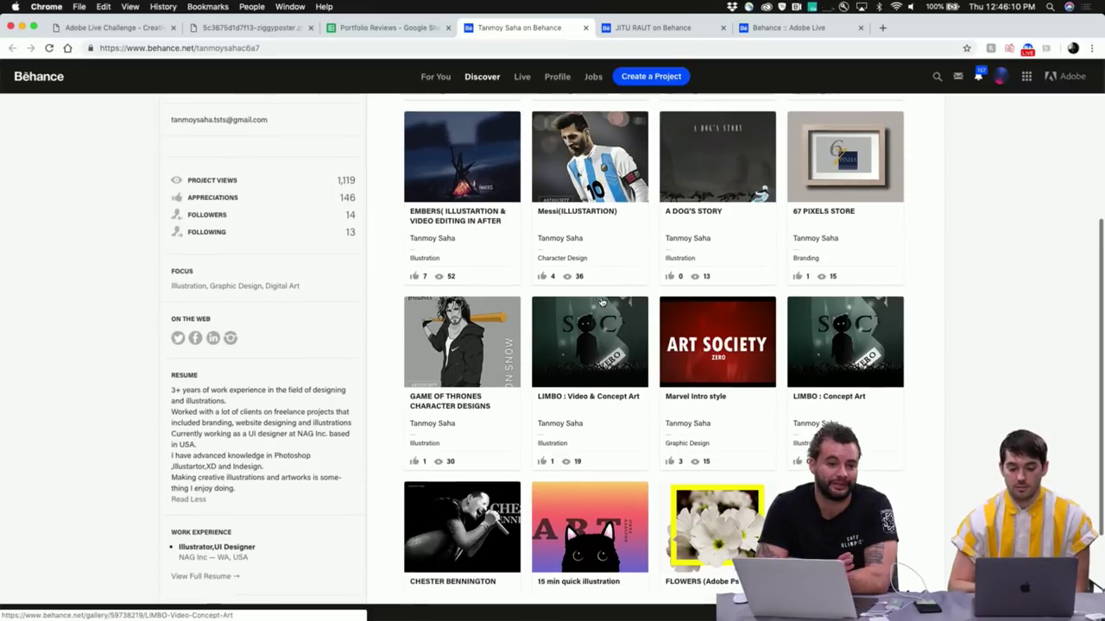
scroll(594, 346, down, 1)
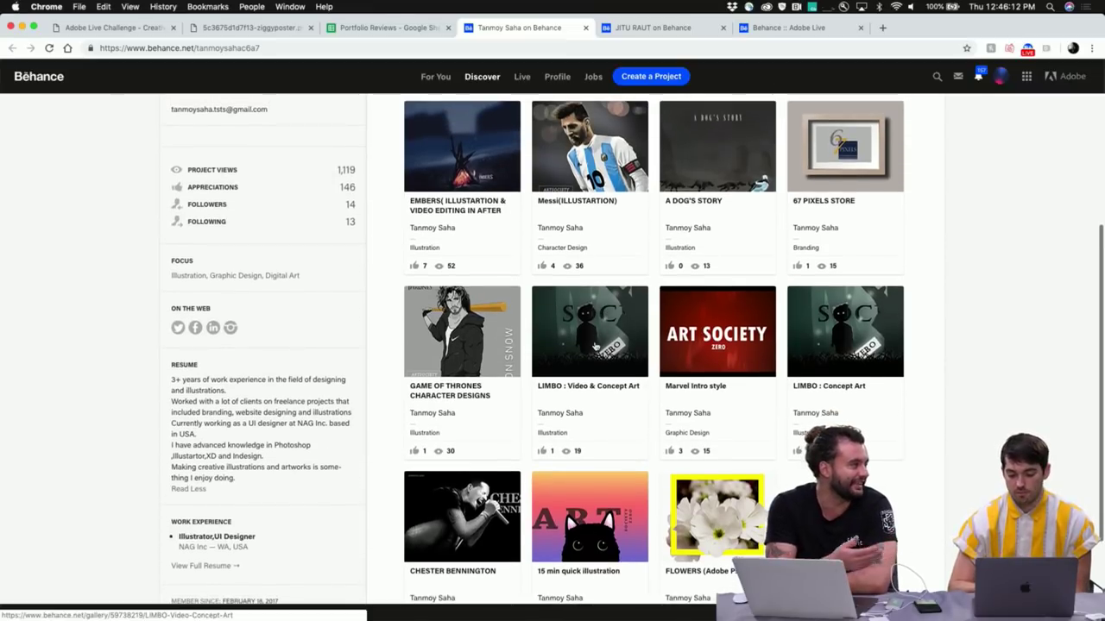
Open the LIMBO : Video & Concept Art project, browse it, and close the preview
click(593, 391)
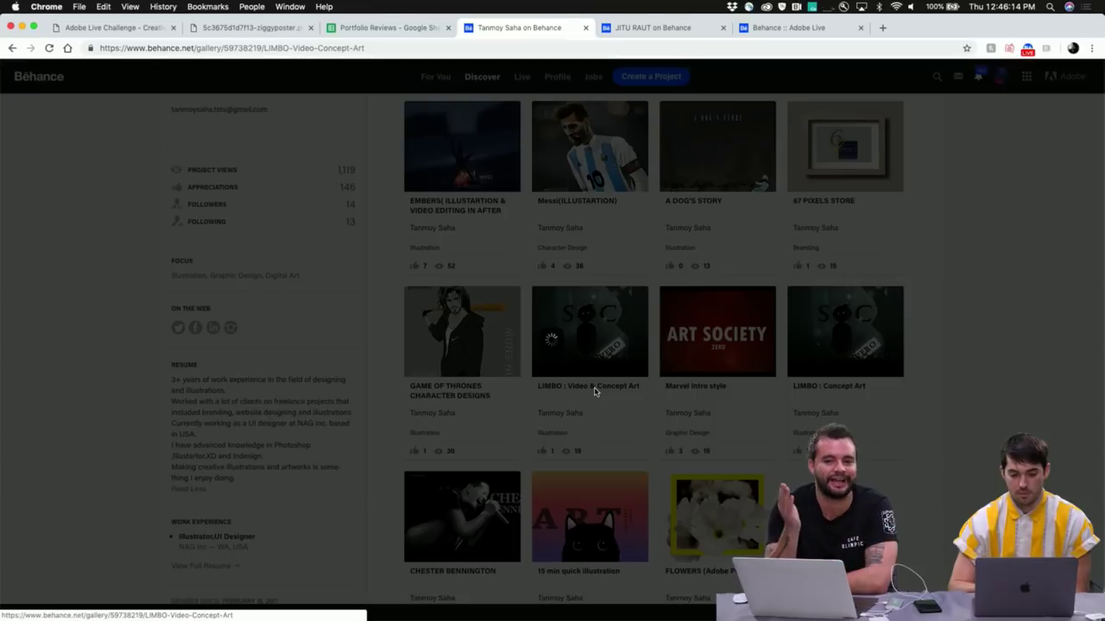
scroll(527, 345, down, 10)
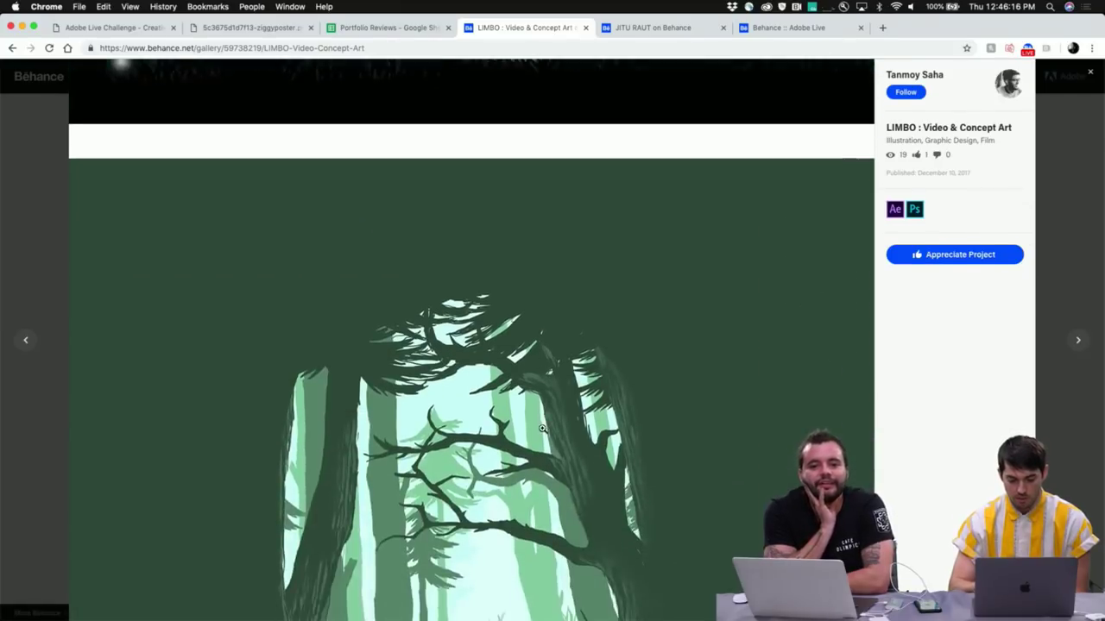
scroll(542, 428, up, 10)
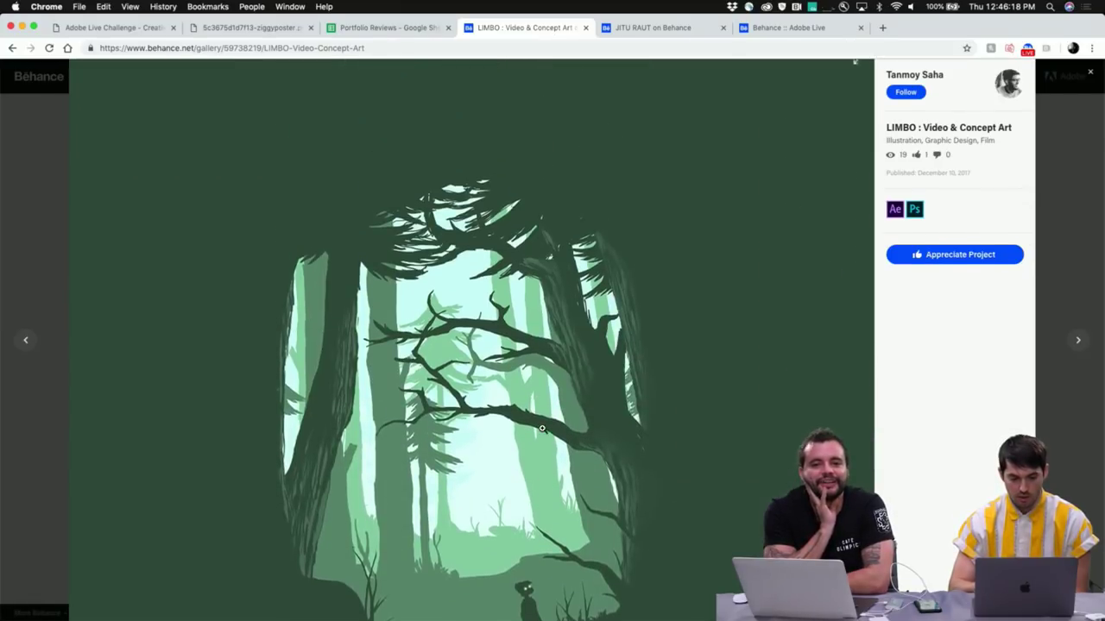
scroll(531, 418, up, 5)
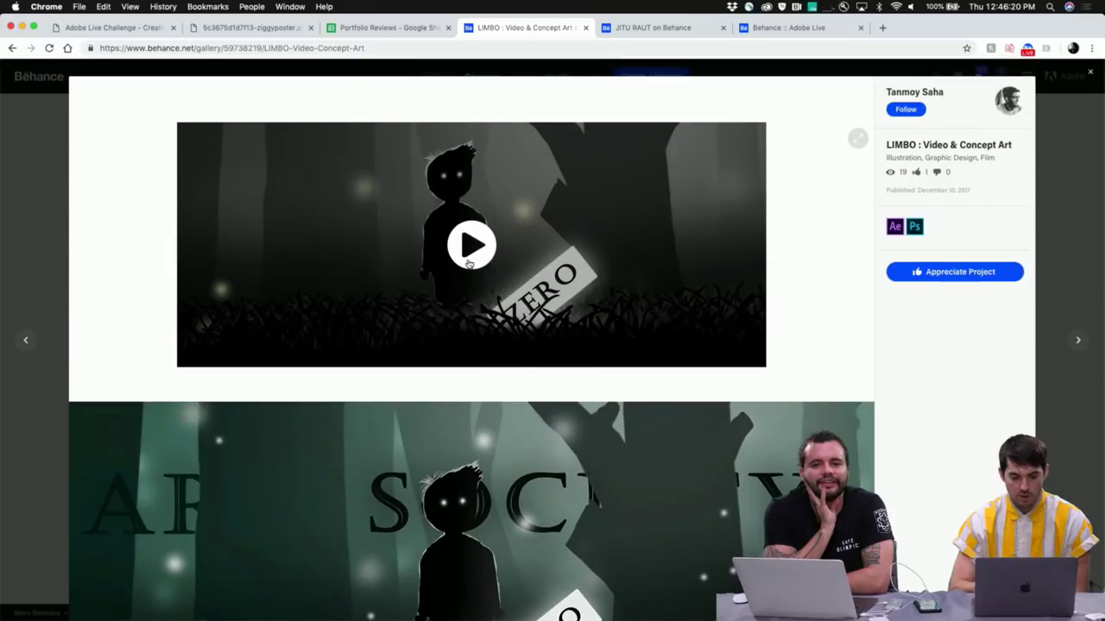
click(1090, 75)
Open LIMBO : Concept Art, browse its artwork, and return to the profile with Esc
click(867, 342)
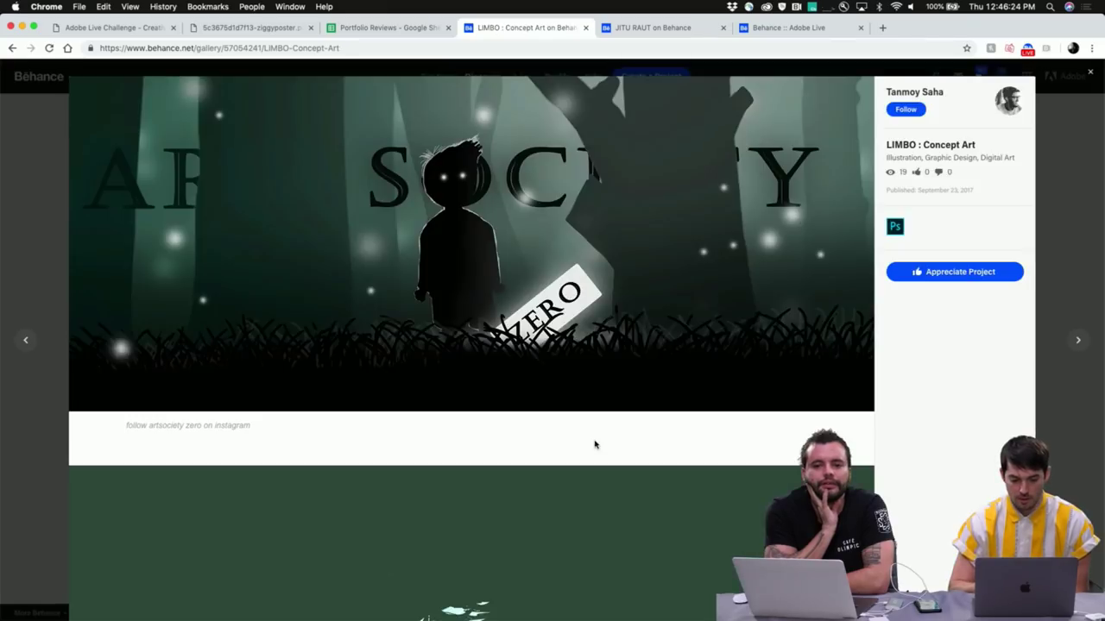
scroll(594, 445, down, 10)
scroll(594, 441, up, 9)
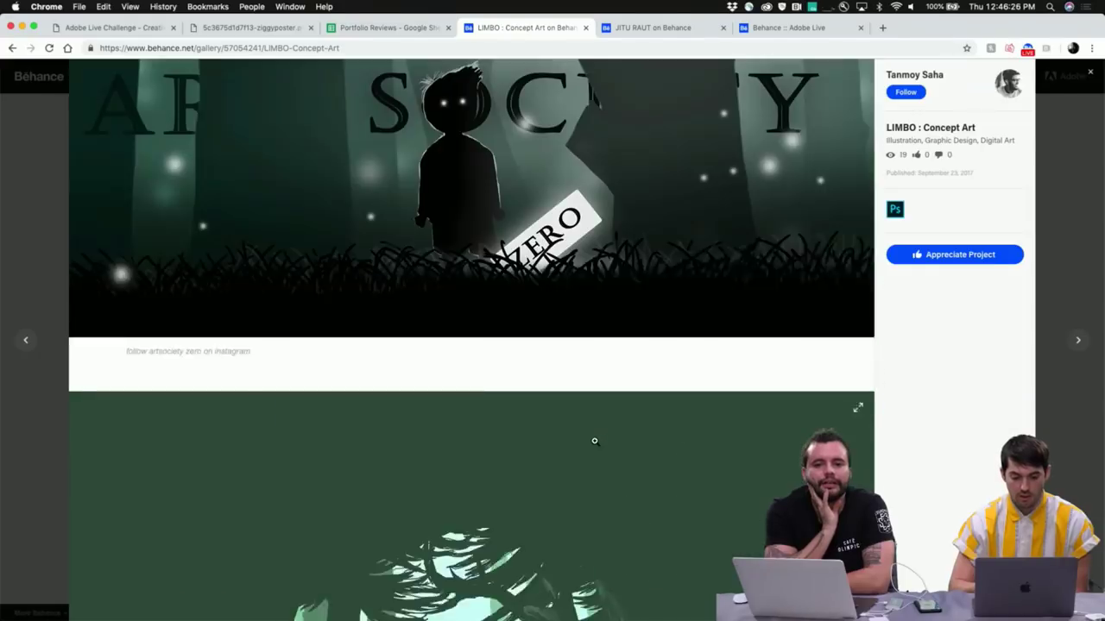
scroll(594, 441, up, 2)
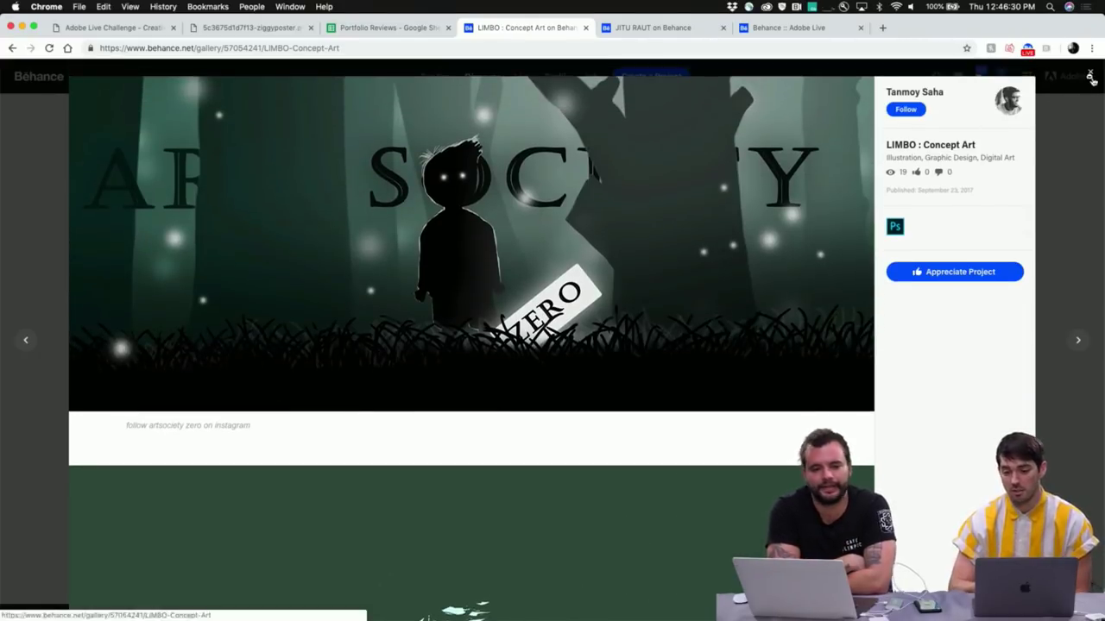
key(Escape)
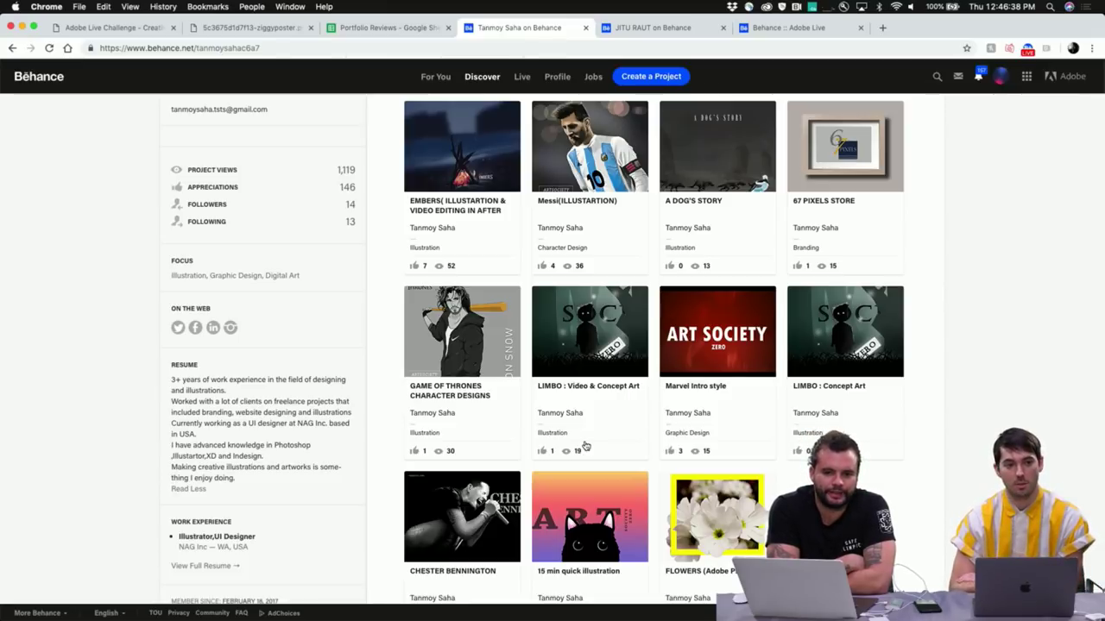
Reopen the LIMBO : Video & Concept Art project from the profile grid
scroll(585, 445, up, 5)
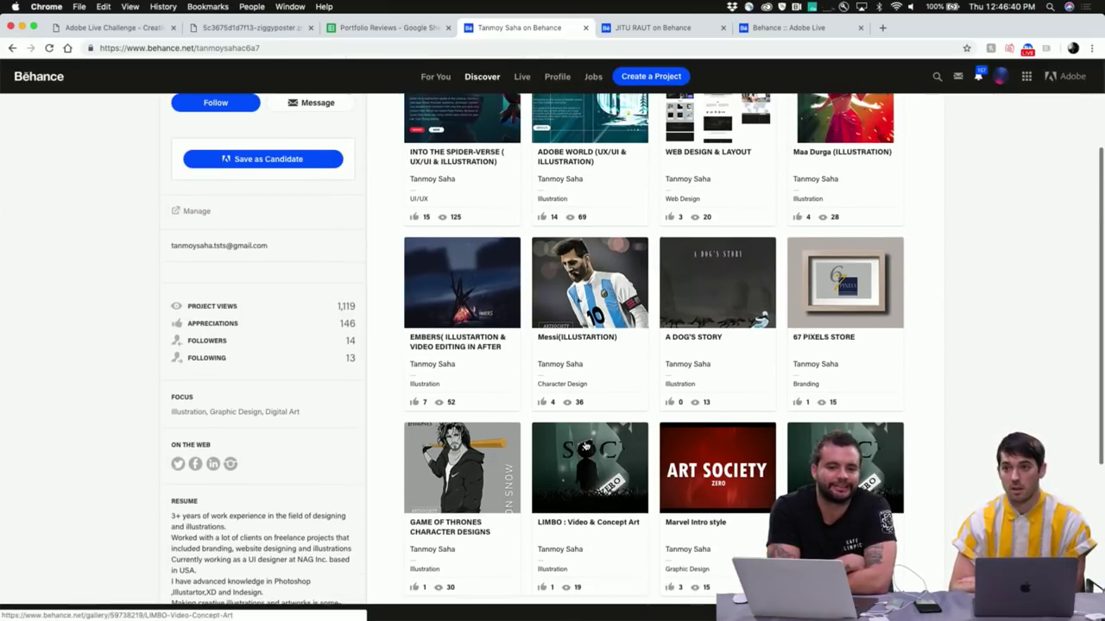
scroll(585, 445, down, 4)
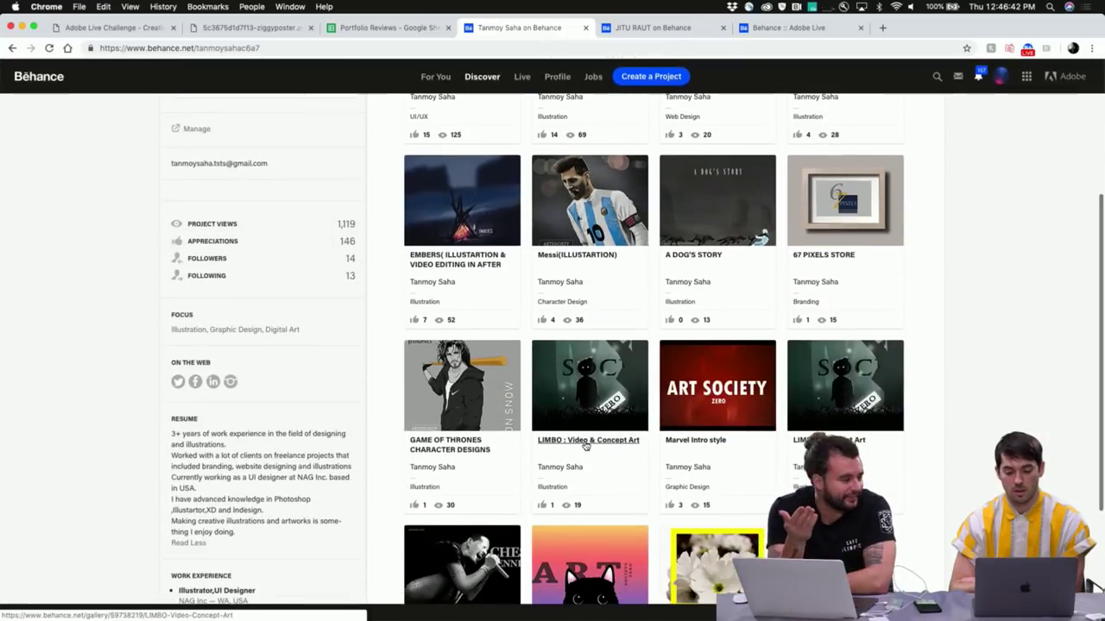
click(585, 445)
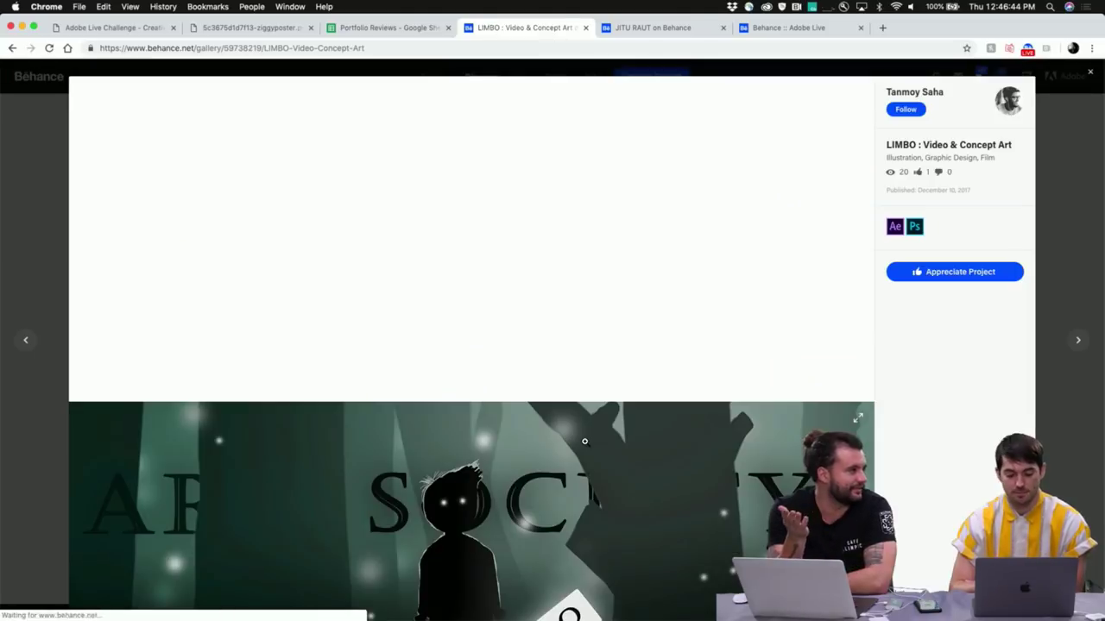
Scroll through the LIMBO forest artwork and back up to the opening video
scroll(622, 460, down, 2)
scroll(622, 460, down, 4)
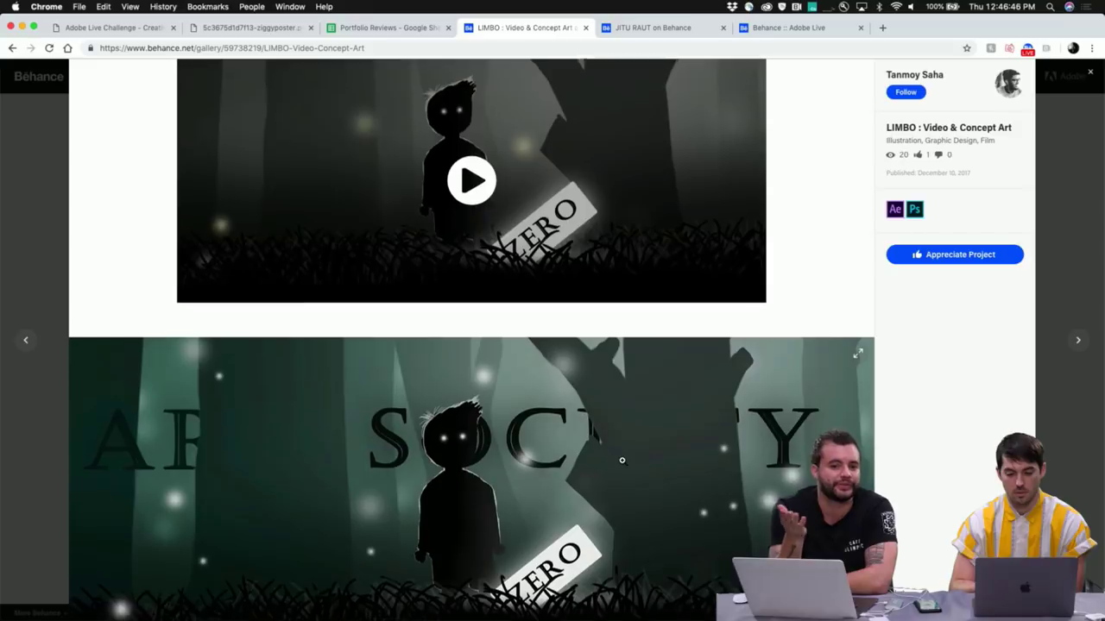
scroll(622, 460, down, 7)
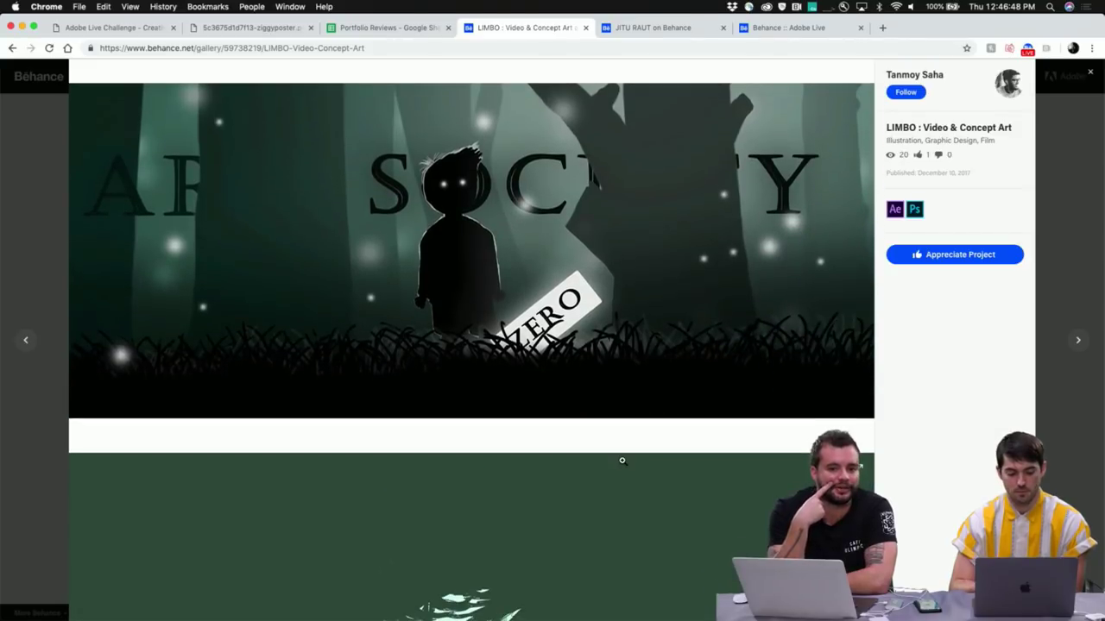
scroll(622, 460, down, 3)
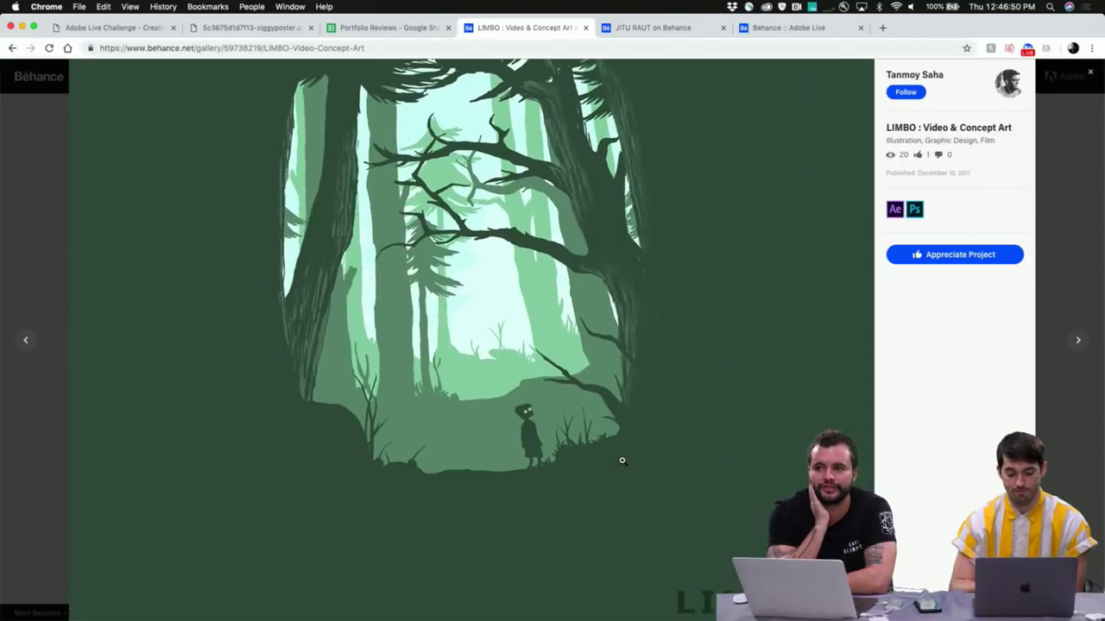
scroll(621, 460, down, 2)
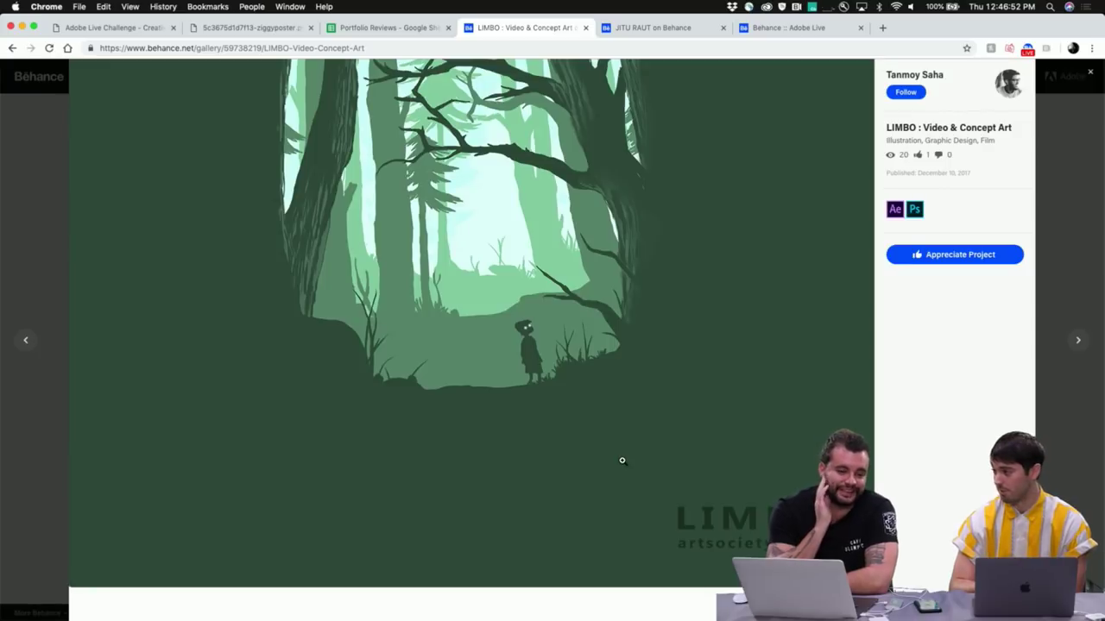
scroll(621, 460, up, 2)
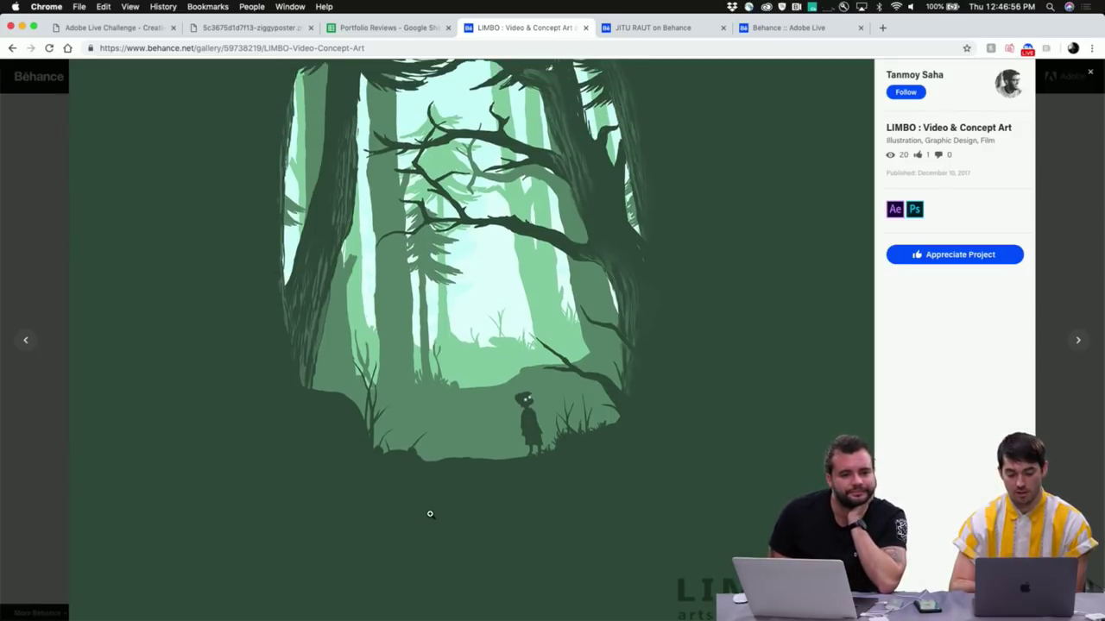
scroll(602, 392, up, 2)
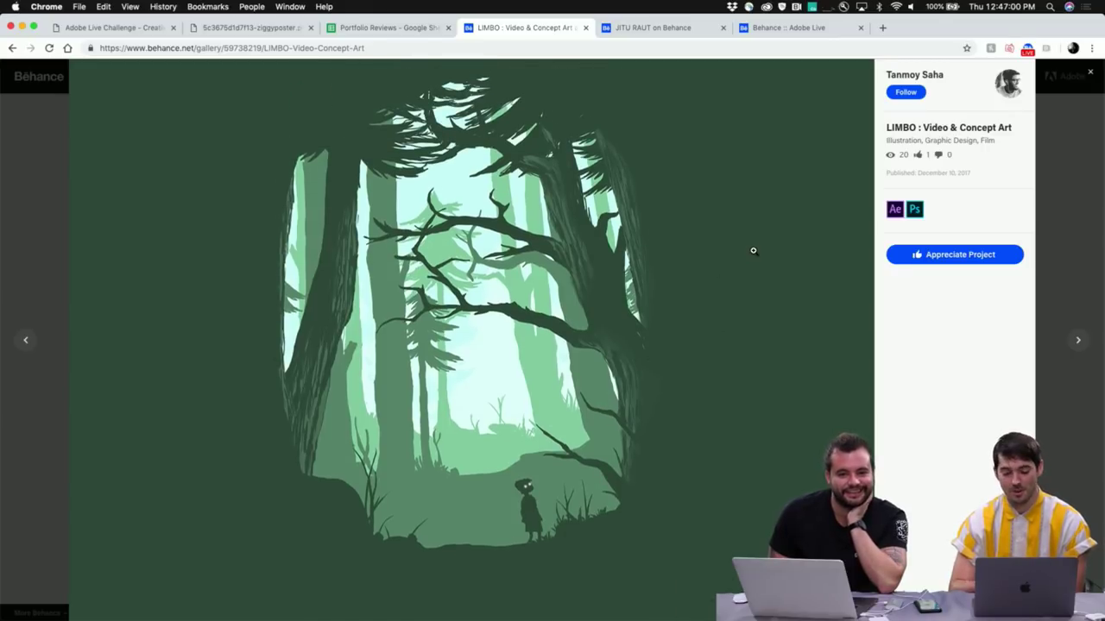
scroll(753, 251, up, 3)
scroll(753, 250, up, 10)
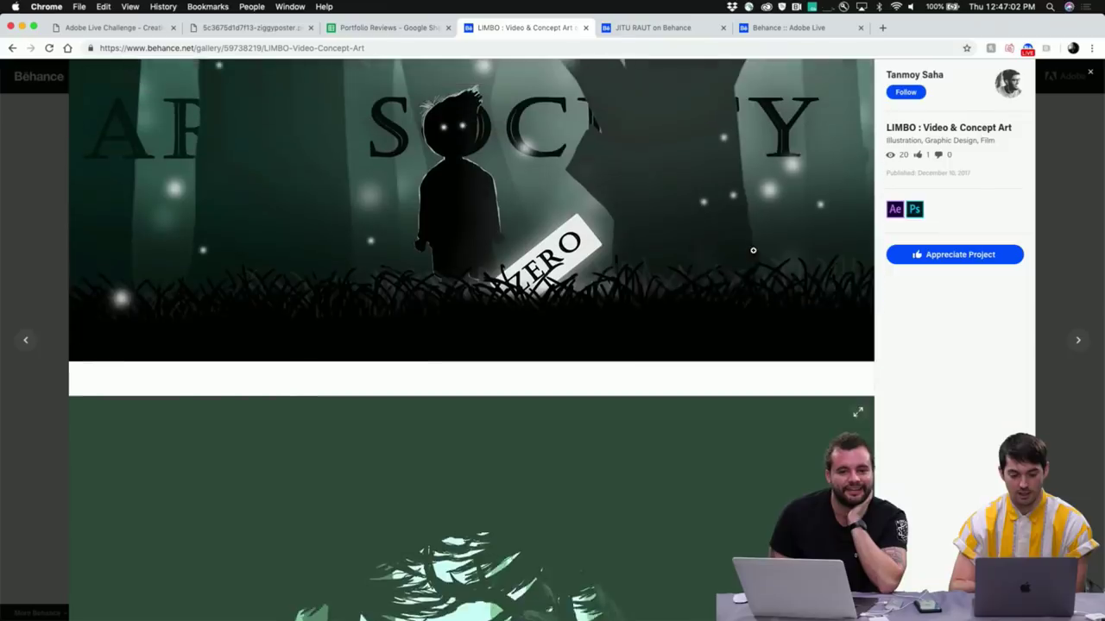
scroll(523, 275, up, 5)
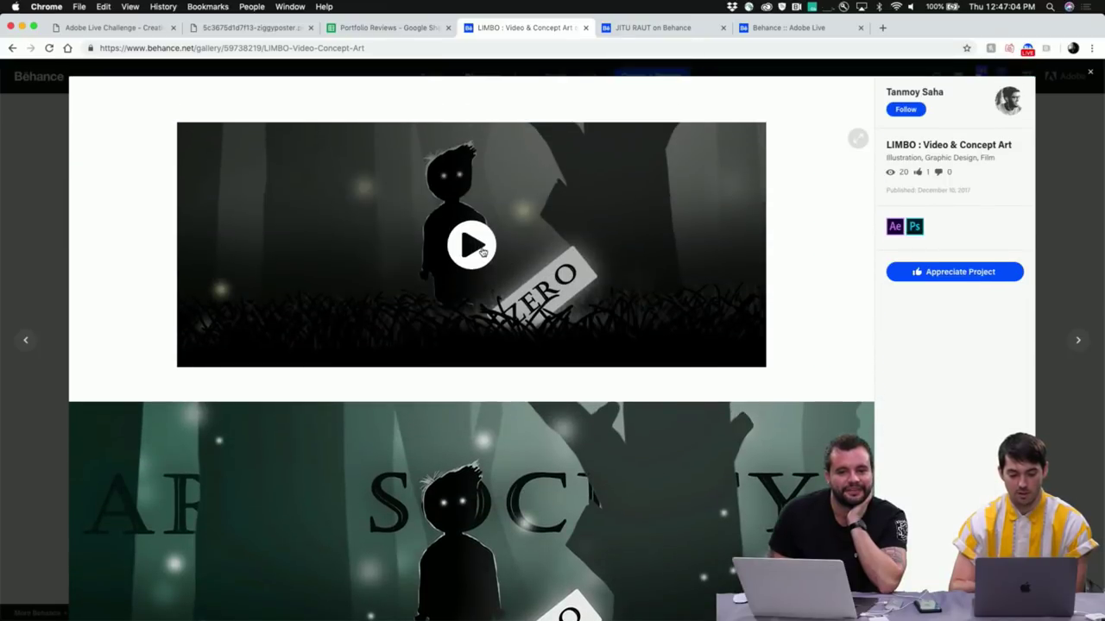
Play the LIMBO video to its ART SOCIETY ZERO ending, then close the project
click(480, 249)
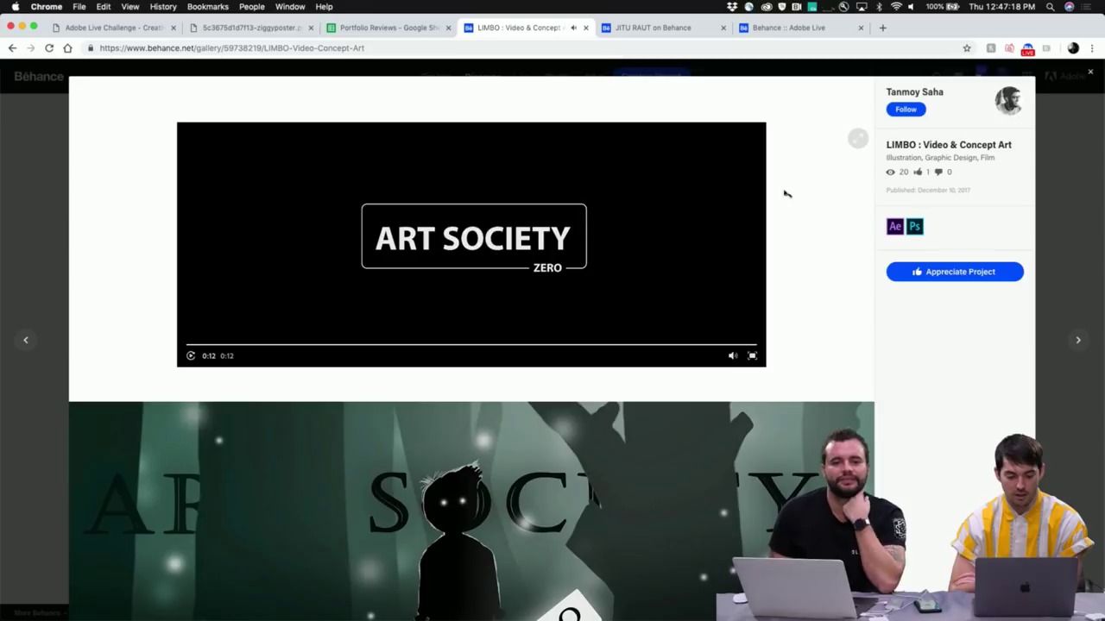
click(1090, 75)
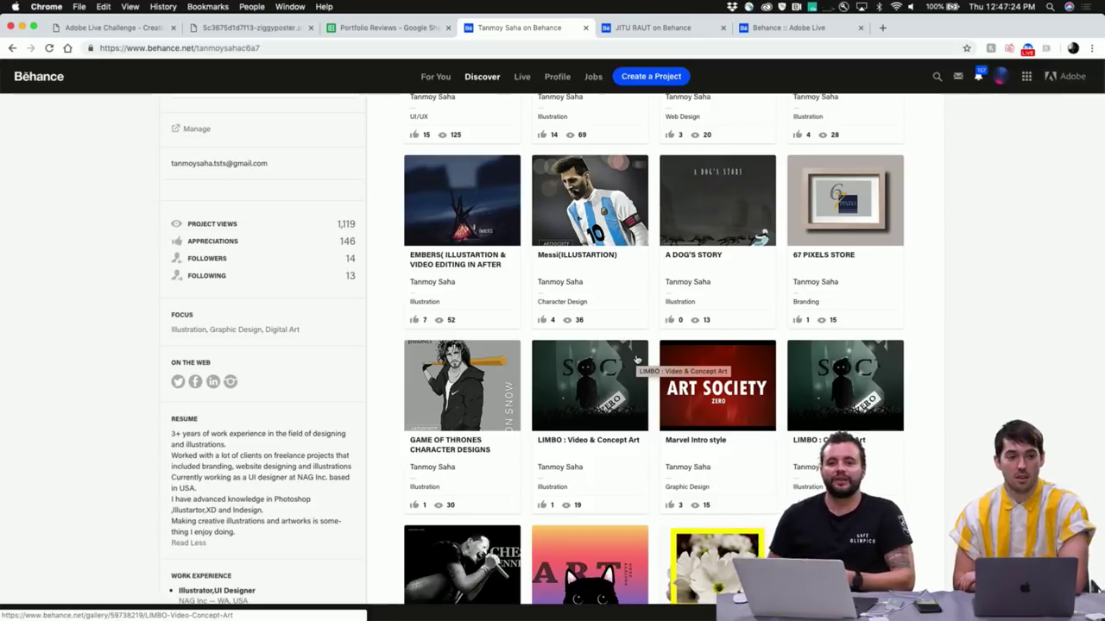
scroll(636, 359, up, 5)
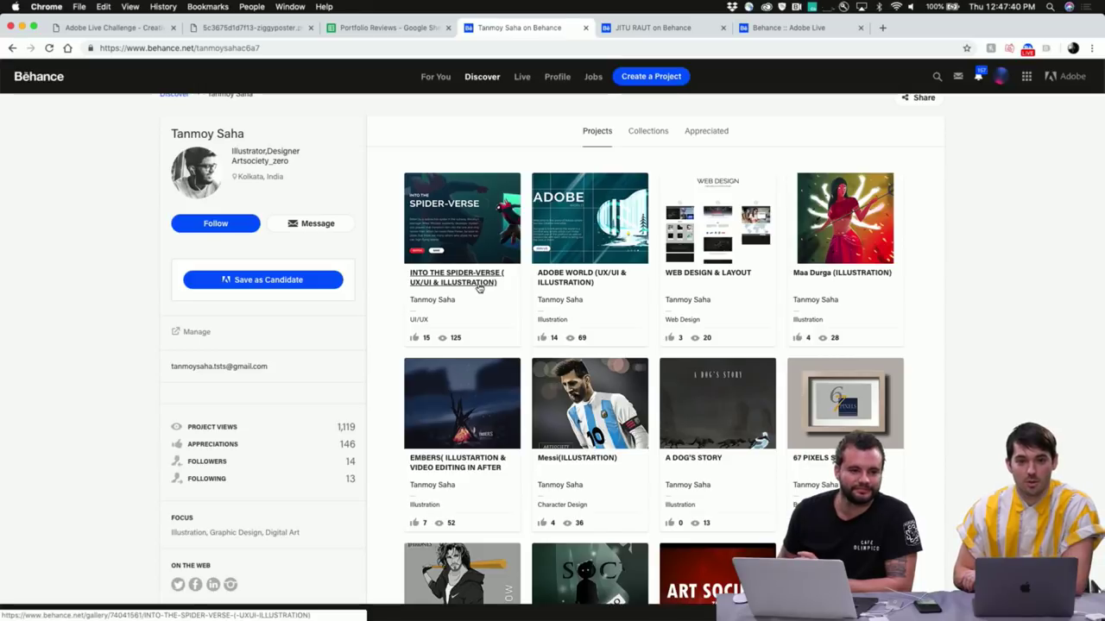
Open INTO THE SPIDER-VERSE (UX/UI & ILLUSTRATION) and scroll through its Spider-Verse UI screens
click(480, 288)
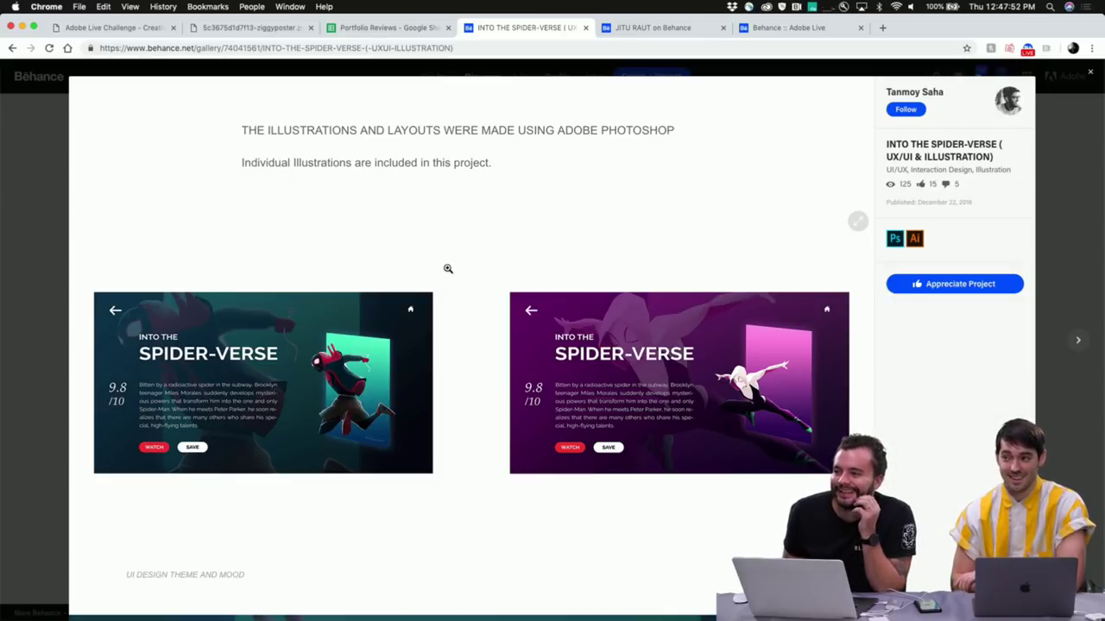
scroll(448, 268, down, 1)
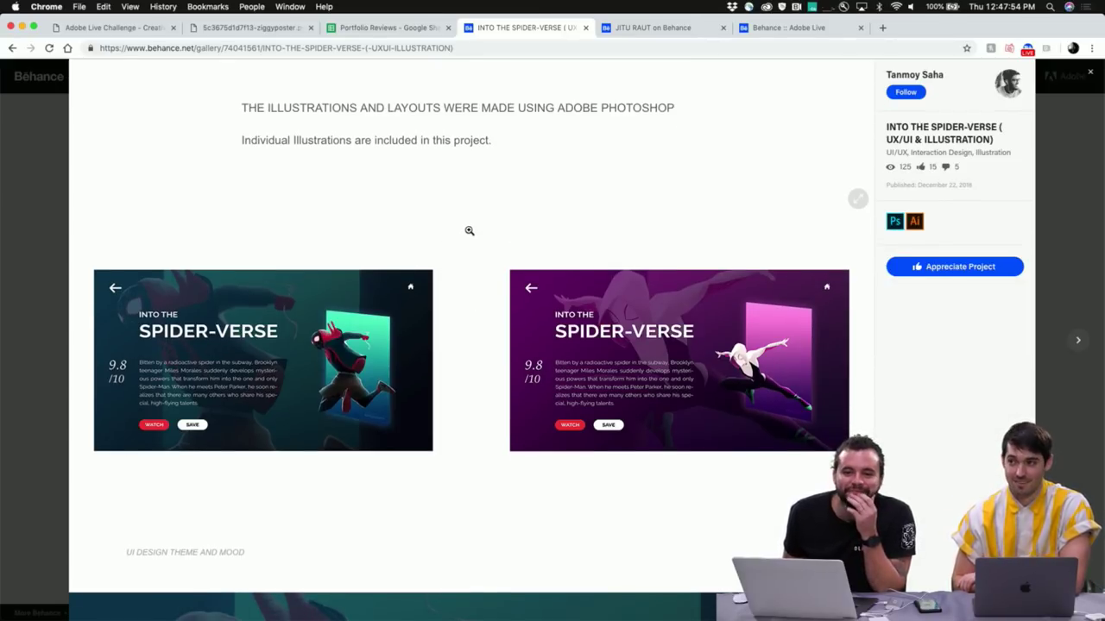
scroll(469, 230, down, 2)
scroll(468, 231, up, 3)
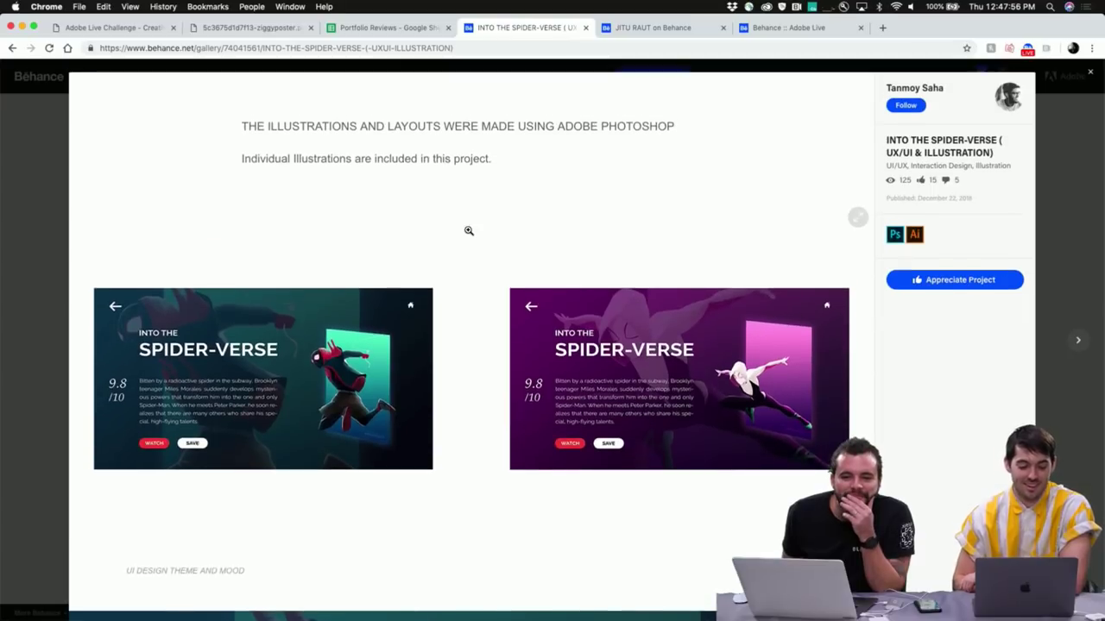
scroll(469, 230, down, 1)
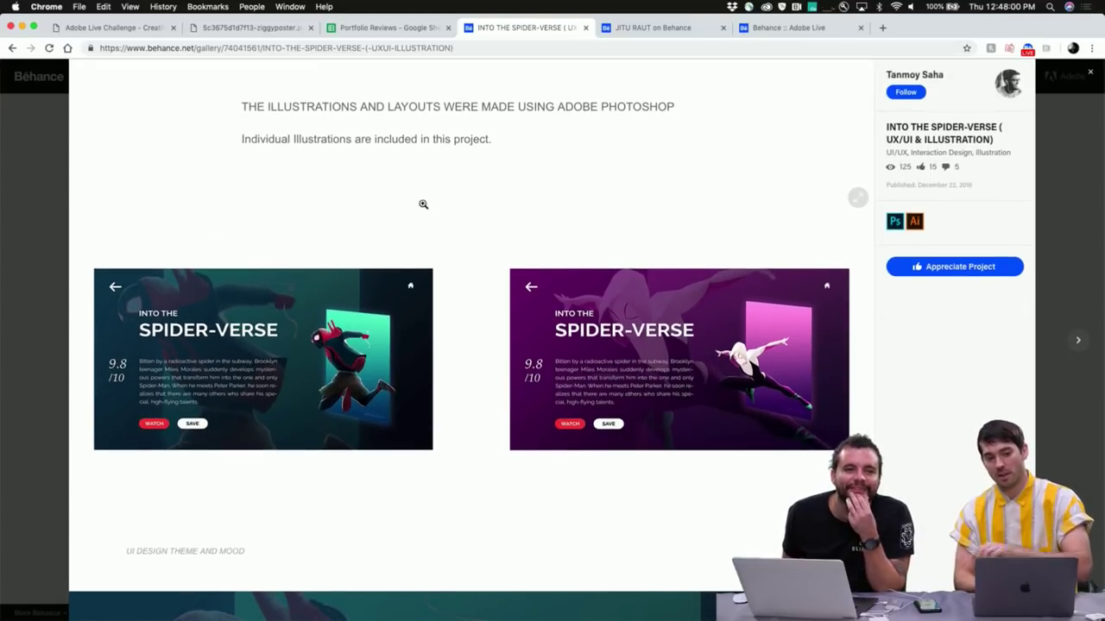
scroll(367, 173, up, 1)
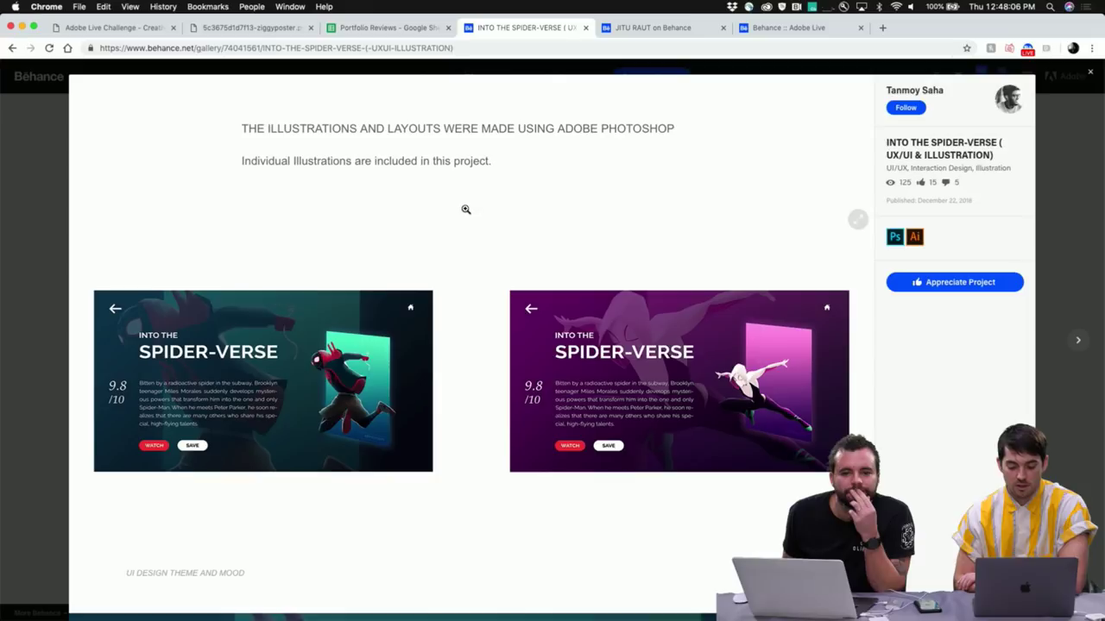
scroll(465, 209, down, 3)
scroll(465, 209, up, 3)
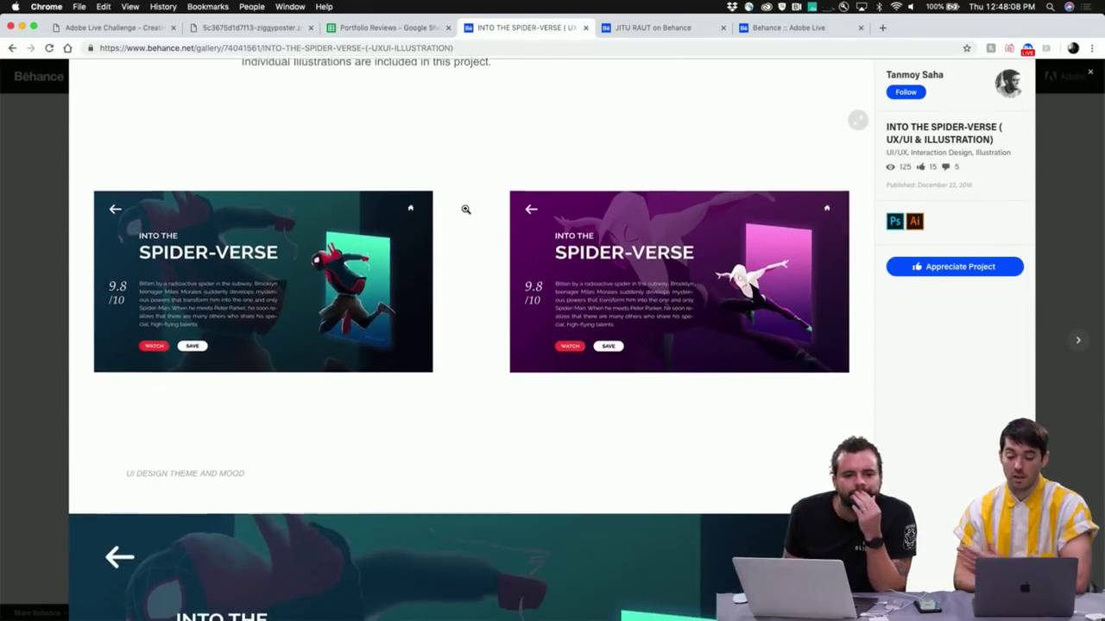
scroll(465, 209, down, 3)
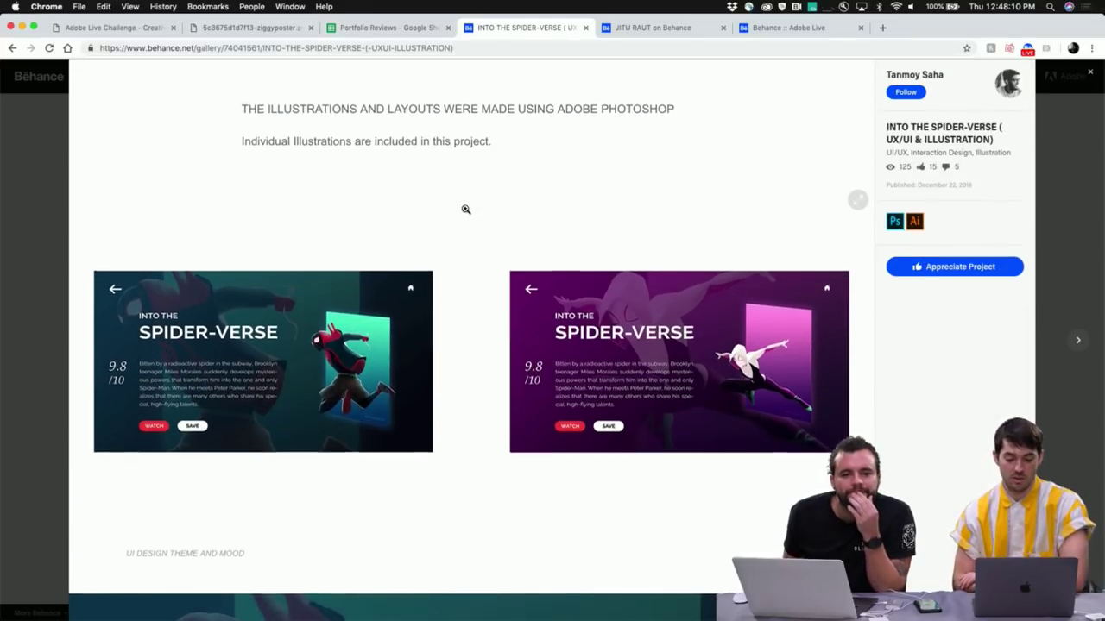
scroll(465, 209, down, 2)
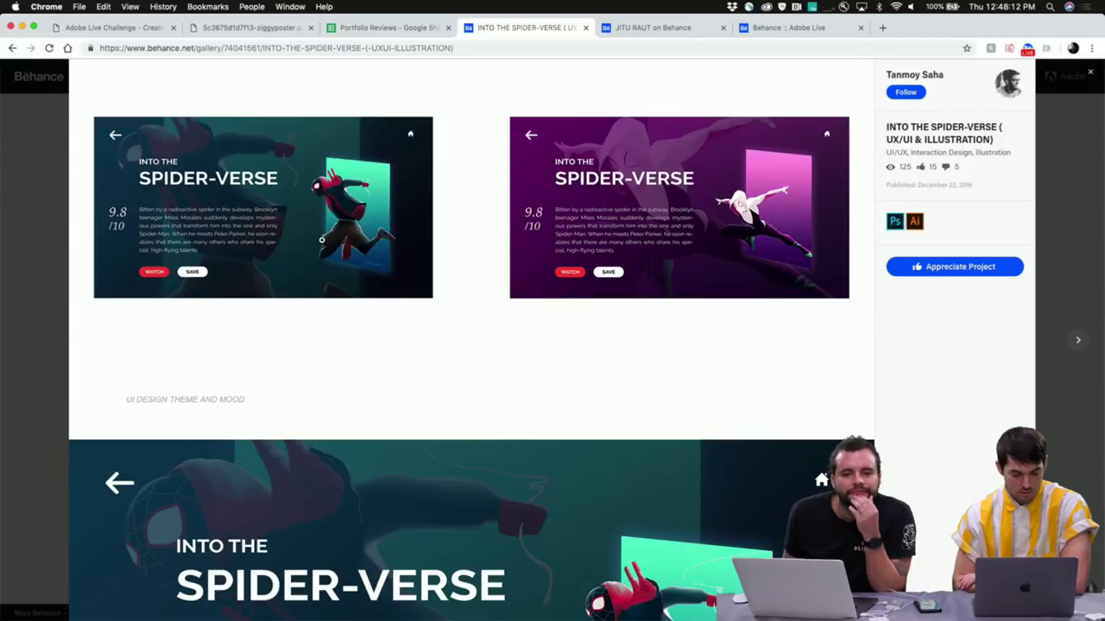
click(321, 240)
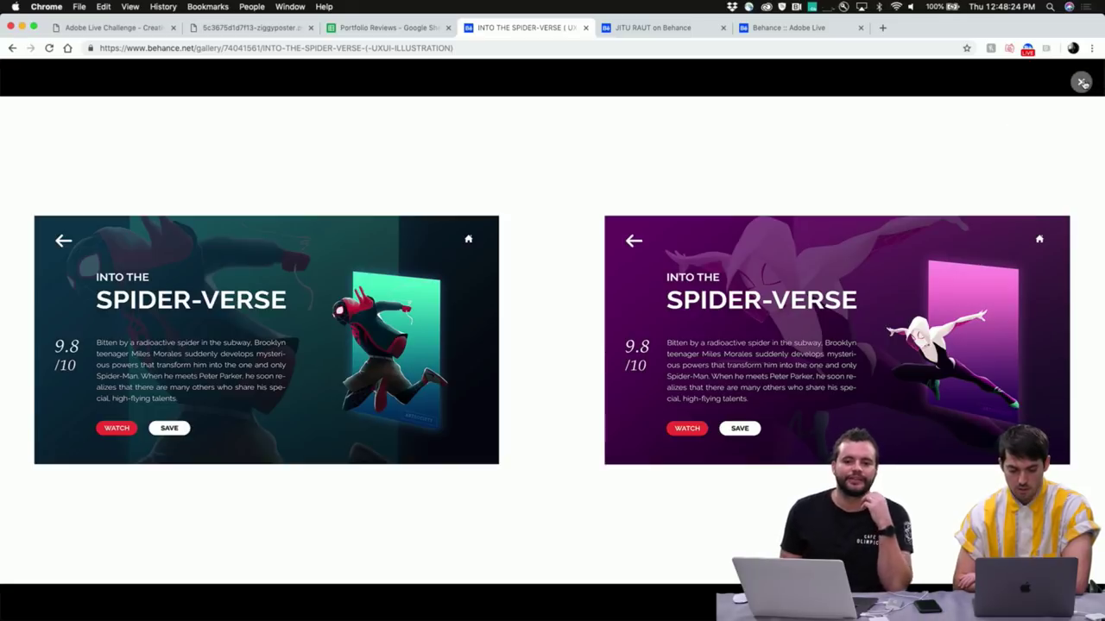
click(1081, 81)
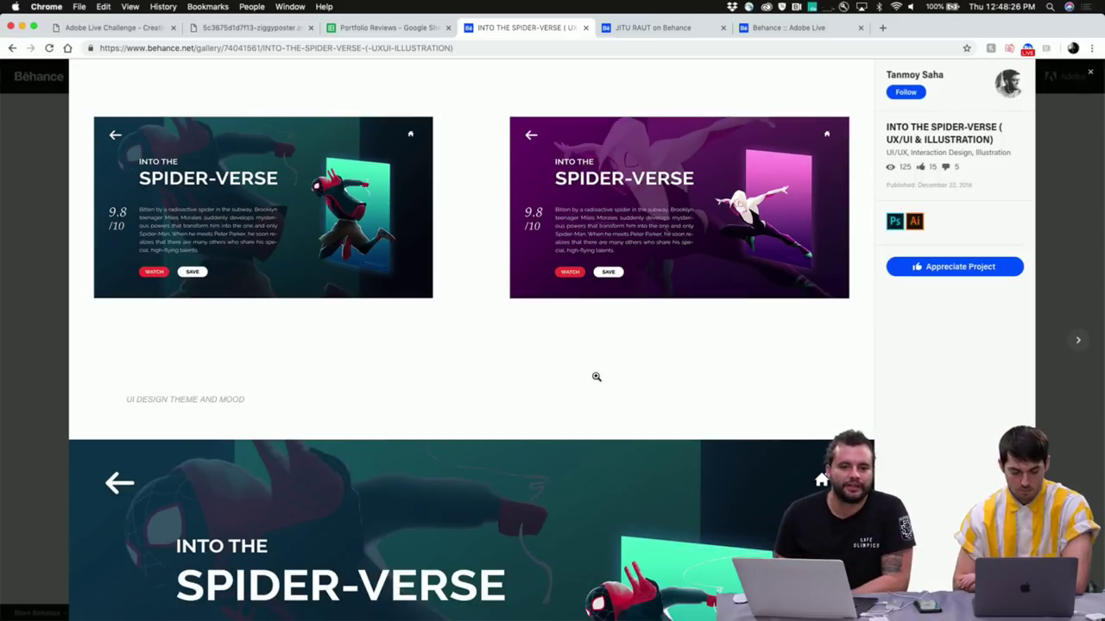
scroll(595, 376, down, 5)
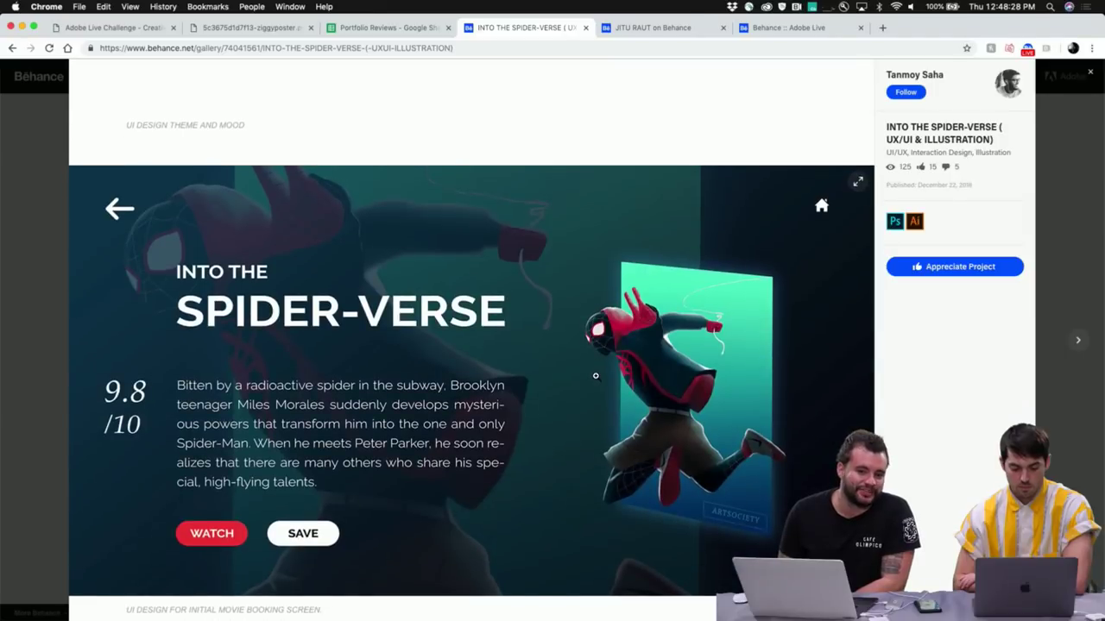
click(595, 376)
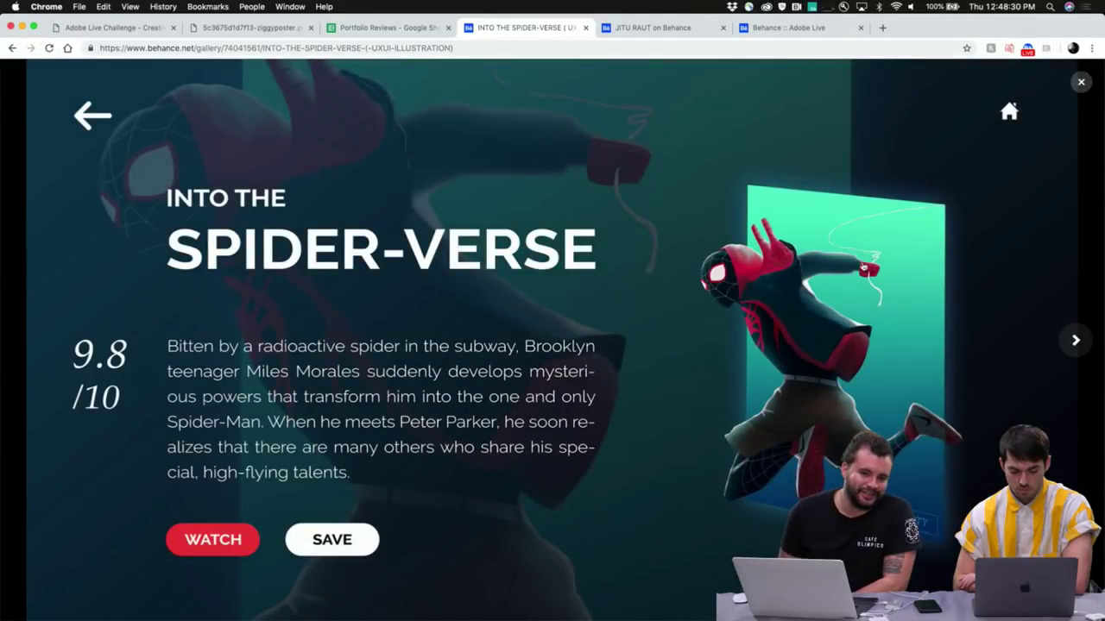
click(1098, 204)
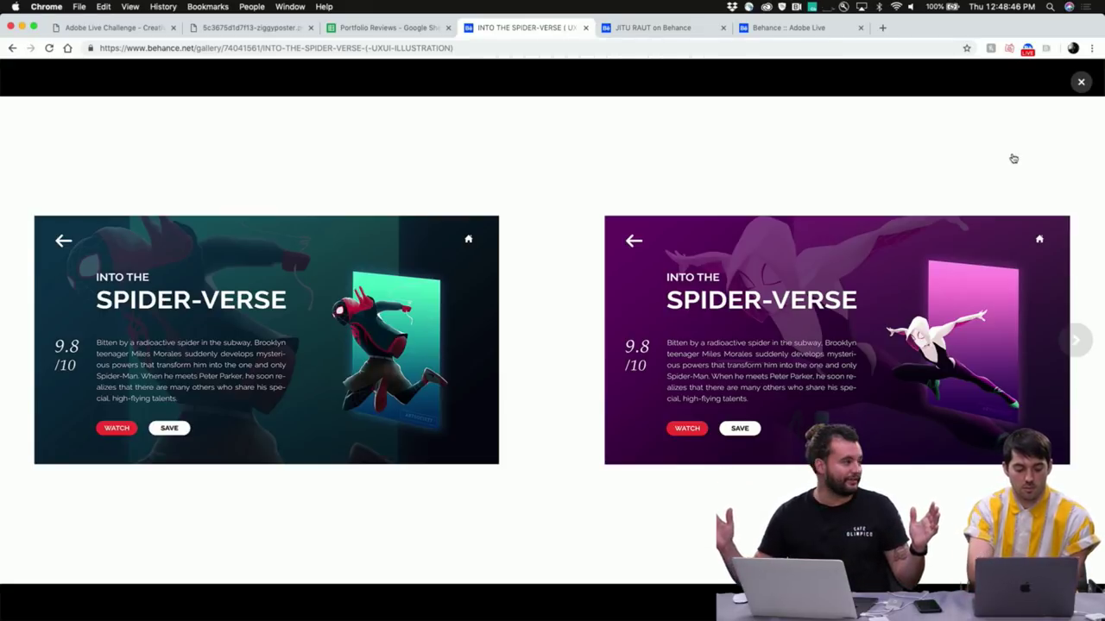
key(Escape)
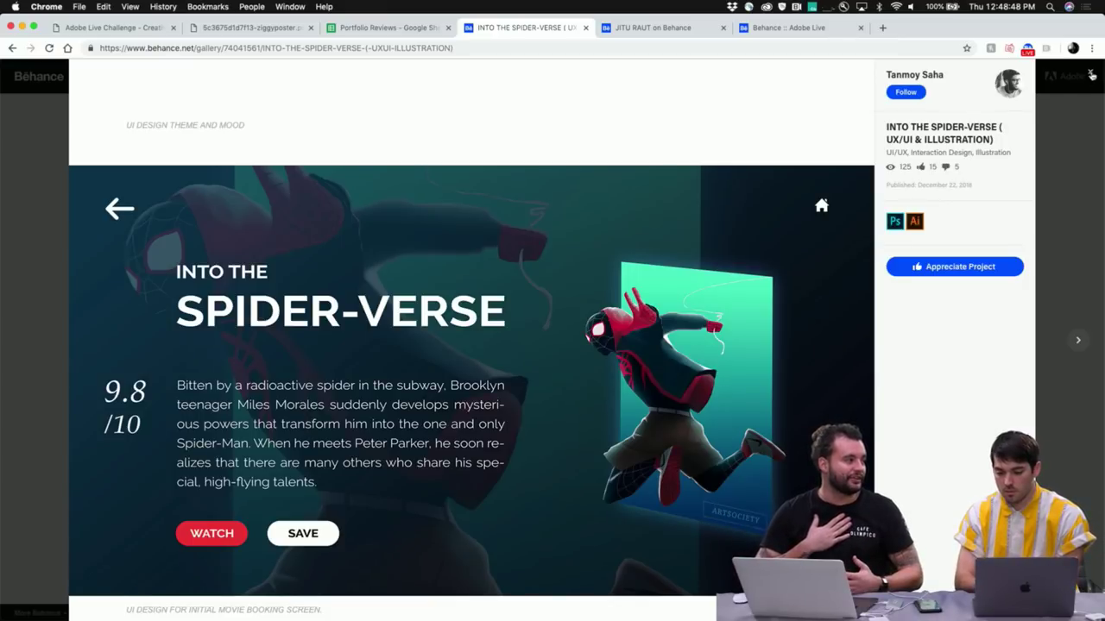
scroll(746, 363, down, 10)
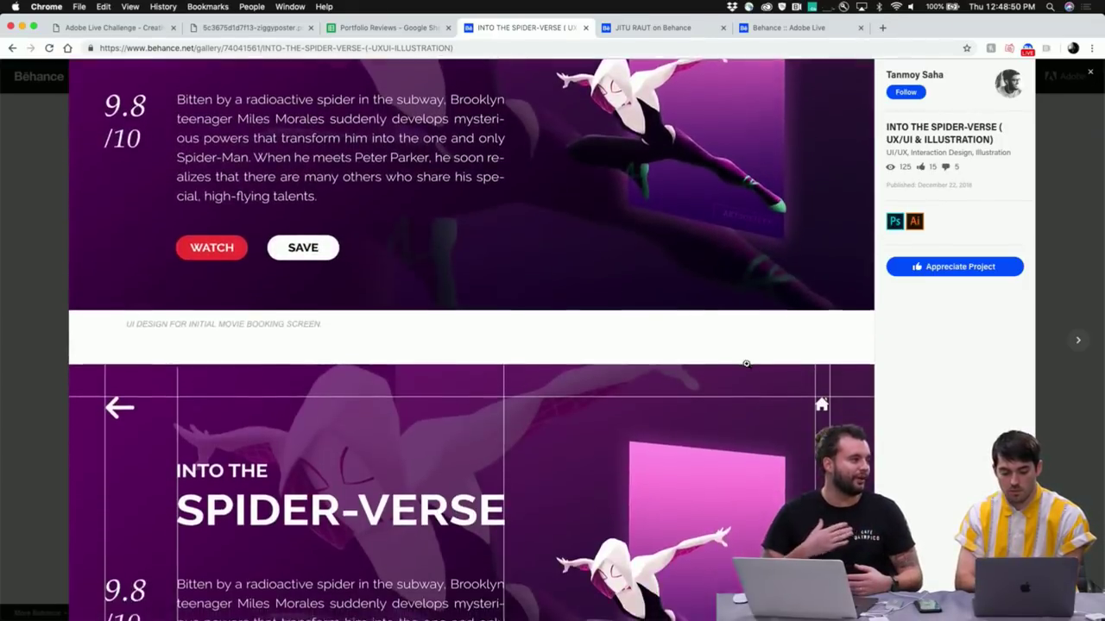
scroll(746, 364, down, 15)
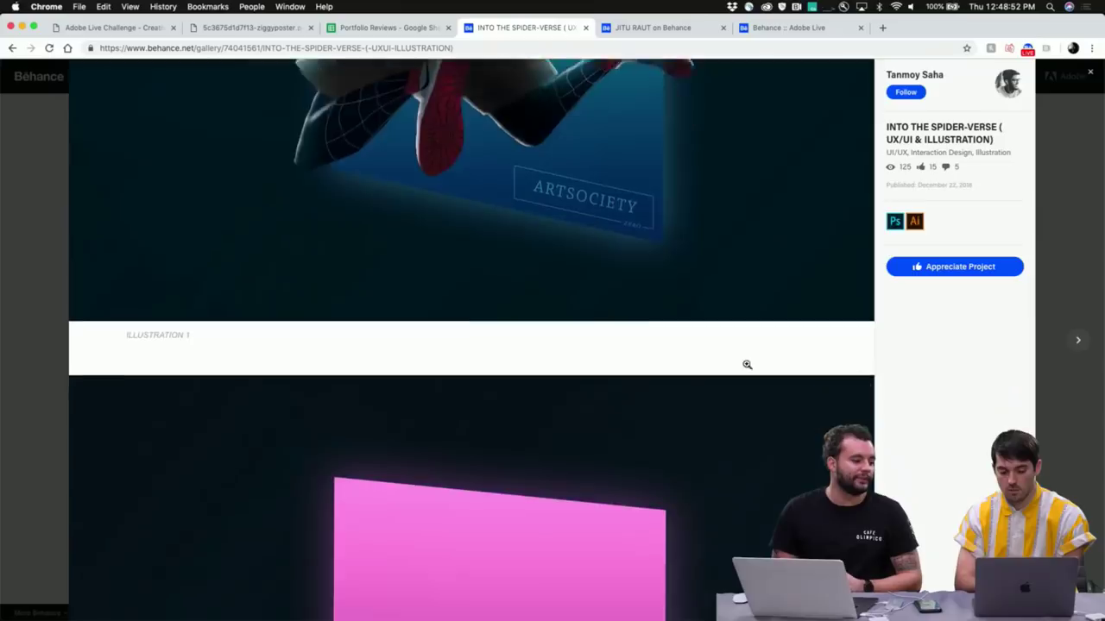
scroll(747, 364, down, 15)
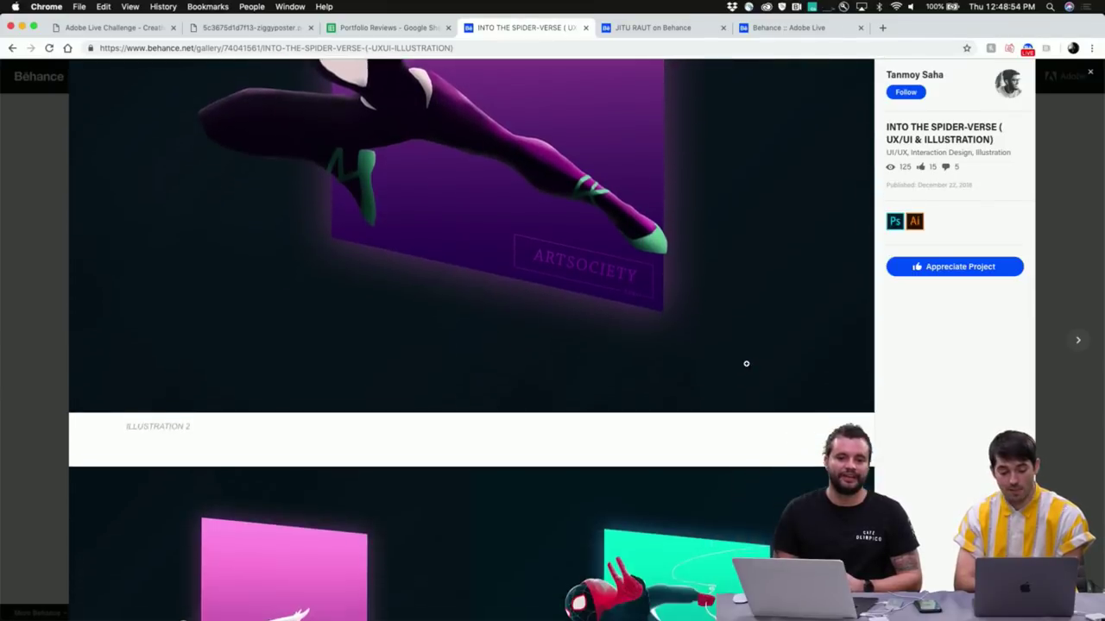
scroll(745, 363, down, 6)
scroll(746, 364, down, 15)
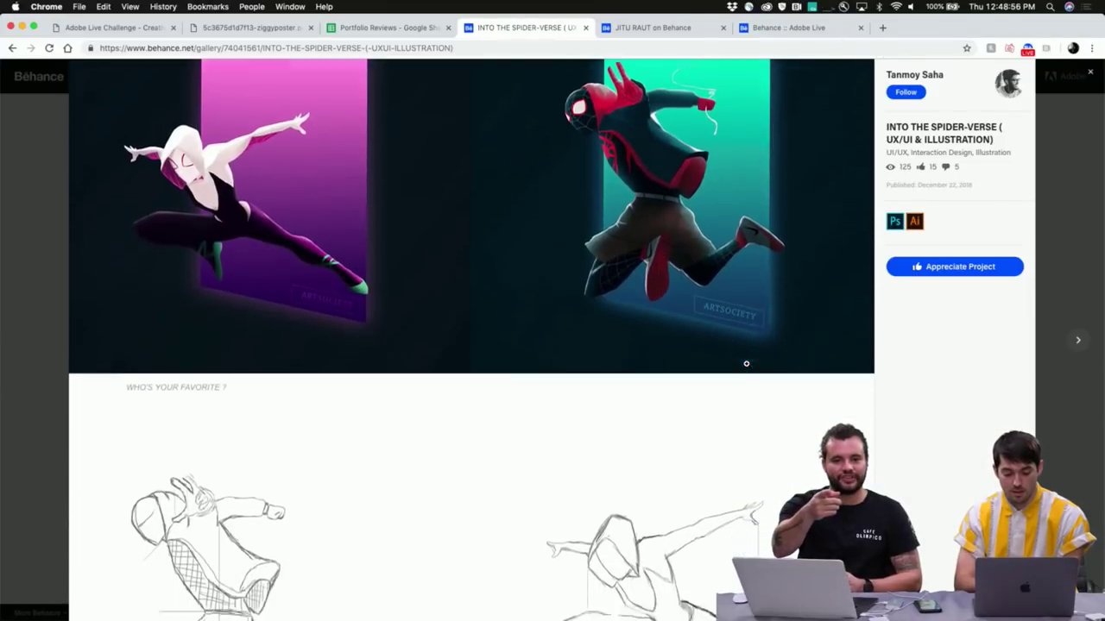
scroll(746, 364, up, 5)
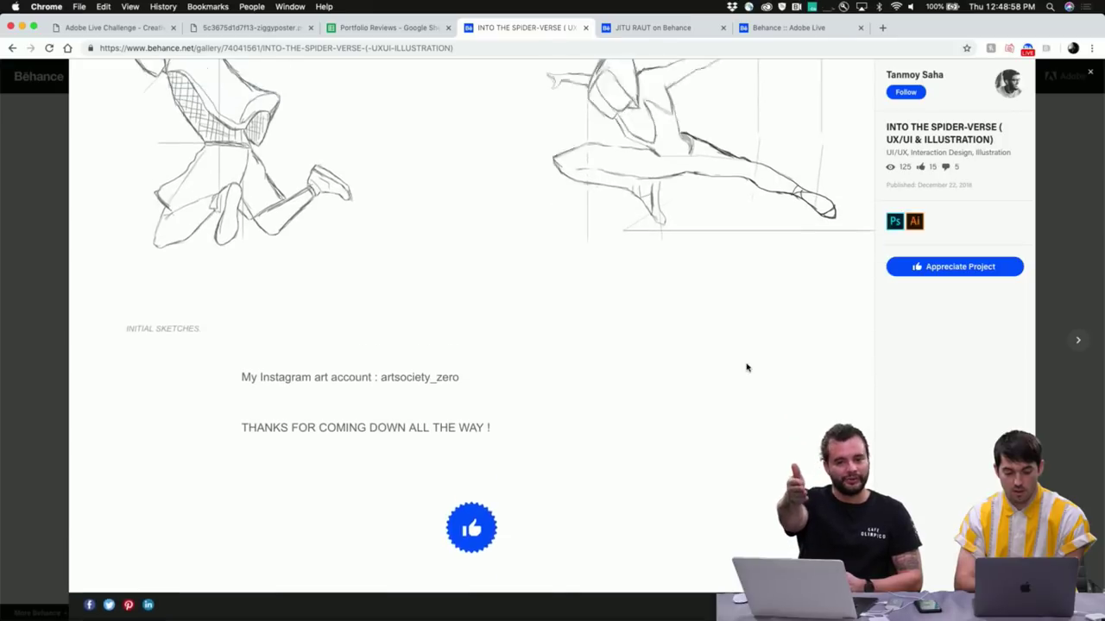
scroll(657, 299, up, 10)
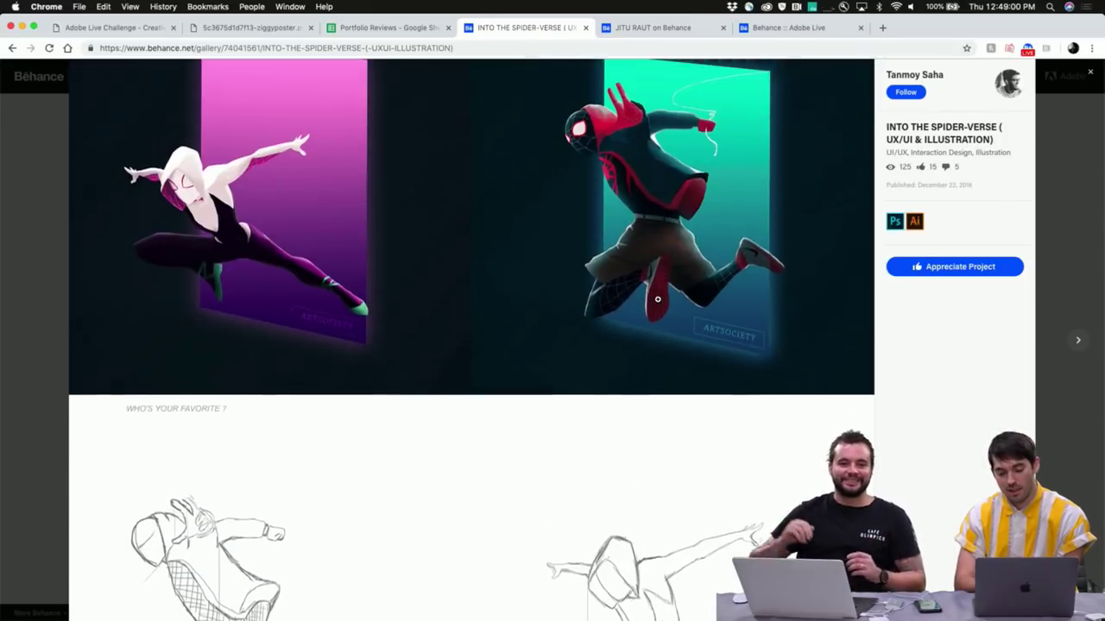
scroll(679, 268, up, 3)
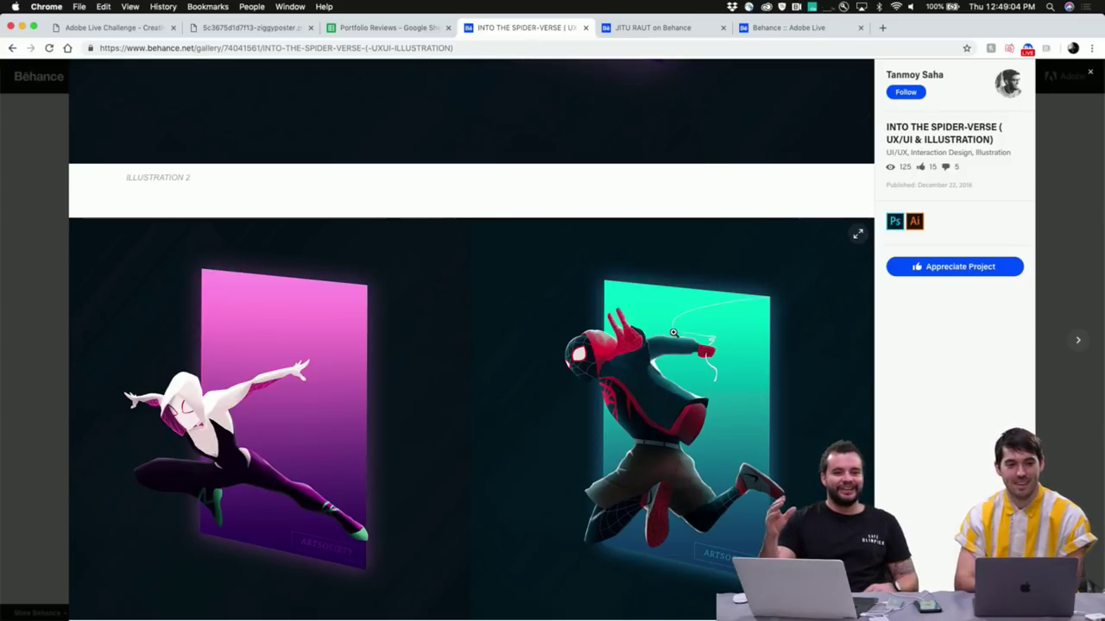
scroll(673, 332, up, 20)
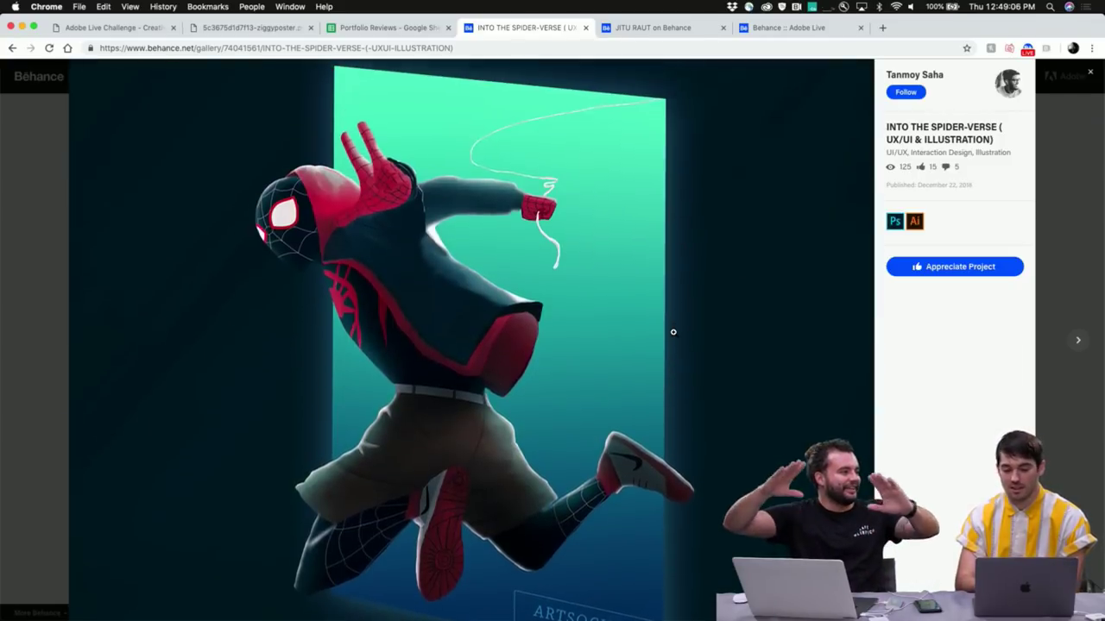
scroll(673, 332, down, 15)
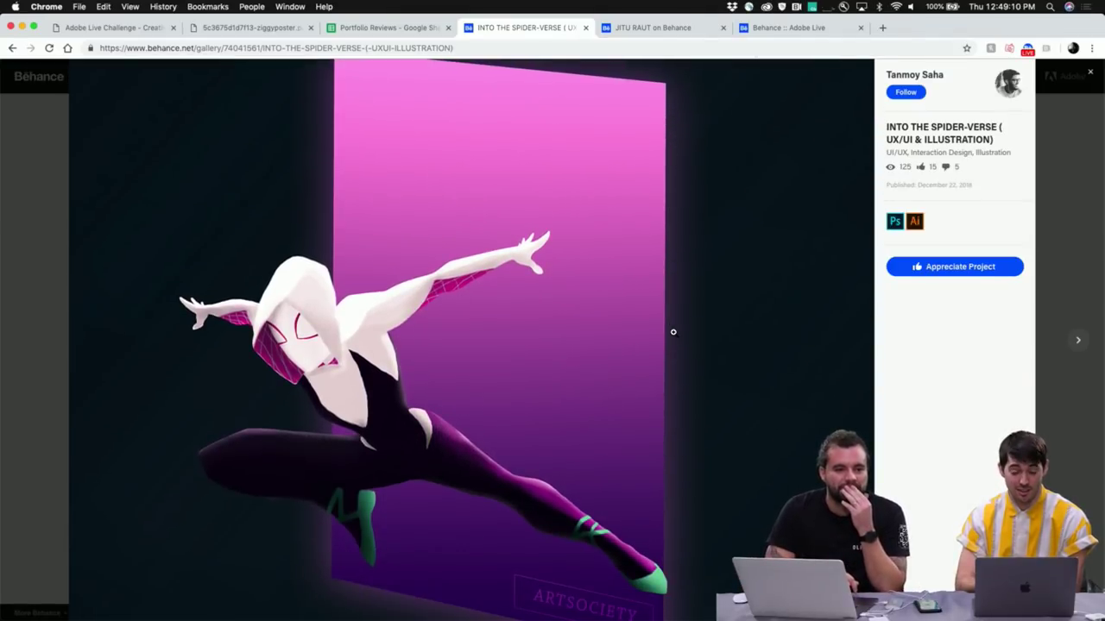
scroll(673, 332, up, 15)
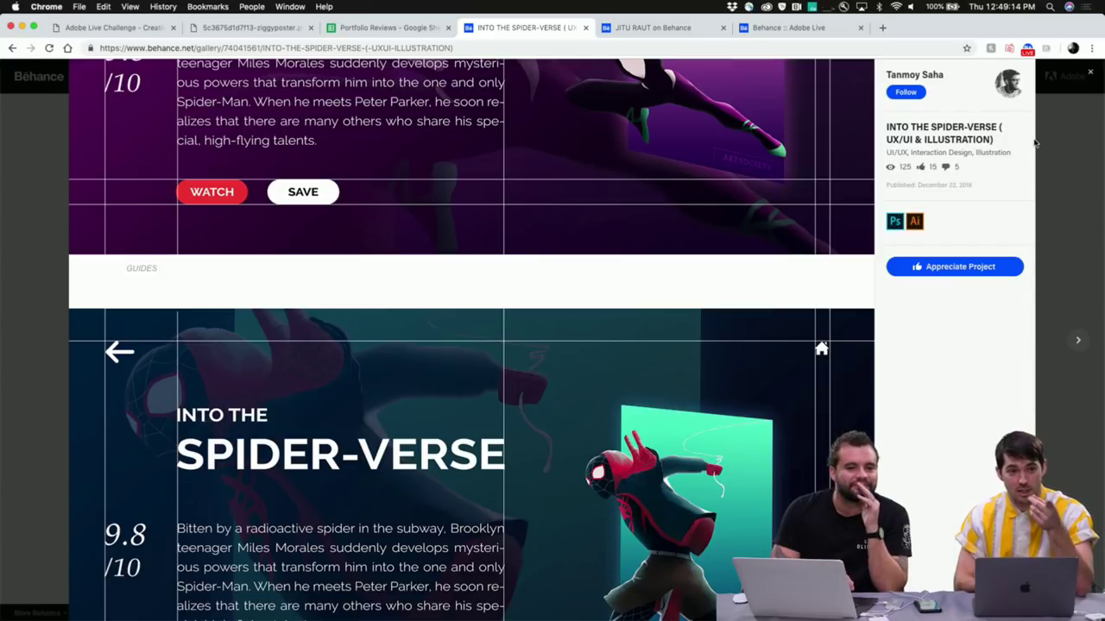
Close the Spider-Verse project and open the ADOBE WORLD (UX/UI & ILLUSTRATION) card
click(1089, 76)
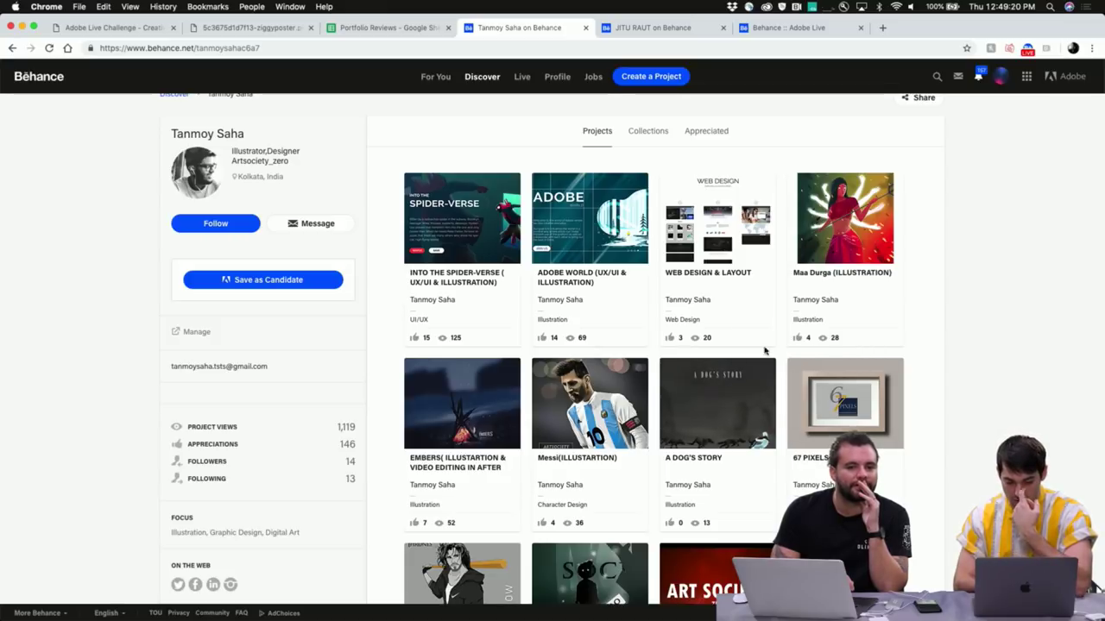
click(592, 280)
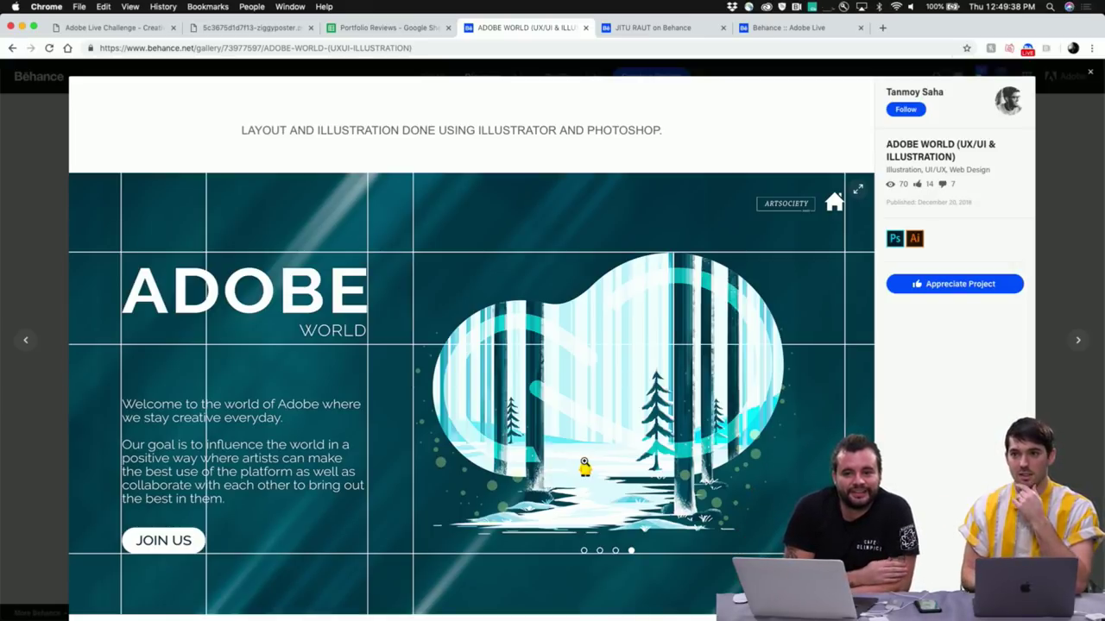
scroll(579, 487, down, 3)
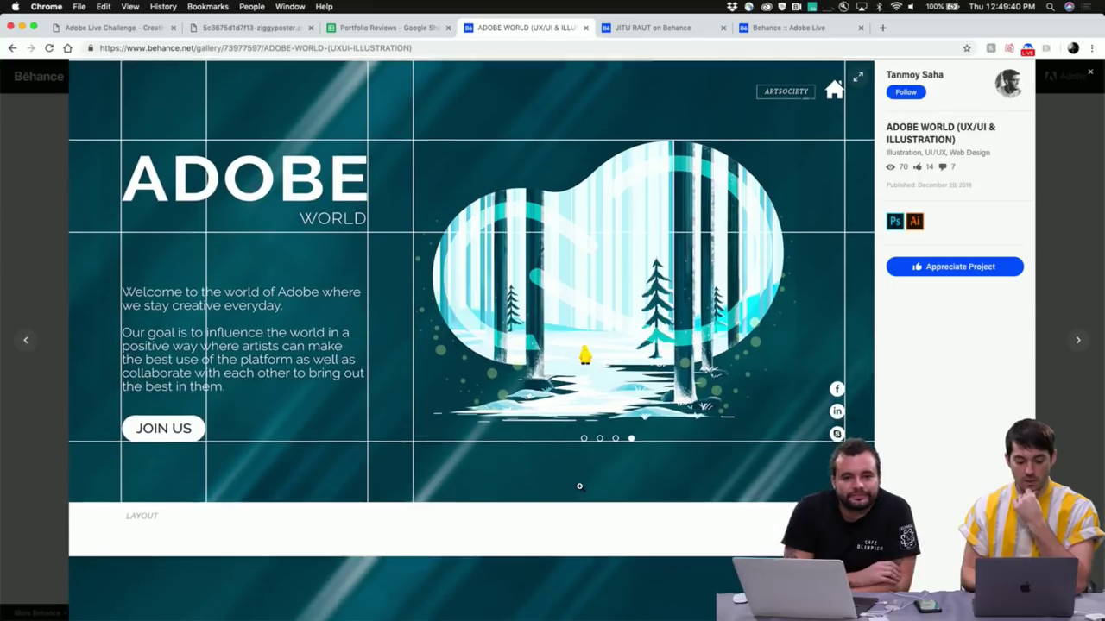
scroll(580, 487, up, 2)
scroll(580, 487, down, 1)
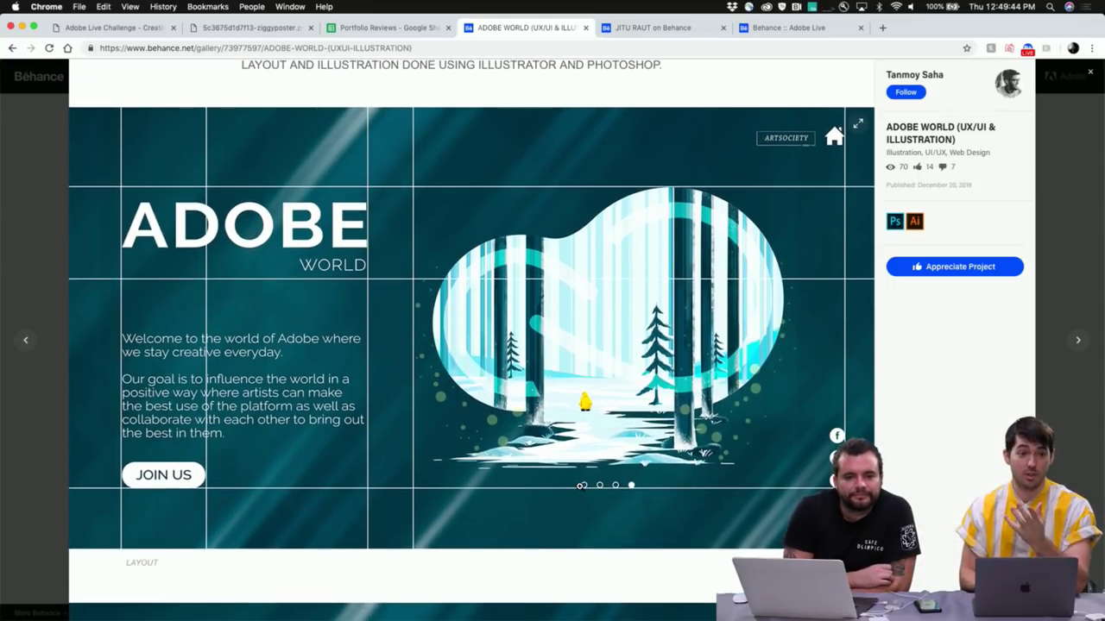
scroll(580, 486, down, 4)
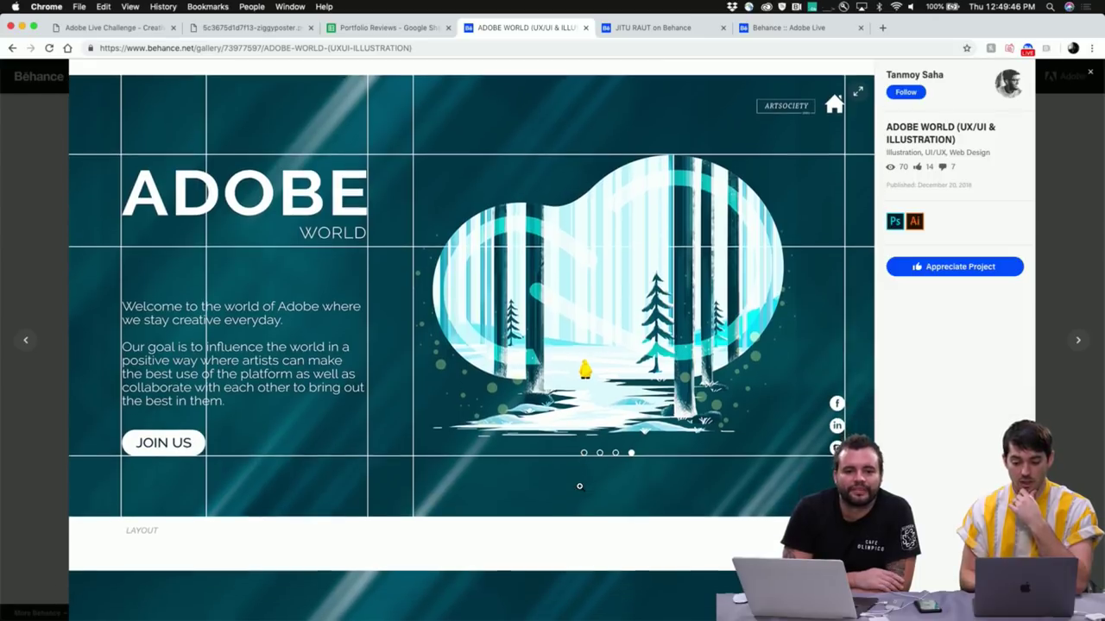
scroll(579, 486, down, 10)
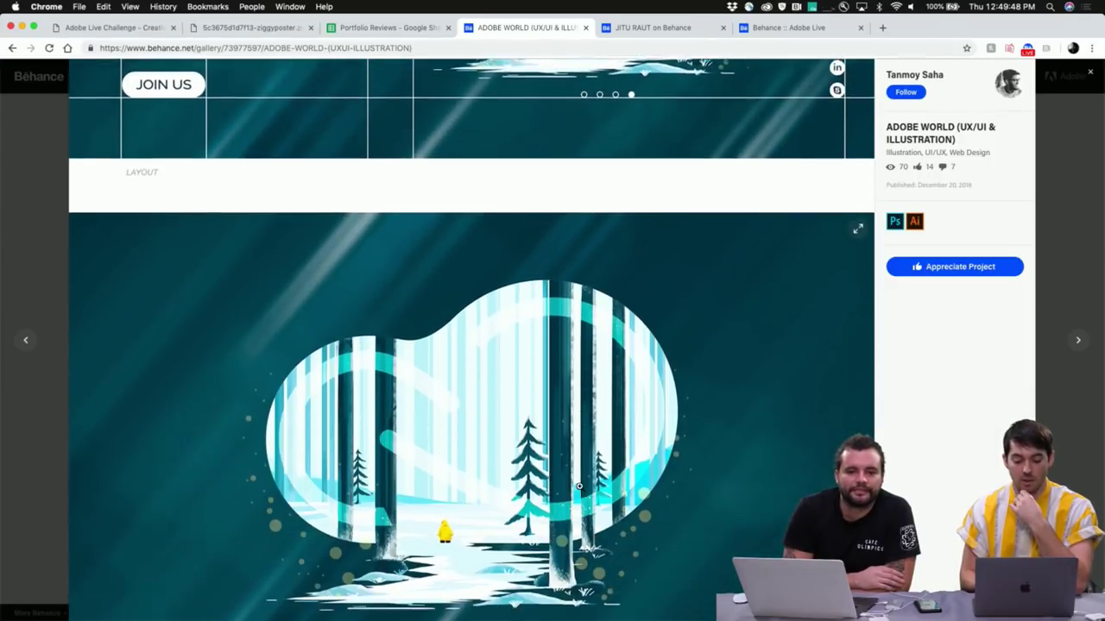
scroll(579, 487, down, 6)
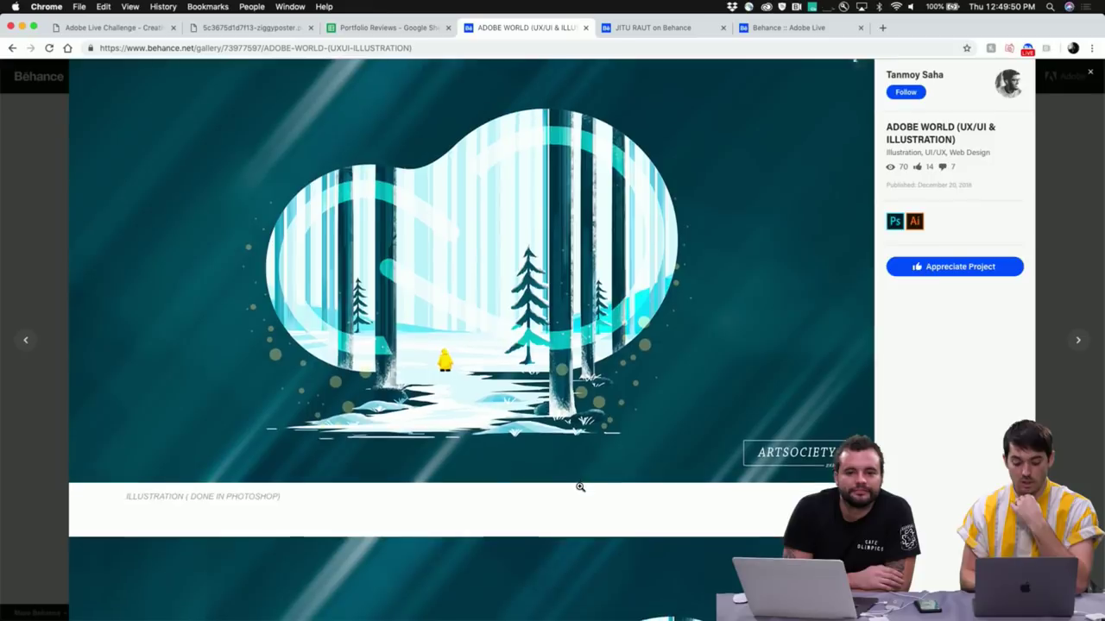
scroll(579, 490, down, 7)
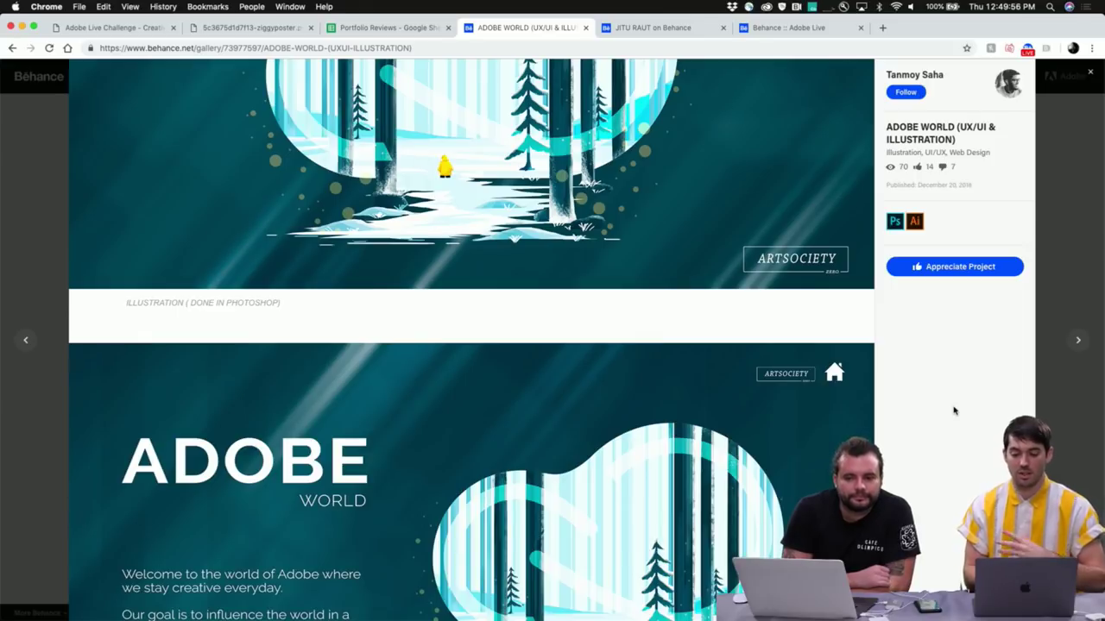
scroll(599, 494, down, 2)
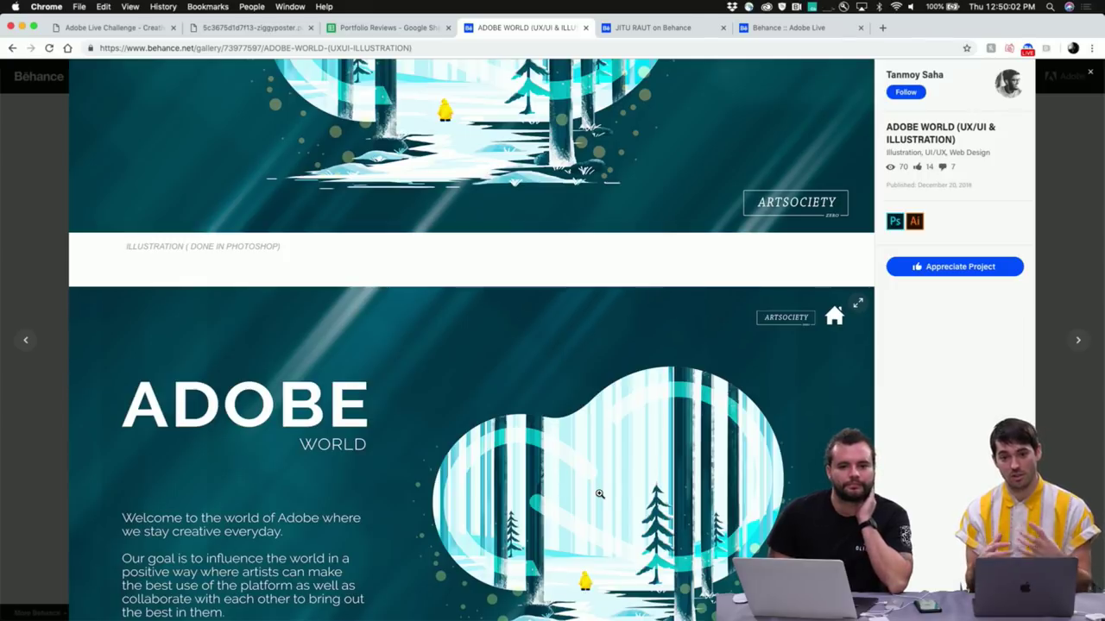
scroll(599, 493, down, 10)
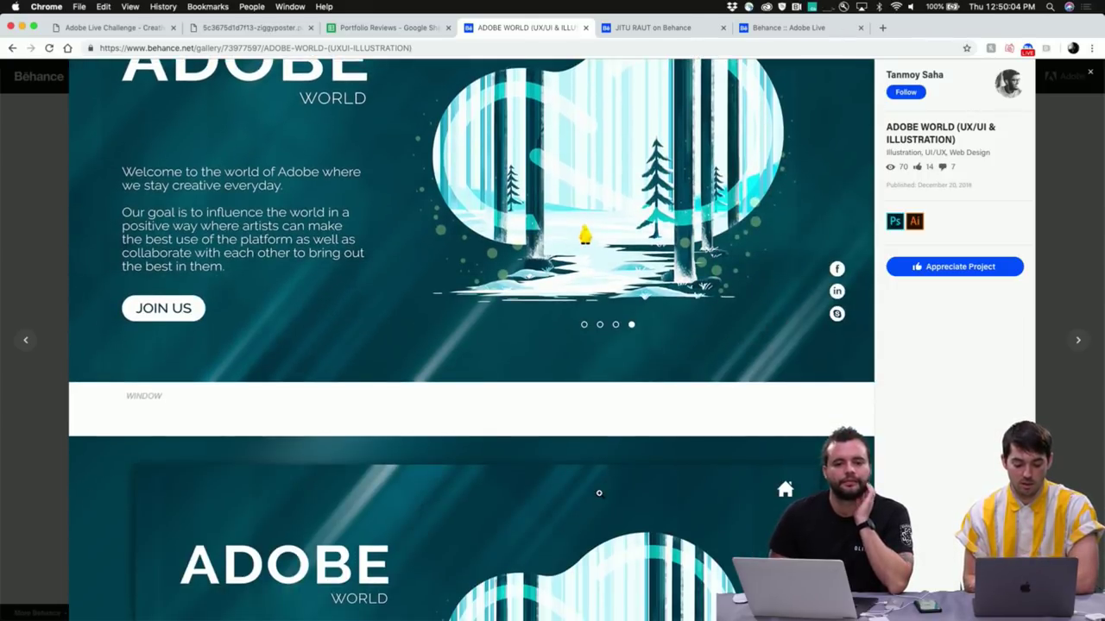
scroll(599, 493, down, 10)
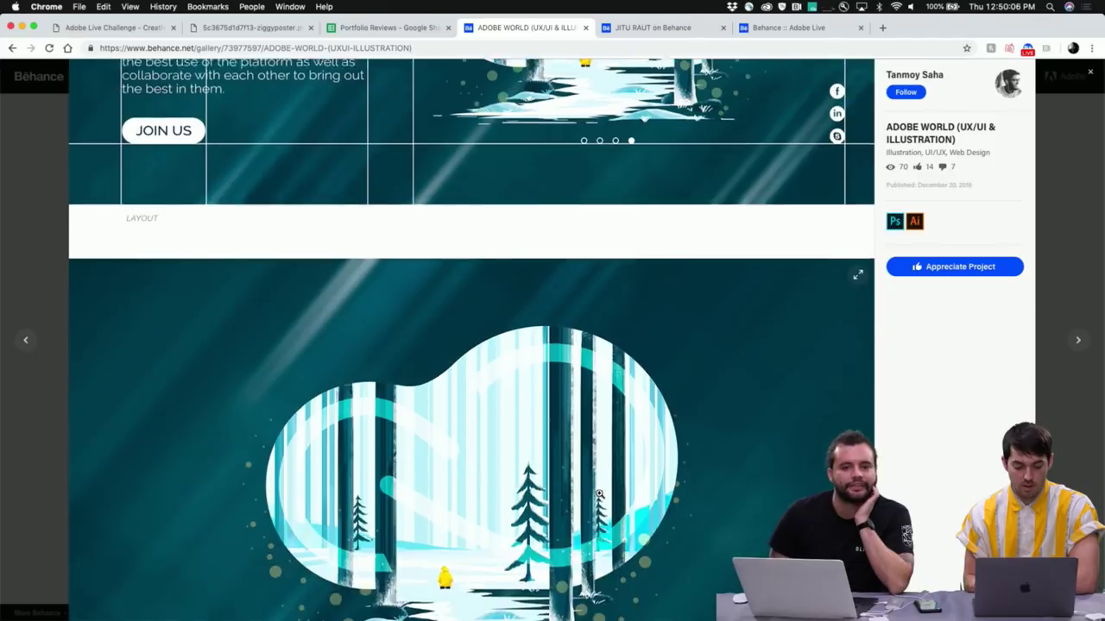
scroll(600, 493, down, 5)
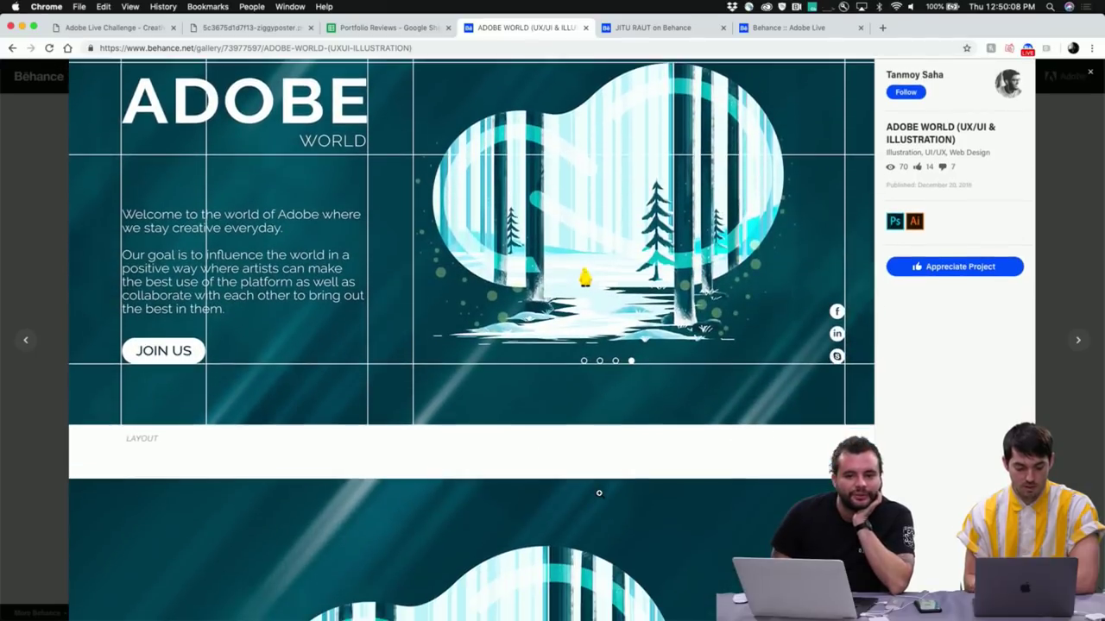
scroll(598, 494, down, 3)
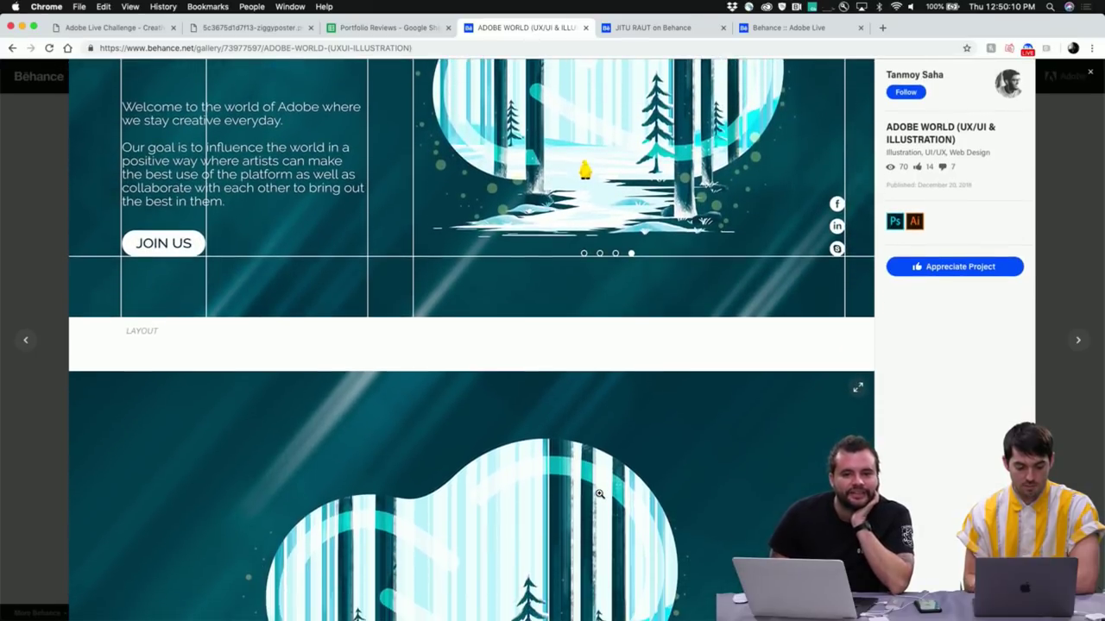
scroll(599, 493, up, 3)
scroll(599, 494, up, 1)
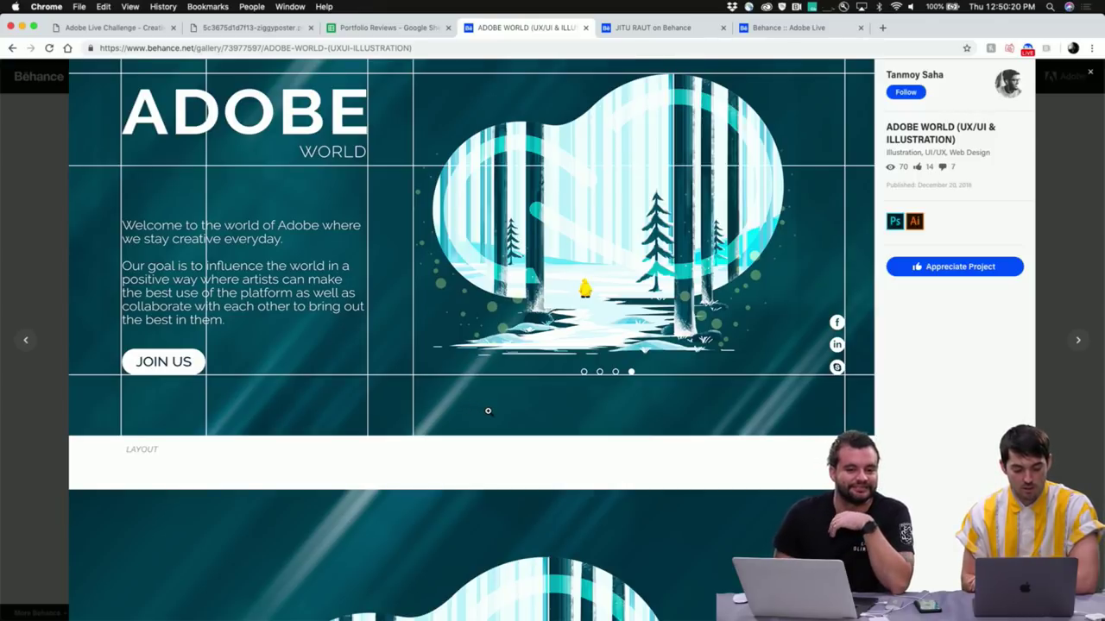
scroll(488, 411, up, 3)
scroll(488, 411, down, 5)
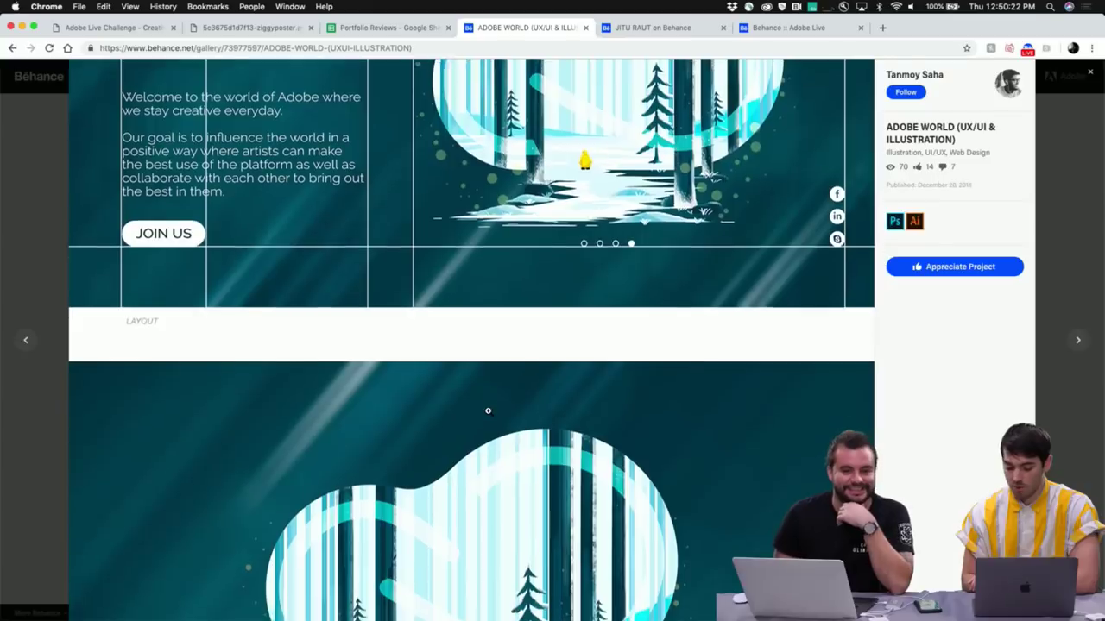
scroll(487, 411, up, 5)
scroll(488, 410, down, 5)
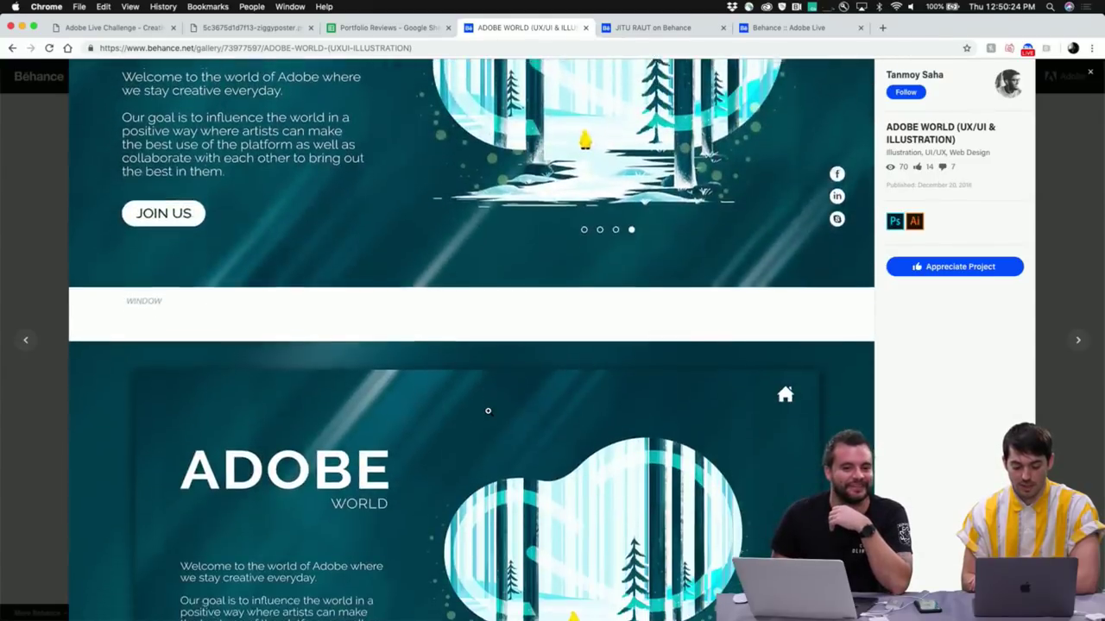
scroll(488, 411, down, 5)
scroll(488, 411, up, 2)
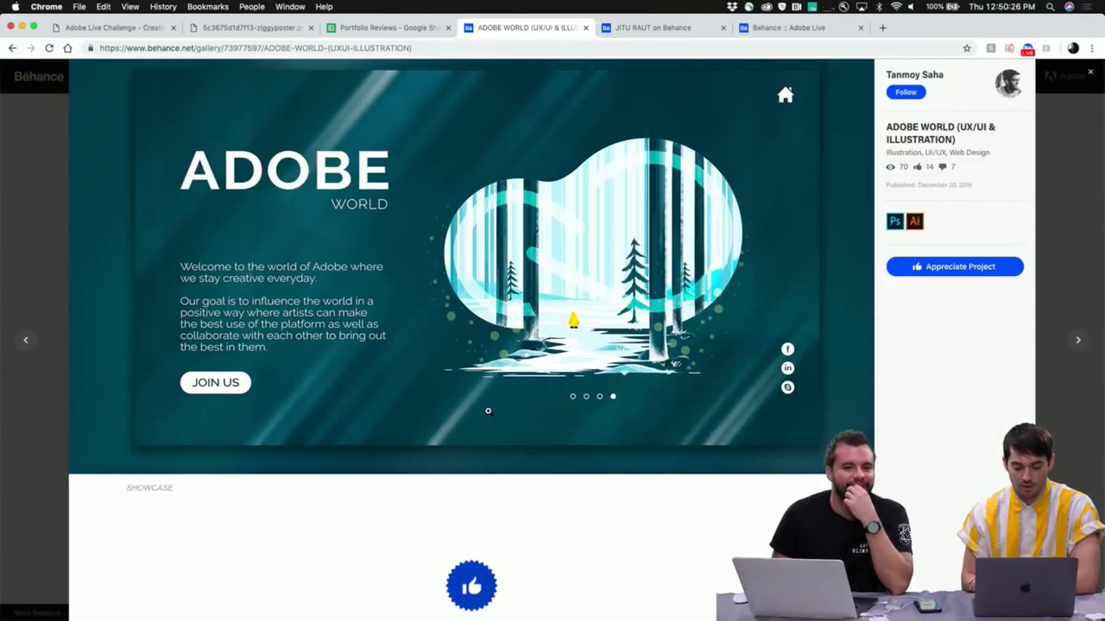
scroll(487, 411, up, 5)
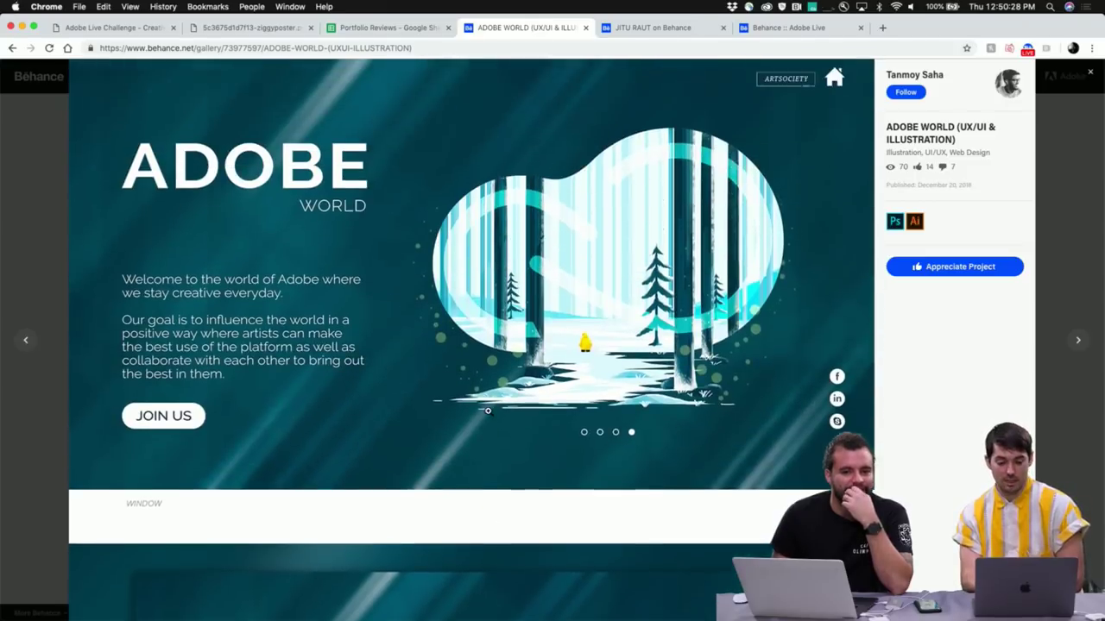
scroll(487, 411, up, 10)
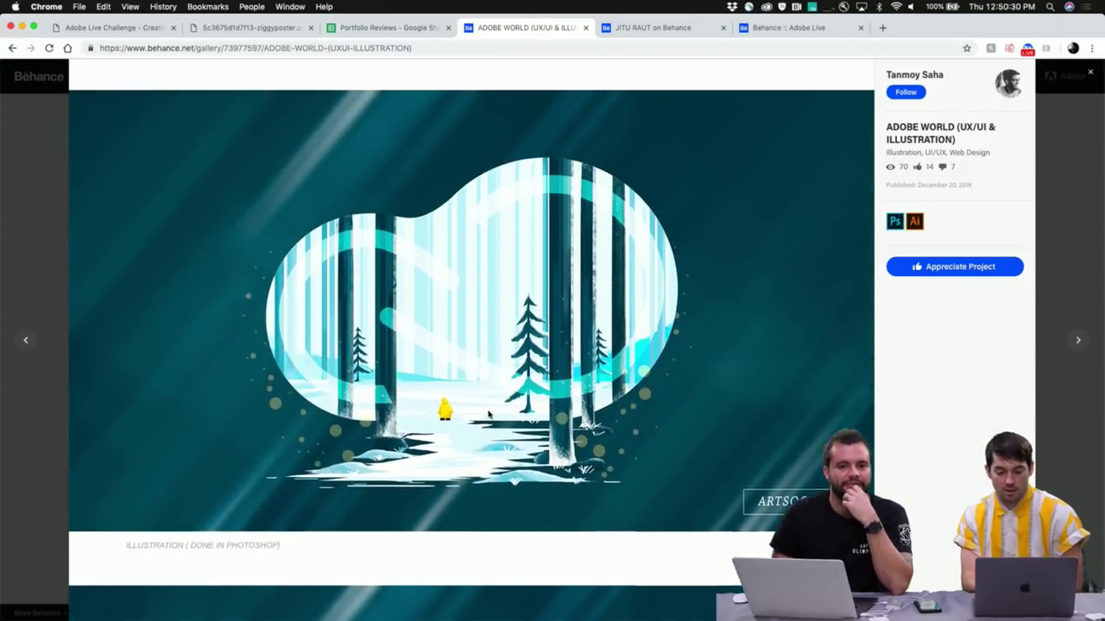
scroll(487, 415, up, 10)
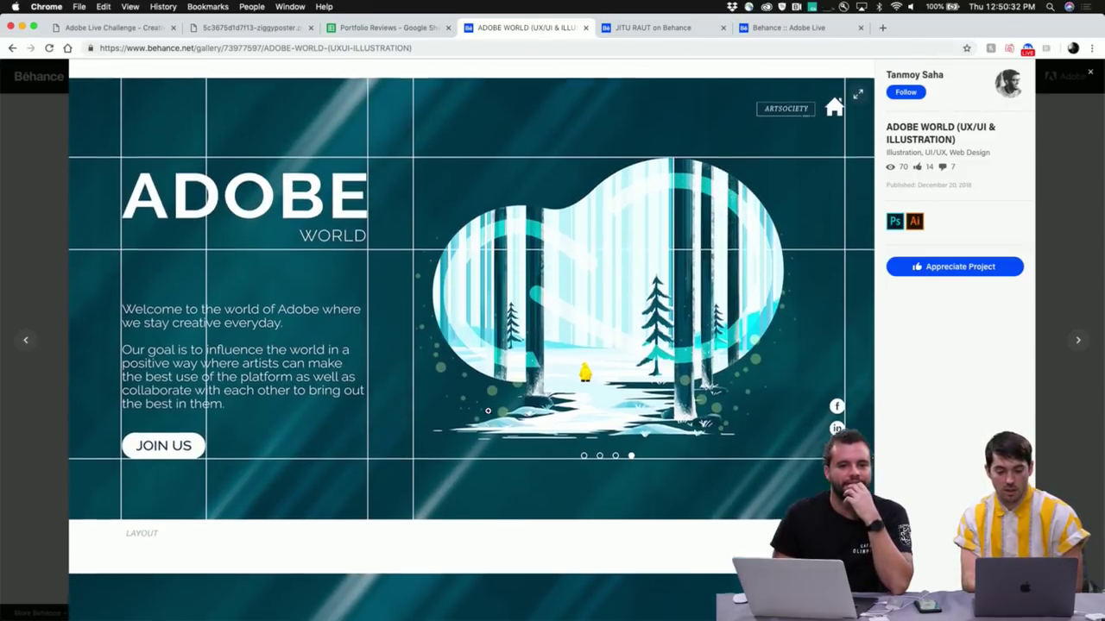
scroll(488, 410, up, 5)
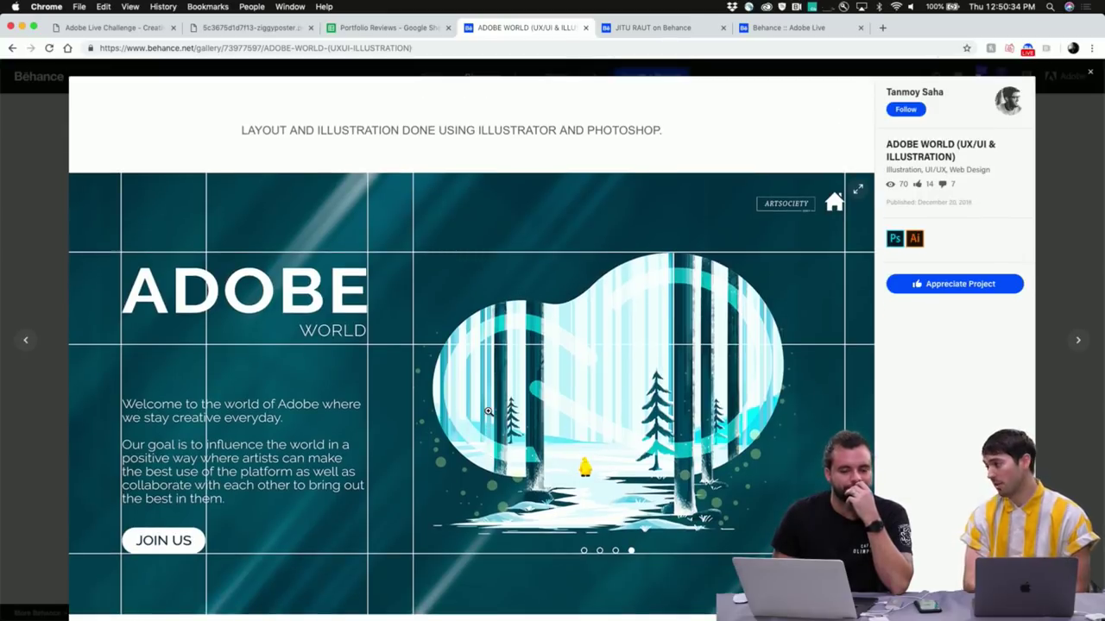
scroll(487, 412, down, 2)
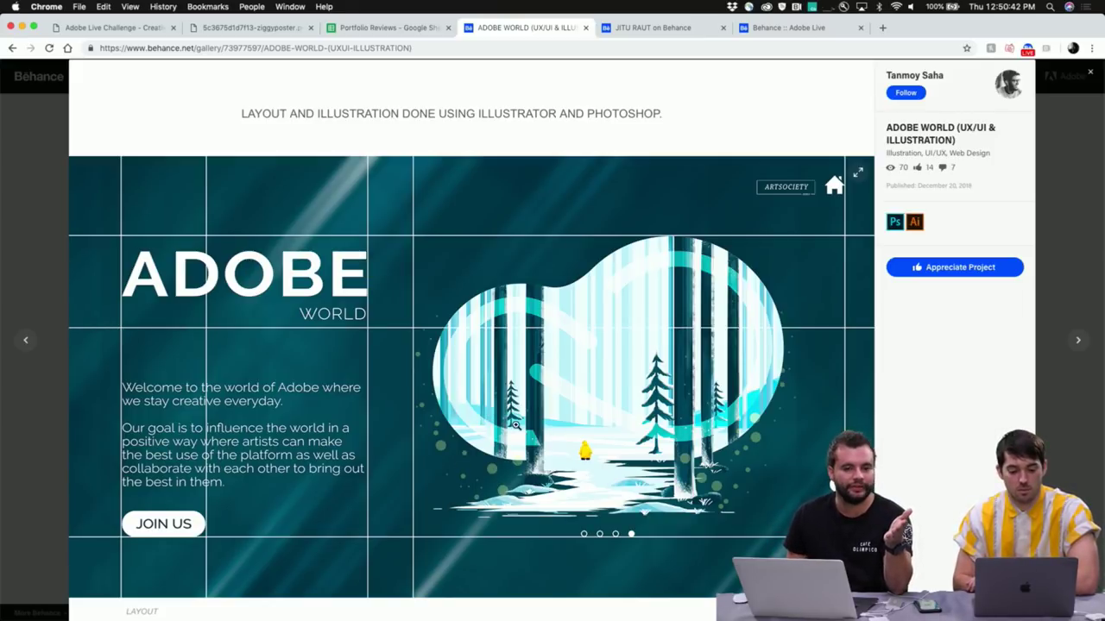
scroll(516, 425, down, 3)
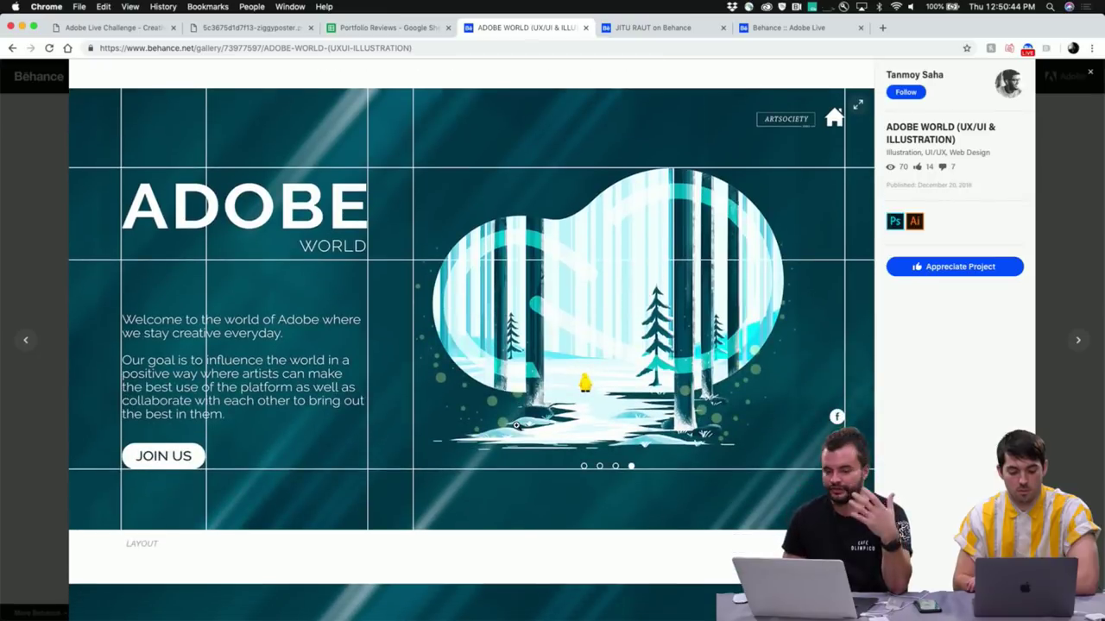
scroll(515, 424, down, 6)
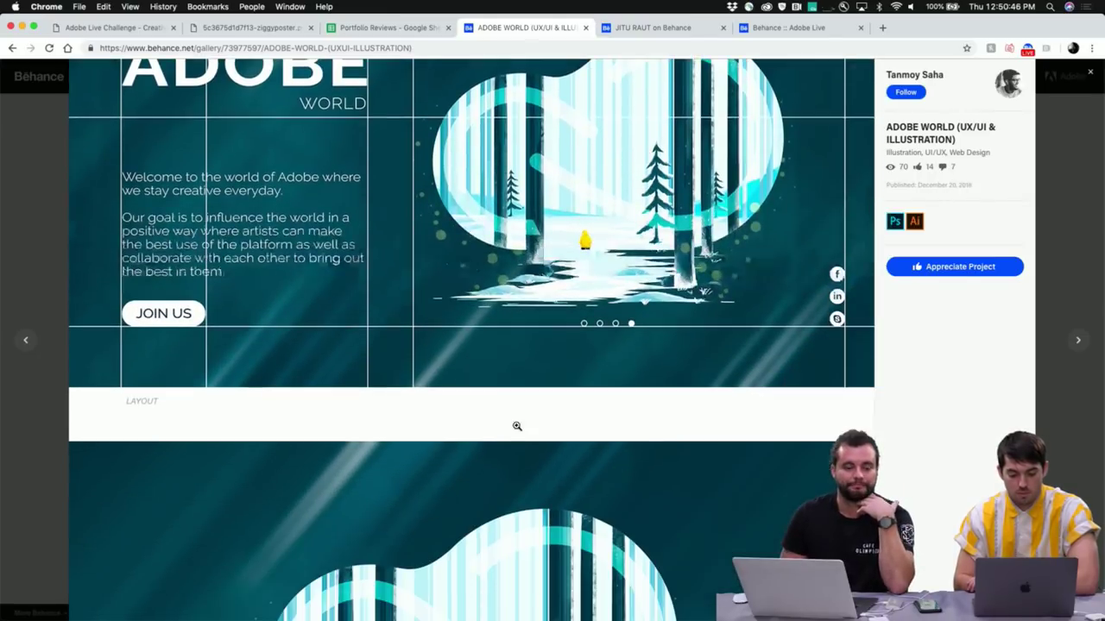
scroll(516, 426, down, 8)
scroll(516, 425, down, 15)
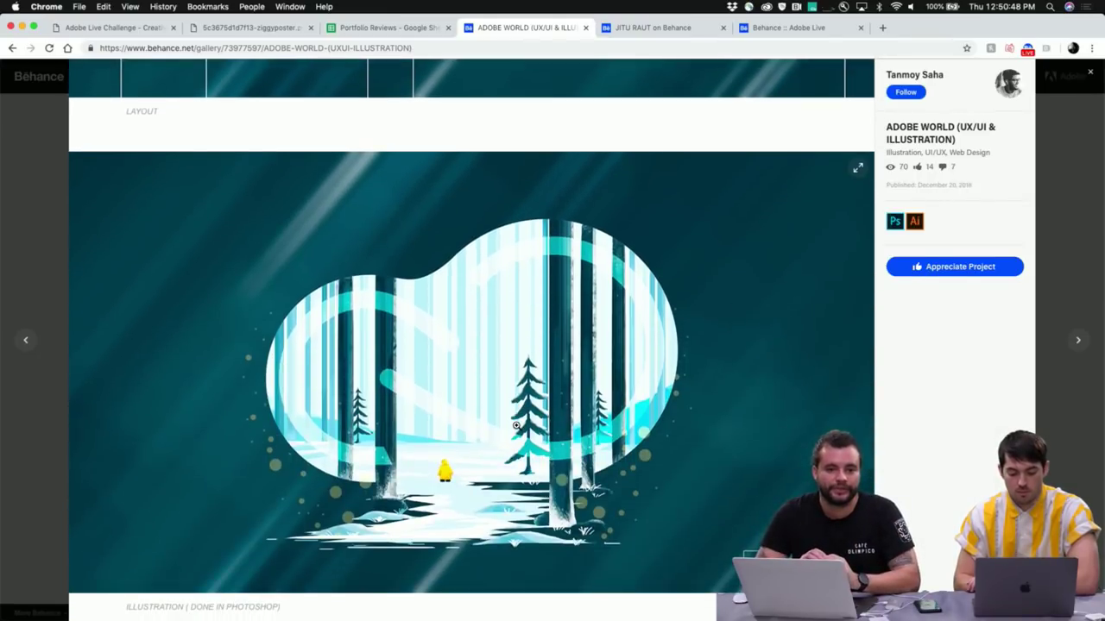
scroll(516, 424, down, 2)
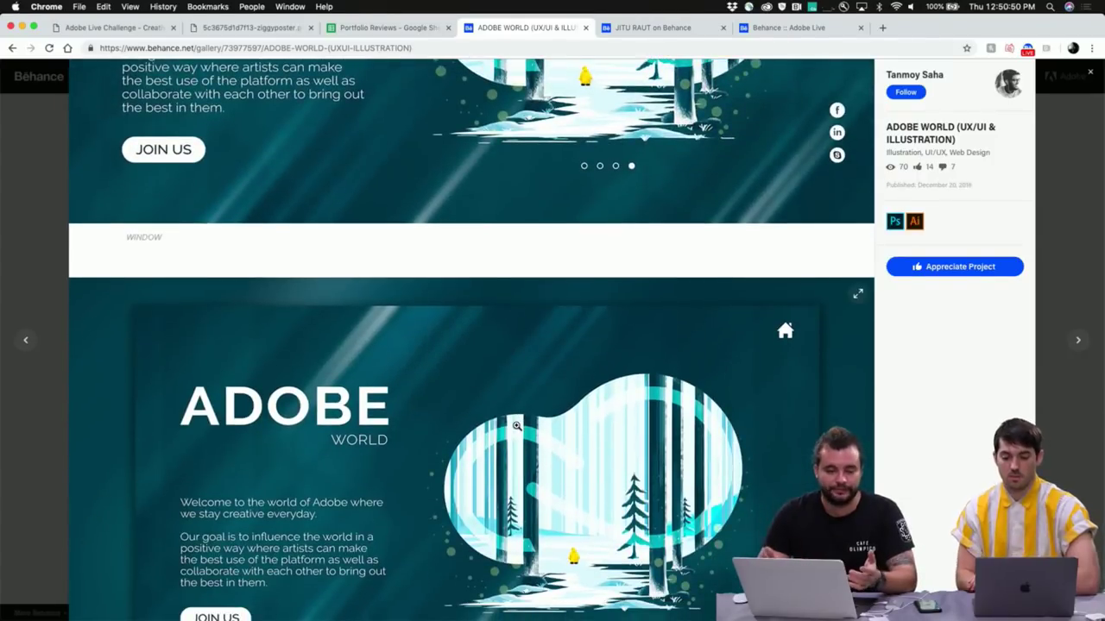
scroll(563, 388, up, 15)
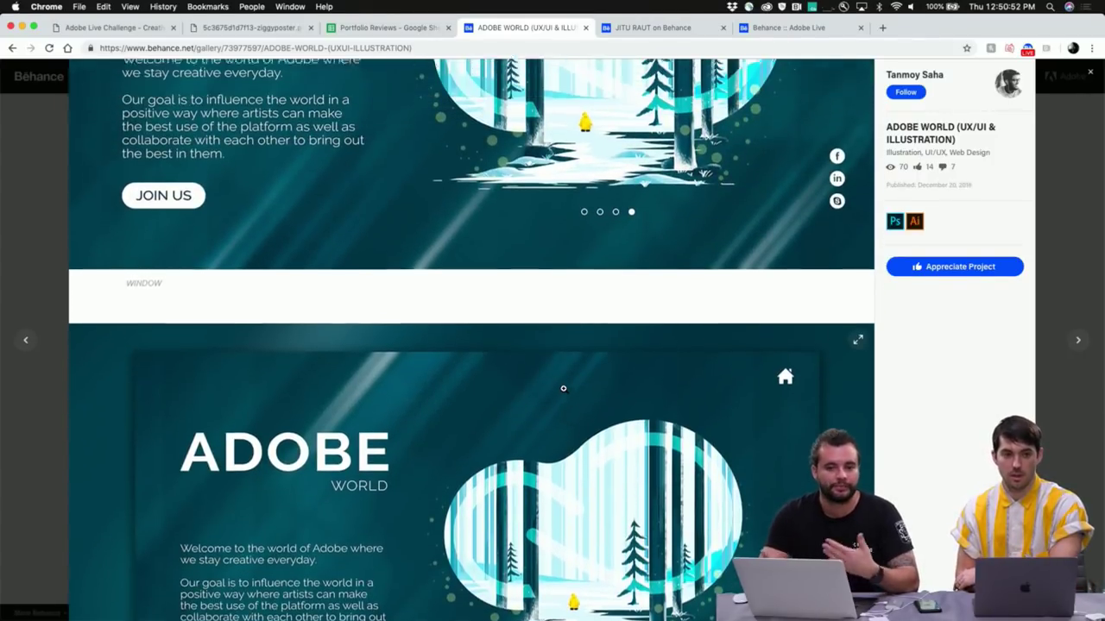
scroll(563, 389, up, 13)
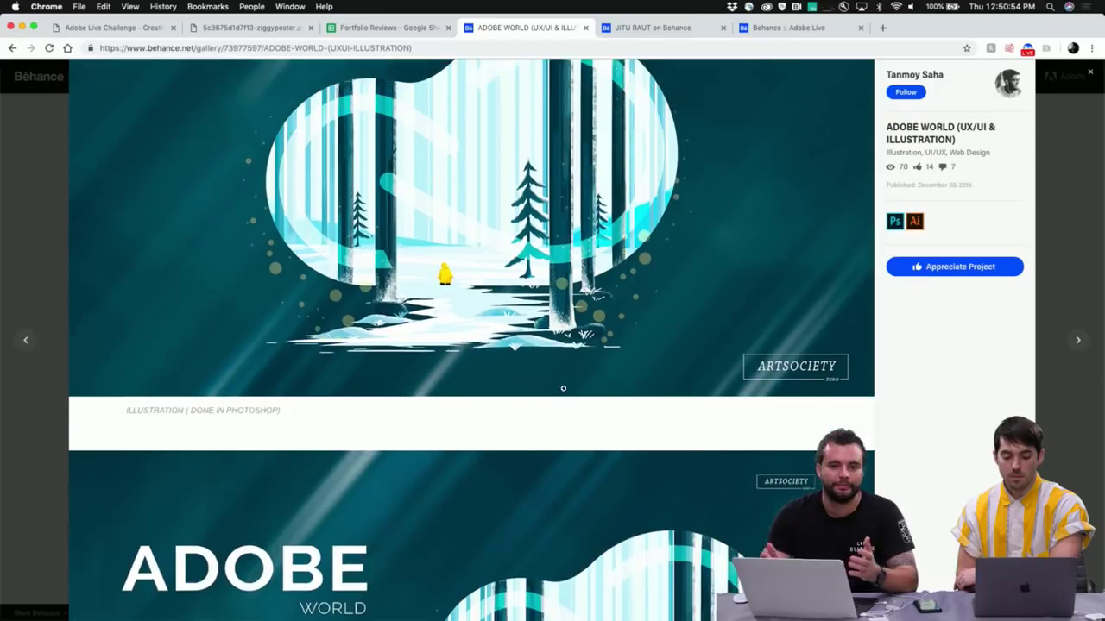
scroll(559, 310, up, 16)
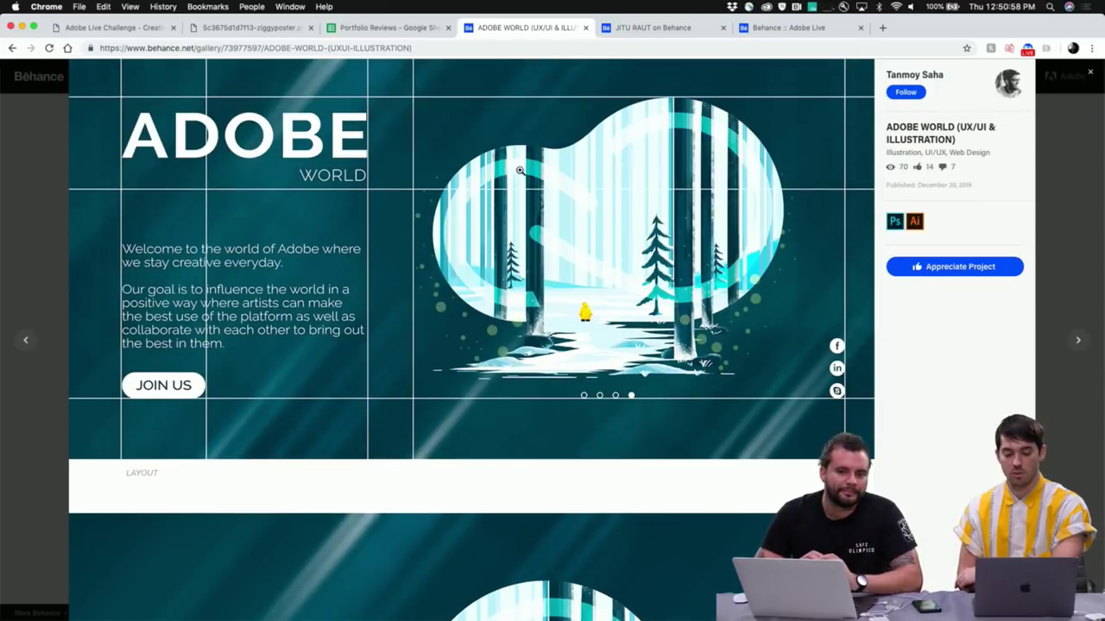
scroll(505, 415, down, 3)
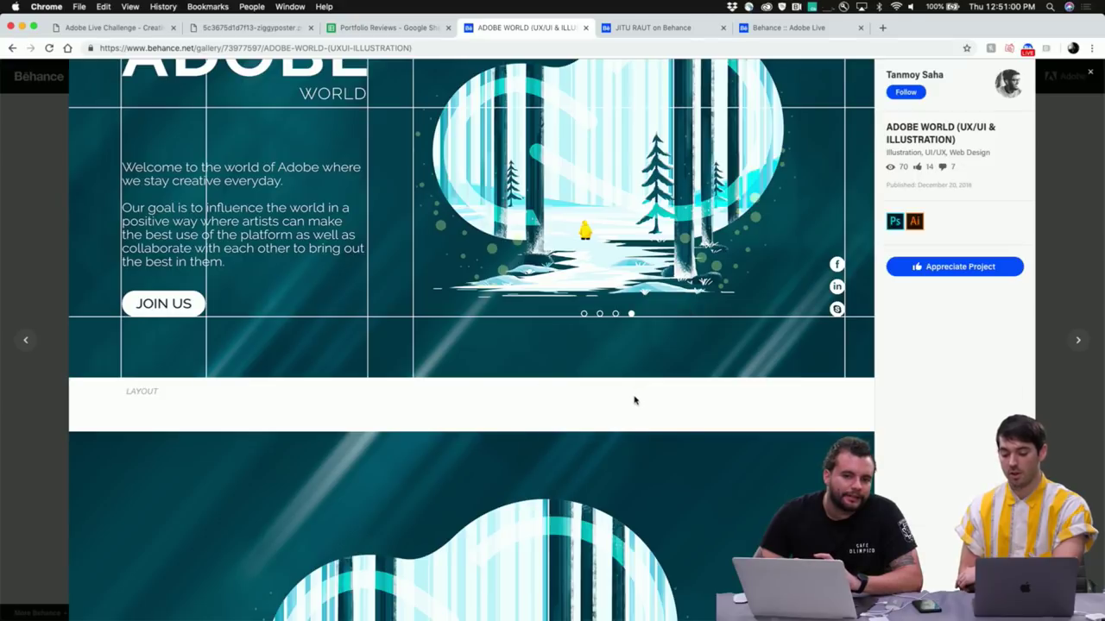
scroll(632, 401, down, 5)
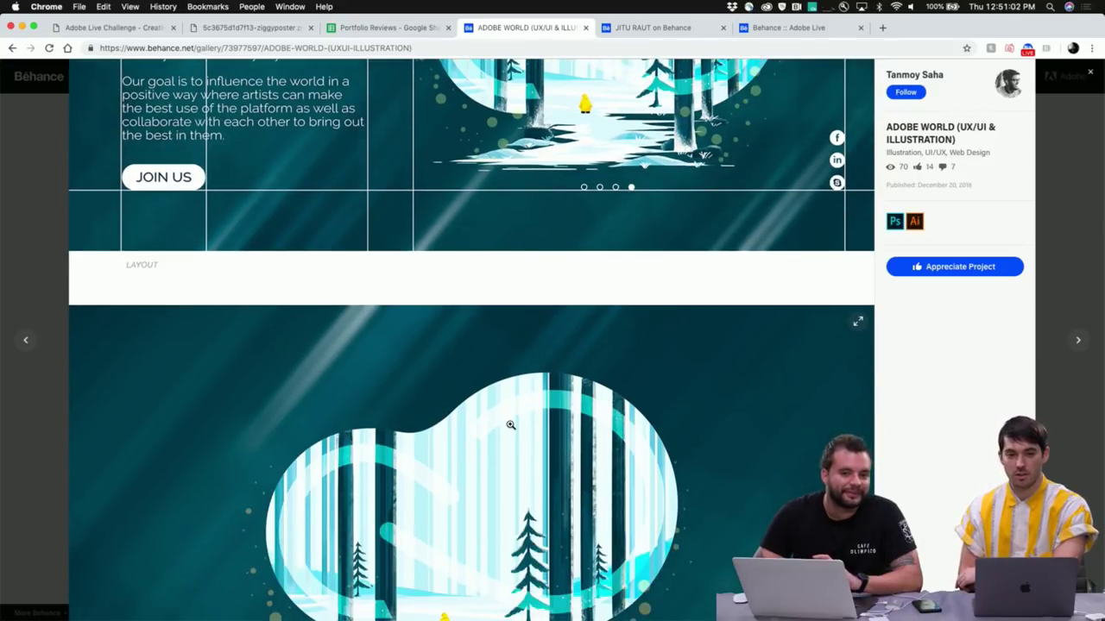
scroll(510, 425, down, 11)
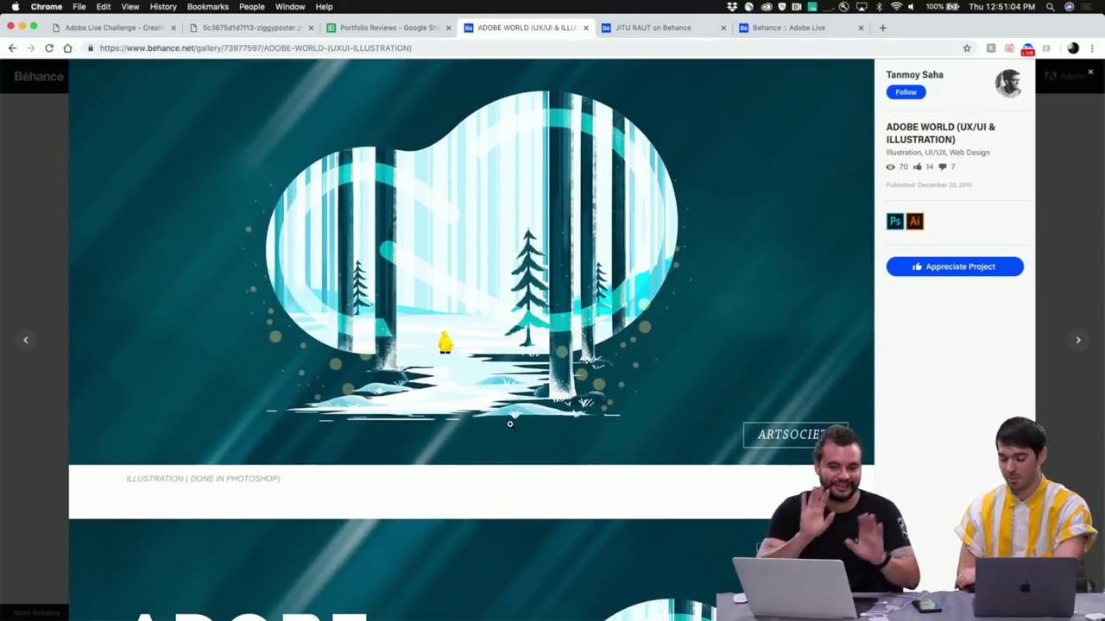
scroll(510, 424, down, 4)
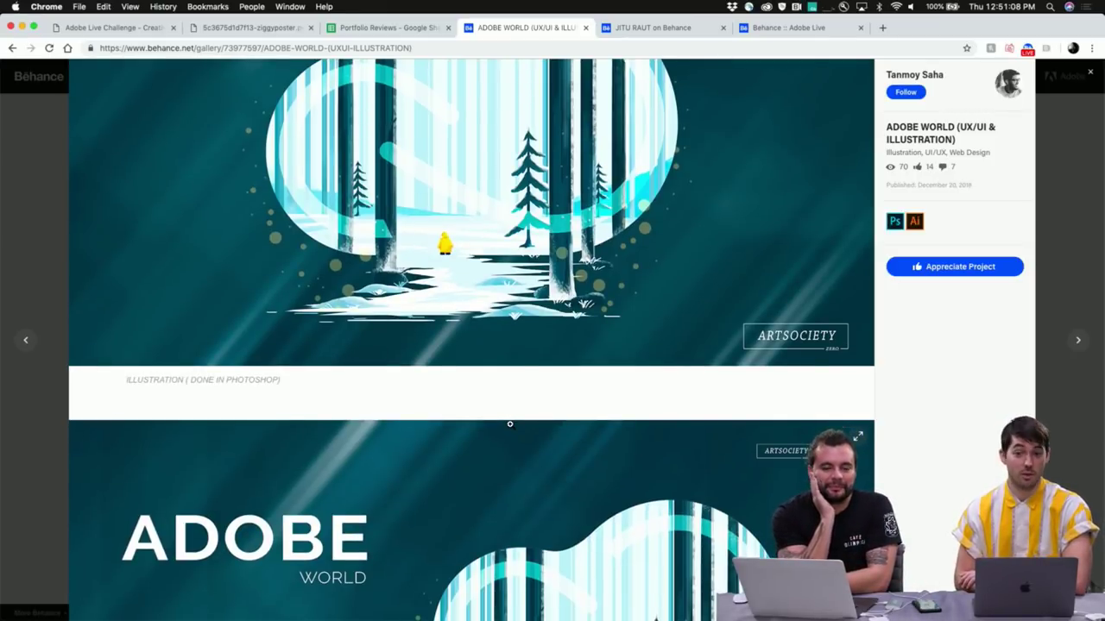
scroll(558, 437, up, 12)
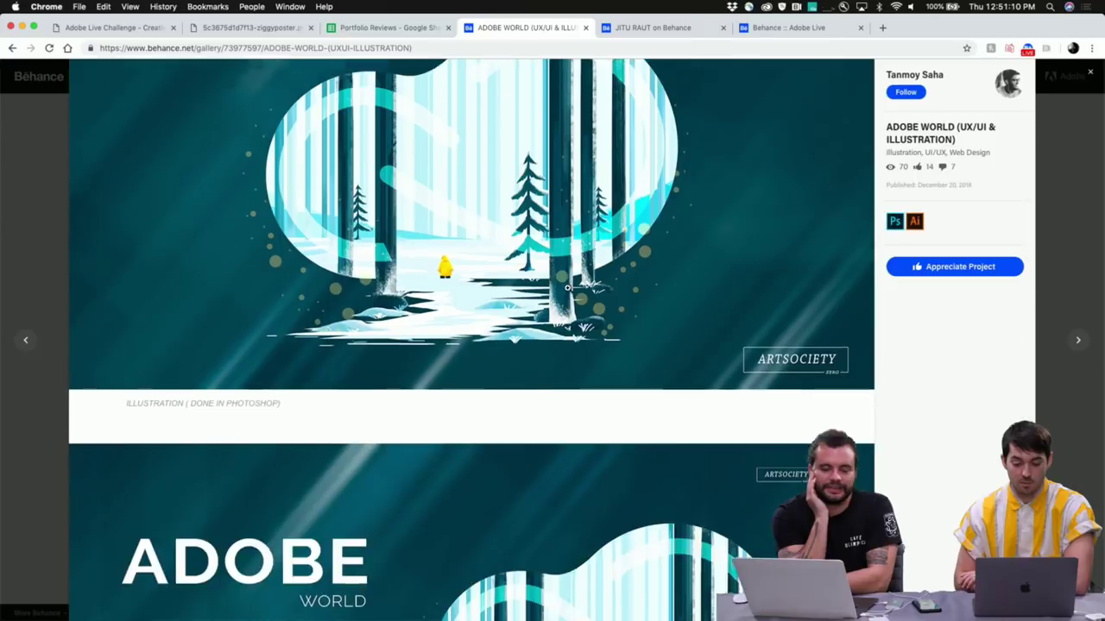
scroll(567, 288, up, 16)
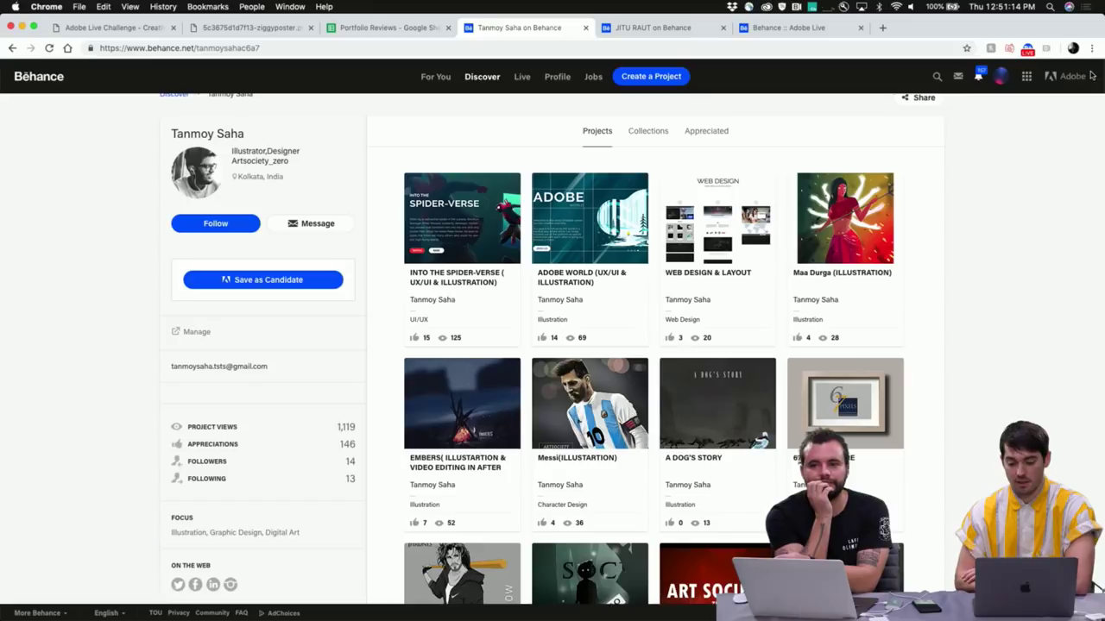
Close the ADOBE WORLD project and scroll back up the designer's profile page
click(1089, 70)
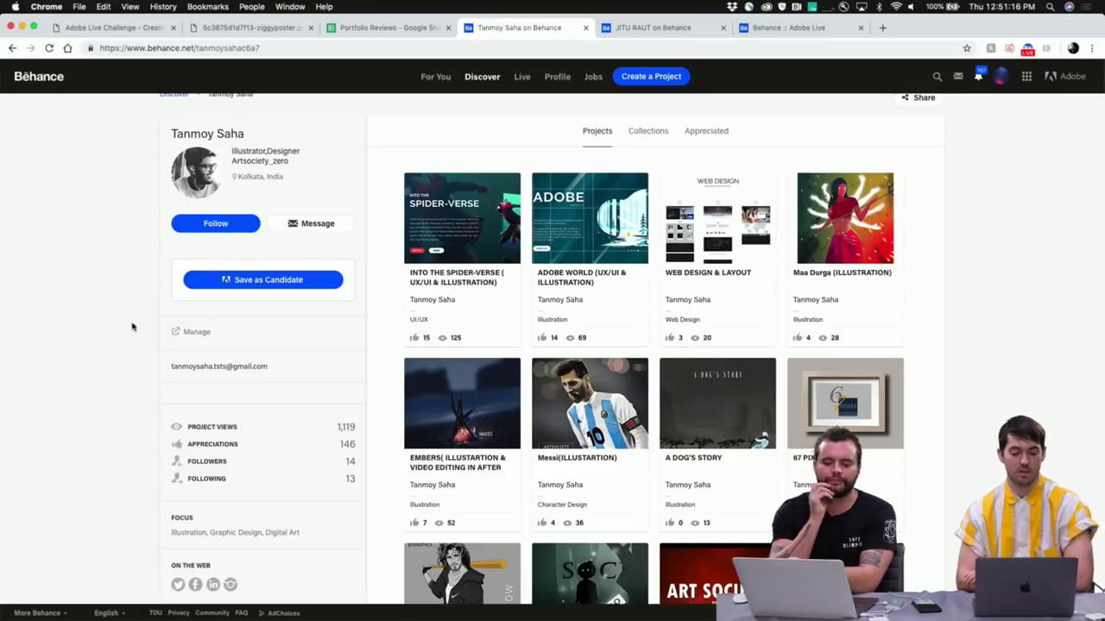
scroll(133, 325, up, 1)
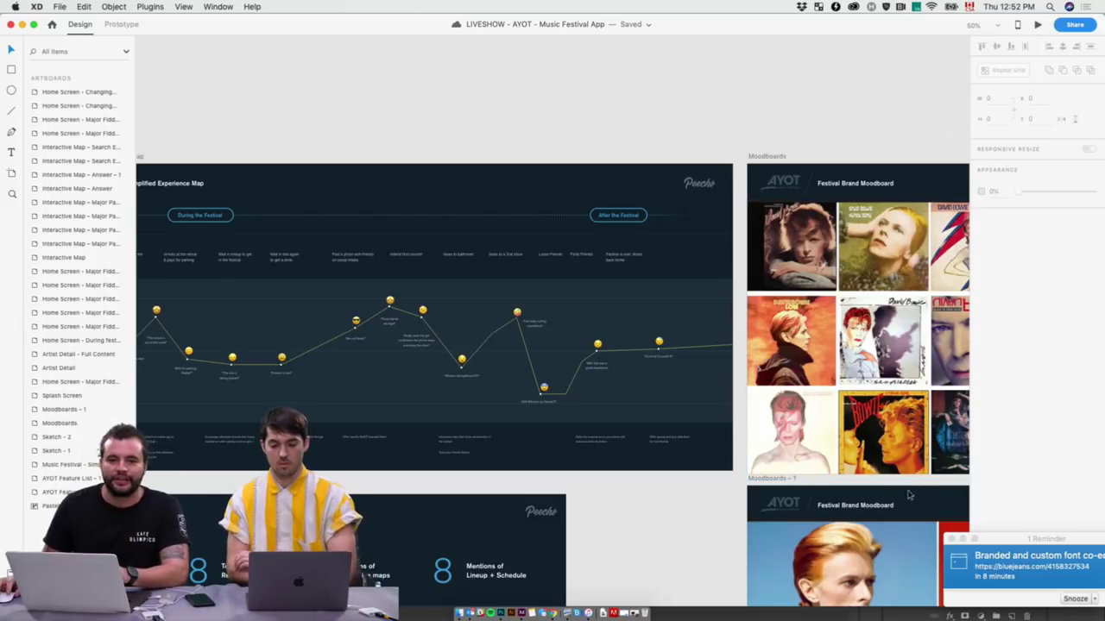
Inspect the Experience Map at 100% and 200%, then zoom out and scroll to the Instagram Survey
key(super+3)
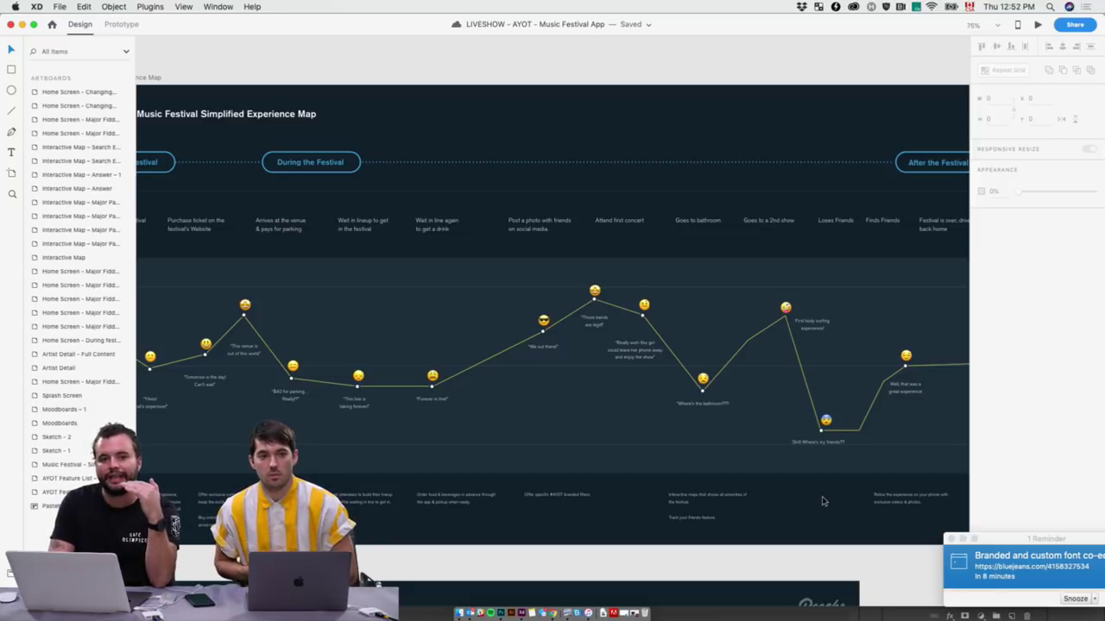
key(super+1)
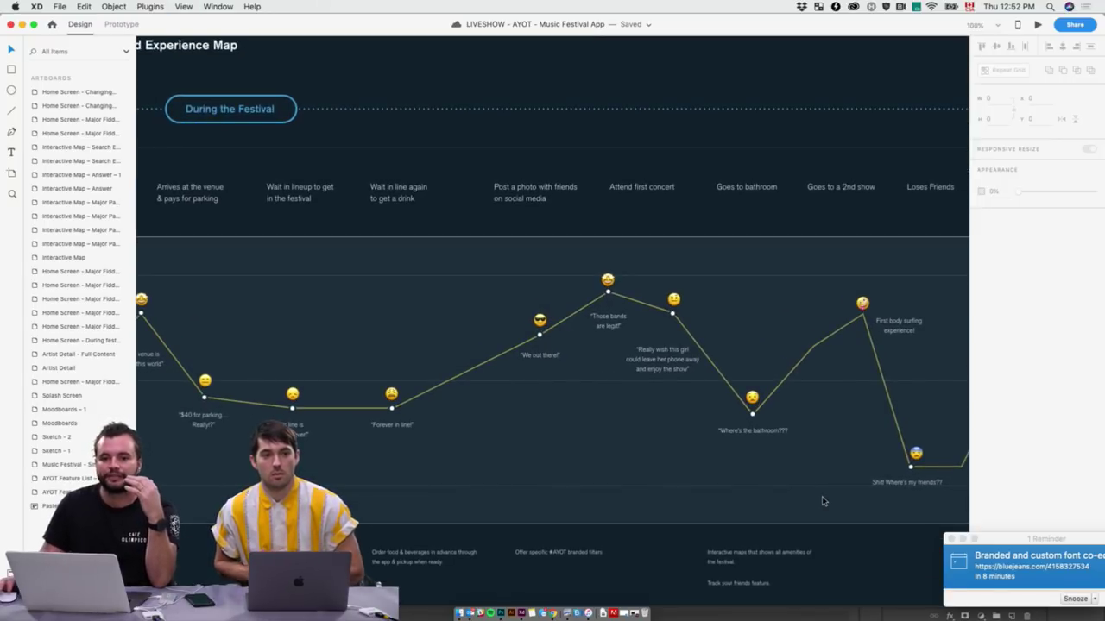
scroll(820, 509, left, 5)
scroll(817, 518, left, 4)
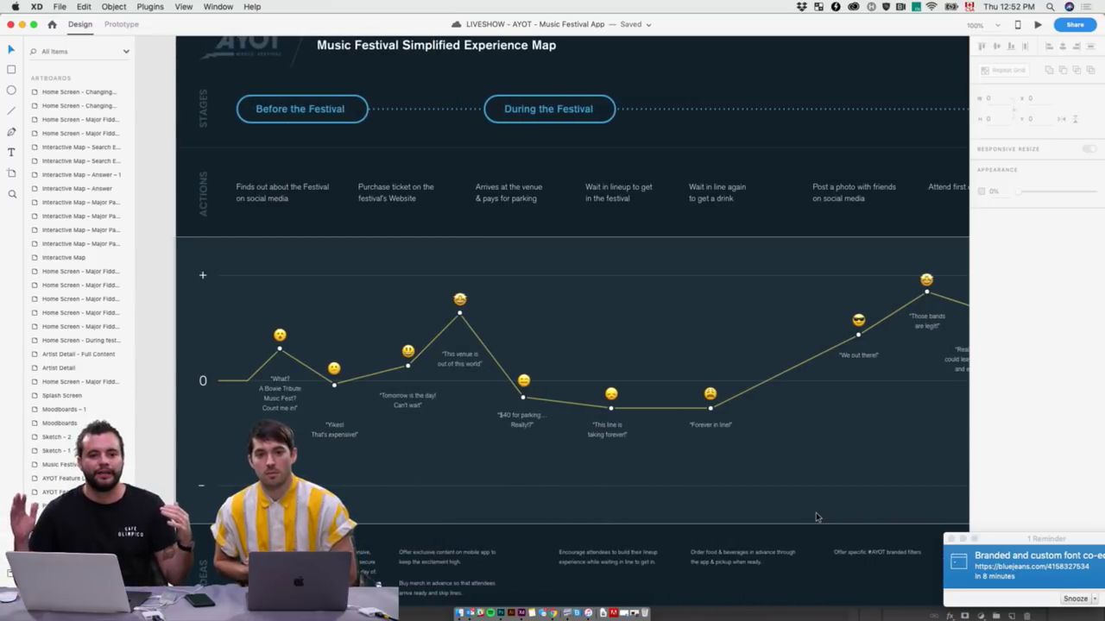
key(super+2)
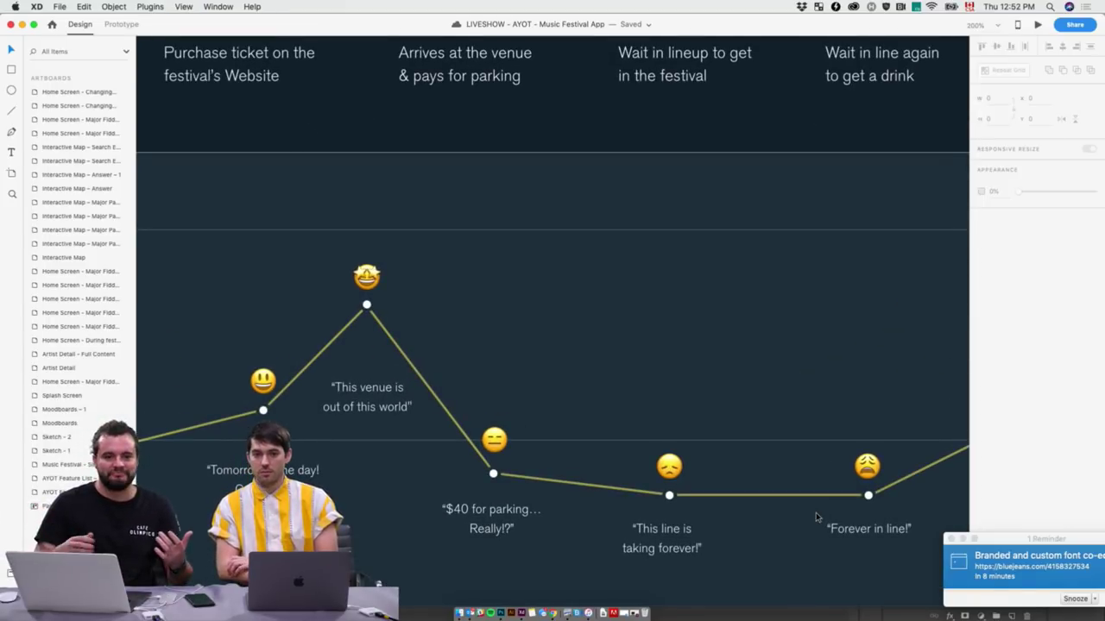
key(super+minus)
key(super+minus)
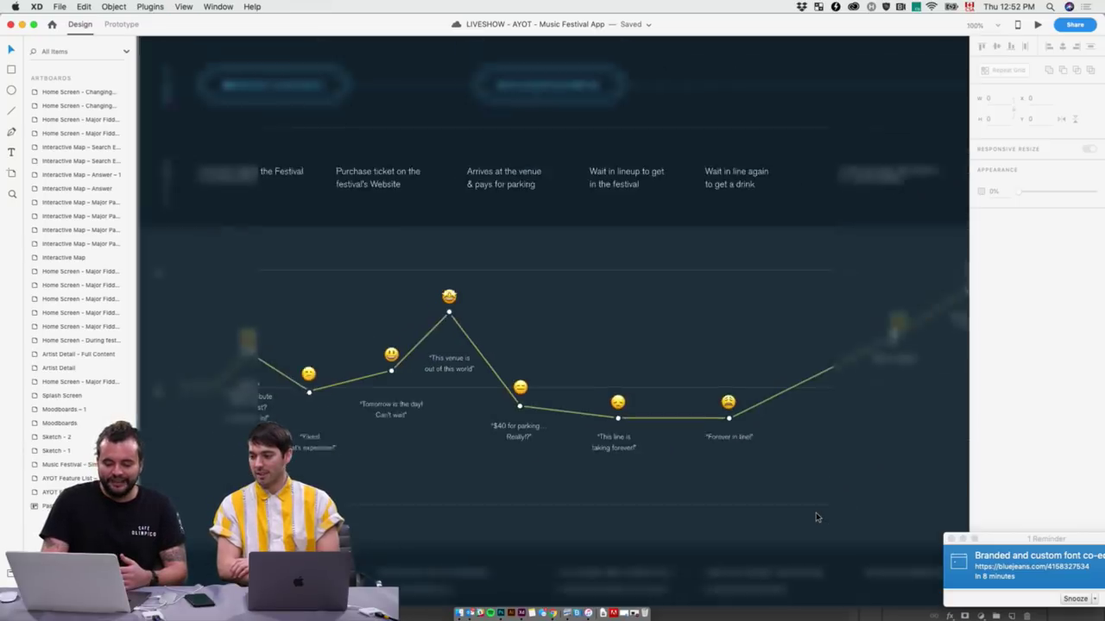
scroll(685, 424, down, 10)
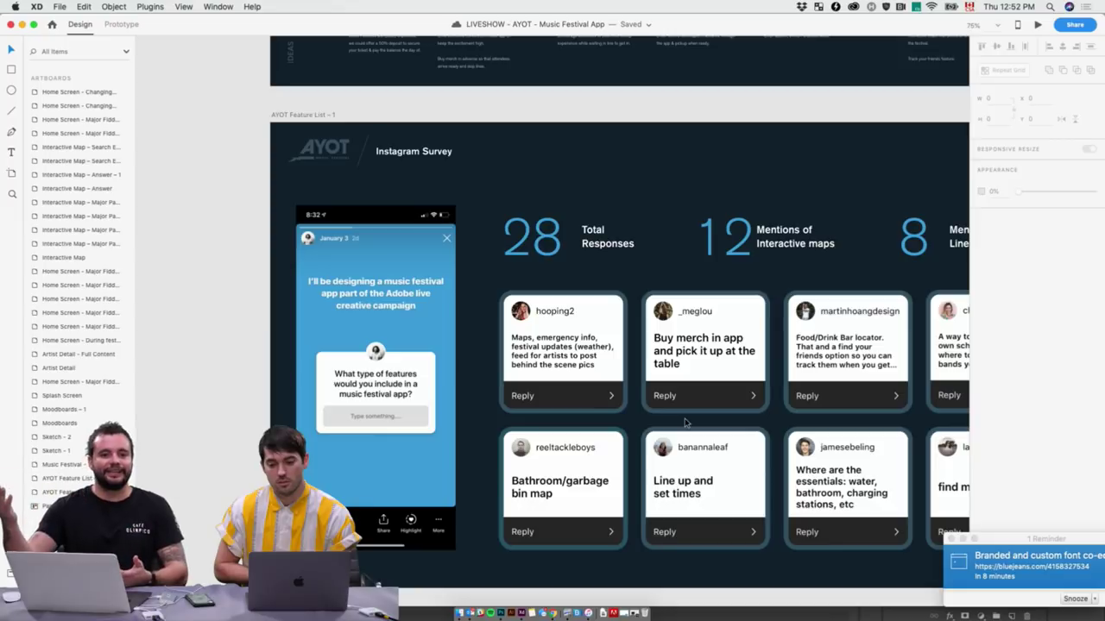
Scroll right across the remaining survey cards, then down to the Mobile App Feature List
scroll(777, 405, right, 3)
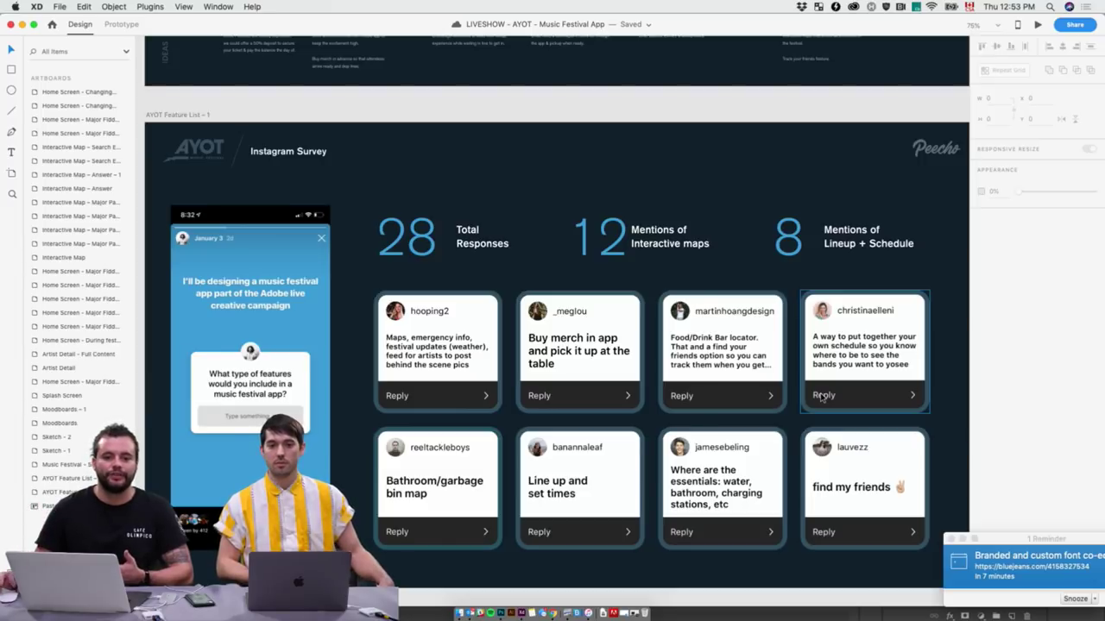
scroll(820, 392, down, 10)
scroll(813, 386, down, 4)
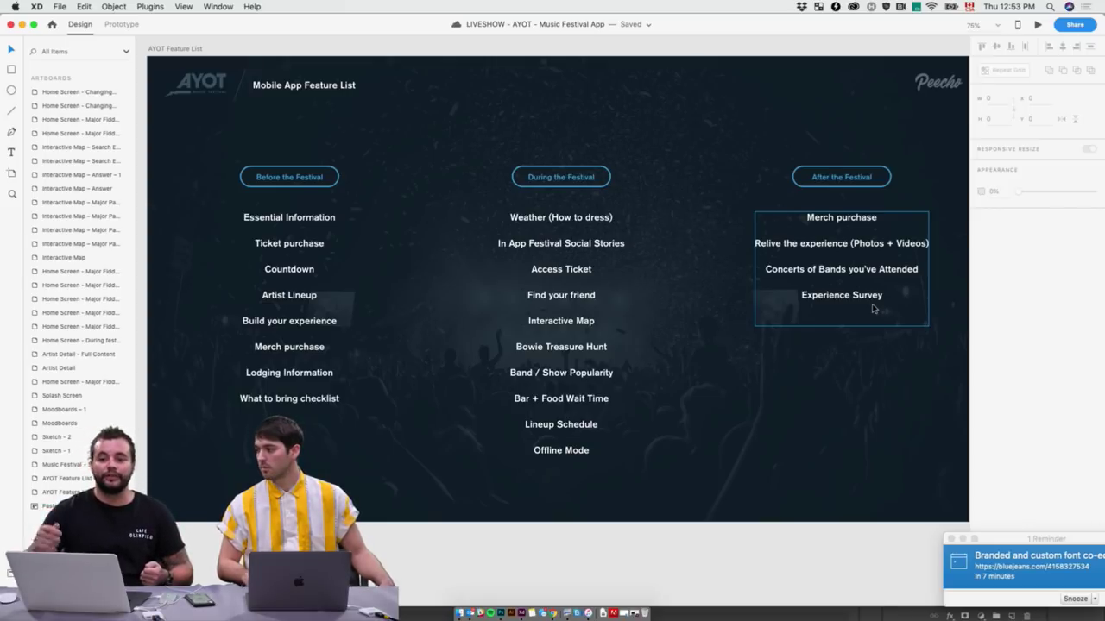
Pan past the moodboards and App Flow Sketches to view the Splash and Home Screen artboards at 100%
scroll(873, 308, down, 3)
scroll(870, 308, up, 5)
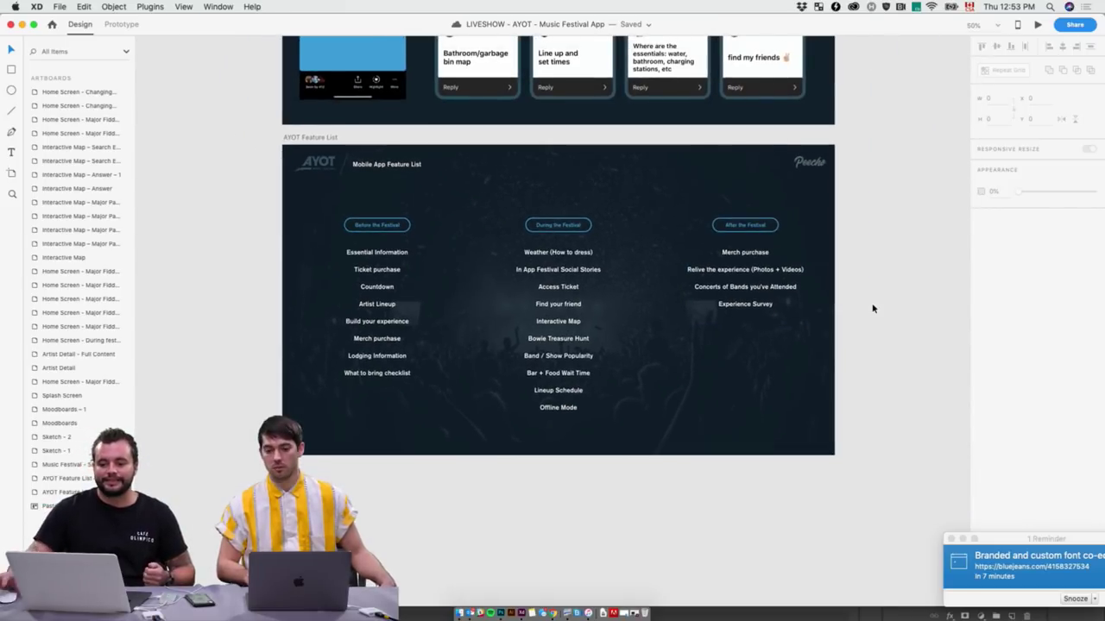
scroll(871, 308, up, 3)
scroll(859, 309, up, 3)
scroll(859, 309, right, 7)
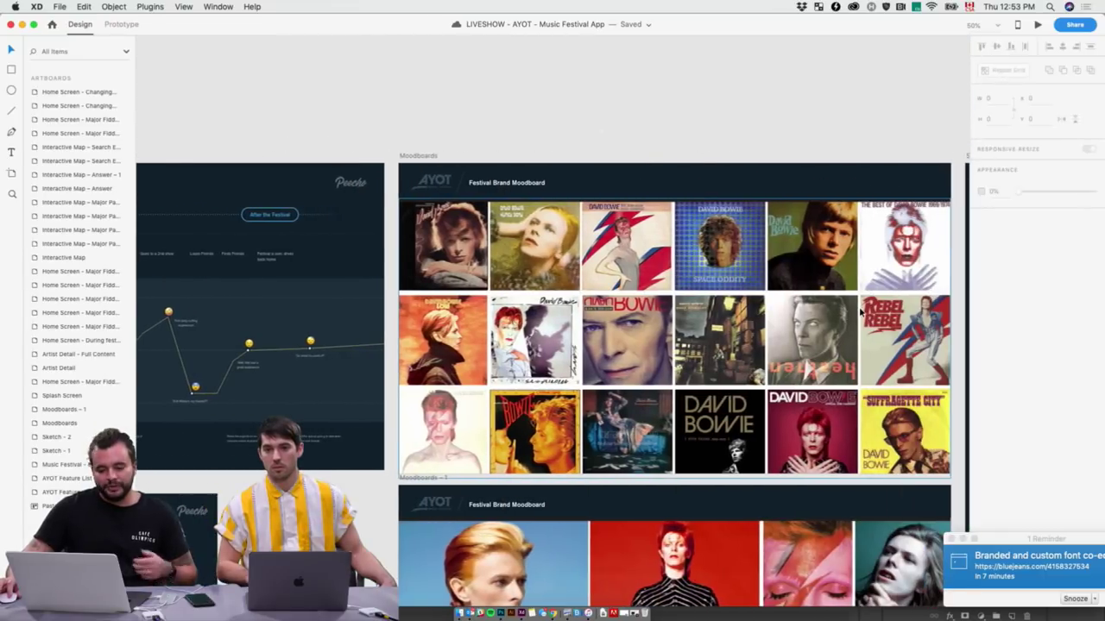
scroll(729, 280, right, 8)
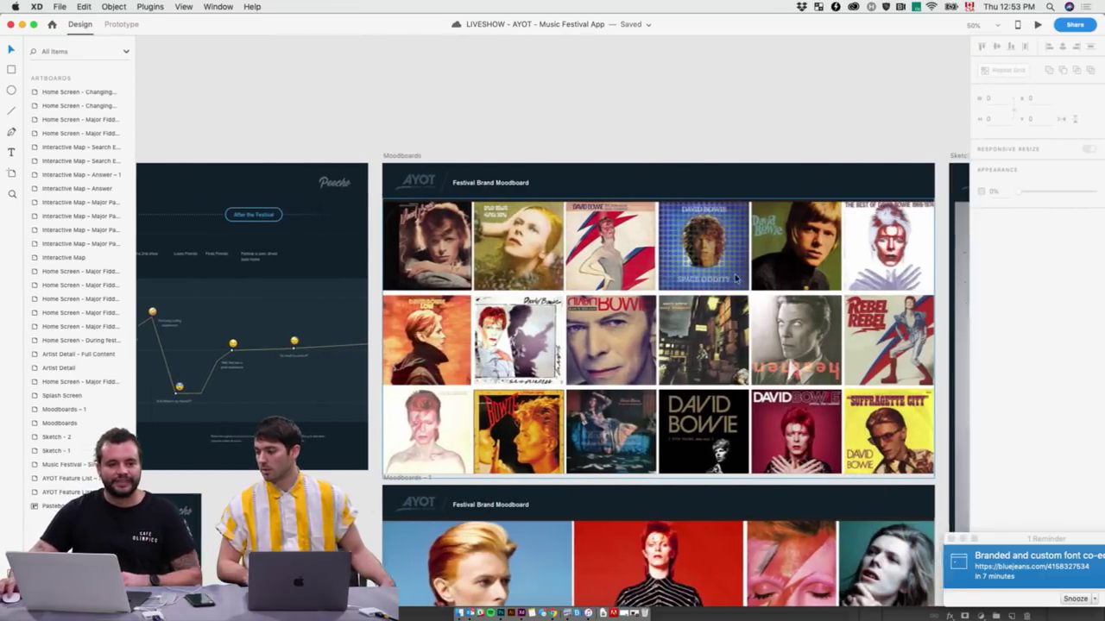
scroll(735, 278, right, 4)
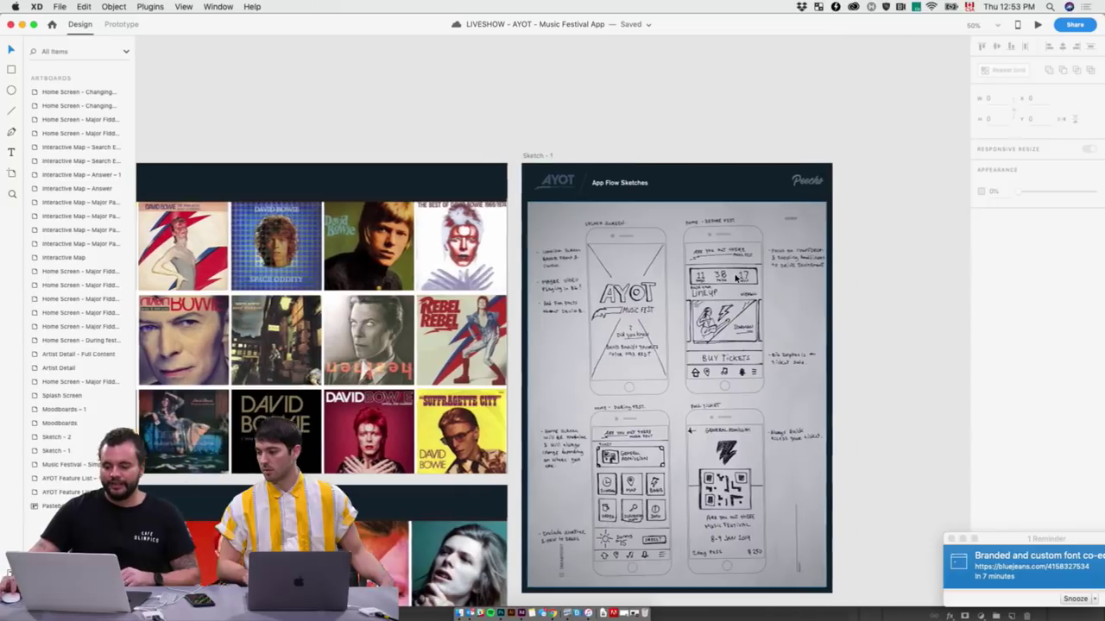
scroll(544, 293, up, 4)
scroll(735, 277, right, 2)
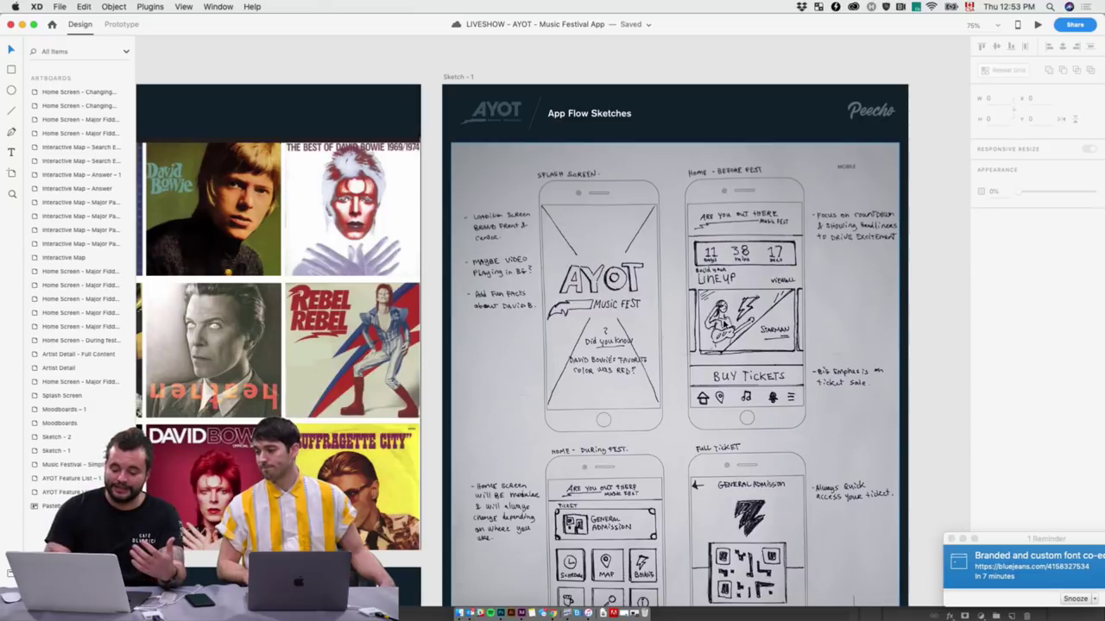
scroll(723, 319, down, 3)
scroll(722, 318, right, 5)
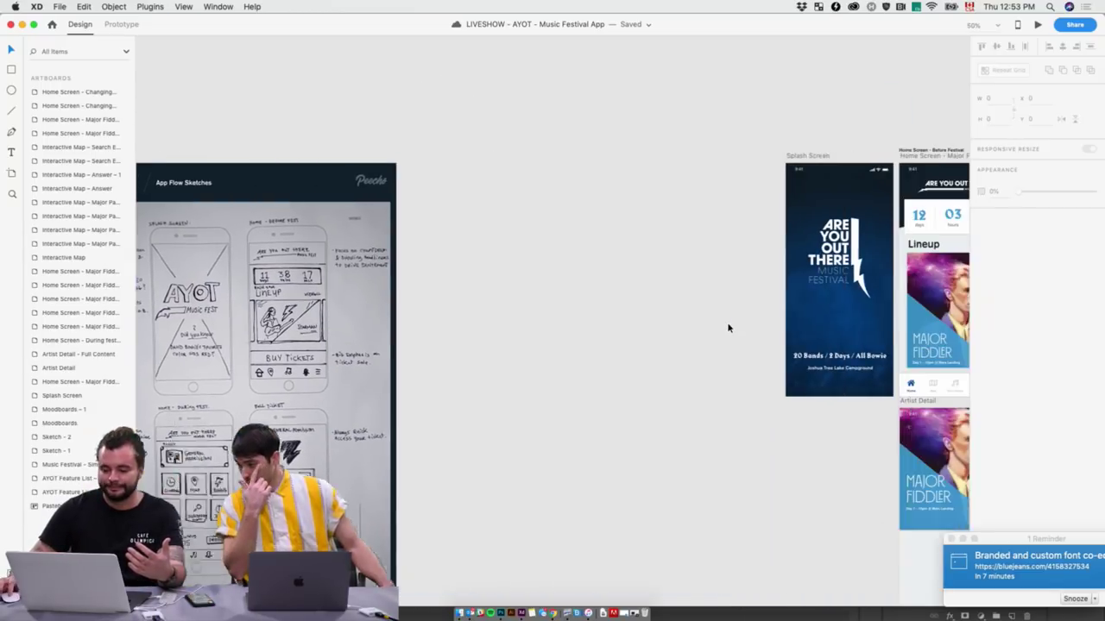
scroll(728, 328, right, 8)
key(super+1)
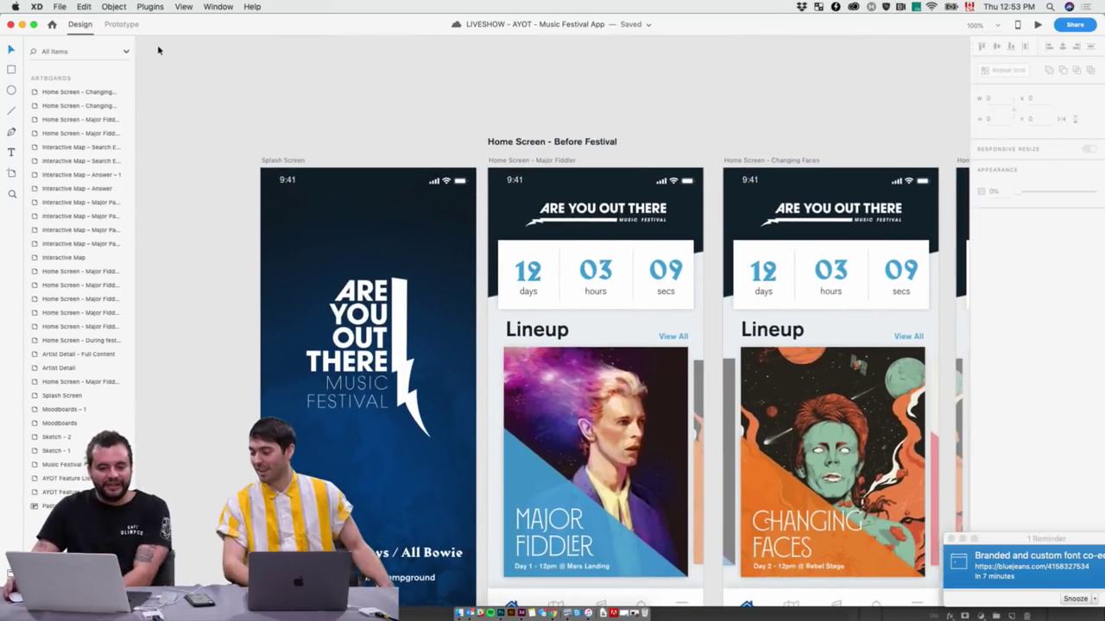
scroll(162, 46, down, 2)
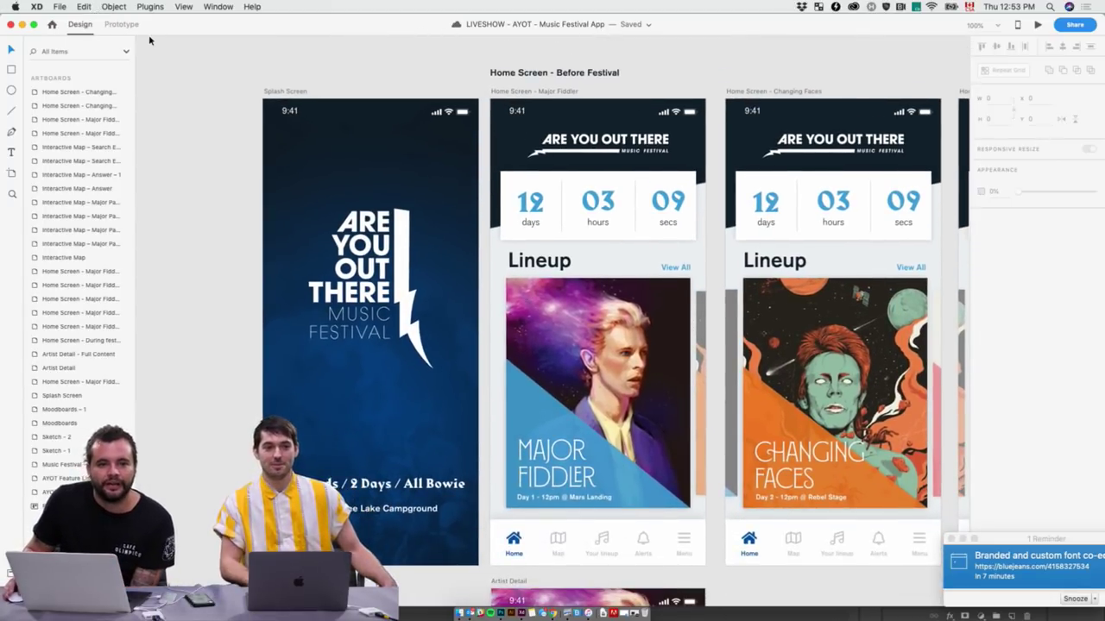
Preview the prototype from the Splash Screen and swipe the Lineup carousel to the Major Fiddler card
click(284, 91)
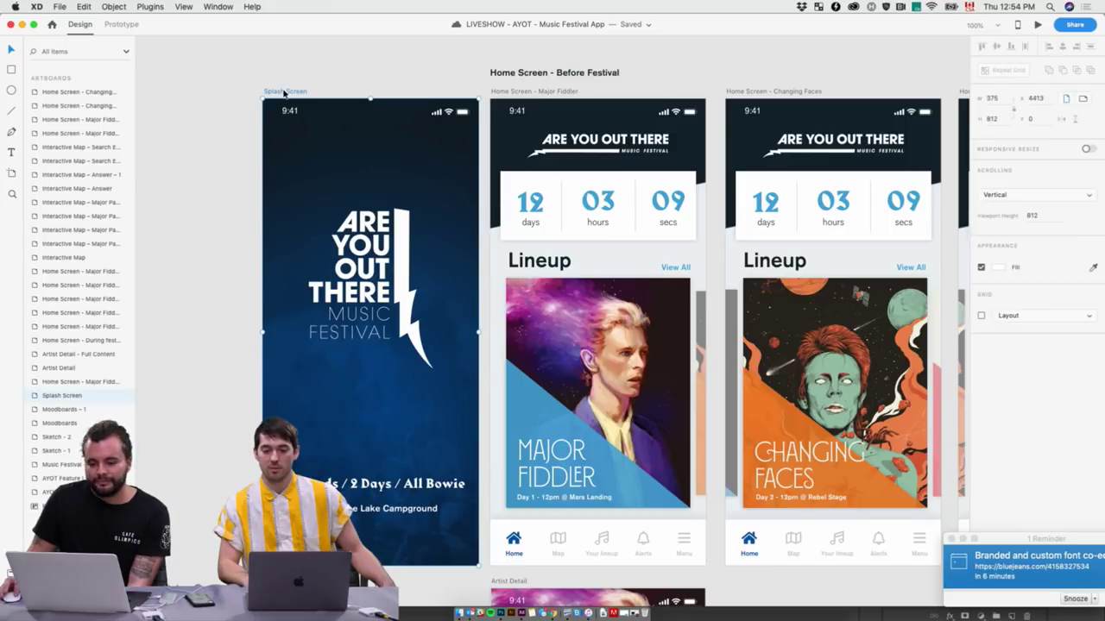
click(1039, 25)
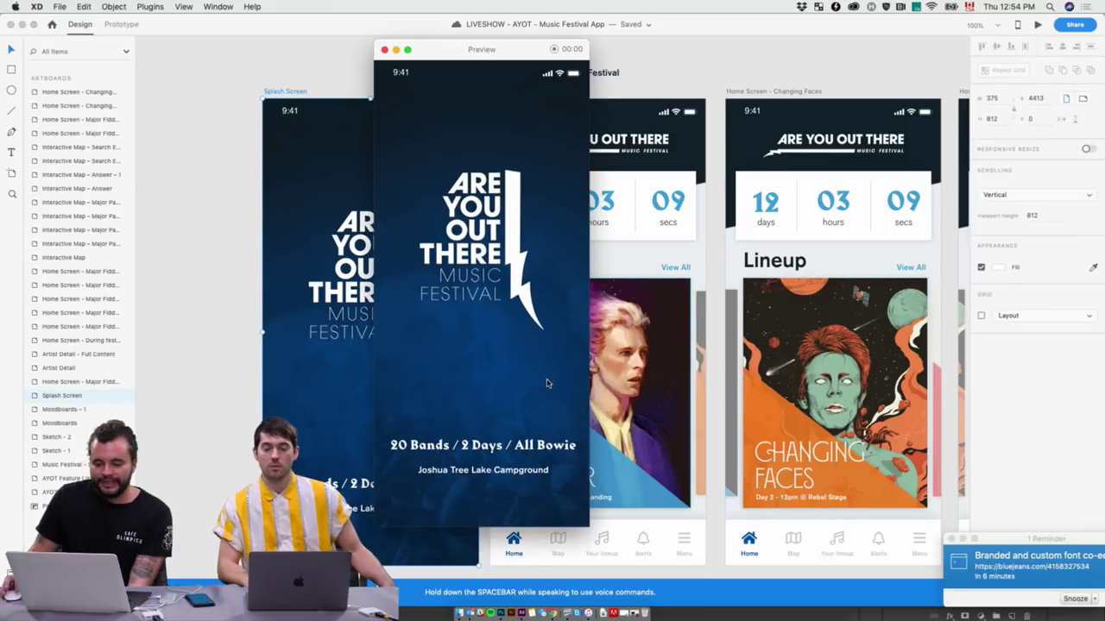
drag(538, 412, 418, 401)
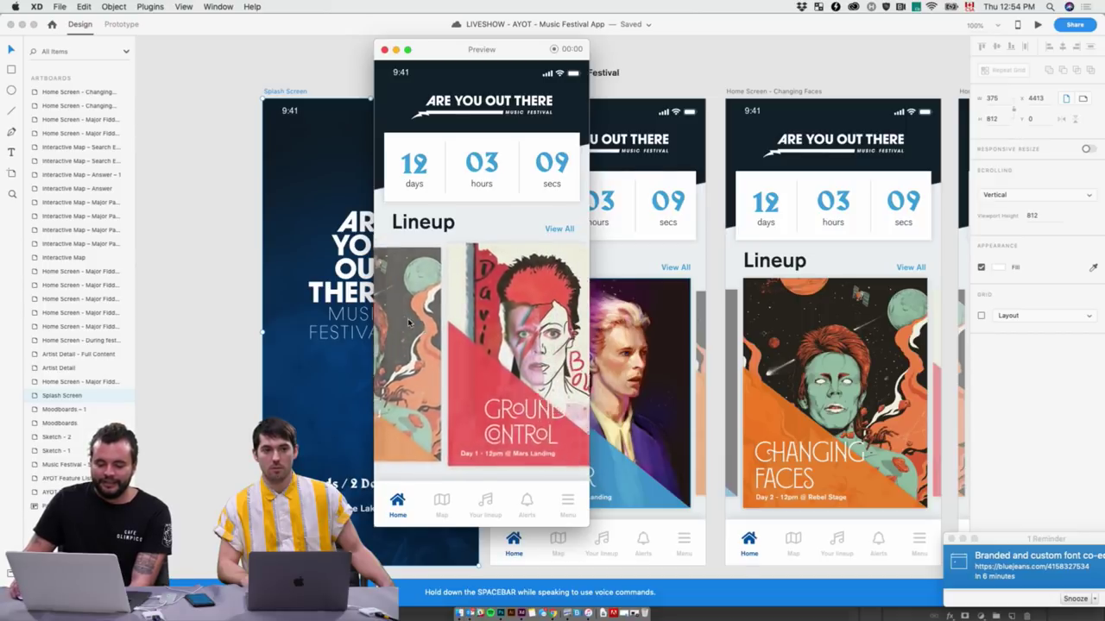
drag(383, 321, 509, 451)
drag(444, 395, 639, 415)
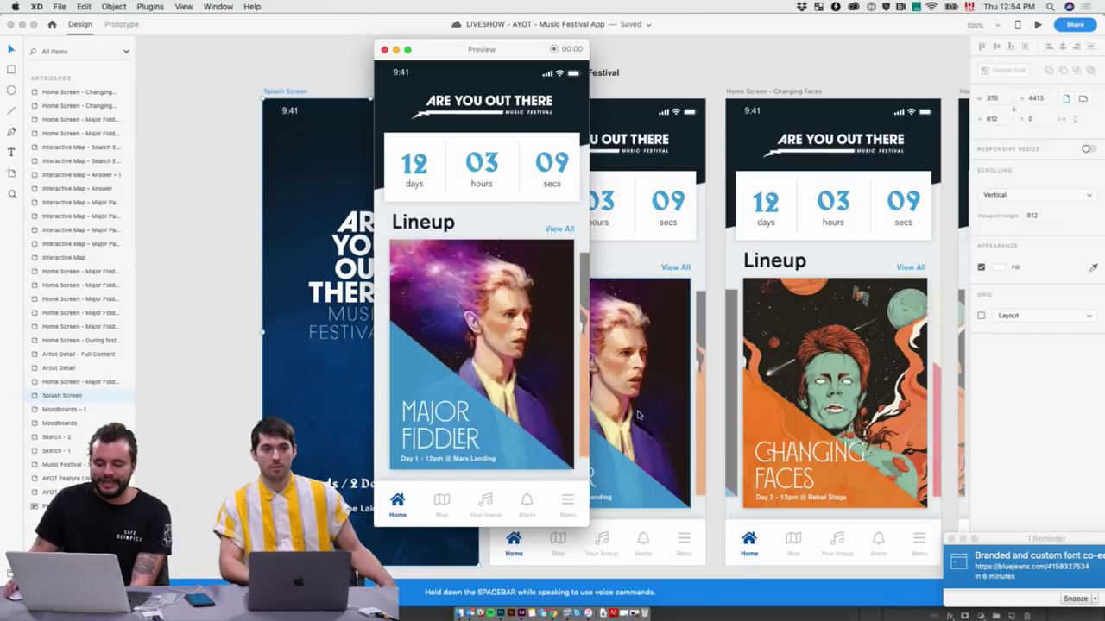
Open Major Fiddler's artist page, scroll through Biography and Setlist, then close the preview
click(446, 434)
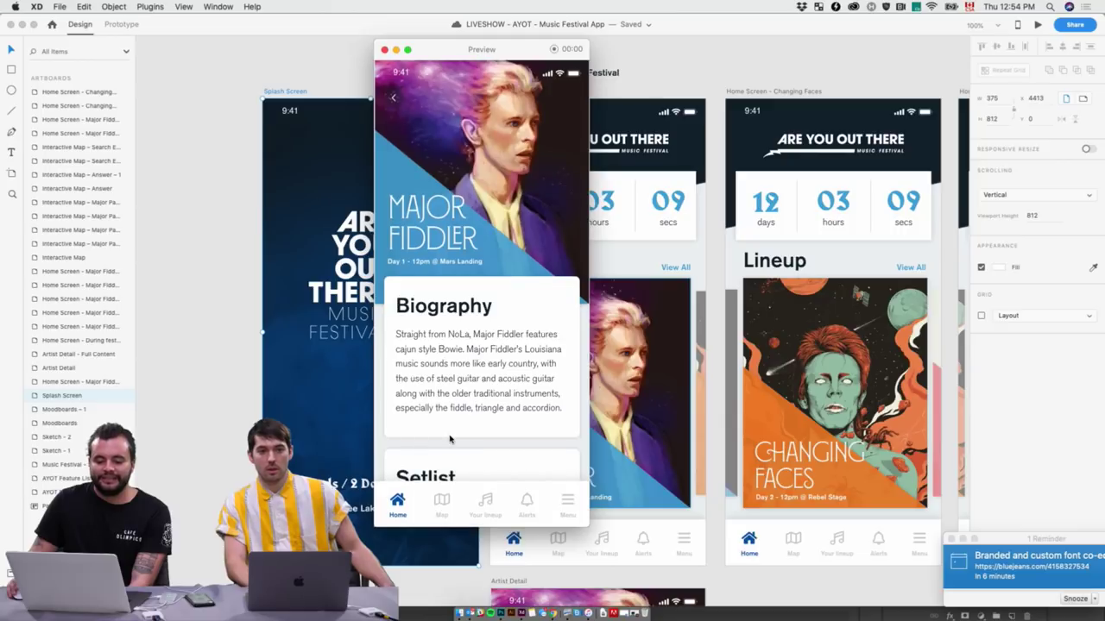
scroll(449, 439, down, 5)
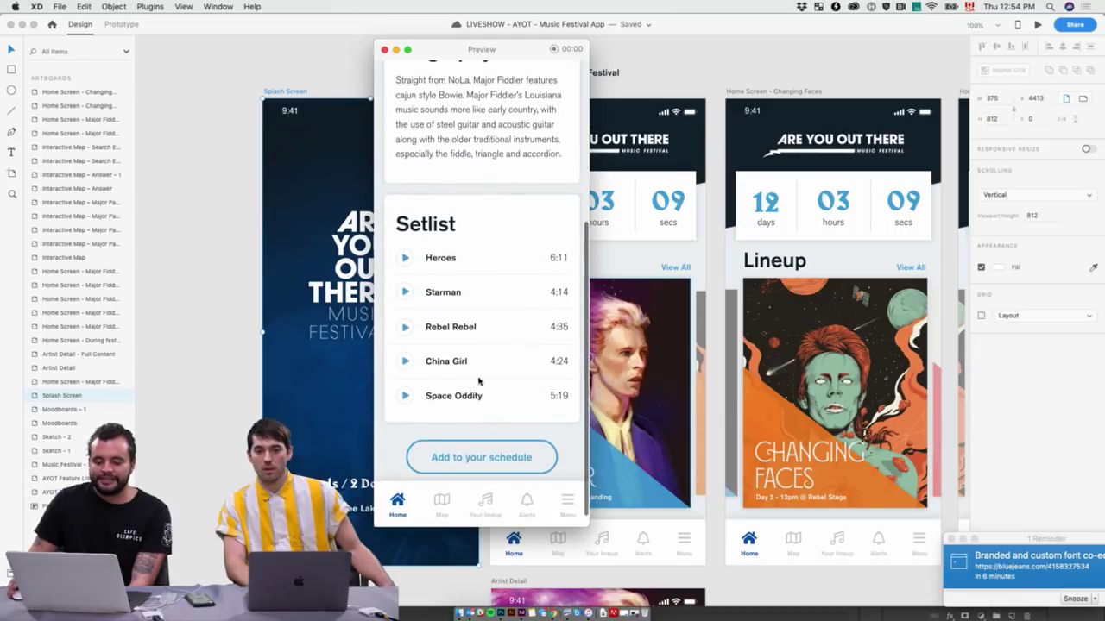
scroll(479, 380, up, 6)
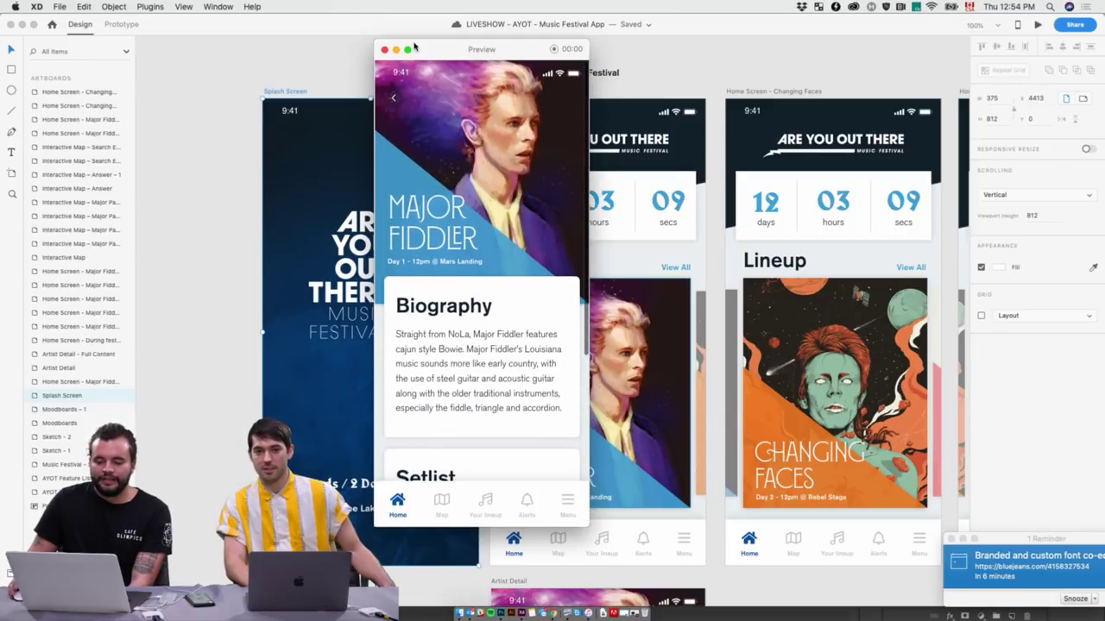
click(384, 49)
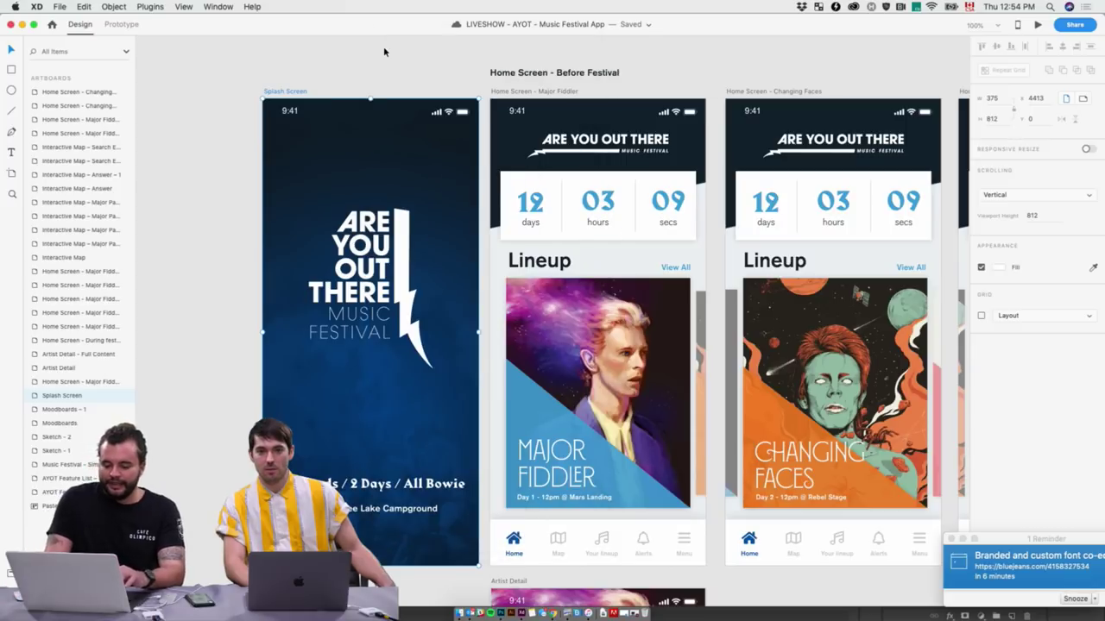
Zoom out, select the During Festival home screen artboard and start its preview
scroll(417, 54, right, 15)
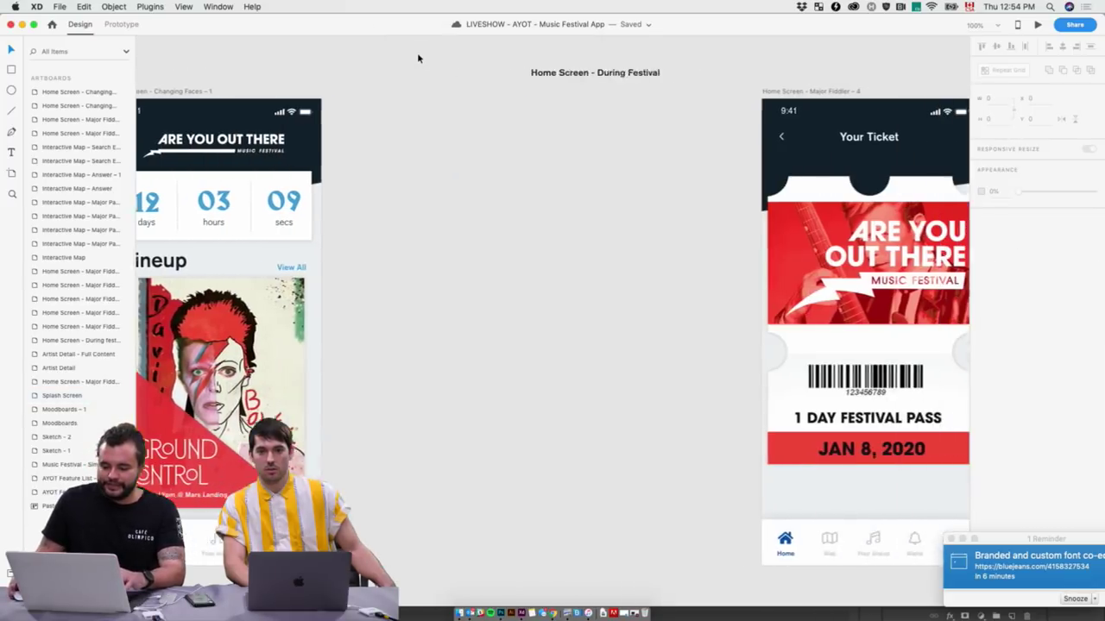
scroll(418, 56, right, 5)
scroll(417, 54, left, 5)
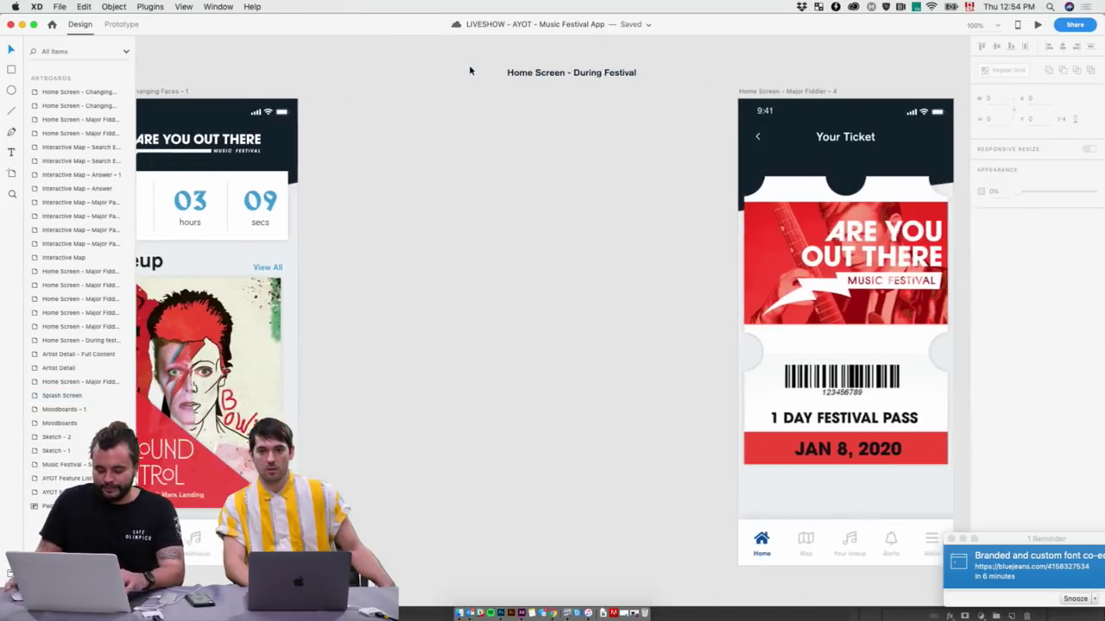
scroll(469, 64, right, 5)
key(super+minus)
scroll(518, 205, right, 5)
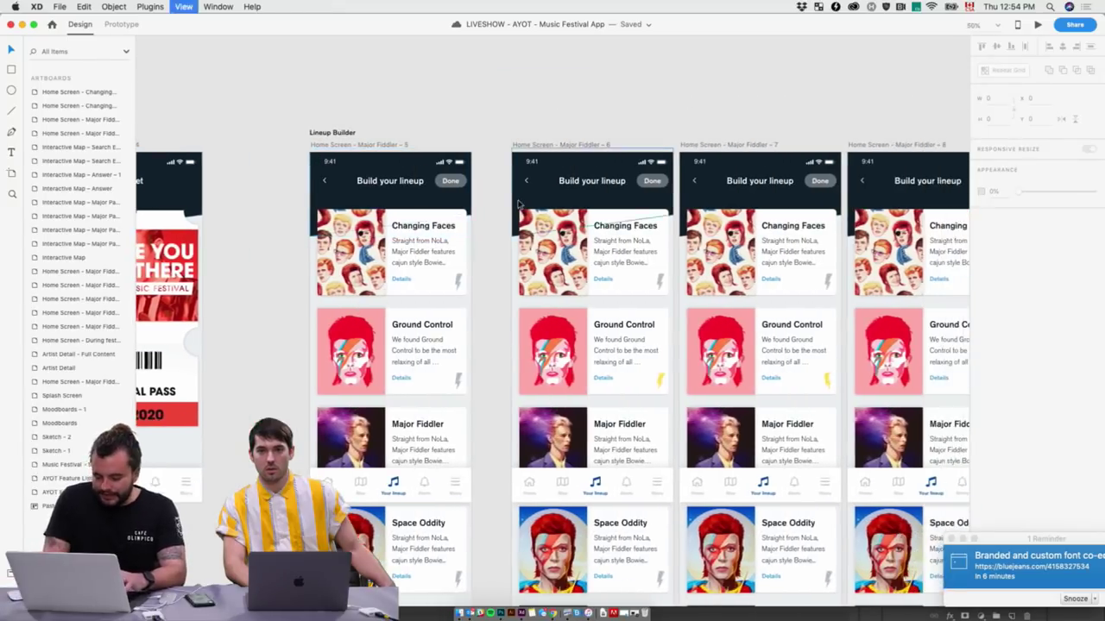
scroll(518, 205, left, 3)
scroll(806, 155, right, 10)
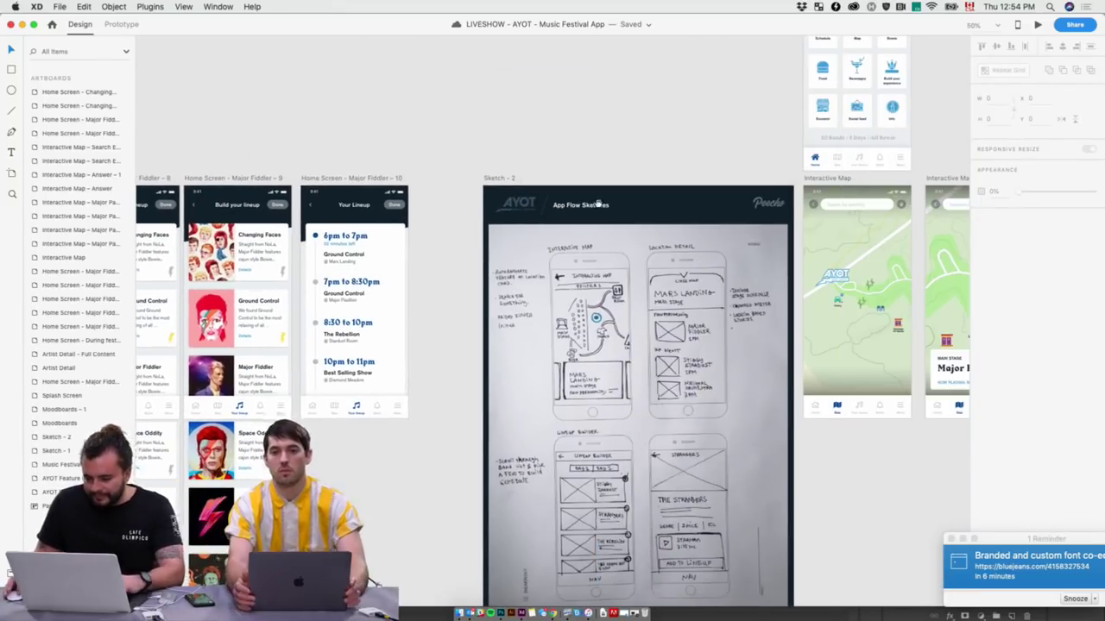
scroll(598, 202, right, 5)
scroll(538, 163, up, 2)
mouse_move(580, 41)
mouse_down()
mouse_move(275, 54)
mouse_move(812, 91)
mouse_move(259, 99)
mouse_move(899, 76)
mouse_move(423, 237)
mouse_move(325, 312)
mouse_move(337, 312)
mouse_up()
click(1038, 25)
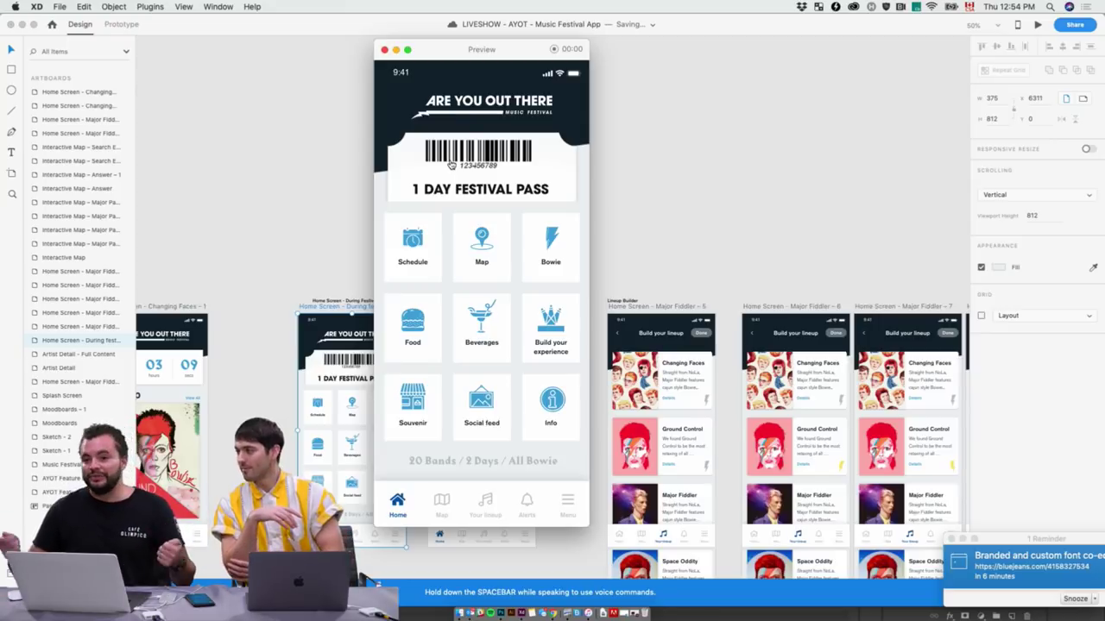
View the festival ticket, then return to the festival pass home screen
click(450, 164)
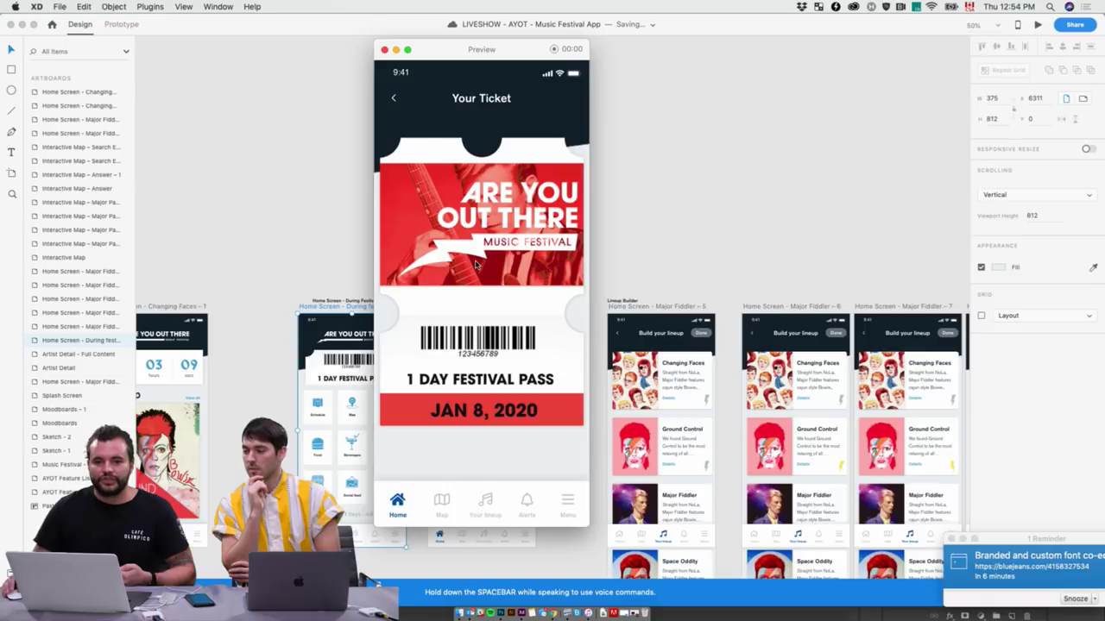
click(395, 99)
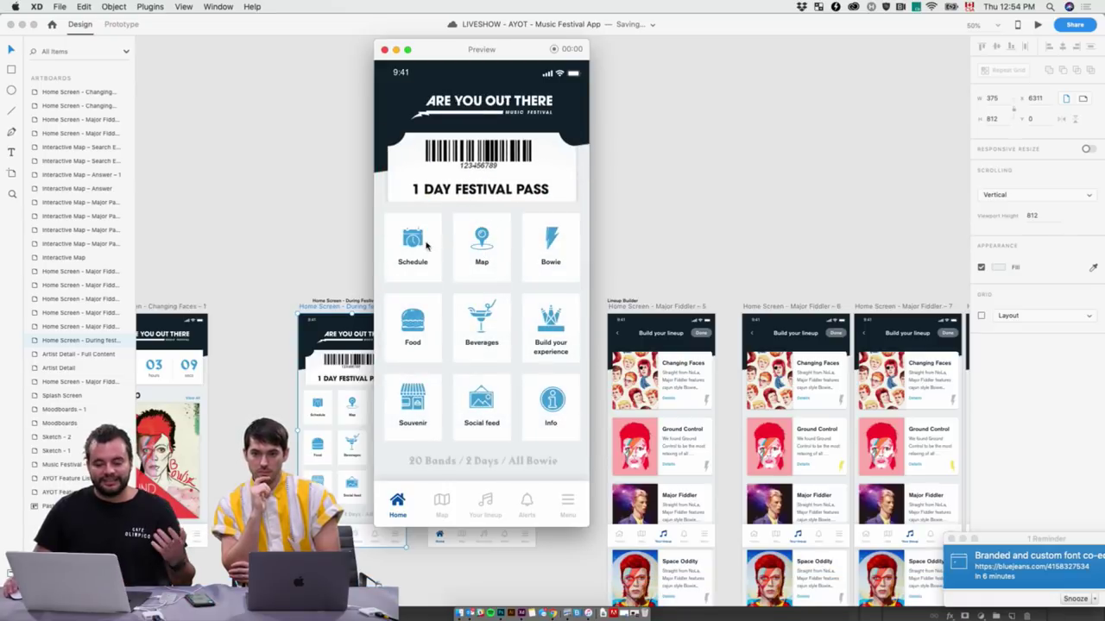
click(643, 313)
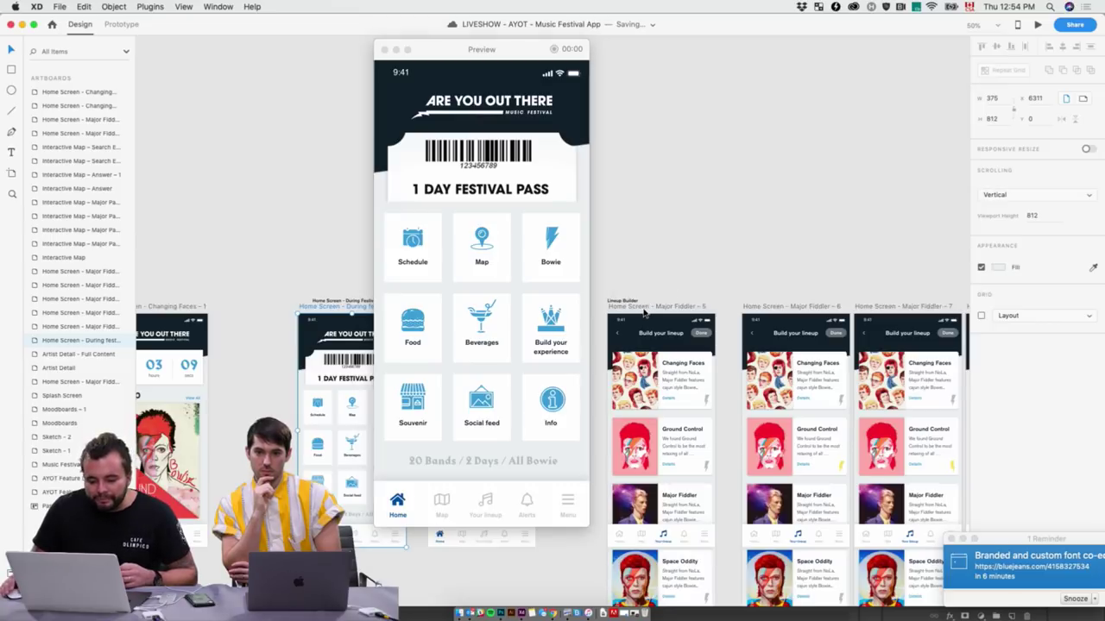
Open the Build your lineup screen and add Ground Control to the lineup
click(550, 326)
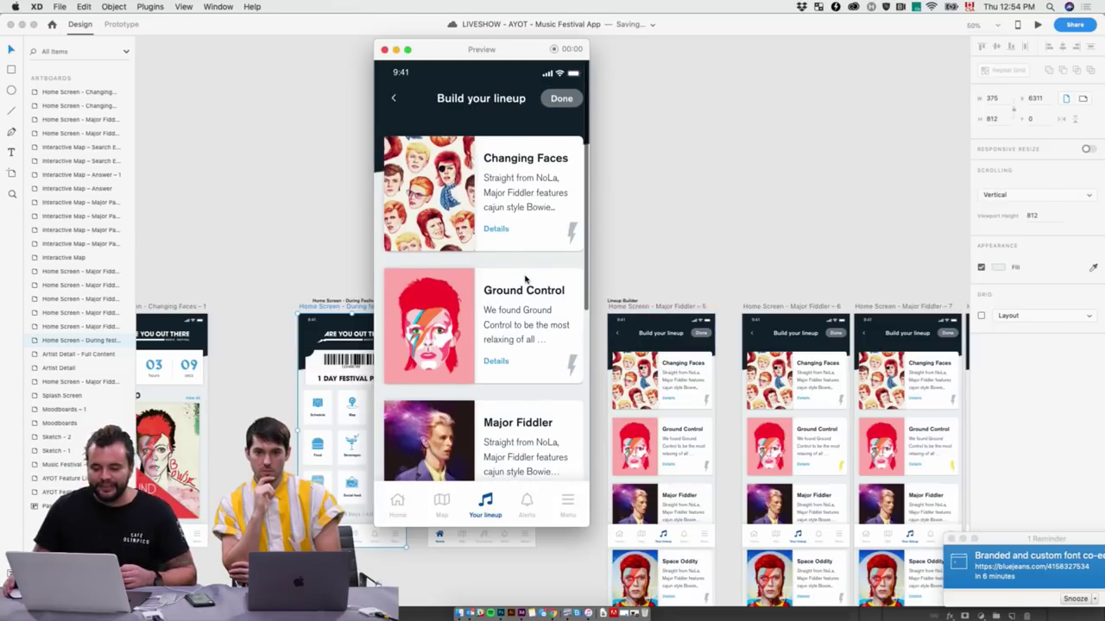
scroll(525, 276, down, 5)
scroll(525, 278, down, 2)
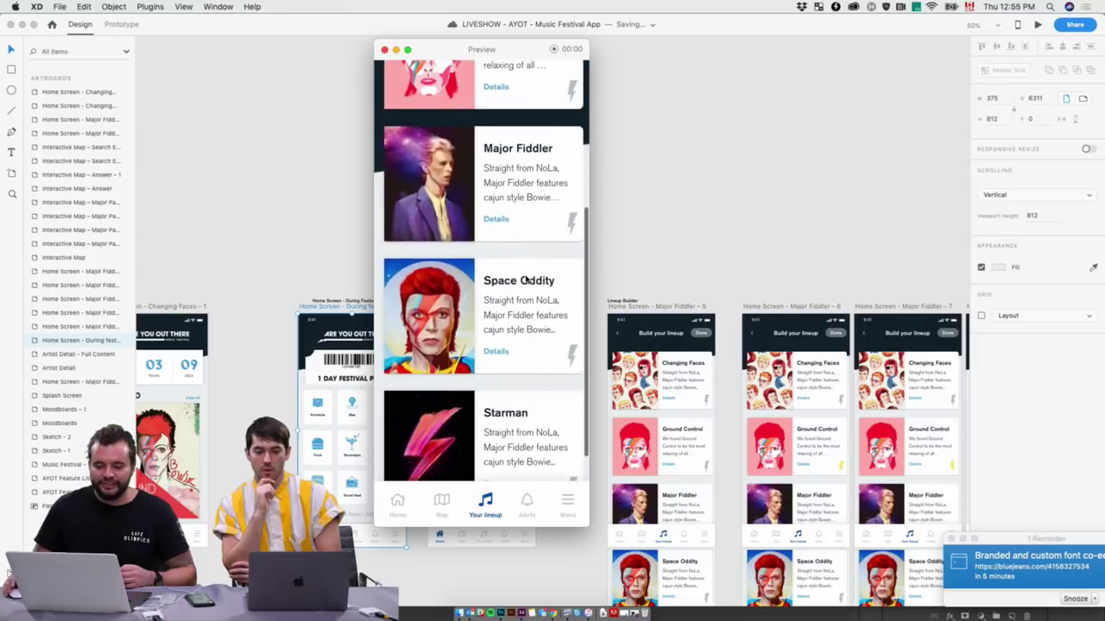
scroll(525, 277, up, 6)
scroll(535, 297, up, 2)
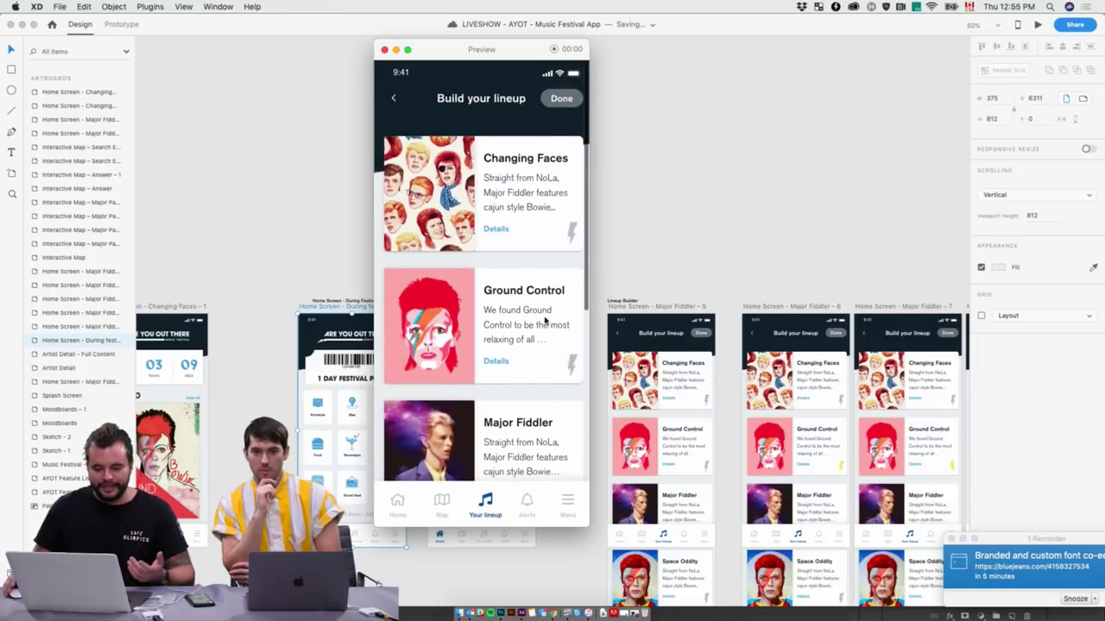
click(570, 368)
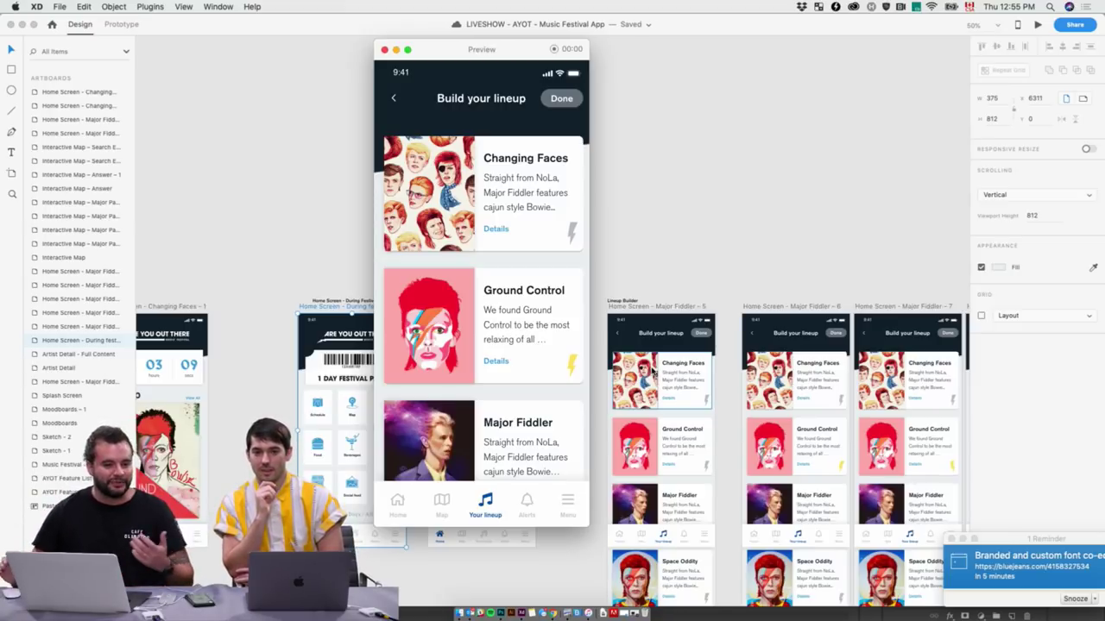
Zoom the canvas to 100% and preview the Interactive Map artboard
click(383, 51)
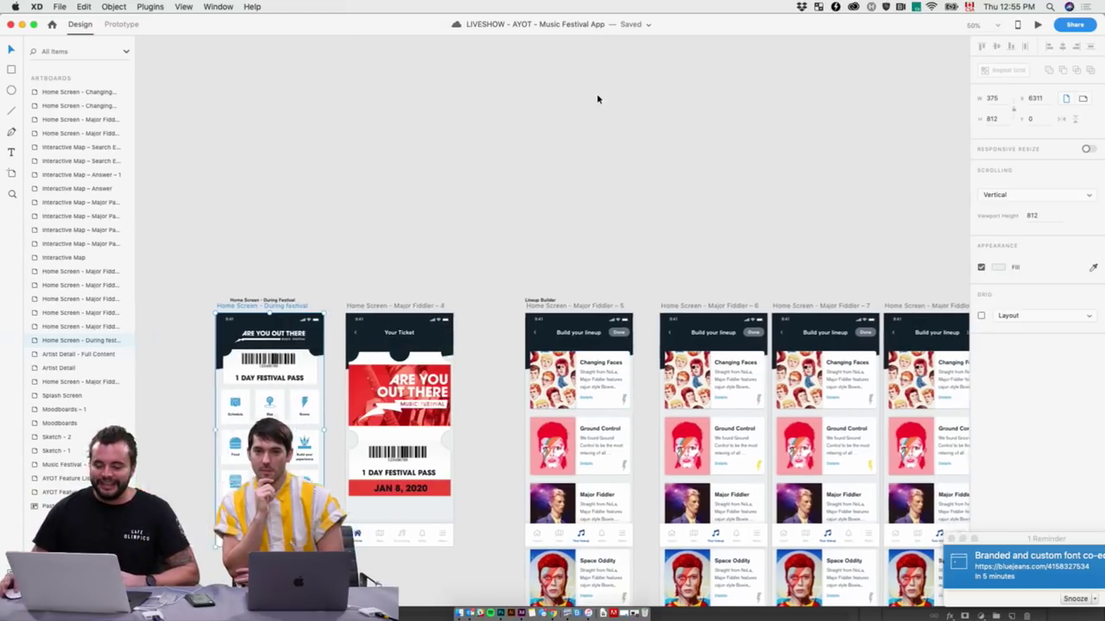
scroll(598, 93, right, 10)
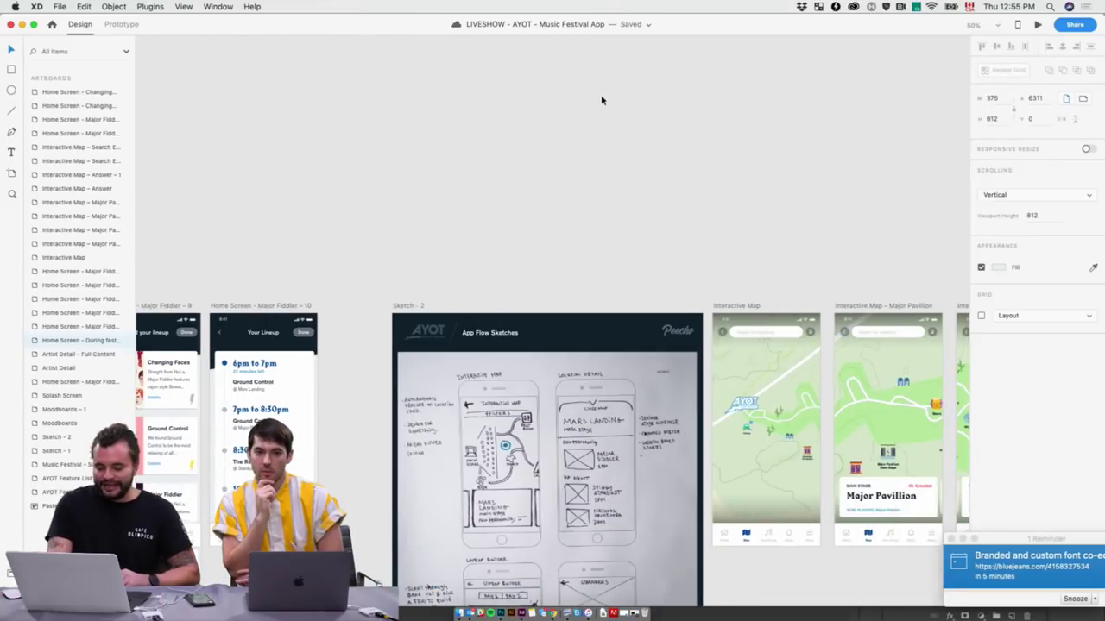
key(super+1)
scroll(598, 110, down, 4)
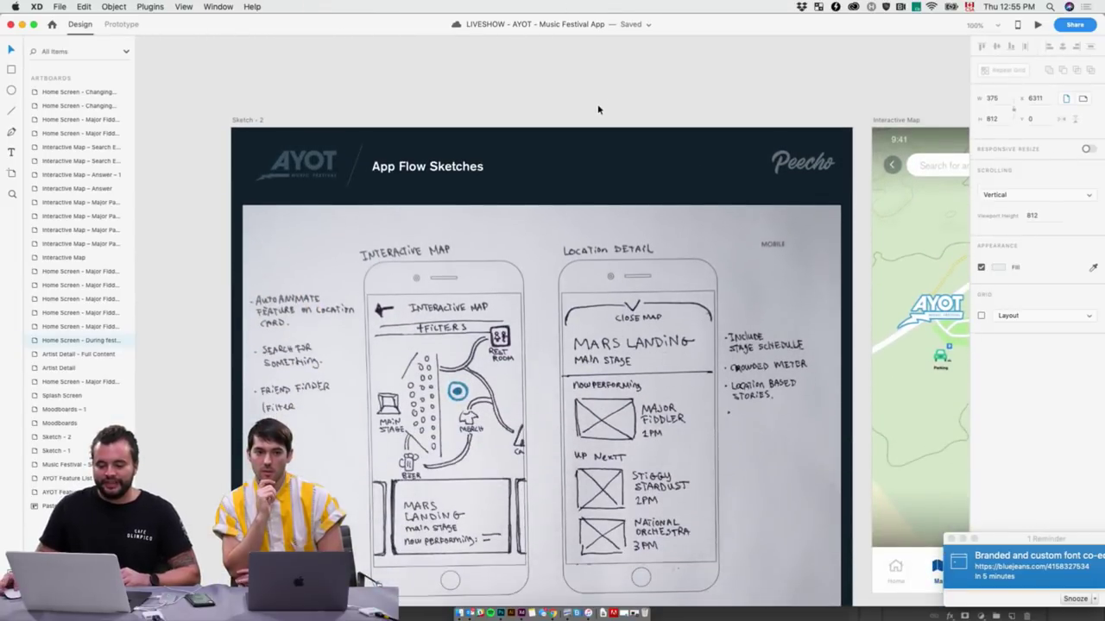
scroll(595, 112, right, 8)
click(561, 114)
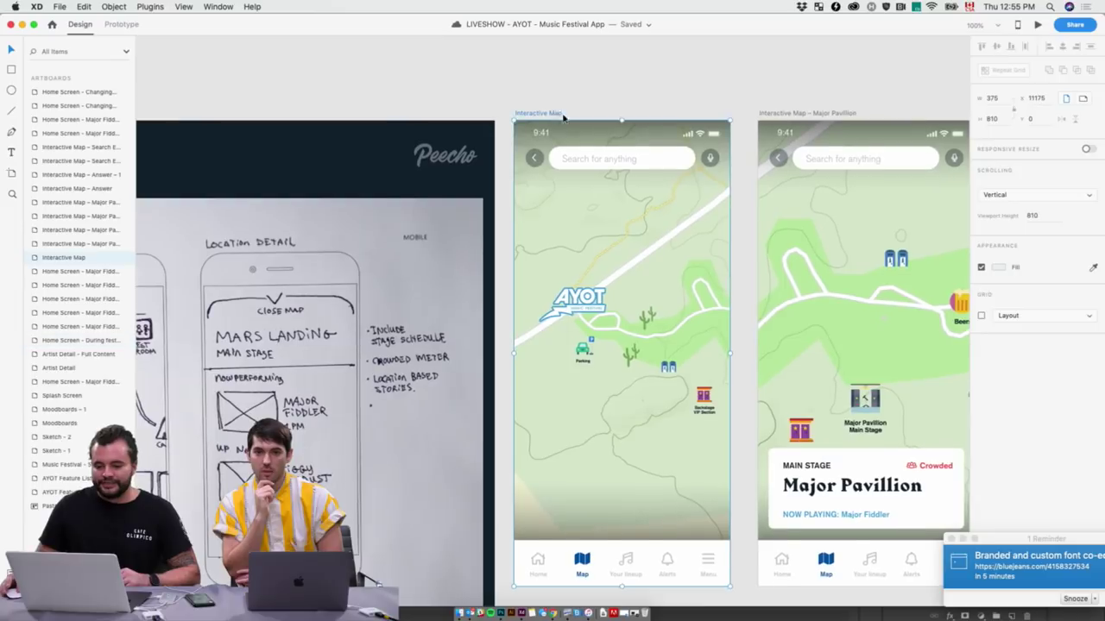
click(1036, 25)
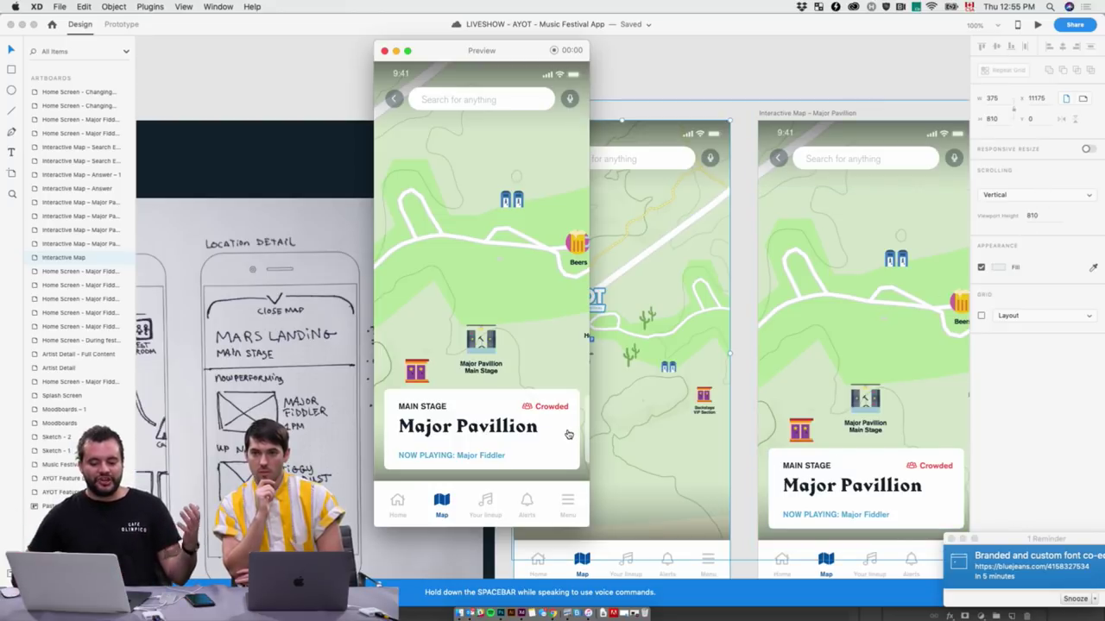
Swipe the location card from Major Pavillion to Rebel Stage, then close the preview
drag(567, 434, 397, 434)
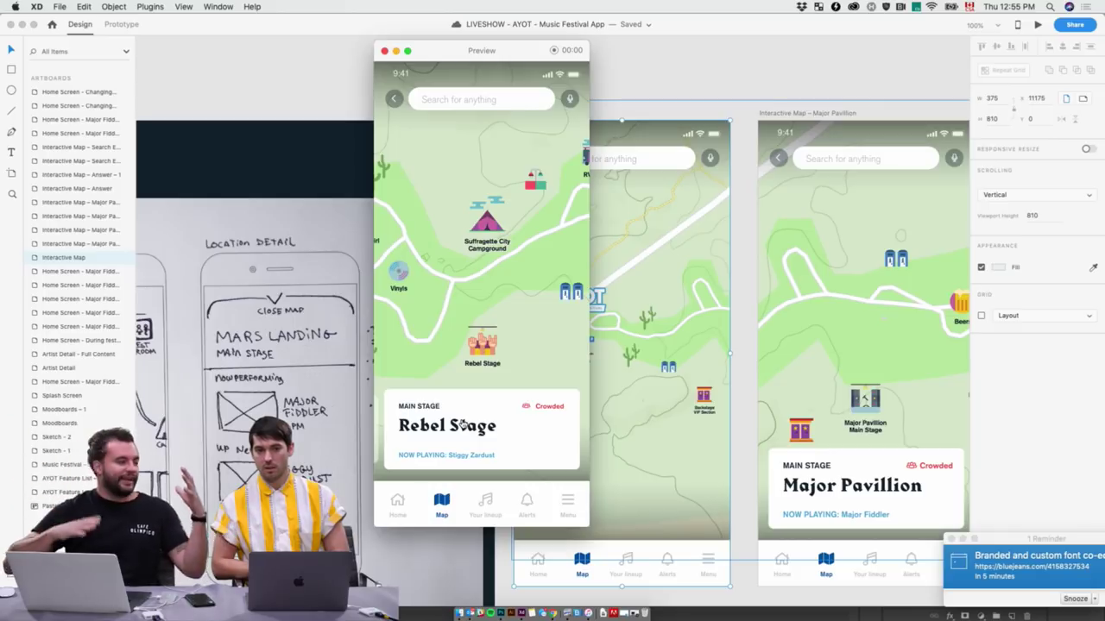
click(385, 50)
click(538, 73)
scroll(543, 72, right, 15)
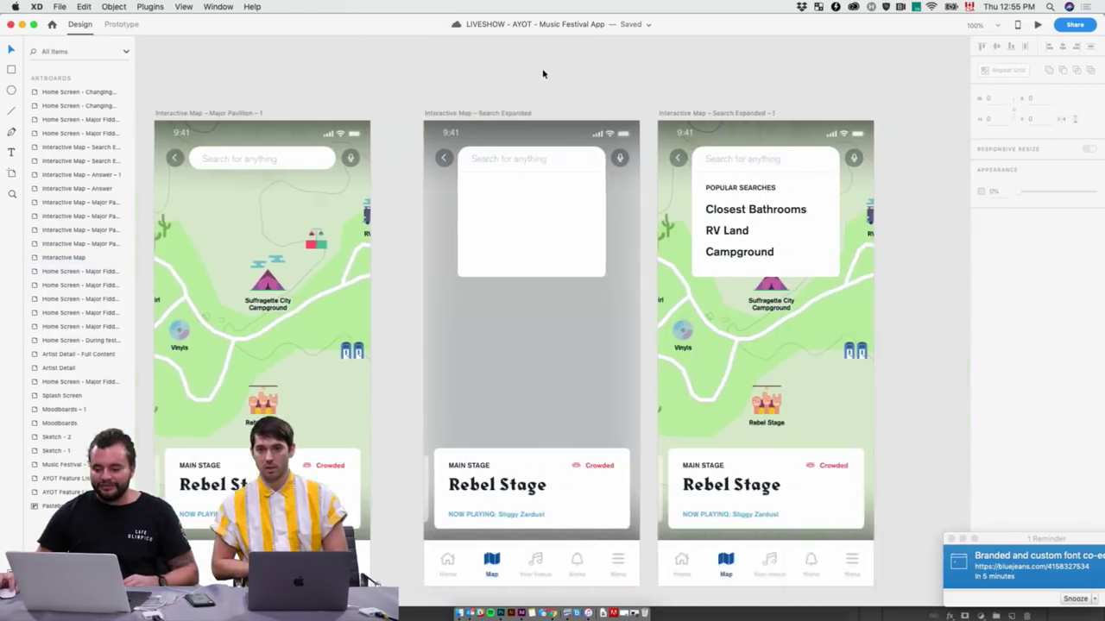
Select the Interactive Map – Answer artboard and pan over its Stardust Room, Vinyls and Cocktails map
scroll(612, 90, right, 15)
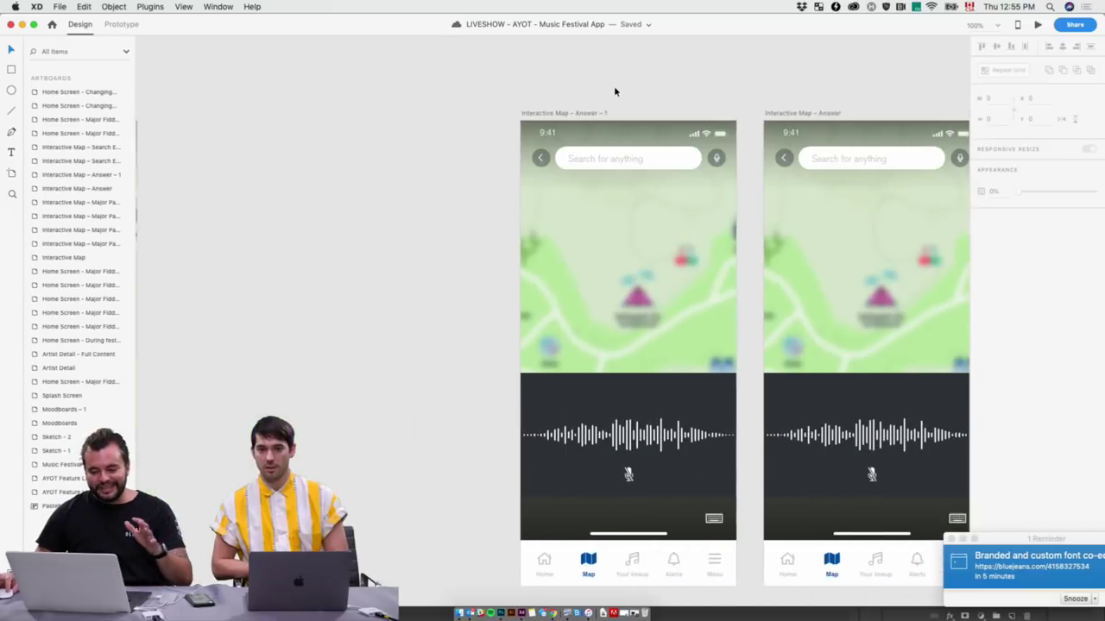
scroll(616, 91, left, 1)
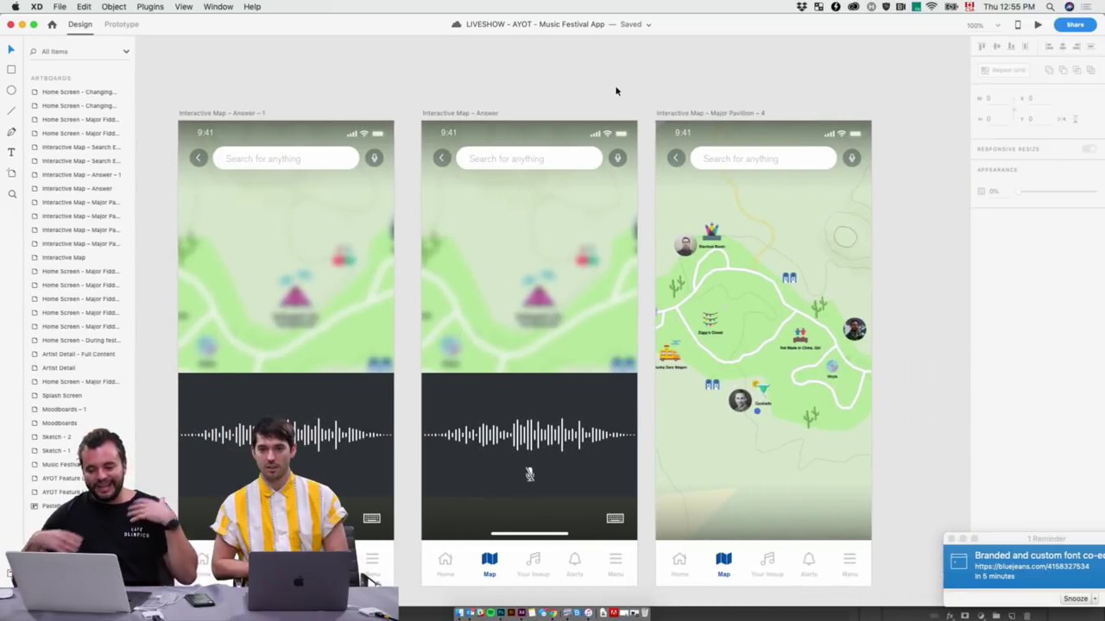
click(467, 114)
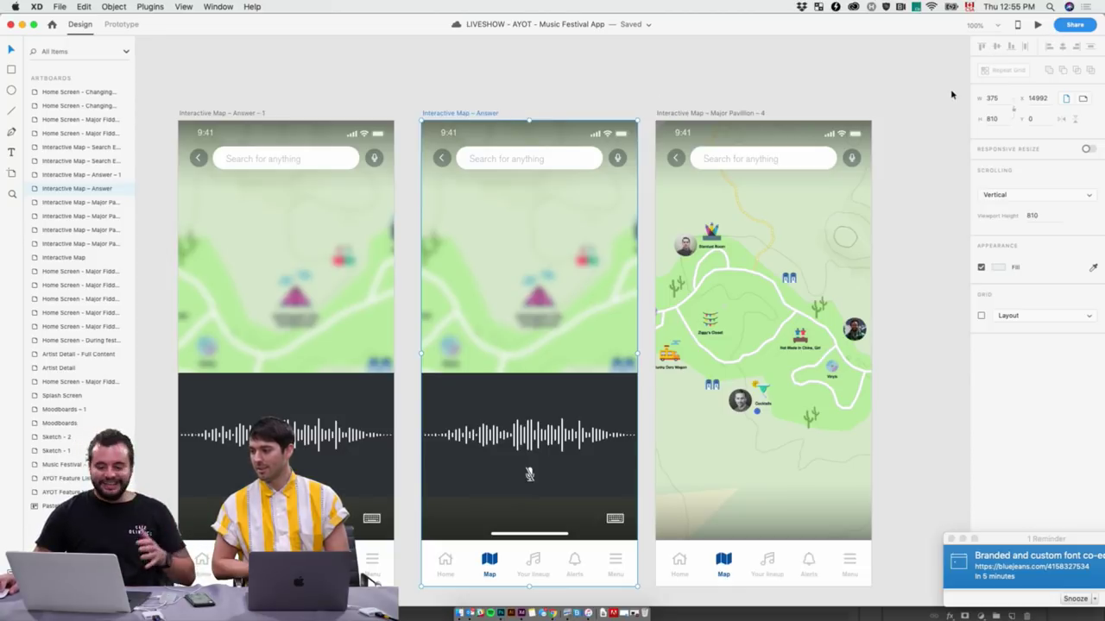
scroll(906, 138, up, 5)
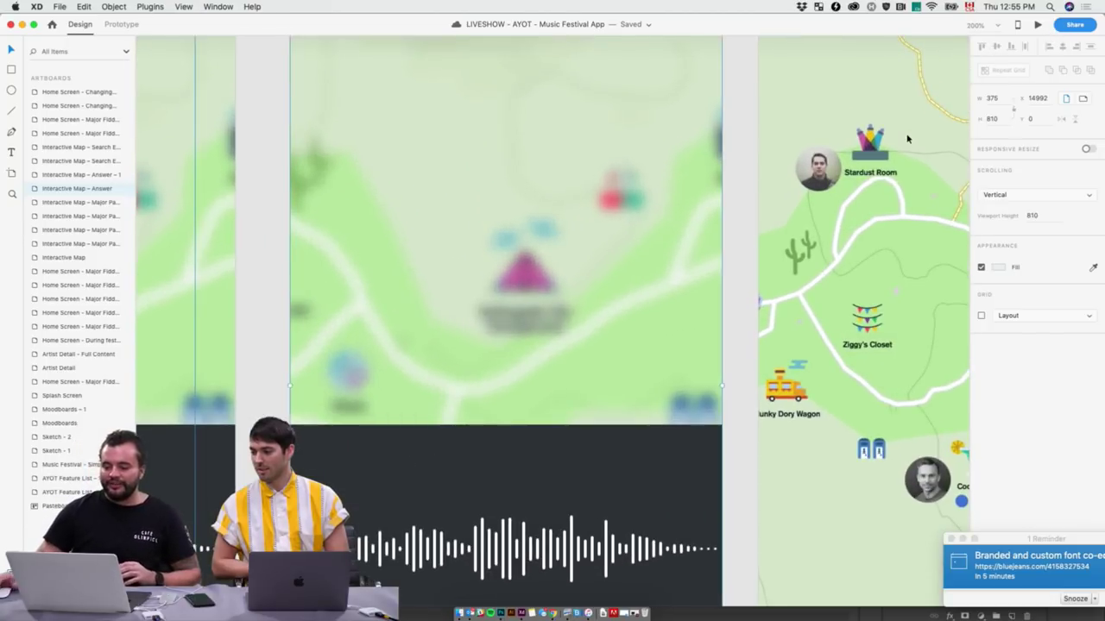
scroll(898, 172, right, 5)
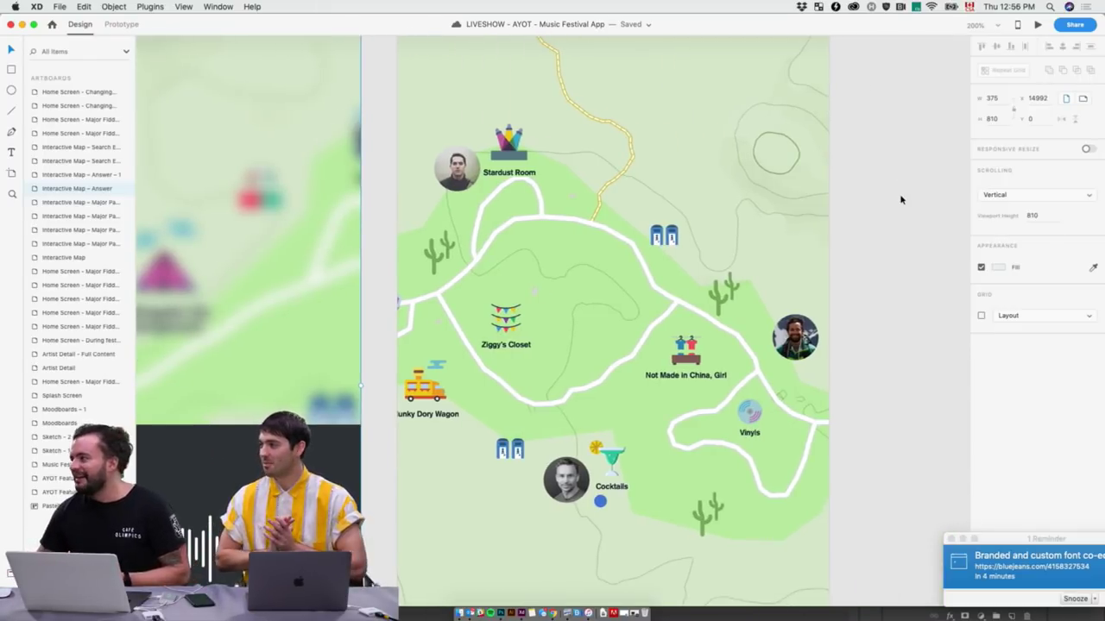
click(874, 383)
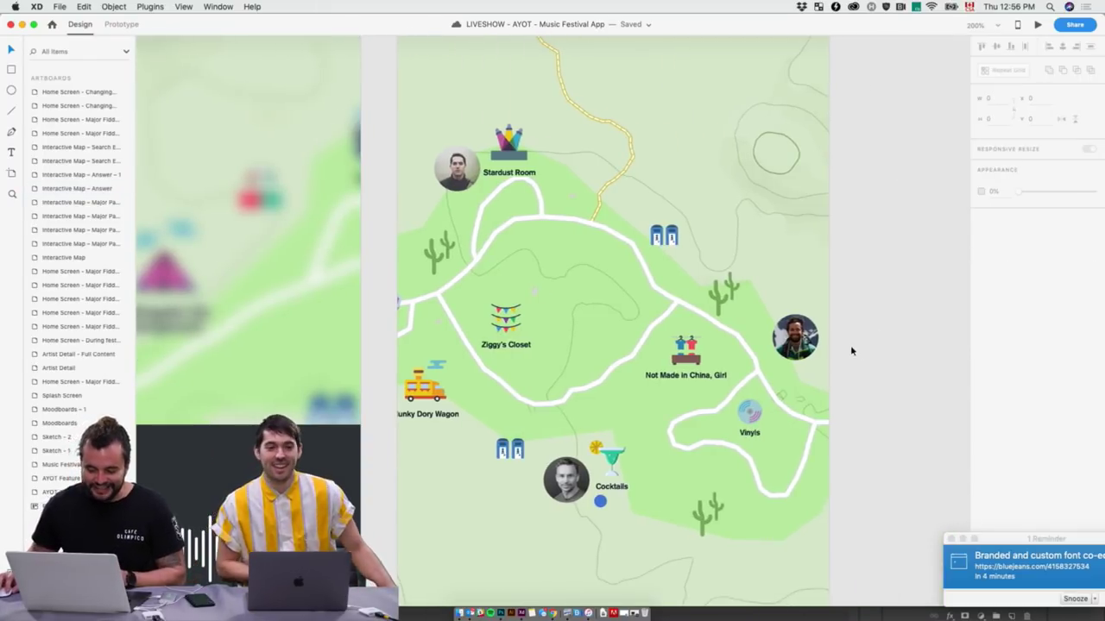